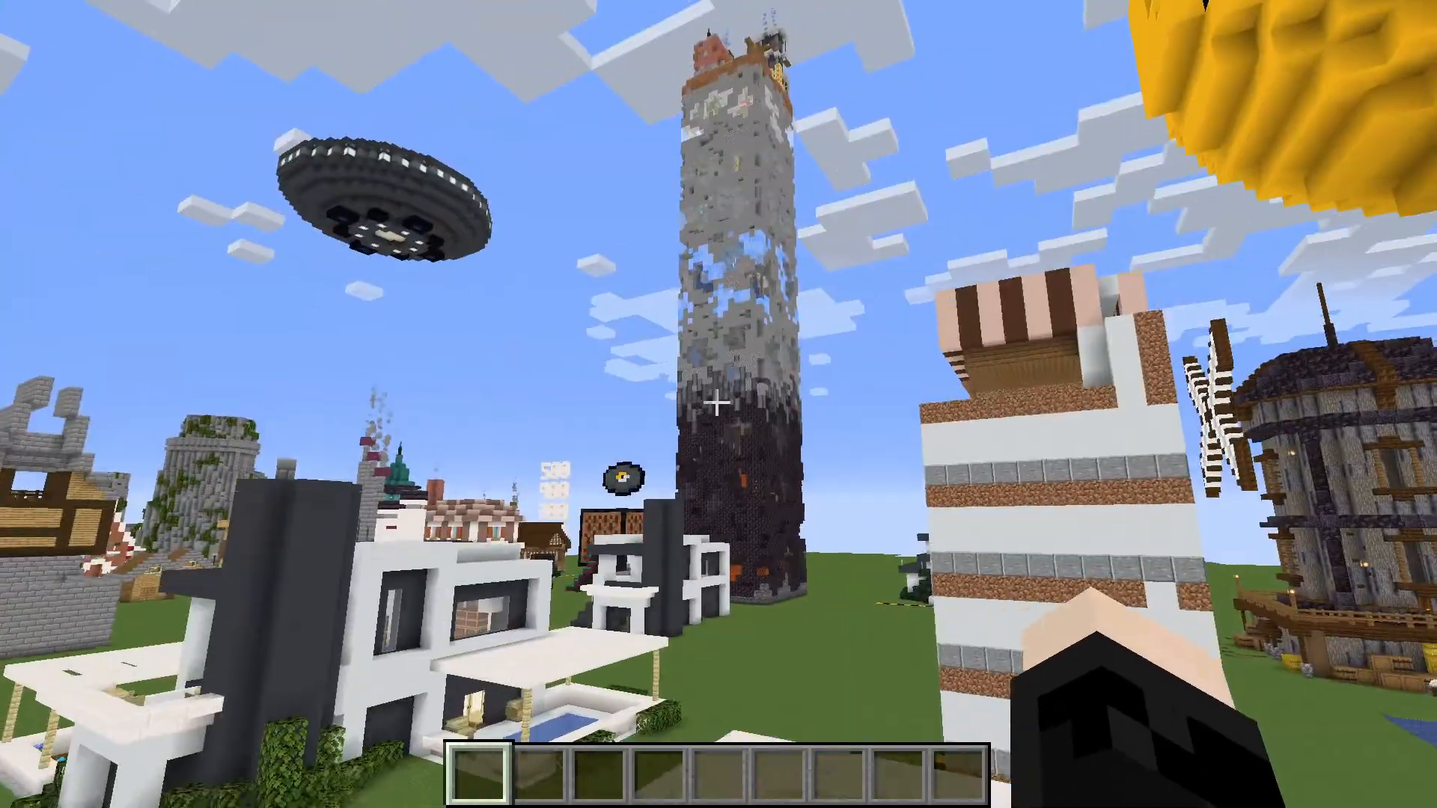
{"action": "key", "text": "w"}
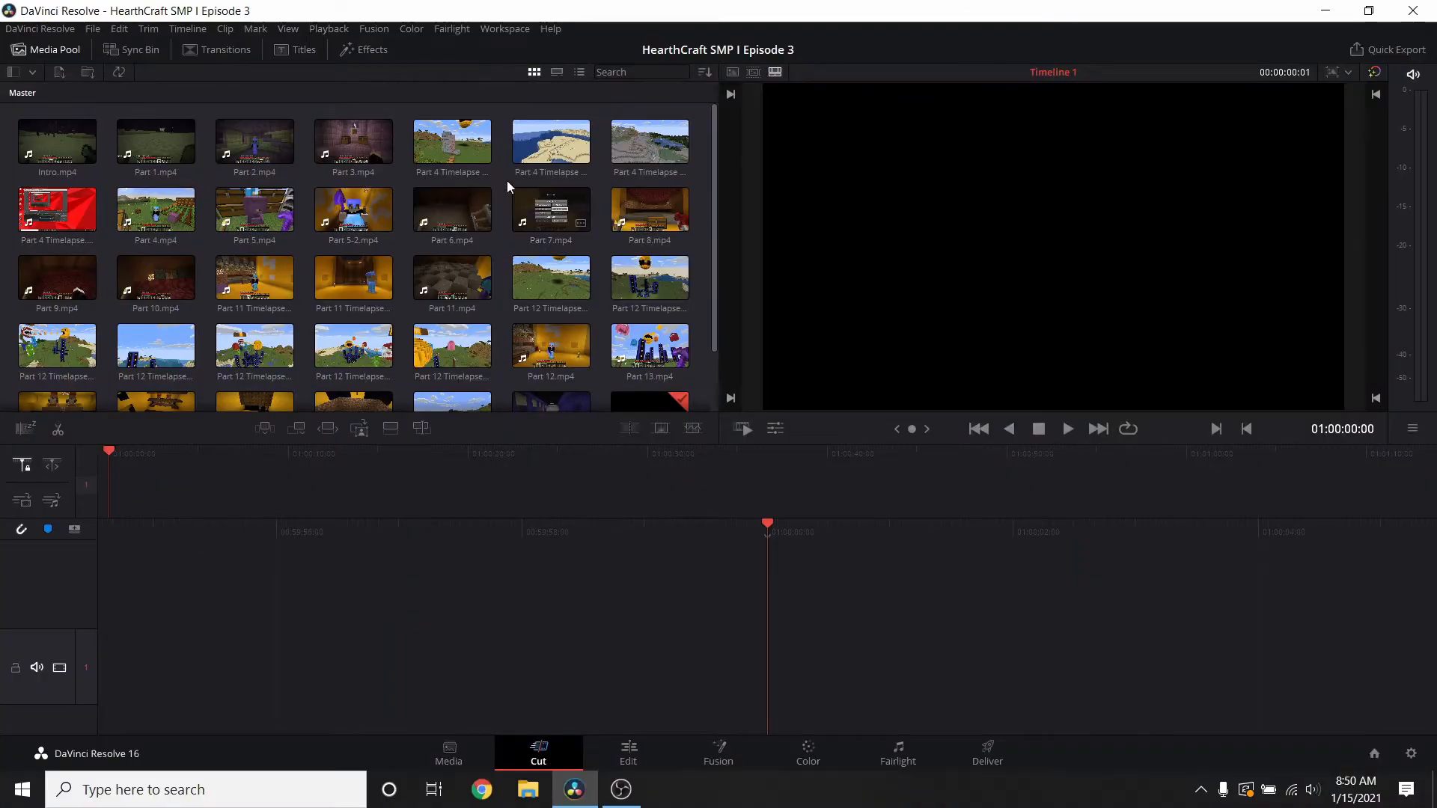
- Add Intro.mp4 from the media pool to the empty timeline
{"action": "scroll", "coordinate": [505, 224], "scroll_direction": "down", "scroll_amount": 1}
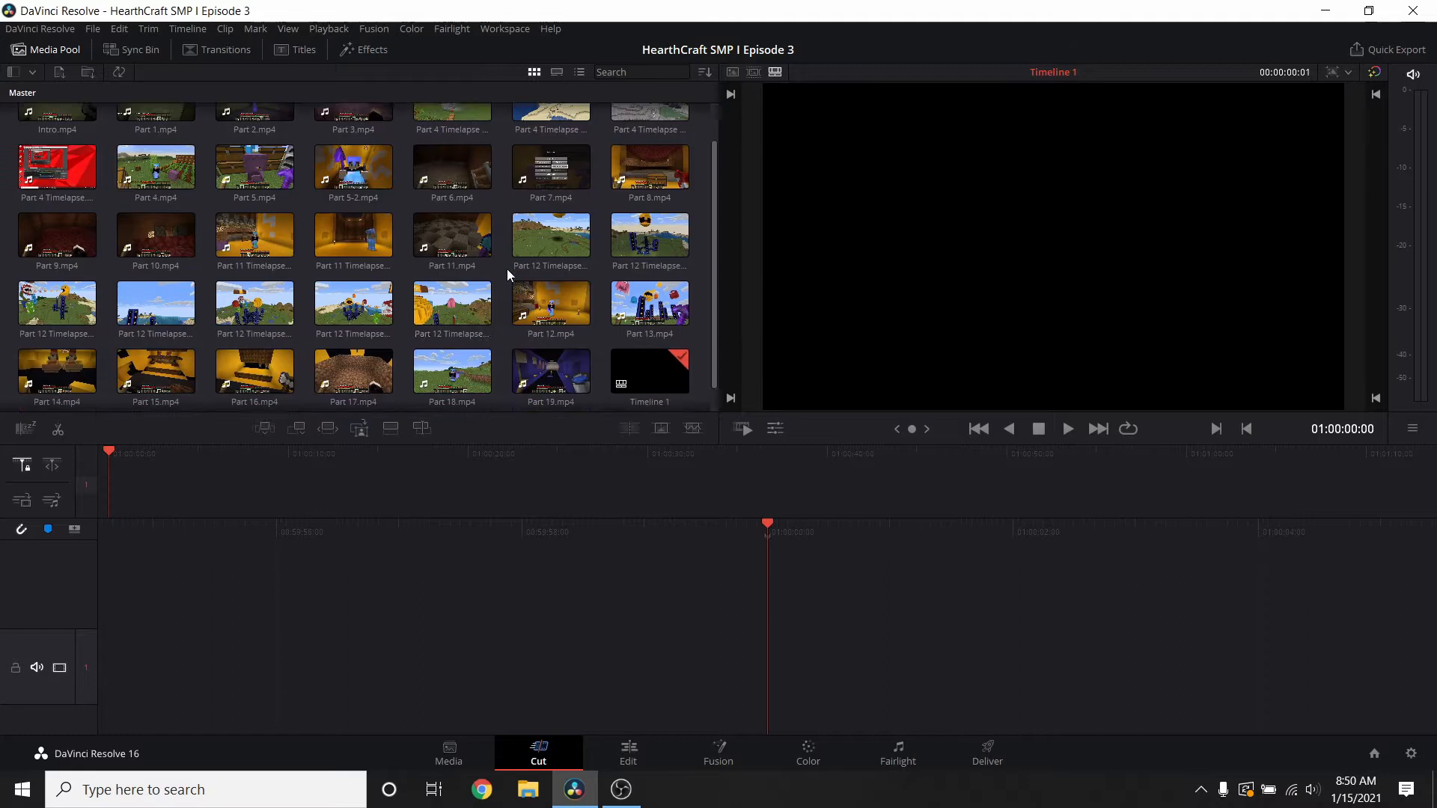
{"action": "scroll", "coordinate": [479, 277], "scroll_direction": "up", "scroll_amount": 1}
{"action": "left_click", "coordinate": [35, 140]}
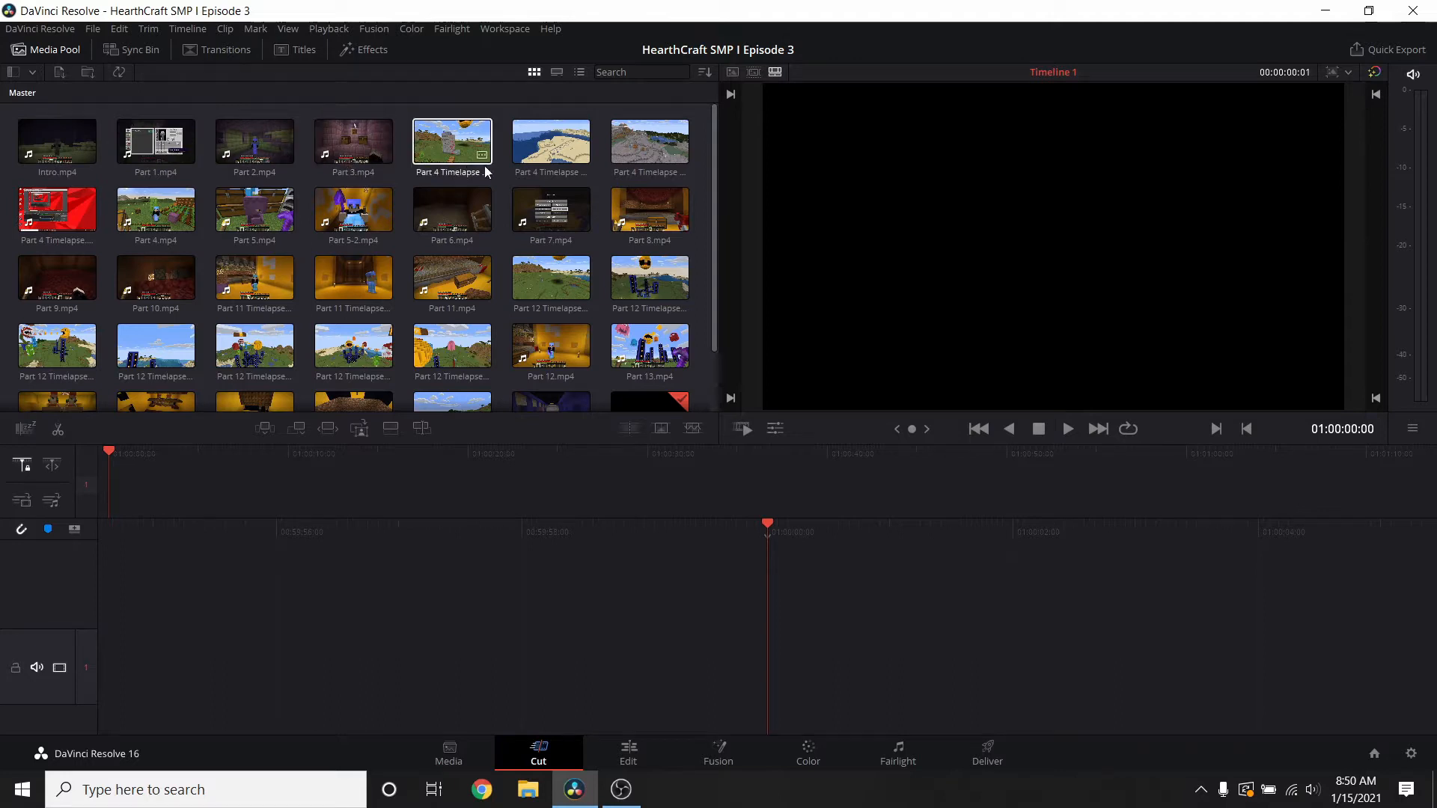
{"action": "scroll", "coordinate": [524, 225], "scroll_direction": "down", "scroll_amount": 1}
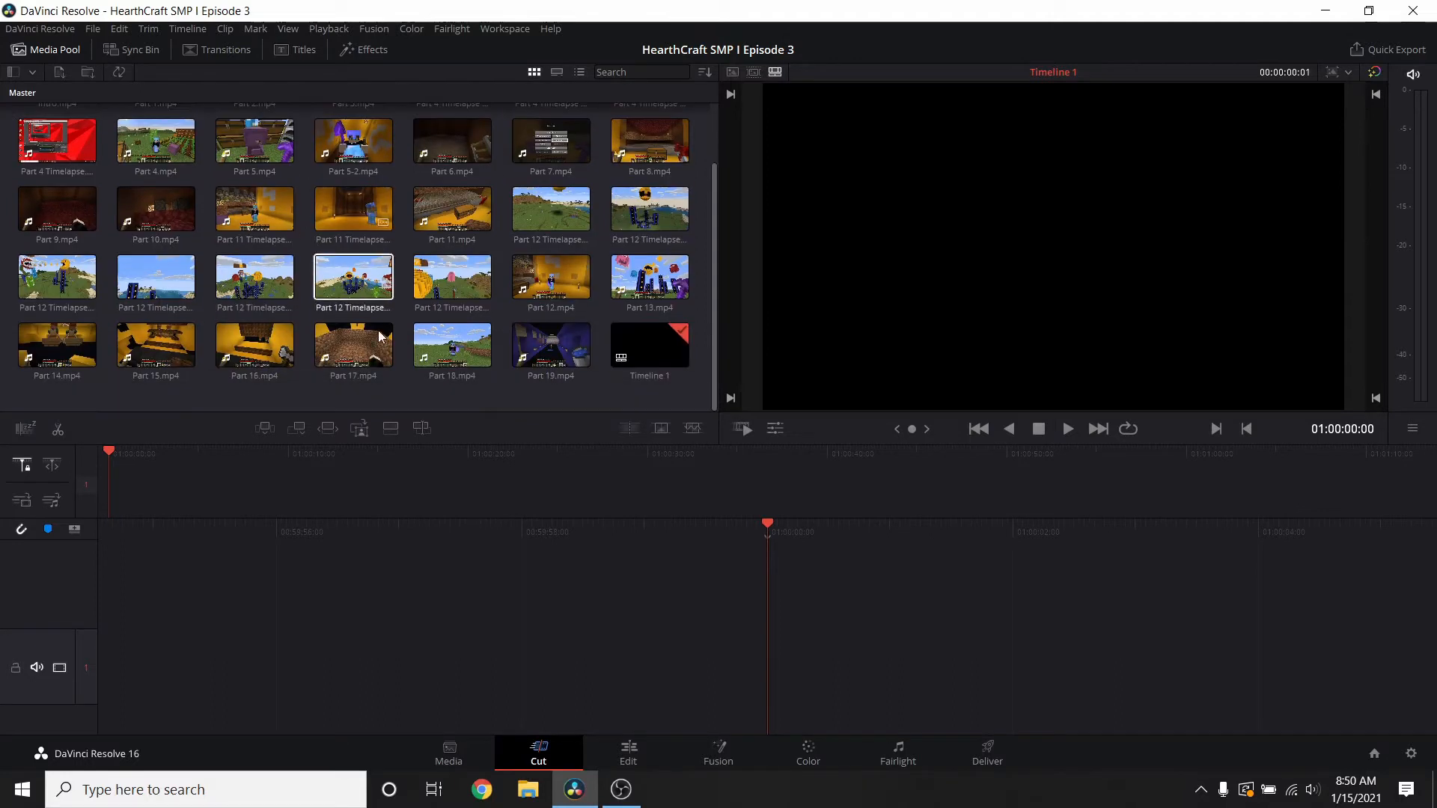
{"action": "scroll", "coordinate": [187, 145], "scroll_direction": "up", "scroll_amount": 1}
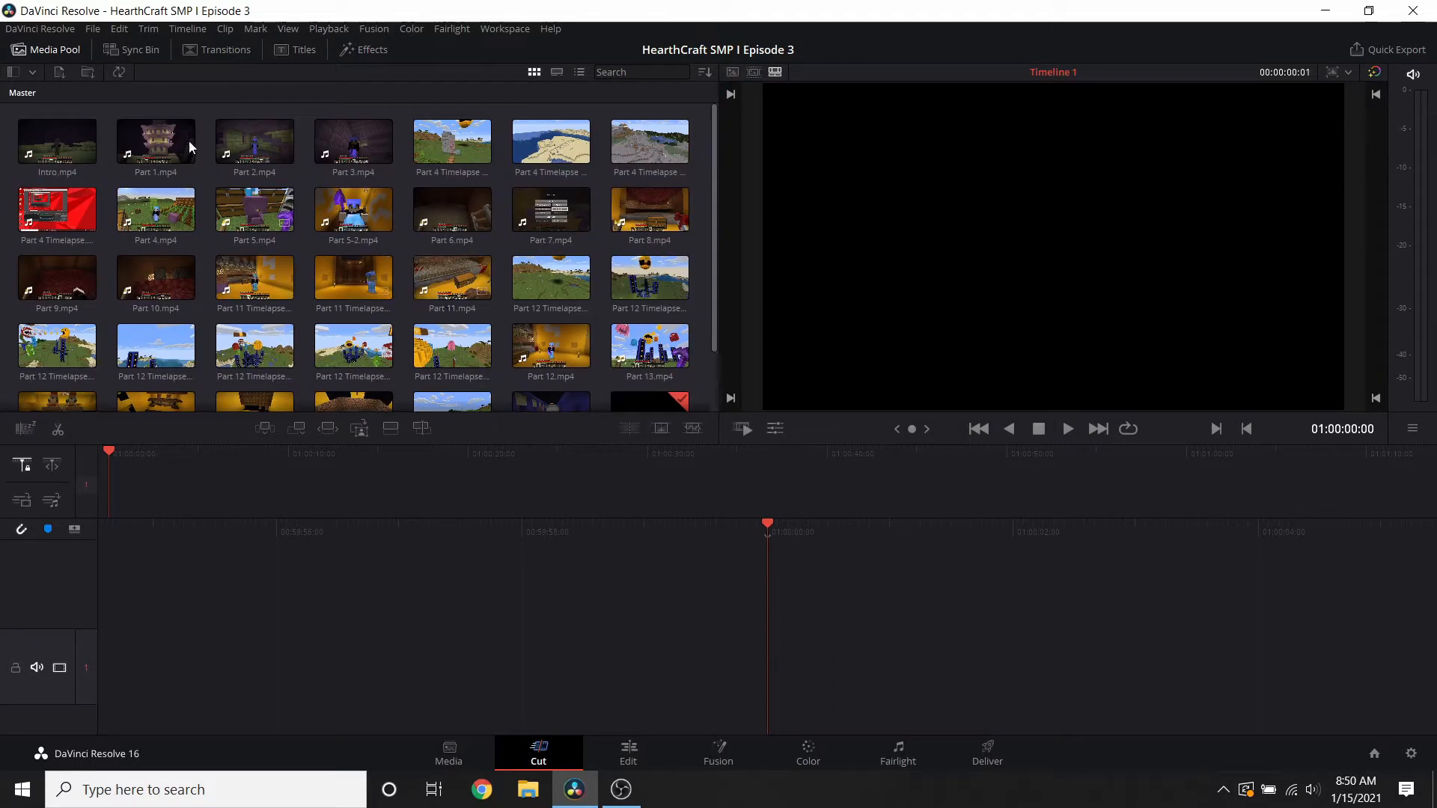
{"action": "left_click", "coordinate": [72, 148]}
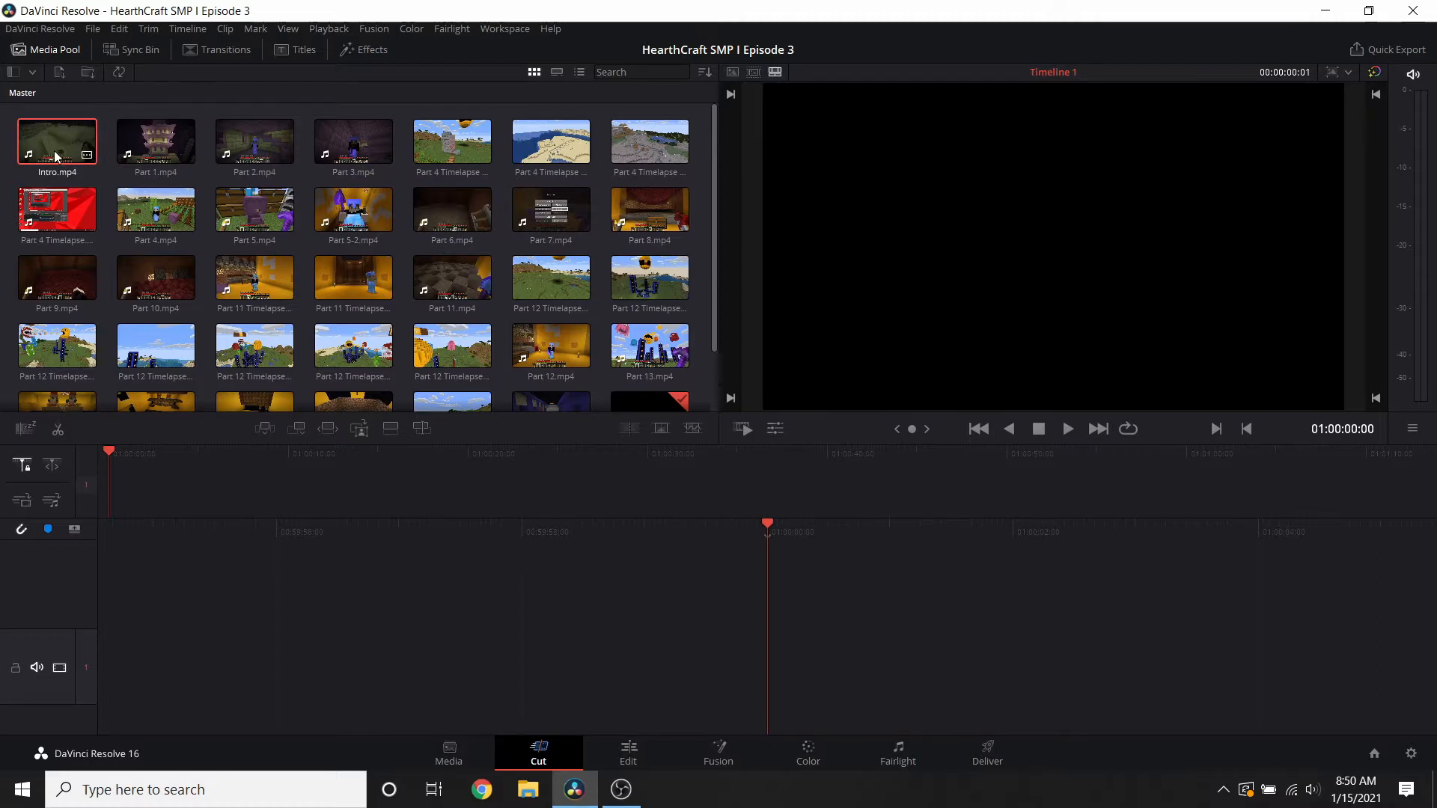
{"action": "left_click_drag", "start_coordinate": [56, 156], "coordinate": [805, 628]}
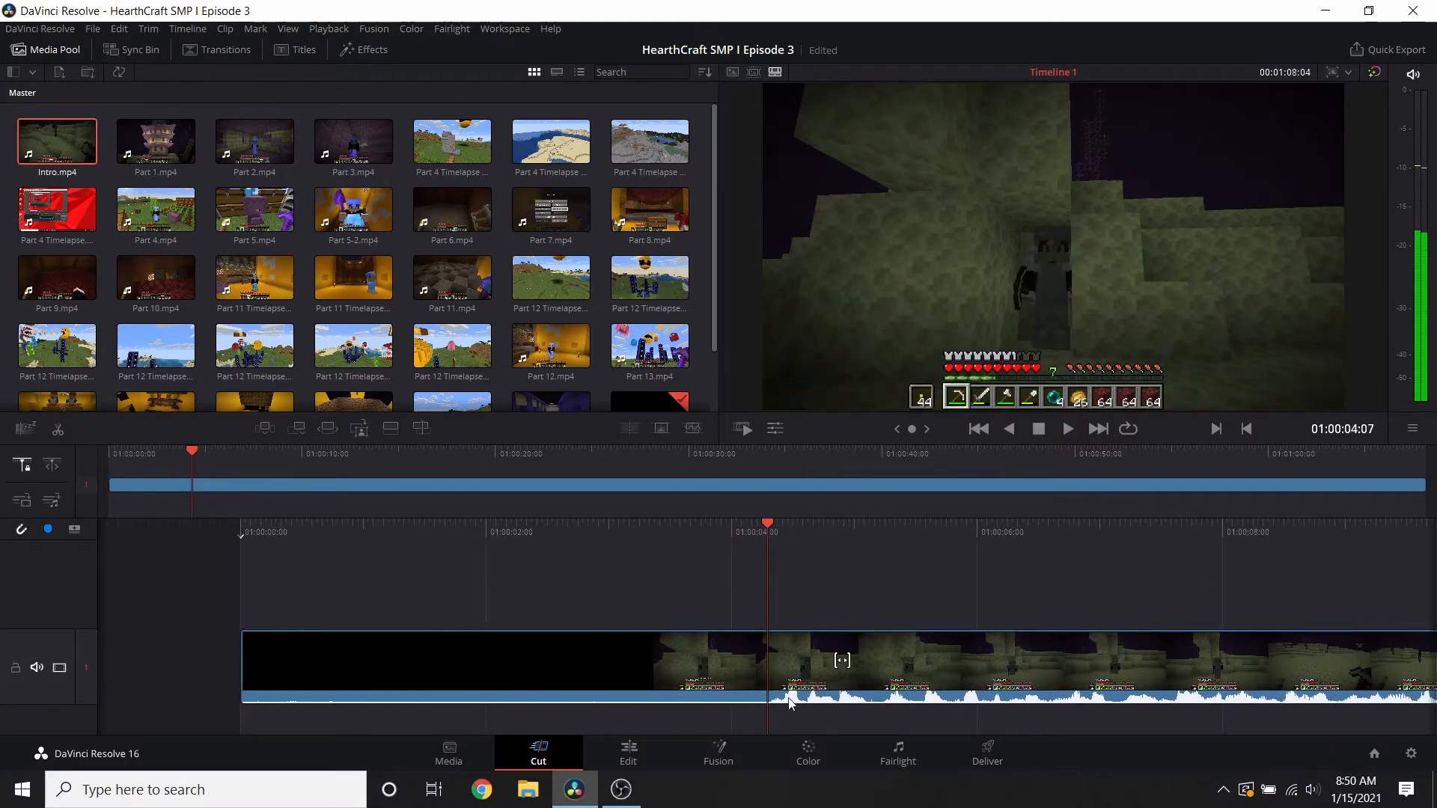
- Split the intro clip at 01:00:04:06, just before the speech starts, and delete the part before the cut
{"action": "left_click_drag", "start_coordinate": [770, 532], "coordinate": [775, 533]}
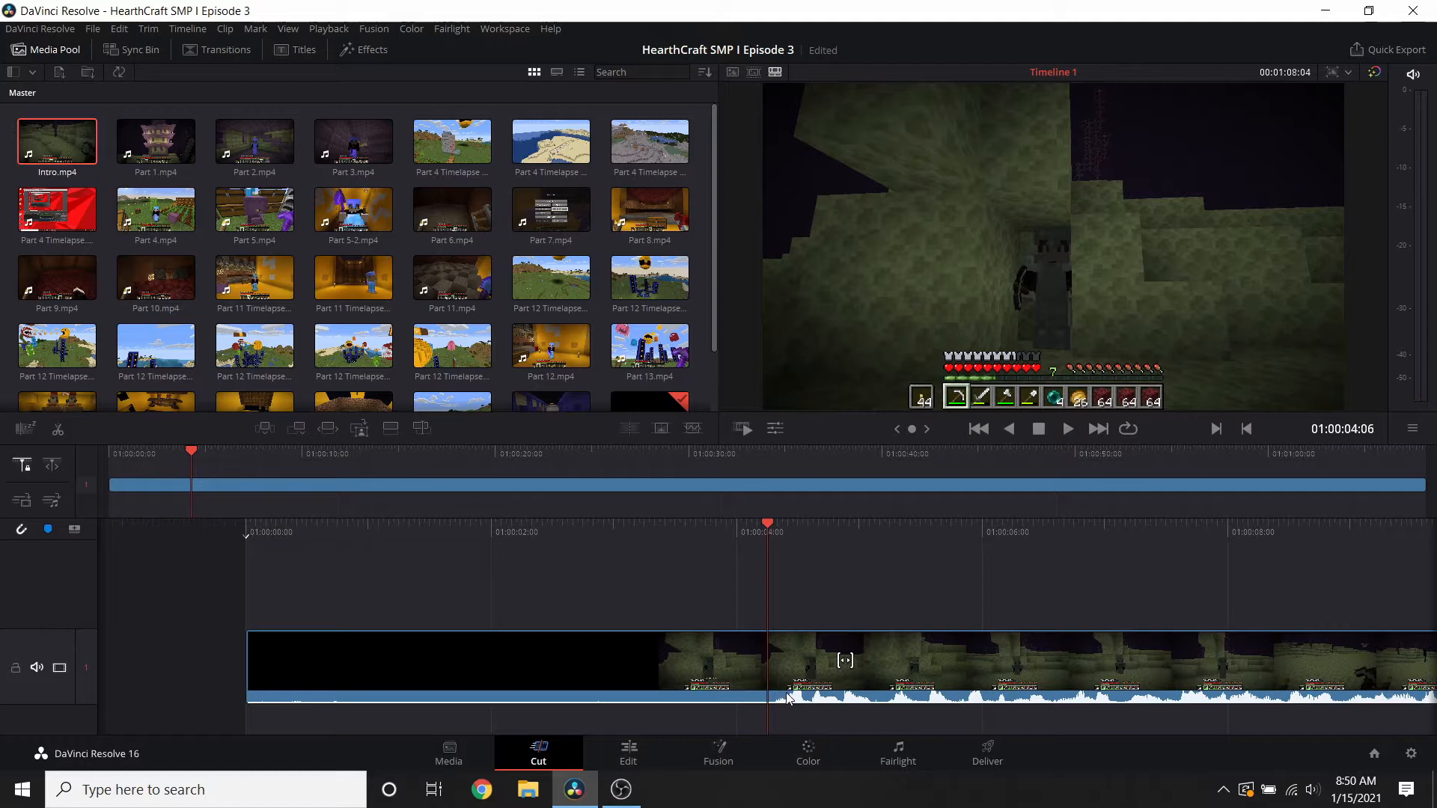
{"action": "left_click_drag", "start_coordinate": [808, 663], "coordinate": [848, 648]}
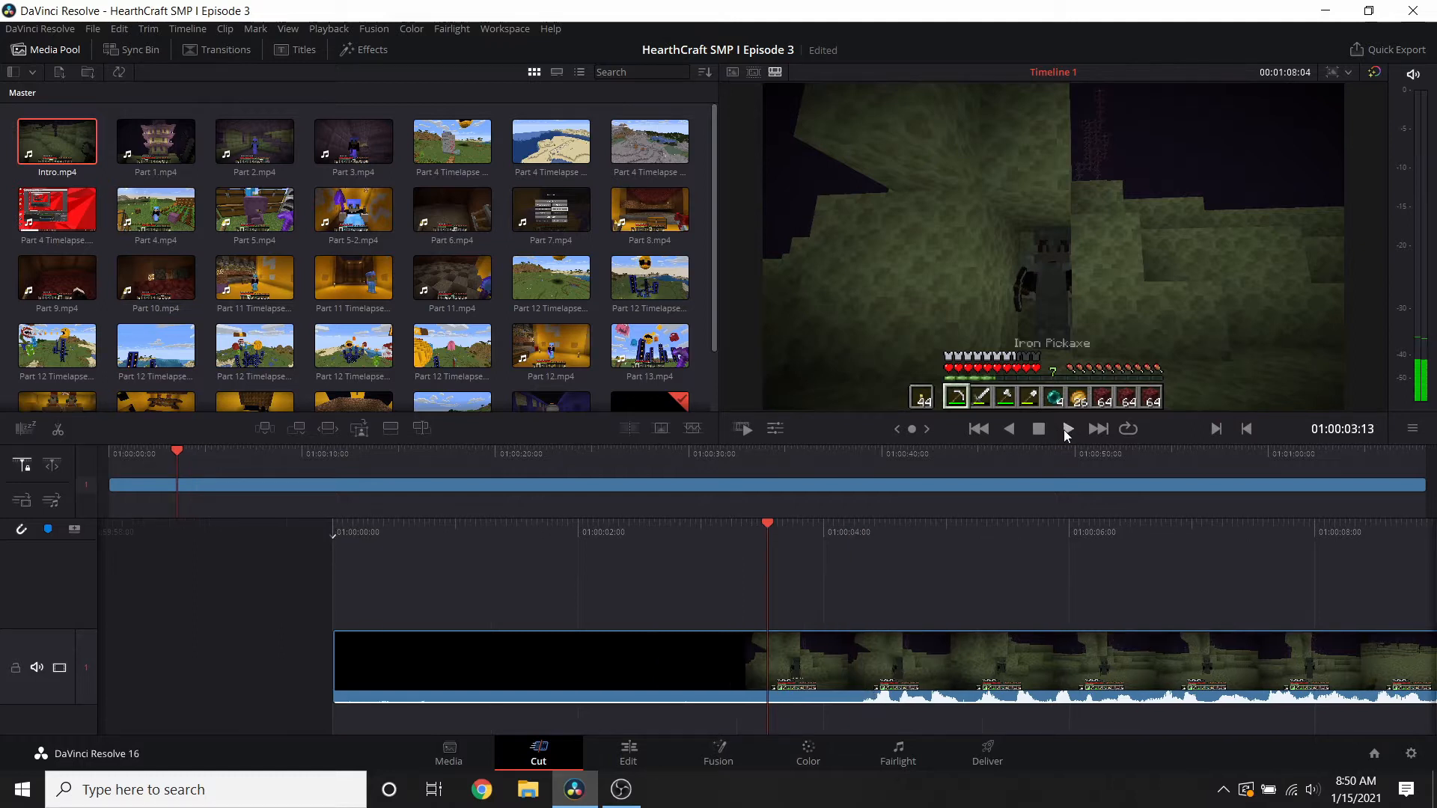
{"action": "left_click", "coordinate": [1066, 429]}
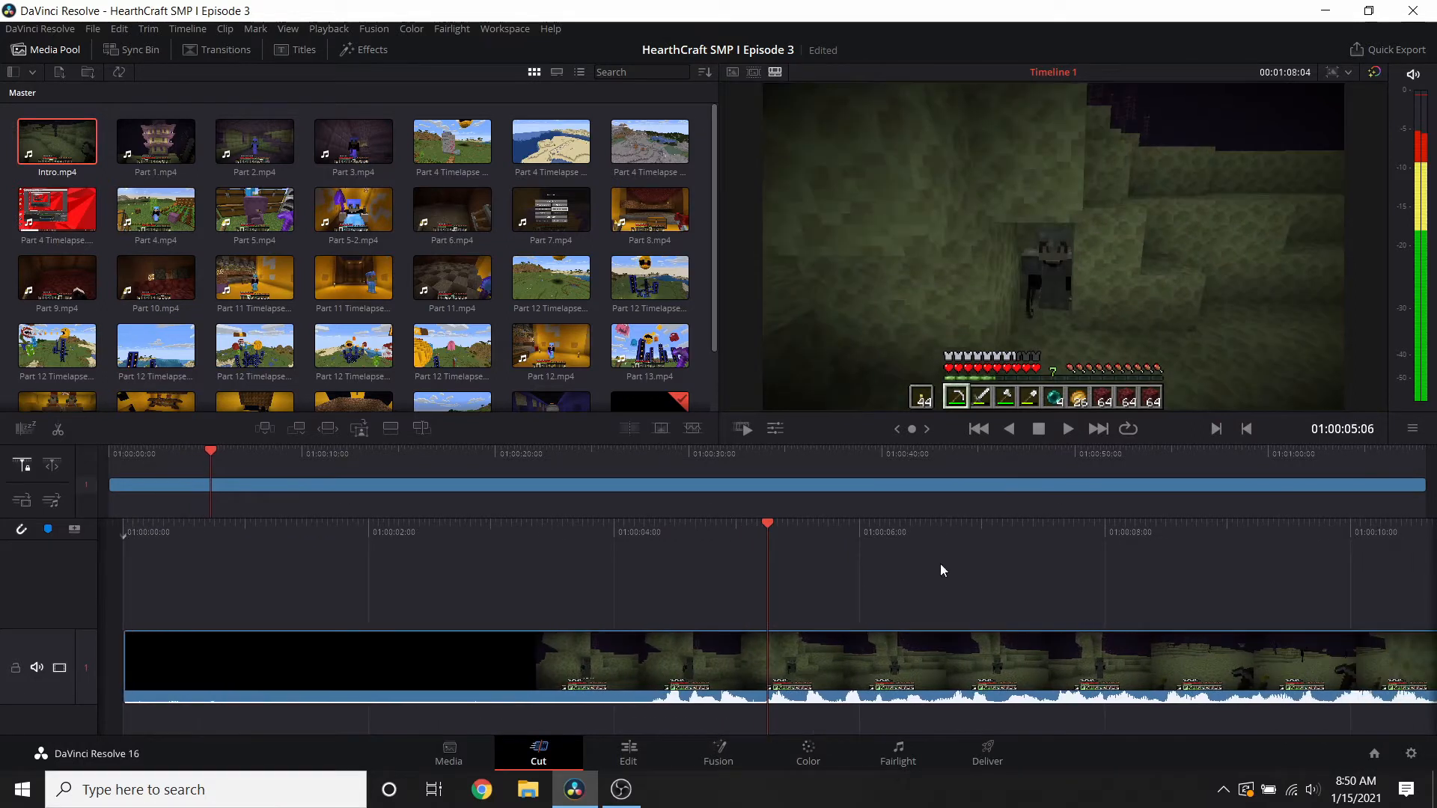
{"action": "scroll", "coordinate": [826, 620], "scroll_direction": "up", "scroll_amount": 2}
{"action": "left_click_drag", "start_coordinate": [775, 542], "coordinate": [723, 551]}
{"action": "right_click", "coordinate": [795, 673]}
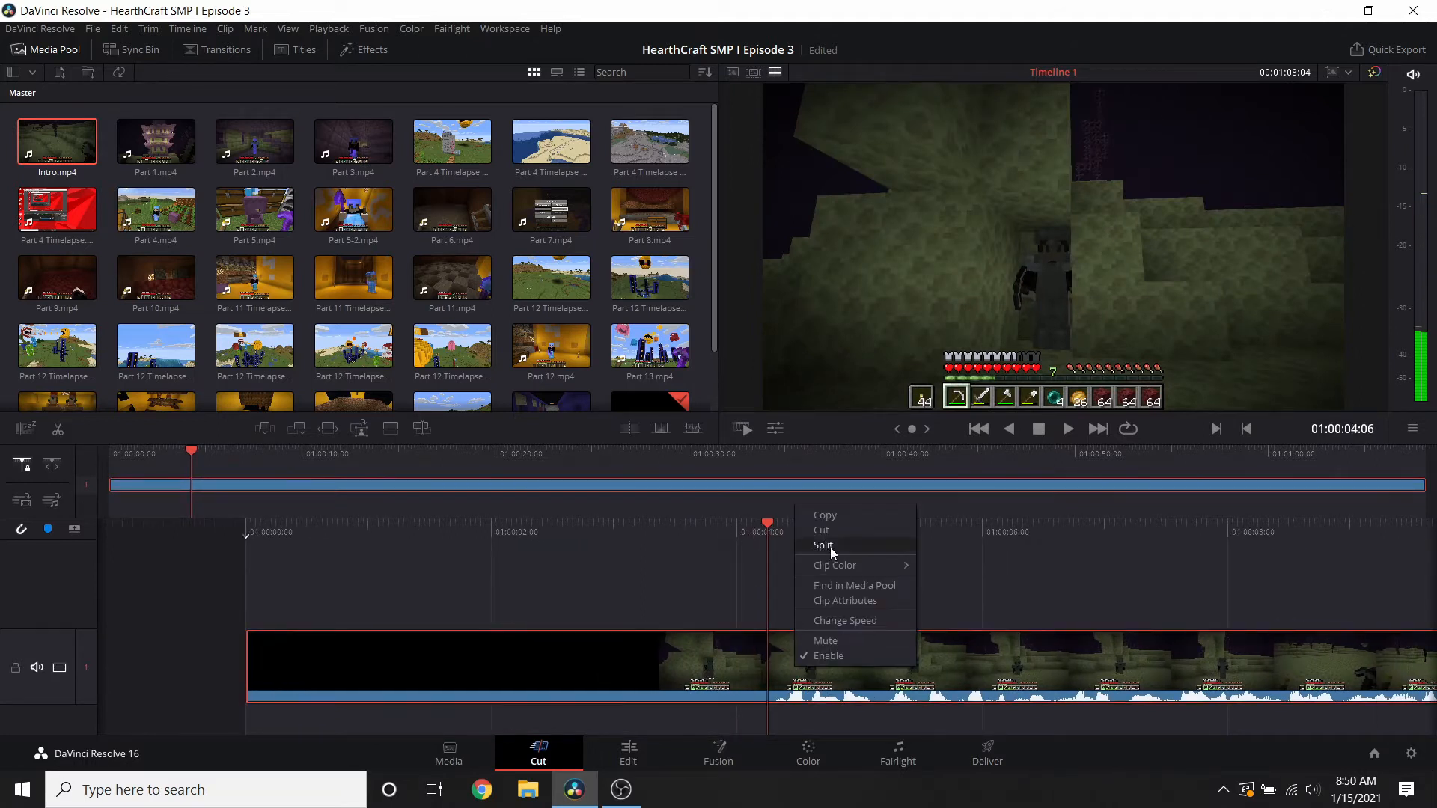
{"action": "left_click", "coordinate": [829, 542]}
{"action": "key", "text": "Delete"}
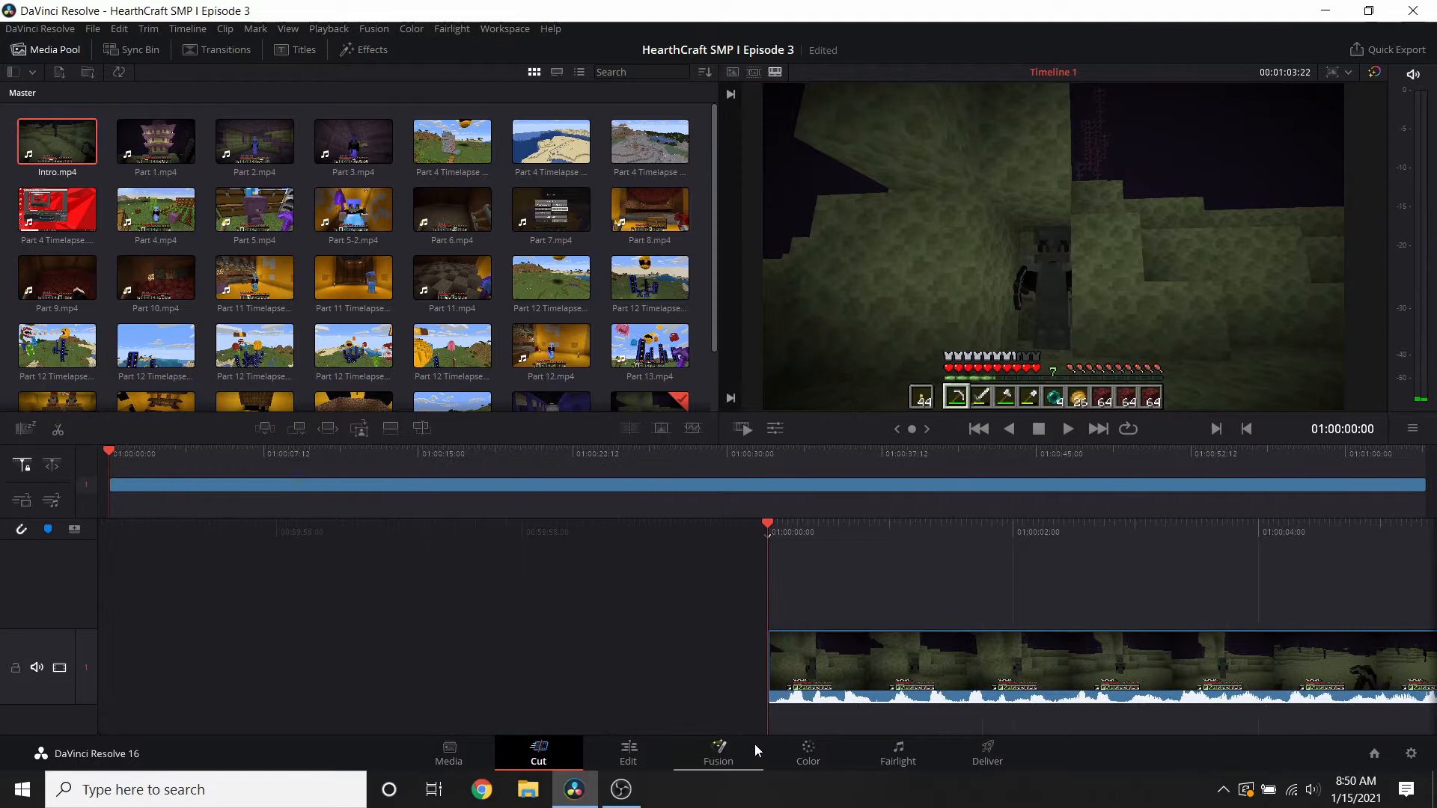
- Split the intro clip at 01:01:00:12, where the speech ends, and delete the remaining tail
{"action": "left_click", "coordinate": [1068, 429]}
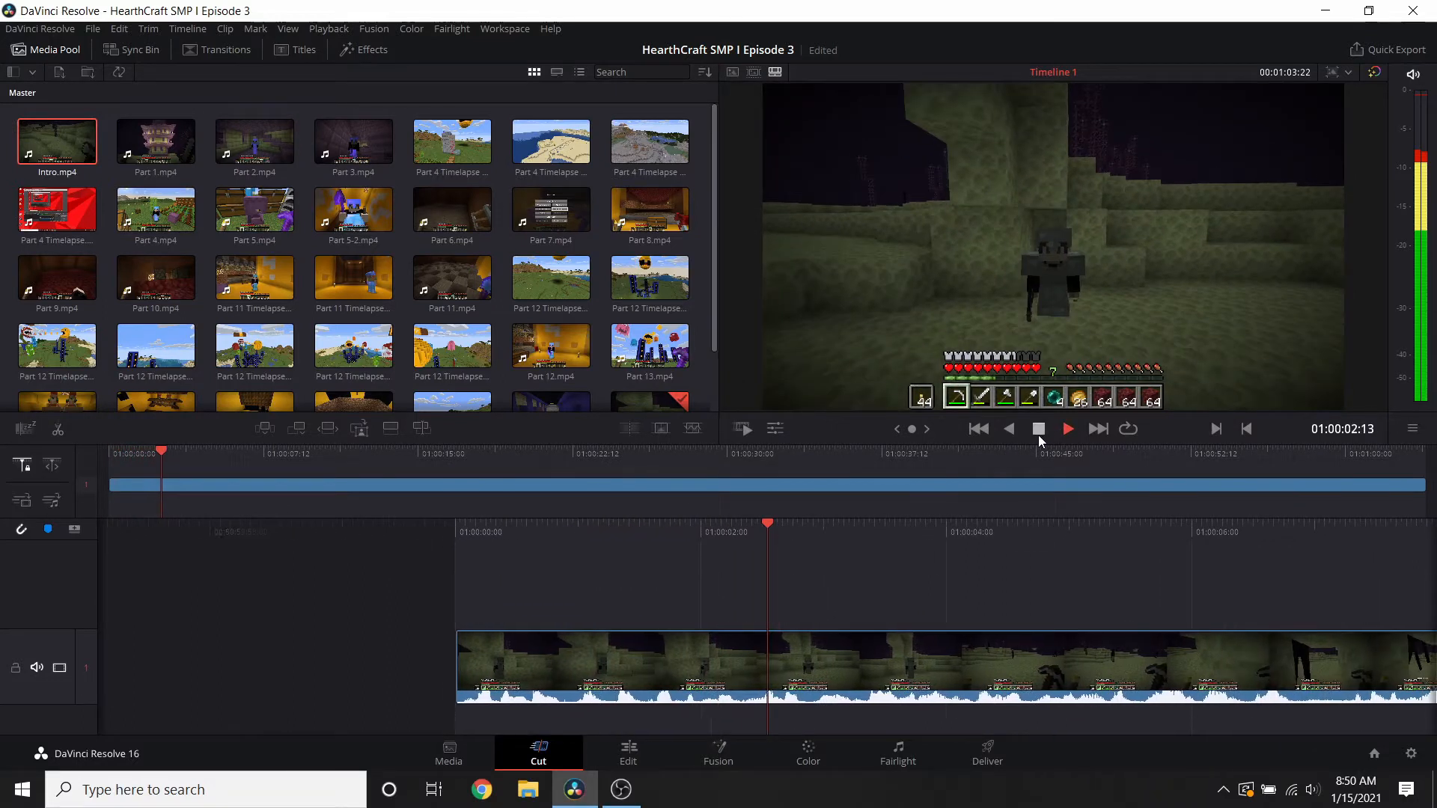
{"action": "left_click", "coordinate": [1039, 432]}
{"action": "scroll", "coordinate": [984, 601], "scroll_direction": "down", "scroll_amount": 20}
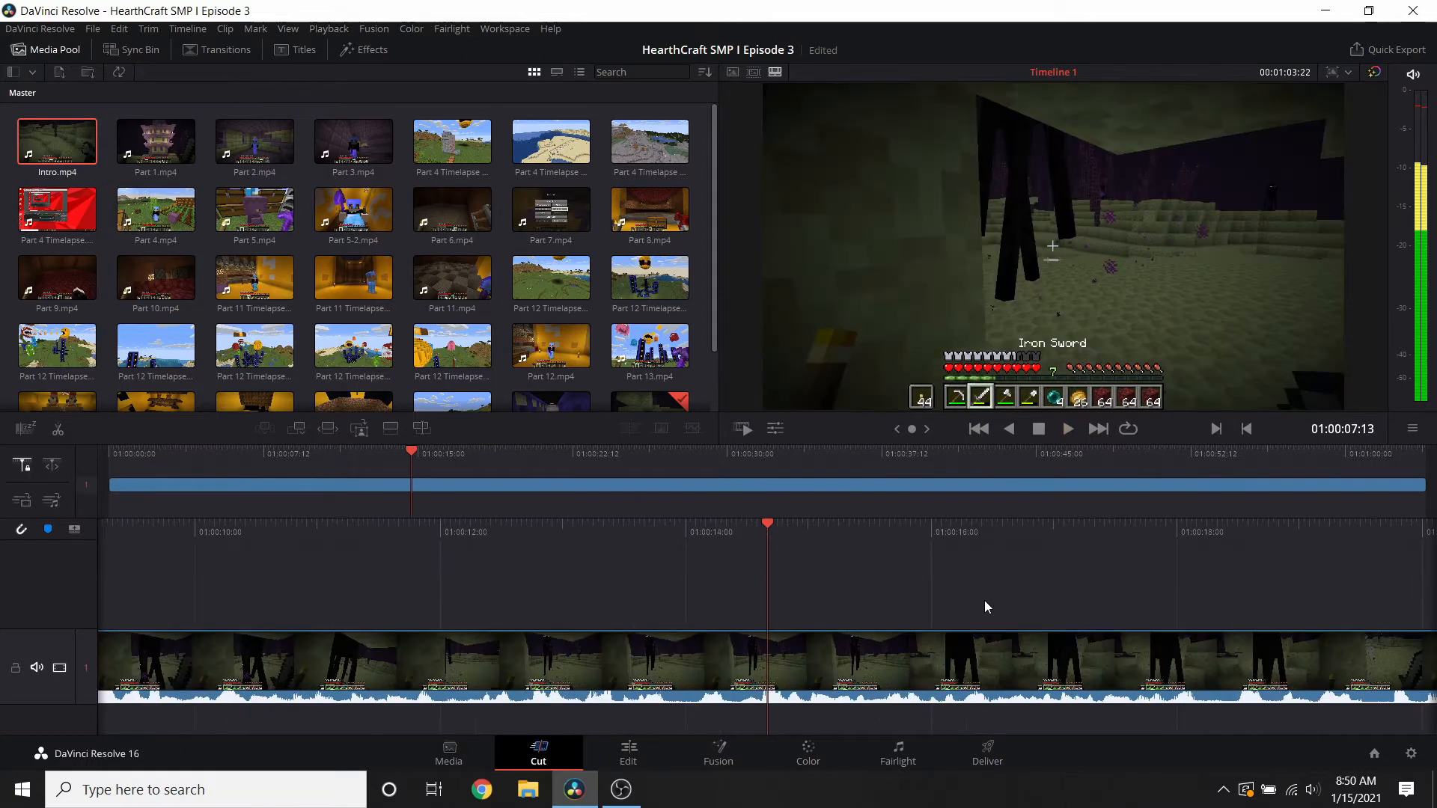
{"action": "scroll", "coordinate": [984, 597], "scroll_direction": "down", "scroll_amount": 20}
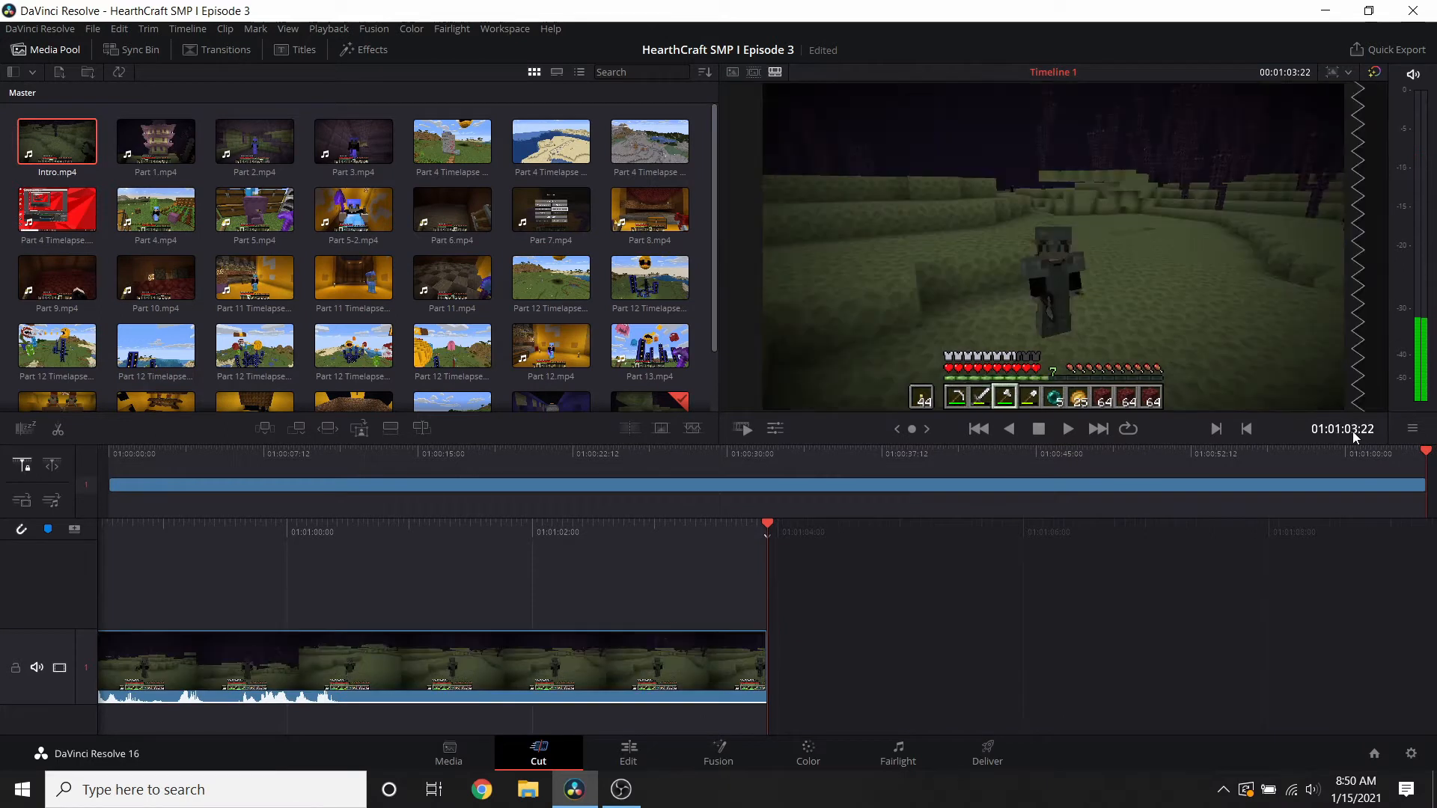
{"action": "scroll", "coordinate": [738, 633], "scroll_direction": "up", "scroll_amount": 4}
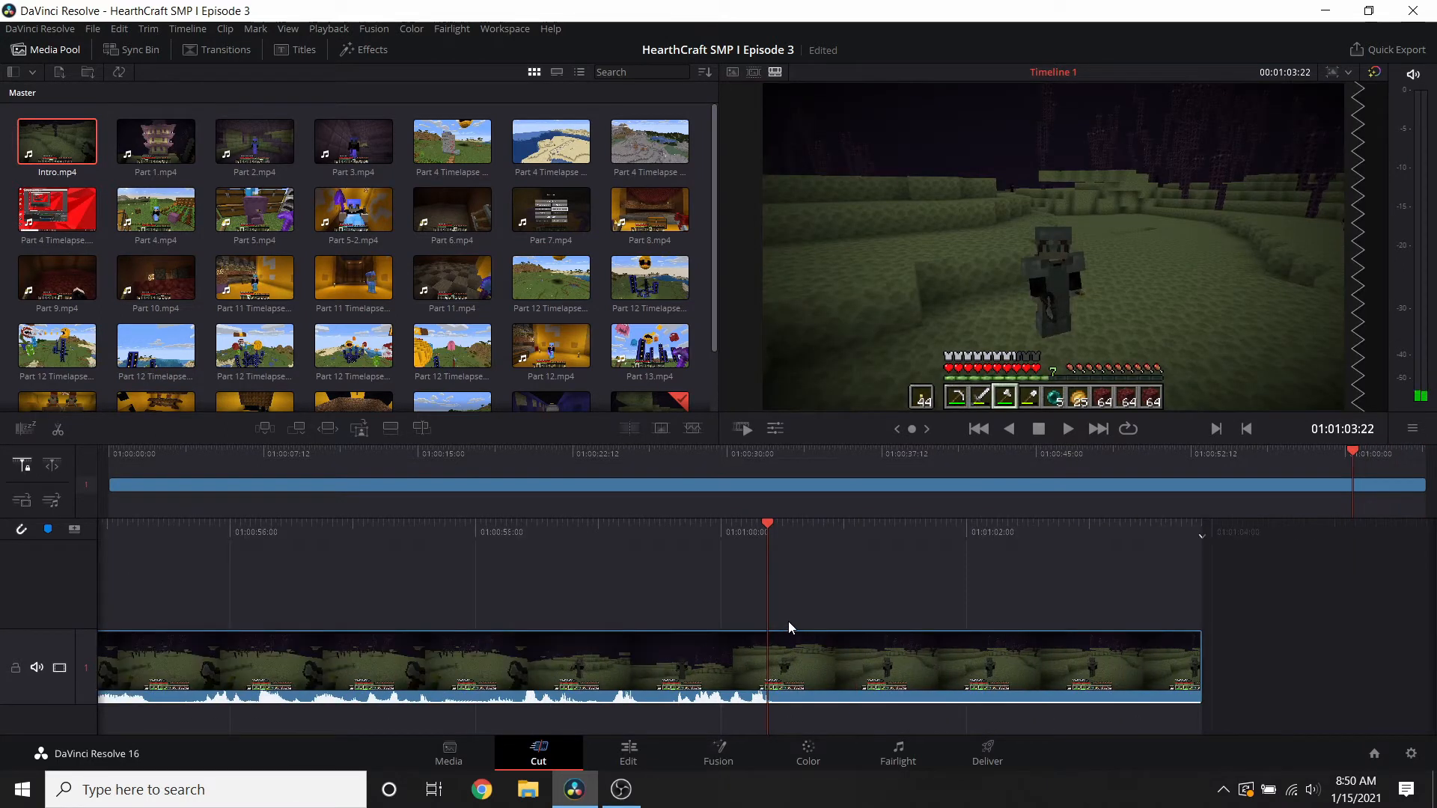
{"action": "right_click", "coordinate": [859, 681]}
{"action": "left_click", "coordinate": [892, 557]}
{"action": "key", "text": "Delete"}
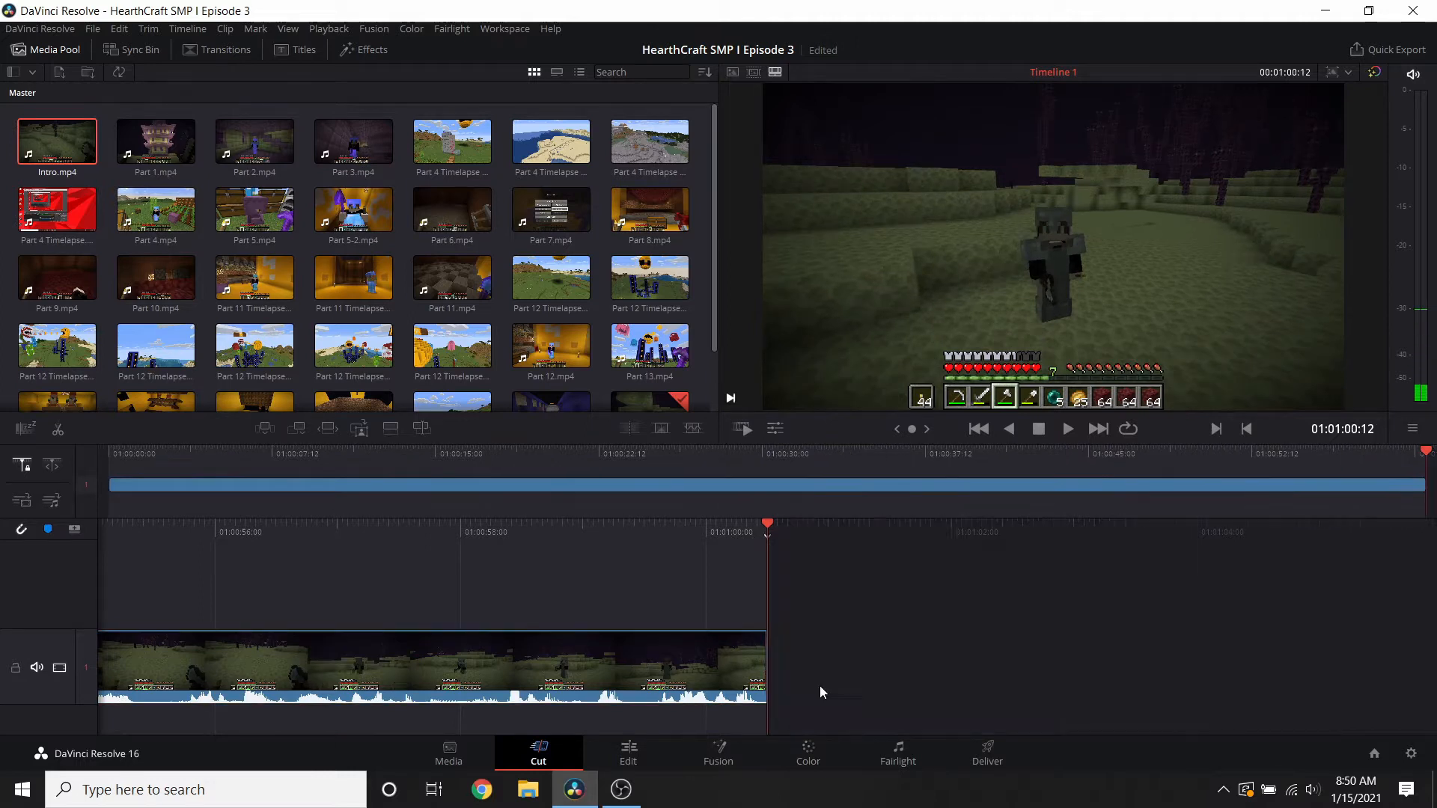
- Play back the beginning of the trimmed intro clip and park the playhead at 01:00:01:07
{"action": "scroll", "coordinate": [736, 549], "scroll_direction": "up", "scroll_amount": 20}
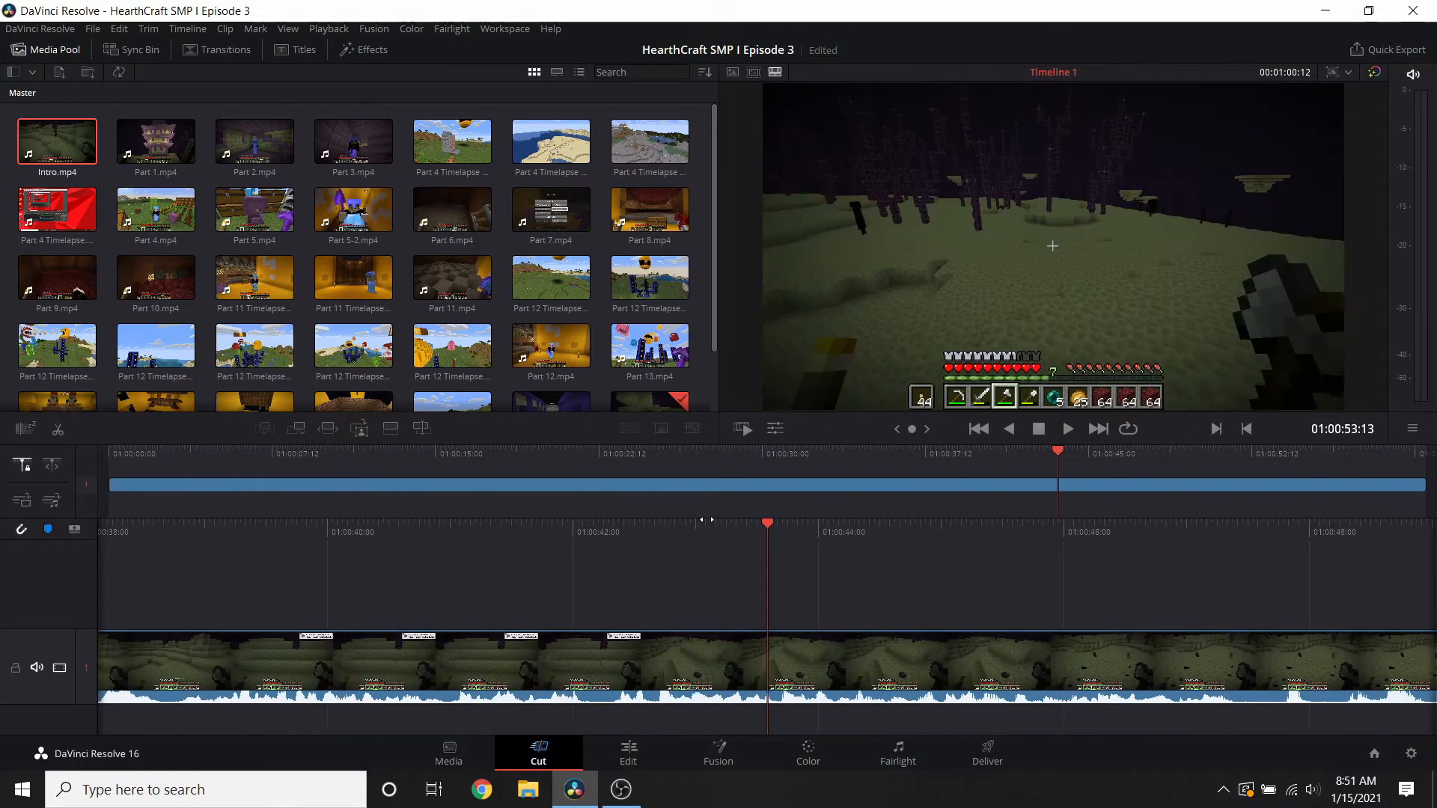
{"action": "scroll", "coordinate": [714, 593], "scroll_direction": "up", "scroll_amount": 12}
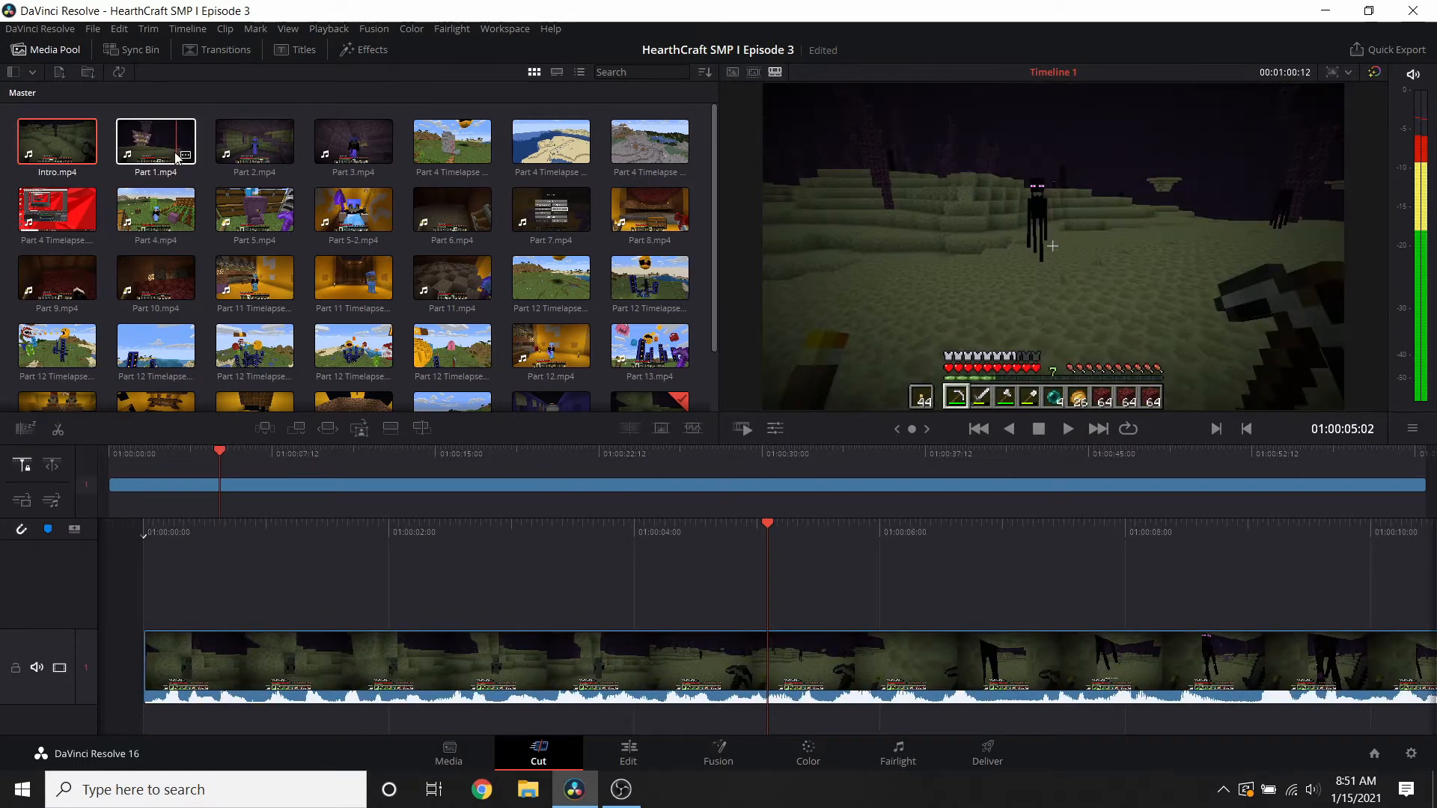
{"action": "scroll", "coordinate": [759, 599], "scroll_direction": "up", "scroll_amount": 10}
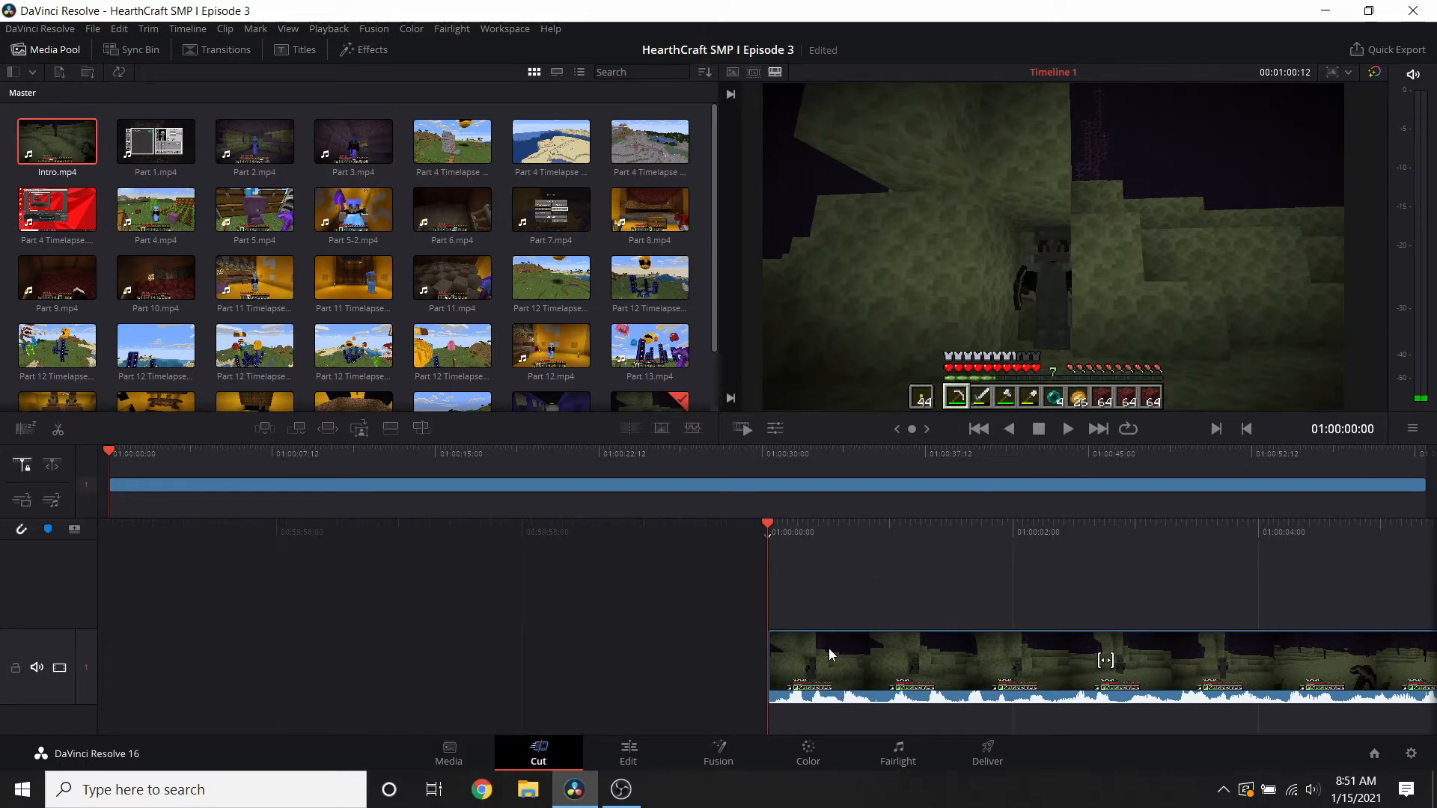
{"action": "left_click", "coordinate": [1067, 431]}
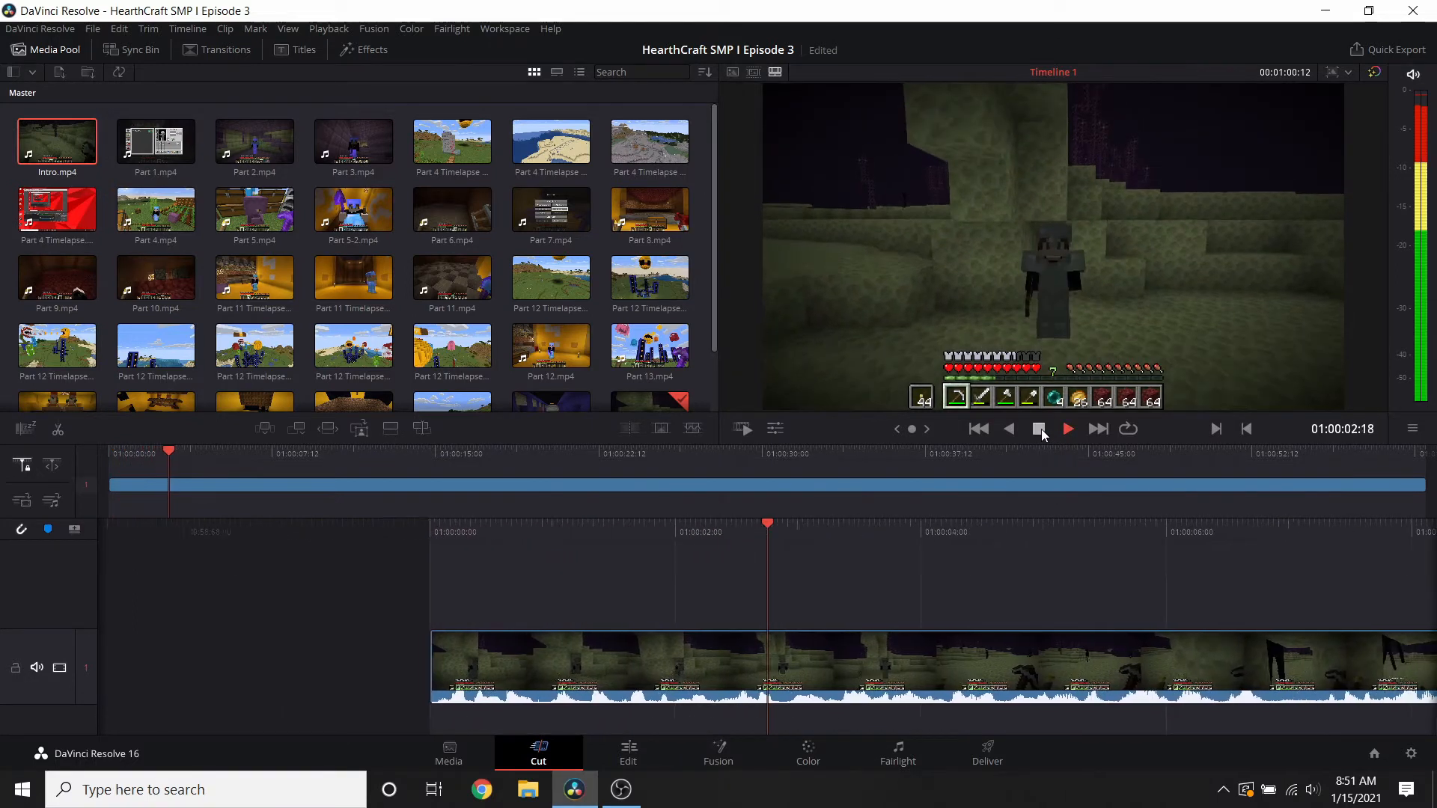
{"action": "left_click", "coordinate": [1039, 429]}
{"action": "scroll", "coordinate": [940, 552], "scroll_direction": "left", "scroll_amount": 3}
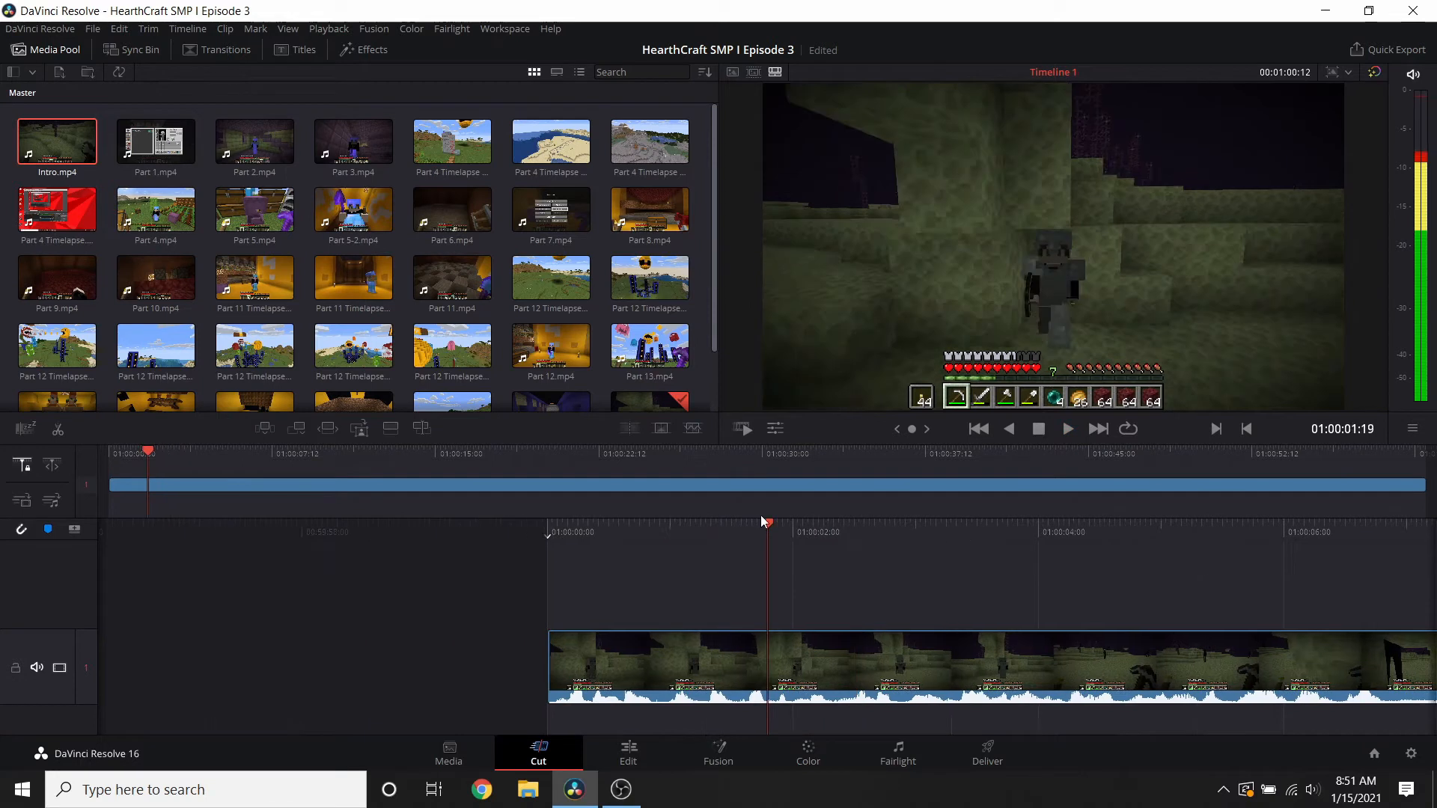
{"action": "left_click_drag", "start_coordinate": [775, 529], "coordinate": [965, 532]}
{"action": "left_click", "coordinate": [1039, 428]}
{"action": "left_click", "coordinate": [1068, 429]}
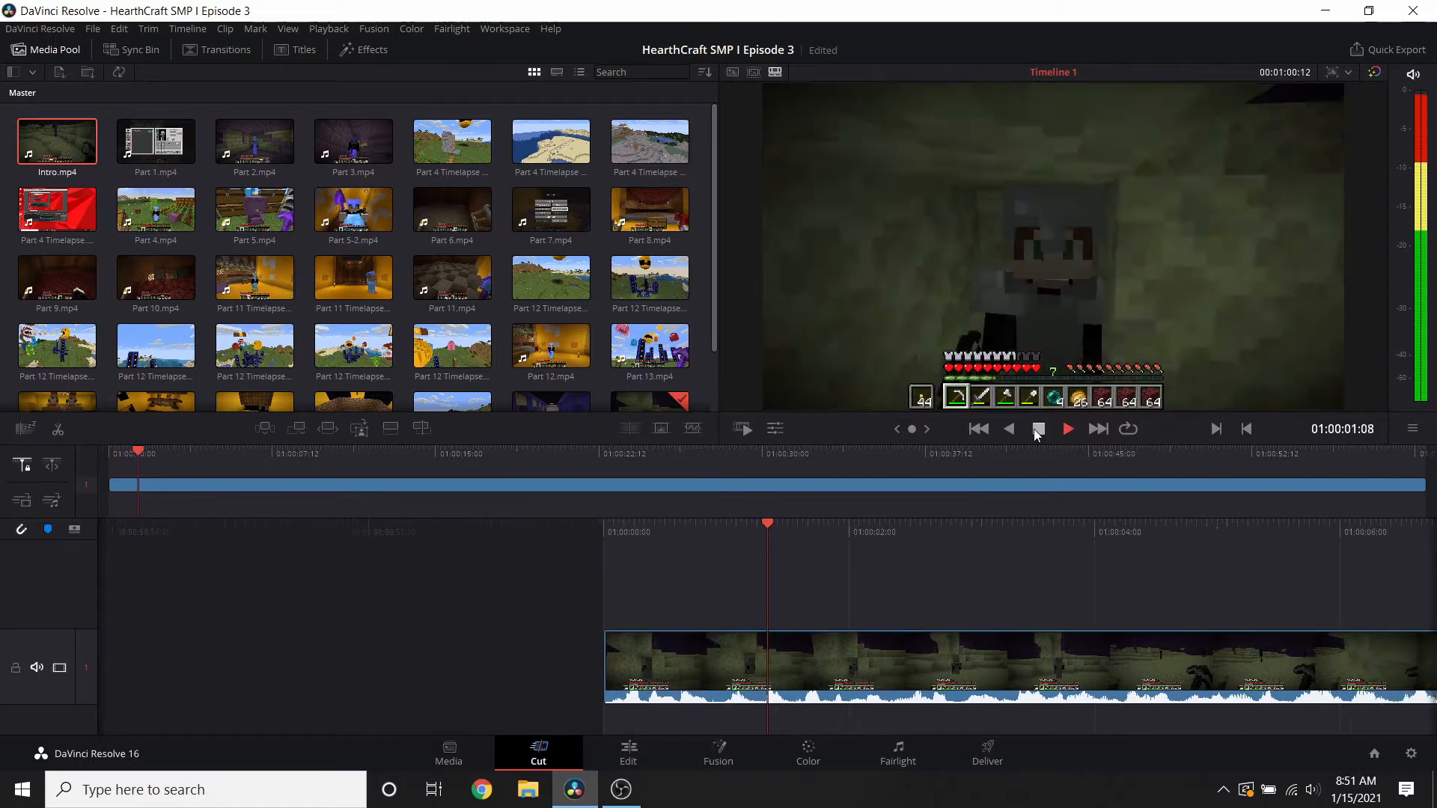
{"action": "left_click", "coordinate": [1039, 429]}
{"action": "left_click_drag", "start_coordinate": [778, 531], "coordinate": [790, 546]}
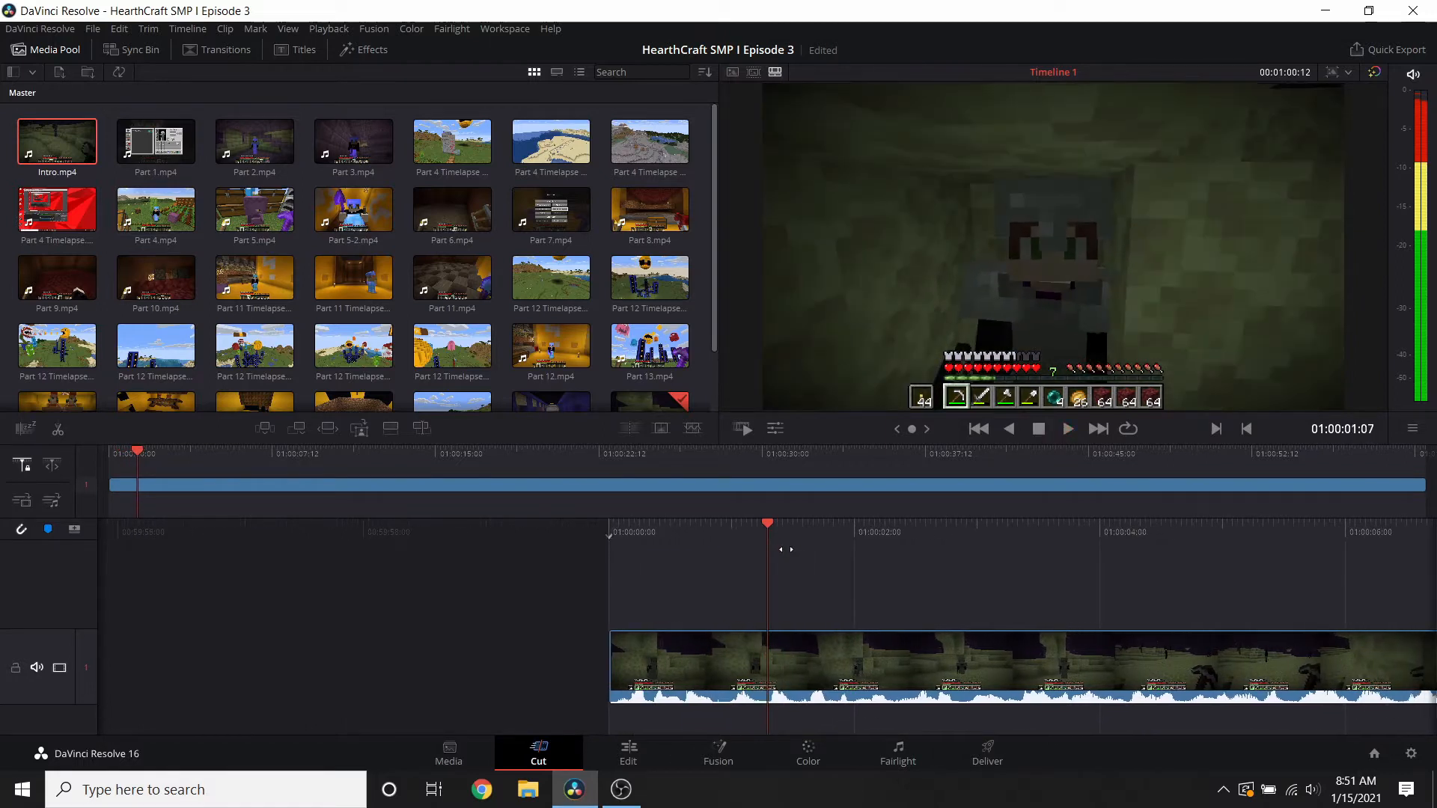
- Add a plain Text title on a new track above the intro clip, starting at the playhead
{"action": "left_click", "coordinate": [249, 55]}
{"action": "left_click", "coordinate": [288, 53]}
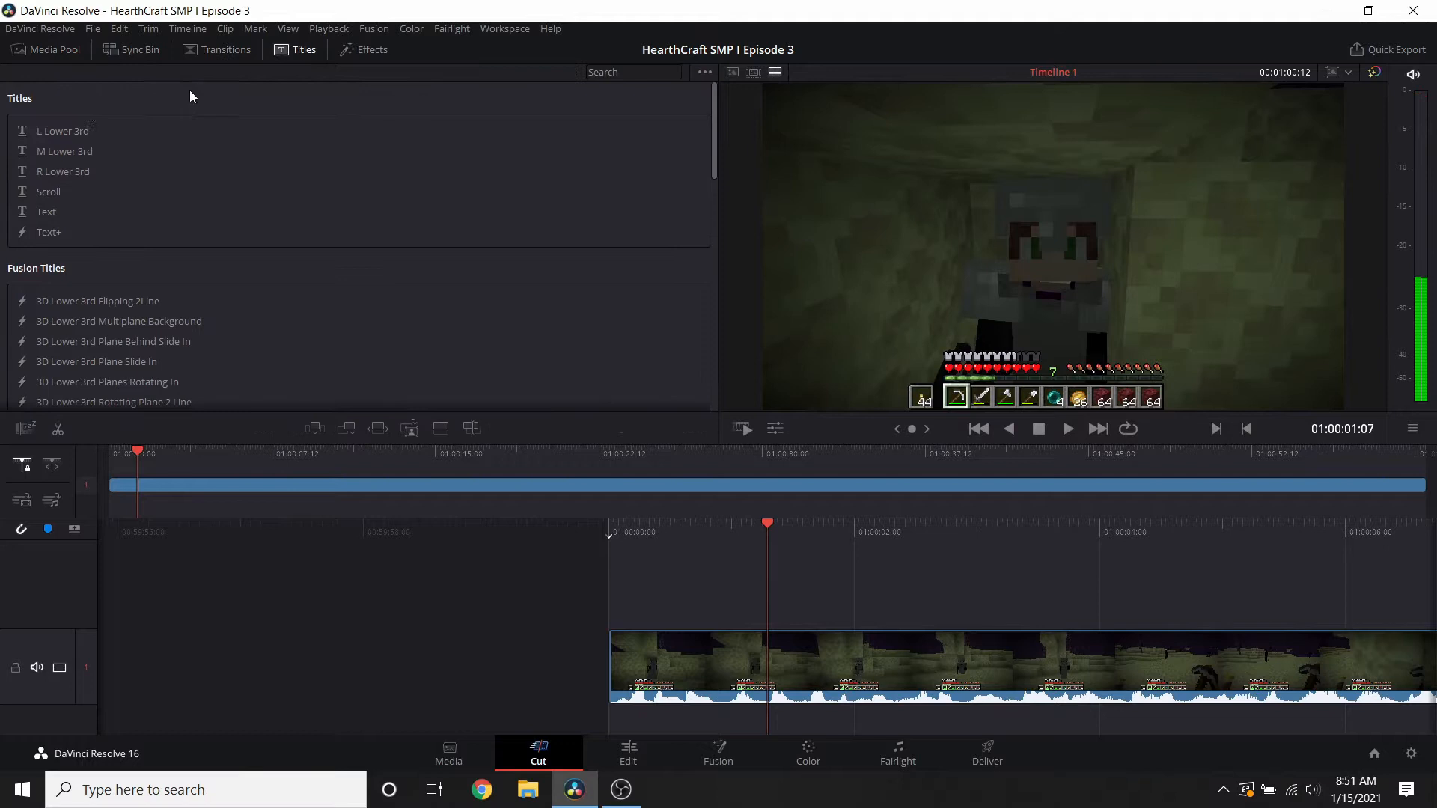
{"action": "scroll", "coordinate": [66, 271], "scroll_direction": "down", "scroll_amount": 15}
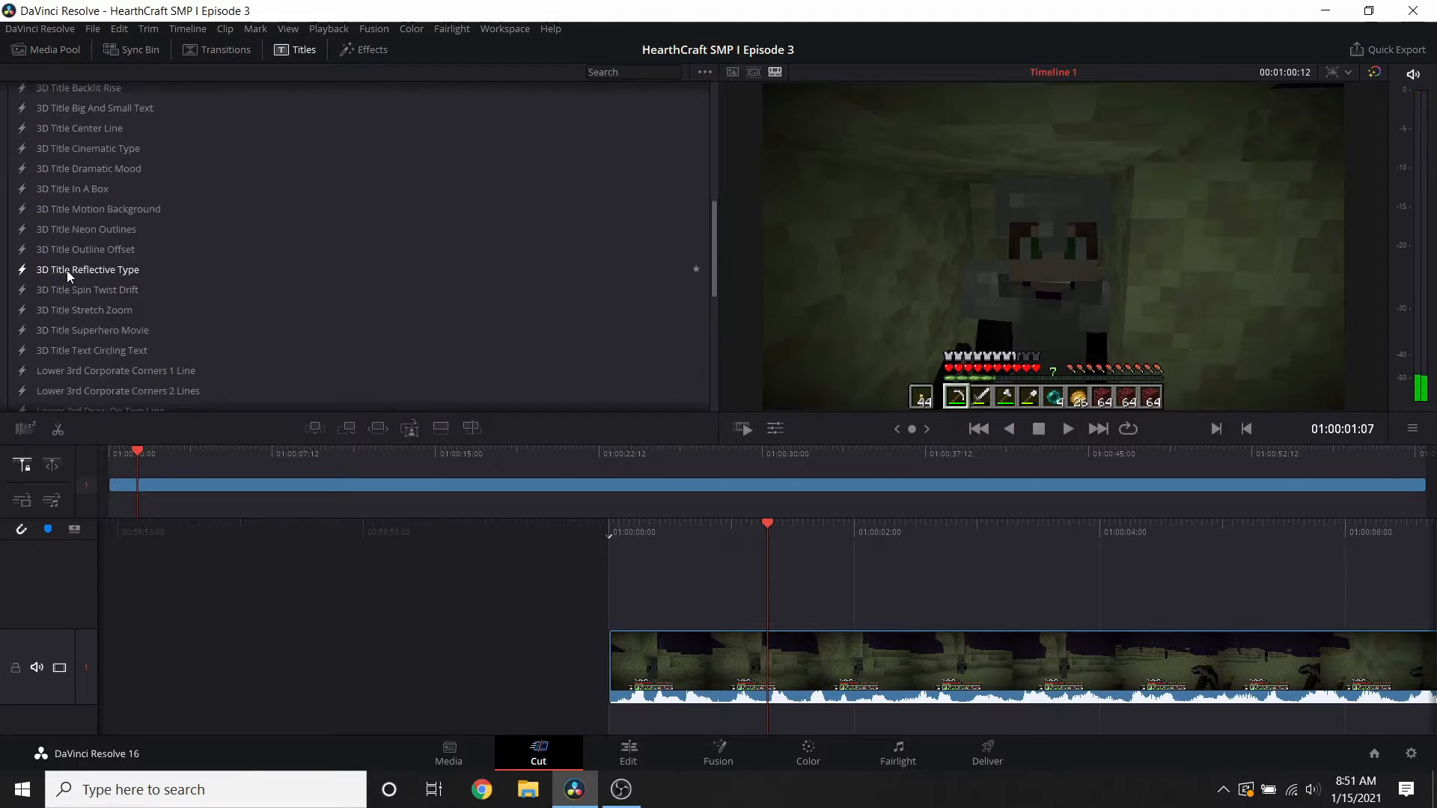
{"action": "scroll", "coordinate": [66, 271], "scroll_direction": "up", "scroll_amount": 15}
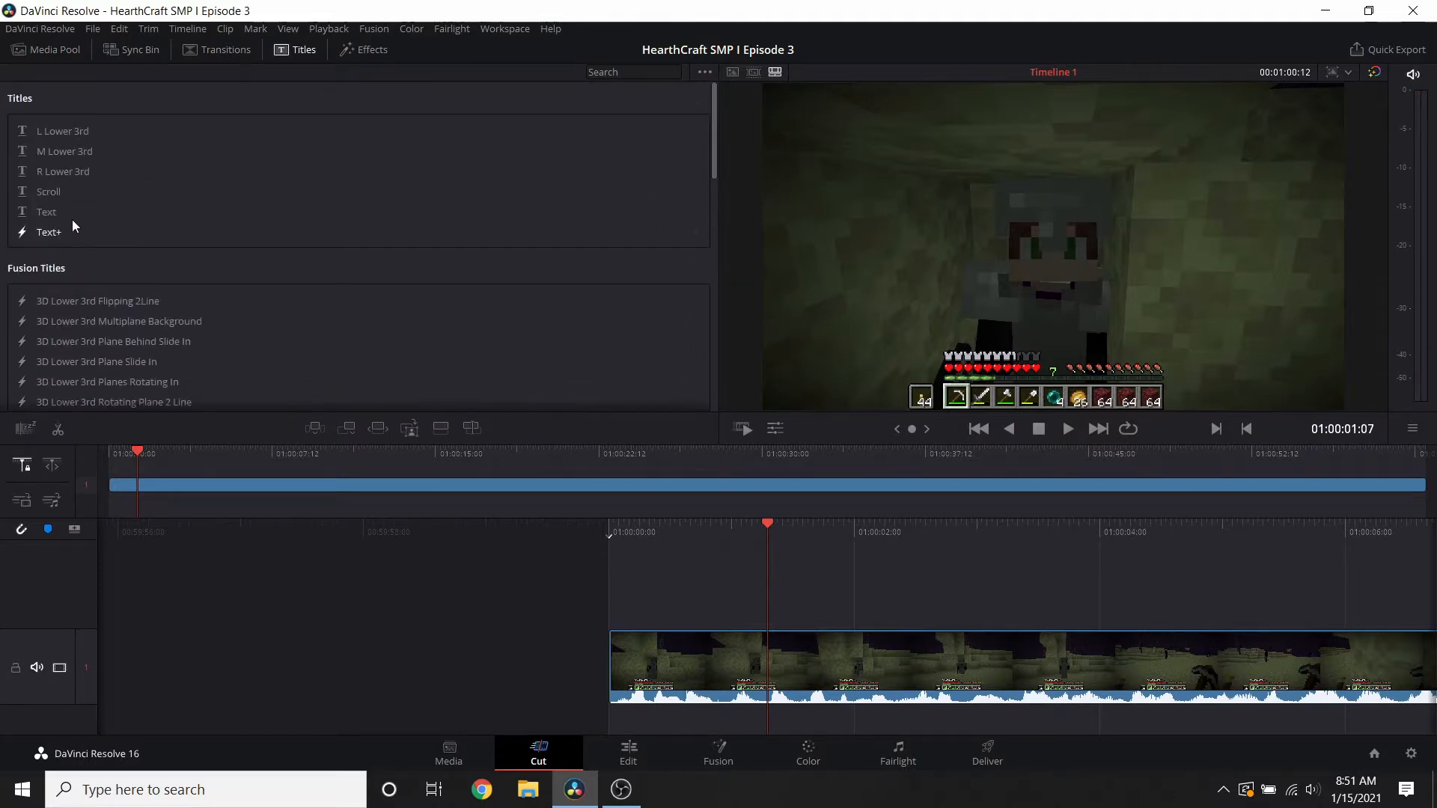
{"action": "left_click_drag", "start_coordinate": [72, 216], "coordinate": [766, 608]}
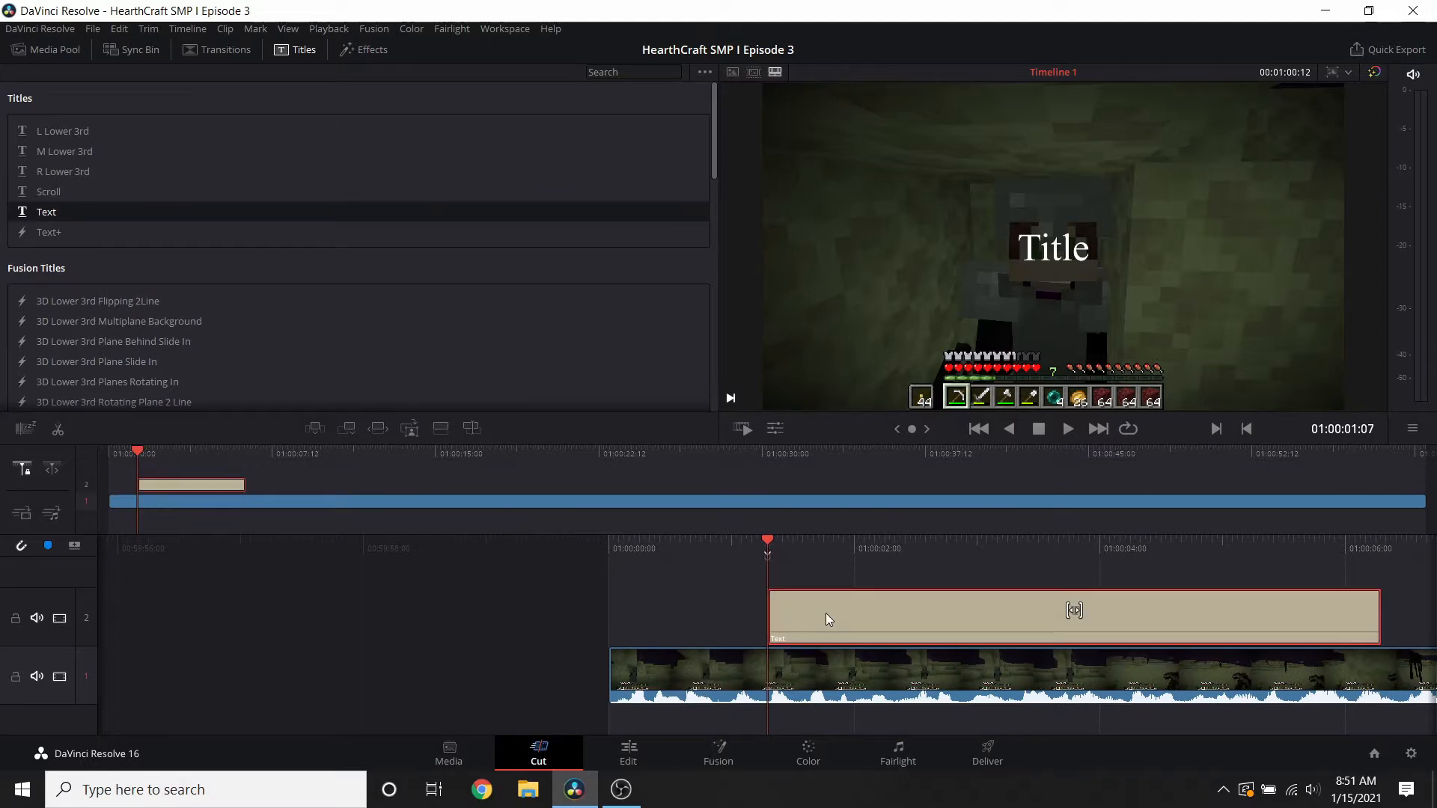
- Switch to the Edit page and replace the title's placeholder text with "HearthCrAft"
{"action": "left_click", "coordinate": [628, 758]}
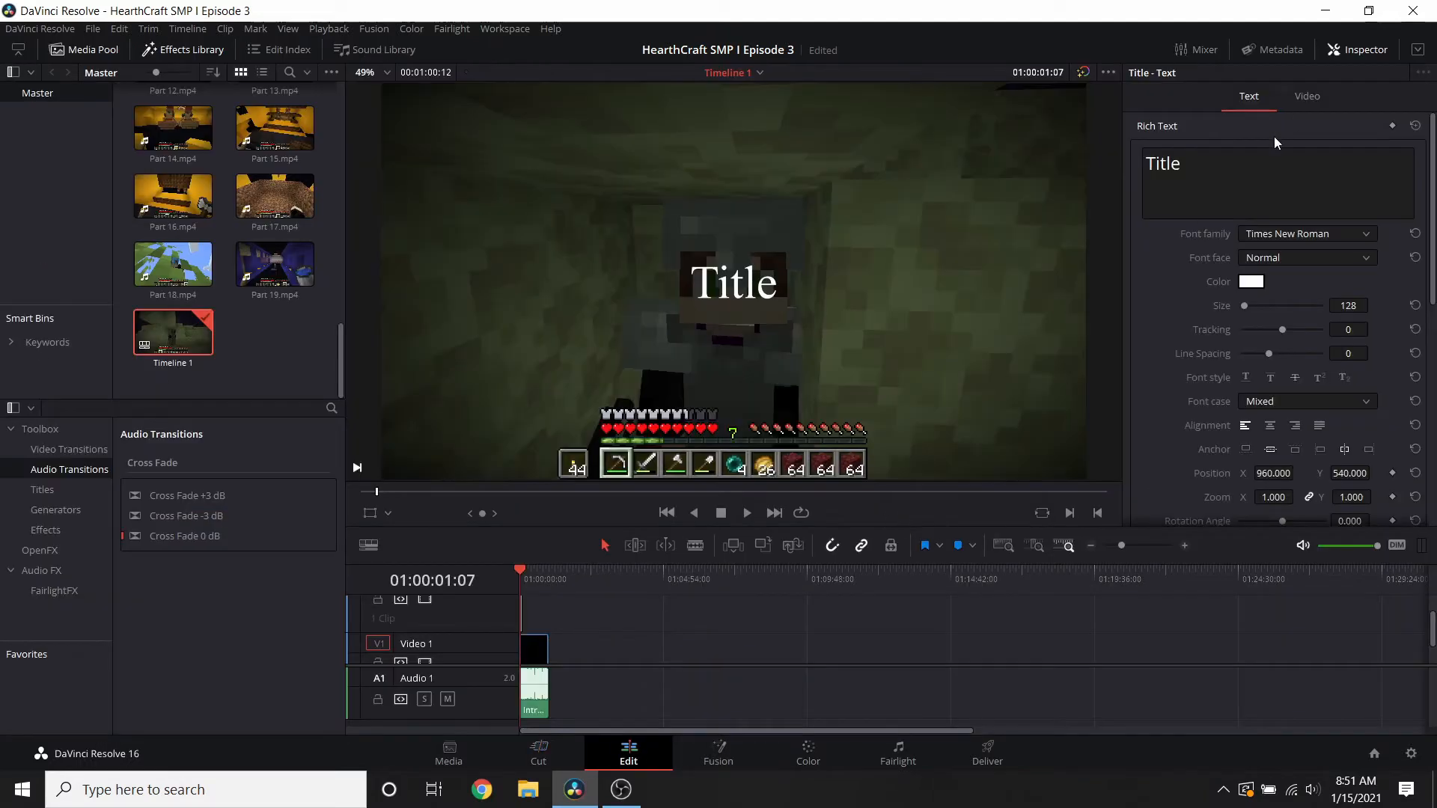
{"action": "left_click_drag", "start_coordinate": [1264, 167], "coordinate": [940, 163]}
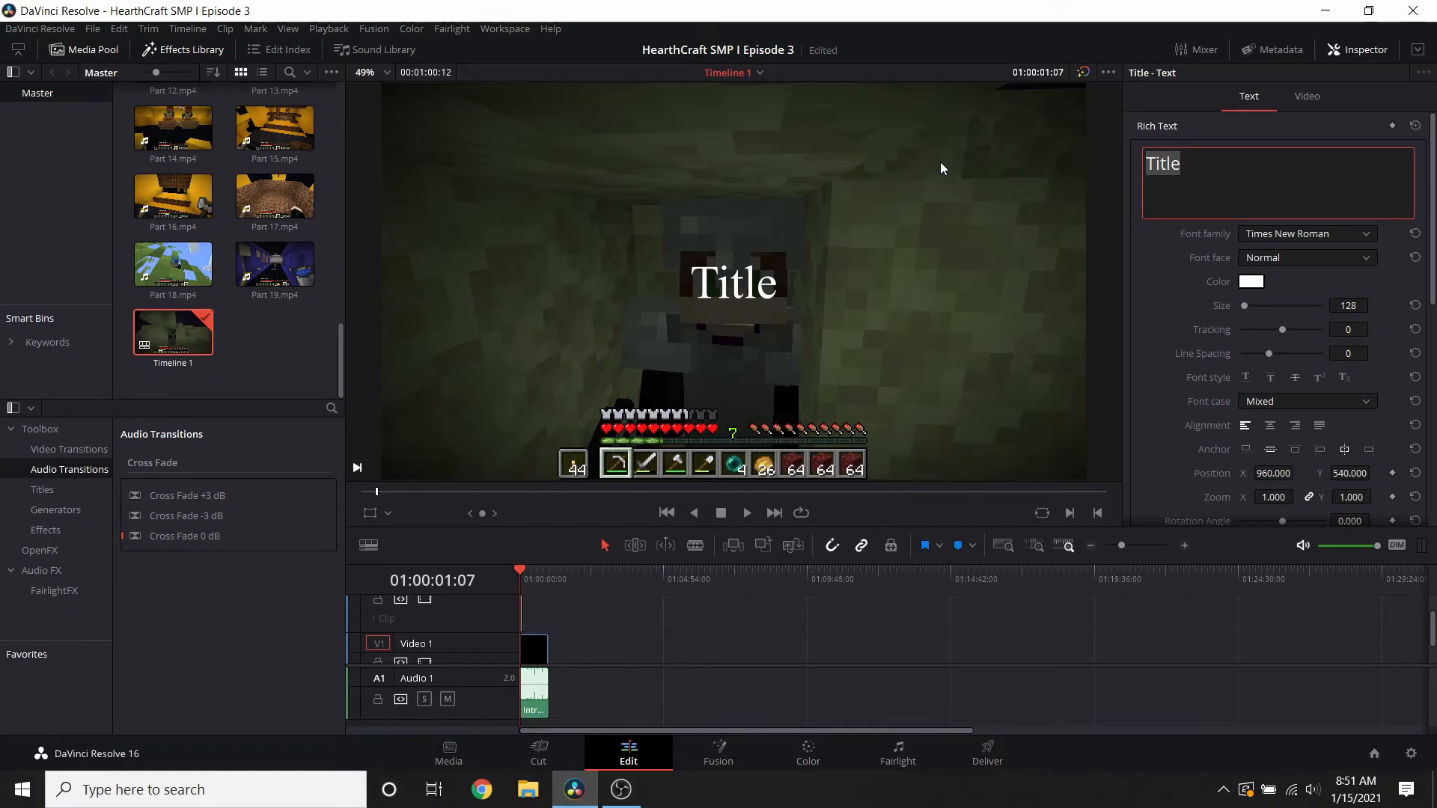
{"action": "type", "text": "Heart"}
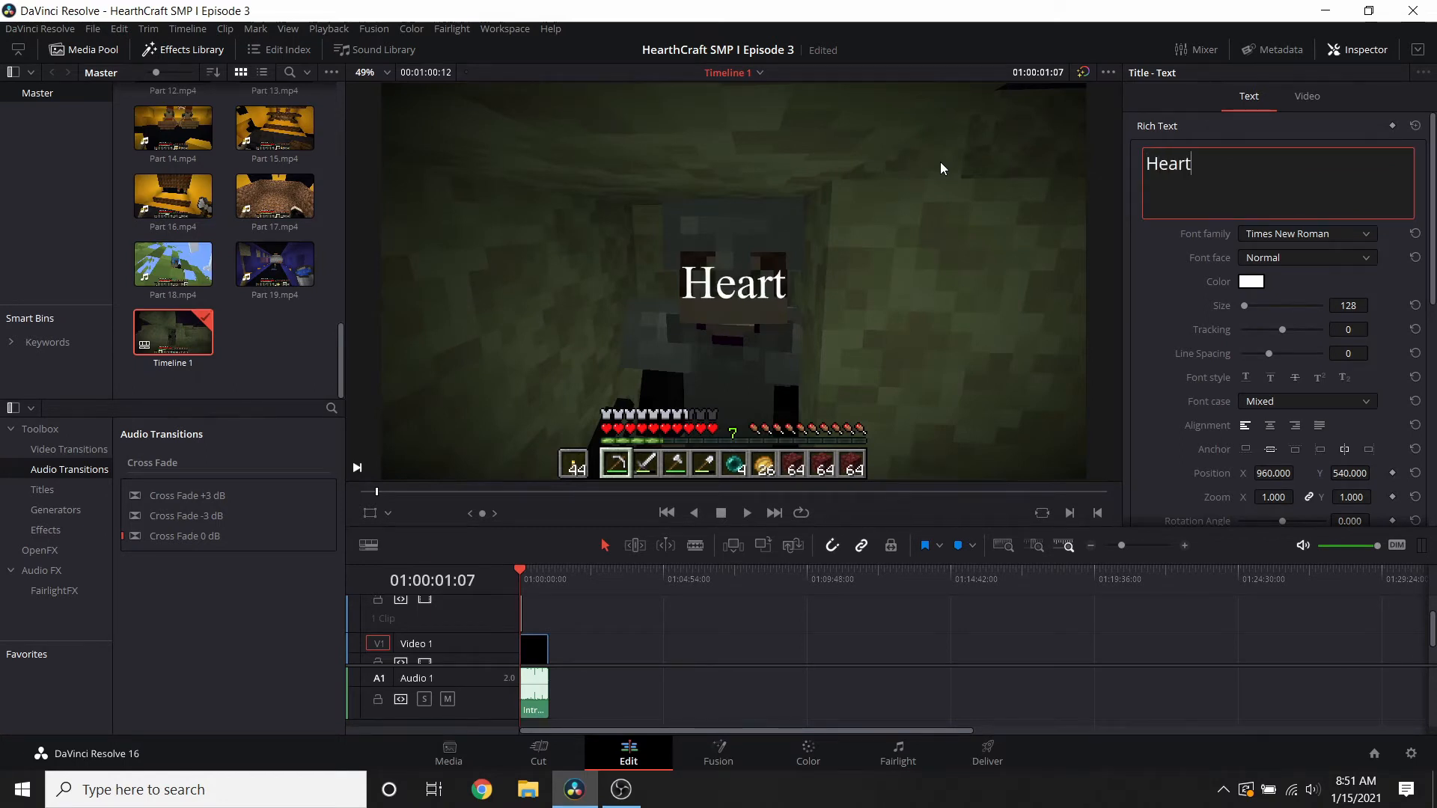
{"action": "type", "text": "hCrAft"}
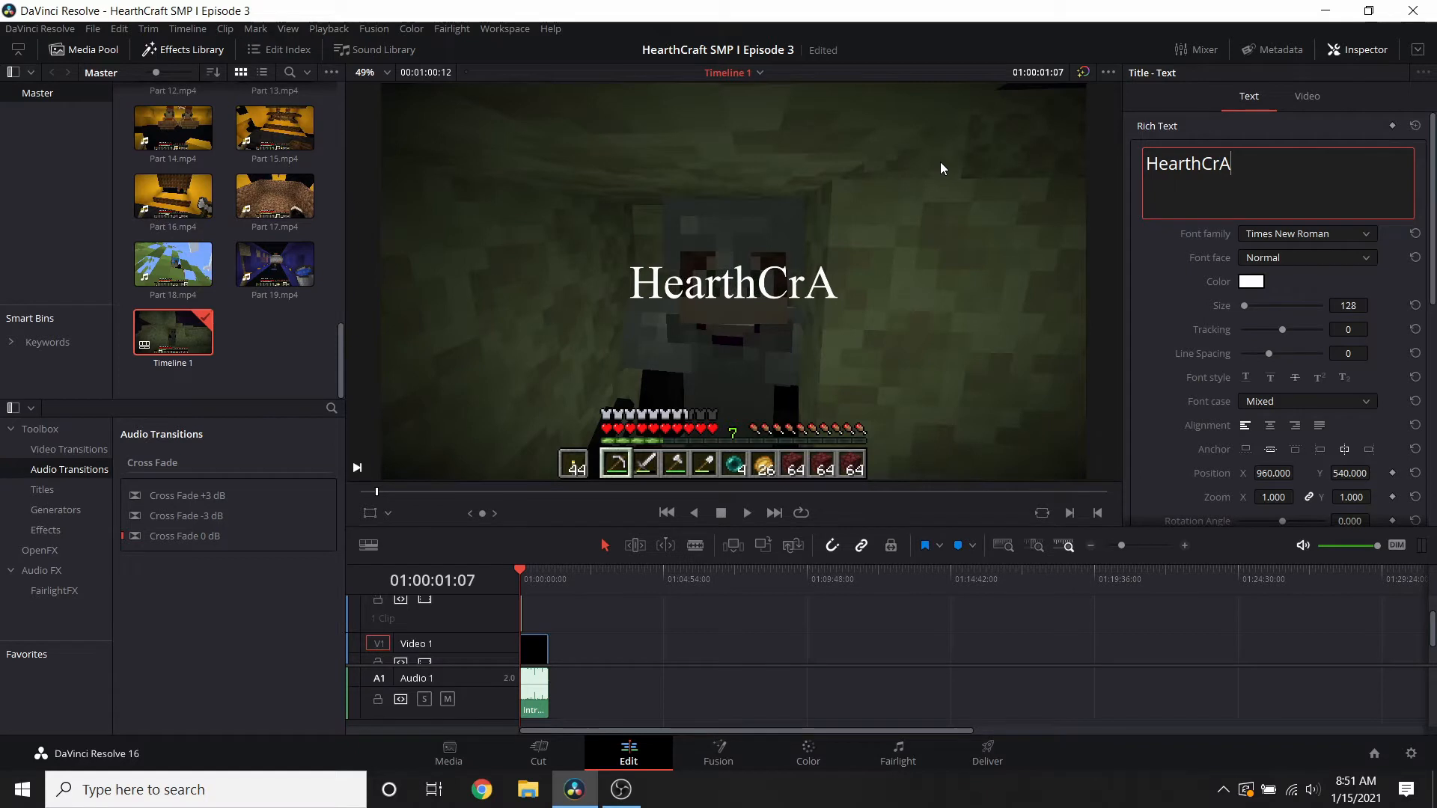
- Set the title's font family to MineCrafter 3
{"action": "left_click", "coordinate": [1281, 239]}
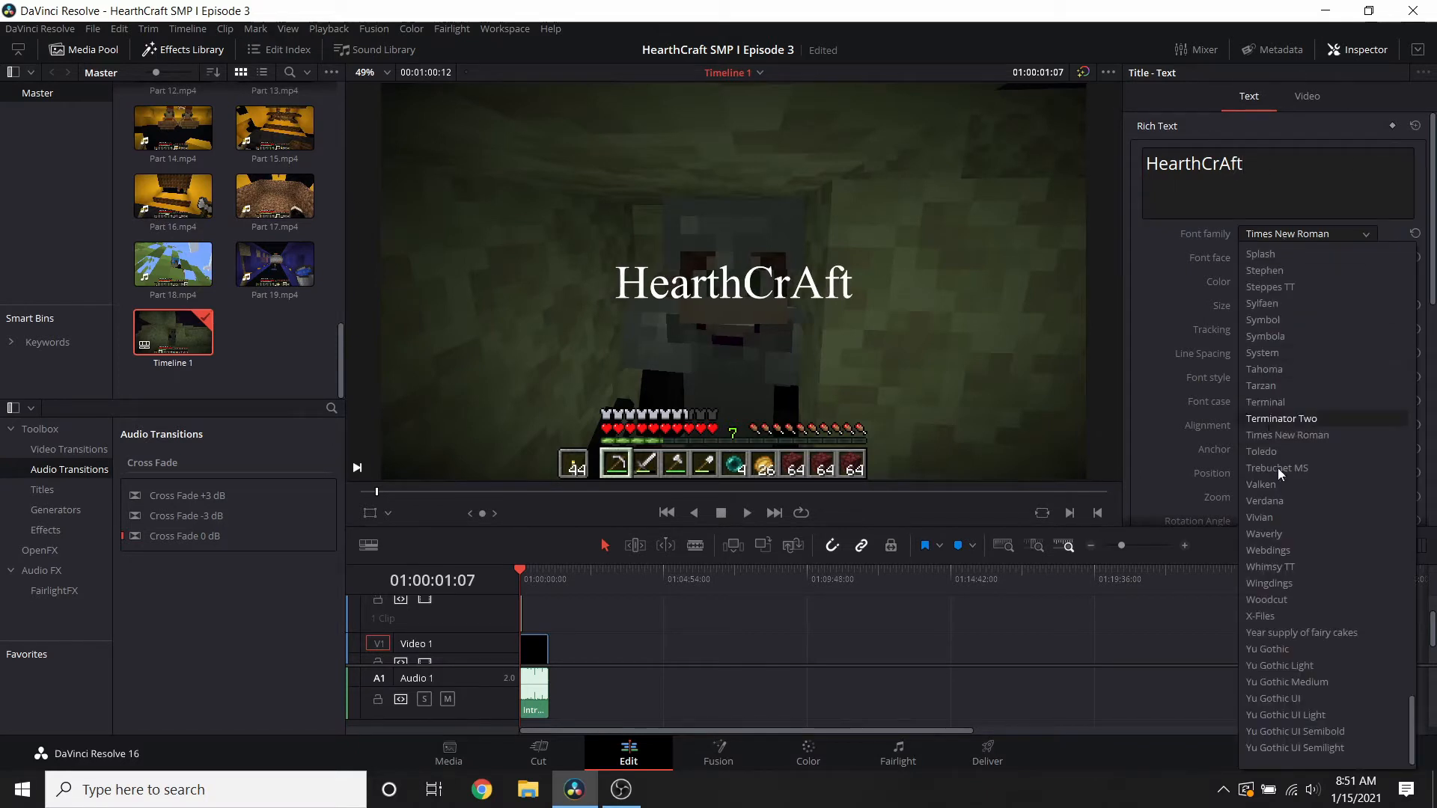
{"action": "scroll", "coordinate": [1287, 471], "scroll_direction": "up", "scroll_amount": 10}
{"action": "scroll", "coordinate": [1276, 330], "scroll_direction": "up", "scroll_amount": 8}
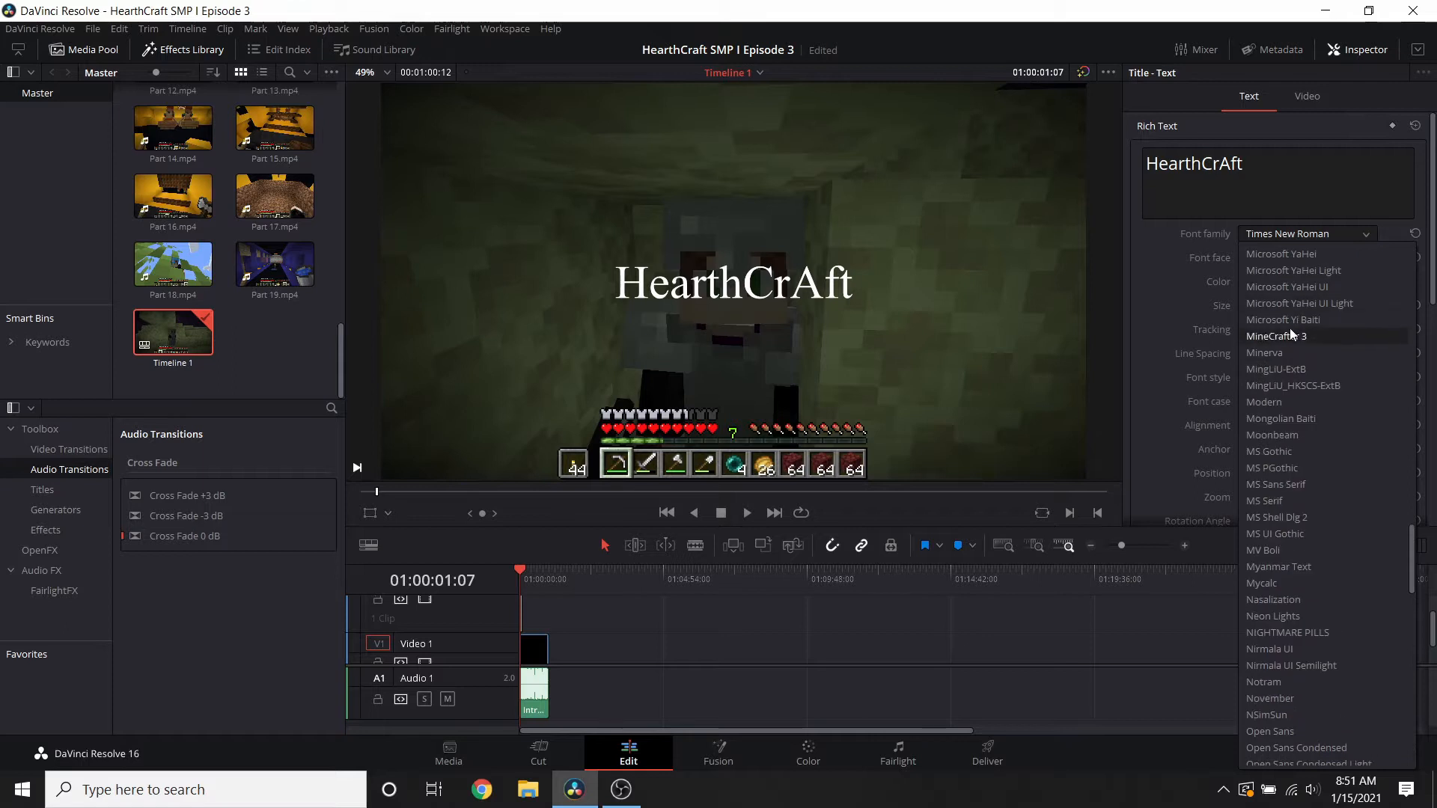
{"action": "left_click", "coordinate": [1285, 334]}
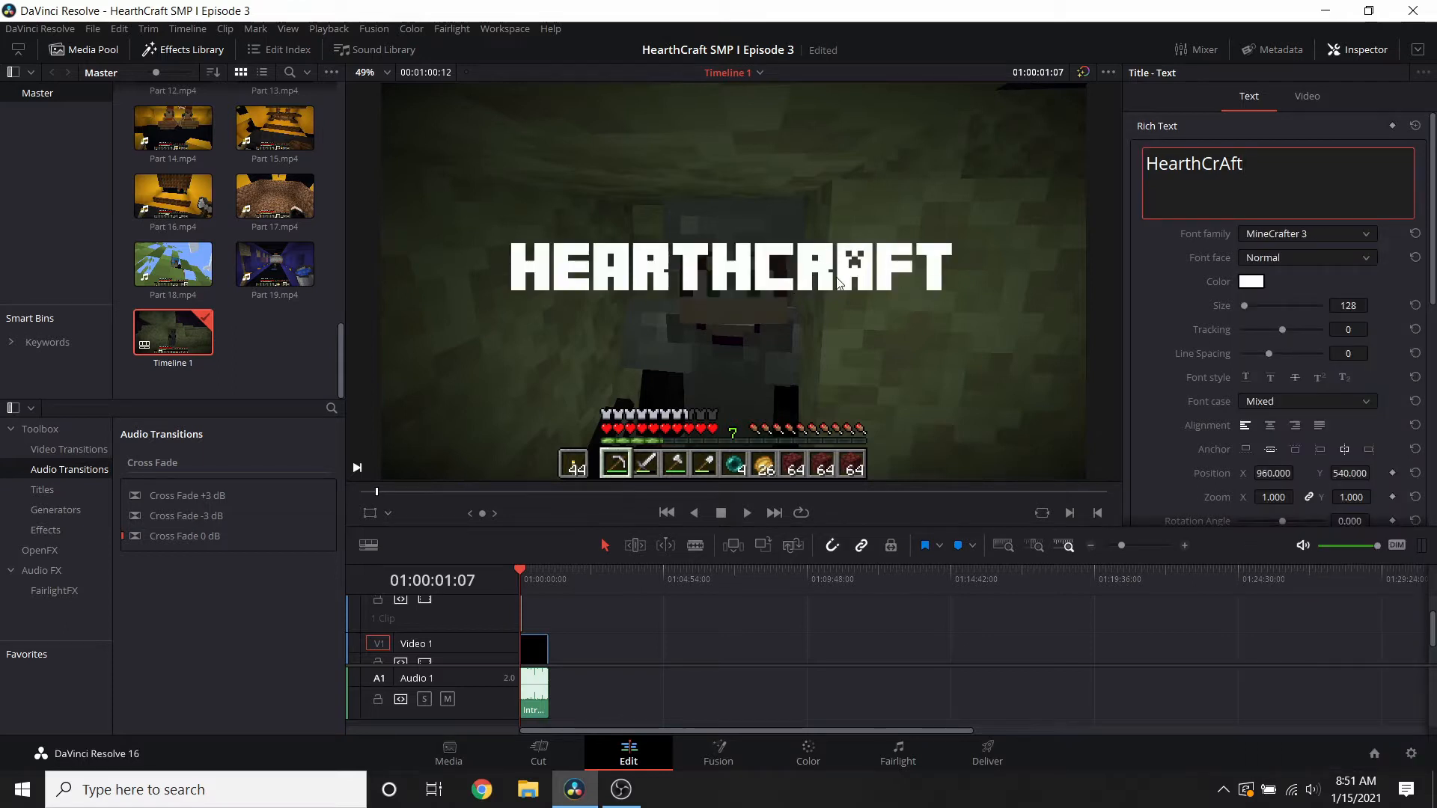
- Scale the HearthCrAft title to 0.820, rotate it 3 degrees, and position it at X 567, Y 913
{"action": "scroll", "coordinate": [1291, 311], "scroll_direction": "down", "scroll_amount": 1}
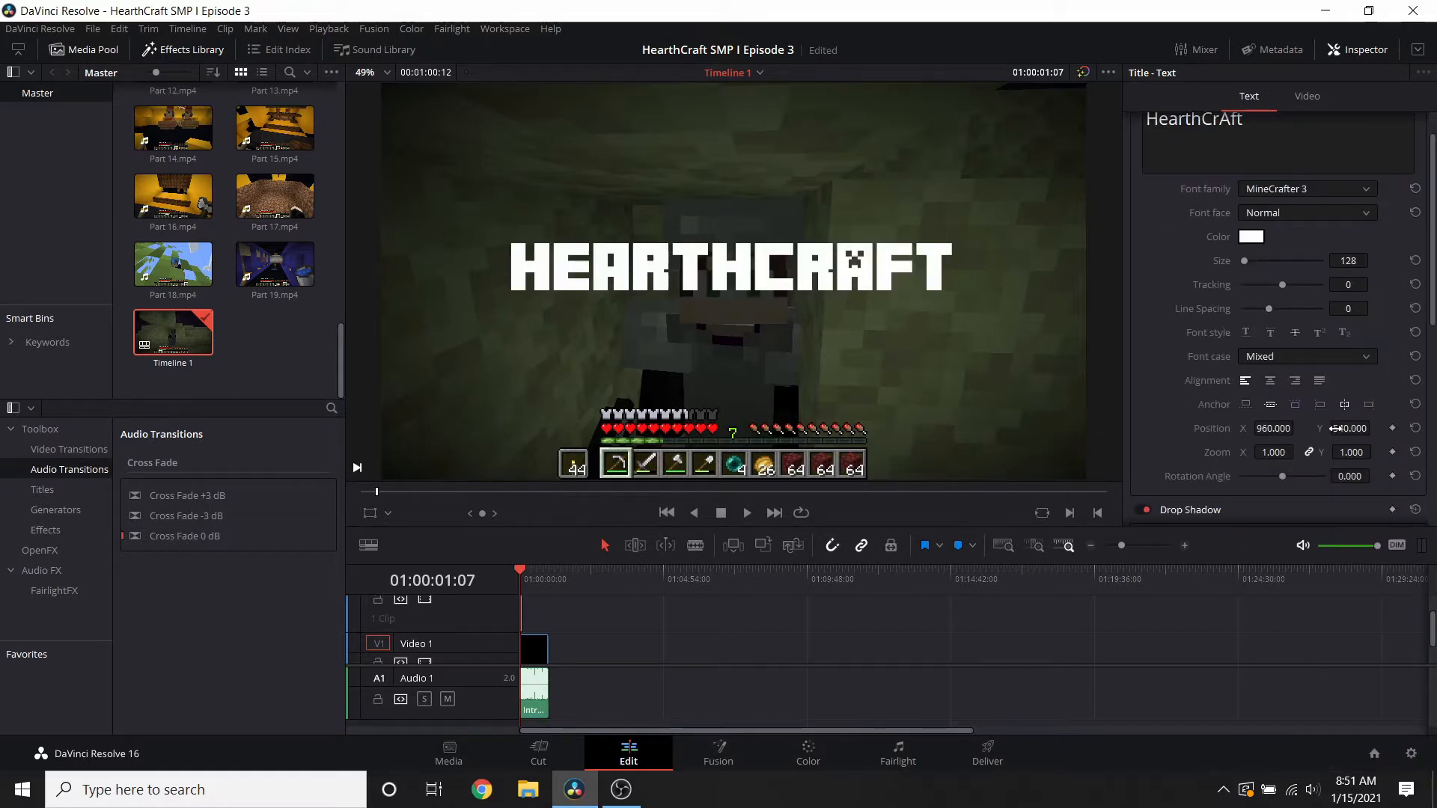
{"action": "scroll", "coordinate": [1344, 425], "scroll_direction": "down", "scroll_amount": 3}
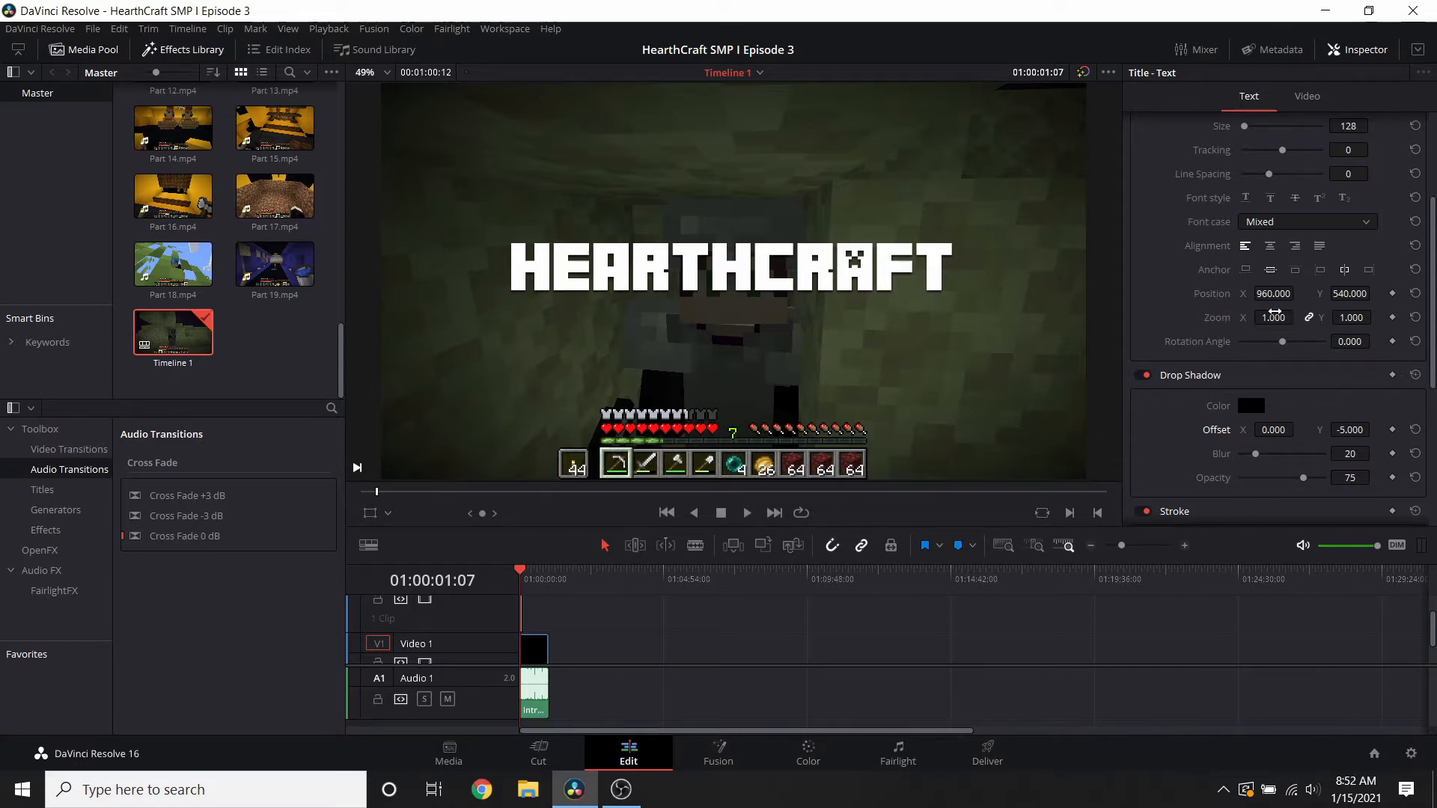
{"action": "left_click_drag", "start_coordinate": [1274, 313], "coordinate": [1283, 313]}
{"action": "left_click_drag", "start_coordinate": [1361, 340], "coordinate": [1384, 340]}
{"action": "left_click_drag", "start_coordinate": [1265, 291], "coordinate": [967, 291]}
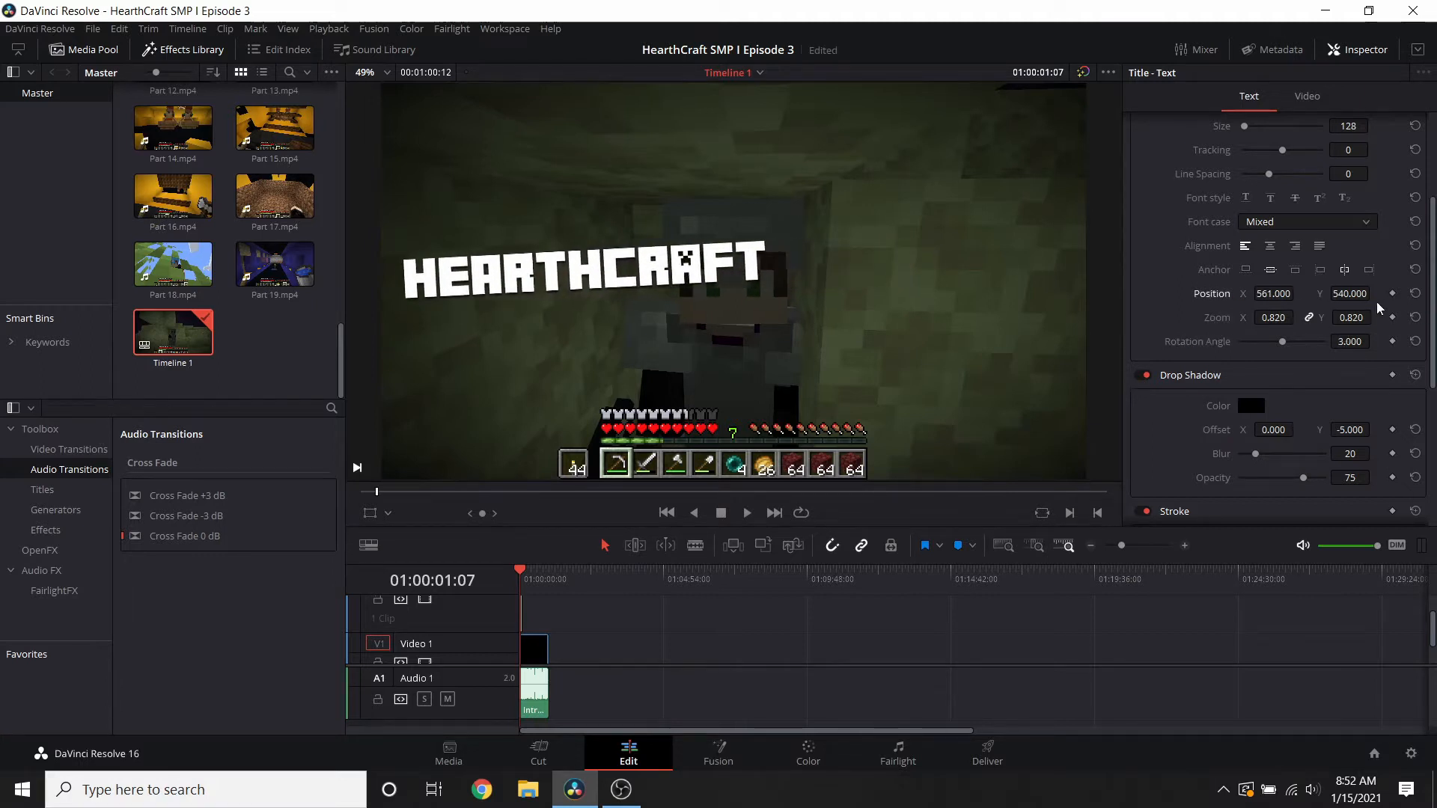
{"action": "left_click_drag", "start_coordinate": [1350, 294], "coordinate": [1298, 292]}
- Change the HearthCrAft title's text color to light purple from the basic colors
{"action": "scroll", "coordinate": [1288, 250], "scroll_direction": "up", "scroll_amount": 3}
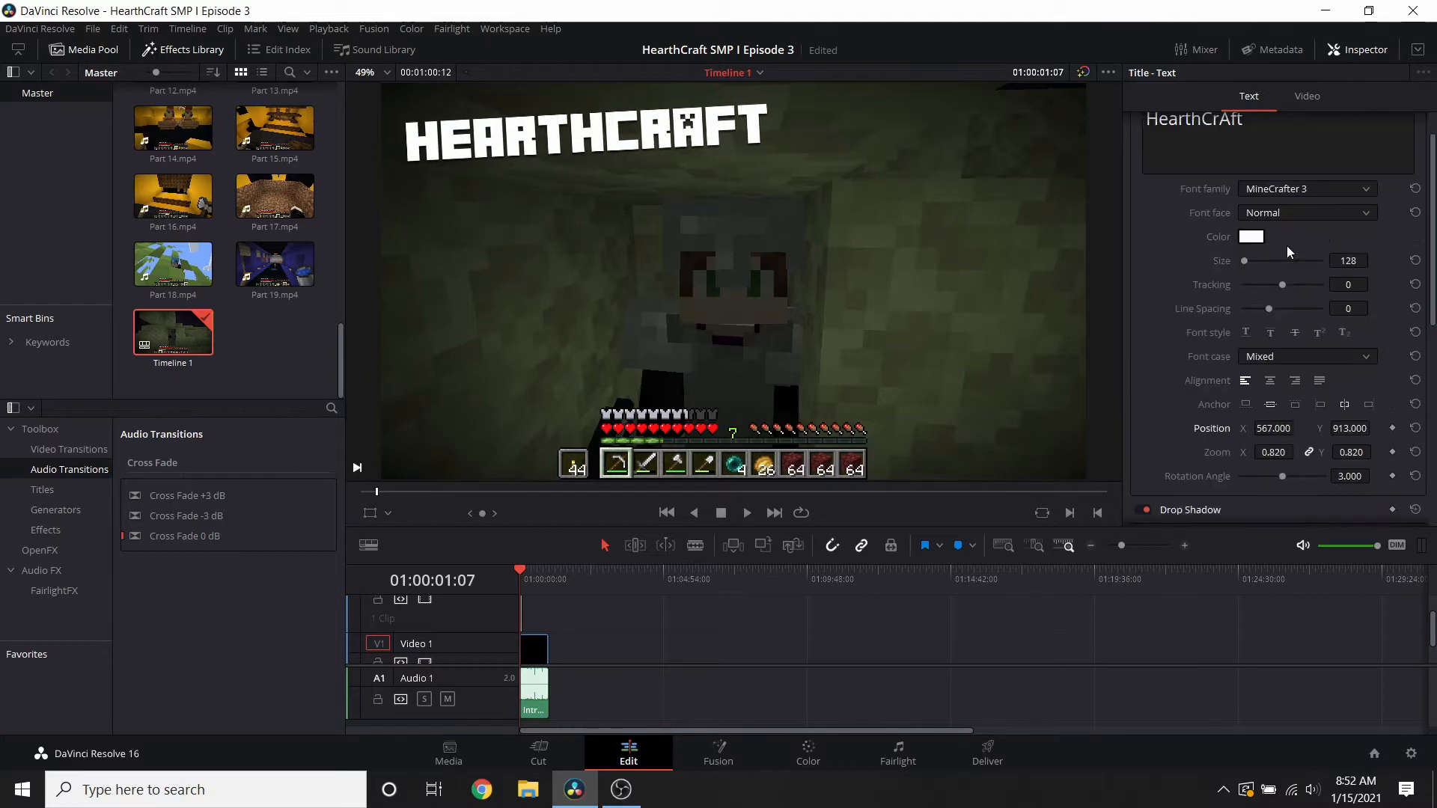
{"action": "left_click", "coordinate": [1250, 237]}
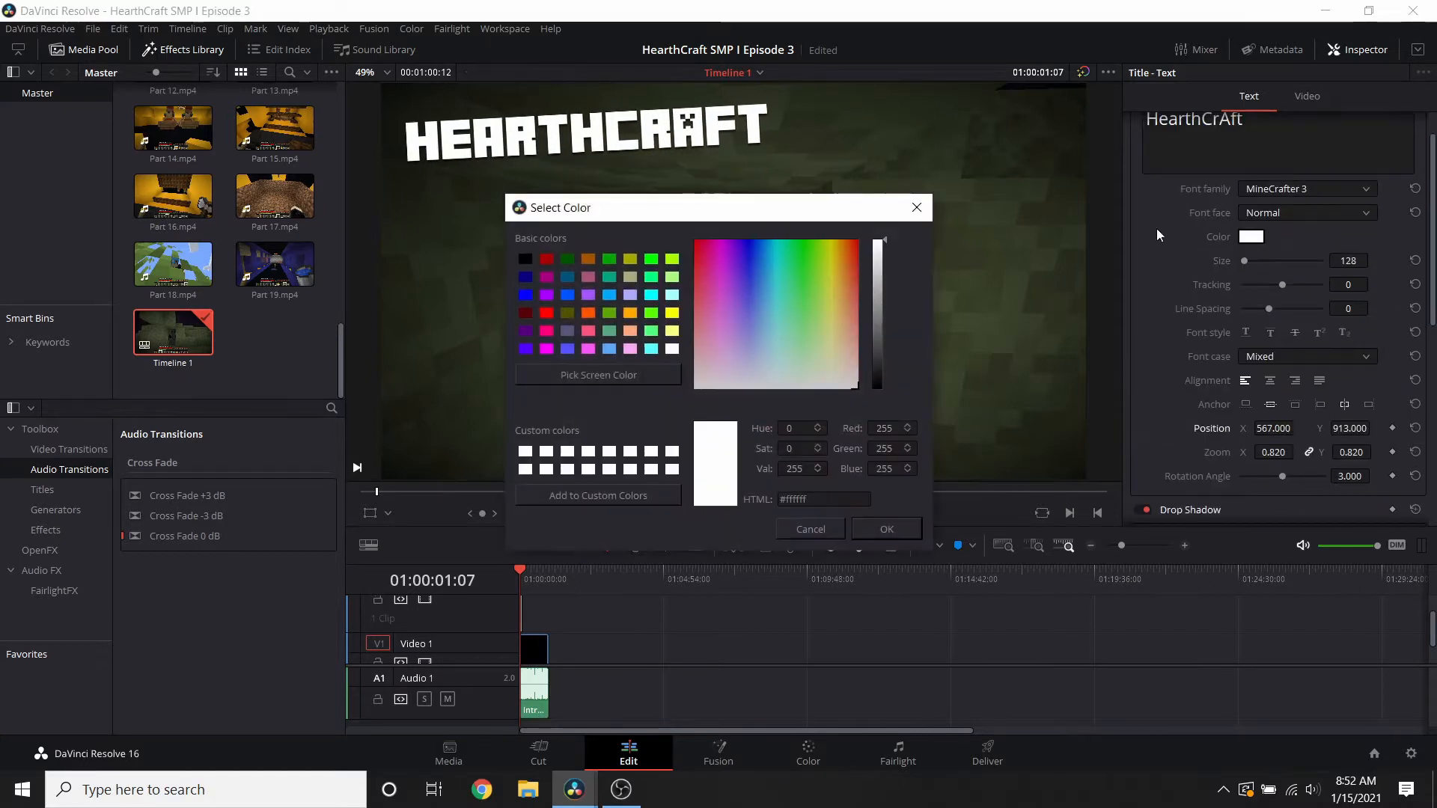
{"action": "left_click", "coordinate": [630, 296]}
{"action": "left_click", "coordinate": [884, 530]}
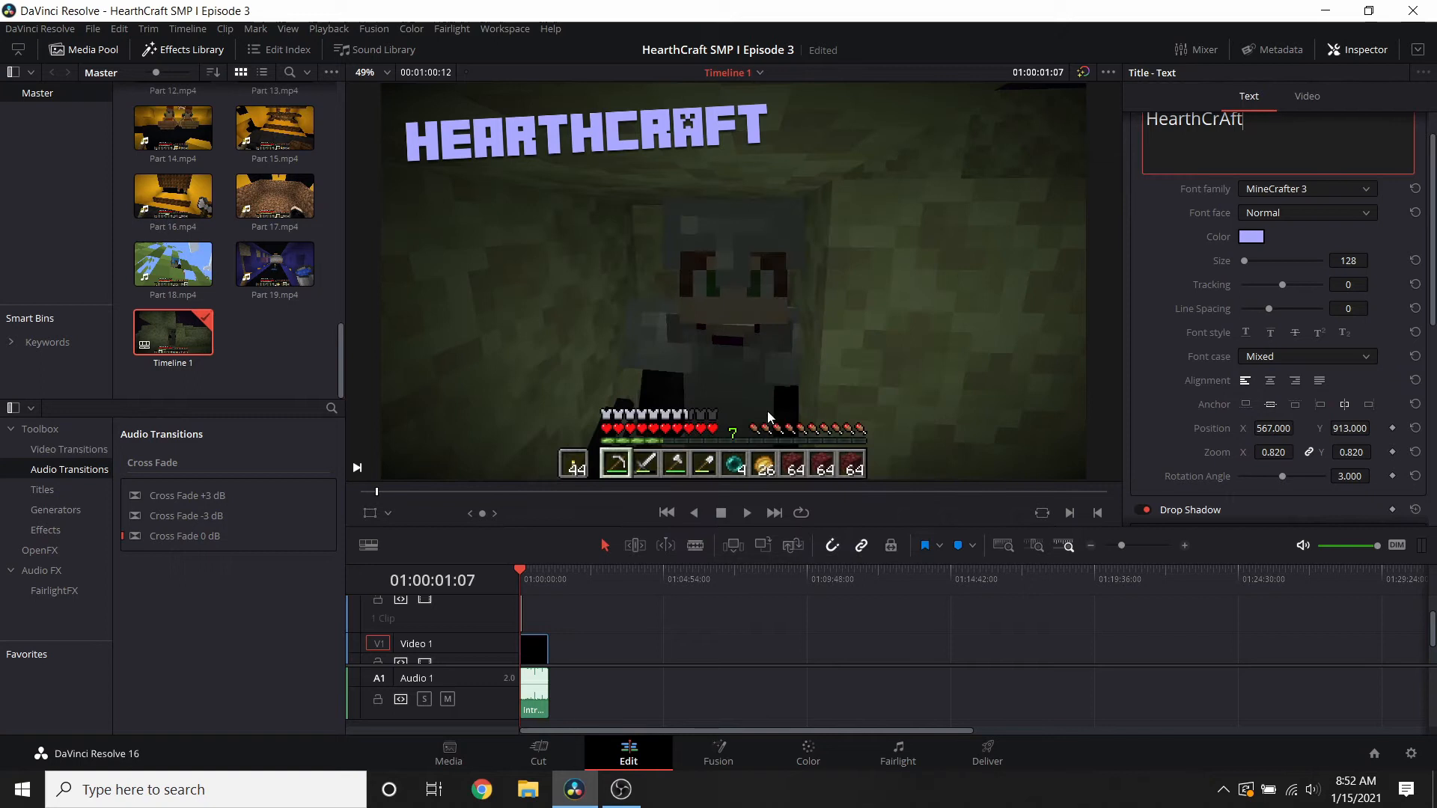
- Switch to the Cut page, play back the title's entrance, and park the playhead at 01:00:01:20
{"action": "left_click", "coordinate": [558, 758]}
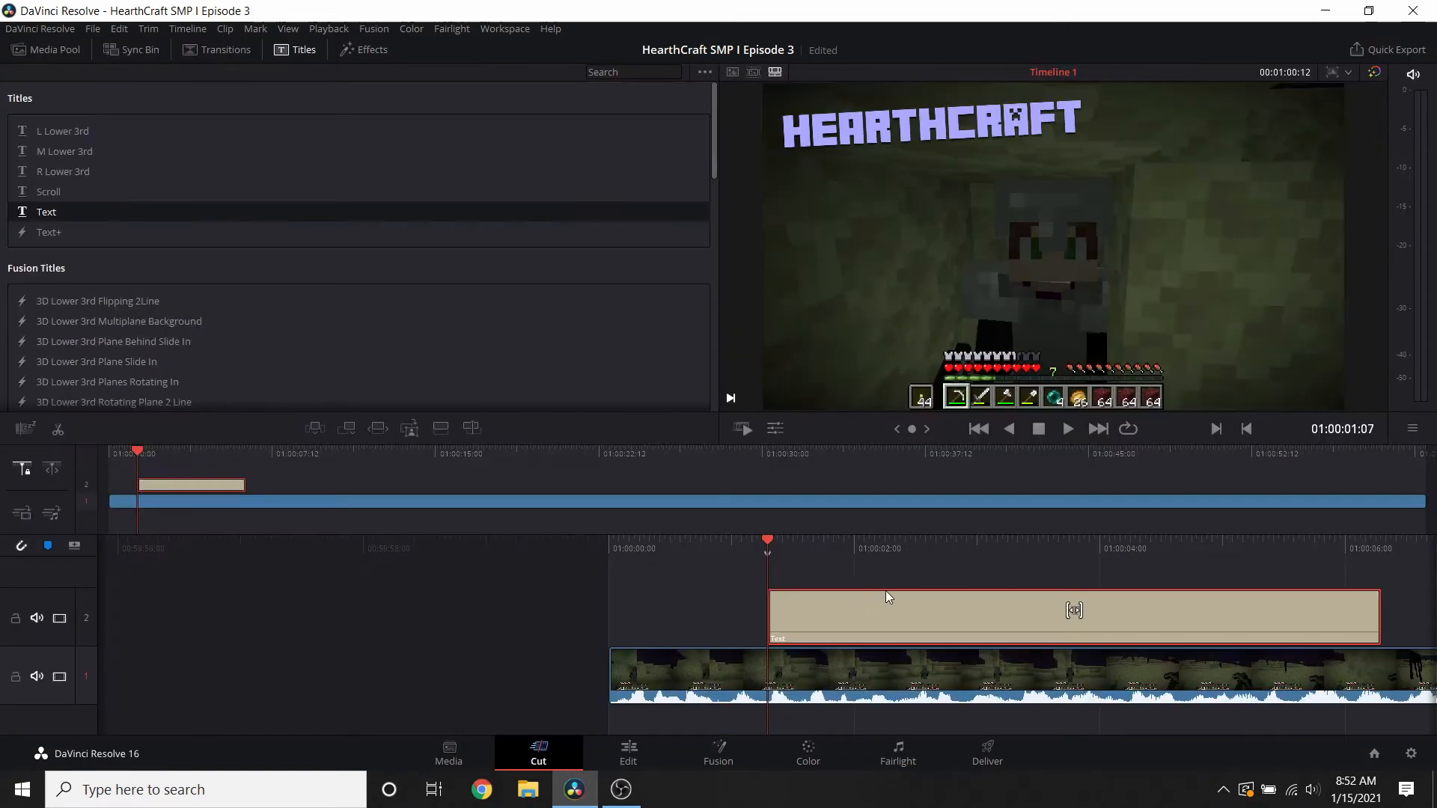
{"action": "scroll", "coordinate": [886, 590], "scroll_direction": "left", "scroll_amount": 3}
{"action": "left_click", "coordinate": [1066, 432]}
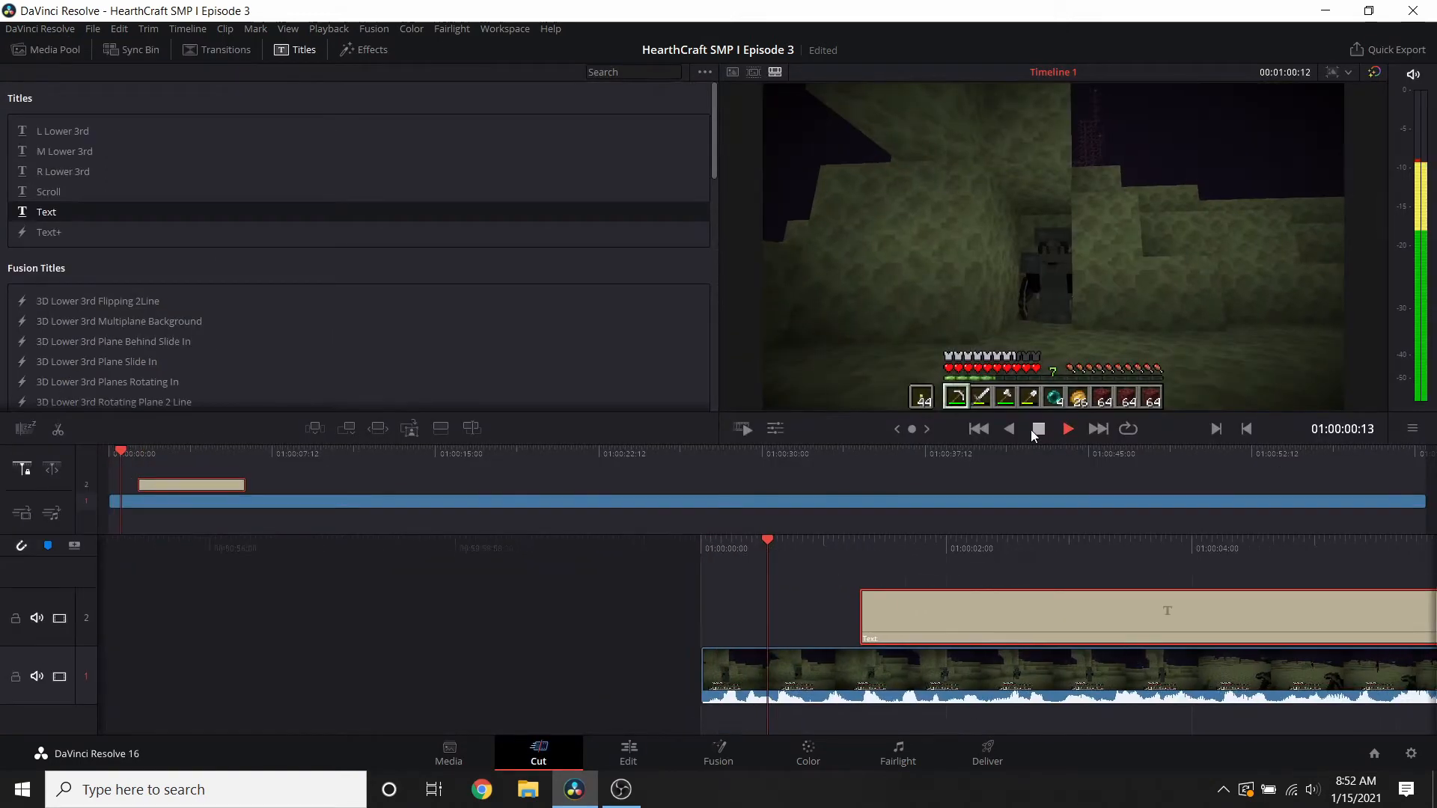
{"action": "left_click", "coordinate": [1037, 429]}
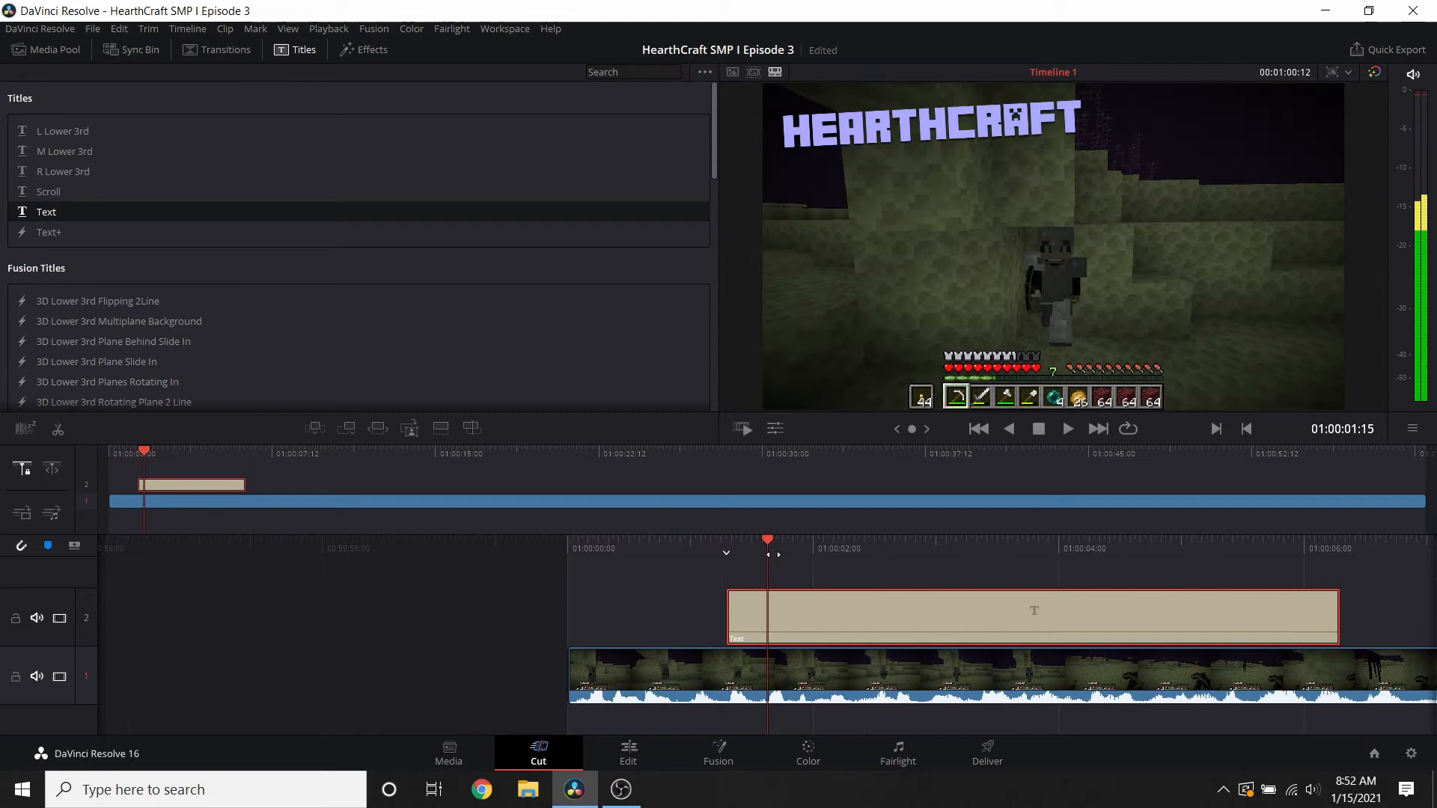
{"action": "left_click_drag", "start_coordinate": [769, 554], "coordinate": [747, 557]}
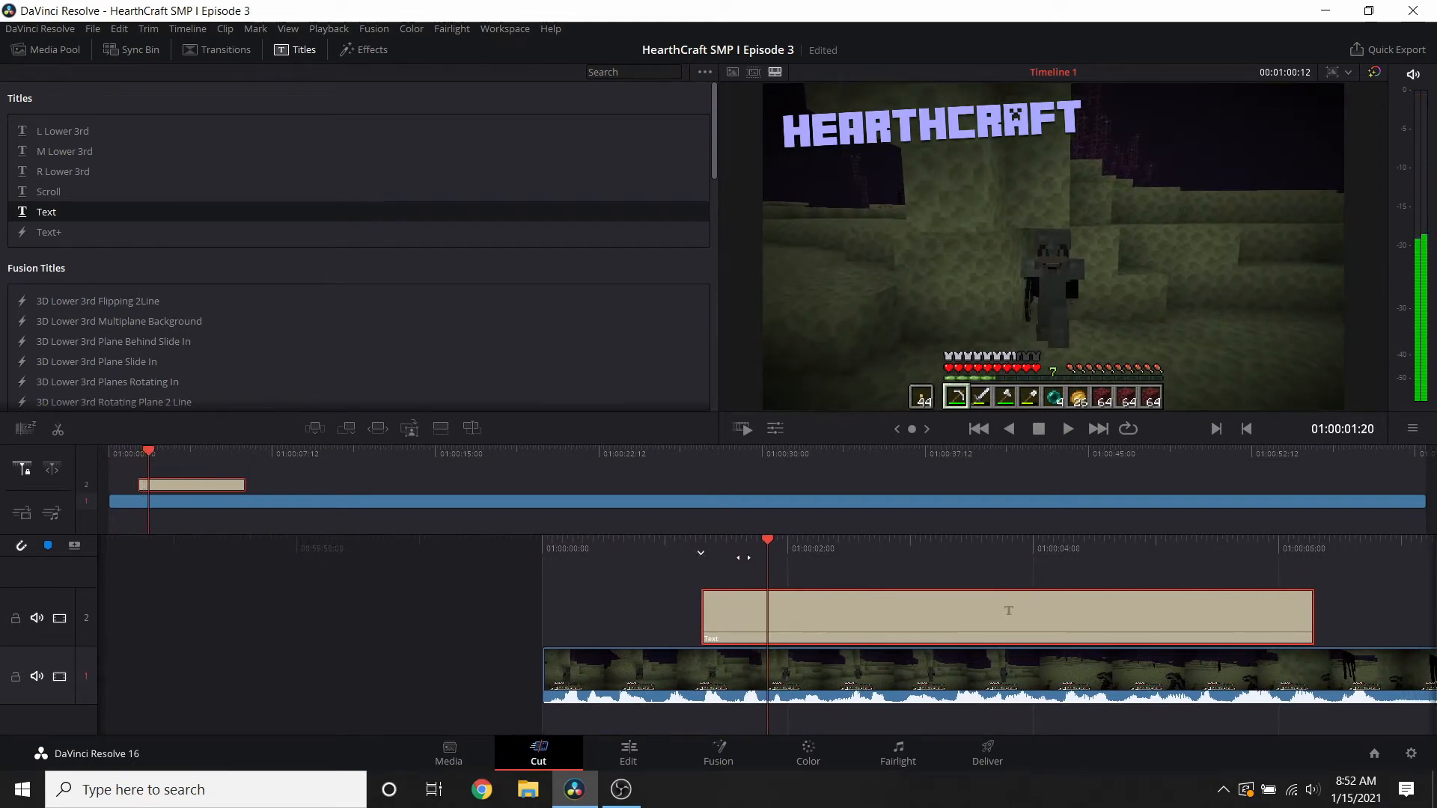
- Paste a copy of the title and move it onto a new track above the original, starting at 01:00:01:20
{"action": "scroll", "coordinate": [798, 621], "scroll_direction": "right", "scroll_amount": 10}
{"action": "key", "text": "ctrl+v"}
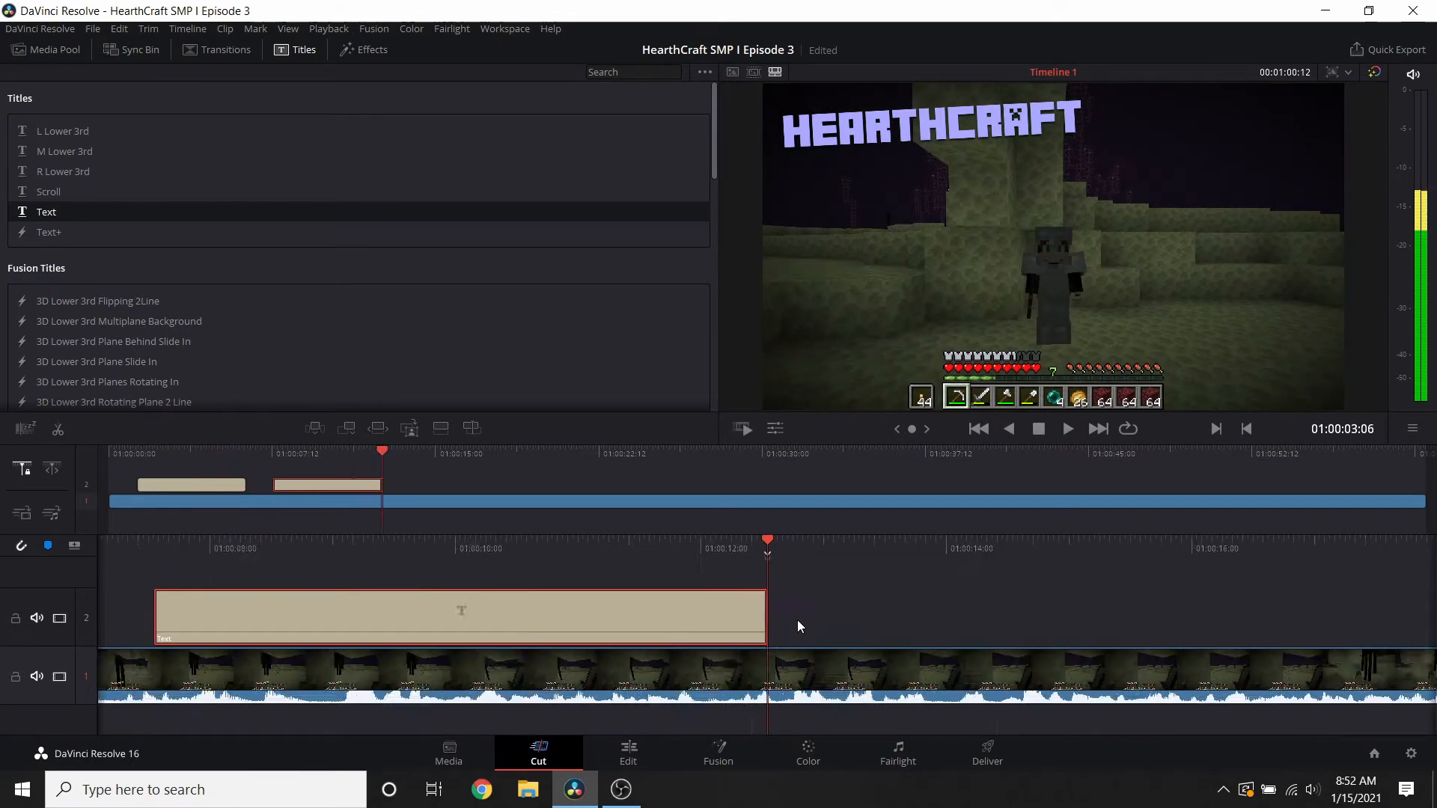
{"action": "scroll", "coordinate": [862, 609], "scroll_direction": "left", "scroll_amount": 7}
{"action": "scroll", "coordinate": [863, 608], "scroll_direction": "left", "scroll_amount": 6}
{"action": "left_click_drag", "start_coordinate": [1251, 614], "coordinate": [174, 469]}
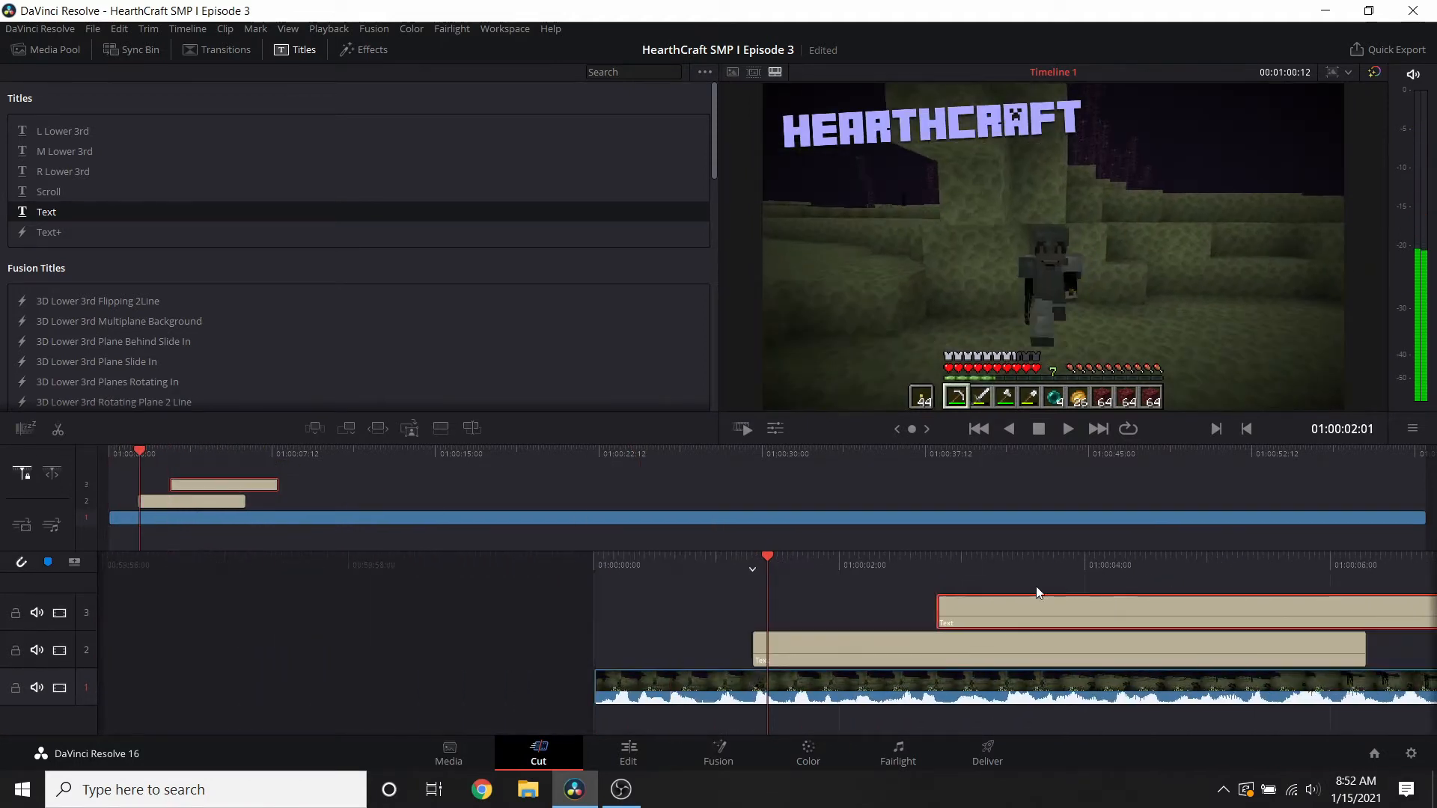
{"action": "left_click_drag", "start_coordinate": [776, 567], "coordinate": [724, 567]}
{"action": "left_click_drag", "start_coordinate": [887, 631], "coordinate": [798, 613]}
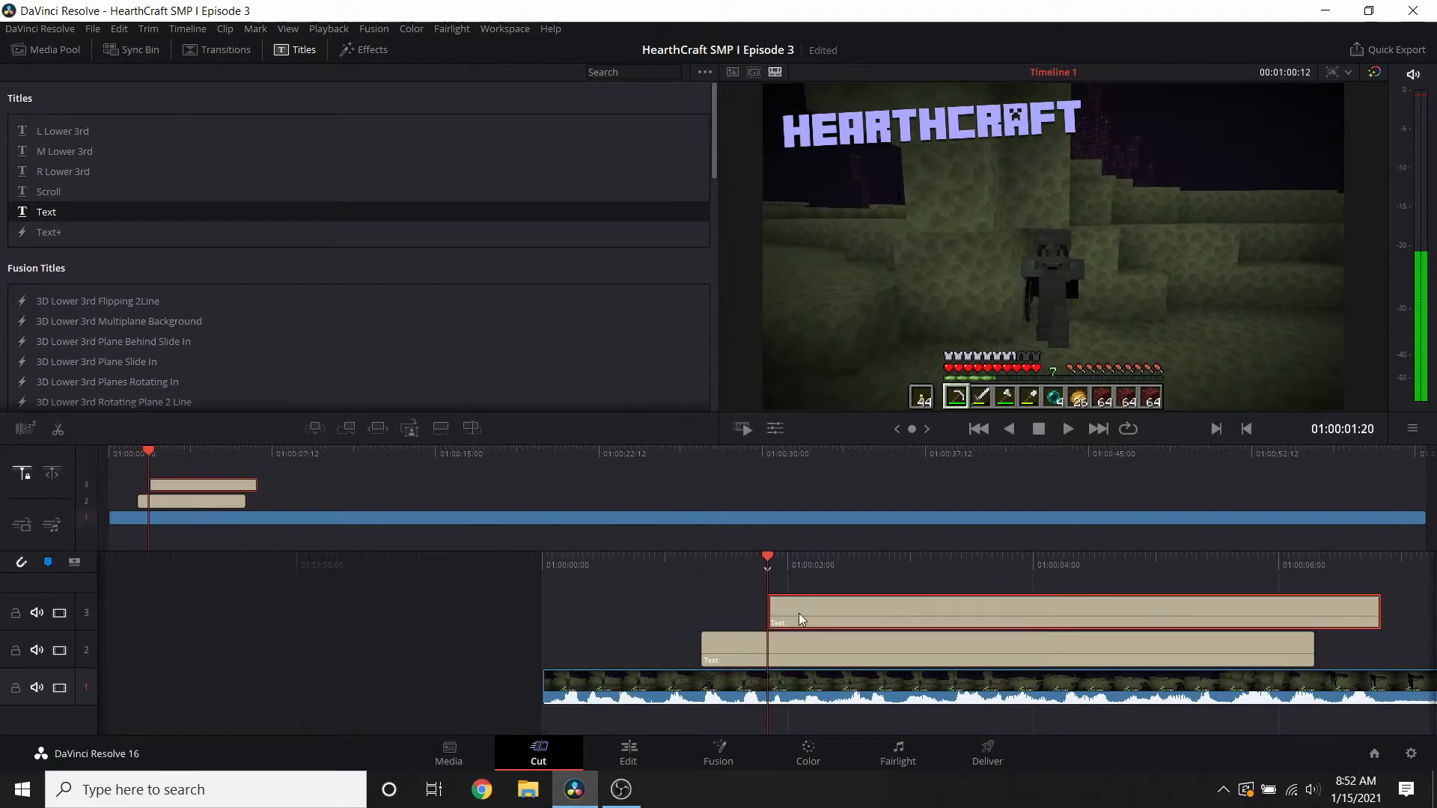
- Switch to the Edit page and replace the text of the copied title on Video 3 with "episode"
{"action": "left_click", "coordinate": [632, 748]}
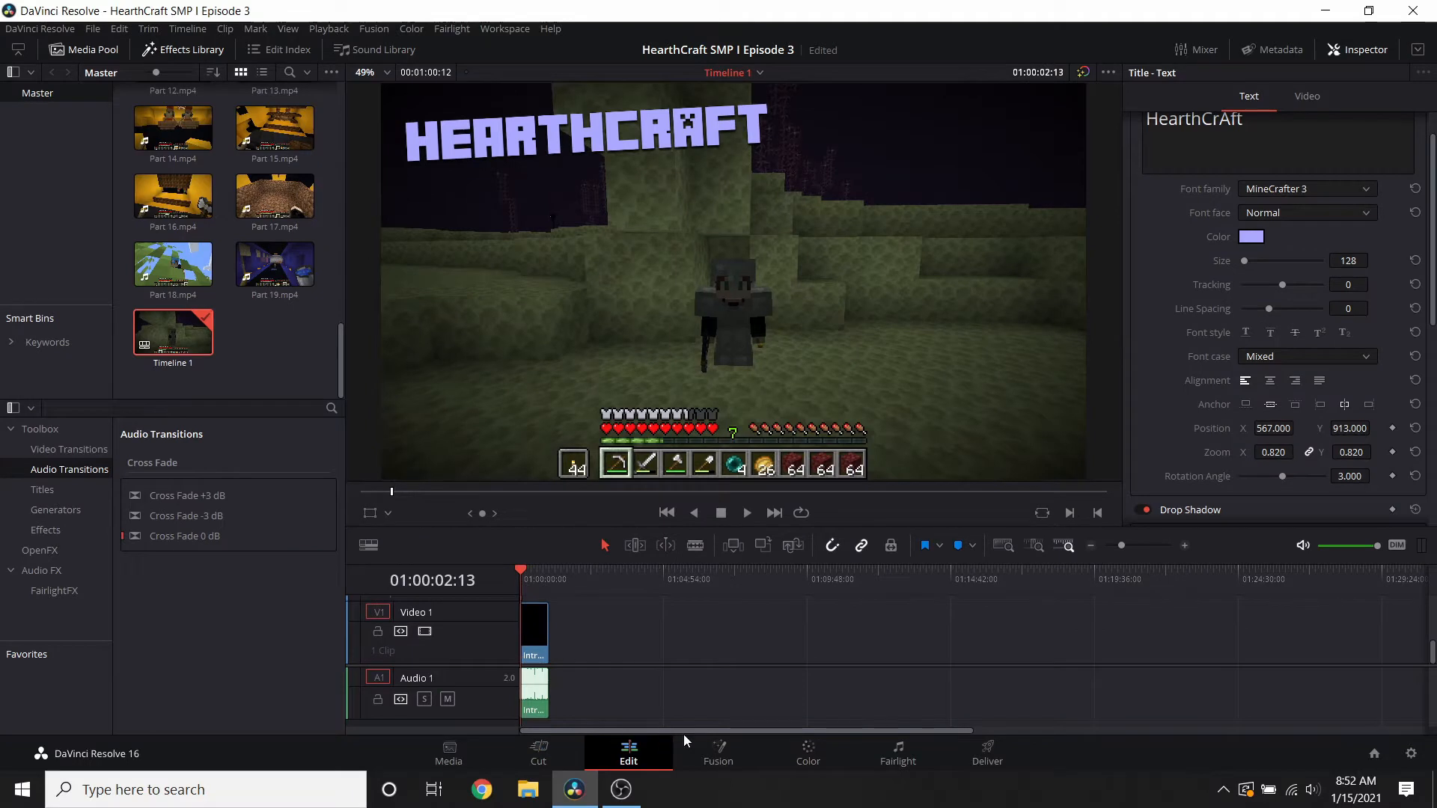
{"action": "left_click_drag", "start_coordinate": [1126, 545], "coordinate": [1139, 545]}
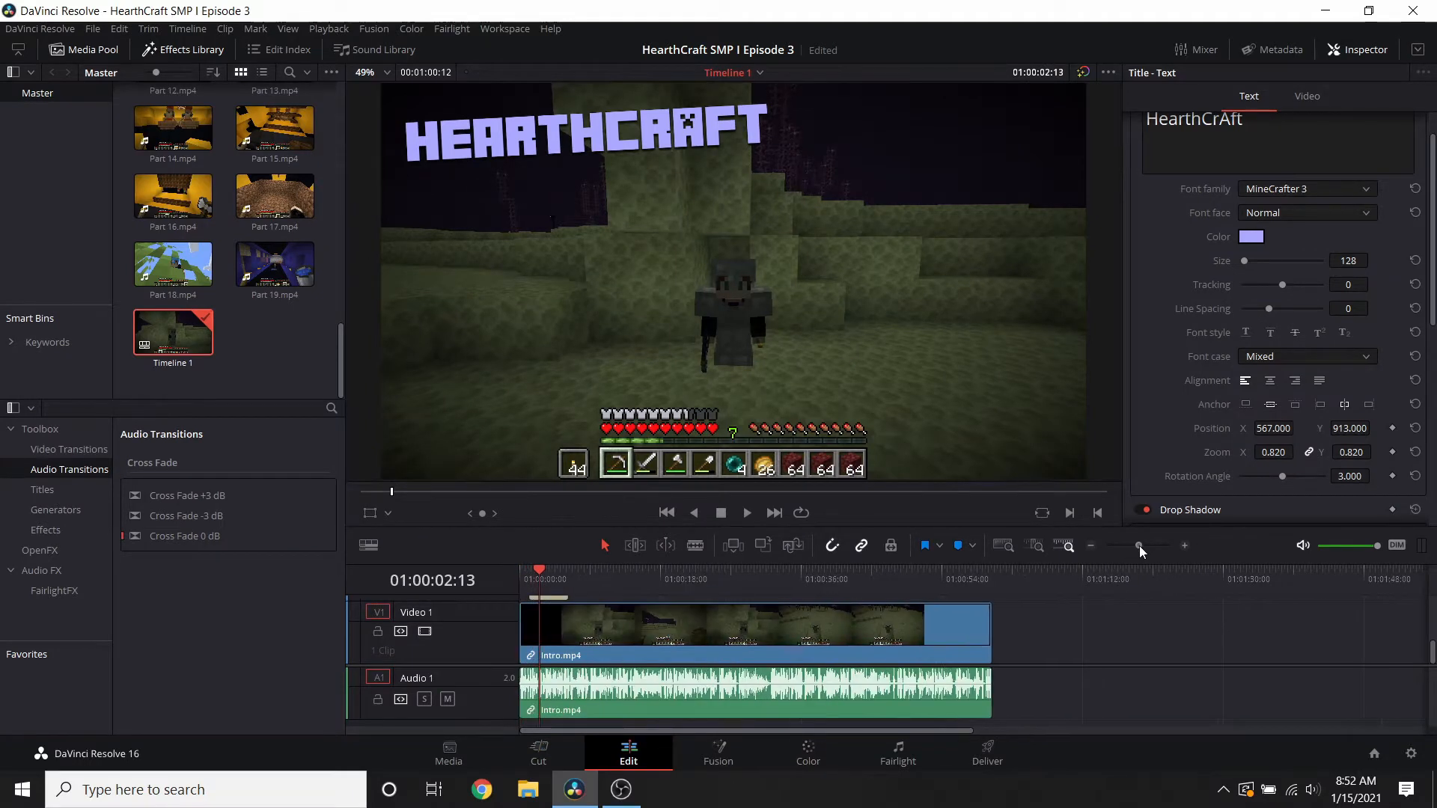
{"action": "scroll", "coordinate": [585, 650], "scroll_direction": "up", "scroll_amount": 1}
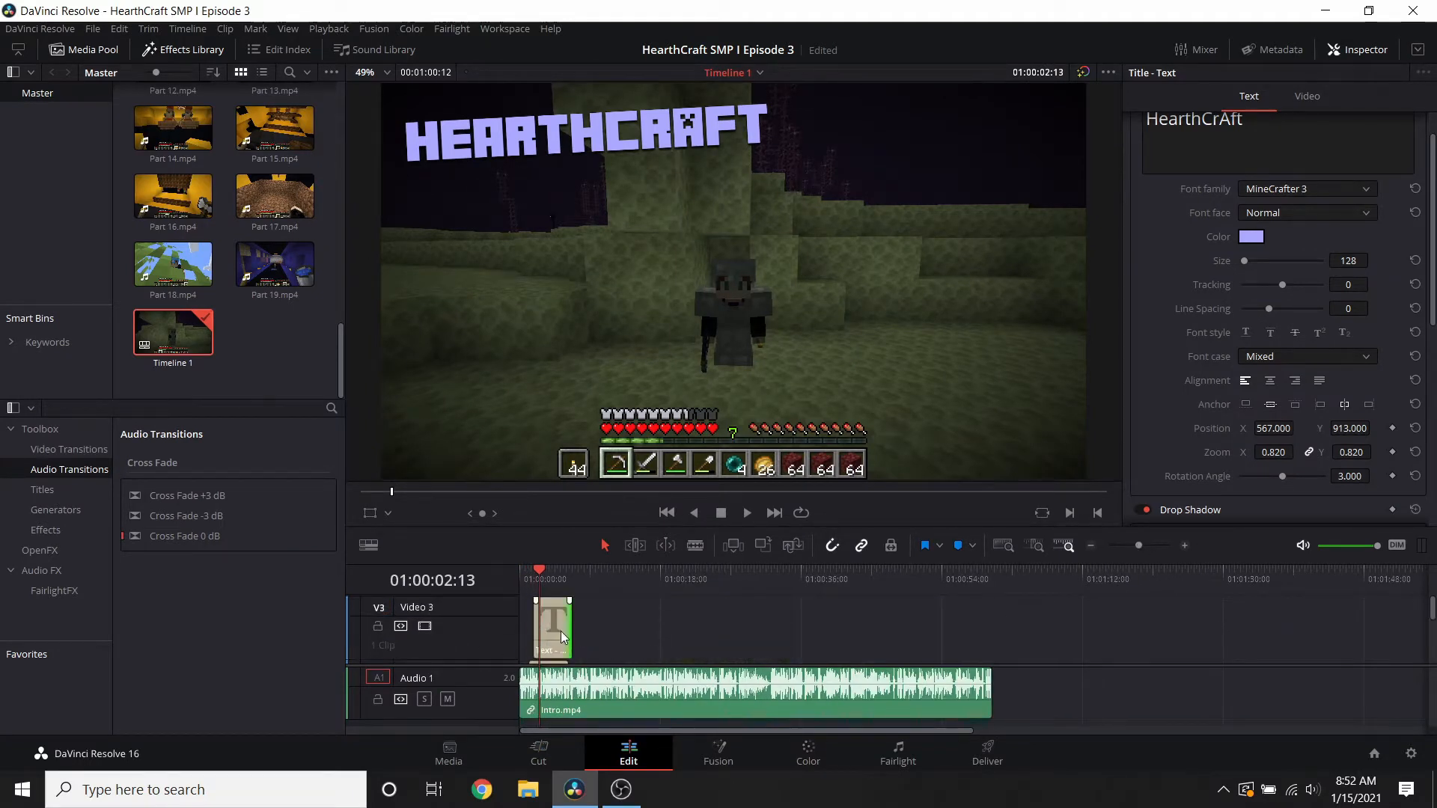
{"action": "scroll", "coordinate": [946, 405], "scroll_direction": "up", "scroll_amount": 3}
{"action": "scroll", "coordinate": [812, 400], "scroll_direction": "down", "scroll_amount": 5}
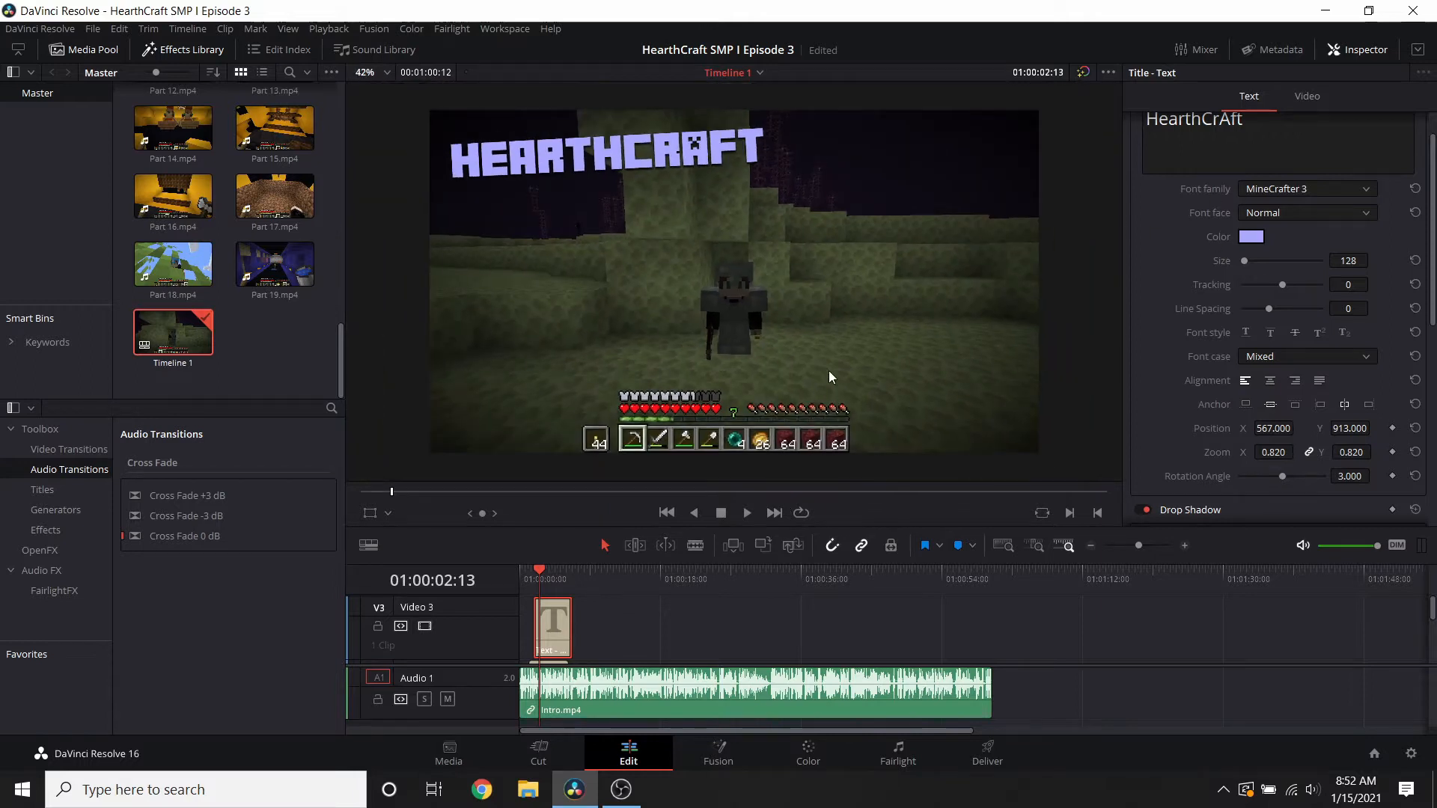
{"action": "scroll", "coordinate": [1031, 224], "scroll_direction": "up", "scroll_amount": 1}
{"action": "key", "text": "BackSpace"}
{"action": "key", "text": "BackSpace"}
{"action": "key", "text": "BackSpace"}
{"action": "key", "text": "BackSpace"}
{"action": "key", "text": "BackSpace"}
{"action": "key", "text": "BackSpace"}
{"action": "key", "text": "BackSpace"}
{"action": "key", "text": "BackSpace"}
{"action": "key", "text": "BackSpace"}
{"action": "key", "text": "BackSpace"}
{"action": "key", "text": "BackSpace"}
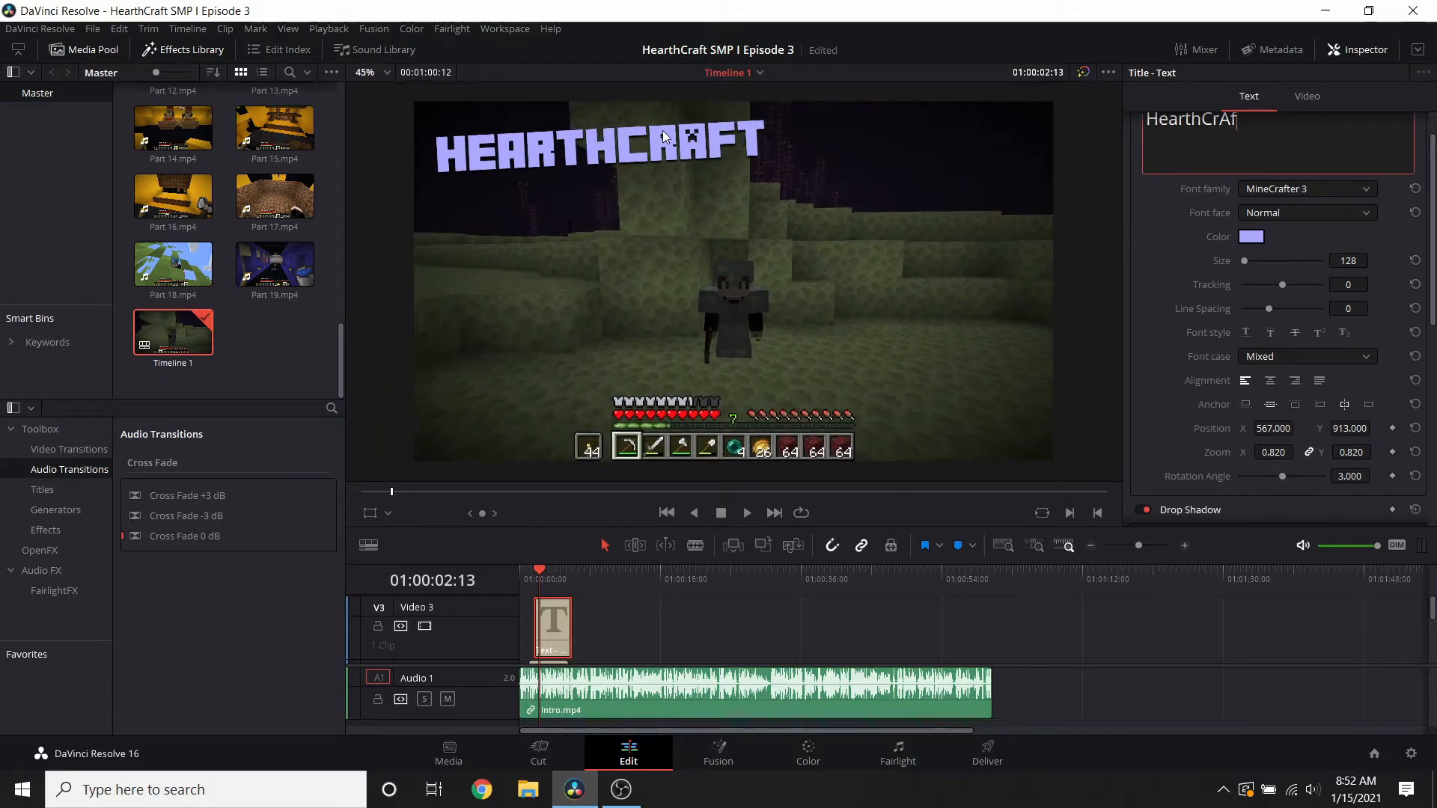
{"action": "type", "text": "episode"}
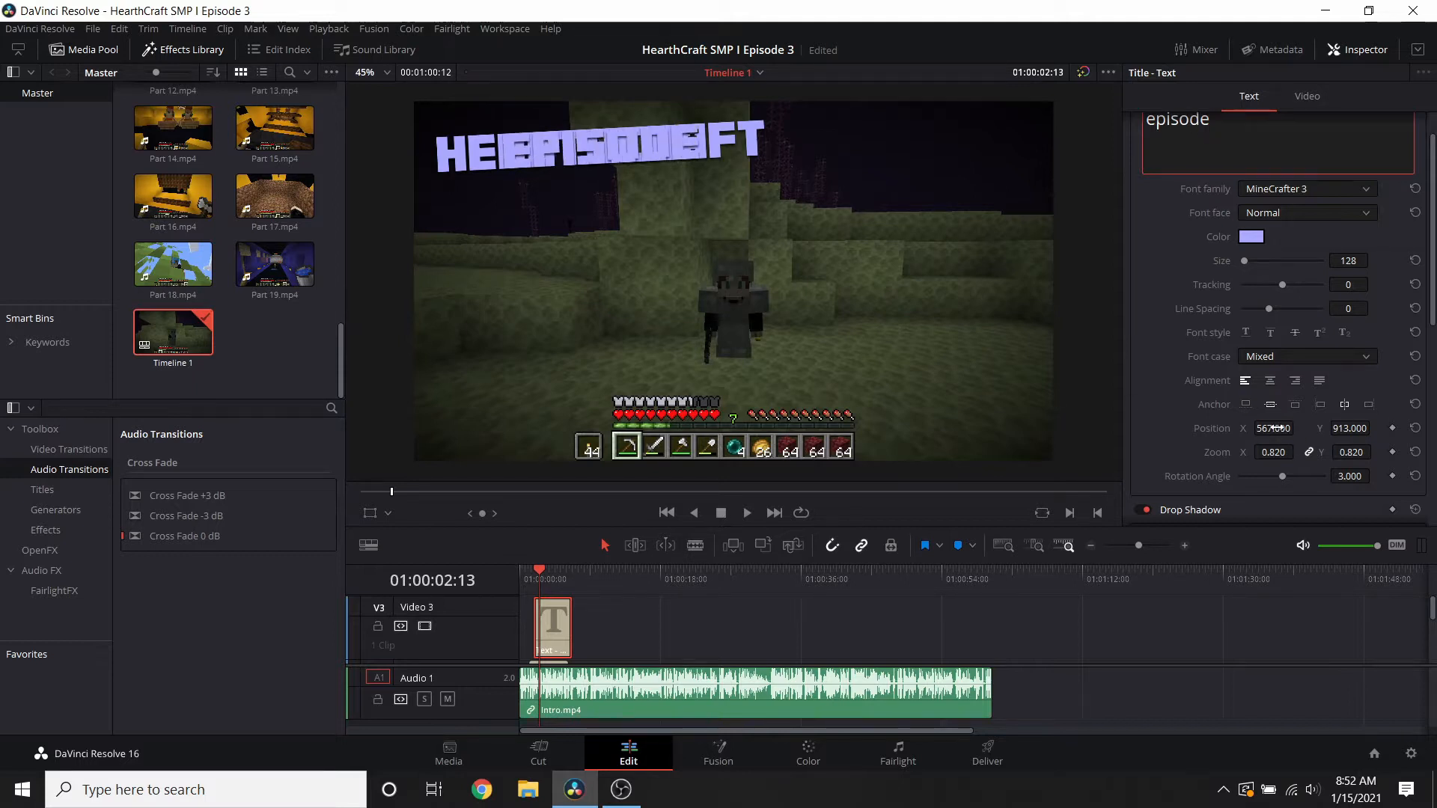
- Scale the episode title to 1.030, rotate it -4.1 degrees, and position it at X 1485, Y 901
{"action": "left_click_drag", "start_coordinate": [1274, 428], "coordinate": [1433, 428]}
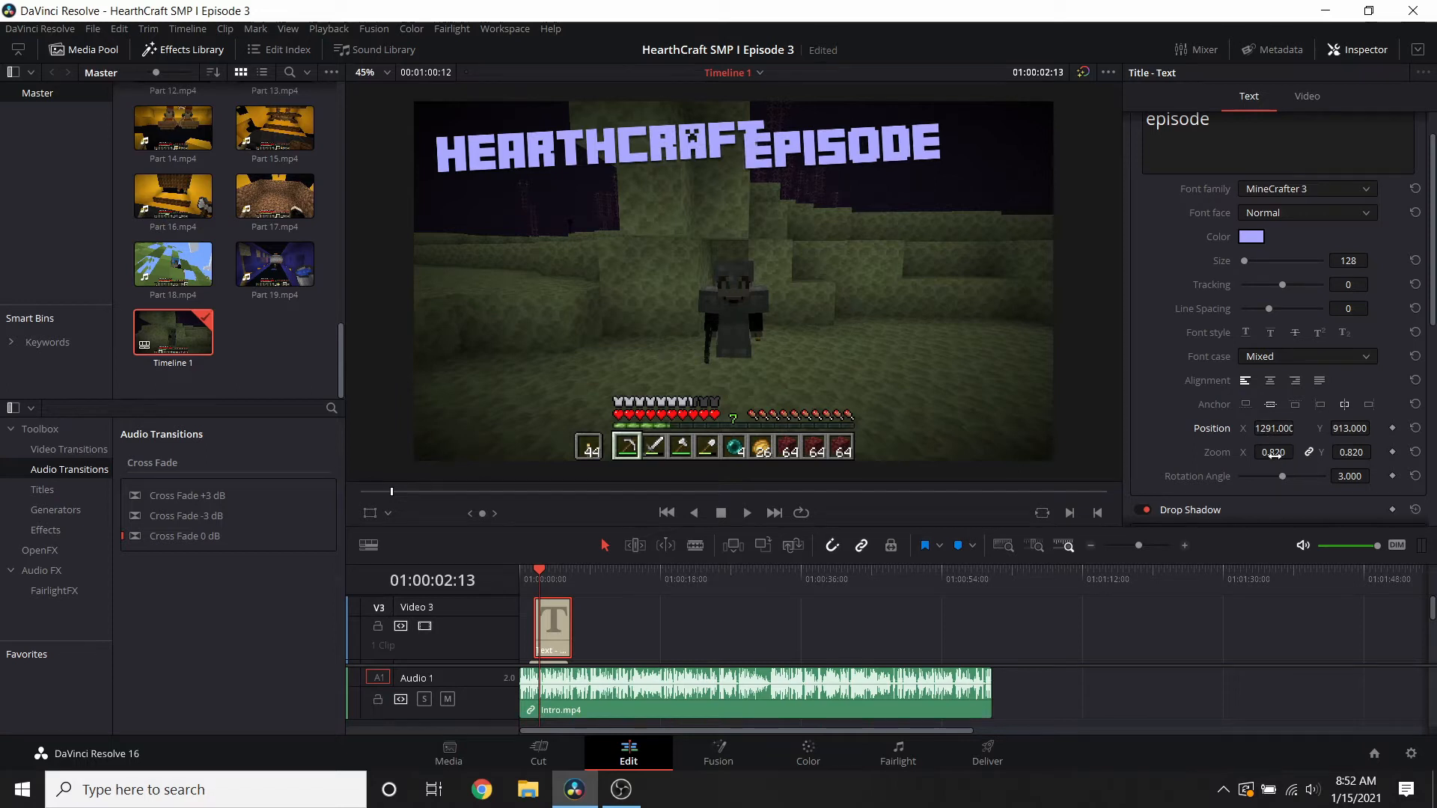
{"action": "left_click_drag", "start_coordinate": [1275, 454], "coordinate": [1241, 428]}
{"action": "mouse_move", "coordinate": [1300, 429]}
{"action": "left_mouse_down"}
{"action": "mouse_move", "coordinate": [1279, 452]}
{"action": "mouse_move", "coordinate": [1297, 428]}
{"action": "left_mouse_up"}
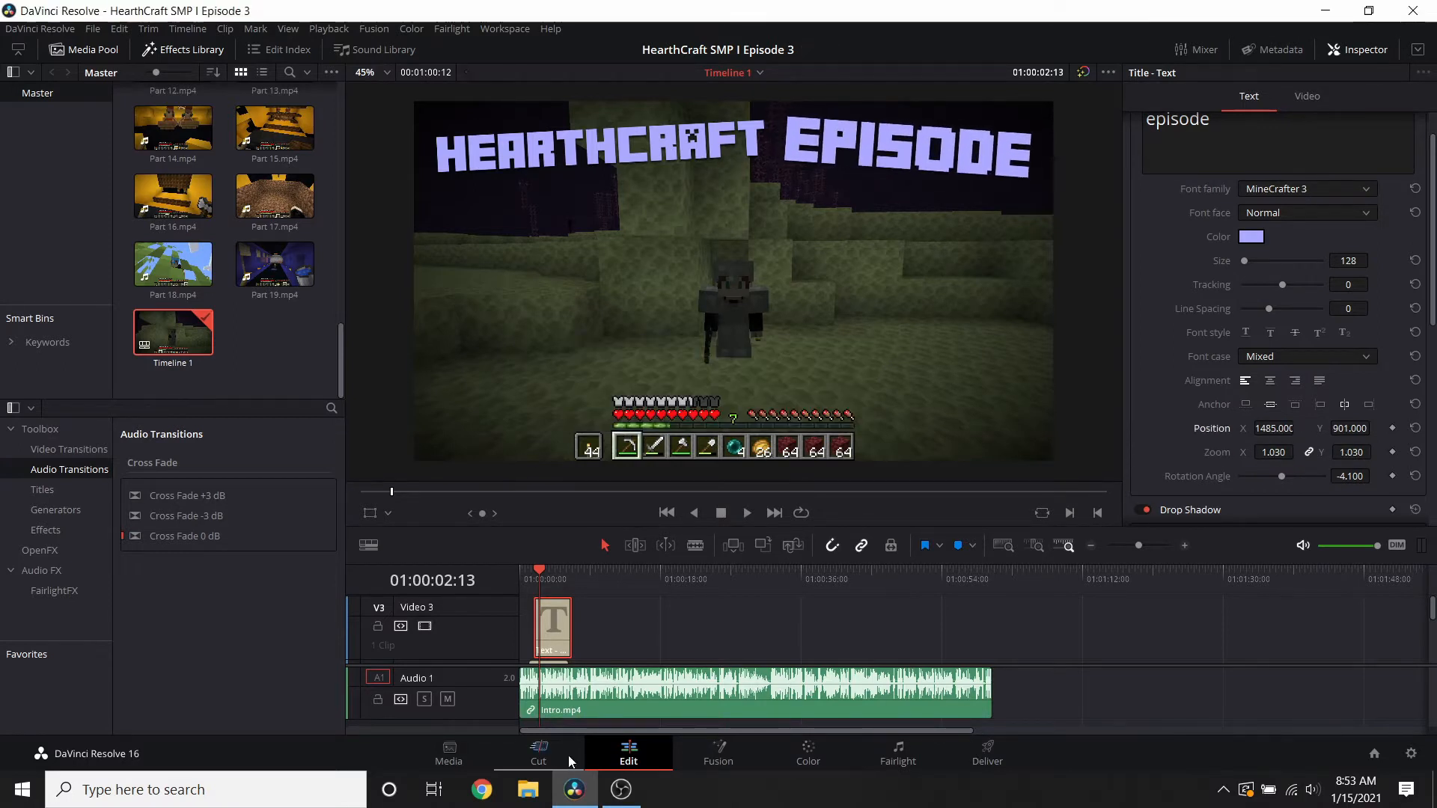
- On the Cut page, add a Push video transition to the start of the HearthCrAft title and shorten it to a brief entrance
{"action": "left_click", "coordinate": [550, 754]}
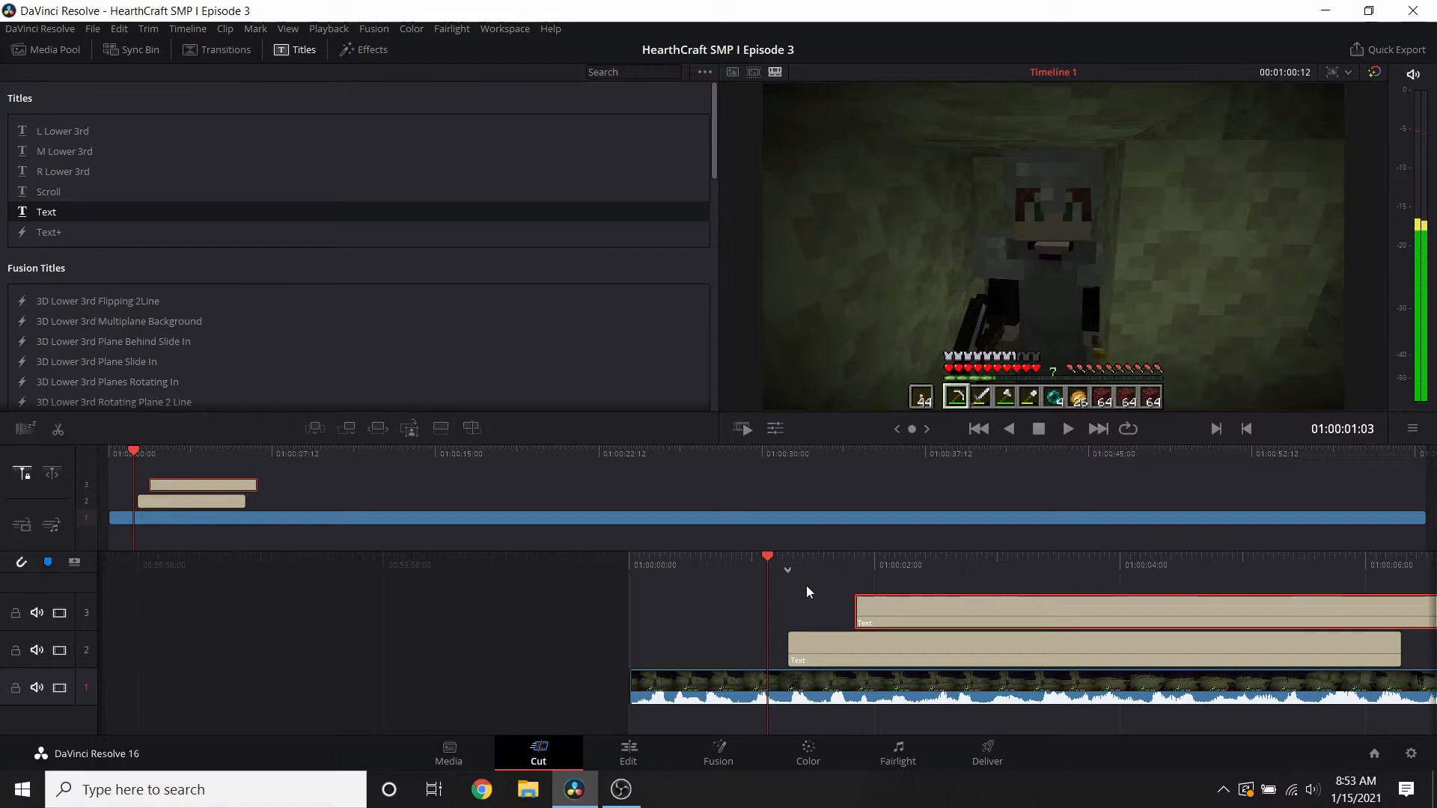
{"action": "left_click", "coordinate": [781, 575]}
{"action": "left_click_drag", "start_coordinate": [769, 570], "coordinate": [749, 577]}
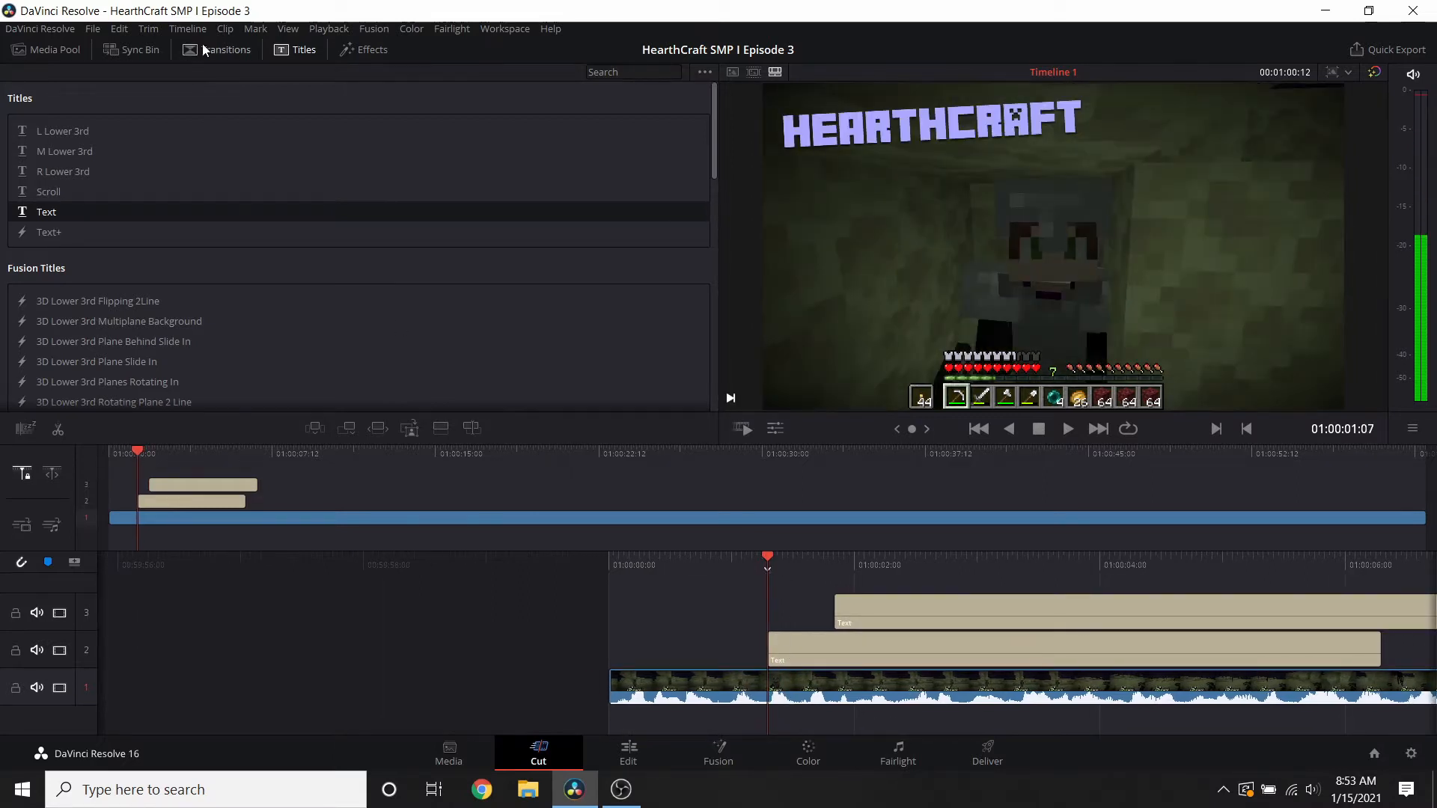
{"action": "left_click", "coordinate": [204, 47]}
{"action": "scroll", "coordinate": [71, 239], "scroll_direction": "down", "scroll_amount": 6}
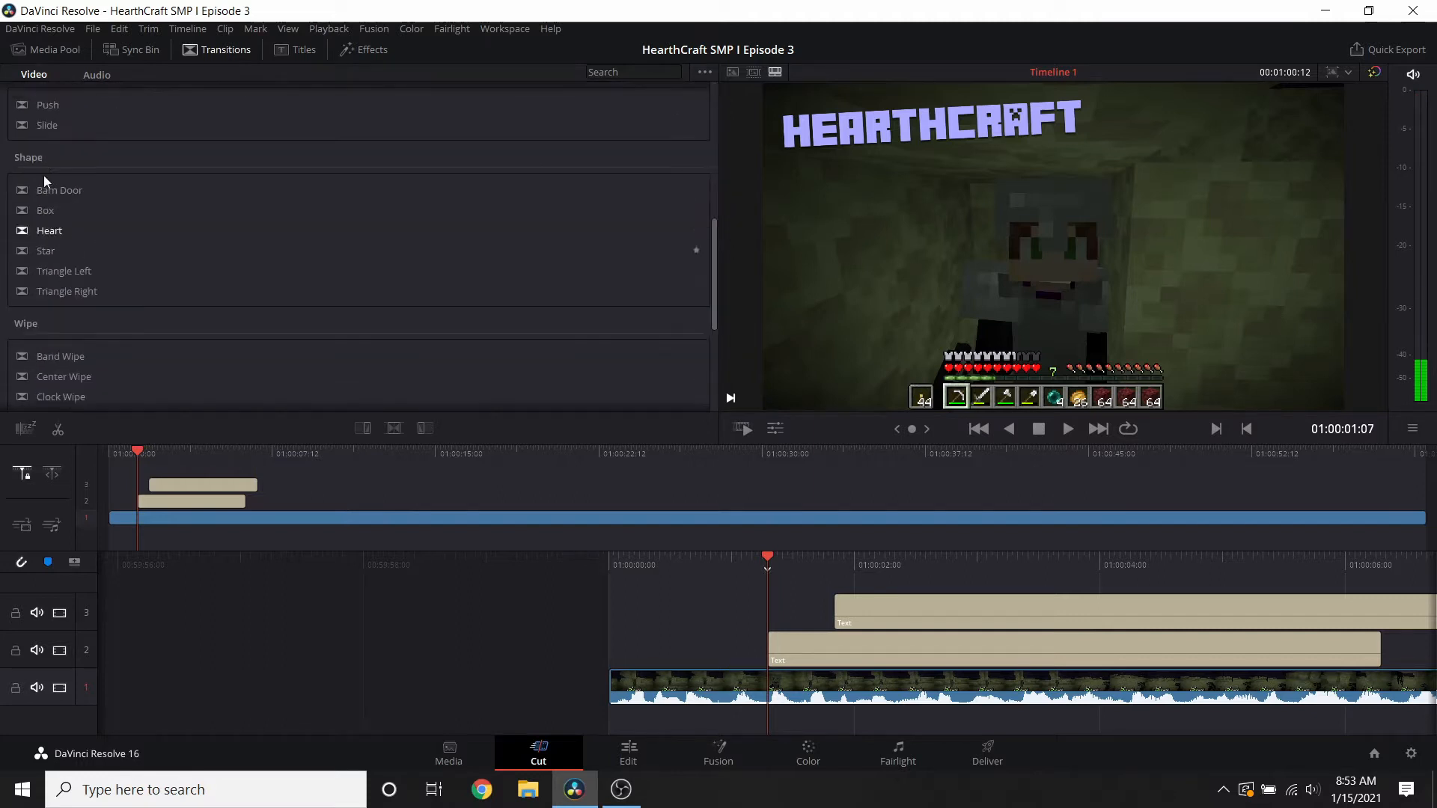
{"action": "left_click_drag", "start_coordinate": [45, 105], "coordinate": [771, 648]}
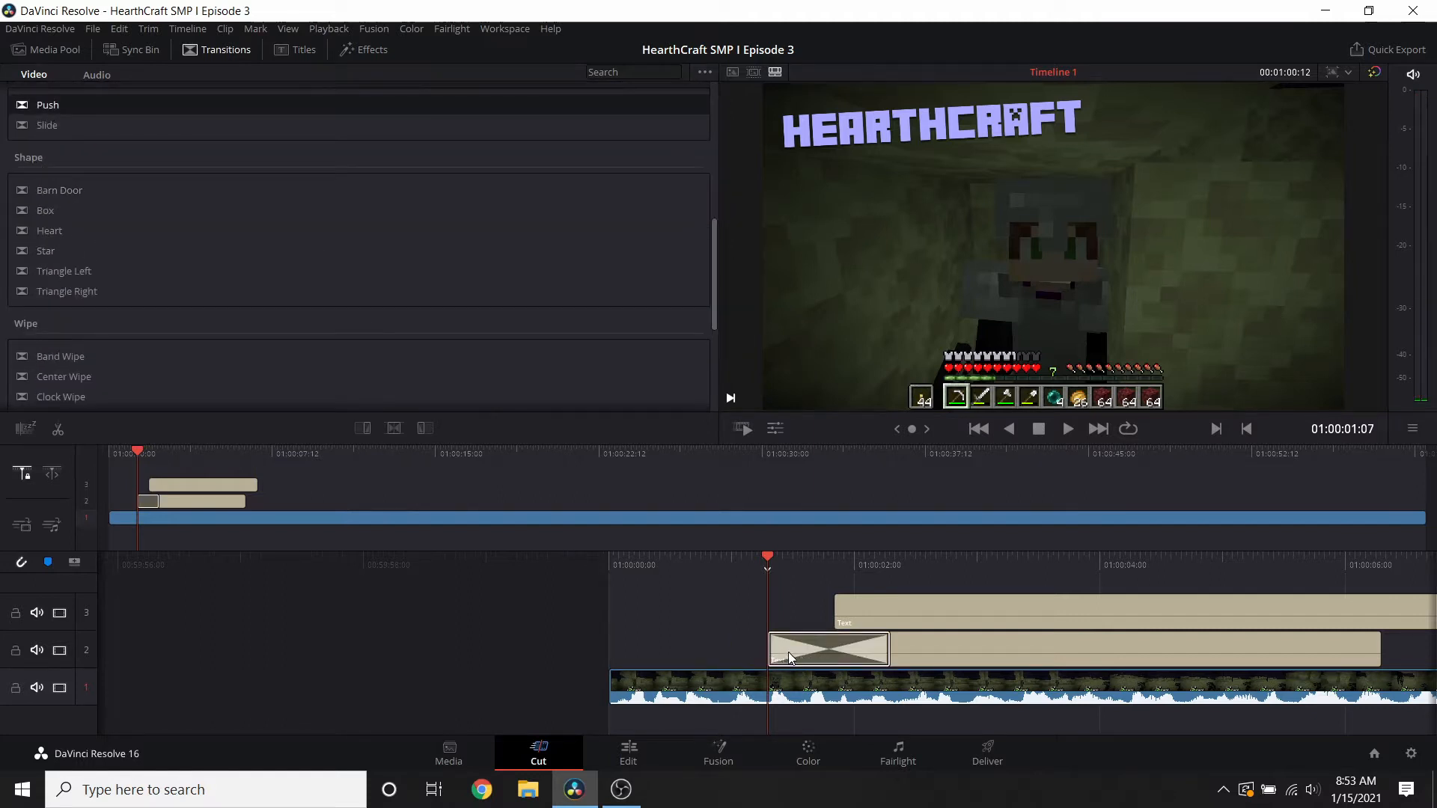
{"action": "left_click", "coordinate": [877, 648]}
{"action": "left_click_drag", "start_coordinate": [877, 648], "coordinate": [781, 655]}
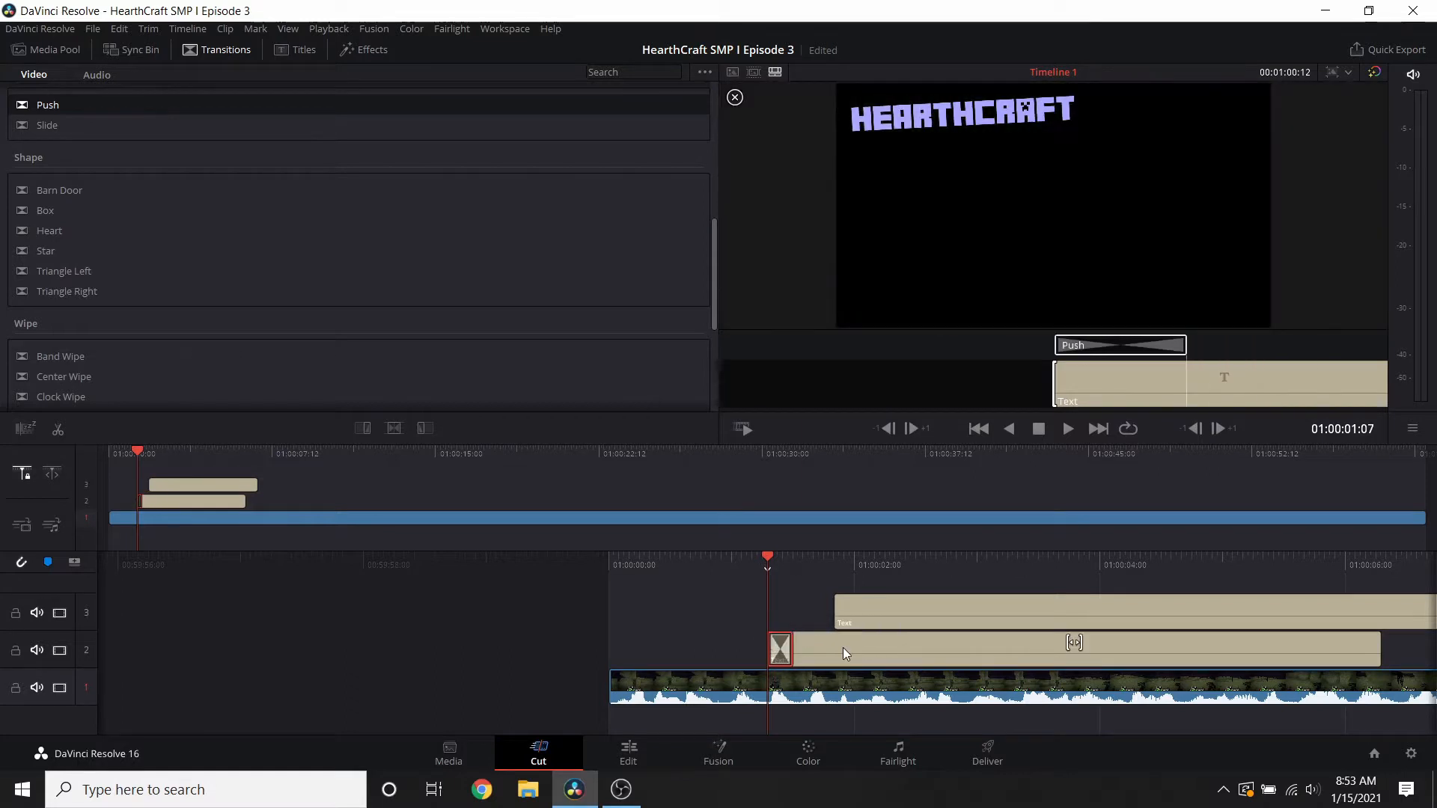
- Play back the HearthCrAft title's Push entrance and return the playhead to the title's start at 01:00:01:07
{"action": "scroll", "coordinate": [900, 633], "scroll_direction": "up", "scroll_amount": 3}
{"action": "left_click", "coordinate": [1068, 433]}
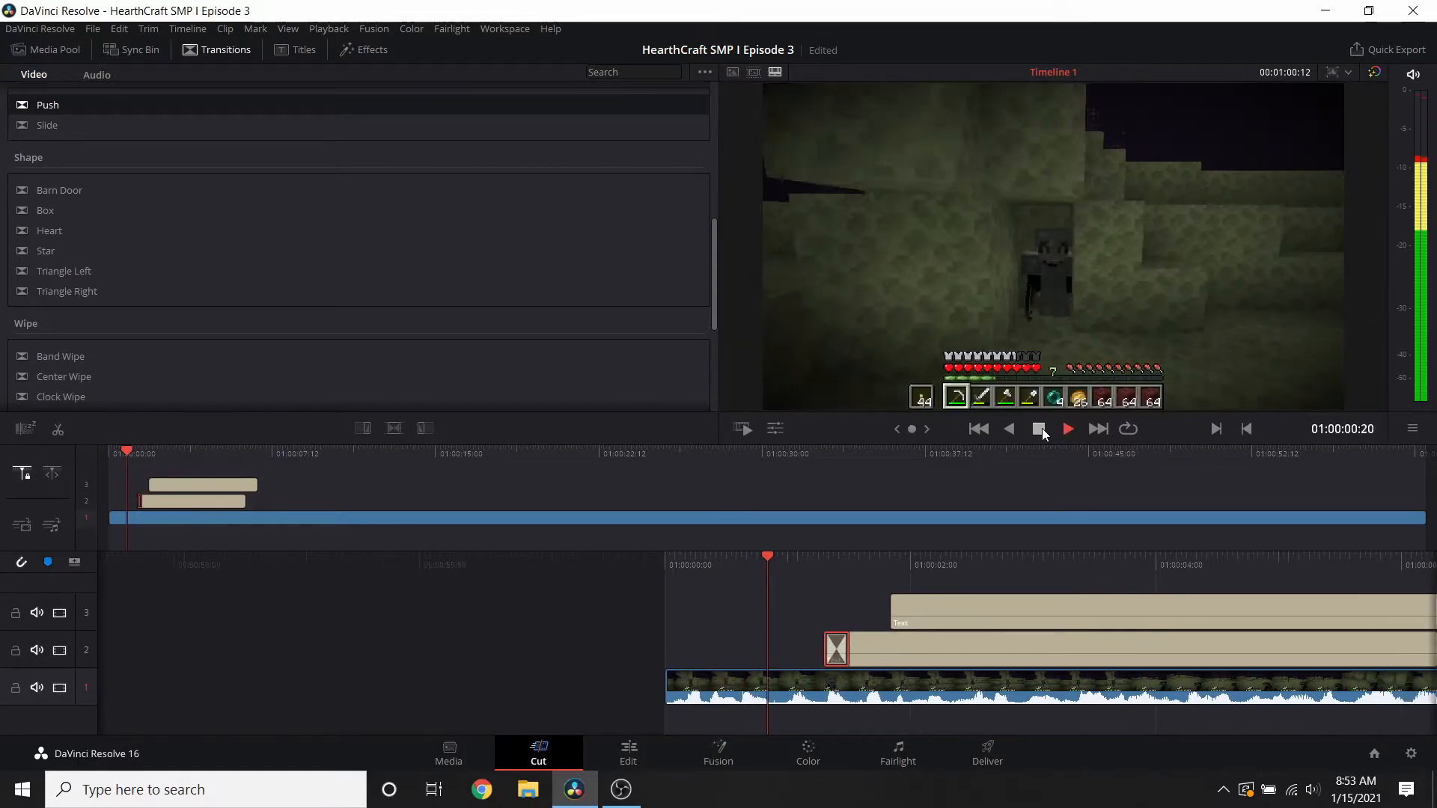
{"action": "left_click", "coordinate": [1037, 431]}
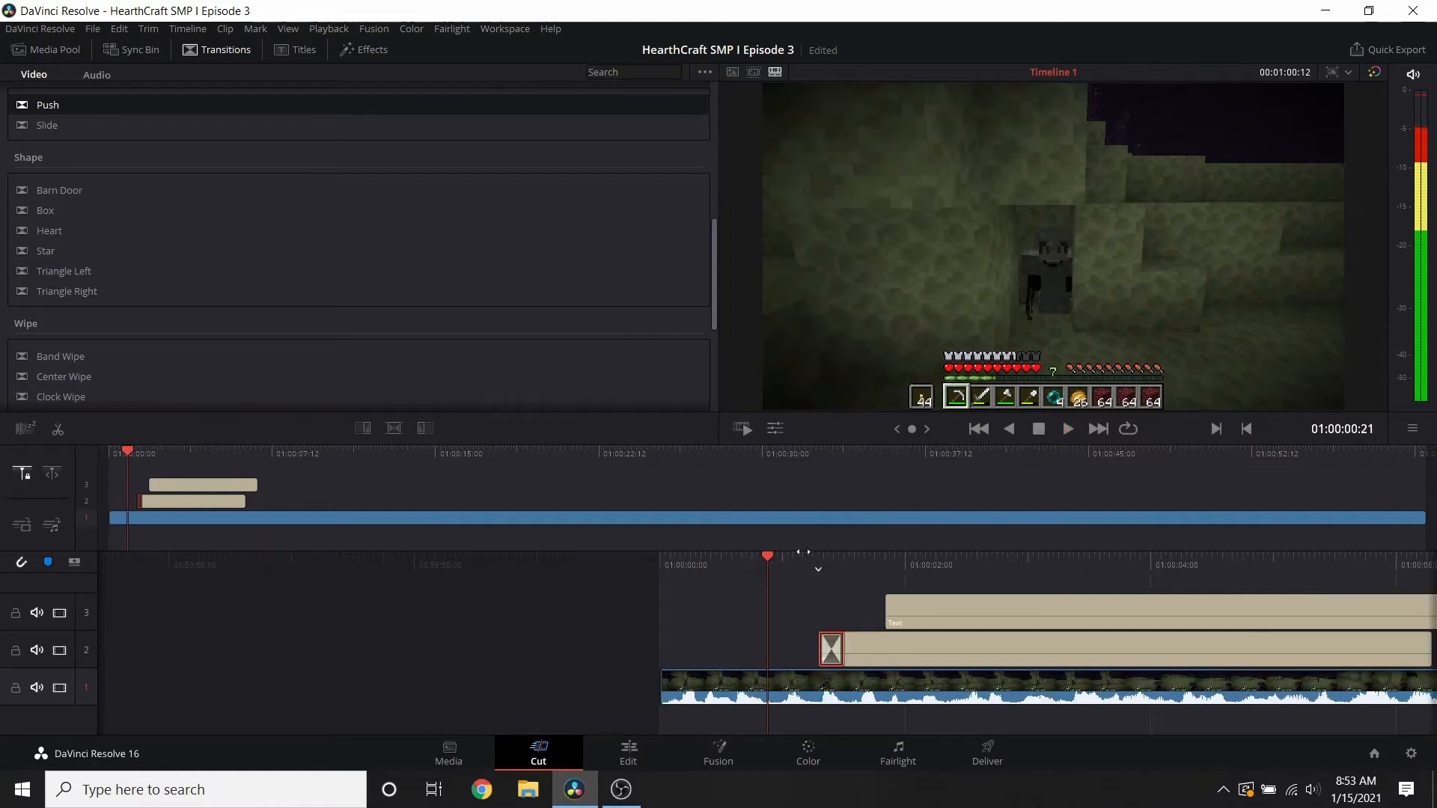
{"action": "left_click_drag", "start_coordinate": [816, 568], "coordinate": [767, 568]}
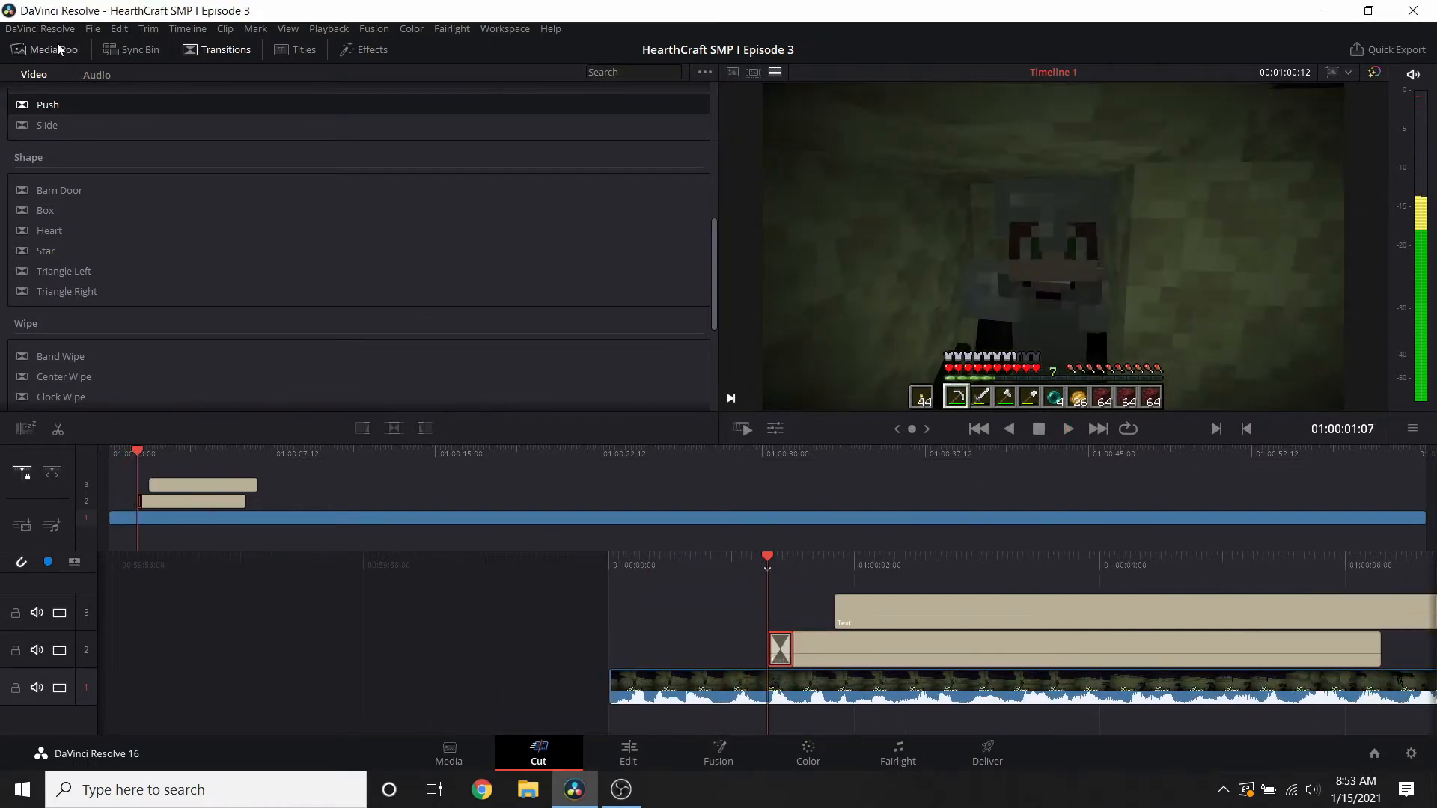
- Import Whoosh.flac from the Minecraft Youtube Channel _Misc folder and place it on a new audio track at the HearthCrAft title's start
{"action": "left_click", "coordinate": [52, 49]}
{"action": "left_click", "coordinate": [59, 72]}
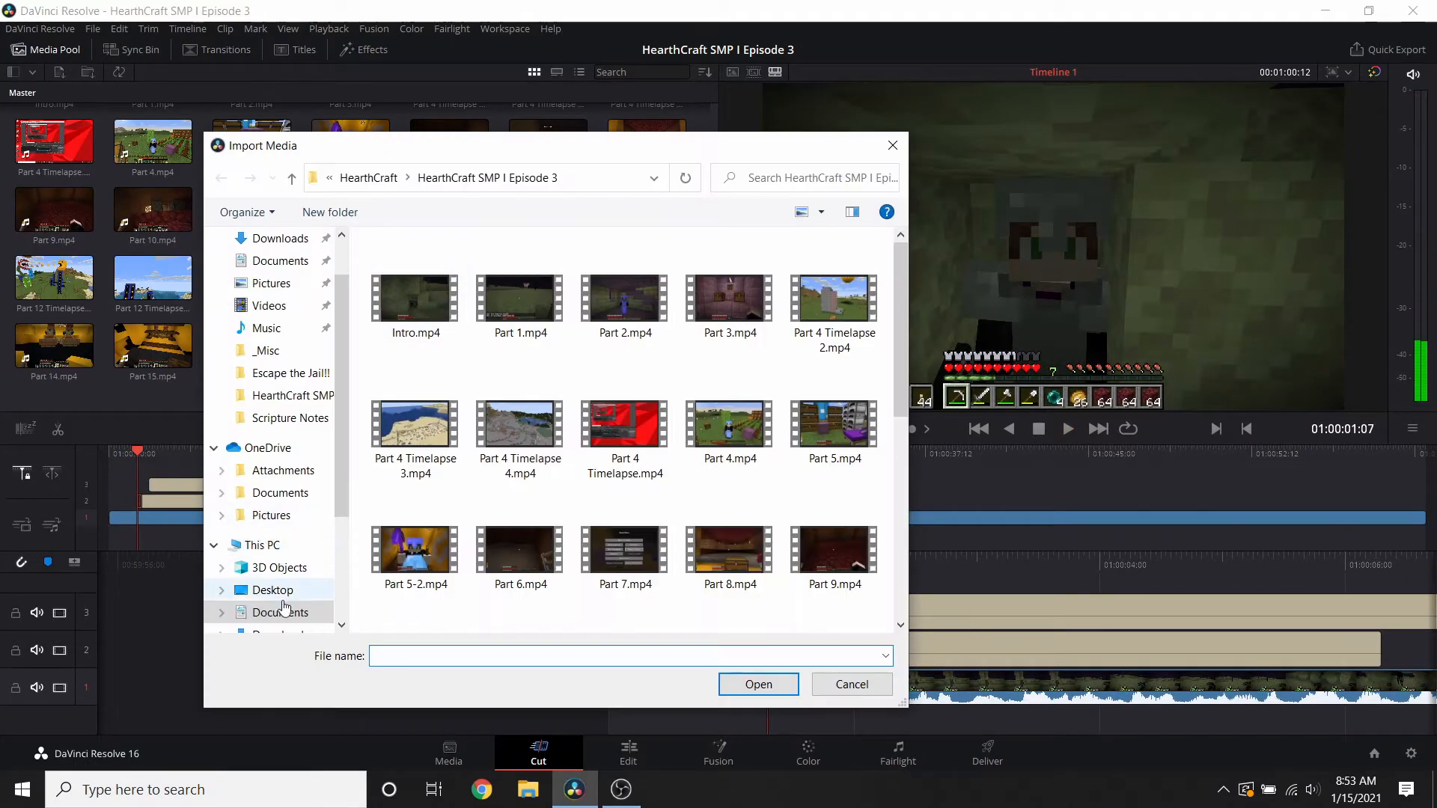
{"action": "left_click", "coordinate": [288, 609]}
{"action": "double_click", "coordinate": [471, 431]}
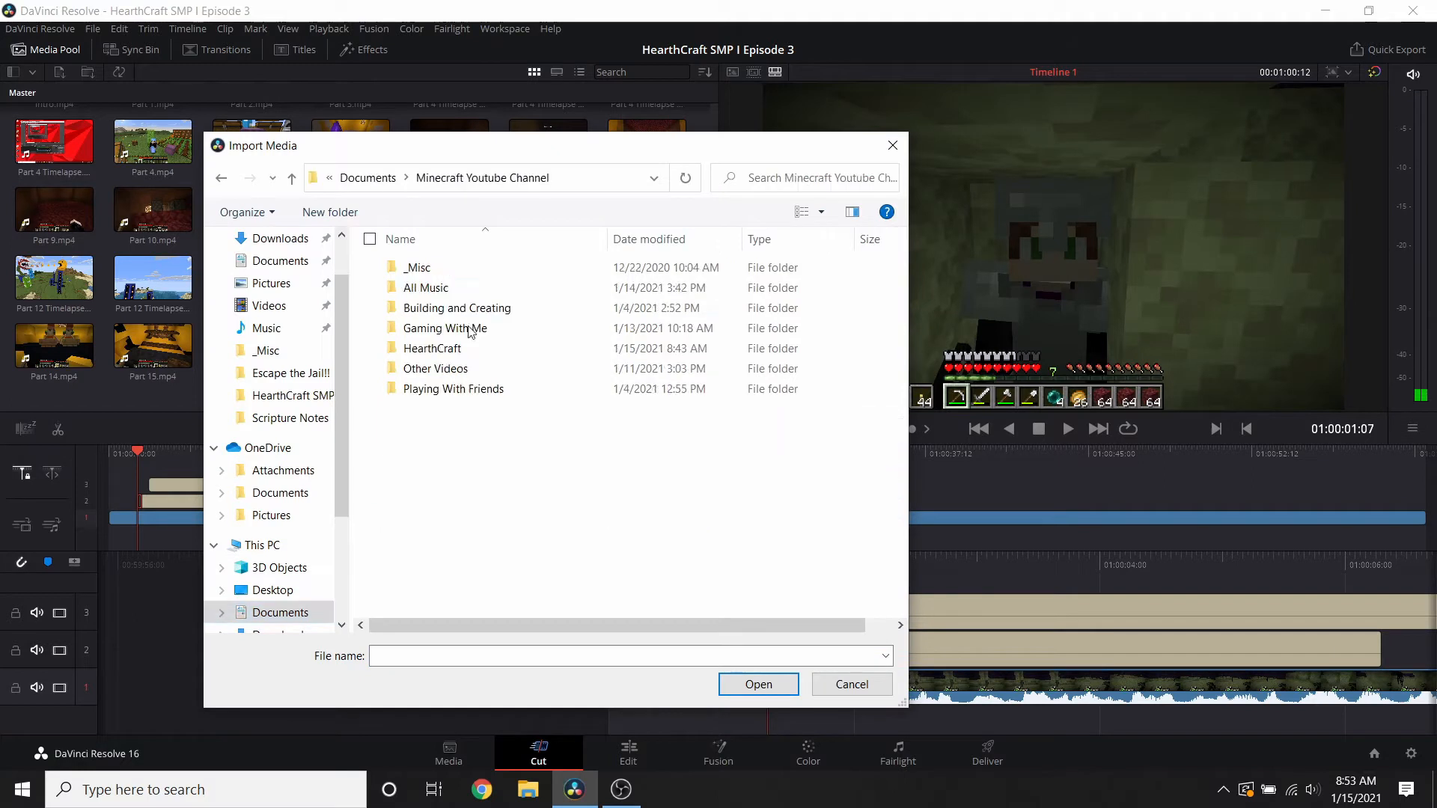
{"action": "double_click", "coordinate": [454, 268]}
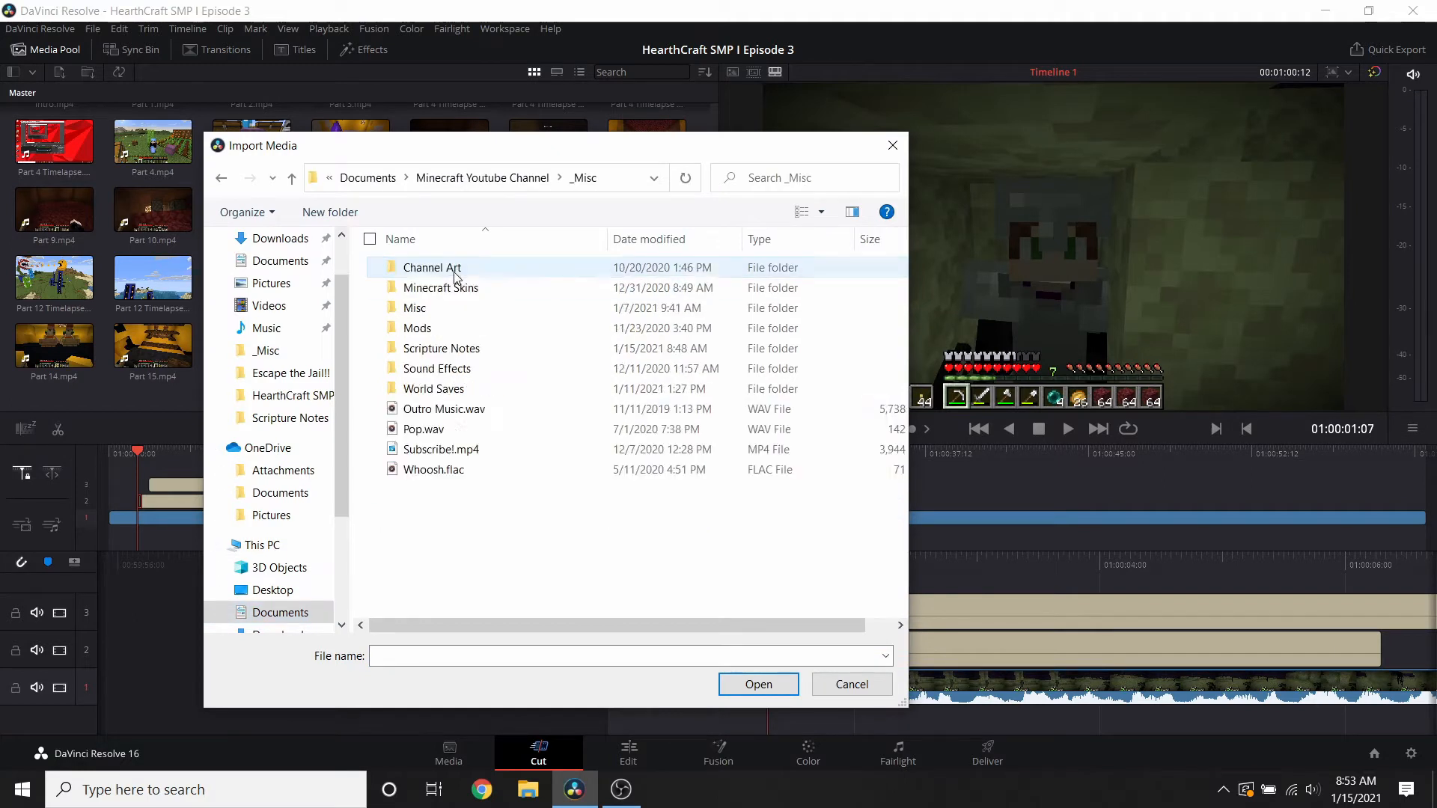
{"action": "double_click", "coordinate": [435, 470]}
{"action": "left_click_drag", "start_coordinate": [57, 348], "coordinate": [793, 718]}
- Play back the intro to check both titles together with the whoosh sound
{"action": "left_click_drag", "start_coordinate": [871, 569], "coordinate": [957, 569]}
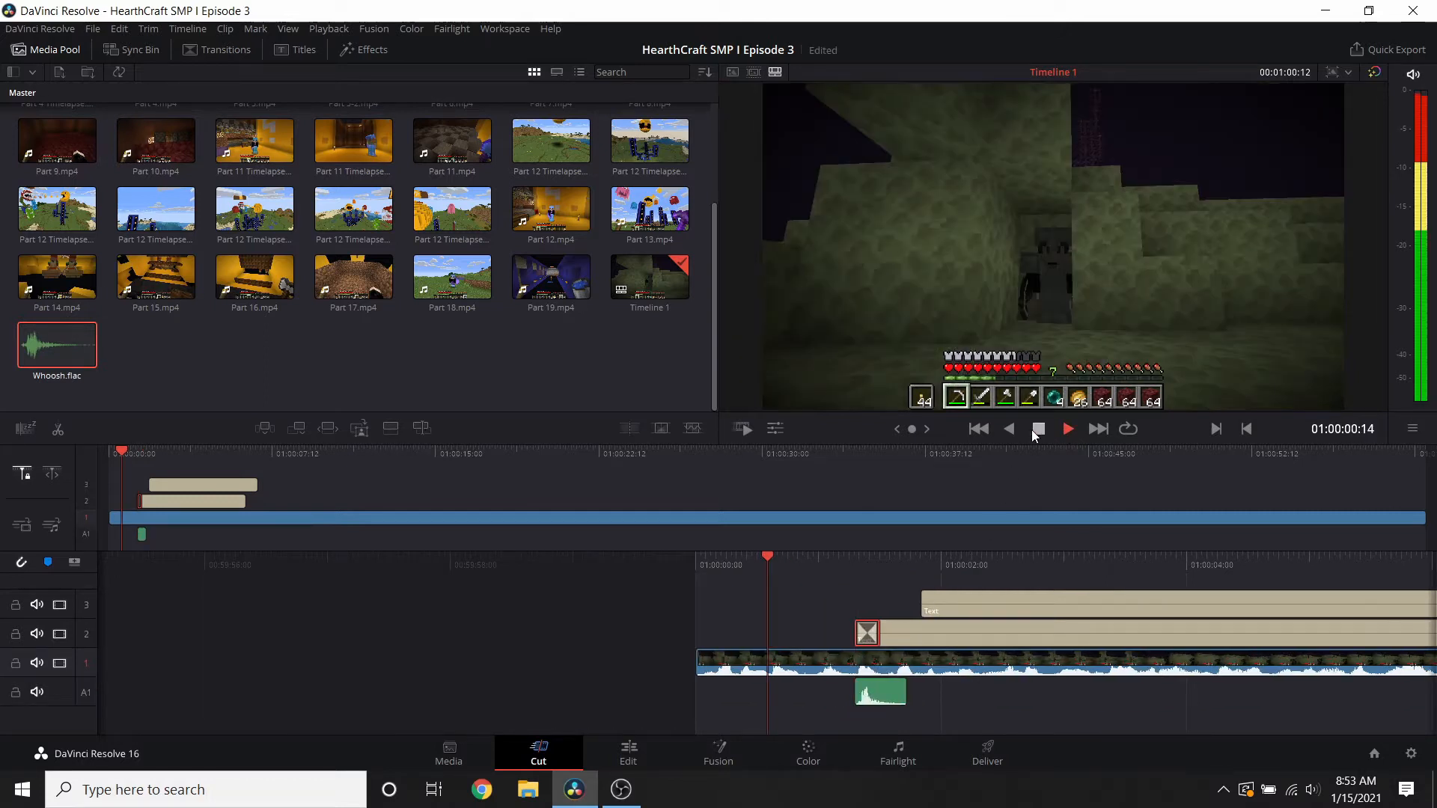
{"action": "left_click", "coordinate": [1036, 431]}
{"action": "key", "text": "space"}
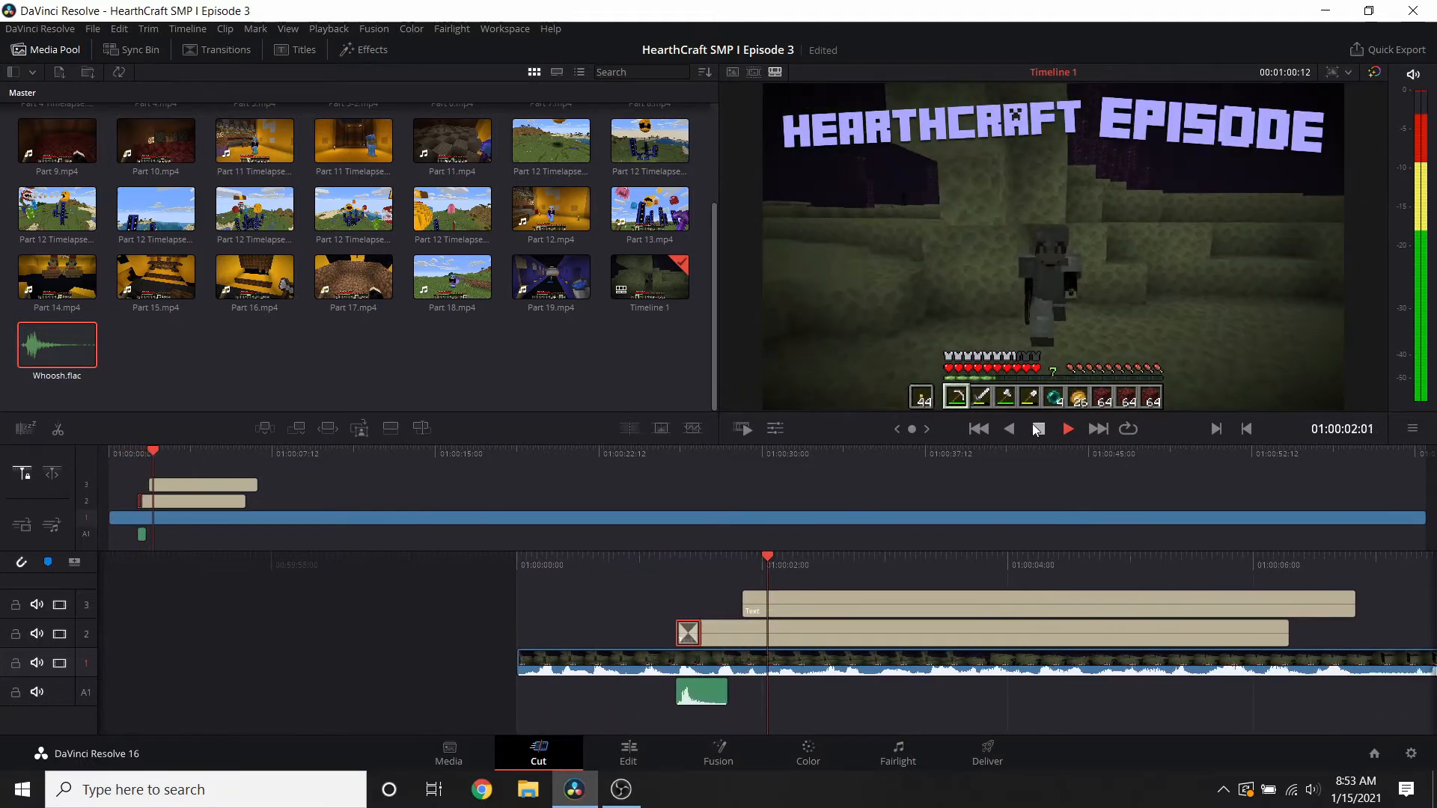
{"action": "key", "text": "space"}
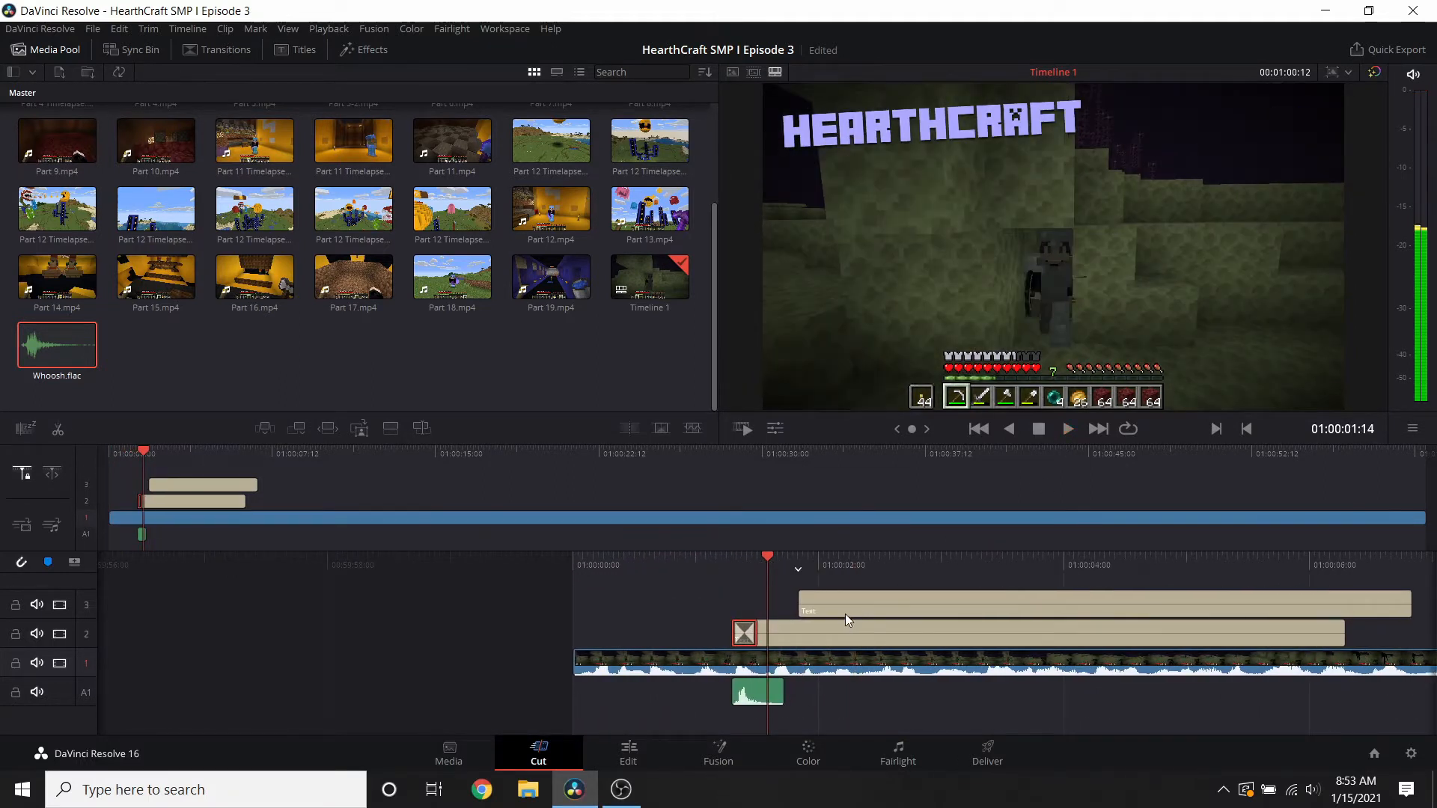
- Remove the whoosh sound and the Push transition from the HearthCraft title
{"action": "left_click", "coordinate": [845, 696]}
{"action": "key", "text": "Delete"}
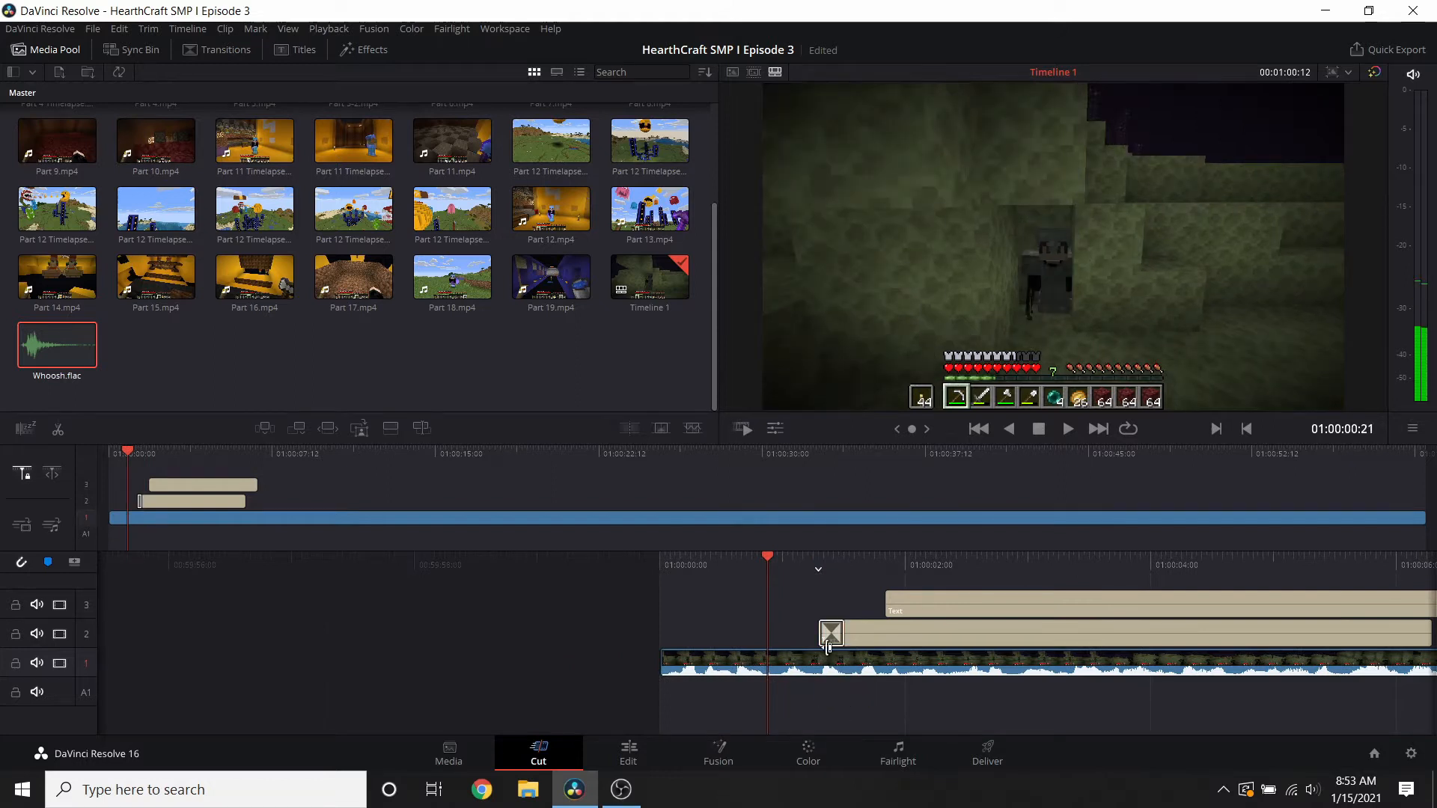
{"action": "left_click", "coordinate": [831, 634]}
{"action": "key", "text": "Delete"}
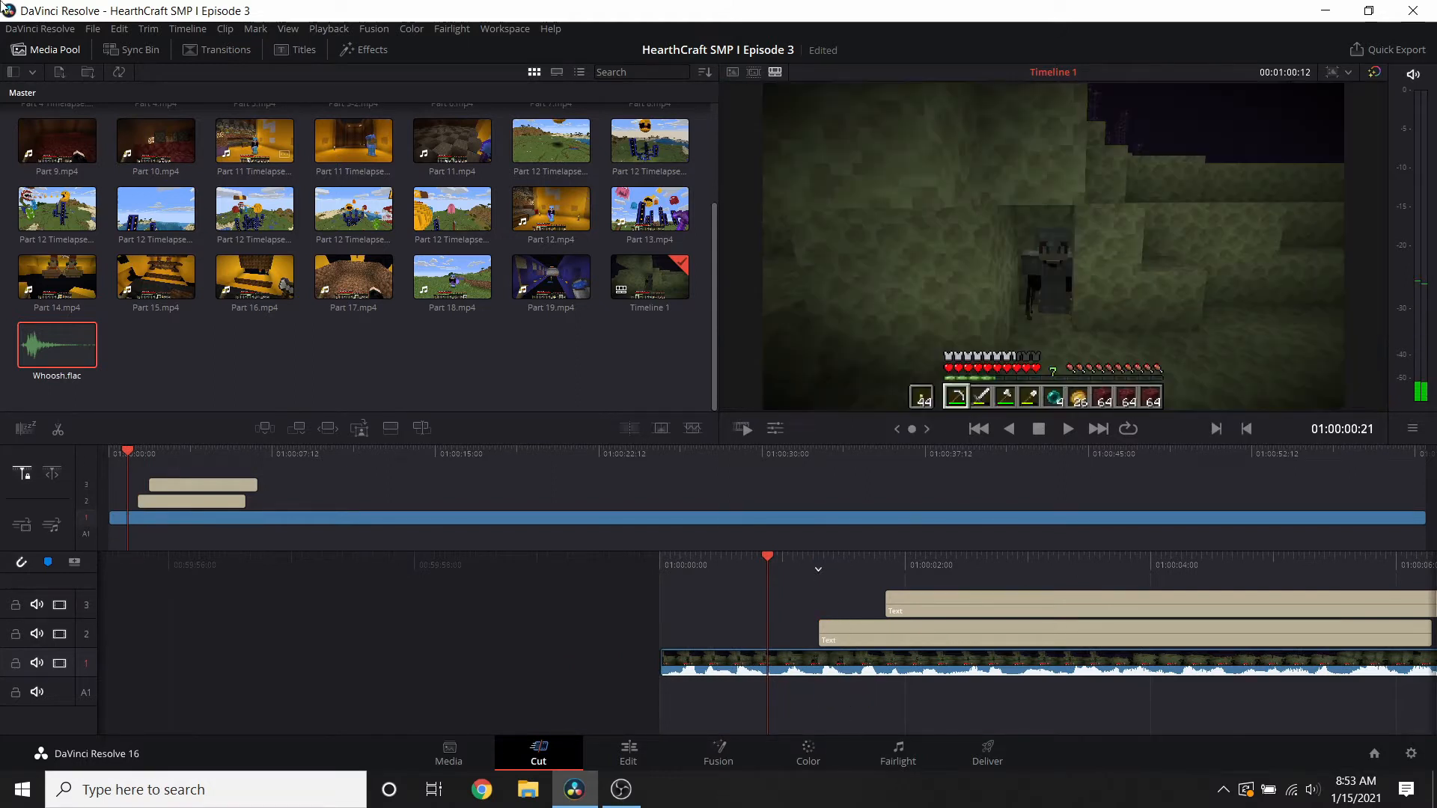
- Import Pop.wav, place it on the audio track at the HearthCraft title's start, and play it back
{"action": "left_click", "coordinate": [60, 74]}
{"action": "double_click", "coordinate": [460, 431]}
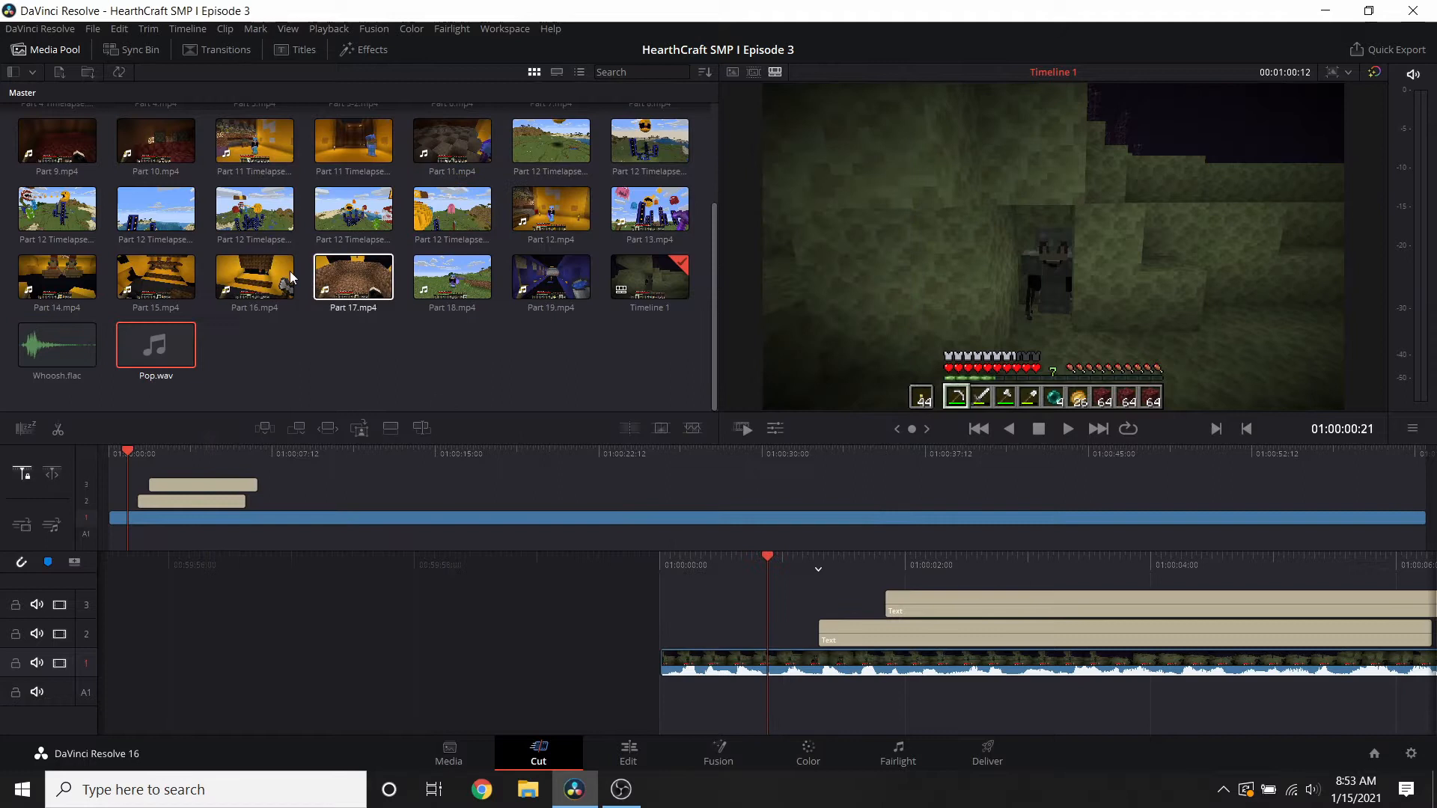
{"action": "left_click_drag", "start_coordinate": [156, 344], "coordinate": [805, 698]}
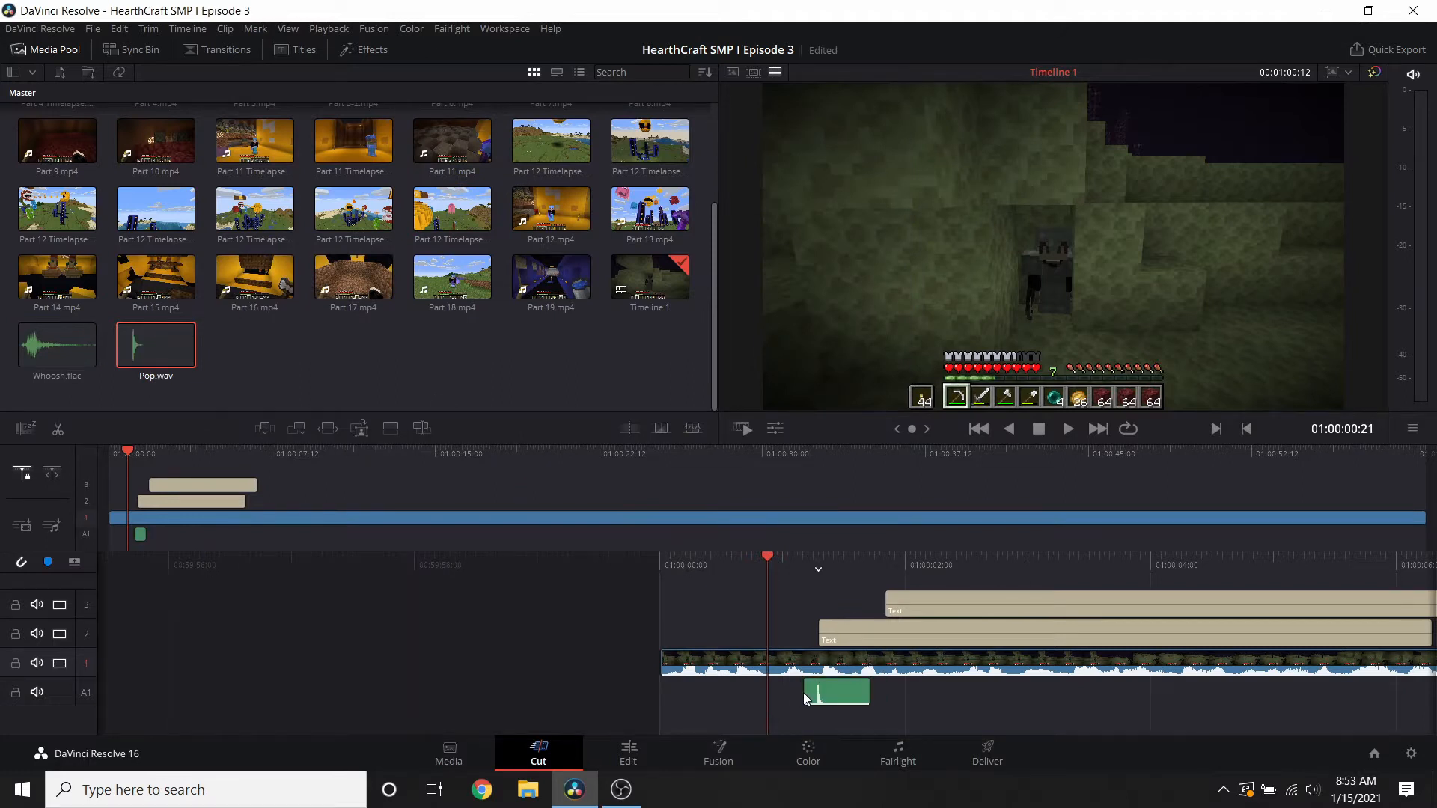
{"action": "left_click", "coordinate": [1068, 429]}
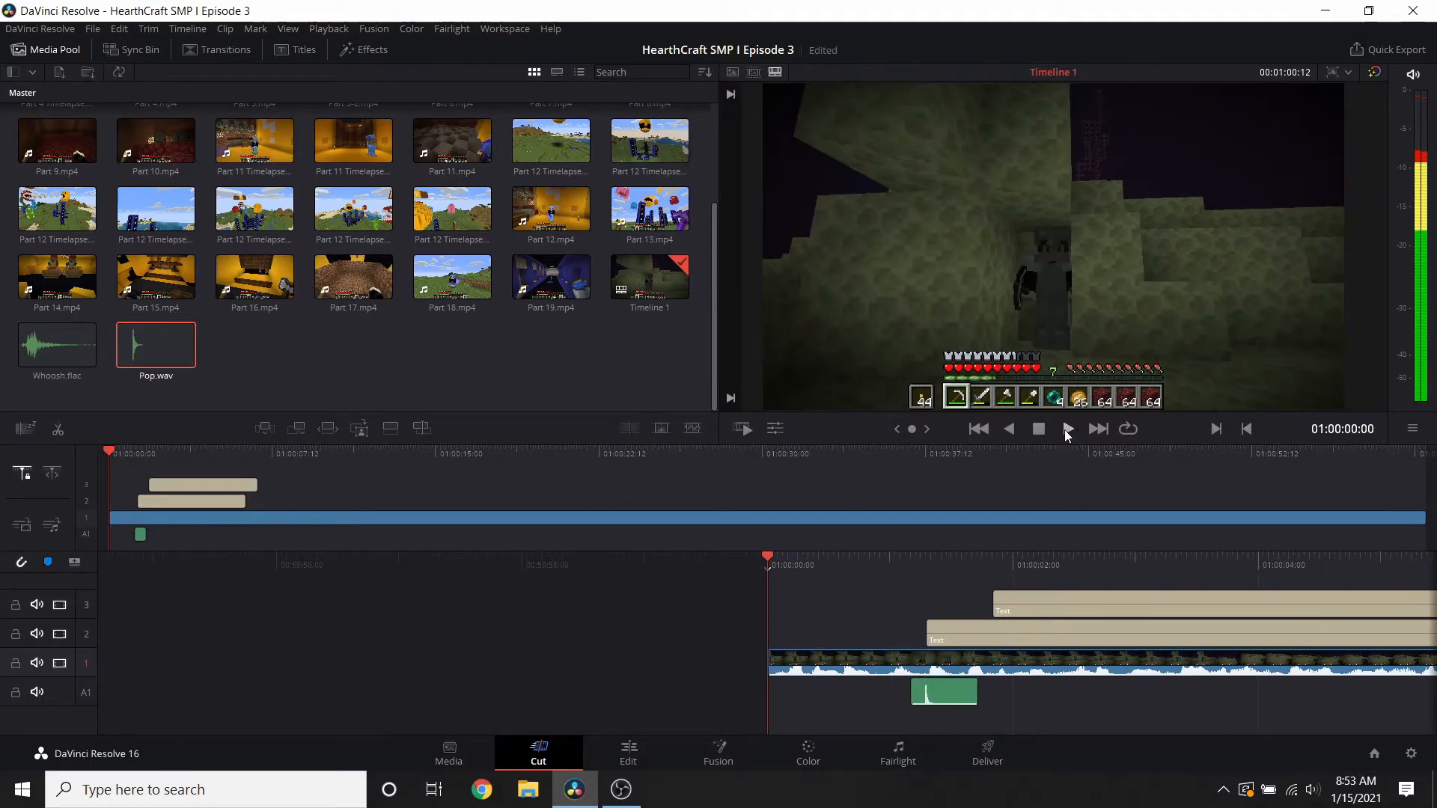
{"action": "left_click", "coordinate": [1038, 429]}
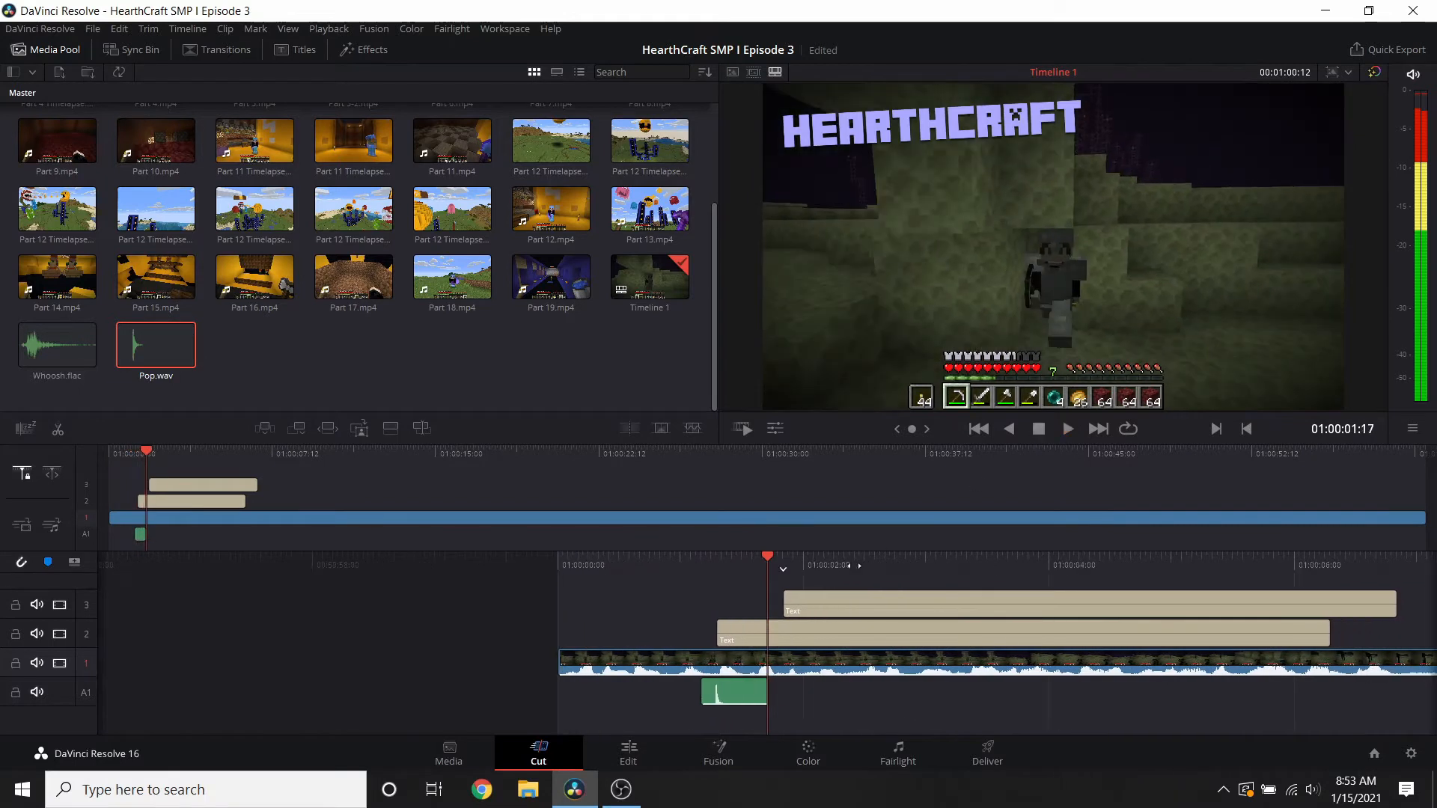
- Add a copy of the pop sound right after the first for the Episode title's entrance, and play both back
{"action": "left_click", "coordinate": [741, 693]}
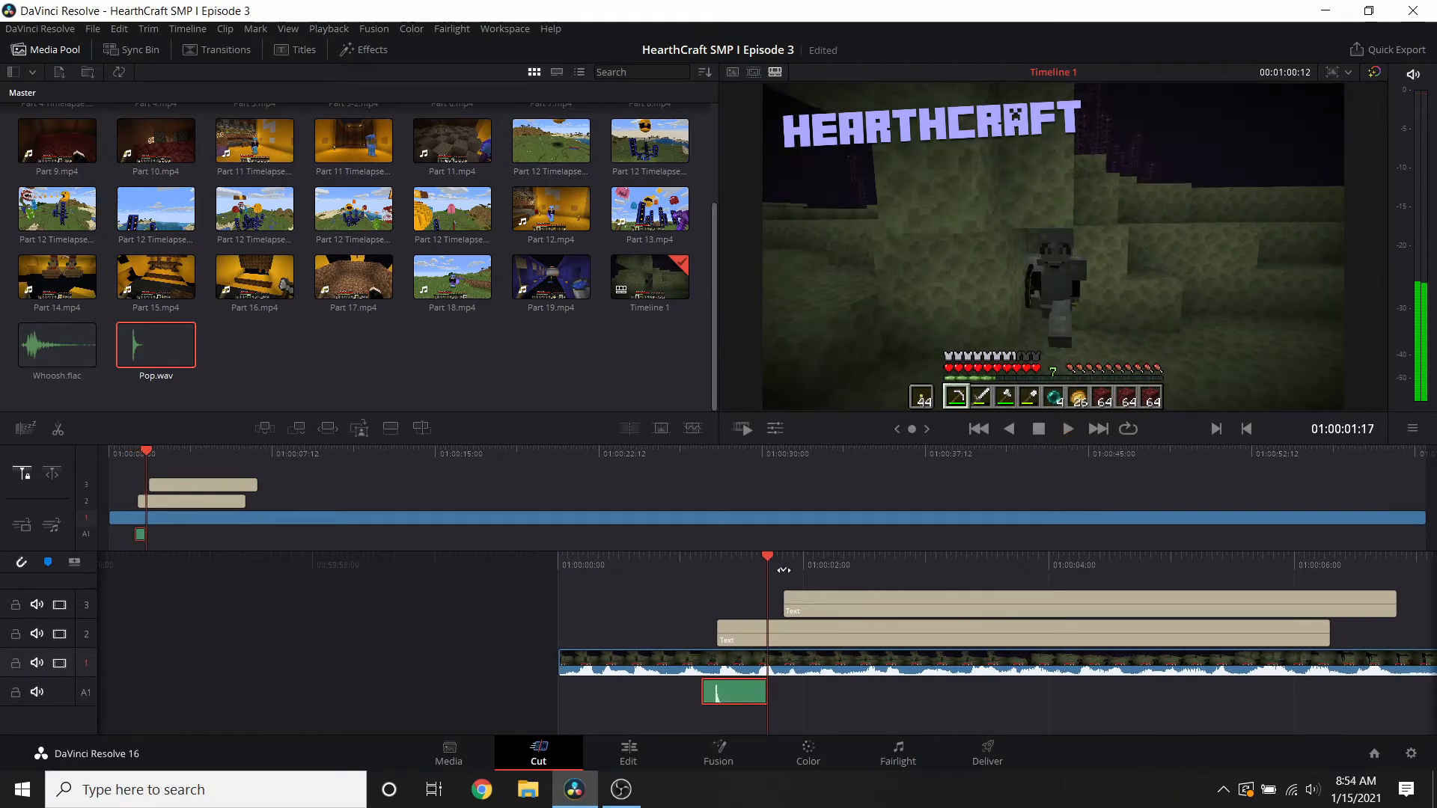
{"action": "key", "text": "ctrl+v"}
{"action": "scroll", "coordinate": [851, 639], "scroll_direction": "up", "scroll_amount": 3}
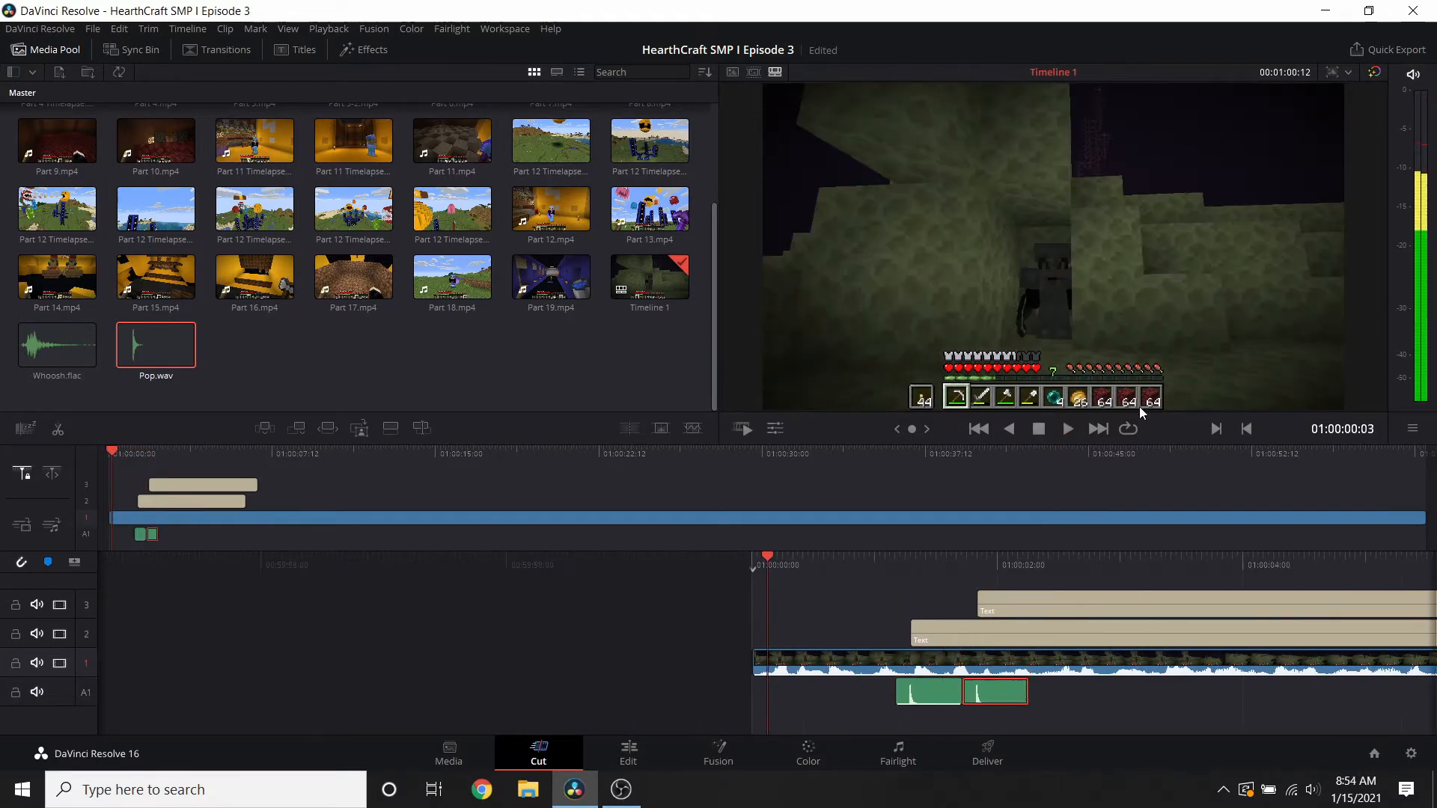
{"action": "left_click", "coordinate": [1069, 429]}
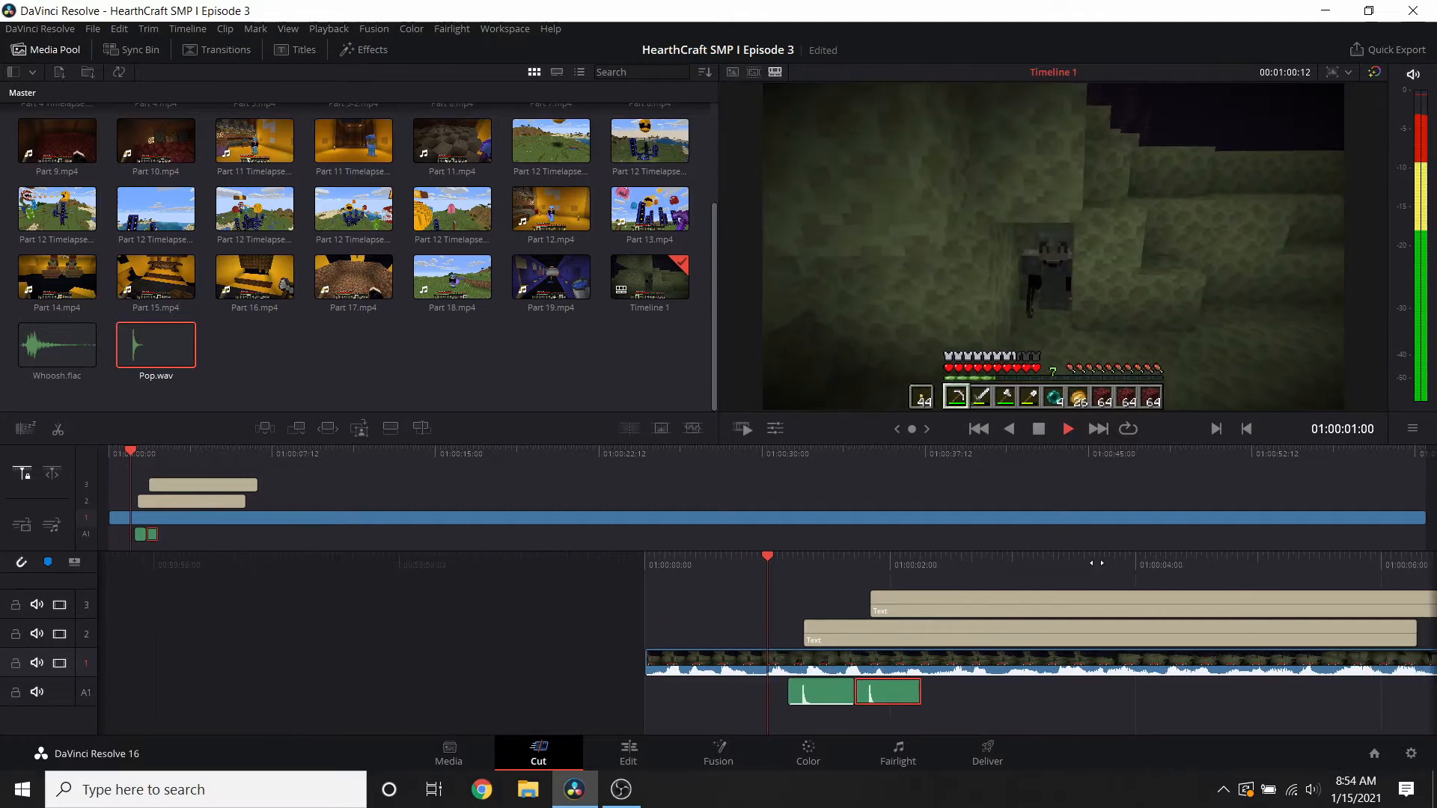
{"action": "key", "text": "space"}
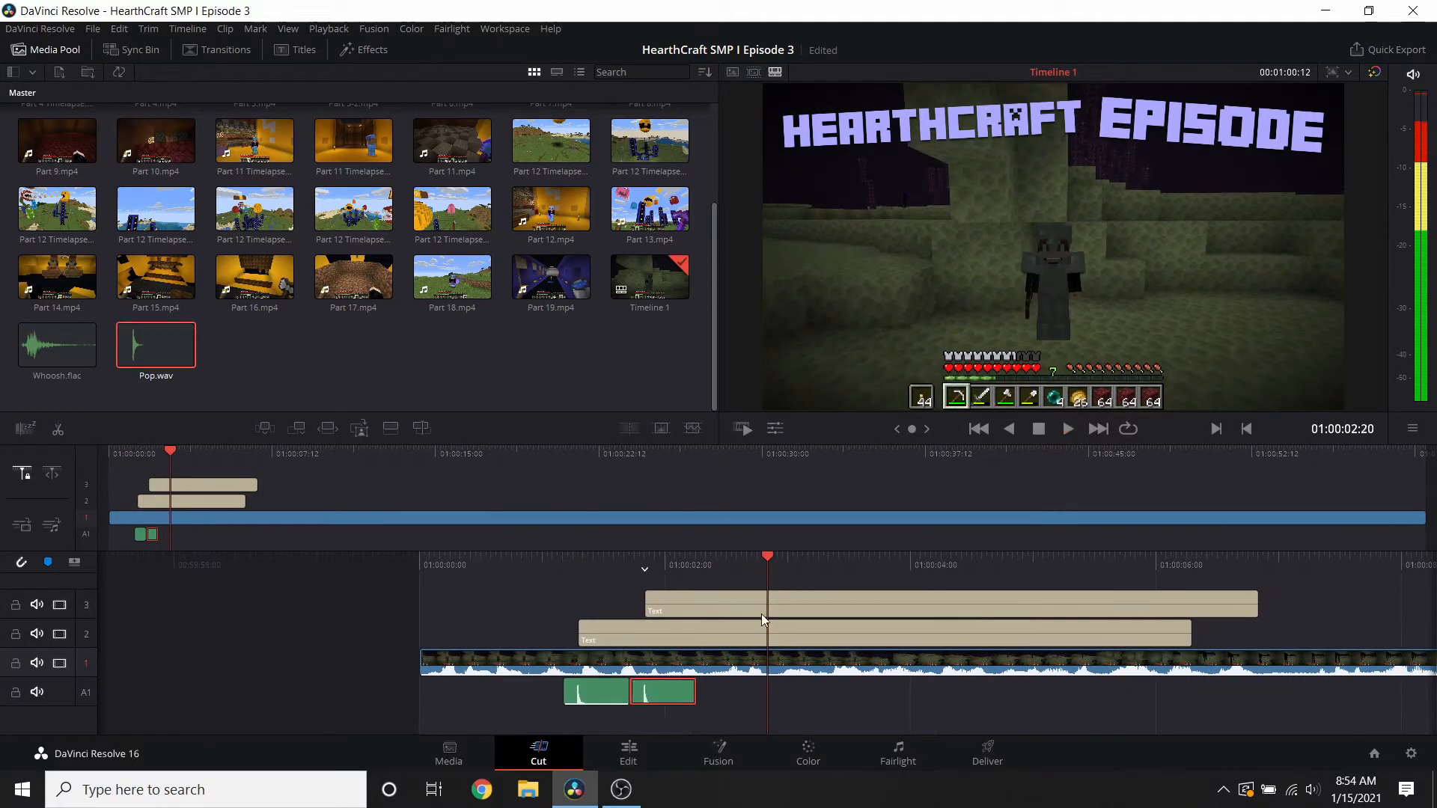
- Duplicate the Episode title onto a new video track above it, starting at 01:00:02:11
{"action": "left_click_drag", "start_coordinate": [768, 571], "coordinate": [807, 592]}
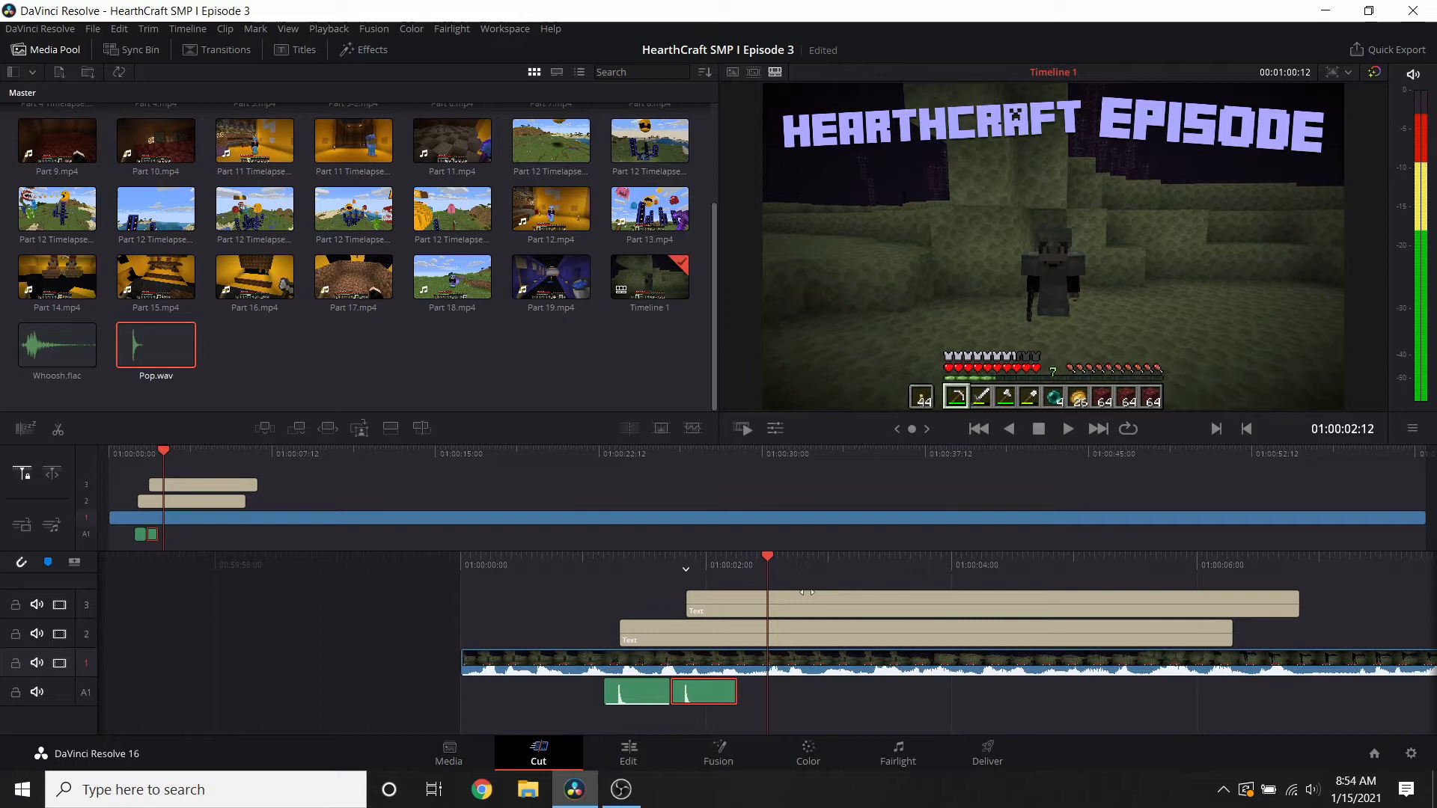
{"action": "left_click", "coordinate": [815, 613]}
{"action": "key", "text": "ctrl+c"}
{"action": "scroll", "coordinate": [814, 612], "scroll_direction": "down", "scroll_amount": 8}
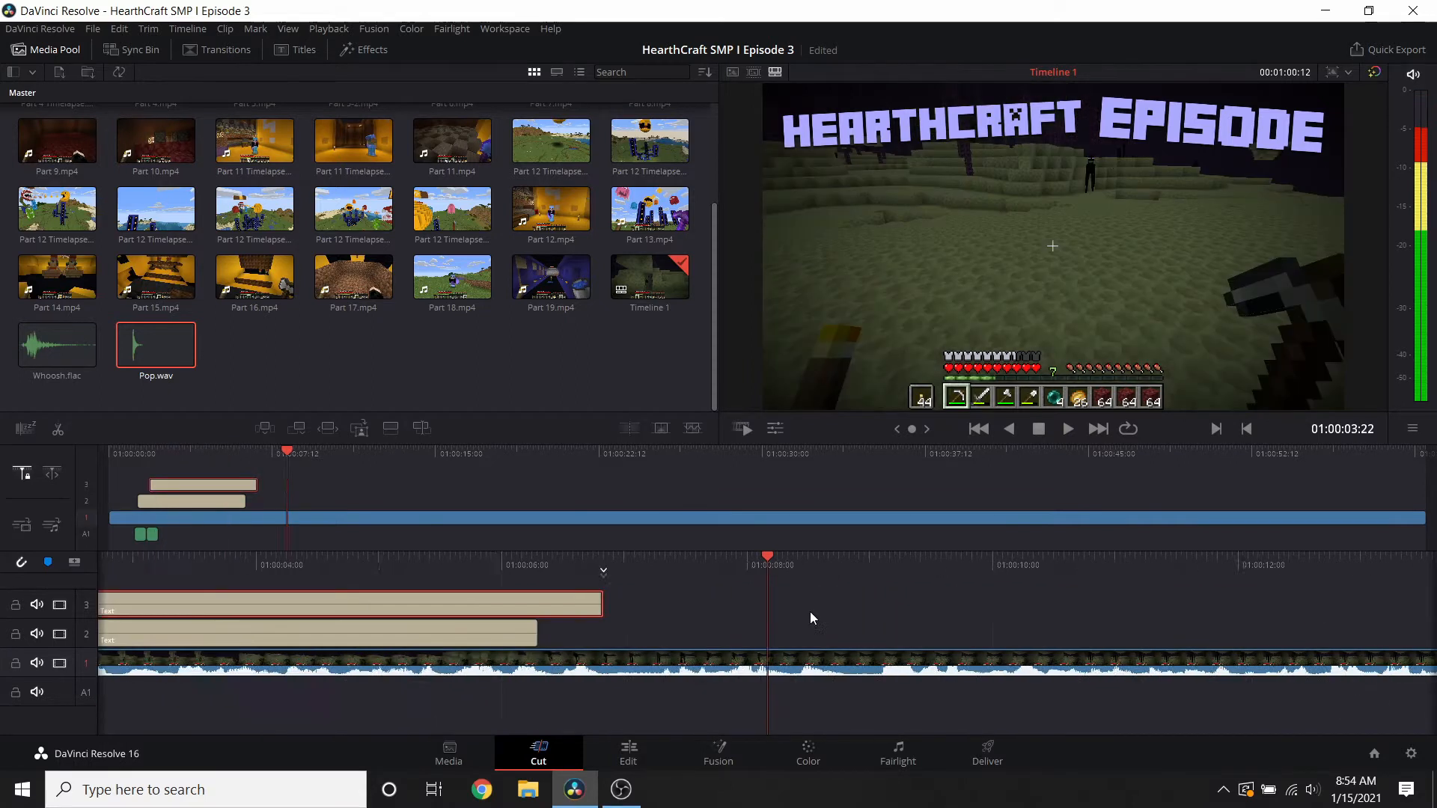
{"action": "key", "text": "ctrl+v"}
{"action": "scroll", "coordinate": [900, 607], "scroll_direction": "up", "scroll_amount": 10}
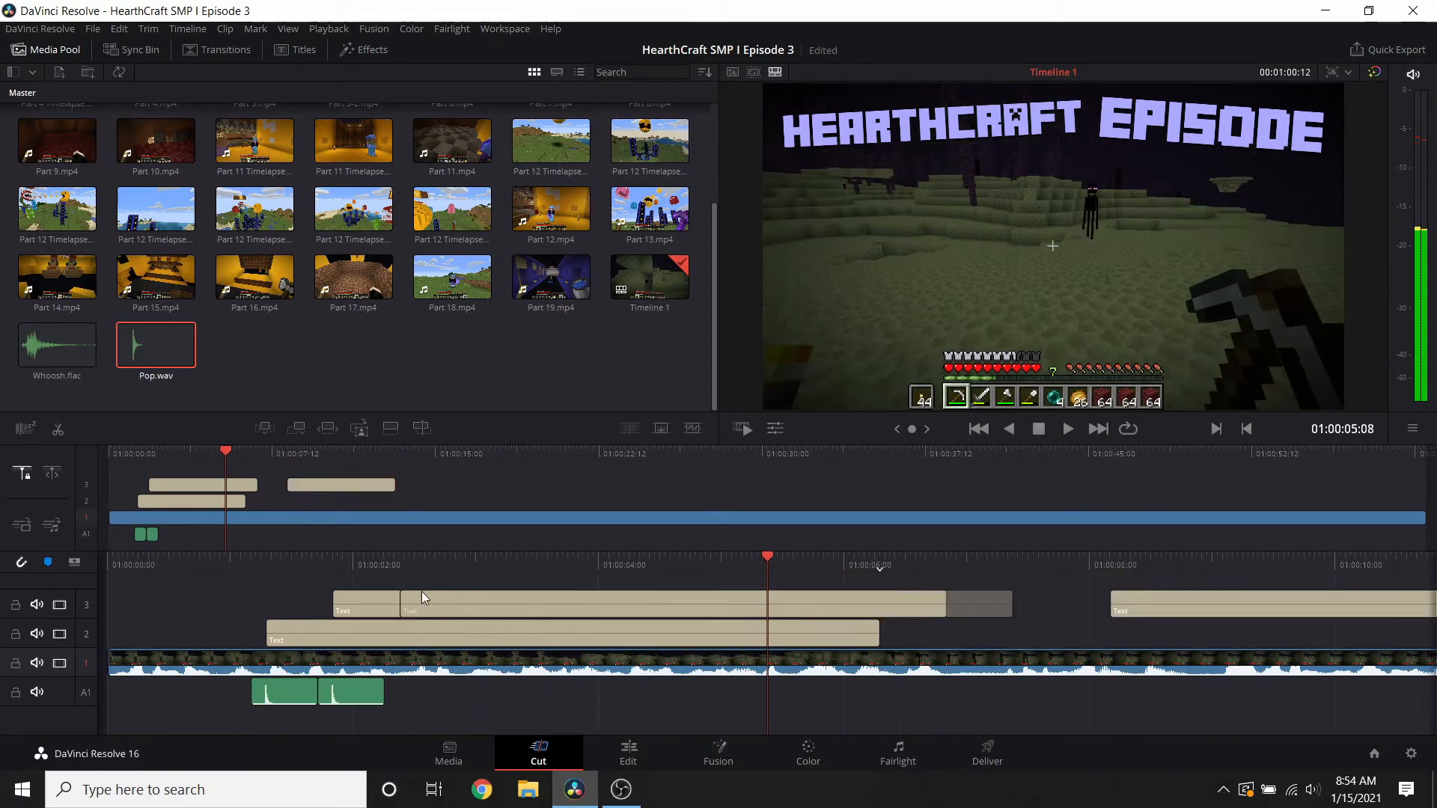
{"action": "left_click_drag", "start_coordinate": [421, 591], "coordinate": [440, 578]}
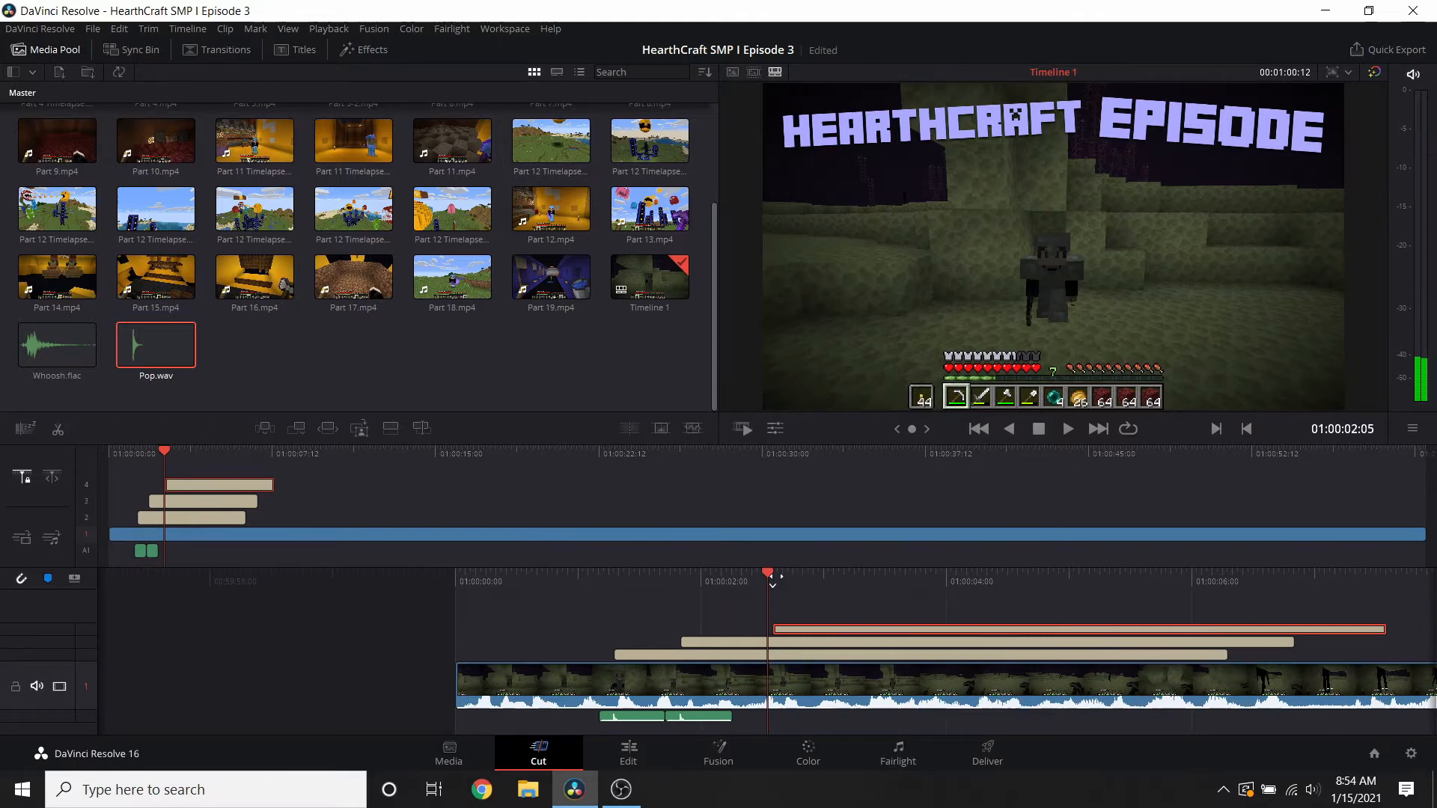
{"action": "left_click_drag", "start_coordinate": [776, 576], "coordinate": [809, 666]}
{"action": "key", "text": "space"}
{"action": "key", "text": "space"}
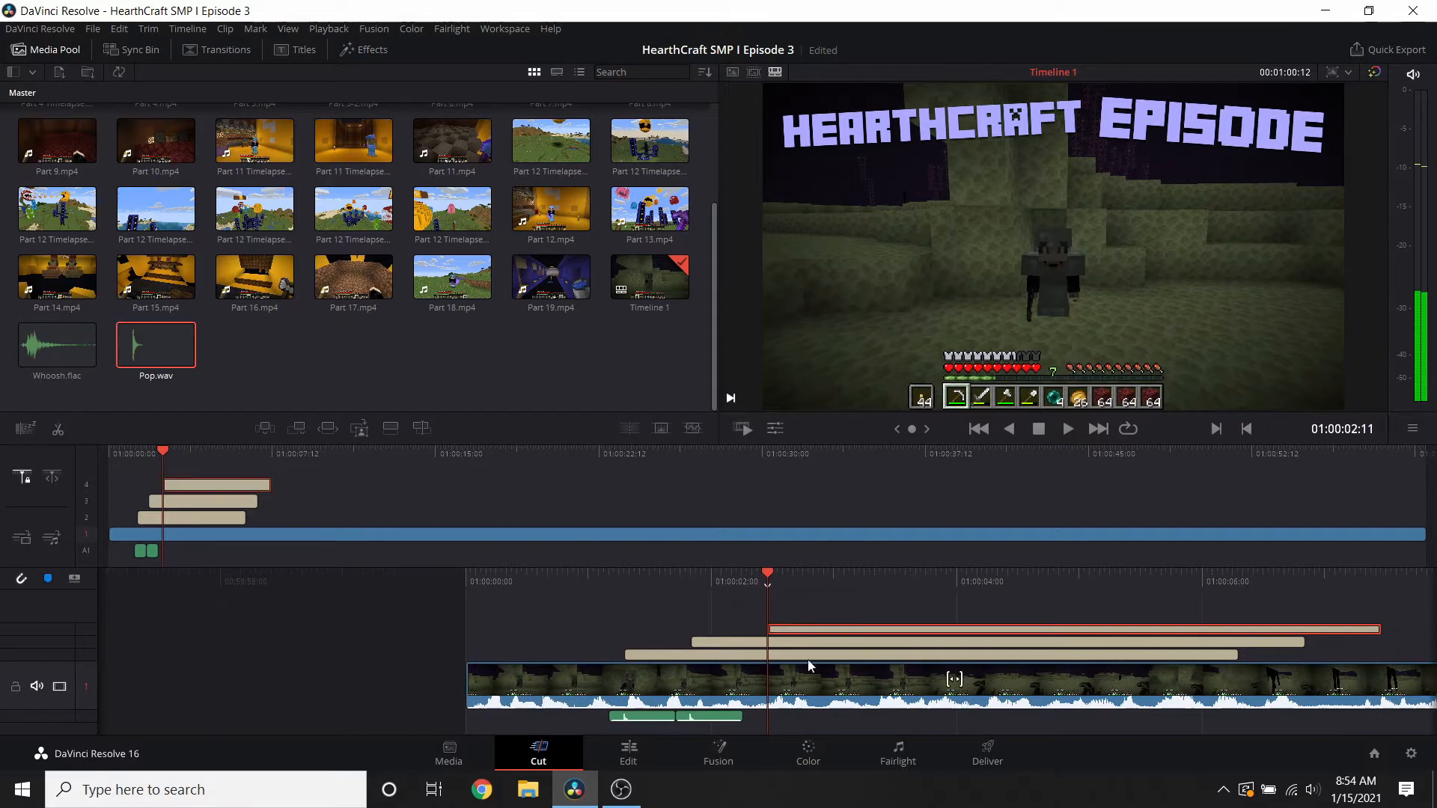
- On the Edit page, change the duplicated Episode title's text to "number"
{"action": "left_click", "coordinate": [633, 758]}
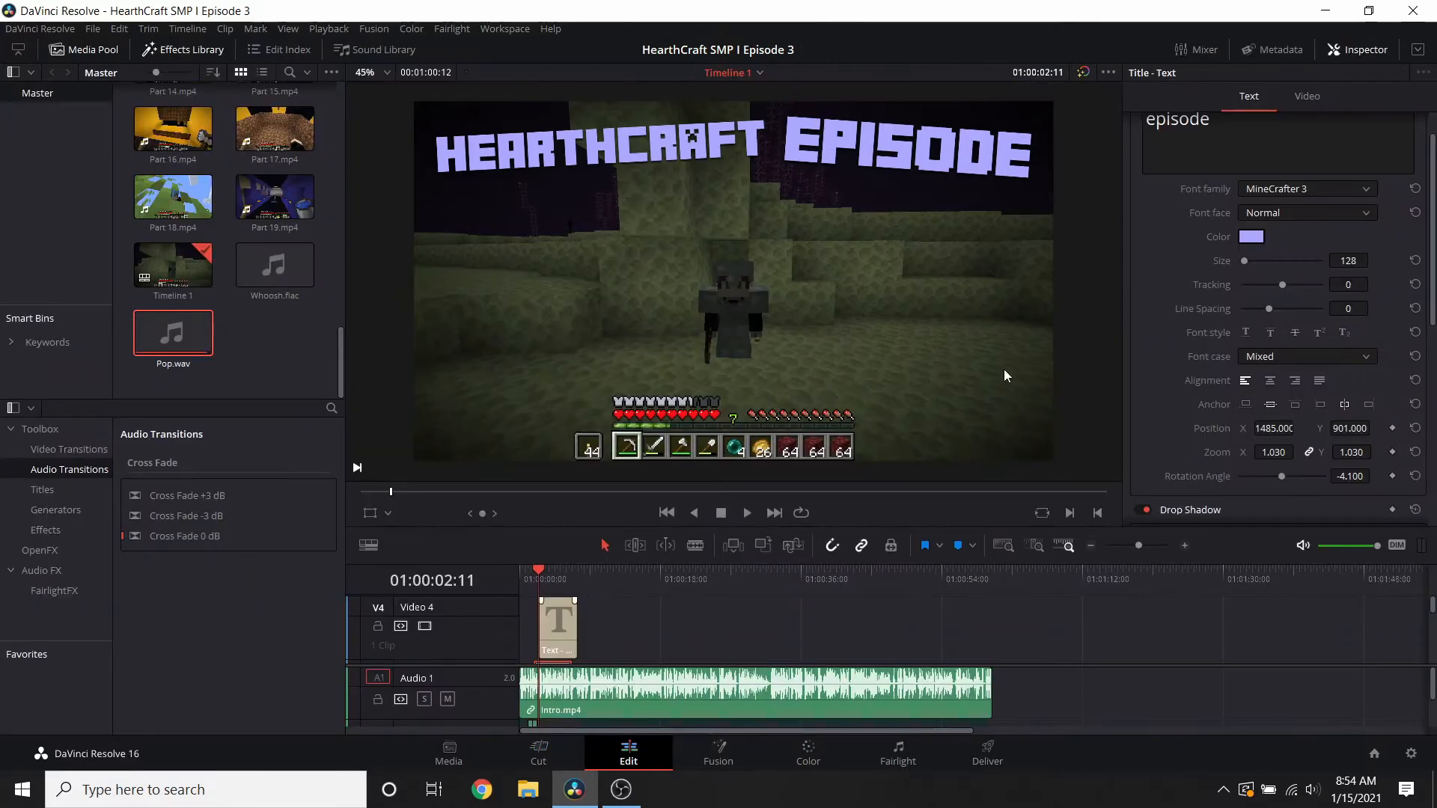
{"action": "left_click", "coordinate": [1272, 146]}
{"action": "key", "text": "ctrl+a"}
{"action": "type", "text": "n"}
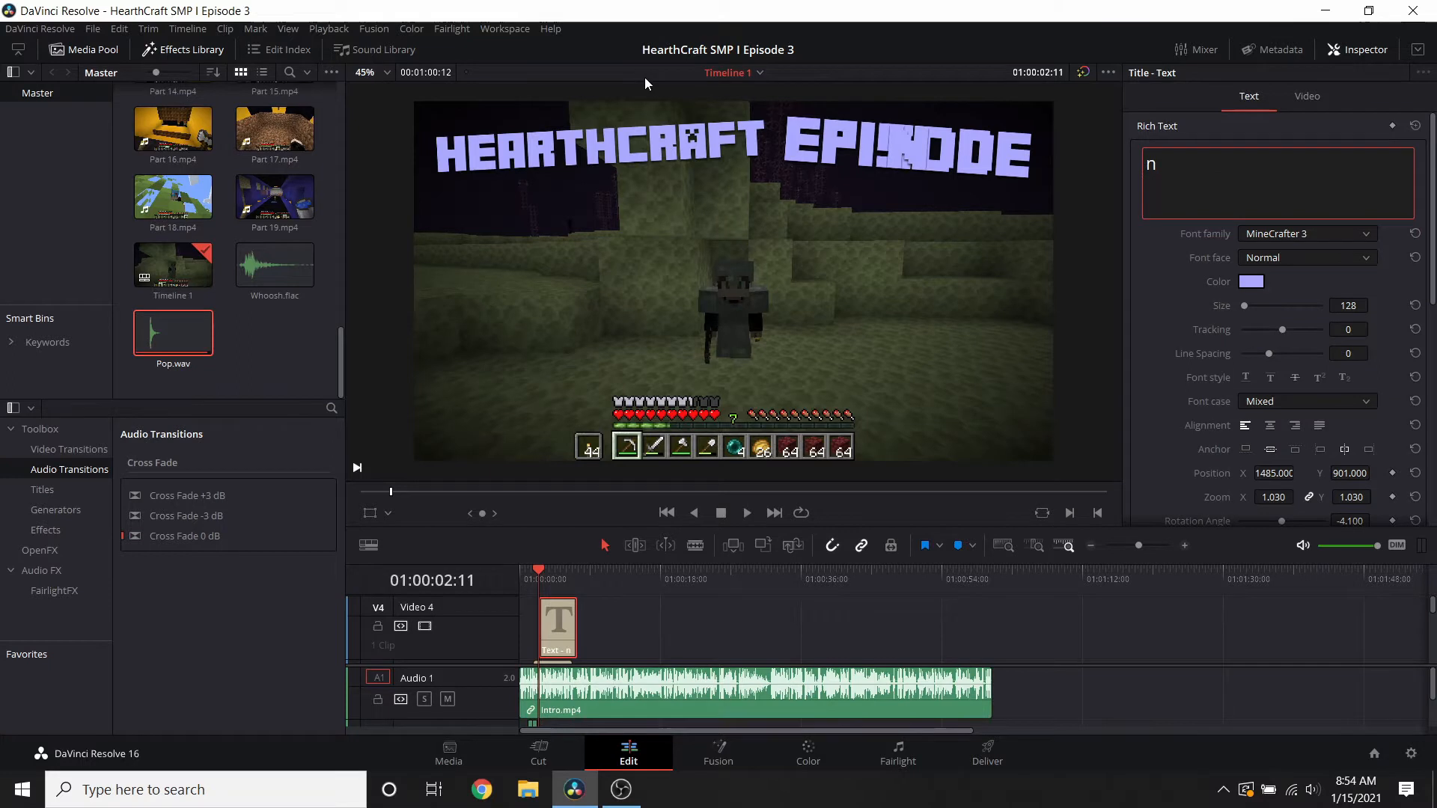
{"action": "type", "text": "umber"}
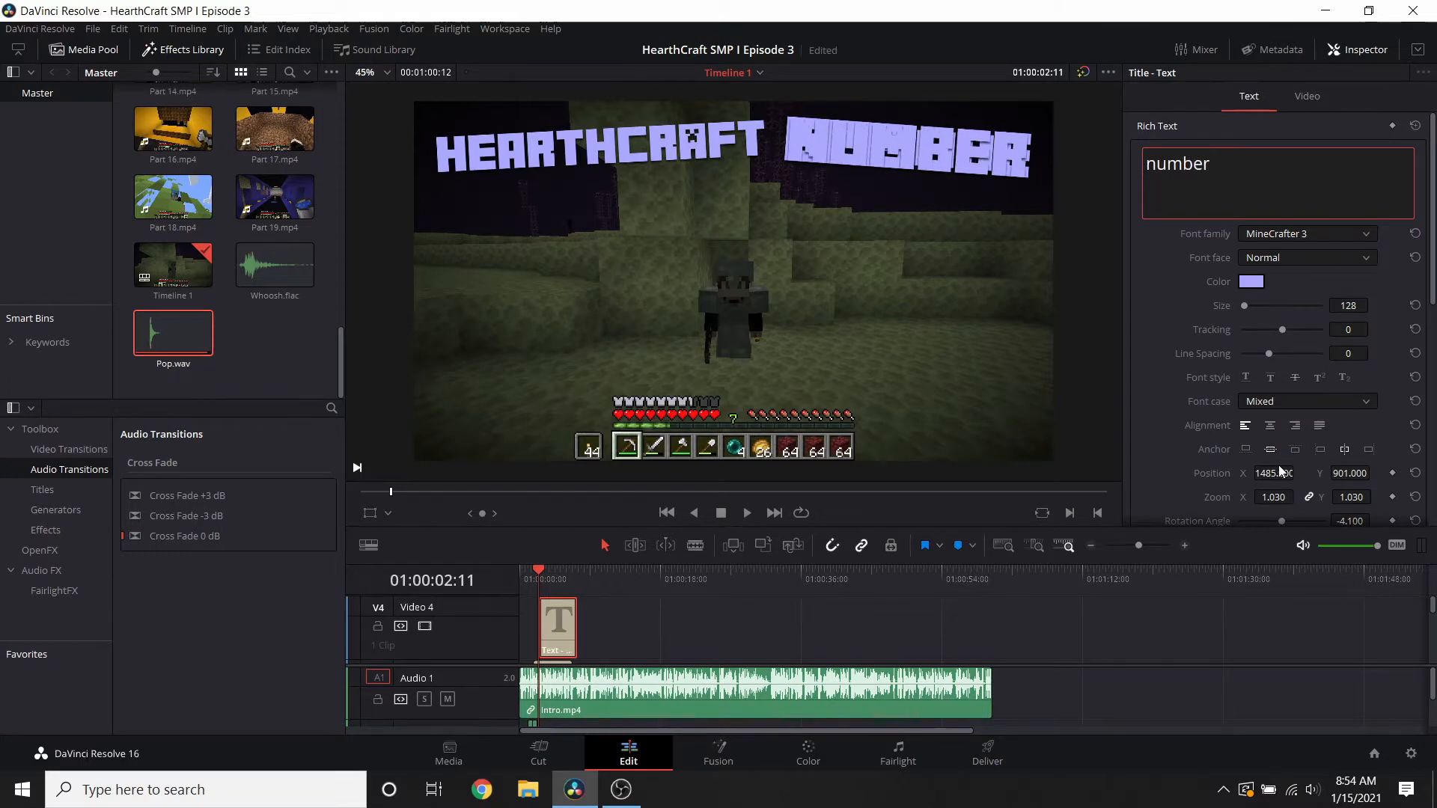
- Place the number title beneath HearthCraft at X 694, Y 768, with zoom 0.800 and rotation angle 0.800
{"action": "left_click_drag", "start_coordinate": [1277, 472], "coordinate": [633, 473]}
{"action": "scroll", "coordinate": [1334, 490], "scroll_direction": "down", "scroll_amount": 2}
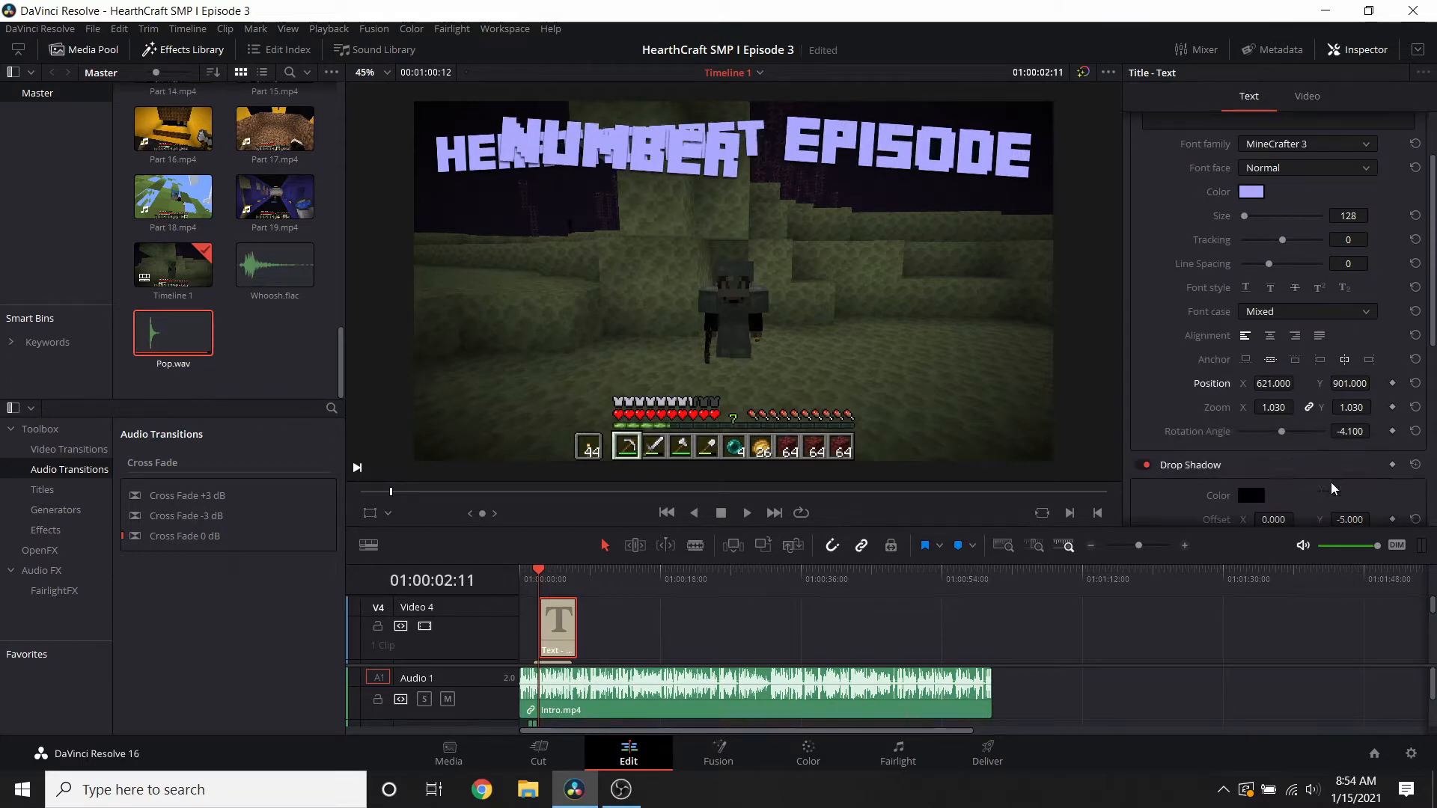
{"action": "left_click_drag", "start_coordinate": [1346, 436], "coordinate": [1382, 436]}
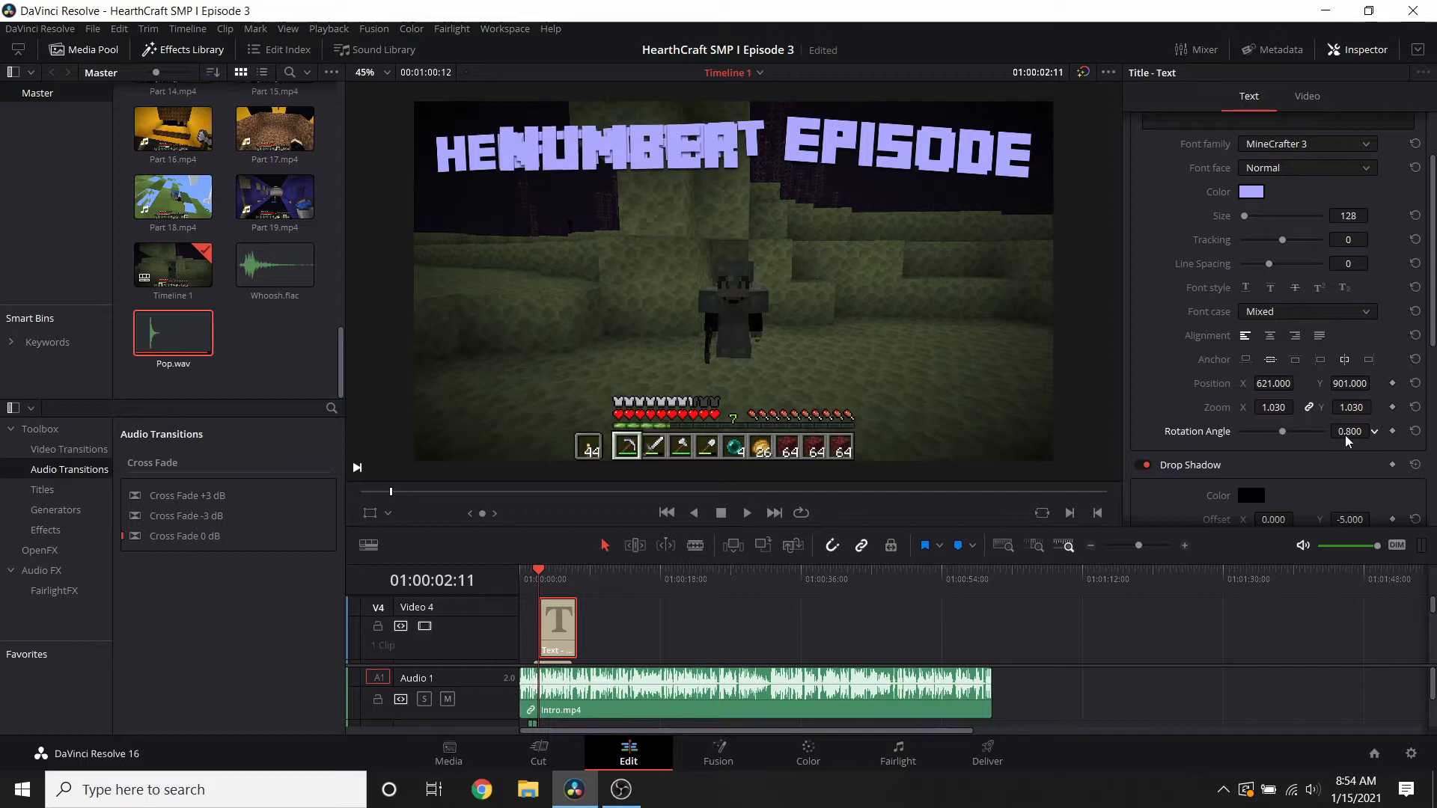
{"action": "mouse_move", "coordinate": [1350, 383]}
{"action": "left_mouse_down"}
{"action": "mouse_move", "coordinate": [1219, 383]}
{"action": "mouse_move", "coordinate": [1274, 407]}
{"action": "mouse_move", "coordinate": [1312, 382]}
{"action": "mouse_move", "coordinate": [1374, 383]}
{"action": "left_mouse_up"}
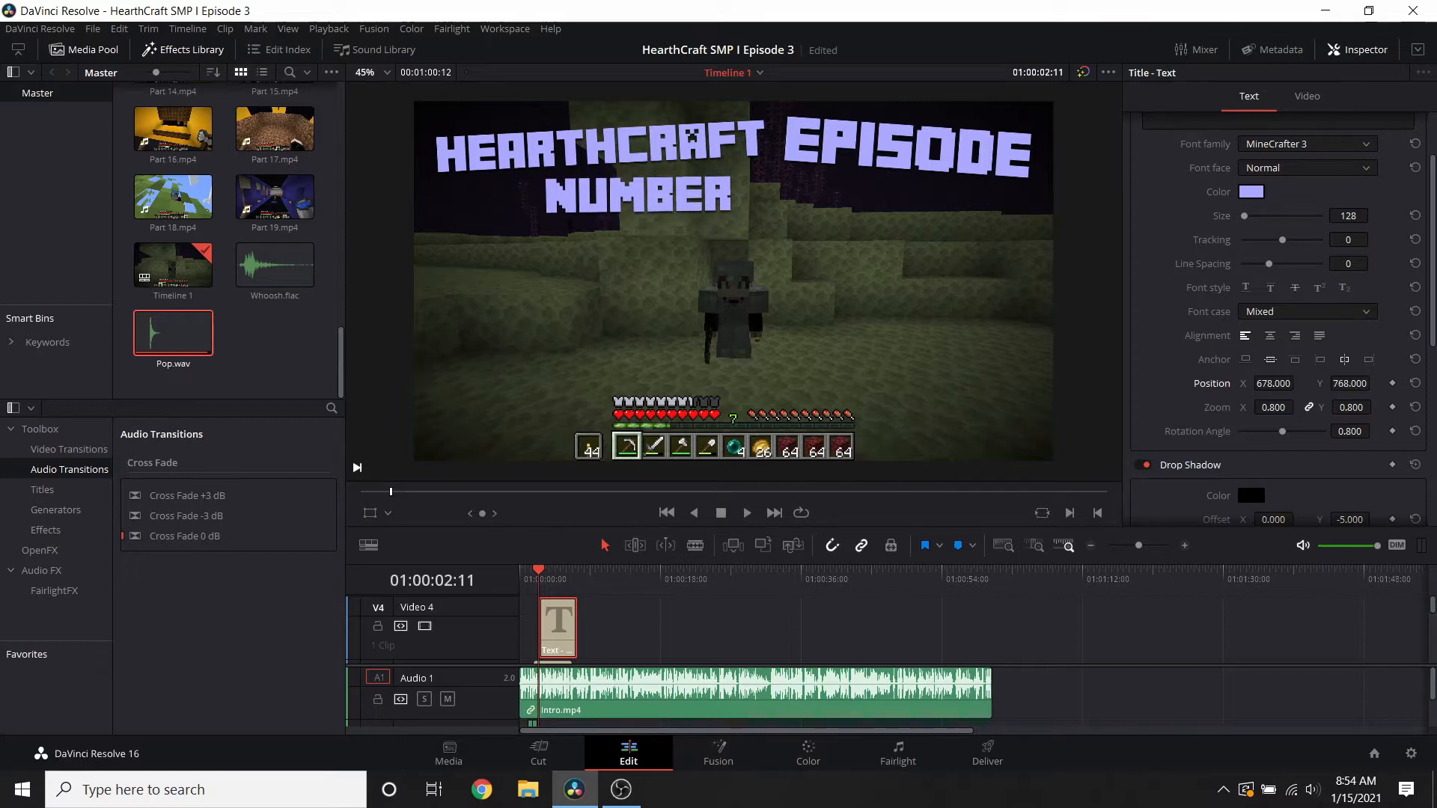
{"action": "left_click_drag", "start_coordinate": [1285, 383], "coordinate": [1298, 383]}
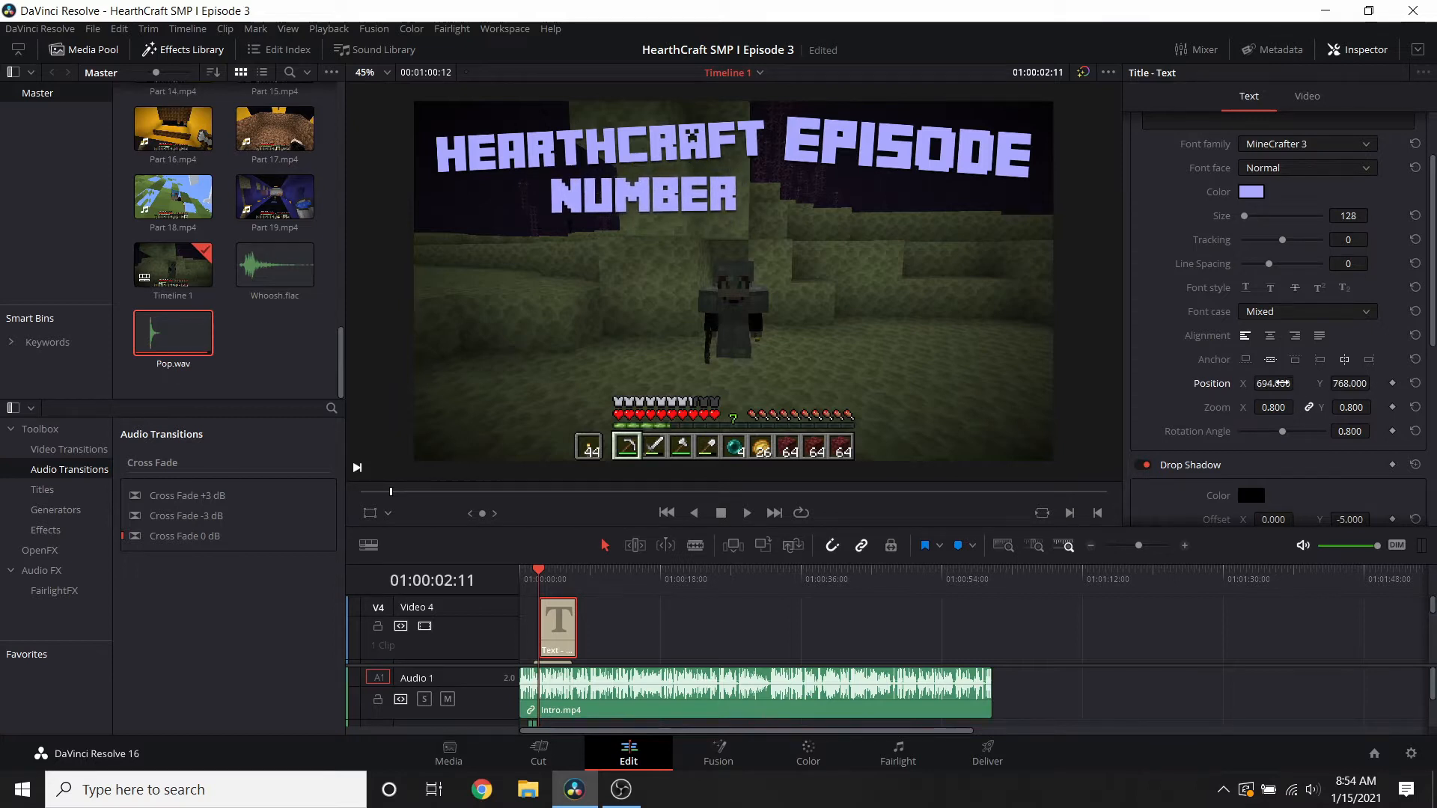
- On the Cut page, add a third copy of the pop sound directly after the second for the number title's entrance
{"action": "left_click", "coordinate": [538, 753]}
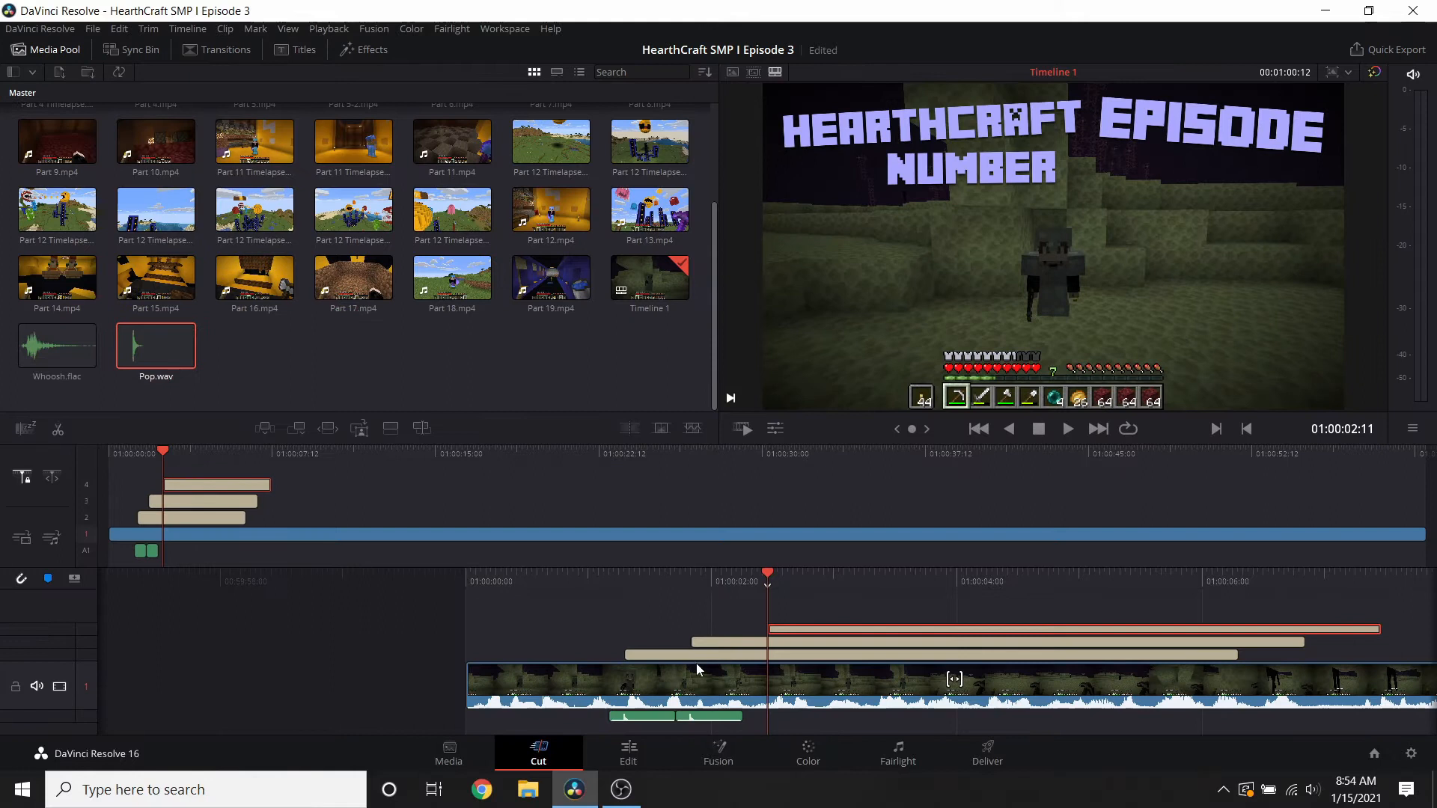
{"action": "left_click_drag", "start_coordinate": [672, 580], "coordinate": [930, 552]}
{"action": "left_click", "coordinate": [951, 716]}
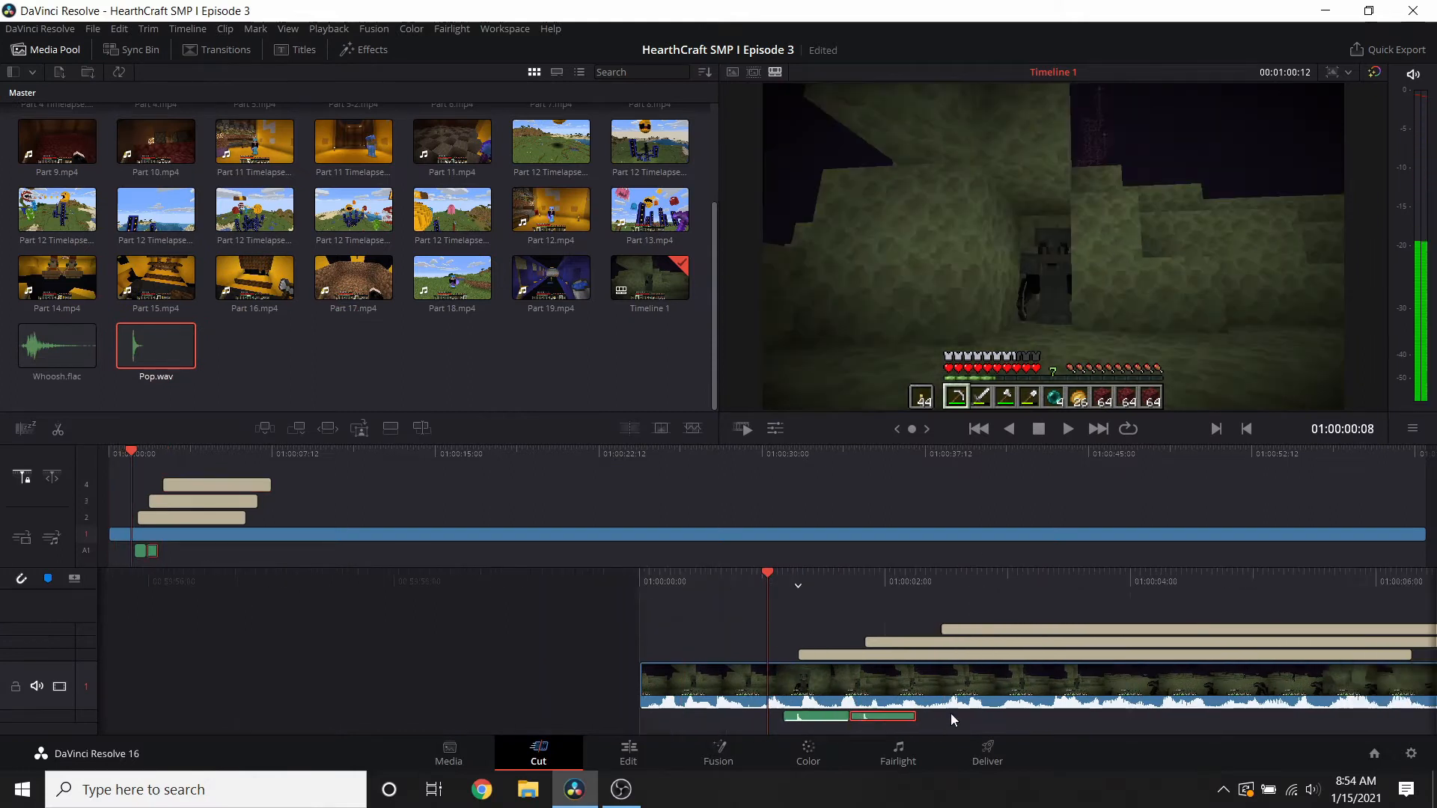
{"action": "key", "text": "space"}
{"action": "left_click_drag", "start_coordinate": [795, 586], "coordinate": [810, 614]}
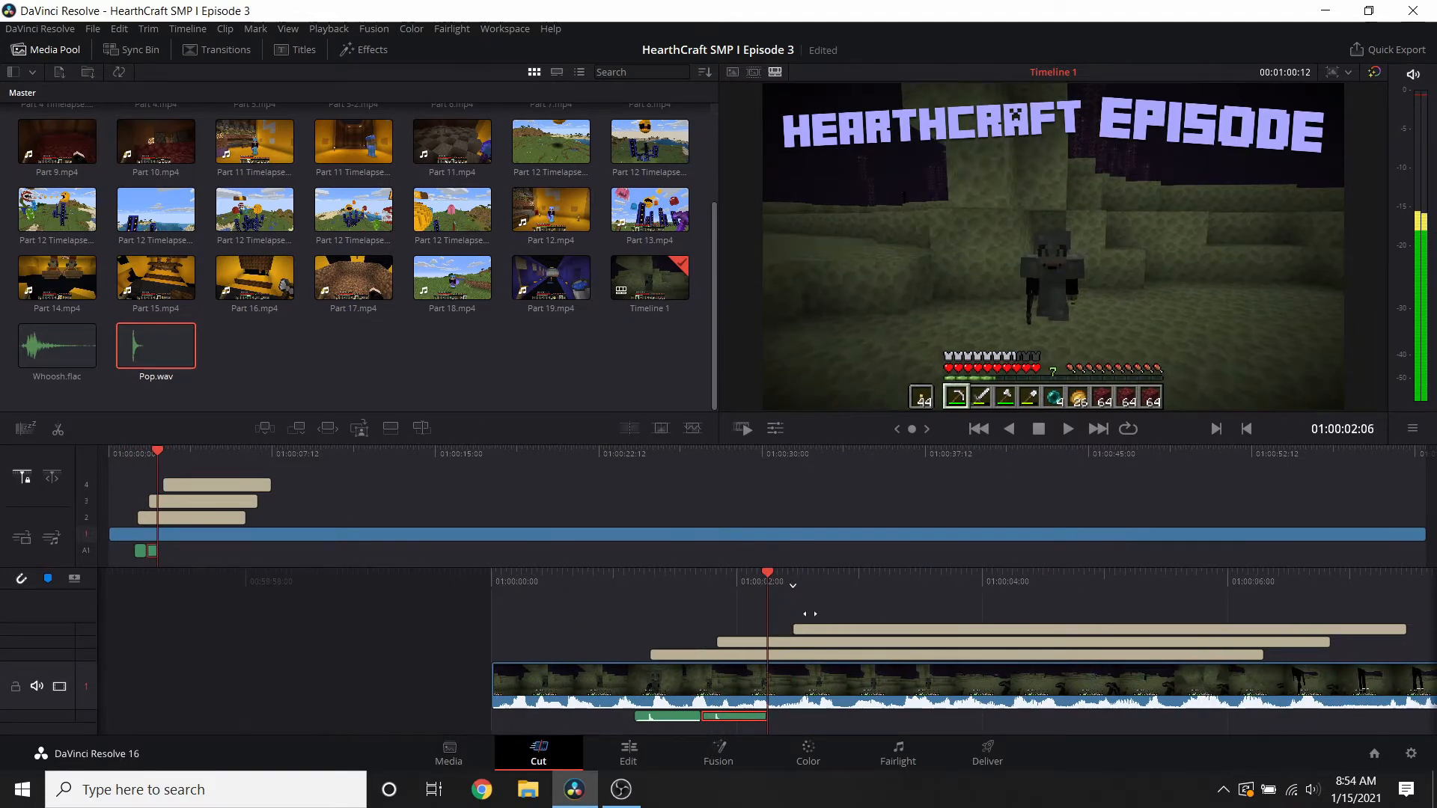
{"action": "key", "text": "ctrl+v"}
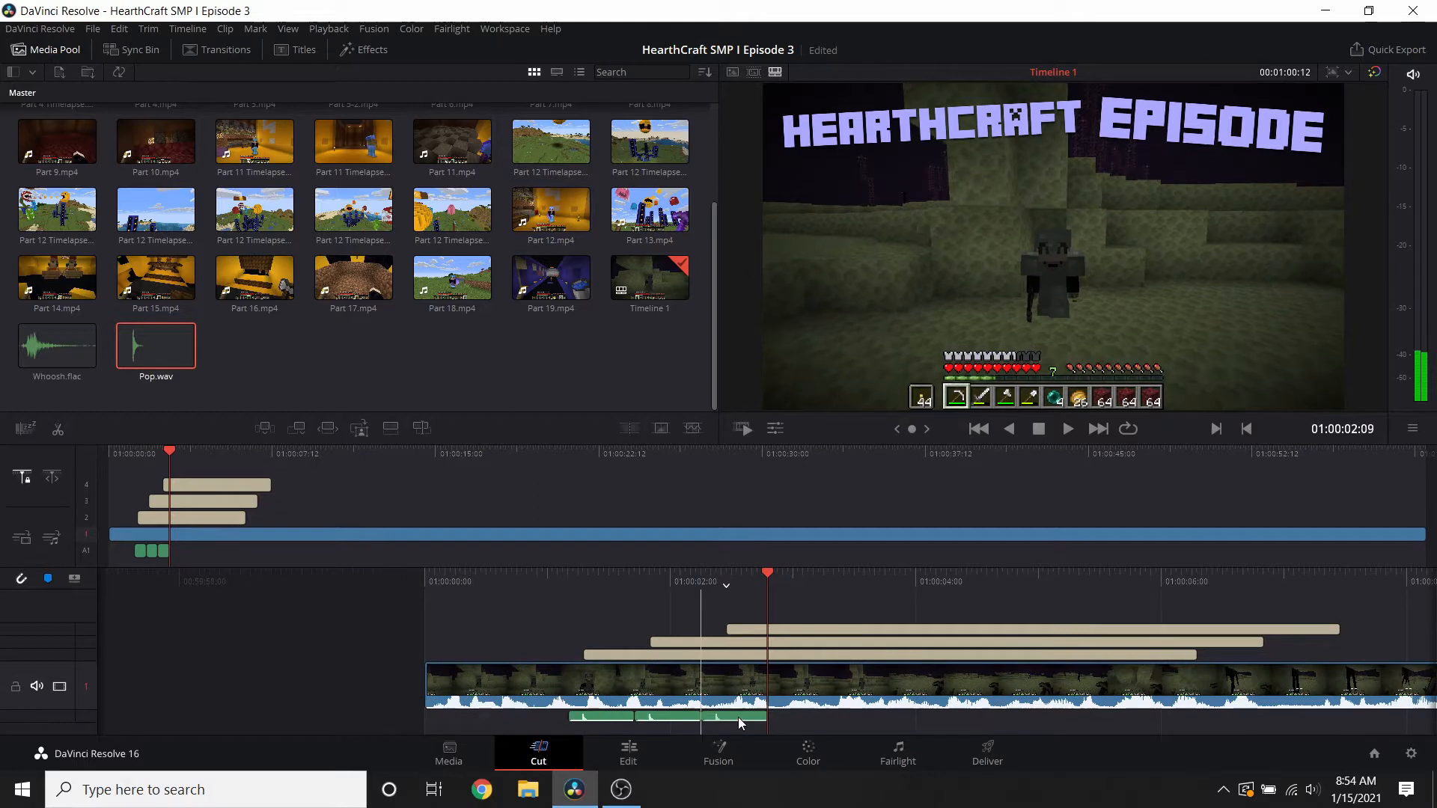
{"action": "left_click_drag", "start_coordinate": [738, 723], "coordinate": [744, 723]}
{"action": "left_click_drag", "start_coordinate": [1062, 583], "coordinate": [803, 599]}
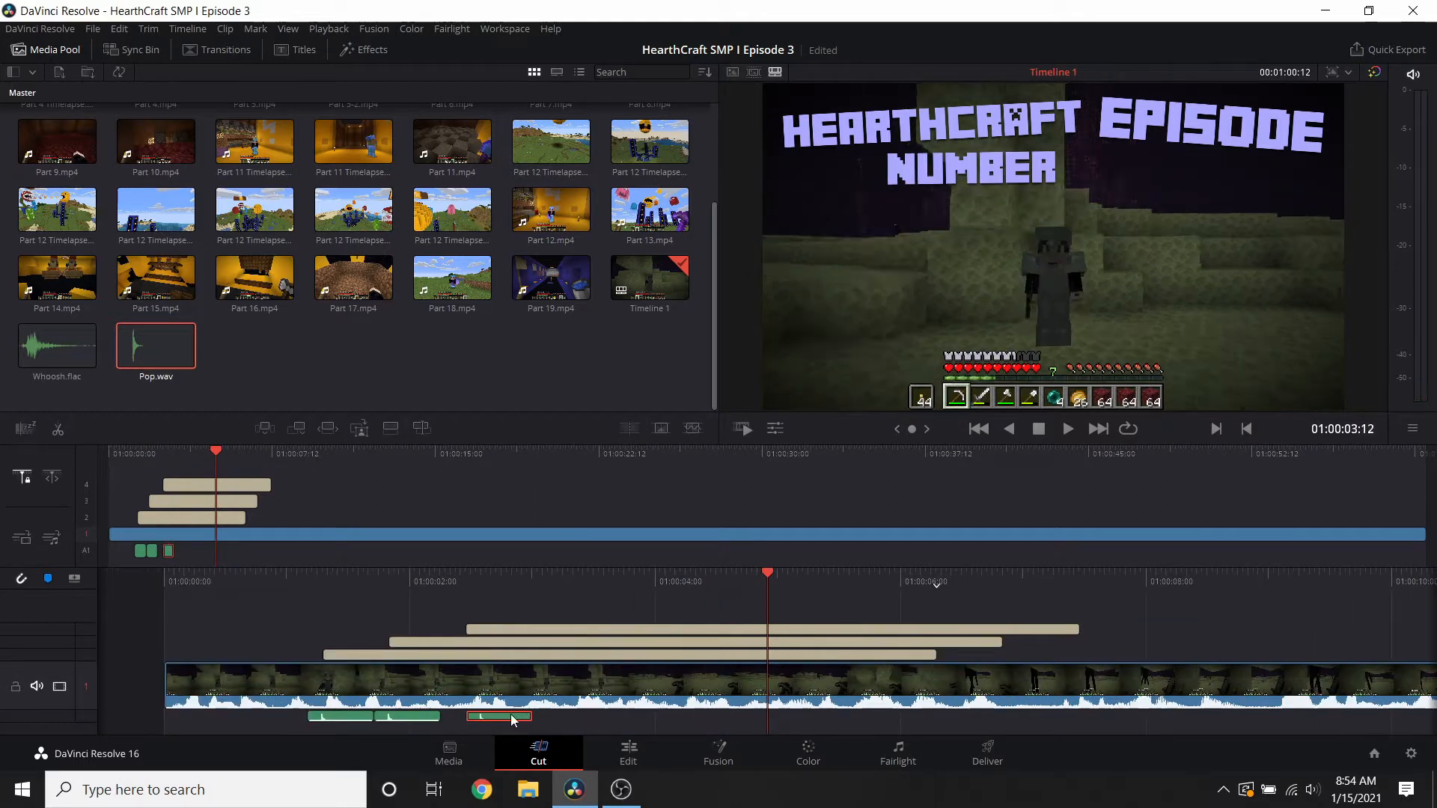
{"action": "left_click_drag", "start_coordinate": [512, 720], "coordinate": [487, 720]}
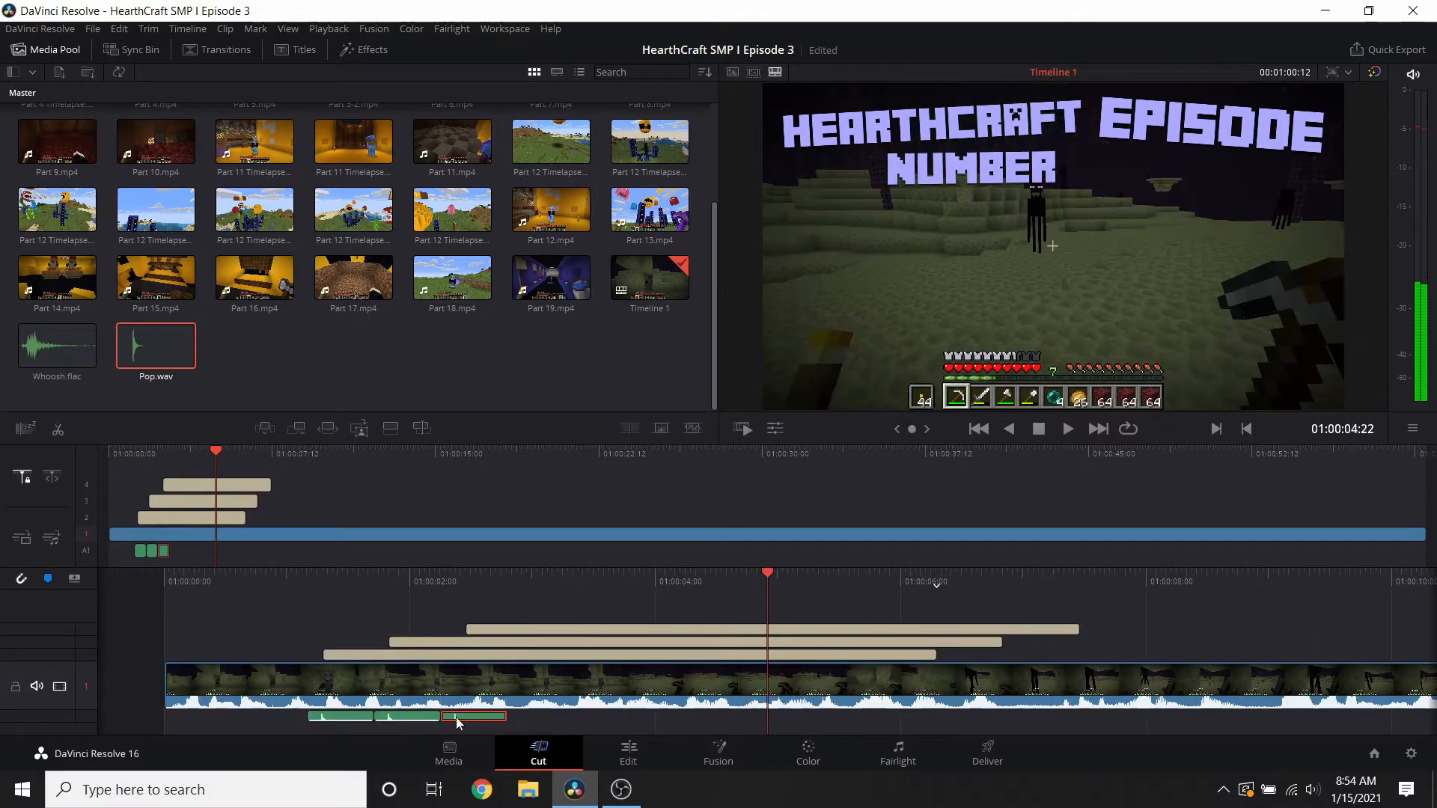
- Play back the intro from the beginning to check the three titles against their pop sounds
{"action": "left_click_drag", "start_coordinate": [269, 587], "coordinate": [1064, 537]}
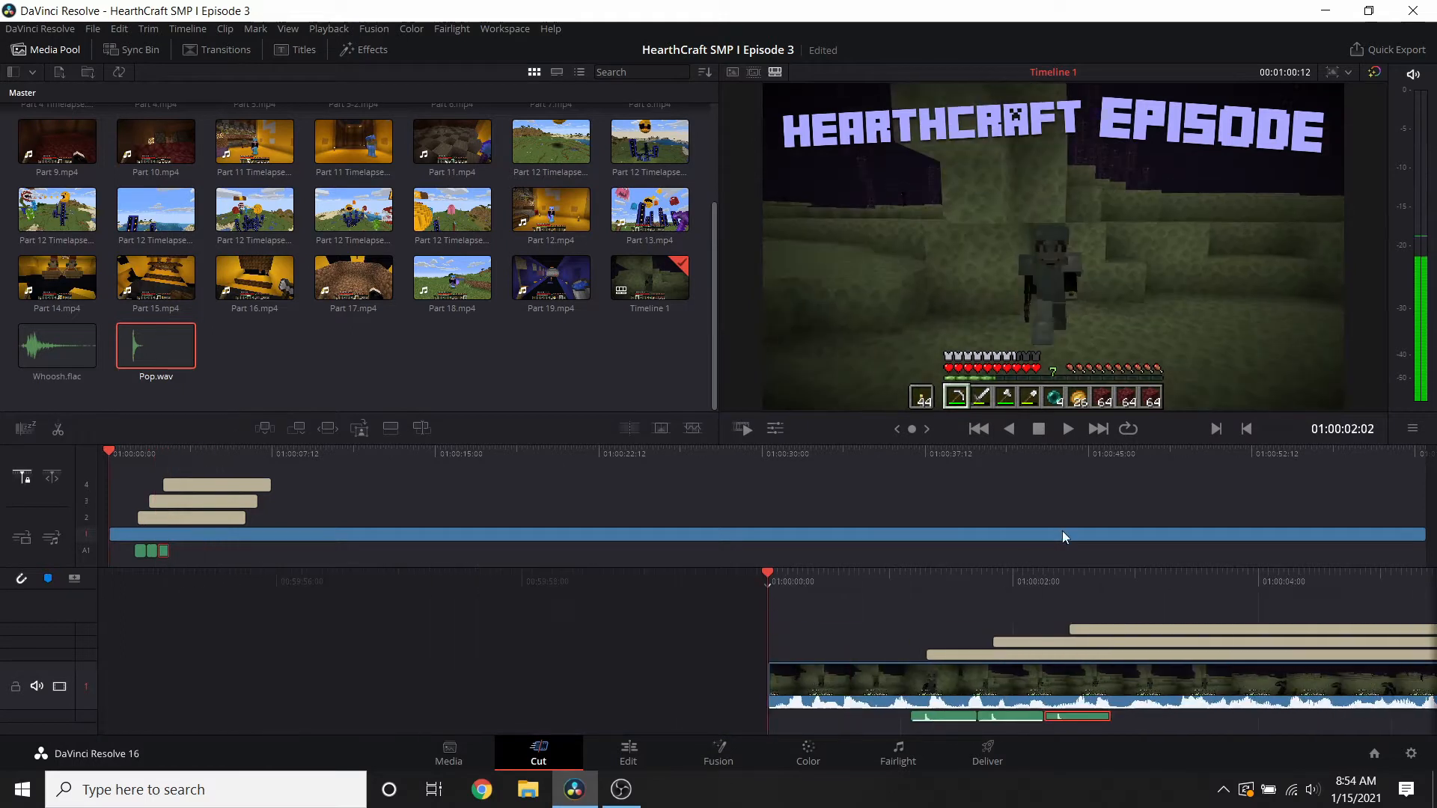
{"action": "left_click", "coordinate": [1076, 430]}
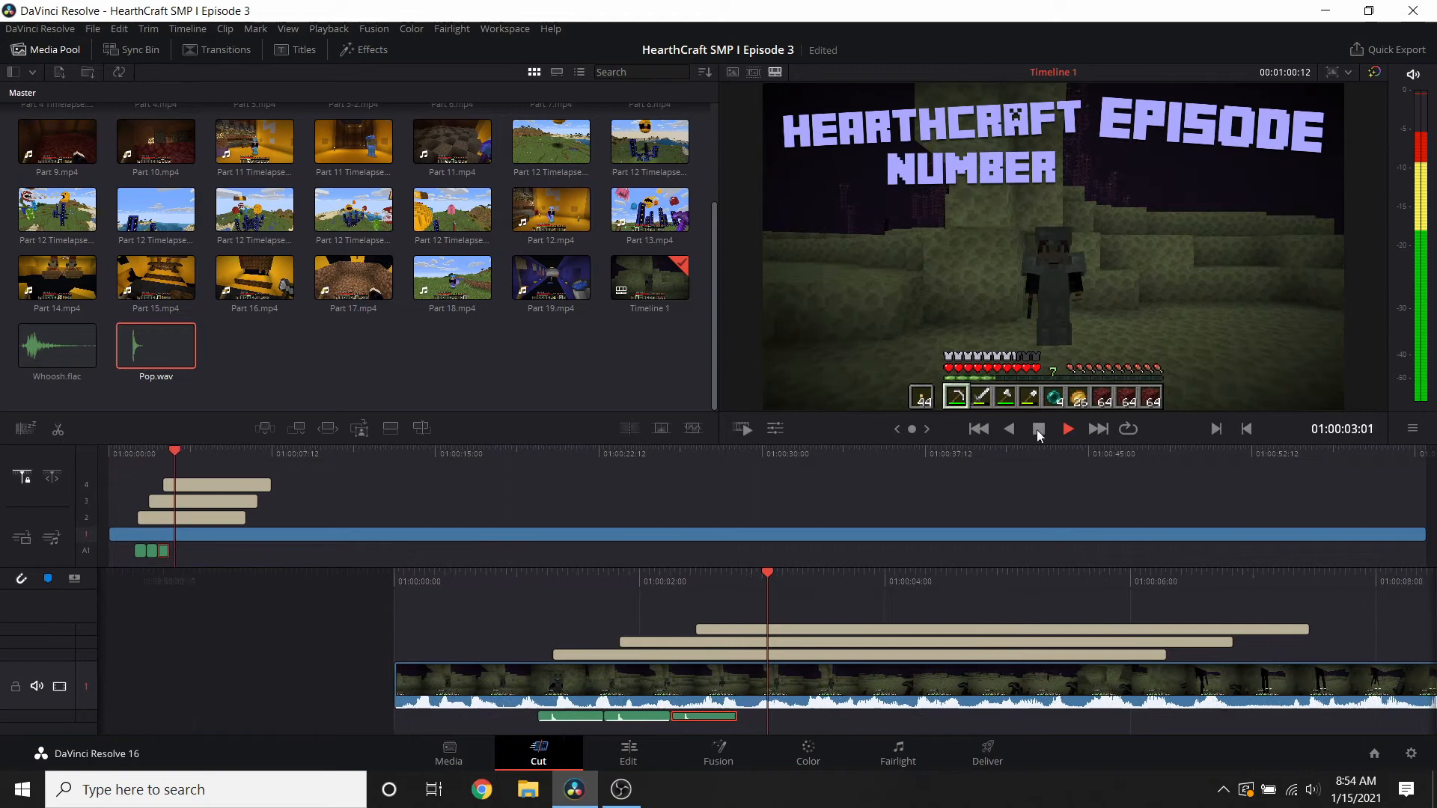
{"action": "left_click", "coordinate": [1037, 431]}
- Duplicate the number title onto a new video track above it, starting at 01:00:02:22
{"action": "left_click_drag", "start_coordinate": [696, 587], "coordinate": [735, 583]}
{"action": "left_click", "coordinate": [794, 628]}
{"action": "key", "text": "ctrl+c"}
{"action": "scroll", "coordinate": [793, 627], "scroll_direction": "down", "scroll_amount": 8}
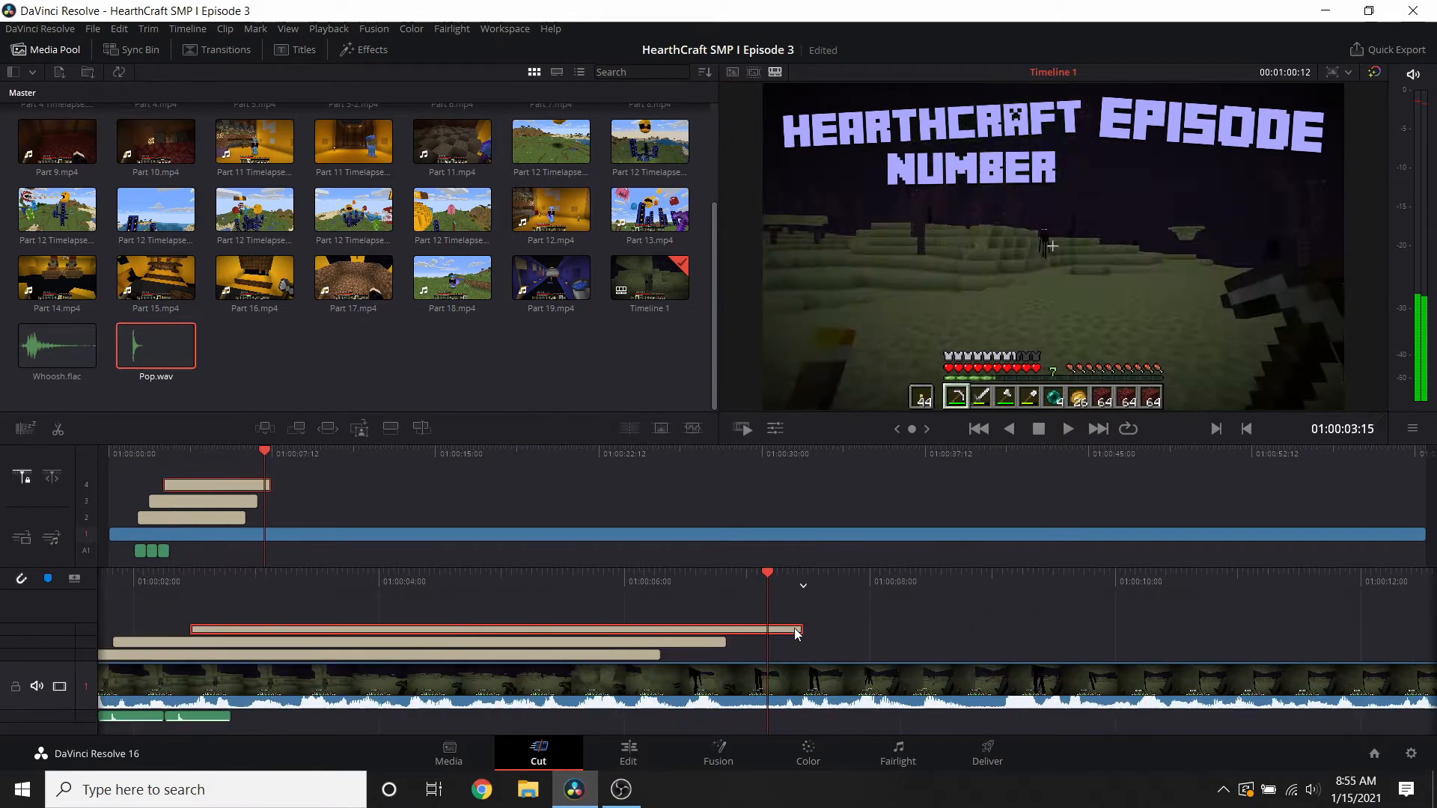
{"action": "key", "text": "ctrl+v"}
{"action": "scroll", "coordinate": [804, 634], "scroll_direction": "up", "scroll_amount": 9}
{"action": "left_click_drag", "start_coordinate": [994, 627], "coordinate": [448, 624]}
{"action": "left_click_drag", "start_coordinate": [685, 595], "coordinate": [761, 595]}
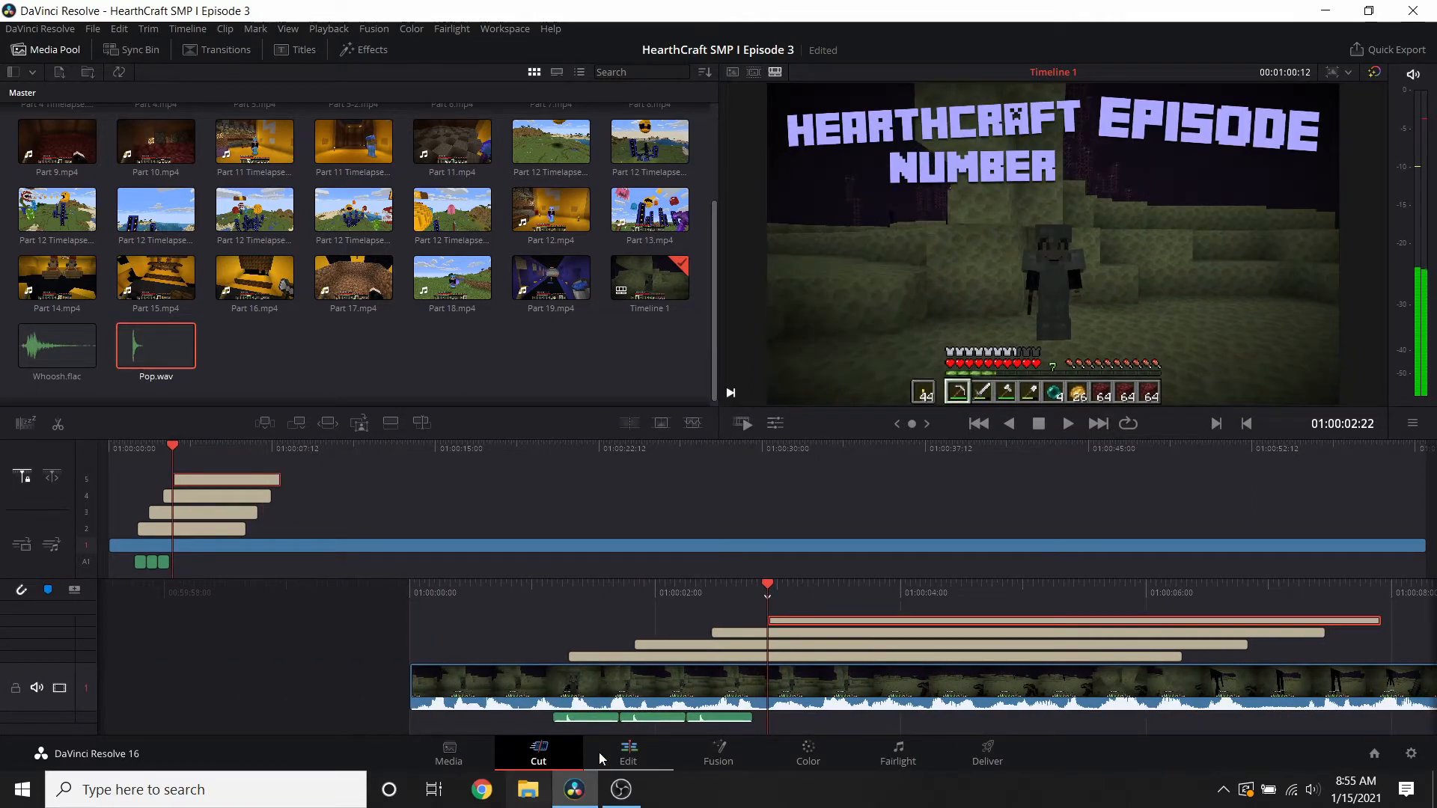
- On the Edit page, change the duplicated number title's text to "3"
{"action": "left_click", "coordinate": [628, 752]}
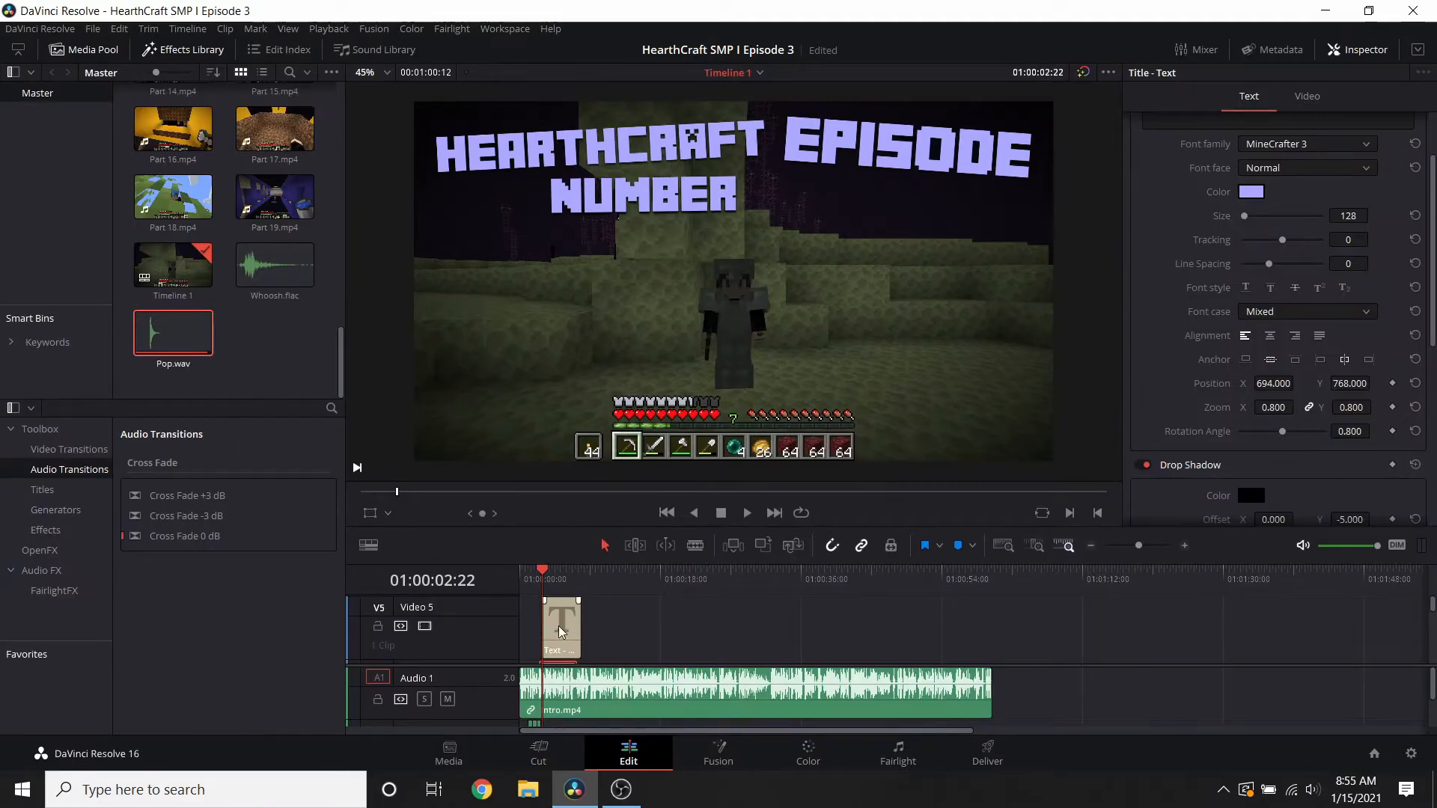
{"action": "left_click", "coordinate": [560, 629]}
{"action": "scroll", "coordinate": [1338, 181], "scroll_direction": "up", "scroll_amount": 2}
{"action": "left_click_drag", "start_coordinate": [1337, 181], "coordinate": [597, 116]}
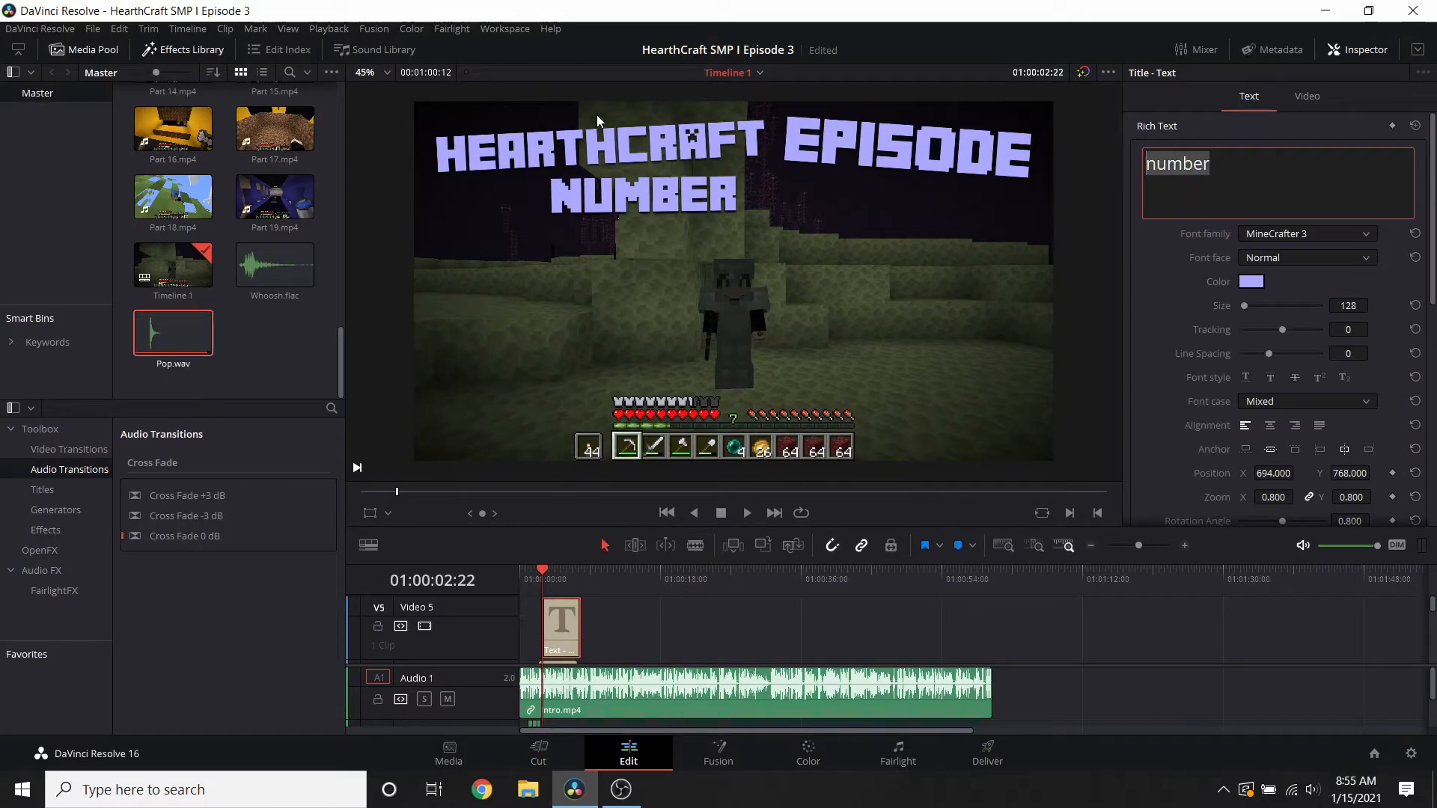
{"action": "type", "text": "3"}
- Enlarge the 3 title to zoom 1.890, place it at X 1158, Y 681, and set its rotation angle to -6.200
{"action": "left_click_drag", "start_coordinate": [1253, 474], "coordinate": [1299, 472]}
{"action": "scroll", "coordinate": [1346, 512], "scroll_direction": "down", "scroll_amount": 3}
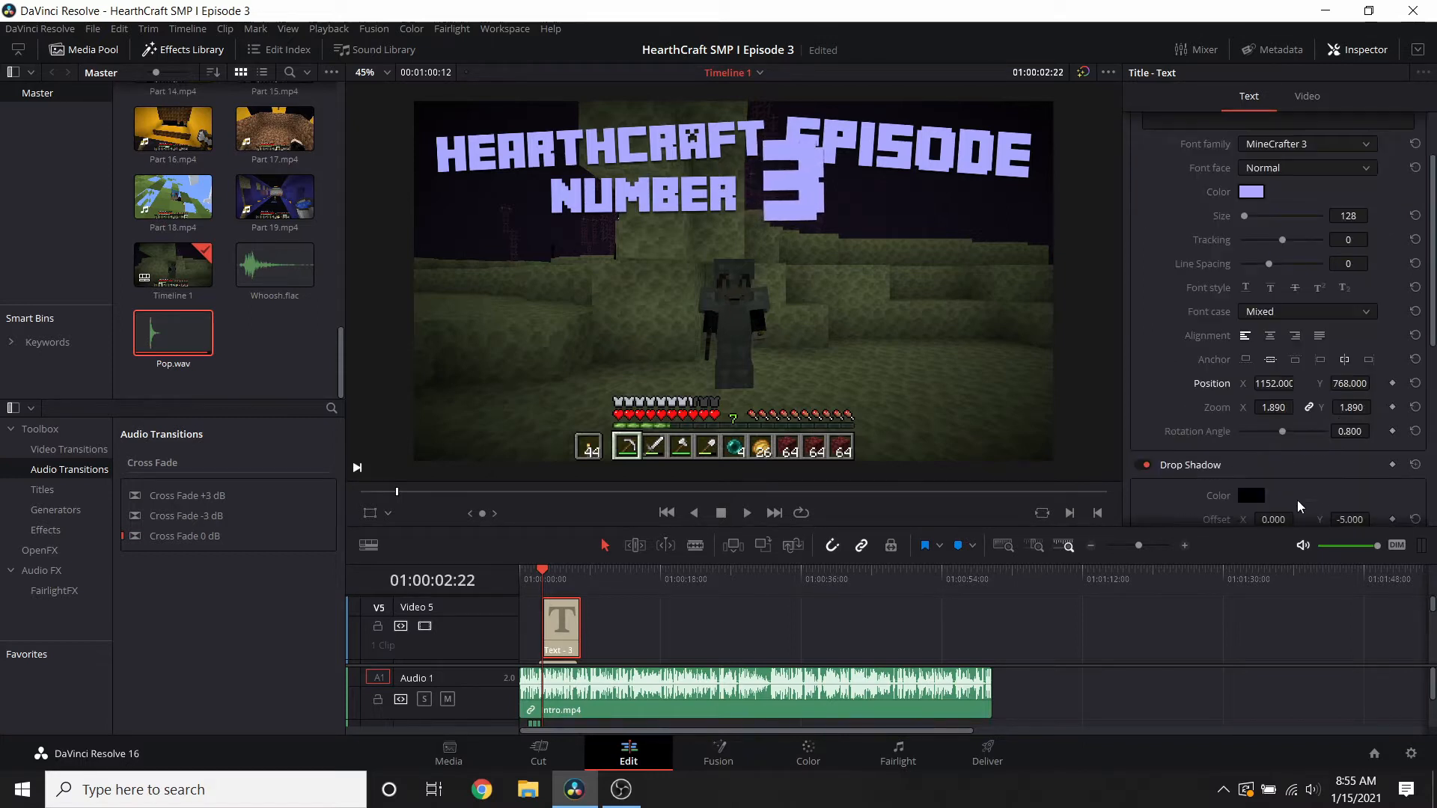
{"action": "left_click_drag", "start_coordinate": [1345, 432], "coordinate": [1326, 432]}
{"action": "left_click_drag", "start_coordinate": [1350, 383], "coordinate": [1306, 383]}
{"action": "left_click_drag", "start_coordinate": [1358, 432], "coordinate": [1331, 434]}
- On the Cut page, add a fourth copy of the pop sound directly after the third and play back the titles
{"action": "left_click", "coordinate": [531, 763]}
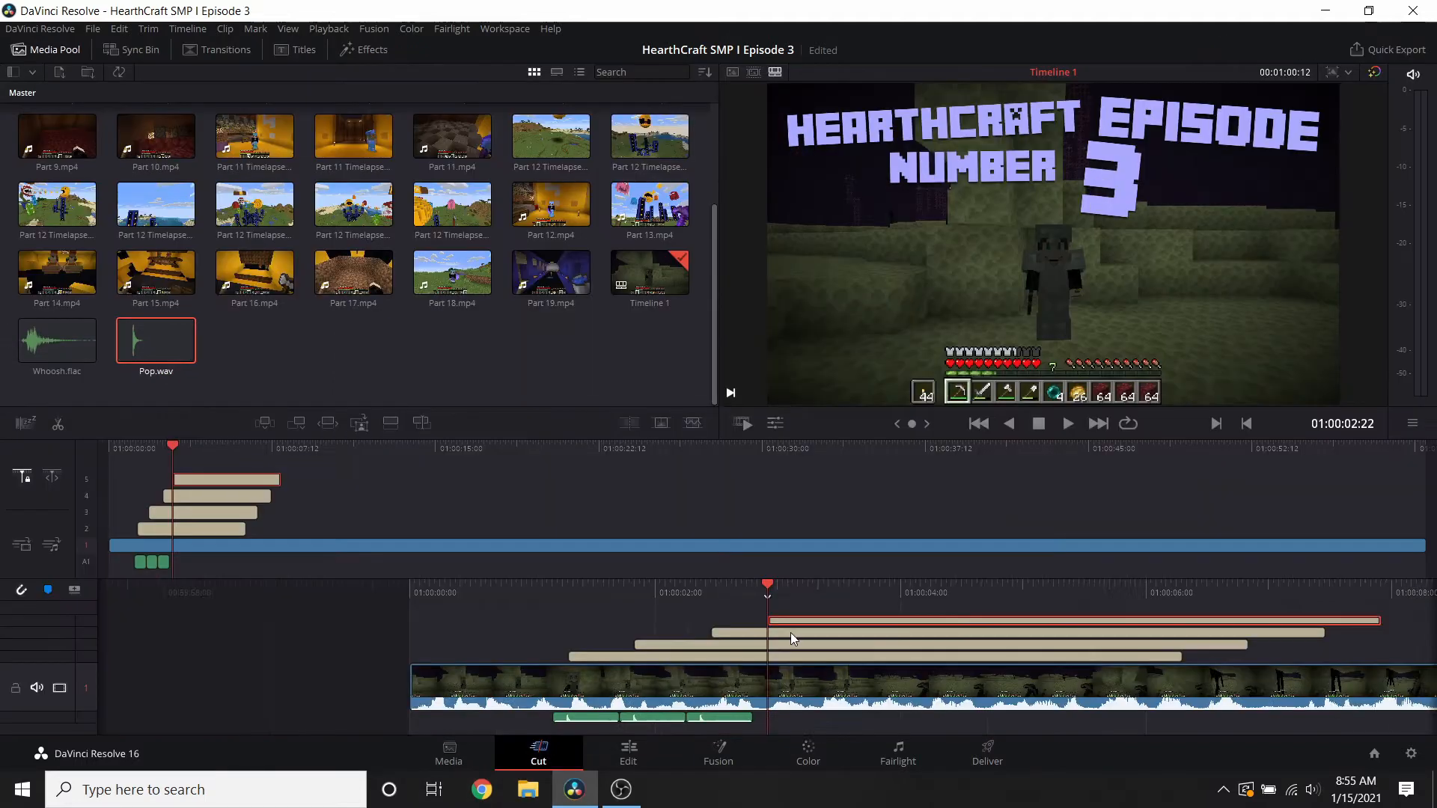
{"action": "left_click_drag", "start_coordinate": [778, 617], "coordinate": [820, 612]}
{"action": "key", "text": "ctrl+v"}
{"action": "left_click", "coordinate": [1066, 429]}
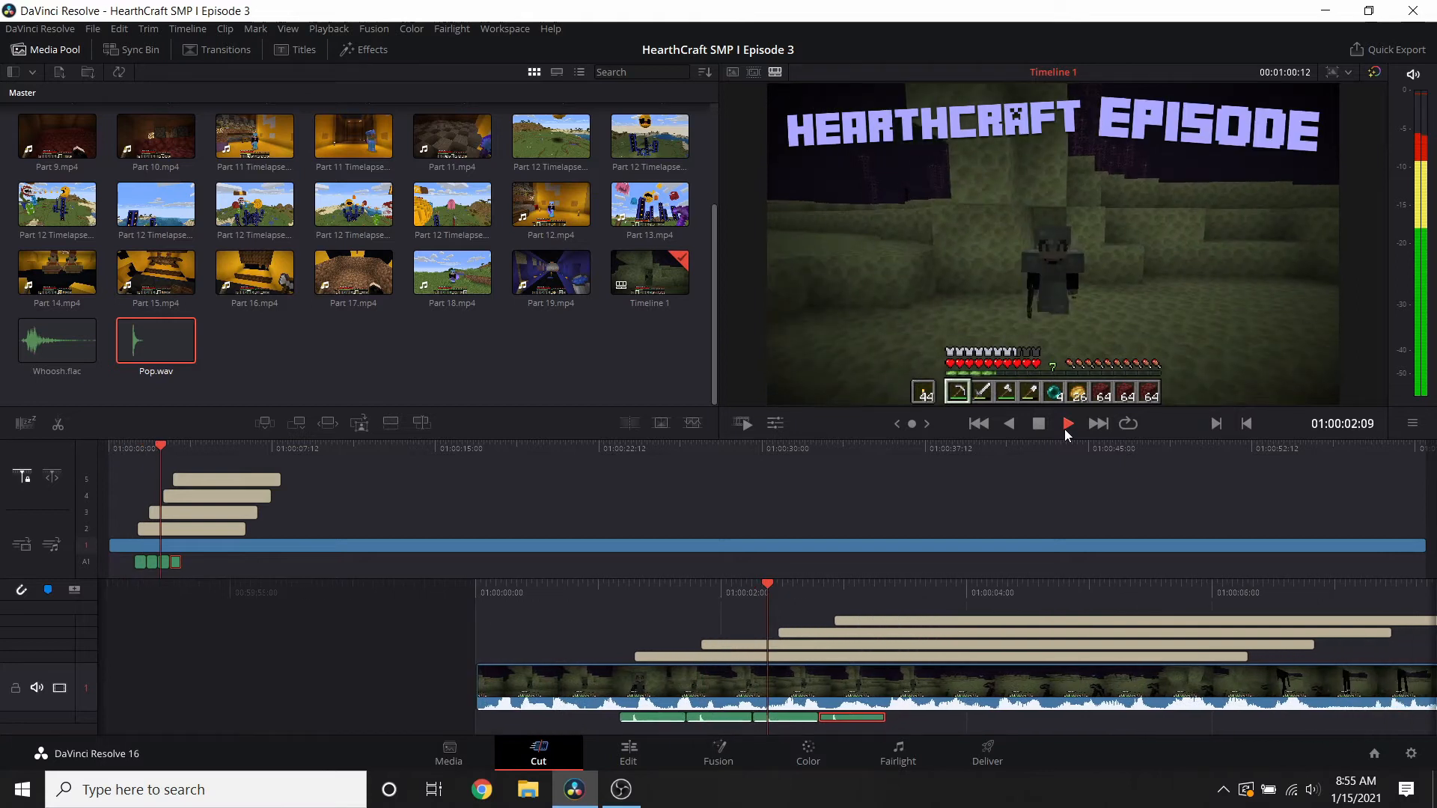
{"action": "left_click", "coordinate": [1038, 425]}
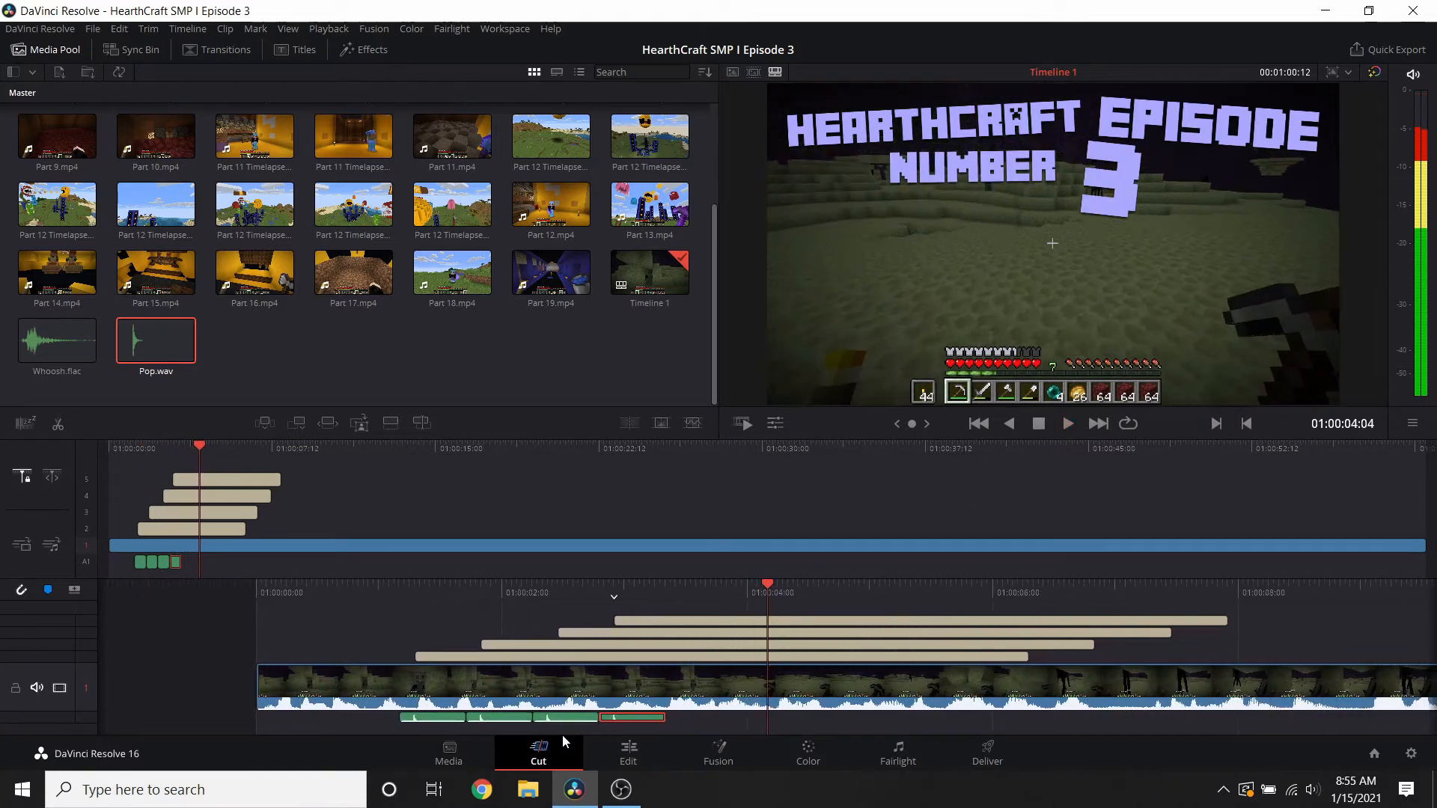
- On the Edit page, set a Position keyframe on the HearthCraft title at 01:00:04:04
{"action": "left_click", "coordinate": [635, 752]}
{"action": "scroll", "coordinate": [636, 625], "scroll_direction": "down", "scroll_amount": 7}
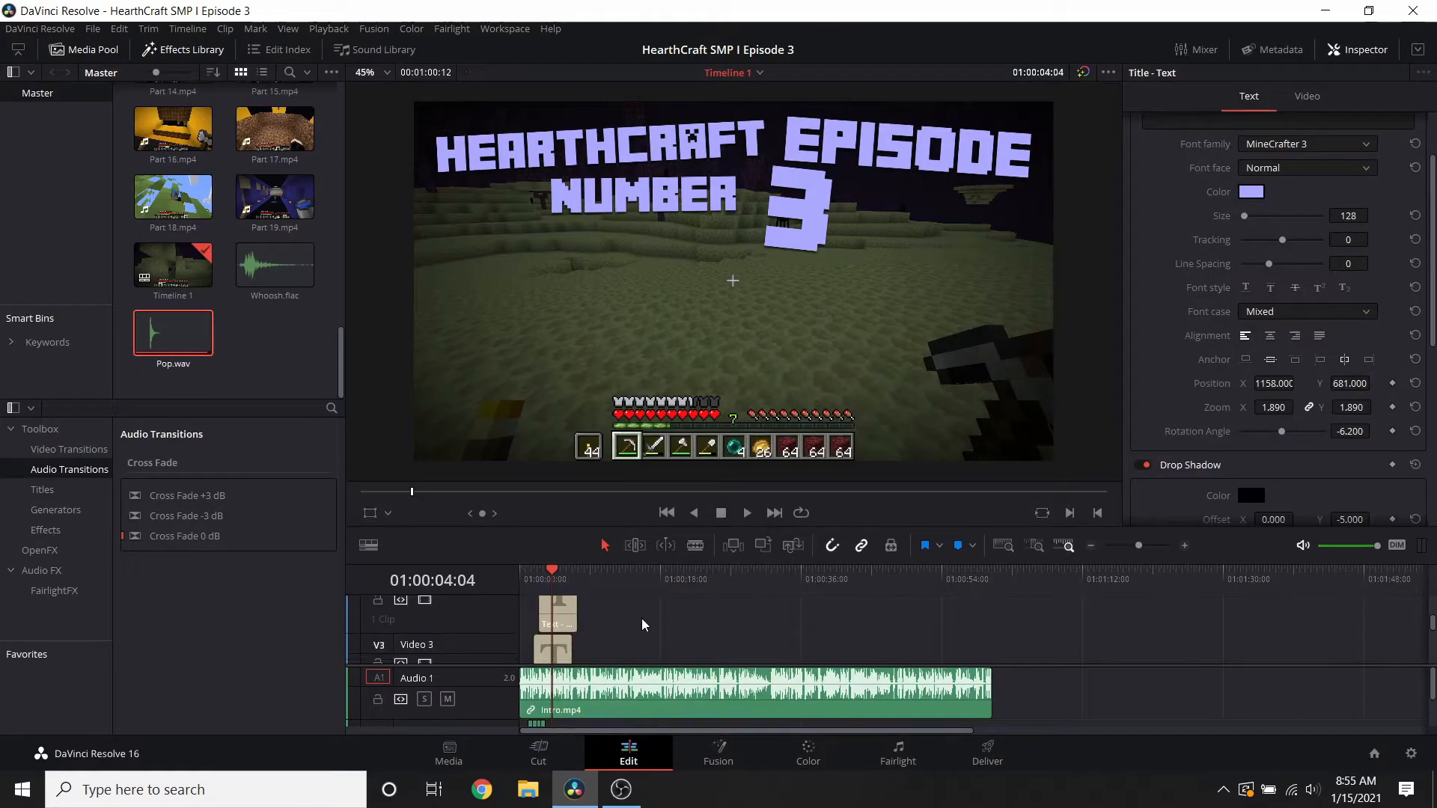
{"action": "scroll", "coordinate": [616, 632], "scroll_direction": "up", "scroll_amount": 2}
{"action": "left_click", "coordinate": [568, 749]}
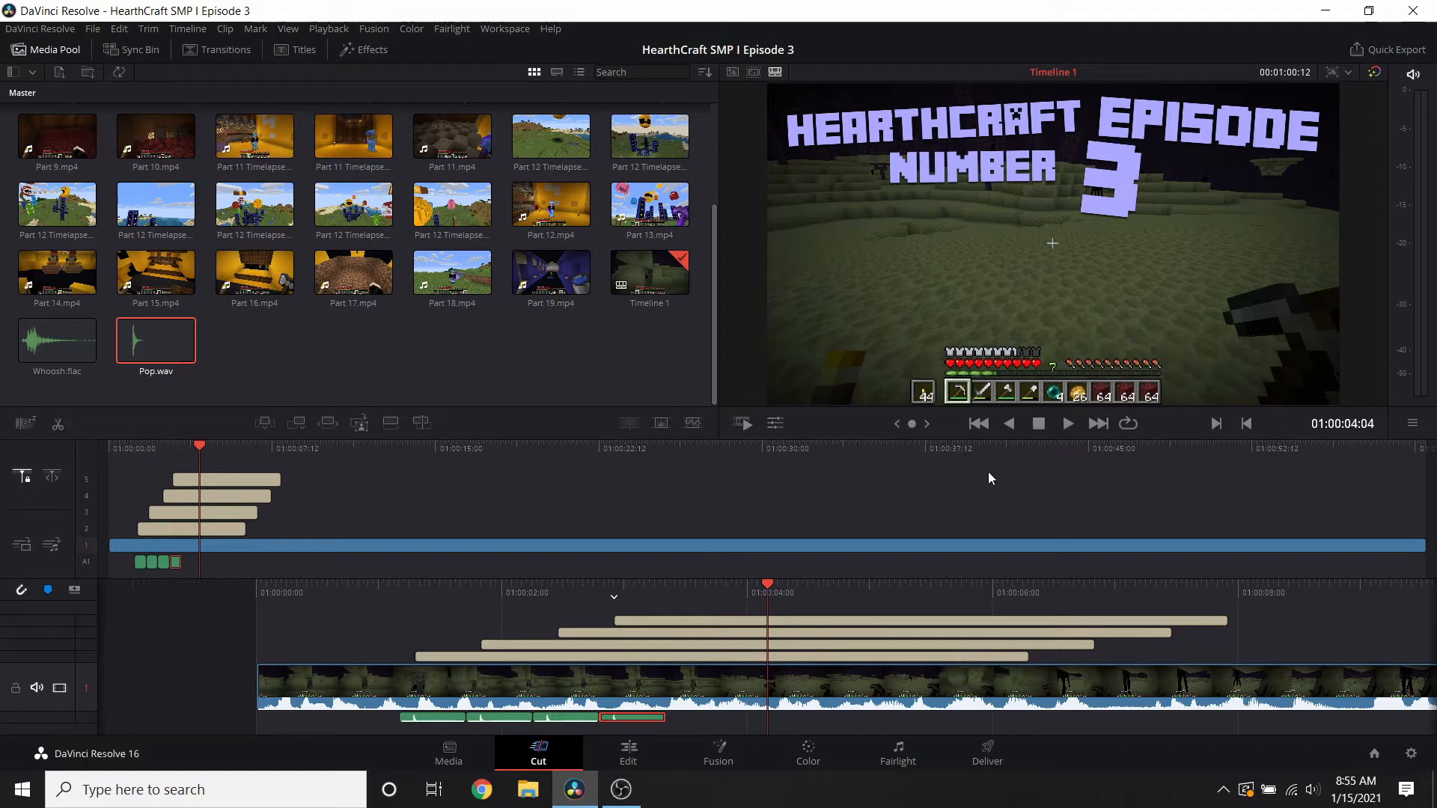
{"action": "left_click", "coordinate": [627, 759]}
{"action": "scroll", "coordinate": [621, 649], "scroll_direction": "up", "scroll_amount": 1}
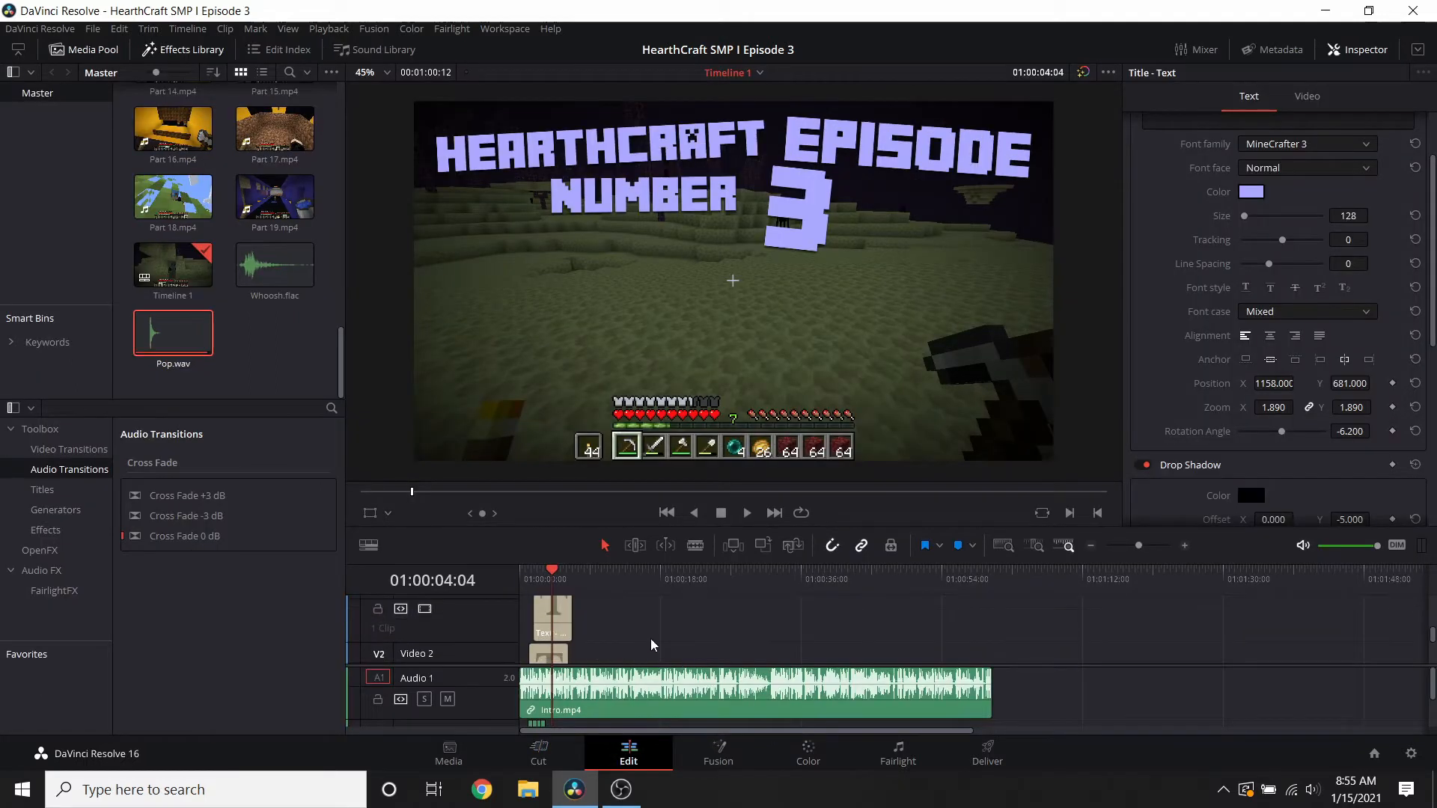
{"action": "left_click_drag", "start_coordinate": [1135, 546], "coordinate": [1152, 547]}
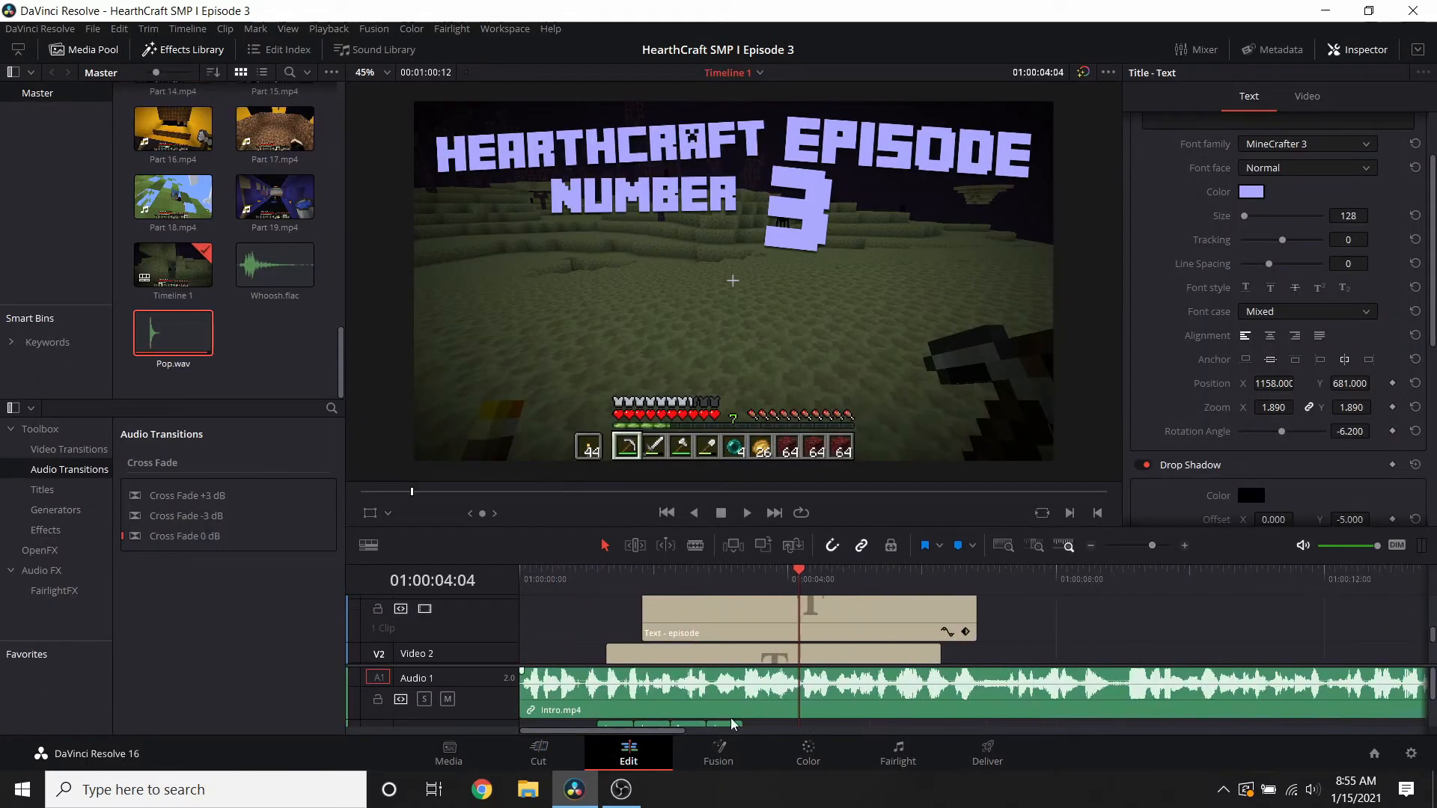
{"action": "scroll", "coordinate": [836, 645], "scroll_direction": "down", "scroll_amount": 2}
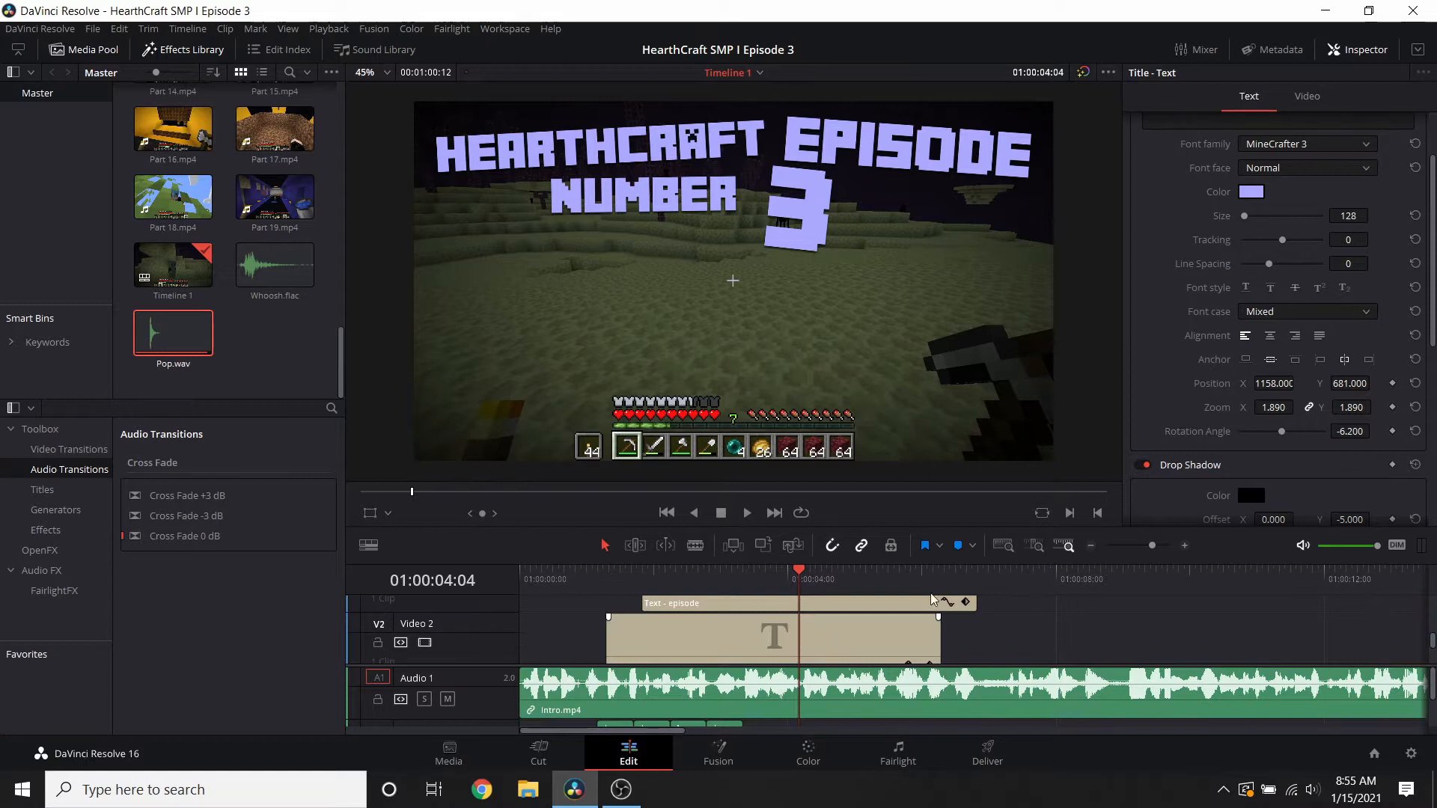
{"action": "left_click", "coordinate": [928, 621]}
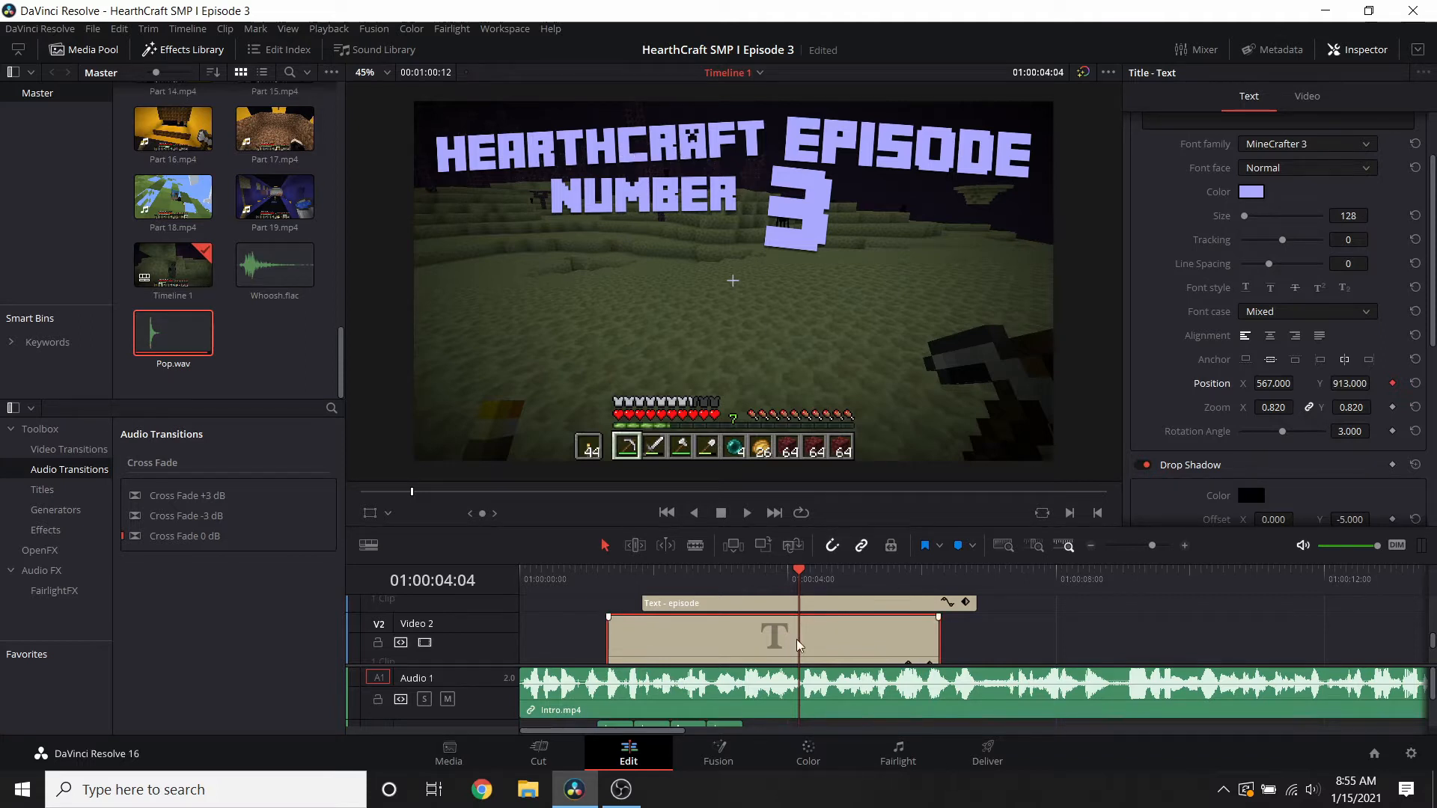
- Set Position keyframes on the episode, number and 3 titles at 01:00:04:04
{"action": "scroll", "coordinate": [798, 645], "scroll_direction": "up", "scroll_amount": 2}
{"action": "left_click", "coordinate": [820, 615]}
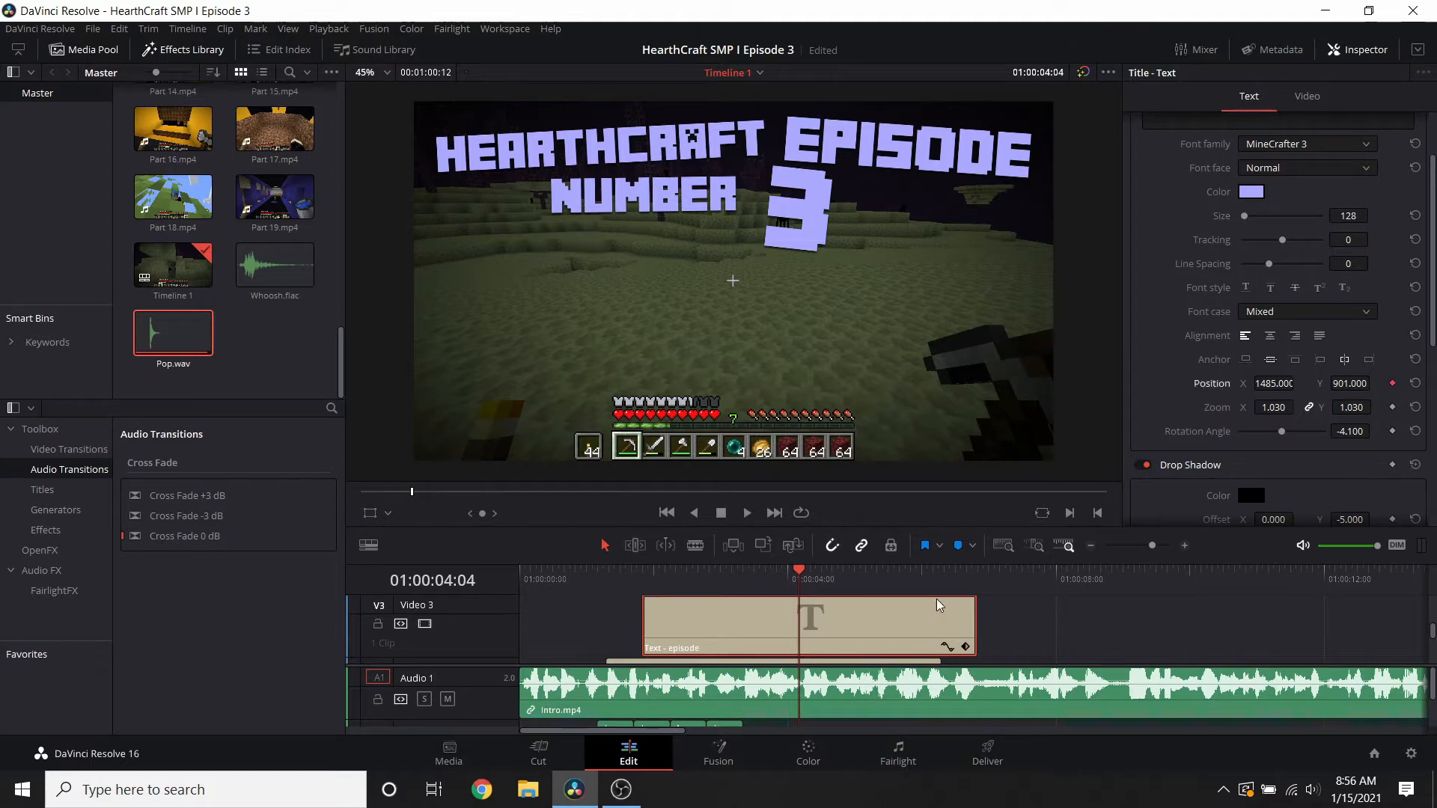
{"action": "scroll", "coordinate": [862, 630], "scroll_direction": "up", "scroll_amount": 1}
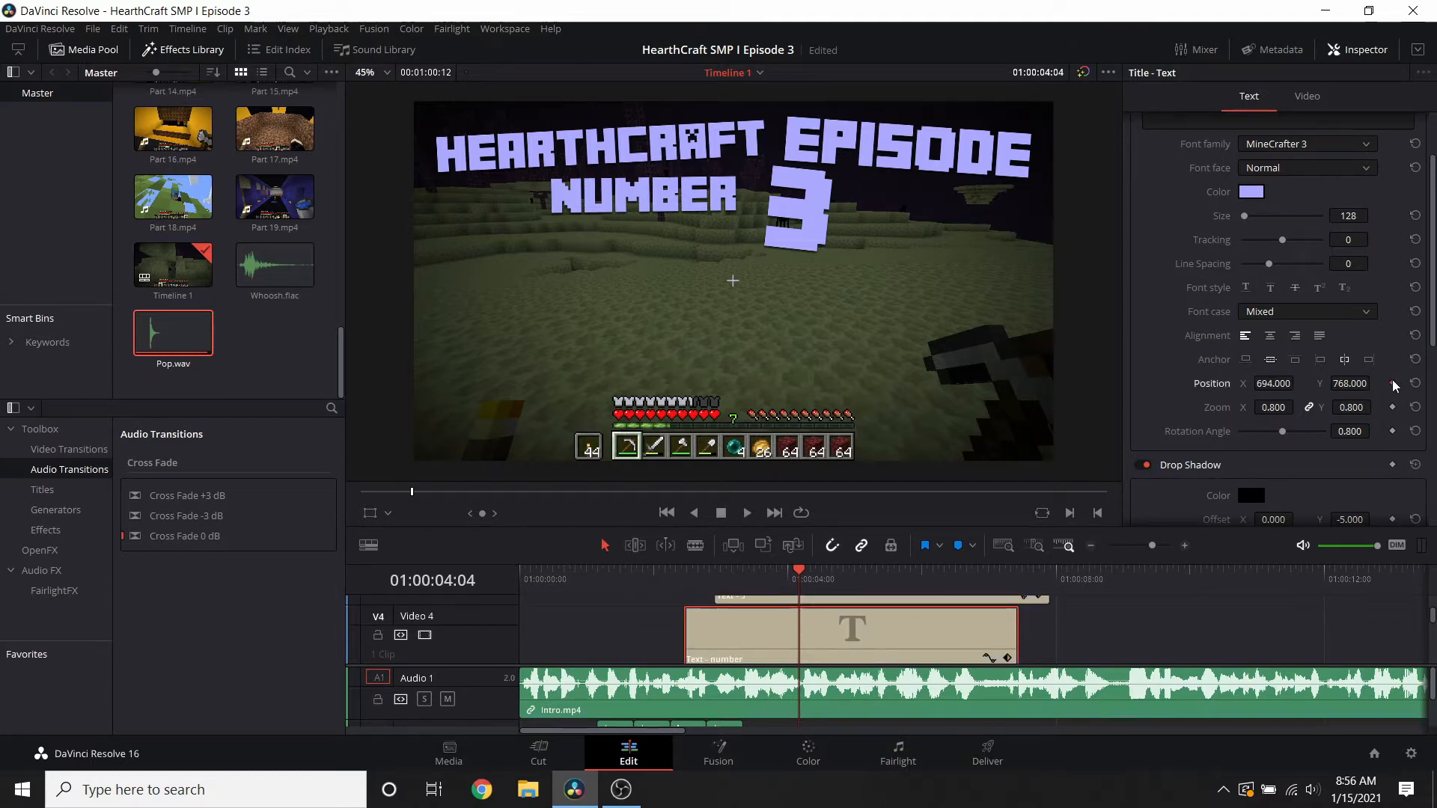
{"action": "scroll", "coordinate": [877, 603], "scroll_direction": "up", "scroll_amount": 1}
{"action": "left_click", "coordinate": [877, 610]}
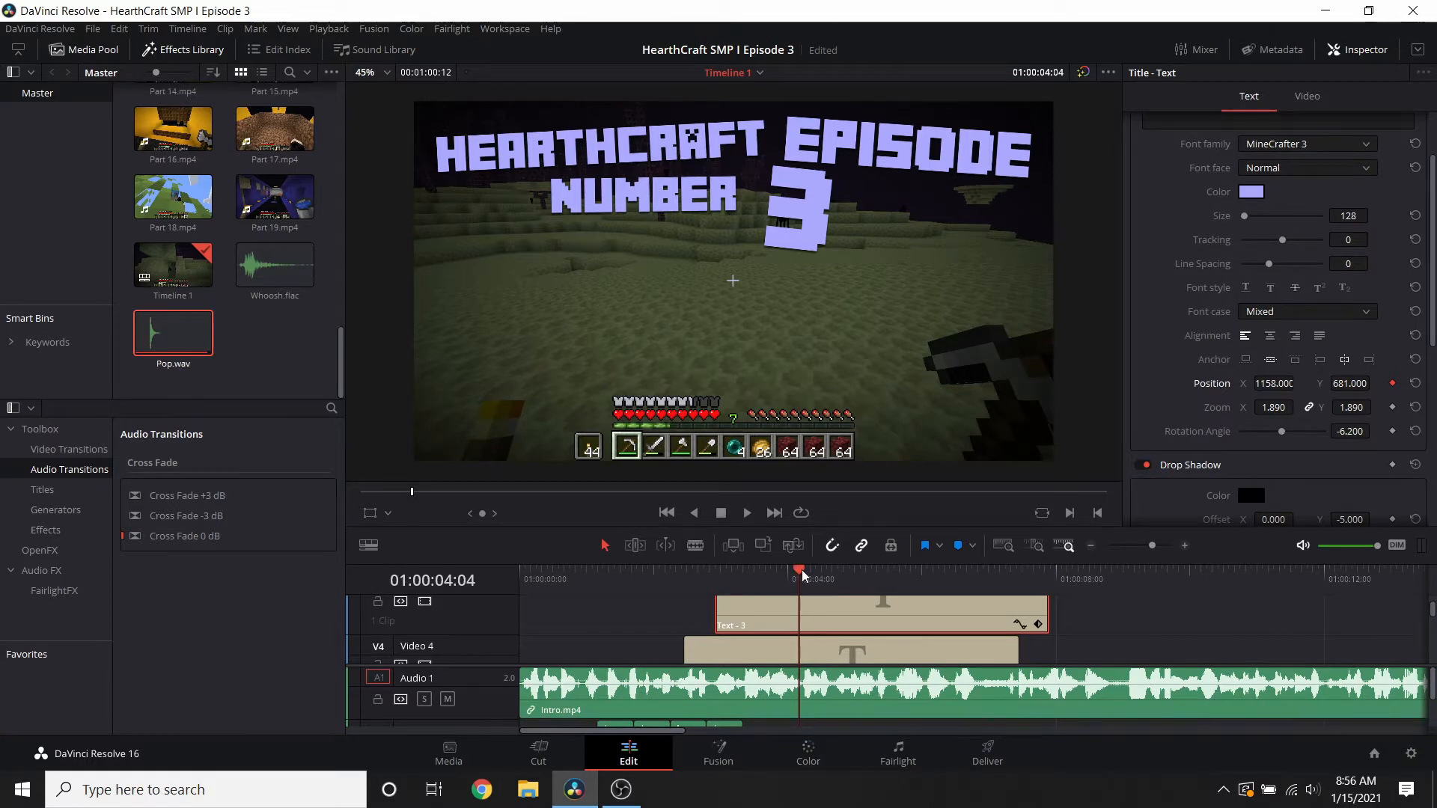
- At 01:00:05:00, lower the 3 title to Y position 475 and the number title to Y position 530
{"action": "left_click_drag", "start_coordinate": [801, 574], "coordinate": [858, 582]}
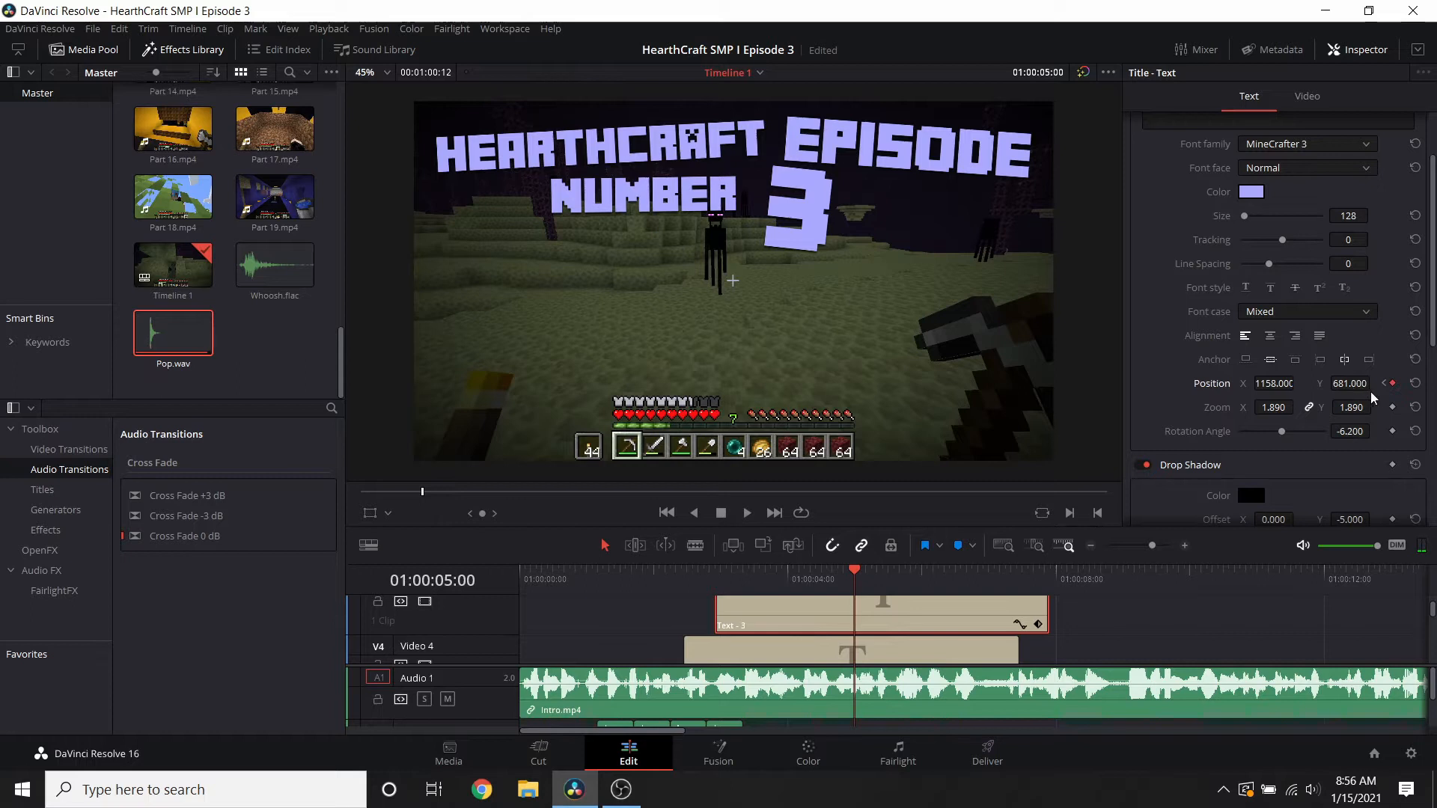
{"action": "left_click_drag", "start_coordinate": [1349, 384], "coordinate": [1349, 381]}
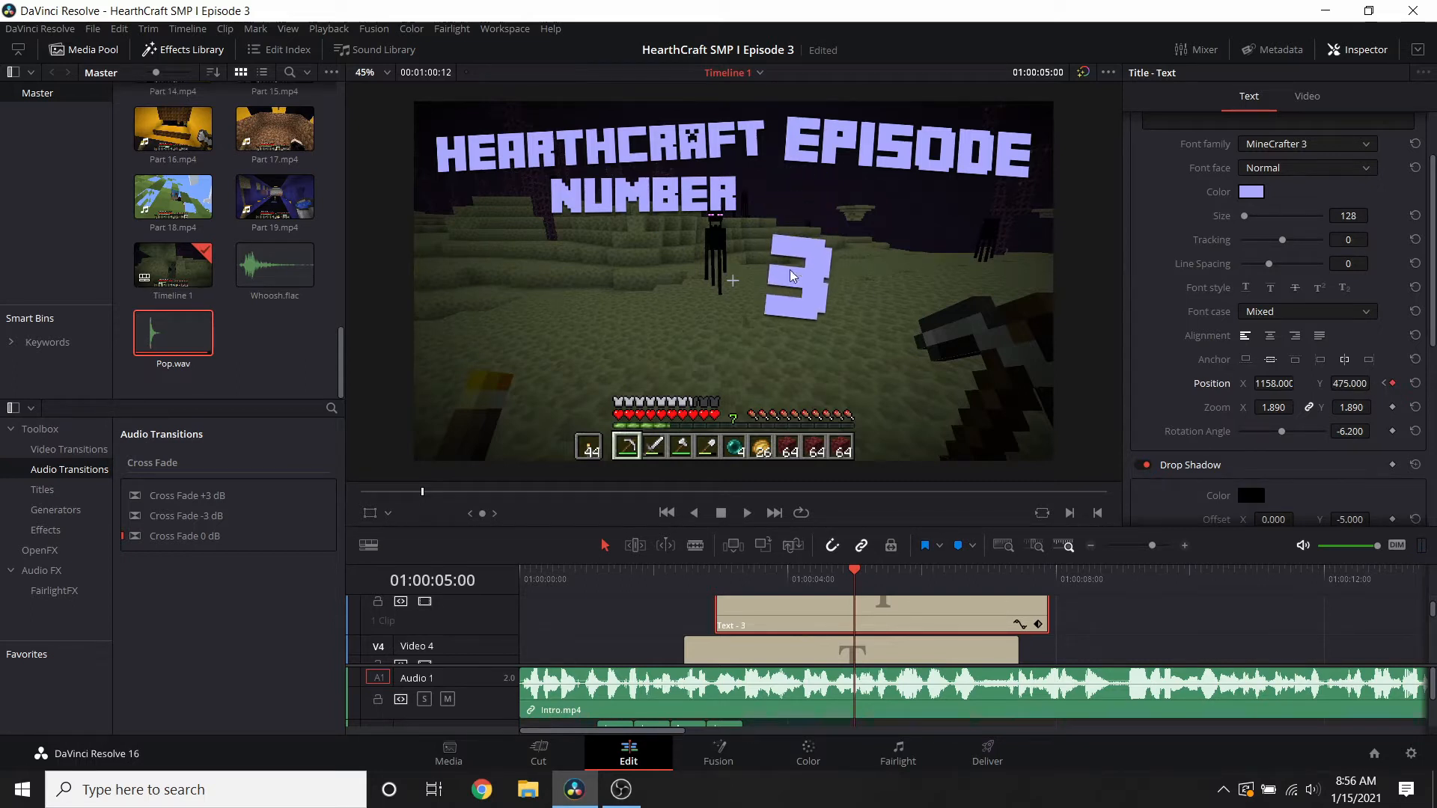
{"action": "scroll", "coordinate": [910, 660], "scroll_direction": "down", "scroll_amount": 1}
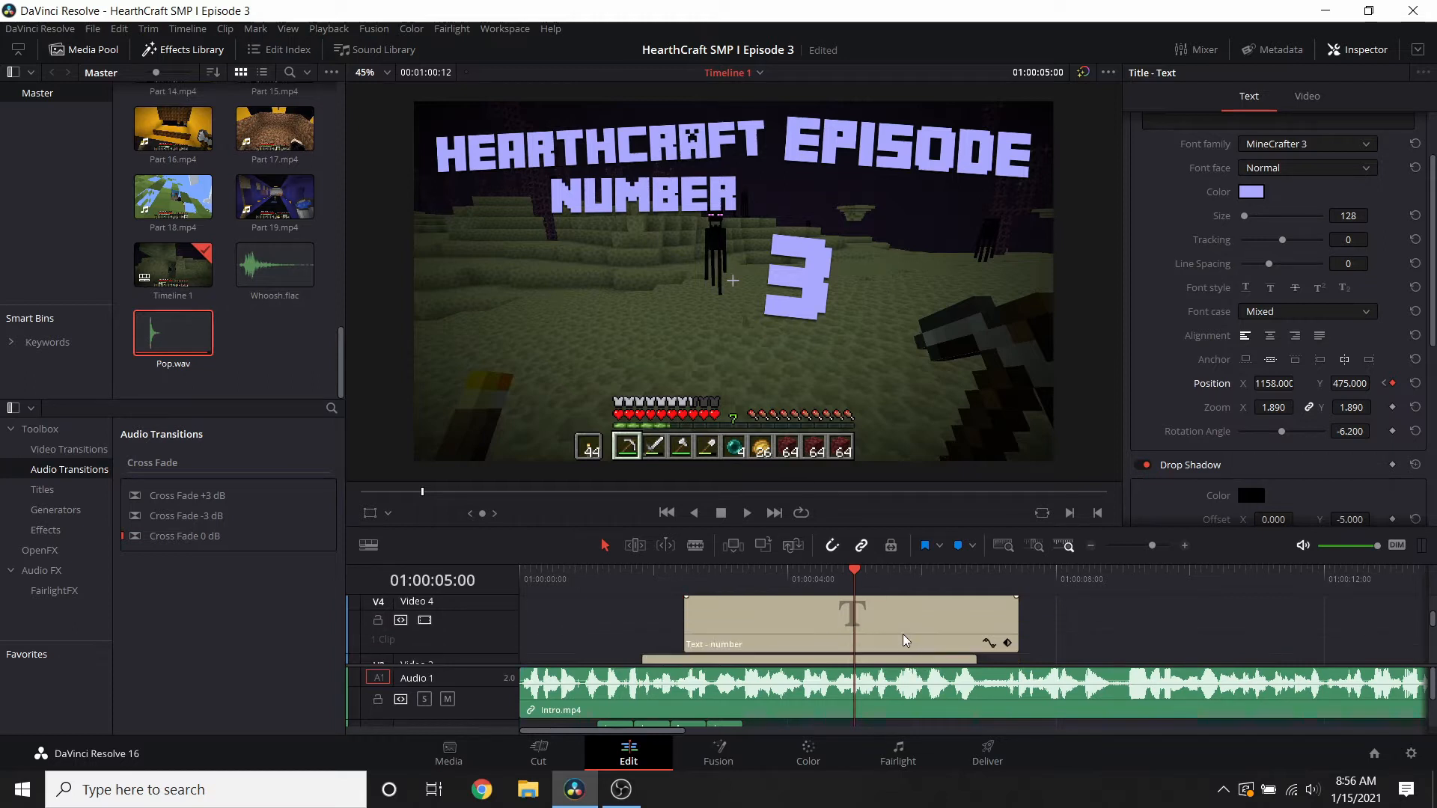
{"action": "left_click", "coordinate": [905, 640]}
{"action": "left_click_drag", "start_coordinate": [1349, 383], "coordinate": [1349, 383]}
- At 01:00:05:00, lower the episode title by a similar amount and set the HearthCraft title's Y position to 679
{"action": "scroll", "coordinate": [907, 623], "scroll_direction": "up", "scroll_amount": 1}
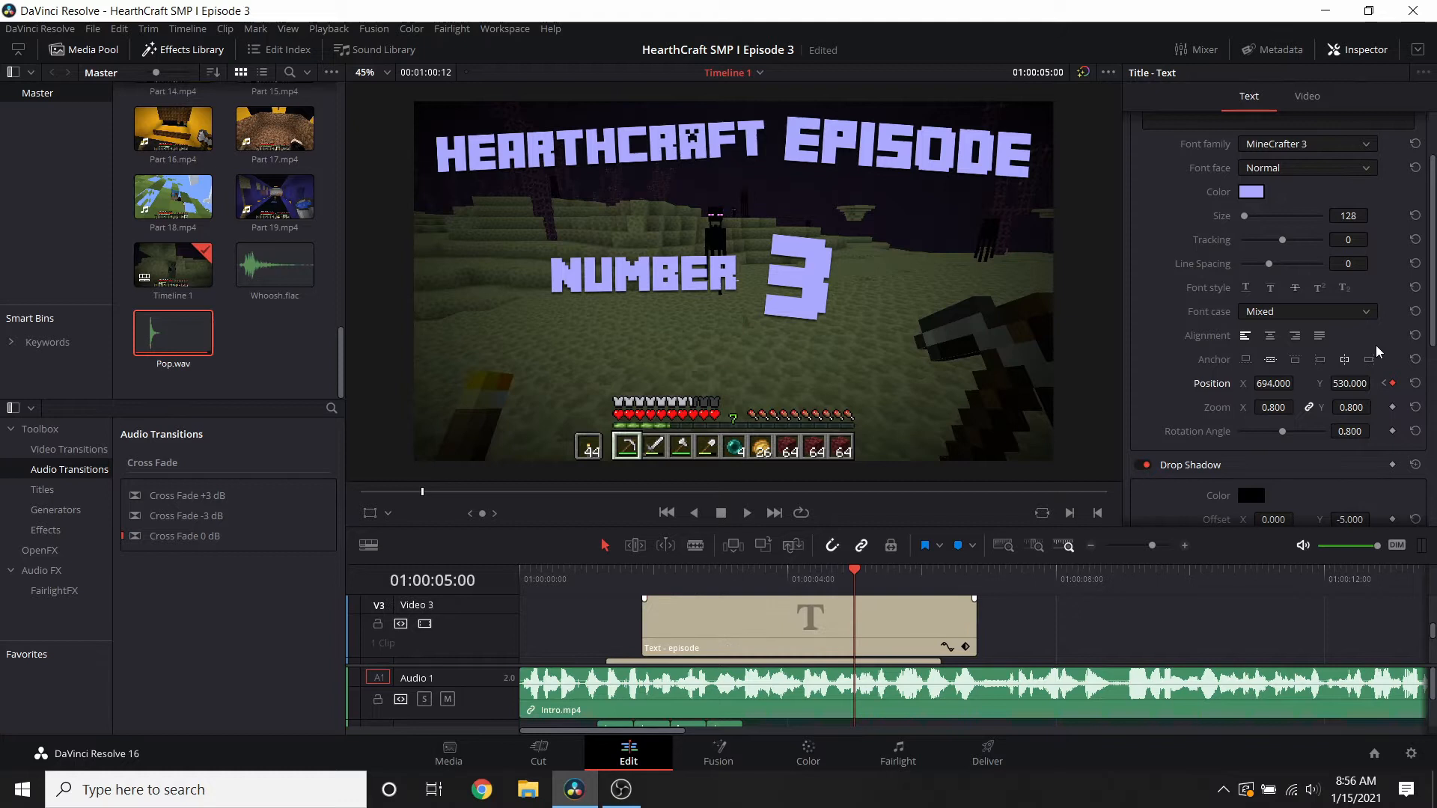
{"action": "left_click_drag", "start_coordinate": [1349, 383], "coordinate": [1217, 383]}
{"action": "scroll", "coordinate": [801, 661], "scroll_direction": "down", "scroll_amount": 1}
{"action": "left_click", "coordinate": [830, 628]}
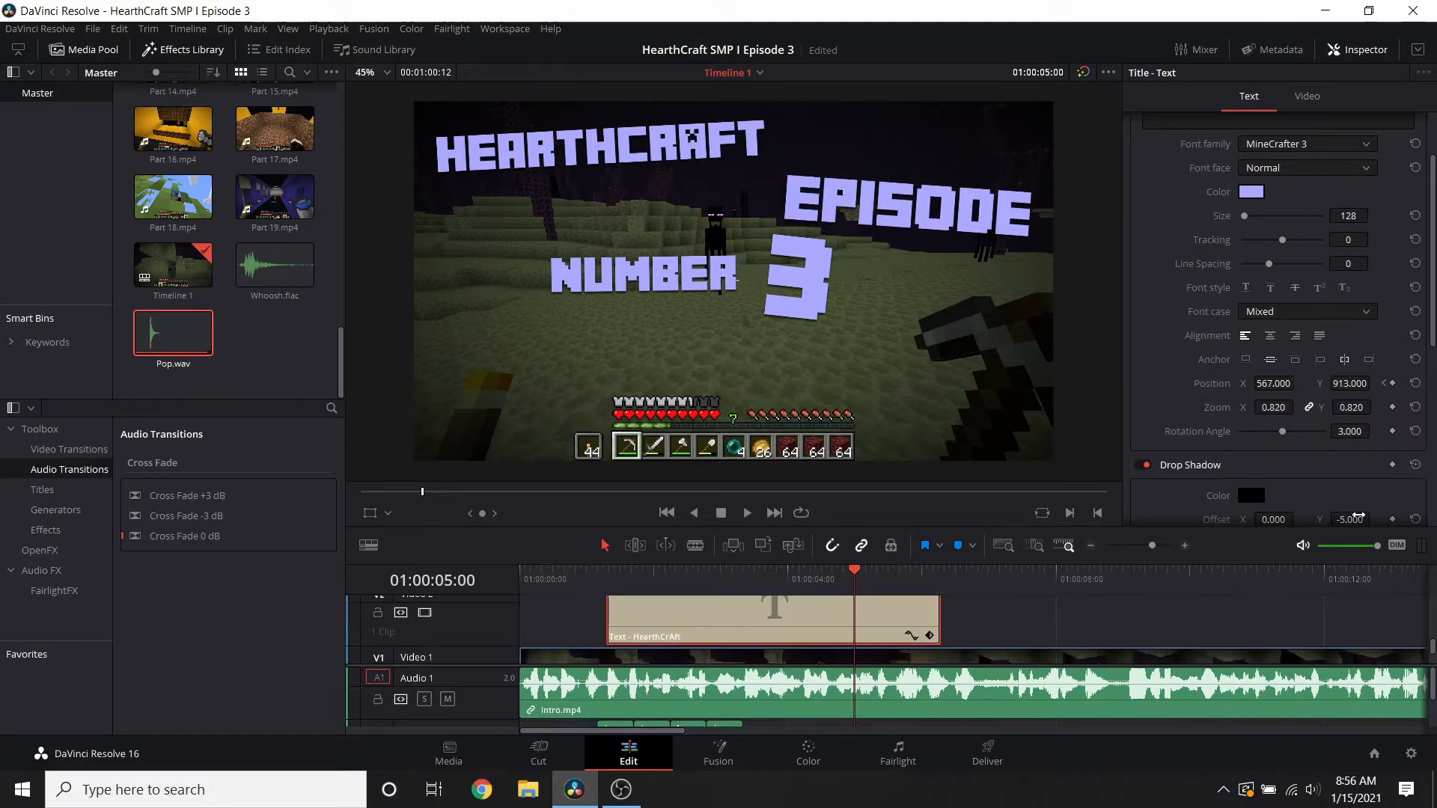
{"action": "left_click_drag", "start_coordinate": [1349, 384], "coordinate": [1198, 383]}
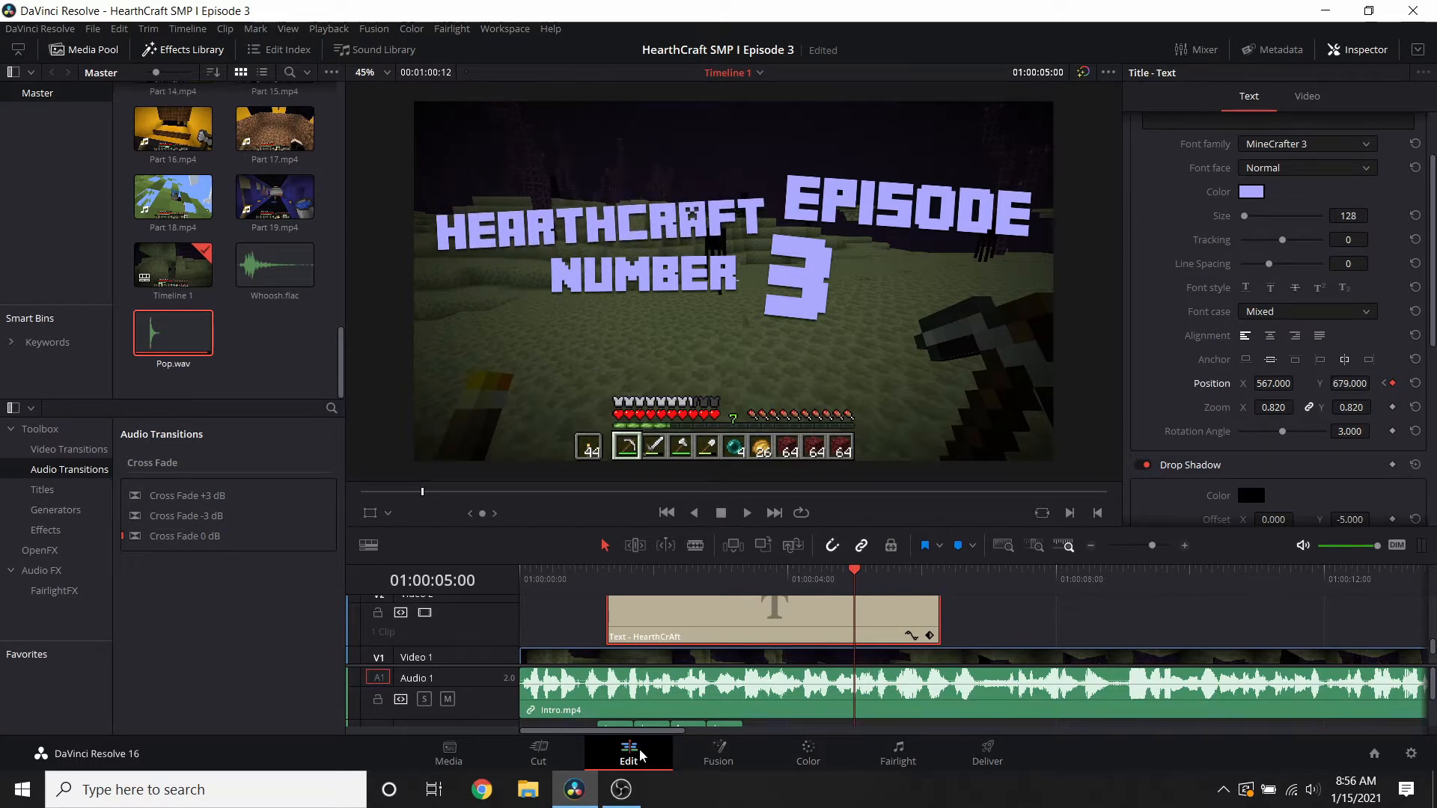
- On the Cut page, split all clips at 01:00:05:00 and delete the title portions after the split
{"action": "left_click", "coordinate": [539, 753]}
{"action": "key", "text": "ctrl+a"}
{"action": "right_click", "coordinate": [798, 653]}
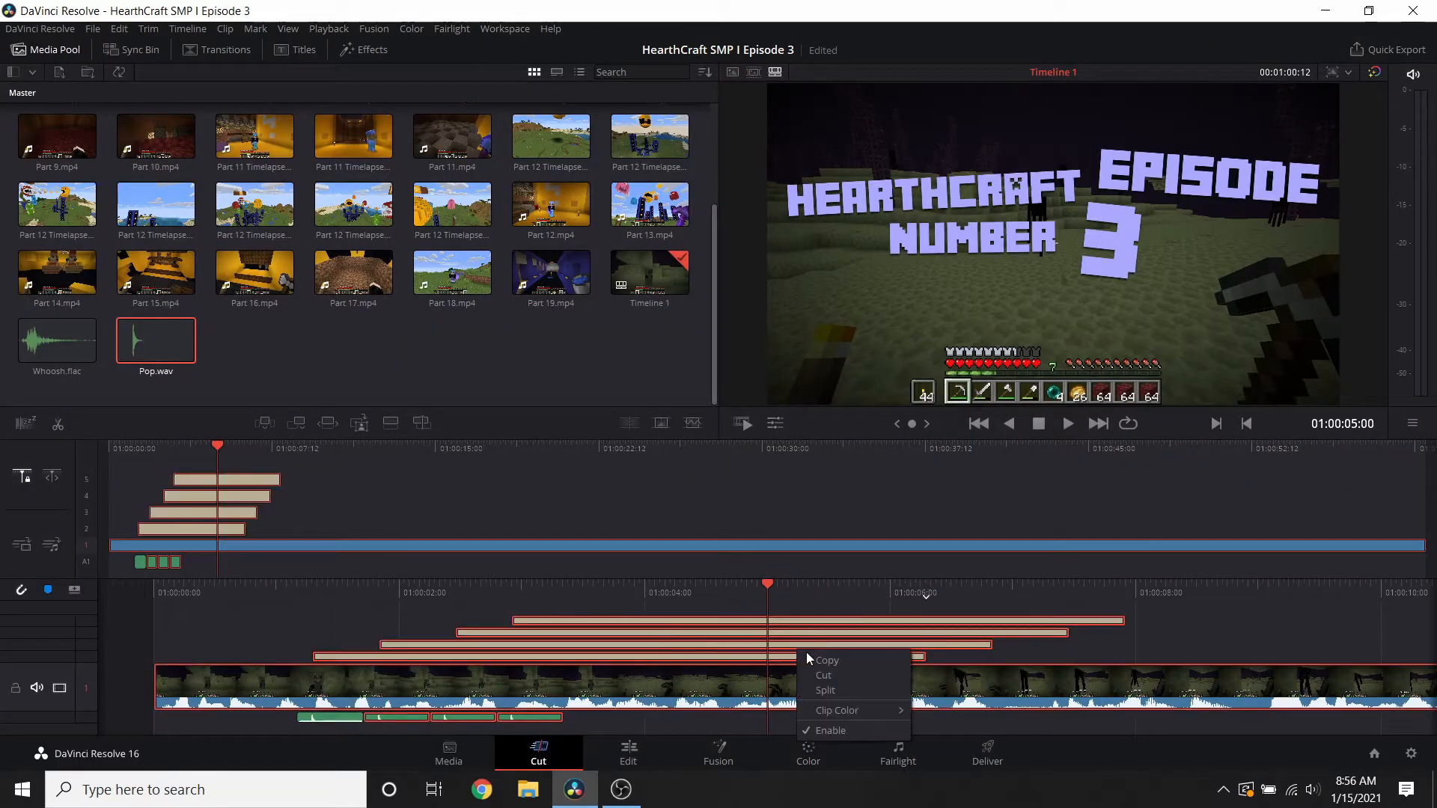
{"action": "left_click", "coordinate": [832, 691]}
{"action": "left_click_drag", "start_coordinate": [851, 608], "coordinate": [832, 654]}
{"action": "key", "text": "Delete"}
- Play back the trimmed titles and save the project
{"action": "scroll", "coordinate": [833, 654], "scroll_direction": "left", "scroll_amount": 3}
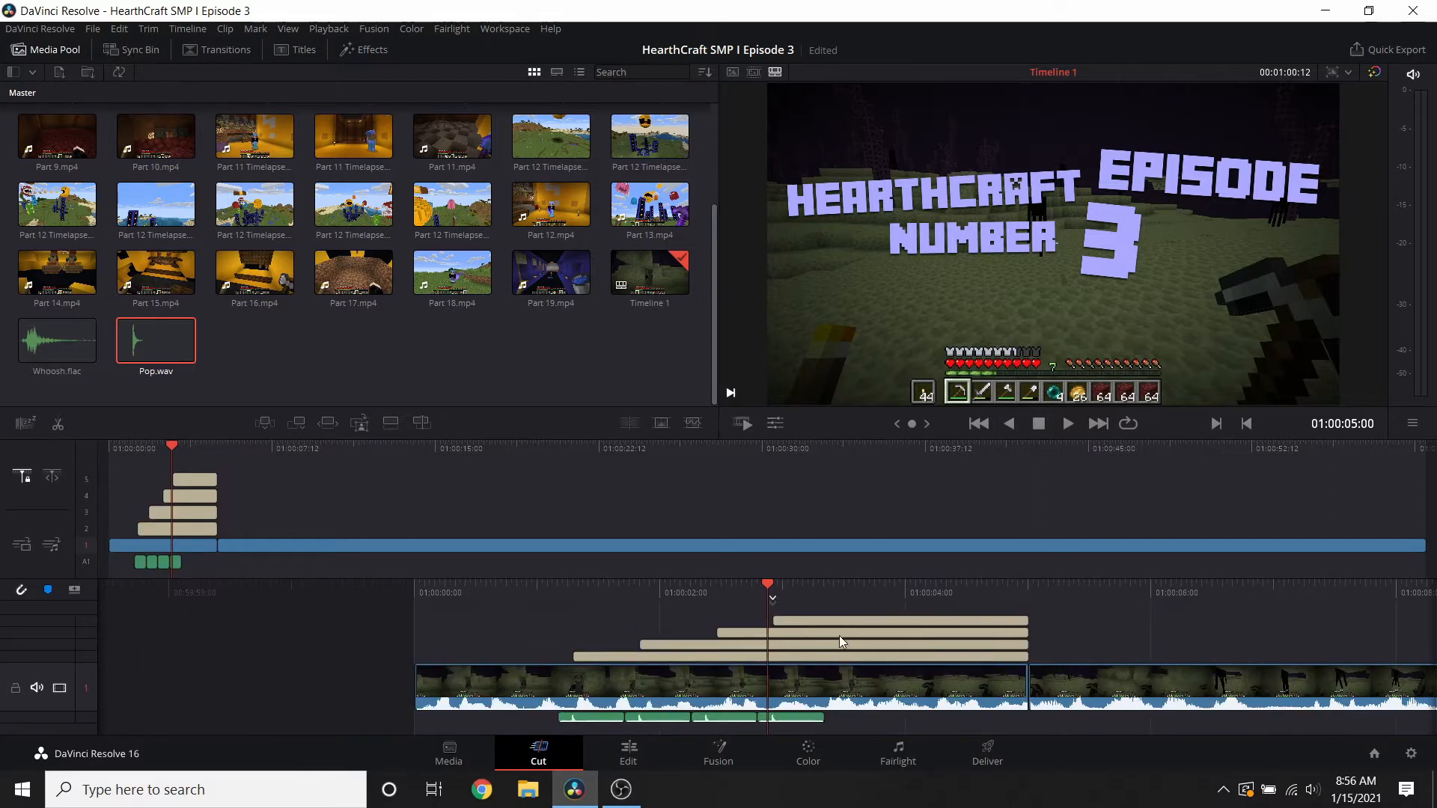
{"action": "scroll", "coordinate": [1049, 459], "scroll_direction": "left", "scroll_amount": 2}
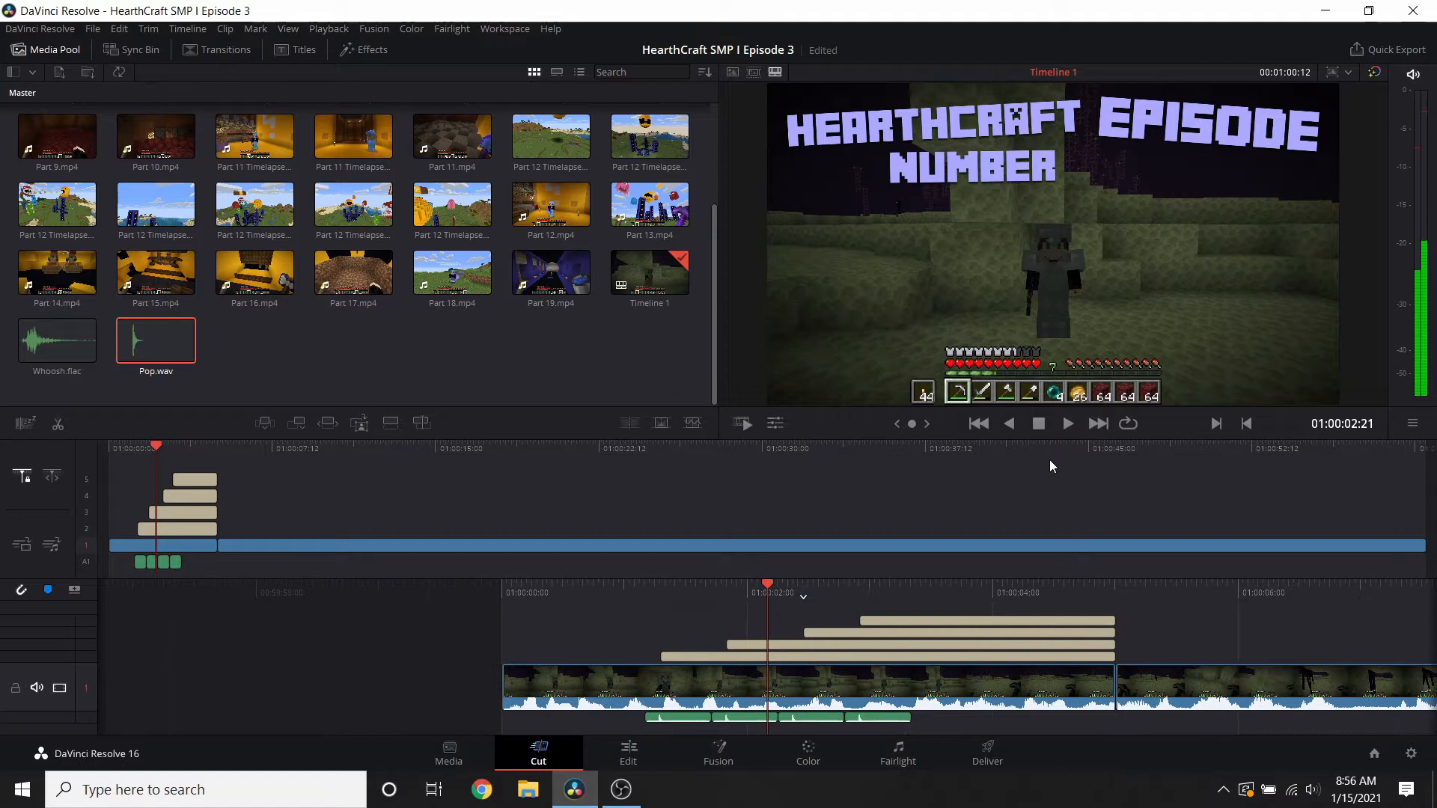
{"action": "left_click", "coordinate": [1072, 423]}
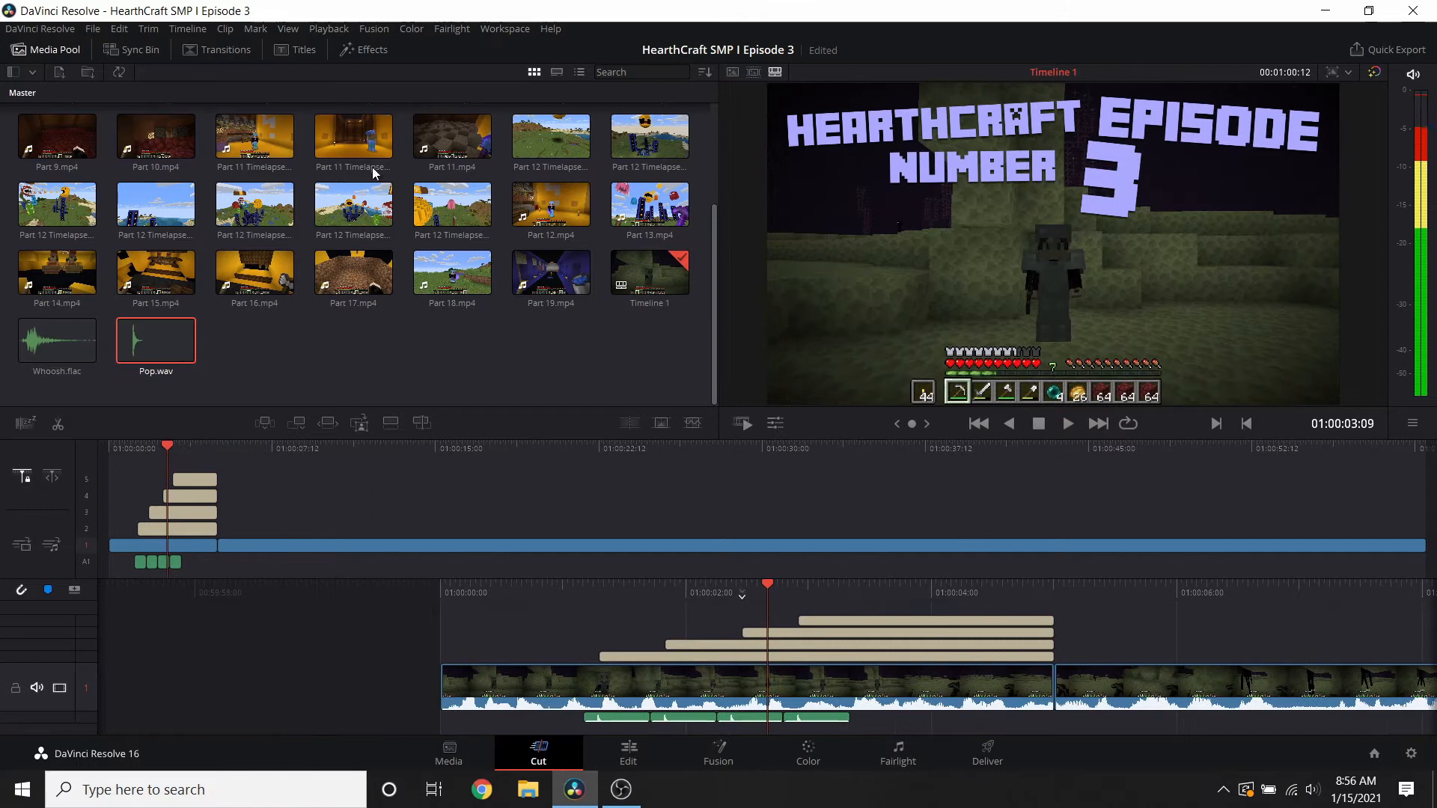
{"action": "key", "text": "ctrl+s"}
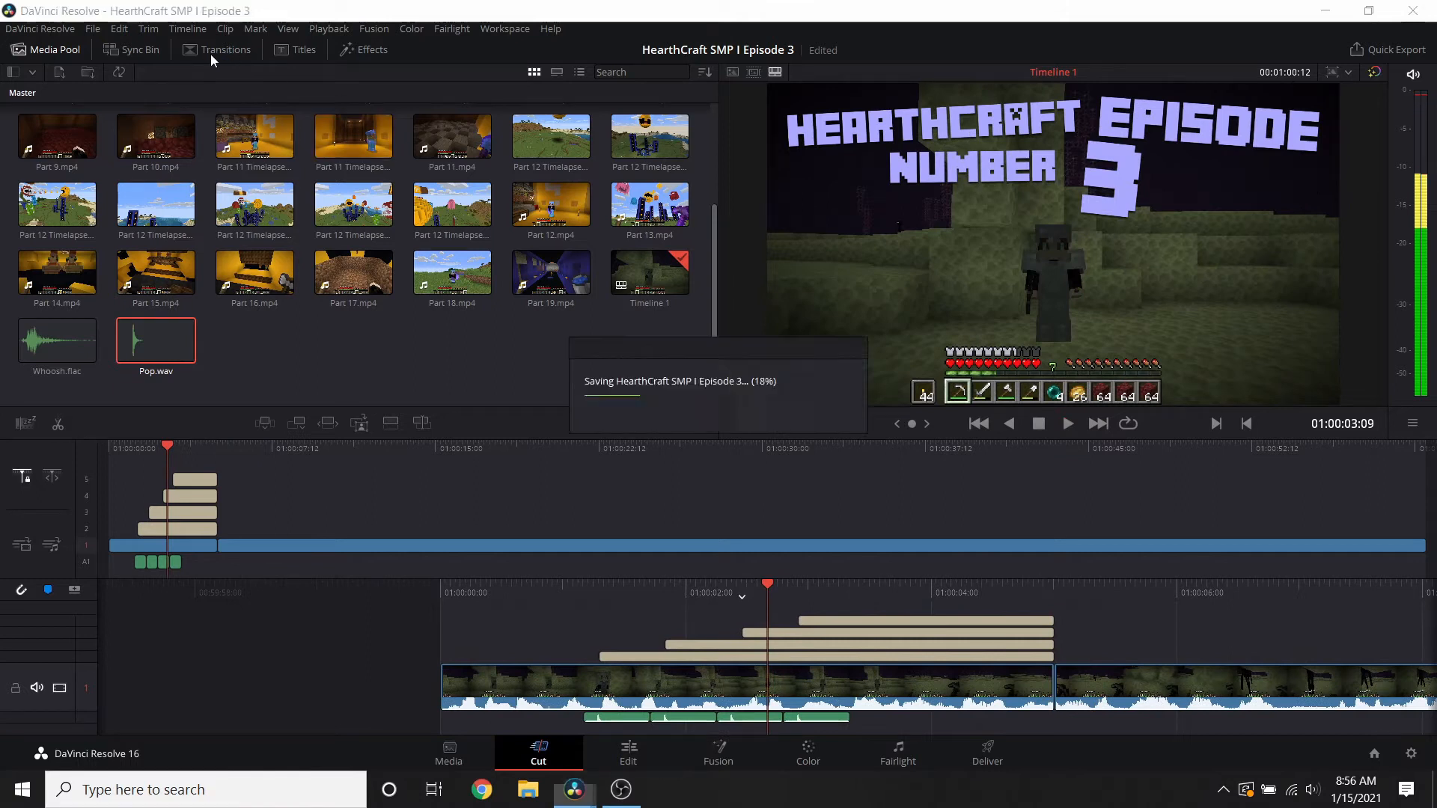
- Apply the Fusion Cross Dissolve transition to the ends of all four title clips
{"action": "left_click", "coordinate": [209, 52]}
{"action": "scroll", "coordinate": [85, 255], "scroll_direction": "down", "scroll_amount": 3}
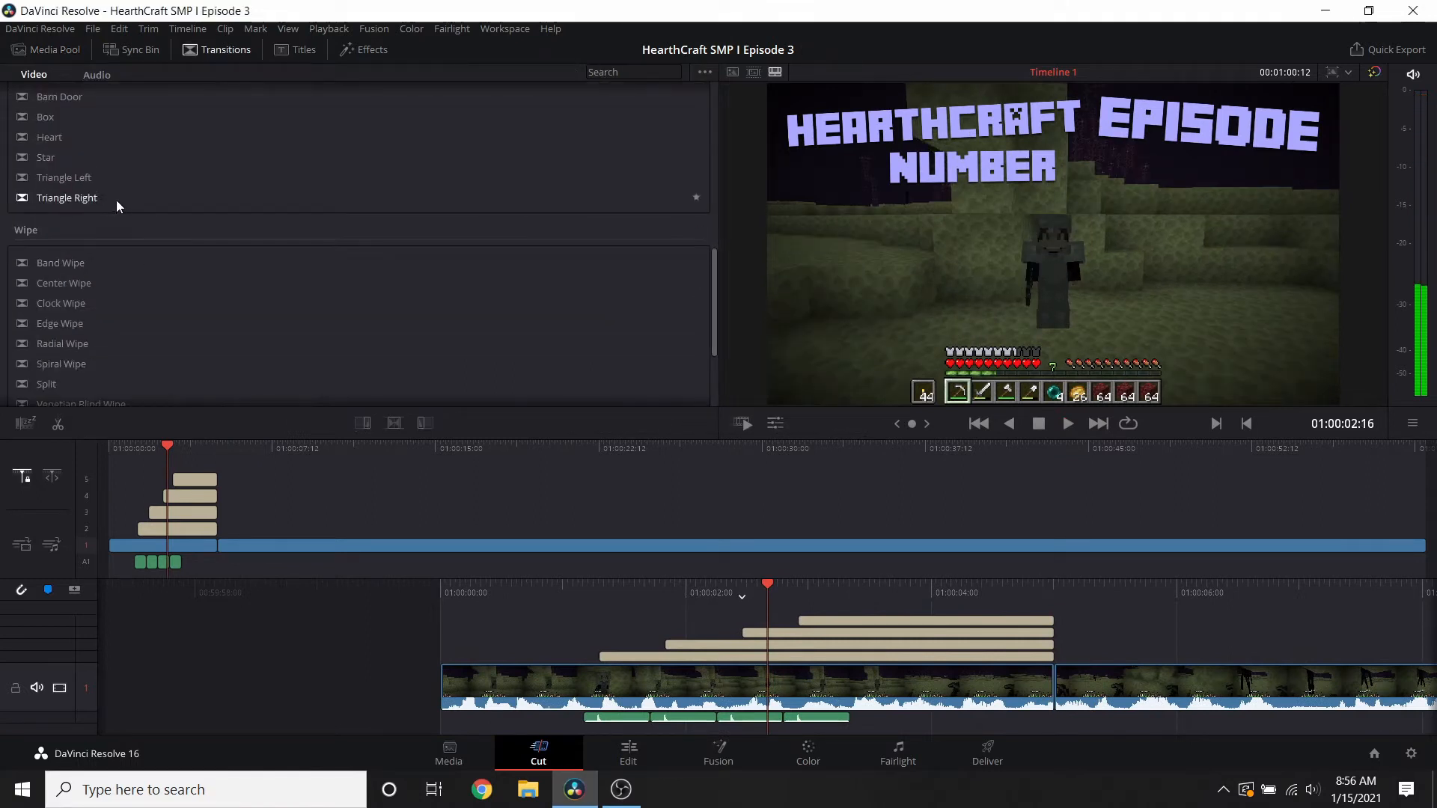
{"action": "scroll", "coordinate": [75, 277], "scroll_direction": "down", "scroll_amount": 5}
{"action": "left_click_drag", "start_coordinate": [65, 344], "coordinate": [1046, 629]}
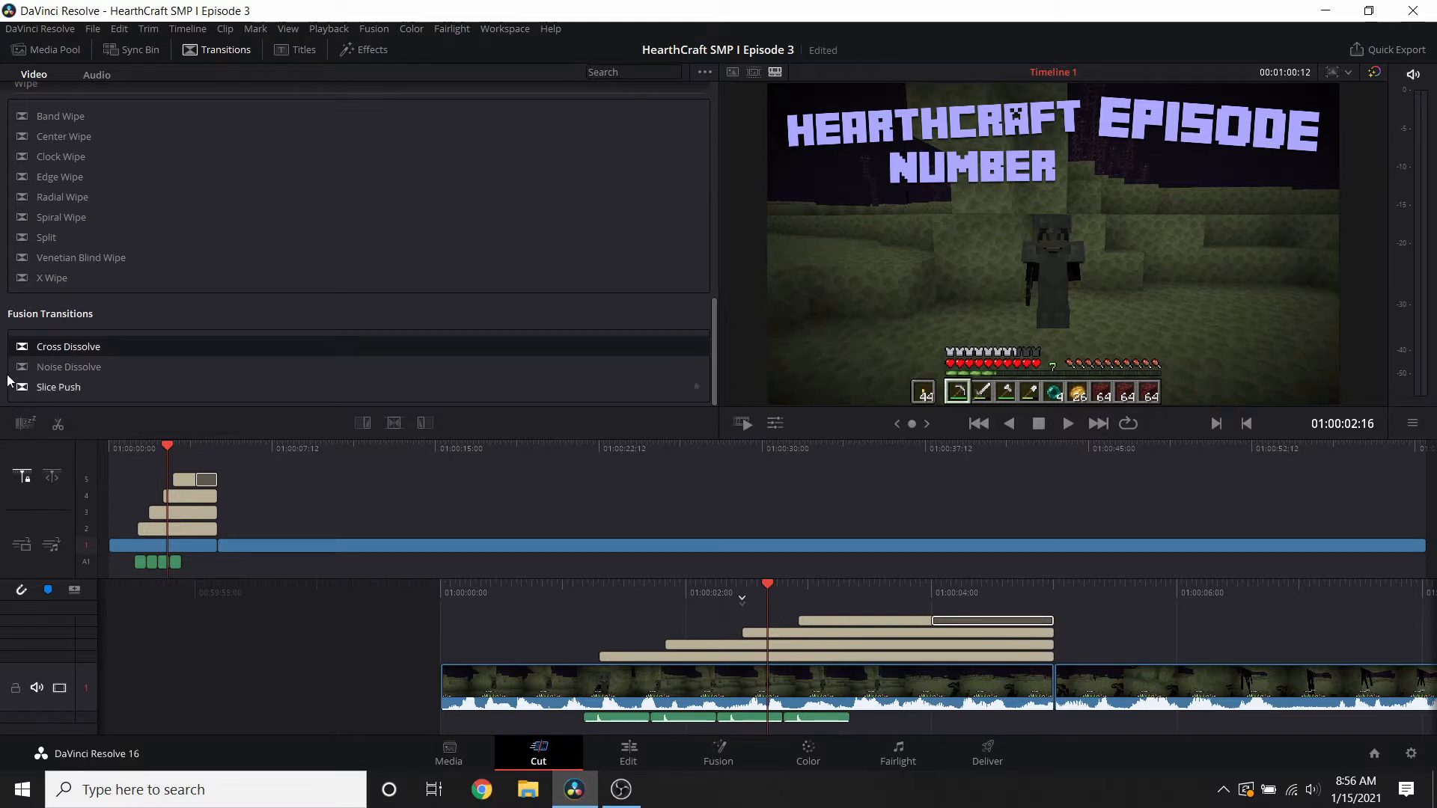
{"action": "left_click_drag", "start_coordinate": [64, 347], "coordinate": [1040, 644]}
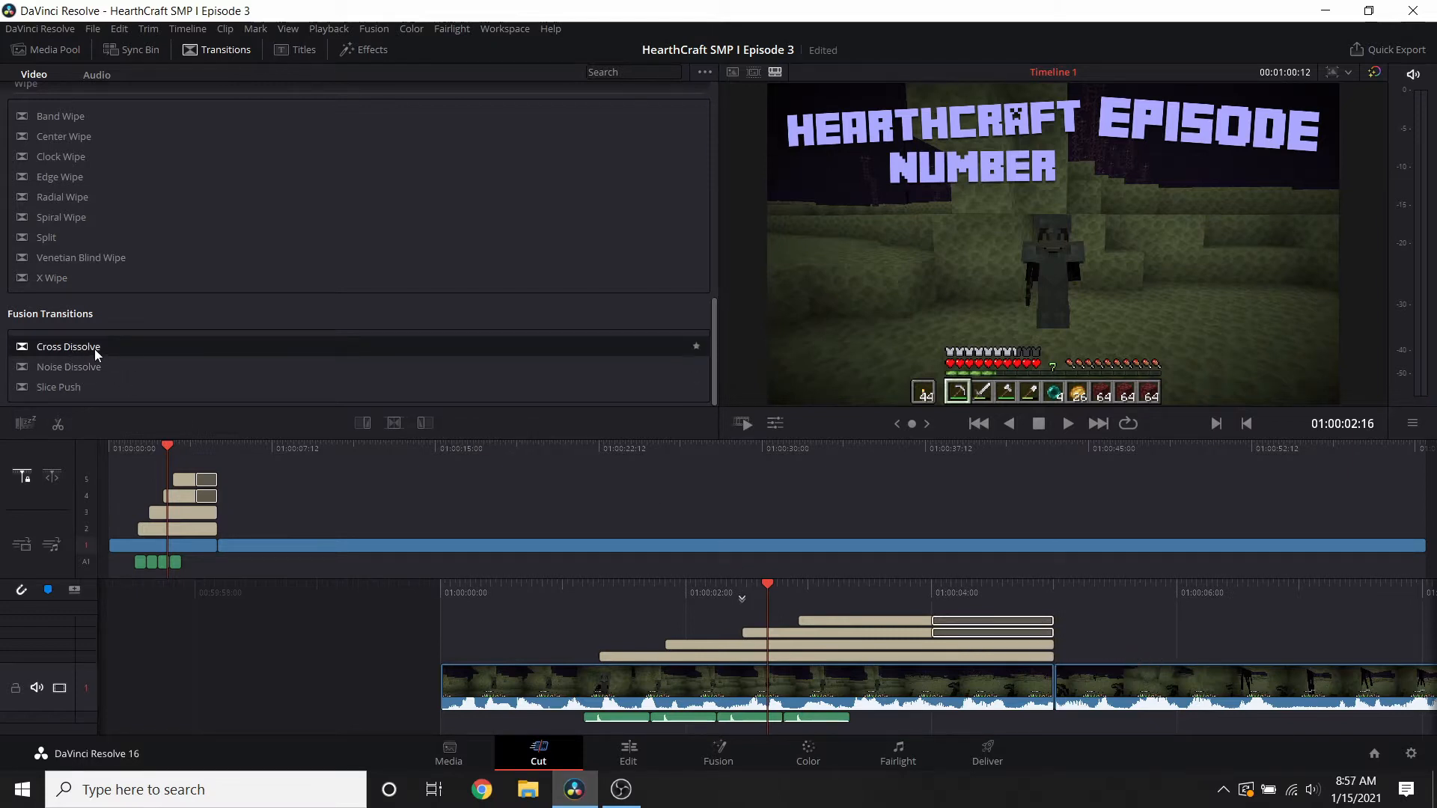
{"action": "left_click_drag", "start_coordinate": [96, 354], "coordinate": [1038, 644]}
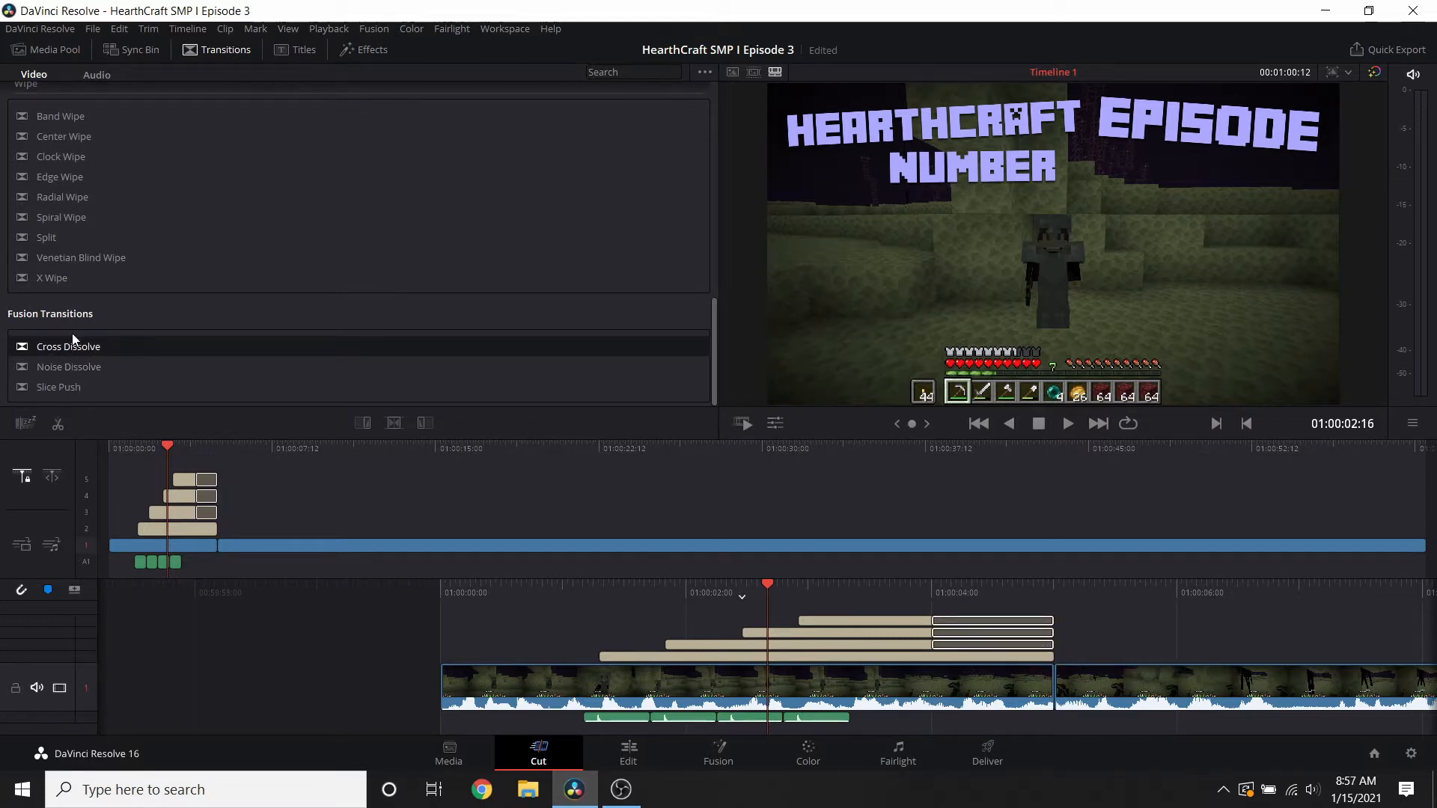
{"action": "left_click_drag", "start_coordinate": [74, 341], "coordinate": [1046, 662]}
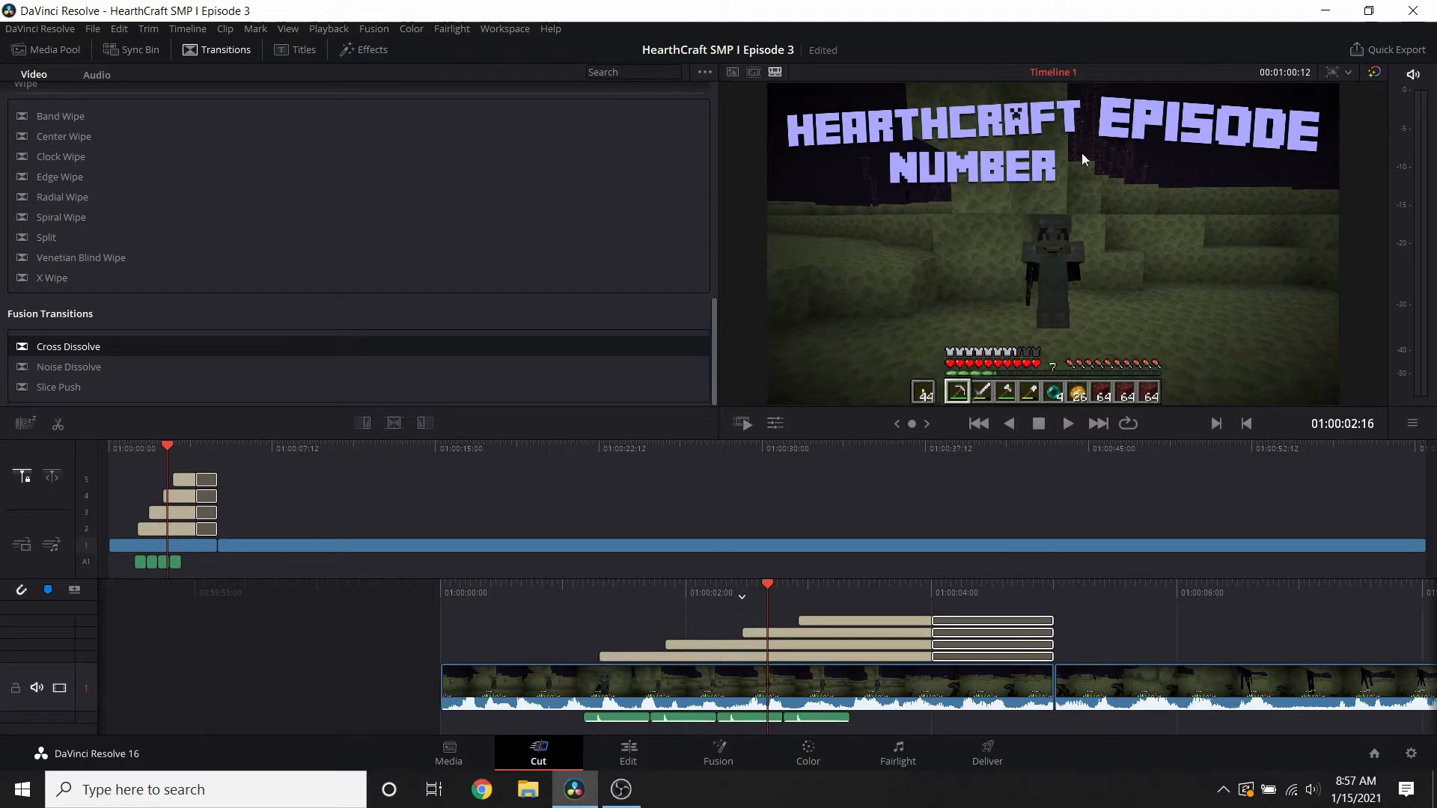
- Play back the intro from the beginning to check the titles' pop-in, downward movement and fade-out
{"action": "scroll", "coordinate": [897, 670], "scroll_direction": "up", "scroll_amount": 5}
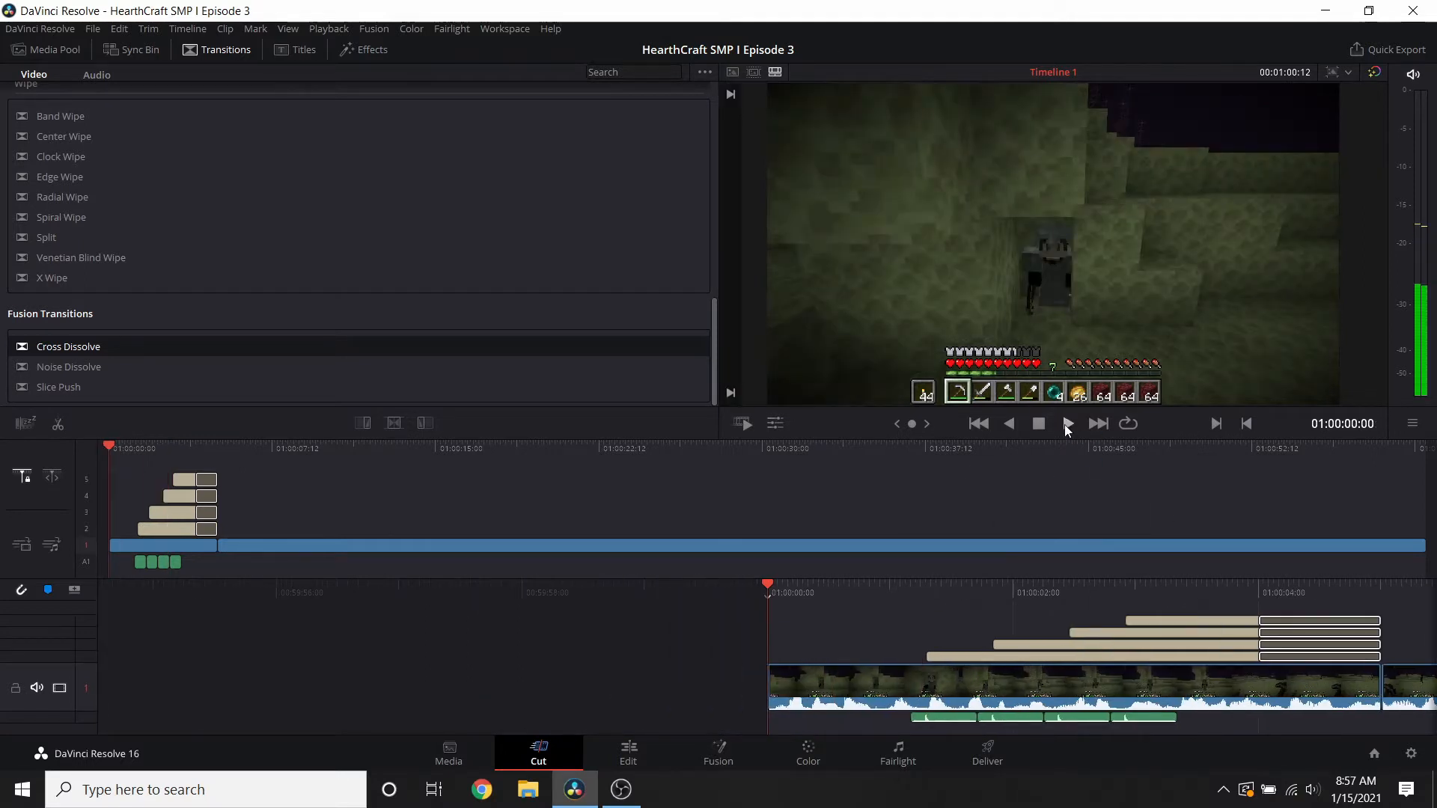
{"action": "left_click", "coordinate": [1068, 423]}
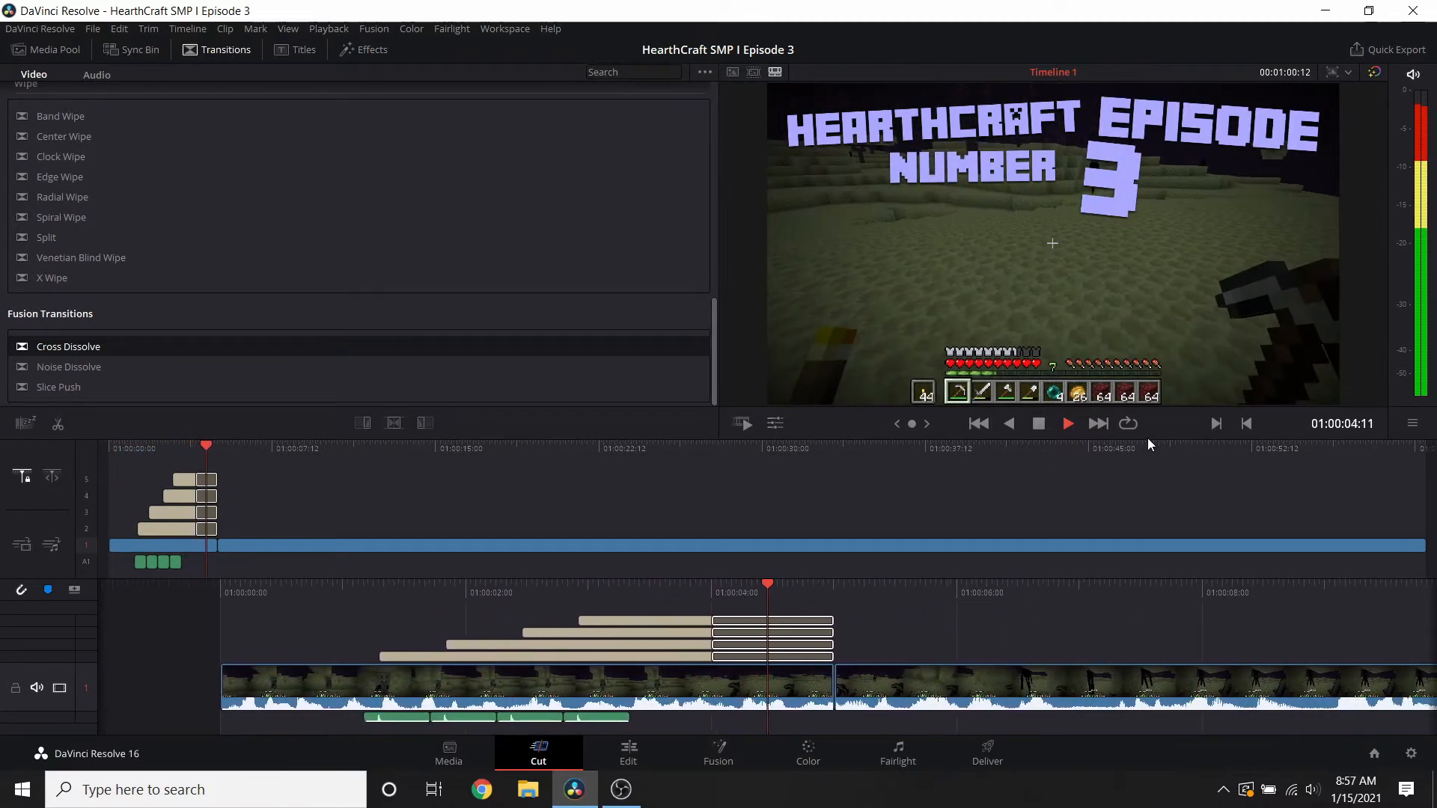
{"action": "key", "text": "space"}
{"action": "scroll", "coordinate": [1026, 510], "scroll_direction": "up", "scroll_amount": 5}
{"action": "key", "text": "space"}
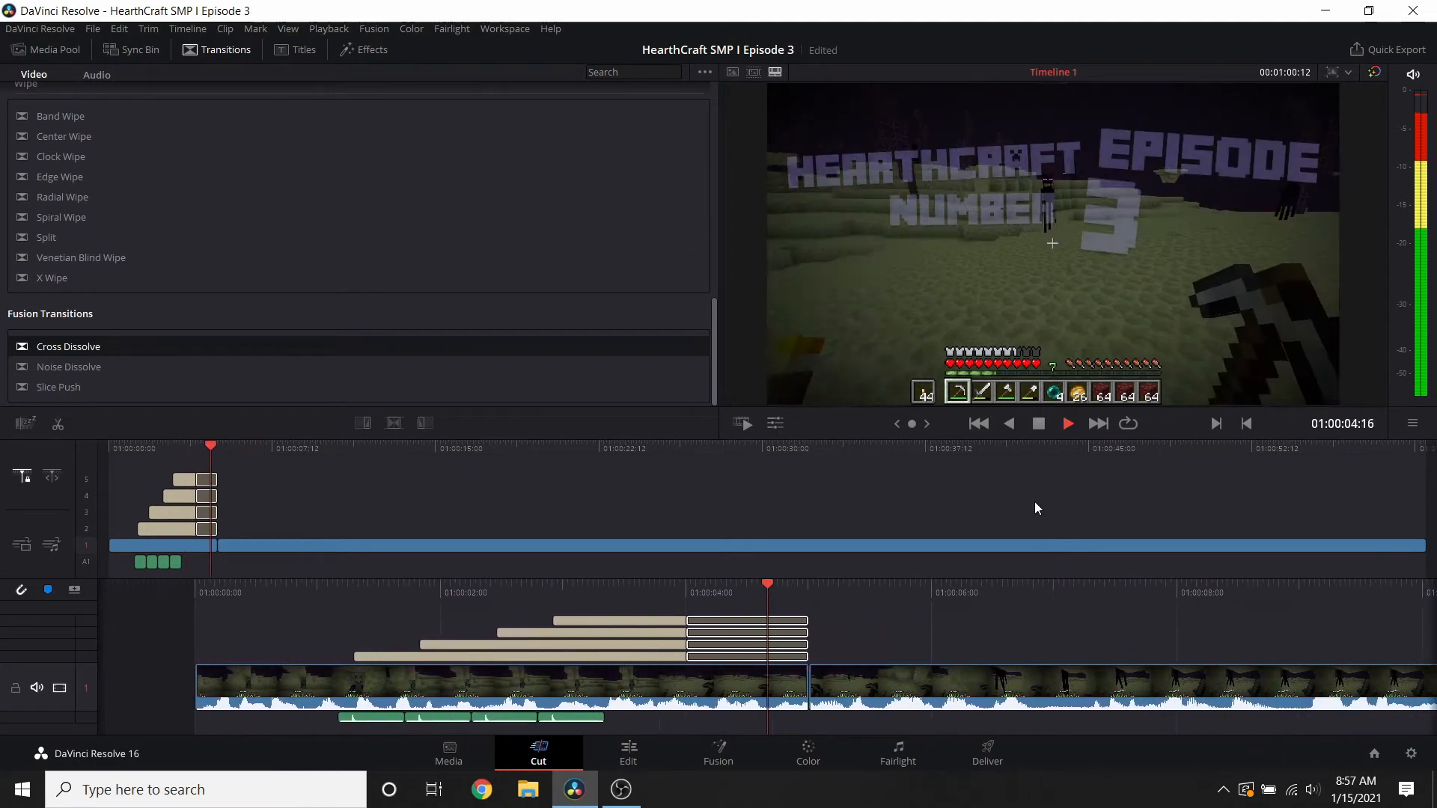
{"action": "key", "text": "space"}
- Scrub back over the end of the titles and replay the fade-out into the following gameplay
{"action": "key", "text": "Left"}
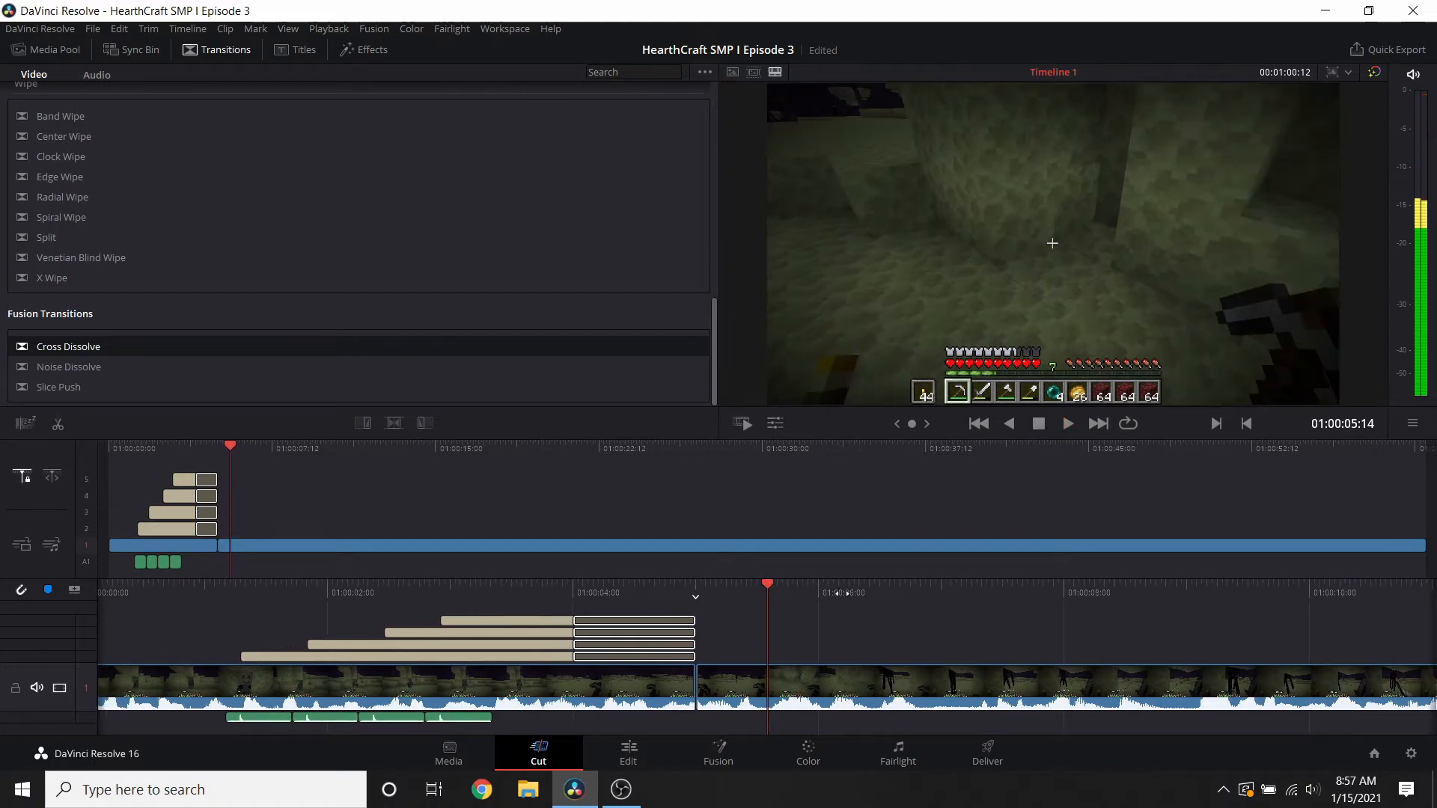
{"action": "left_click_drag", "start_coordinate": [747, 601], "coordinate": [834, 604]}
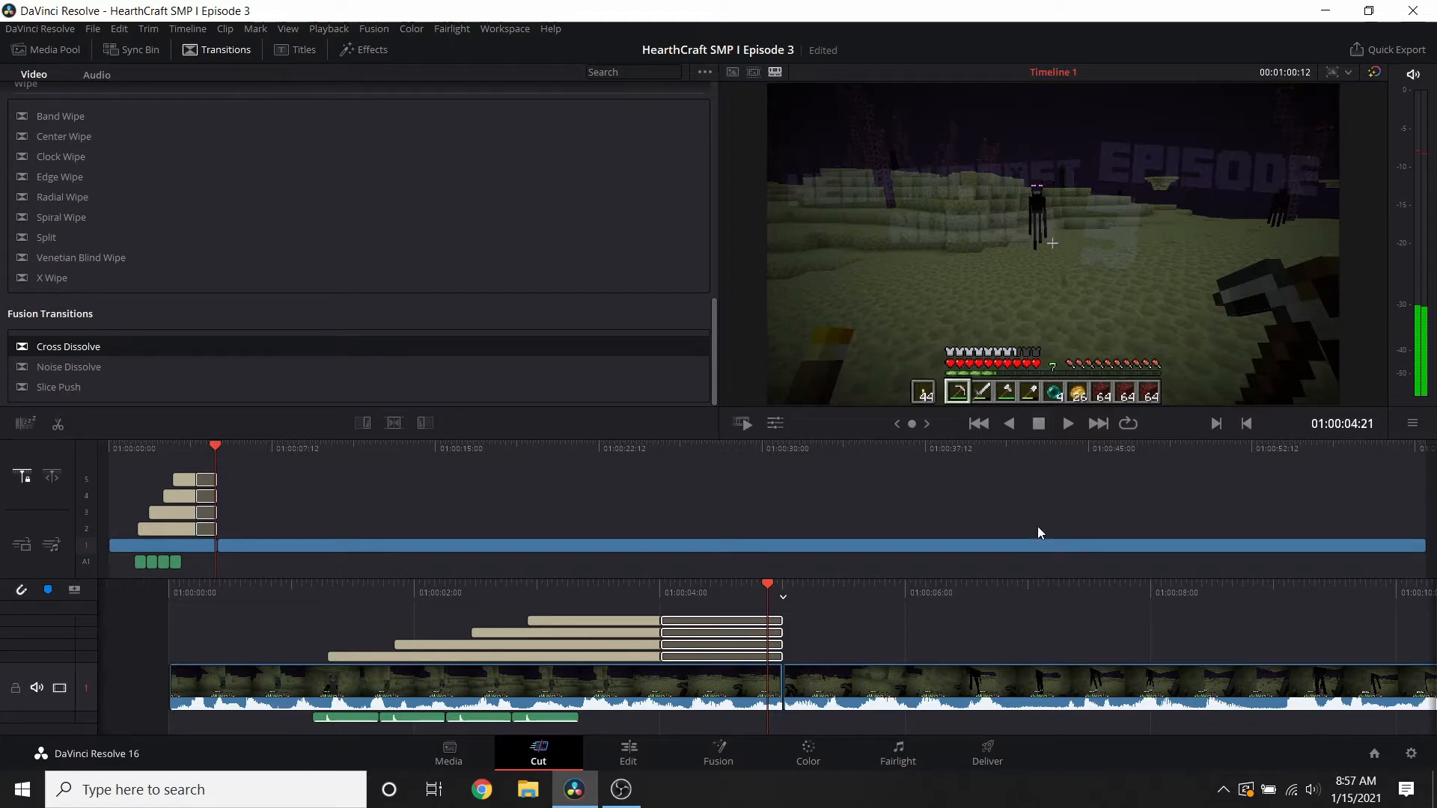
{"action": "scroll", "coordinate": [1037, 528], "scroll_direction": "up", "scroll_amount": 1}
{"action": "left_click", "coordinate": [1068, 424]}
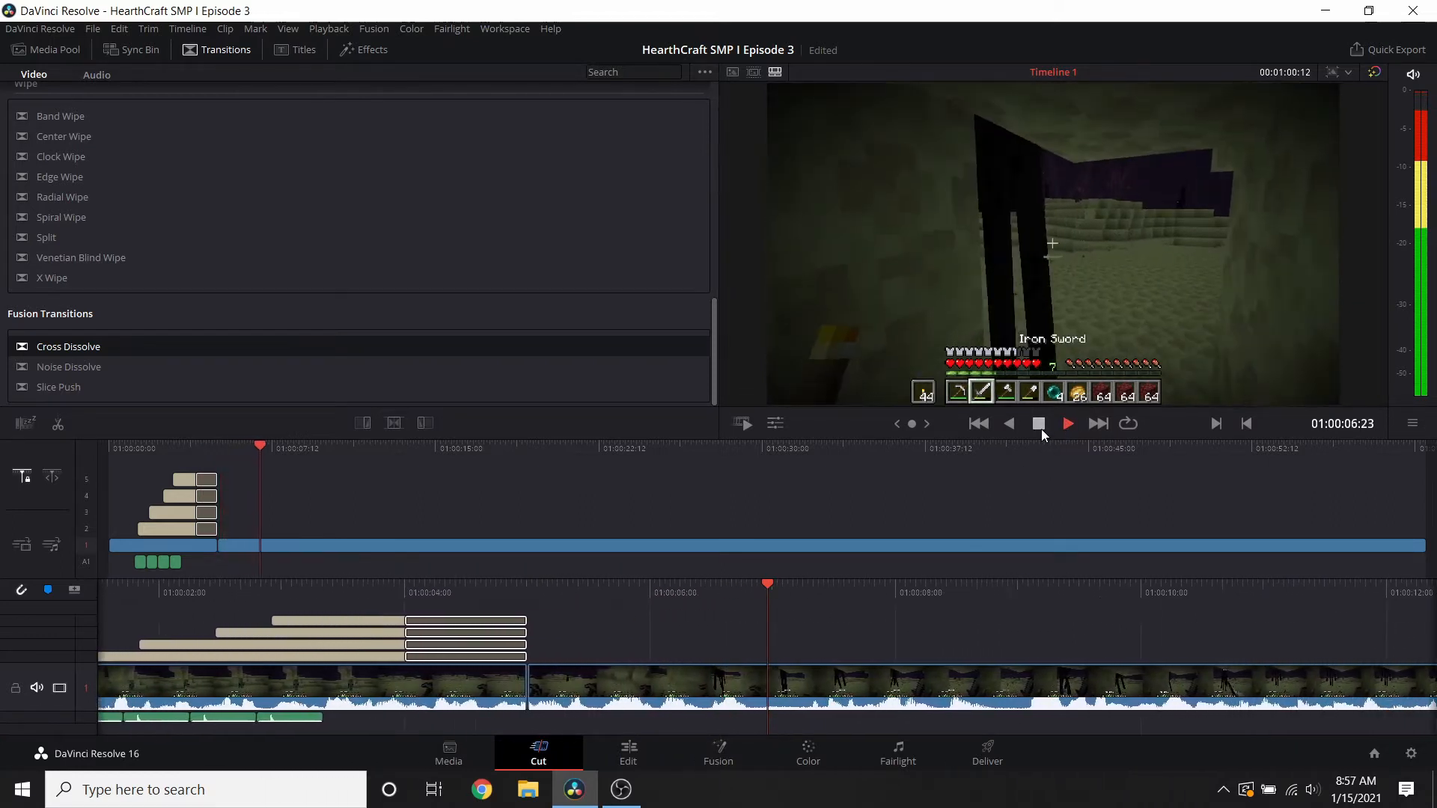
- Paste a copy of the lowest HearthCraft title clip at about 01:00:08:20 and remove the Cross Dissolve from its end
{"action": "left_click", "coordinate": [1040, 429]}
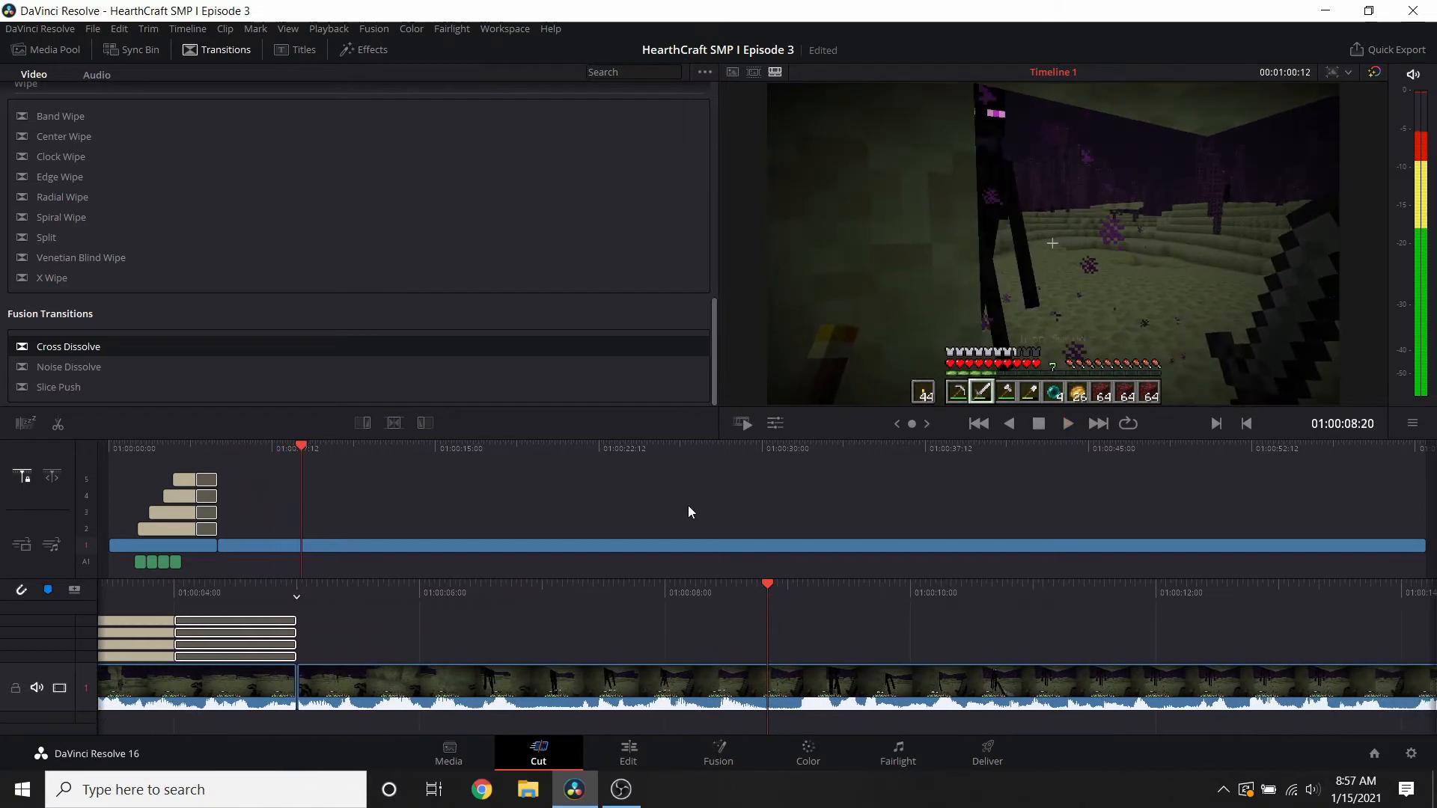
{"action": "left_click", "coordinate": [177, 528]}
{"action": "key", "text": "ctrl+c"}
{"action": "key", "text": "ctrl+v"}
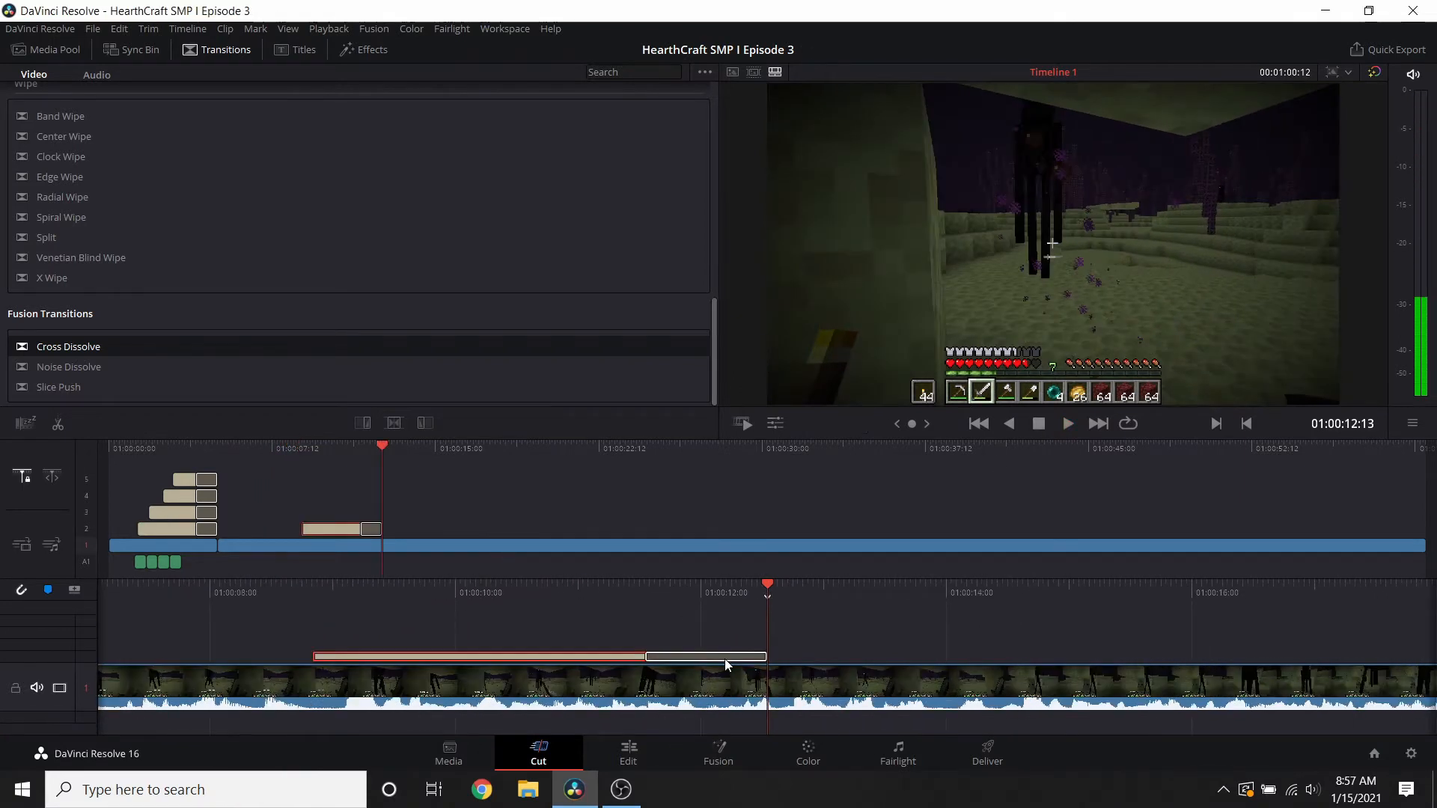
{"action": "left_click", "coordinate": [721, 656]}
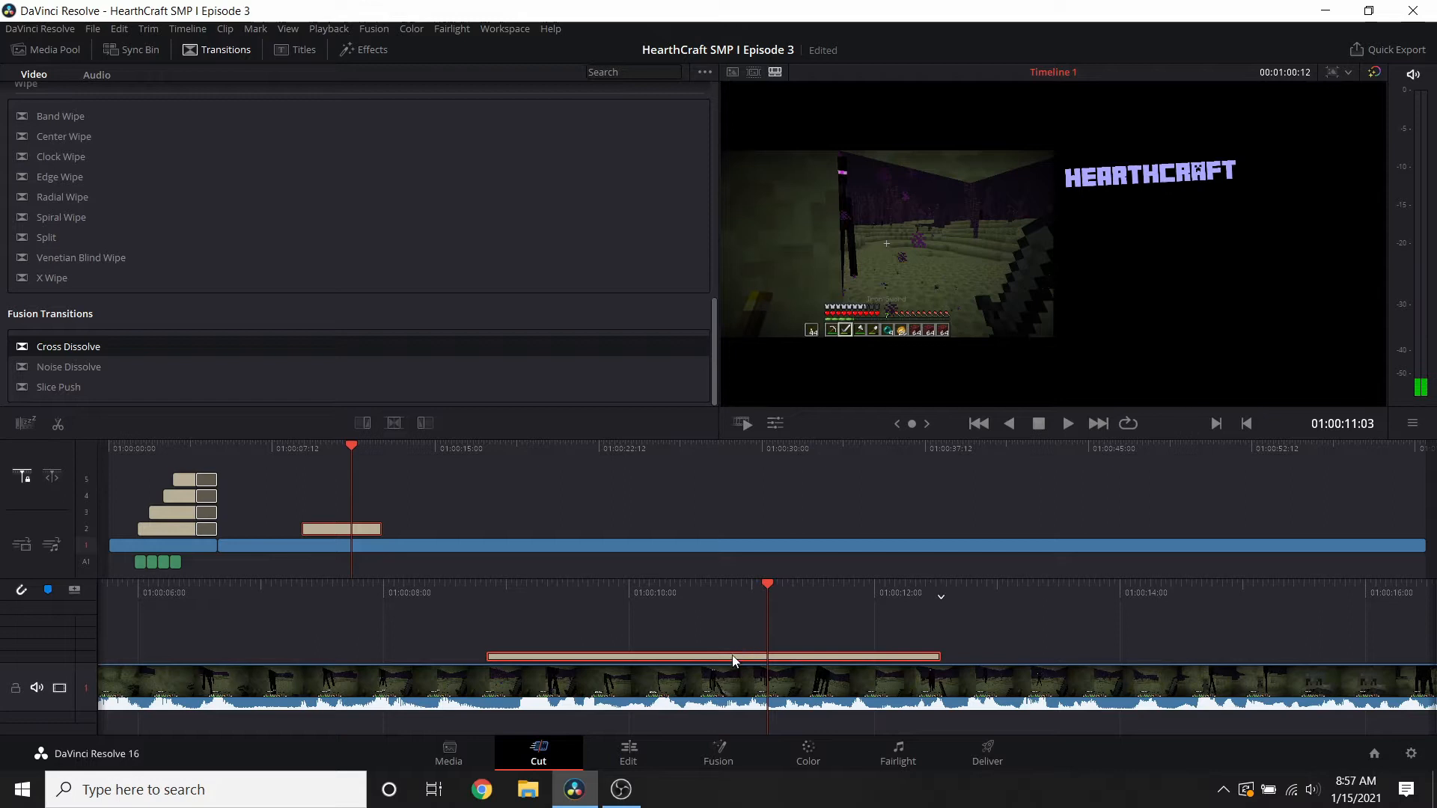
- Remove the position keyframes from the copied HearthCraft title on the Edit page
{"action": "left_click", "coordinate": [656, 742]}
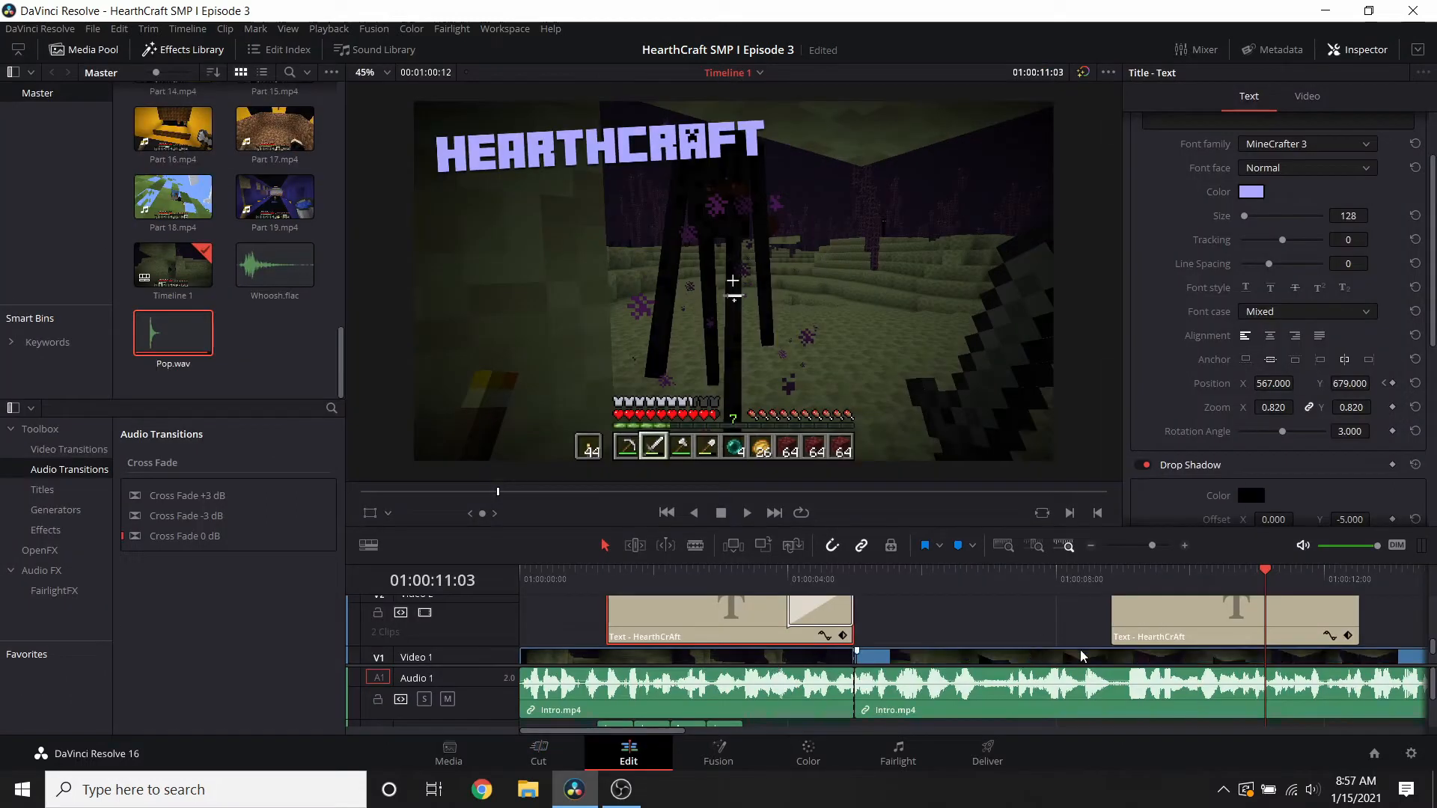
{"action": "left_click", "coordinate": [1171, 633]}
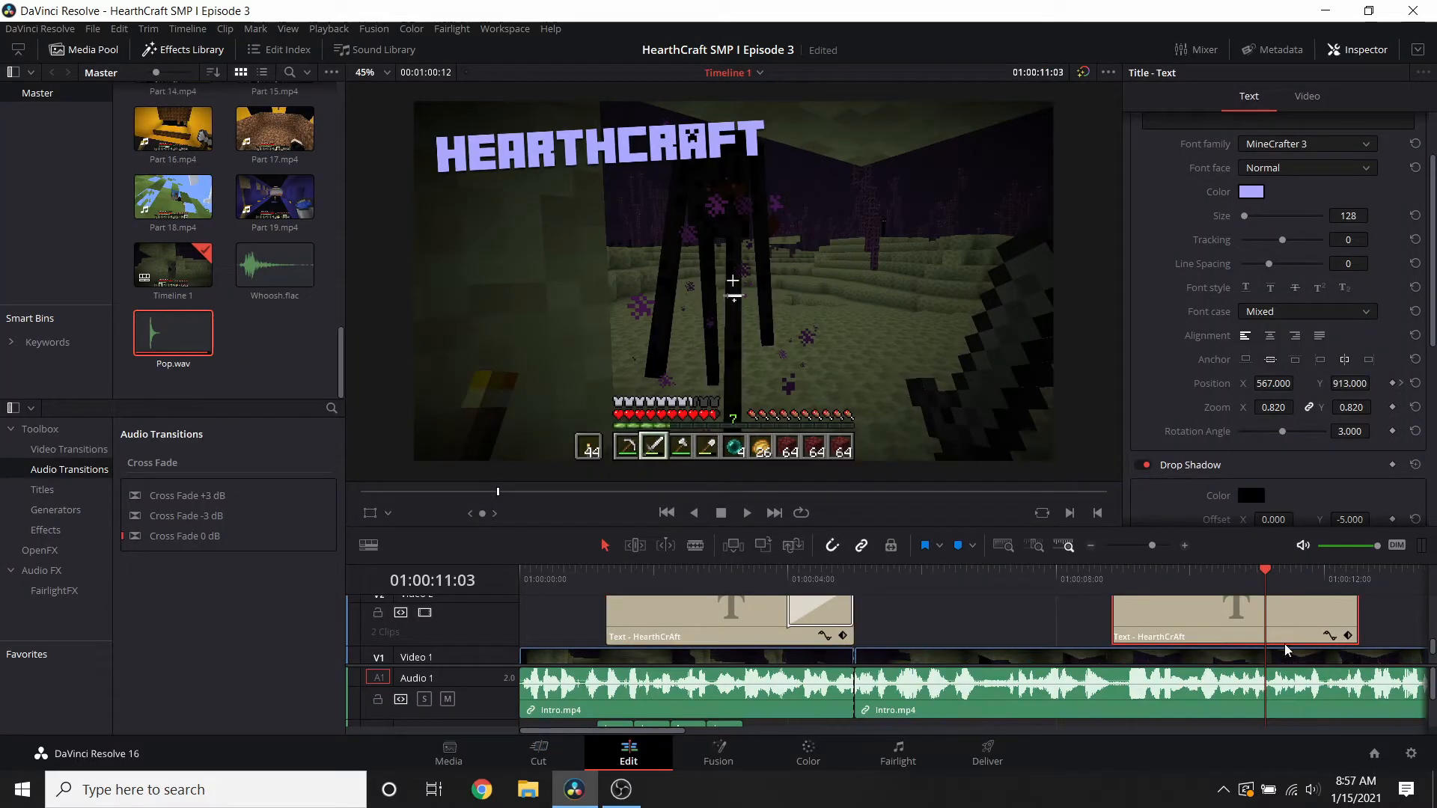
{"action": "left_click", "coordinate": [1398, 383]}
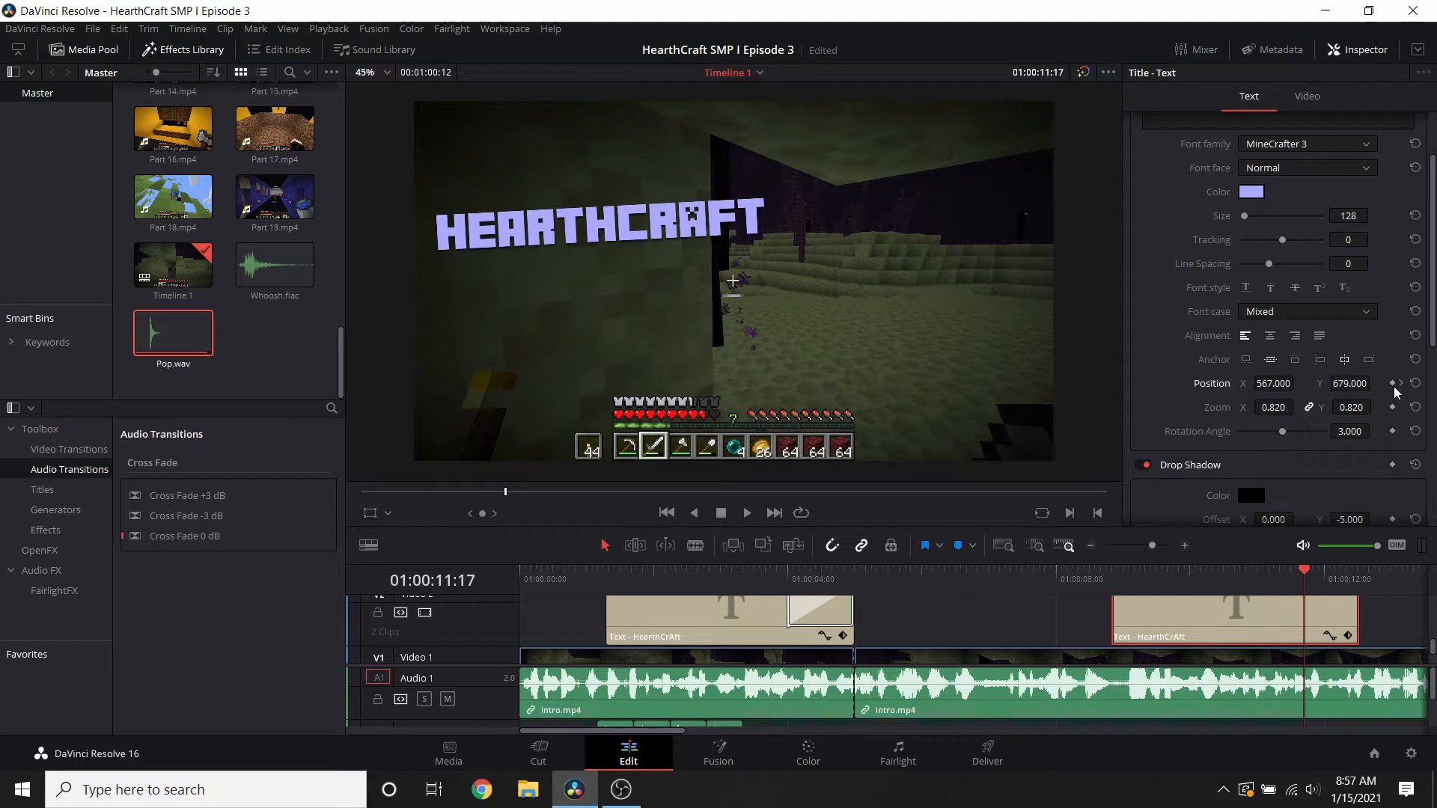
{"action": "left_click", "coordinate": [1399, 384]}
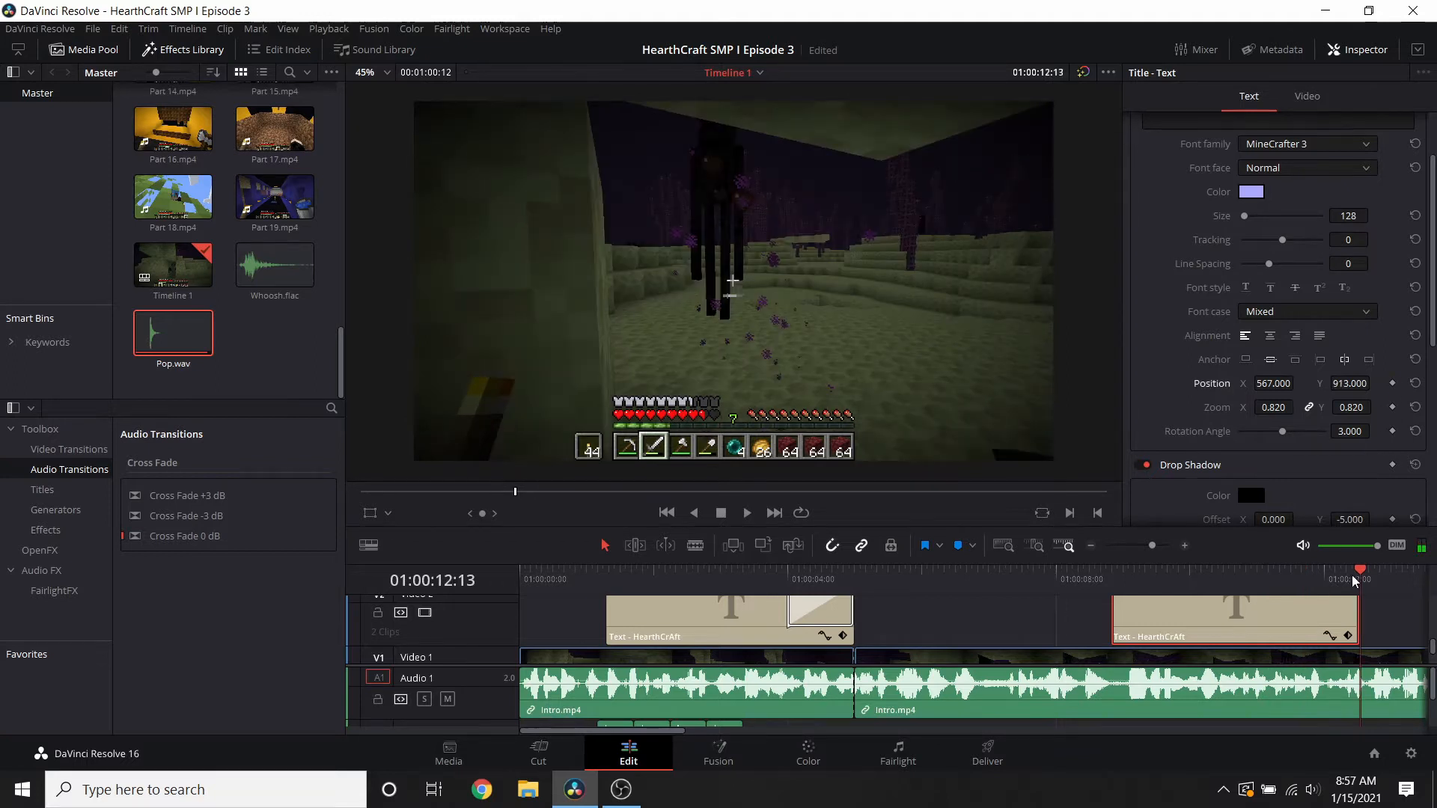
{"action": "left_click_drag", "start_coordinate": [1354, 581], "coordinate": [1251, 581]}
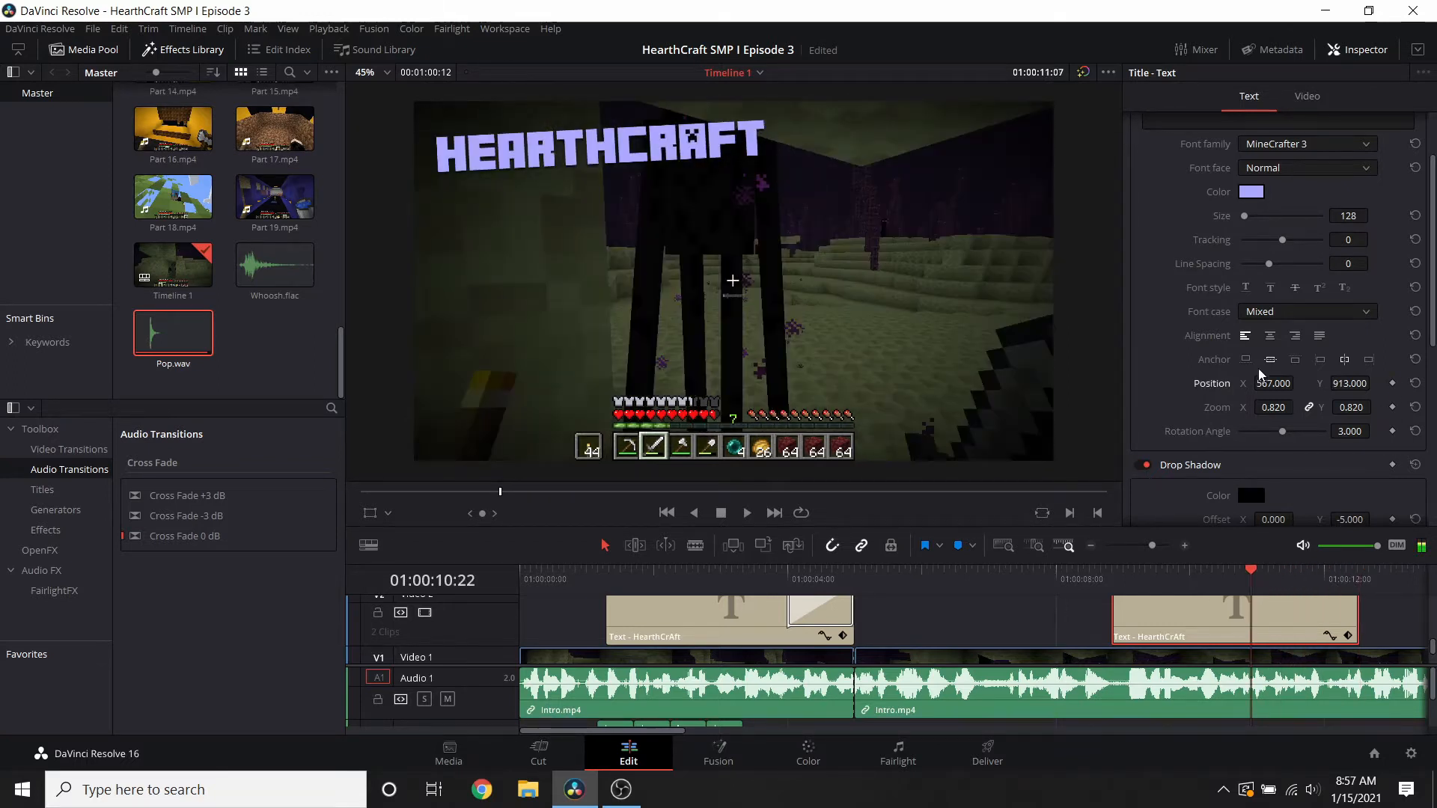
- Change the copied title's text to Scary! and set its zoom to 1.130 and position to X 422, Y 890
{"action": "scroll", "coordinate": [1259, 370], "scroll_direction": "up", "scroll_amount": 2}
{"action": "left_click_drag", "start_coordinate": [1265, 166], "coordinate": [722, 161]}
{"action": "type", "text": "Scary"}
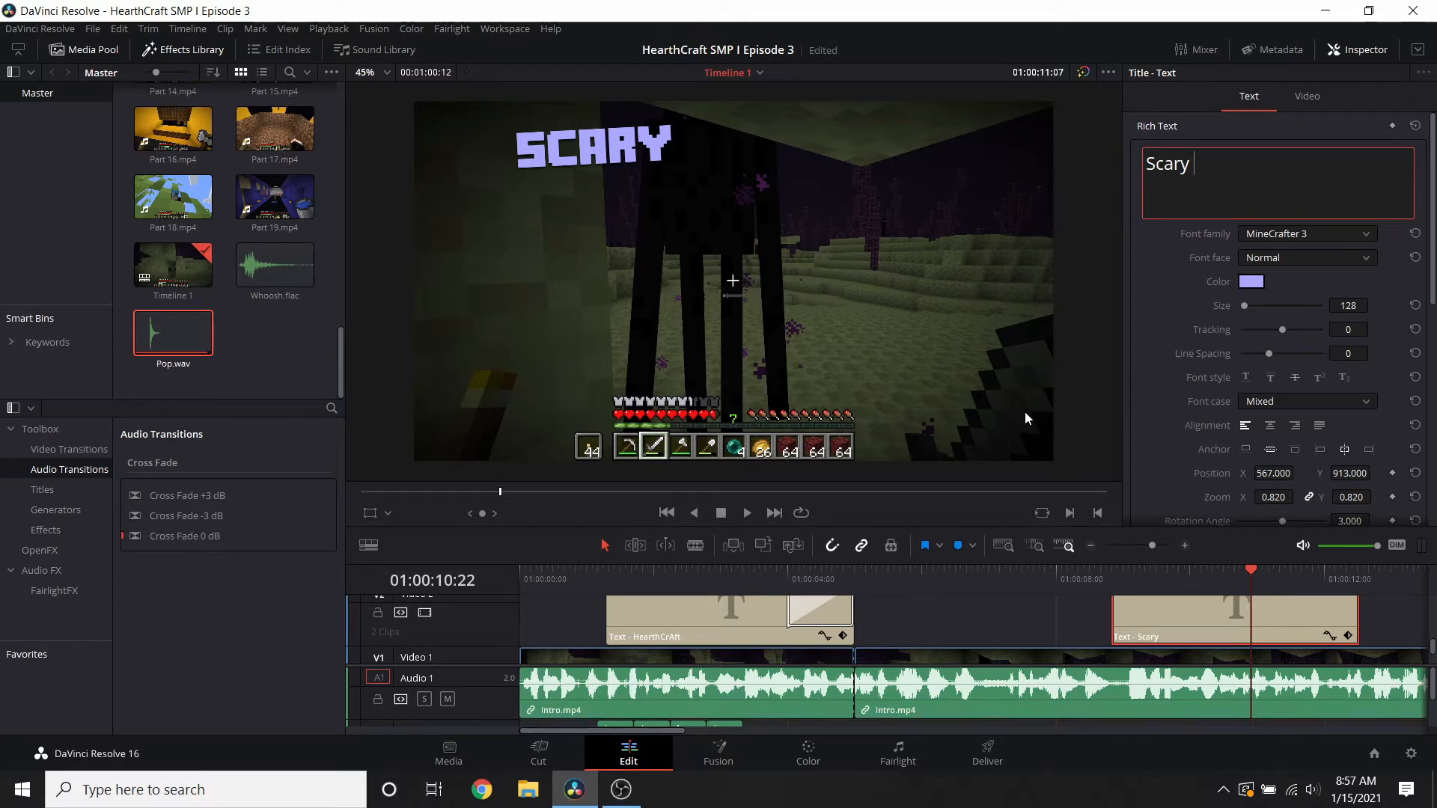
{"action": "type", "text": ":0"}
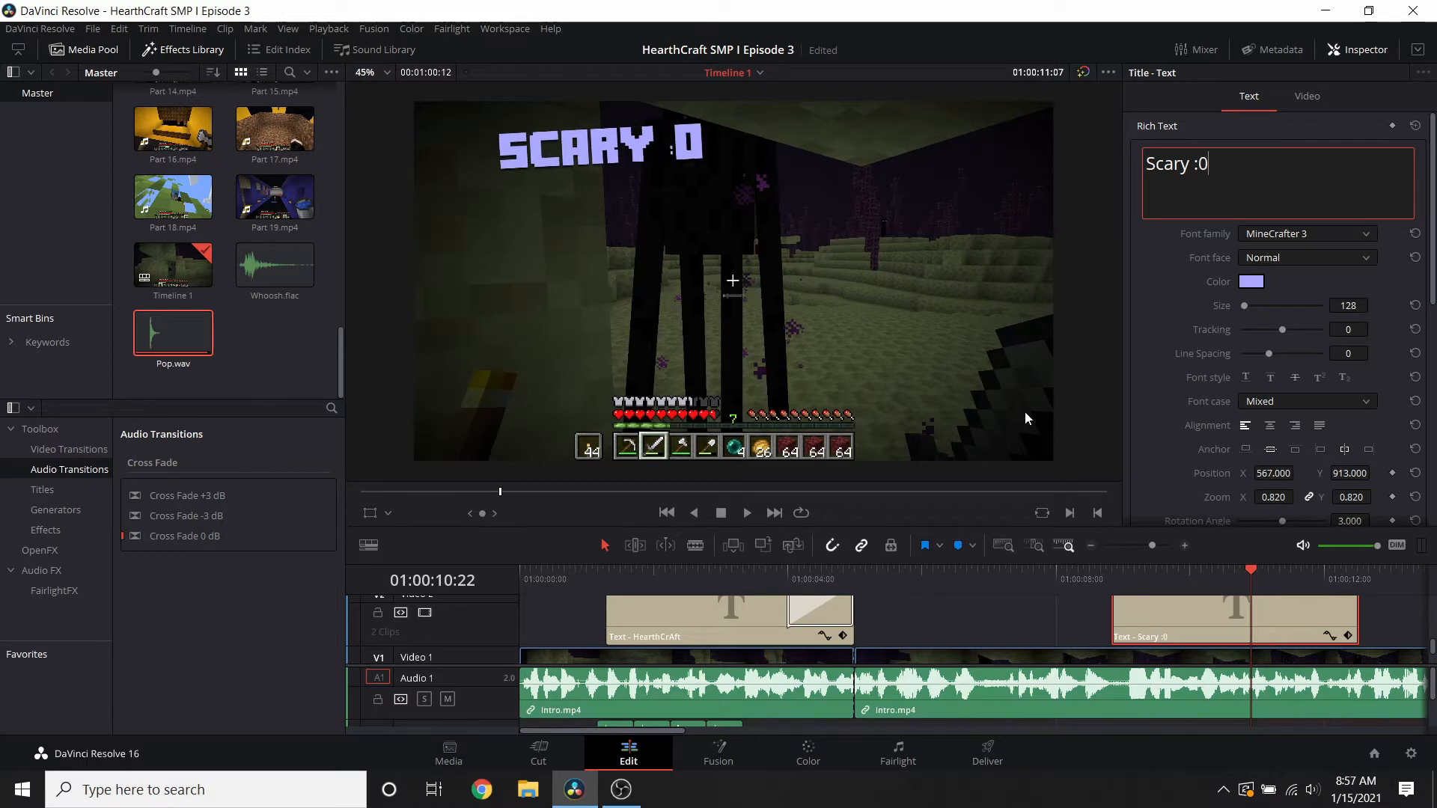
{"action": "key", "text": "BackSpace"}
{"action": "key", "text": "BackSpace"}
{"action": "key", "text": "BackSpace"}
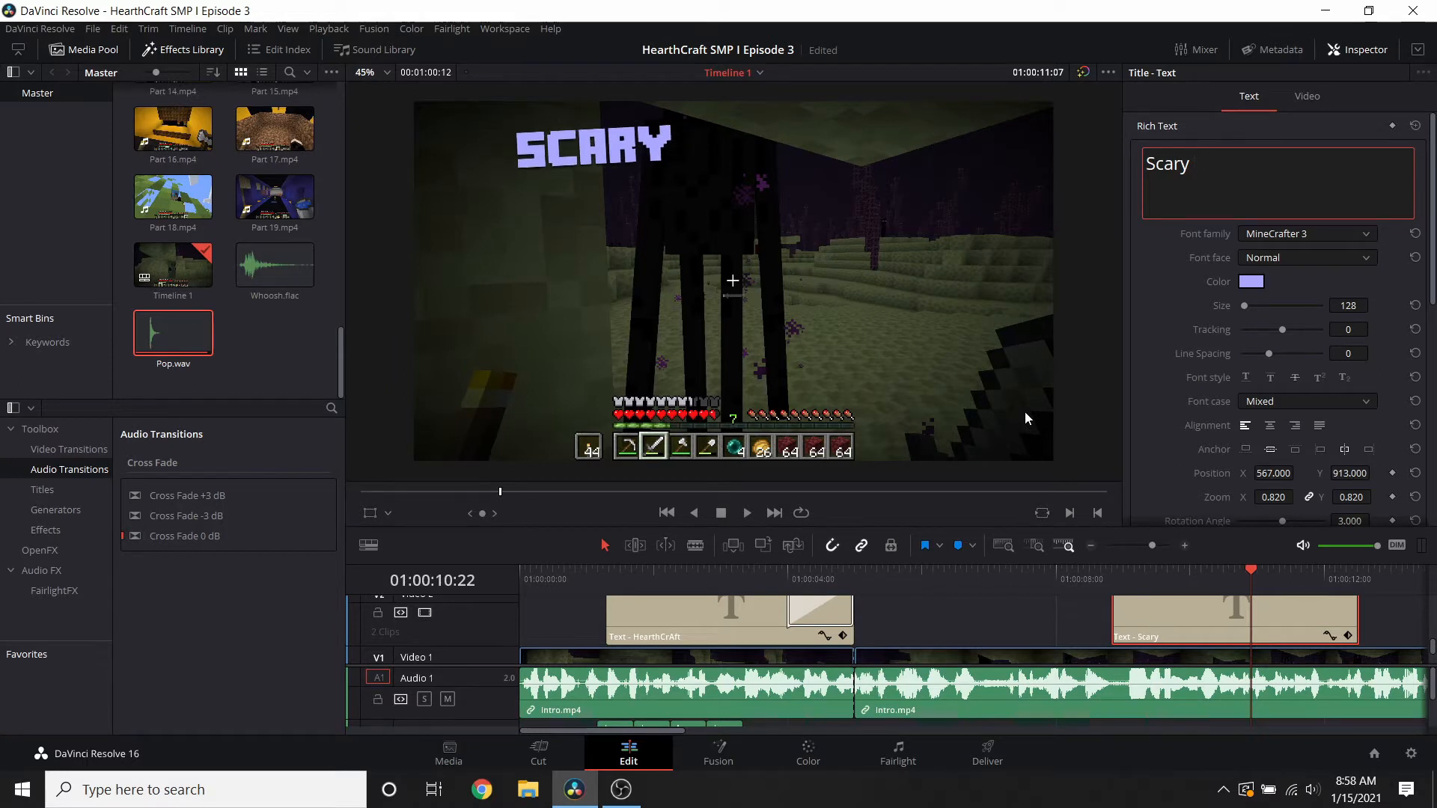
{"action": "key", "text": "BackSpace"}
{"action": "type", "text": "y!"}
{"action": "left_click_drag", "start_coordinate": [1279, 486], "coordinate": [1339, 472]}
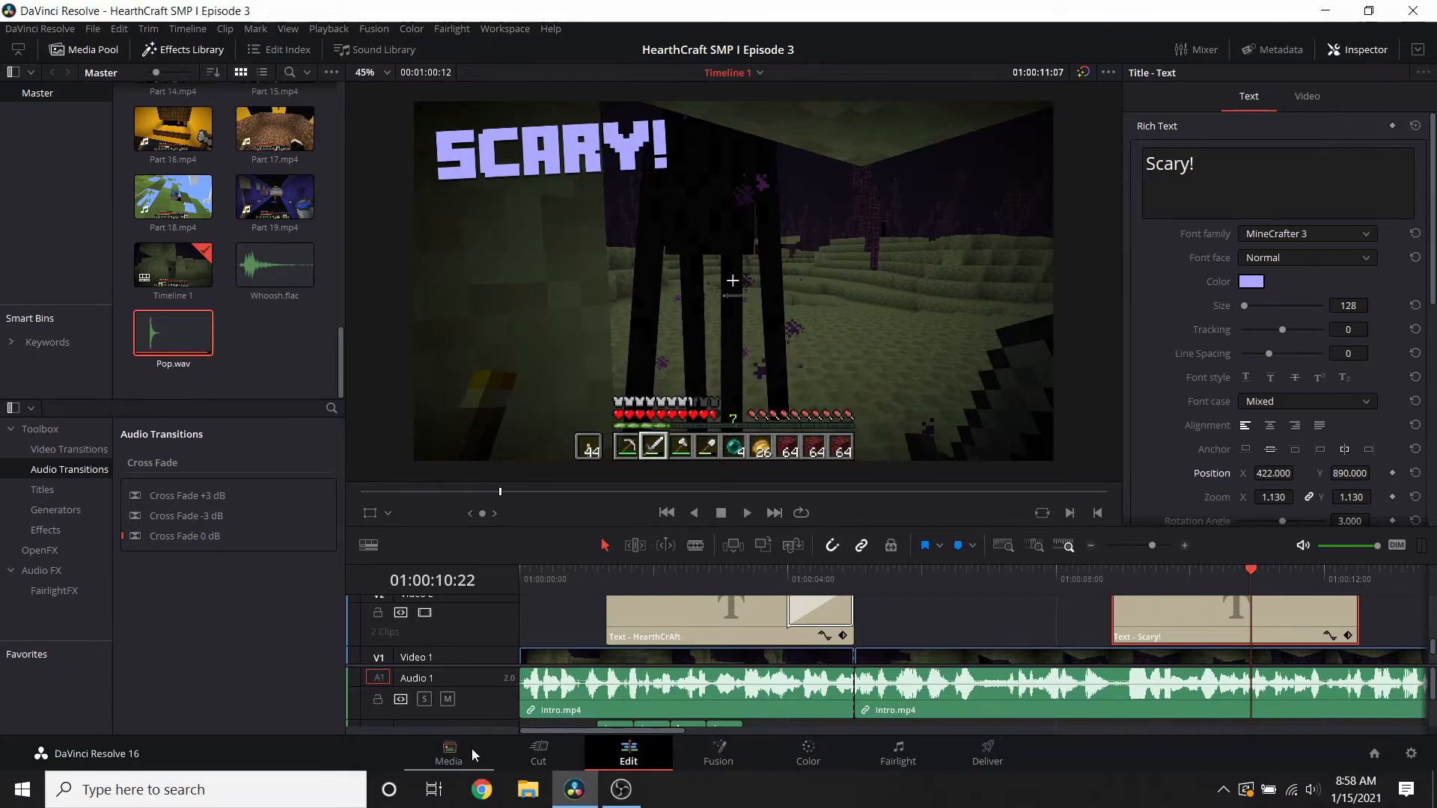
- Move the Scary! title clip earlier on the Cut page timeline to start at about 01:00:07:00, playing back to check the timing
{"action": "left_click", "coordinate": [538, 752]}
{"action": "left_click_drag", "start_coordinate": [801, 603], "coordinate": [737, 600]}
{"action": "key", "text": "space"}
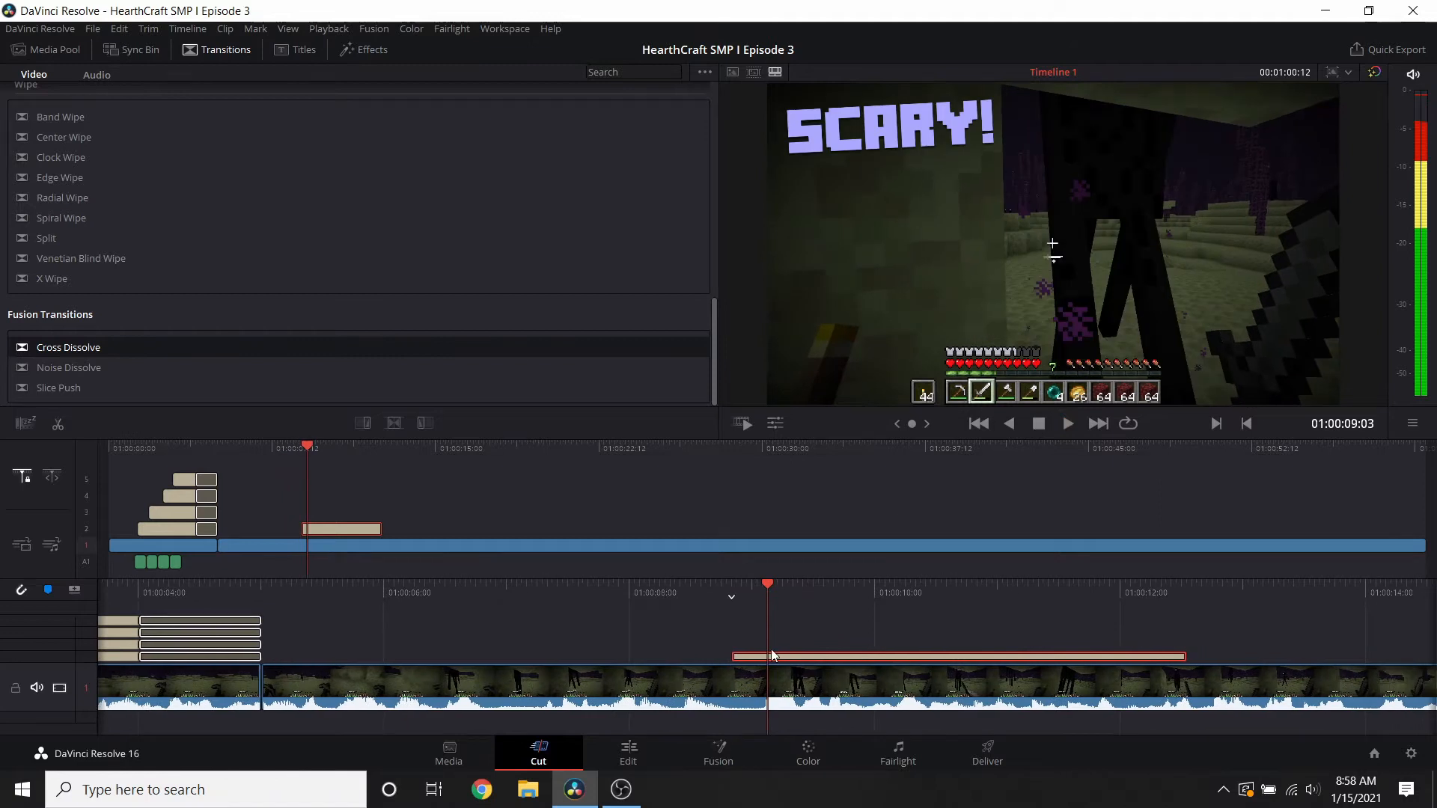
{"action": "left_click_drag", "start_coordinate": [748, 649], "coordinate": [714, 655]}
{"action": "scroll", "coordinate": [714, 655], "scroll_direction": "left", "scroll_amount": 5}
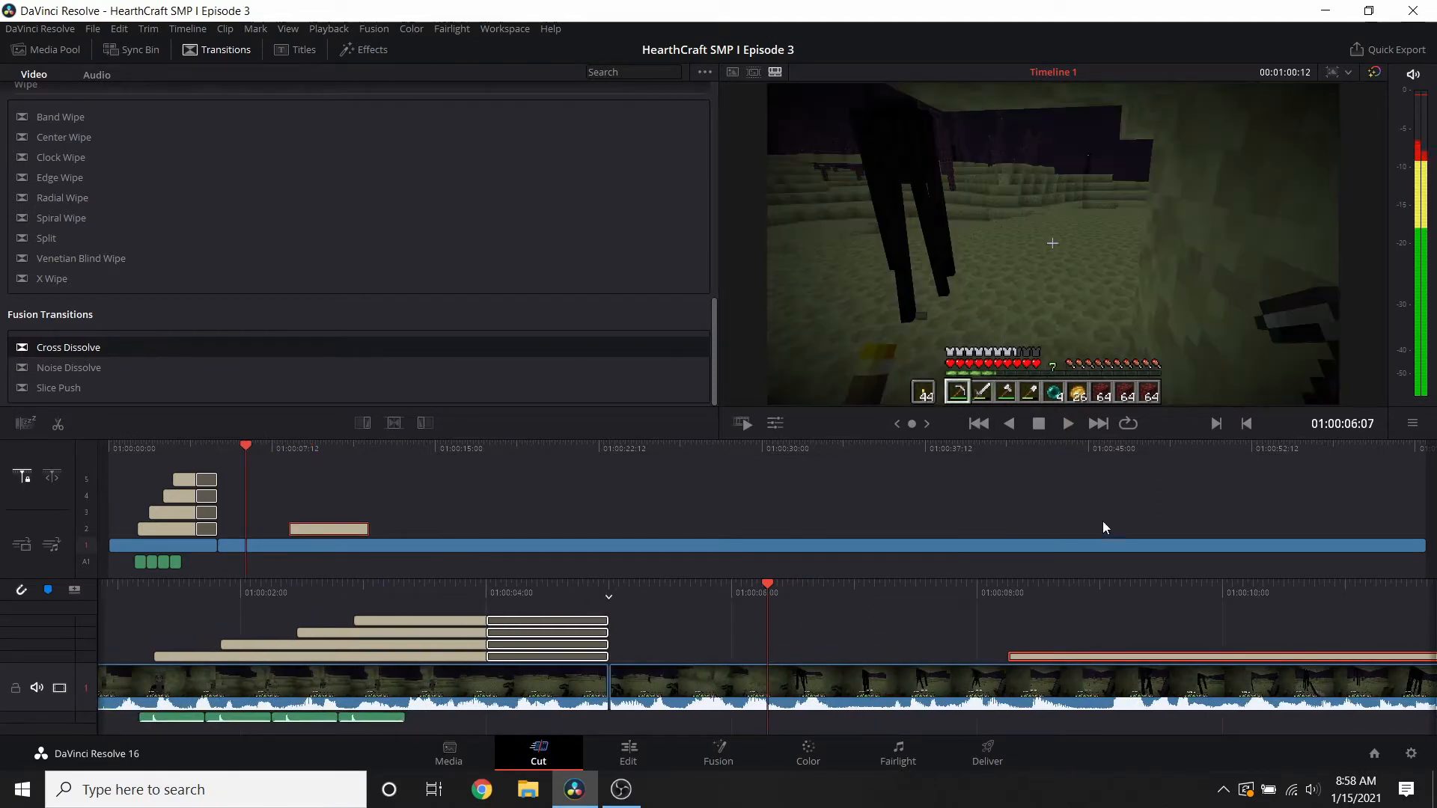
{"action": "key", "text": "space"}
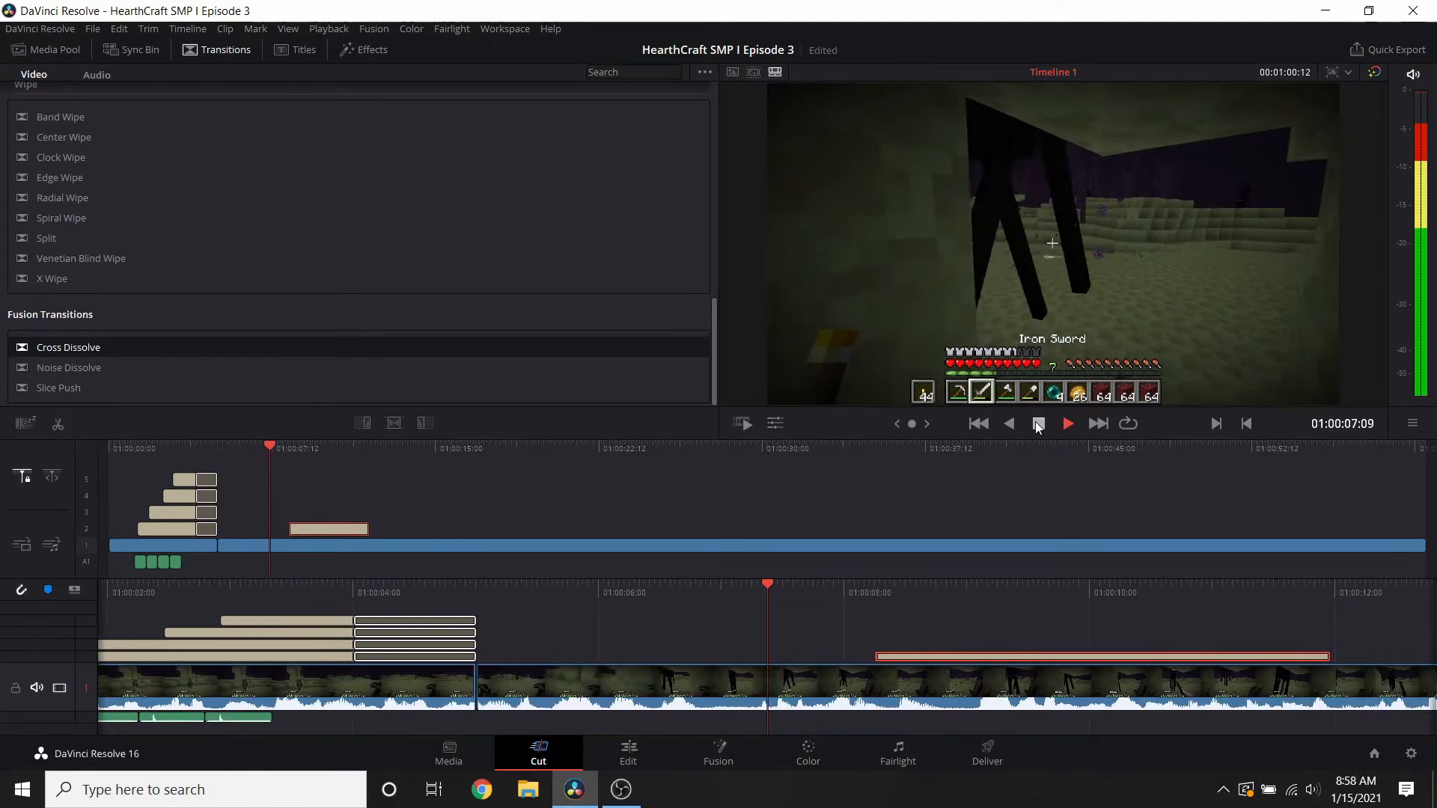
{"action": "left_click", "coordinate": [1038, 424]}
{"action": "left_click_drag", "start_coordinate": [794, 660], "coordinate": [632, 652]}
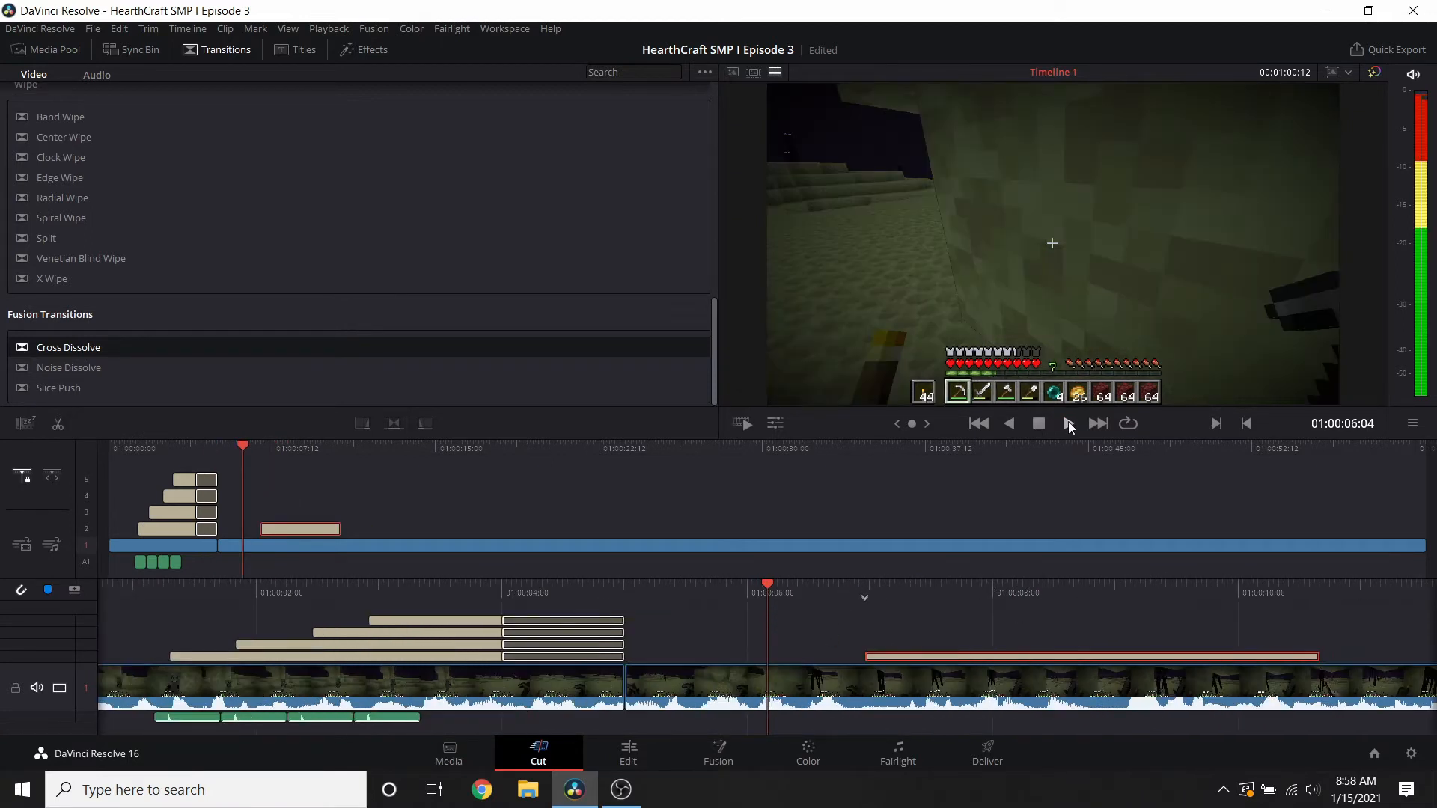
{"action": "key", "text": "space"}
{"action": "left_click", "coordinate": [1038, 424]}
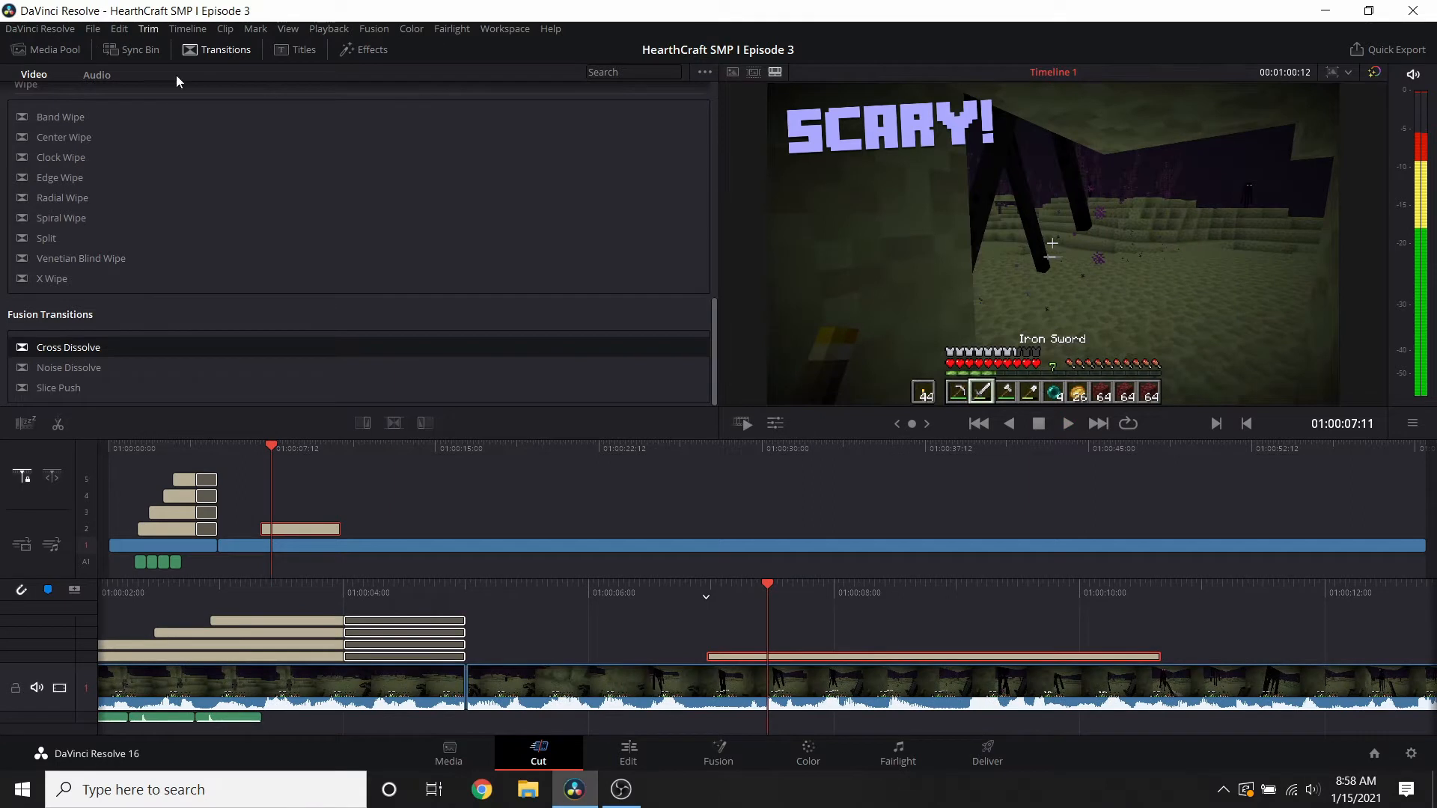
- Apply the Push transition to the start of the Scary! title and play back its entrance
{"action": "scroll", "coordinate": [74, 166], "scroll_direction": "up", "scroll_amount": 6}
{"action": "scroll", "coordinate": [55, 147], "scroll_direction": "up", "scroll_amount": 3}
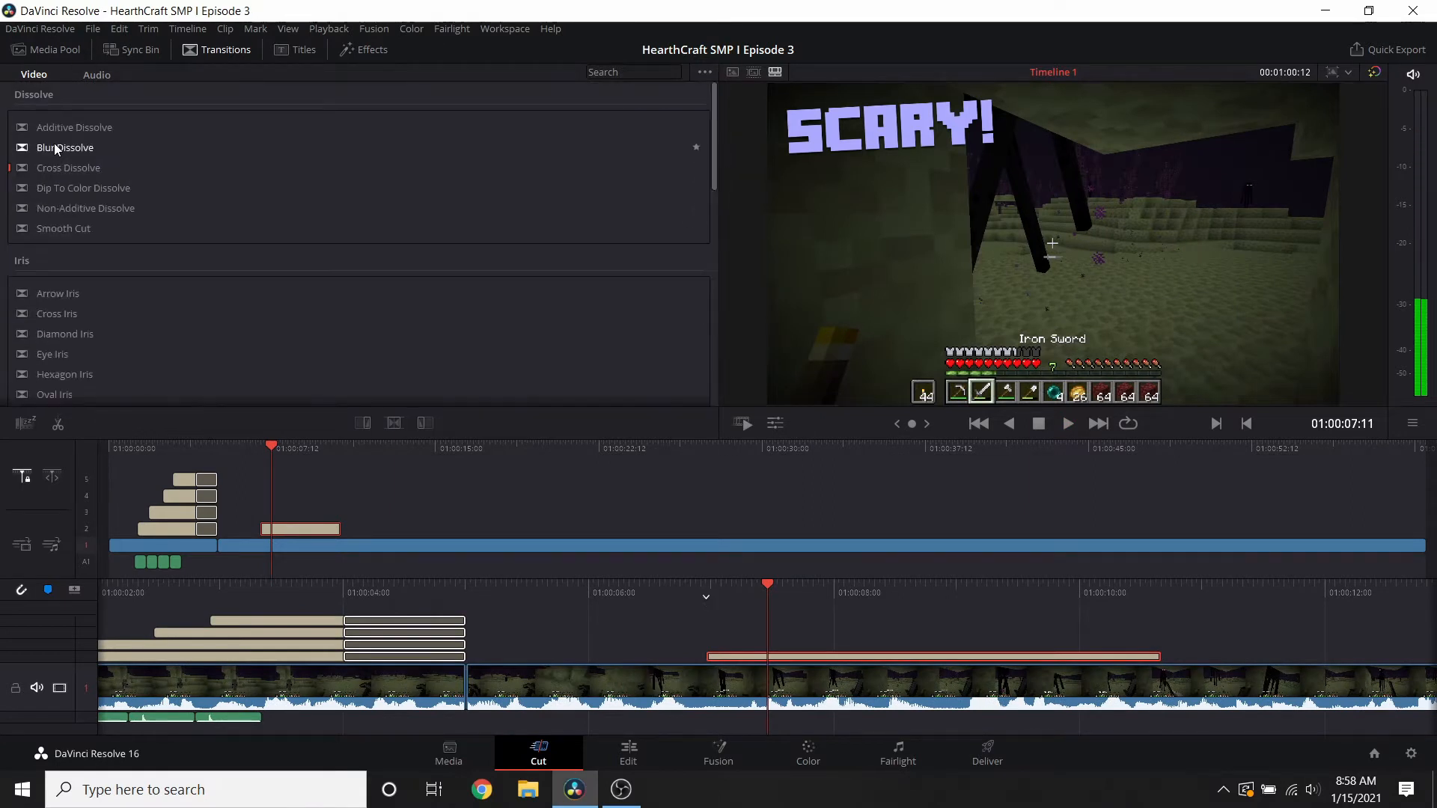
{"action": "scroll", "coordinate": [63, 217], "scroll_direction": "down", "scroll_amount": 8}
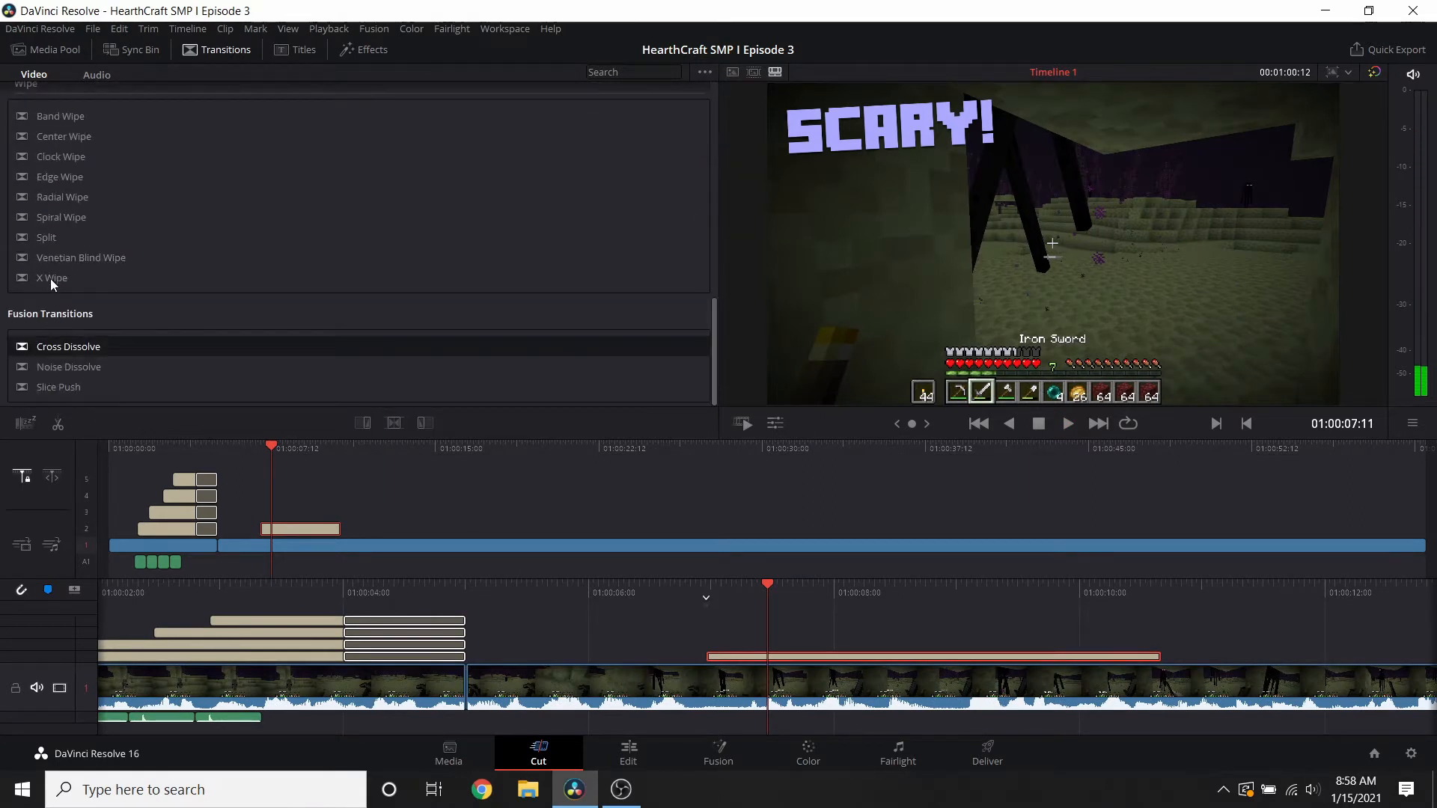
{"action": "scroll", "coordinate": [60, 254], "scroll_direction": "up", "scroll_amount": 5}
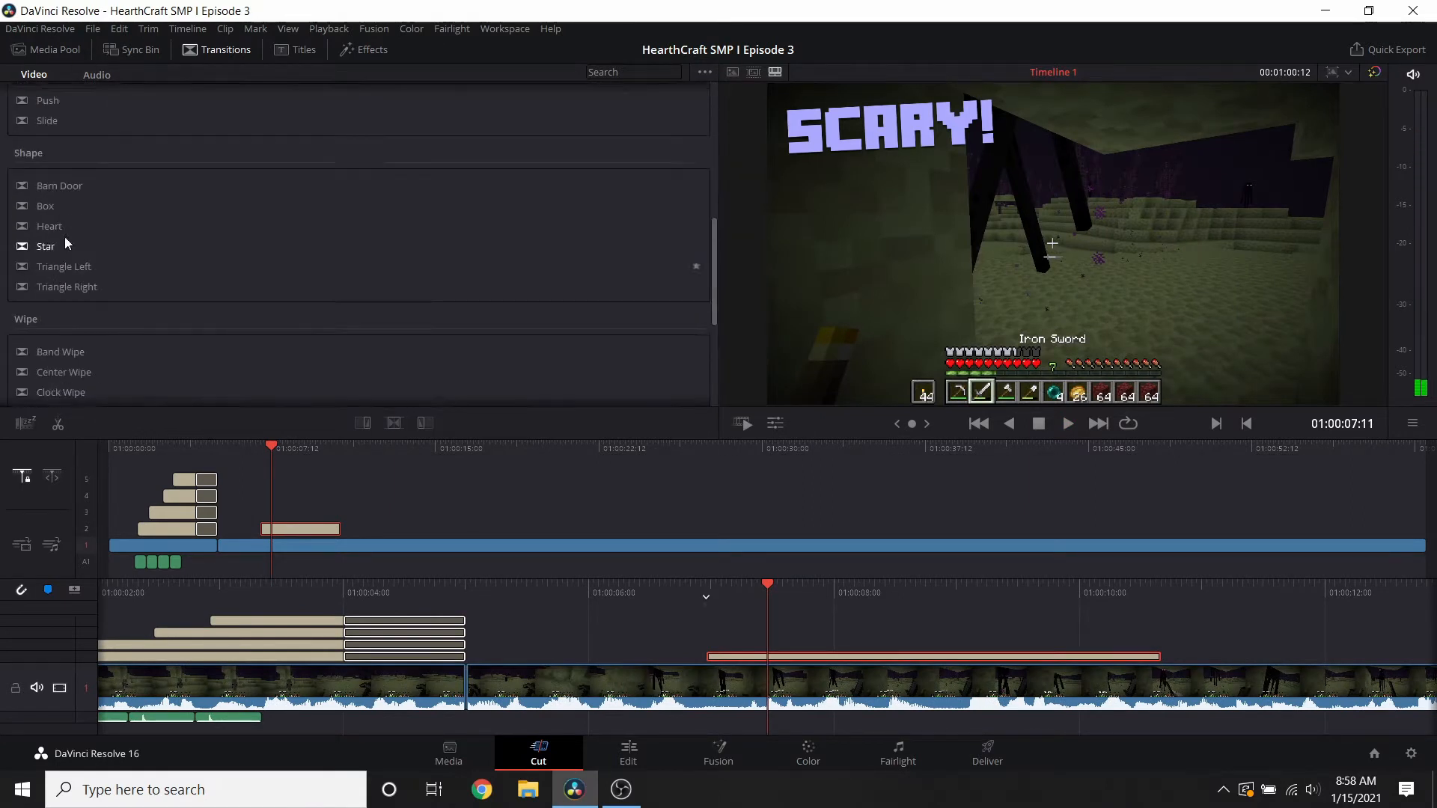
{"action": "left_click_drag", "start_coordinate": [45, 148], "coordinate": [725, 664]}
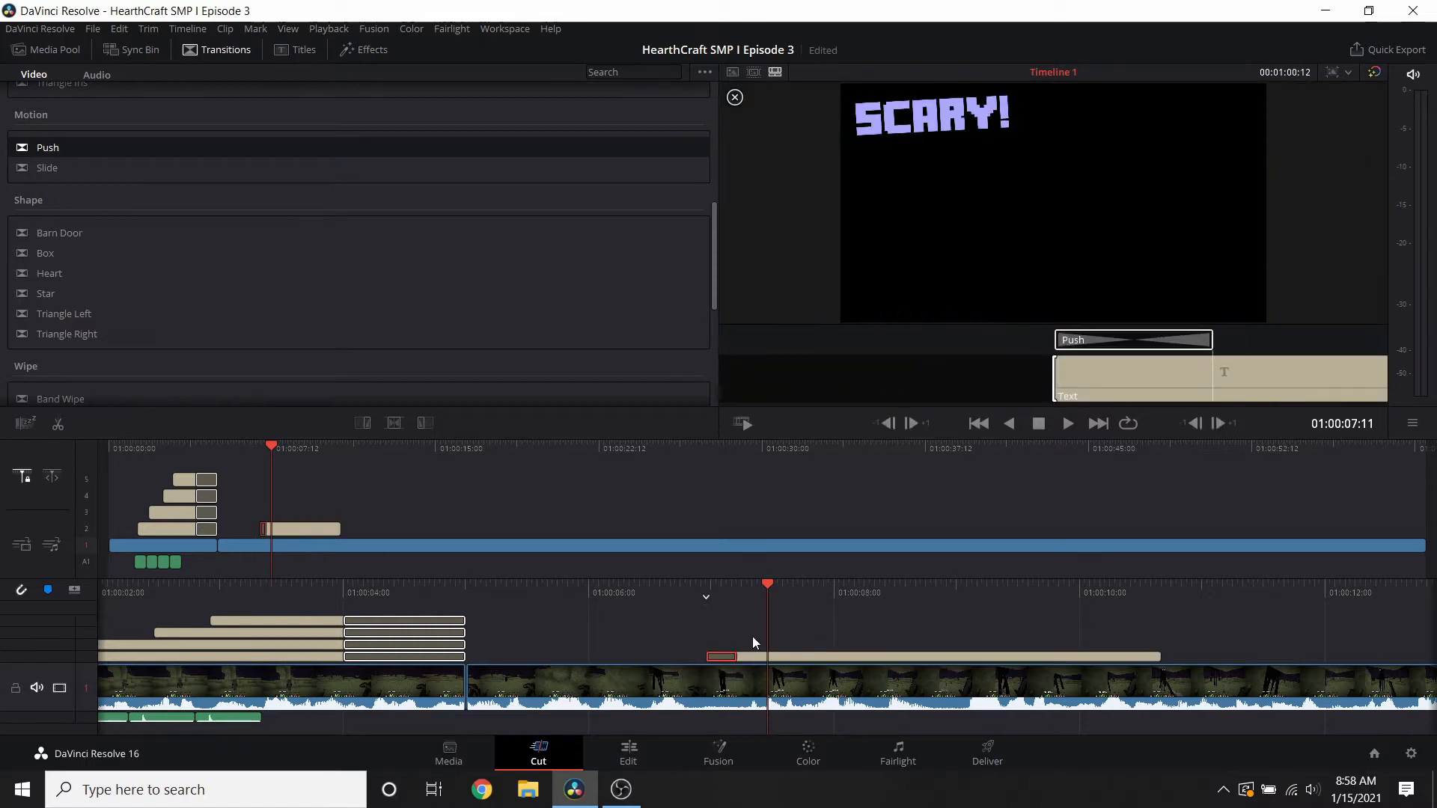
{"action": "left_click_drag", "start_coordinate": [783, 590], "coordinate": [975, 603]}
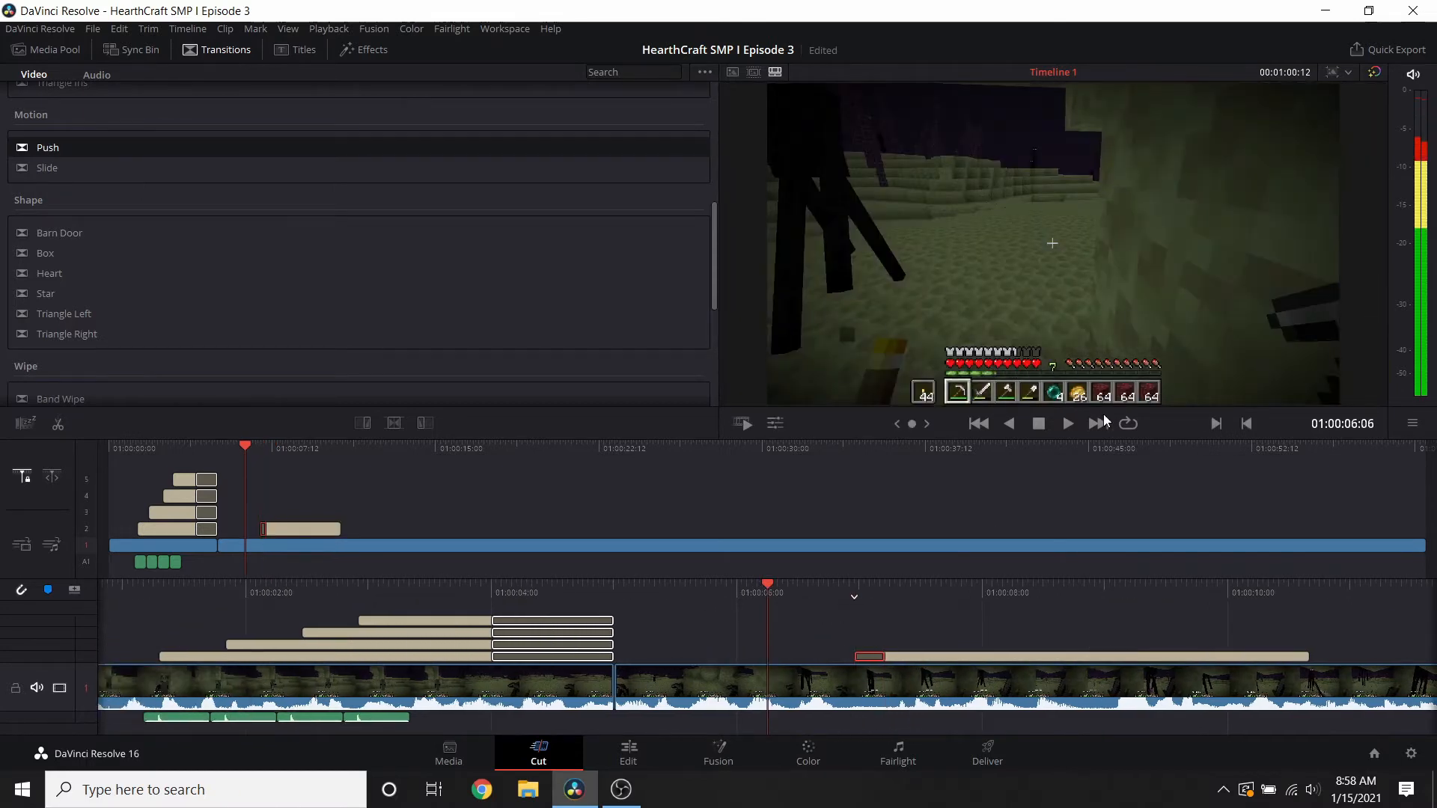
{"action": "left_click", "coordinate": [1067, 424]}
{"action": "key", "text": "space"}
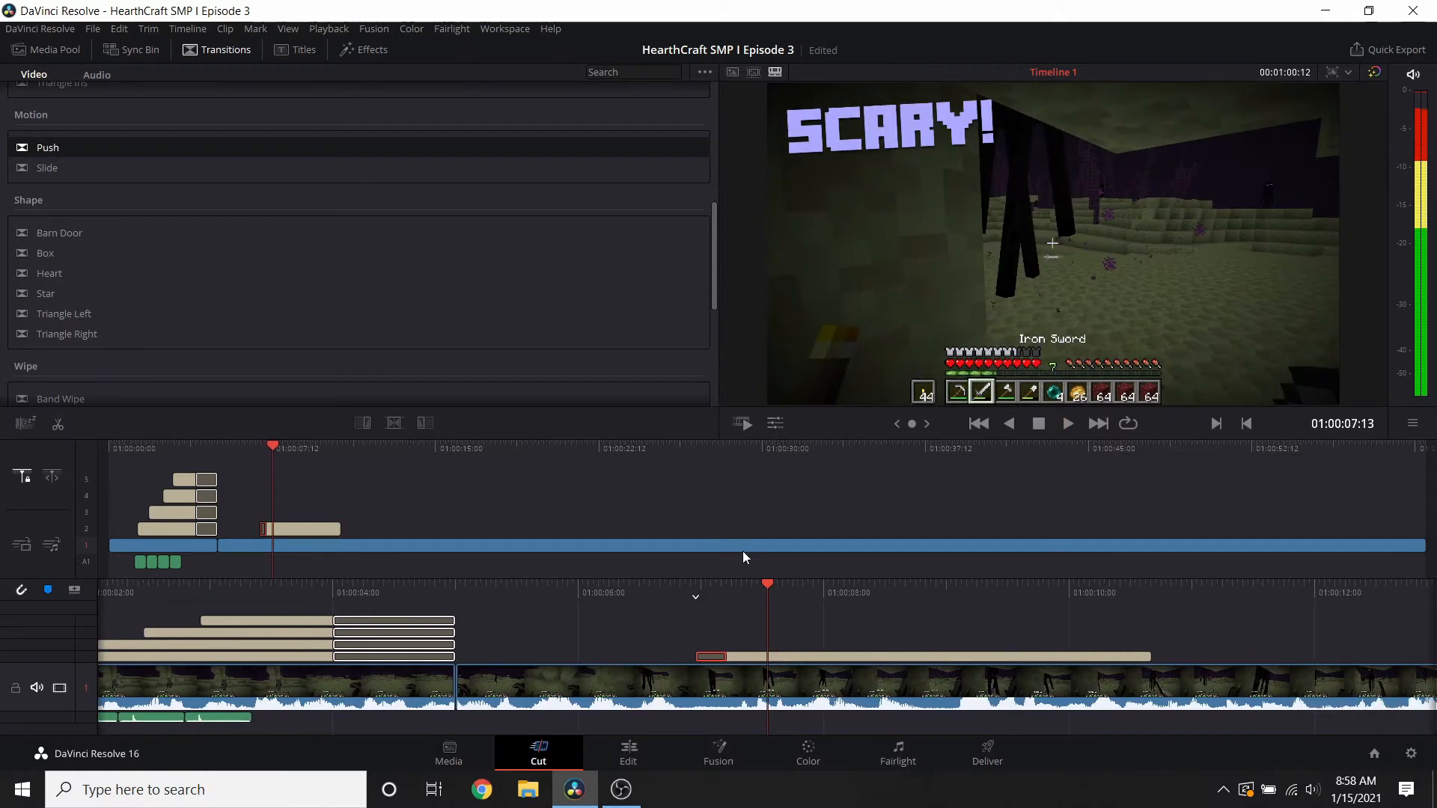
- Place the Whoosh.flac sound beneath the start of the Scary! title and play it back
{"action": "left_click_drag", "start_coordinate": [758, 591], "coordinate": [829, 633]}
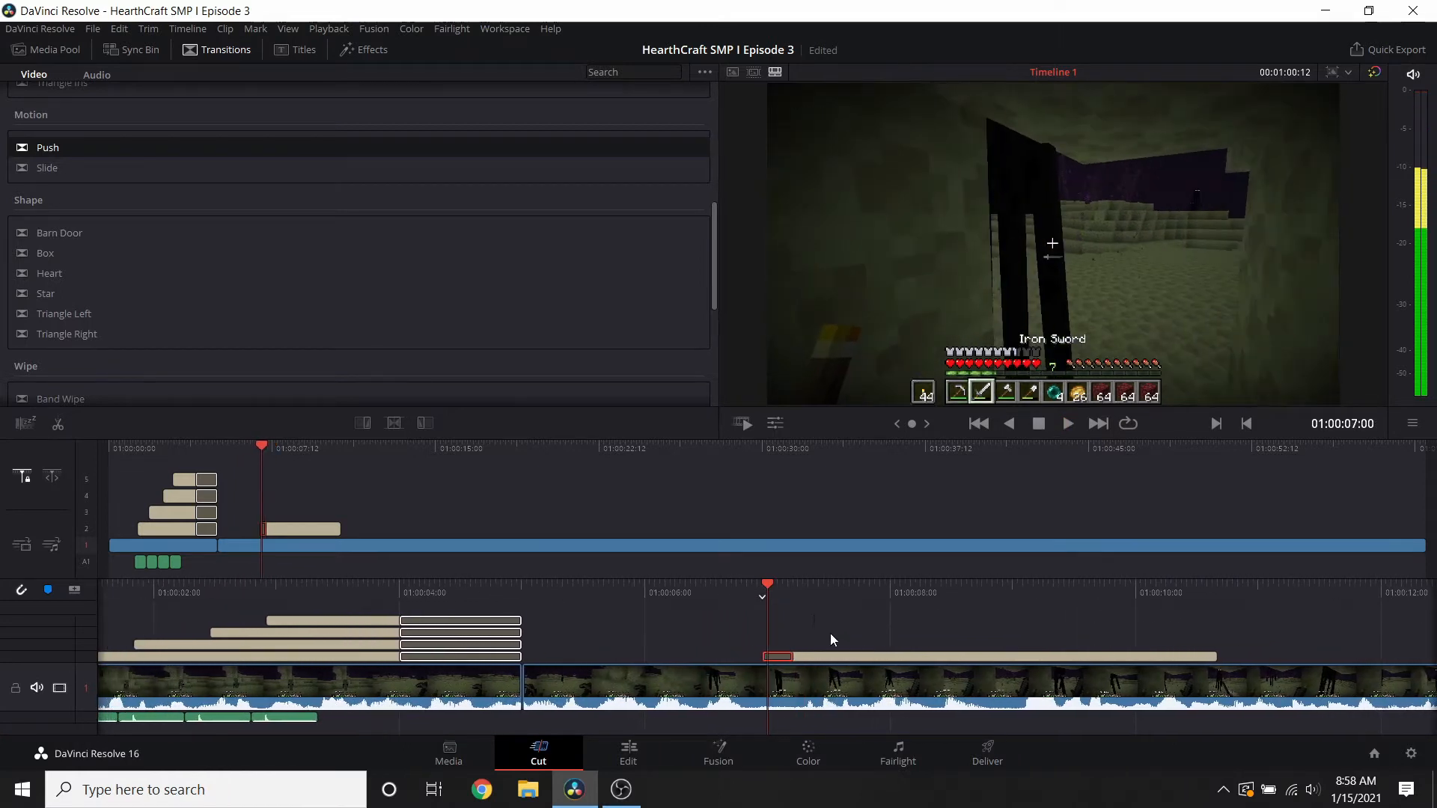
{"action": "left_click", "coordinate": [49, 50]}
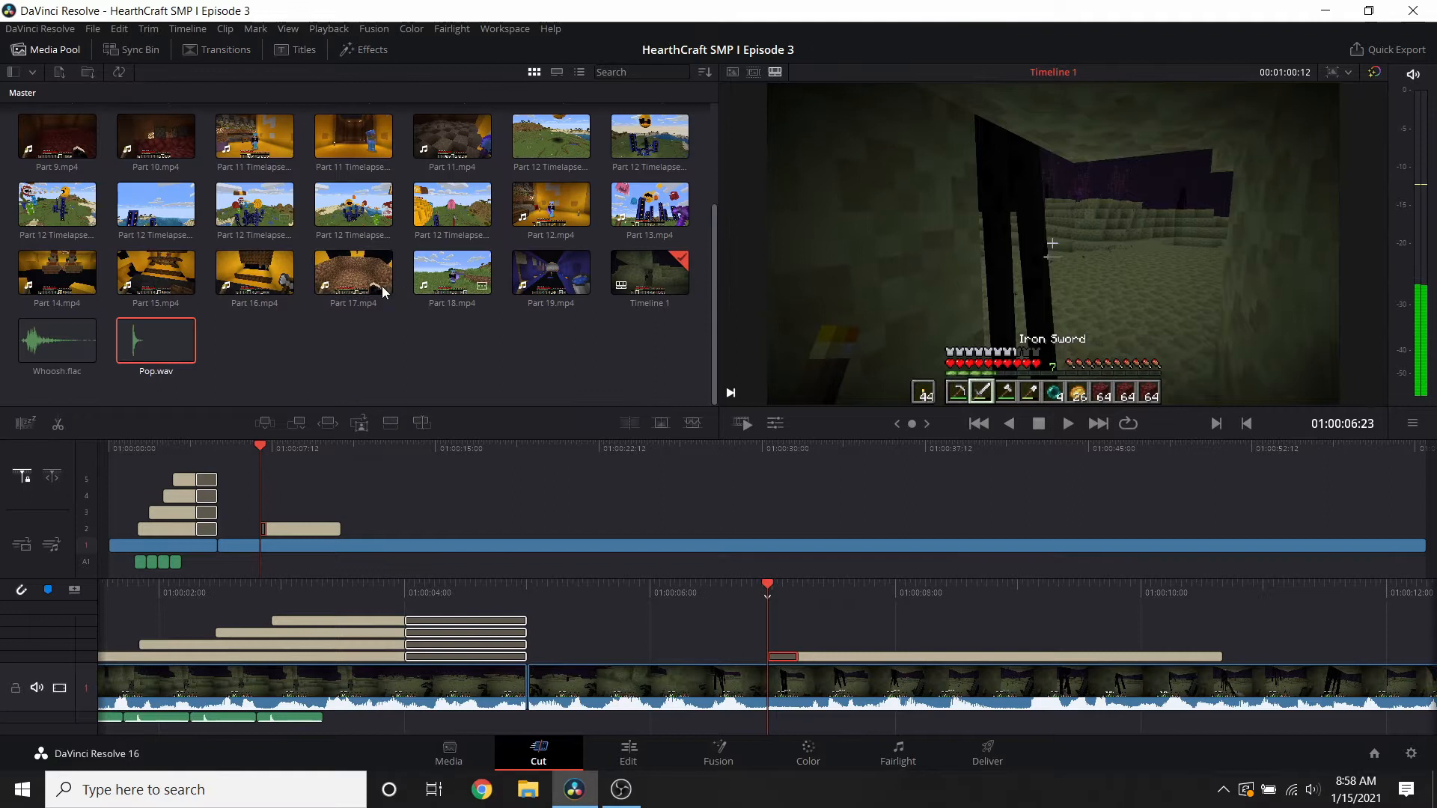
{"action": "left_click_drag", "start_coordinate": [61, 341], "coordinate": [787, 716]}
{"action": "key", "text": "space"}
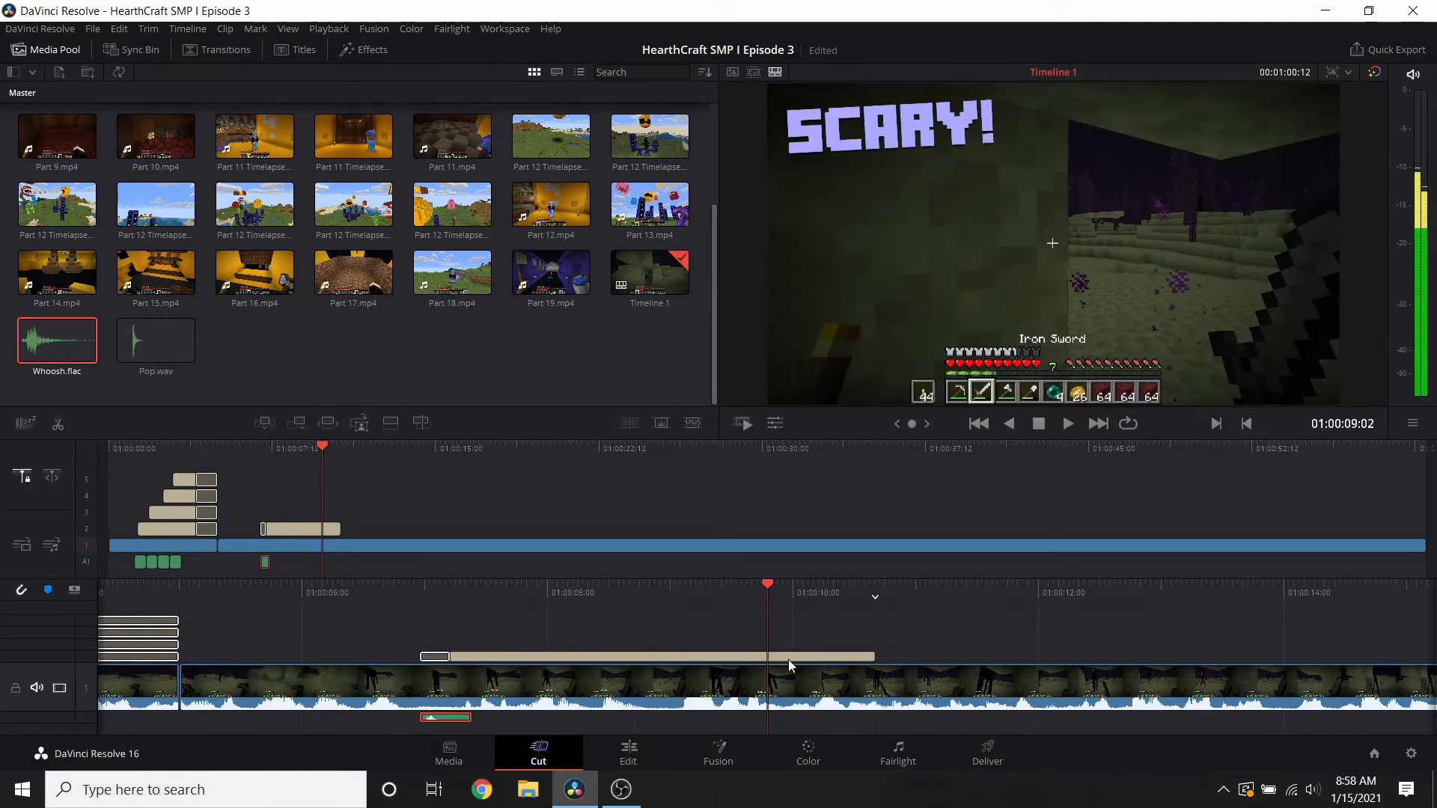
{"action": "key", "text": "space"}
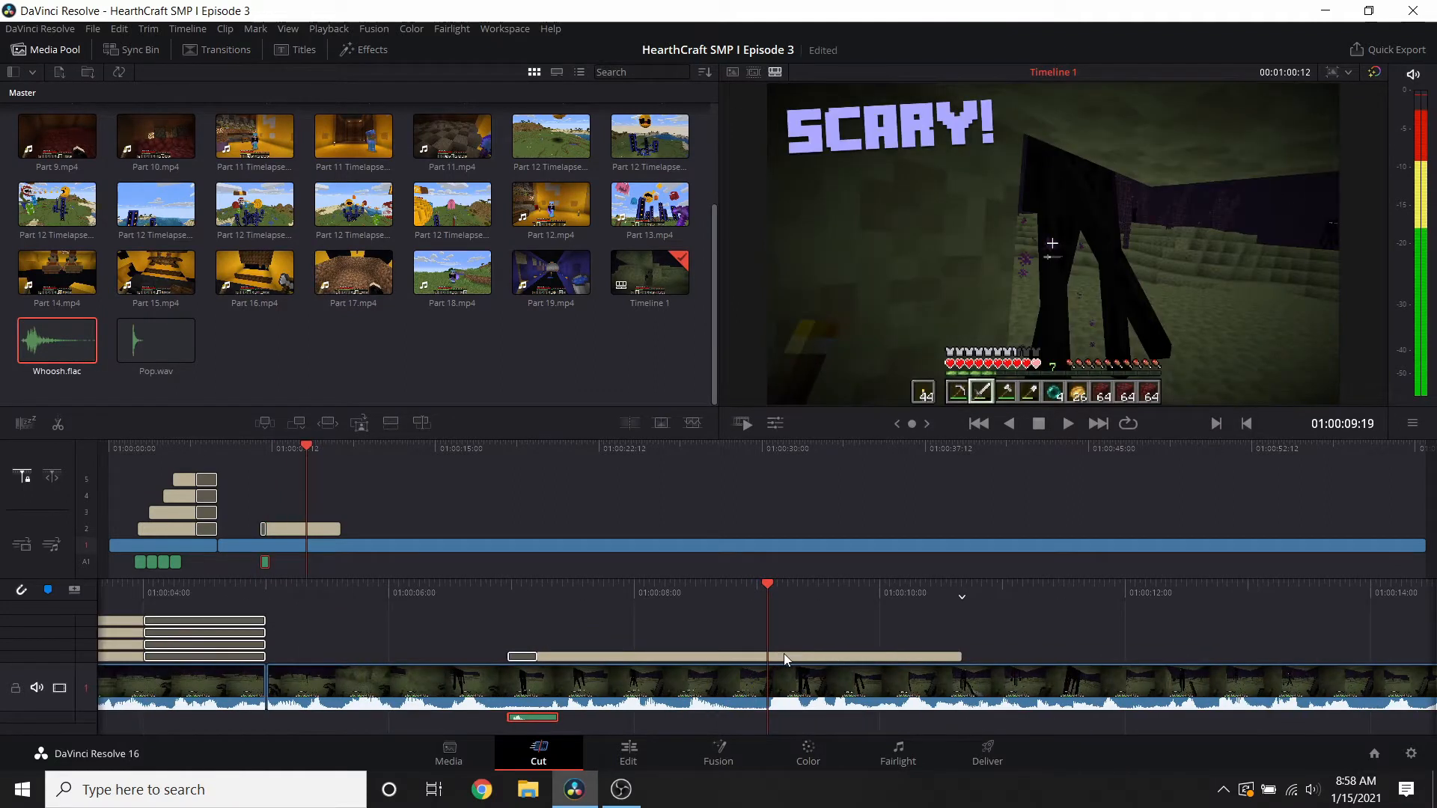
- Split the Scary! title at 01:00:08:23, delete the part after the cut, and save the project
{"action": "left_click_drag", "start_coordinate": [781, 598], "coordinate": [795, 600]}
{"action": "right_click", "coordinate": [797, 657]}
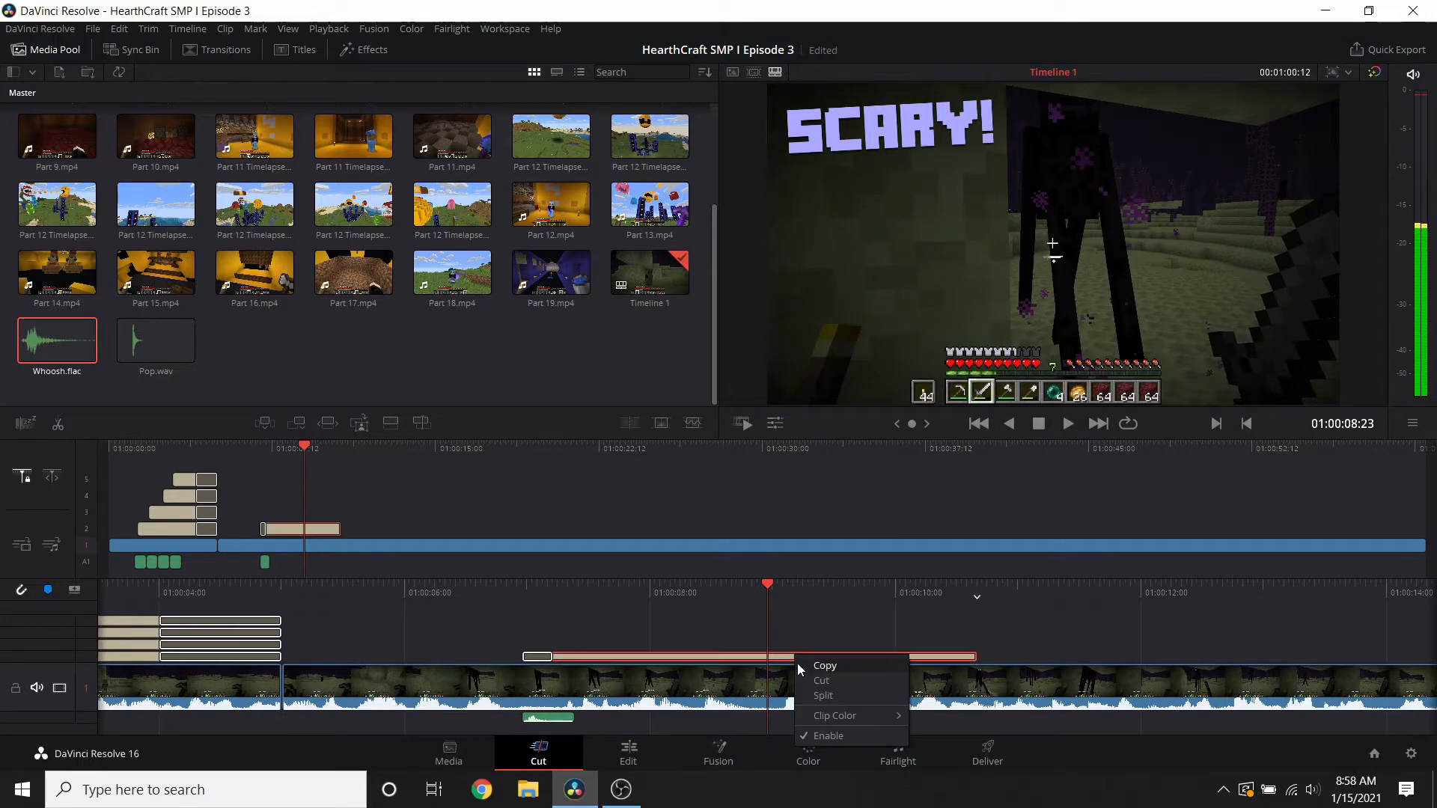
{"action": "left_click", "coordinate": [821, 695]}
{"action": "key", "text": "Delete"}
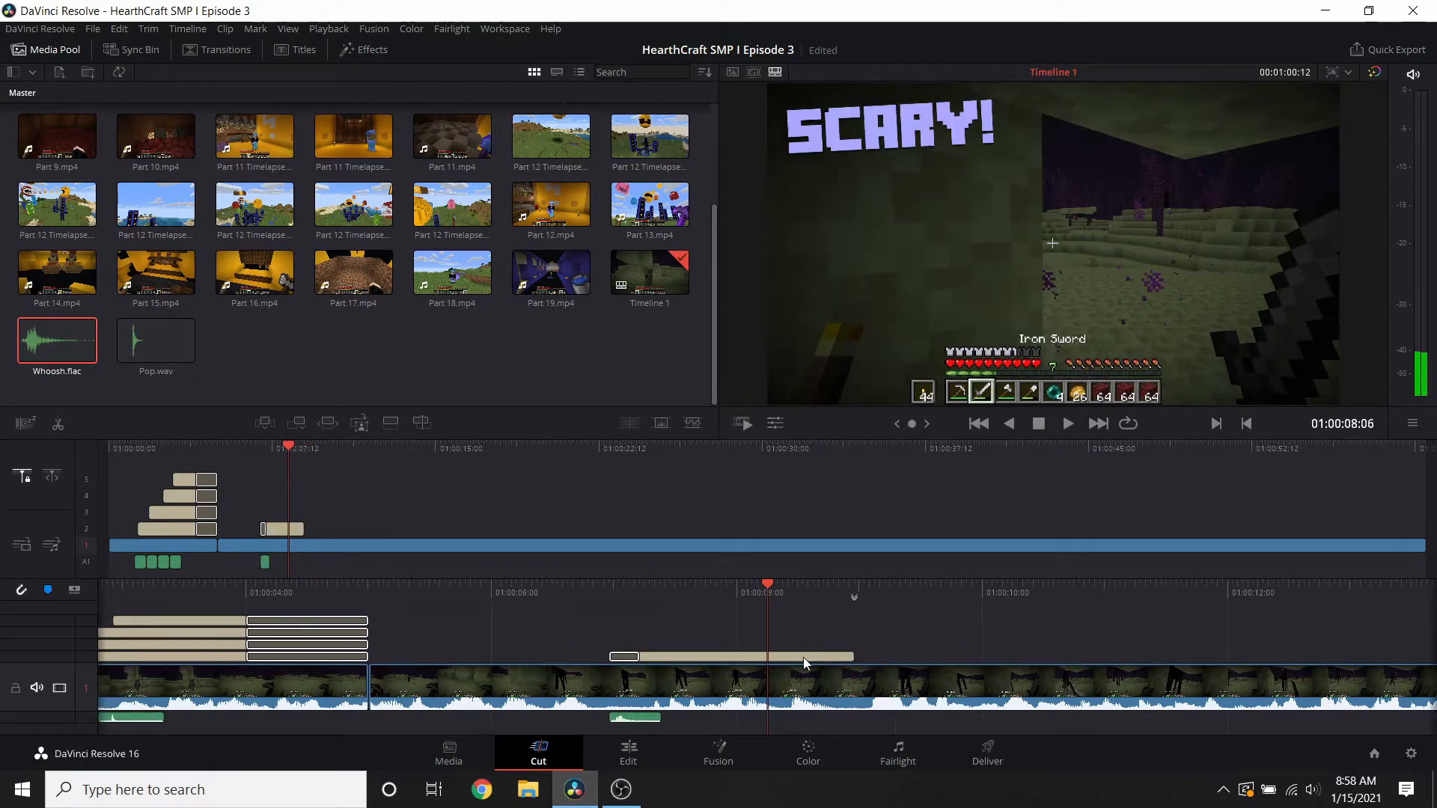
{"action": "key", "text": "ctrl+s"}
- Apply the Push transition to the end of the Scary! title and place Whoosh.flac beneath it at 01:00:08:17
{"action": "left_click", "coordinate": [219, 49]}
{"action": "left_click_drag", "start_coordinate": [47, 149], "coordinate": [825, 655]}
{"action": "left_click_drag", "start_coordinate": [777, 586], "coordinate": [722, 594]}
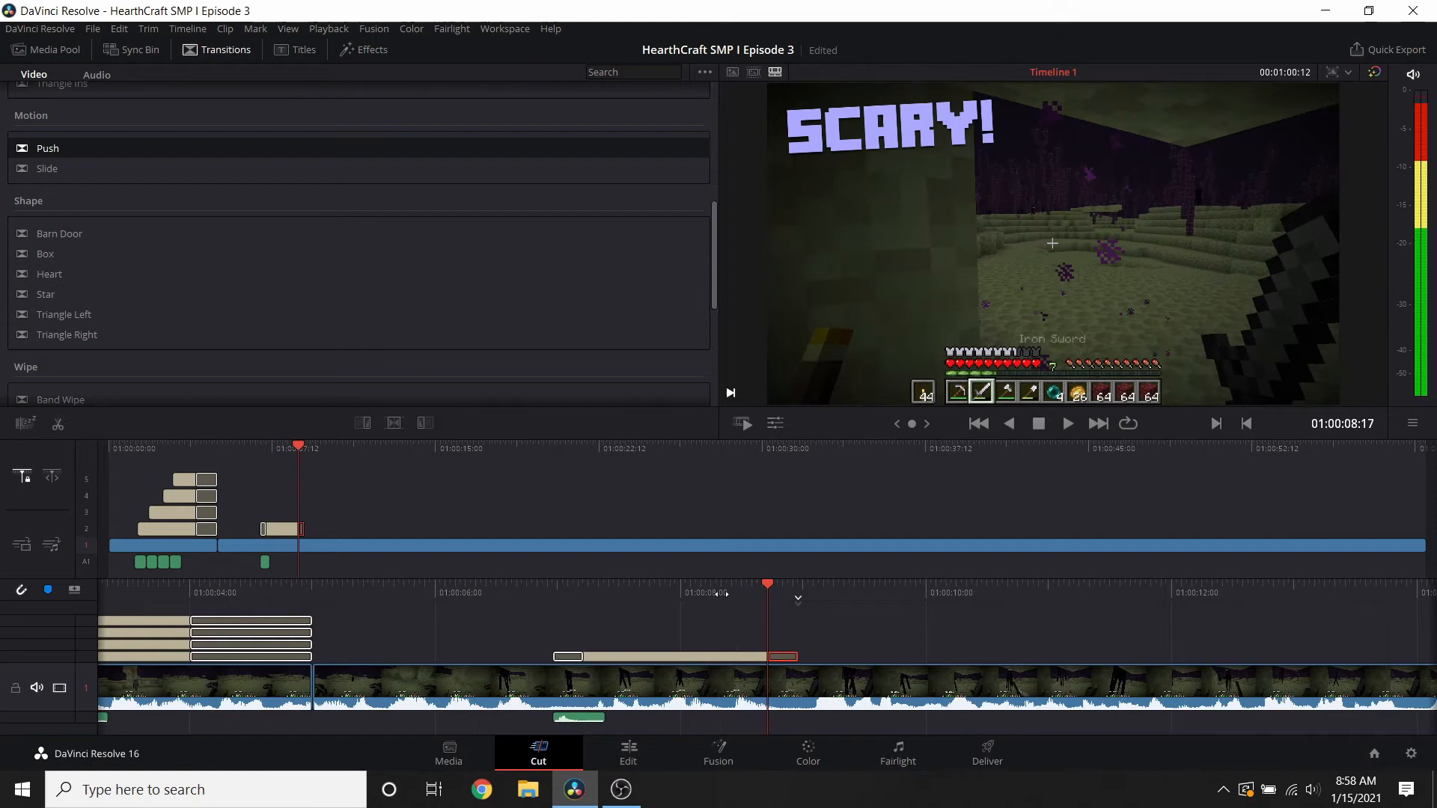
{"action": "left_click", "coordinate": [41, 50]}
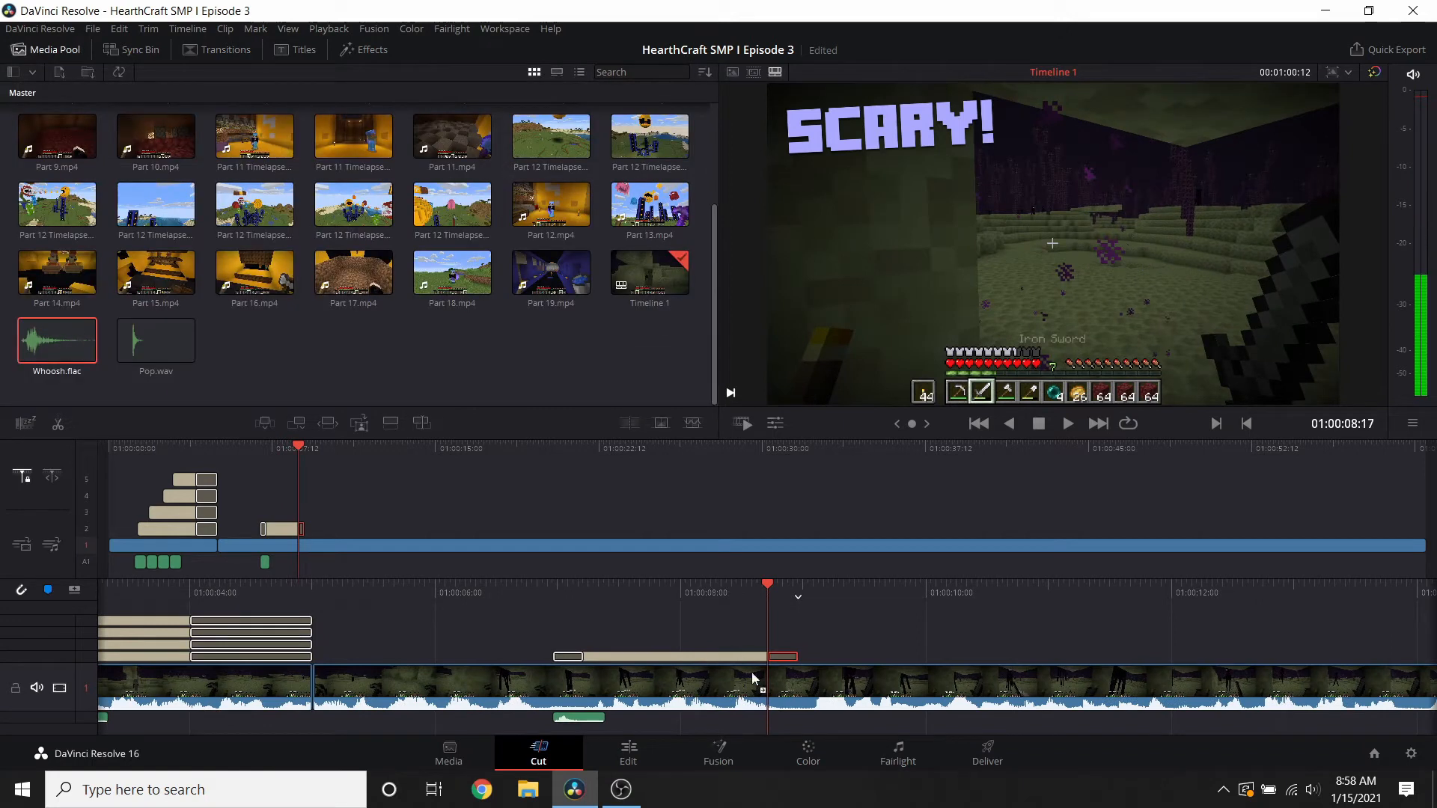
- Play back the Scary! title from before its start to check both push transitions with their whoosh sounds
{"action": "left_click_drag", "start_coordinate": [778, 584], "coordinate": [1125, 581]}
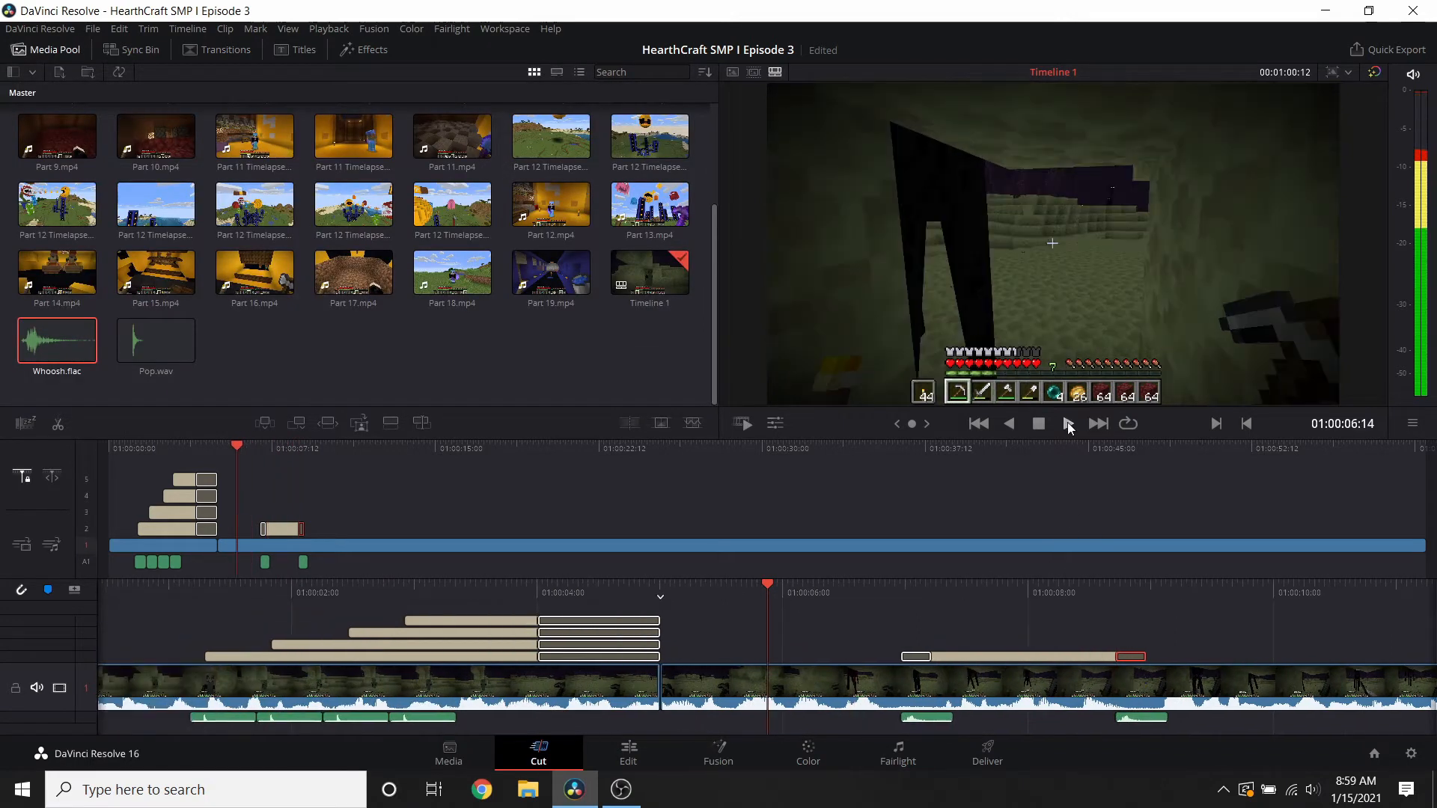
{"action": "left_click", "coordinate": [1070, 425]}
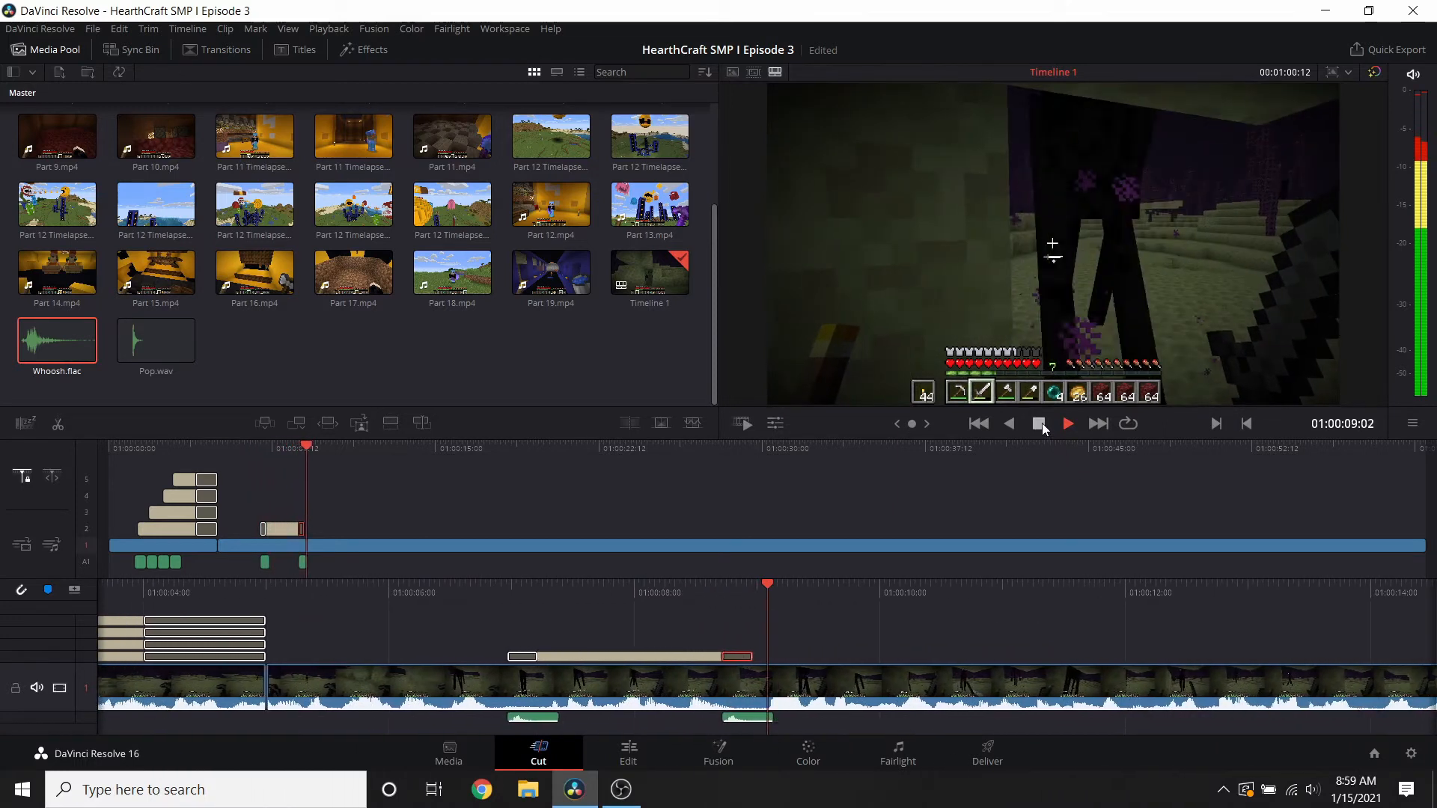
{"action": "left_click", "coordinate": [1040, 424]}
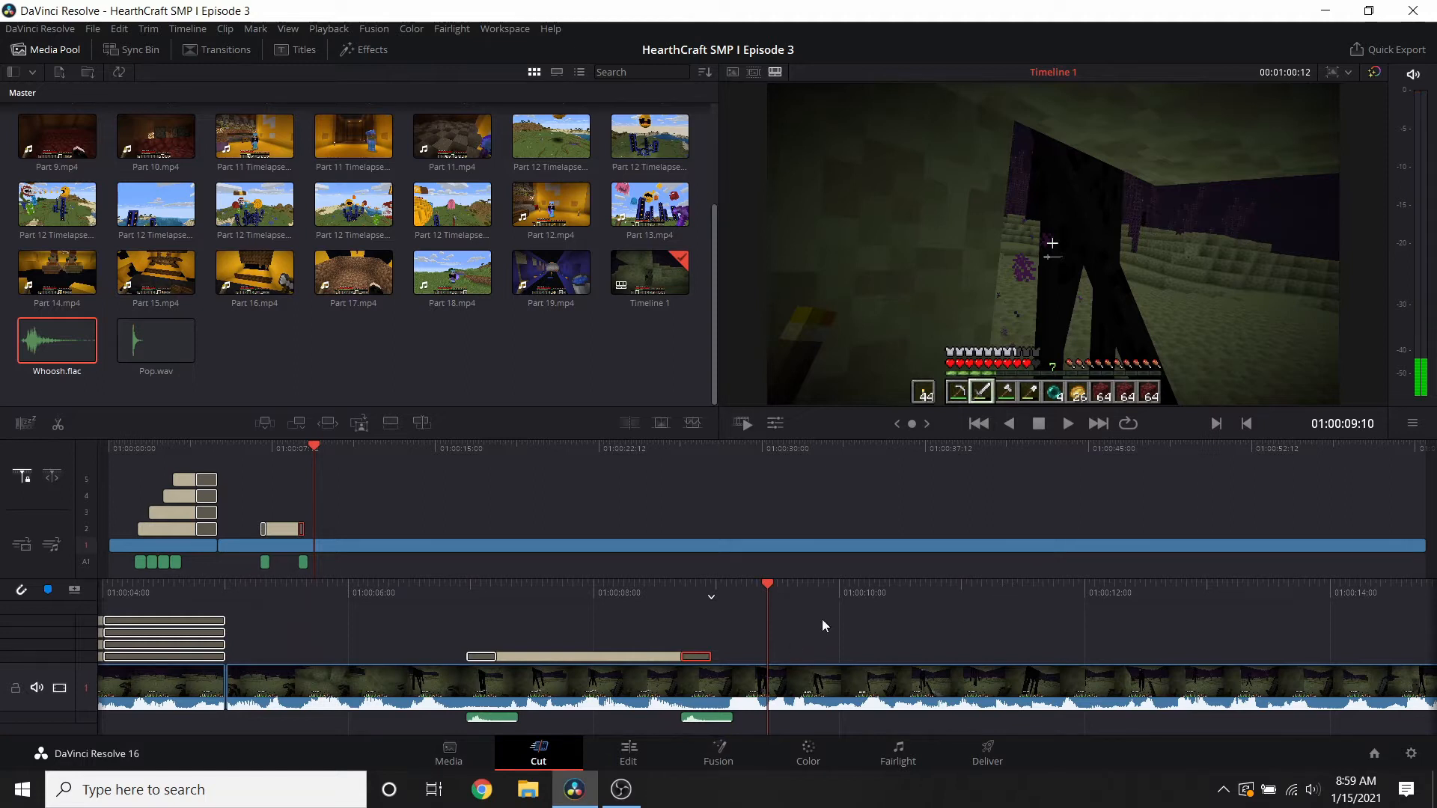
{"action": "left_click_drag", "start_coordinate": [776, 596], "coordinate": [785, 614]}
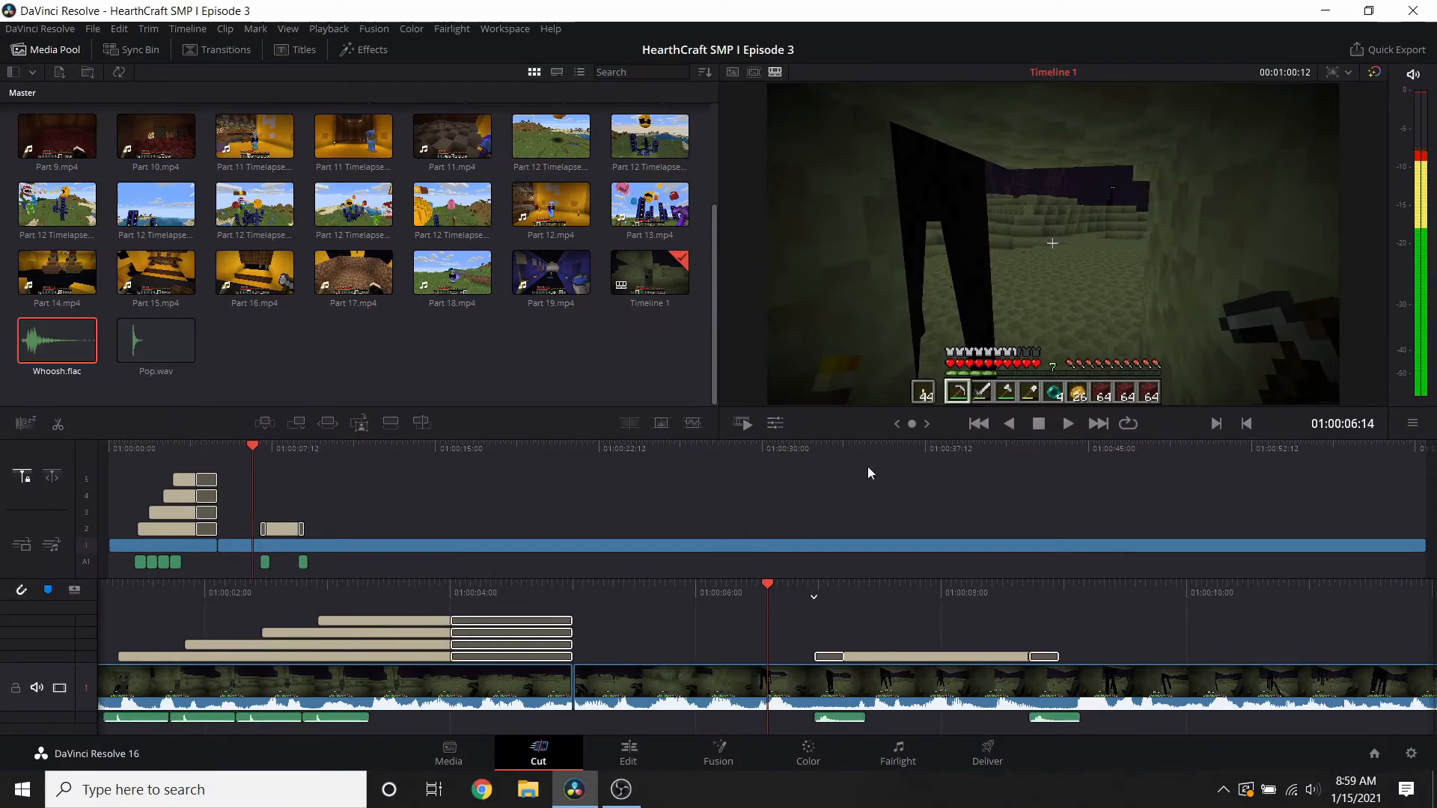
- Switch to File Explorer, check the details of Part 1.mp4 in the Videos folder, and close the window
{"action": "left_click", "coordinate": [540, 798]}
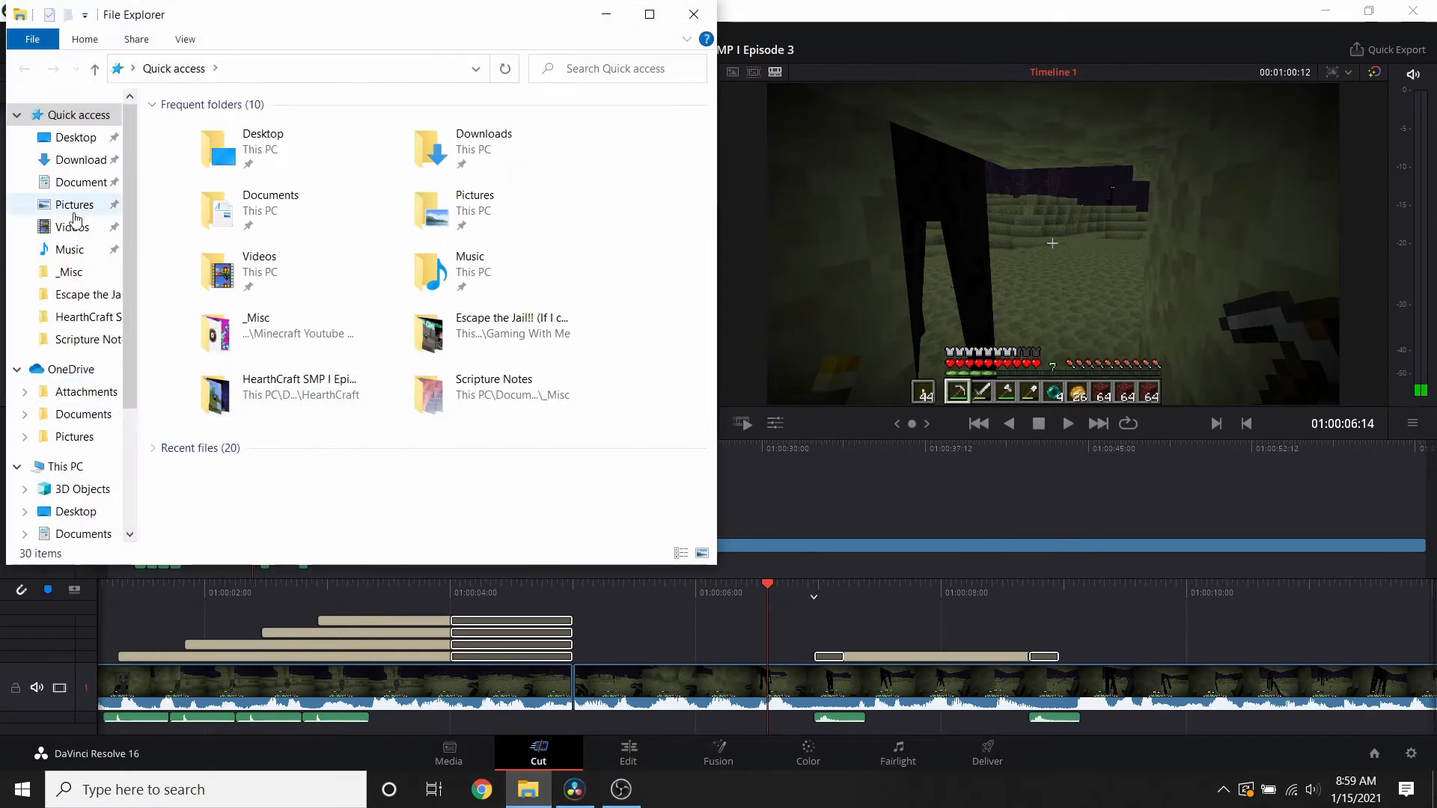
{"action": "left_click", "coordinate": [75, 227]}
{"action": "right_click", "coordinate": [222, 290]}
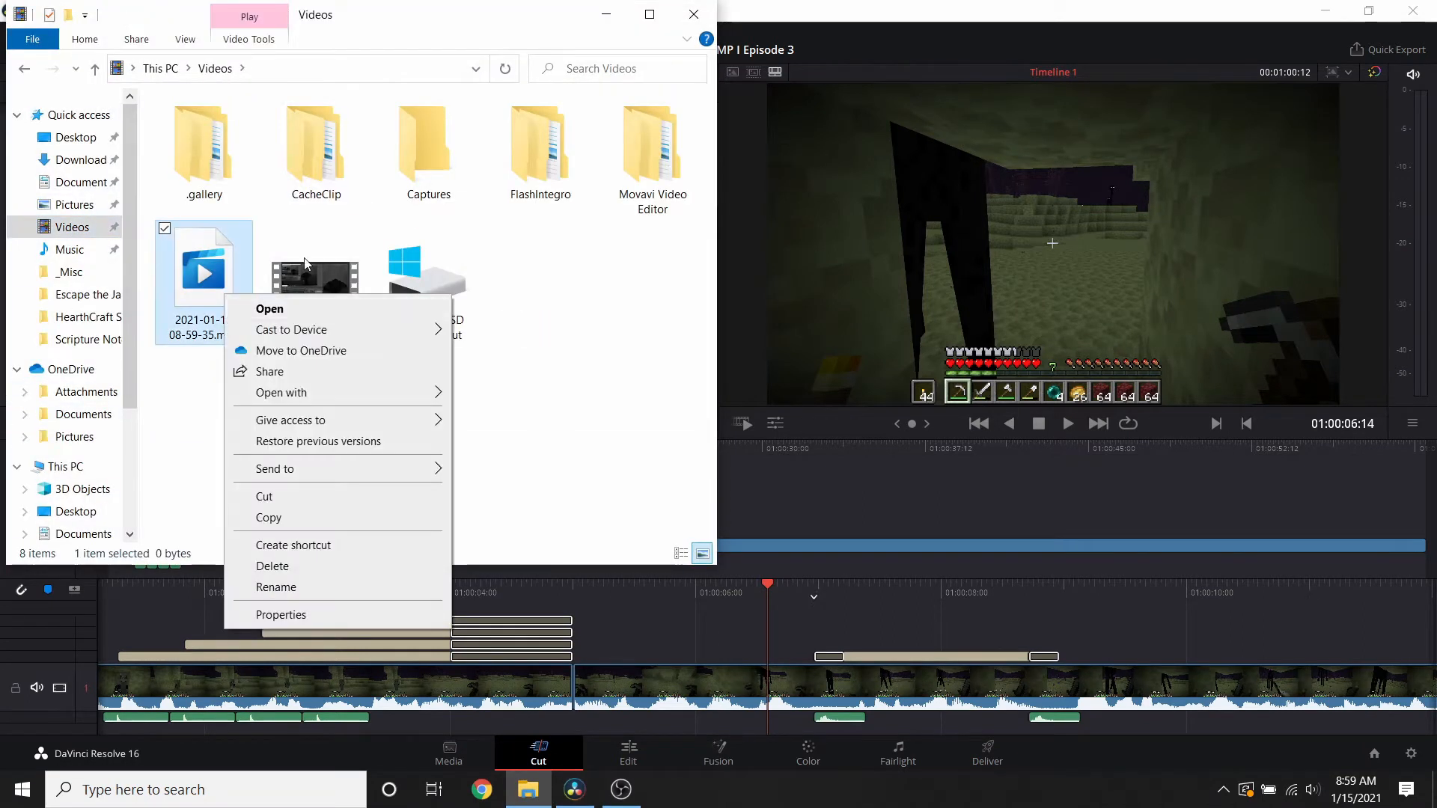
{"action": "right_click", "coordinate": [324, 286]}
{"action": "left_click", "coordinate": [411, 607]}
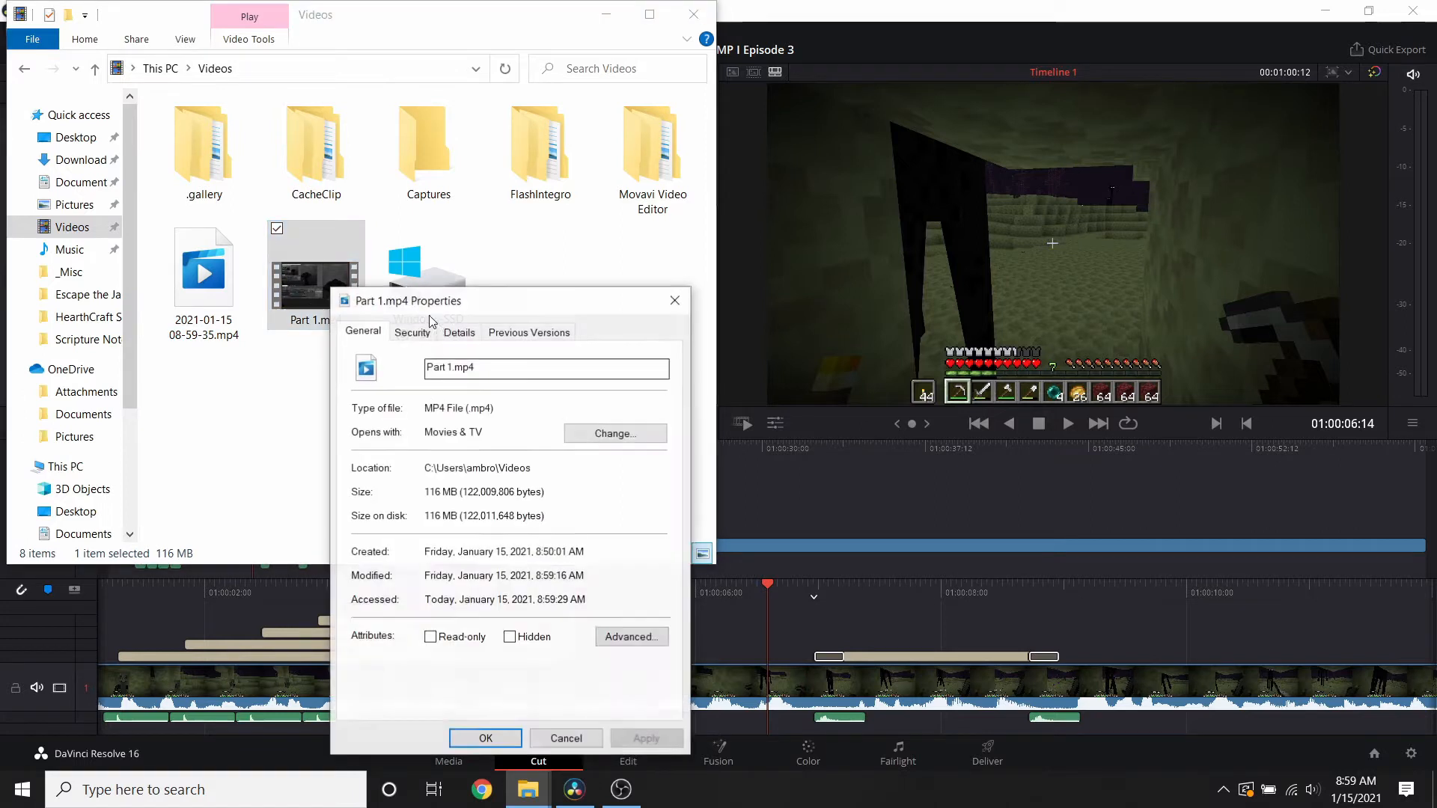
{"action": "left_click", "coordinate": [459, 332]}
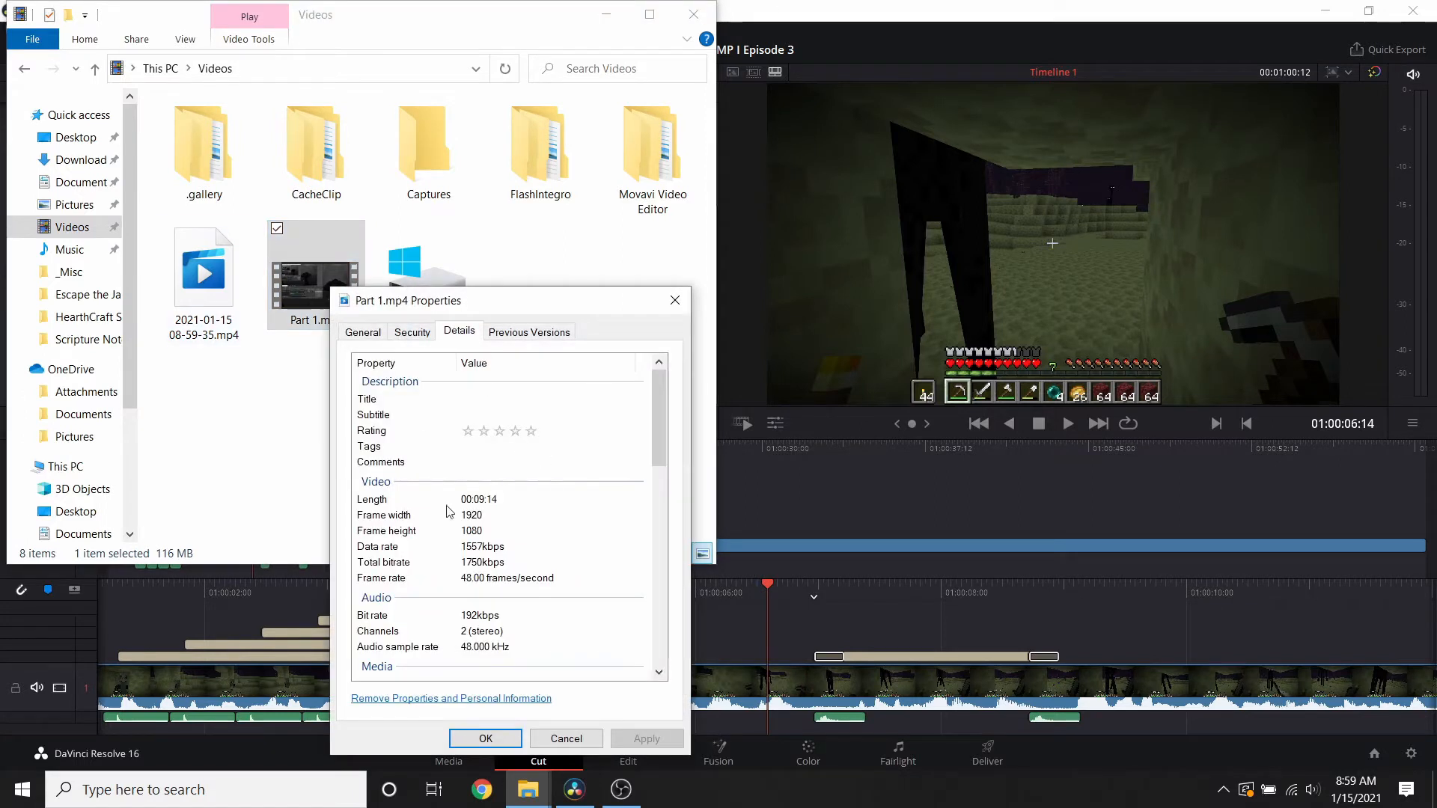
{"action": "left_click", "coordinate": [676, 302]}
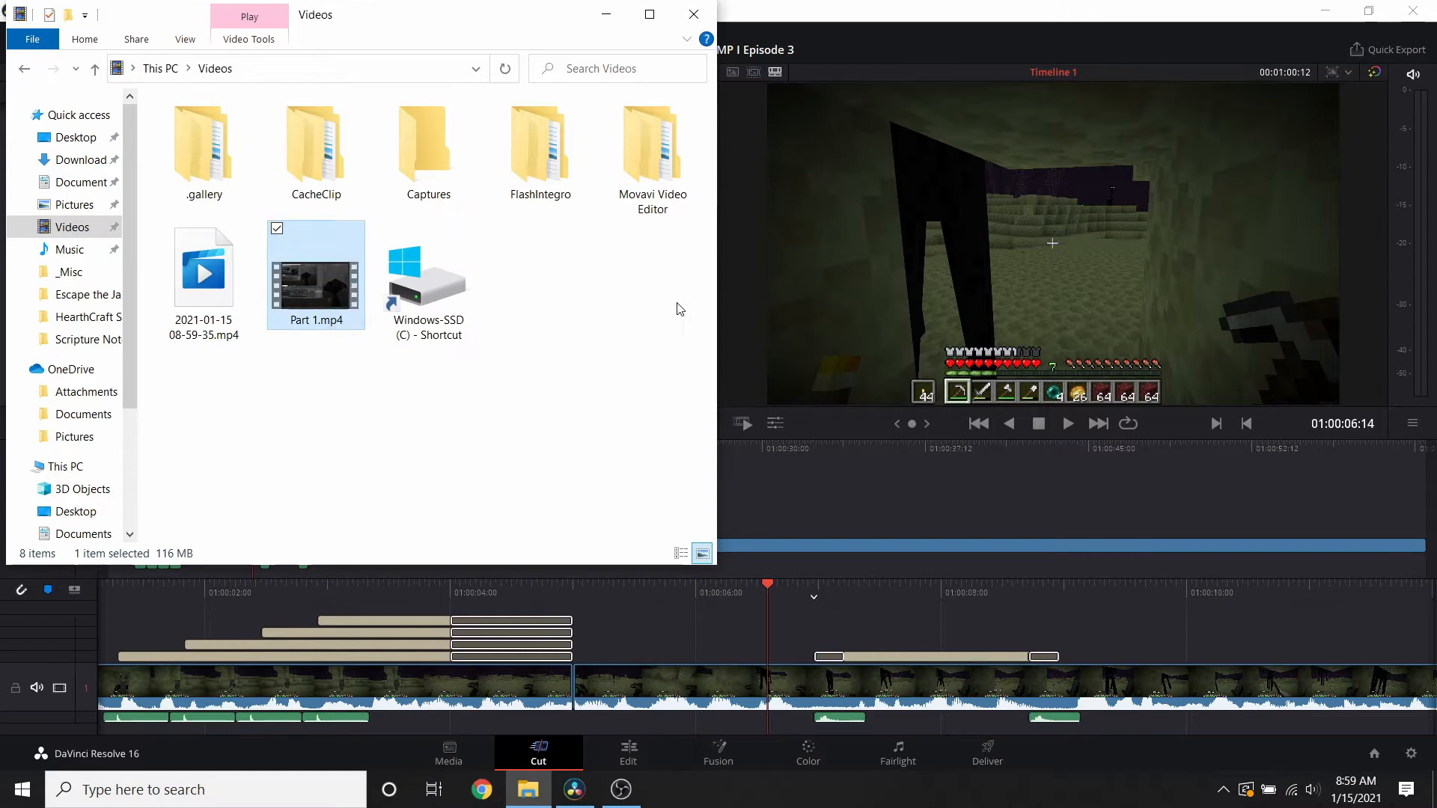
{"action": "left_click", "coordinate": [678, 309]}
{"action": "left_click", "coordinate": [696, 23]}
- Play back the timeline from 01:00:05:21 past the Scary! title to about 01:00:11:05
{"action": "scroll", "coordinate": [738, 630], "scroll_direction": "left", "scroll_amount": 5}
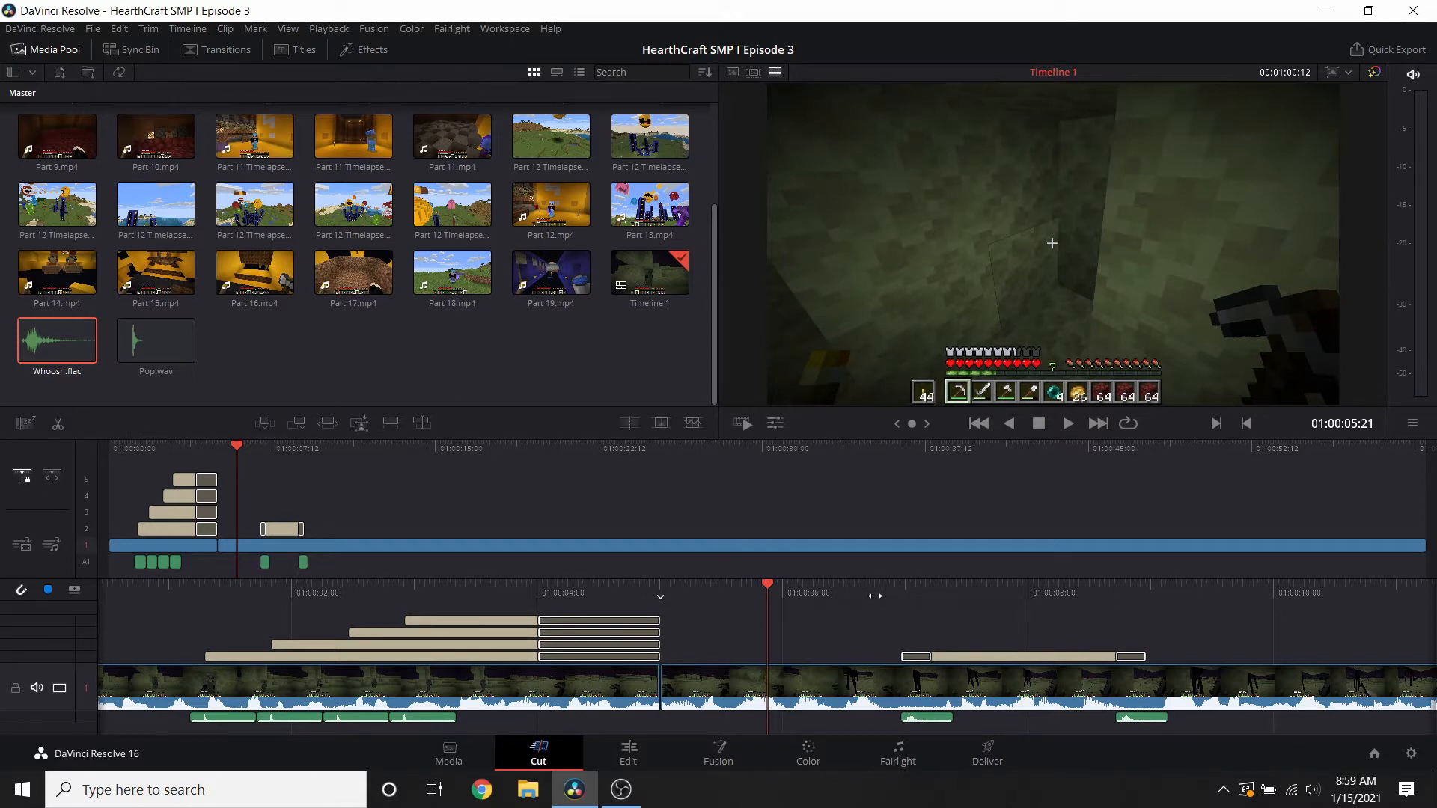
{"action": "scroll", "coordinate": [875, 596], "scroll_direction": "down", "scroll_amount": 1}
{"action": "scroll", "coordinate": [874, 600], "scroll_direction": "up", "scroll_amount": 1}
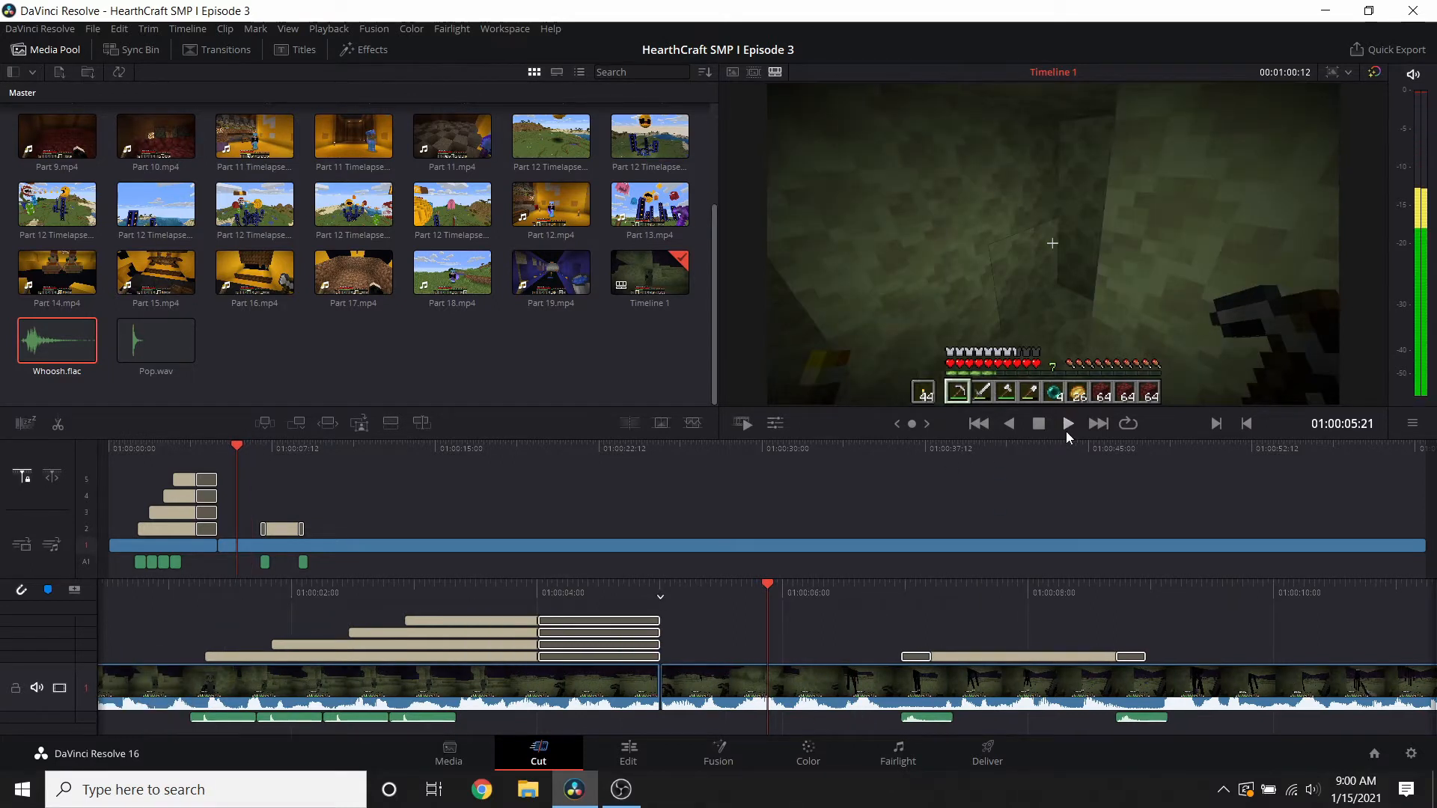
{"action": "left_click", "coordinate": [1067, 429]}
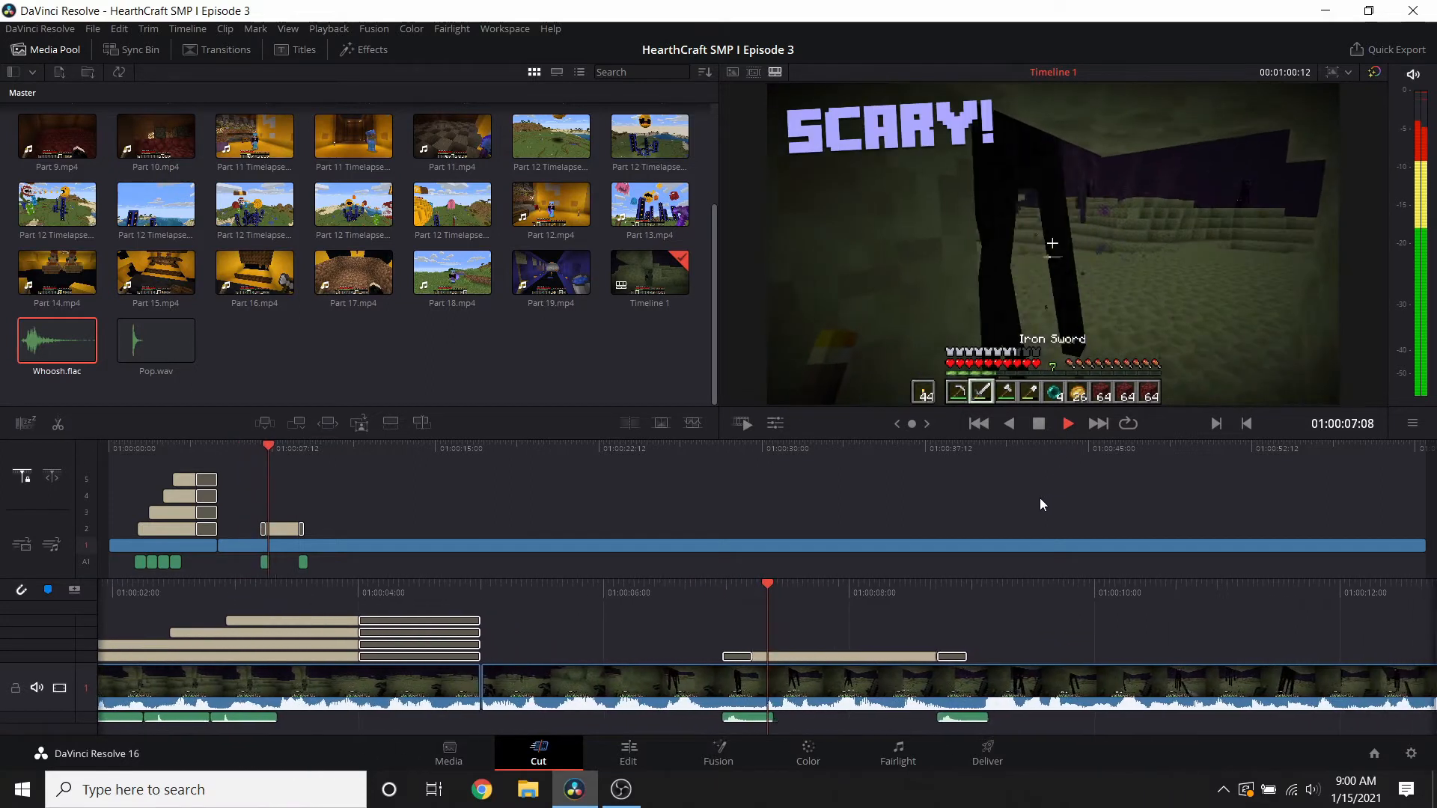
{"action": "left_click", "coordinate": [1040, 425]}
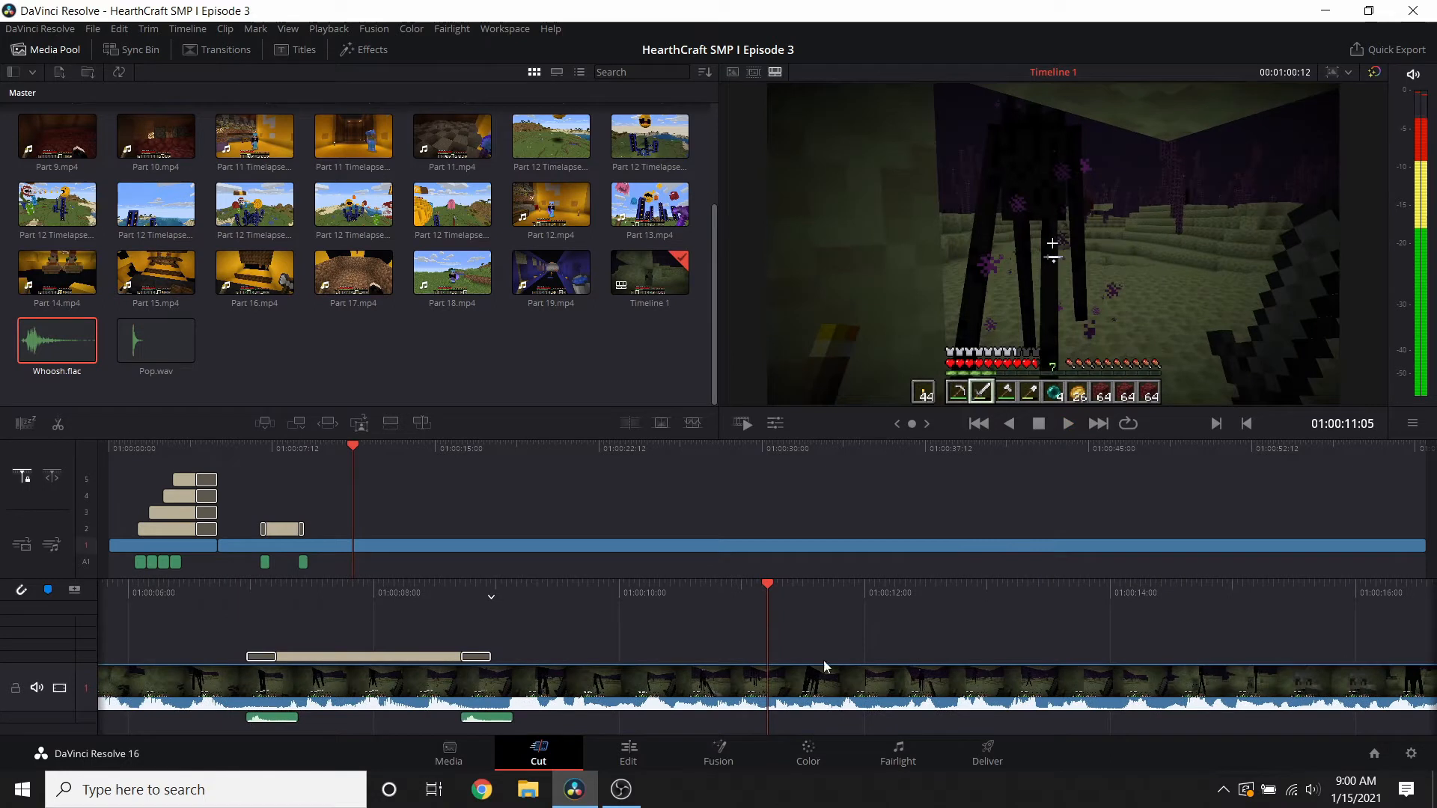
- Split the Intro.mp4 gameplay clip at 01:00:11:04 and again at 01:00:13:07
{"action": "right_click", "coordinate": [816, 685]}
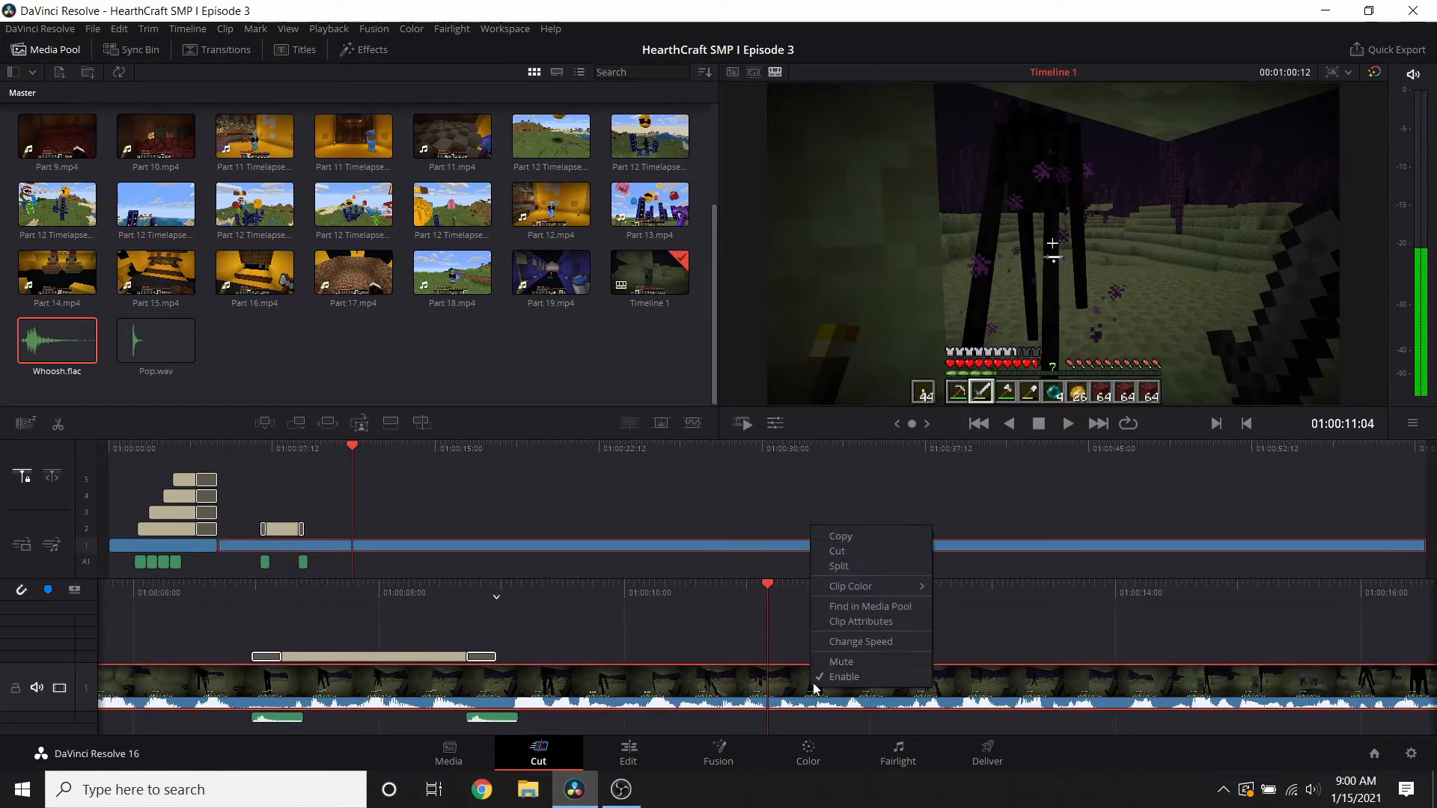
{"action": "left_click", "coordinate": [855, 568]}
{"action": "scroll", "coordinate": [829, 678], "scroll_direction": "down", "scroll_amount": 3}
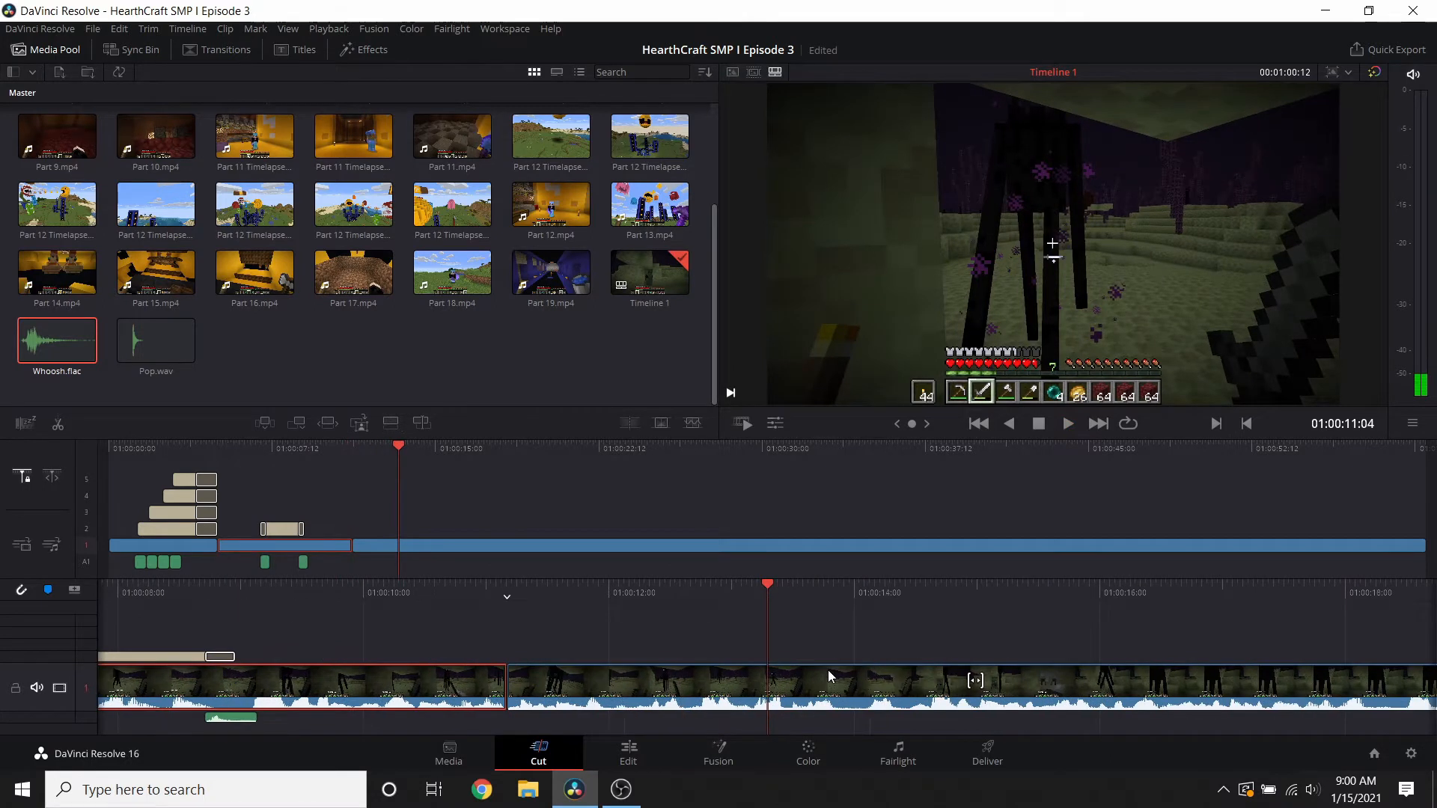
{"action": "left_click", "coordinate": [827, 676]}
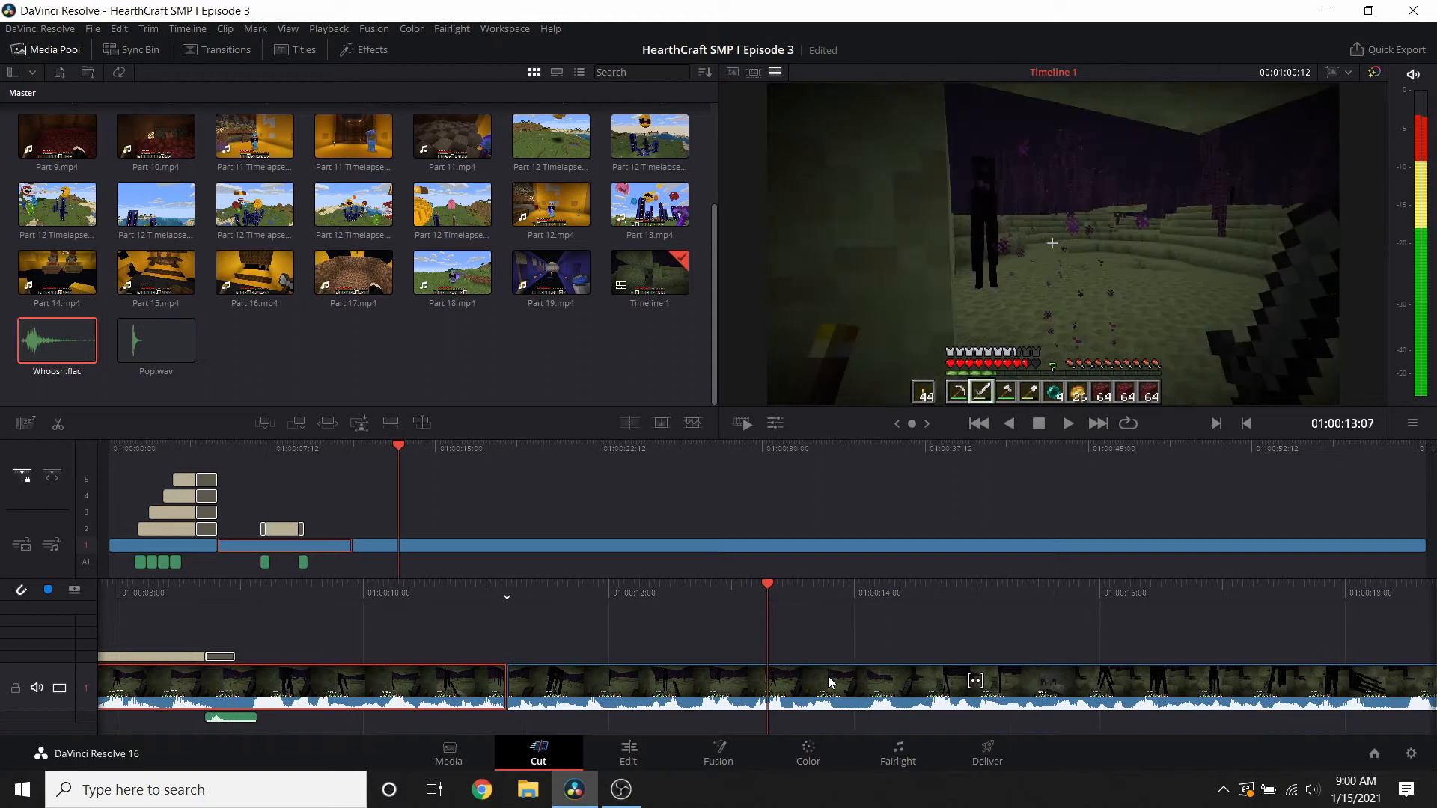
{"action": "right_click", "coordinate": [827, 676]}
{"action": "left_click", "coordinate": [863, 557]}
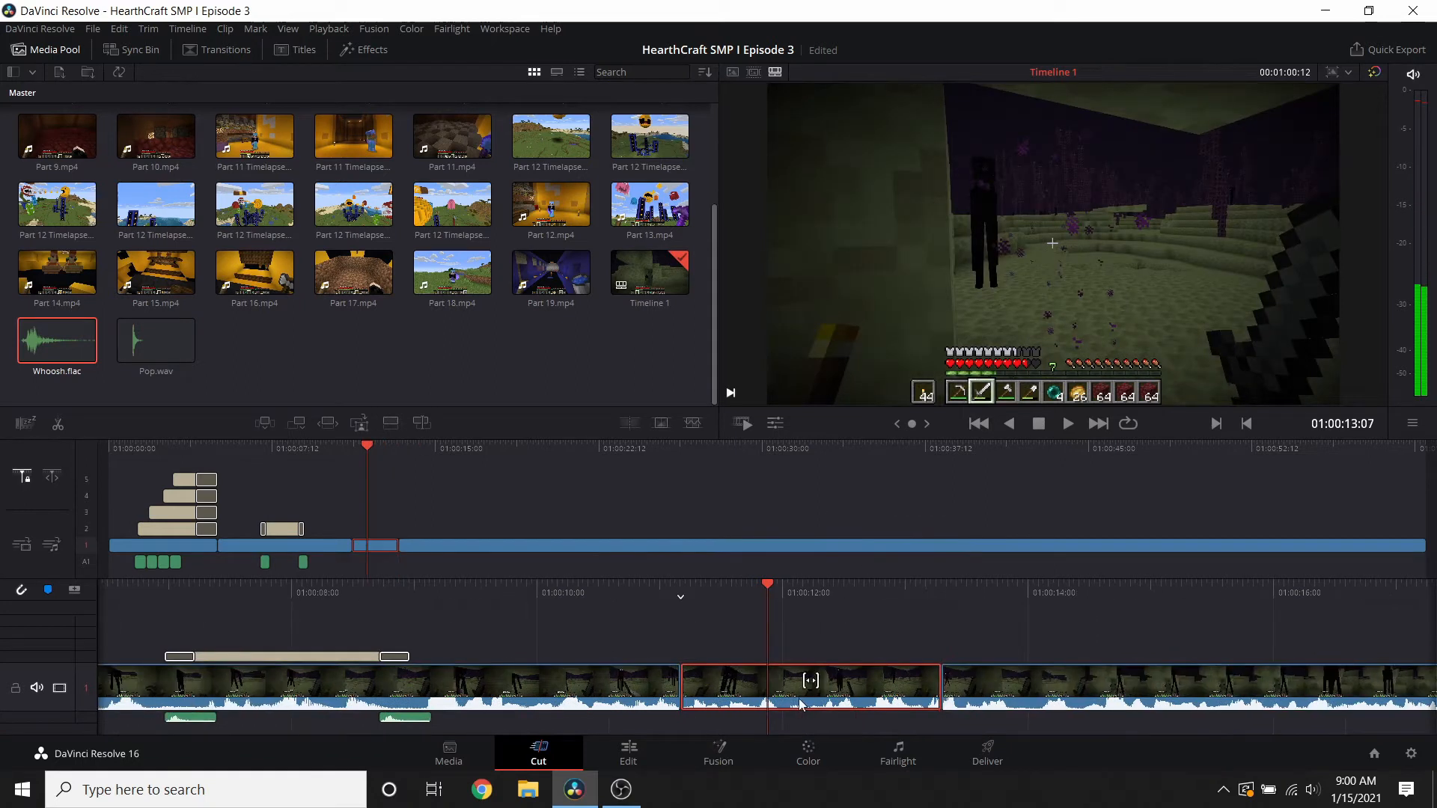
- Set the Zoom of the short Intro.mp4 segment between the two new cuts to 2.460
{"action": "left_click", "coordinate": [624, 756]}
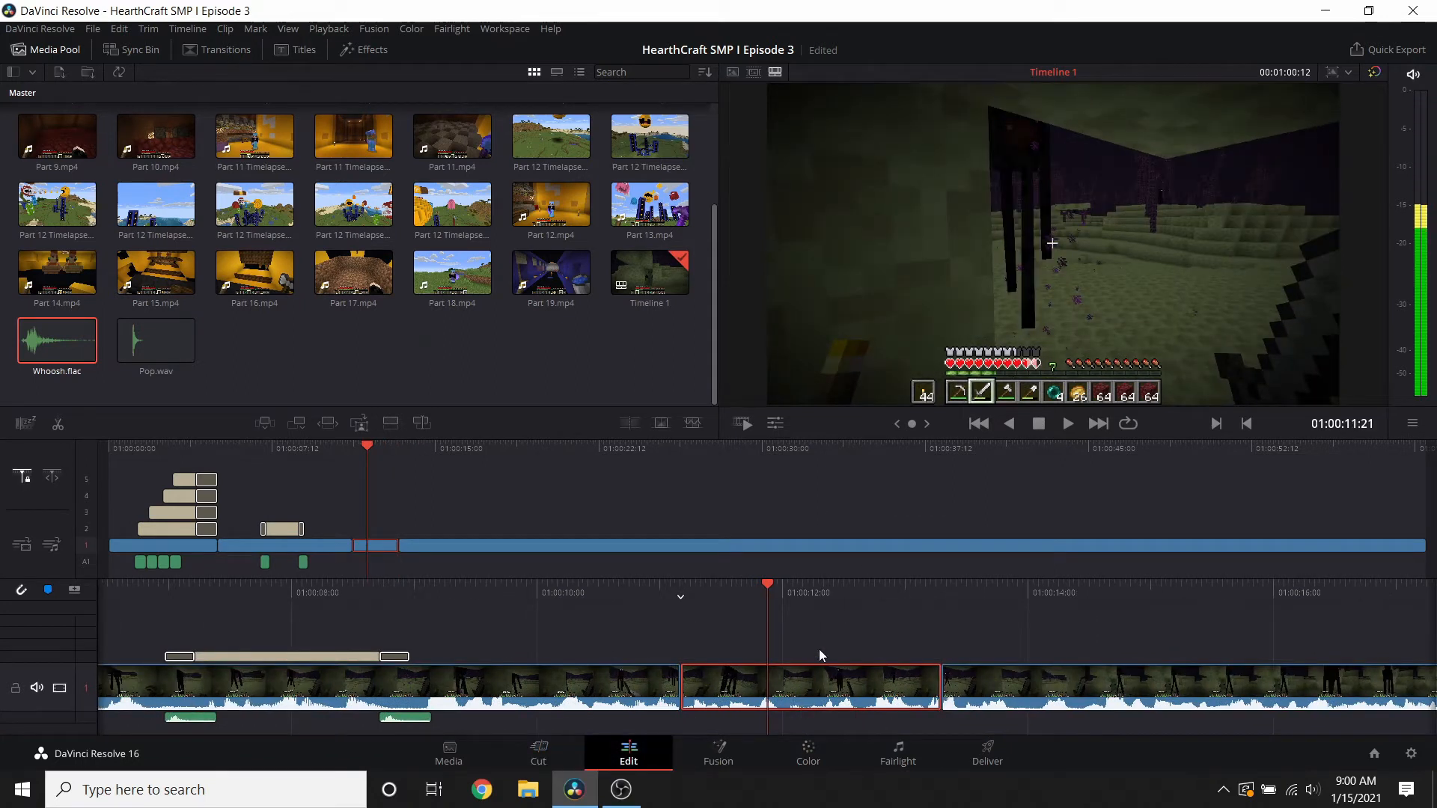
{"action": "left_click", "coordinate": [1291, 621]}
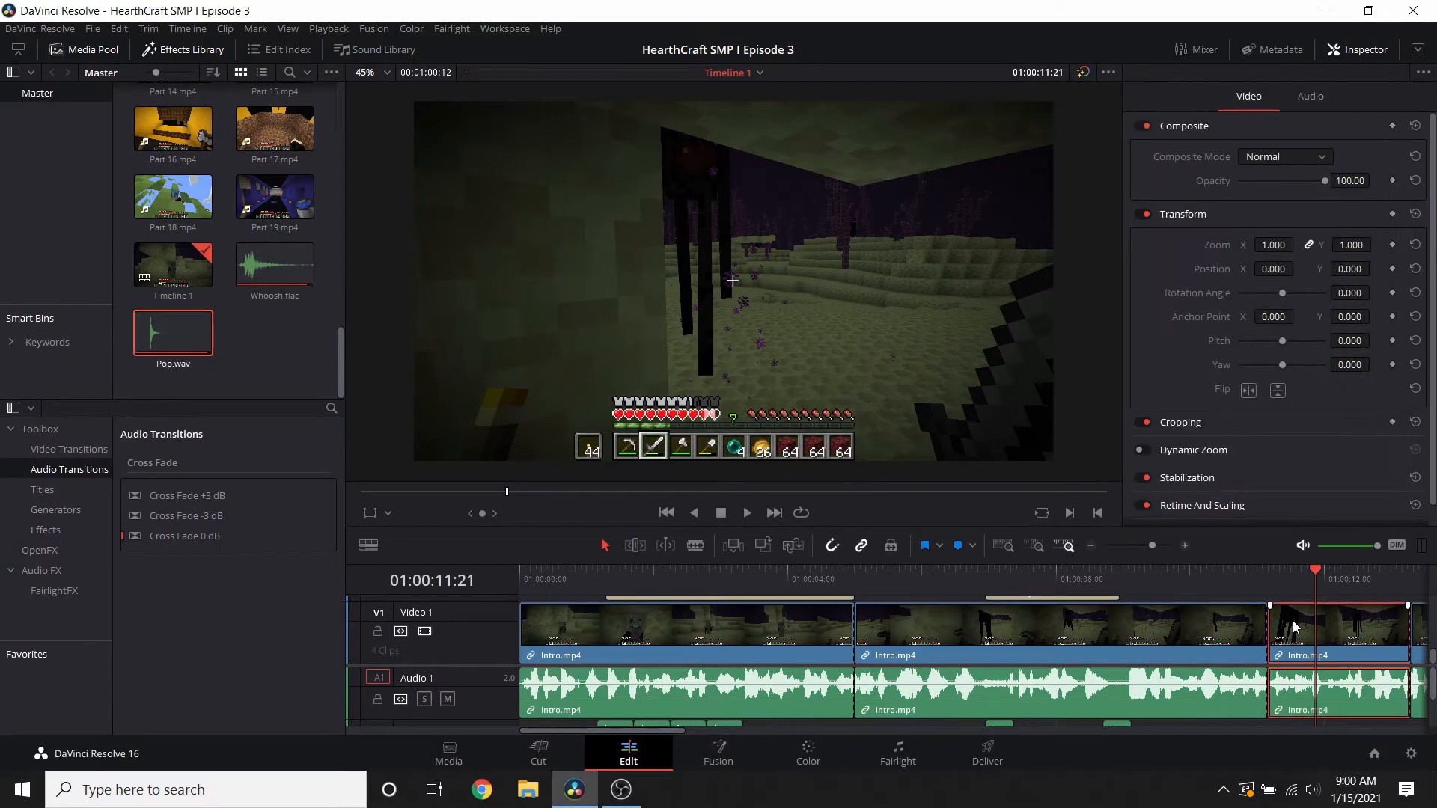
{"action": "left_click_drag", "start_coordinate": [1299, 245], "coordinate": [1369, 245]}
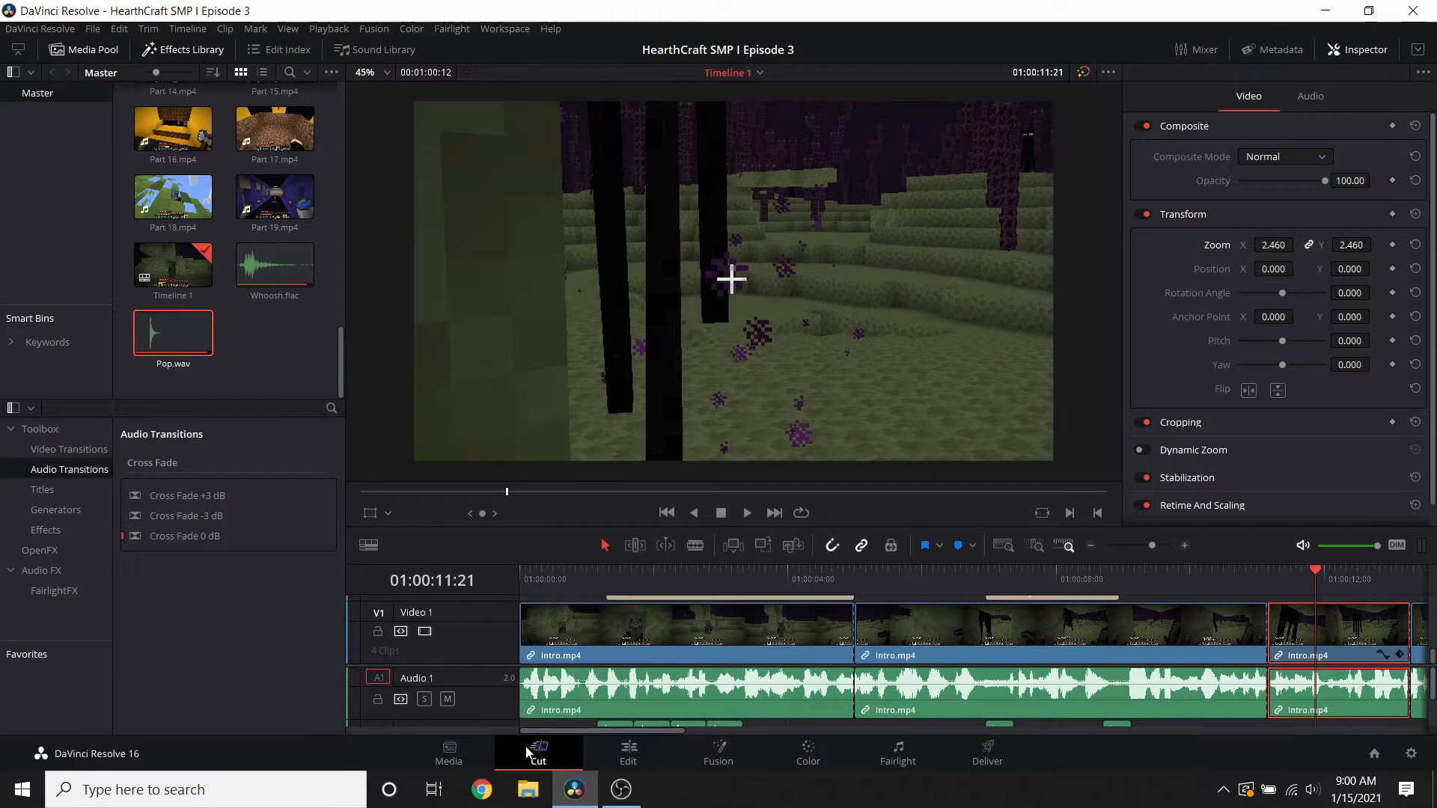
- Play back the zoomed segment from before its start, stop at 01:00:15:04, and save the project
{"action": "left_click", "coordinate": [536, 753]}
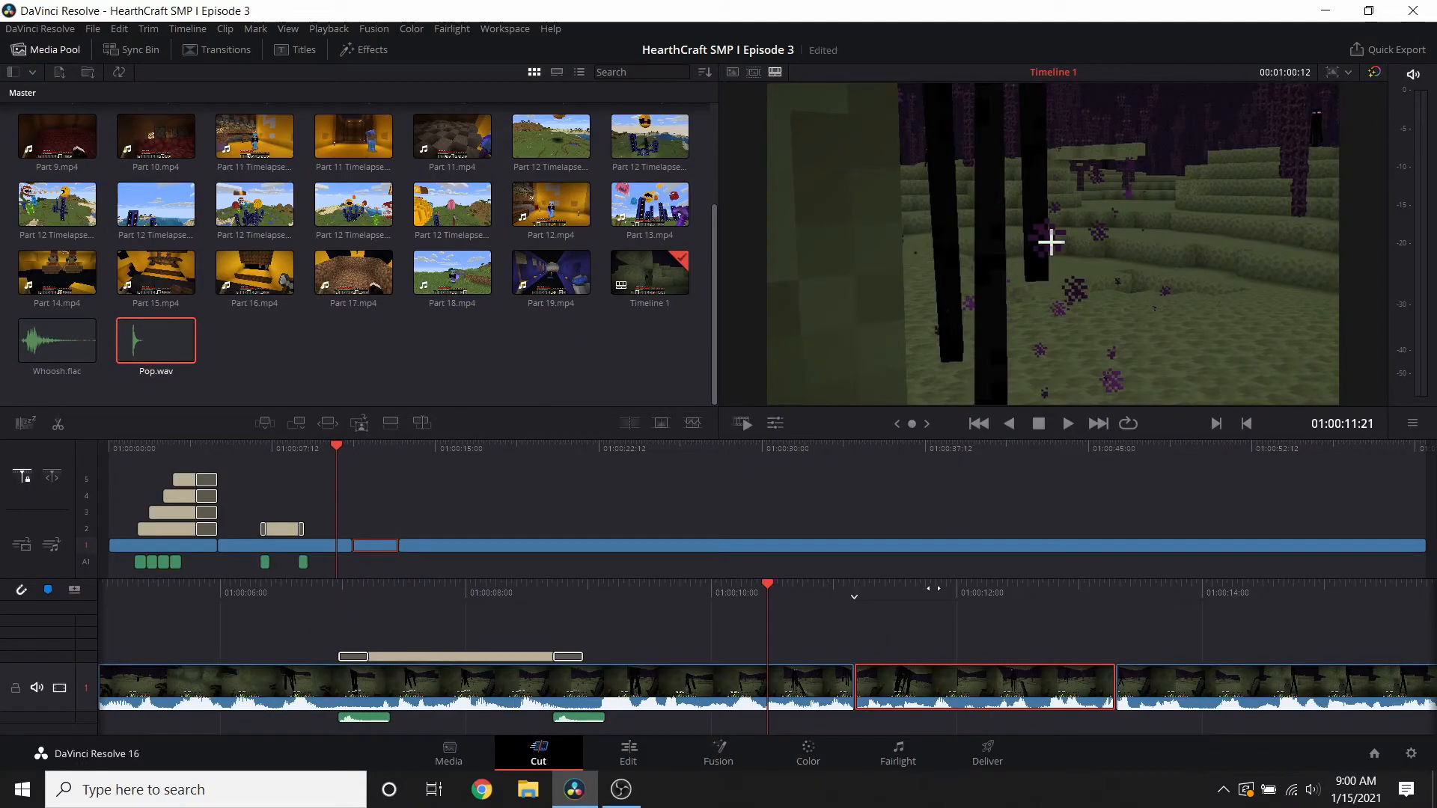
{"action": "left_click_drag", "start_coordinate": [933, 589], "coordinate": [928, 582]}
{"action": "left_click", "coordinate": [1069, 424]}
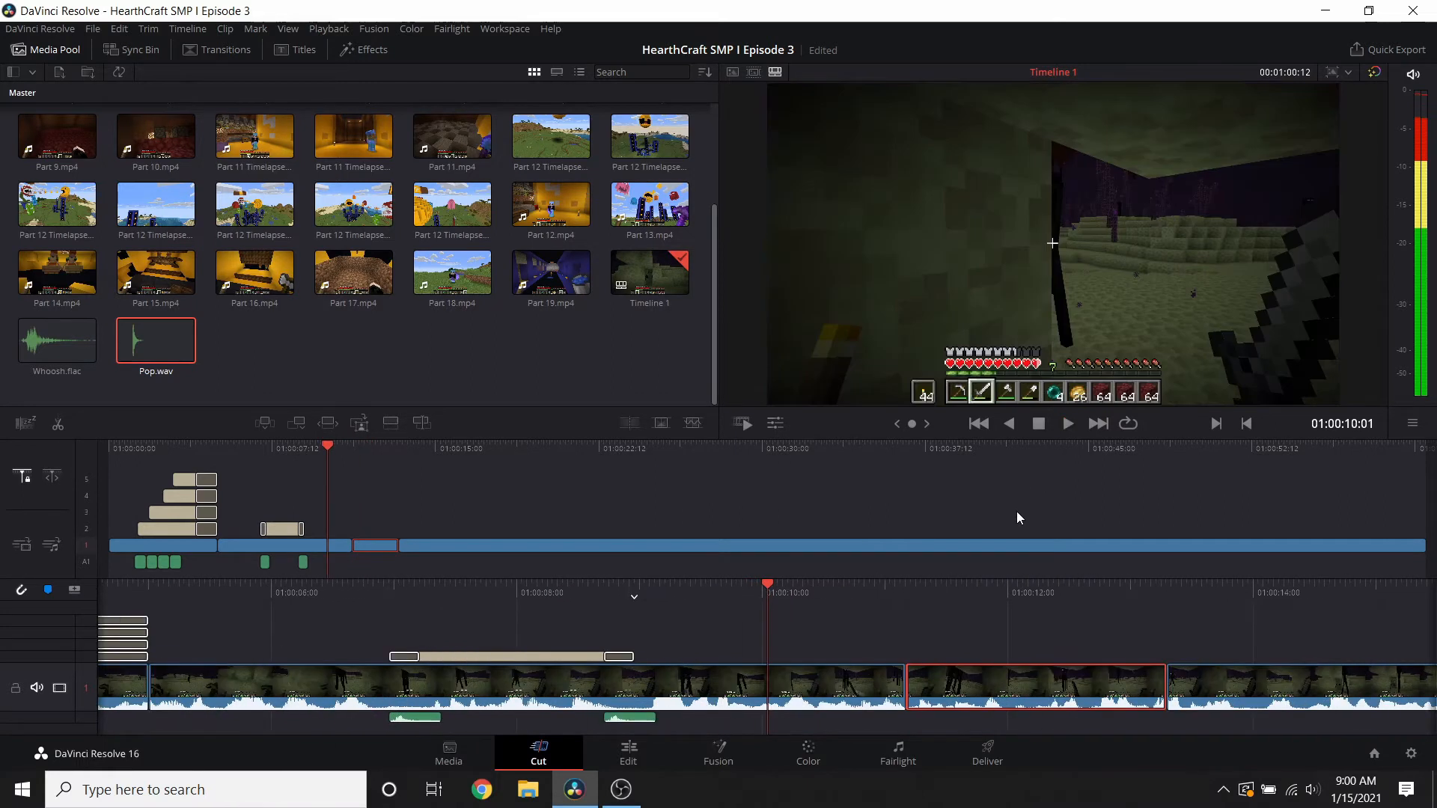
{"action": "key", "text": "space"}
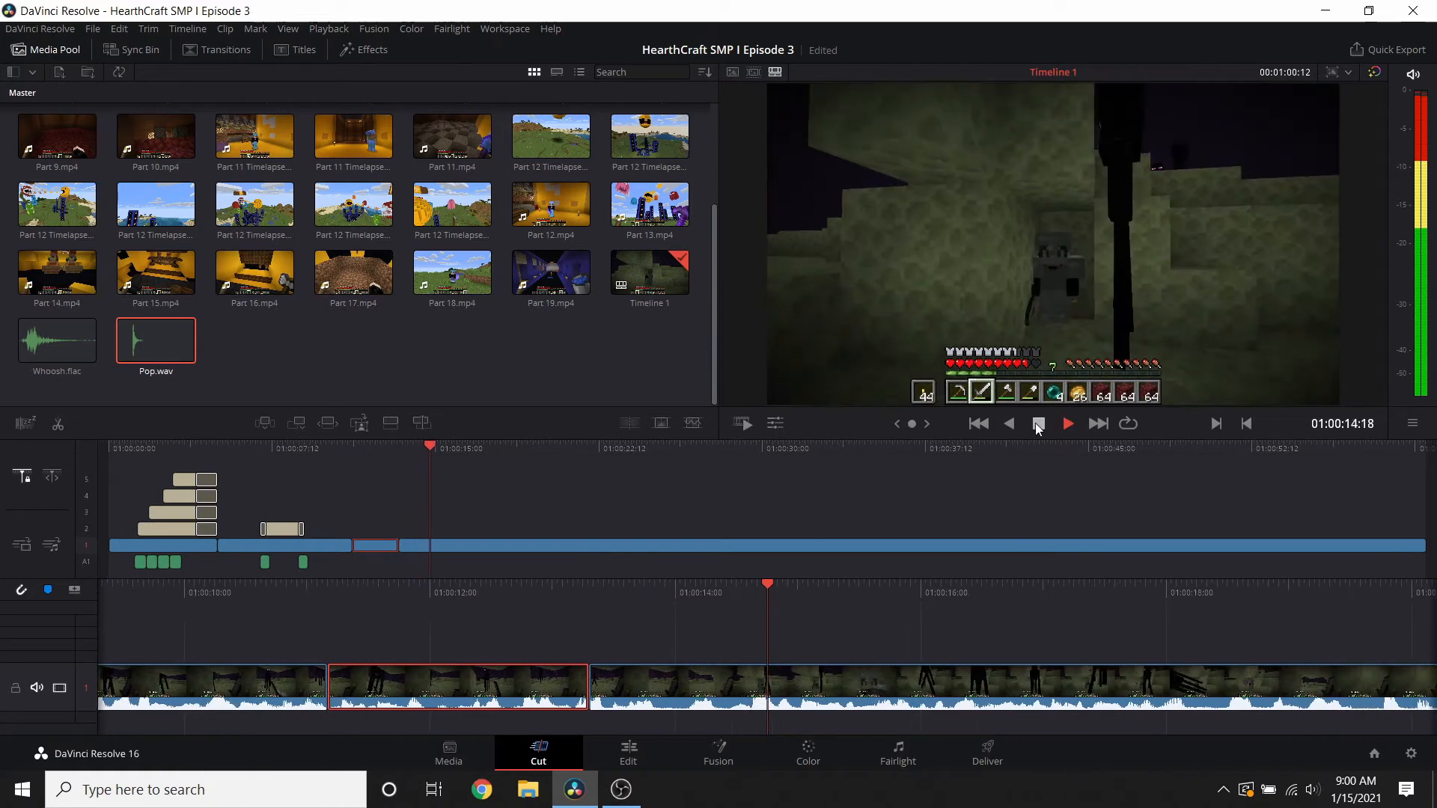
{"action": "left_click", "coordinate": [1037, 424]}
{"action": "key", "text": "ctrl+s"}
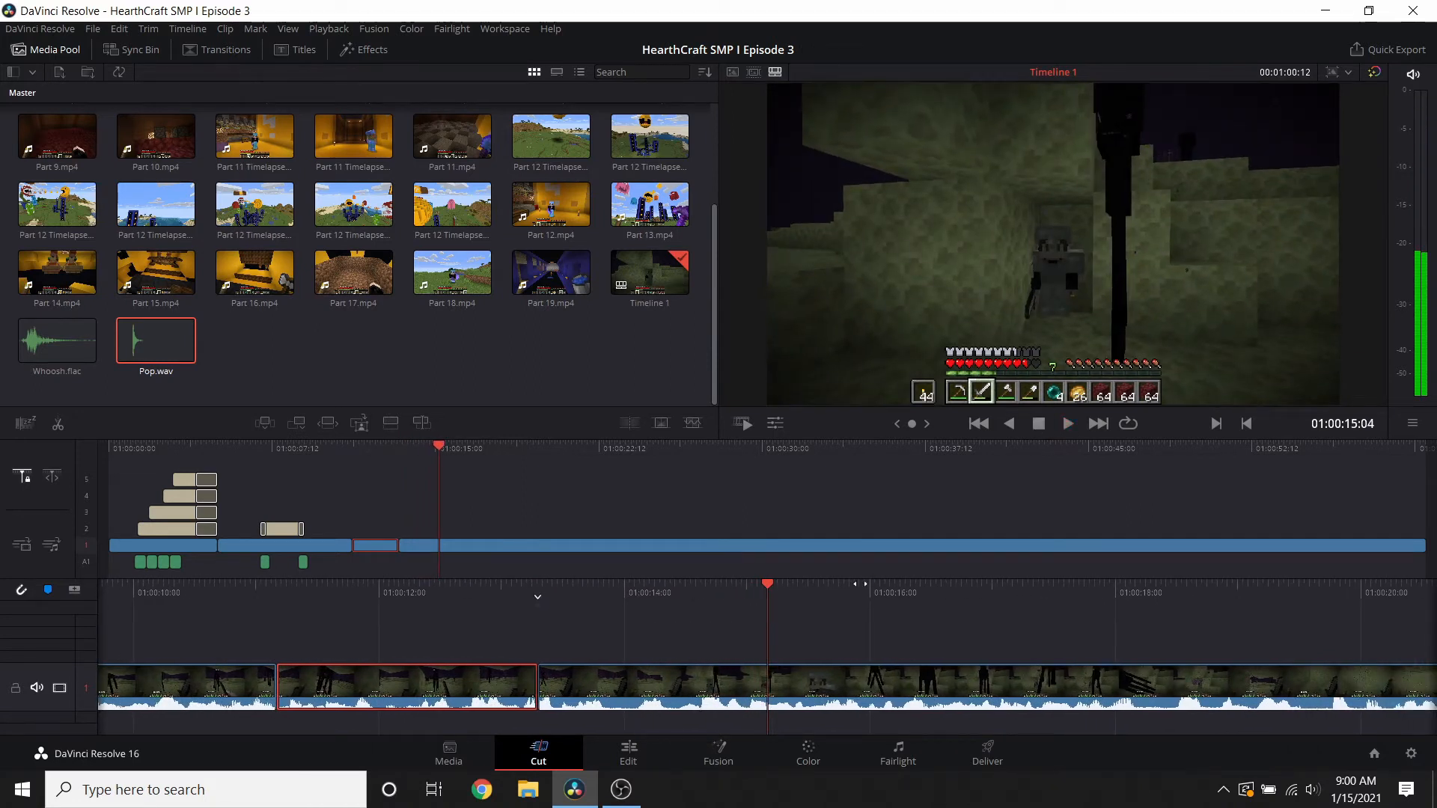
- Import Welcome To All!.png from the Misc folder onto the track above the gameplay at 01:00:15:04, and save the project
{"action": "key", "text": "ctrl+i"}
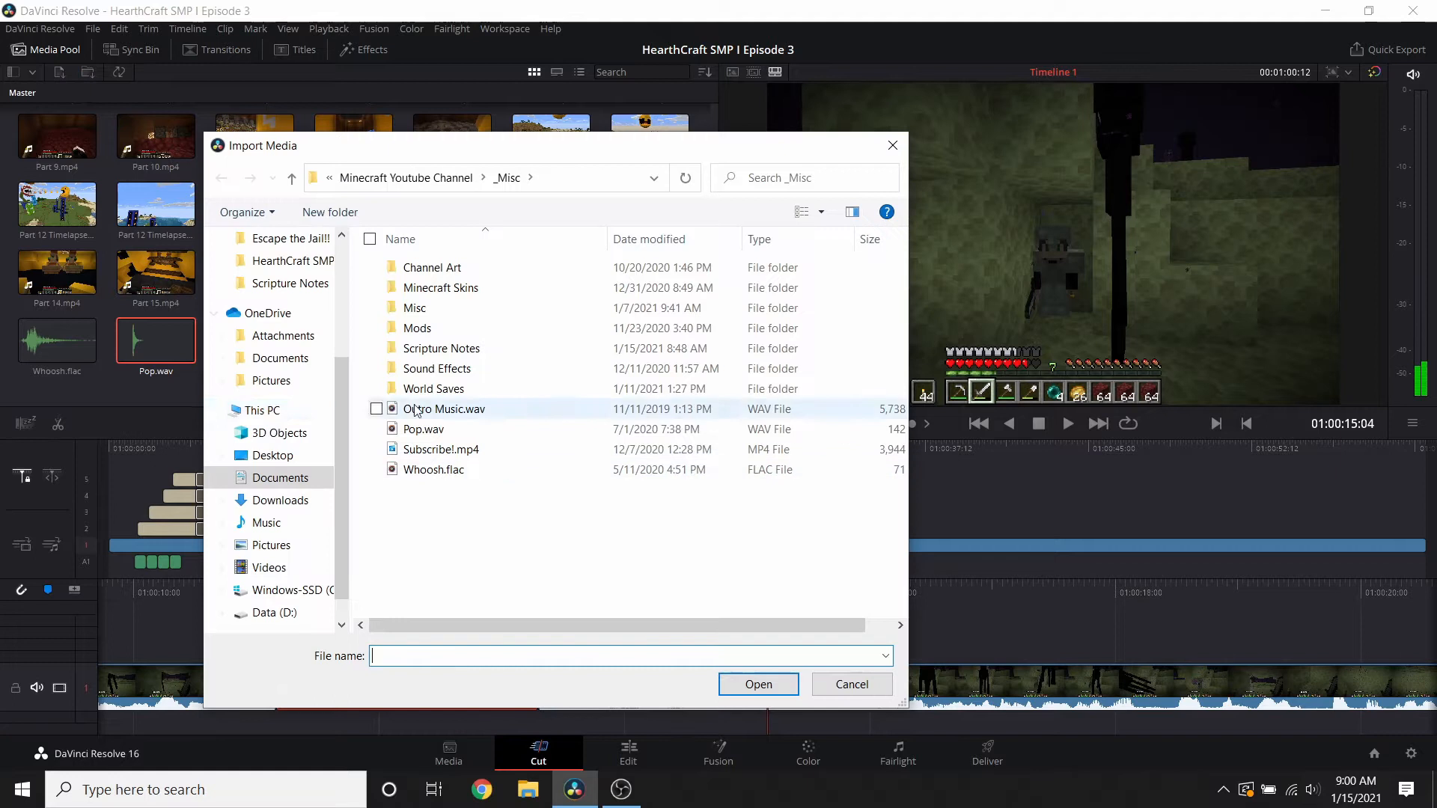
{"action": "double_click", "coordinate": [454, 305]}
{"action": "scroll", "coordinate": [651, 467], "scroll_direction": "down", "scroll_amount": 5}
{"action": "double_click", "coordinate": [832, 539]}
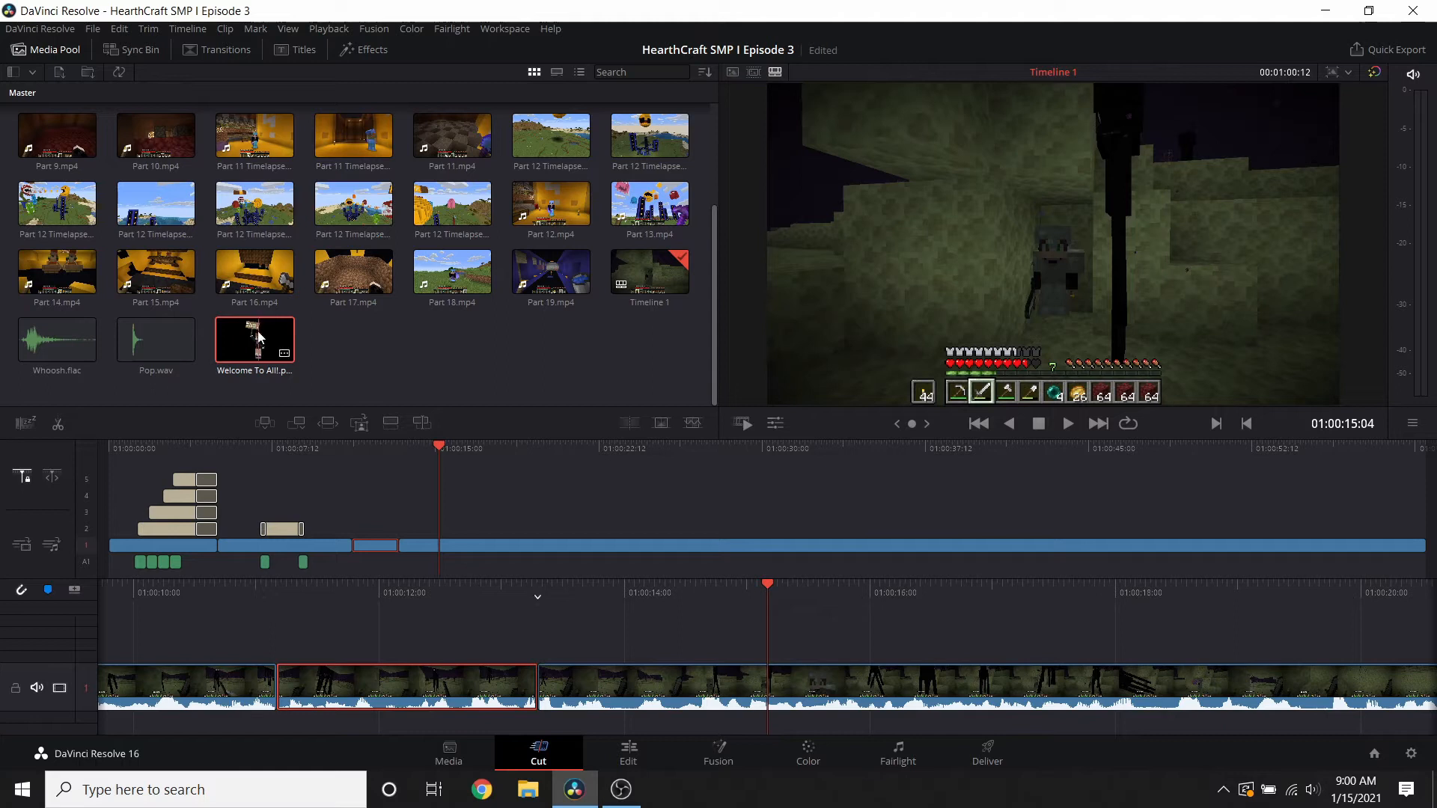
{"action": "left_click_drag", "start_coordinate": [546, 500], "coordinate": [800, 658]}
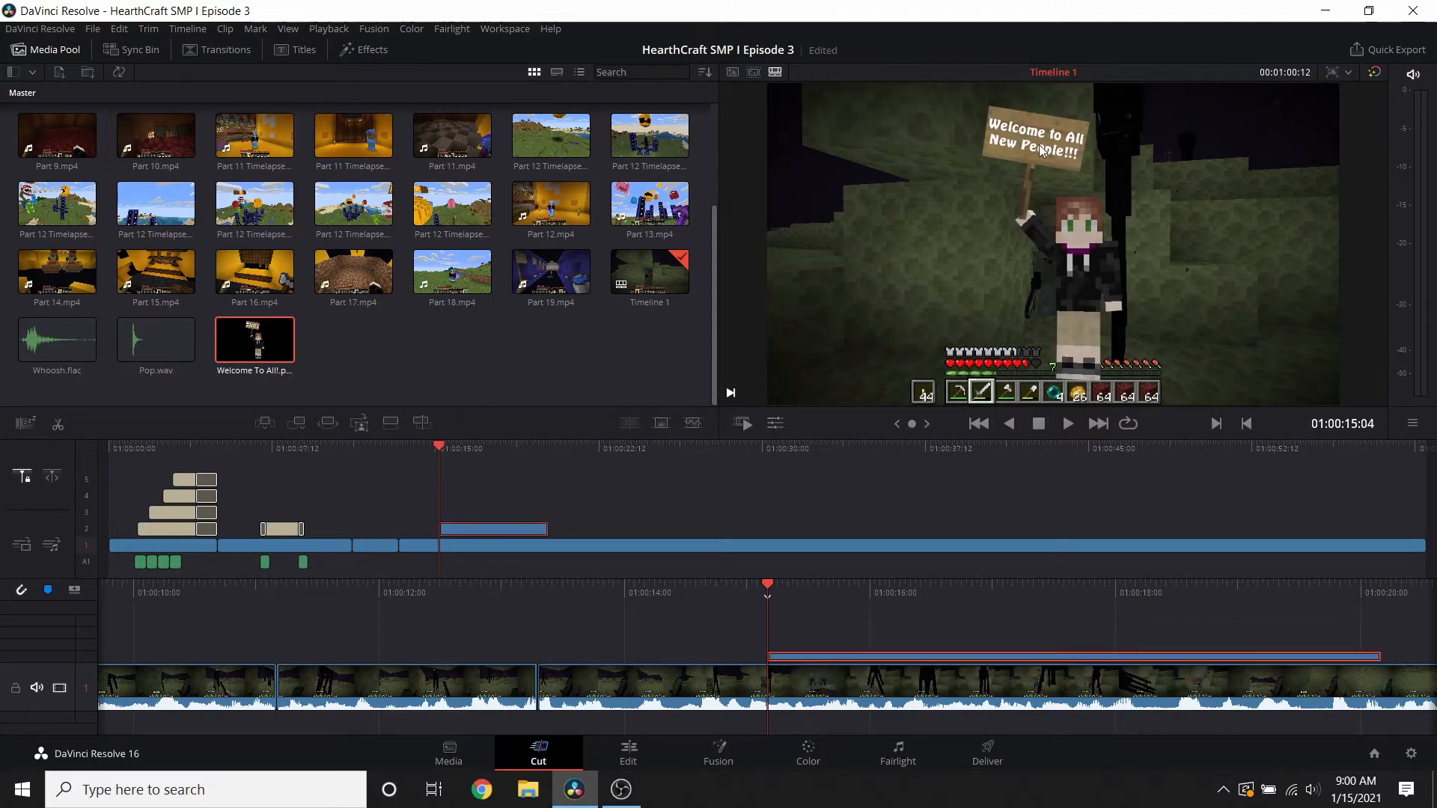
{"action": "key", "text": "ctrl+s"}
- Play back the lead-in to the Welcome To All!.png image and move its start to 01:00:15:16
{"action": "left_click_drag", "start_coordinate": [868, 601], "coordinate": [1042, 602]}
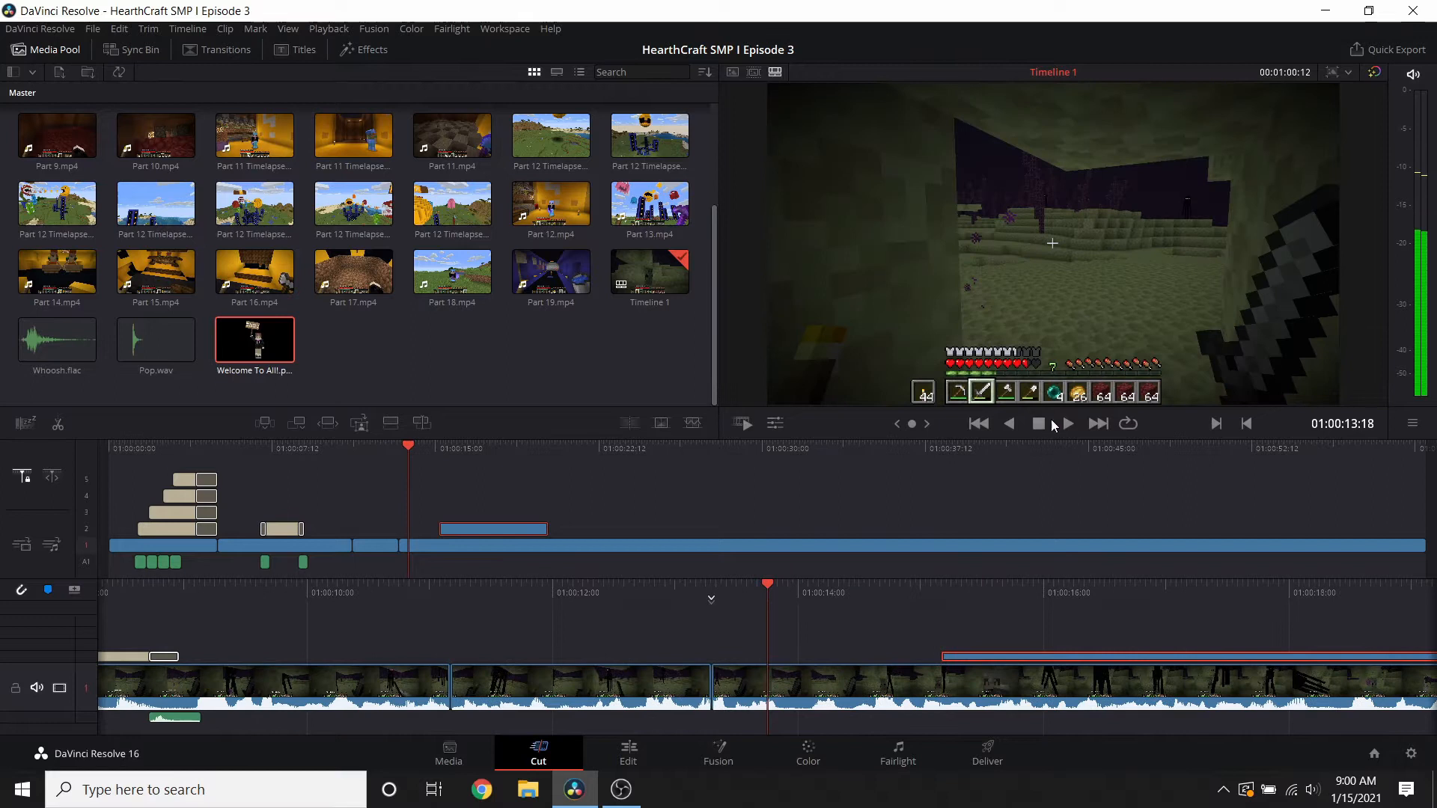
{"action": "left_click", "coordinate": [1068, 424]}
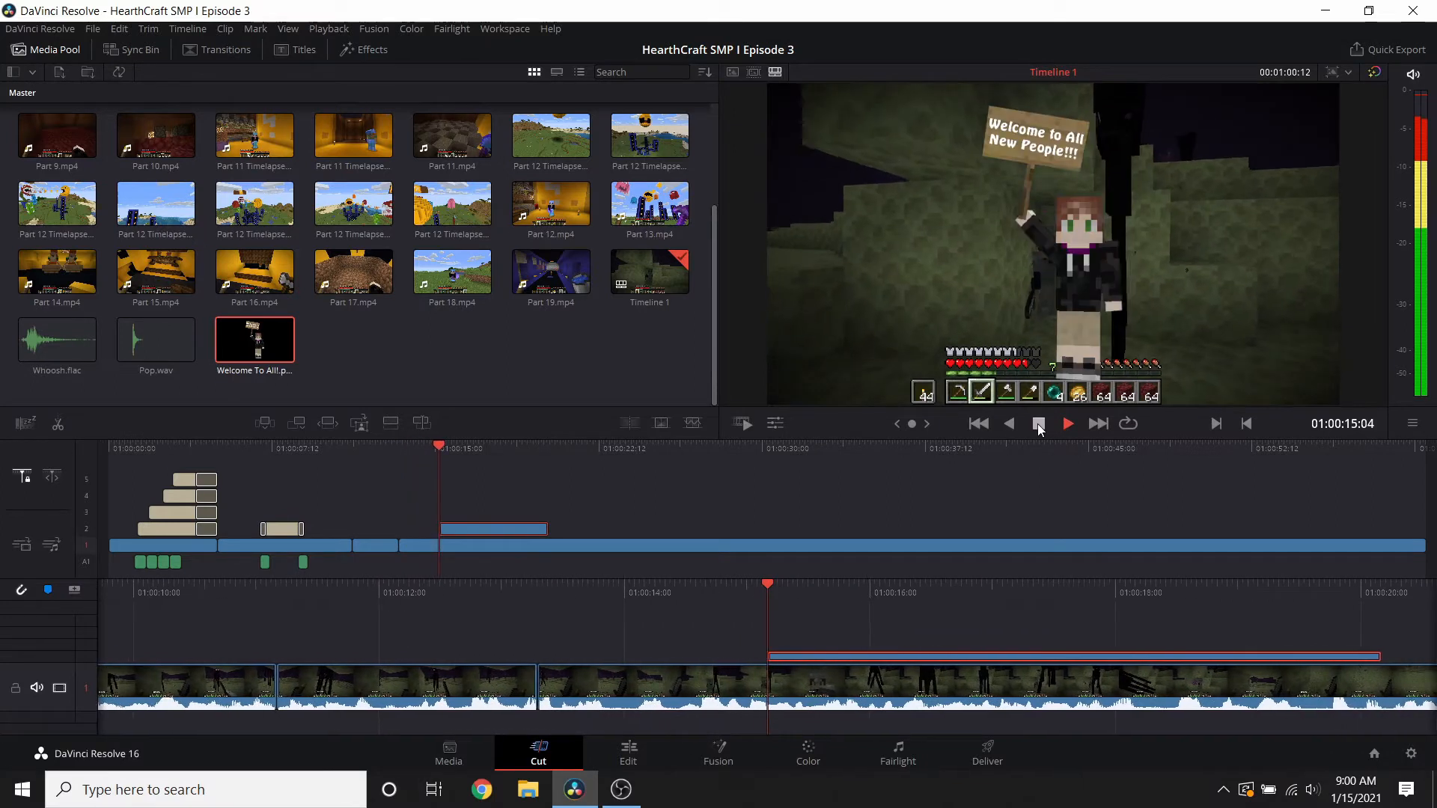
{"action": "left_click", "coordinate": [1038, 425]}
{"action": "left_click_drag", "start_coordinate": [753, 657], "coordinate": [816, 658]}
{"action": "left_click_drag", "start_coordinate": [840, 599], "coordinate": [927, 561]}
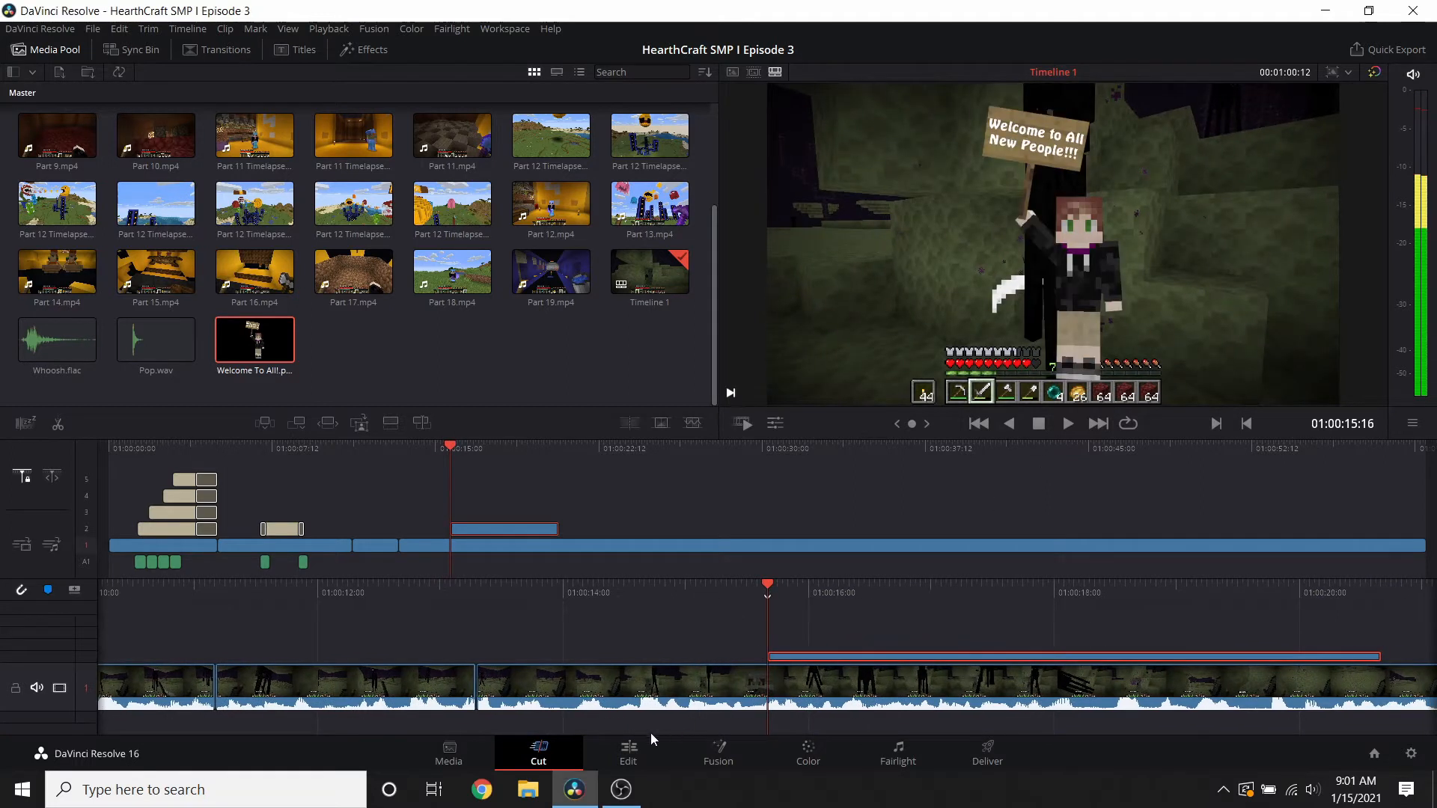
- Set the Welcome To All!.png image's Zoom to 0.860 and keyframe its Position at X -700, Y -955 at its start
{"action": "left_click", "coordinate": [628, 752]}
{"action": "scroll", "coordinate": [1084, 633], "scroll_direction": "up", "scroll_amount": 2}
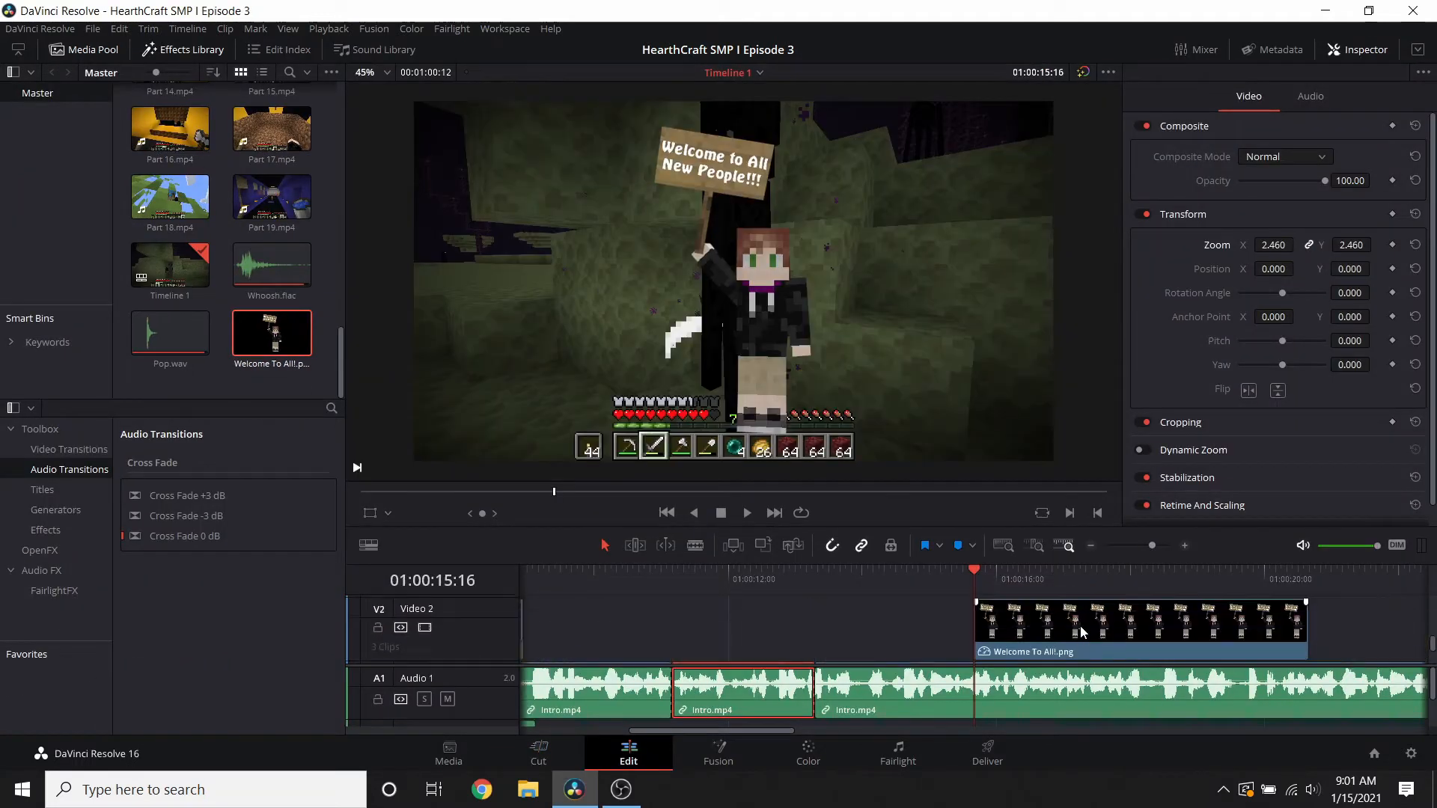
{"action": "left_click", "coordinate": [1083, 633]}
{"action": "left_click_drag", "start_coordinate": [1279, 215], "coordinate": [887, 238]}
{"action": "left_click_drag", "start_coordinate": [1298, 238], "coordinate": [1338, 238]}
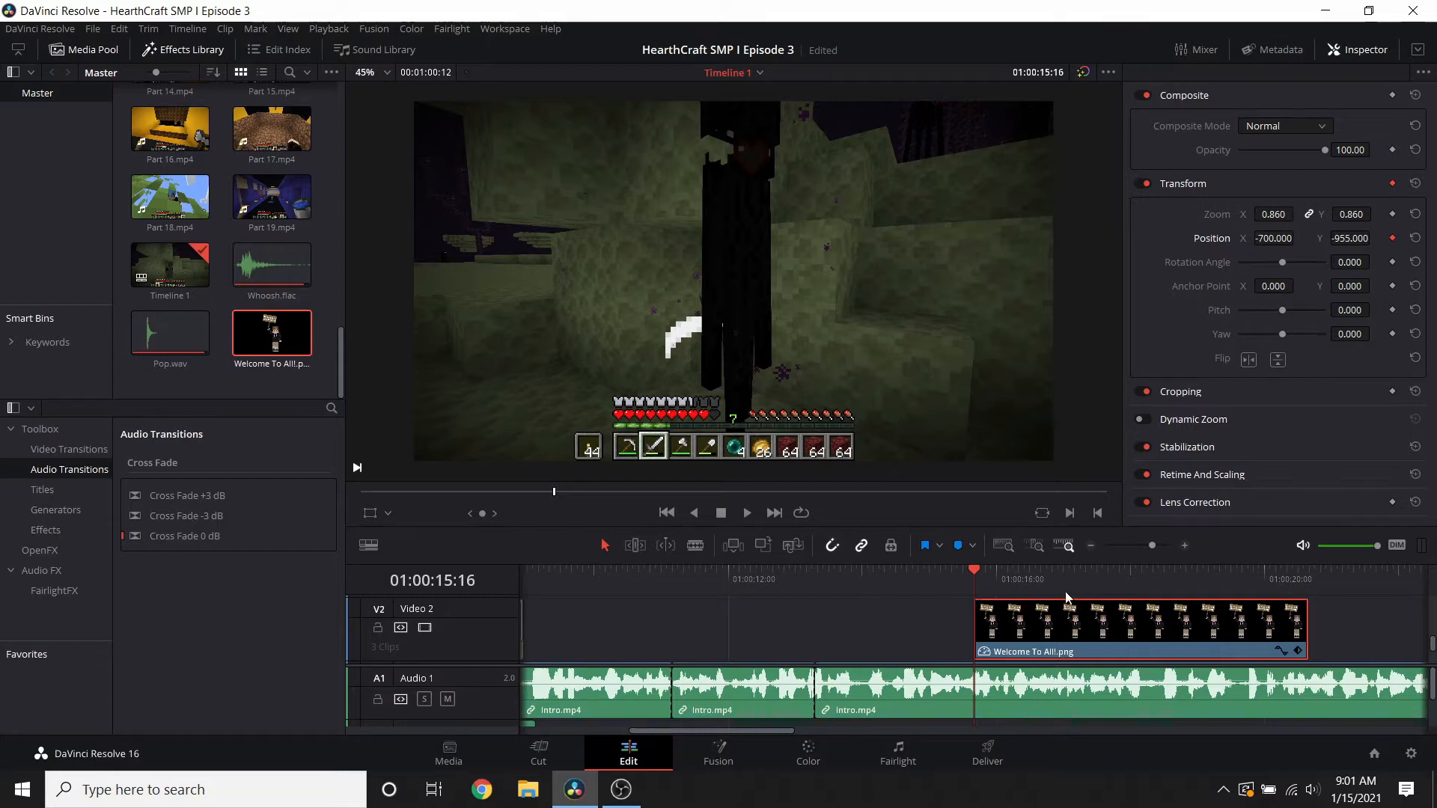
- Keyframe the welcome image's Position at Y -304 at 01:00:16:01 so it rises into the frame
{"action": "left_click", "coordinate": [990, 581]}
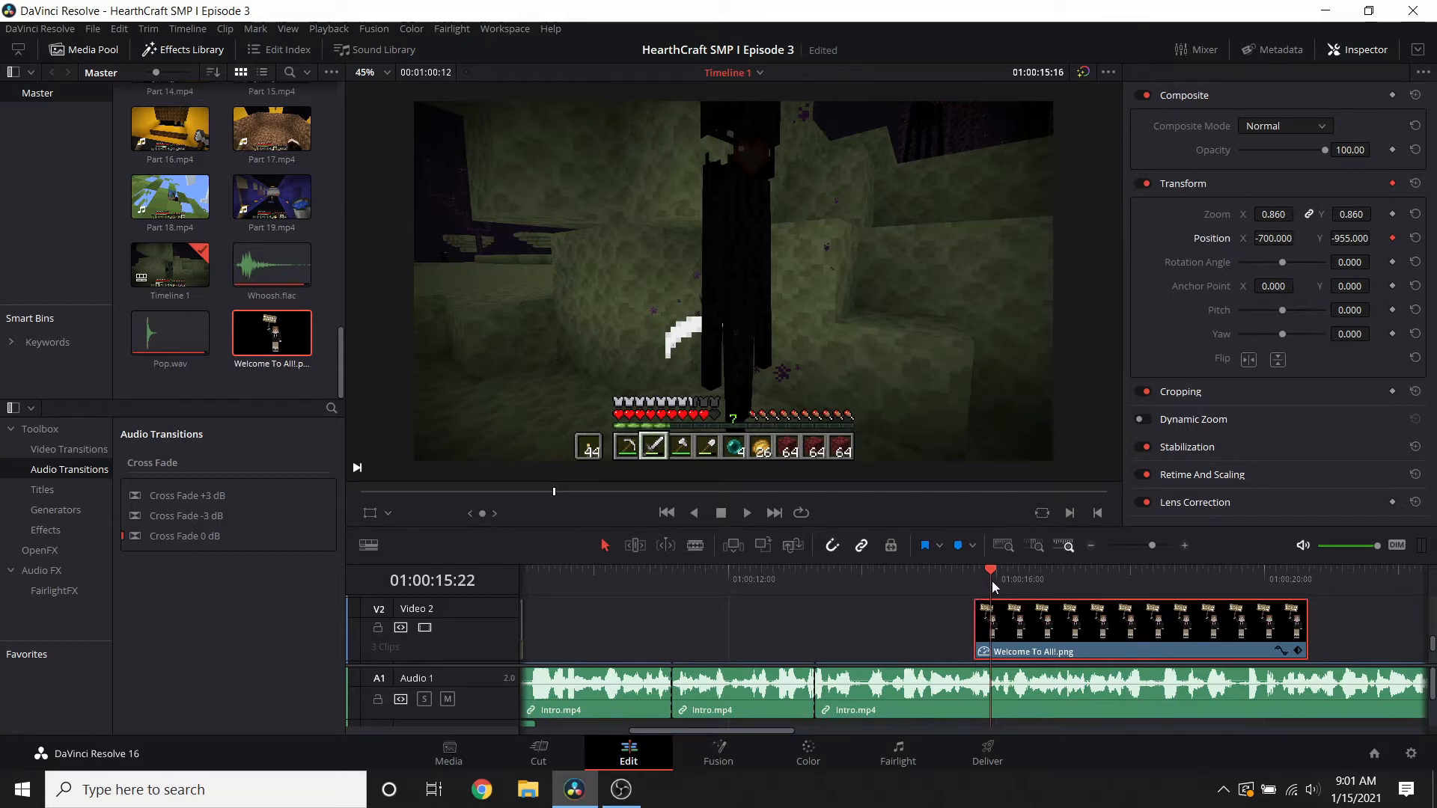
{"action": "key", "text": "Right"}
{"action": "key", "text": "Right"}
{"action": "key", "text": "Right"}
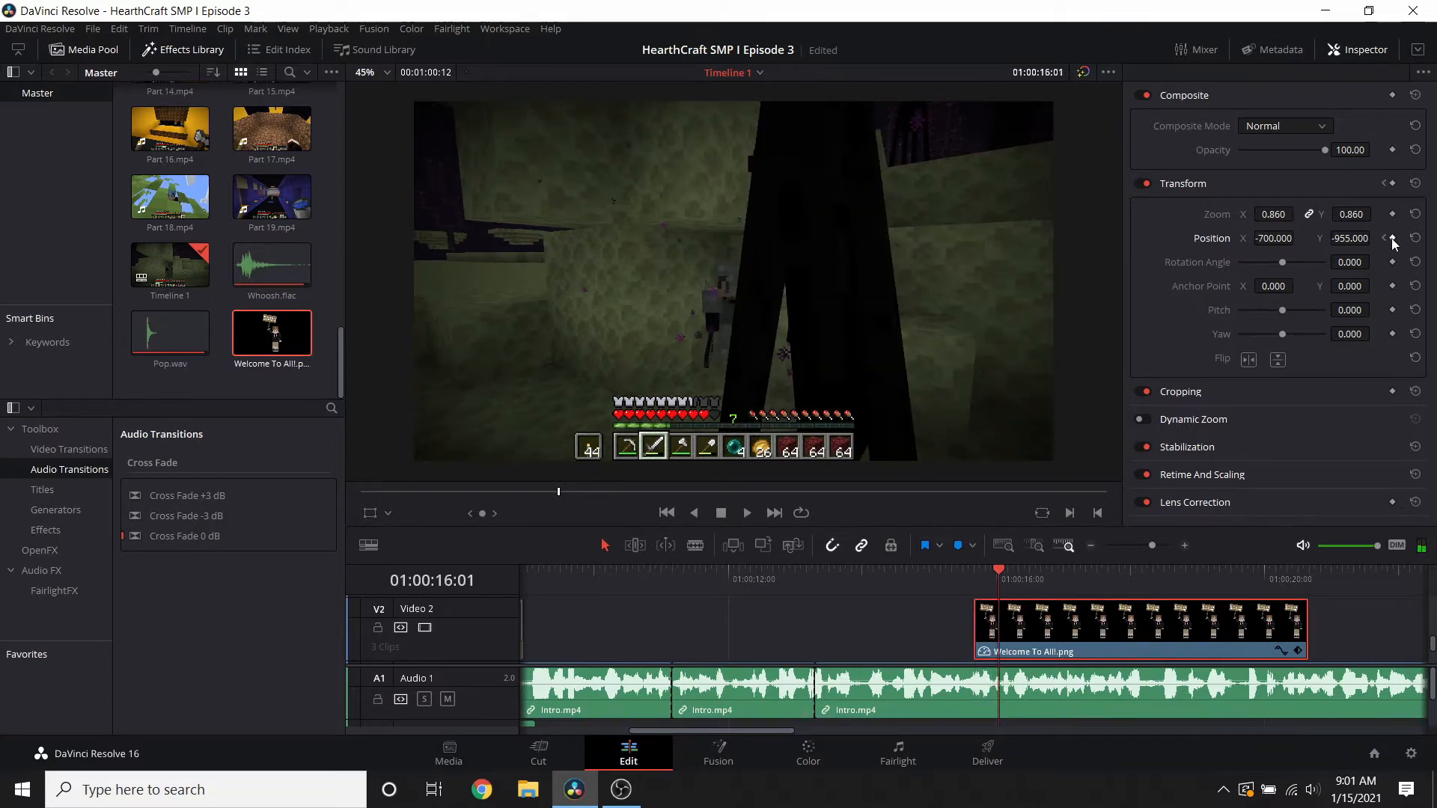
{"action": "left_click_drag", "start_coordinate": [1347, 236], "coordinate": [1214, 291]}
- Keyframe the welcome image's Position unchanged at 01:00:18:07, and lower its Y below the frame at 01:00:18:21
{"action": "left_click_drag", "start_coordinate": [1003, 578], "coordinate": [1148, 588]}
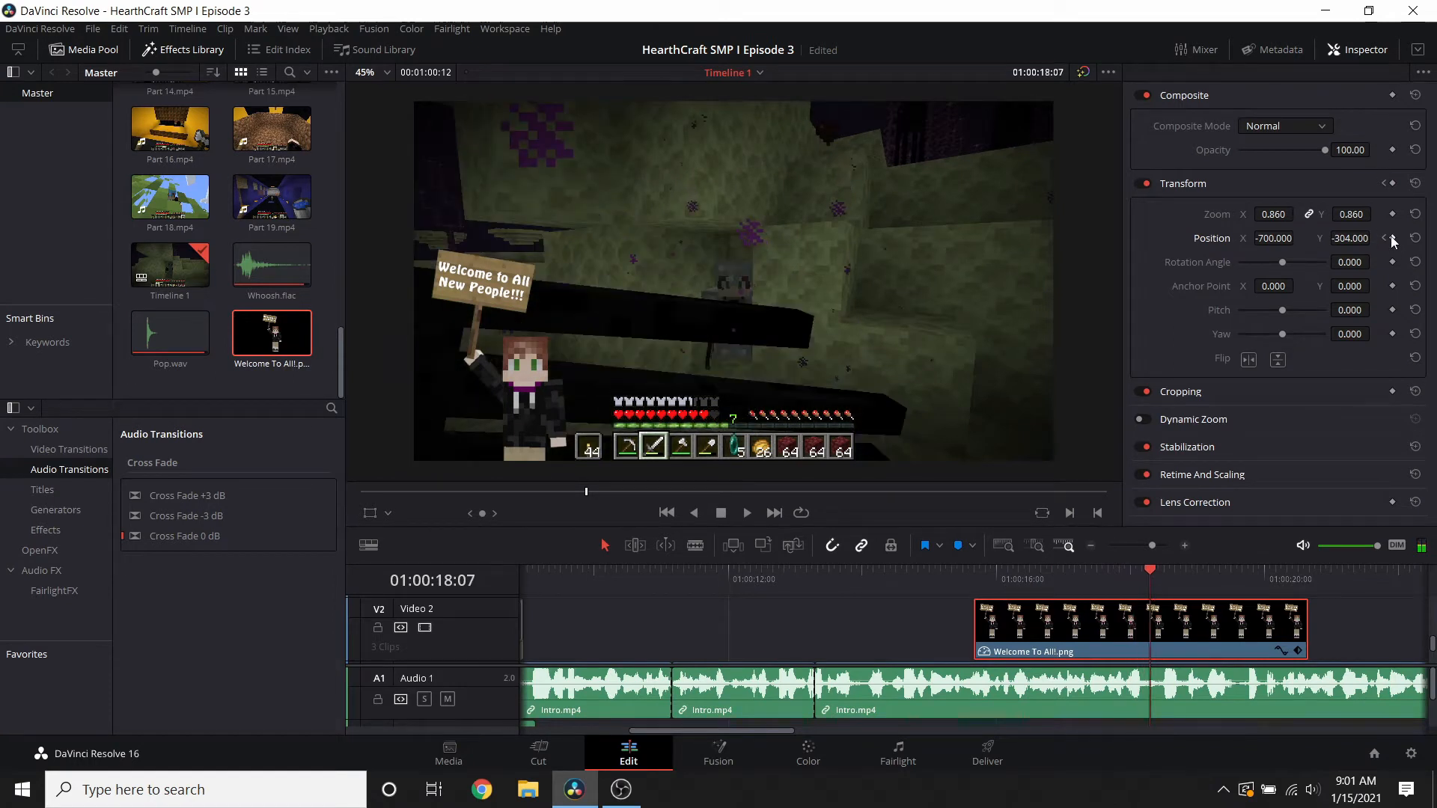
{"action": "left_click_drag", "start_coordinate": [1152, 576], "coordinate": [1189, 583]}
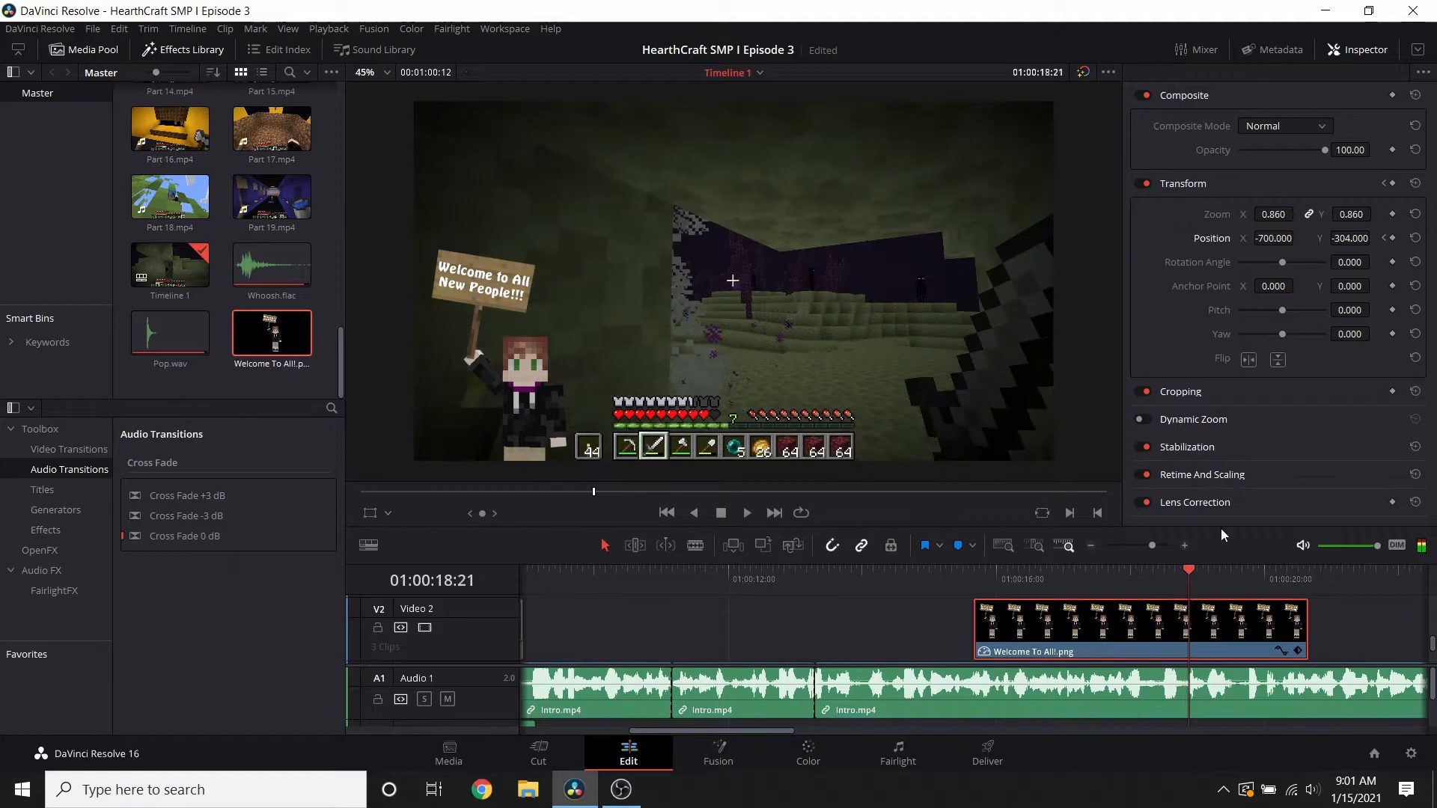
{"action": "left_click_drag", "start_coordinate": [1348, 239], "coordinate": [869, 240]}
- Play back the welcome image's animation, return the playhead to its start at 01:00:15:16, and save the project
{"action": "left_click", "coordinate": [538, 752]}
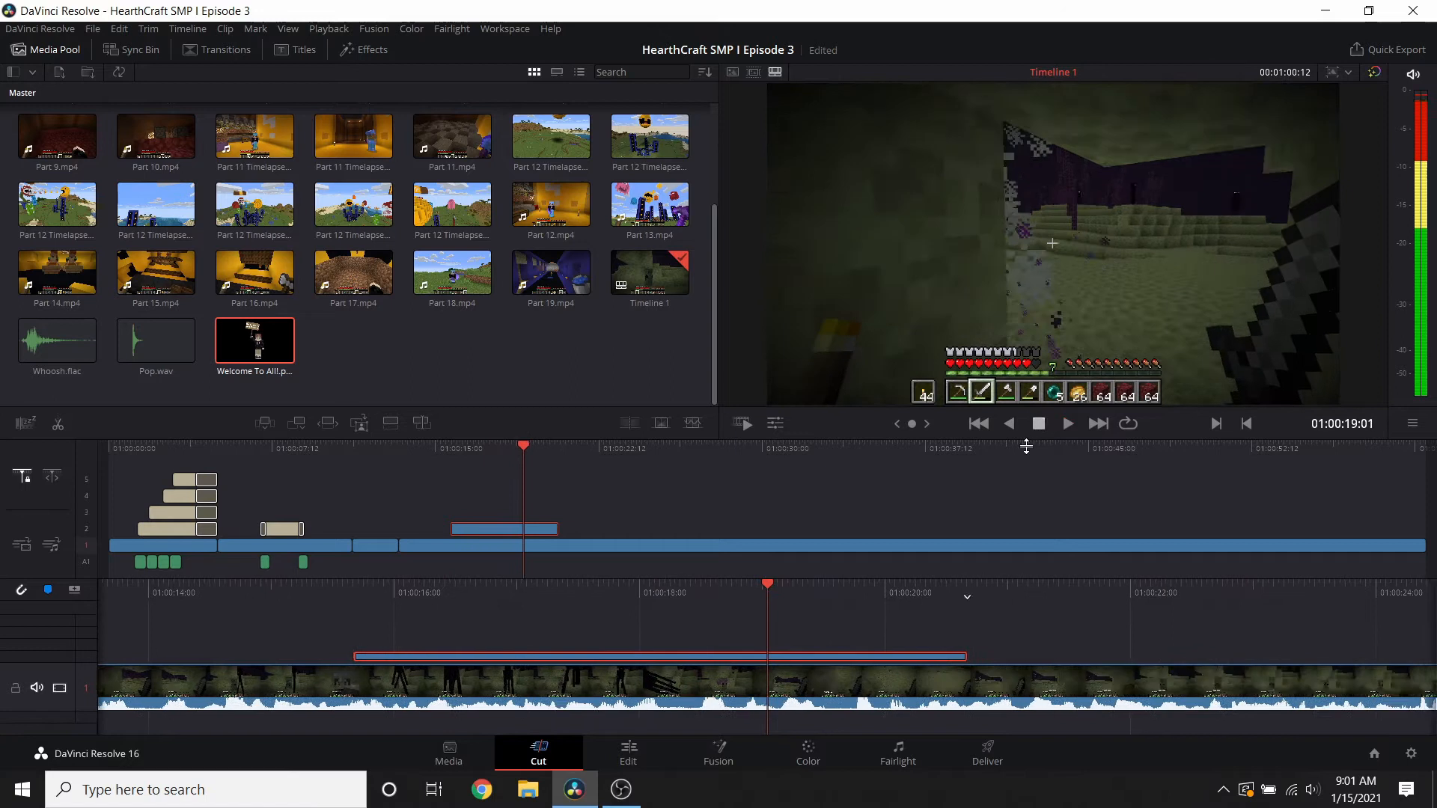
{"action": "left_click", "coordinate": [1040, 423]}
{"action": "left_click_drag", "start_coordinate": [758, 600], "coordinate": [750, 595]}
{"action": "key", "text": "ctrl+s"}
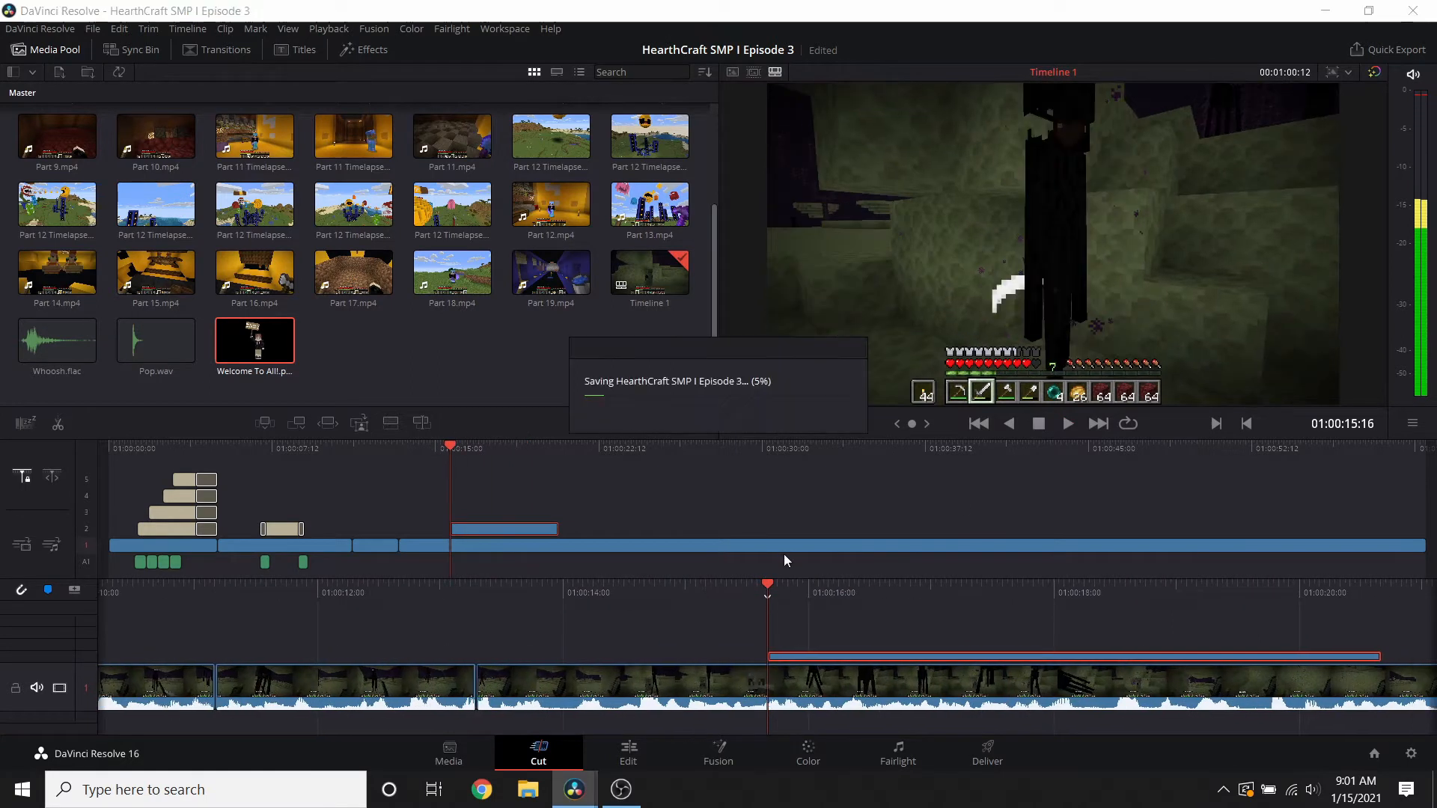
{"action": "left_click", "coordinate": [215, 50]}
{"action": "left_click", "coordinate": [45, 52]}
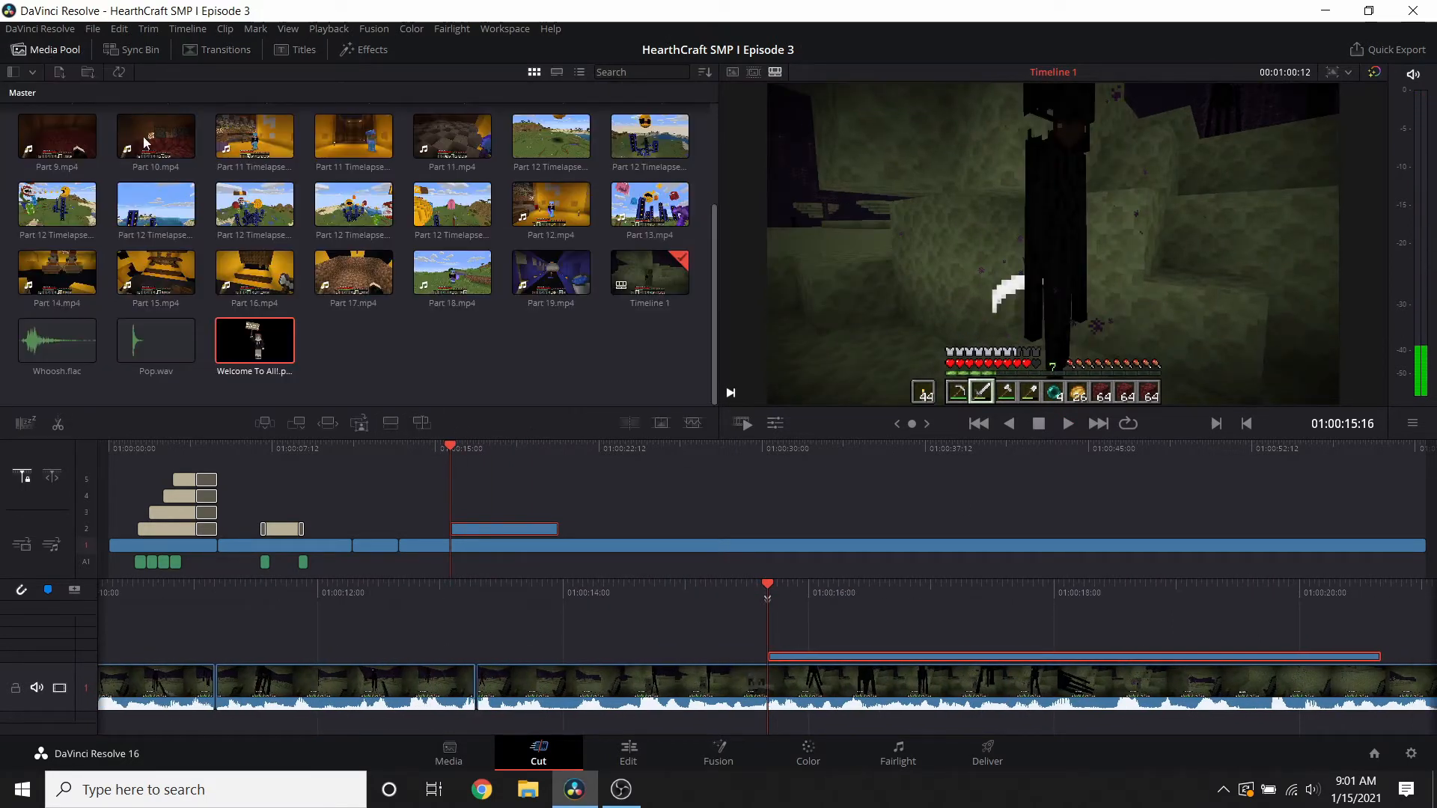
- Add Whoosh.flac beneath the welcome image's start at 01:00:15:16 and play back the image's entrance
{"action": "left_click_drag", "start_coordinate": [774, 717], "coordinate": [774, 716]}
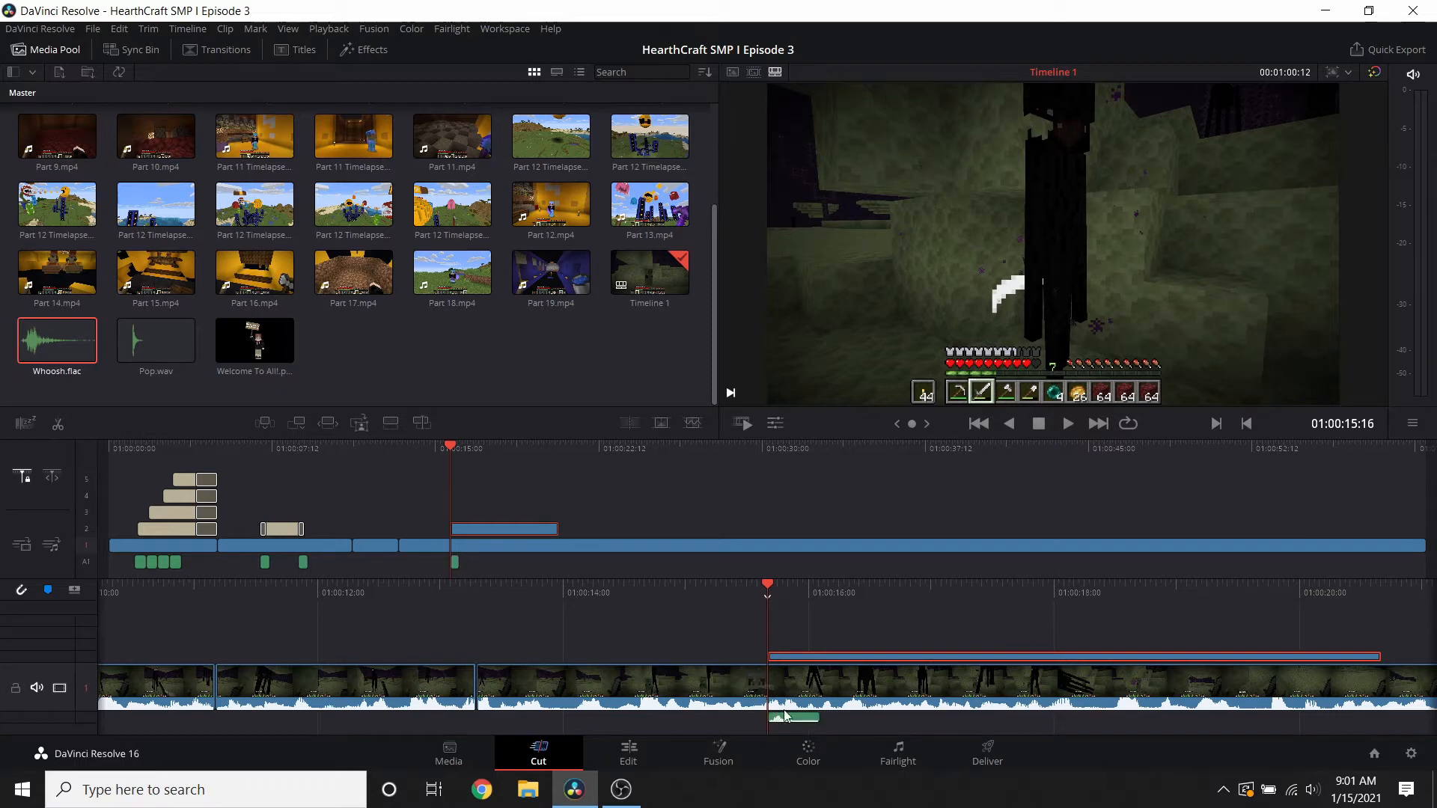
{"action": "left_click_drag", "start_coordinate": [831, 599], "coordinate": [917, 600]}
{"action": "left_click", "coordinate": [1067, 424]}
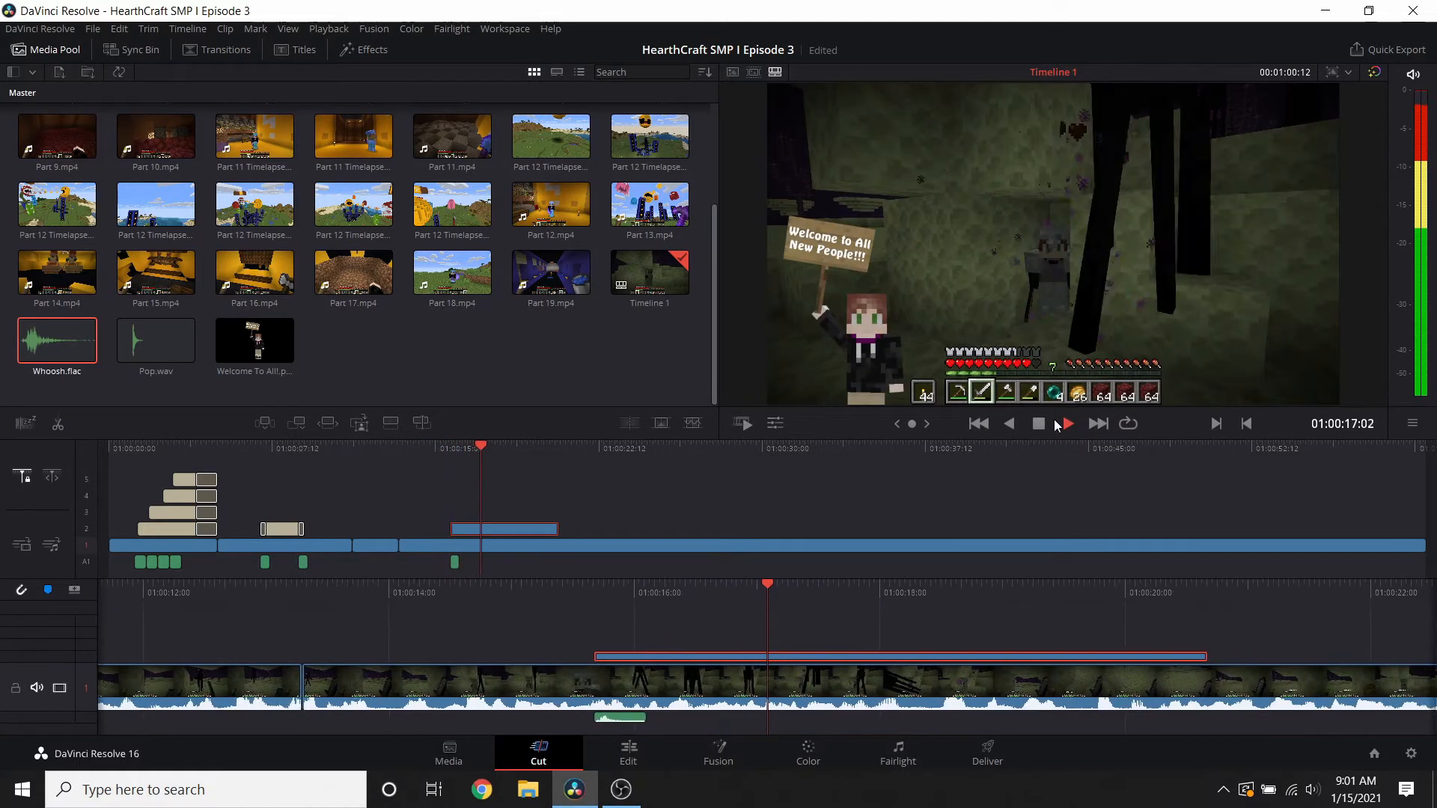
{"action": "left_click", "coordinate": [1038, 424]}
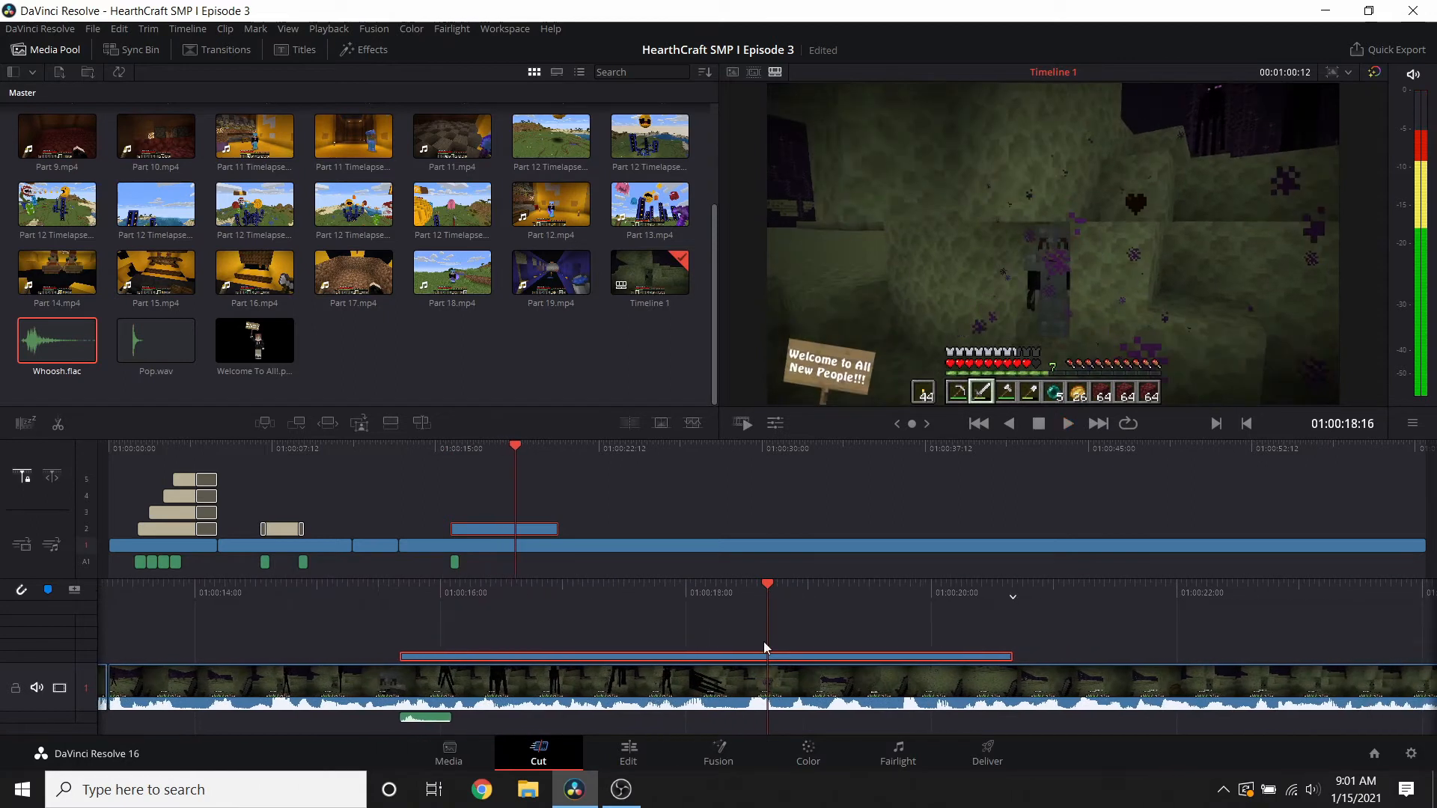
- Add a second Whoosh.flac at 01:00:18:07, where the welcome image starts to drop, and review the section around both sounds
{"action": "left_click_drag", "start_coordinate": [764, 592], "coordinate": [812, 615]}
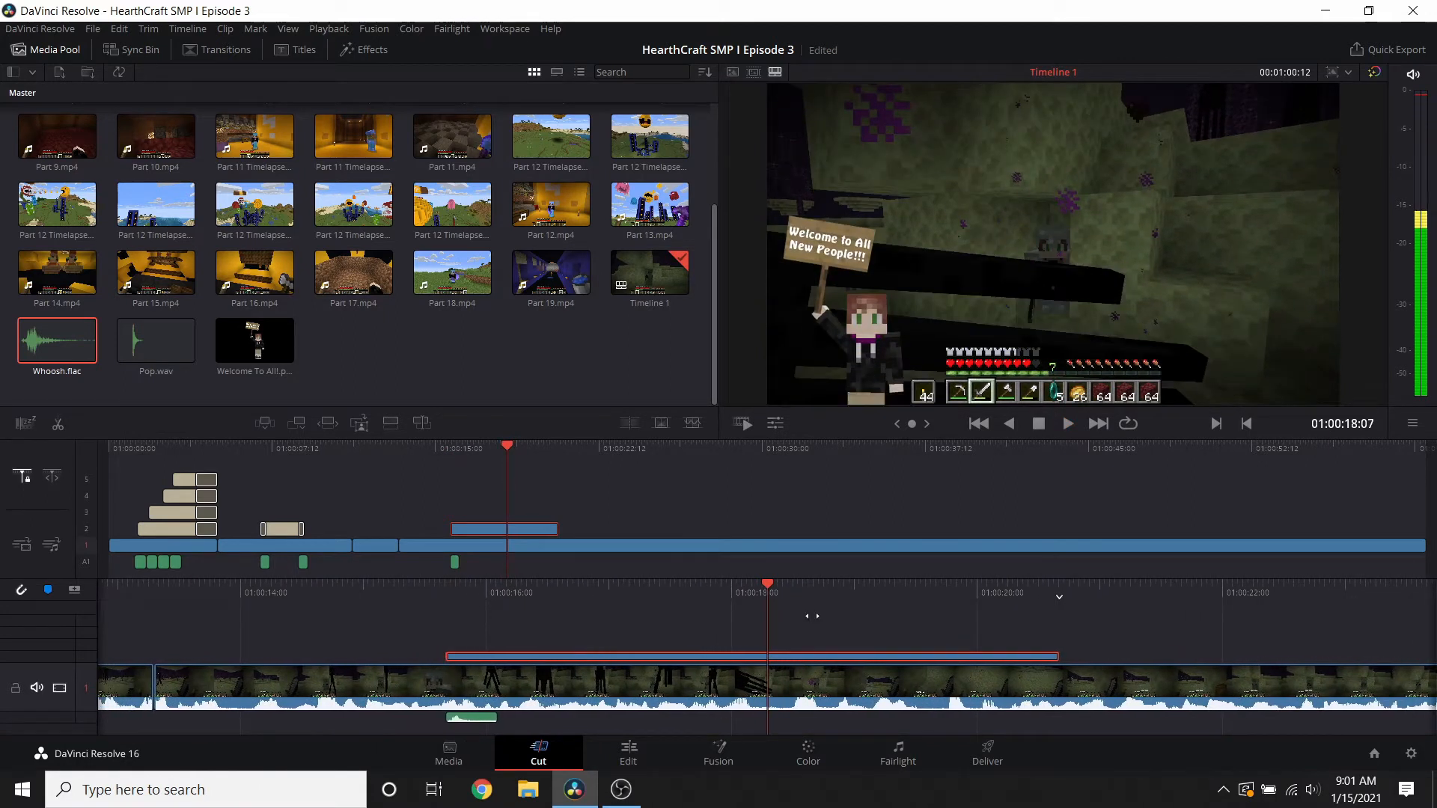
{"action": "left_click_drag", "start_coordinate": [800, 713], "coordinate": [764, 713]}
{"action": "scroll", "coordinate": [885, 680], "scroll_direction": "up", "scroll_amount": 4}
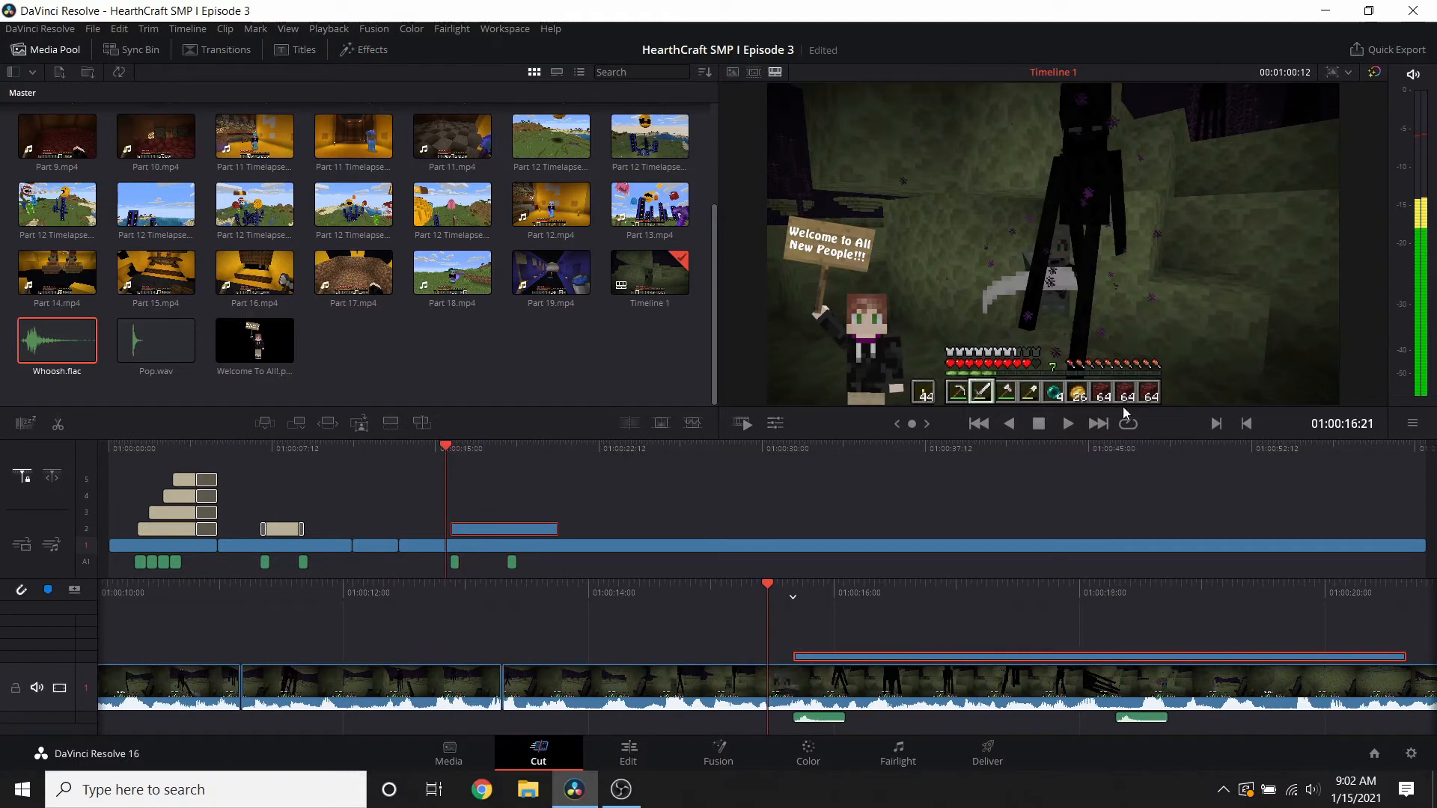
{"action": "left_click", "coordinate": [860, 581]}
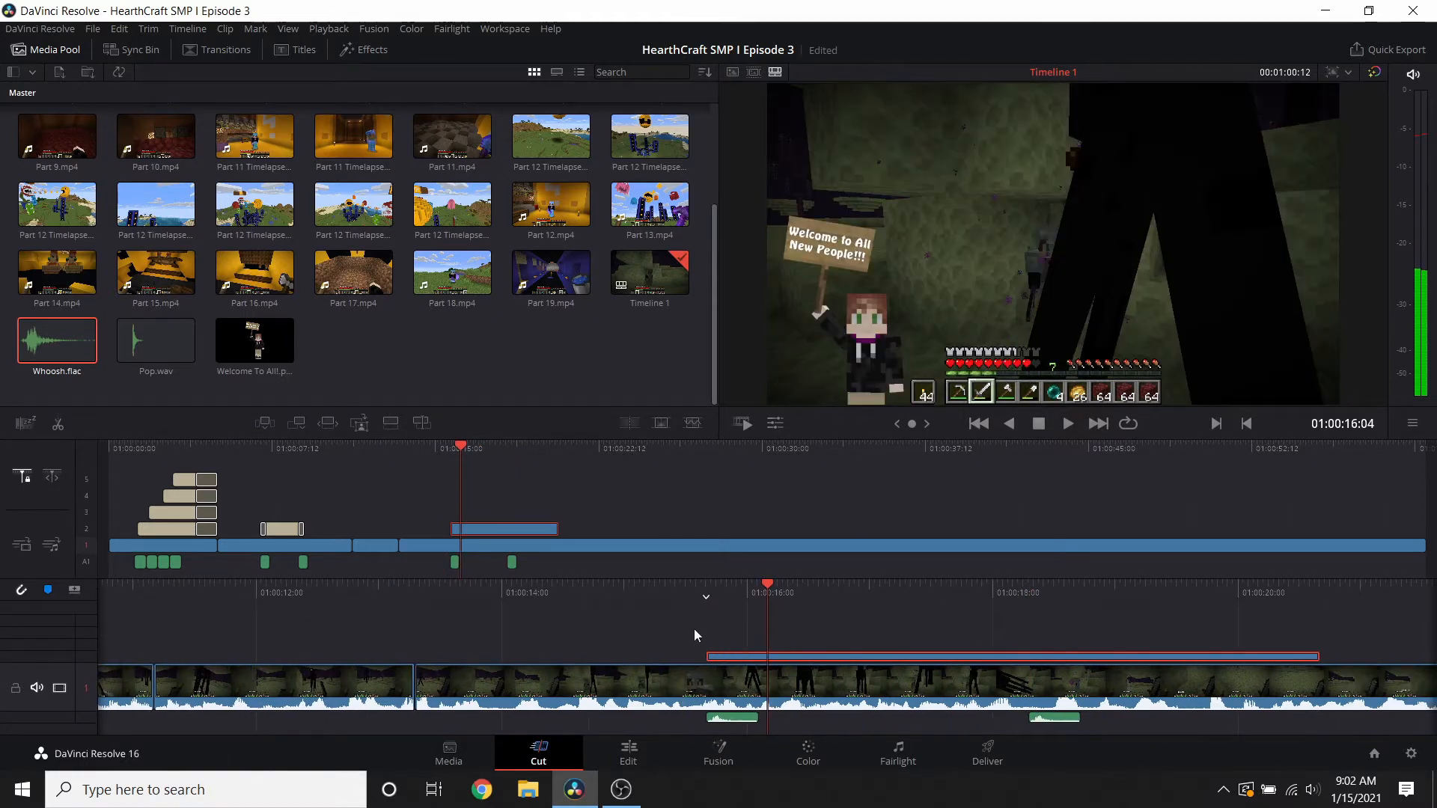
- Apply the Camera Shake effect to the welcome image clip and play it back from 01:00:14:18
{"action": "left_click", "coordinate": [376, 50]}
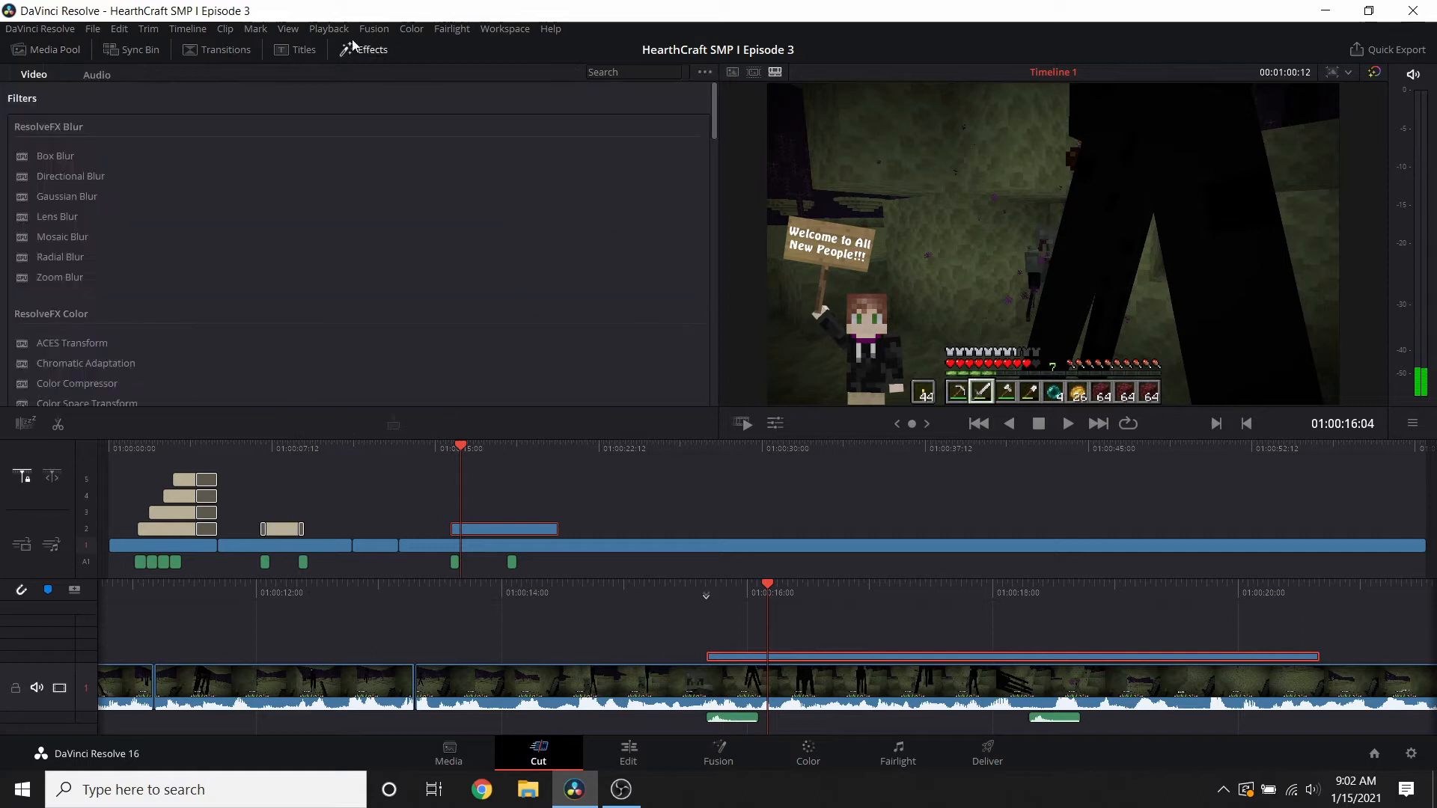
{"action": "scroll", "coordinate": [115, 328], "scroll_direction": "down", "scroll_amount": 10}
{"action": "scroll", "coordinate": [119, 341], "scroll_direction": "down", "scroll_amount": 5}
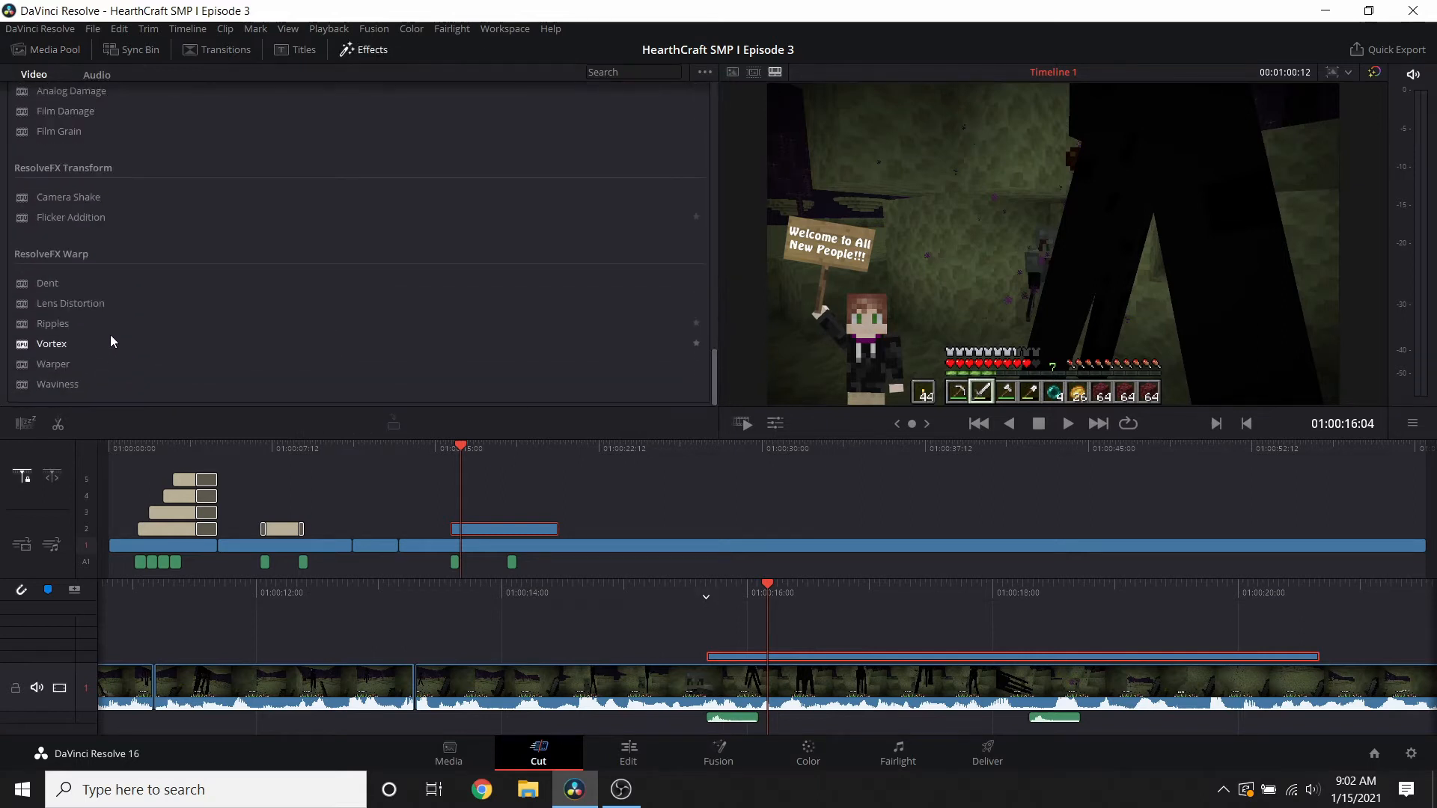
{"action": "left_click_drag", "start_coordinate": [62, 197], "coordinate": [941, 644]}
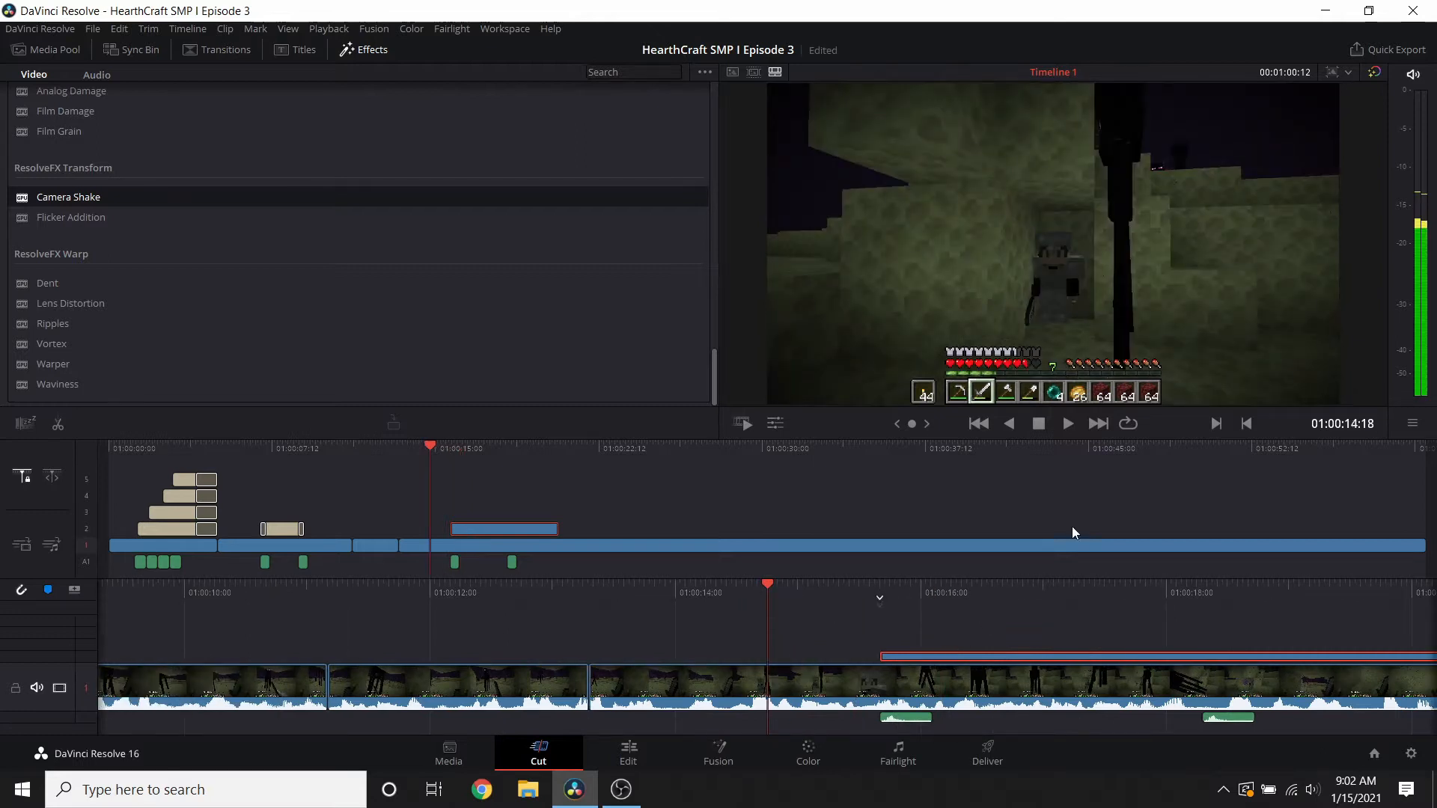
{"action": "left_click", "coordinate": [1069, 424]}
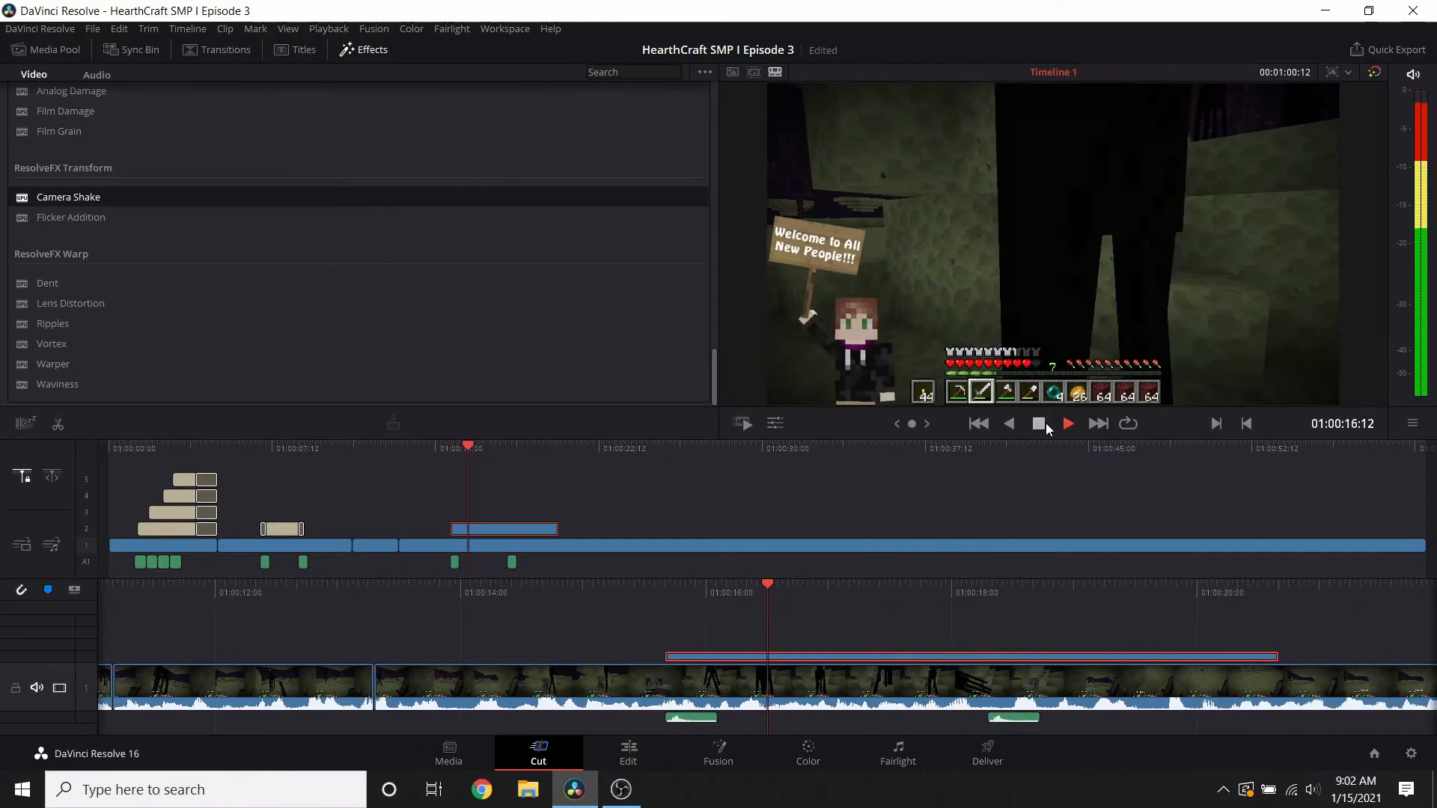
{"action": "left_click", "coordinate": [1040, 423]}
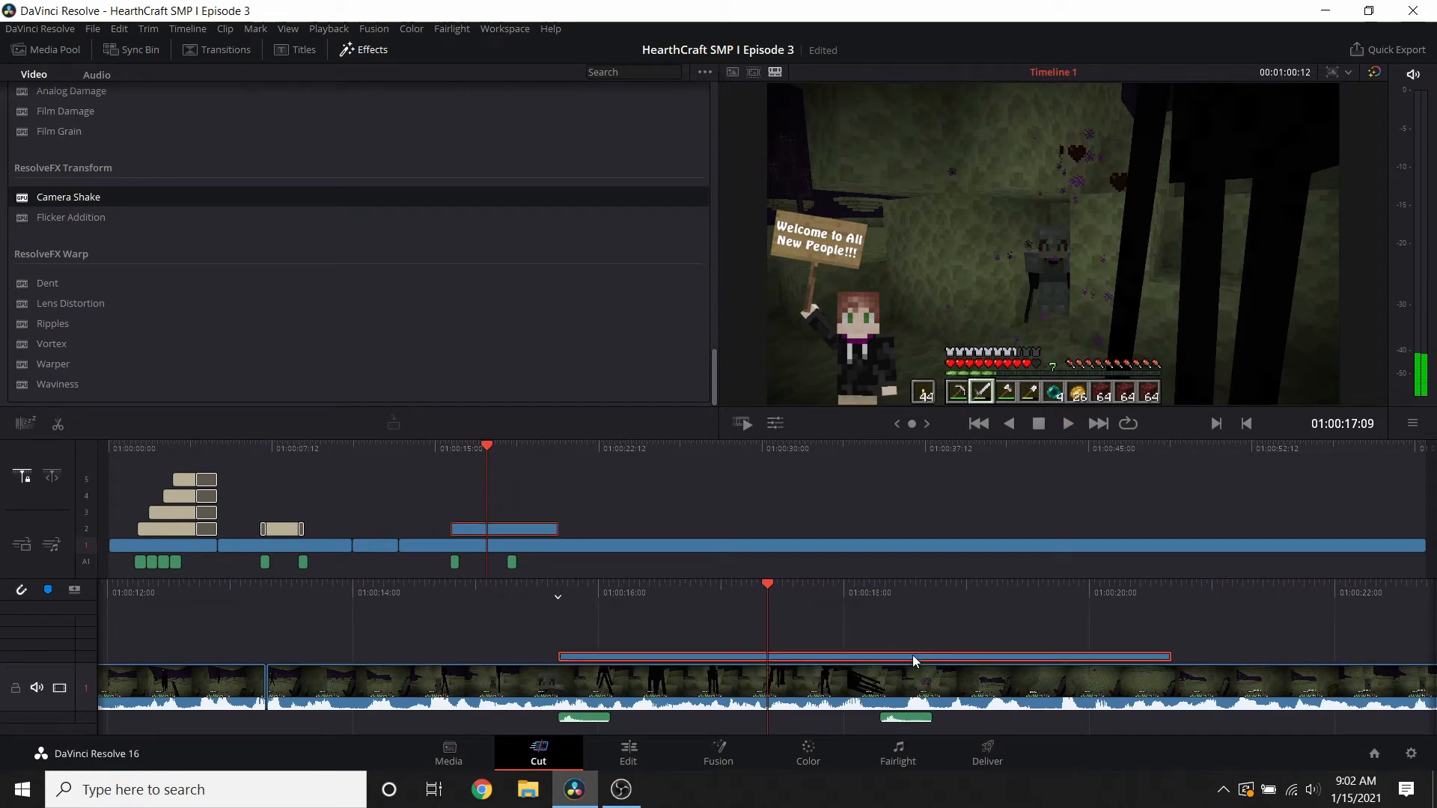
- Set the welcome image's Camera Shake to Motion Scale 0.784 and Speed Scale 0.244, and close its settings
{"action": "left_click", "coordinate": [775, 425]}
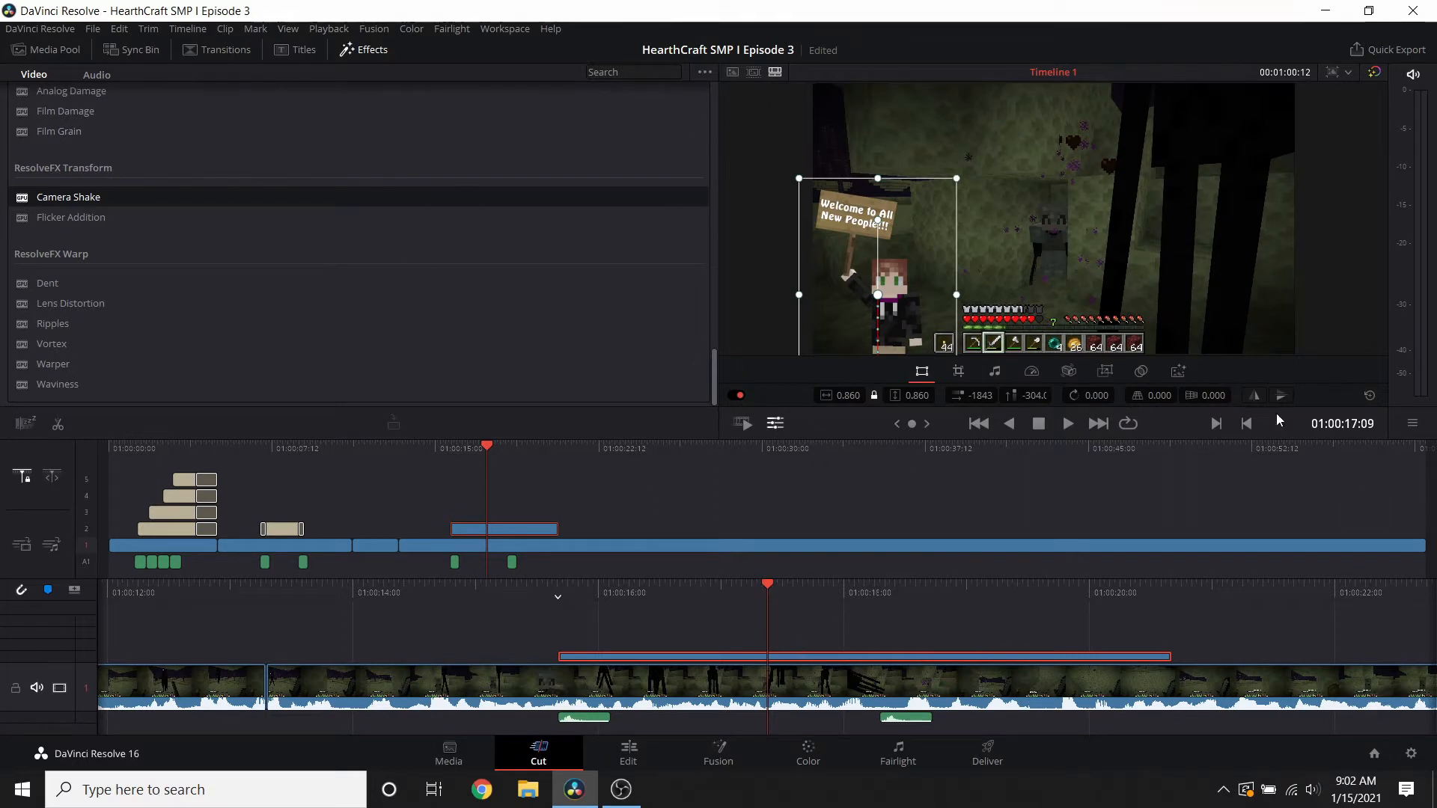
{"action": "left_click", "coordinate": [1182, 371]}
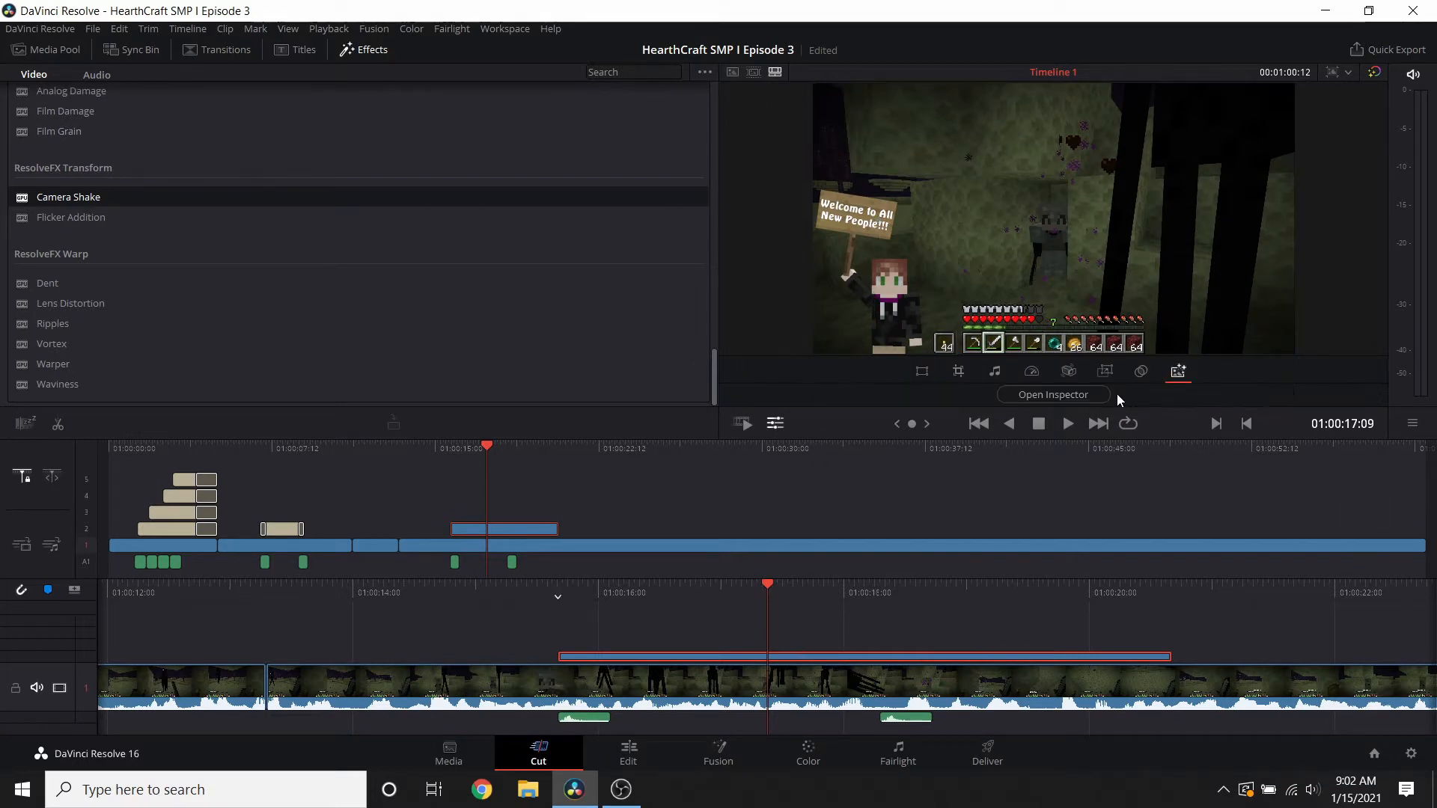
{"action": "left_click", "coordinate": [1055, 396]}
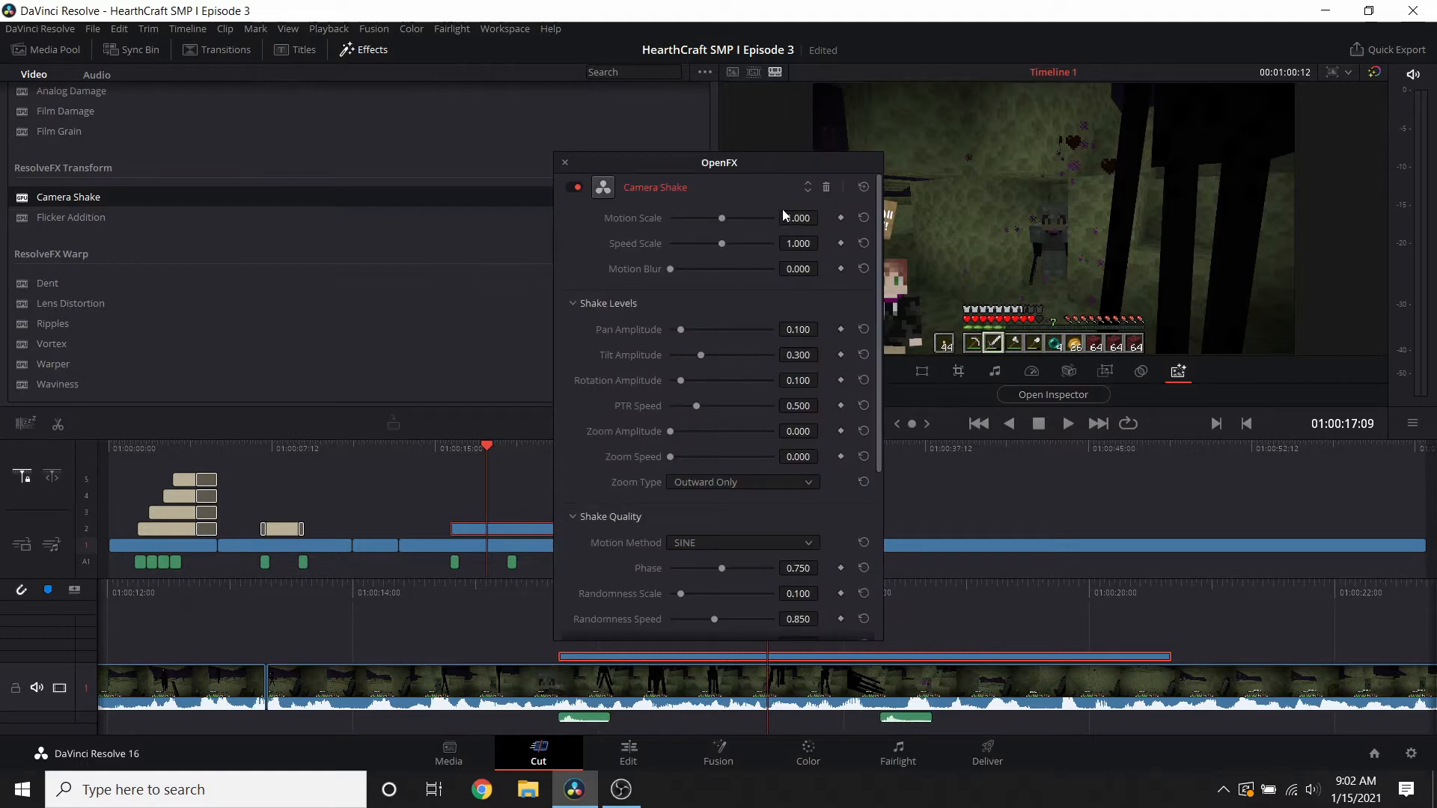
{"action": "left_click_drag", "start_coordinate": [752, 162], "coordinate": [641, 160]}
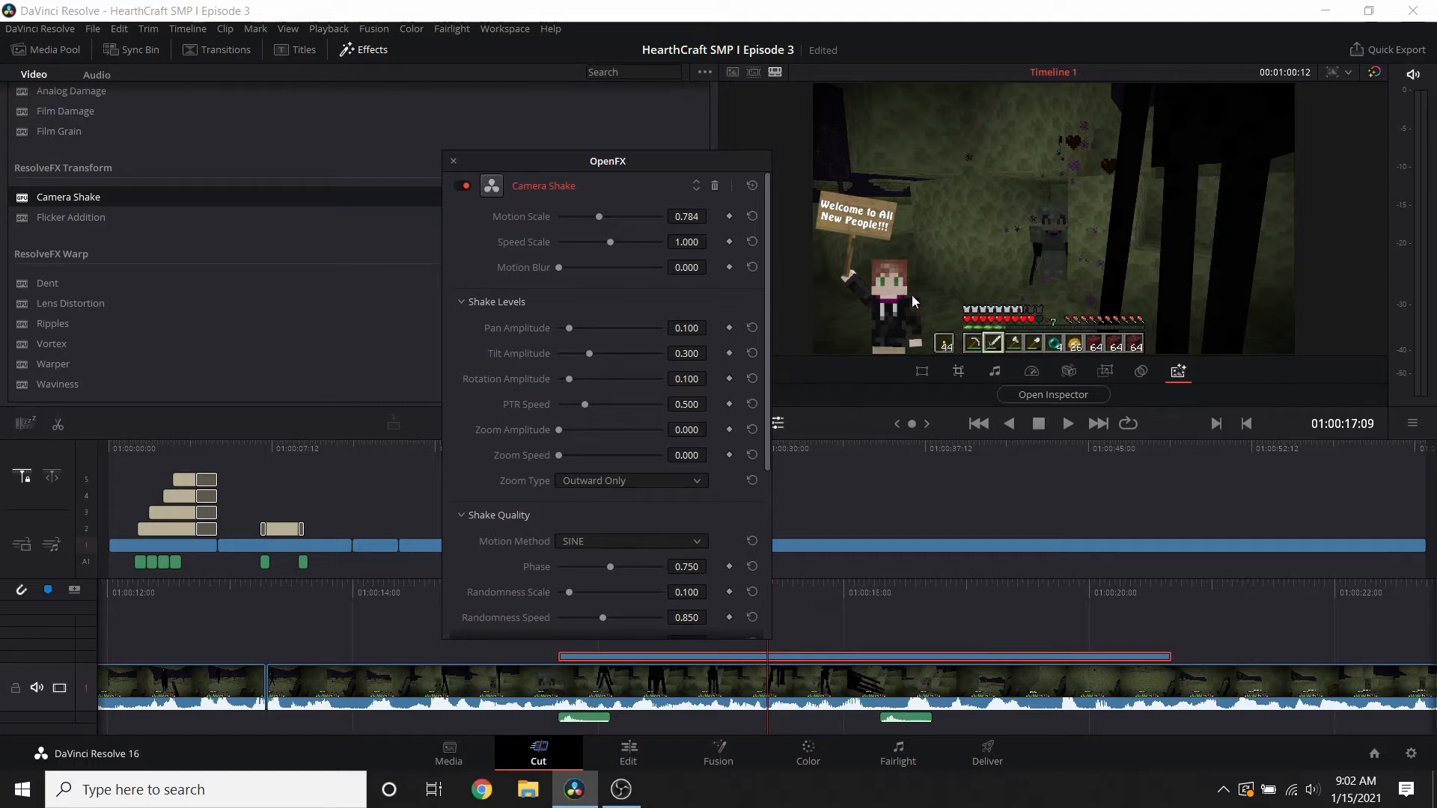
{"action": "mouse_move", "coordinate": [681, 241]}
{"action": "left_mouse_down"}
{"action": "mouse_move", "coordinate": [580, 242]}
{"action": "mouse_move", "coordinate": [704, 242]}
{"action": "left_mouse_up"}
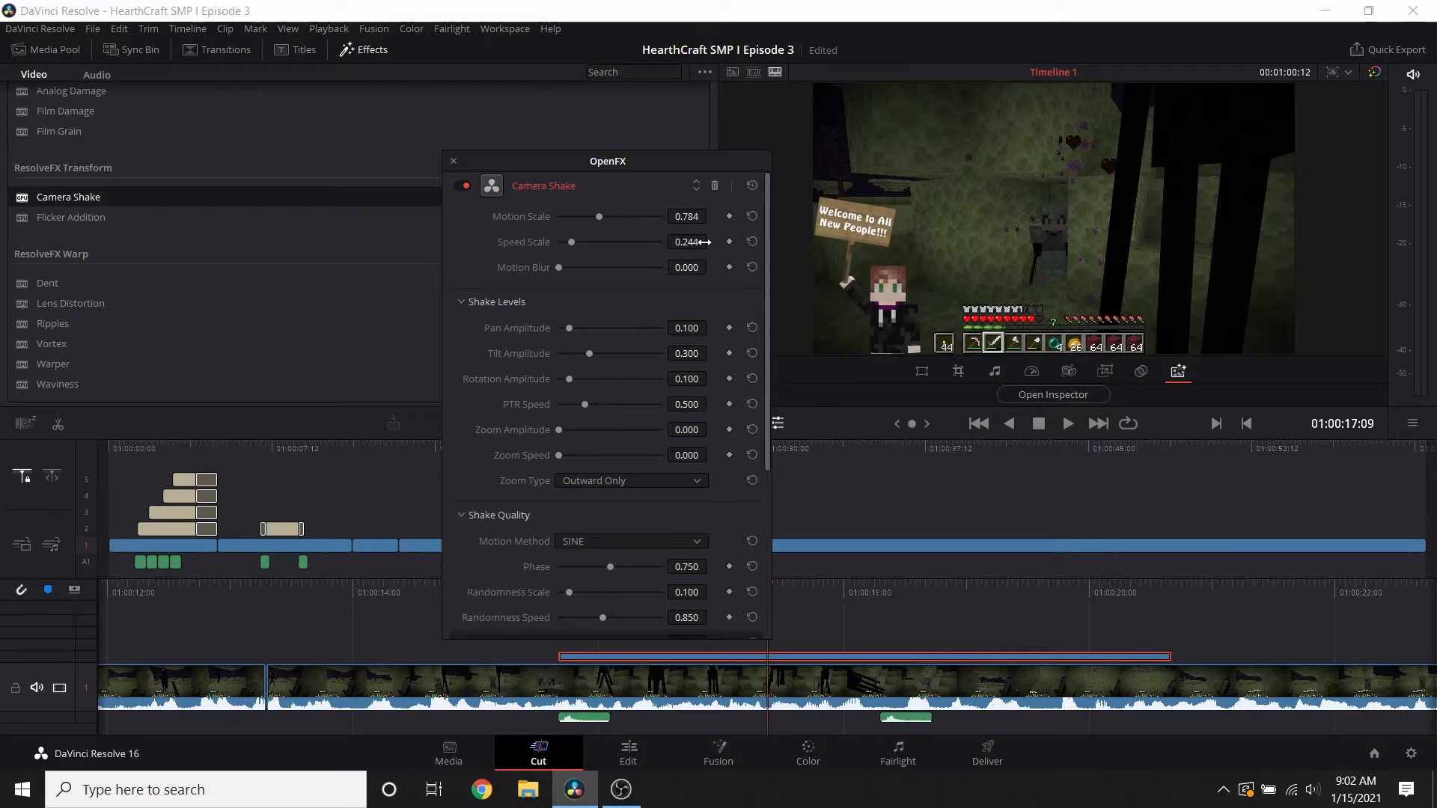
{"action": "left_click", "coordinate": [453, 161]}
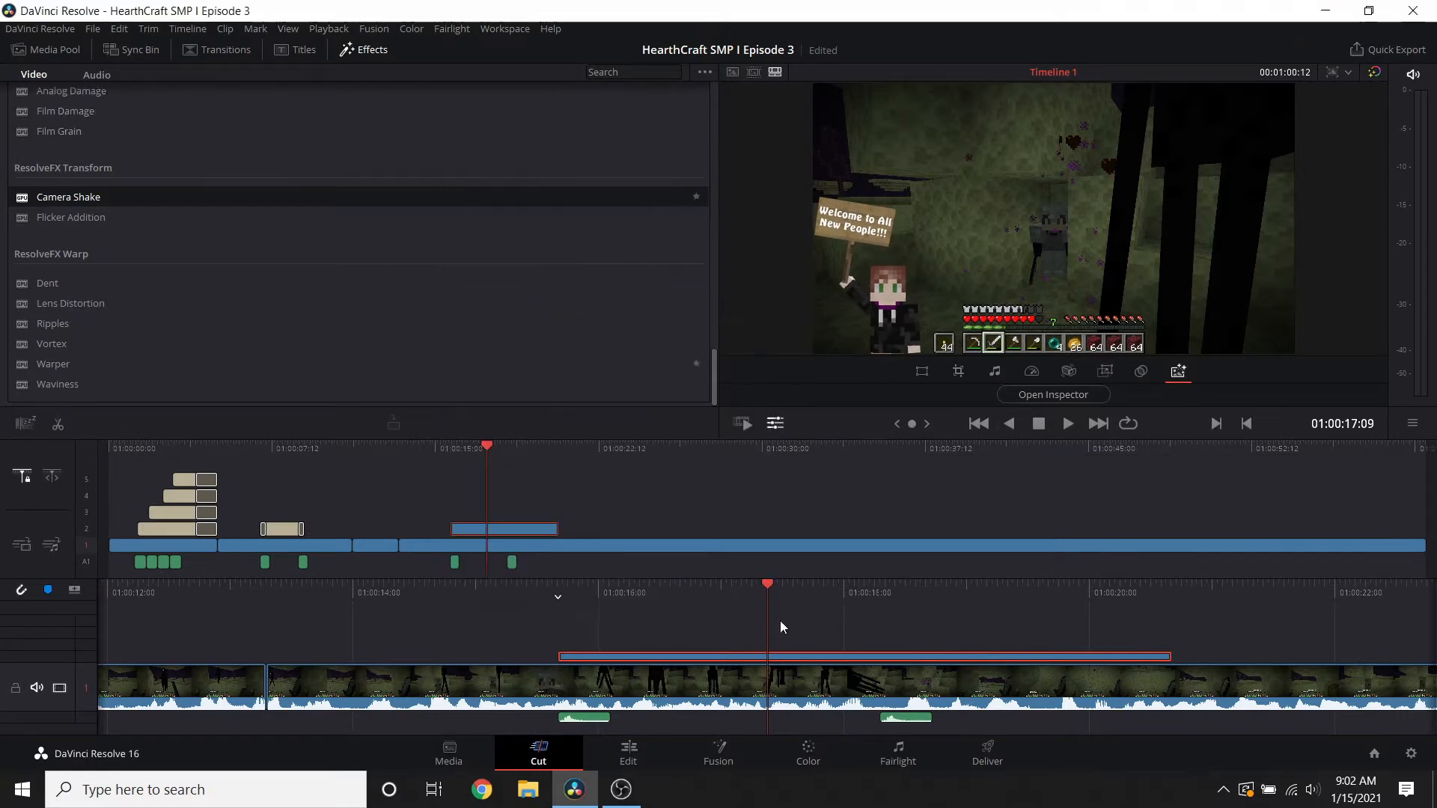
- Play back the welcome image from before its entrance to check the adjusted camera shake
{"action": "left_click_drag", "start_coordinate": [774, 600], "coordinate": [966, 600]}
{"action": "left_click", "coordinate": [1069, 425]}
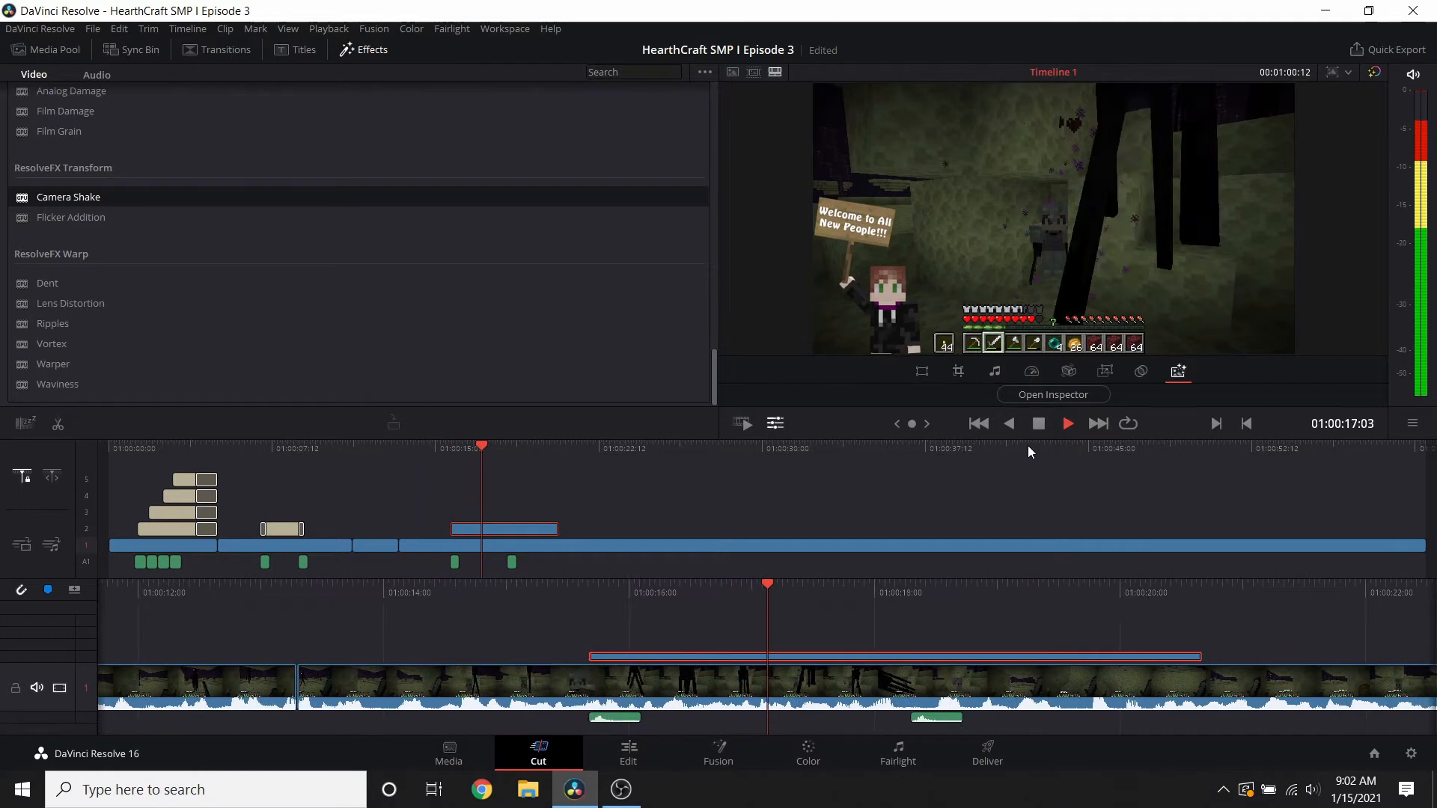
{"action": "left_click", "coordinate": [1037, 424]}
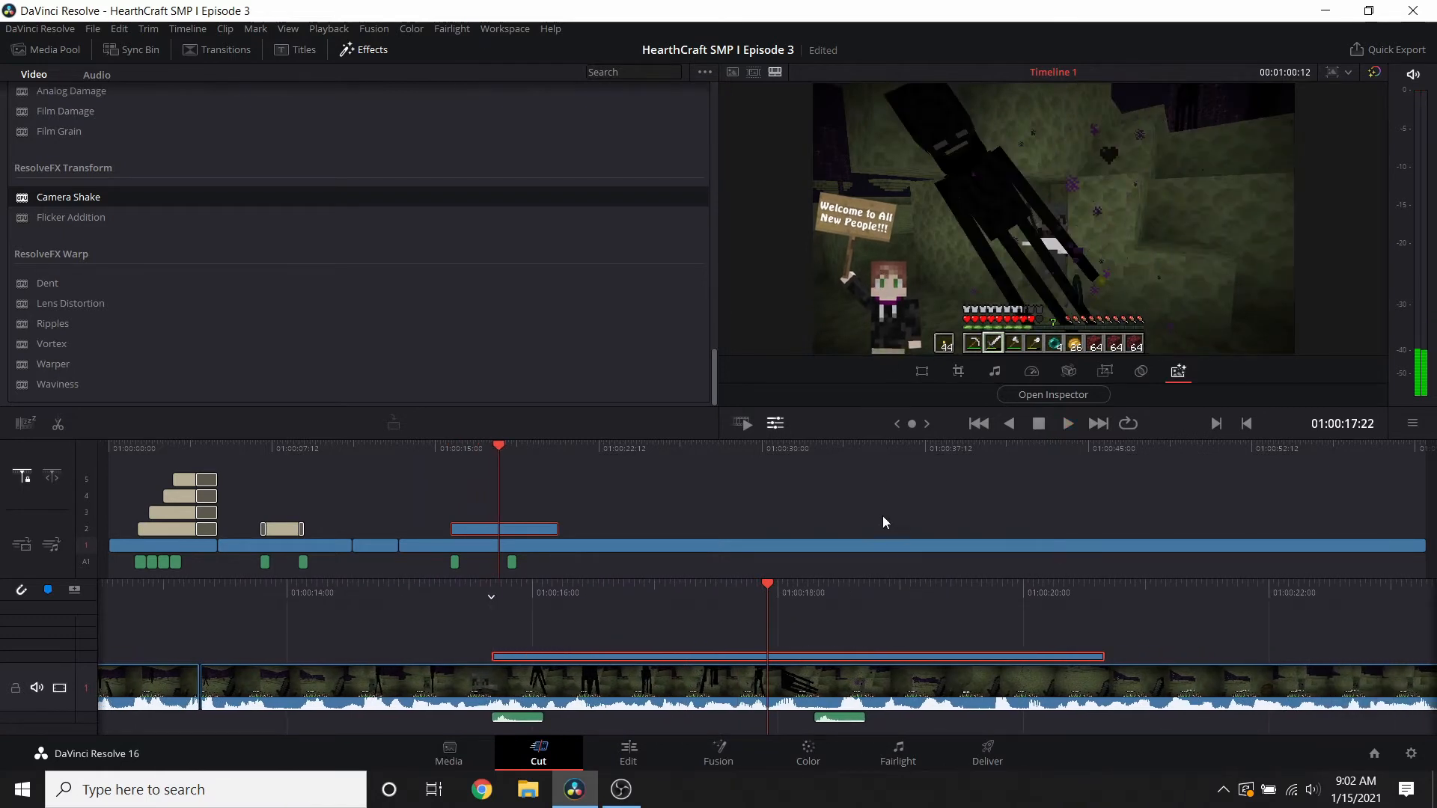
{"action": "left_click", "coordinate": [1071, 423]}
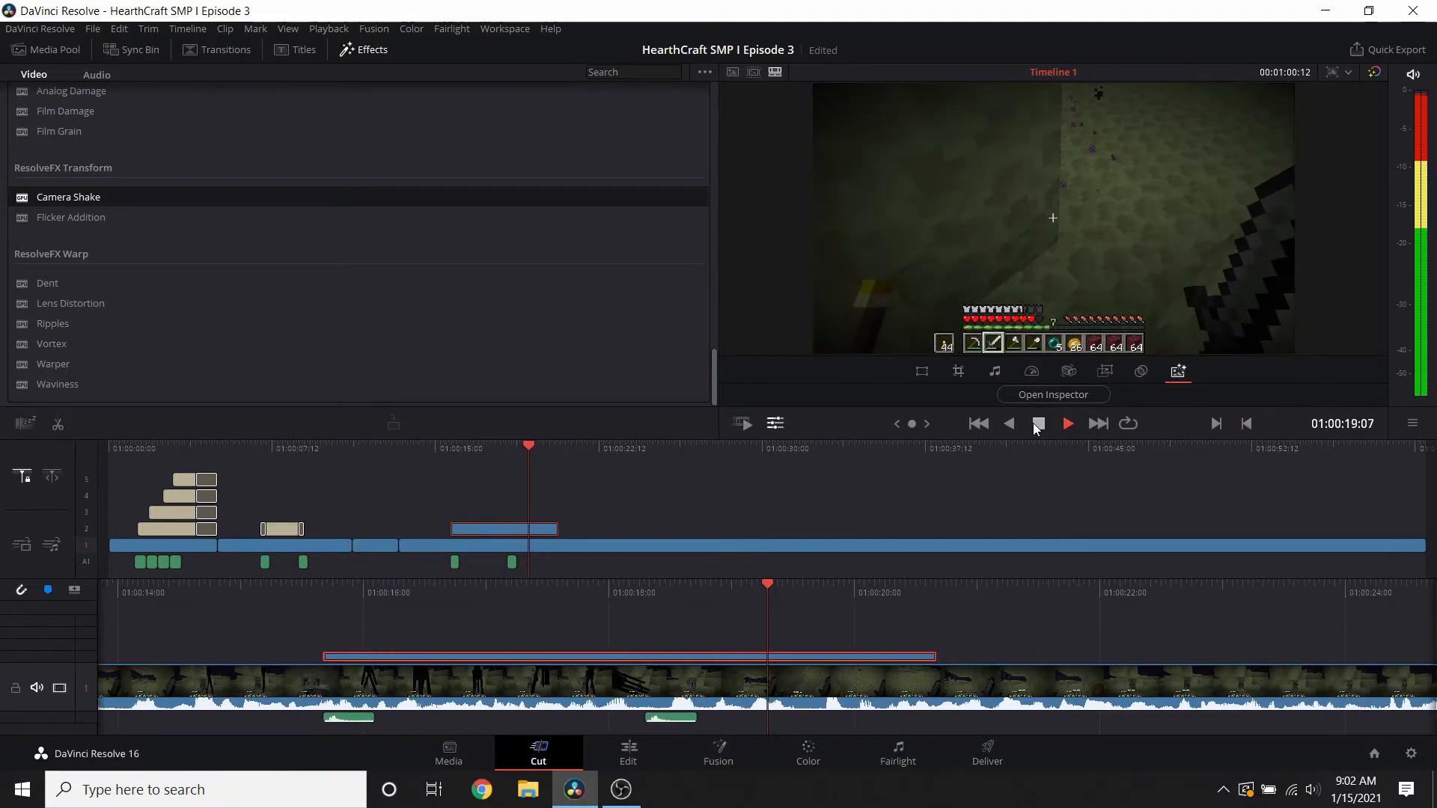
{"action": "left_click", "coordinate": [1035, 424]}
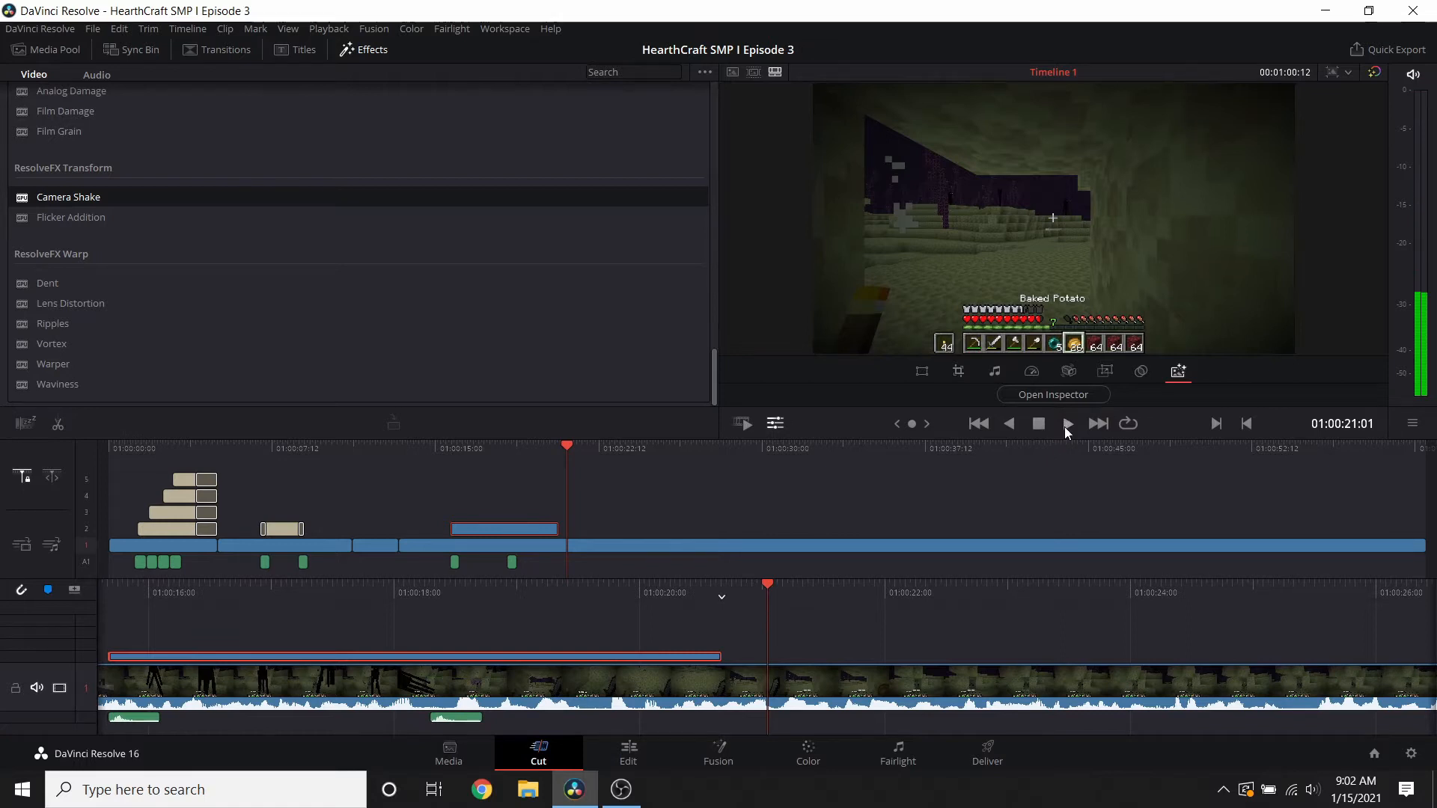
- Play the gameplay that follows the welcome image, and return to 01:00:20:08 to locate the spot for the next title
{"action": "left_click", "coordinate": [1064, 425]}
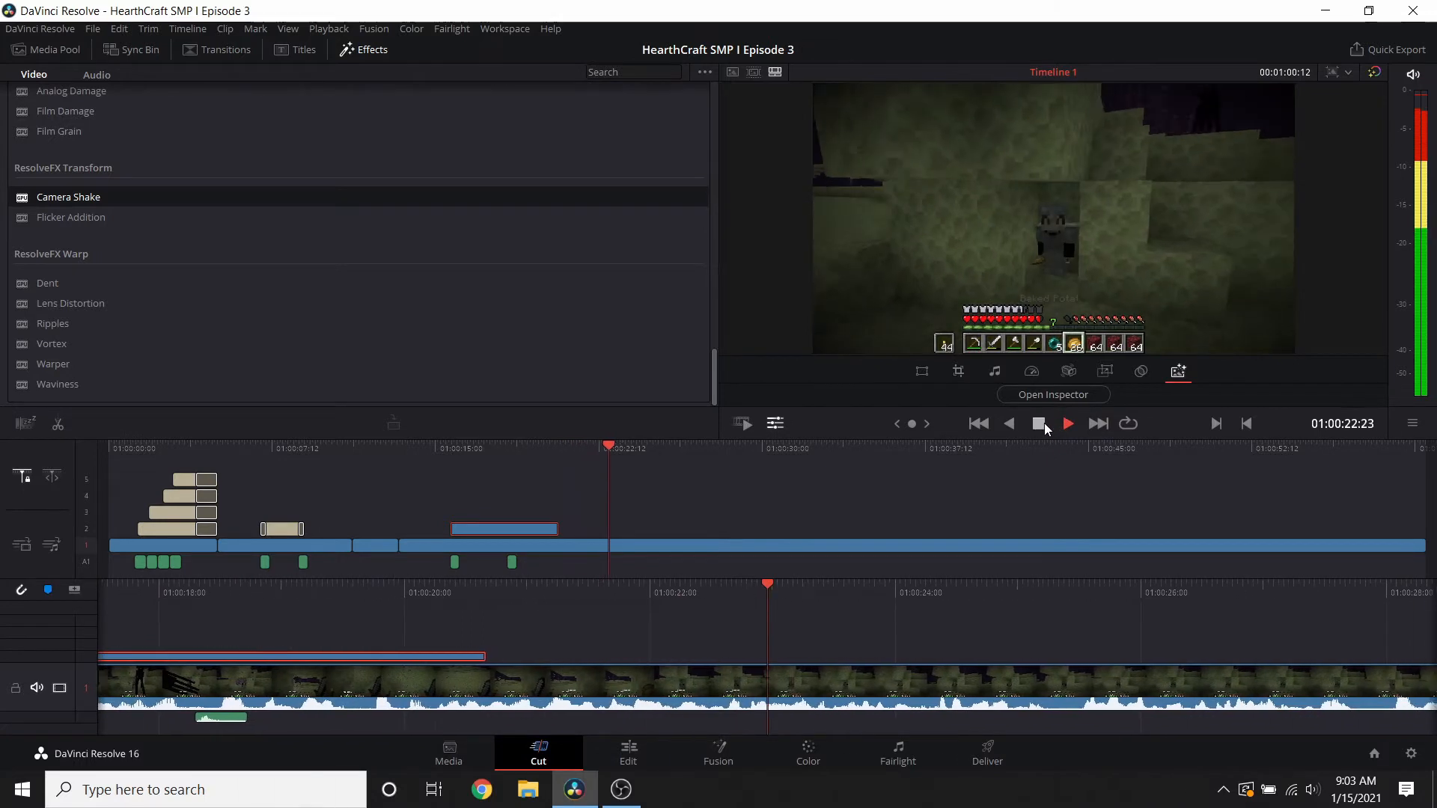
{"action": "left_click", "coordinate": [1044, 423]}
{"action": "left_click", "coordinate": [1067, 424]}
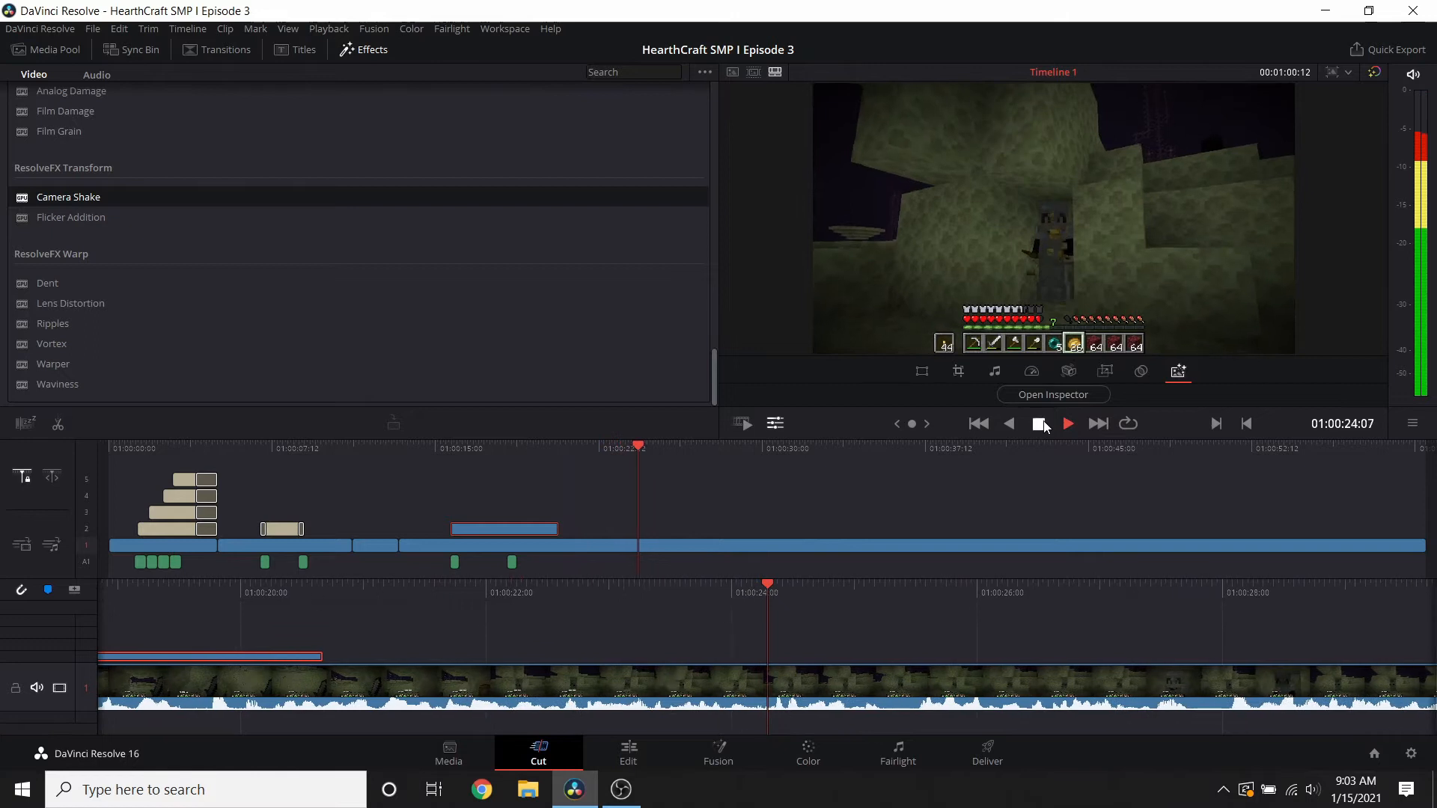
{"action": "left_click_drag", "start_coordinate": [524, 594], "coordinate": [868, 593]}
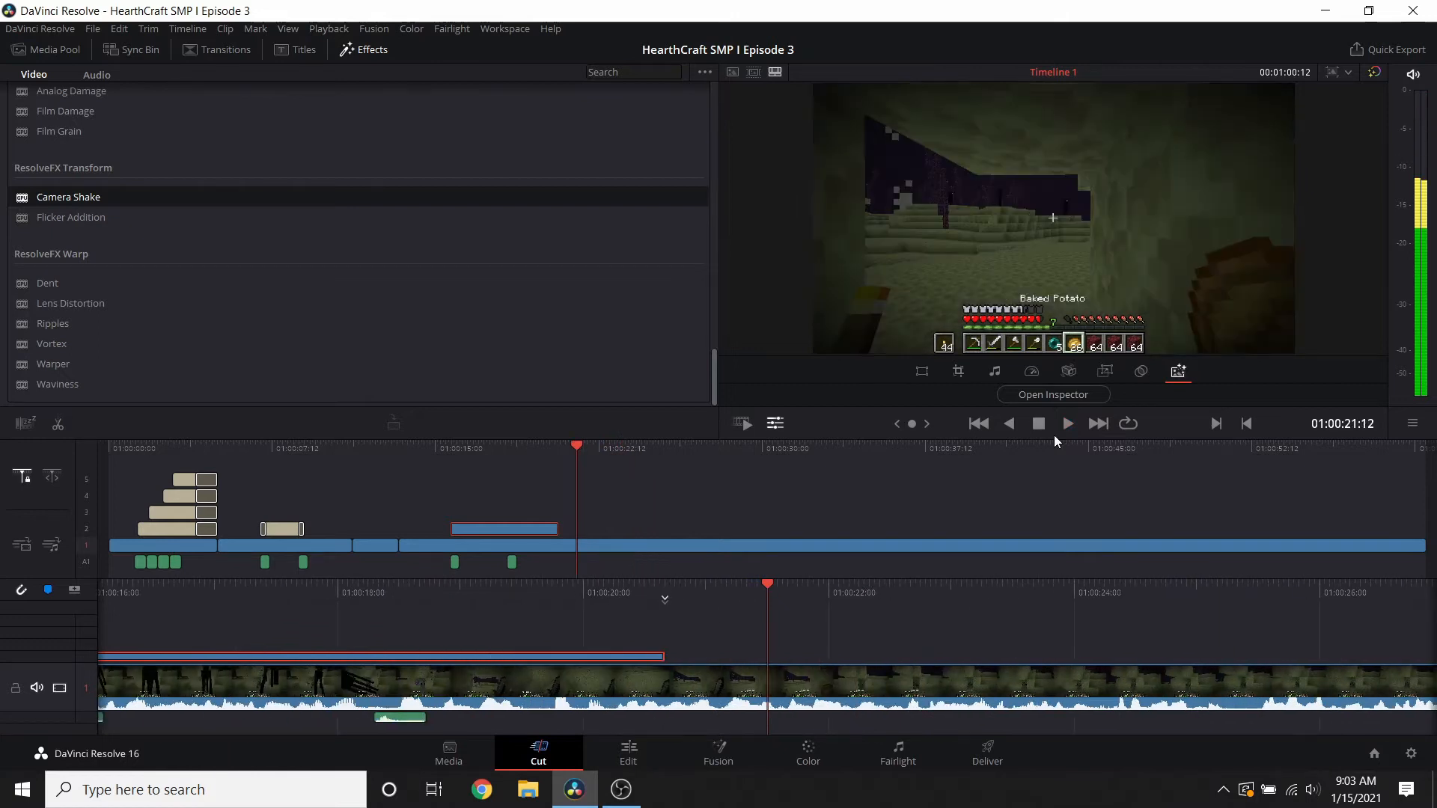
{"action": "scroll", "coordinate": [1043, 500], "scroll_direction": "up", "scroll_amount": 5}
{"action": "left_click", "coordinate": [1071, 425]}
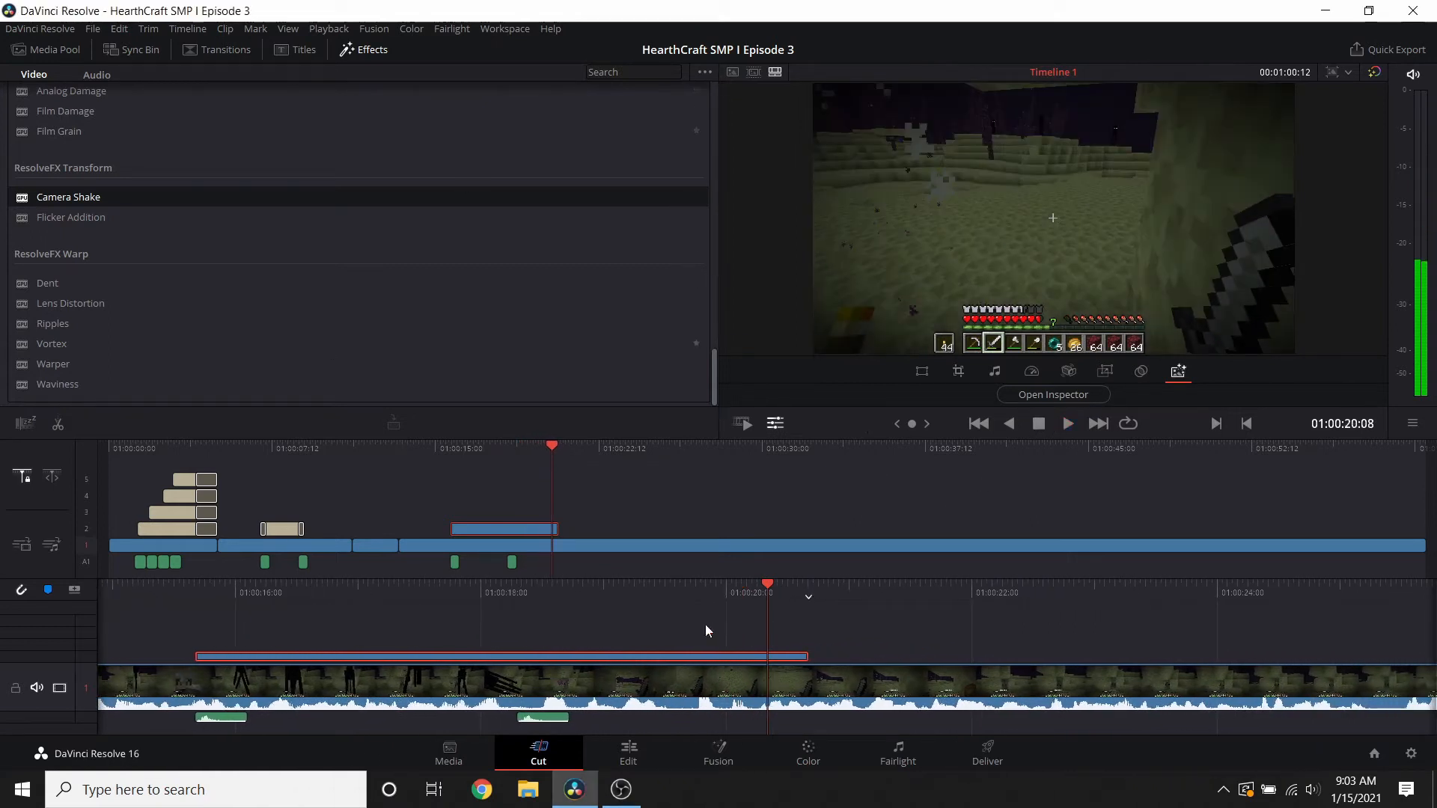
- Paste a copy of the Scary! caption at 01:00:20:08 and delete the transitions at its end and start
{"action": "left_click", "coordinate": [277, 530]}
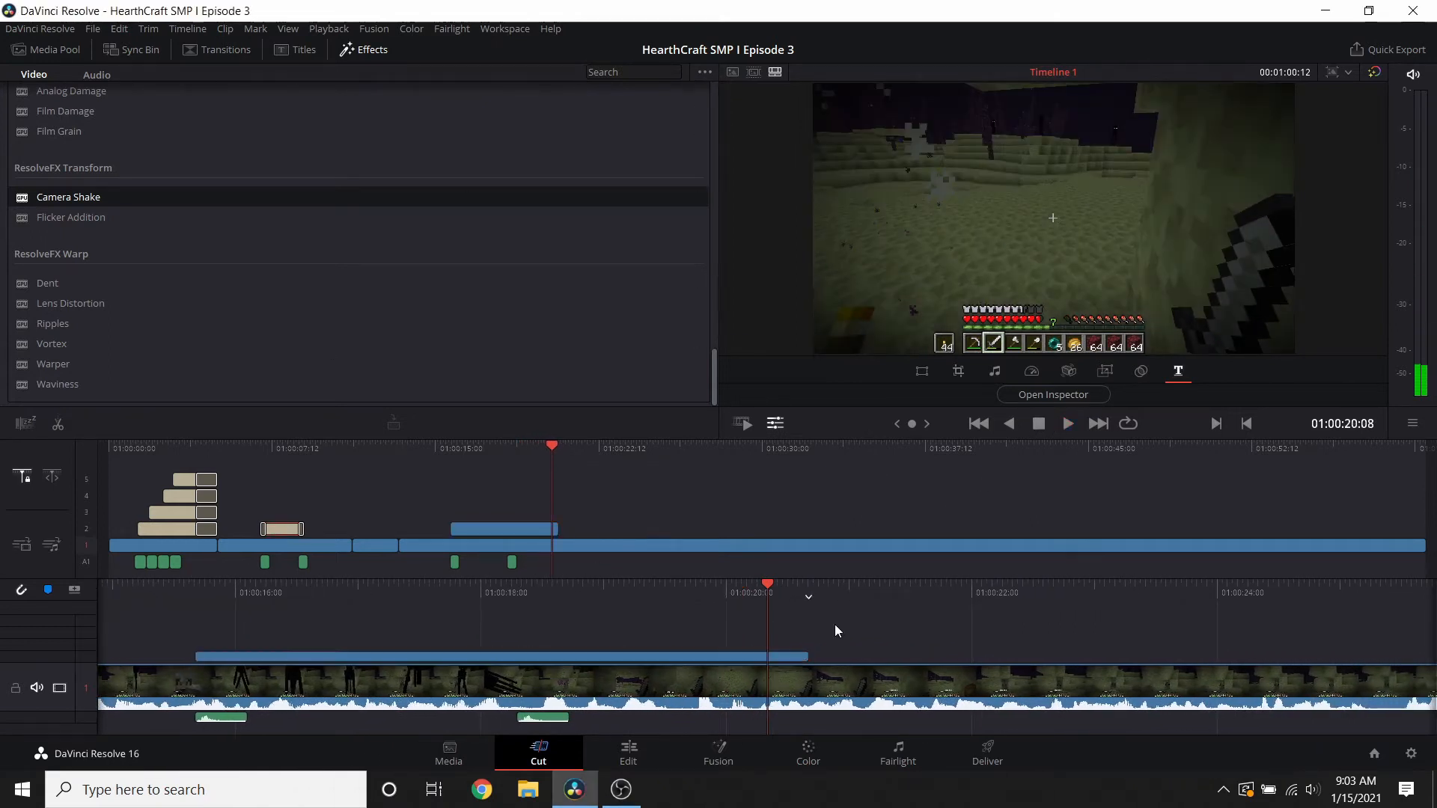
{"action": "key", "text": "ctrl+v"}
{"action": "left_click_drag", "start_coordinate": [760, 645], "coordinate": [843, 650]}
{"action": "left_click", "coordinate": [841, 657]}
{"action": "key", "text": "Delete"}
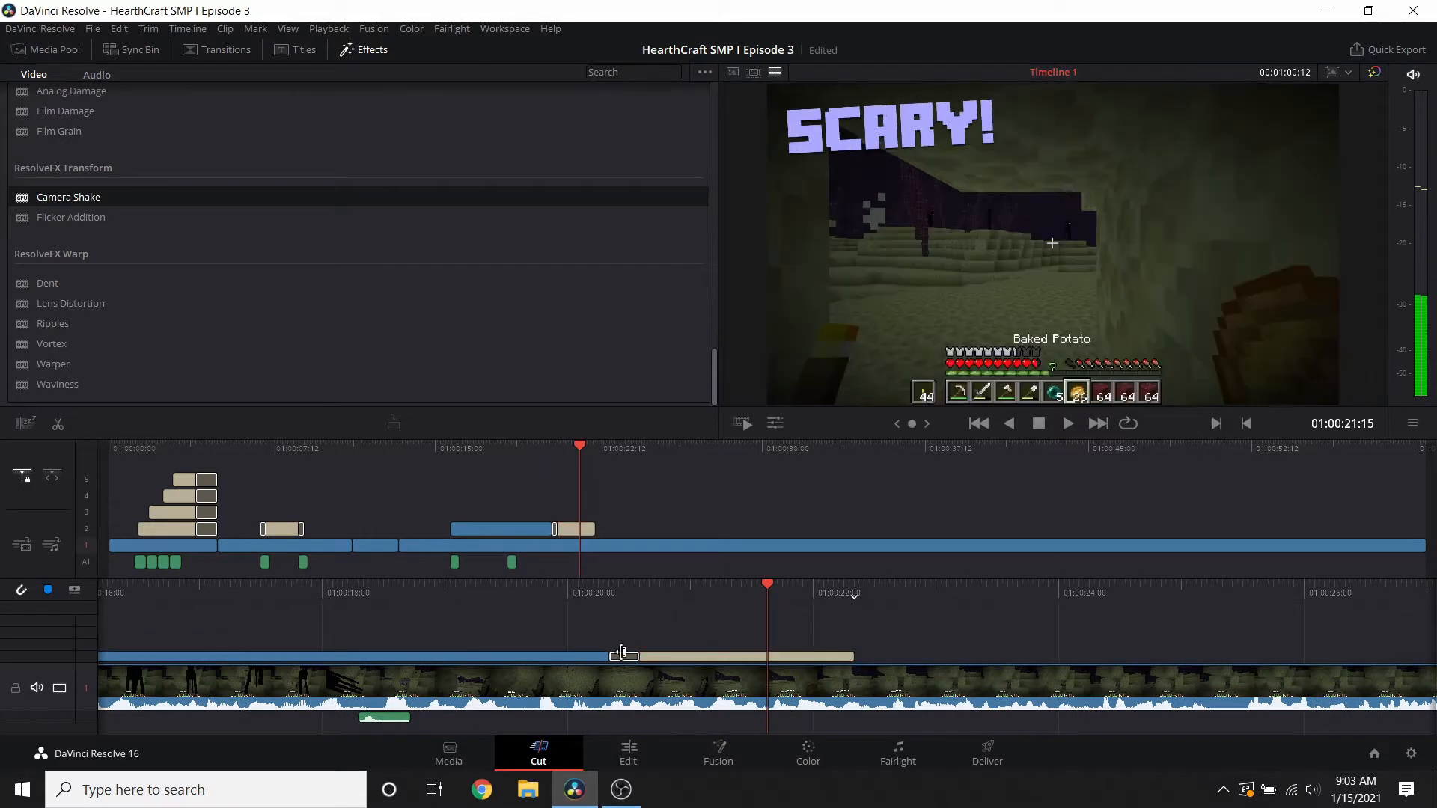
{"action": "left_click", "coordinate": [622, 655]}
{"action": "left_click", "coordinate": [713, 657]}
- Open the Edit page and change the copied caption's text to HeArthCraft
{"action": "left_click", "coordinate": [629, 752]}
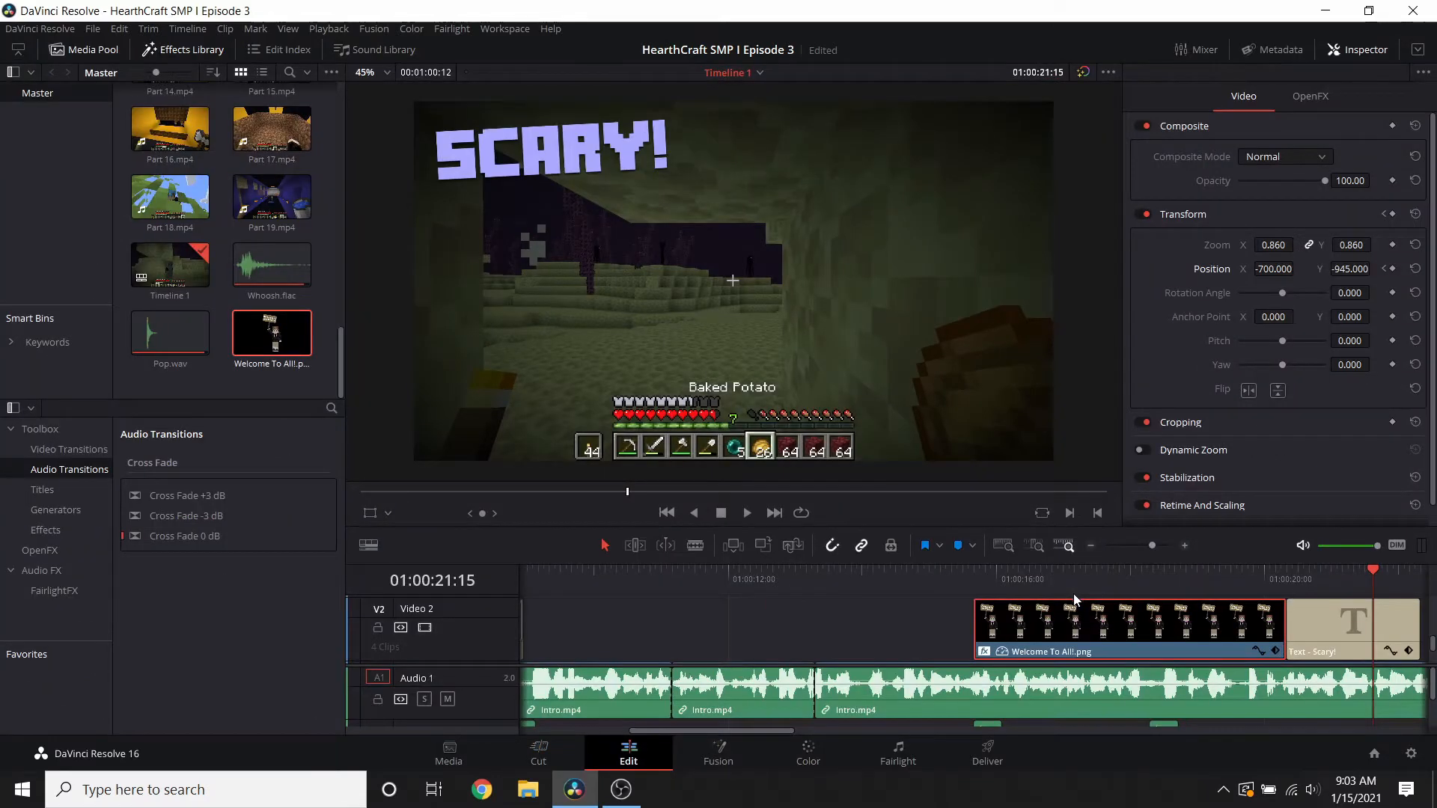
{"action": "triple_click", "coordinate": [1282, 187]}
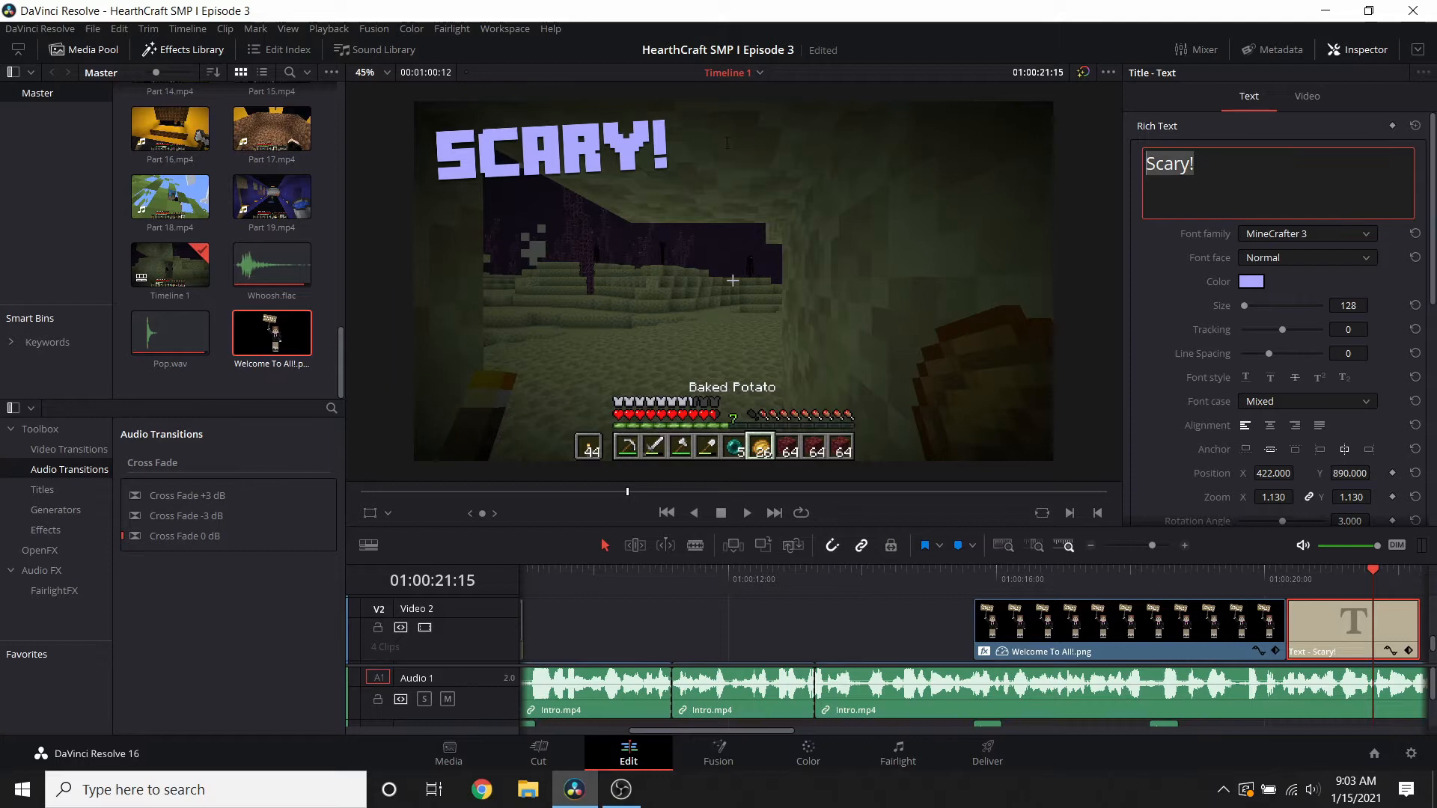
{"action": "type", "text": "Hear"}
{"action": "key", "text": "BackSpace"}
{"action": "key", "text": "BackSpace"}
{"action": "type", "text": "A"}
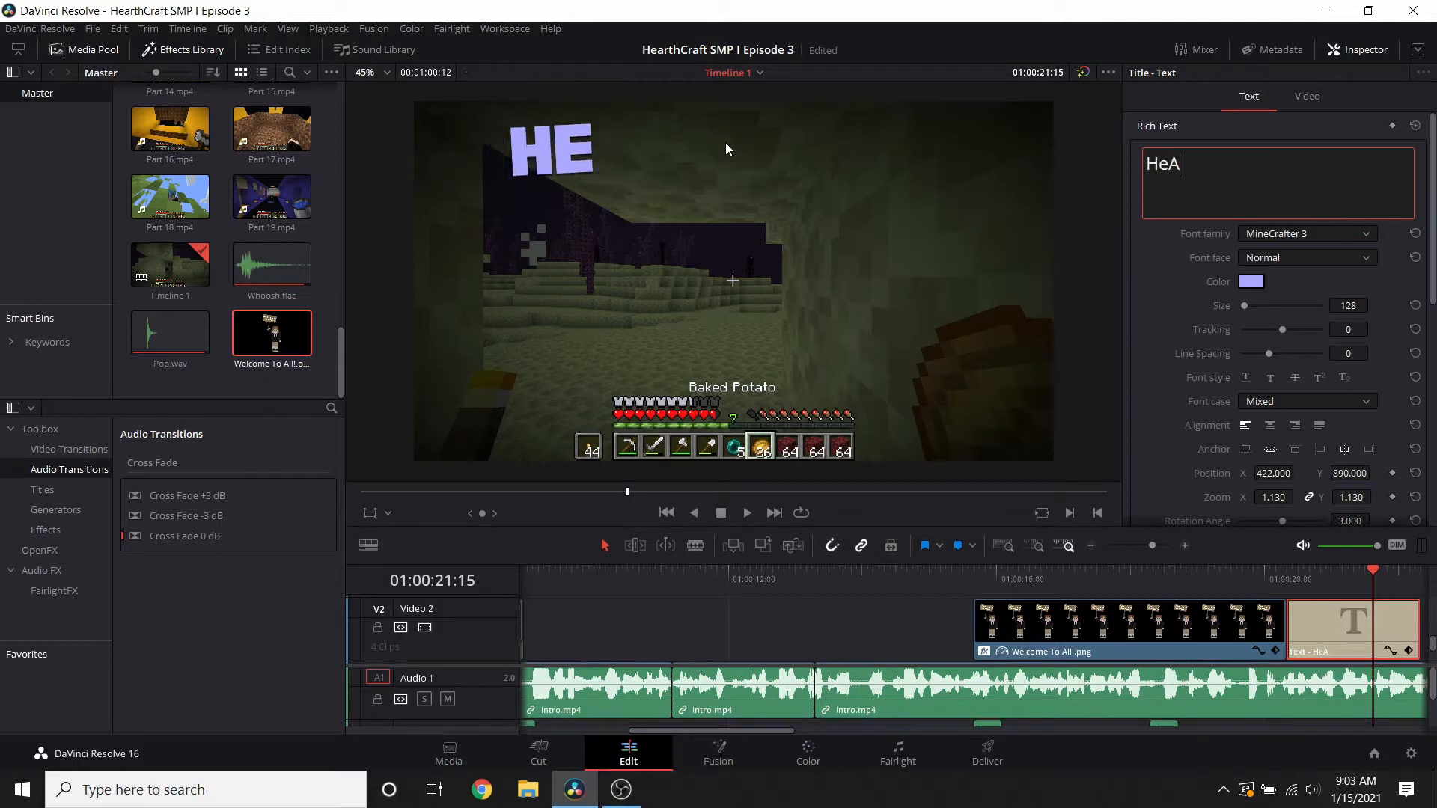
{"action": "type", "text": "rthCraft"}
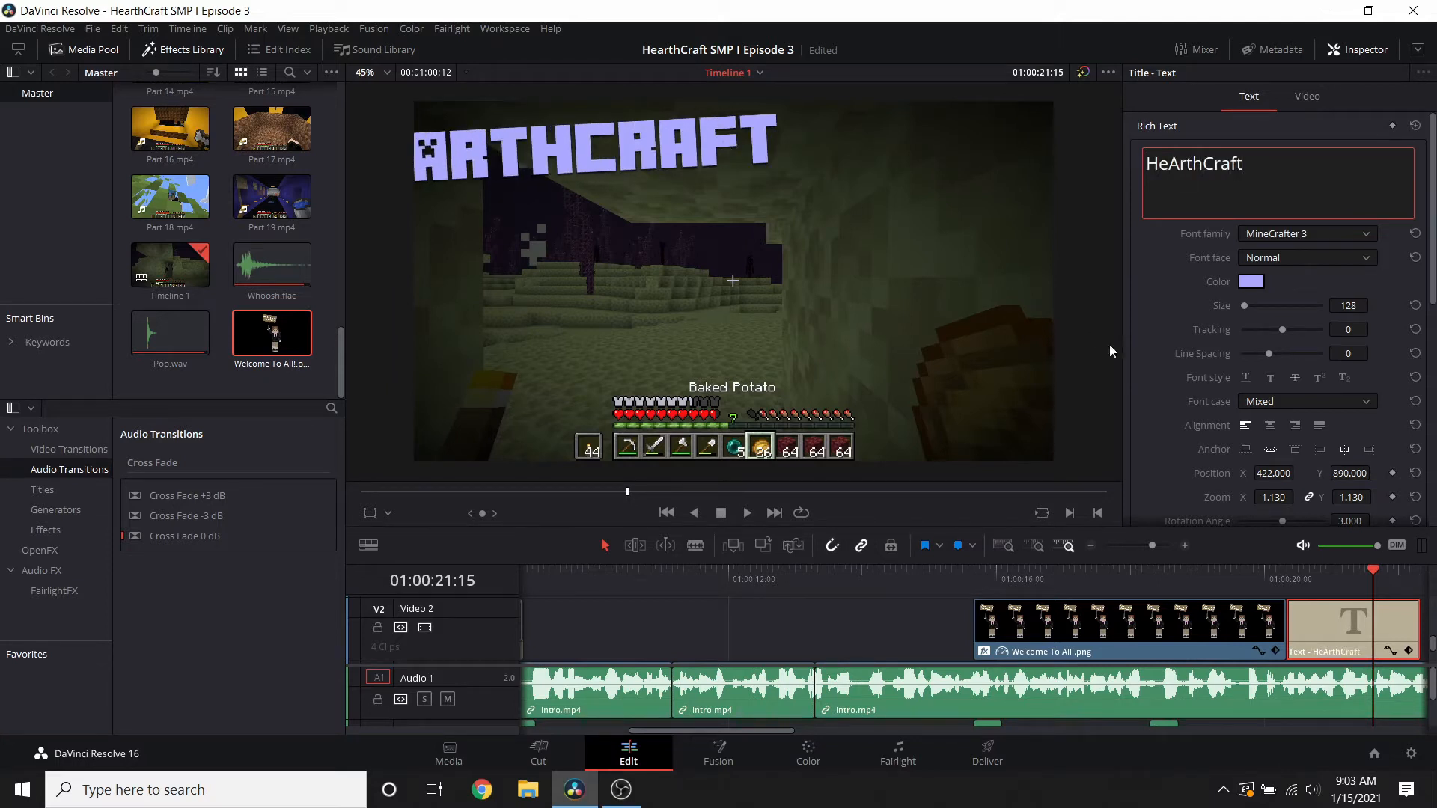
- Set the HeArthCraft title's Rotation Angle to 0, Position X to 938 and Zoom to 0.250, and return to 01:00:19:15 on the Cut page
{"action": "scroll", "coordinate": [1295, 456], "scroll_direction": "down", "scroll_amount": 1}
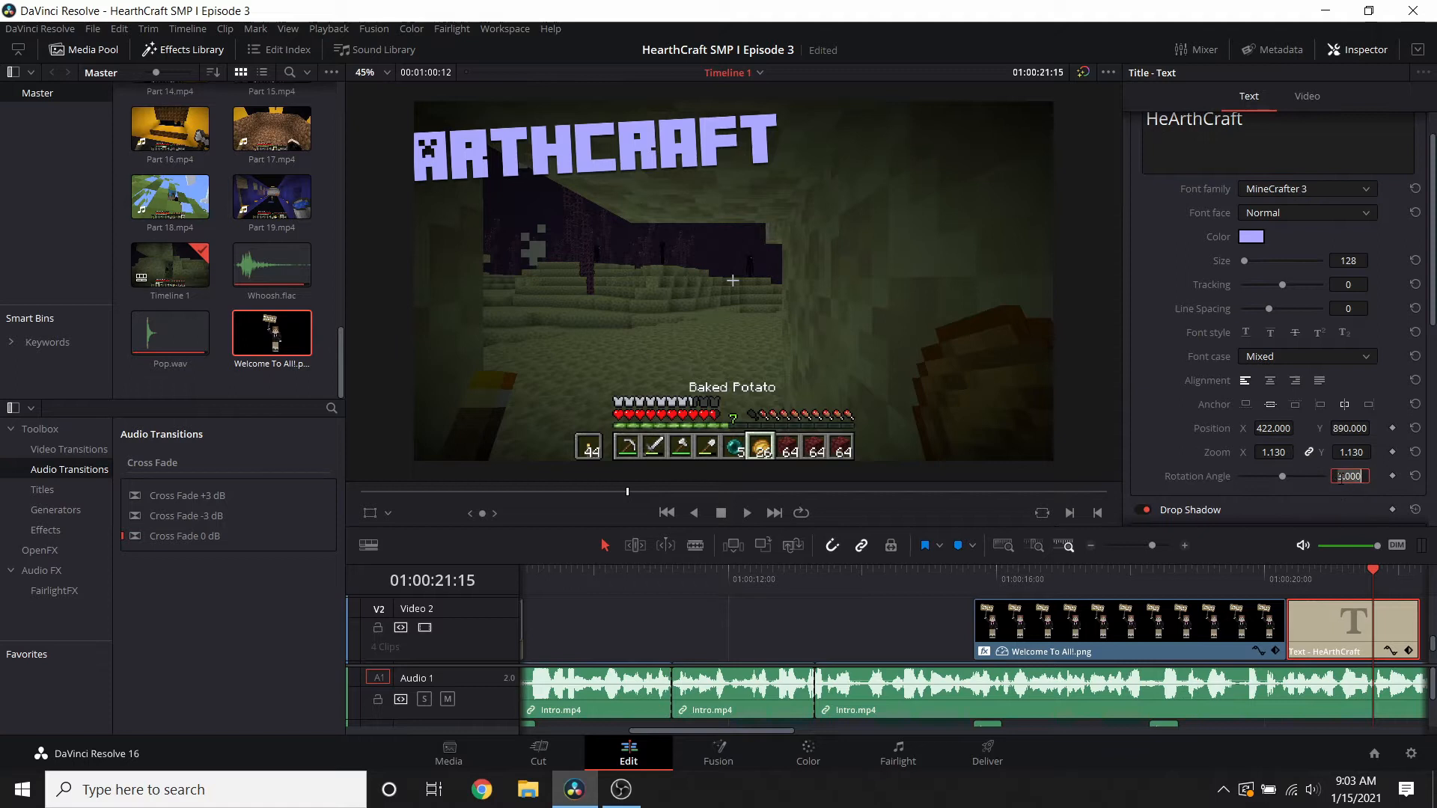
{"action": "type", "text": "0"}
{"action": "key", "text": "Return"}
{"action": "left_click_drag", "start_coordinate": [1292, 430], "coordinate": [1213, 453]}
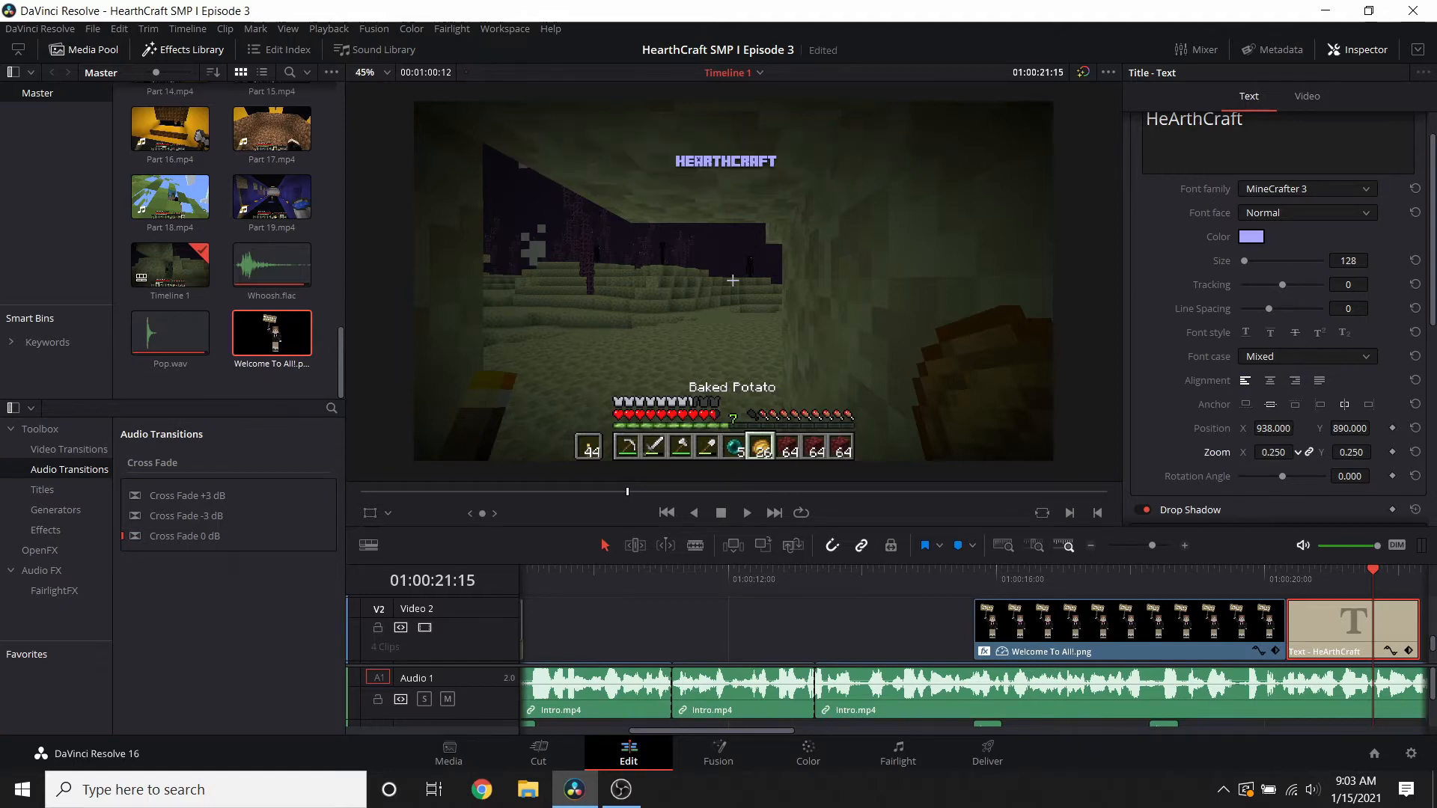
{"action": "left_click", "coordinate": [538, 751]}
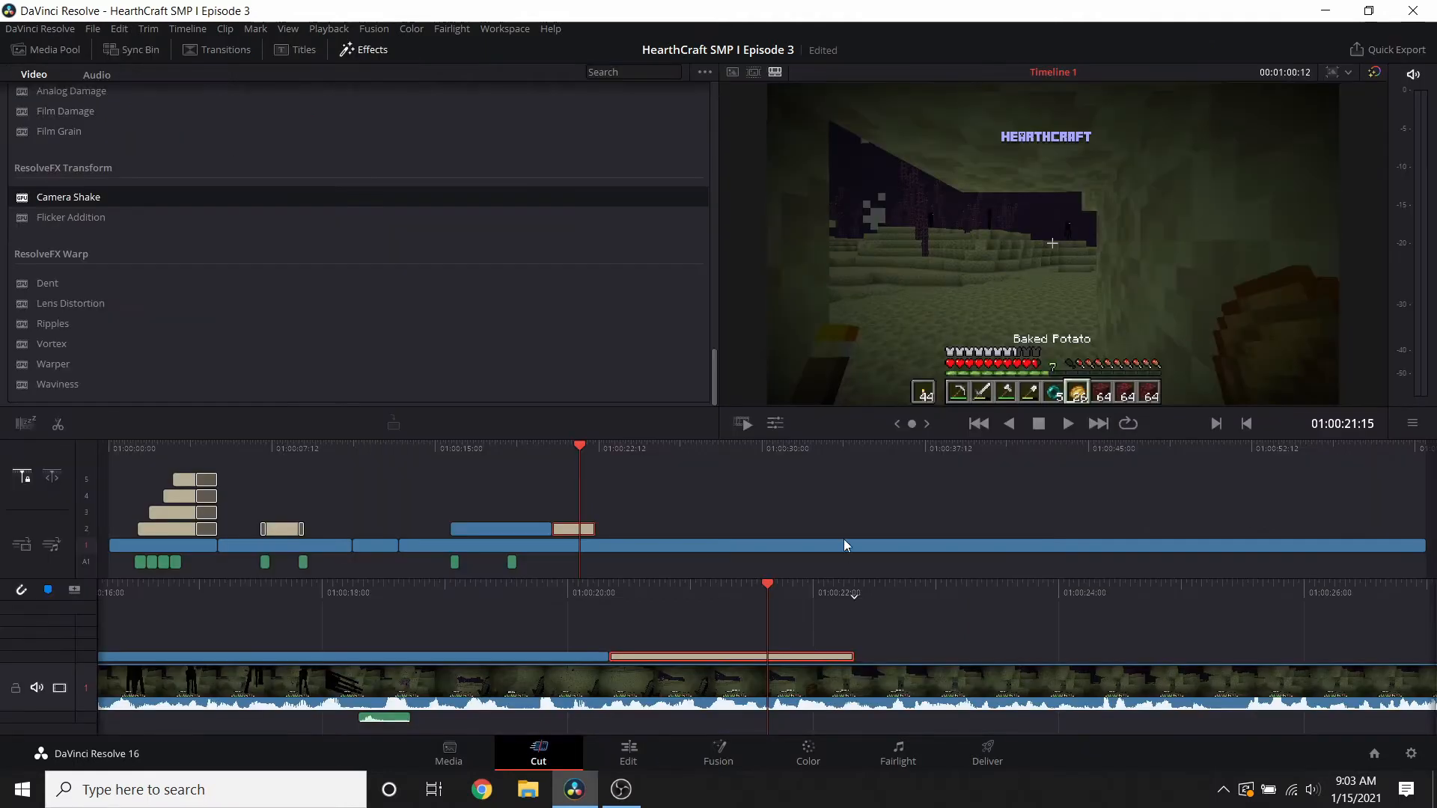
{"action": "left_click_drag", "start_coordinate": [696, 590], "coordinate": [672, 590]}
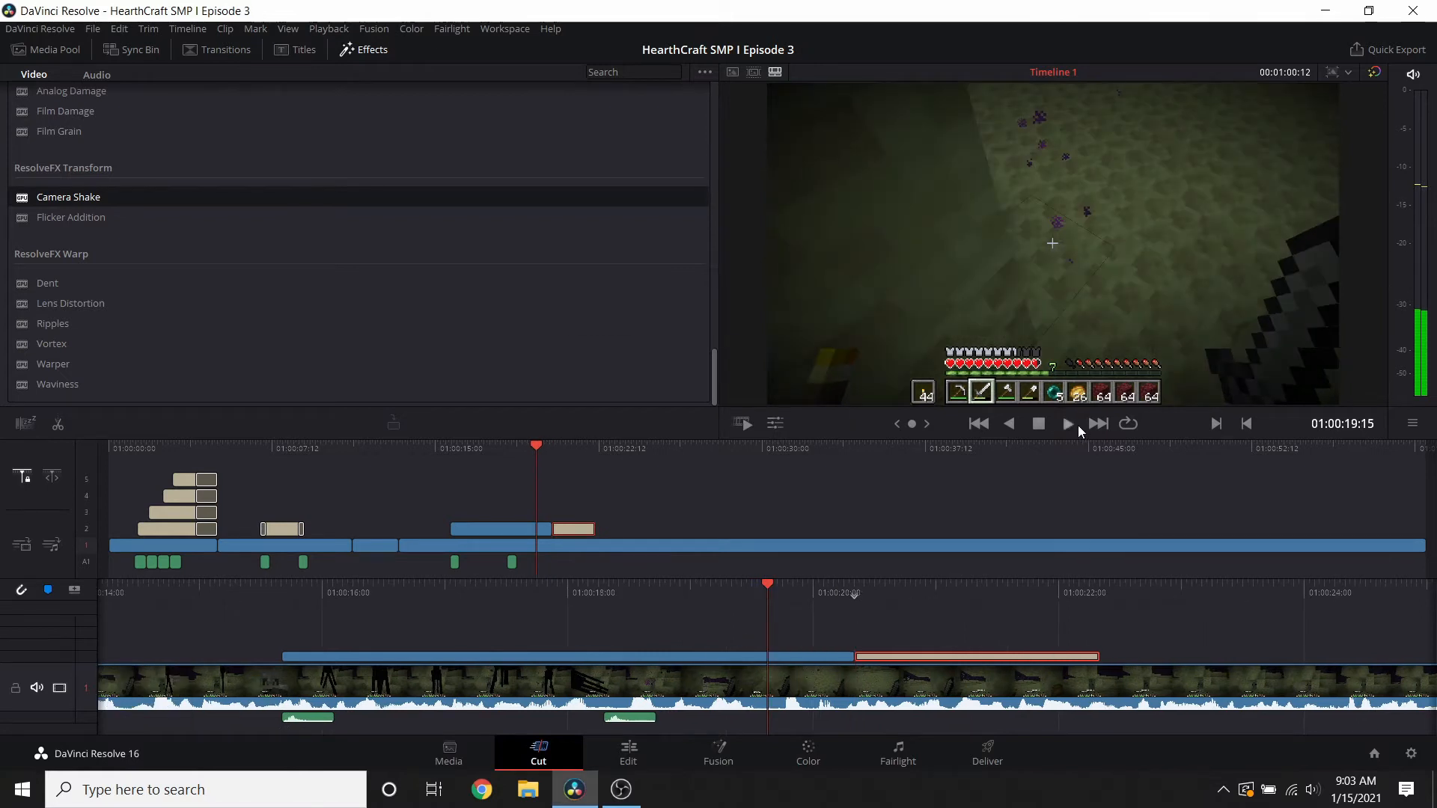
- Play the lead-in to the HeArthCraft title and move the title earlier so it starts at 01:00:19:23, over the welcome image's end
{"action": "left_click", "coordinate": [1071, 426]}
{"action": "left_click", "coordinate": [1036, 426]}
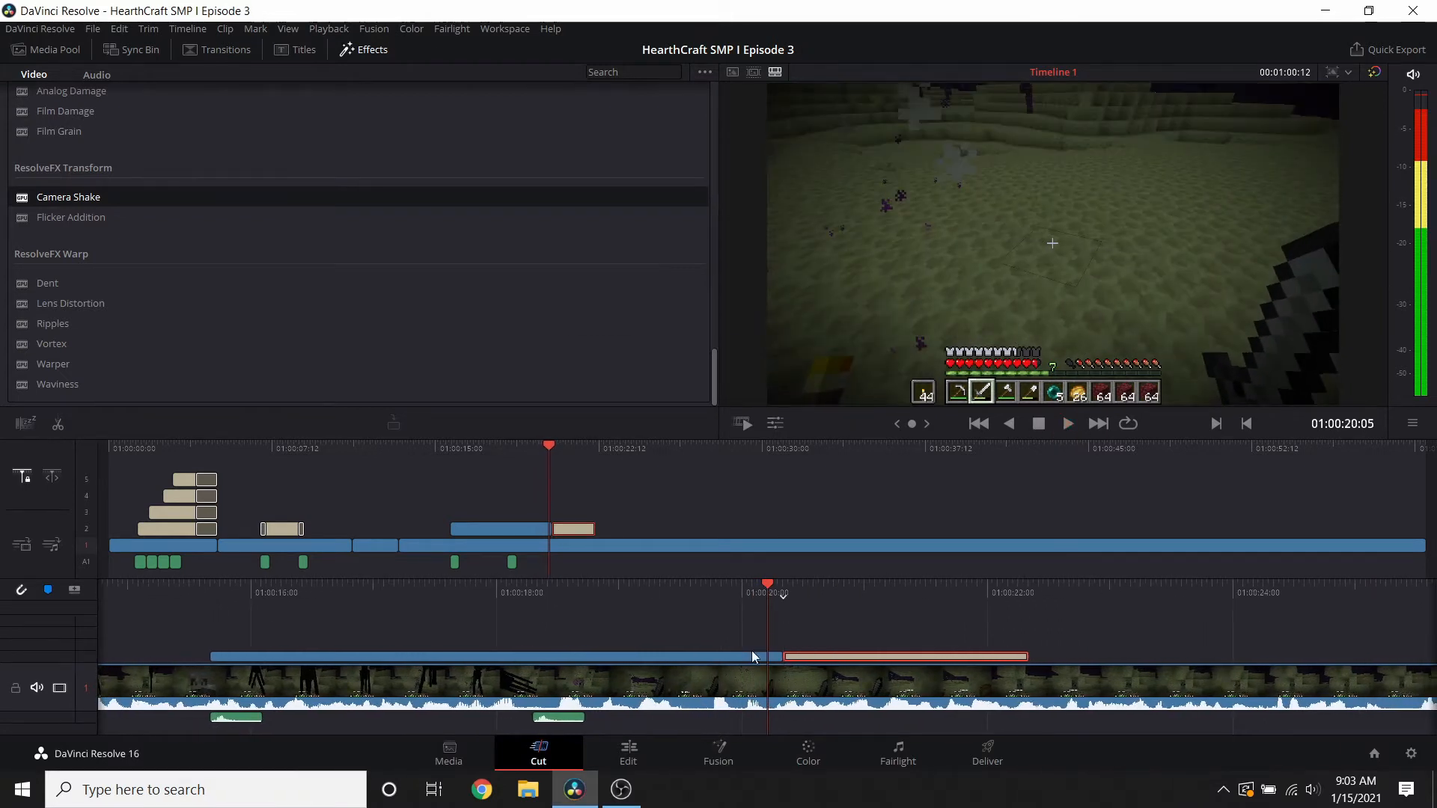
{"action": "left_click_drag", "start_coordinate": [812, 656], "coordinate": [798, 613]}
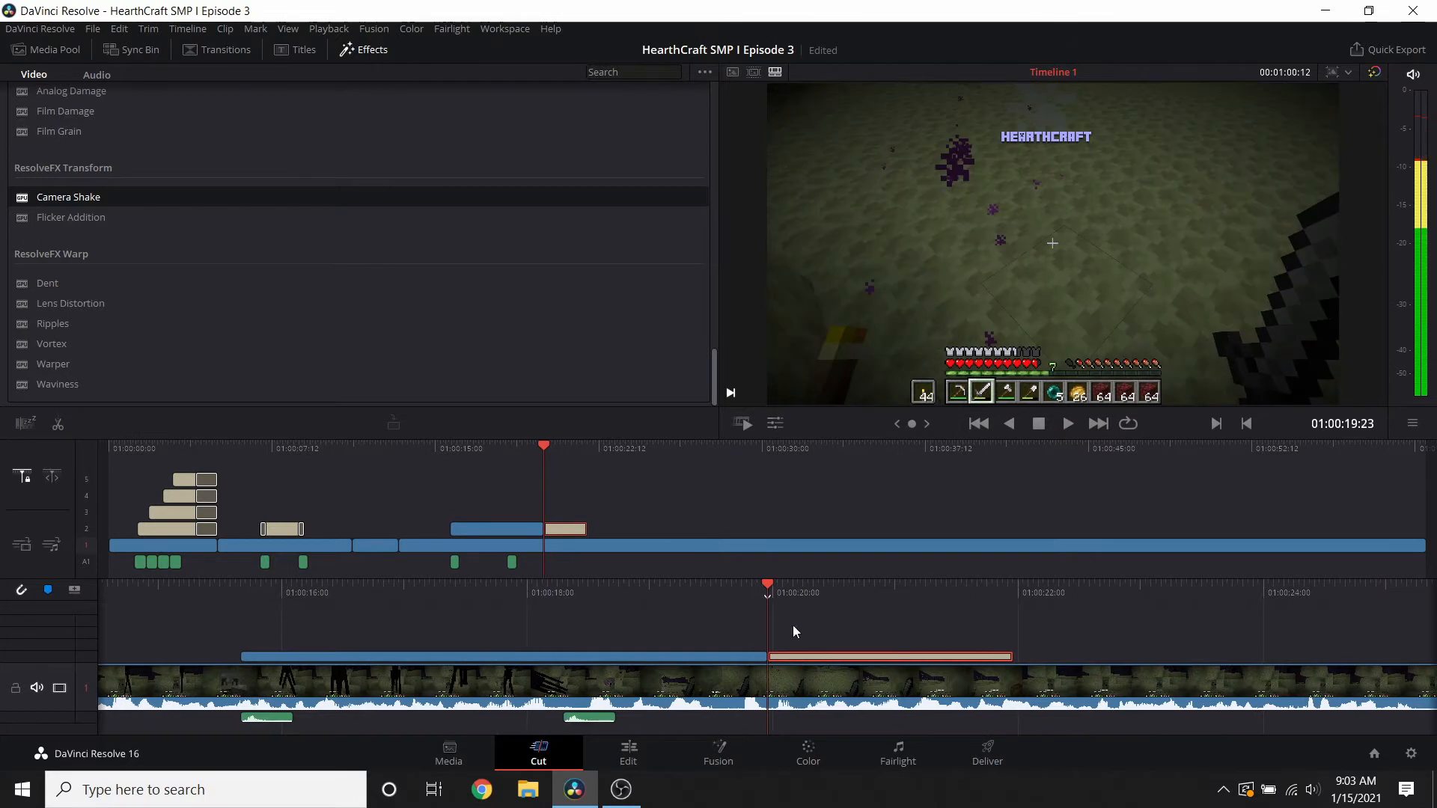
- On the Edit page, enlarge the HeArthCraft title by setting its Zoom keyframe to 1.340 at 01:00:20:14
{"action": "left_click", "coordinate": [642, 750]}
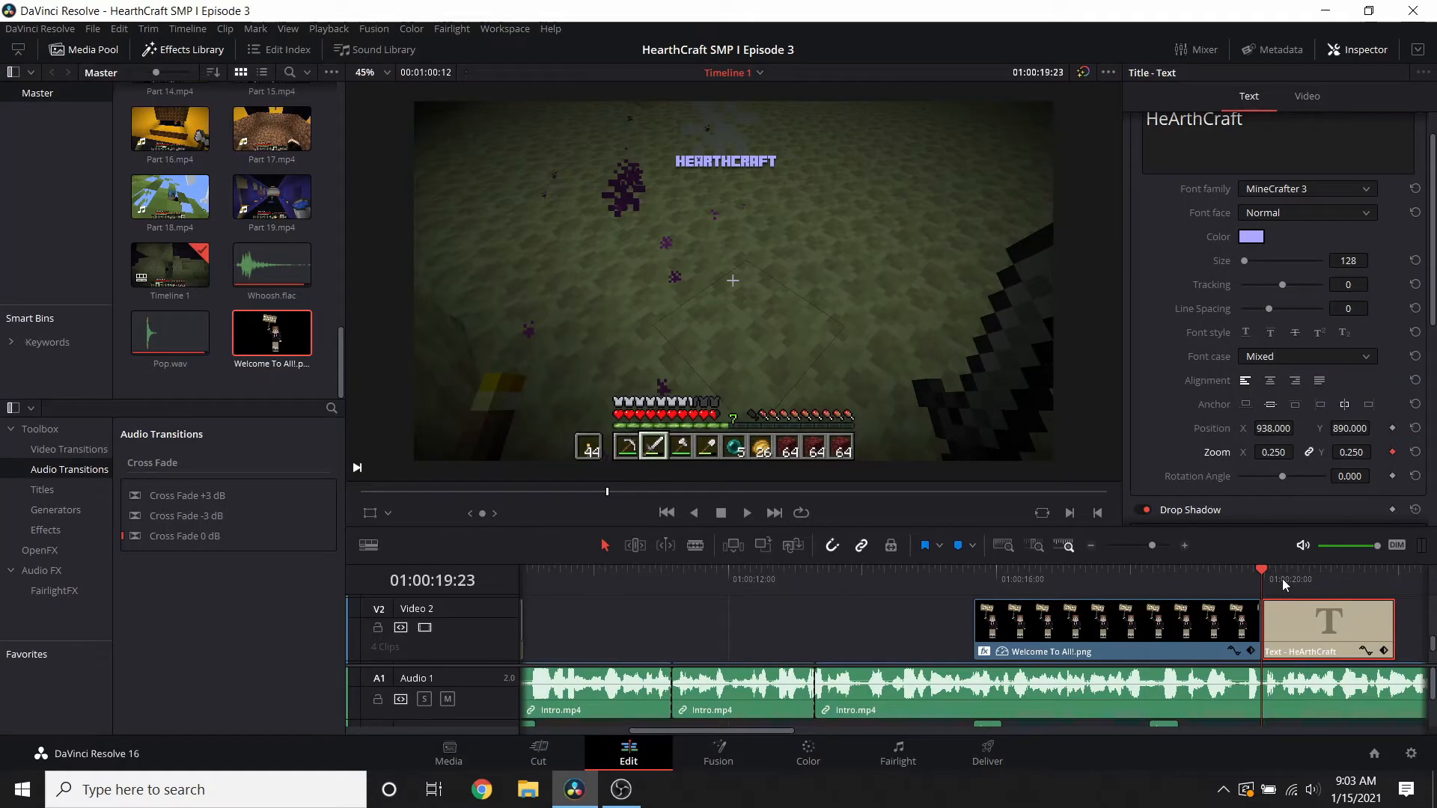
{"action": "left_click_drag", "start_coordinate": [1263, 575], "coordinate": [1304, 575]}
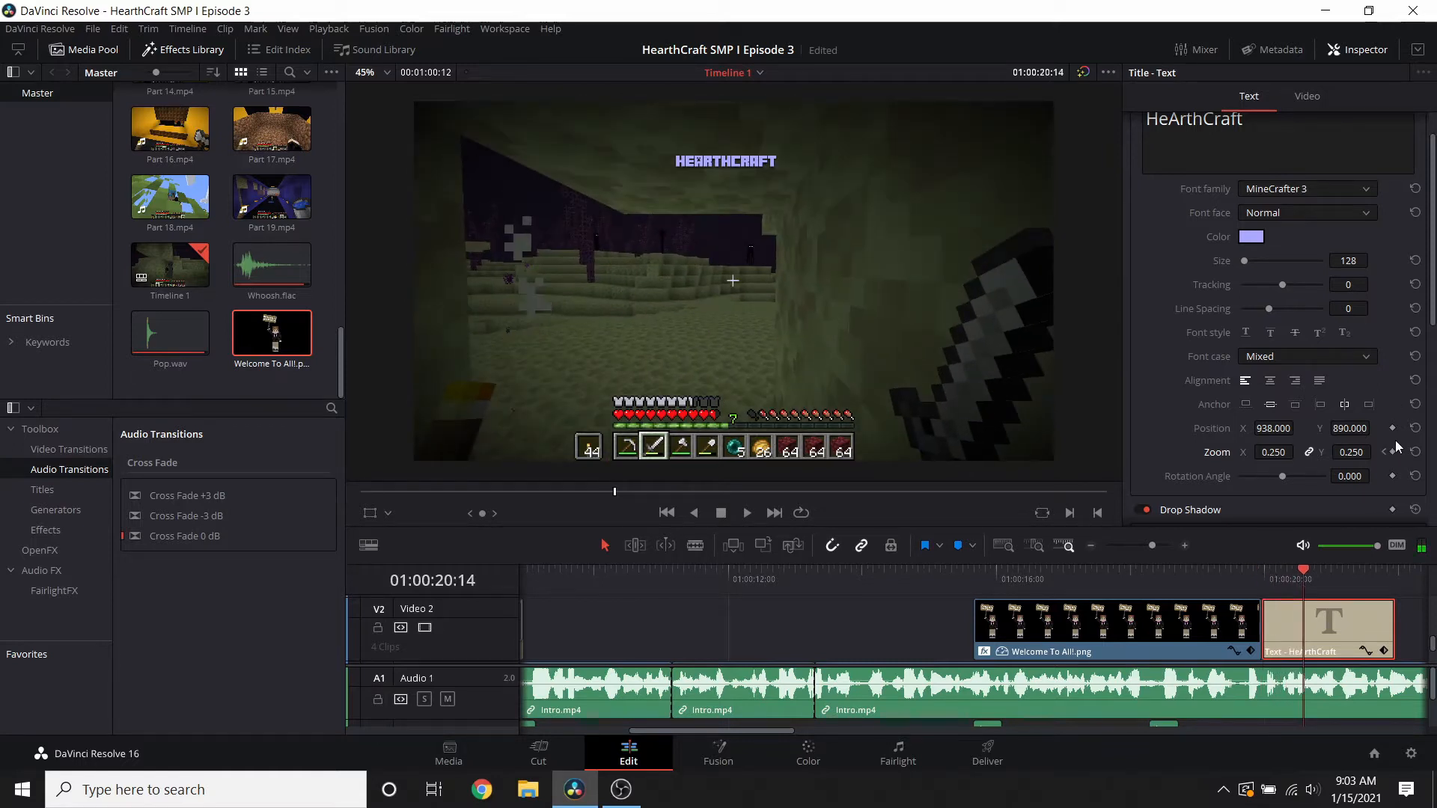
{"action": "left_click_drag", "start_coordinate": [1285, 452], "coordinate": [1347, 452]}
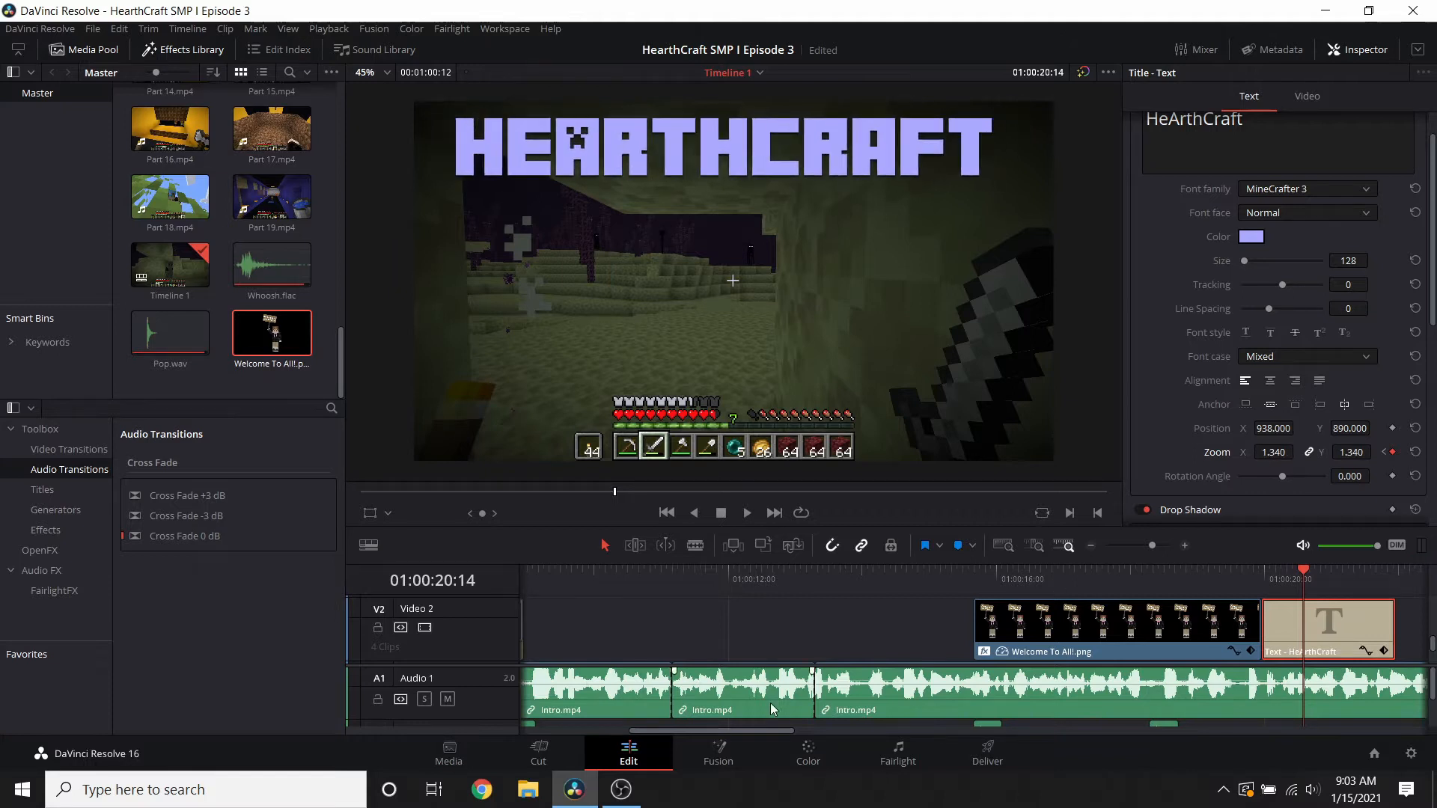
- Play the title's zoom animation on the Cut page, shift the HeArthCraft title slightly earlier, and replay it to check the timing
{"action": "left_click", "coordinate": [557, 741]}
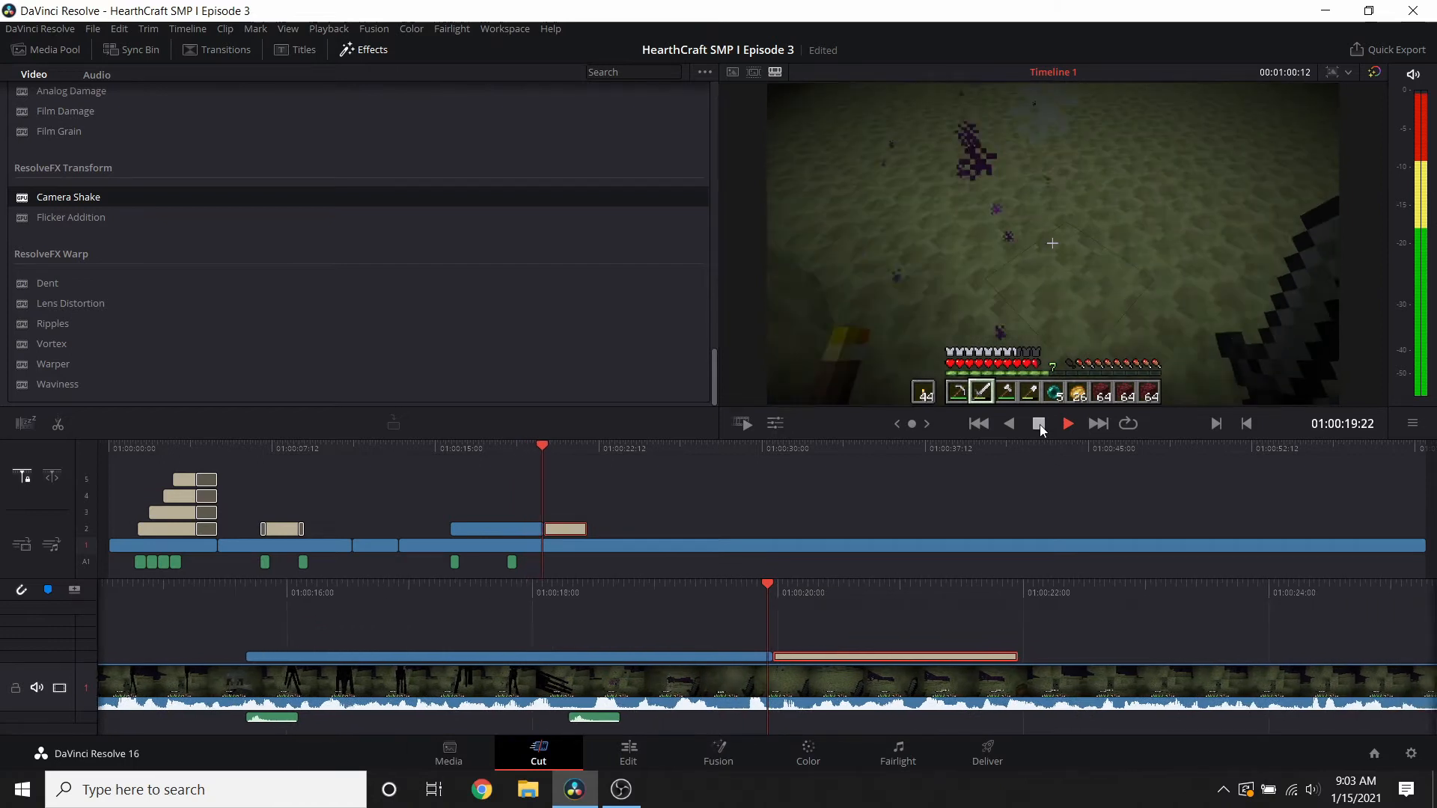
{"action": "left_click", "coordinate": [1040, 425]}
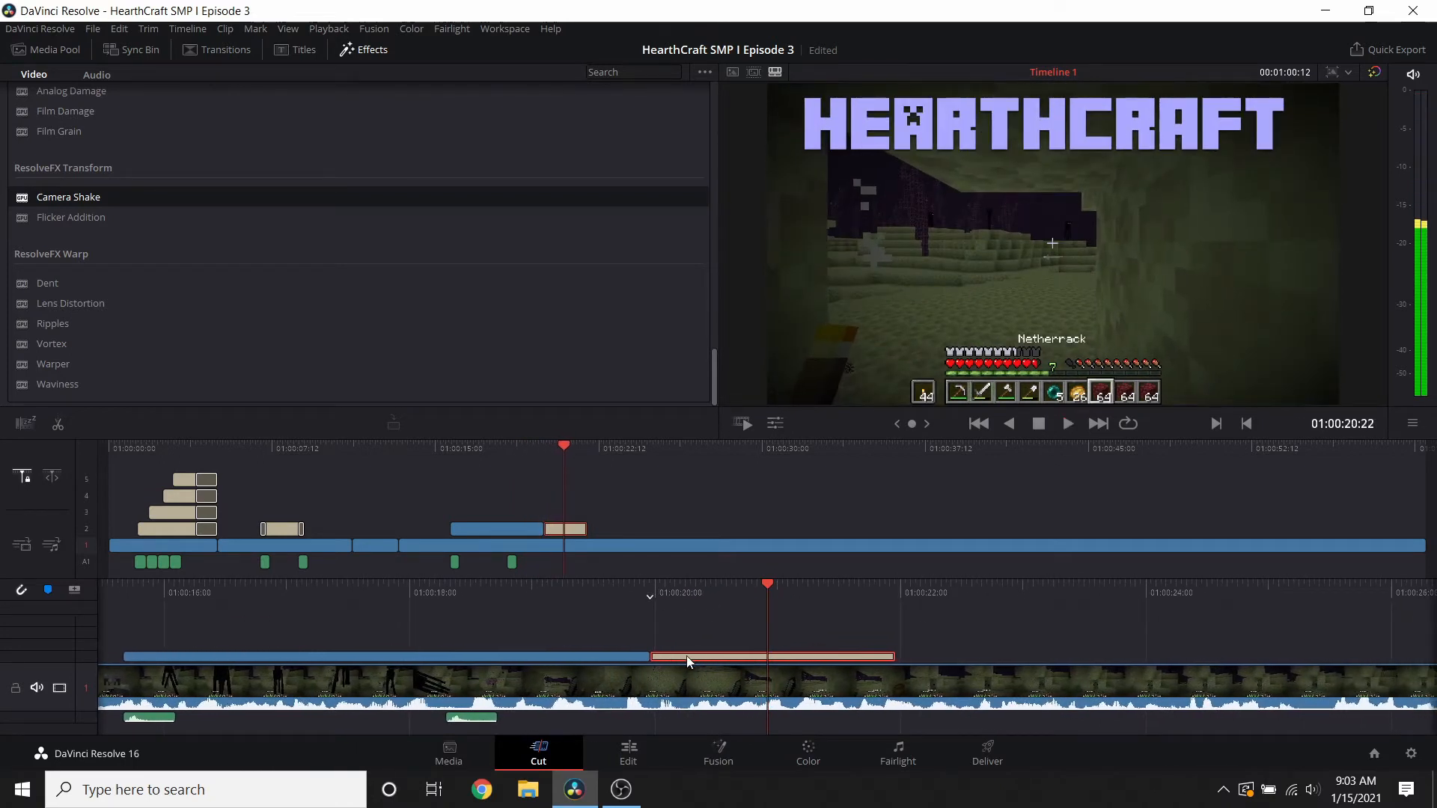
{"action": "left_click_drag", "start_coordinate": [687, 657], "coordinate": [666, 654]}
{"action": "left_click_drag", "start_coordinate": [725, 642], "coordinate": [896, 630]}
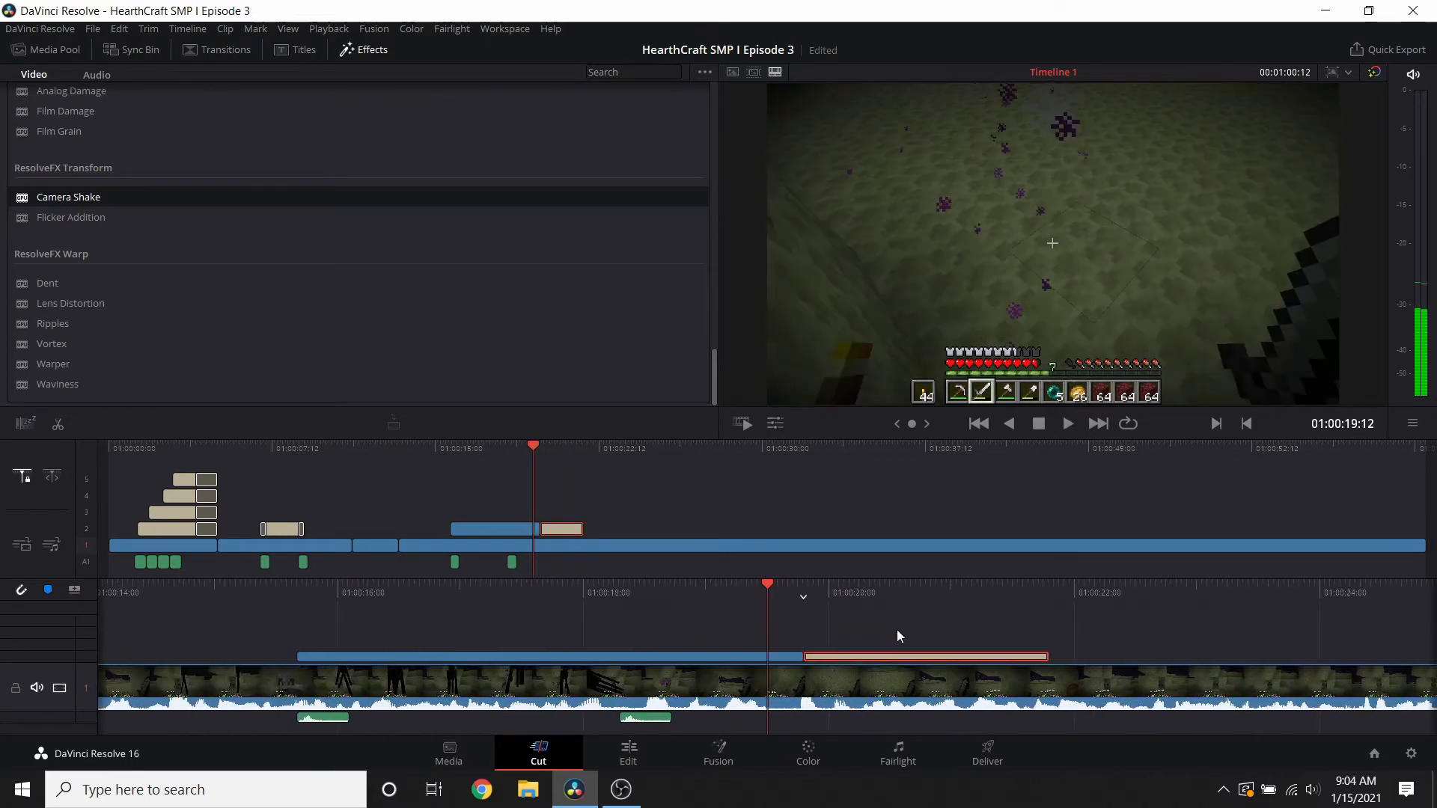
{"action": "left_click", "coordinate": [1070, 424]}
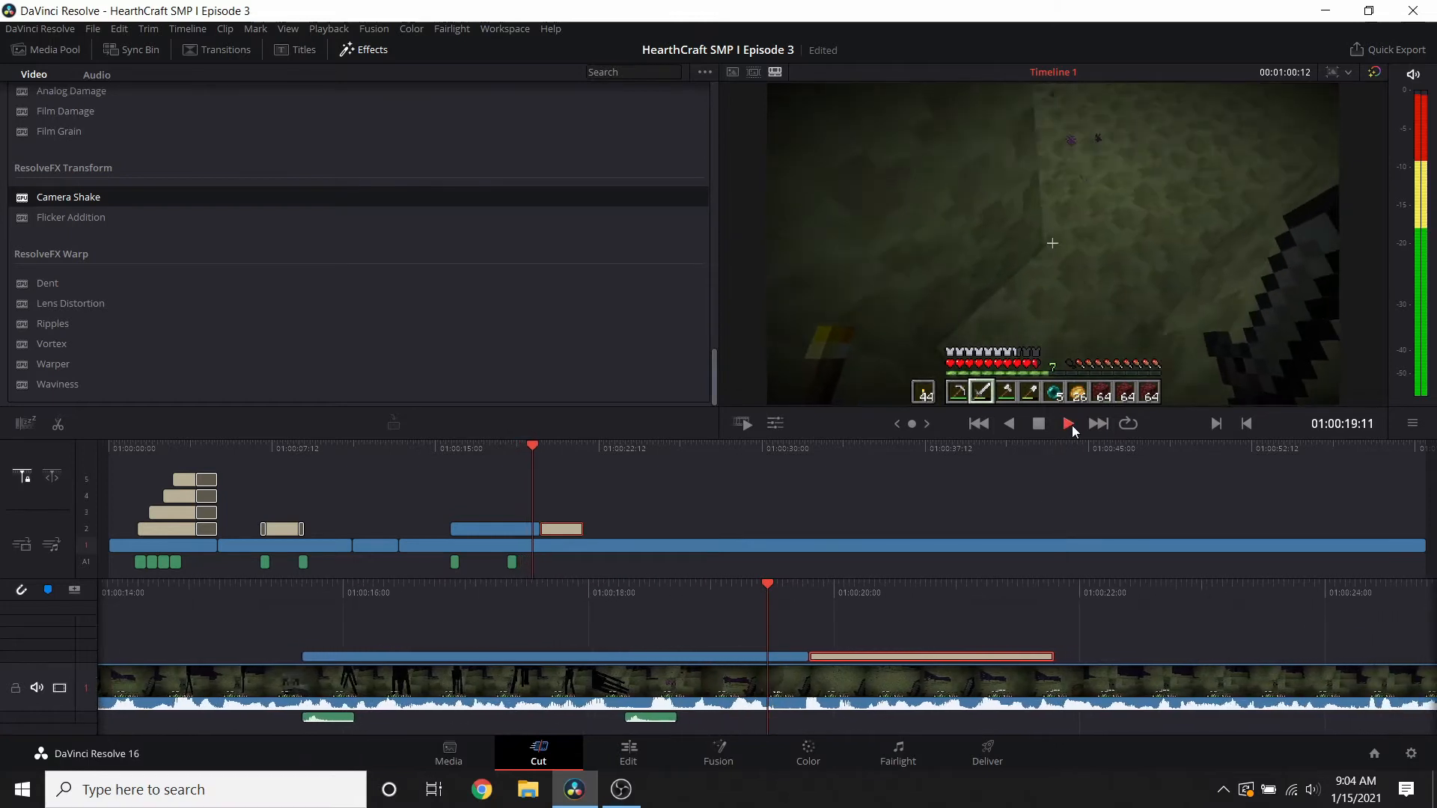
{"action": "left_click", "coordinate": [1039, 424]}
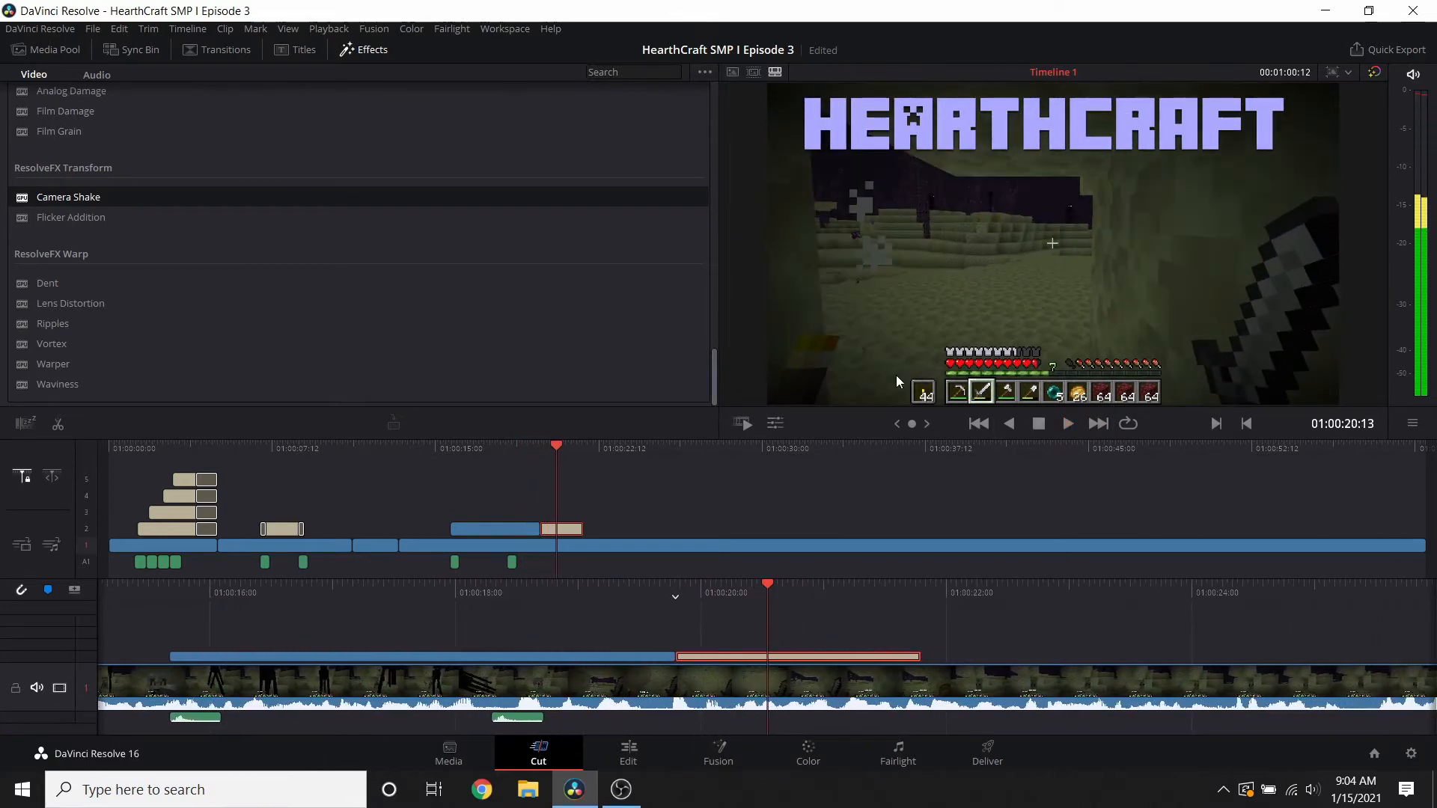
{"action": "left_click_drag", "start_coordinate": [798, 586], "coordinate": [783, 586]}
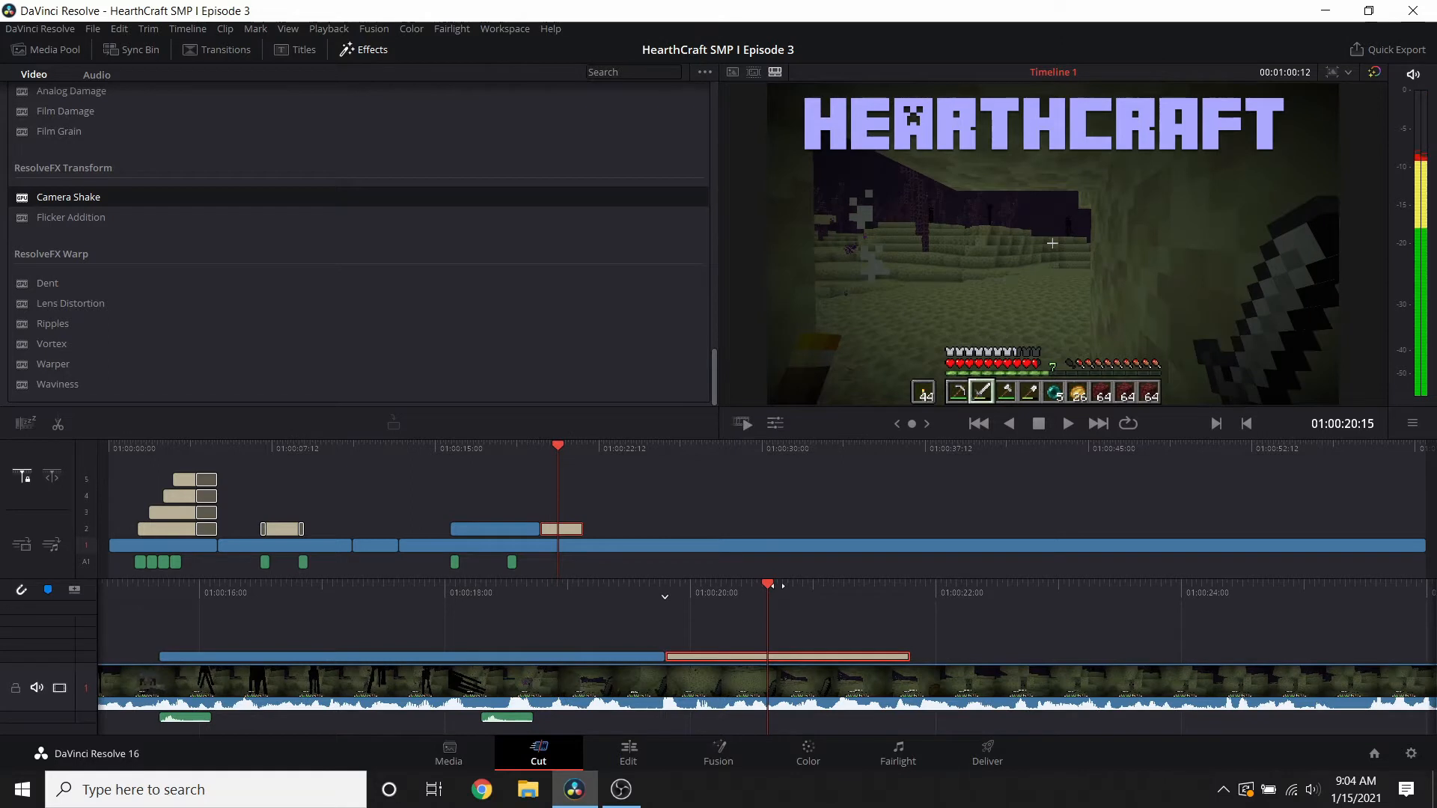
- Extend the HeArthCraft title's end to about 01:00:22:07 and add a Cross Dissolve transition to that end
{"action": "left_click_drag", "start_coordinate": [908, 660], "coordinate": [967, 658]}
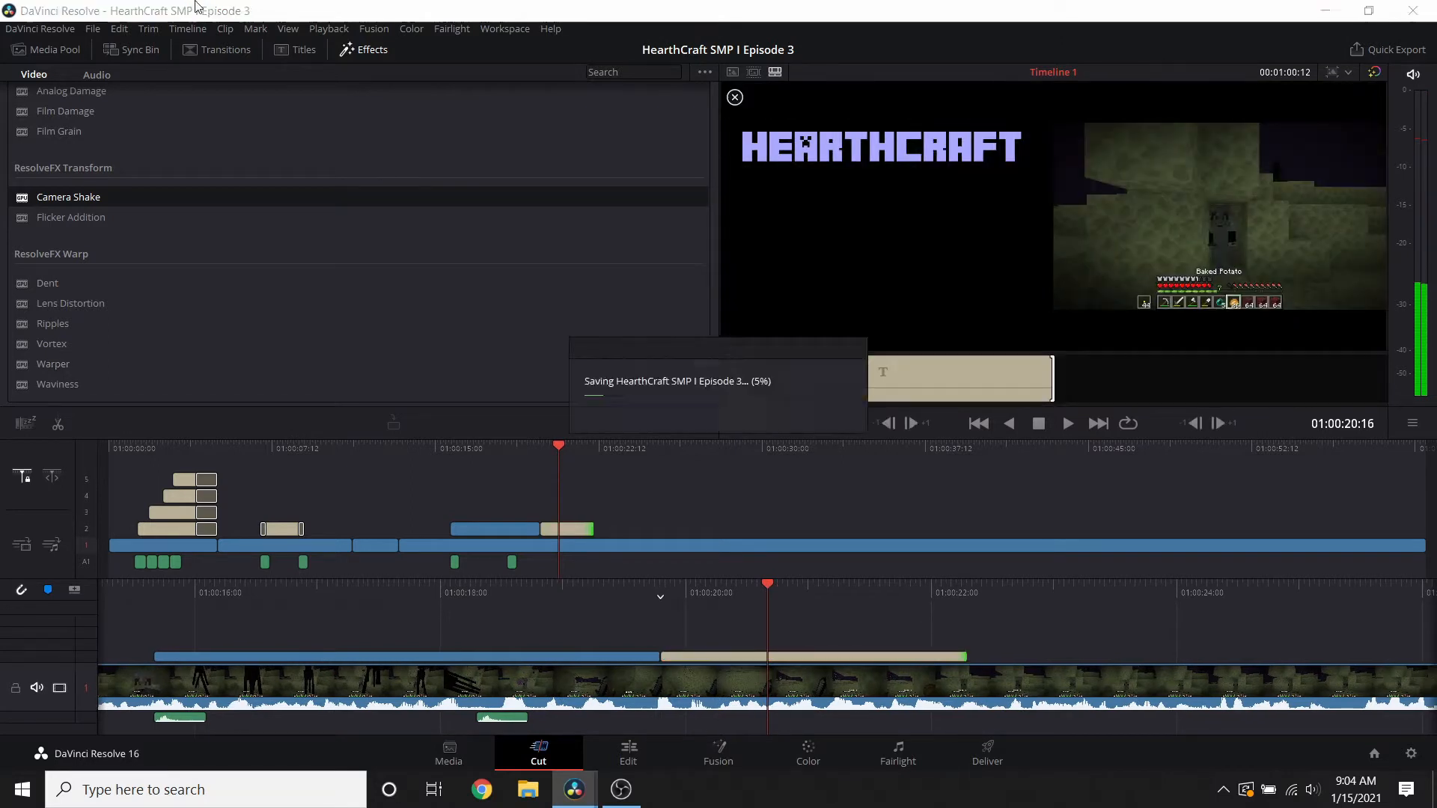
{"action": "left_click", "coordinate": [224, 49]}
{"action": "scroll", "coordinate": [59, 198], "scroll_direction": "down", "scroll_amount": 5}
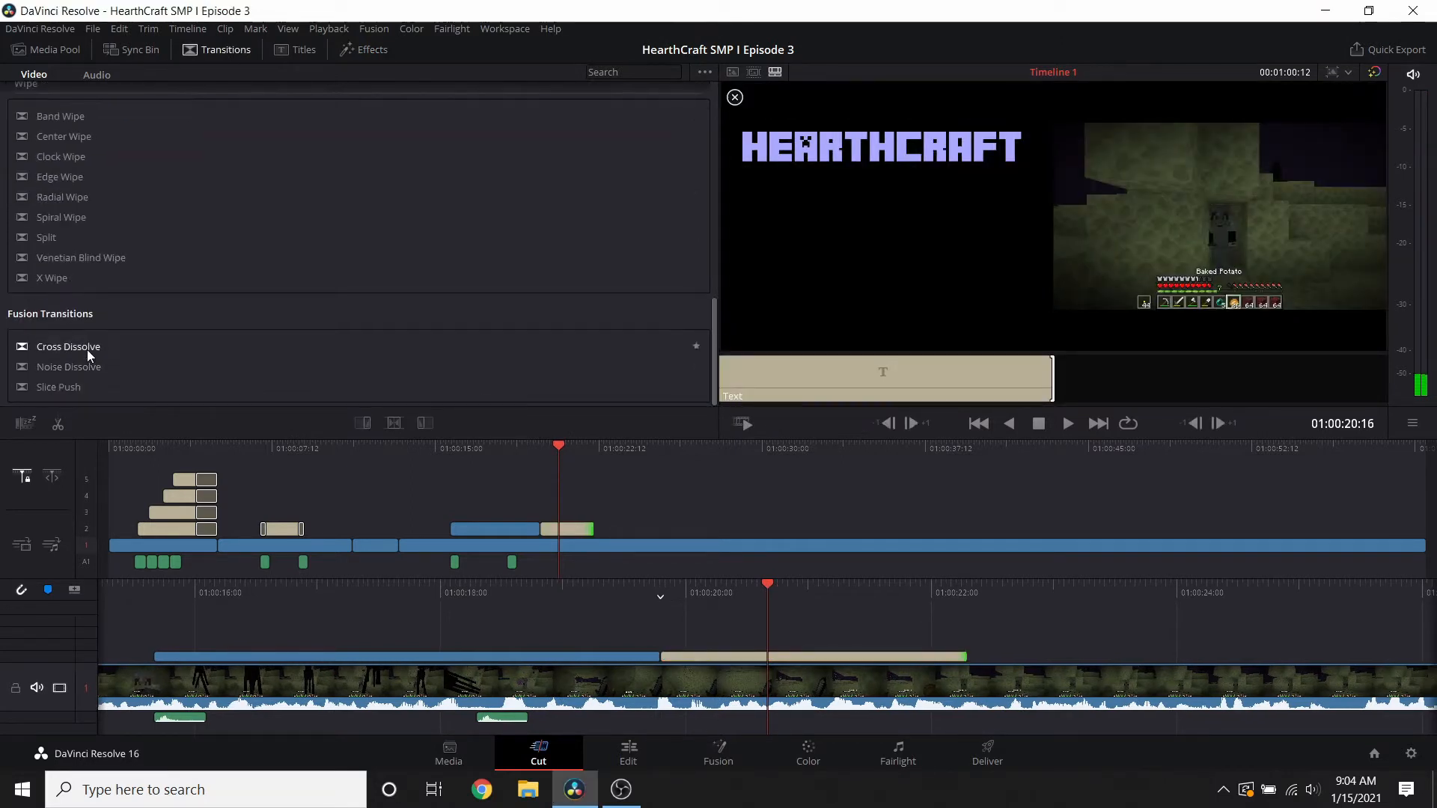
{"action": "left_click_drag", "start_coordinate": [87, 348], "coordinate": [949, 652]}
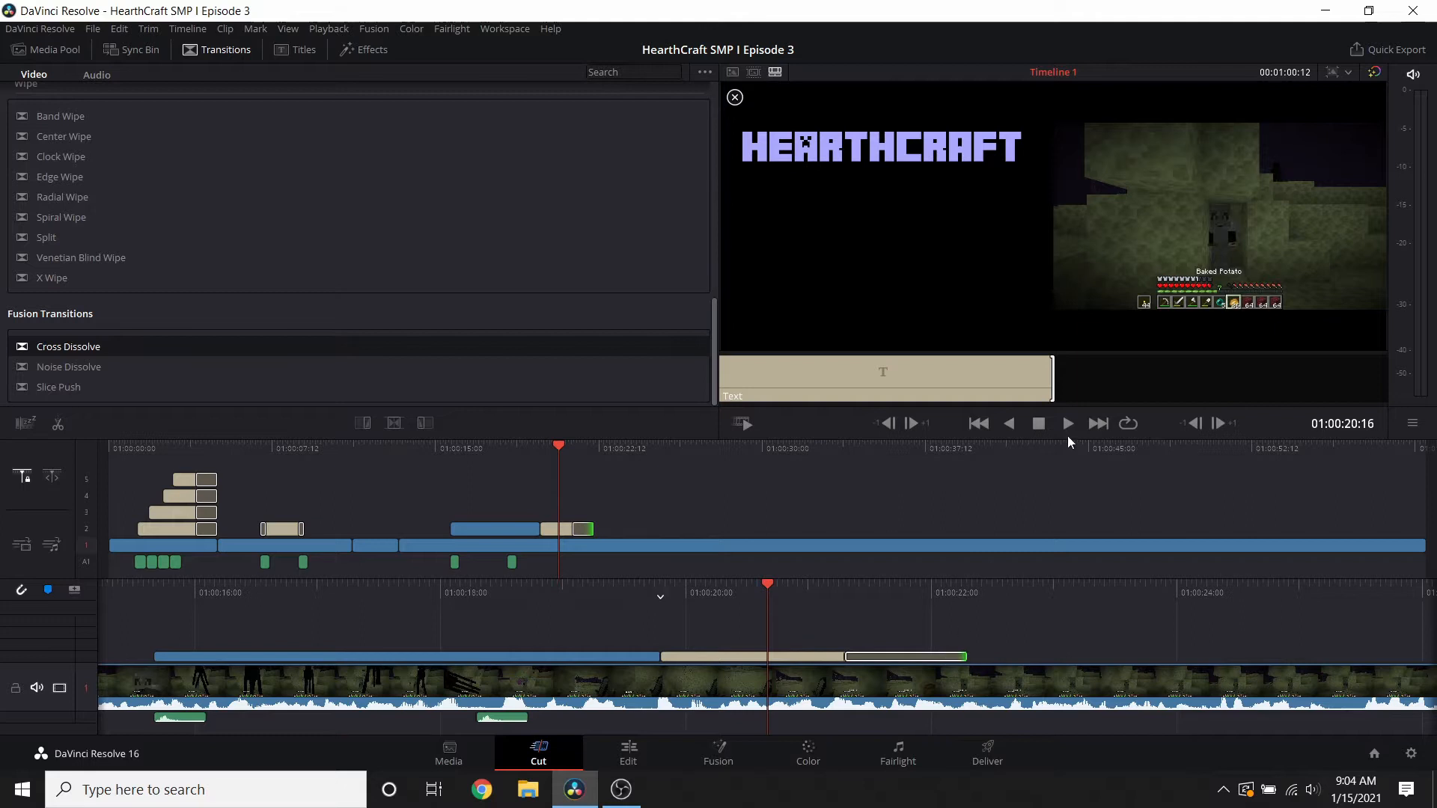
- Play the title's fade-out and the gameplay after it up to 01:00:25:06 to locate the spot for the next clip
{"action": "left_click", "coordinate": [1069, 425]}
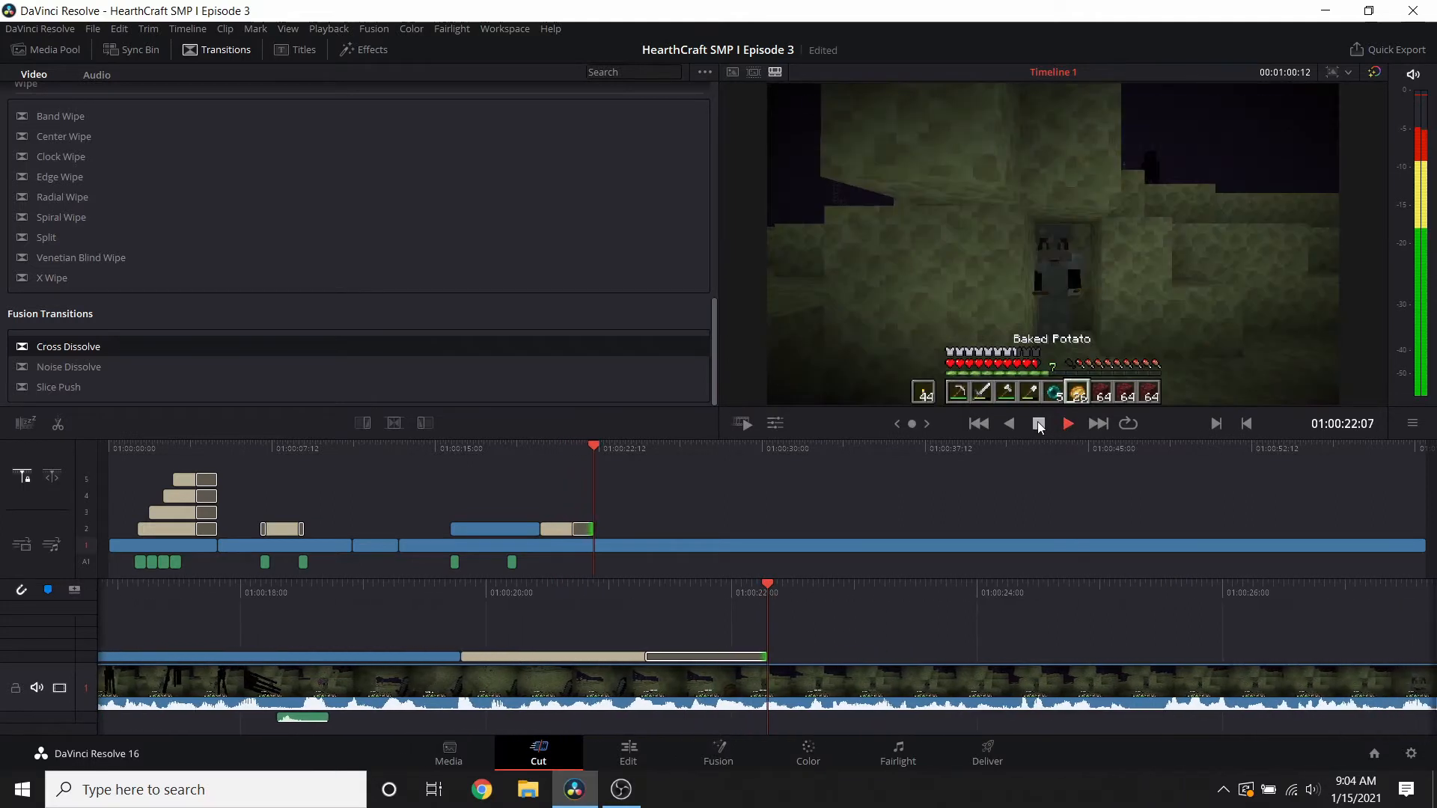
{"action": "left_click", "coordinate": [1037, 425]}
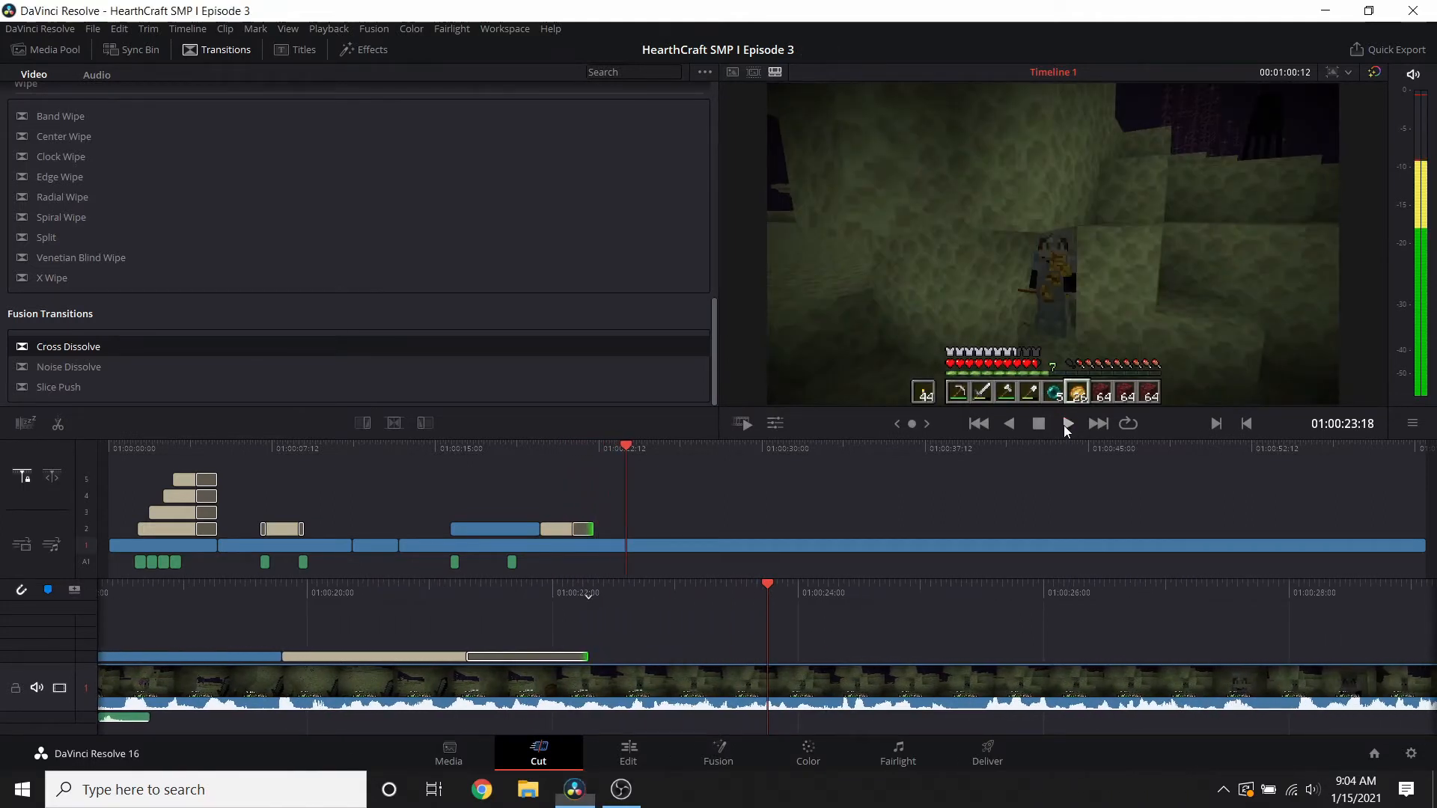
{"action": "left_click", "coordinate": [1066, 426]}
{"action": "left_click", "coordinate": [1043, 427]}
{"action": "left_click", "coordinate": [1065, 425]}
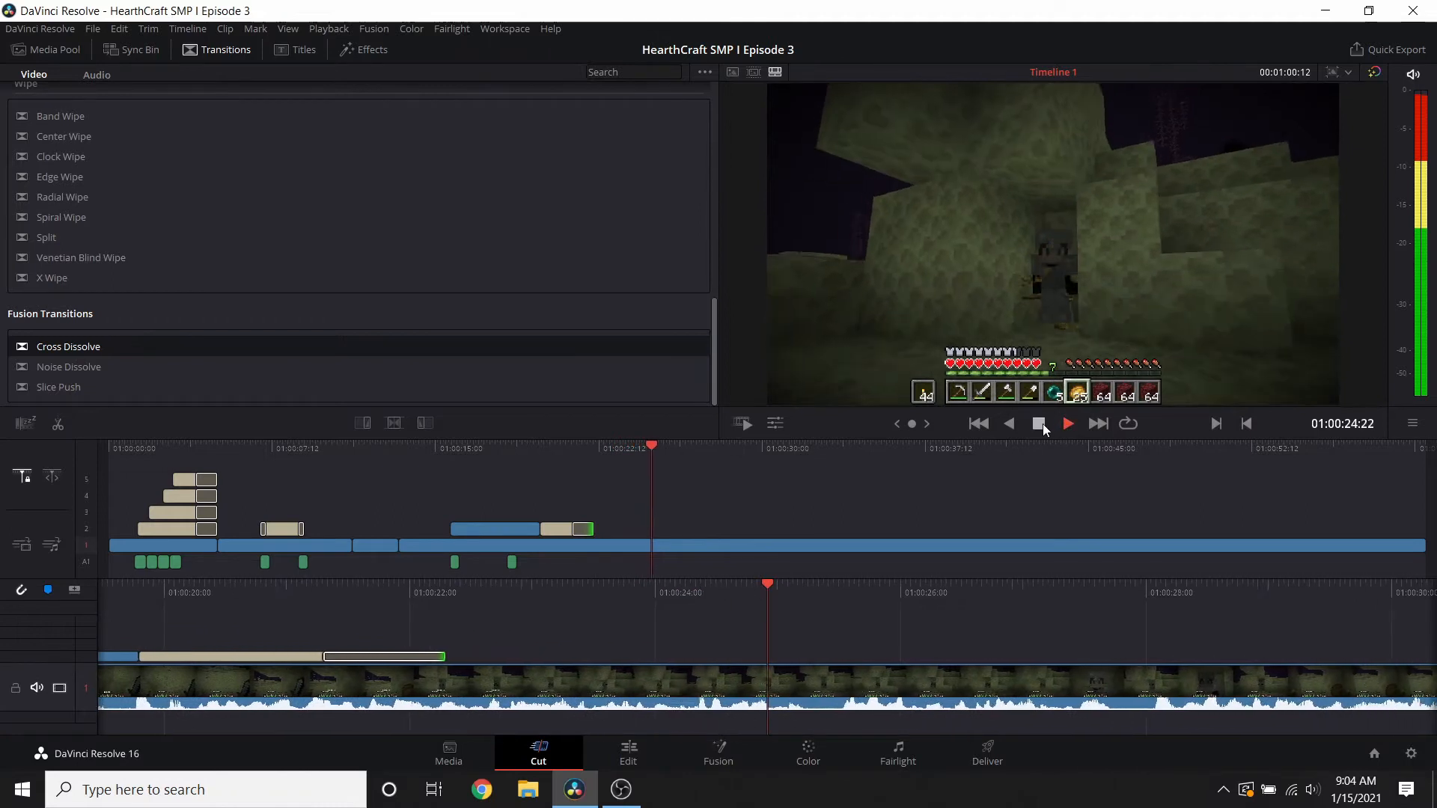
{"action": "left_click", "coordinate": [1043, 424]}
- Import HearthCraft SMP 02 MAJOR Progress!!.mp4 from the HearthCraft SMP I Episode 2 folder in Minecraft Youtube Channel > HearthCraft
{"action": "left_click", "coordinate": [53, 49]}
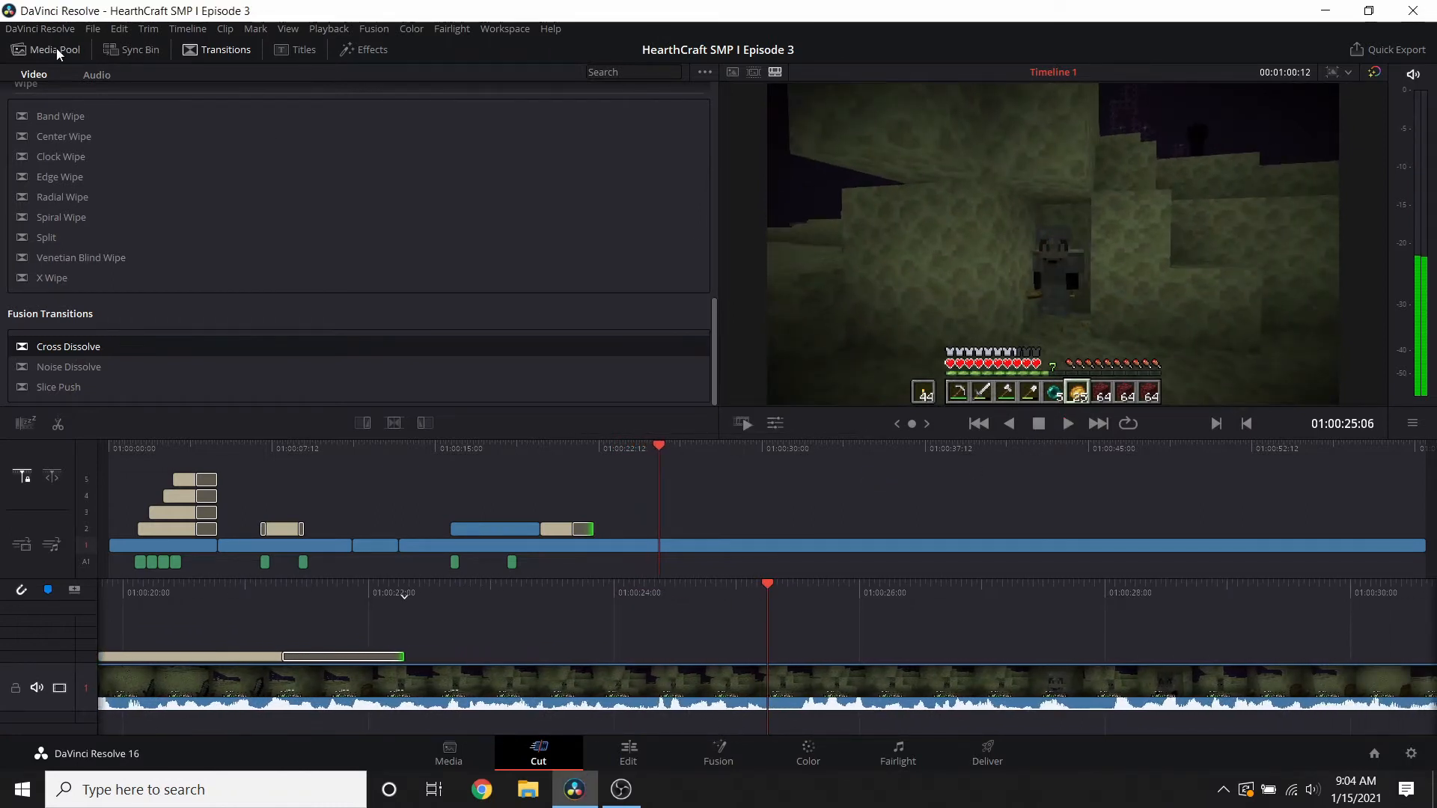
{"action": "left_click", "coordinate": [60, 73]}
{"action": "scroll", "coordinate": [454, 260], "scroll_direction": "down", "scroll_amount": 5}
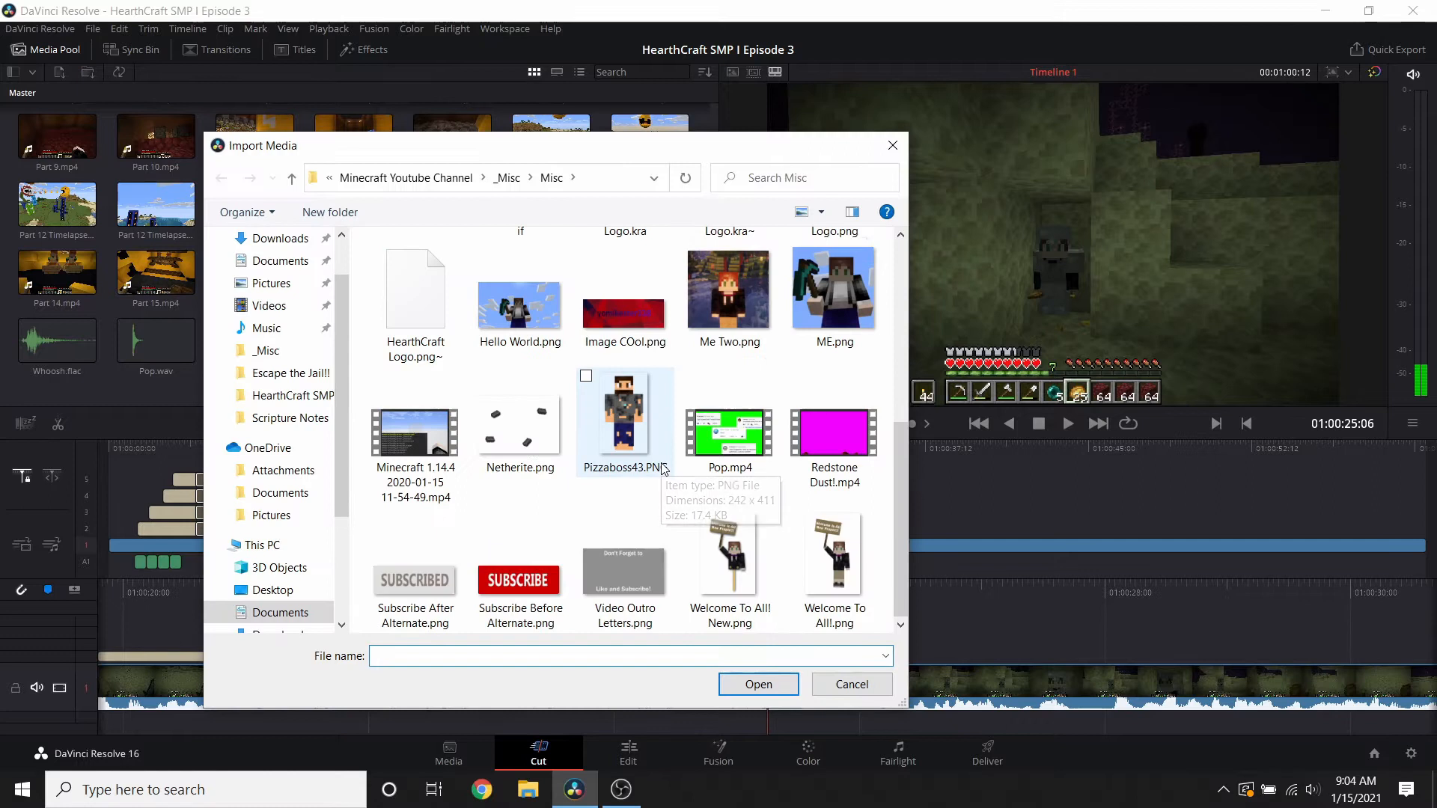
{"action": "left_click", "coordinate": [255, 614]}
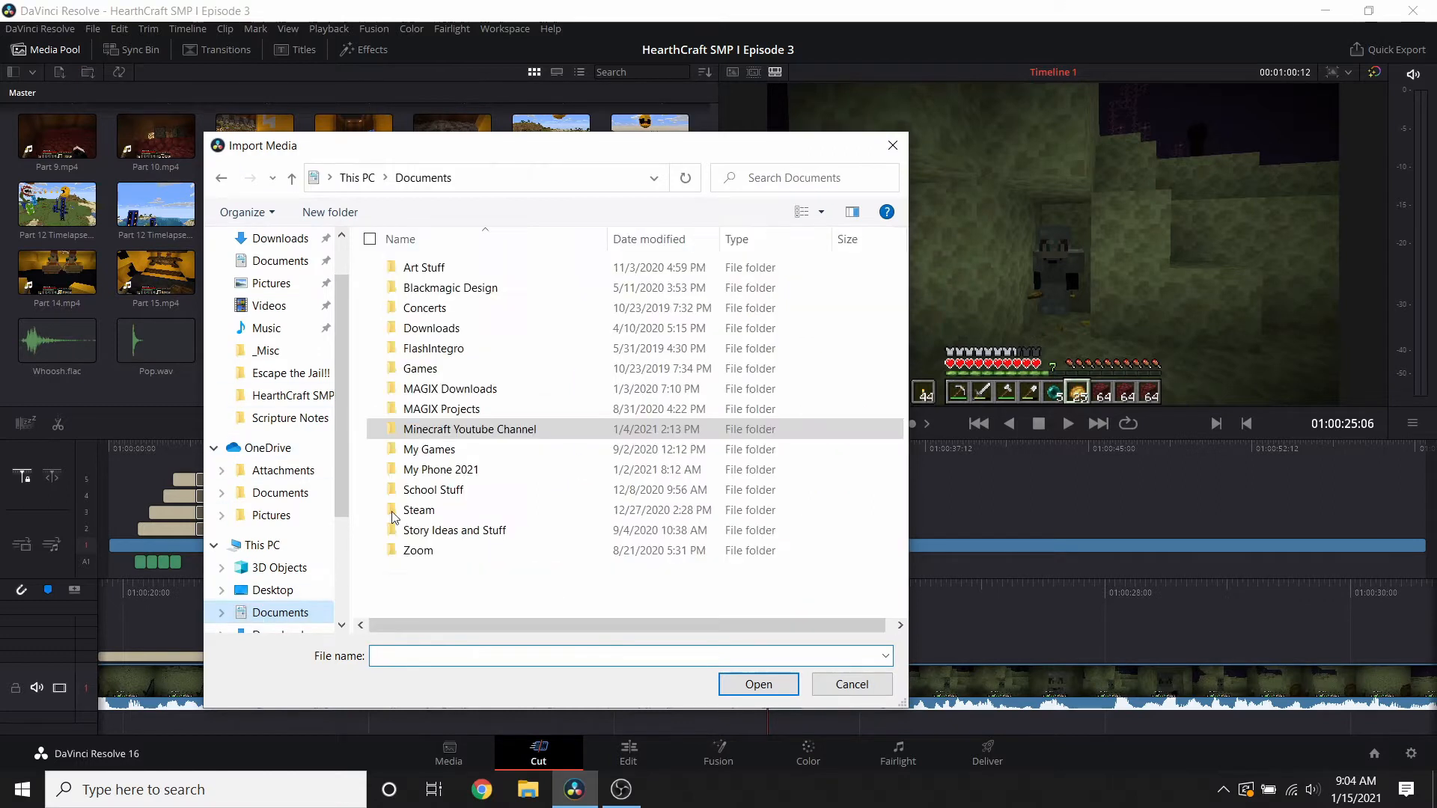
{"action": "double_click", "coordinate": [447, 430]}
{"action": "double_click", "coordinate": [453, 354]}
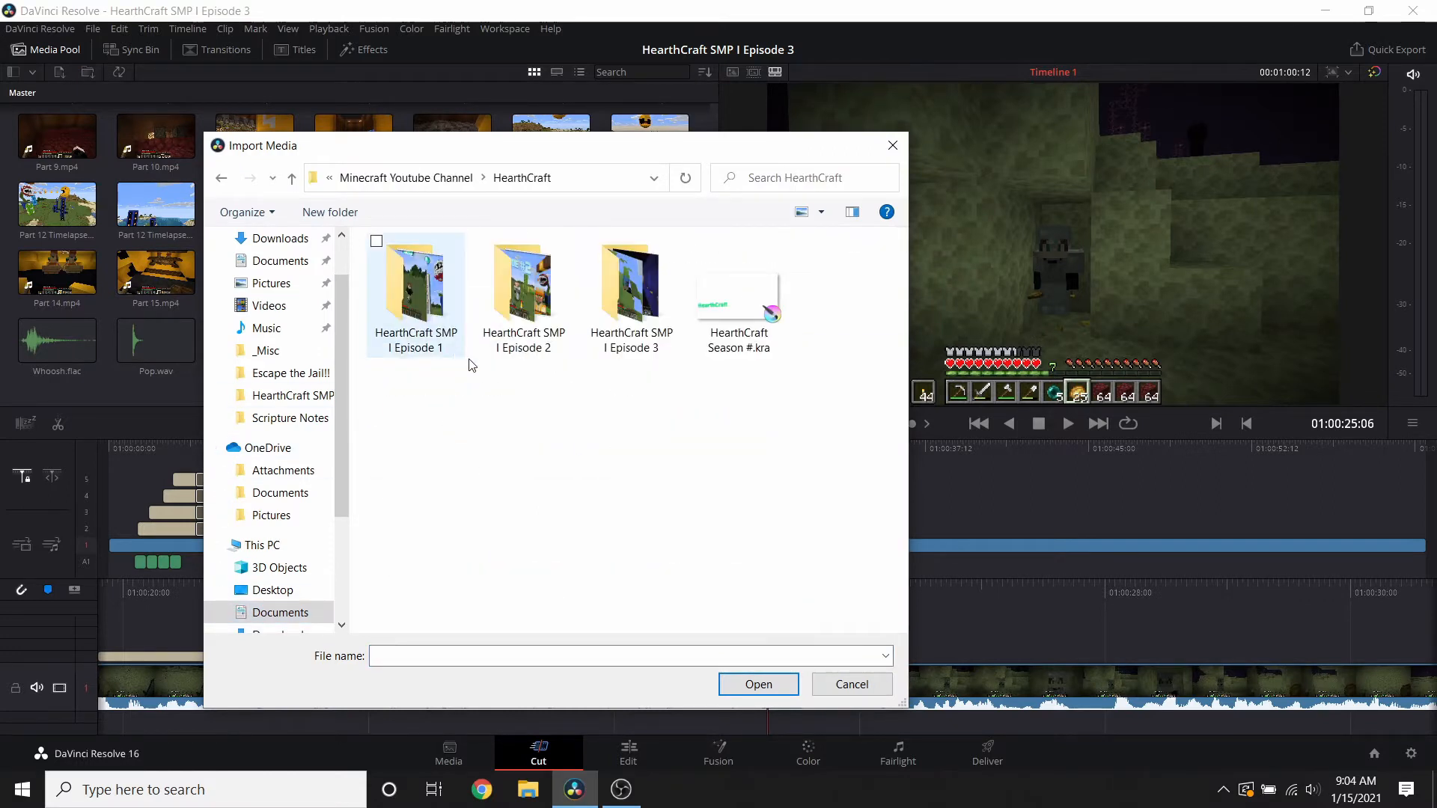
{"action": "left_click", "coordinate": [500, 344]}
{"action": "double_click", "coordinate": [516, 307]}
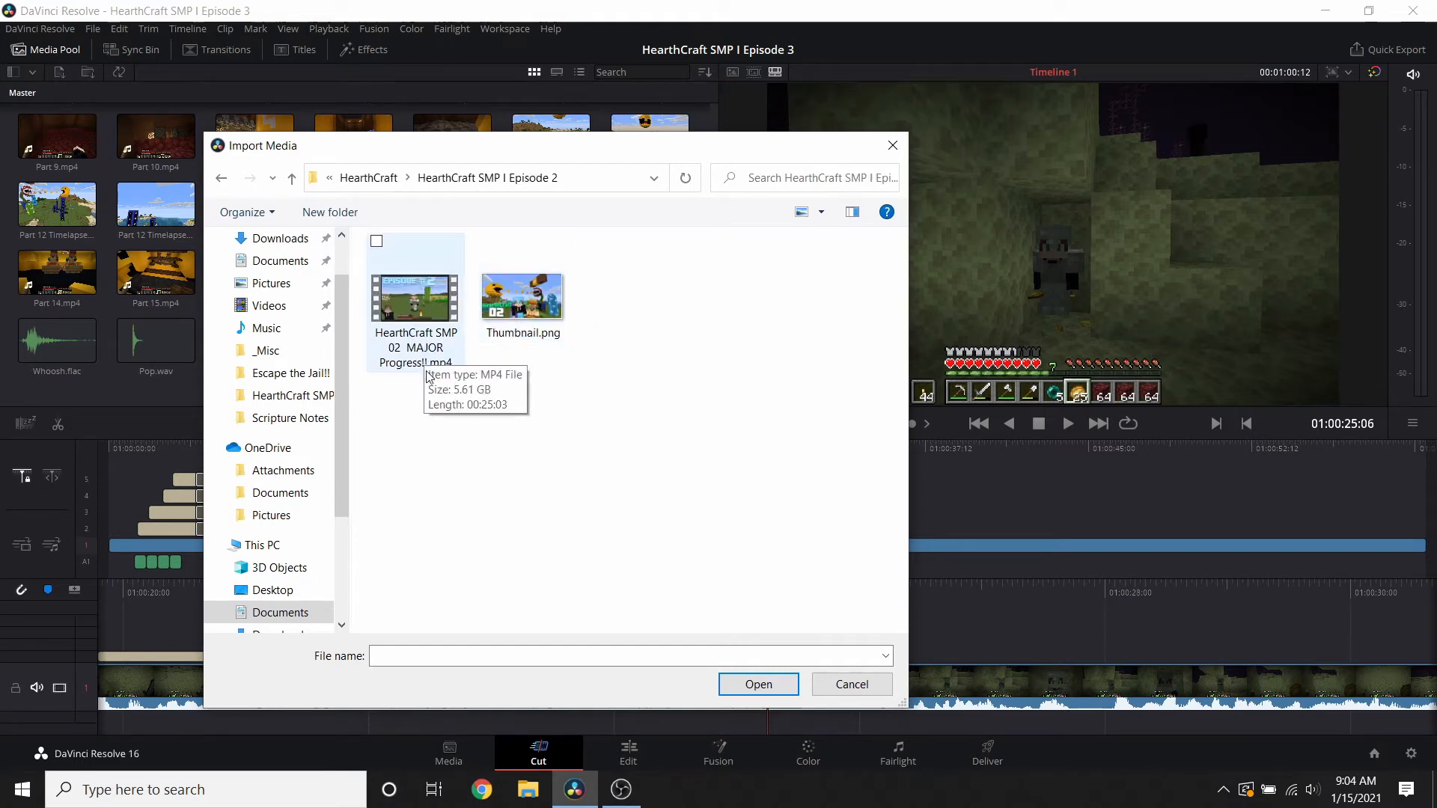
{"action": "double_click", "coordinate": [420, 338]}
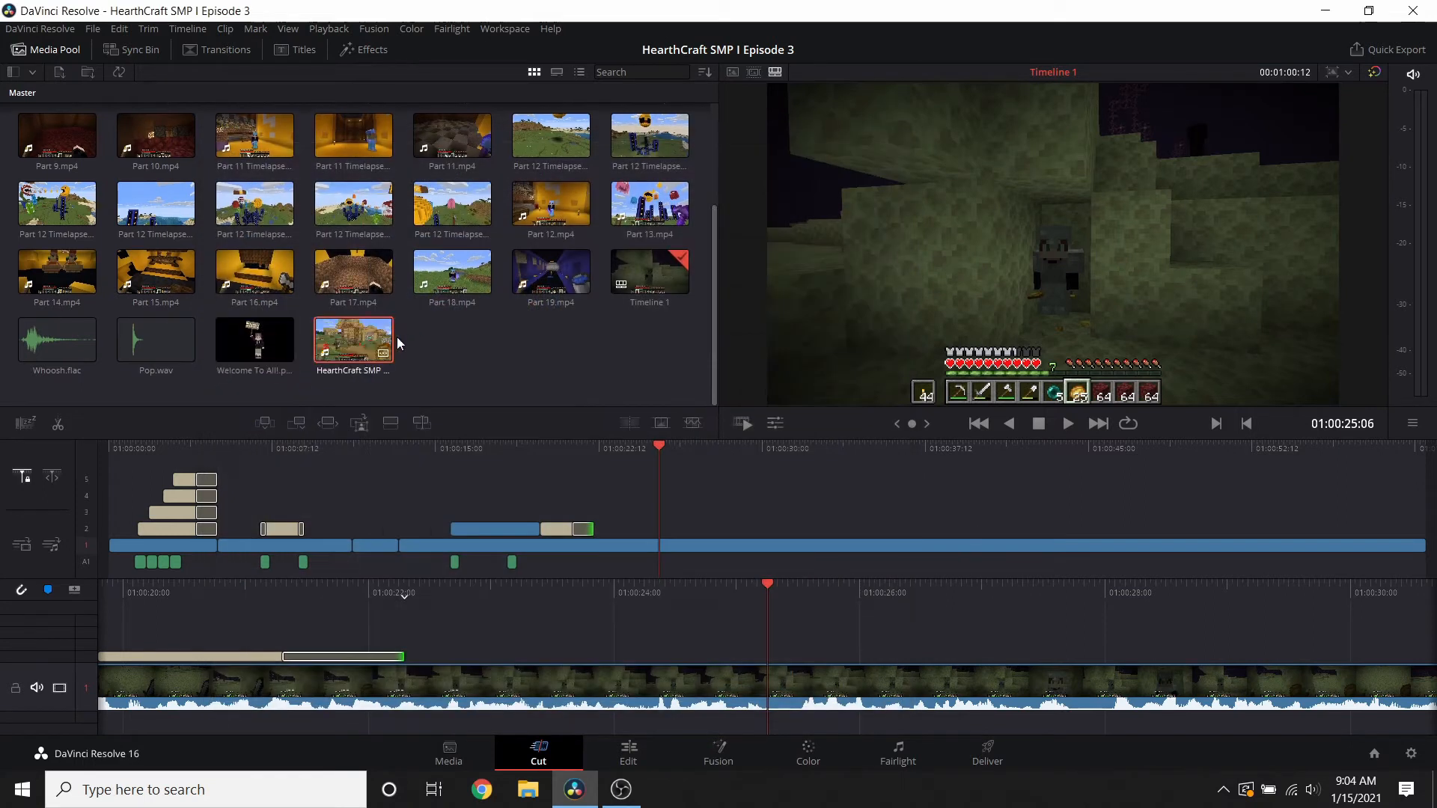
- Place the imported episode 2 video on track 2 after the existing footage and set its audio clip volume to -100
{"action": "left_click_drag", "start_coordinate": [390, 352], "coordinate": [1416, 532]}
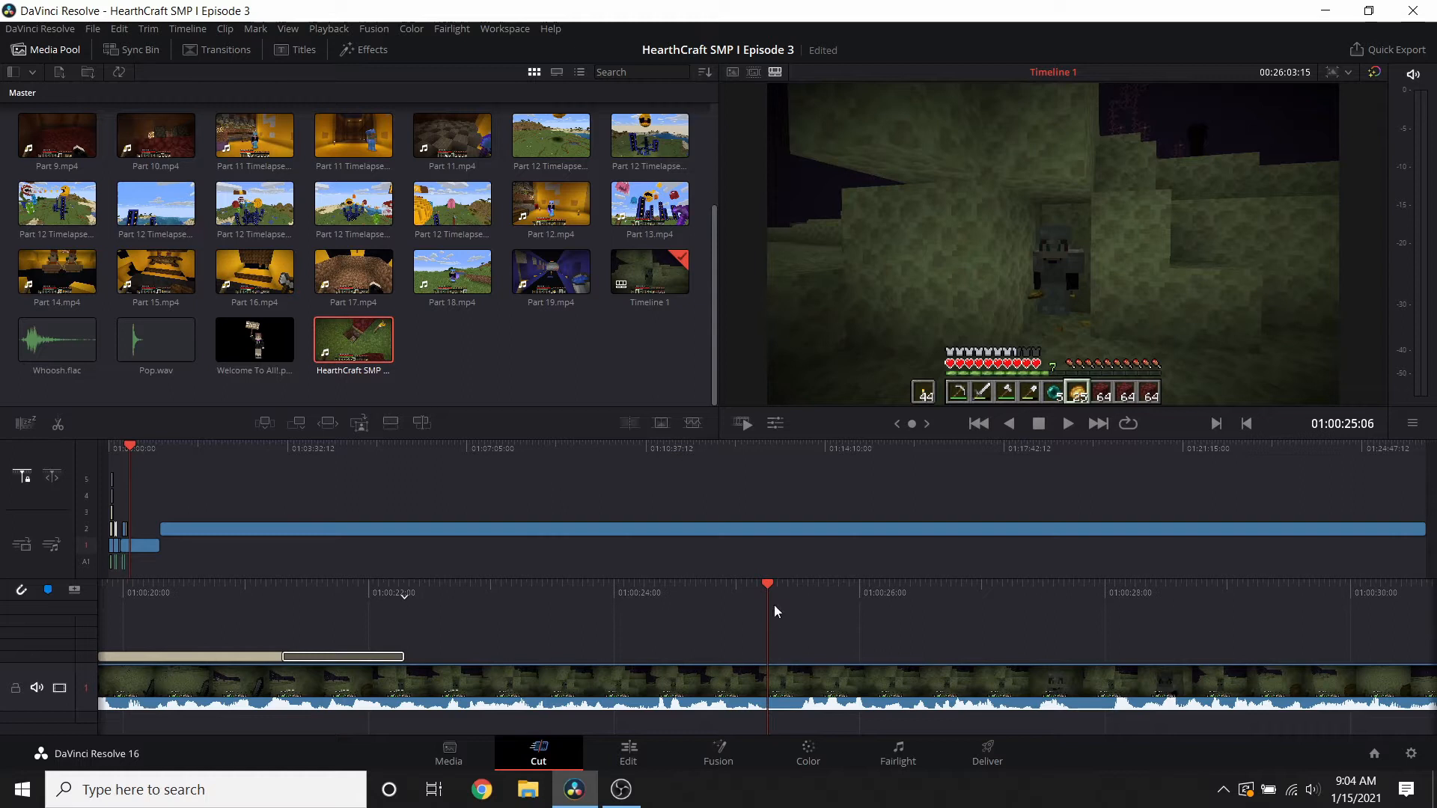
{"action": "left_click", "coordinate": [782, 450]}
{"action": "left_click", "coordinate": [627, 752]}
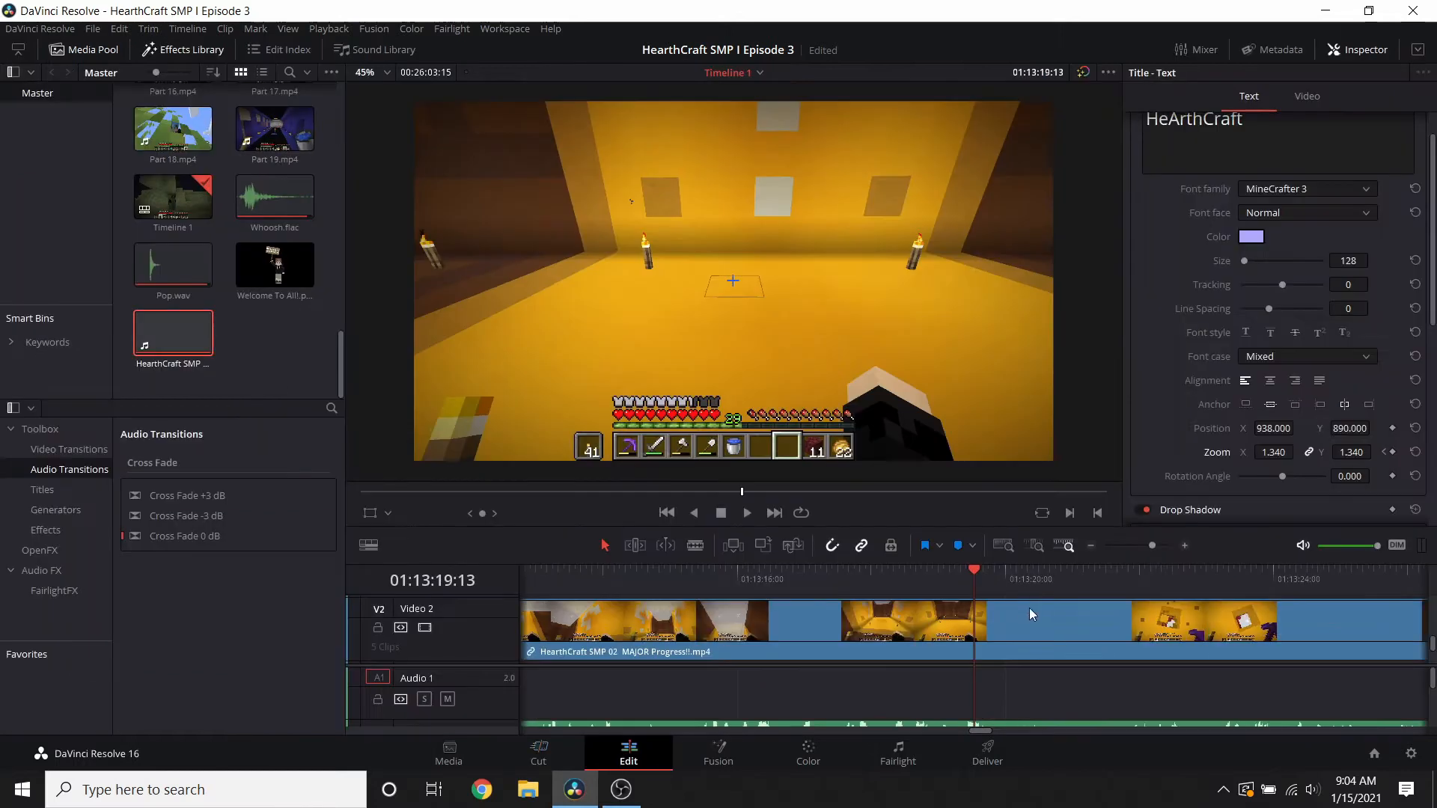
{"action": "scroll", "coordinate": [1052, 682], "scroll_direction": "down", "scroll_amount": 3}
{"action": "left_click", "coordinate": [1070, 718]}
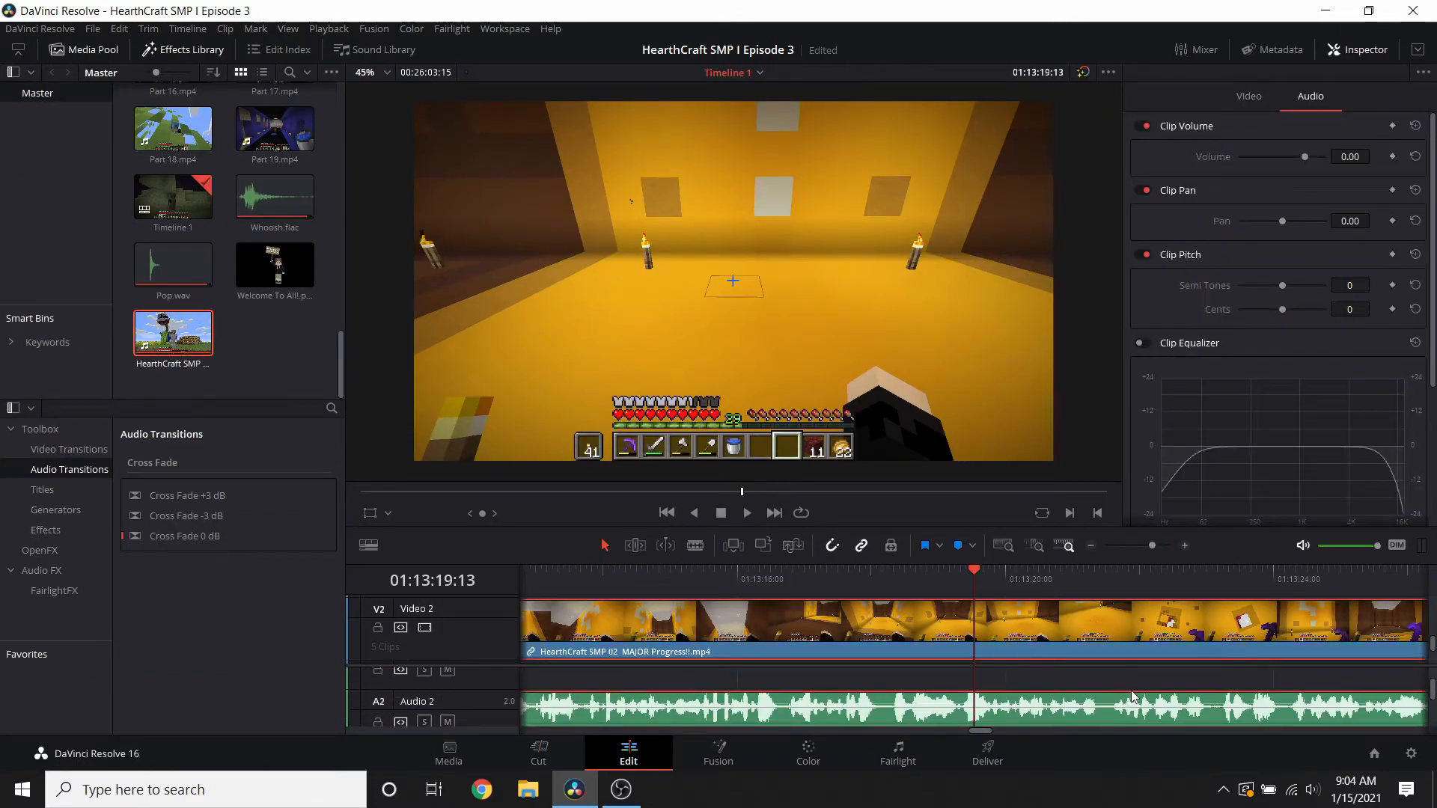
{"action": "left_click_drag", "start_coordinate": [1353, 156], "coordinate": [1347, 154]}
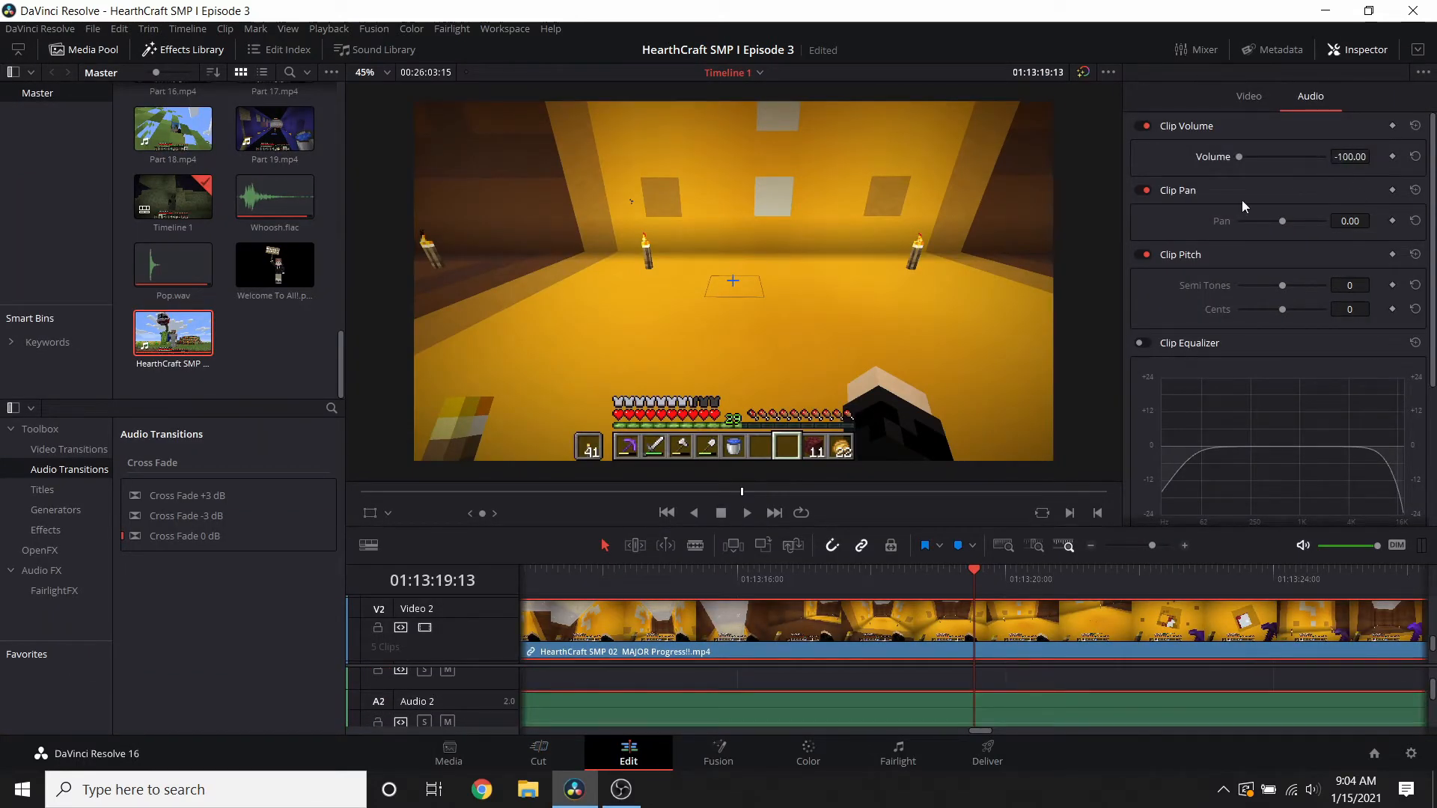
- Find the piranha plant scene at 01:11:12:12 on the Cut page, split the episode 2 clip there and delete the part before it
{"action": "left_click", "coordinate": [538, 751]}
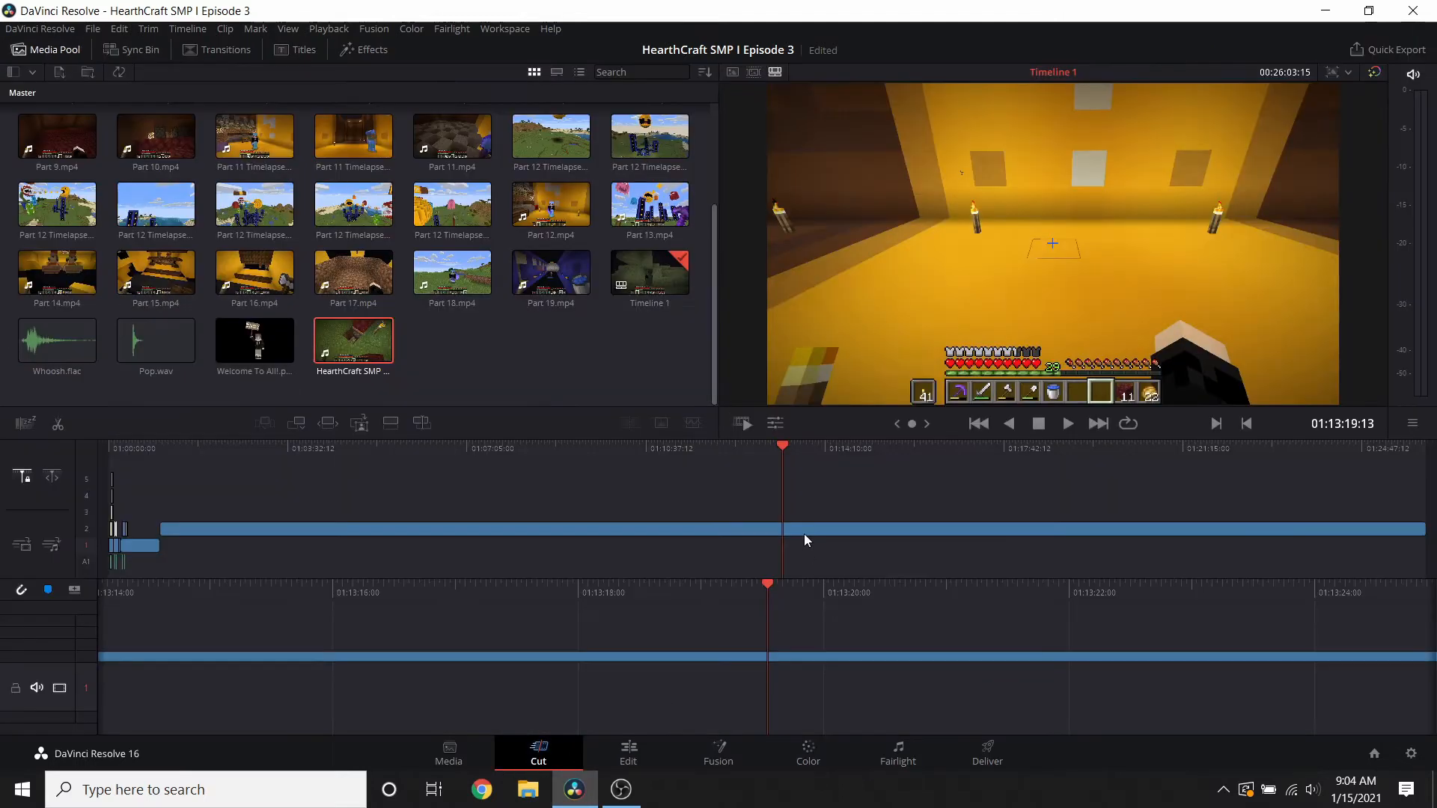
{"action": "left_click_drag", "start_coordinate": [785, 449], "coordinate": [675, 447]}
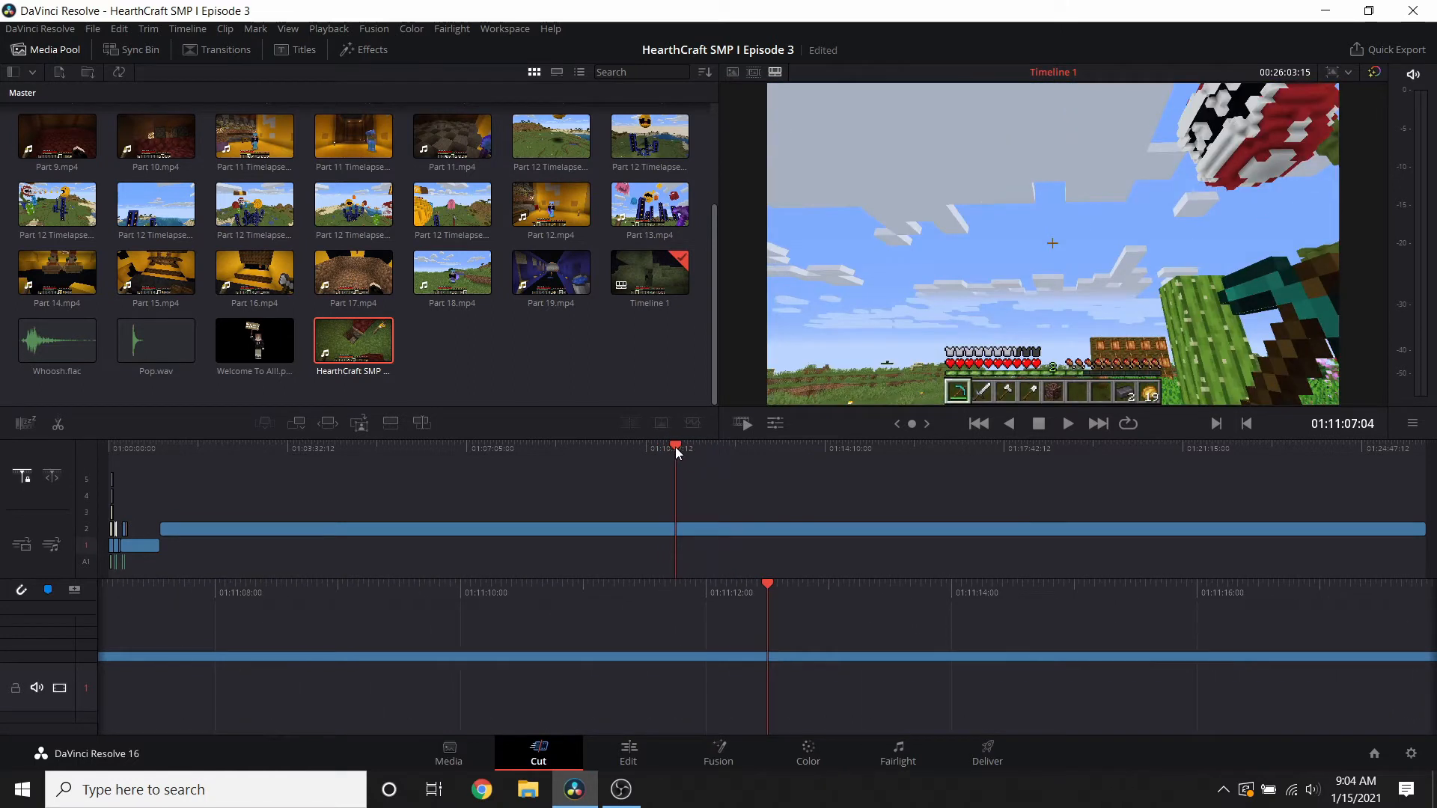
{"action": "left_click", "coordinate": [719, 534]}
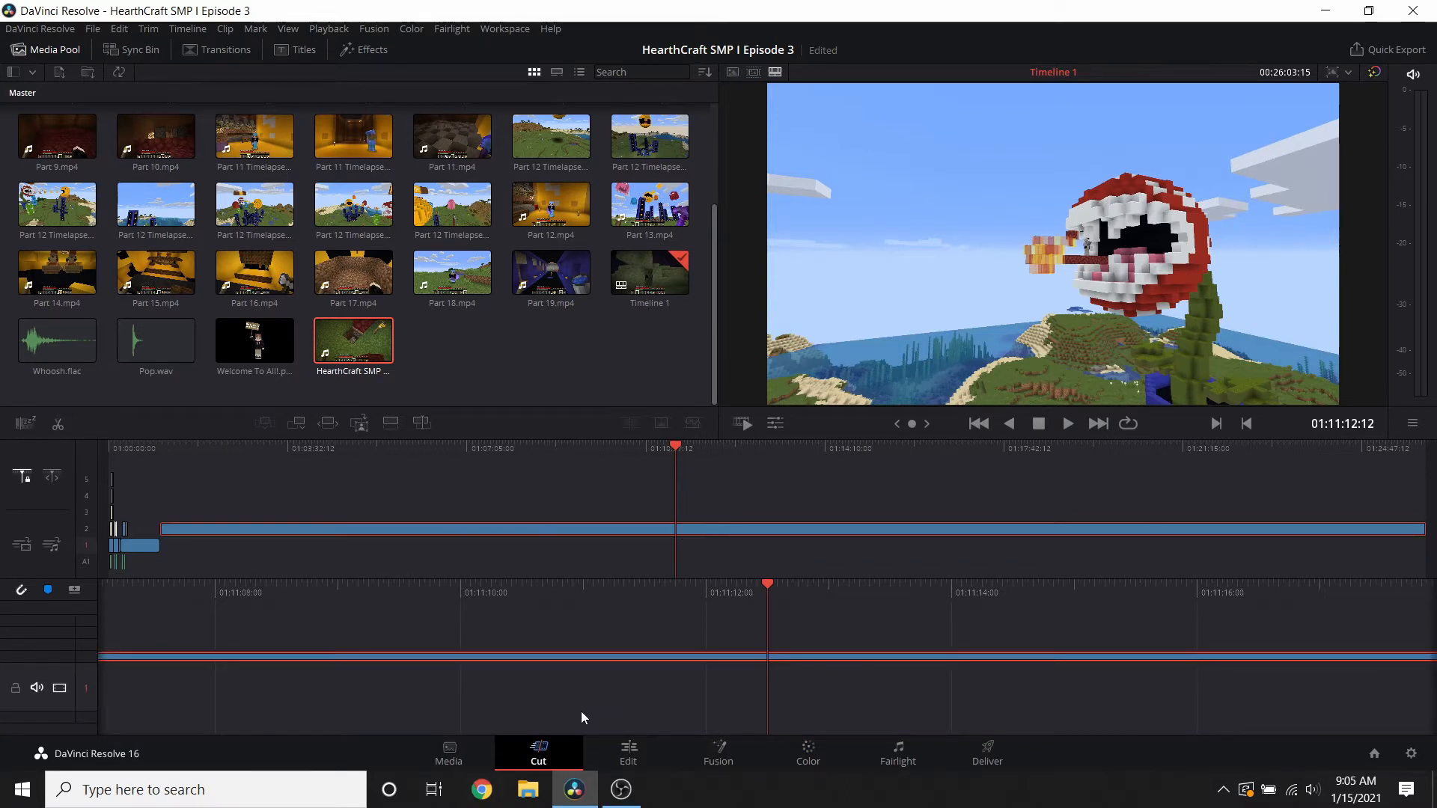
{"action": "key", "text": "ctrl+s"}
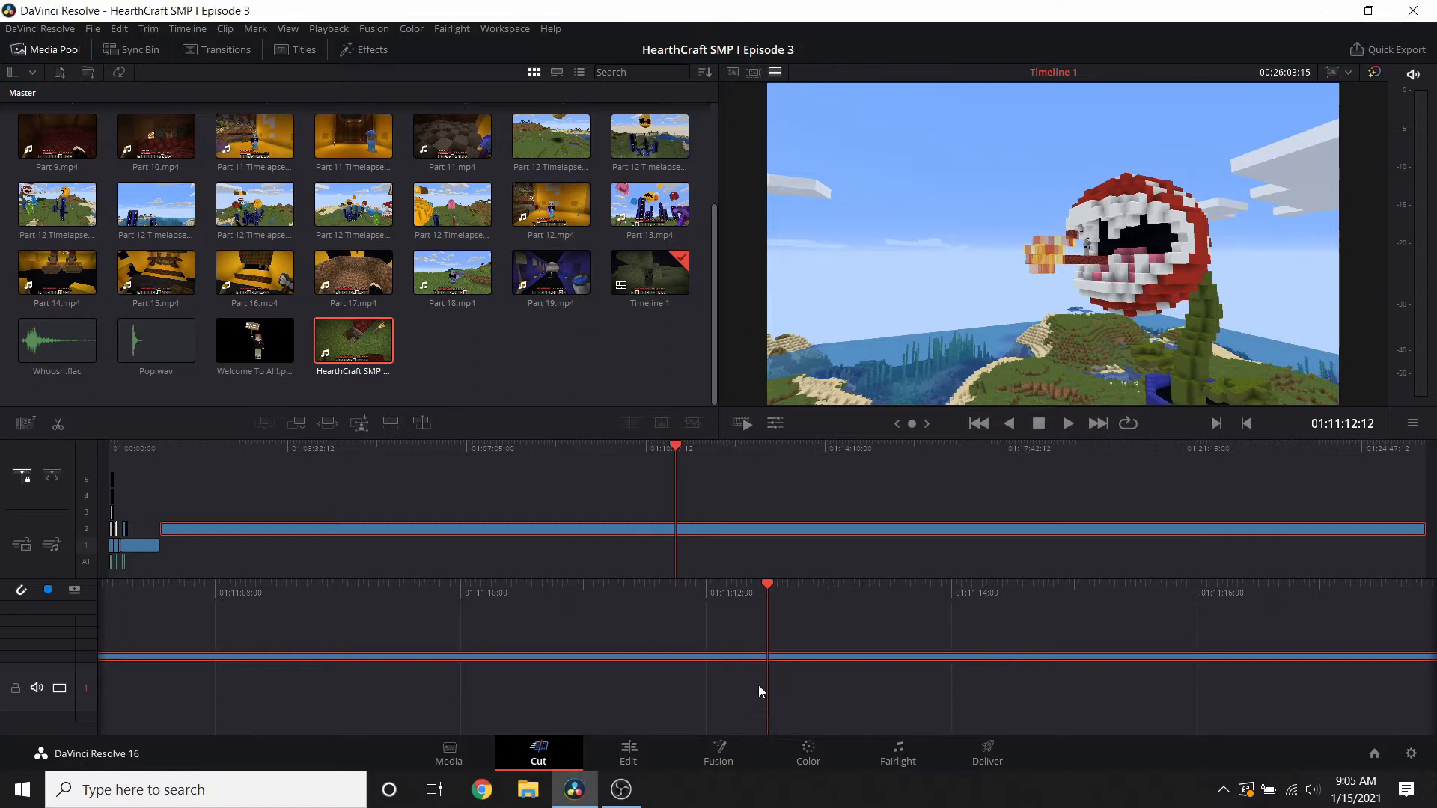
{"action": "right_click", "coordinate": [811, 657]}
{"action": "left_click", "coordinate": [861, 536]}
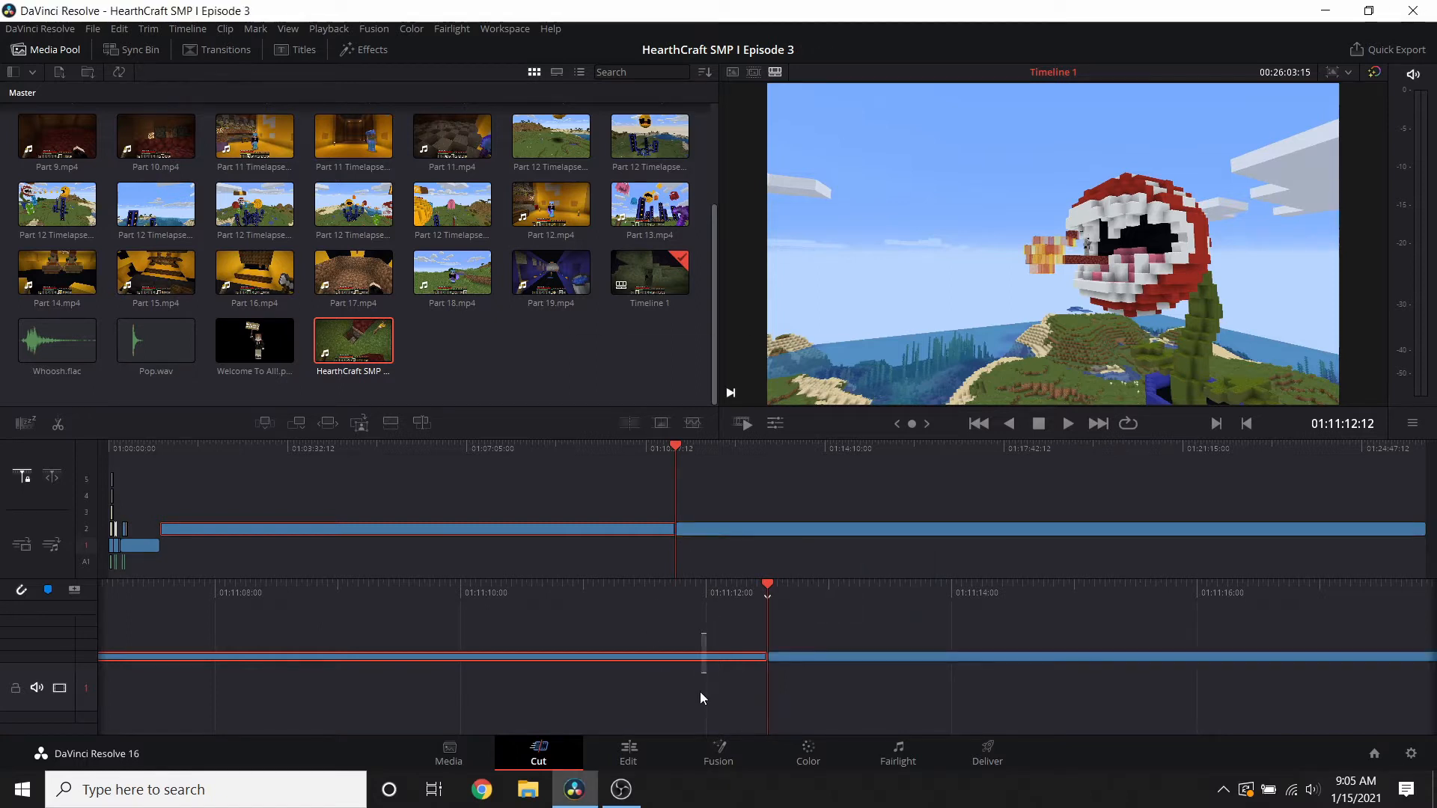
{"action": "key", "text": "BackSpace"}
- Move the remaining episode 2 clip back over the intro gameplay to start at about 01:00:24:03 and play the cut to check it
{"action": "left_click_drag", "start_coordinate": [703, 533], "coordinate": [172, 531]}
{"action": "left_click_drag", "start_coordinate": [1097, 596], "coordinate": [923, 596]}
{"action": "left_click_drag", "start_coordinate": [195, 526], "coordinate": [184, 529]}
{"action": "left_click_drag", "start_coordinate": [700, 597], "coordinate": [961, 616]}
{"action": "left_click_drag", "start_coordinate": [1052, 653], "coordinate": [169, 653]}
{"action": "left_click_drag", "start_coordinate": [284, 597], "coordinate": [910, 656]}
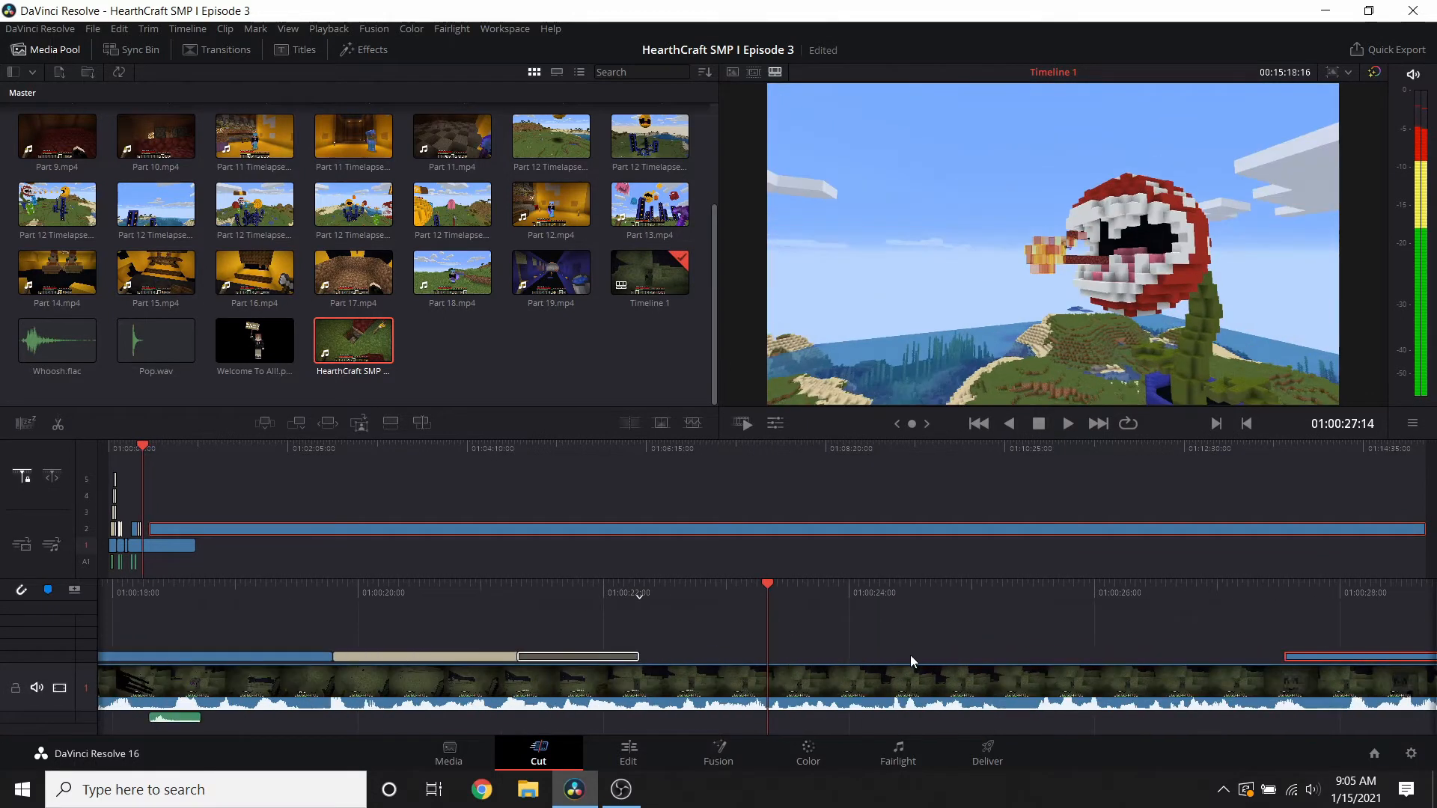
{"action": "left_click_drag", "start_coordinate": [1300, 654], "coordinate": [882, 657]}
{"action": "key", "text": "space"}
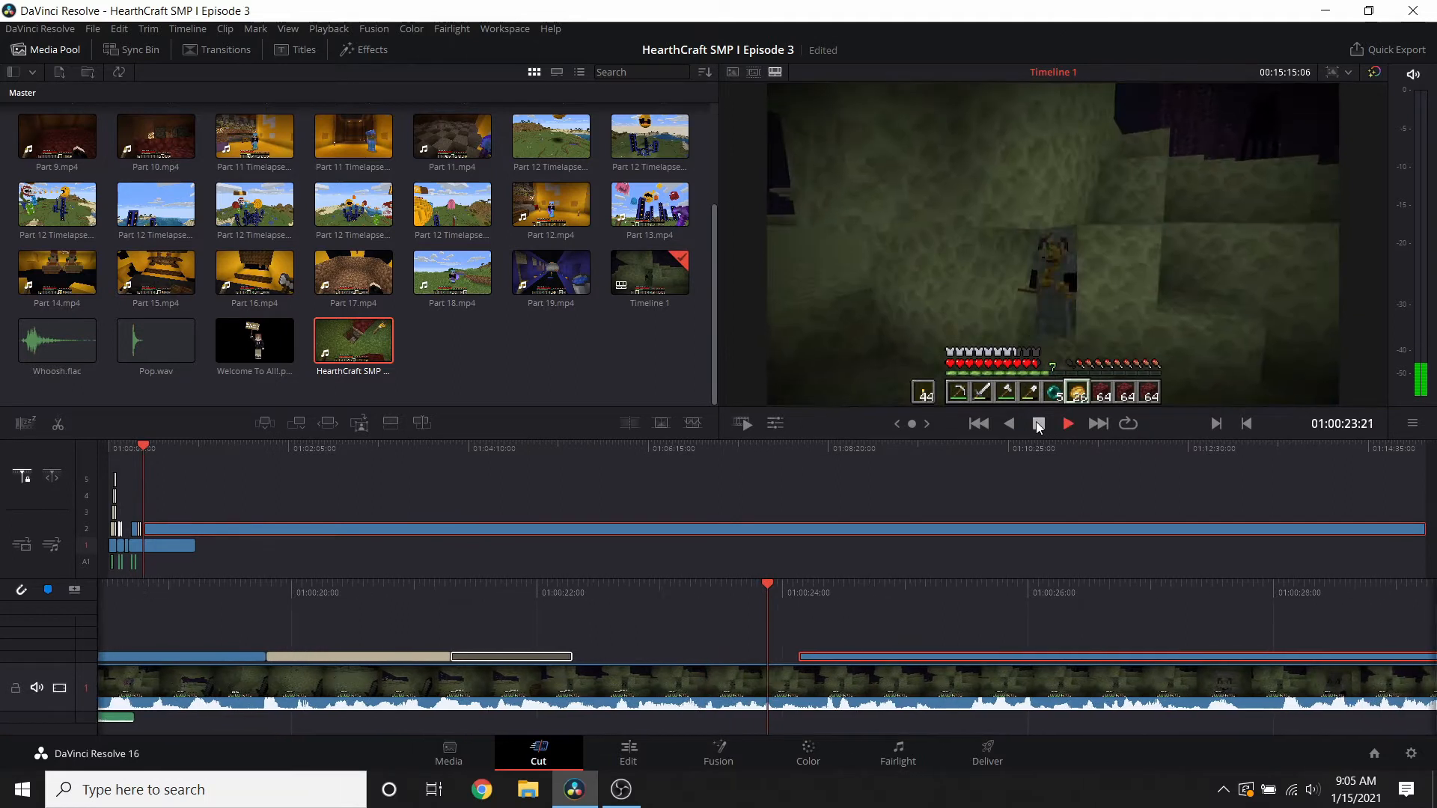
{"action": "left_click", "coordinate": [1038, 423]}
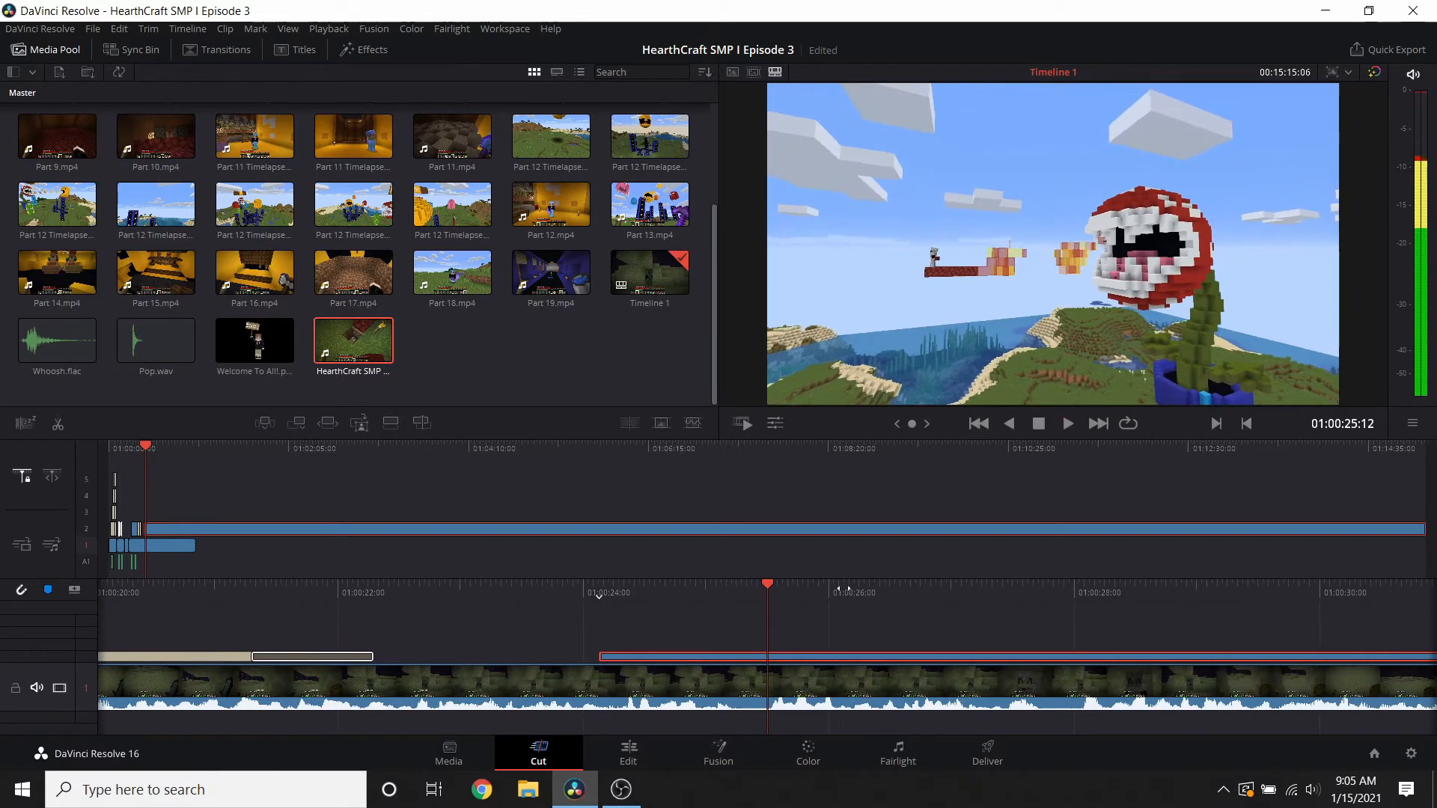
- Move the episode 2 clip to start at 01:00:23:06, shrink it to 0.380 zoom and position it at X 538, Y 291
{"action": "left_click_drag", "start_coordinate": [783, 591], "coordinate": [696, 582]}
{"action": "left_click_drag", "start_coordinate": [567, 656], "coordinate": [833, 641]}
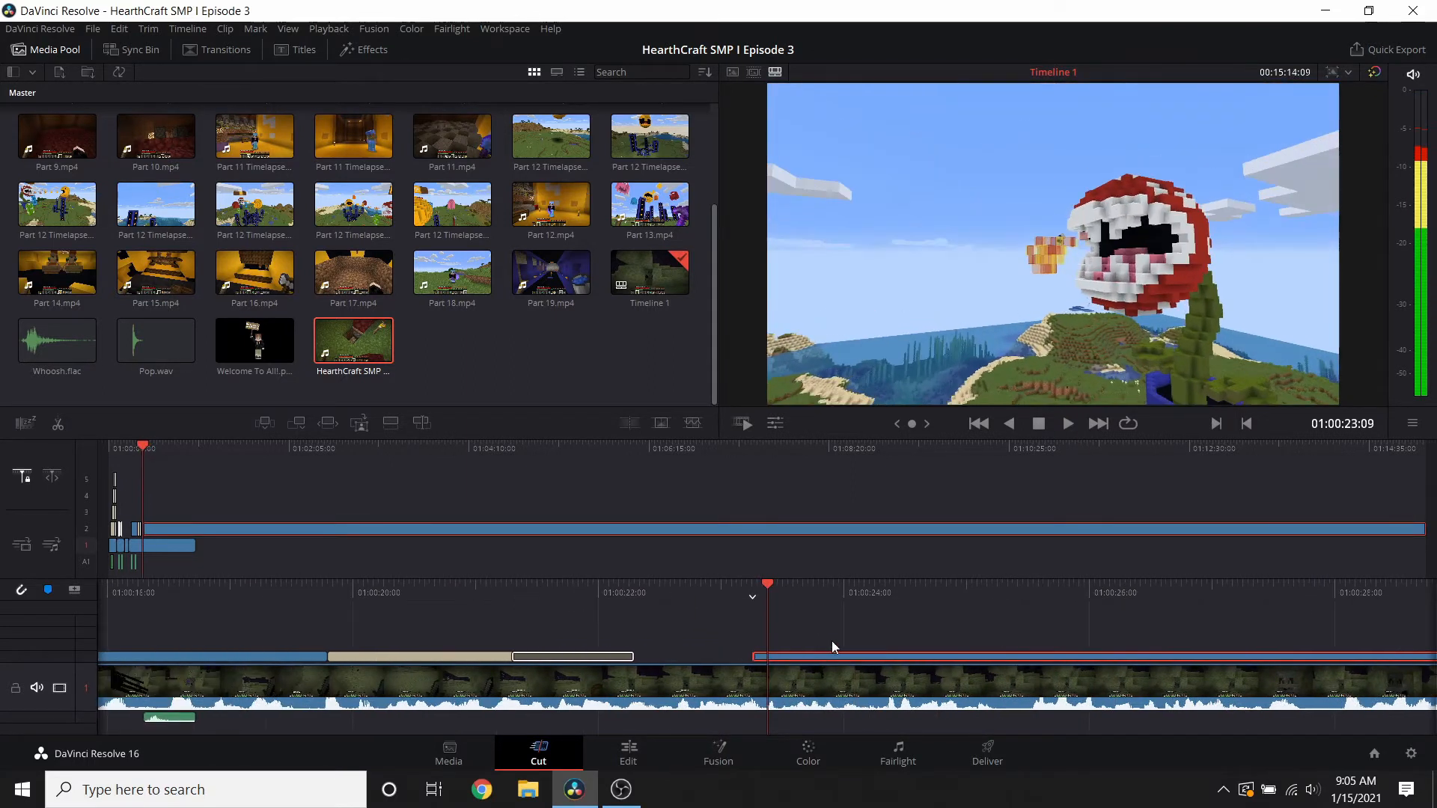
{"action": "left_click", "coordinate": [652, 747]}
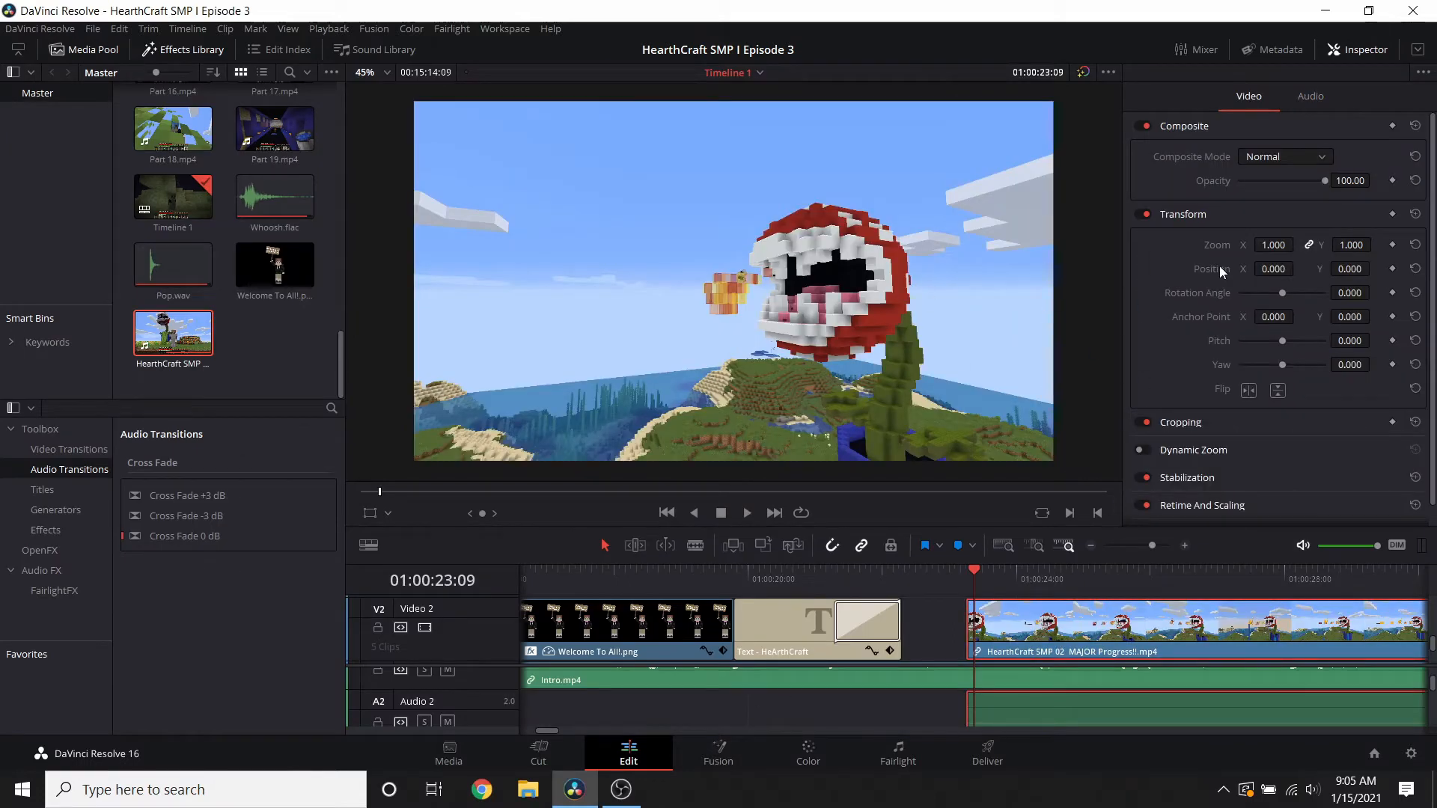
{"action": "left_click_drag", "start_coordinate": [1274, 246], "coordinate": [899, 270]}
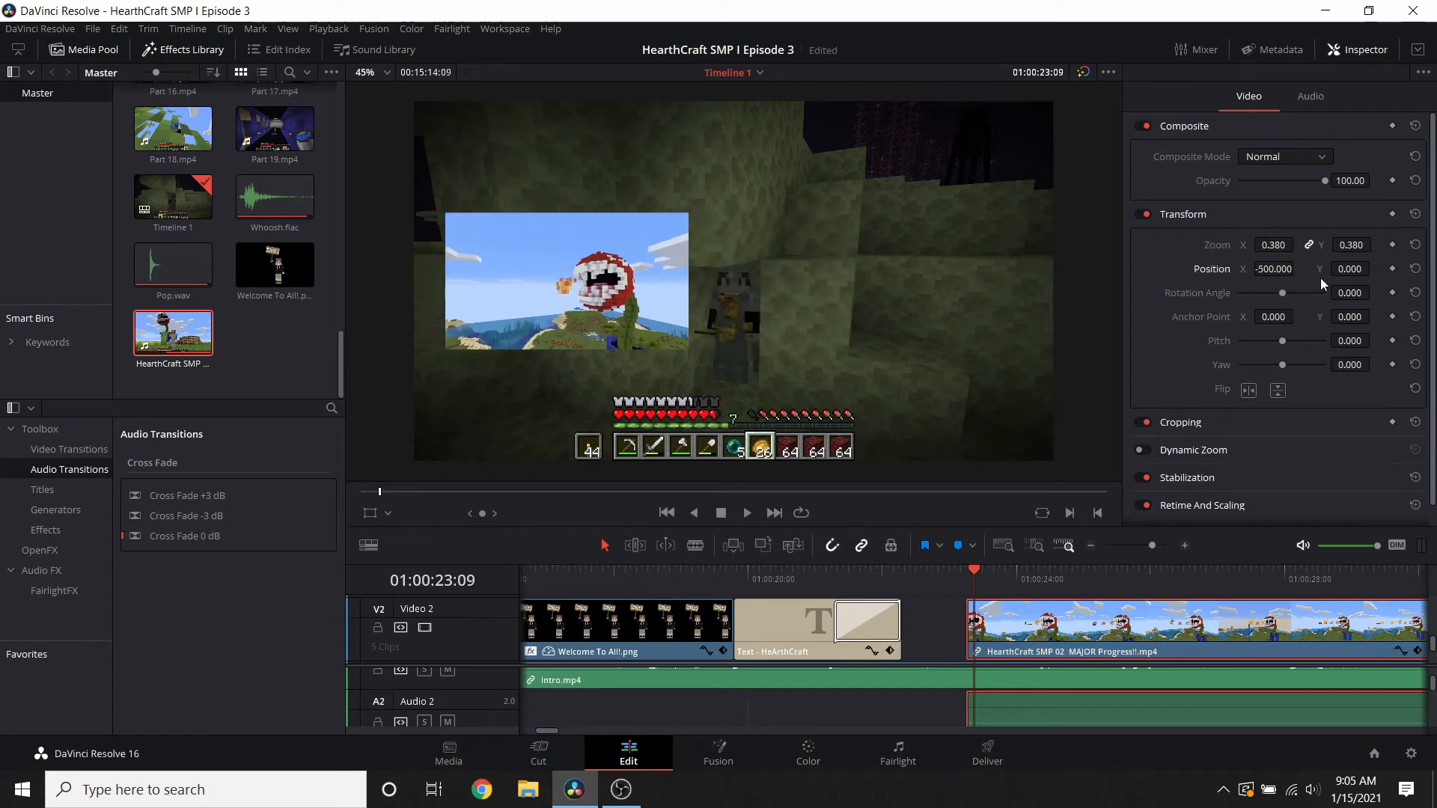
{"action": "mouse_move", "coordinate": [1362, 271]}
{"action": "left_mouse_down"}
{"action": "mouse_move", "coordinate": [1377, 271]}
{"action": "mouse_move", "coordinate": [1362, 271]}
{"action": "left_mouse_up"}
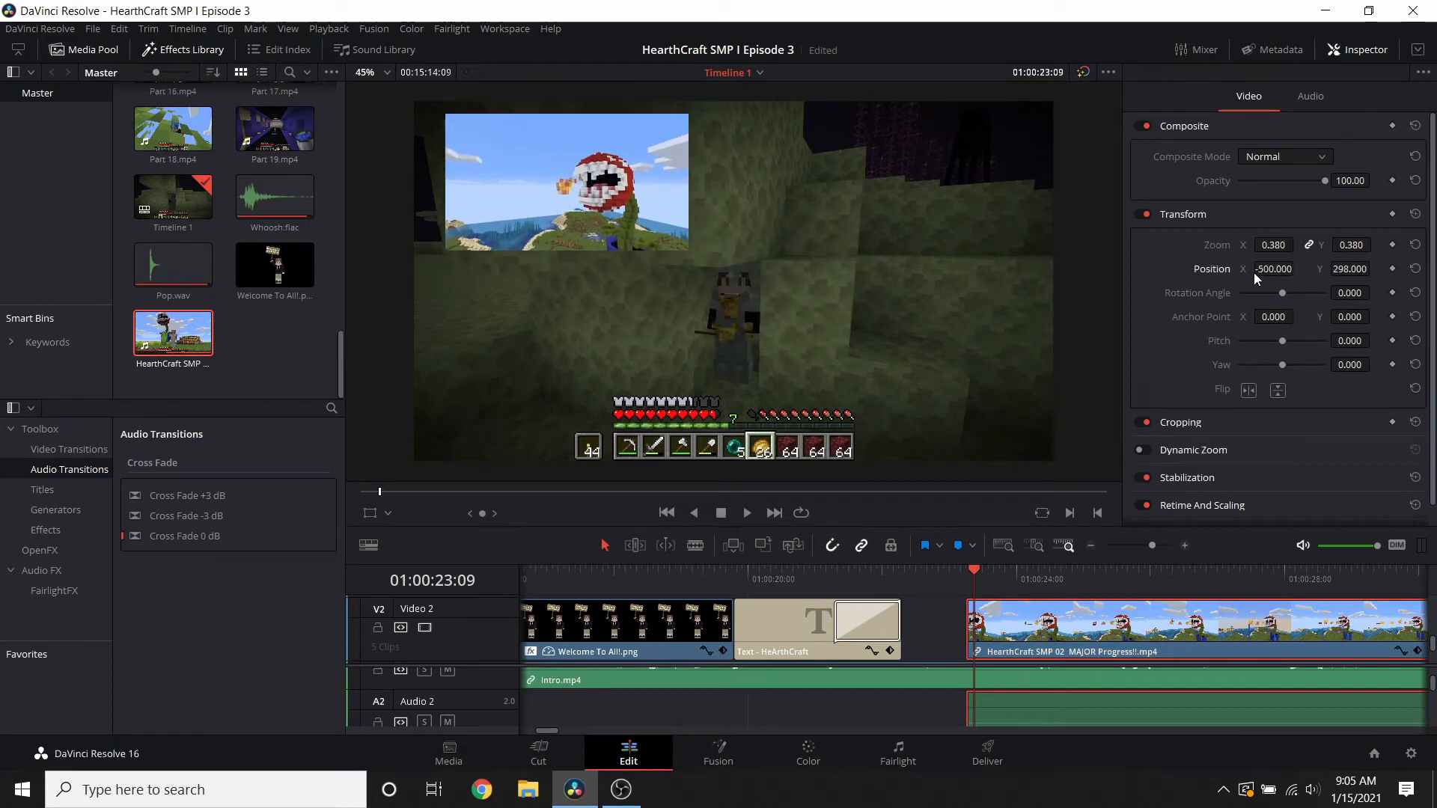
{"action": "left_click_drag", "start_coordinate": [1257, 271], "coordinate": [1362, 271]}
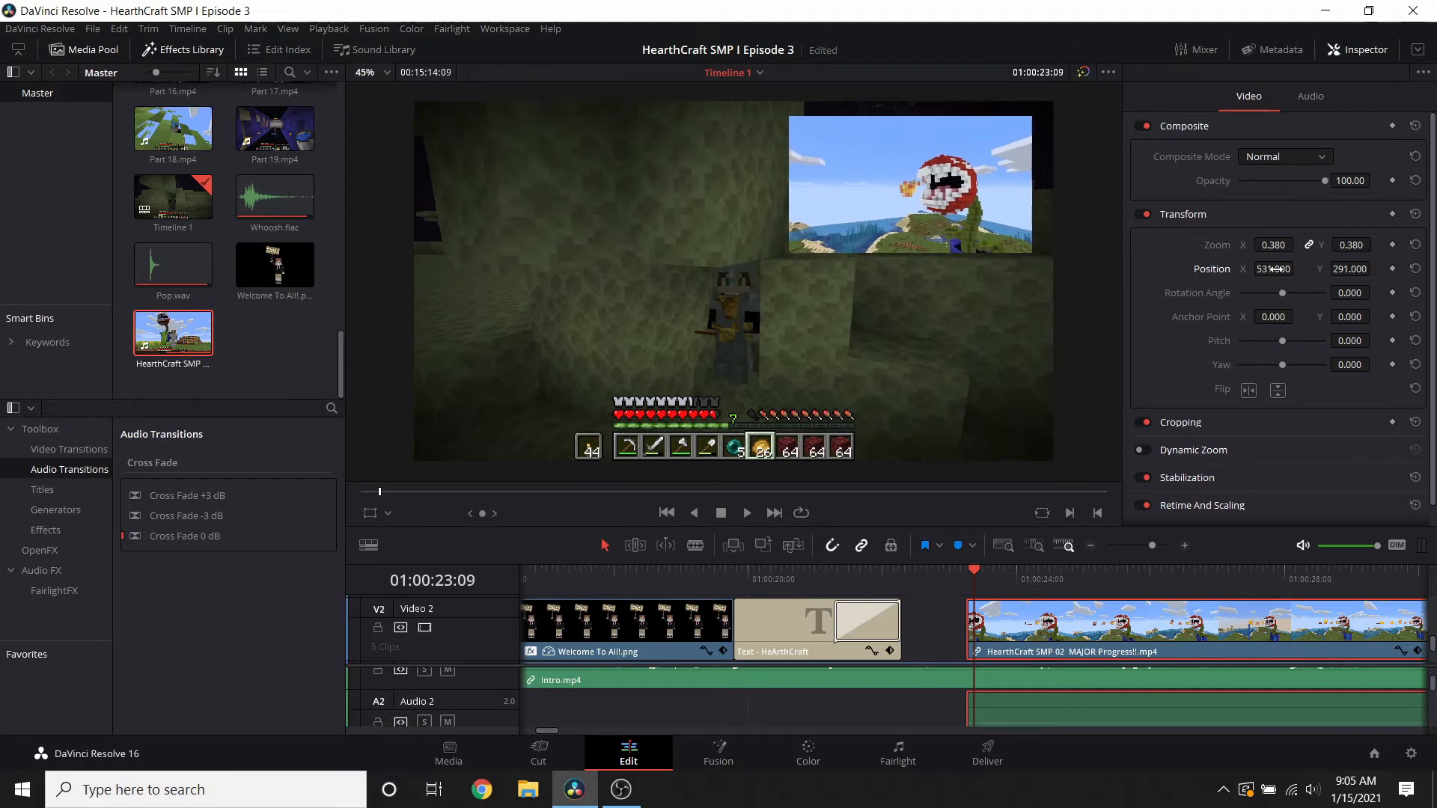
- Move the shrunken episode 2 clip up to track 3 on the Cut page and play the cut to check the overlay
{"action": "left_click", "coordinate": [538, 750]}
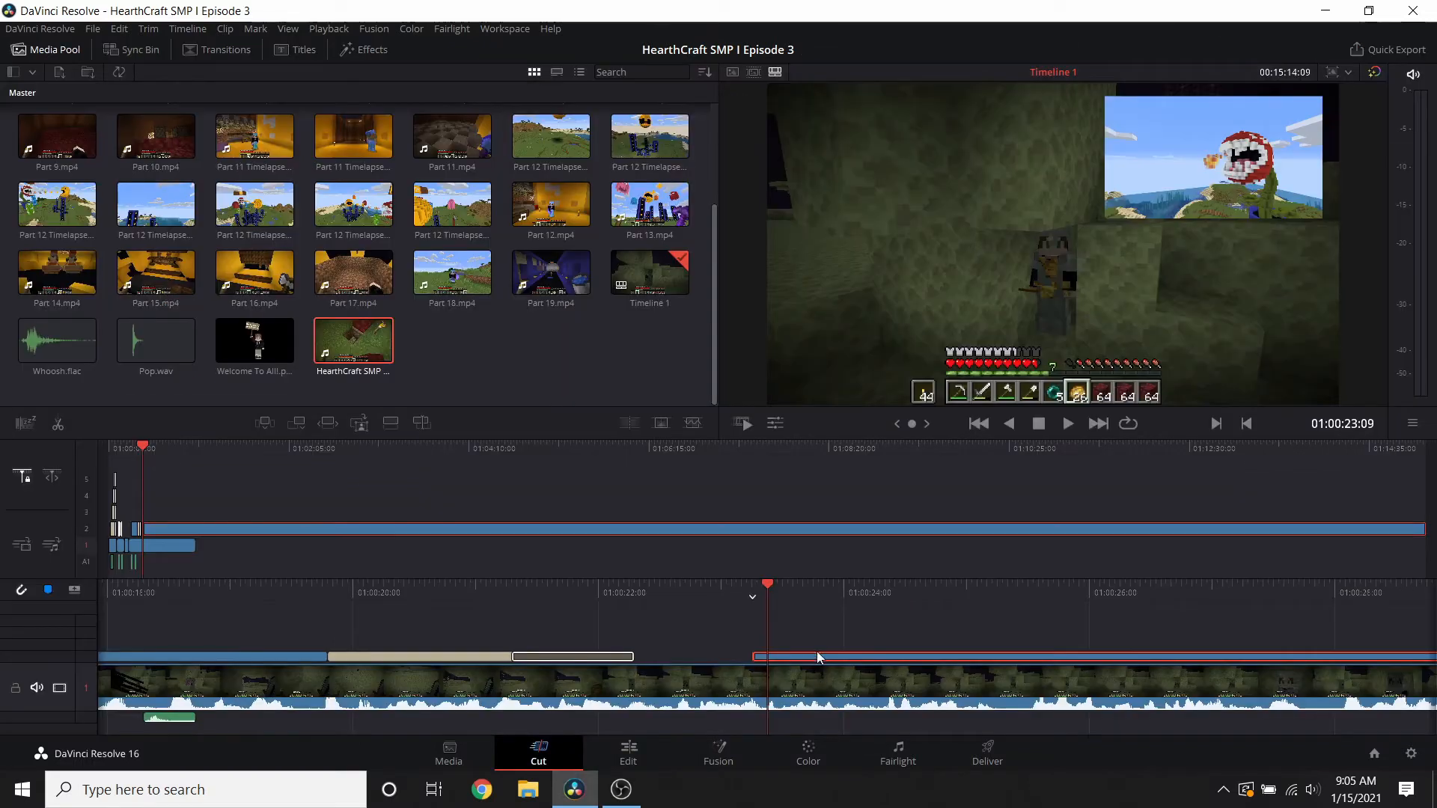
{"action": "left_click_drag", "start_coordinate": [801, 656], "coordinate": [802, 644]}
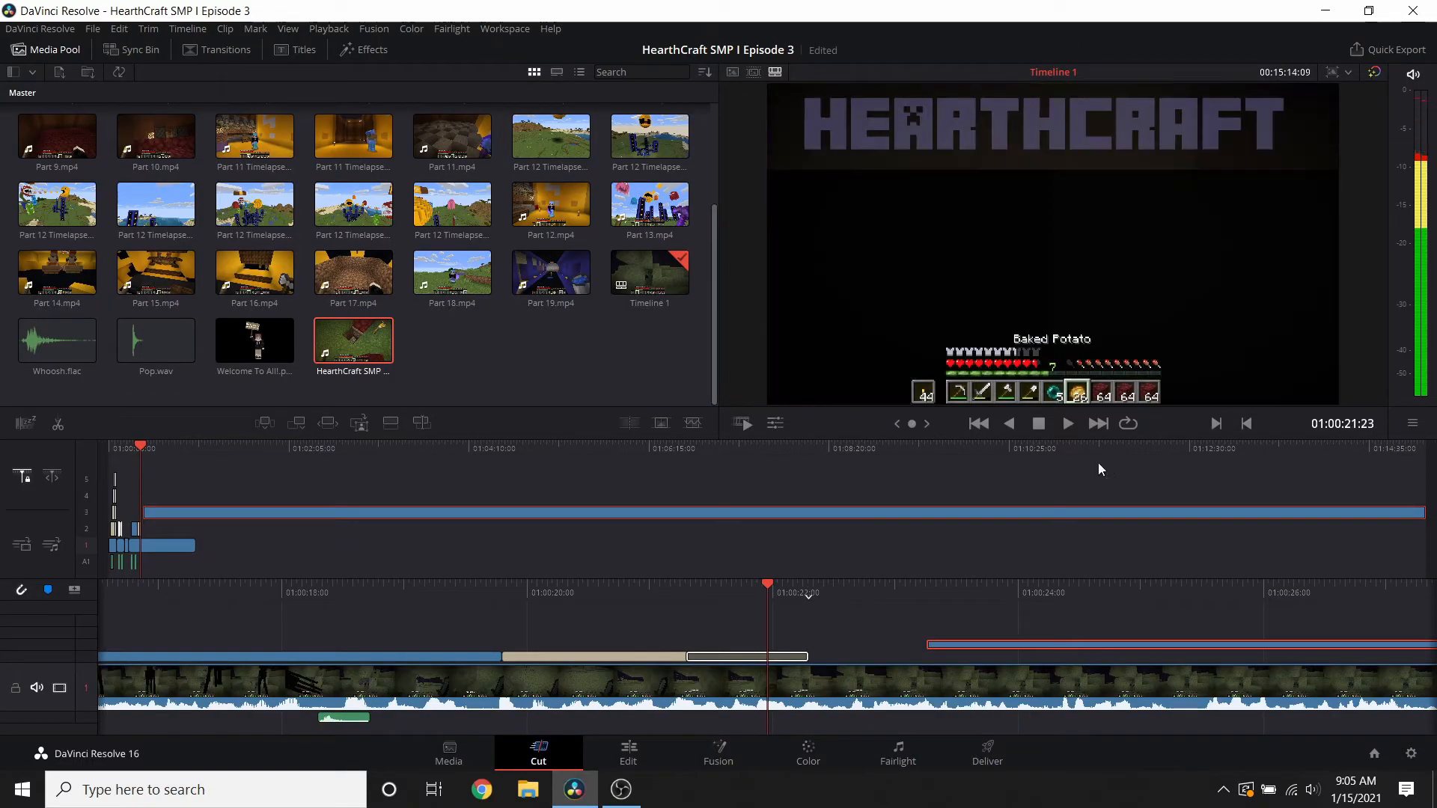
{"action": "left_click", "coordinate": [1070, 425]}
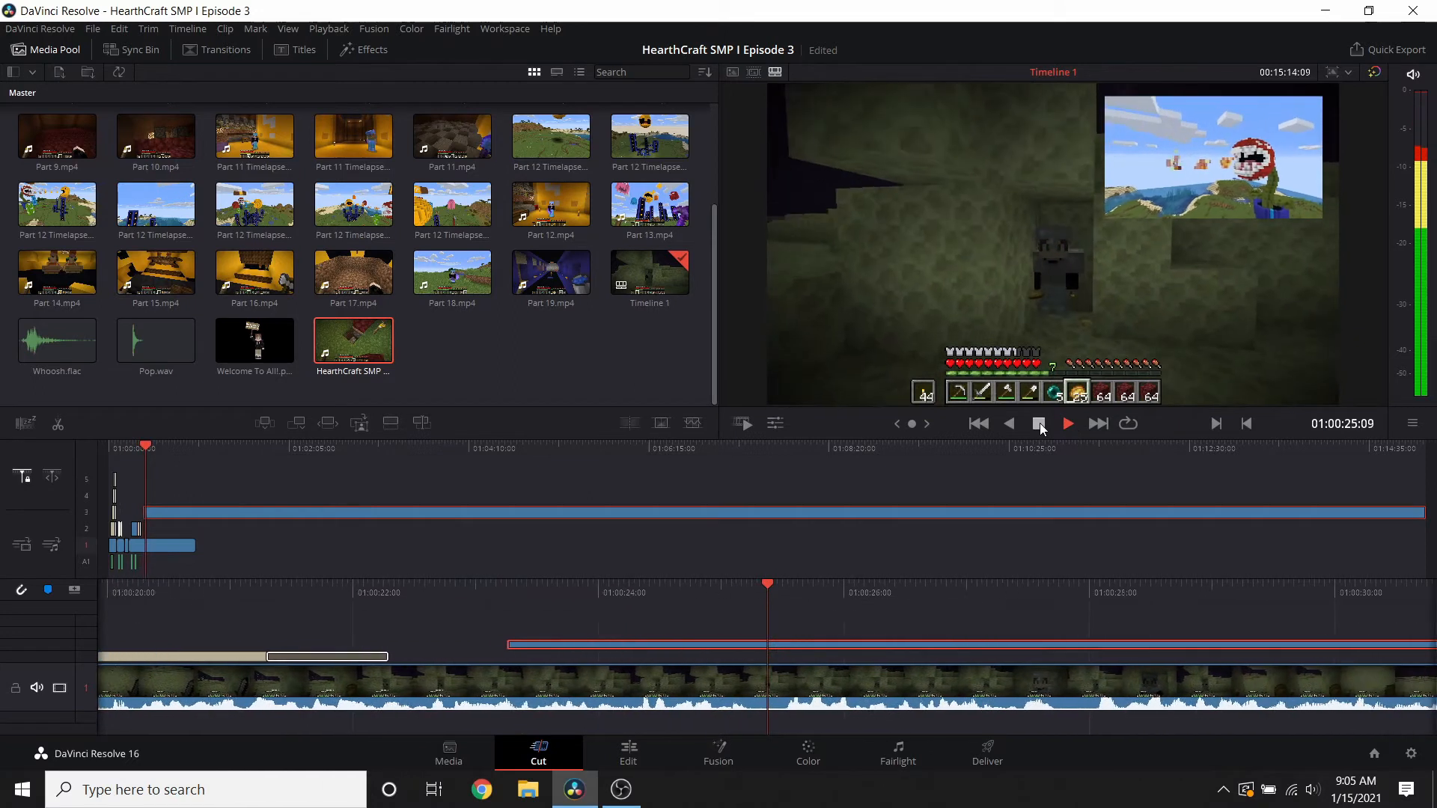
{"action": "left_click", "coordinate": [1039, 425]}
{"action": "left_click_drag", "start_coordinate": [635, 591], "coordinate": [782, 591]}
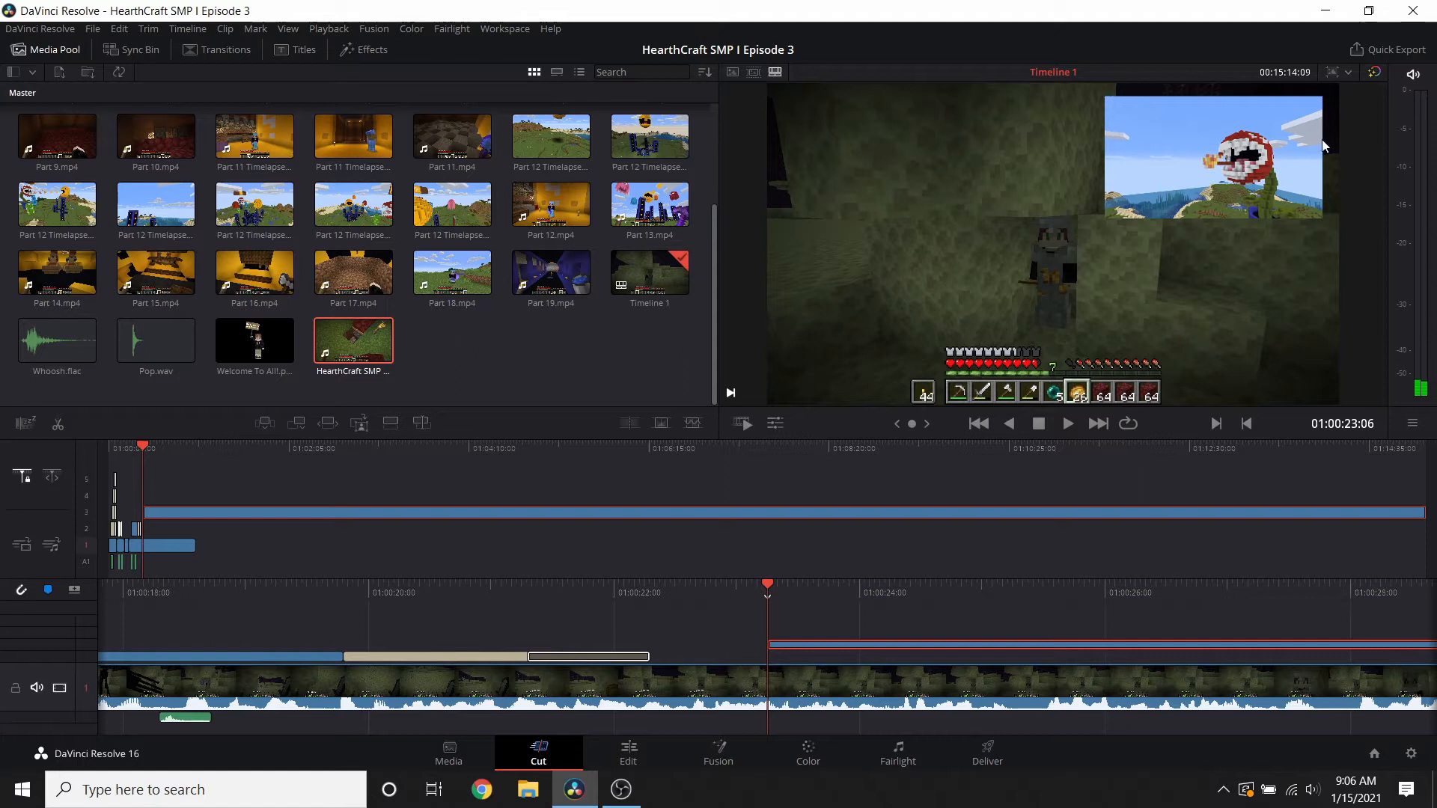
- Open the Snipping Tool and capture a blank white area of the screen
{"action": "left_click", "coordinate": [231, 799]}
{"action": "type", "text": "snip"}
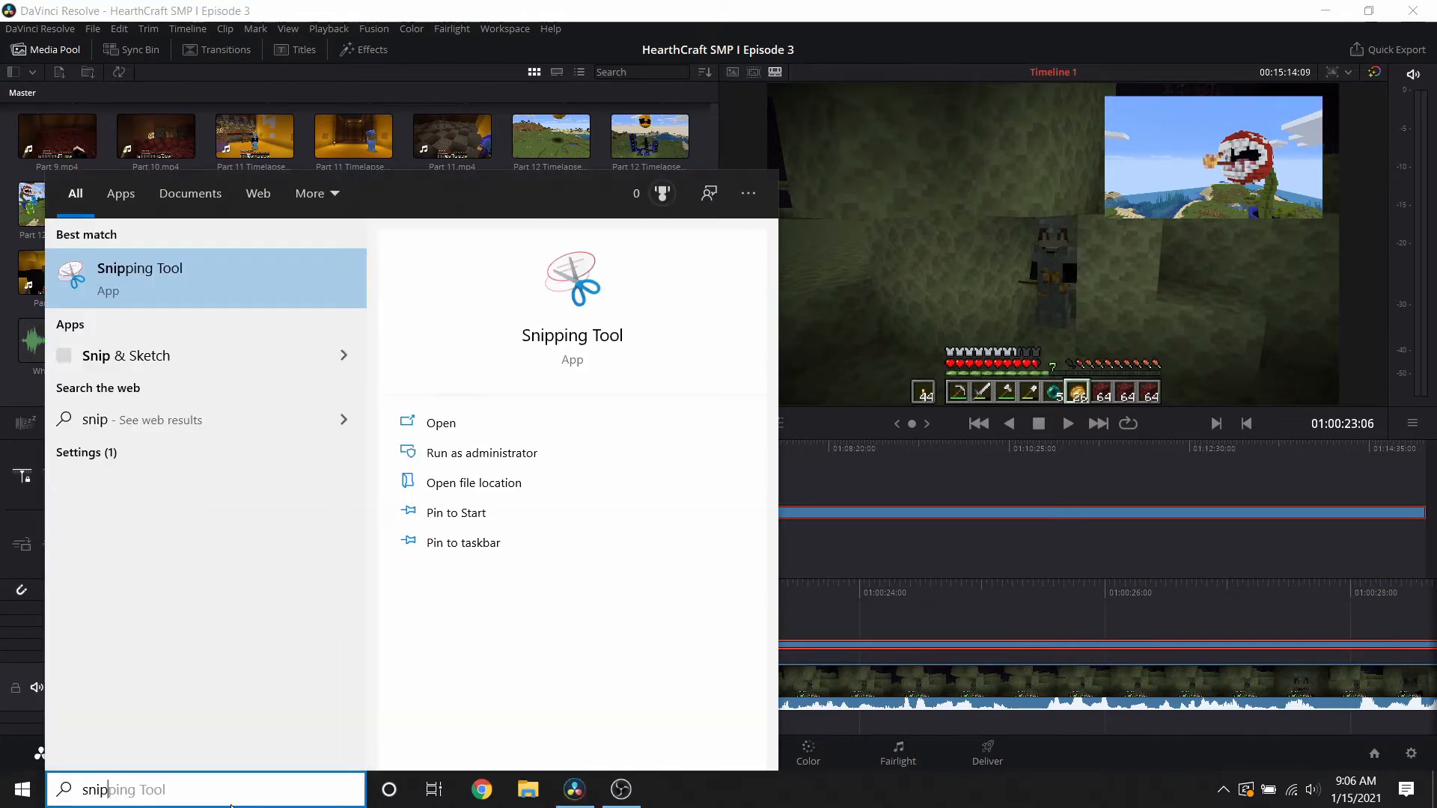
{"action": "left_click", "coordinate": [177, 267]}
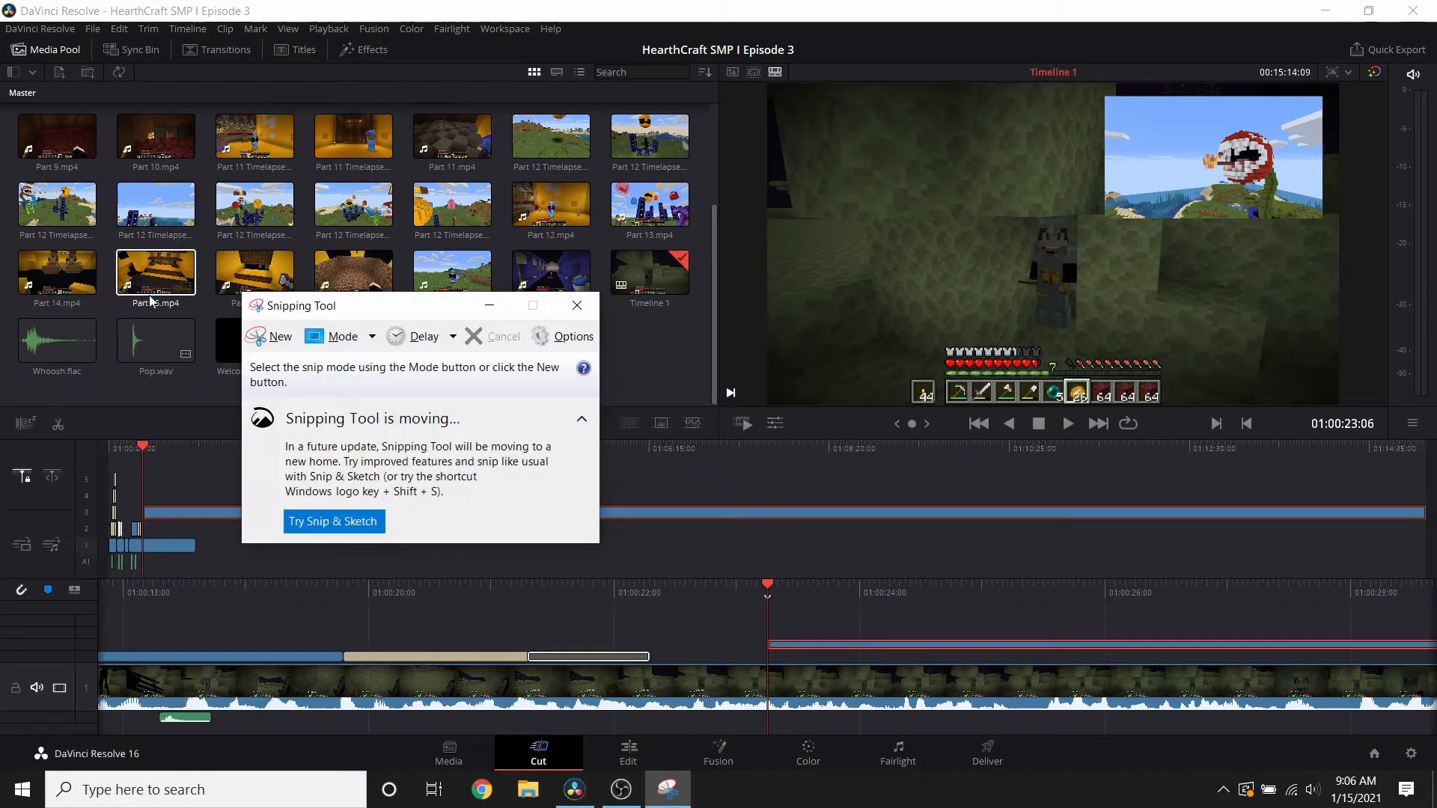
{"action": "left_click", "coordinate": [273, 340]}
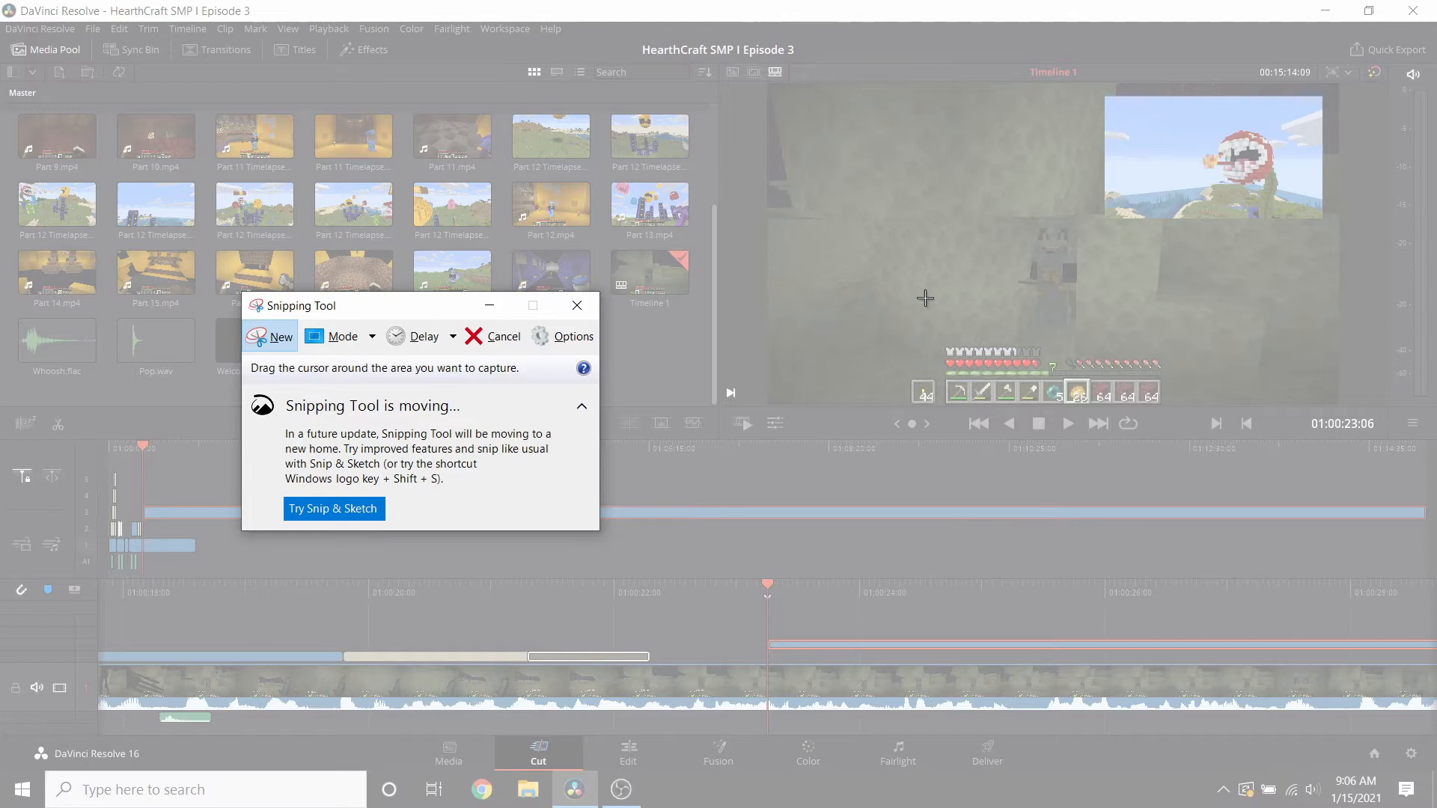
{"action": "left_click_drag", "start_coordinate": [758, 3], "coordinate": [795, 20]}
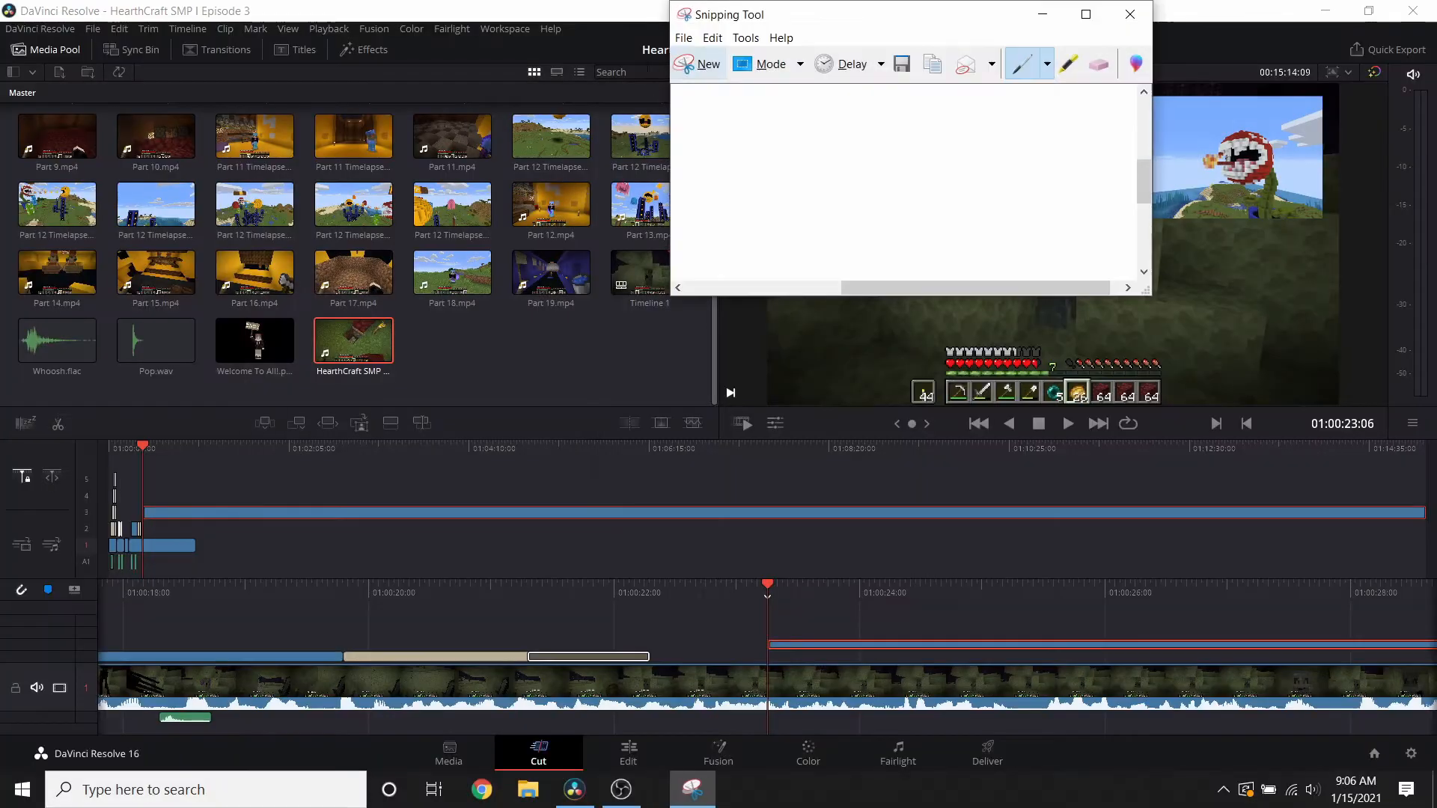
- Save the white snip as Capture.PNG in Downloads and close the Snipping Tool
{"action": "left_click", "coordinate": [683, 37]}
{"action": "left_click", "coordinate": [744, 82]}
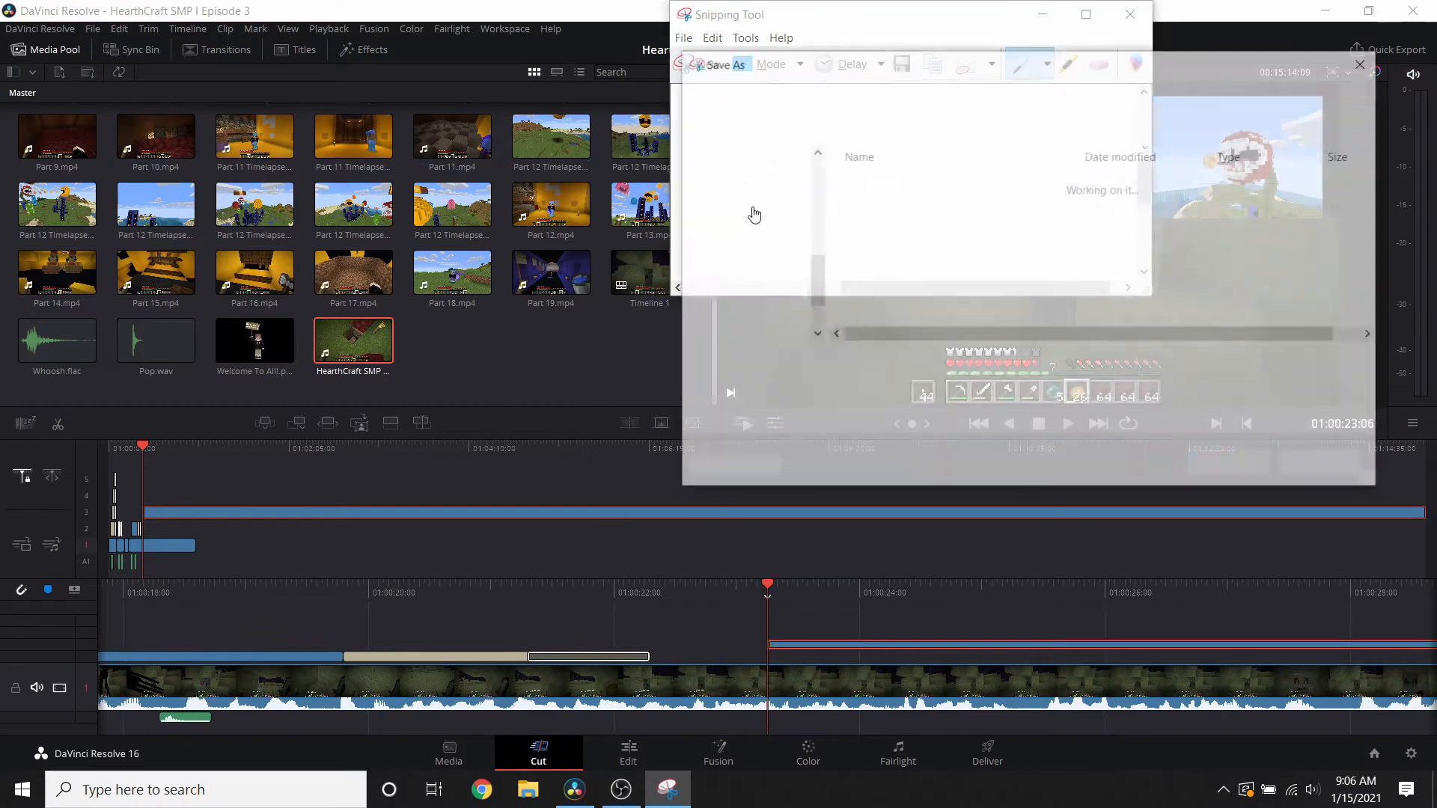
{"action": "left_click", "coordinate": [739, 248]}
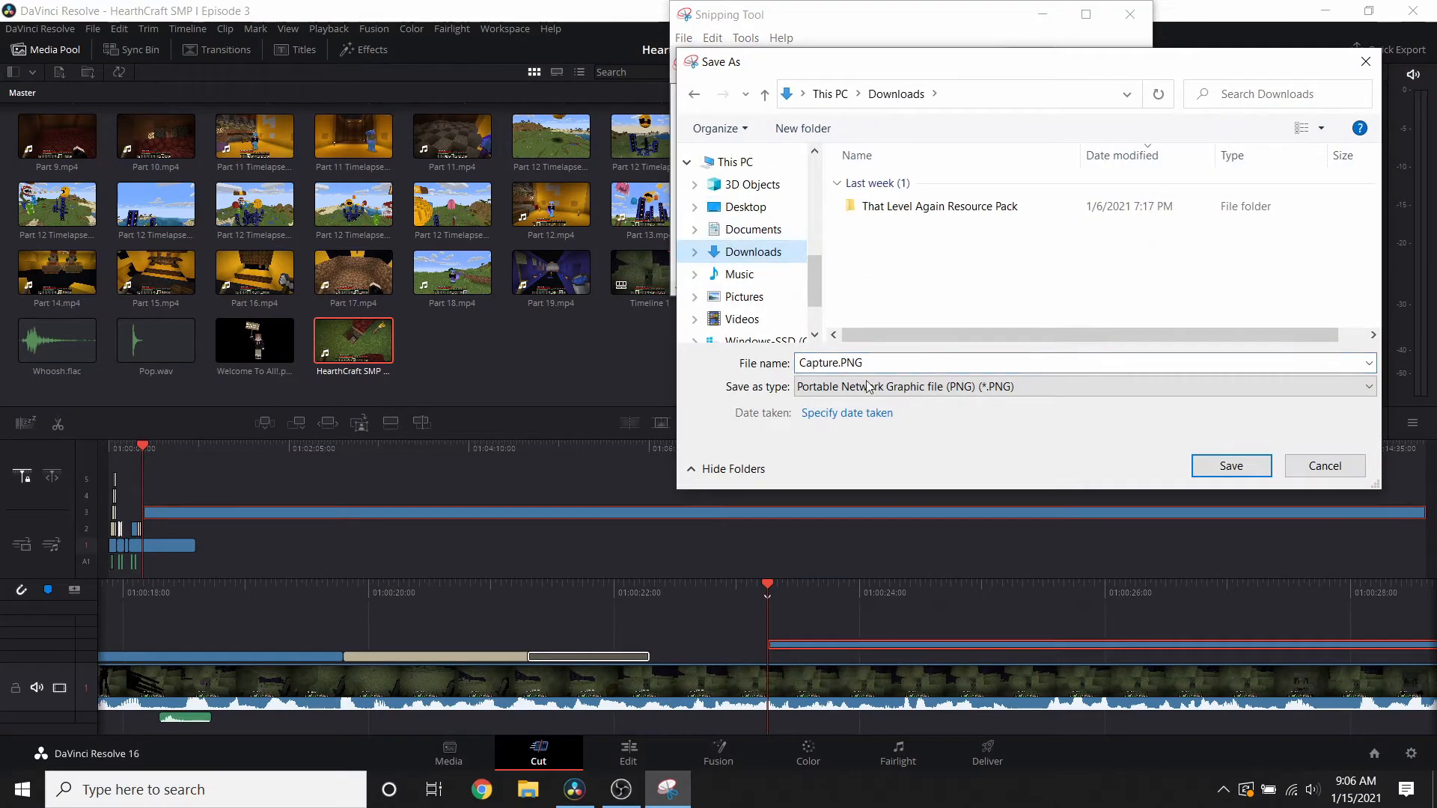
{"action": "left_click", "coordinate": [1231, 465]}
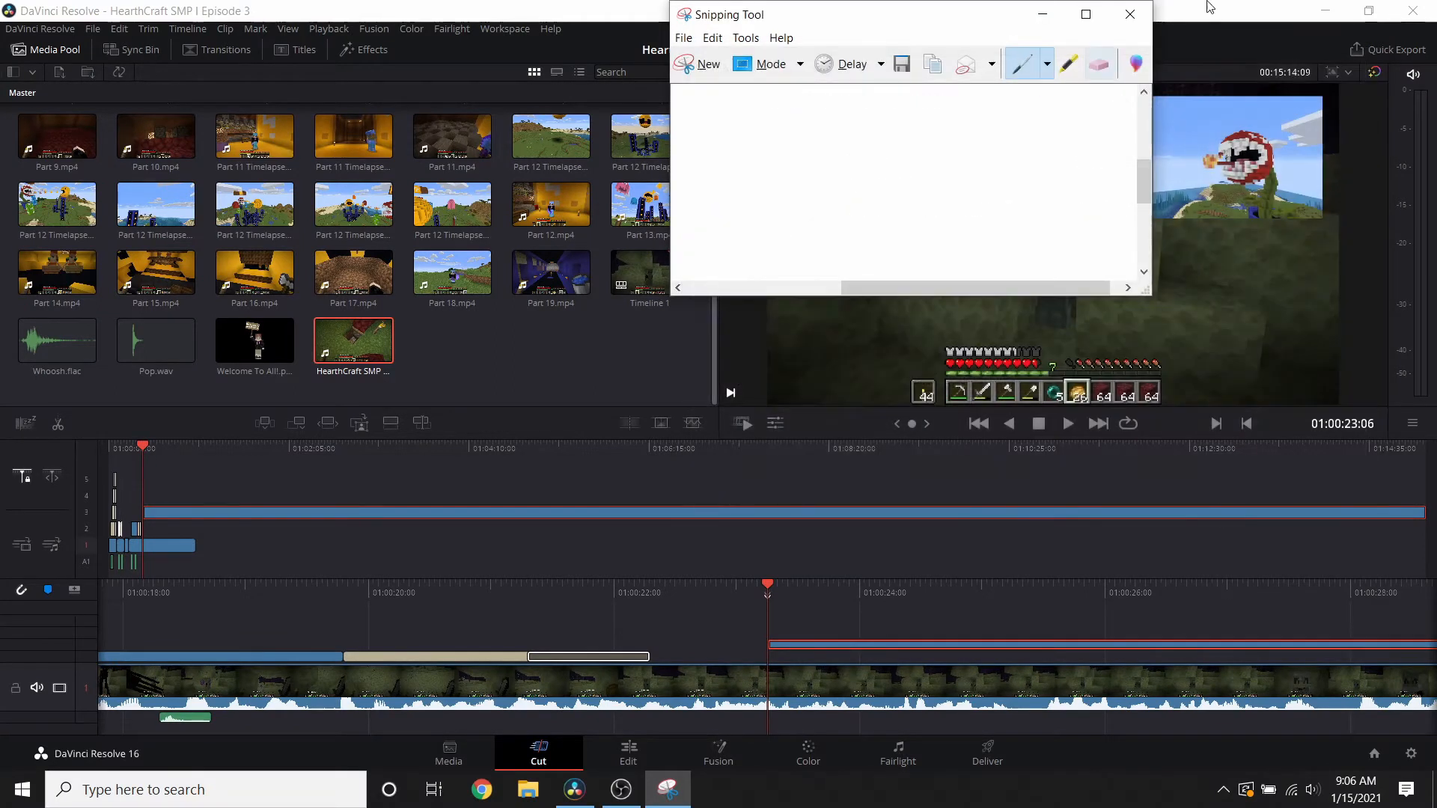
{"action": "left_click", "coordinate": [1131, 11]}
- Import Capture.PNG from Downloads and place it on track 2 beneath the episode 2 clip, starting at 01:00:23:06
{"action": "left_click", "coordinate": [54, 70]}
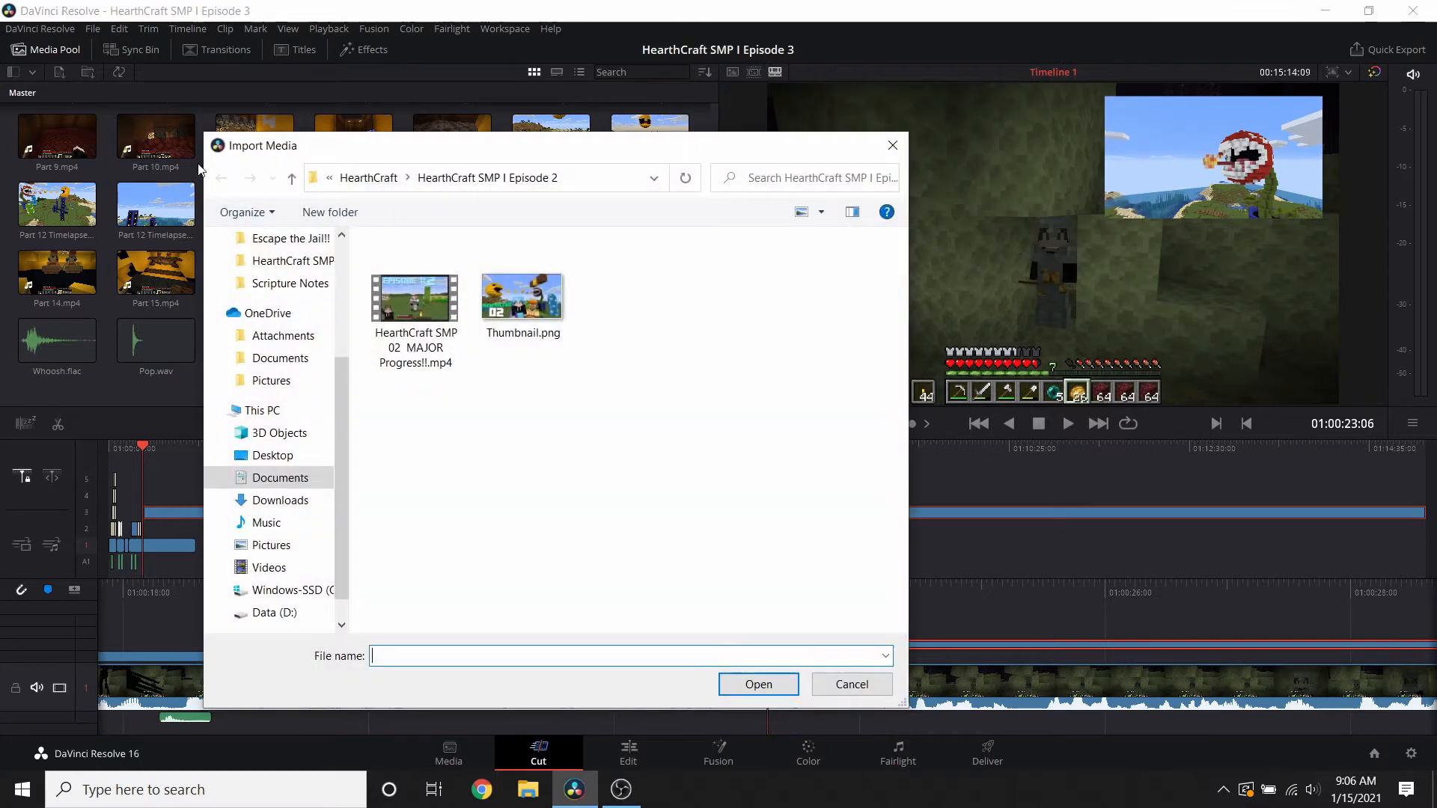
{"action": "left_click", "coordinate": [280, 500]}
{"action": "left_click", "coordinate": [434, 290]}
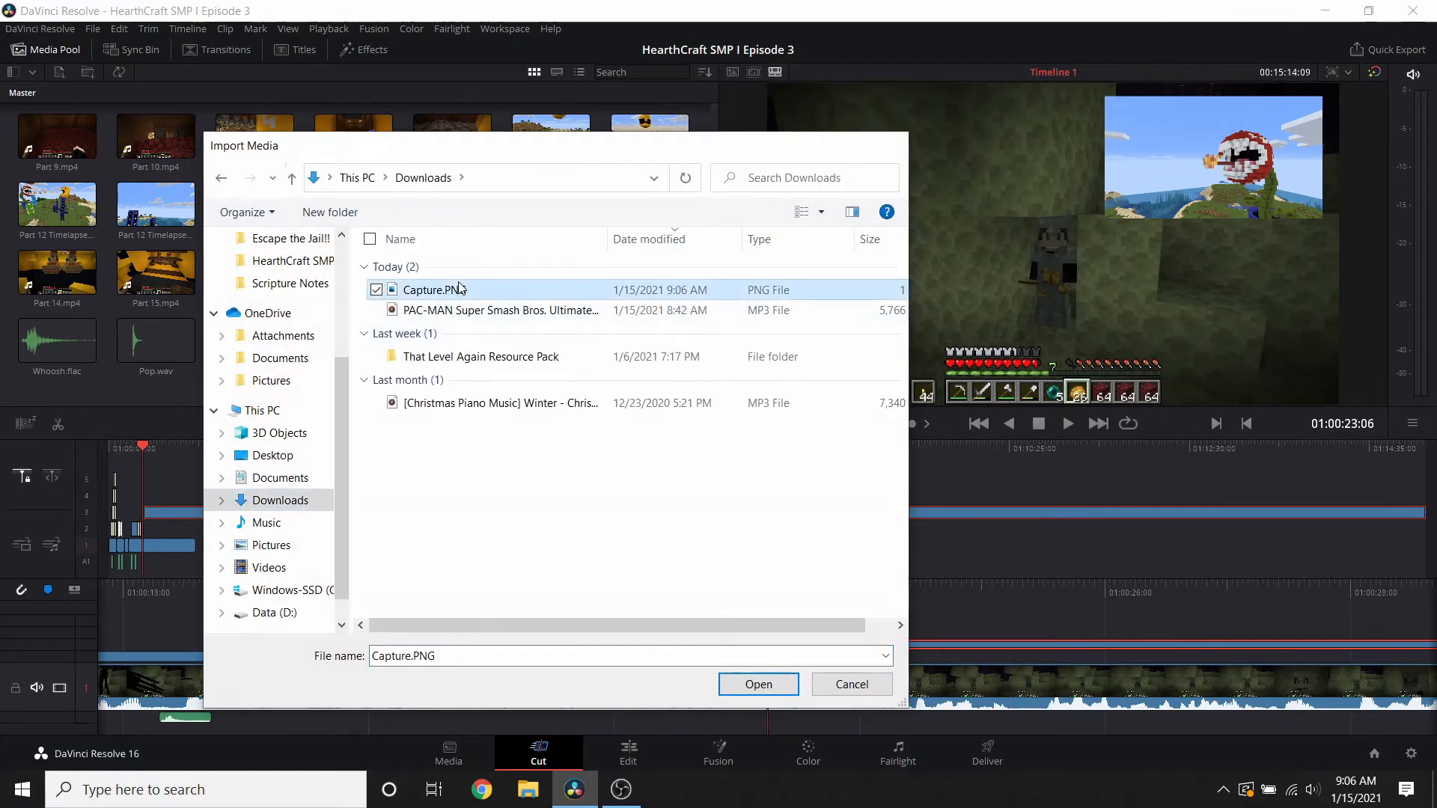
{"action": "left_click", "coordinate": [758, 684]}
{"action": "left_click_drag", "start_coordinate": [452, 341], "coordinate": [768, 657]}
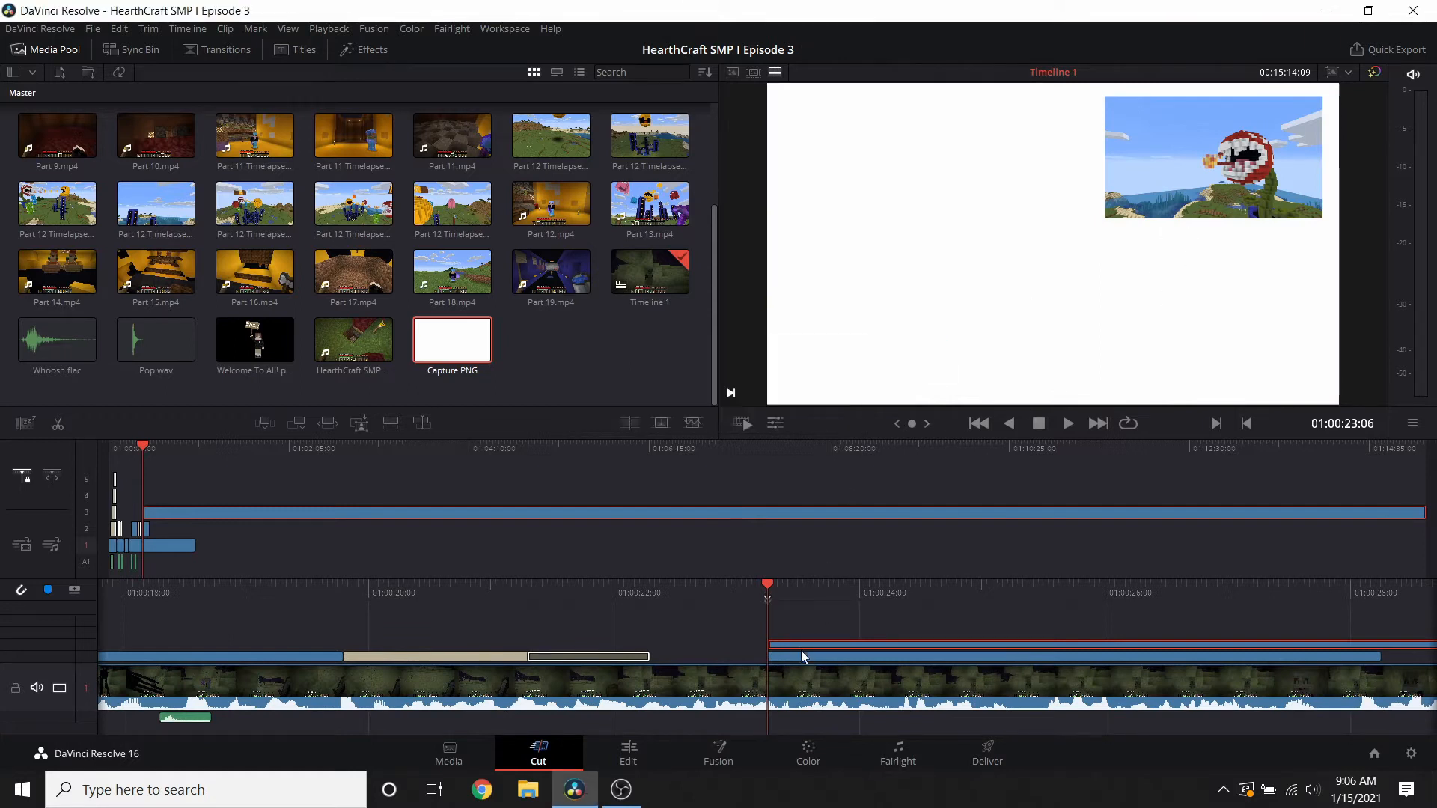
- Adjust Capture.PNG's horizontal and vertical zoom and its position to form a thin, even white border behind the episode 2 overlay
{"action": "left_click", "coordinate": [801, 655]}
{"action": "left_click", "coordinate": [629, 754]}
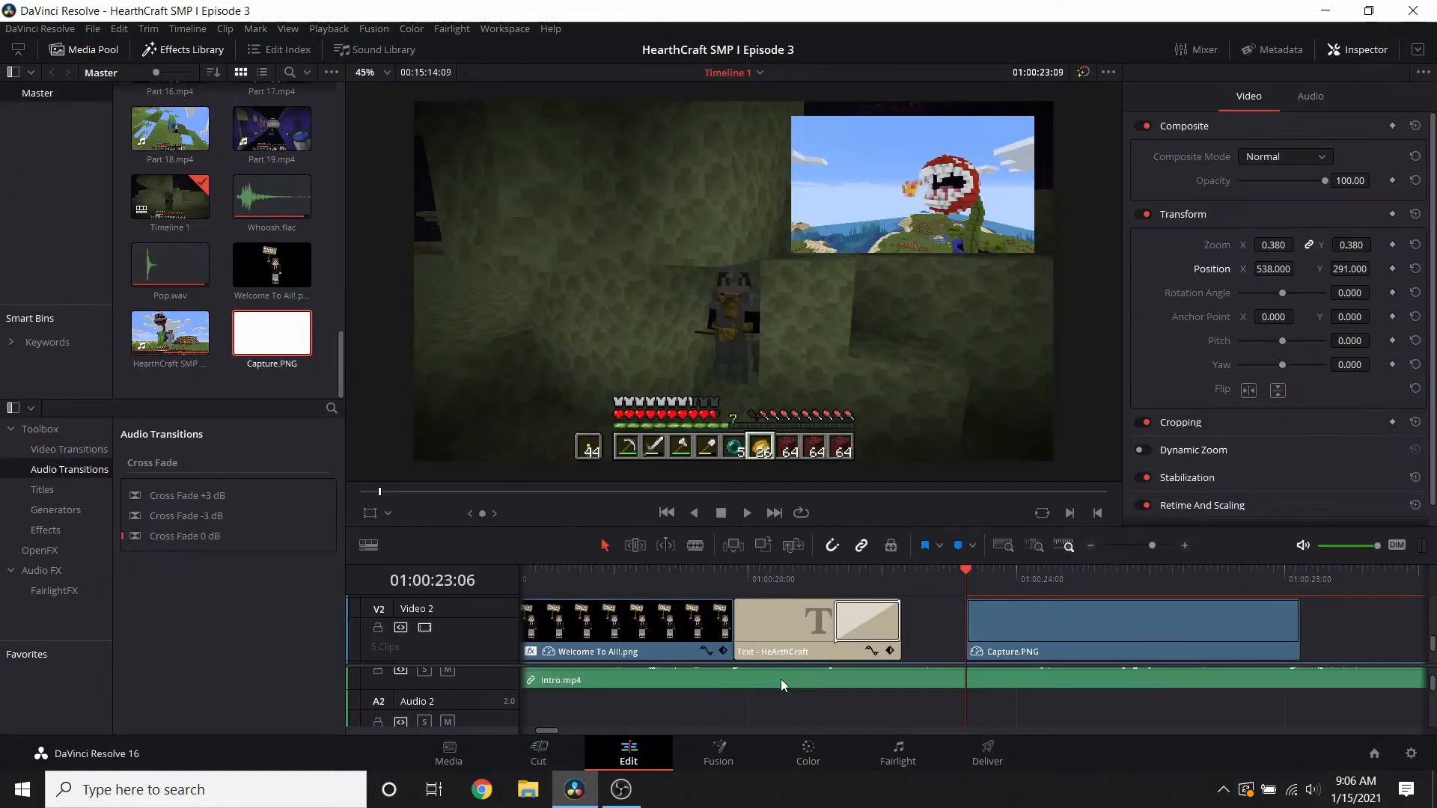
{"action": "left_click", "coordinate": [1057, 646]}
{"action": "left_click", "coordinate": [1008, 578]}
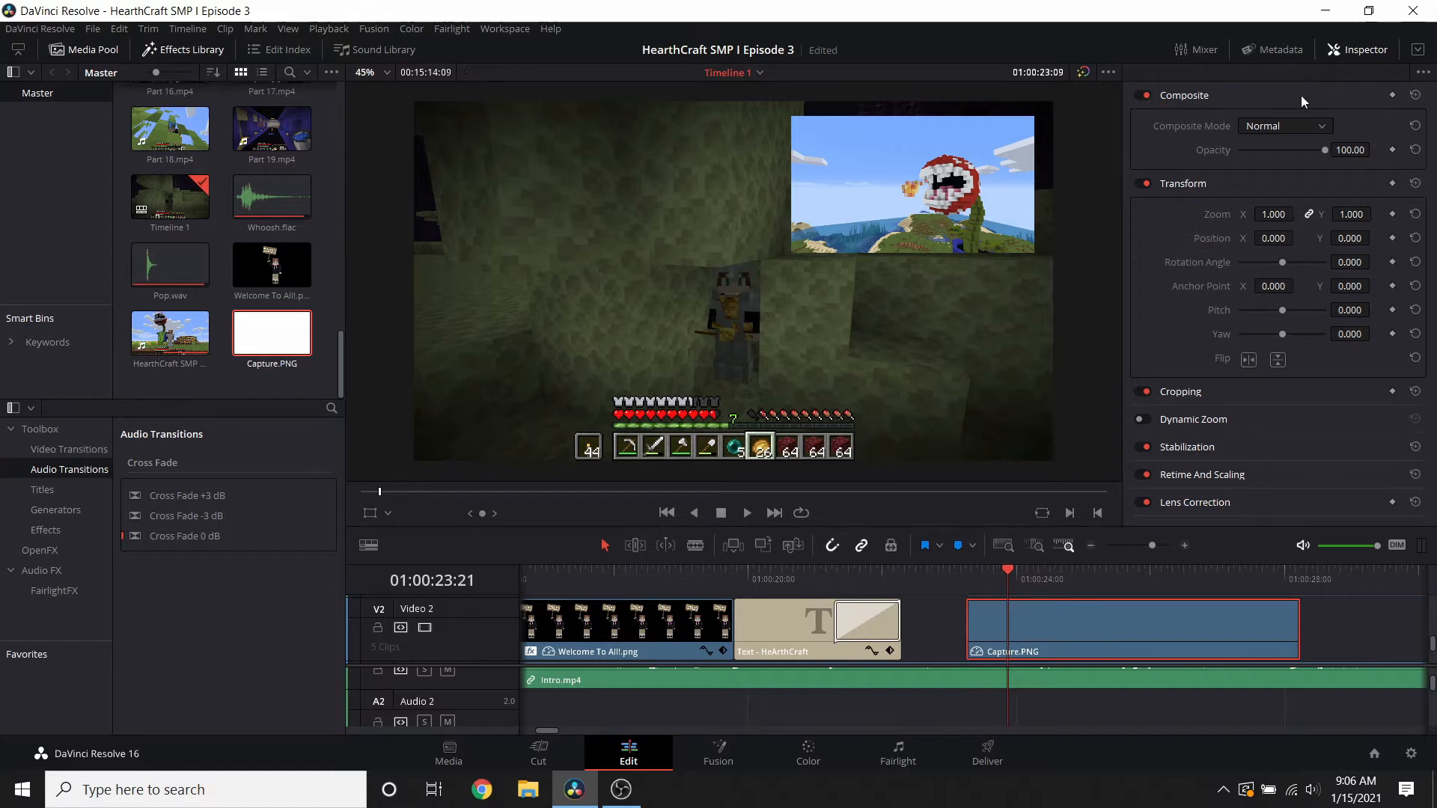
{"action": "left_click_drag", "start_coordinate": [1270, 215], "coordinate": [1221, 214]}
{"action": "left_click_drag", "start_coordinate": [1279, 238], "coordinate": [1356, 241]}
{"action": "left_click_drag", "start_coordinate": [1298, 214], "coordinate": [1374, 238]}
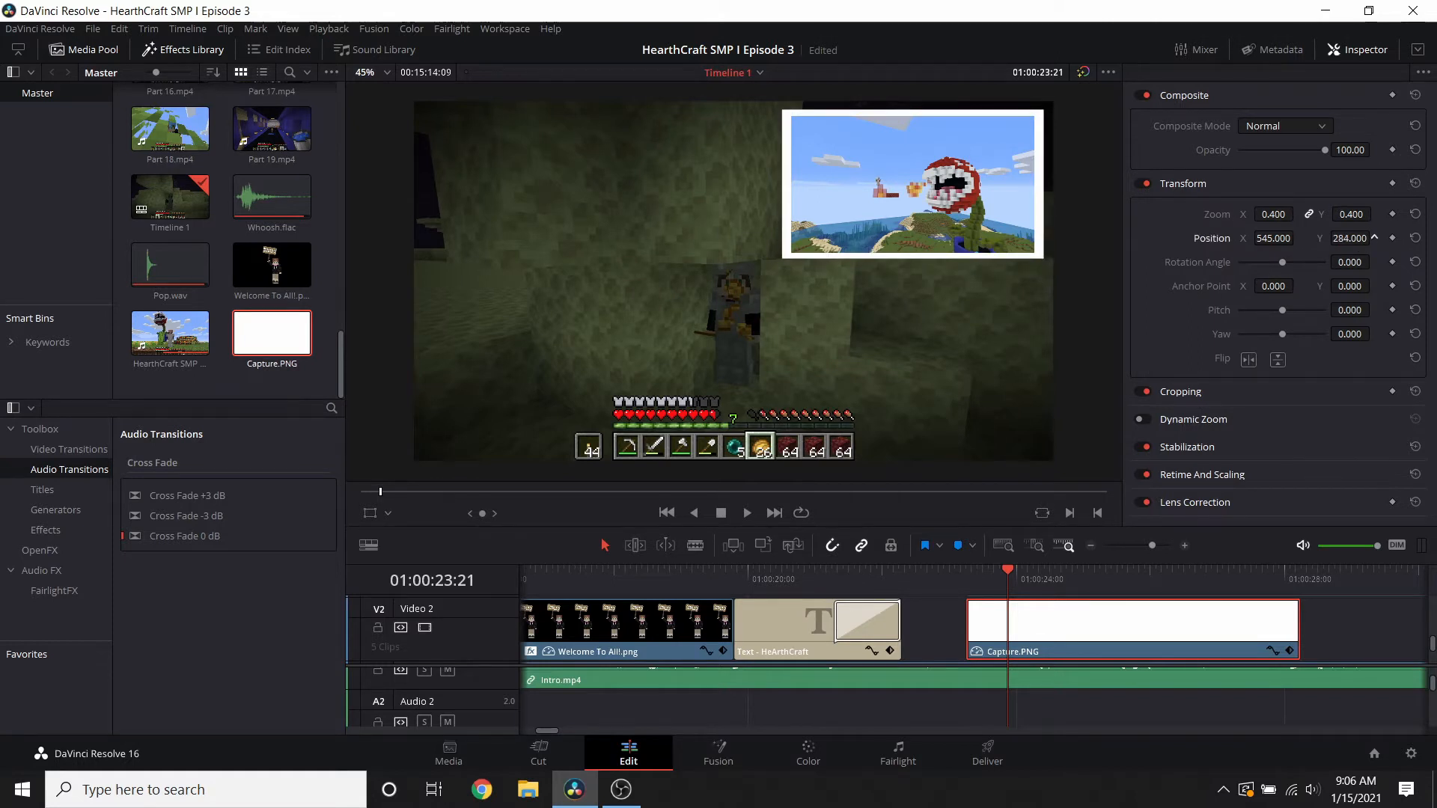
{"action": "left_click_drag", "start_coordinate": [1281, 214], "coordinate": [1298, 238]}
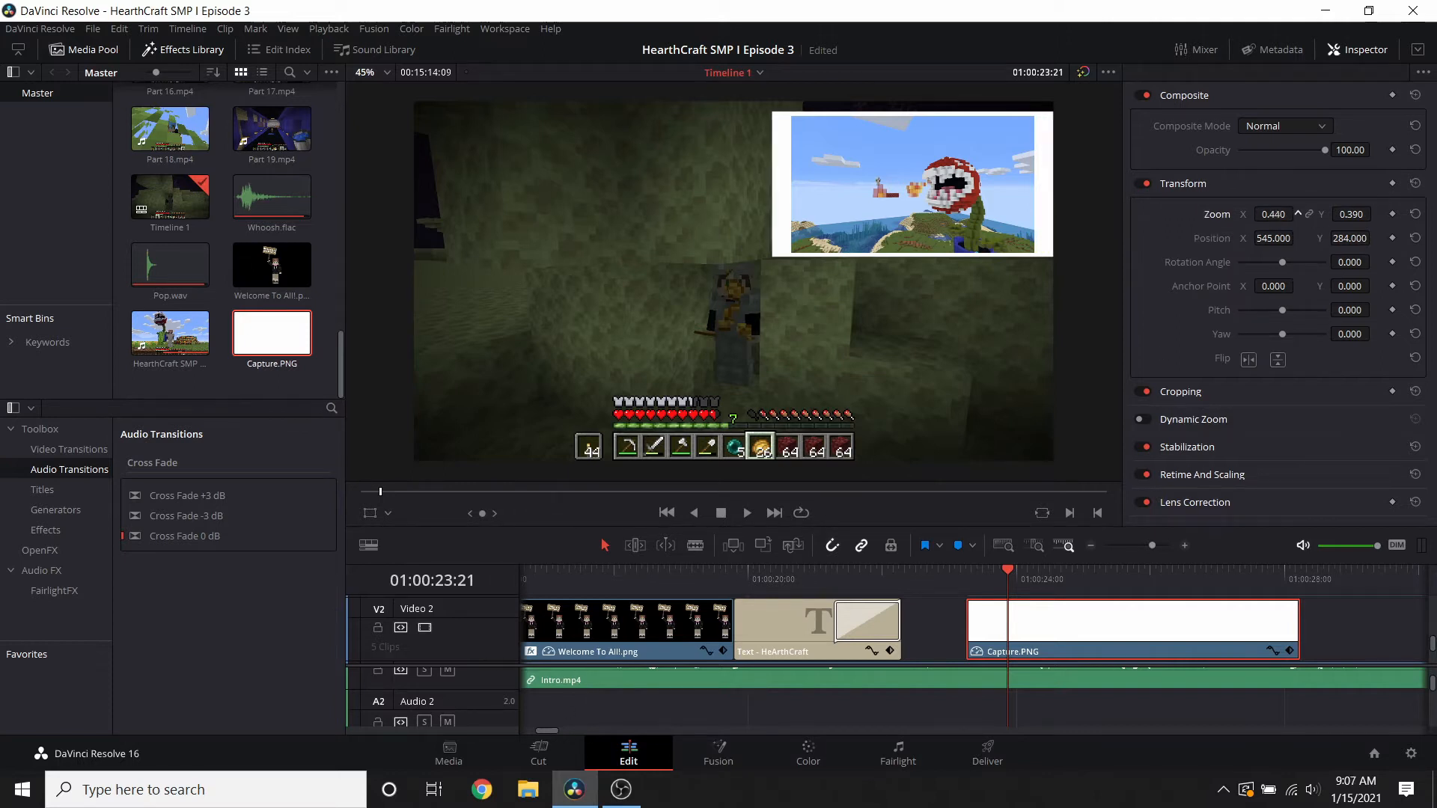
{"action": "mouse_move", "coordinate": [1297, 214]}
{"action": "left_mouse_down"}
{"action": "mouse_move", "coordinate": [1273, 233]}
{"action": "mouse_move", "coordinate": [1300, 237]}
{"action": "left_mouse_up"}
- Add a Push transition to the start of both the episode 2 clip and the Capture.PNG clip on the Cut page
{"action": "left_click", "coordinate": [557, 755]}
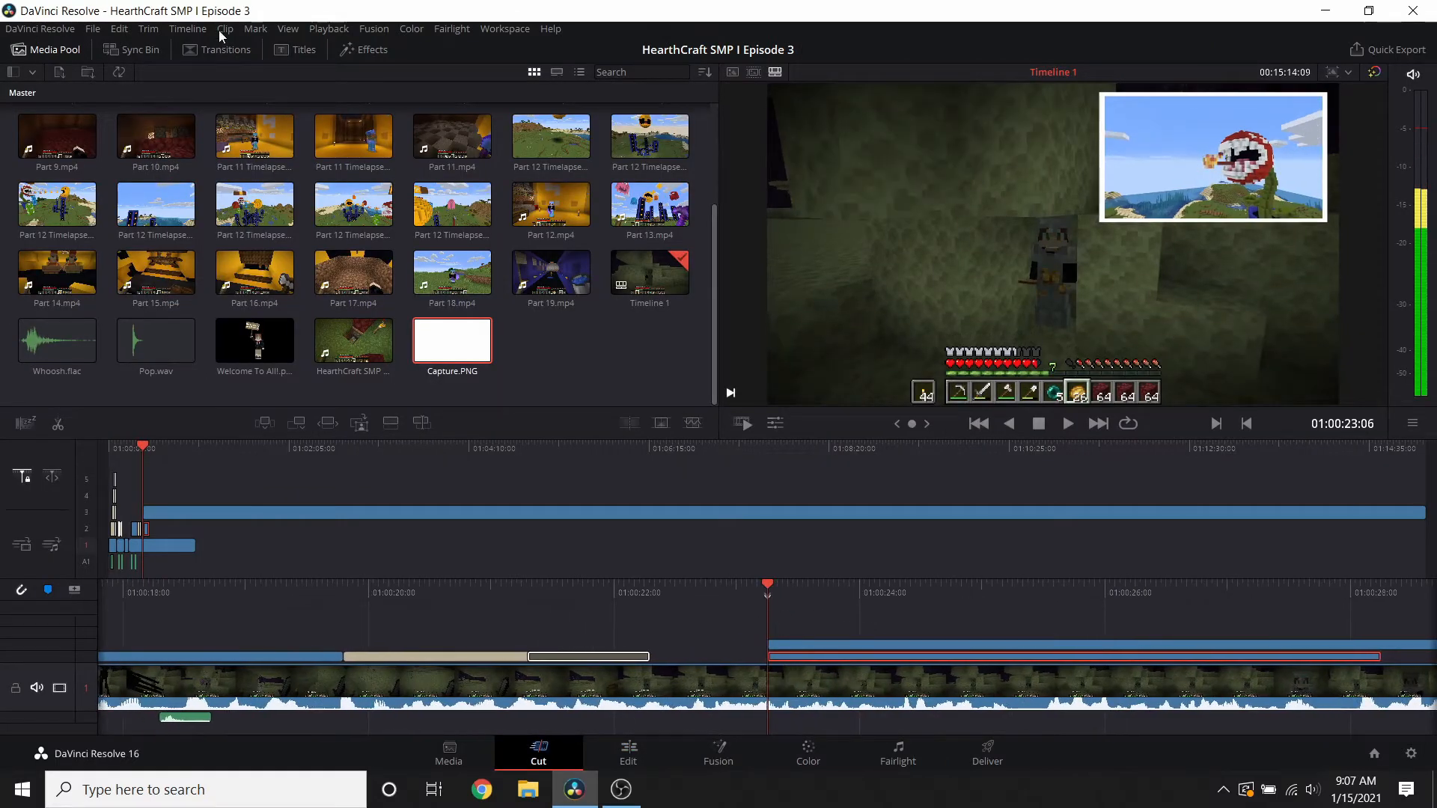
{"action": "left_click", "coordinate": [217, 50]}
{"action": "scroll", "coordinate": [75, 330], "scroll_direction": "up", "scroll_amount": 5}
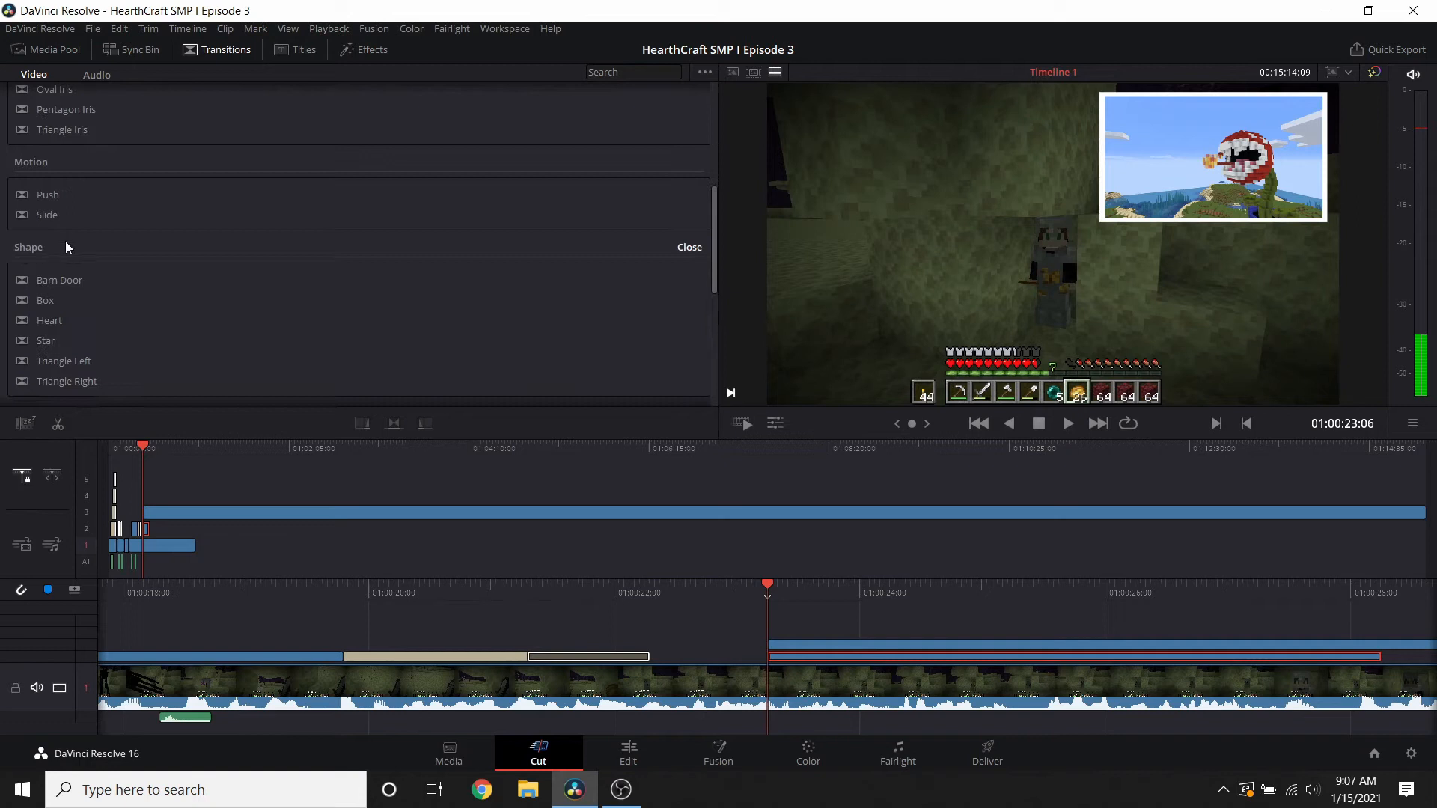
{"action": "left_click_drag", "start_coordinate": [56, 202], "coordinate": [783, 654]}
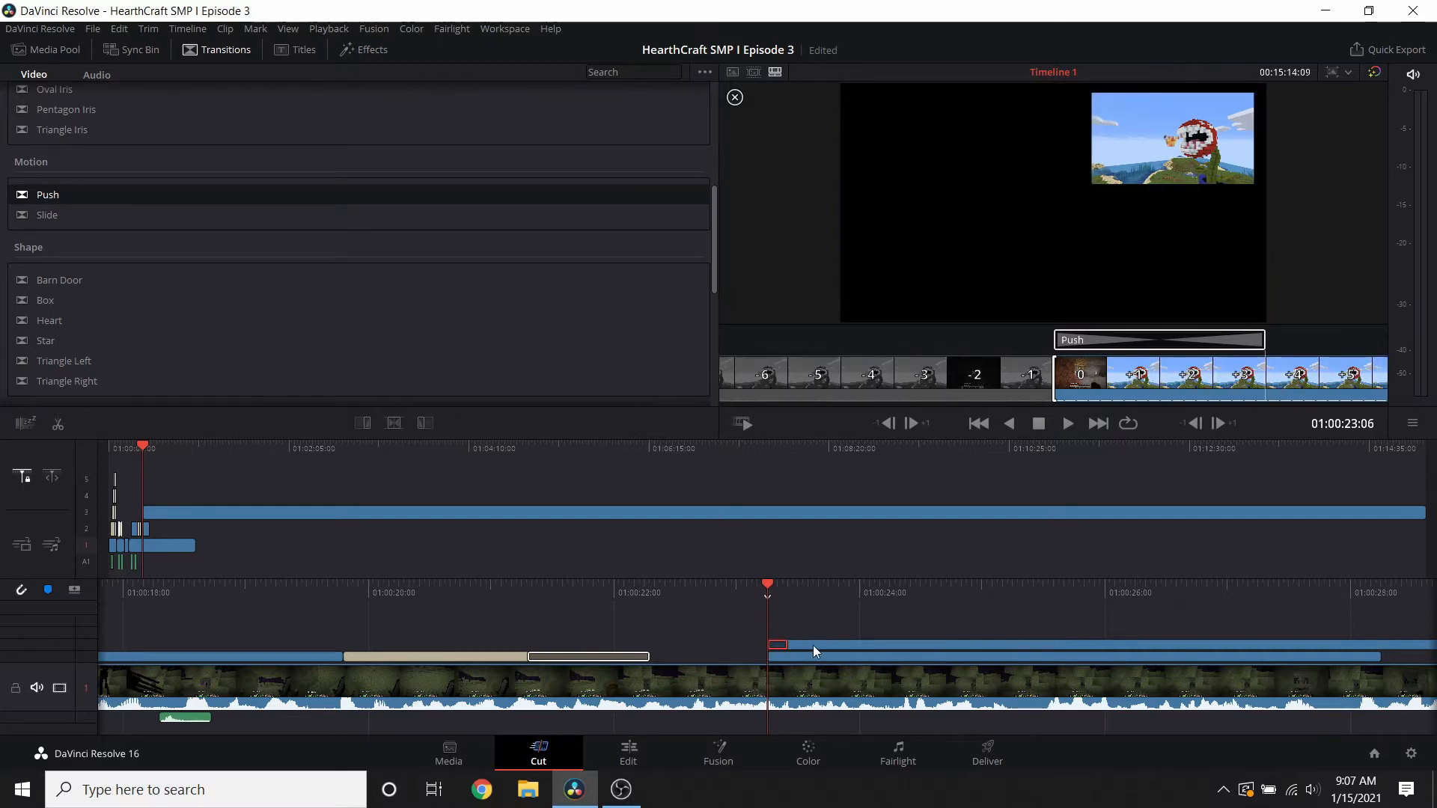
{"action": "left_click_drag", "start_coordinate": [61, 195], "coordinate": [786, 659]}
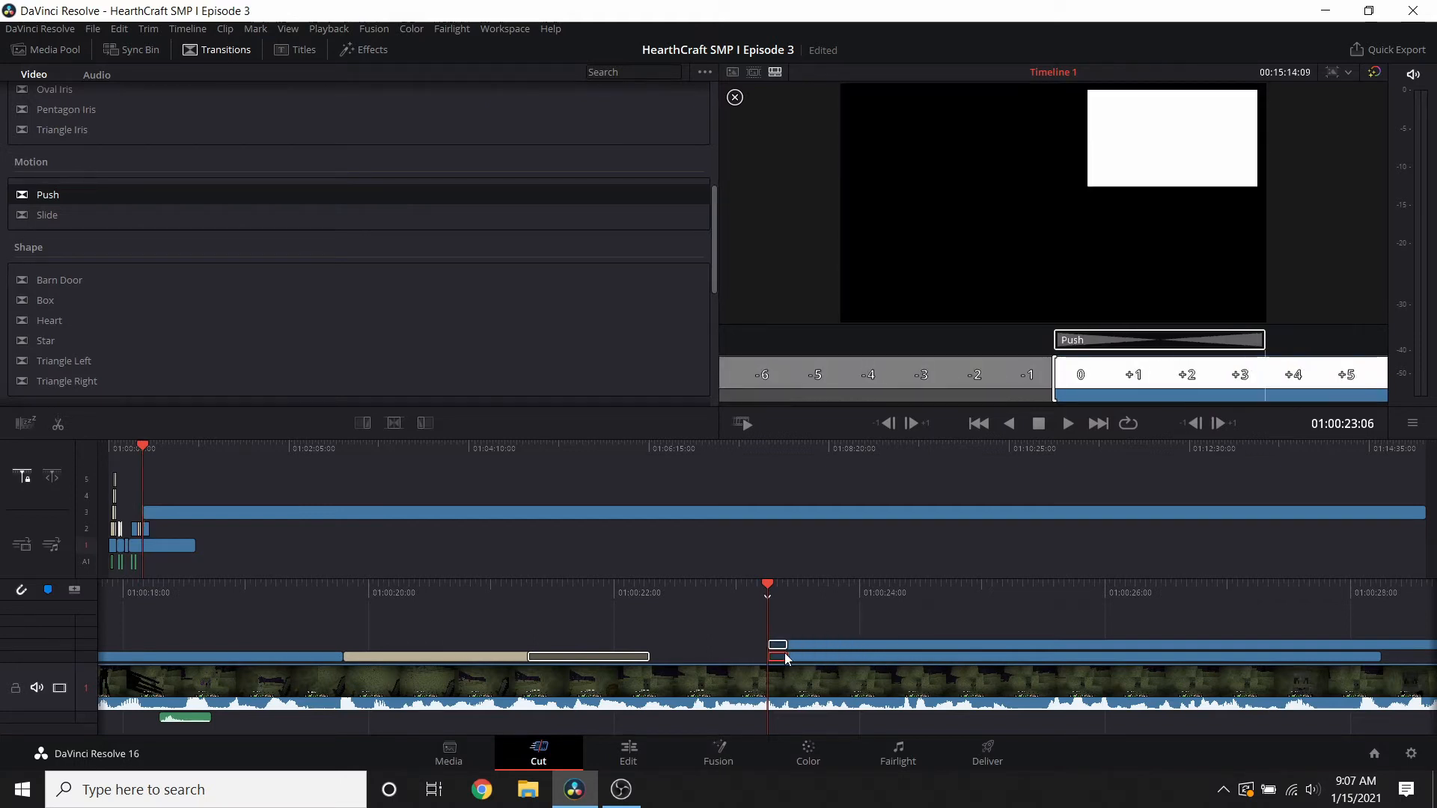
- Place Whoosh.flac on the audio track at the start of the overlay's Push transitions and play the cut to check it
{"action": "left_click", "coordinate": [46, 49]}
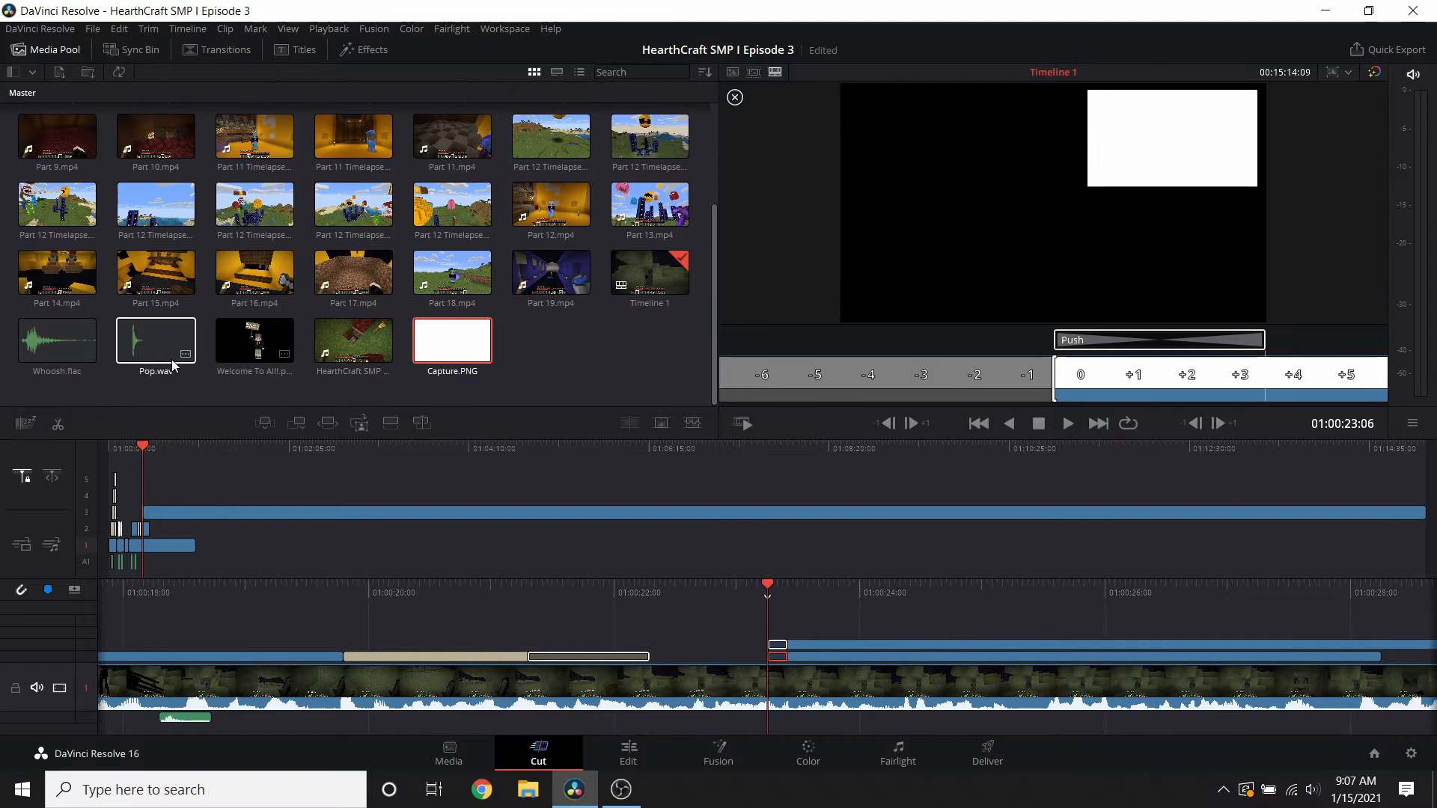
{"action": "left_click_drag", "start_coordinate": [821, 734], "coordinate": [785, 718]}
{"action": "left_click", "coordinate": [681, 592]}
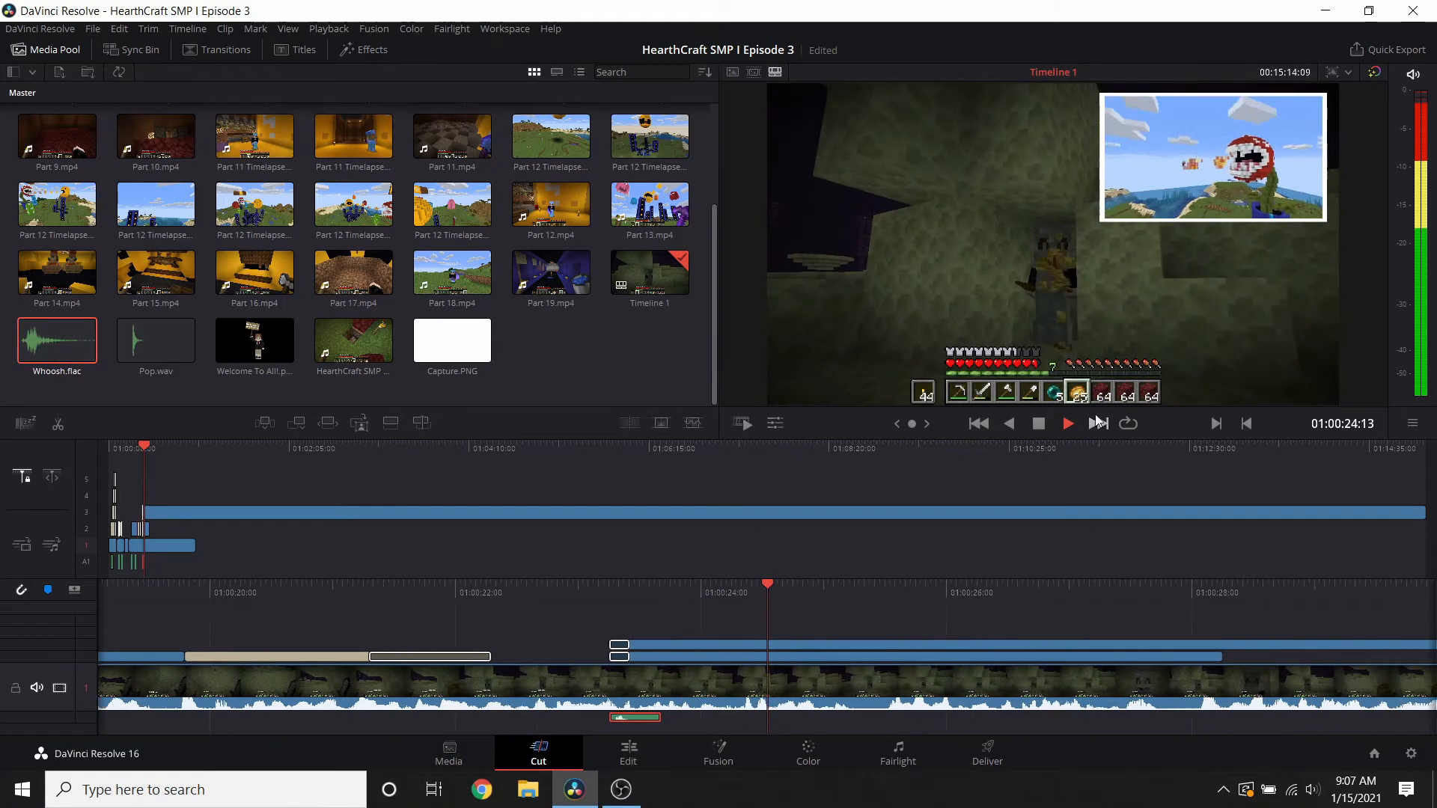
{"action": "left_click", "coordinate": [1039, 424]}
- Replay the overlay up to 01:00:25:13, split the episode 2 and Capture.PNG clips there and delete the parts after it
{"action": "left_click_drag", "start_coordinate": [780, 594], "coordinate": [870, 624]}
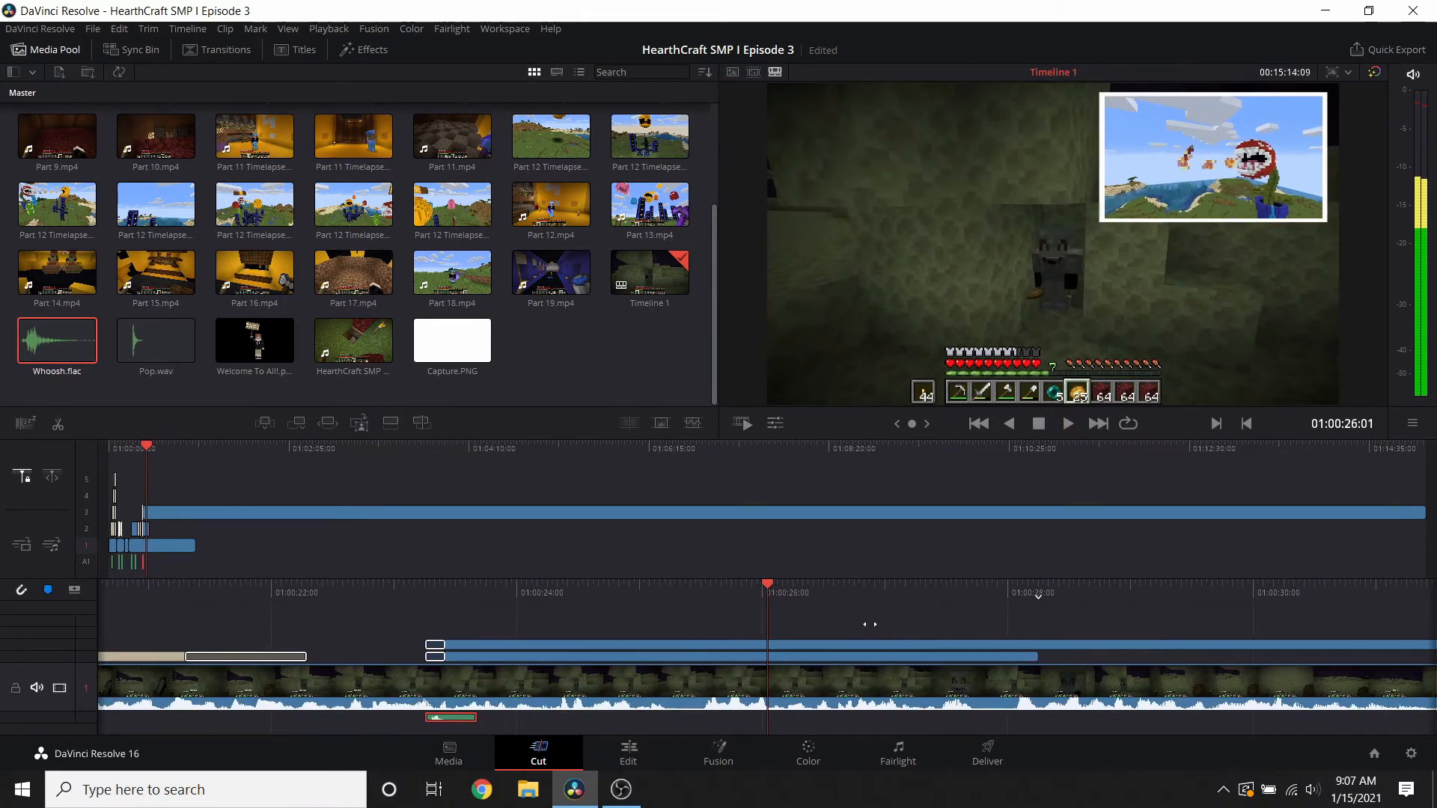
{"action": "left_click_drag", "start_coordinate": [730, 621], "coordinate": [1109, 621]}
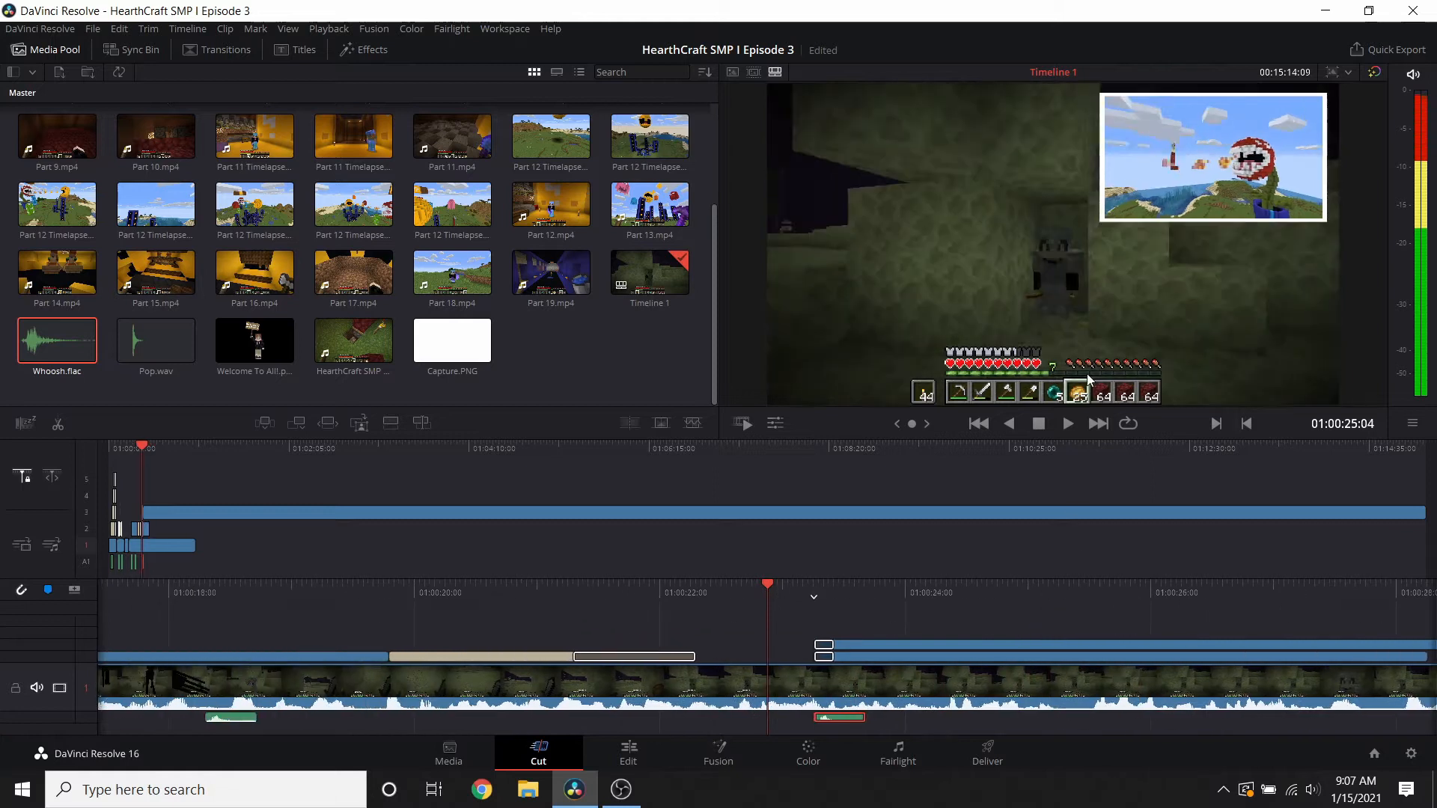
{"action": "left_click", "coordinate": [1070, 423]}
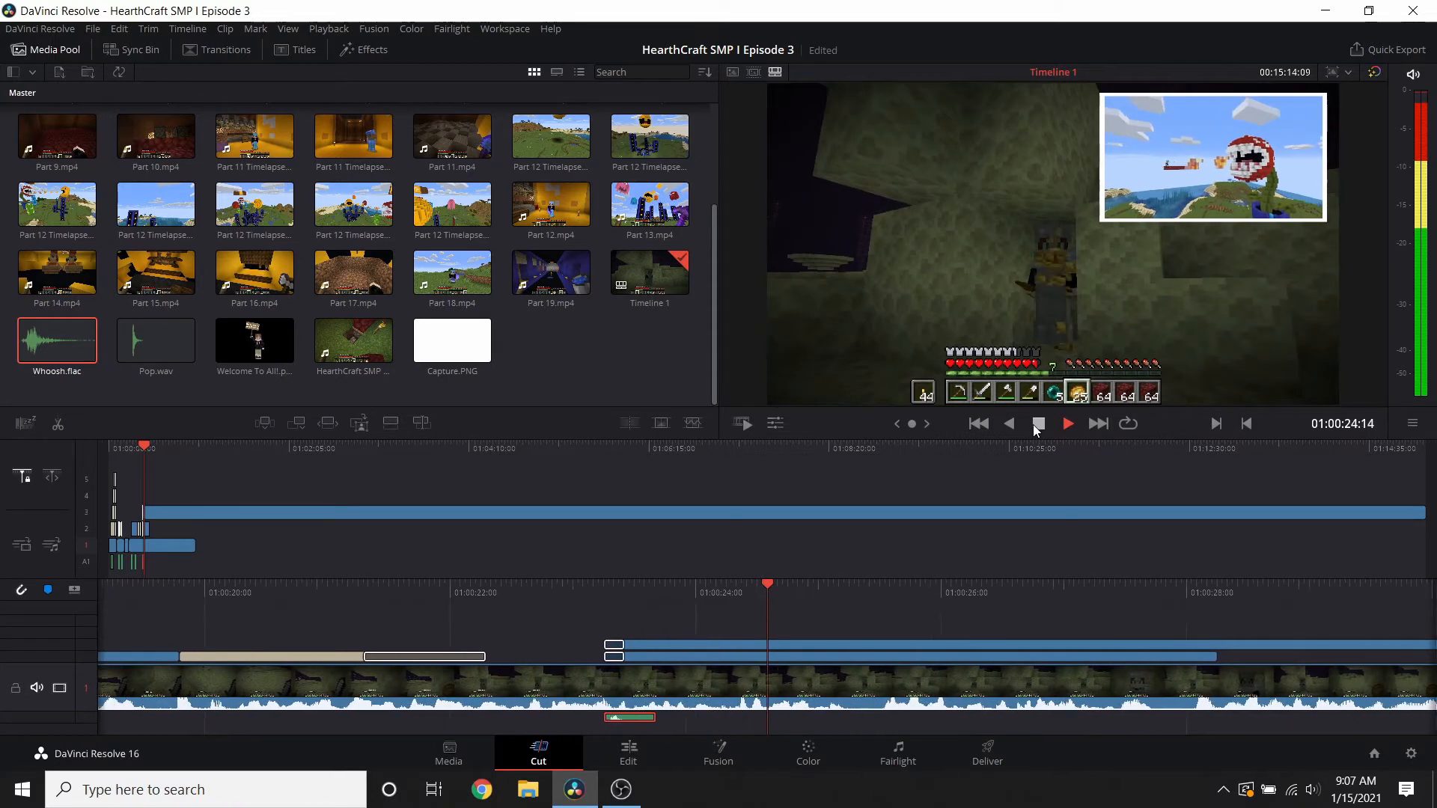
{"action": "left_click", "coordinate": [1032, 424]}
{"action": "left_click", "coordinate": [808, 643]}
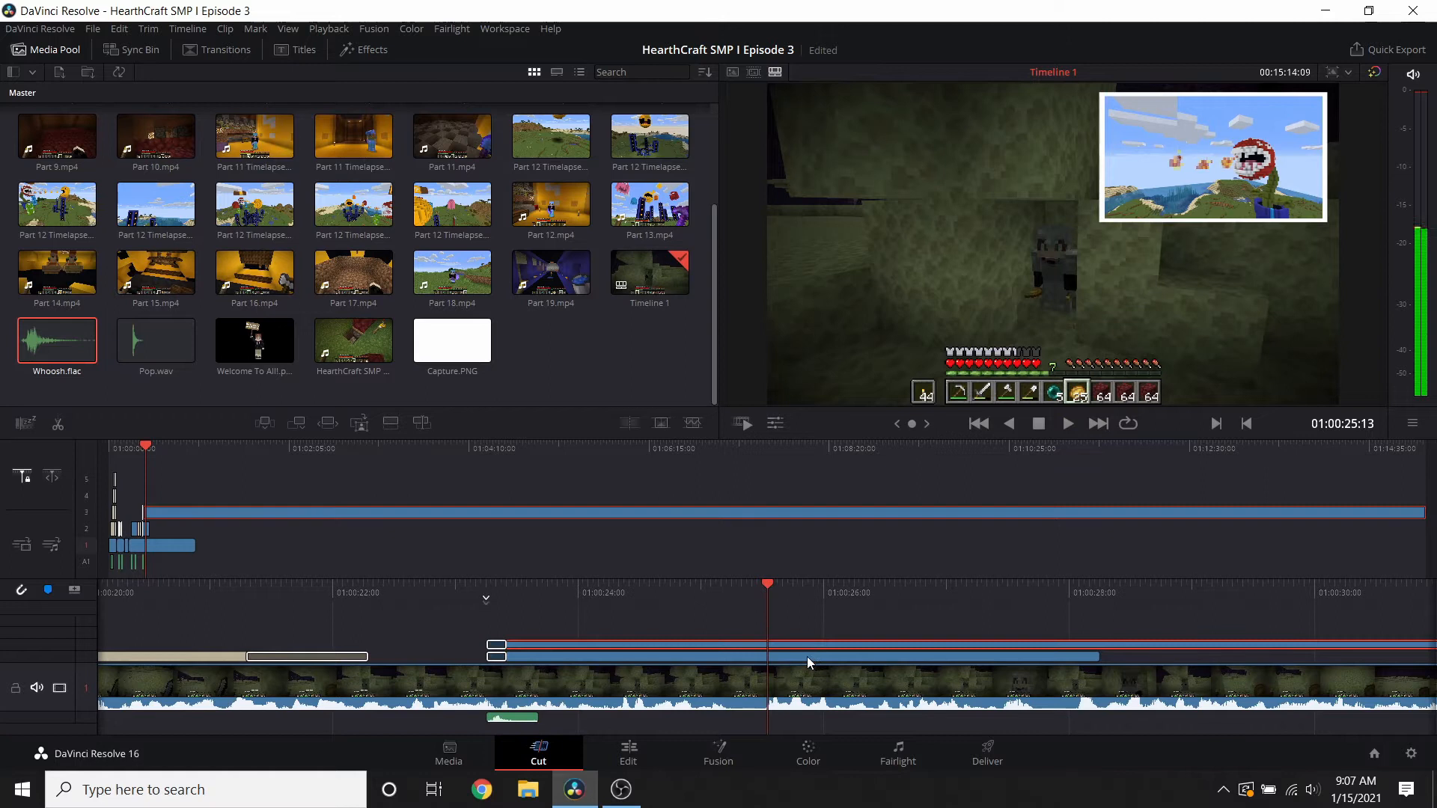
{"action": "right_click", "coordinate": [807, 657]}
{"action": "left_click", "coordinate": [825, 540]}
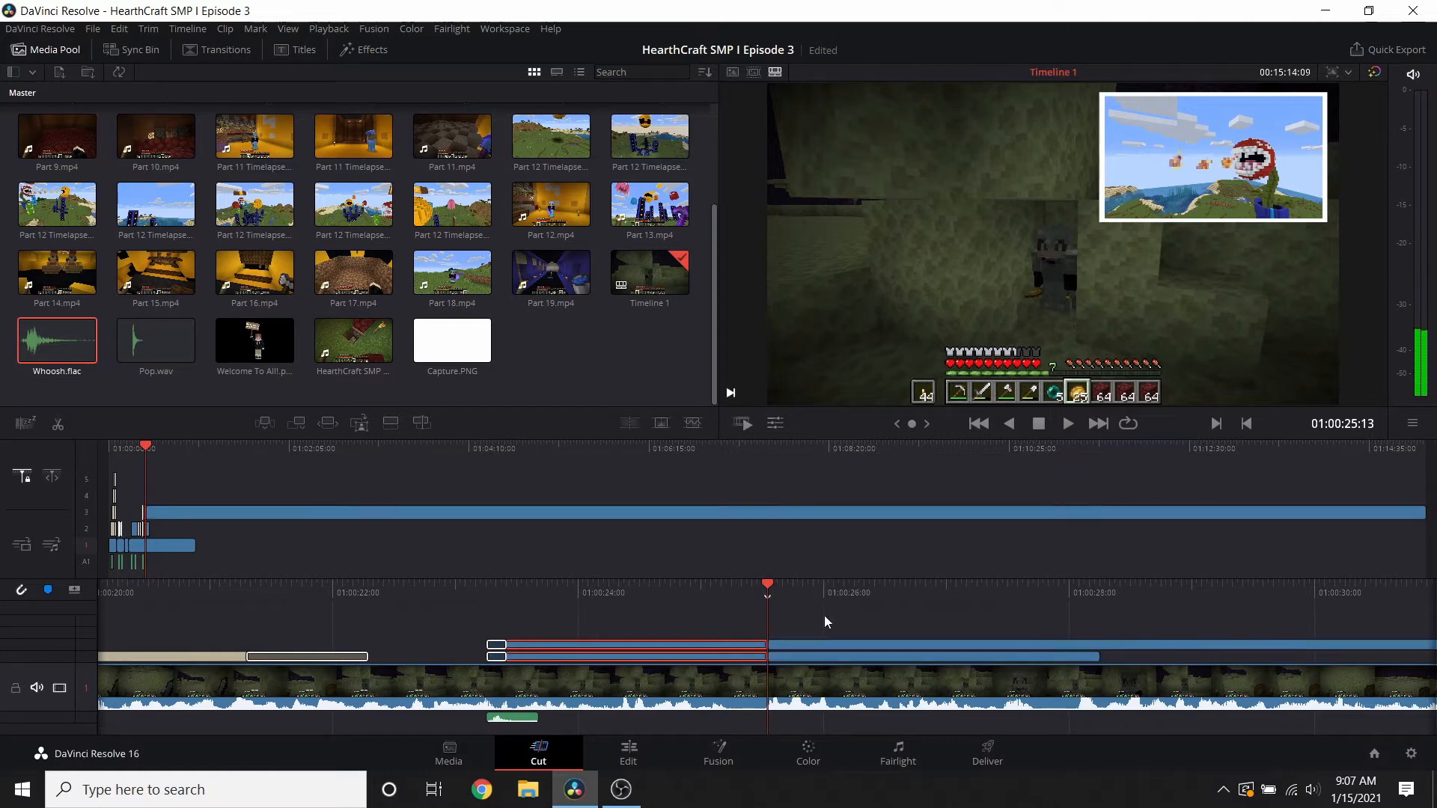
{"action": "left_click", "coordinate": [823, 657], "text": "ctrl"}
{"action": "key", "text": "Delete"}
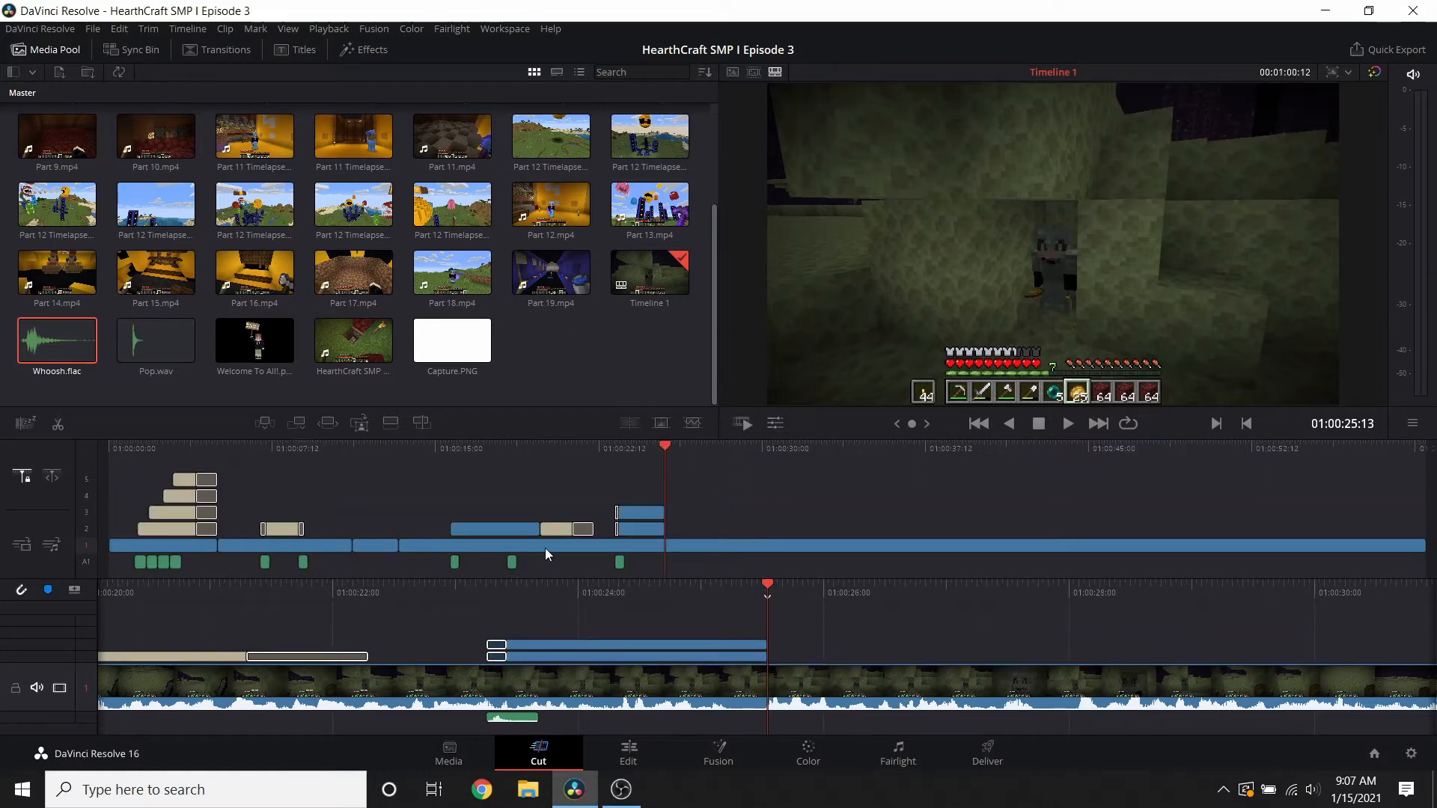
- Add a Push transition to the end of both the episode 2 and Capture.PNG clips and shorten each to 4 frames
{"action": "left_click", "coordinate": [238, 49]}
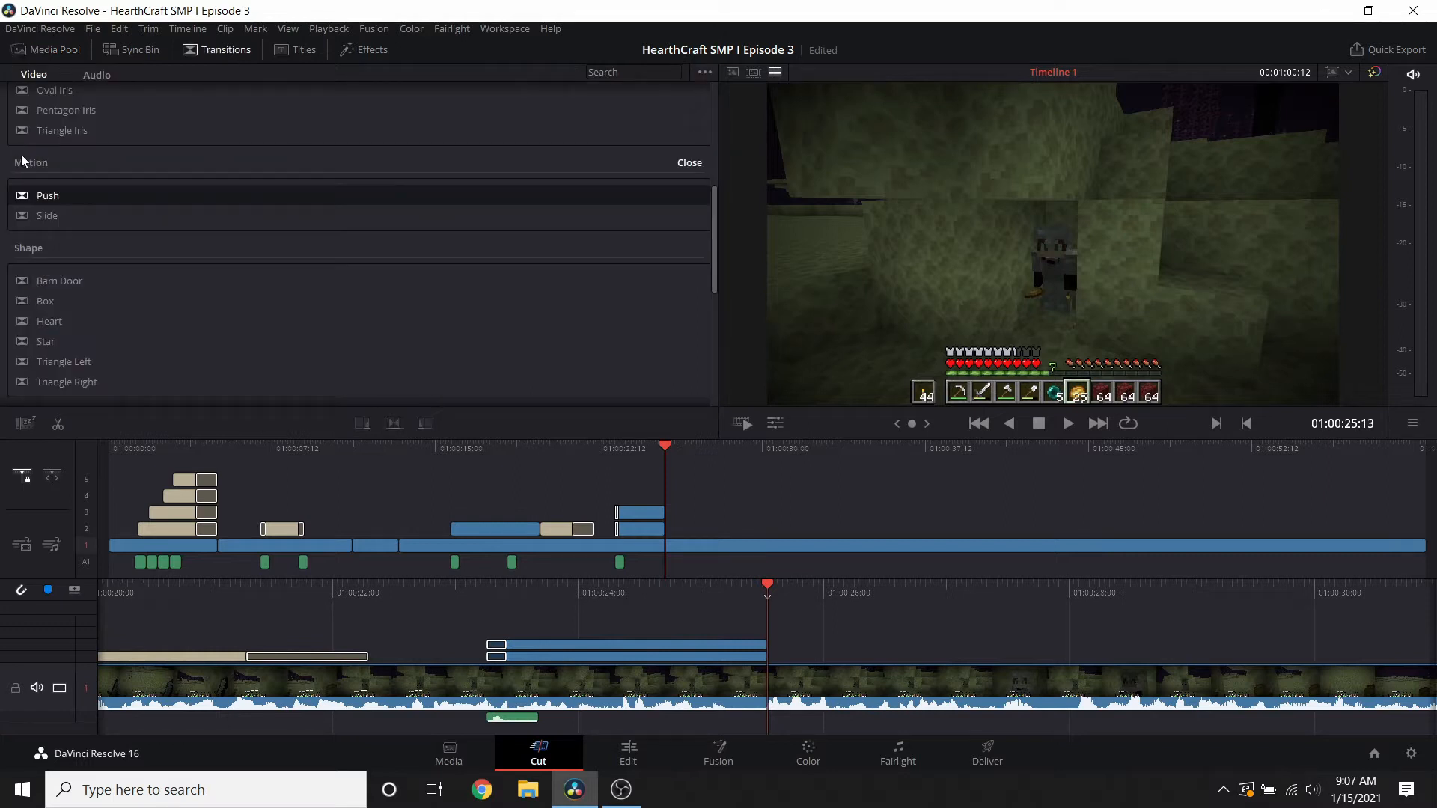
{"action": "left_click_drag", "start_coordinate": [47, 196], "coordinate": [744, 653]}
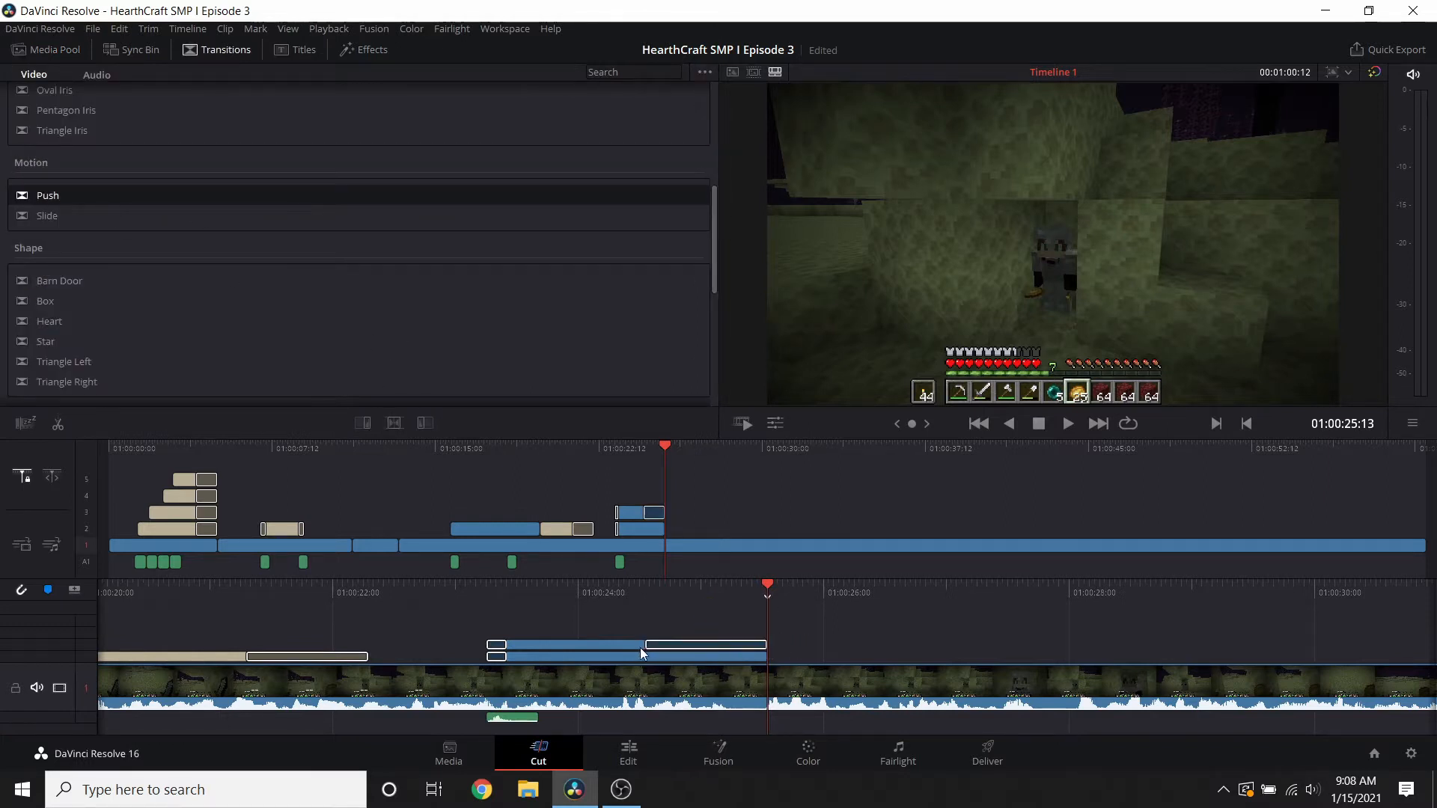
{"action": "left_click_drag", "start_coordinate": [647, 649], "coordinate": [651, 649]}
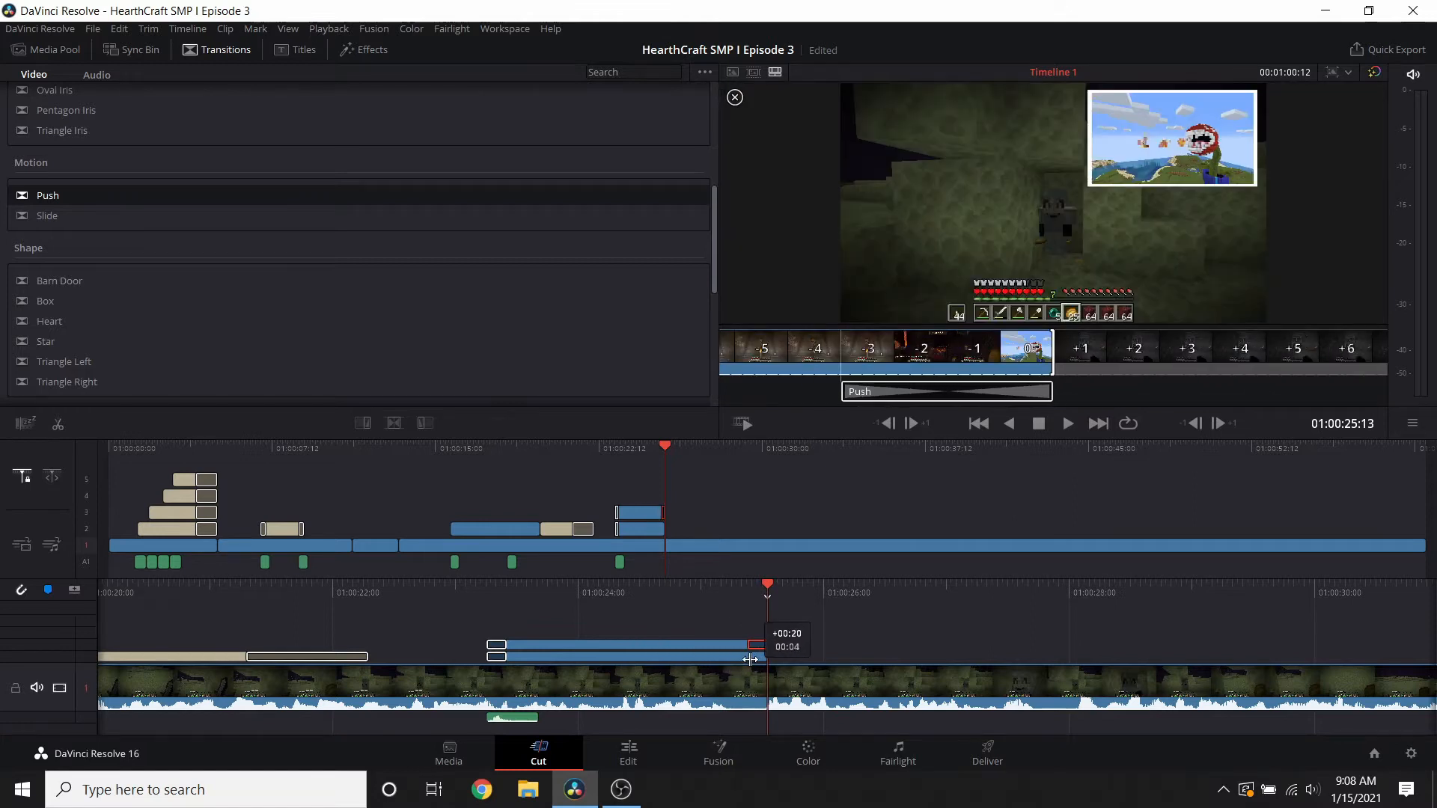
{"action": "left_click_drag", "start_coordinate": [89, 214], "coordinate": [757, 662]}
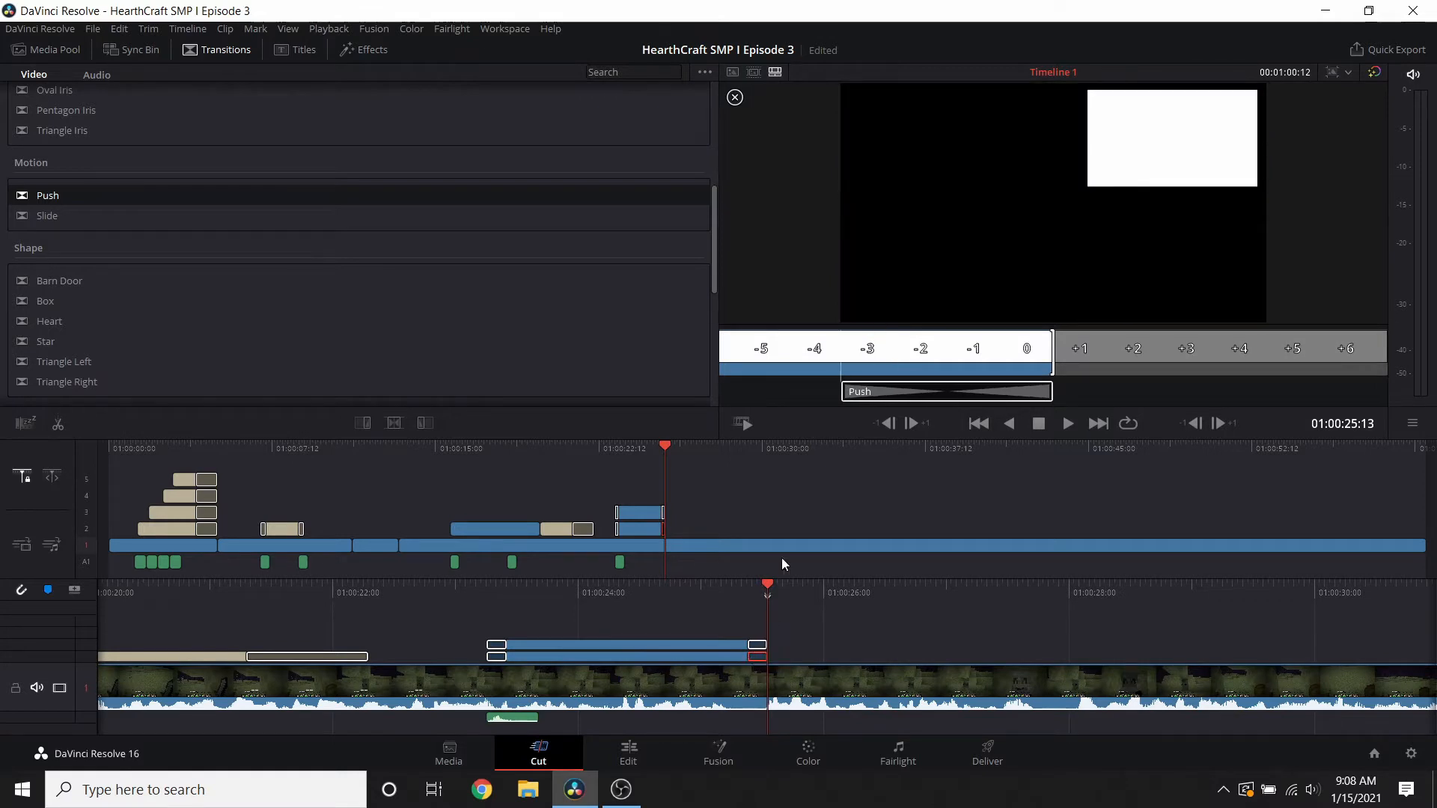
- Copy the overlay's Whoosh.flac clip to the start of its closing Push transitions and play the overlay to check it
{"action": "left_click_drag", "start_coordinate": [768, 595], "coordinate": [788, 595]}
{"action": "left_click", "coordinate": [532, 718]}
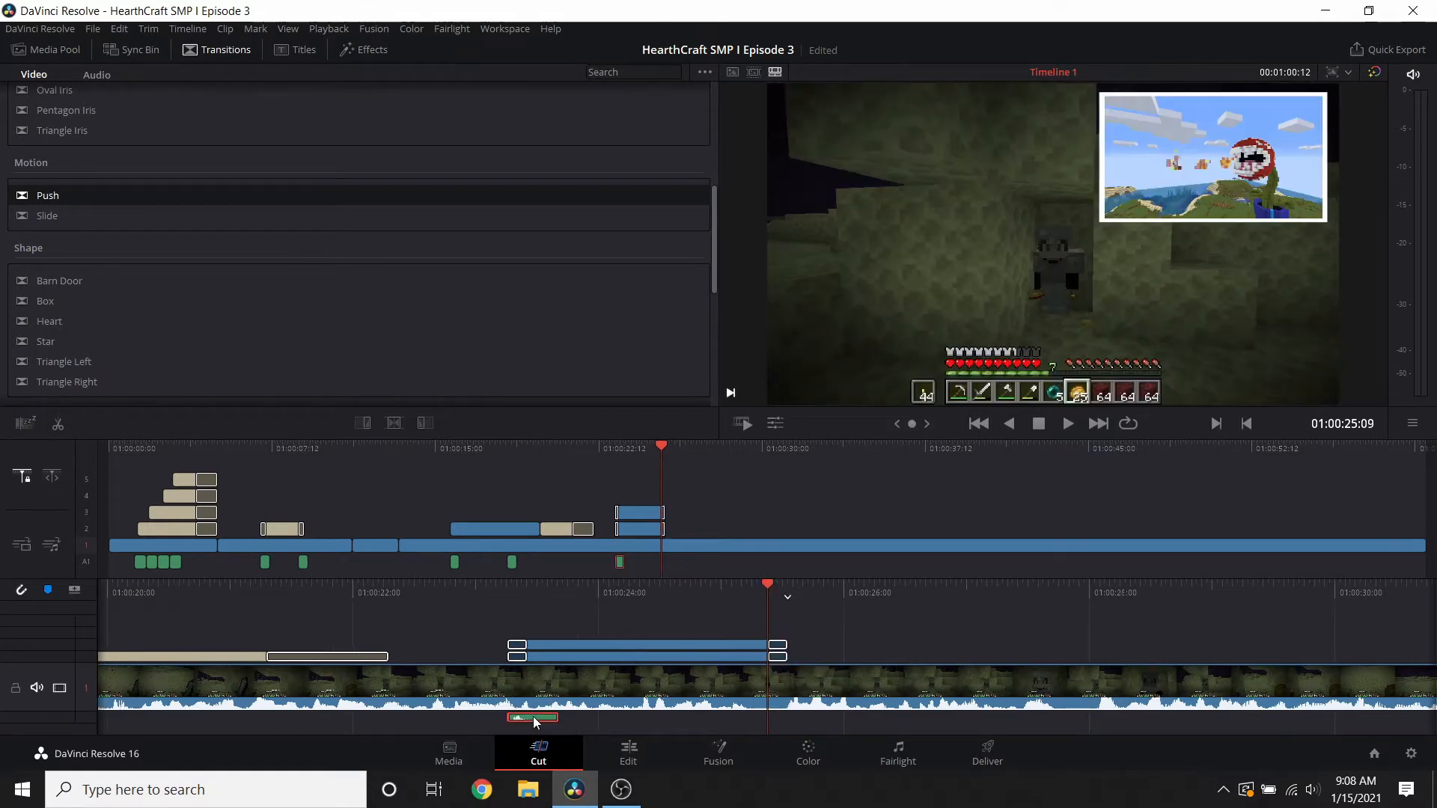
{"action": "key", "text": "ctrl+c"}
{"action": "key", "text": "ctrl+v"}
{"action": "key", "text": "Up"}
{"action": "key", "text": "Up"}
{"action": "key", "text": "Up"}
{"action": "key", "text": "Up"}
{"action": "key", "text": "Up"}
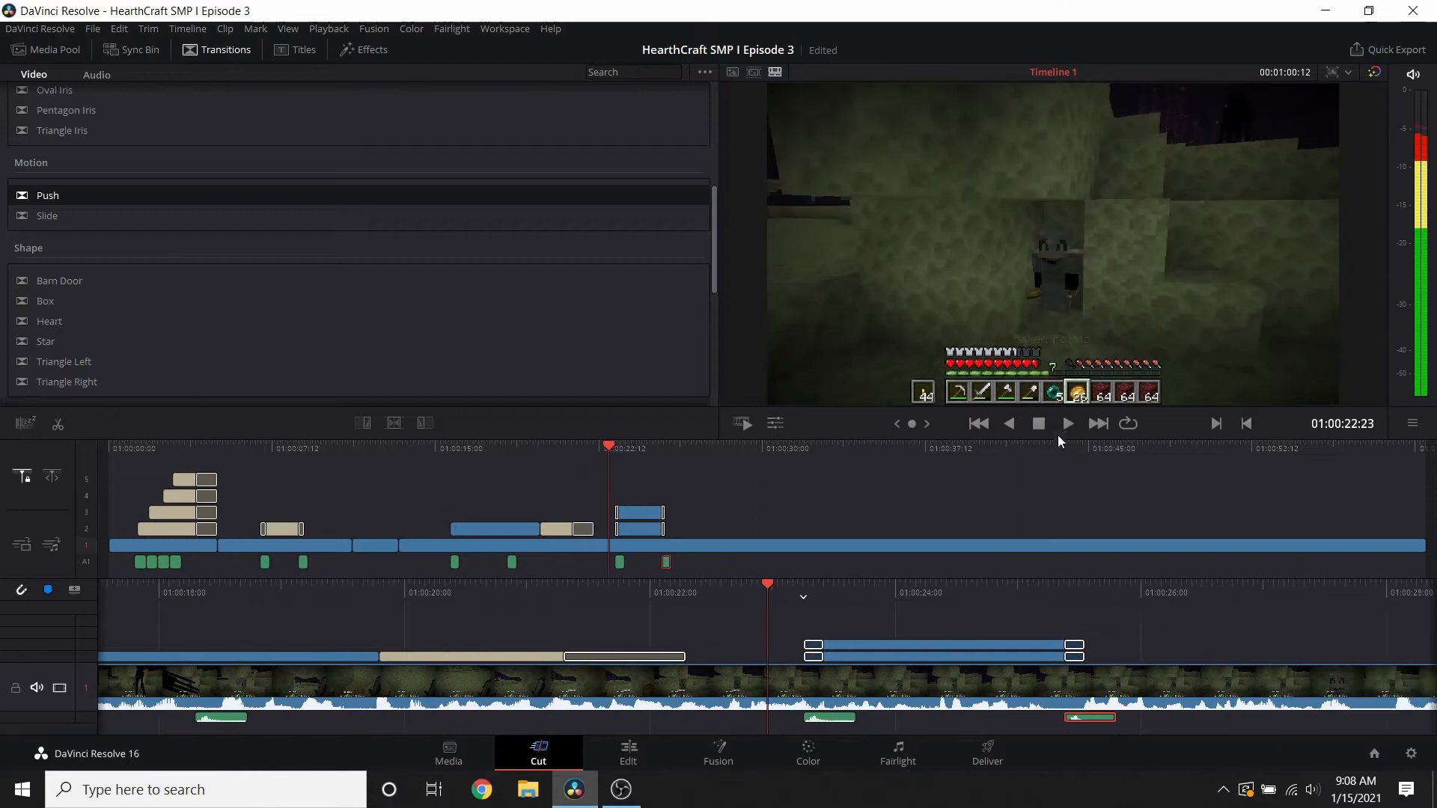
{"action": "left_click", "coordinate": [1068, 423]}
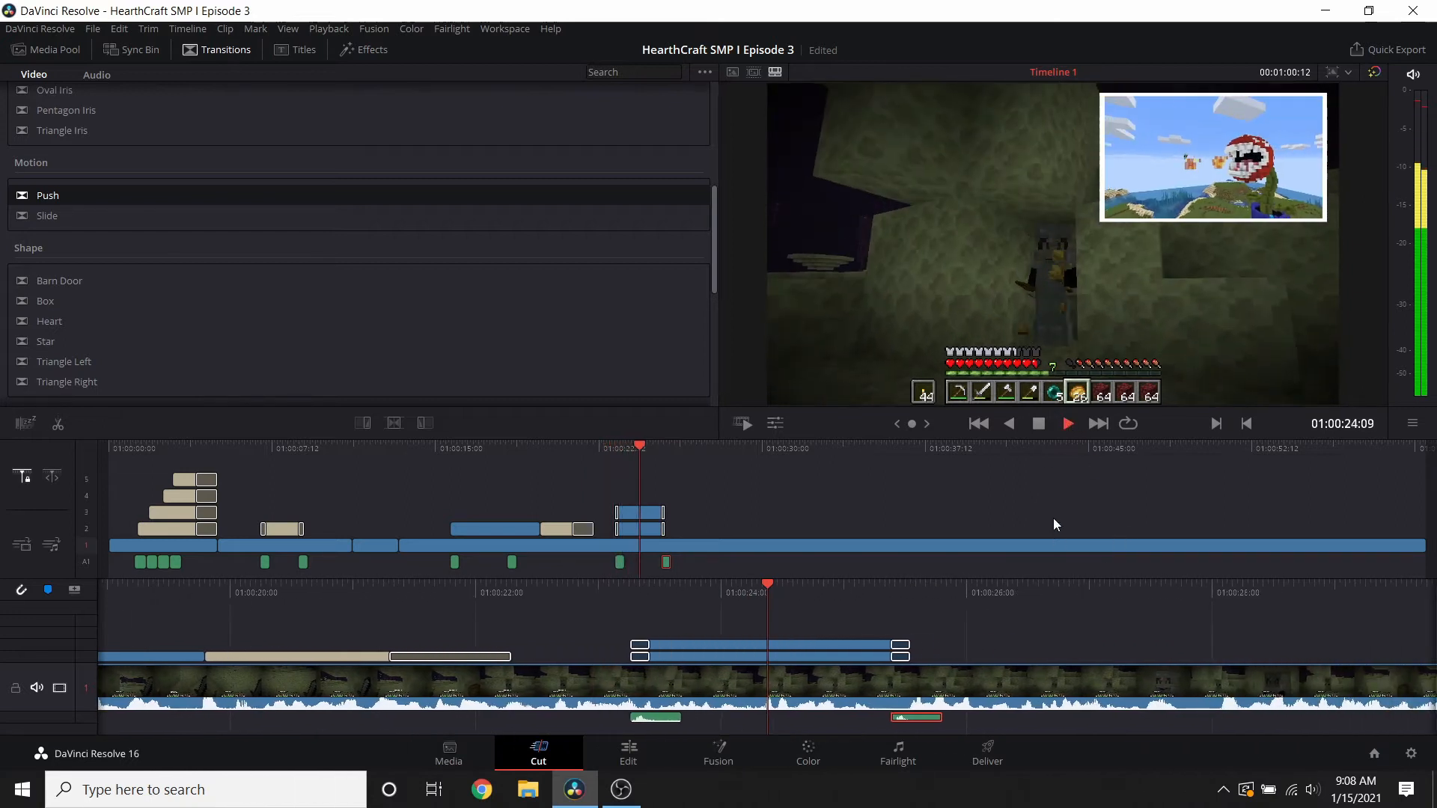
{"action": "left_click", "coordinate": [1036, 425]}
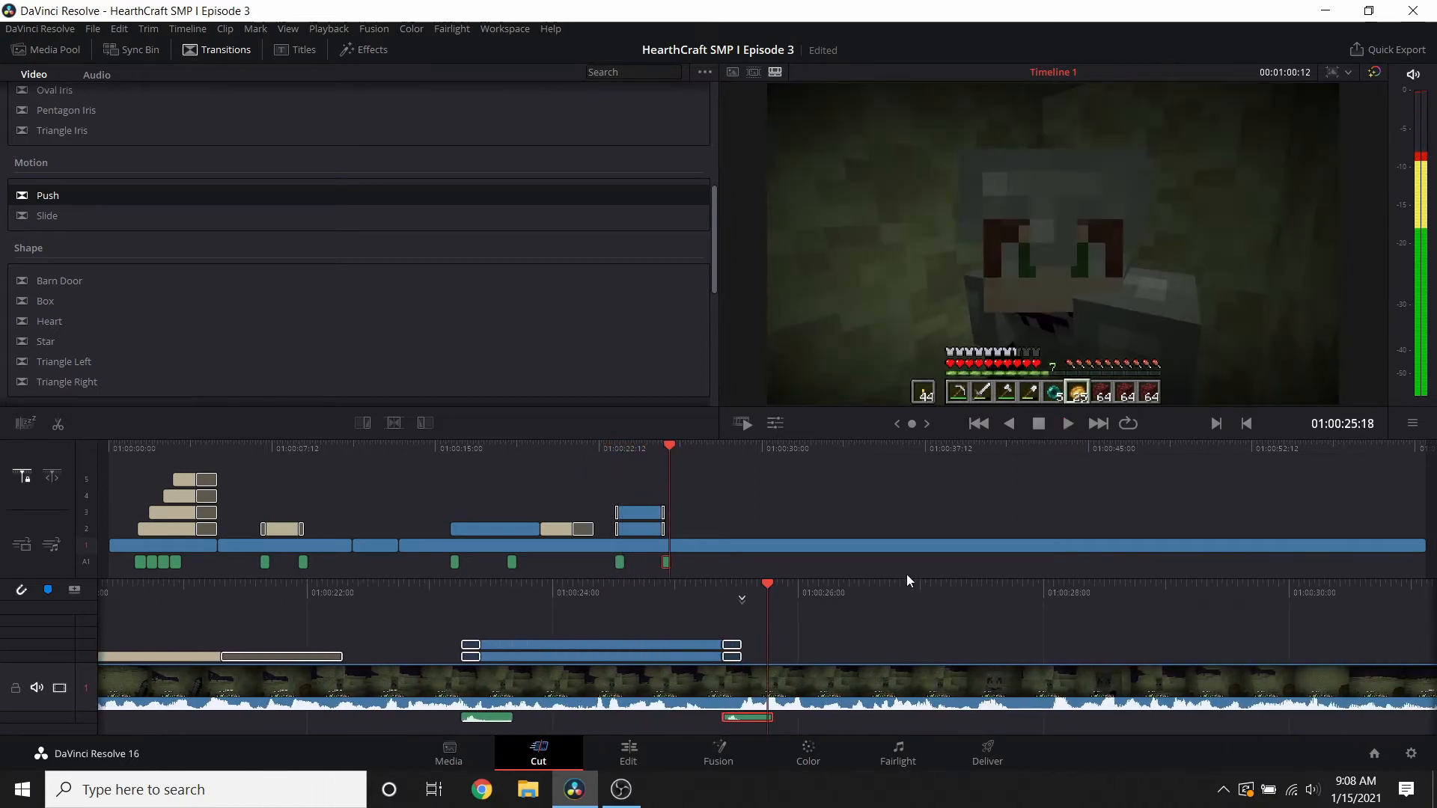
- Replay the end of the overlay and place the playhead at 01:00:26:01, just after the closing whoosh
{"action": "left_click", "coordinate": [54, 49]}
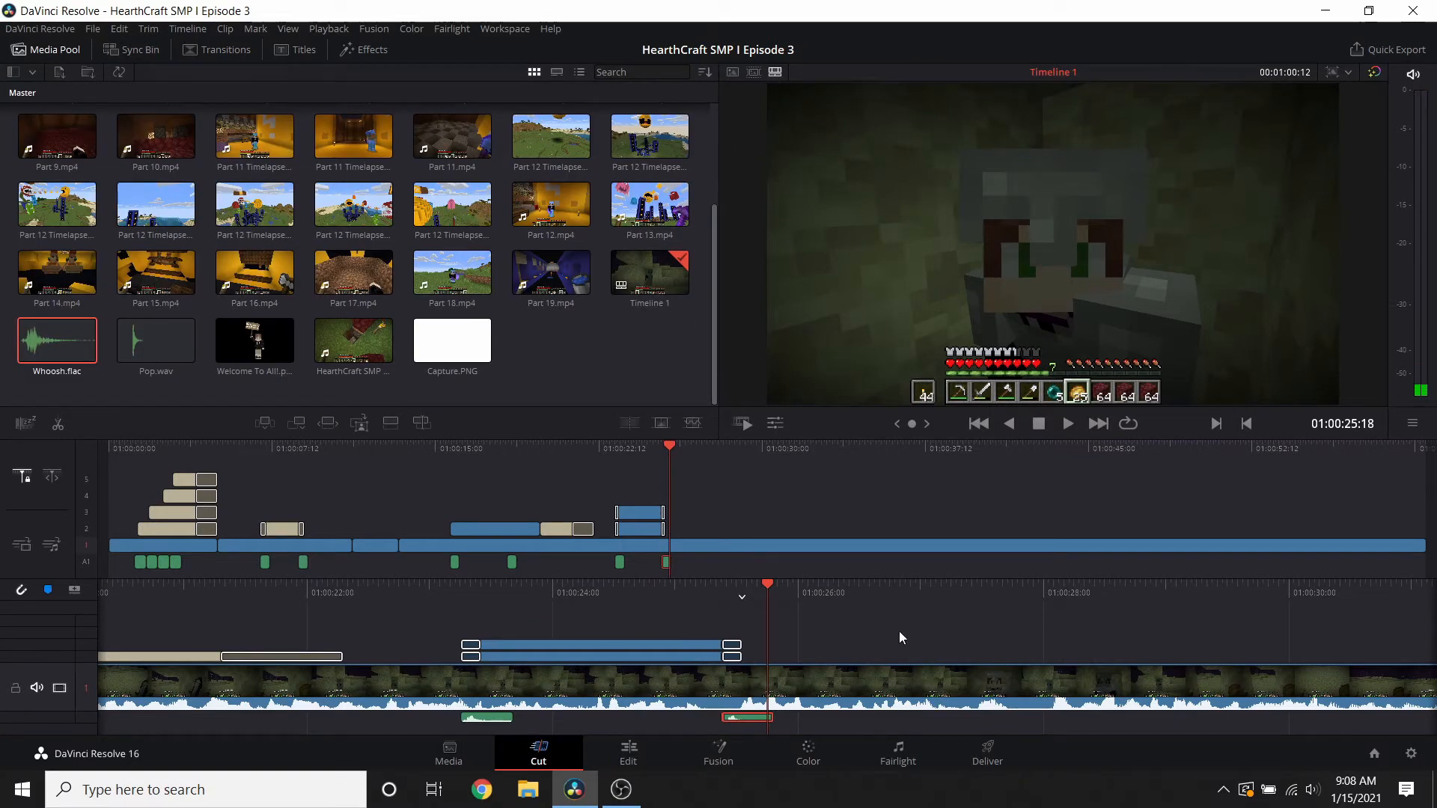
{"action": "scroll", "coordinate": [900, 637], "scroll_direction": "up", "scroll_amount": 3}
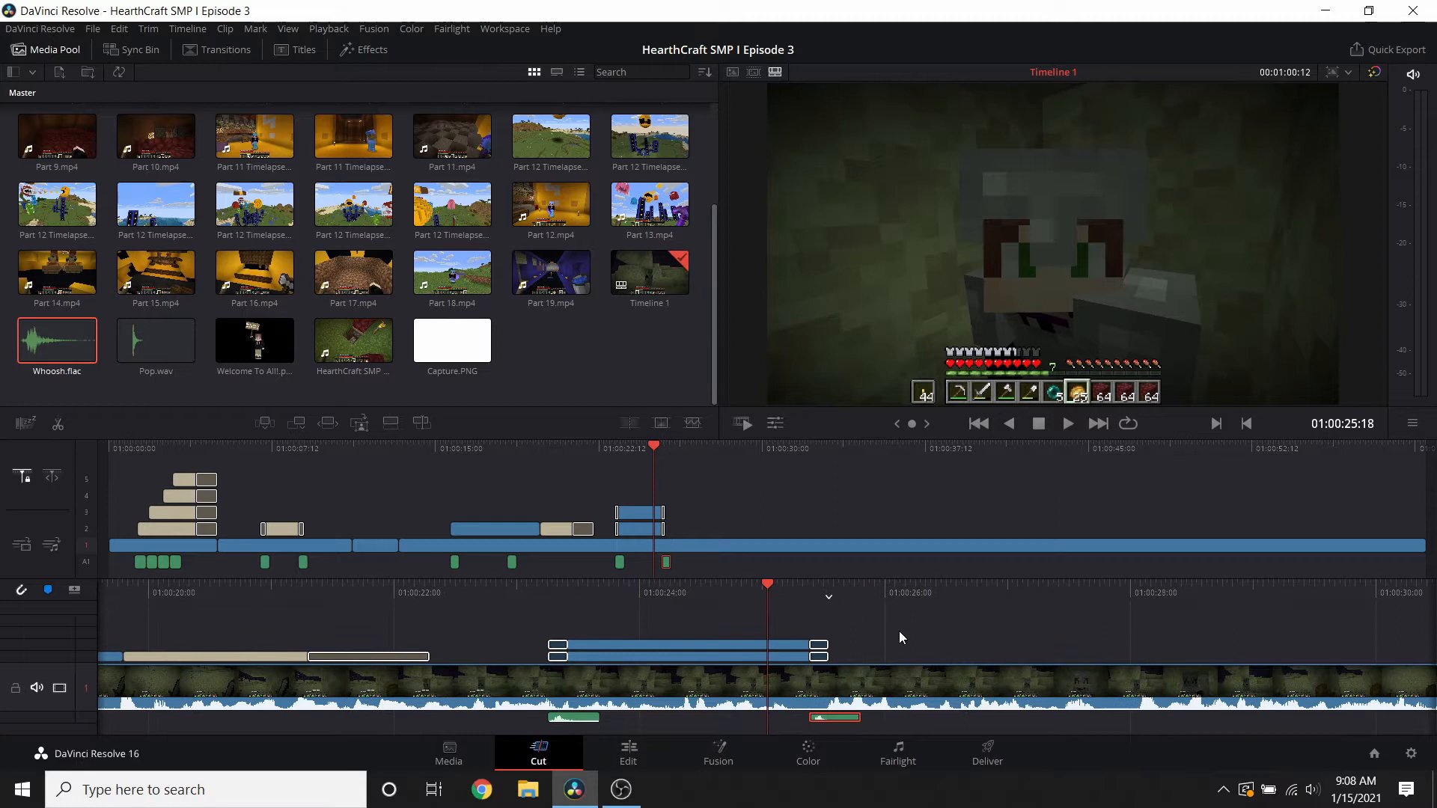
{"action": "left_click", "coordinate": [1067, 425]}
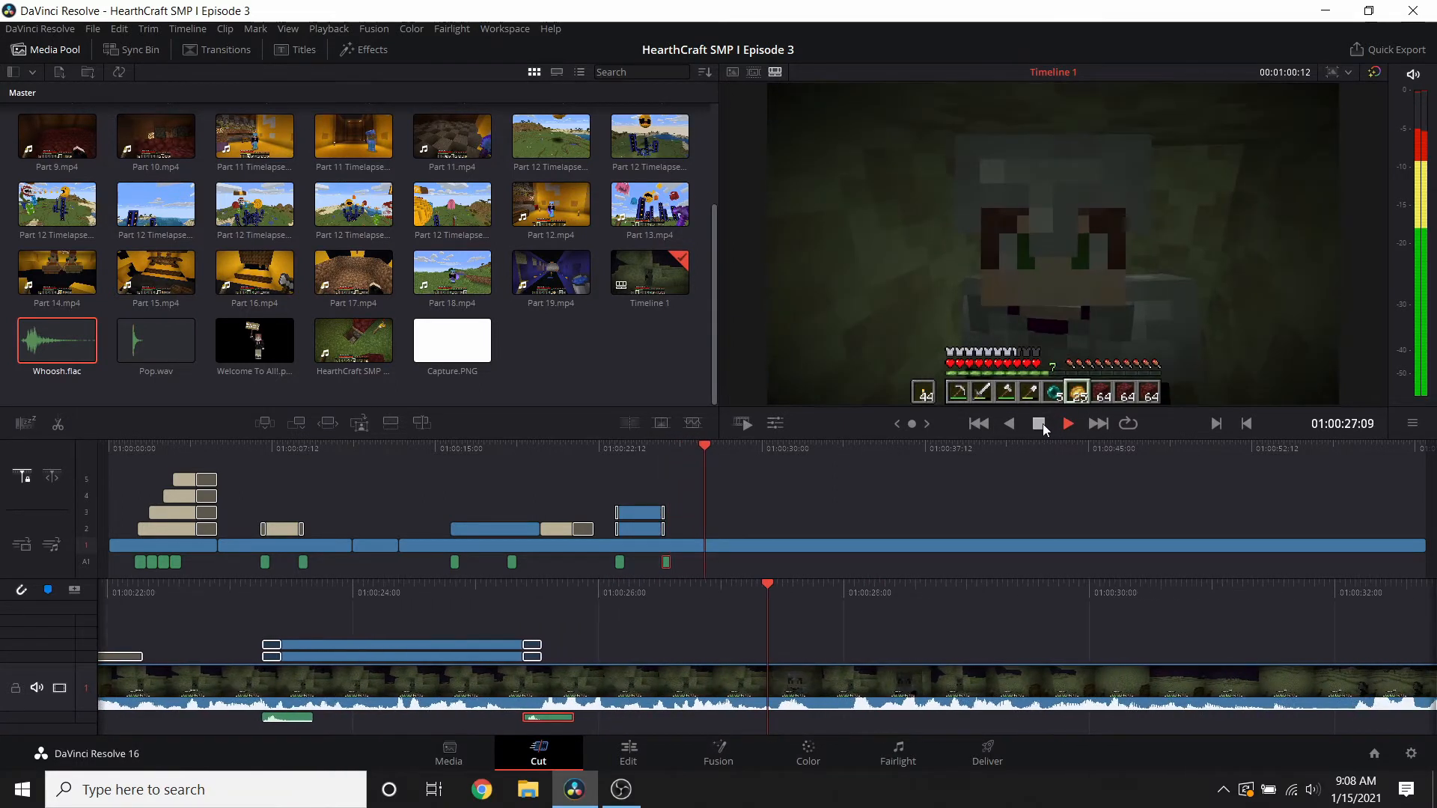
{"action": "left_click", "coordinate": [1043, 424]}
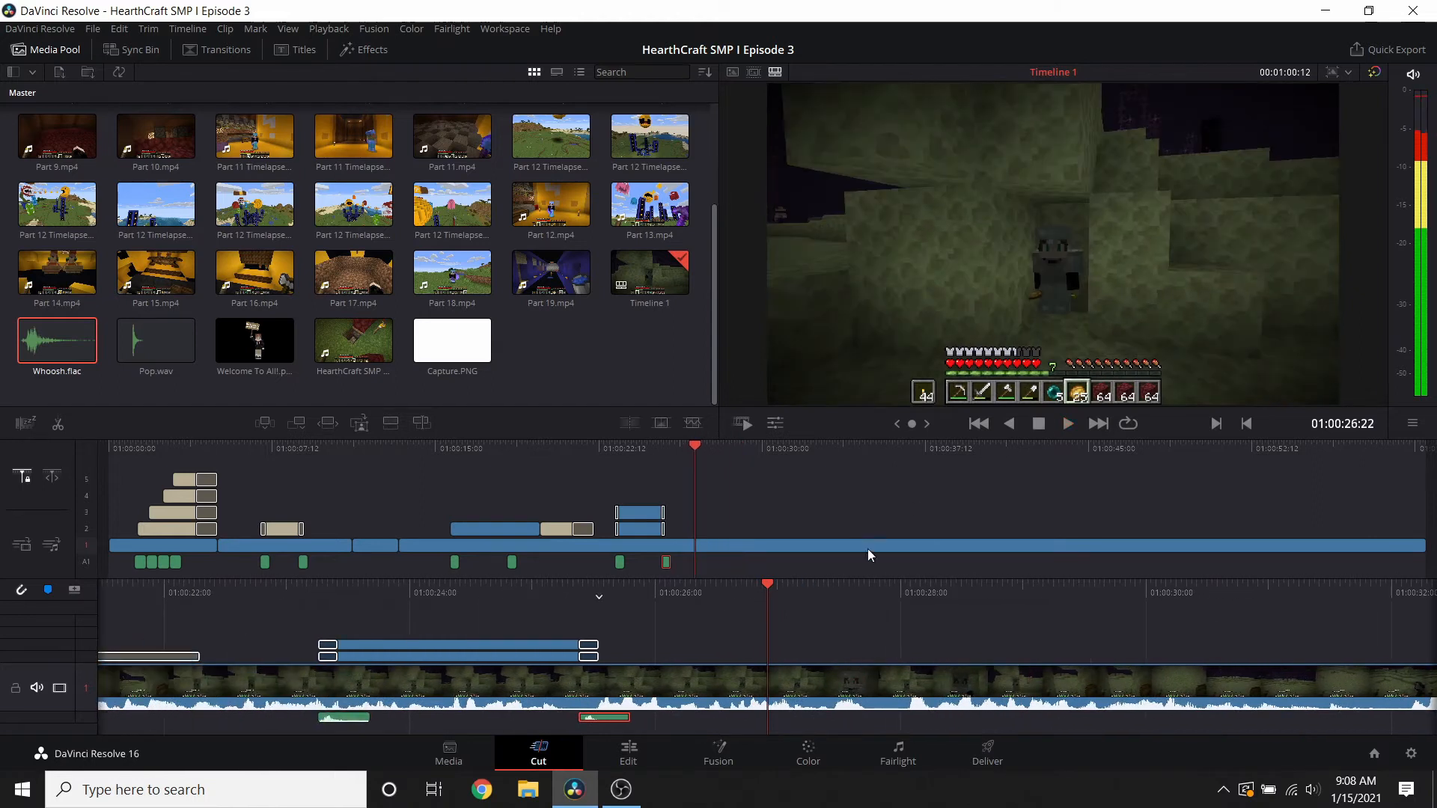
{"action": "left_click_drag", "start_coordinate": [765, 597], "coordinate": [871, 651]}
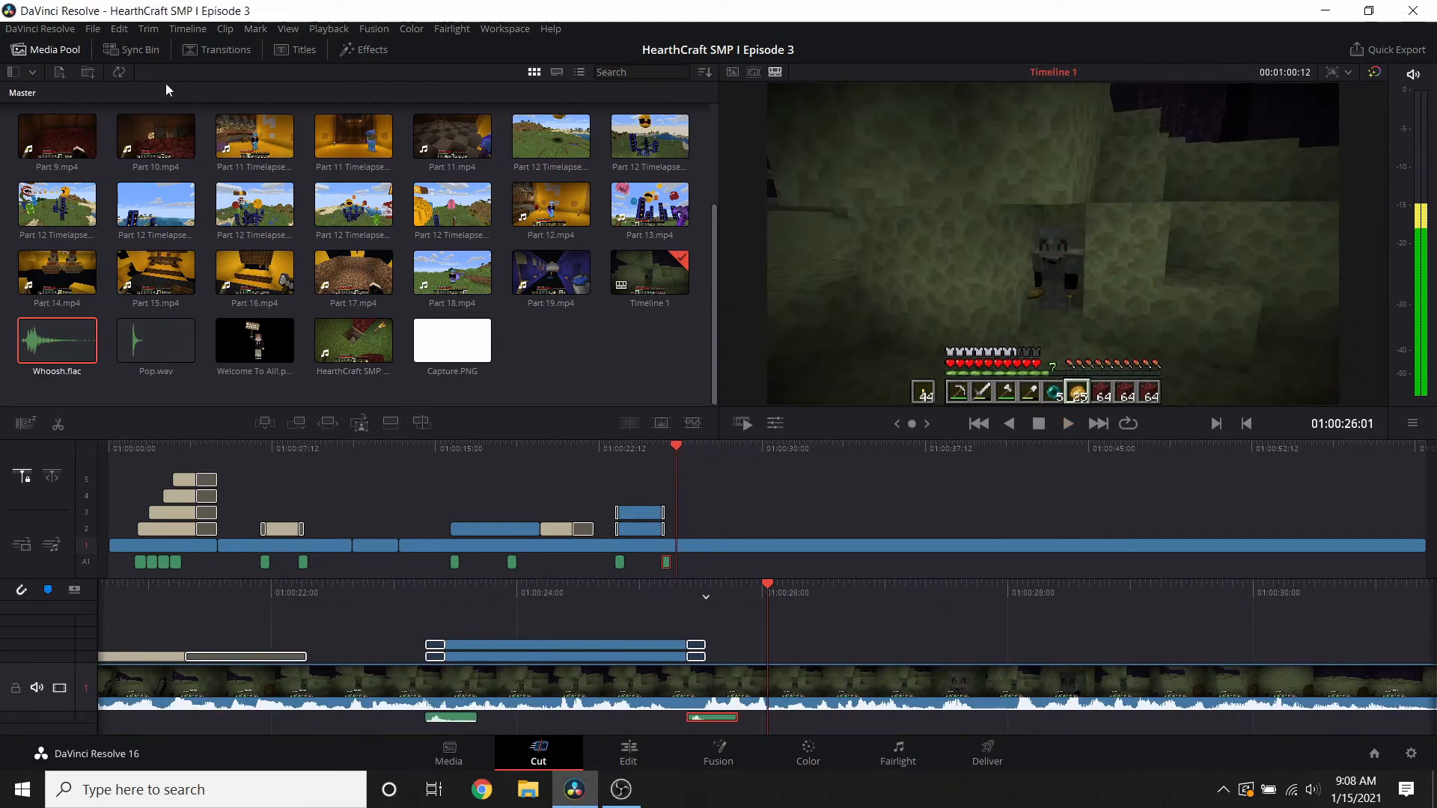
- Import Subscribe!.mp4 from the Minecraft Youtube Channel's _Misc folder into the media pool
{"action": "left_click", "coordinate": [66, 71]}
{"action": "left_click", "coordinate": [278, 477]}
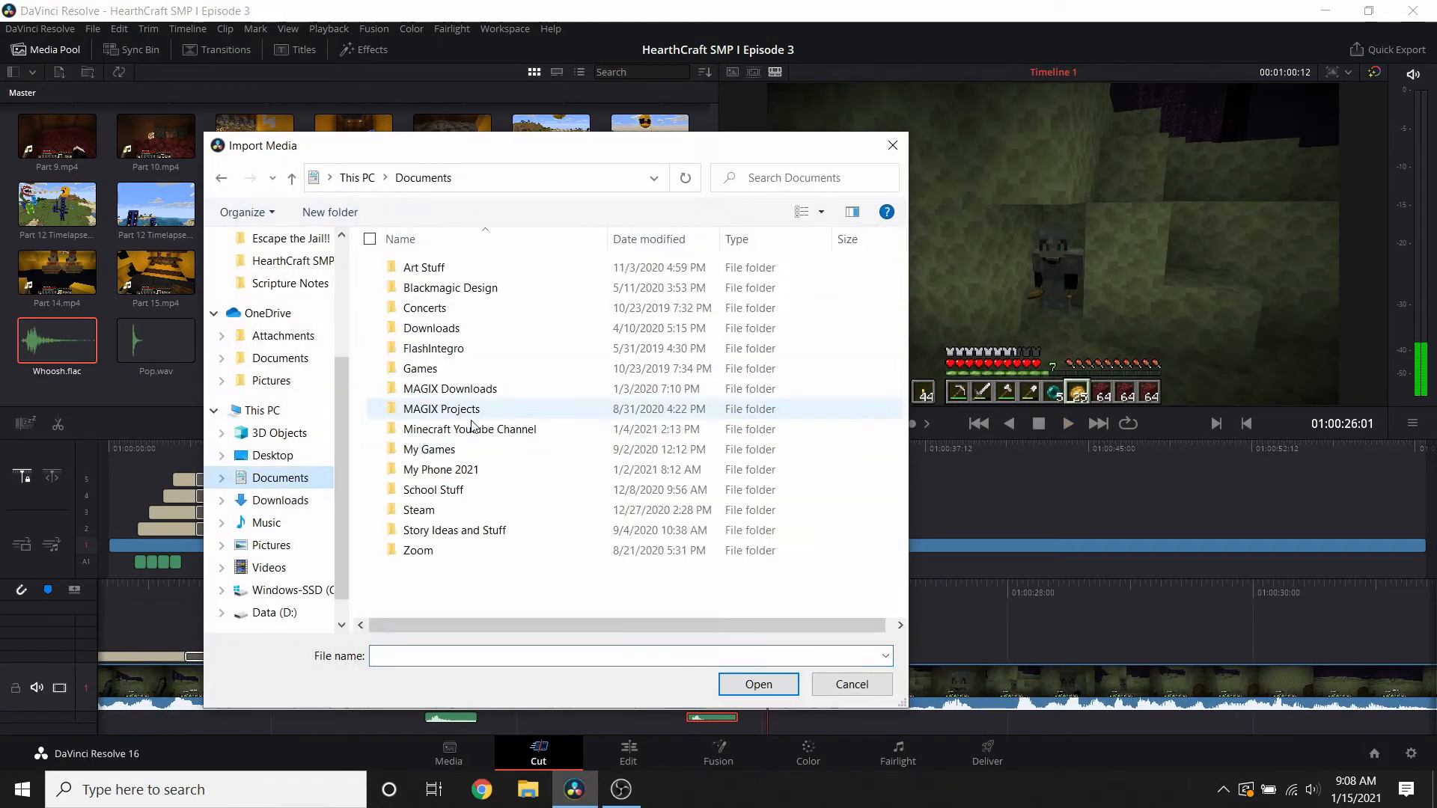
{"action": "double_click", "coordinate": [479, 491]}
{"action": "double_click", "coordinate": [479, 270]}
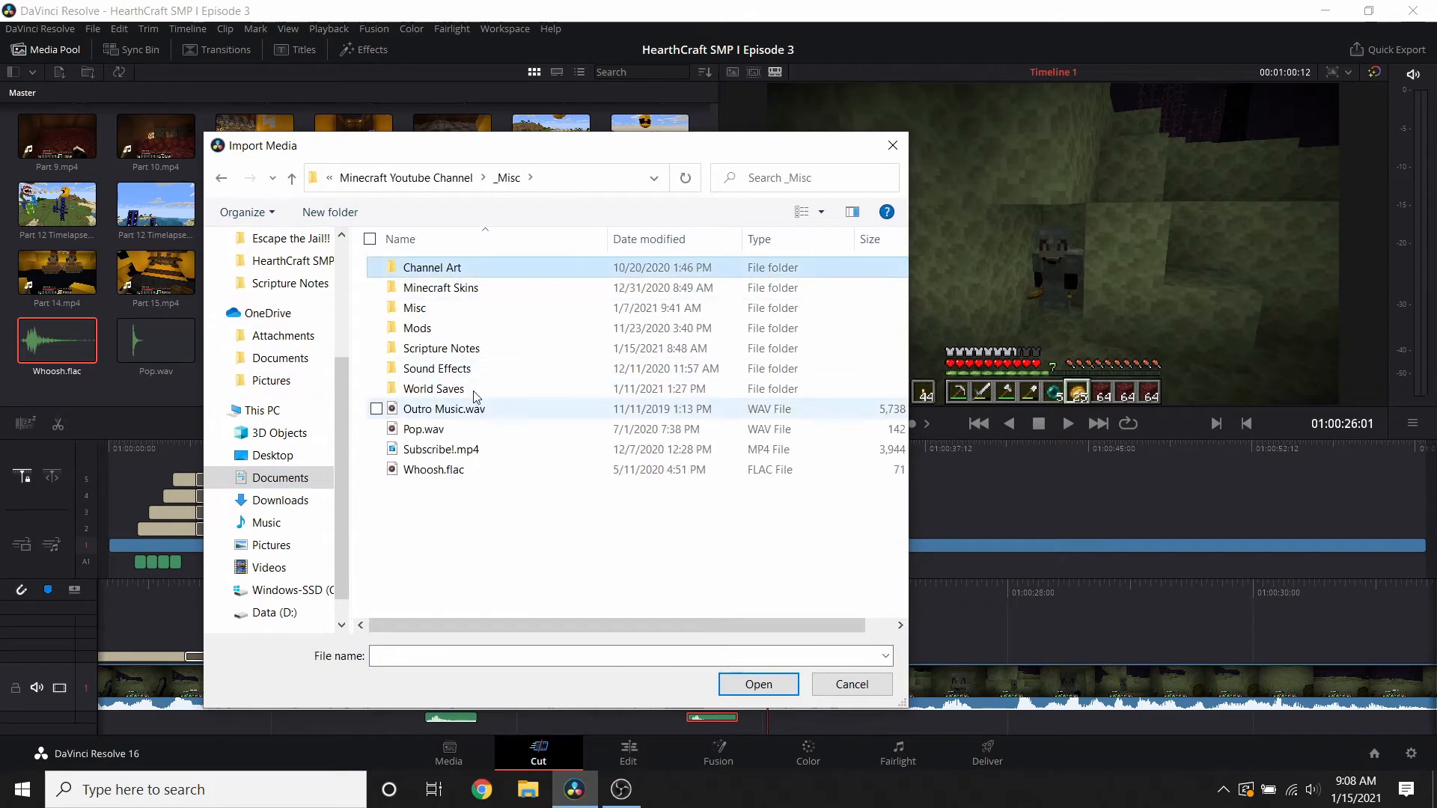
{"action": "double_click", "coordinate": [441, 449]}
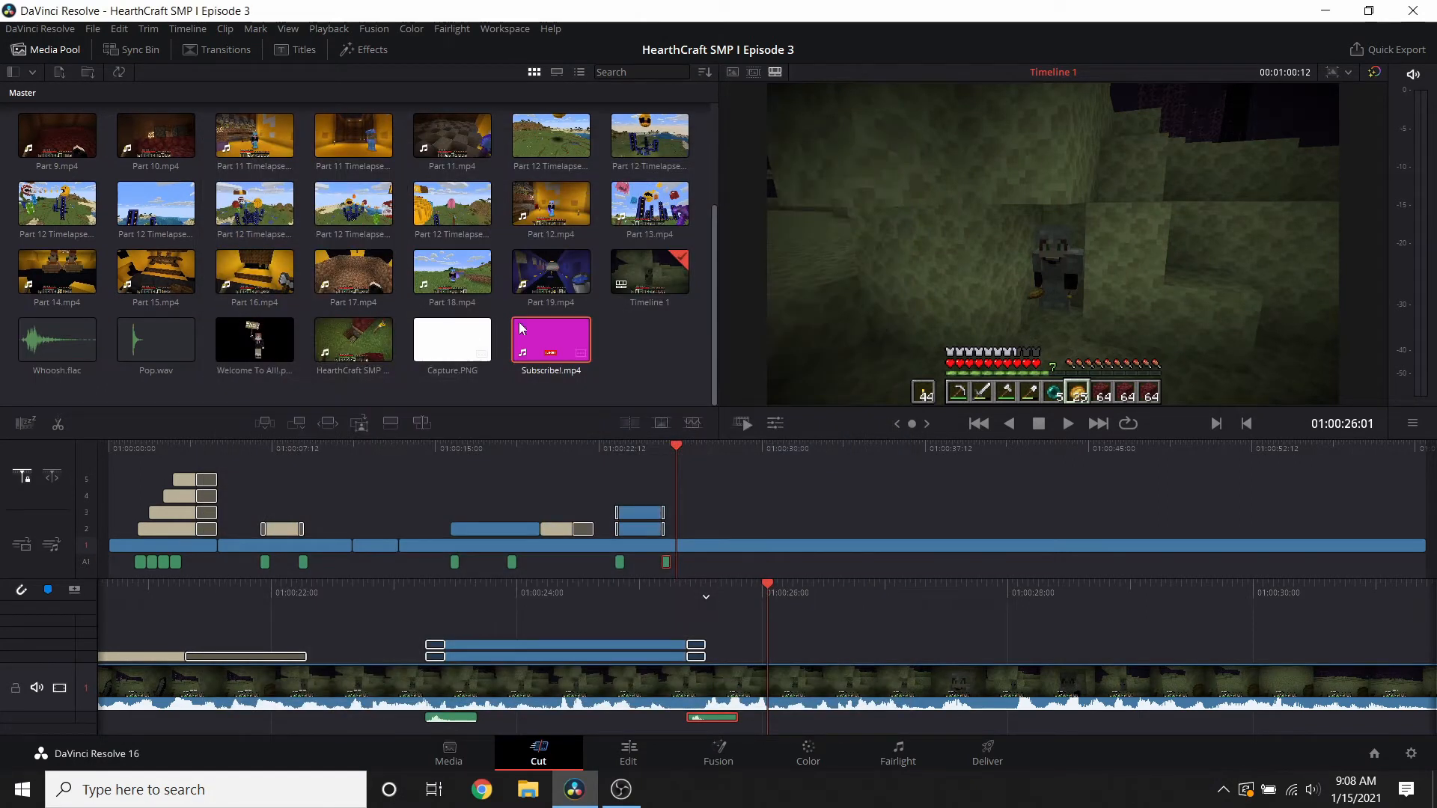
- Place Subscribe!.mp4 on track 2 at about 01:00:26:00 and play it through to 01:00:29:15
{"action": "left_click_drag", "start_coordinate": [791, 648], "coordinate": [762, 655]}
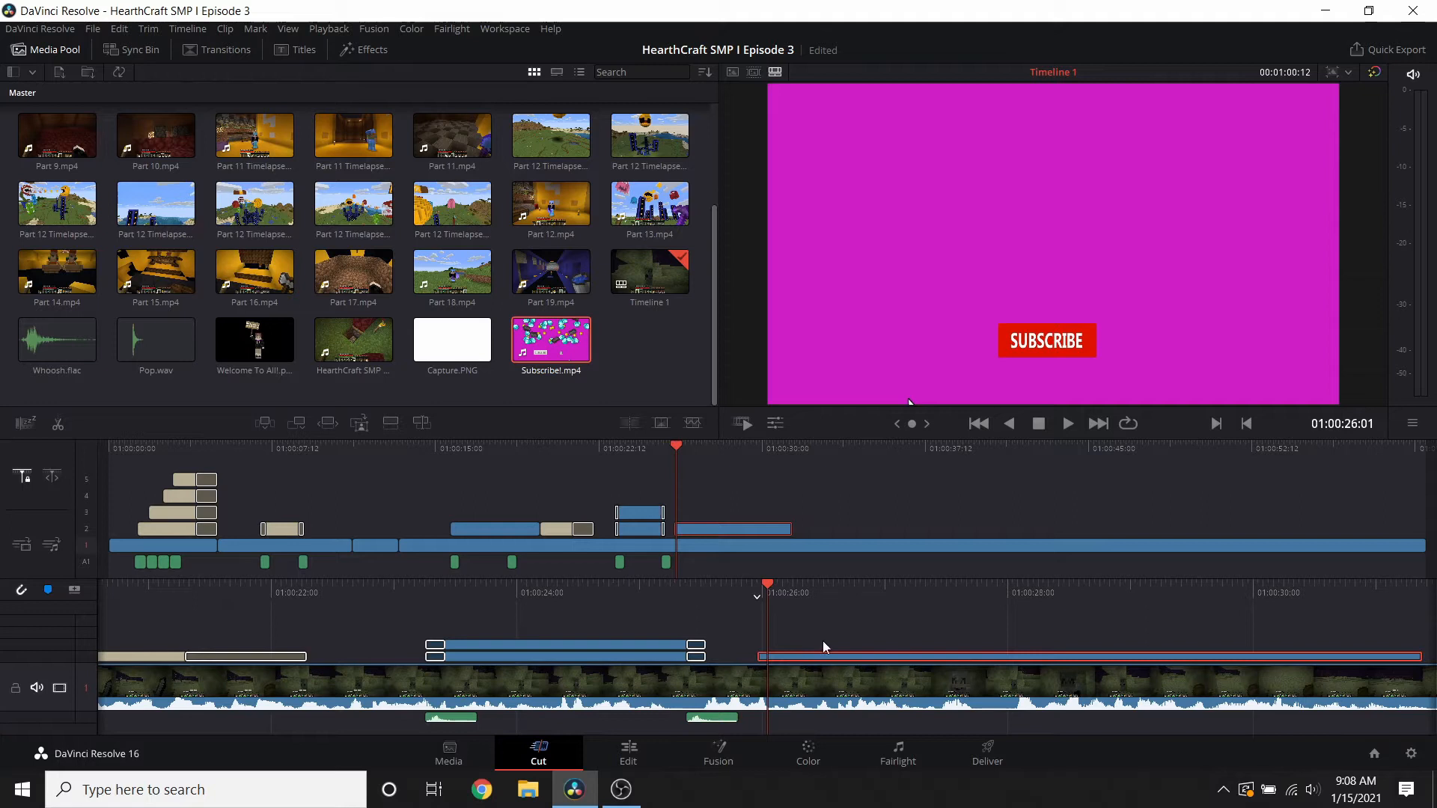
{"action": "key", "text": "space"}
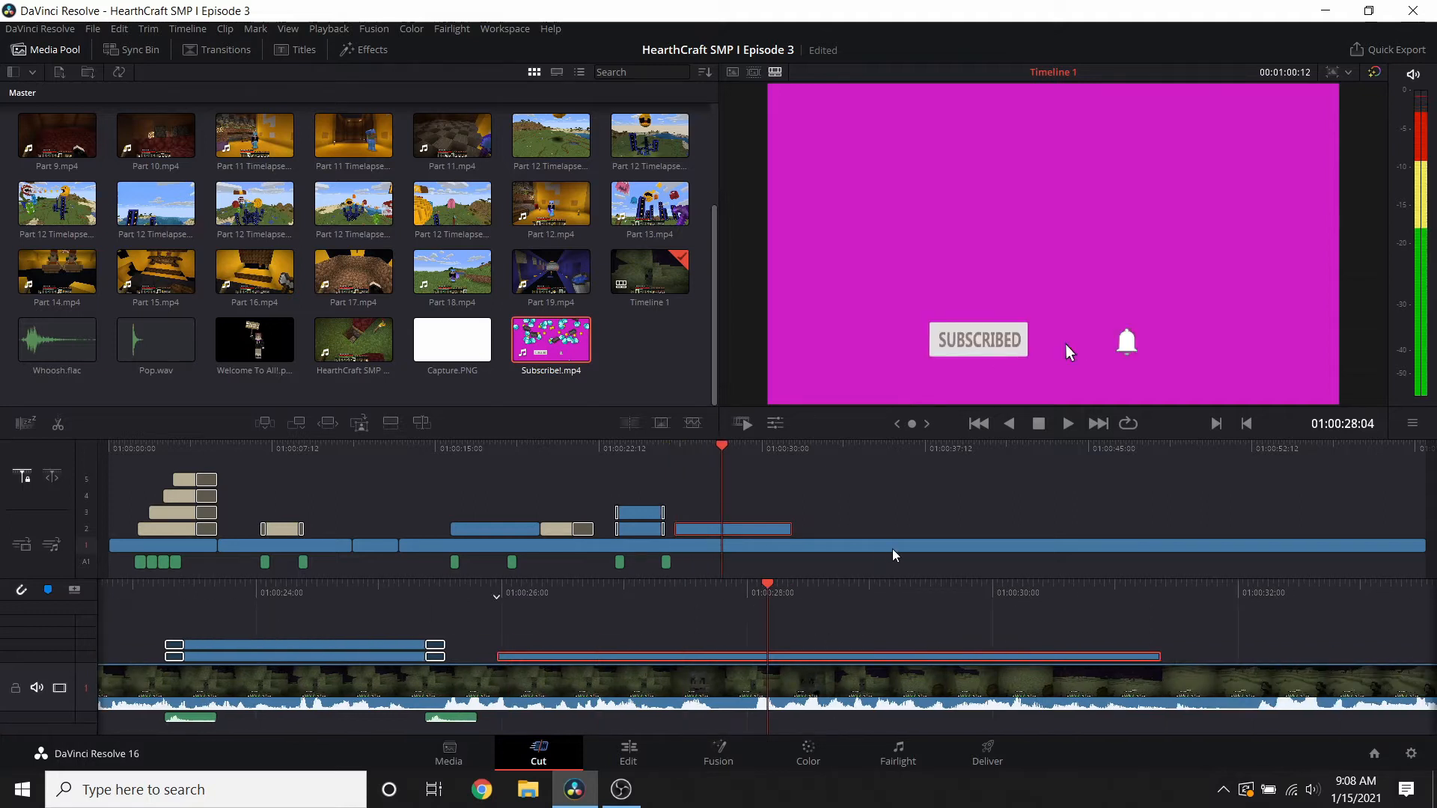
{"action": "key", "text": "space"}
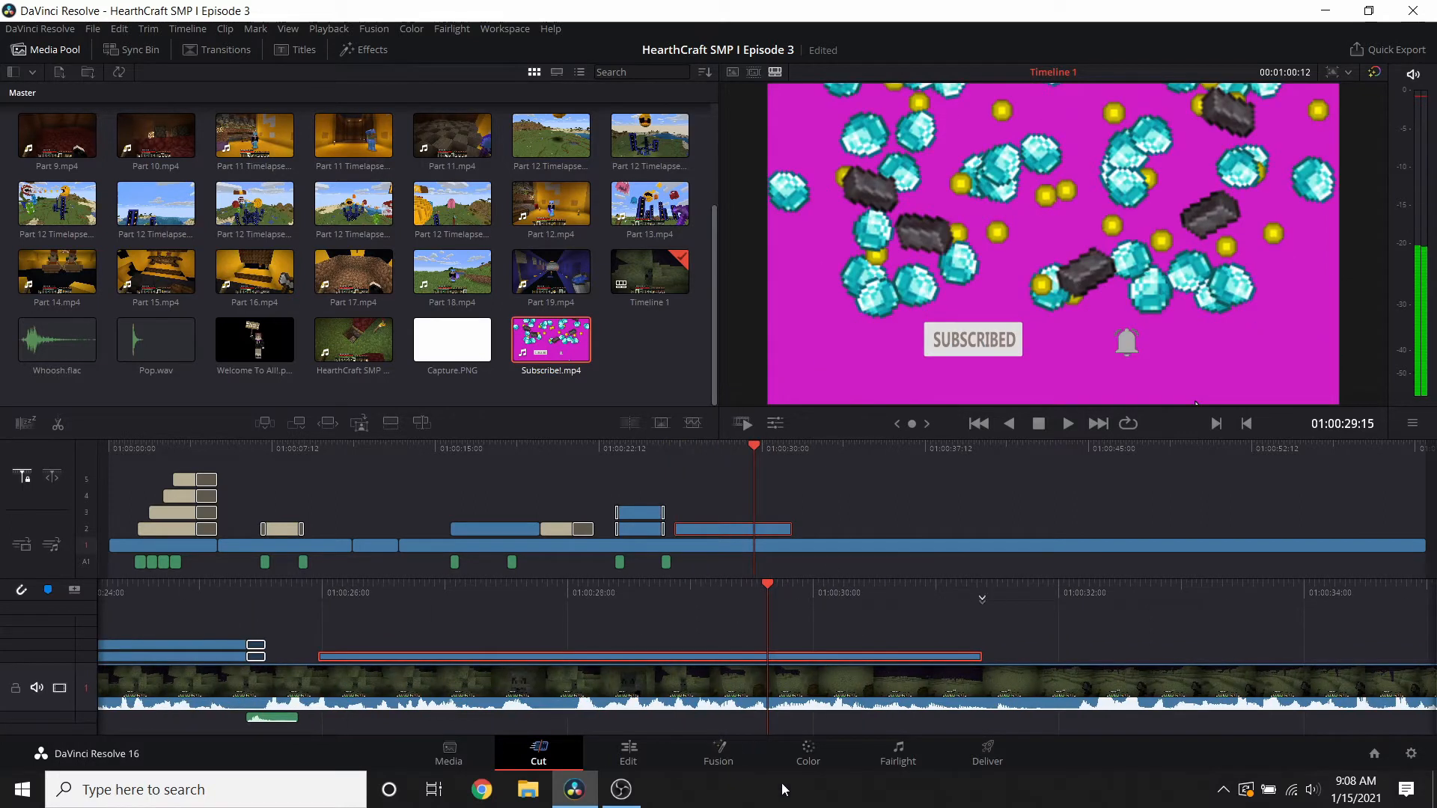
- Key out the Subscribe clip's magenta background on the Color page by inverting the qualifier selection and connecting node 01 to a new alpha output
{"action": "left_click", "coordinate": [829, 763]}
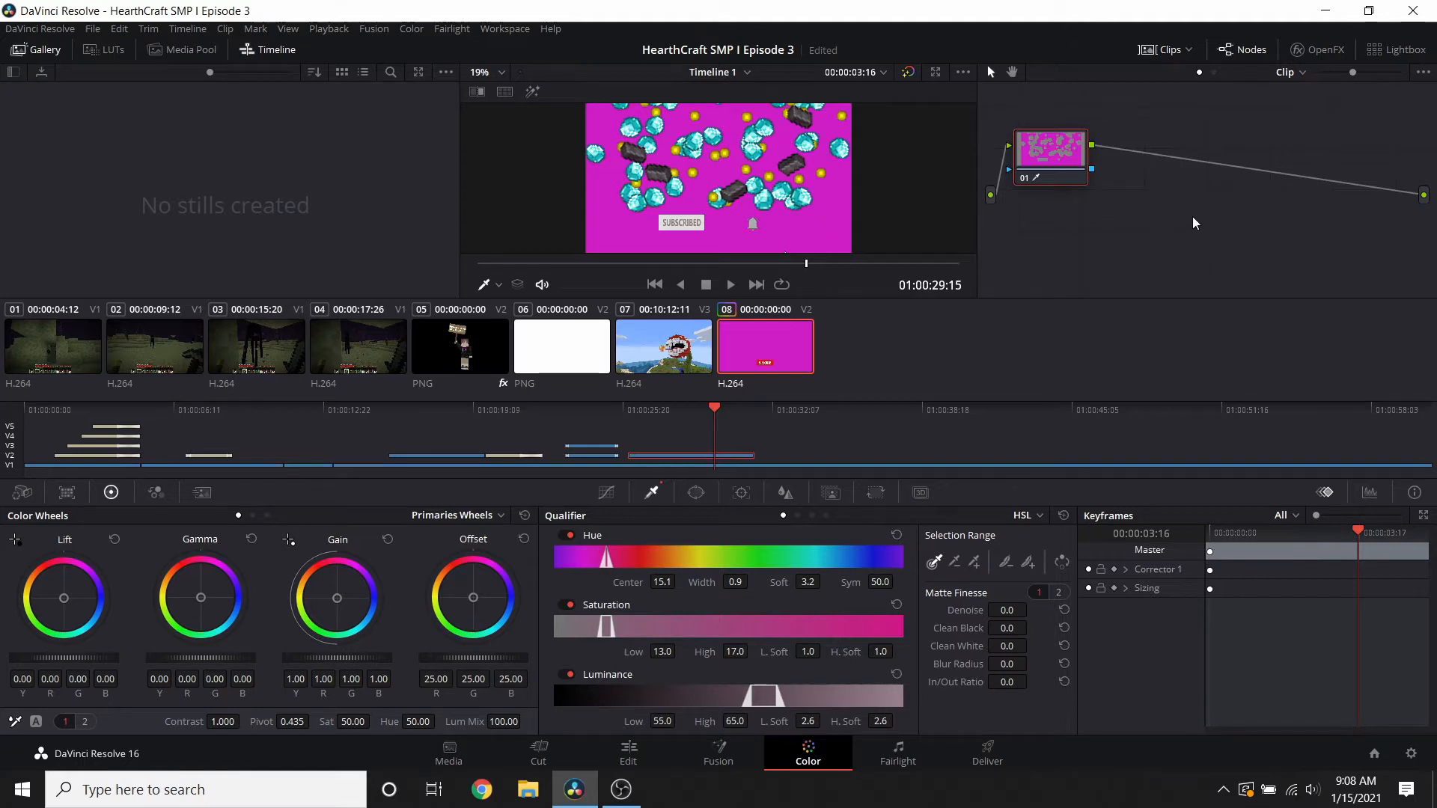
{"action": "left_click", "coordinate": [1063, 563]}
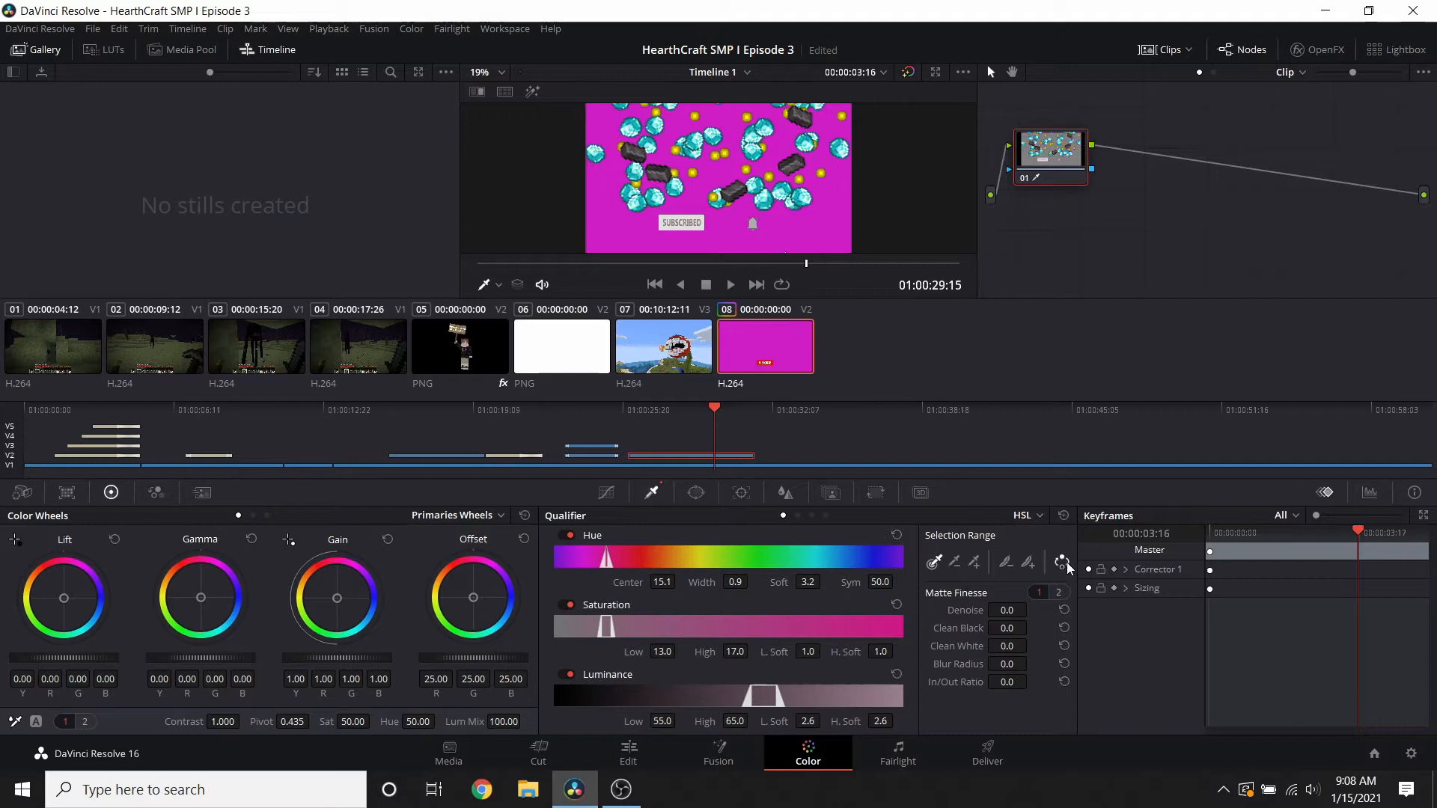
{"action": "right_click", "coordinate": [1321, 212]}
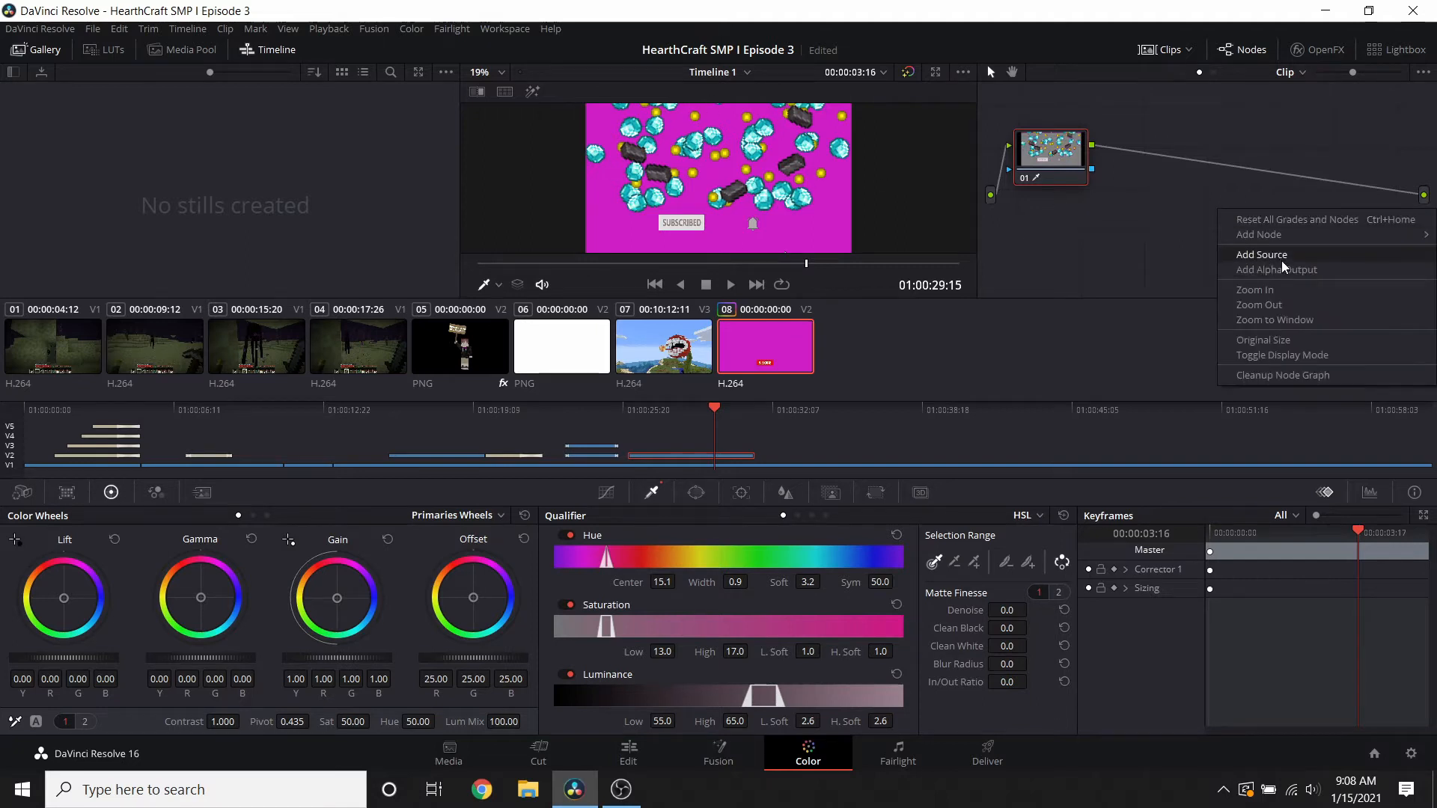
{"action": "left_click", "coordinate": [1284, 270]}
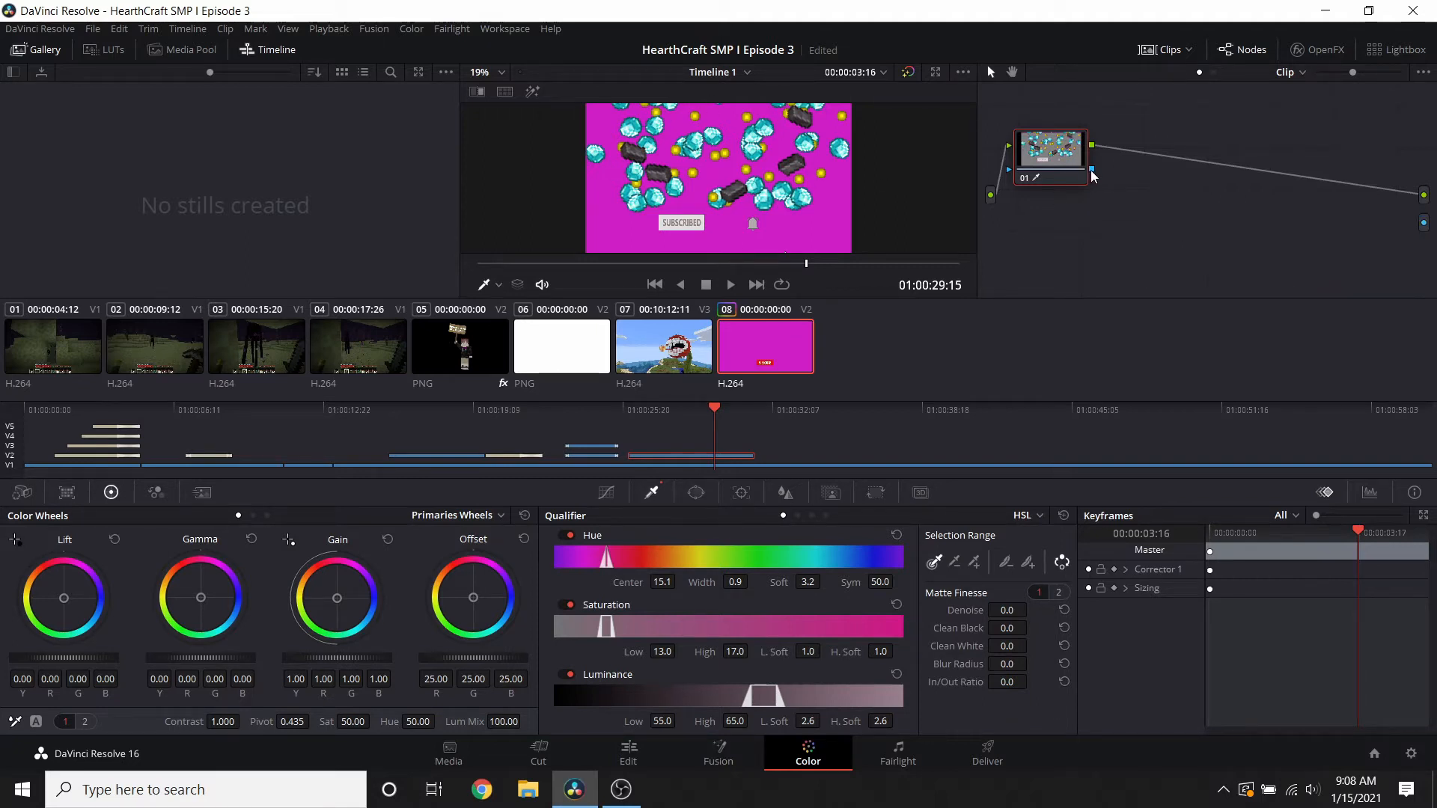
{"action": "left_click_drag", "start_coordinate": [1092, 171], "coordinate": [1425, 207]}
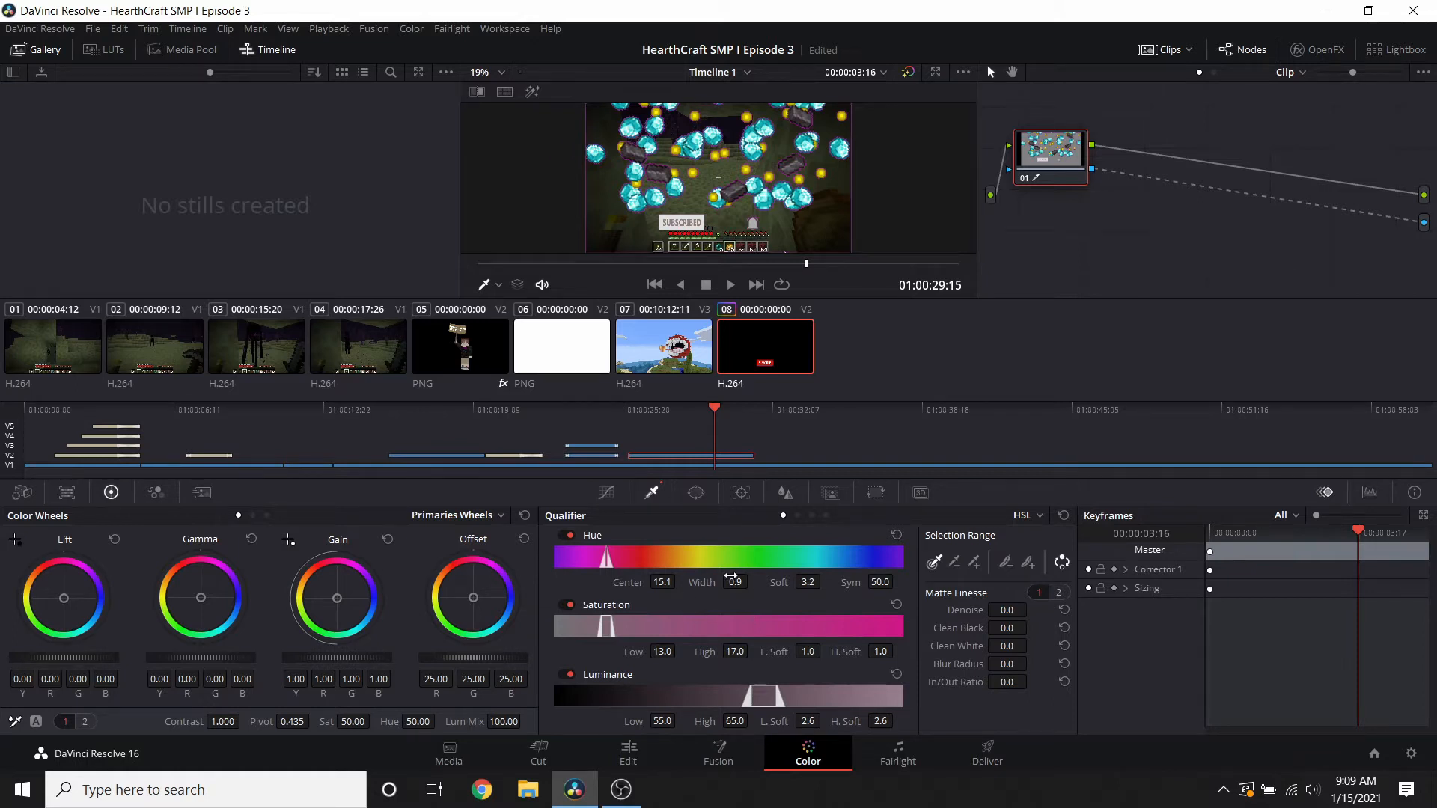
- Set the qualifier's hue width to 11.7 and fine-tune its low saturation limit to clean up the magenta key
{"action": "mouse_move", "coordinate": [736, 582]}
{"action": "left_mouse_down"}
{"action": "mouse_move", "coordinate": [804, 581]}
{"action": "mouse_move", "coordinate": [728, 579]}
{"action": "left_mouse_up"}
{"action": "left_click_drag", "start_coordinate": [662, 652], "coordinate": [610, 651]}
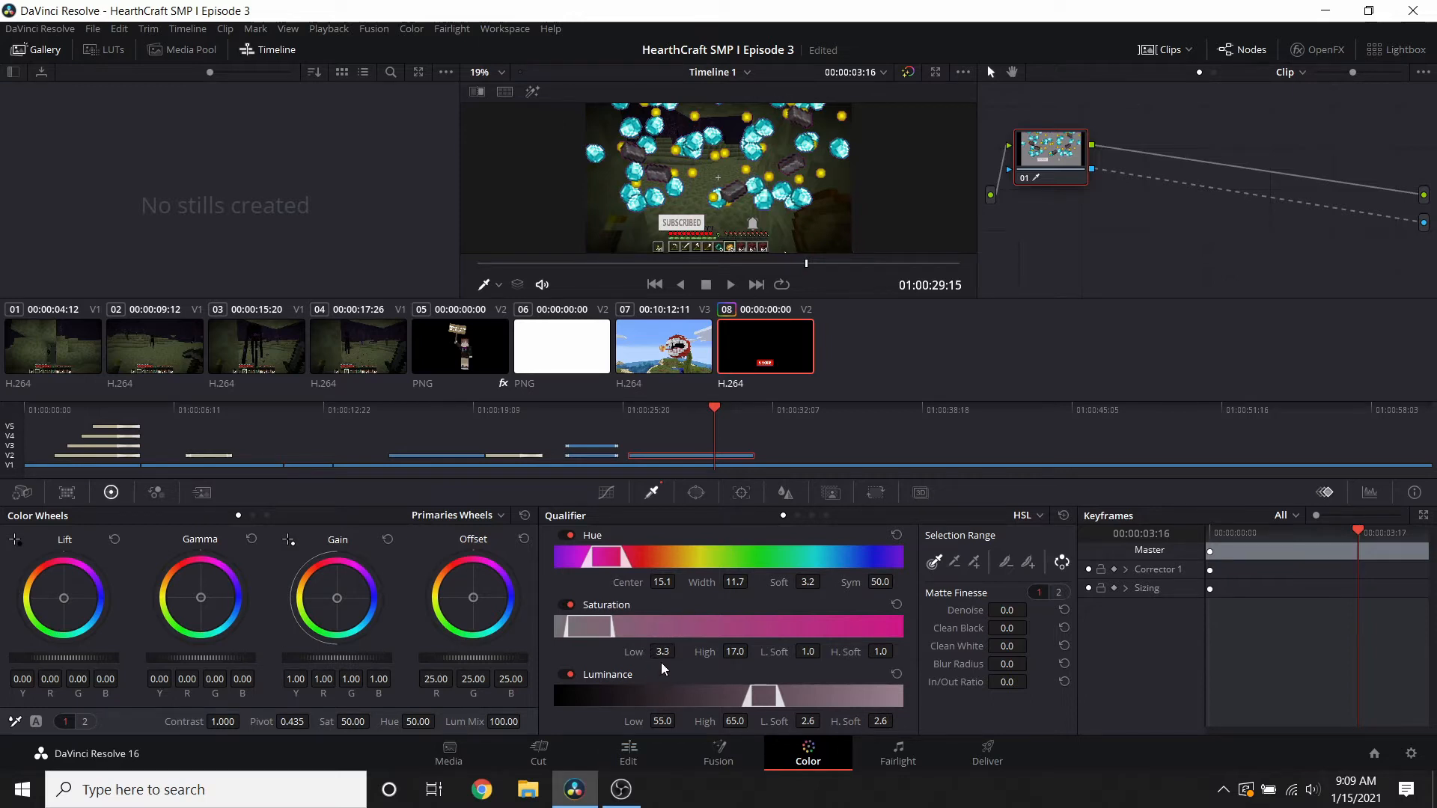
{"action": "left_click_drag", "start_coordinate": [663, 652], "coordinate": [636, 652]}
{"action": "left_click_drag", "start_coordinate": [663, 652], "coordinate": [680, 650]}
- Add a Cross Dissolve from the Fusion Transitions to the start and end of the Subscribe clip on the Cut page
{"action": "left_click", "coordinate": [539, 752]}
{"action": "left_click", "coordinate": [218, 49]}
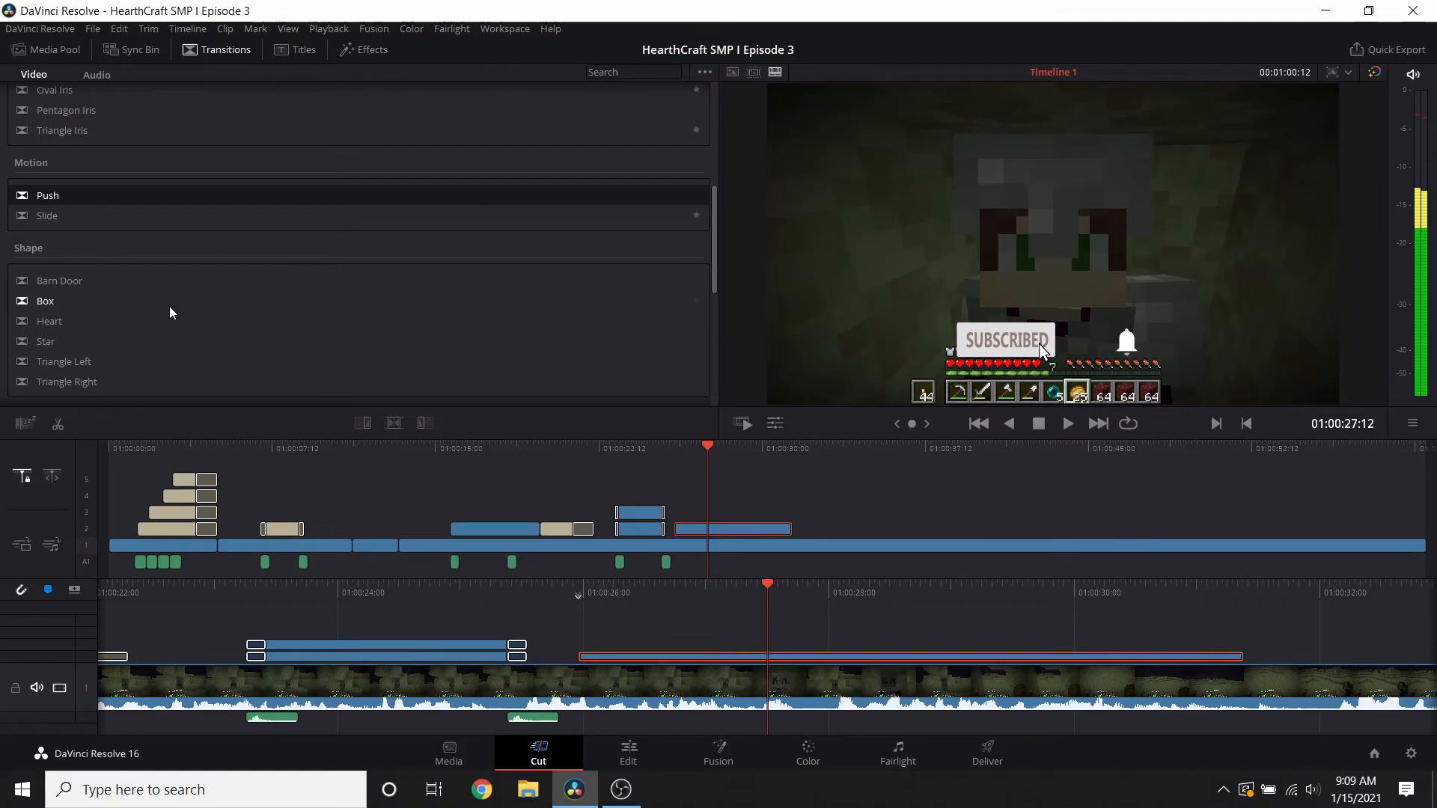
{"action": "scroll", "coordinate": [75, 262], "scroll_direction": "down", "scroll_amount": 6}
{"action": "left_click_drag", "start_coordinate": [68, 346], "coordinate": [591, 657]}
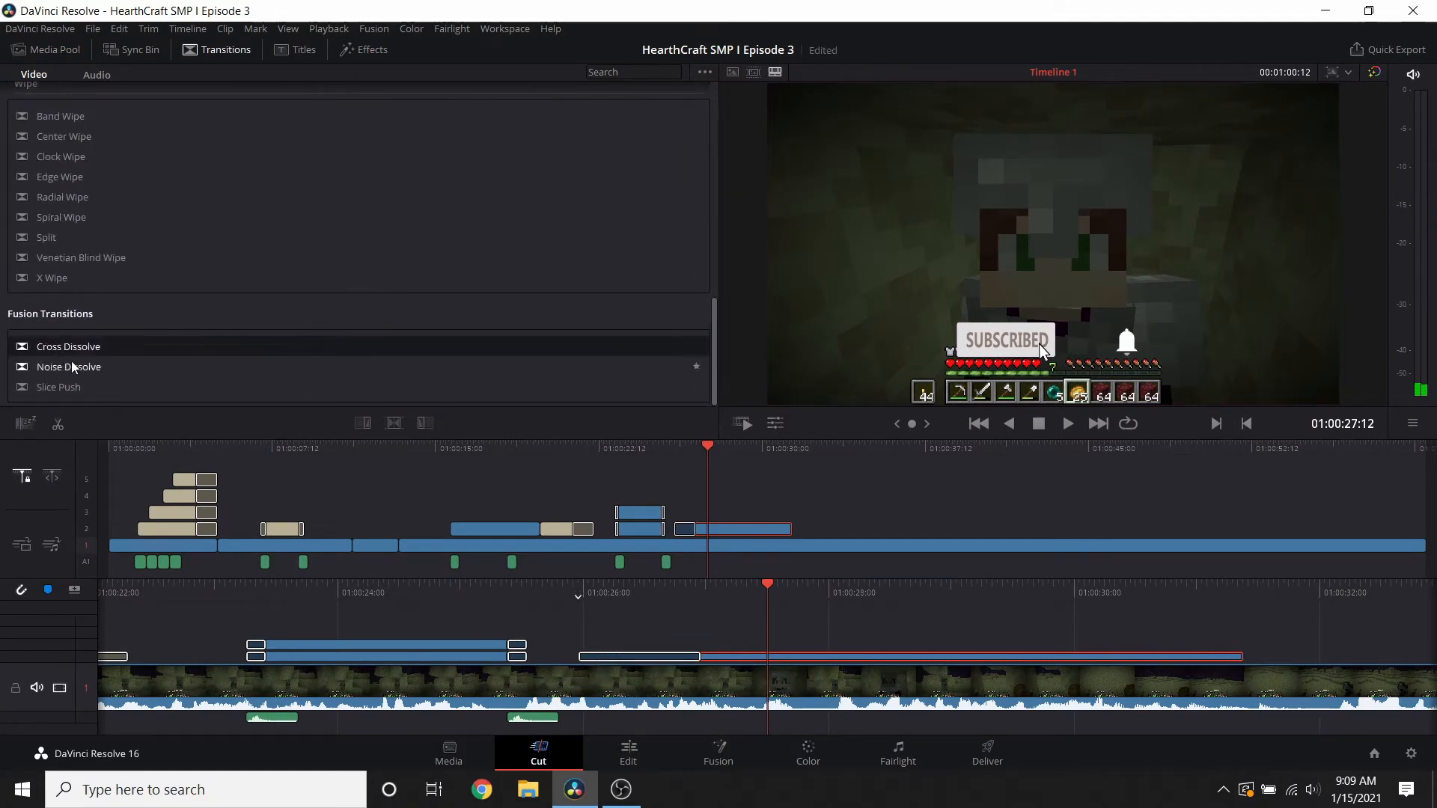
{"action": "left_click_drag", "start_coordinate": [69, 348], "coordinate": [1221, 658]}
- Play the timeline from the episode 2 overlay through the Subscribe animation and on to 01:00:35:02
{"action": "scroll", "coordinate": [1123, 659], "scroll_direction": "up", "scroll_amount": 5}
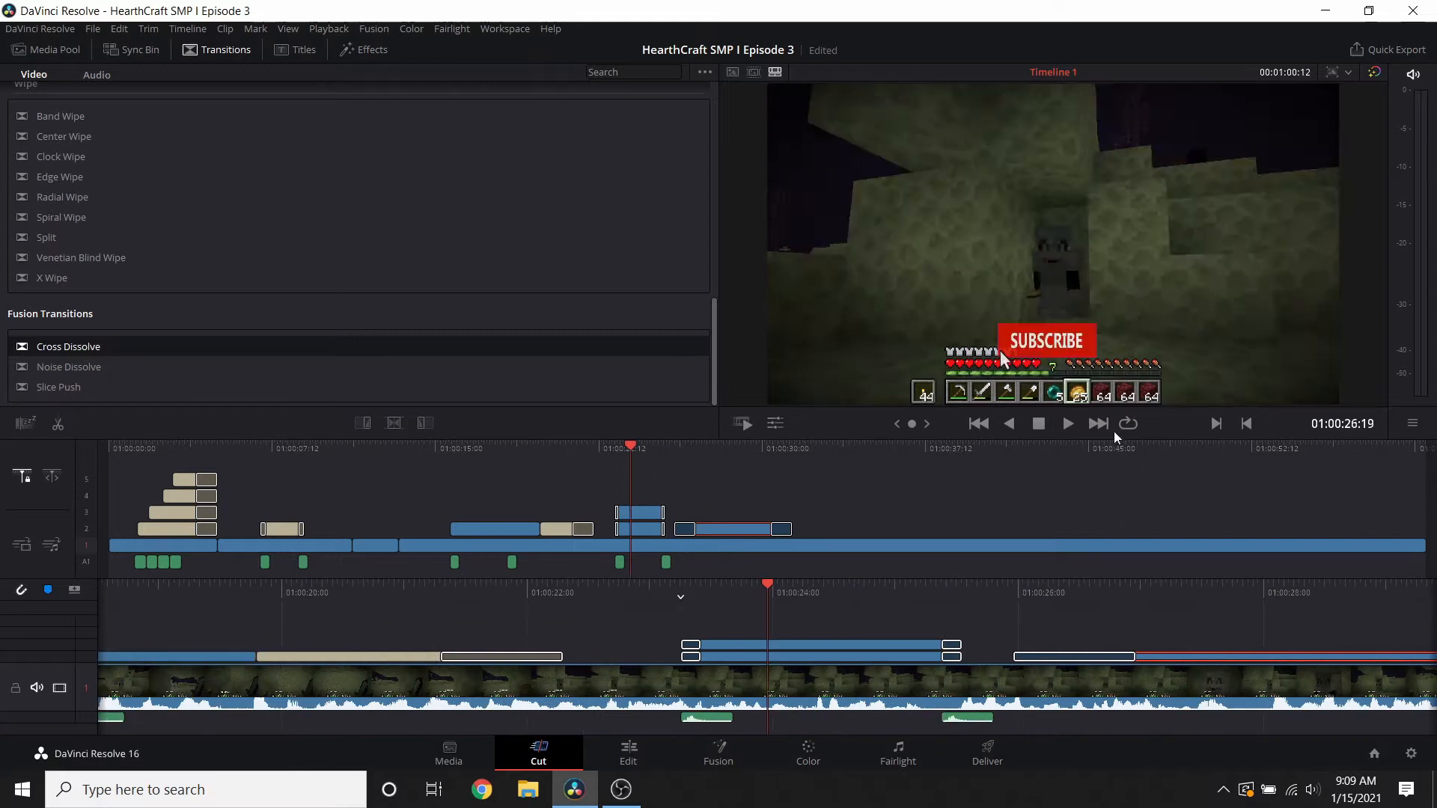
{"action": "left_click", "coordinate": [1068, 424]}
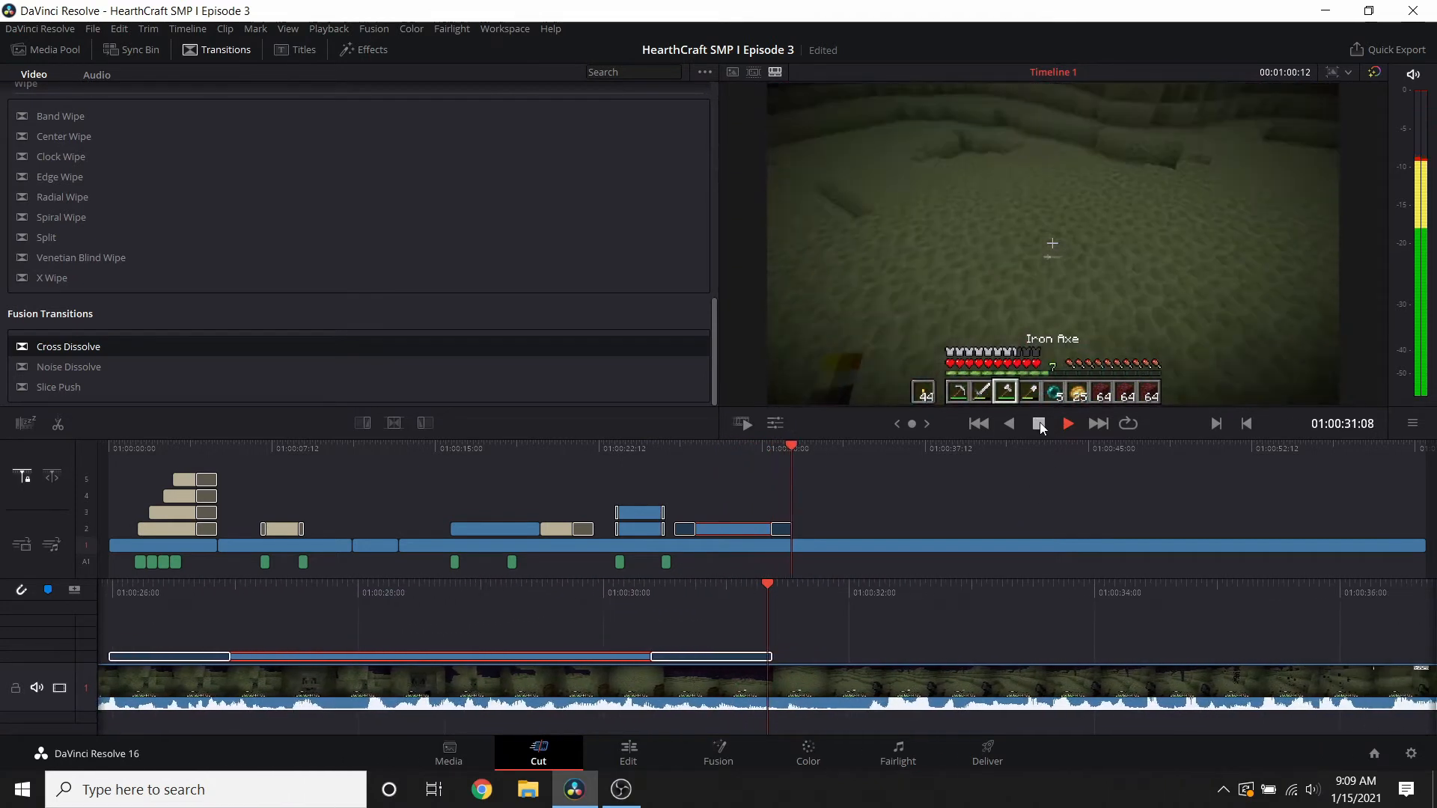
{"action": "left_click", "coordinate": [1039, 424]}
{"action": "left_click", "coordinate": [1064, 424]}
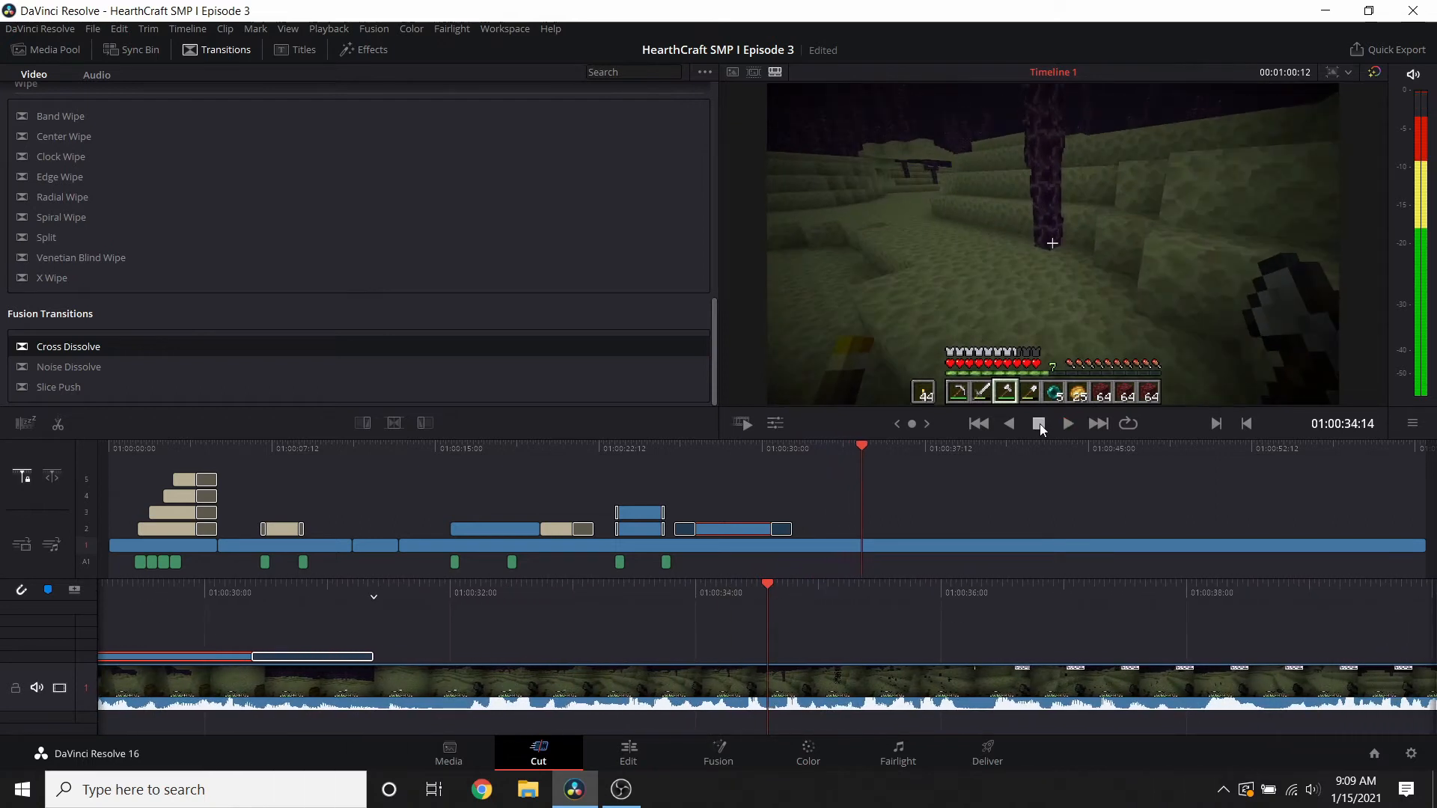
{"action": "left_click", "coordinate": [1037, 424]}
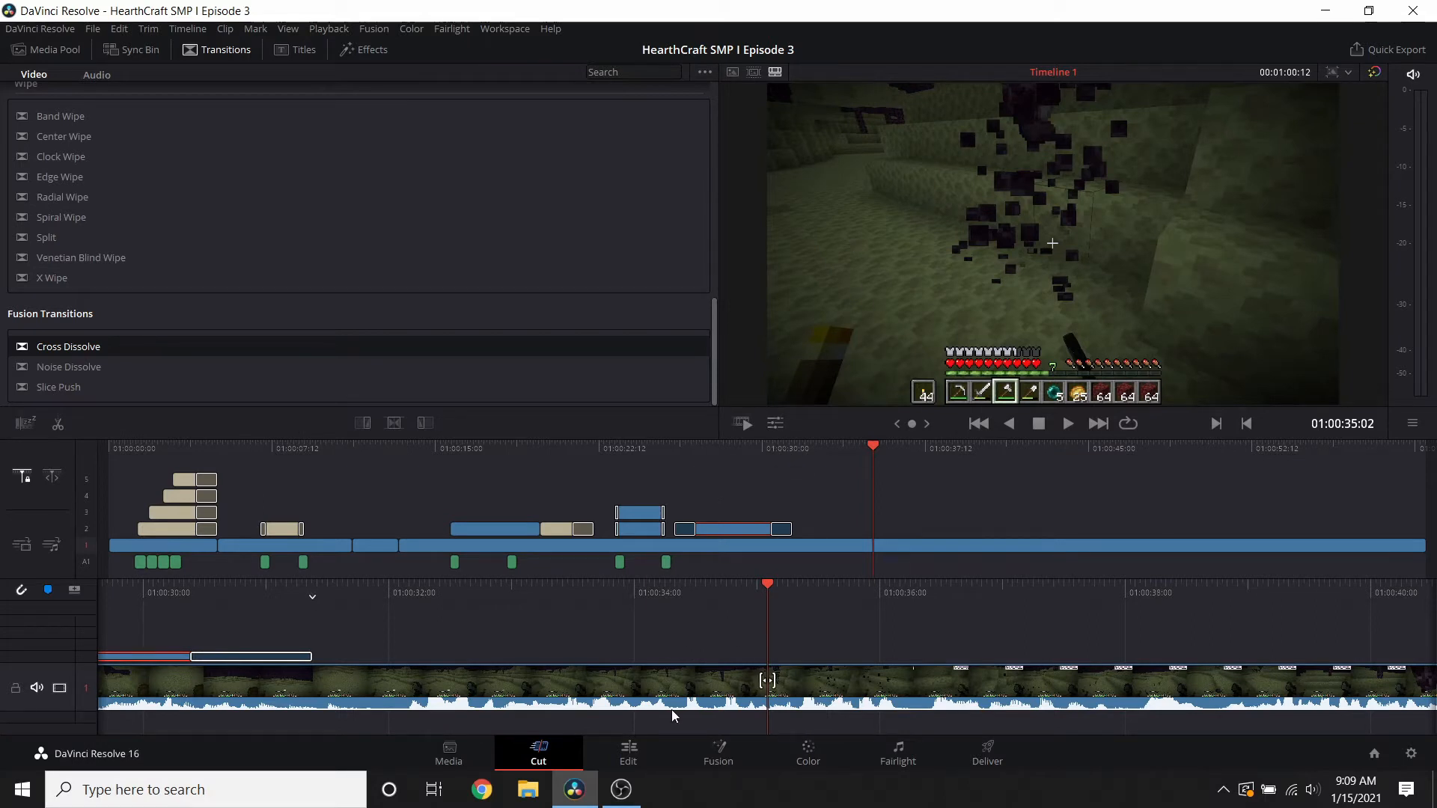
- Import H0TPockett Crop.png from the HearthCraft Members folder under Minecraft Skins into the media pool
{"action": "mouse_move", "coordinate": [622, 799]}
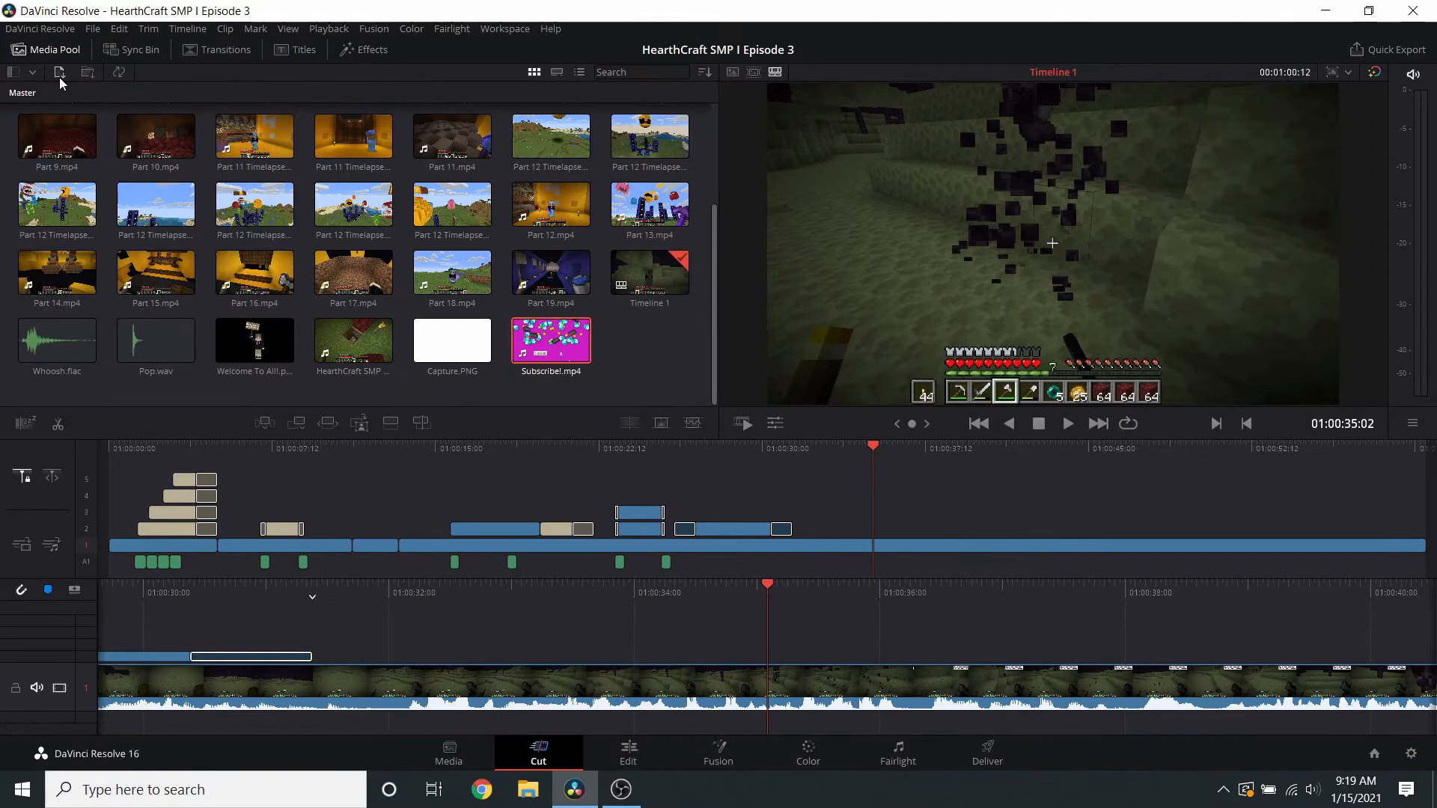
{"action": "key", "text": "ctrl+i"}
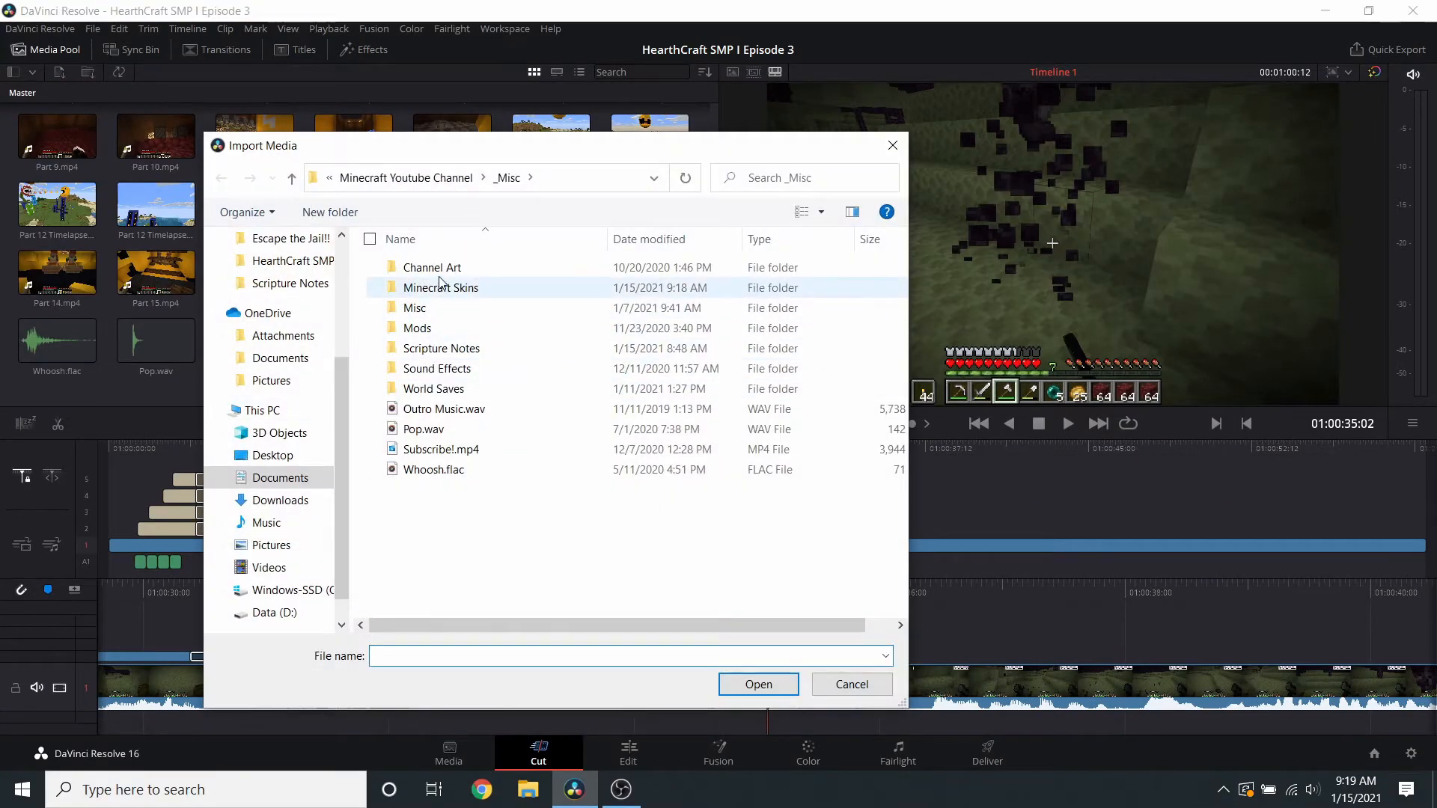
{"action": "double_click", "coordinate": [419, 307]}
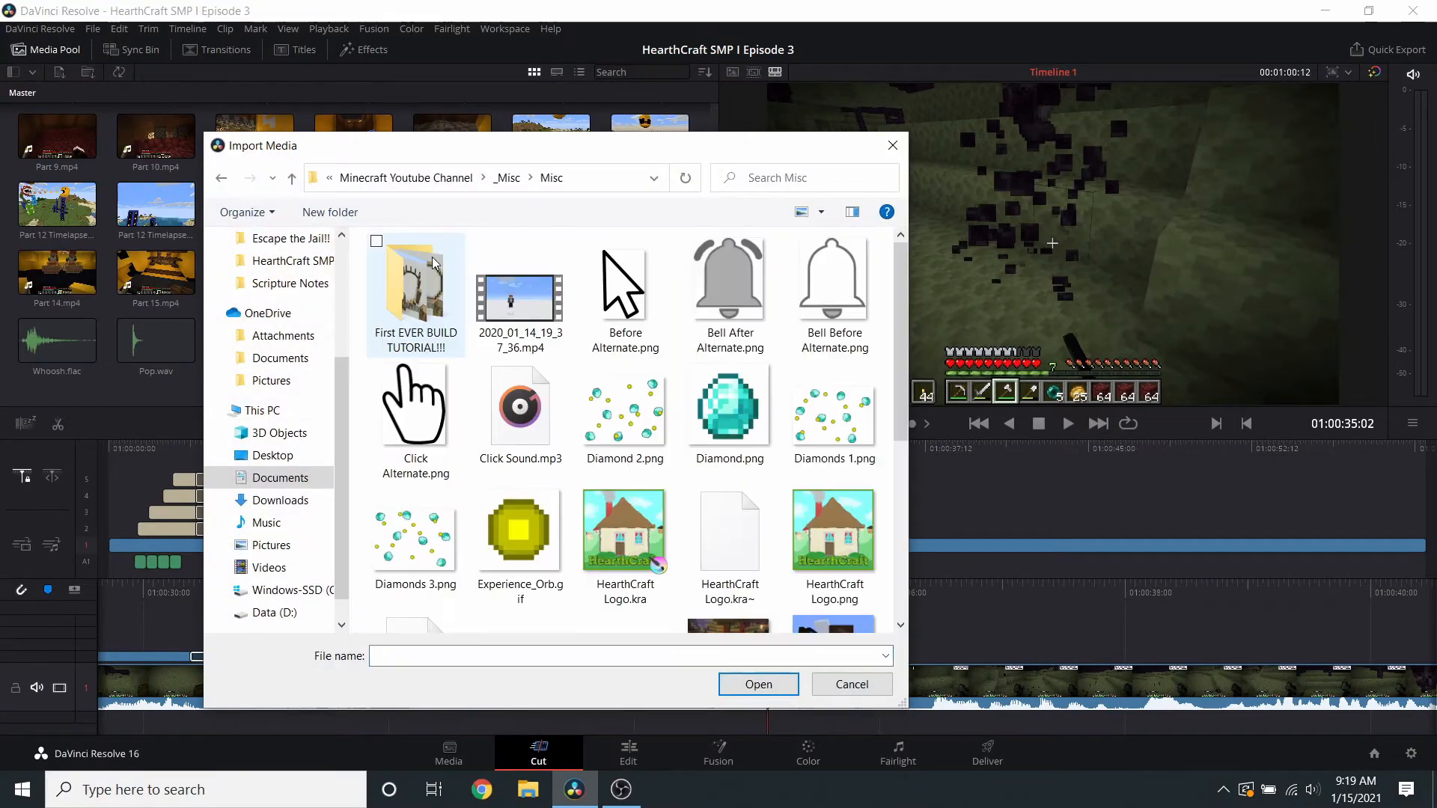
{"action": "left_click", "coordinate": [220, 178]}
{"action": "double_click", "coordinate": [449, 291]}
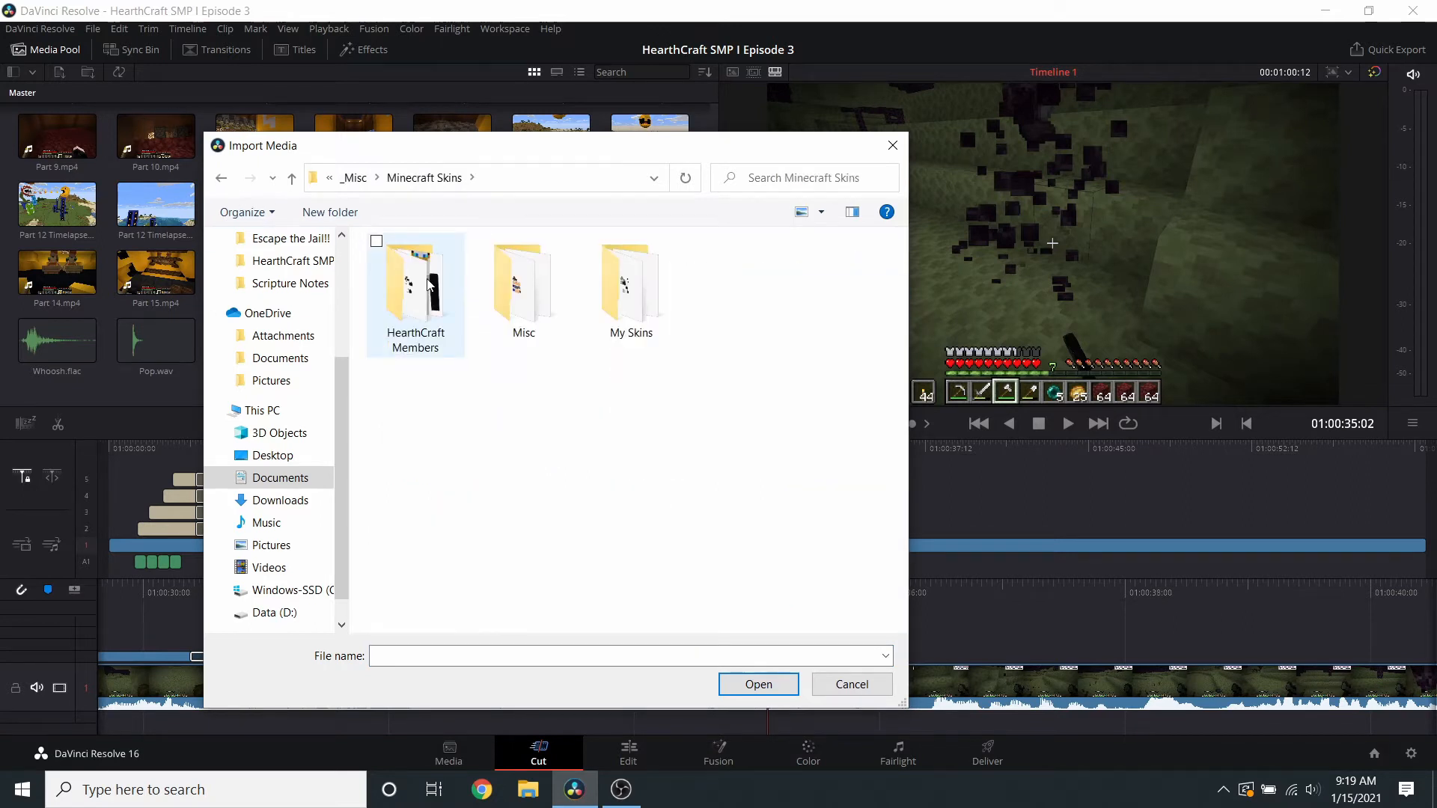
{"action": "double_click", "coordinate": [419, 277]}
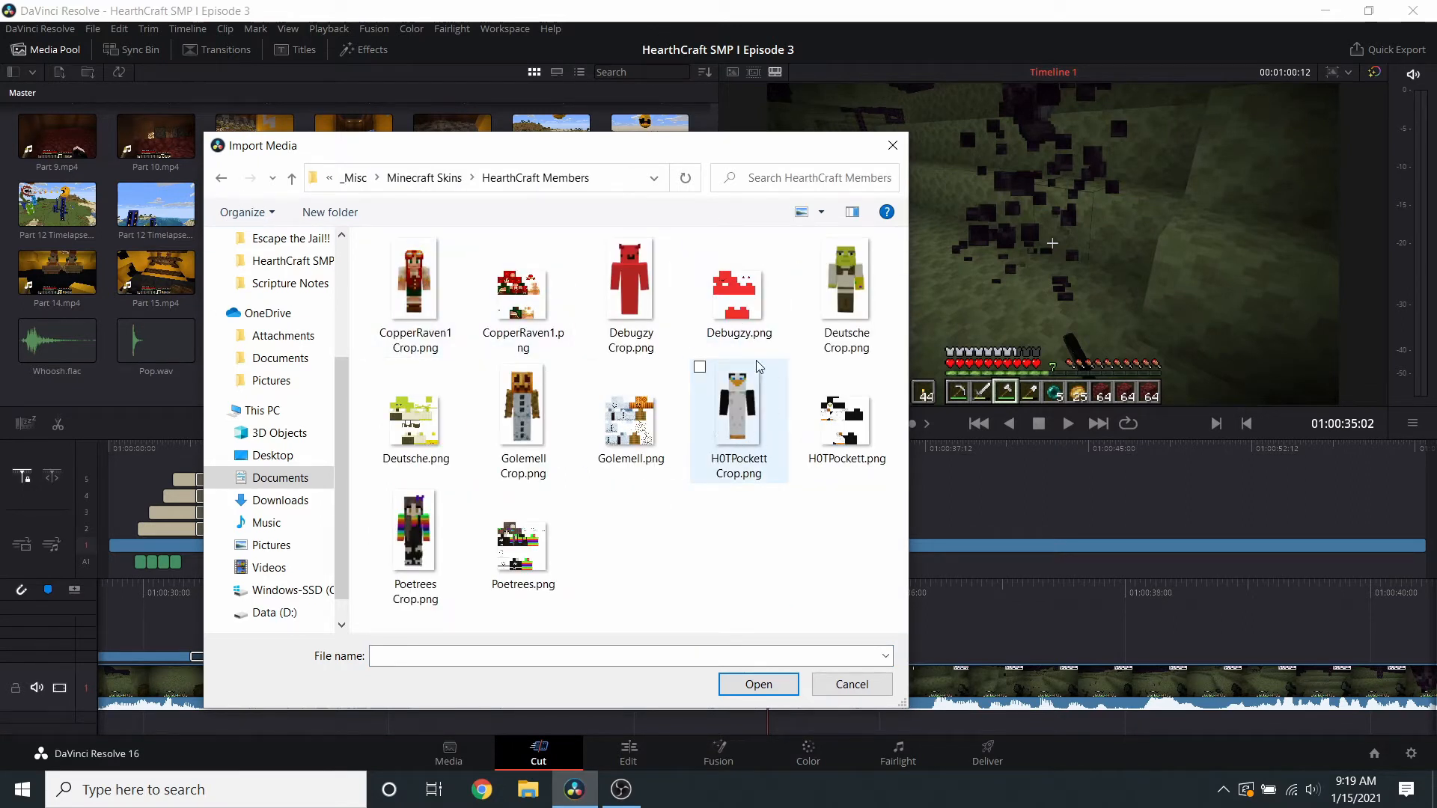
{"action": "double_click", "coordinate": [778, 472]}
- Place the penguin skin image on track 2 after the Subscribe clip and shift it to start at about 01:00:34:15
{"action": "left_click_drag", "start_coordinate": [658, 341], "coordinate": [793, 653]}
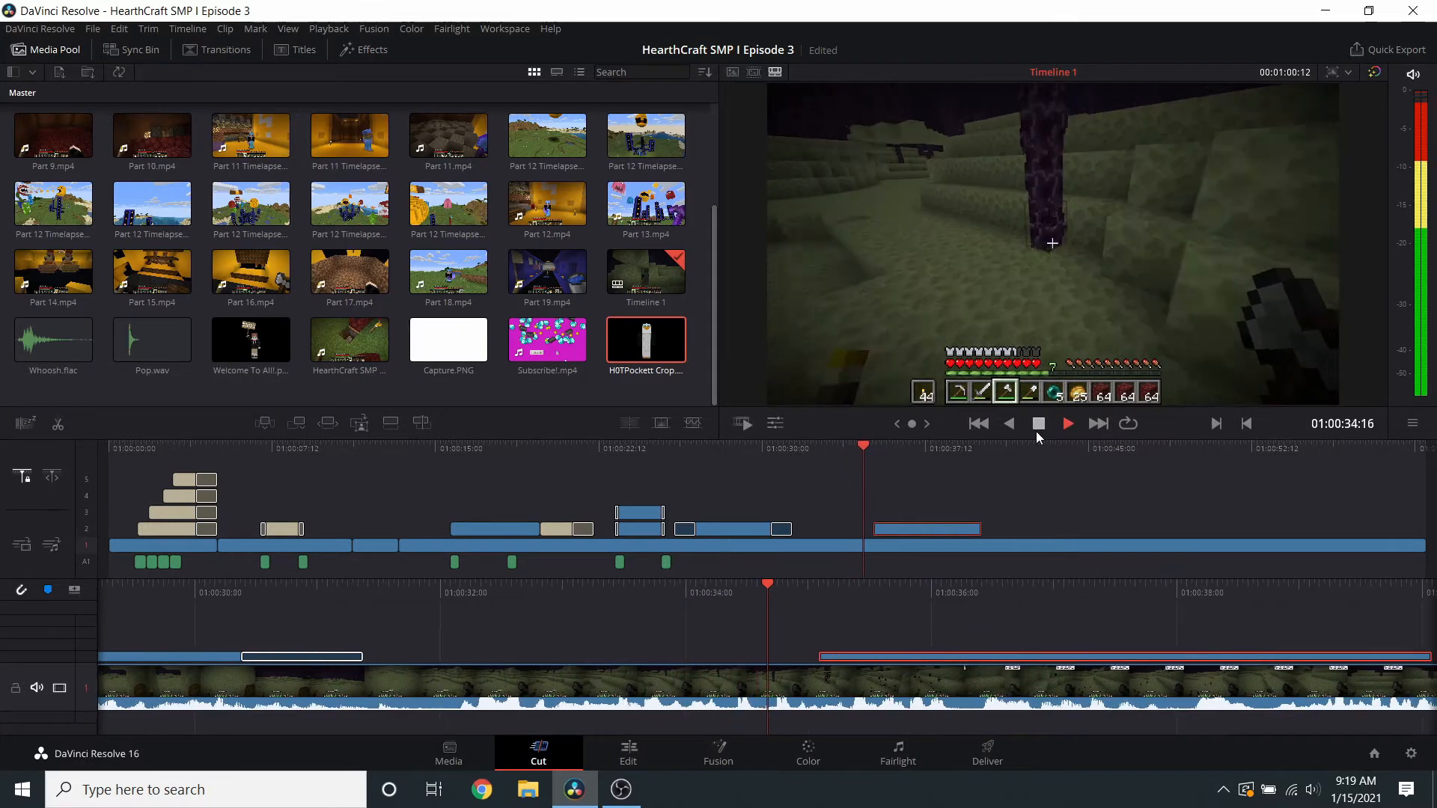
{"action": "left_click", "coordinate": [1037, 427]}
{"action": "left_click_drag", "start_coordinate": [828, 653], "coordinate": [779, 653]}
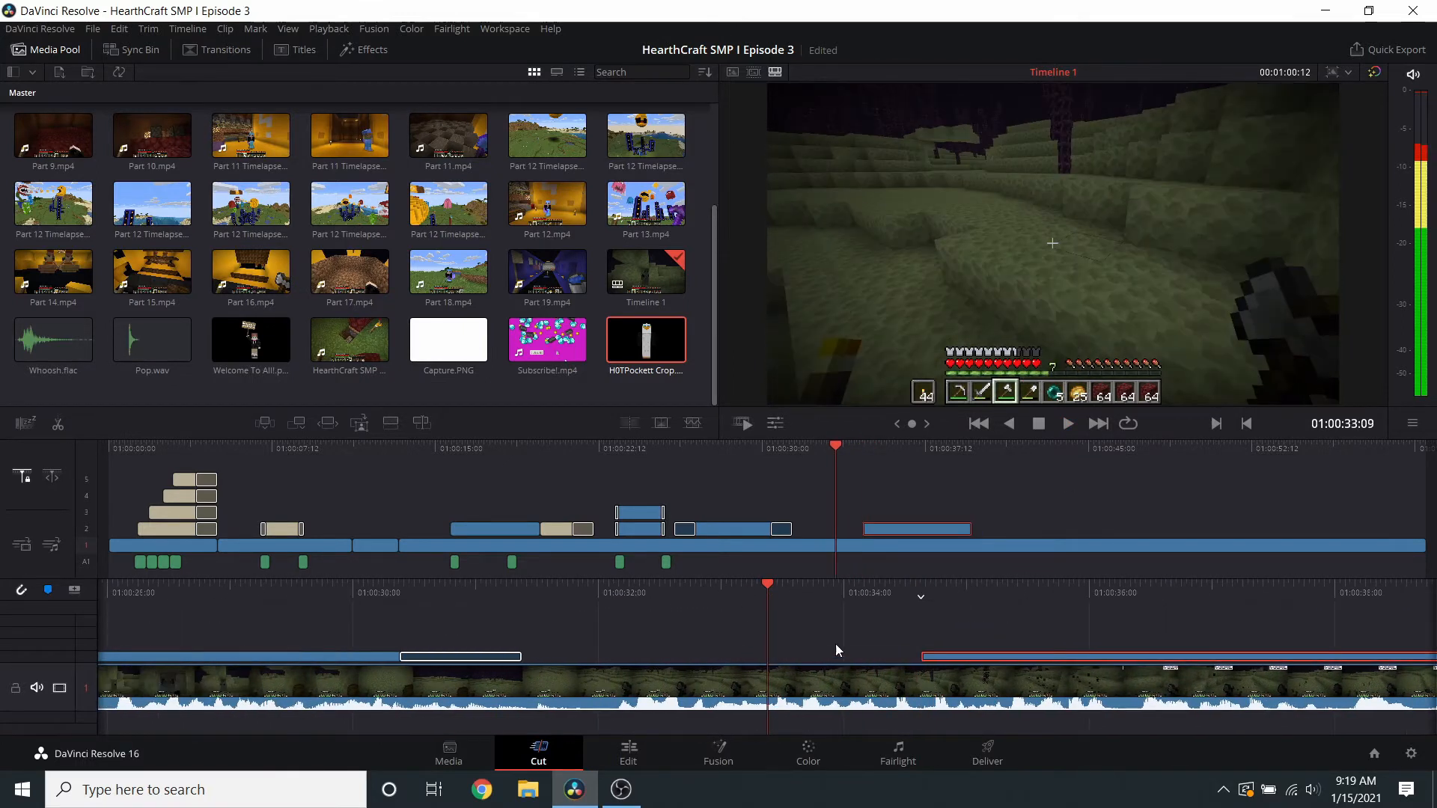
{"action": "left_click", "coordinate": [1067, 426]}
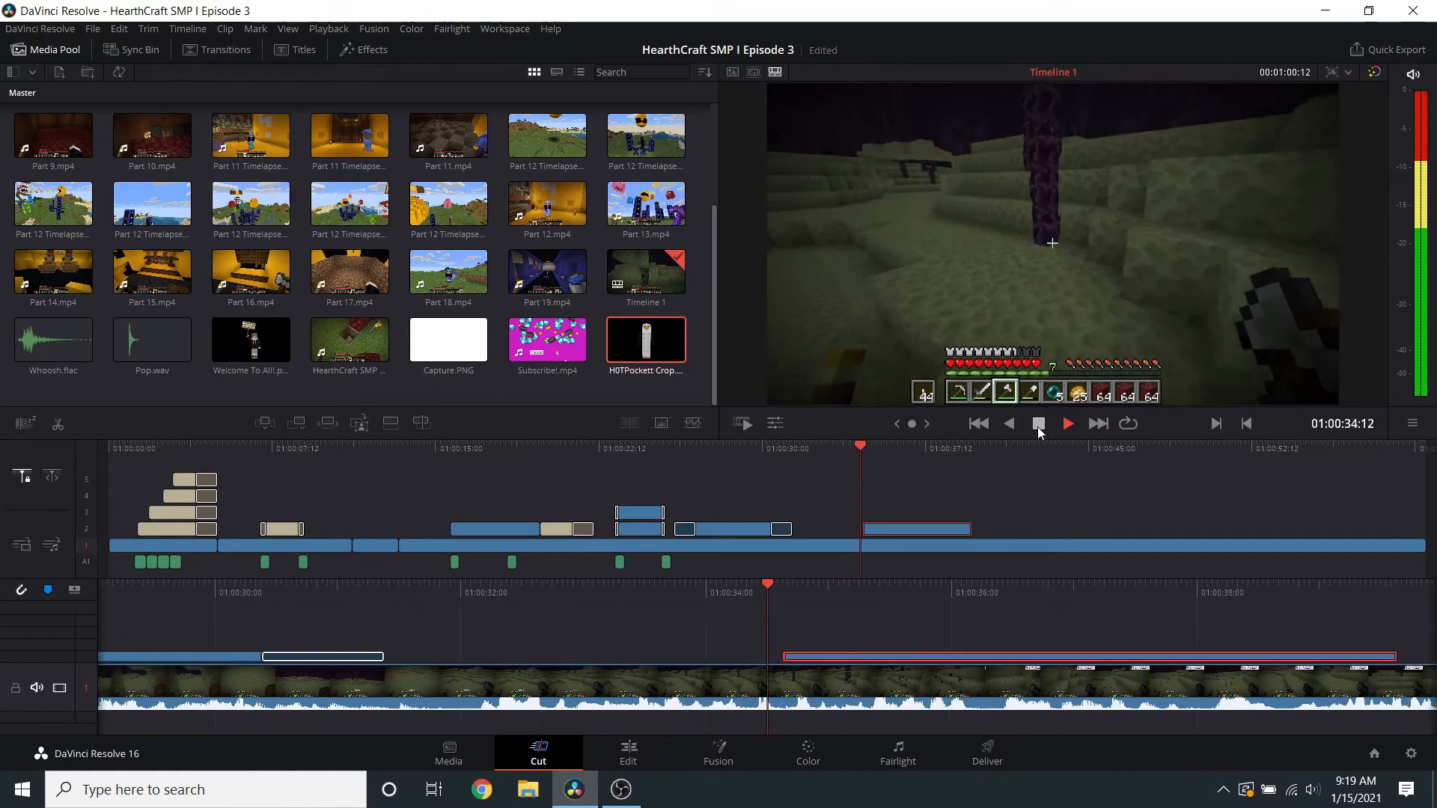
{"action": "left_click", "coordinate": [1037, 427]}
- On the Edit page, set the penguin image's zoom to 0.890, position to X -757, Y -286 and rotation to -7.2, and save the project
{"action": "left_click", "coordinate": [632, 750]}
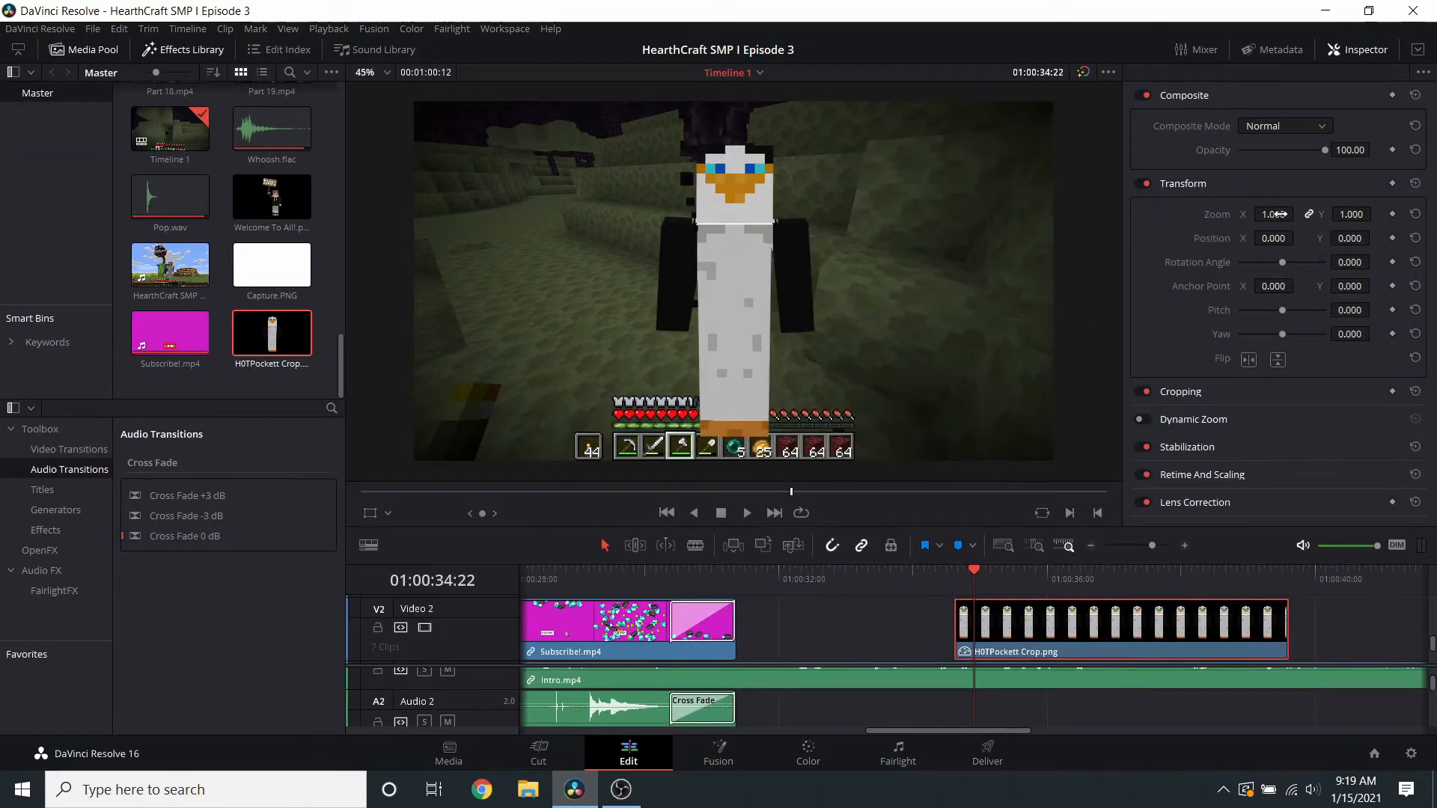
{"action": "left_click_drag", "start_coordinate": [1277, 214], "coordinate": [1265, 237]}
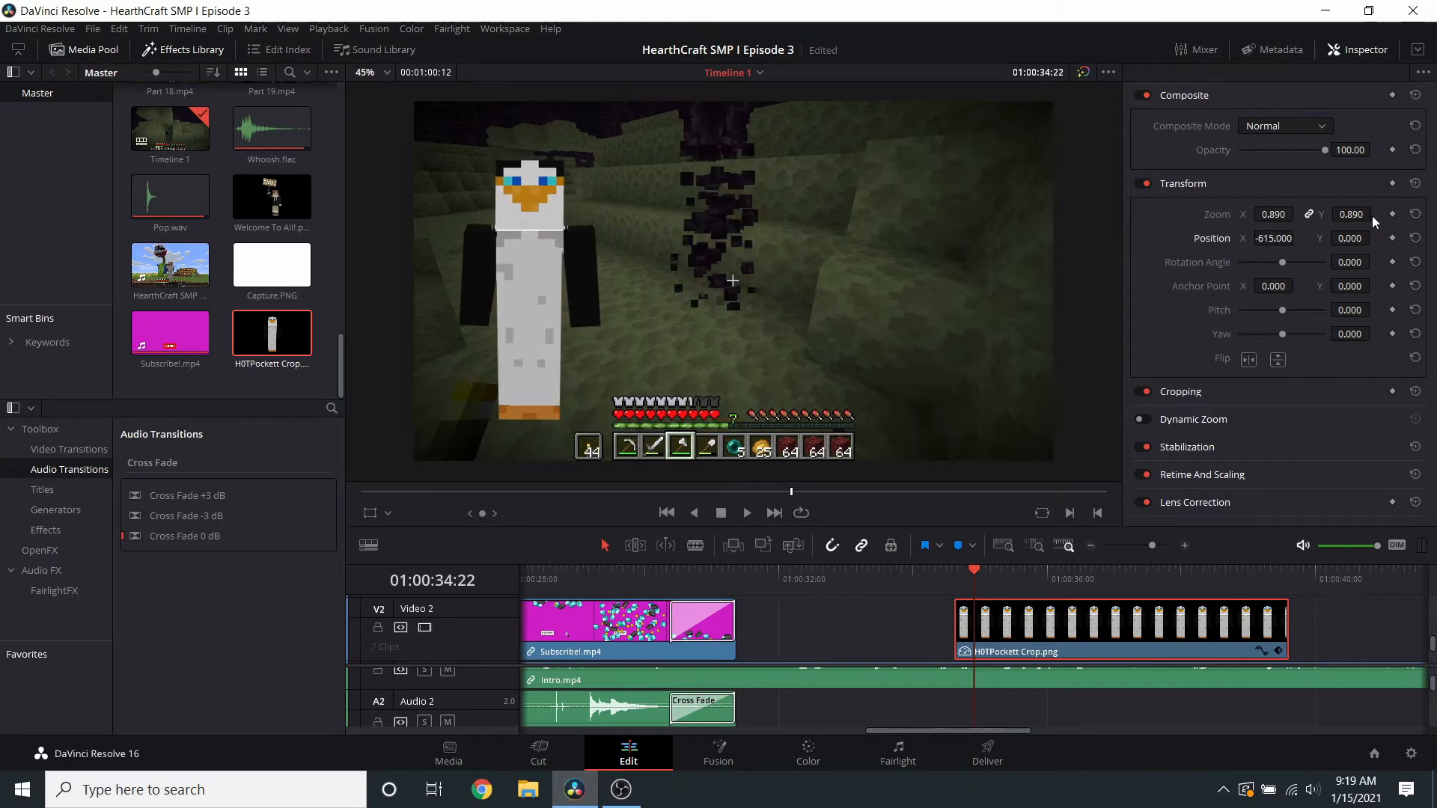
{"action": "left_click_drag", "start_coordinate": [1356, 262], "coordinate": [1379, 238]}
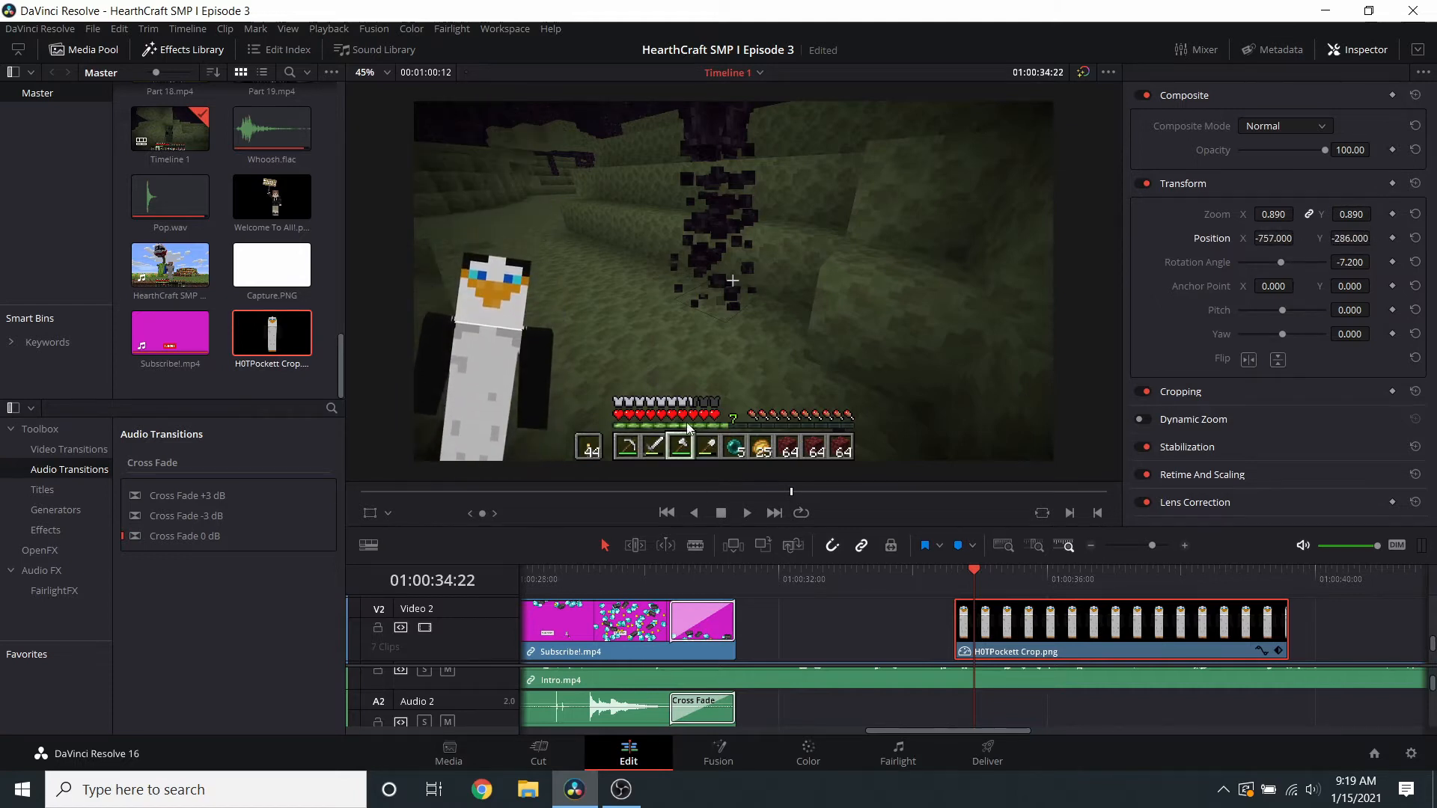
{"action": "key", "text": "ctrl+s"}
- Apply the ResolveFX Camera Shake effect to the penguin image clip on the Cut page
{"action": "left_click", "coordinate": [515, 758]}
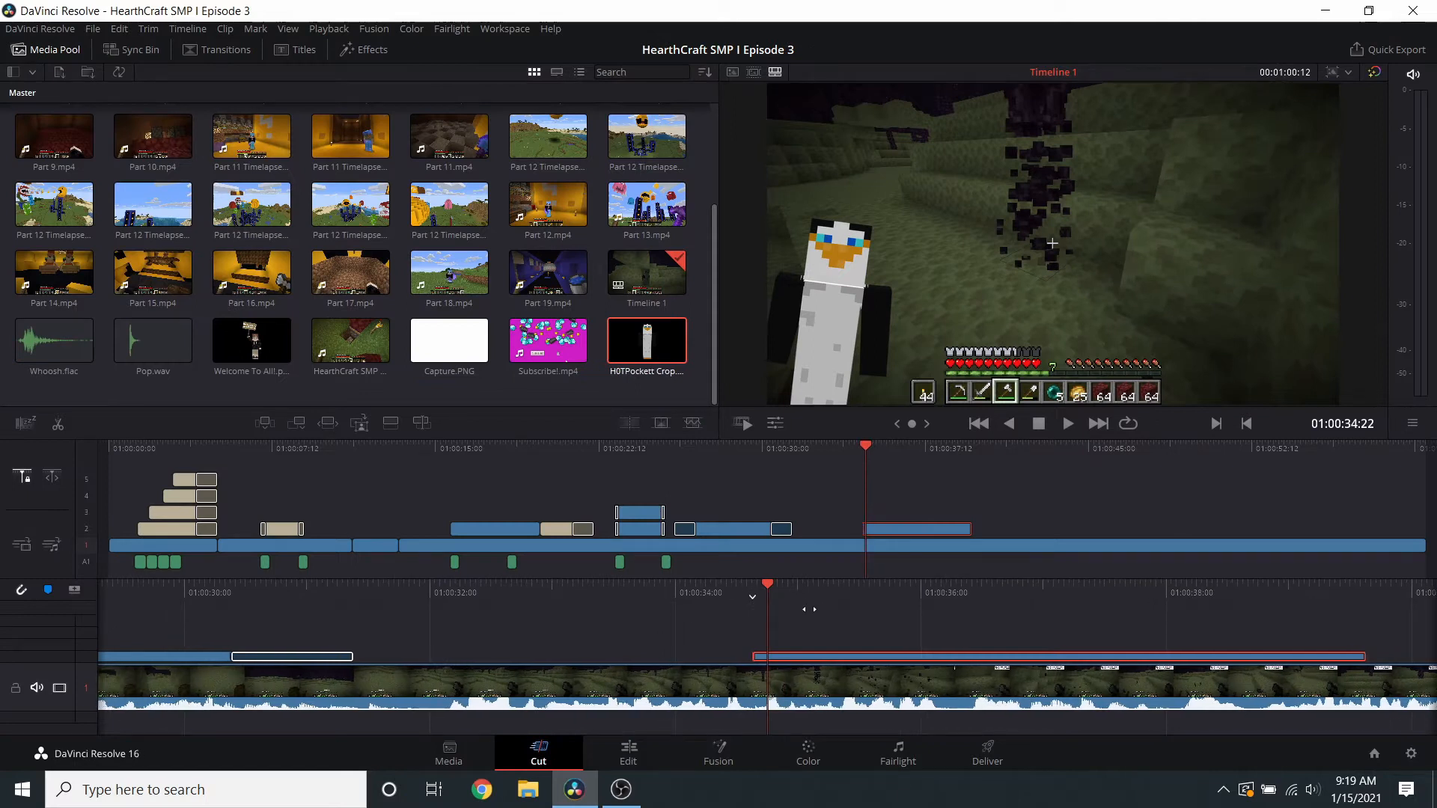
{"action": "left_click", "coordinate": [360, 52]}
{"action": "scroll", "coordinate": [78, 235], "scroll_direction": "down", "scroll_amount": 20}
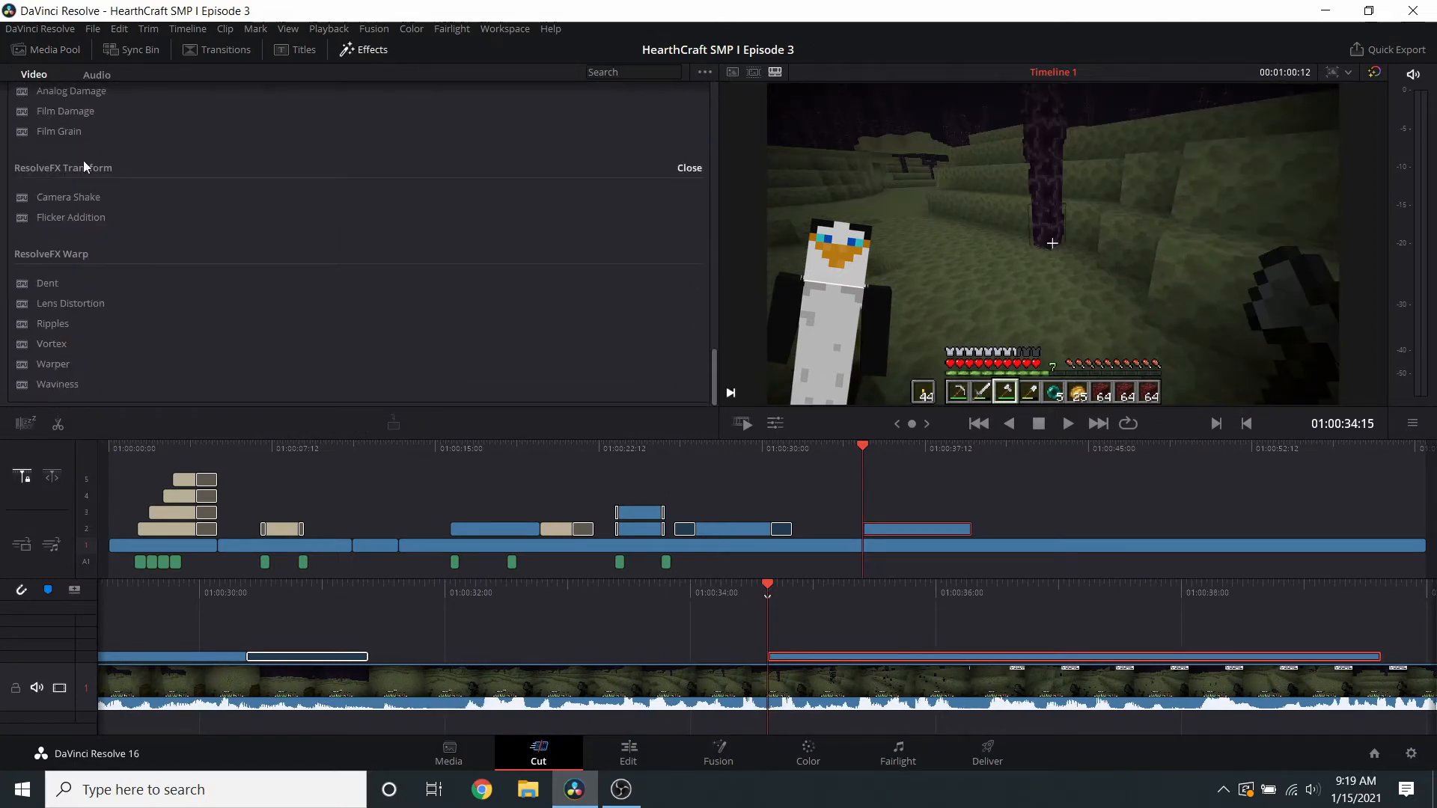
{"action": "left_click_drag", "start_coordinate": [68, 197], "coordinate": [812, 659]}
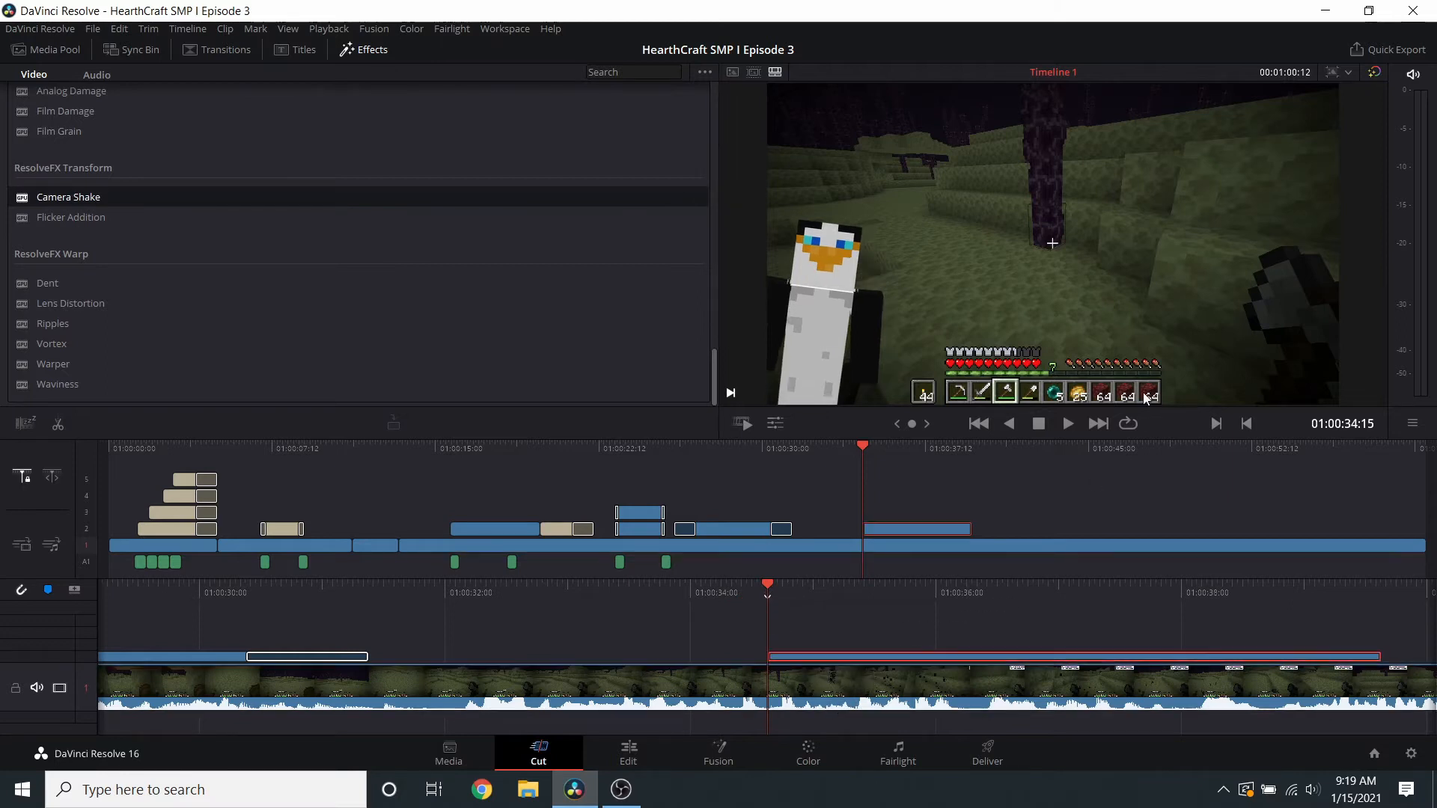
- Reduce the Camera Shake's motion scale to about 0.804 and lower its speed scale in the effect's settings
{"action": "left_click", "coordinate": [779, 424]}
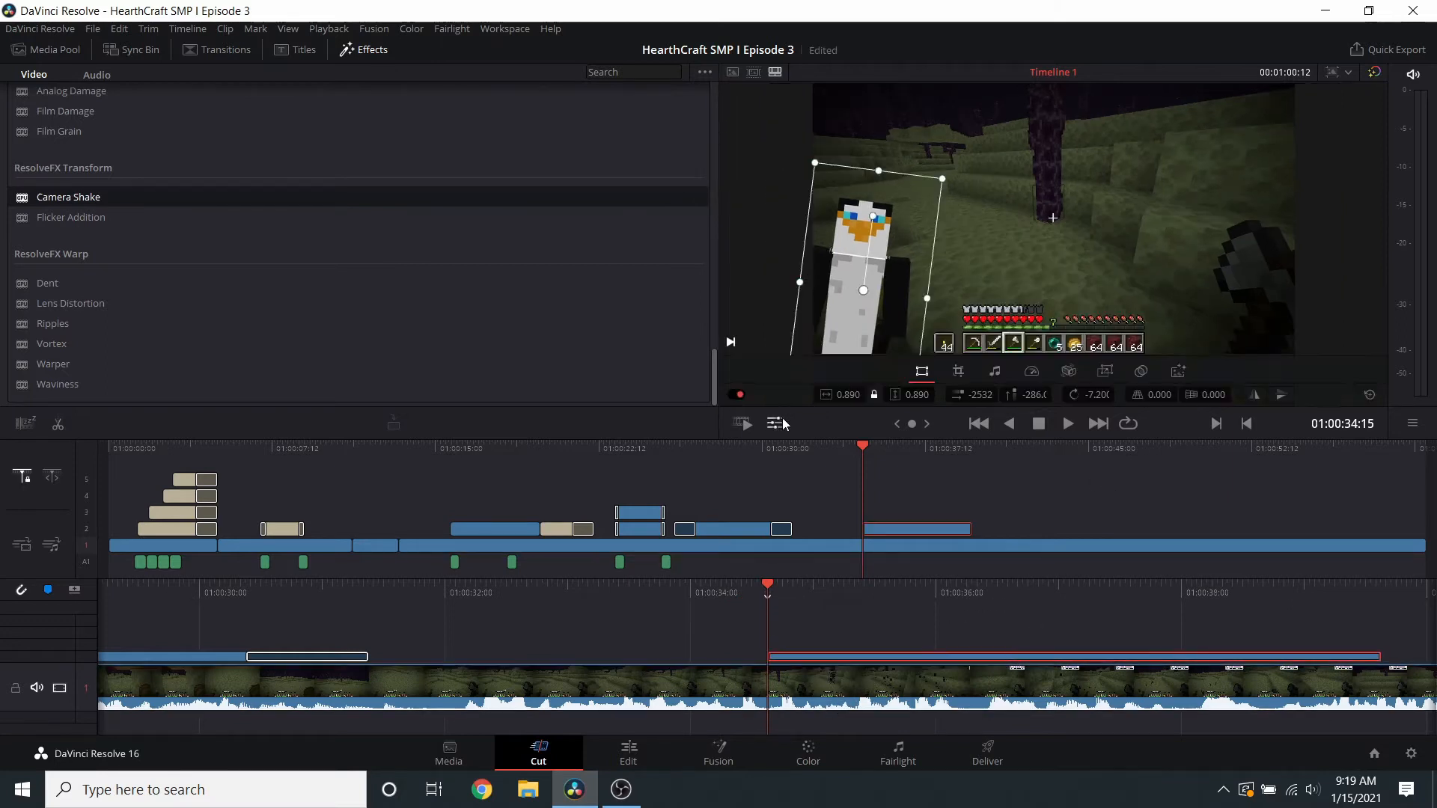
{"action": "left_click", "coordinate": [1177, 374]}
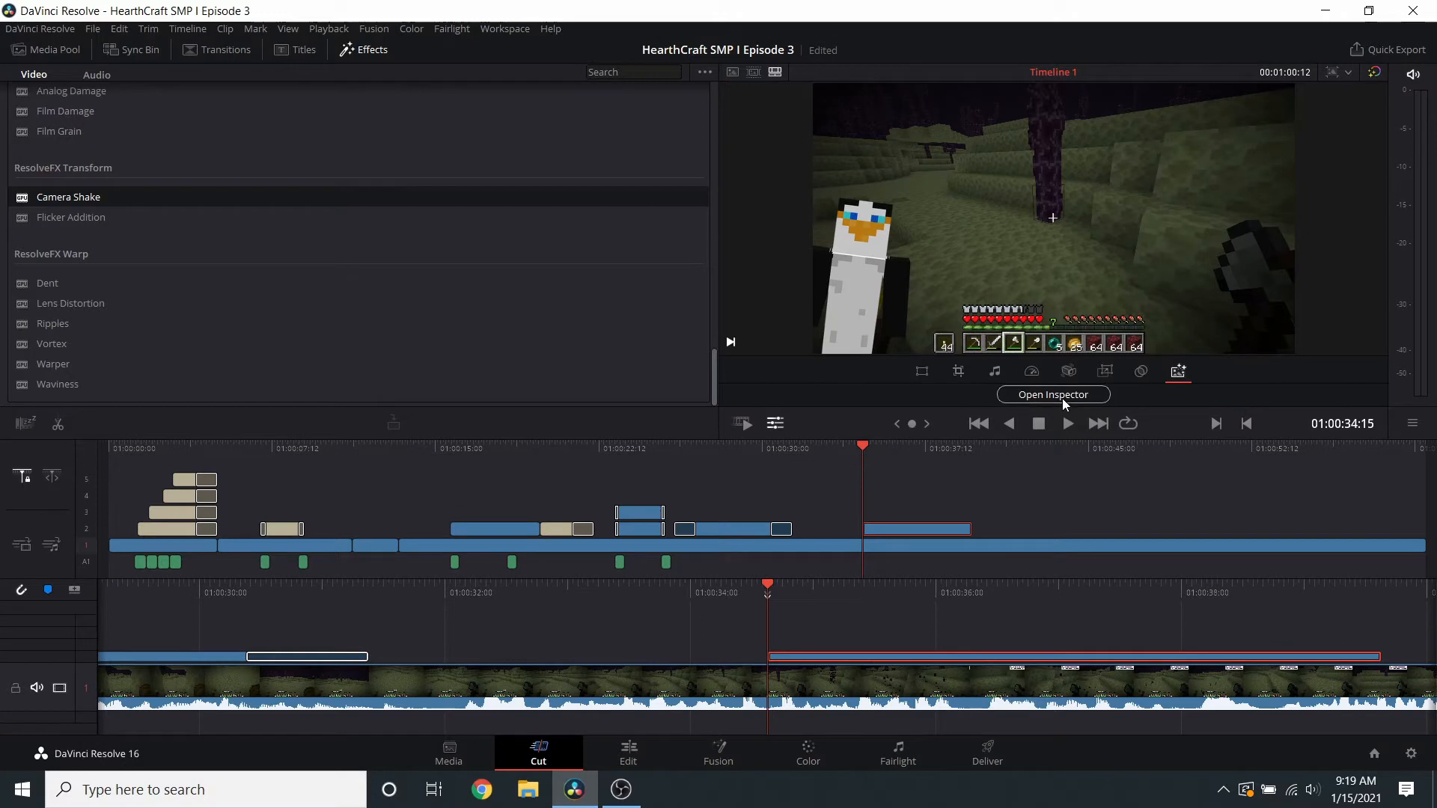
{"action": "left_click_drag", "start_coordinate": [683, 215], "coordinate": [674, 216]}
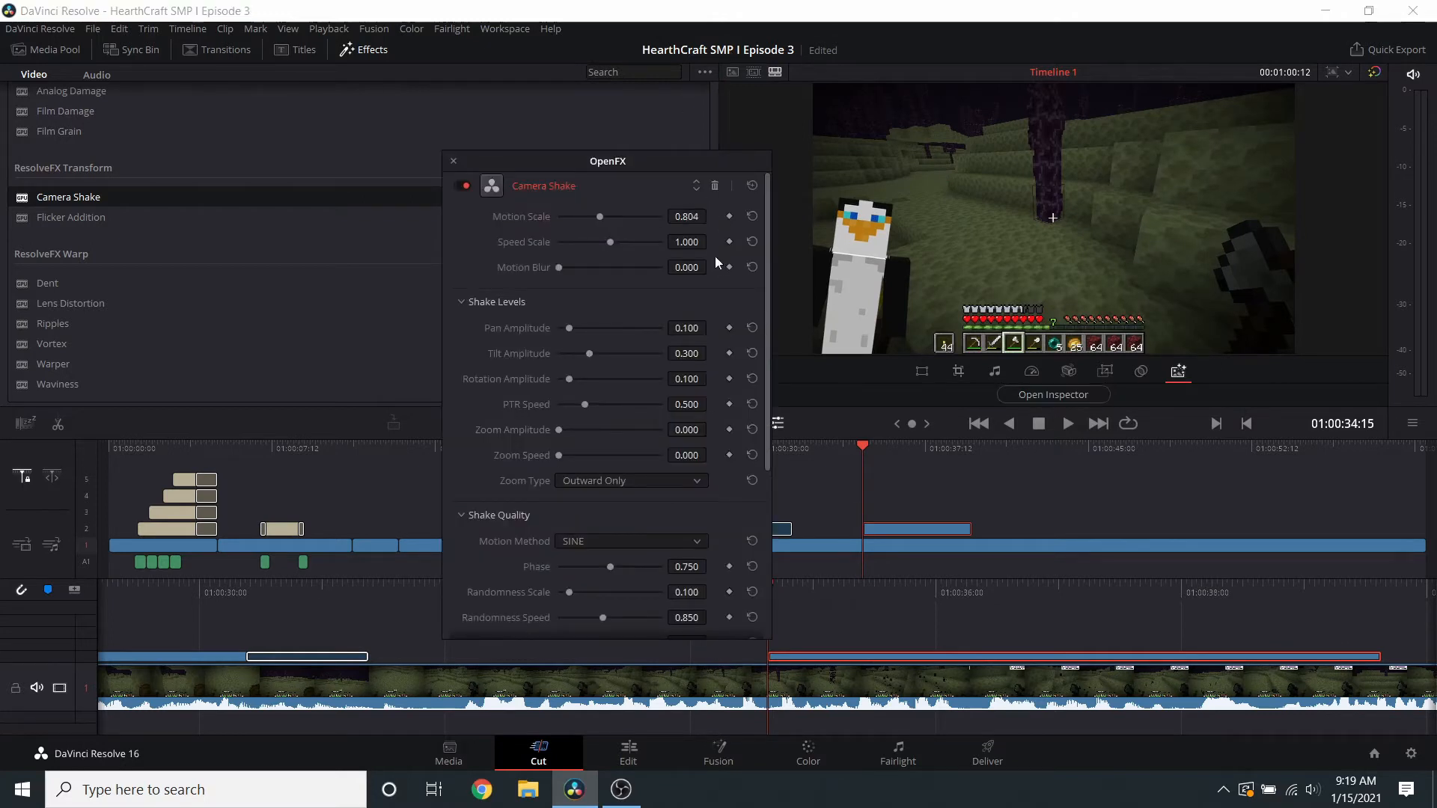
{"action": "left_click_drag", "start_coordinate": [696, 242], "coordinate": [419, 241]}
{"action": "left_click", "coordinate": [454, 161]}
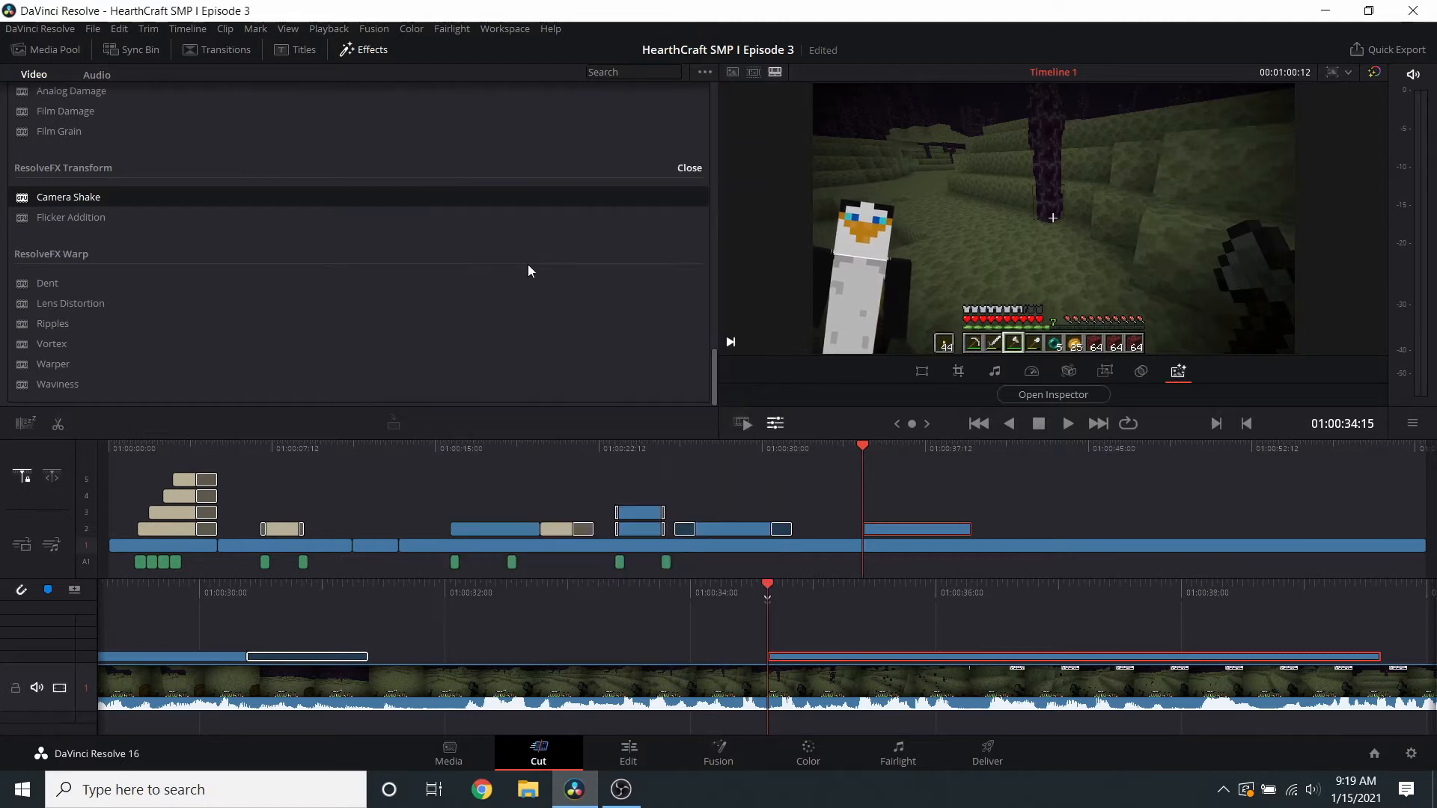
- Add the Pop.wav sound effect beneath the start of the penguin image clip
{"action": "left_click", "coordinate": [47, 54]}
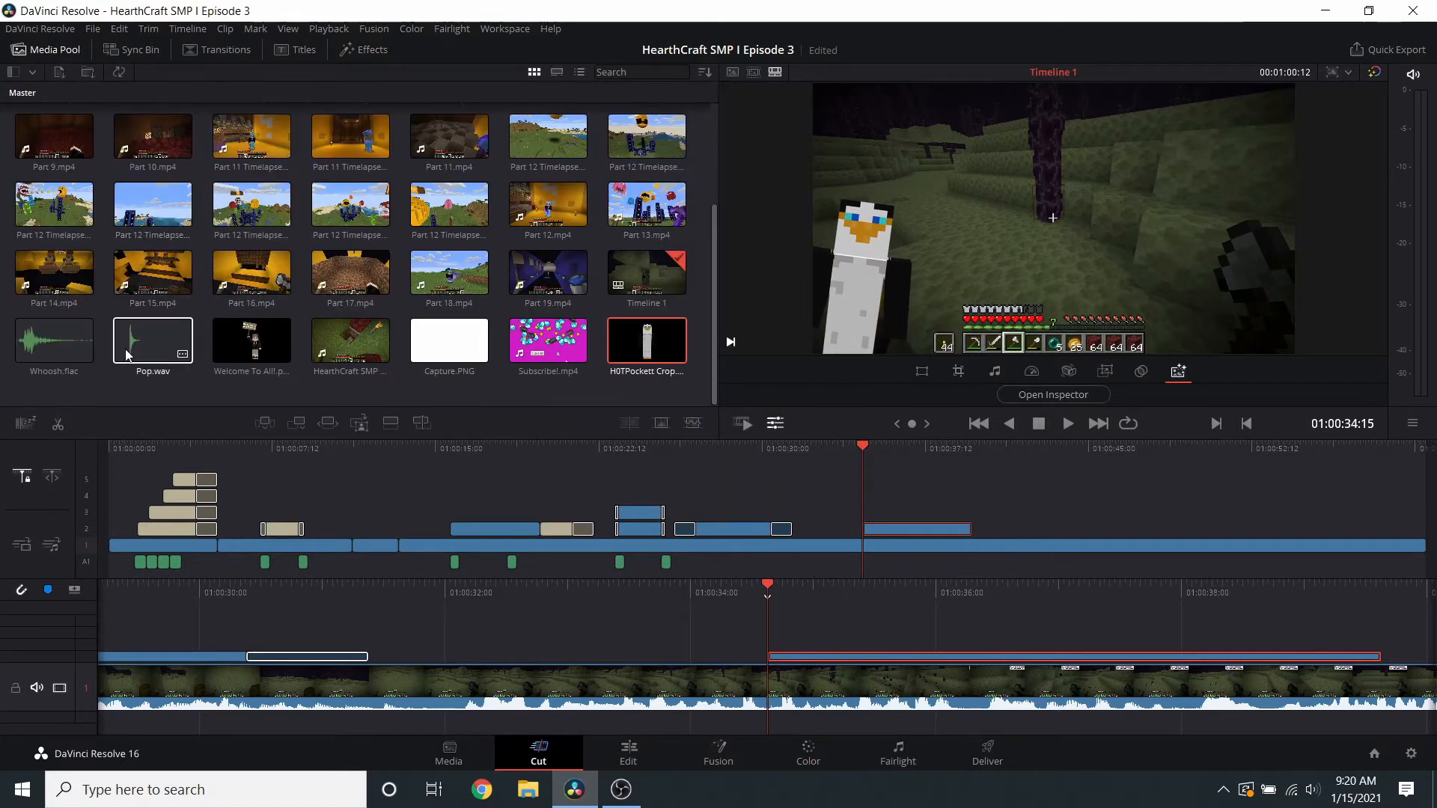
{"action": "left_click_drag", "start_coordinate": [152, 340], "coordinate": [756, 719]}
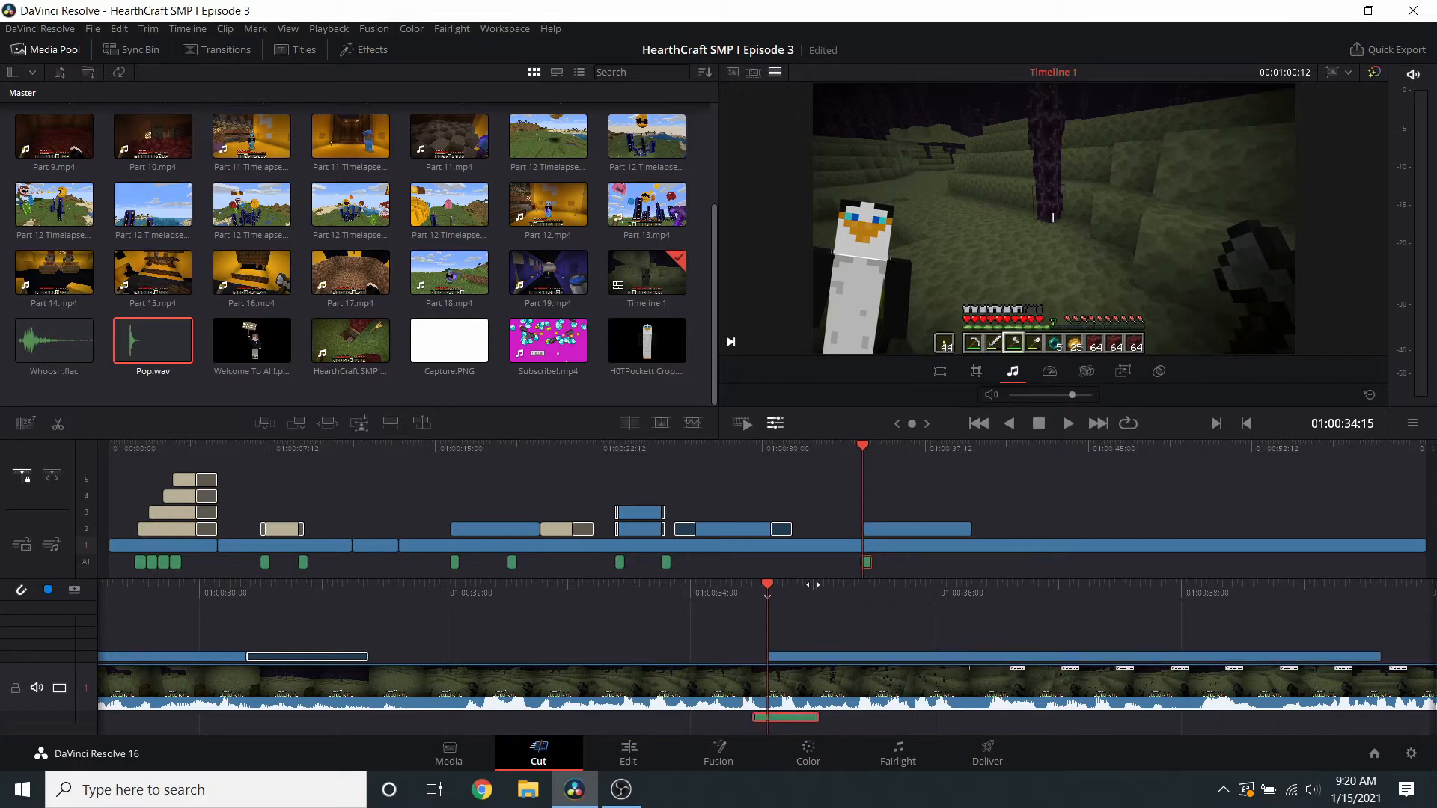
{"action": "left_click_drag", "start_coordinate": [759, 597], "coordinate": [845, 597]}
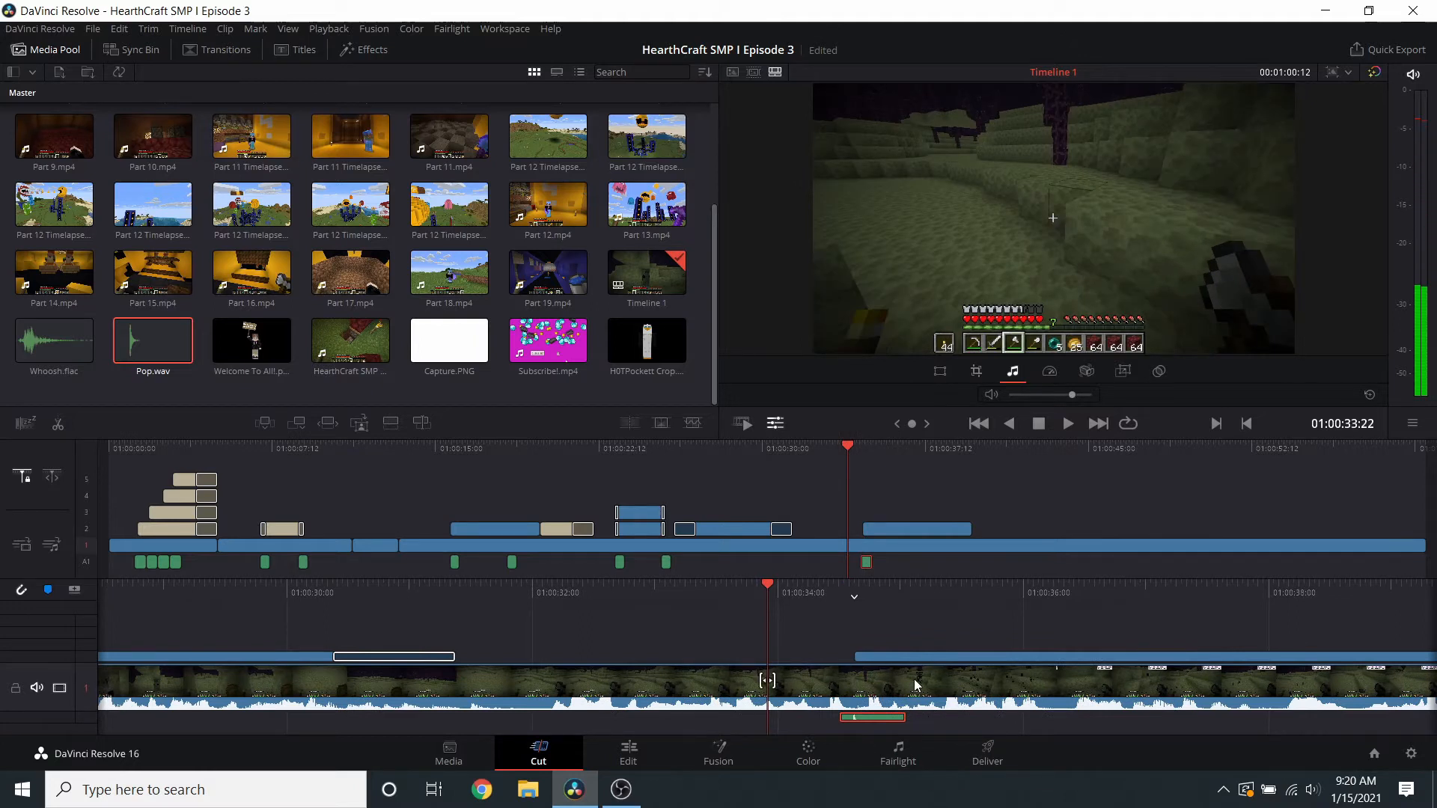
- Play through the penguin image, split its clip at 01:00:38:05 and delete the remainder
{"action": "left_click", "coordinate": [1063, 428]}
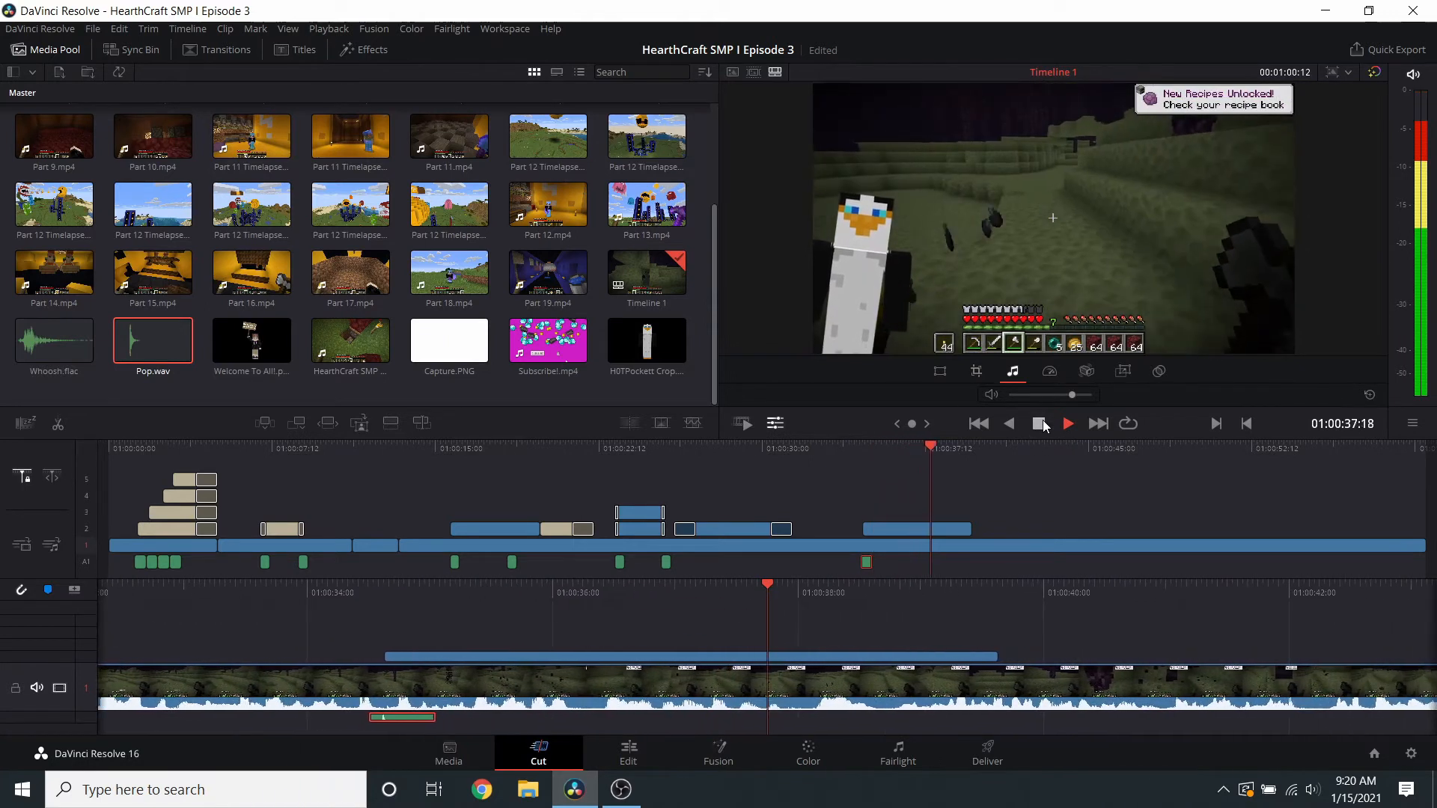
{"action": "left_click", "coordinate": [1039, 424]}
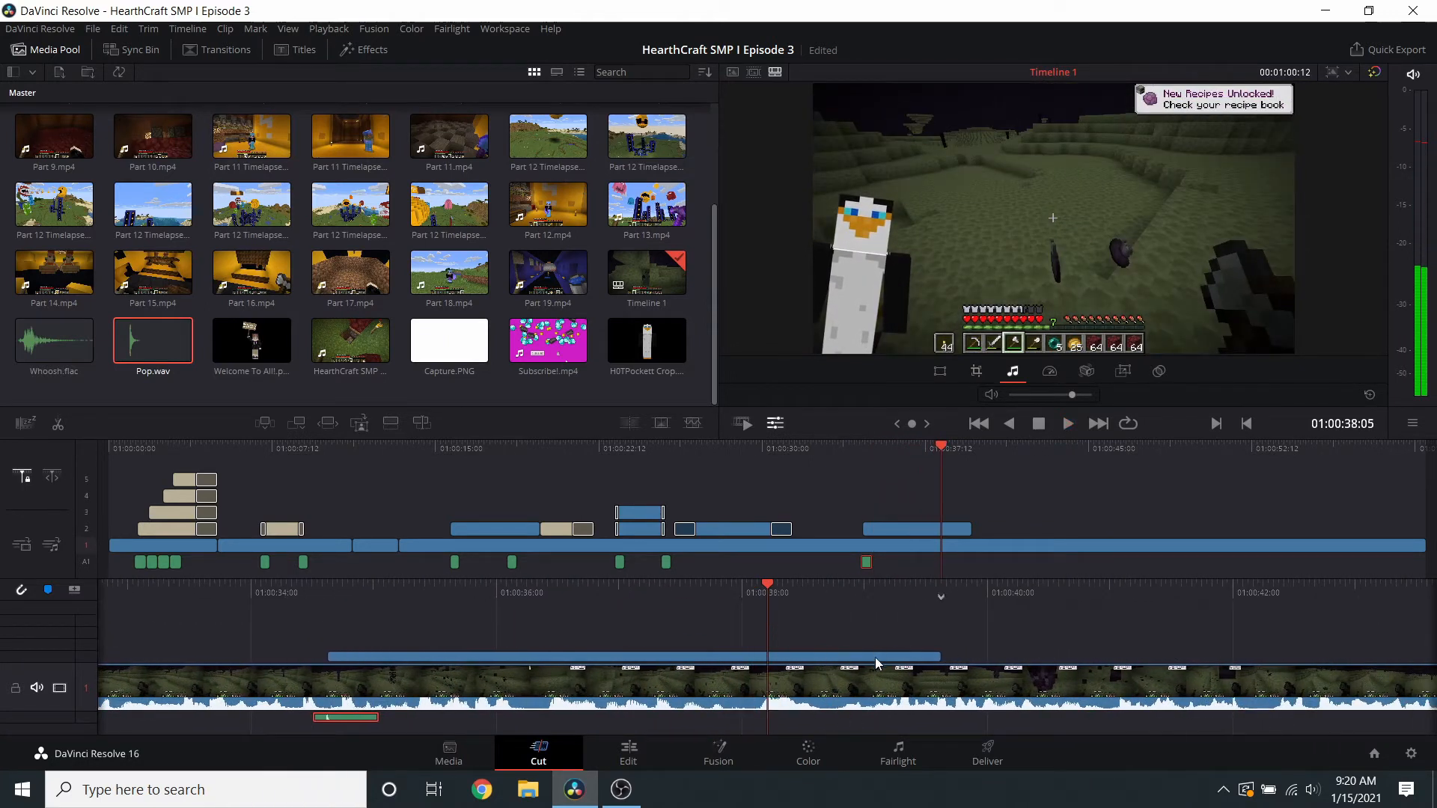
{"action": "right_click", "coordinate": [874, 657]}
{"action": "left_click", "coordinate": [915, 539]}
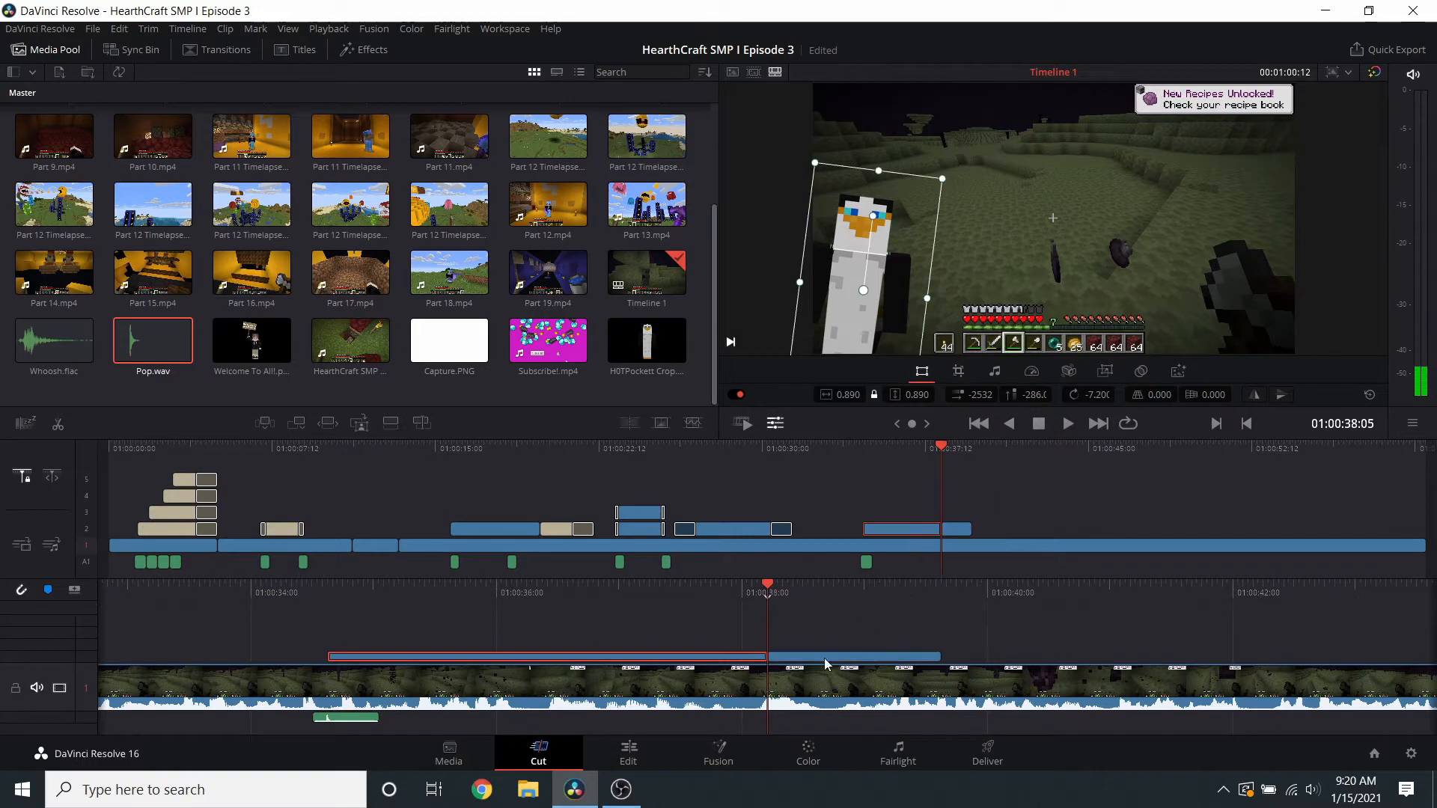
{"action": "key", "text": "Delete"}
- Copy the pop sound to the end of the penguin image clip and return the playhead to about 01:00:32:07
{"action": "left_click", "coordinate": [352, 720]}
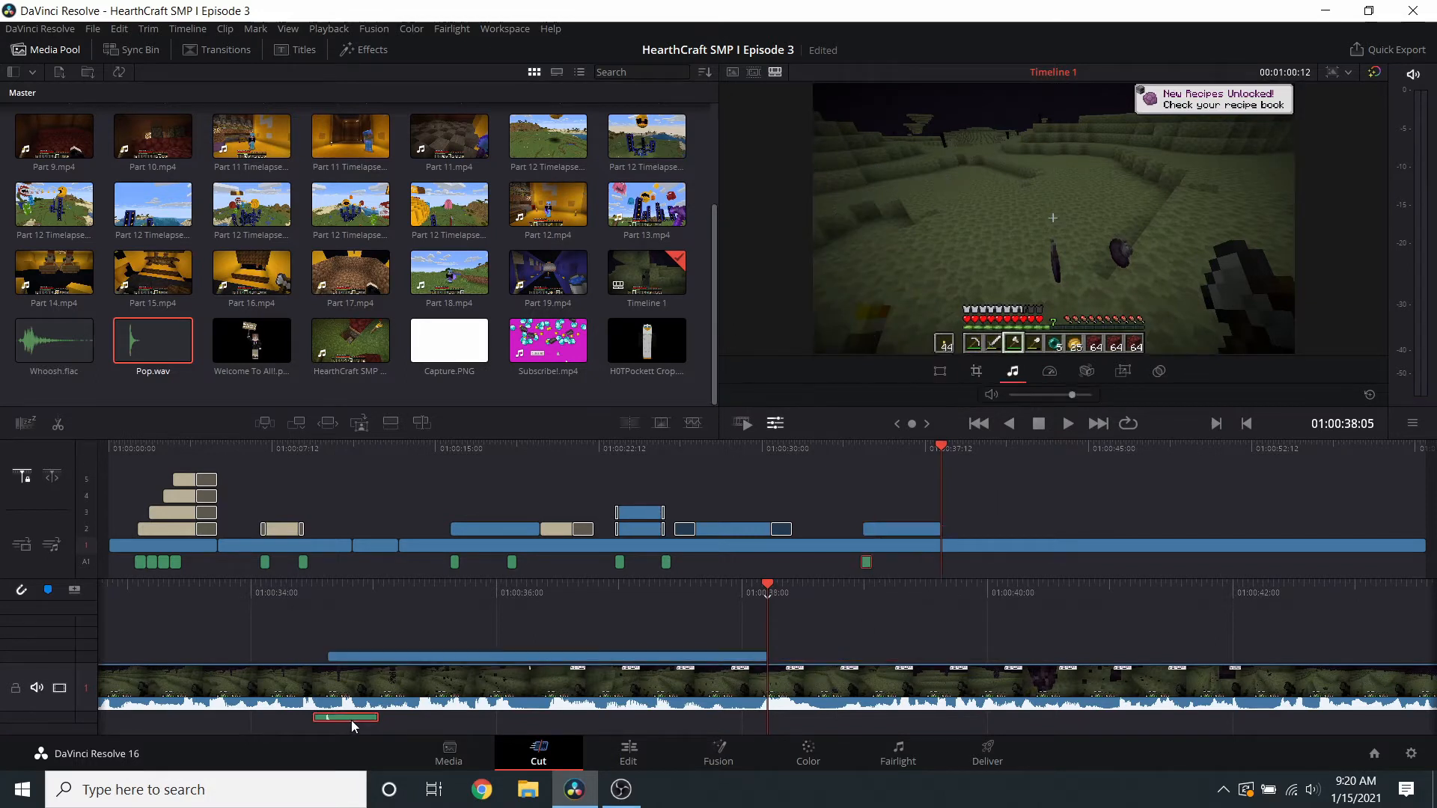
{"action": "key", "text": "ctrl+c"}
{"action": "key", "text": "ctrl+v"}
{"action": "left_click_drag", "start_coordinate": [731, 718], "coordinate": [720, 717]}
{"action": "left_click_drag", "start_coordinate": [726, 704], "coordinate": [1343, 696]}
{"action": "left_click_drag", "start_coordinate": [906, 664], "coordinate": [1265, 719]}
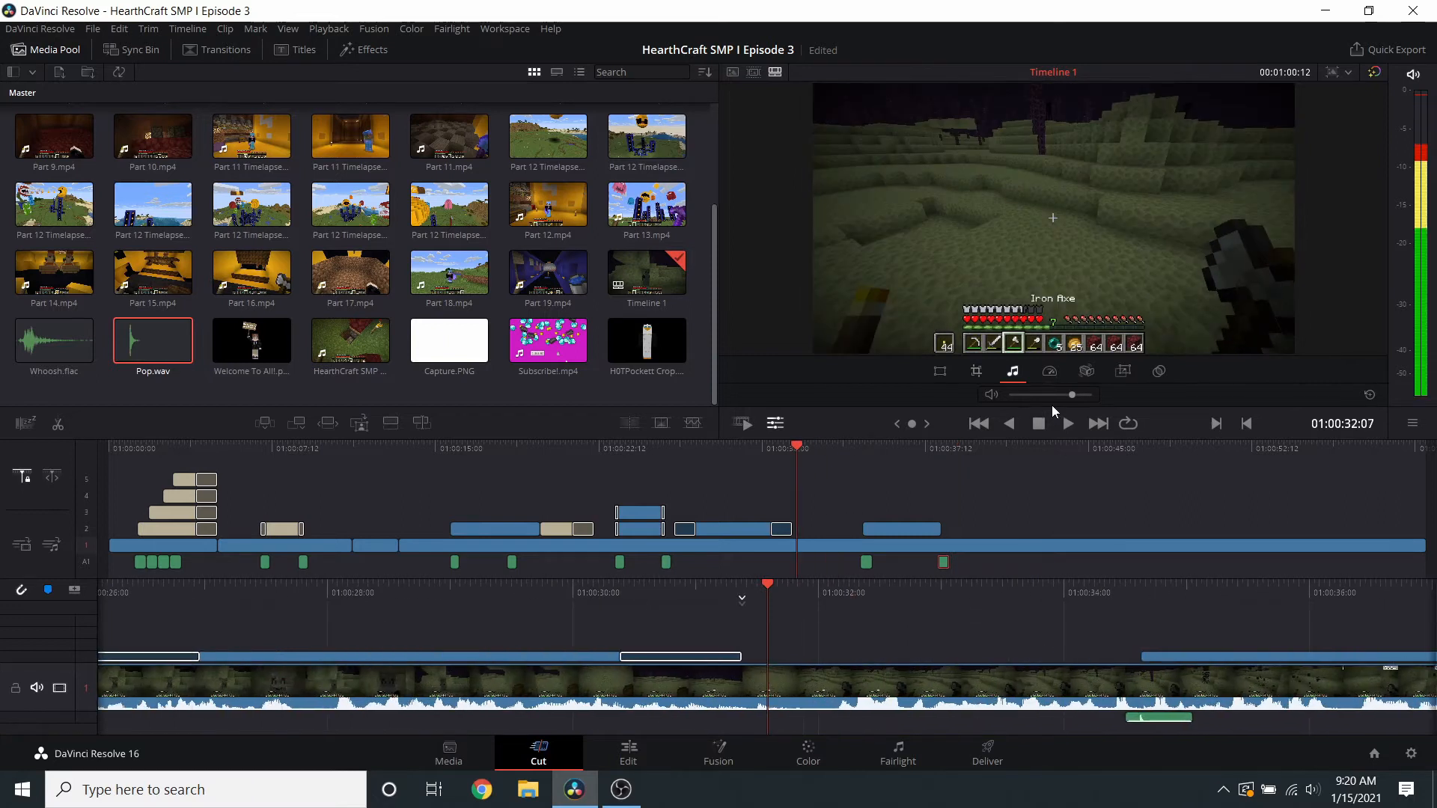
- Copy the "Scary!" title clip, paste it above the penguin character overlay starting near 01:00:35:17, and save the project
{"action": "left_click", "coordinate": [1067, 423]}
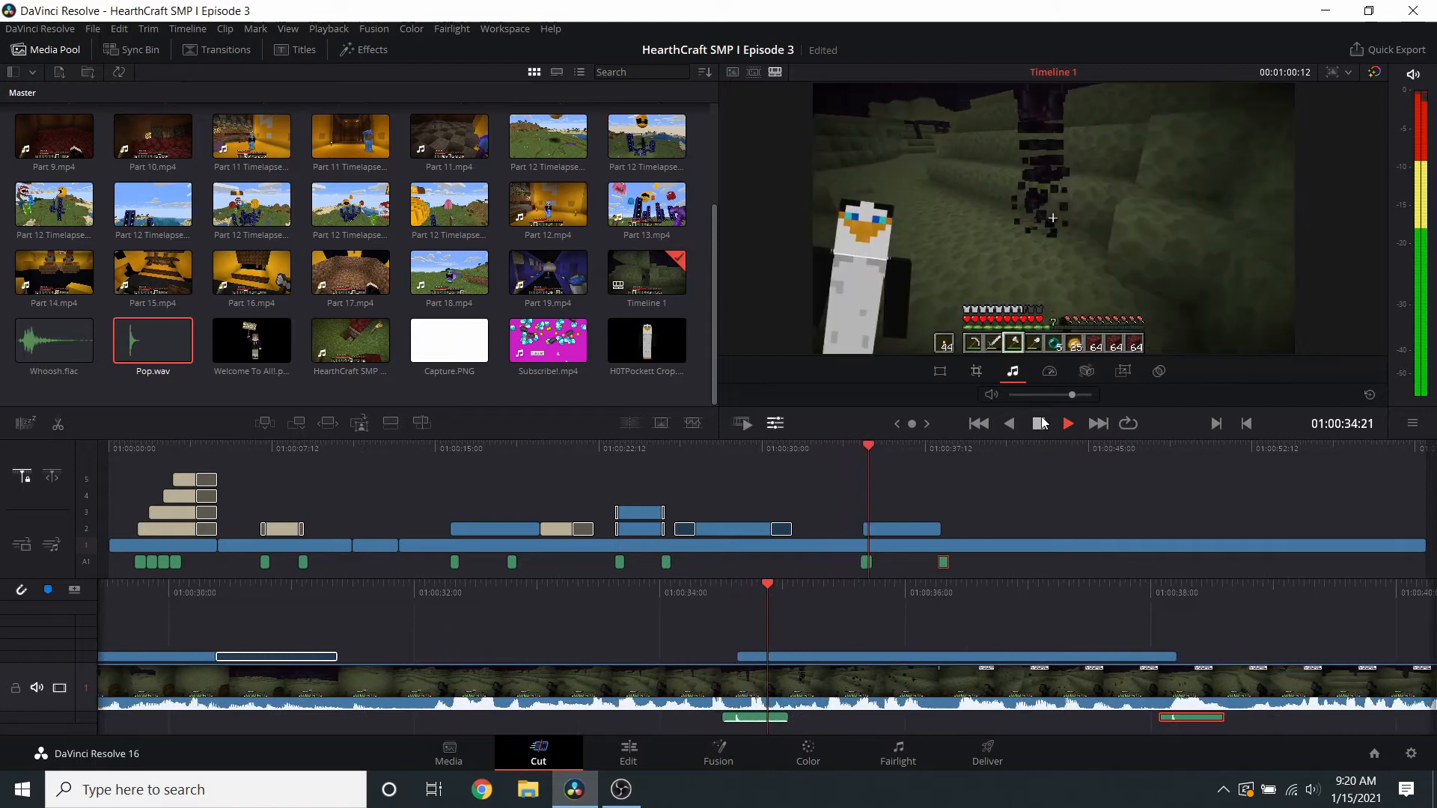
{"action": "key", "text": "space"}
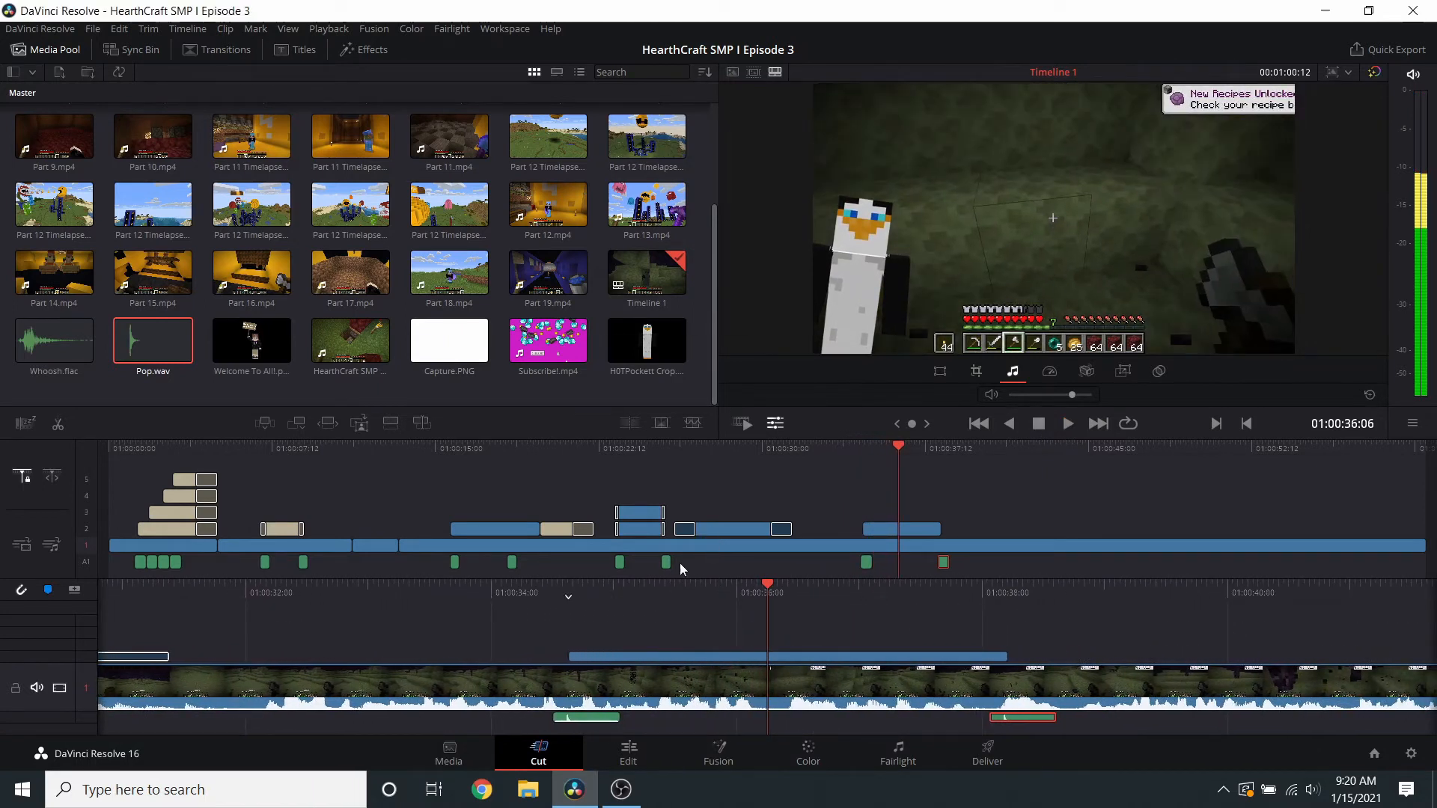
{"action": "left_click", "coordinate": [180, 515]}
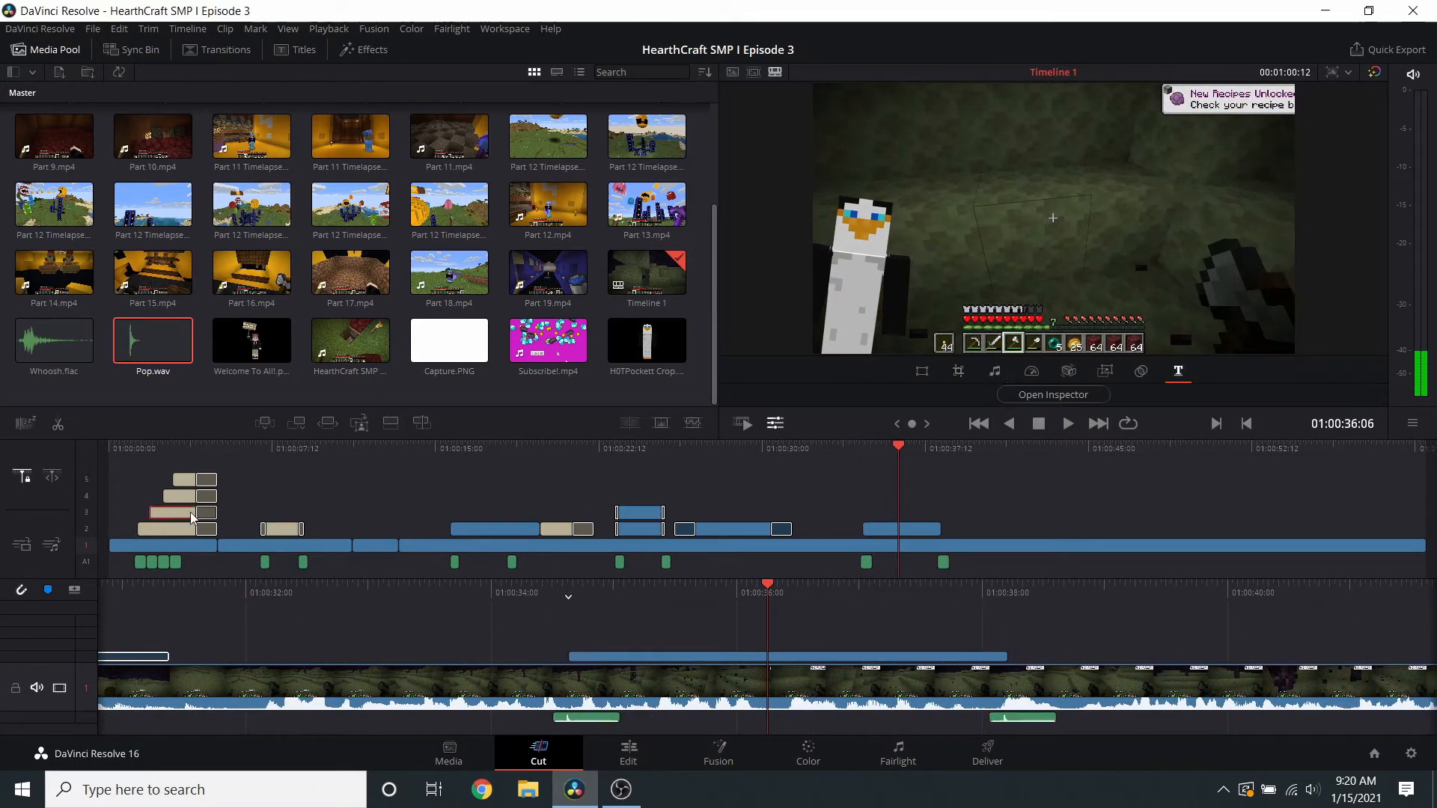
{"action": "left_click", "coordinate": [277, 532]}
{"action": "key", "text": "ctrl+c"}
{"action": "key", "text": "space"}
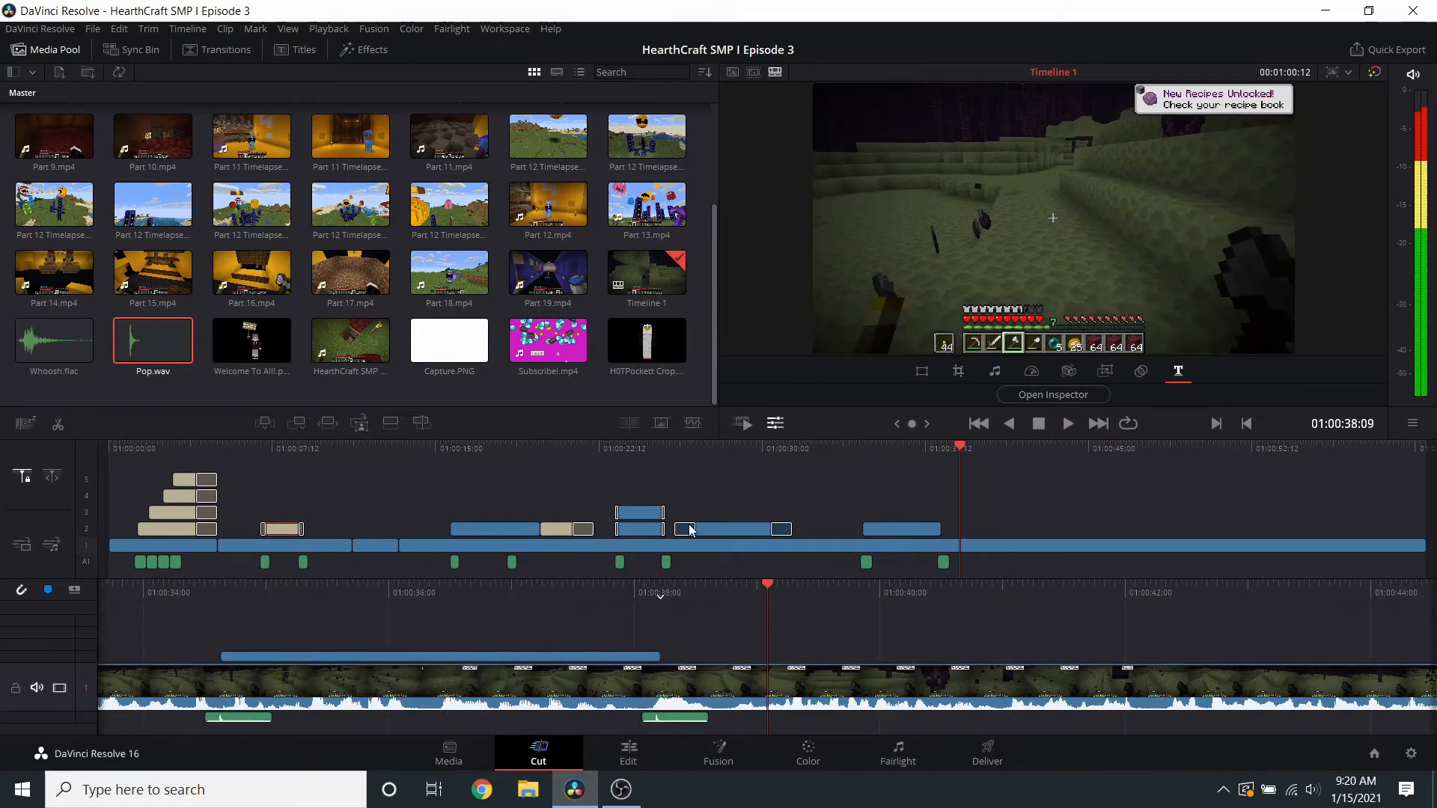
{"action": "key", "text": "ctrl+v"}
{"action": "left_click_drag", "start_coordinate": [497, 596], "coordinate": [699, 648]}
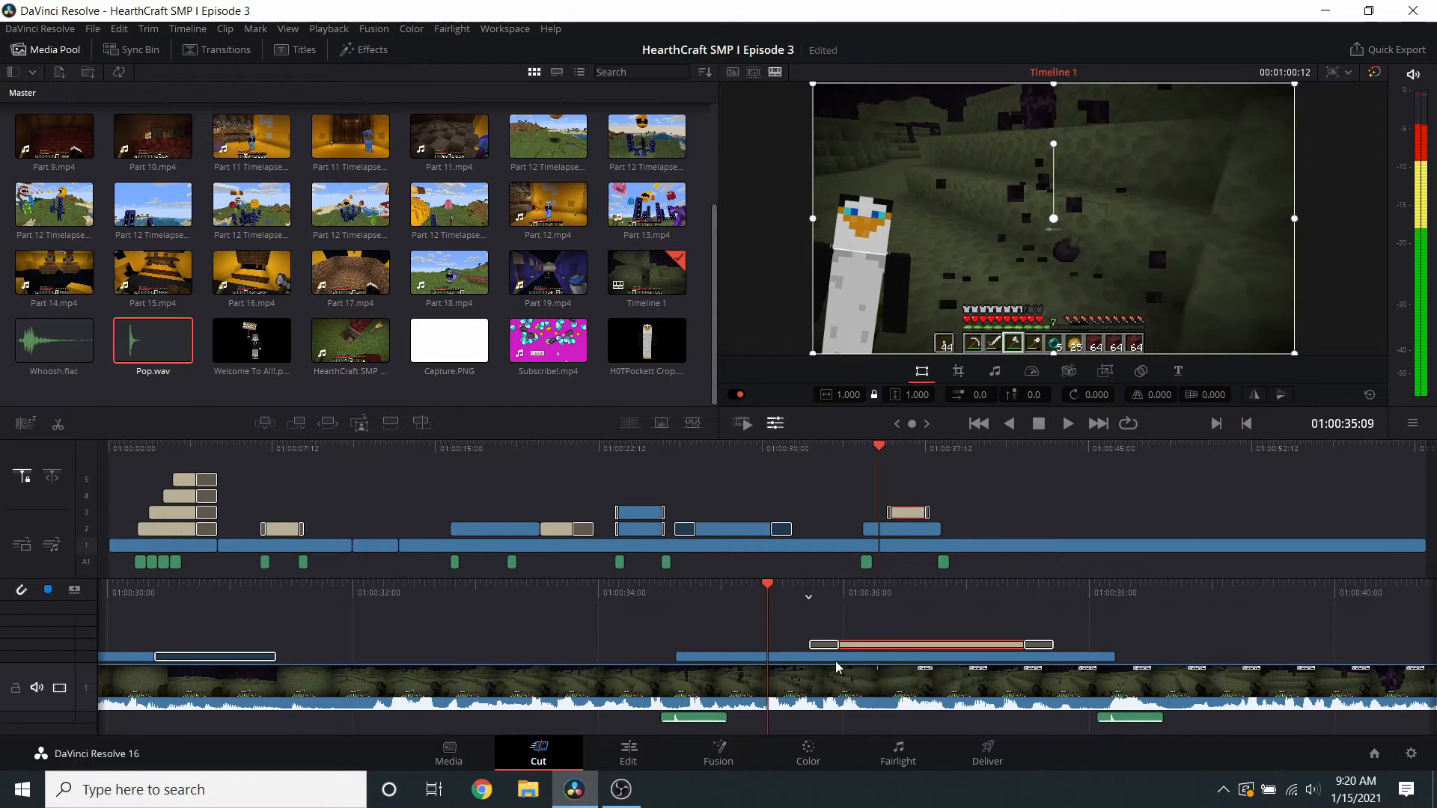
{"action": "key", "text": "ctrl+s"}
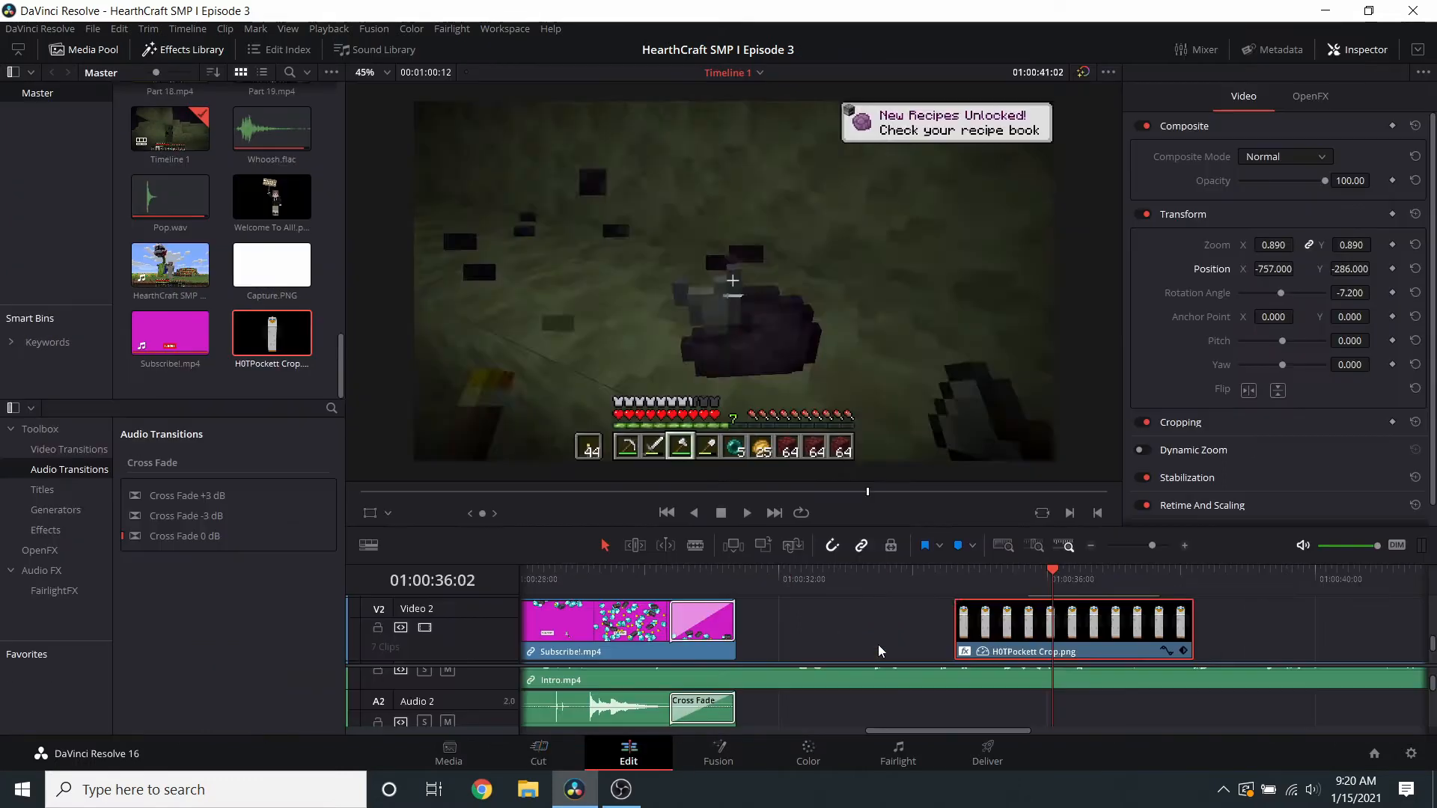
- Change the pasted title's text to "Best name ever!"
{"action": "scroll", "coordinate": [1090, 624], "scroll_direction": "up", "scroll_amount": 1}
{"action": "left_click", "coordinate": [1102, 610]}
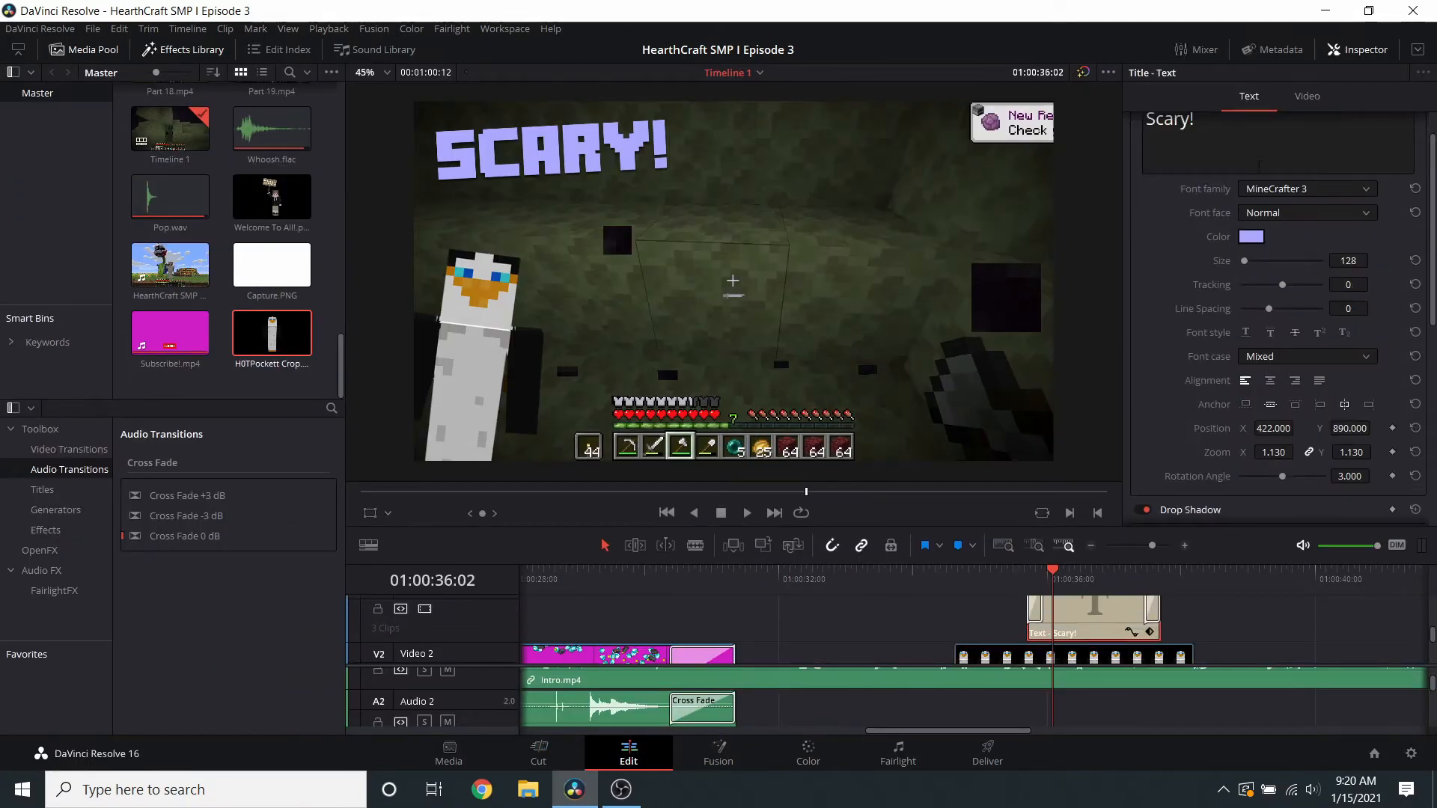
{"action": "left_click", "coordinate": [1258, 166]}
{"action": "type", "text": "Best na"}
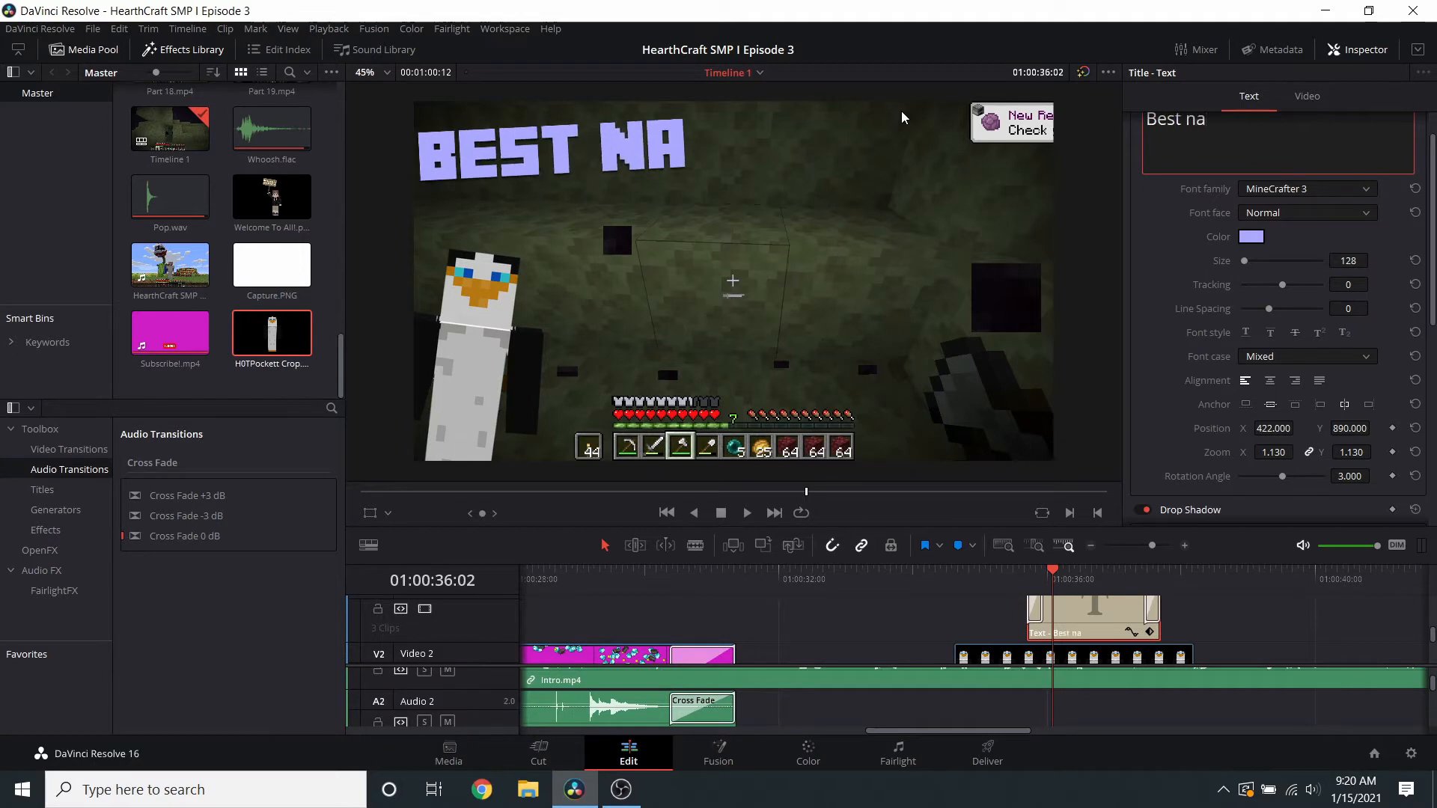
{"action": "type", "text": "me ever!"}
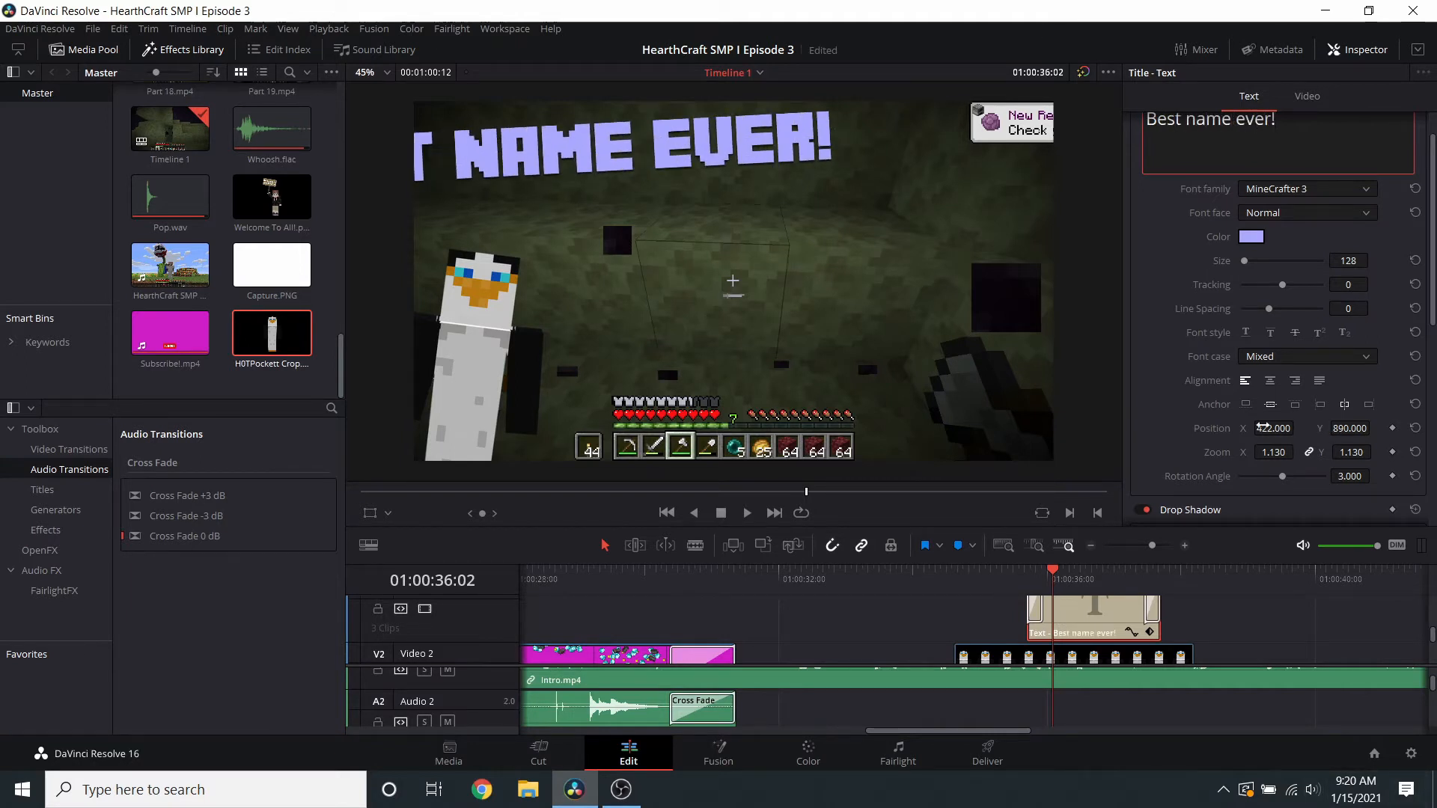
- Shift the title horizontally and reduce its zoom so the whole text fits in the frame above the character
{"action": "left_click_drag", "start_coordinate": [1265, 428], "coordinate": [1399, 428]}
{"action": "left_click_drag", "start_coordinate": [1273, 452], "coordinate": [1299, 432]}
{"action": "left_click", "coordinate": [551, 748]}
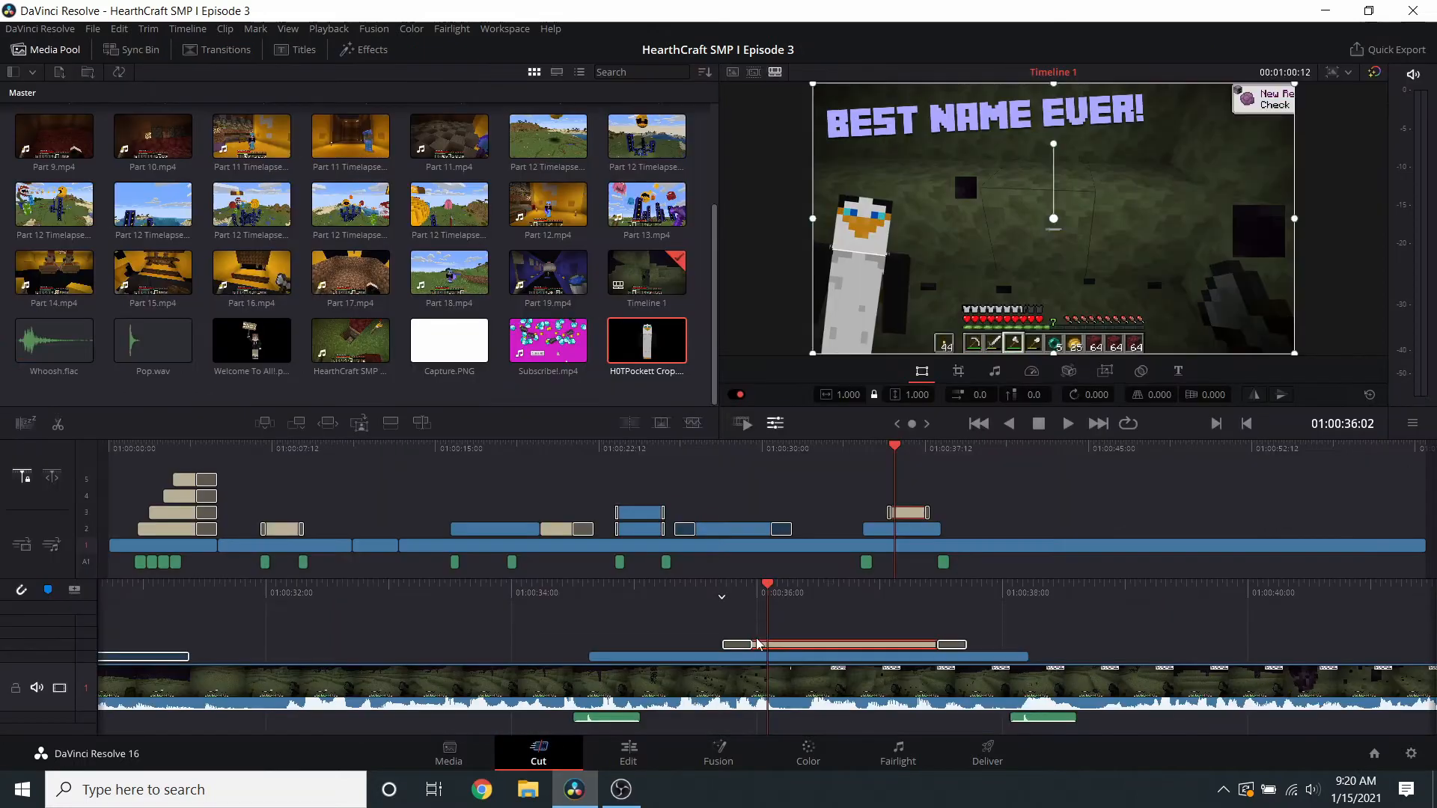
- Add the Whoosh.flac sound effect at the start of the "Best name ever!" title and play back the section
{"action": "left_click_drag", "start_coordinate": [774, 608], "coordinate": [815, 623]}
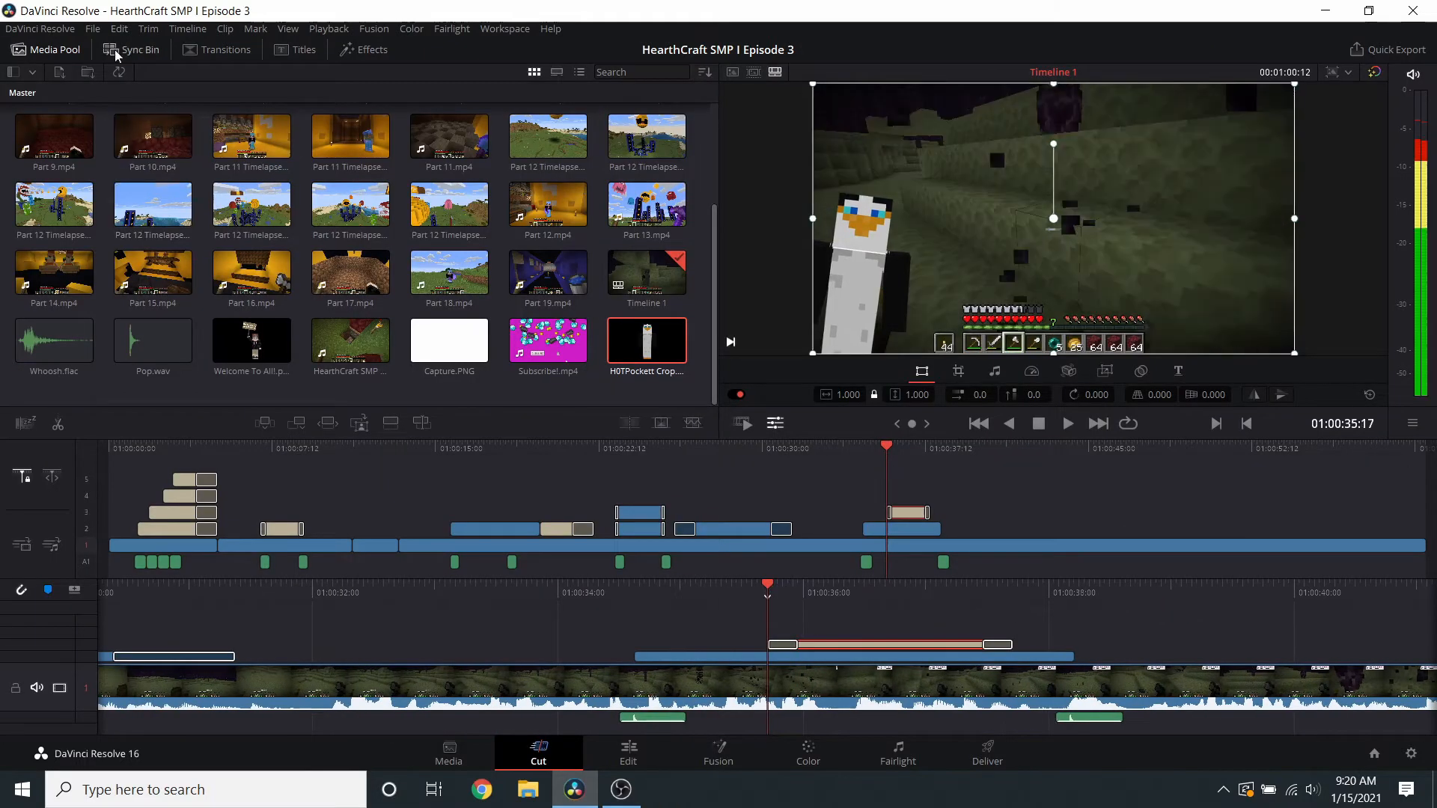
{"action": "left_click", "coordinate": [220, 51]}
{"action": "left_click", "coordinate": [47, 50]}
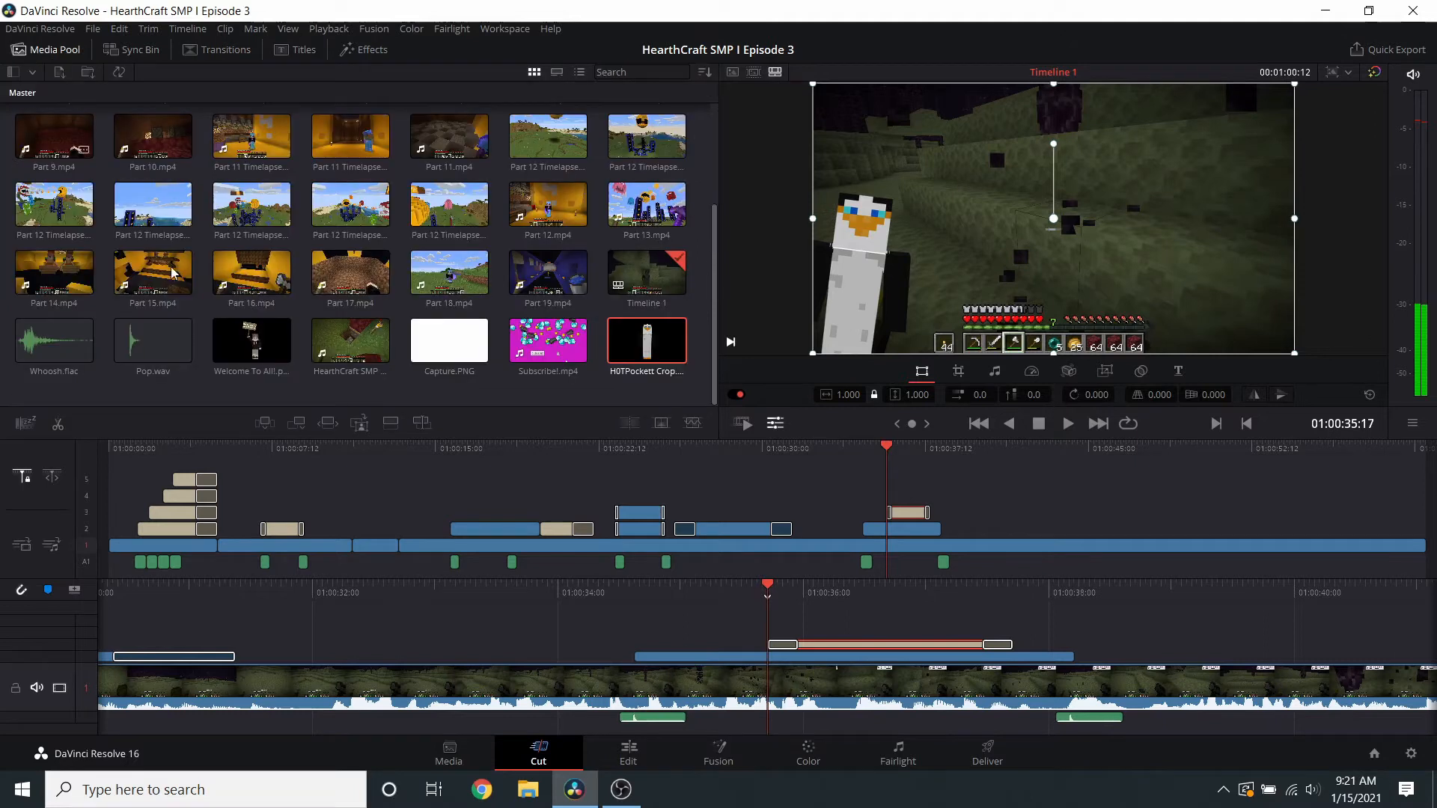
{"action": "left_click_drag", "start_coordinate": [56, 340], "coordinate": [765, 679]}
{"action": "left_click", "coordinate": [1068, 423]}
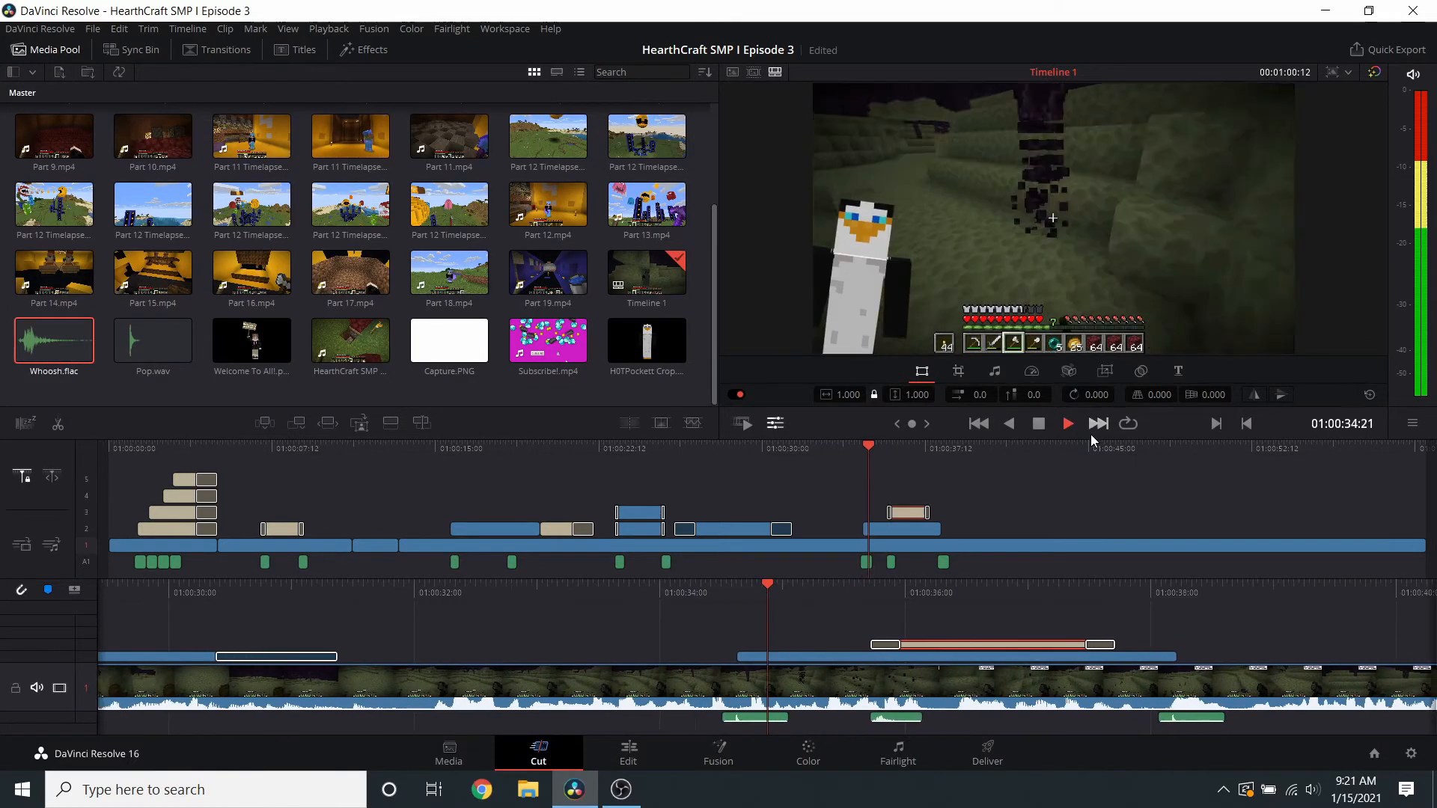
{"action": "key", "text": "space"}
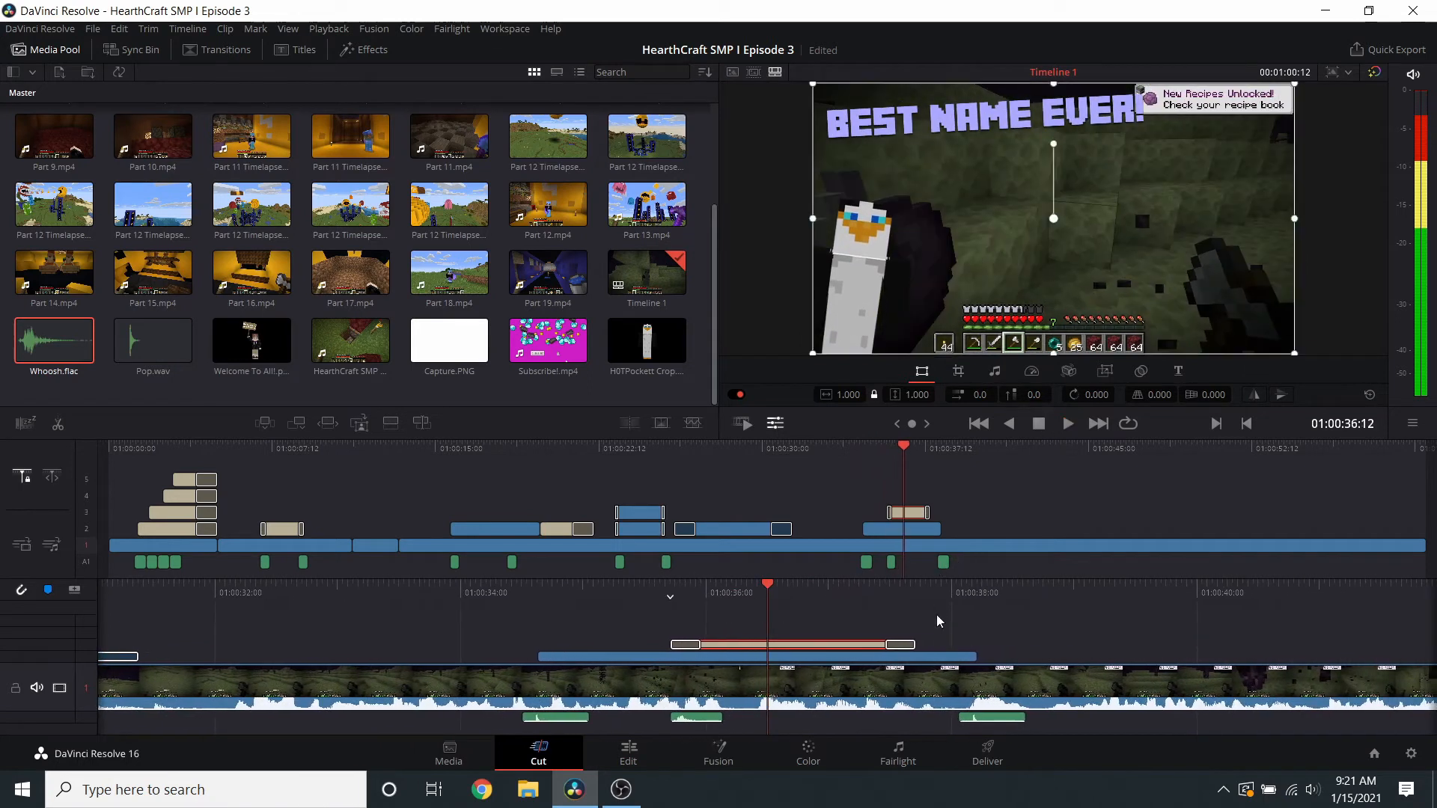
- Extend the end of the "Best name ever!" title to match the end of the character overlay and review the playback
{"action": "left_click_drag", "start_coordinate": [903, 647], "coordinate": [979, 649]}
{"action": "scroll", "coordinate": [1068, 652], "scroll_direction": "up", "scroll_amount": 5}
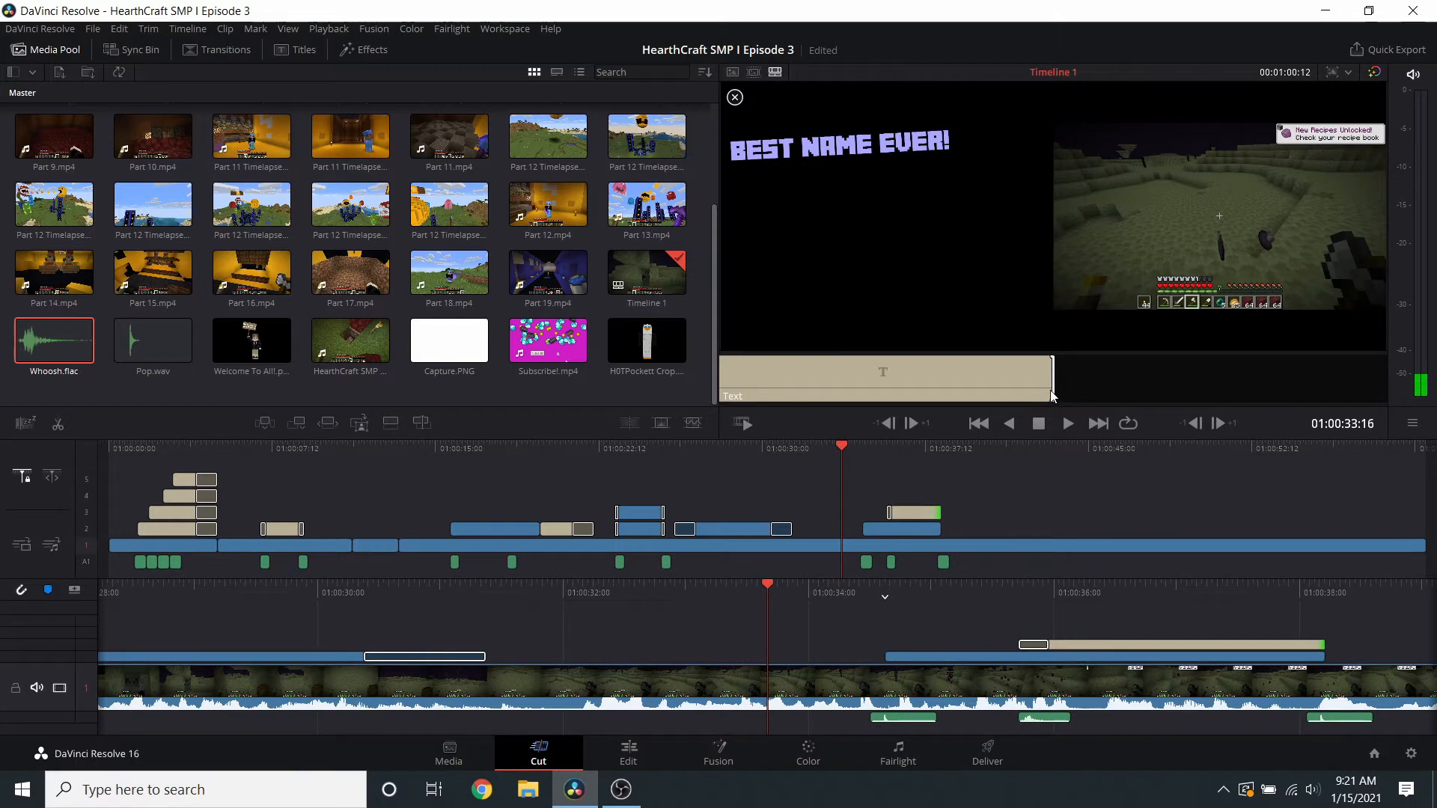
{"action": "left_click", "coordinate": [1066, 424]}
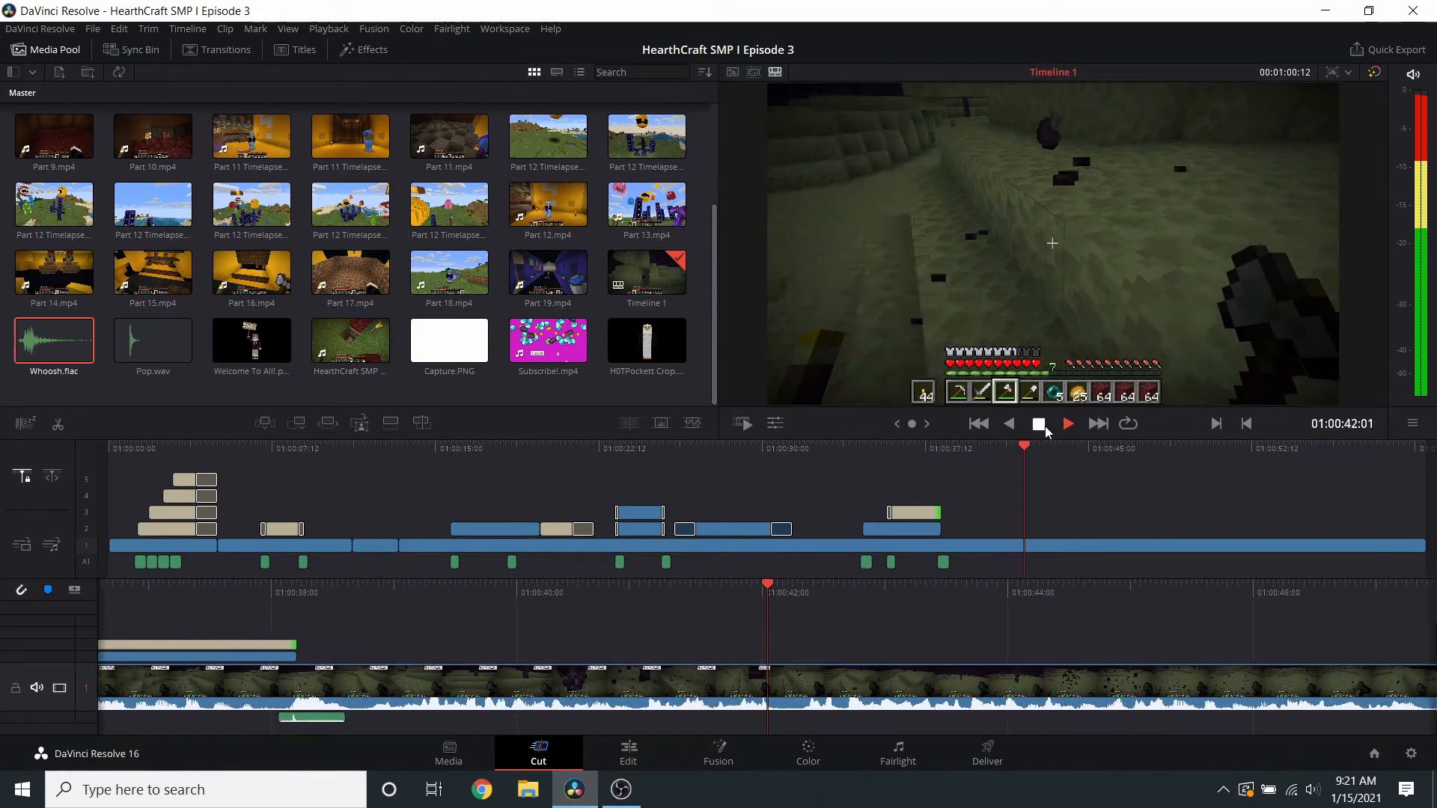
{"action": "left_click", "coordinate": [1045, 425]}
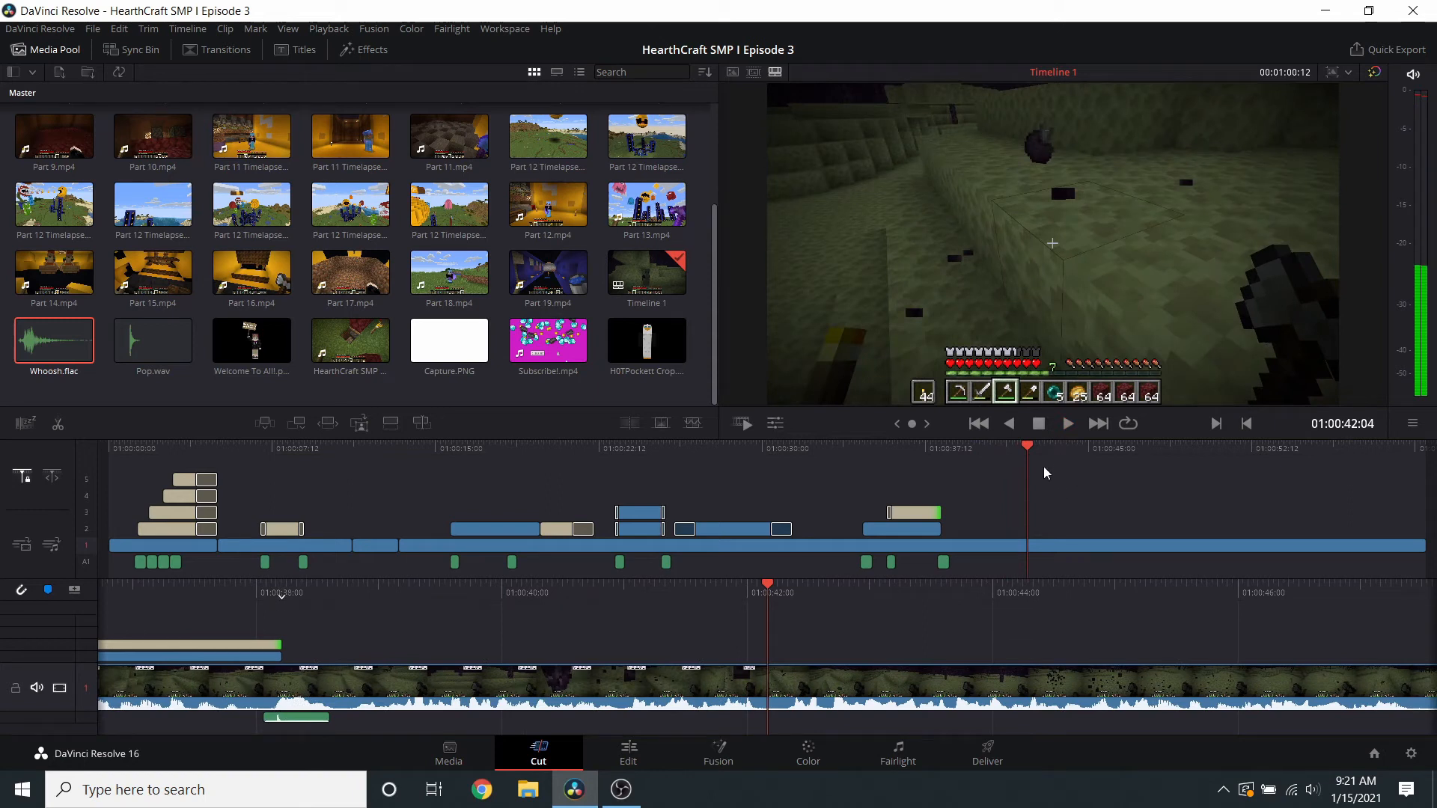
- Minimize the video editor and start Minecraft: Java Edition with the fabric-loader-1.16.4 profile from the Minecraft Launcher
{"action": "left_click", "coordinate": [1323, 12]}
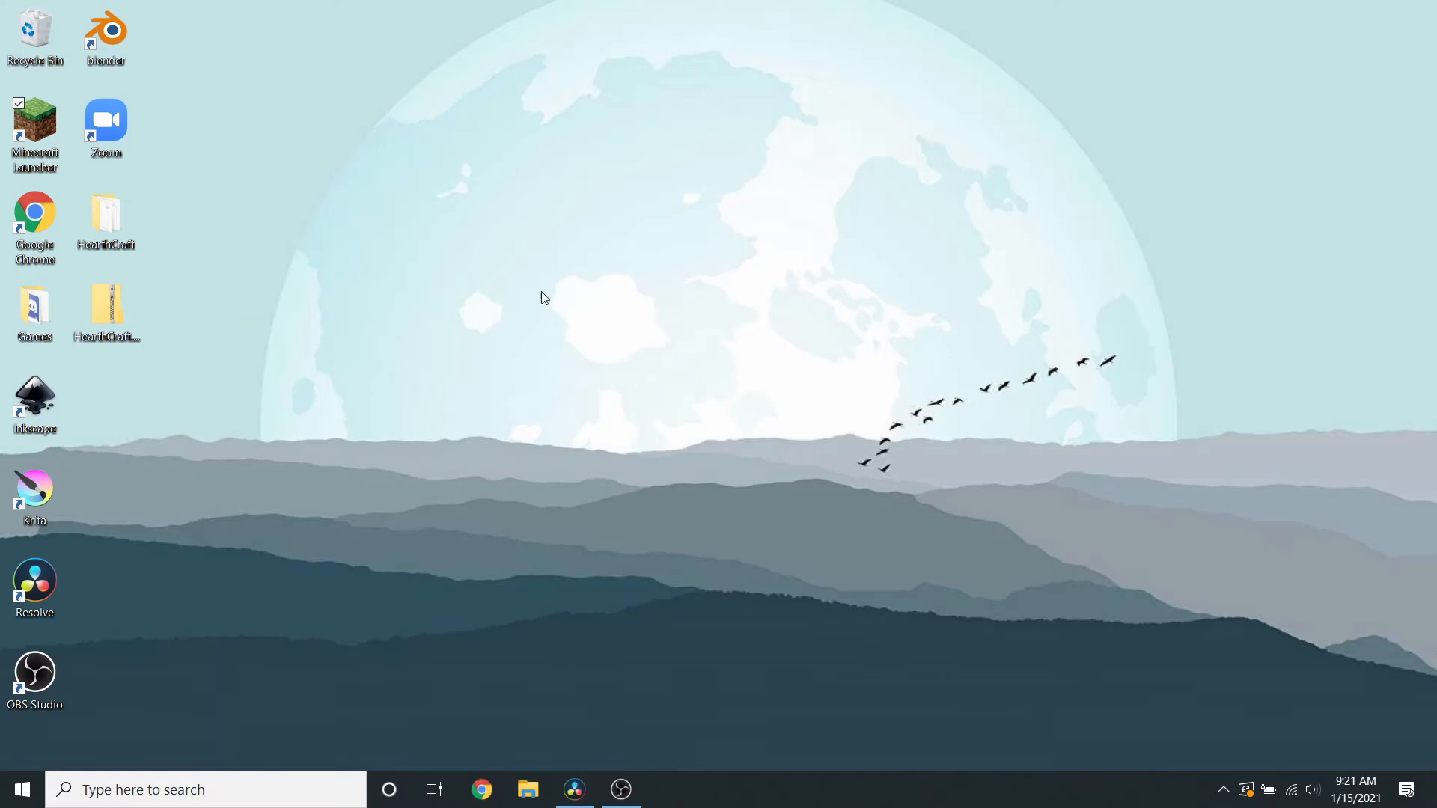
{"action": "double_click", "coordinate": [35, 127]}
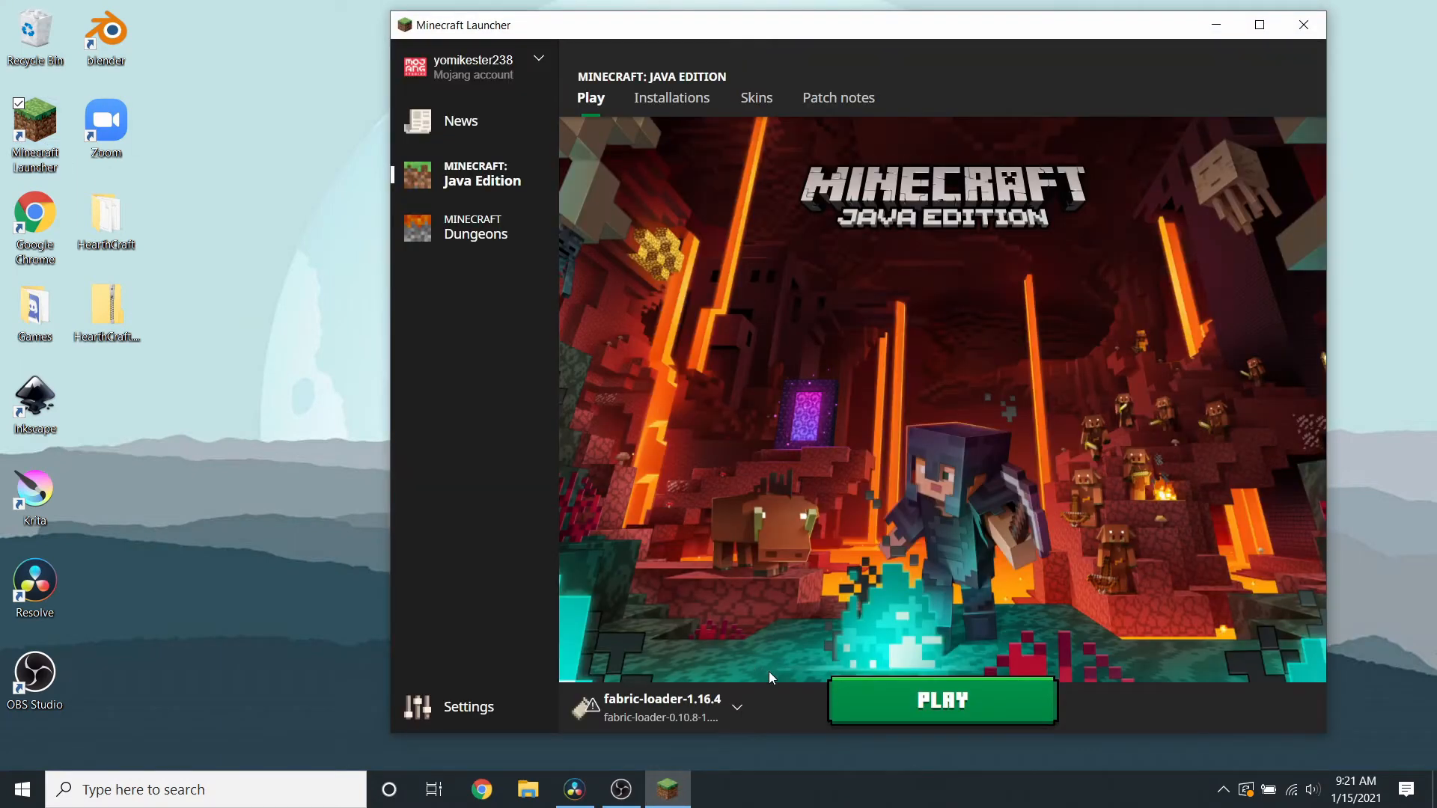
{"action": "left_click", "coordinate": [911, 711]}
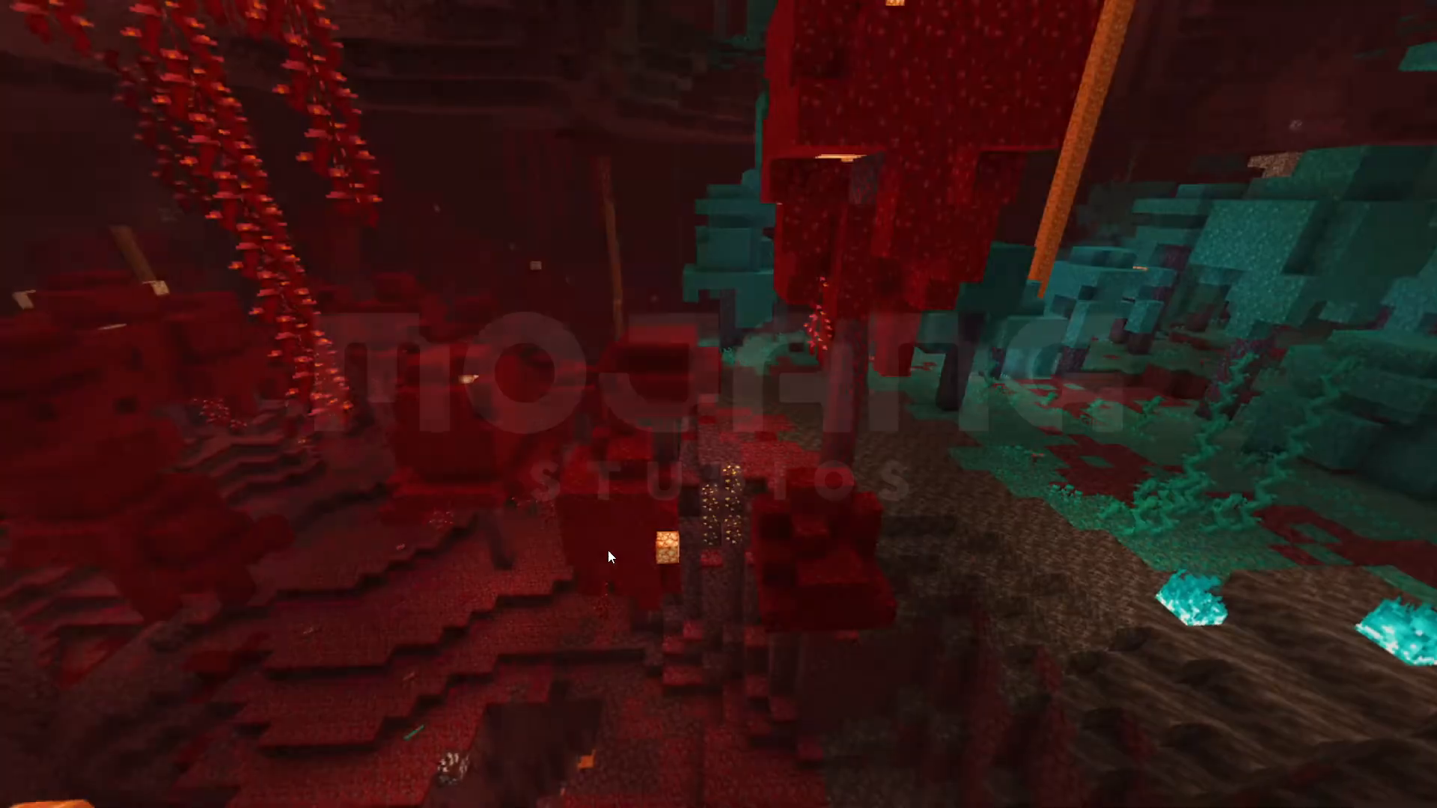
- Open the invited players list in the configuration of the Hearth Craft!!! SMP realm
{"action": "left_click", "coordinate": [685, 451]}
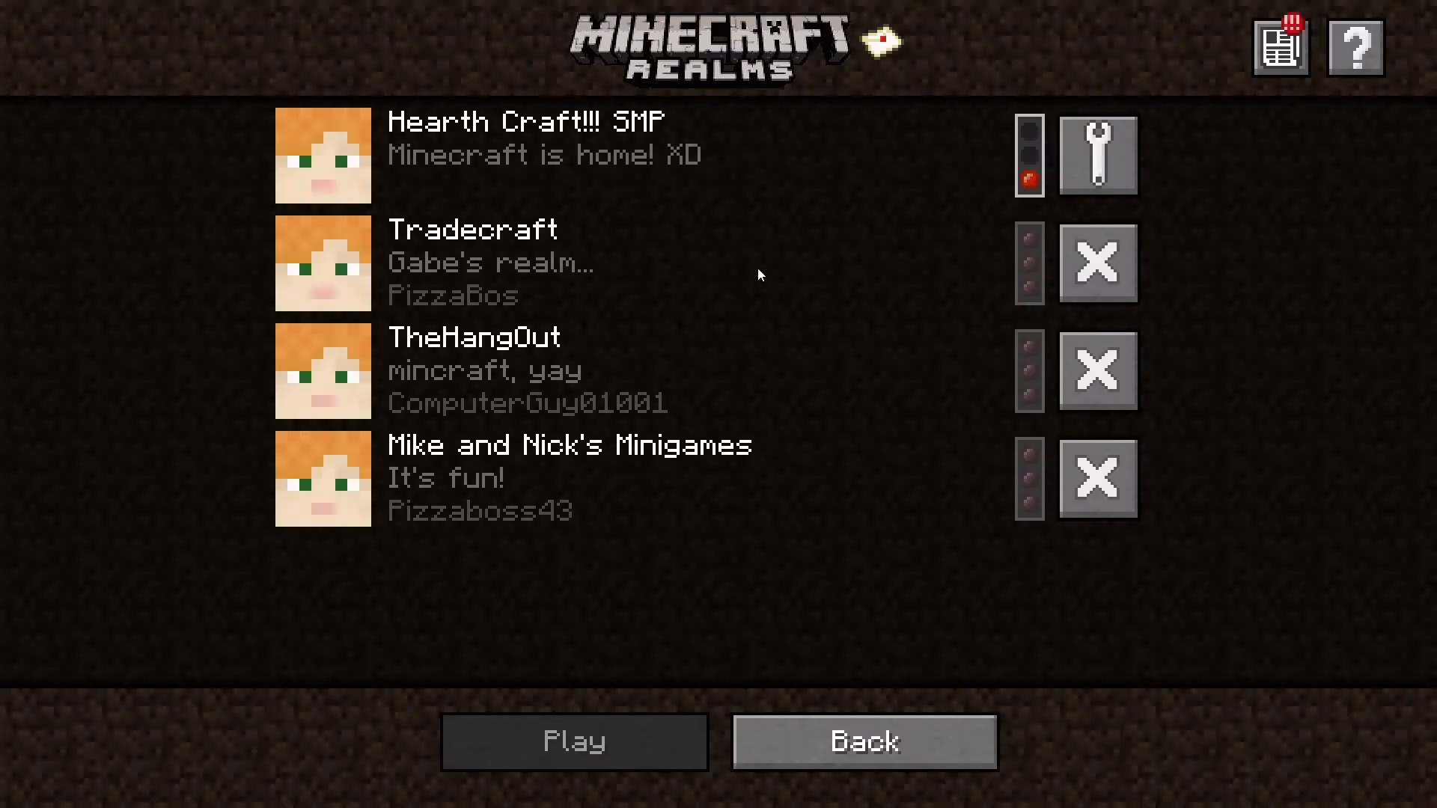
{"action": "left_click", "coordinate": [1113, 139]}
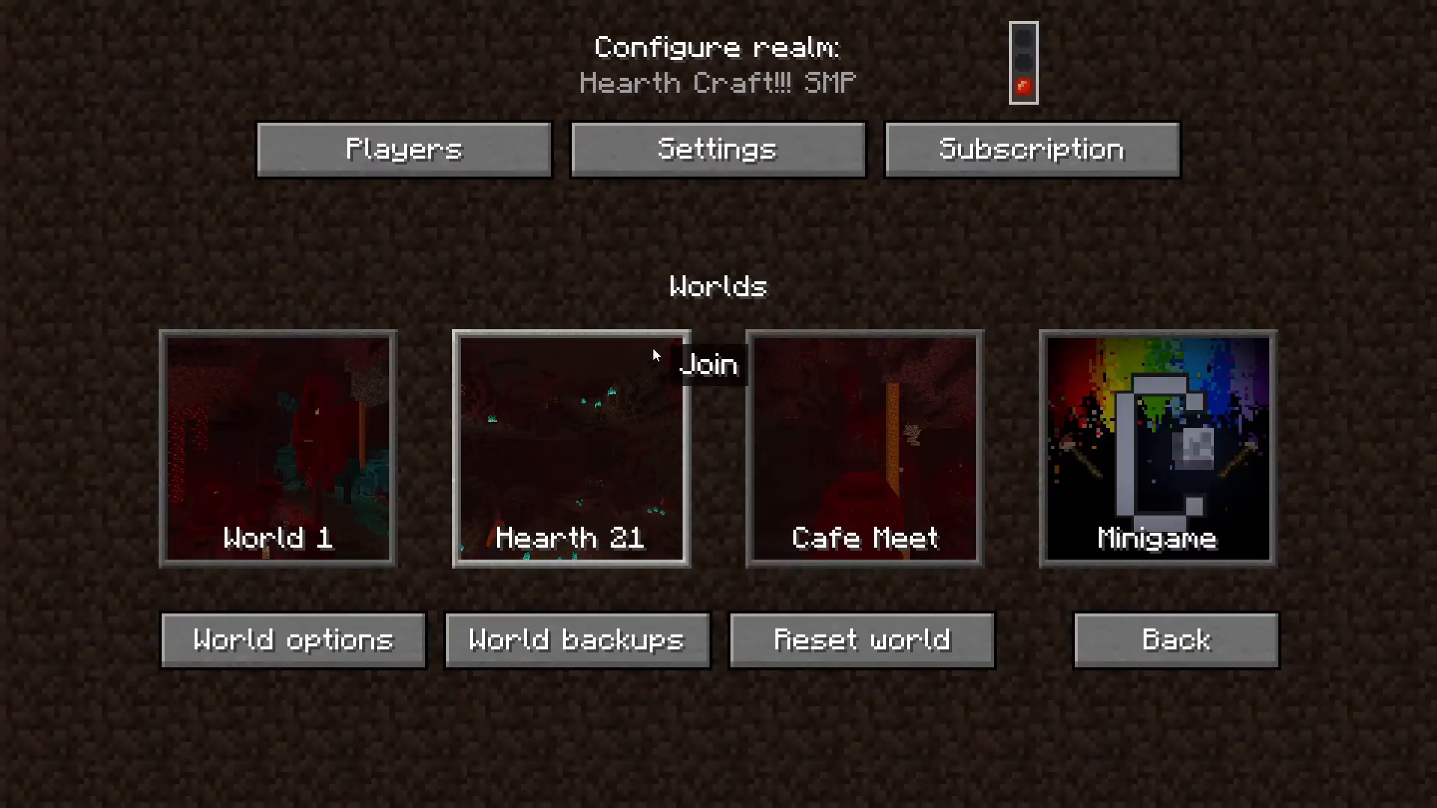
{"action": "left_click", "coordinate": [1190, 642]}
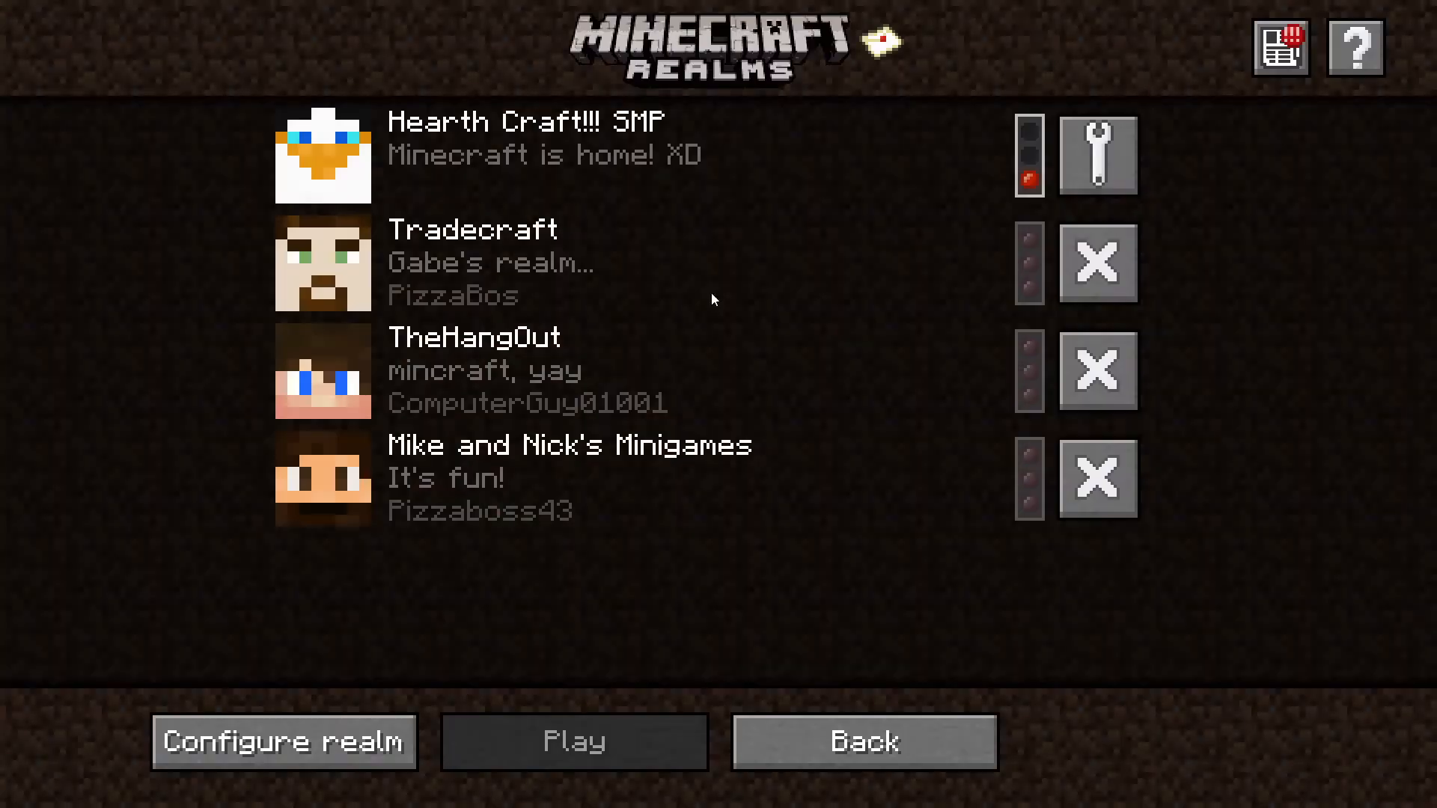
{"action": "left_click", "coordinate": [1061, 166]}
{"action": "left_click", "coordinate": [404, 149]}
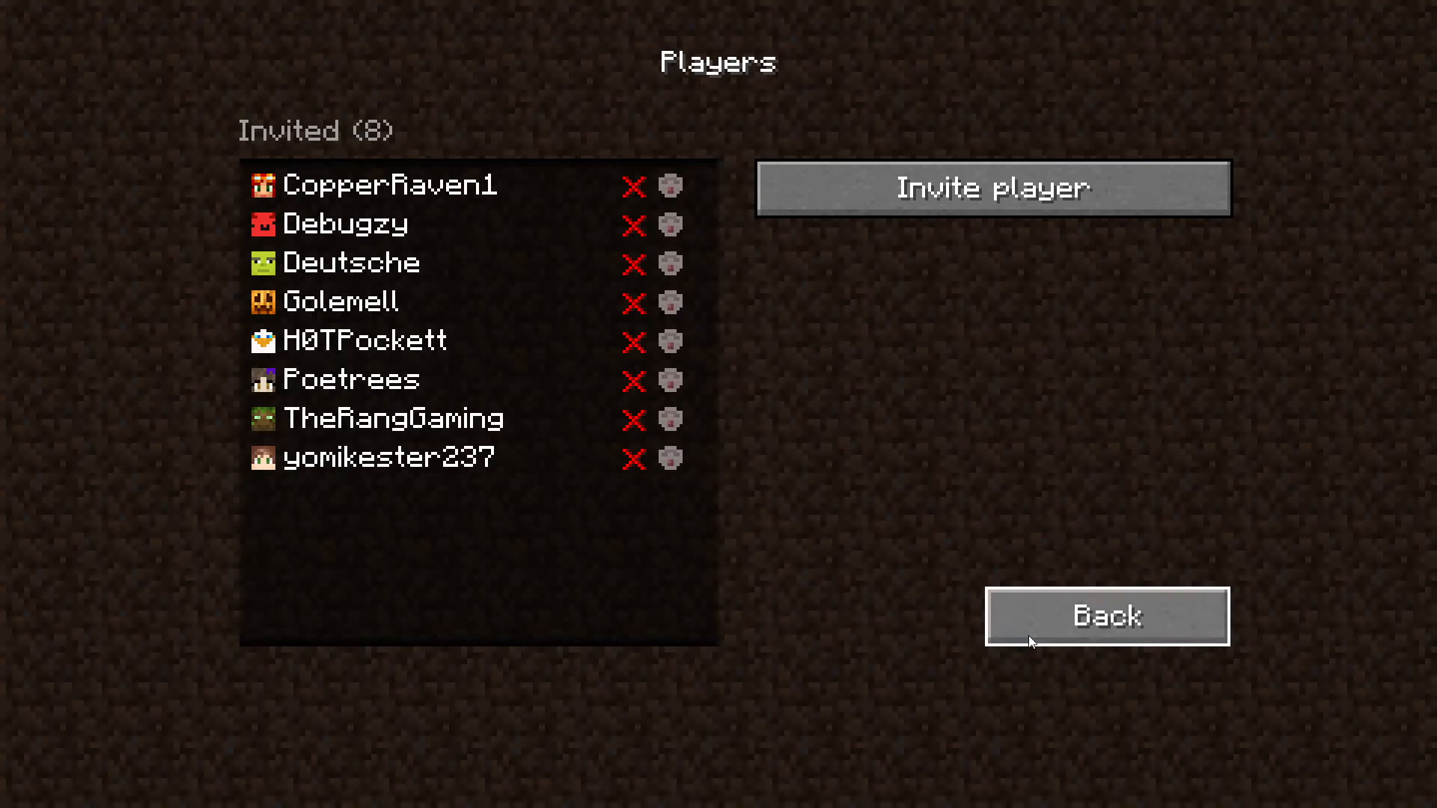
- Leave the player list and the realm screens, and quit Minecraft
{"action": "left_click", "coordinate": [1078, 636]}
{"action": "left_click", "coordinate": [1085, 636]}
{"action": "left_click", "coordinate": [1021, 725]}
{"action": "left_click", "coordinate": [941, 634]}
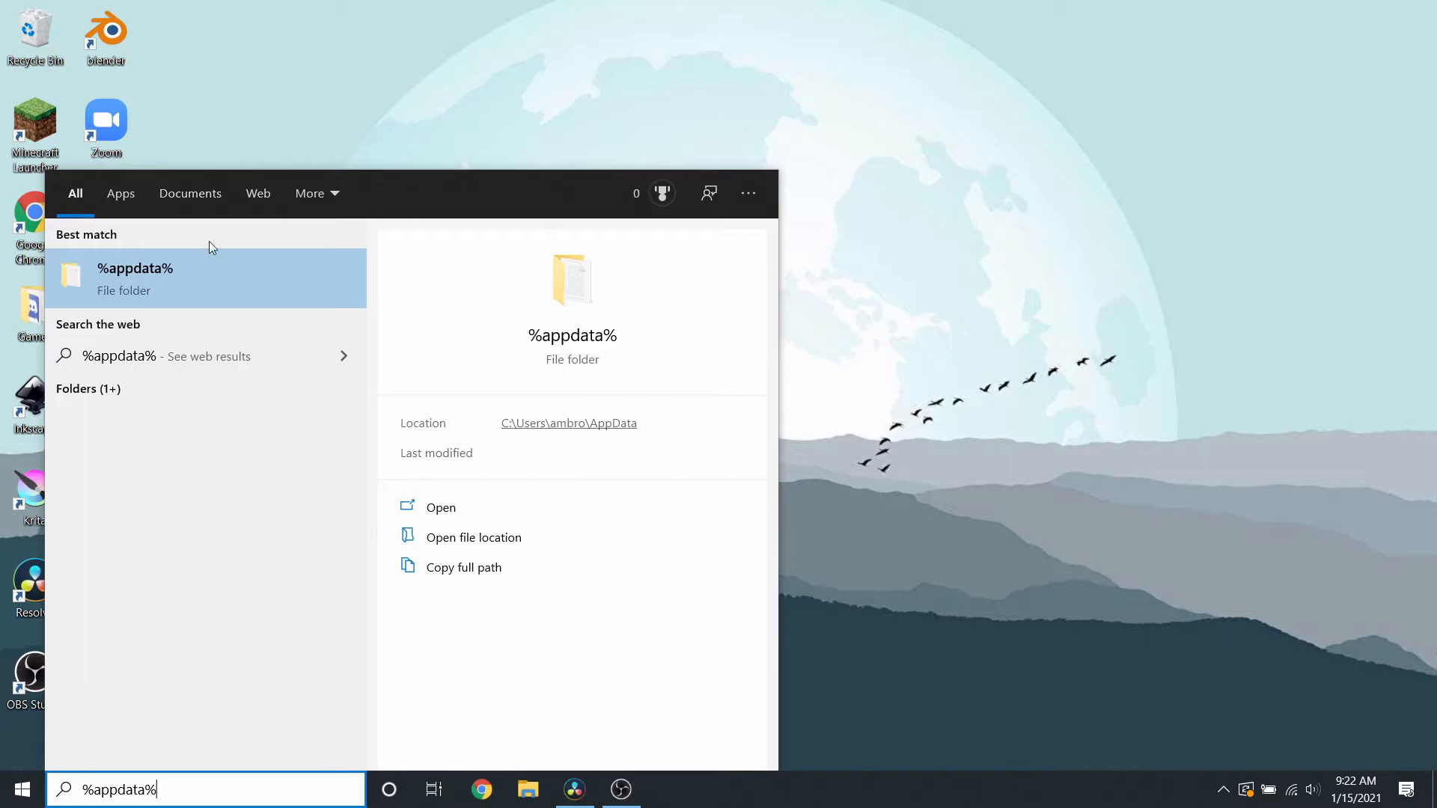
- Move the screenshot 2021-01-15_09.22.11.png from the .minecraft screenshots folder in %appdata% to the desktop
{"action": "key", "text": "Return"}
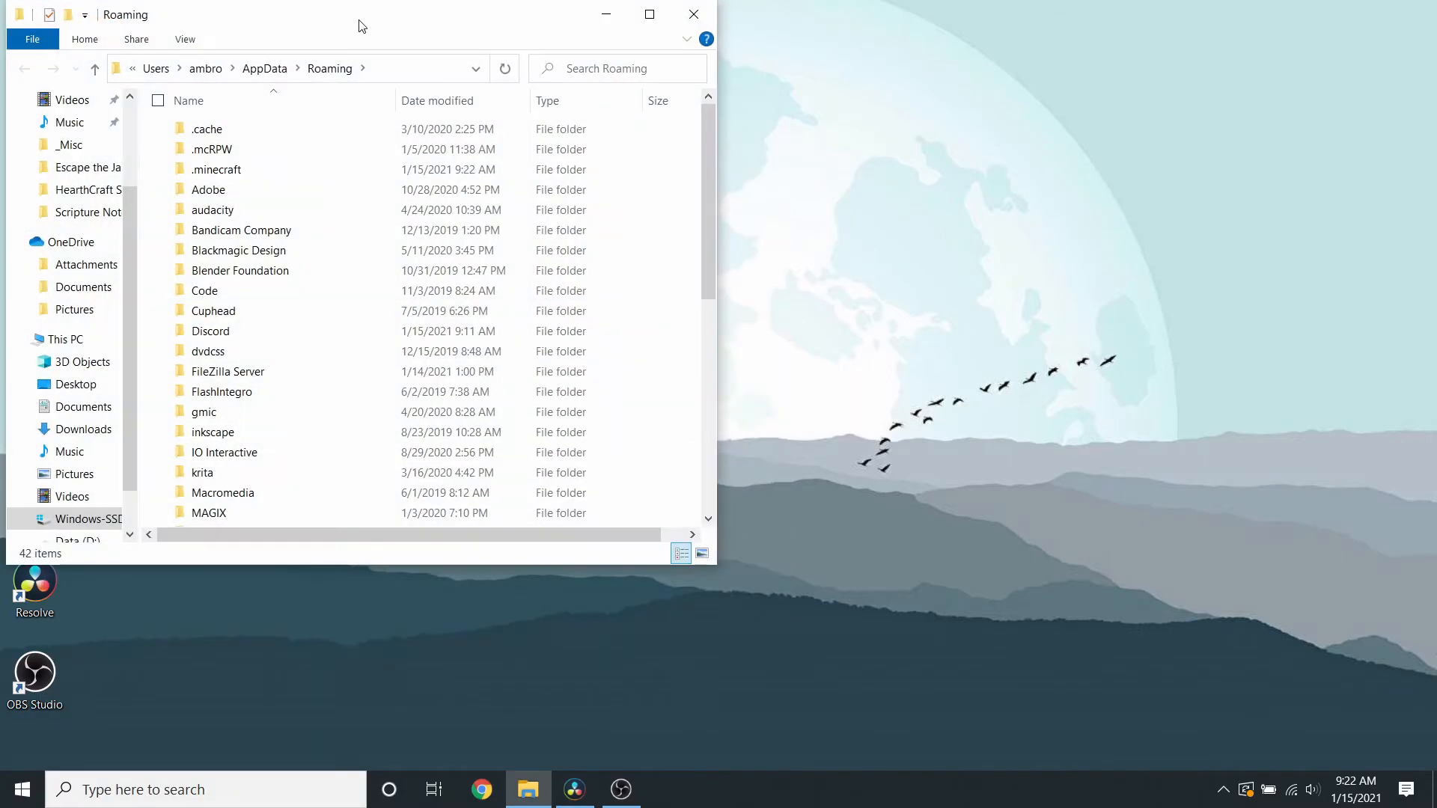
{"action": "left_click_drag", "start_coordinate": [359, 26], "coordinate": [862, 70]}
{"action": "double_click", "coordinate": [734, 213]}
{"action": "scroll", "coordinate": [791, 416], "scroll_direction": "down", "scroll_amount": 6}
{"action": "scroll", "coordinate": [766, 216], "scroll_direction": "up", "scroll_amount": 1}
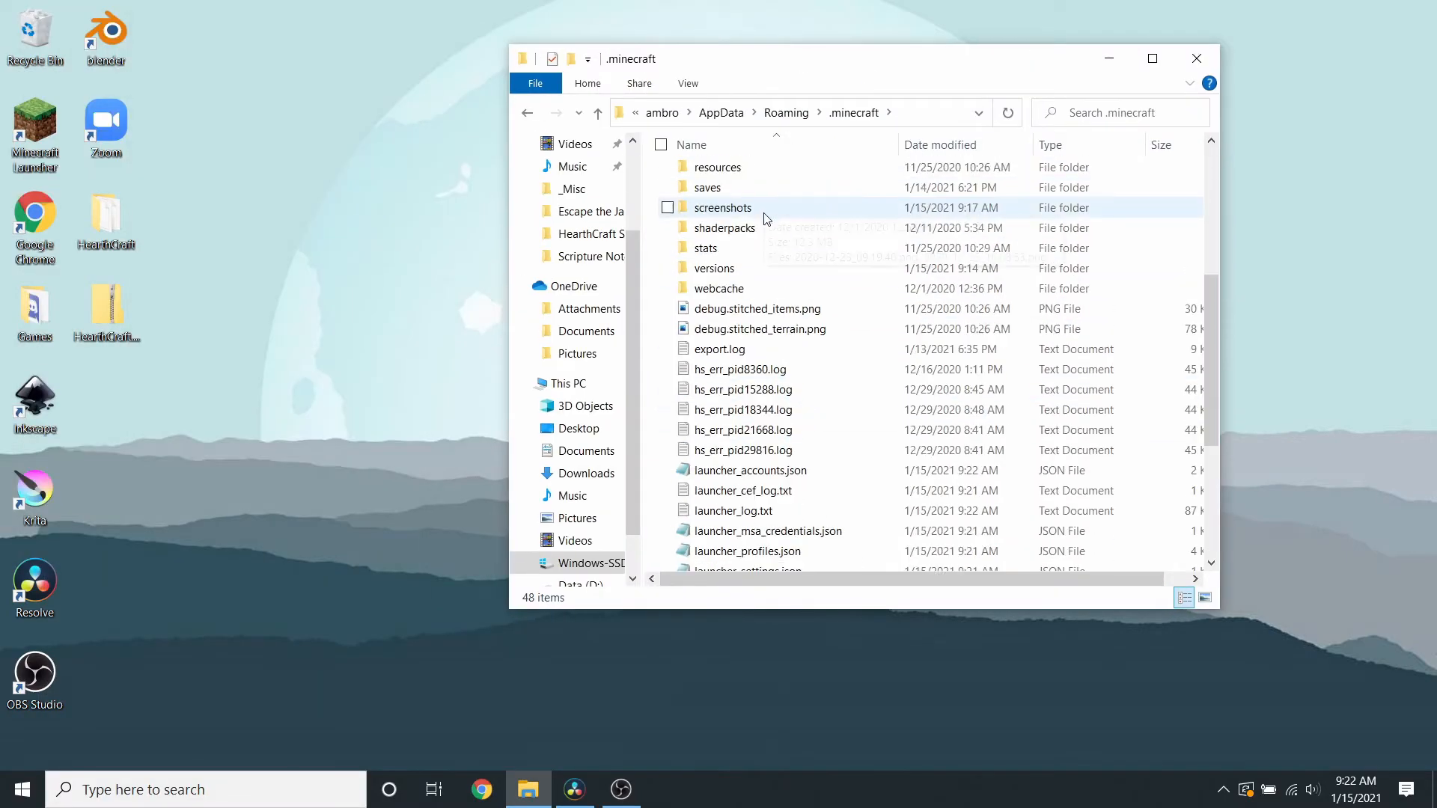
{"action": "double_click", "coordinate": [766, 218]}
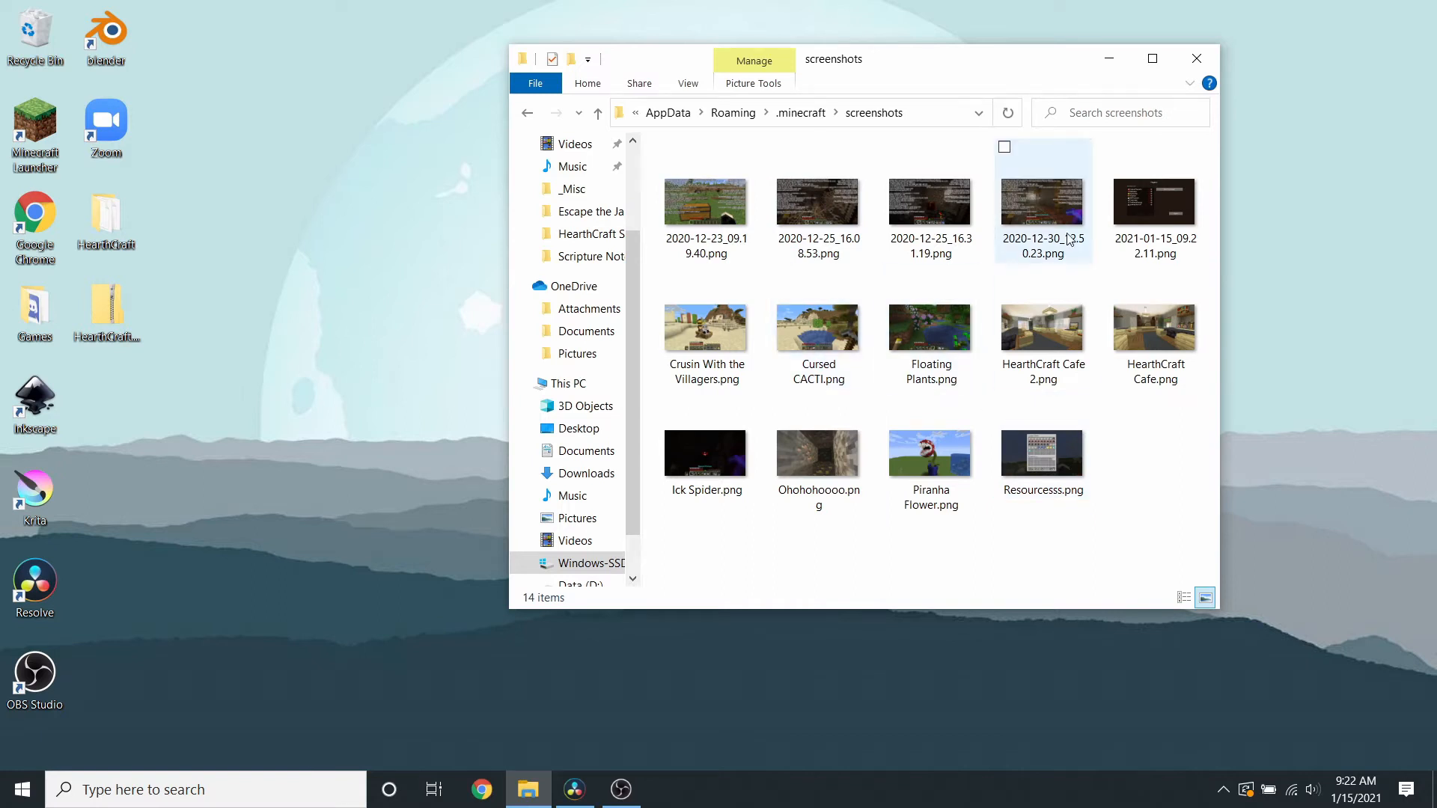
{"action": "left_click_drag", "start_coordinate": [1153, 202], "coordinate": [473, 352]}
{"action": "left_click", "coordinate": [1195, 58]}
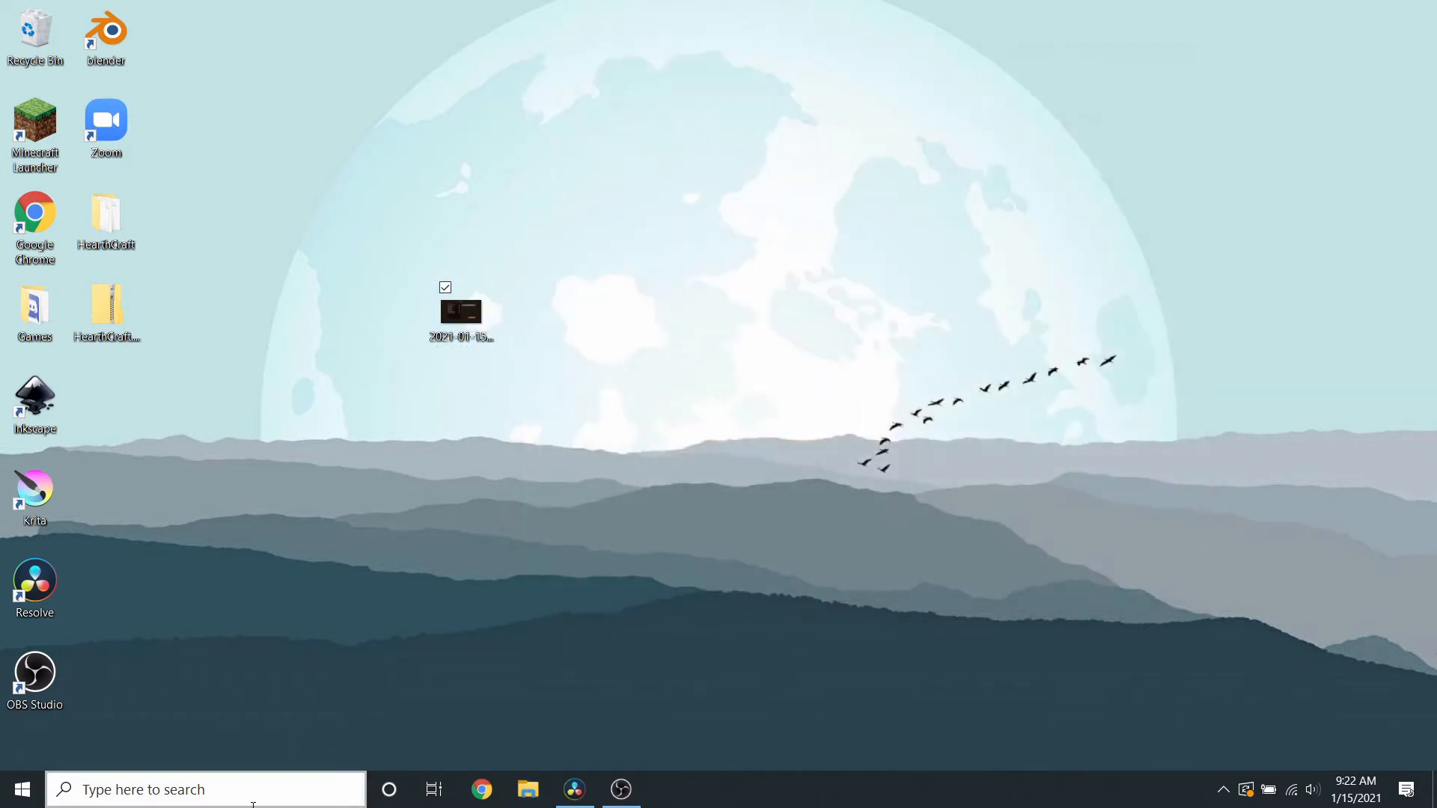
- Launch Krita and open the screenshot 2021-01-15_09.22.11.png from the desktop
{"action": "left_click", "coordinate": [253, 804]}
{"action": "type", "text": "krita"}
{"action": "left_click", "coordinate": [226, 285]}
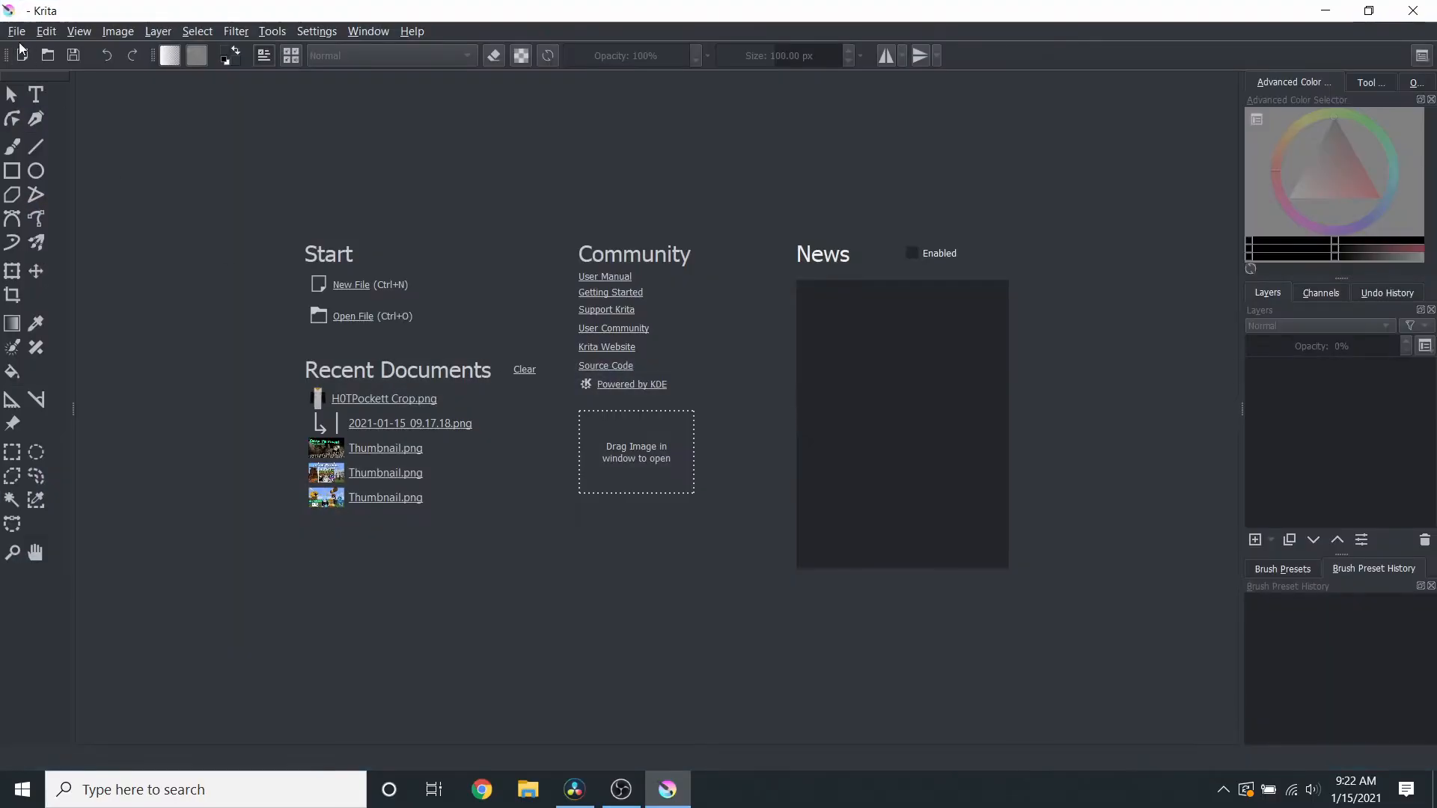
{"action": "left_click", "coordinate": [16, 31]}
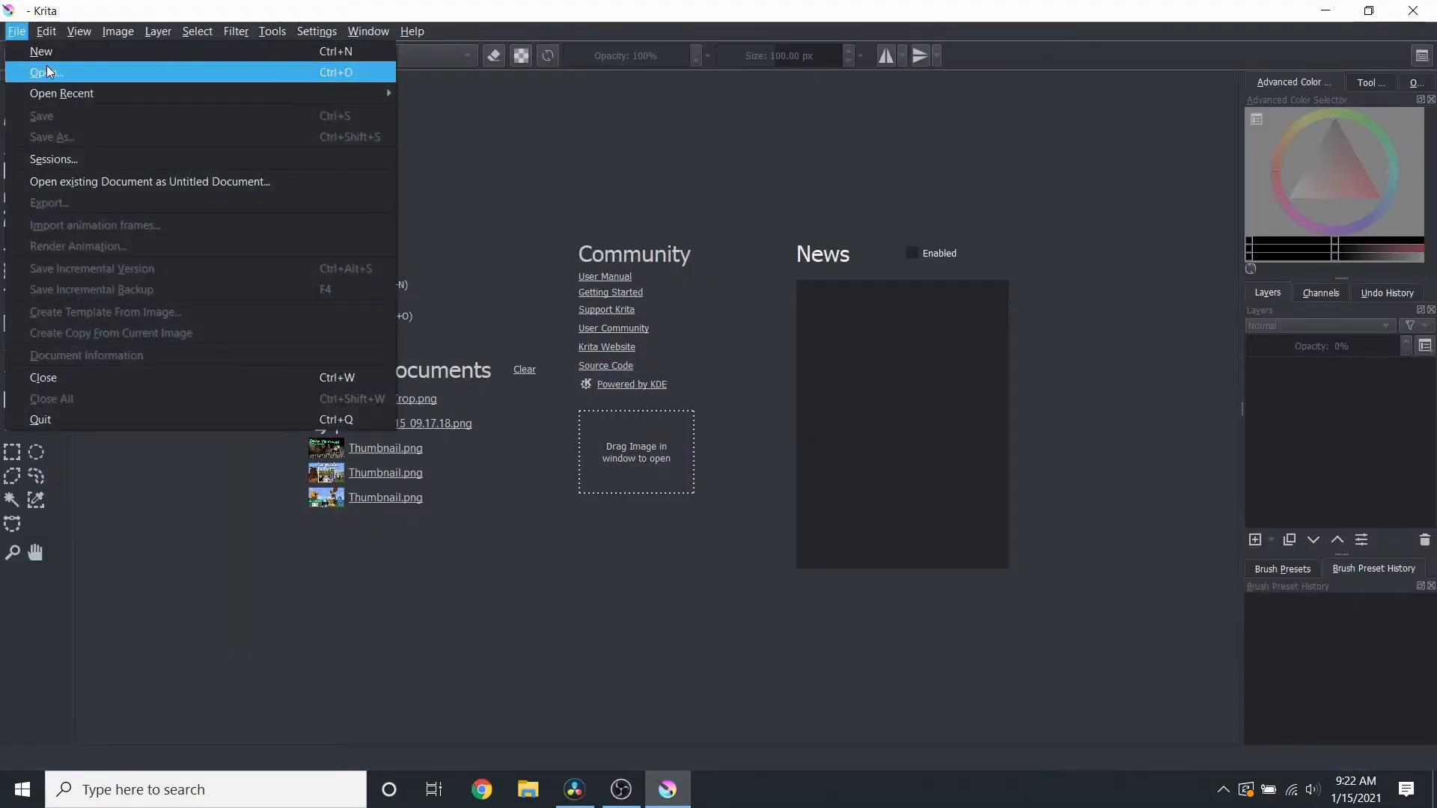
{"action": "left_click", "coordinate": [46, 65]}
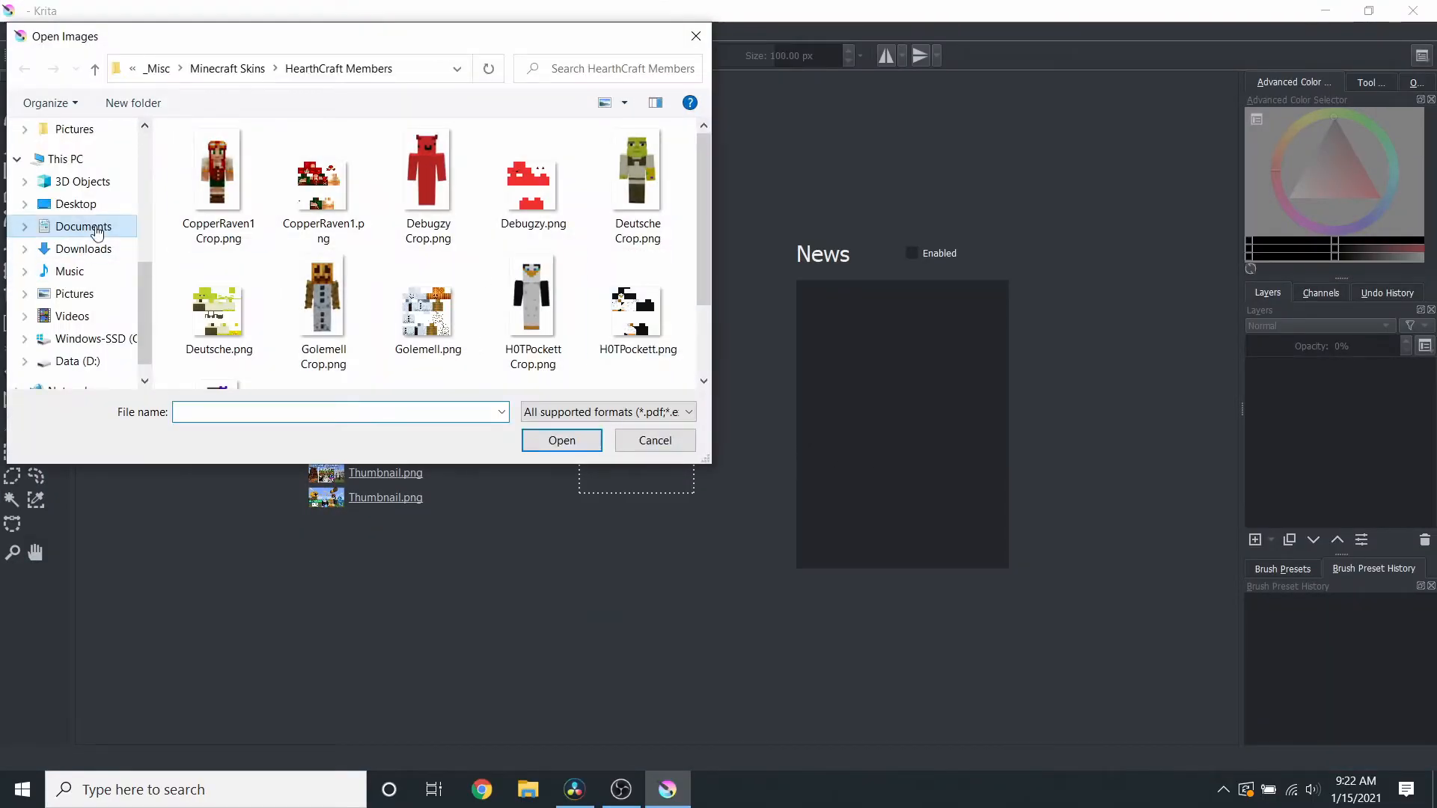
{"action": "left_click", "coordinate": [76, 204]}
{"action": "double_click", "coordinate": [247, 200]}
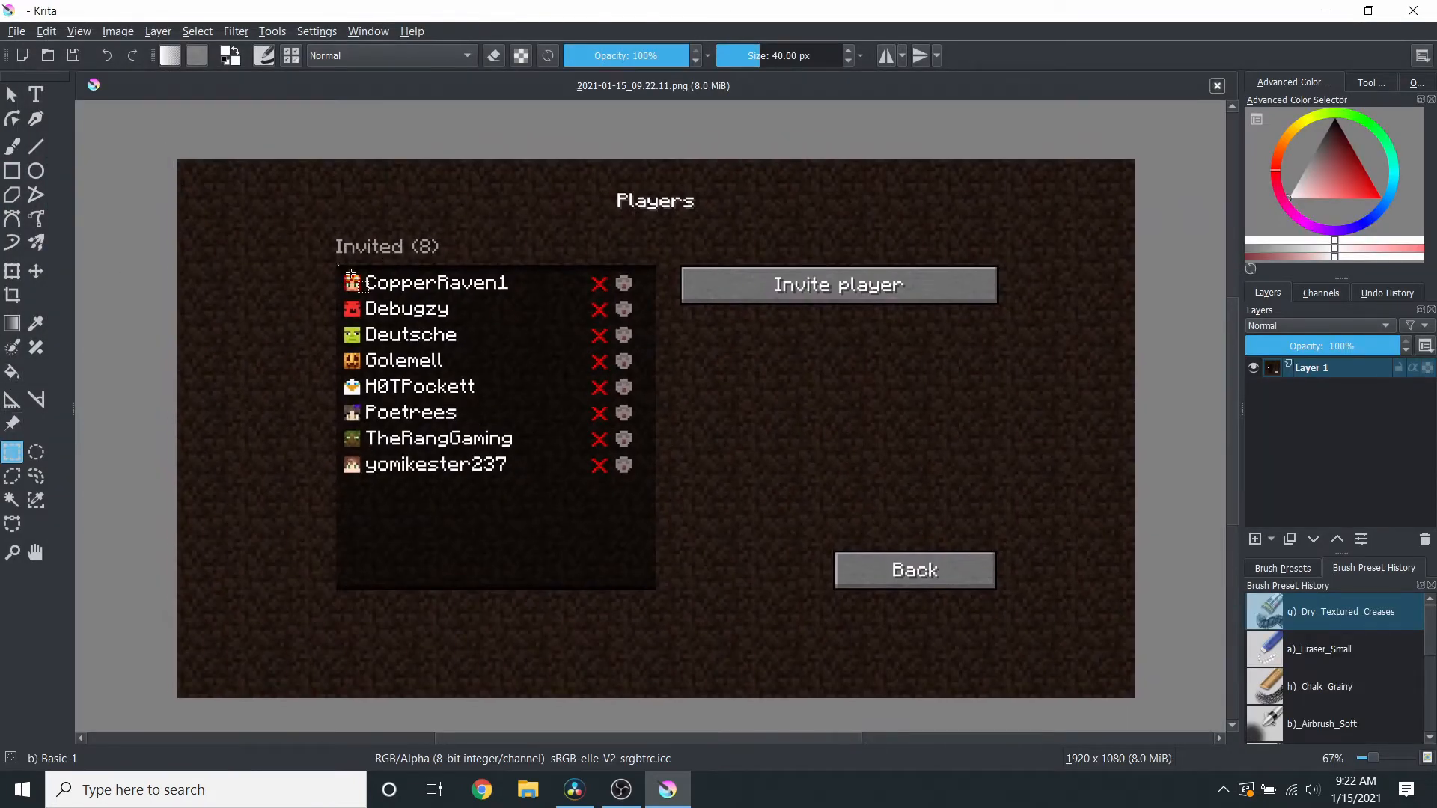
- Isolate the player icons and names by selecting that part of the list, inverting the selection, cutting the rest away and deselecting
{"action": "left_click_drag", "start_coordinate": [338, 265], "coordinate": [519, 587]}
{"action": "left_click", "coordinate": [197, 31]}
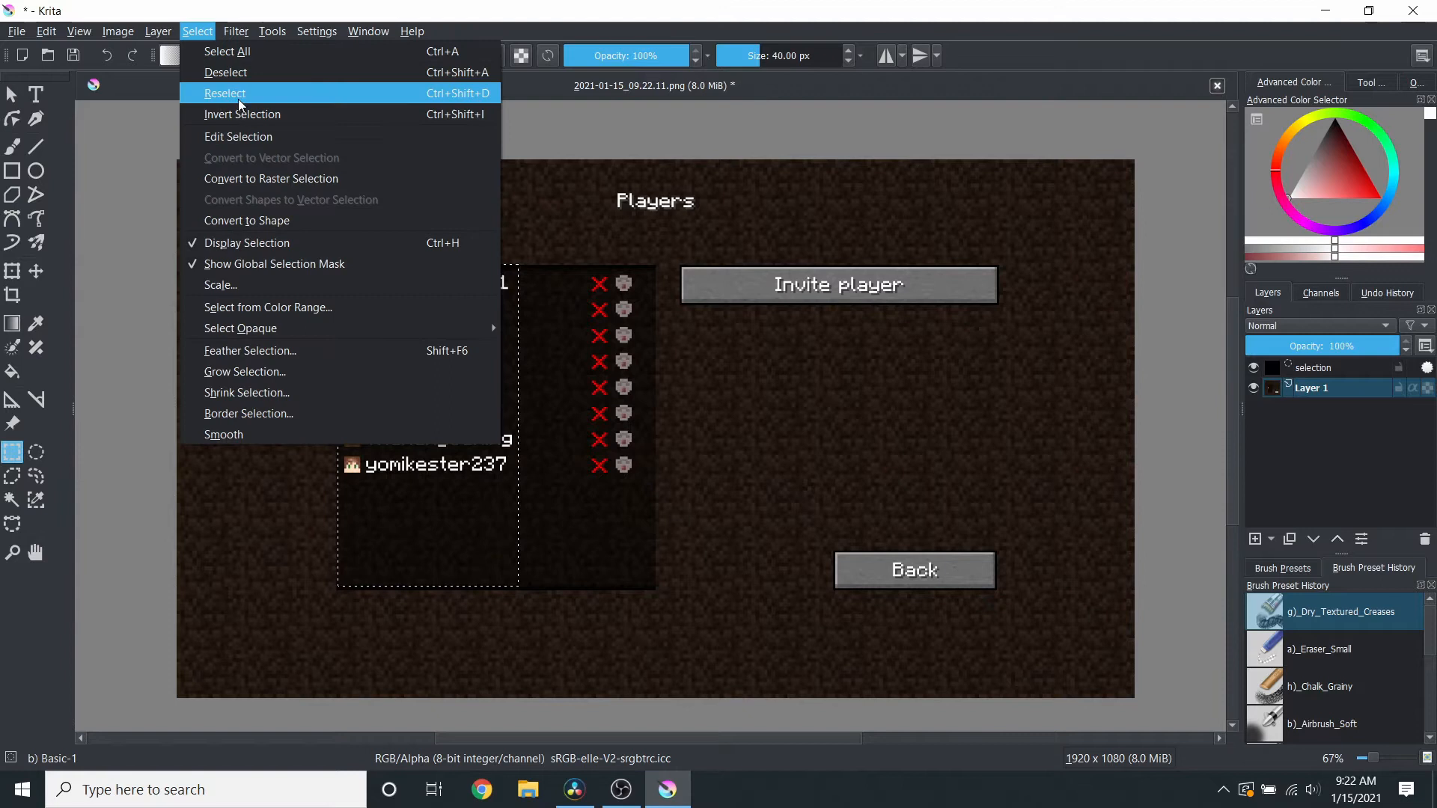
{"action": "left_click", "coordinate": [244, 113]}
{"action": "left_click", "coordinate": [46, 31]}
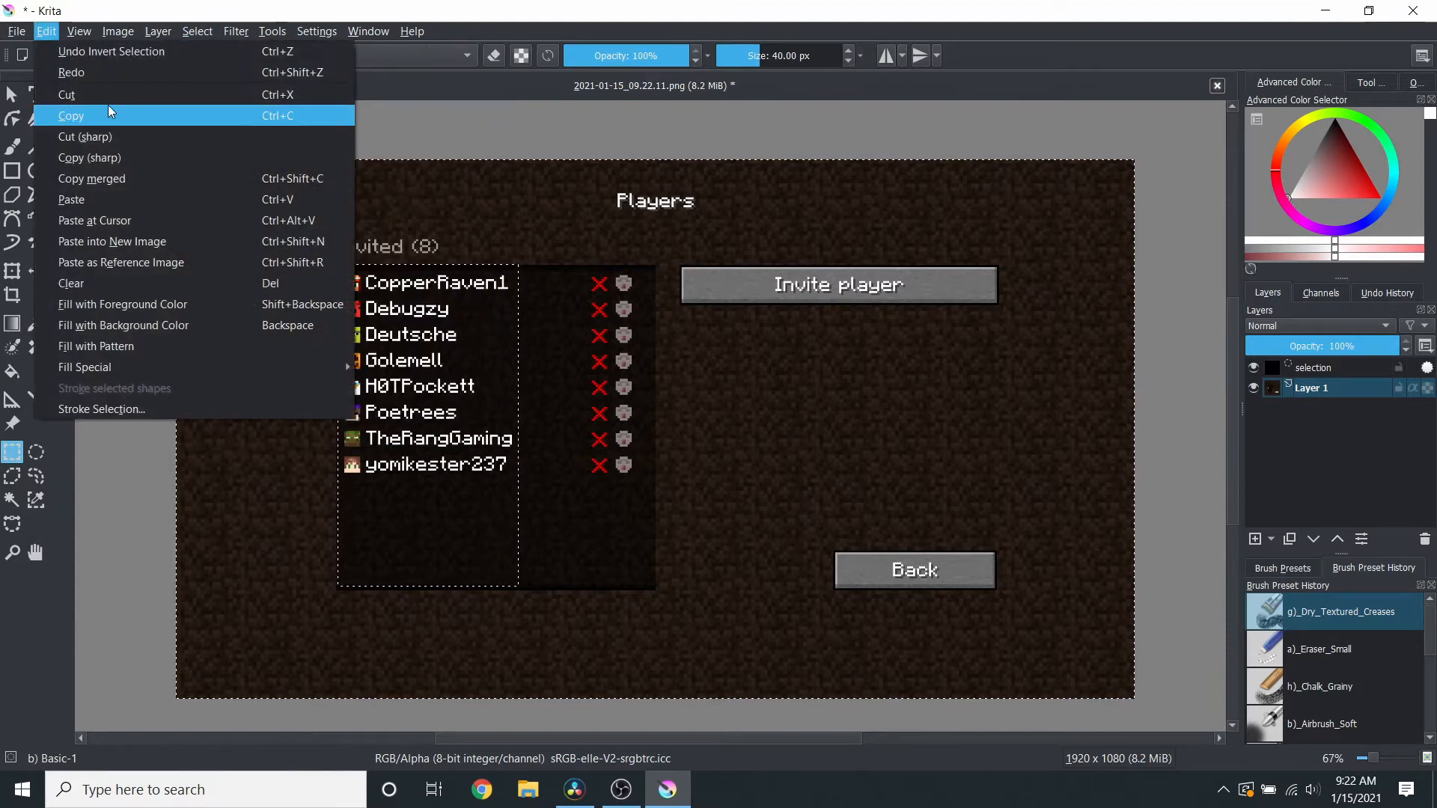
{"action": "left_click", "coordinate": [90, 86]}
{"action": "left_click", "coordinate": [198, 31]}
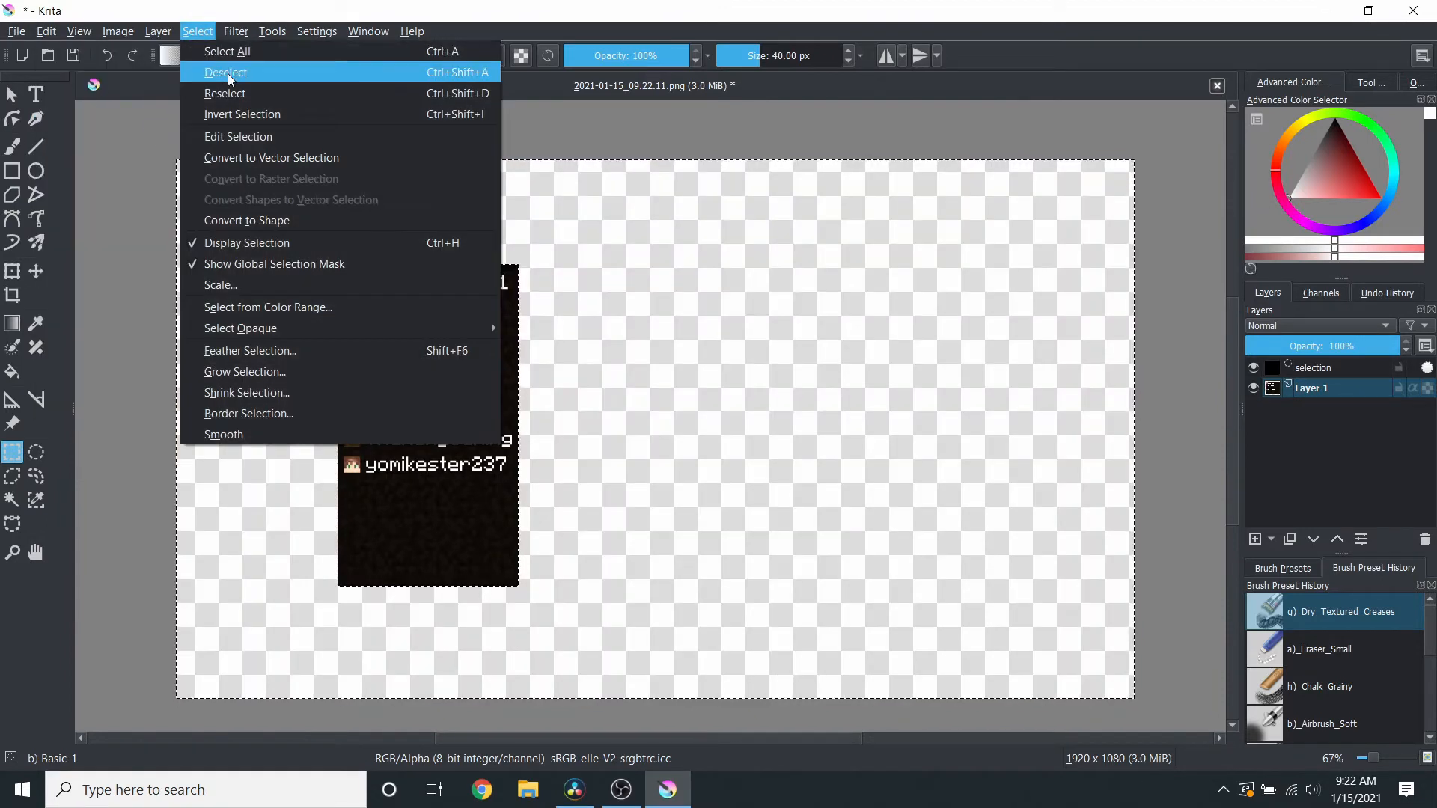
{"action": "left_click", "coordinate": [225, 72]}
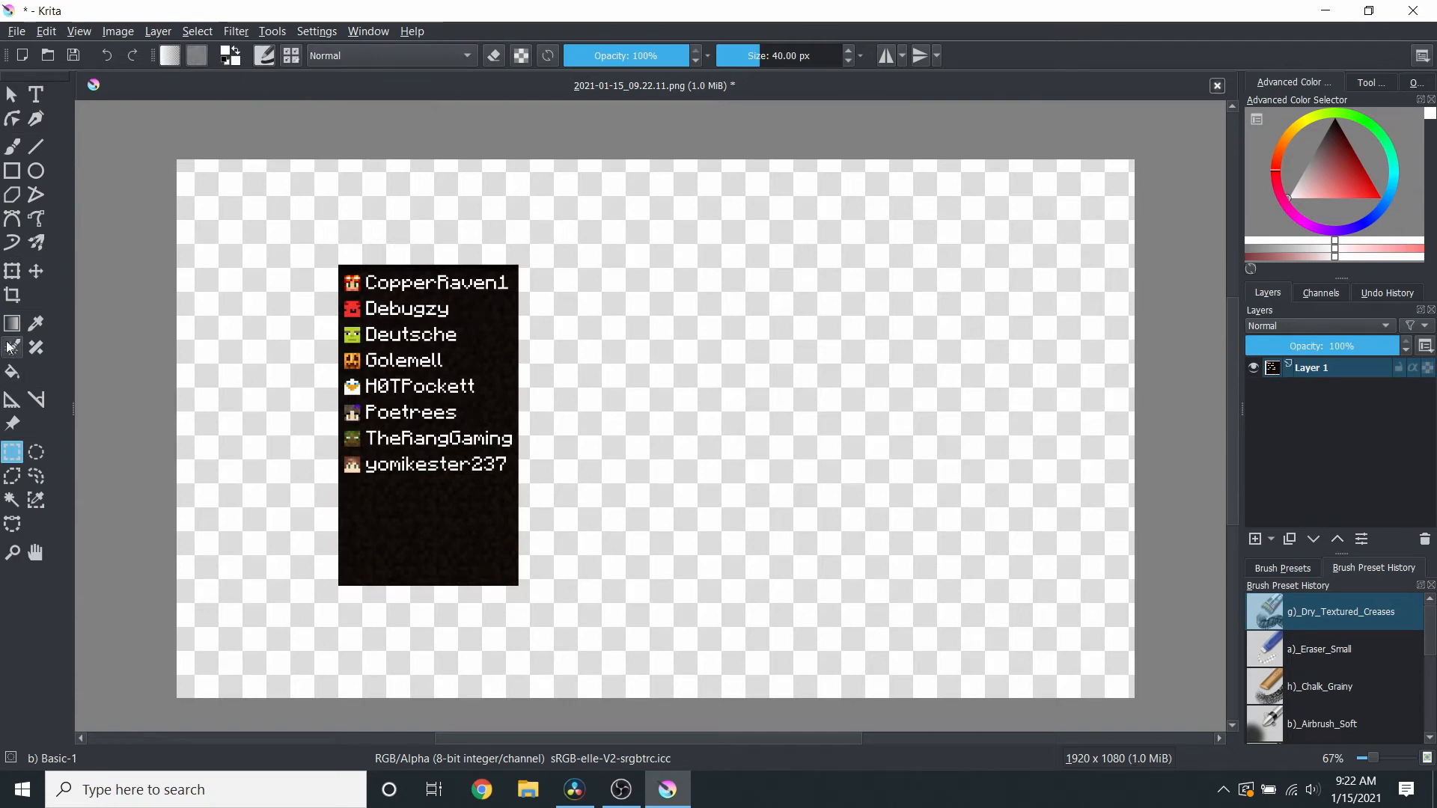
- Crop the canvas to the remaining player list, about 358 x 640 pixels
{"action": "left_click", "coordinate": [12, 295]}
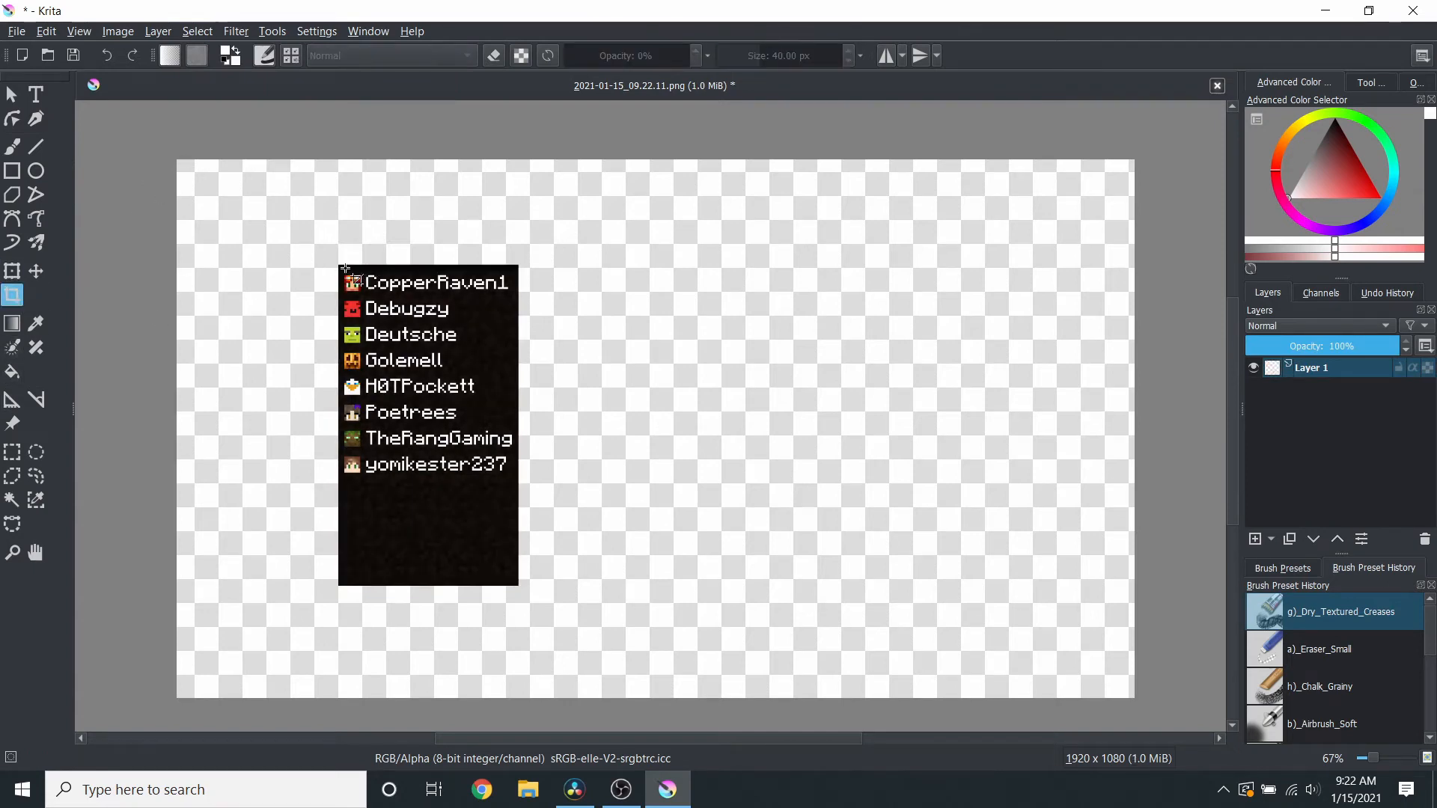
{"action": "left_click_drag", "start_coordinate": [338, 265], "coordinate": [521, 585]}
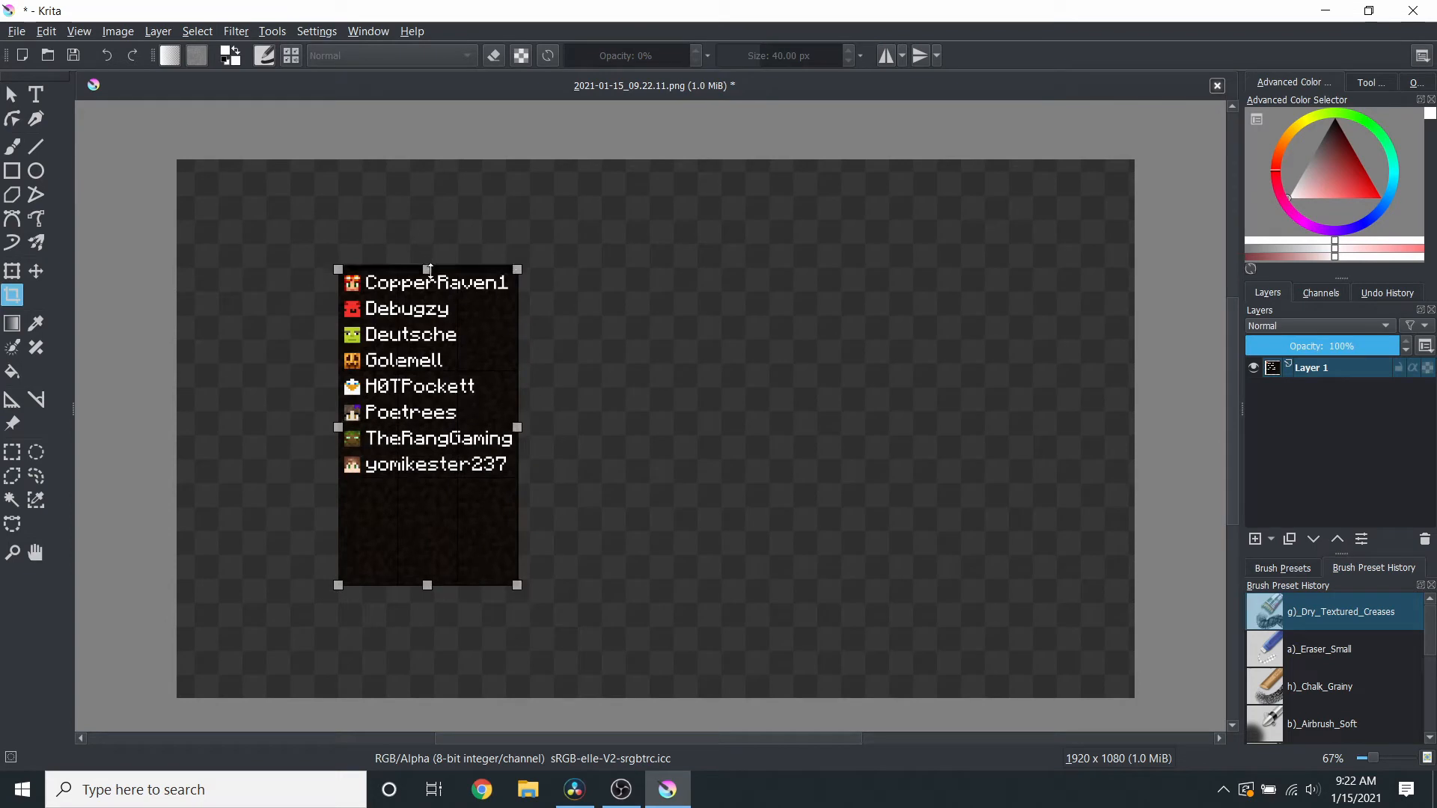
{"action": "key", "text": "Return"}
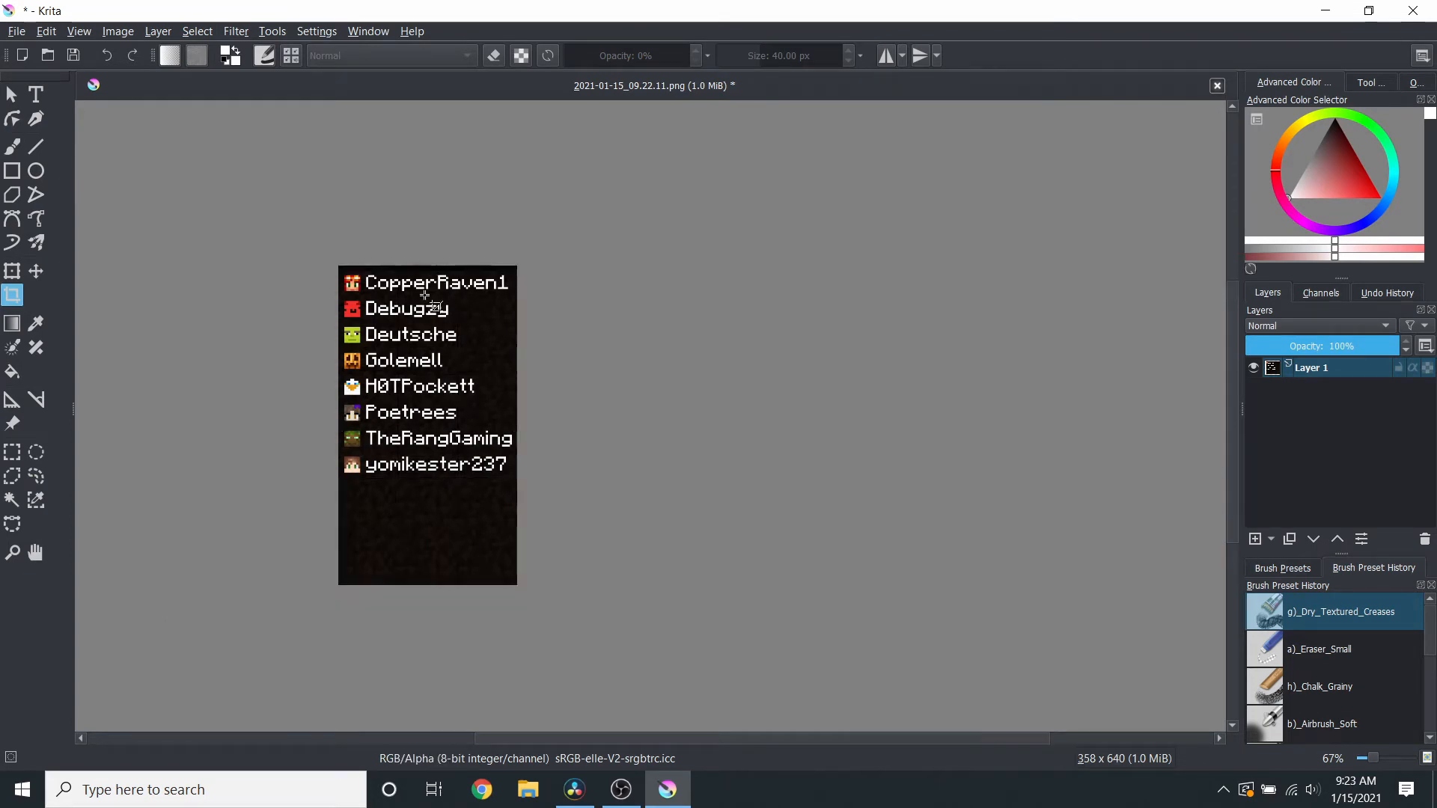
- Save the cropped list as the PNG image Members.png in the Downloads folder, keeping the offered export options
{"action": "left_click", "coordinate": [15, 30]}
{"action": "left_click", "coordinate": [70, 132]}
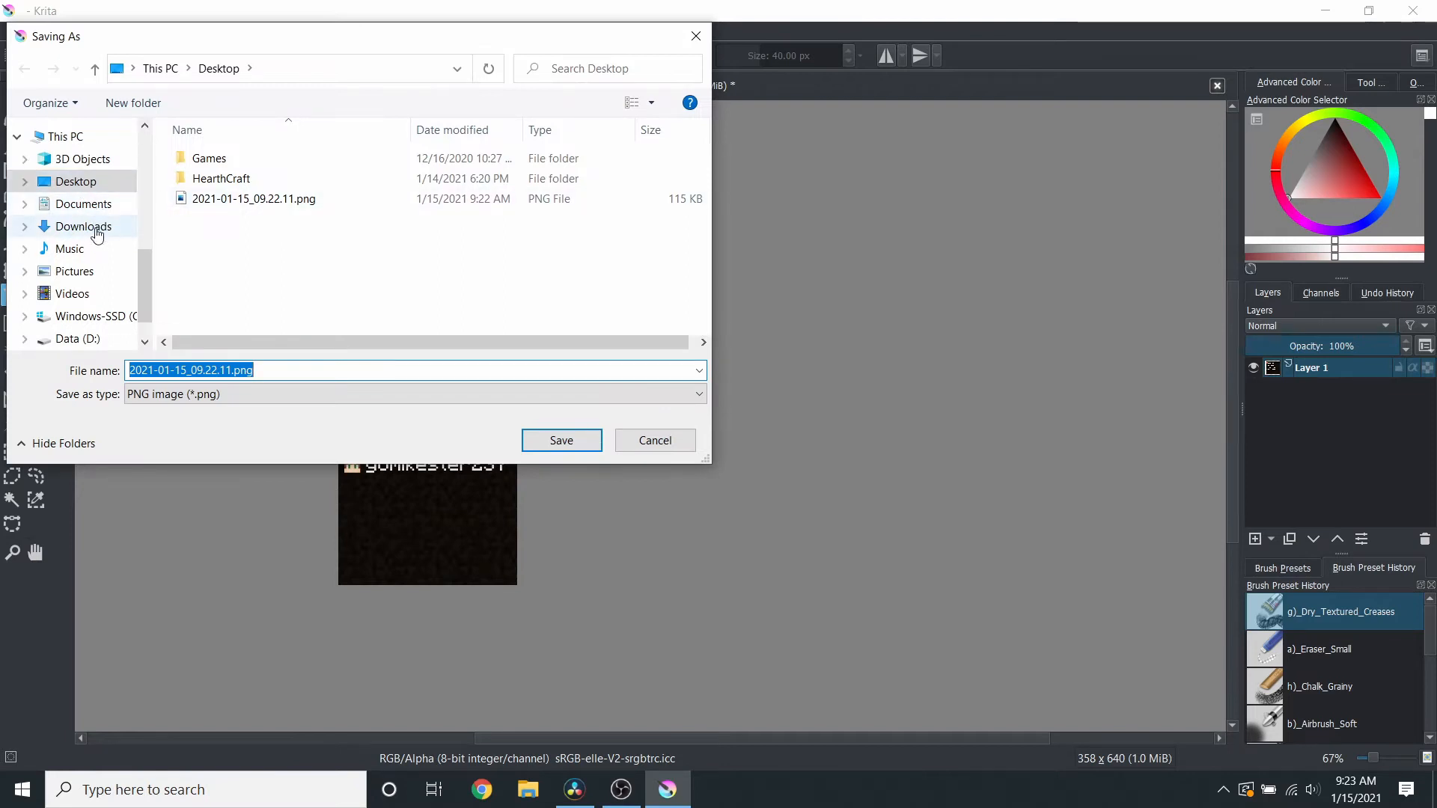
{"action": "left_click", "coordinate": [84, 226]}
{"action": "left_click", "coordinate": [247, 374]}
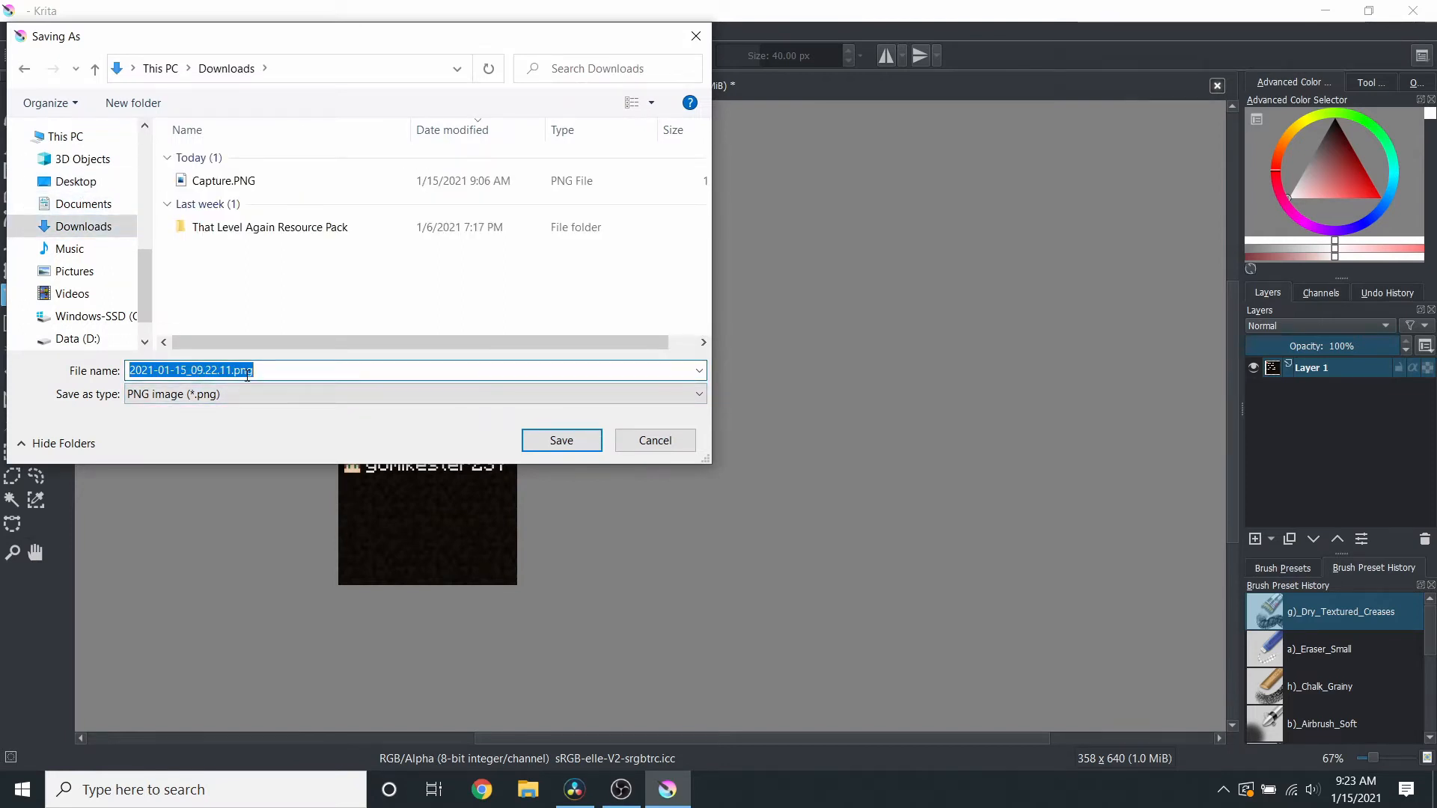
{"action": "type", "text": "Attendees"}
{"action": "key", "text": "Return"}
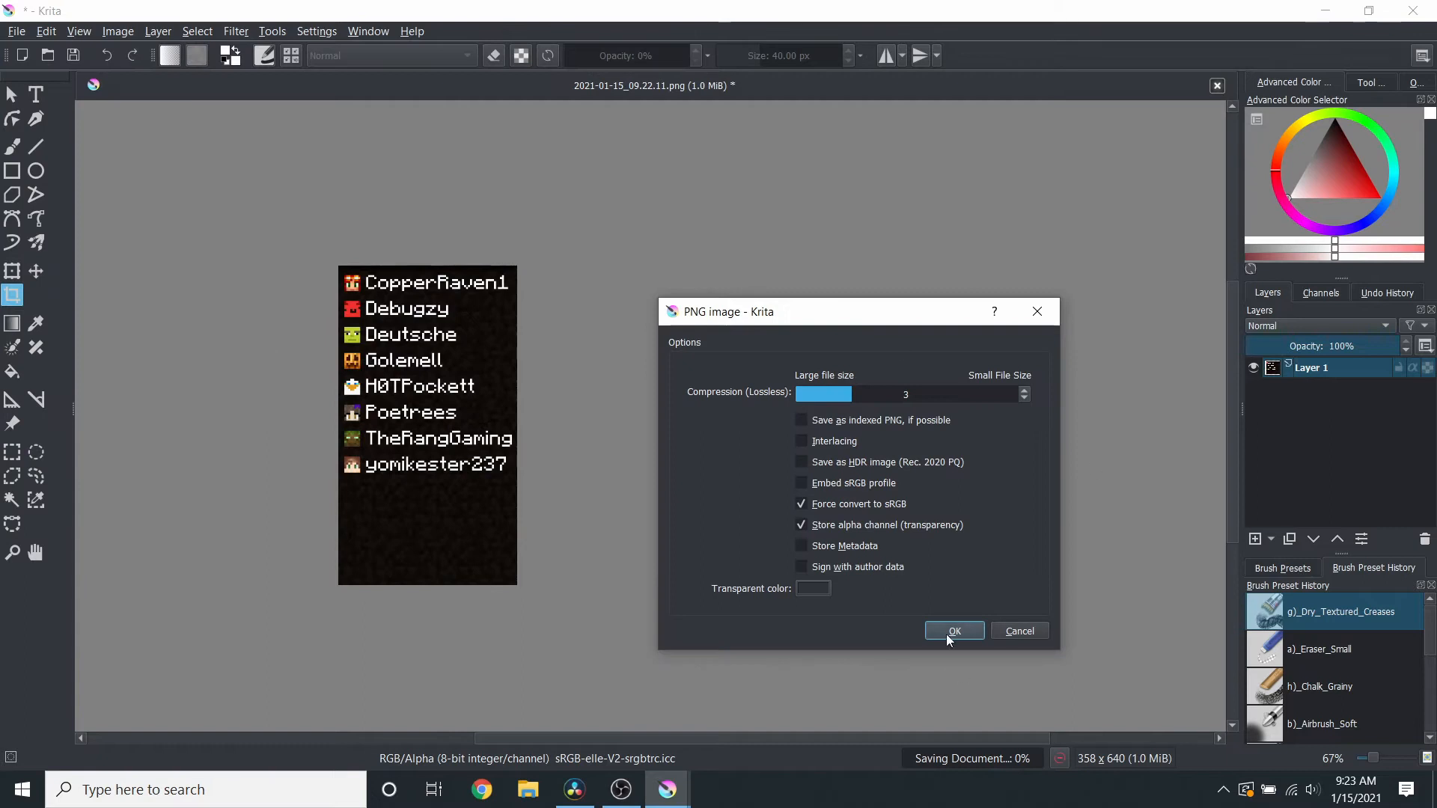
{"action": "left_click", "coordinate": [954, 631]}
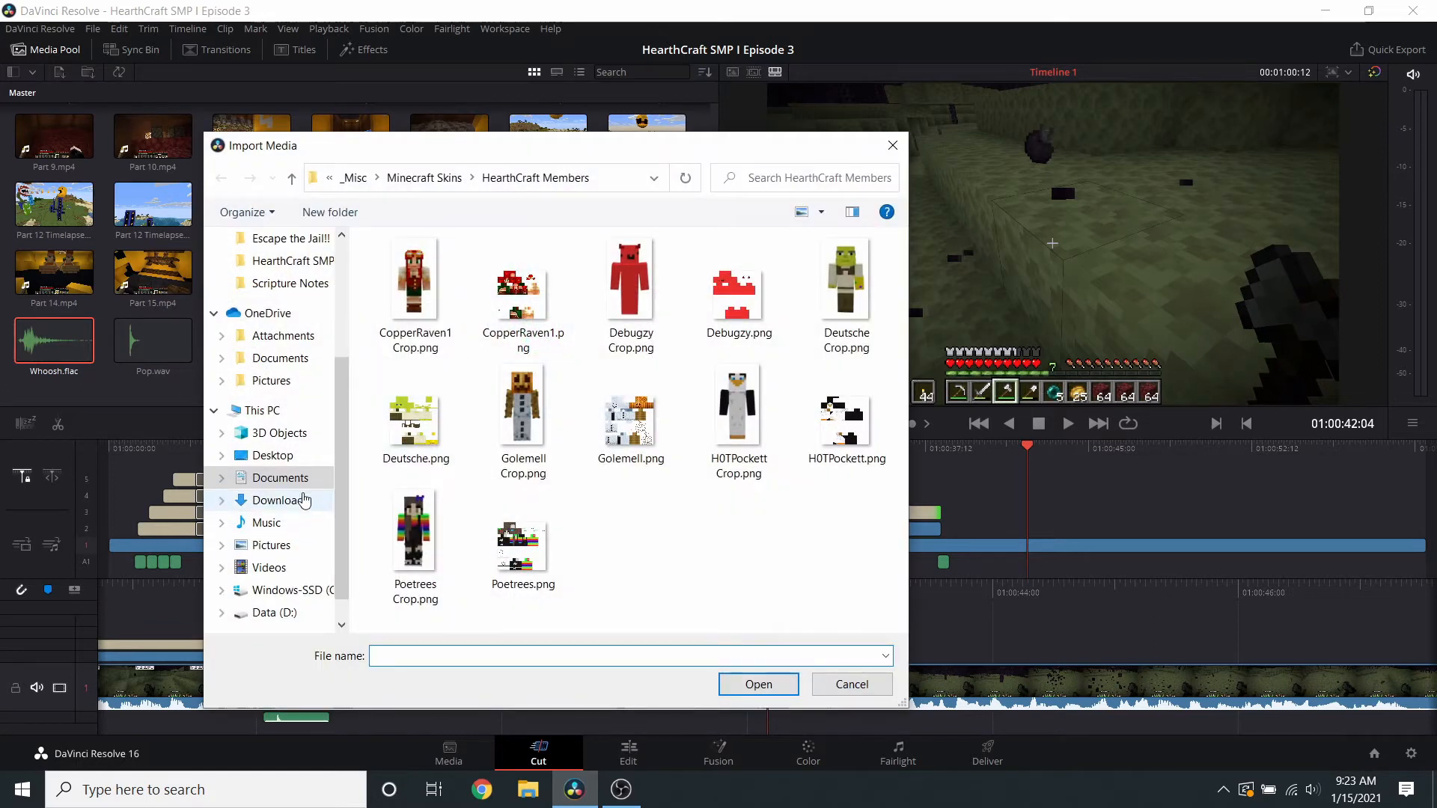
- Switch to DaVinci Resolve and import Members.png from the Downloads folder into the media pool
{"action": "left_click", "coordinate": [280, 477]}
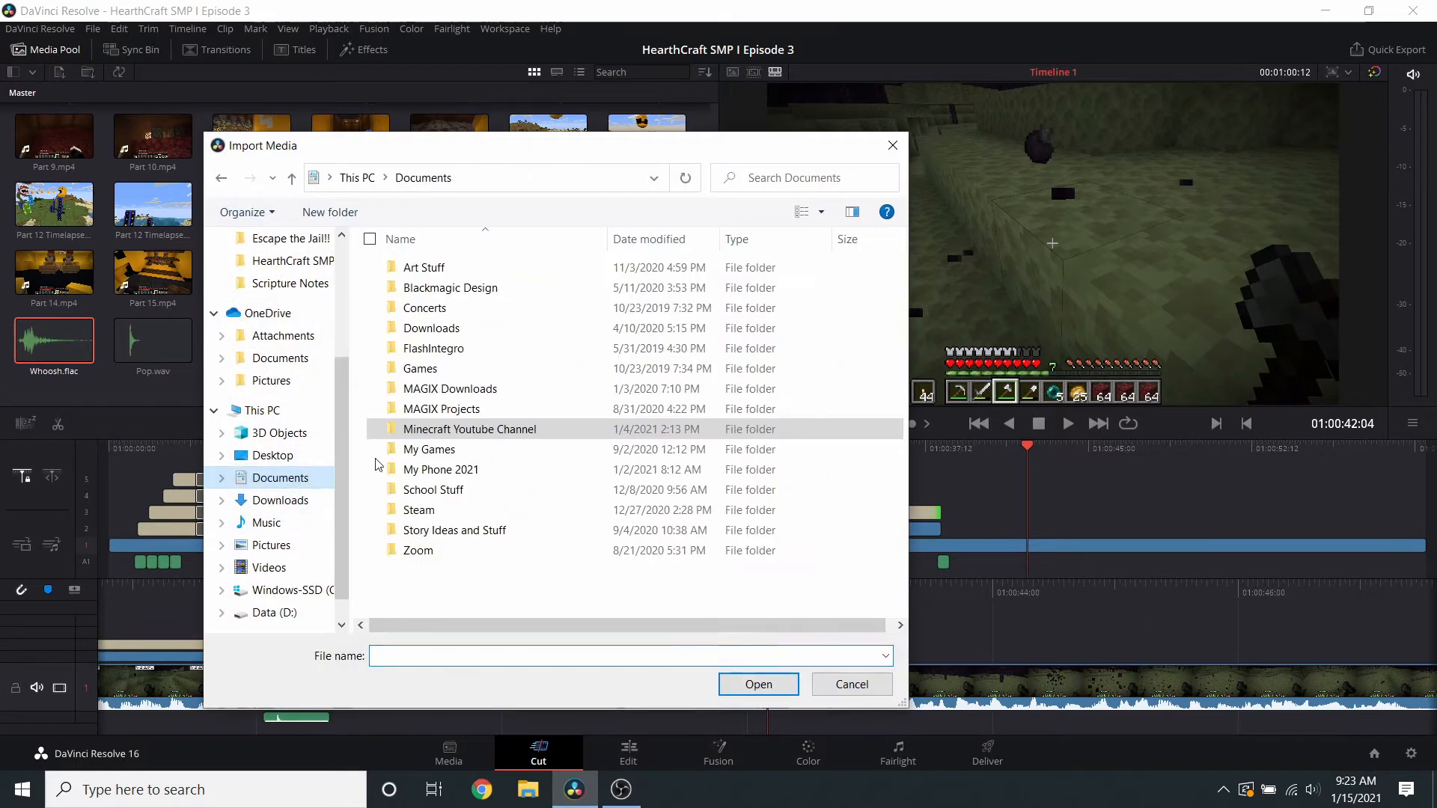
{"action": "left_click", "coordinate": [281, 499]}
{"action": "double_click", "coordinate": [423, 283]}
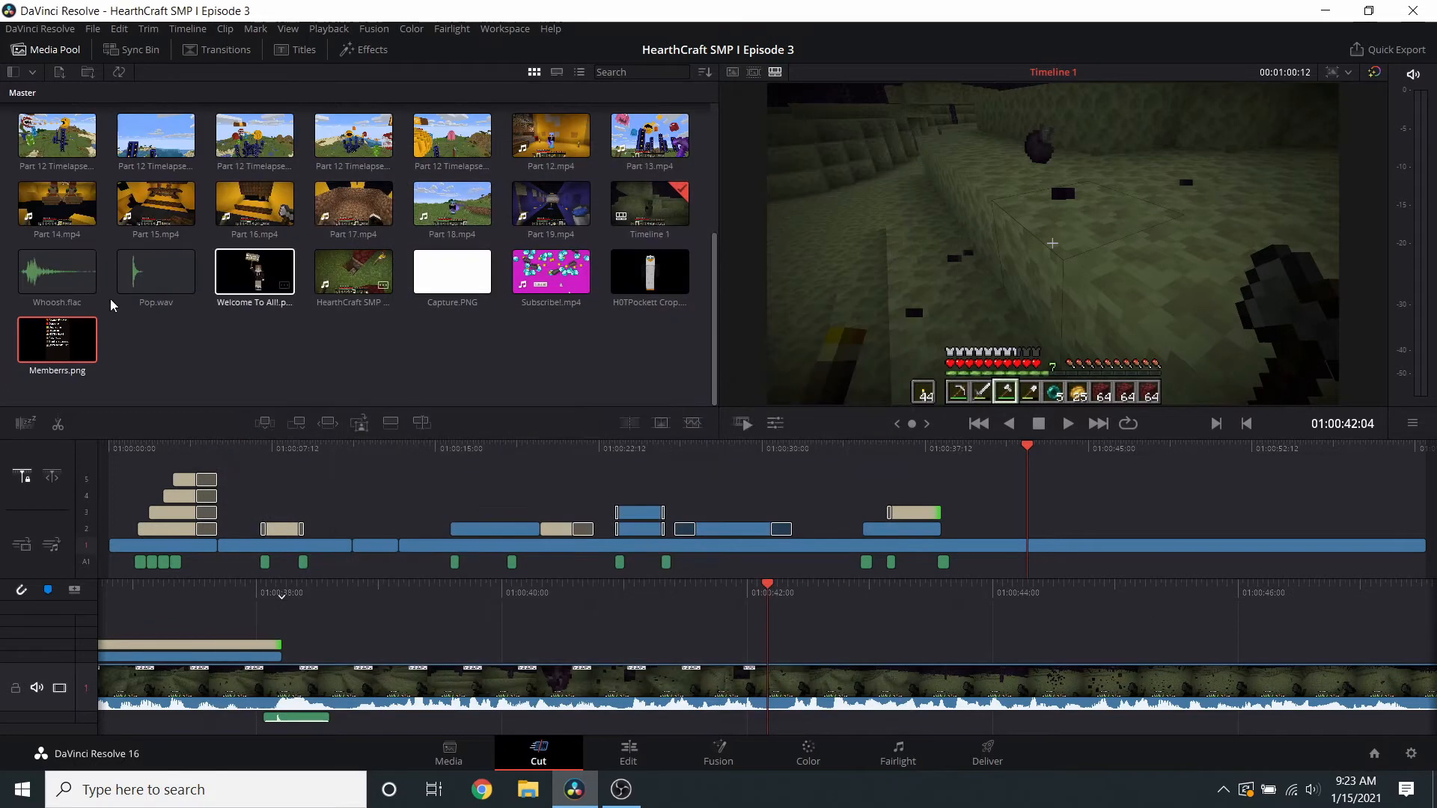
- Find the cue by playing the timeline and place Members.png on the track above the gameplay footage at 01:00:42:03
{"action": "left_click", "coordinate": [1011, 552]}
{"action": "left_click", "coordinate": [1068, 424]}
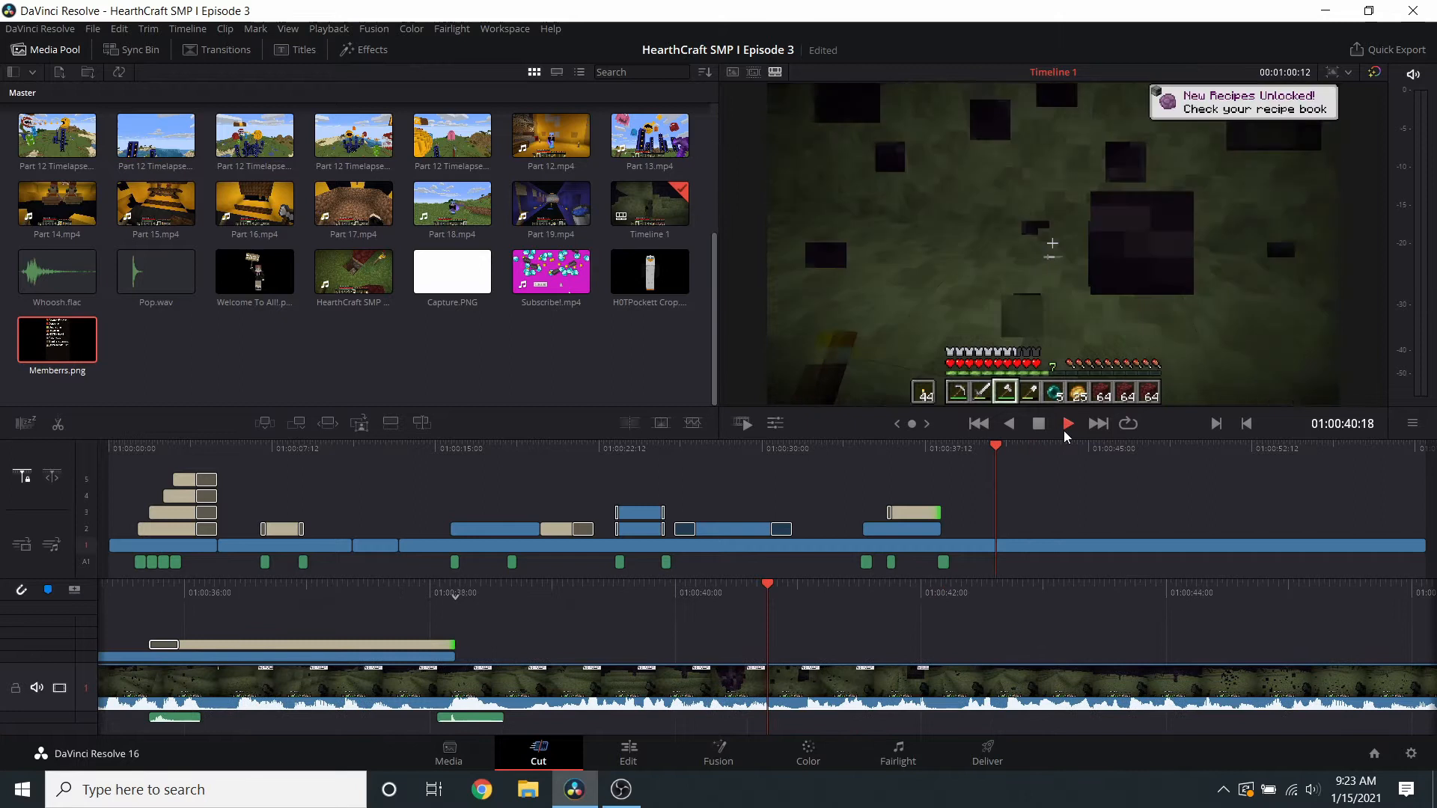
{"action": "left_click", "coordinate": [1039, 424]}
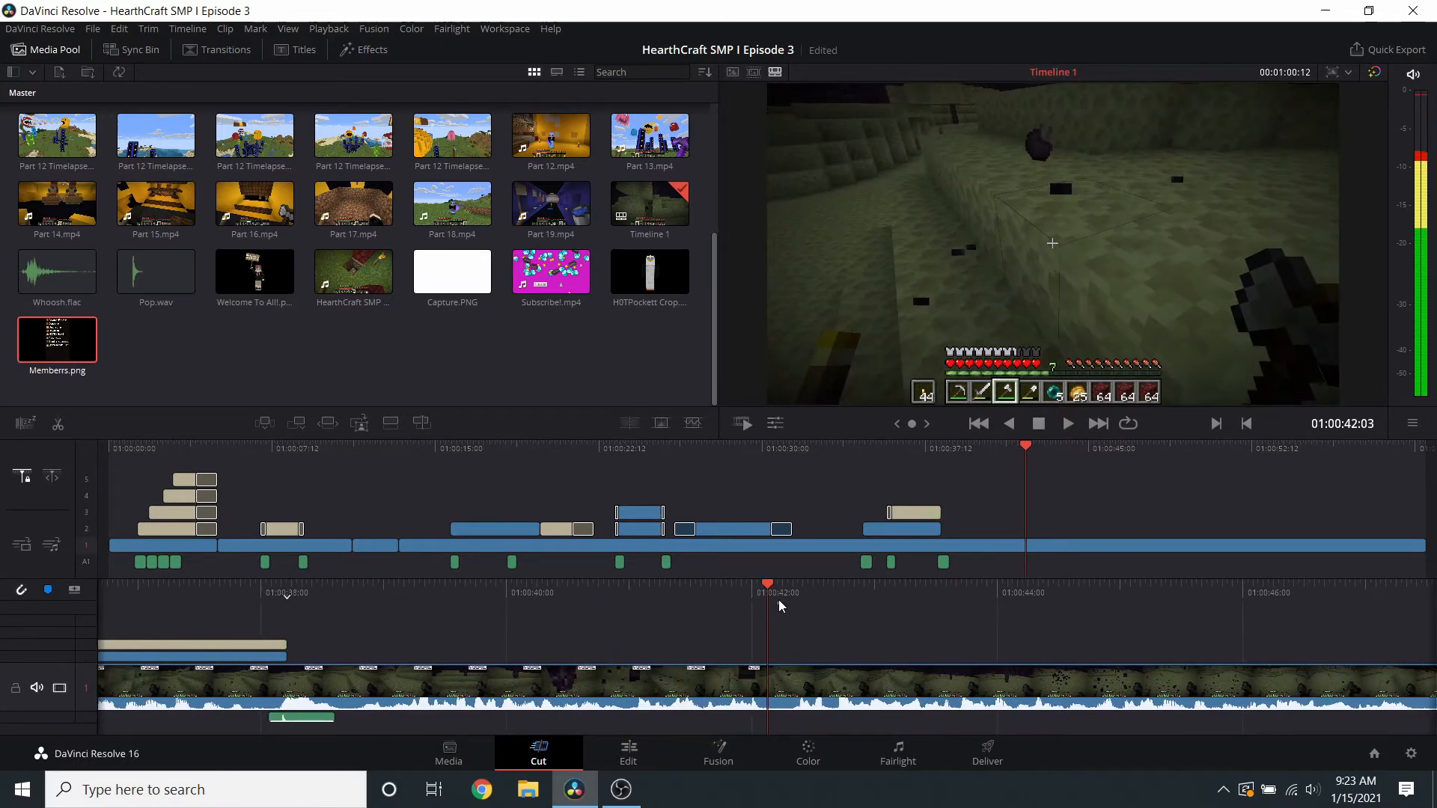
{"action": "left_click_drag", "start_coordinate": [75, 346], "coordinate": [784, 663]}
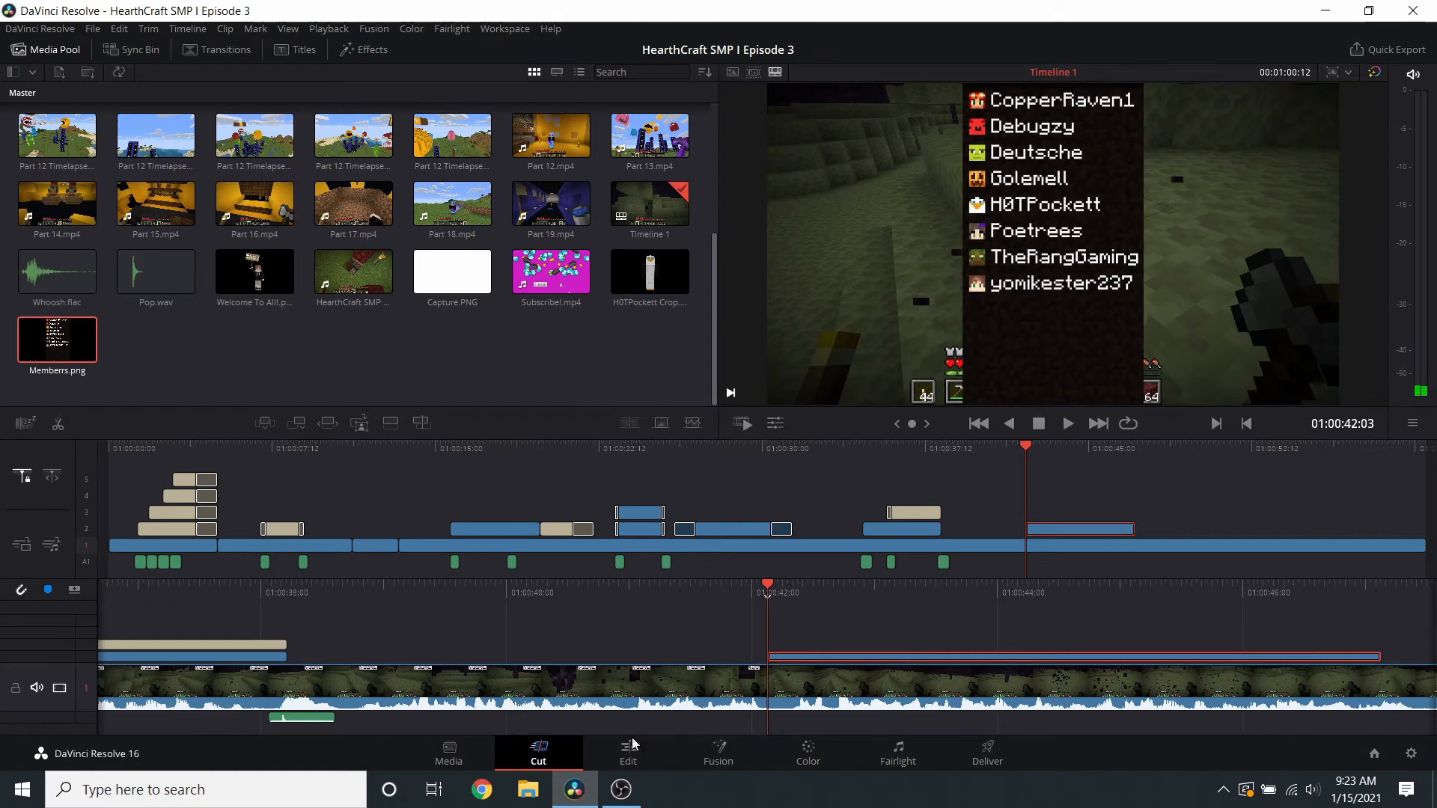
- Set the Members.png overlay's Position X to -668 and shift the clip to start at 01:00:41:19
{"action": "left_click", "coordinate": [638, 761]}
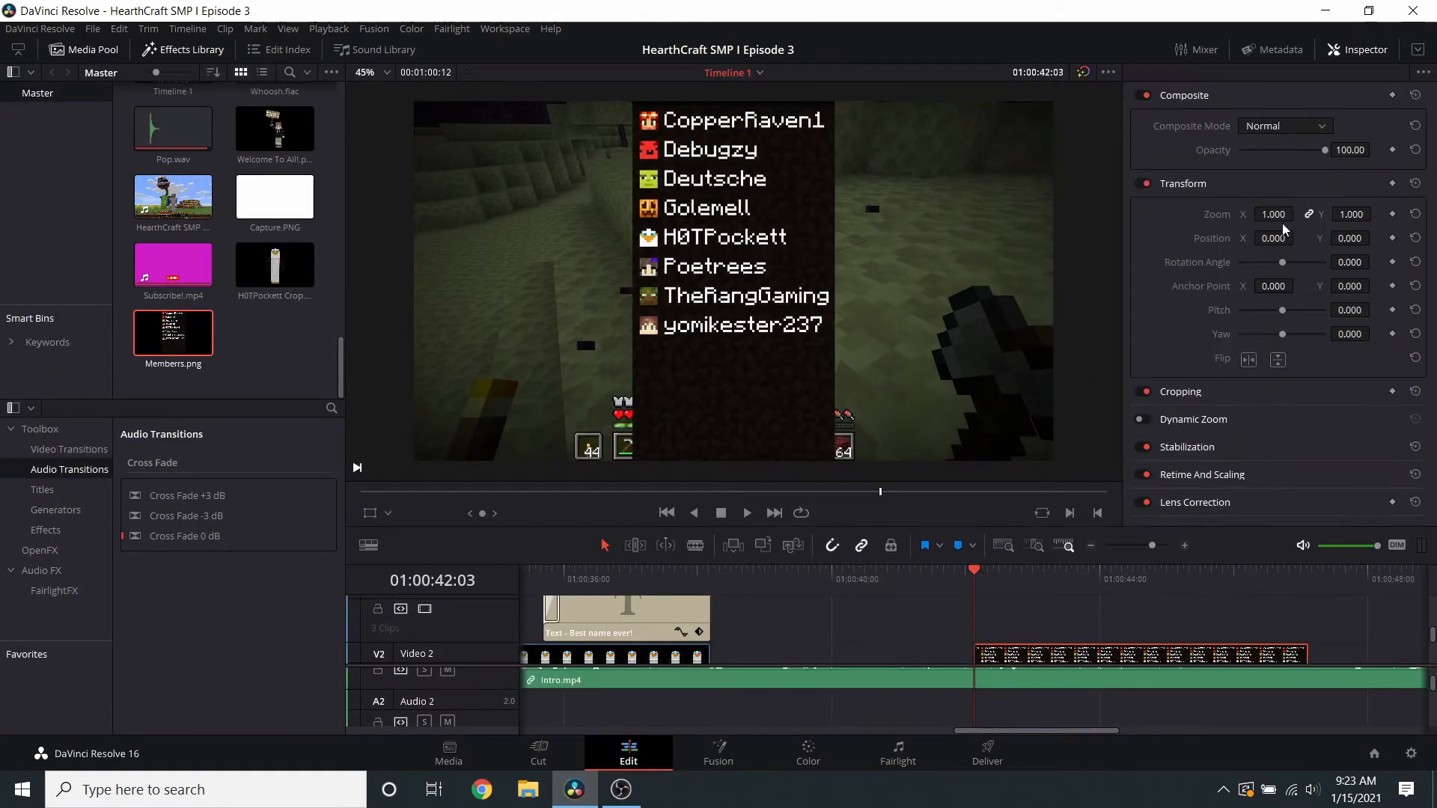
{"action": "left_click_drag", "start_coordinate": [1274, 215], "coordinate": [782, 238]}
{"action": "key", "text": "ctrl+z"}
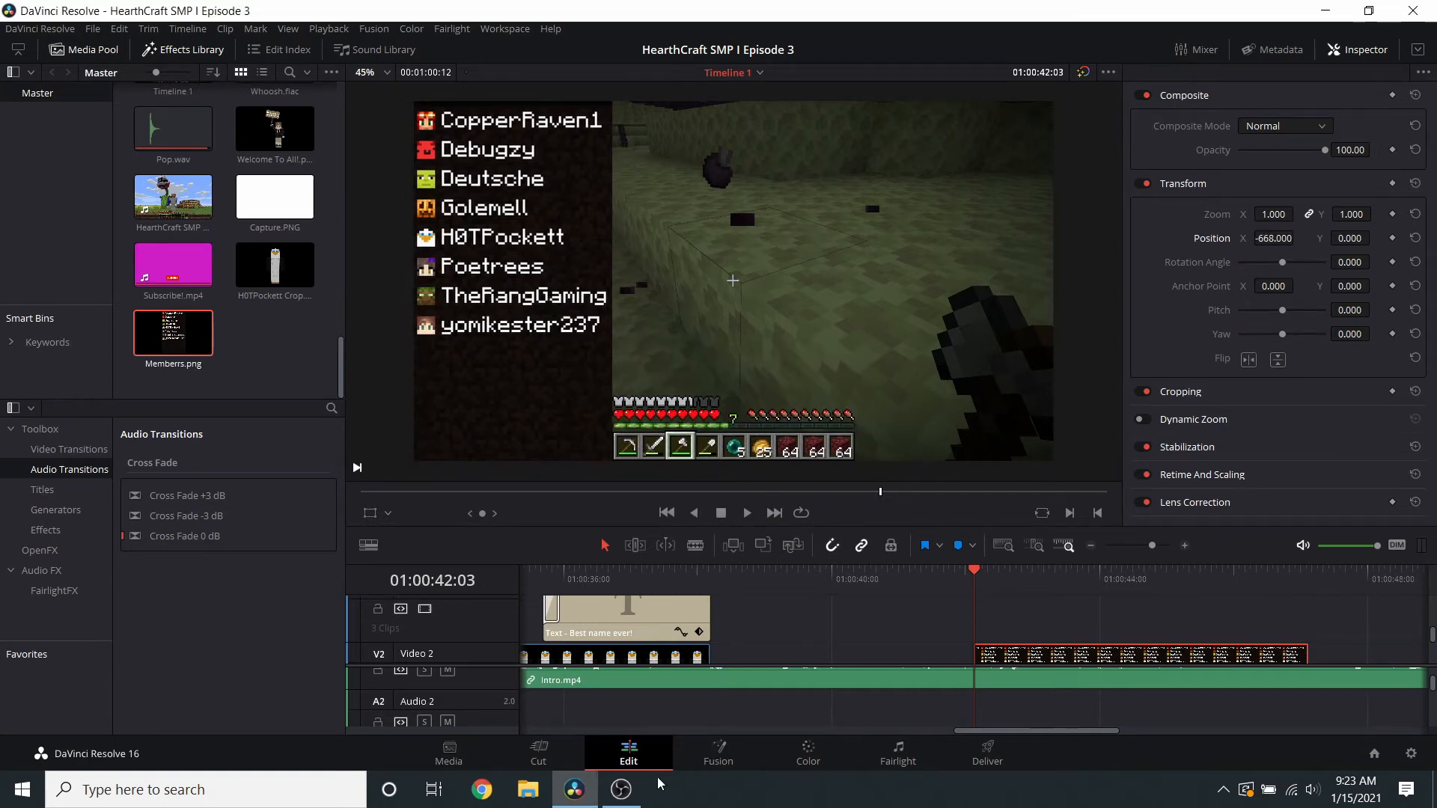
{"action": "left_click", "coordinate": [538, 752]}
{"action": "left_click", "coordinate": [808, 658]}
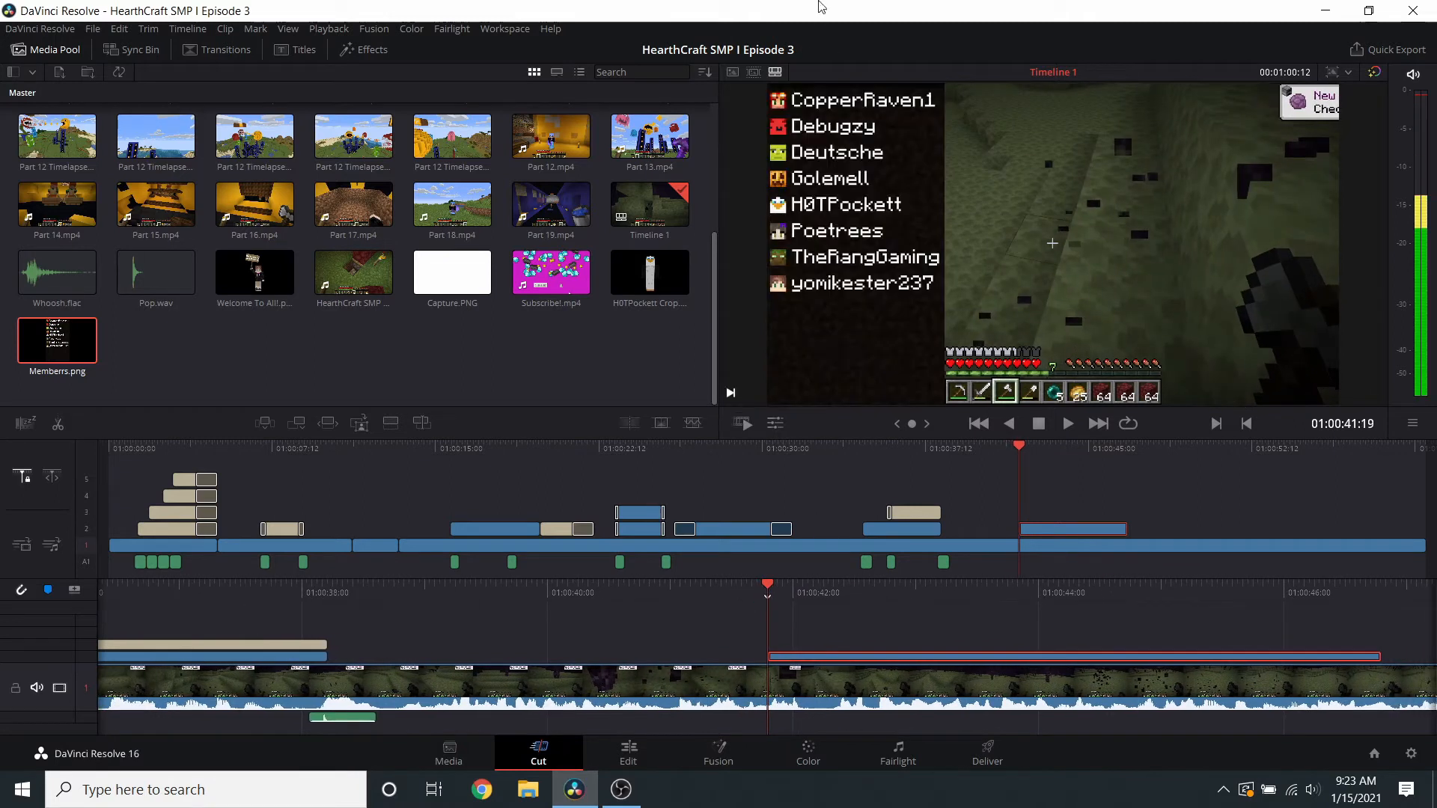
- Animate the Members.png overlay's entrance with Position Y keyframes of -1084 at 01:00:41:19 and 0 at 01:00:42:01
{"action": "left_click", "coordinate": [617, 751]}
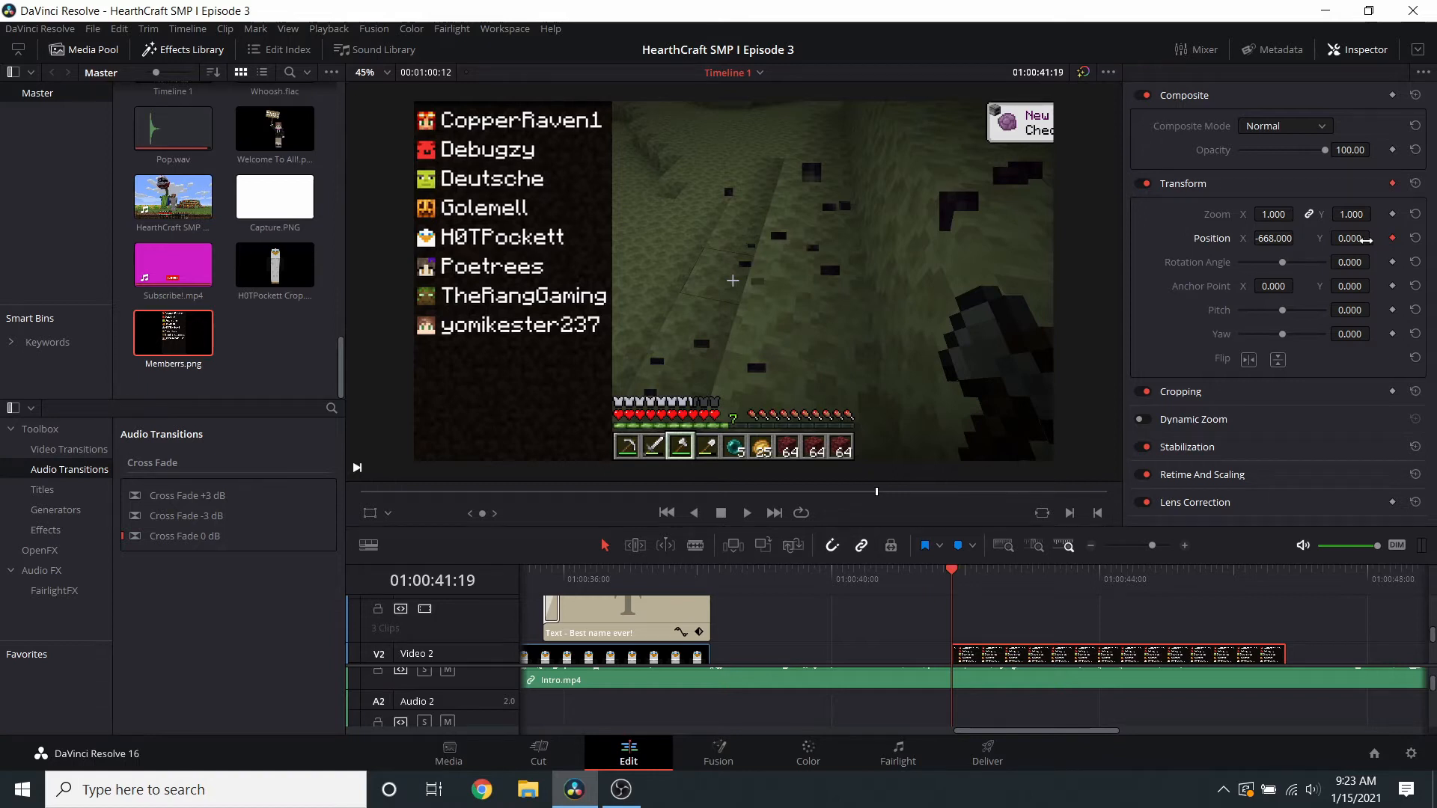
{"action": "left_click_drag", "start_coordinate": [1365, 239], "coordinate": [1294, 239]}
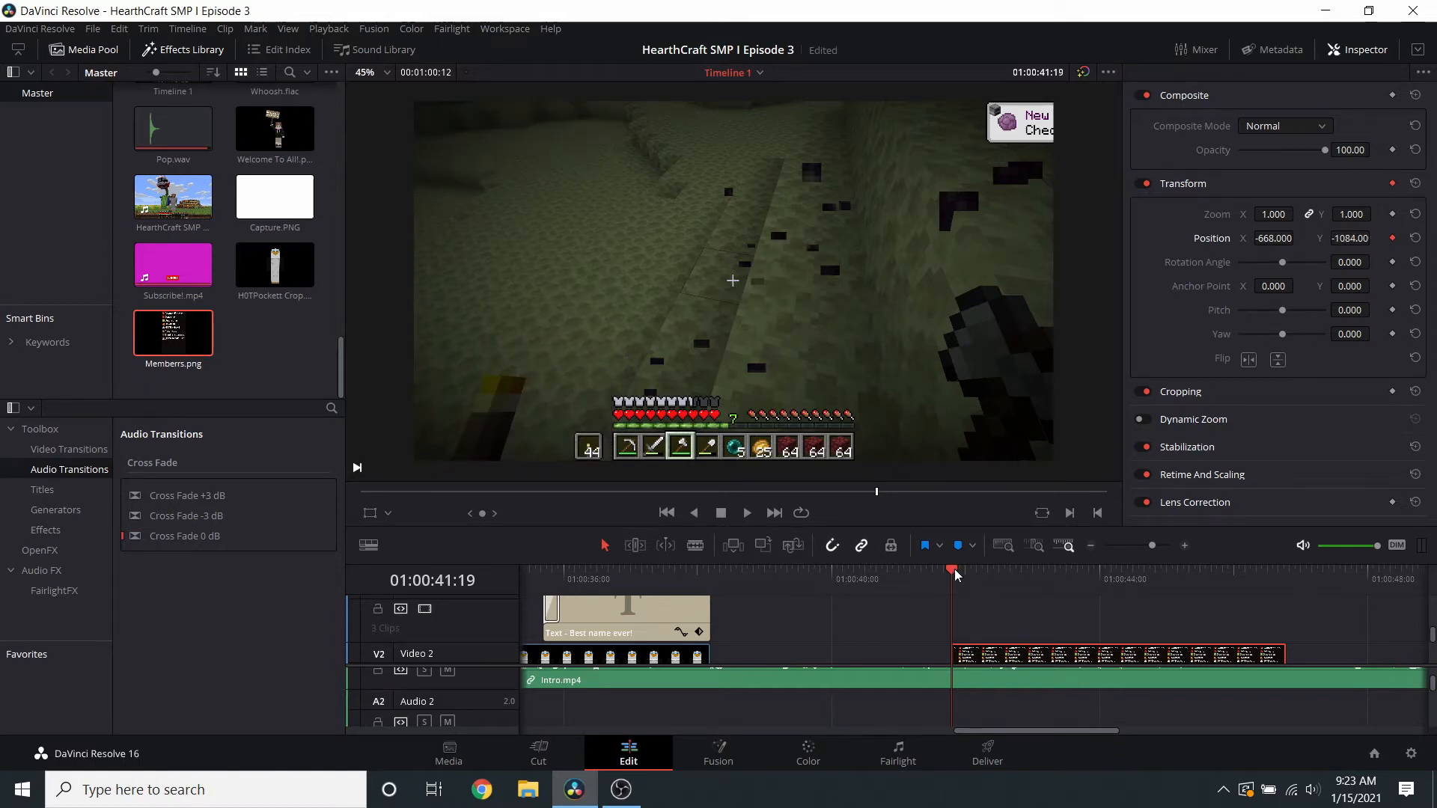
{"action": "left_click", "coordinate": [968, 589]}
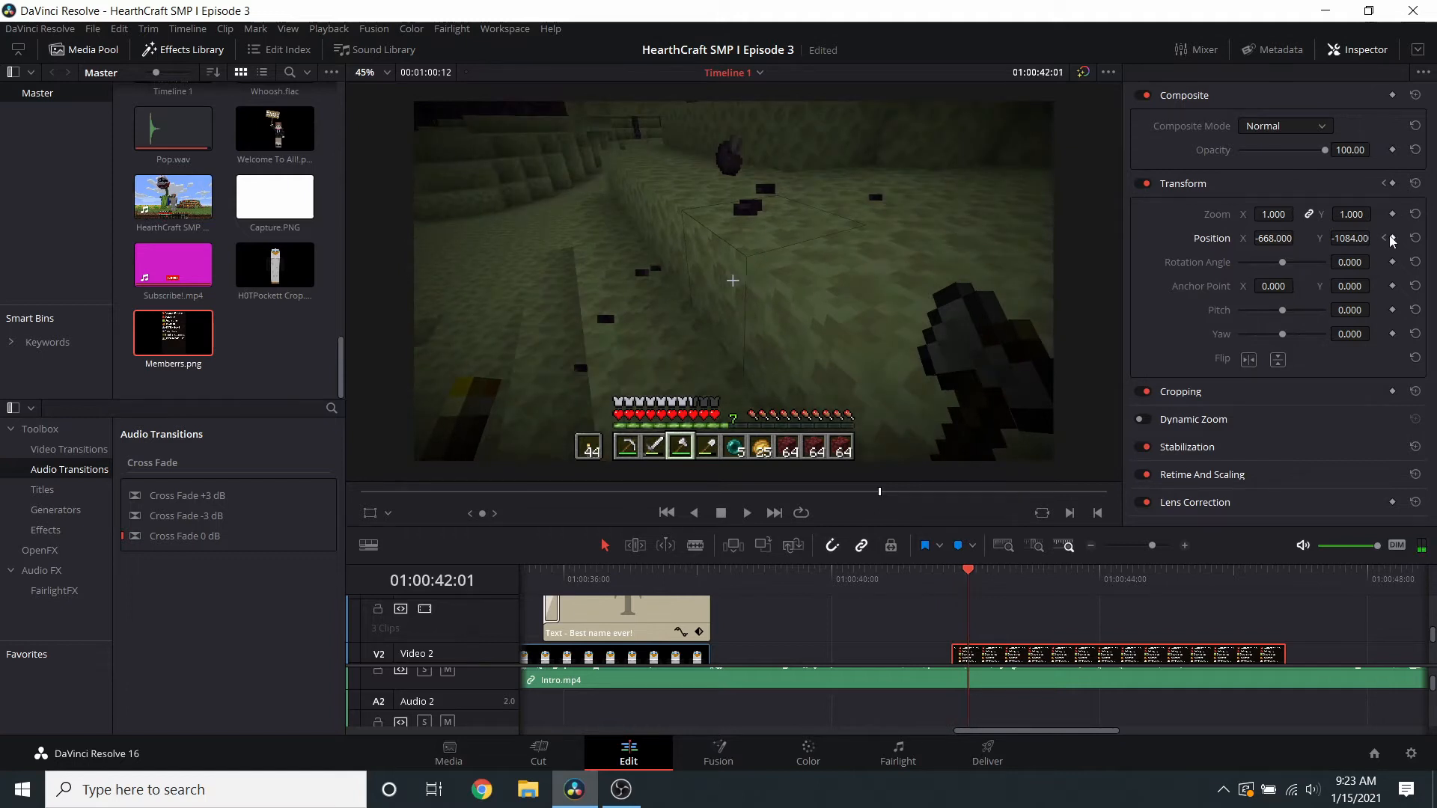
{"action": "left_click_drag", "start_coordinate": [1367, 238], "coordinate": [1415, 238]}
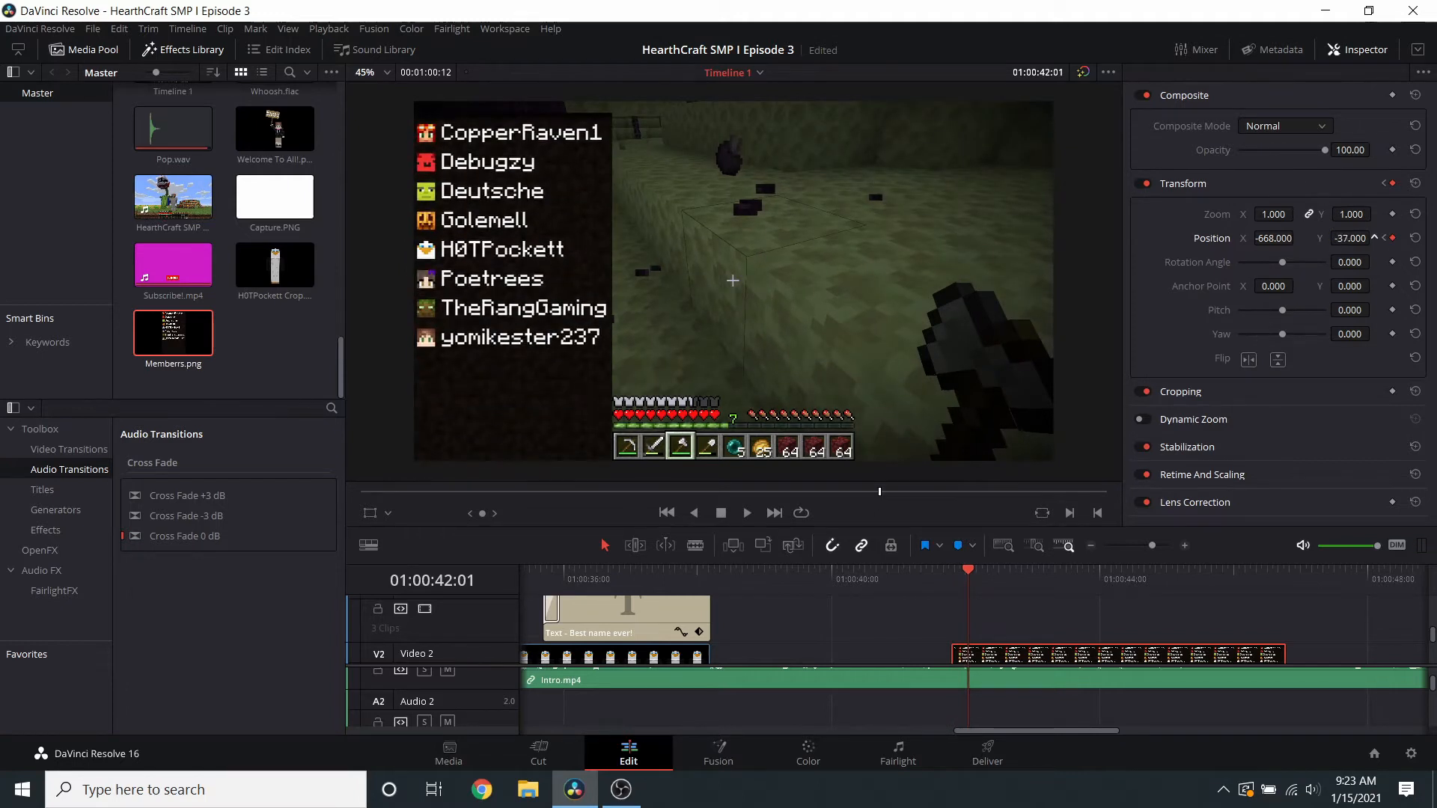
{"action": "type", "text": "0"}
{"action": "key", "text": "Return"}
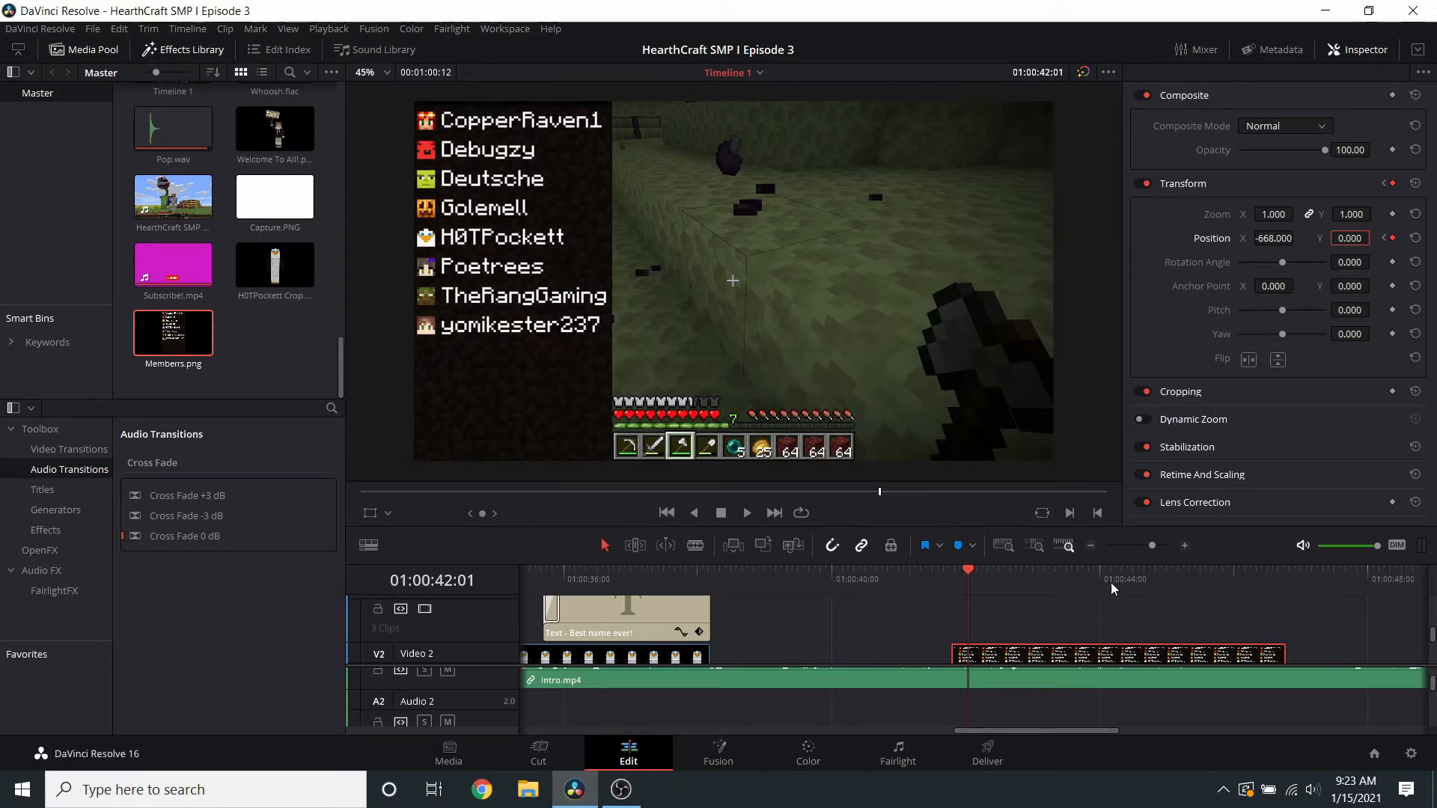
- Add an exit keyframe at 01:00:44:09 that moves the Members.png overlay off screen to Position Y 1082
{"action": "mouse_move", "coordinate": [1127, 579]}
{"action": "left_mouse_down"}
{"action": "mouse_move", "coordinate": [1105, 578]}
{"action": "mouse_move", "coordinate": [1124, 580]}
{"action": "left_mouse_up"}
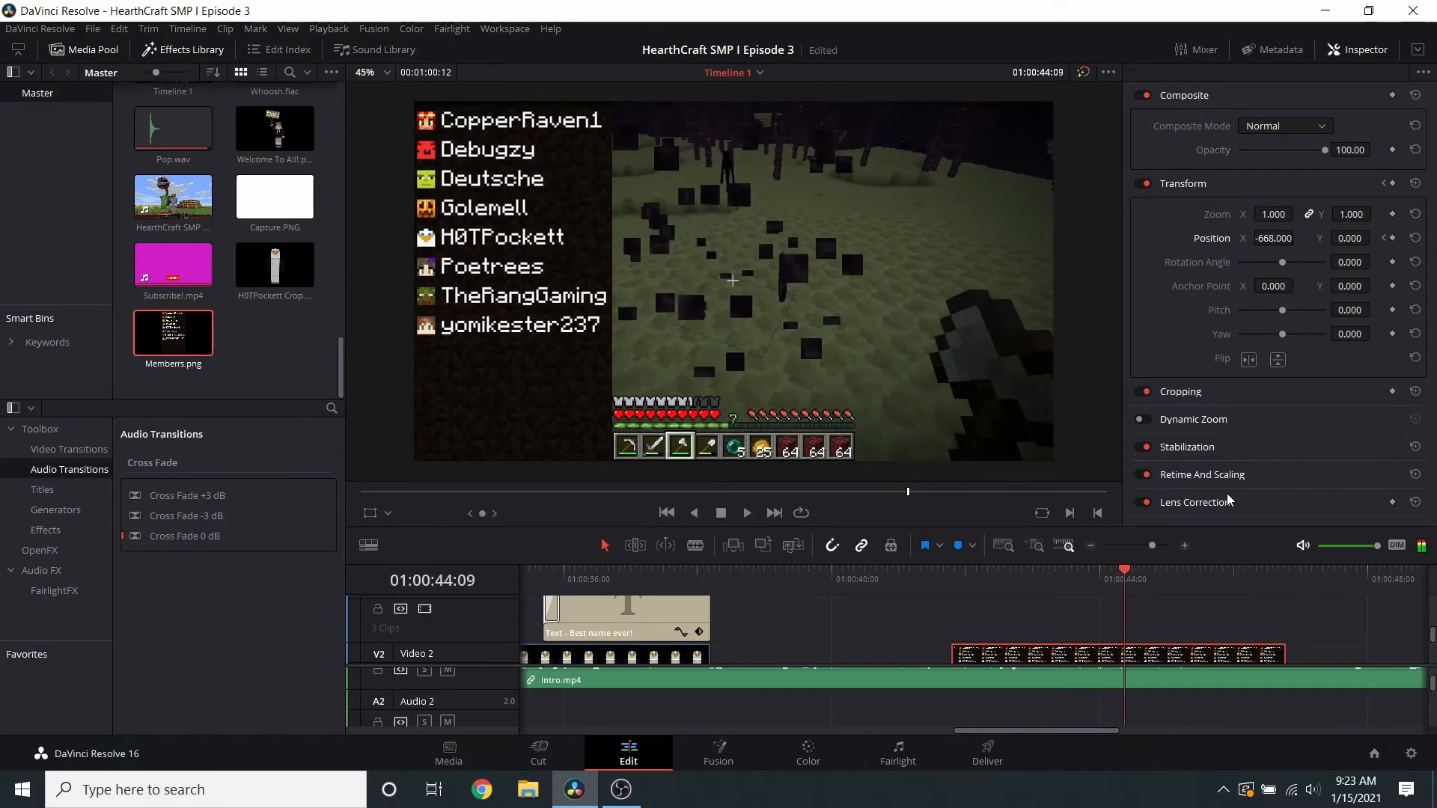
{"action": "left_click_drag", "start_coordinate": [1359, 240], "coordinate": [1373, 237]}
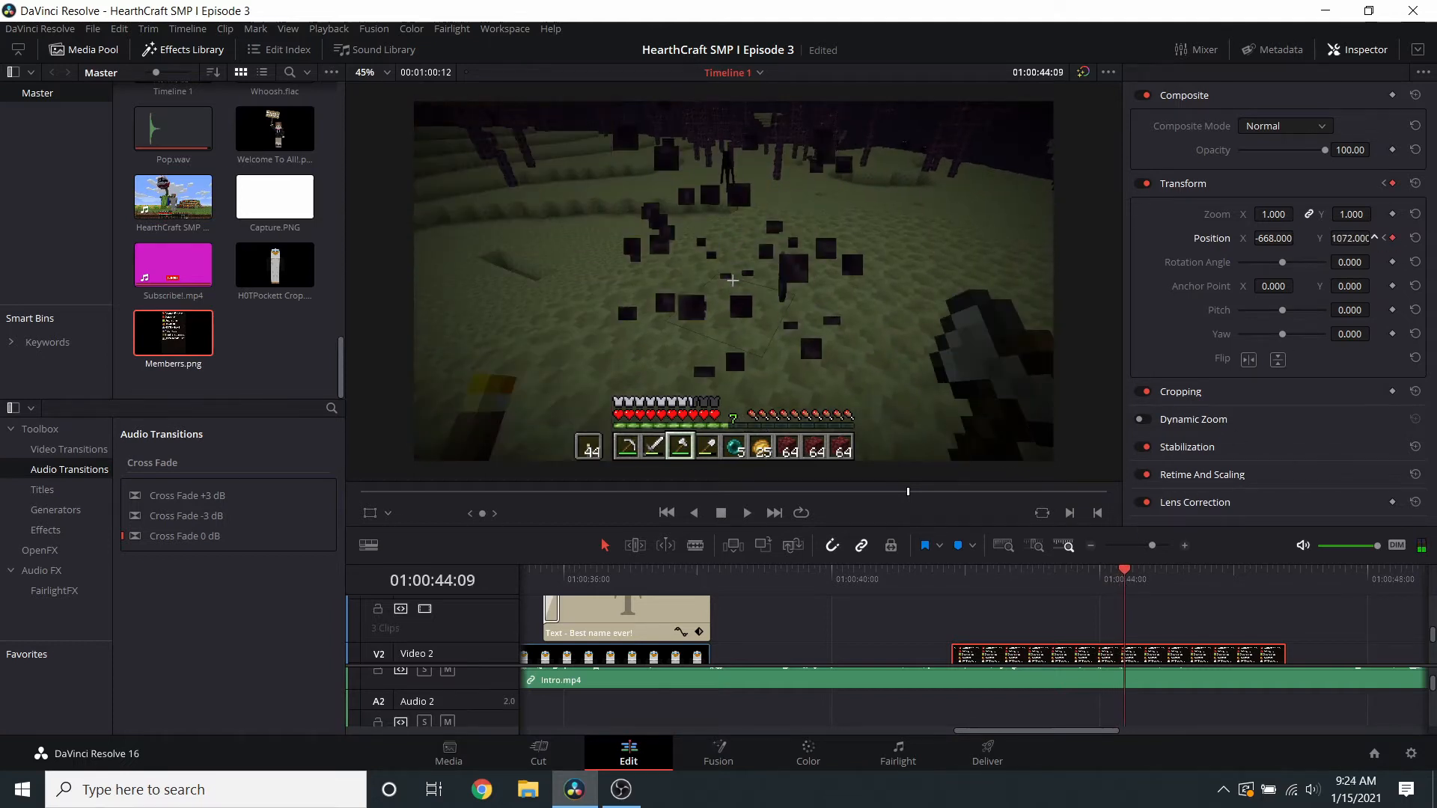
{"action": "key", "text": "shift+3"}
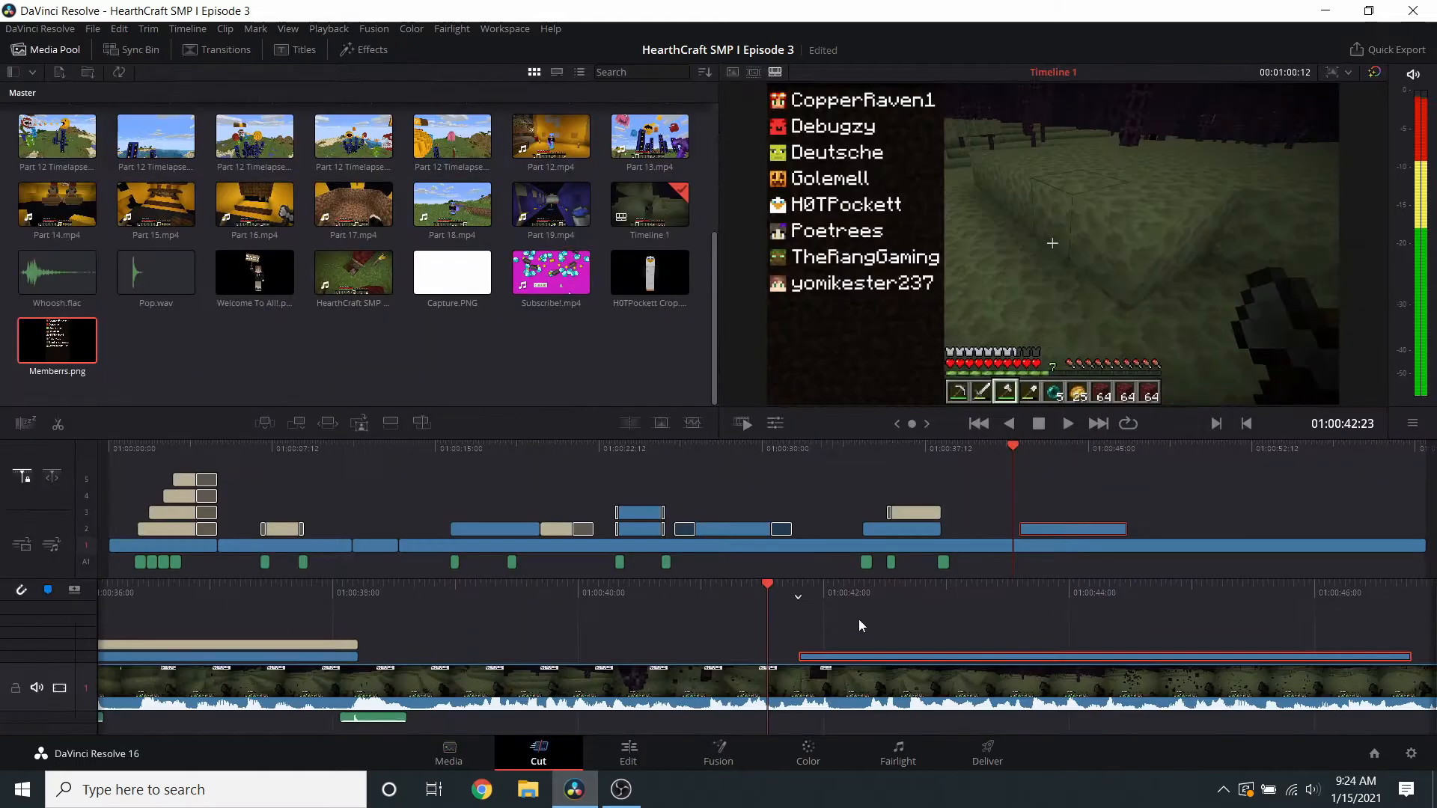
- Play back the timeline through the Members.png overlay and on to about 01:00:50 to review the animation and the following footage
{"action": "left_click", "coordinate": [1068, 425]}
{"action": "left_click", "coordinate": [969, 447]}
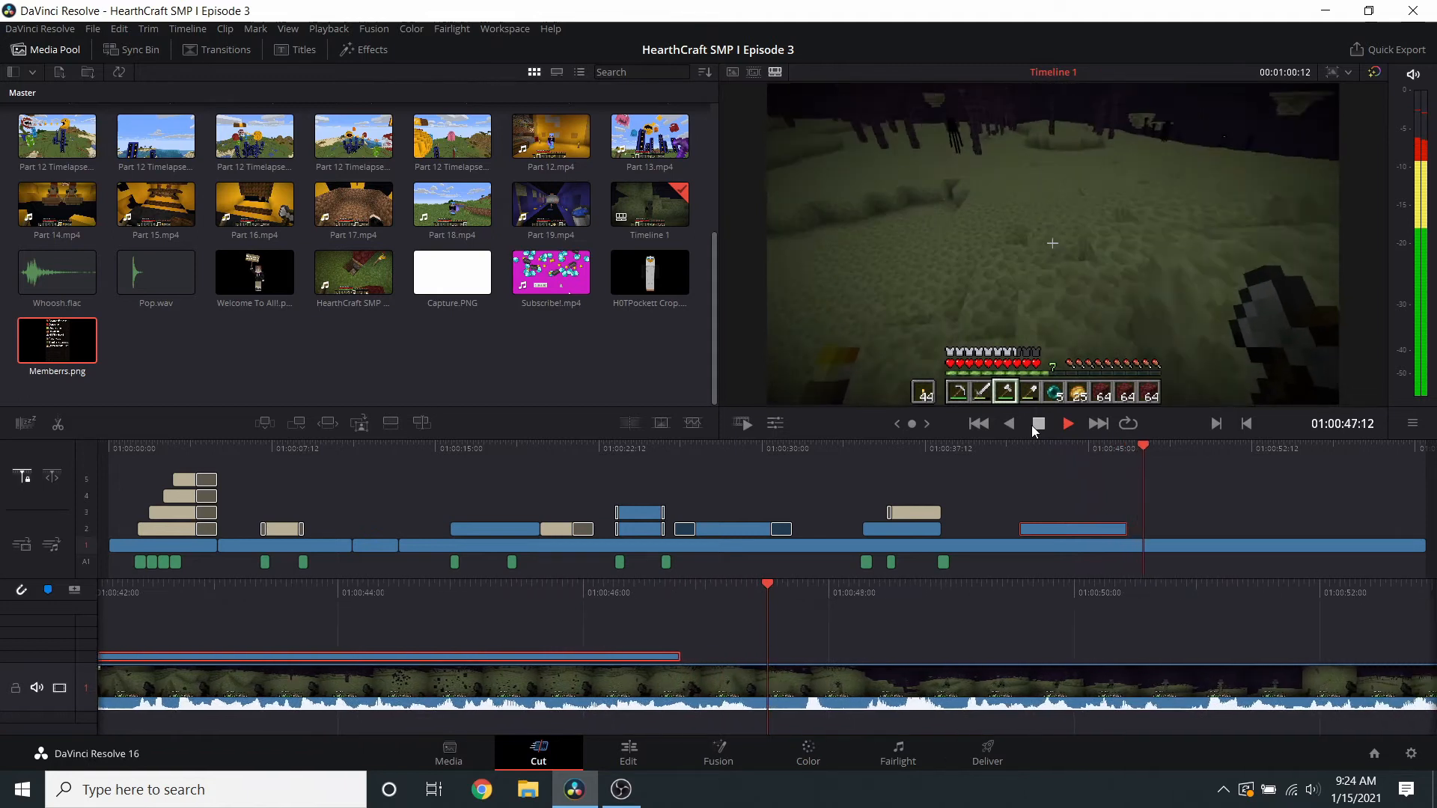
{"action": "left_click", "coordinate": [1035, 425]}
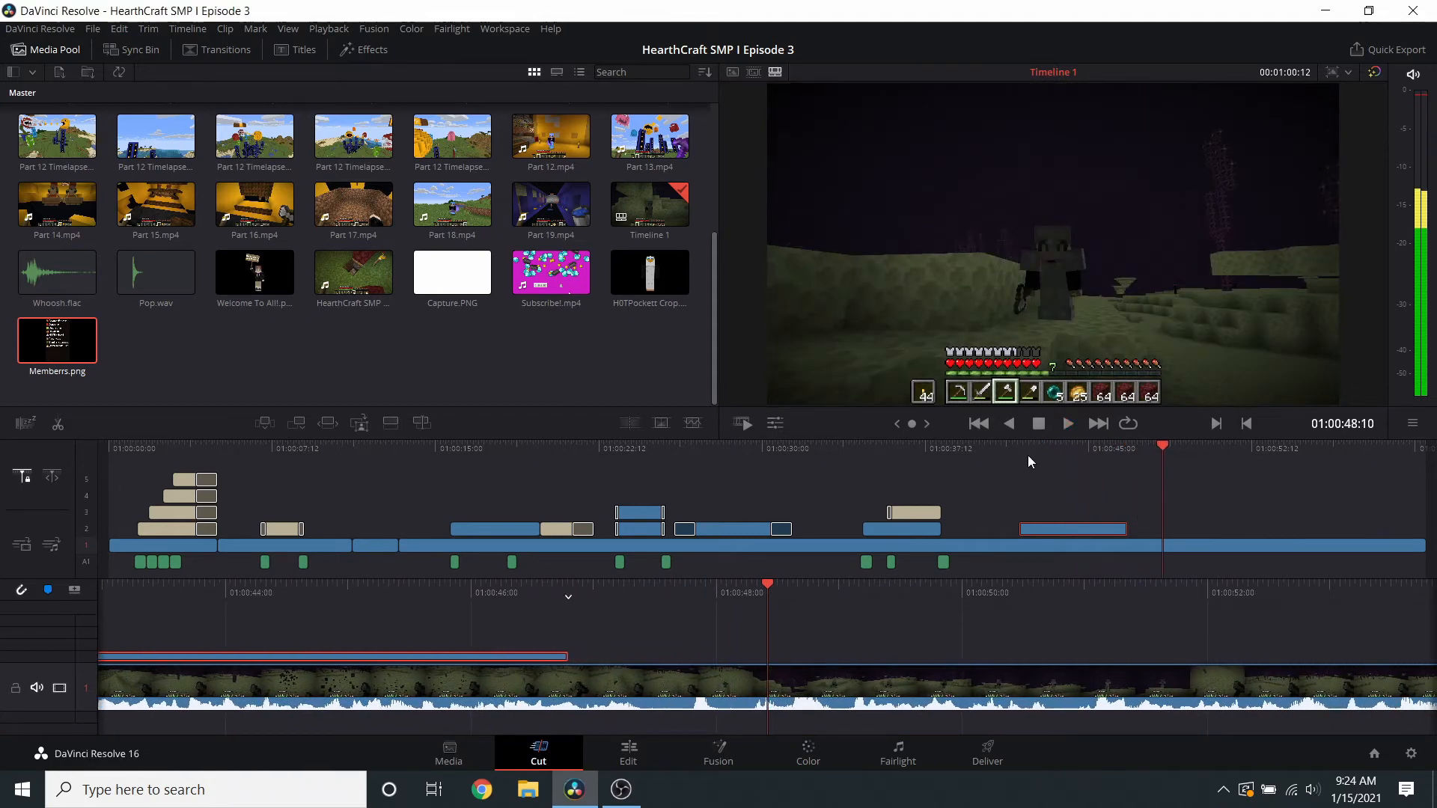
{"action": "left_click", "coordinate": [1068, 424]}
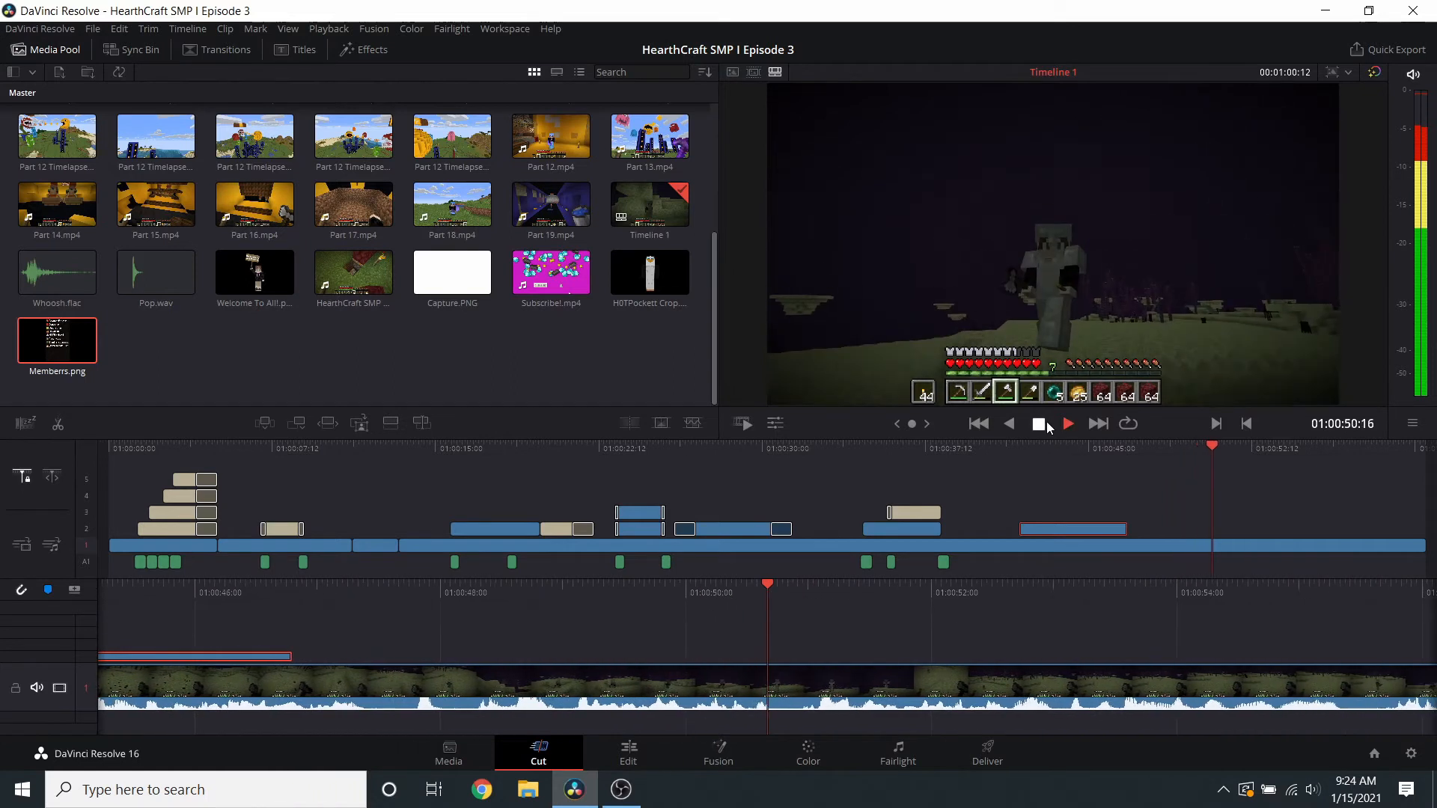
{"action": "left_click", "coordinate": [1041, 426]}
- Split the Intro.mp4 gameplay clip at 01:00:47:22 and 01:00:50:19
{"action": "left_click_drag", "start_coordinate": [518, 599], "coordinate": [769, 612]}
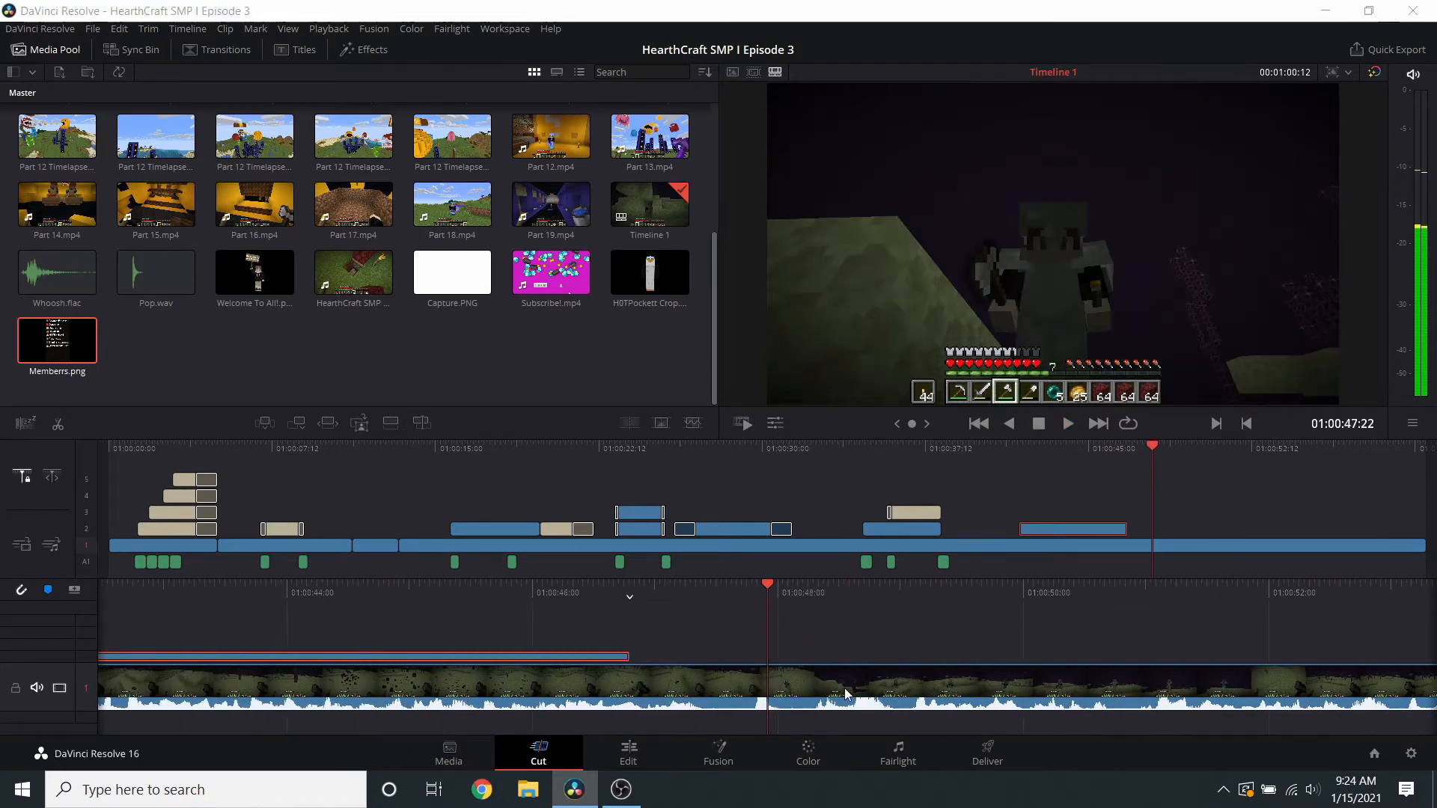
{"action": "right_click", "coordinate": [844, 682]}
{"action": "left_click", "coordinate": [873, 566]}
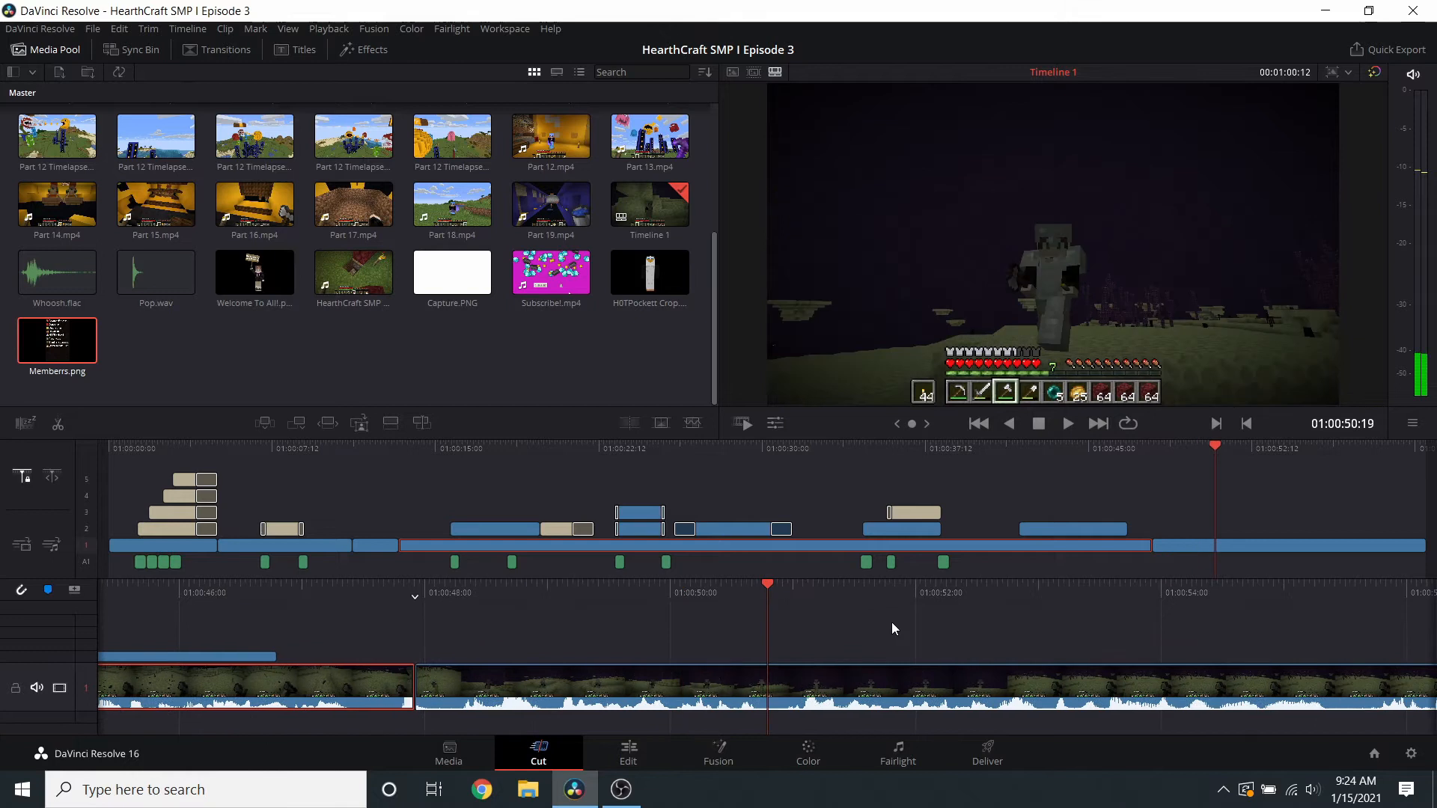
{"action": "right_click", "coordinate": [850, 681]}
{"action": "left_click", "coordinate": [897, 563]}
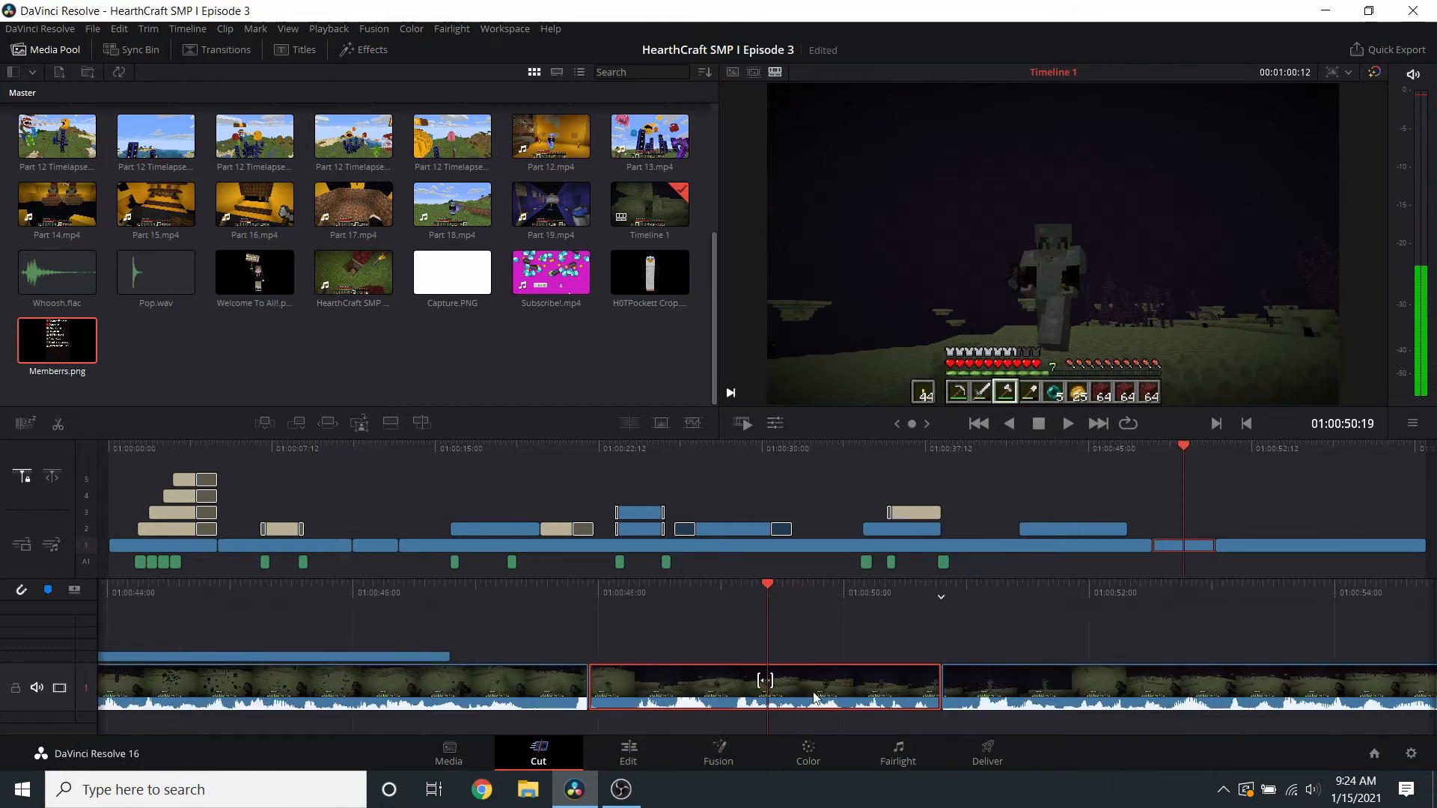
- Set the Zoom of the Intro.mp4 segment between 01:00:47:22 and 01:00:50:19 to 3.960
{"action": "left_click", "coordinate": [636, 763]}
{"action": "scroll", "coordinate": [963, 644], "scroll_direction": "down", "scroll_amount": 2}
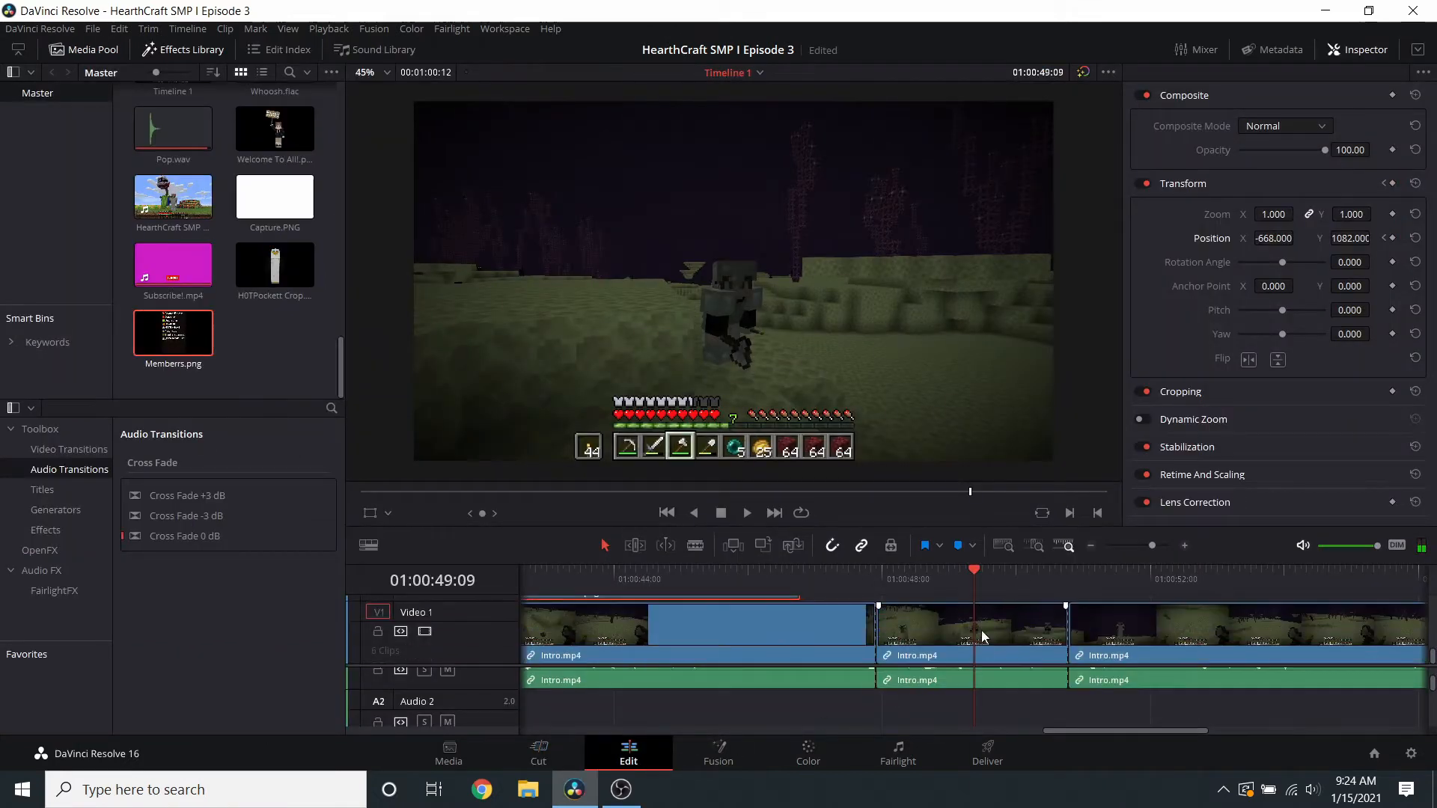
{"action": "left_click", "coordinate": [981, 630]}
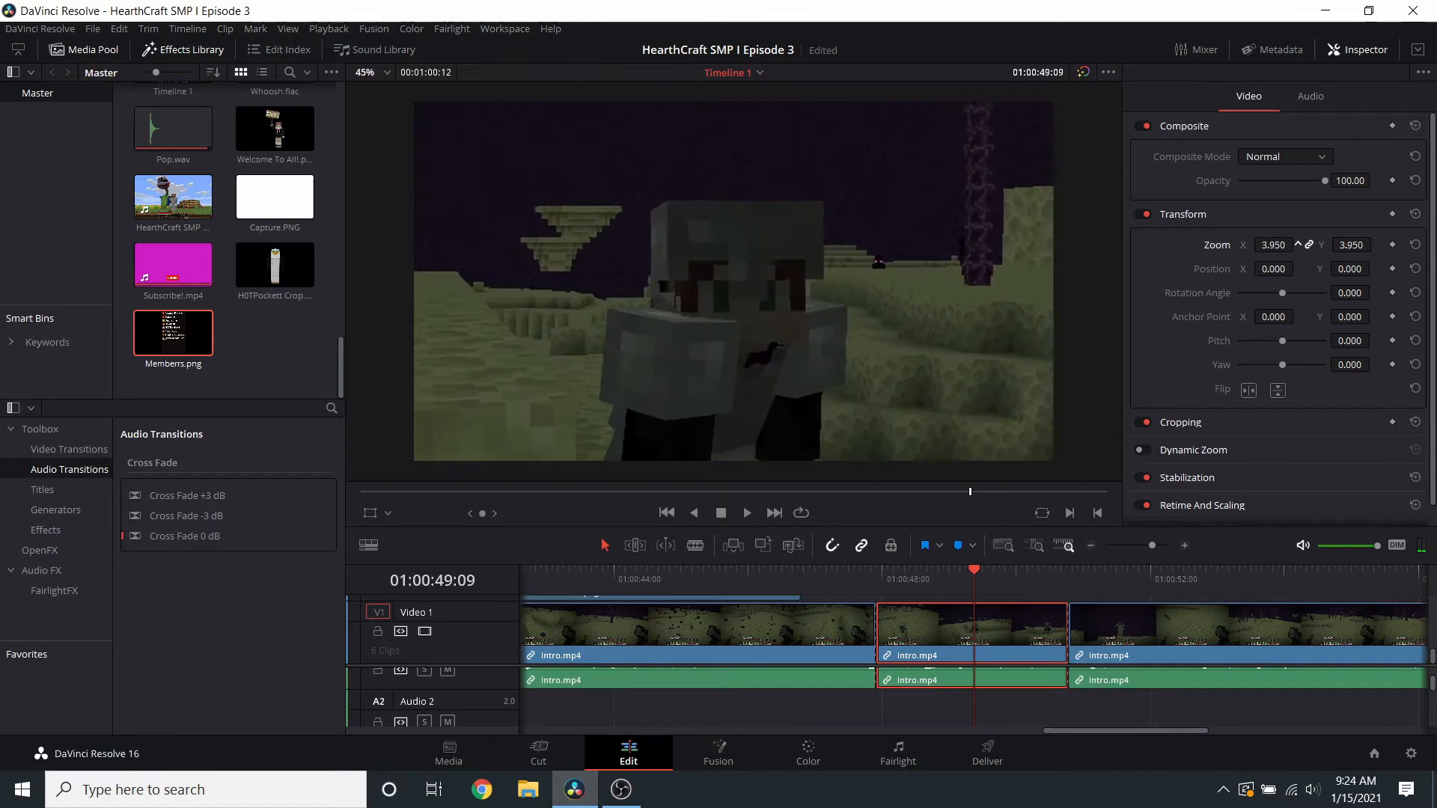
- Play back the zoomed Intro.mp4 segment and the remaining footage to the end of the timeline
{"action": "left_click", "coordinate": [572, 750]}
{"action": "scroll", "coordinate": [853, 580], "scroll_direction": "up", "scroll_amount": 5}
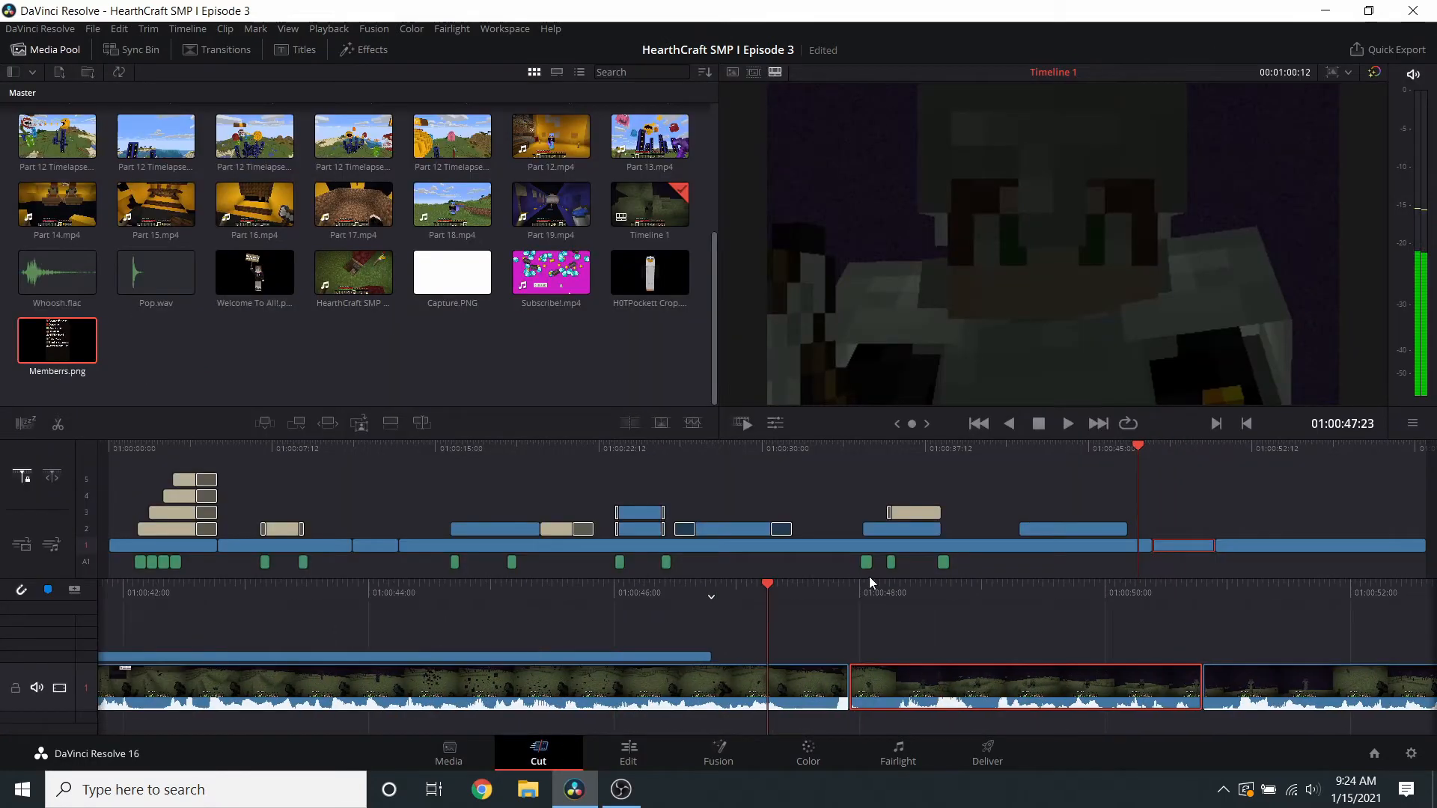
{"action": "left_click", "coordinate": [1068, 424]}
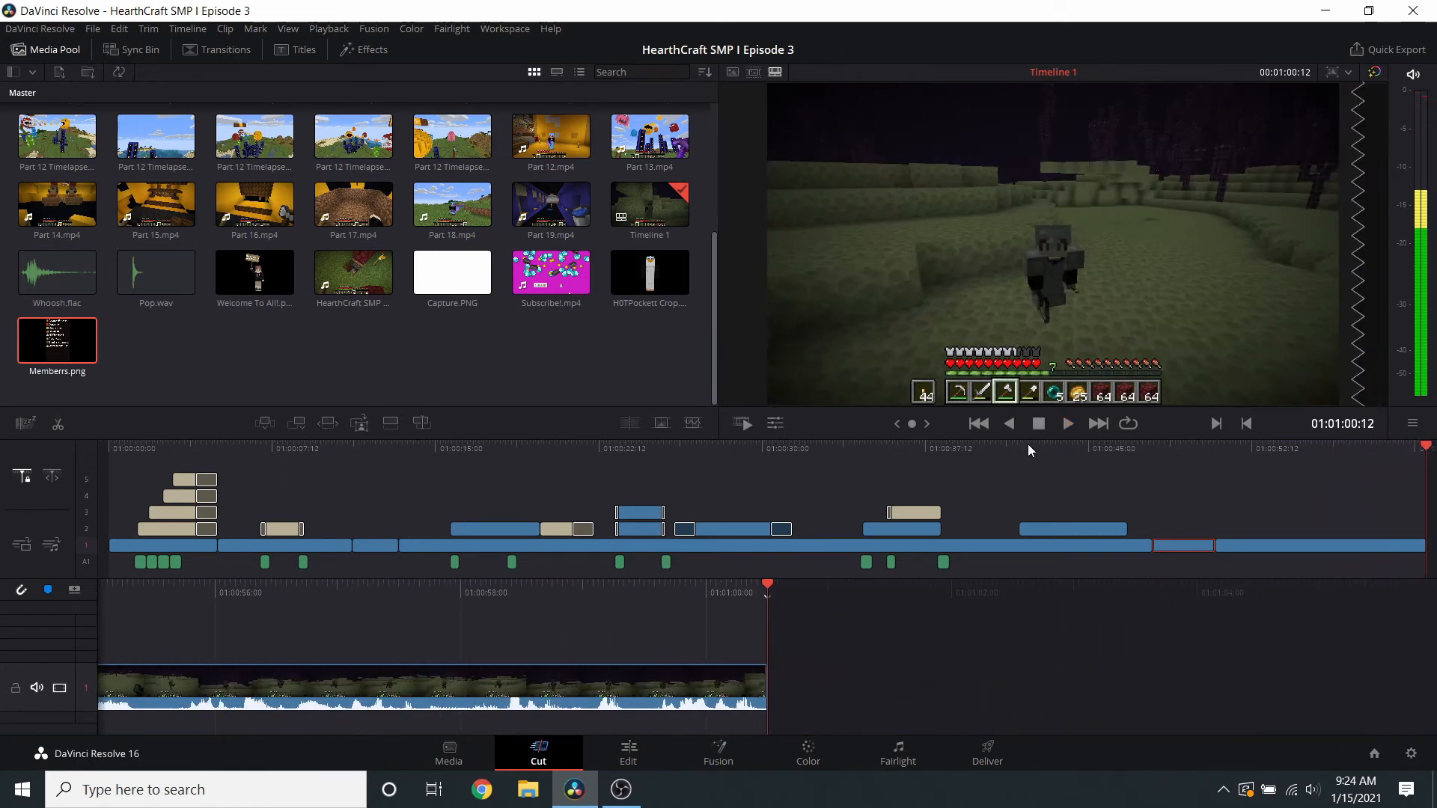
- Try splitting the last Intro.mp4 segment at 01:00:54:20 and undo the split
{"action": "left_click", "coordinate": [1254, 546]}
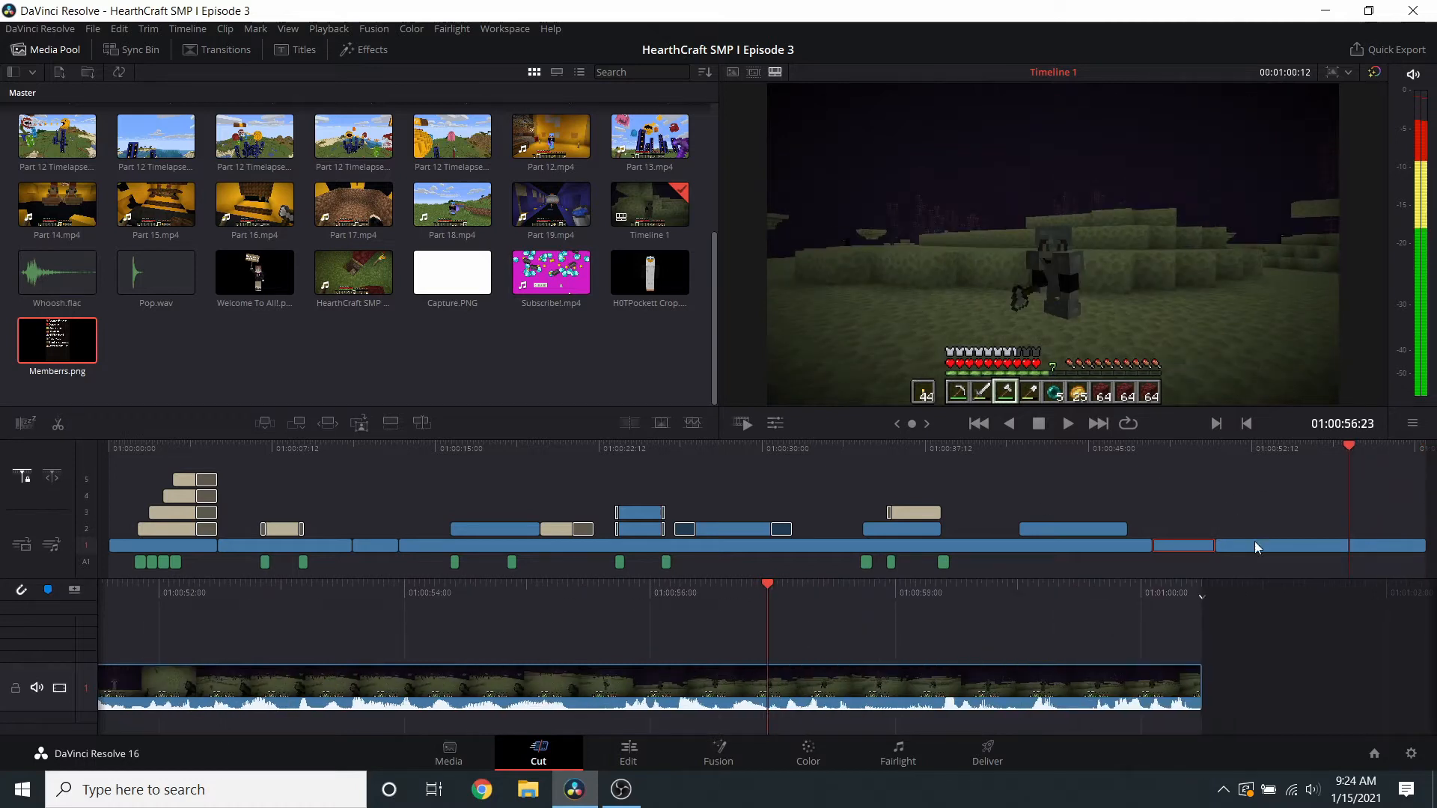
{"action": "right_click", "coordinate": [971, 710]}
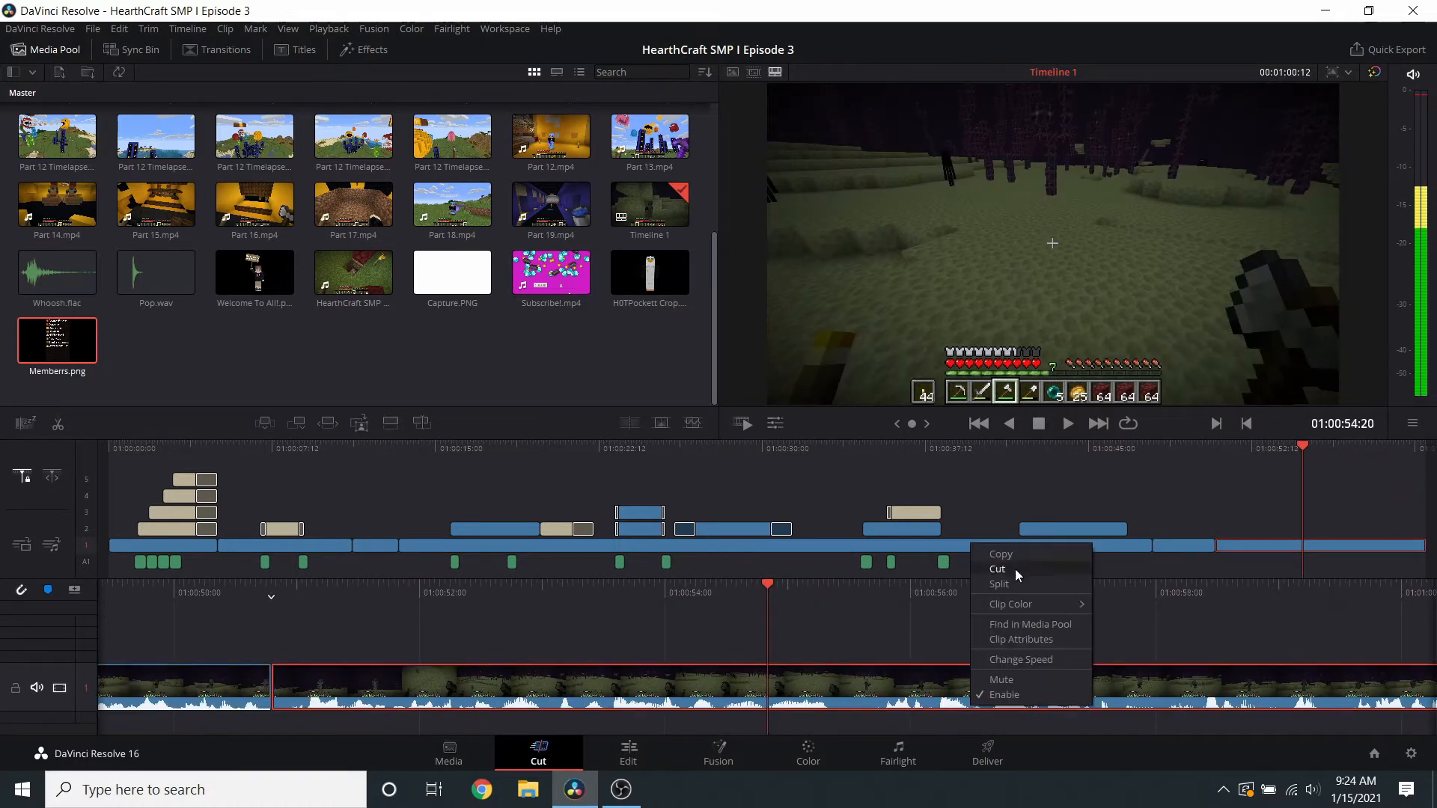
{"action": "left_click", "coordinate": [1014, 573]}
{"action": "scroll", "coordinate": [883, 650], "scroll_direction": "down", "scroll_amount": 4}
{"action": "scroll", "coordinate": [871, 655], "scroll_direction": "up", "scroll_amount": 1}
{"action": "scroll", "coordinate": [871, 655], "scroll_direction": "up", "scroll_amount": 2}
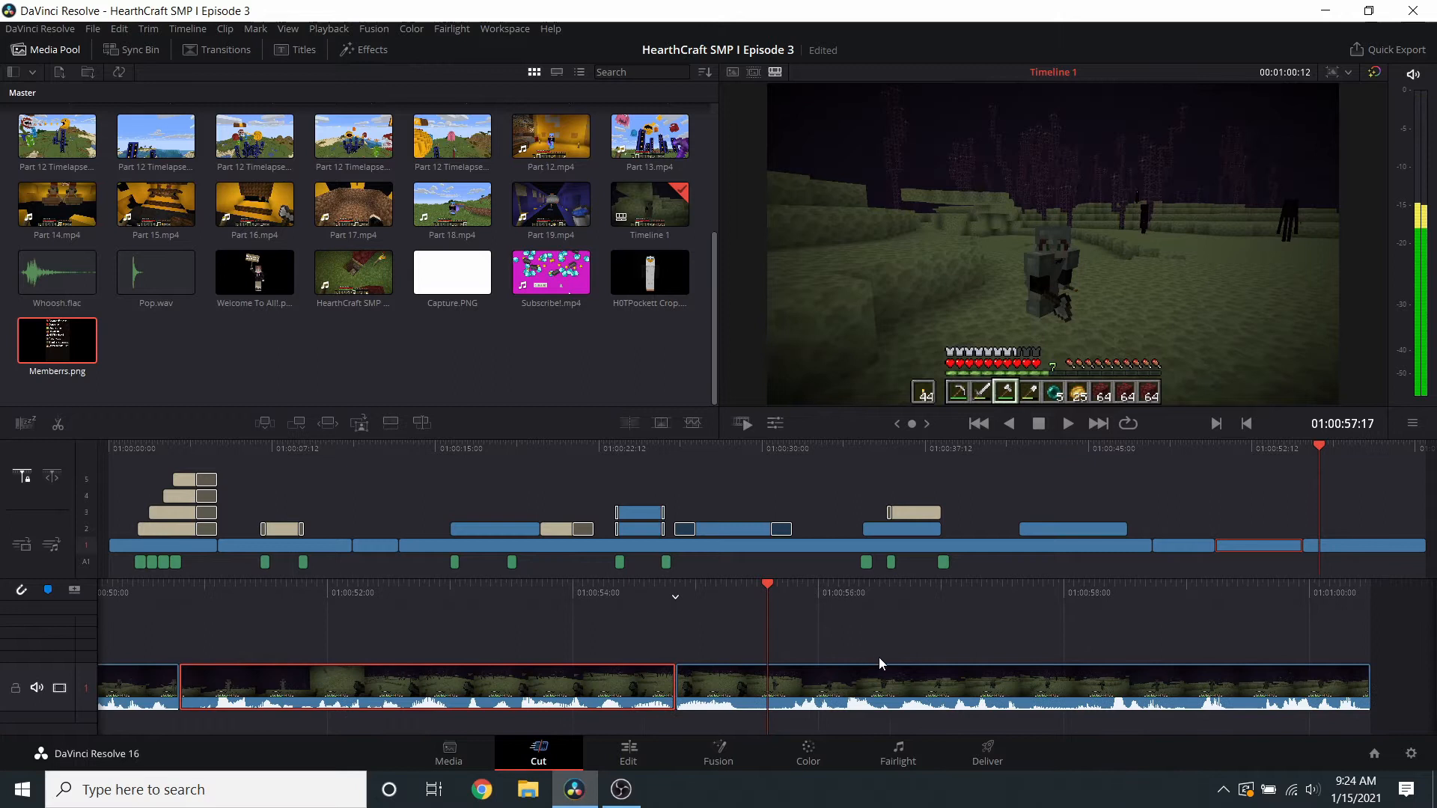
{"action": "key", "text": "ctrl+z"}
- Review the last Intro.mp4 segment between about 01:00:53 and 01:00:58 to find where an overlay fits
{"action": "scroll", "coordinate": [870, 640], "scroll_direction": "up", "scroll_amount": 3}
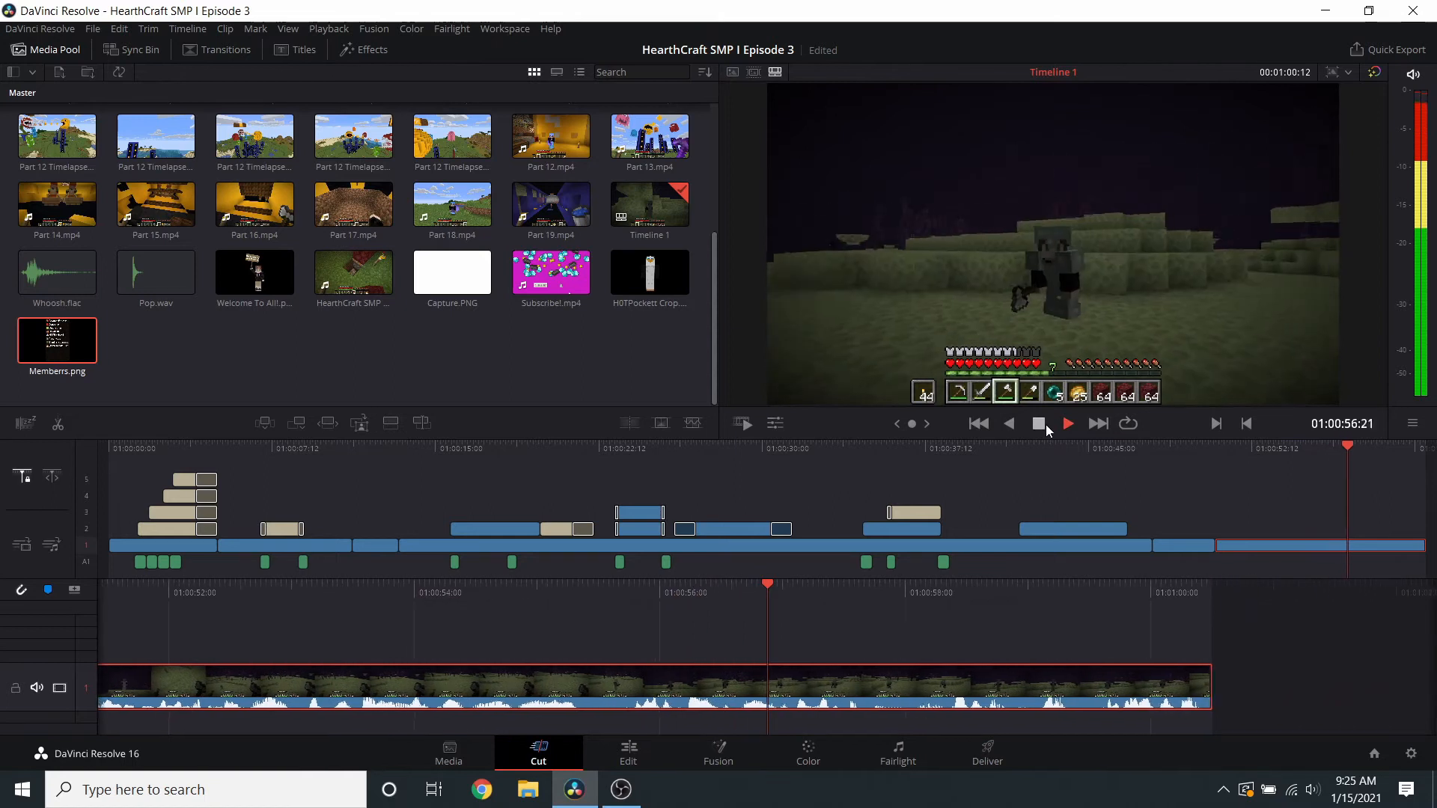
{"action": "left_click", "coordinate": [1045, 424]}
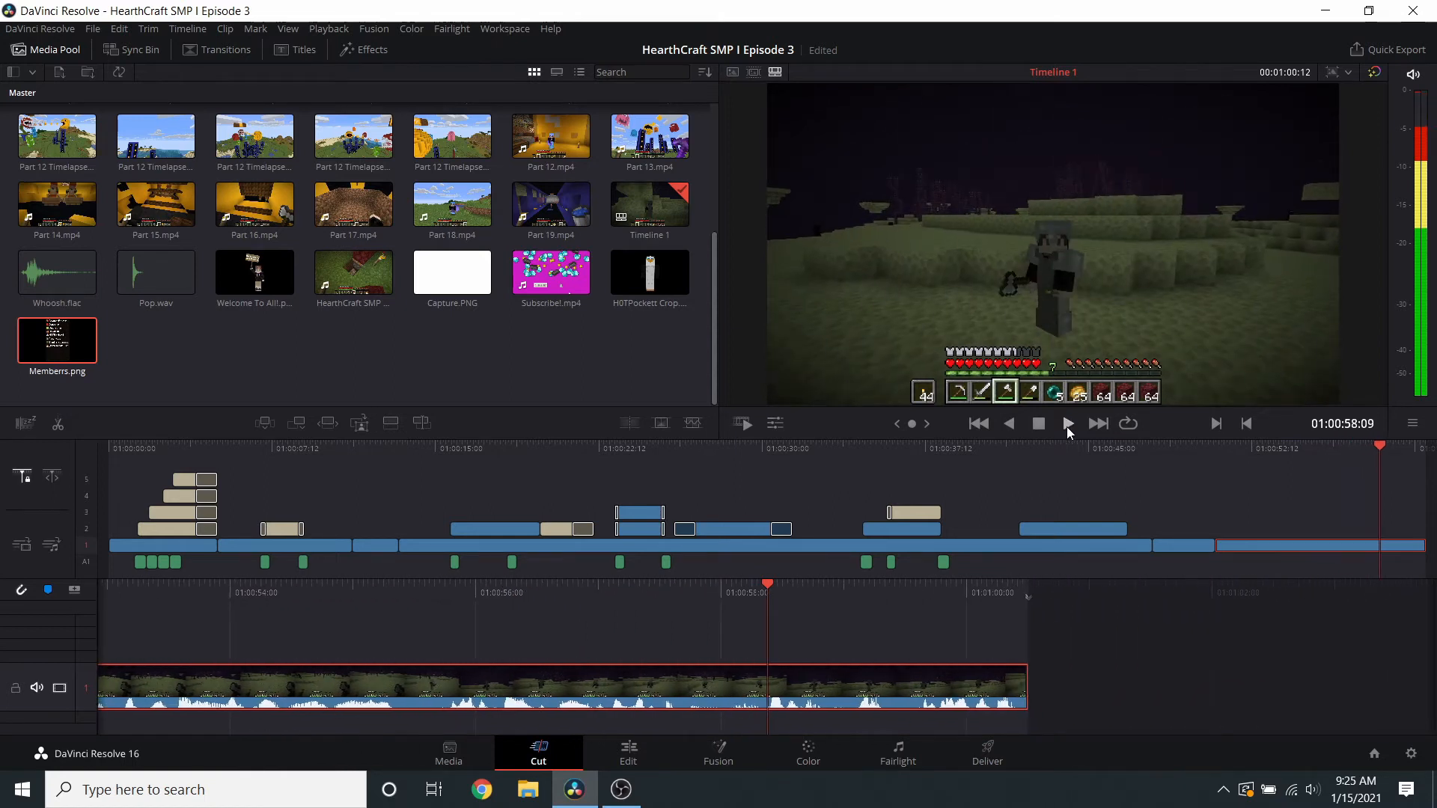
{"action": "left_click", "coordinate": [1066, 424]}
{"action": "left_click", "coordinate": [1038, 425]}
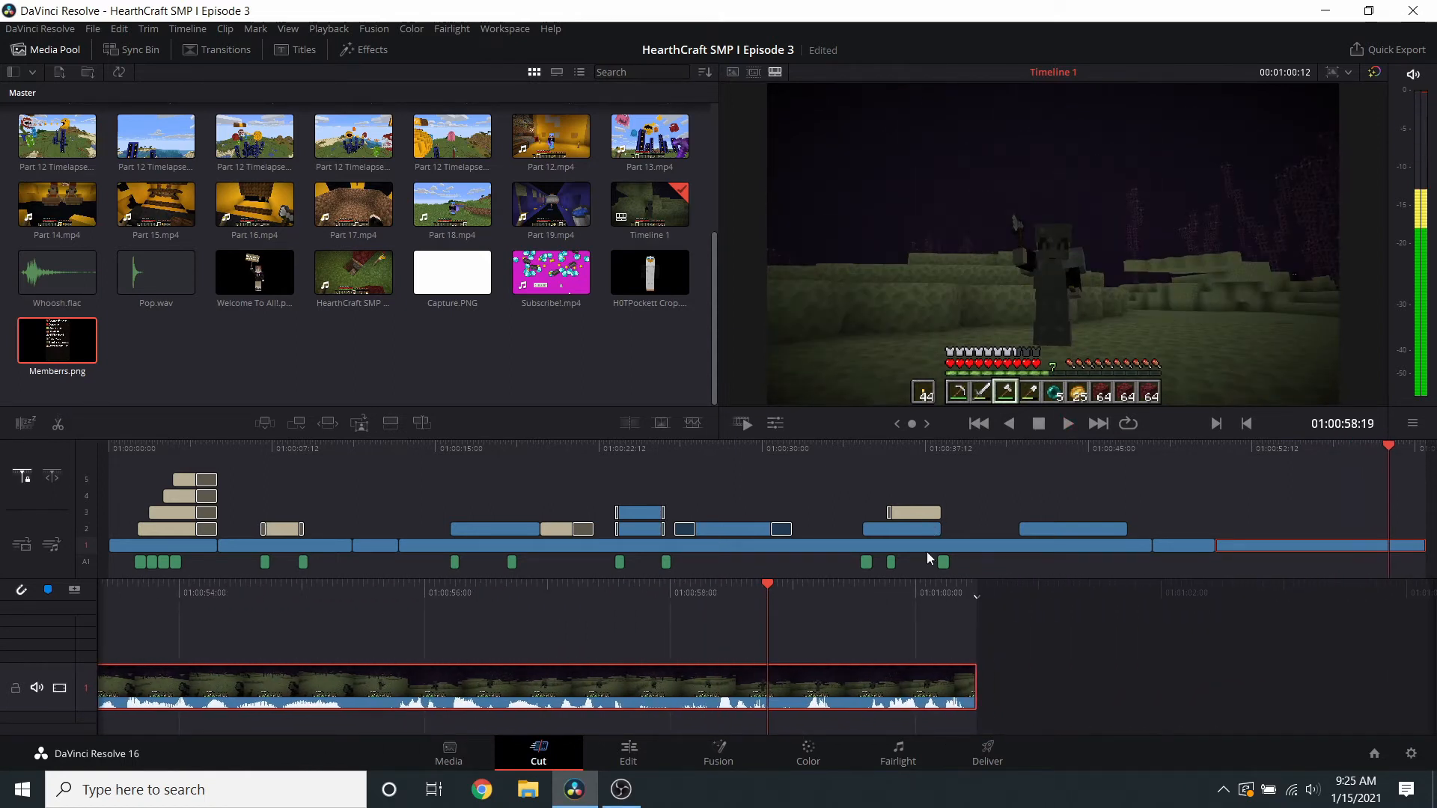
{"action": "scroll", "coordinate": [923, 568], "scroll_direction": "up", "scroll_amount": 4}
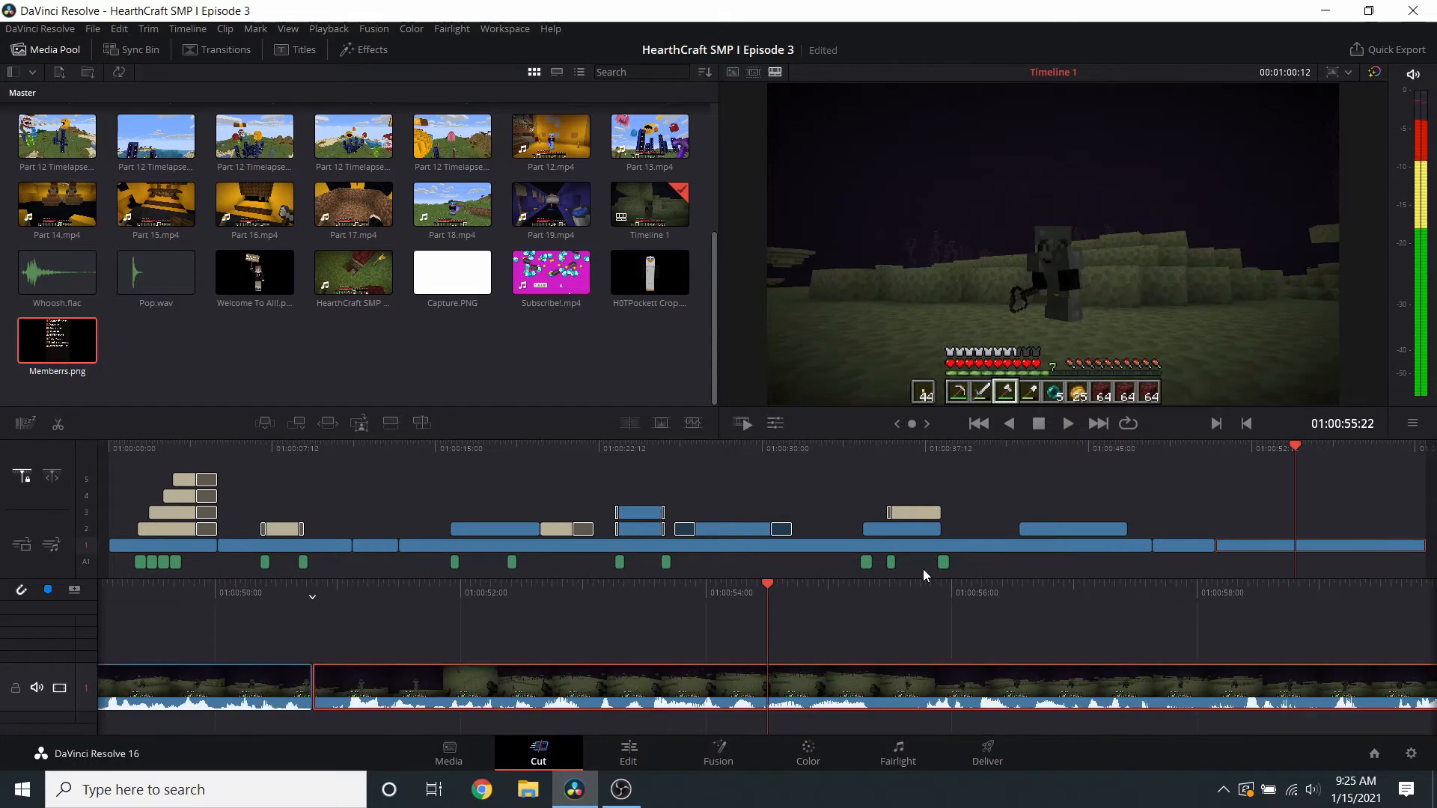
{"action": "scroll", "coordinate": [922, 569], "scroll_direction": "down", "scroll_amount": 2}
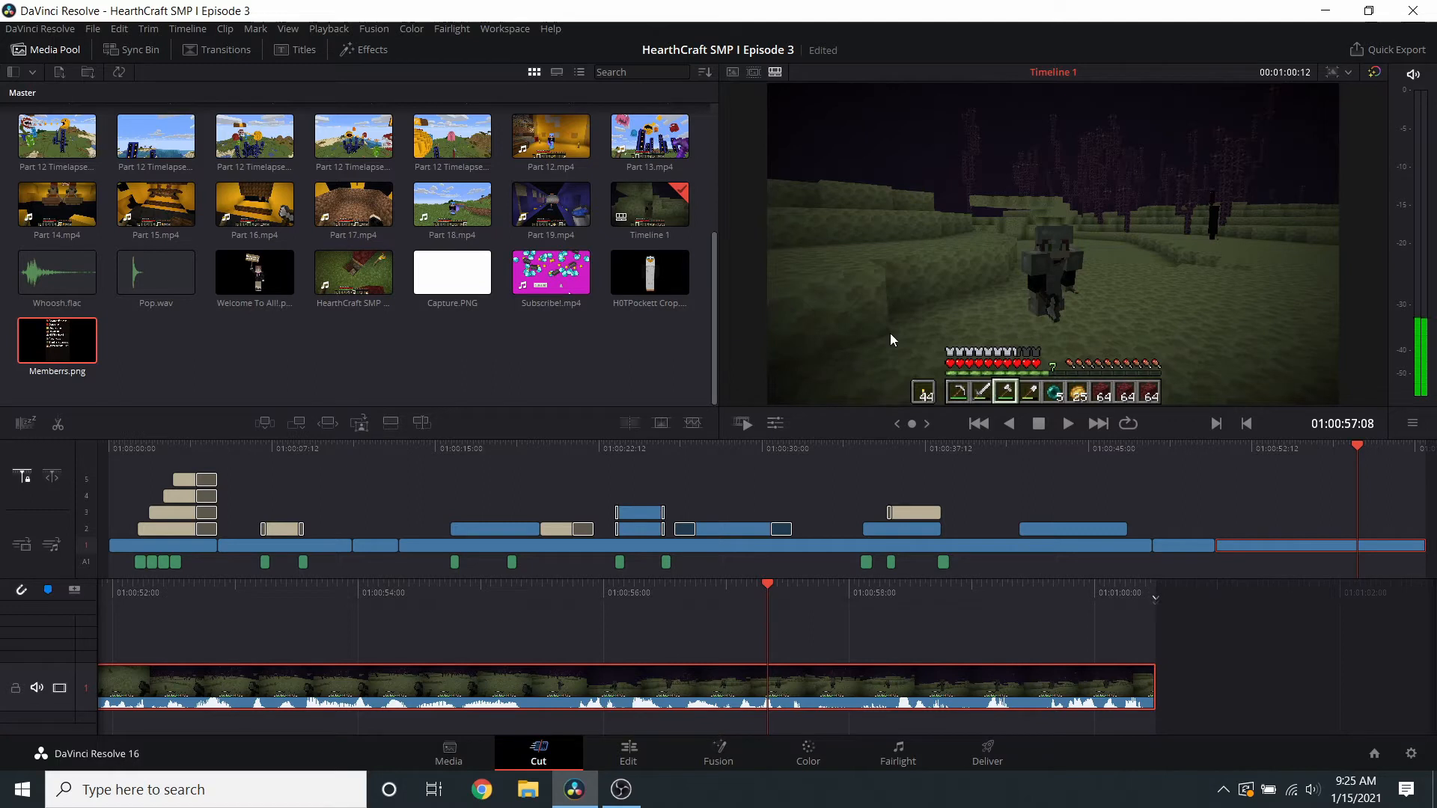
{"action": "scroll", "coordinate": [1040, 545], "scroll_direction": "up", "scroll_amount": 7}
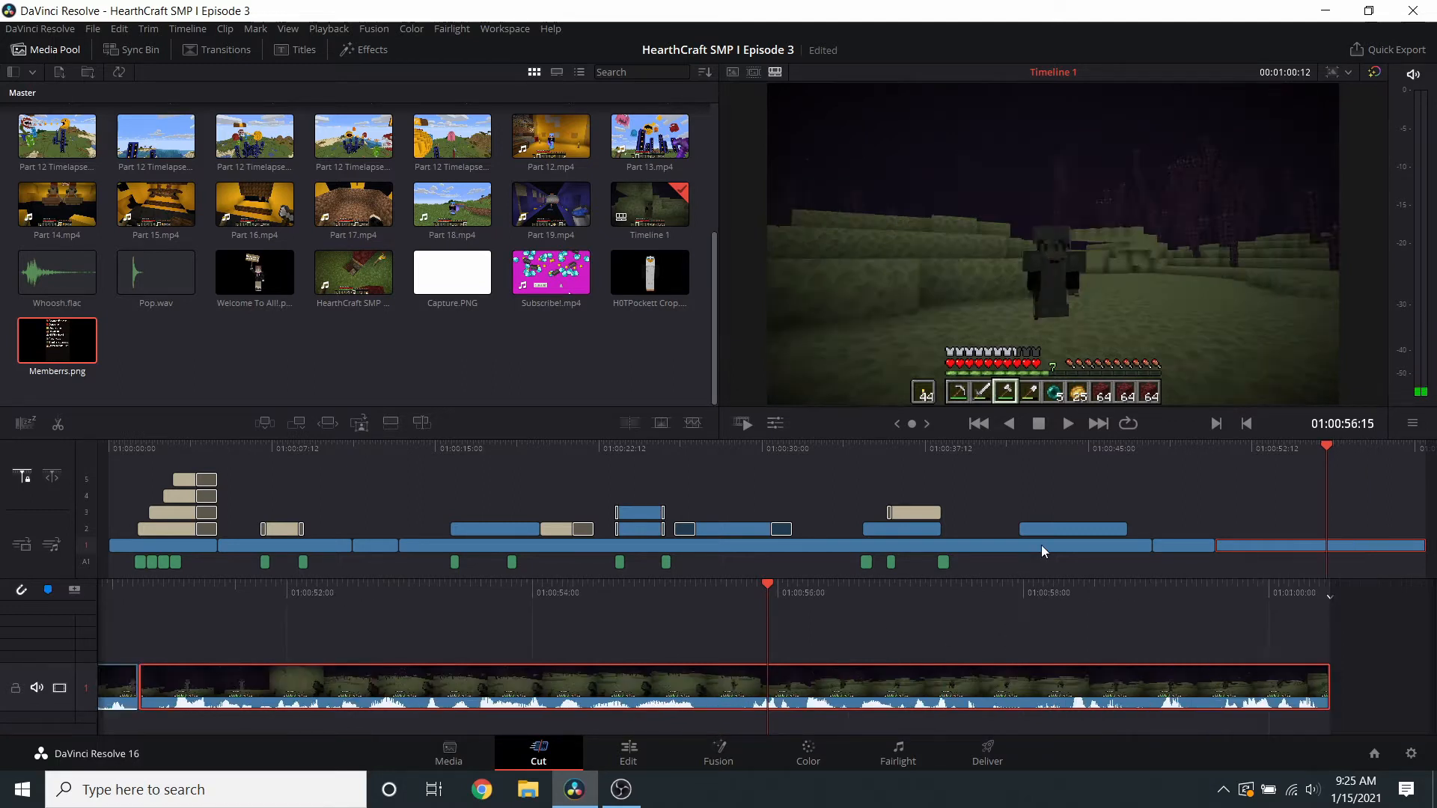
{"action": "left_click", "coordinate": [1068, 423]}
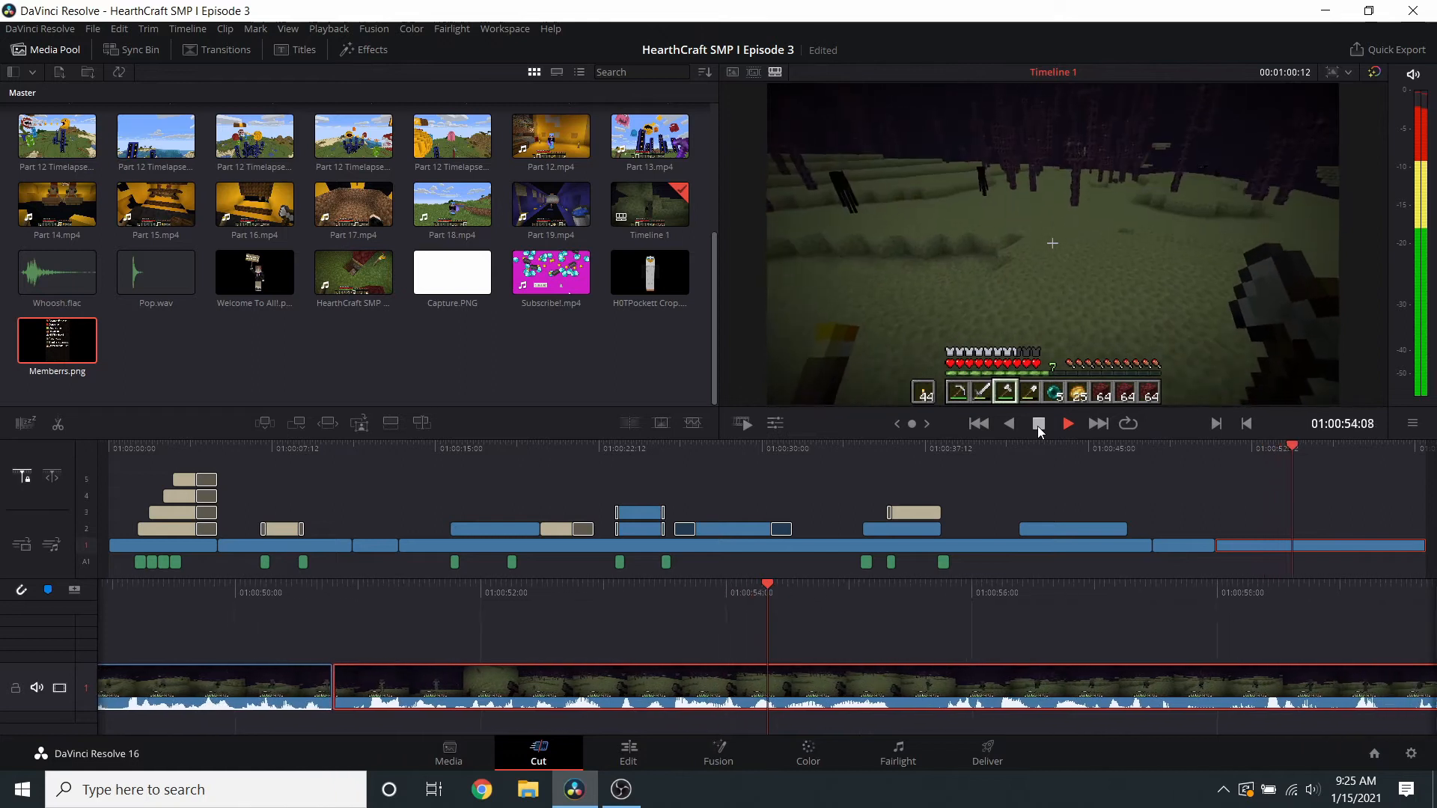
{"action": "left_click", "coordinate": [1038, 424]}
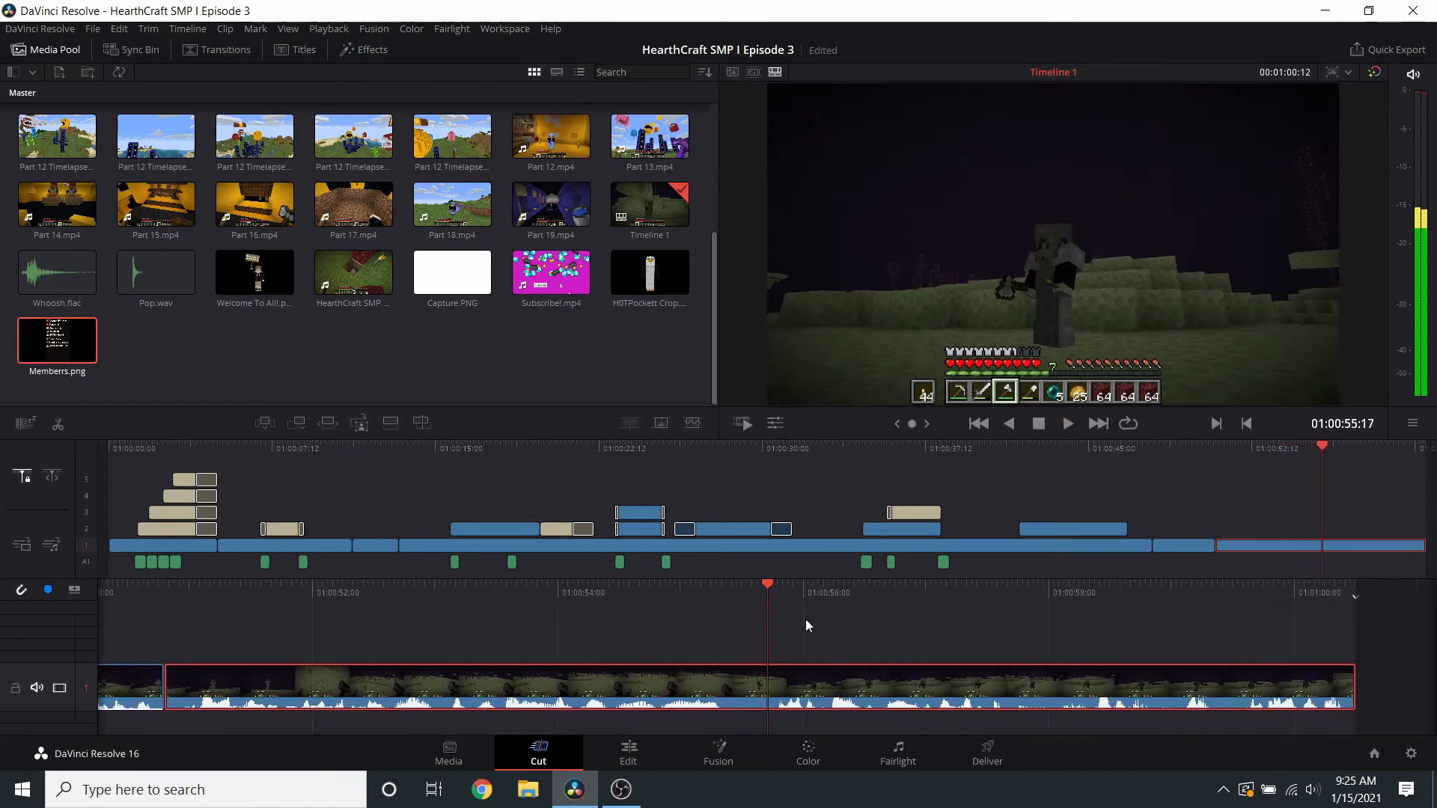
{"action": "scroll", "coordinate": [808, 625], "scroll_direction": "up", "scroll_amount": 3}
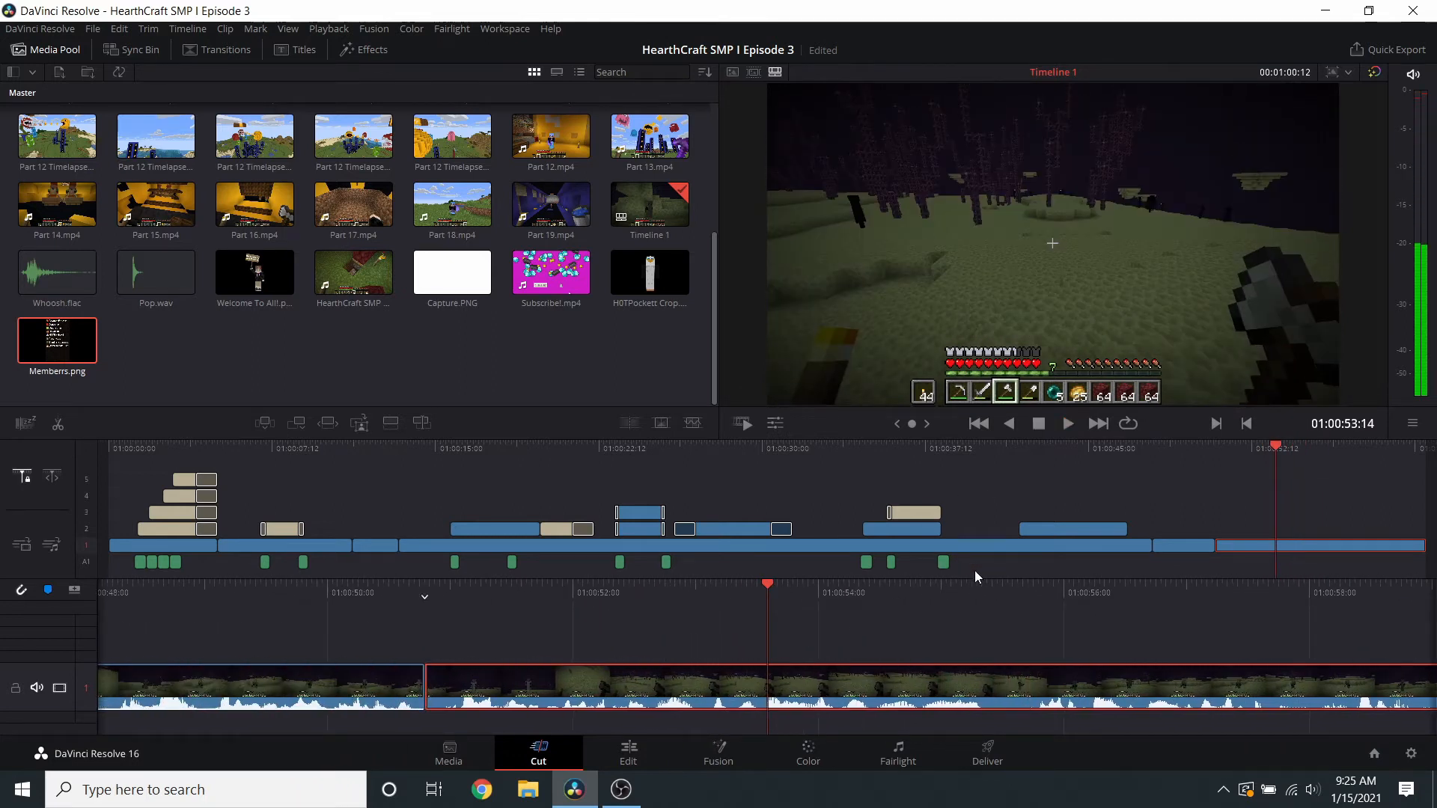
- Save the project and import Me flying.png from Downloads, placing it above the last gameplay segment near 01:00:53
{"action": "key", "text": "ctrl+s"}
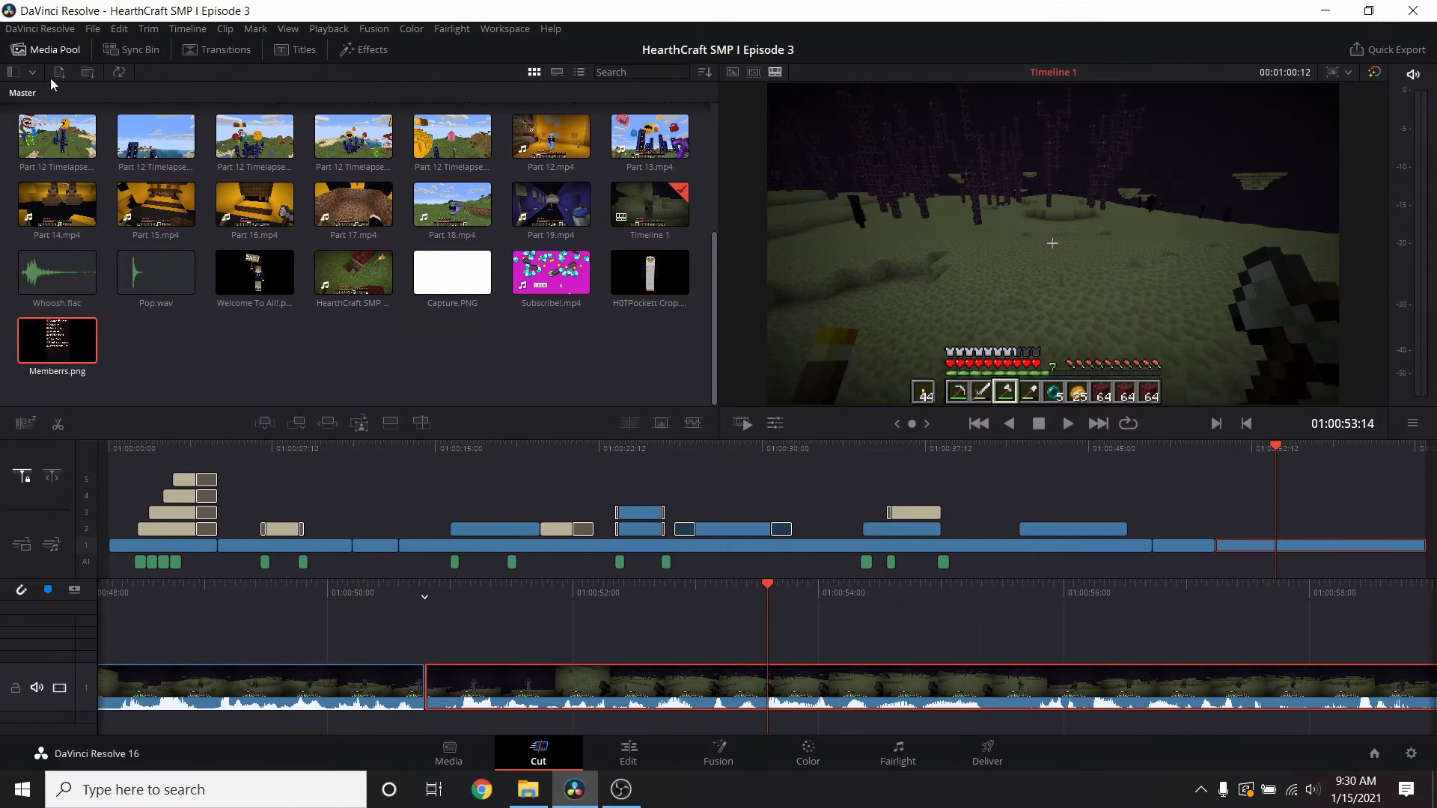
{"action": "key", "text": "ctrl+i"}
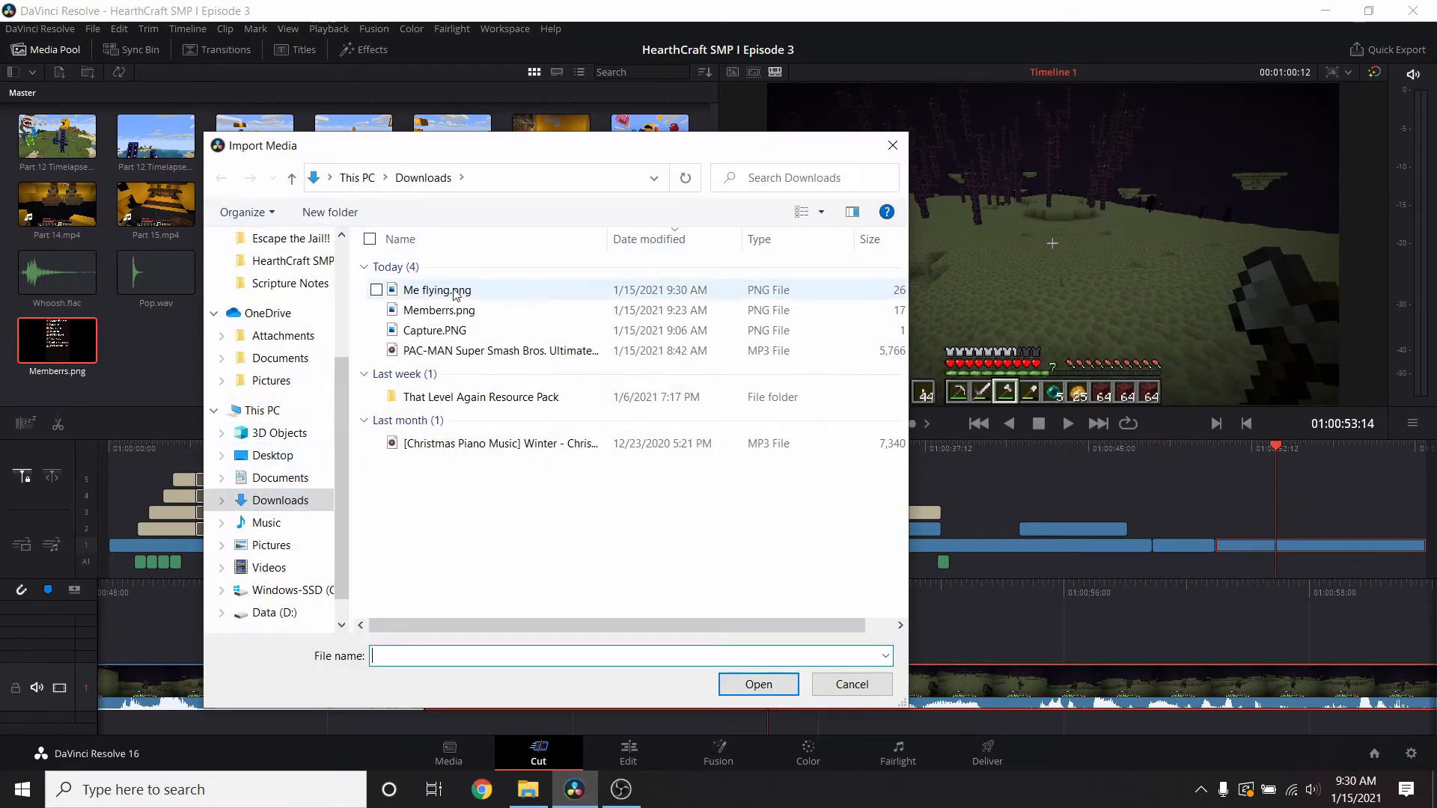
{"action": "double_click", "coordinate": [416, 296]}
{"action": "left_click_drag", "start_coordinate": [180, 352], "coordinate": [782, 644]}
- Preview the Me flying.png overlay and move it to video track 2 so that it starts at 01:00:53:21
{"action": "key", "text": "space"}
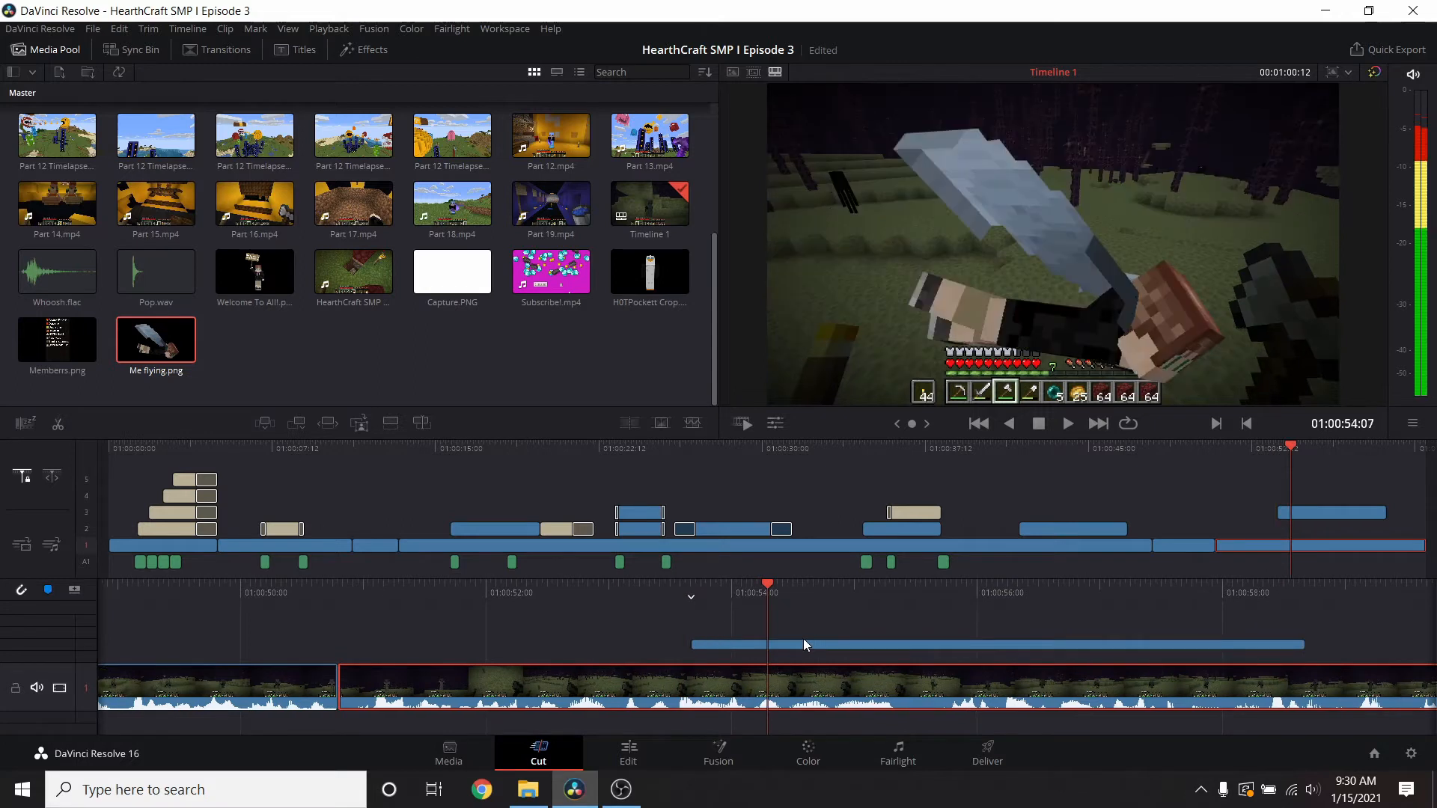
{"action": "left_click_drag", "start_coordinate": [586, 586], "coordinate": [759, 586]}
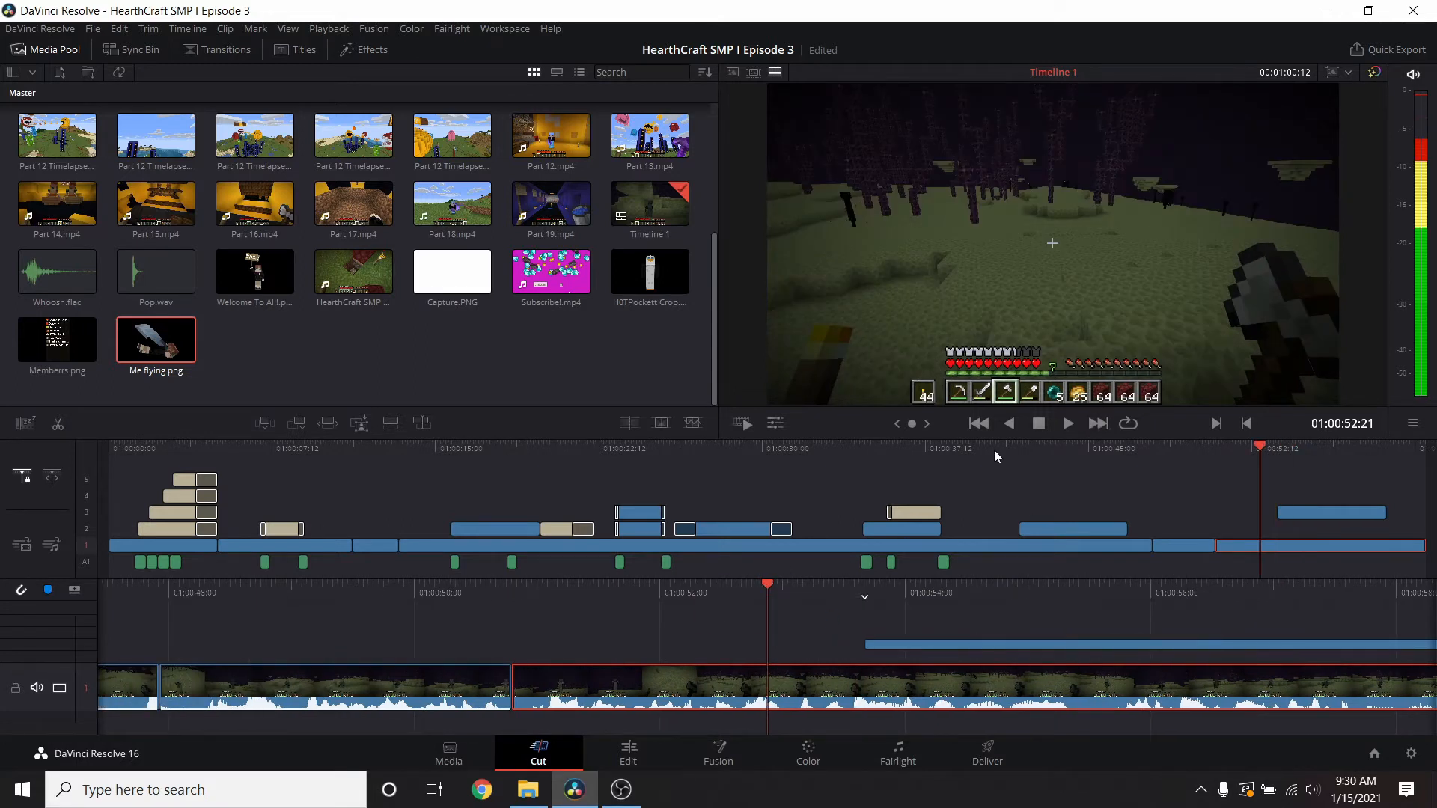
{"action": "left_click", "coordinate": [1068, 424]}
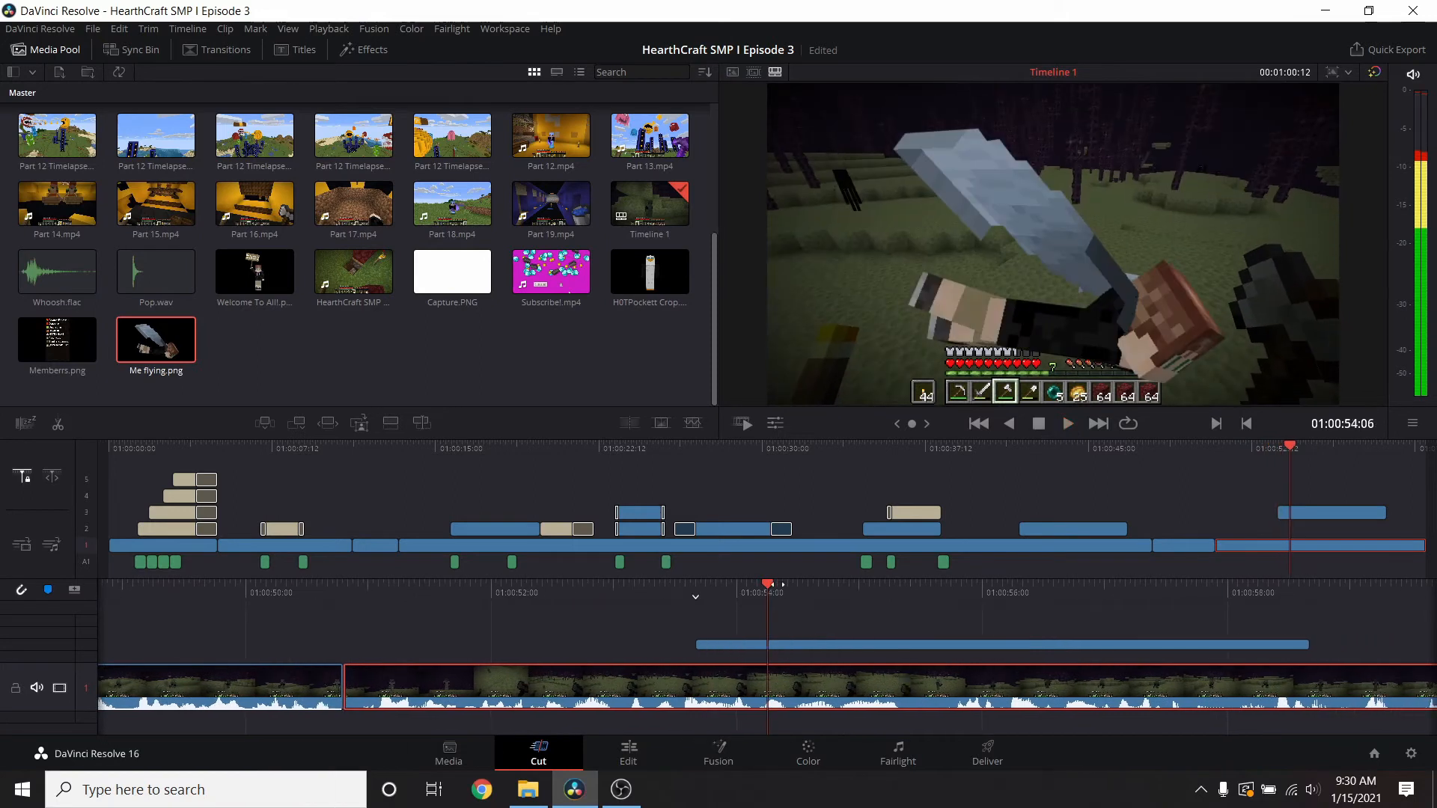
{"action": "left_click_drag", "start_coordinate": [777, 585], "coordinate": [818, 654]}
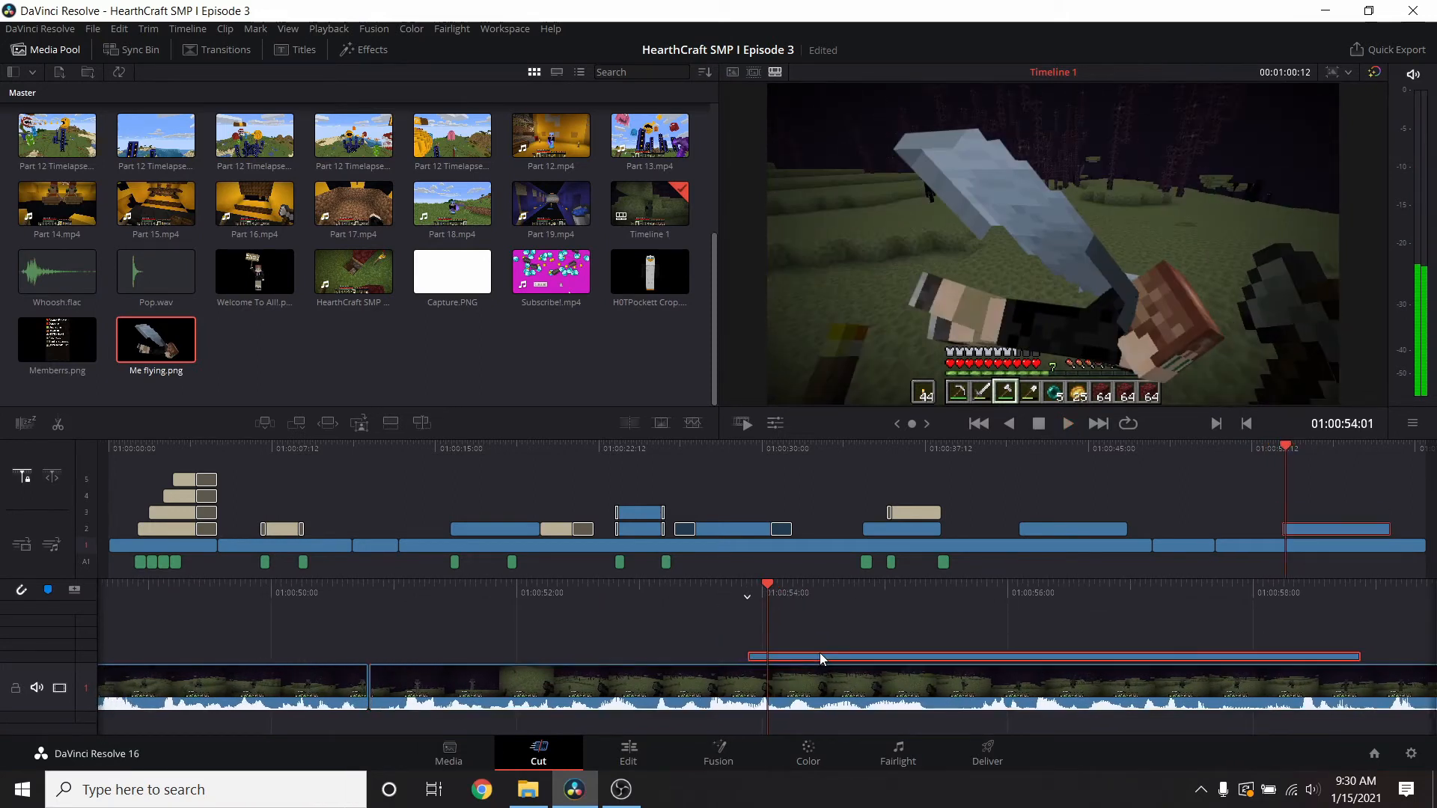
{"action": "scroll", "coordinate": [819, 652], "scroll_direction": "up", "scroll_amount": 1}
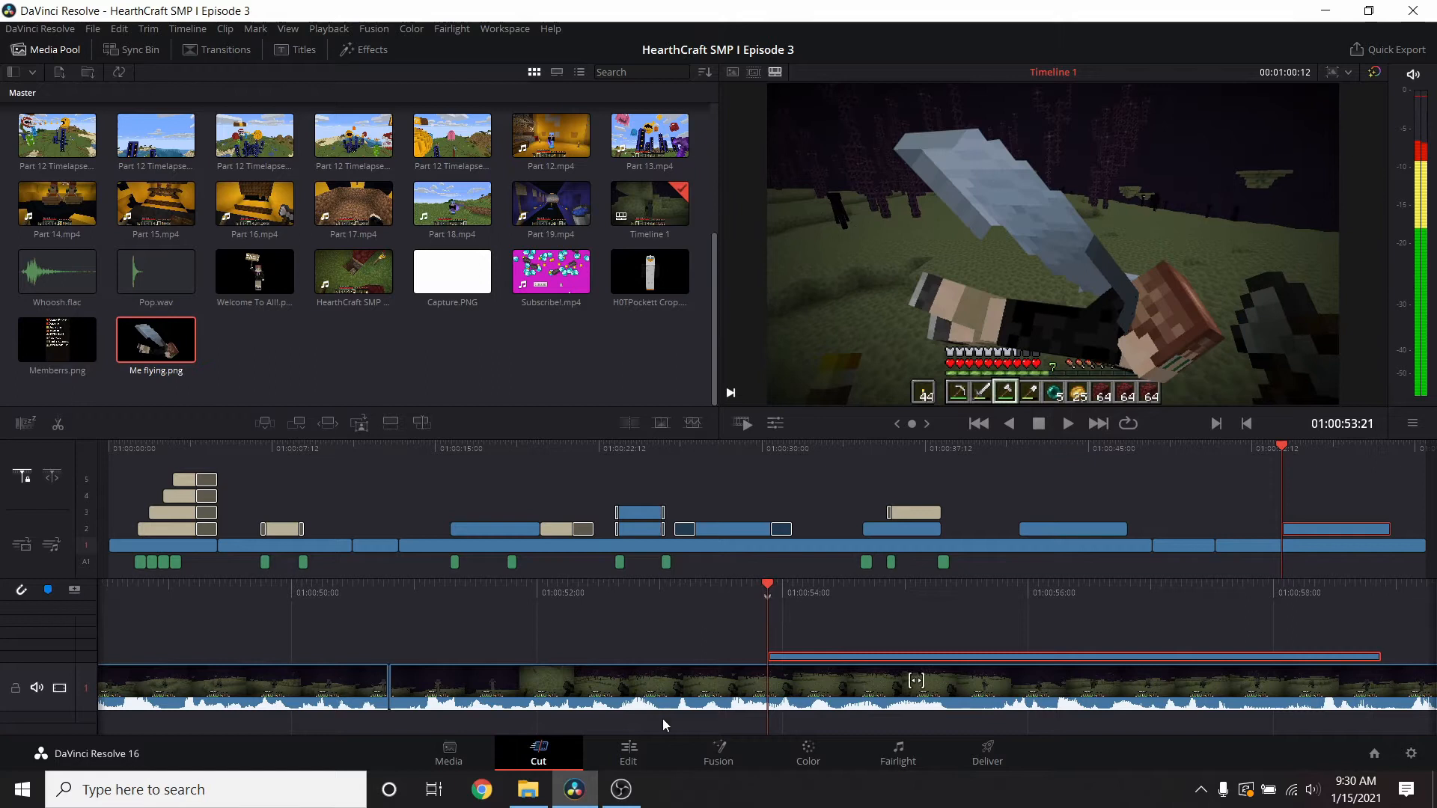
- Scale Me flying.png to Zoom 0.500 and set a starting Position keyframe at X -1260, Y 284 at 01:00:53:21
{"action": "left_click", "coordinate": [627, 751]}
{"action": "scroll", "coordinate": [1281, 628], "scroll_direction": "up", "scroll_amount": 1}
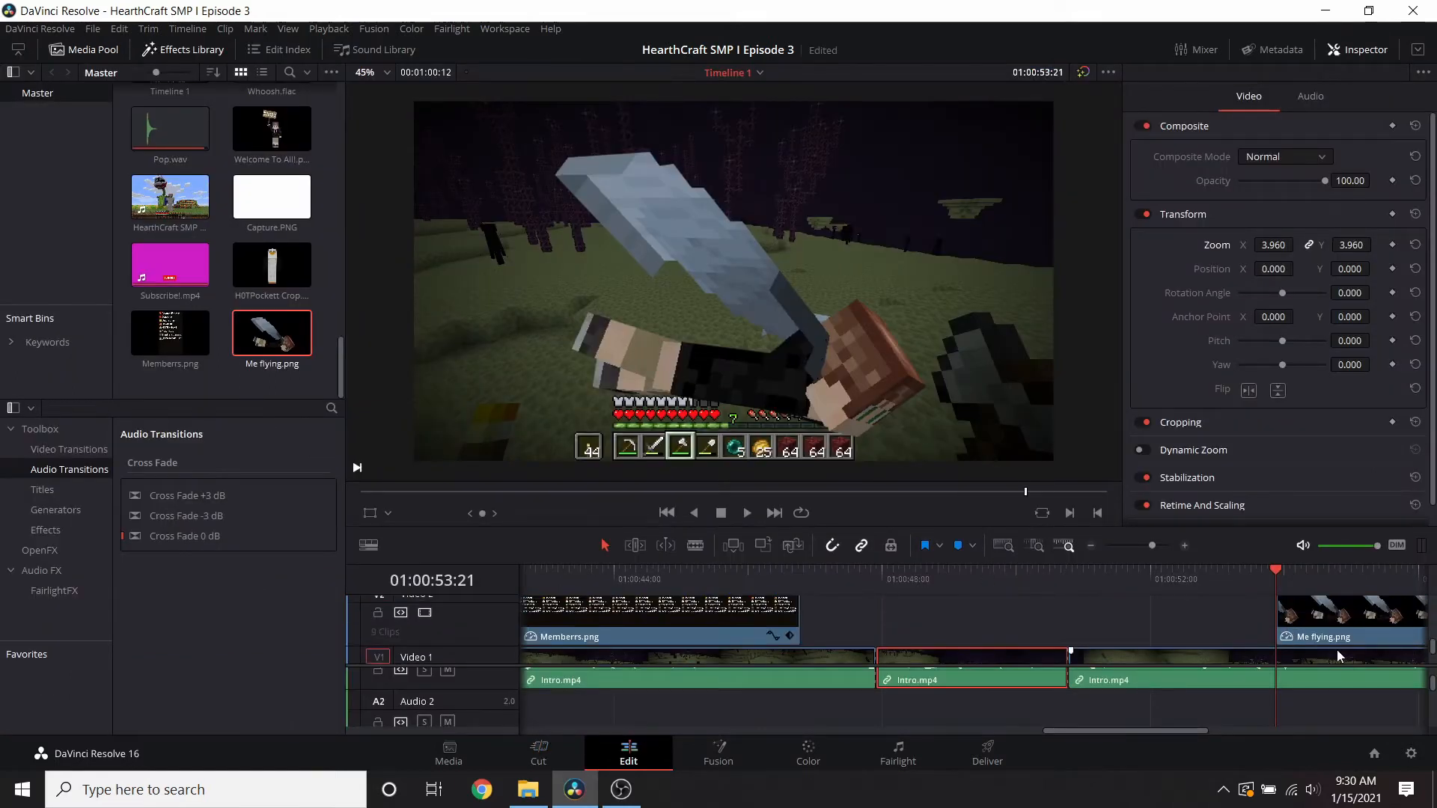
{"action": "left_click", "coordinate": [1335, 632]}
{"action": "mouse_move", "coordinate": [1289, 214]}
{"action": "left_mouse_down"}
{"action": "mouse_move", "coordinate": [1277, 214]}
{"action": "mouse_move", "coordinate": [1281, 239]}
{"action": "mouse_move", "coordinate": [1299, 237]}
{"action": "left_mouse_up"}
{"action": "left_click_drag", "start_coordinate": [1362, 256], "coordinate": [997, 238]}
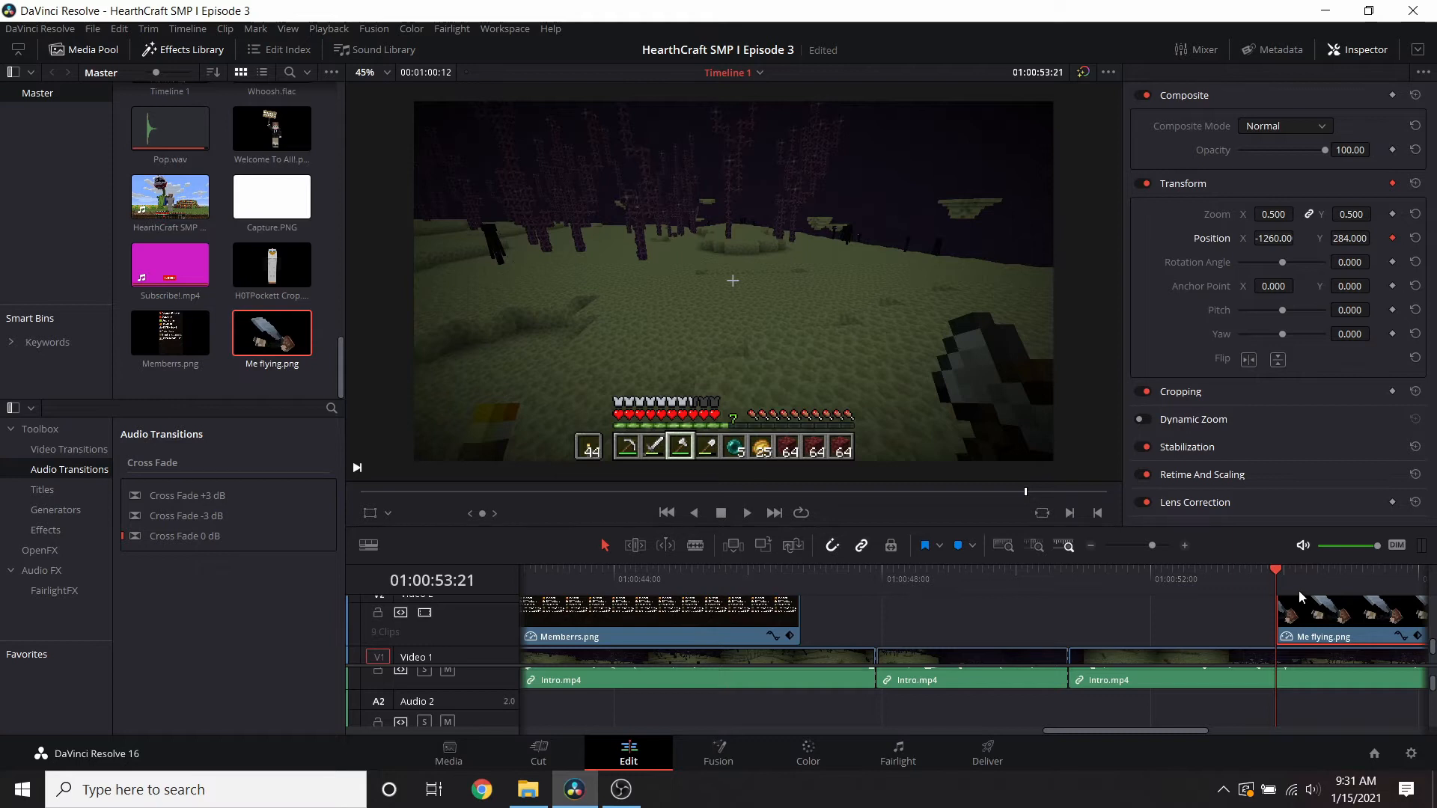
- Add a Position keyframe at 01:00:55:14 that moves Me flying.png across the frame and out past its right edge
{"action": "left_click_drag", "start_coordinate": [1142, 734], "coordinate": [1214, 734]}
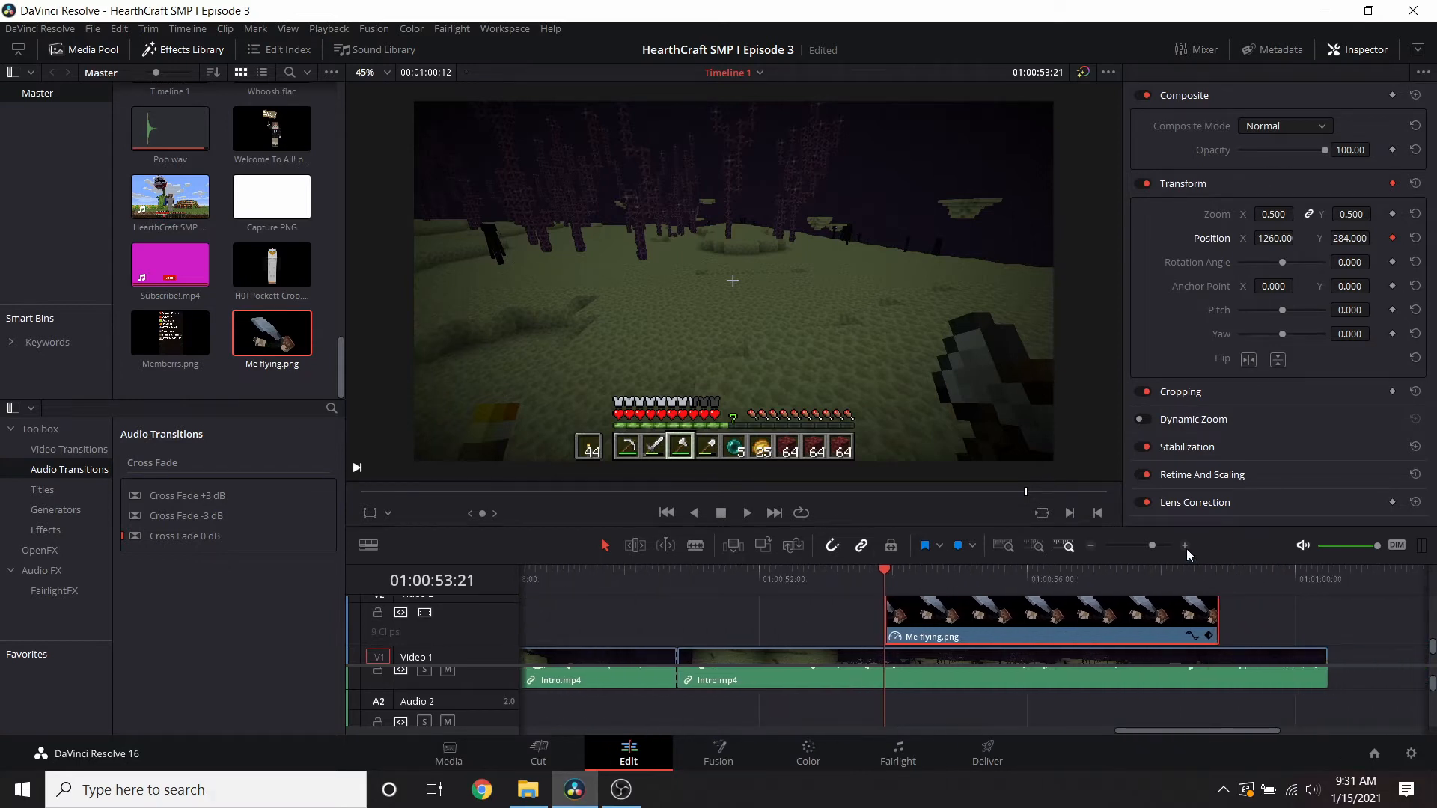
{"action": "left_click", "coordinate": [1152, 547]}
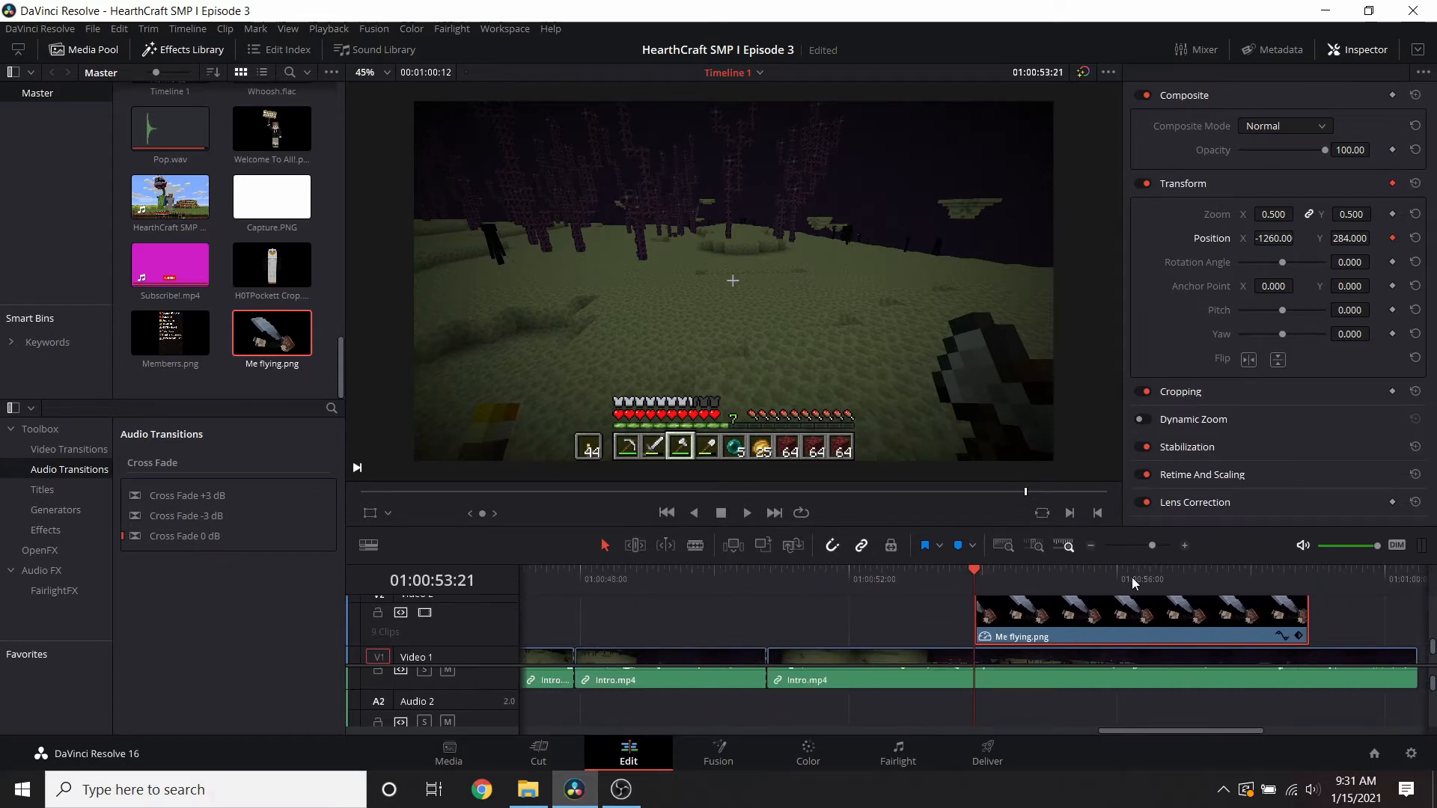
{"action": "left_click", "coordinate": [1142, 578]}
{"action": "left_click_drag", "start_coordinate": [1141, 580], "coordinate": [1089, 582]}
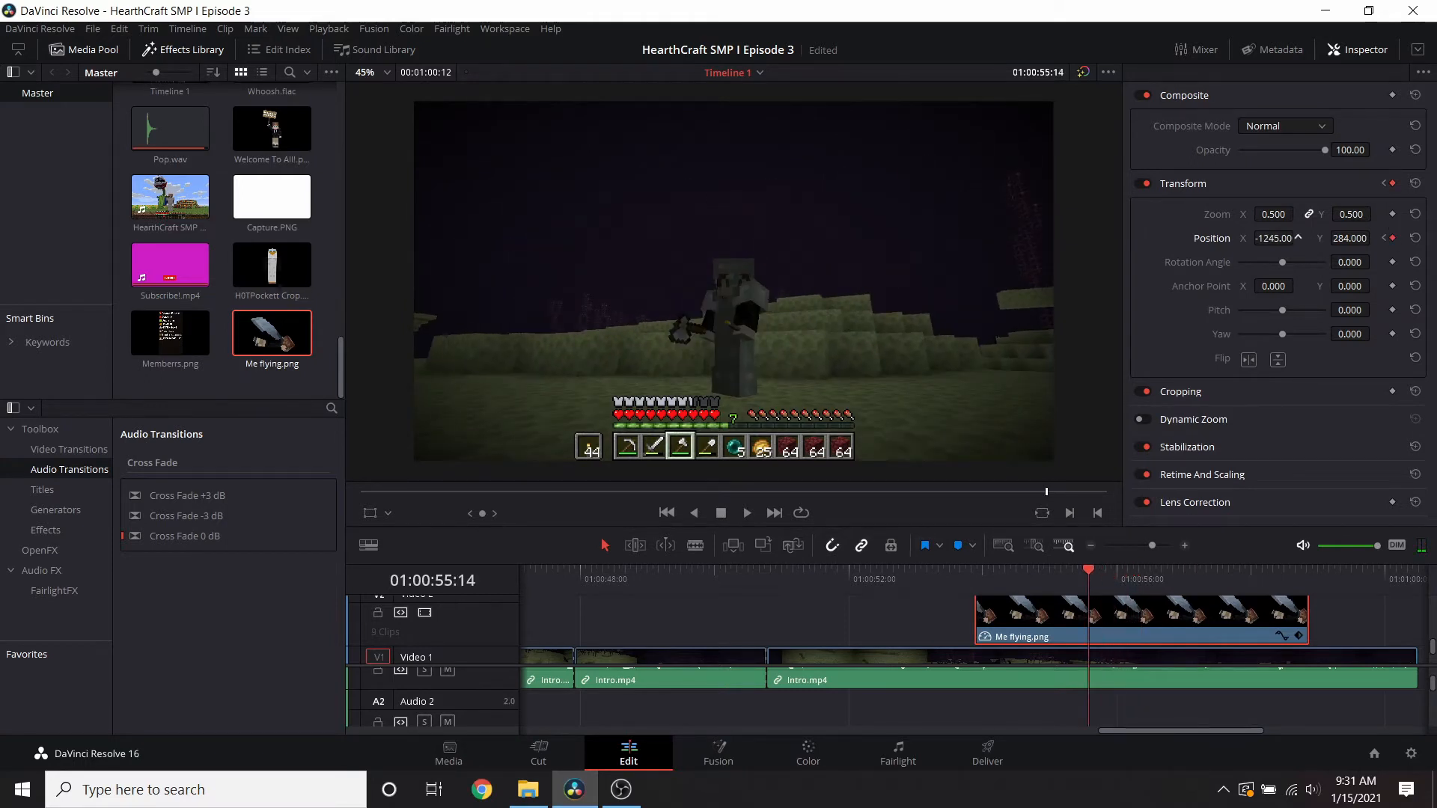
{"action": "mouse_move", "coordinate": [1299, 238]}
{"action": "left_mouse_down"}
{"action": "mouse_move", "coordinate": [1309, 277]}
{"action": "mouse_move", "coordinate": [1349, 242]}
{"action": "mouse_move", "coordinate": [1298, 238]}
{"action": "left_mouse_up"}
- Play back and scrub through the Me flying.png fly-across animation from about 01:00:52:18
{"action": "left_click", "coordinate": [567, 756]}
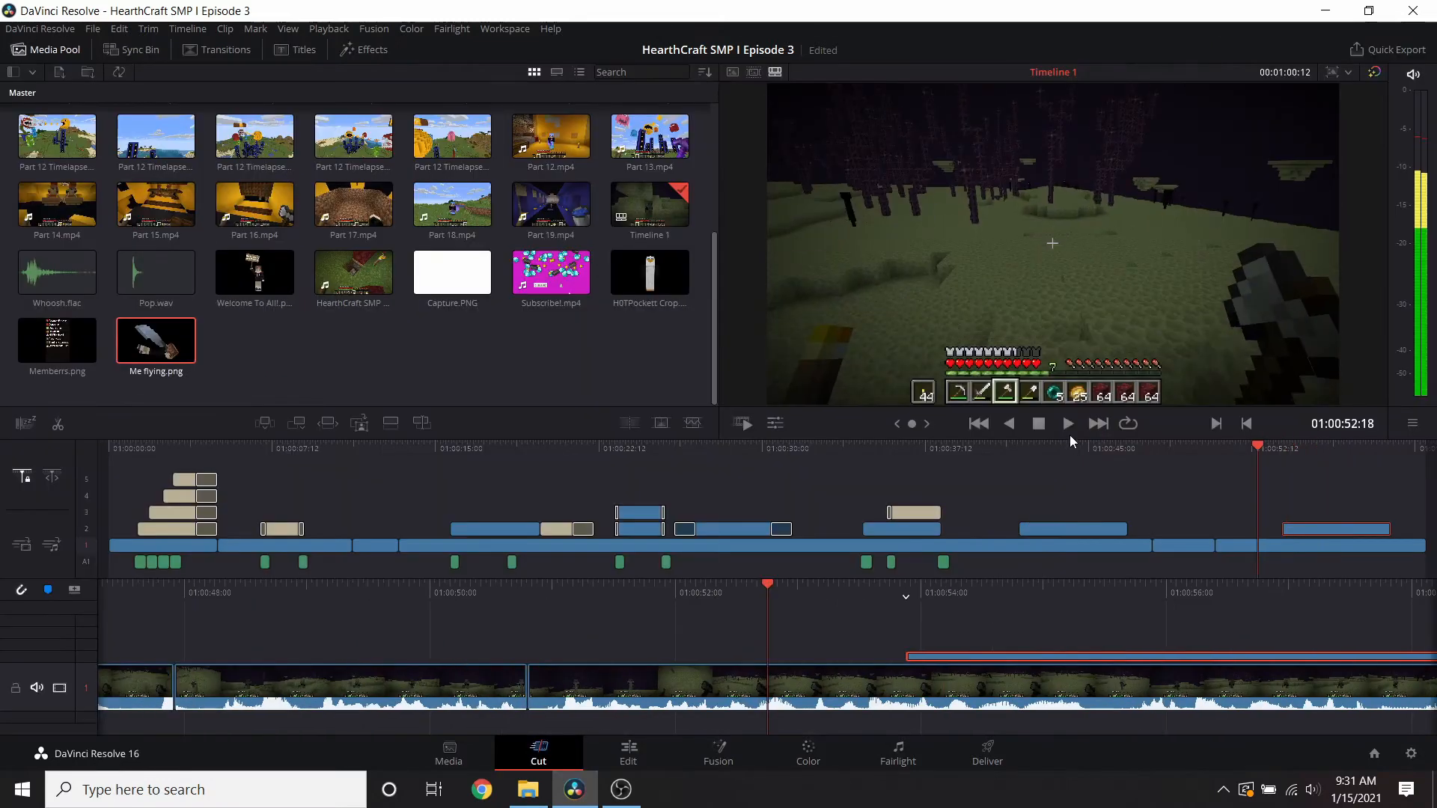
{"action": "left_click", "coordinate": [1068, 424]}
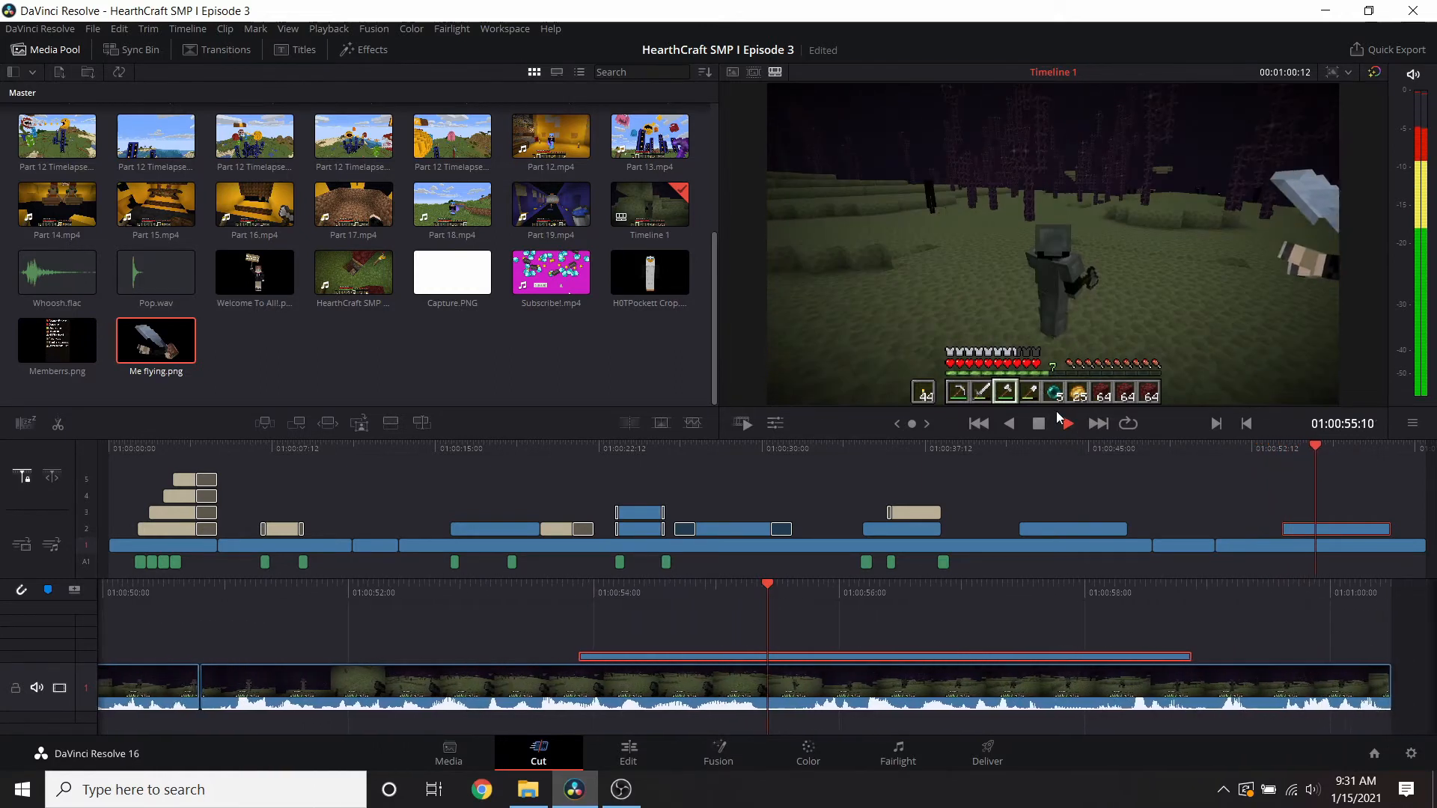
{"action": "left_click_drag", "start_coordinate": [793, 615], "coordinate": [879, 616]}
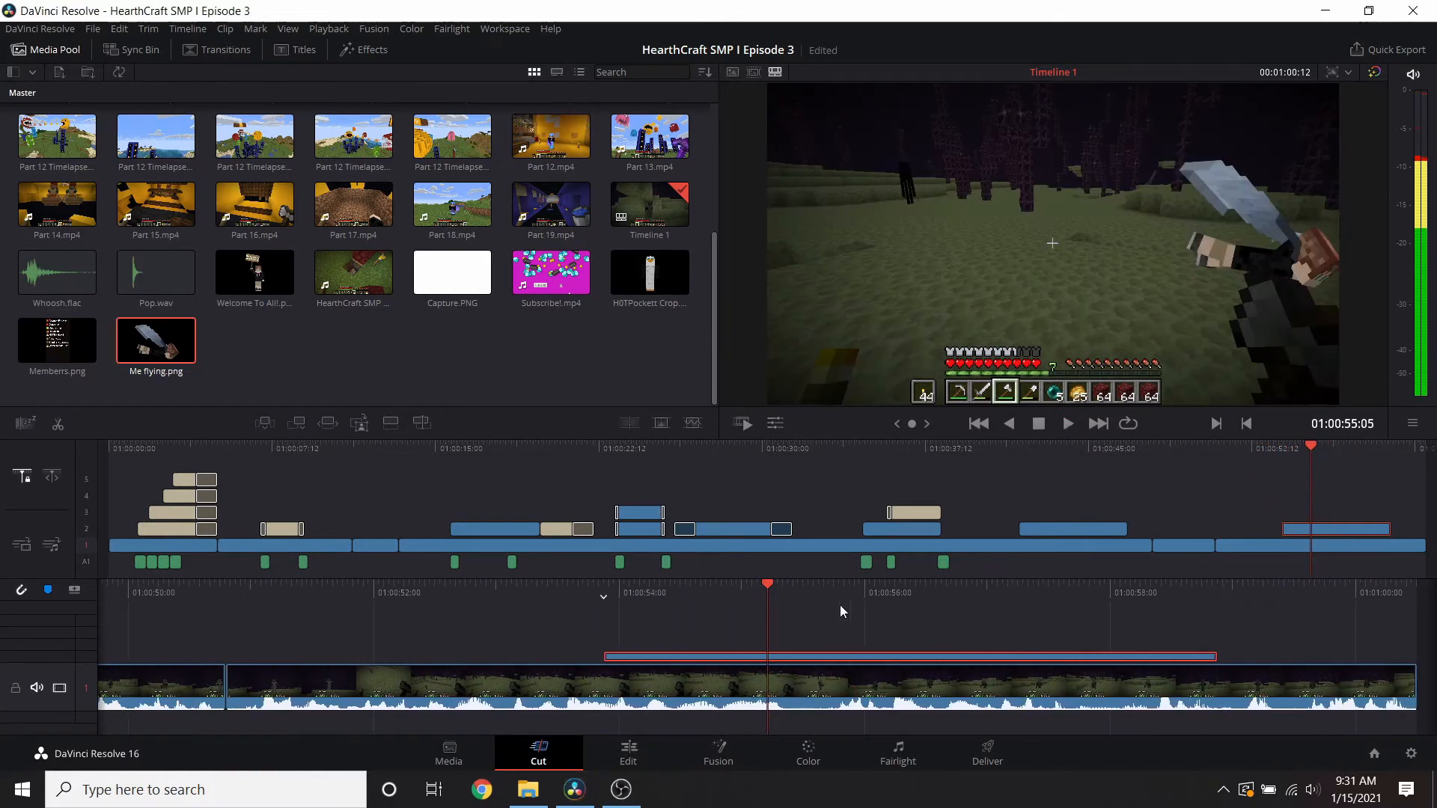
{"action": "left_click_drag", "start_coordinate": [778, 603], "coordinate": [898, 622]}
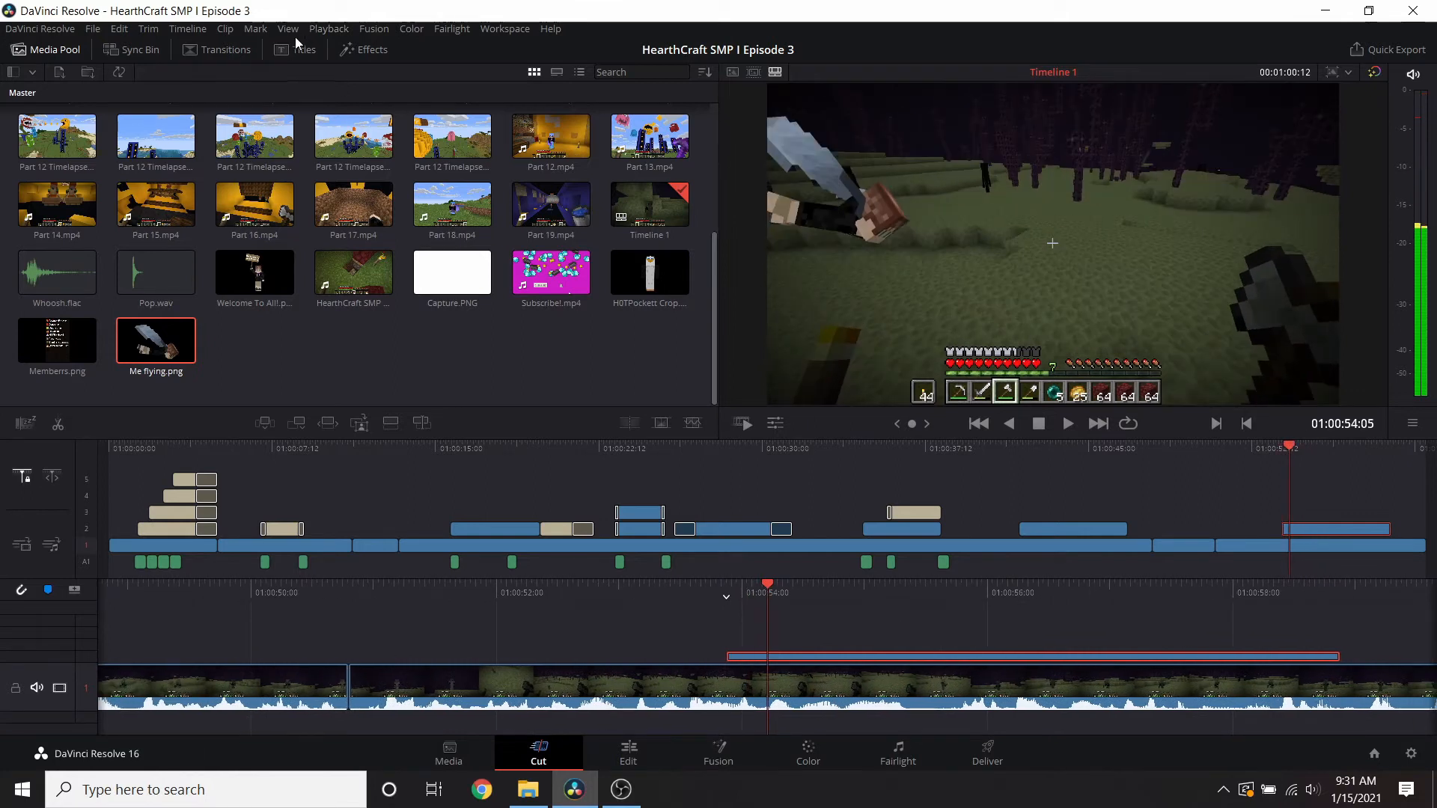
- Apply the Camera Shake effect to the Me flying.png overlay and bring up the clip's effect controls
{"action": "left_click", "coordinate": [366, 51]}
{"action": "scroll", "coordinate": [283, 301], "scroll_direction": "down", "scroll_amount": 20}
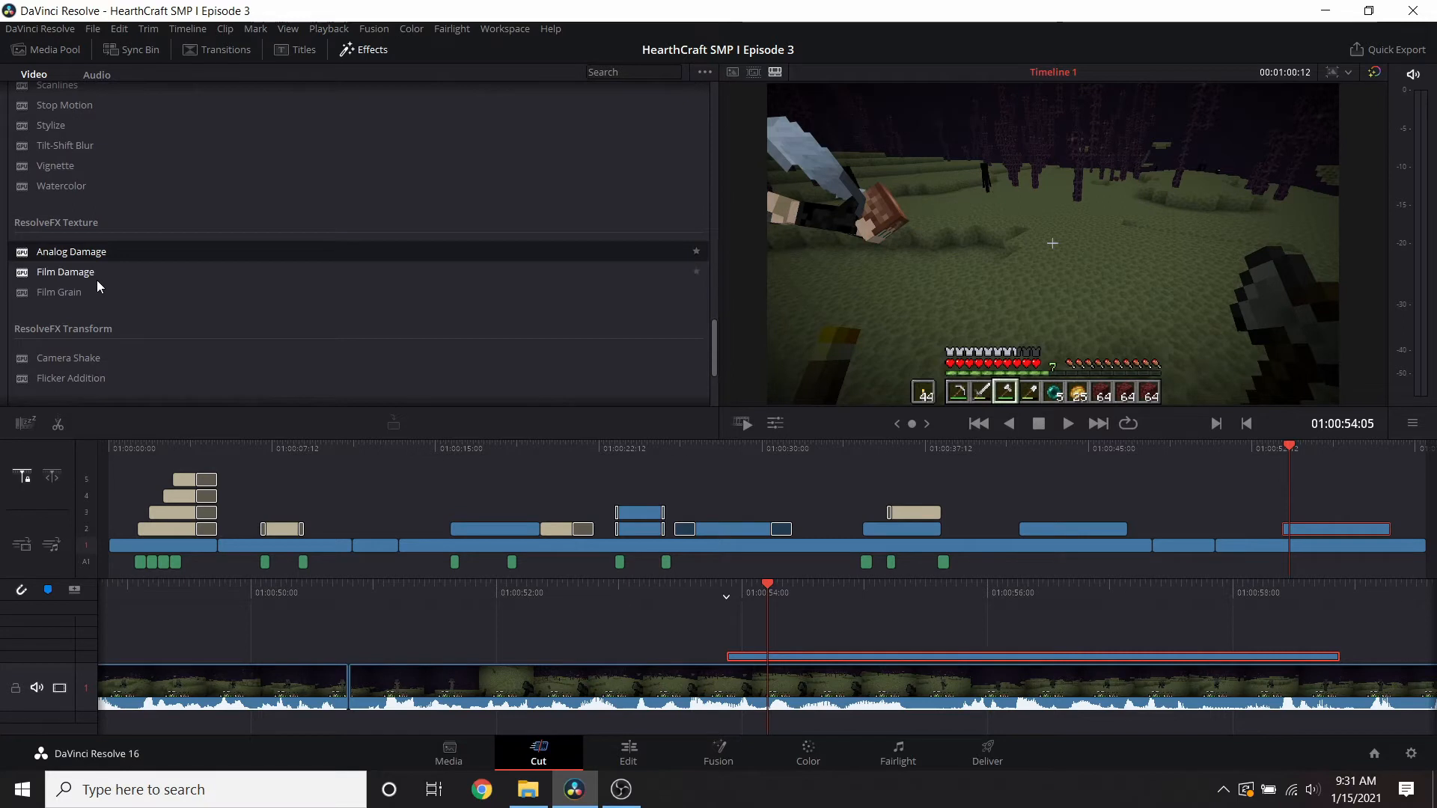
{"action": "scroll", "coordinate": [89, 262], "scroll_direction": "down", "scroll_amount": 3}
{"action": "left_click_drag", "start_coordinate": [68, 197], "coordinate": [876, 657]}
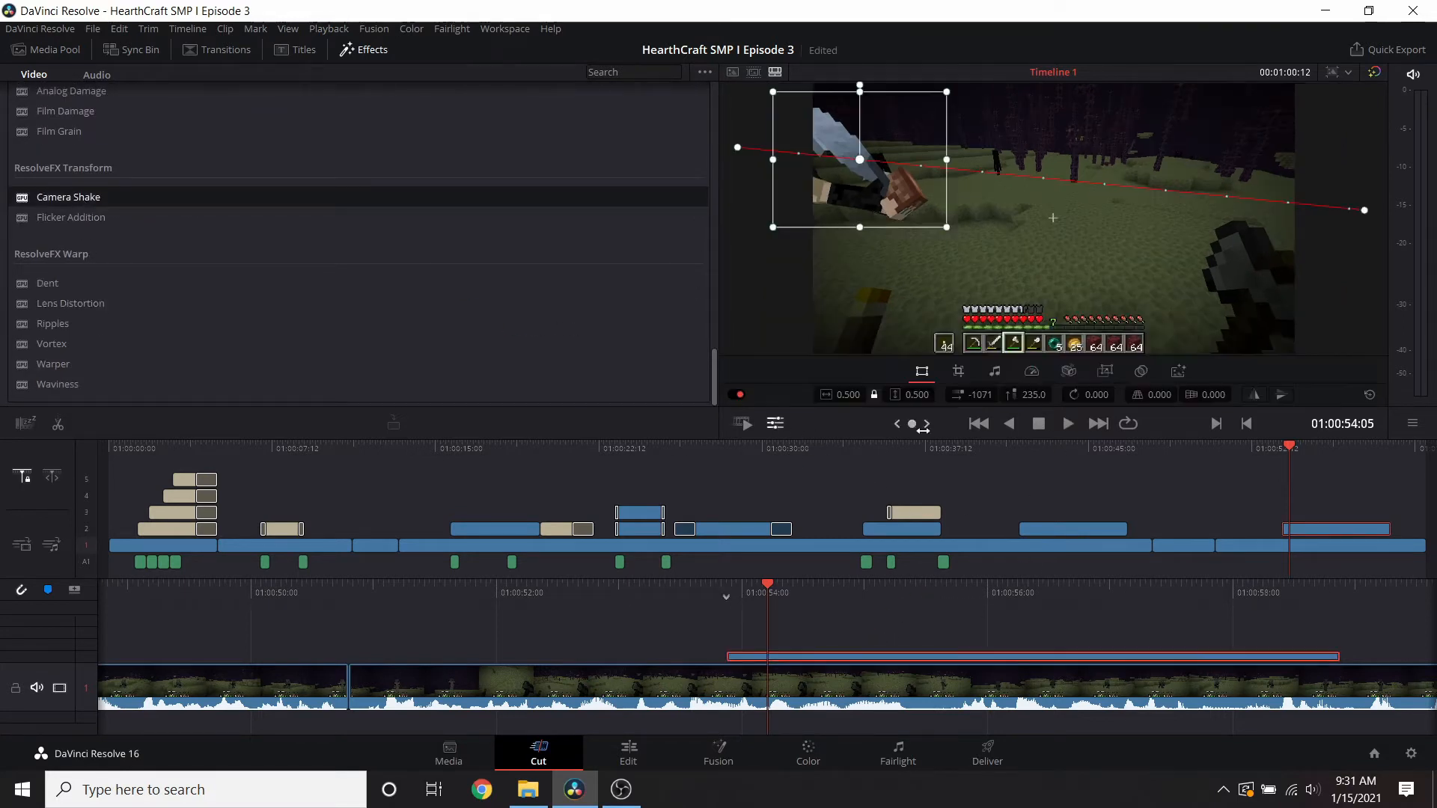
{"action": "left_click", "coordinate": [1179, 373]}
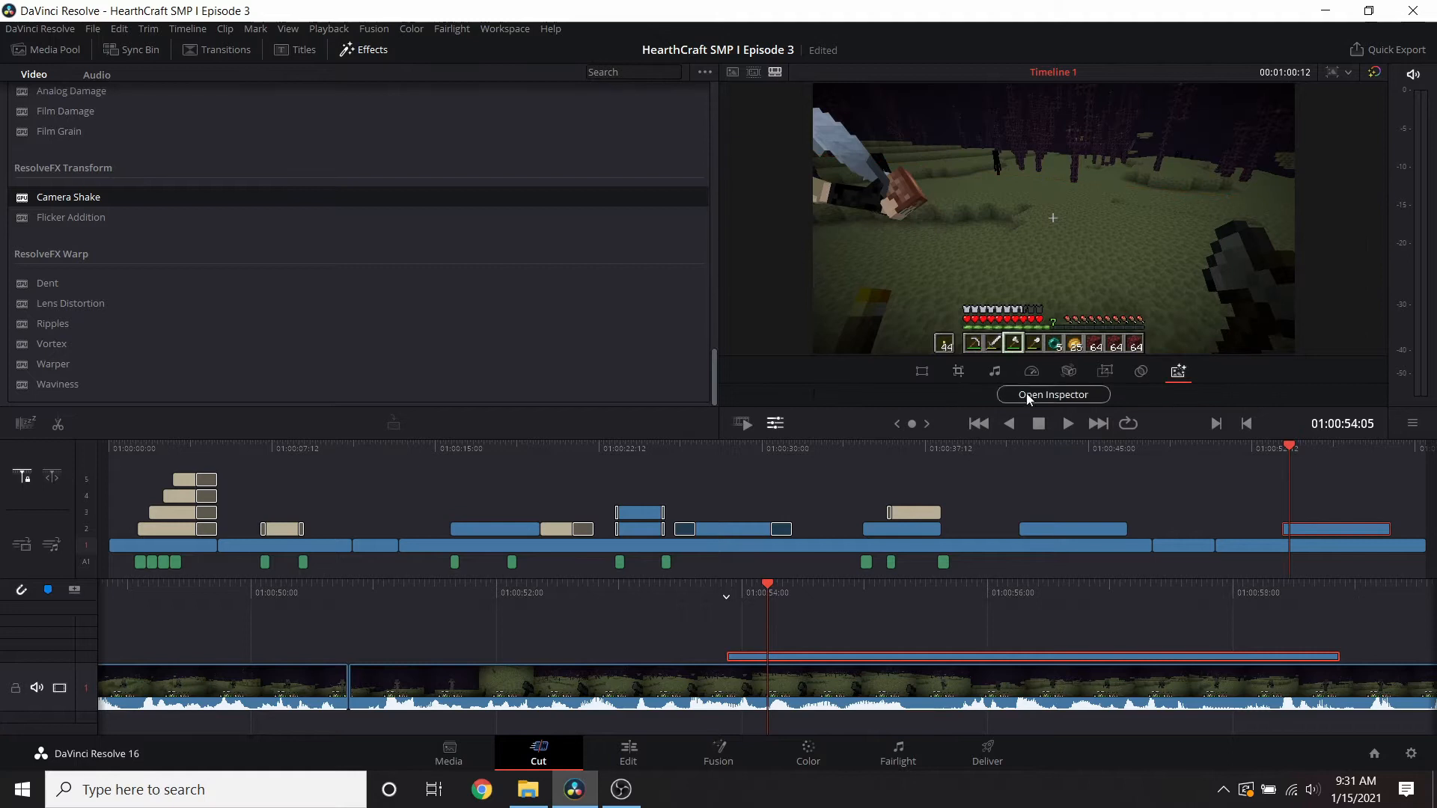
- Set the Camera Shake effect's Motion Scale to 0.812 and Speed Scale to 0.265 on the Me flying.png overlay
{"action": "left_click", "coordinate": [1029, 397]}
{"action": "left_click_drag", "start_coordinate": [674, 220], "coordinate": [694, 242]}
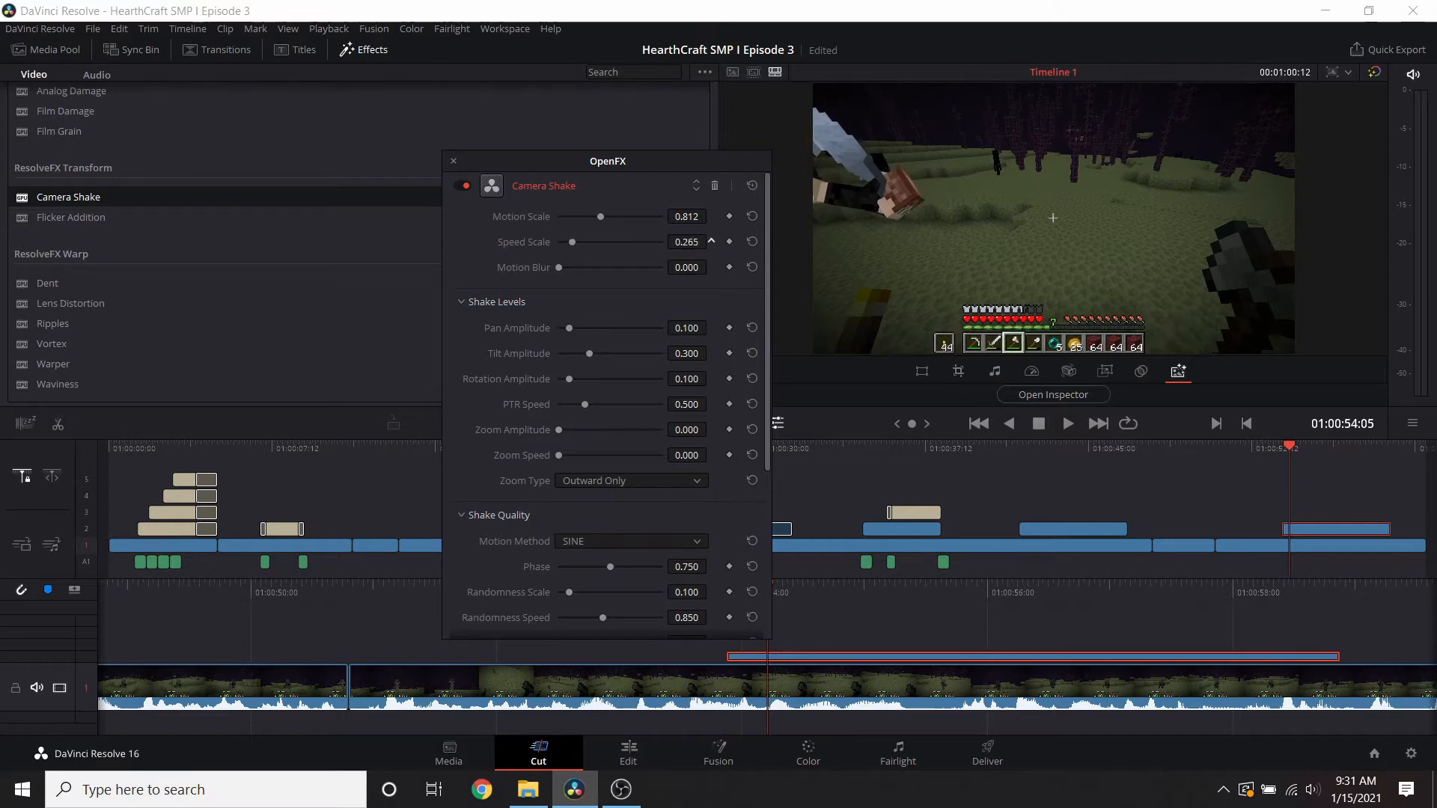
{"action": "left_click", "coordinate": [453, 161]}
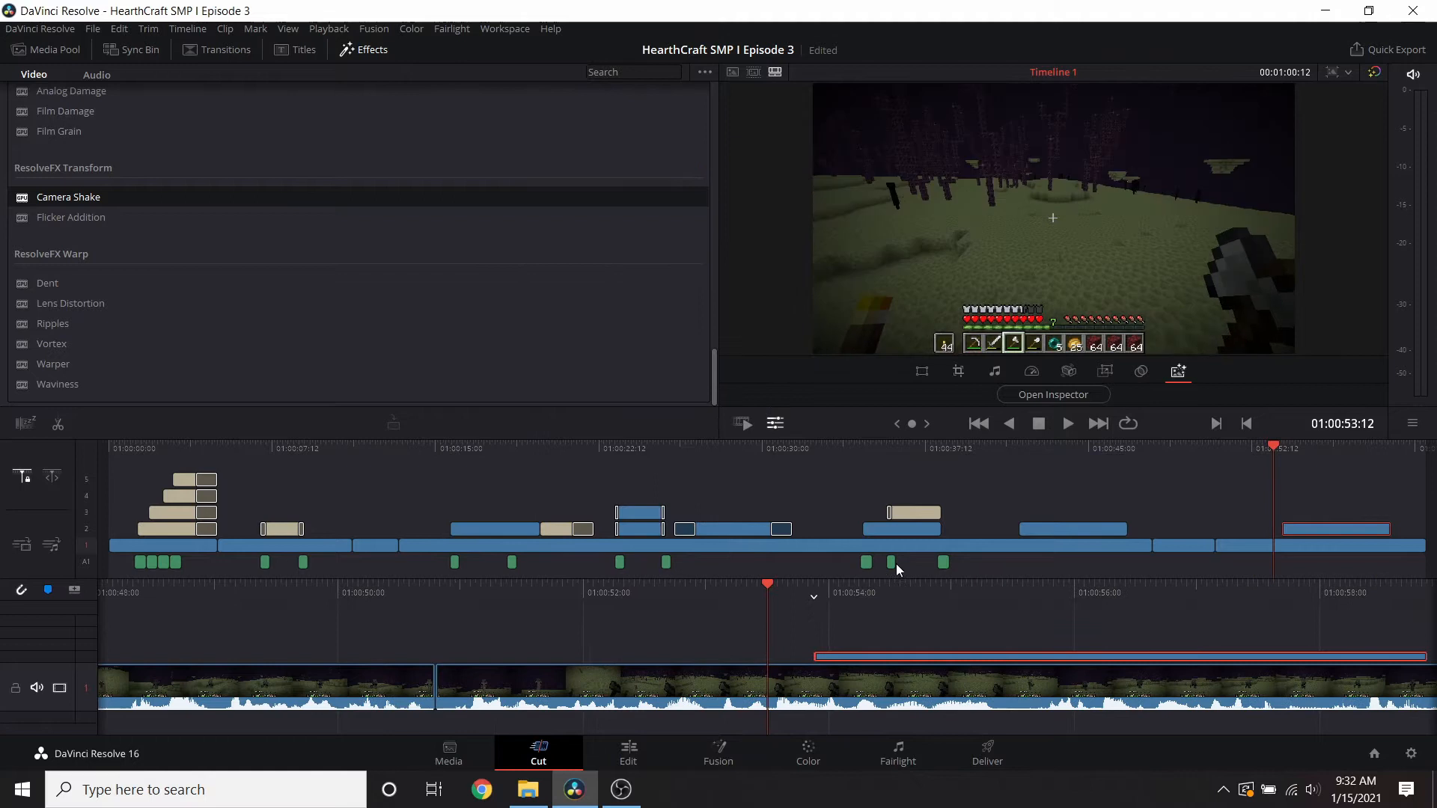
- Play back and scrub through the flying overlay with its camera shake from 01:00:53:12 to about 01:00:57:22
{"action": "left_click", "coordinate": [1074, 428]}
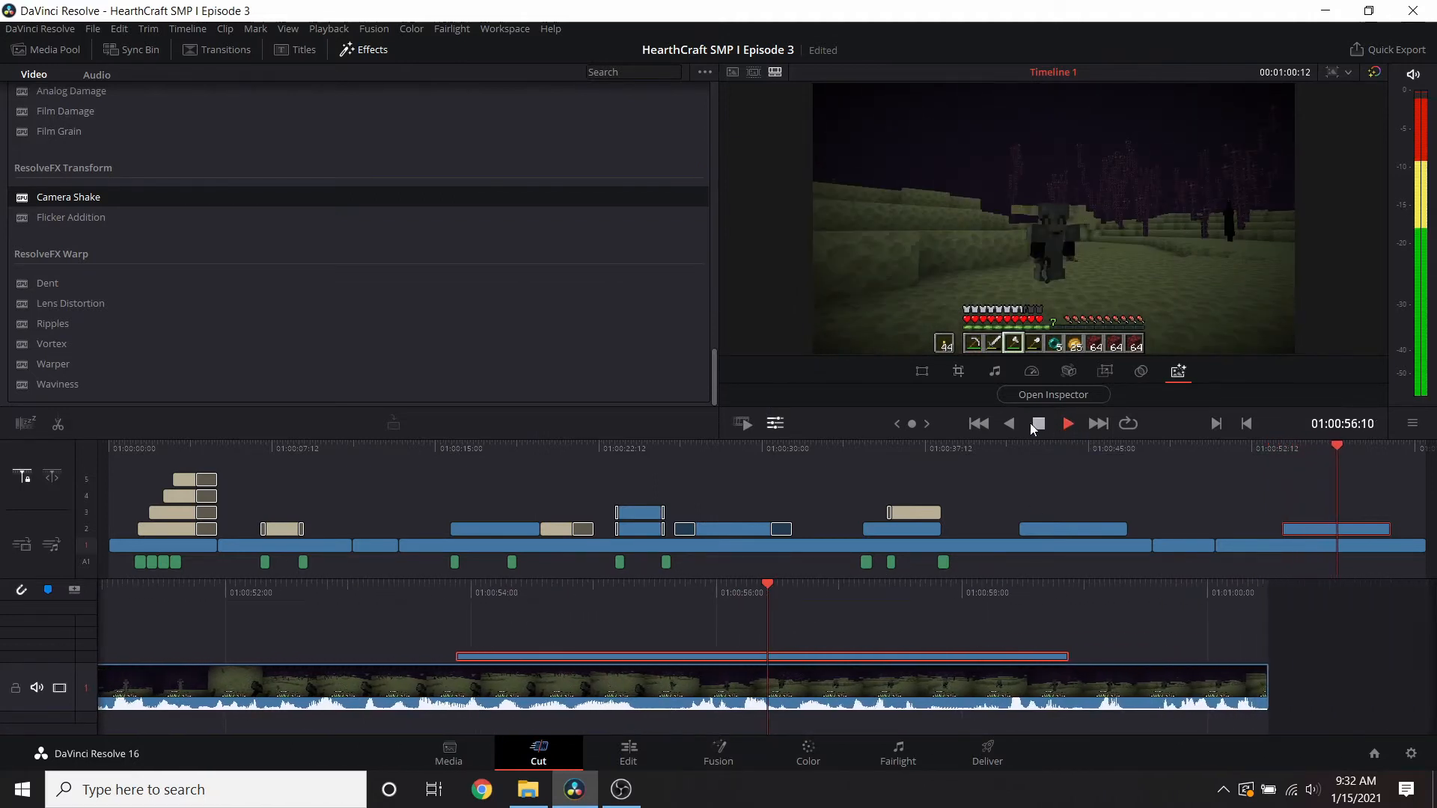
{"action": "left_click", "coordinate": [1066, 423]}
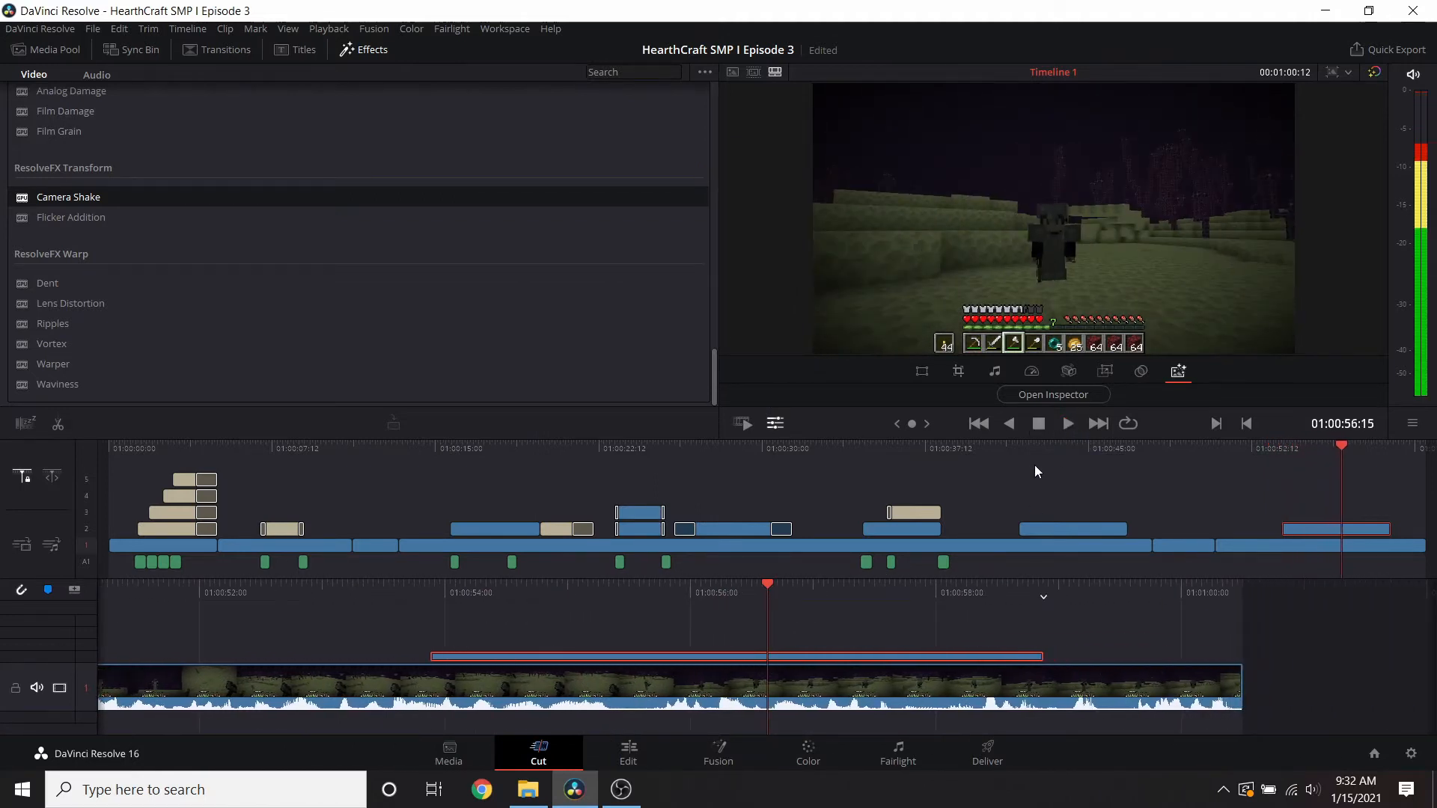
{"action": "left_click", "coordinate": [1069, 425]}
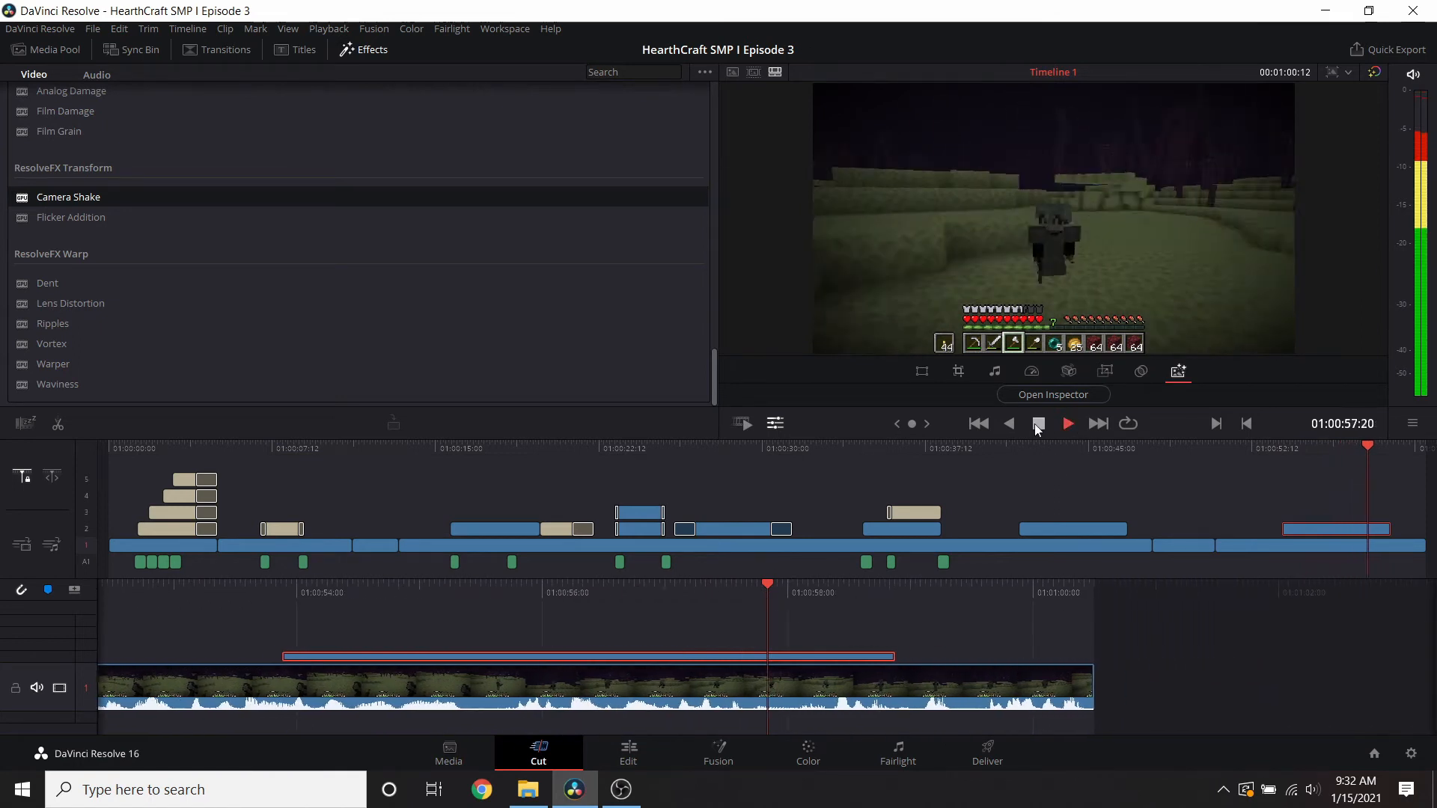
{"action": "left_click", "coordinate": [1036, 425]}
{"action": "left_click_drag", "start_coordinate": [788, 587], "coordinate": [752, 587]}
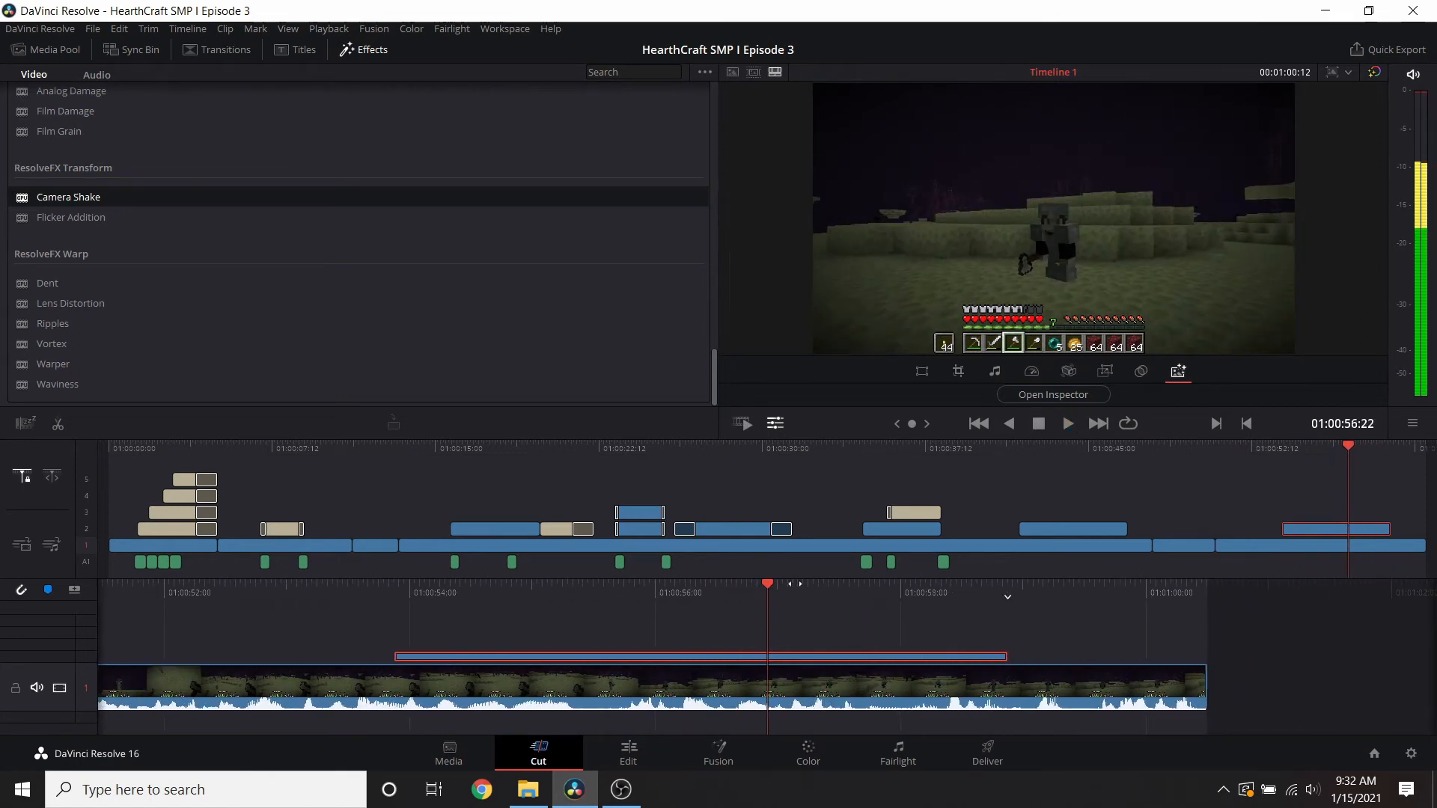
{"action": "left_click_drag", "start_coordinate": [982, 587], "coordinate": [1068, 586]}
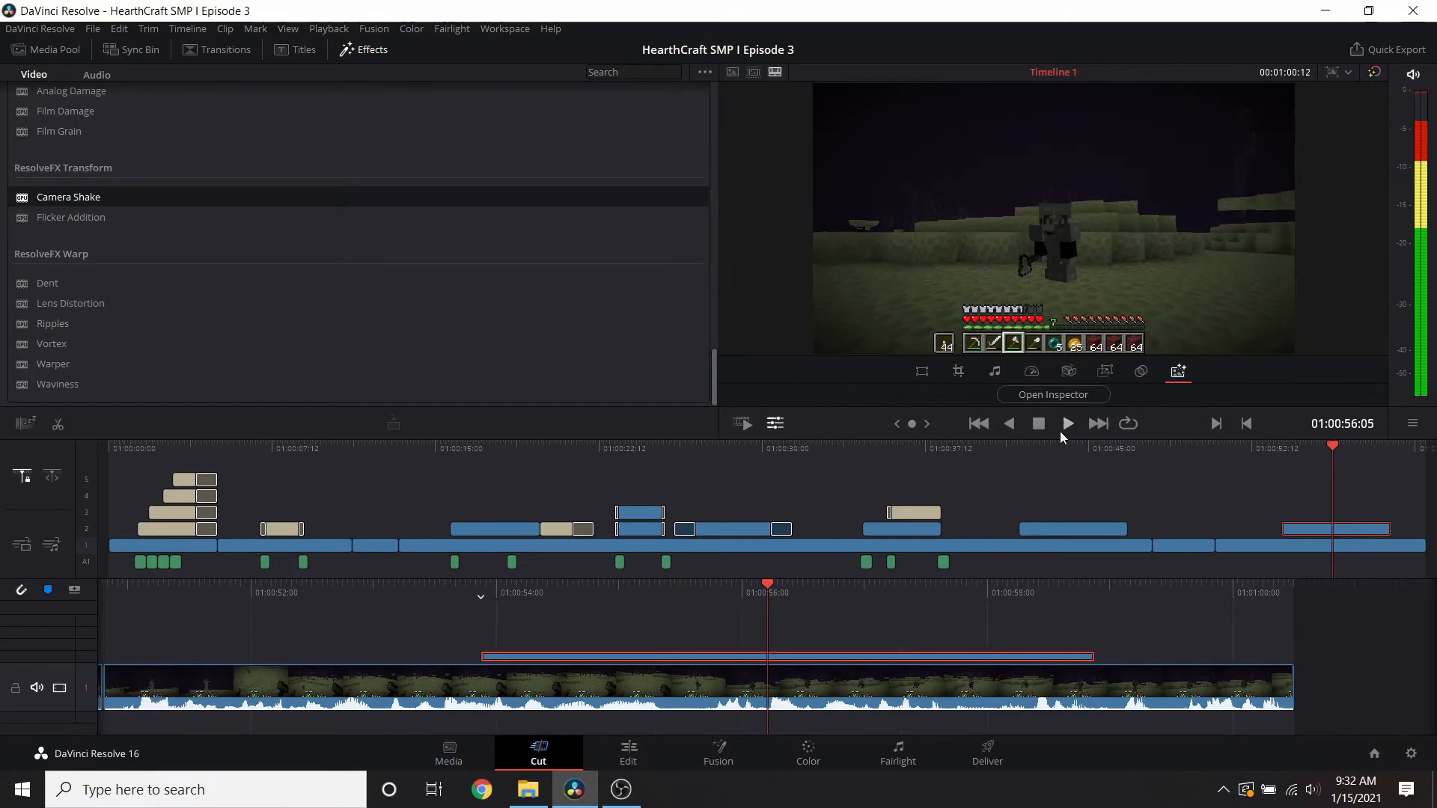
{"action": "left_click", "coordinate": [1066, 425]}
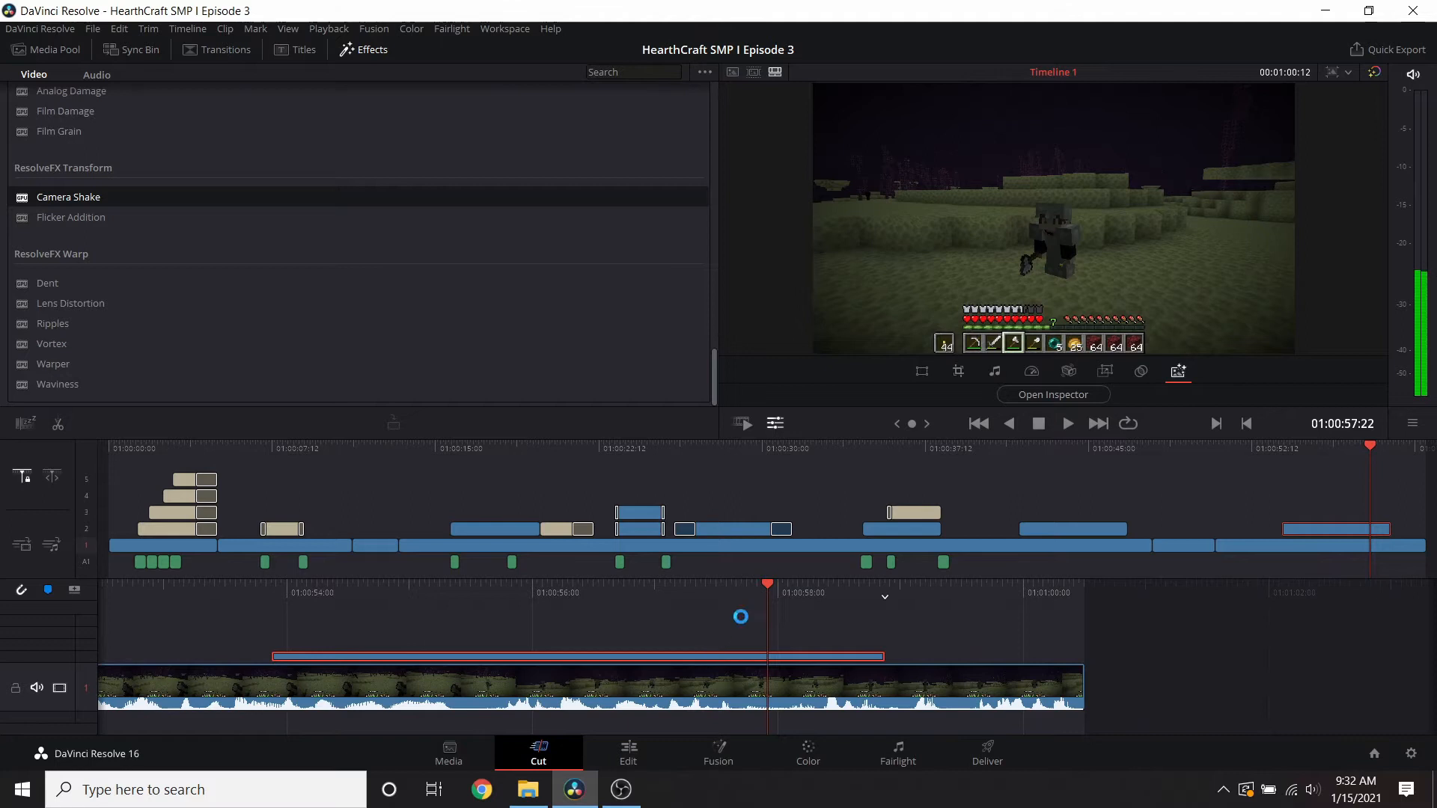
- Paste a copy of the "Best name ever!" title at 01:00:57:22 and delete the copy's opening transition
{"action": "left_click", "coordinate": [918, 514]}
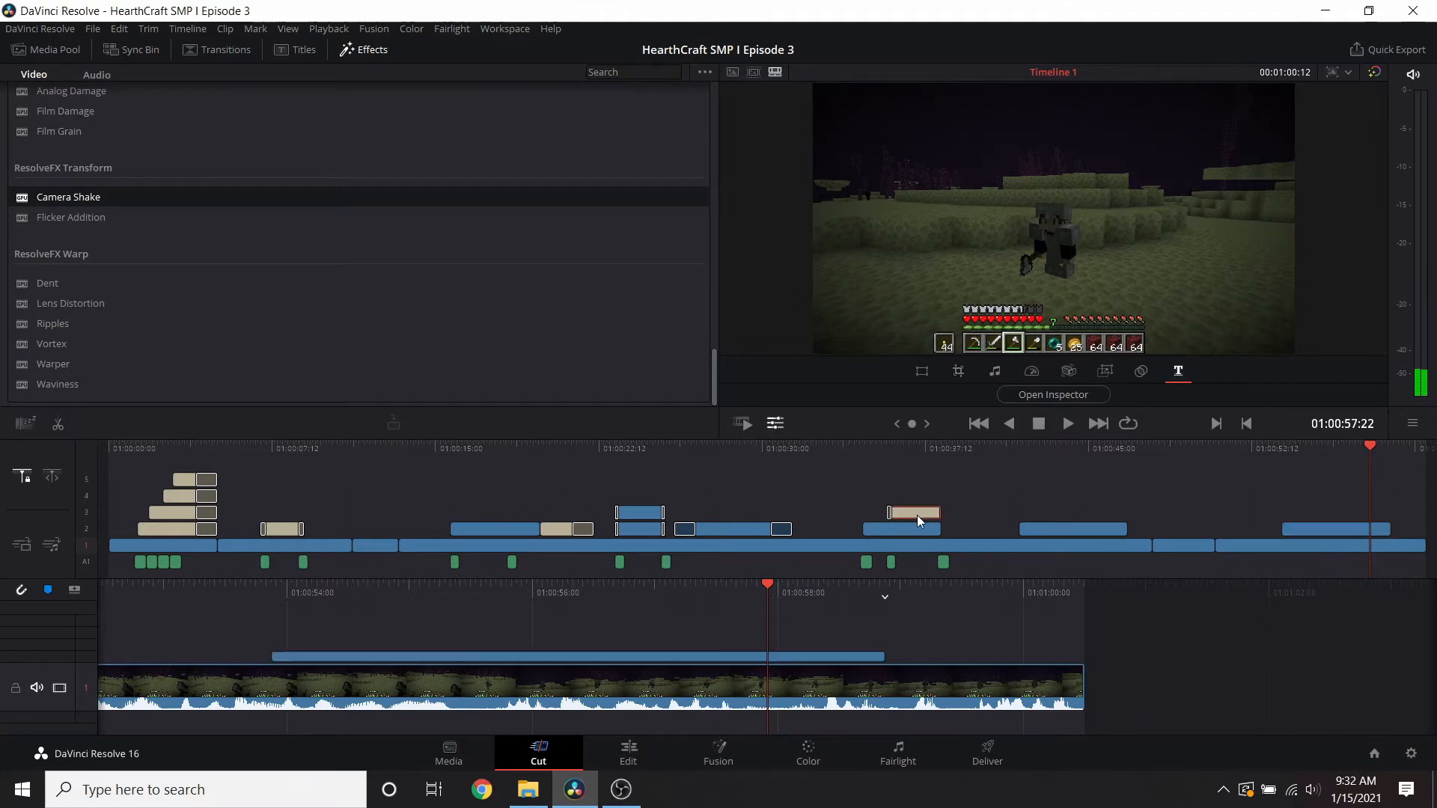
{"action": "key", "text": "ctrl+c"}
{"action": "key", "text": "ctrl+v"}
{"action": "scroll", "coordinate": [823, 644], "scroll_direction": "up", "scroll_amount": 1}
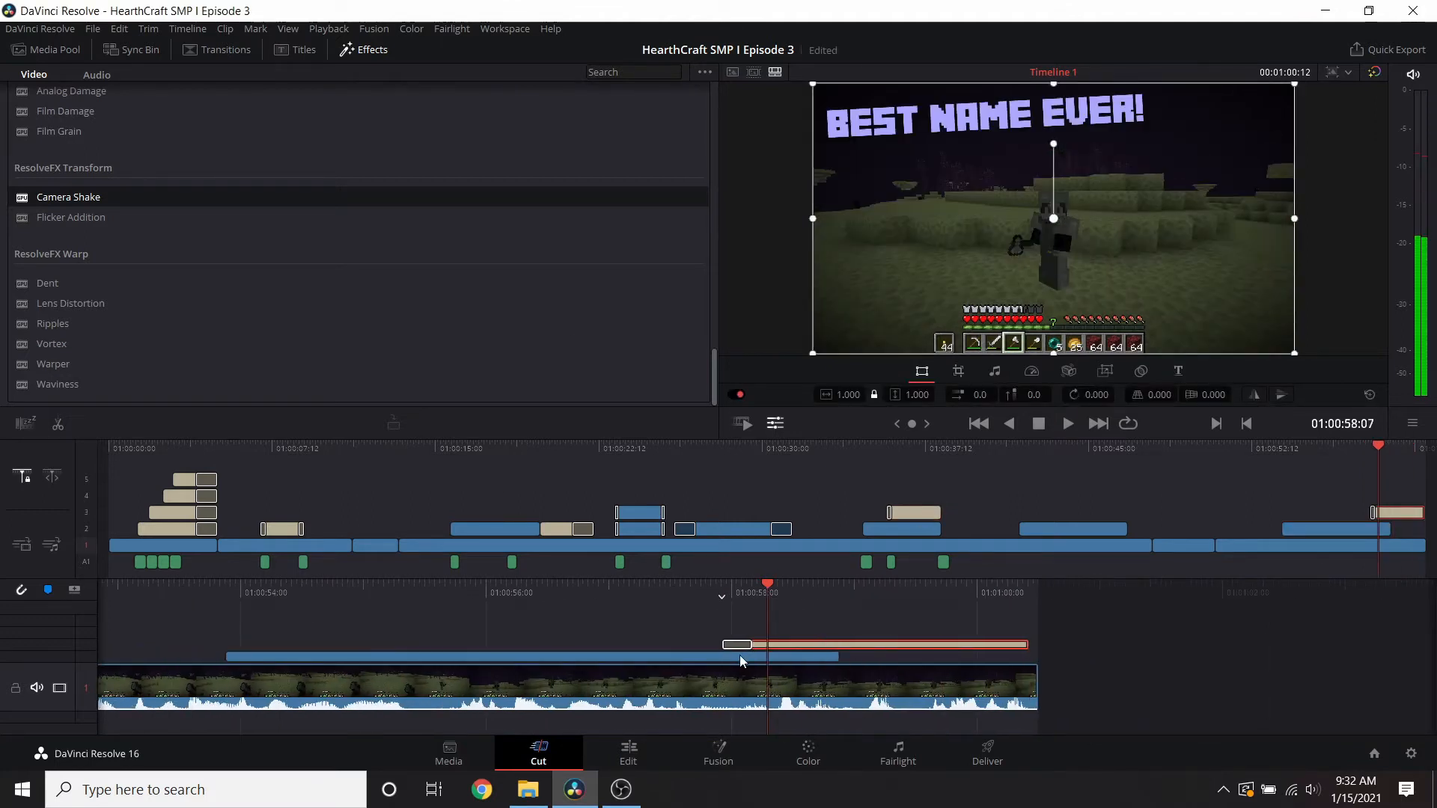
{"action": "left_click", "coordinate": [744, 644]}
{"action": "key", "text": "Delete"}
- Replace the copied title's text with "end fortress XD" and set its Zoom to 0.740 on the Edit page
{"action": "left_click", "coordinate": [759, 646]}
{"action": "left_click", "coordinate": [630, 754]}
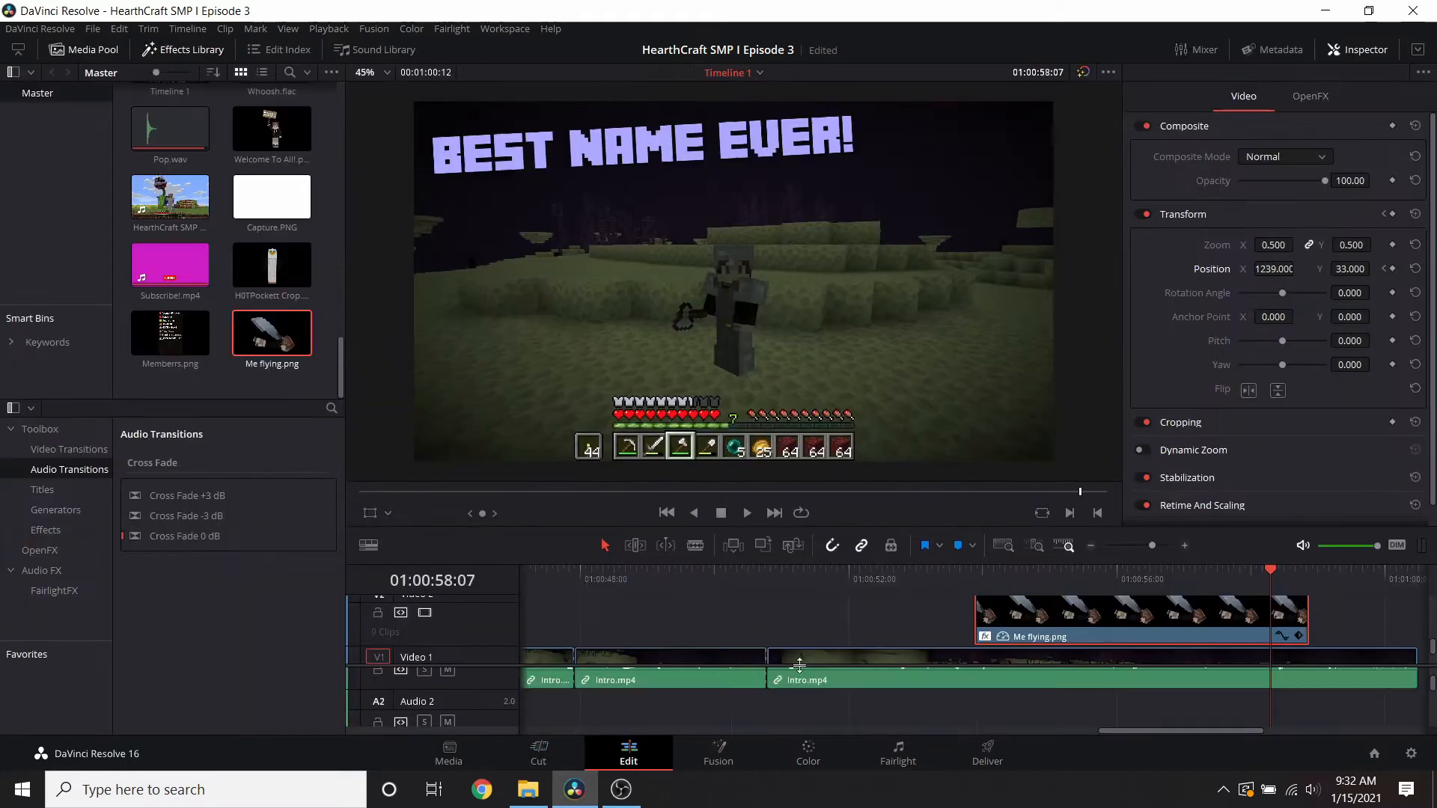
{"action": "scroll", "coordinate": [1370, 630], "scroll_direction": "up", "scroll_amount": 1}
{"action": "left_click", "coordinate": [1328, 621]}
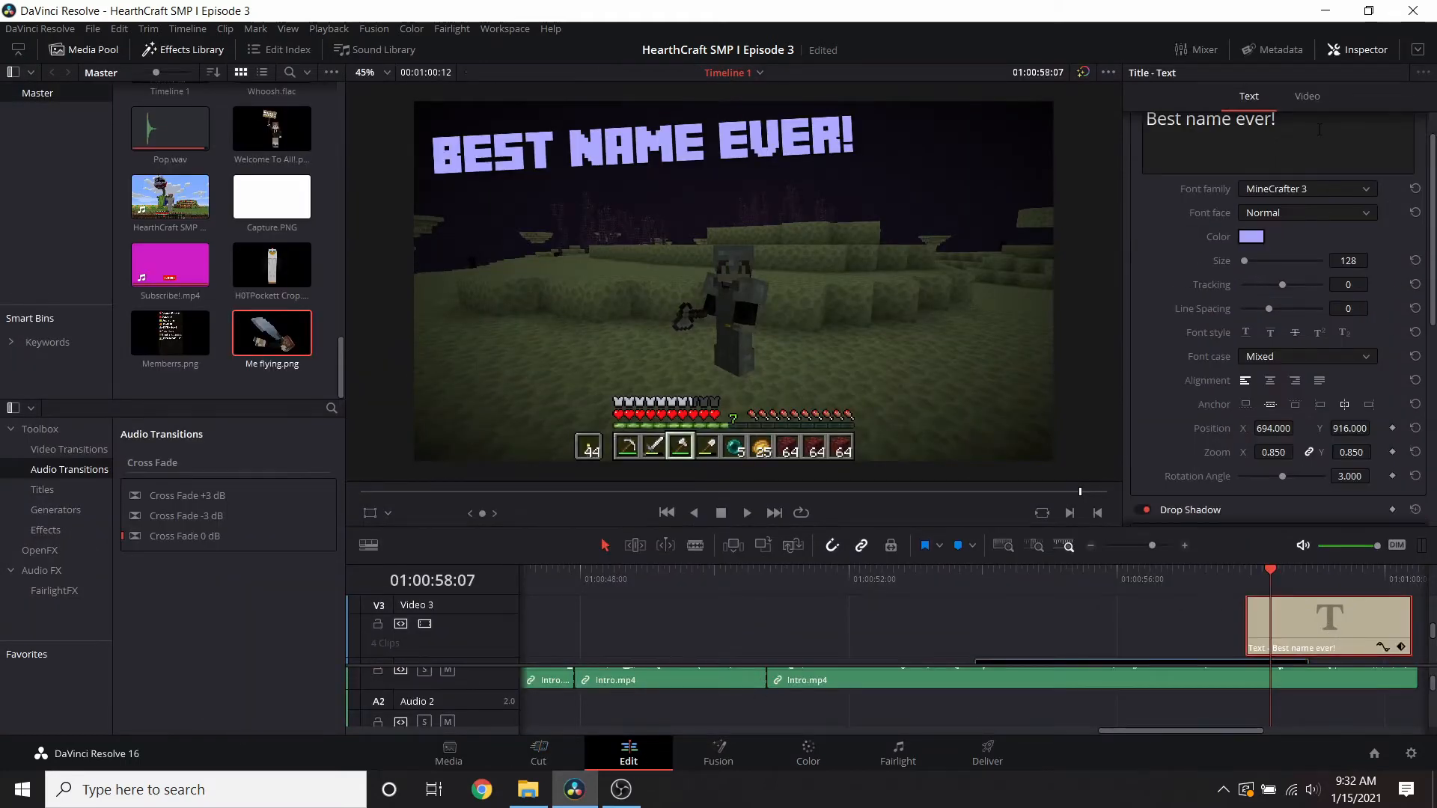
{"action": "key", "text": "BackSpace"}
{"action": "key", "text": "BackSpace"}
{"action": "key", "text": "BackSpace"}
{"action": "key", "text": "BackSpace"}
{"action": "key", "text": "BackSpace"}
{"action": "key", "text": "BackSpace"}
{"action": "key", "text": "BackSpace"}
{"action": "key", "text": "BackSpace"}
{"action": "key", "text": "BackSpace"}
{"action": "key", "text": "BackSpace"}
{"action": "key", "text": "BackSpace"}
{"action": "key", "text": "BackSpace"}
{"action": "key", "text": "BackSpace"}
{"action": "key", "text": "BackSpace"}
{"action": "key", "text": "BackSpace"}
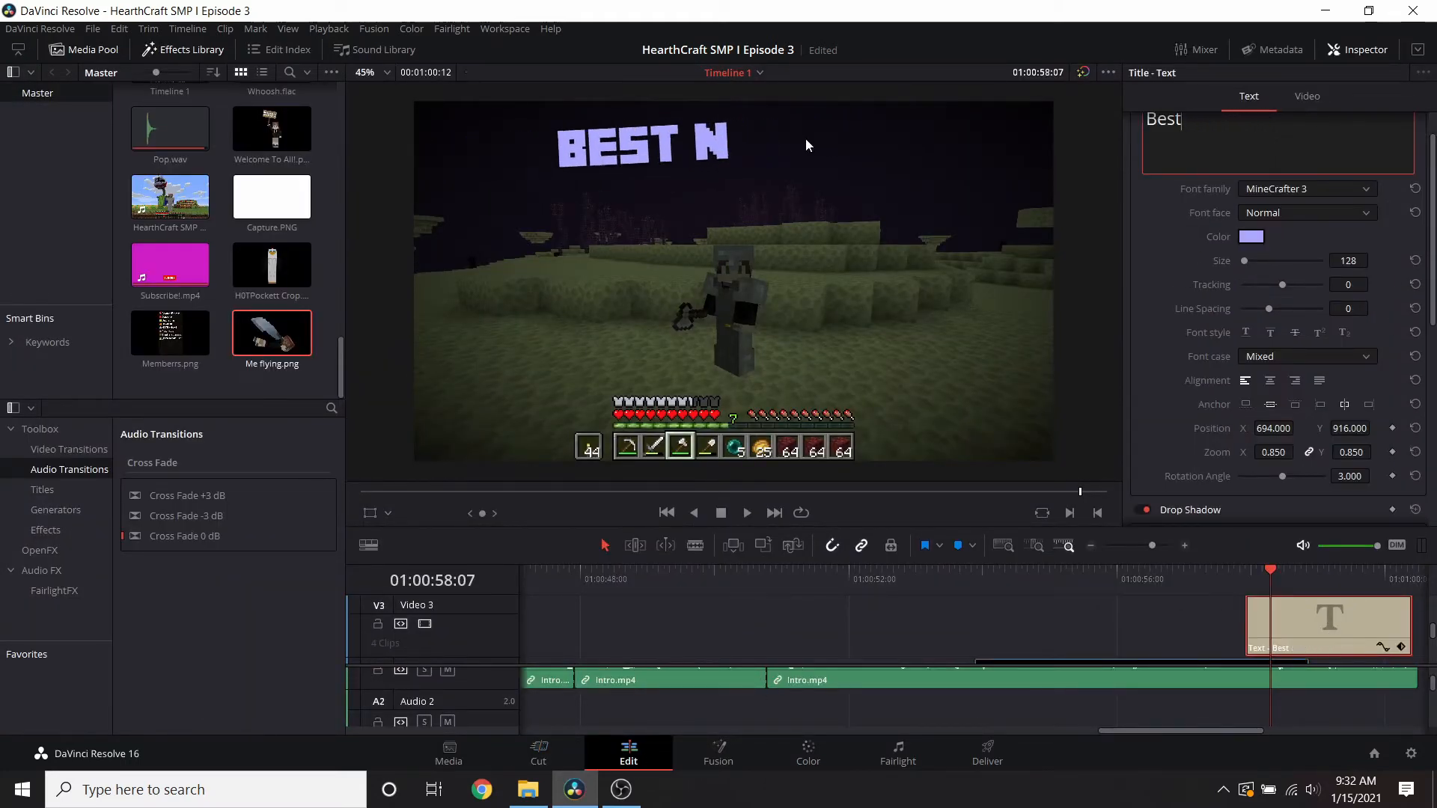
{"action": "type", "text": "end fort"}
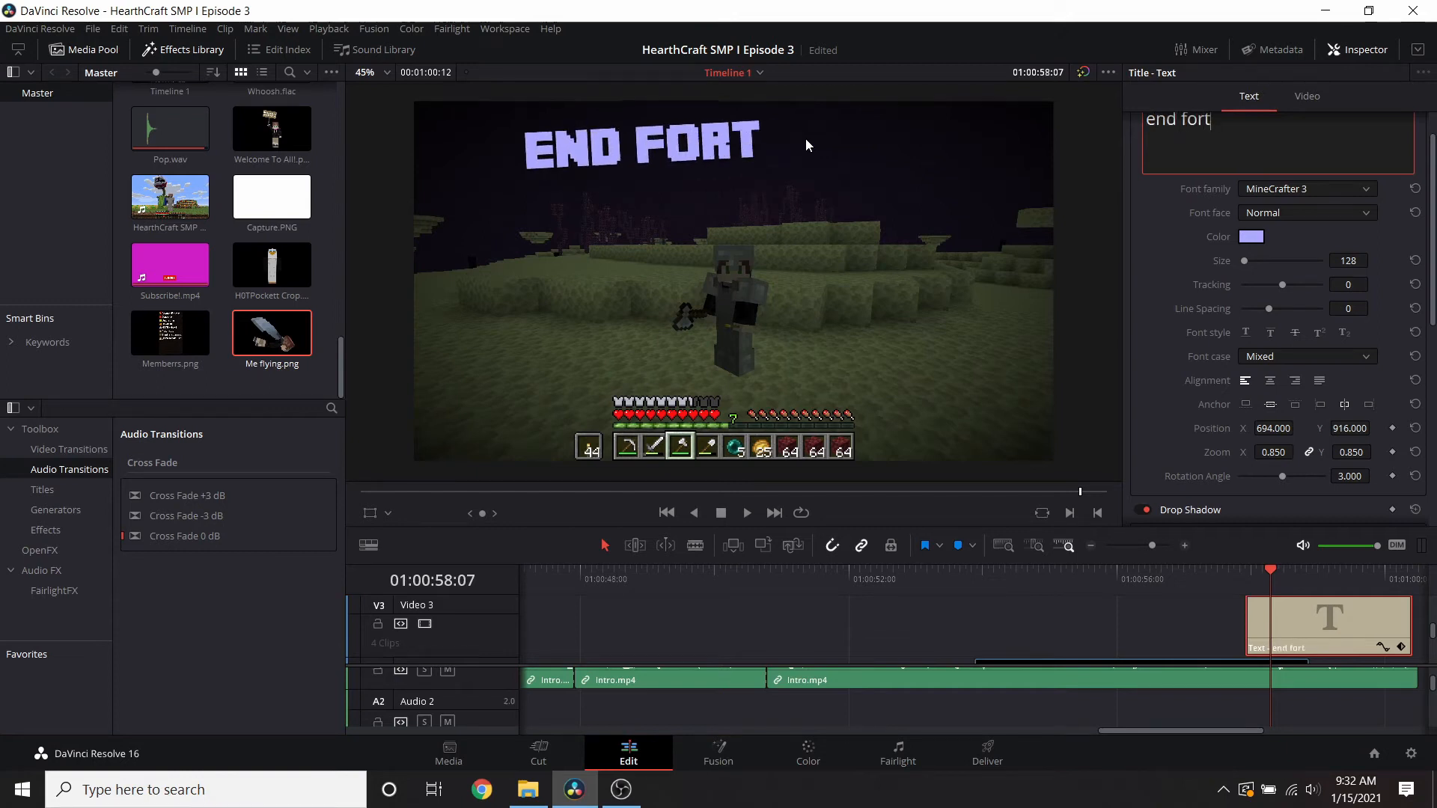
{"action": "type", "text": "ress XD"}
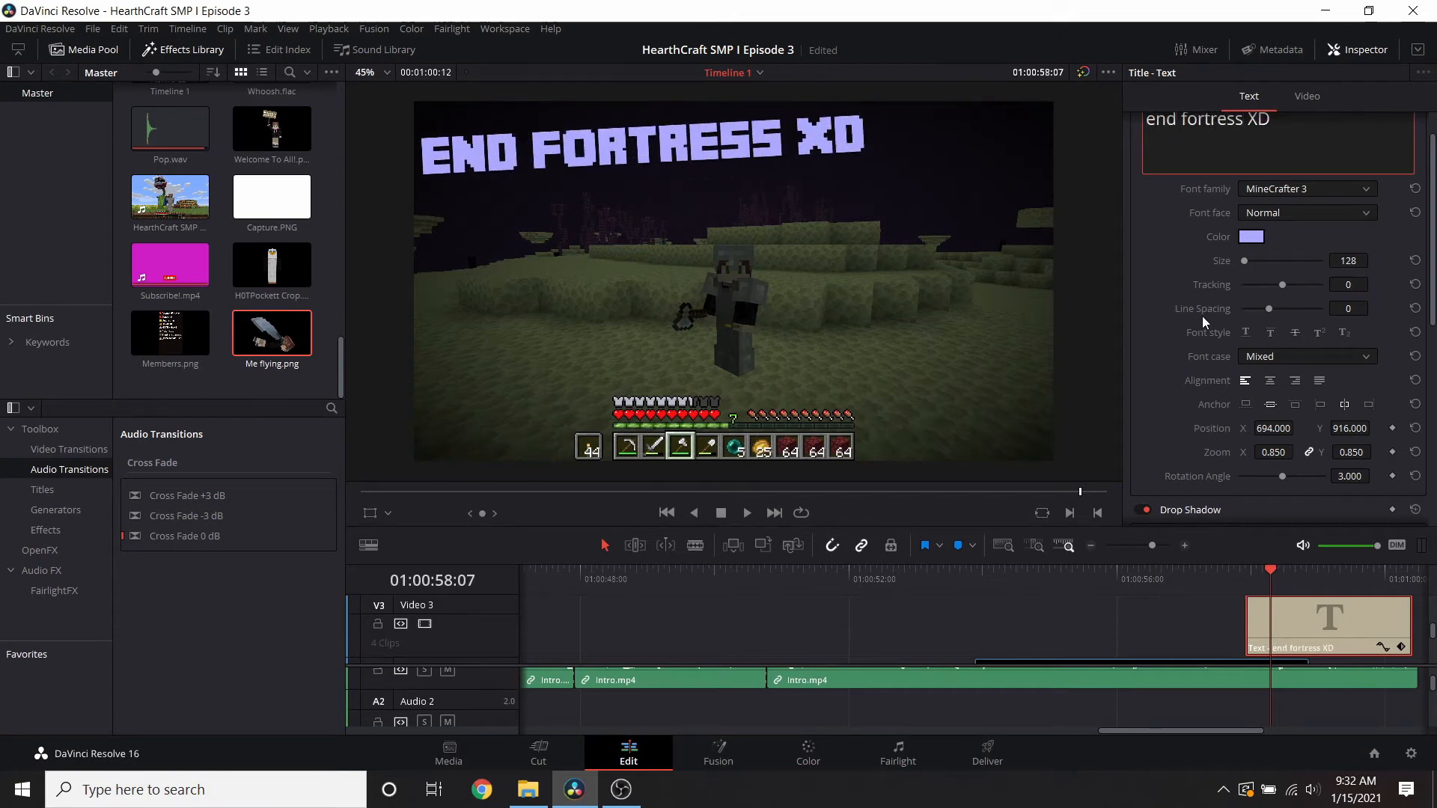
{"action": "left_click_drag", "start_coordinate": [1272, 453], "coordinate": [1277, 443]}
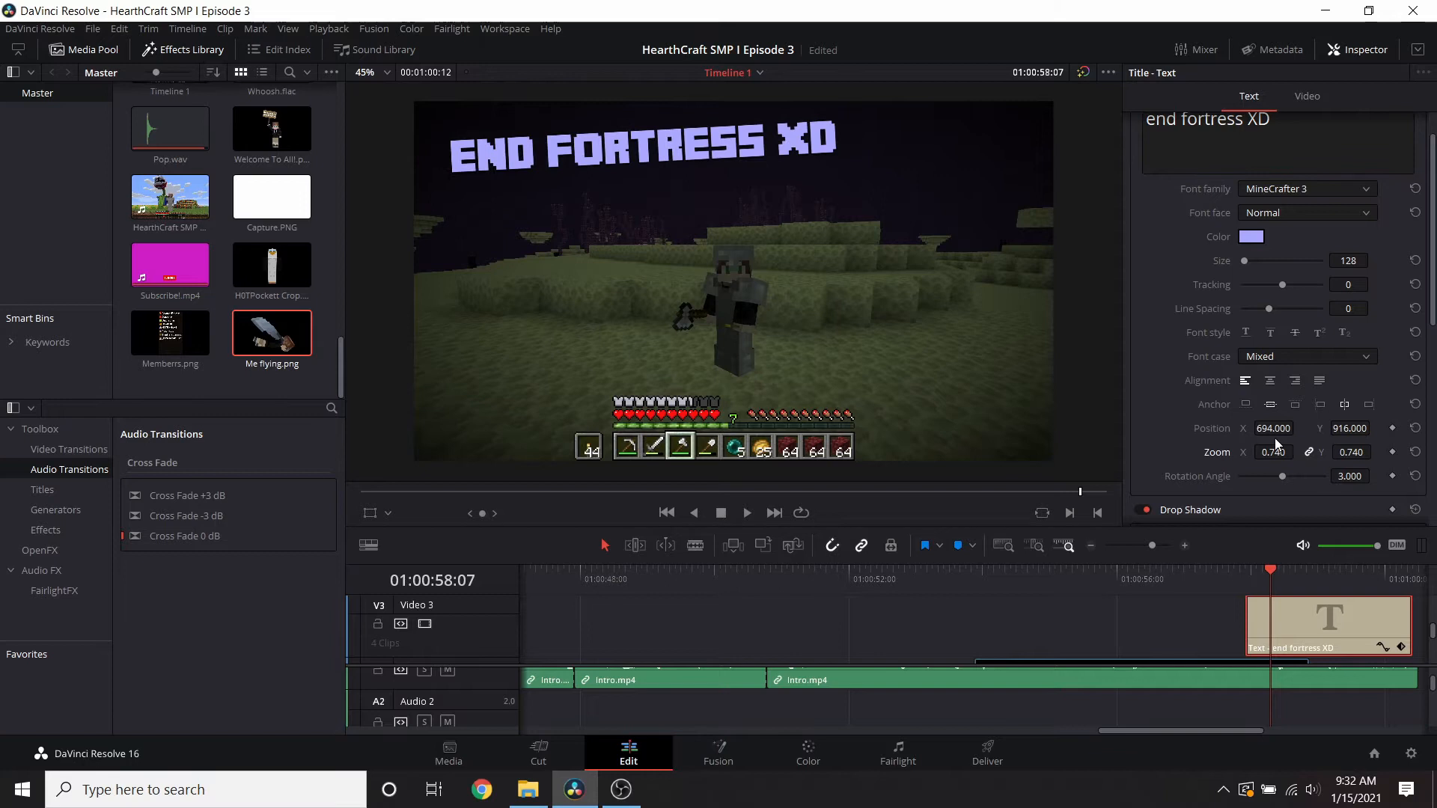
- Return to the Cut page, review the "end fortress XD" title's entrance around 01:00:57:22 and save the project
{"action": "left_click", "coordinate": [539, 751]}
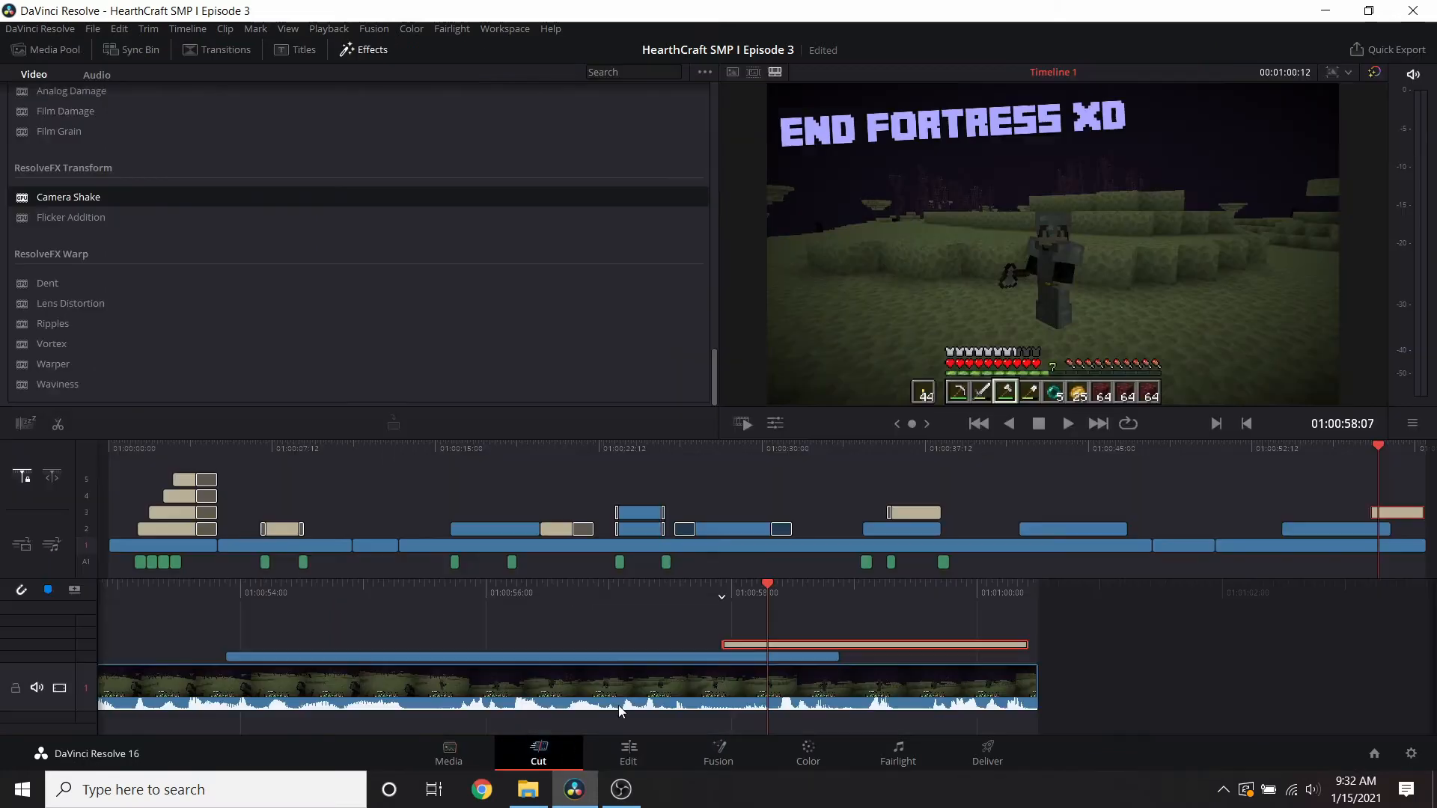
{"action": "left_click_drag", "start_coordinate": [787, 642], "coordinate": [926, 644]}
{"action": "left_click", "coordinate": [1066, 425]}
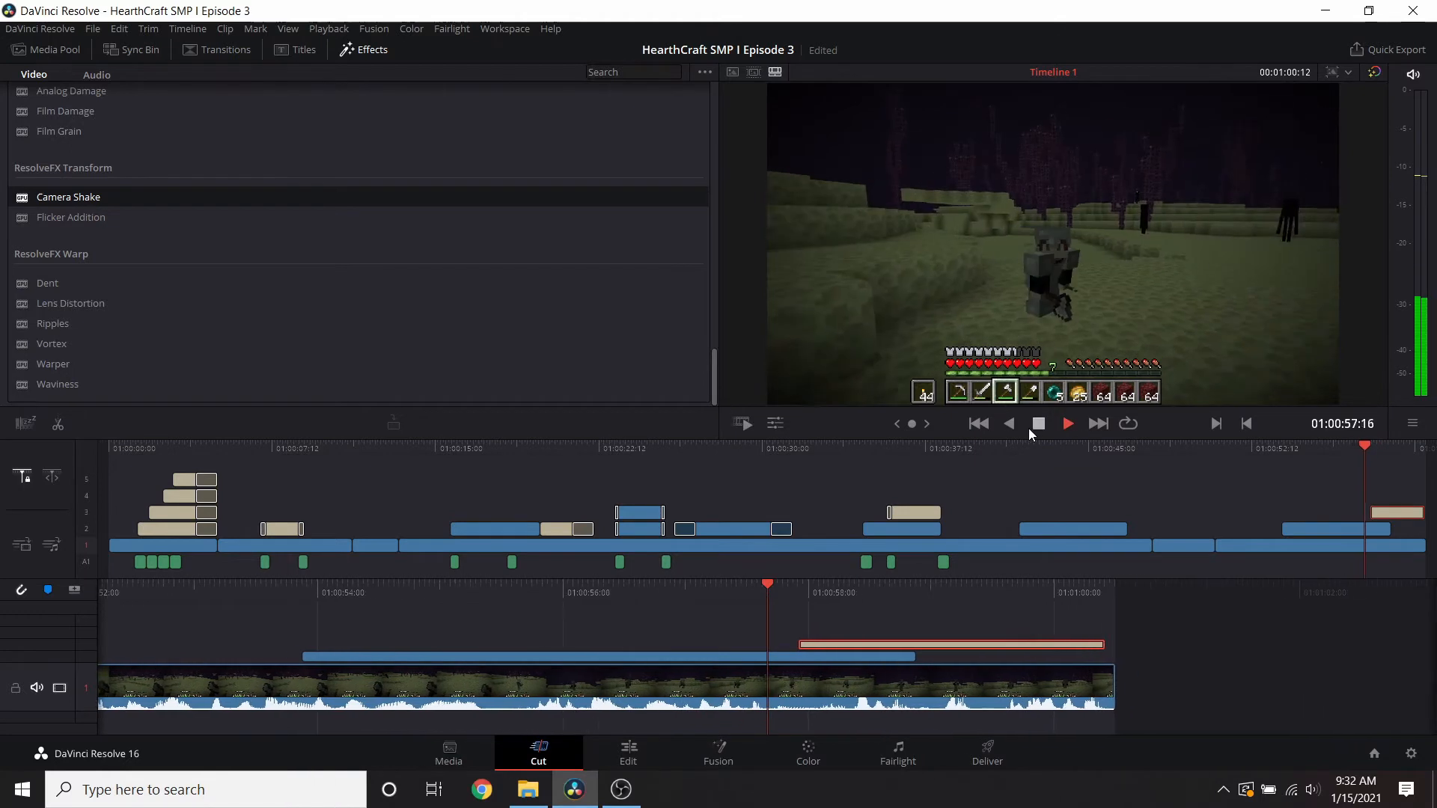
{"action": "left_click_drag", "start_coordinate": [781, 601], "coordinate": [831, 637]}
{"action": "key", "text": "ctrl+s"}
{"action": "left_click_drag", "start_coordinate": [779, 592], "coordinate": [784, 592]}
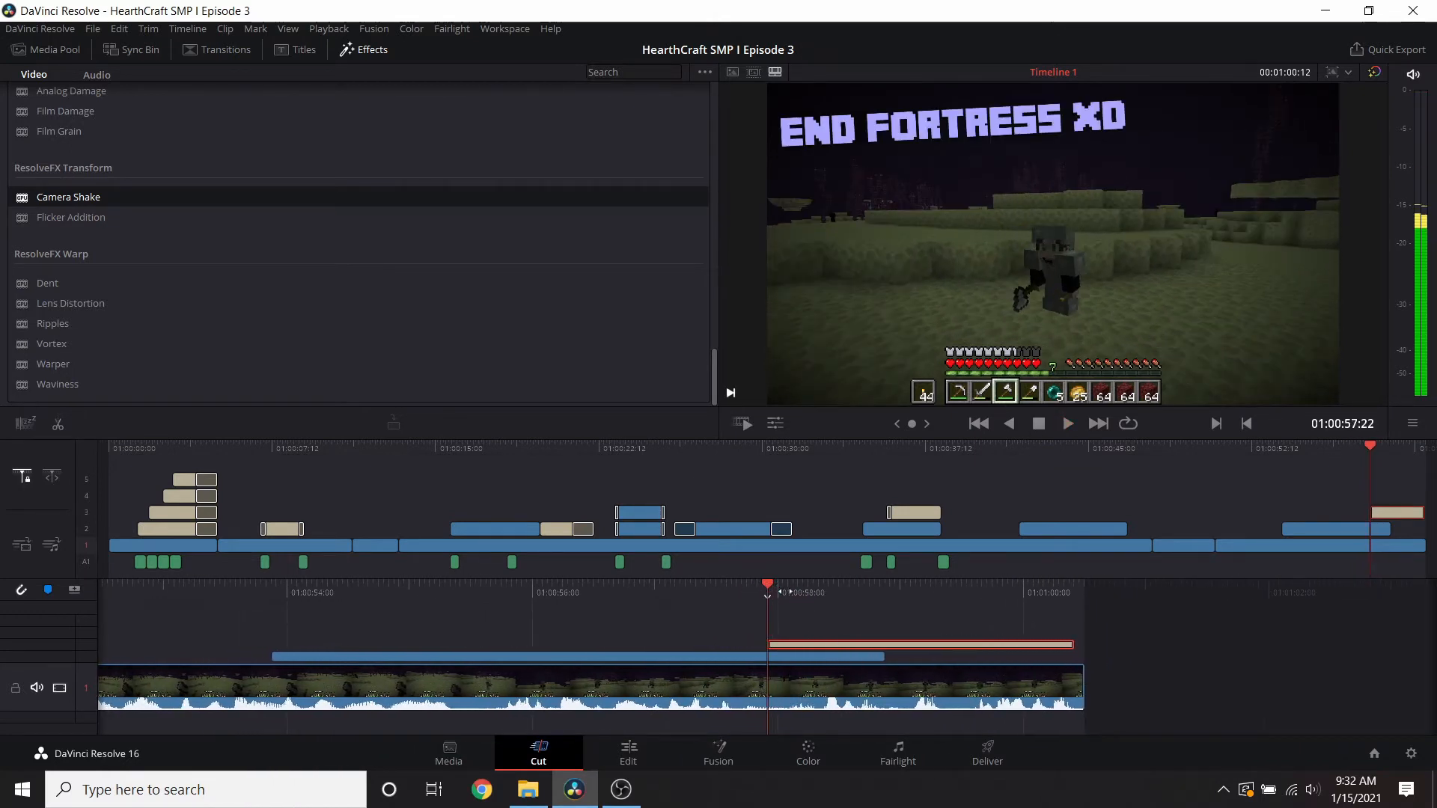
- Add a Push transition to the start of the "end fortress XD" title and shorten it
{"action": "left_click", "coordinate": [202, 56]}
{"action": "scroll", "coordinate": [68, 315], "scroll_direction": "up", "scroll_amount": 4}
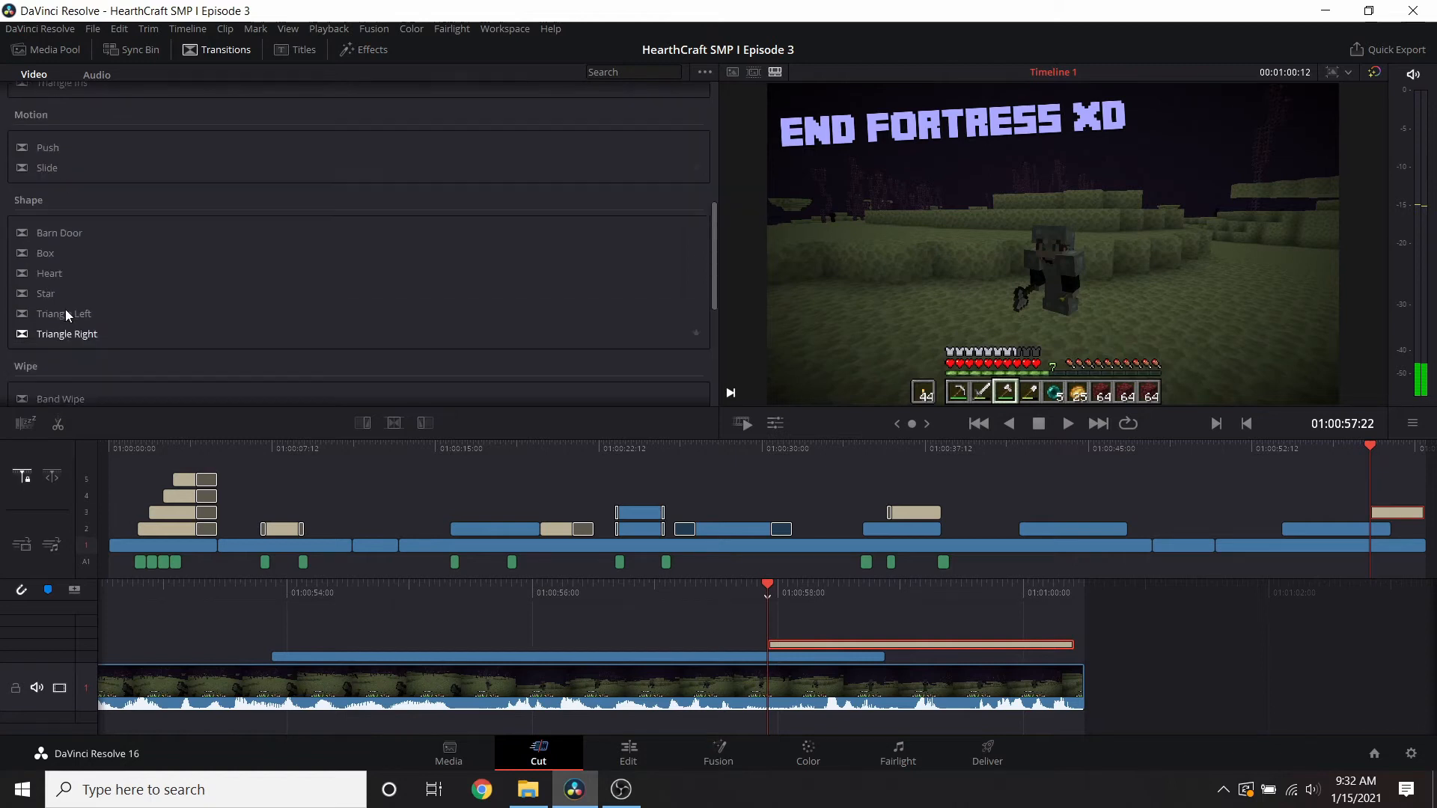
{"action": "left_click_drag", "start_coordinate": [48, 147], "coordinate": [889, 648]}
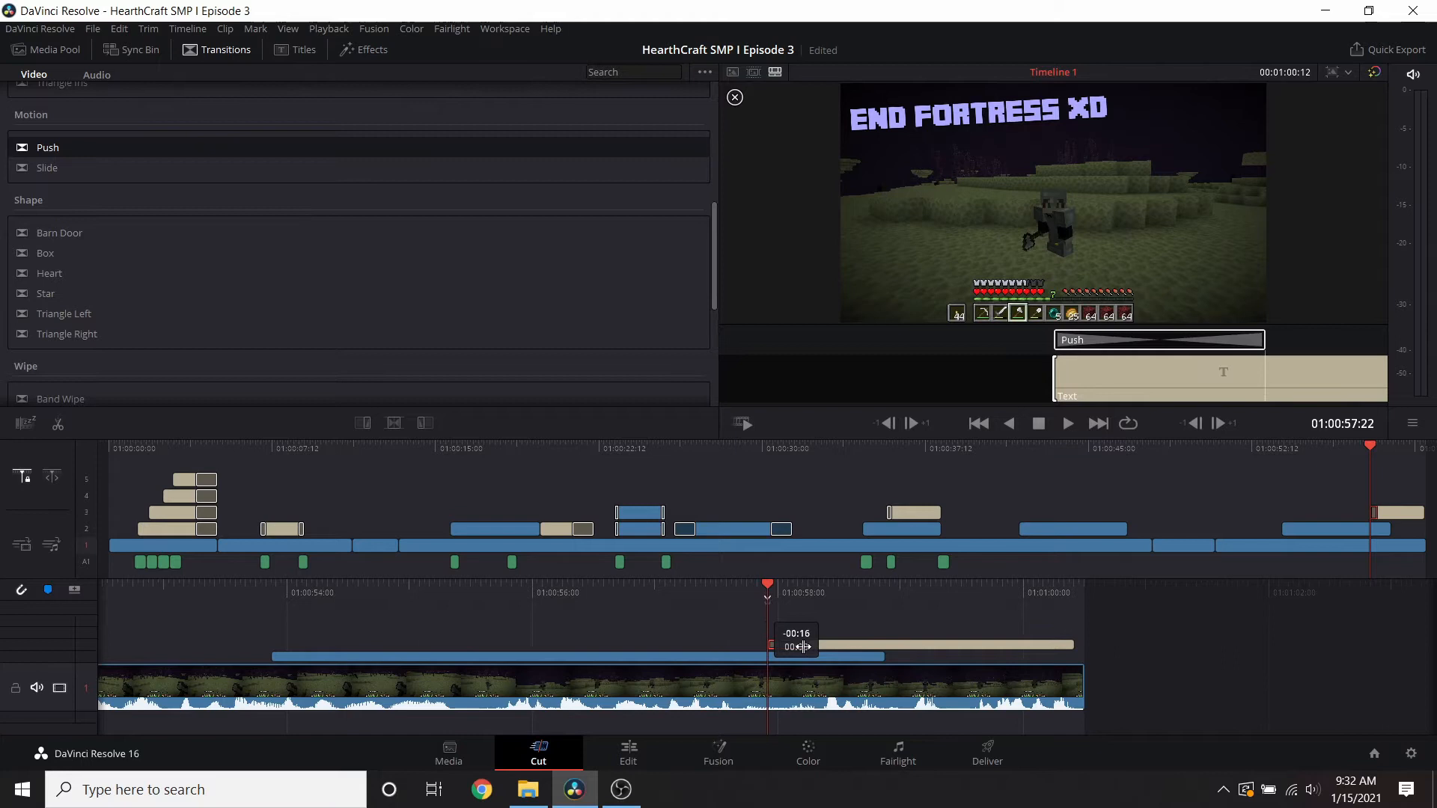
{"action": "left_click_drag", "start_coordinate": [802, 644], "coordinate": [791, 644]}
- Split the "end fortress XD" title at 01:00:59:16, delete the part after the cut and save the project
{"action": "scroll", "coordinate": [865, 645], "scroll_direction": "down", "scroll_amount": 4}
{"action": "scroll", "coordinate": [860, 642], "scroll_direction": "up", "scroll_amount": 1}
{"action": "left_click_drag", "start_coordinate": [776, 597], "coordinate": [790, 598]}
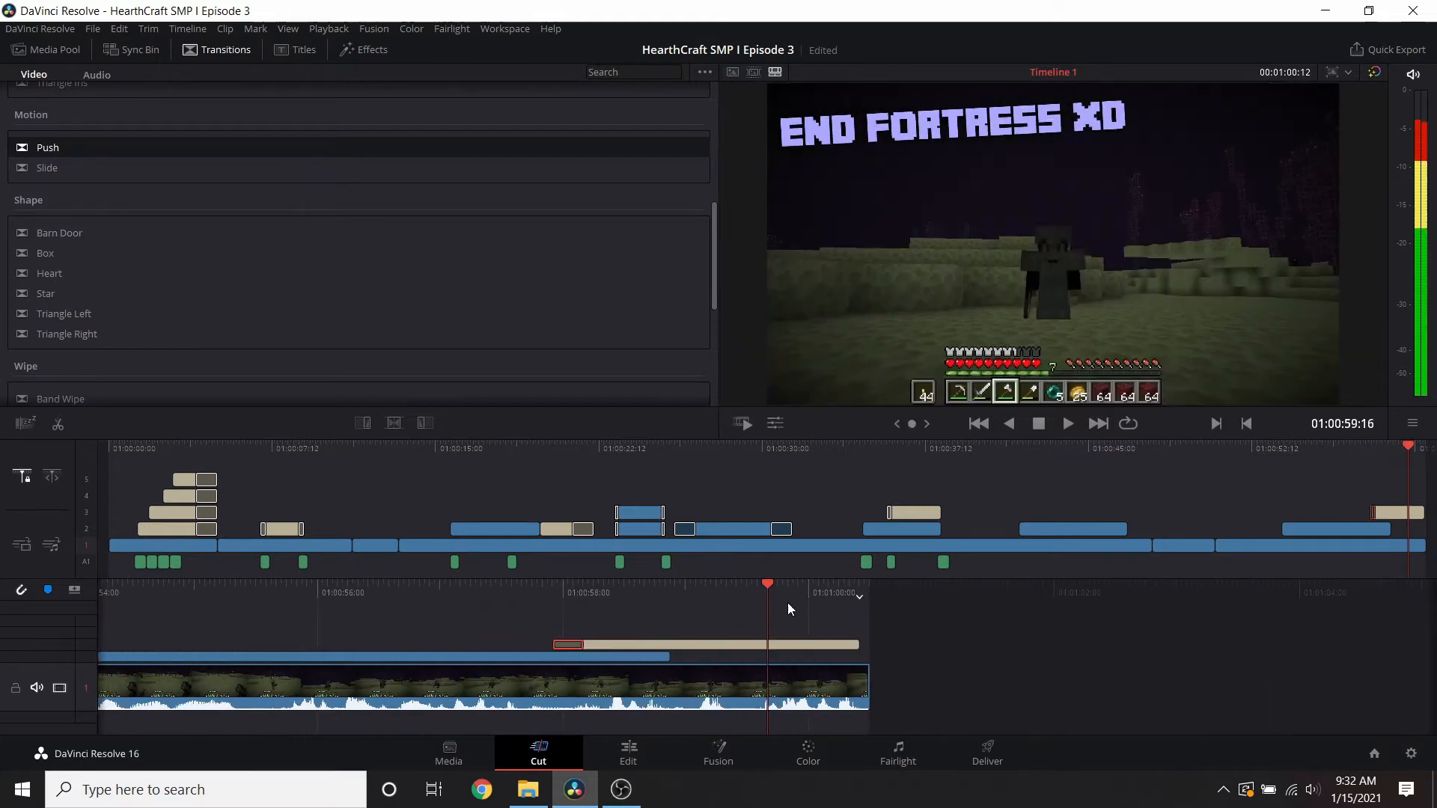
{"action": "right_click", "coordinate": [797, 645]}
{"action": "left_click", "coordinate": [818, 672]}
{"action": "left_click", "coordinate": [812, 645]}
{"action": "key", "text": "Delete"}
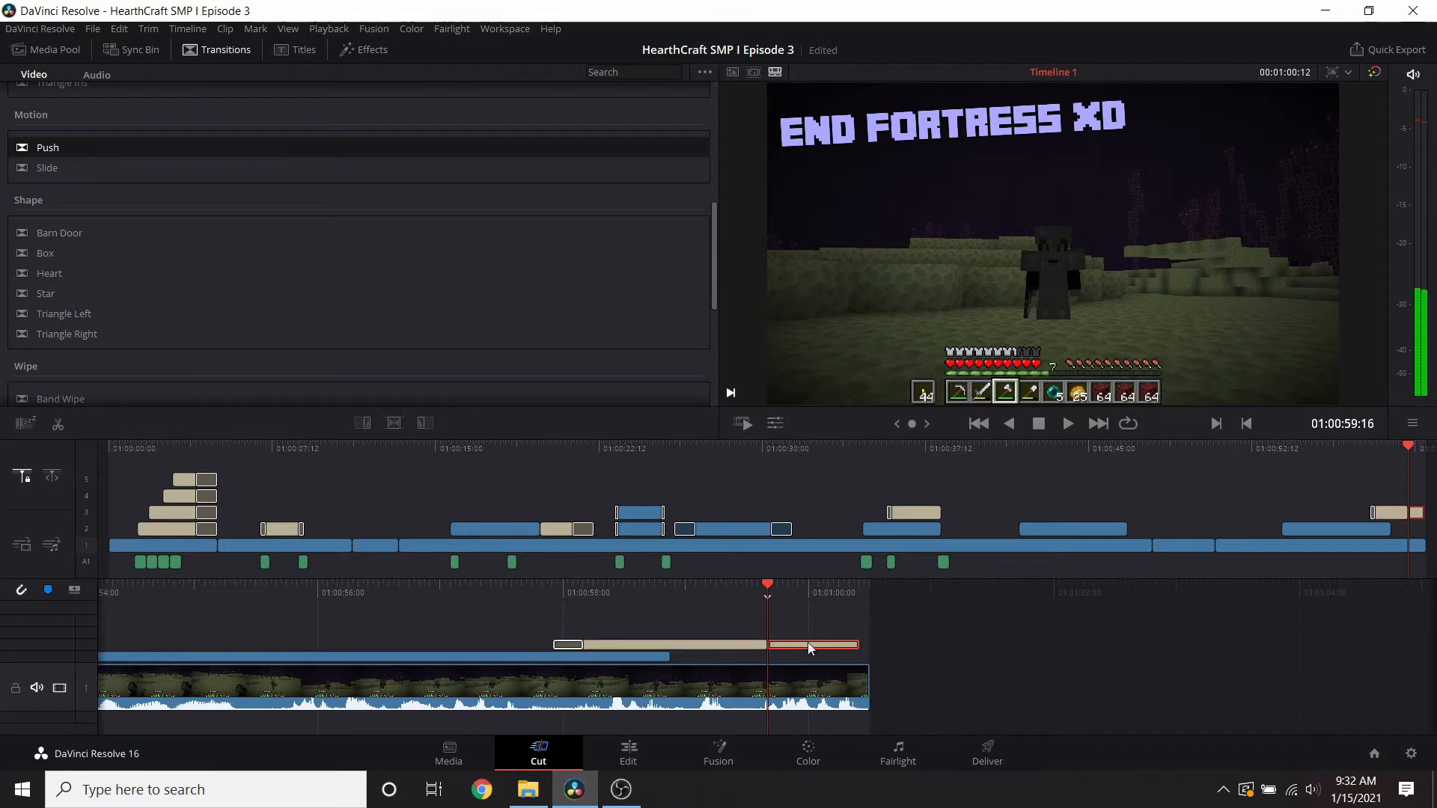
{"action": "key", "text": "ctrl+s"}
- Add a Push transition to the end of the "end fortress XD" title and shorten it
{"action": "left_click_drag", "start_coordinate": [113, 150], "coordinate": [654, 458]}
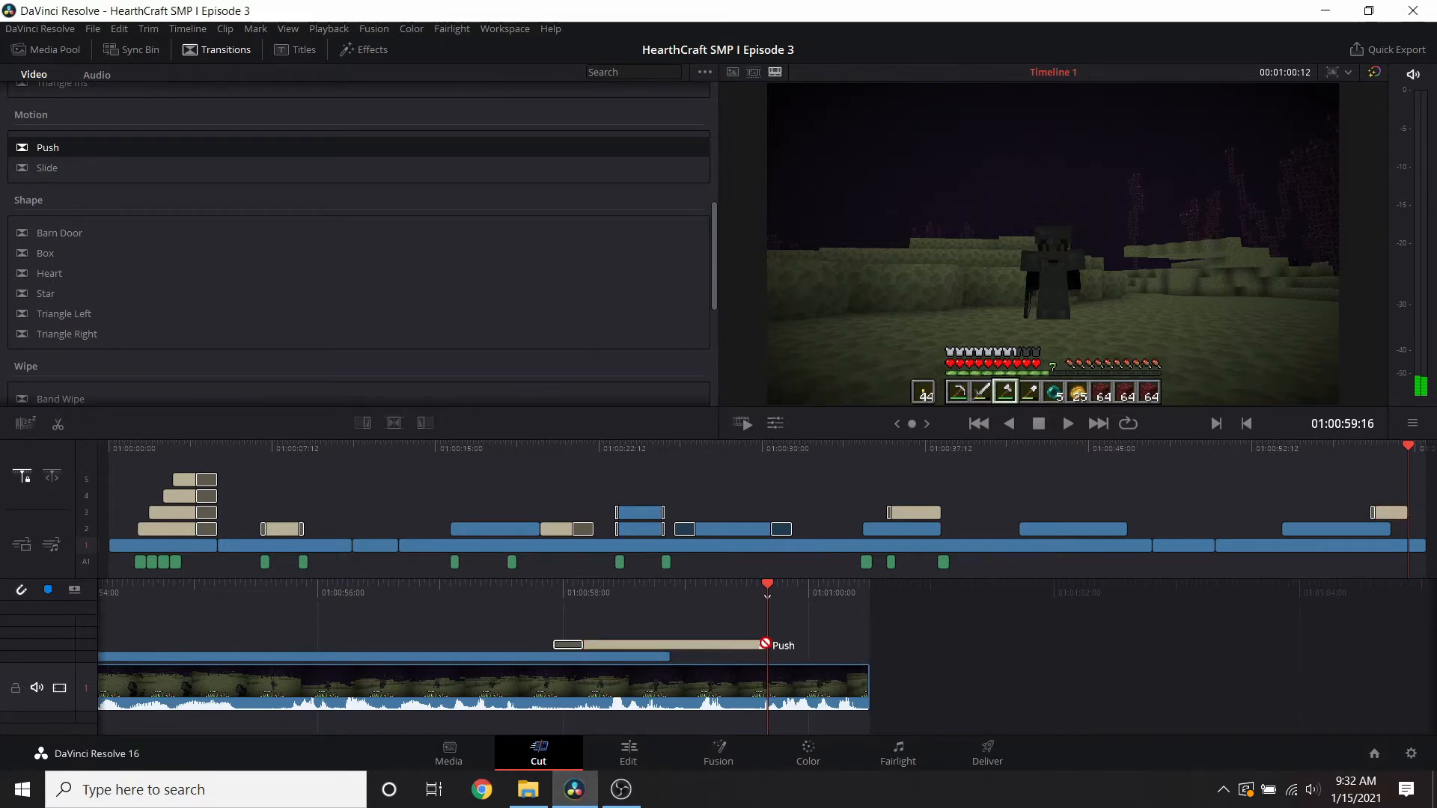
{"action": "left_click_drag", "start_coordinate": [765, 644], "coordinate": [756, 645]}
{"action": "left_click_drag", "start_coordinate": [648, 647], "coordinate": [740, 648]}
- Place Whoosh.flac under both the opening and closing transitions of the "end fortress XD" title and play back the section
{"action": "scroll", "coordinate": [770, 632], "scroll_direction": "up", "scroll_amount": 3}
{"action": "left_click", "coordinate": [767, 584]}
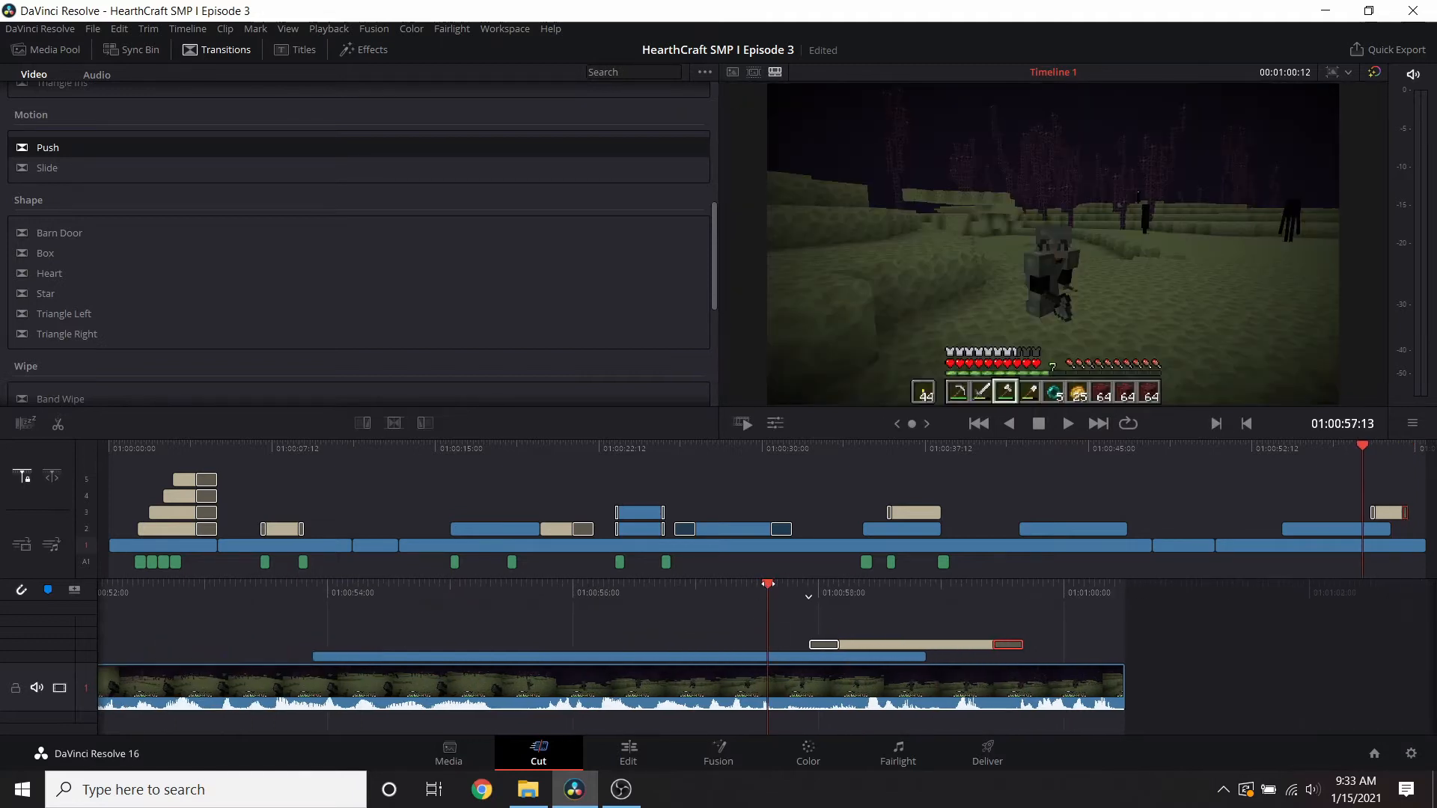
{"action": "key", "text": "space"}
{"action": "left_click", "coordinate": [57, 51]}
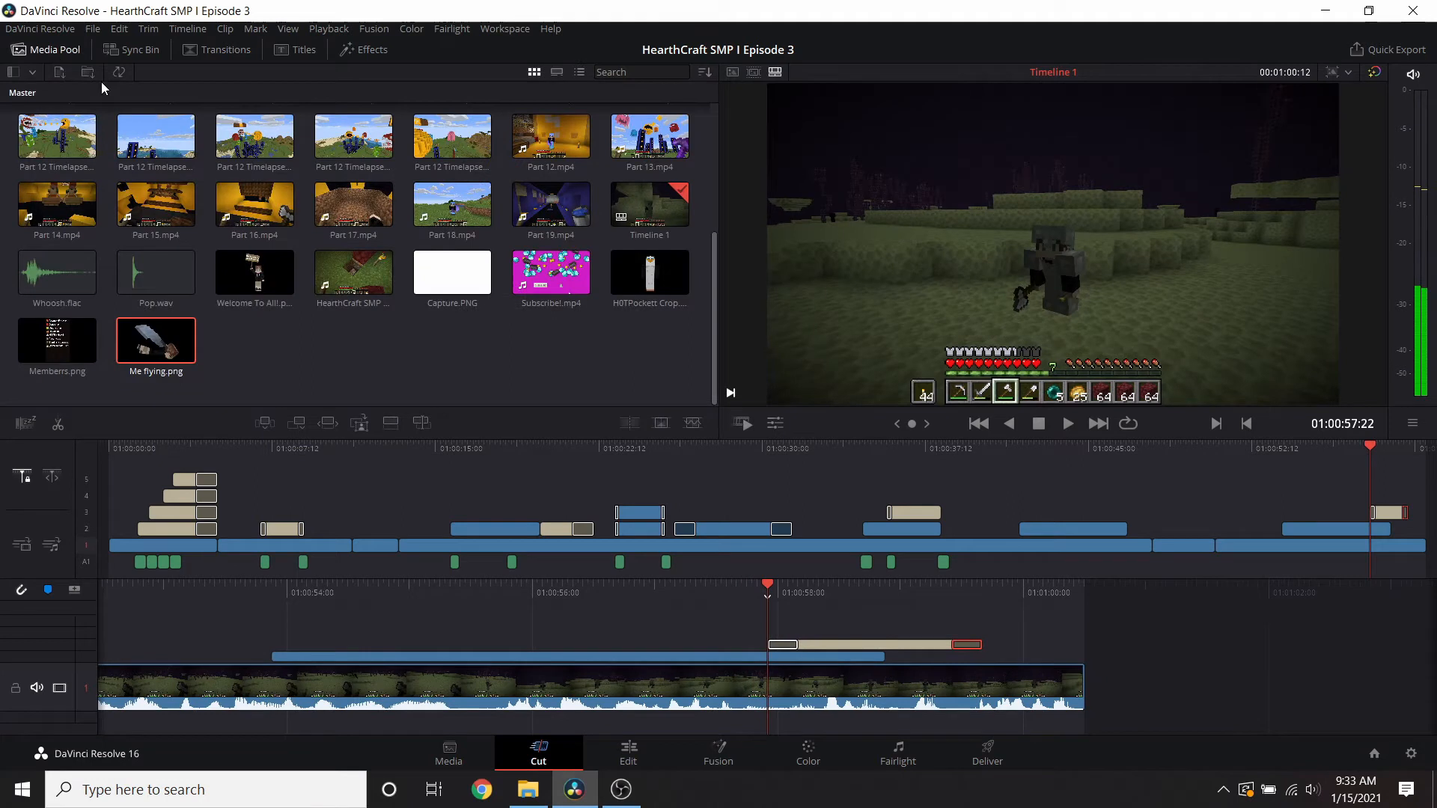
{"action": "left_click_drag", "start_coordinate": [69, 279], "coordinate": [776, 720]}
{"action": "left_click_drag", "start_coordinate": [57, 273], "coordinate": [959, 729]}
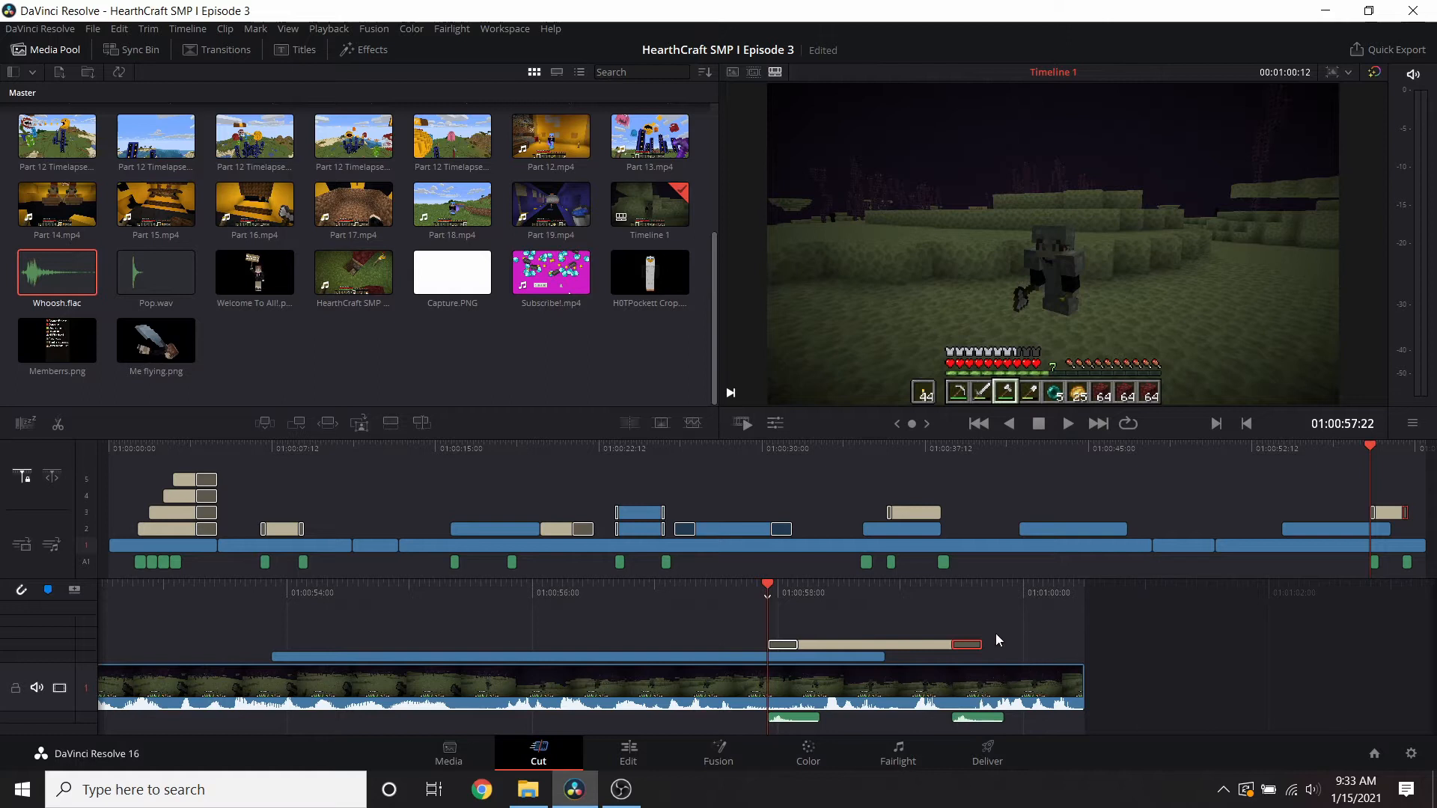
{"action": "scroll", "coordinate": [1009, 631], "scroll_direction": "up", "scroll_amount": 1}
{"action": "left_click", "coordinate": [1070, 424]}
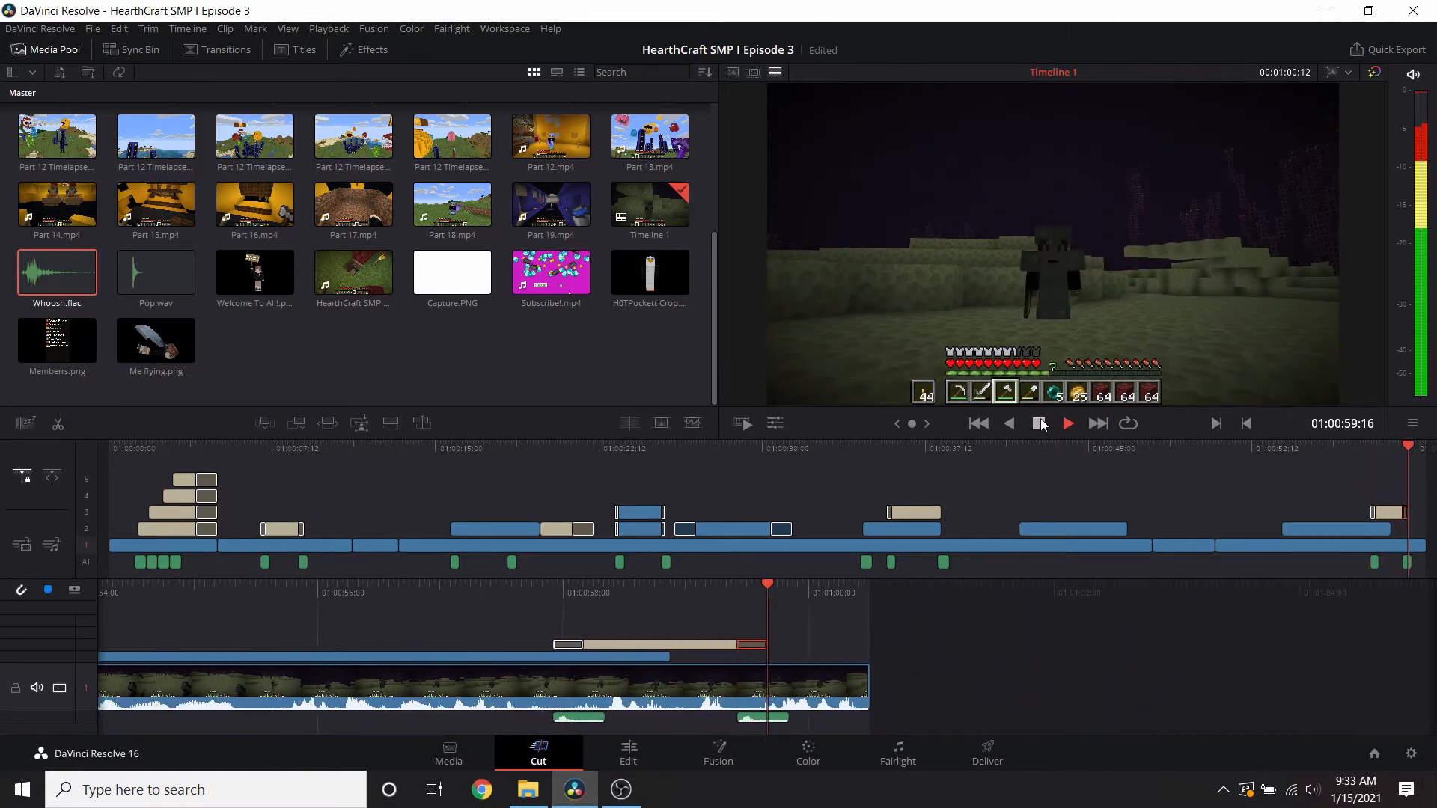
- Append Part 1.mp4 after the intro footage, split it at 01:01:01:21 and delete its opening portion
{"action": "scroll", "coordinate": [305, 238], "scroll_direction": "up", "scroll_amount": 5}
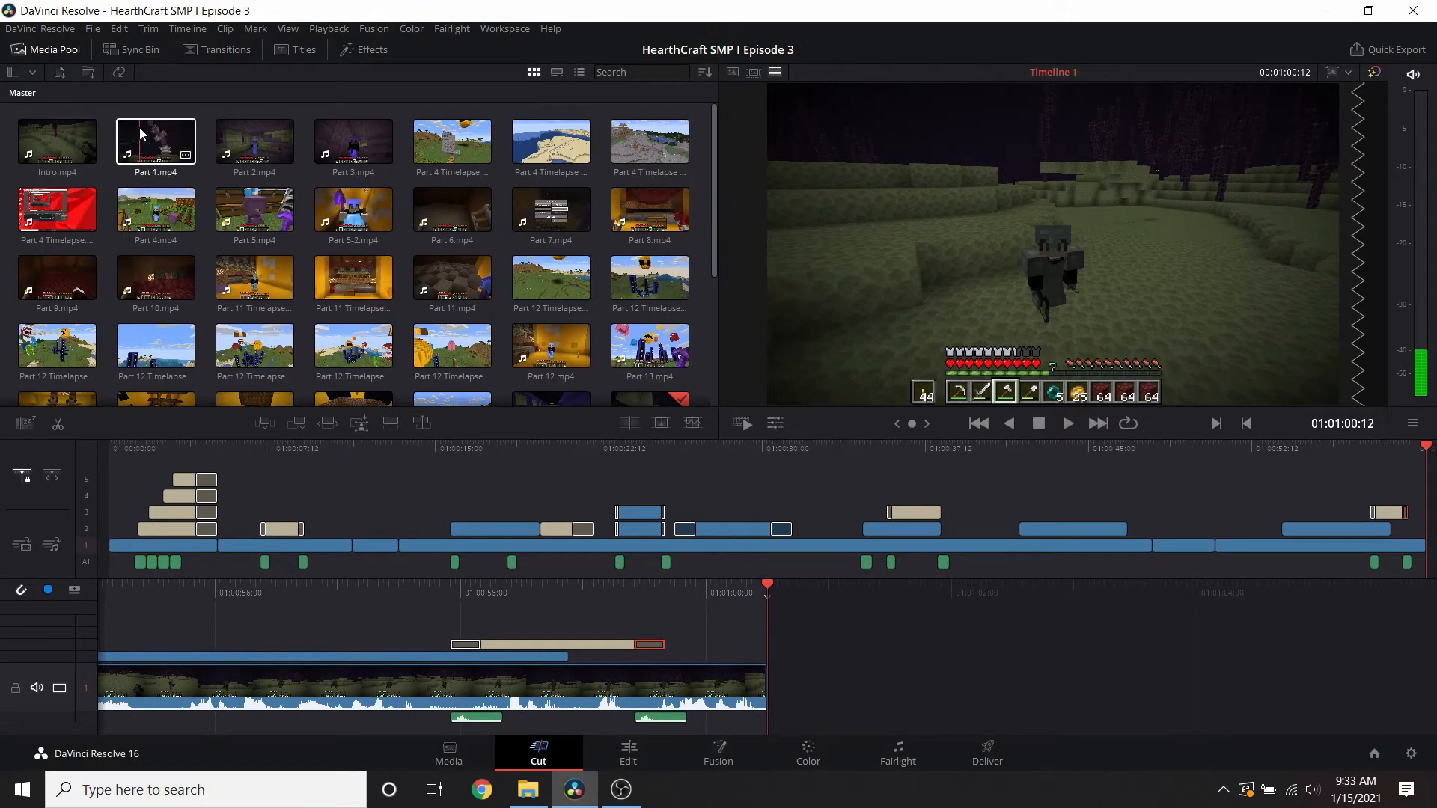
{"action": "left_click_drag", "start_coordinate": [139, 134], "coordinate": [846, 622]}
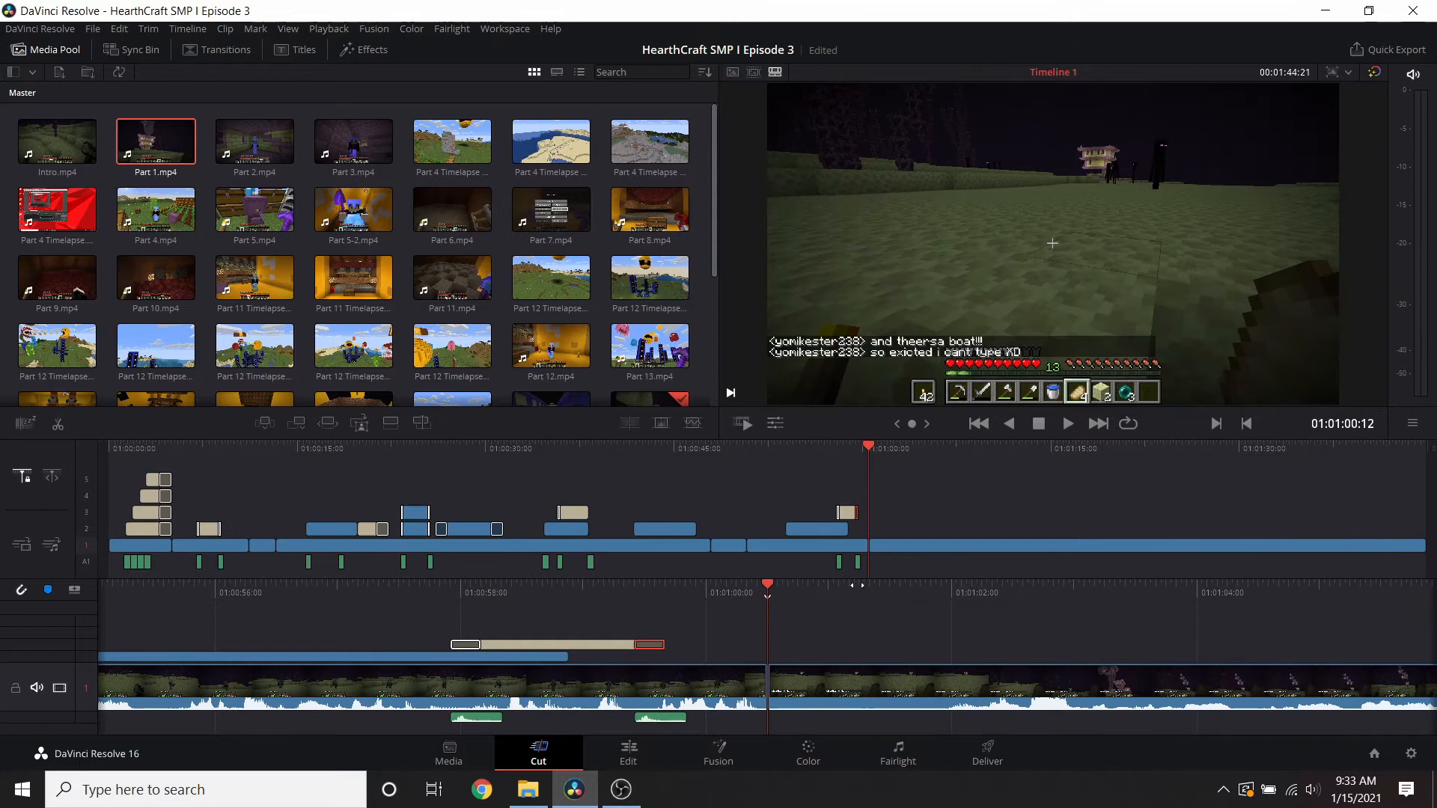
{"action": "key", "text": "space"}
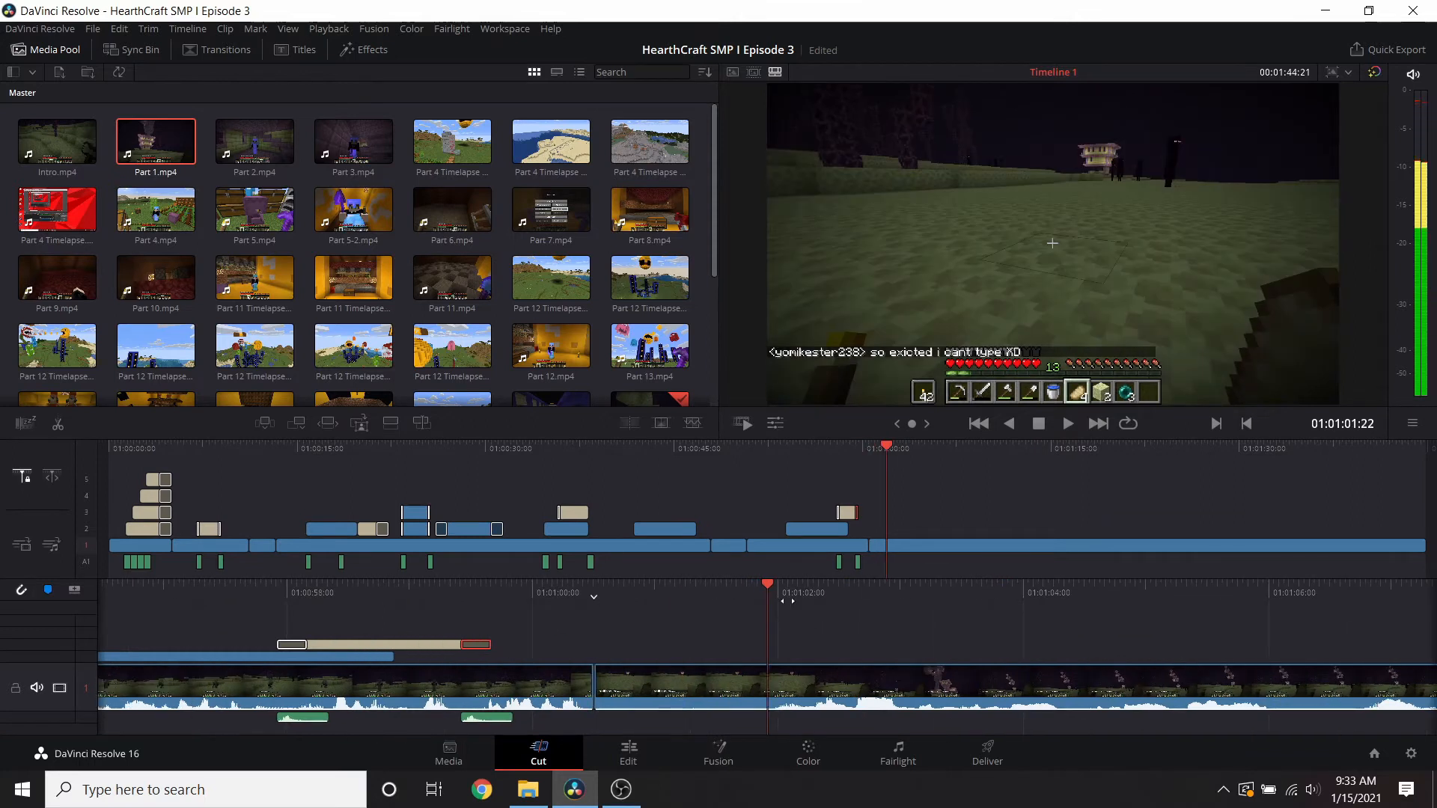
{"action": "key", "text": "space"}
{"action": "right_click", "coordinate": [790, 696]}
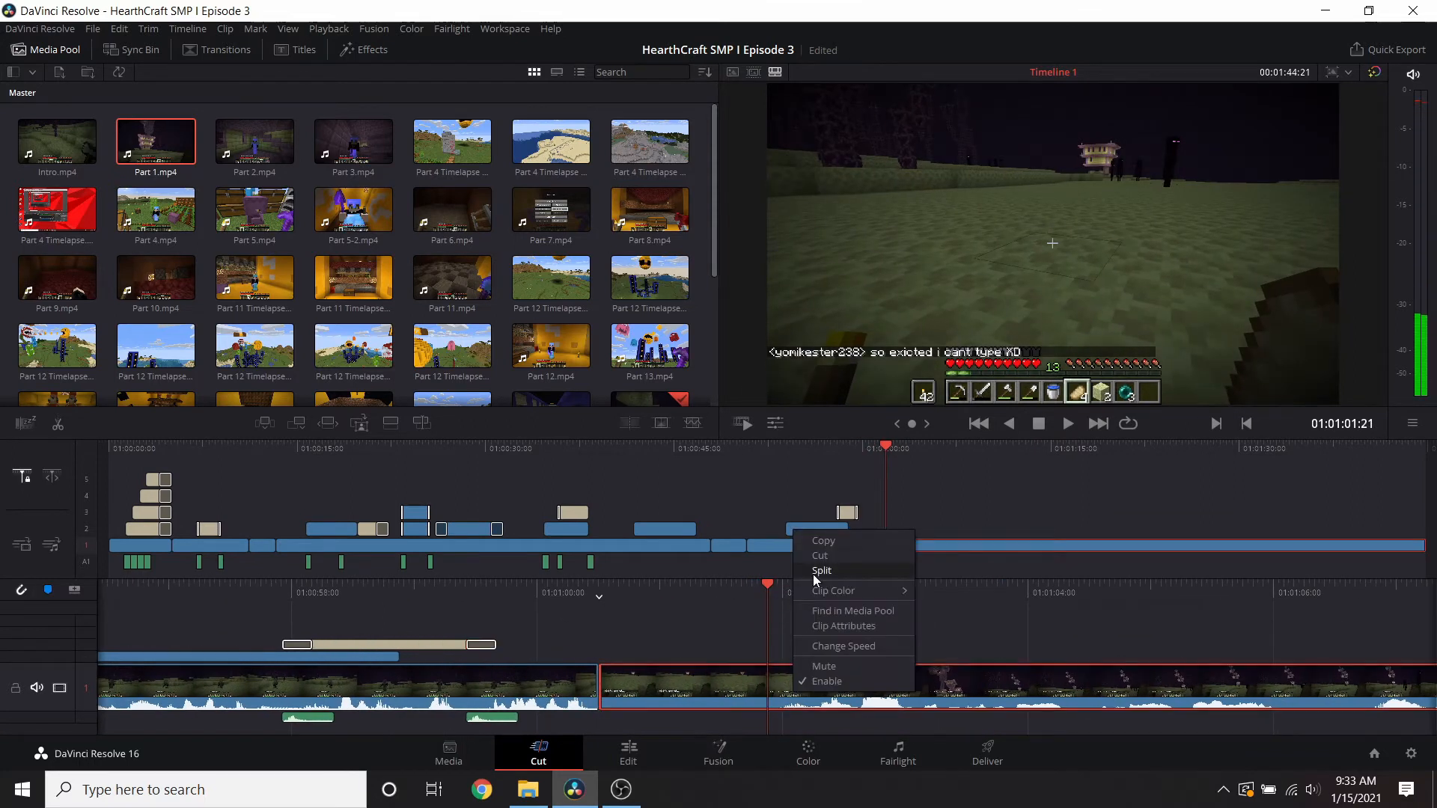
{"action": "left_click", "coordinate": [814, 574]}
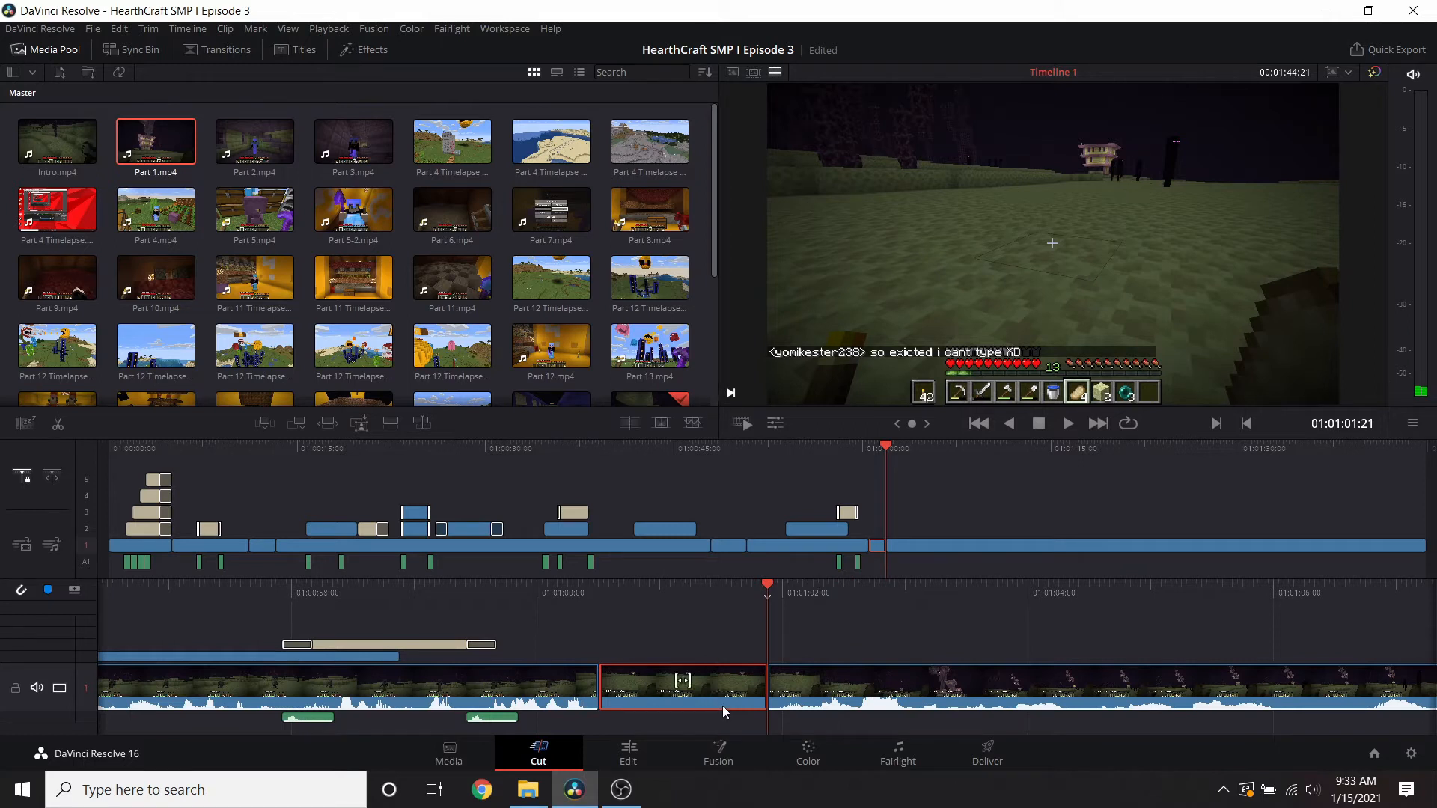
{"action": "key", "text": "Delete"}
- Add a Push transition at the cut between the intro footage and Part 1.mp4 at 01:01:00:12
{"action": "left_click", "coordinate": [218, 50]}
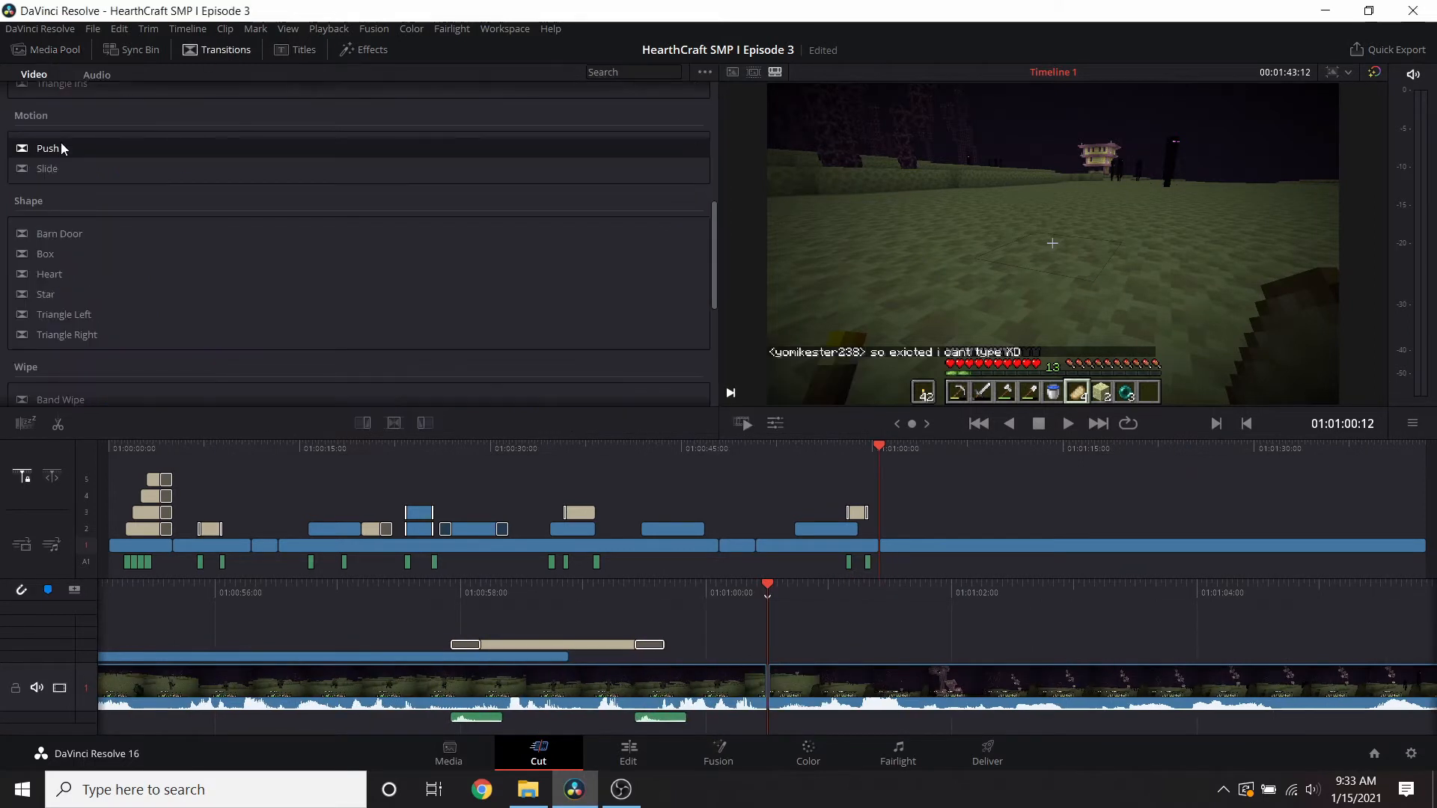
{"action": "left_click_drag", "start_coordinate": [60, 147], "coordinate": [766, 686]}
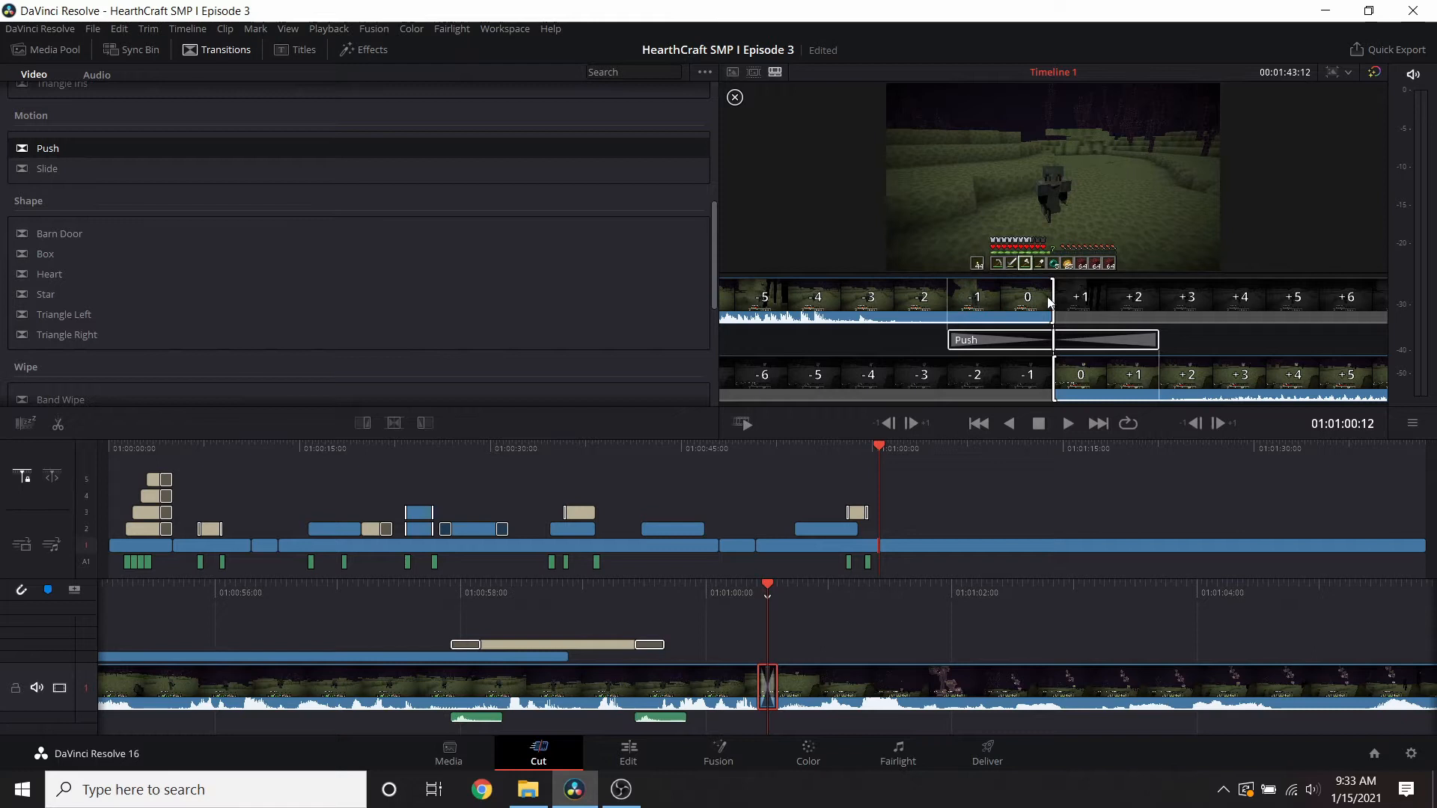
- Place Whoosh.flac under the Push transition between the intro footage and Part 1.mp4 and play back the section
{"action": "left_click", "coordinate": [758, 664]}
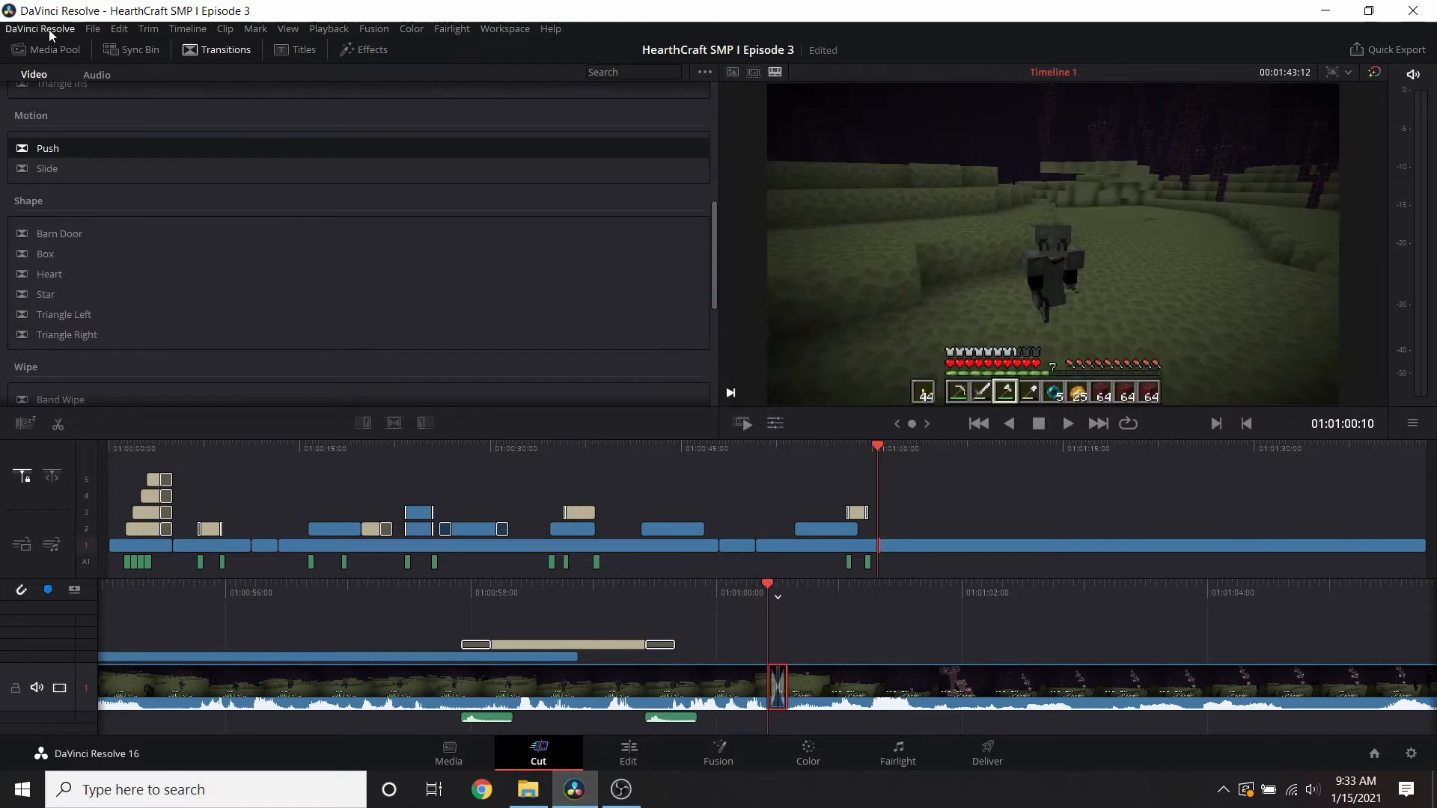
{"action": "left_click", "coordinate": [43, 55]}
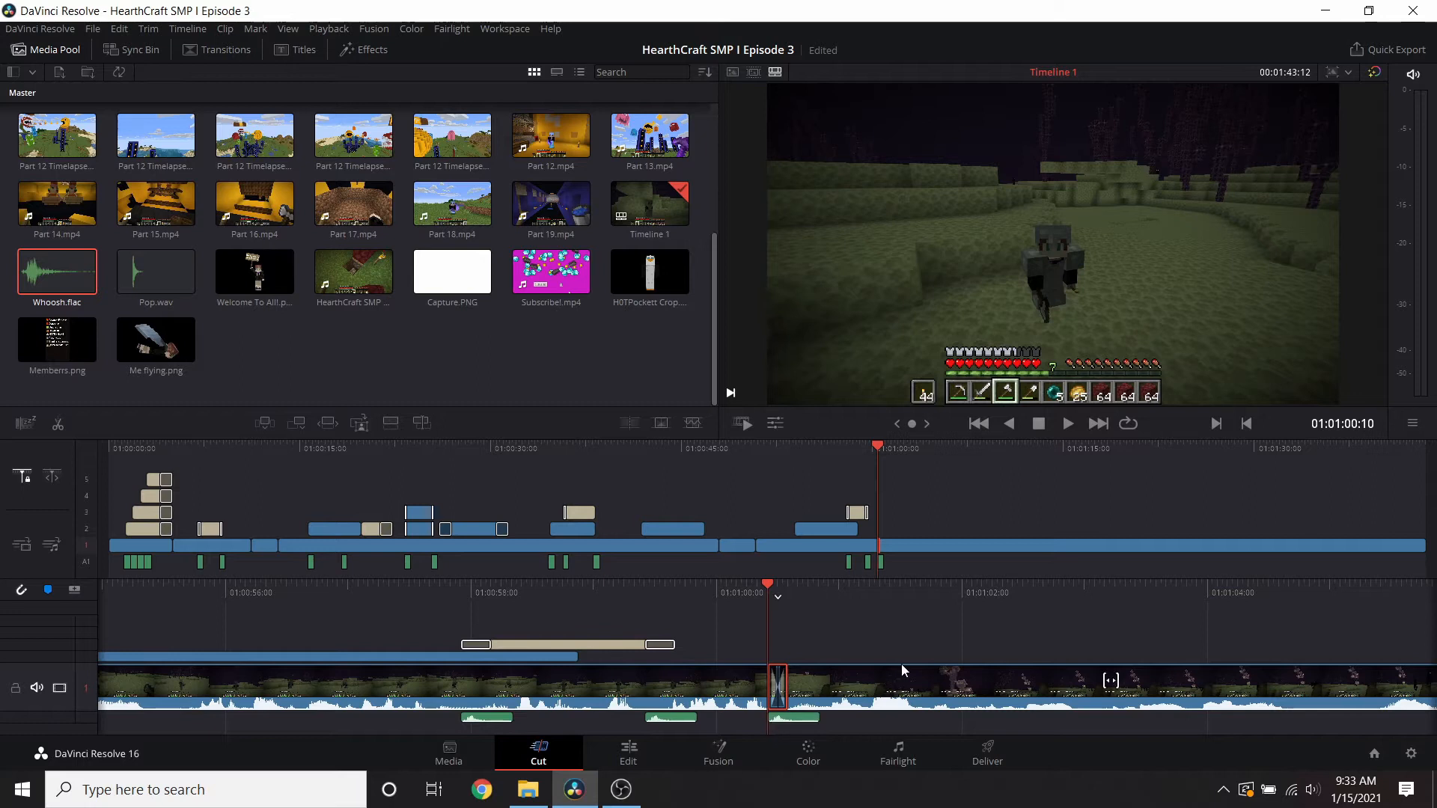
{"action": "scroll", "coordinate": [902, 671], "scroll_direction": "left", "scroll_amount": 5}
{"action": "scroll", "coordinate": [972, 574], "scroll_direction": "left", "scroll_amount": 10}
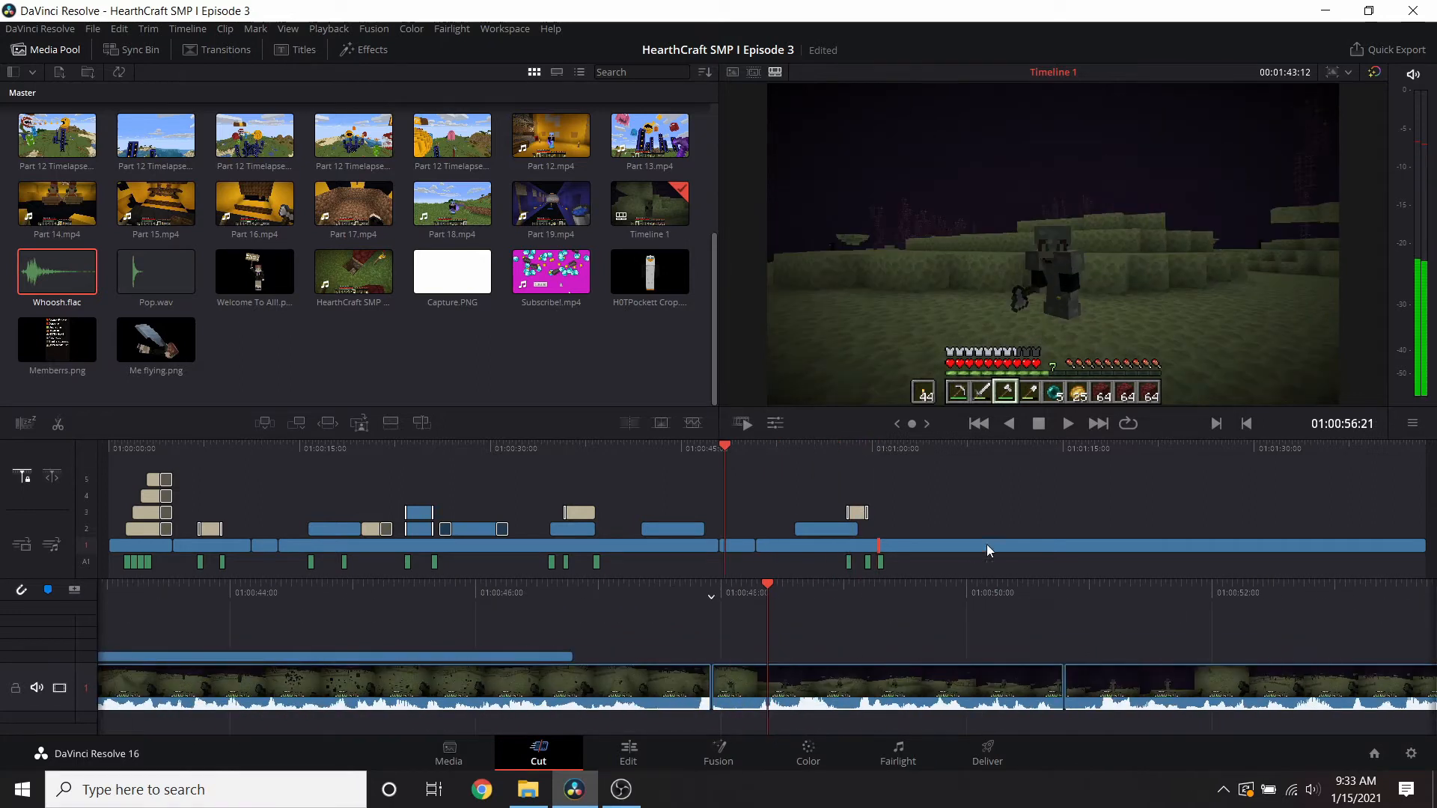
{"action": "scroll", "coordinate": [1023, 545], "scroll_direction": "right", "scroll_amount": 3}
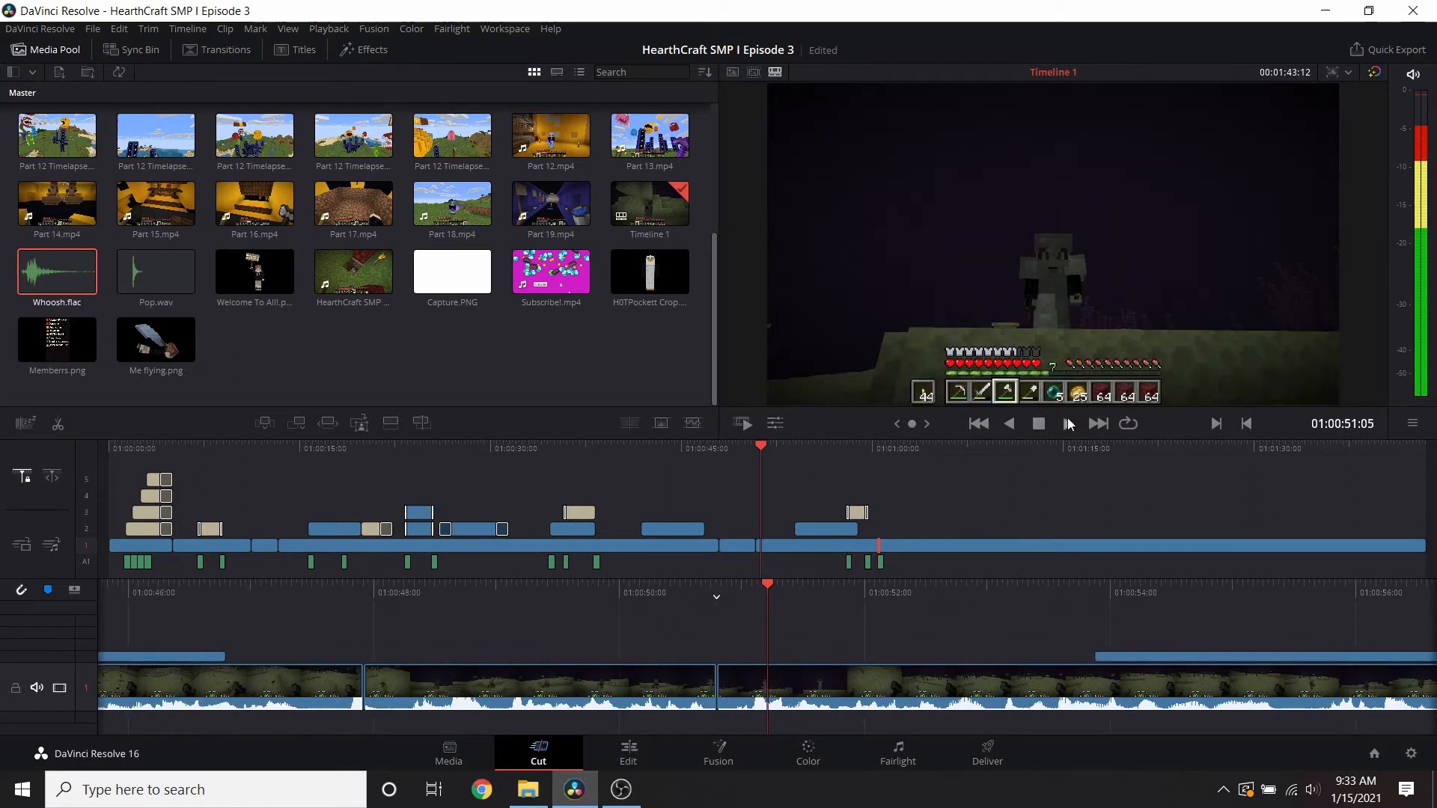
{"action": "left_click", "coordinate": [1069, 424]}
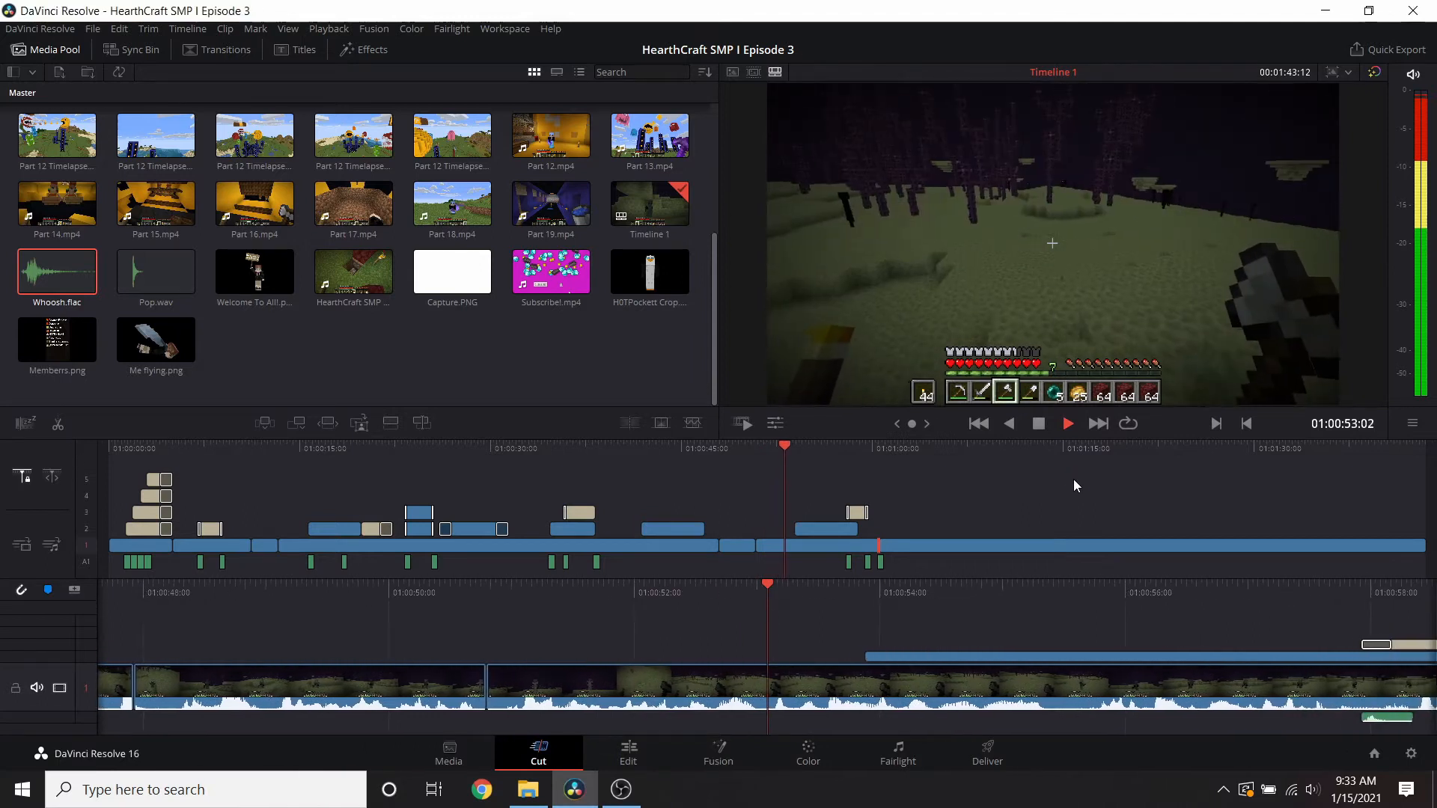
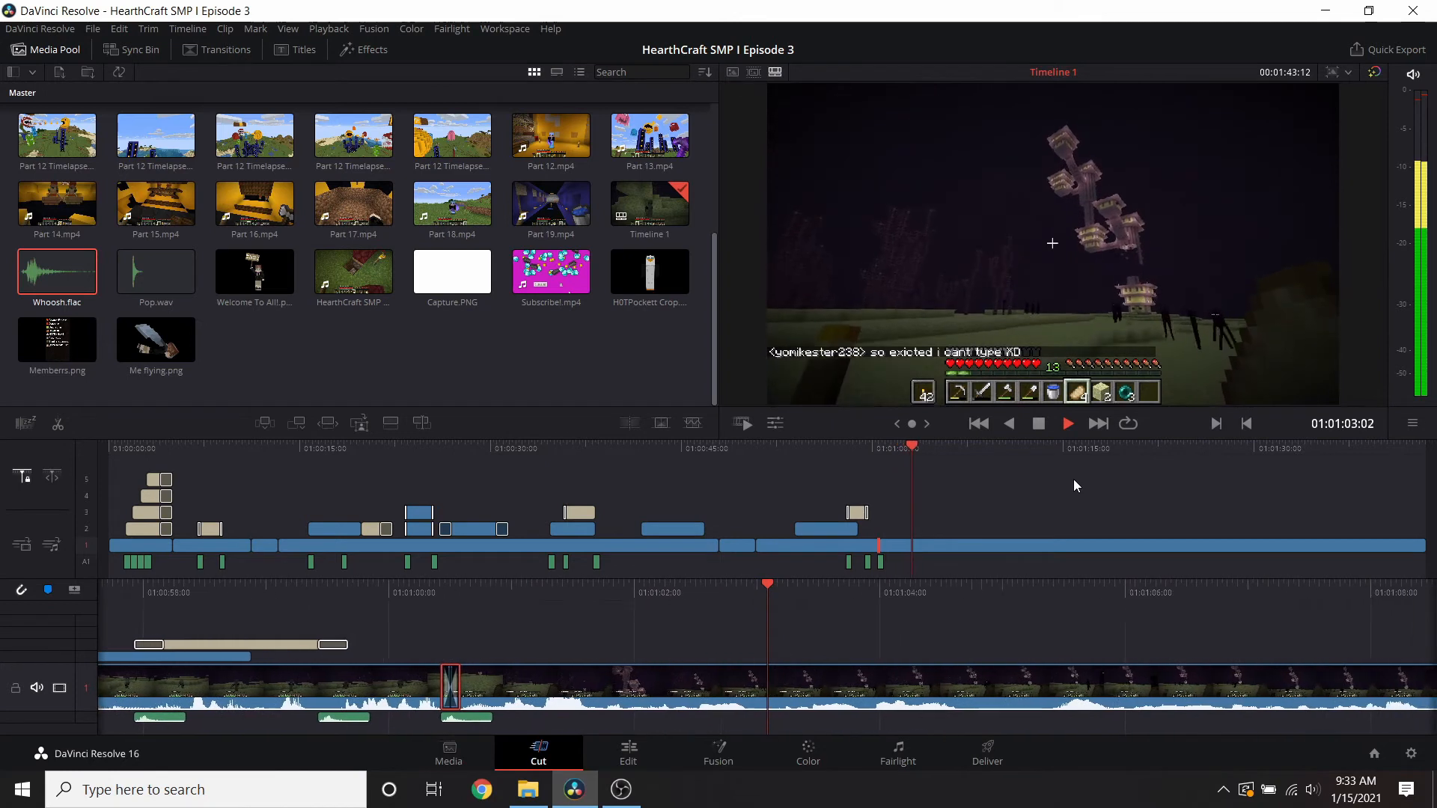
{"action": "left_click", "coordinate": [1039, 424]}
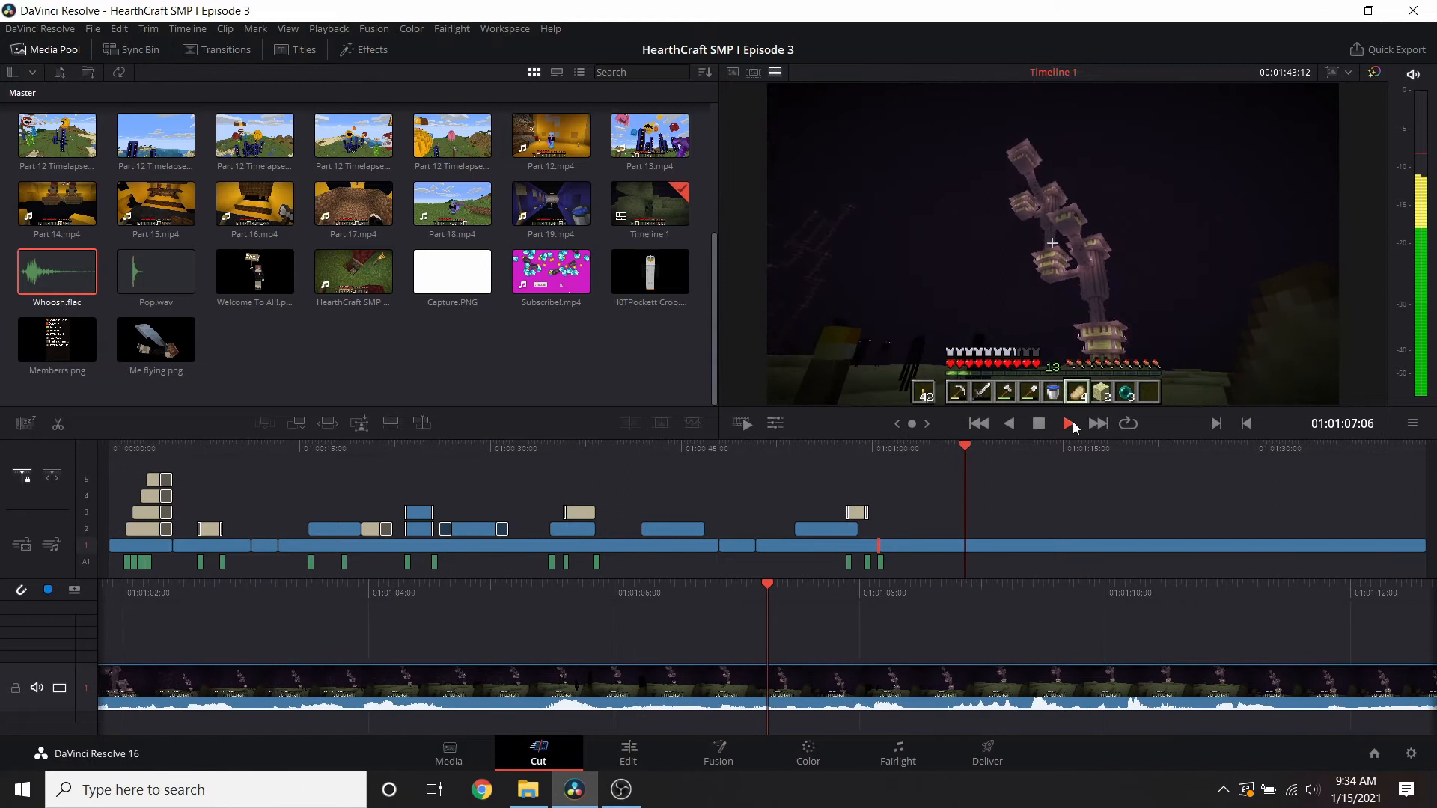
{"action": "left_click", "coordinate": [1041, 426]}
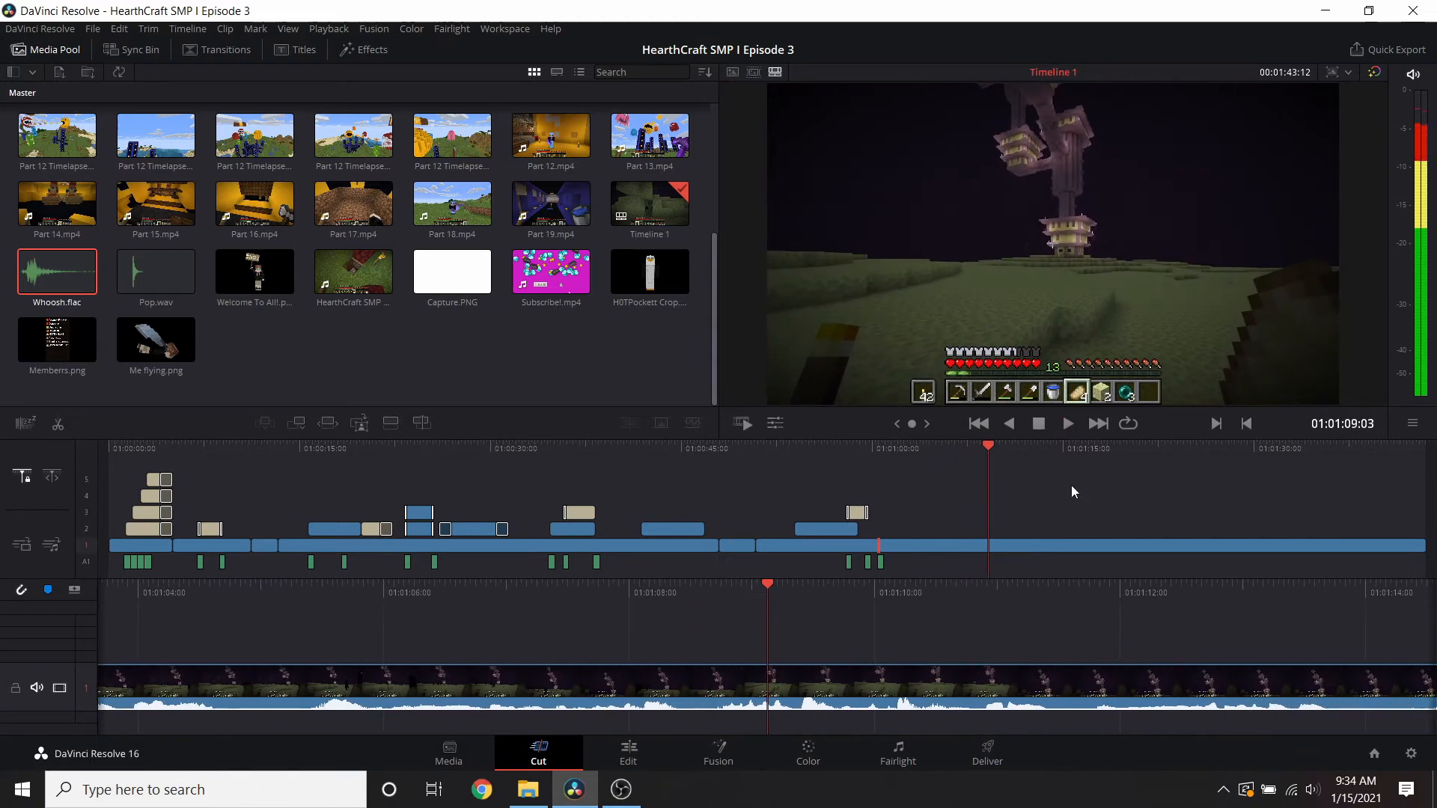
- Split Part 1.mp4 at 01:01:42:03, delete its closing portion and save the project
{"action": "scroll", "coordinate": [1090, 536], "scroll_direction": "down", "scroll_amount": 10}
{"action": "scroll", "coordinate": [1082, 528], "scroll_direction": "down", "scroll_amount": 12}
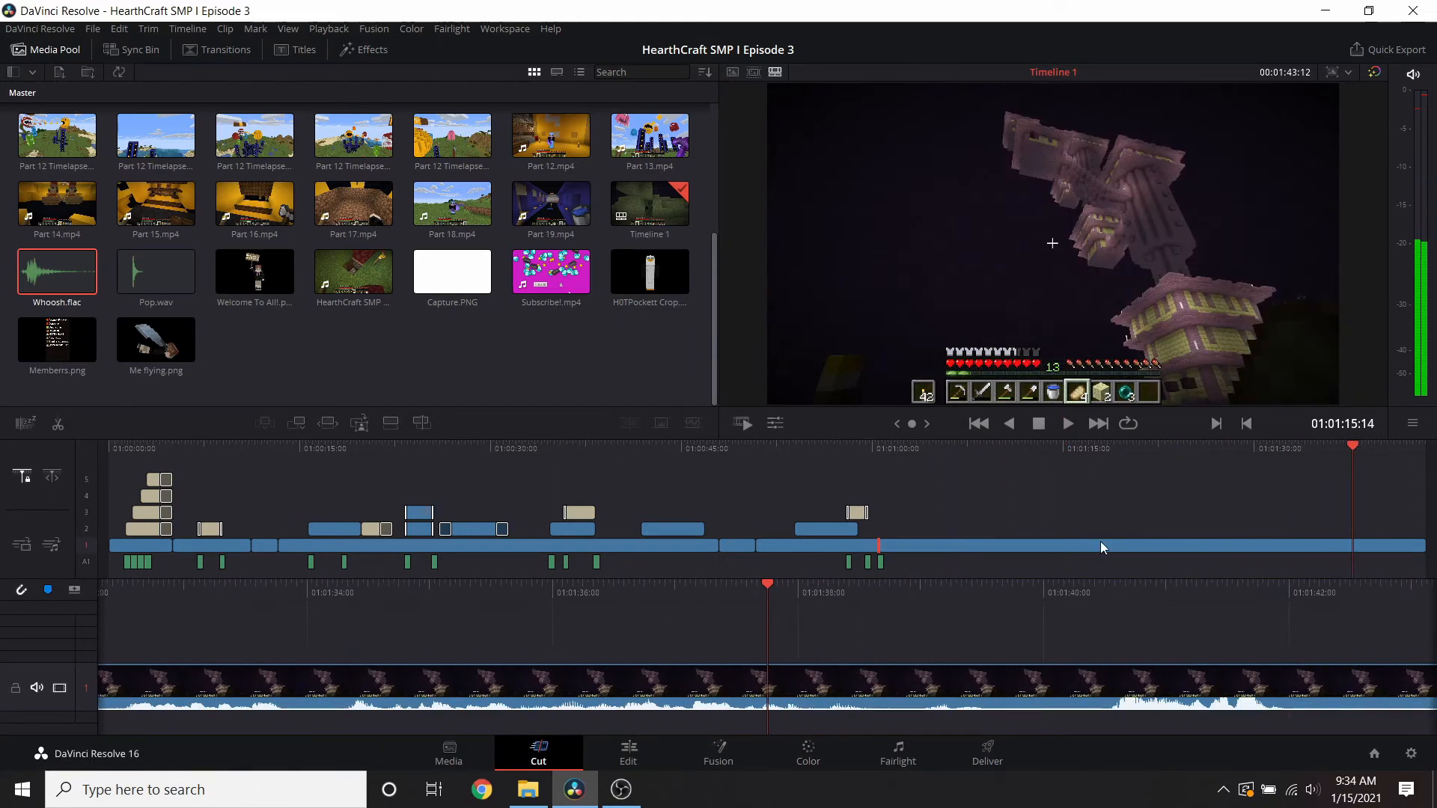
{"action": "scroll", "coordinate": [872, 592], "scroll_direction": "up", "scroll_amount": 4}
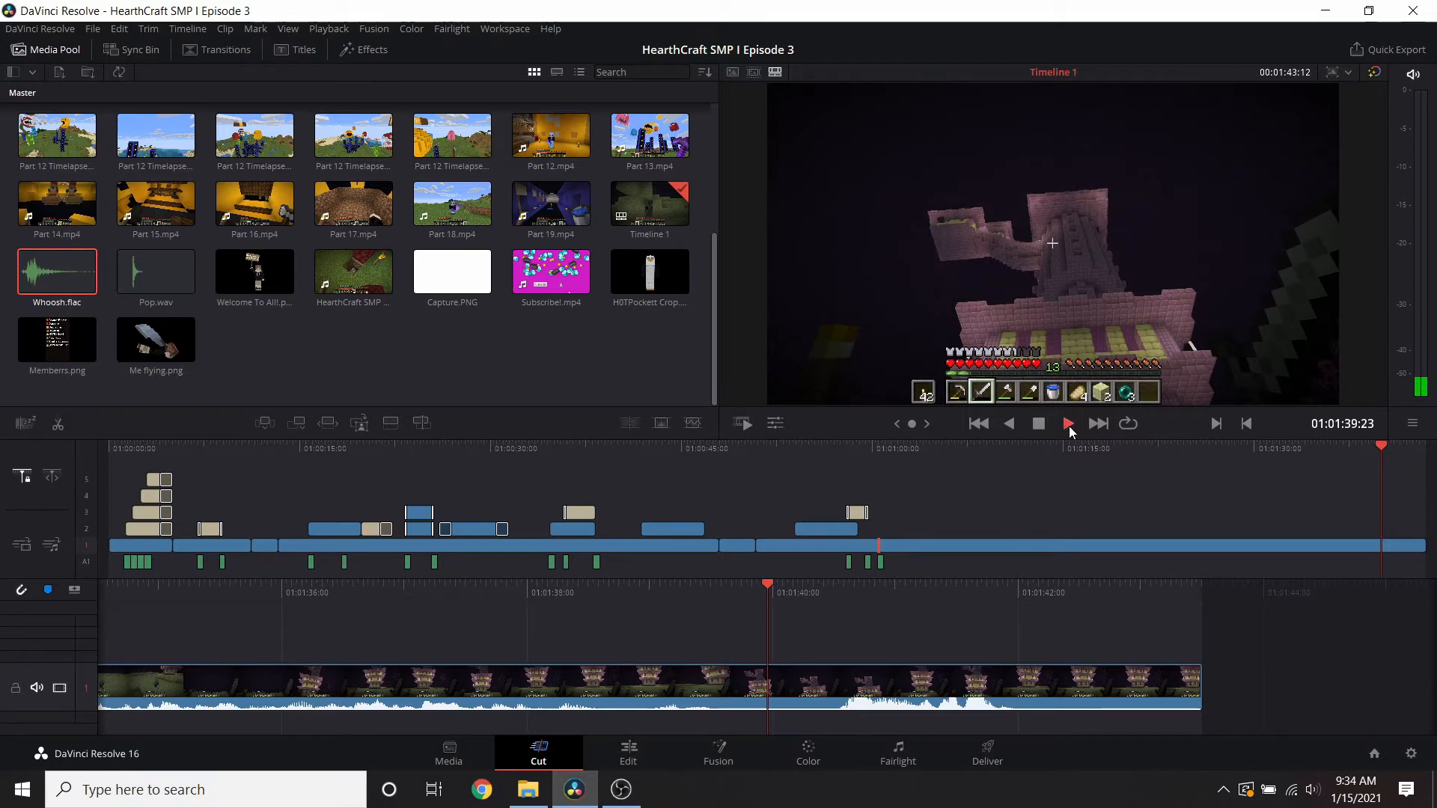
{"action": "left_click", "coordinate": [1067, 424]}
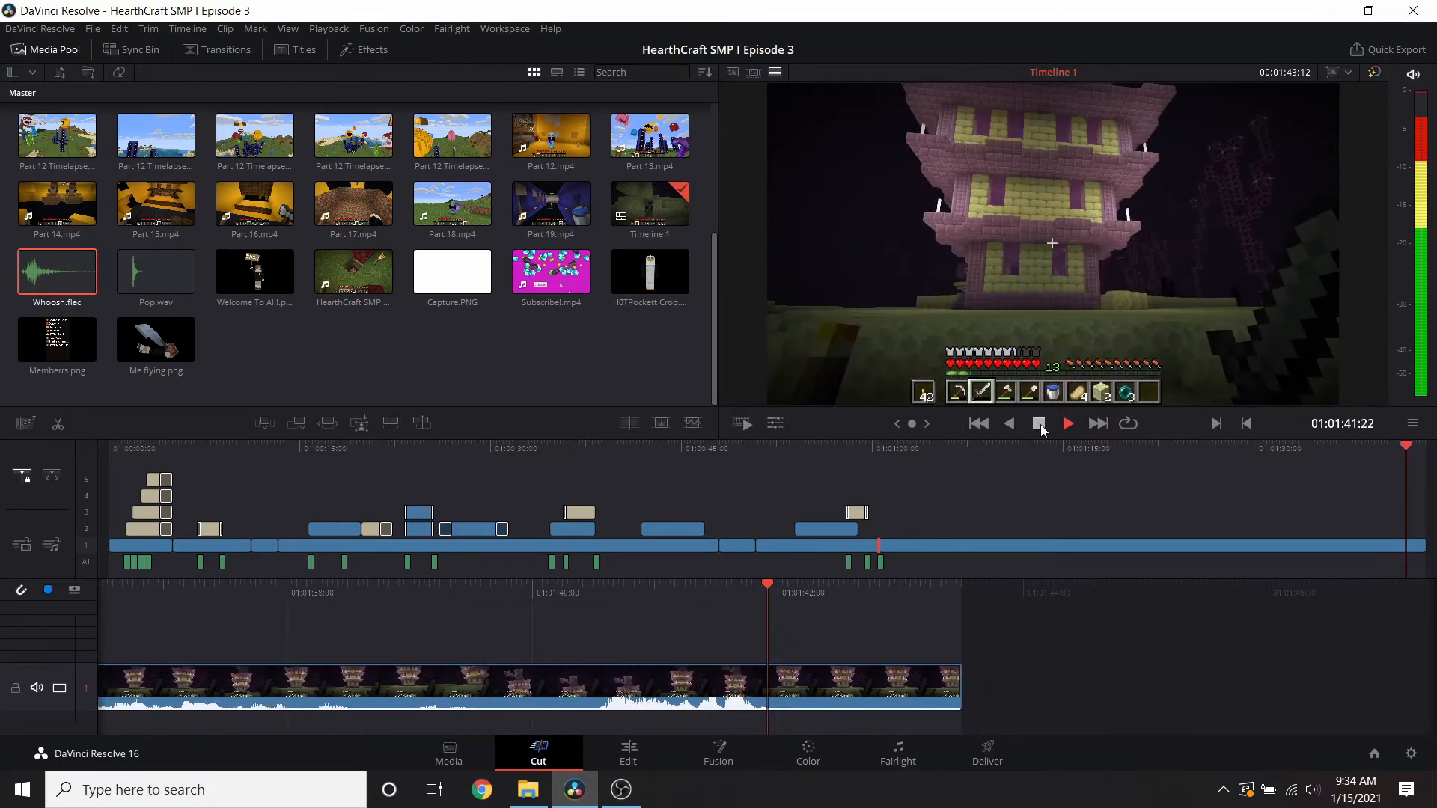
{"action": "left_click", "coordinate": [1039, 424]}
{"action": "right_click", "coordinate": [832, 673]}
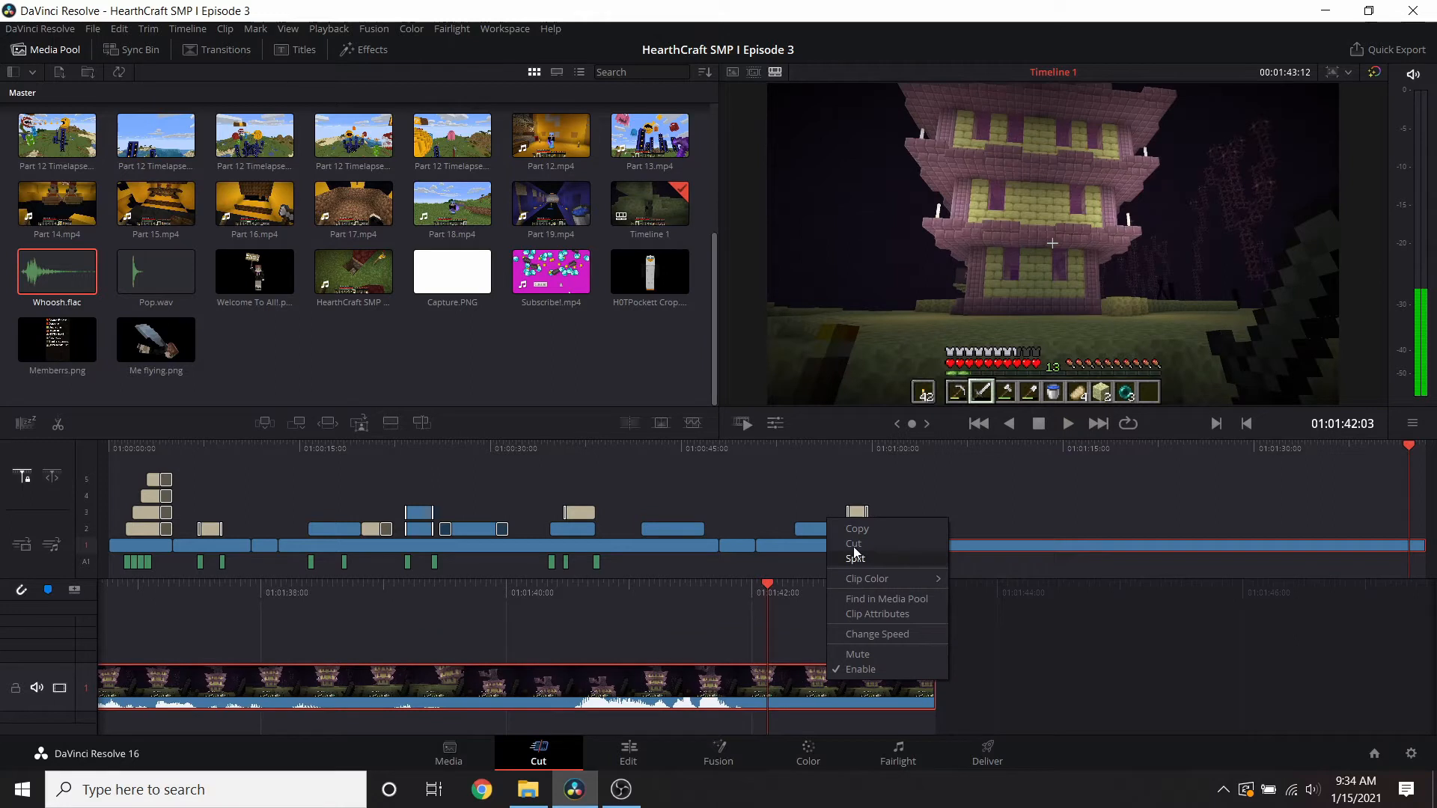
{"action": "left_click", "coordinate": [855, 558]}
{"action": "left_click", "coordinate": [811, 702]}
{"action": "key", "text": "Delete"}
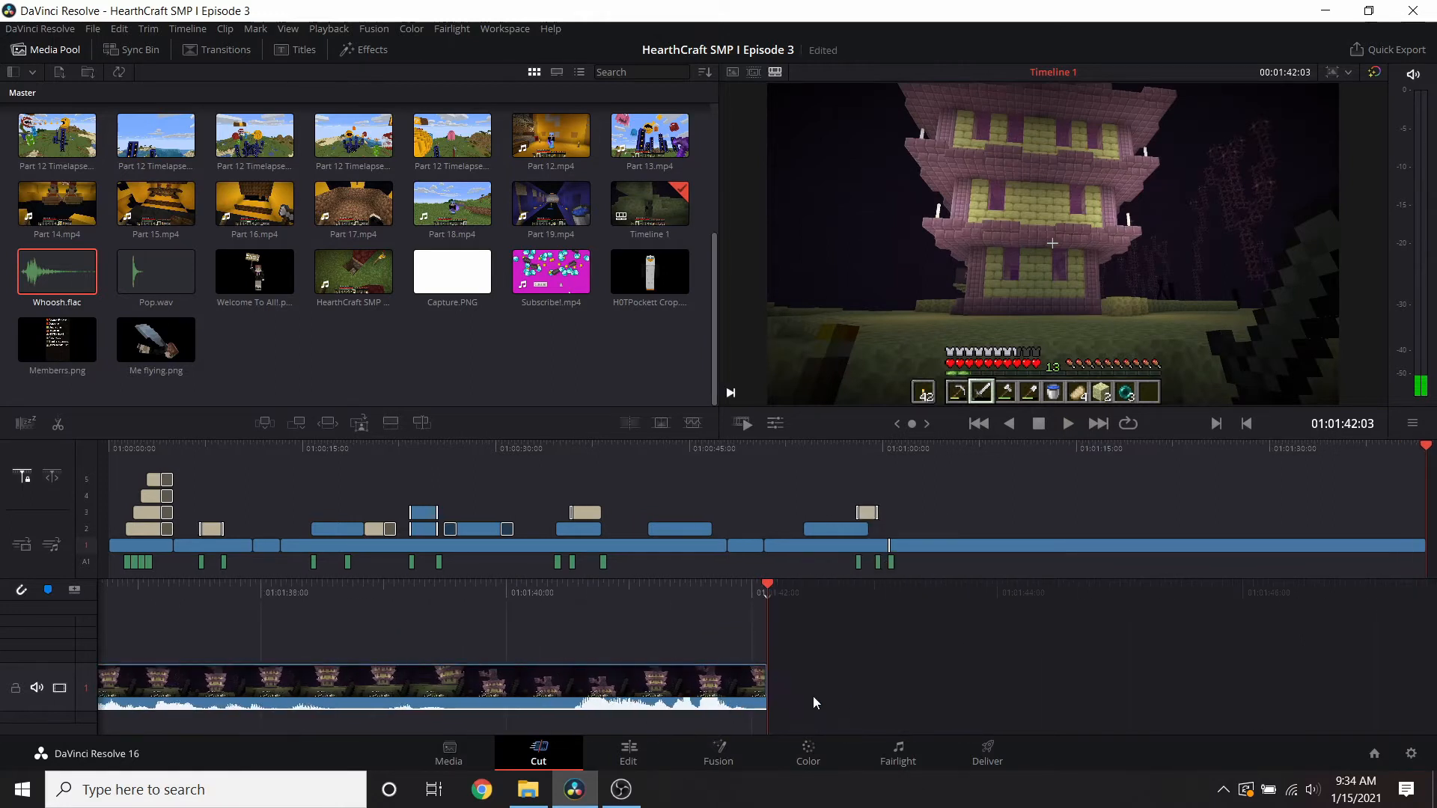
{"action": "key", "text": "ctrl+s"}
- Append Part 2.mp4 after Part 1.mp4, split it at 01:01:43:19 and delete its opening portion
{"action": "scroll", "coordinate": [357, 172], "scroll_direction": "up", "scroll_amount": 3}
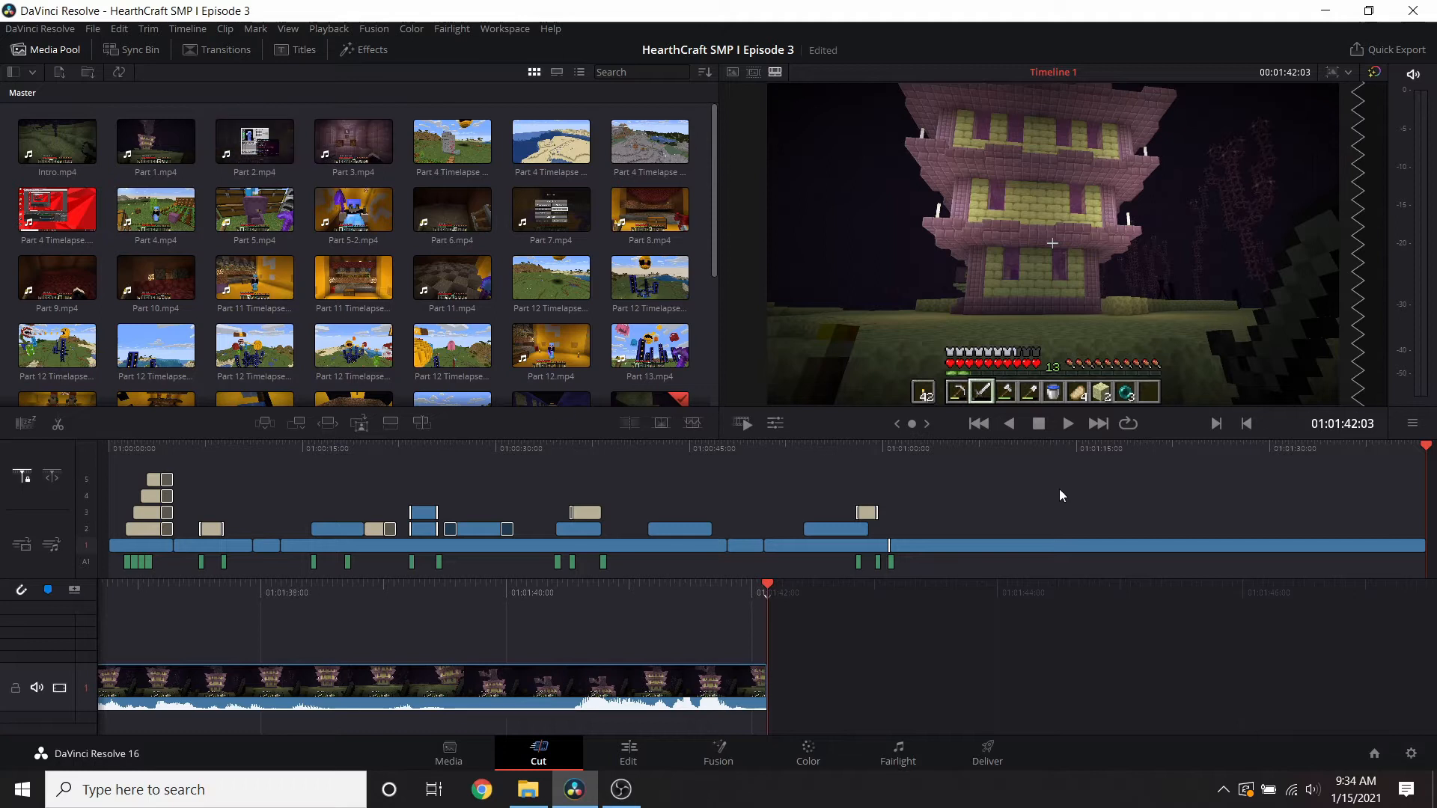
{"action": "left_click_drag", "start_coordinate": [235, 147], "coordinate": [795, 673]}
{"action": "left_click", "coordinate": [1022, 599]}
{"action": "left_click_drag", "start_coordinate": [779, 598], "coordinate": [816, 636]}
{"action": "left_click_drag", "start_coordinate": [777, 592], "coordinate": [766, 595]}
{"action": "right_click", "coordinate": [809, 704]}
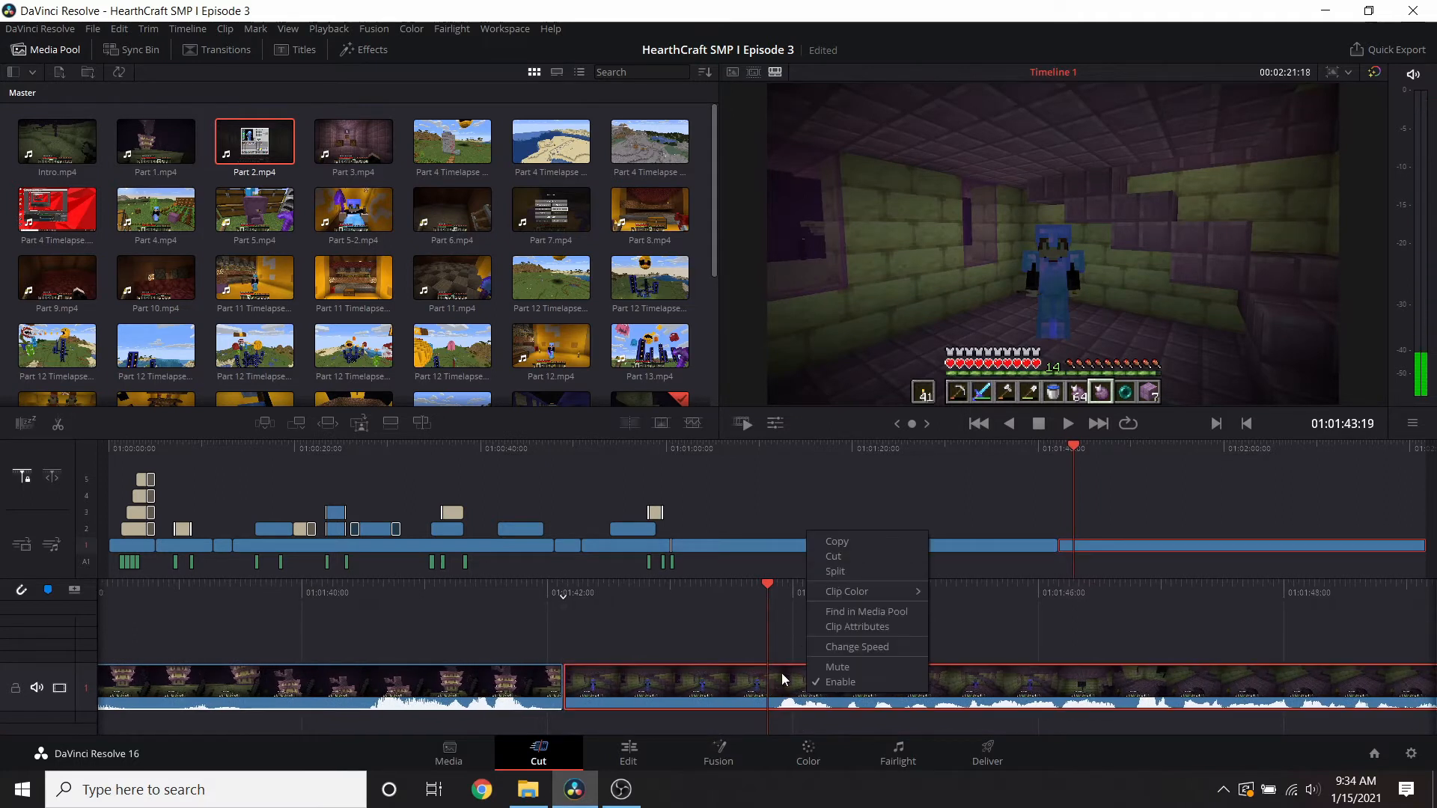
{"action": "left_click", "coordinate": [834, 571]}
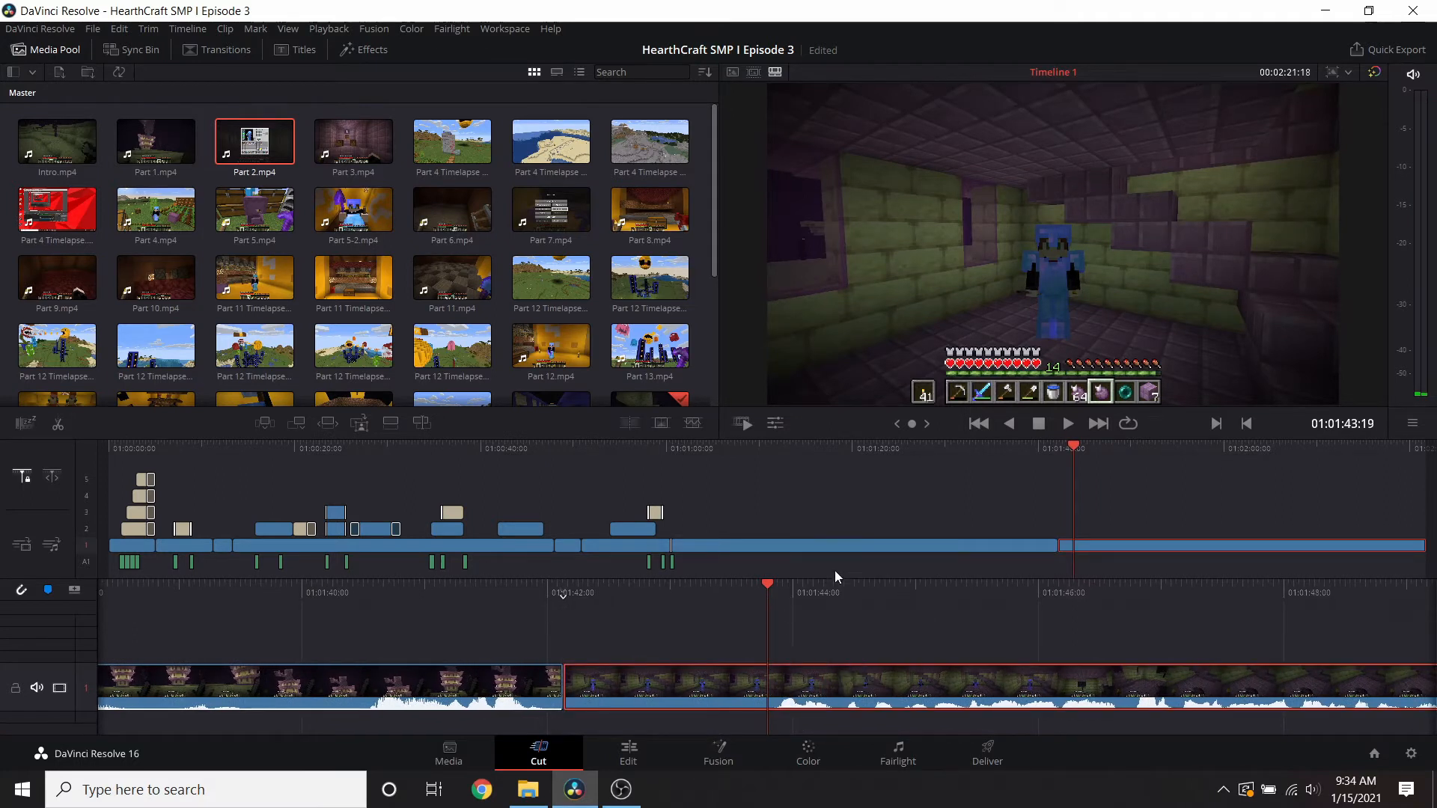
{"action": "left_click", "coordinate": [713, 670]}
{"action": "key", "text": "BackSpace"}
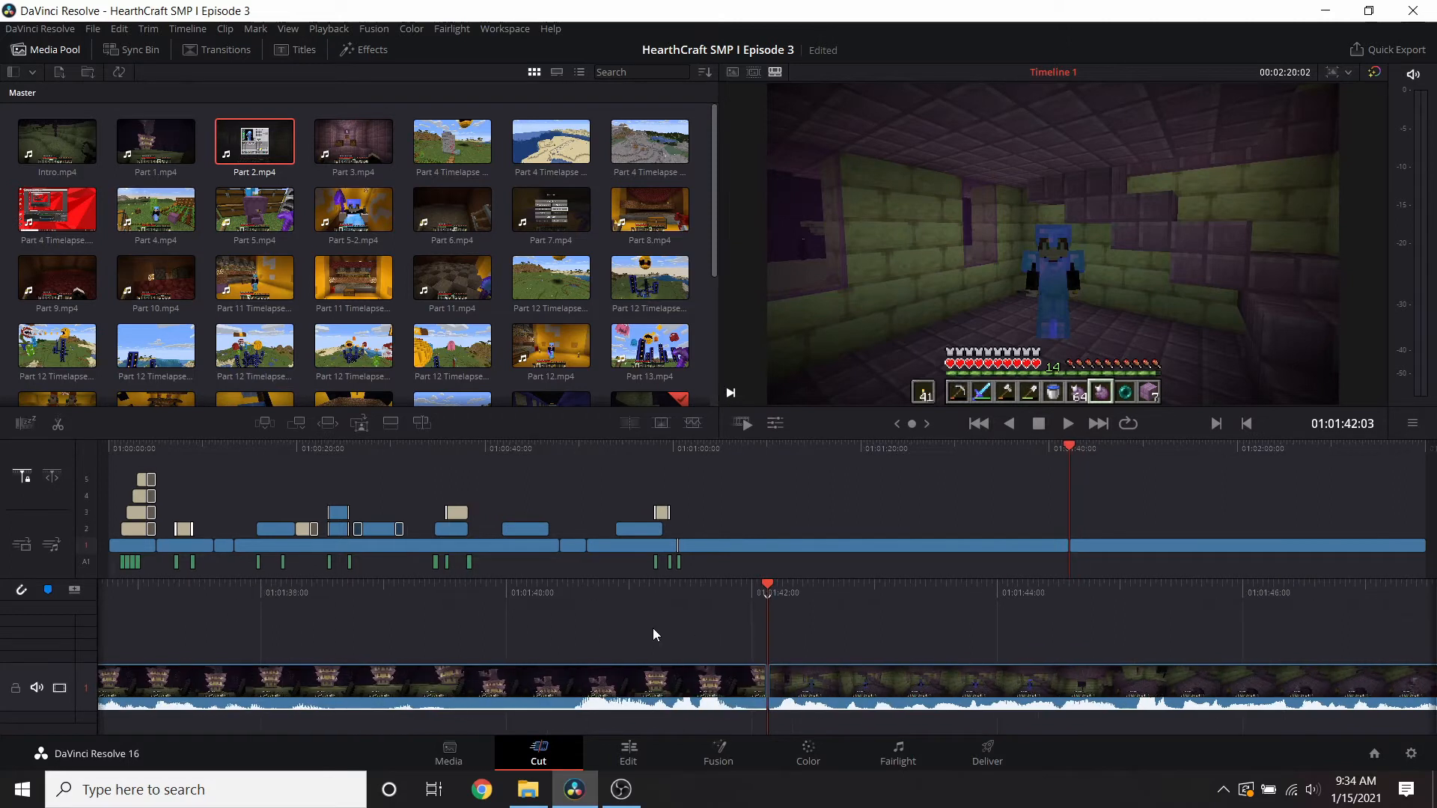
- Add a Push transition with Whoosh.flac under it at the cut between Part 1.mp4 and Part 2.mp4 and play back the section
{"action": "left_click", "coordinate": [217, 49]}
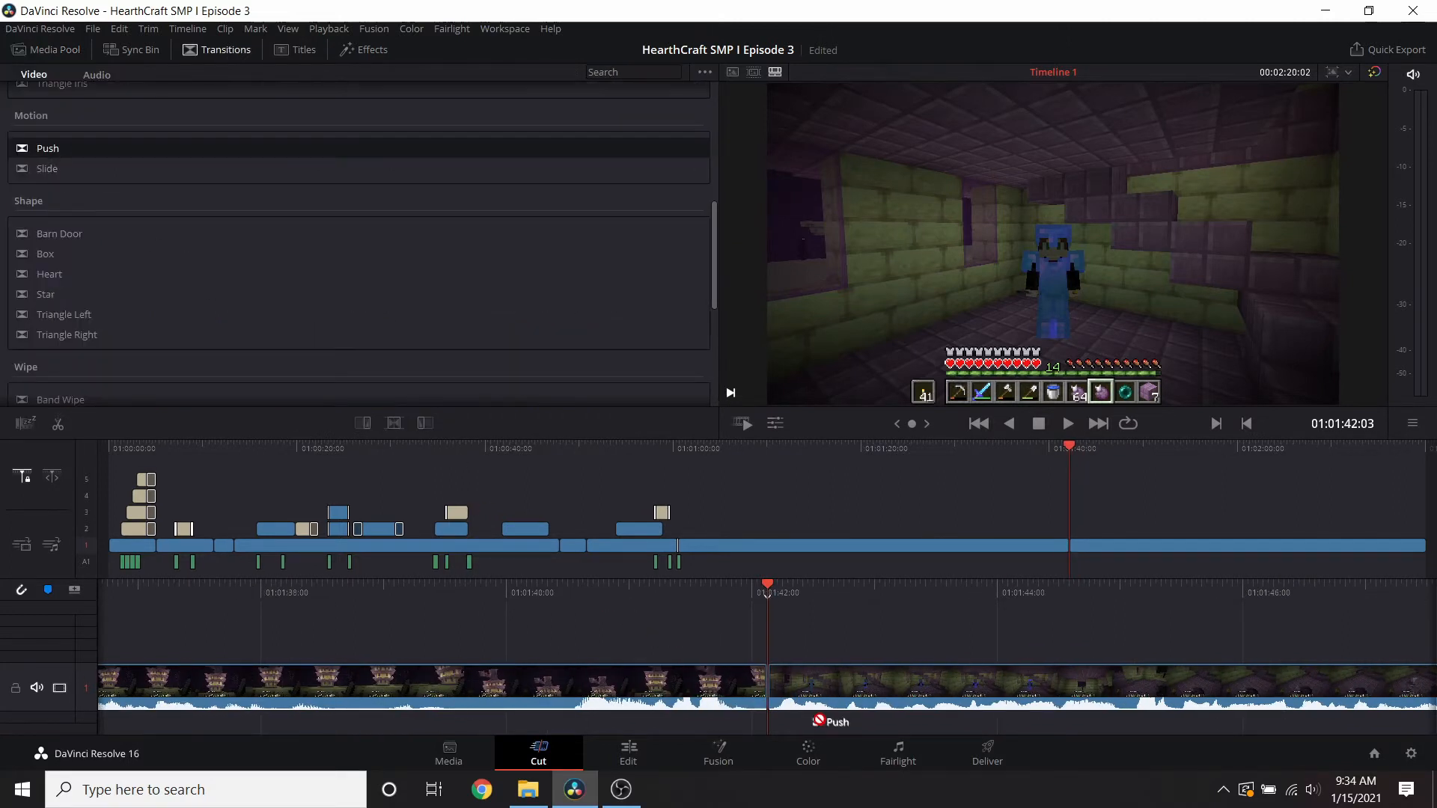
{"action": "left_click_drag", "start_coordinate": [818, 720], "coordinate": [771, 689]}
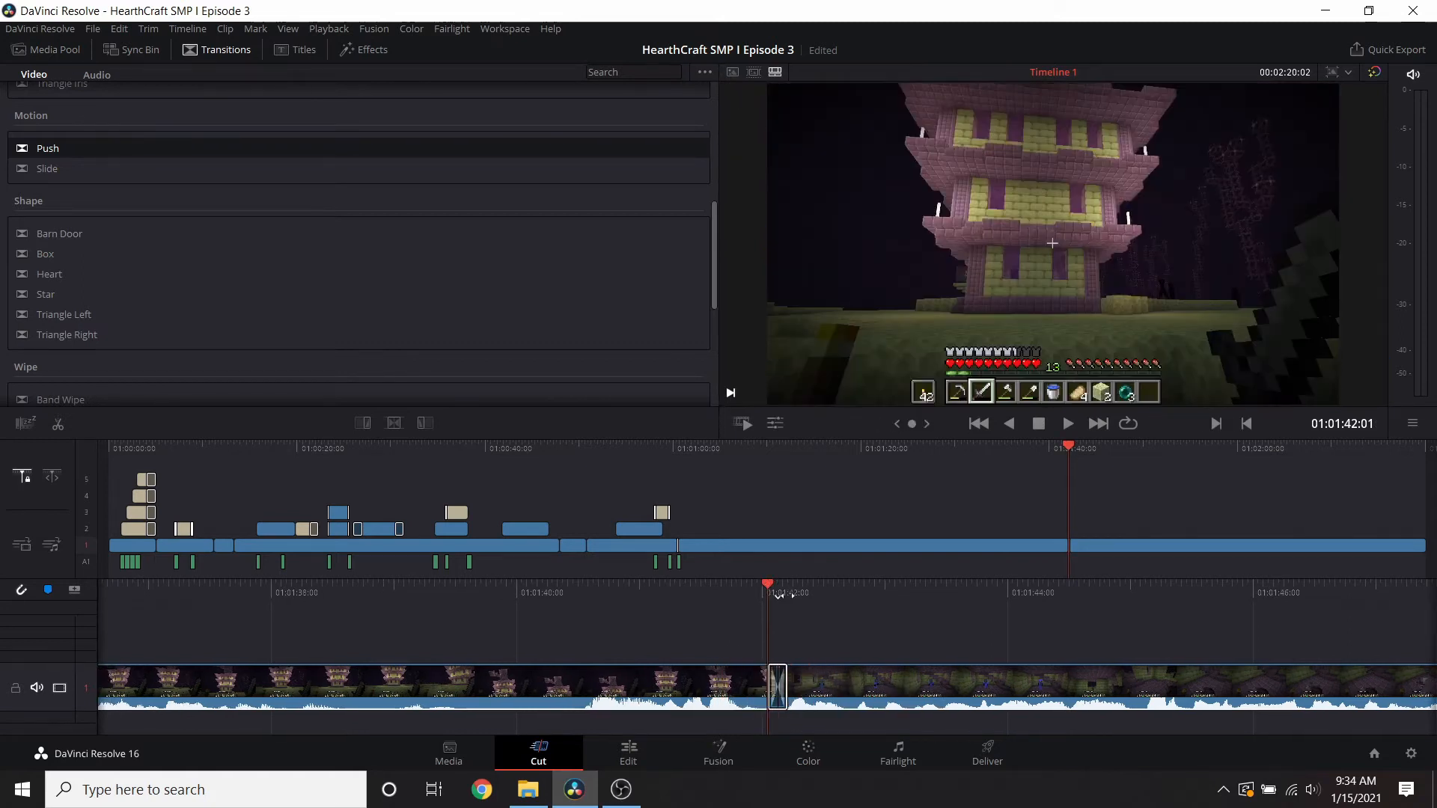
{"action": "left_click", "coordinate": [45, 50]}
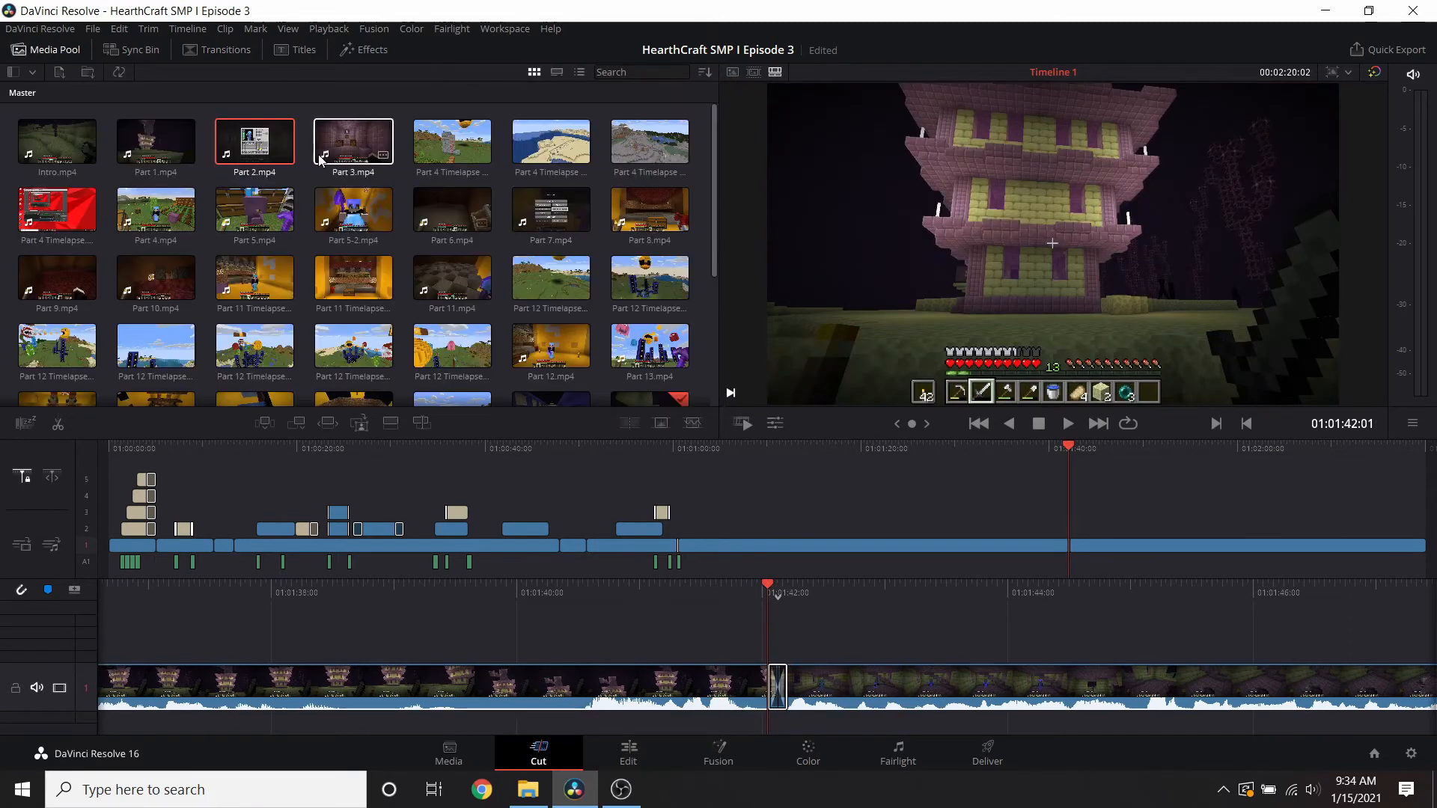
{"action": "scroll", "coordinate": [131, 288], "scroll_direction": "down", "scroll_amount": 3}
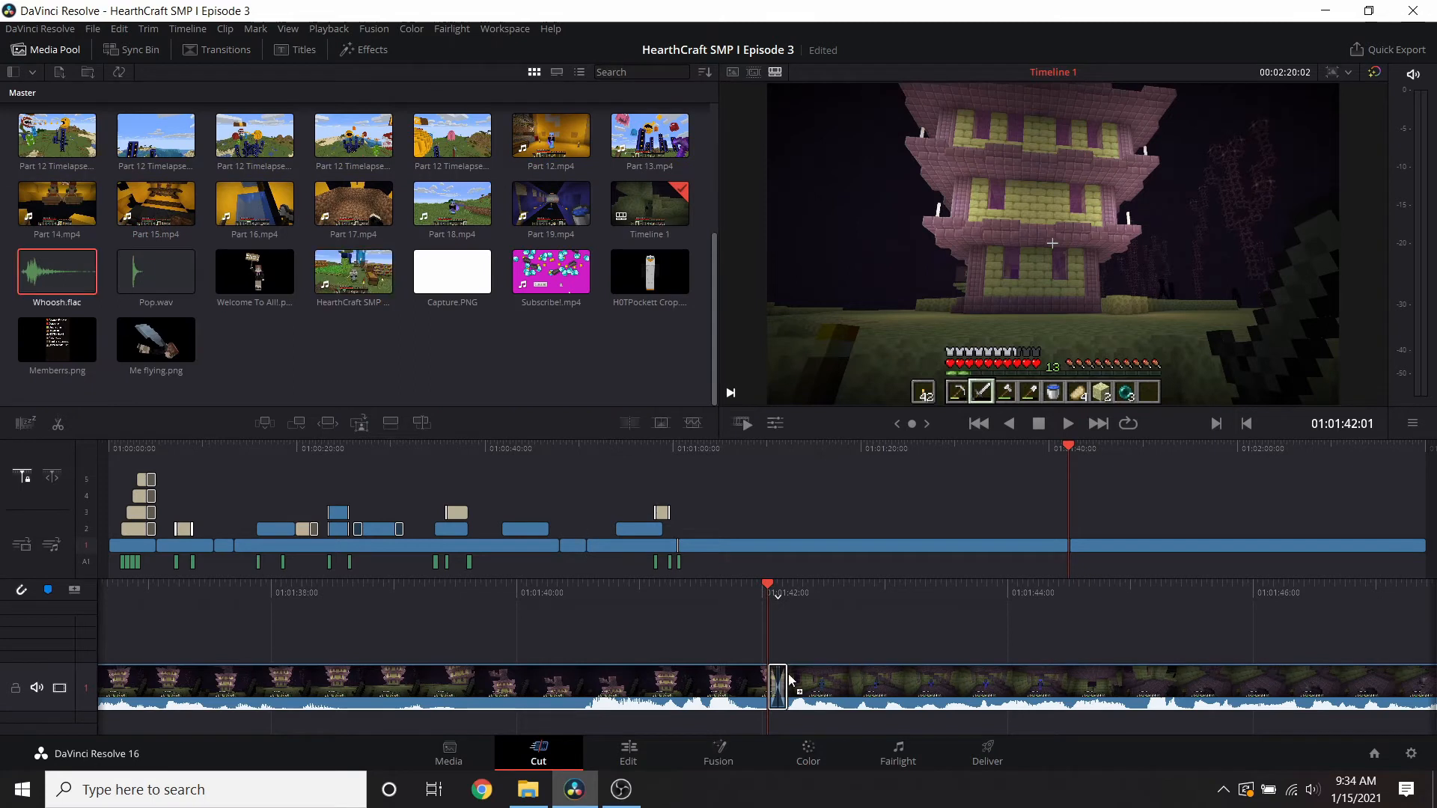
{"action": "left_click_drag", "start_coordinate": [870, 700], "coordinate": [956, 700]}
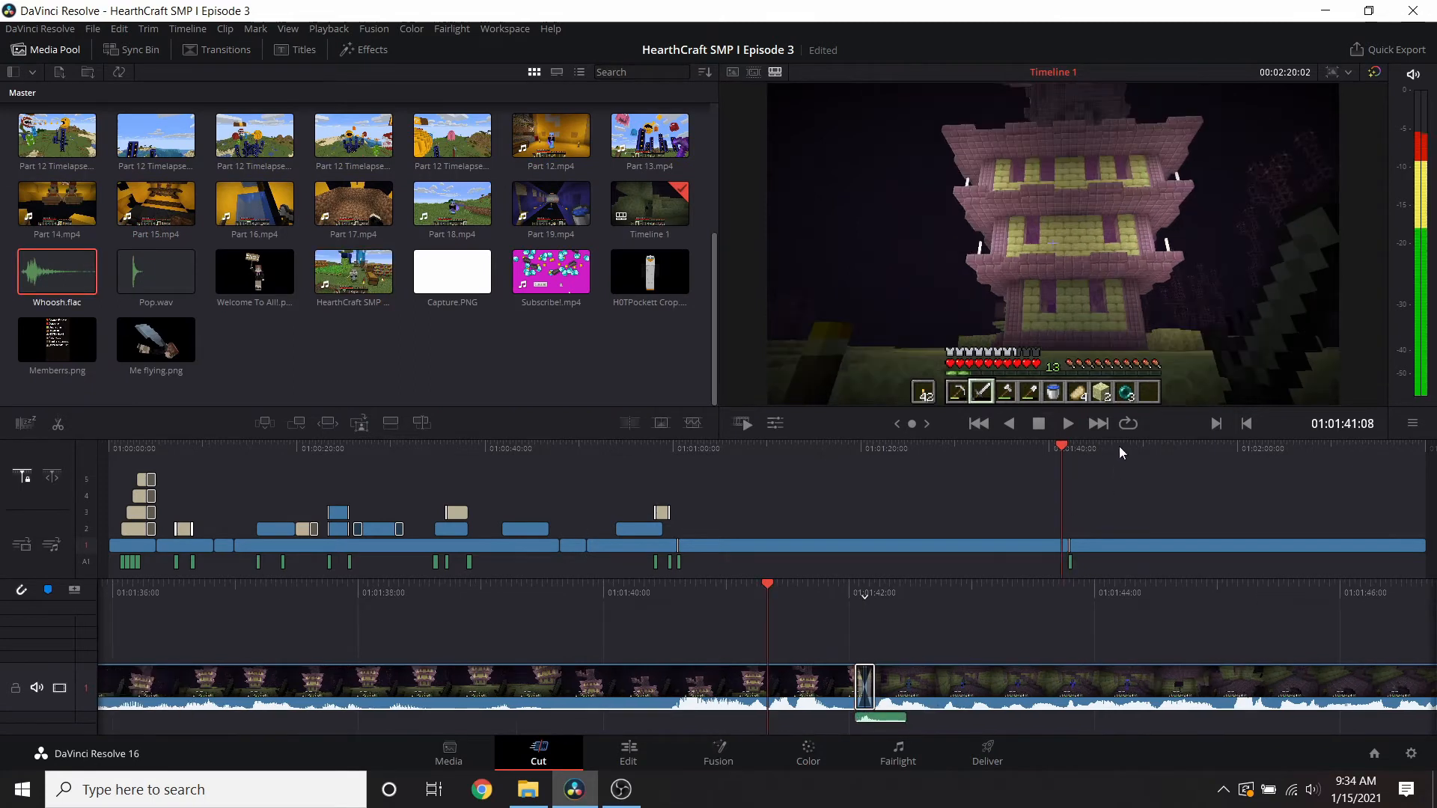
{"action": "left_click", "coordinate": [1068, 424]}
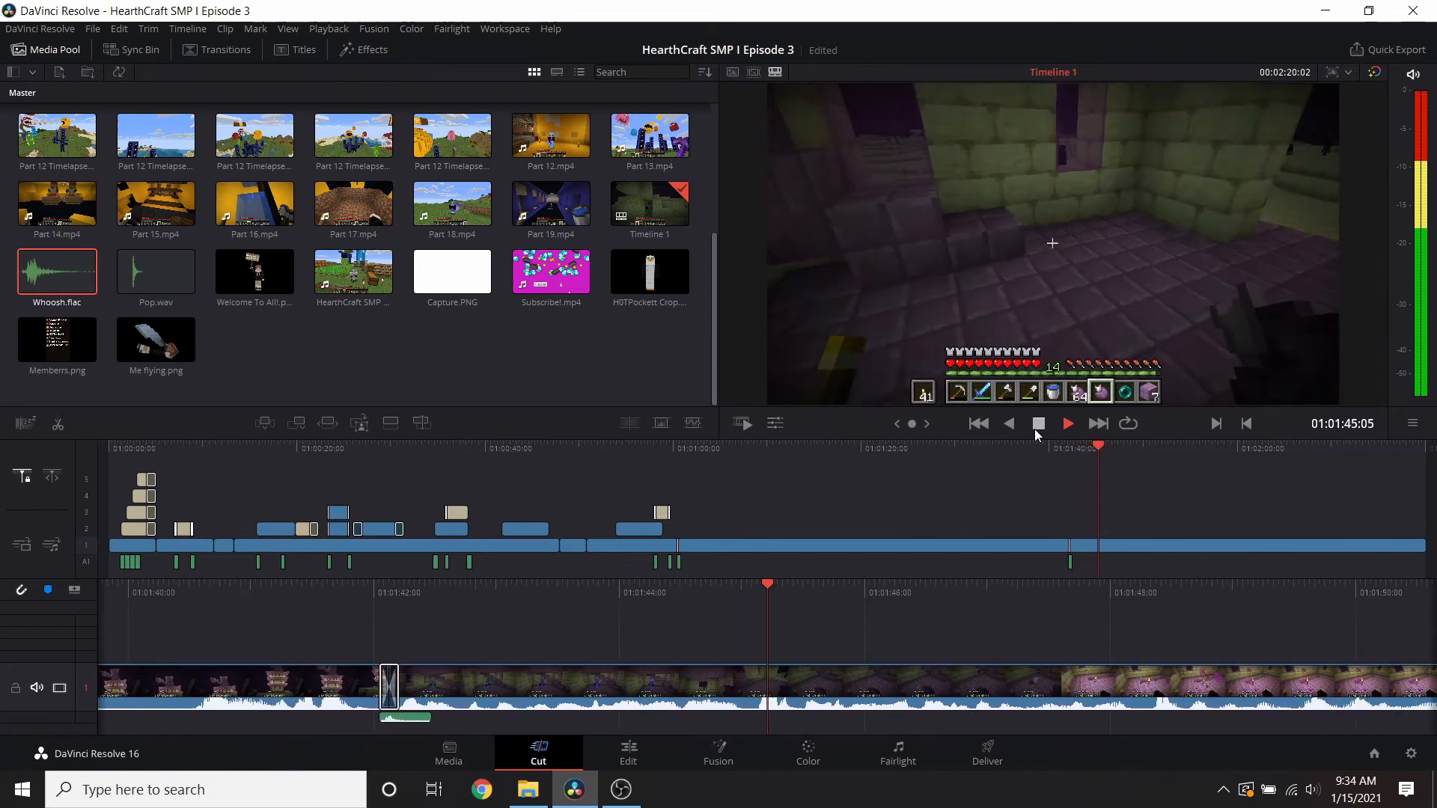
{"action": "left_click", "coordinate": [1035, 427]}
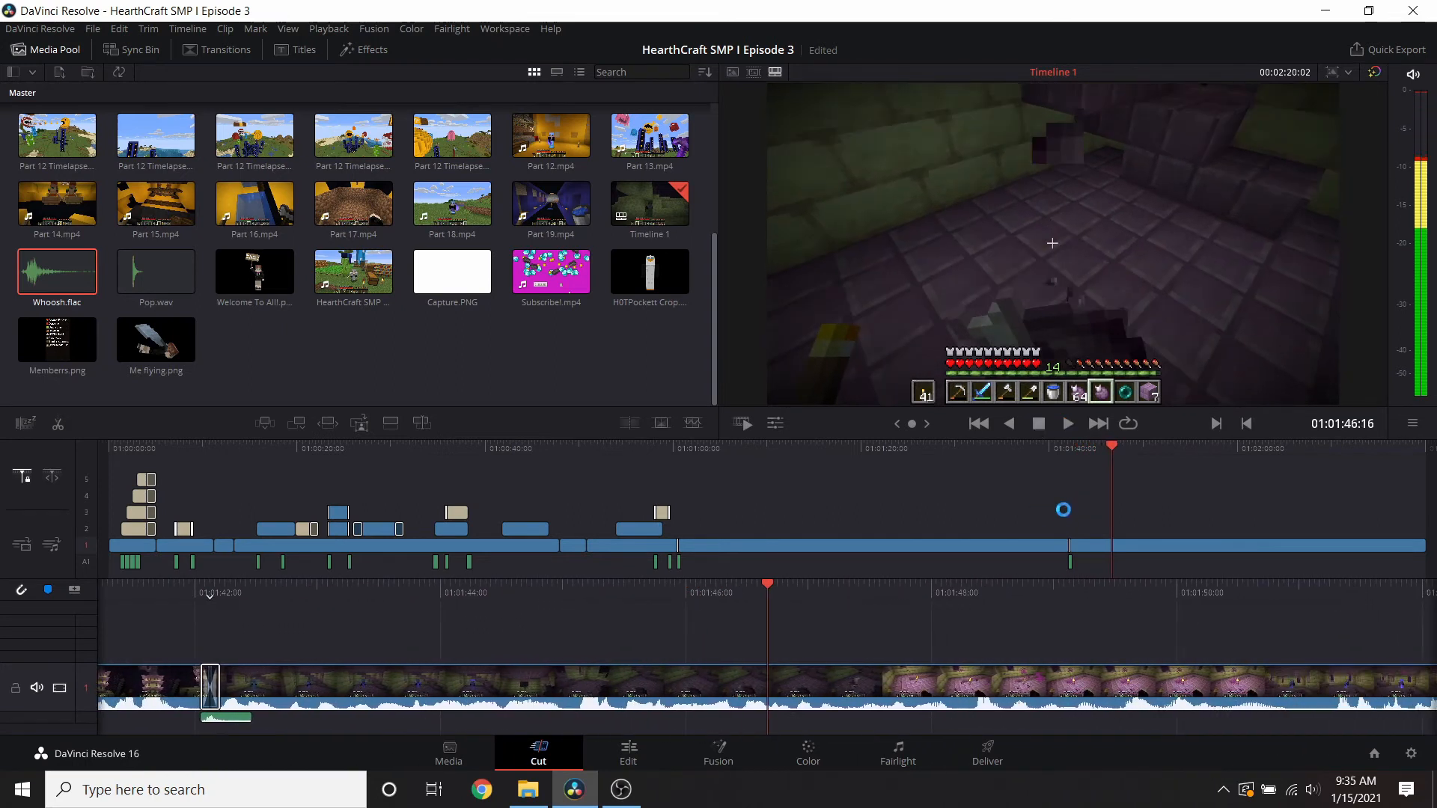
- Split Part 2.mp4 at 01:02:18:08 and delete its closing portion
{"action": "left_click", "coordinate": [1392, 490]}
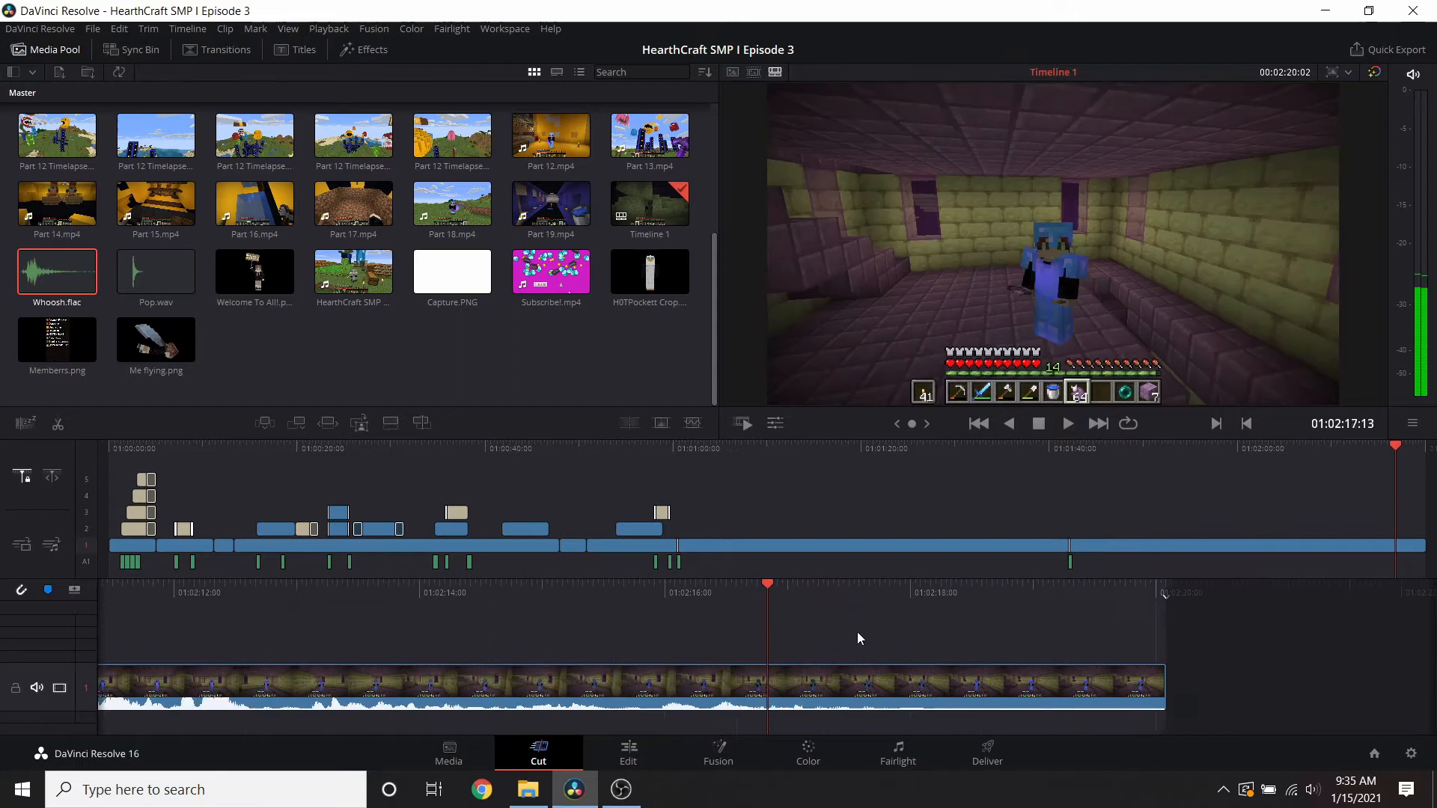
{"action": "left_click", "coordinate": [1066, 423]}
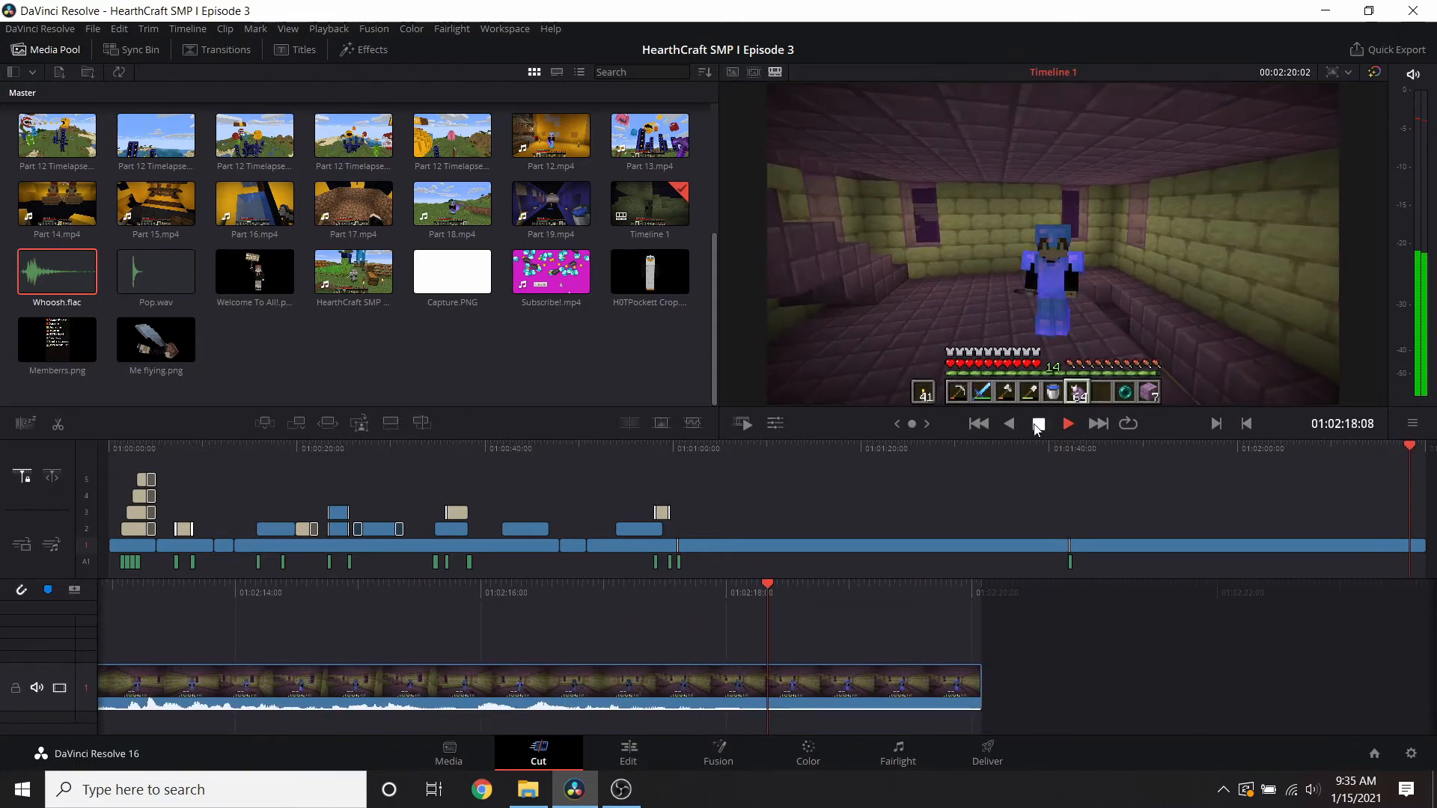
{"action": "right_click", "coordinate": [809, 682]}
{"action": "left_click", "coordinate": [847, 558]}
{"action": "left_click", "coordinate": [835, 691]}
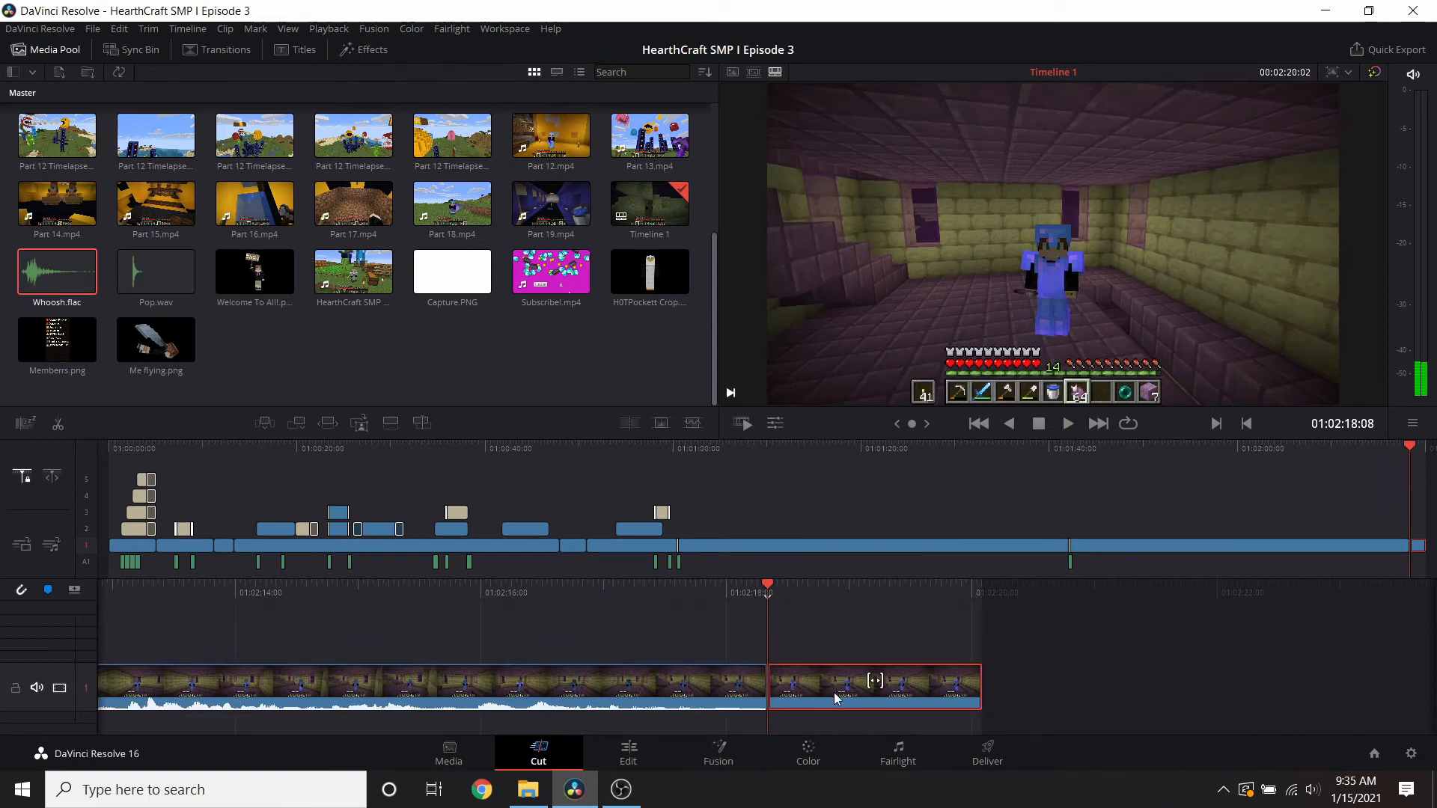
{"action": "key", "text": "Delete"}
- Append Part 3.mp4 after Part 2.mp4, split it at 01:02:20:09 and delete its opening portion
{"action": "scroll", "coordinate": [303, 195], "scroll_direction": "up", "scroll_amount": 3}
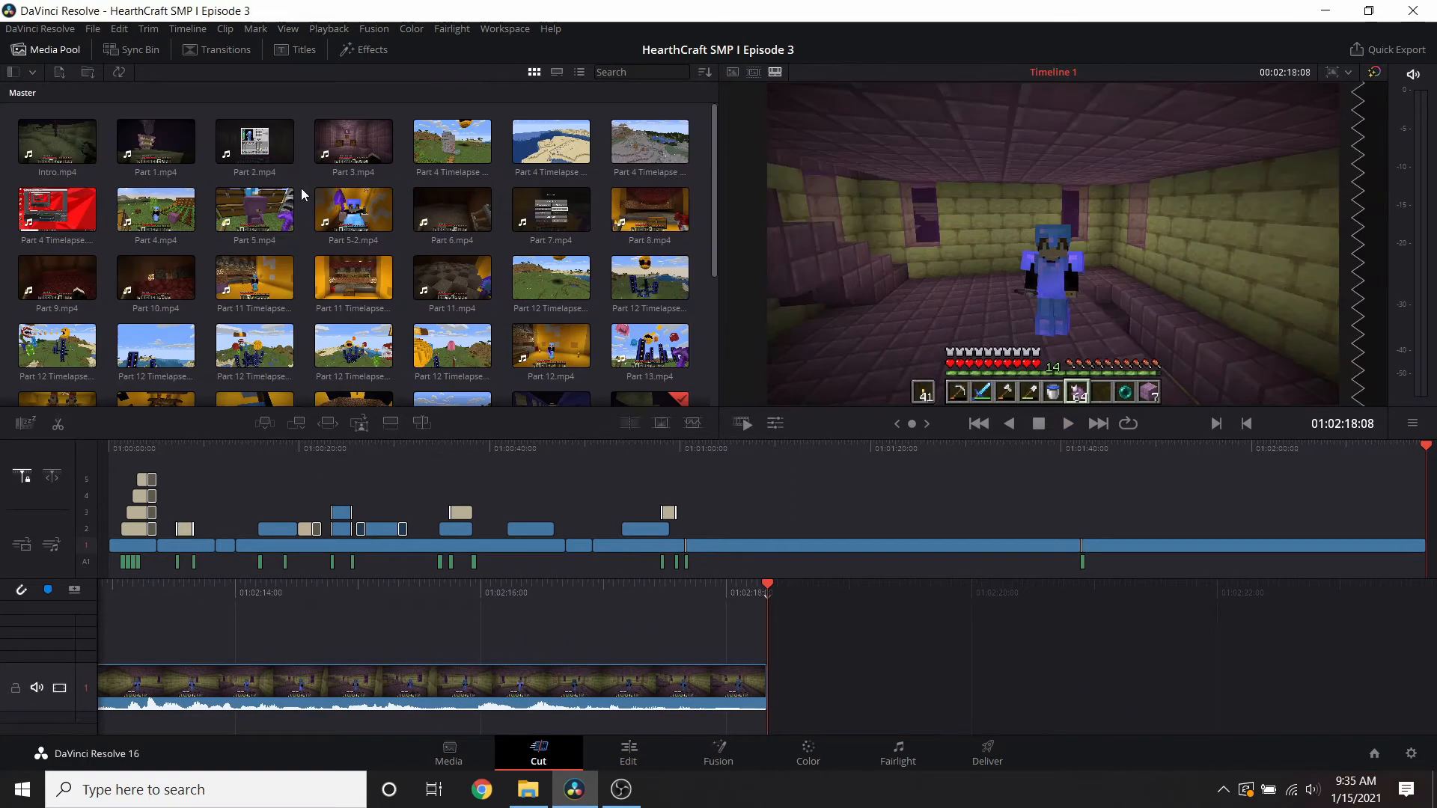
{"action": "left_click_drag", "start_coordinate": [352, 163], "coordinate": [857, 658]}
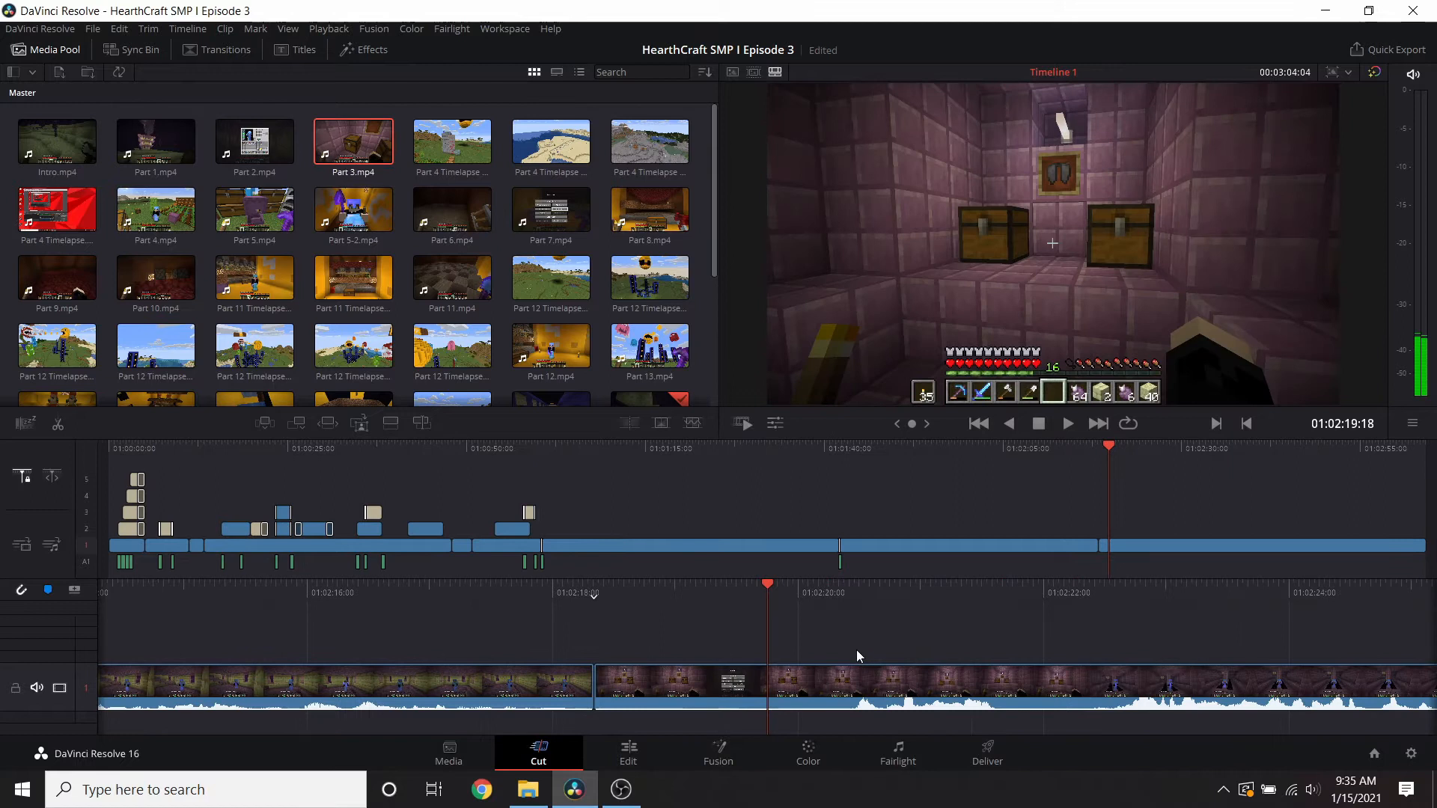
{"action": "left_click_drag", "start_coordinate": [781, 586], "coordinate": [700, 609]}
{"action": "right_click", "coordinate": [857, 700]}
{"action": "left_click", "coordinate": [870, 570]}
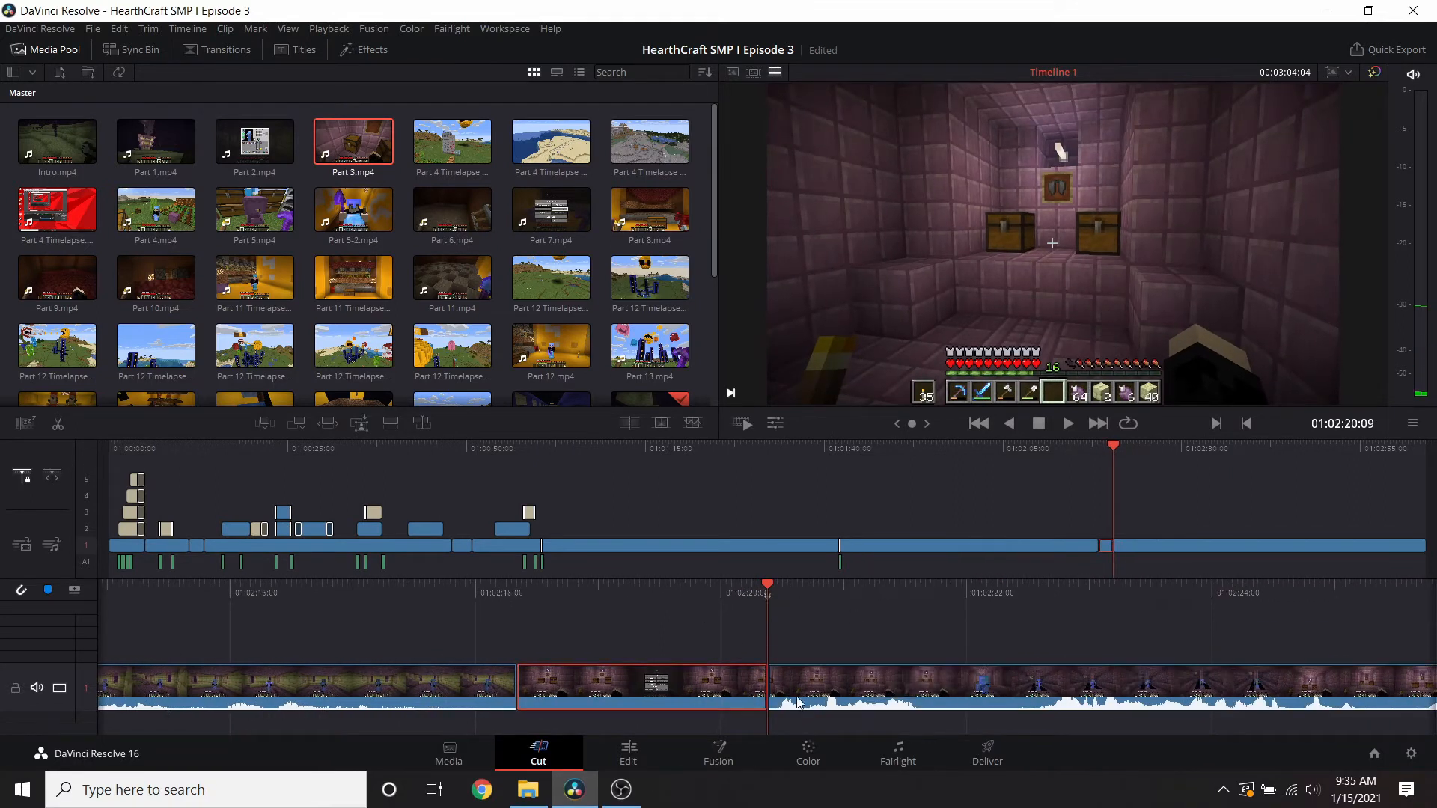
{"action": "key", "text": "Delete"}
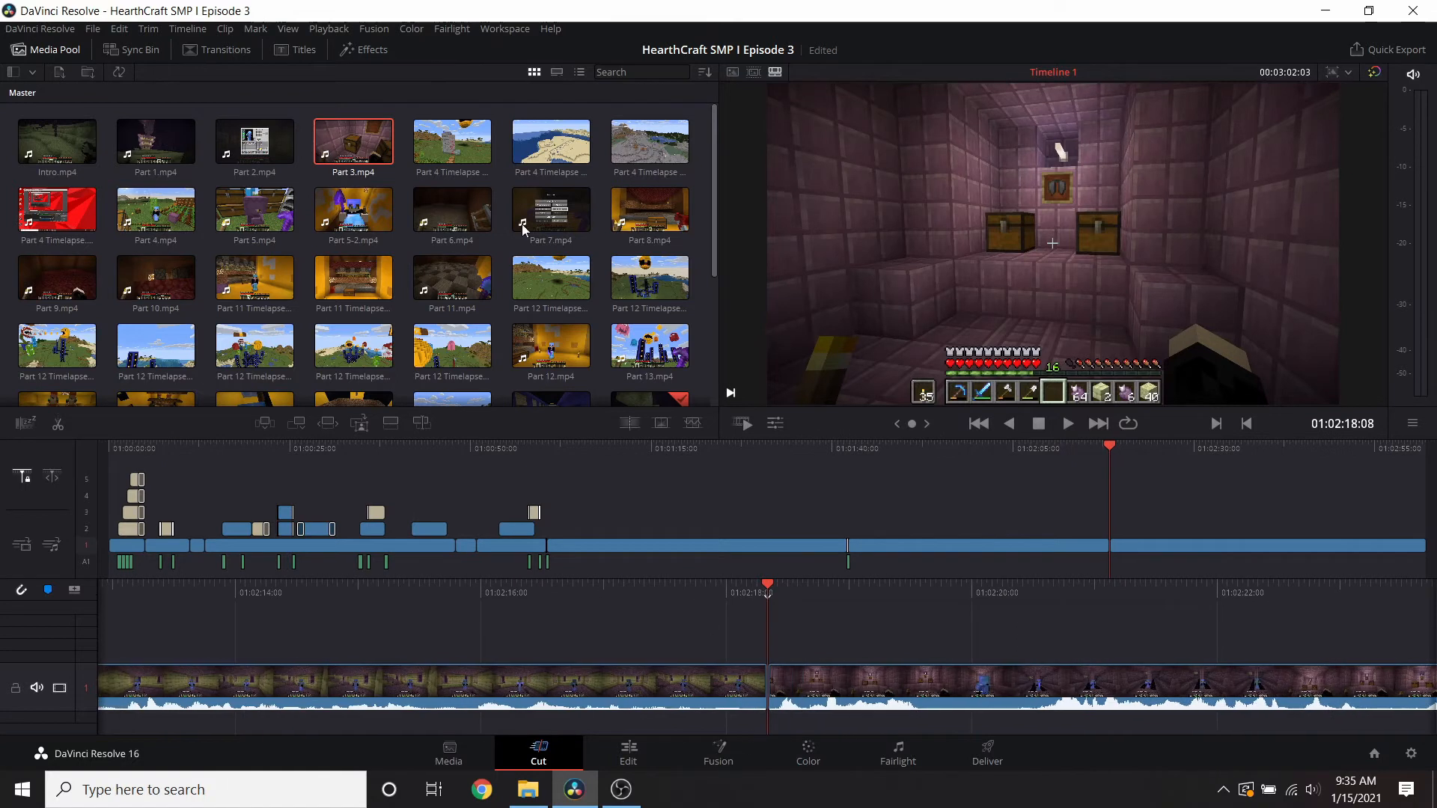
- Add a Push transition with Whoosh.flac under it at the cut between Part 2.mp4 and Part 3.mp4 and play back the section
{"action": "left_click", "coordinate": [209, 50]}
{"action": "left_click_drag", "start_coordinate": [78, 172], "coordinate": [758, 695]}
{"action": "left_click_drag", "start_coordinate": [771, 594], "coordinate": [779, 595]}
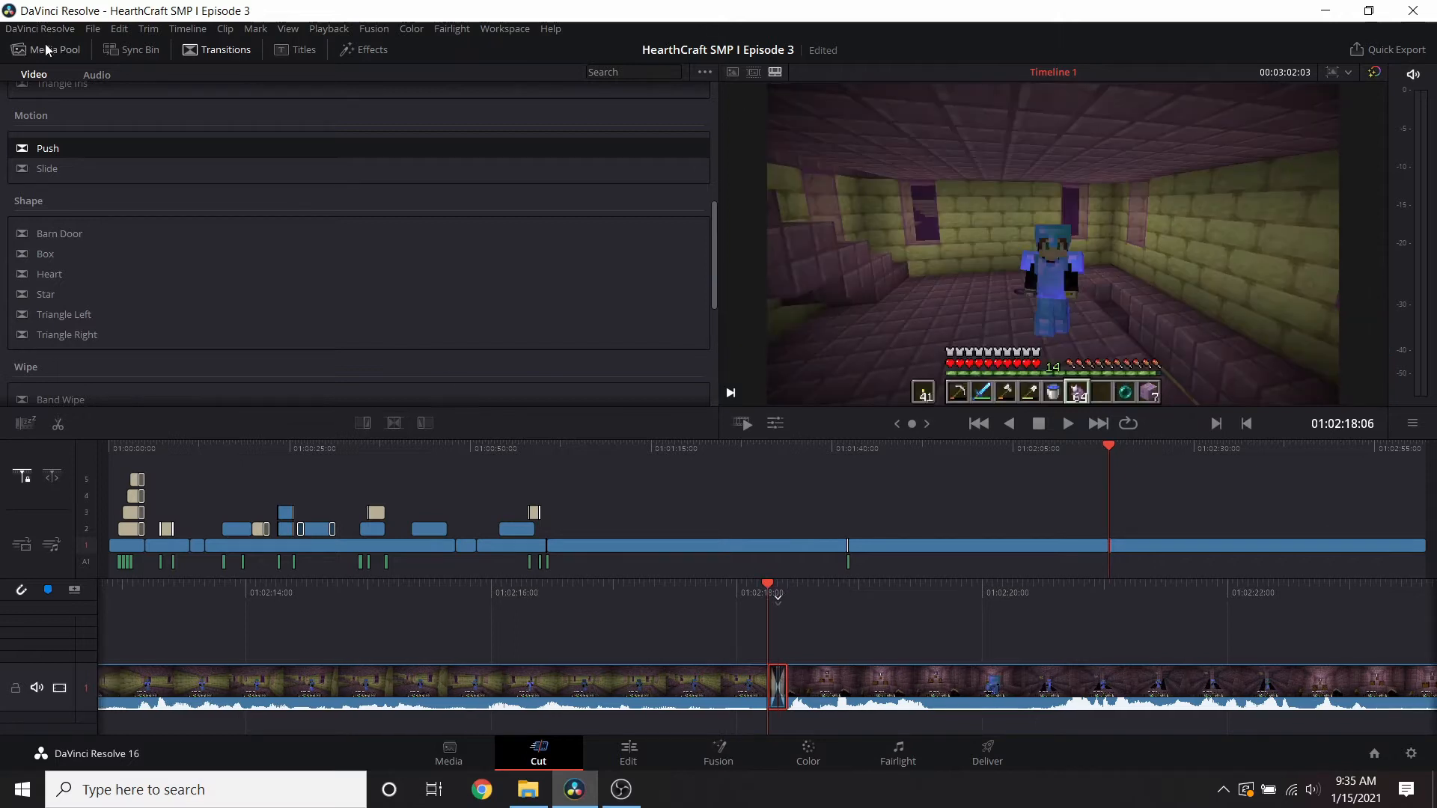
{"action": "left_click", "coordinate": [47, 50]}
{"action": "scroll", "coordinate": [308, 312], "scroll_direction": "down", "scroll_amount": 5}
{"action": "left_click", "coordinate": [69, 298]}
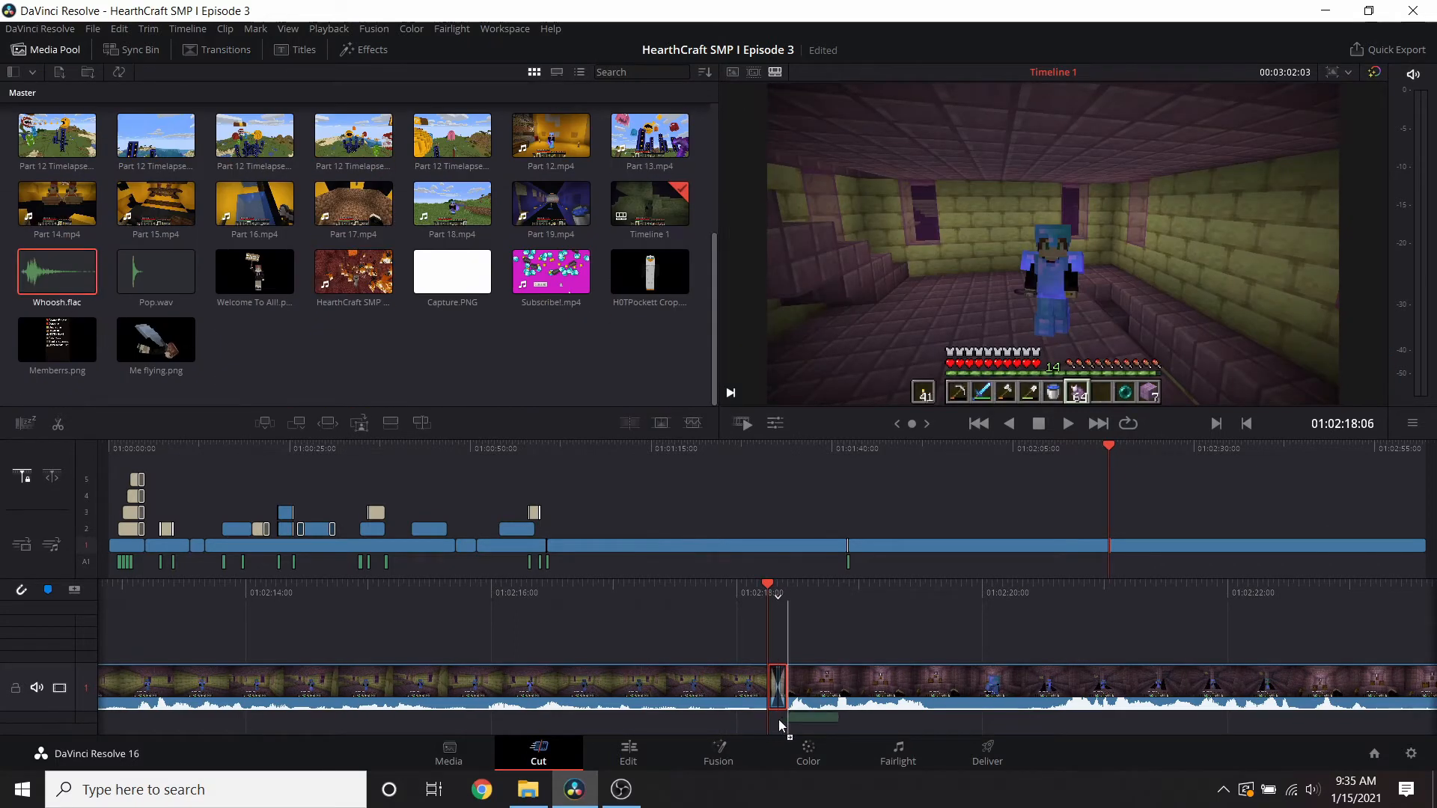
{"action": "left_click", "coordinate": [1098, 447]}
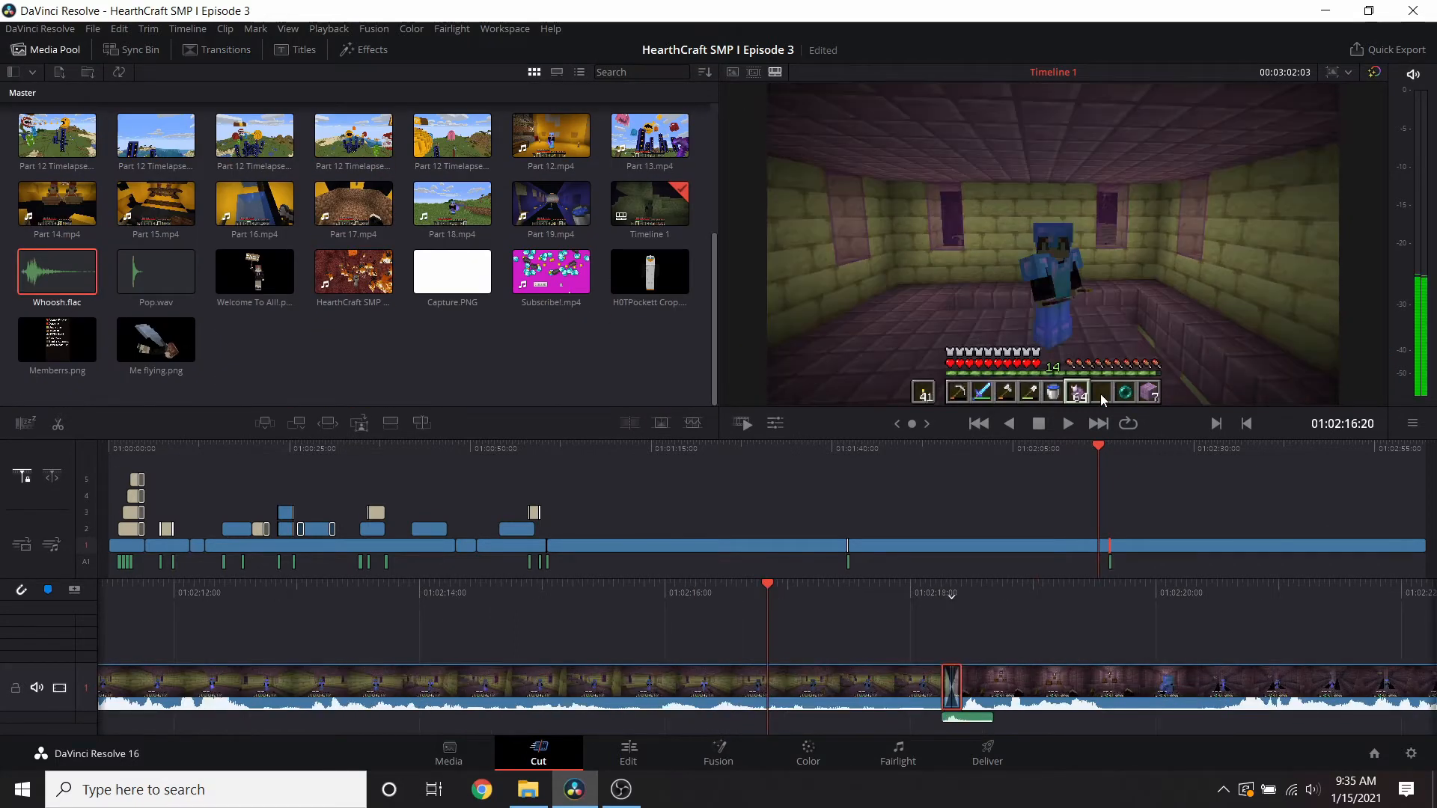
{"action": "left_click", "coordinate": [1069, 425]}
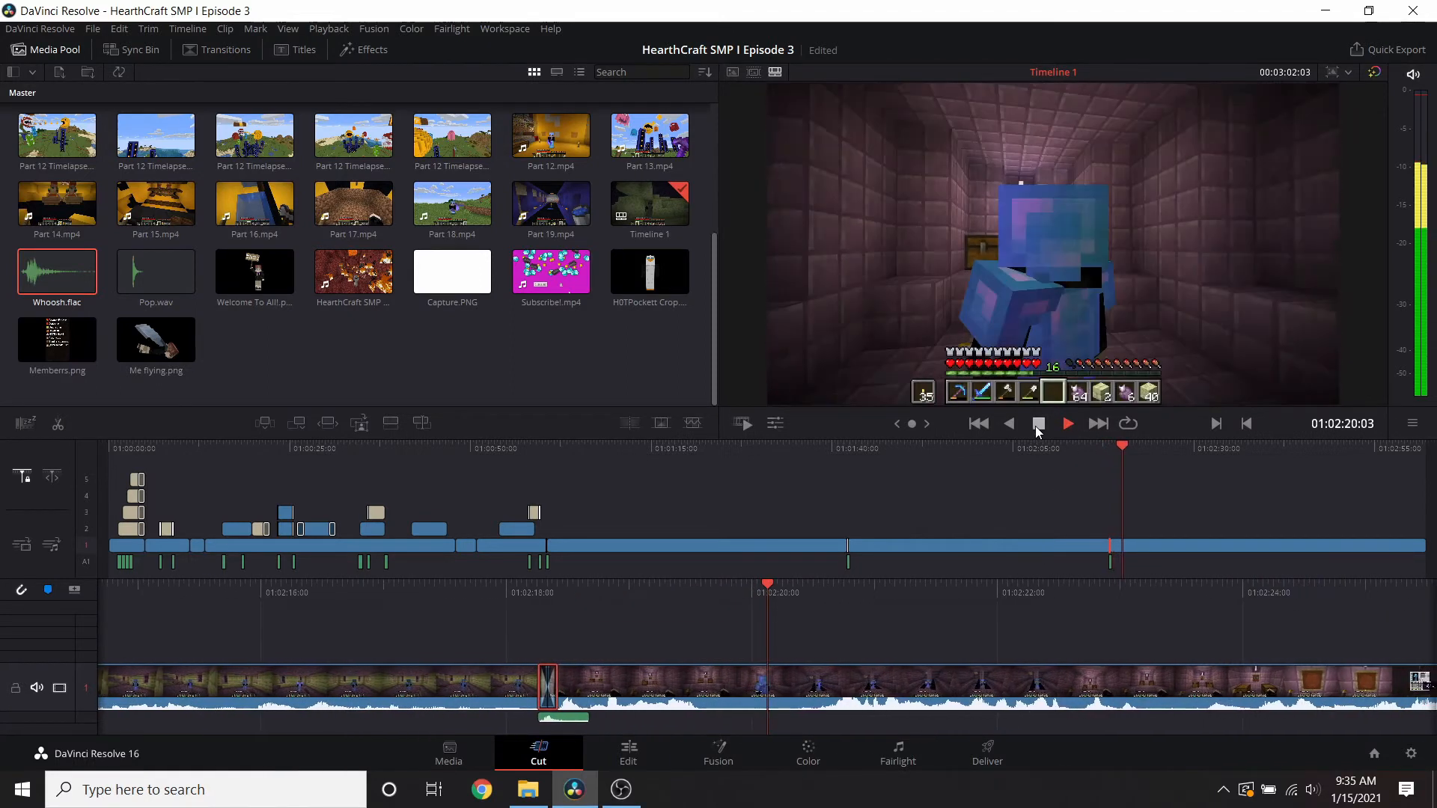
- Split Part 3.mp4 at 01:02:58:11, delete its closing portion and save the project
{"action": "left_click", "coordinate": [1037, 425]}
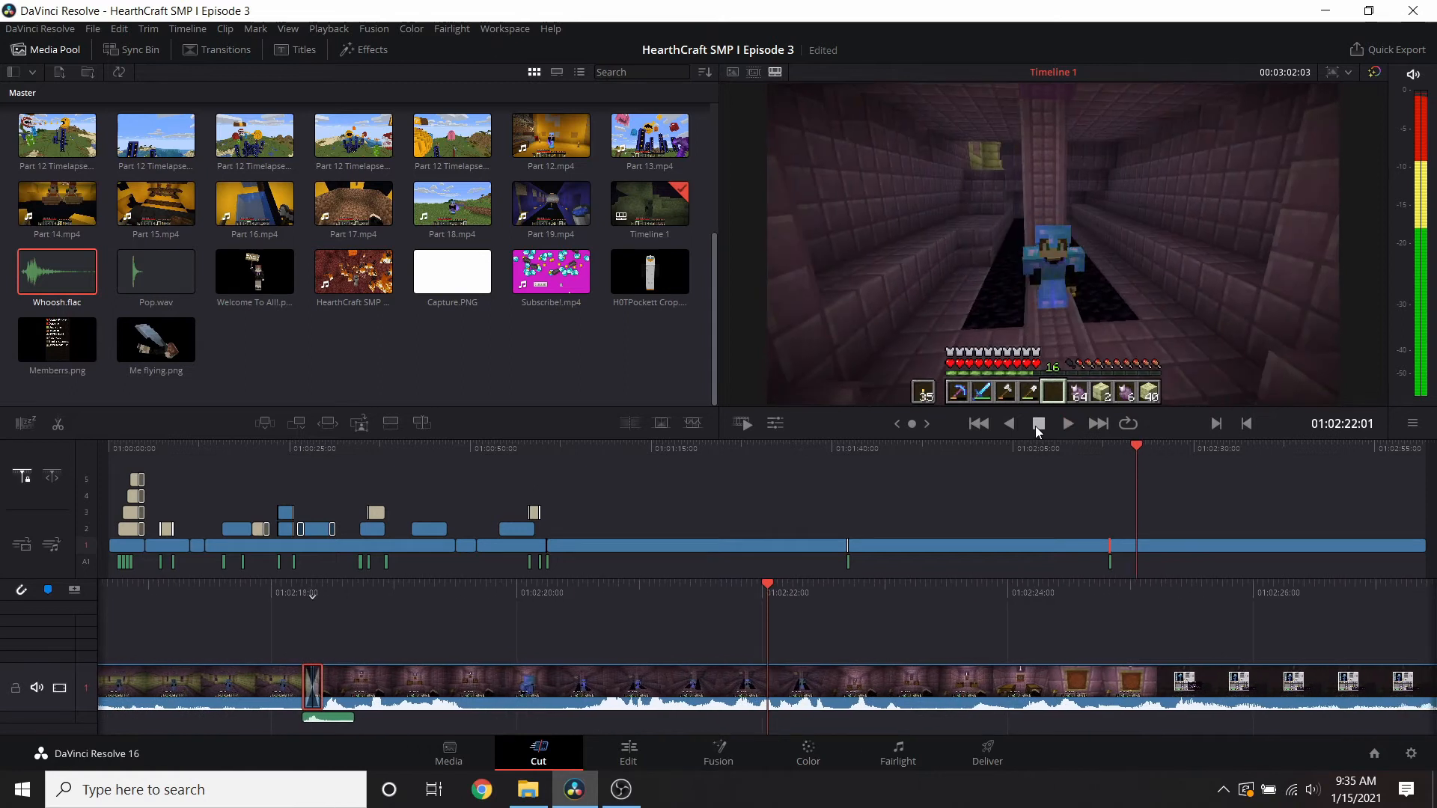
{"action": "key", "text": "ctrl+s"}
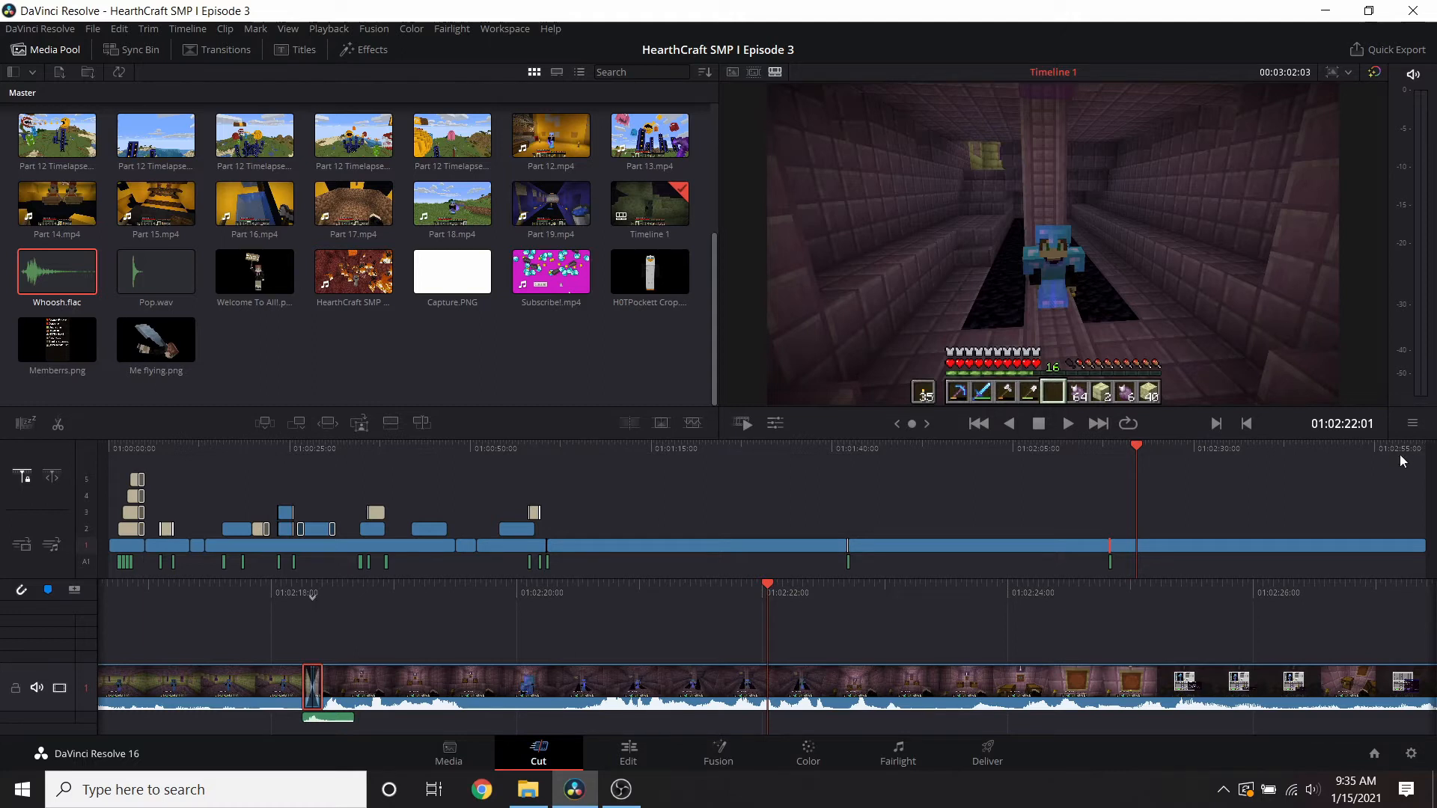
{"action": "left_click_drag", "start_coordinate": [1400, 456], "coordinate": [1383, 458]}
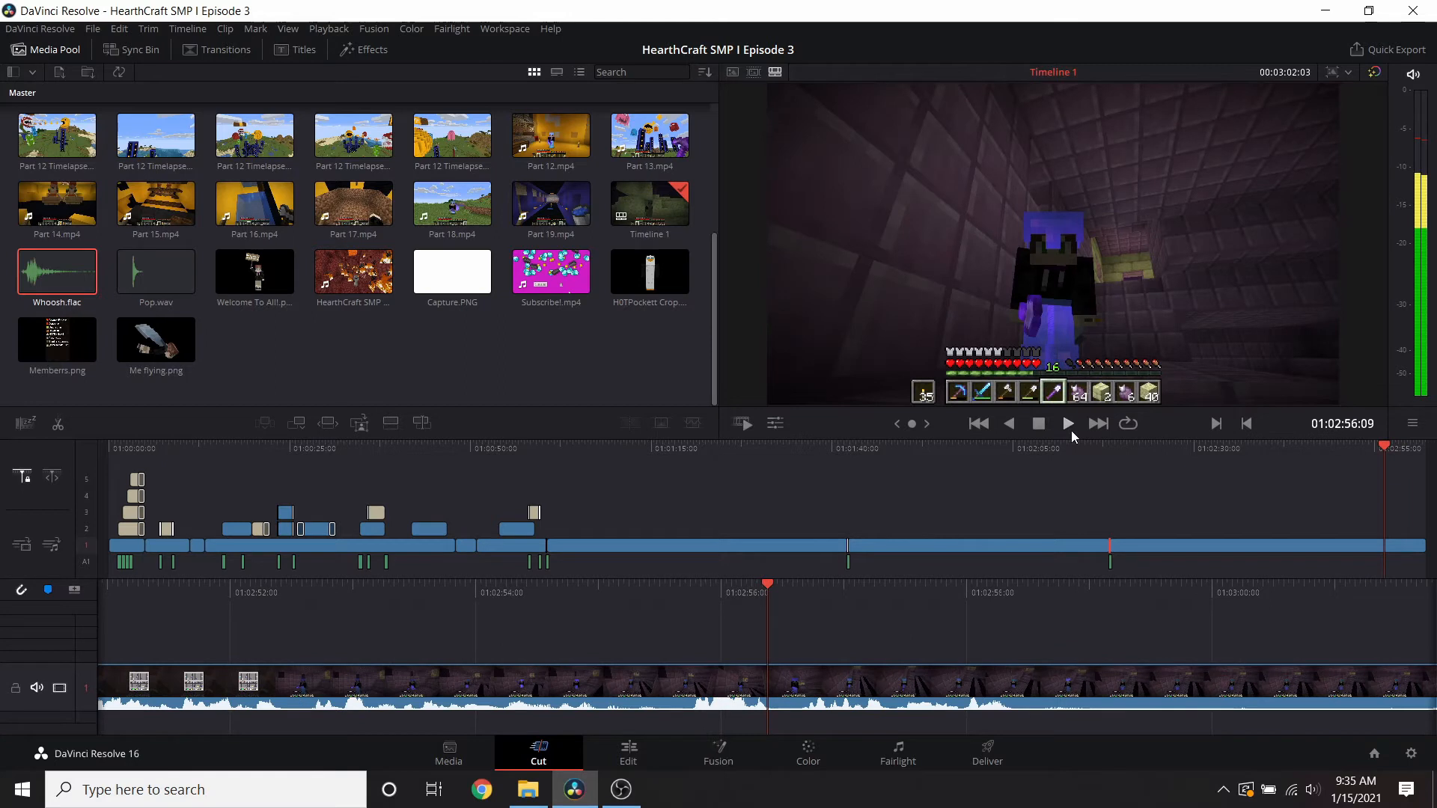
{"action": "left_click", "coordinate": [1068, 425]}
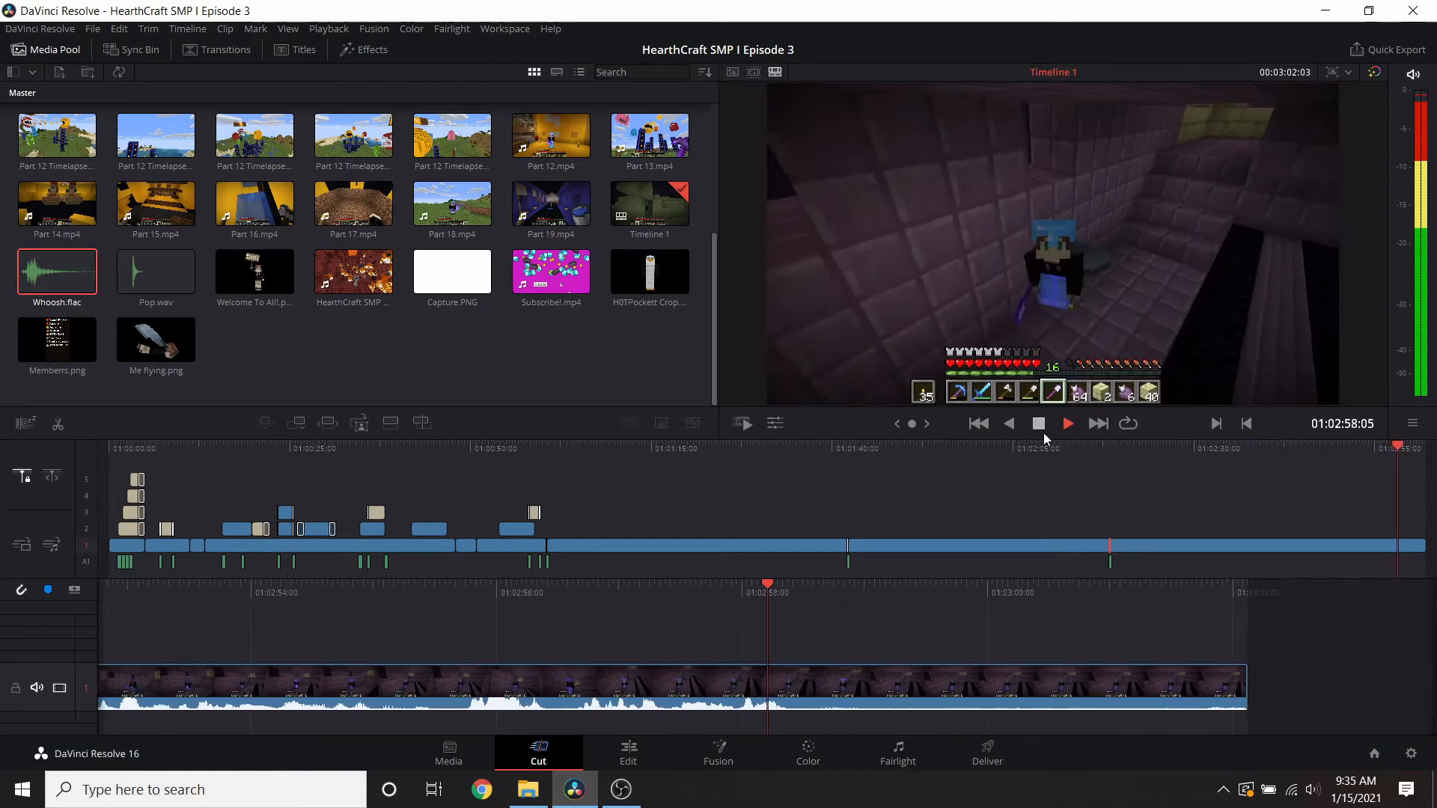
{"action": "left_click", "coordinate": [1043, 431]}
{"action": "right_click", "coordinate": [816, 687]}
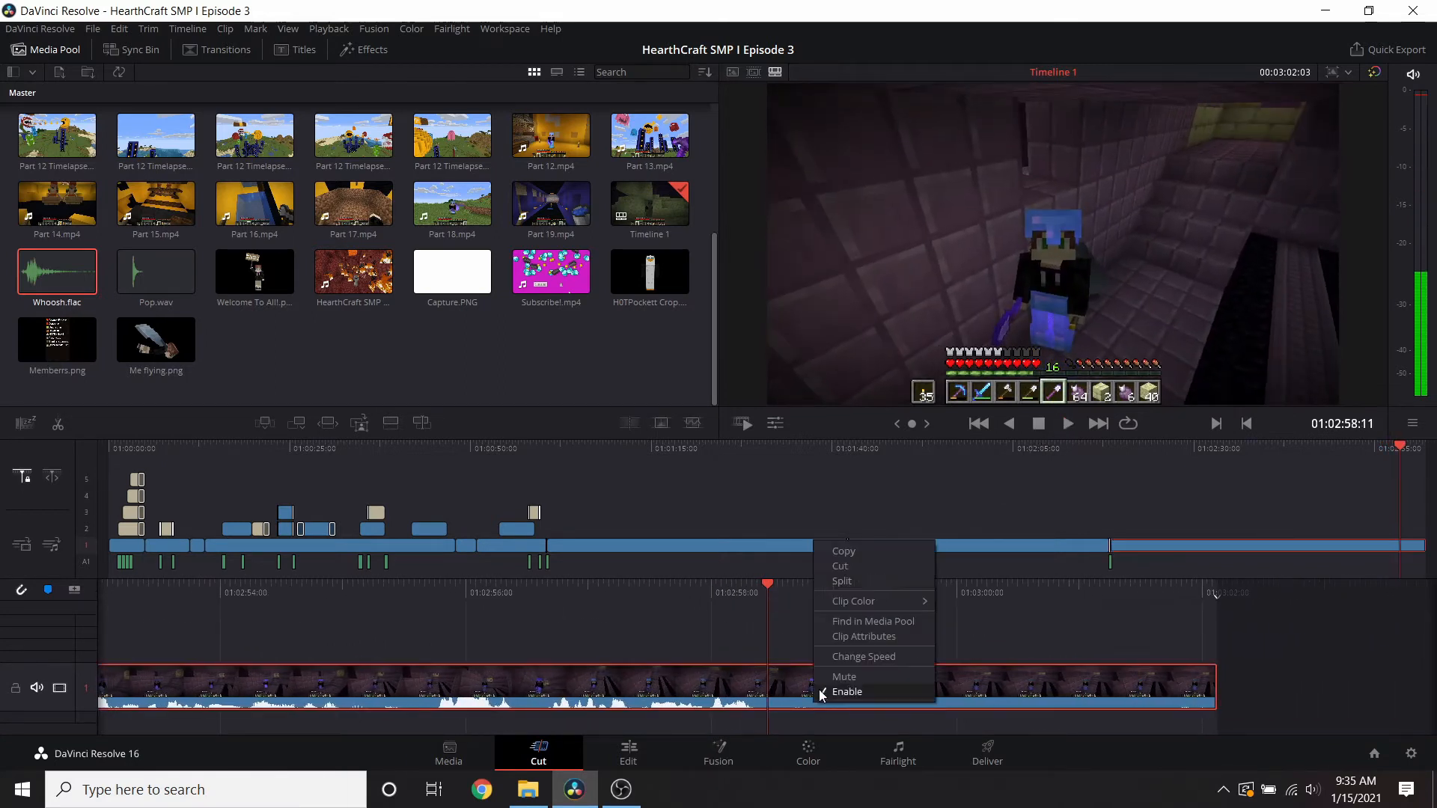
{"action": "left_click", "coordinate": [861, 582]}
{"action": "key", "text": "Delete"}
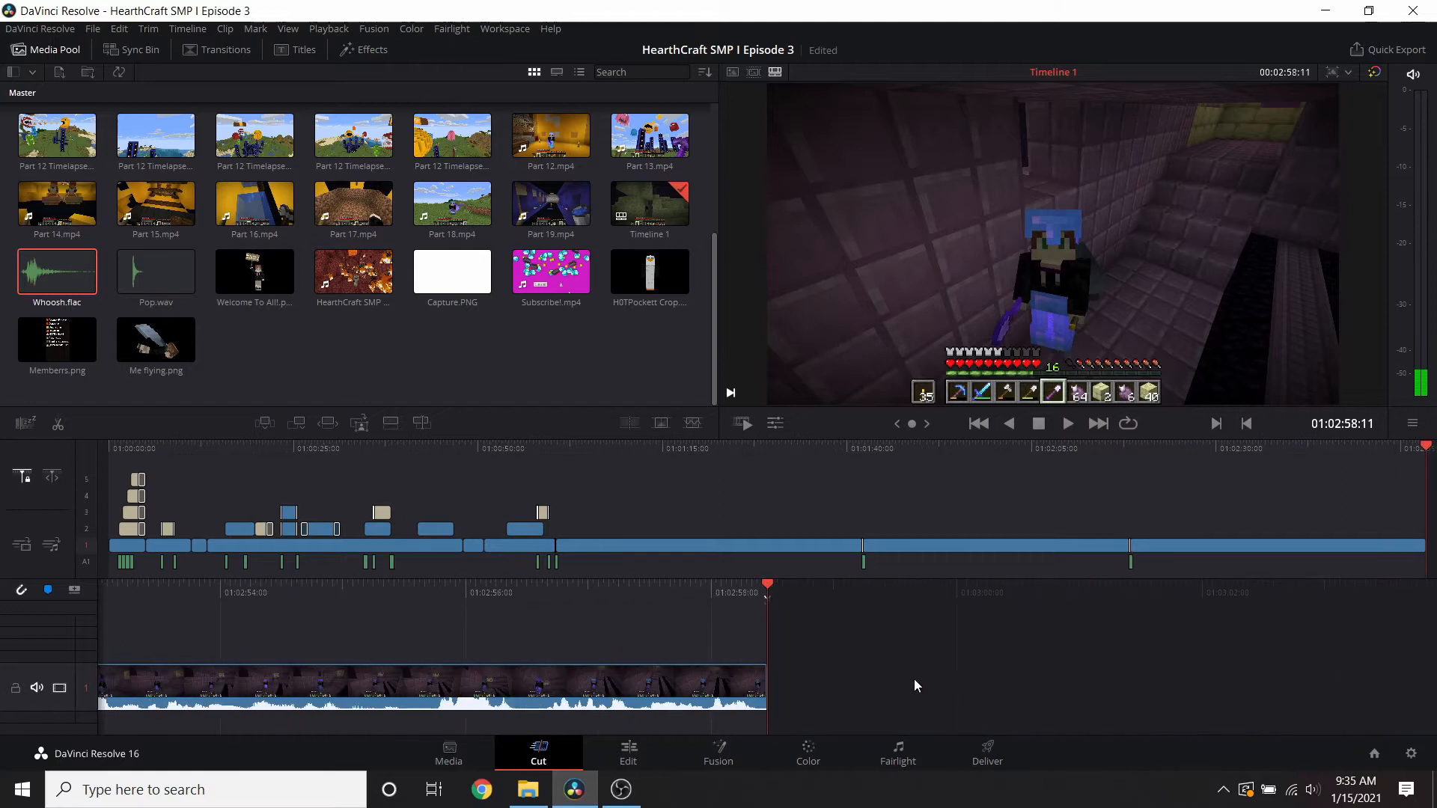
{"action": "key", "text": "ctrl+s"}
- Append Part 4.mp4 after Part 3.mp4, split it at 01:03:02:00 and delete its opening portion
{"action": "scroll", "coordinate": [229, 199], "scroll_direction": "up", "scroll_amount": 5}
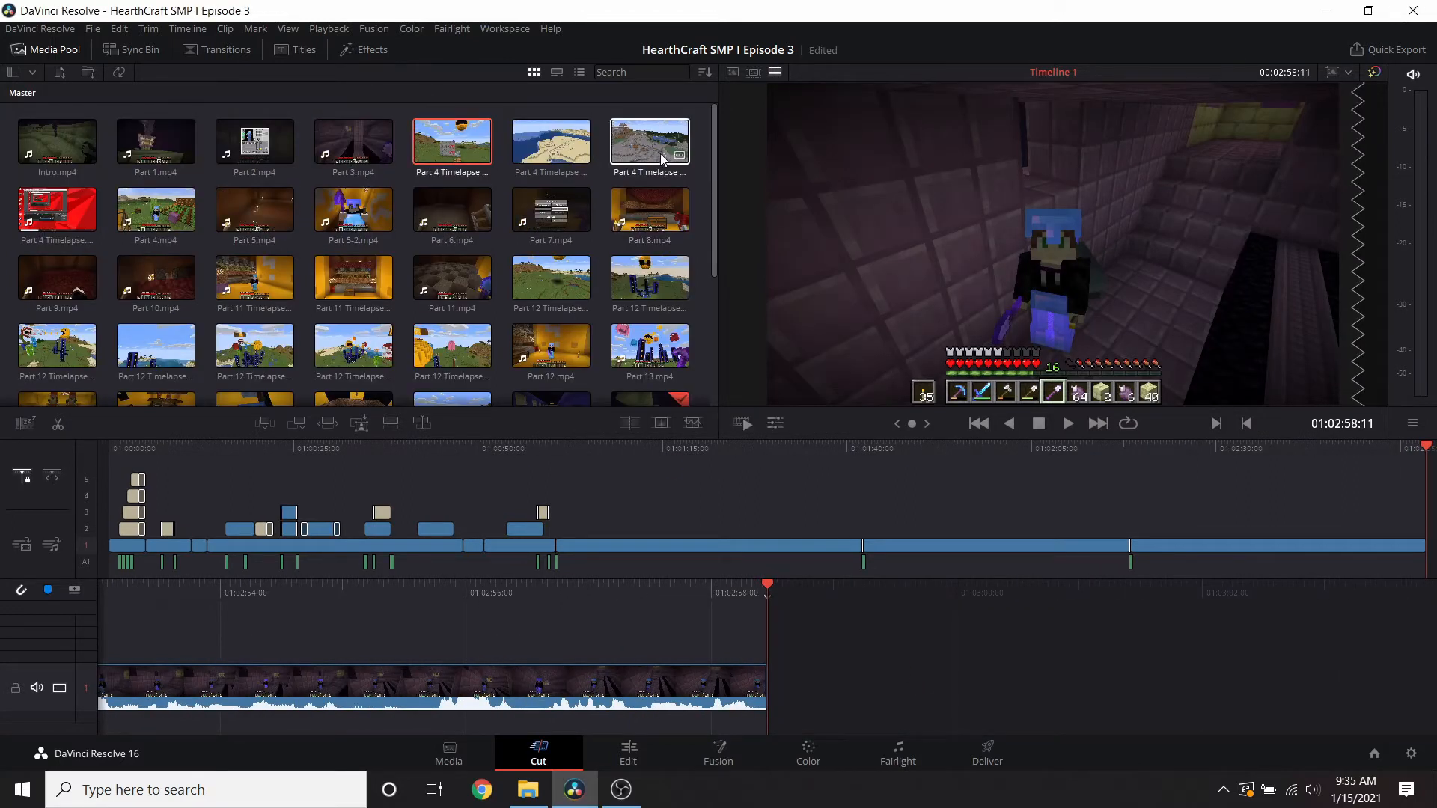
{"action": "left_click_drag", "start_coordinate": [156, 211], "coordinate": [843, 628]}
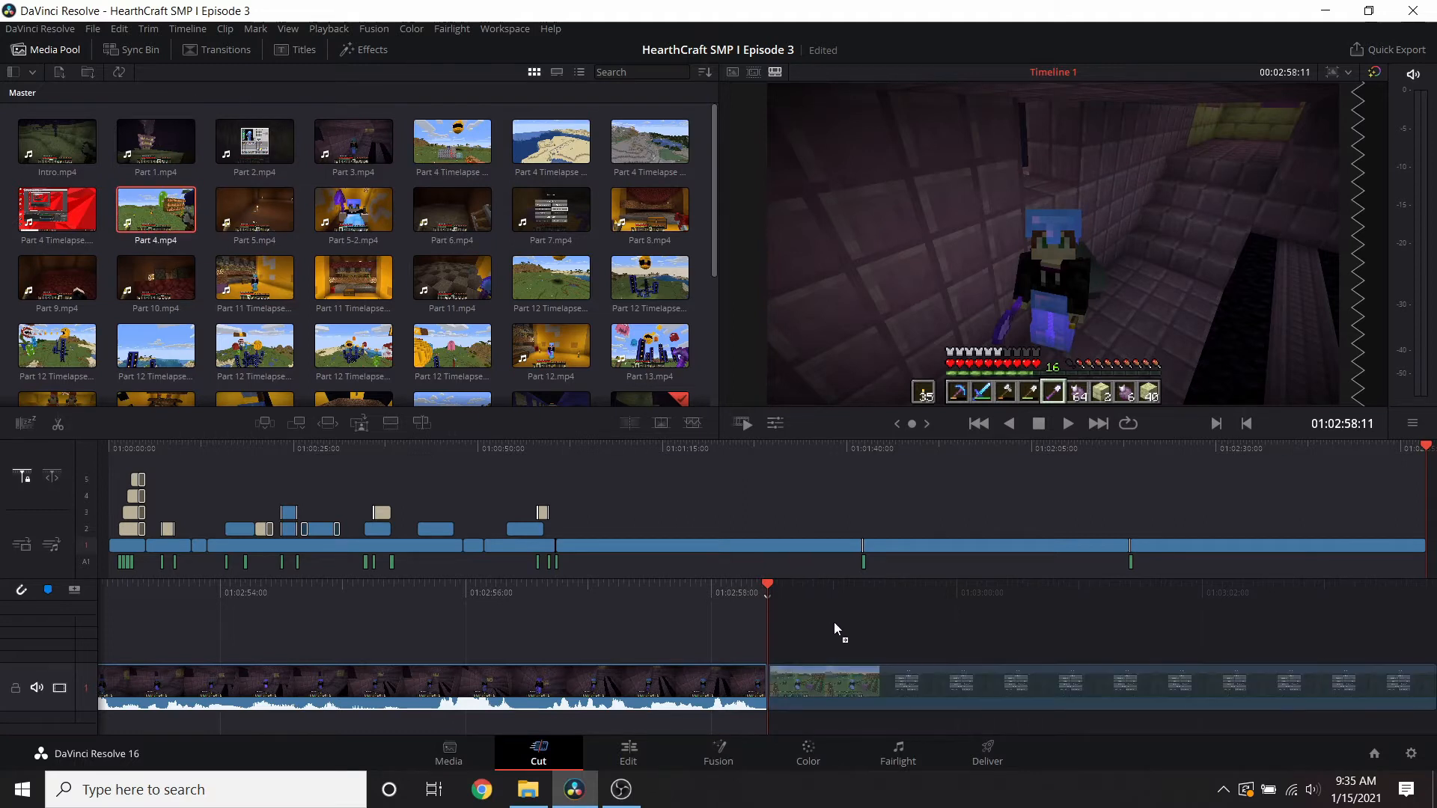
{"action": "left_click_drag", "start_coordinate": [953, 583], "coordinate": [807, 586]}
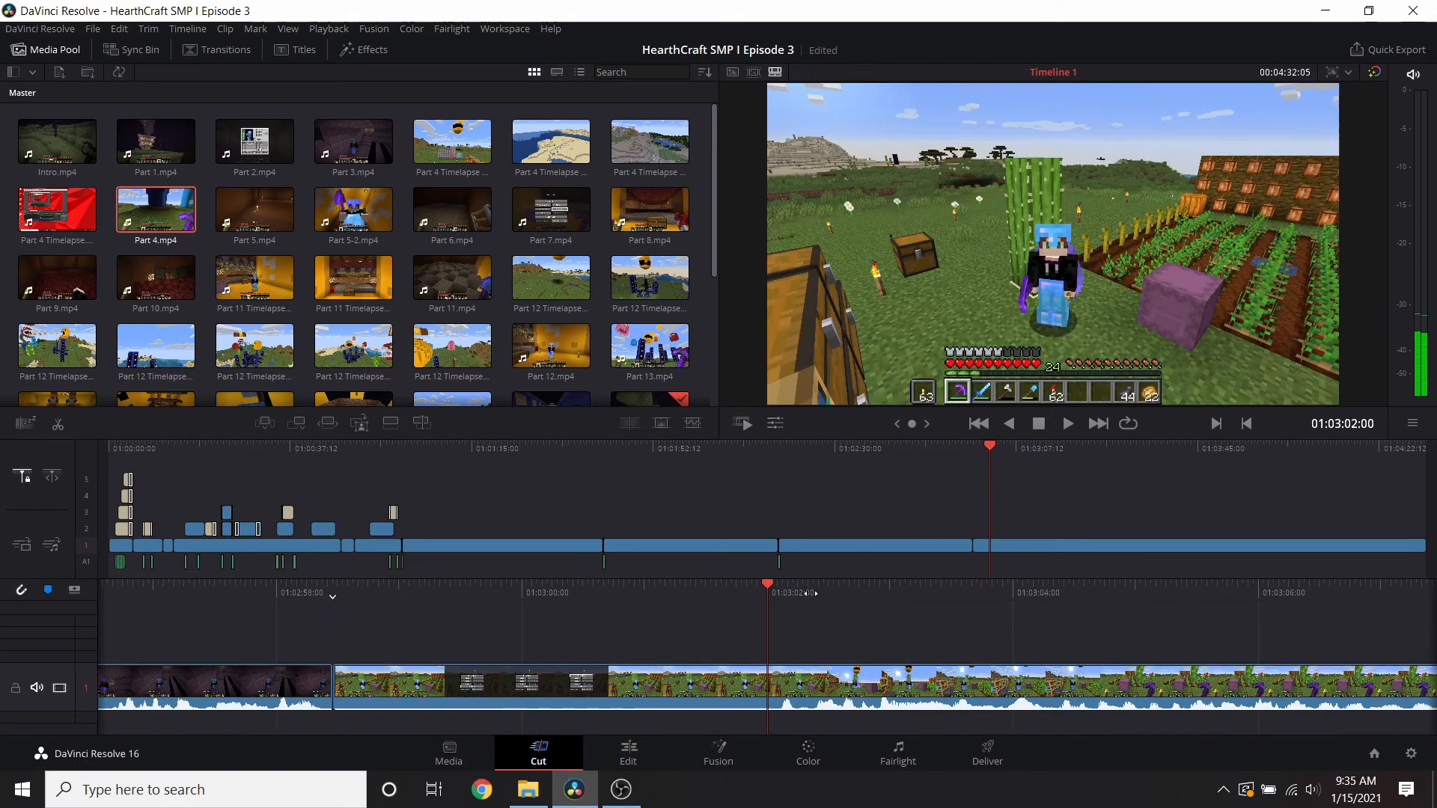
{"action": "right_click", "coordinate": [806, 695]}
{"action": "left_click", "coordinate": [833, 559]}
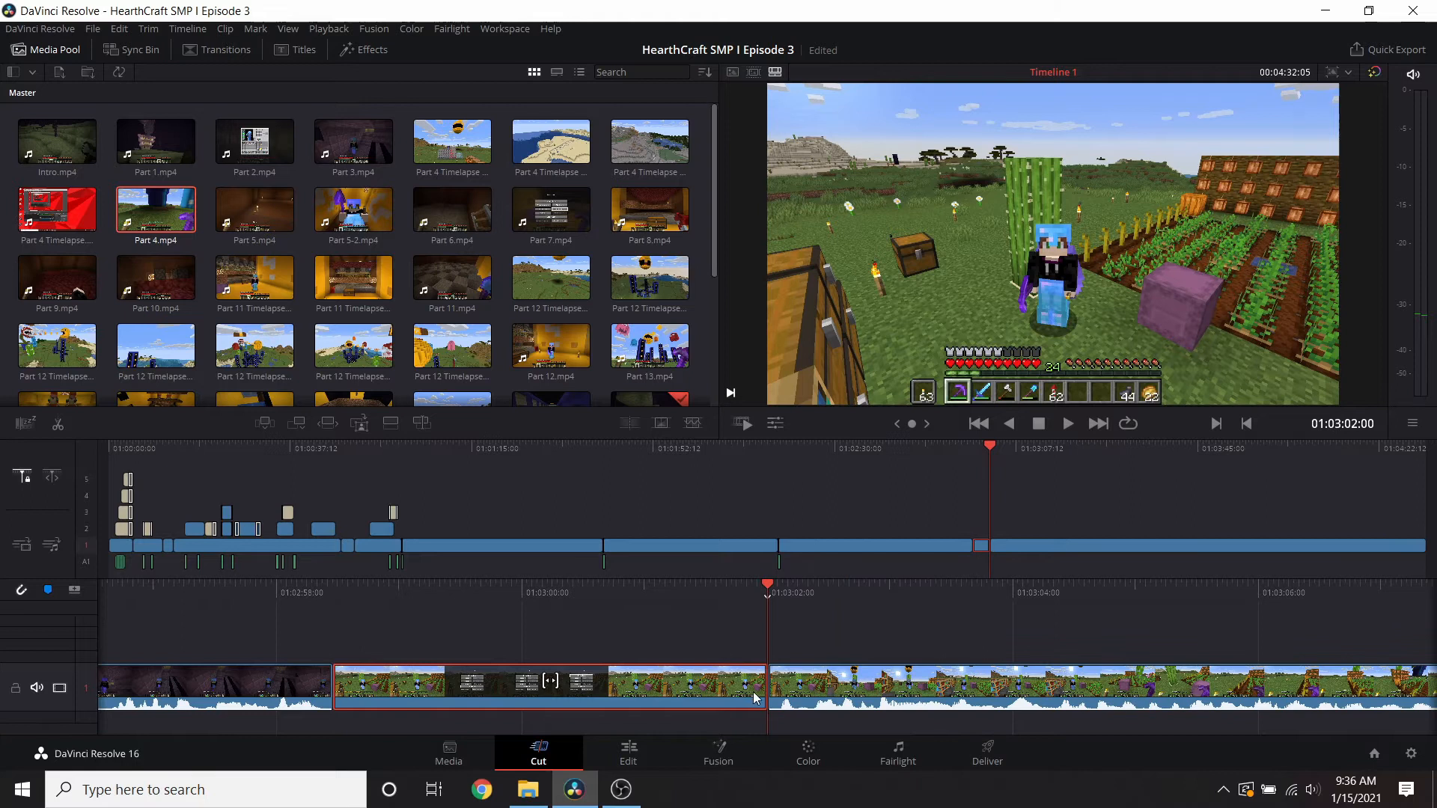
{"action": "key", "text": "Delete"}
- Add a Push transition with Whoosh.flac under it at the cut between Part 3.mp4 and Part 4.mp4 and play back the section
{"action": "left_click", "coordinate": [224, 50]}
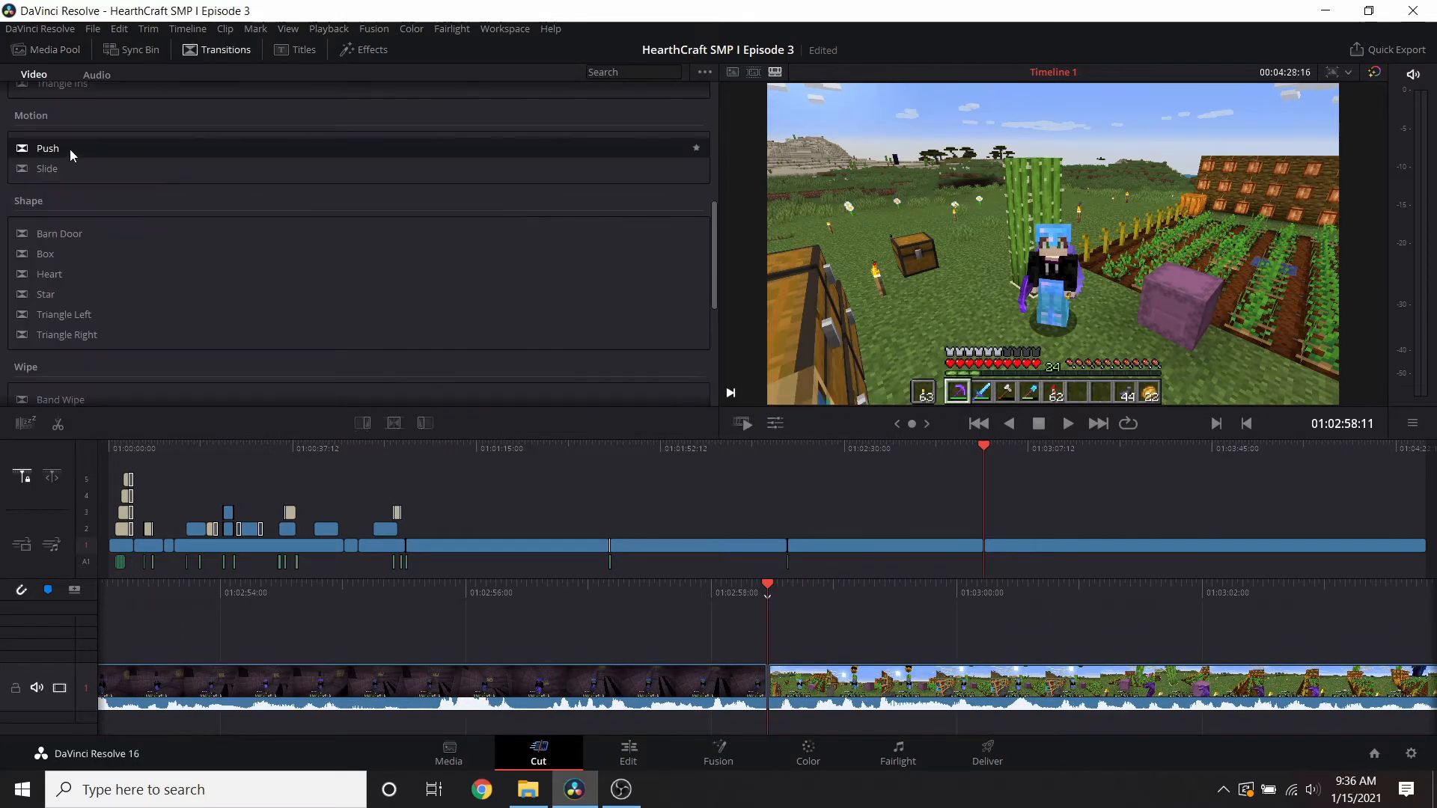
{"action": "left_click_drag", "start_coordinate": [70, 150], "coordinate": [763, 697]}
{"action": "left_click", "coordinate": [763, 579]}
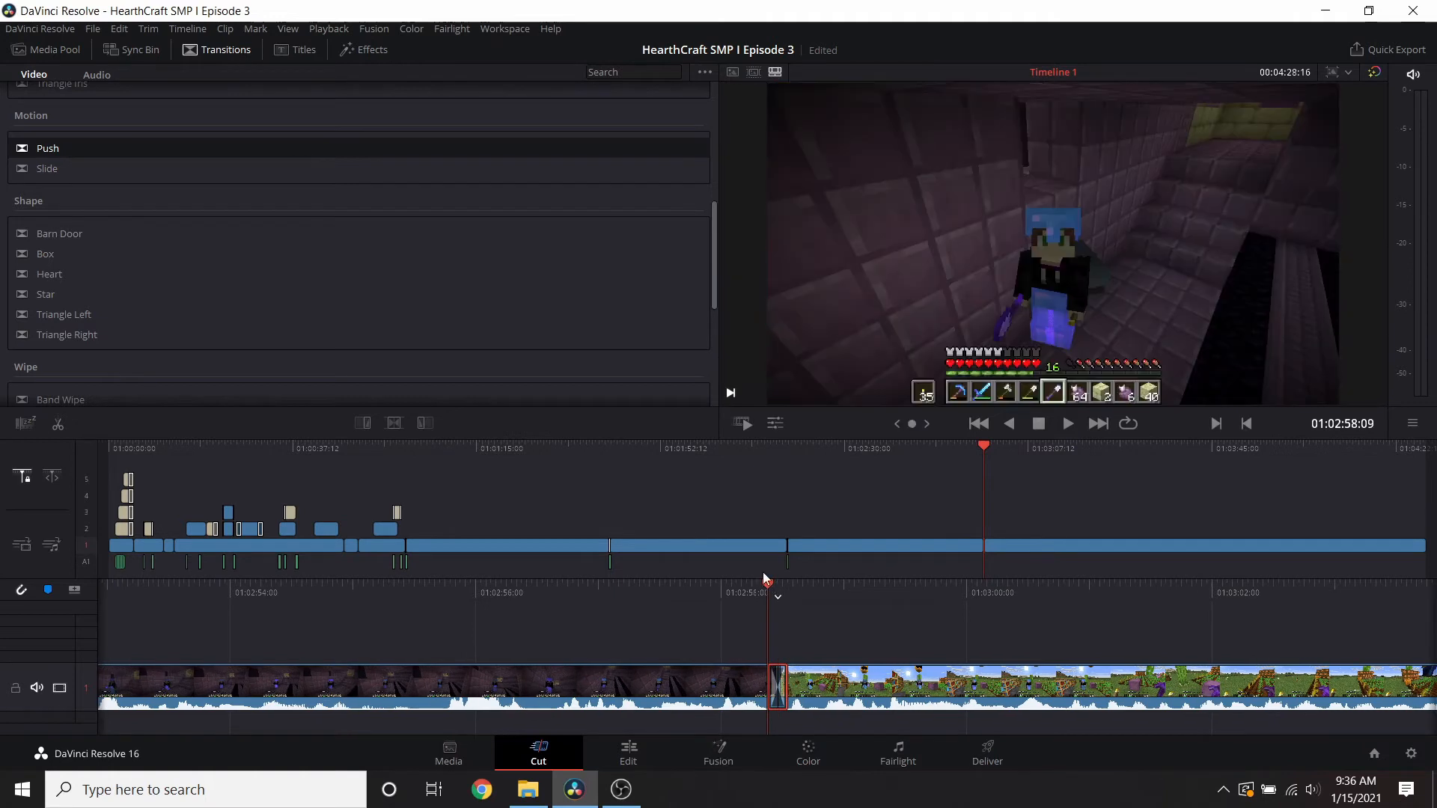
{"action": "left_click", "coordinate": [43, 51]}
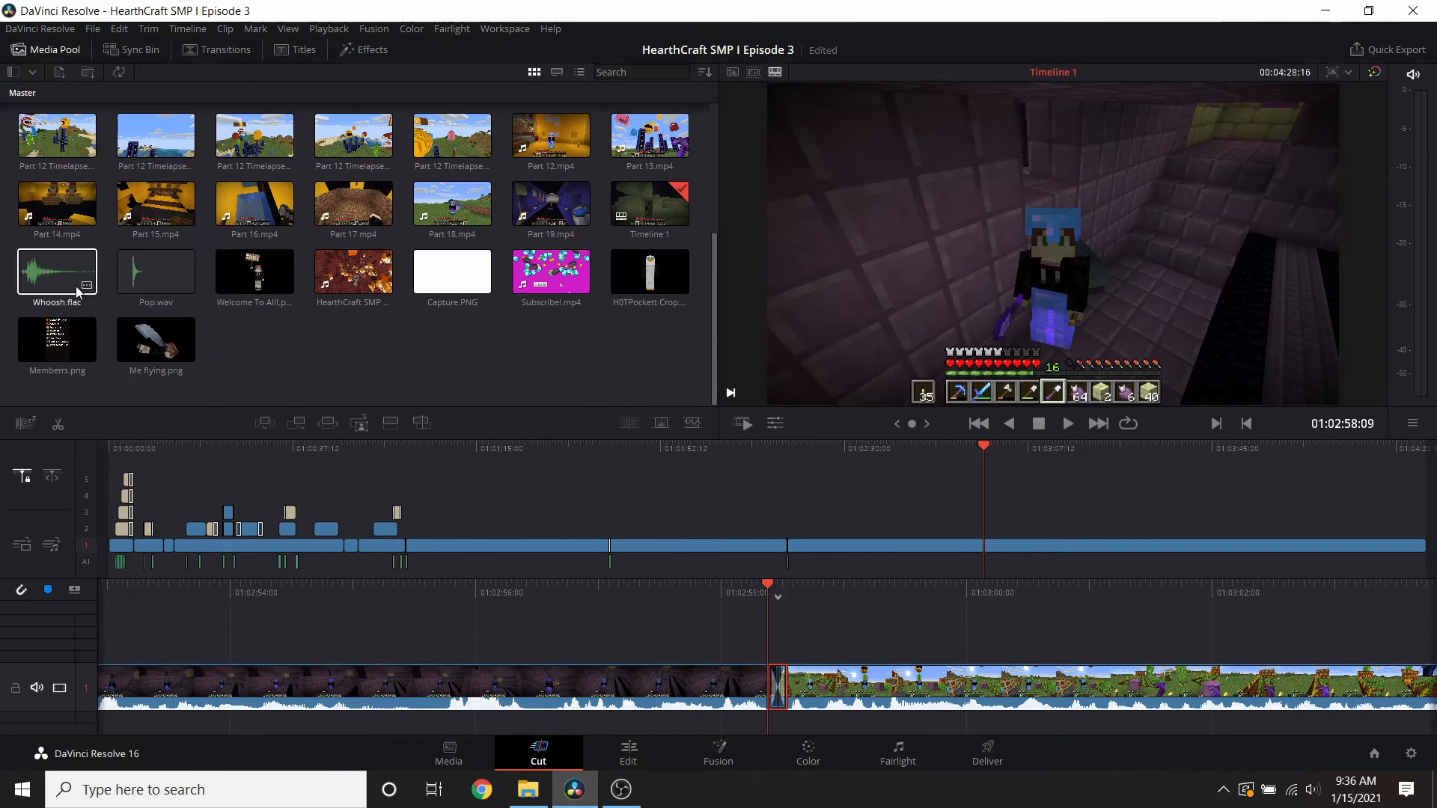
{"action": "left_click_drag", "start_coordinate": [763, 711], "coordinate": [771, 714]}
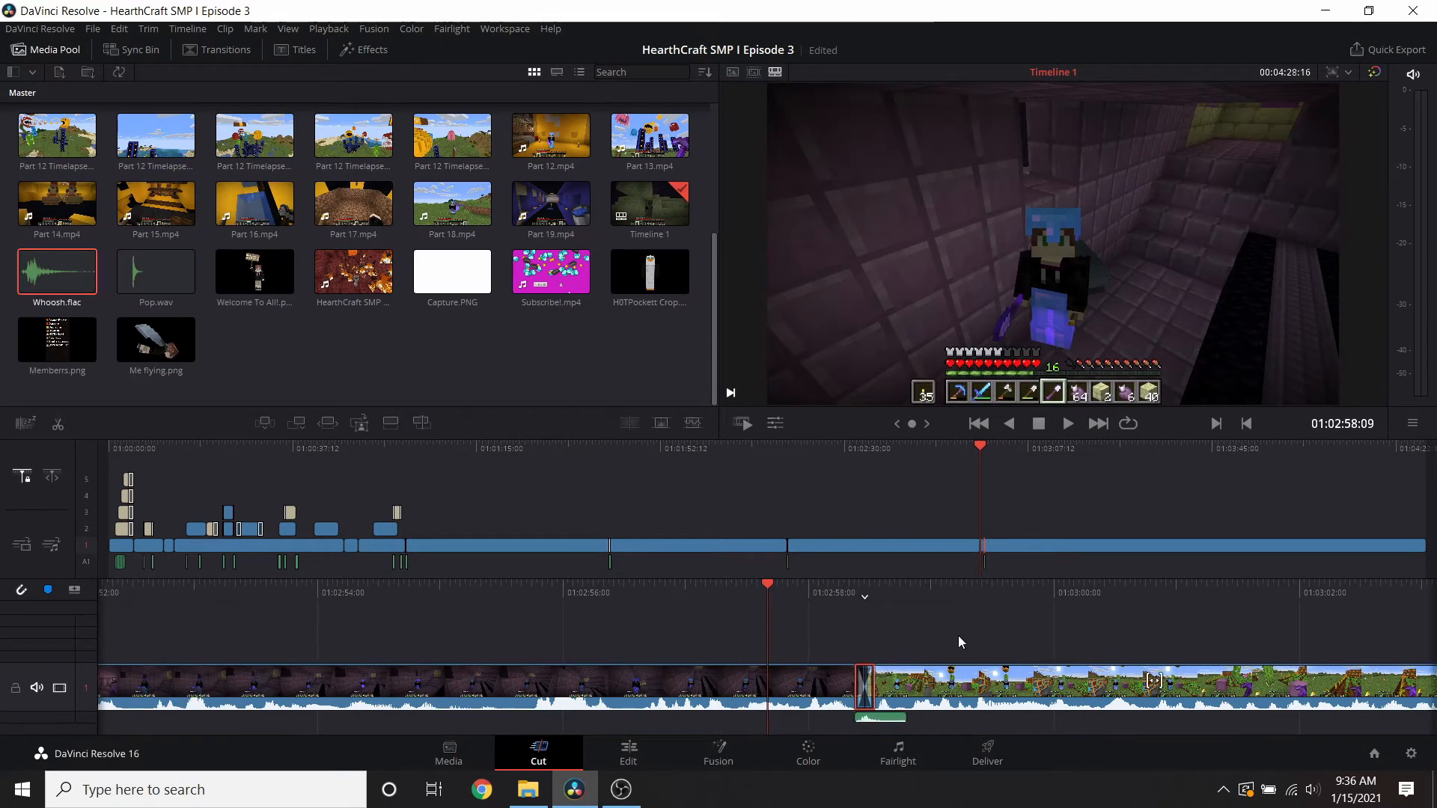
{"action": "left_click", "coordinate": [1067, 425]}
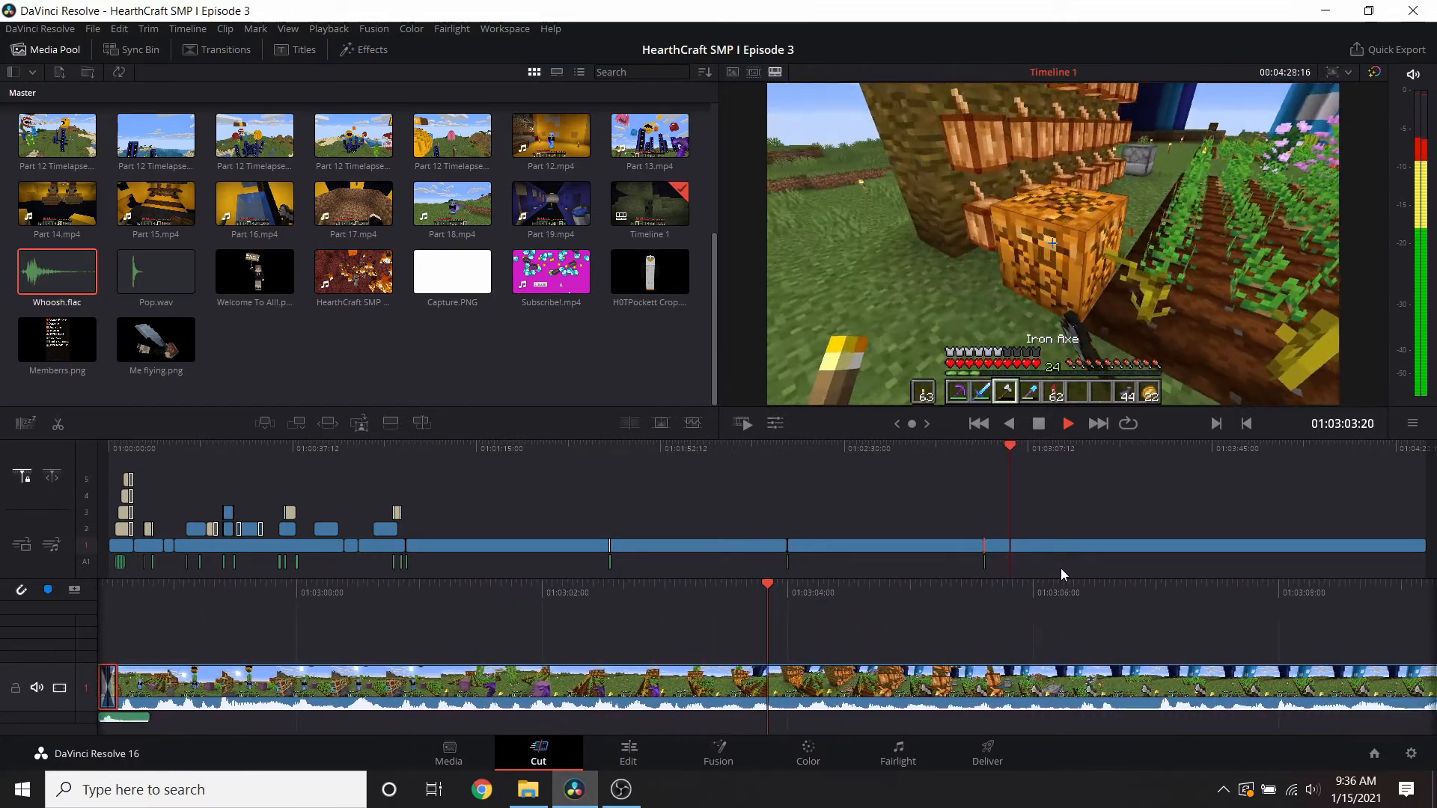
{"action": "left_click", "coordinate": [1040, 425]}
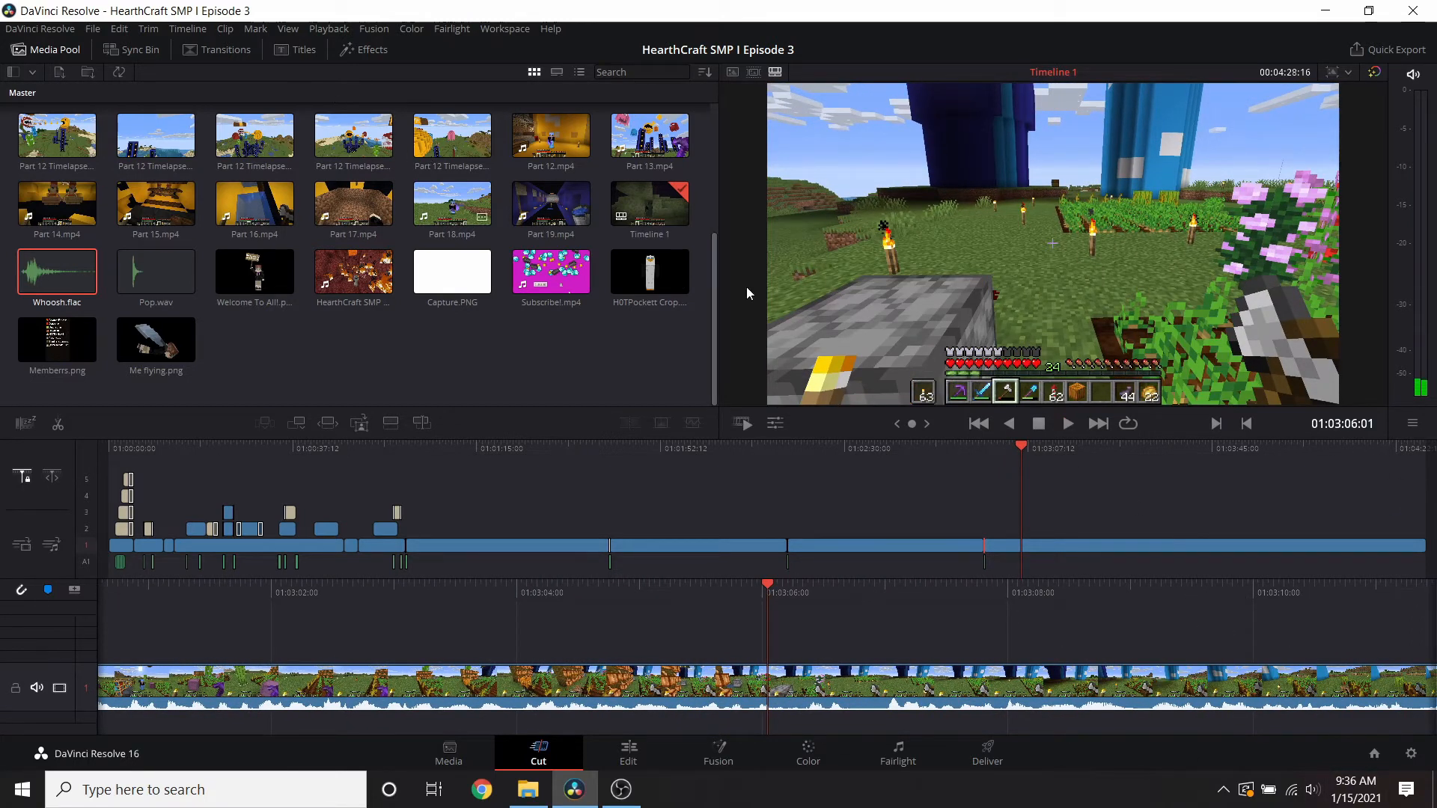
- Review the end of Part 4.mp4, split it at 01:04:26:12 and delete its closing portion
{"action": "left_click", "coordinate": [1396, 453]}
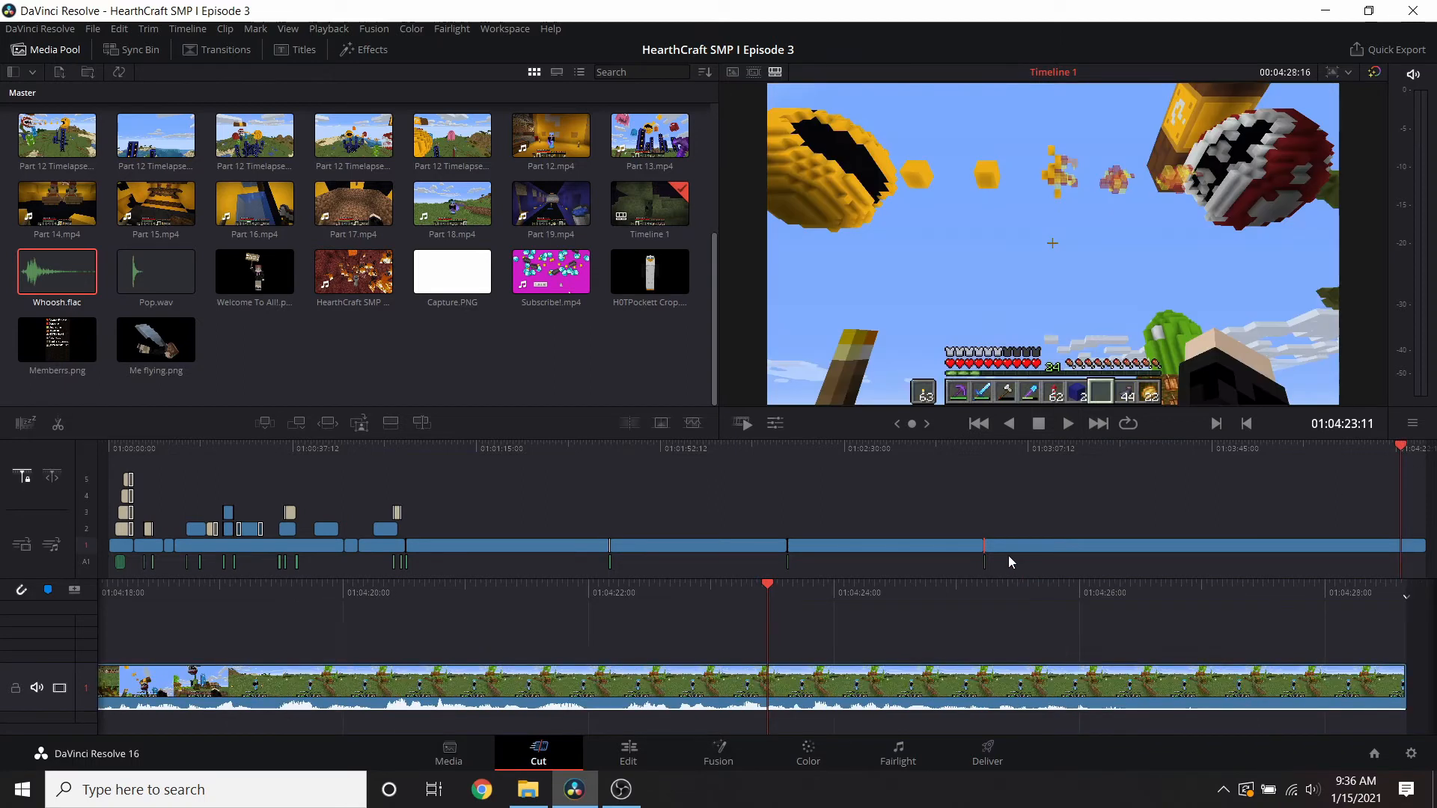
{"action": "left_click", "coordinate": [1068, 424]}
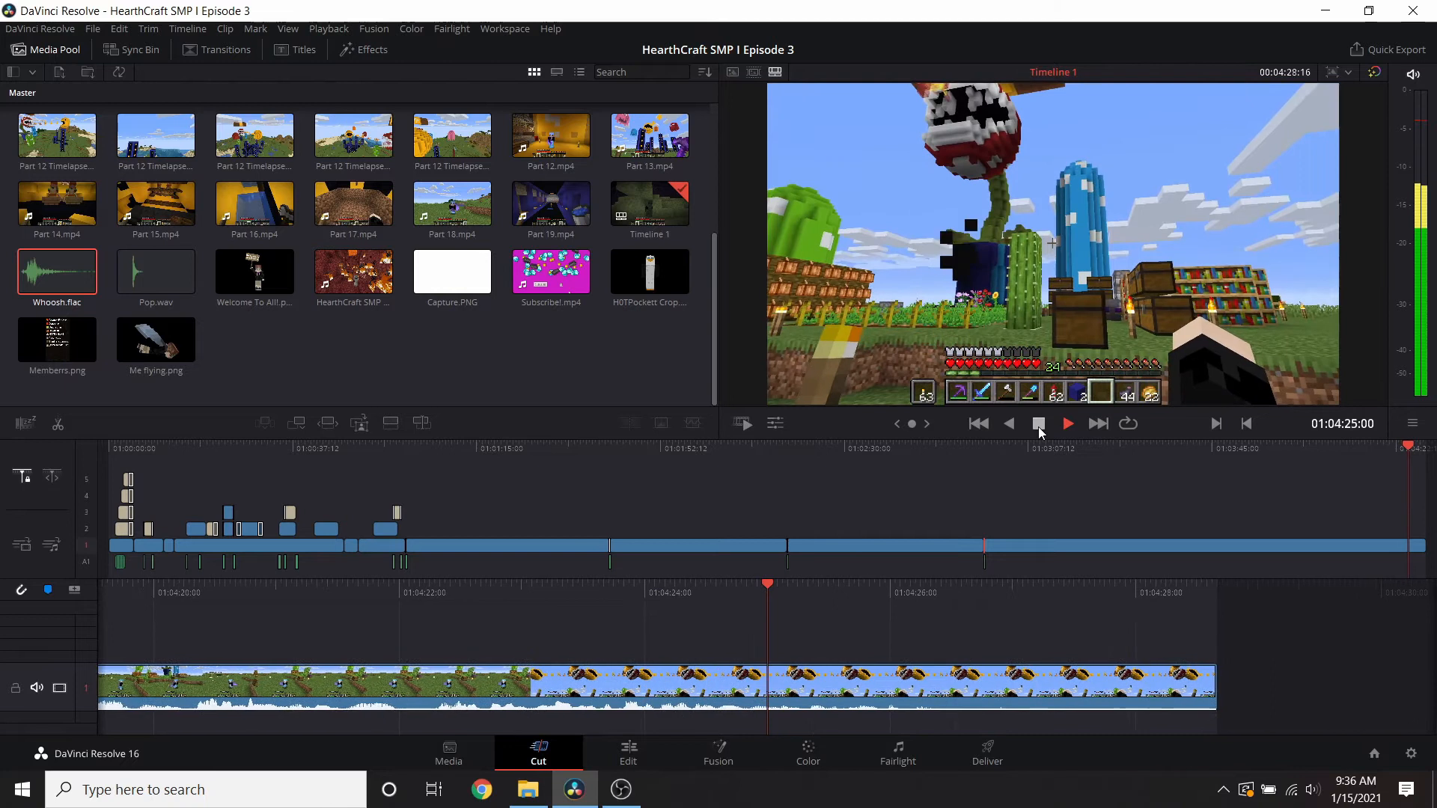
{"action": "left_click", "coordinate": [1039, 425]}
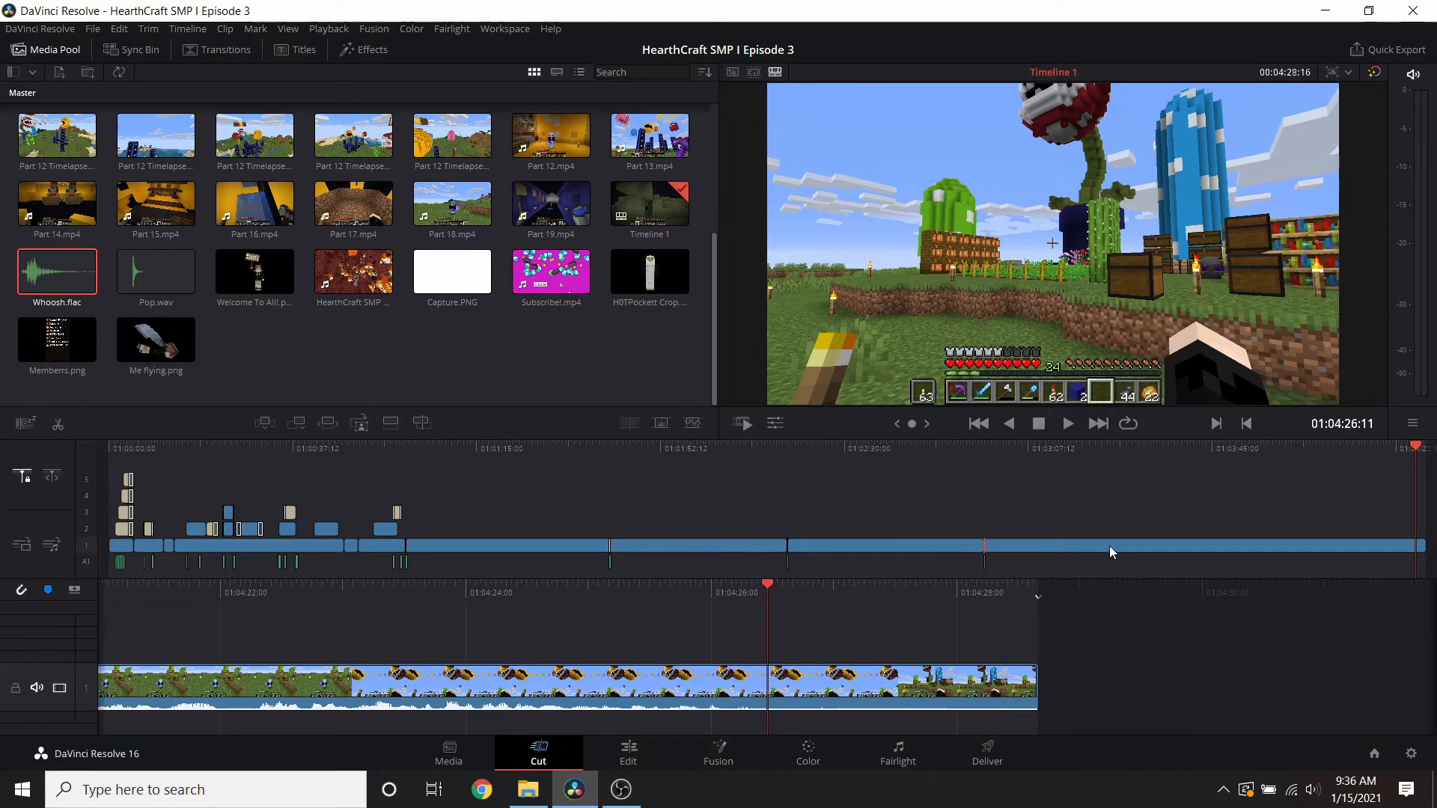
{"action": "left_click", "coordinate": [789, 450]}
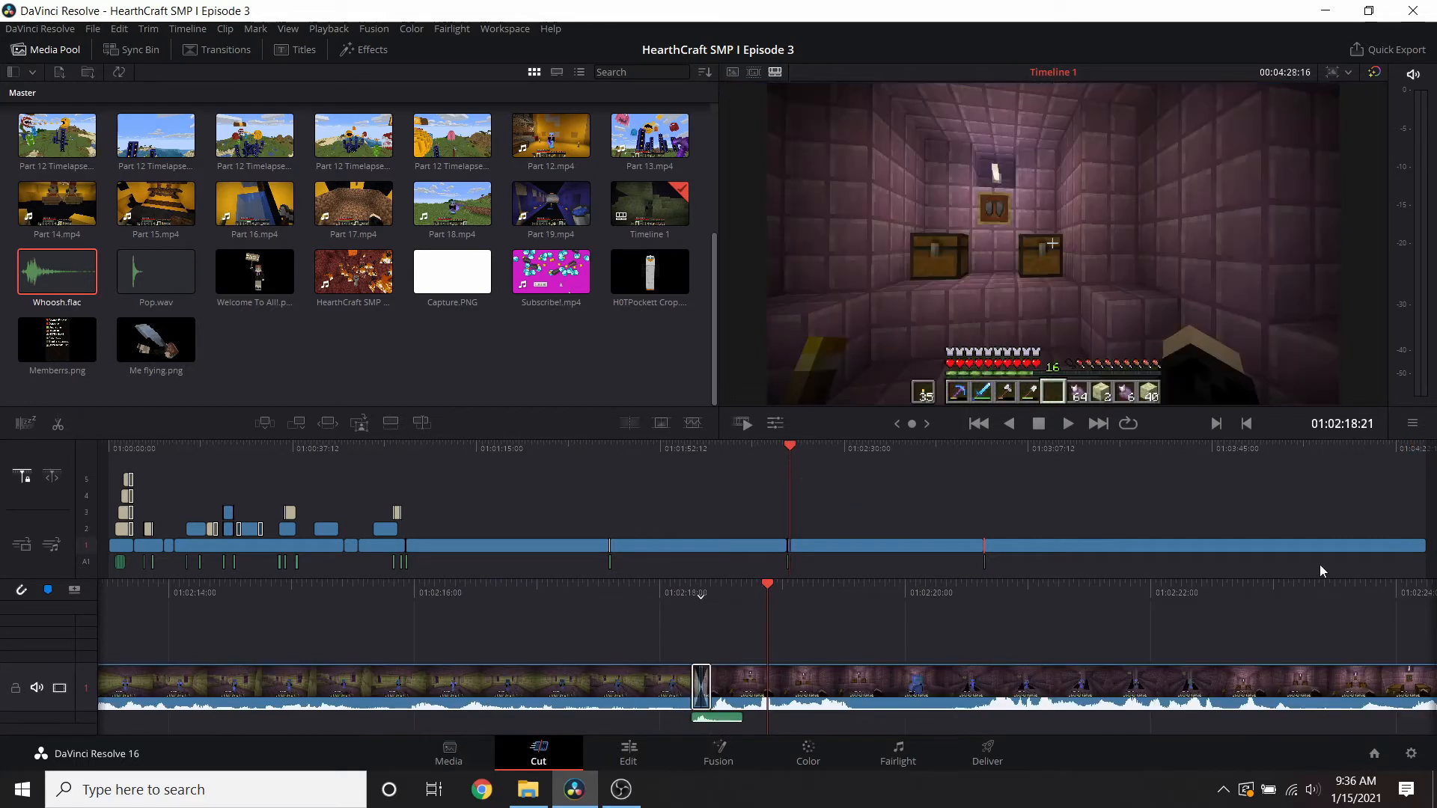
{"action": "left_click", "coordinate": [1367, 451]}
{"action": "left_click", "coordinate": [1111, 589]}
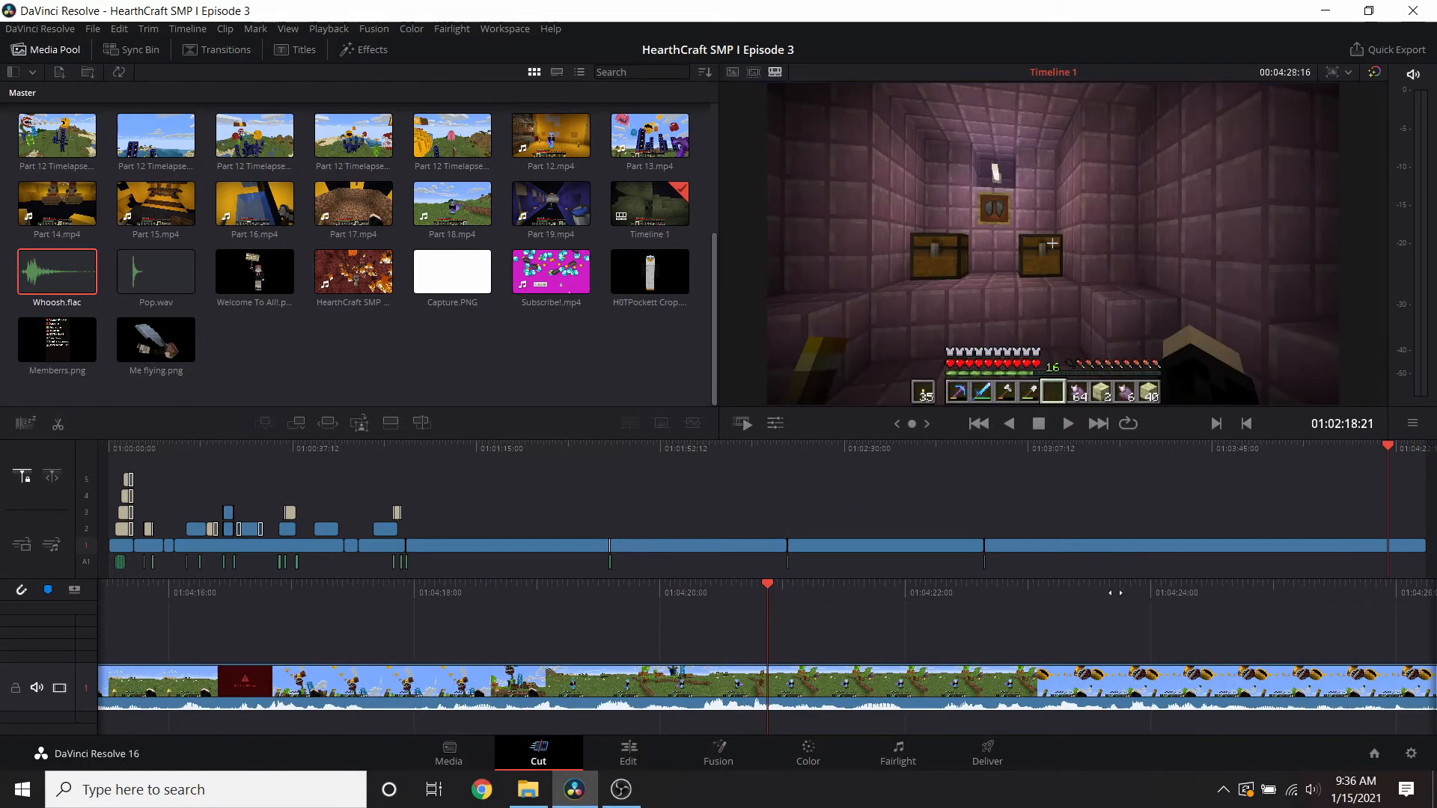
{"action": "left_click", "coordinate": [1068, 423]}
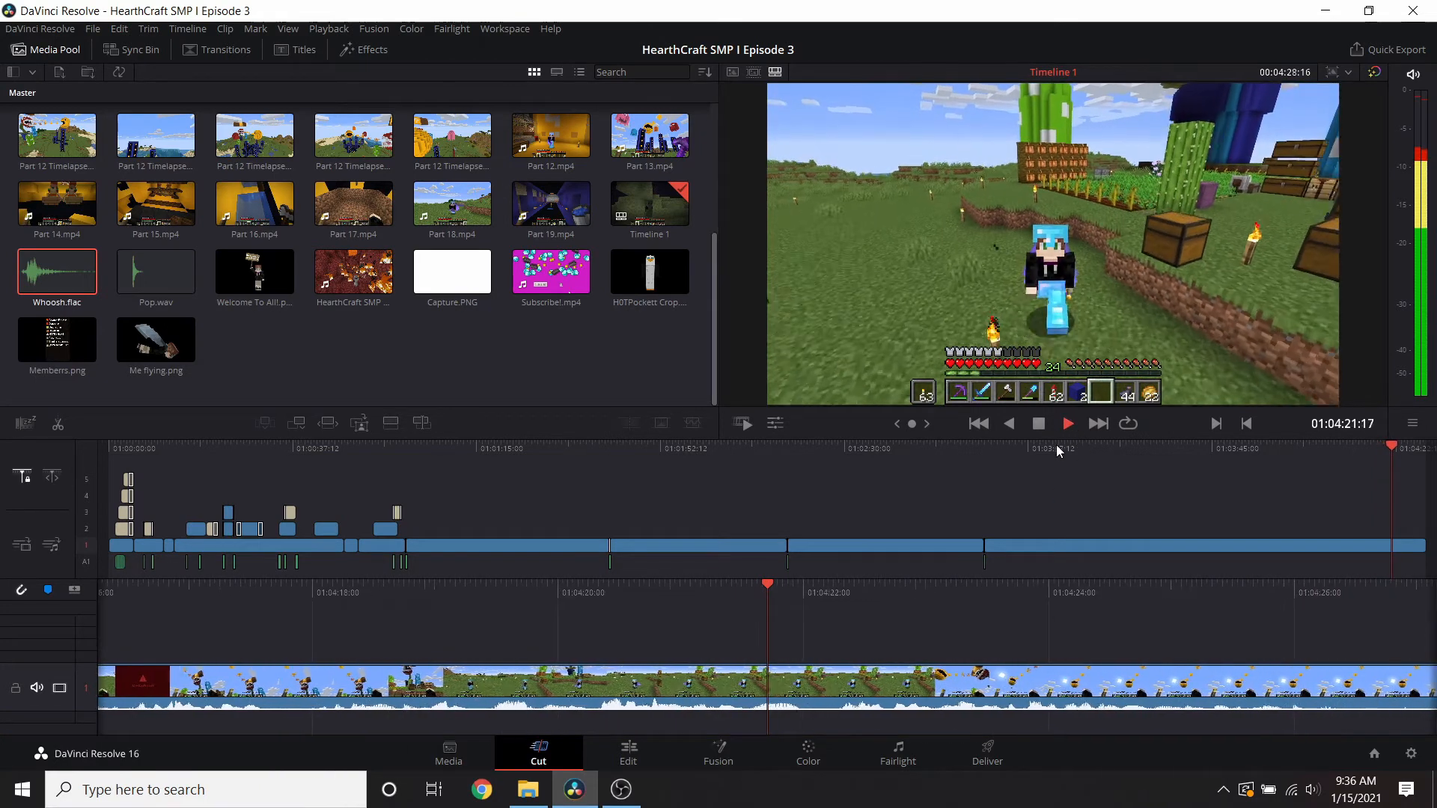
{"action": "left_click", "coordinate": [1038, 423]}
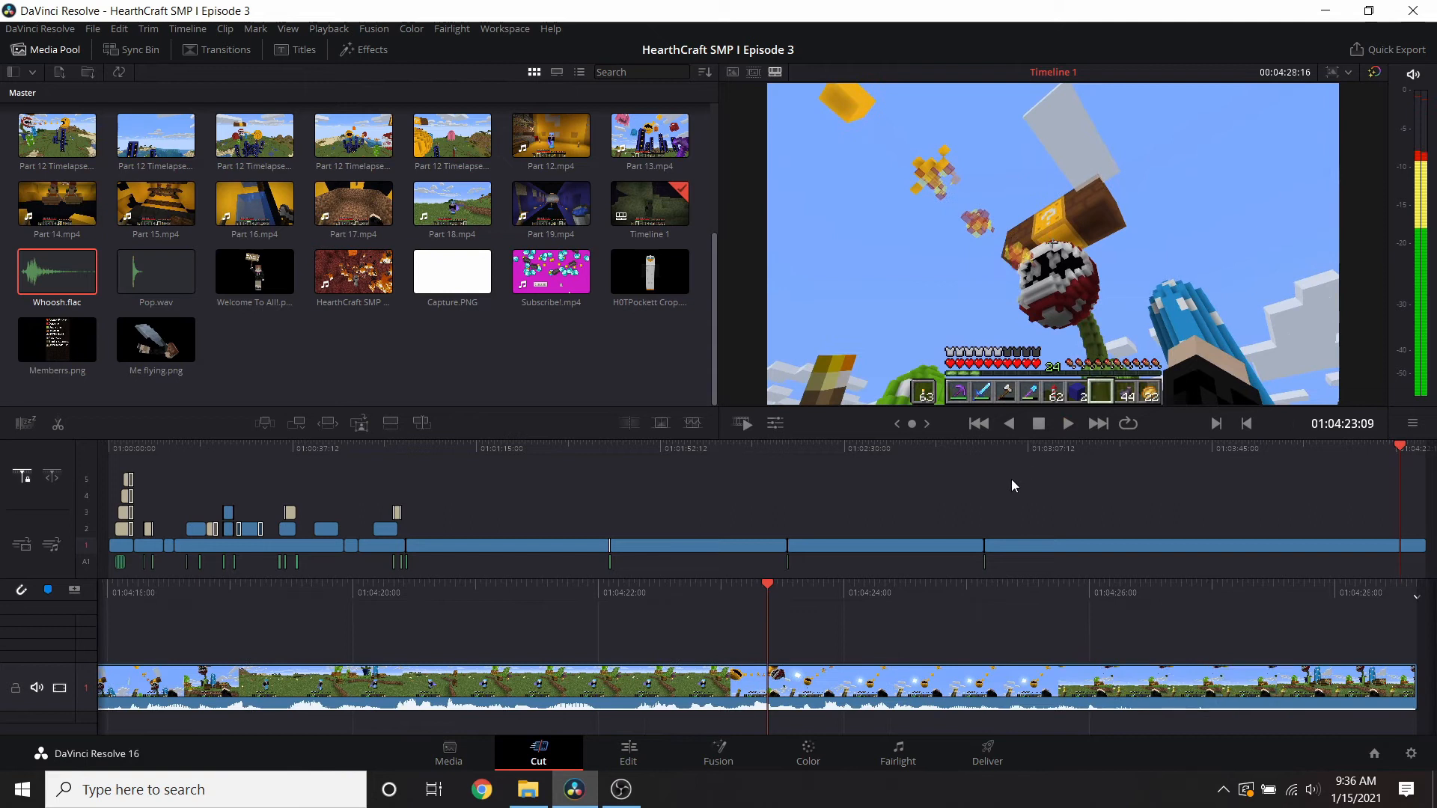
{"action": "left_click_drag", "start_coordinate": [784, 612], "coordinate": [920, 599]}
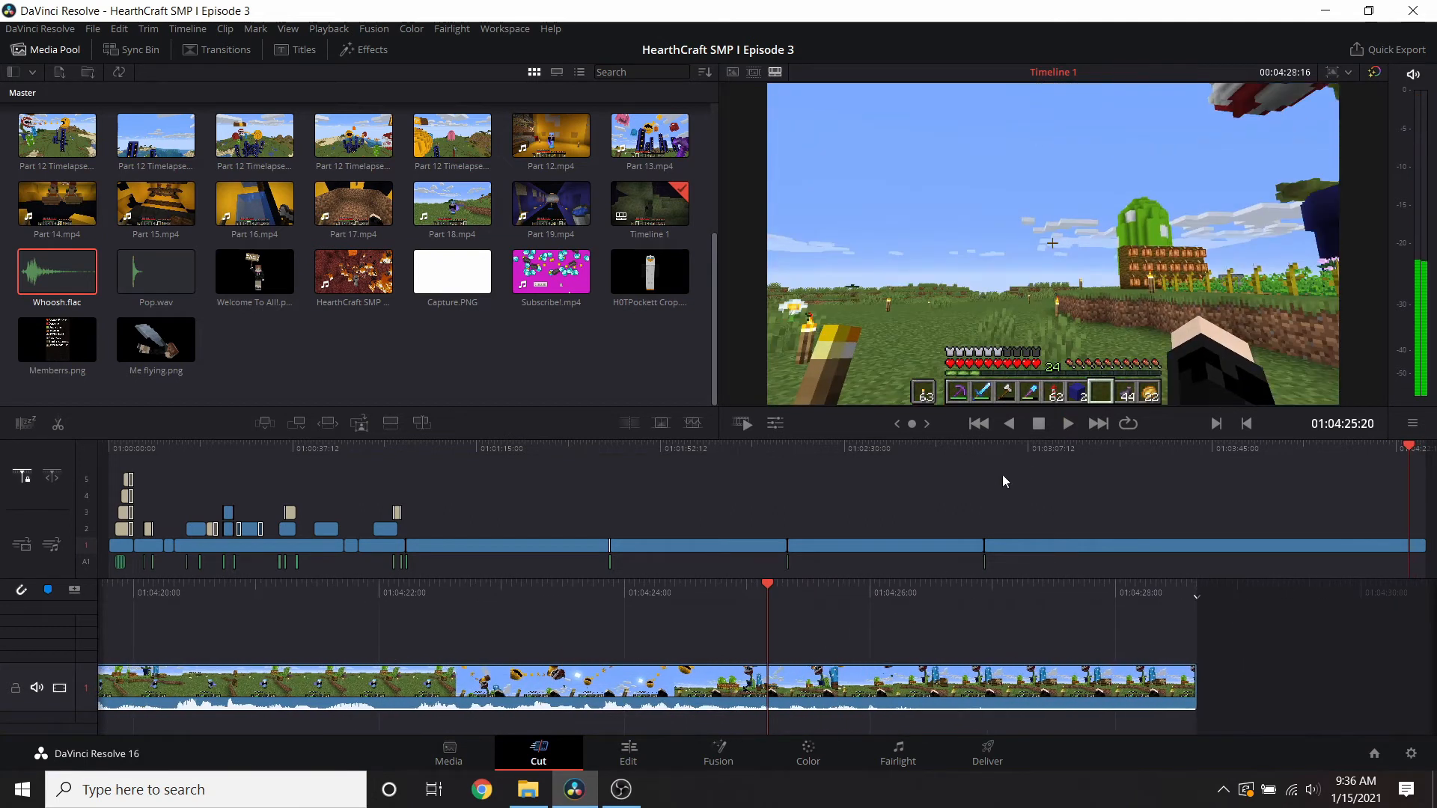
{"action": "left_click", "coordinate": [1067, 425]}
{"action": "left_click", "coordinate": [1036, 423]}
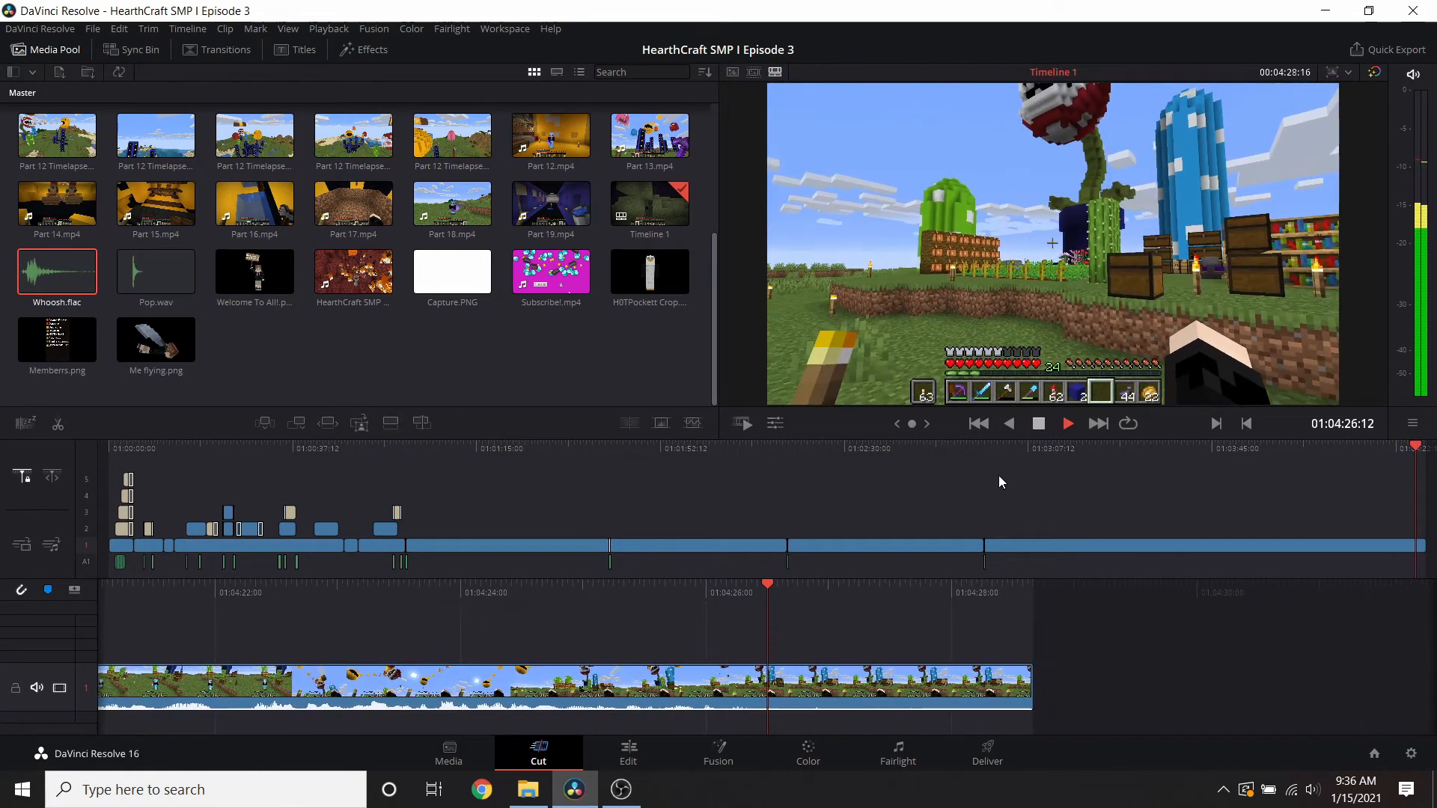
{"action": "left_click", "coordinate": [848, 680]}
{"action": "right_click", "coordinate": [848, 680]}
{"action": "left_click", "coordinate": [897, 557]}
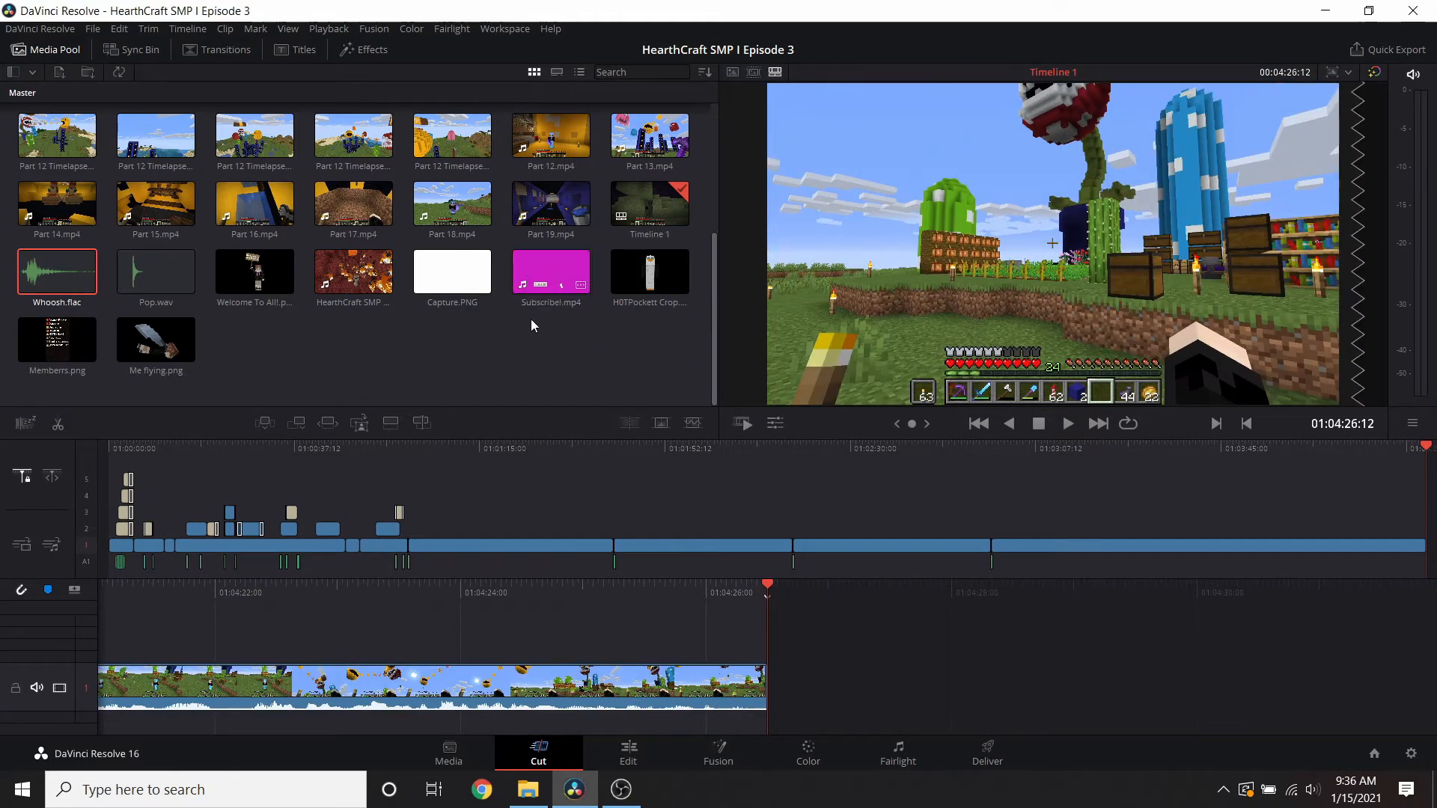
- Append the sandy island Part 4 Timelapse clip after Part 4.mp4, followed by the Part 4 Timelapse clip of the stony terrain
{"action": "scroll", "coordinate": [494, 217], "scroll_direction": "up", "scroll_amount": 5}
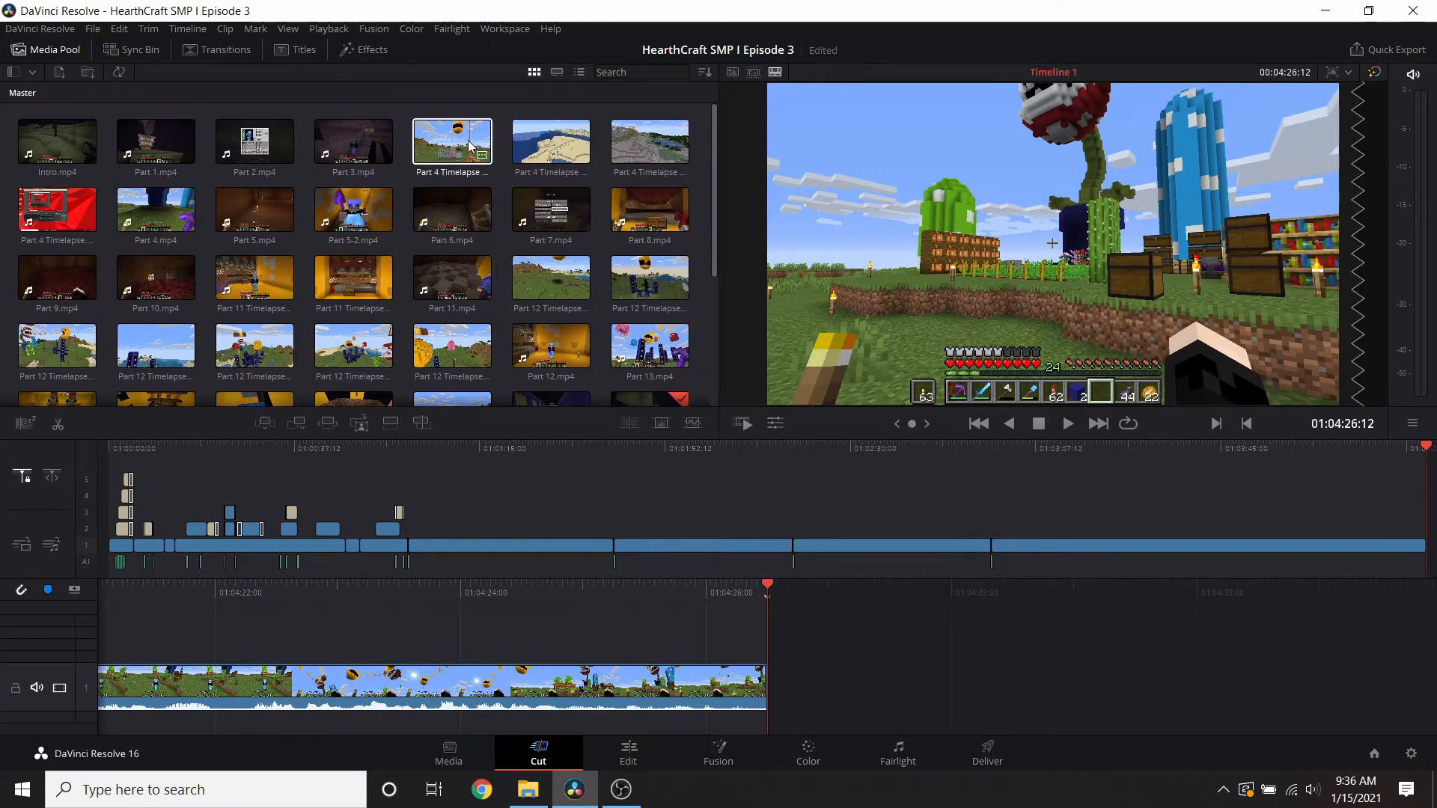
{"action": "left_click_drag", "start_coordinate": [832, 587], "coordinate": [845, 636]}
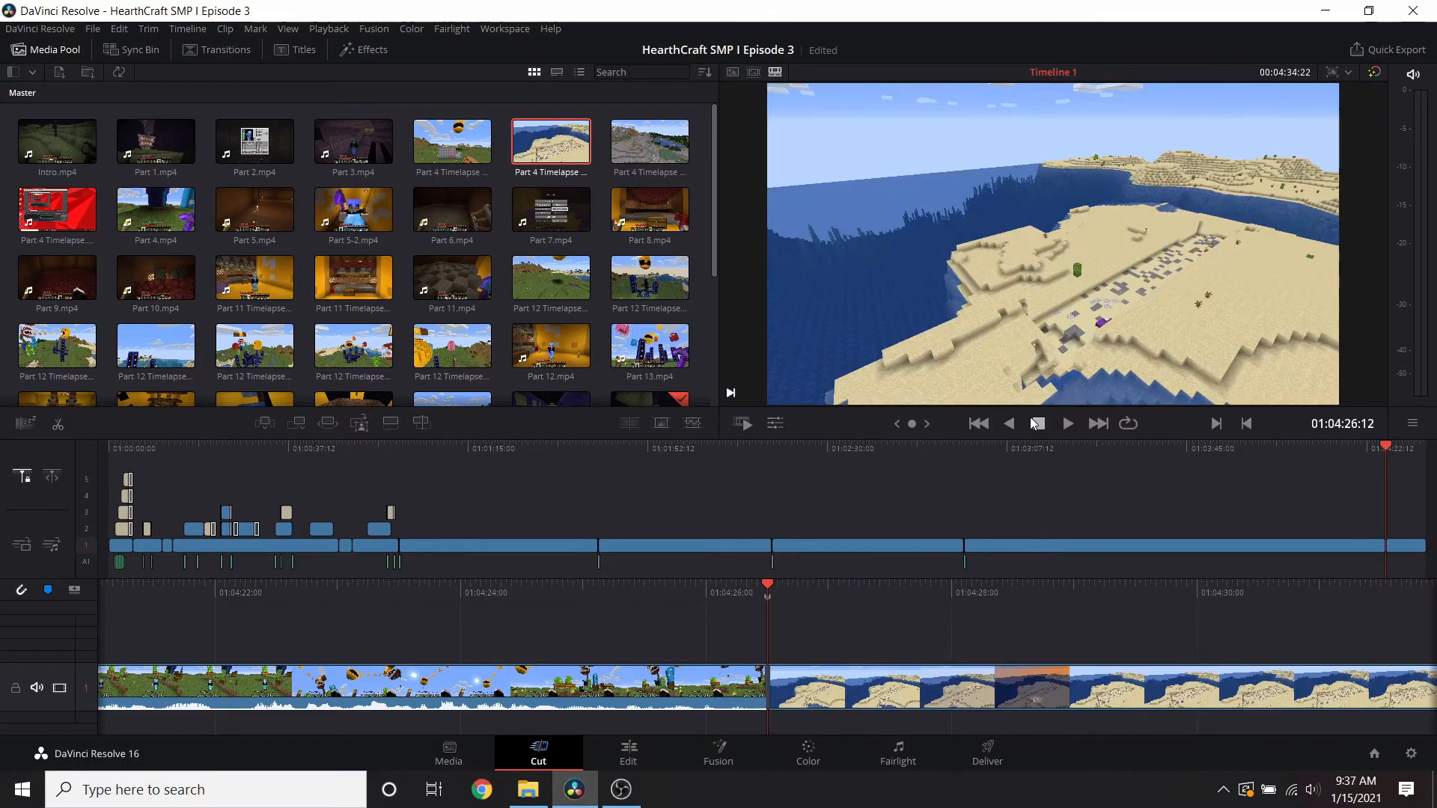
{"action": "left_click", "coordinate": [1055, 423]}
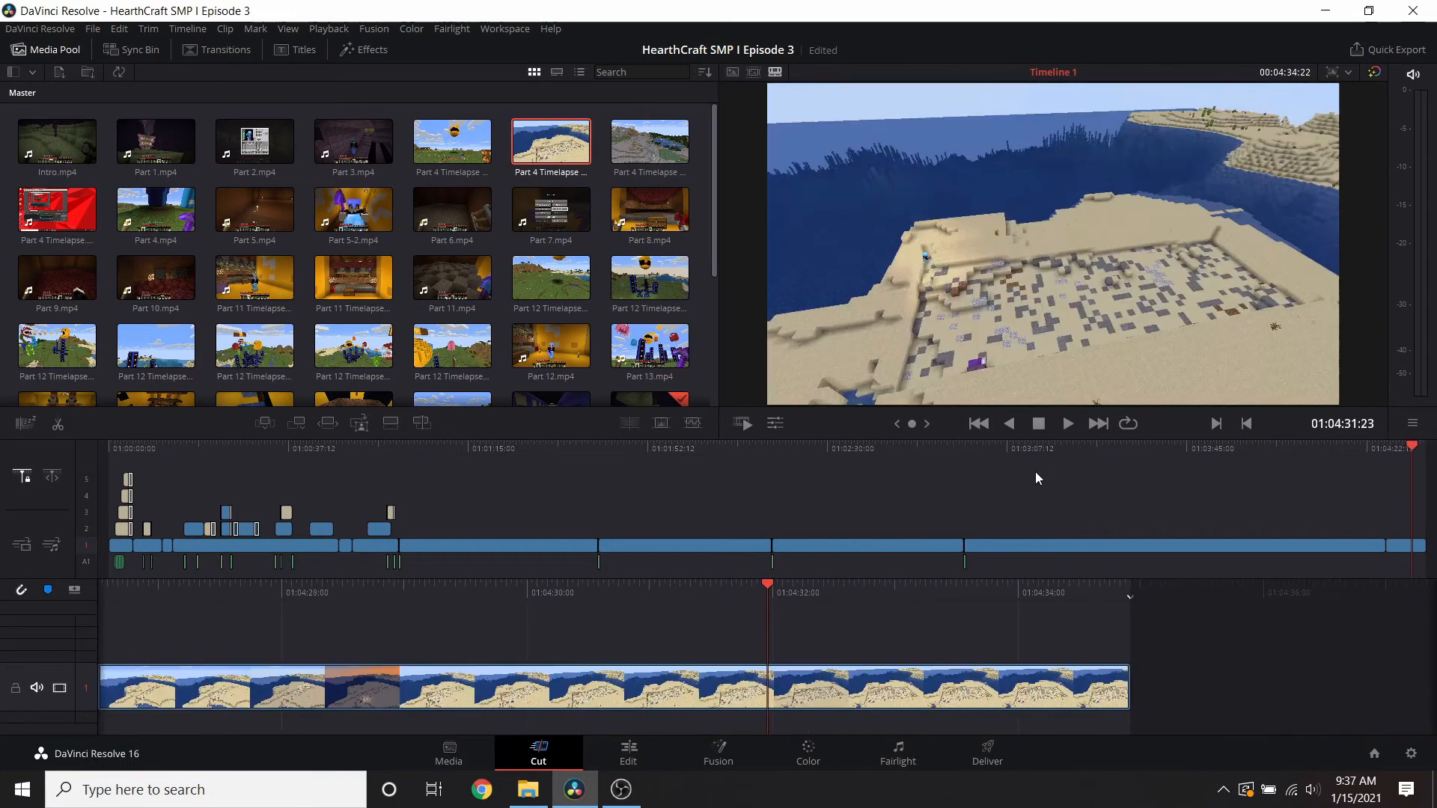
{"action": "left_click_drag", "start_coordinate": [650, 143], "coordinate": [907, 636]}
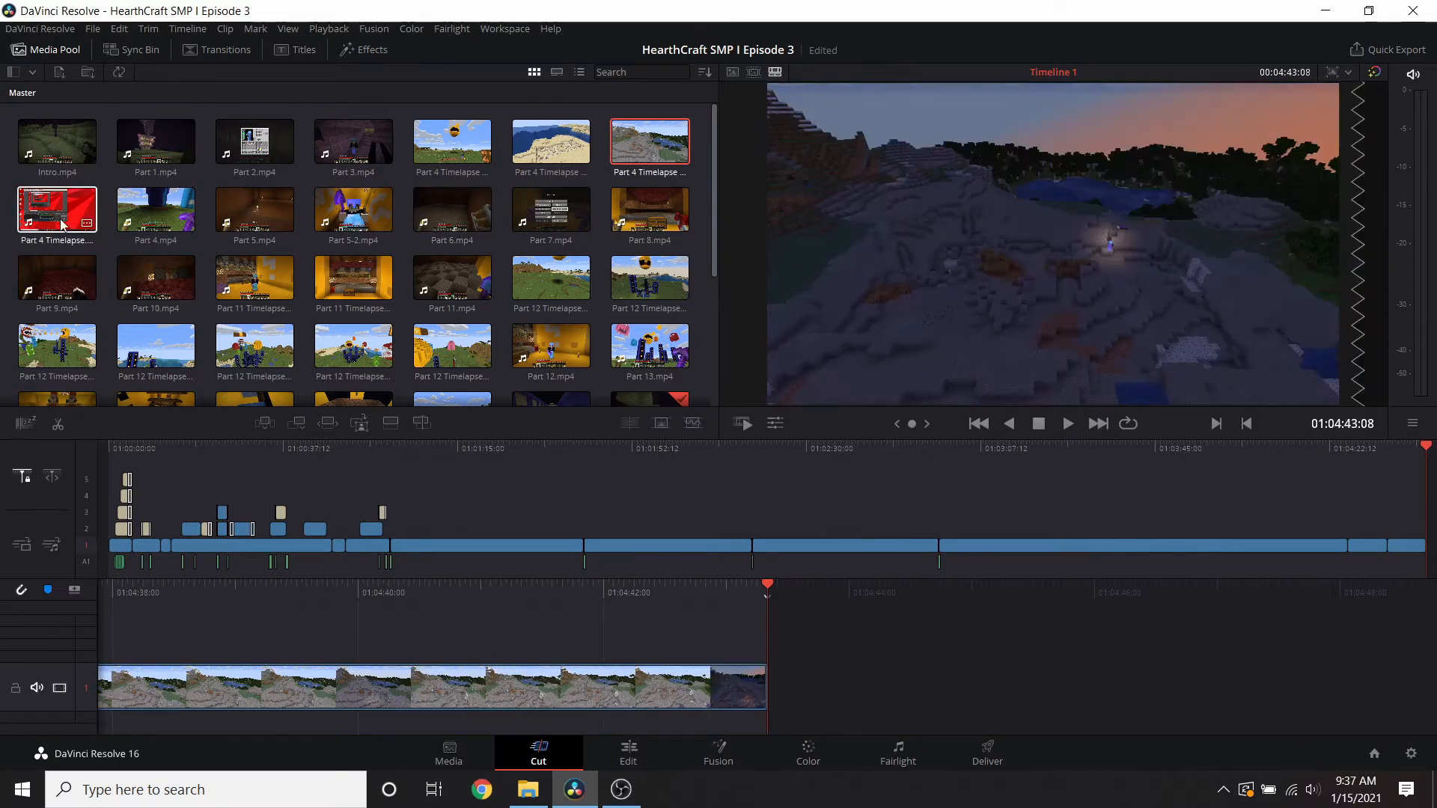
- Append the Part 4 Timelapse clip with the red opening frame, split it at 01:04:46:04 and delete its opening portion
{"action": "left_click_drag", "start_coordinate": [59, 218], "coordinate": [915, 678]}
{"action": "scroll", "coordinate": [919, 685], "scroll_direction": "right", "scroll_amount": 4}
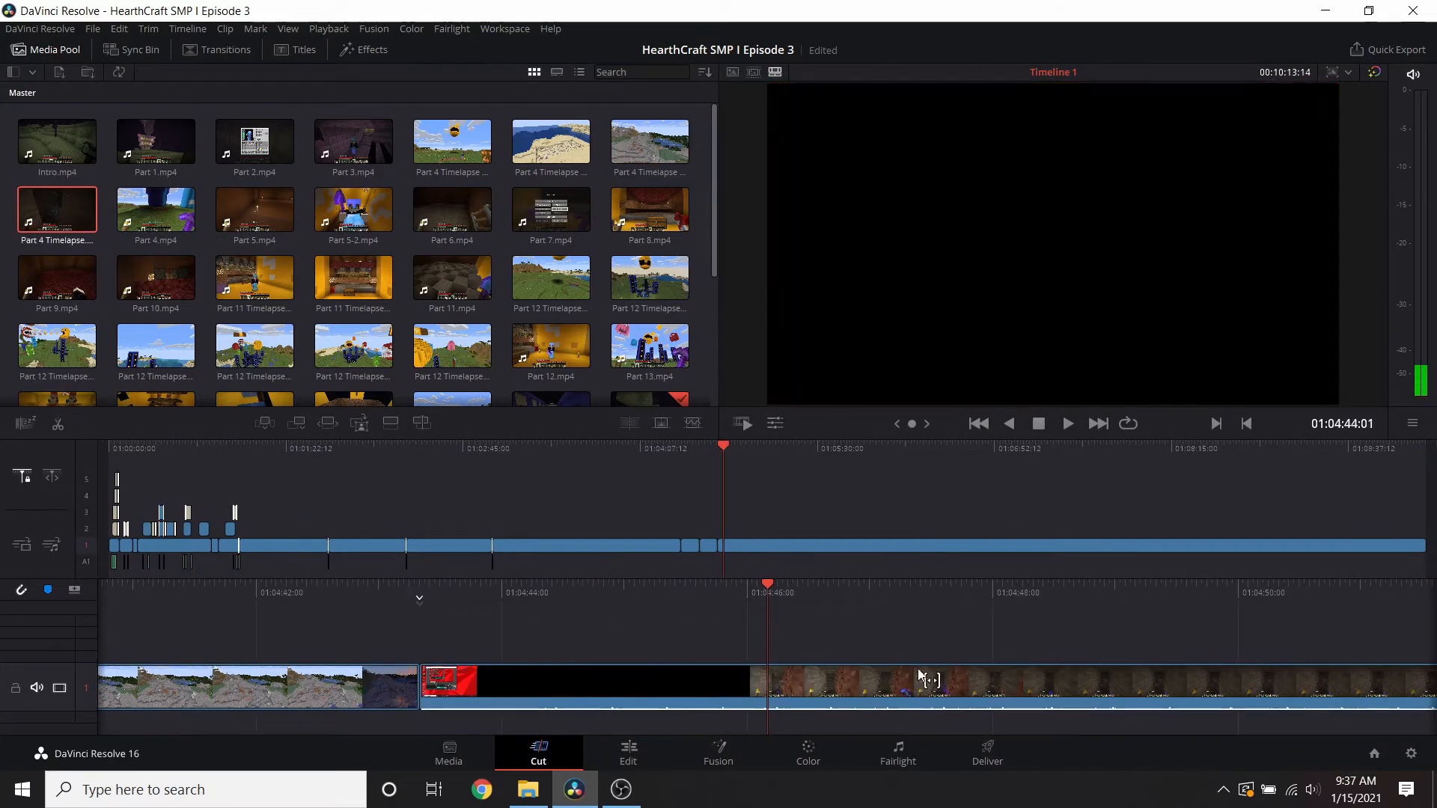
{"action": "right_click", "coordinate": [799, 687]}
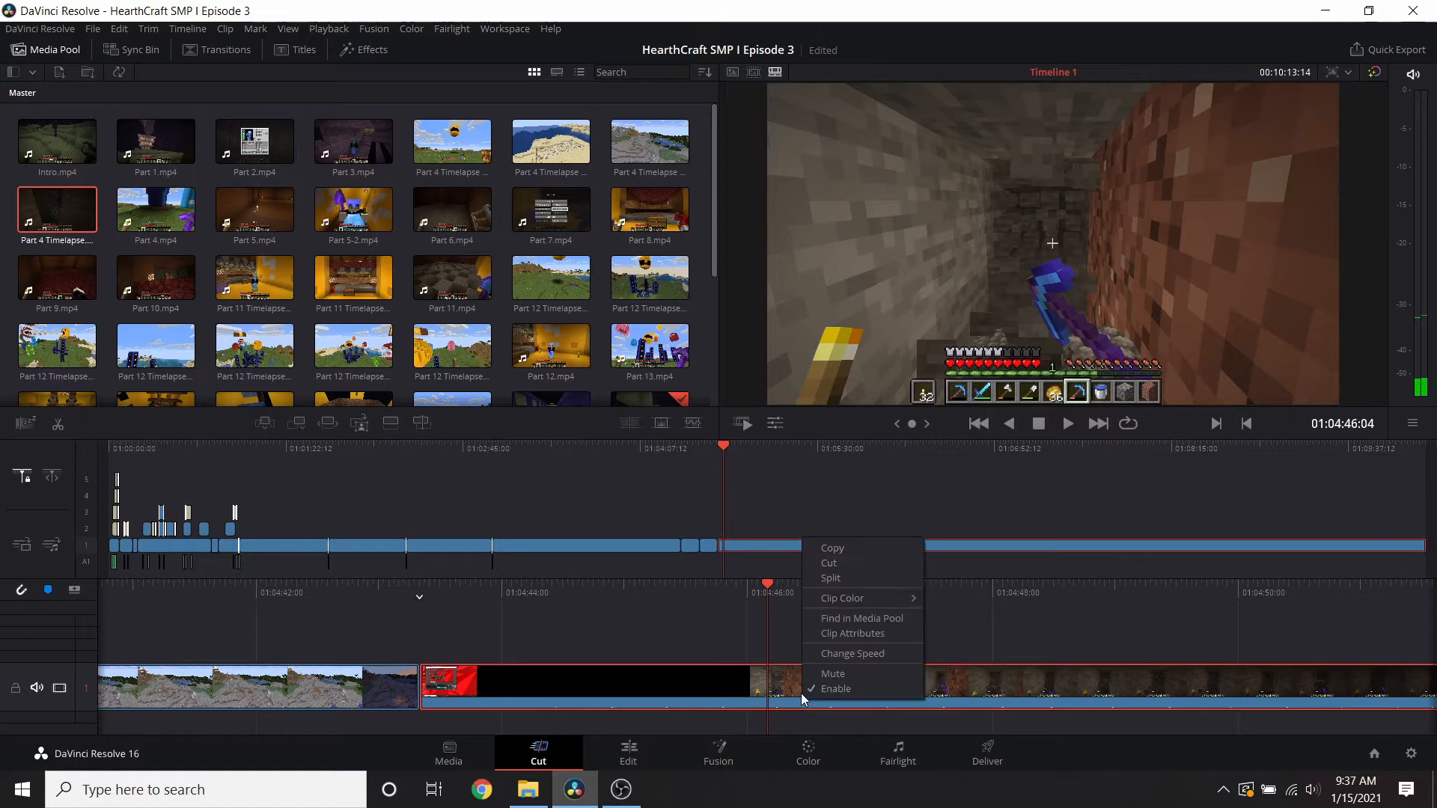
{"action": "left_click", "coordinate": [832, 587]}
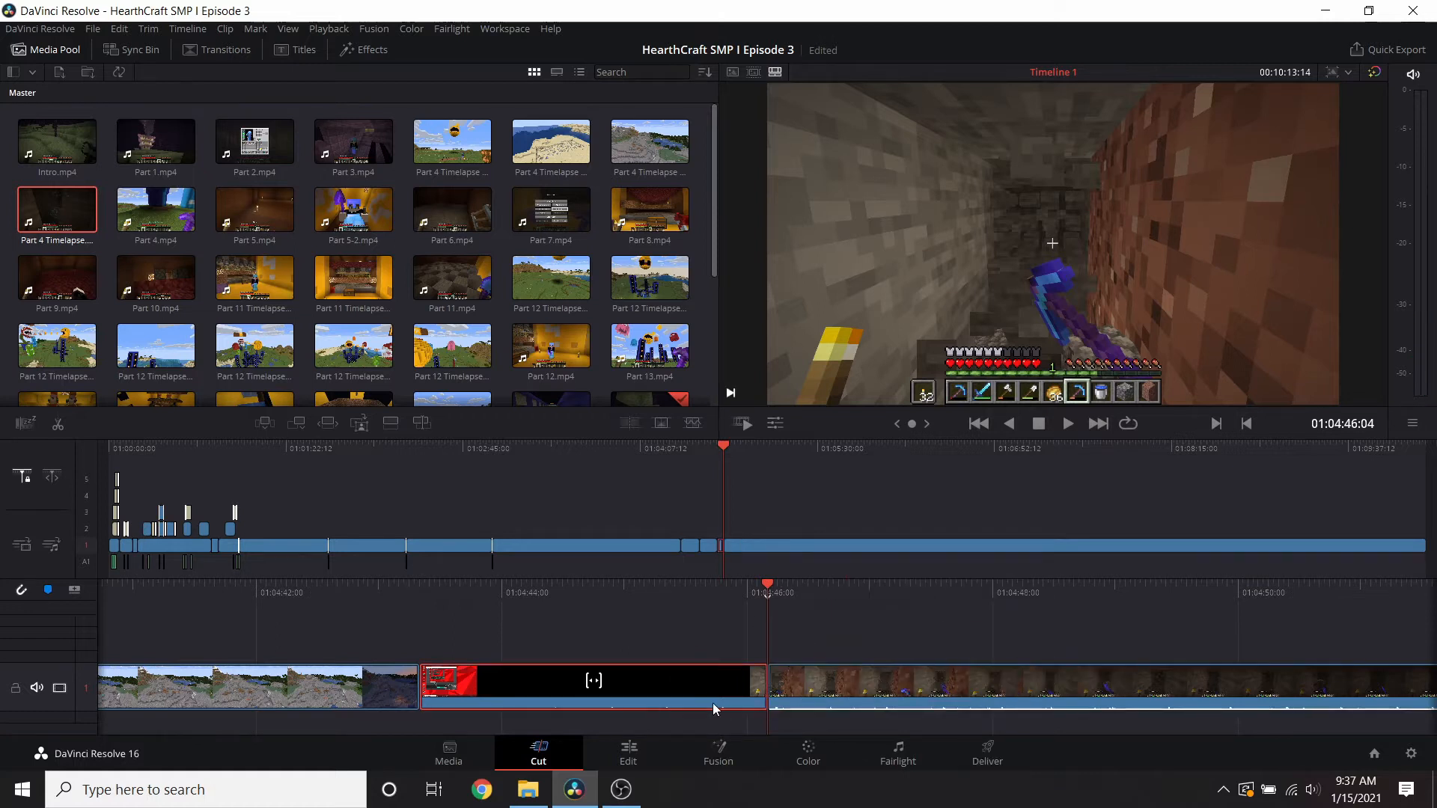
{"action": "key", "text": "Delete"}
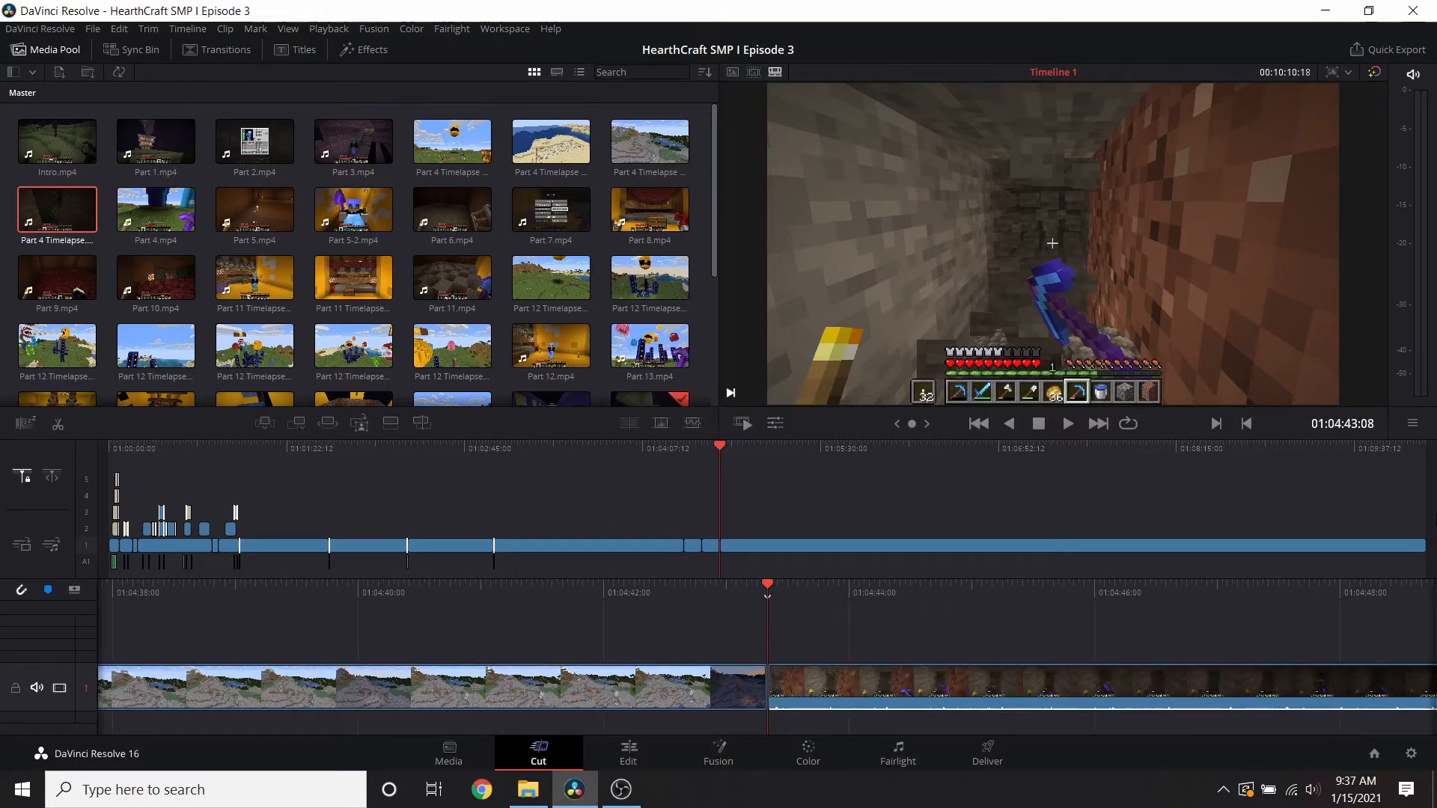
- Check the end of the timeline, return to the start of the mining Part 4 Timelapse clip and open its speed setting
{"action": "left_click", "coordinate": [1419, 449]}
{"action": "left_click", "coordinate": [726, 501]}
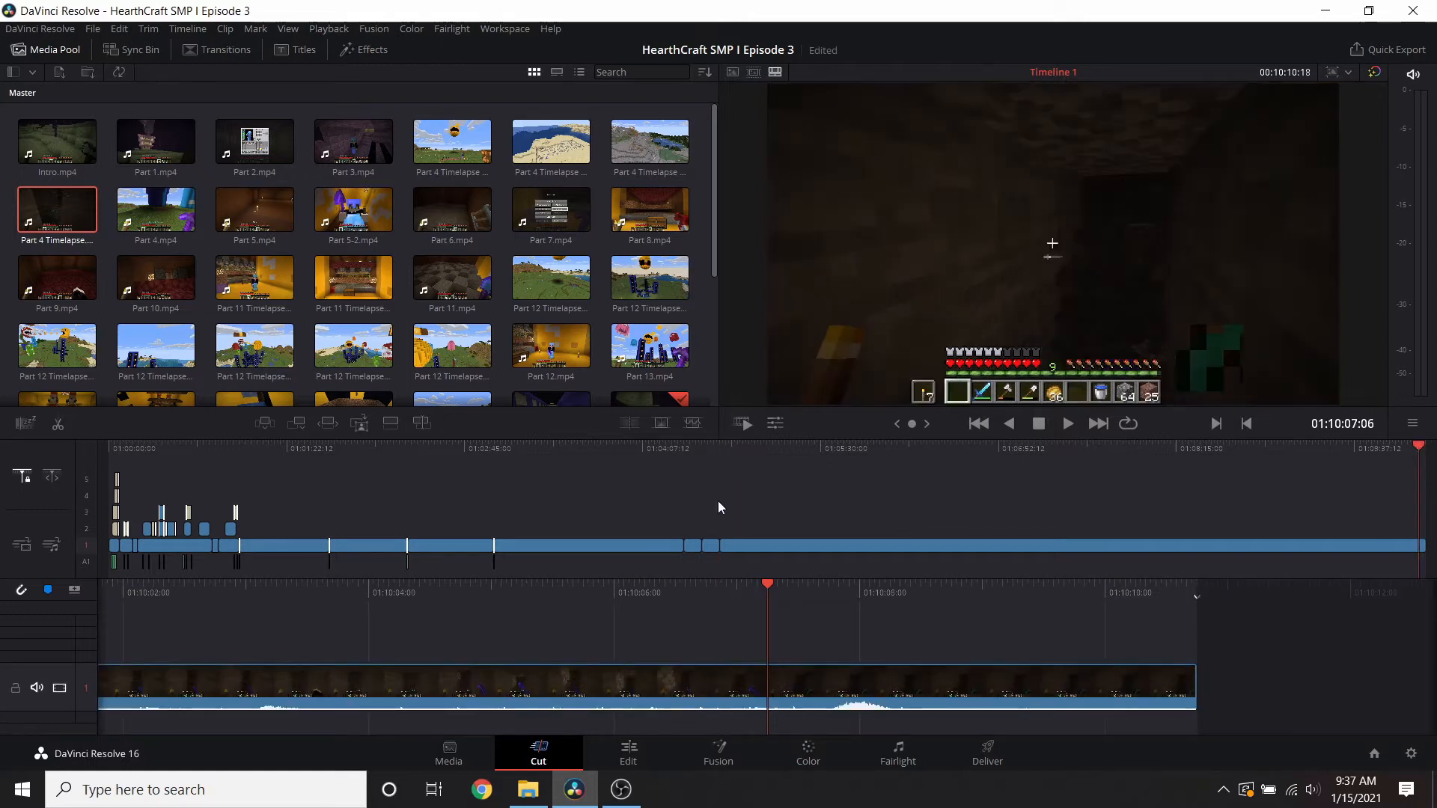
{"action": "left_click", "coordinate": [723, 572]}
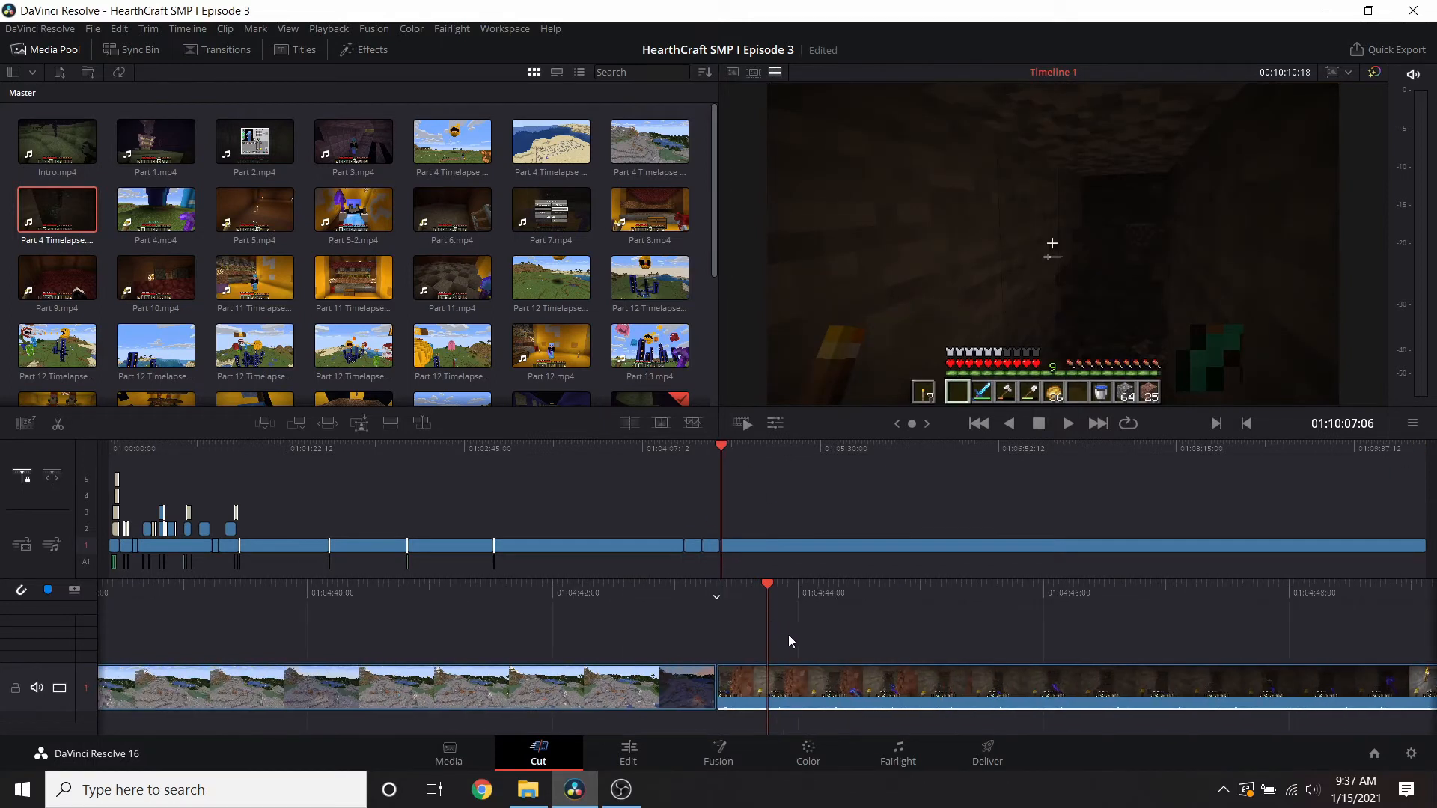
{"action": "right_click", "coordinate": [784, 677]}
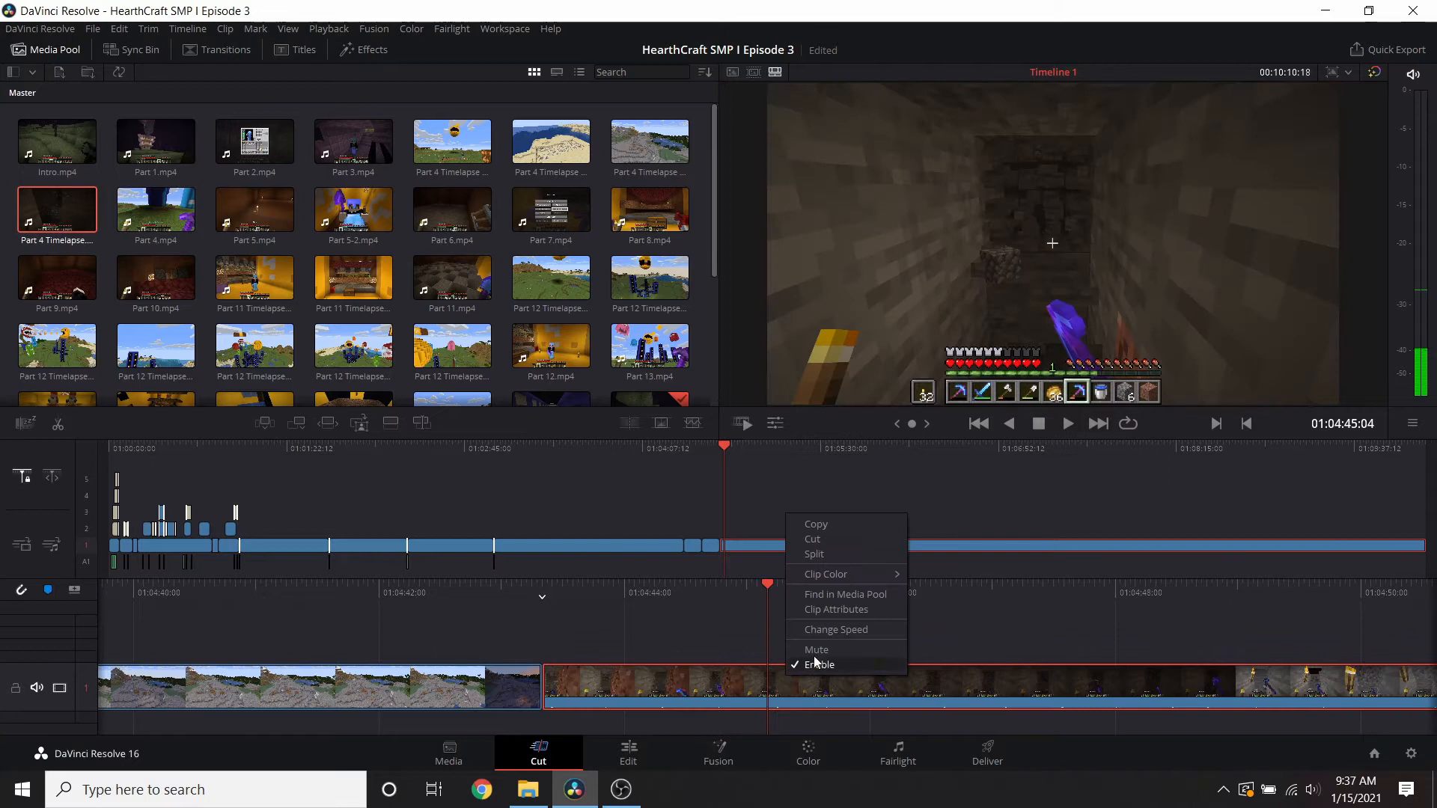
{"action": "left_click", "coordinate": [823, 631]}
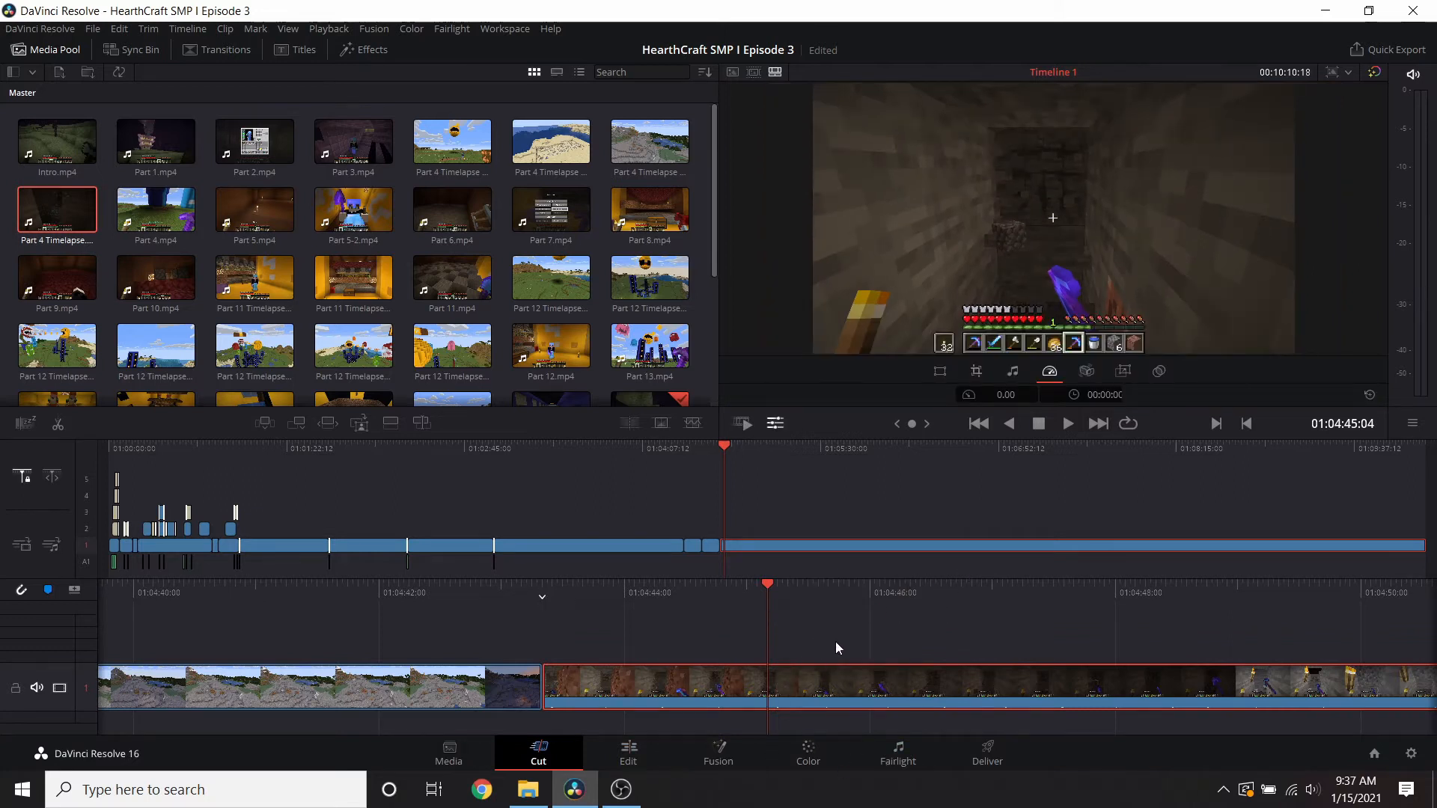
{"action": "left_click", "coordinate": [629, 752]}
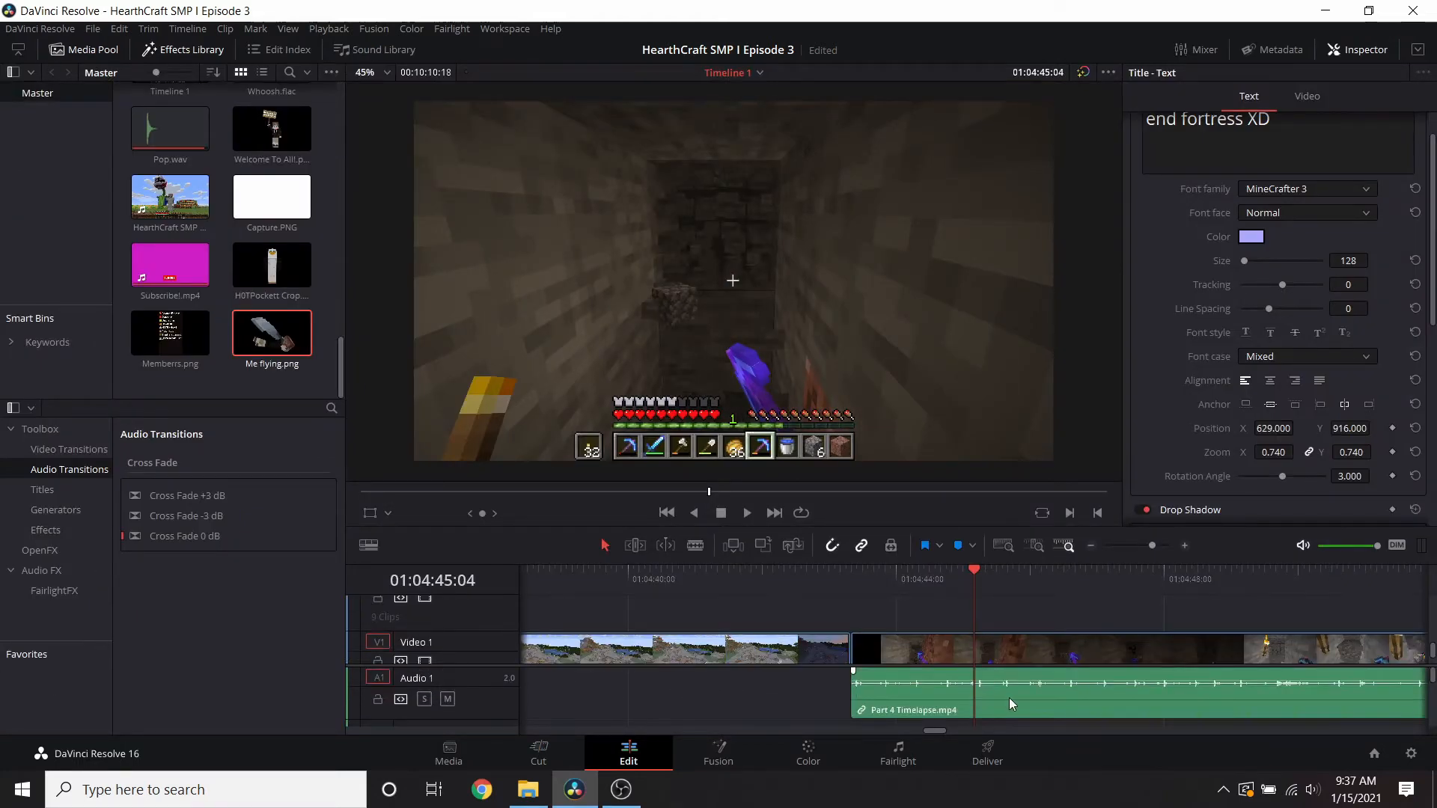
{"action": "left_click", "coordinate": [1009, 697]}
{"action": "left_click_drag", "start_coordinate": [1352, 157], "coordinate": [954, 385]}
{"action": "left_click", "coordinate": [540, 752]}
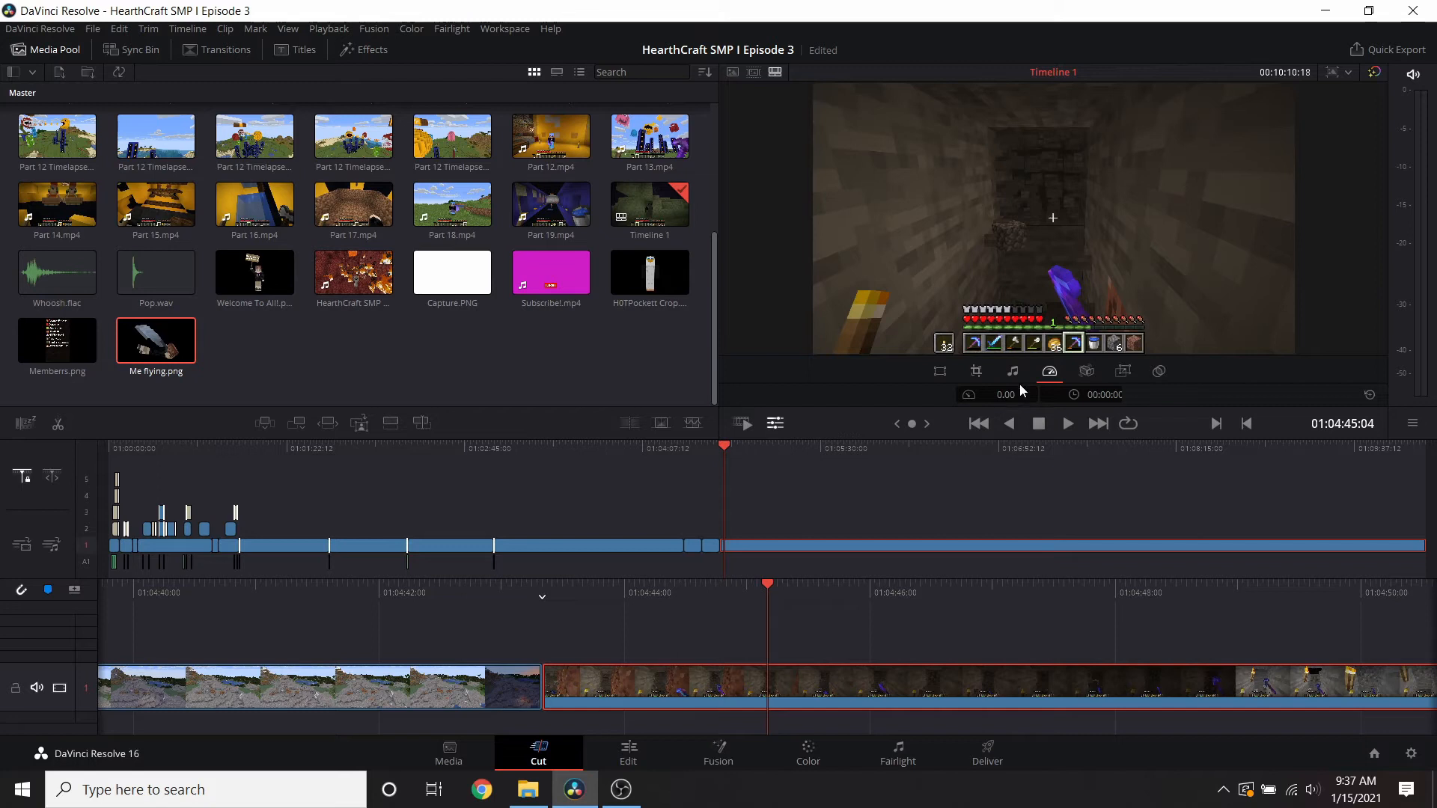
{"action": "right_click", "coordinate": [909, 697]}
{"action": "left_click", "coordinate": [956, 645]}
{"action": "key", "text": "Return"}
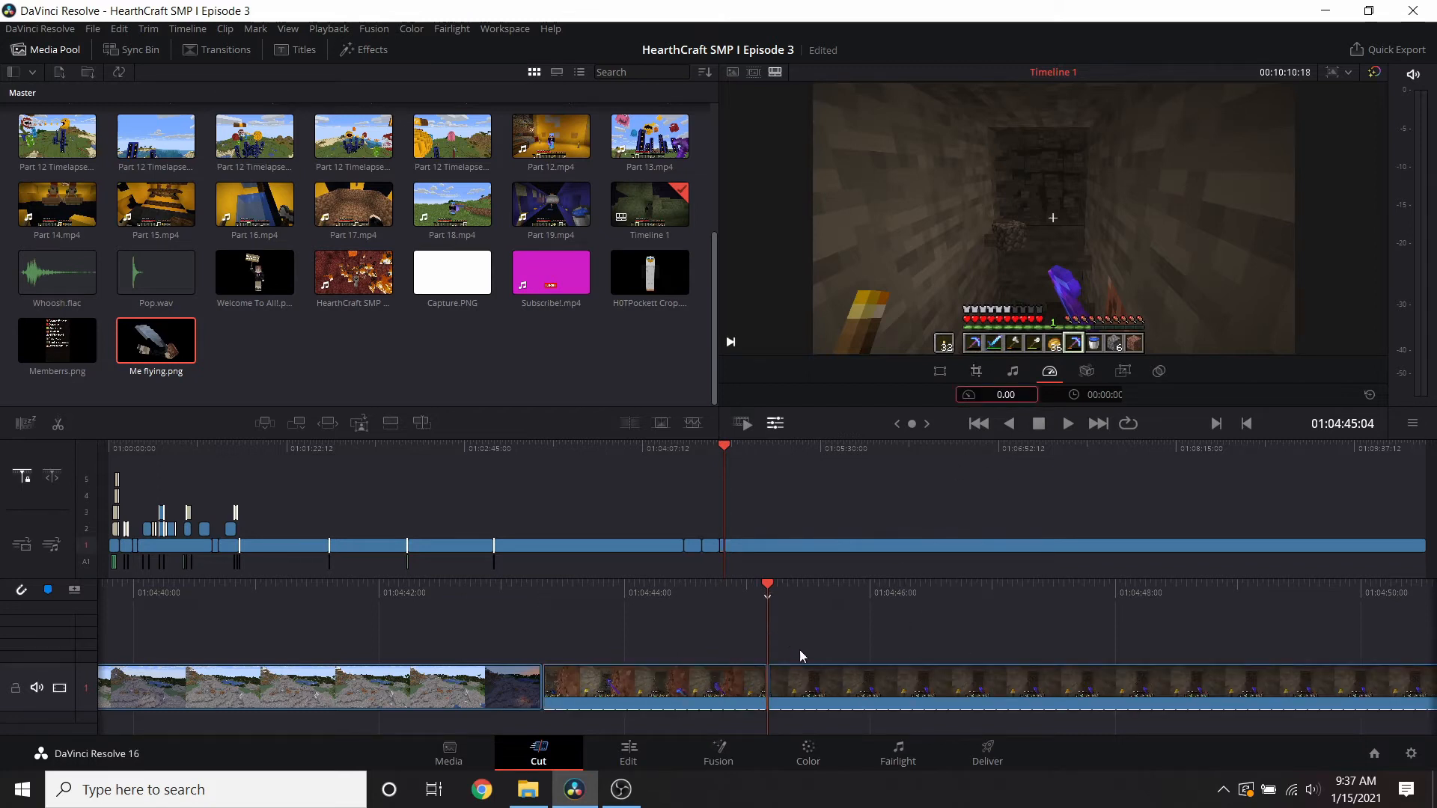
- Set the mining Part 4 Timelapse clip's speed to 50, trying 10, 20, 25 and 40 on the way
{"action": "right_click", "coordinate": [821, 690]}
{"action": "left_click", "coordinate": [861, 648]}
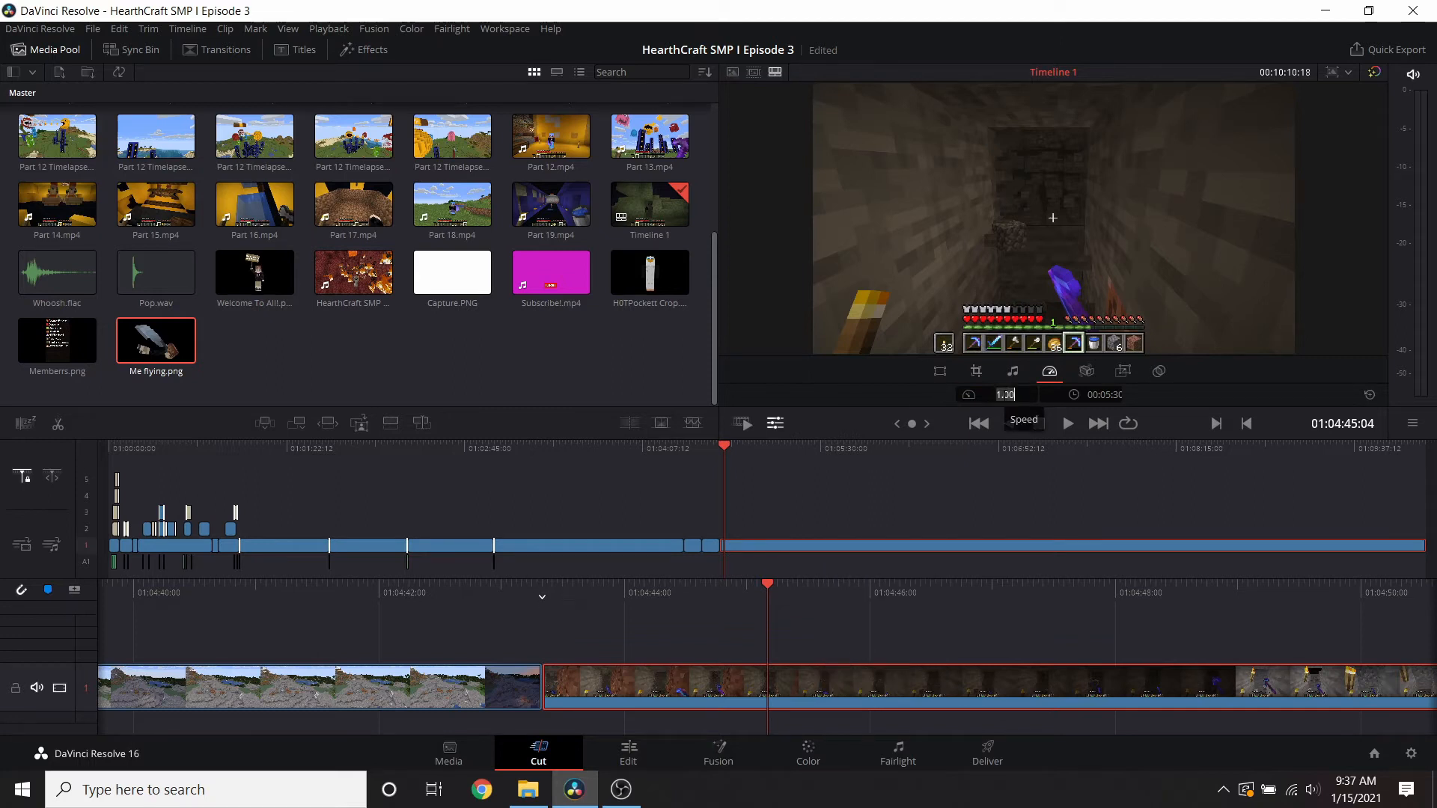
{"action": "key", "text": "Return"}
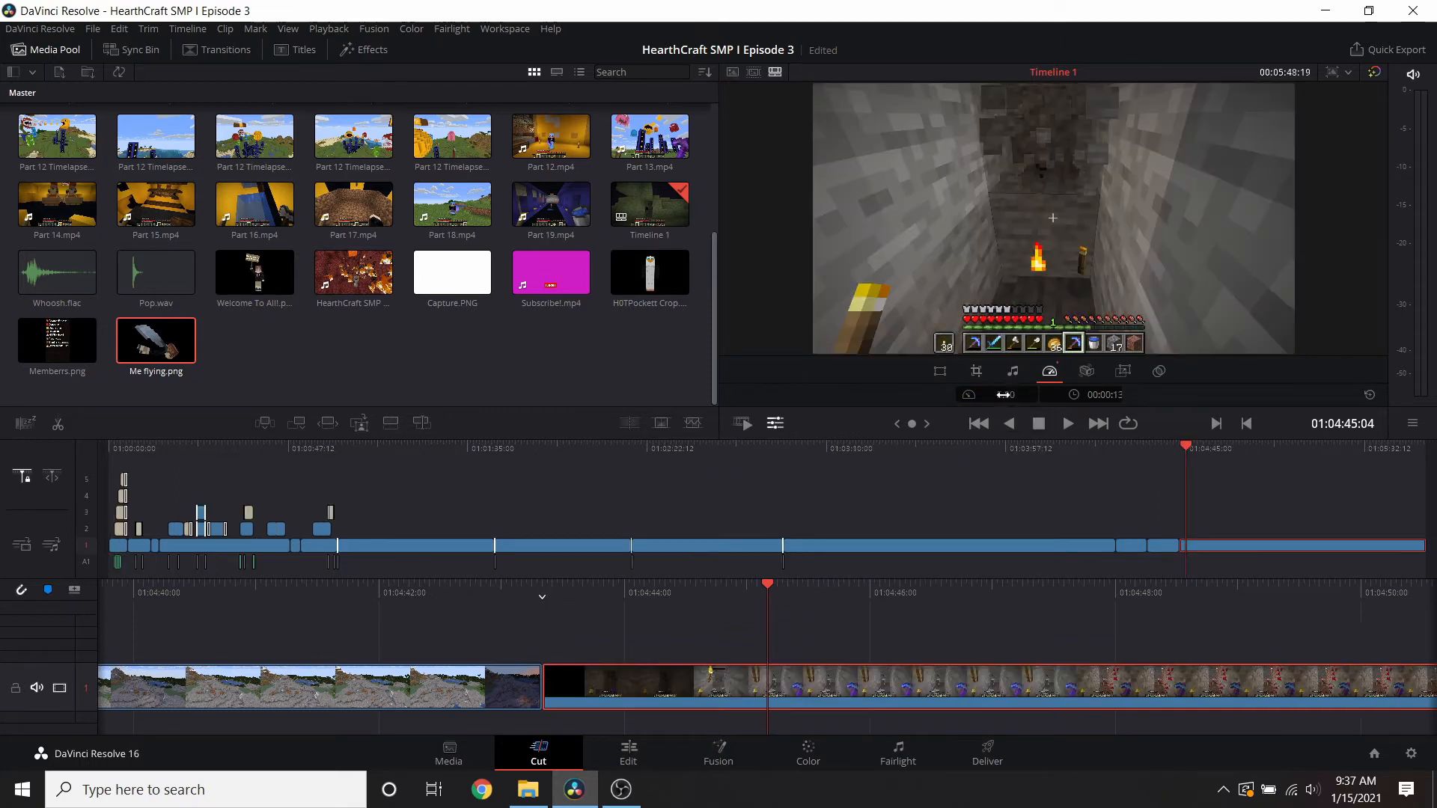
{"action": "type", "text": "10"}
{"action": "key", "text": "Return"}
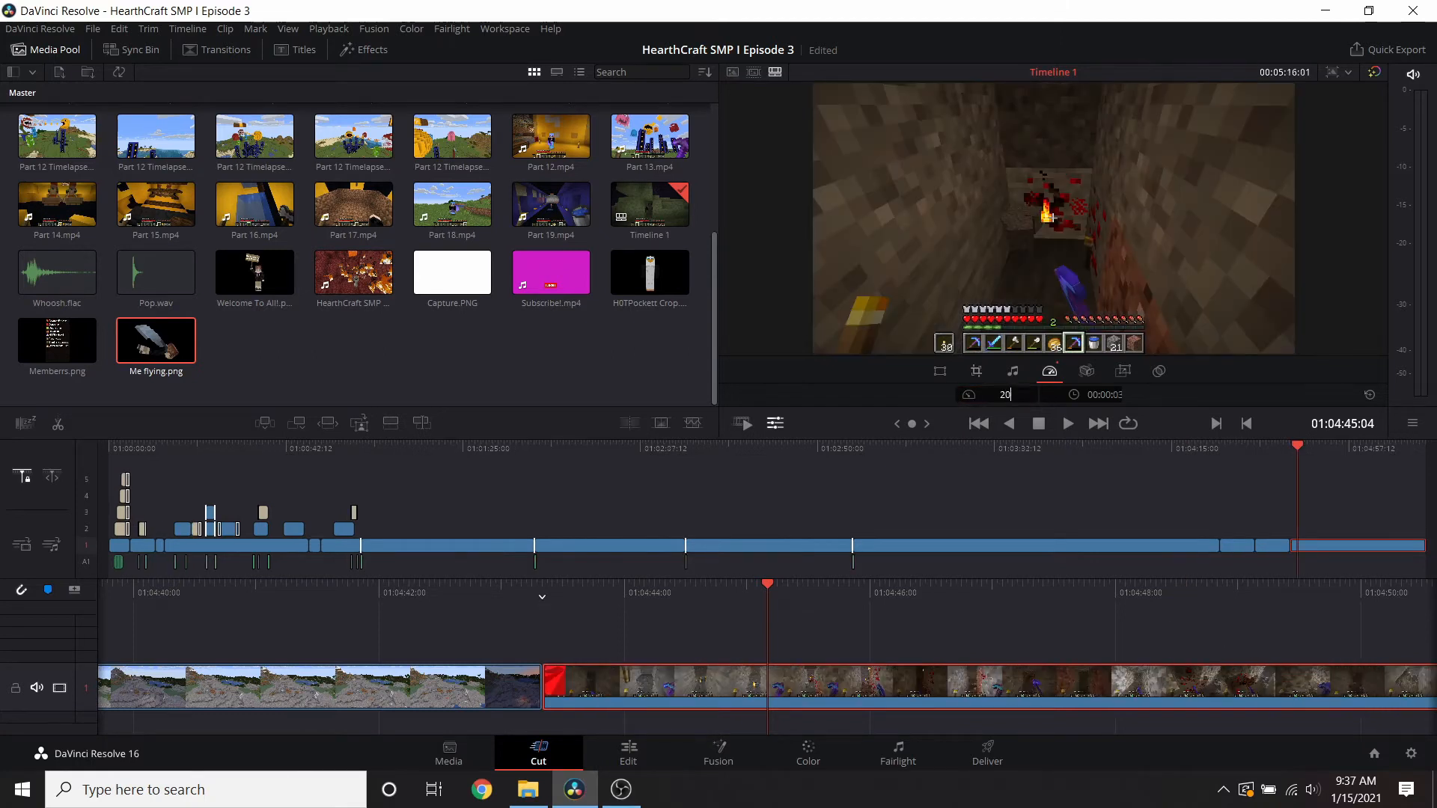
{"action": "key", "text": "Return"}
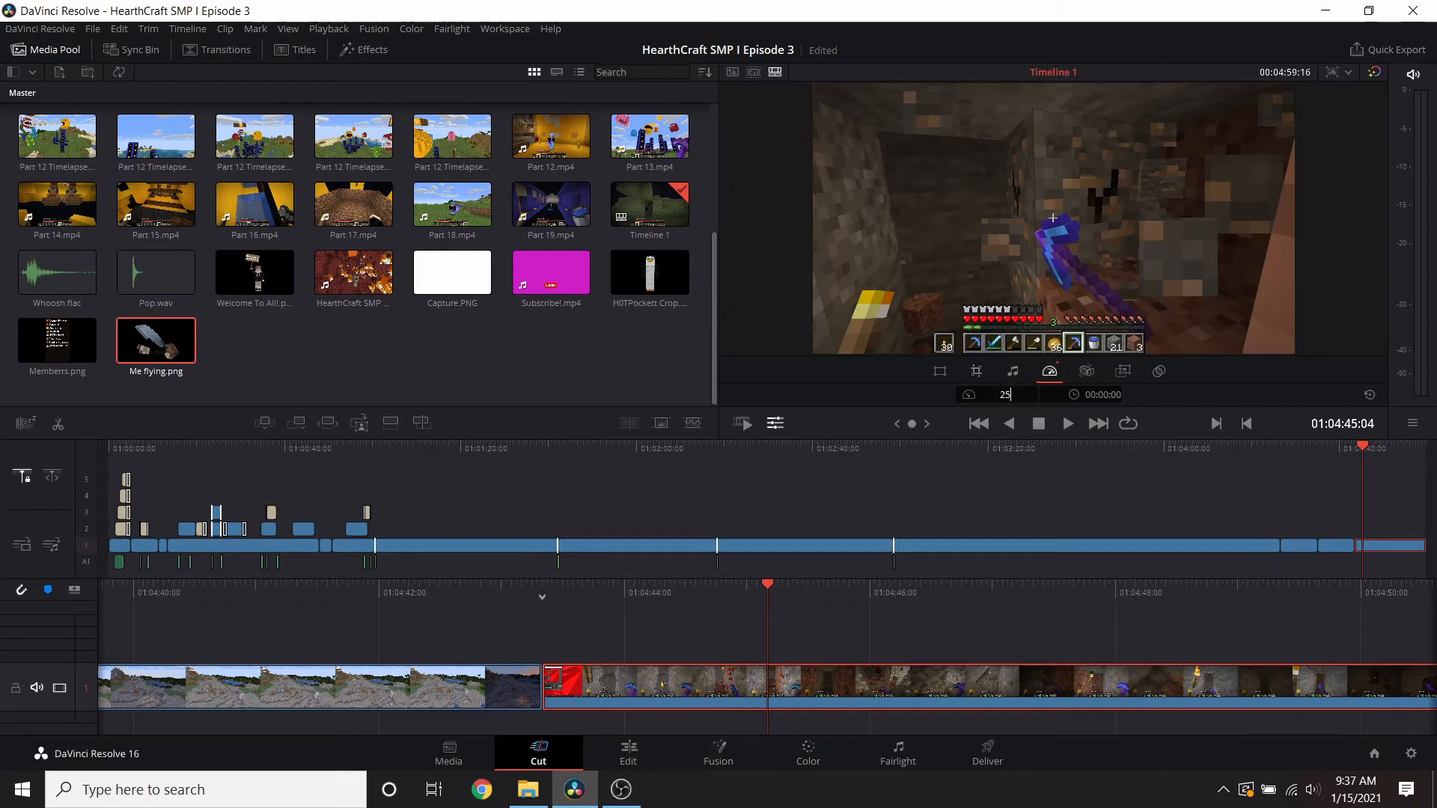
{"action": "key", "text": "Return"}
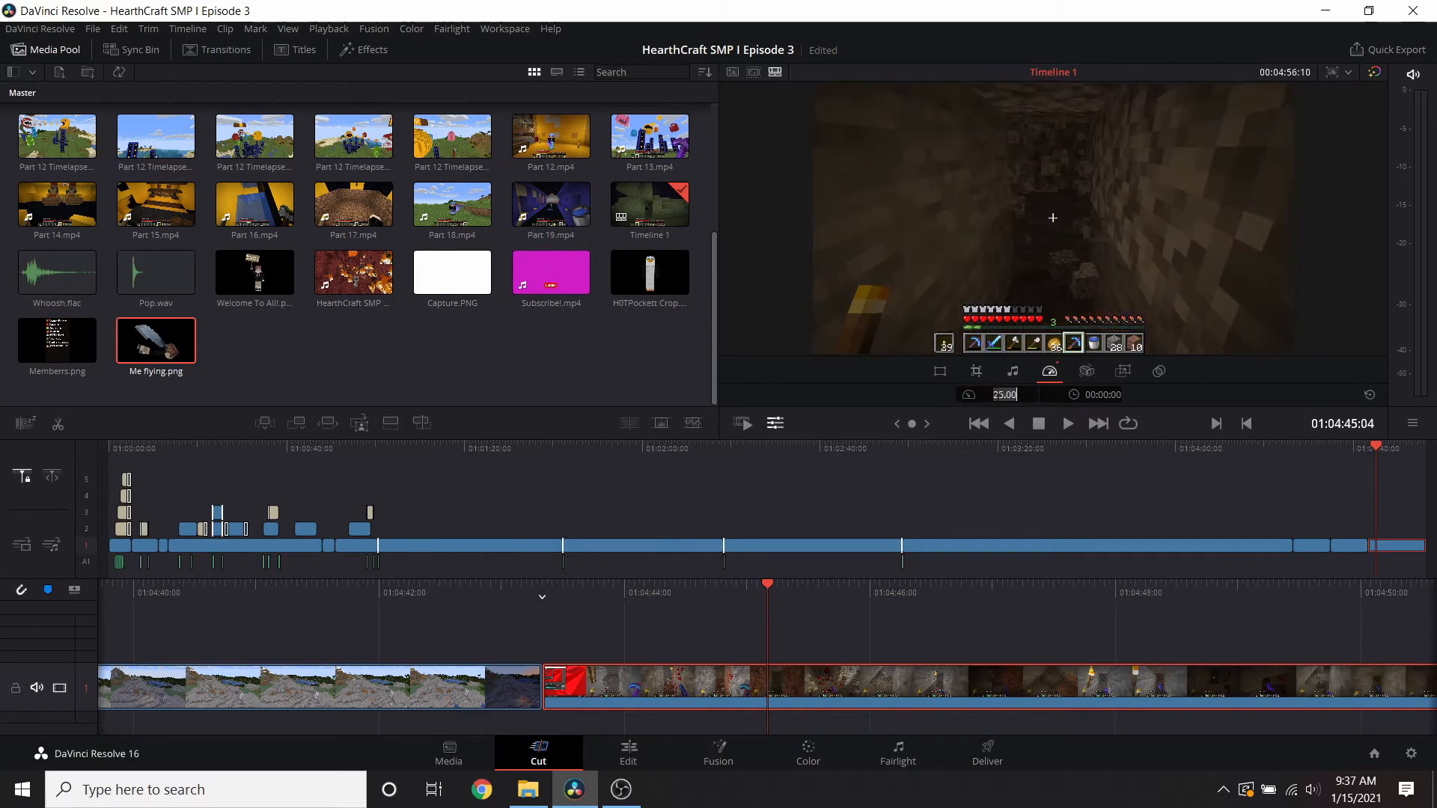
{"action": "type", "text": "40"}
{"action": "key", "text": "Return"}
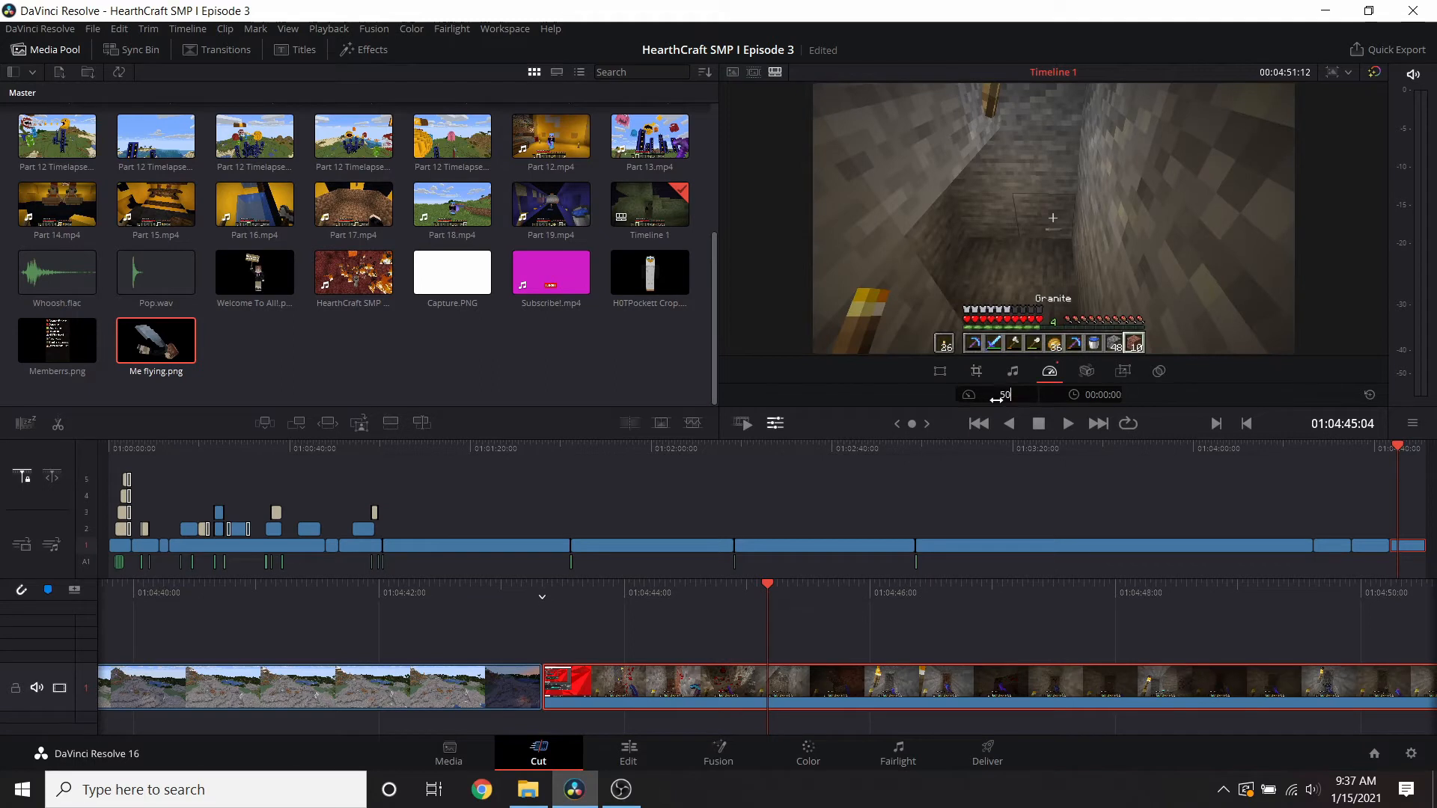
{"action": "key", "text": "Return"}
- Play back and scrub through the sped-up mining Part 4 Timelapse clip
{"action": "scroll", "coordinate": [844, 632], "scroll_direction": "up", "scroll_amount": 3}
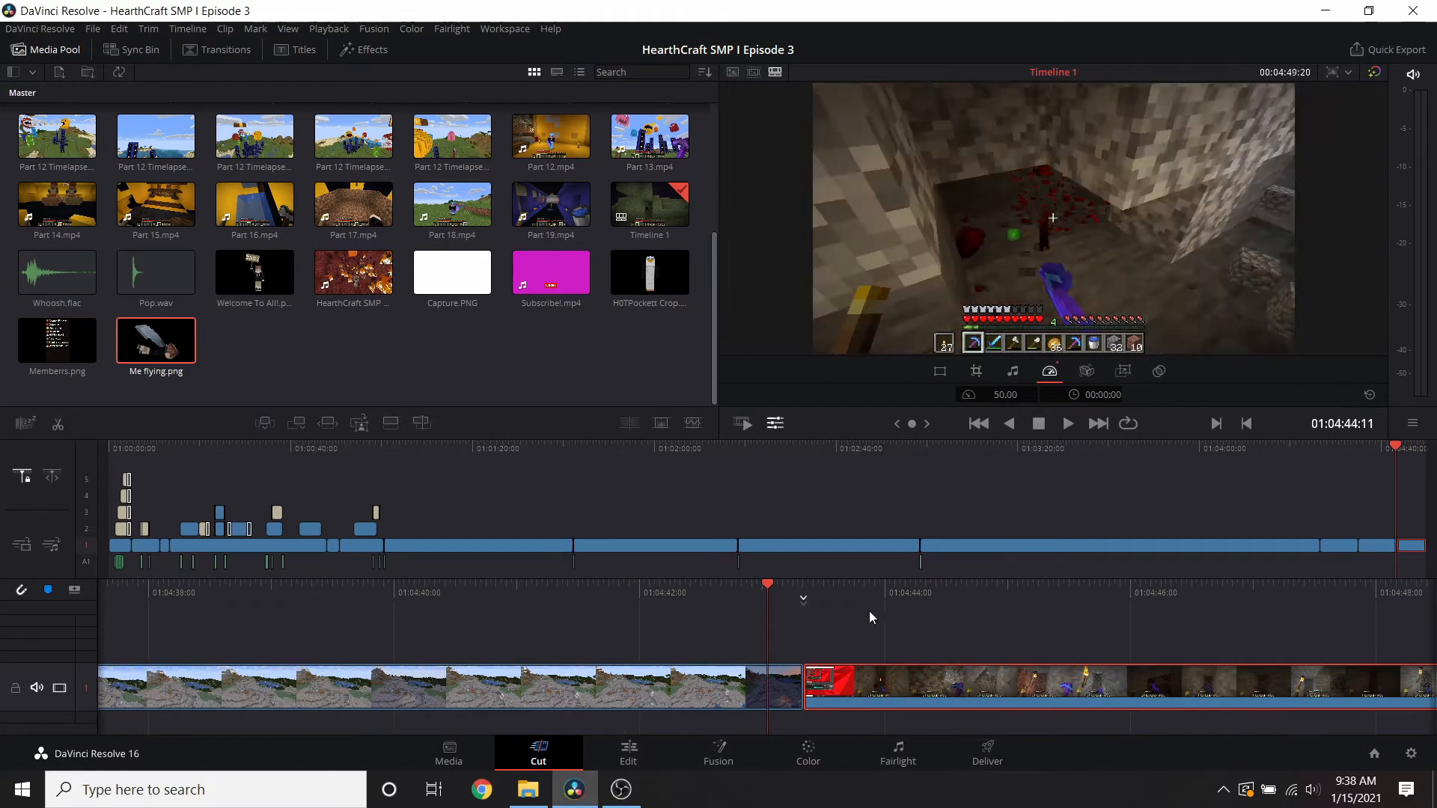
{"action": "scroll", "coordinate": [870, 611], "scroll_direction": "down", "scroll_amount": 1}
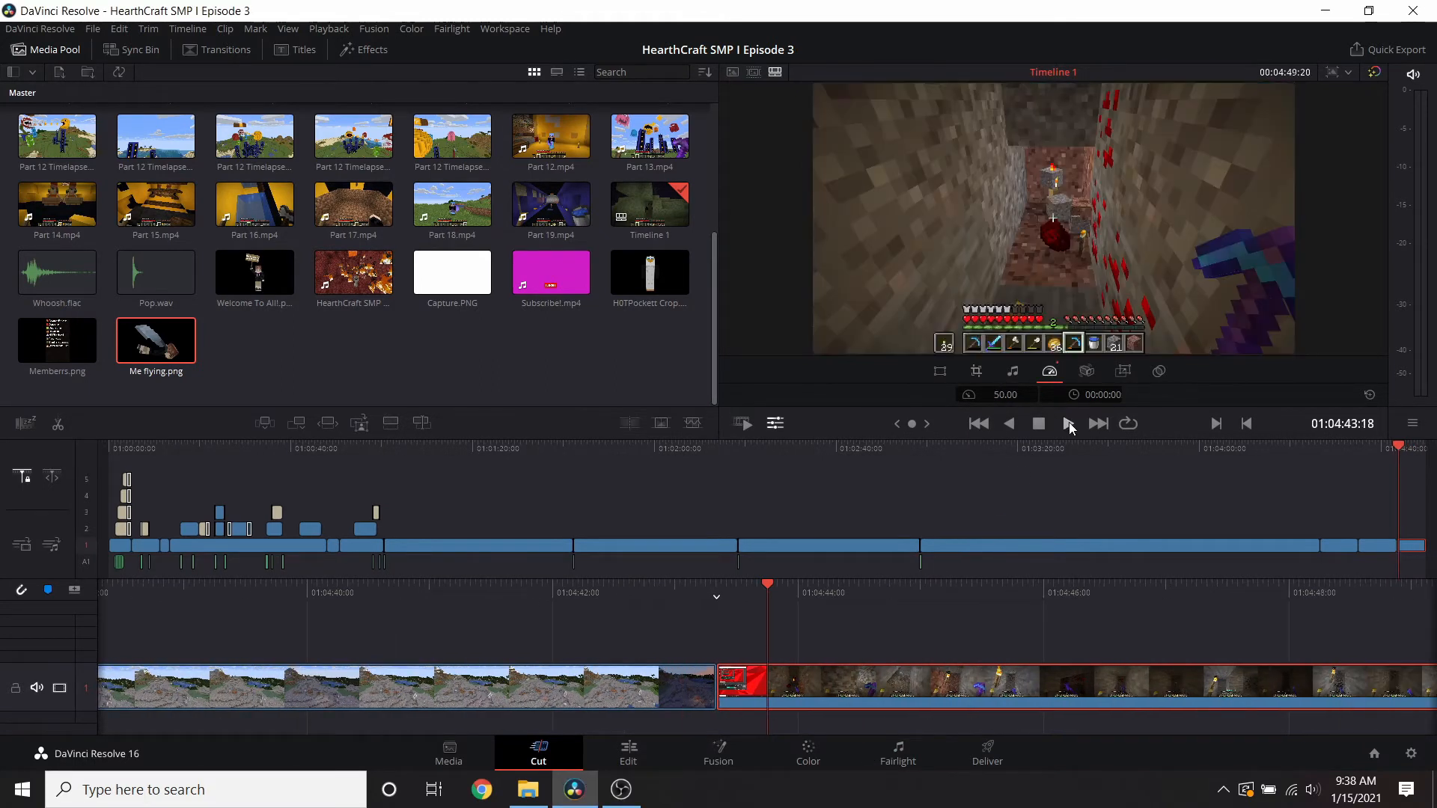
{"action": "left_click", "coordinate": [1067, 423]}
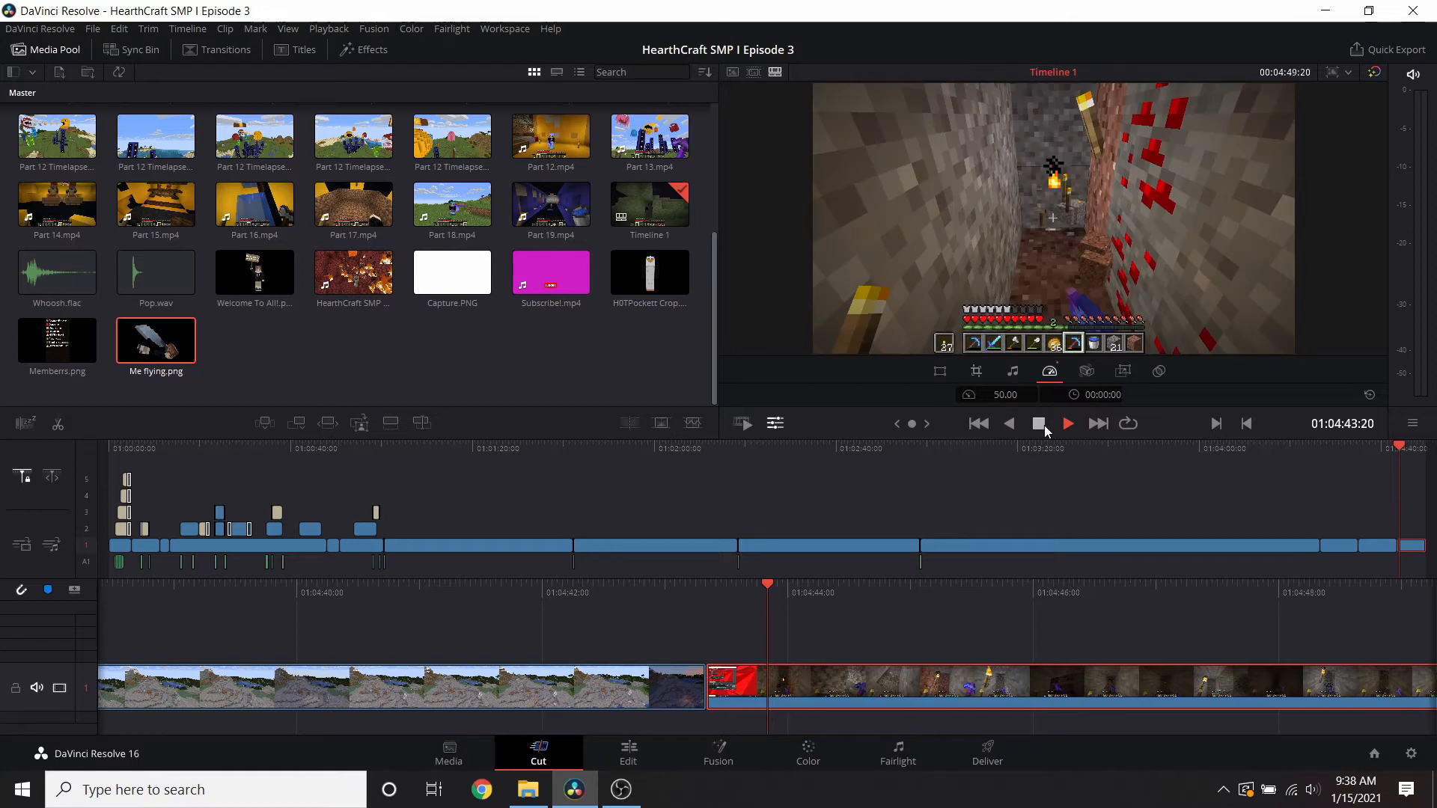
{"action": "left_click", "coordinate": [1043, 424]}
{"action": "scroll", "coordinate": [906, 545], "scroll_direction": "down", "scroll_amount": 3}
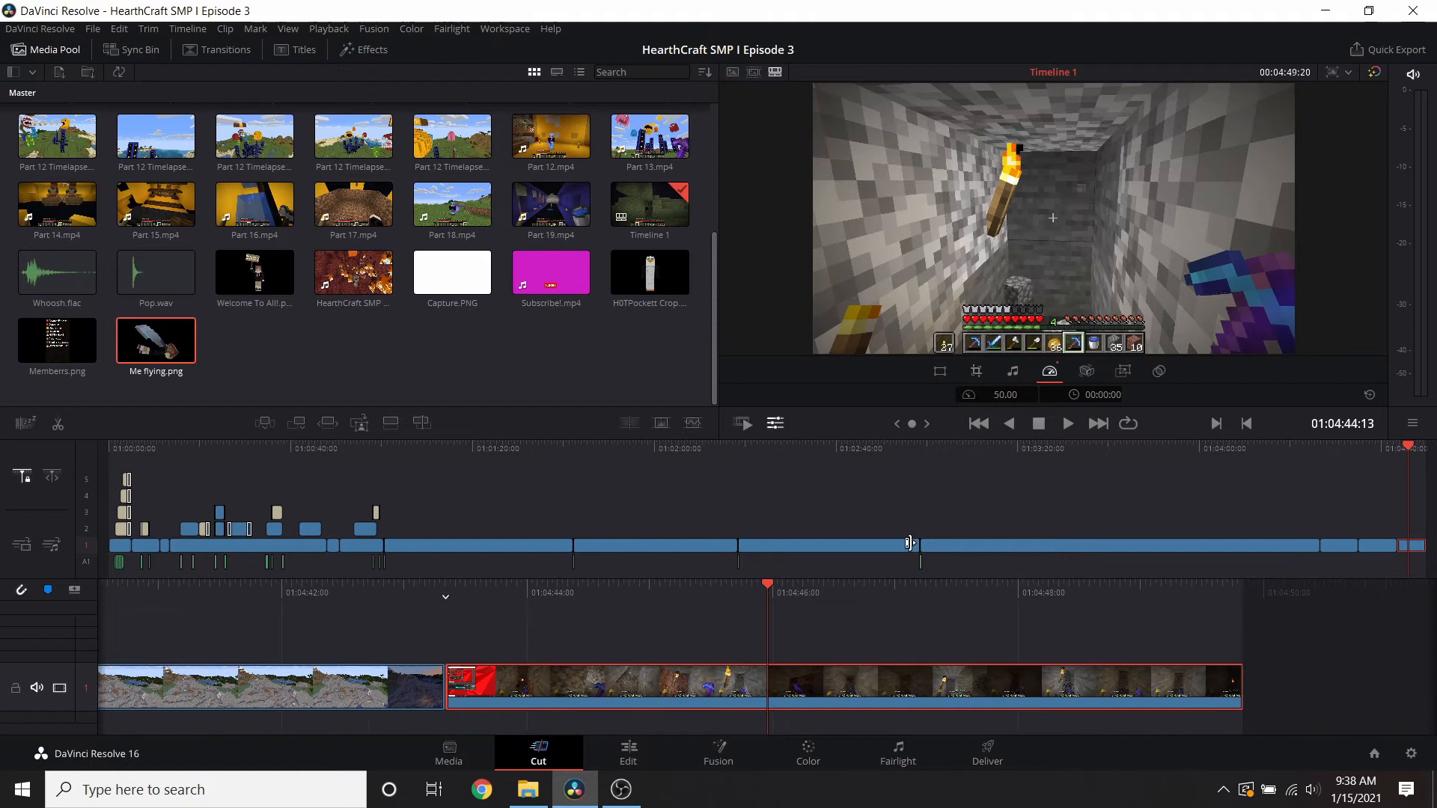
{"action": "scroll", "coordinate": [435, 596], "scroll_direction": "down", "scroll_amount": 4}
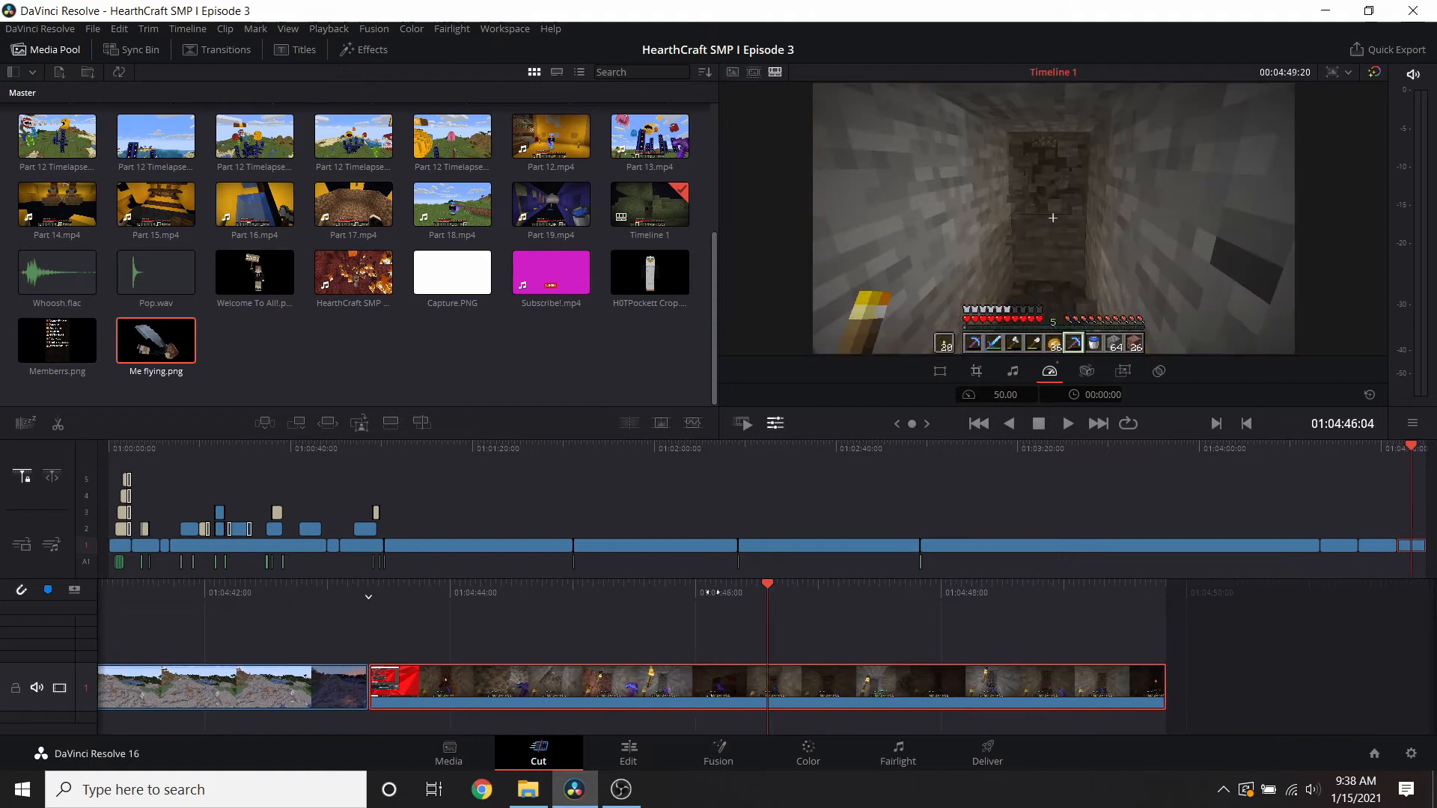
- Append the Part 4 Timelapse clip of the ore block tower after the mining clip and play it back
{"action": "left_click_drag", "start_coordinate": [580, 587], "coordinate": [854, 592]}
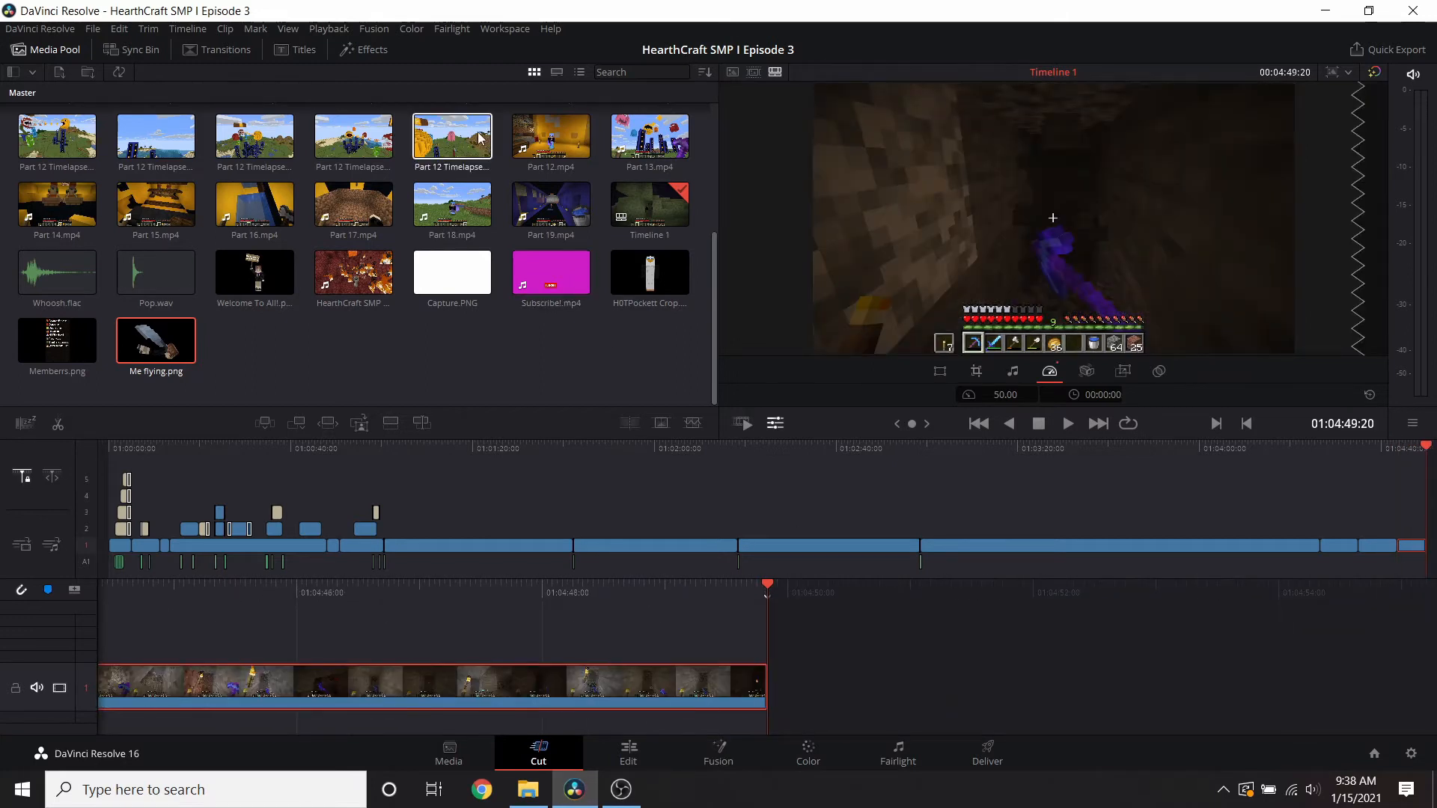
{"action": "scroll", "coordinate": [480, 137], "scroll_direction": "up", "scroll_amount": 3}
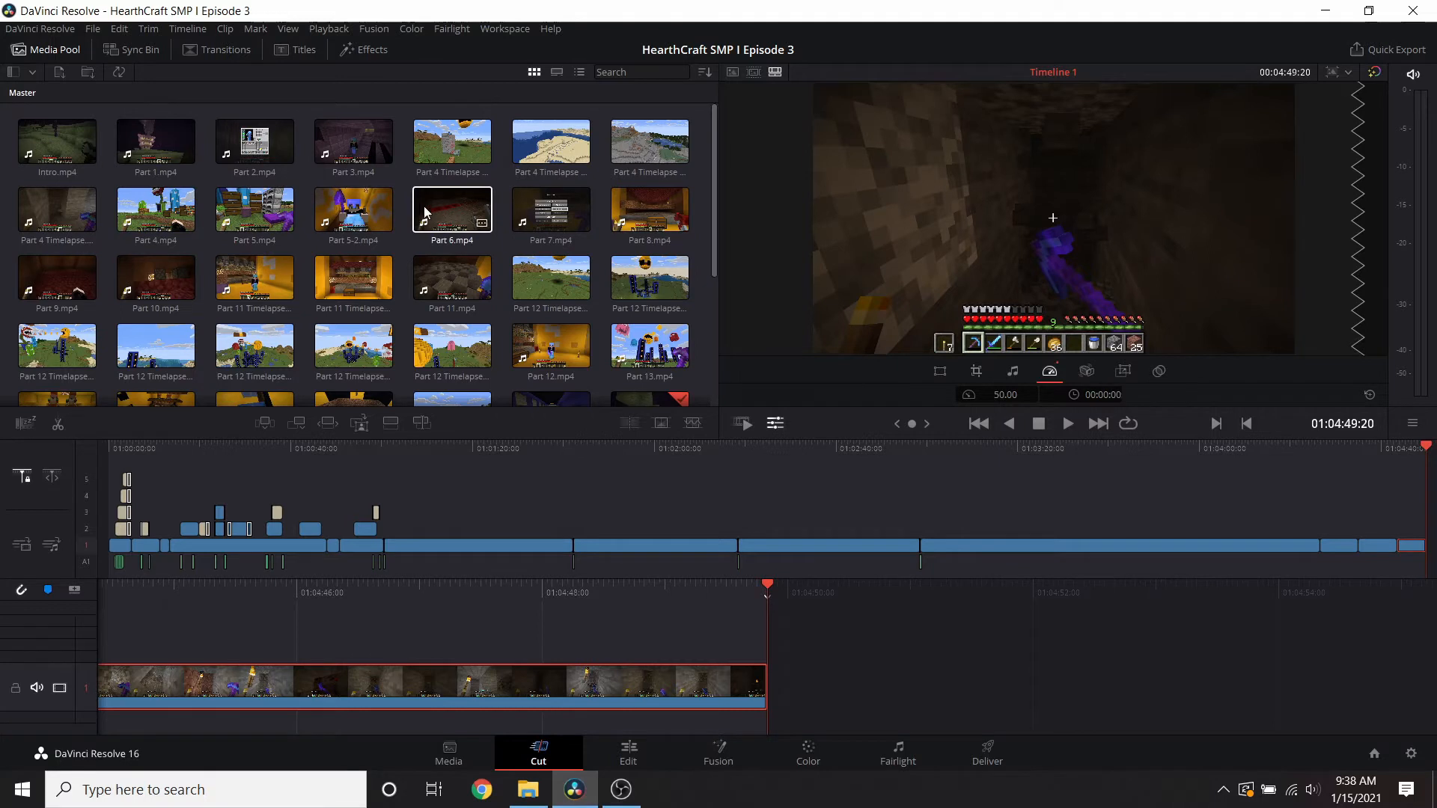
{"action": "left_click_drag", "start_coordinate": [745, 558], "coordinate": [798, 628]}
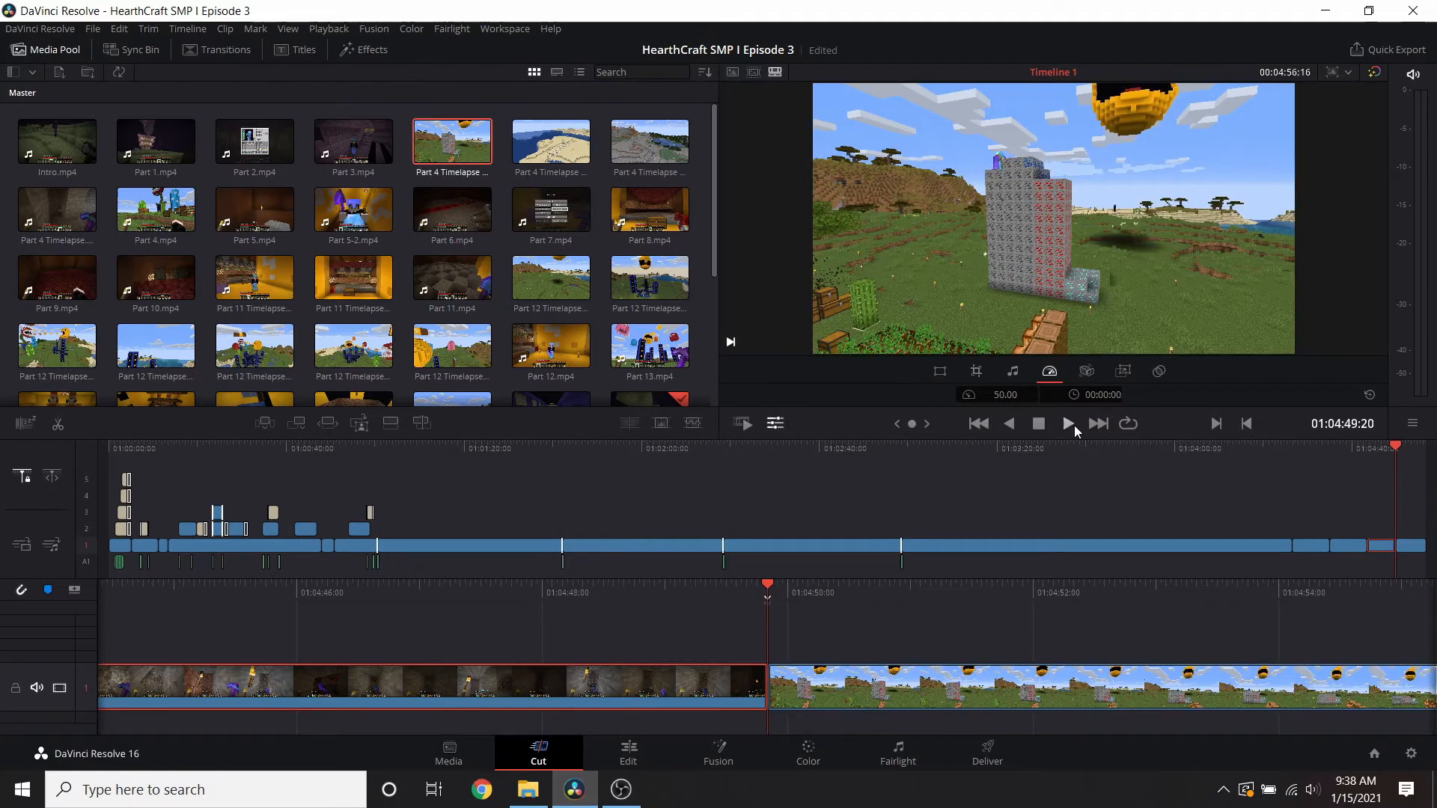
{"action": "left_click", "coordinate": [1070, 425]}
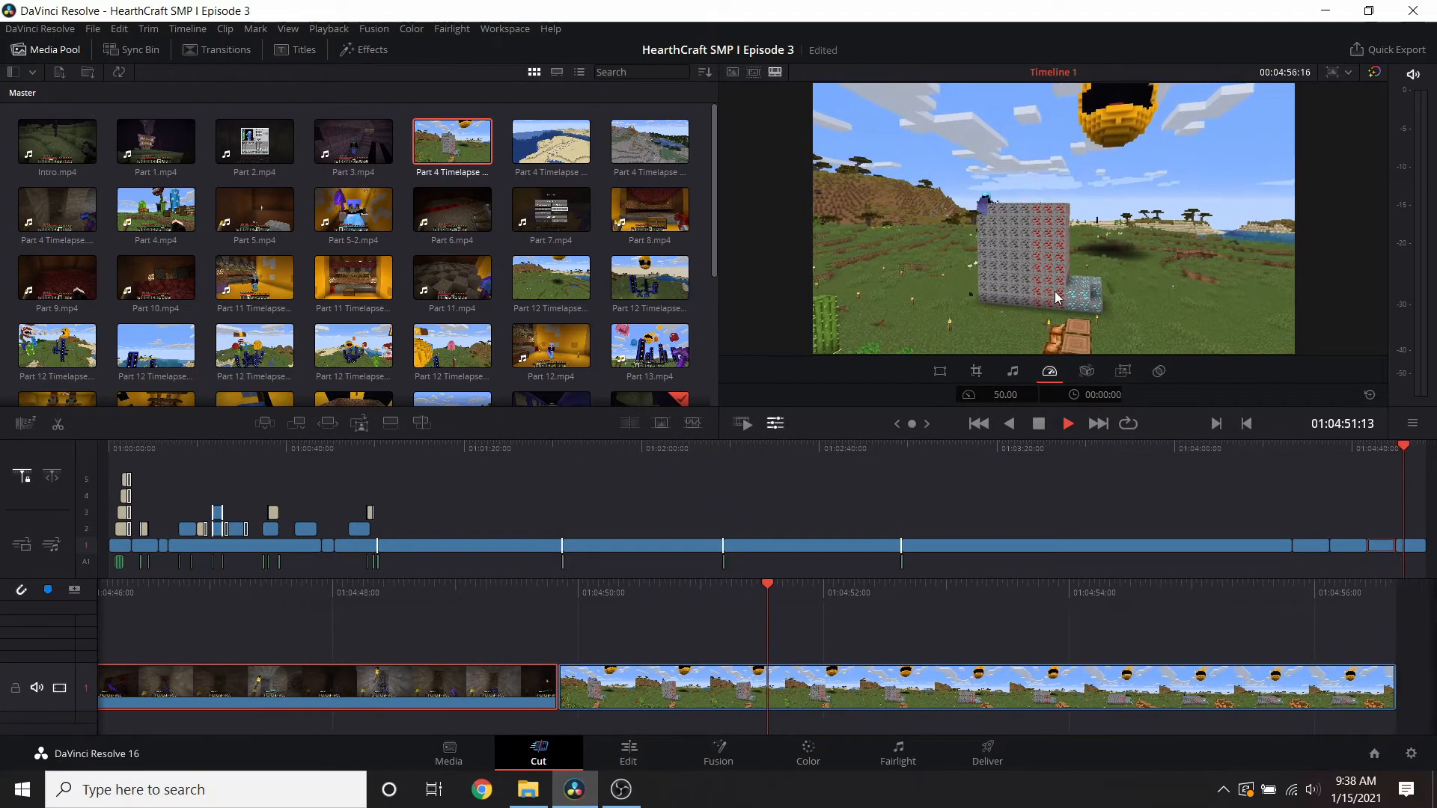
{"action": "left_click", "coordinate": [1037, 425]}
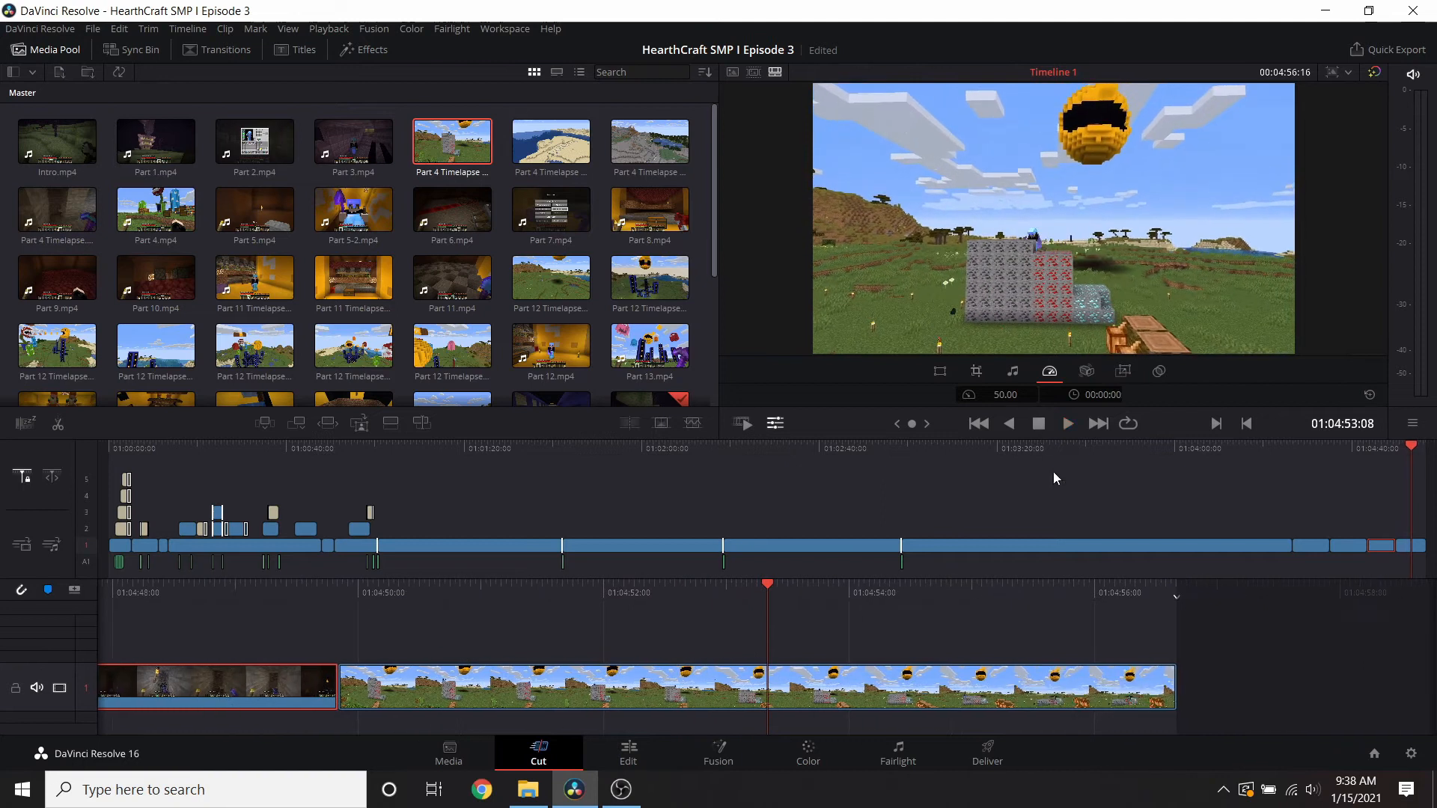
- Review the Part 4 Timelapse clips from the end of Part 4.mp4 to the end of the timeline
{"action": "scroll", "coordinate": [1057, 483], "scroll_direction": "up", "scroll_amount": 10}
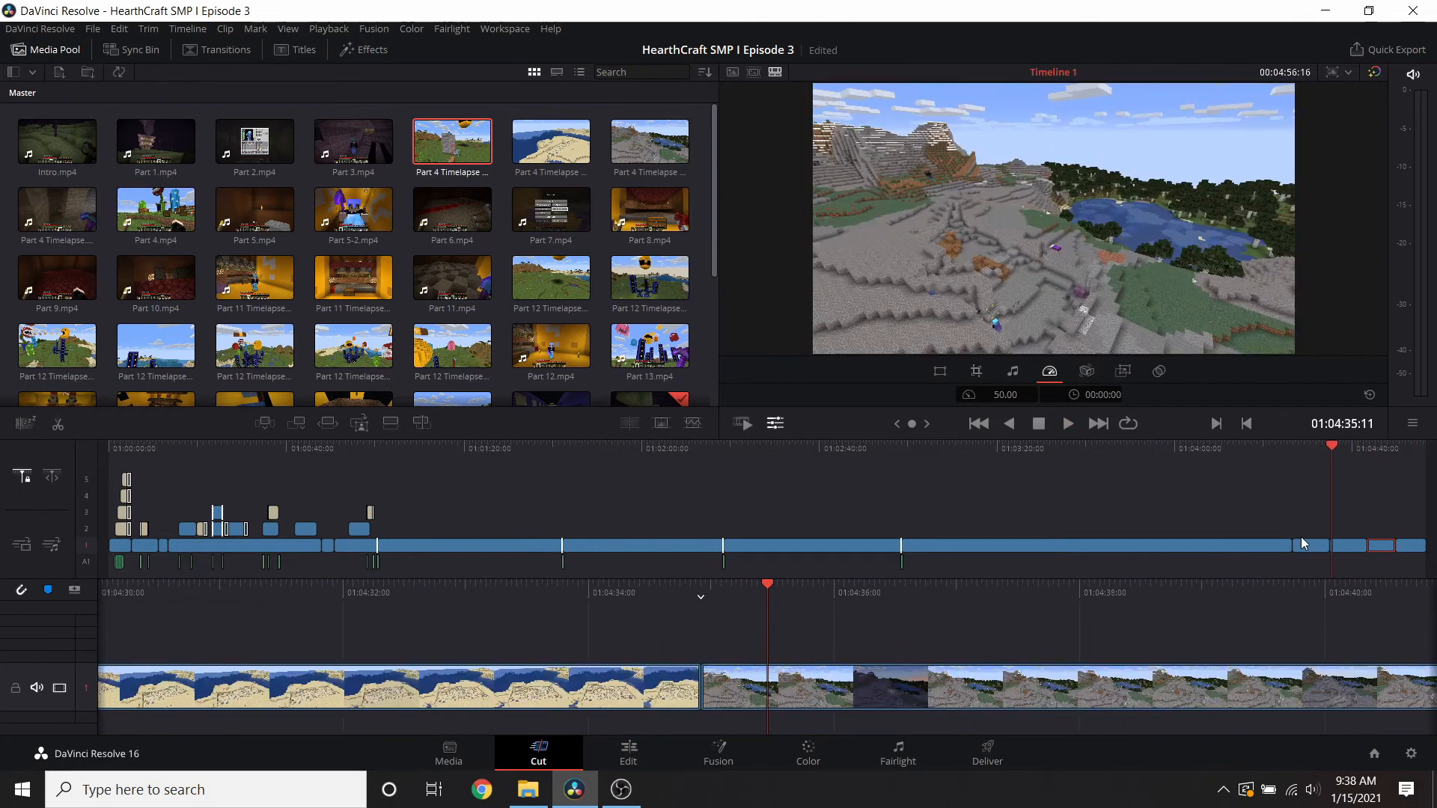
{"action": "left_click", "coordinate": [1300, 537]}
{"action": "left_click_drag", "start_coordinate": [786, 604], "coordinate": [784, 643]}
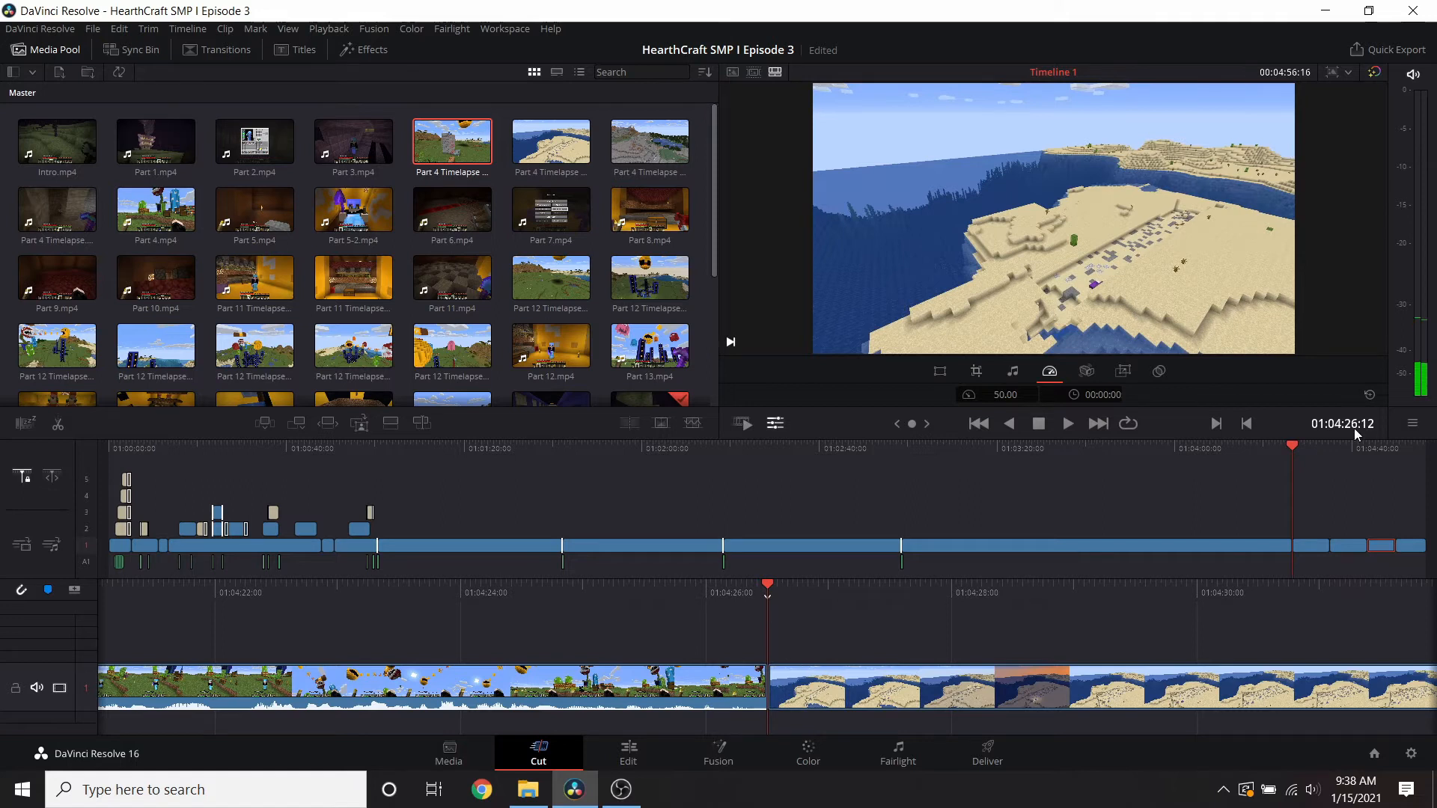
{"action": "scroll", "coordinate": [1199, 569], "scroll_direction": "down", "scroll_amount": 10}
{"action": "scroll", "coordinate": [1212, 568], "scroll_direction": "down", "scroll_amount": 10}
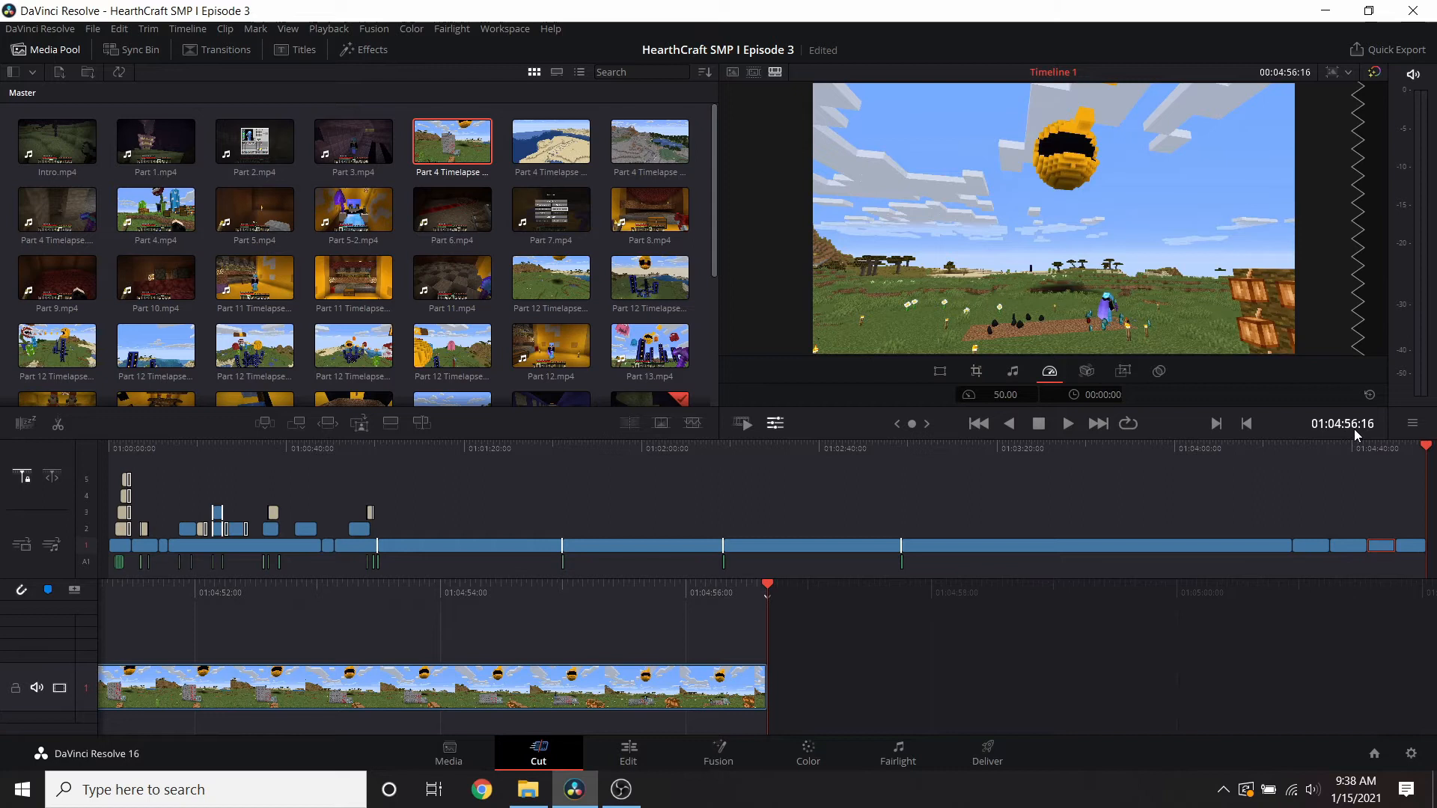
{"action": "scroll", "coordinate": [993, 578], "scroll_direction": "up", "scroll_amount": 15}
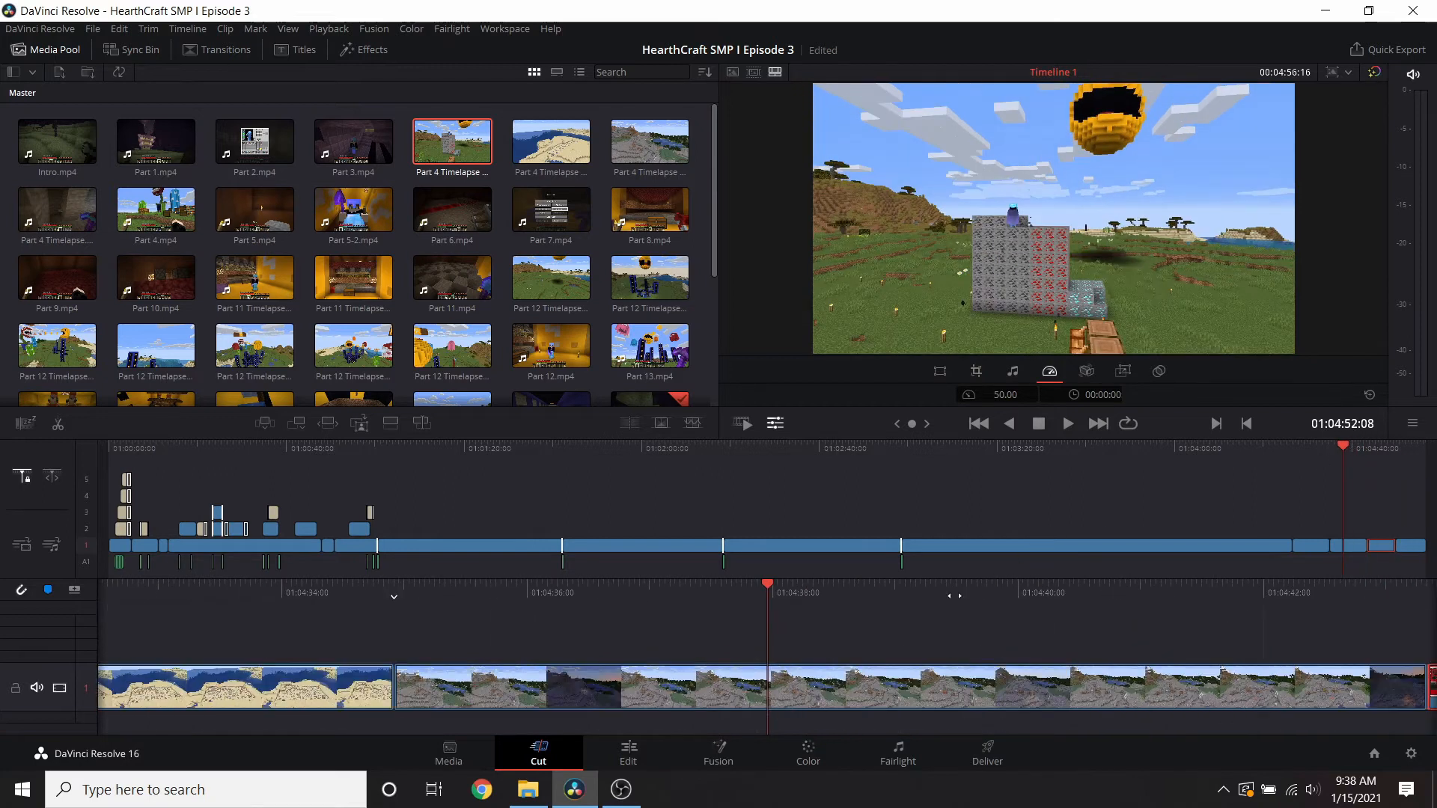
{"action": "scroll", "coordinate": [842, 610], "scroll_direction": "up", "scroll_amount": 4}
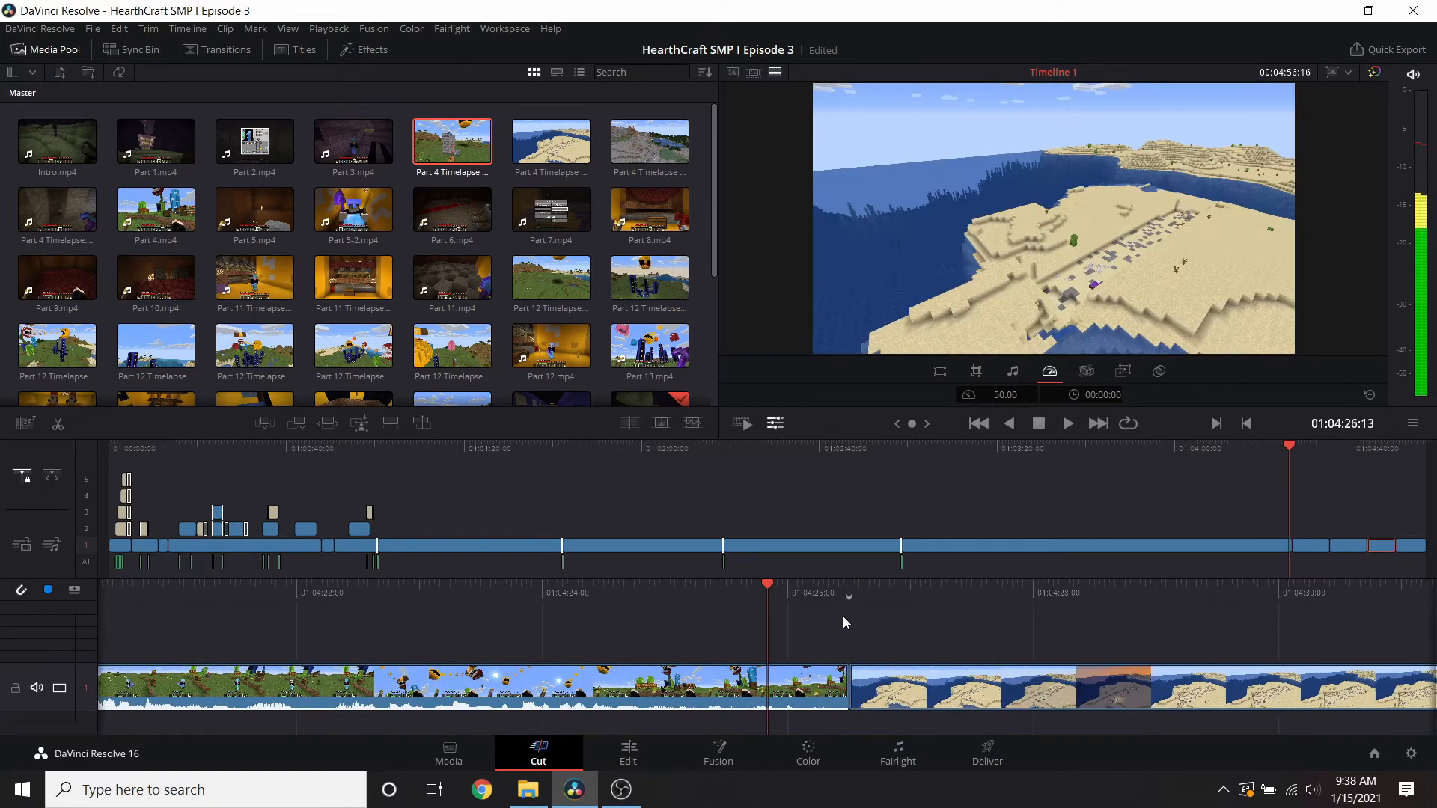
- Split the sandy island timelapse clip at 01:04:32:23 and delete its closing portion
{"action": "scroll", "coordinate": [841, 623], "scroll_direction": "down", "scroll_amount": 5}
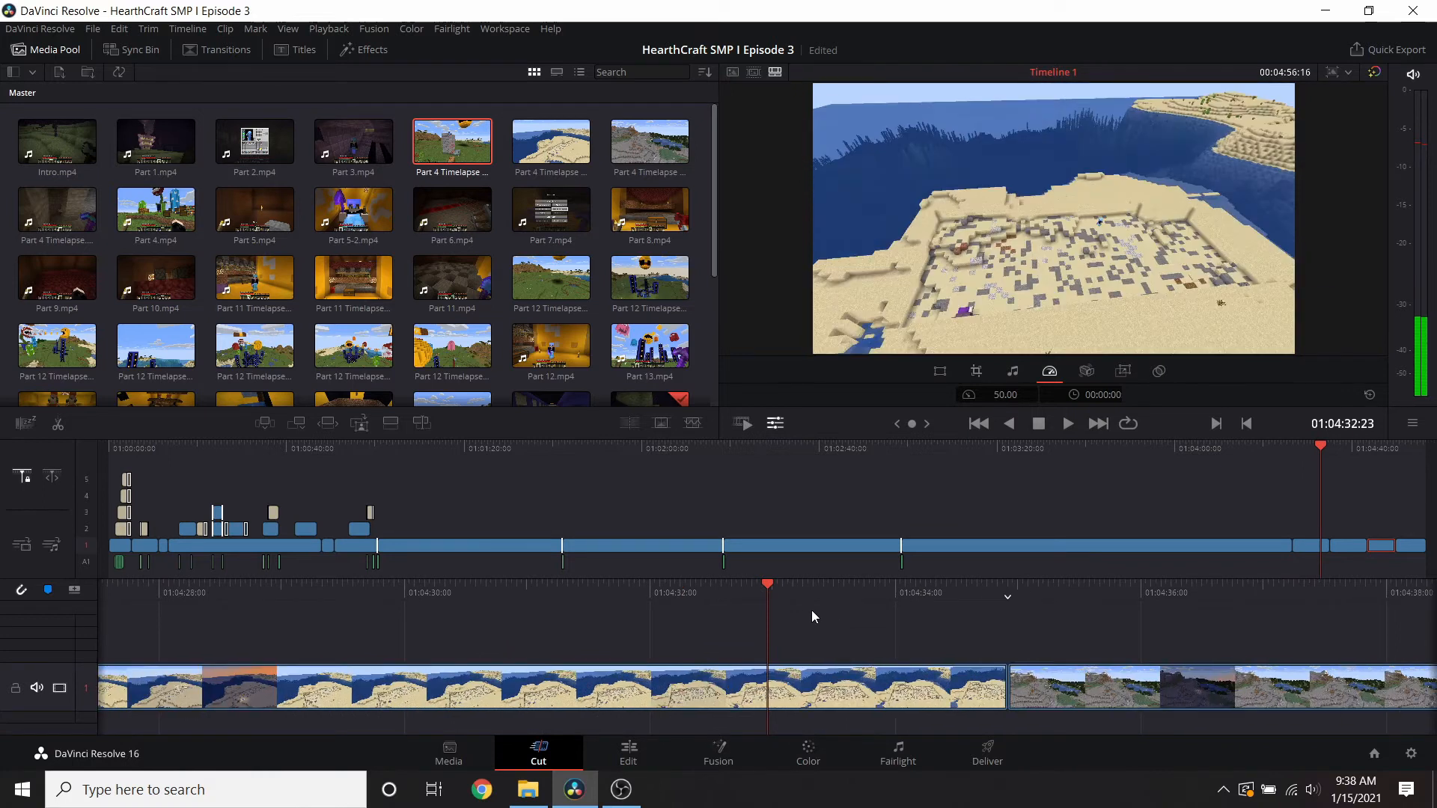
{"action": "right_click", "coordinate": [838, 700]}
{"action": "left_click", "coordinate": [883, 561]}
{"action": "left_click_drag", "start_coordinate": [876, 648], "coordinate": [871, 692]}
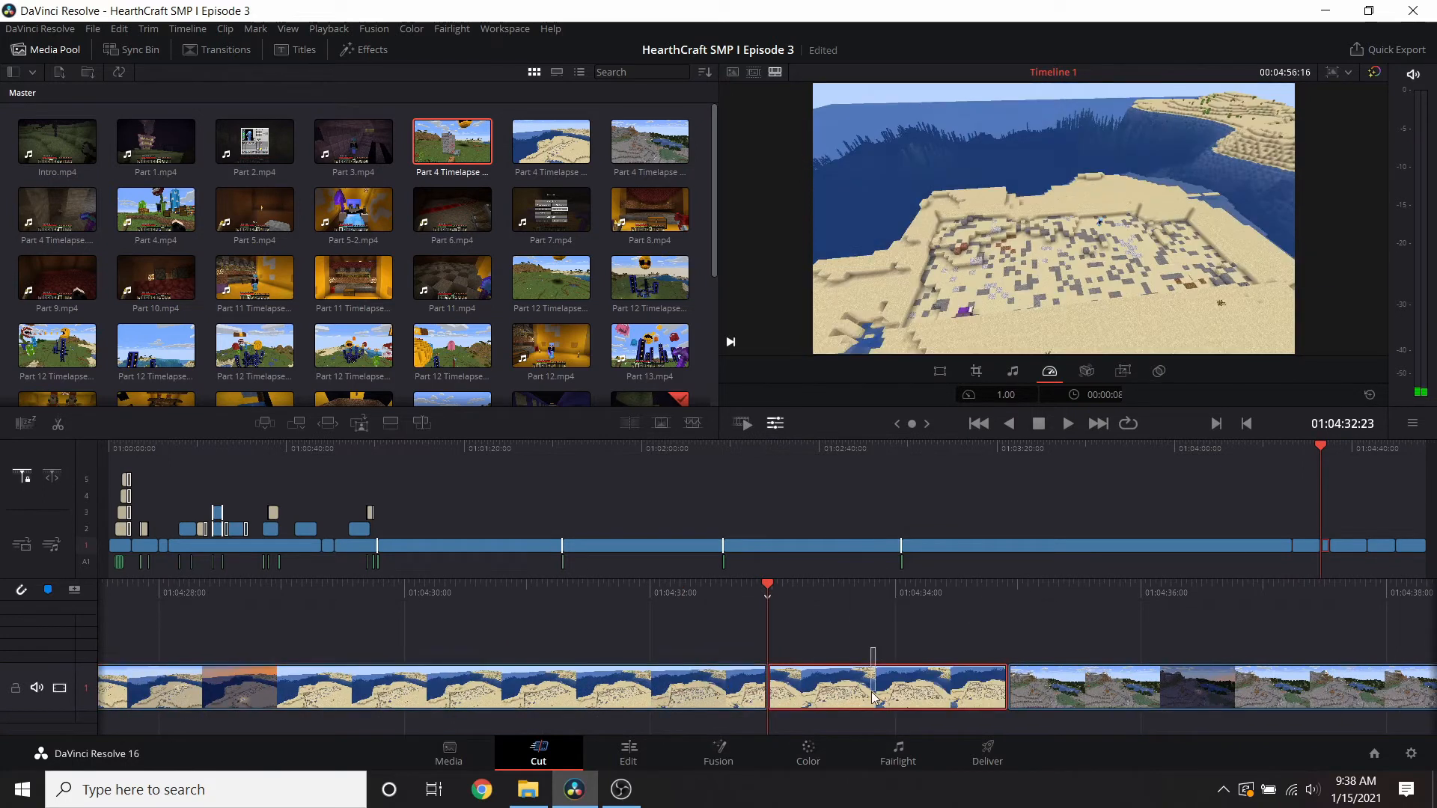
{"action": "key", "text": "Delete"}
- Split the stony terrain timelapse clip at 01:04:39:22 and delete its closing portion
{"action": "scroll", "coordinate": [885, 666], "scroll_direction": "down", "scroll_amount": 6}
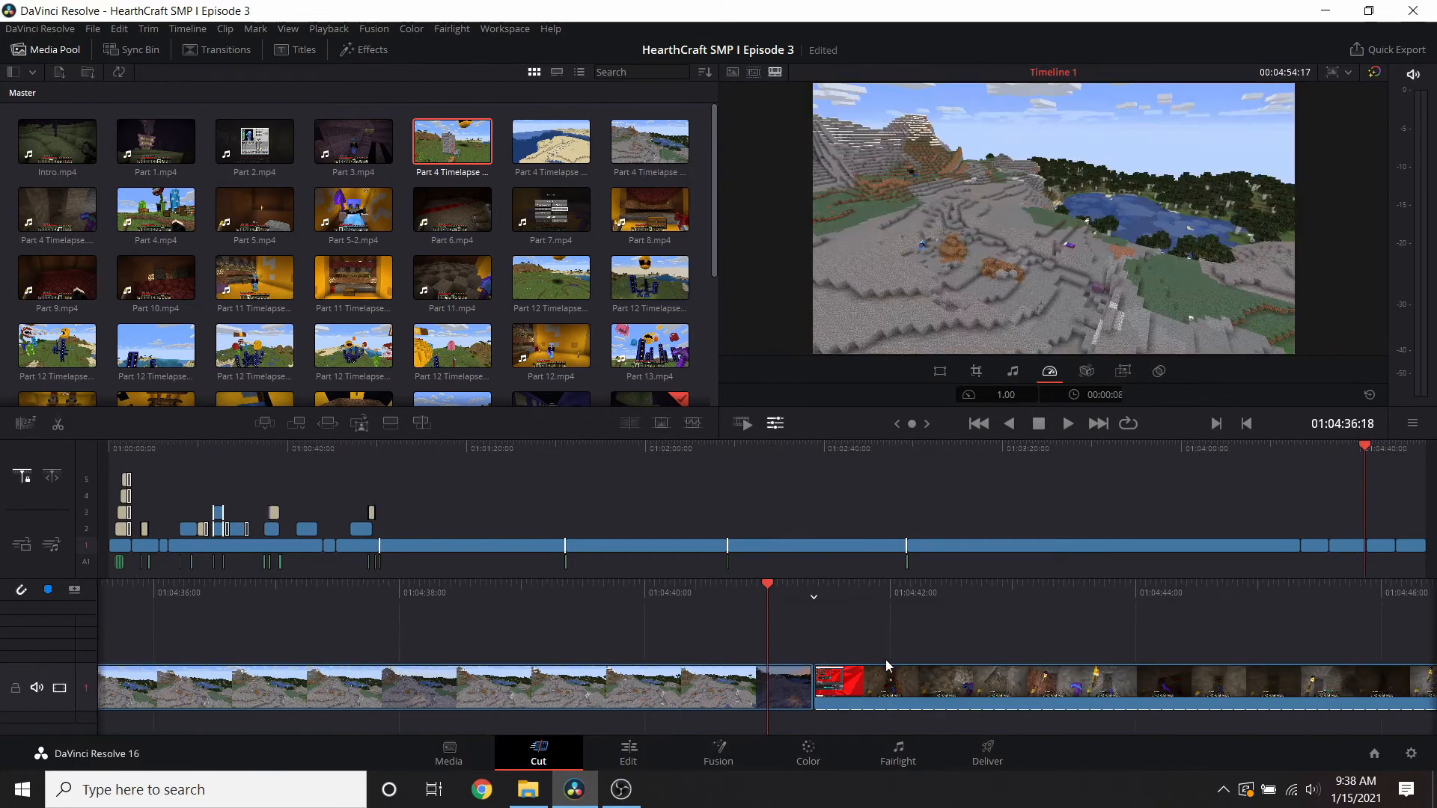
{"action": "scroll", "coordinate": [880, 661], "scroll_direction": "up", "scroll_amount": 1}
{"action": "left_click_drag", "start_coordinate": [758, 599], "coordinate": [748, 598]}
{"action": "right_click", "coordinate": [827, 690]}
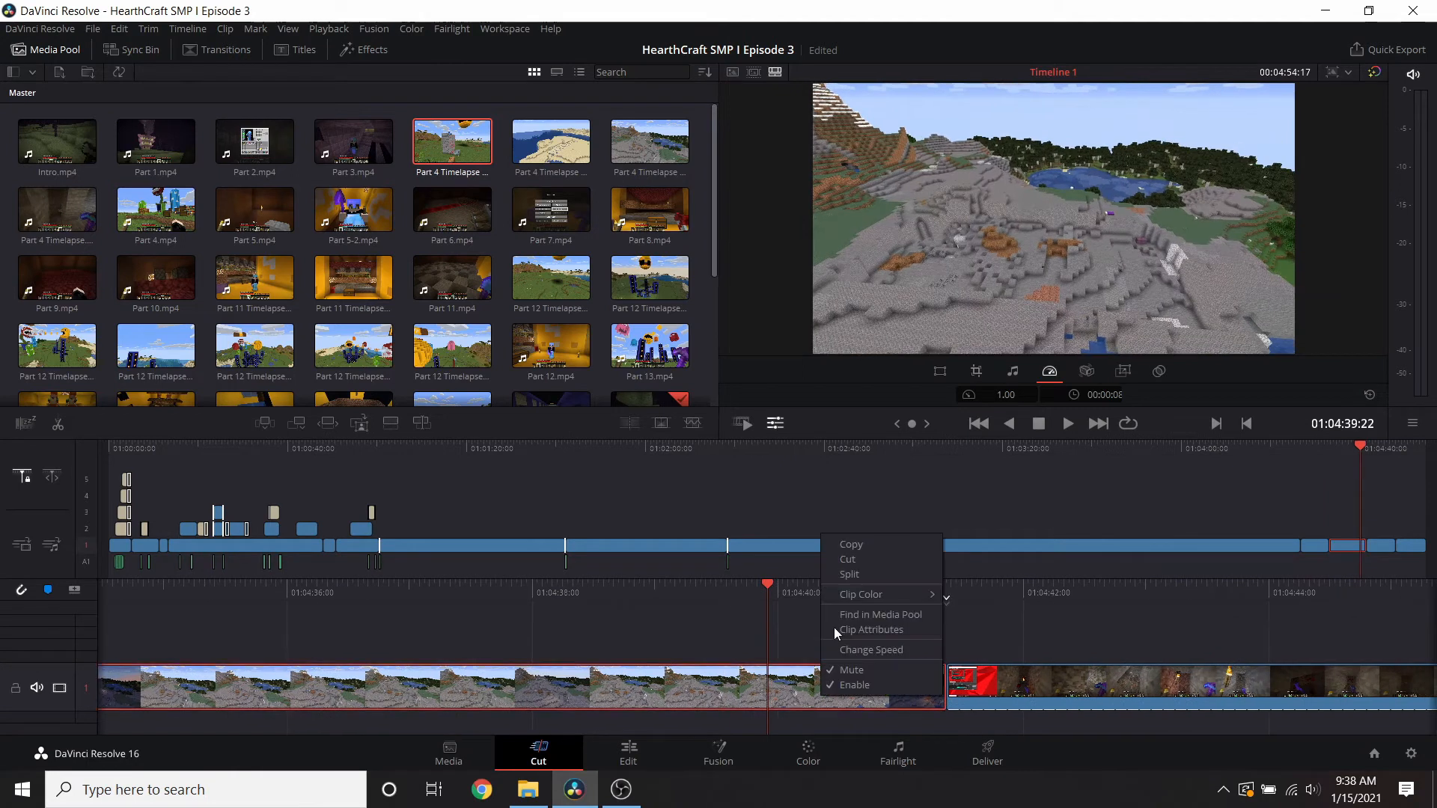
{"action": "left_click", "coordinate": [842, 578]}
{"action": "left_click", "coordinate": [858, 702]}
{"action": "key", "text": "Delete"}
- Add a Push transition at the start of the sandy island timelapse clip and shorten it to 5 frames
{"action": "scroll", "coordinate": [861, 696], "scroll_direction": "down", "scroll_amount": 8}
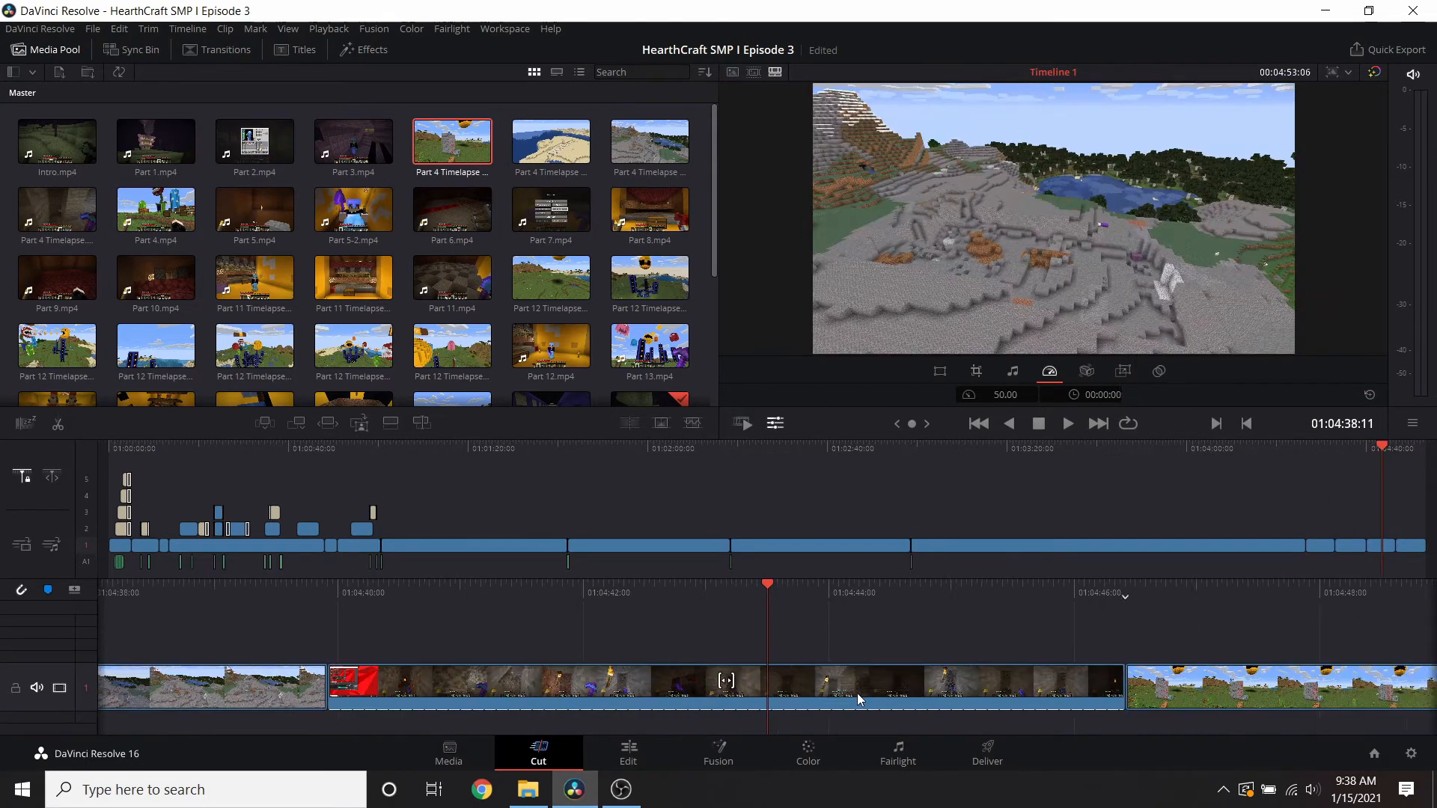
{"action": "scroll", "coordinate": [871, 689], "scroll_direction": "up", "scroll_amount": 7}
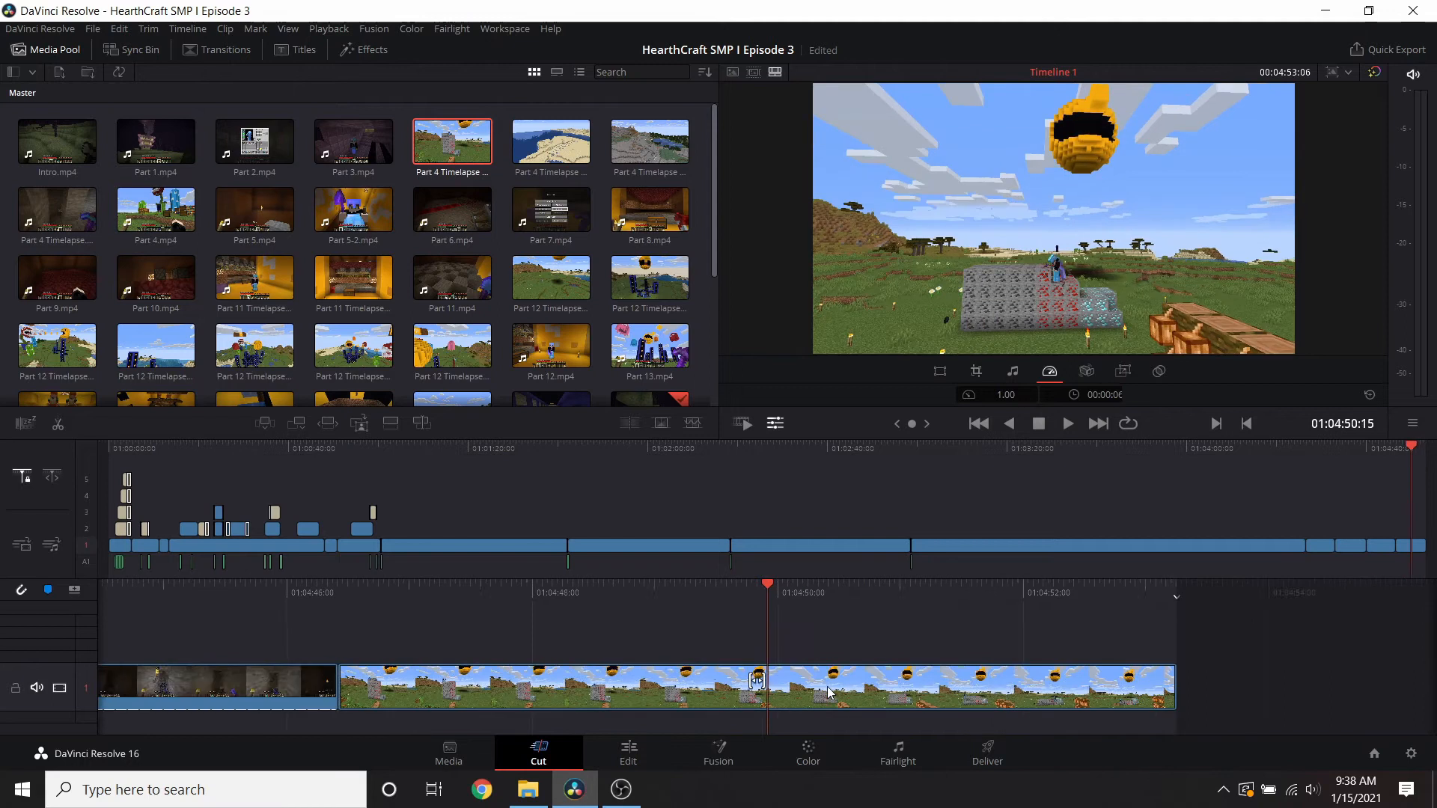
{"action": "scroll", "coordinate": [783, 608], "scroll_direction": "up", "scroll_amount": 6}
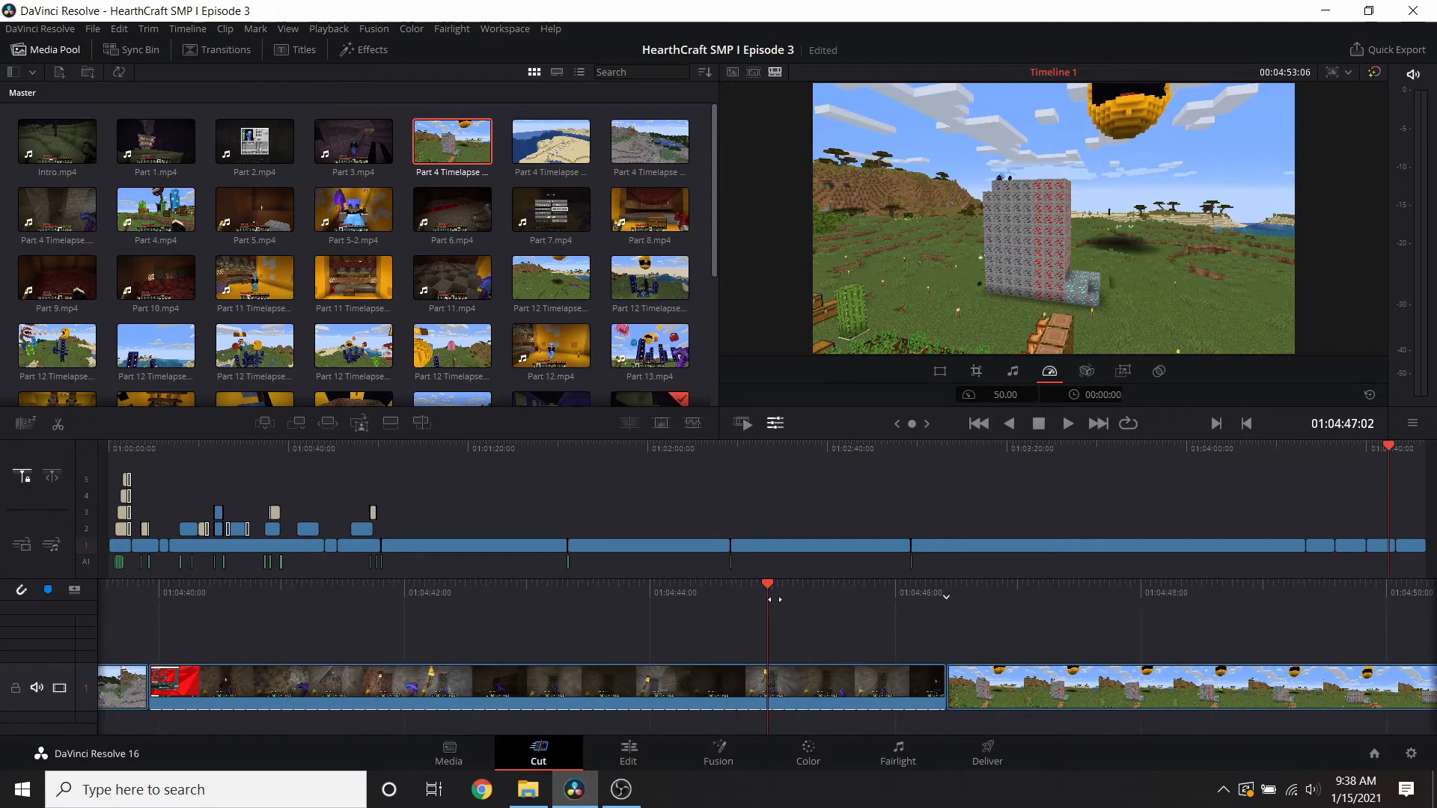
{"action": "scroll", "coordinate": [788, 608], "scroll_direction": "up", "scroll_amount": 15}
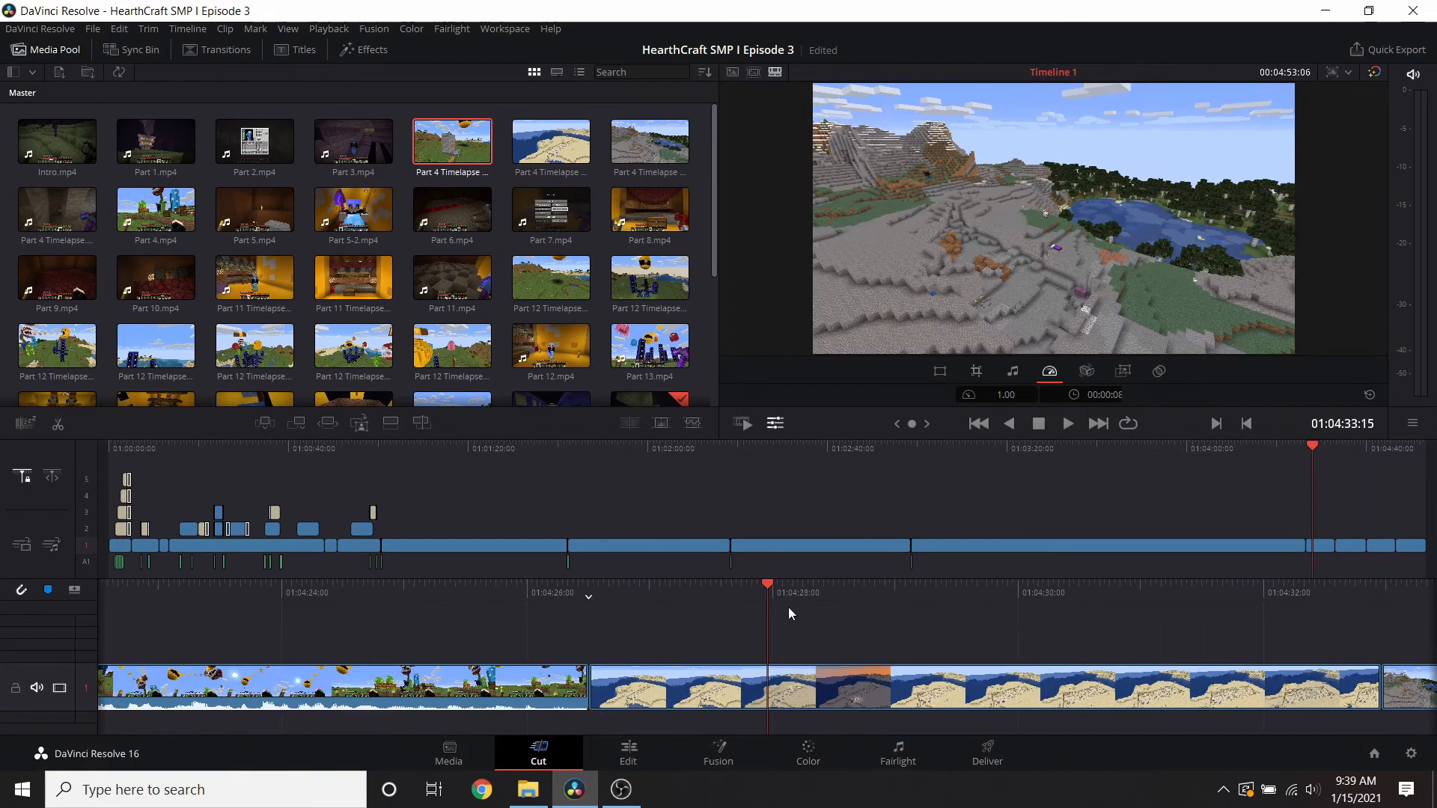
{"action": "scroll", "coordinate": [757, 588], "scroll_direction": "down", "scroll_amount": 2}
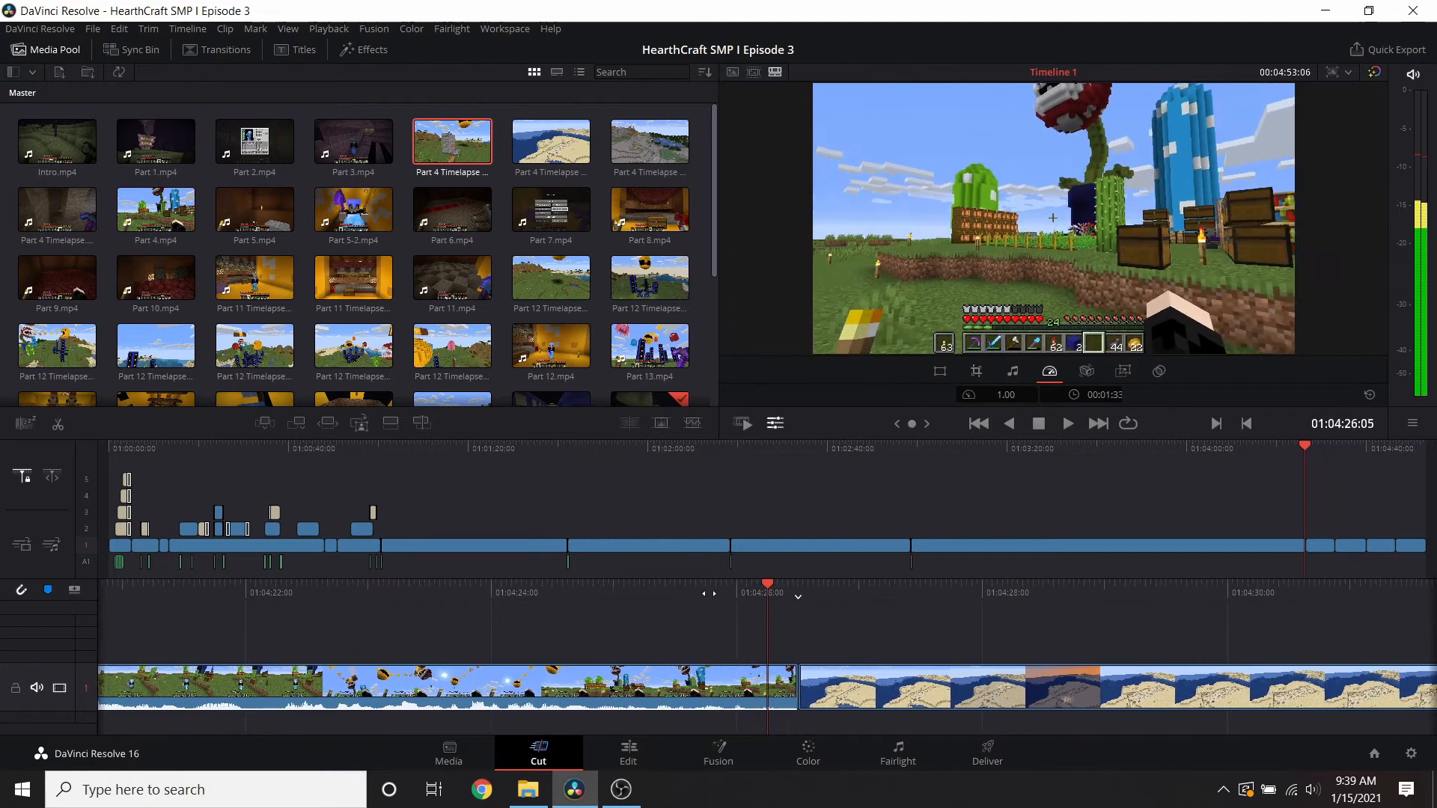
{"action": "left_click", "coordinate": [224, 49]}
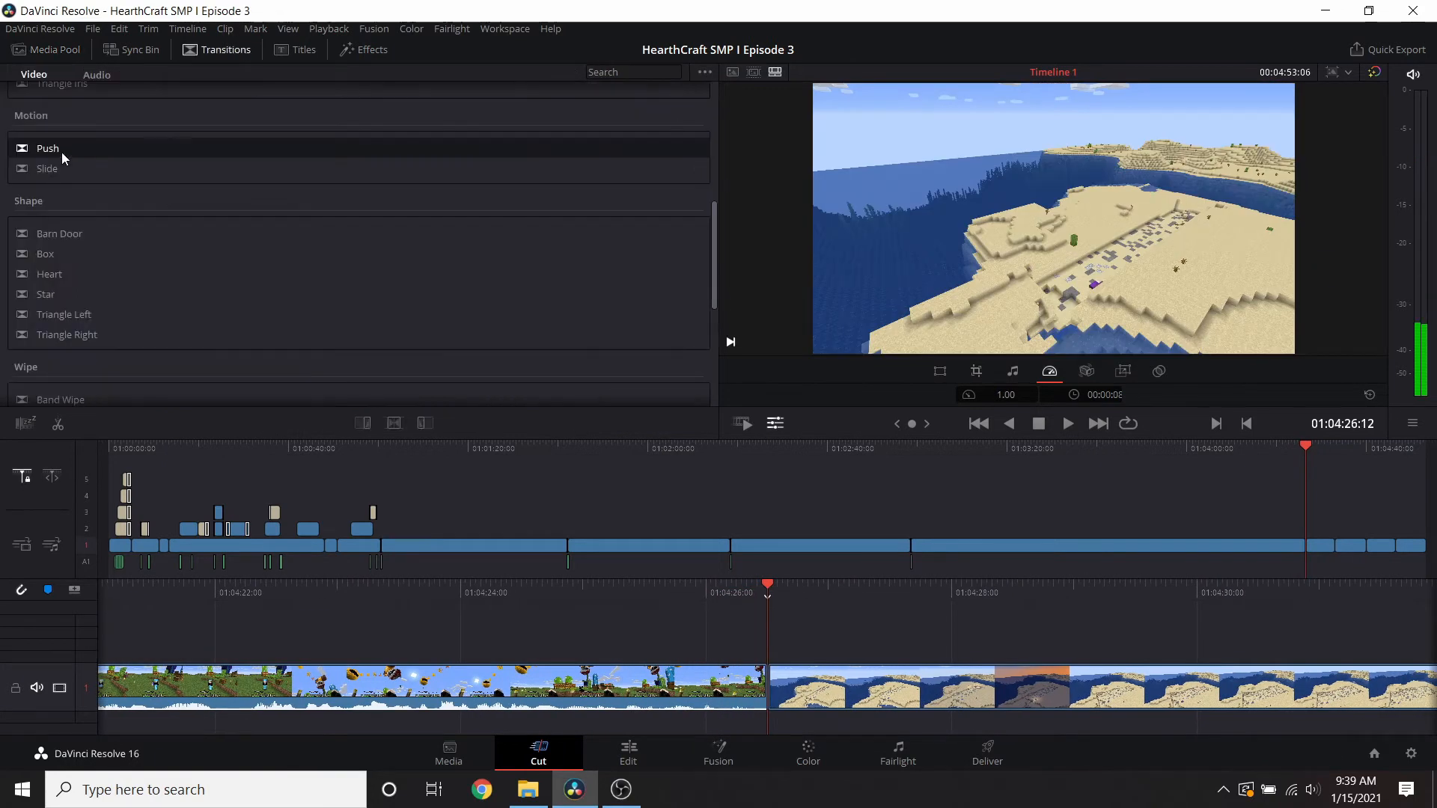
{"action": "left_click_drag", "start_coordinate": [690, 673], "coordinate": [785, 685]}
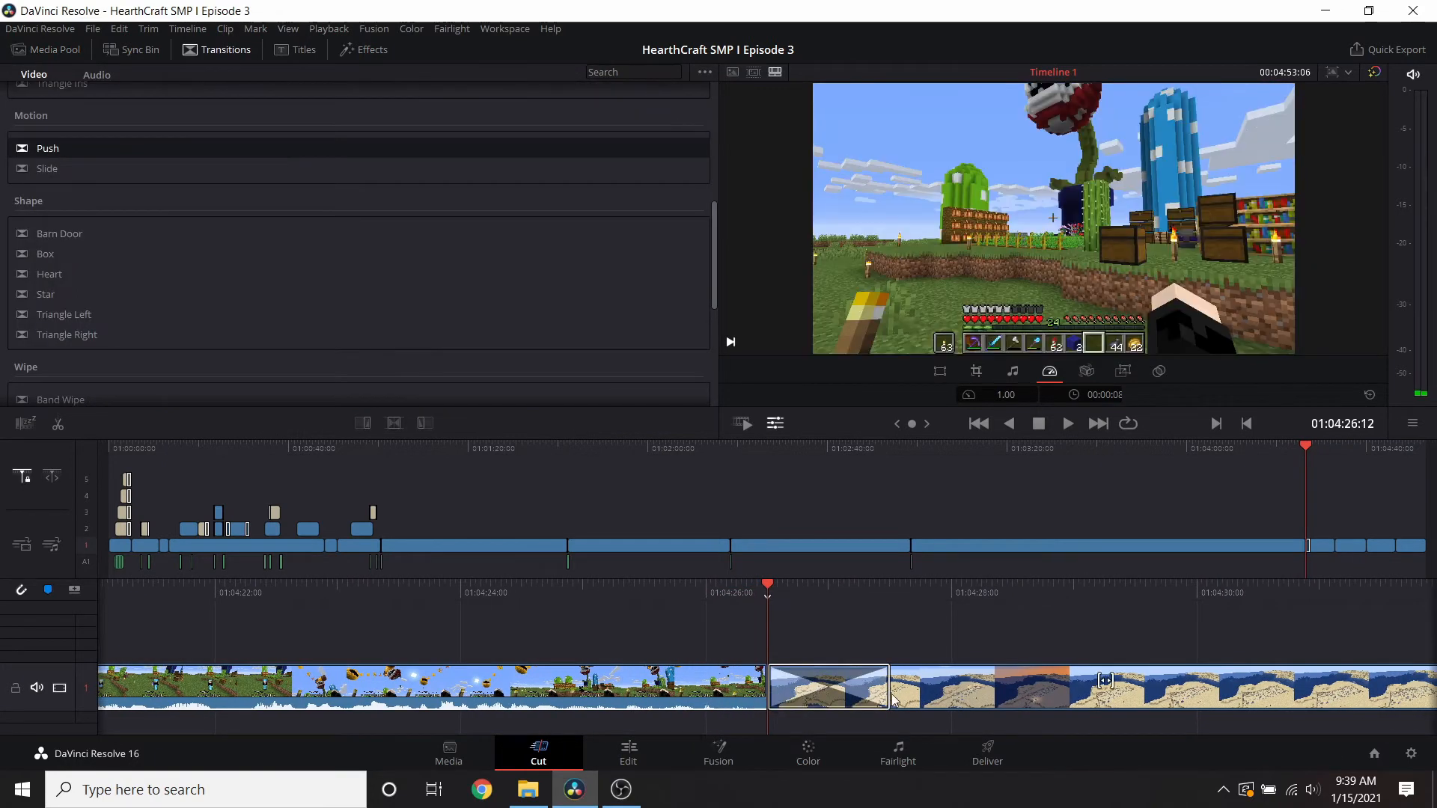
{"action": "left_click_drag", "start_coordinate": [886, 695], "coordinate": [783, 696]}
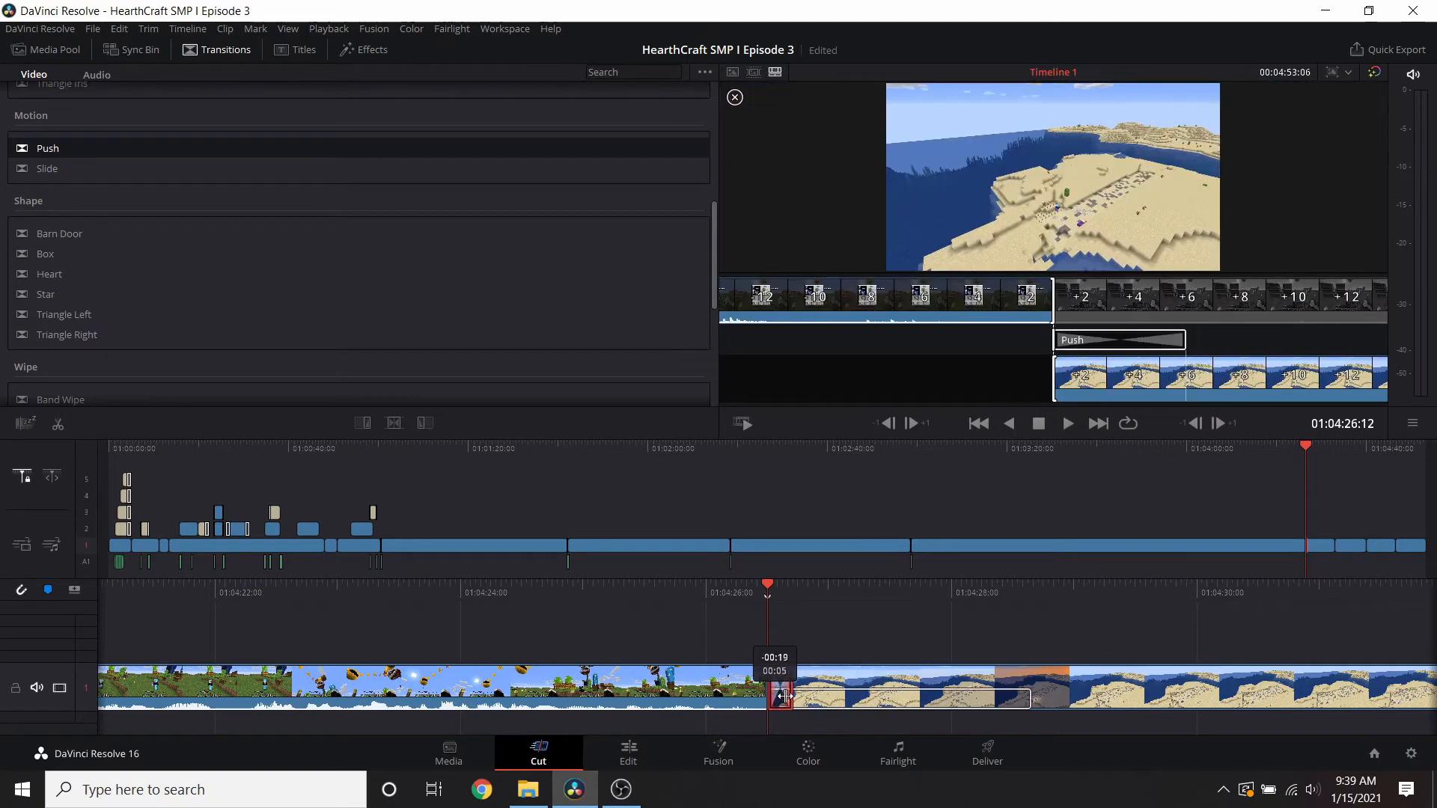
- Place Whoosh.flac beneath the sandy island clip's Push transition and shorten the transition to 4 frames
{"action": "left_click", "coordinate": [58, 51]}
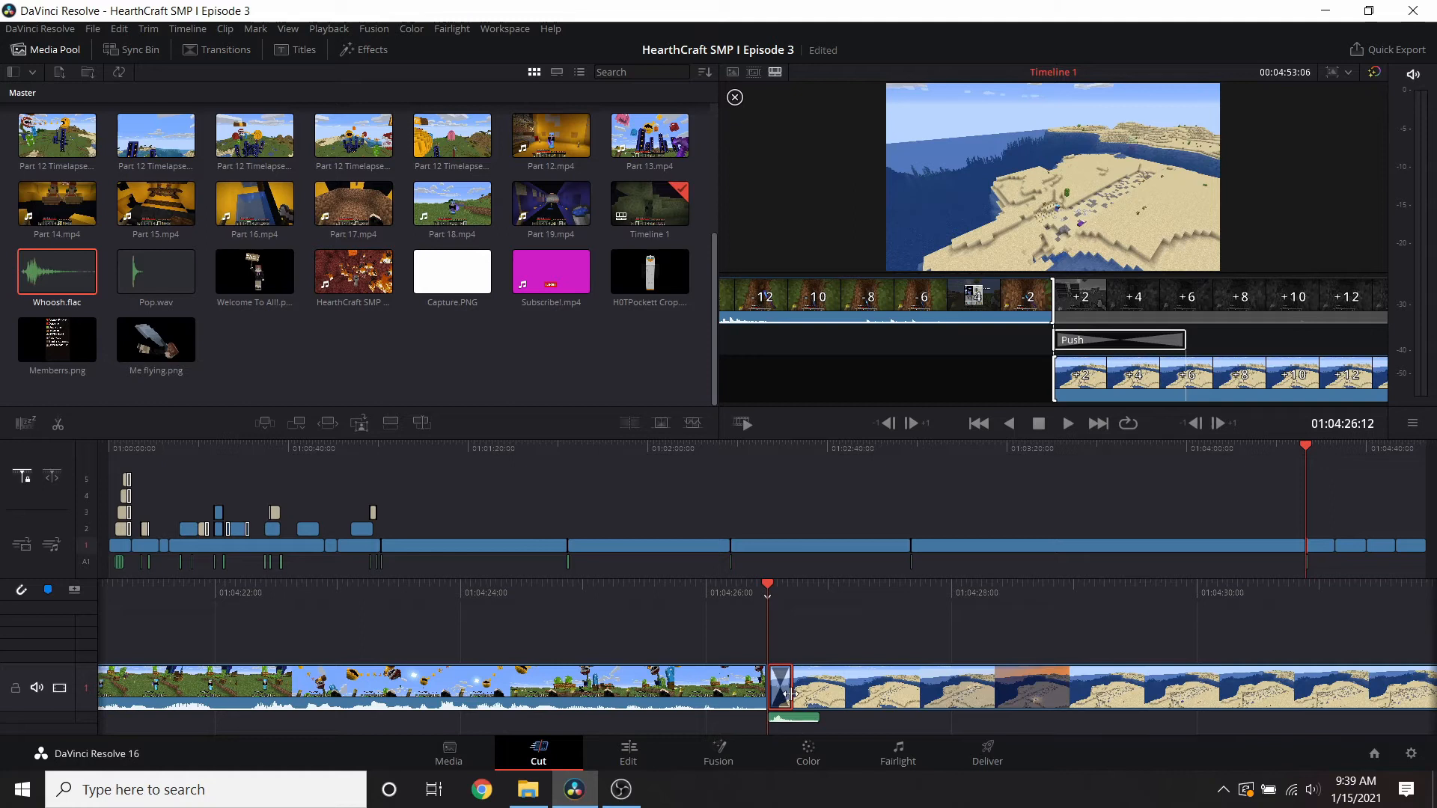
{"action": "left_click_drag", "start_coordinate": [789, 694], "coordinate": [779, 696]}
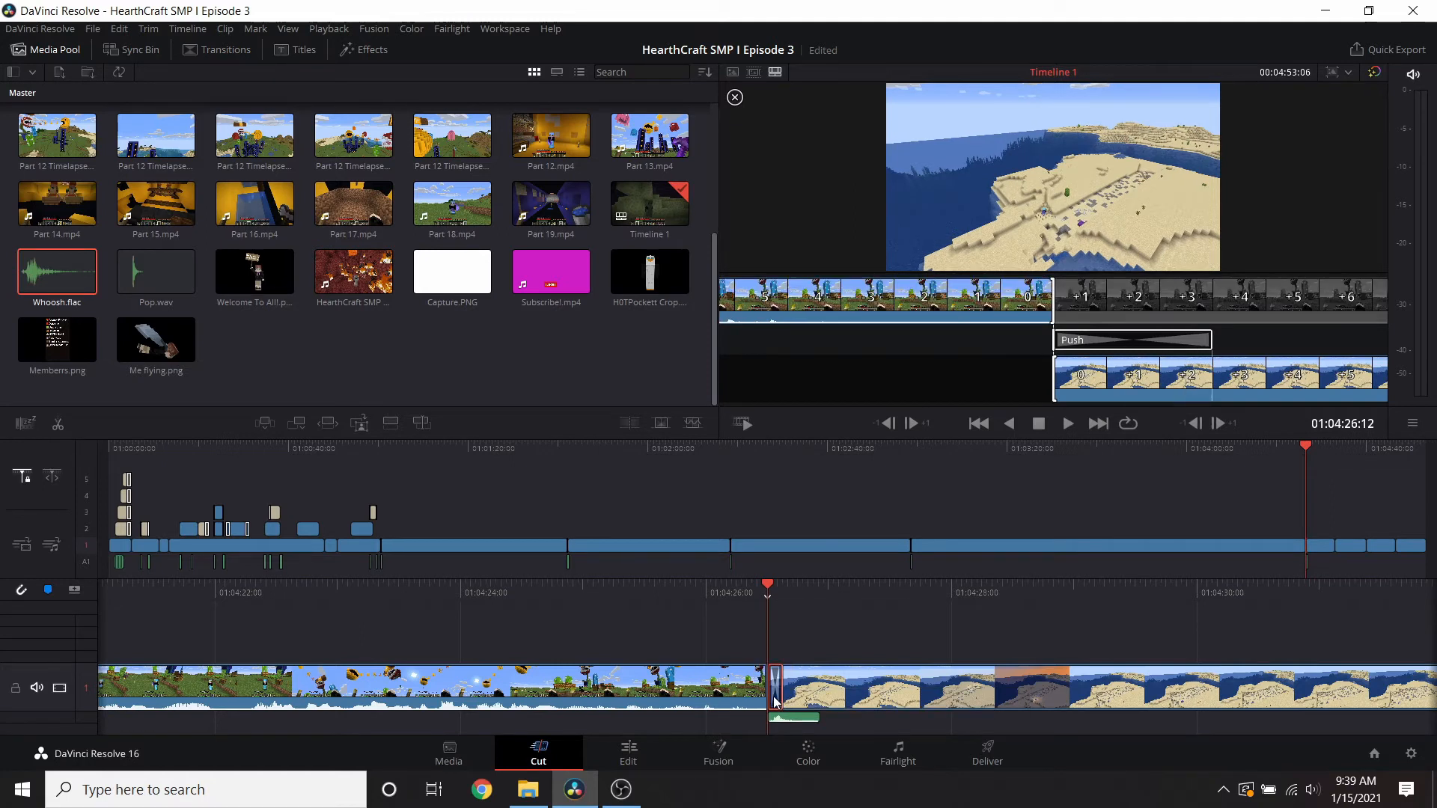
{"action": "left_click_drag", "start_coordinate": [783, 688], "coordinate": [781, 687]}
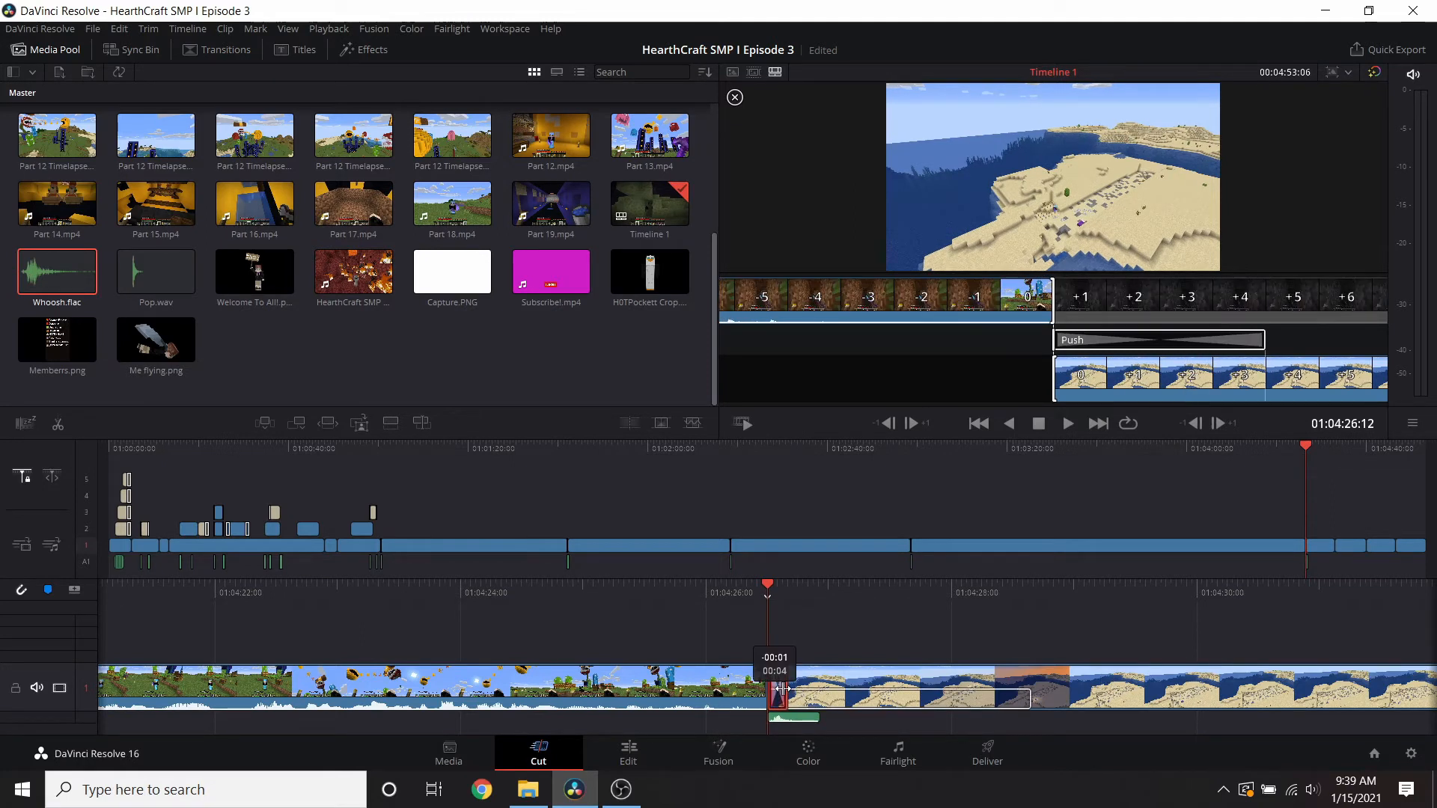
- Play back the Push transition into the sandy island clip and return the playhead to 01:04:26:12
{"action": "left_click_drag", "start_coordinate": [878, 632], "coordinate": [964, 631]}
{"action": "left_click", "coordinate": [1070, 423]}
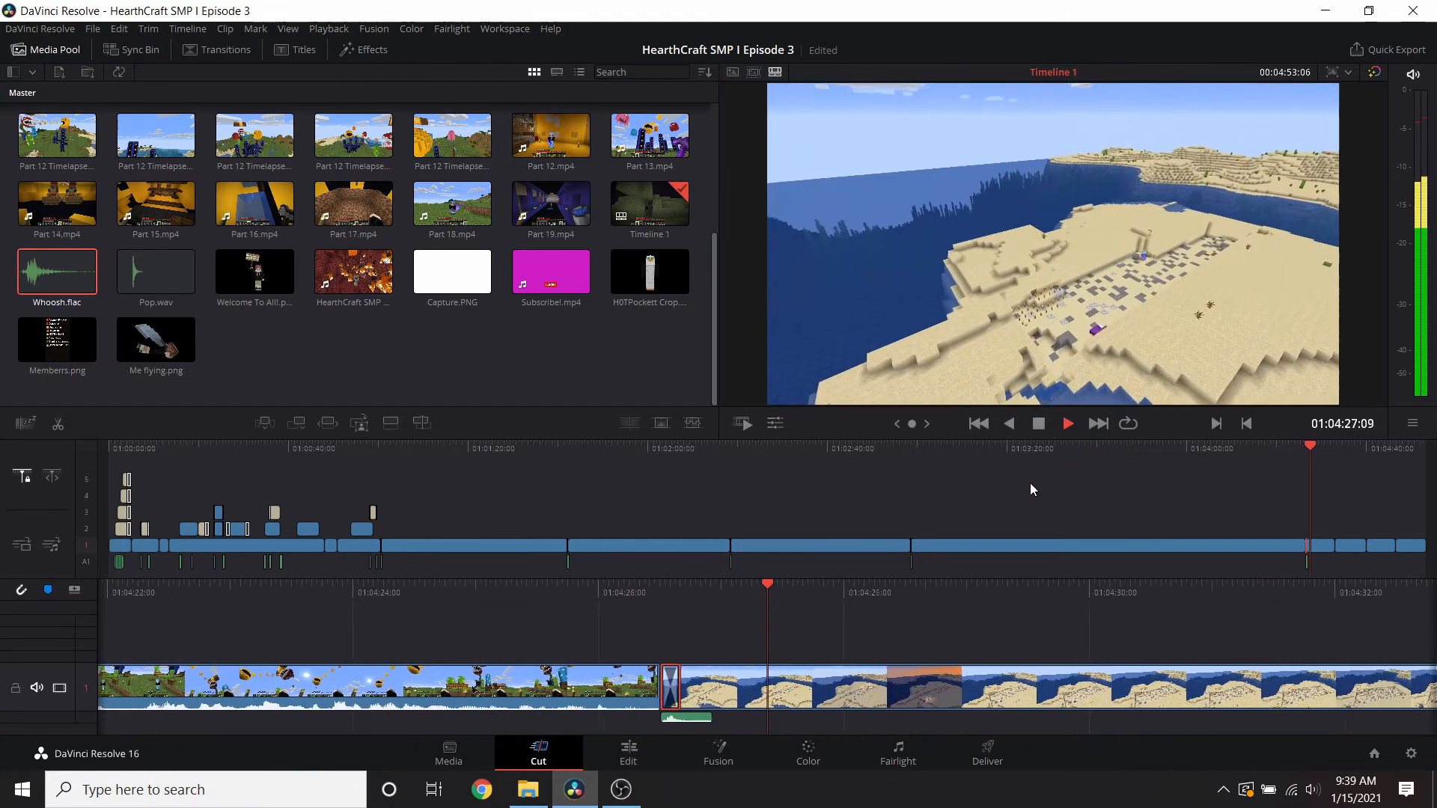
{"action": "left_click", "coordinate": [1037, 429]}
{"action": "left_click_drag", "start_coordinate": [635, 587], "coordinate": [888, 585]}
{"action": "left_click_drag", "start_coordinate": [701, 584], "coordinate": [746, 587]}
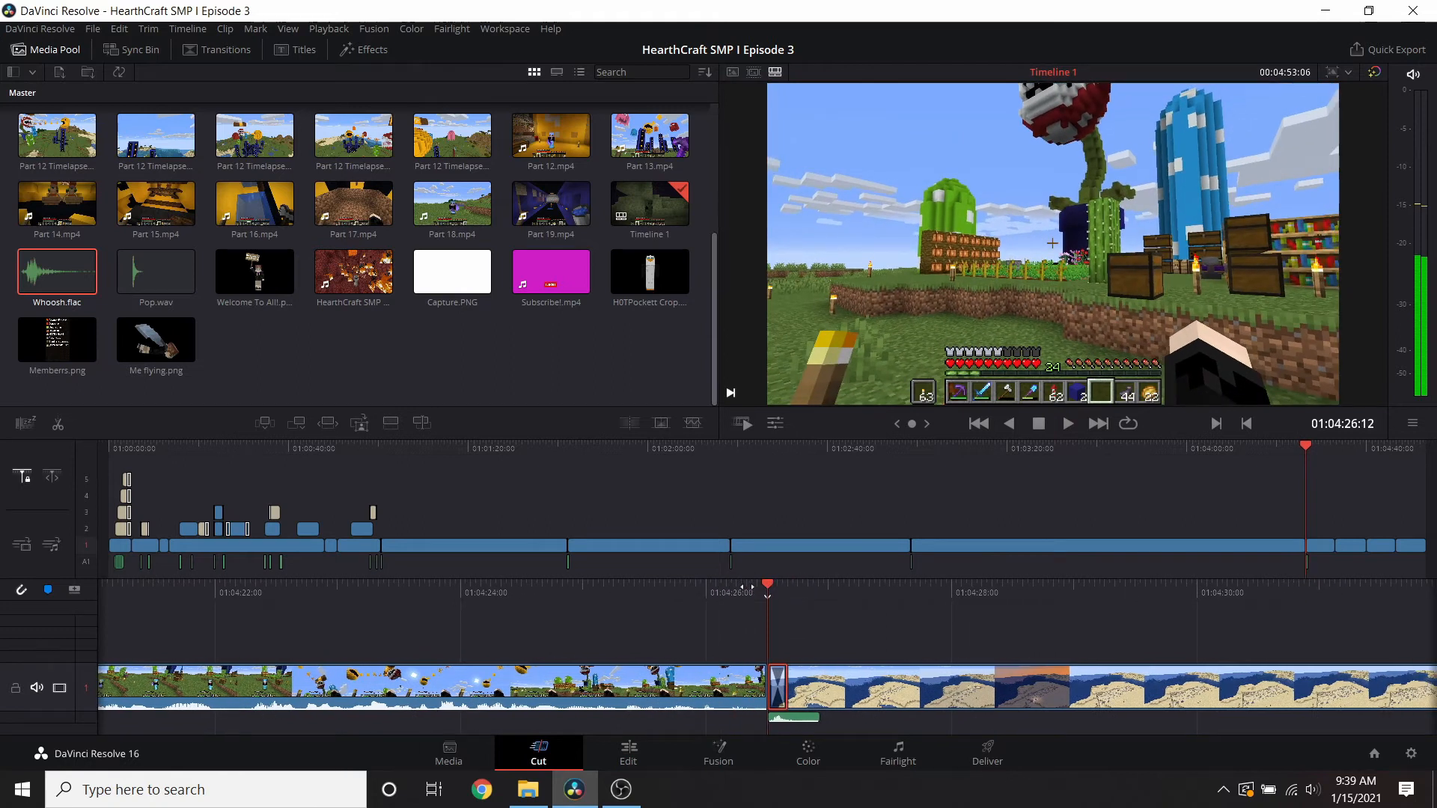
- Import the Happy Boy Theme MP3 from All Music > Timelapse Music in Minecraft Youtube Channel and add it below the timelapse clips
{"action": "key", "text": "ctrl+i"}
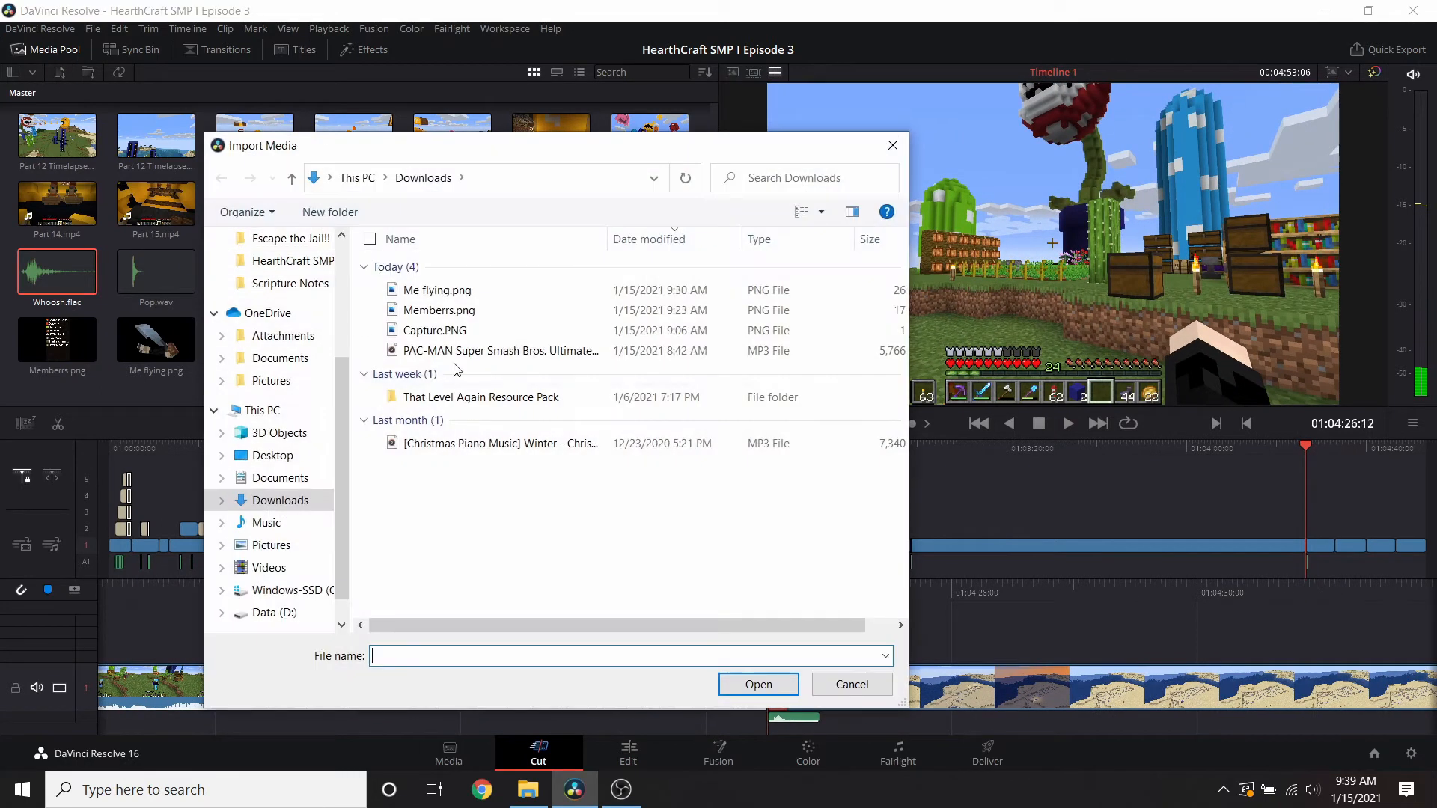
{"action": "left_click", "coordinate": [280, 478]}
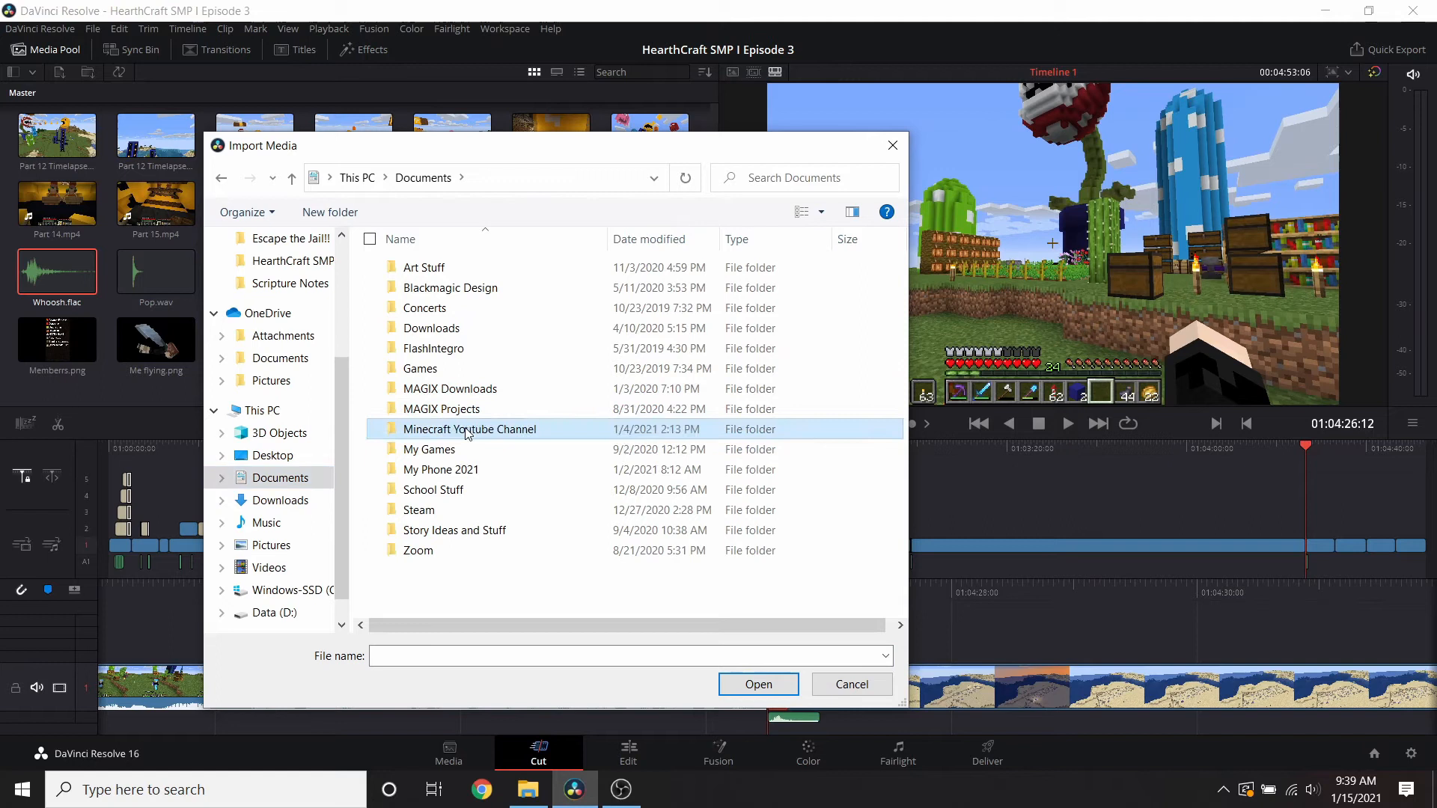
{"action": "double_click", "coordinate": [449, 429]}
{"action": "double_click", "coordinate": [450, 268]}
{"action": "left_click", "coordinate": [222, 178]}
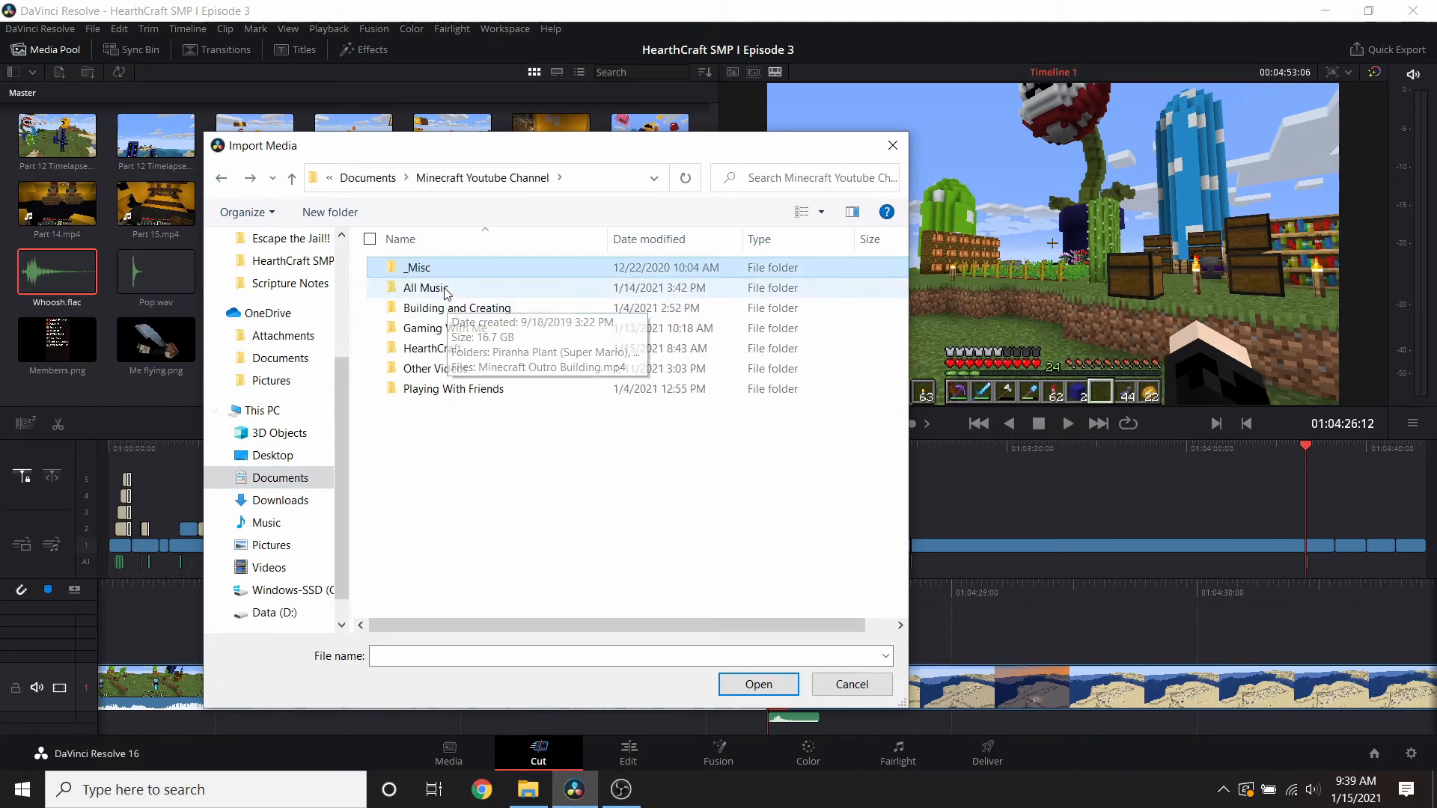
{"action": "double_click", "coordinate": [438, 288]}
{"action": "double_click", "coordinate": [454, 348]}
{"action": "left_click", "coordinate": [496, 310]}
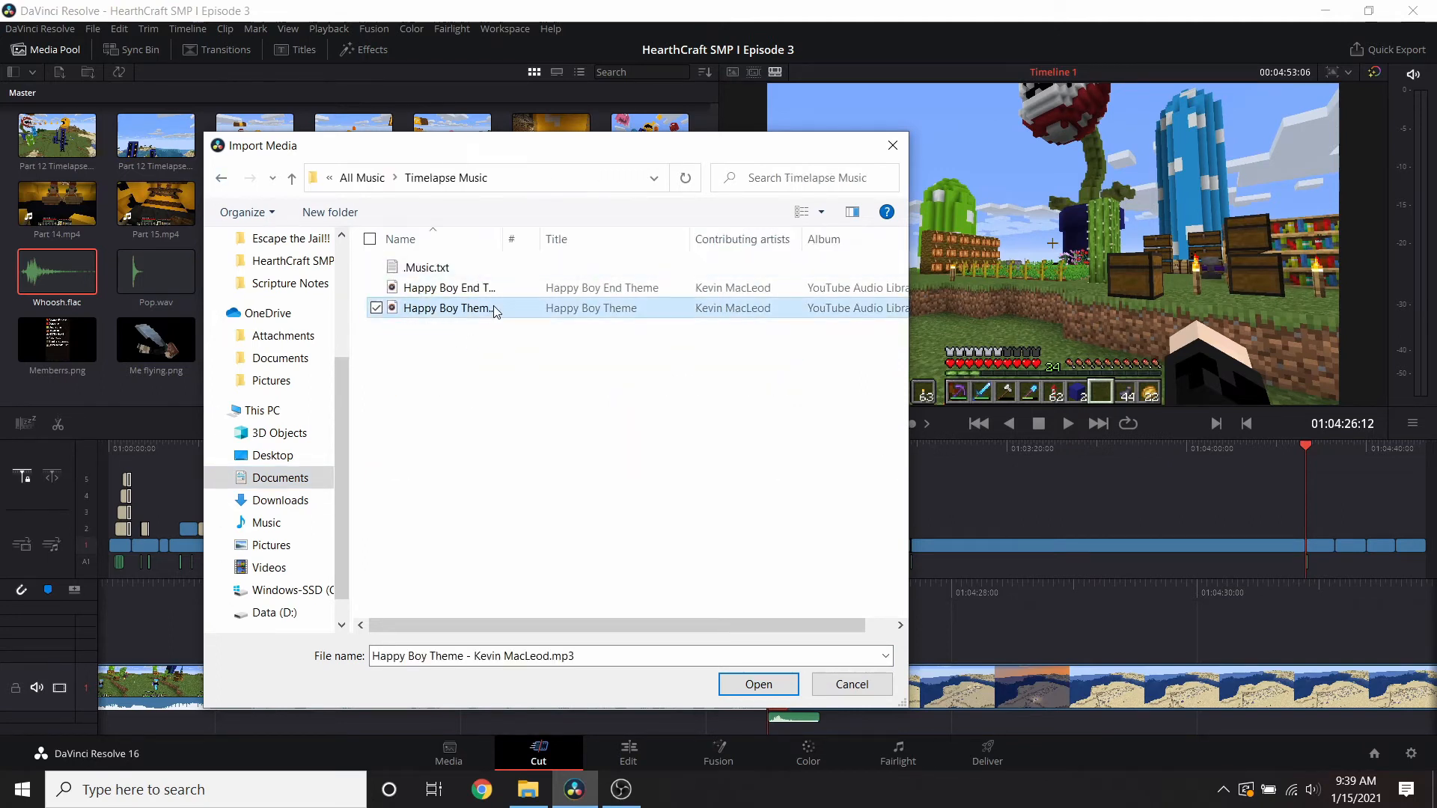
{"action": "left_click", "coordinate": [503, 297]}
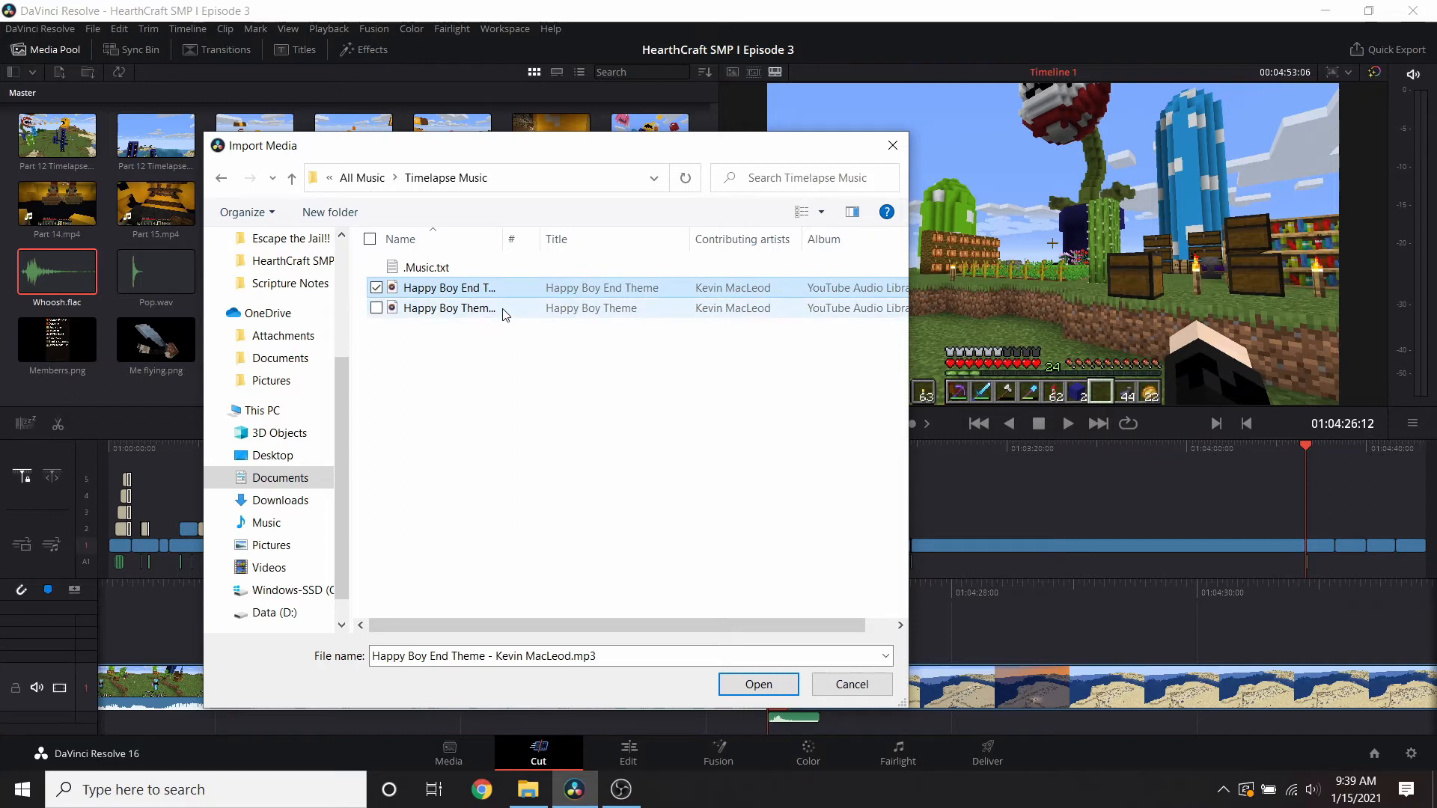
{"action": "double_click", "coordinate": [497, 307]}
{"action": "left_click_drag", "start_coordinate": [258, 345], "coordinate": [432, 375]}
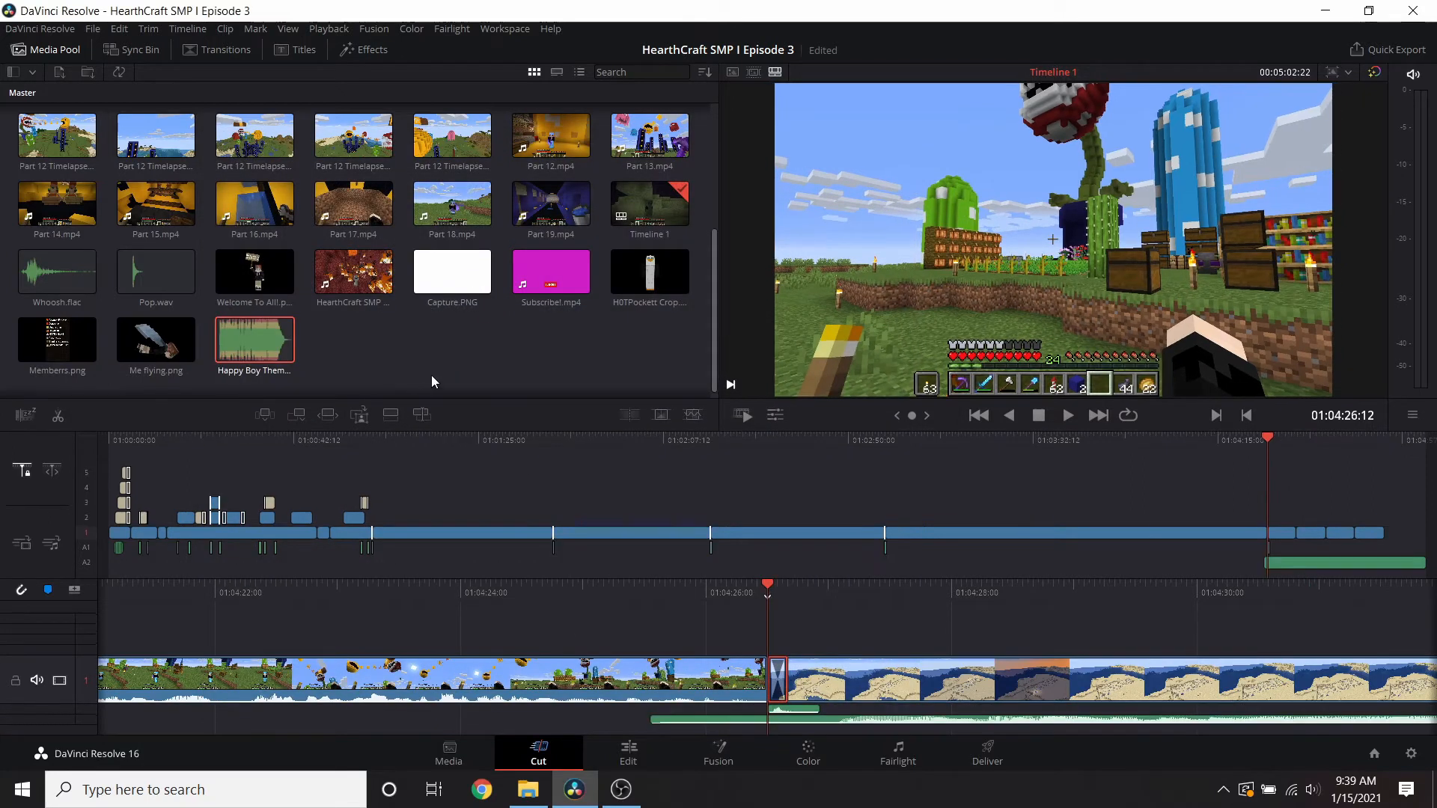
- Try importing the Happy Boy End Theme MP3 and remove it from the media pool
{"action": "left_click", "coordinate": [59, 72]}
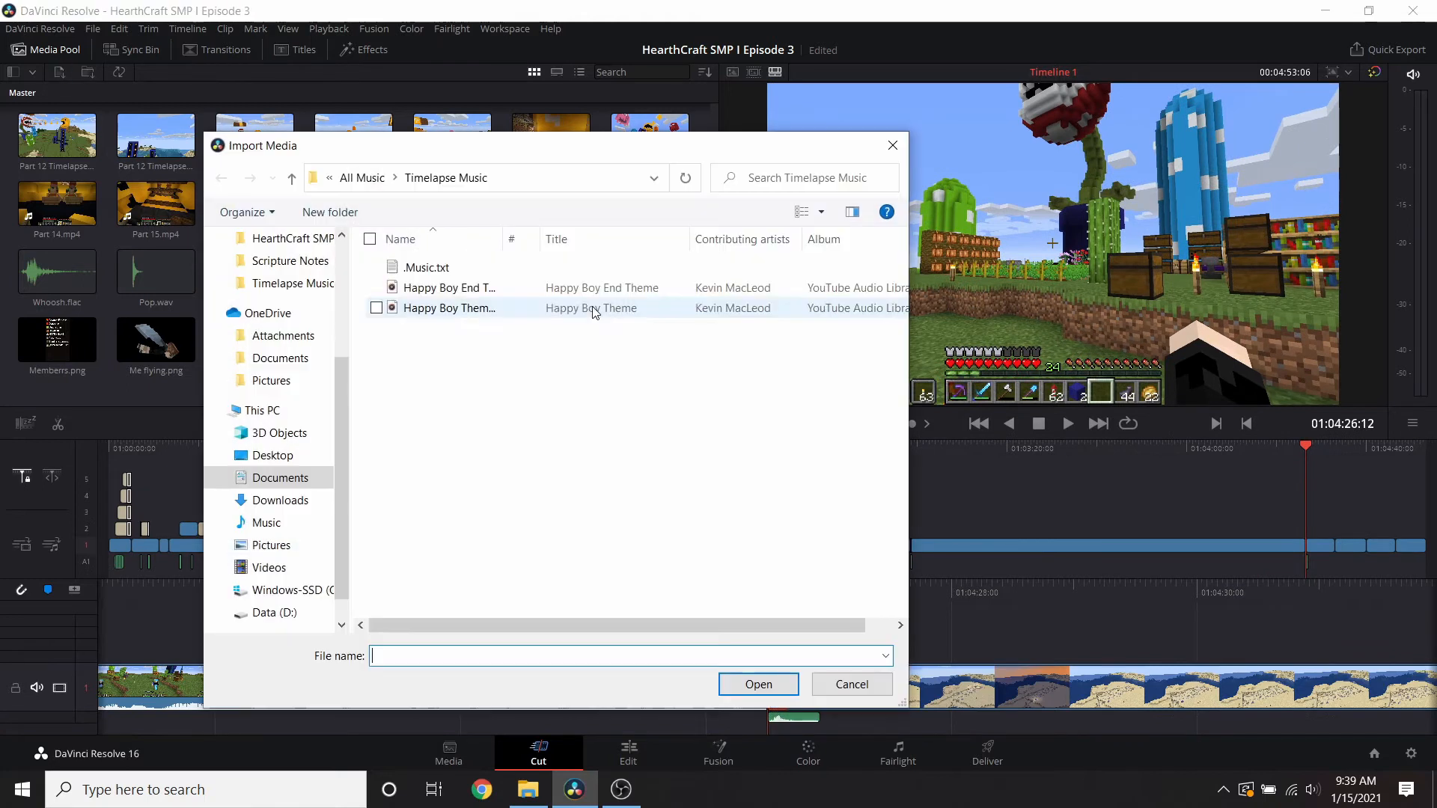
{"action": "double_click", "coordinate": [561, 286]}
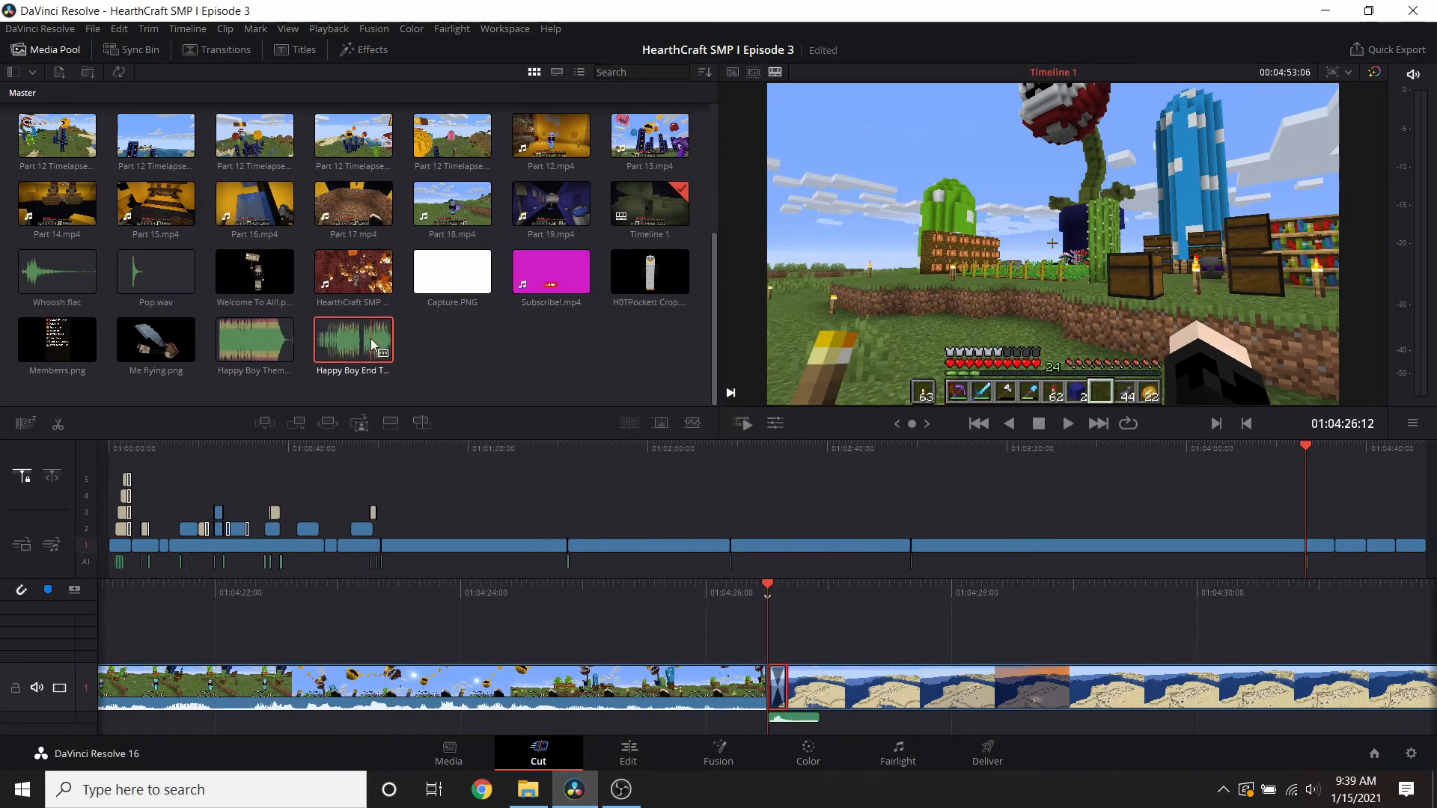
{"action": "key", "text": "Delete"}
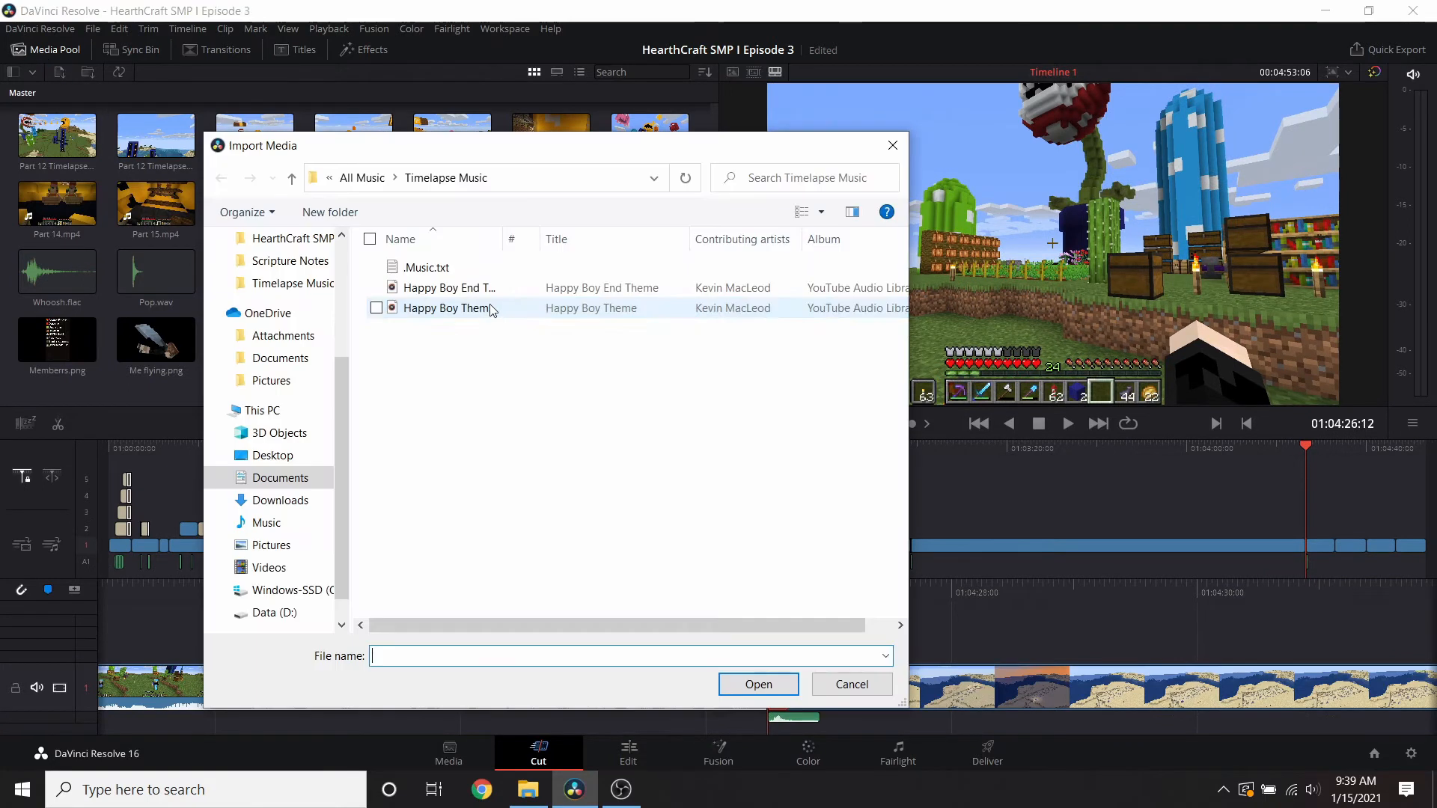
- Place Happy Boy Theme under the timelapse clips, split off and delete its portion before 01:04:26:12, and play it back
{"action": "double_click", "coordinate": [489, 307]}
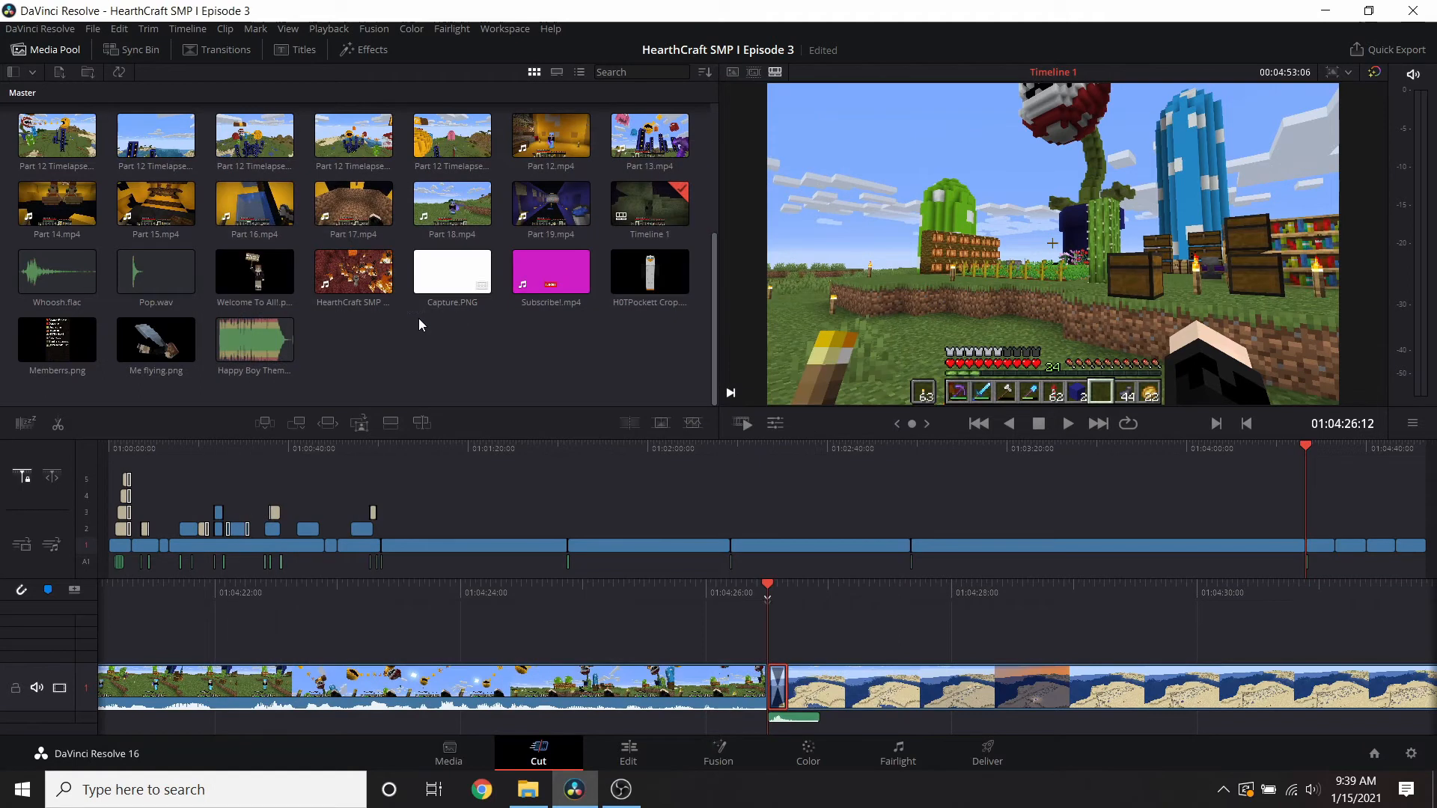
{"action": "left_click_drag", "start_coordinate": [702, 702], "coordinate": [582, 724]}
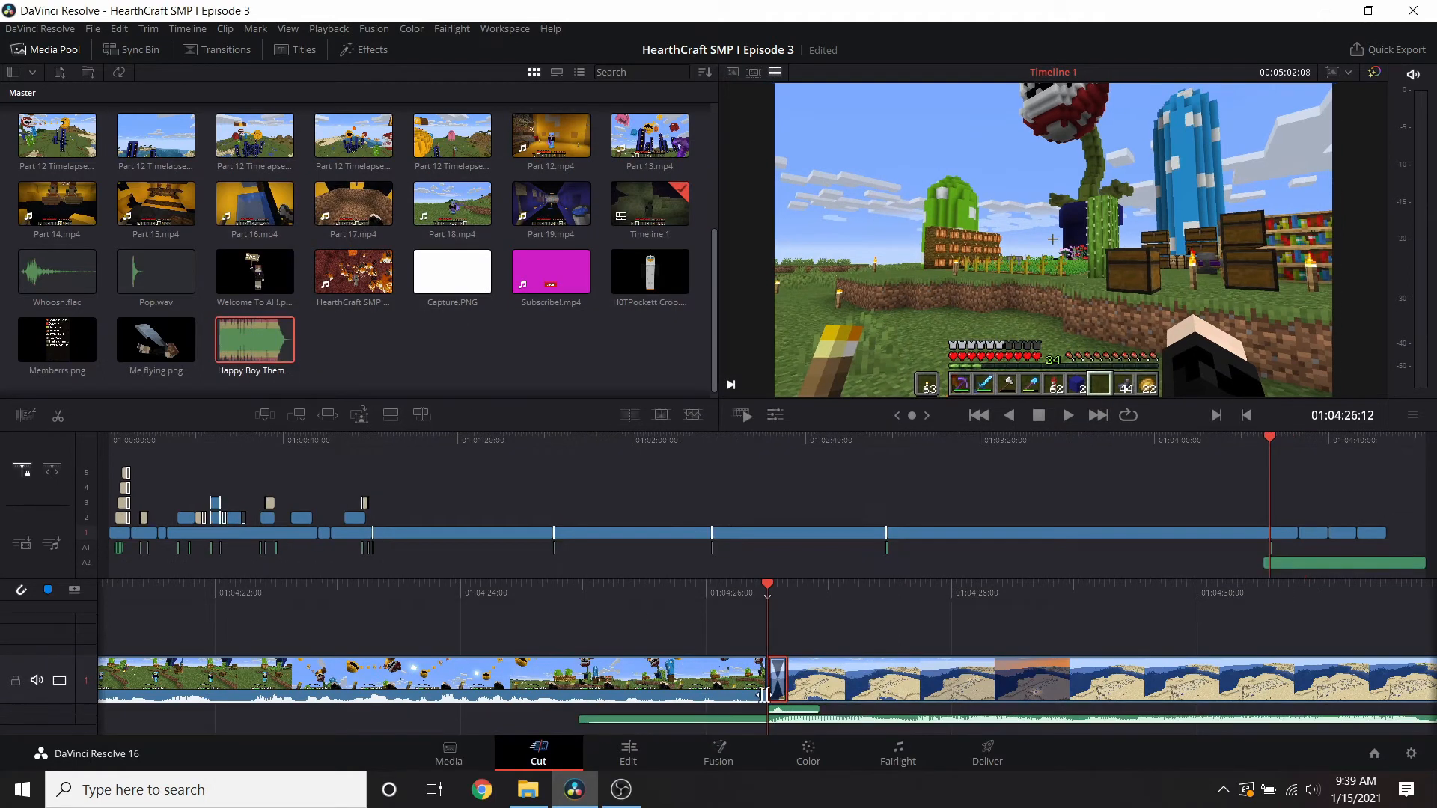
{"action": "right_click", "coordinate": [798, 726]}
{"action": "left_click", "coordinate": [730, 721]}
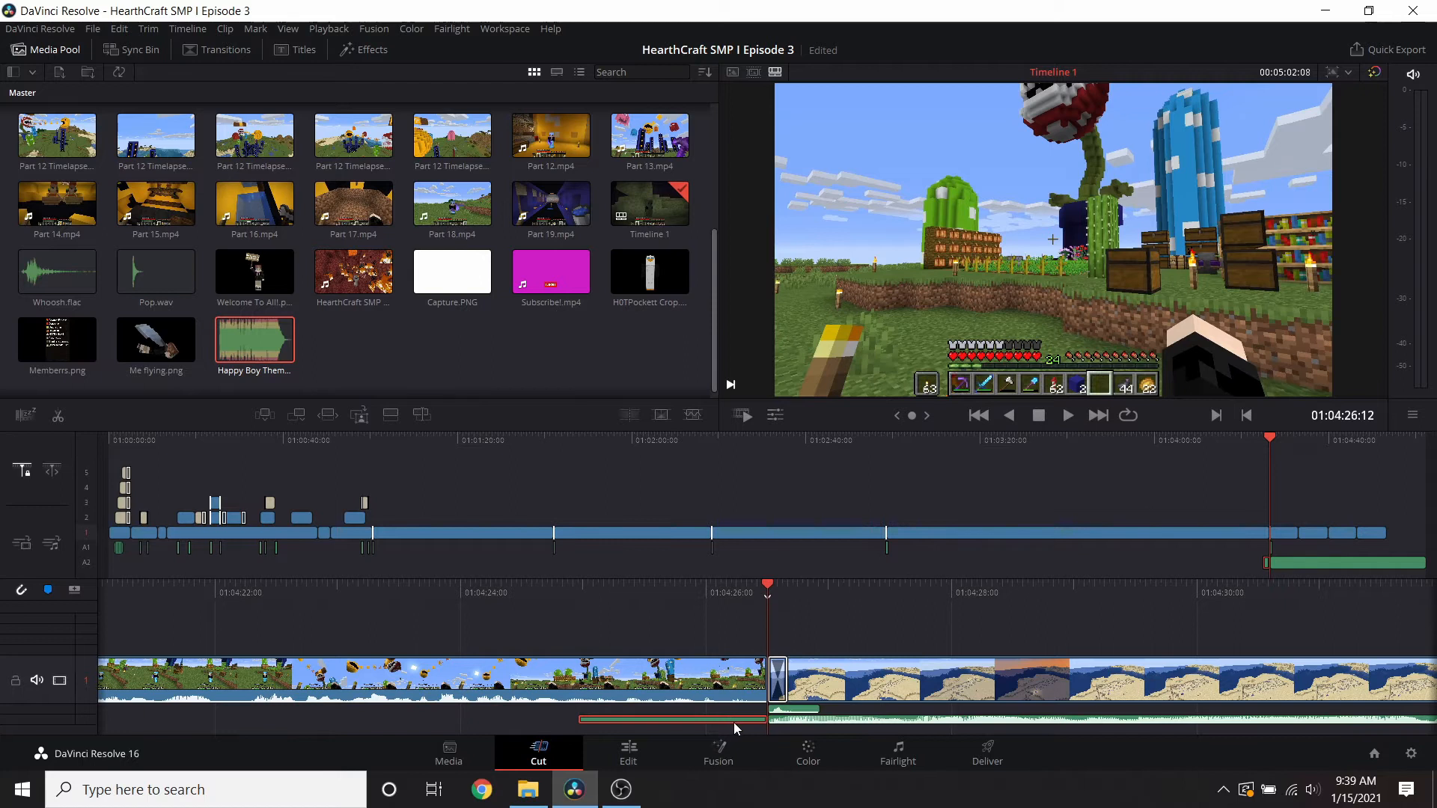
{"action": "key", "text": "Delete"}
{"action": "left_click", "coordinate": [1068, 416]}
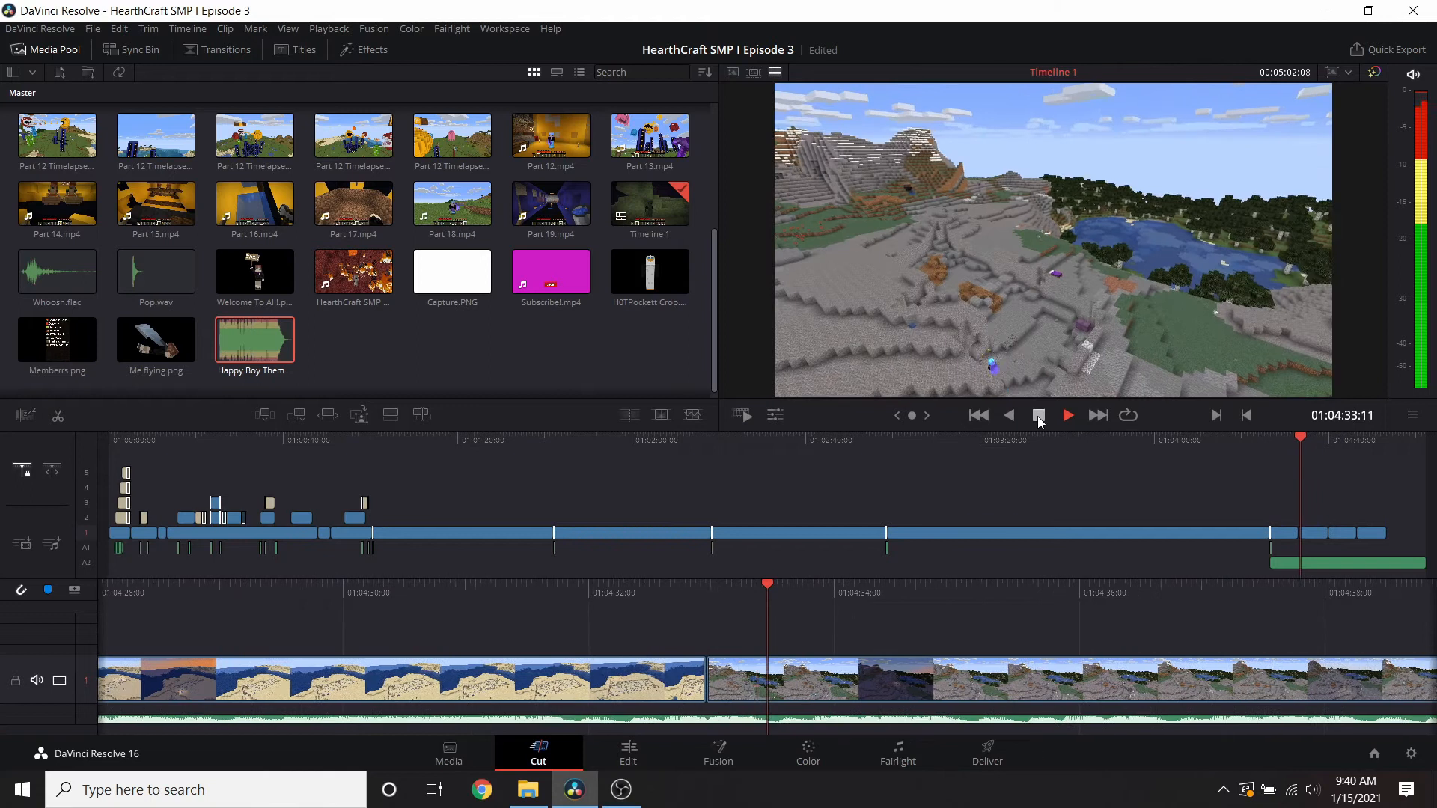
{"action": "left_click", "coordinate": [1038, 415]}
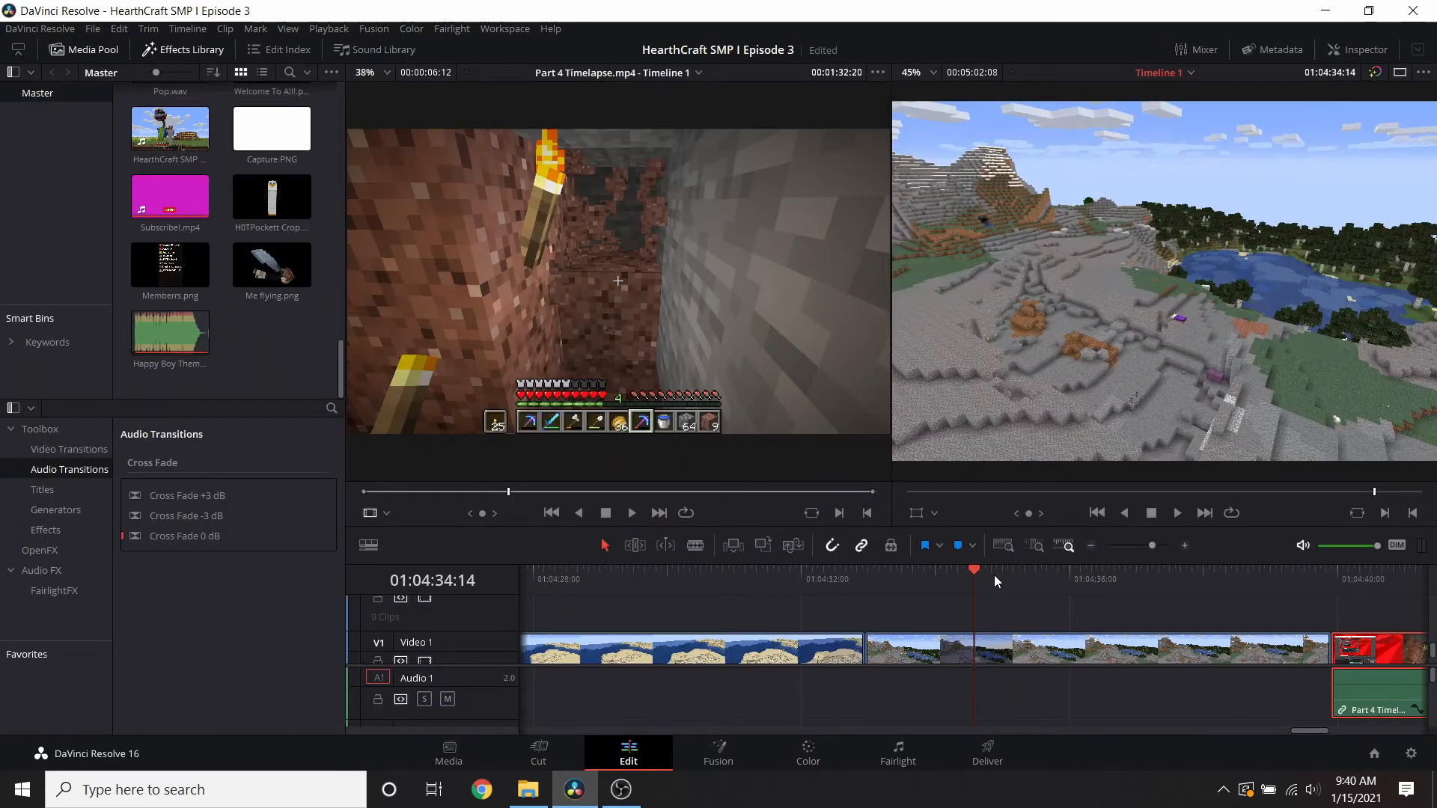
- On the Edit page, set the clip volume of the Happy Boy Theme music on Audio 5 to -6.60
{"action": "left_click", "coordinate": [1353, 49]}
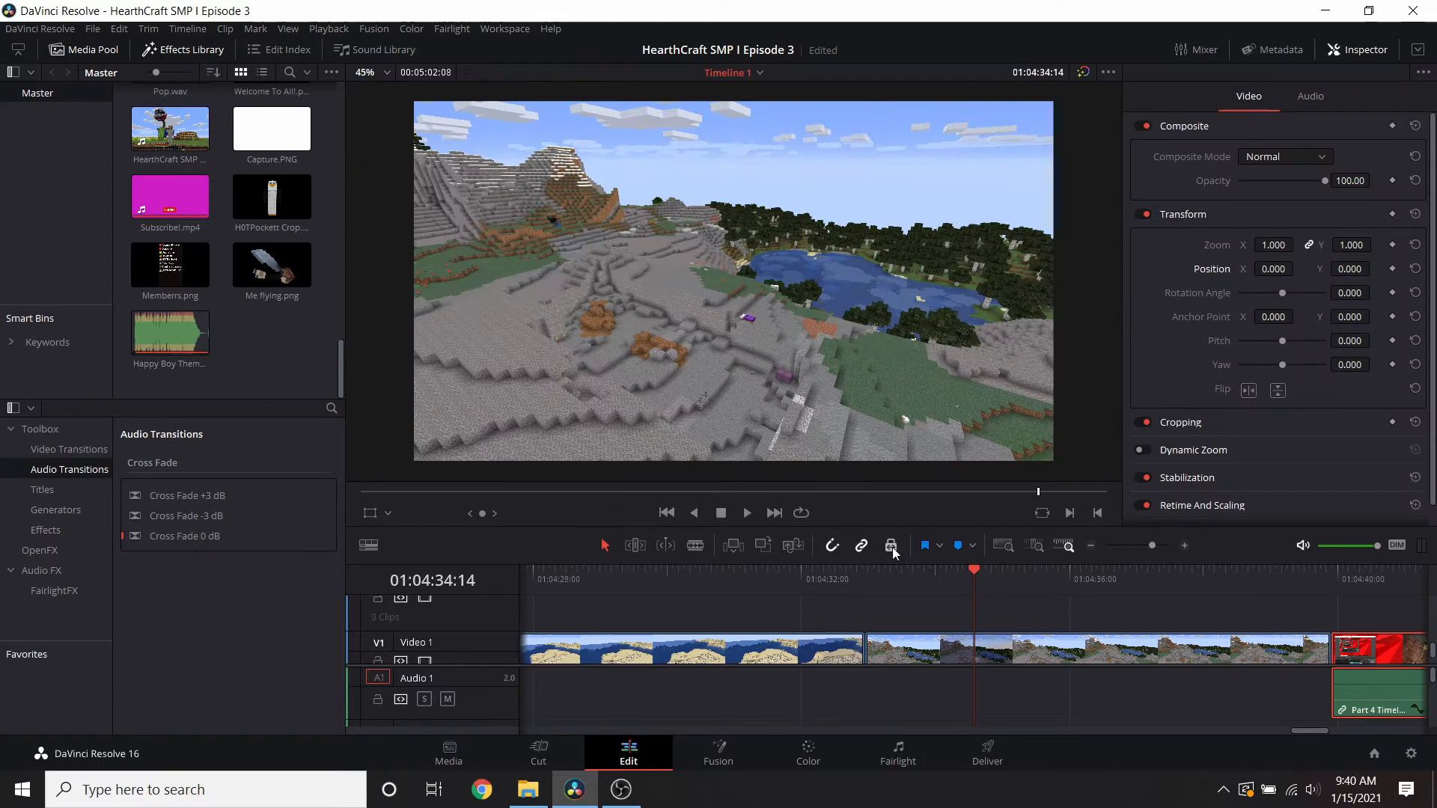
{"action": "scroll", "coordinate": [1160, 636], "scroll_direction": "down", "scroll_amount": 1}
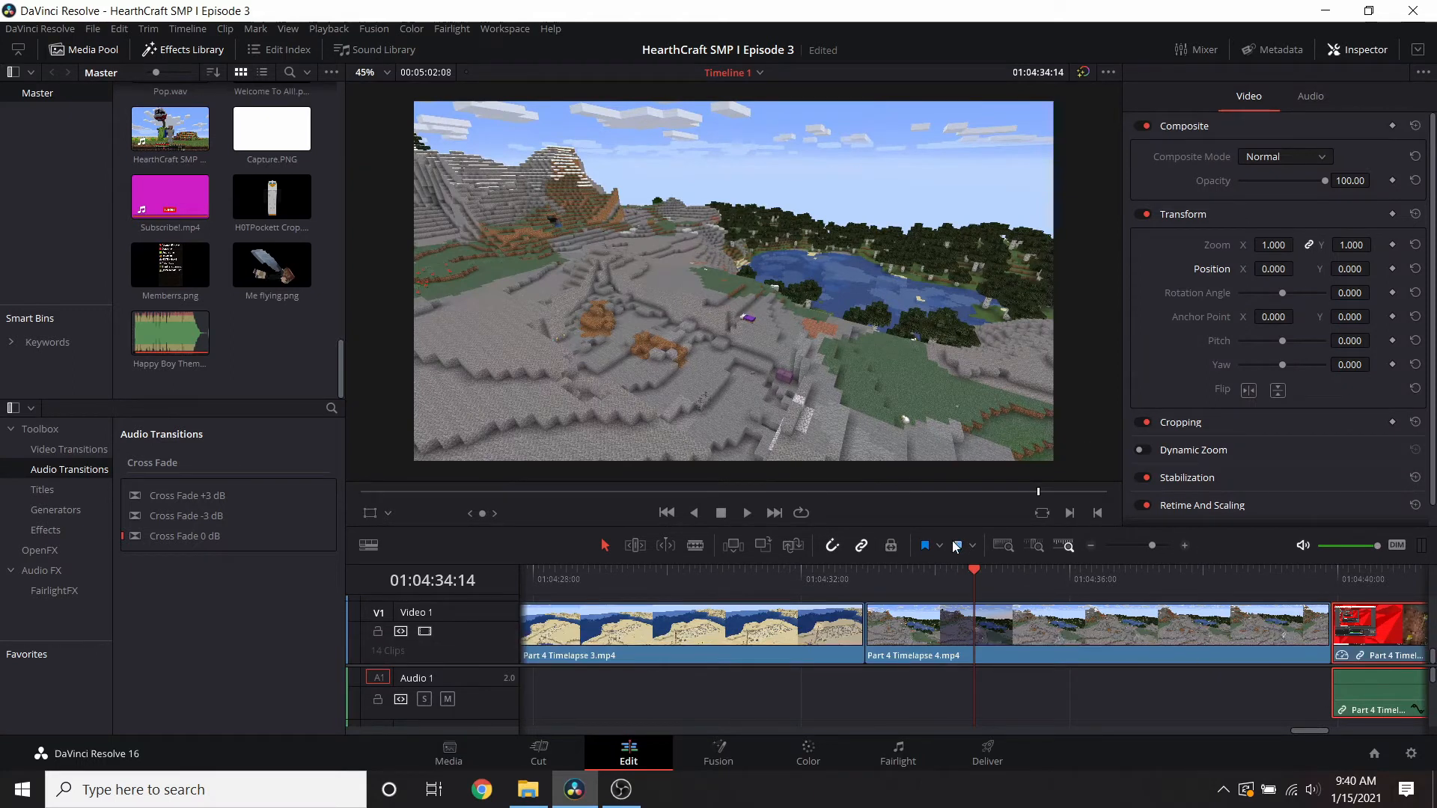
{"action": "mouse_move", "coordinate": [1149, 544]}
{"action": "left_mouse_down"}
{"action": "mouse_move", "coordinate": [1111, 541]}
{"action": "mouse_move", "coordinate": [1139, 559]}
{"action": "left_mouse_up"}
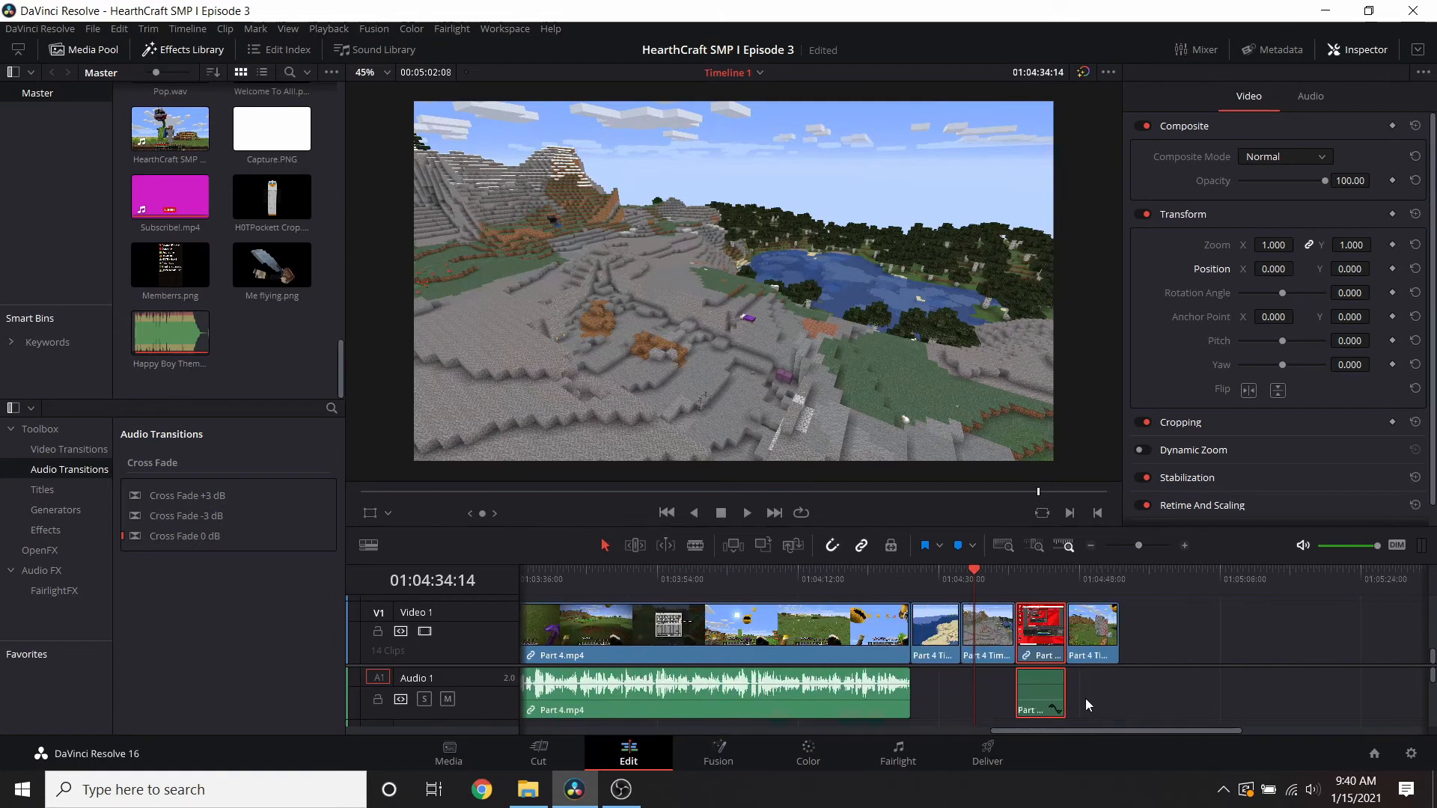
{"action": "left_click", "coordinate": [1040, 694]}
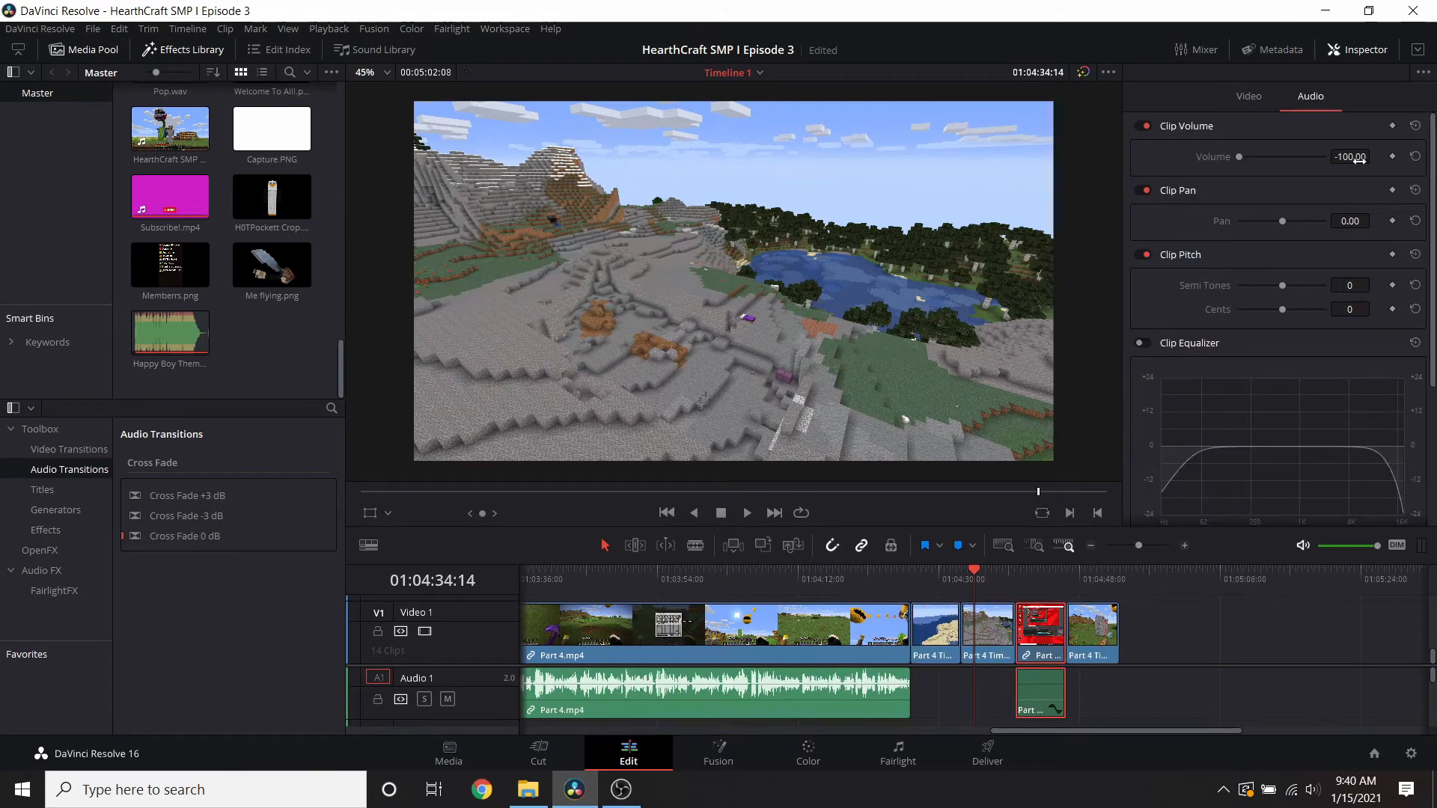
{"action": "scroll", "coordinate": [1093, 683], "scroll_direction": "down", "scroll_amount": 1}
{"action": "scroll", "coordinate": [1093, 684], "scroll_direction": "up", "scroll_amount": 1}
{"action": "scroll", "coordinate": [948, 674], "scroll_direction": "down", "scroll_amount": 2}
{"action": "scroll", "coordinate": [951, 693], "scroll_direction": "down", "scroll_amount": 2}
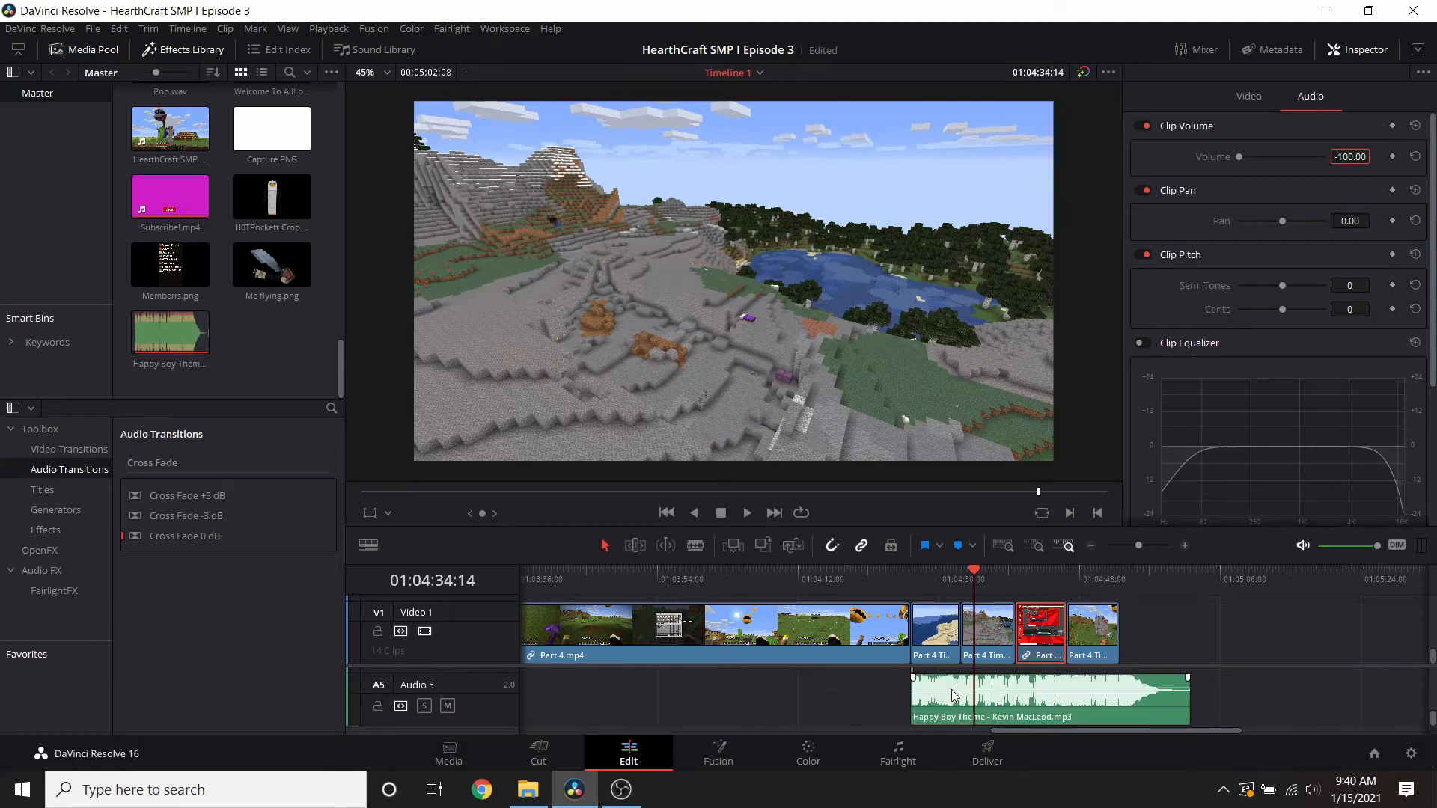
{"action": "left_click", "coordinate": [998, 703]}
{"action": "mouse_move", "coordinate": [1343, 128]}
{"action": "left_mouse_down"}
{"action": "mouse_move", "coordinate": [1321, 128]}
{"action": "mouse_move", "coordinate": [1350, 127]}
{"action": "left_mouse_up"}
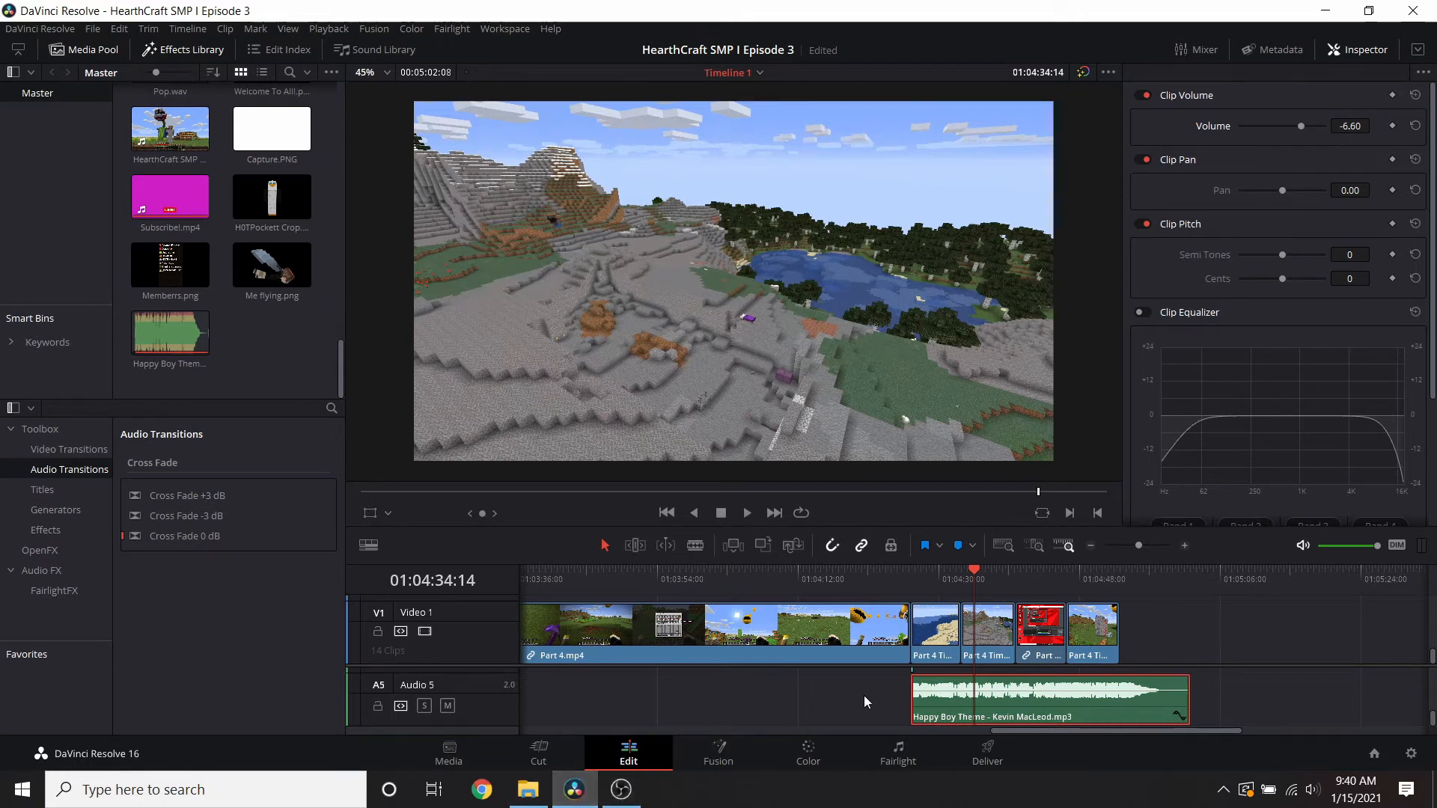
- Return to the Cut page and play back the sandy island timelapse with its music
{"action": "left_click", "coordinate": [784, 688]}
{"action": "left_click", "coordinate": [538, 752]}
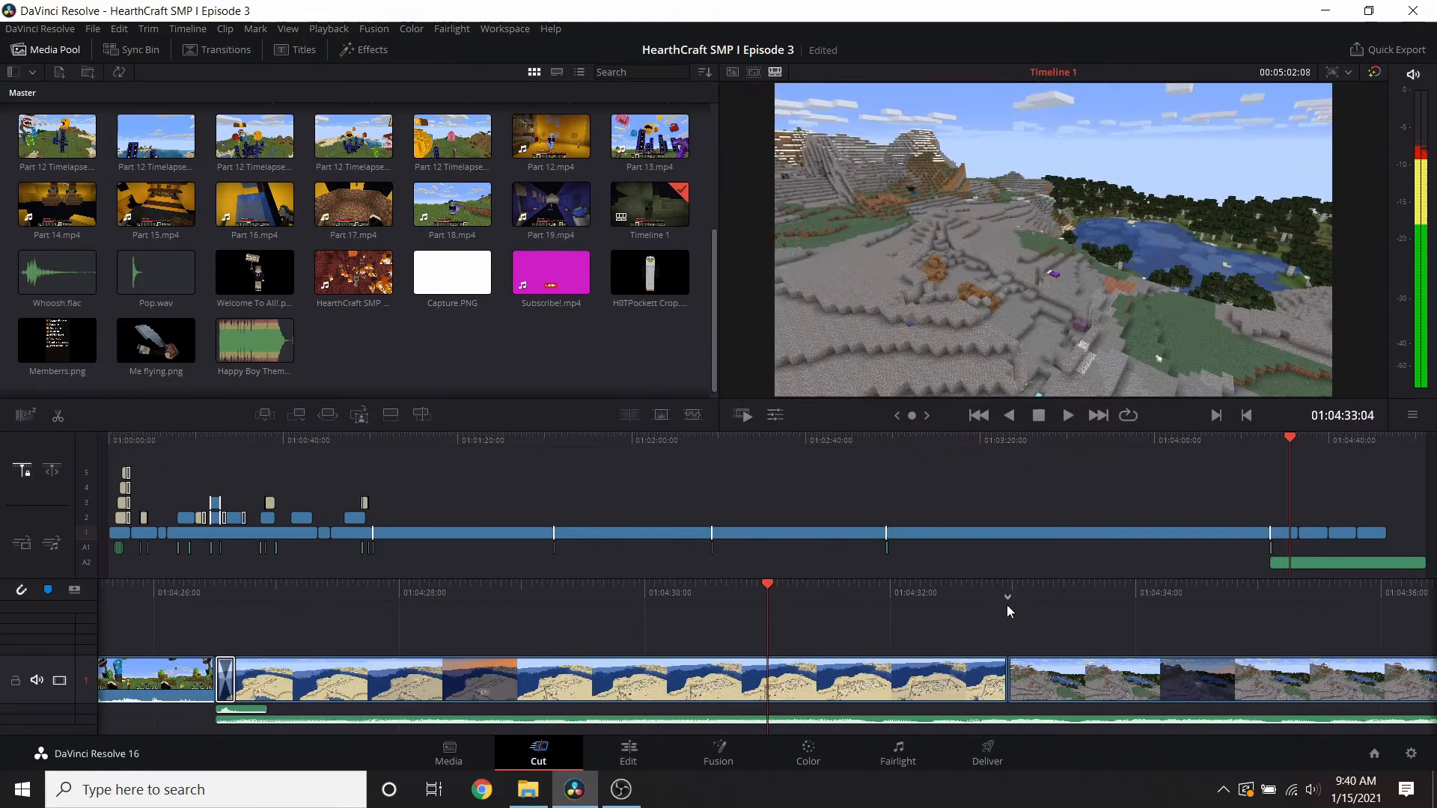
{"action": "left_click", "coordinate": [1067, 415]}
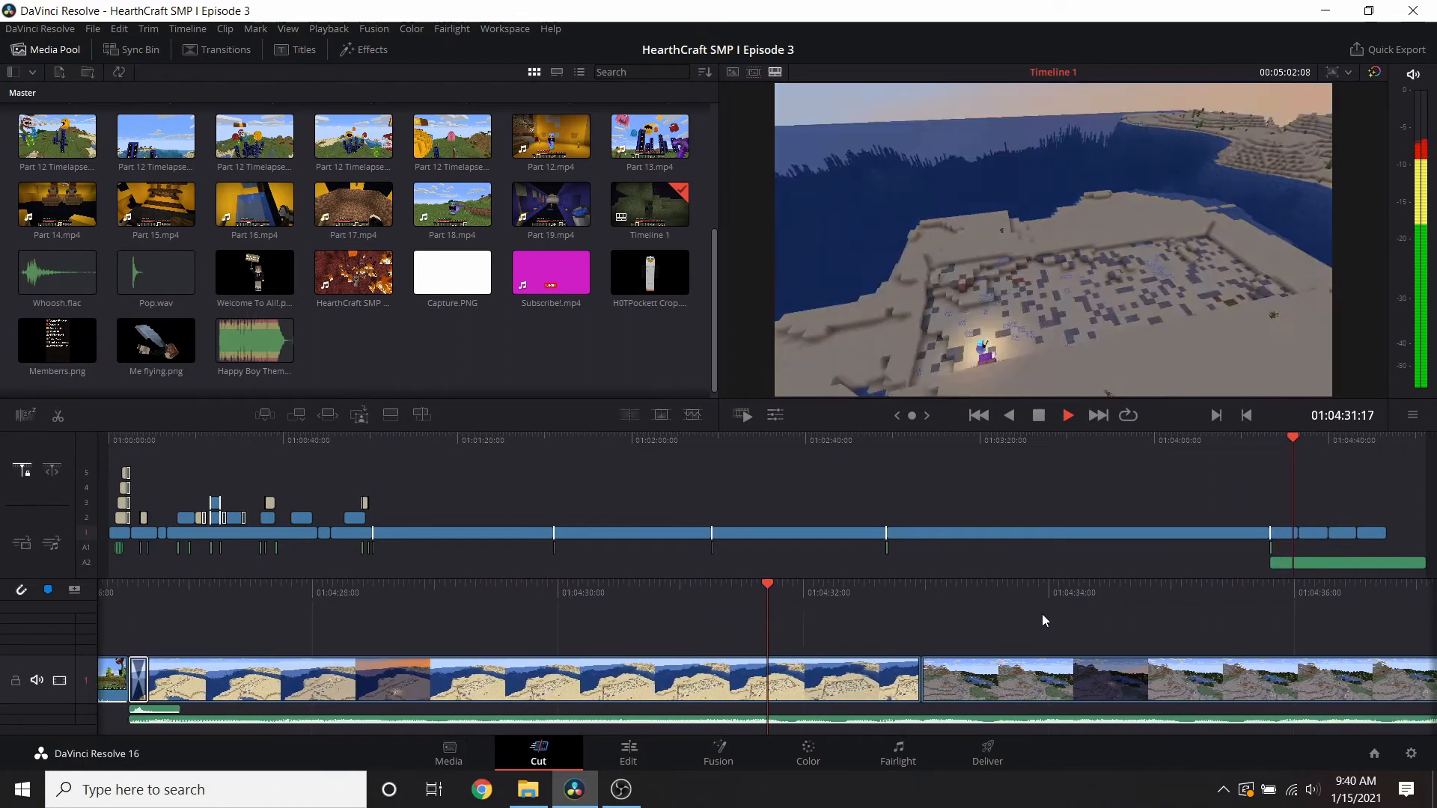
- Split the Happy Boy Theme music at the last timelapse's end, 01:04:53:06, and delete the portion beyond it
{"action": "left_click", "coordinate": [1041, 416]}
{"action": "scroll", "coordinate": [991, 548], "scroll_direction": "down", "scroll_amount": 8}
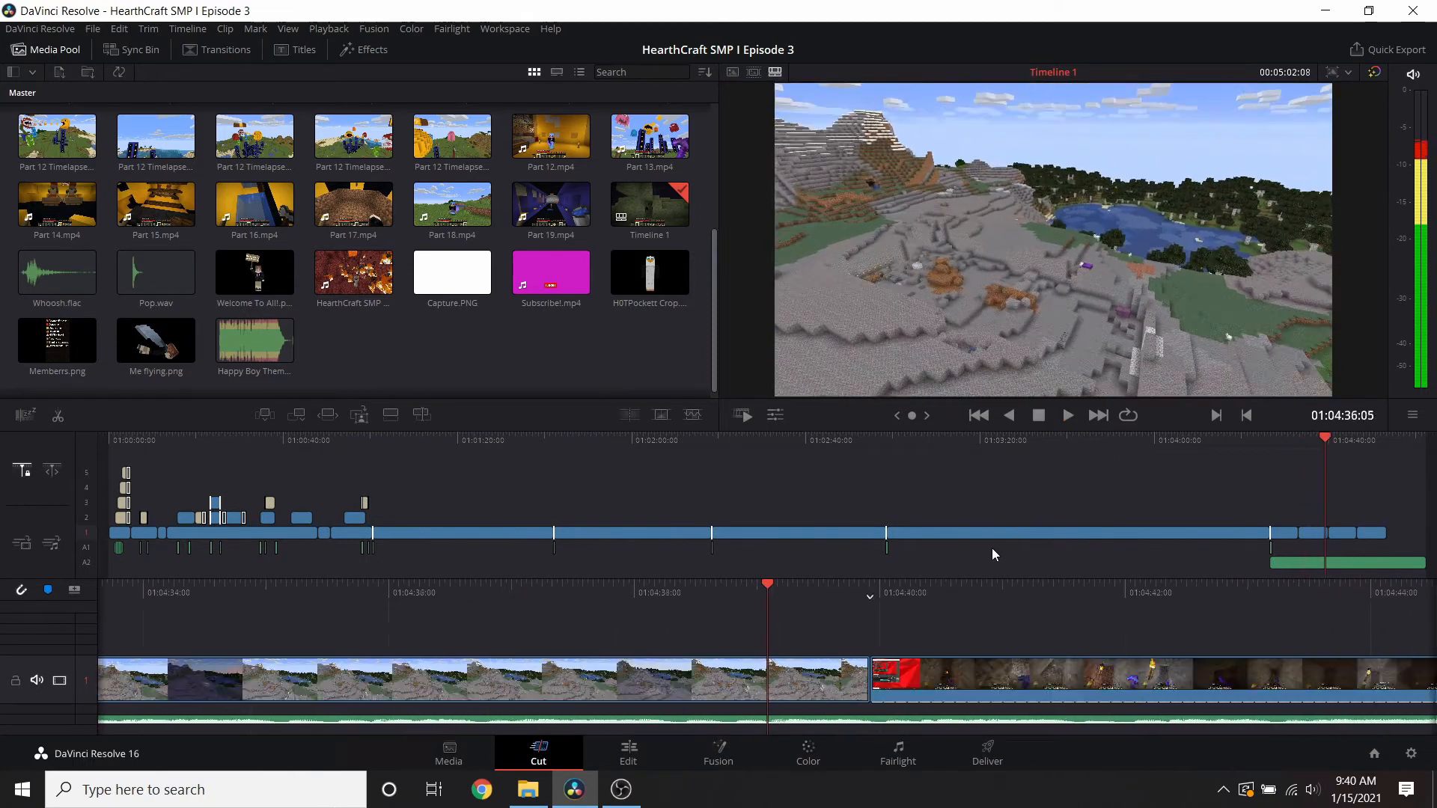
{"action": "scroll", "coordinate": [908, 583], "scroll_direction": "down", "scroll_amount": 13}
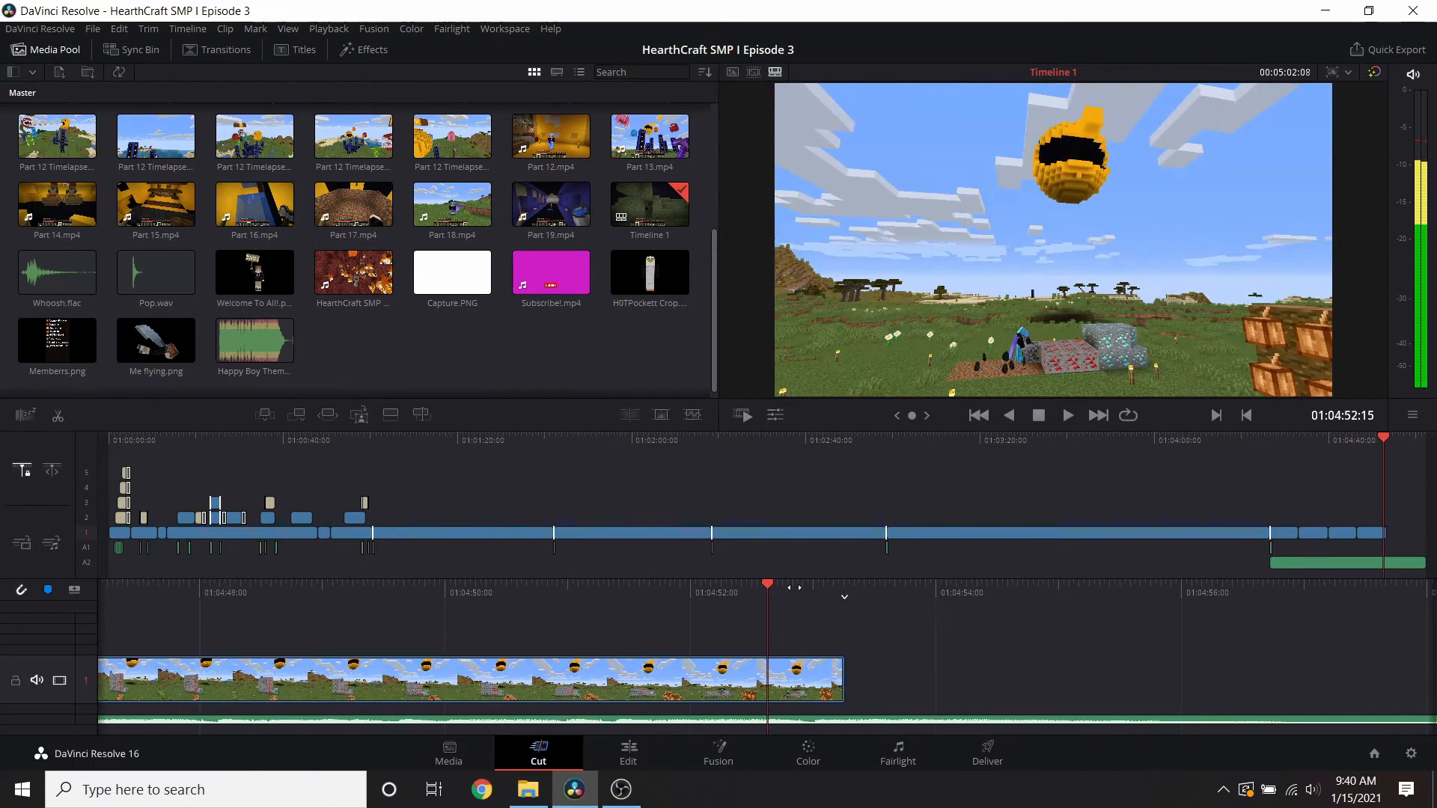
{"action": "left_click_drag", "start_coordinate": [737, 596], "coordinate": [723, 597]}
{"action": "right_click", "coordinate": [814, 724]}
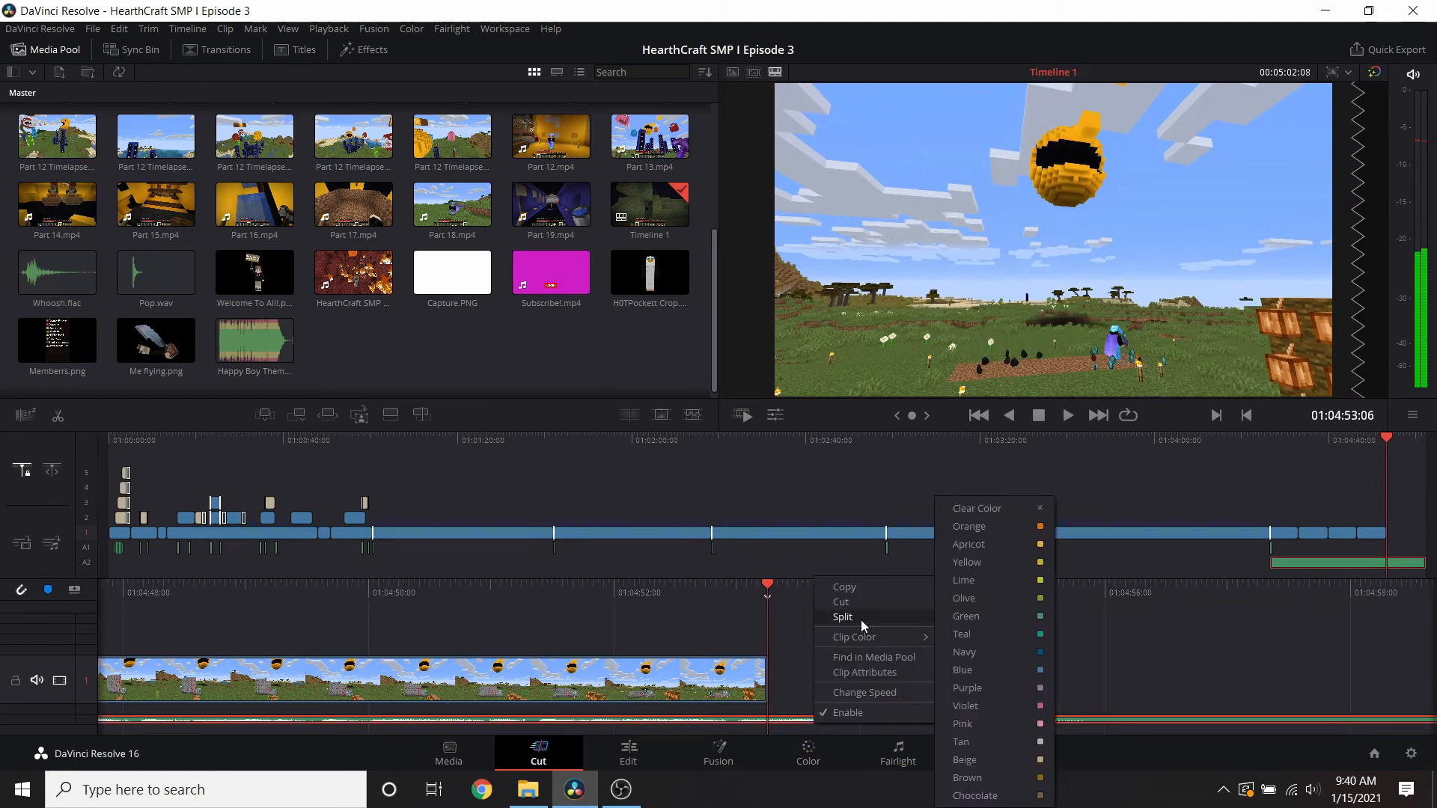
{"action": "left_click", "coordinate": [859, 618]}
{"action": "left_click", "coordinate": [845, 724]}
{"action": "key", "text": "Delete"}
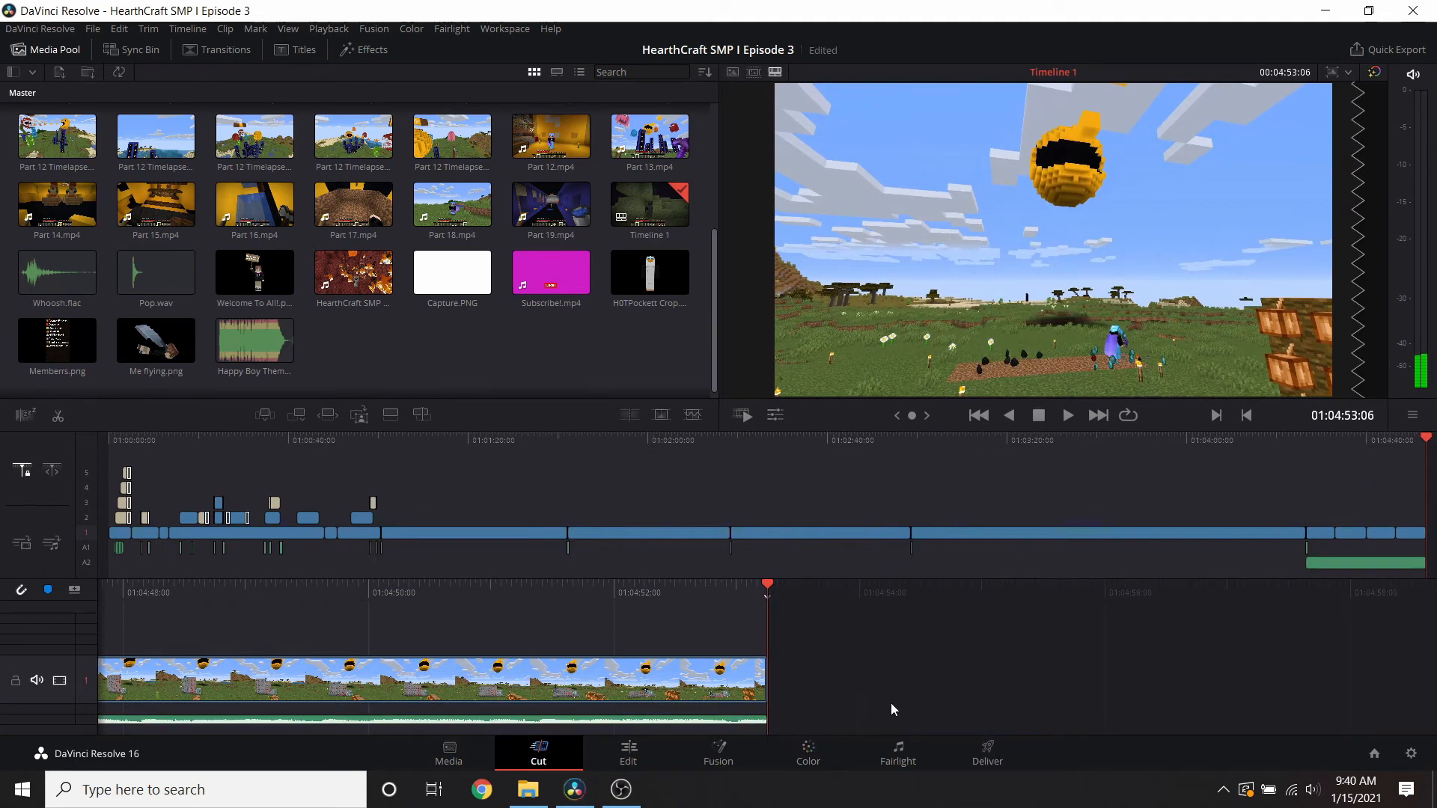
- Add a Cross Fade -3 dB audio transition to the end of the Happy Boy Theme music
{"action": "left_click", "coordinate": [269, 51]}
{"action": "left_click", "coordinate": [195, 53]}
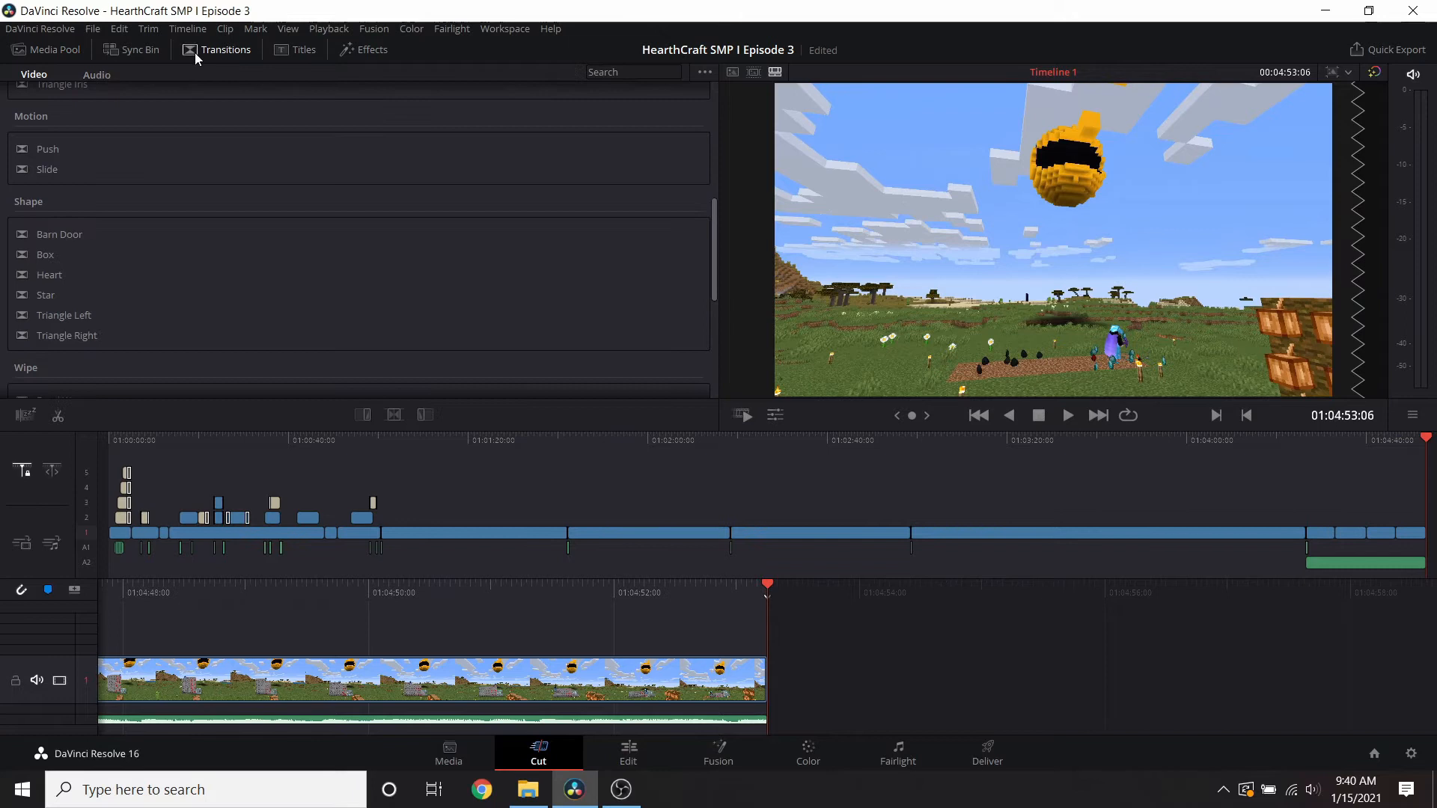
{"action": "left_click", "coordinate": [109, 77]}
{"action": "left_click_drag", "start_coordinate": [78, 148], "coordinate": [741, 718]}
{"action": "left_click_drag", "start_coordinate": [767, 591], "coordinate": [941, 591]}
{"action": "left_click", "coordinate": [1069, 417]}
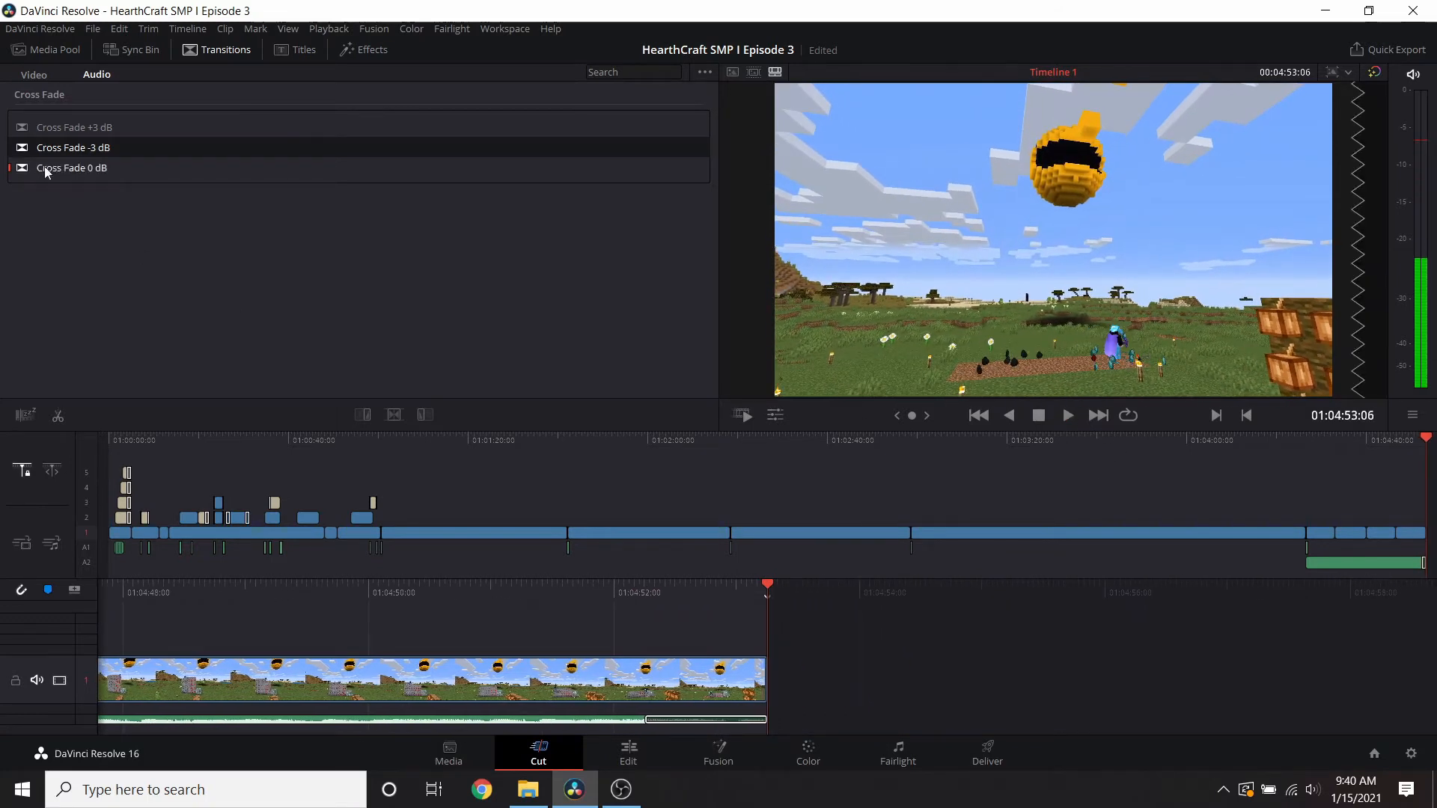
- Append Part 5.mp4 after the last timelapse and split off and delete its opening 3 seconds
{"action": "left_click", "coordinate": [50, 54]}
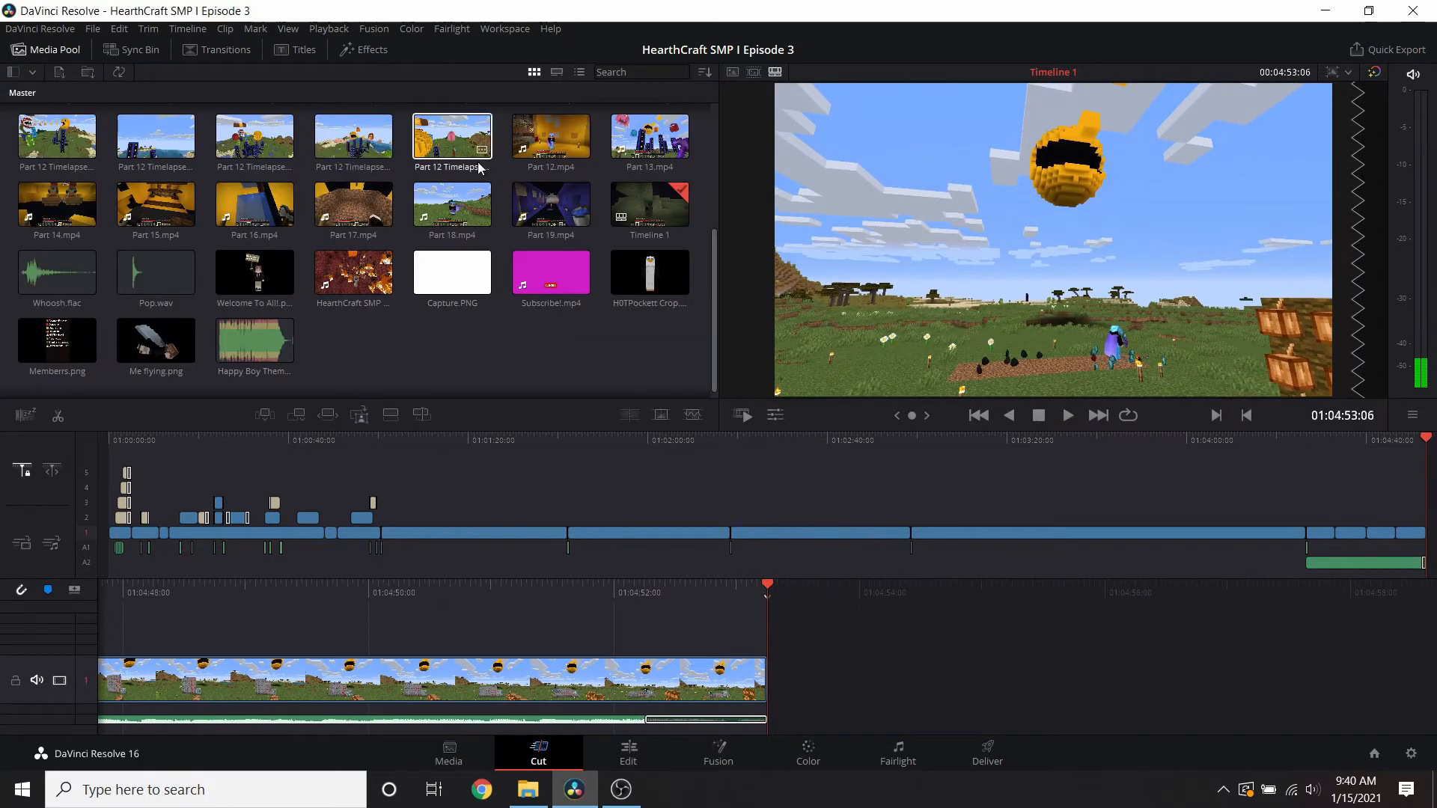
{"action": "scroll", "coordinate": [235, 196], "scroll_direction": "up", "scroll_amount": 5}
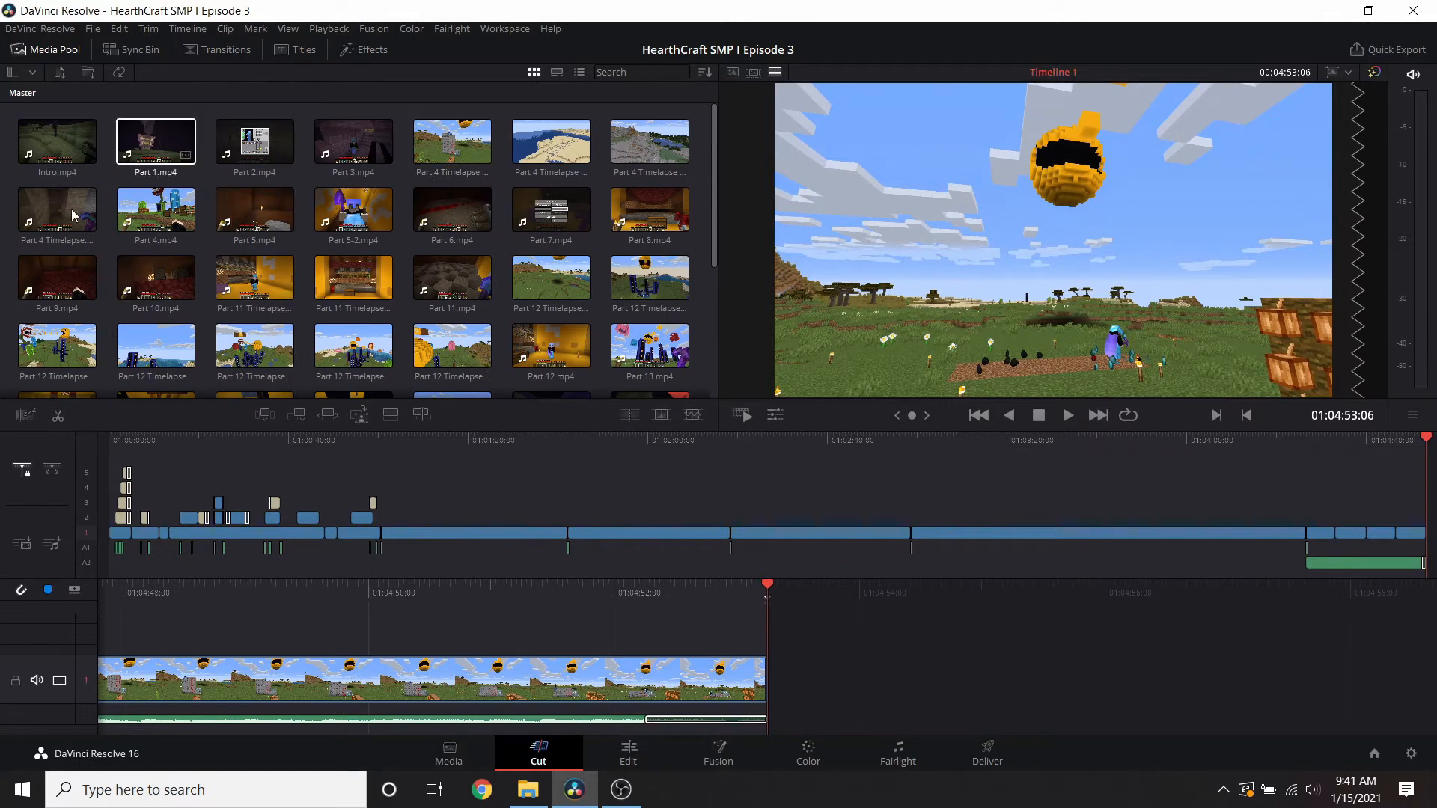
{"action": "left_click", "coordinate": [158, 220]}
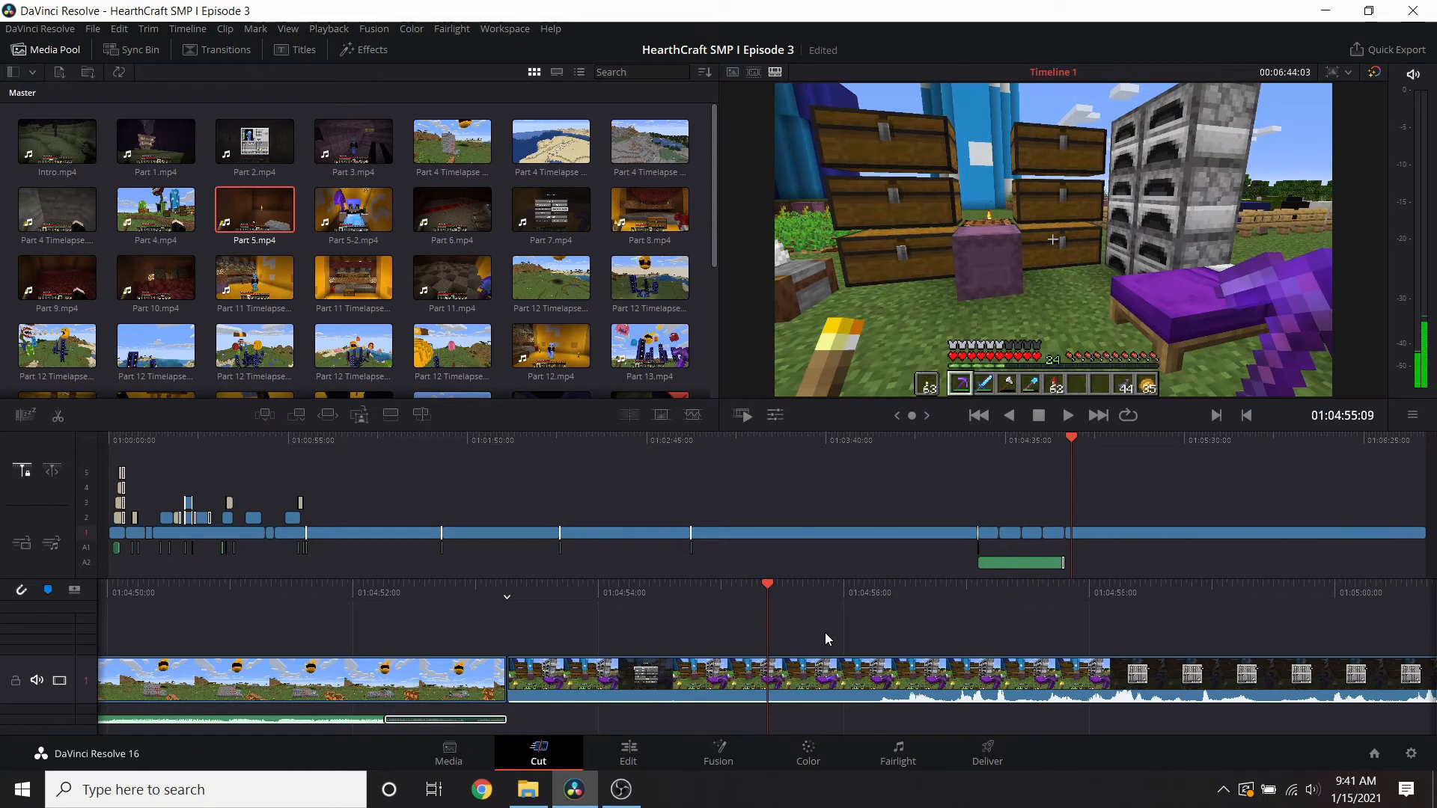
{"action": "right_click", "coordinate": [833, 672]}
{"action": "left_click", "coordinate": [883, 551]}
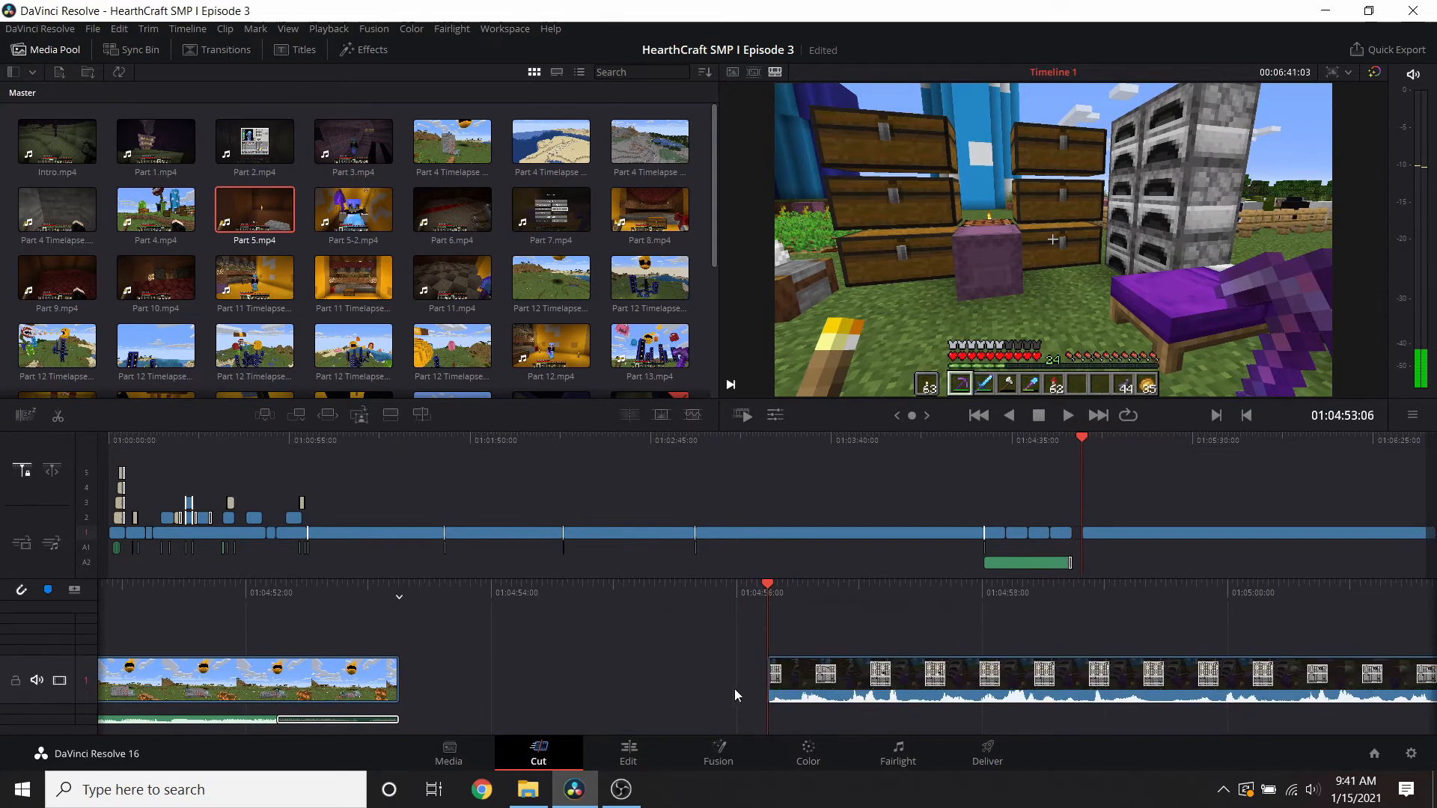
- Add a Push transition at the end of the last timelapse and shorten it to about 4 frames before Part 5
{"action": "left_click", "coordinate": [247, 51]}
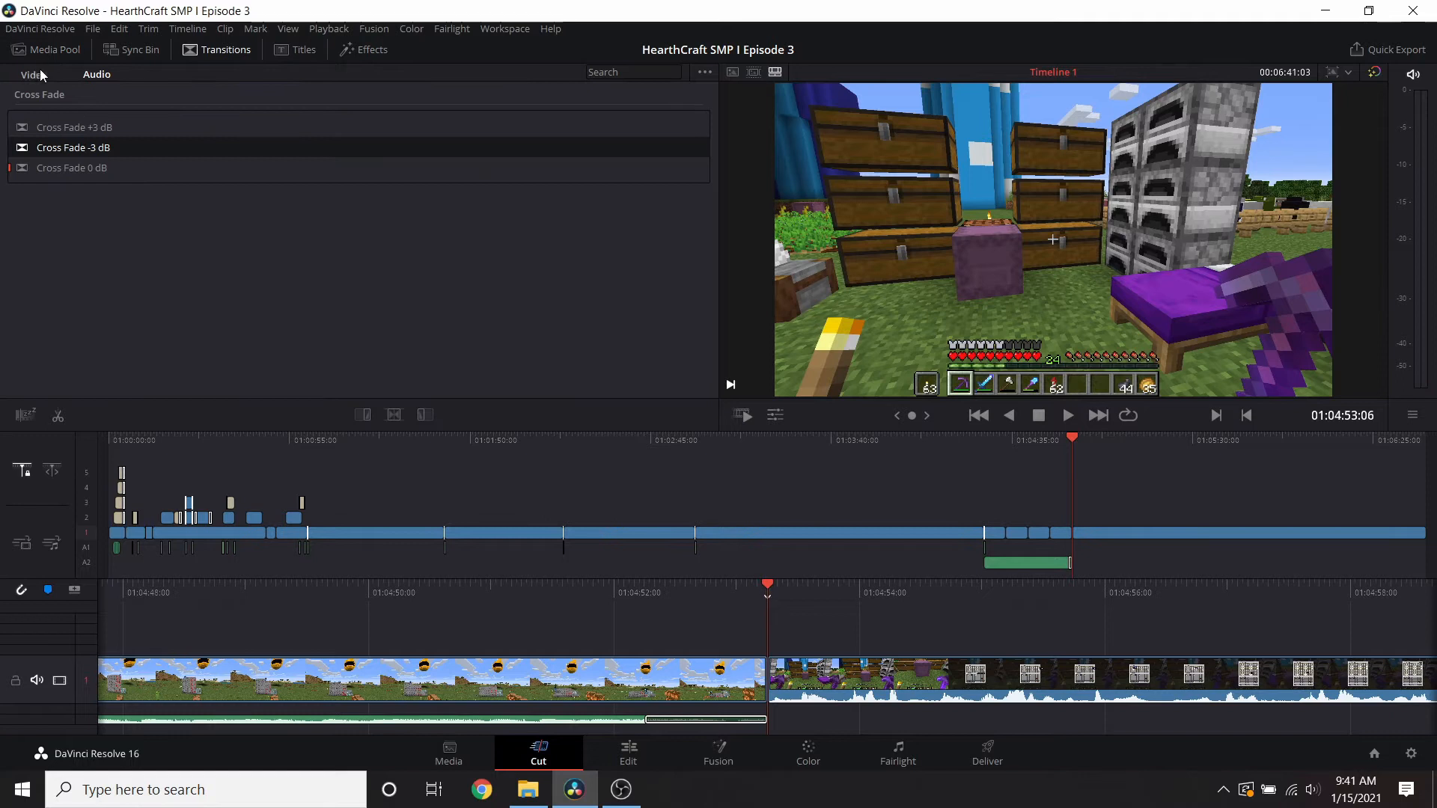
{"action": "left_click", "coordinate": [47, 49]}
{"action": "left_click", "coordinate": [227, 48]}
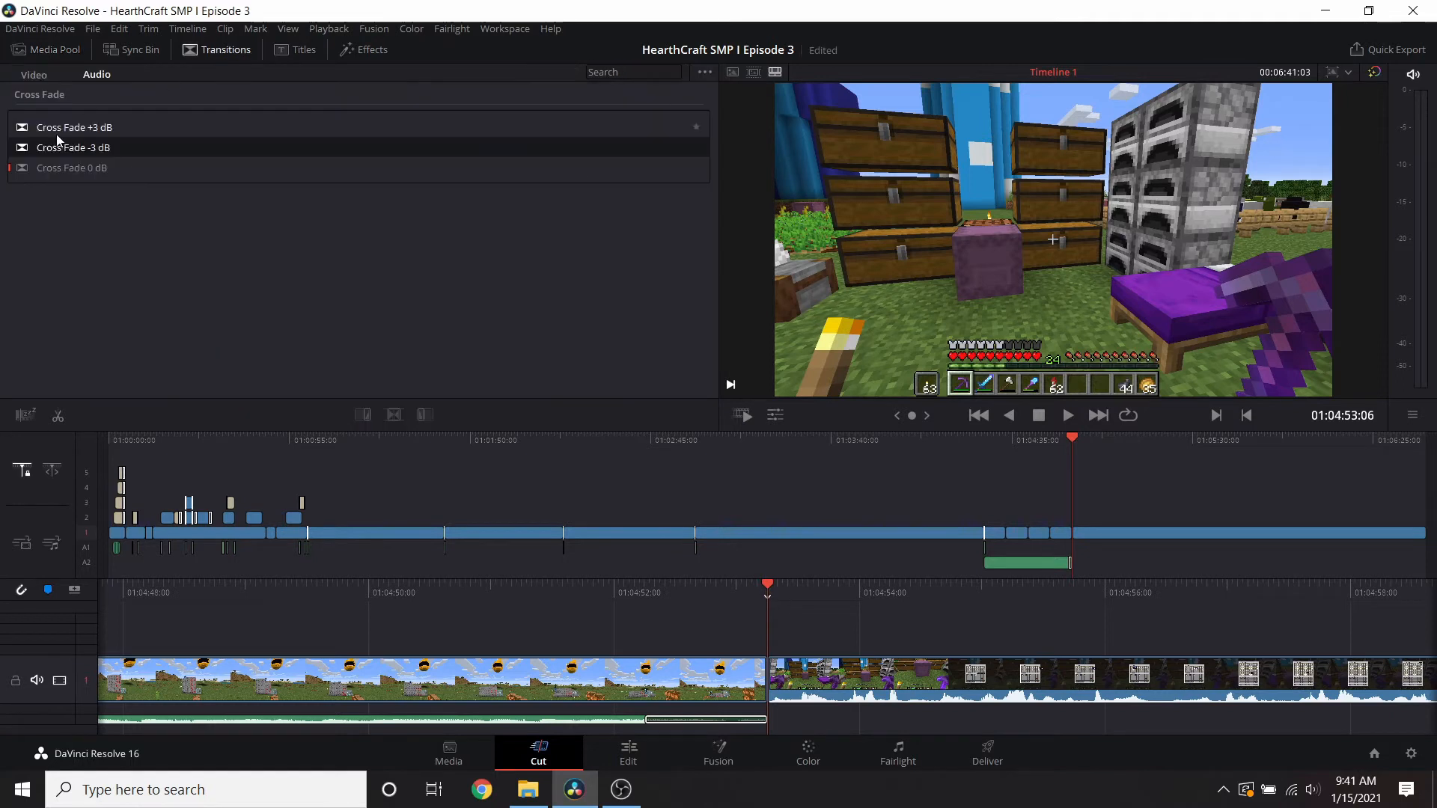
{"action": "left_click", "coordinate": [31, 76]}
{"action": "scroll", "coordinate": [123, 214], "scroll_direction": "down", "scroll_amount": 6}
{"action": "scroll", "coordinate": [116, 234], "scroll_direction": "down", "scroll_amount": 2}
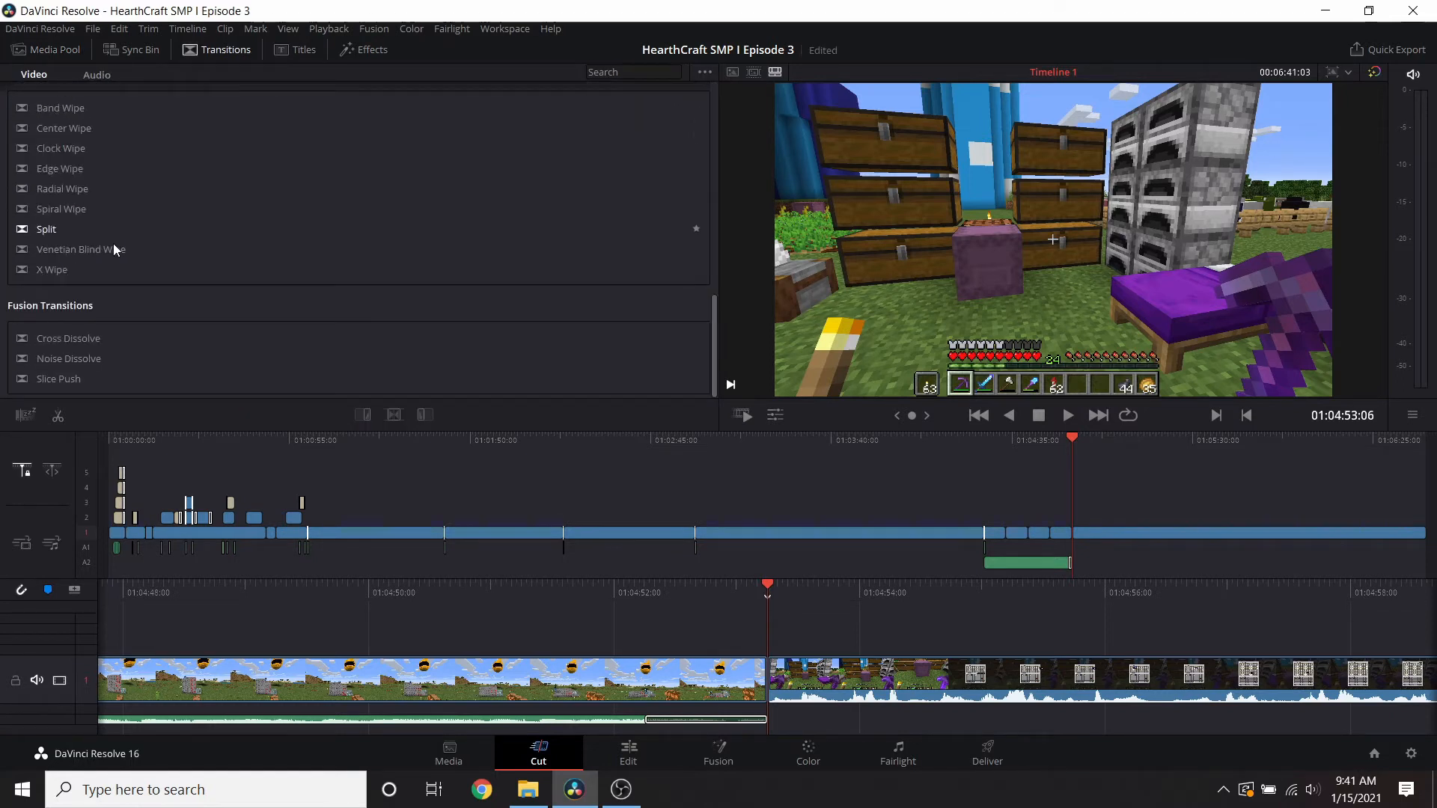
{"action": "scroll", "coordinate": [52, 160], "scroll_direction": "up", "scroll_amount": 5}
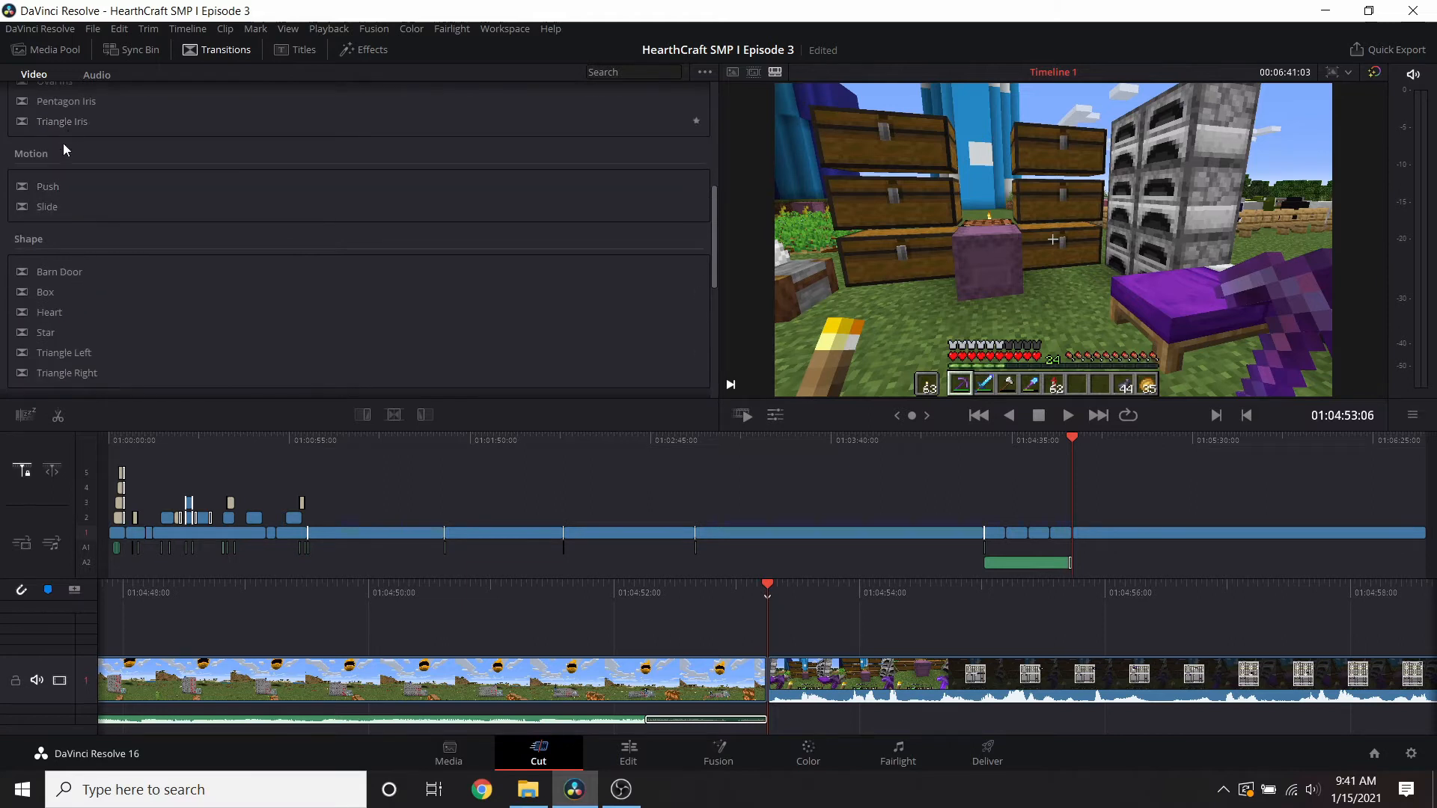
{"action": "left_click_drag", "start_coordinate": [780, 711], "coordinate": [756, 683]}
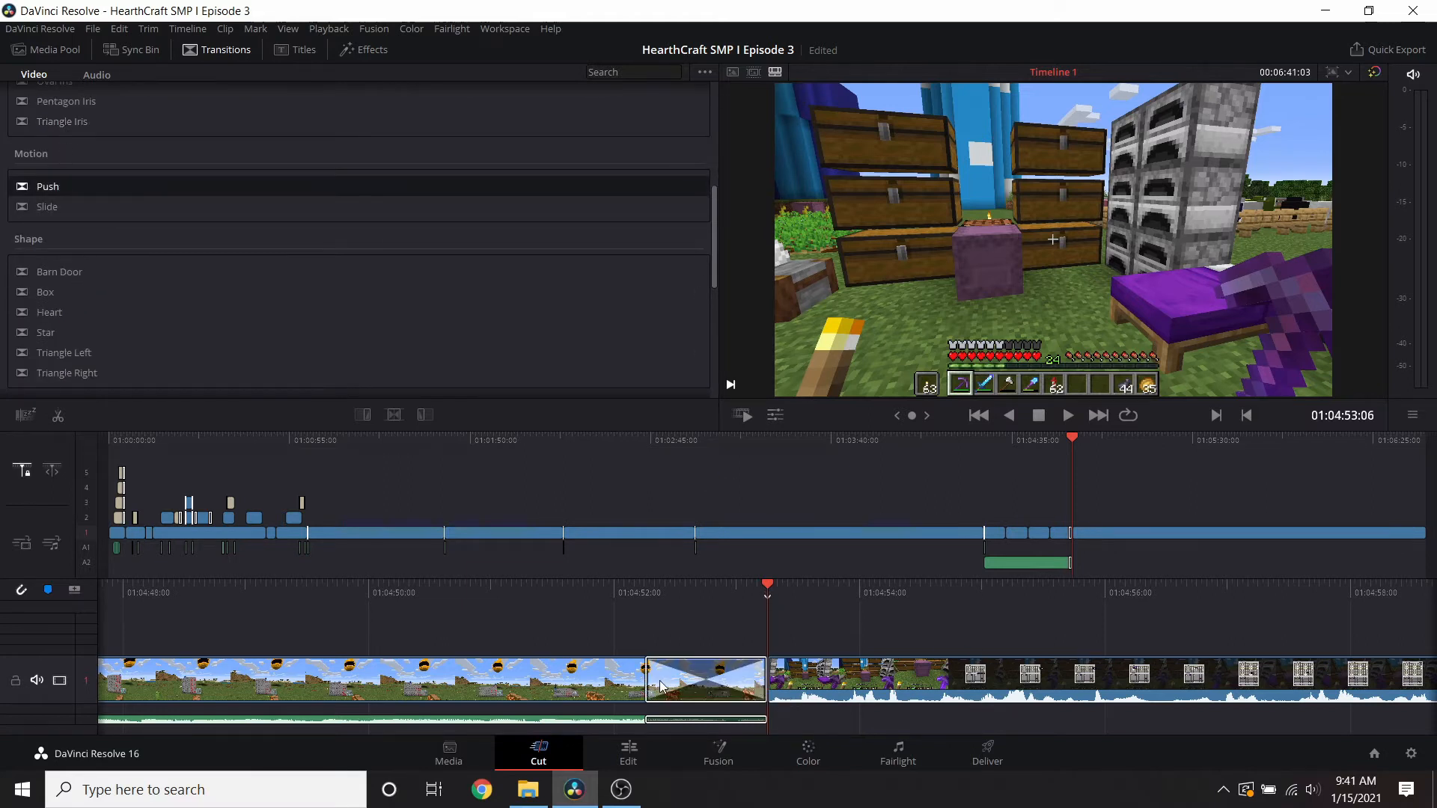
{"action": "left_click_drag", "start_coordinate": [661, 685], "coordinate": [756, 683]}
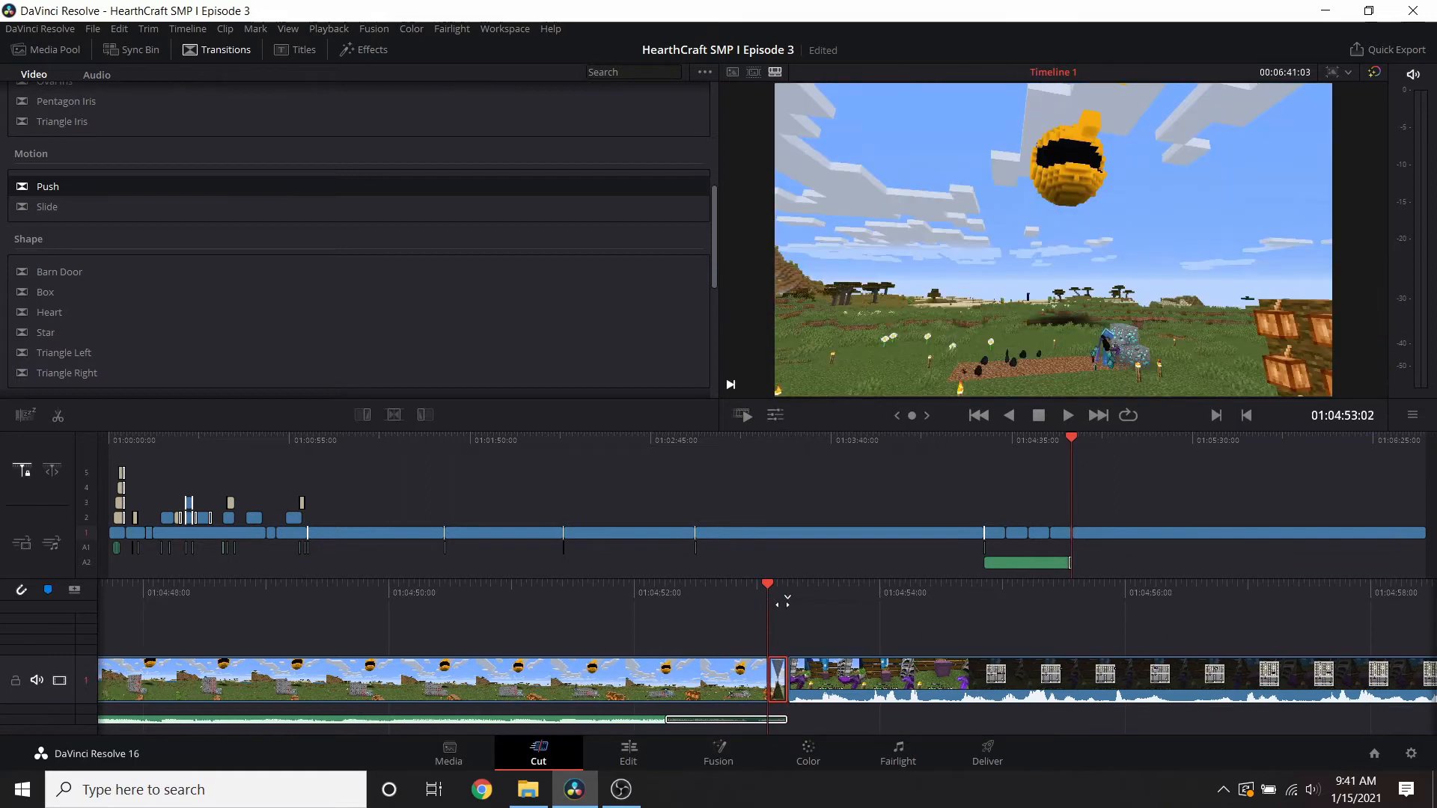
- Place Whoosh.flac under the new Push transition, starting at 01:04:53:02
{"action": "left_click", "coordinate": [45, 52]}
{"action": "scroll", "coordinate": [196, 291], "scroll_direction": "down", "scroll_amount": 5}
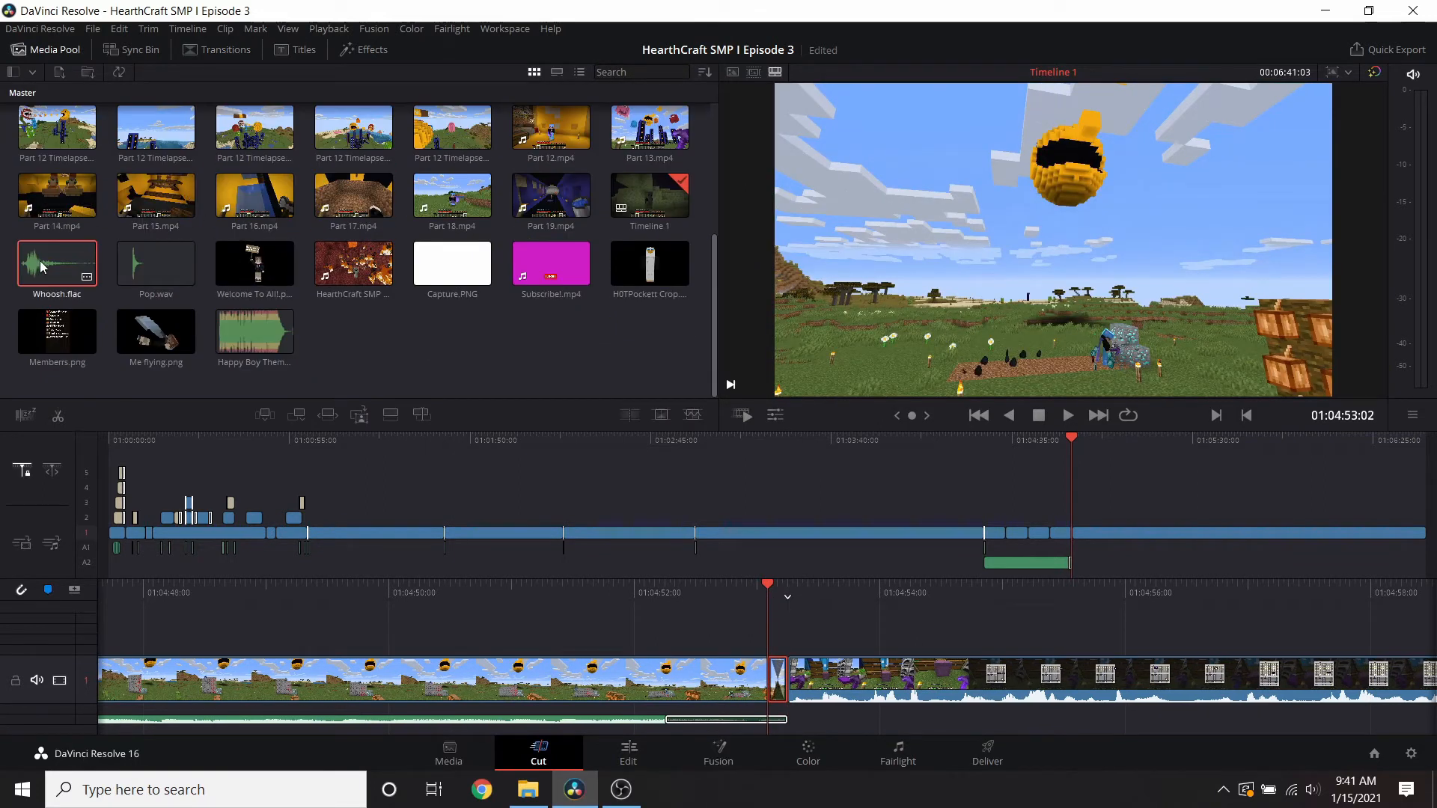
{"action": "left_click_drag", "start_coordinate": [770, 727], "coordinate": [770, 710]}
- Review the timelapse section and play back the transition into Part 5 with its whoosh and music fade
{"action": "scroll", "coordinate": [973, 619], "scroll_direction": "up", "scroll_amount": 15}
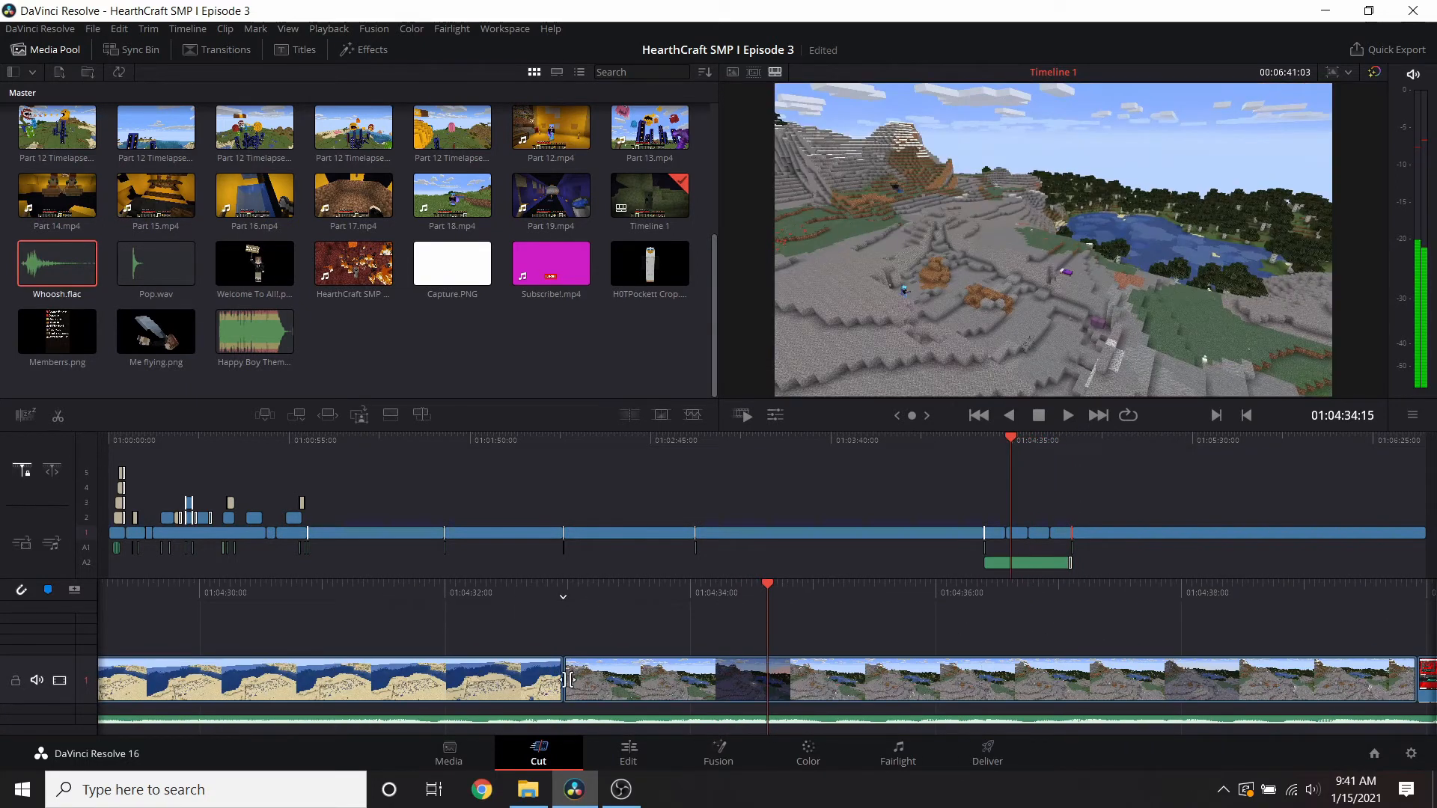
{"action": "scroll", "coordinate": [622, 666], "scroll_direction": "down", "scroll_amount": 15}
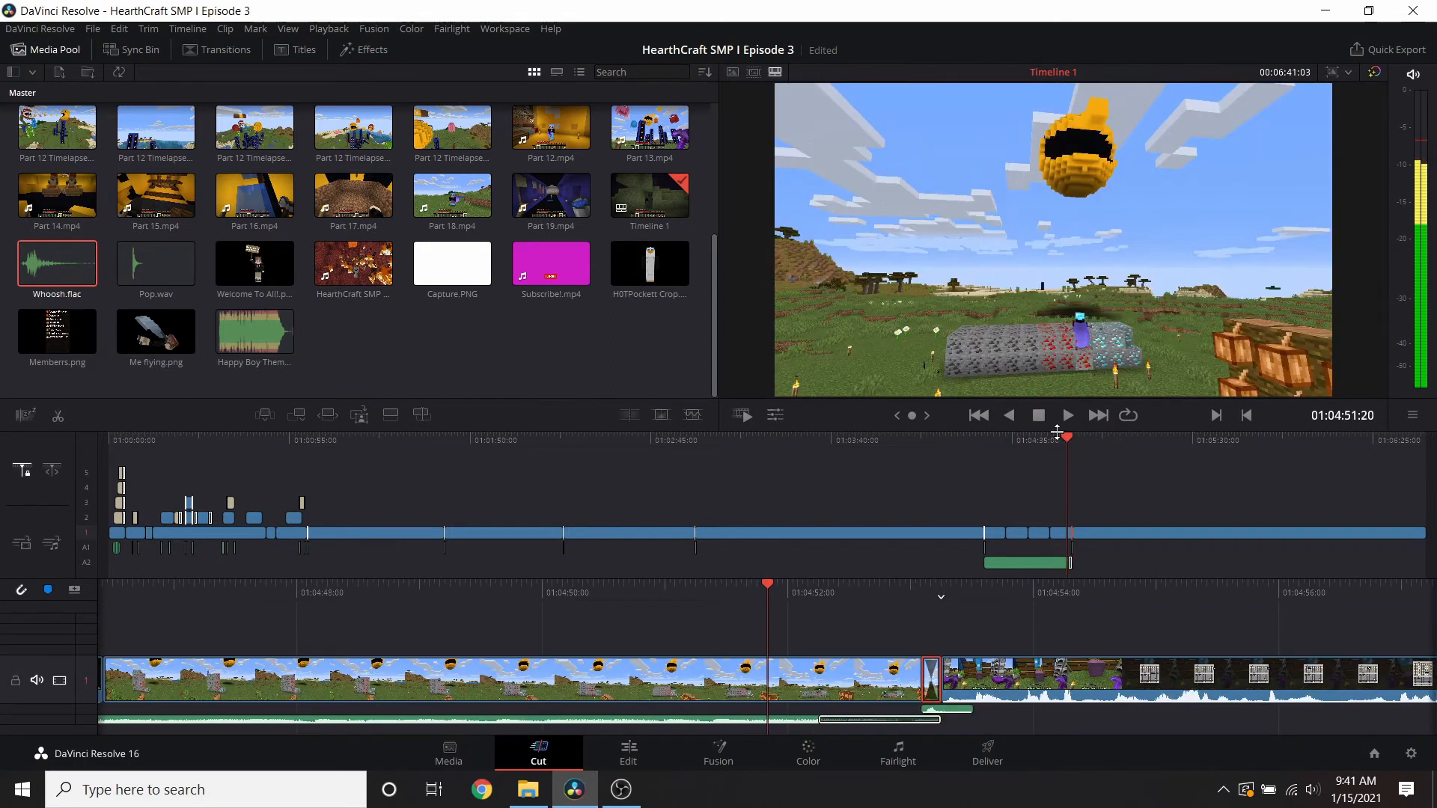
{"action": "left_click", "coordinate": [1068, 416]}
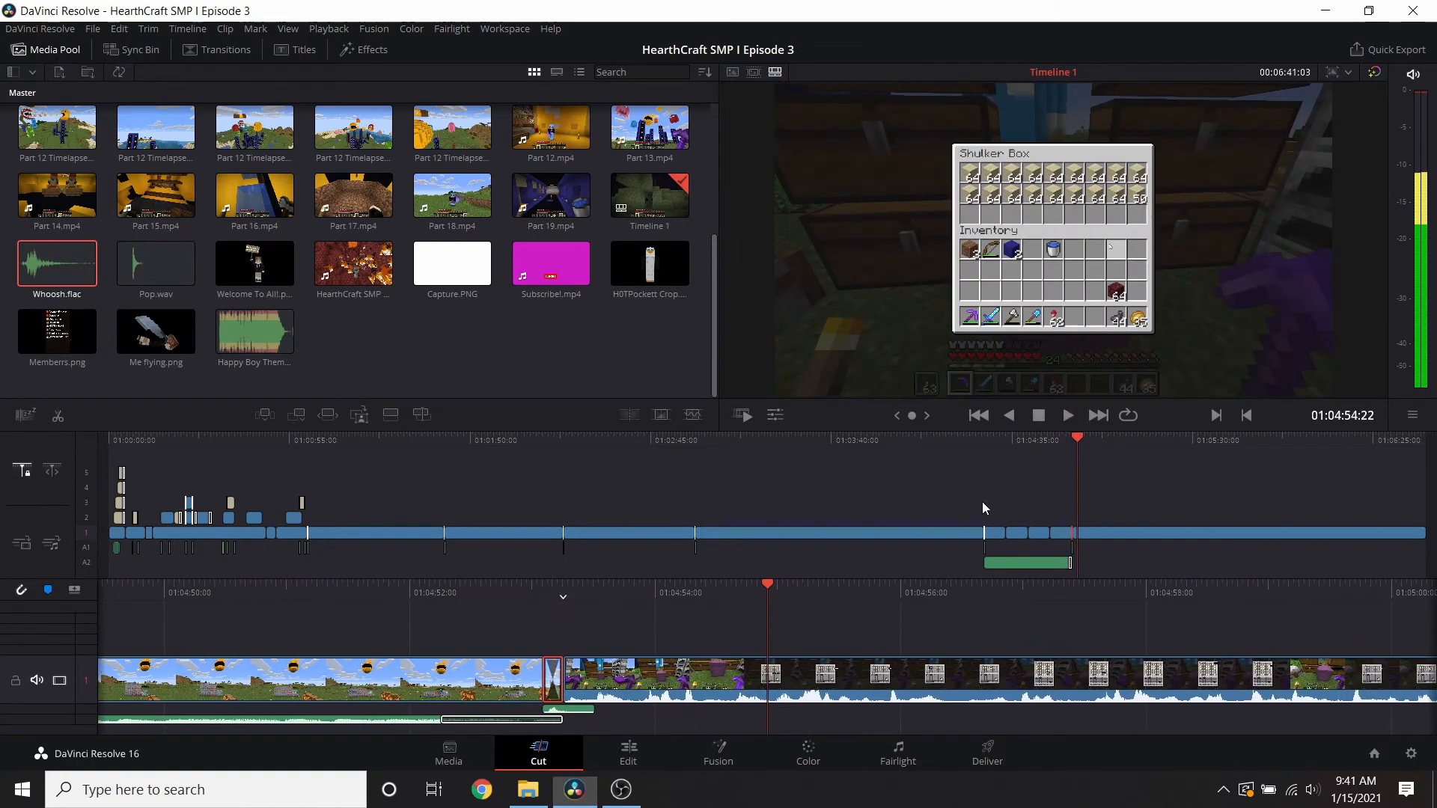
{"action": "scroll", "coordinate": [891, 640], "scroll_direction": "up", "scroll_amount": 2}
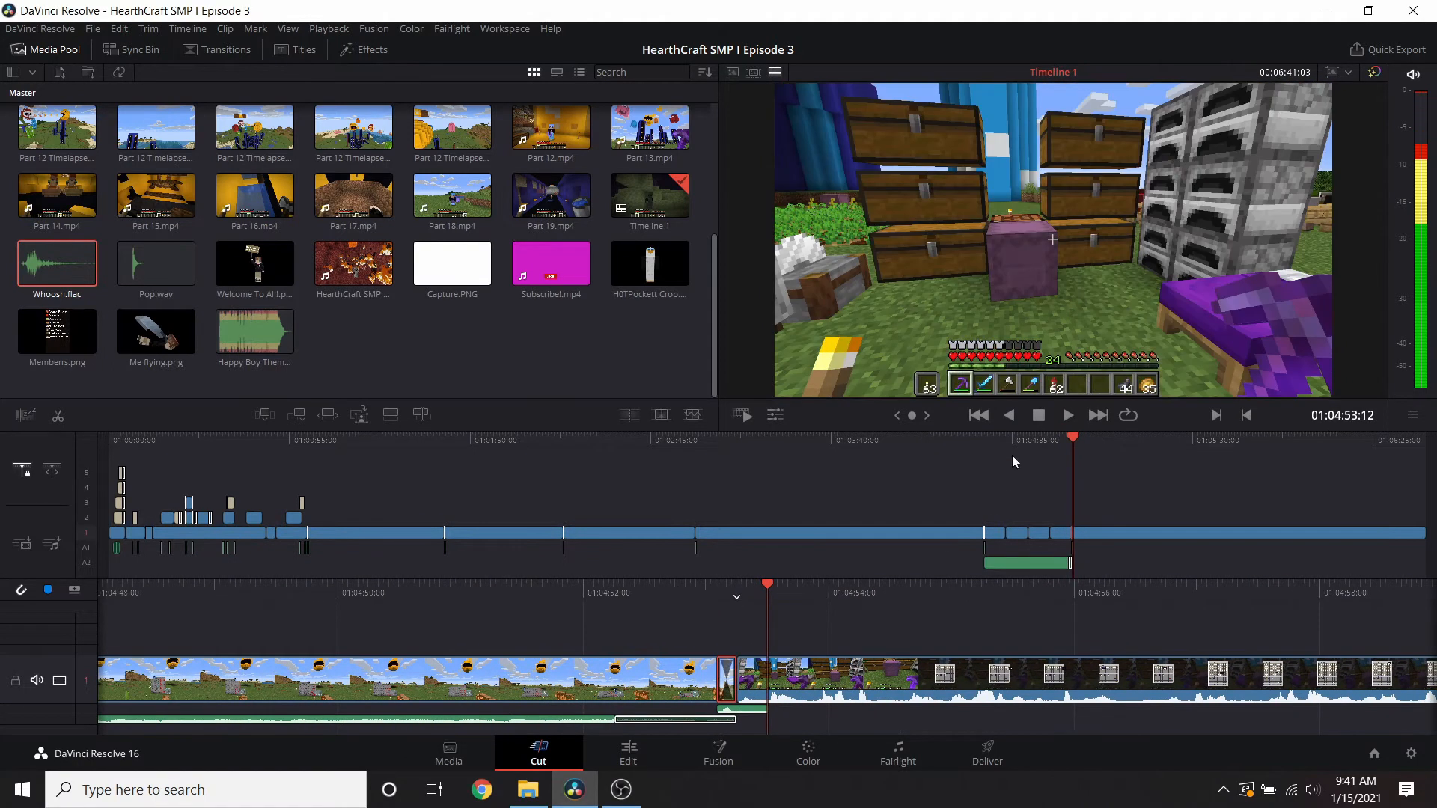
{"action": "left_click", "coordinate": [1062, 421]}
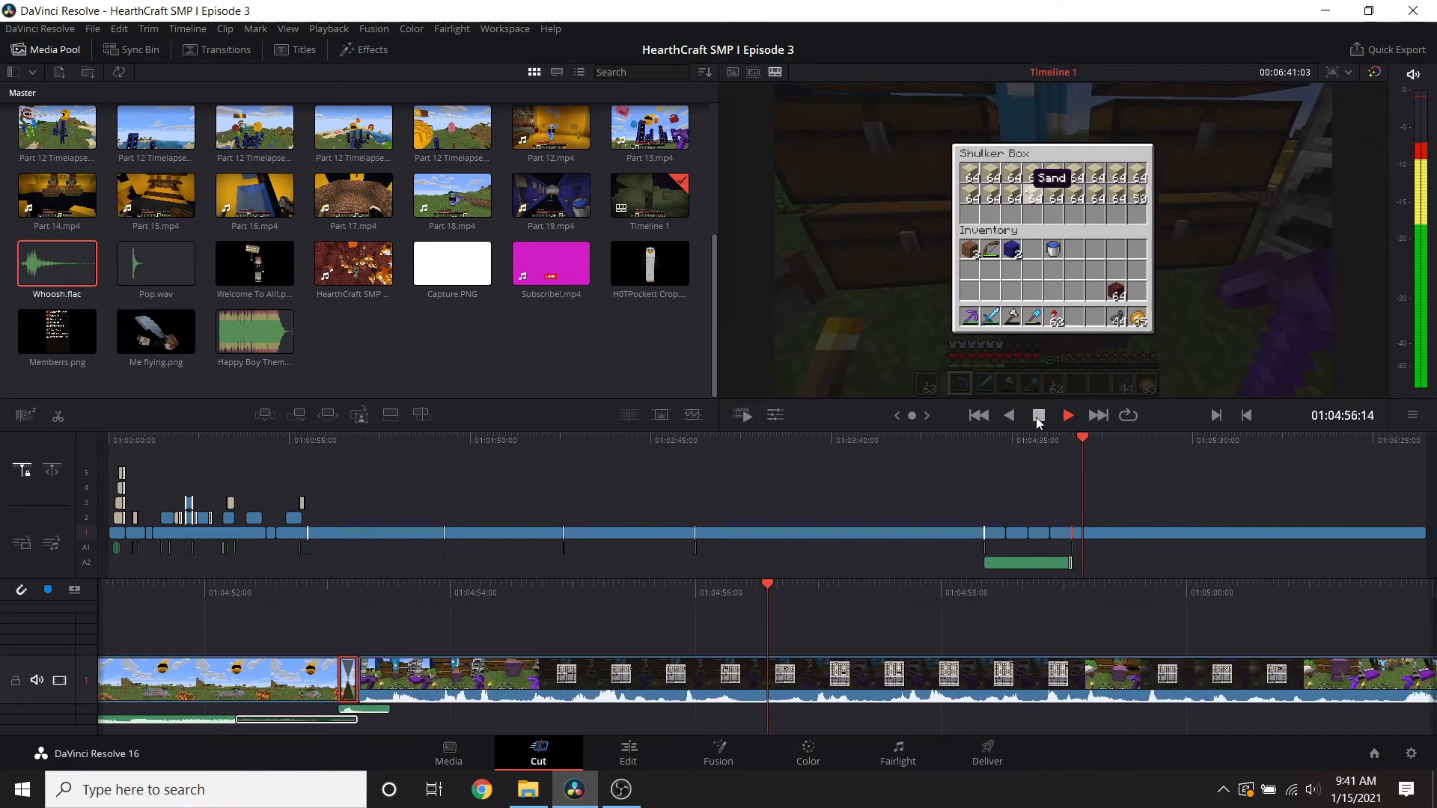
{"action": "left_click", "coordinate": [1038, 415]}
{"action": "scroll", "coordinate": [779, 616], "scroll_direction": "up", "scroll_amount": 5}
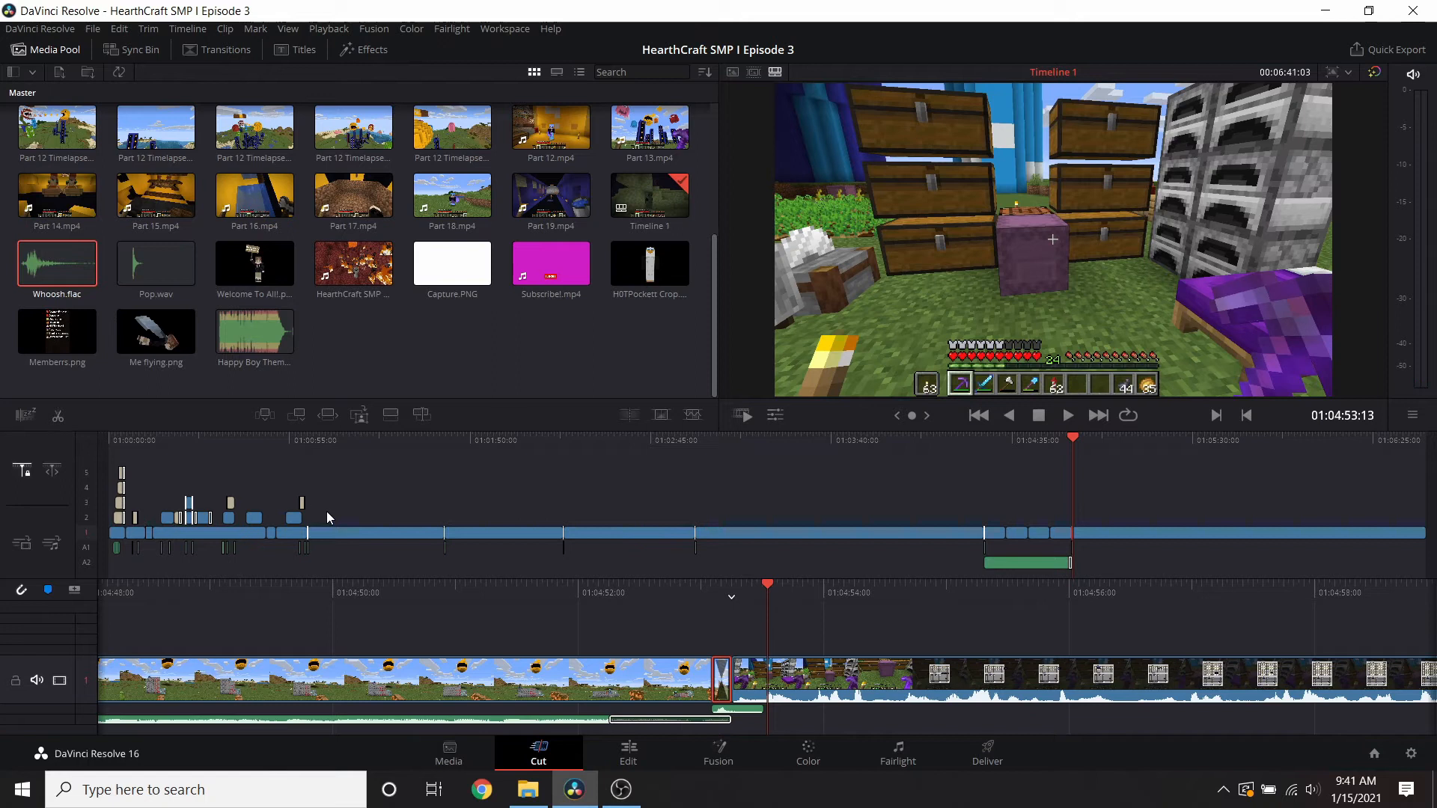
- Paste the "end fortress XD" title above the start of Part 5 and move it down to video track 2
{"action": "key", "text": "ctrl+v"}
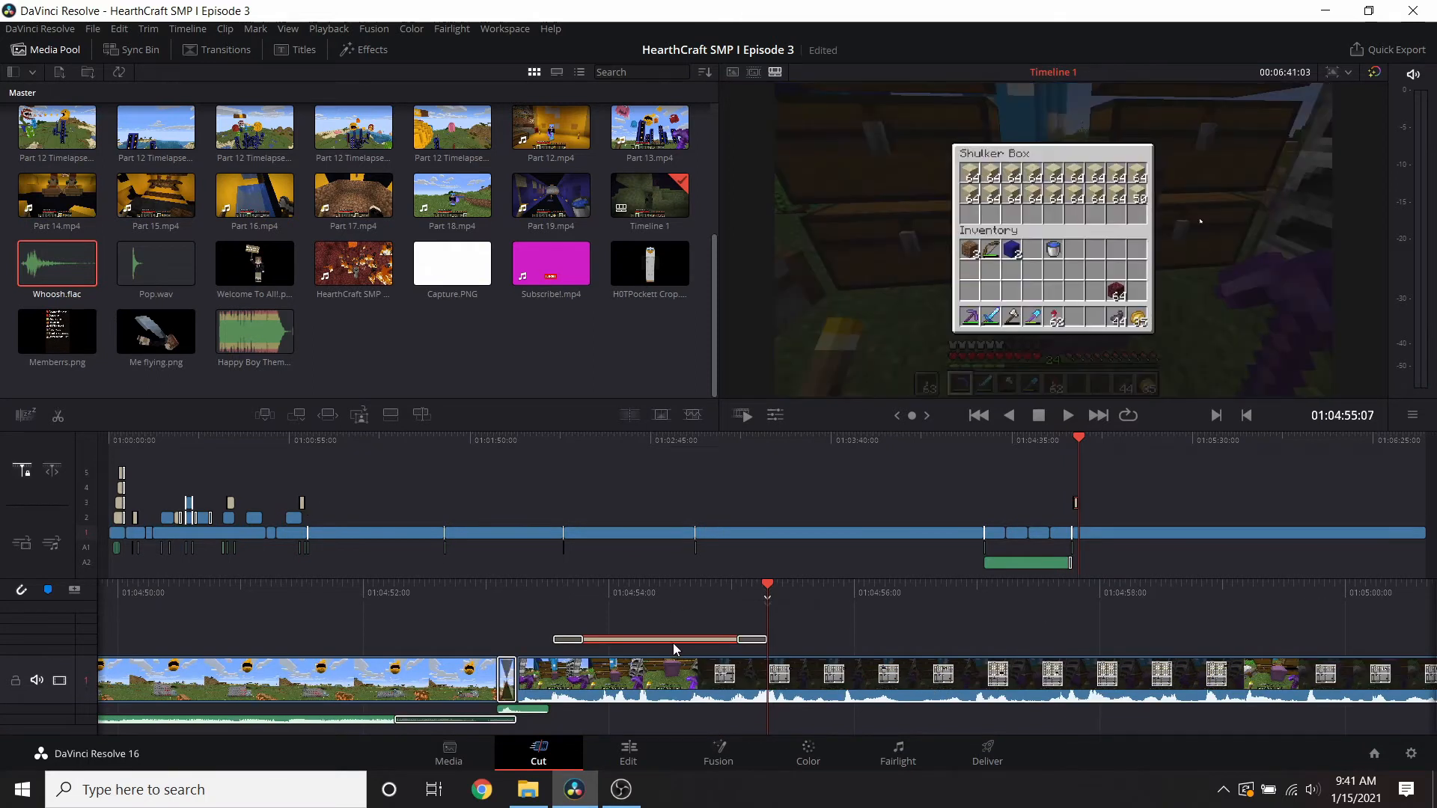
{"action": "left_click_drag", "start_coordinate": [673, 642], "coordinate": [673, 651]}
{"action": "scroll", "coordinate": [673, 652], "scroll_direction": "up", "scroll_amount": 1}
- On the Edit page, change the pasted title's text to "my mic unplugged......"
{"action": "left_click", "coordinate": [633, 752]}
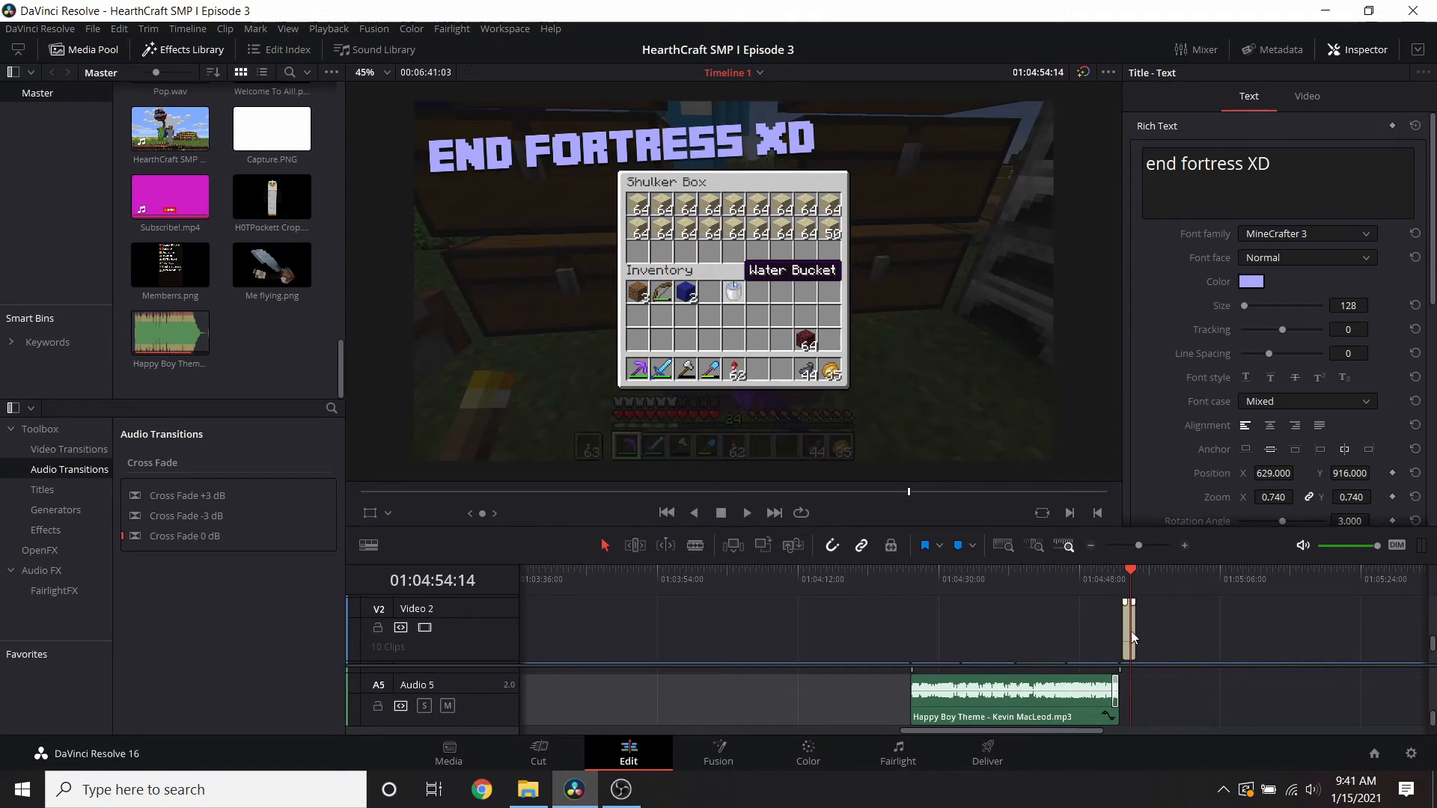
{"action": "left_click", "coordinate": [1130, 632]}
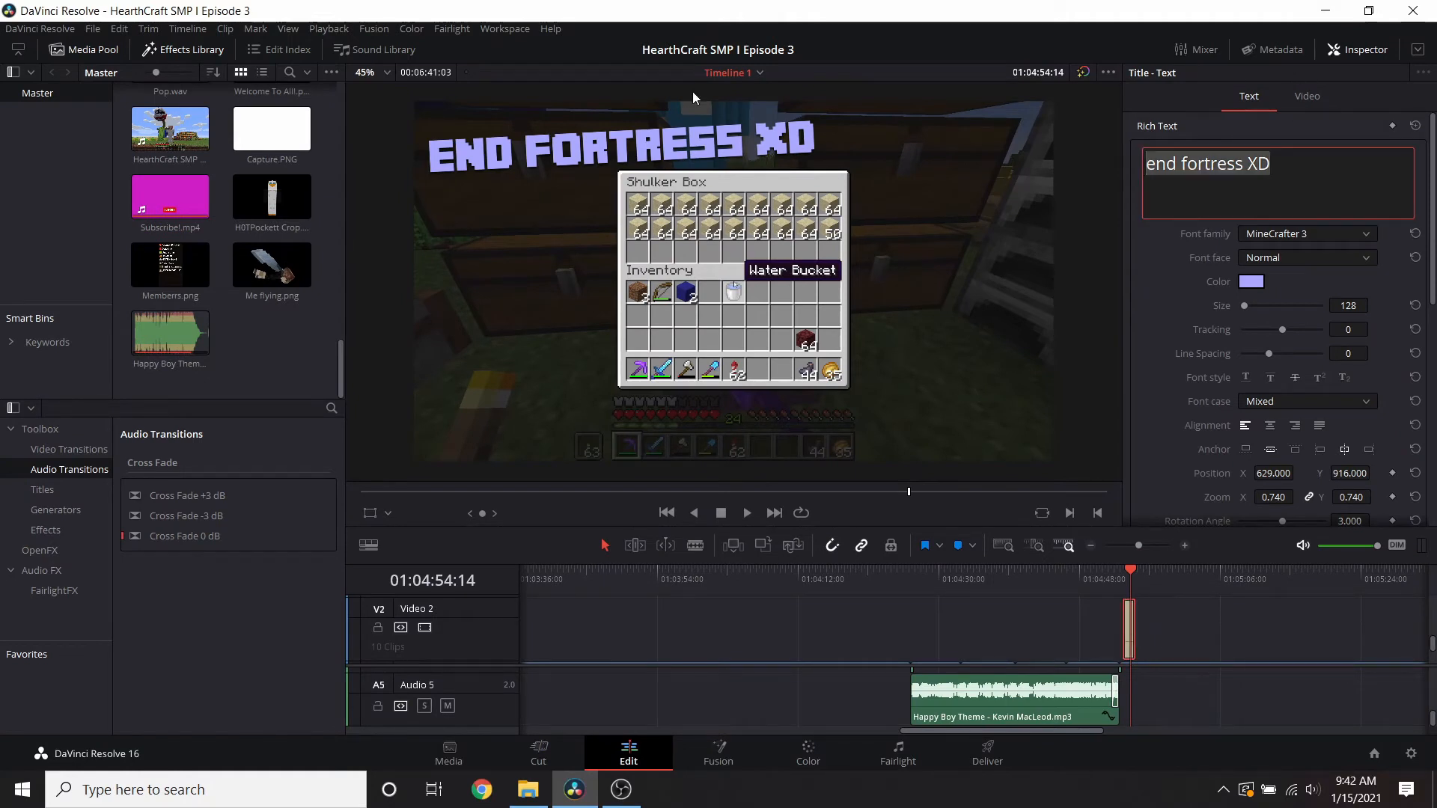
{"action": "type", "text": "my mic unp"}
{"action": "type", "text": "lugged"}
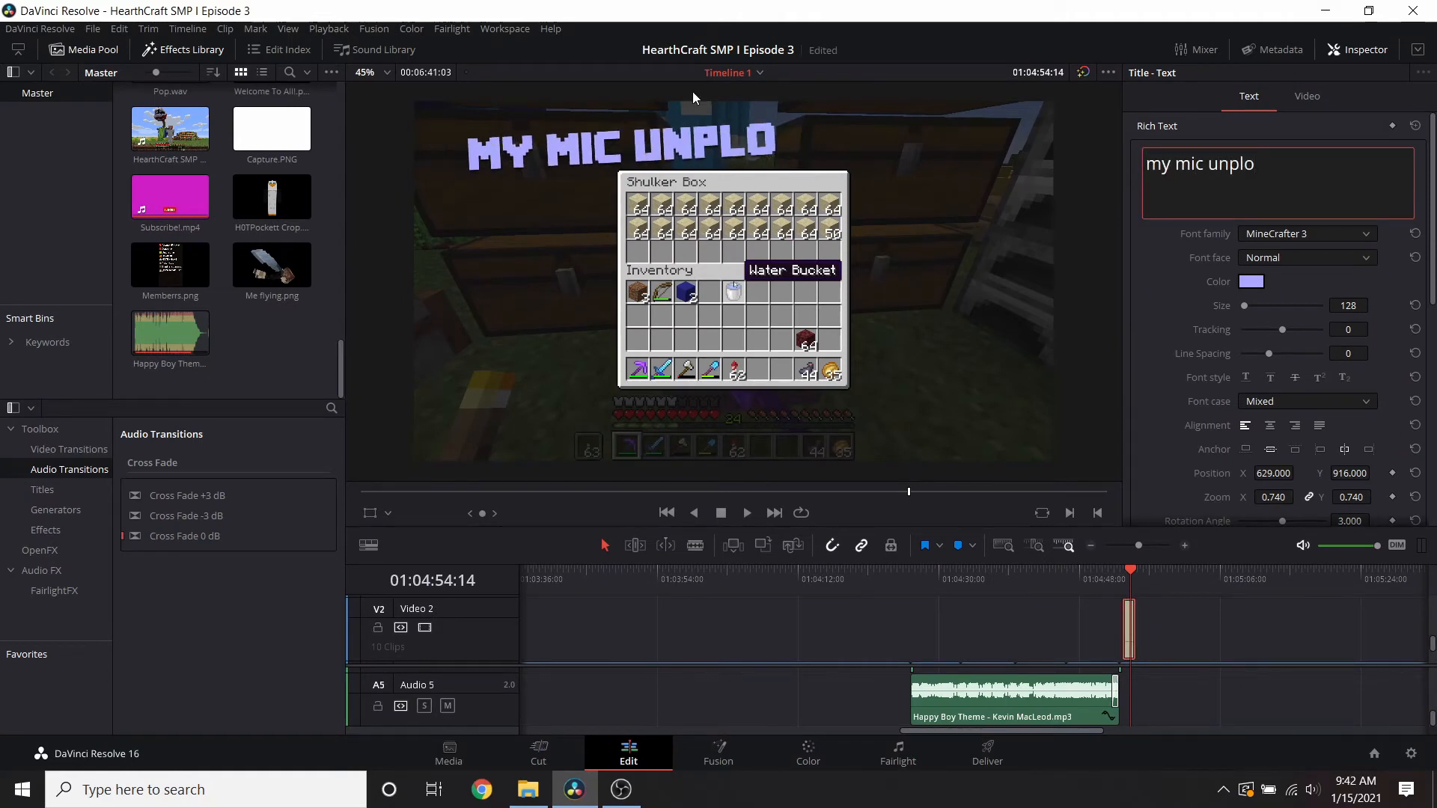
{"action": "type", "text": "......"}
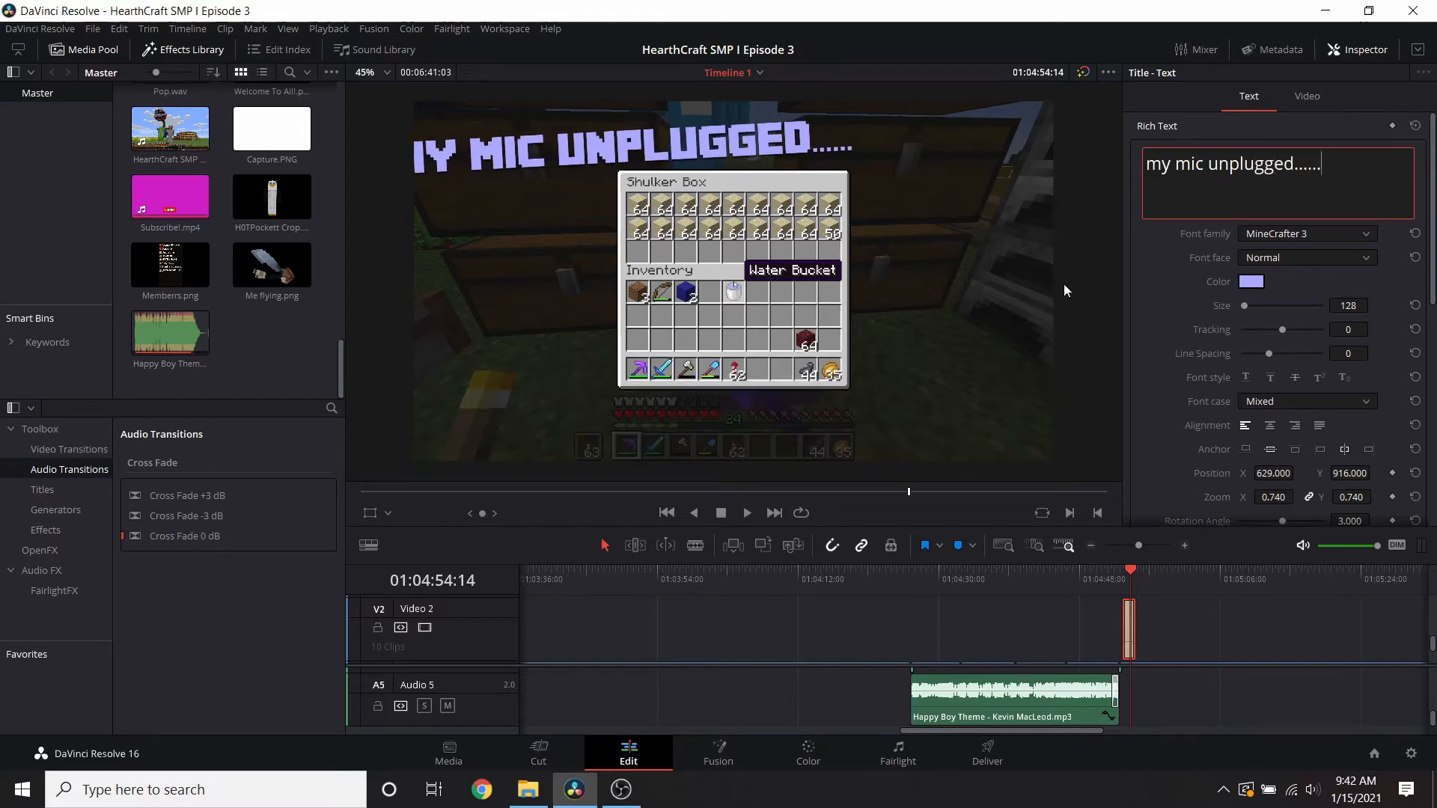
- Set the title's rotation angle to 0 and its position to X 730, Y 956, and save the project
{"action": "scroll", "coordinate": [1371, 421], "scroll_direction": "down", "scroll_amount": 3}
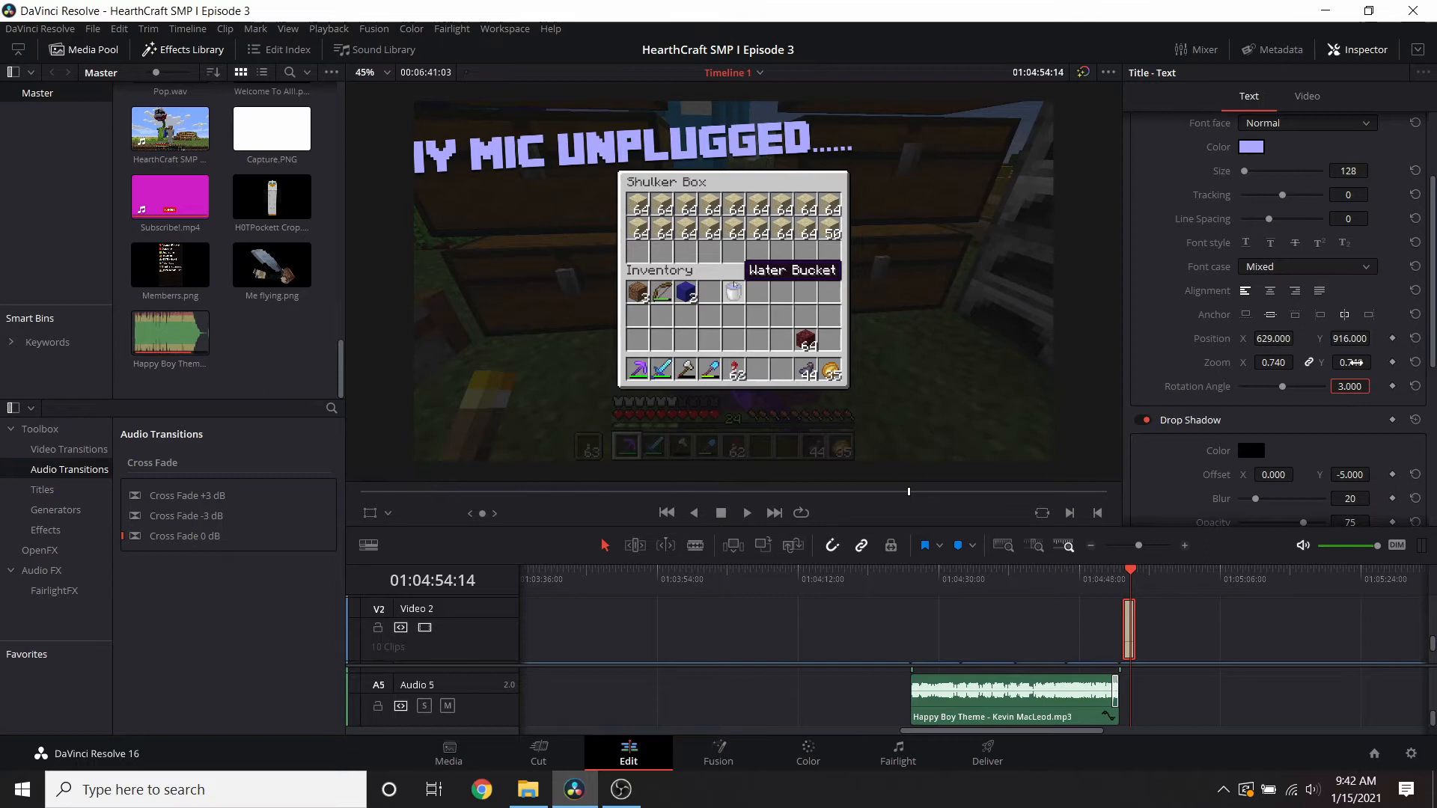
{"action": "scroll", "coordinate": [1353, 362], "scroll_direction": "down", "scroll_amount": 5}
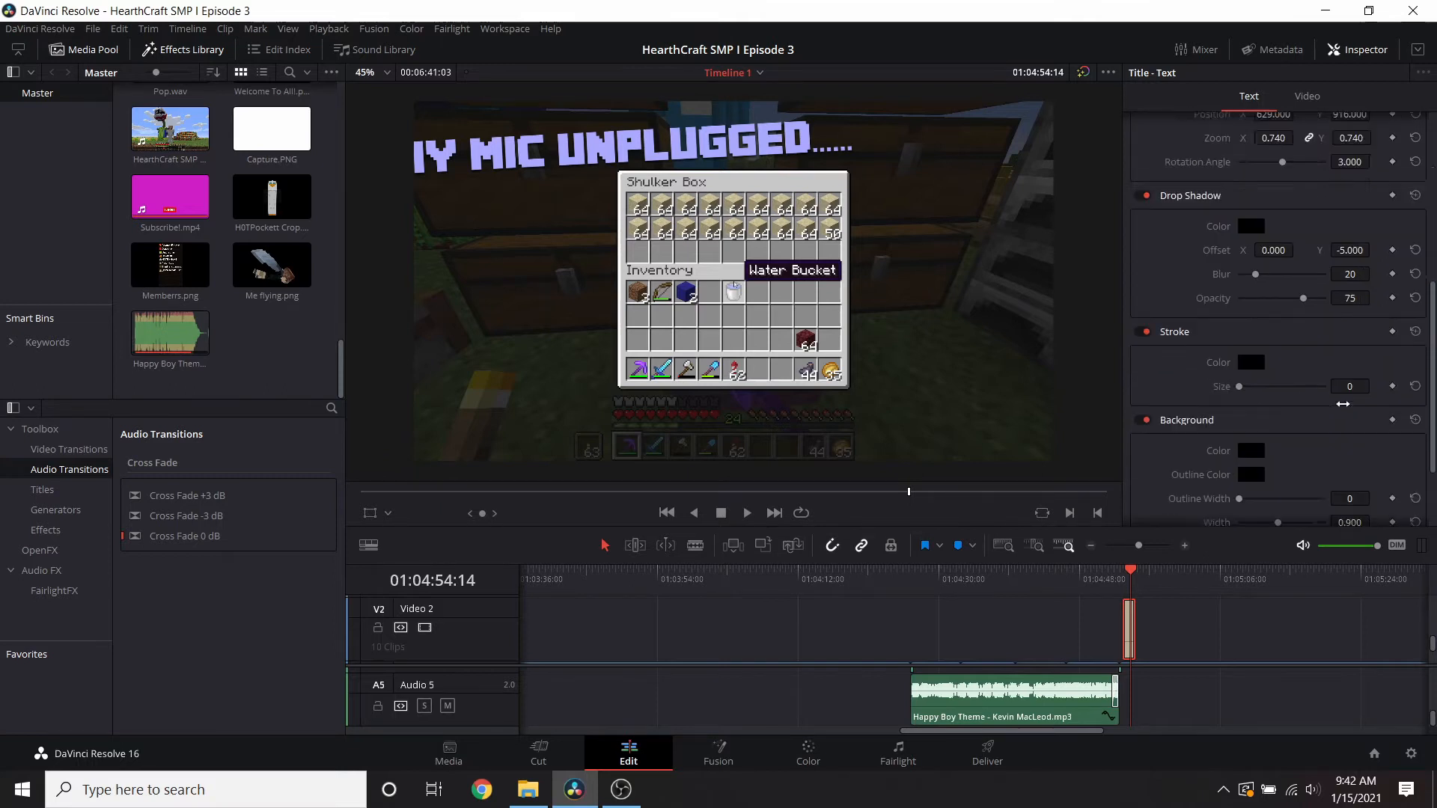
{"action": "scroll", "coordinate": [1344, 404], "scroll_direction": "up", "scroll_amount": 5}
{"action": "type", "text": "0"}
{"action": "key", "text": "Return"}
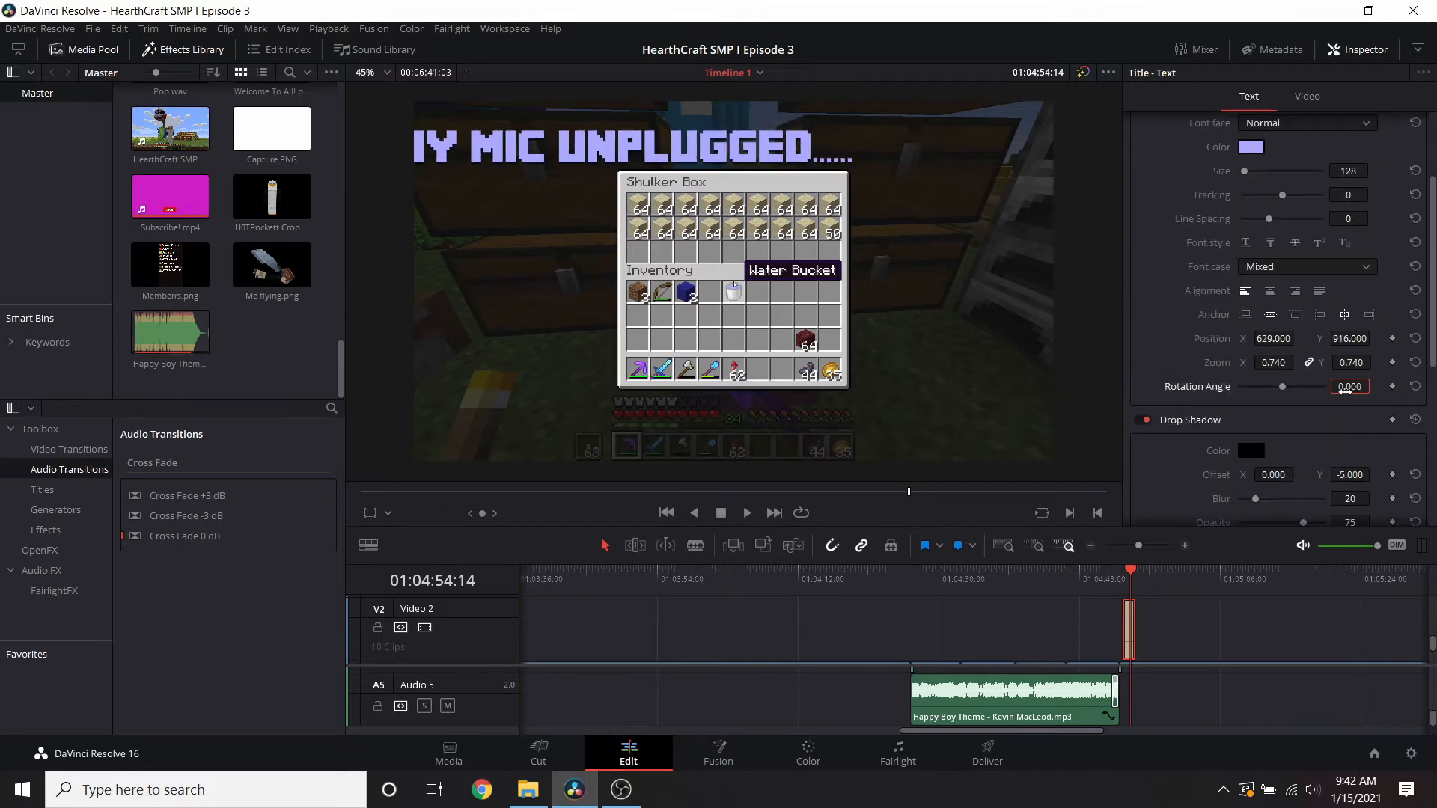
{"action": "mouse_move", "coordinate": [1260, 331]}
{"action": "left_mouse_down"}
{"action": "mouse_move", "coordinate": [1306, 331]}
{"action": "mouse_move", "coordinate": [1286, 332]}
{"action": "left_mouse_up"}
{"action": "key", "text": "ctrl+s"}
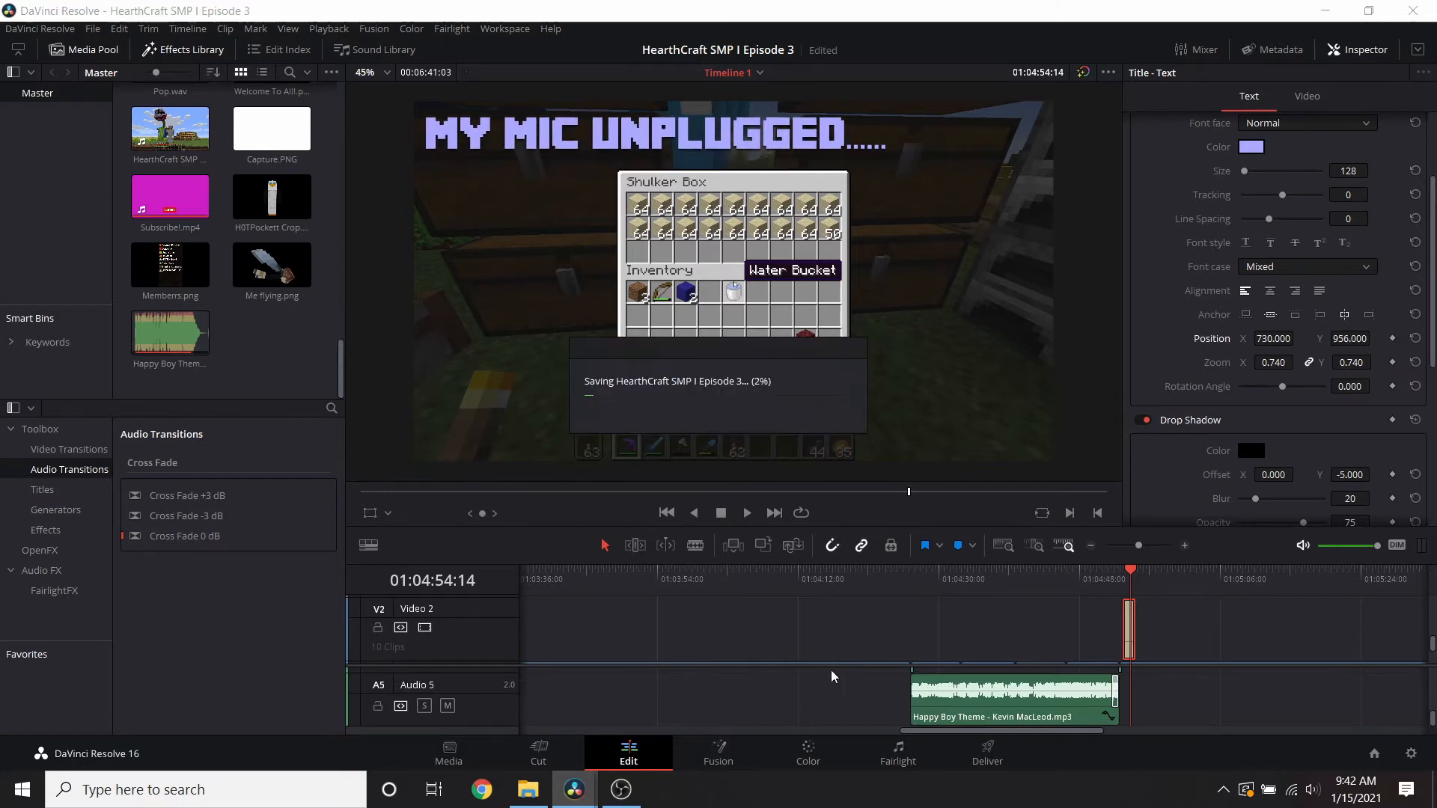
- On the Cut page, extend the end of the "my mic unplugged" title to just before 01:04:56:00 and go back to review it
{"action": "left_click", "coordinate": [540, 752]}
{"action": "left_click_drag", "start_coordinate": [766, 615], "coordinate": [854, 618]}
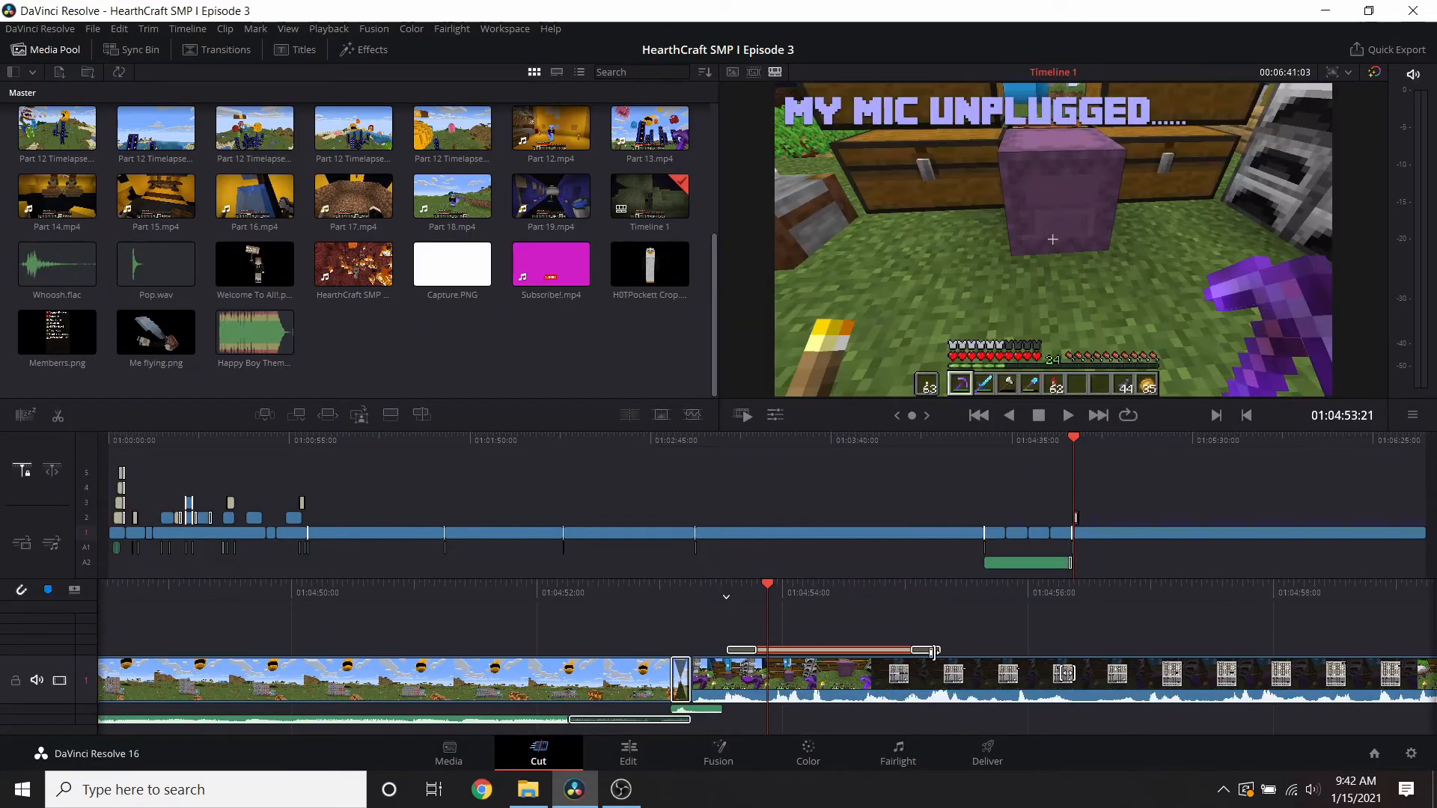
{"action": "left_click_drag", "start_coordinate": [934, 650], "coordinate": [986, 649]}
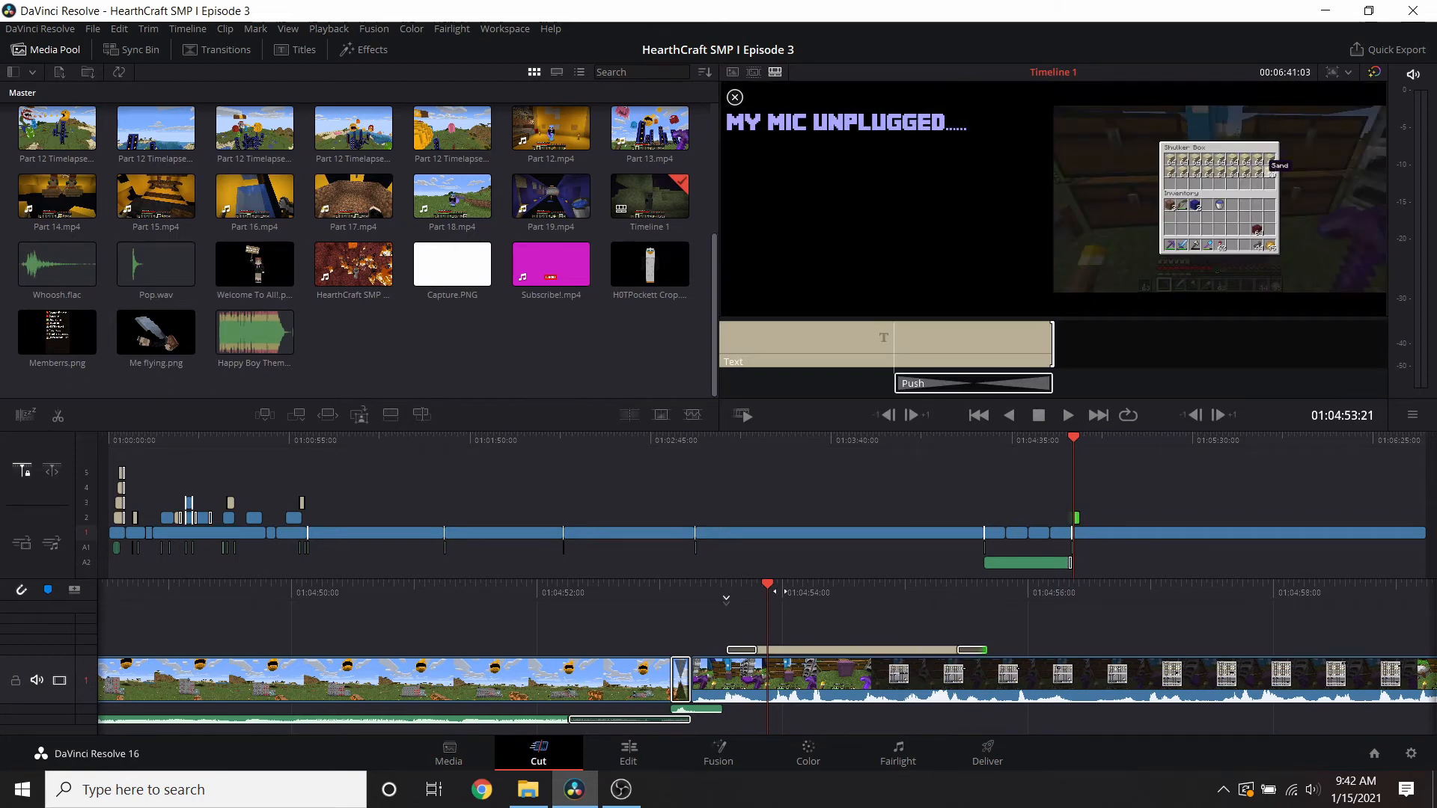
{"action": "left_click_drag", "start_coordinate": [810, 604], "coordinate": [906, 591]}
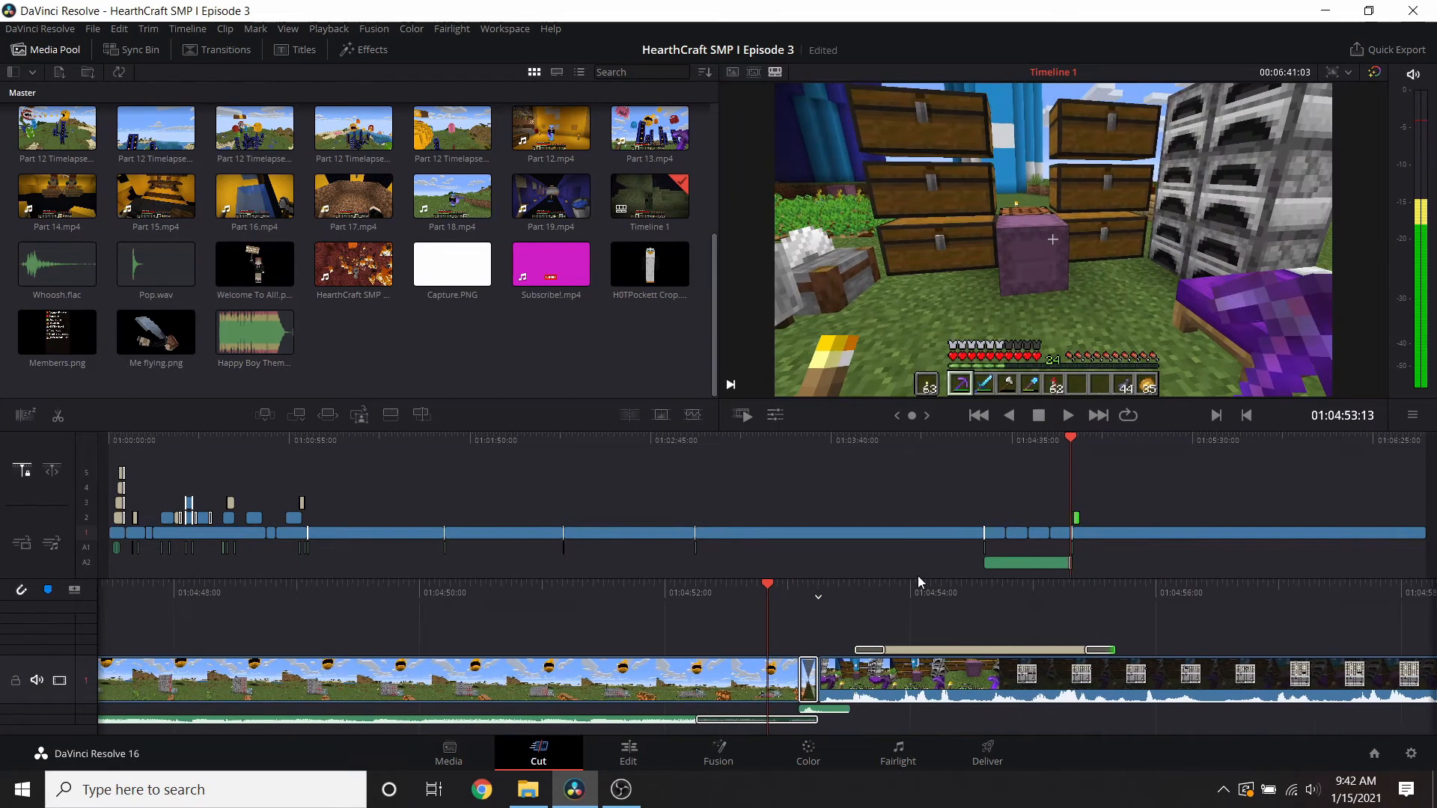
- Play back the "my mic unplugged" title and paste a copy of the transition's whoosh sound at the title's end
{"action": "left_click", "coordinate": [1066, 418]}
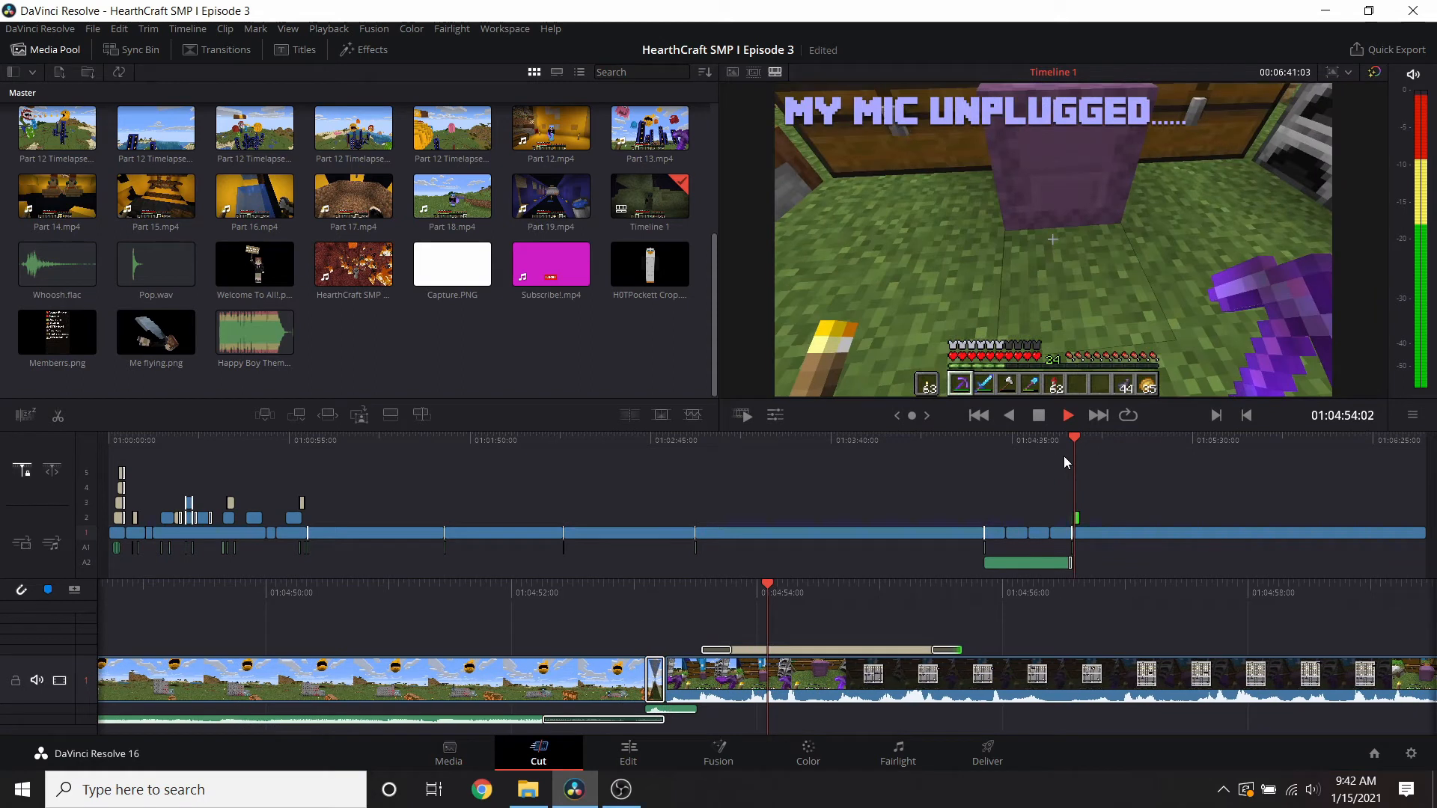
{"action": "left_click", "coordinate": [1039, 414]}
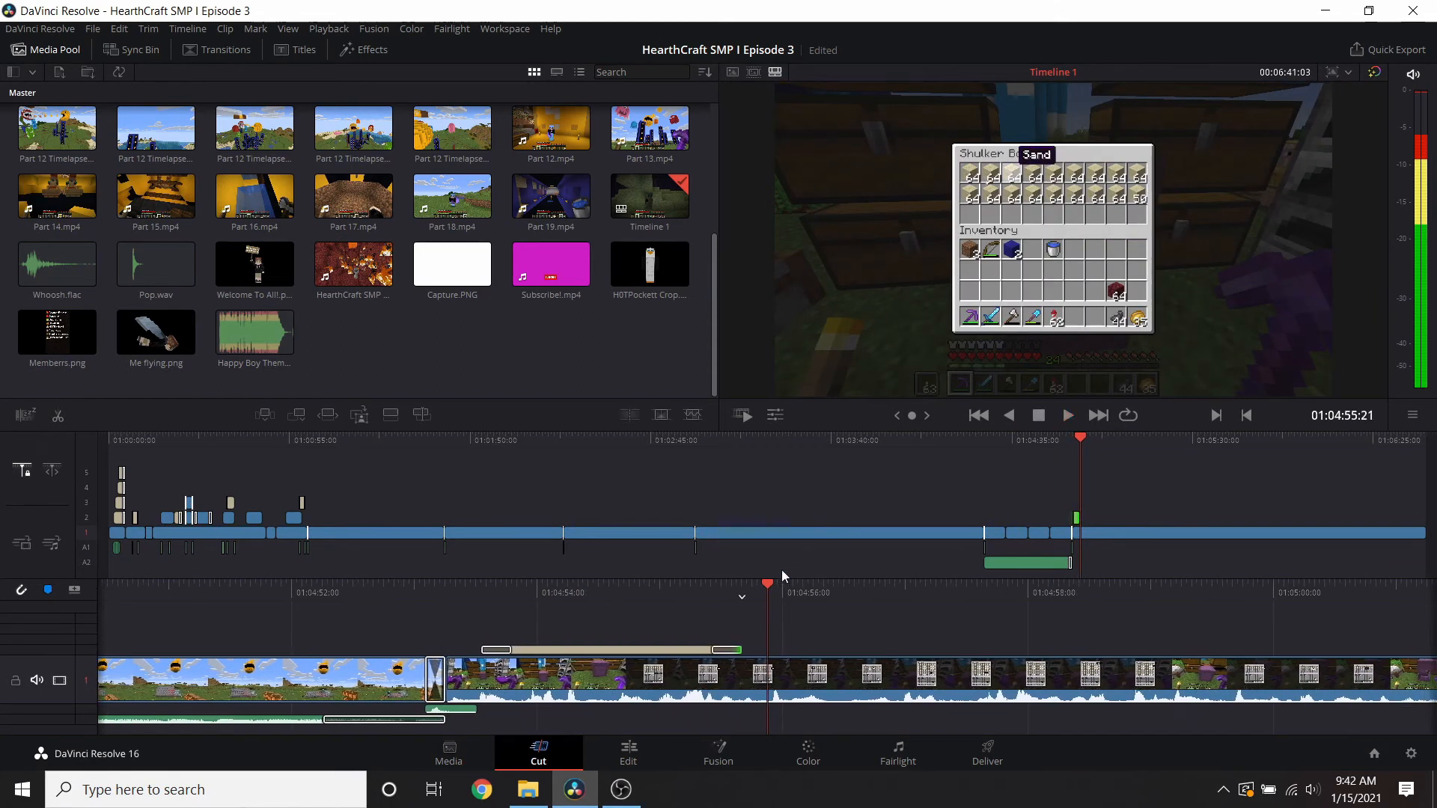
{"action": "left_click_drag", "start_coordinate": [798, 627], "coordinate": [819, 629]}
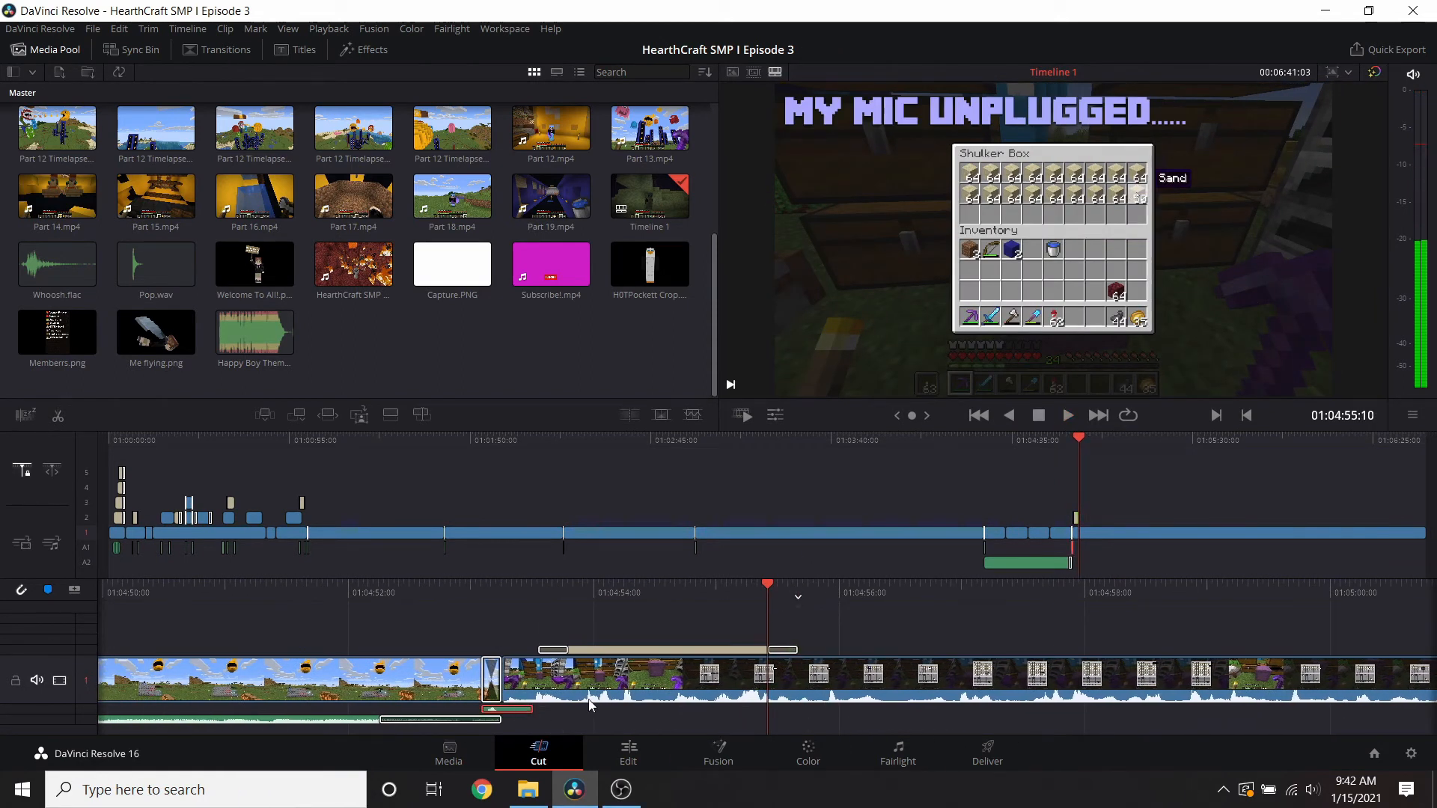
{"action": "key", "text": "ctrl+v"}
- Review the rest of Part 5, split it at 01:06:38:15 and delete everything after the cut
{"action": "left_click_drag", "start_coordinate": [1083, 517], "coordinate": [1126, 508]}
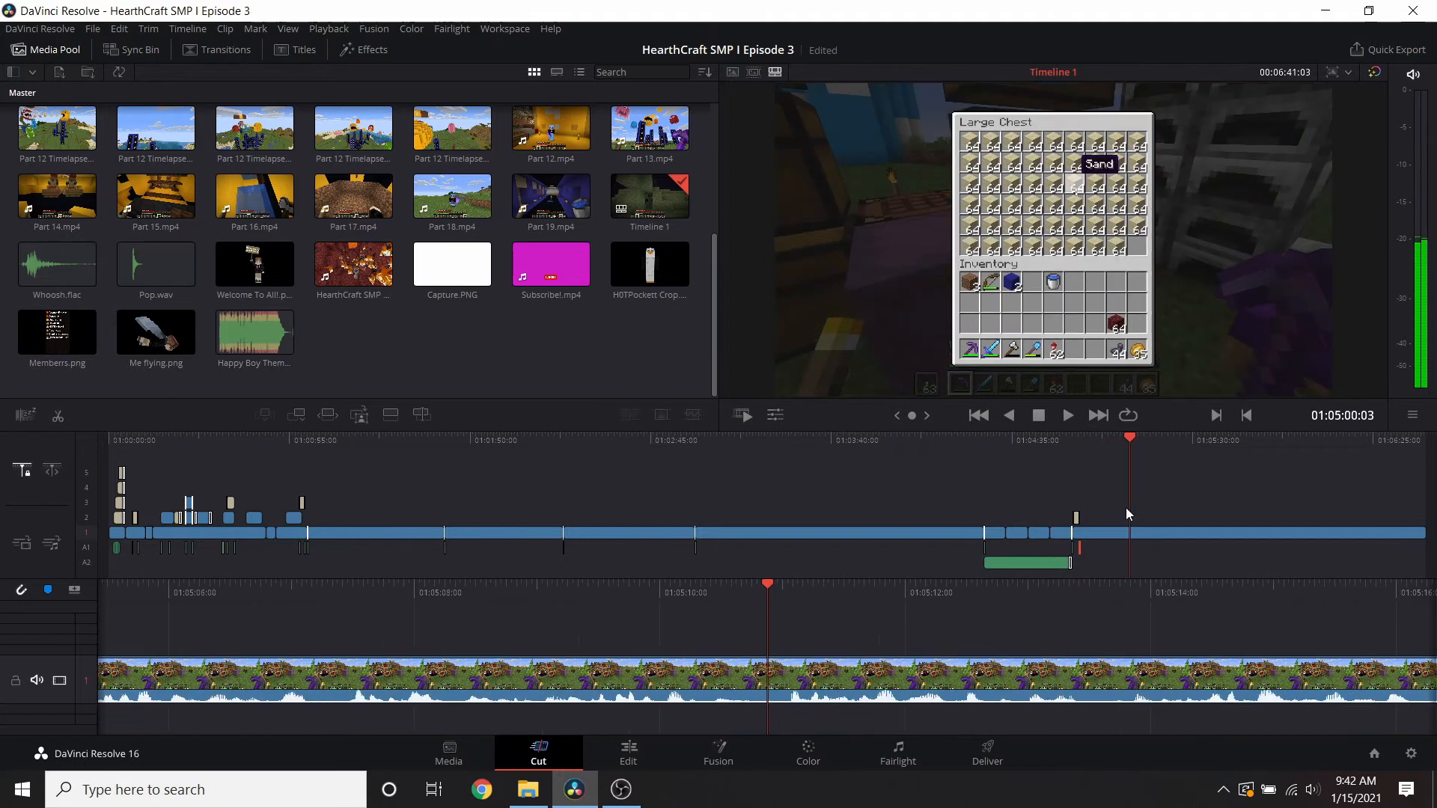
{"action": "left_click", "coordinate": [1068, 415]}
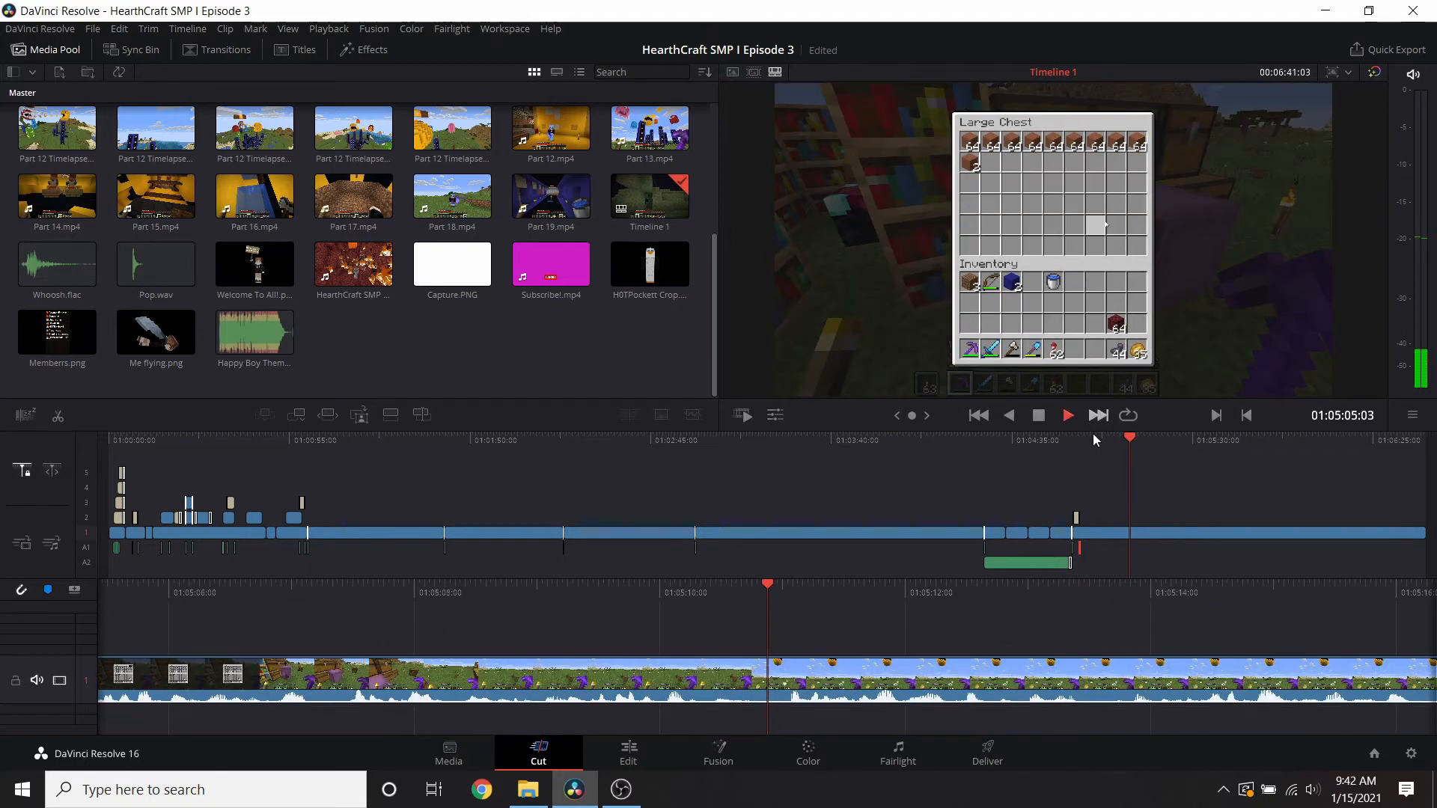
{"action": "left_click", "coordinate": [1042, 422]}
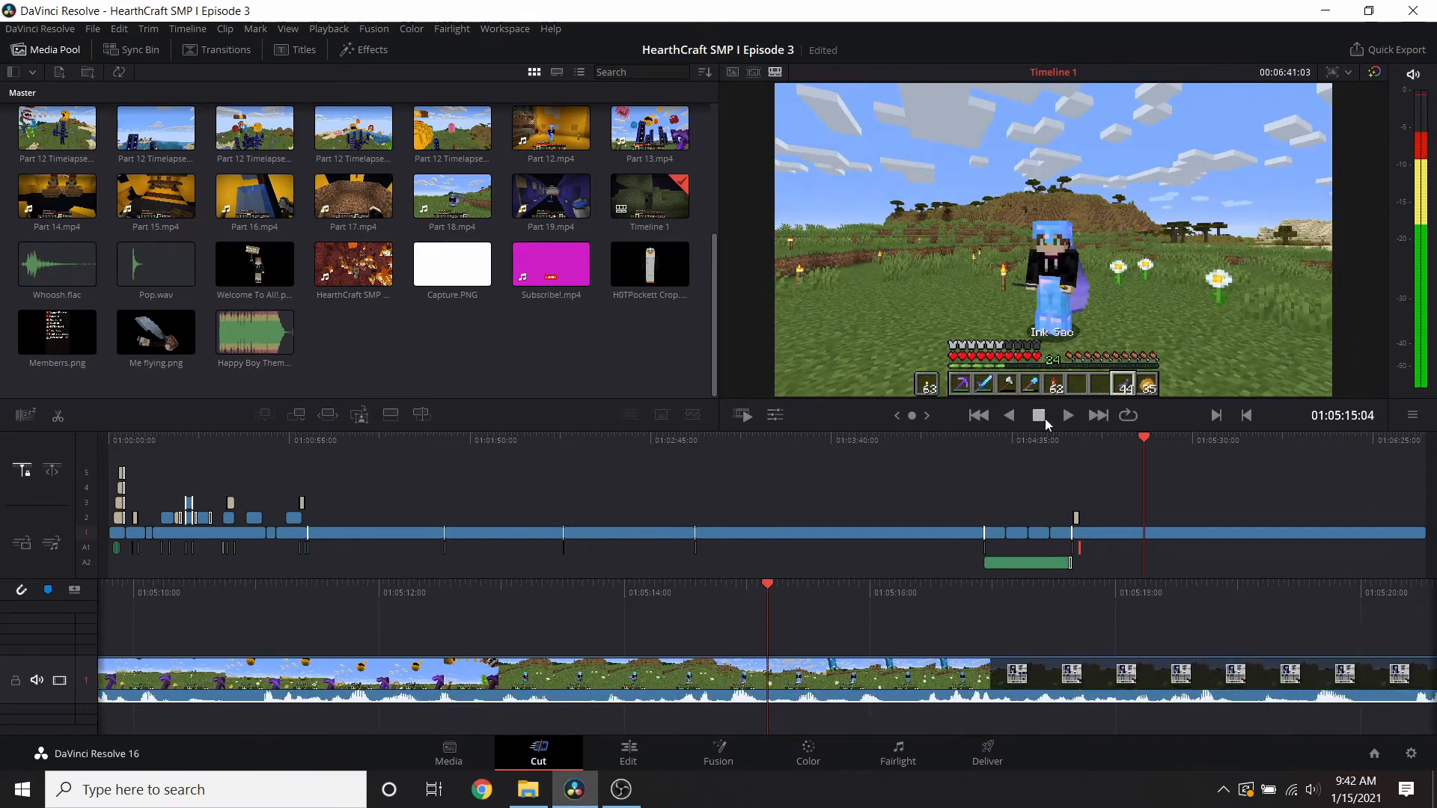
{"action": "left_click", "coordinate": [1413, 441]}
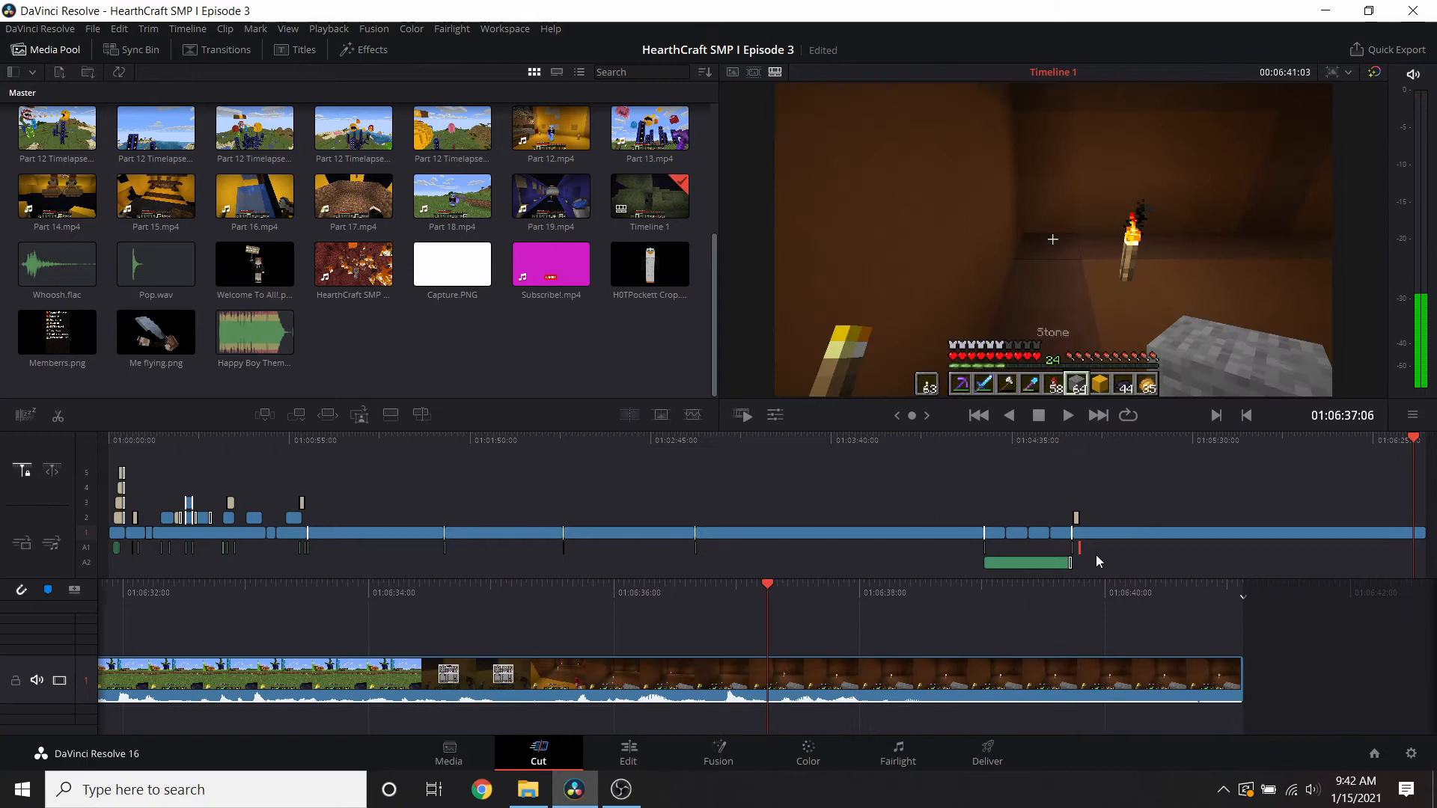
{"action": "key", "text": "space"}
{"action": "left_click", "coordinate": [1037, 417]}
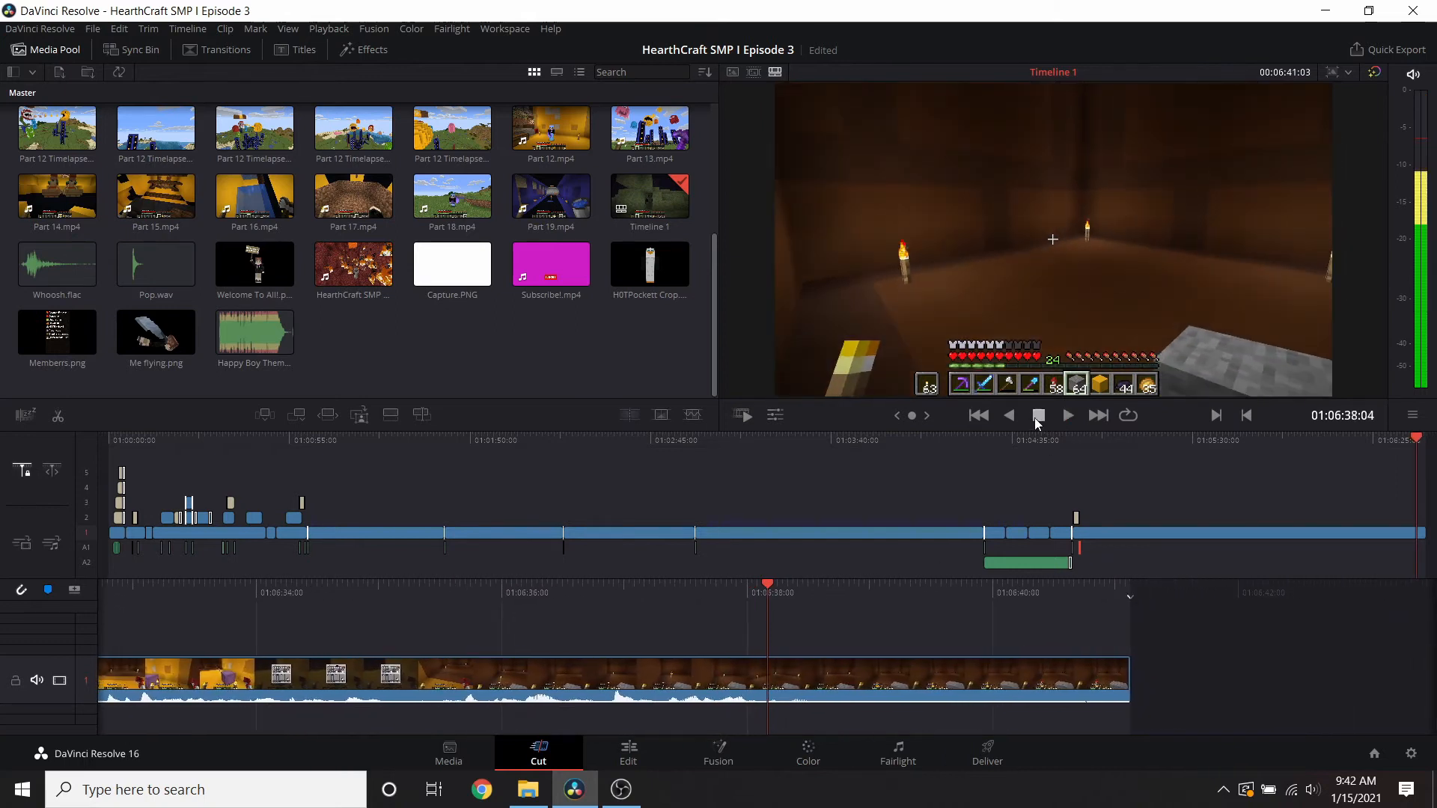
{"action": "left_click", "coordinate": [1066, 419]}
{"action": "left_click", "coordinate": [1039, 416]}
{"action": "right_click", "coordinate": [797, 690]}
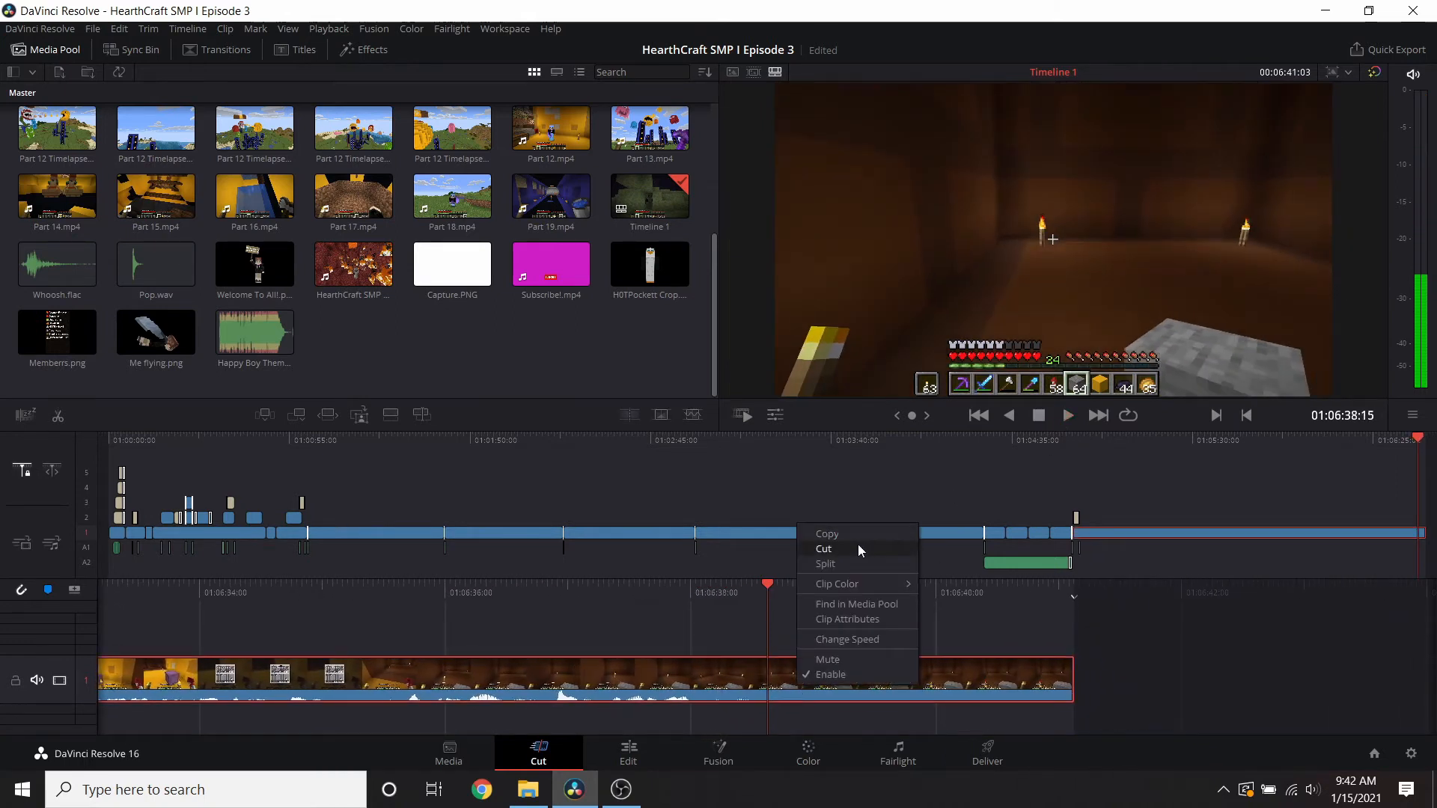
{"action": "left_click", "coordinate": [859, 561]}
{"action": "left_click", "coordinate": [861, 682]}
{"action": "key", "text": "Delete"}
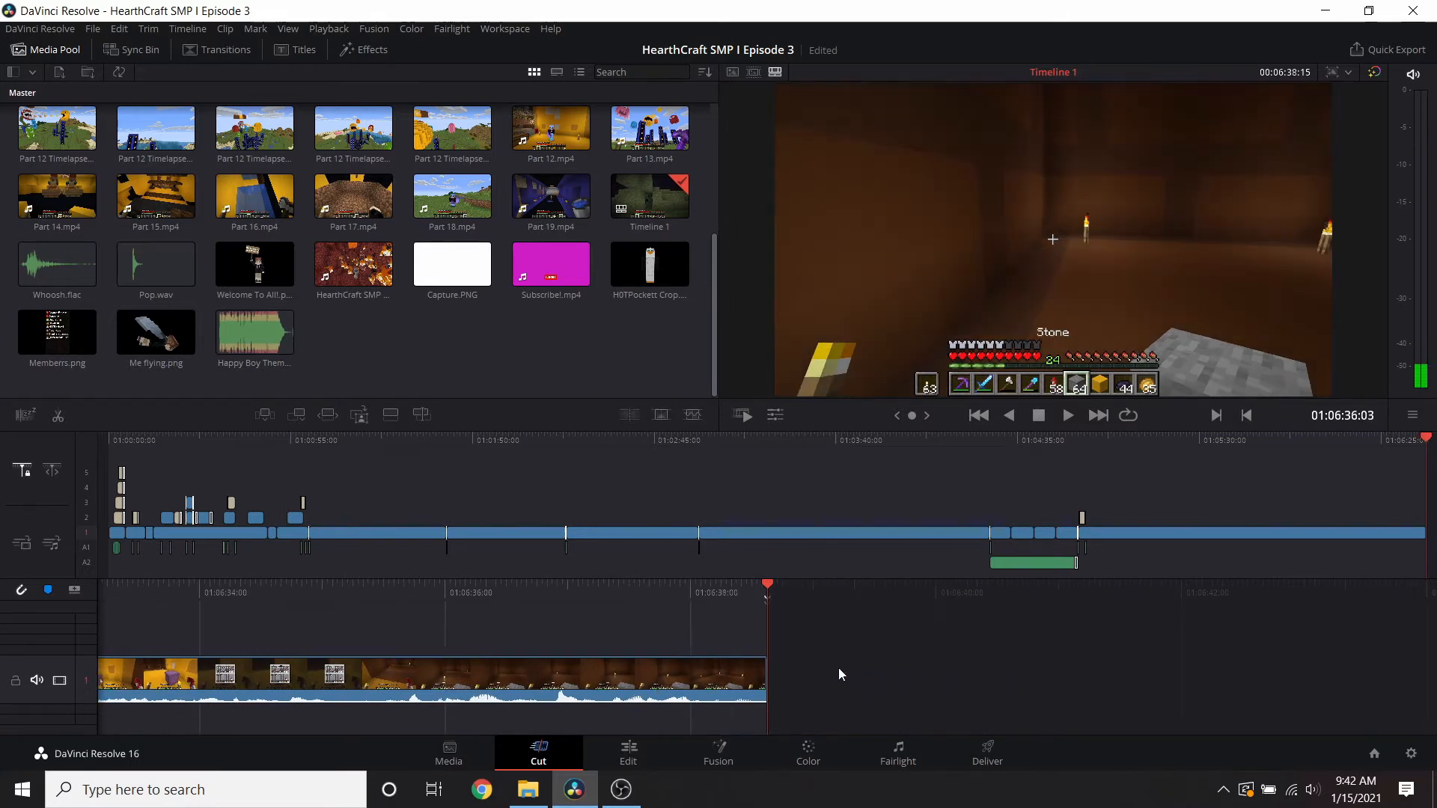
- Append Part 5-2.mp4 to the end of the timeline, split it at 01:06:40:21 and delete its opening section
{"action": "scroll", "coordinate": [637, 288], "scroll_direction": "up", "scroll_amount": 3}
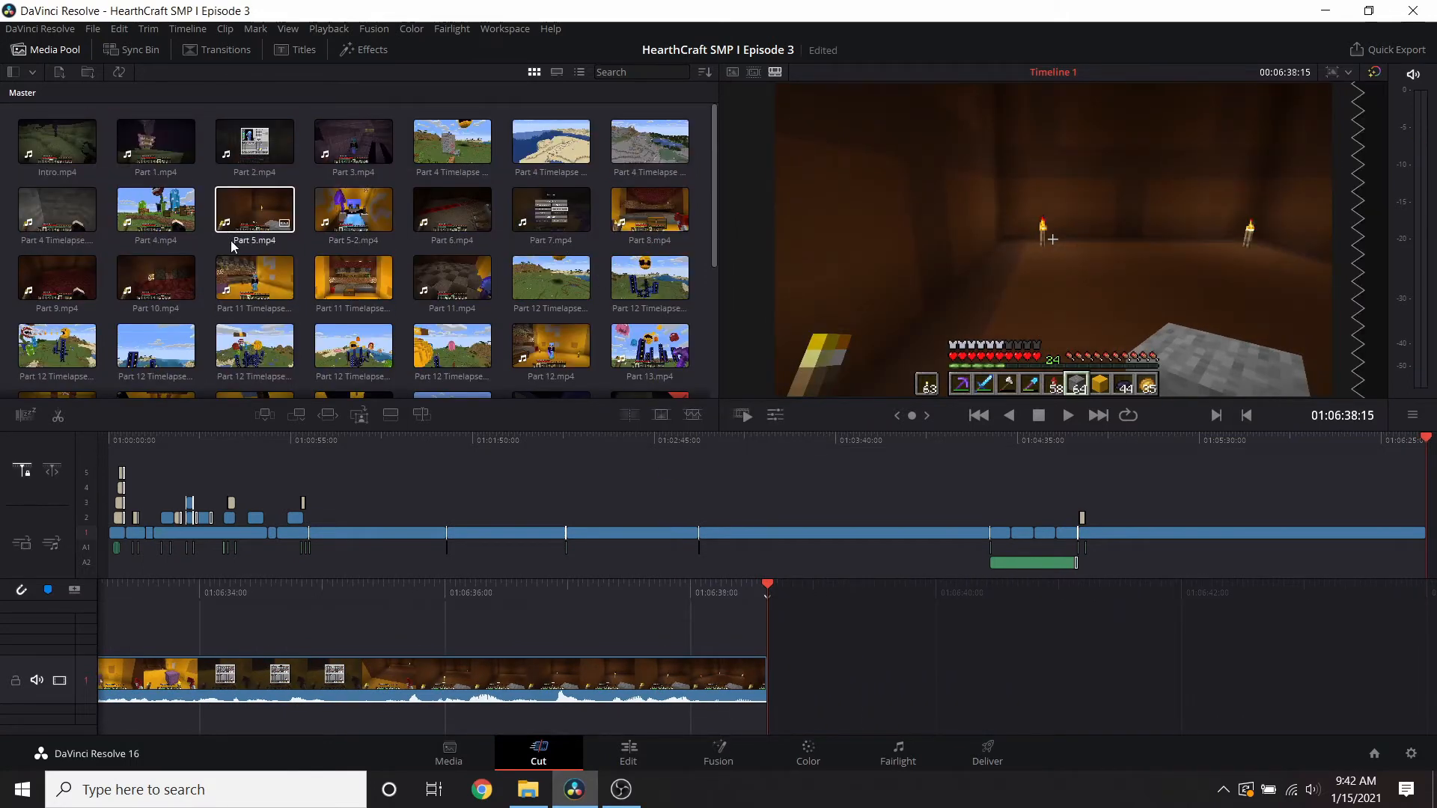
{"action": "left_click_drag", "start_coordinate": [784, 540], "coordinate": [786, 543]}
{"action": "key", "text": "space"}
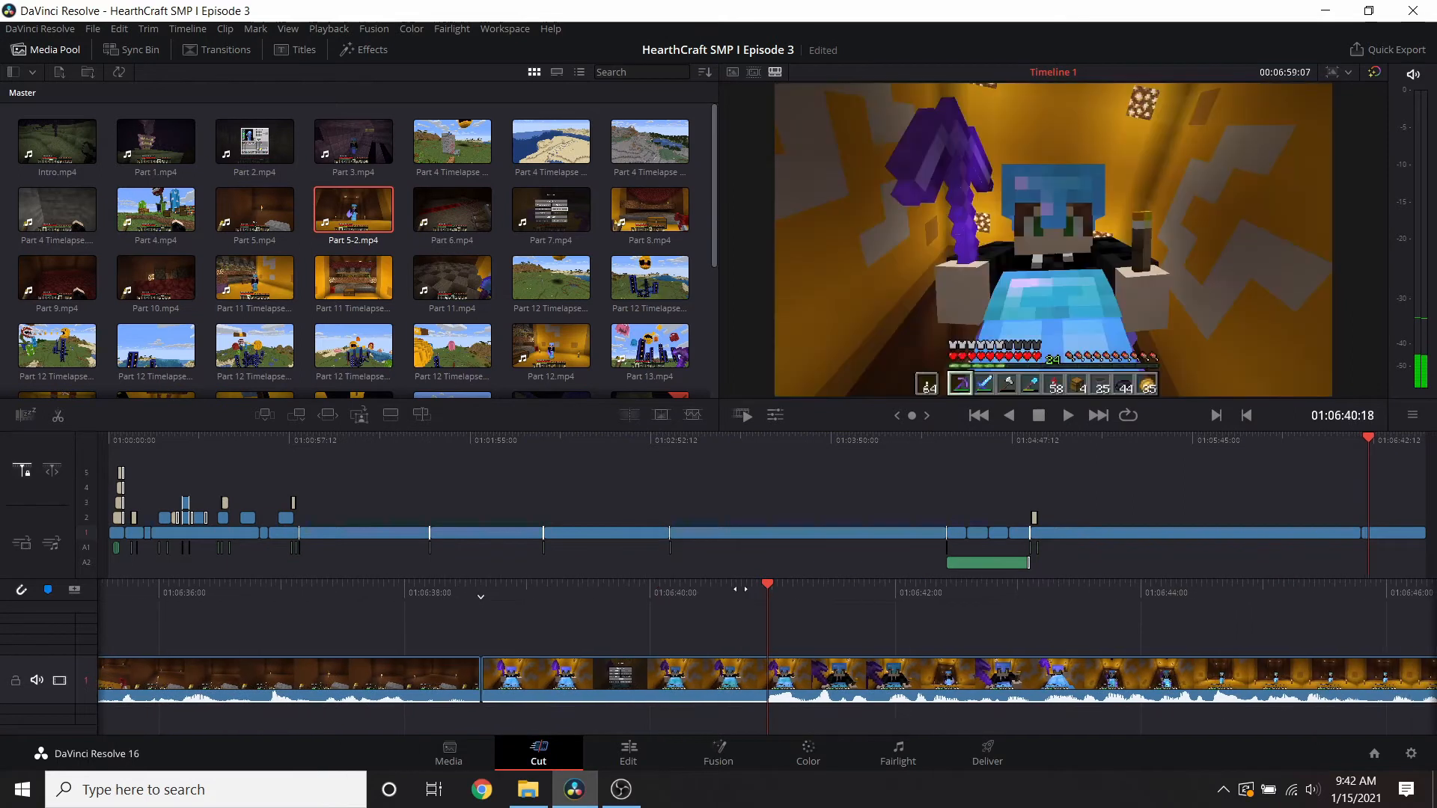
{"action": "right_click", "coordinate": [816, 679]}
{"action": "left_click", "coordinate": [843, 553]}
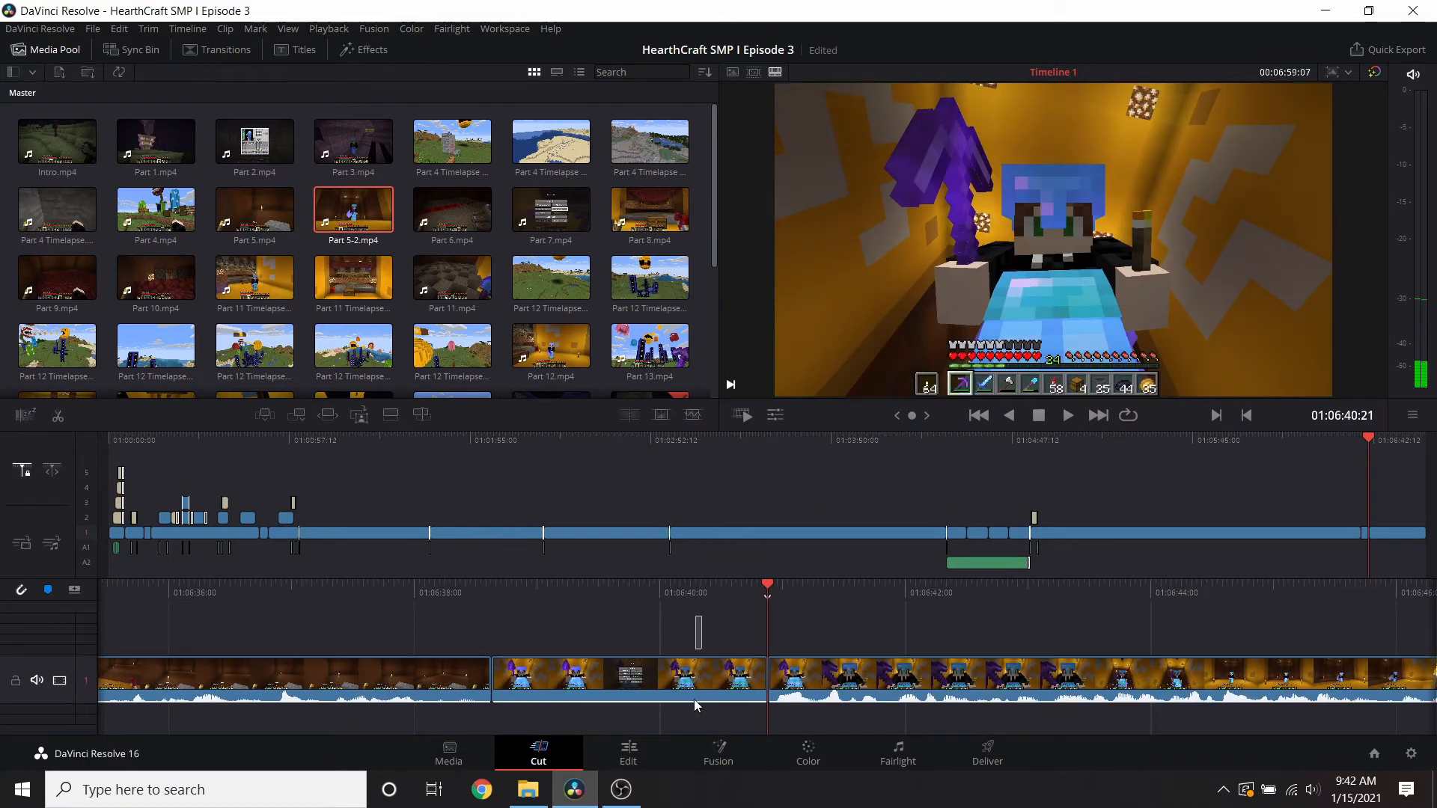
{"action": "key", "text": "Delete"}
- Add a Push transition between Part 5 and Part 5-2, place Whoosh.flac beneath it and play it back
{"action": "left_click", "coordinate": [216, 49]}
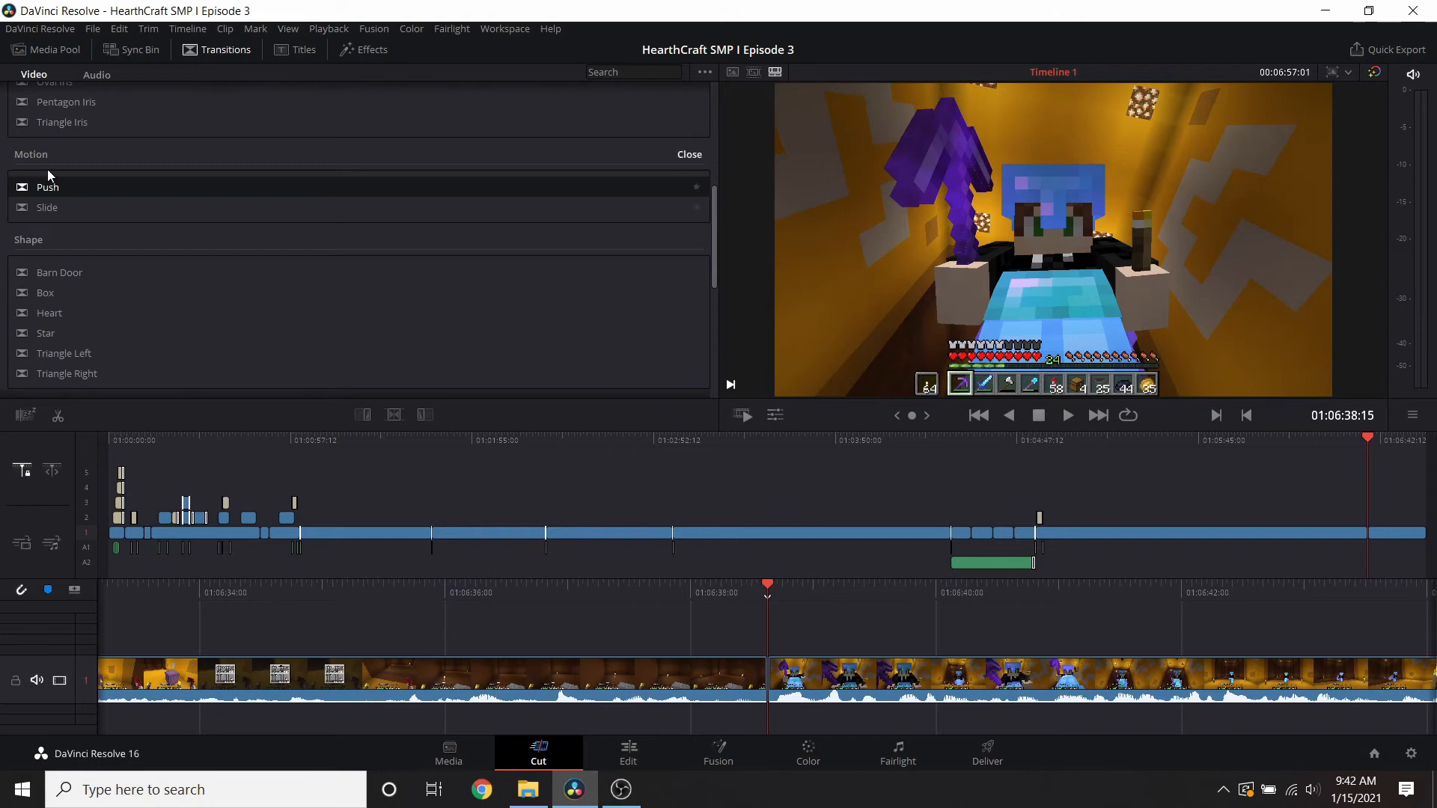
{"action": "left_click_drag", "start_coordinate": [193, 257], "coordinate": [770, 687]}
{"action": "left_click", "coordinate": [708, 690]}
{"action": "left_click", "coordinate": [705, 688]}
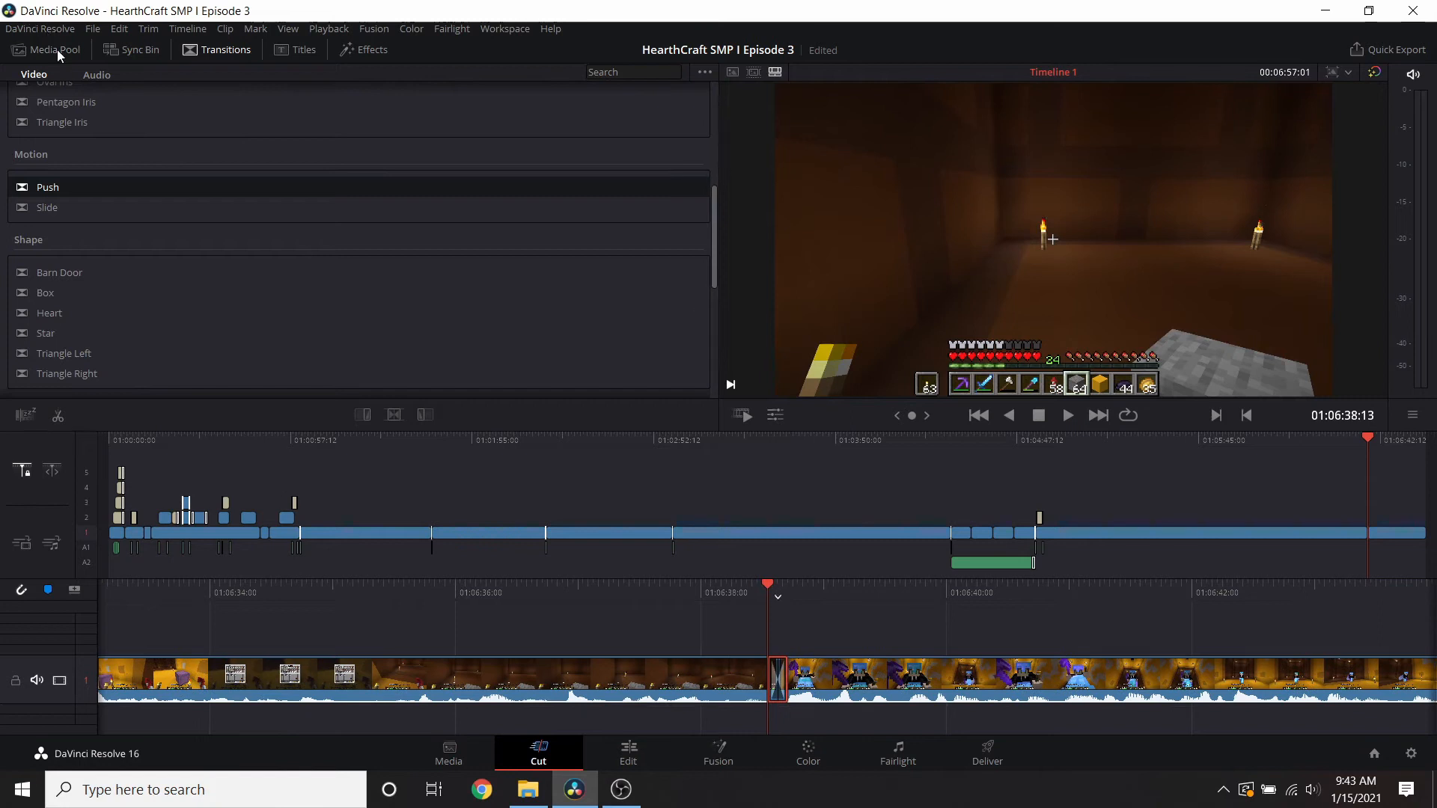
{"action": "left_click", "coordinate": [54, 50]}
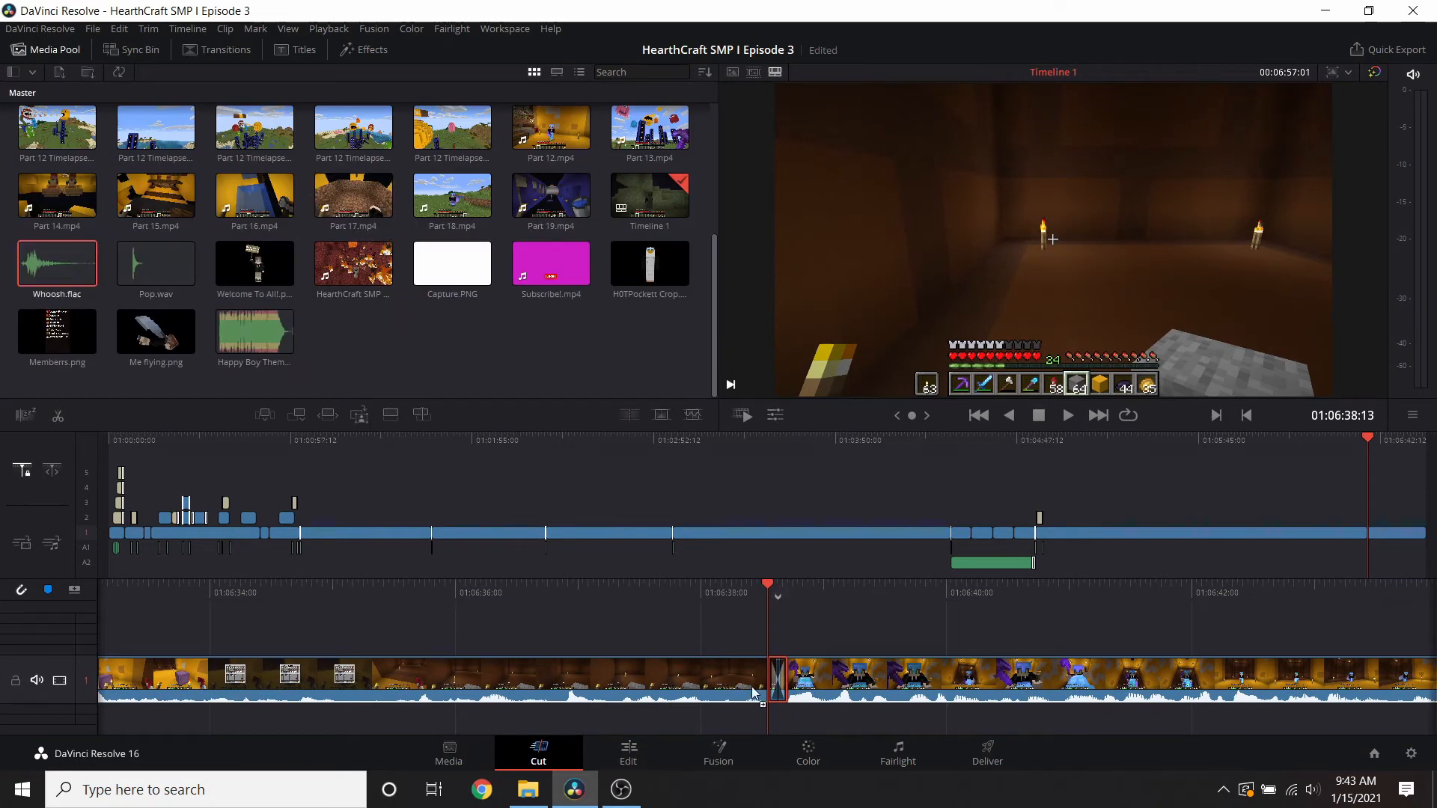
{"action": "left_click", "coordinate": [1068, 415]}
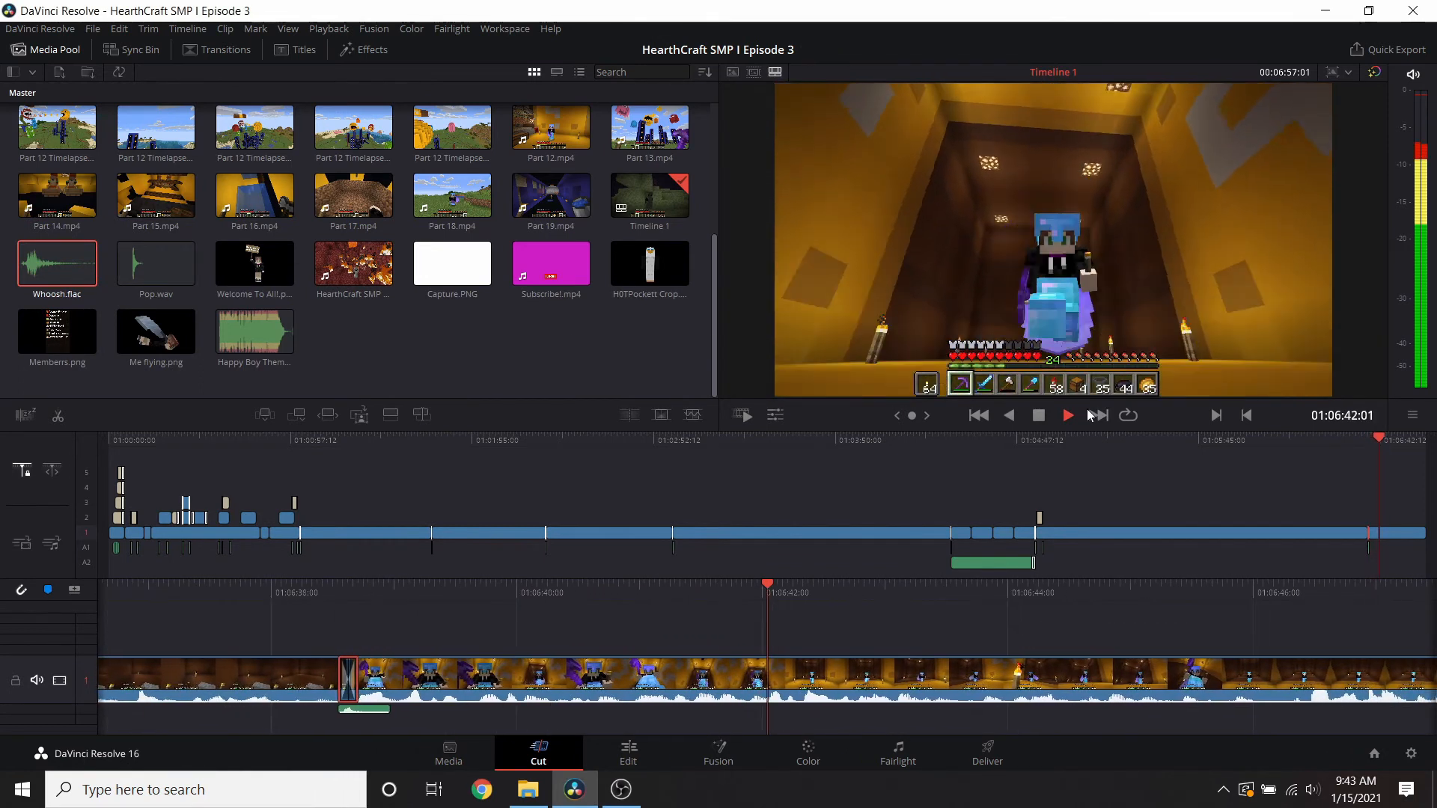
{"action": "left_click", "coordinate": [1042, 414]}
- Split Part 5-2 at 01:06:55:05 and delete the leftover footage at its end
{"action": "scroll", "coordinate": [1242, 515], "scroll_direction": "down", "scroll_amount": 15}
{"action": "scroll", "coordinate": [936, 535], "scroll_direction": "up", "scroll_amount": 6}
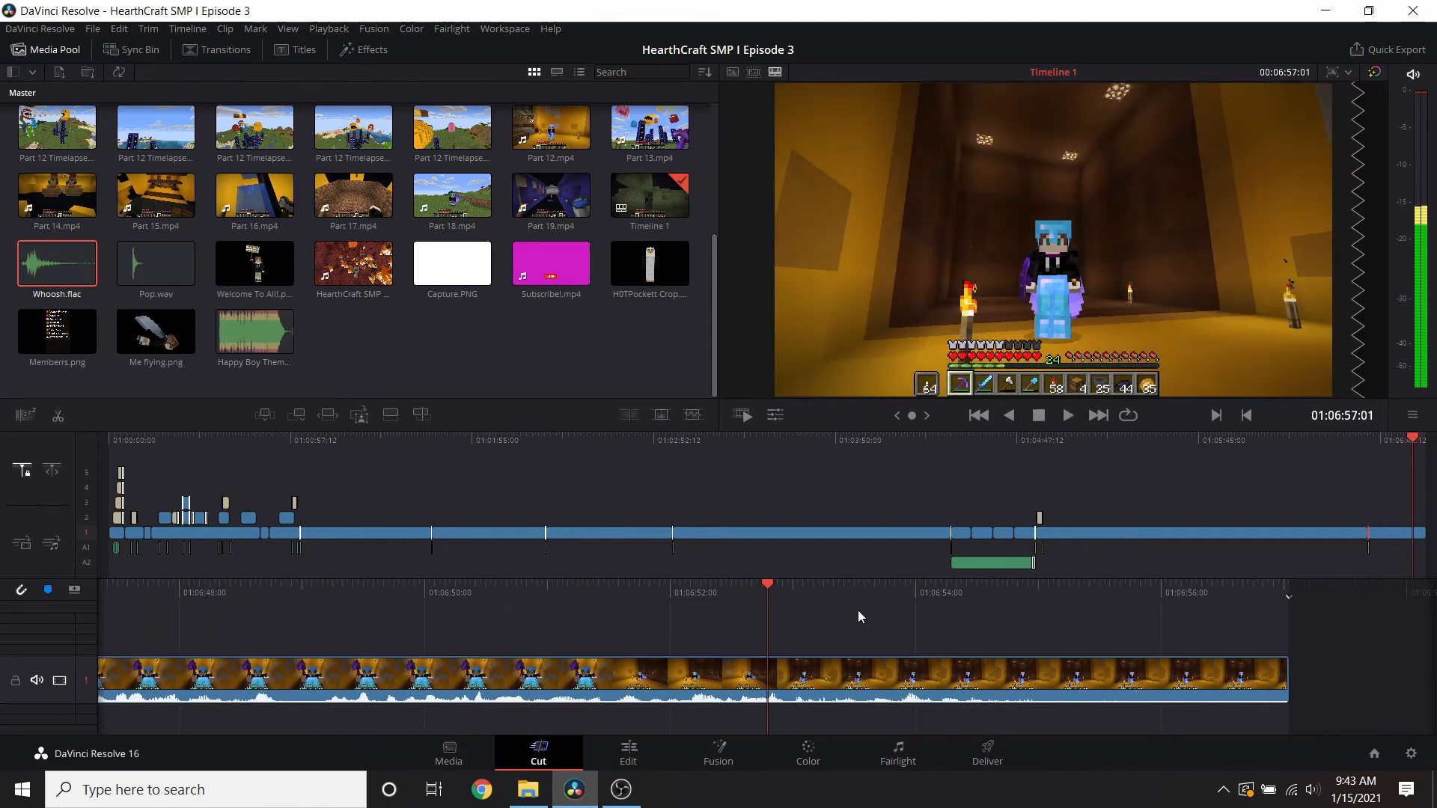
{"action": "left_click", "coordinate": [1066, 413]}
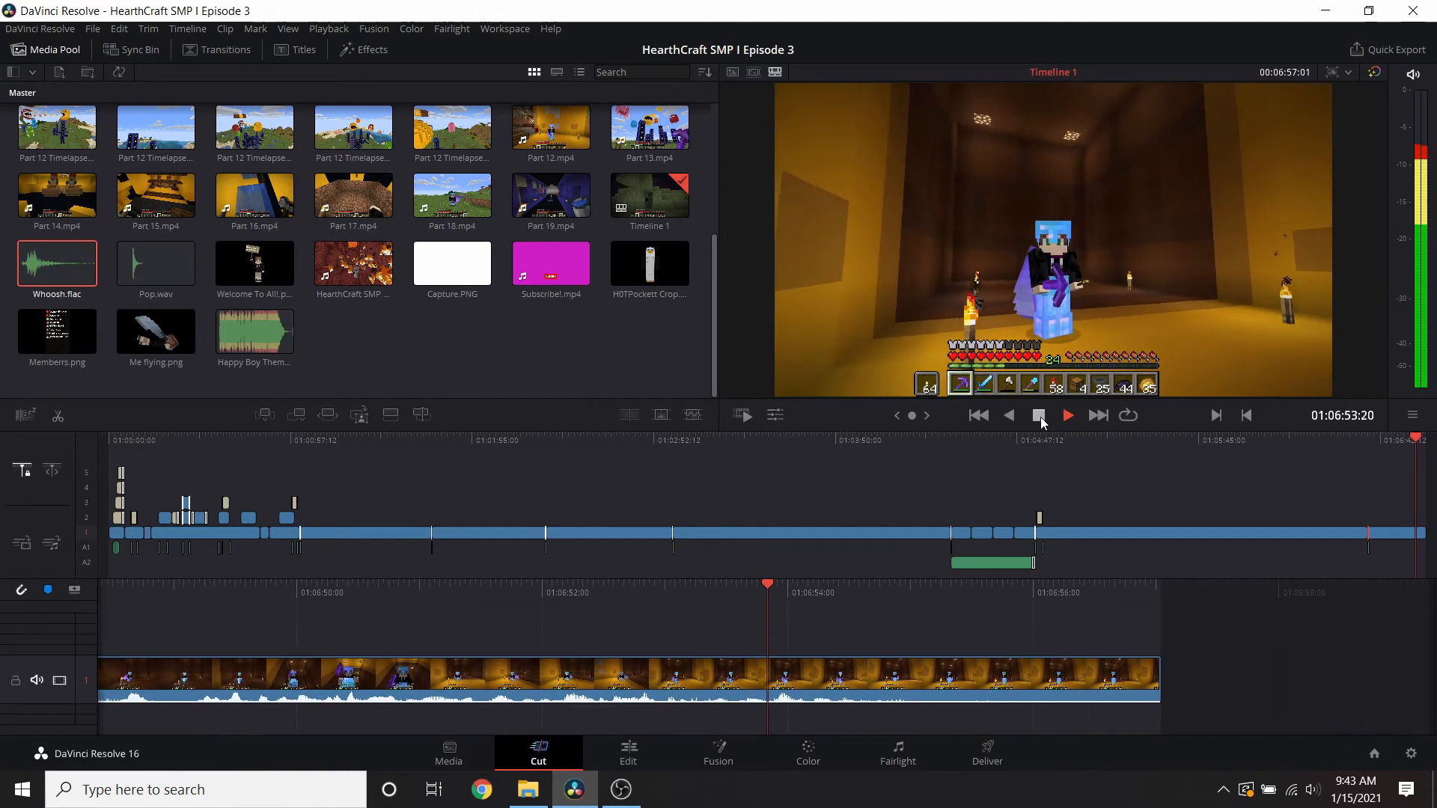
{"action": "key", "text": "space"}
{"action": "right_click", "coordinate": [851, 662]}
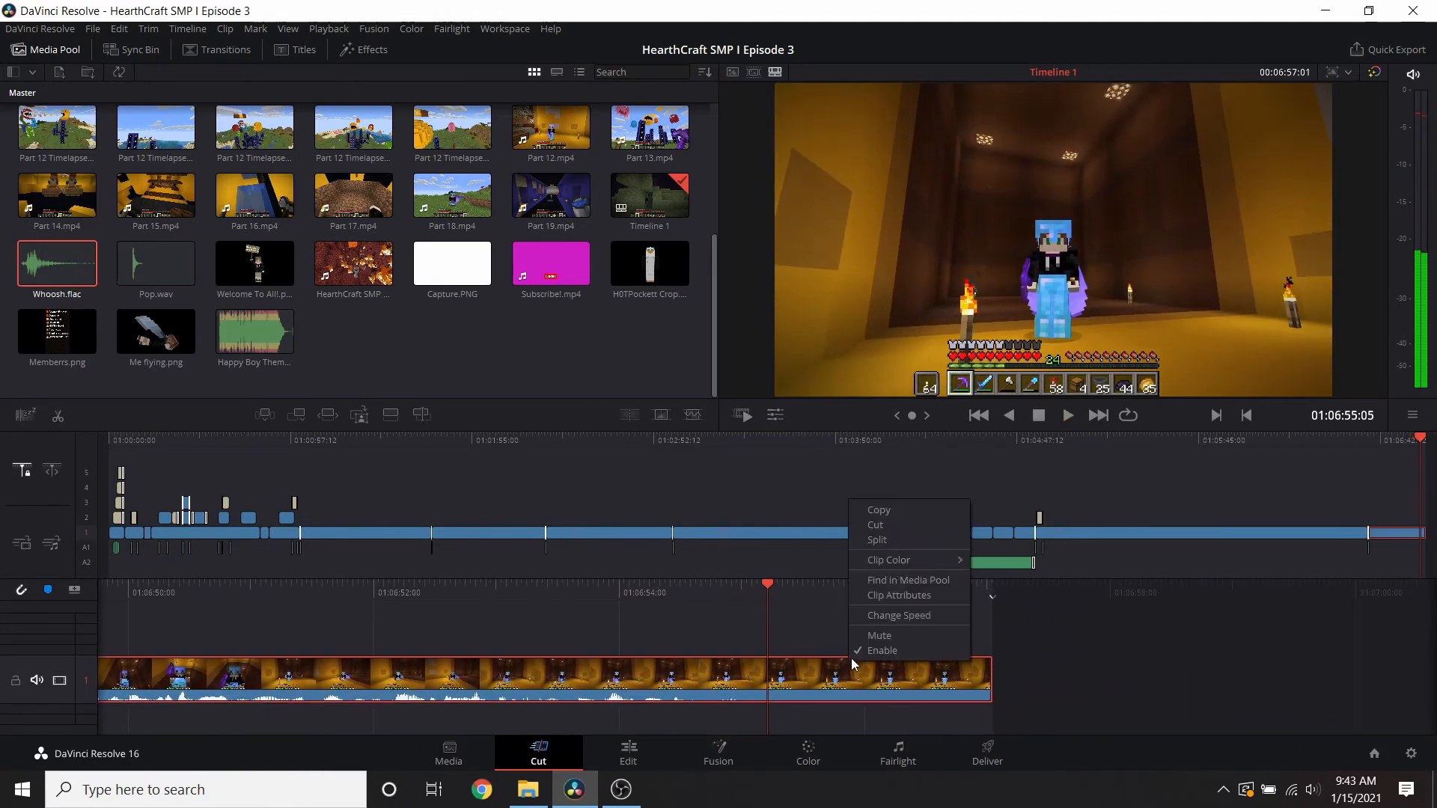
{"action": "left_click", "coordinate": [881, 543]}
{"action": "left_click", "coordinate": [843, 676]}
{"action": "key", "text": "Delete"}
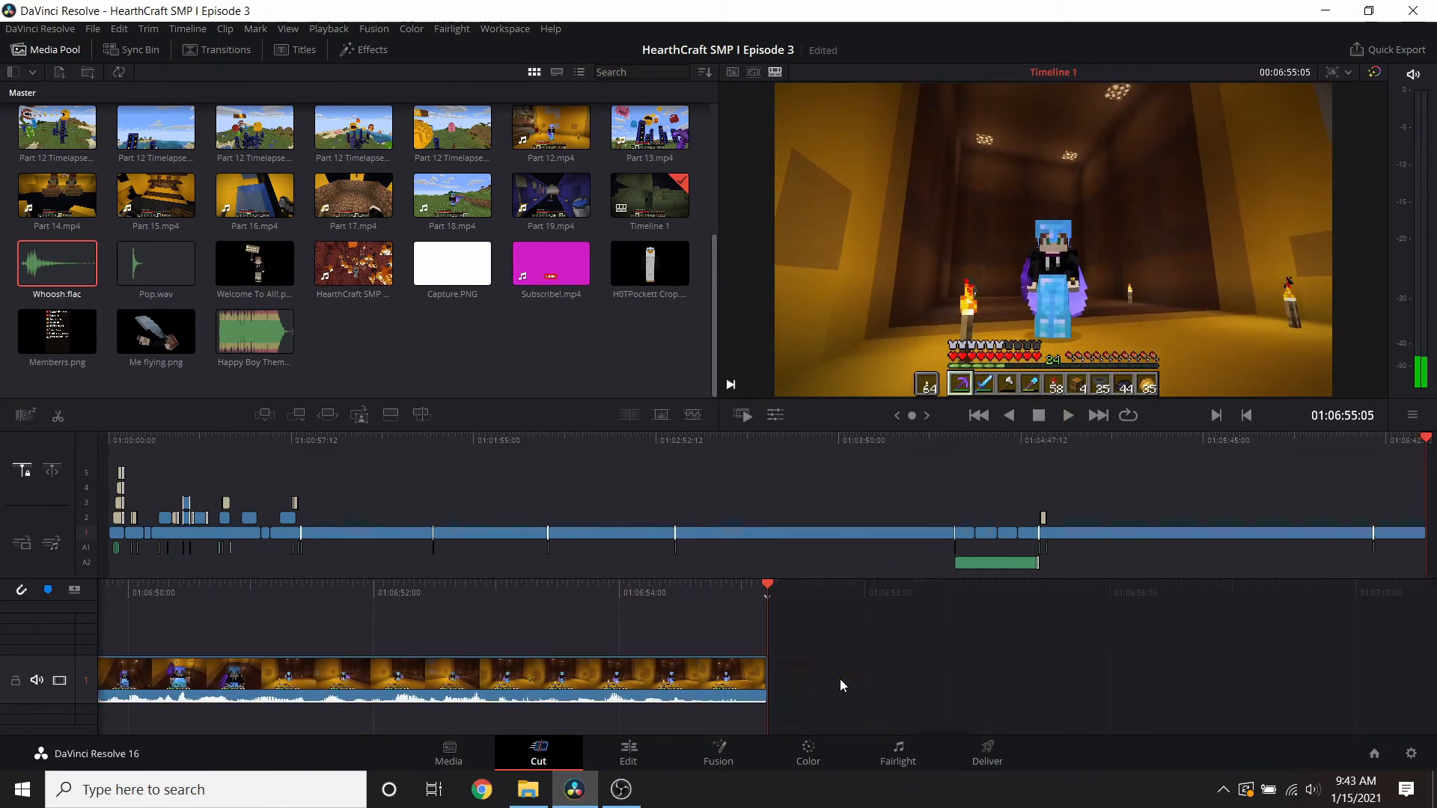
- Append Part 6.mp4 after Part 5-2, split it at 01:06:57:18 and delete its opening section
{"action": "scroll", "coordinate": [357, 196], "scroll_direction": "up", "scroll_amount": 5}
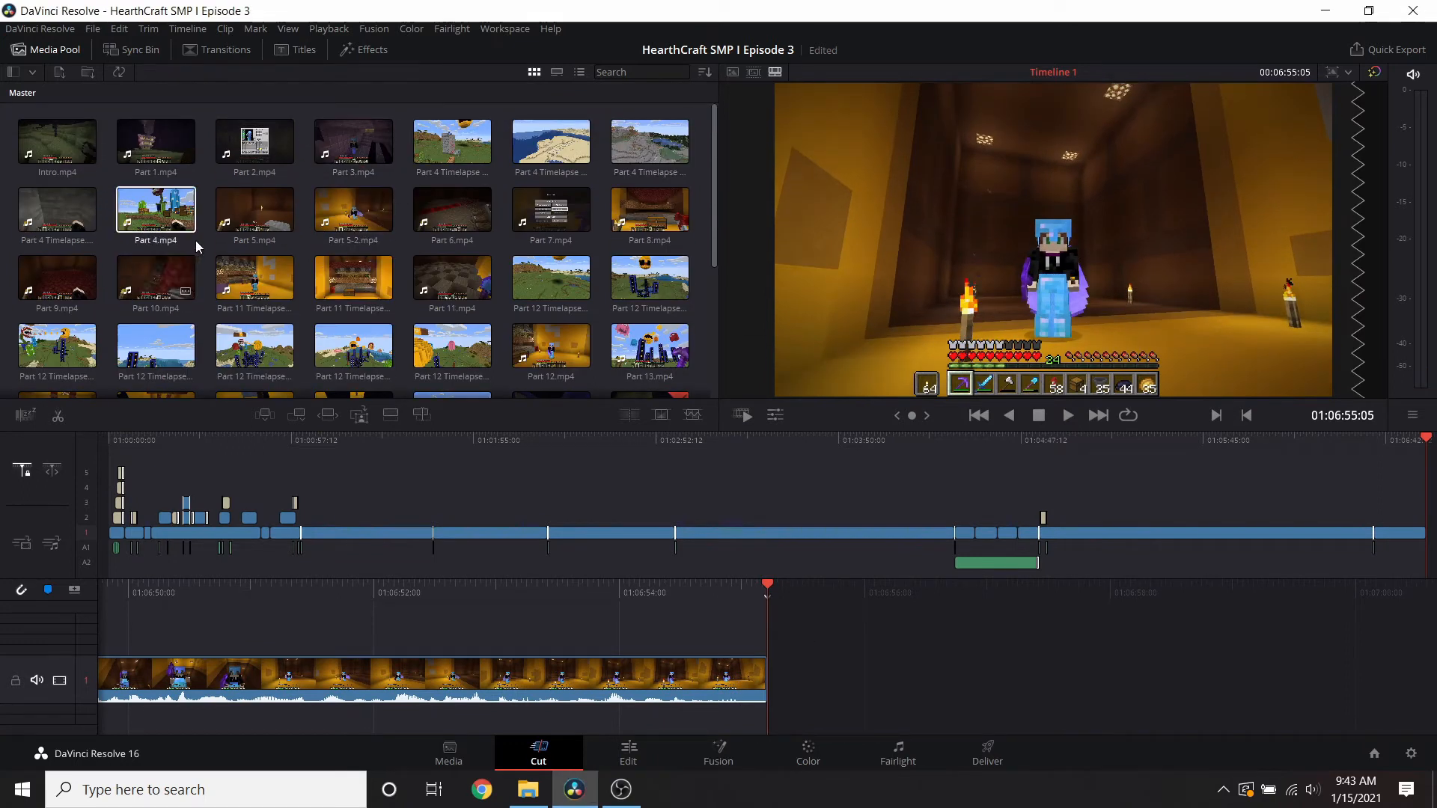
{"action": "left_click_drag", "start_coordinate": [654, 406], "coordinate": [864, 658]}
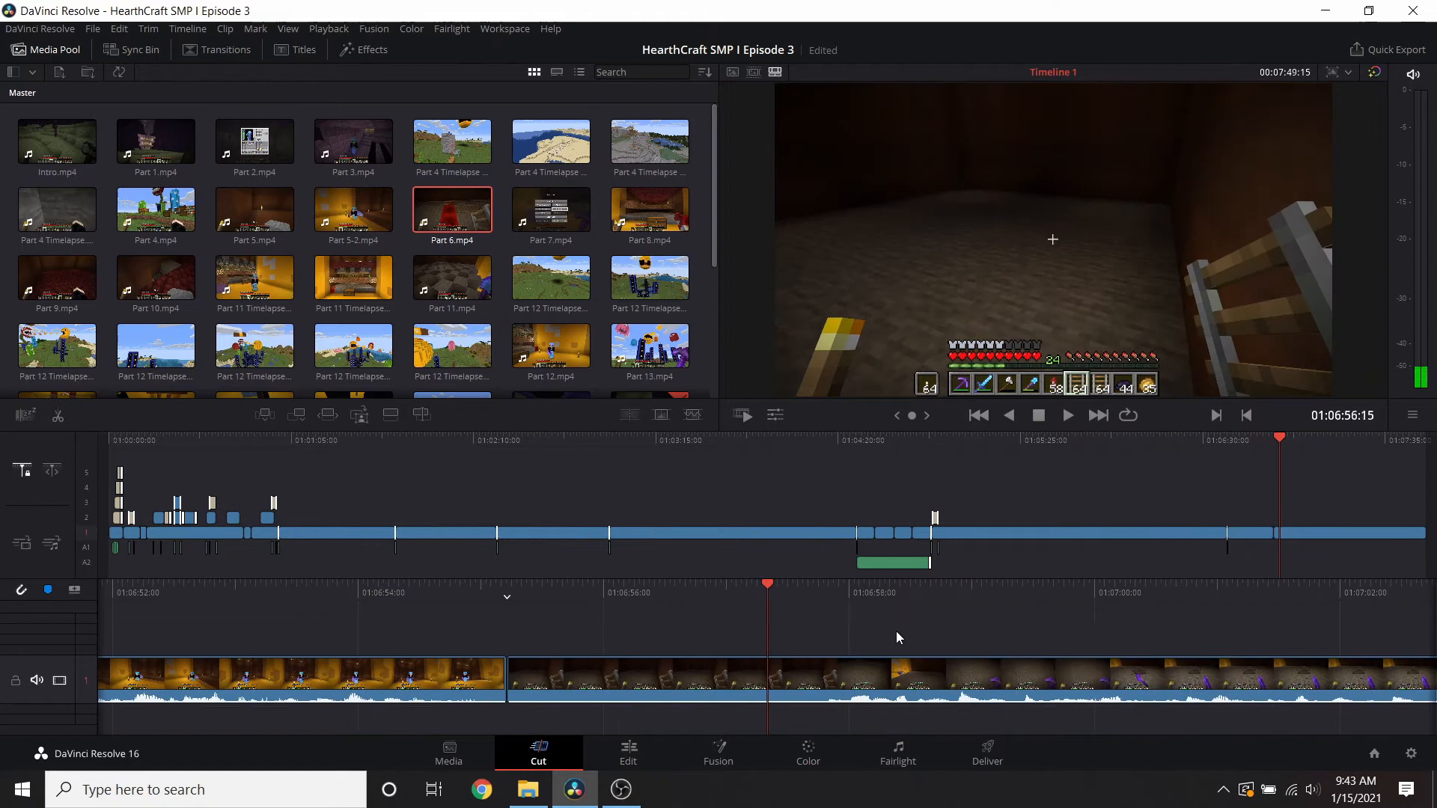
{"action": "left_click_drag", "start_coordinate": [765, 599], "coordinate": [713, 615]}
{"action": "right_click", "coordinate": [850, 692]}
{"action": "left_click", "coordinate": [874, 564]}
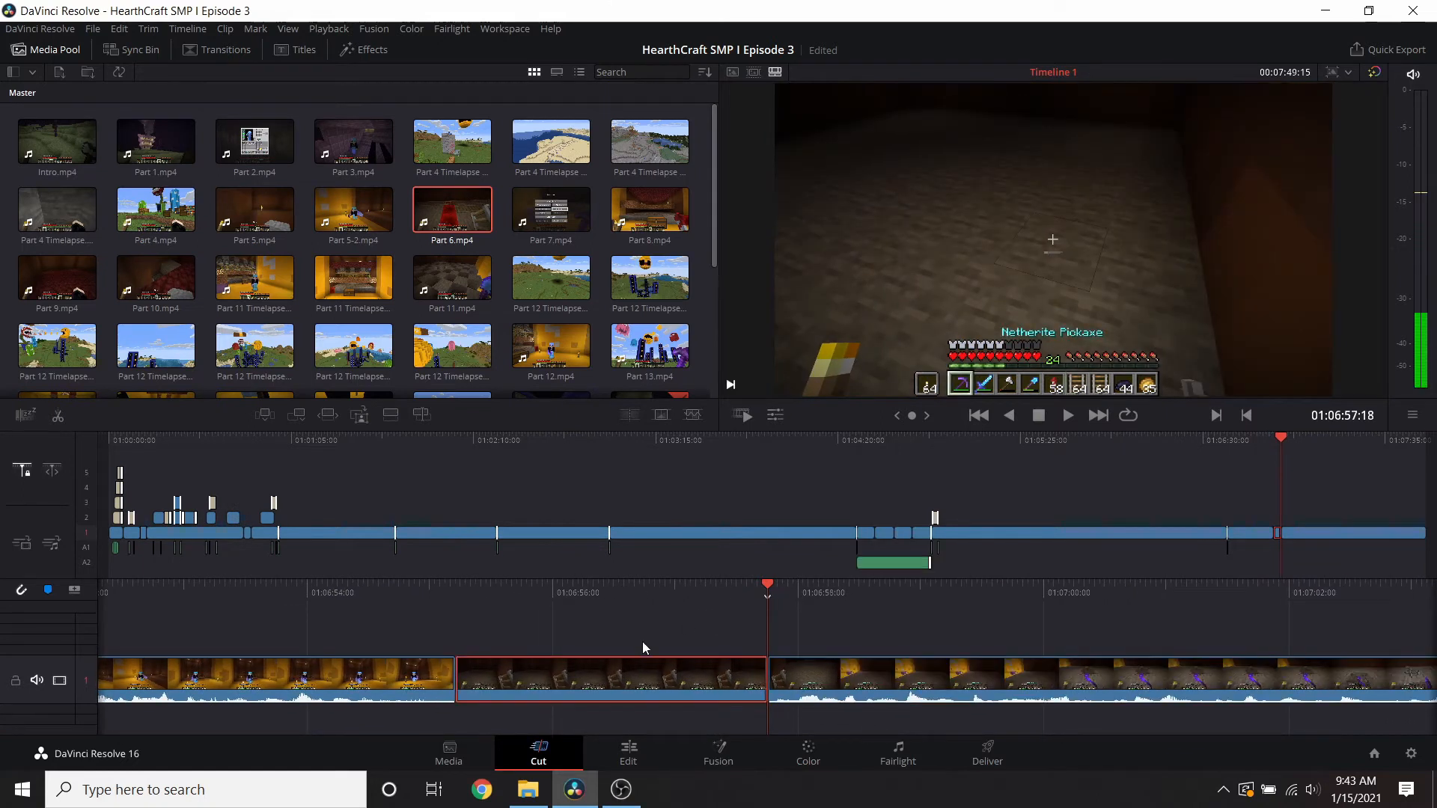
{"action": "key", "text": "Delete"}
- Add a Push transition between Part 5-2 and Part 6 with Whoosh.flac beneath it, and play it back
{"action": "left_click", "coordinate": [217, 51]}
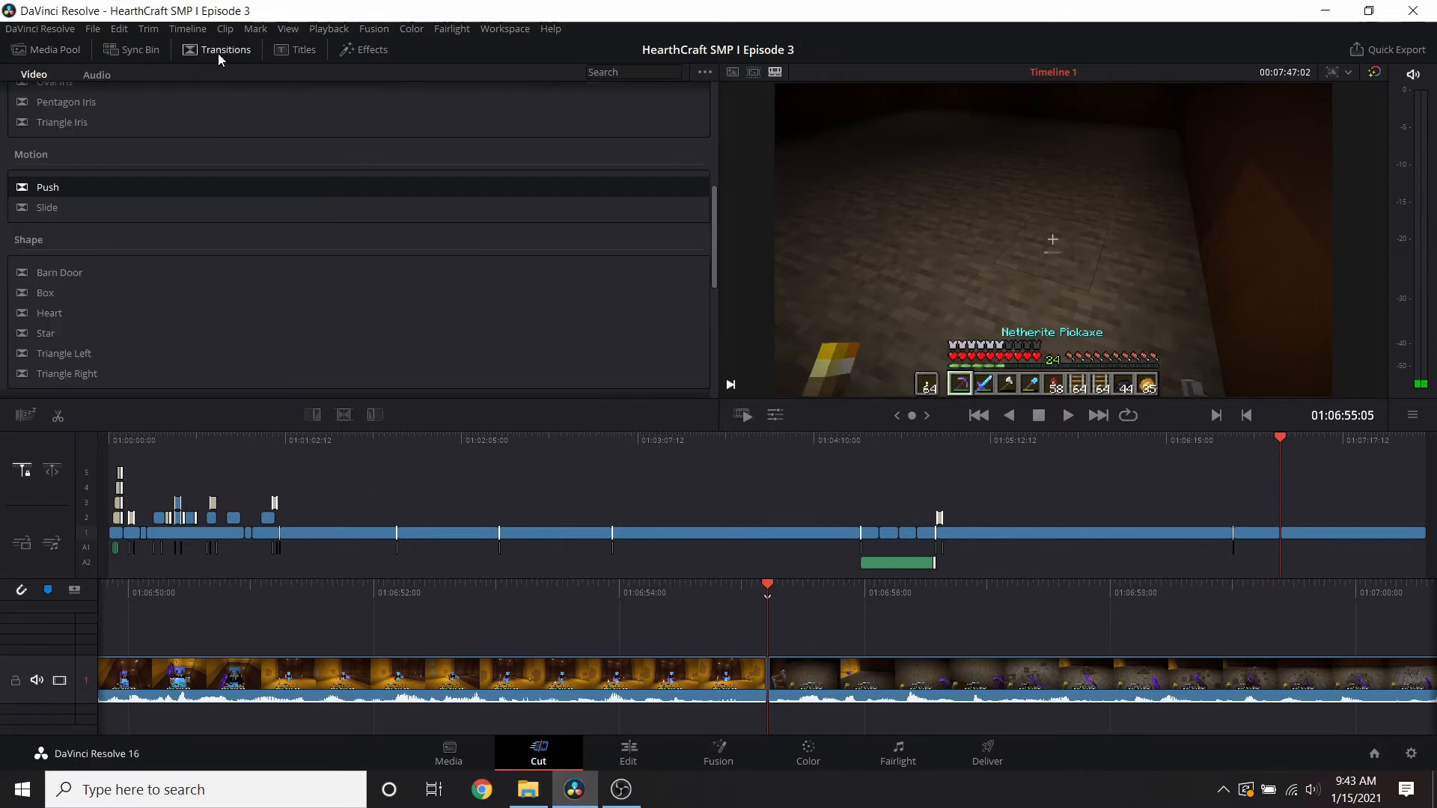
{"action": "left_click_drag", "start_coordinate": [45, 196], "coordinate": [772, 687]}
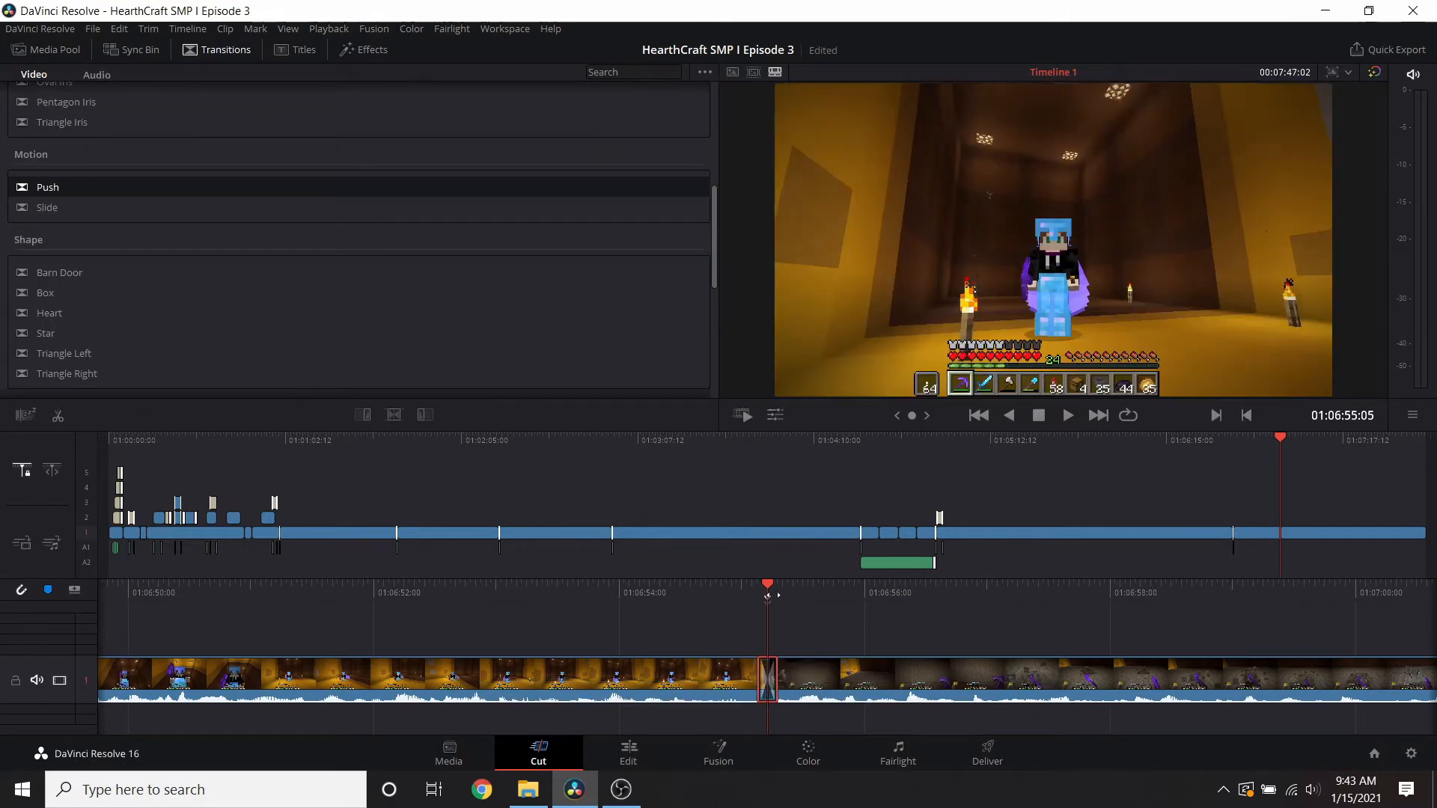
{"action": "left_click", "coordinate": [53, 49]}
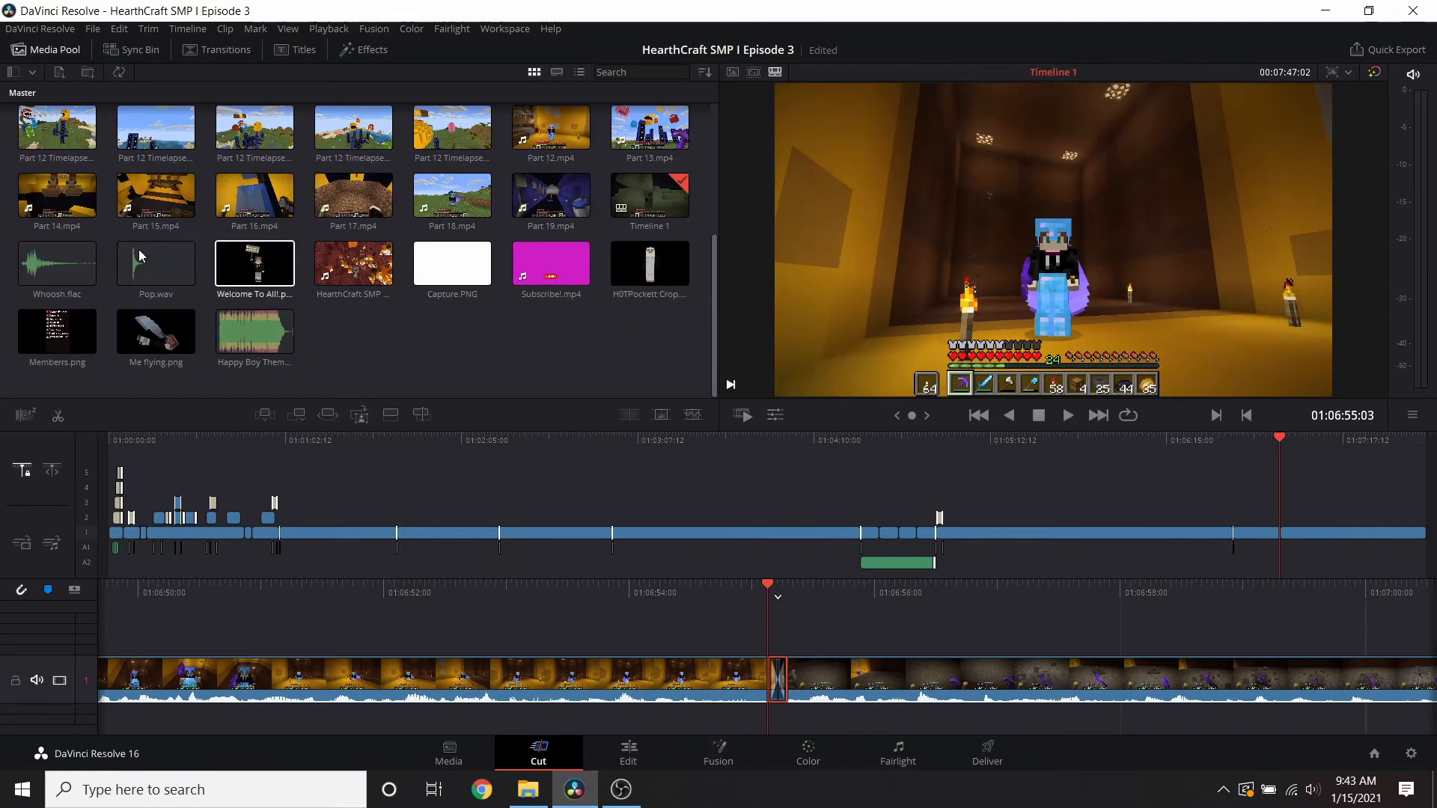
{"action": "left_click", "coordinate": [1068, 415]}
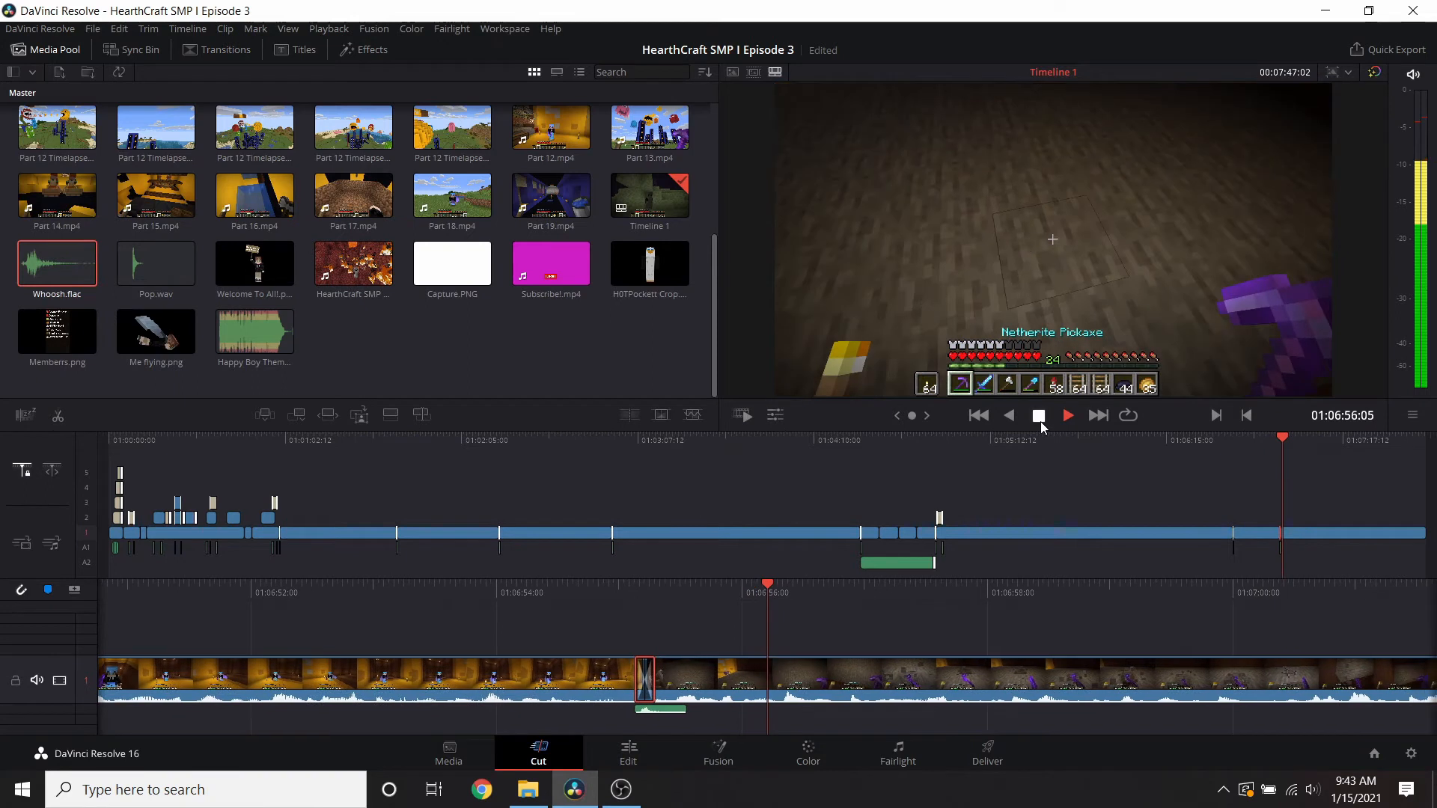
- Split Part 6 at 01:07:43:20 and delete the remaining footage after the cut
{"action": "scroll", "coordinate": [1008, 497], "scroll_direction": "down", "scroll_amount": 20}
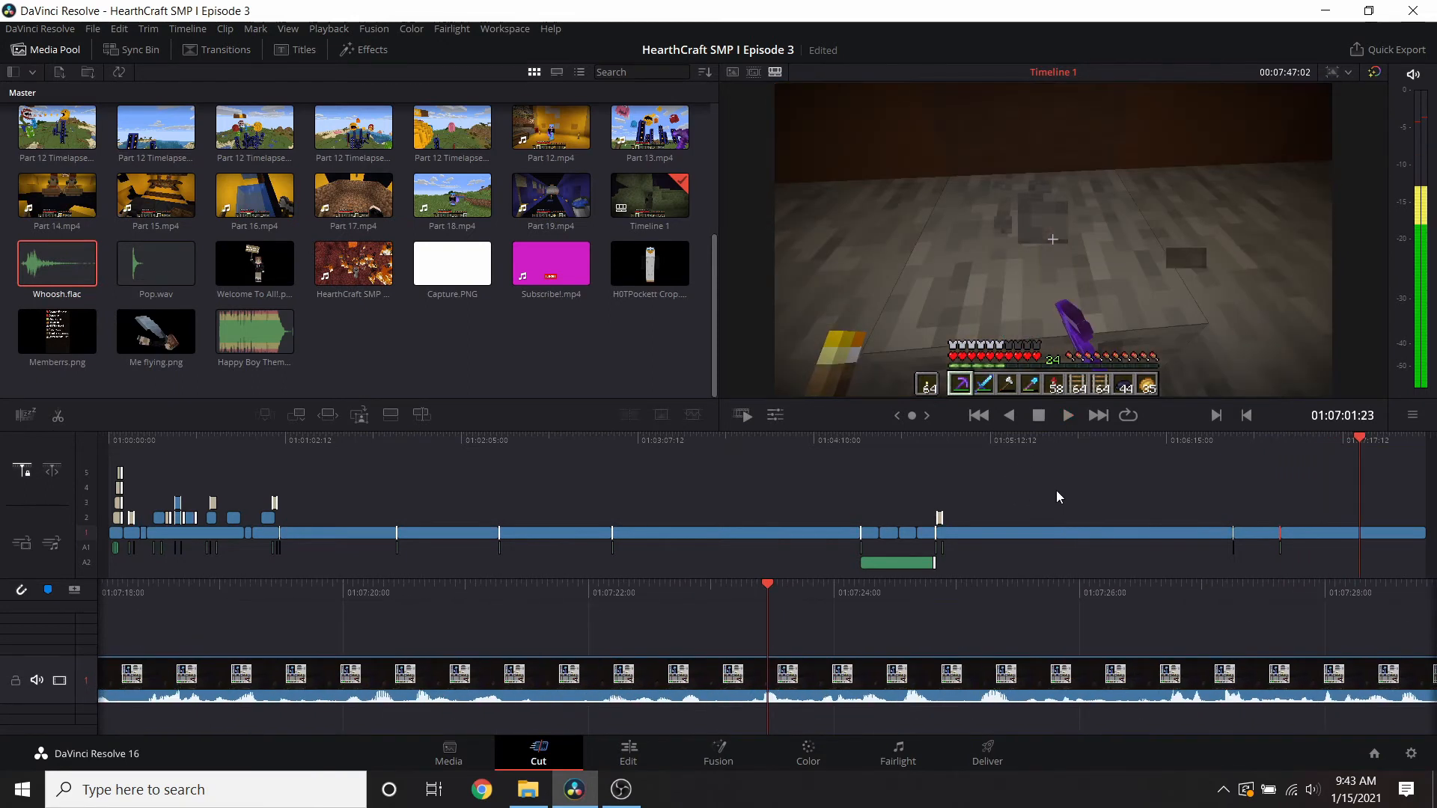
{"action": "scroll", "coordinate": [1039, 508], "scroll_direction": "down", "scroll_amount": 6}
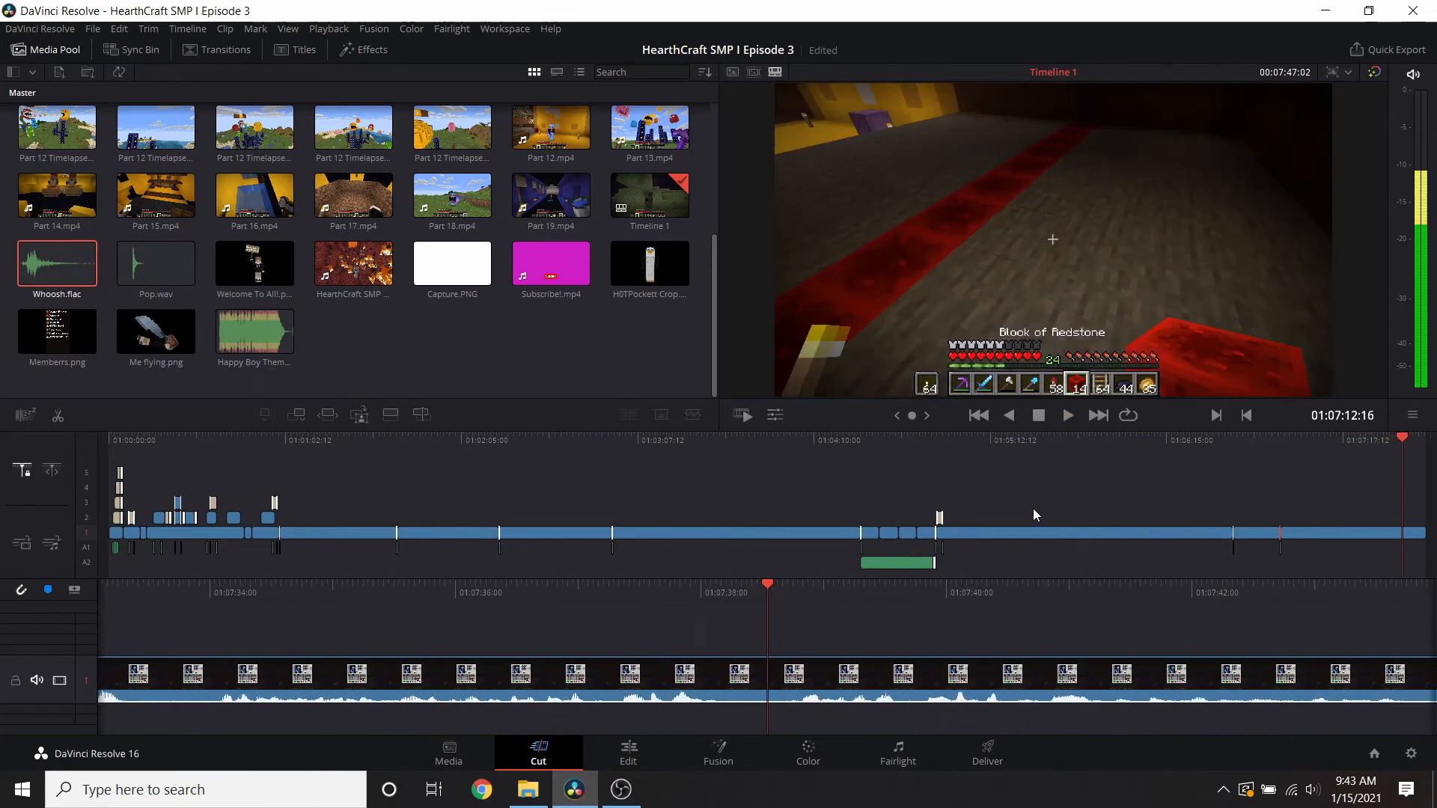
{"action": "left_click", "coordinate": [1068, 416]}
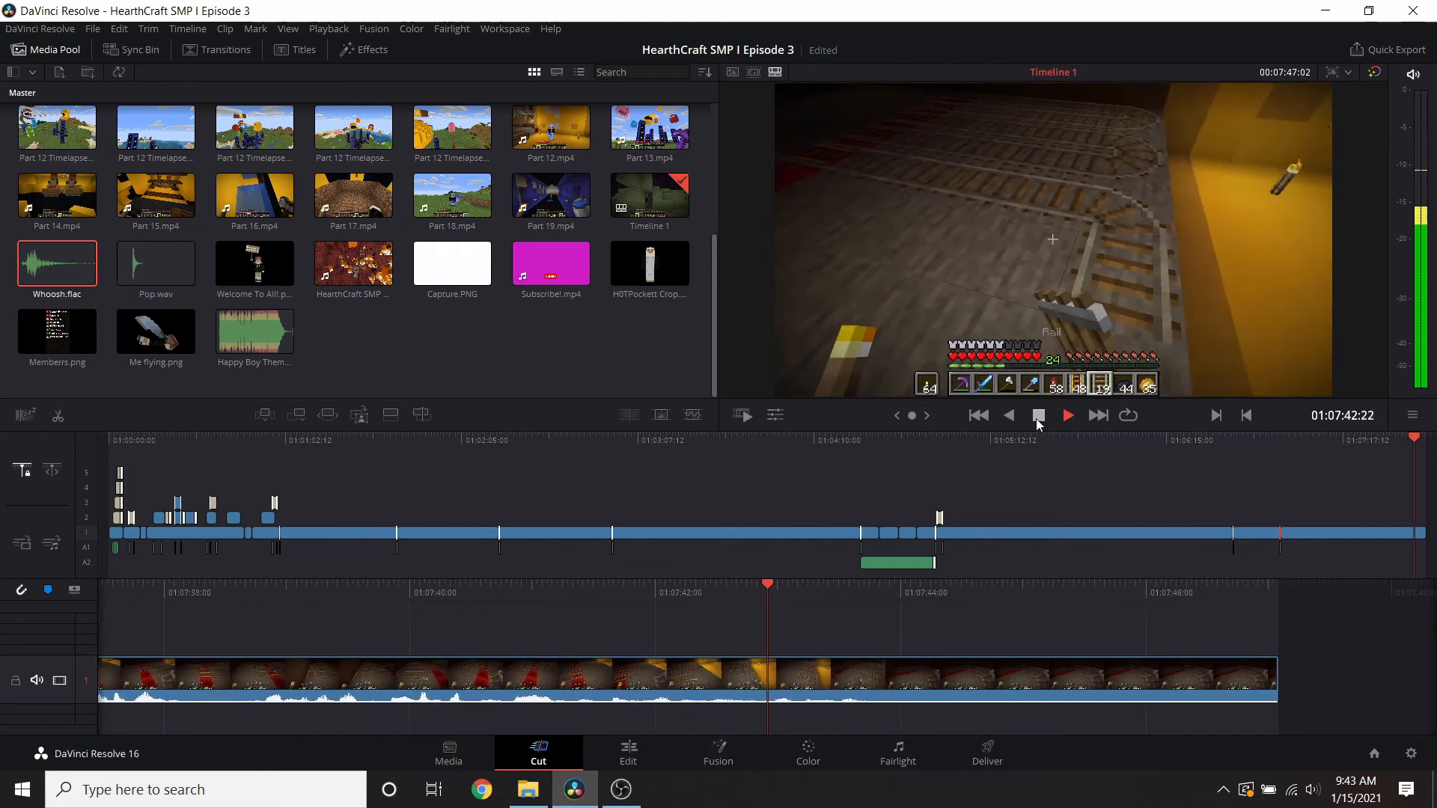
{"action": "left_click", "coordinate": [1038, 416]}
{"action": "right_click", "coordinate": [823, 677]}
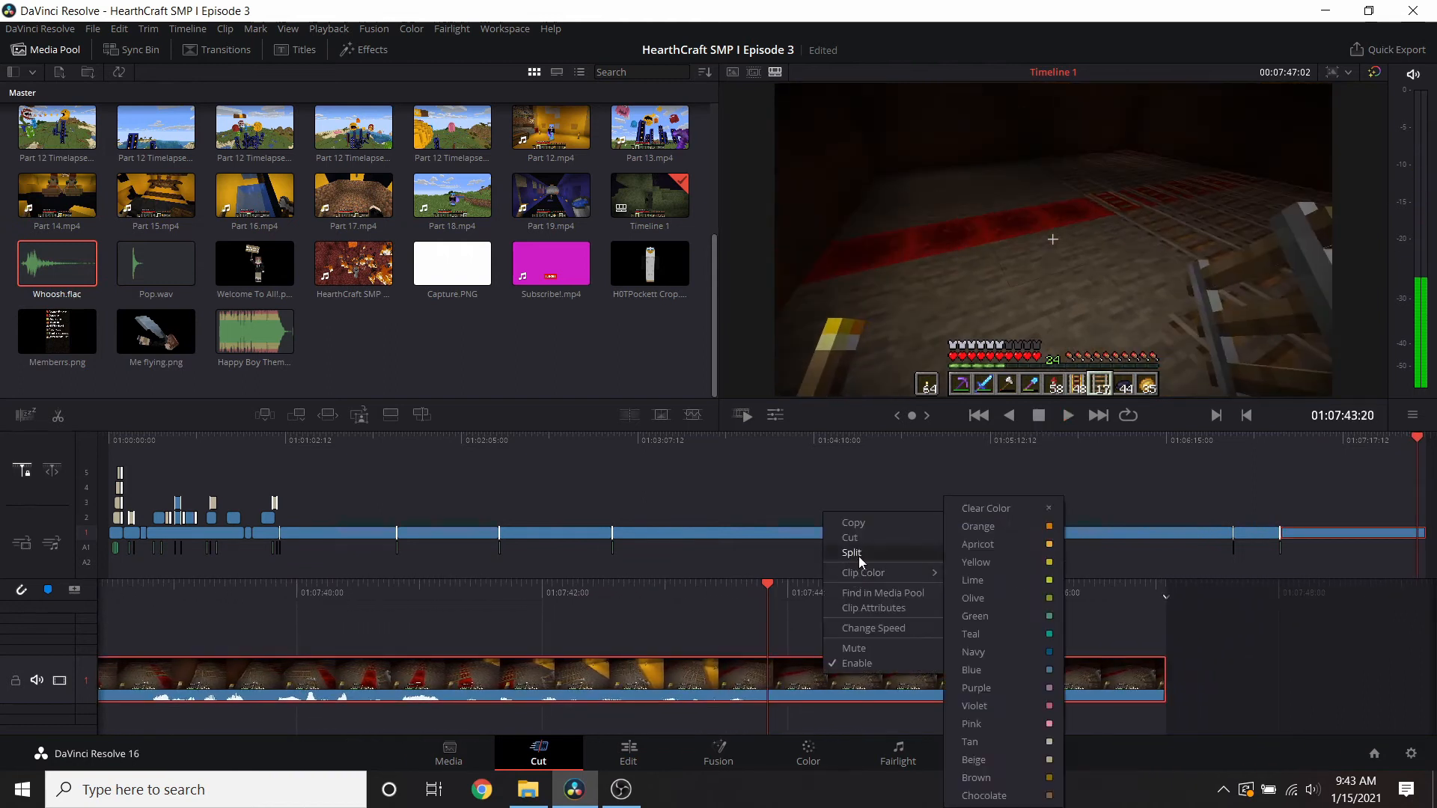
{"action": "left_click", "coordinate": [855, 611]}
{"action": "key", "text": "Delete"}
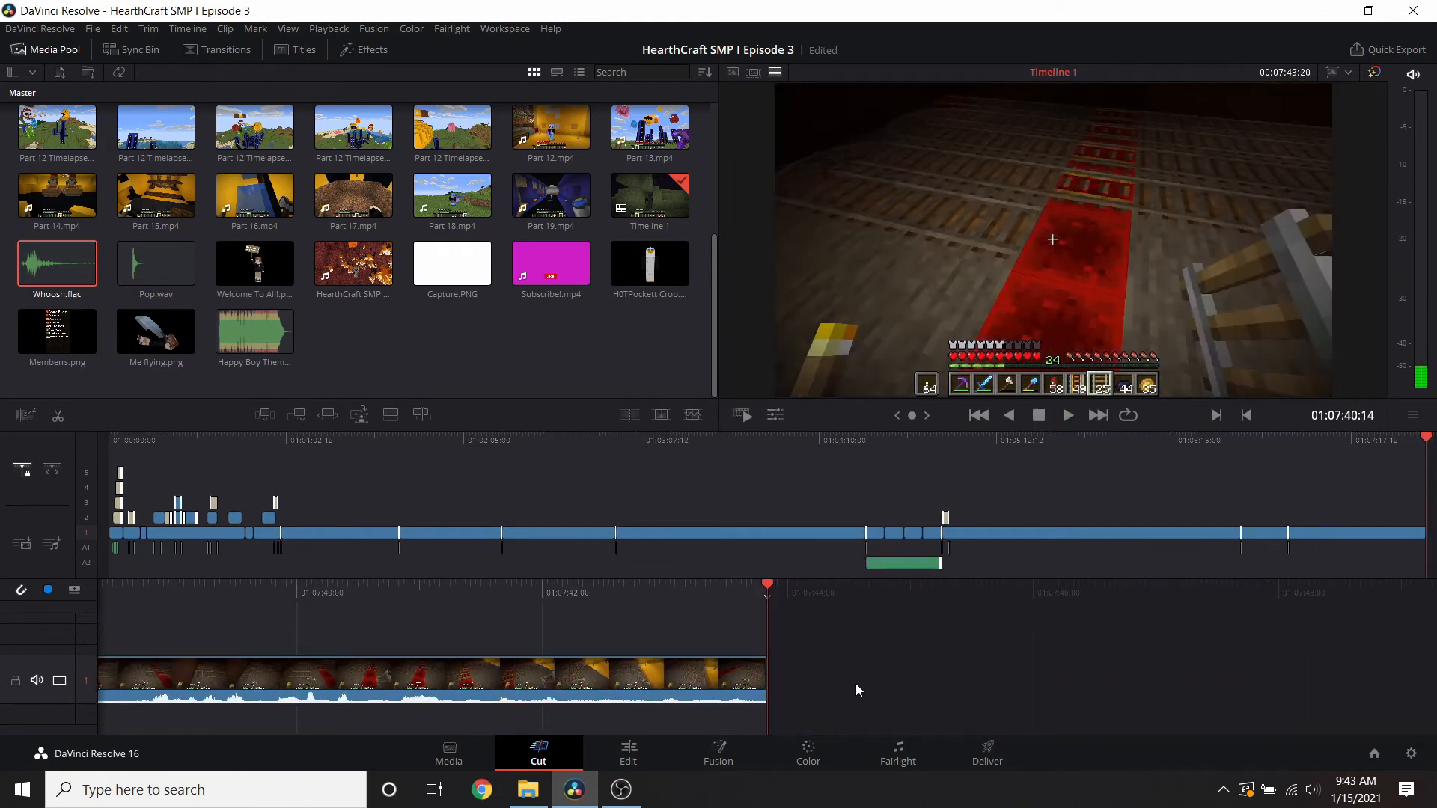
- Append Part 7.mp4 after Part 6, split it at 01:07:47:06, delete its opening section and save the project
{"action": "scroll", "coordinate": [482, 317], "scroll_direction": "up", "scroll_amount": 3}
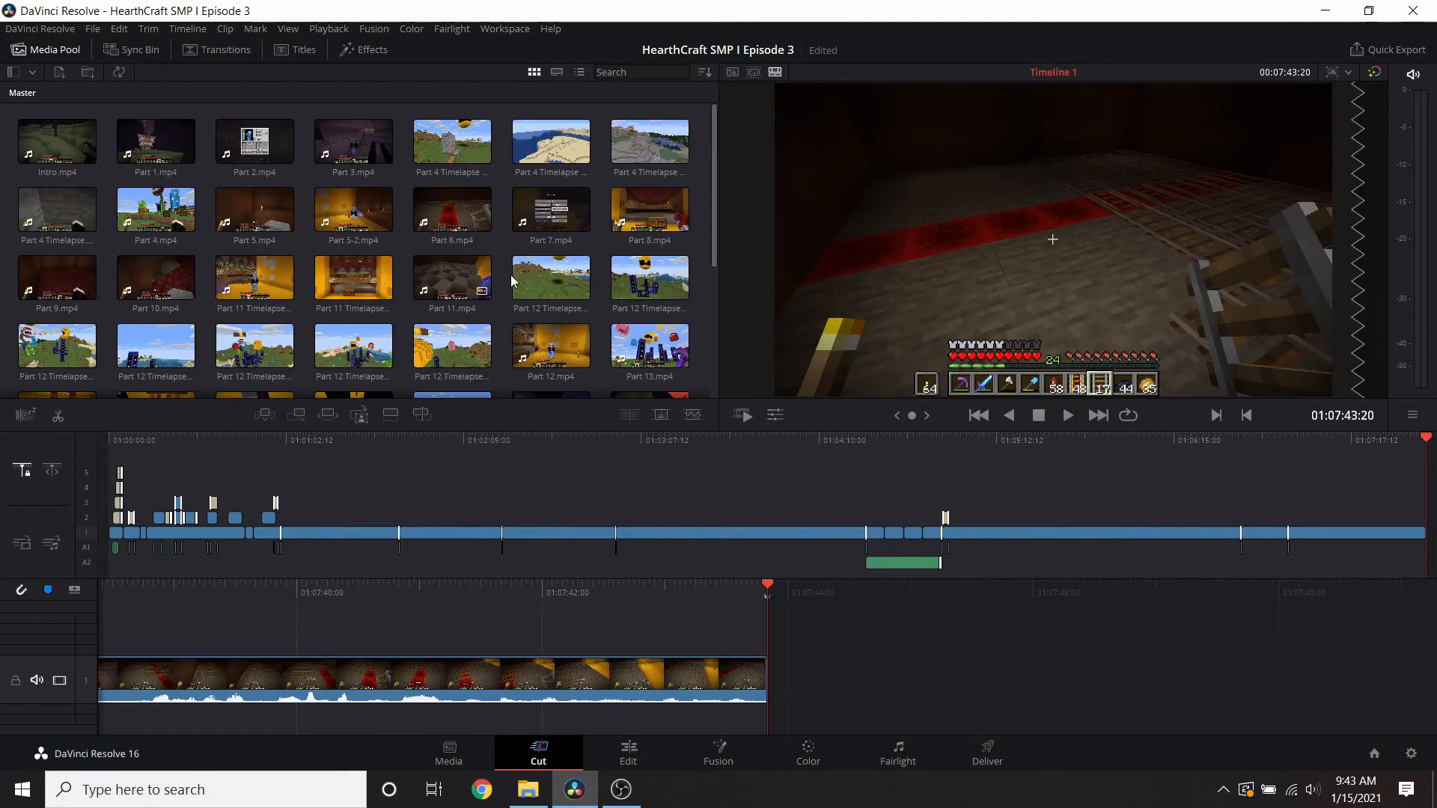
{"action": "left_click_drag", "start_coordinate": [544, 218], "coordinate": [813, 639]}
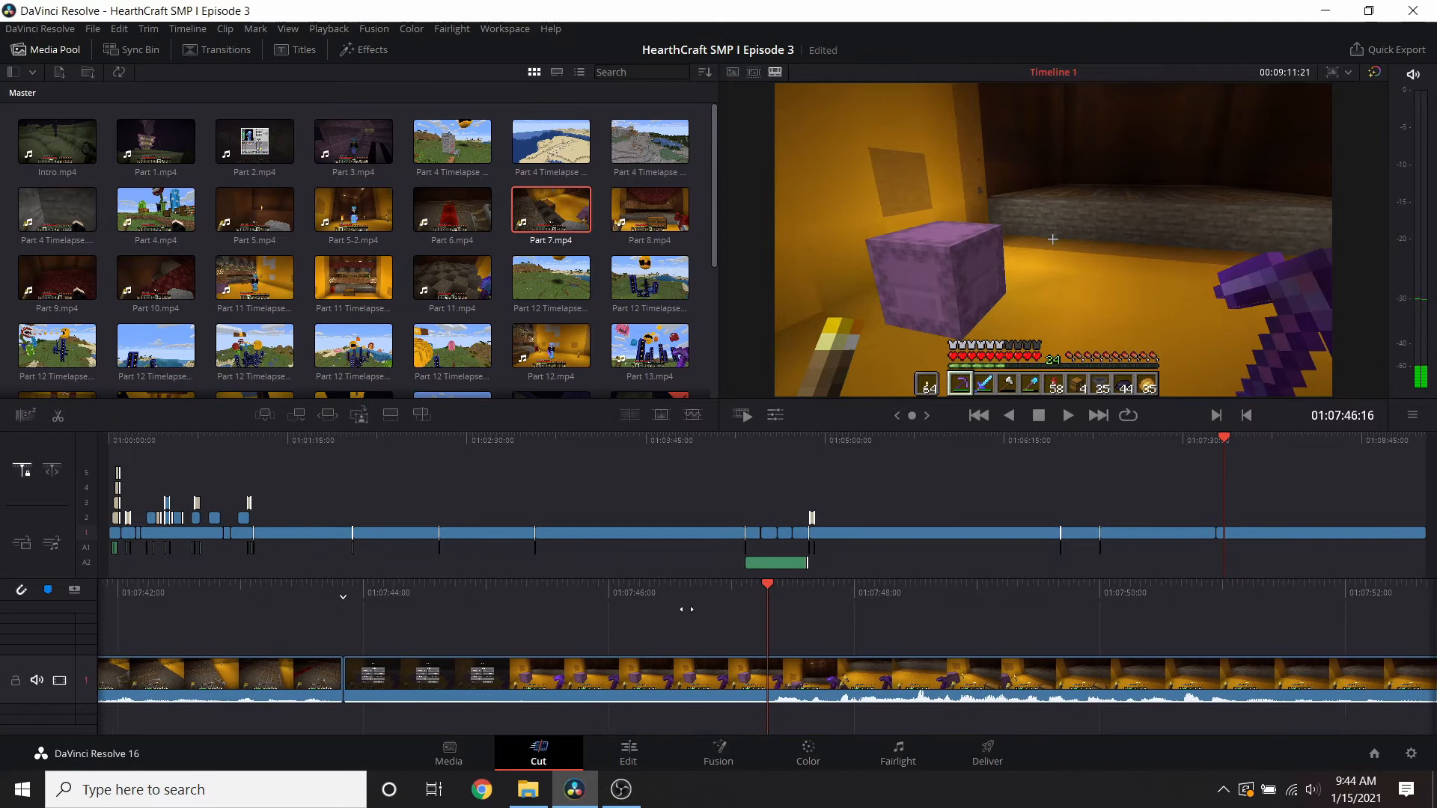
{"action": "right_click", "coordinate": [804, 671]}
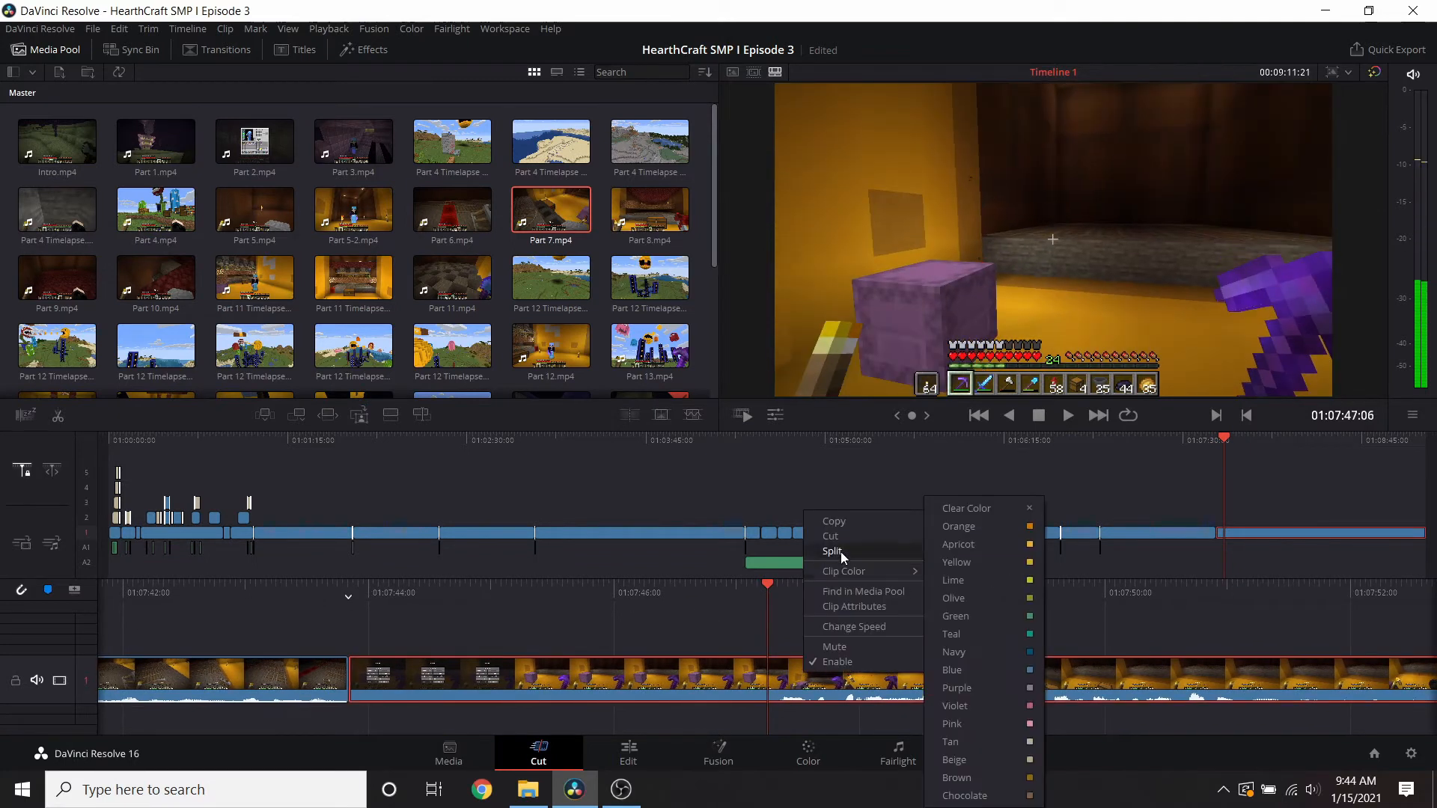
{"action": "left_click", "coordinate": [837, 552]}
{"action": "left_click", "coordinate": [561, 673]}
{"action": "key", "text": "Delete"}
{"action": "key", "text": "ctrl+s"}
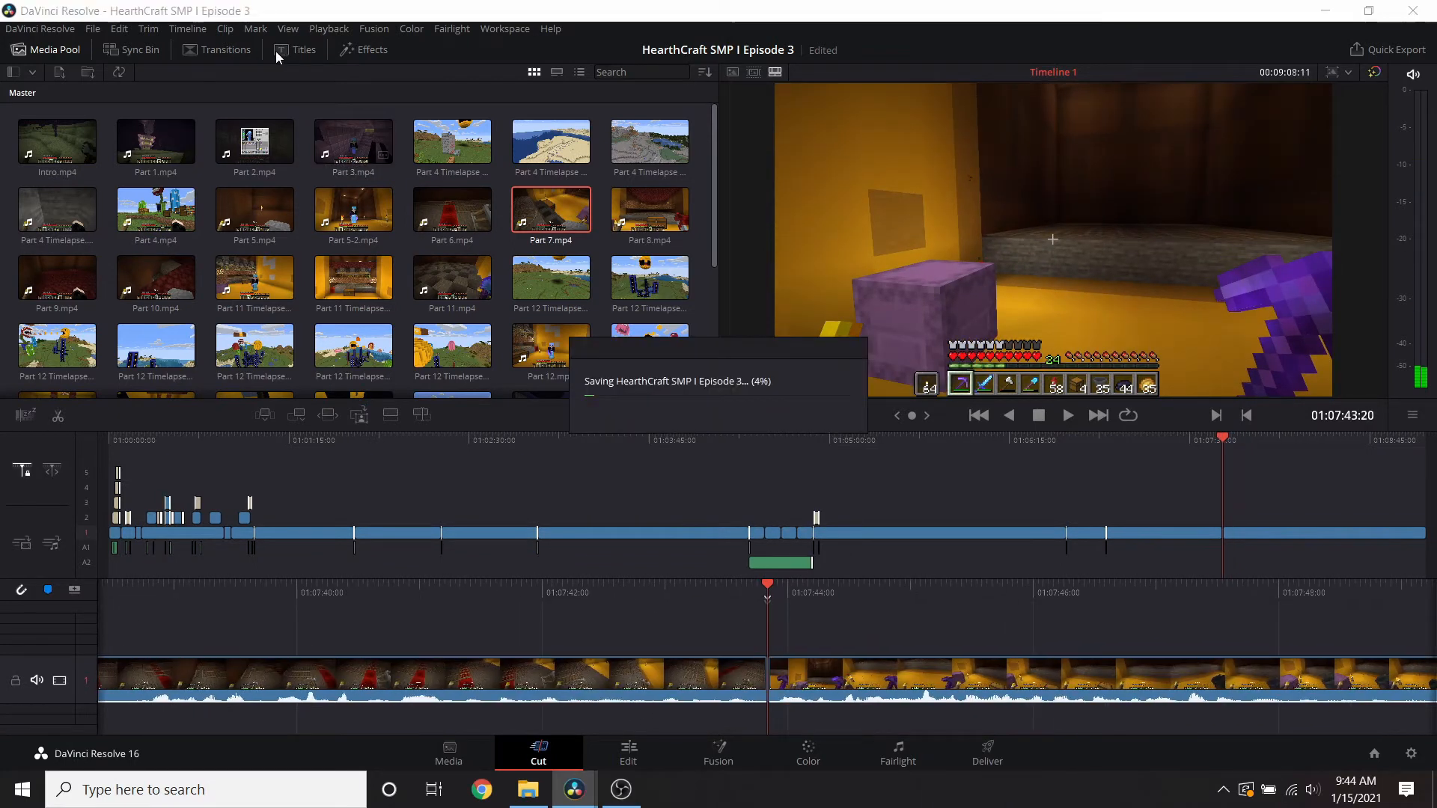
- Add a Push transition between Part 6 and Part 7 with Whoosh.flac beneath it, and play it back
{"action": "left_click", "coordinate": [217, 49]}
{"action": "left_click_drag", "start_coordinate": [769, 666], "coordinate": [756, 598]}
{"action": "left_click", "coordinate": [15, 47]}
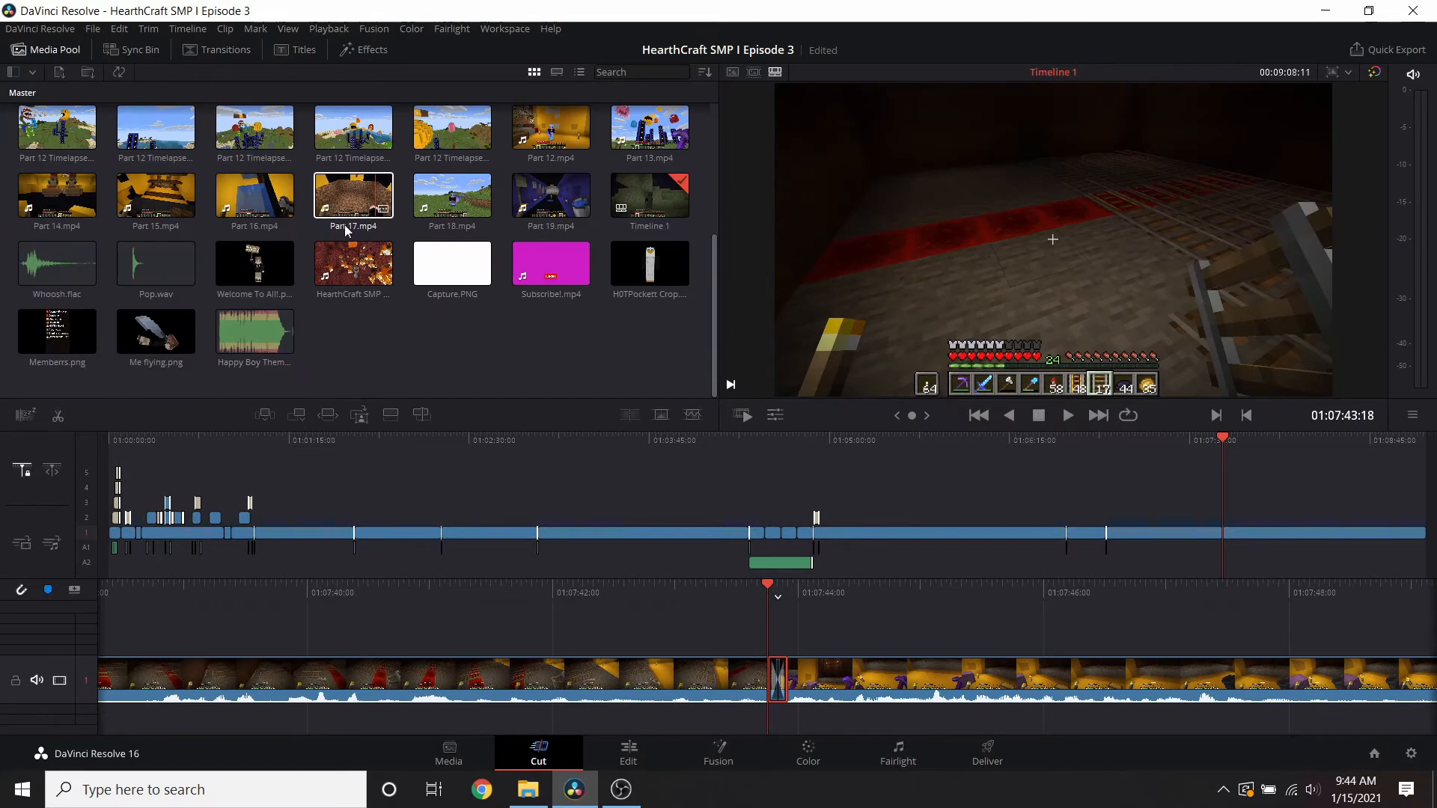
{"action": "left_click_drag", "start_coordinate": [776, 716], "coordinate": [770, 715]}
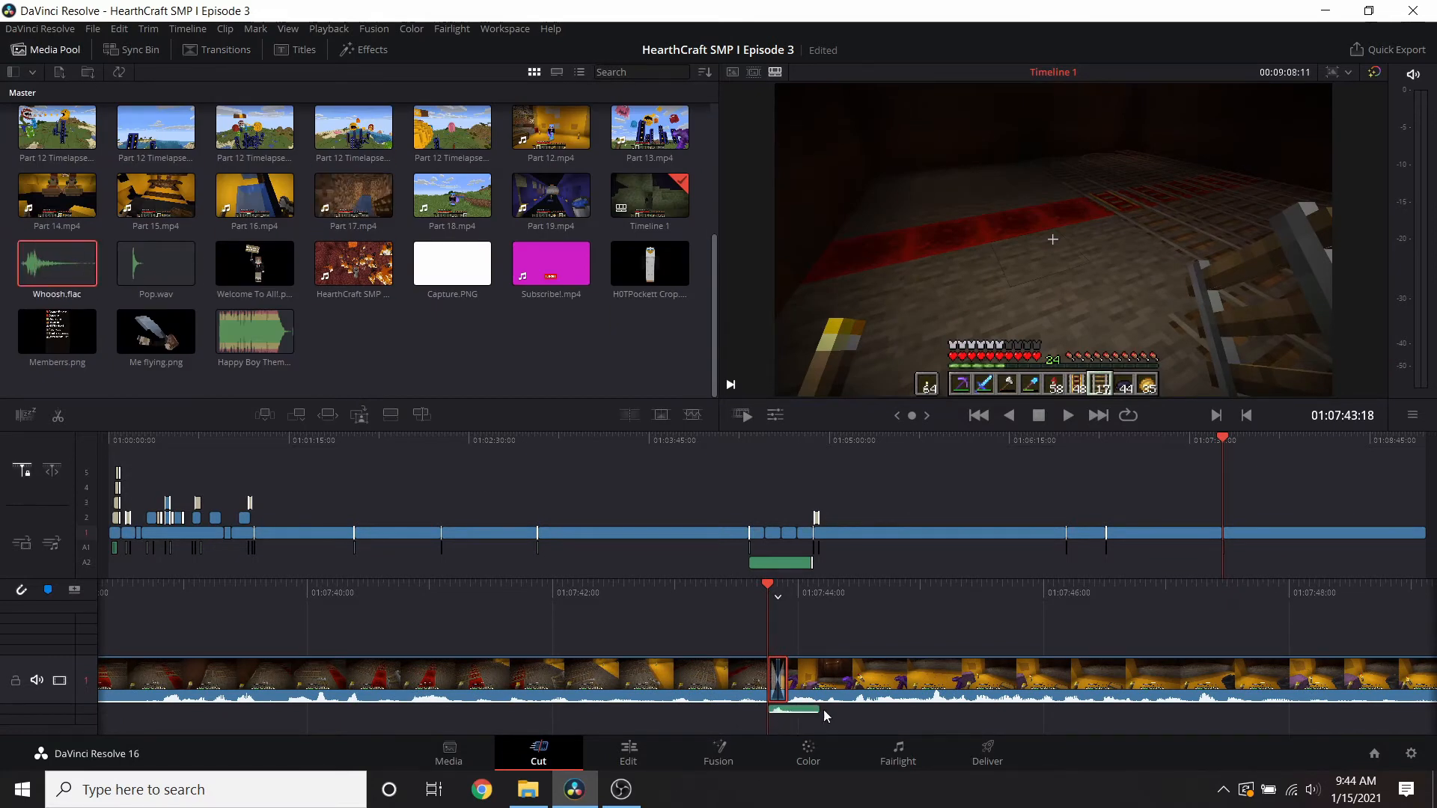
{"action": "left_click", "coordinate": [1212, 440]}
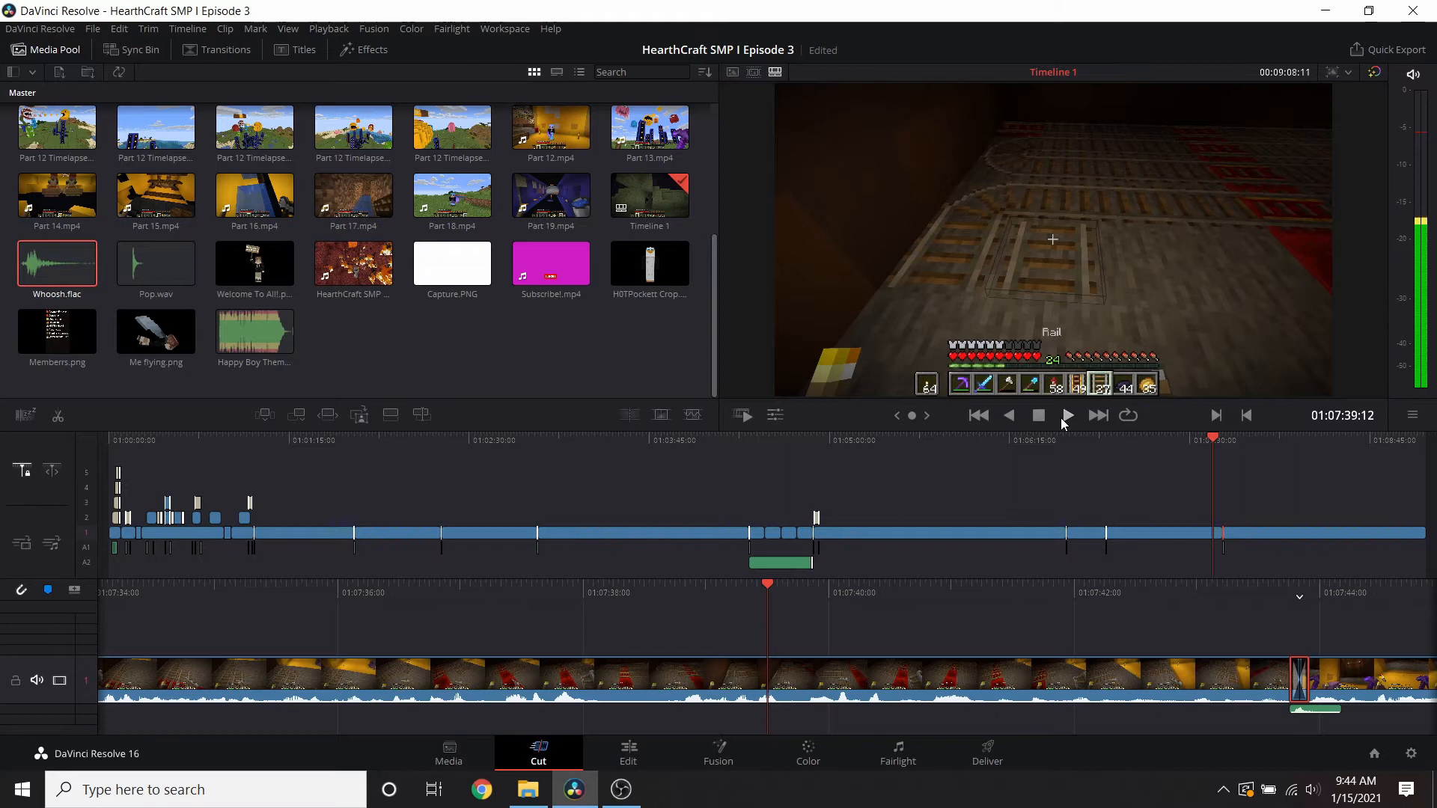
{"action": "left_click", "coordinate": [1063, 417]}
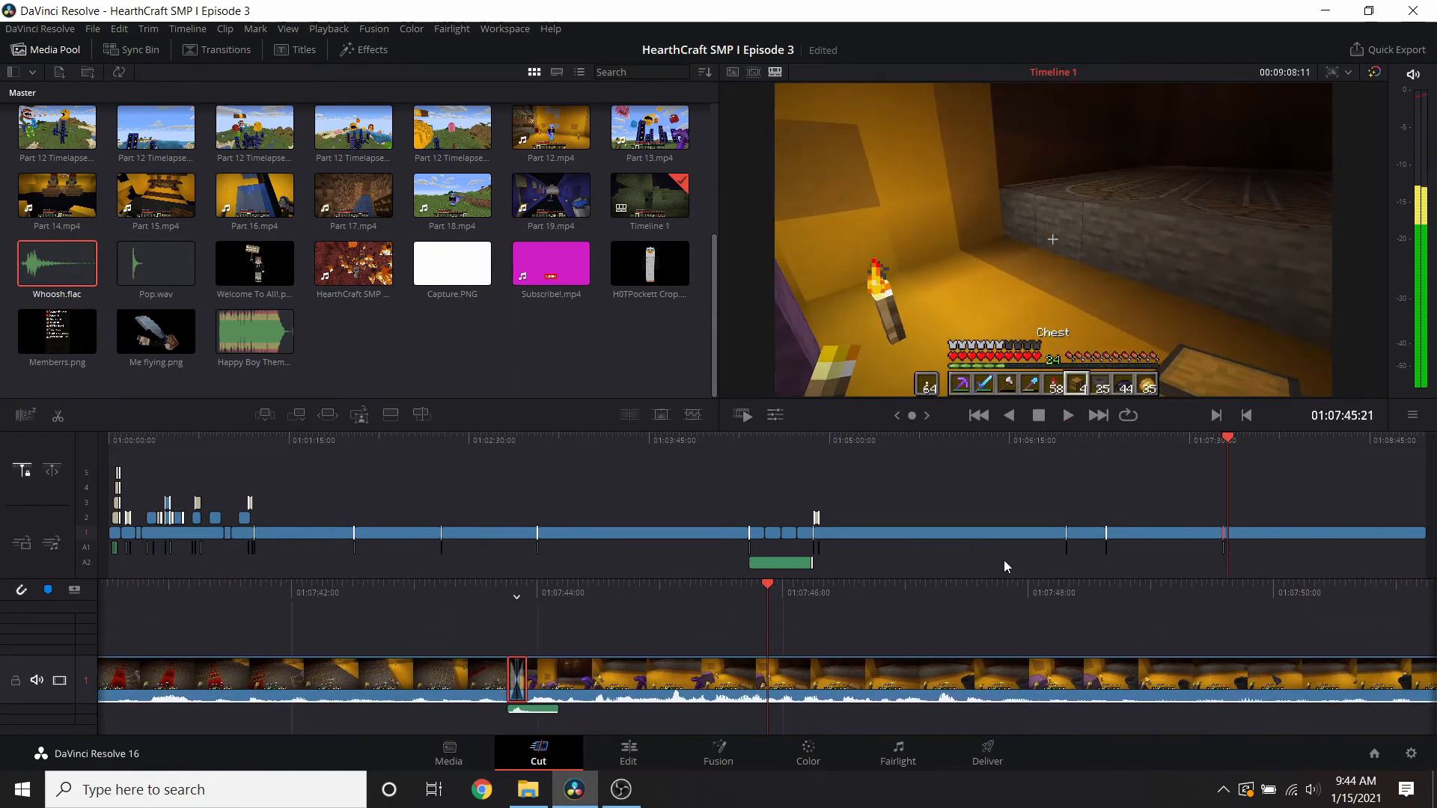
- Split Part 7 at 01:09:06:13 and delete the leftover footage at its end
{"action": "left_click", "coordinate": [1409, 441]}
{"action": "scroll", "coordinate": [1028, 675], "scroll_direction": "down", "scroll_amount": 5}
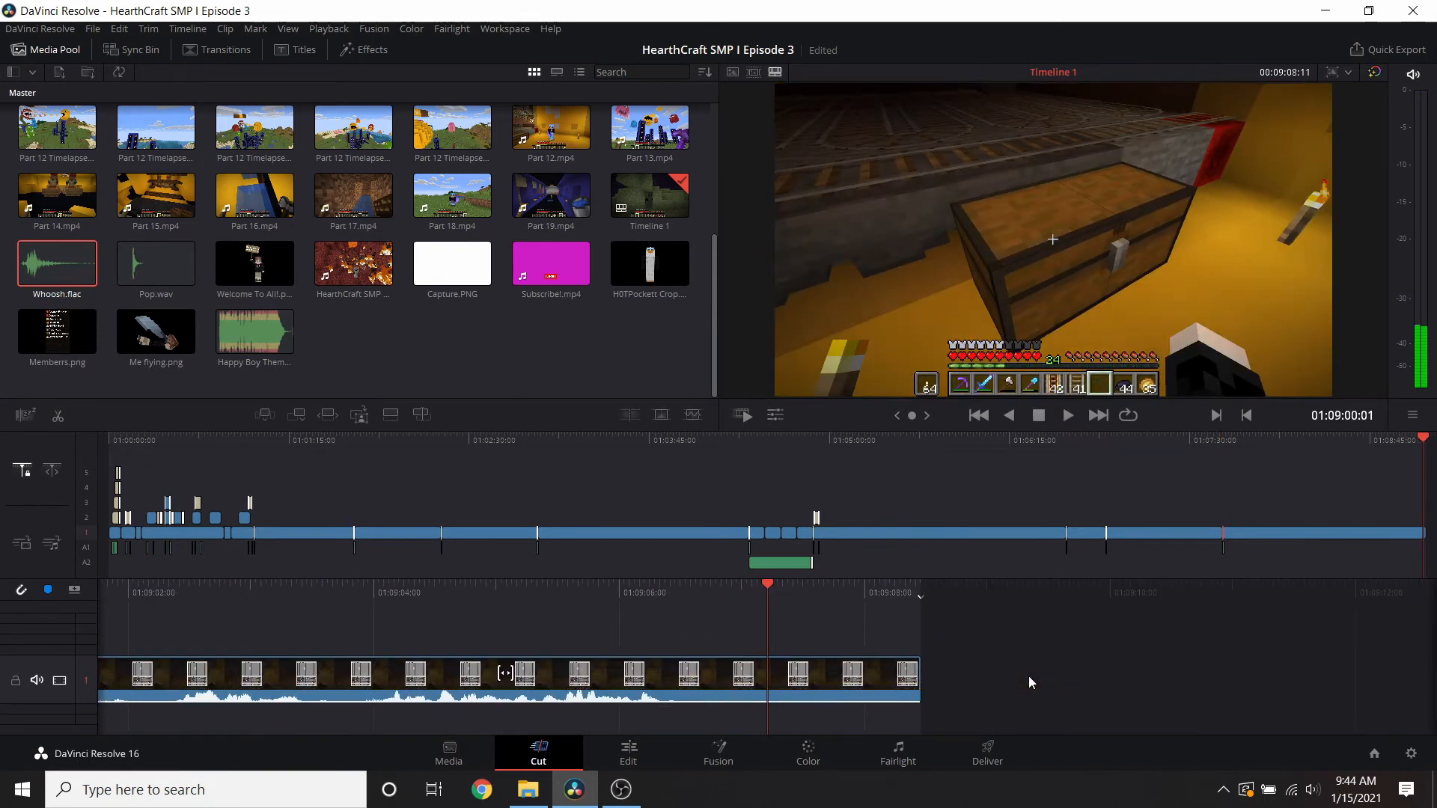
{"action": "scroll", "coordinate": [1028, 675], "scroll_direction": "up", "scroll_amount": 3}
{"action": "left_click", "coordinate": [1068, 416]}
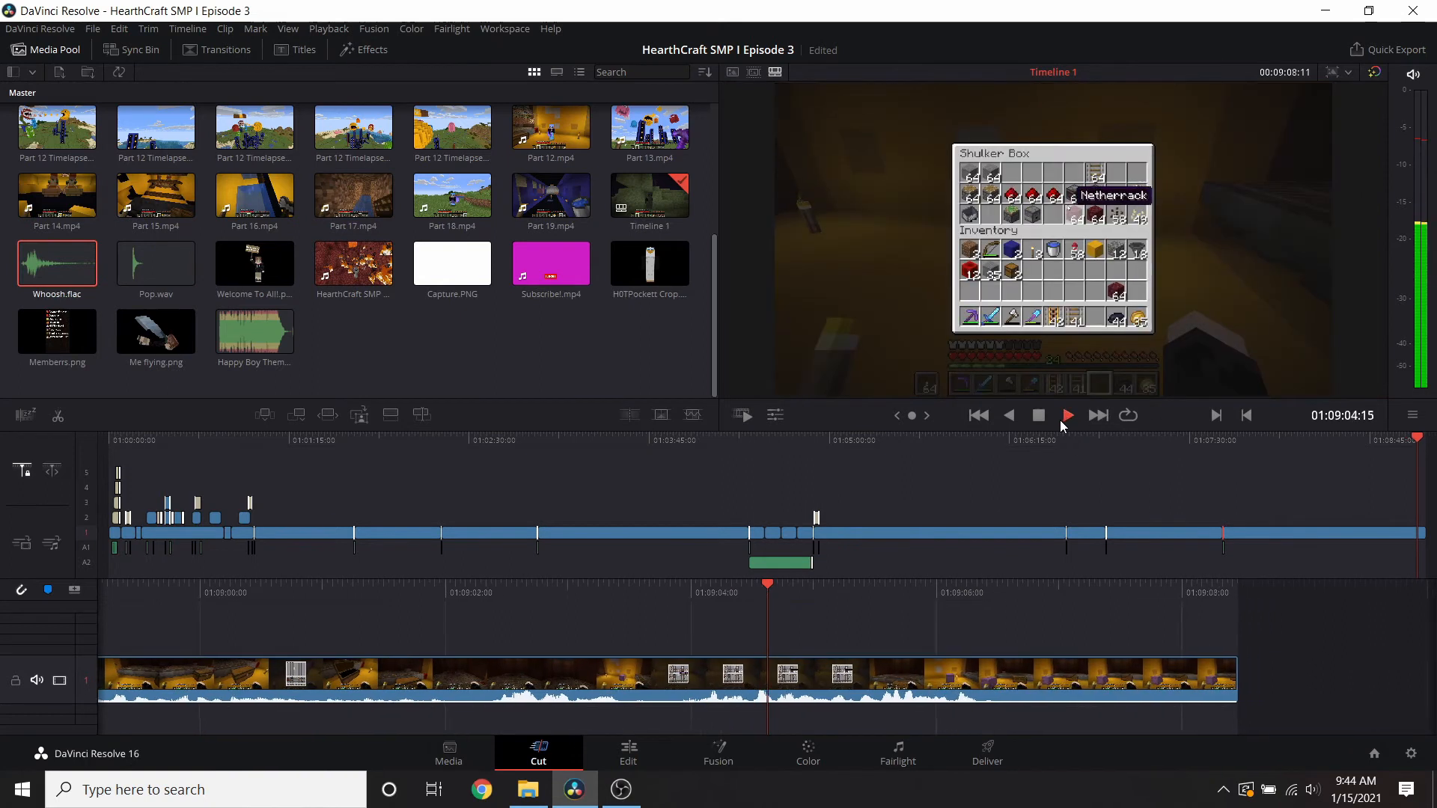
{"action": "left_click", "coordinate": [1039, 416]}
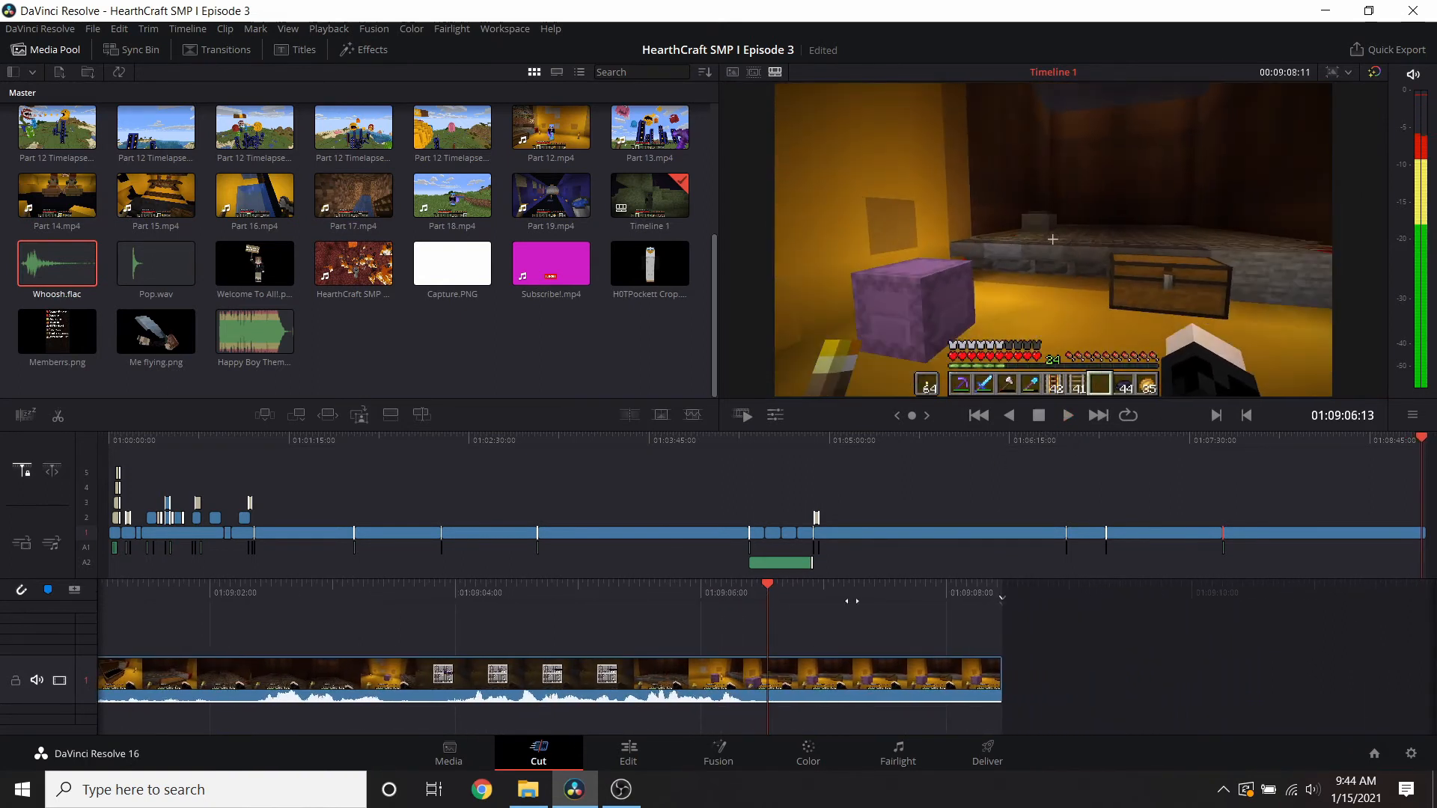
{"action": "right_click", "coordinate": [819, 690]}
{"action": "left_click", "coordinate": [853, 568]}
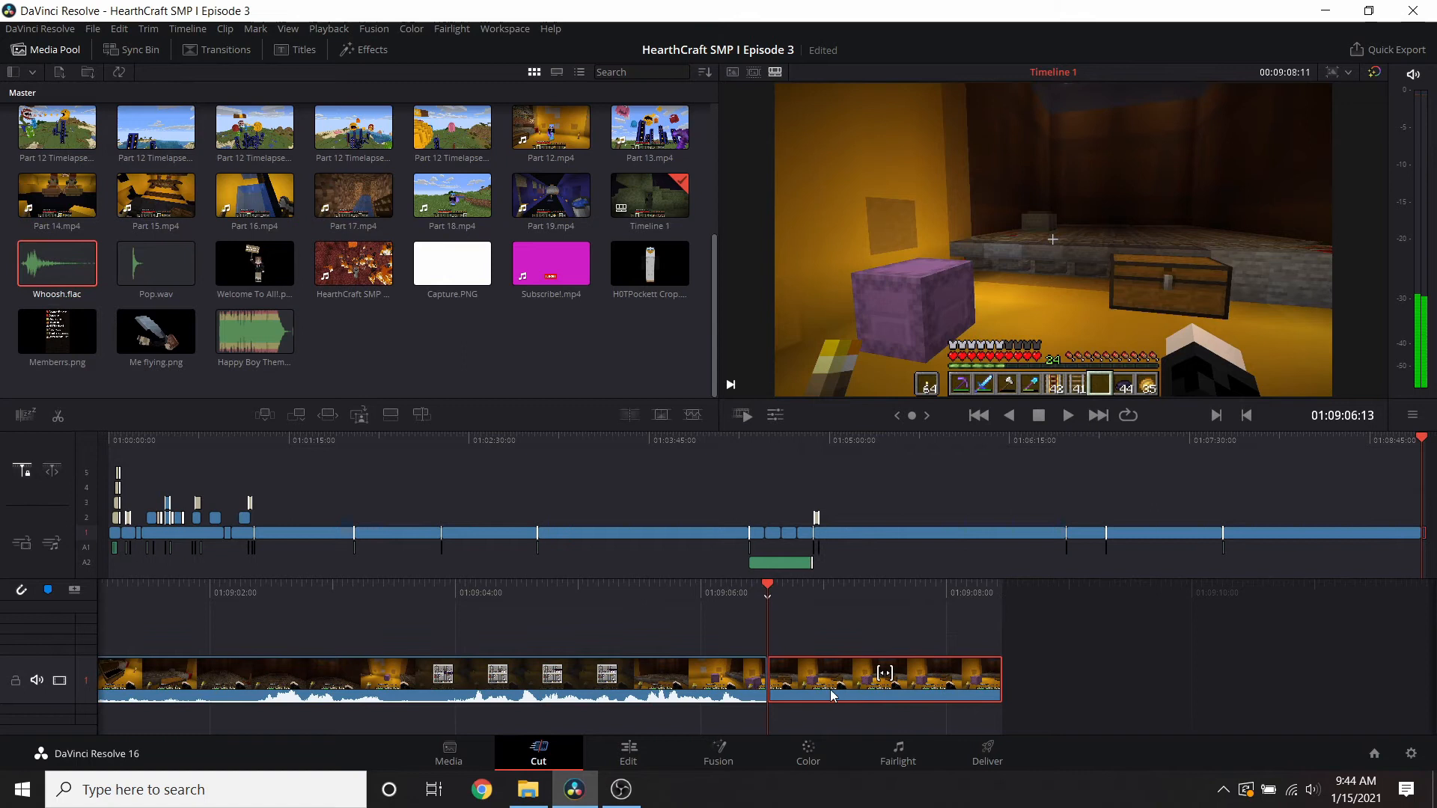
{"action": "key", "text": "Delete"}
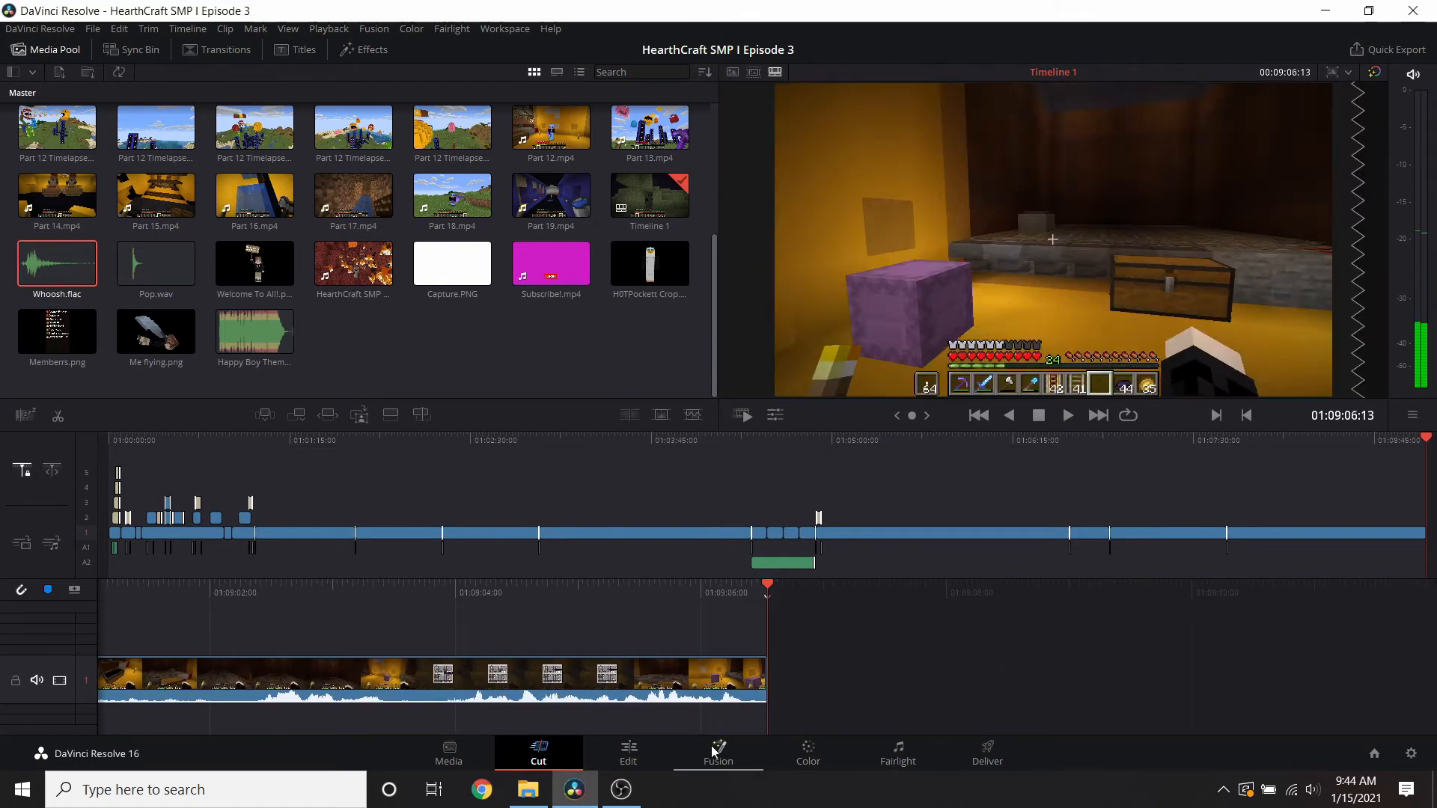
- Append Part 8.mp4 after Part 7, split it at 01:09:09:08, delete its opening section and save the project
{"action": "left_click", "coordinate": [669, 748]}
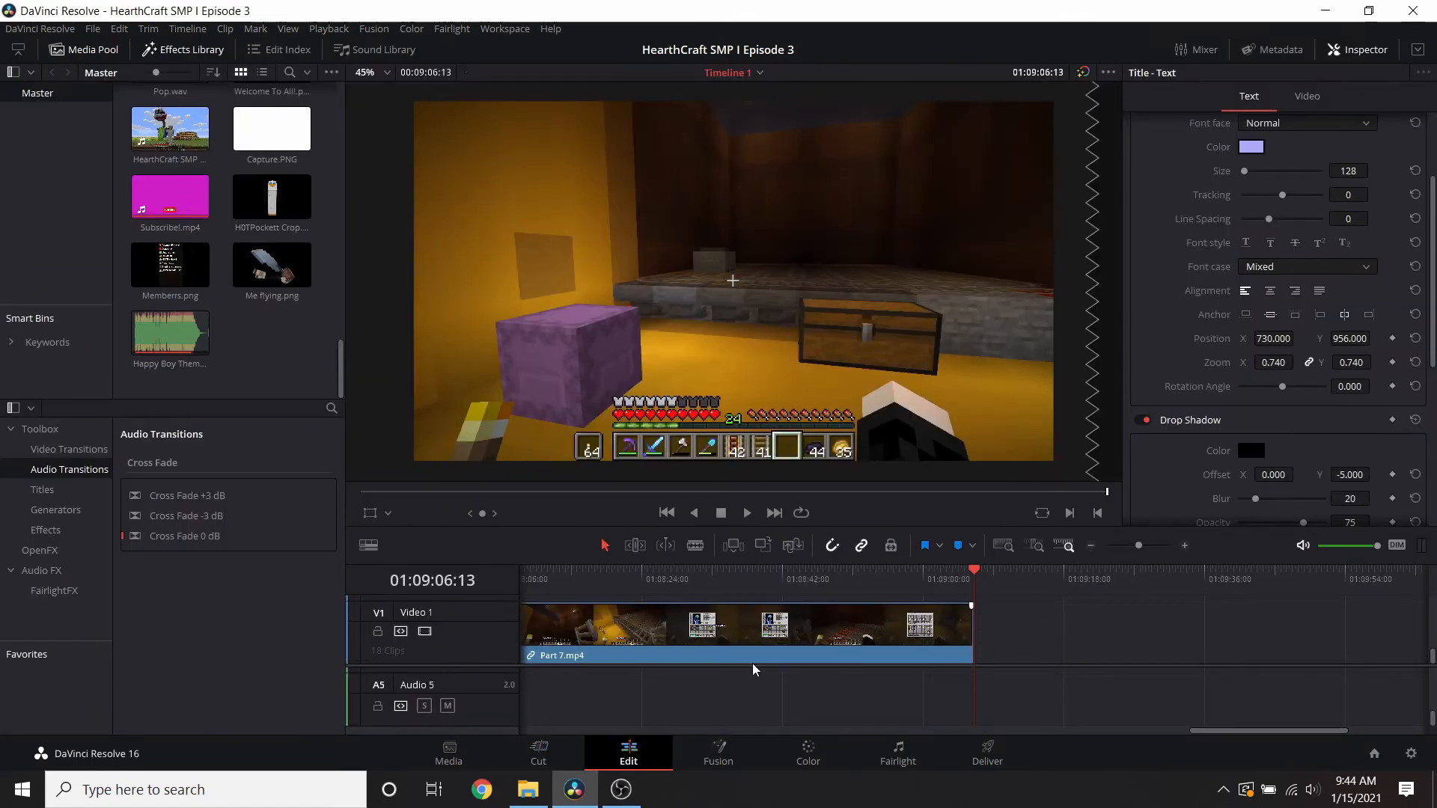
{"action": "left_click", "coordinate": [540, 752]}
{"action": "scroll", "coordinate": [336, 191], "scroll_direction": "up", "scroll_amount": 5}
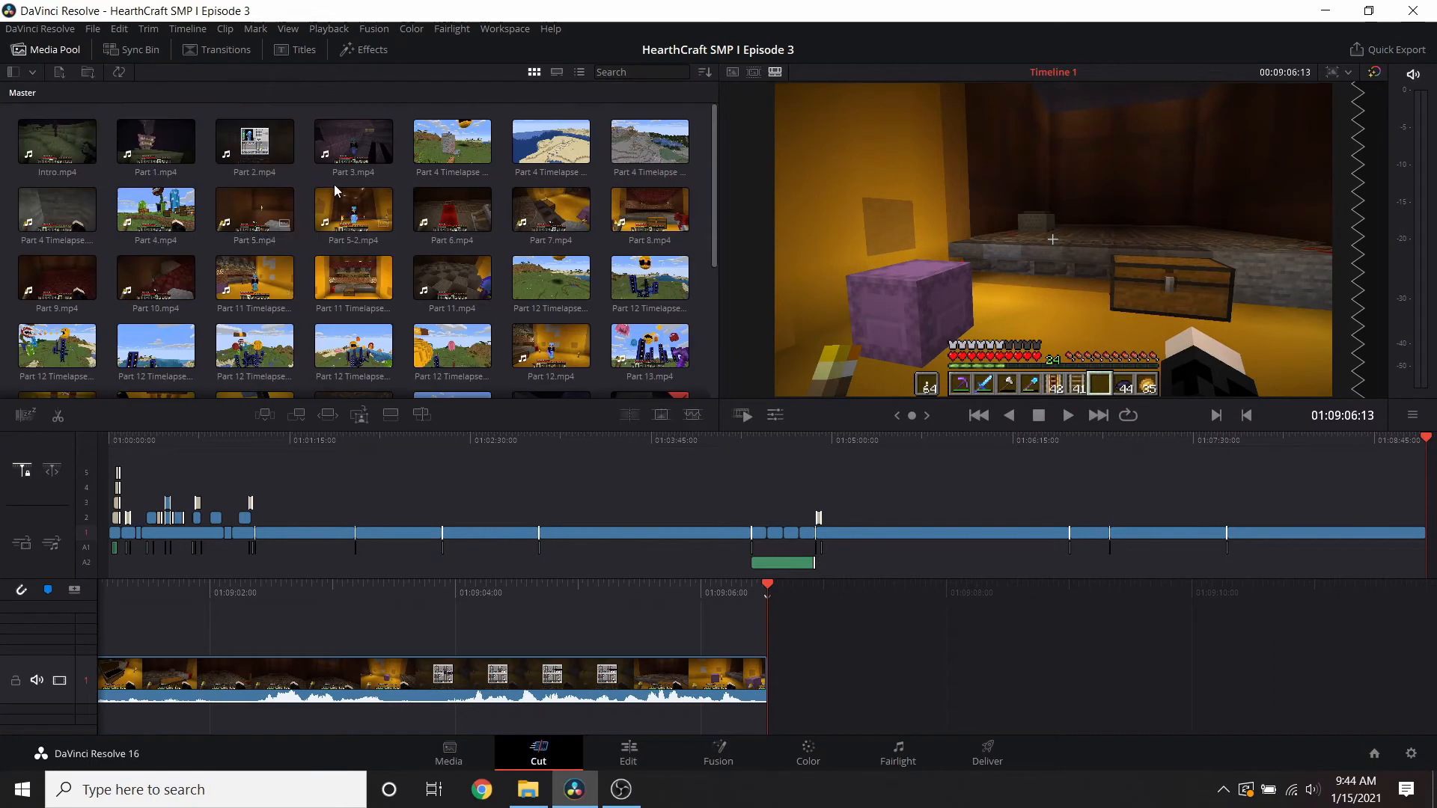
{"action": "left_click_drag", "start_coordinate": [818, 592], "coordinate": [837, 654]}
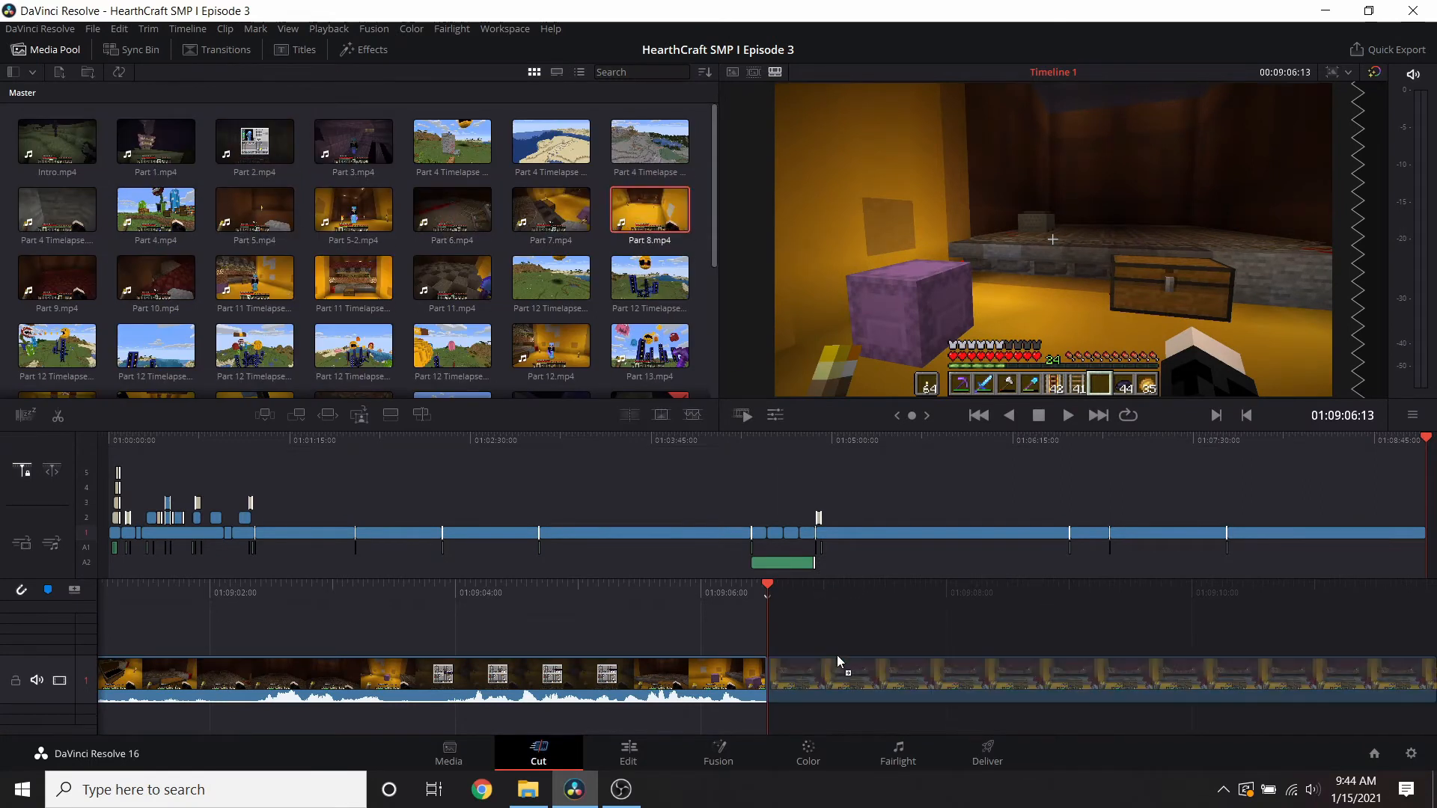
{"action": "key", "text": "space"}
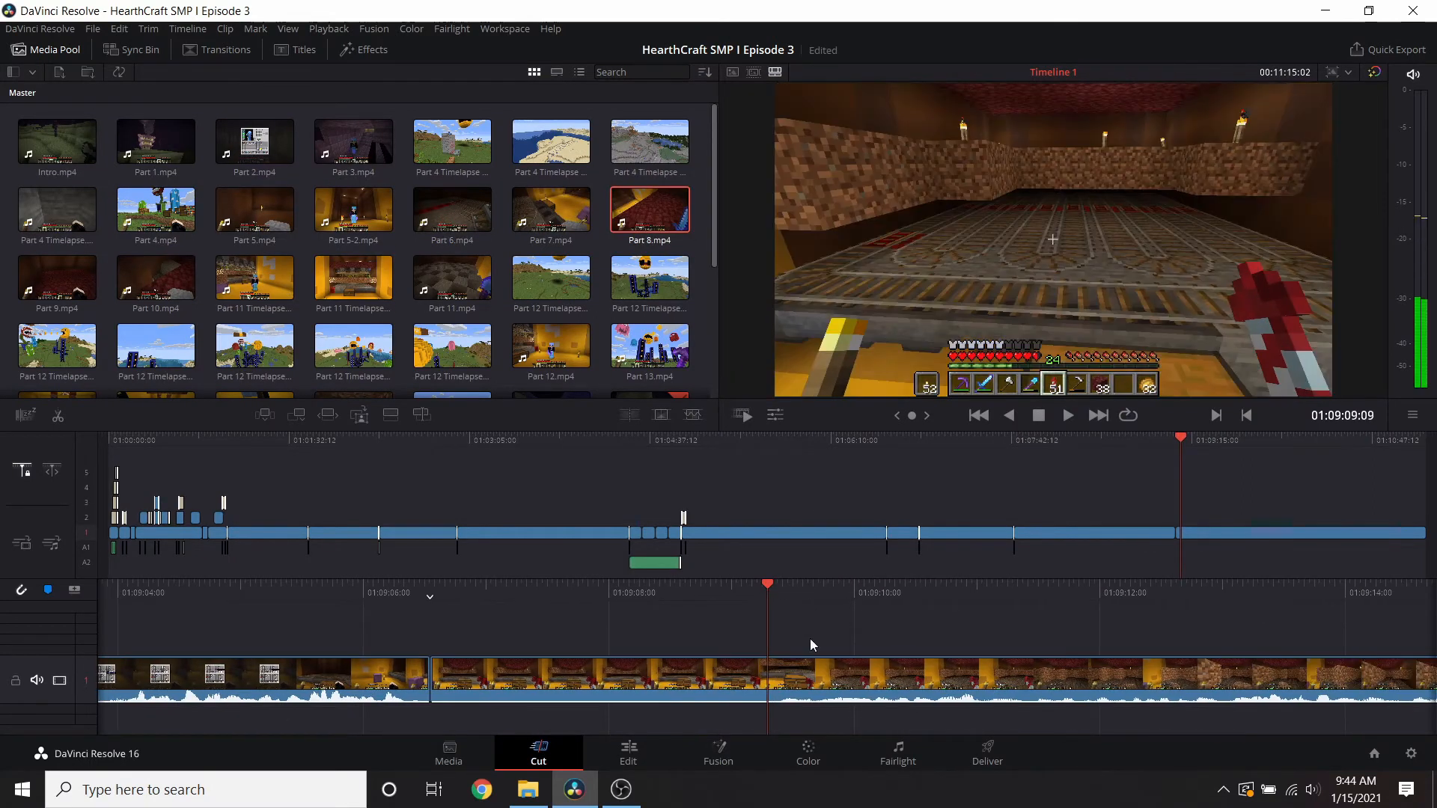
{"action": "right_click", "coordinate": [824, 668]}
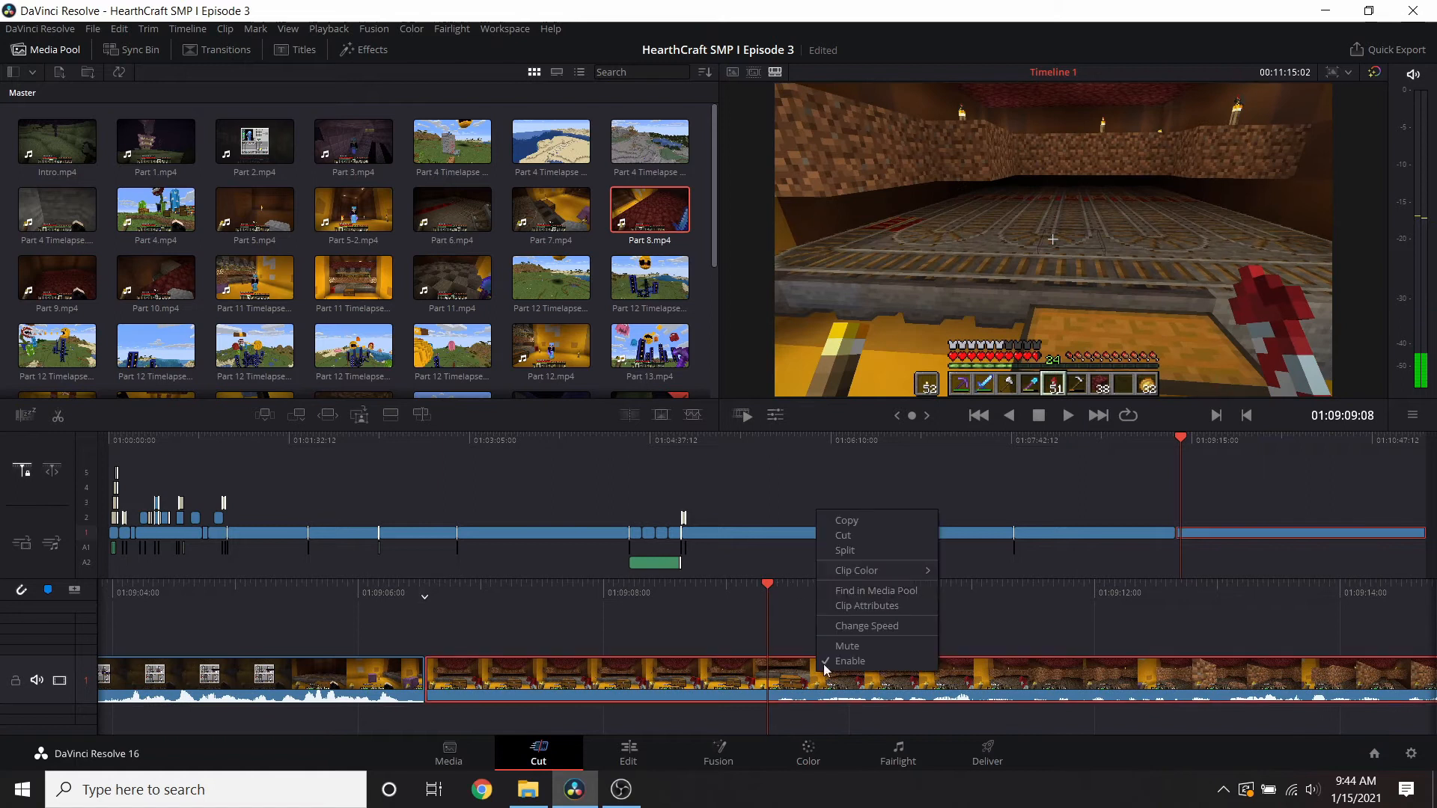
{"action": "left_click", "coordinate": [849, 555]}
{"action": "left_click", "coordinate": [721, 696]}
{"action": "key", "text": "Delete"}
{"action": "key", "text": "ctrl+s"}
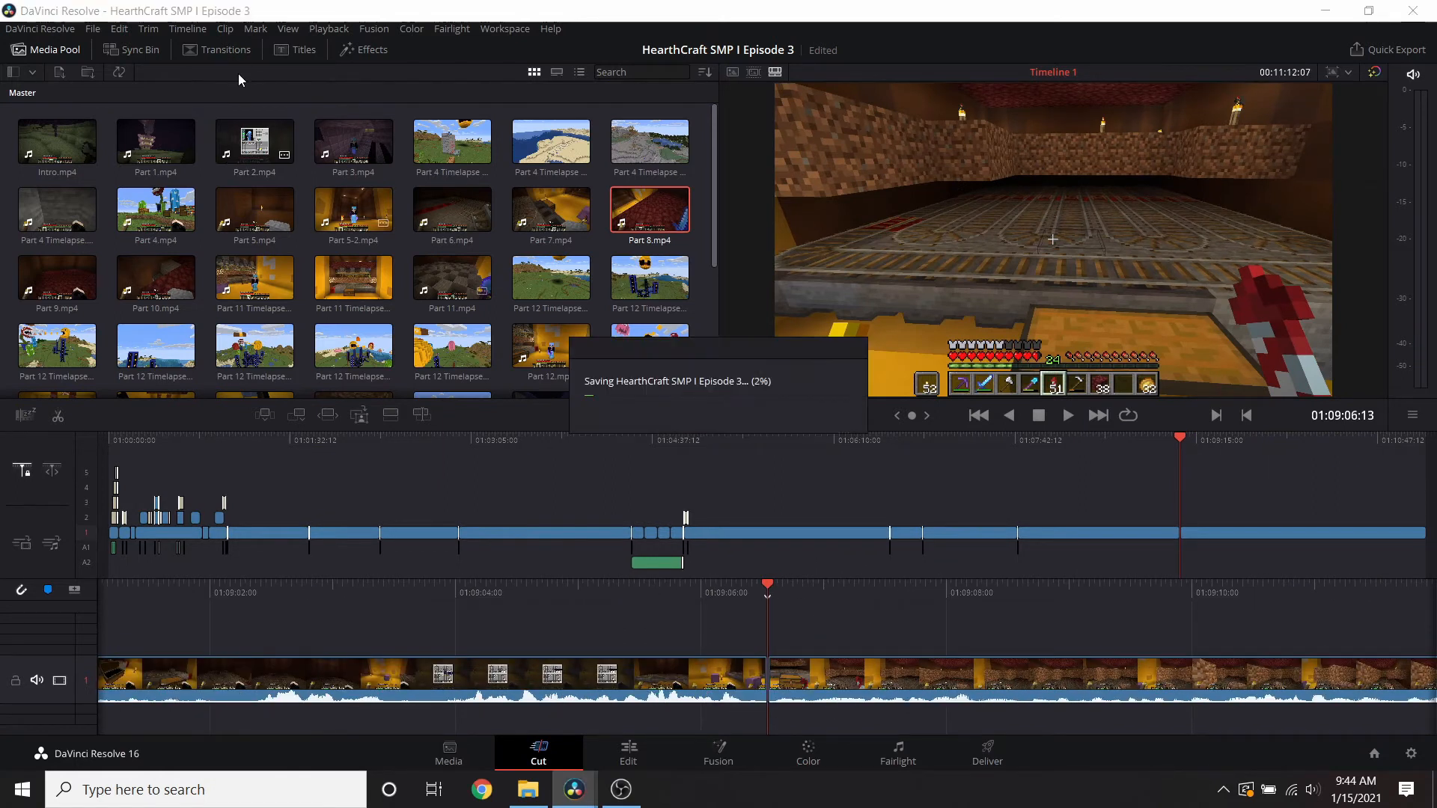
- Add a Push transition between Part 7 and Part 8 with Whoosh.flac beneath it, and play it back
{"action": "left_click", "coordinate": [218, 49]}
{"action": "left_click_drag", "start_coordinate": [795, 733], "coordinate": [764, 681]}
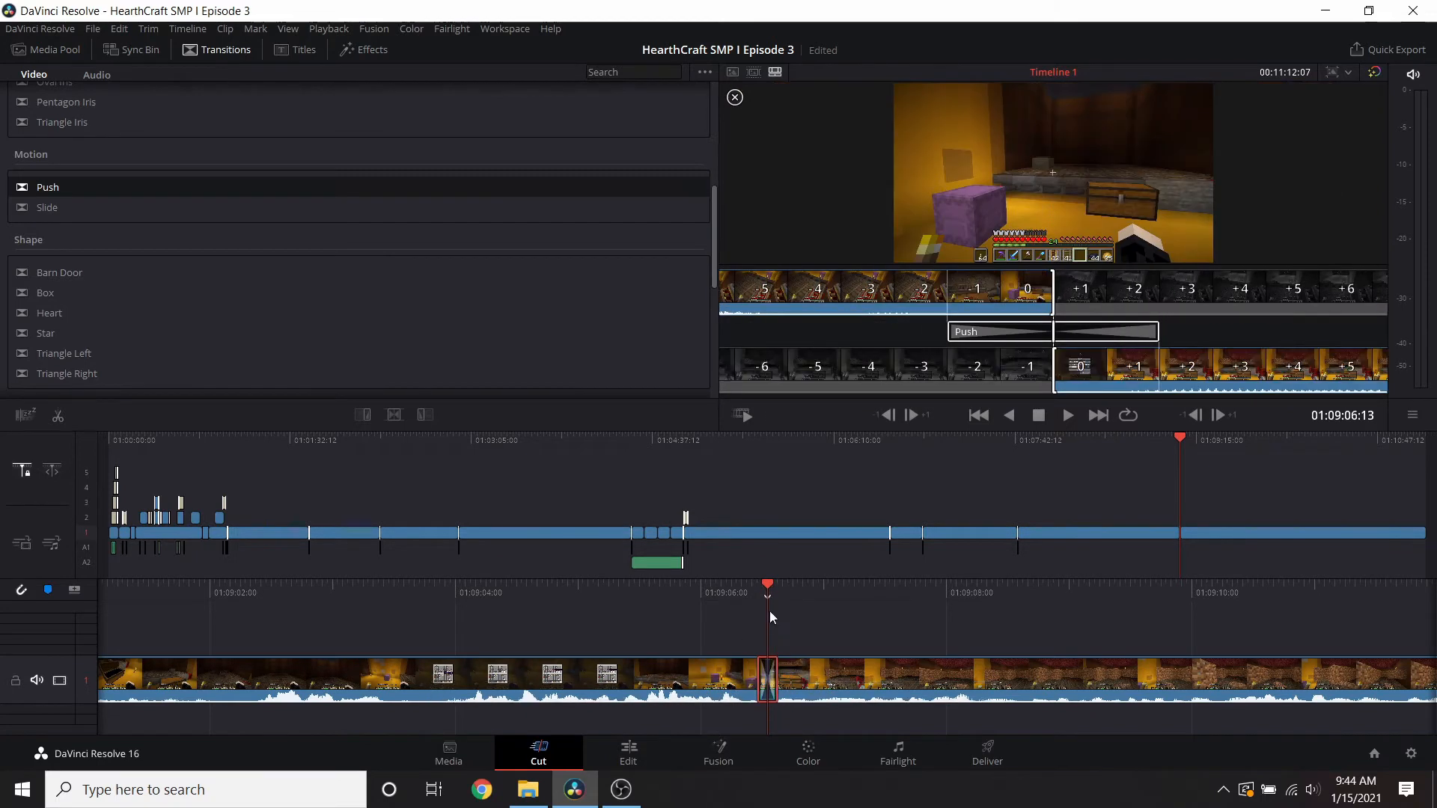
{"action": "left_click_drag", "start_coordinate": [768, 587], "coordinate": [779, 591]}
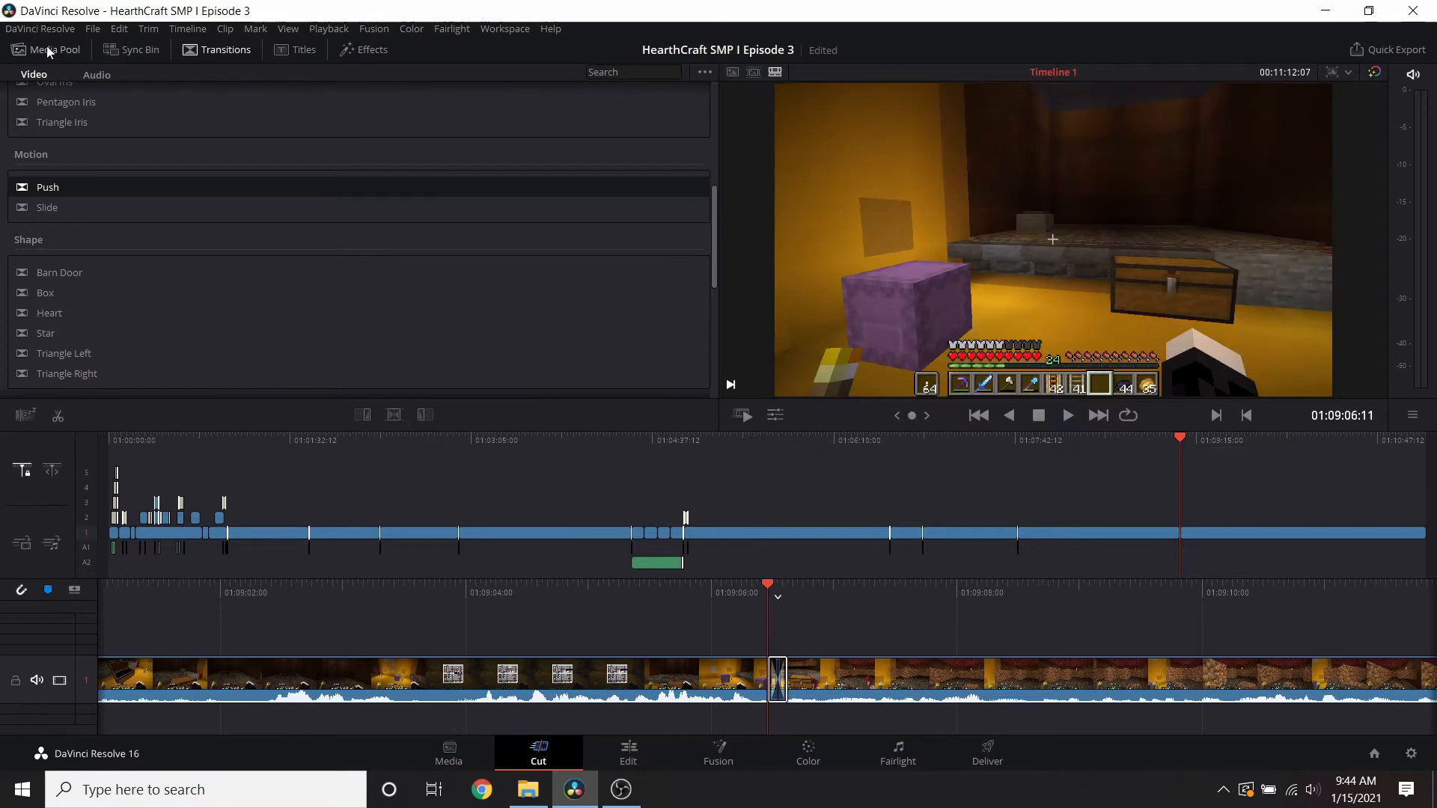
{"action": "left_click", "coordinate": [47, 50]}
{"action": "scroll", "coordinate": [252, 184], "scroll_direction": "down", "scroll_amount": 2}
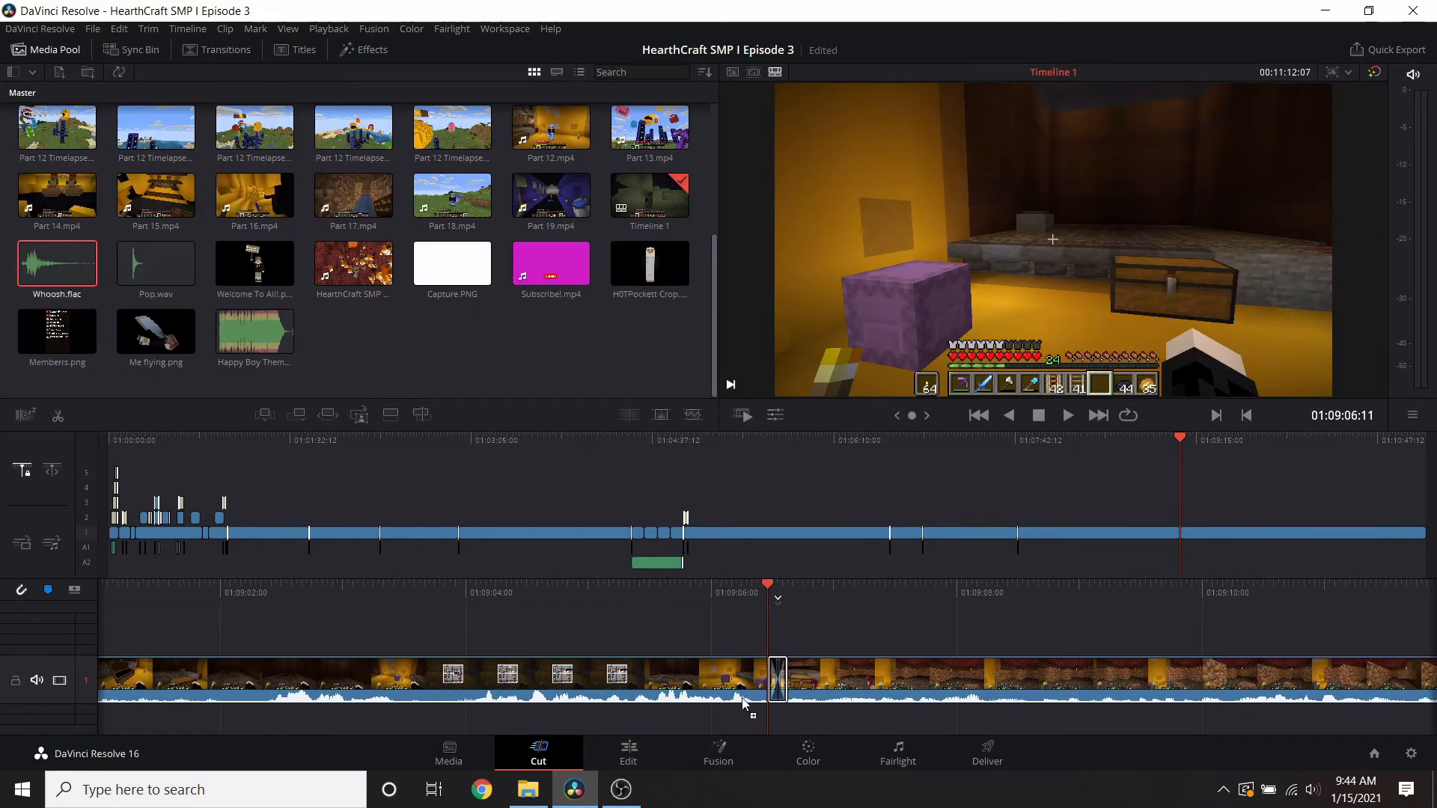
{"action": "left_click_drag", "start_coordinate": [770, 712], "coordinate": [769, 710]}
{"action": "scroll", "coordinate": [958, 689], "scroll_direction": "up", "scroll_amount": 1}
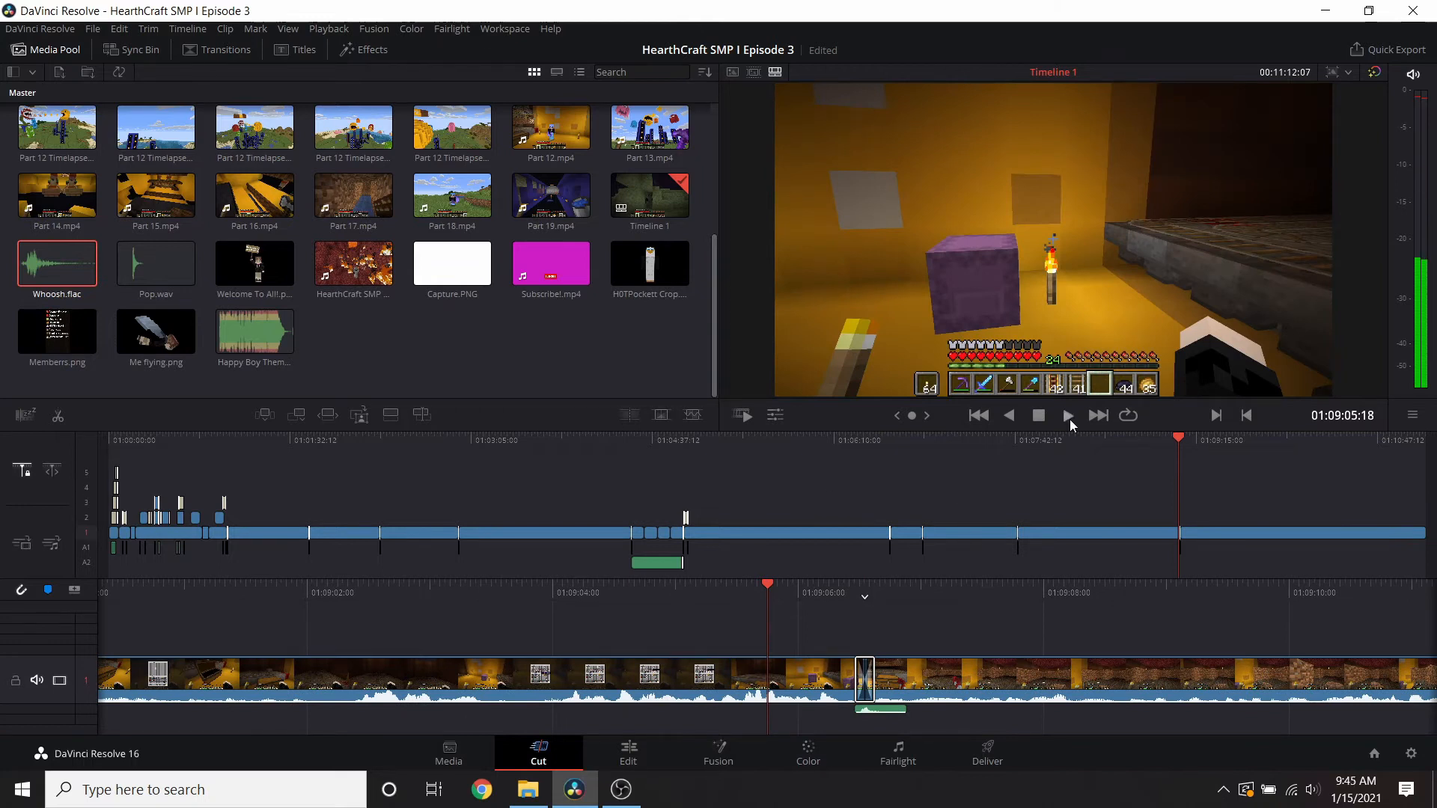
{"action": "left_click", "coordinate": [1069, 418]}
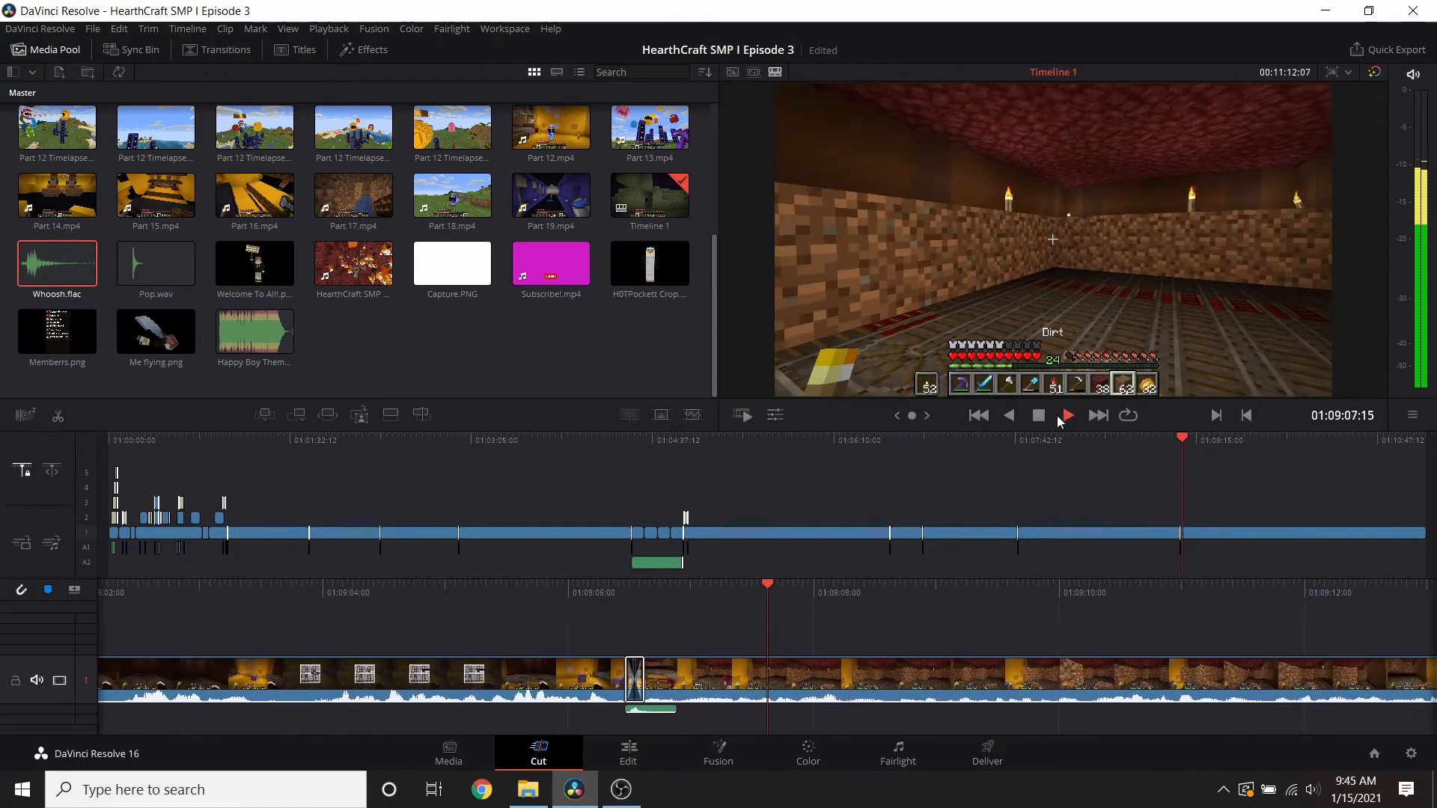
{"action": "left_click", "coordinate": [1038, 417]}
- Set the audio volume of the Part 8 clip to 3.00 and play back its opening
{"action": "left_click", "coordinate": [628, 750]}
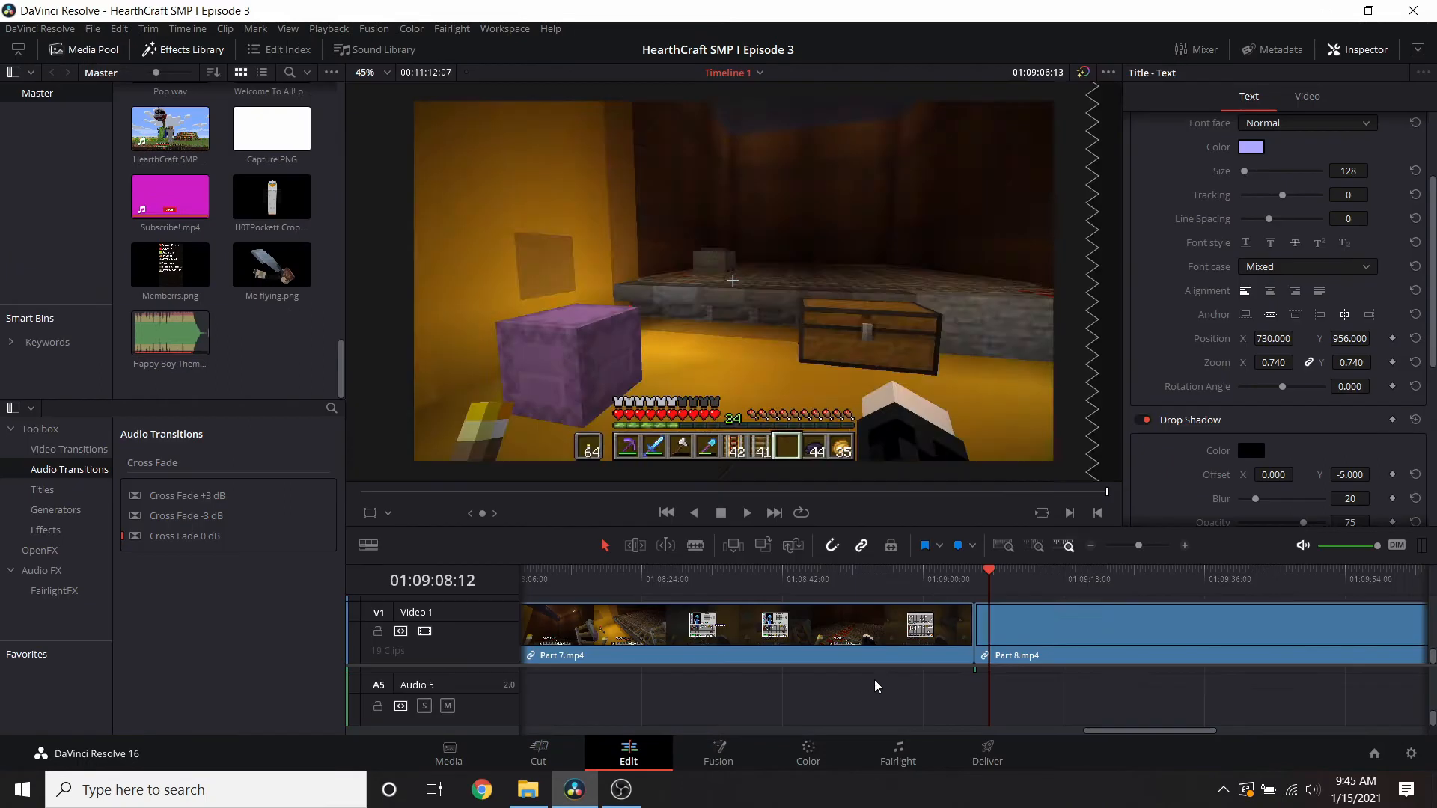
{"action": "left_click", "coordinate": [1103, 642]}
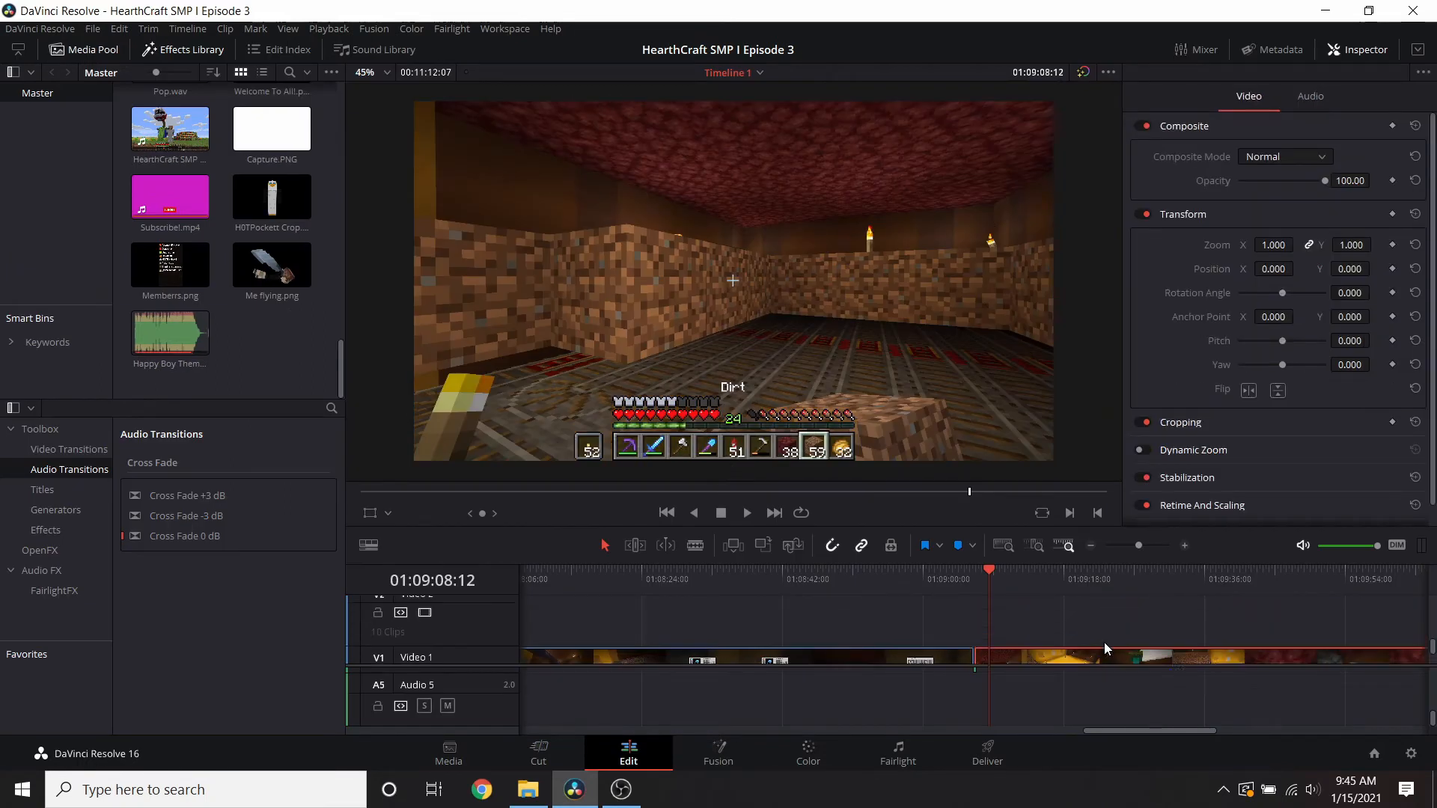
{"action": "scroll", "coordinate": [1056, 693], "scroll_direction": "up", "scroll_amount": 5}
{"action": "scroll", "coordinate": [1057, 693], "scroll_direction": "up", "scroll_amount": 1}
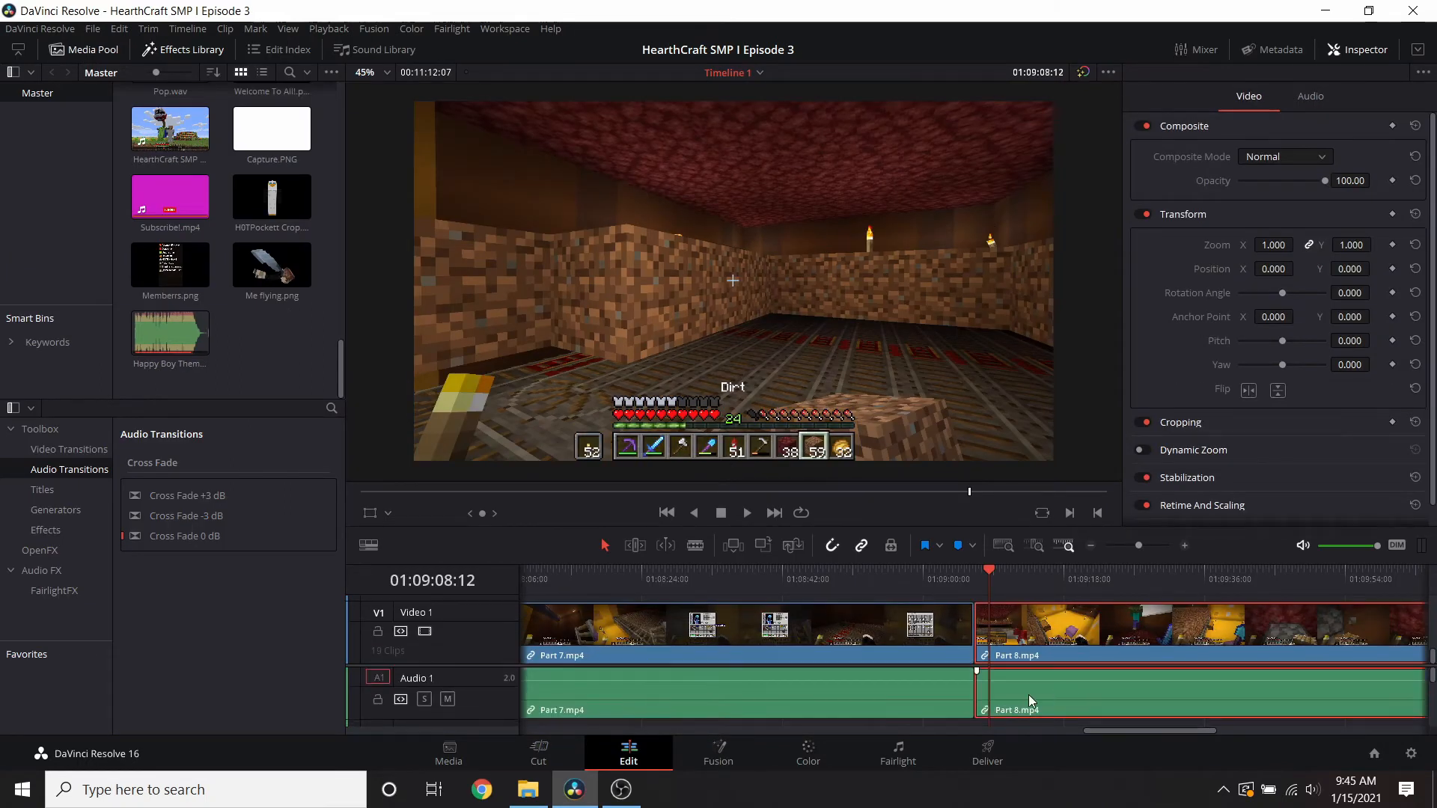
{"action": "left_click", "coordinate": [1029, 703]}
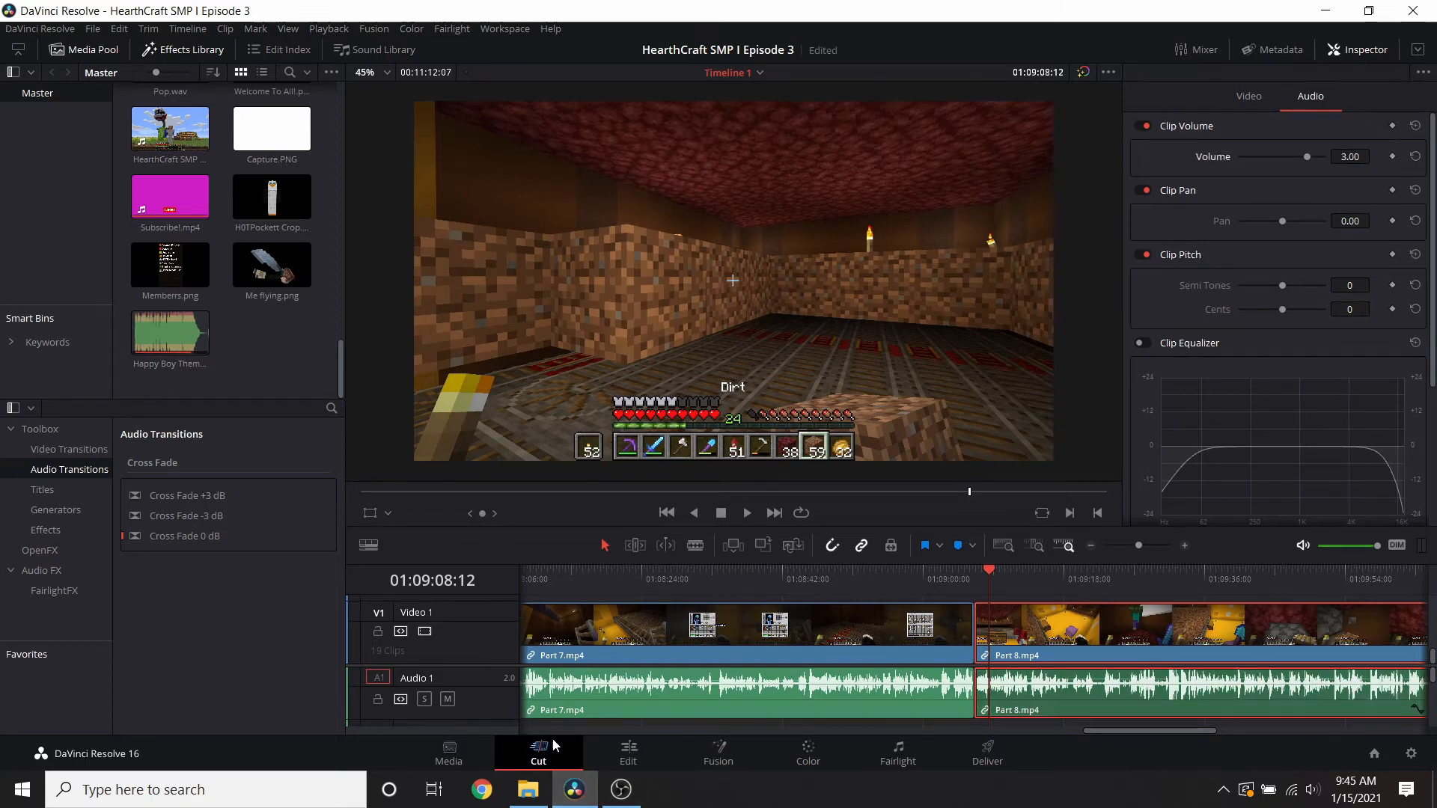
{"action": "left_click_drag", "start_coordinate": [659, 596], "coordinate": [1090, 628]}
{"action": "left_click", "coordinate": [1067, 420]}
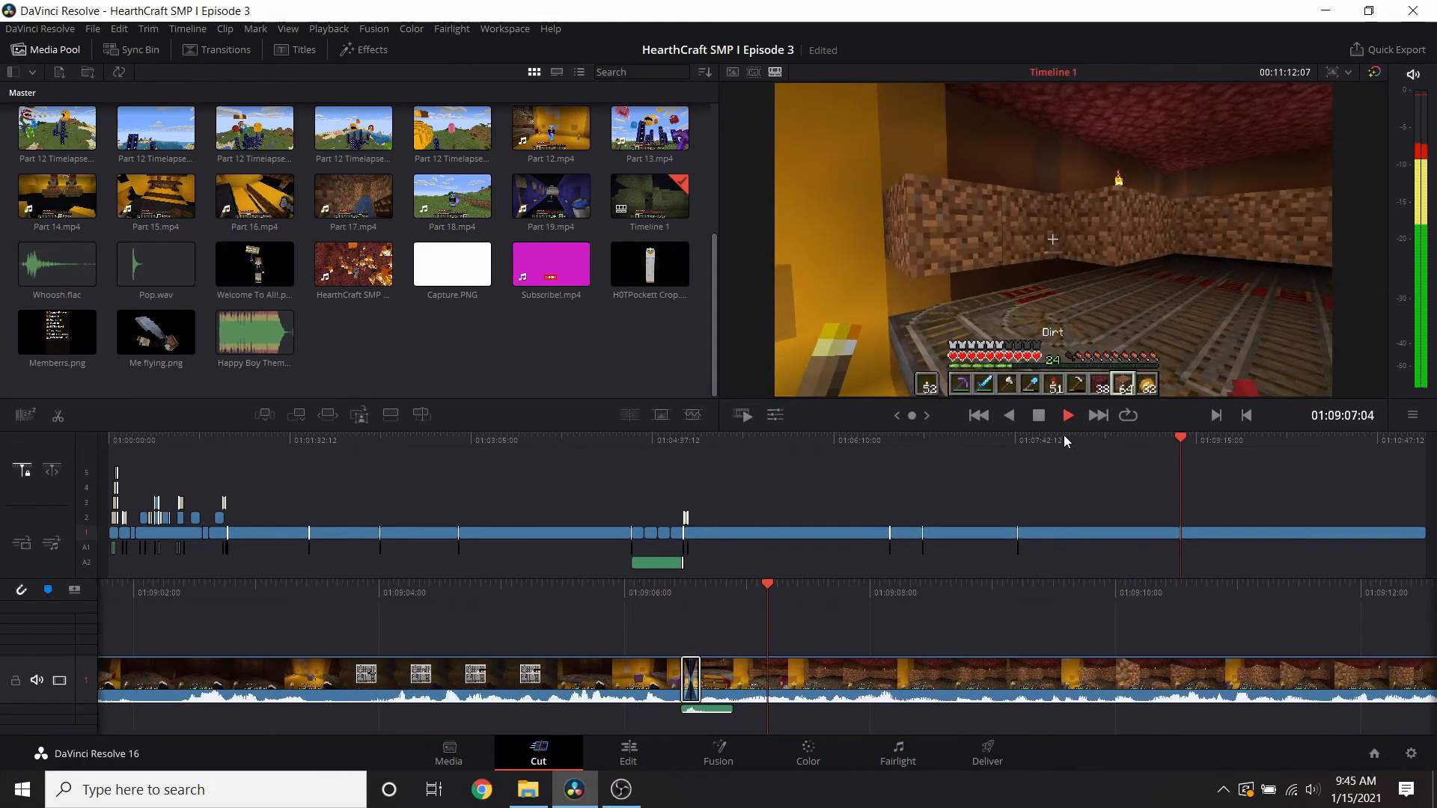
{"action": "left_click", "coordinate": [1040, 420]}
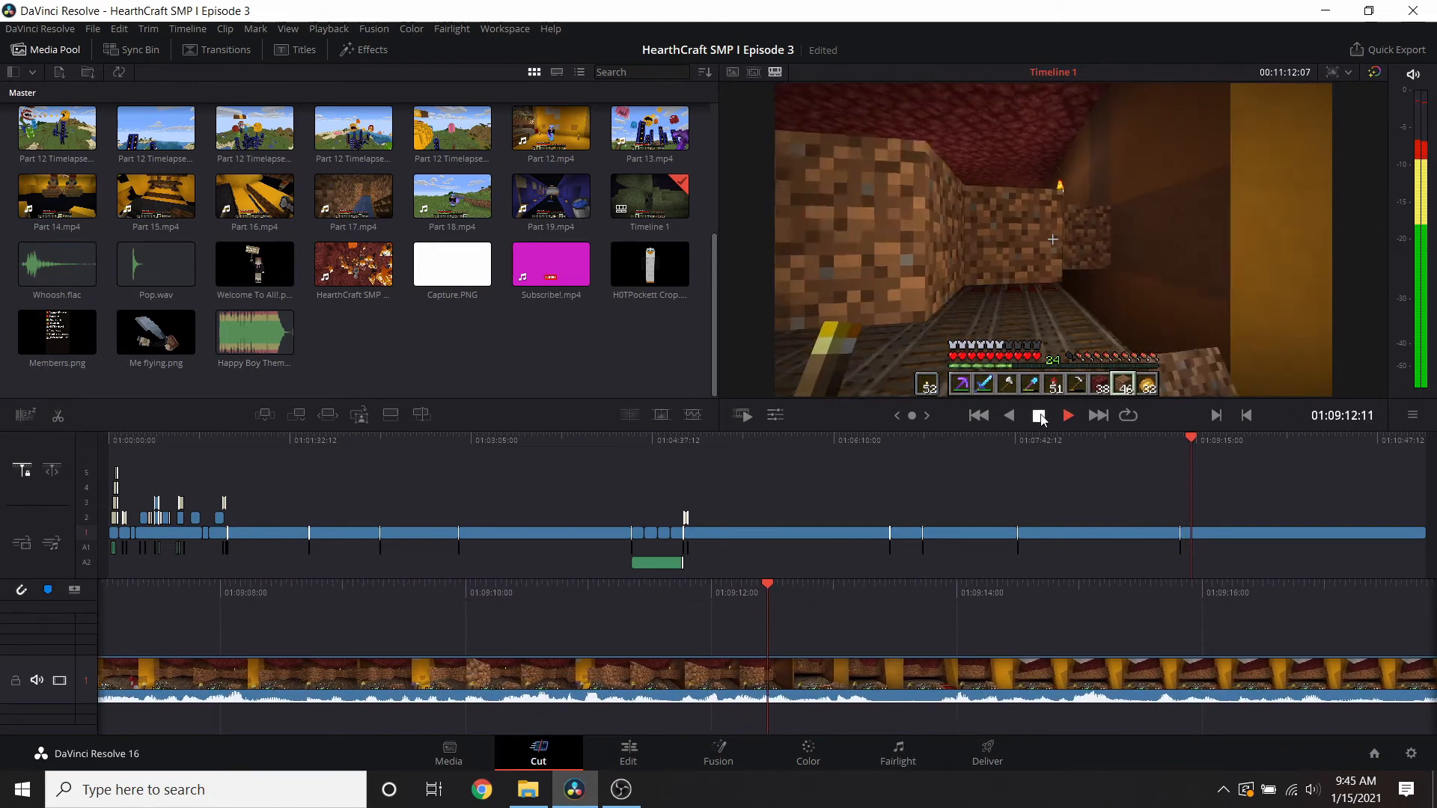
{"action": "key", "text": "space"}
- Position the playhead near the end of Part 8, at about 01:11:10, to find the closing cut point
{"action": "left_click", "coordinate": [1418, 468]}
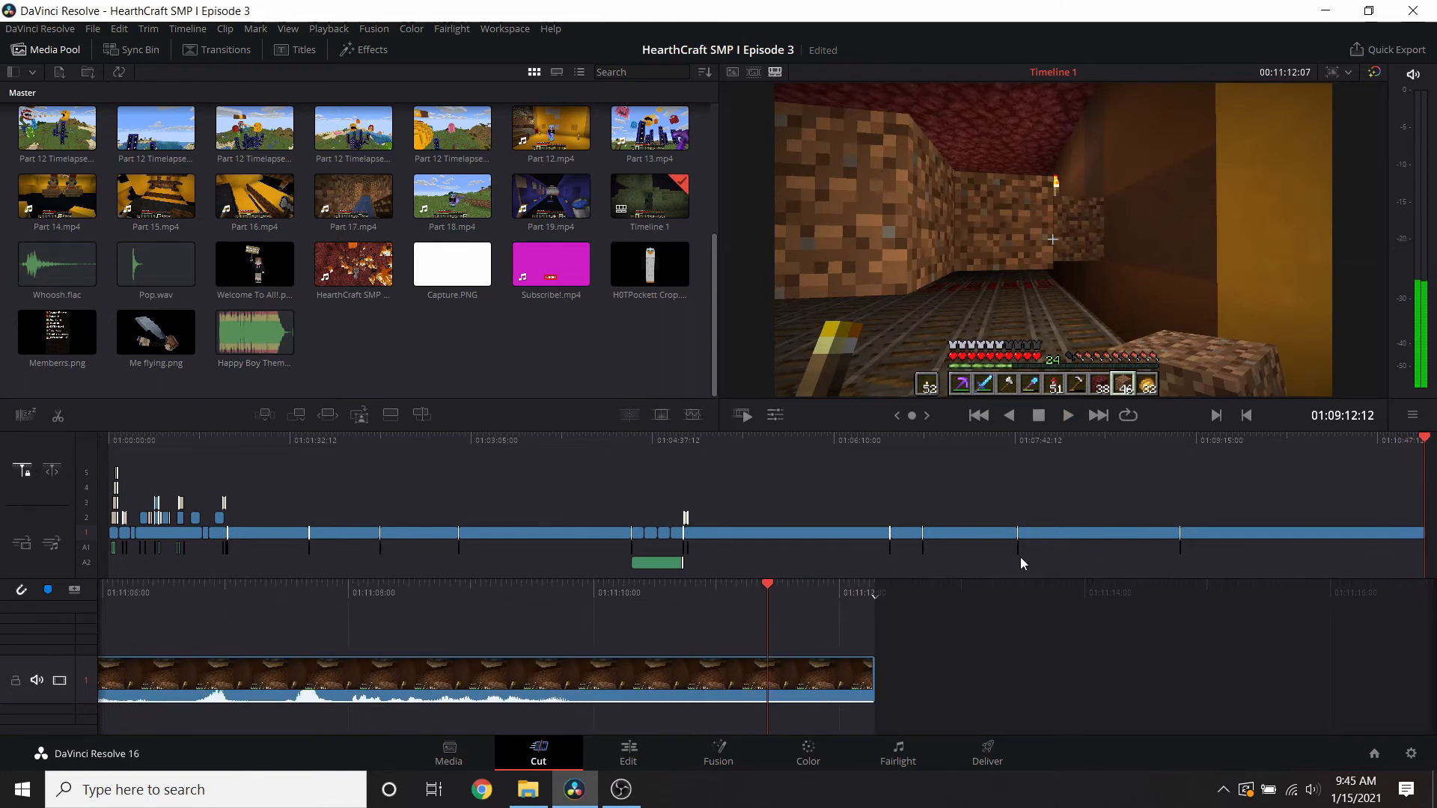
{"action": "left_click_drag", "start_coordinate": [781, 588], "coordinate": [615, 602]}
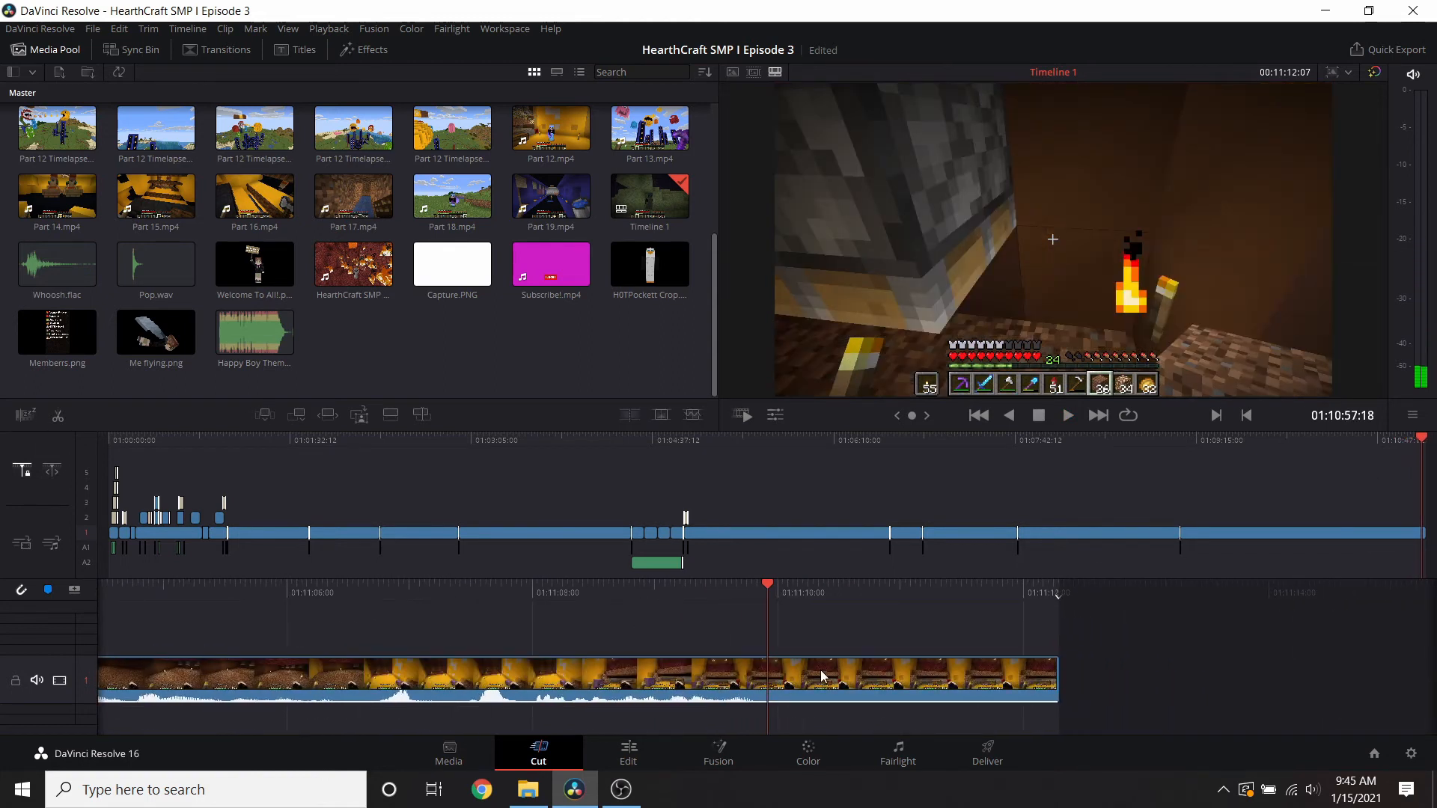
- Split the last timeline clip at 01:11:09:22 and delete the part after the cut
{"action": "right_click", "coordinate": [823, 670]}
{"action": "left_click", "coordinate": [868, 551]}
{"action": "key", "text": "Delete"}
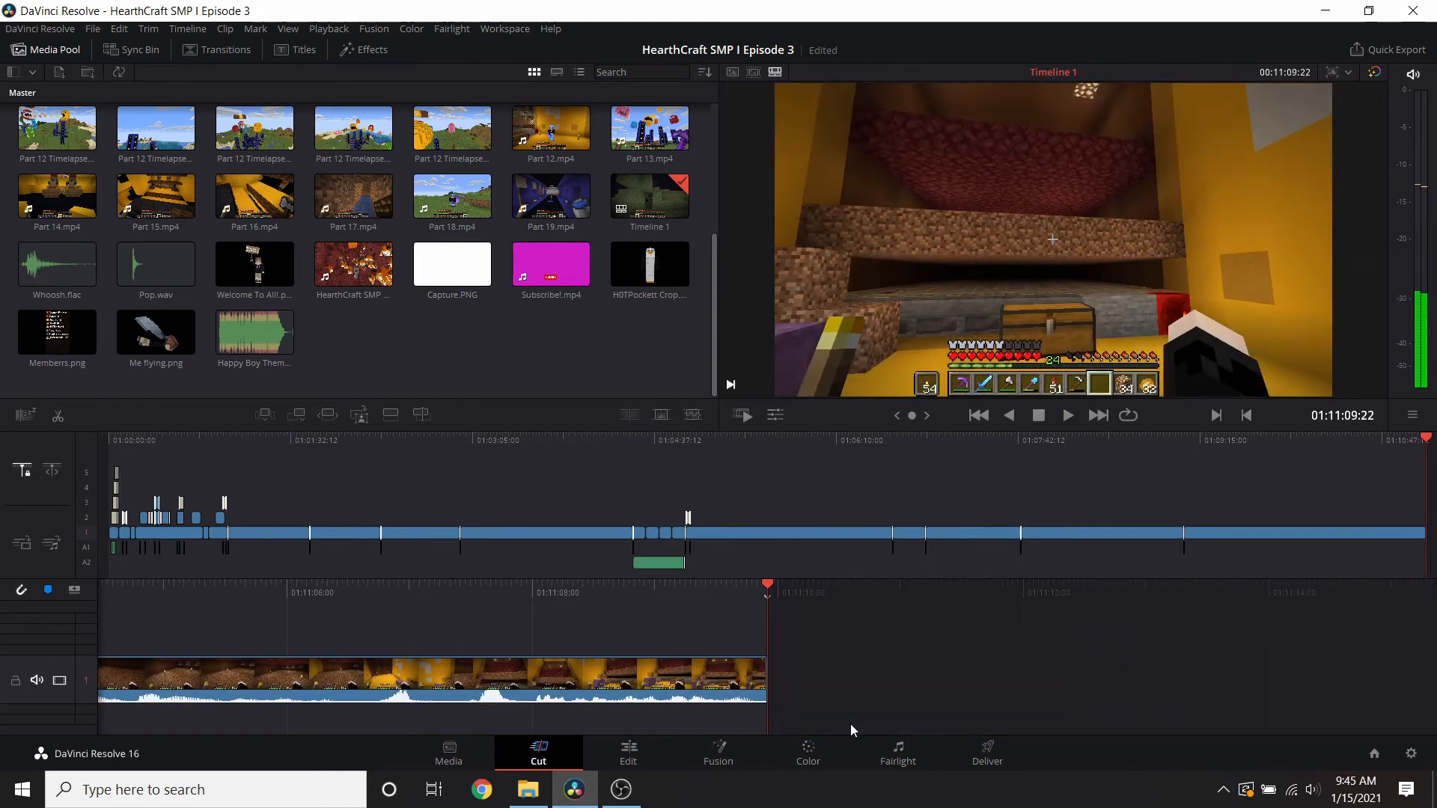
{"action": "left_click", "coordinate": [626, 760]}
{"action": "left_click", "coordinate": [554, 756]}
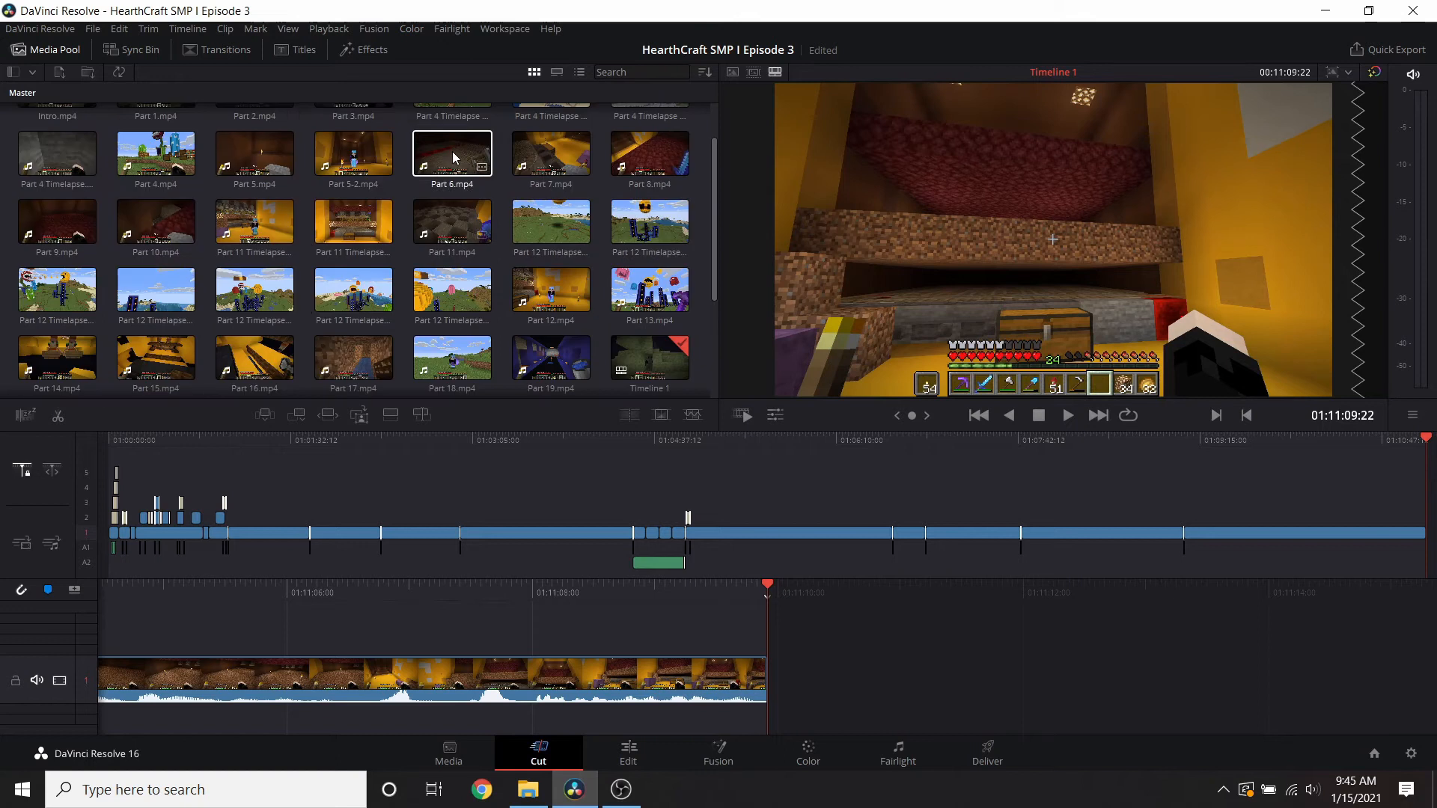
- Append Part 9.mp4 to the end of the timeline and remove its opening up to 01:11:12:11
{"action": "scroll", "coordinate": [211, 232], "scroll_direction": "up", "scroll_amount": 1}
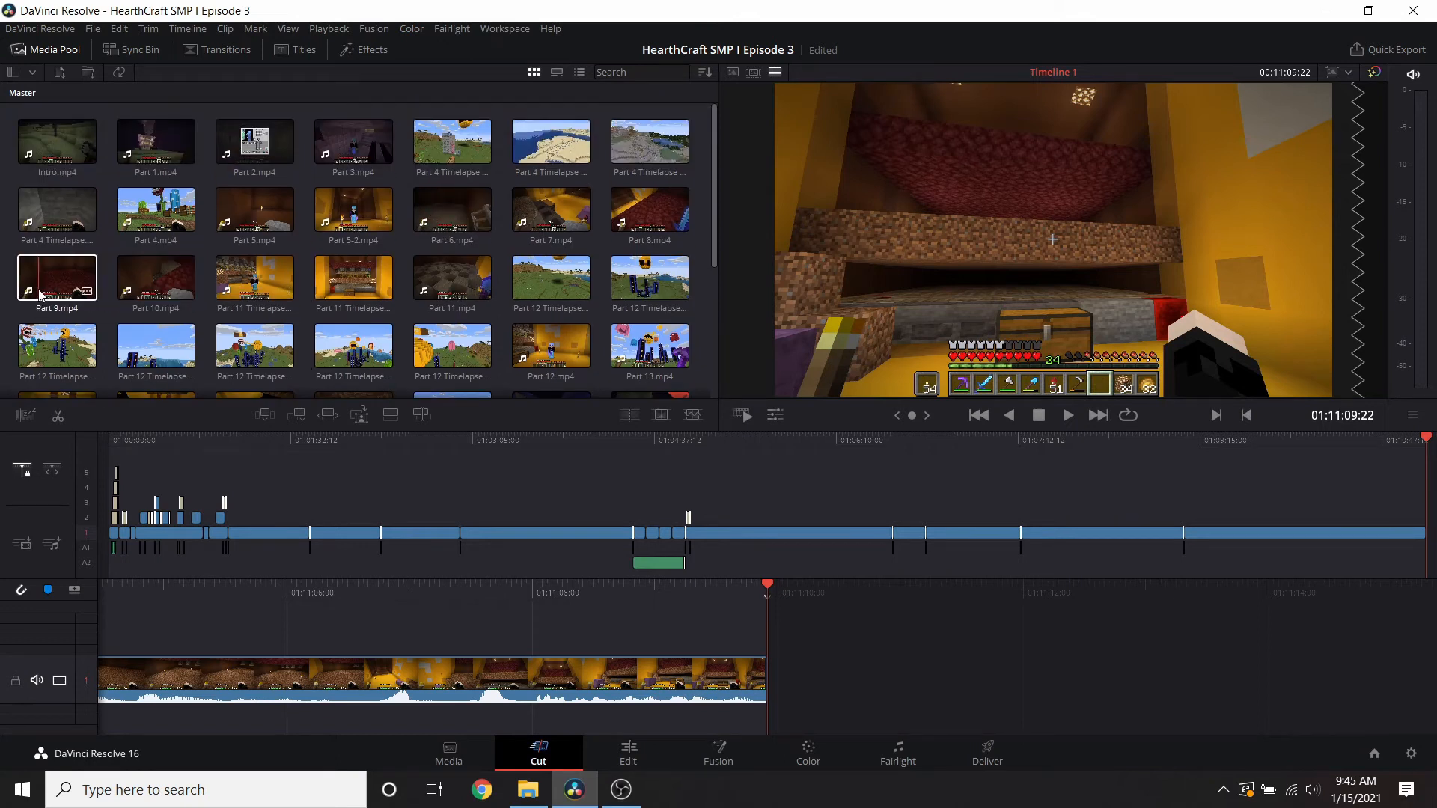
{"action": "left_click_drag", "start_coordinate": [39, 295], "coordinate": [789, 682]}
{"action": "left_click_drag", "start_coordinate": [1122, 615], "coordinate": [812, 633]}
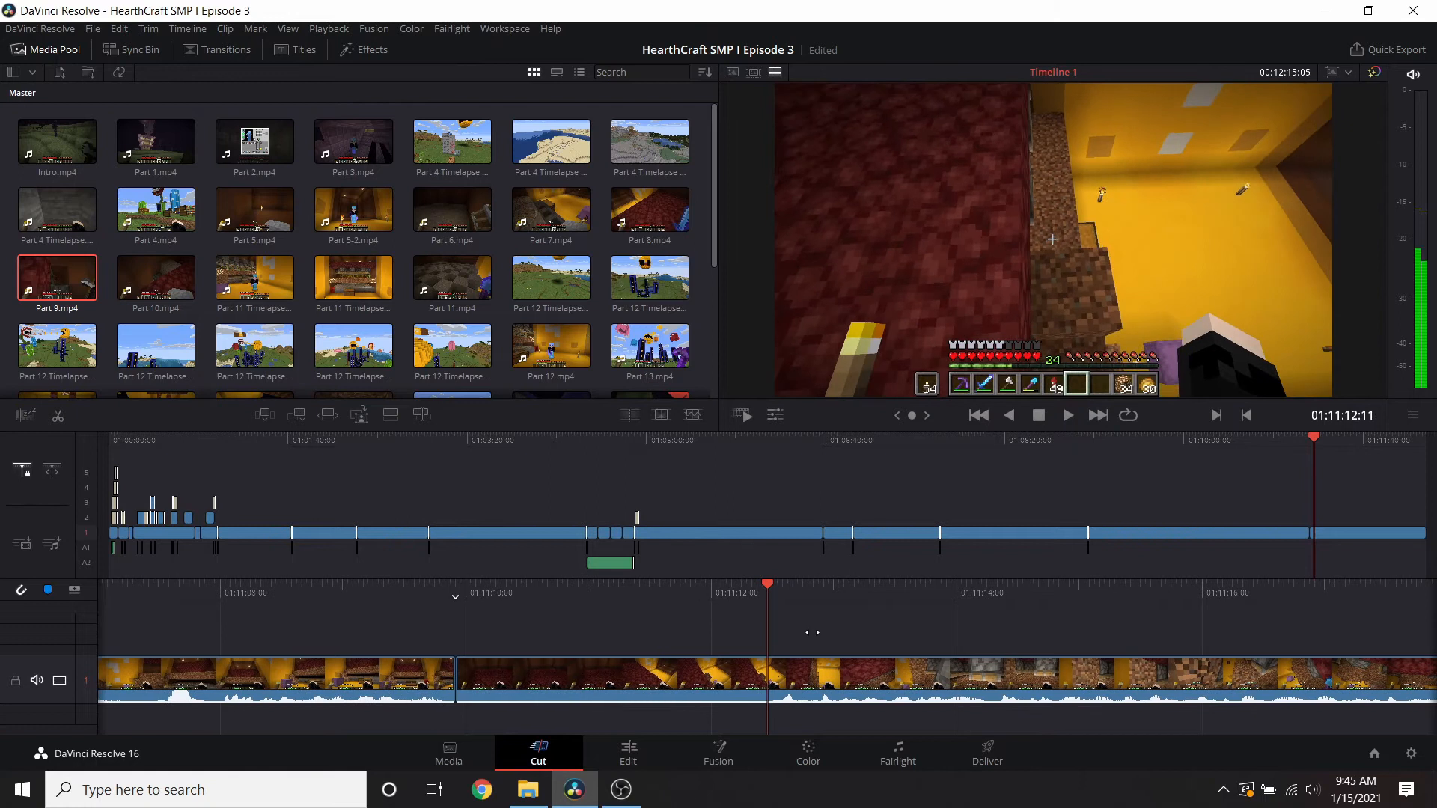
{"action": "right_click", "coordinate": [811, 679]}
{"action": "left_click", "coordinate": [842, 565]}
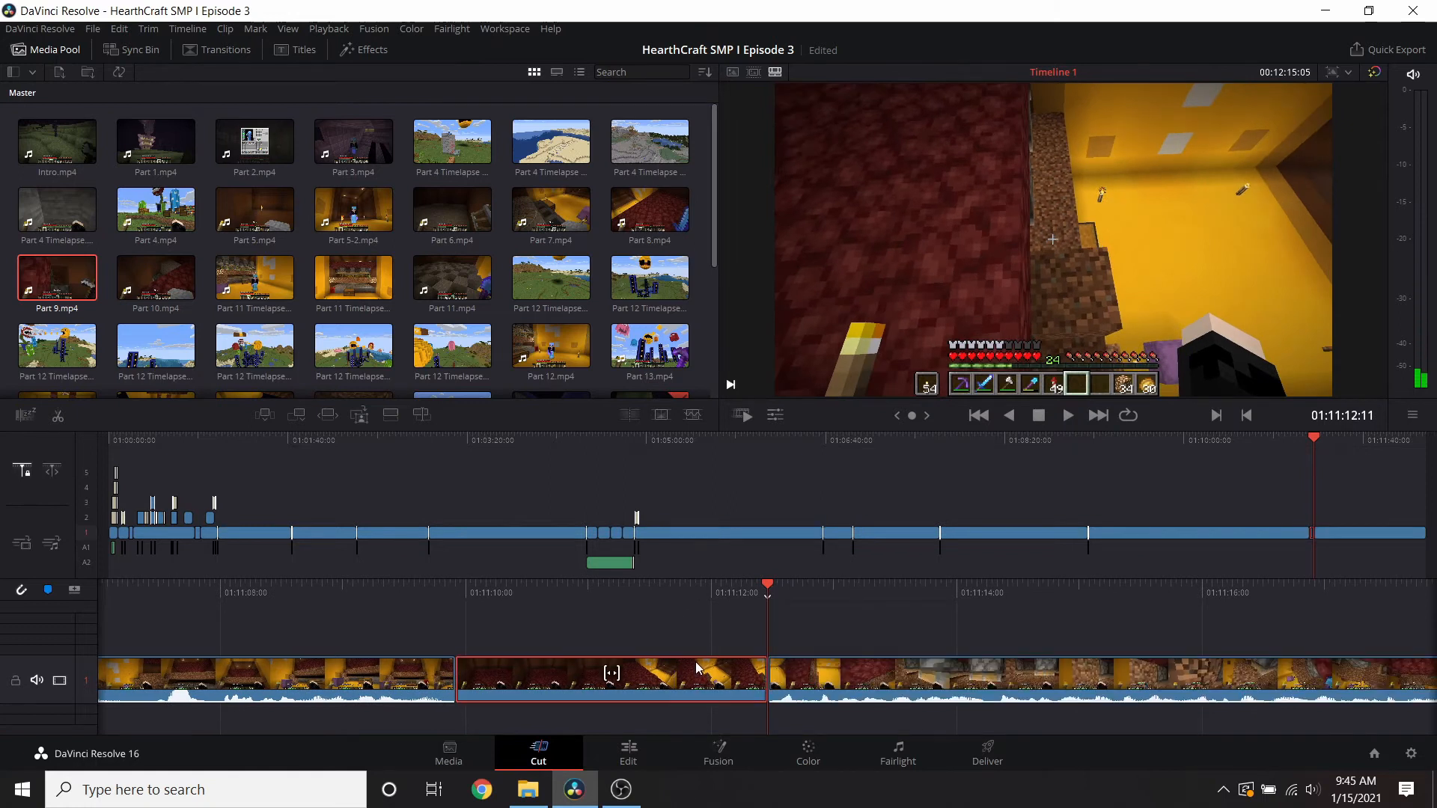
{"action": "key", "text": "Delete"}
- Add a Push transition at the cut between the previous clip and Part 9.mp4
{"action": "left_click", "coordinate": [211, 55]}
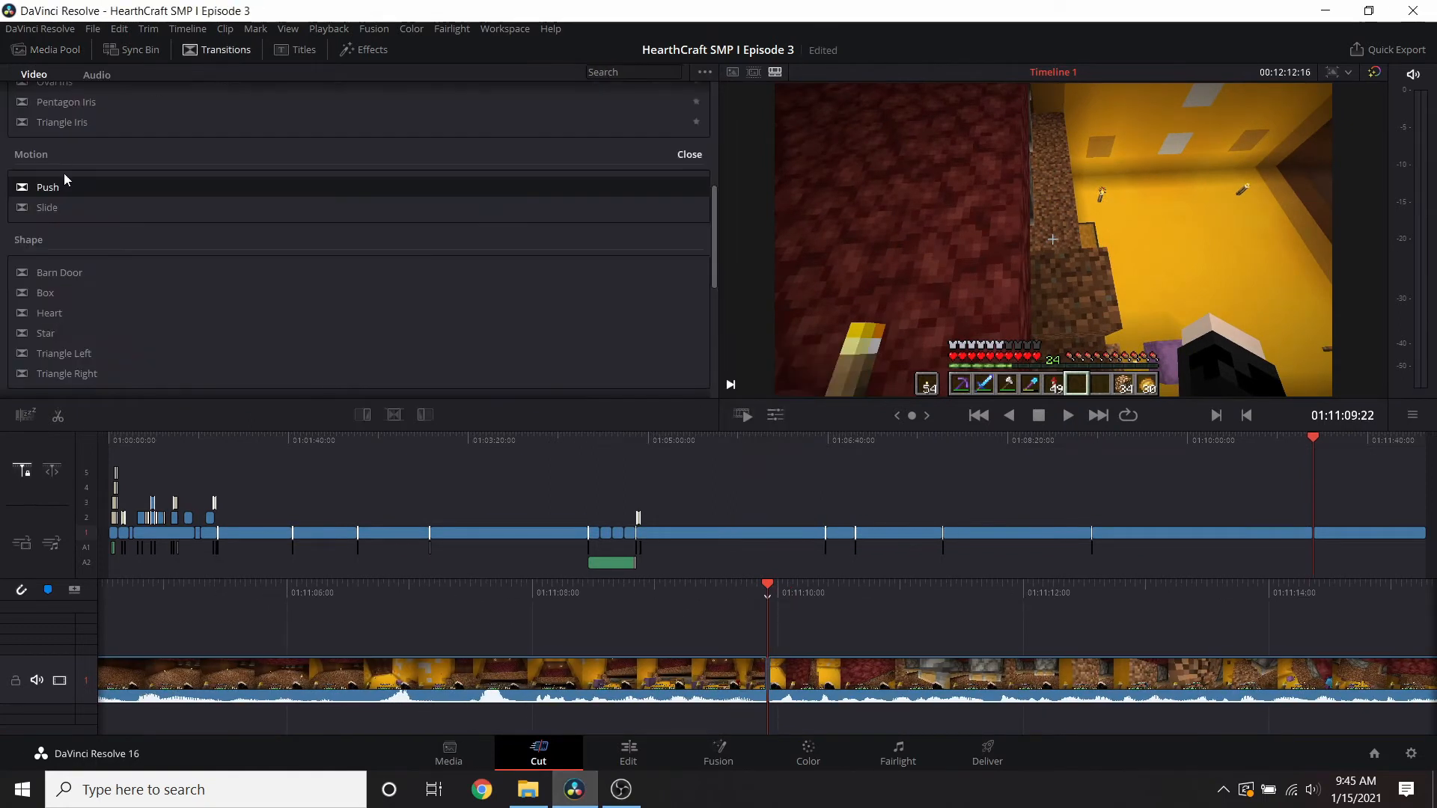
{"action": "left_click_drag", "start_coordinate": [65, 176], "coordinate": [765, 681]}
{"action": "left_click", "coordinate": [717, 687]}
{"action": "left_click_drag", "start_coordinate": [775, 598], "coordinate": [784, 605]}
- Place the Whoosh.flac sound under the transition into Part 9.mp4 and play the section back
{"action": "left_click", "coordinate": [47, 49]}
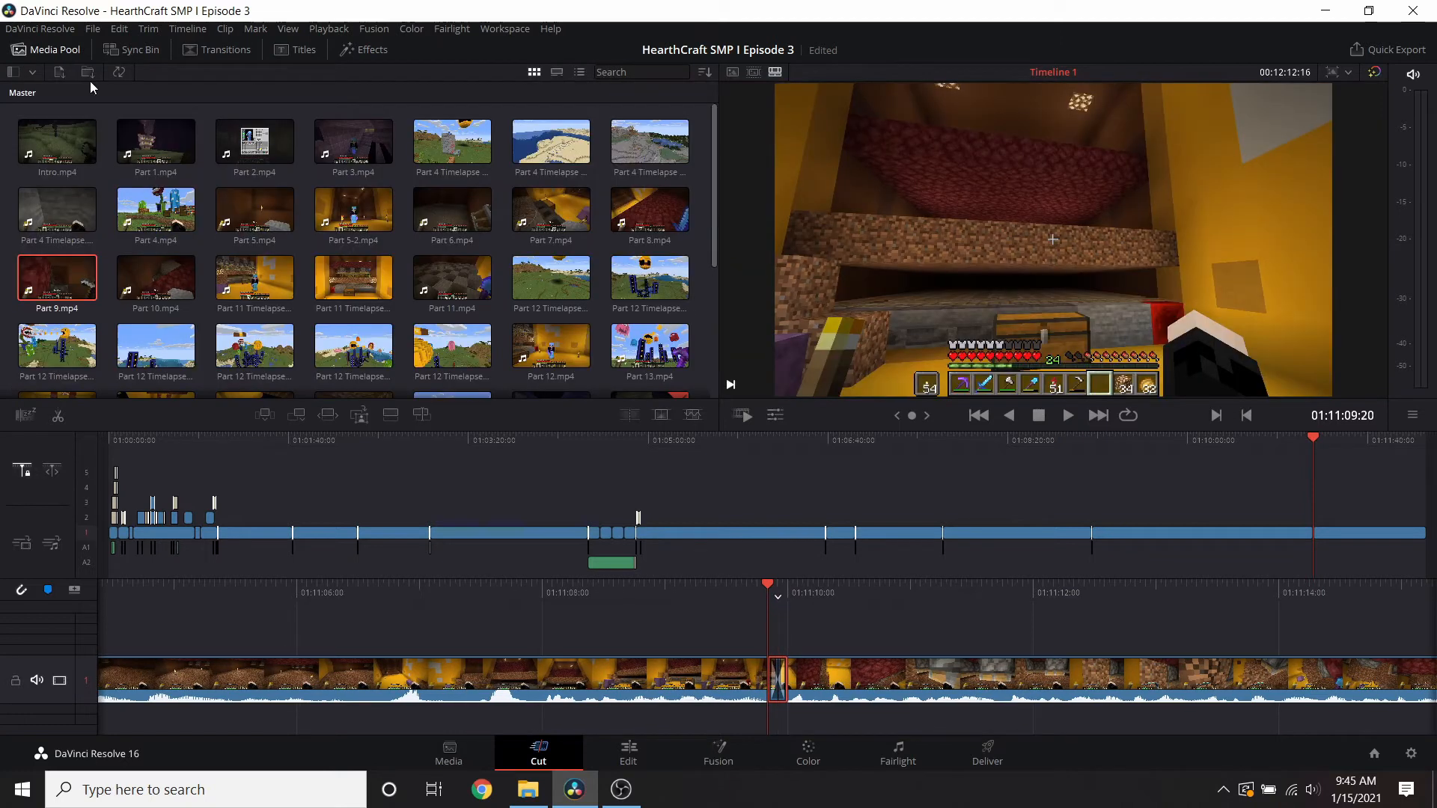
{"action": "scroll", "coordinate": [438, 274], "scroll_direction": "down", "scroll_amount": 3}
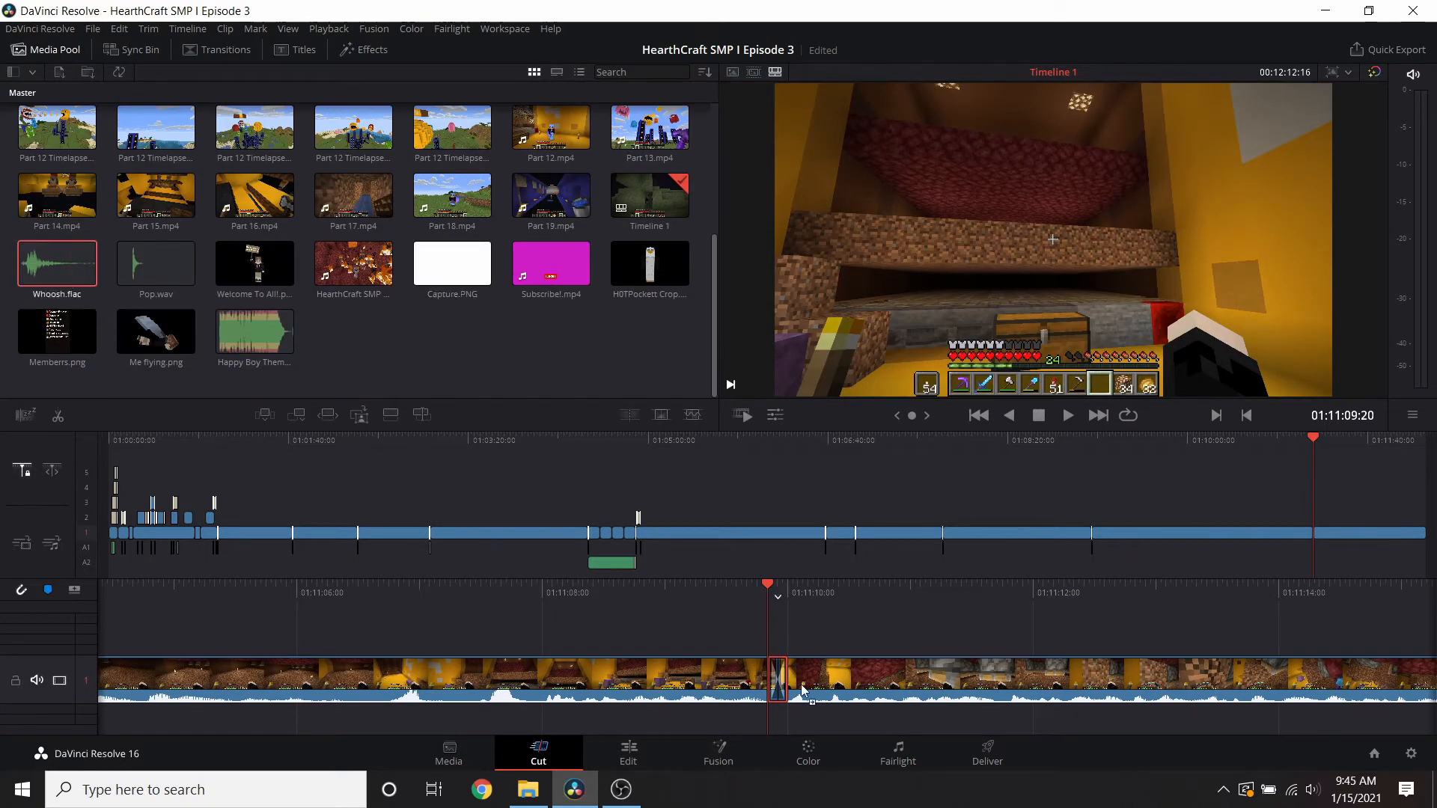
{"action": "left_click_drag", "start_coordinate": [802, 690], "coordinate": [769, 711]}
{"action": "left_click_drag", "start_coordinate": [883, 599], "coordinate": [1057, 593]}
{"action": "left_click", "coordinate": [1068, 420]}
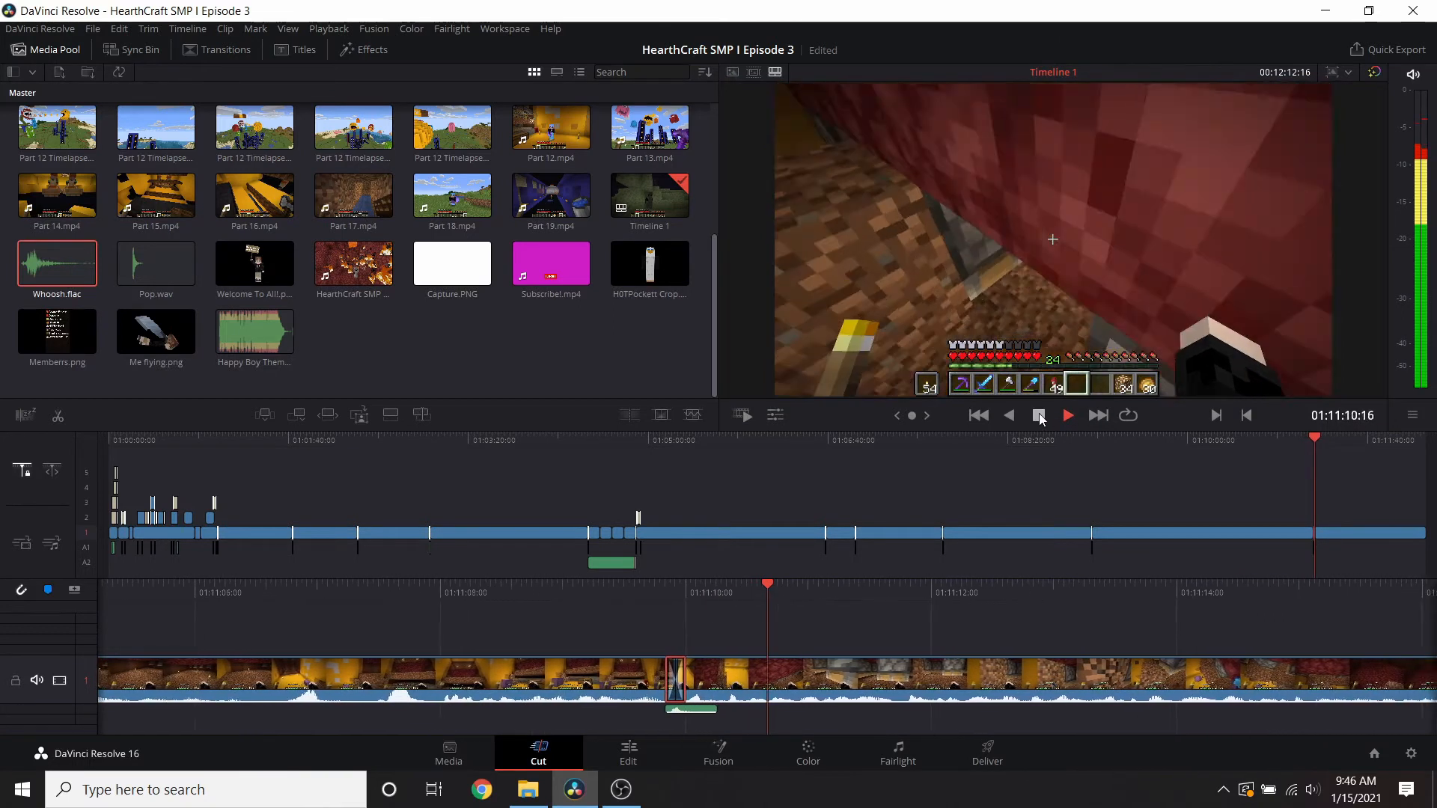
{"action": "left_click", "coordinate": [1039, 415]}
{"action": "left_click", "coordinate": [1067, 419]}
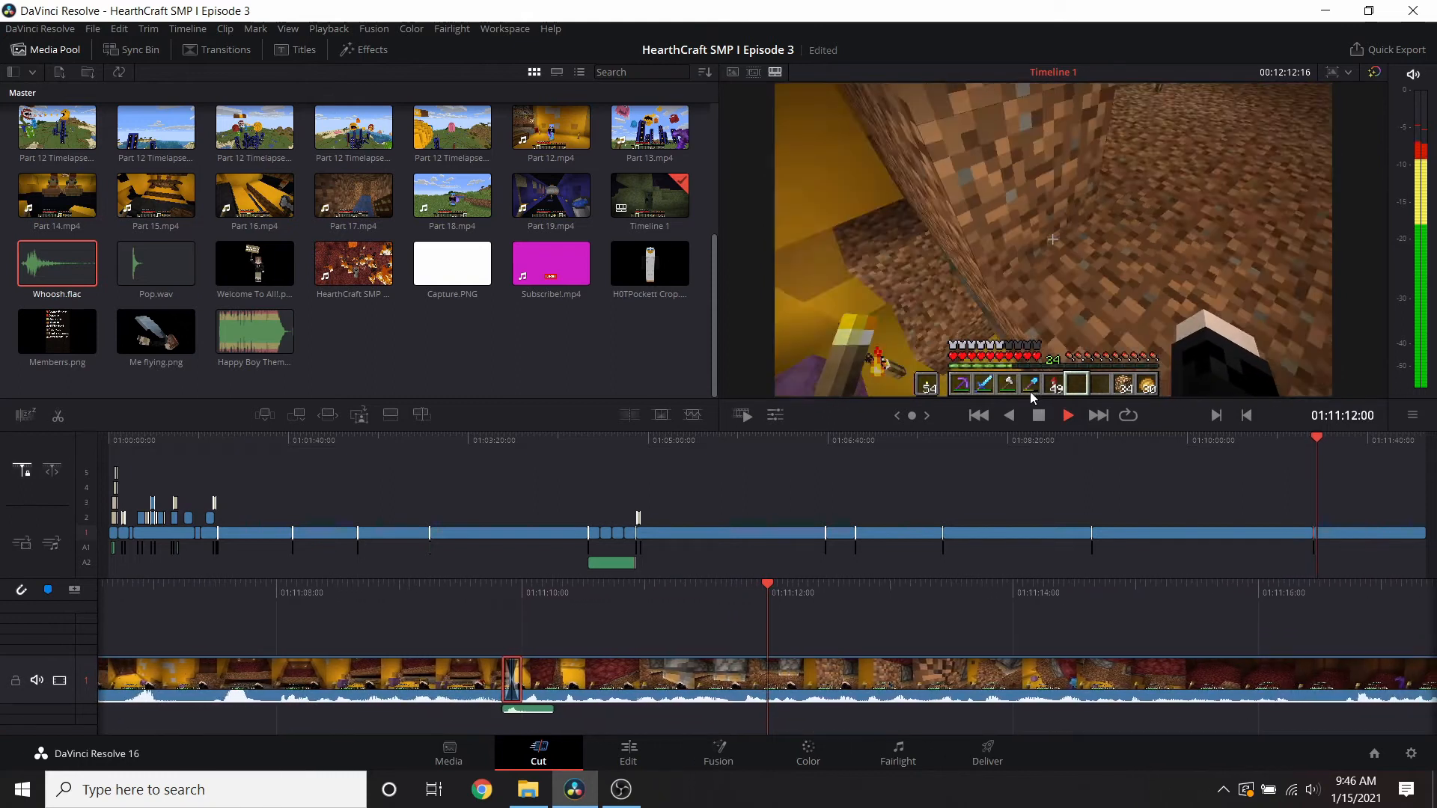
{"action": "key", "text": "space"}
- Find the end of the usable footage in Part 9.mp4, split it at 01:12:10:19 and delete the tail
{"action": "left_click", "coordinate": [1419, 440]}
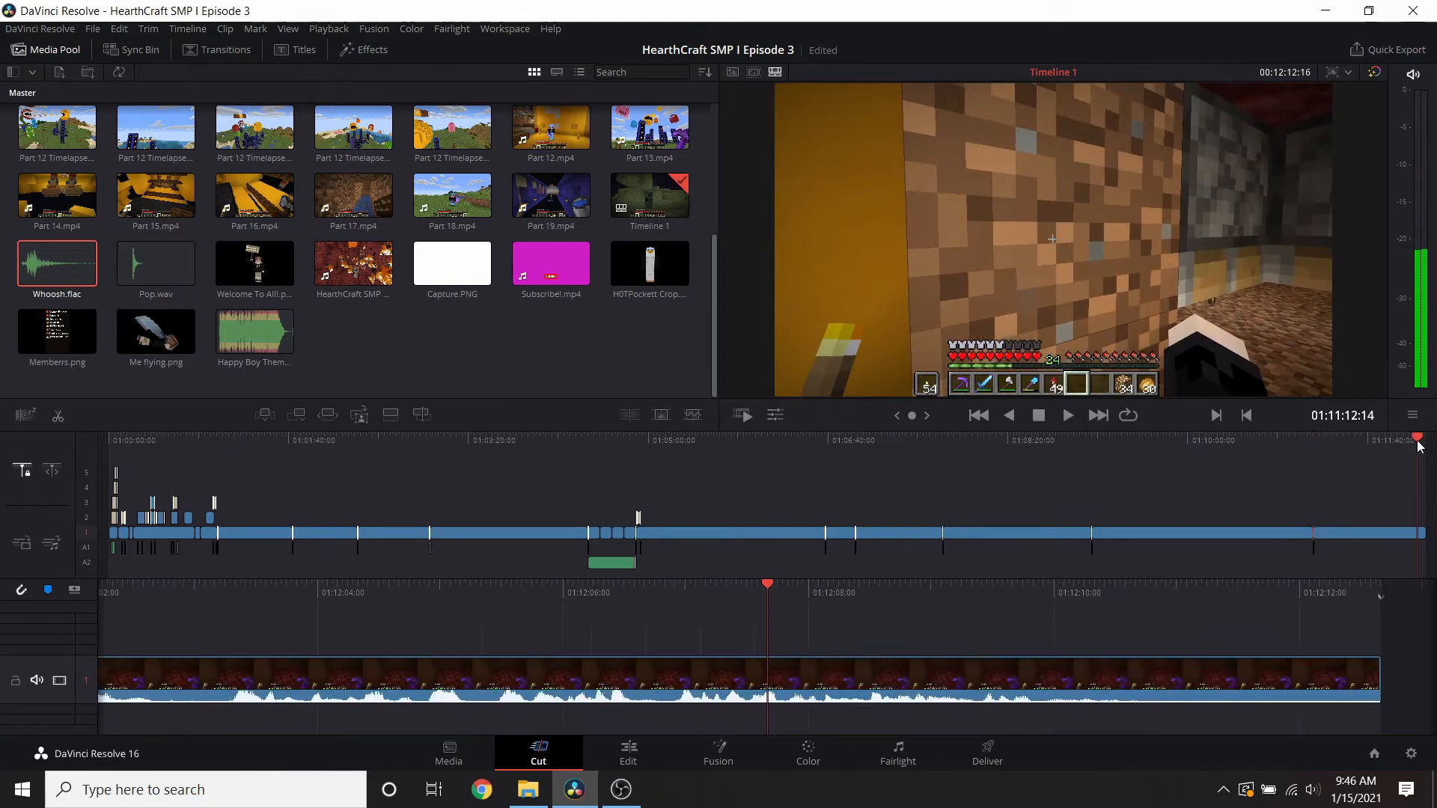
{"action": "left_click", "coordinate": [1069, 416]}
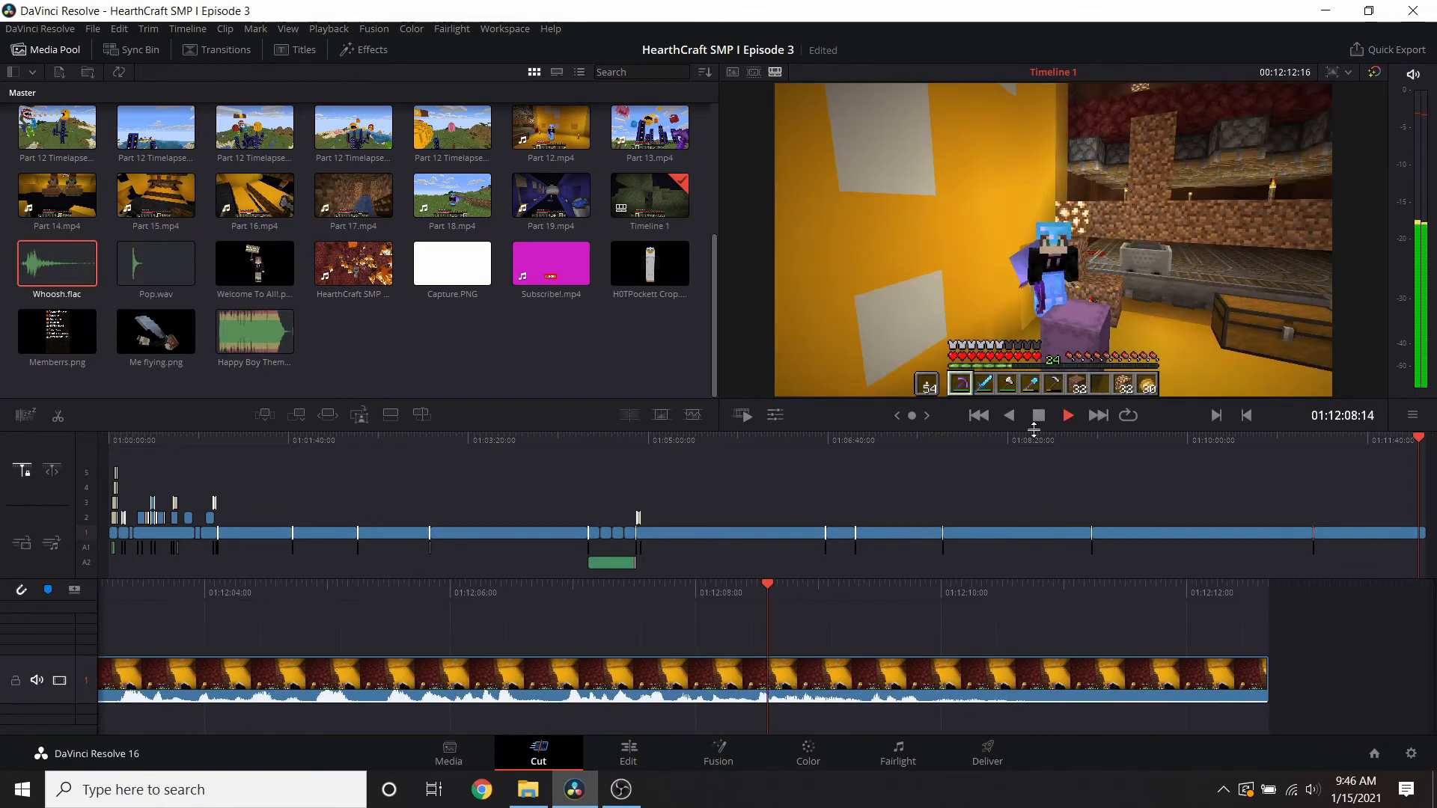
{"action": "left_click", "coordinate": [1039, 416]}
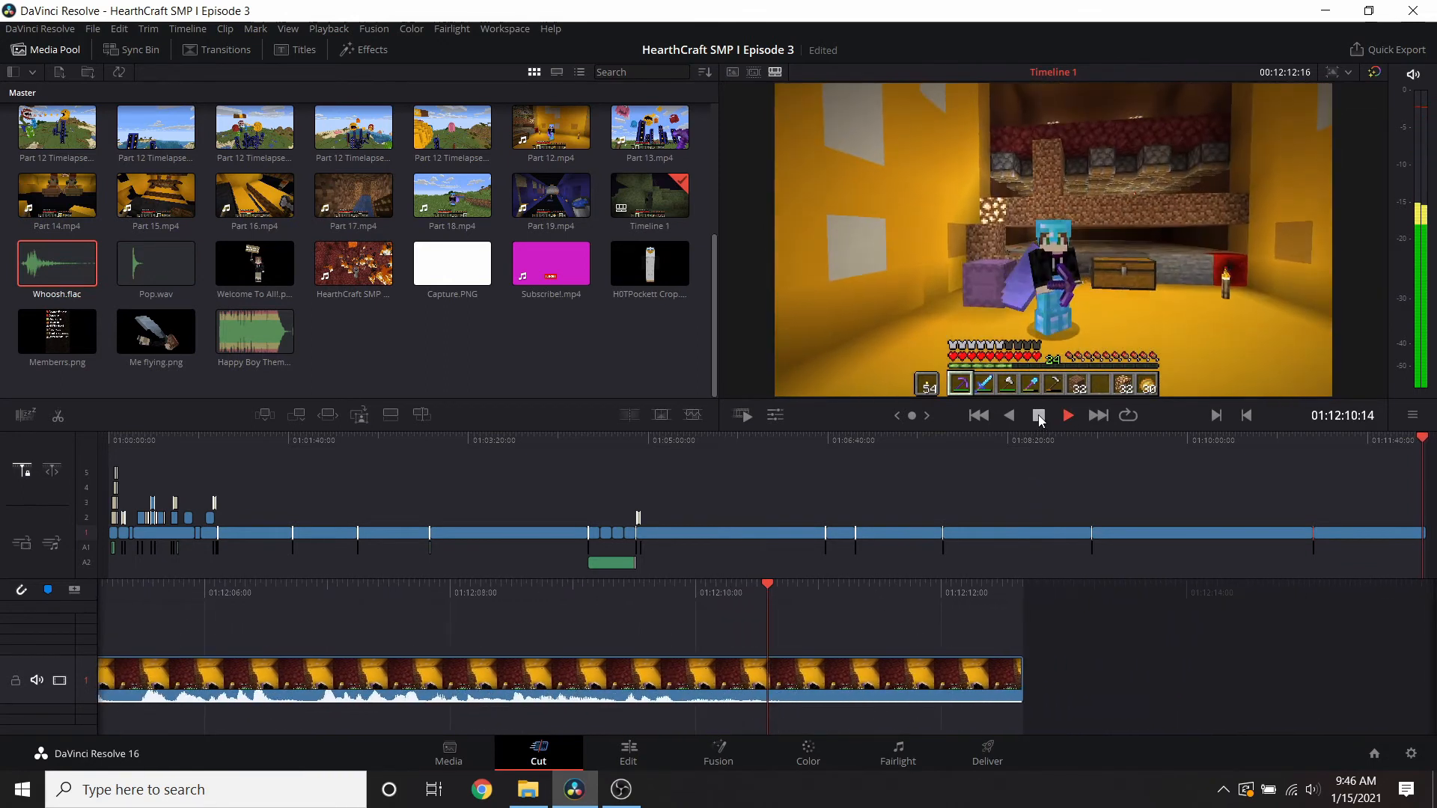
{"action": "left_click", "coordinate": [1038, 418]}
{"action": "right_click", "coordinate": [821, 677]}
{"action": "left_click", "coordinate": [857, 549]}
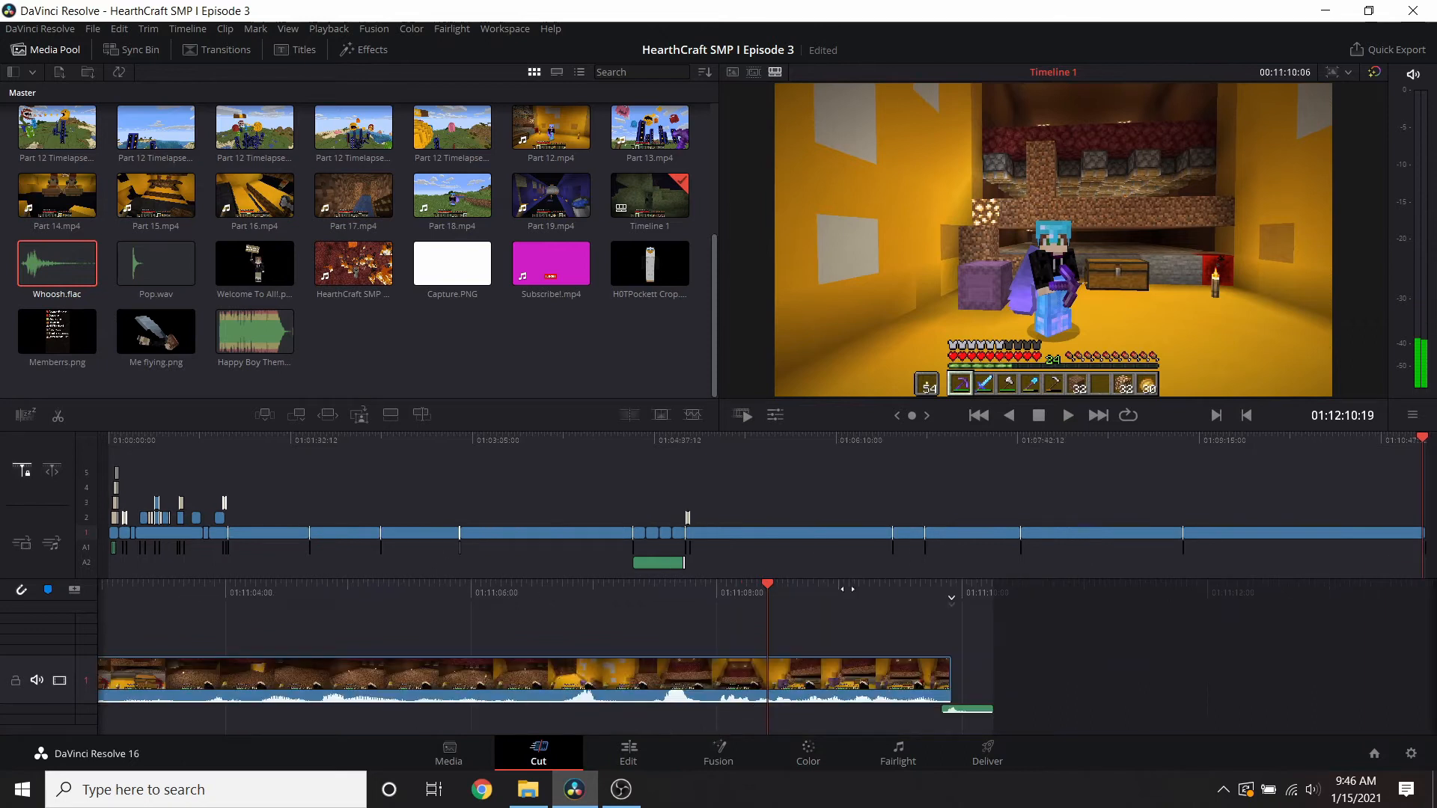
{"action": "right_click", "coordinate": [886, 684]}
{"action": "left_click", "coordinate": [931, 578]}
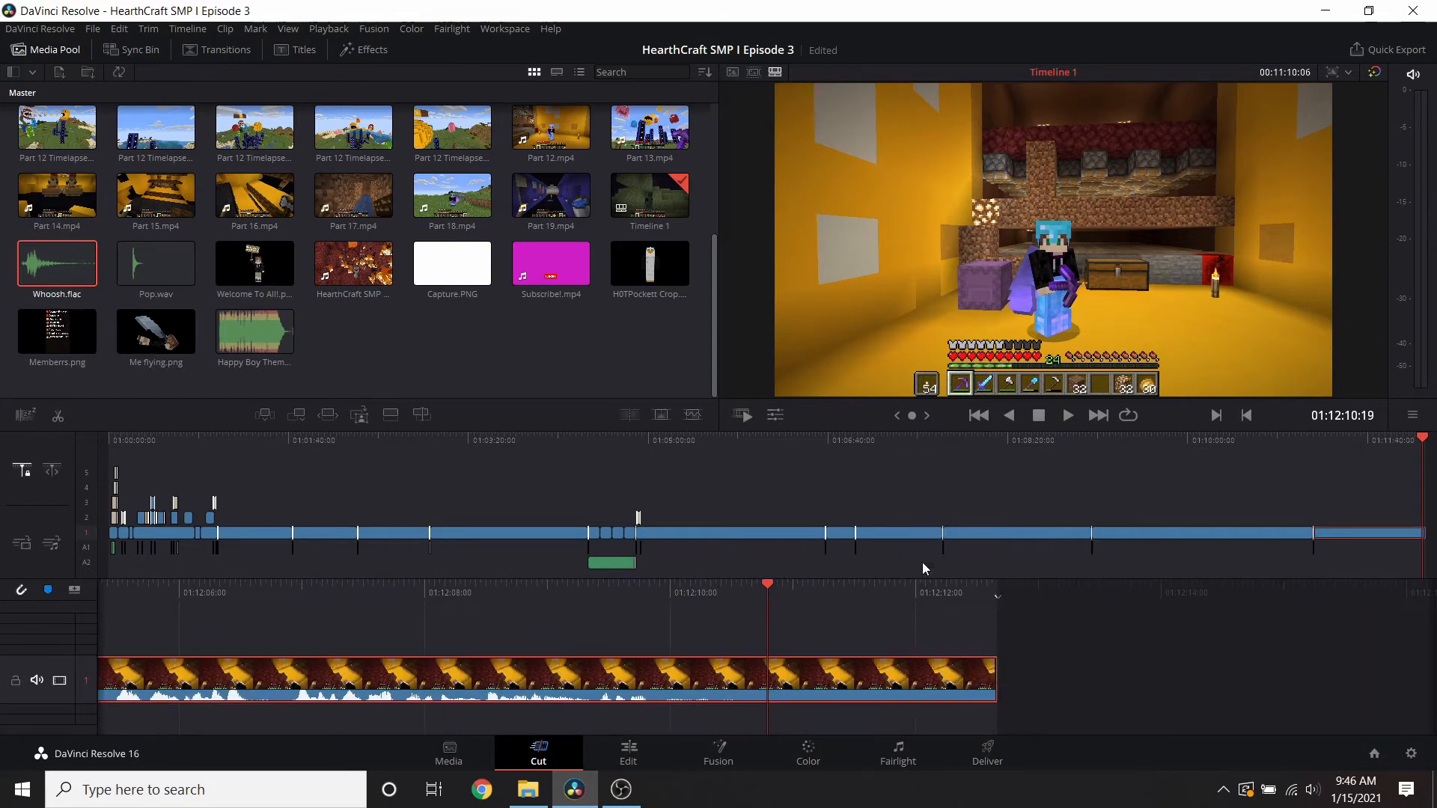
{"action": "key", "text": "Delete"}
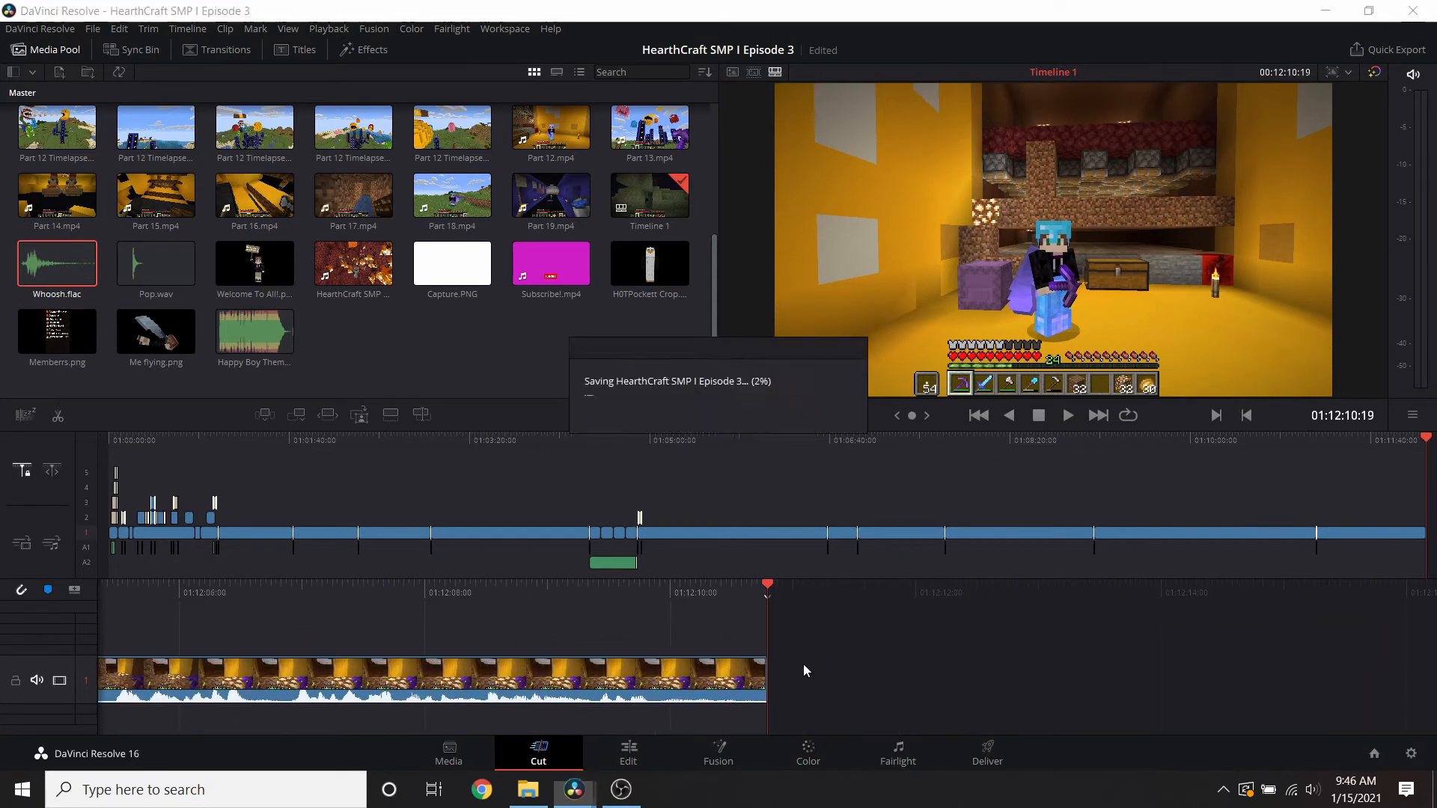
{"action": "left_click", "coordinate": [634, 759]}
{"action": "left_click", "coordinate": [560, 757]}
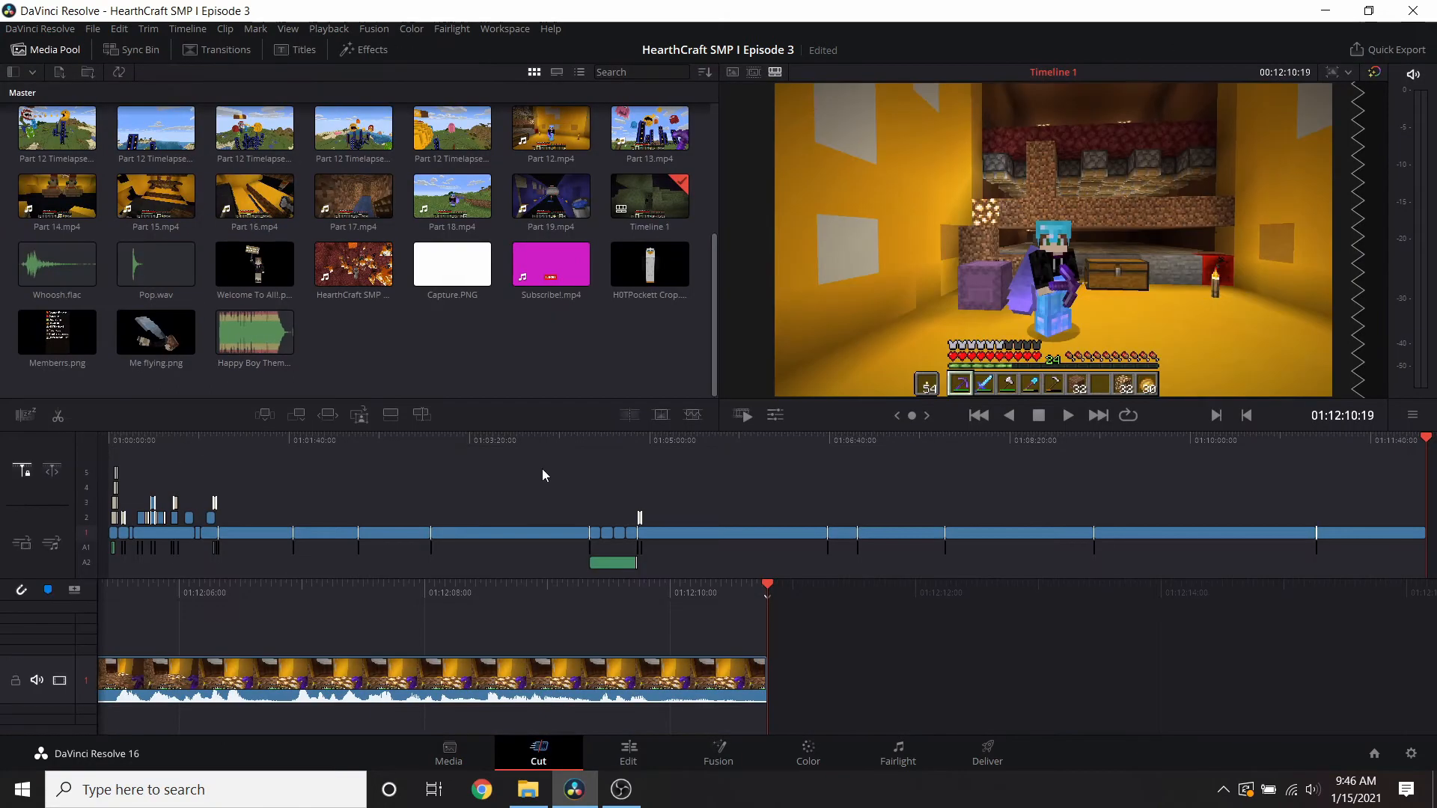
- Append Part 10.mp4 to the end of the timeline and remove its opening up to 01:12:12:22
{"action": "scroll", "coordinate": [173, 157], "scroll_direction": "up", "scroll_amount": 1}
{"action": "scroll", "coordinate": [187, 172], "scroll_direction": "up", "scroll_amount": 2}
{"action": "left_click_drag", "start_coordinate": [144, 274], "coordinate": [944, 628]}
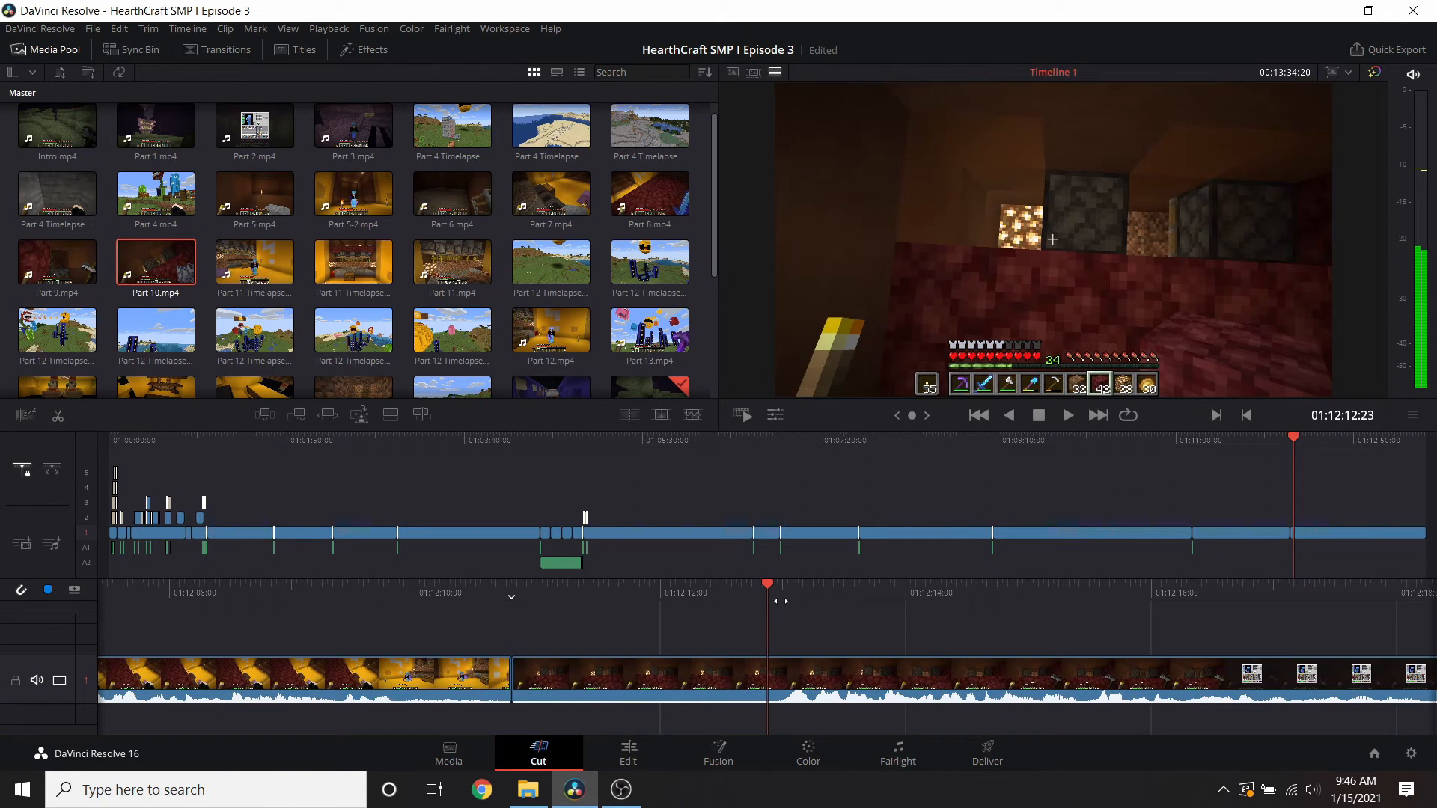
{"action": "right_click", "coordinate": [847, 518]}
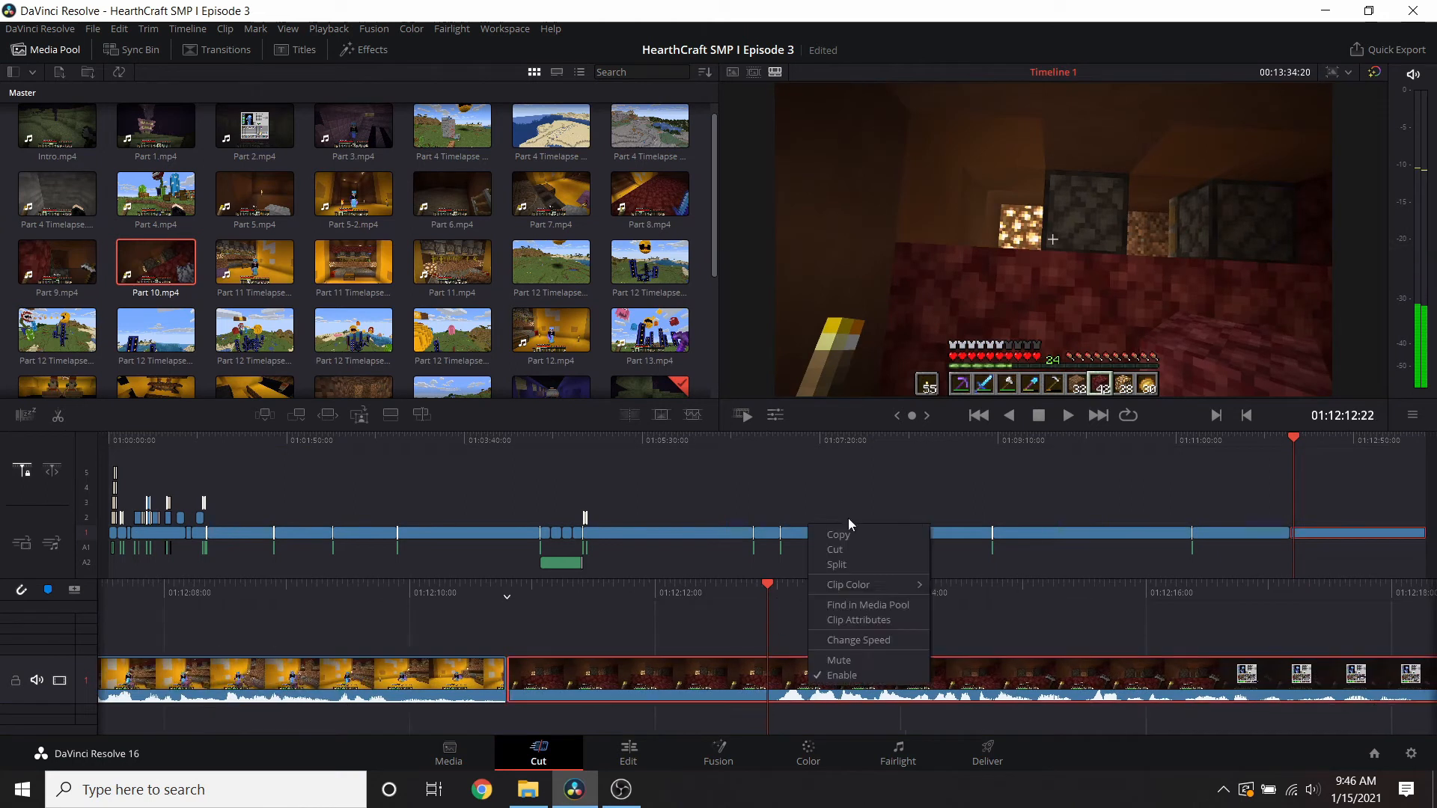
{"action": "left_click", "coordinate": [848, 566]}
{"action": "key", "text": "Delete"}
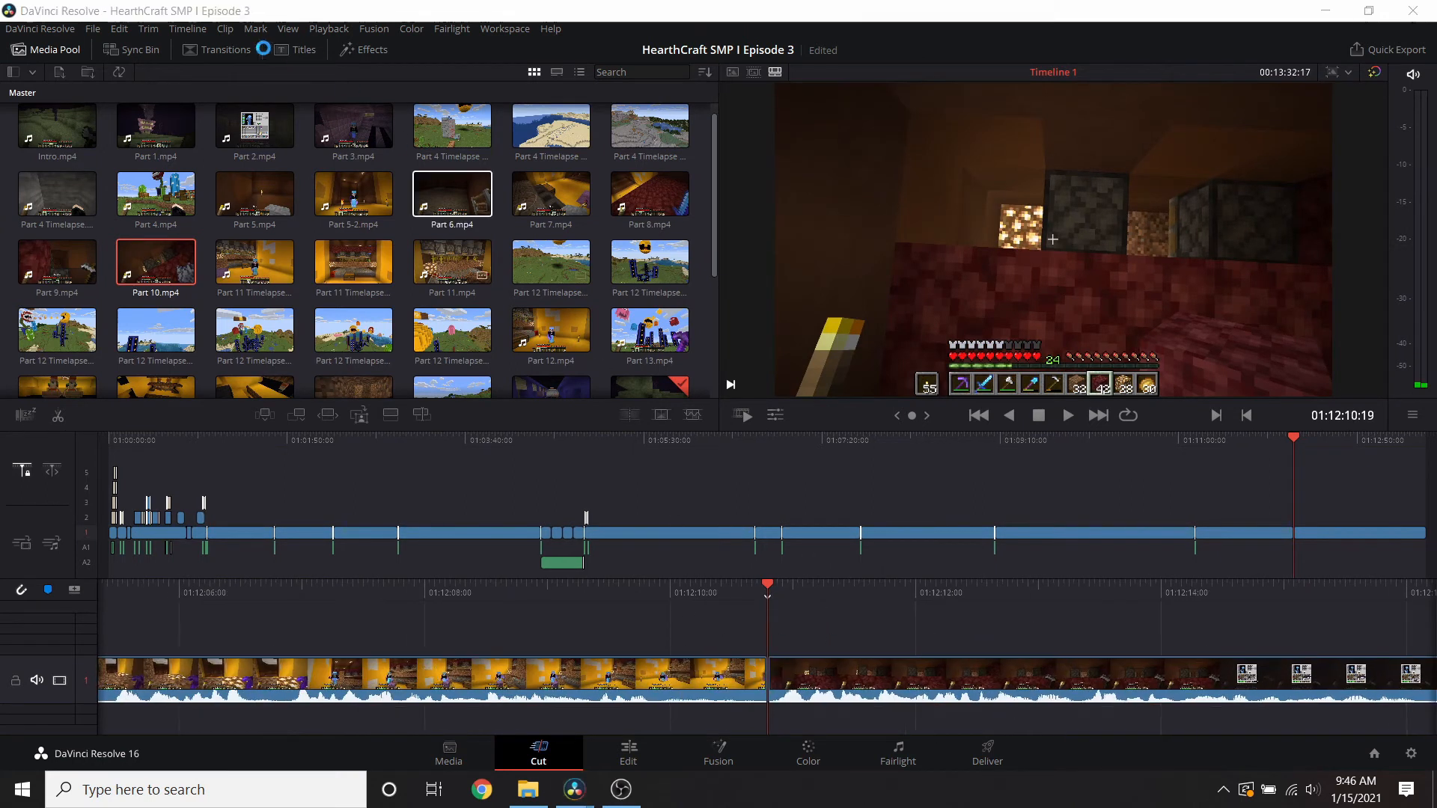
- Add a Push transition at the cut between Part 9.mp4 and Part 10.mp4
{"action": "left_click", "coordinate": [254, 49]}
{"action": "left_click_drag", "start_coordinate": [74, 177], "coordinate": [760, 674]}
{"action": "left_click_drag", "start_coordinate": [769, 595], "coordinate": [778, 596]}
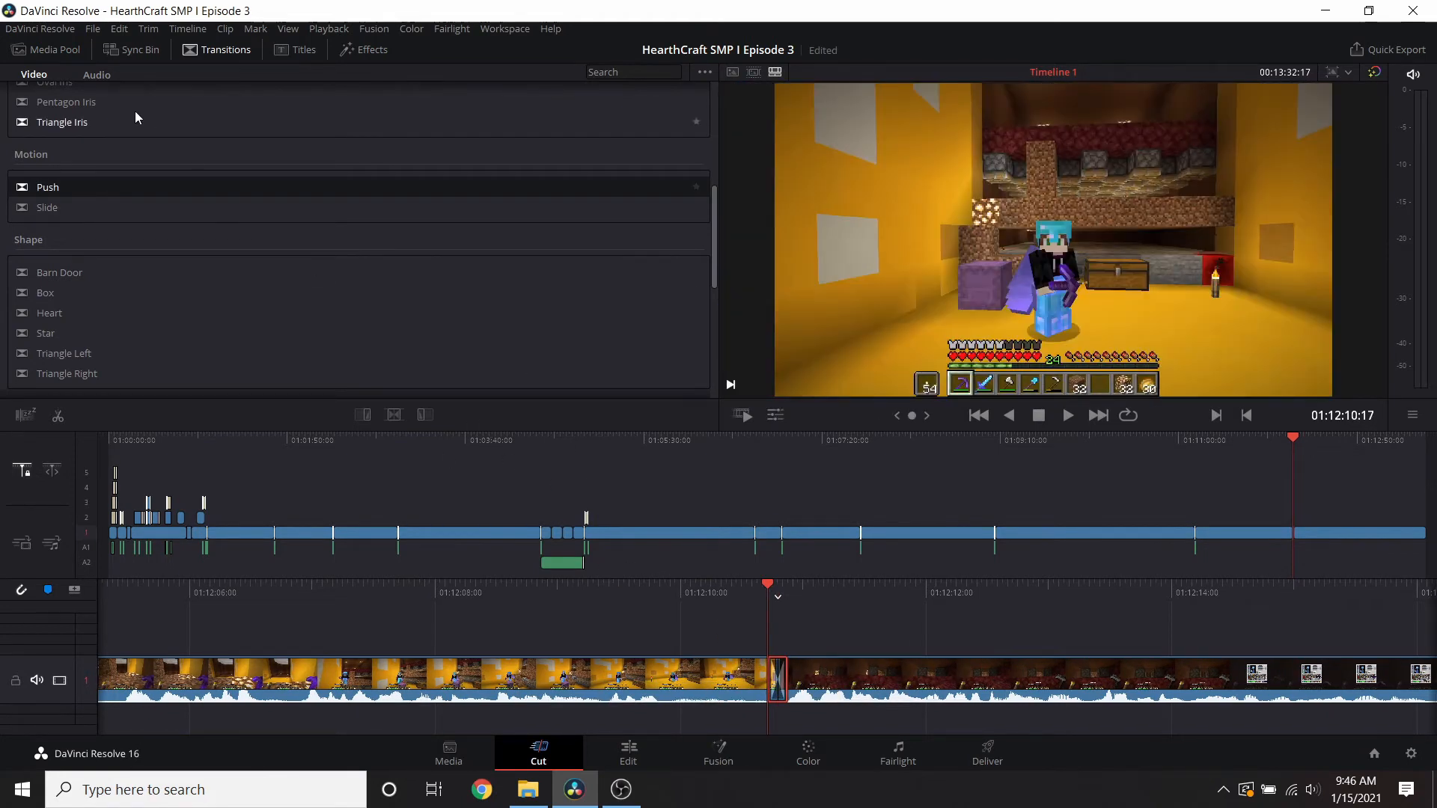
- Place the Whoosh.flac sound under the transition into Part 10.mp4 and preview the result
{"action": "left_click", "coordinate": [64, 51]}
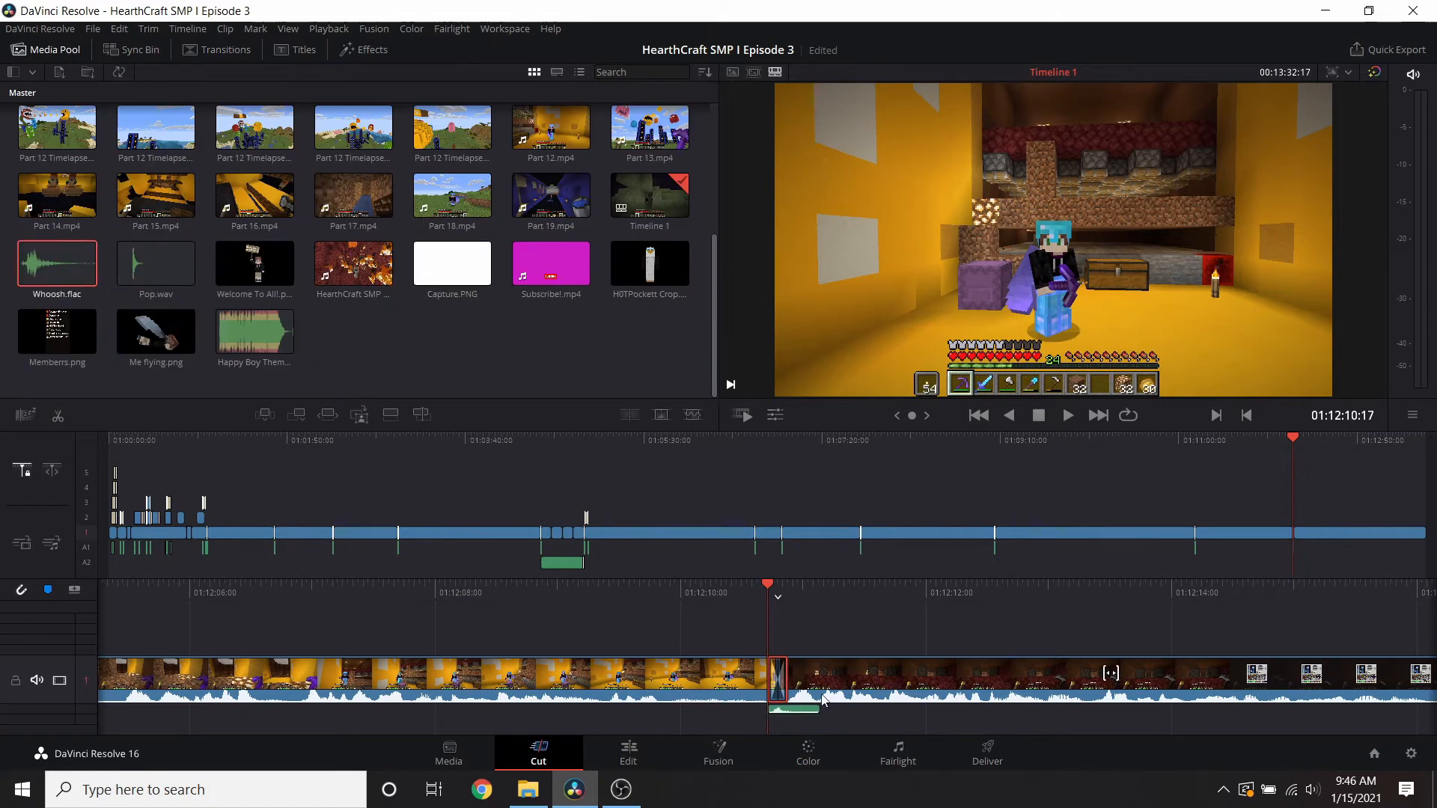
{"action": "scroll", "coordinate": [802, 675], "scroll_direction": "up", "scroll_amount": 1}
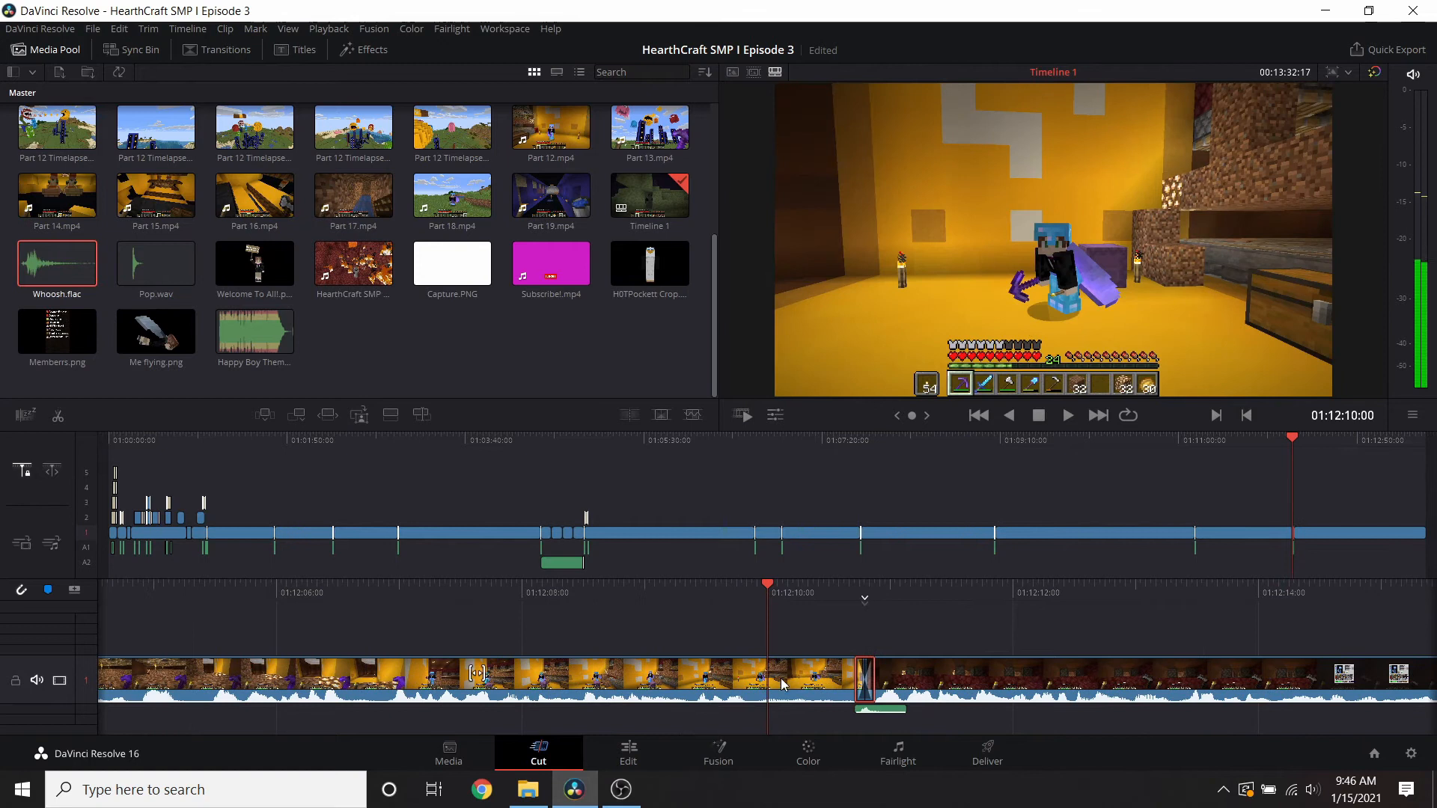
{"action": "left_click", "coordinate": [1068, 415]}
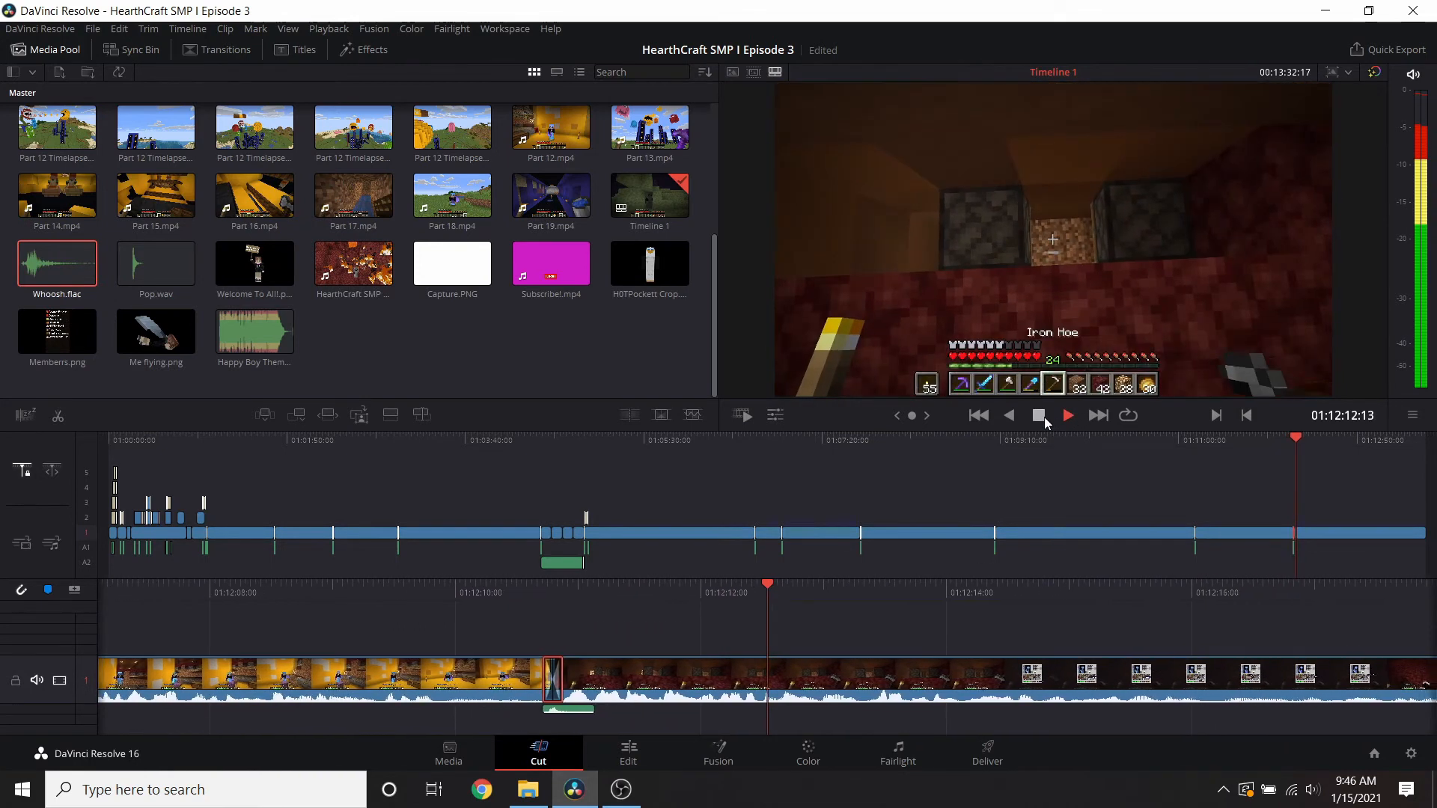
{"action": "left_click", "coordinate": [1038, 415]}
- Trim the end of Part 10.mp4 at 01:13:30:09 and check the clip sequence on the Edit page
{"action": "left_click", "coordinate": [1406, 447]}
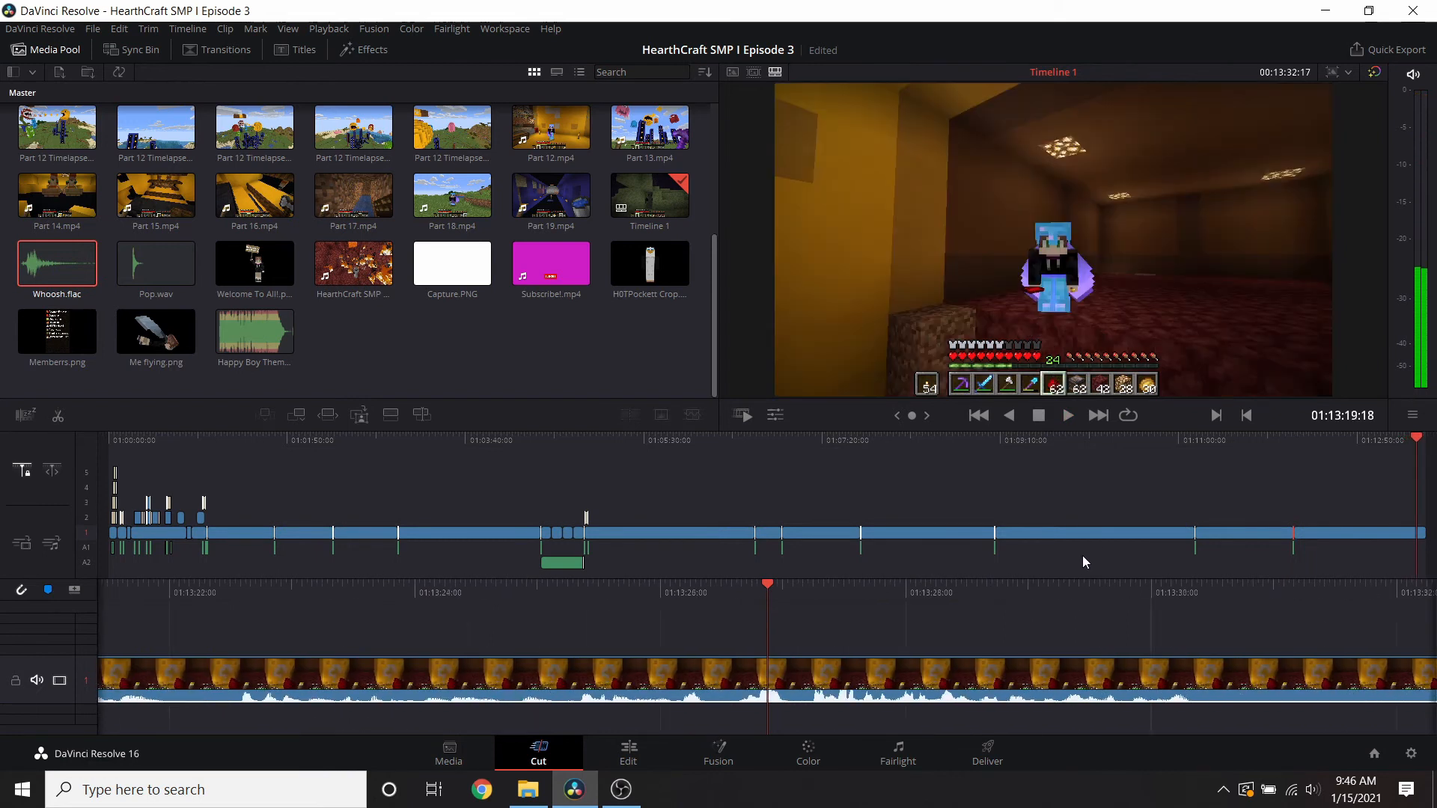
{"action": "left_click", "coordinate": [1068, 415]}
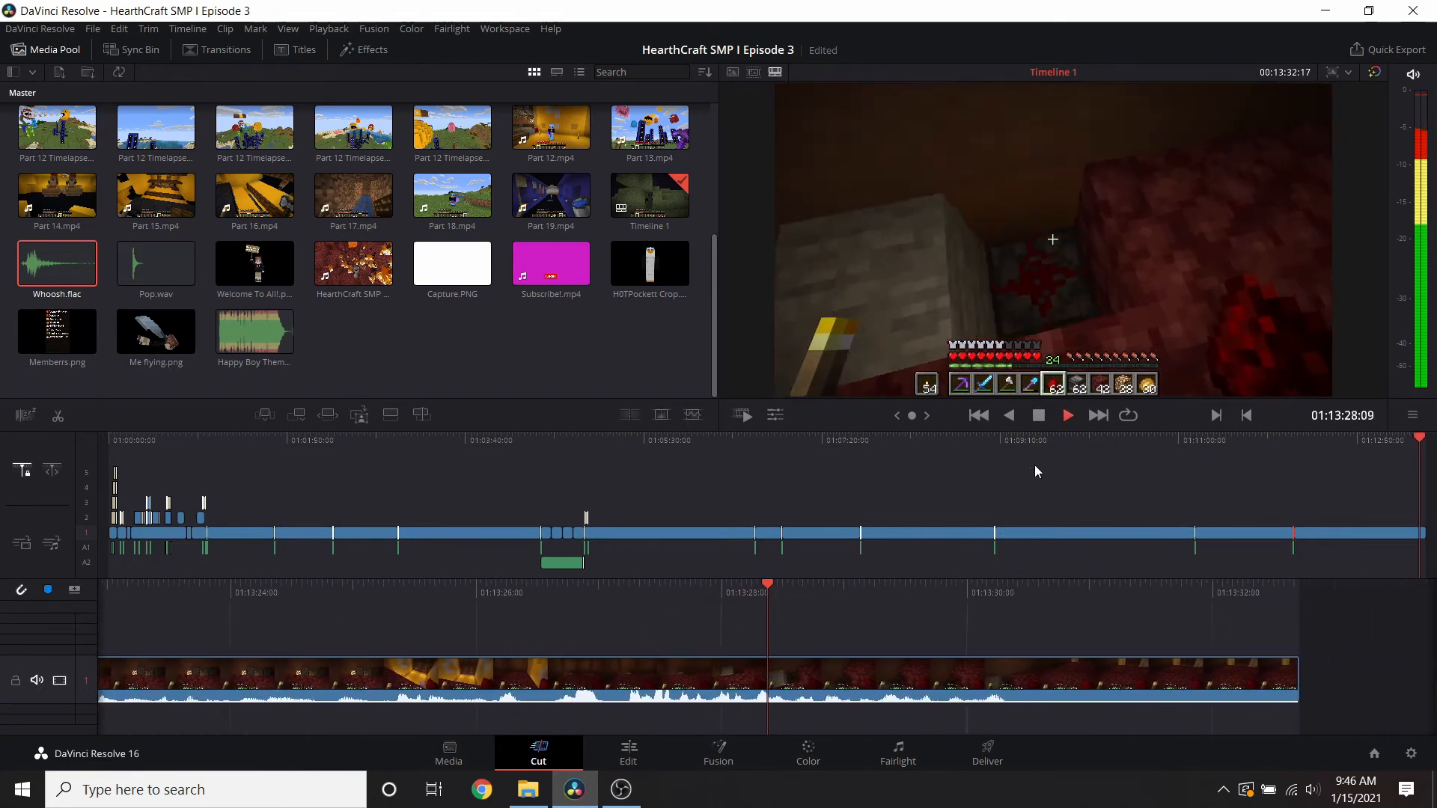
{"action": "left_click", "coordinate": [1038, 417]}
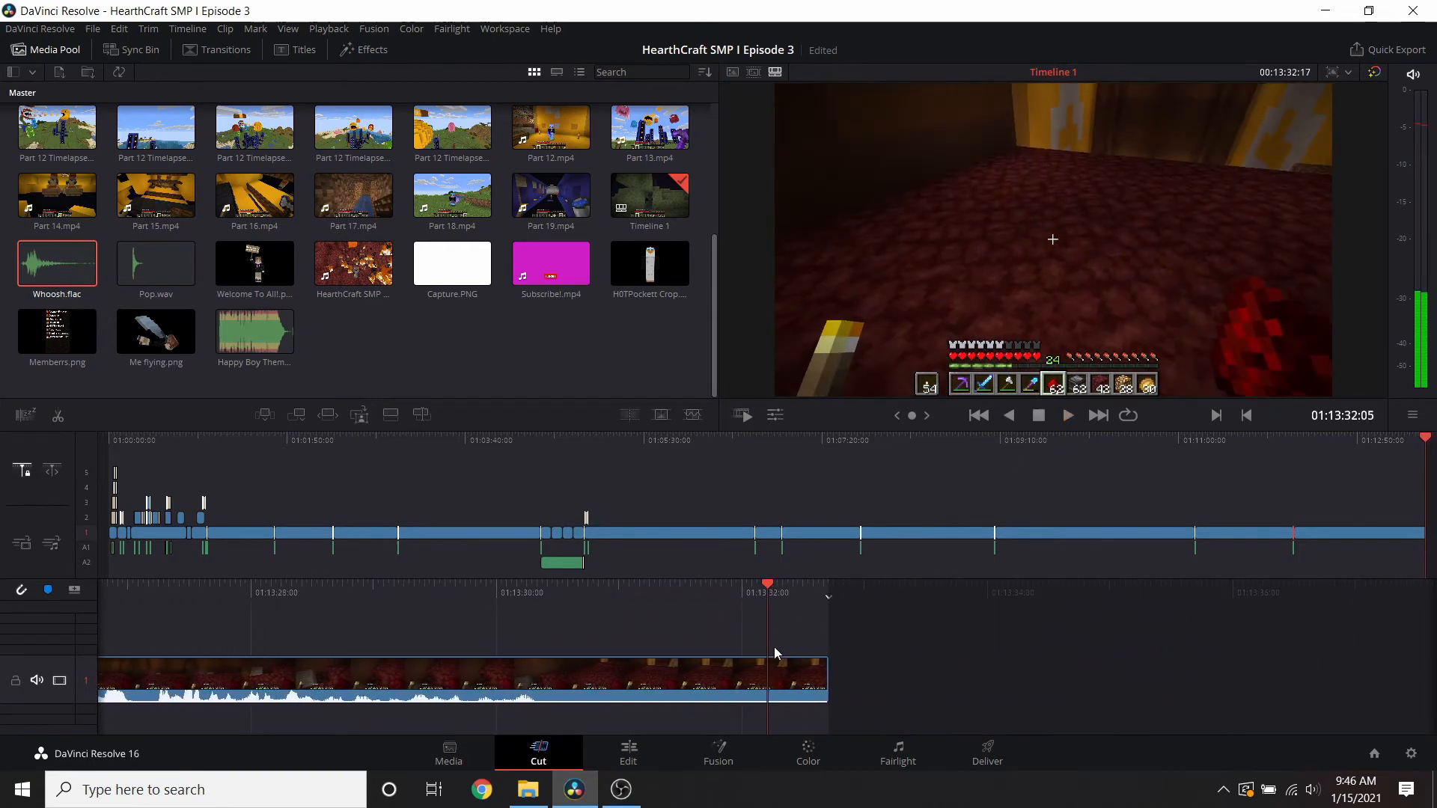
{"action": "scroll", "coordinate": [774, 649], "scroll_direction": "up", "scroll_amount": 2}
{"action": "left_click_drag", "start_coordinate": [763, 591], "coordinate": [812, 637]}
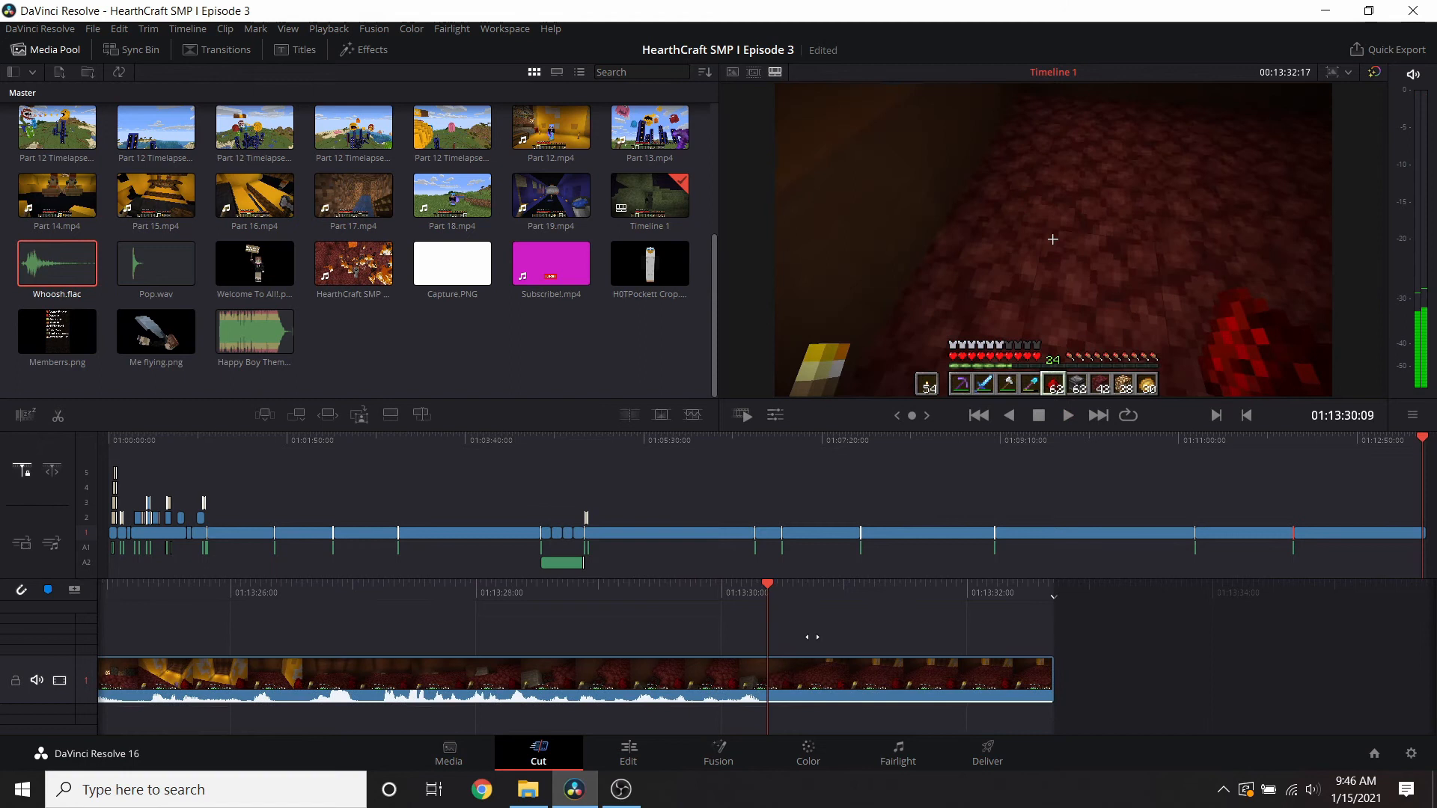
{"action": "right_click", "coordinate": [816, 695]}
{"action": "left_click", "coordinate": [891, 584]}
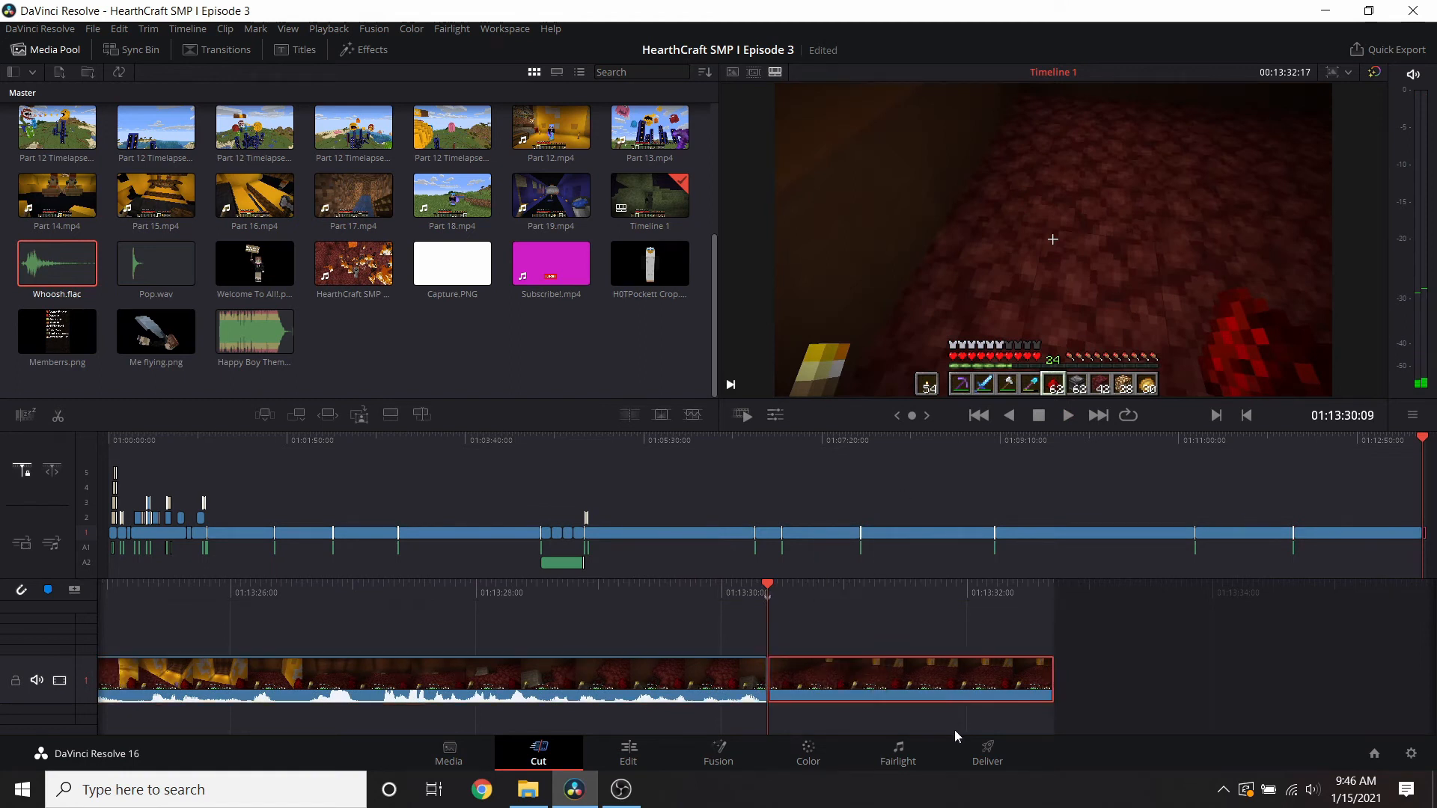
{"action": "key", "text": "Delete"}
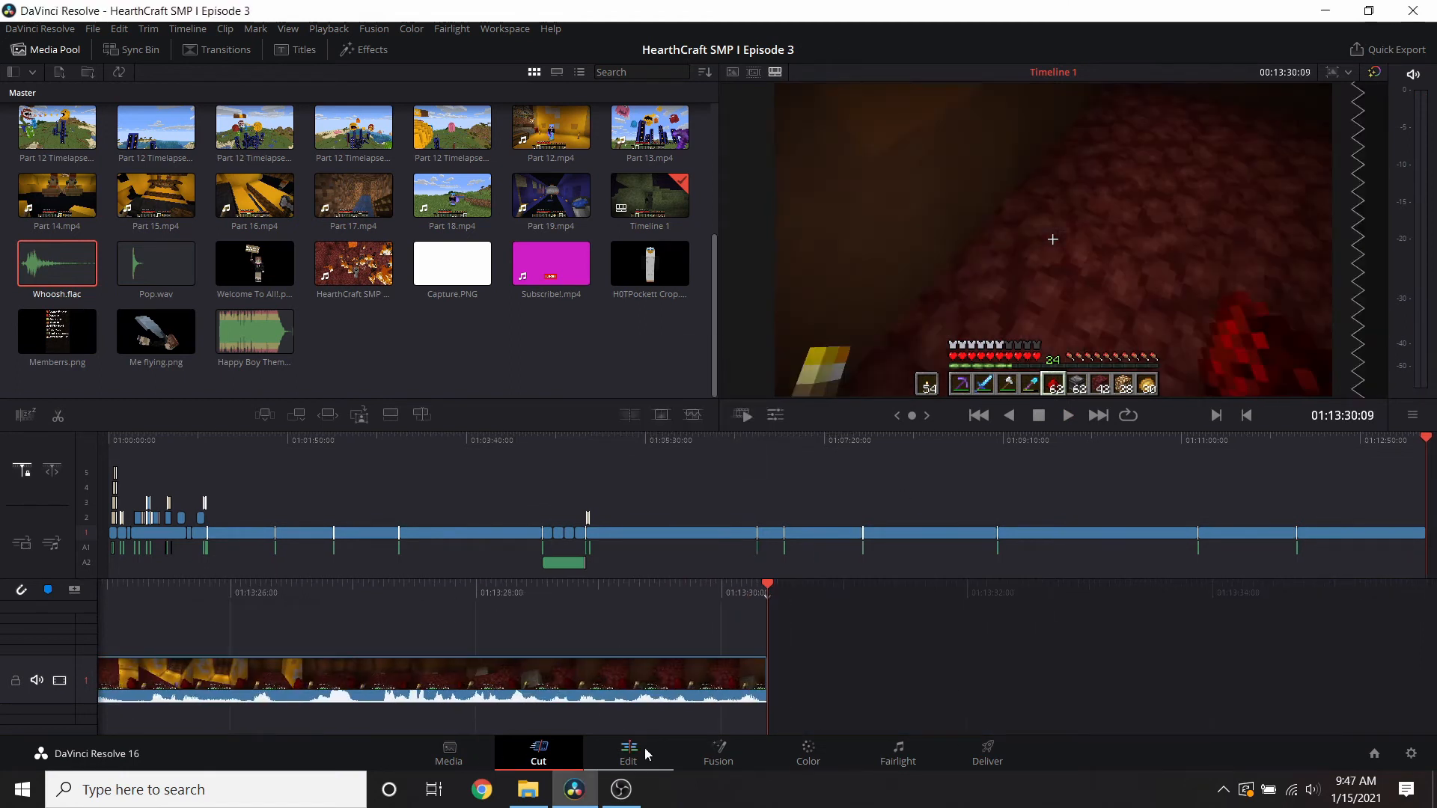
{"action": "left_click", "coordinate": [631, 750]}
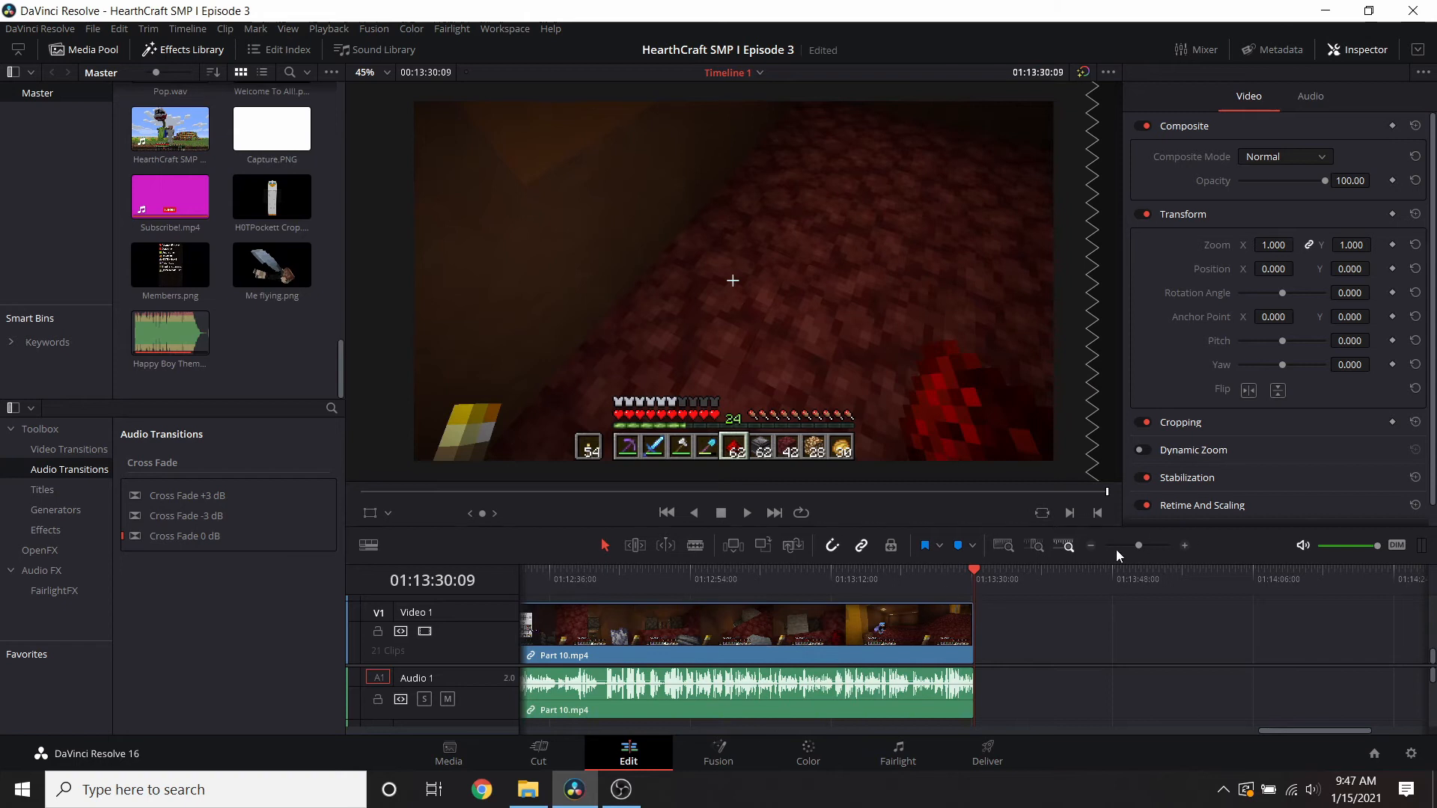
{"action": "left_click_drag", "start_coordinate": [1139, 545], "coordinate": [1130, 544]}
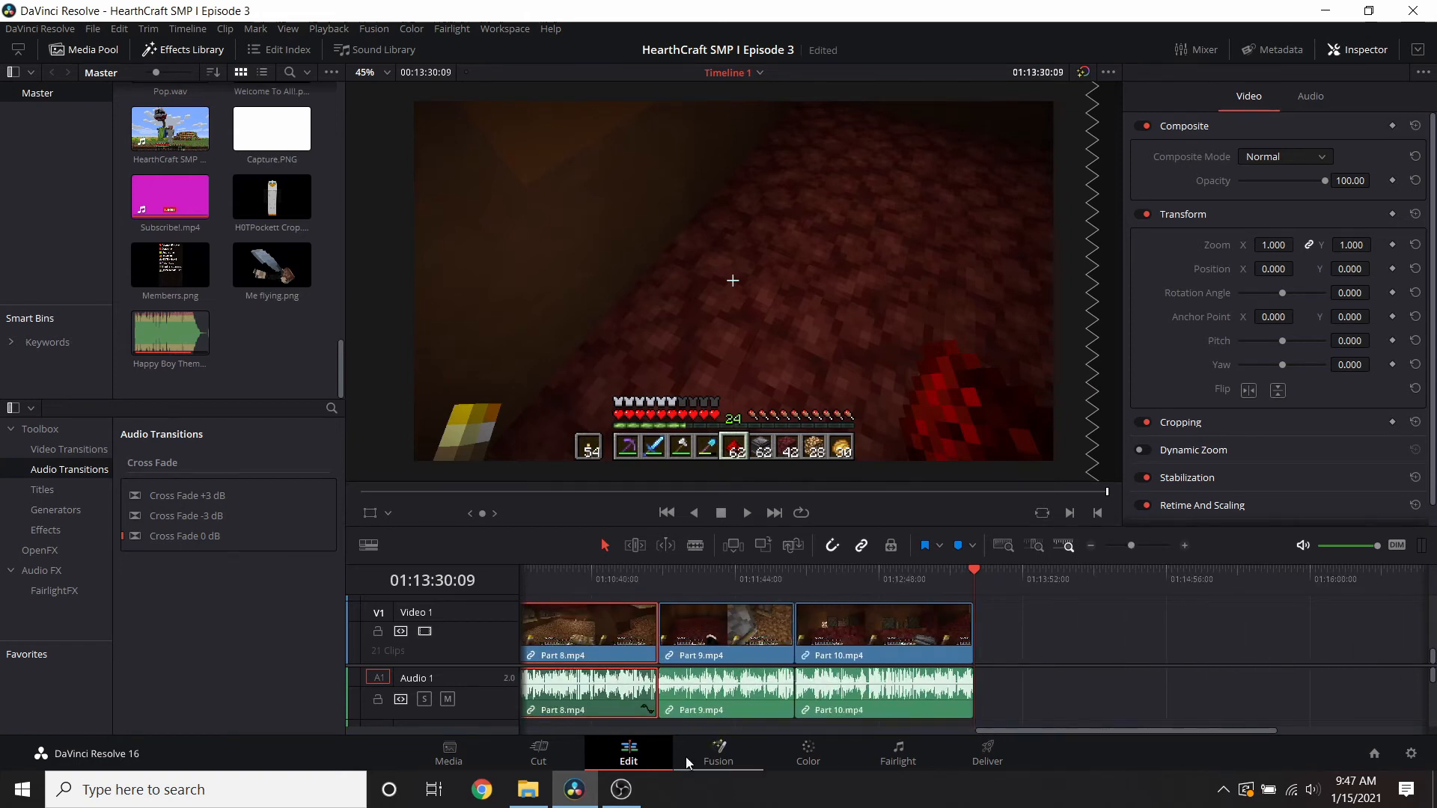
{"action": "left_click", "coordinate": [537, 752]}
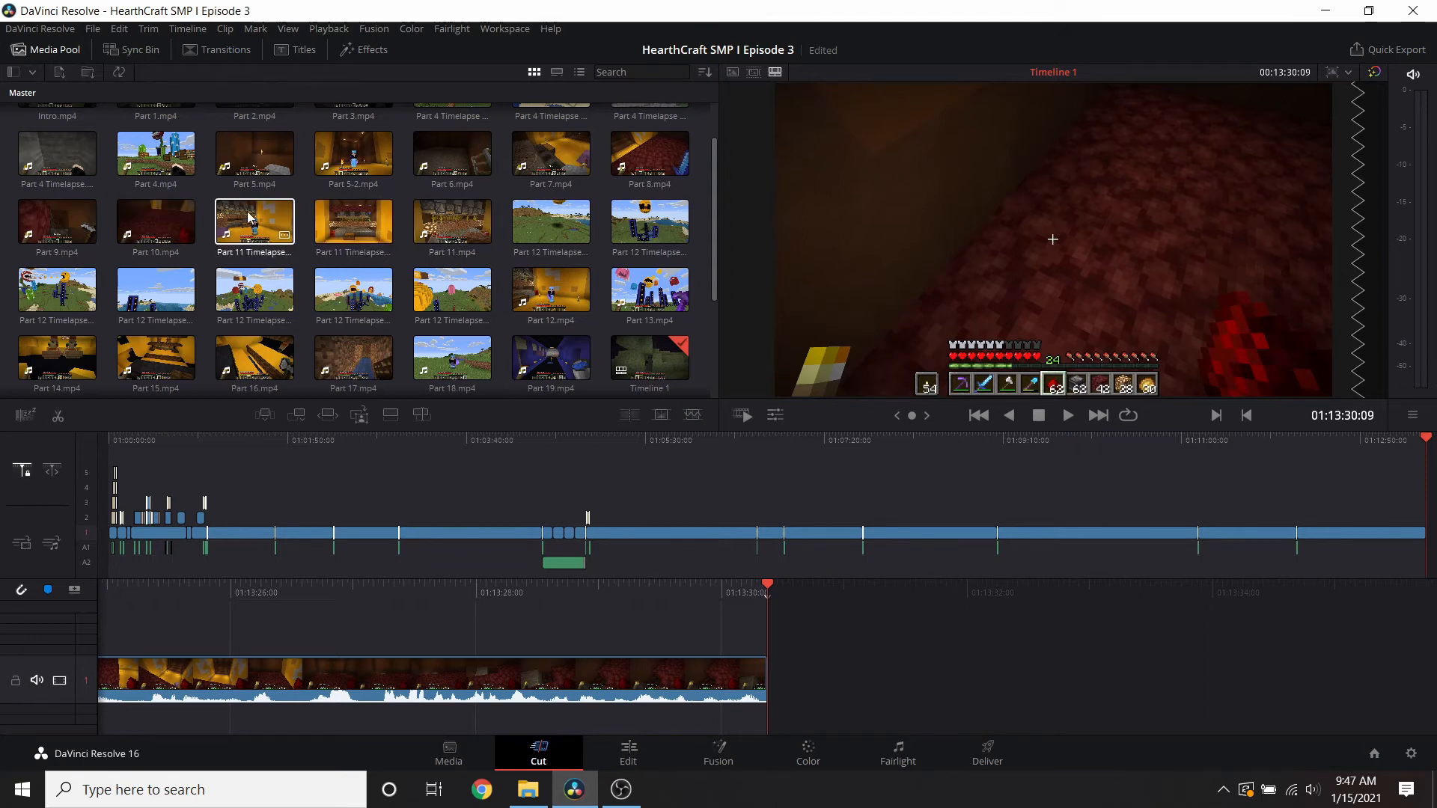
- Append Part 11.mp4 to the end of the timeline and remove its opening up to 01:13:33:09
{"action": "left_click_drag", "start_coordinate": [458, 226], "coordinate": [898, 683]}
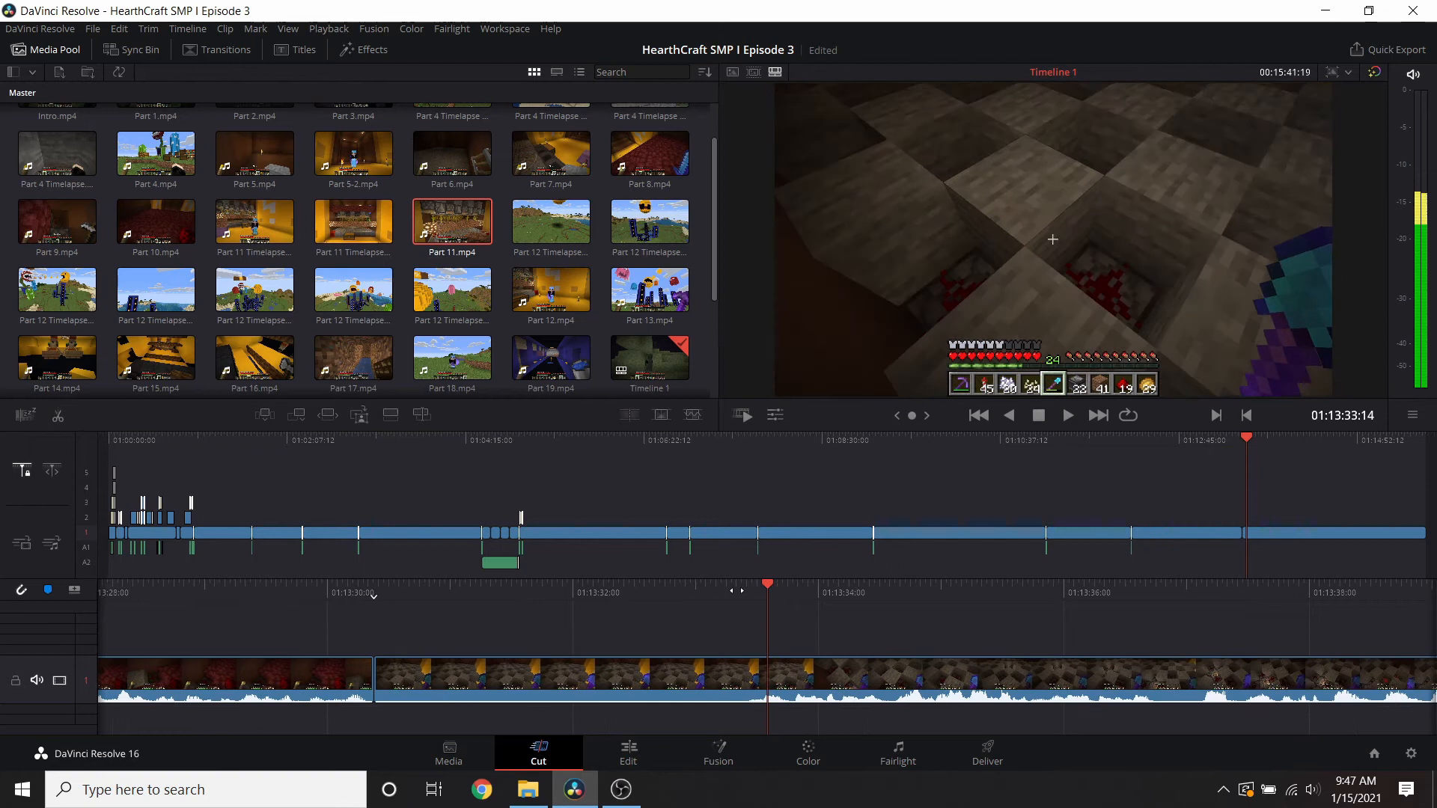
{"action": "right_click", "coordinate": [794, 689]}
{"action": "left_click", "coordinate": [821, 574]}
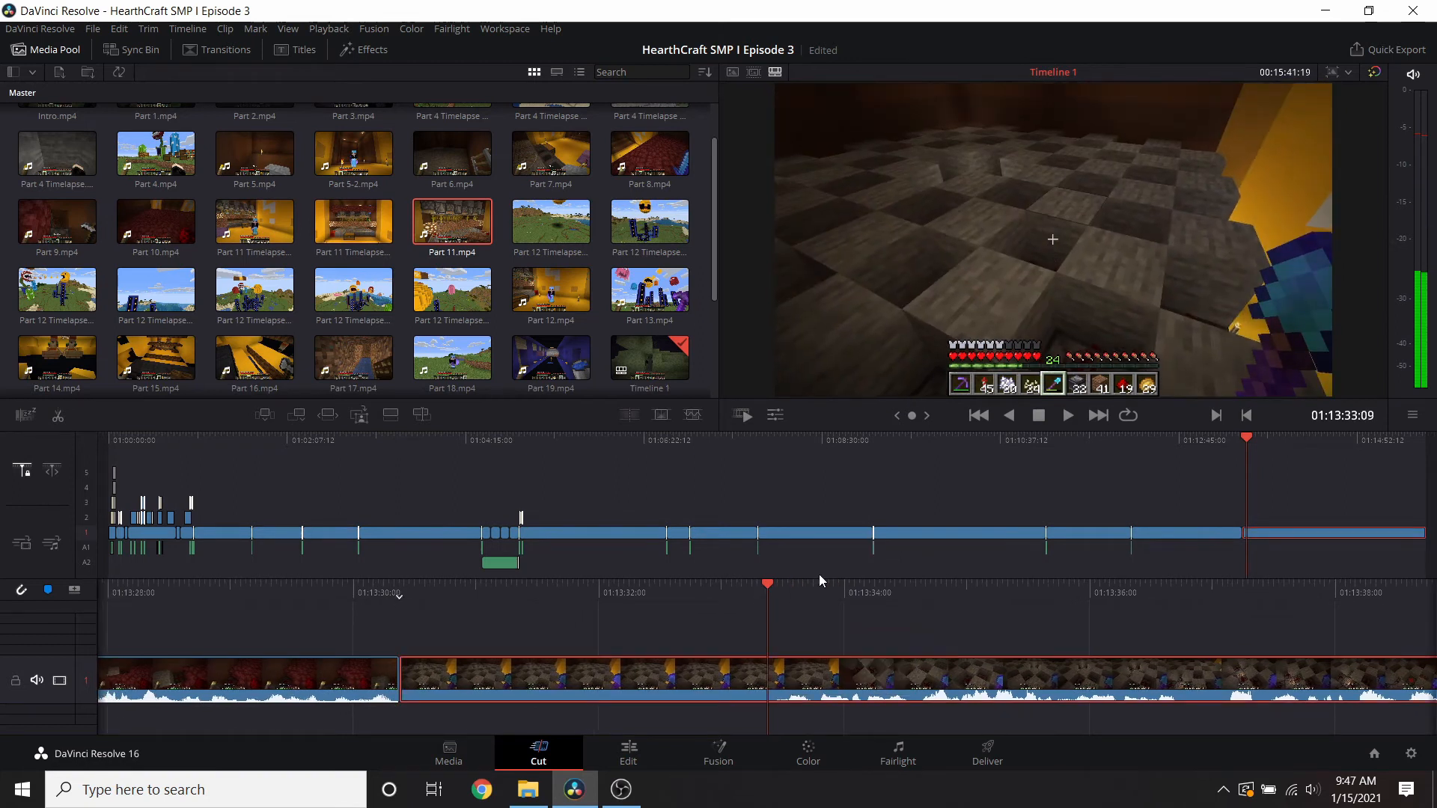
{"action": "left_click", "coordinate": [690, 699]}
{"action": "key", "text": "Delete"}
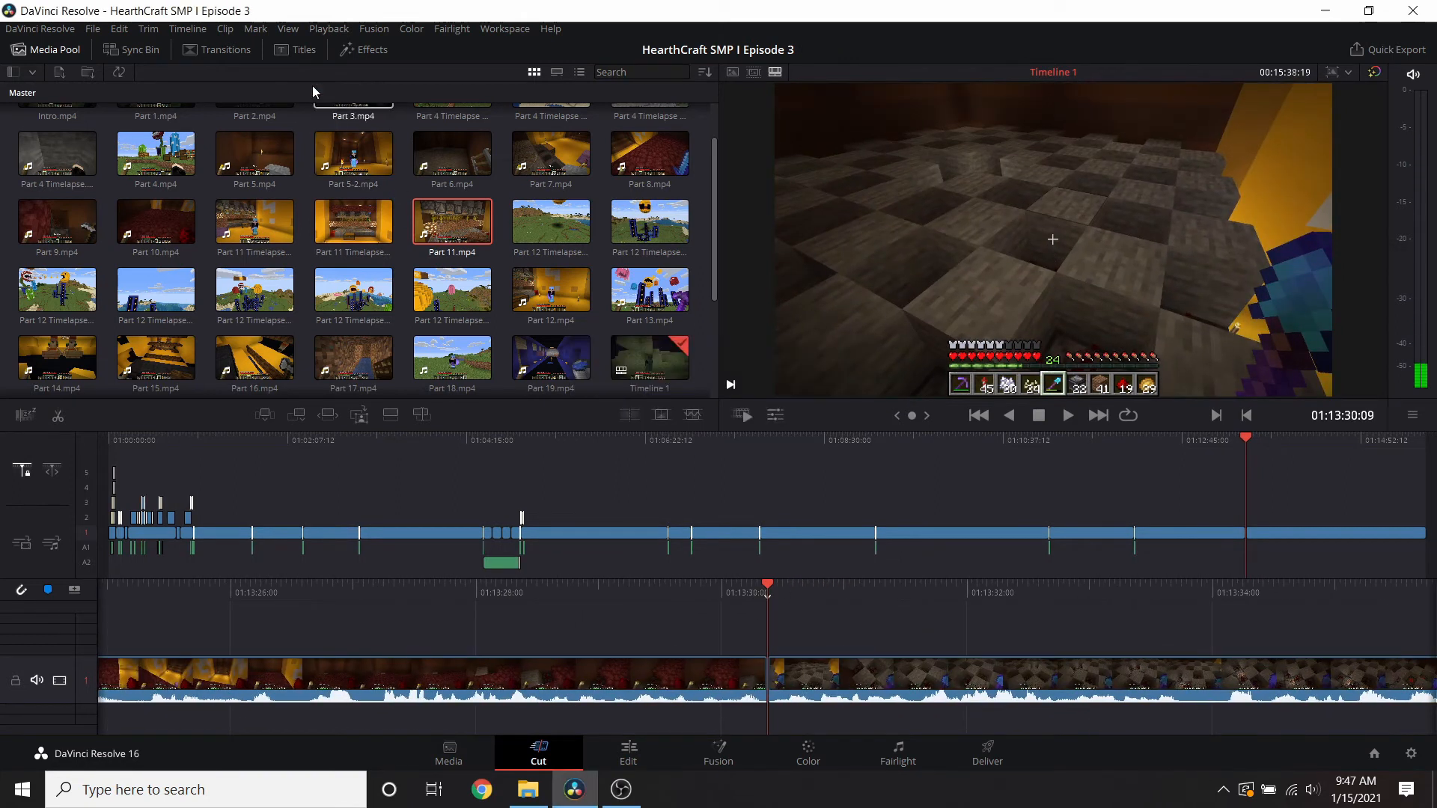
- Add a Push transition at the cut between Part 10.mp4 and Part 11.mp4 and place Whoosh.flac beneath it
{"action": "left_click", "coordinate": [217, 49]}
{"action": "left_click_drag", "start_coordinate": [47, 191], "coordinate": [757, 688]}
{"action": "left_click", "coordinate": [47, 49]}
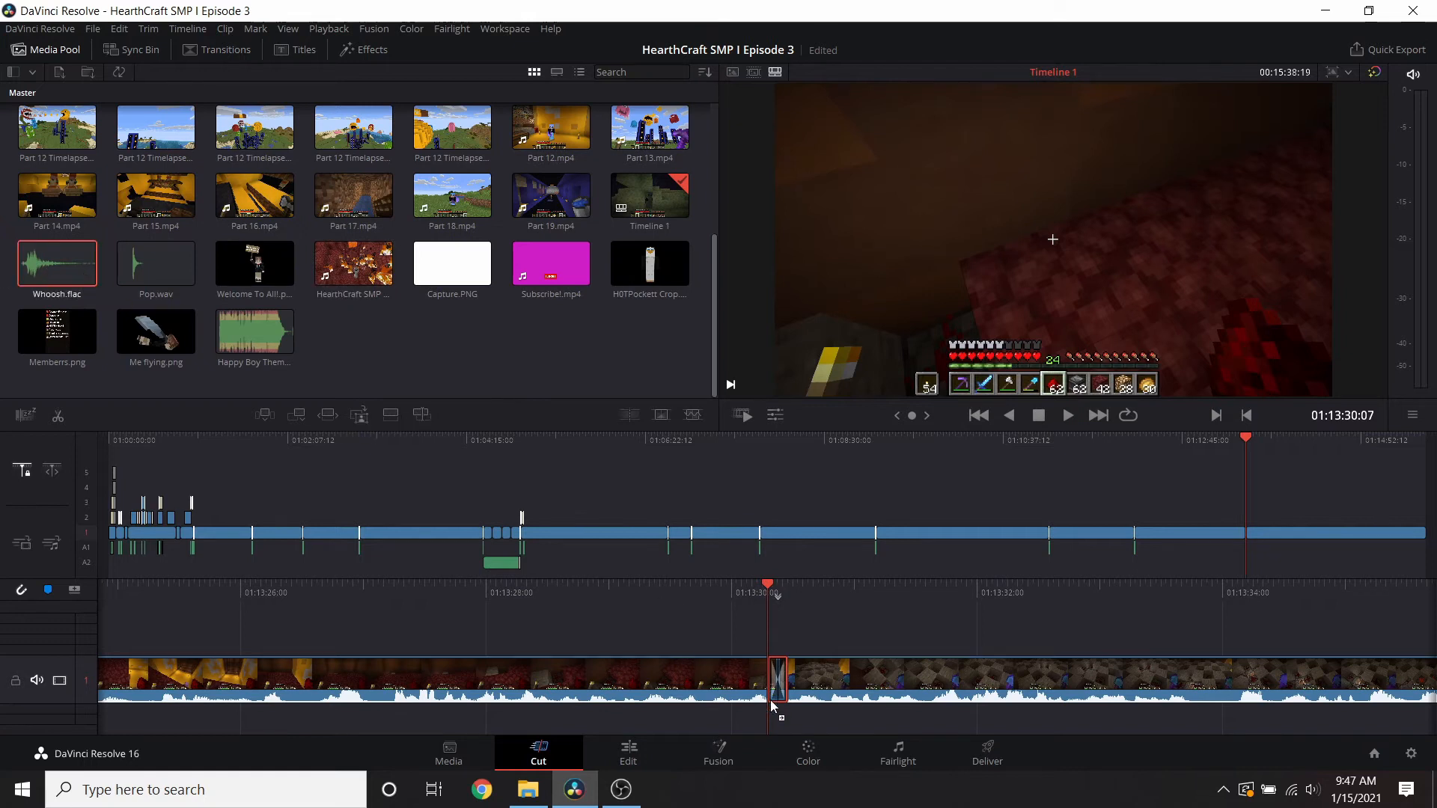
{"action": "left_click_drag", "start_coordinate": [771, 703], "coordinate": [772, 705]}
{"action": "scroll", "coordinate": [858, 697], "scroll_direction": "up", "scroll_amount": 1}
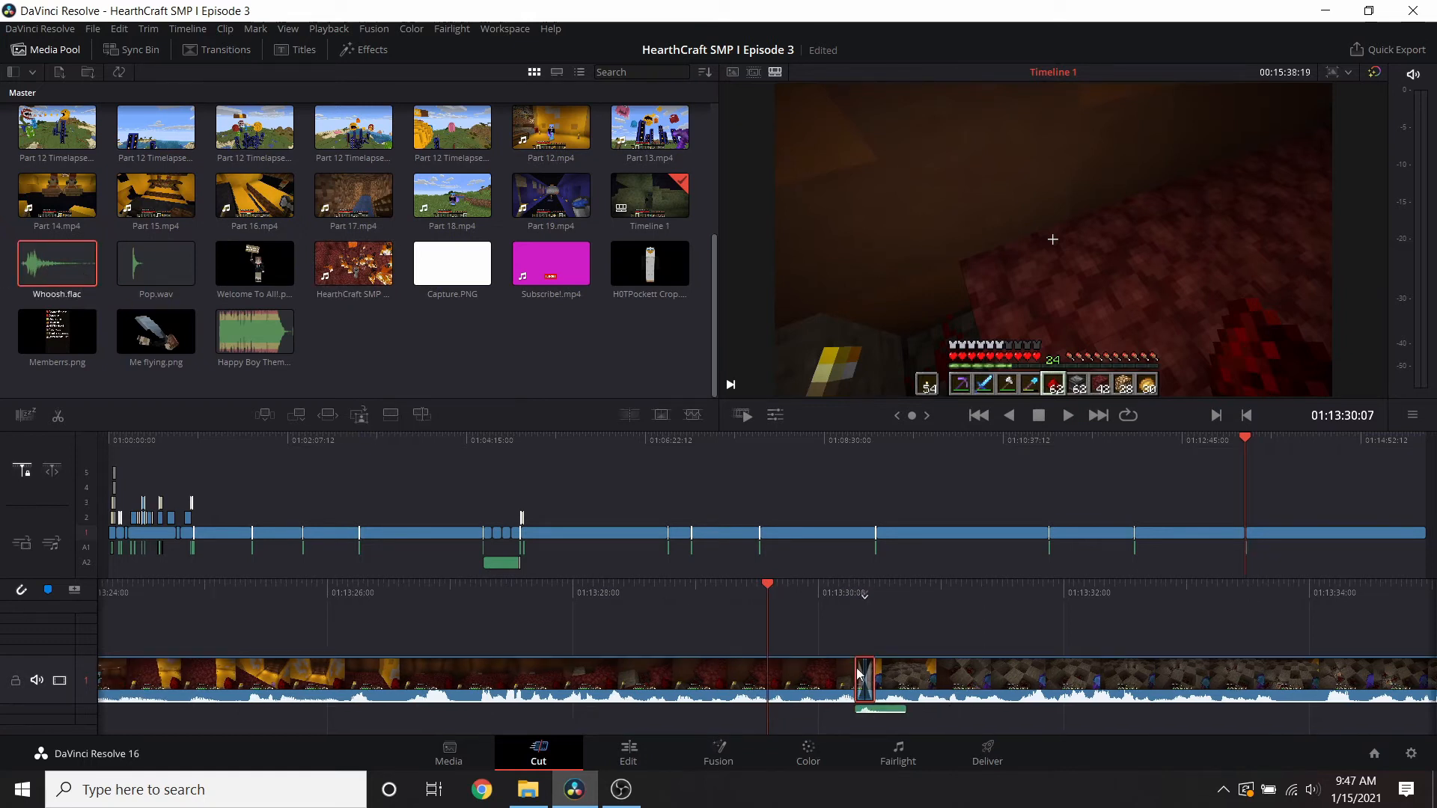
- Play back the transition into Part 11.mp4 and look over the rest of that clip
{"action": "left_click", "coordinate": [1067, 416]}
{"action": "left_click", "coordinate": [1040, 417]}
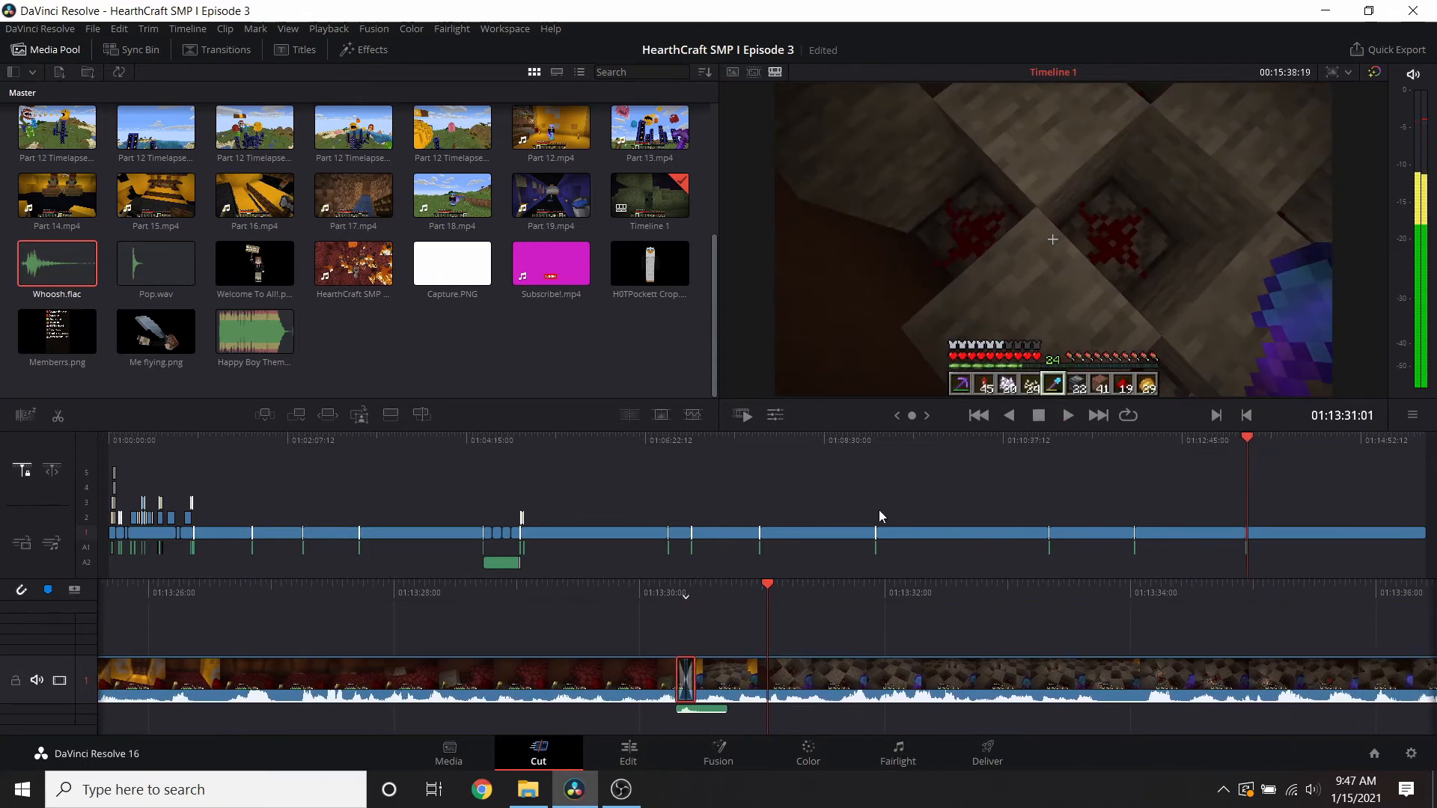
{"action": "scroll", "coordinate": [961, 482], "scroll_direction": "down", "scroll_amount": 12}
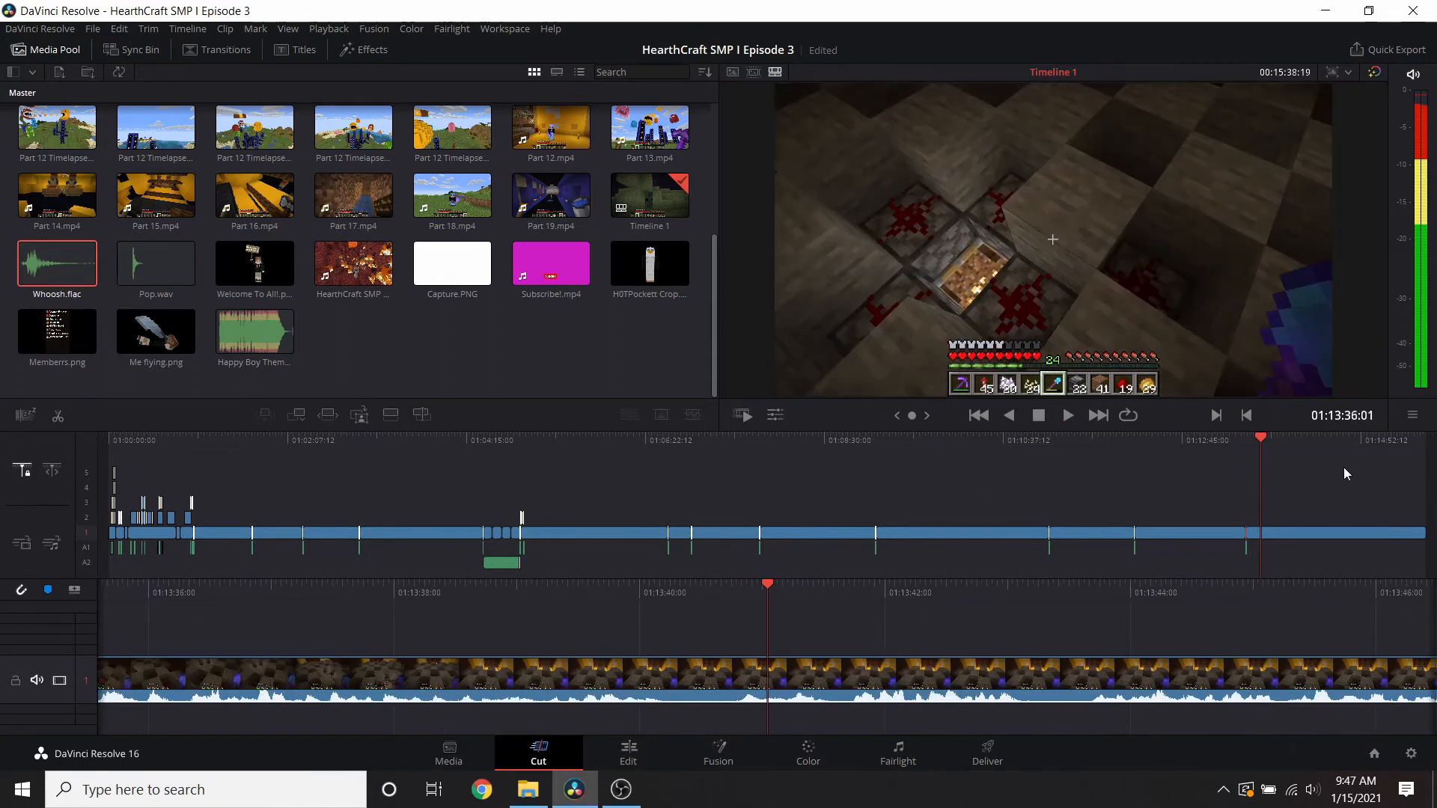
{"action": "left_click", "coordinate": [1406, 443]}
{"action": "left_click_drag", "start_coordinate": [1406, 449], "coordinate": [1418, 449]}
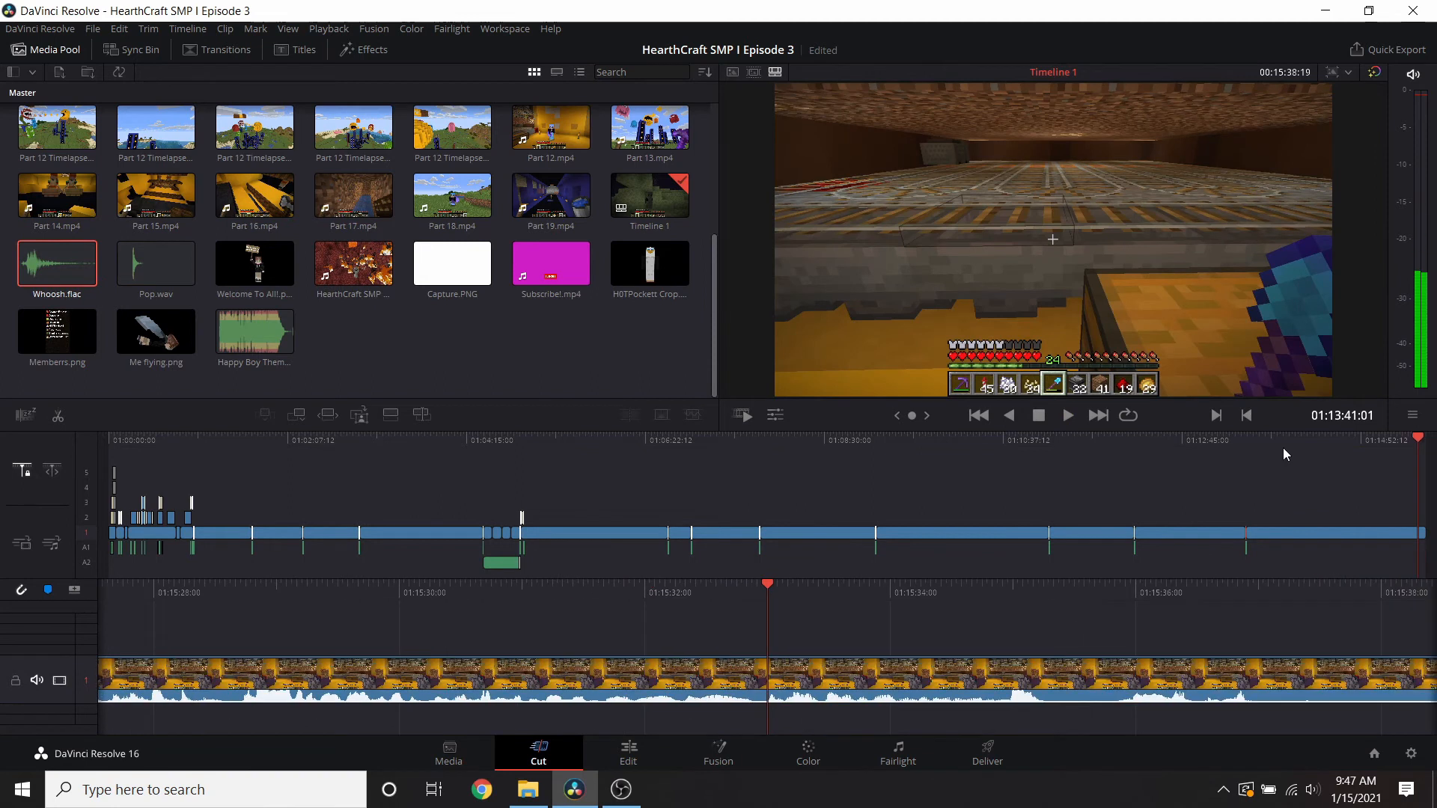
{"action": "left_click", "coordinate": [1242, 443]}
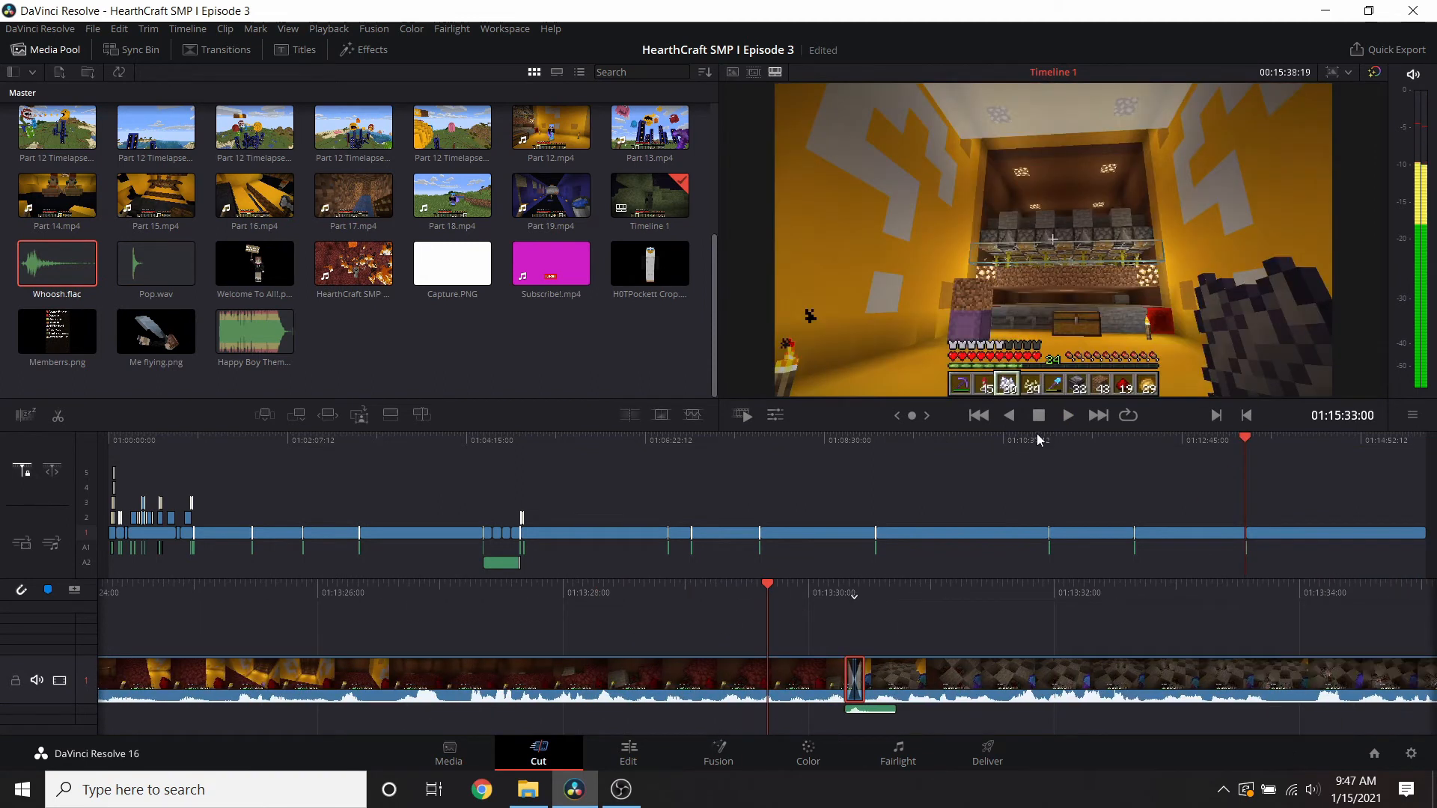
{"action": "left_click", "coordinate": [1066, 416]}
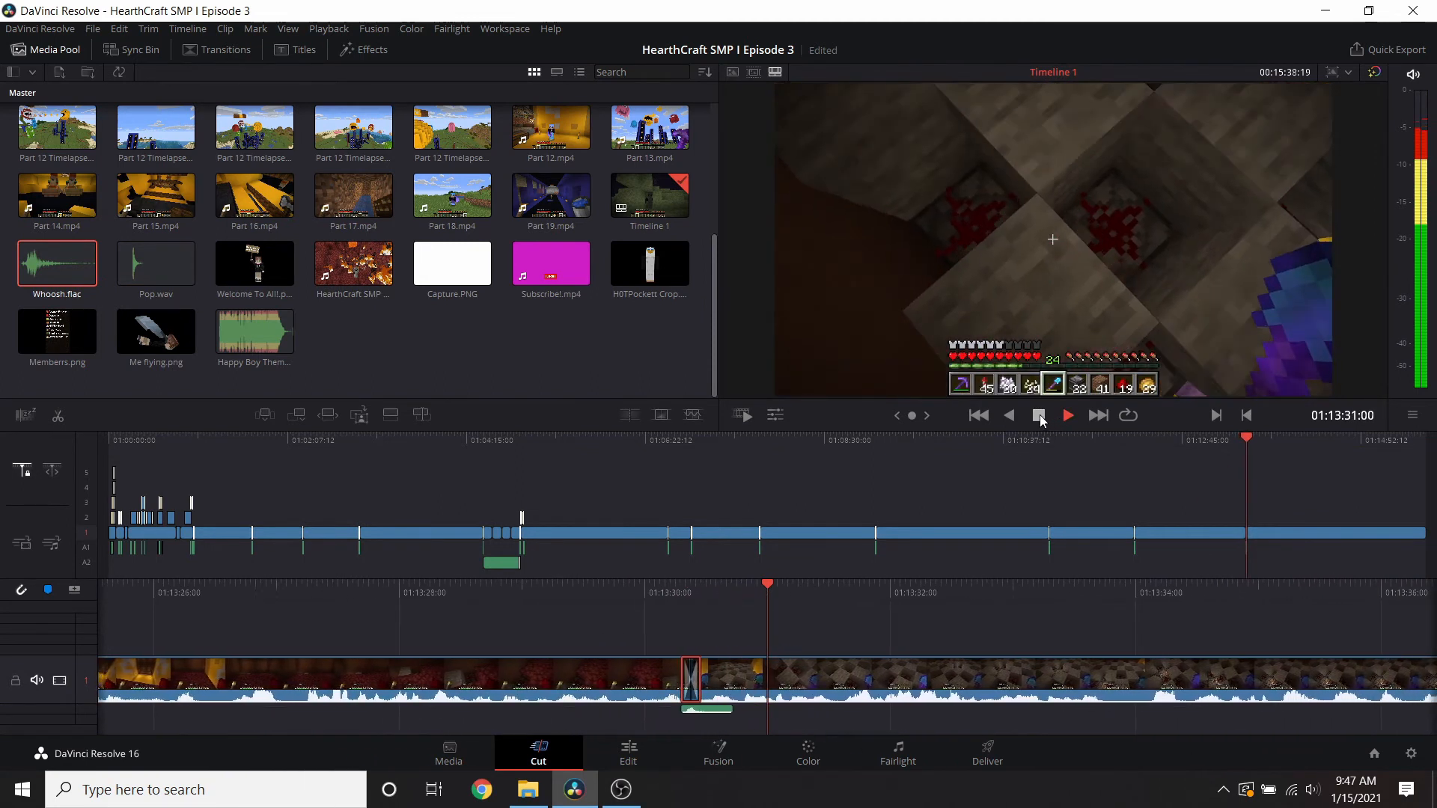
{"action": "left_click", "coordinate": [1038, 416]}
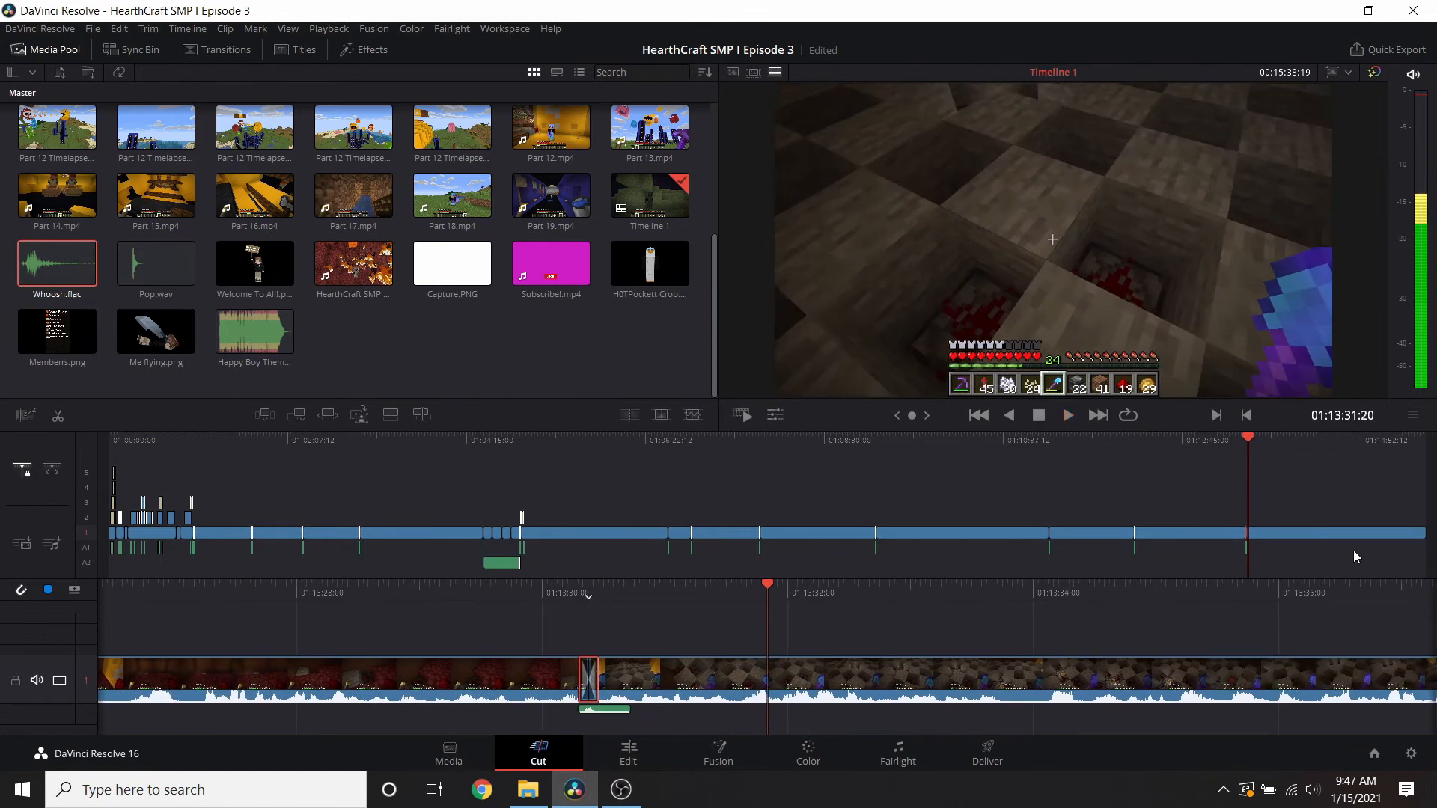
- Trim the end of Part 11.mp4 at 01:15:37:01 and save the project
{"action": "left_click", "coordinate": [1414, 443]}
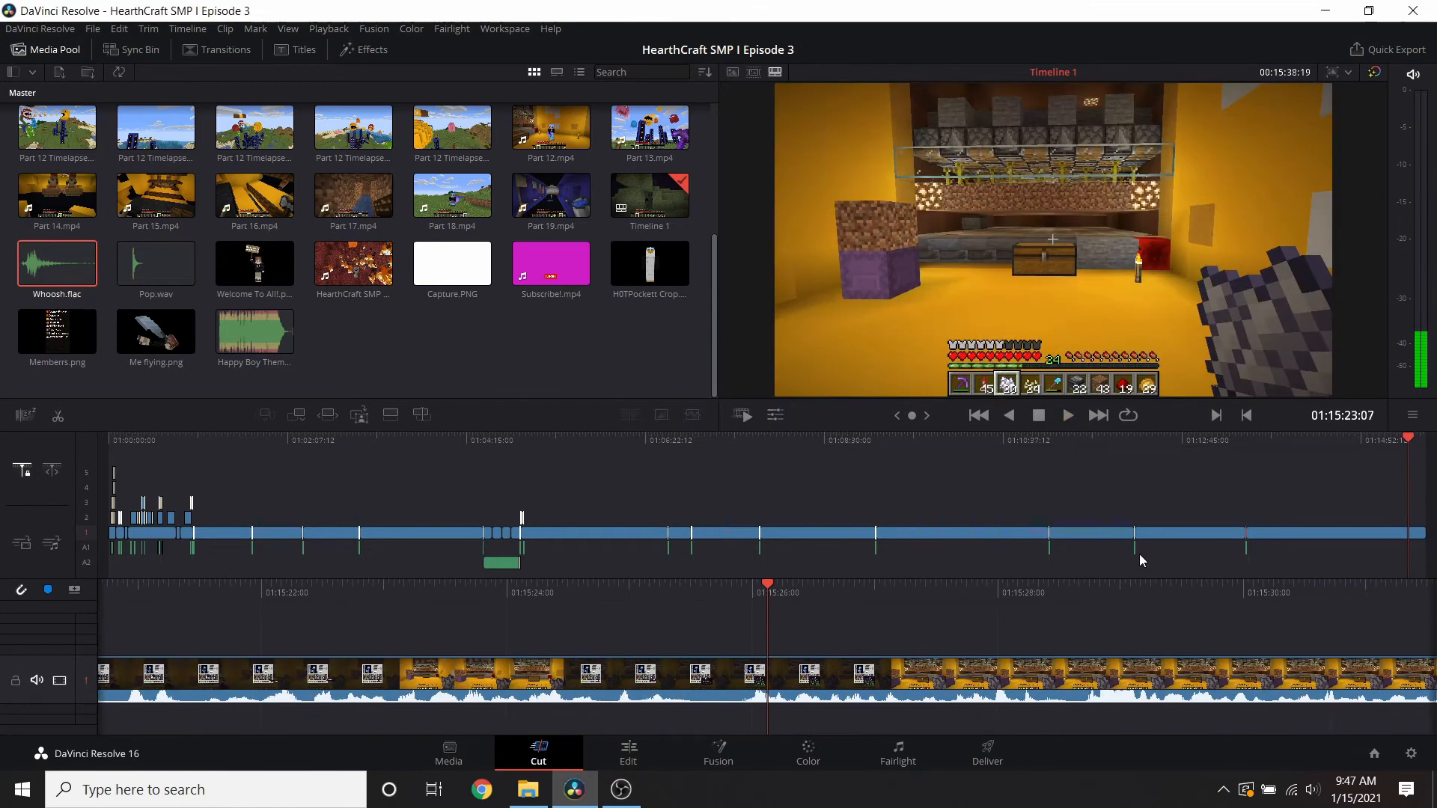
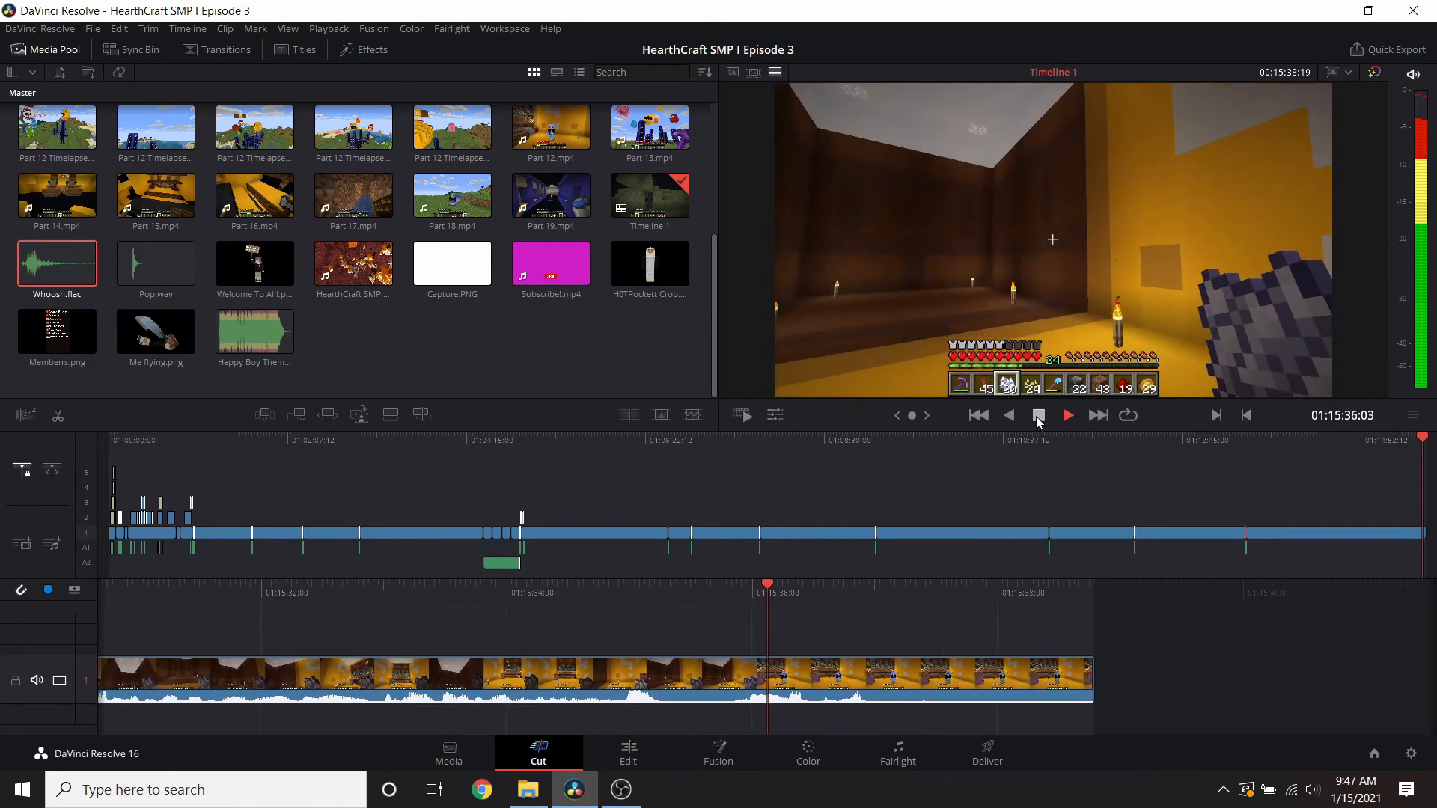
{"action": "key", "text": "space"}
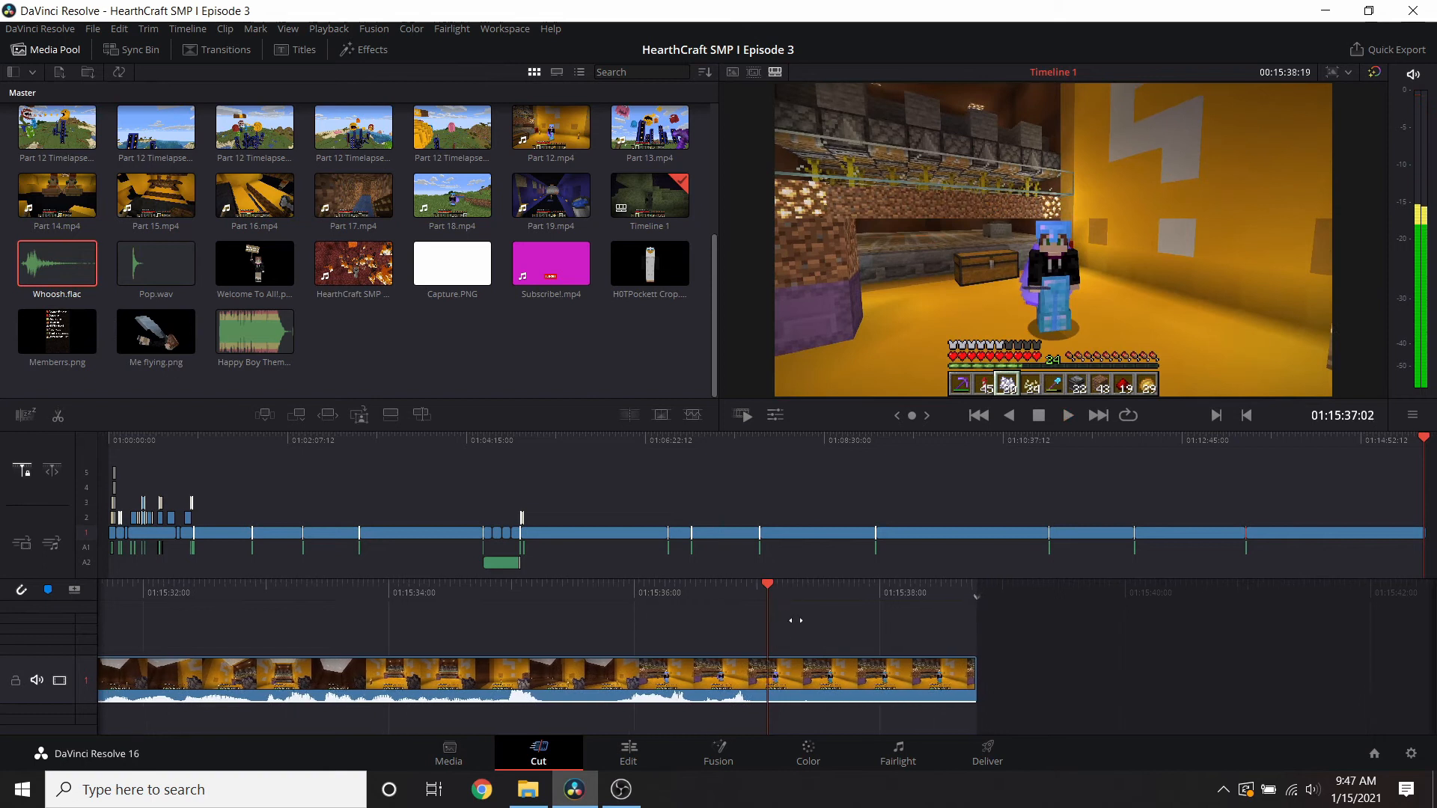
{"action": "right_click", "coordinate": [792, 524]}
{"action": "left_click", "coordinate": [824, 573]}
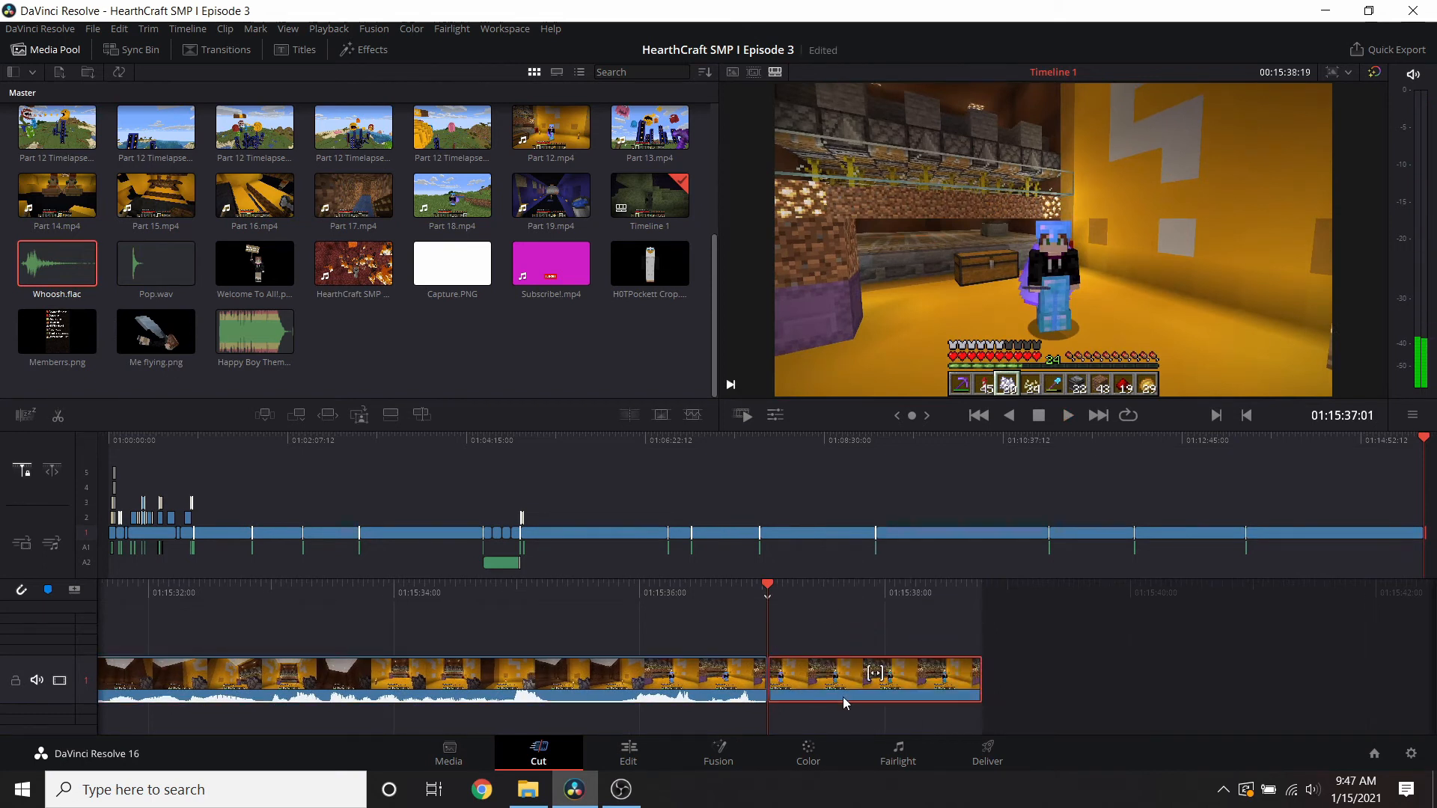
{"action": "key", "text": "Delete"}
{"action": "key", "text": "ctrl+s"}
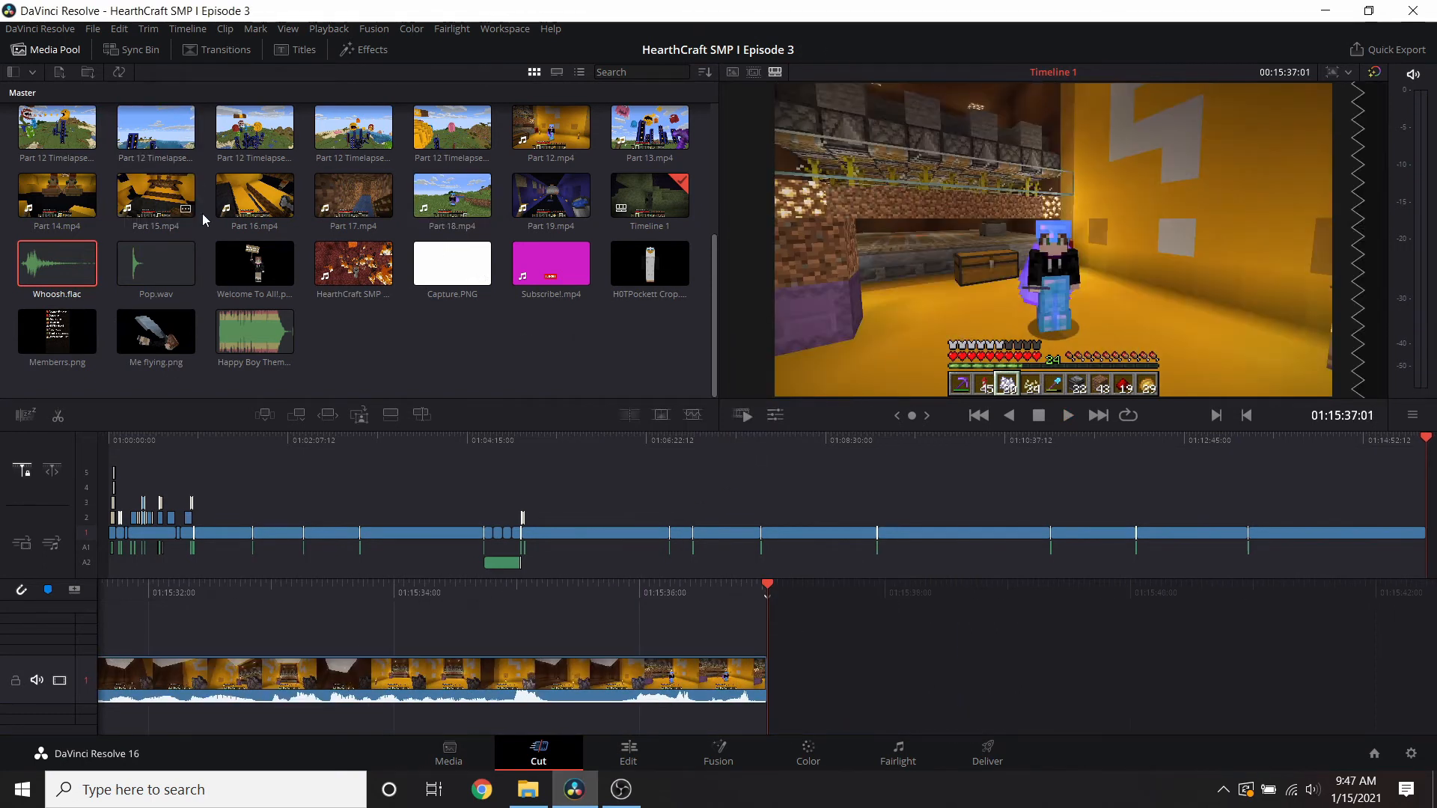
- Append Part 11 Timelapse.mp4 after Part 11.mp4 and remove its first two frames, up to 01:15:37:03
{"action": "scroll", "coordinate": [203, 218], "scroll_direction": "up", "scroll_amount": 1}
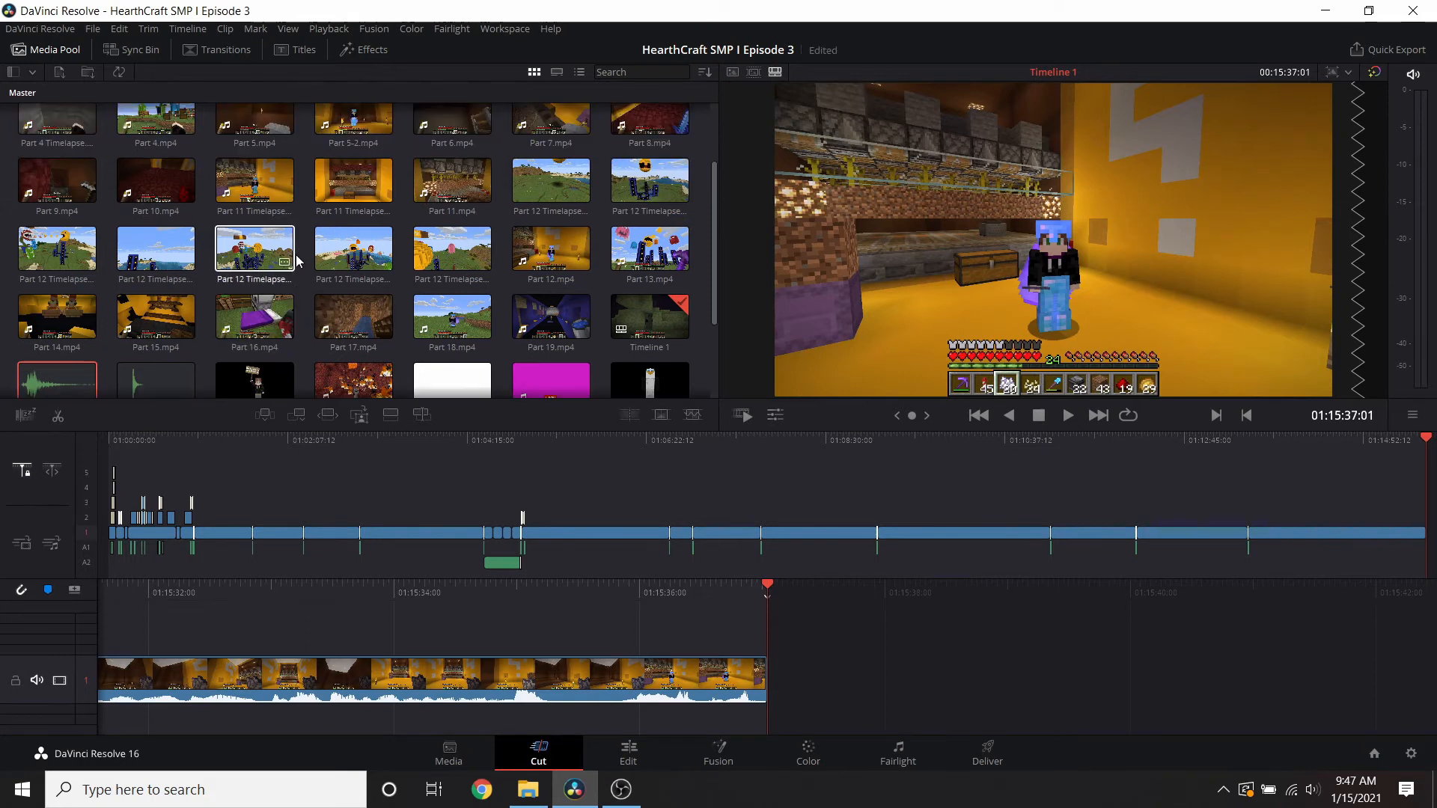
{"action": "scroll", "coordinate": [254, 262], "scroll_direction": "up", "scroll_amount": 2}
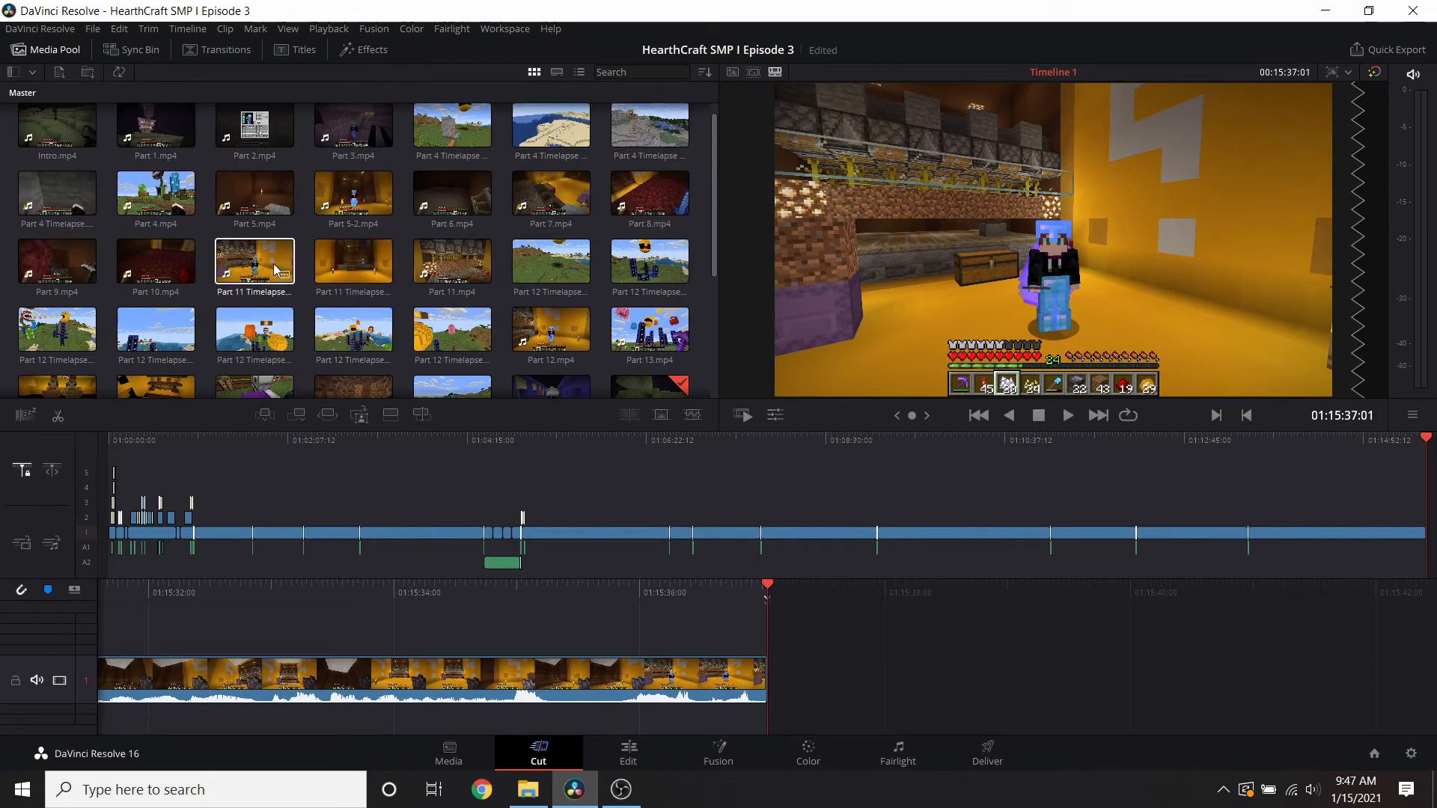
{"action": "left_click", "coordinate": [346, 263]}
{"action": "left_click_drag", "start_coordinate": [756, 593], "coordinate": [810, 633]}
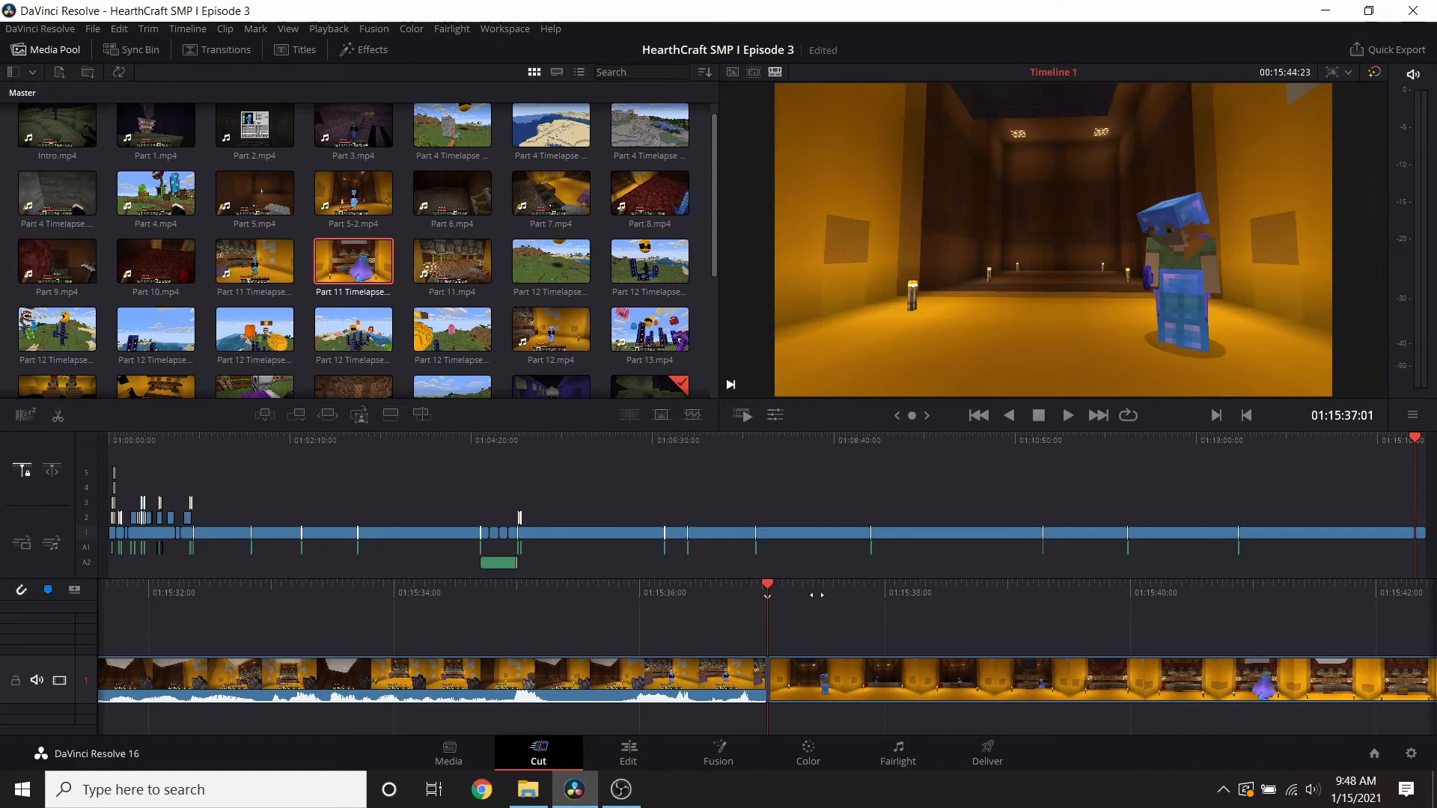
{"action": "key", "text": "Right"}
{"action": "key", "text": "Right"}
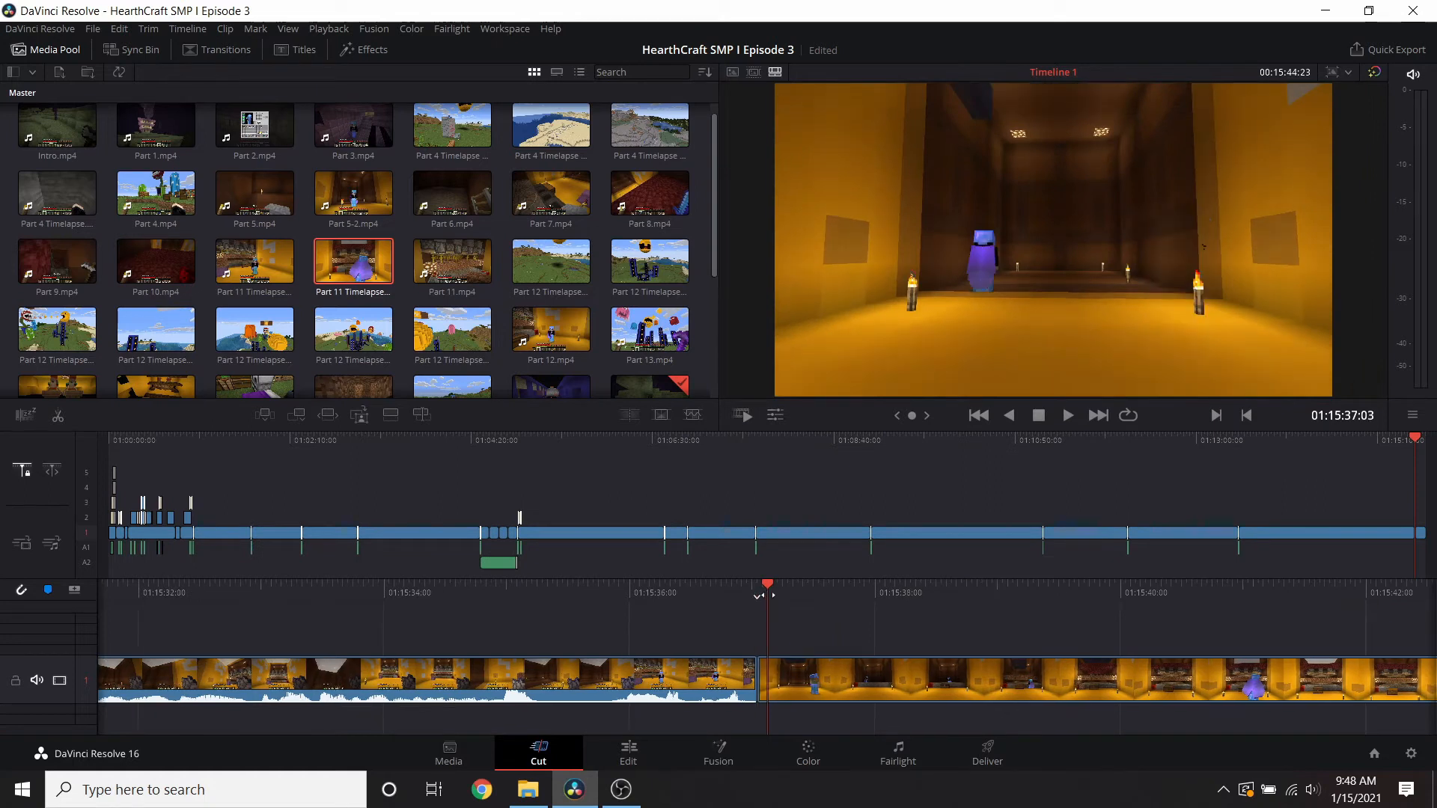
{"action": "right_click", "coordinate": [809, 665]}
{"action": "left_click", "coordinate": [835, 543]}
{"action": "key", "text": "Delete"}
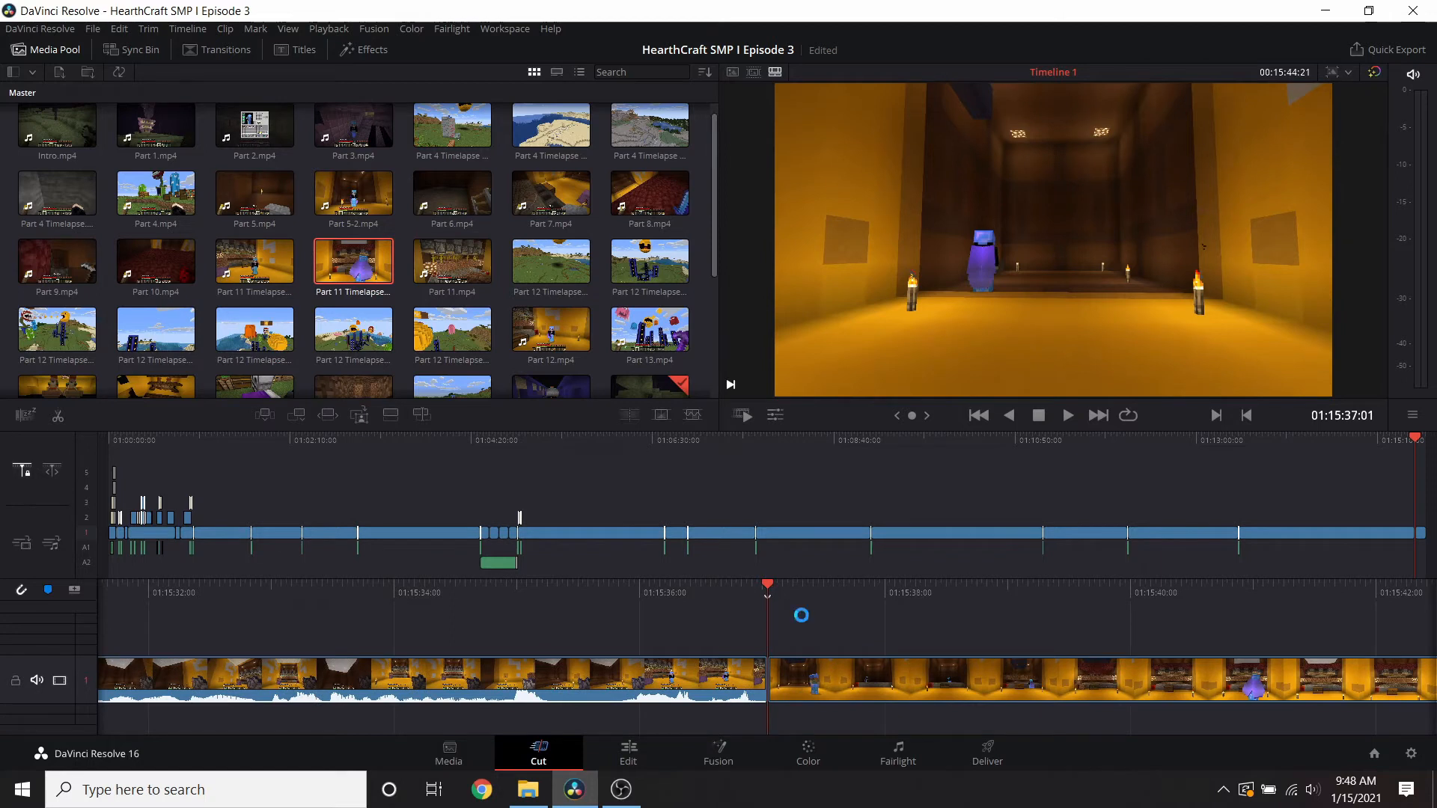
- Add a Push transition between Part 11.mp4 and Part 11 Timelapse.mp4 and place Whoosh.flac beneath it at 01:15:36:23
{"action": "left_click", "coordinate": [219, 50]}
{"action": "left_click_drag", "start_coordinate": [77, 189], "coordinate": [763, 681]}
{"action": "left_click_drag", "start_coordinate": [765, 596], "coordinate": [775, 597]}
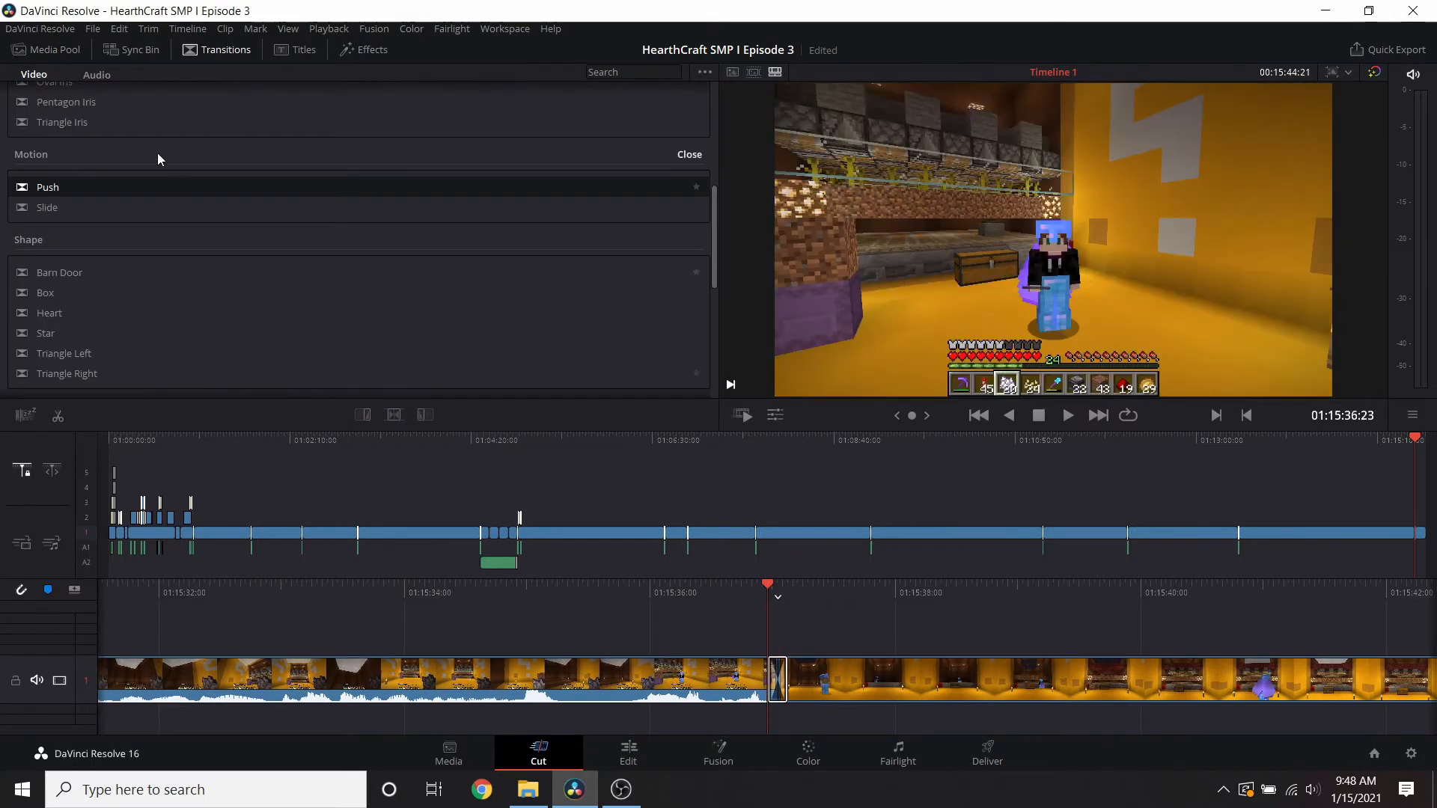
{"action": "left_click", "coordinate": [53, 52]}
{"action": "scroll", "coordinate": [60, 299], "scroll_direction": "down", "scroll_amount": 5}
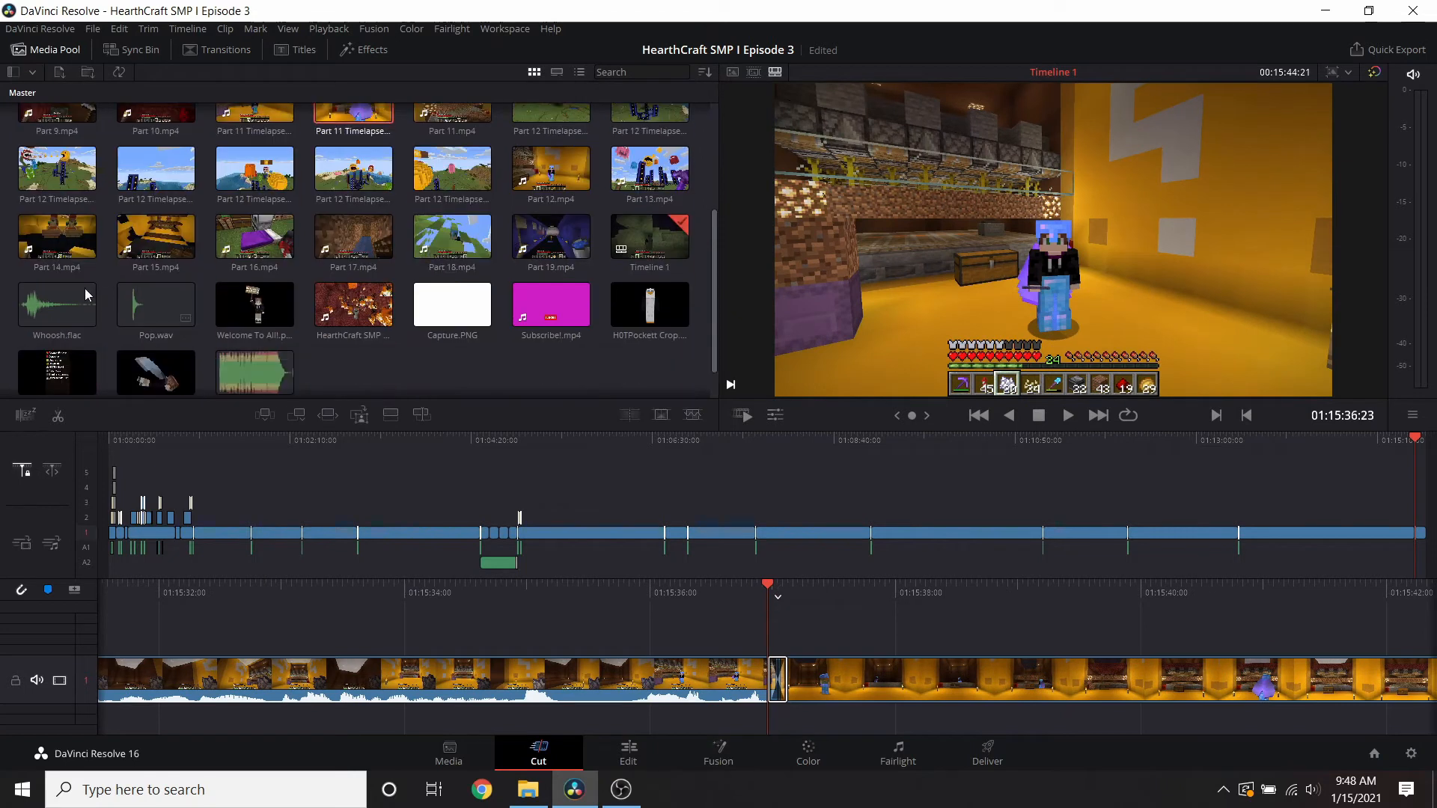
{"action": "left_click", "coordinate": [57, 308]}
{"action": "left_click_drag", "start_coordinate": [57, 309], "coordinate": [759, 732]}
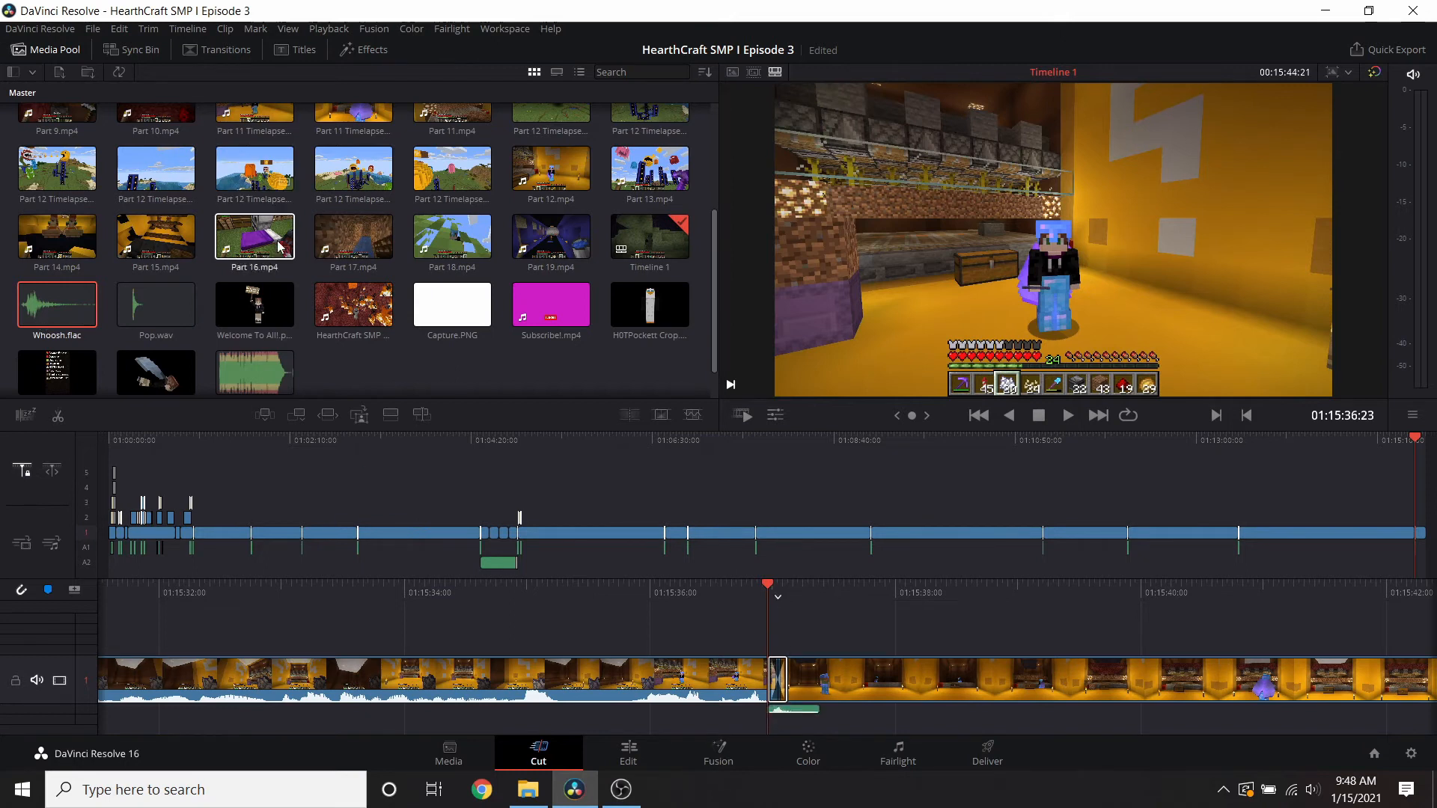
- Layer Part 11 Timelapse Sound.mp4 above the timelapse clip from 01:15:36:23 and inspect both clips on the Edit page
{"action": "scroll", "coordinate": [308, 190], "scroll_direction": "up", "scroll_amount": 2}
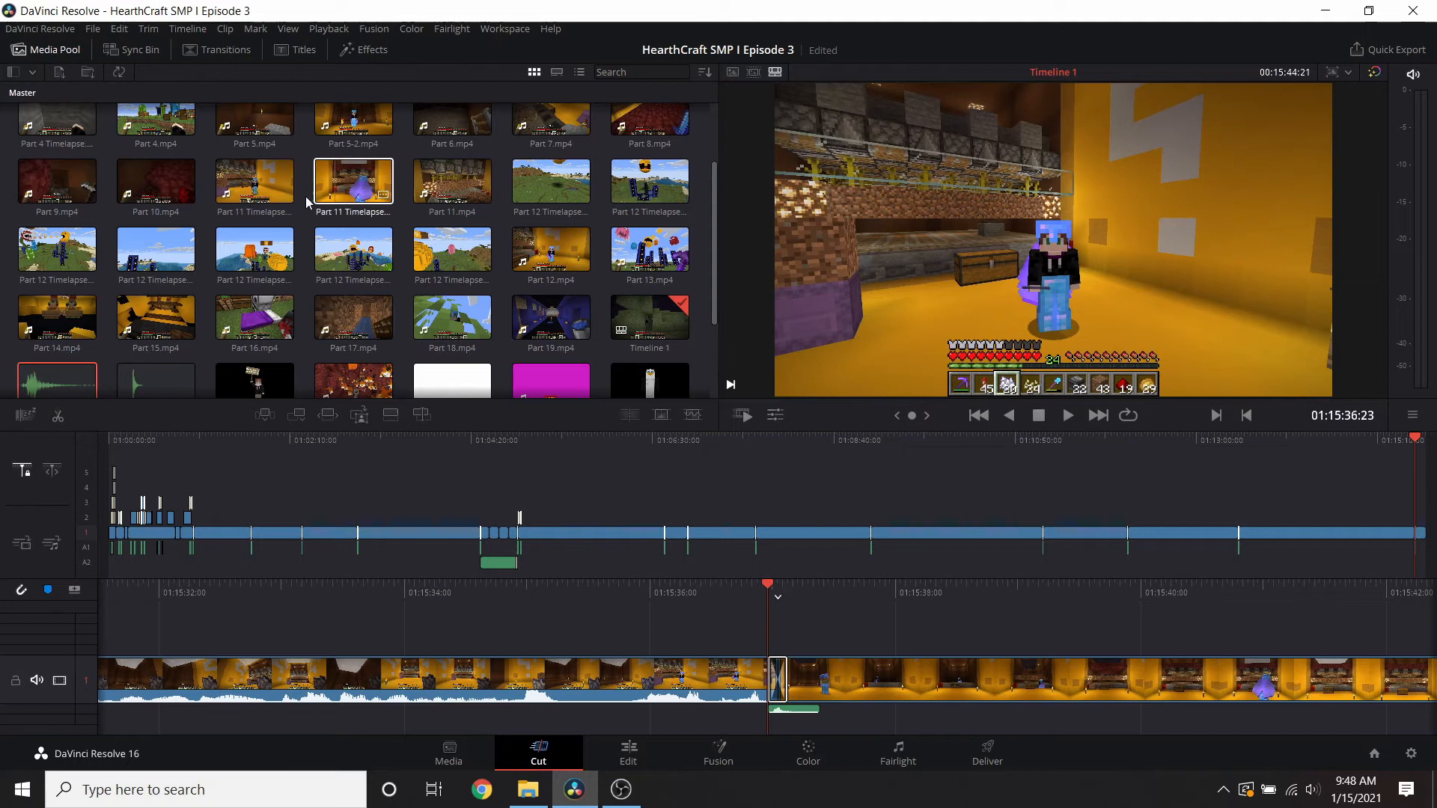
{"action": "left_click_drag", "start_coordinate": [288, 196], "coordinate": [770, 613]}
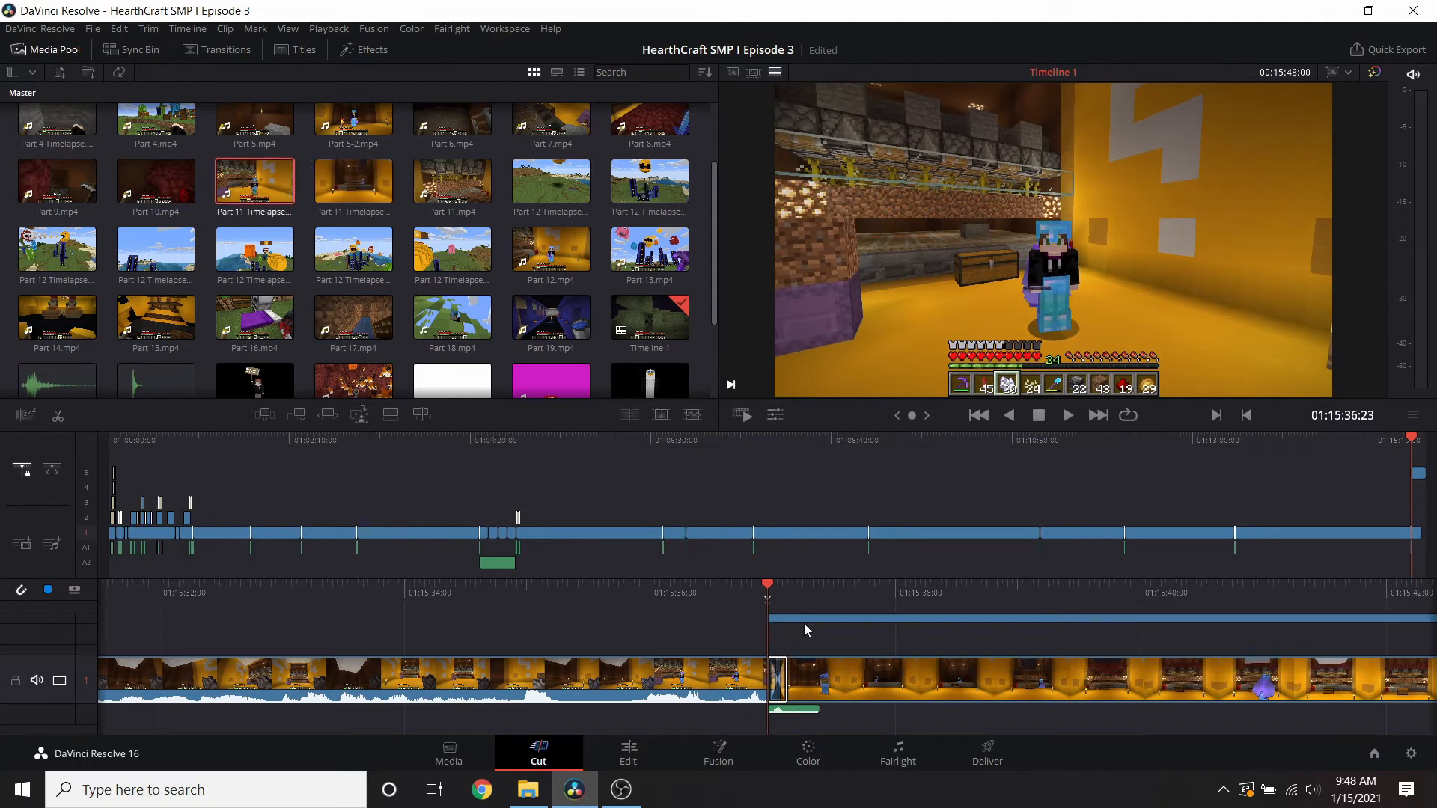
{"action": "key", "text": "shift+4"}
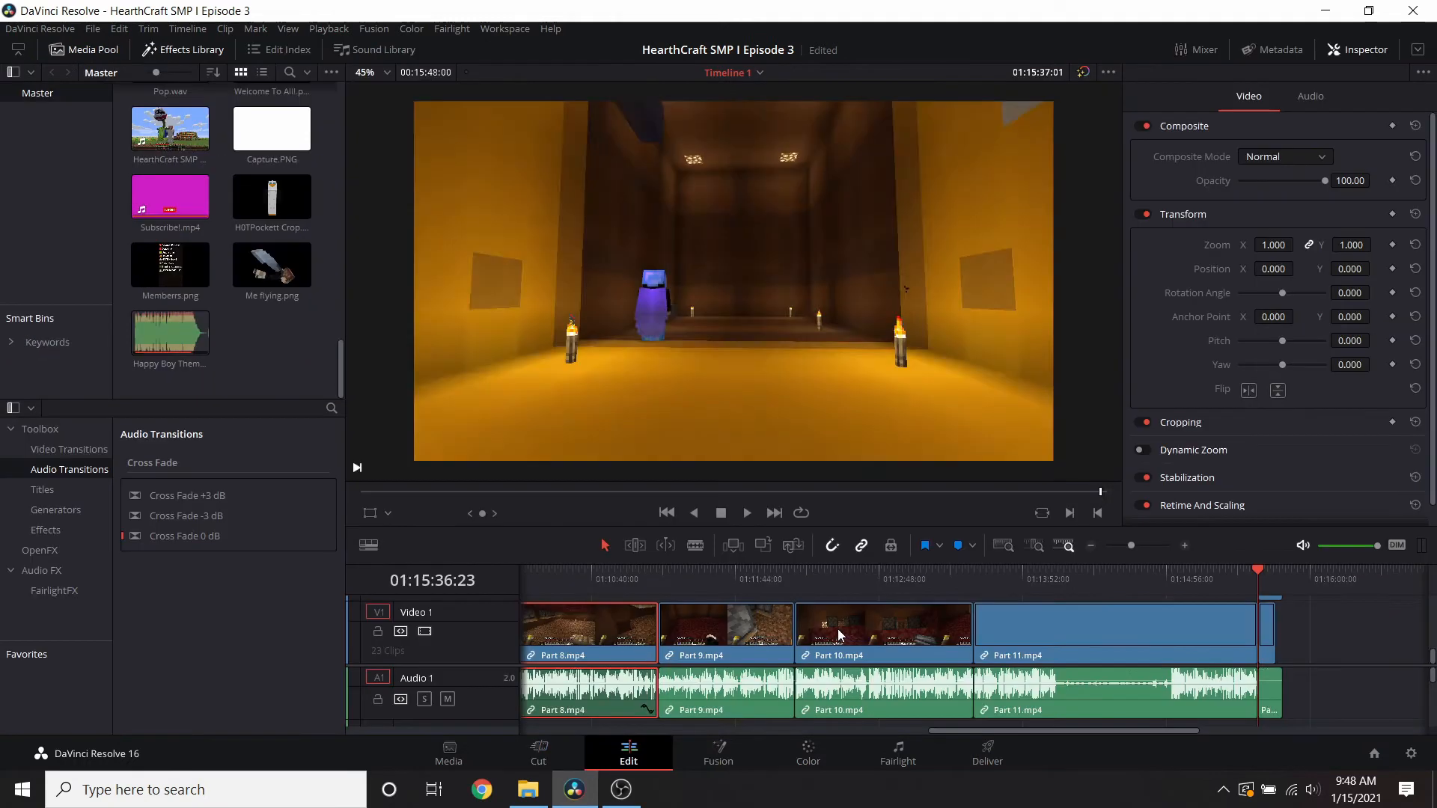
{"action": "scroll", "coordinate": [1287, 675], "scroll_direction": "down", "scroll_amount": 2}
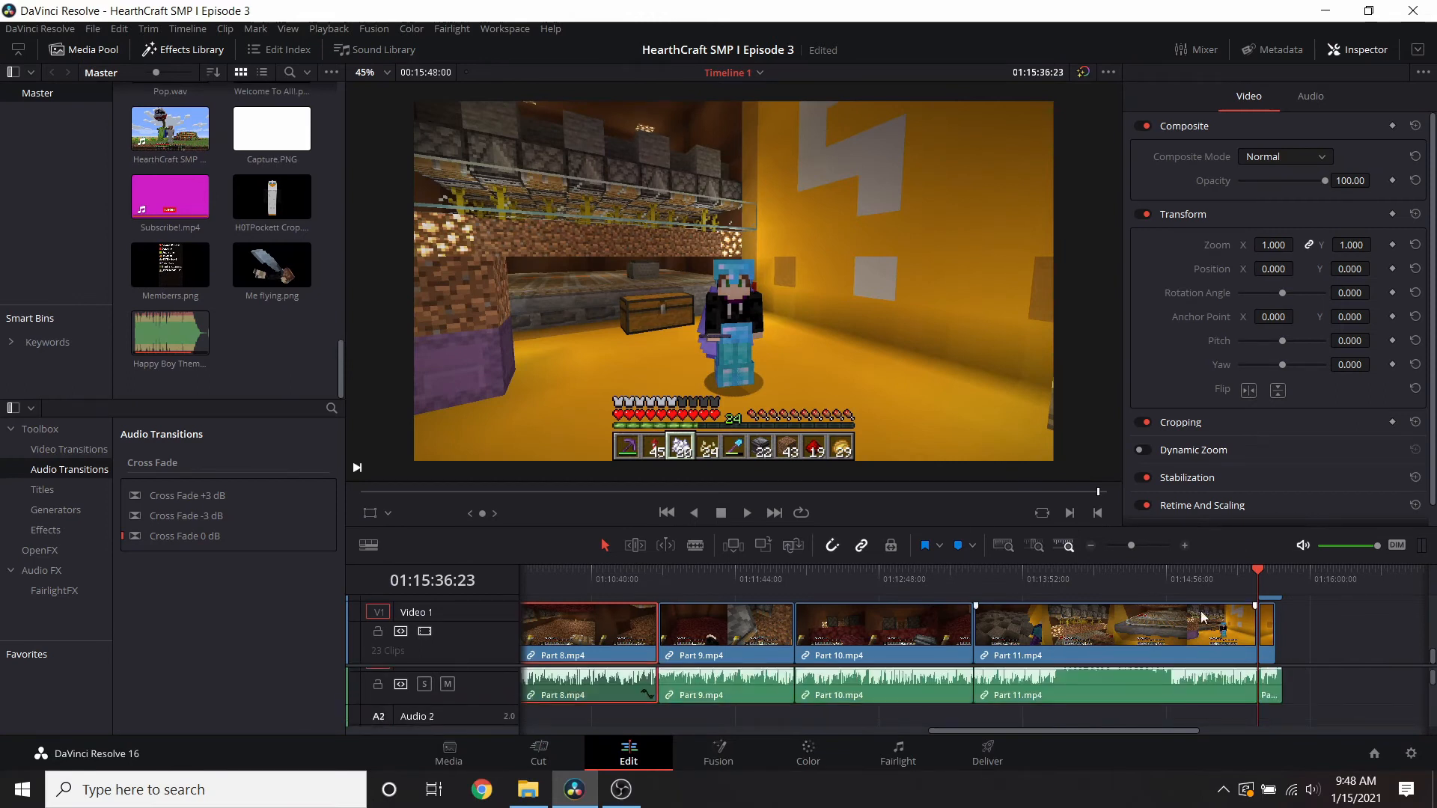
{"action": "left_click_drag", "start_coordinate": [1130, 546], "coordinate": [1143, 550]}
{"action": "scroll", "coordinate": [1106, 716], "scroll_direction": "up", "scroll_amount": 2}
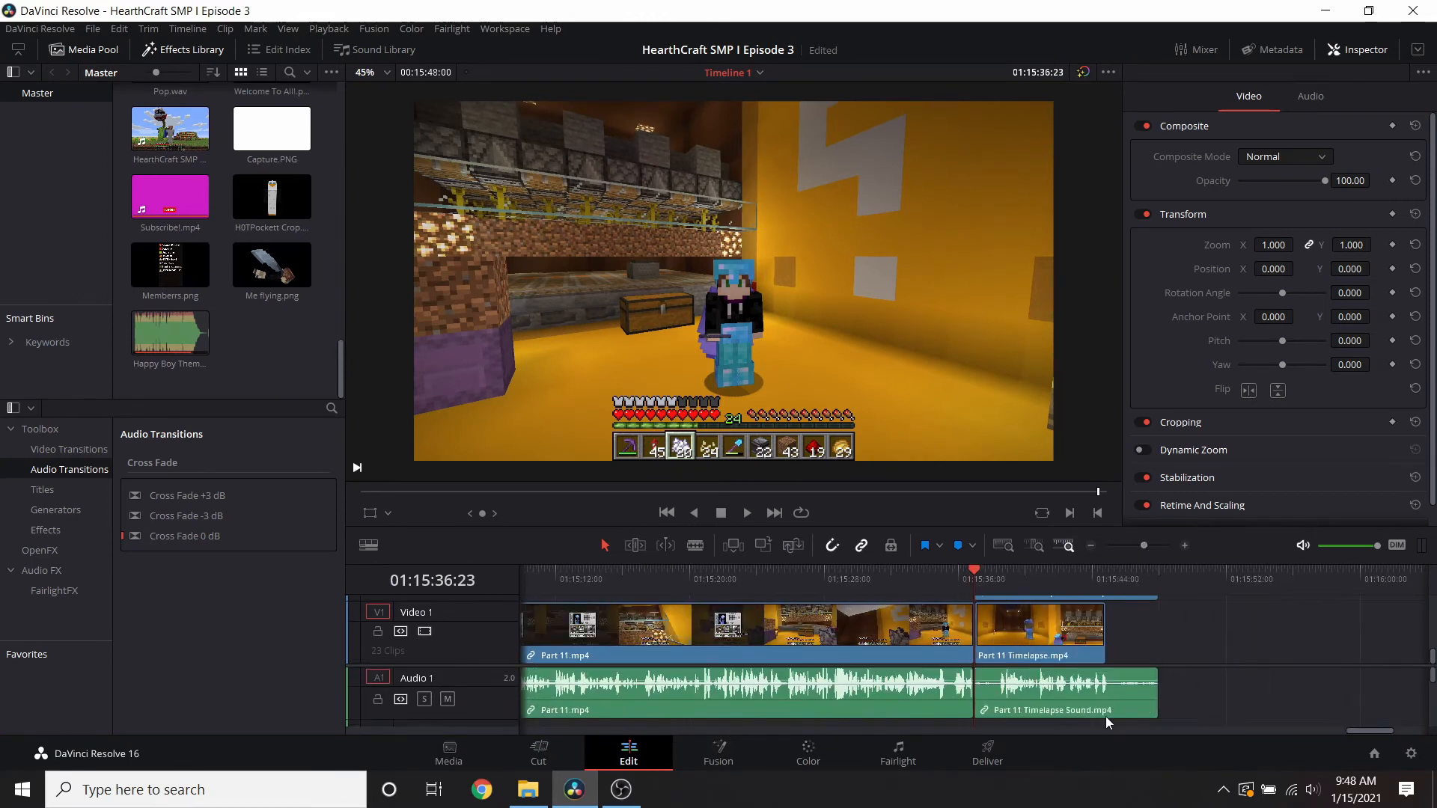
- Unlink the video and audio of Part 11 Timelapse Sound.mp4 and cut its video away, keeping only the audio
{"action": "left_click", "coordinate": [1082, 702]}
{"action": "scroll", "coordinate": [1167, 627], "scroll_direction": "up", "scroll_amount": 1}
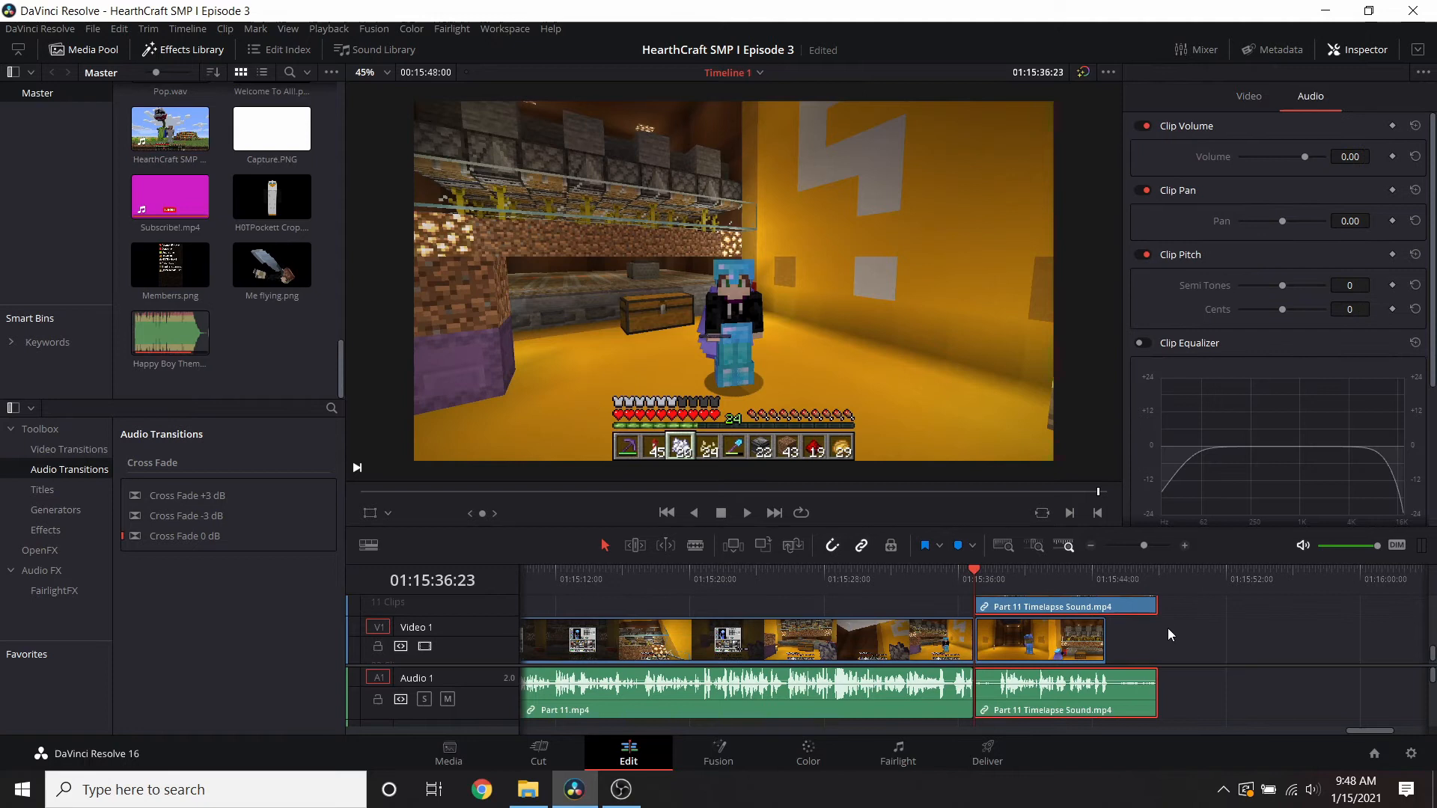
{"action": "right_click", "coordinate": [1090, 687]}
{"action": "left_click", "coordinate": [1137, 676]}
{"action": "left_click", "coordinate": [1130, 609]}
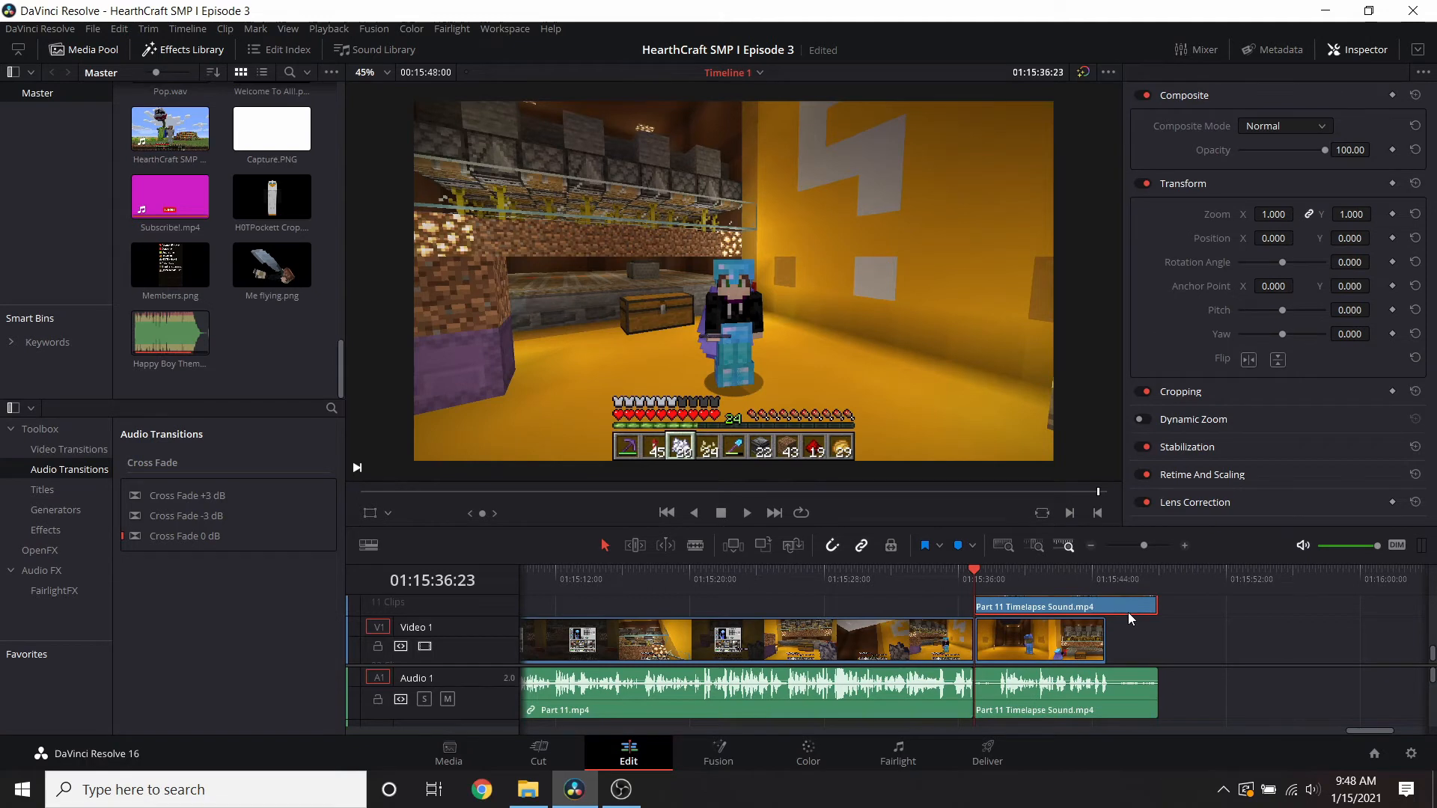
{"action": "right_click", "coordinate": [1128, 613]}
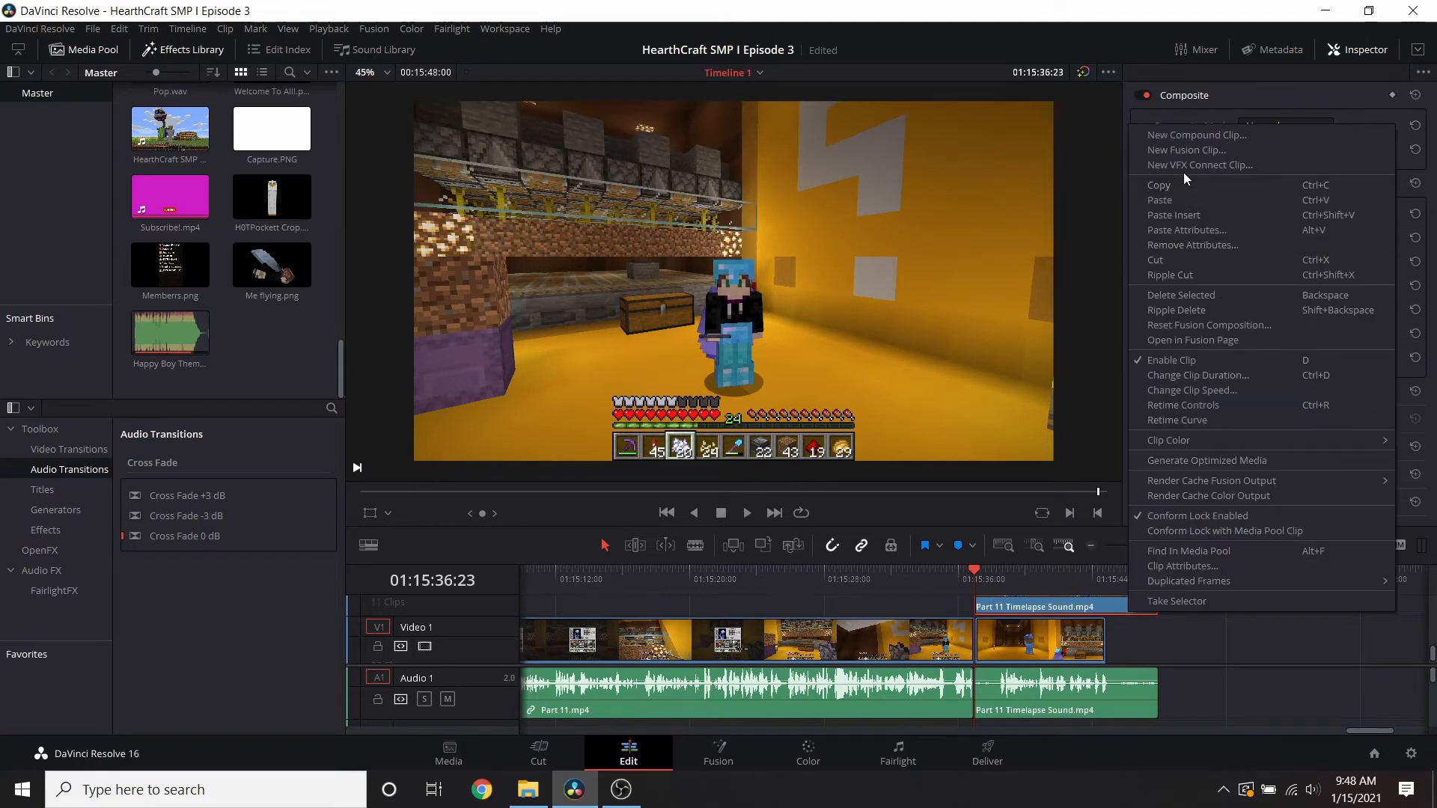
{"action": "left_click", "coordinate": [1174, 259]}
- Split the Part 11 Timelapse Sound.mp4 audio at 01:15:38:08 with the blade tool
{"action": "left_click_drag", "start_coordinate": [981, 572], "coordinate": [997, 595]}
{"action": "left_click", "coordinate": [1012, 691]}
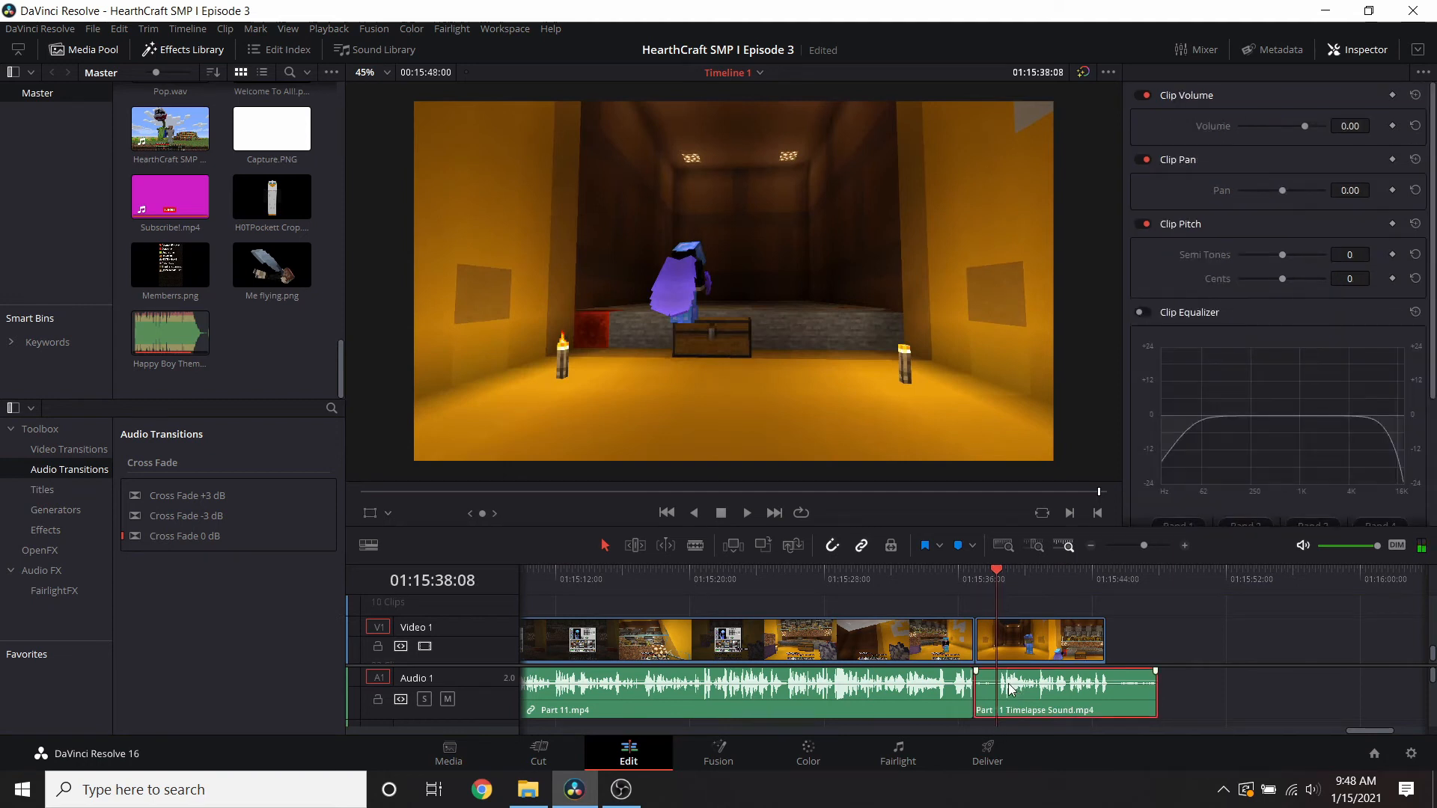
{"action": "left_click", "coordinate": [694, 545]}
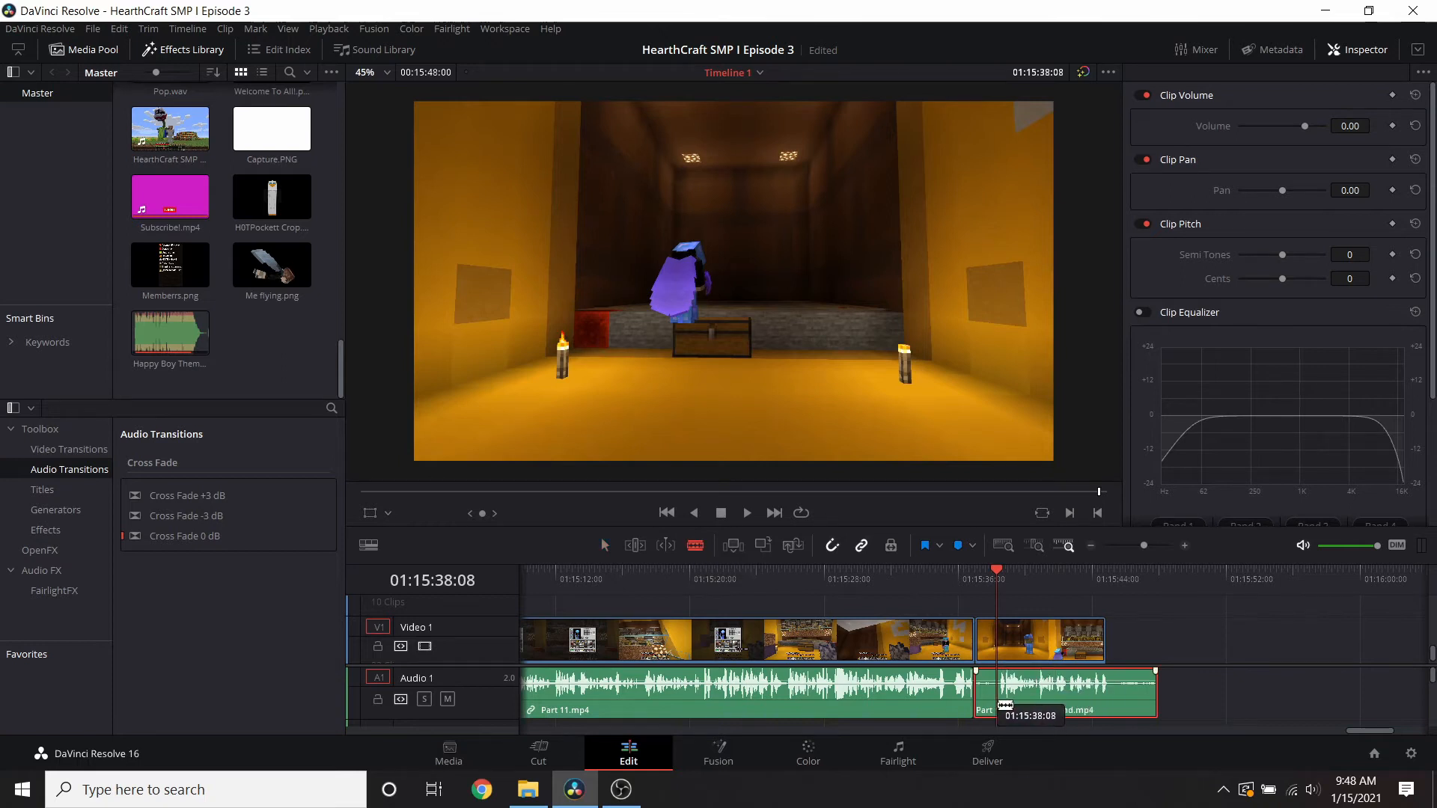
{"action": "left_click", "coordinate": [999, 696]}
{"action": "key", "text": "a"}
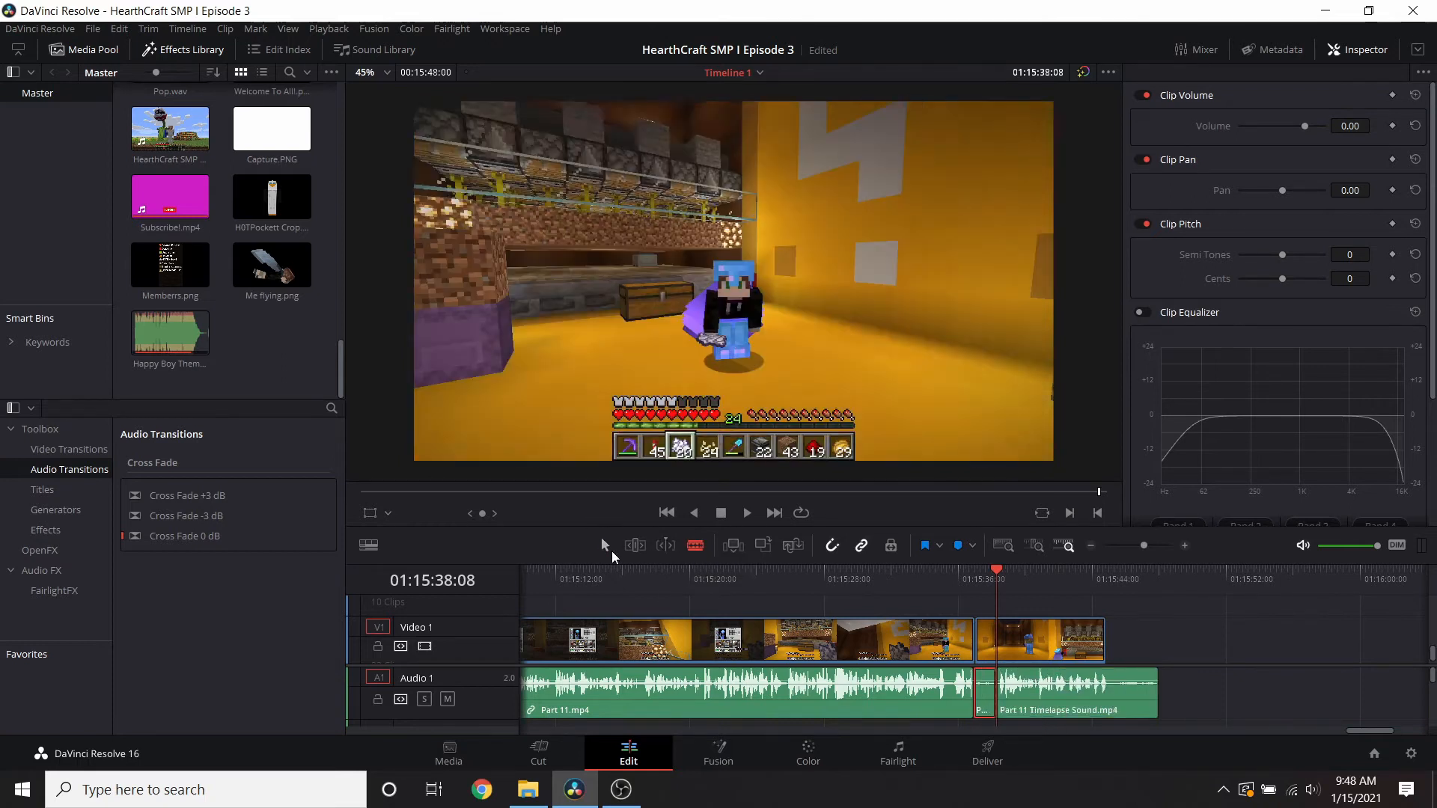
- Cut away the short leading piece of the Part 11 Timelapse Sound.mp4 audio and move the remaining audio back beneath the timelapse's start
{"action": "key", "text": "Delete"}
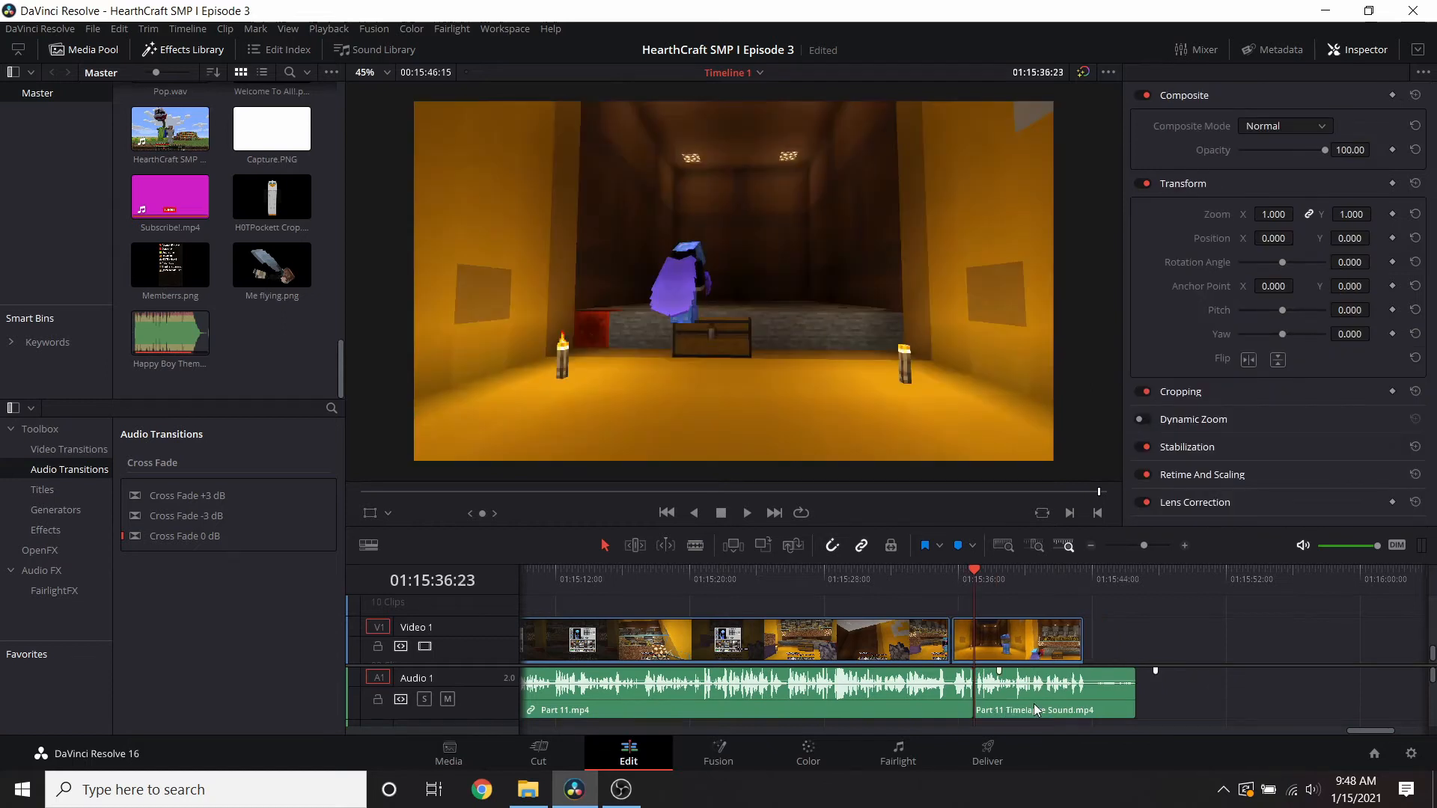
{"action": "key", "text": "ctrl+z"}
{"action": "right_click", "coordinate": [986, 704]}
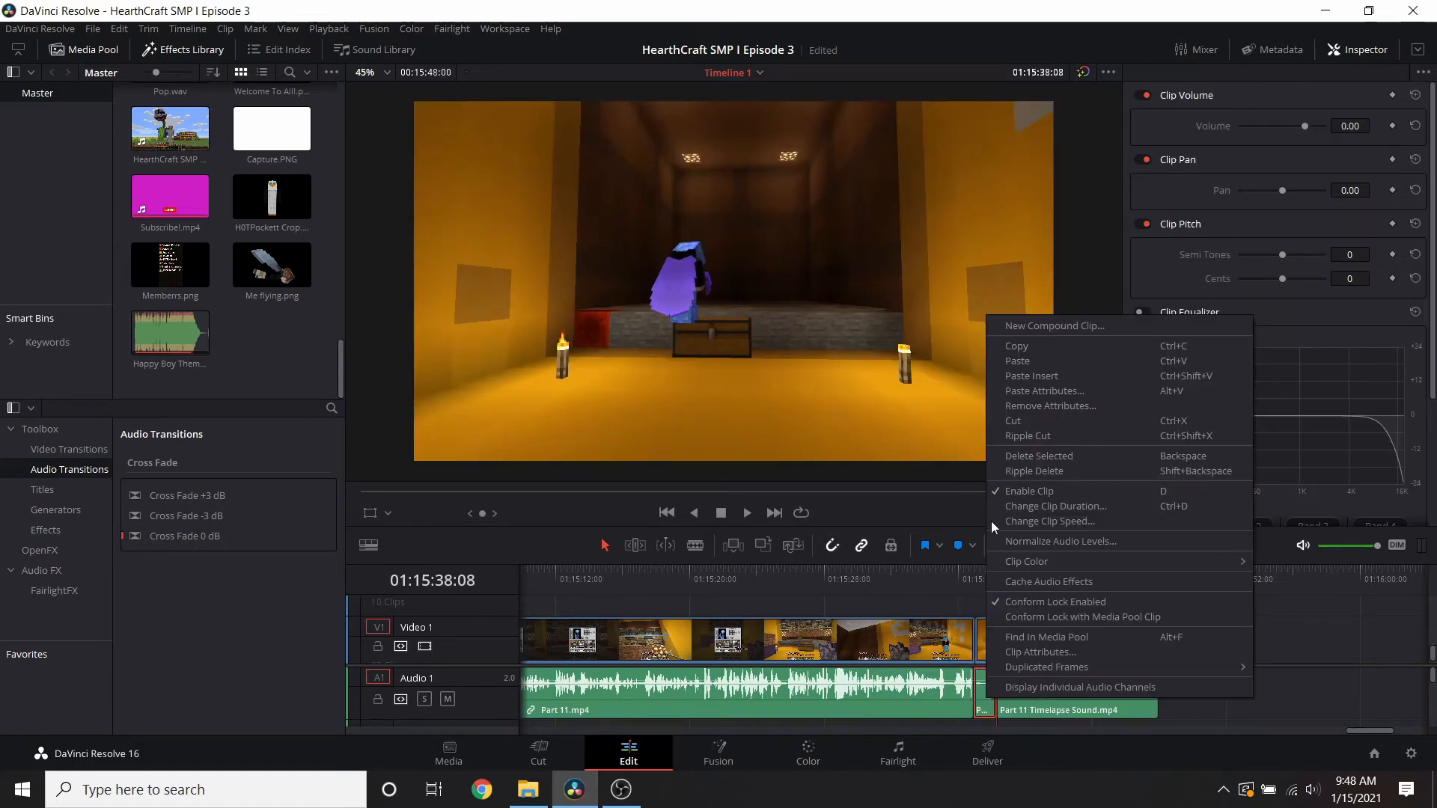
{"action": "left_click", "coordinate": [1050, 421]}
{"action": "left_click_drag", "start_coordinate": [1047, 707], "coordinate": [1035, 703]}
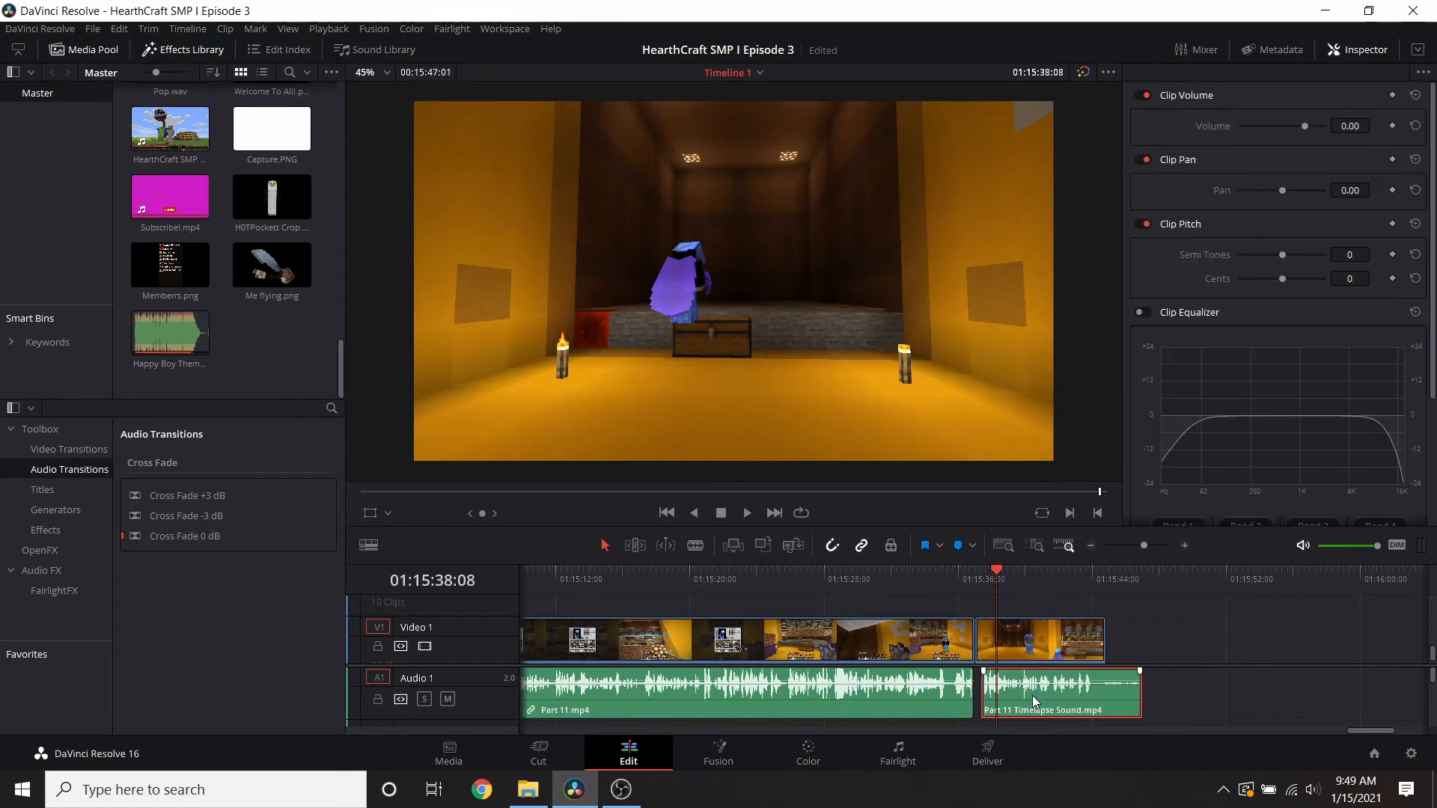
{"action": "double_click", "coordinate": [1035, 701]}
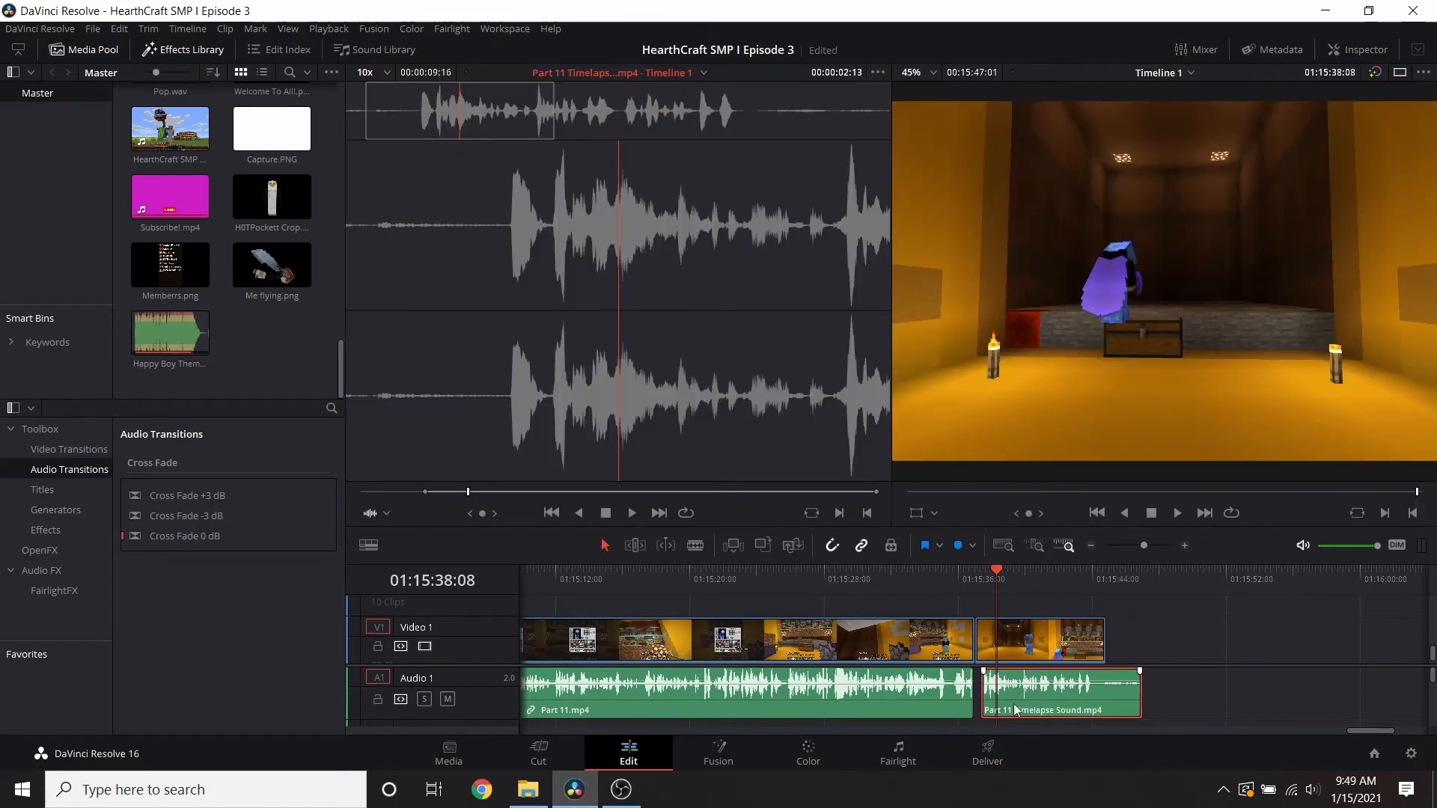
{"action": "mouse_move", "coordinate": [1015, 710]}
{"action": "left_mouse_down"}
{"action": "mouse_move", "coordinate": [974, 707]}
{"action": "mouse_move", "coordinate": [1007, 707]}
{"action": "left_mouse_up"}
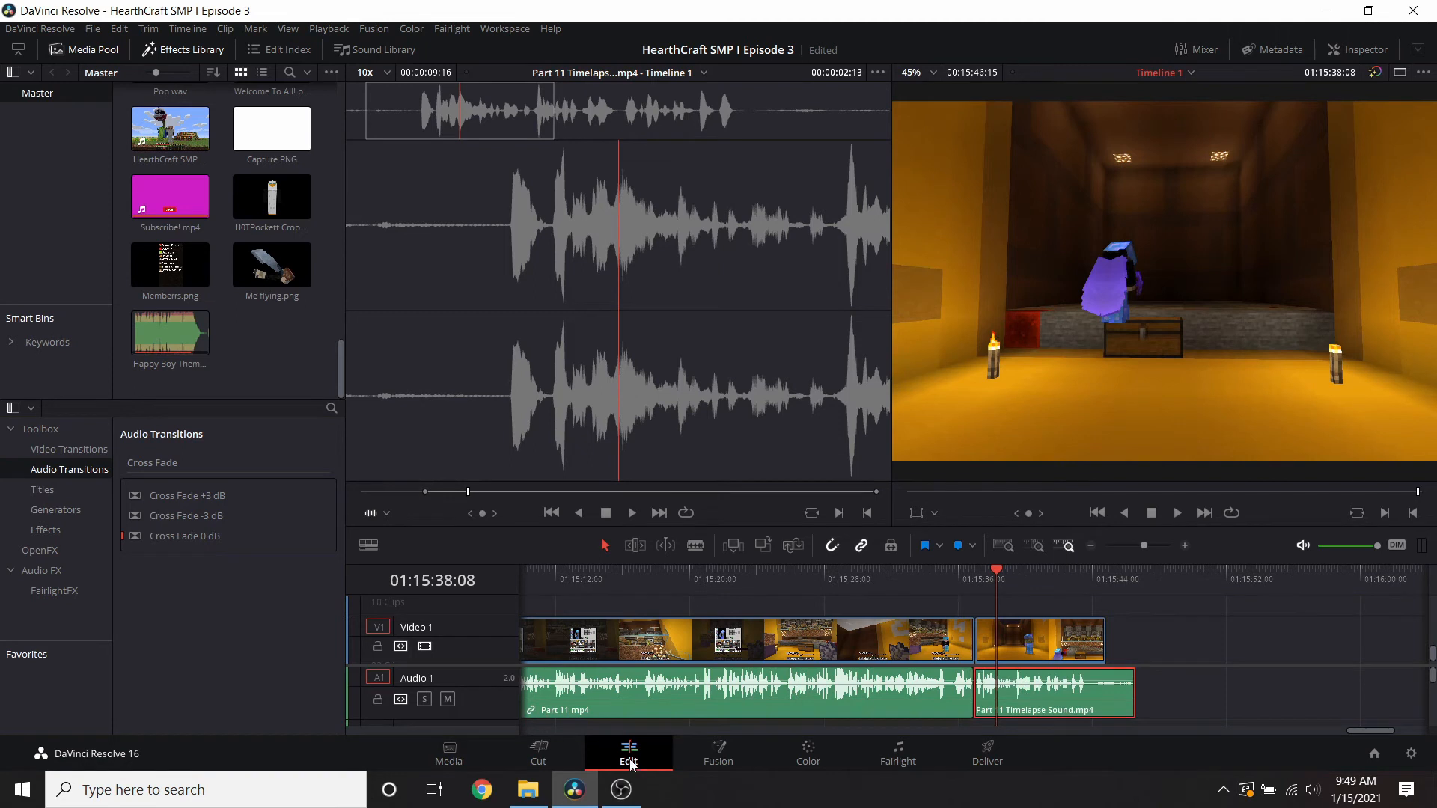
- Play back the transition into Part 11 Timelapse.mp4 on the Cut page and check the sound clip's placement on the Edit page
{"action": "left_click", "coordinate": [540, 752]}
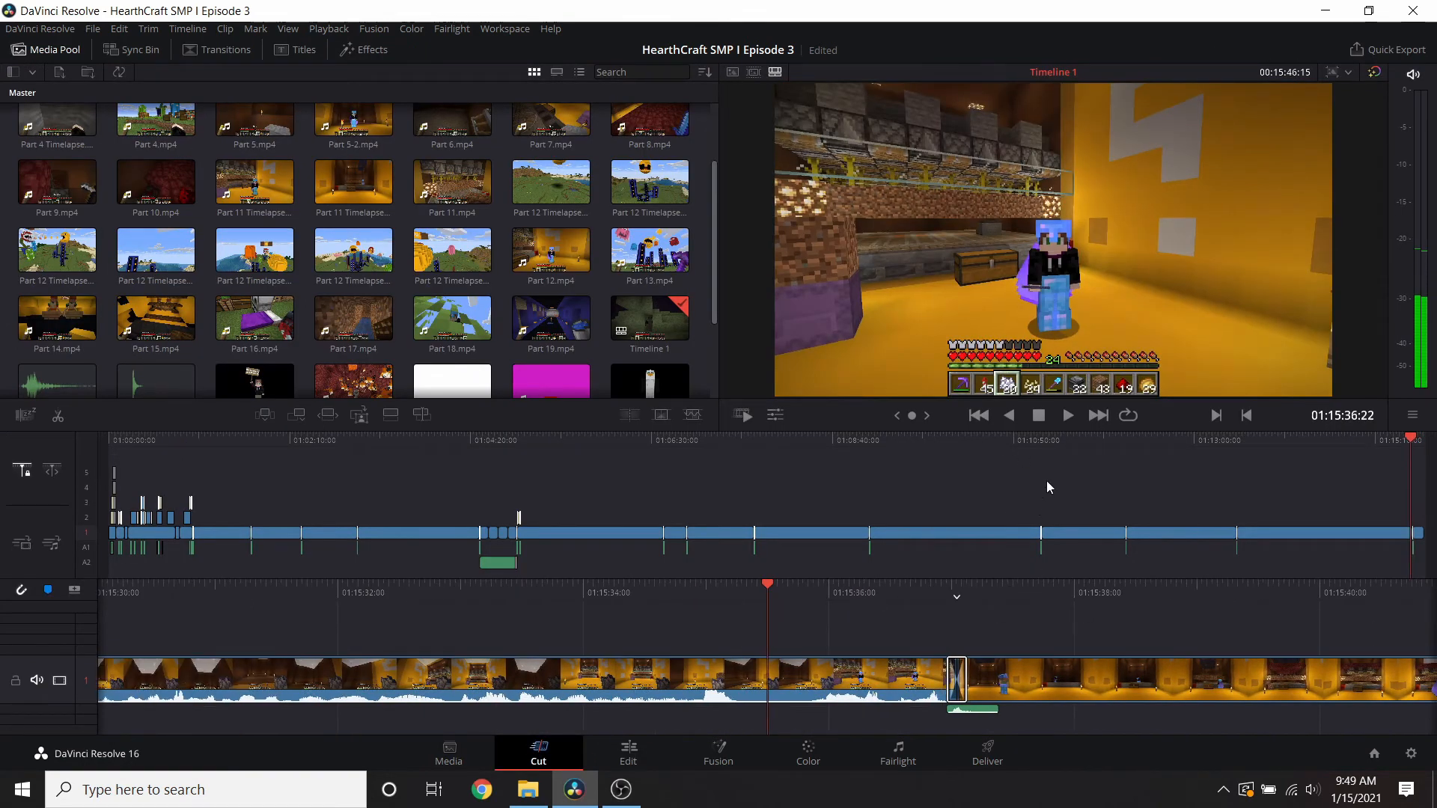
{"action": "left_click", "coordinate": [1069, 424]}
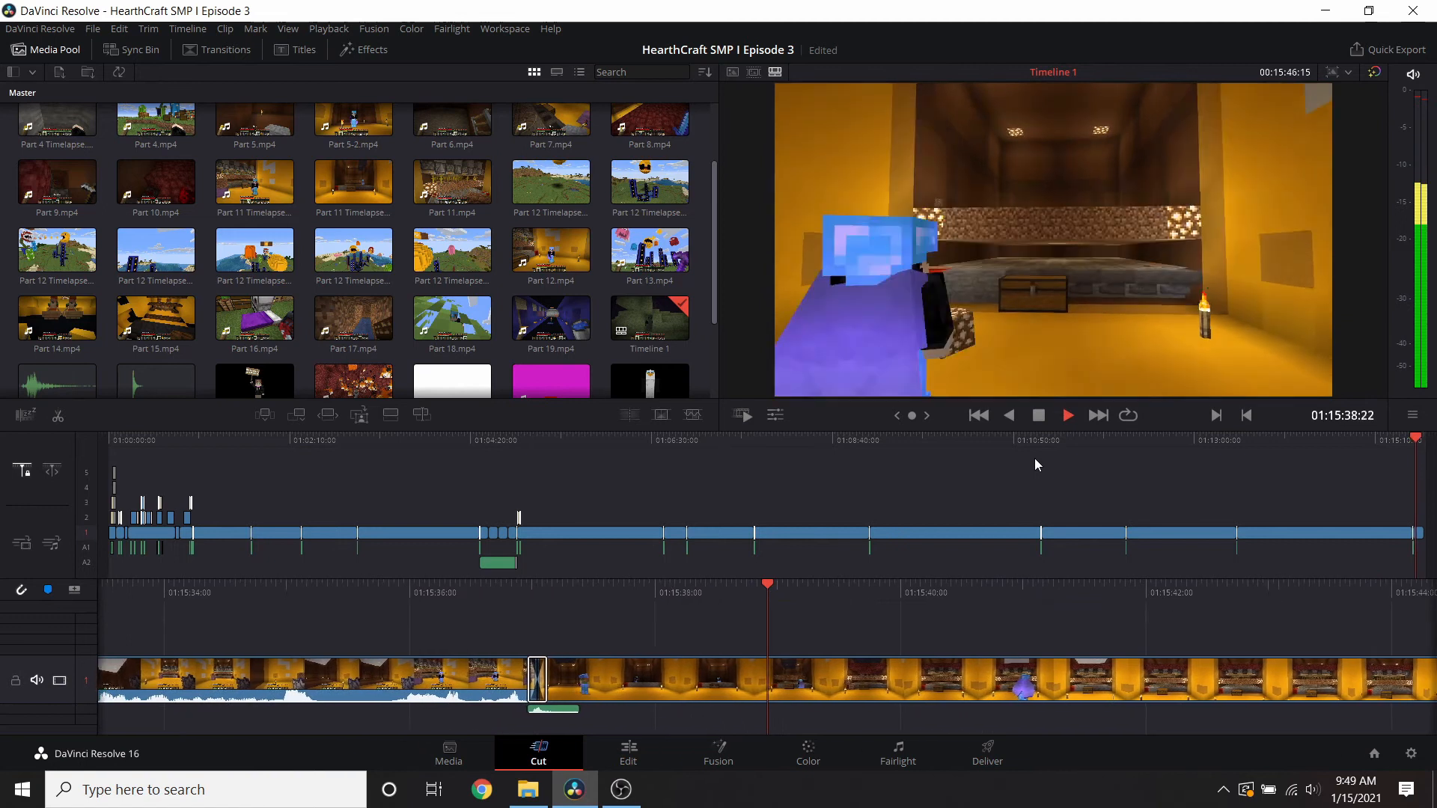
{"action": "left_click", "coordinate": [1038, 416]}
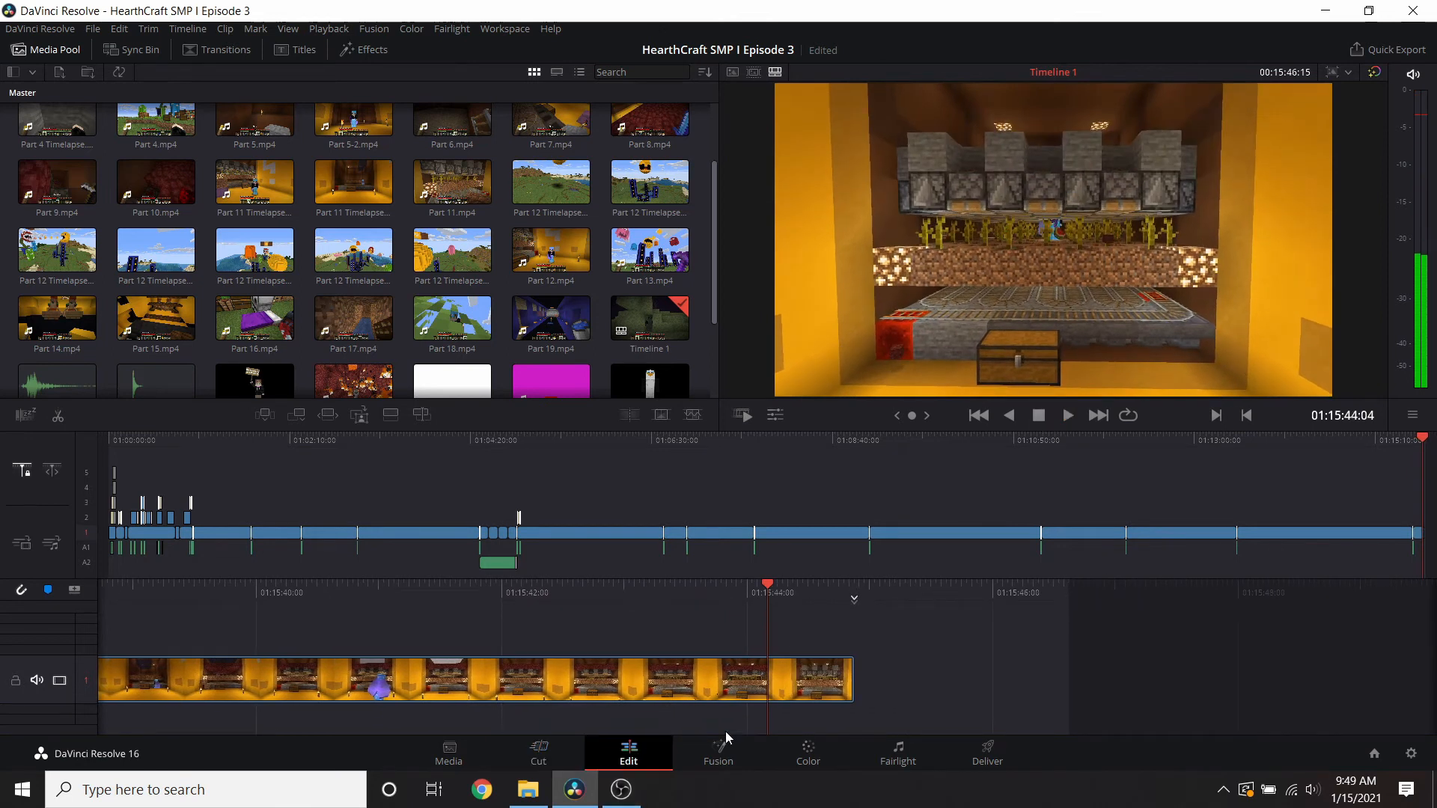
{"action": "left_click", "coordinate": [628, 752]}
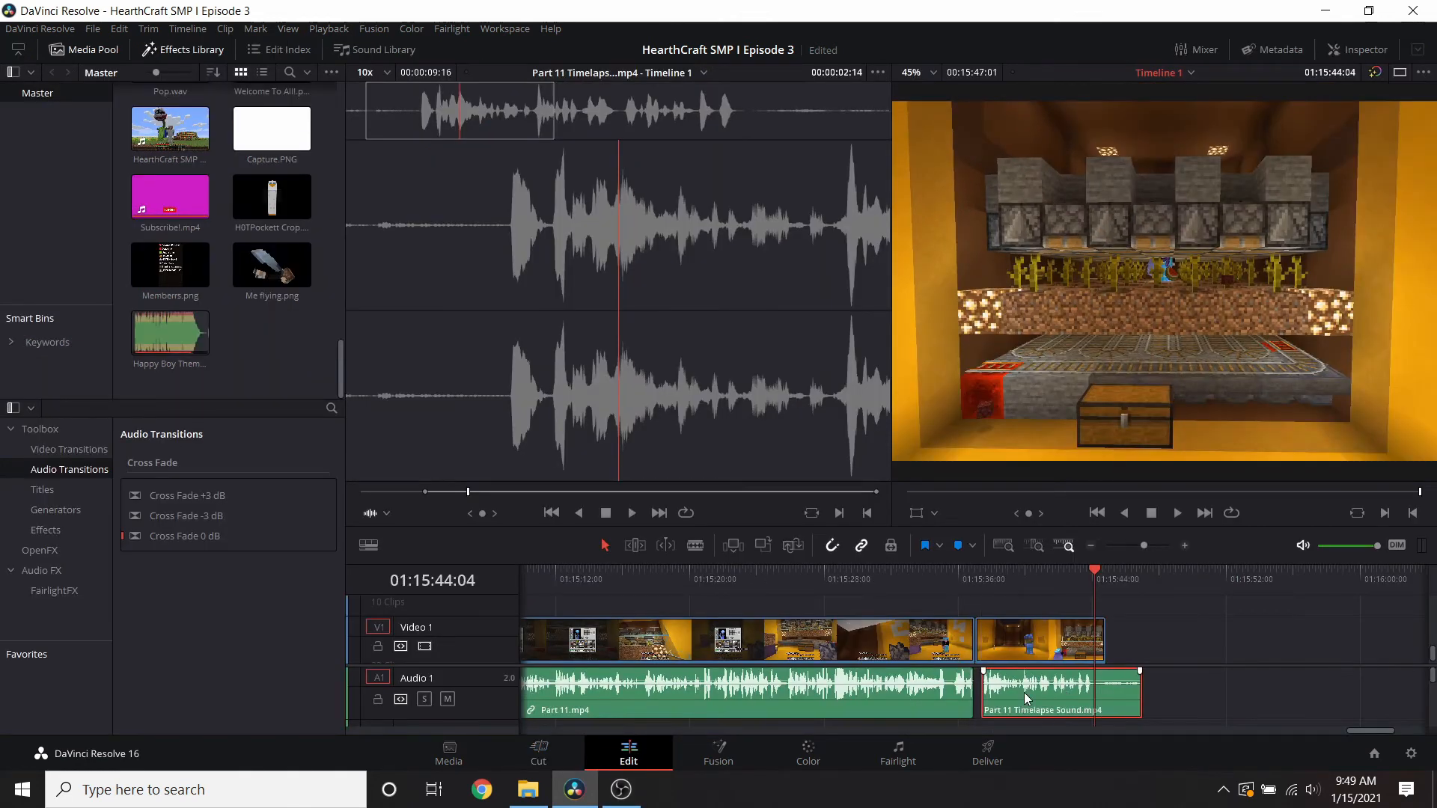
{"action": "left_click", "coordinate": [560, 751]}
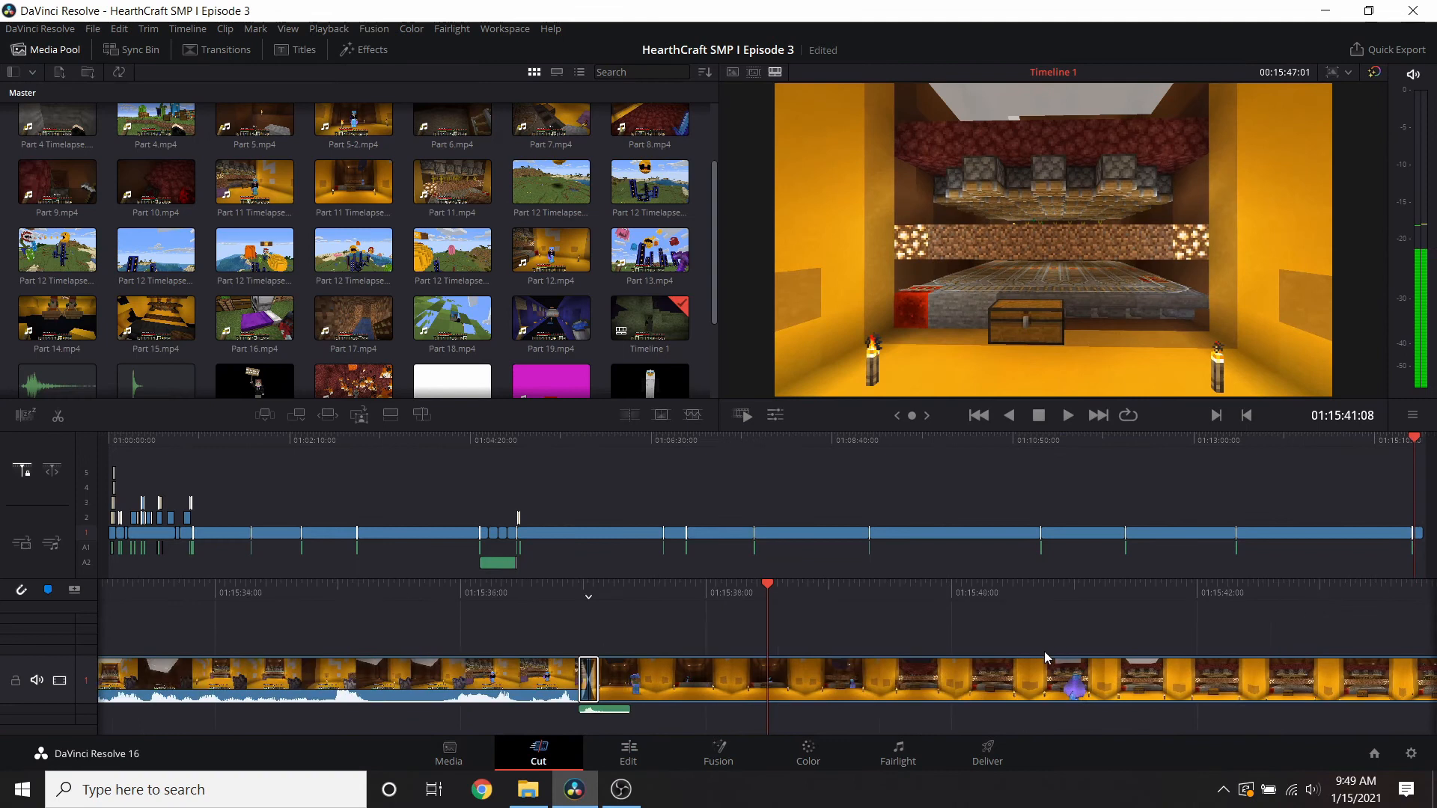
- Play Part 11 Timelapse.mp4 near its end, split it at 01:15:44:09 and delete the remainder
{"action": "scroll", "coordinate": [1044, 655], "scroll_direction": "up", "scroll_amount": 5}
{"action": "left_click", "coordinate": [1070, 417]}
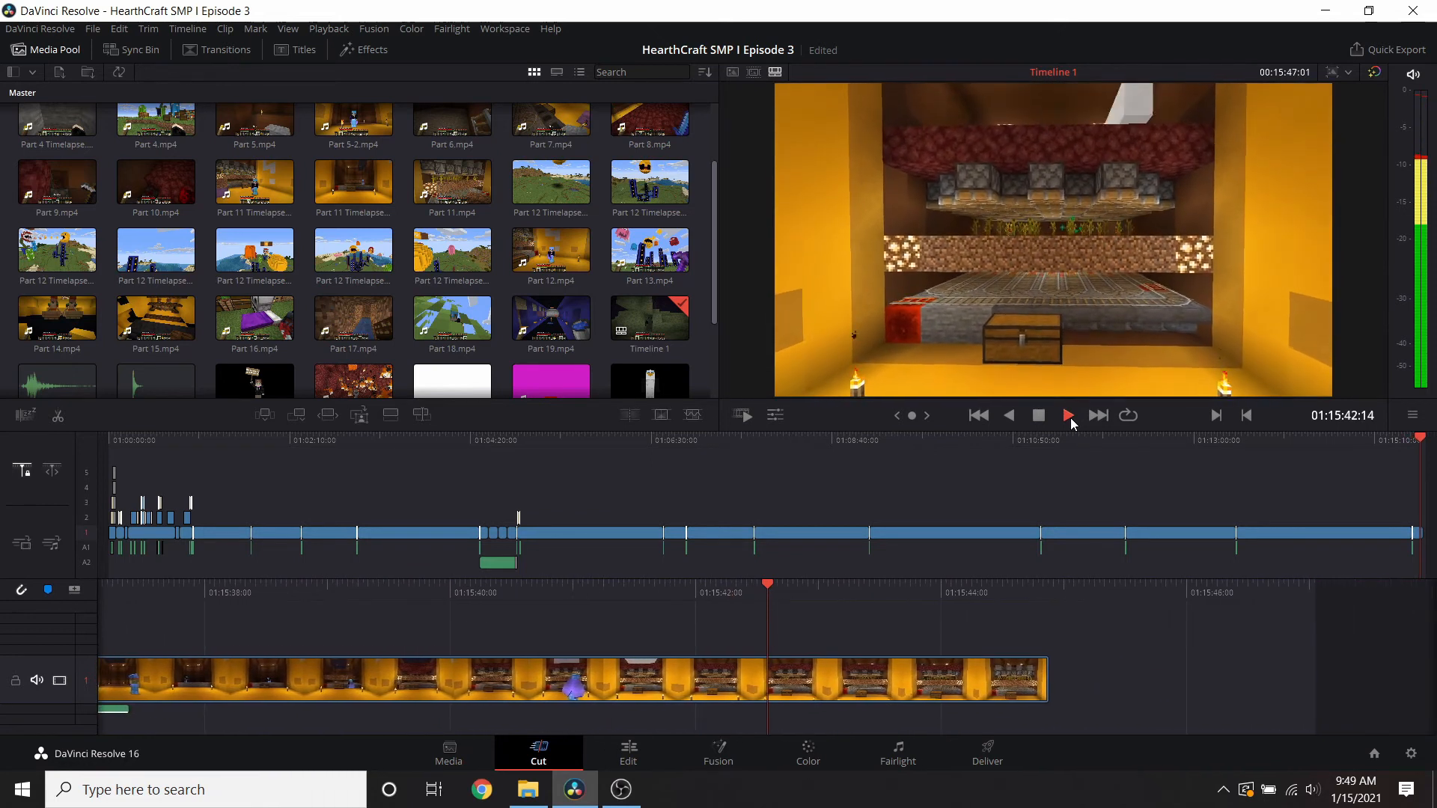
{"action": "left_click", "coordinate": [1038, 417]}
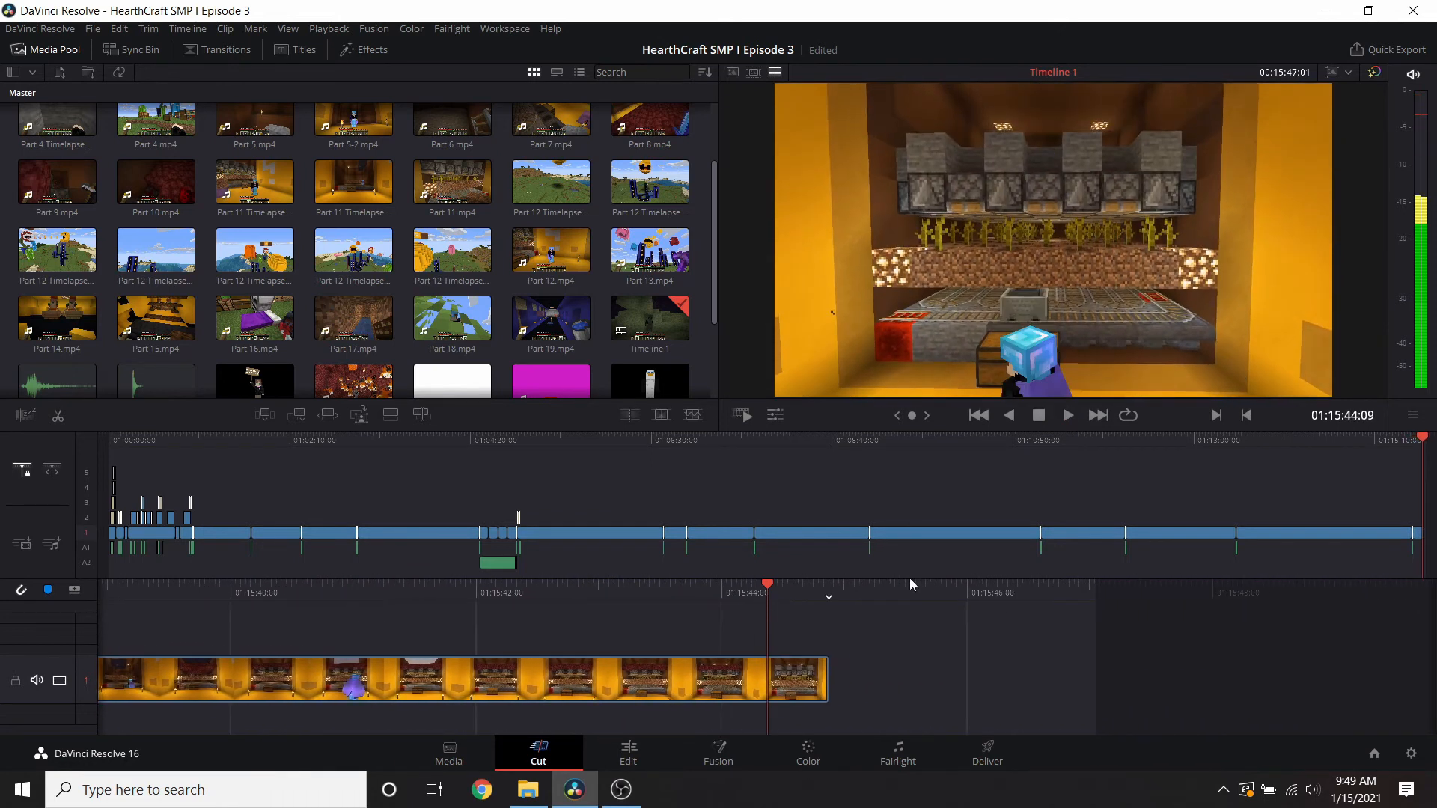
{"action": "right_click", "coordinate": [815, 679]}
{"action": "left_click", "coordinate": [859, 554]}
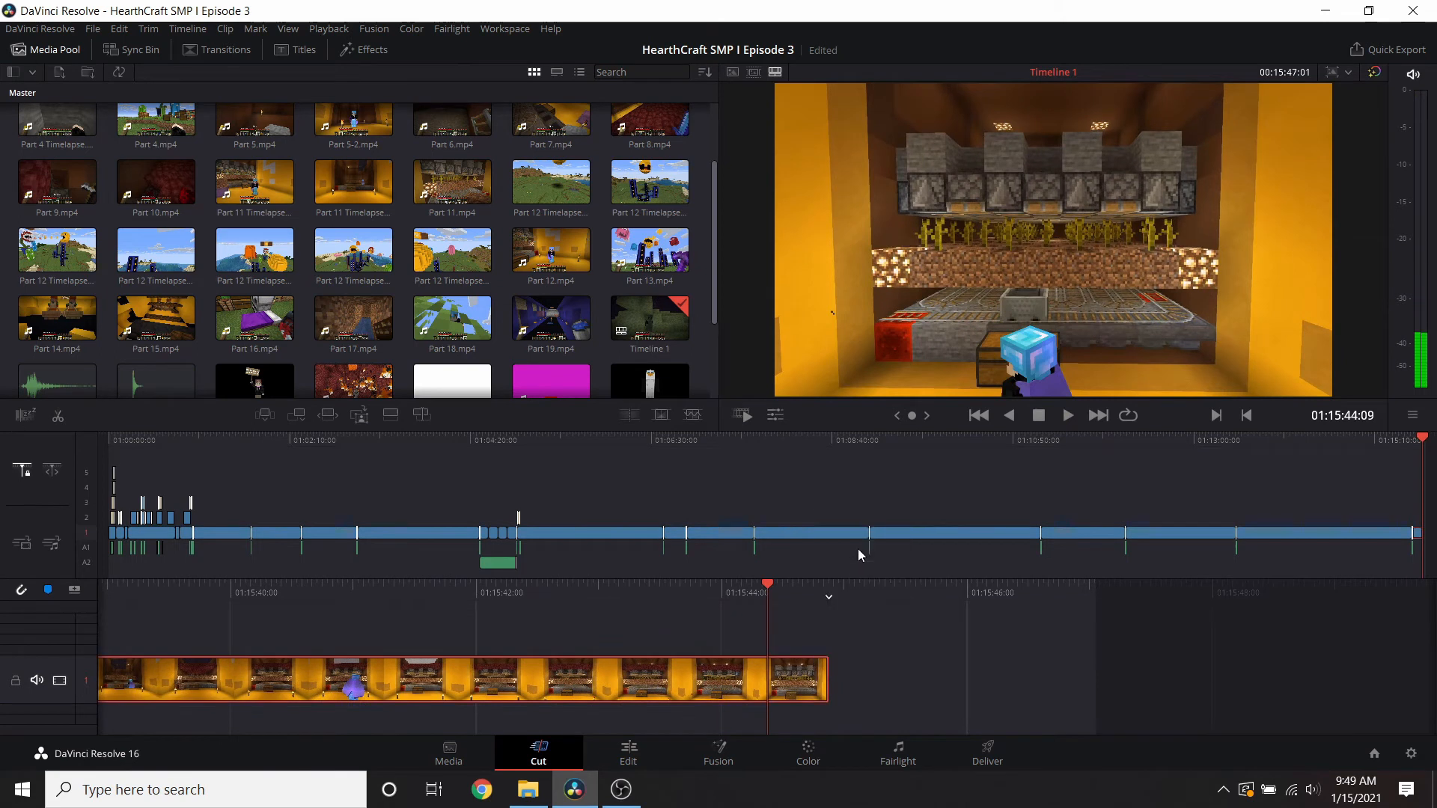
{"action": "key", "text": "Delete"}
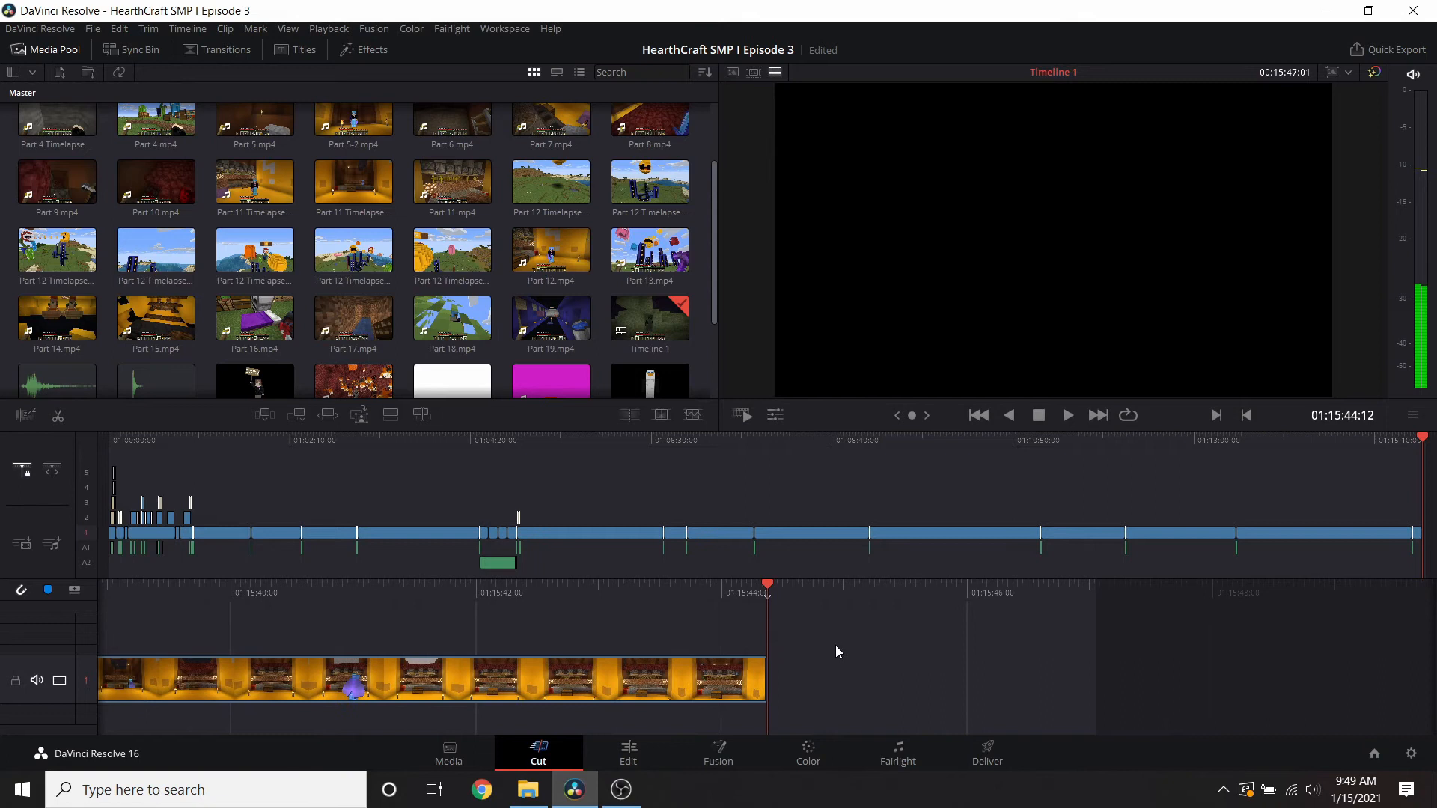
- Split the Part 11 Timelapse Sound.mp4 audio at 01:15:44:09 and remove the piece extending past the timelapse video
{"action": "left_click", "coordinate": [629, 755]}
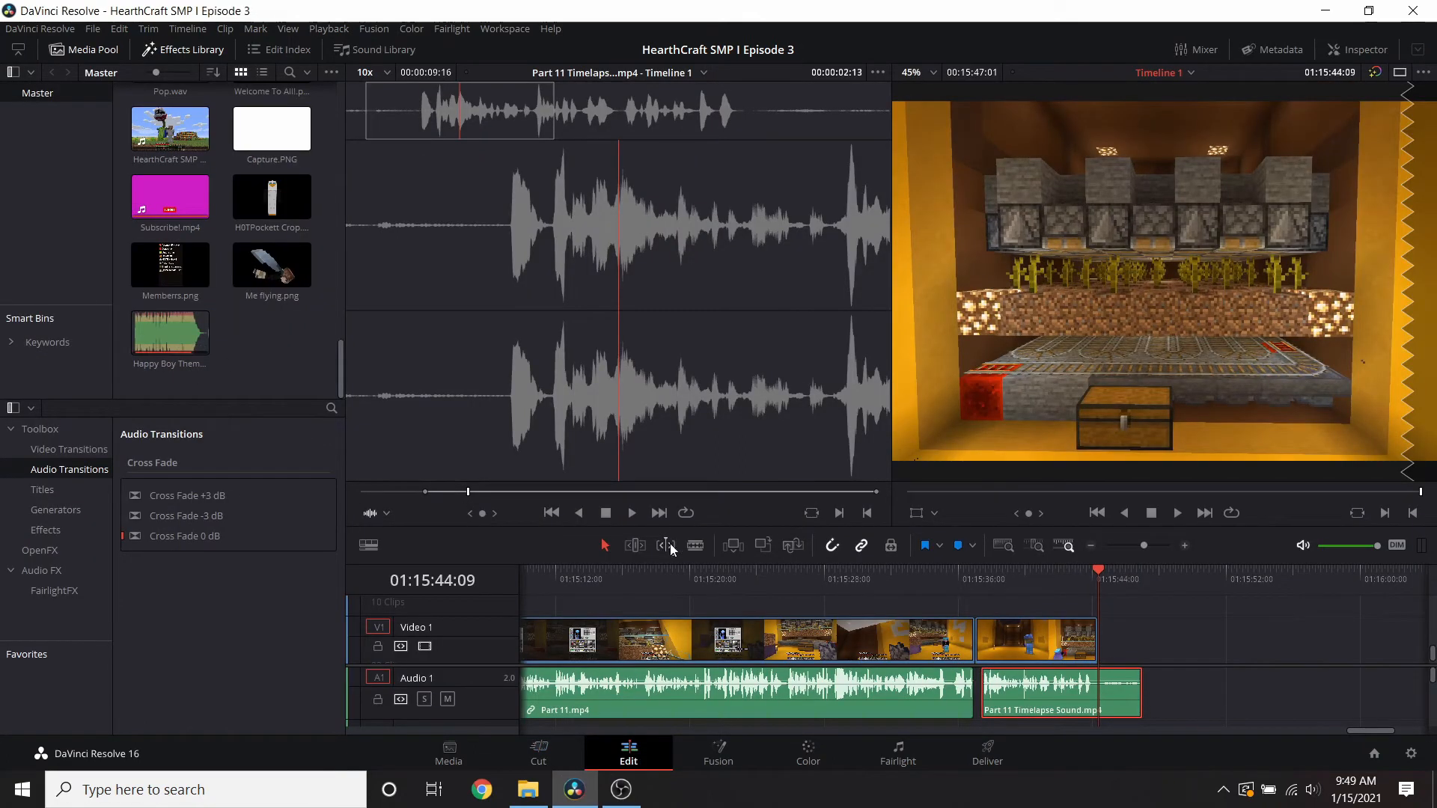
{"action": "left_click", "coordinate": [695, 546]}
{"action": "left_click", "coordinate": [1098, 692]}
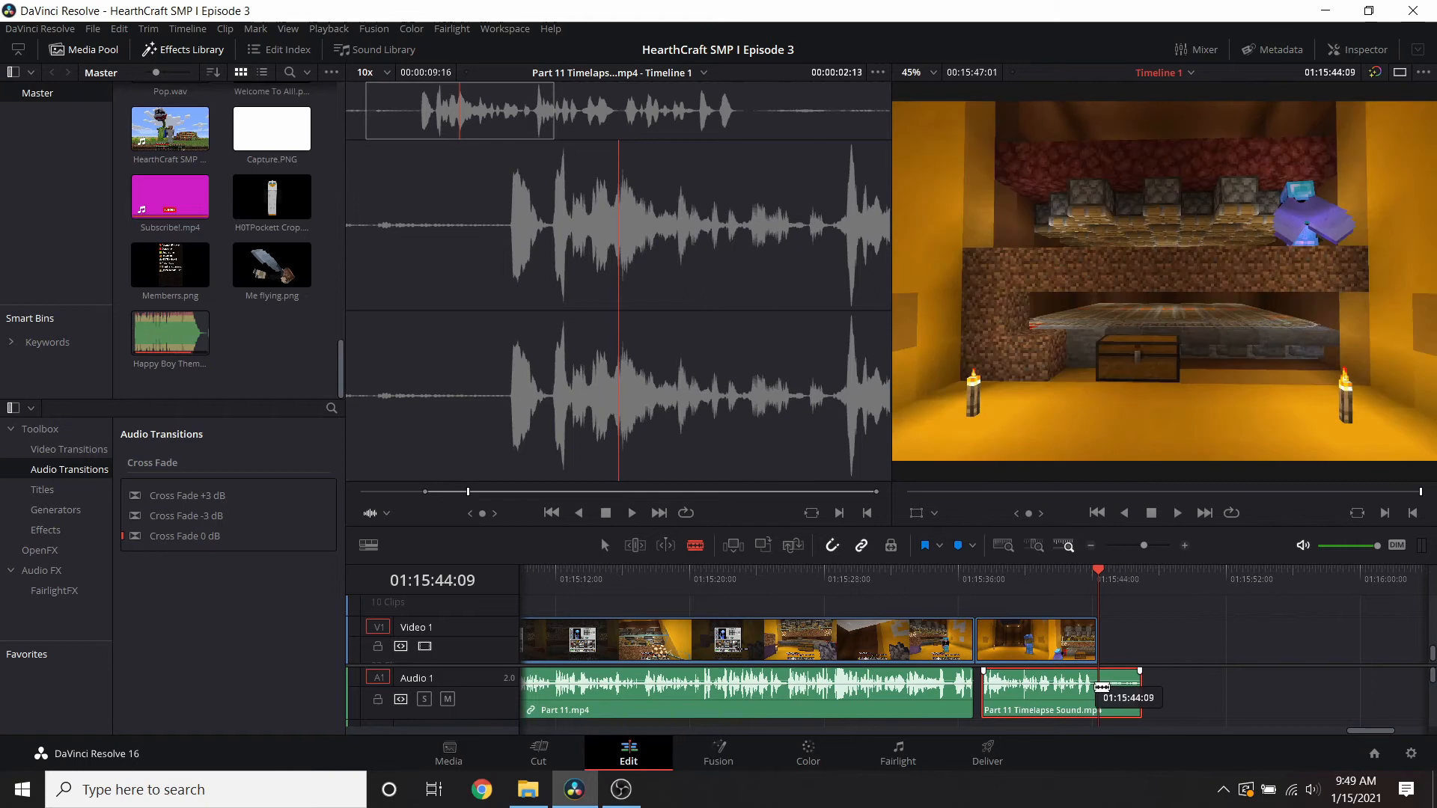
{"action": "left_click", "coordinate": [603, 544]}
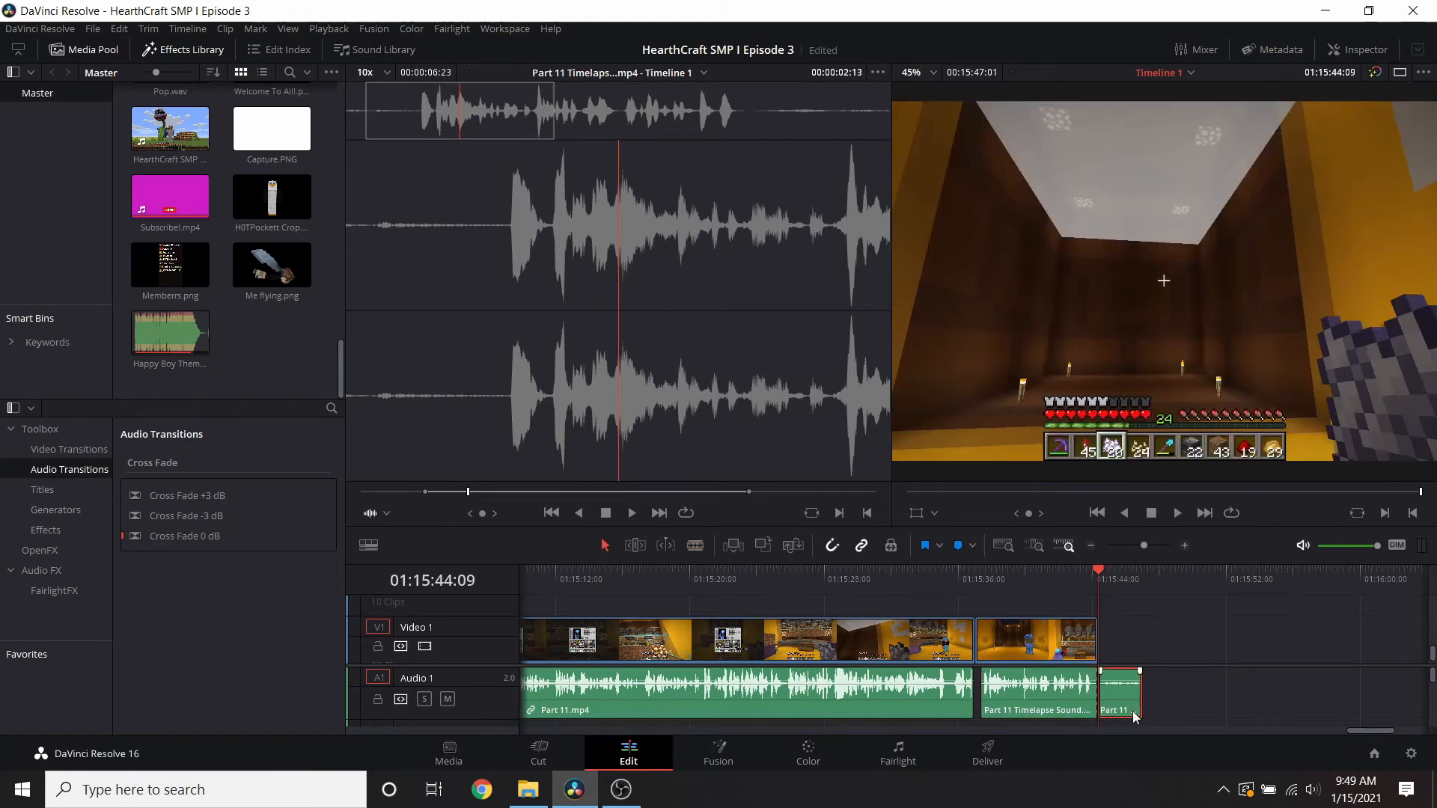
- Append Part 12.mp4 after the timelapse, split it at 01:15:46:11 and delete the part before the cut
{"action": "left_click", "coordinate": [539, 755]}
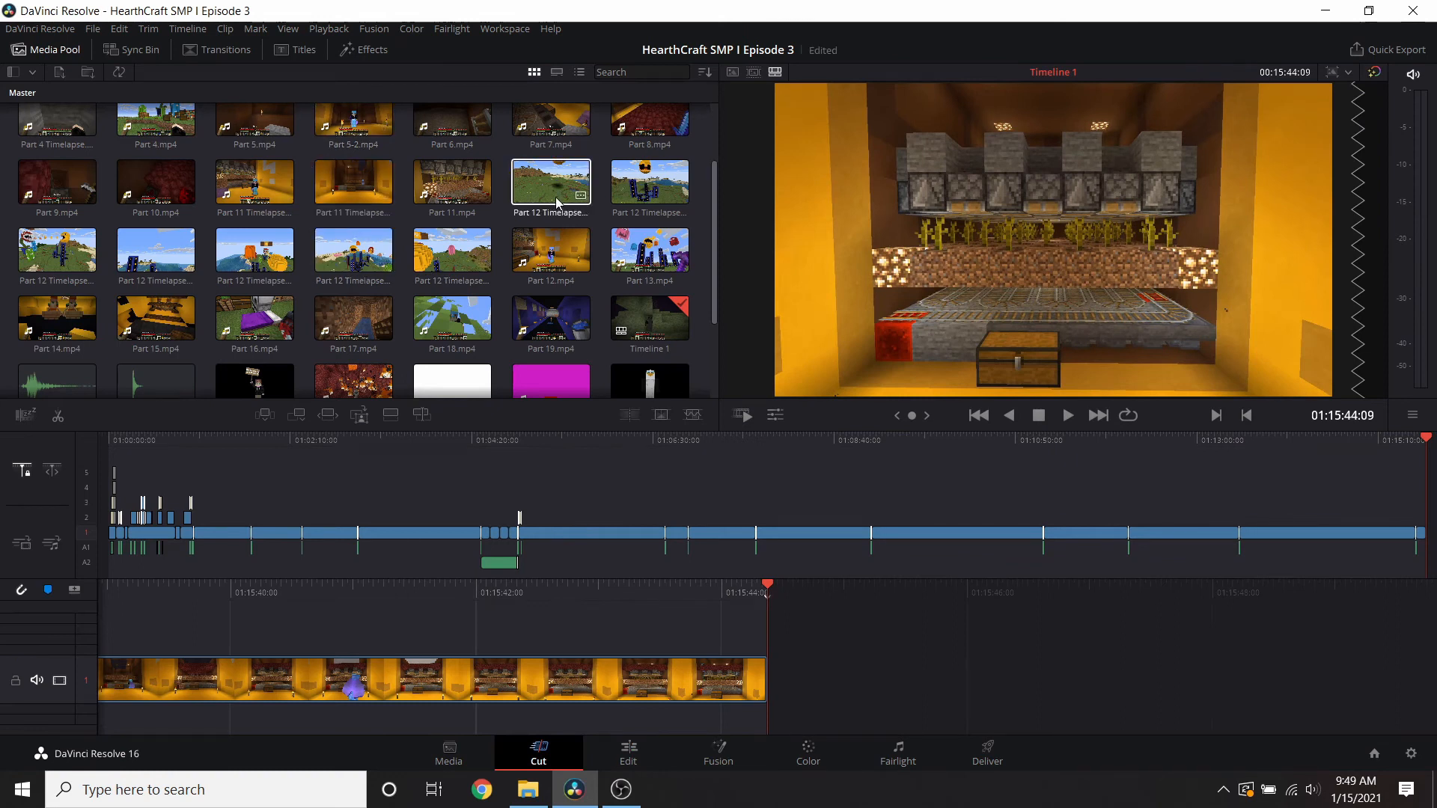
{"action": "left_click_drag", "start_coordinate": [563, 259], "coordinate": [801, 633]}
{"action": "right_click", "coordinate": [800, 677]}
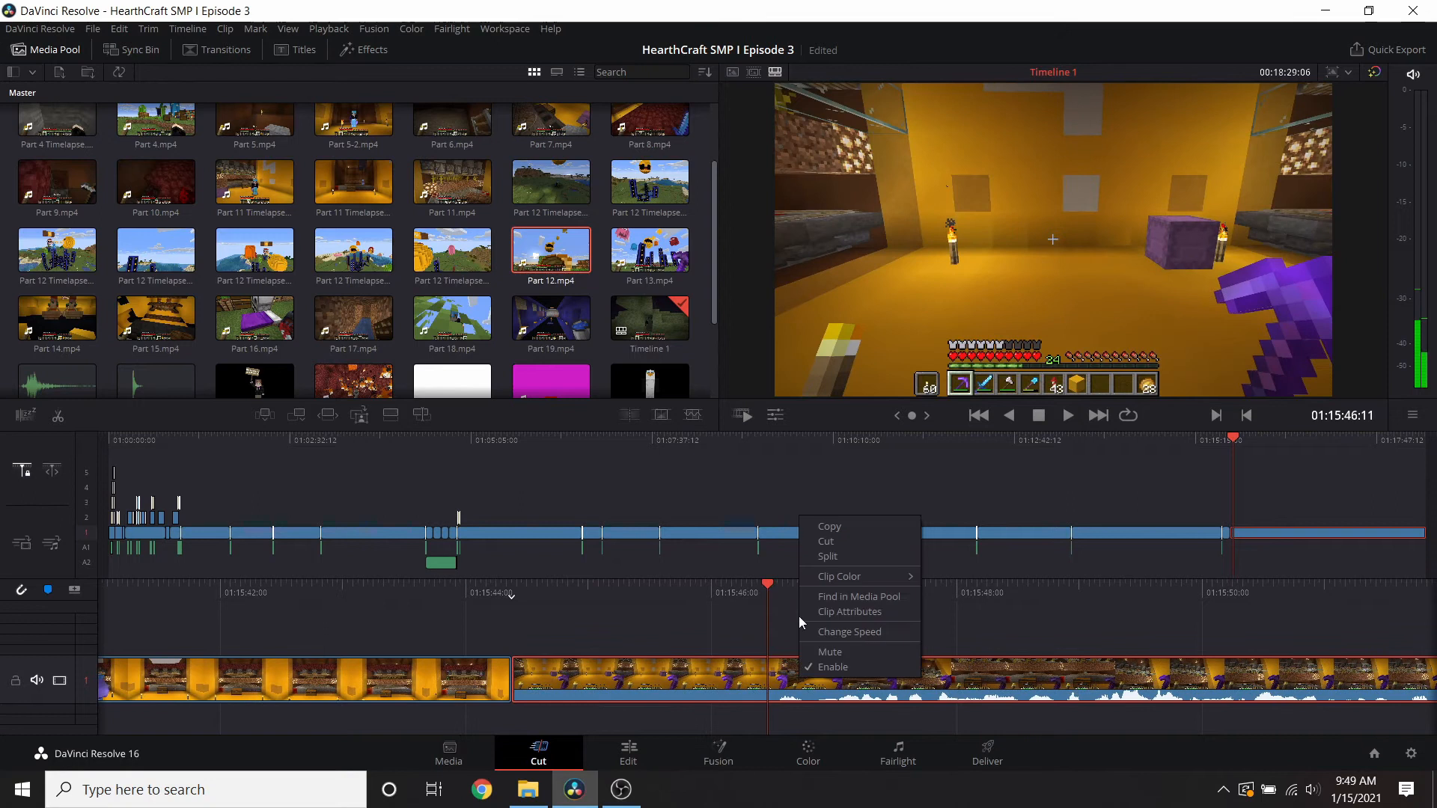
{"action": "left_click", "coordinate": [829, 557]}
{"action": "key", "text": "Delete"}
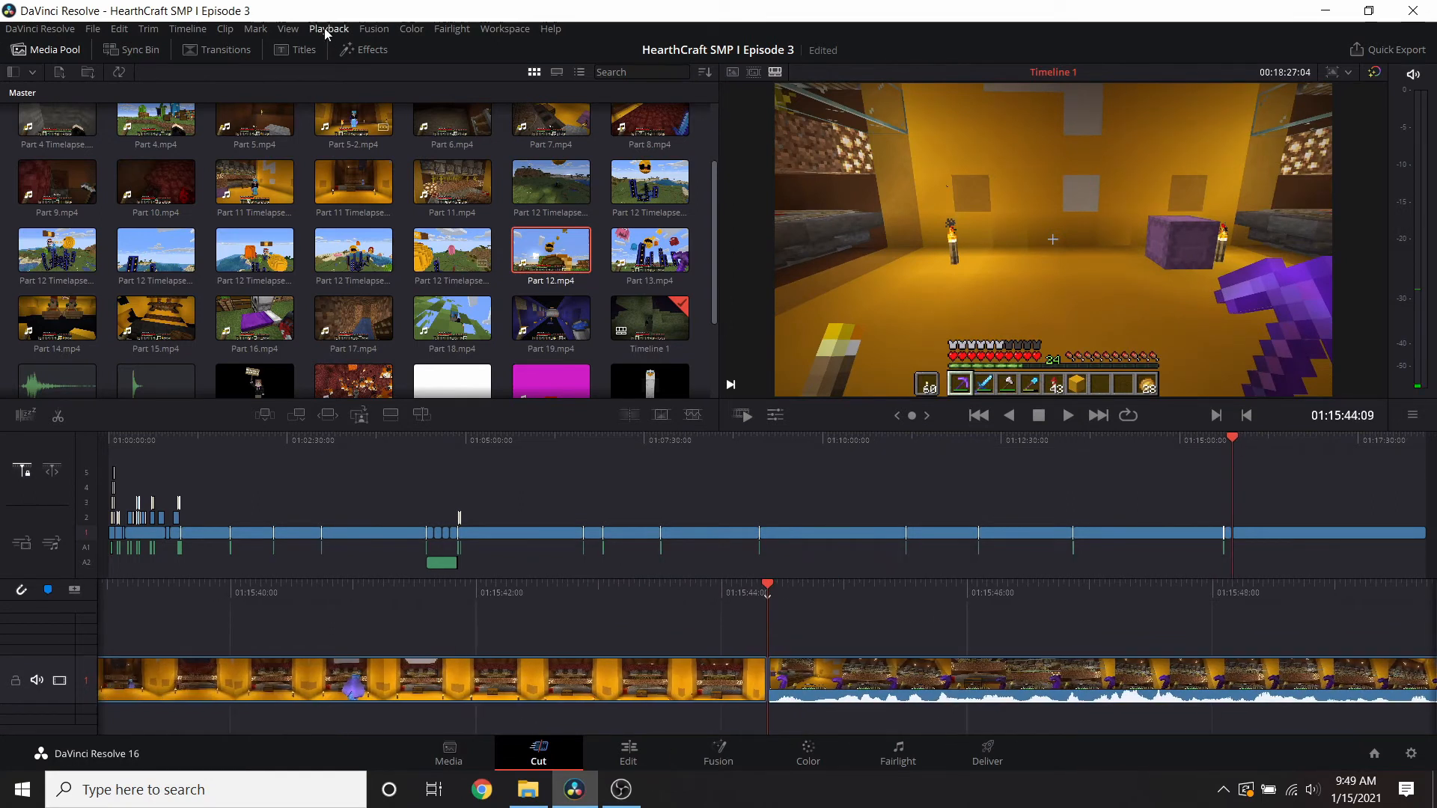
- Add a Push transition between Part 11 Timelapse.mp4 and Part 12.mp4 and place Whoosh.flac beneath it at 01:15:44:07
{"action": "left_click", "coordinate": [222, 52]}
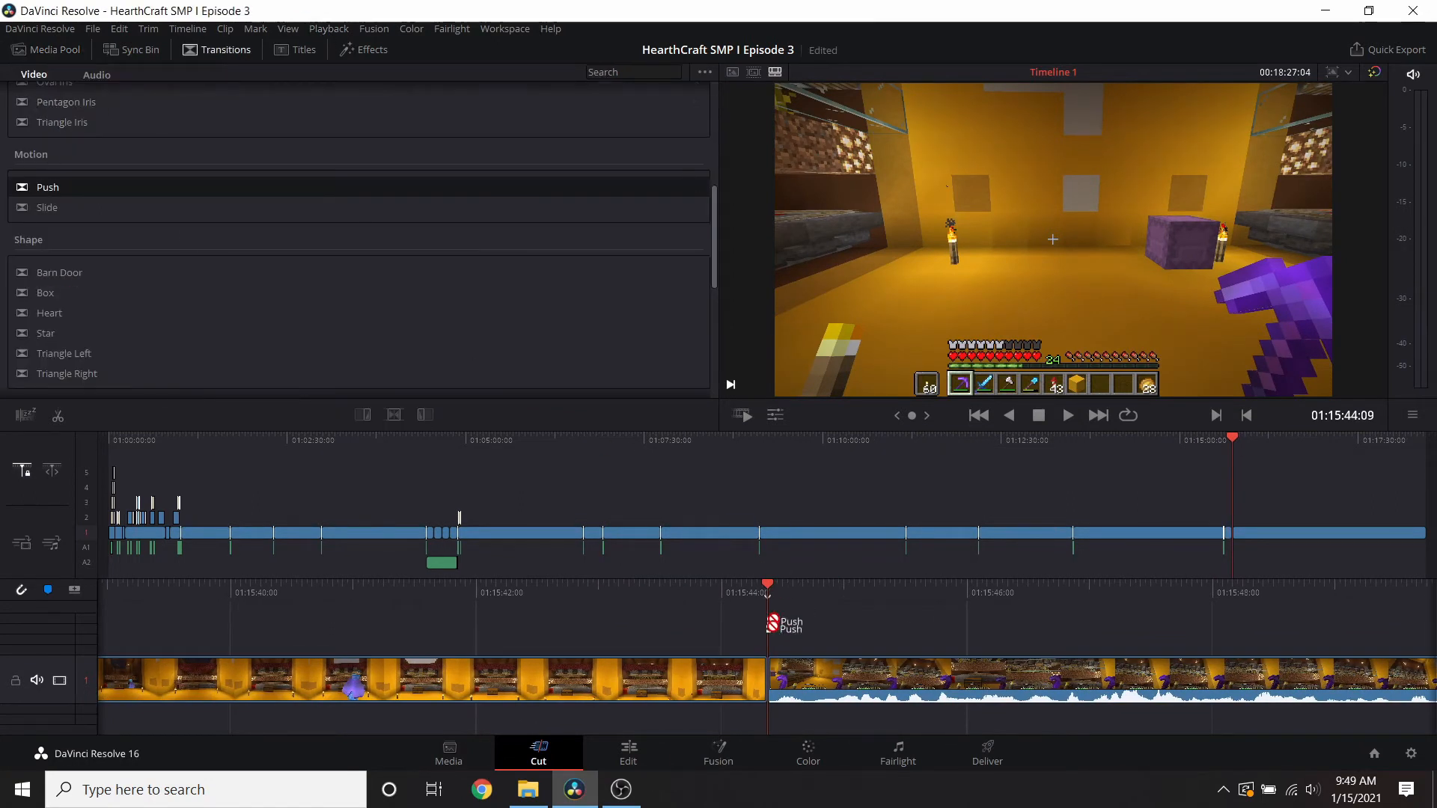
{"action": "left_click_drag", "start_coordinate": [769, 618], "coordinate": [765, 686]}
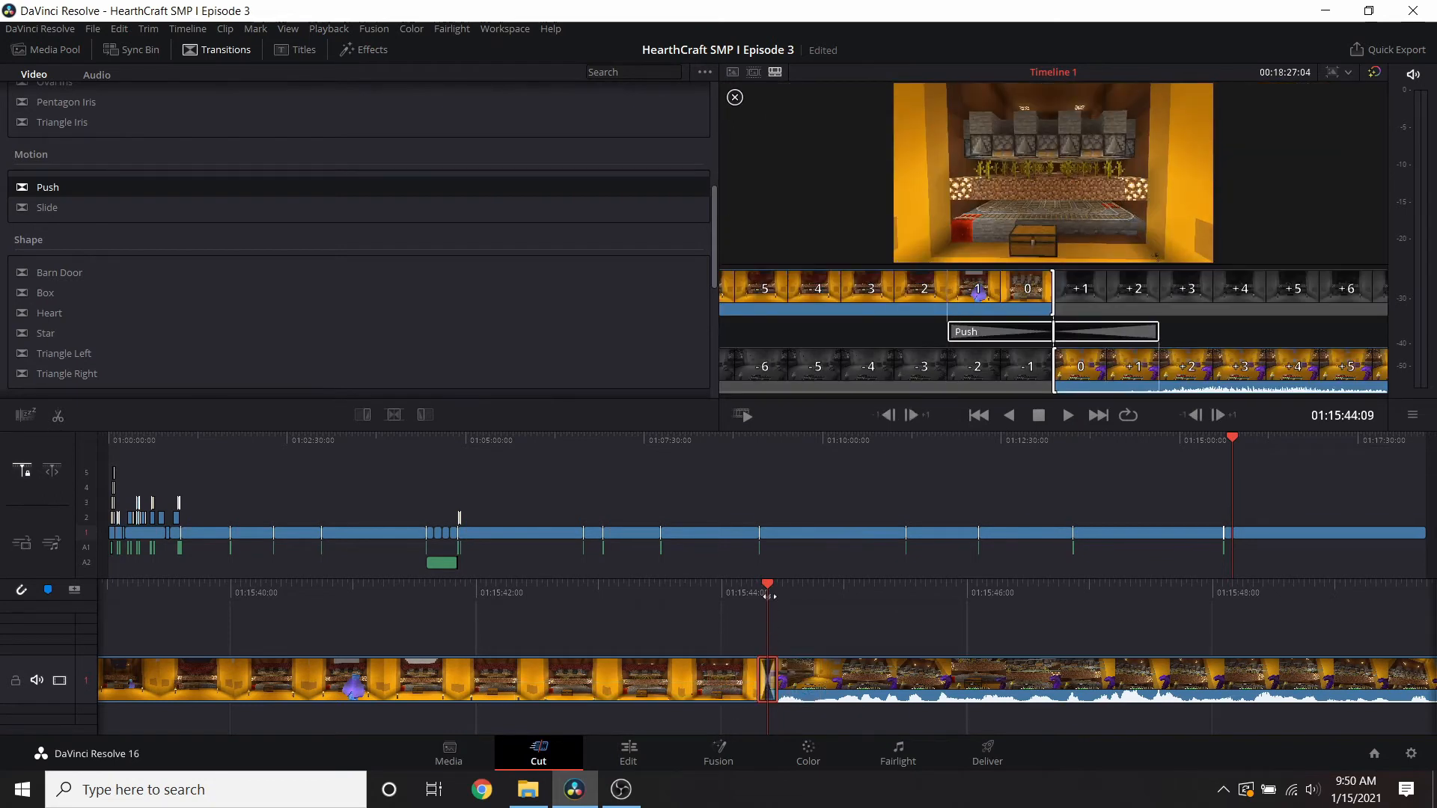
{"action": "left_click", "coordinate": [54, 50]}
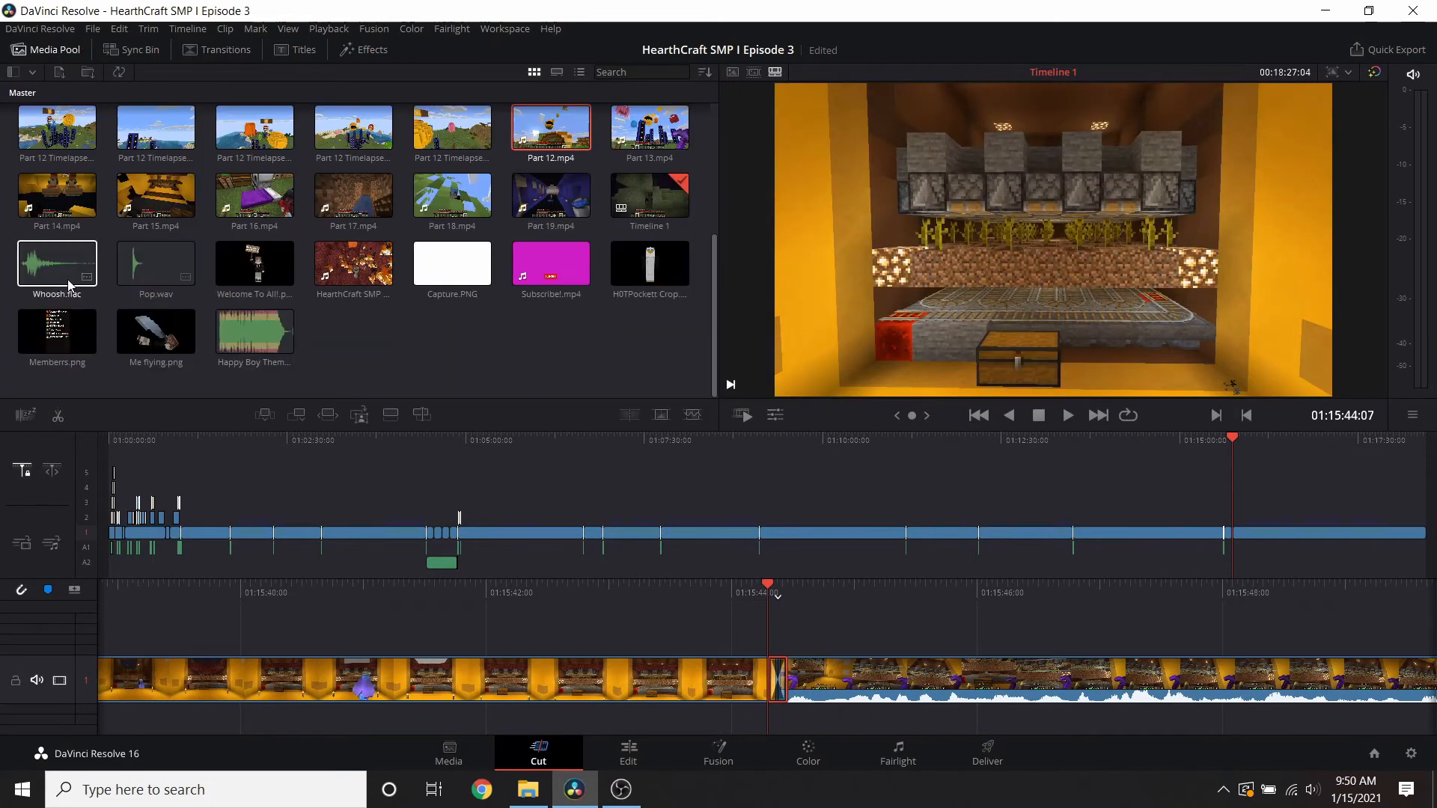
{"action": "left_click_drag", "start_coordinate": [768, 709], "coordinate": [770, 710]}
{"action": "scroll", "coordinate": [1149, 671], "scroll_direction": "up", "scroll_amount": 1}
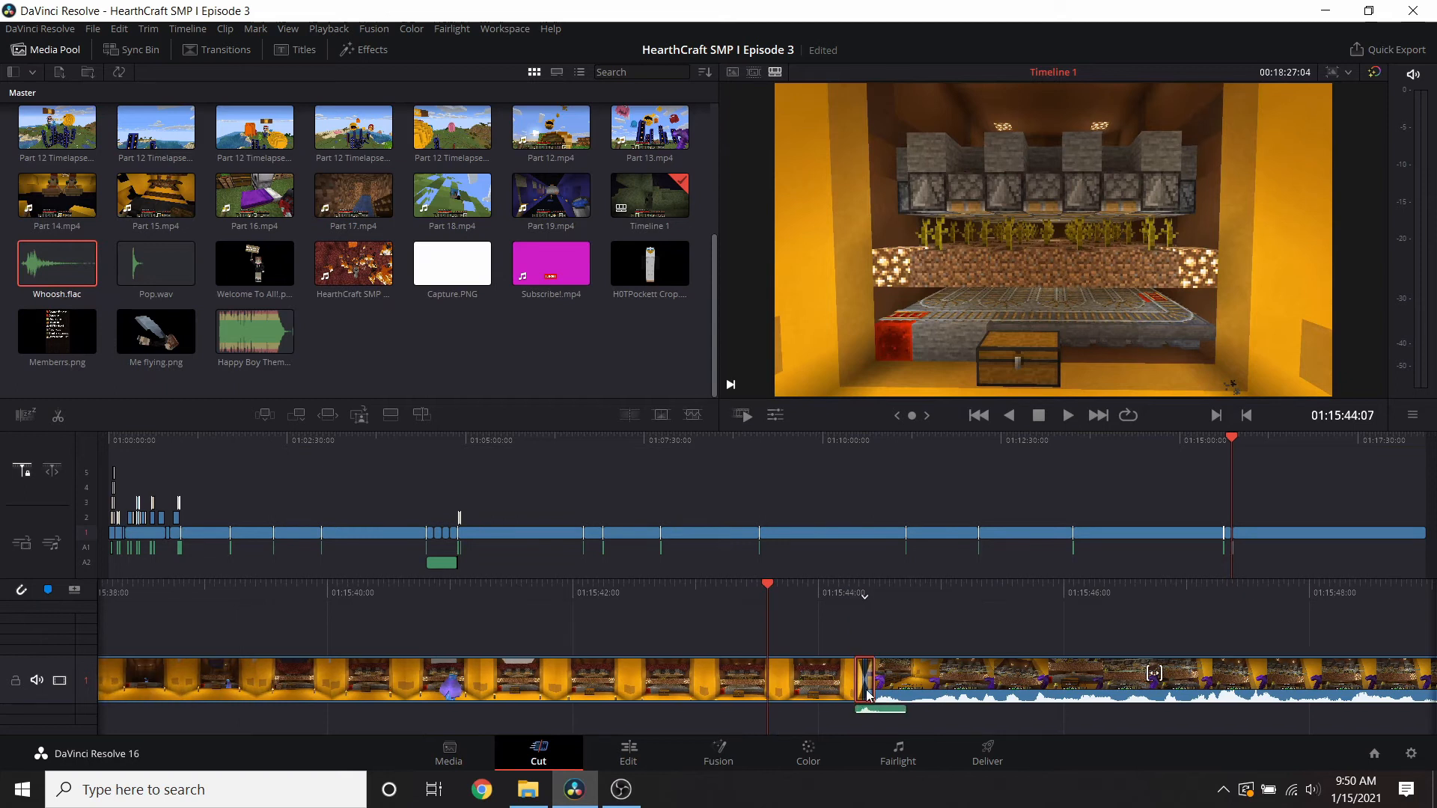
- Play back the transition from the timelapse into Part 12.mp4 twice to check the picture and whoosh sound
{"action": "left_click", "coordinate": [1069, 416]}
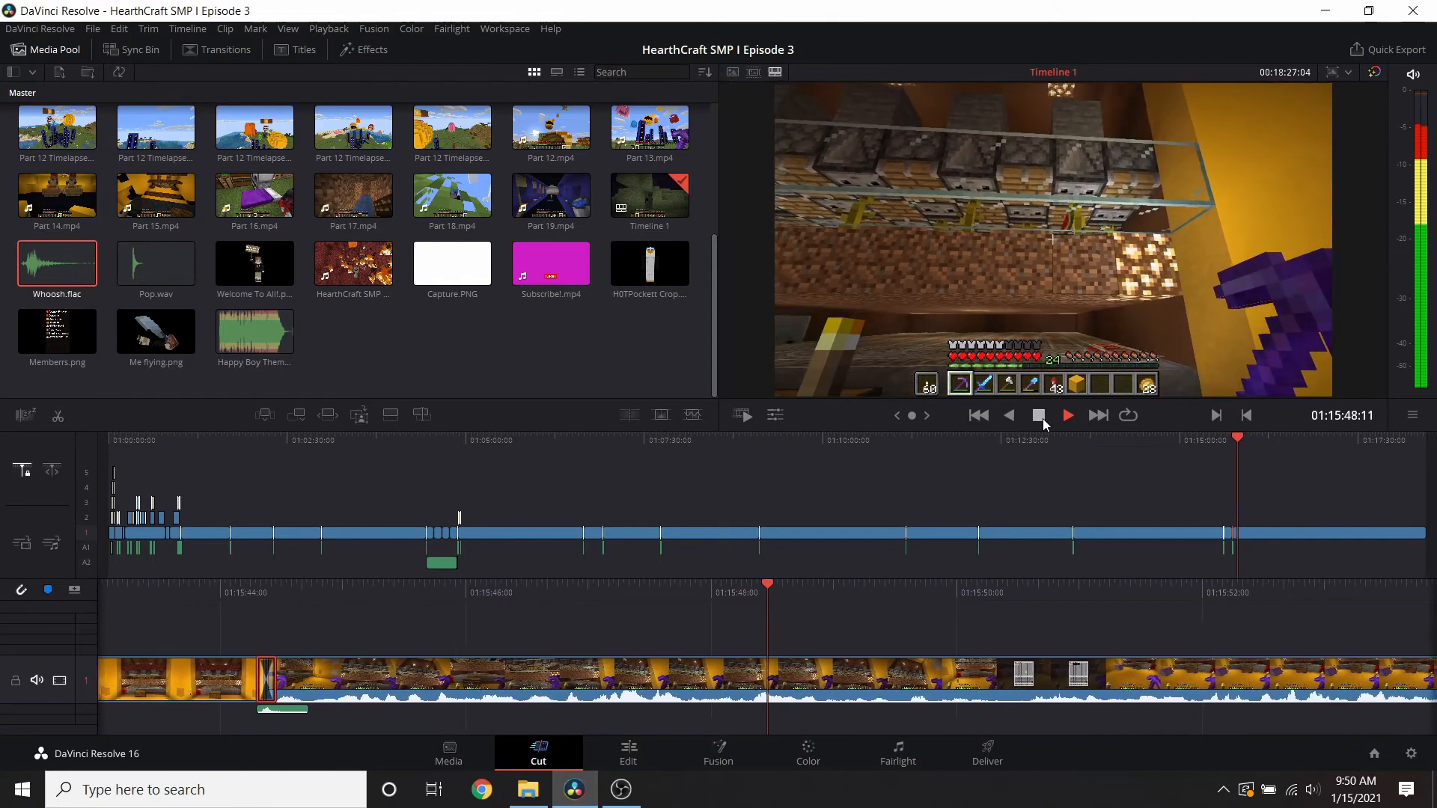
{"action": "left_click", "coordinate": [1040, 418]}
{"action": "left_click_drag", "start_coordinate": [464, 595], "coordinate": [898, 555]}
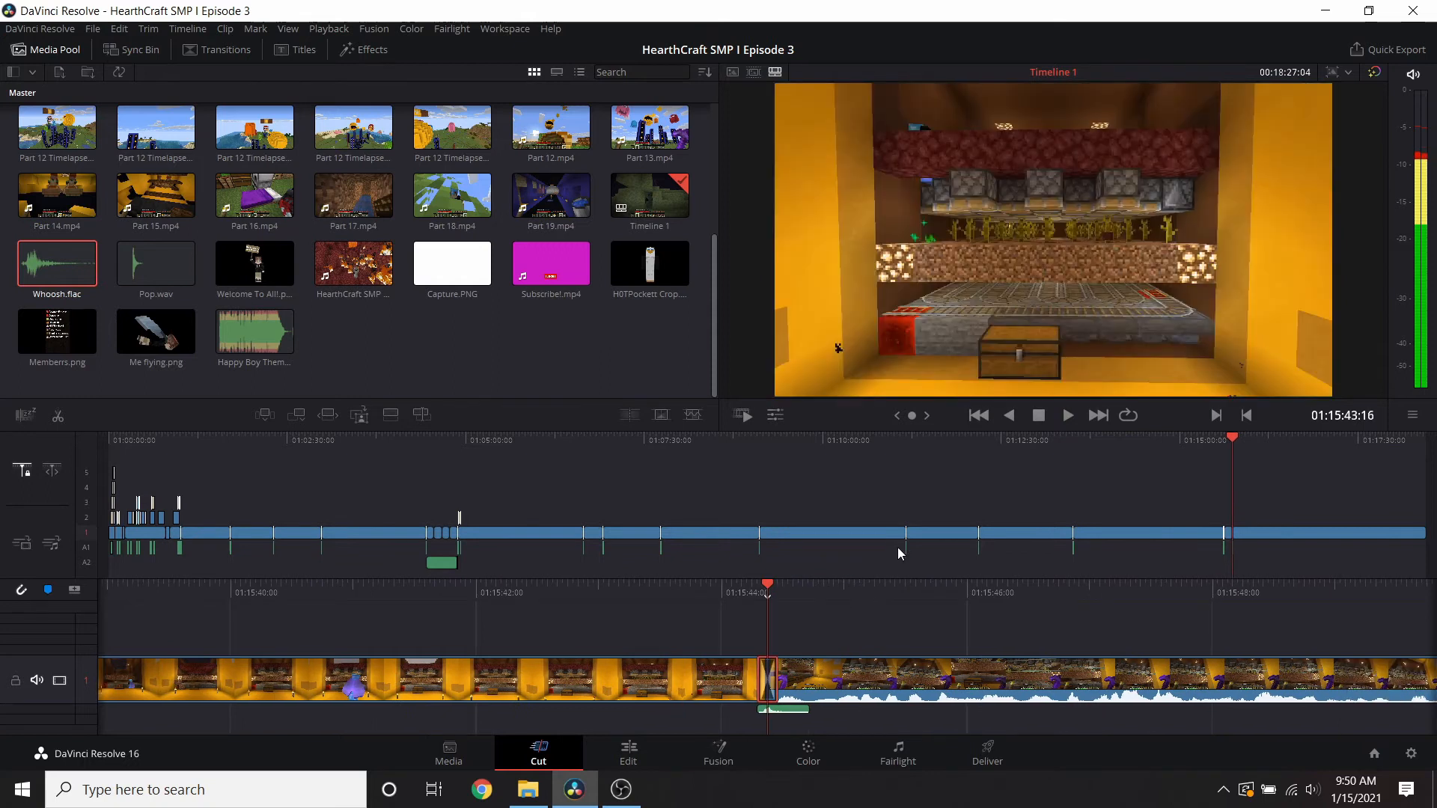
{"action": "left_click", "coordinate": [1068, 416]}
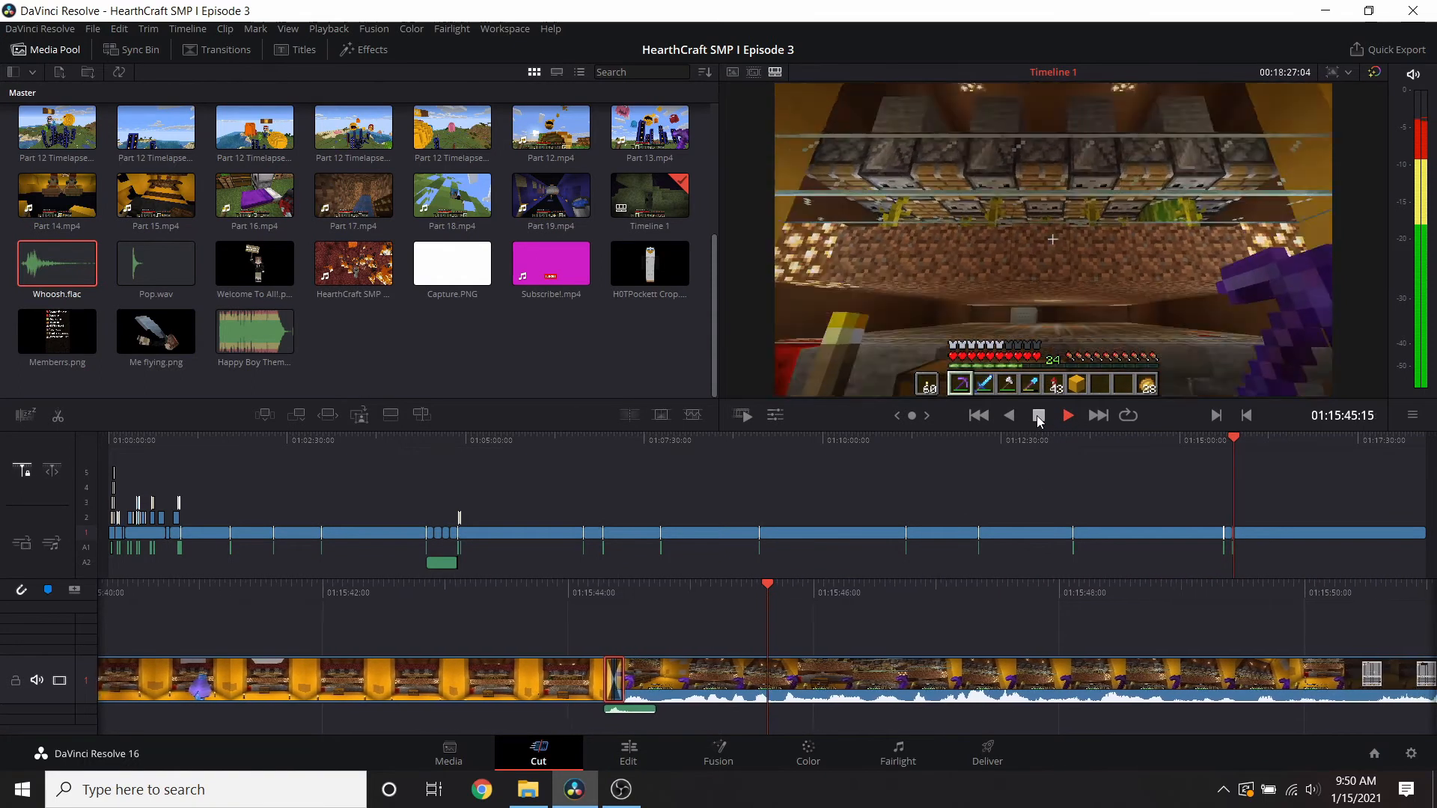
{"action": "left_click", "coordinate": [1038, 419]}
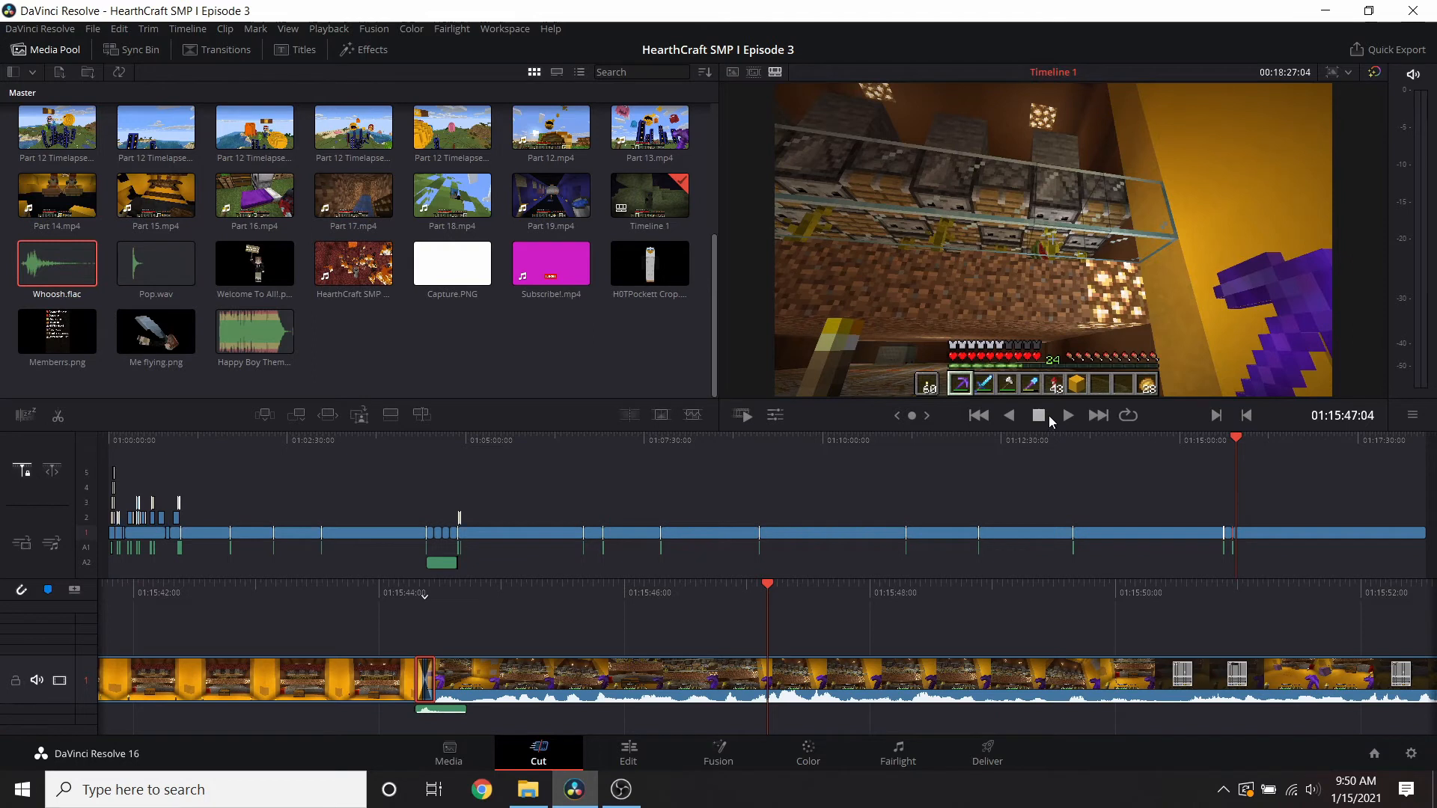
- Split Part 12.mp4 near its end at 01:18:17:16, delete the remainder and save the project
{"action": "left_click", "coordinate": [1413, 447]}
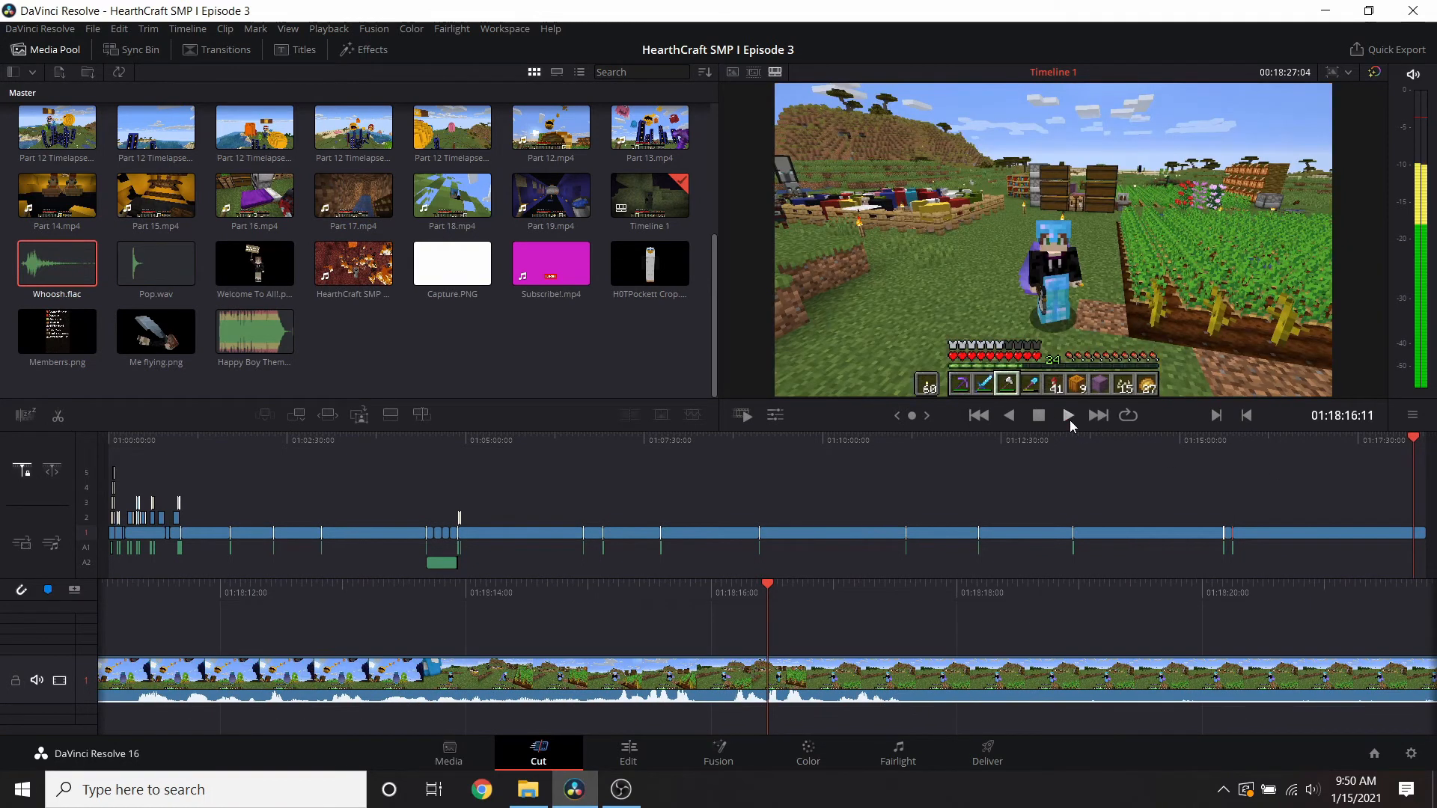
{"action": "left_click", "coordinate": [1041, 419]}
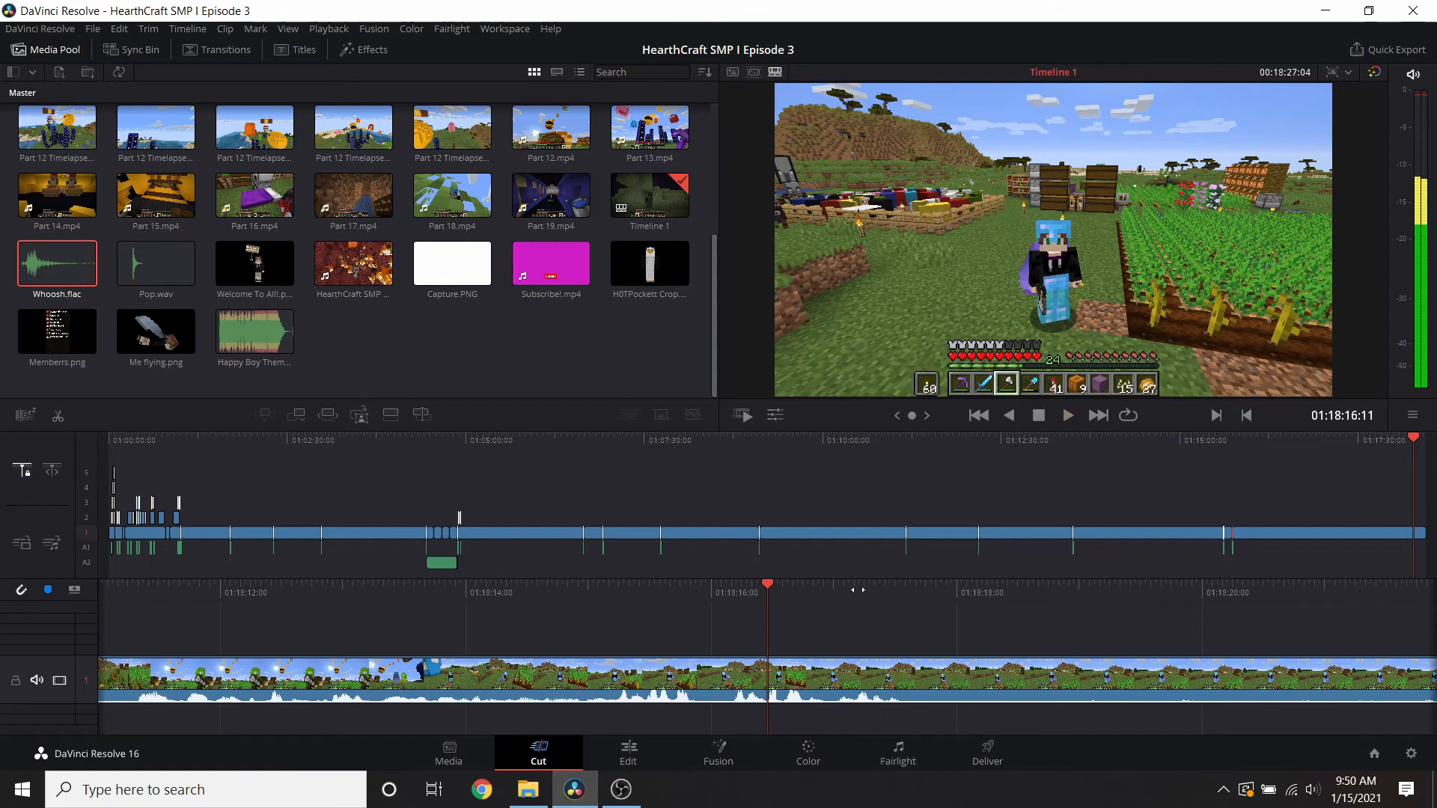
{"action": "left_click_drag", "start_coordinate": [795, 597], "coordinate": [647, 597]}
{"action": "right_click", "coordinate": [818, 681]}
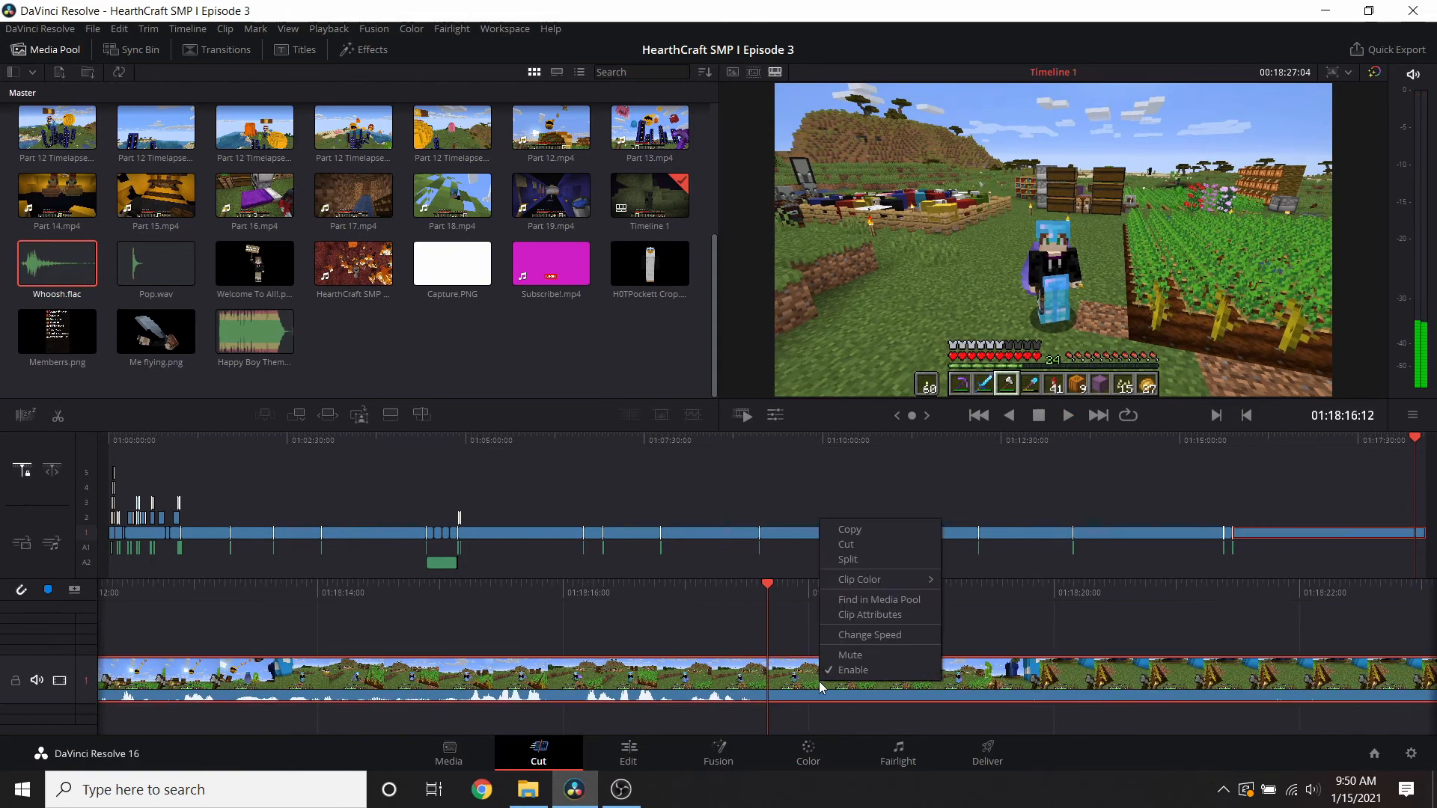
{"action": "left_click", "coordinate": [871, 559]}
{"action": "key", "text": "Delete"}
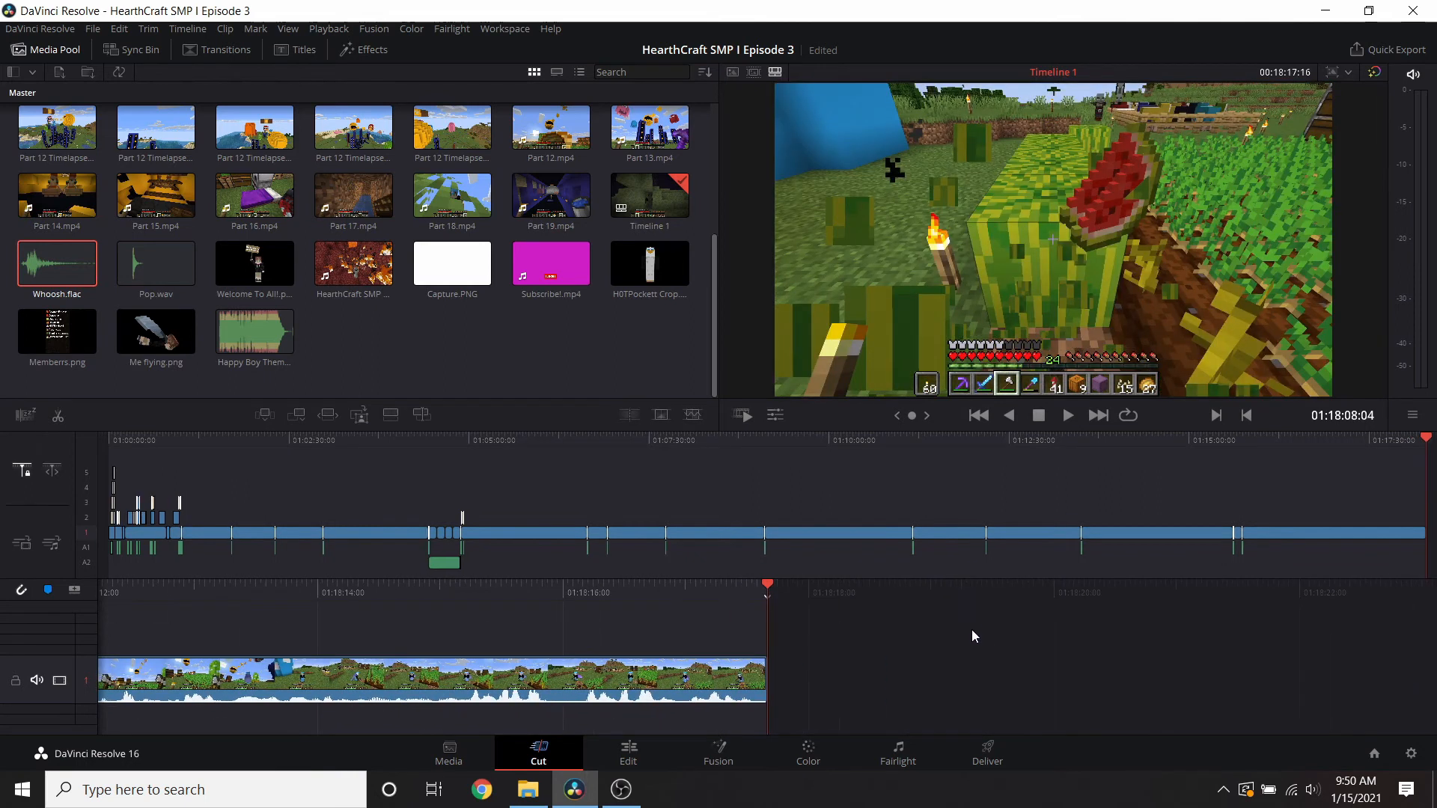
{"action": "key", "text": "ctrl+s"}
- Restore the deleted end of Part 12.mp4, play it through to review it, and remove it again
{"action": "key", "text": "ctrl+z"}
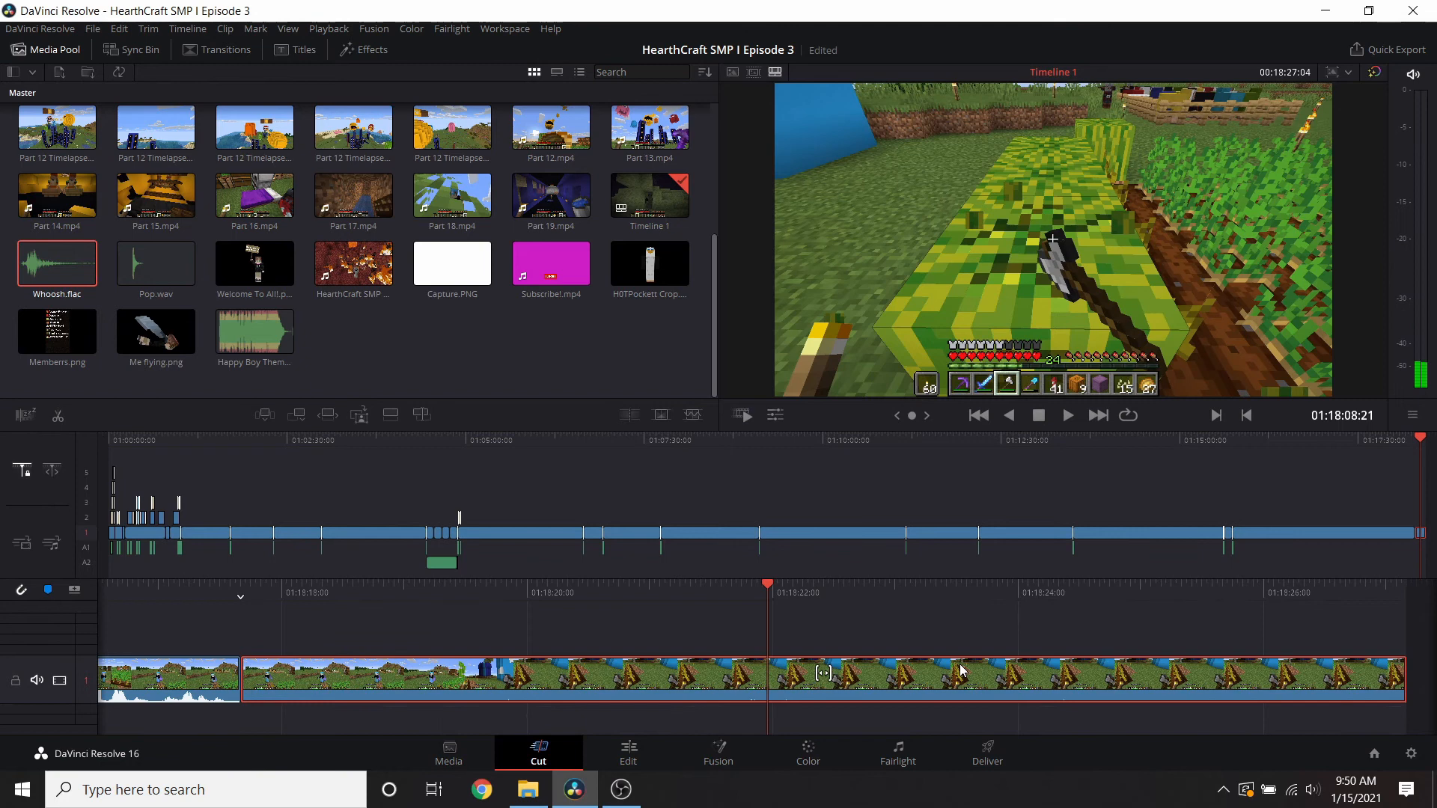
{"action": "left_click", "coordinate": [965, 663]}
{"action": "left_click", "coordinate": [1067, 418]}
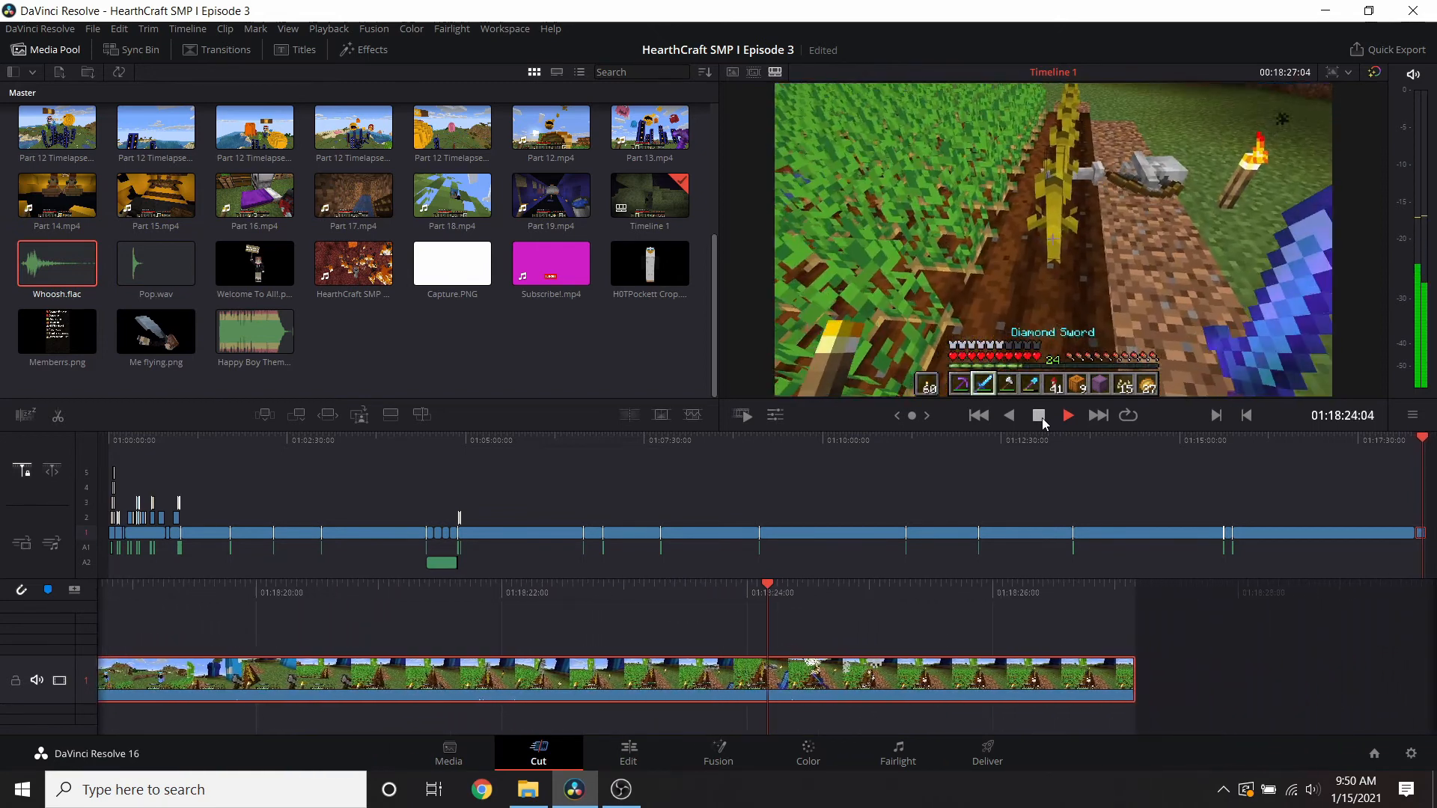
{"action": "left_click", "coordinate": [1040, 417]}
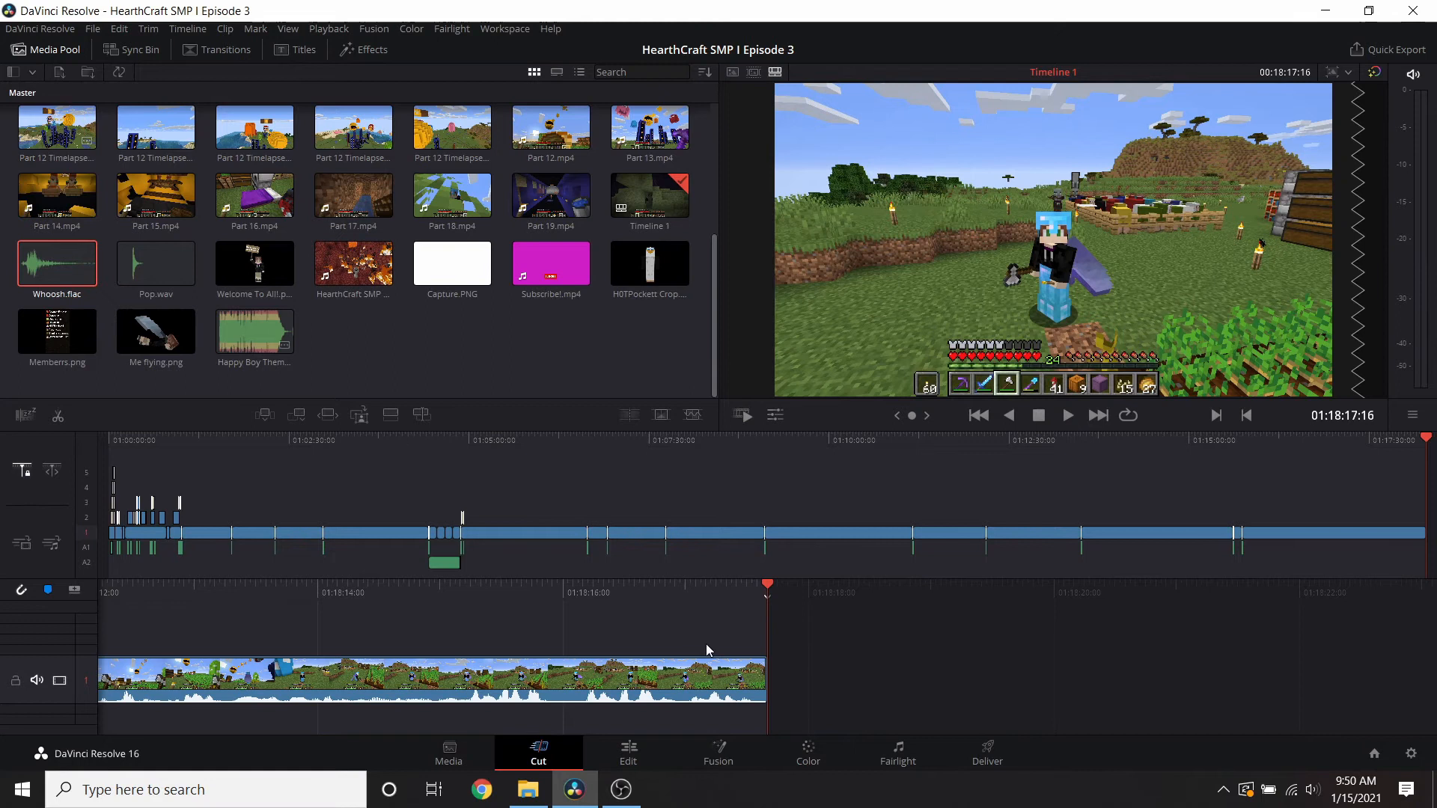
- Append the first Part 12 Timelapse clip directly after Part 12.mp4 and play it through
{"action": "mouse_move", "coordinate": [57, 127]}
{"action": "left_mouse_down"}
{"action": "mouse_move", "coordinate": [402, 273]}
{"action": "mouse_move", "coordinate": [41, 107]}
{"action": "left_mouse_up"}
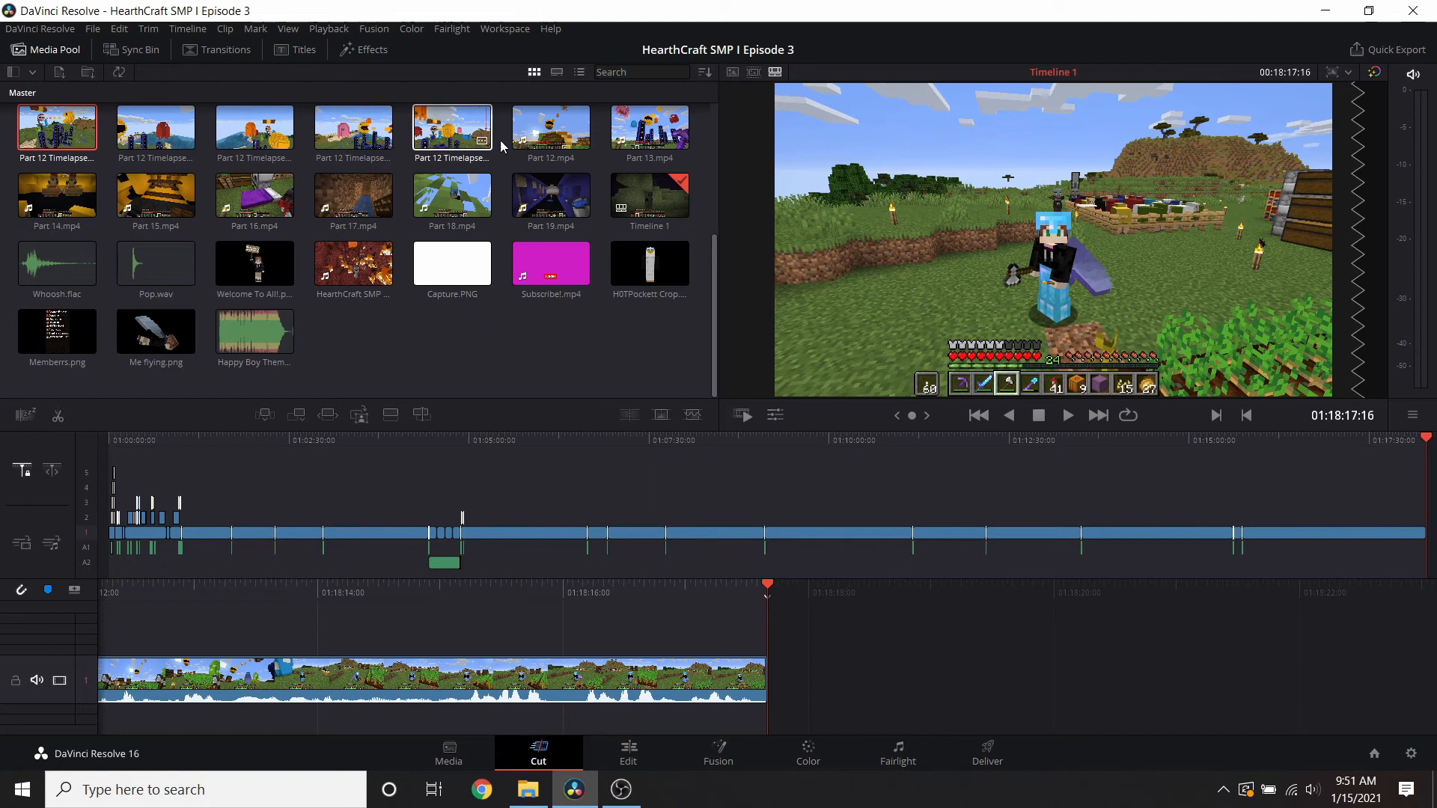
{"action": "scroll", "coordinate": [587, 224], "scroll_direction": "up", "scroll_amount": 1}
{"action": "scroll", "coordinate": [591, 228], "scroll_direction": "up", "scroll_amount": 1}
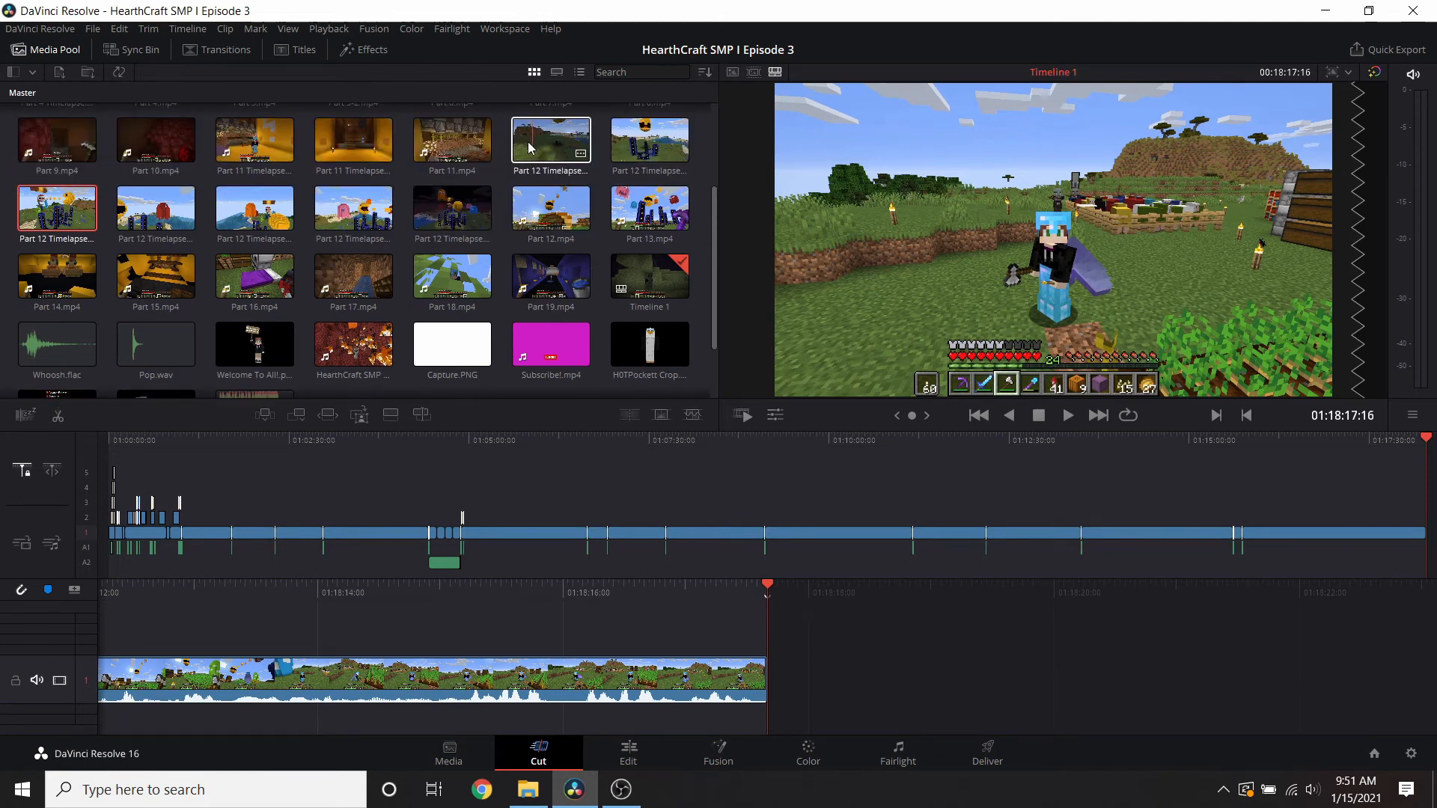
{"action": "left_click_drag", "start_coordinate": [555, 149], "coordinate": [838, 643]}
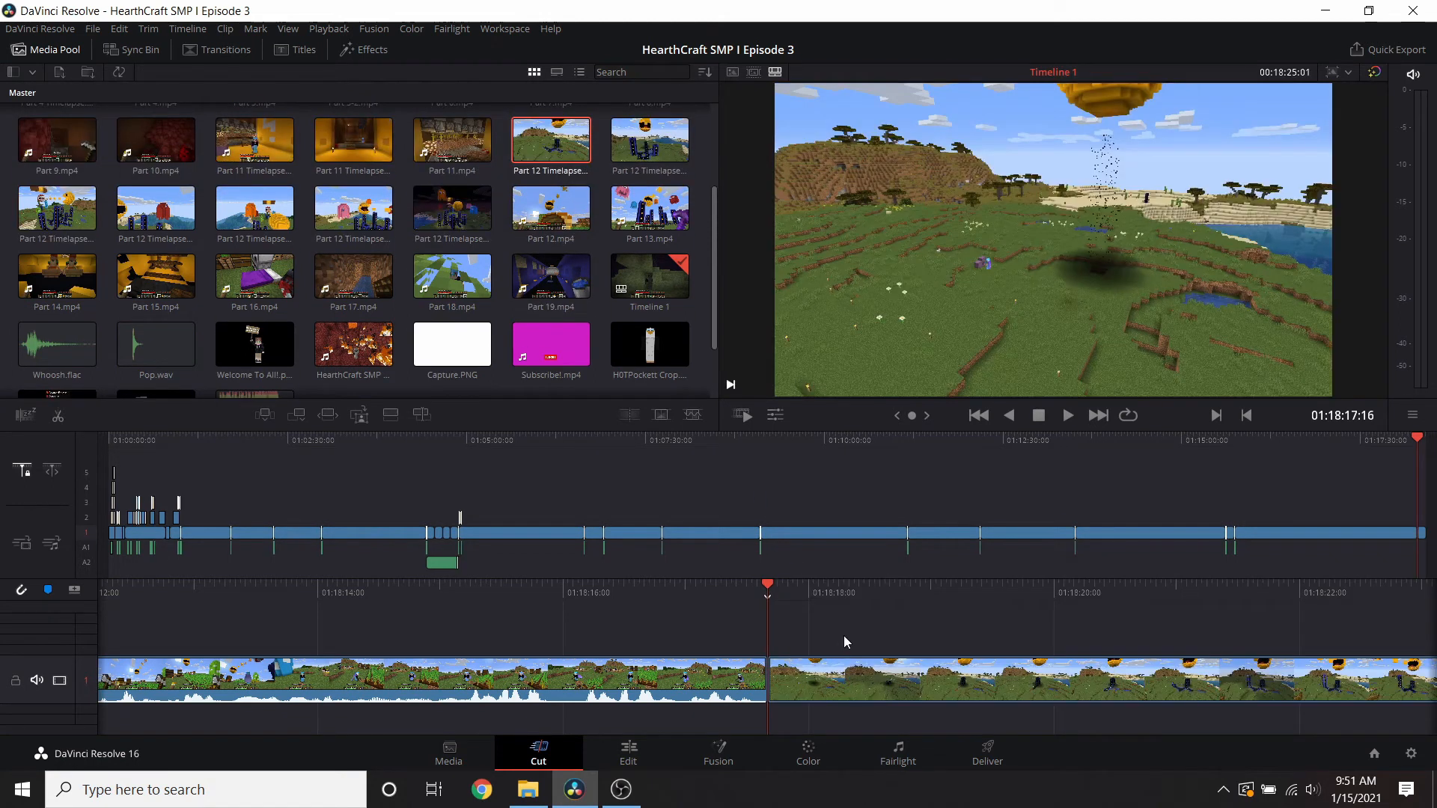
{"action": "left_click", "coordinate": [1066, 417]}
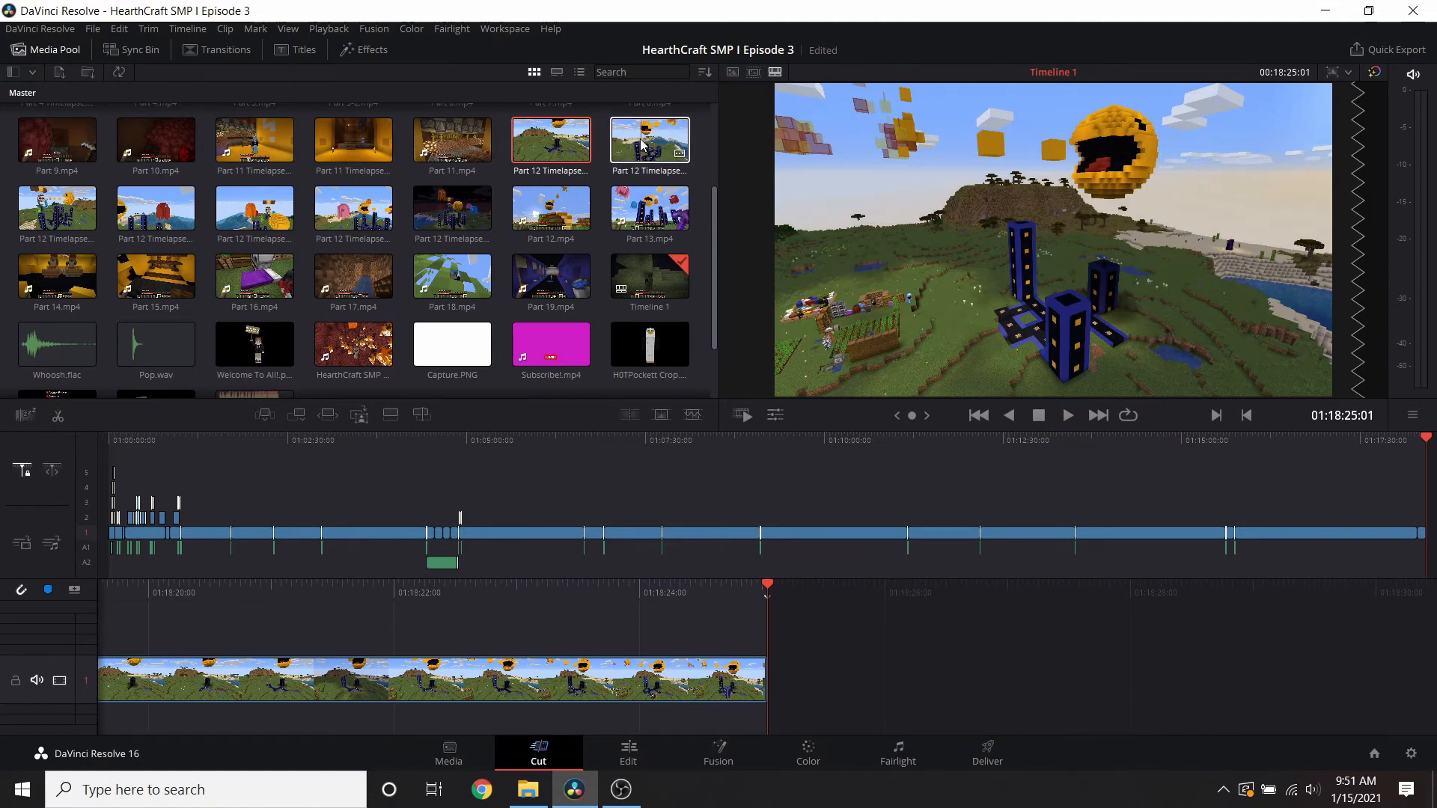
- Append the second, third and fourth Part 12 Timelapse clips one after another at the end of the timeline
{"action": "left_click_drag", "start_coordinate": [640, 145], "coordinate": [896, 631]}
{"action": "scroll", "coordinate": [908, 625], "scroll_direction": "down", "scroll_amount": 8}
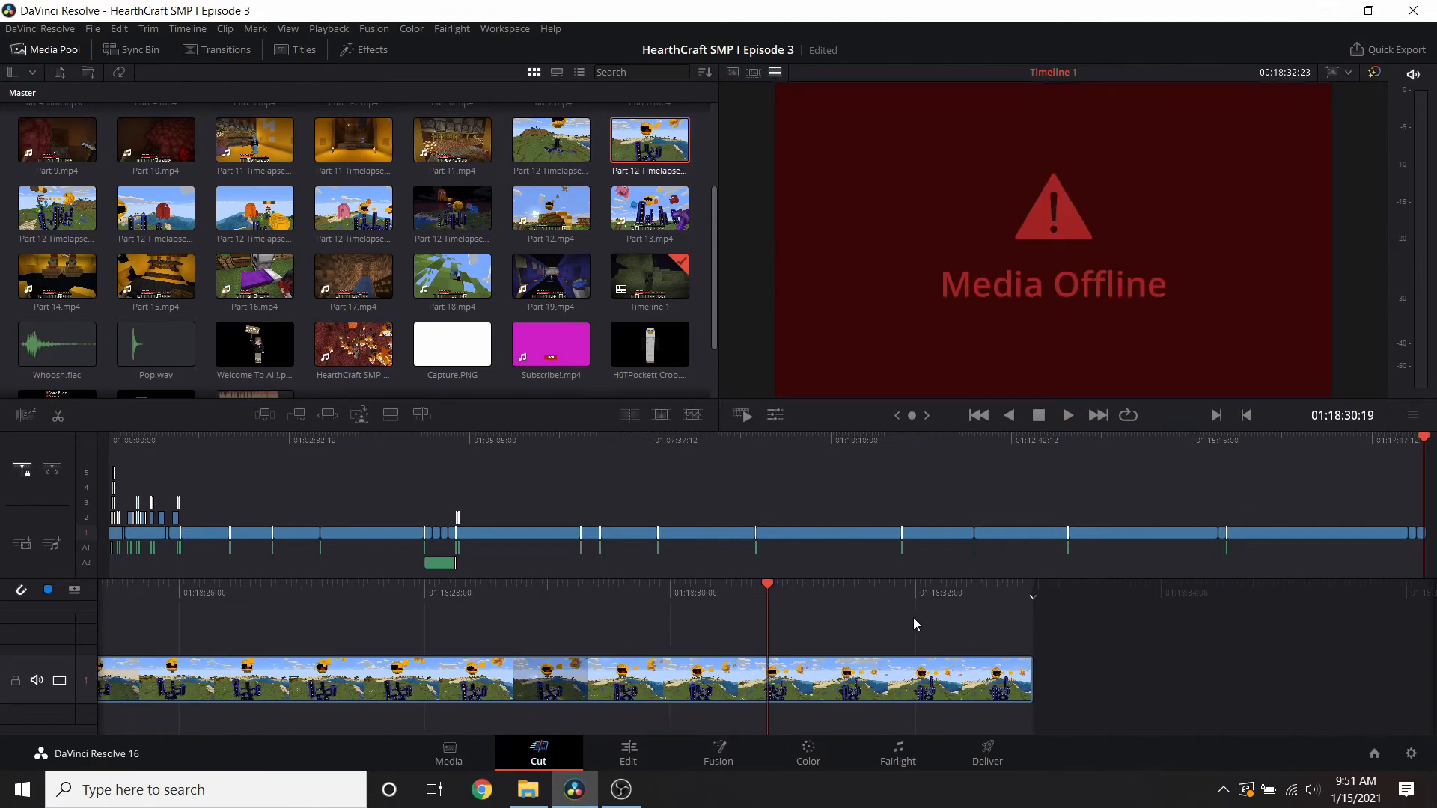
{"action": "scroll", "coordinate": [913, 617], "scroll_direction": "down", "scroll_amount": 3}
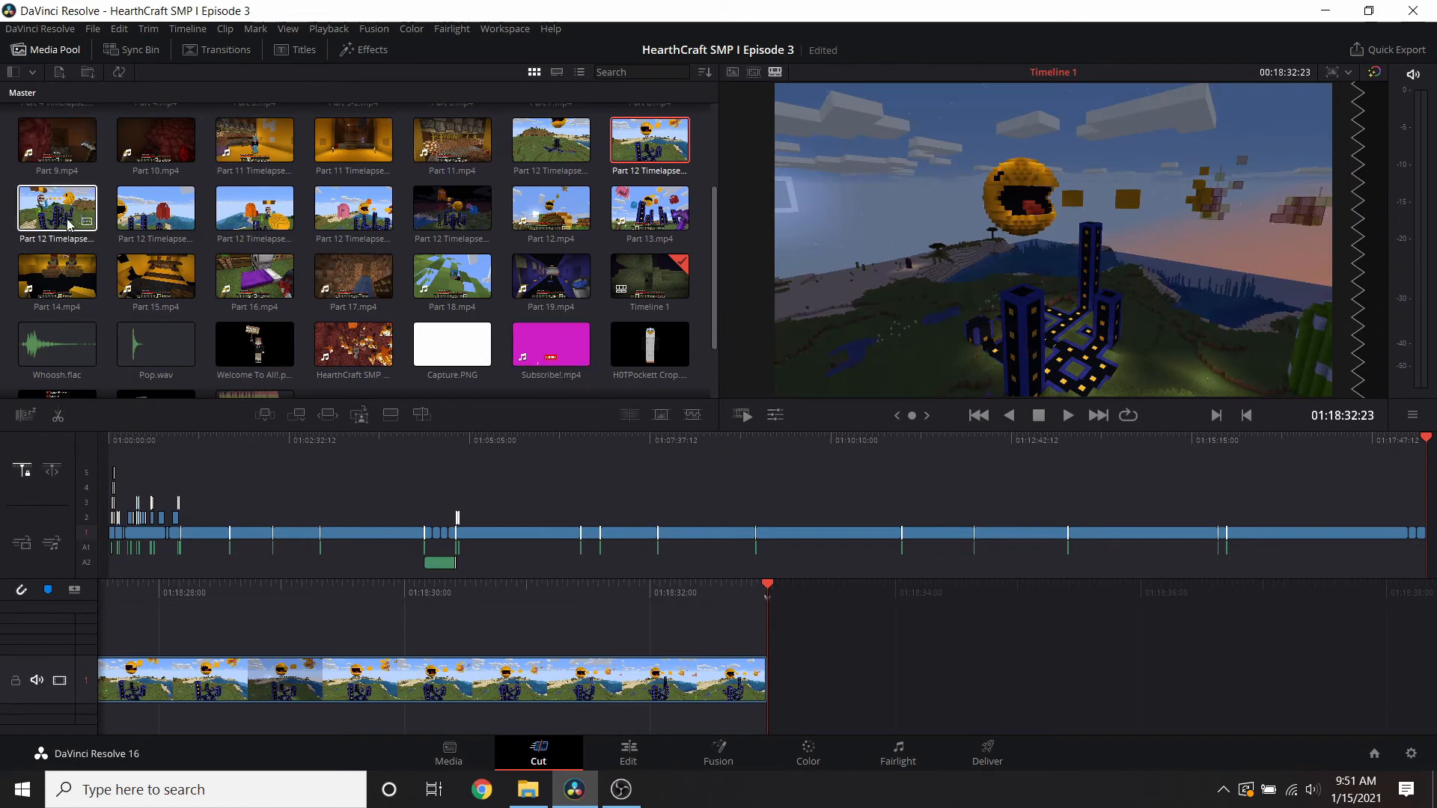
{"action": "left_click_drag", "start_coordinate": [66, 221], "coordinate": [818, 627]}
{"action": "scroll", "coordinate": [904, 631], "scroll_direction": "down", "scroll_amount": 3}
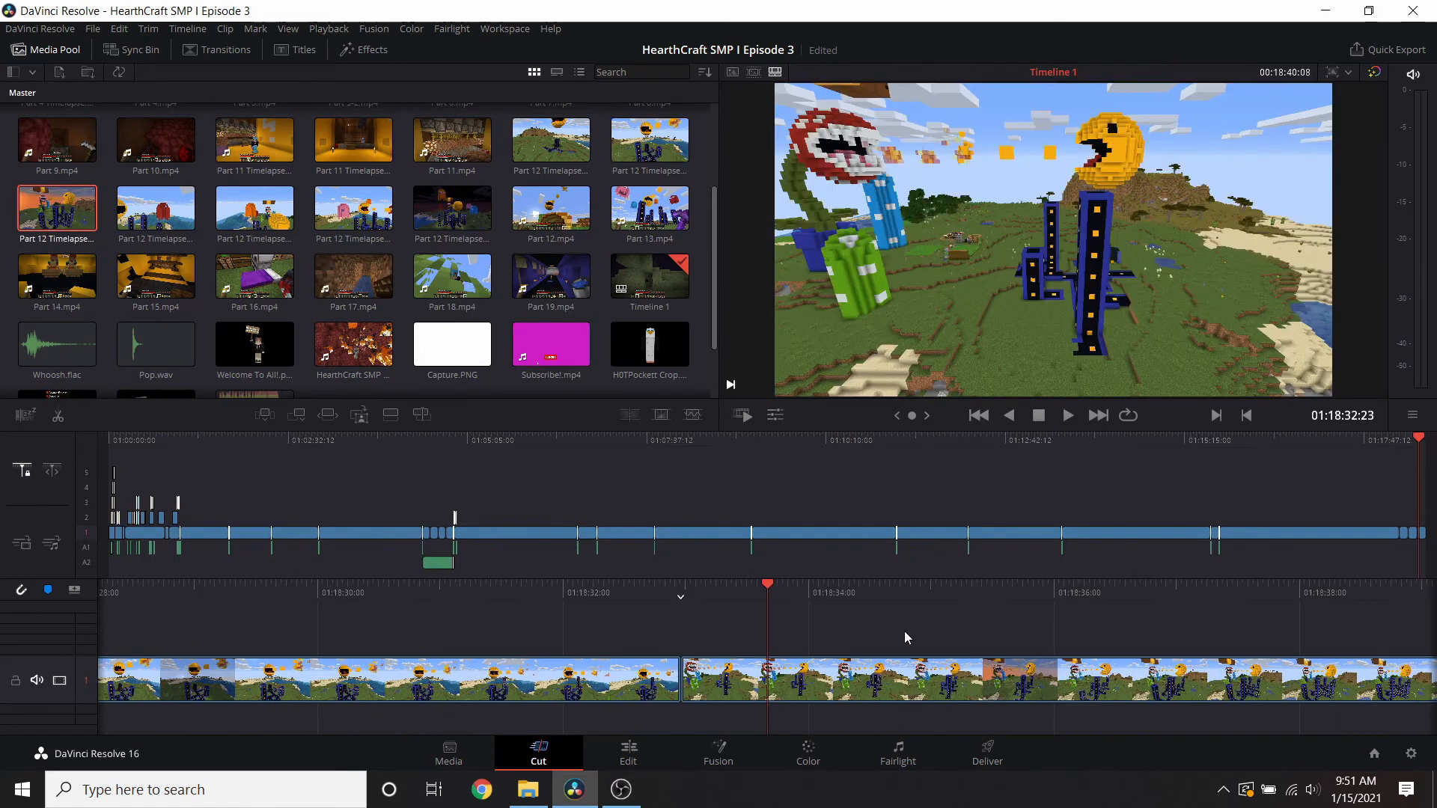
{"action": "scroll", "coordinate": [913, 626], "scroll_direction": "down", "scroll_amount": 8}
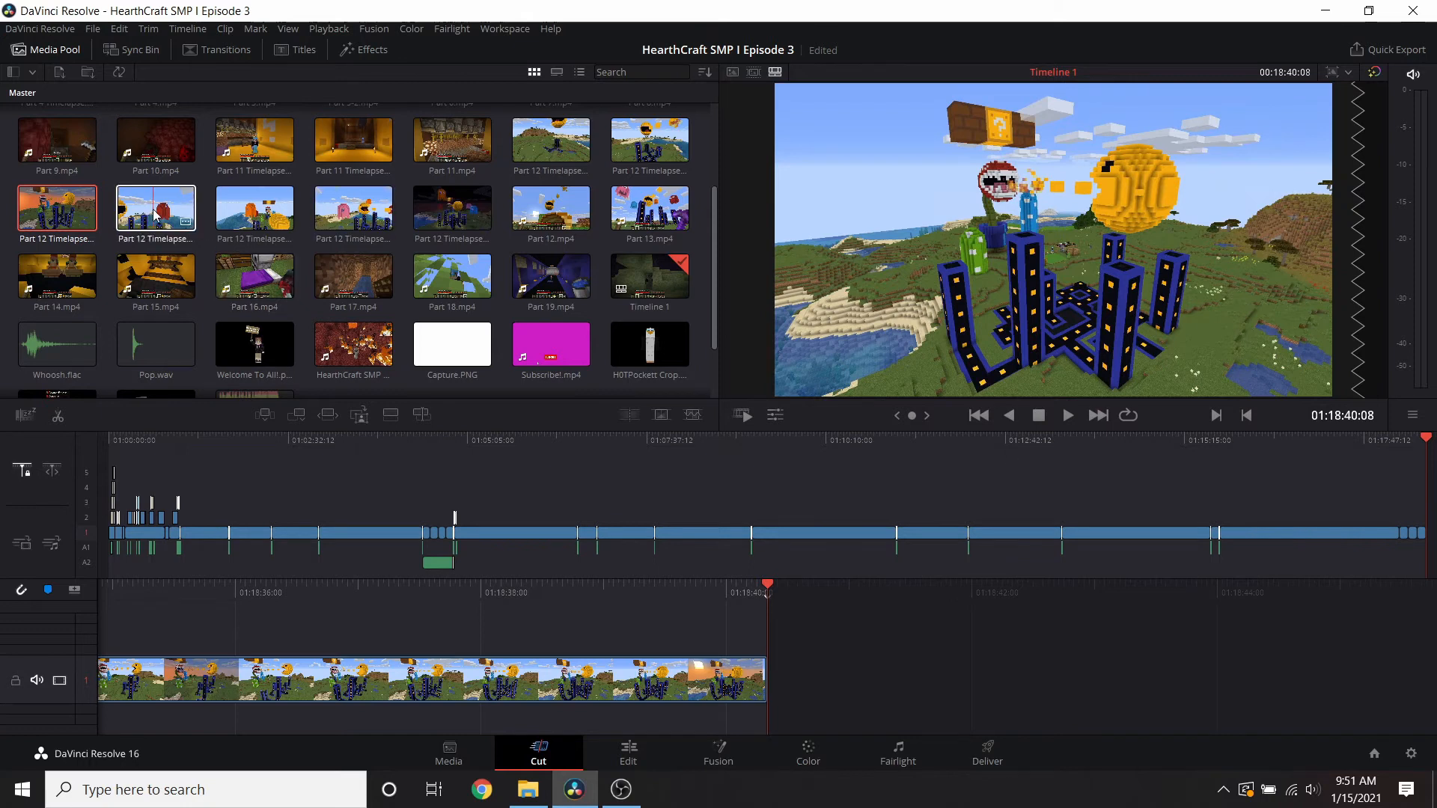
{"action": "left_click_drag", "start_coordinate": [155, 215], "coordinate": [820, 639]}
{"action": "scroll", "coordinate": [819, 639], "scroll_direction": "down", "scroll_amount": 6}
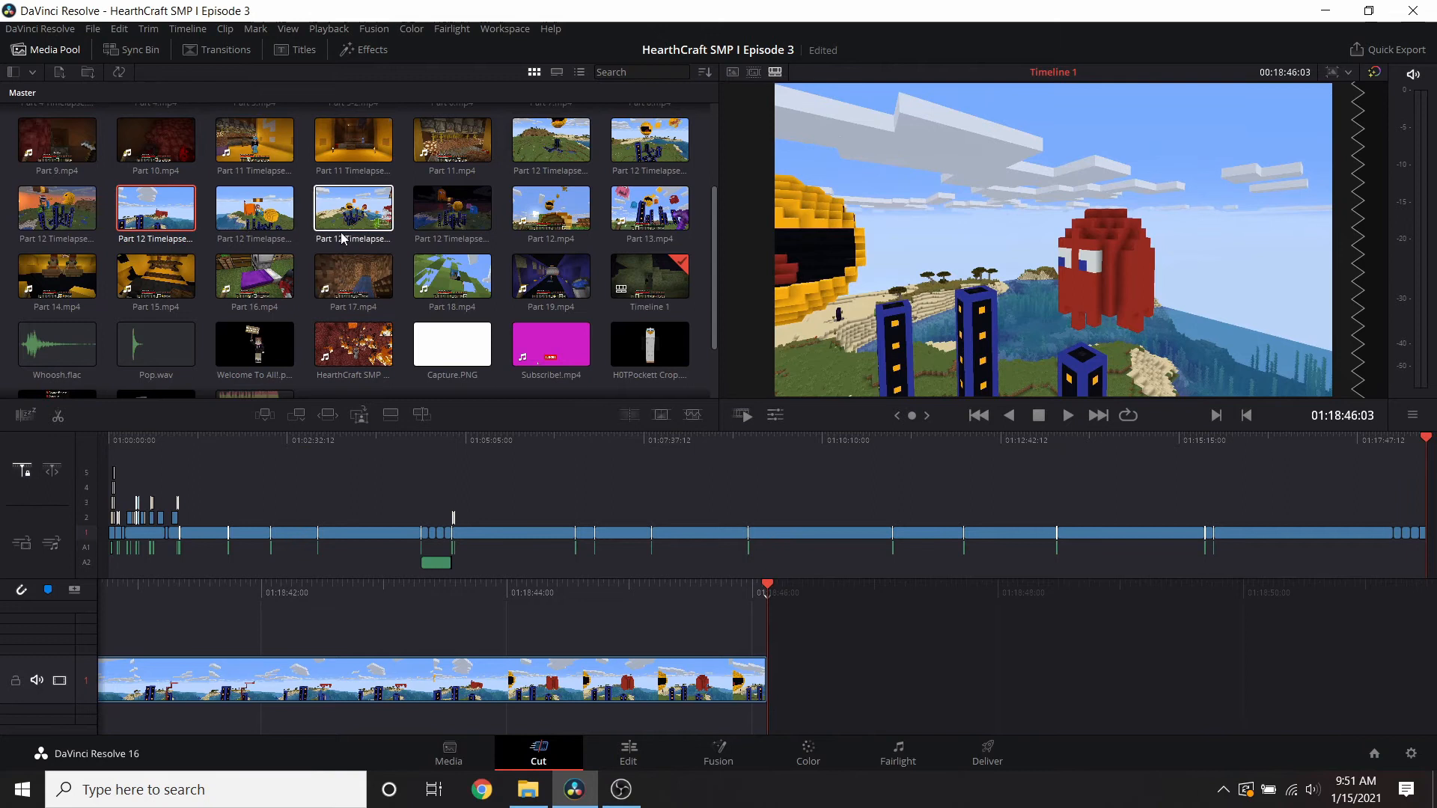
- Append the remaining three Part 12 Timelapse clips, in order, at the end of the timeline
{"action": "left_click_drag", "start_coordinate": [292, 234], "coordinate": [814, 651]}
{"action": "scroll", "coordinate": [814, 651], "scroll_direction": "down", "scroll_amount": 6}
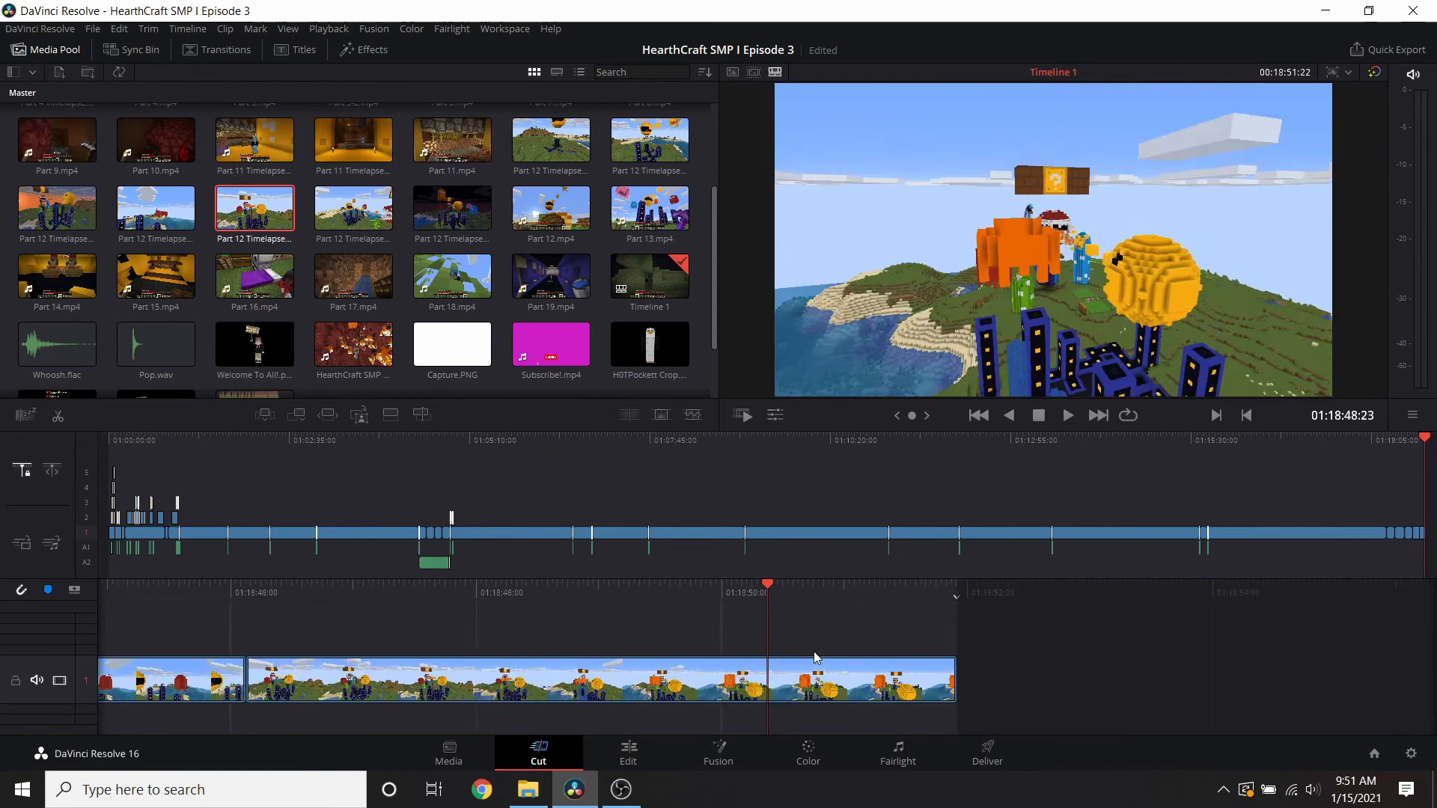
{"action": "left_click_drag", "start_coordinate": [353, 205], "coordinate": [814, 645]}
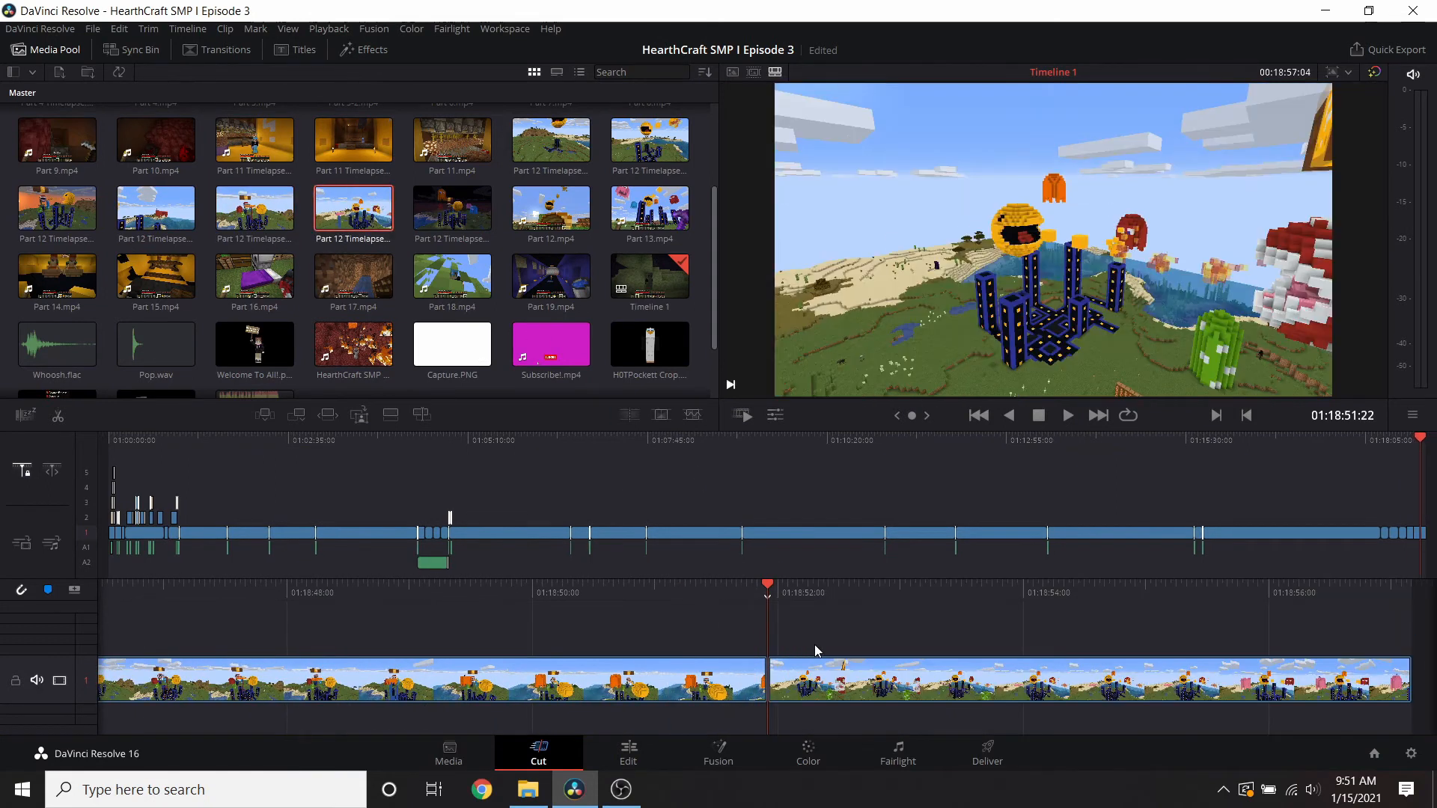
{"action": "scroll", "coordinate": [814, 644], "scroll_direction": "down", "scroll_amount": 6}
{"action": "left_click_drag", "start_coordinate": [436, 208], "coordinate": [823, 663]}
{"action": "scroll", "coordinate": [829, 664], "scroll_direction": "down", "scroll_amount": 6}
{"action": "scroll", "coordinate": [829, 665], "scroll_direction": "down", "scroll_amount": 3}
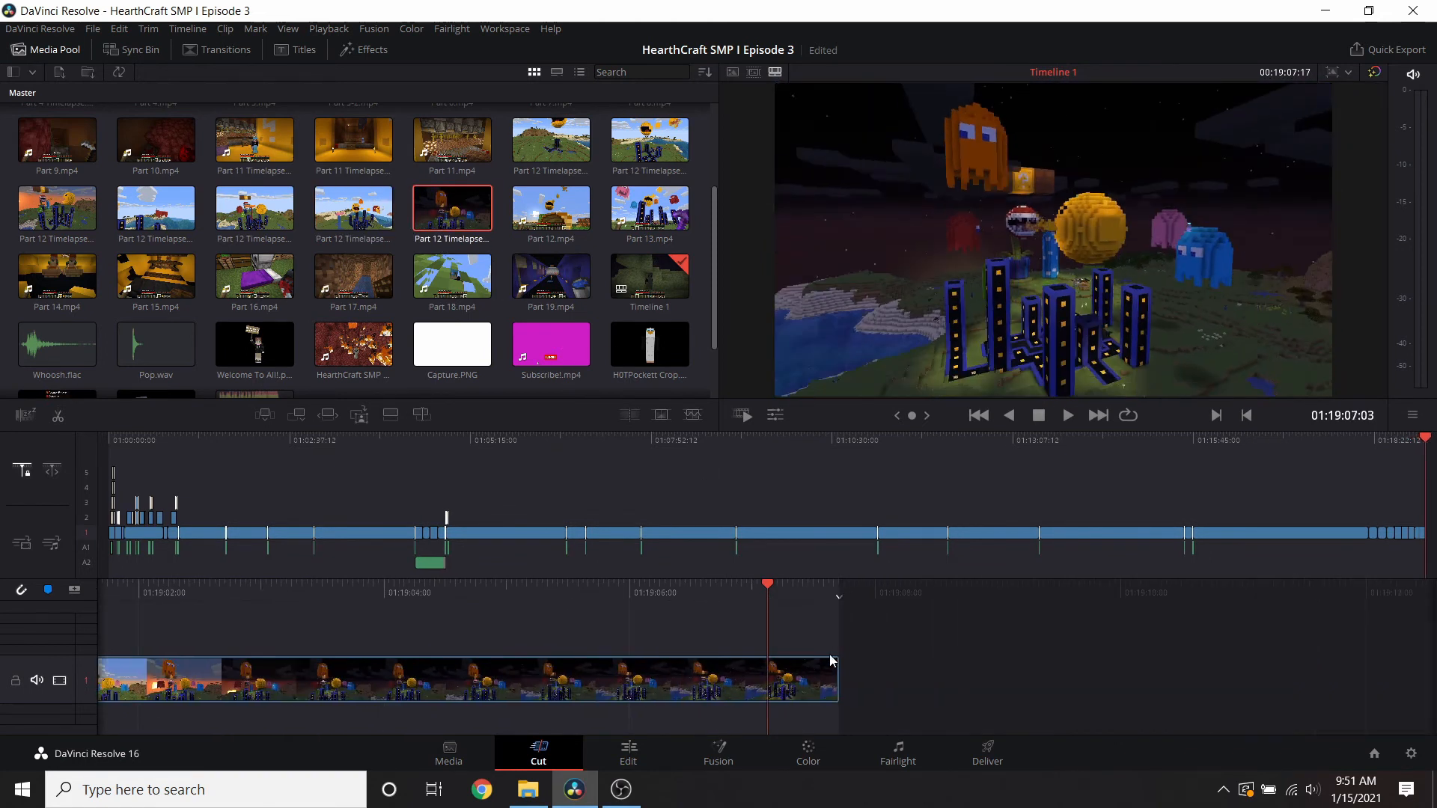
- Scrub through the appended Part 12 timelapse sequence and return the playhead to its opening cut at 01:18:17:16
{"action": "scroll", "coordinate": [833, 639], "scroll_direction": "up", "scroll_amount": 15}
{"action": "scroll", "coordinate": [844, 633], "scroll_direction": "up", "scroll_amount": 5}
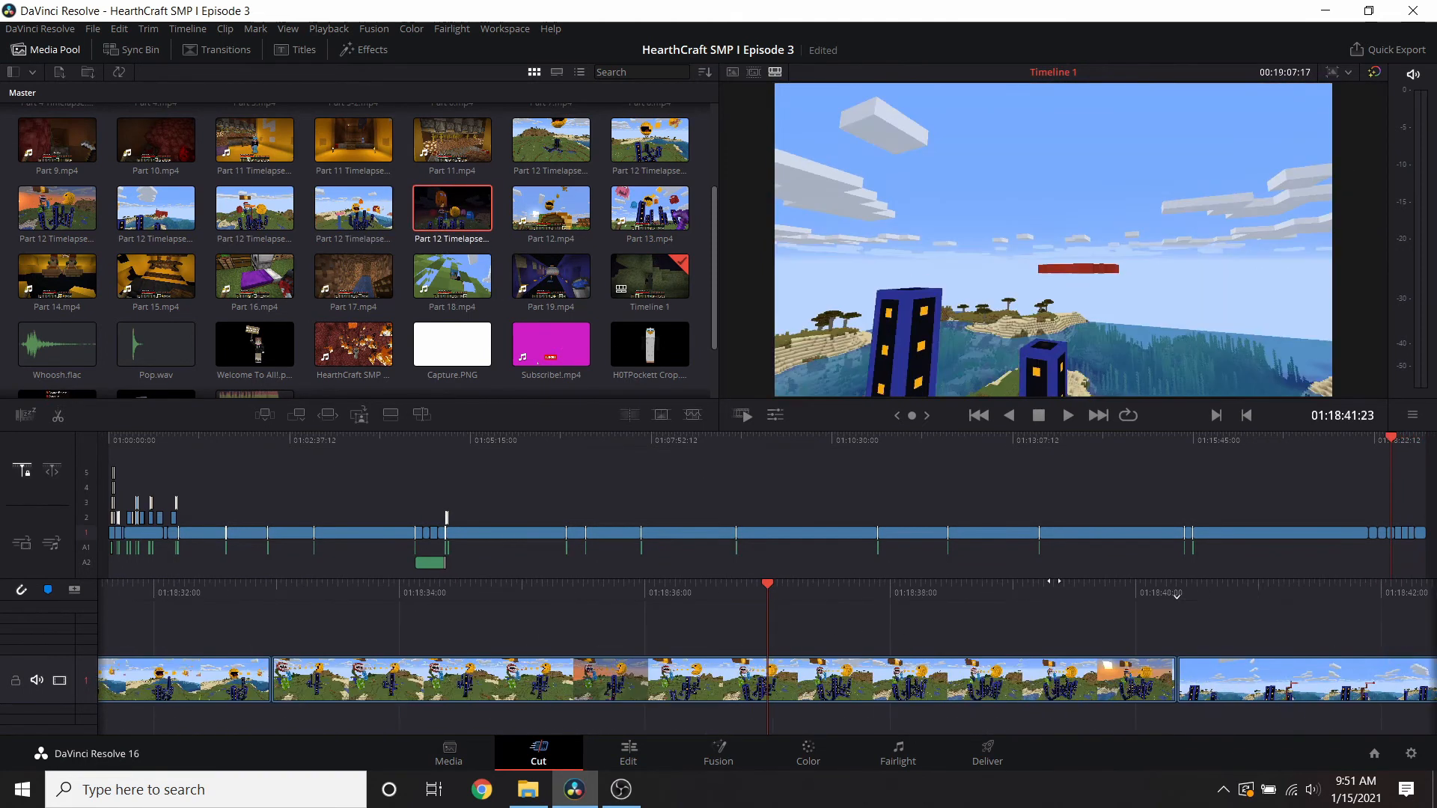
{"action": "scroll", "coordinate": [1007, 621], "scroll_direction": "up", "scroll_amount": 15}
{"action": "scroll", "coordinate": [1007, 621], "scroll_direction": "up", "scroll_amount": 6}
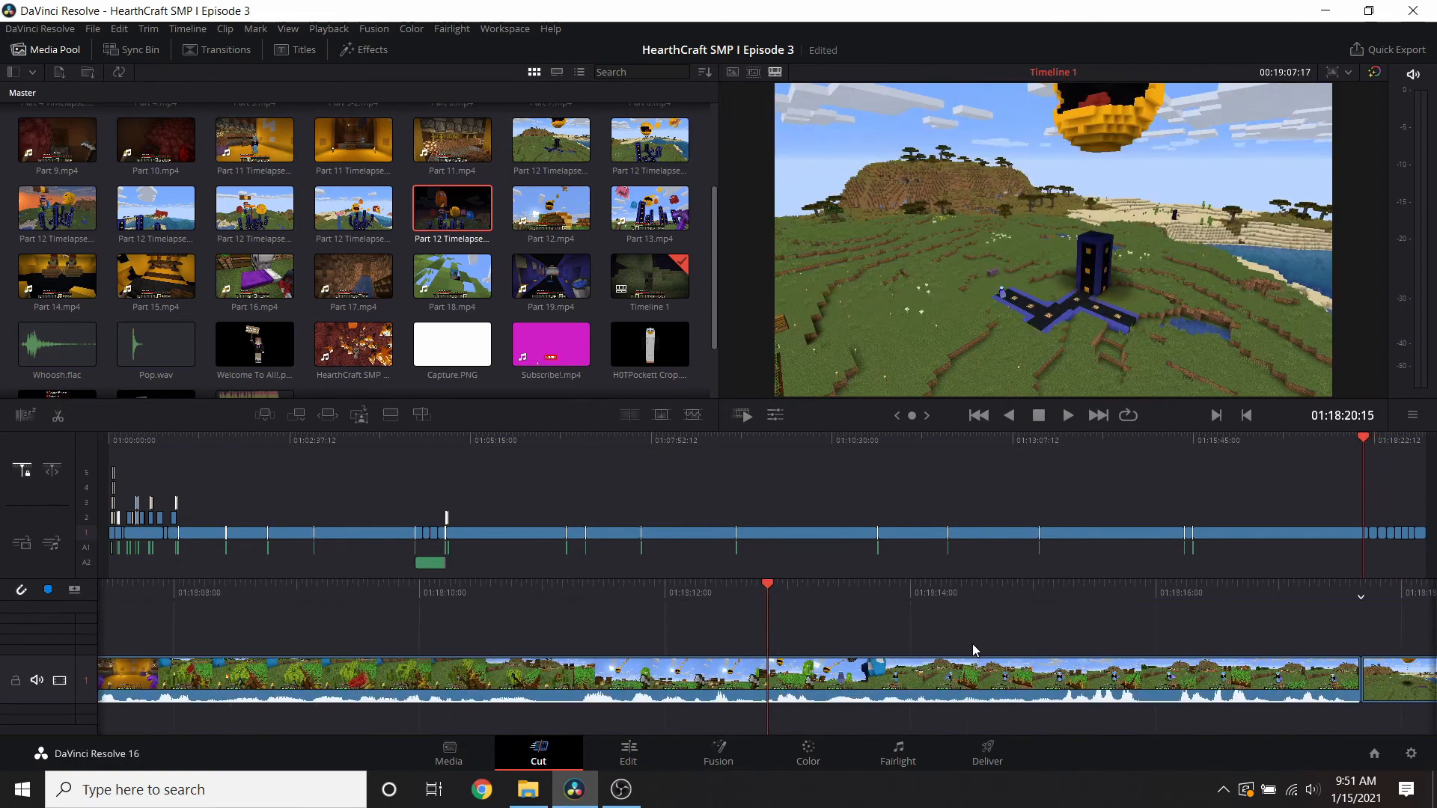
{"action": "left_click_drag", "start_coordinate": [610, 601], "coordinate": [606, 602]}
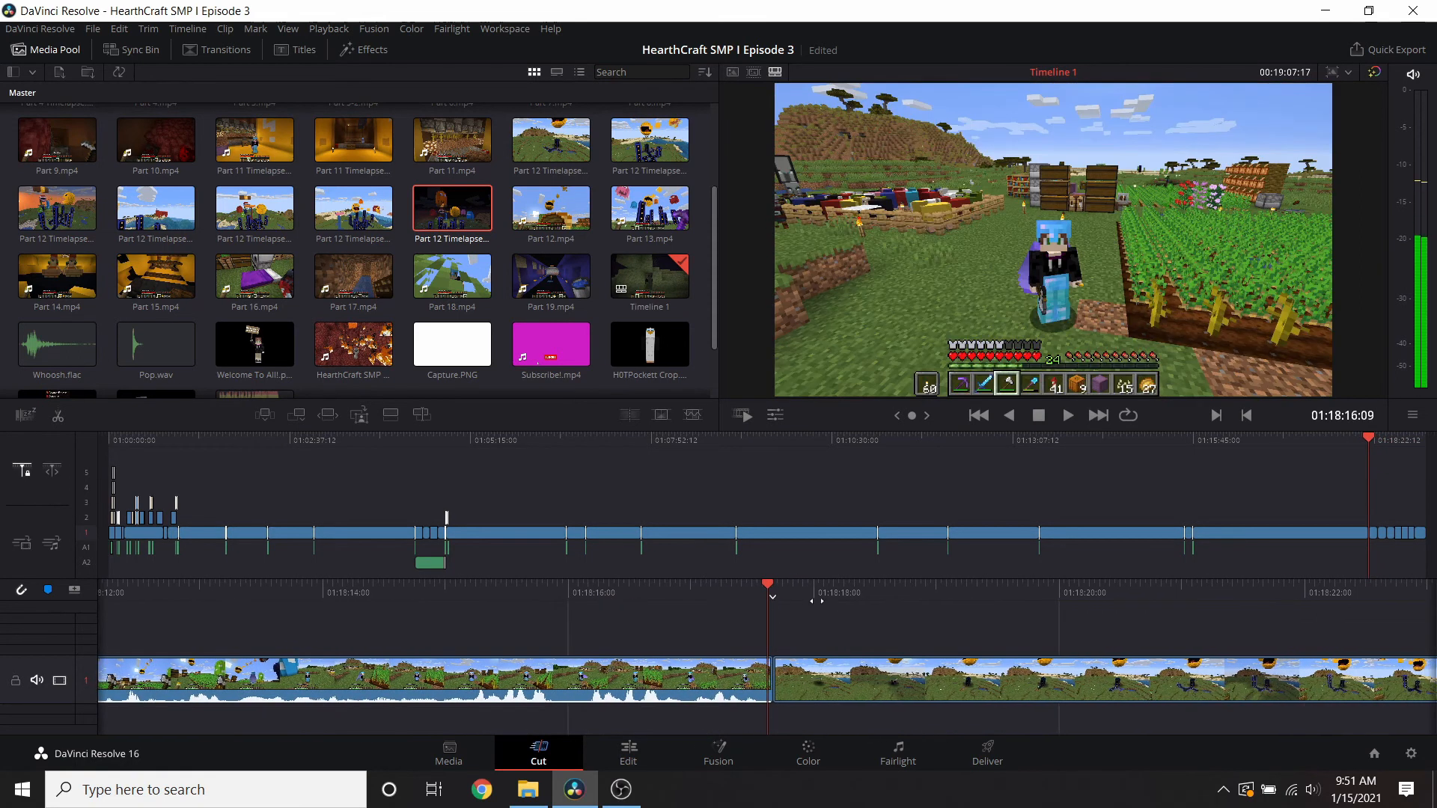
{"action": "left_click_drag", "start_coordinate": [773, 596], "coordinate": [767, 597]}
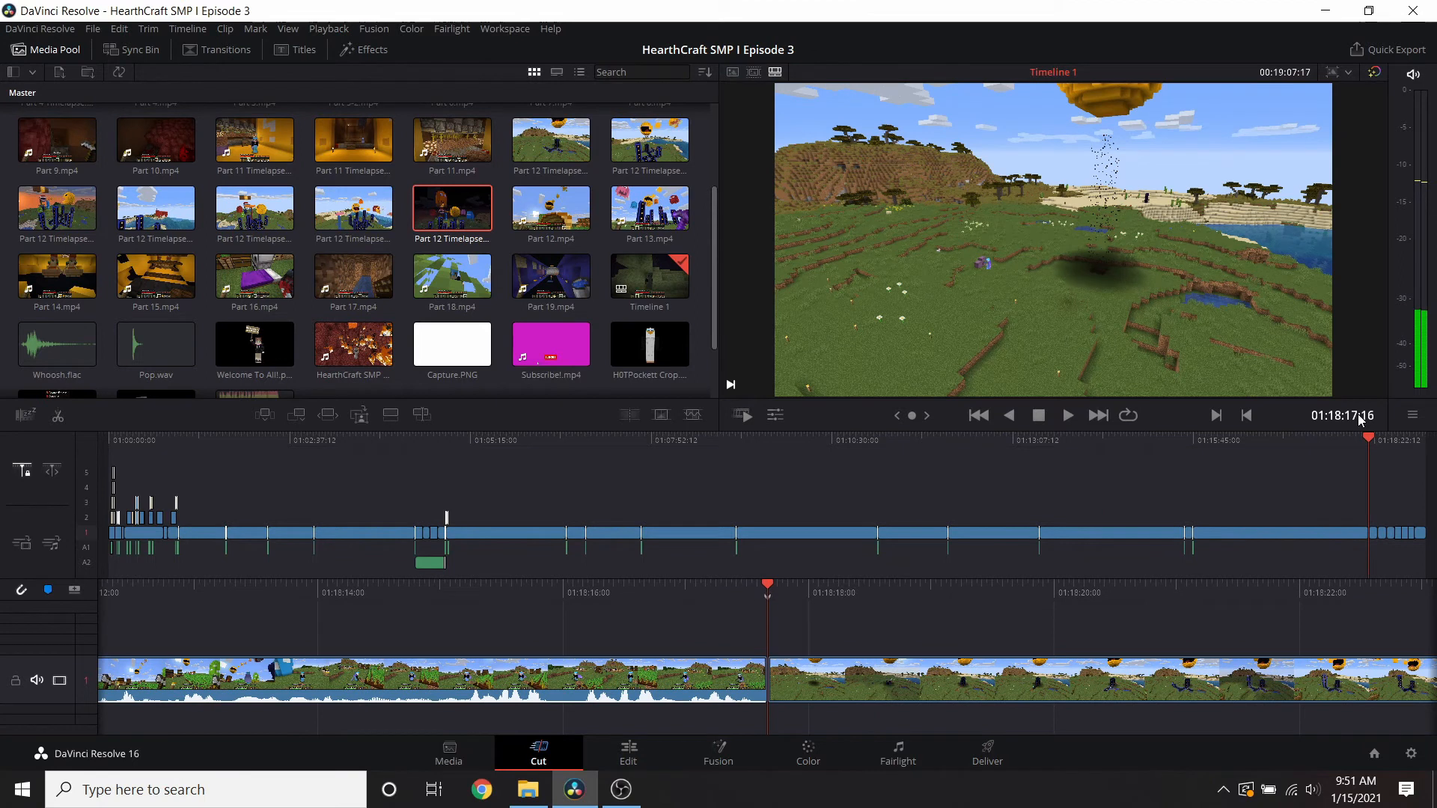
{"action": "left_click_drag", "start_coordinate": [1420, 440], "coordinate": [1428, 443]}
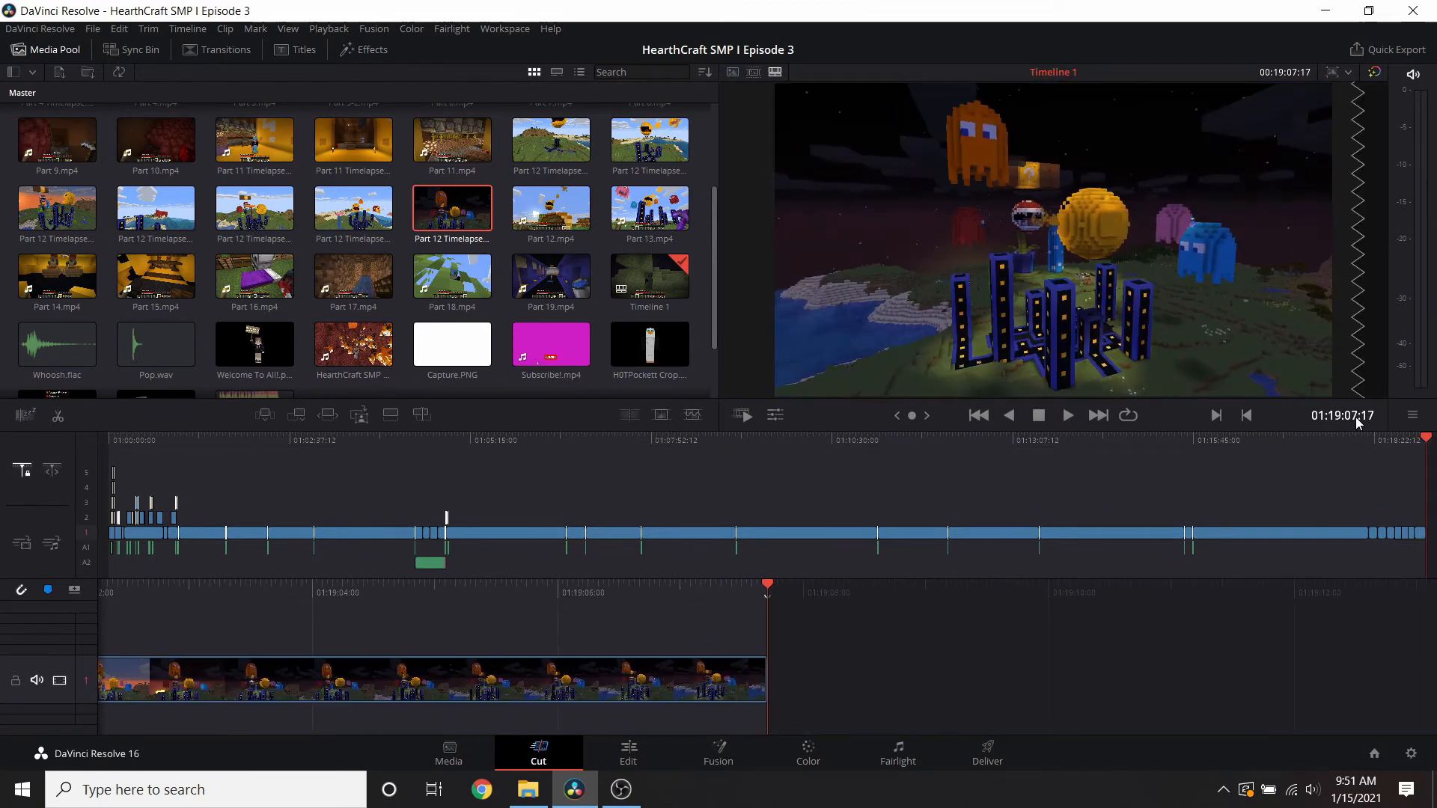
{"action": "scroll", "coordinate": [848, 609], "scroll_direction": "up", "scroll_amount": 10}
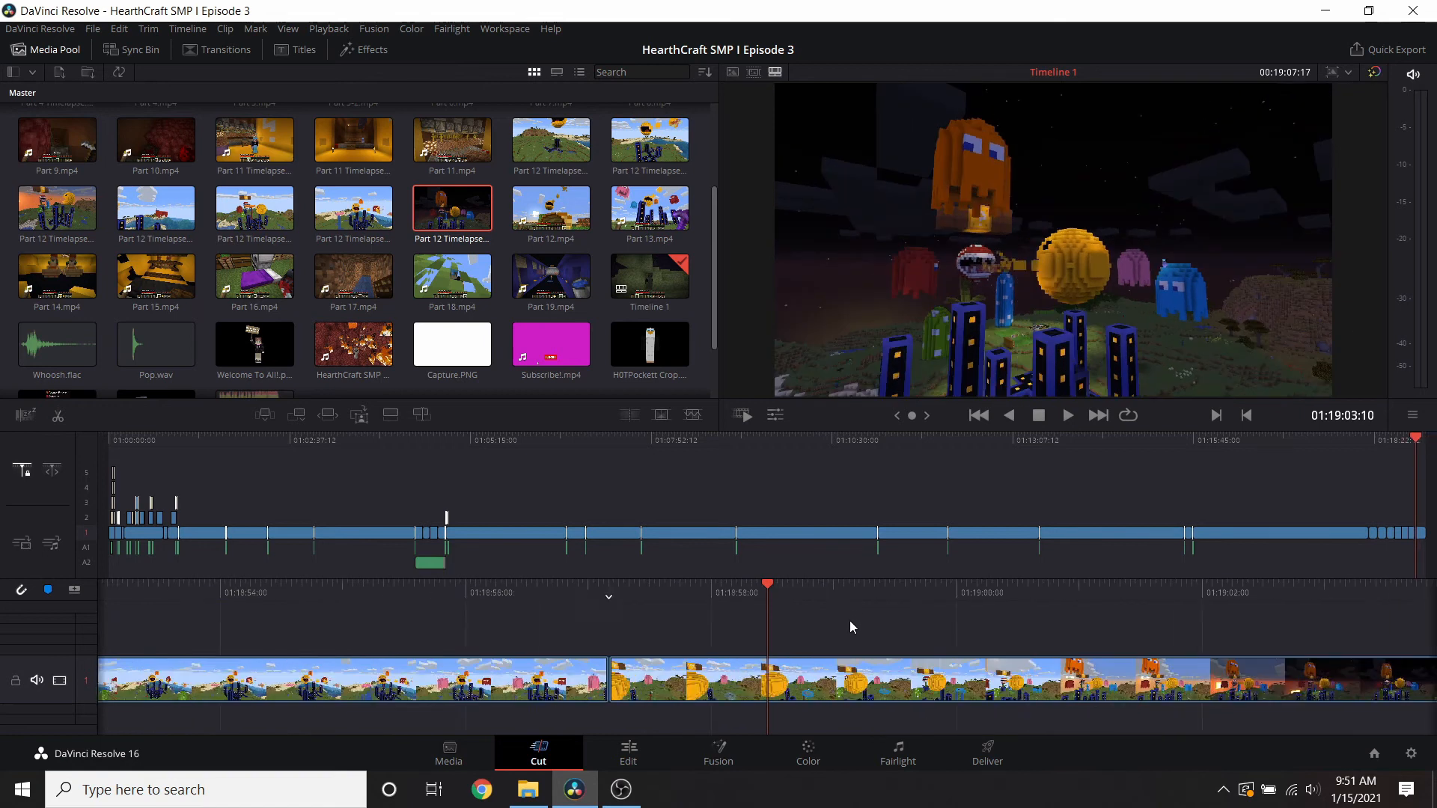
{"action": "scroll", "coordinate": [859, 610], "scroll_direction": "up", "scroll_amount": 20}
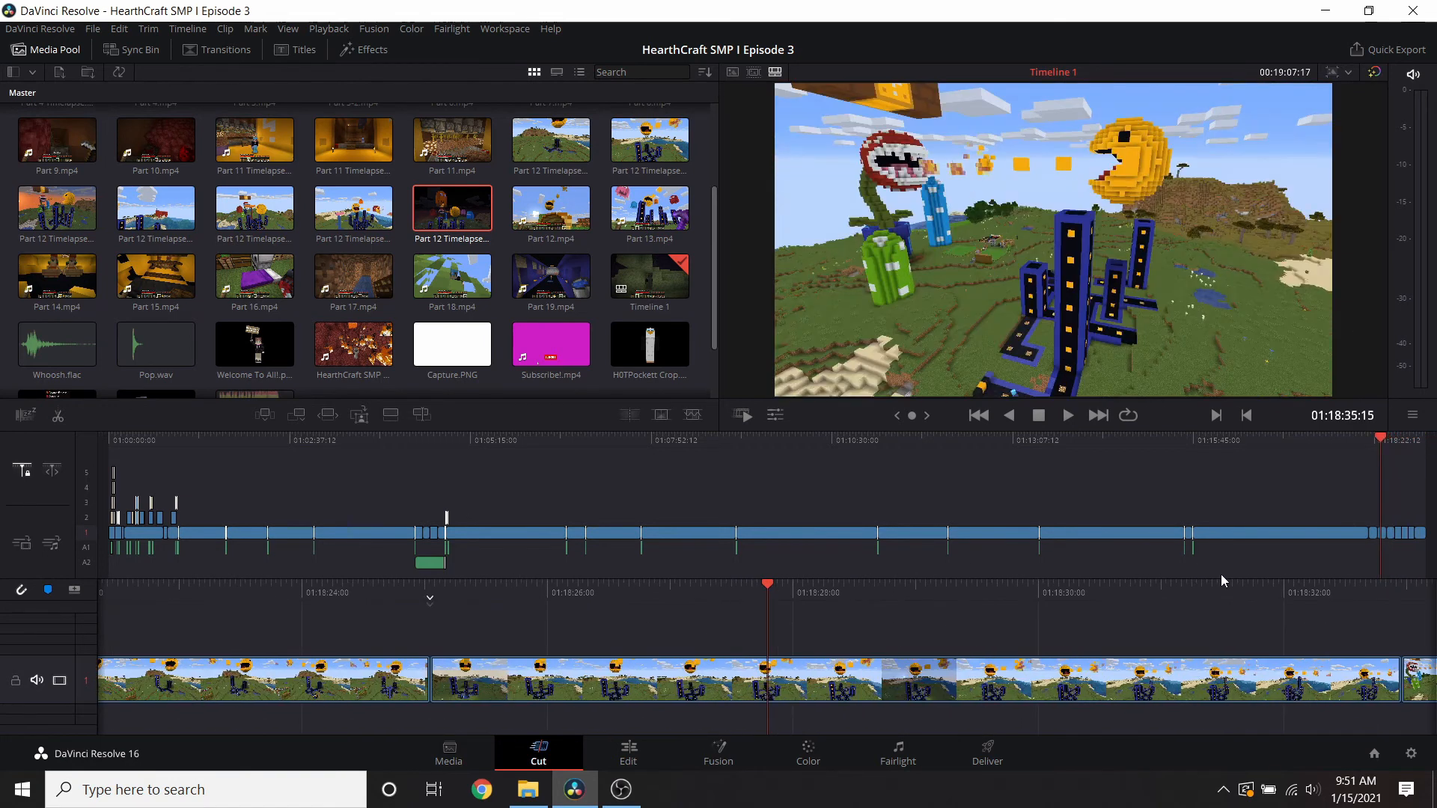
{"action": "scroll", "coordinate": [1189, 568], "scroll_direction": "up", "scroll_amount": 11}
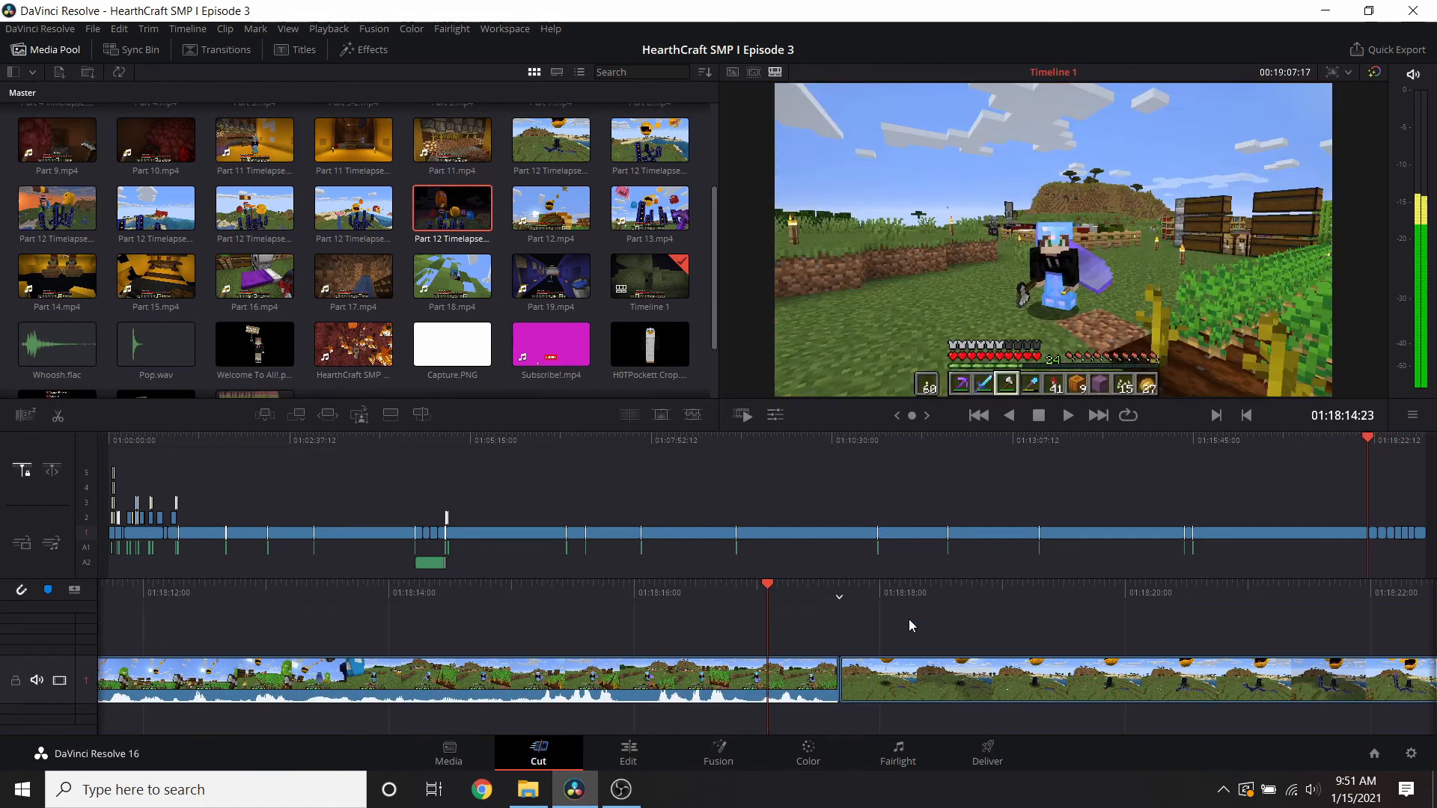
{"action": "scroll", "coordinate": [833, 599], "scroll_direction": "down", "scroll_amount": 3}
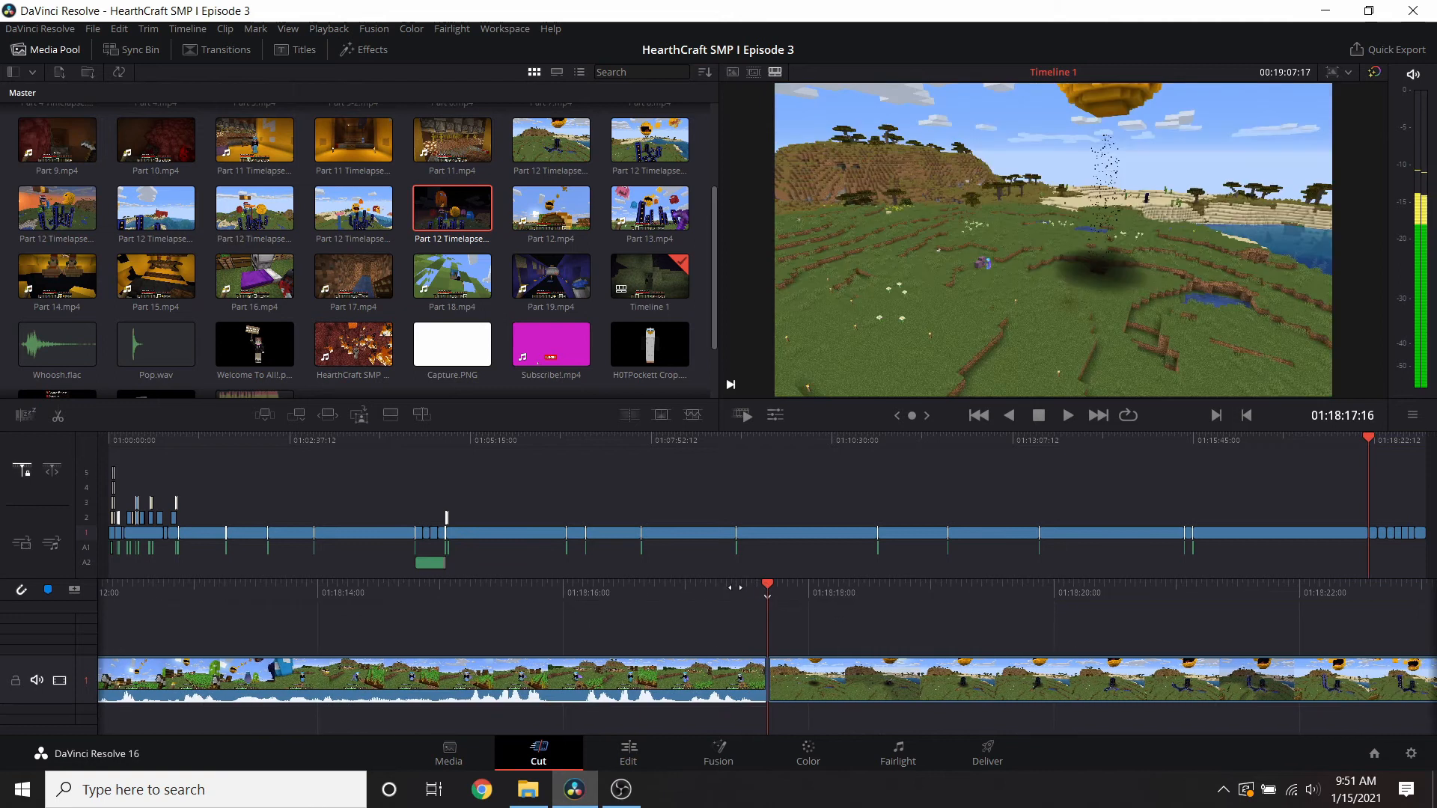
- Add a Push transition between Part 12.mp4 and the first Part 12 Timelapse clip and place Whoosh.flac beneath it
{"action": "left_click", "coordinate": [220, 54]}
{"action": "left_click_drag", "start_coordinate": [746, 653], "coordinate": [785, 668]}
{"action": "left_click", "coordinate": [51, 50]}
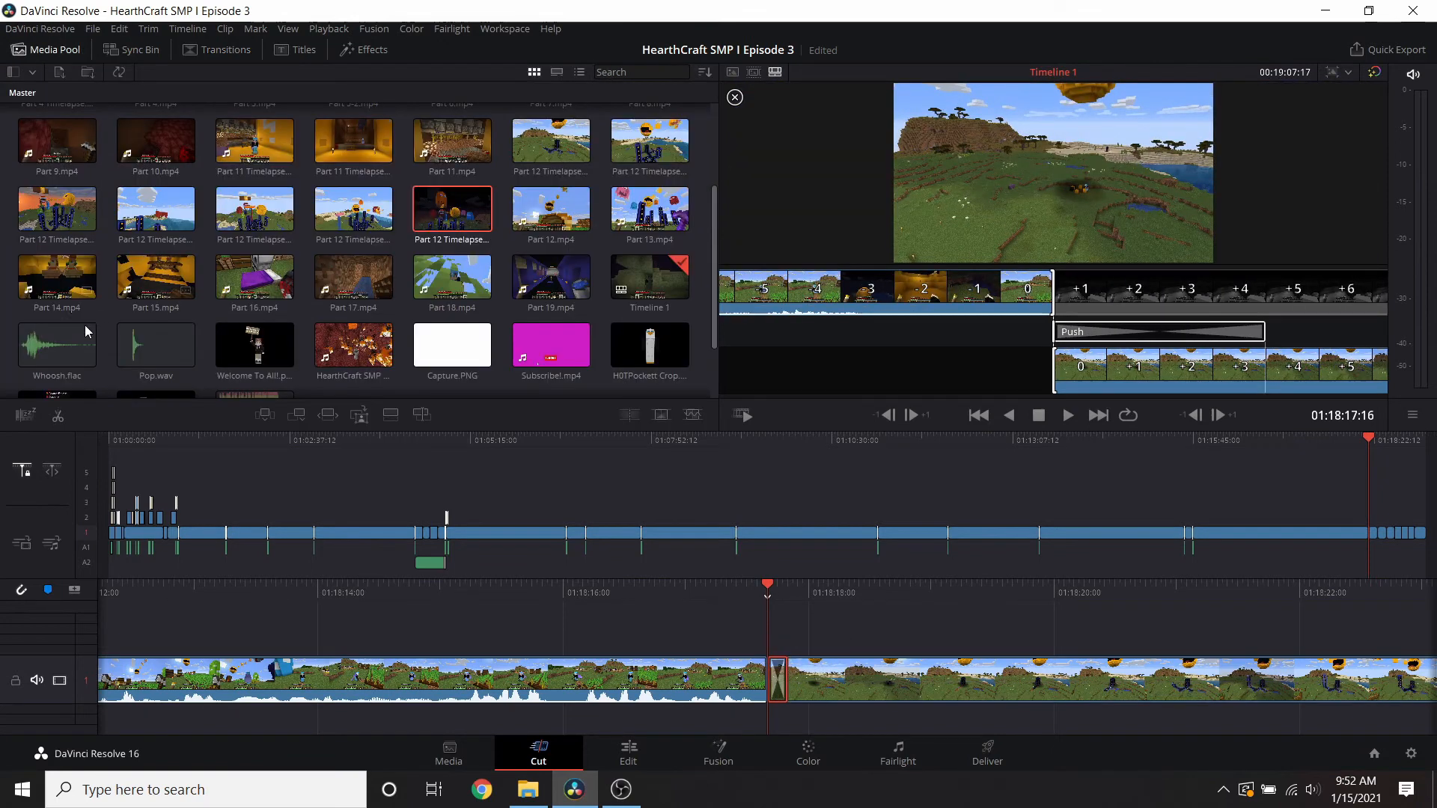
{"action": "left_click_drag", "start_coordinate": [84, 325], "coordinate": [680, 653]}
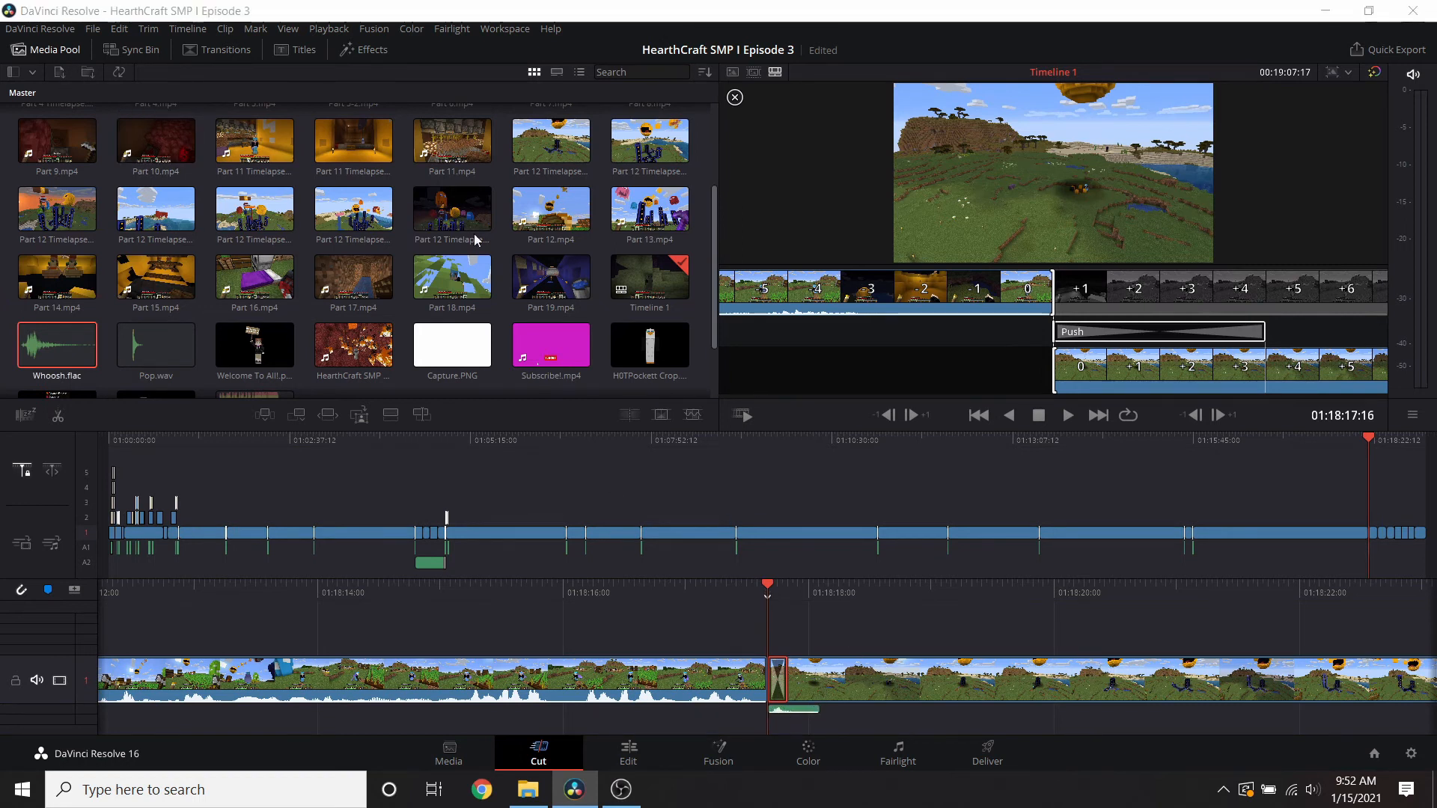
- Import the PAC-MAN music from Downloads and lay it on audio track 2 beneath the start of the Part 12 timelapse
{"action": "key", "text": "ctrl+i"}
{"action": "left_click", "coordinate": [893, 146]}
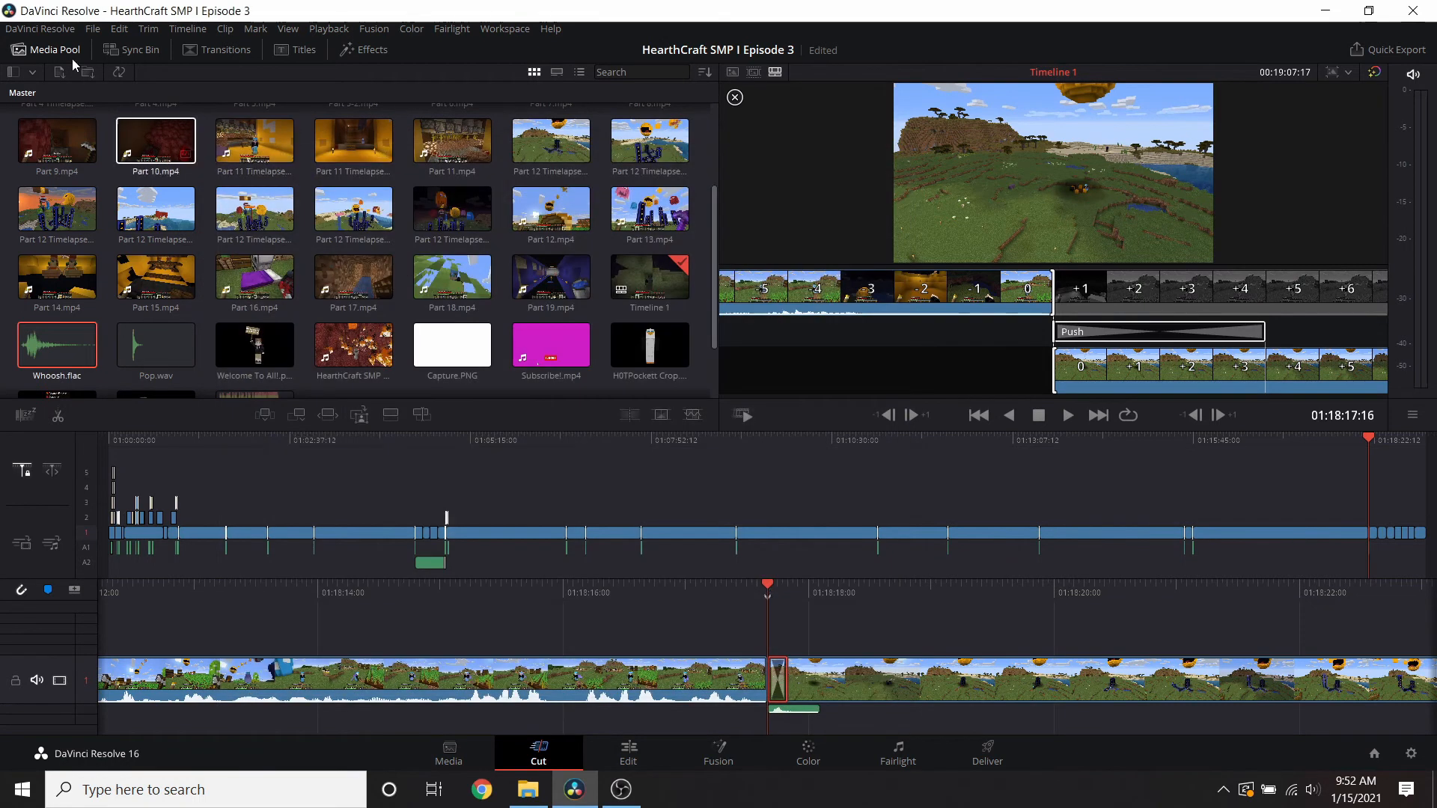
{"action": "left_click", "coordinate": [64, 72]}
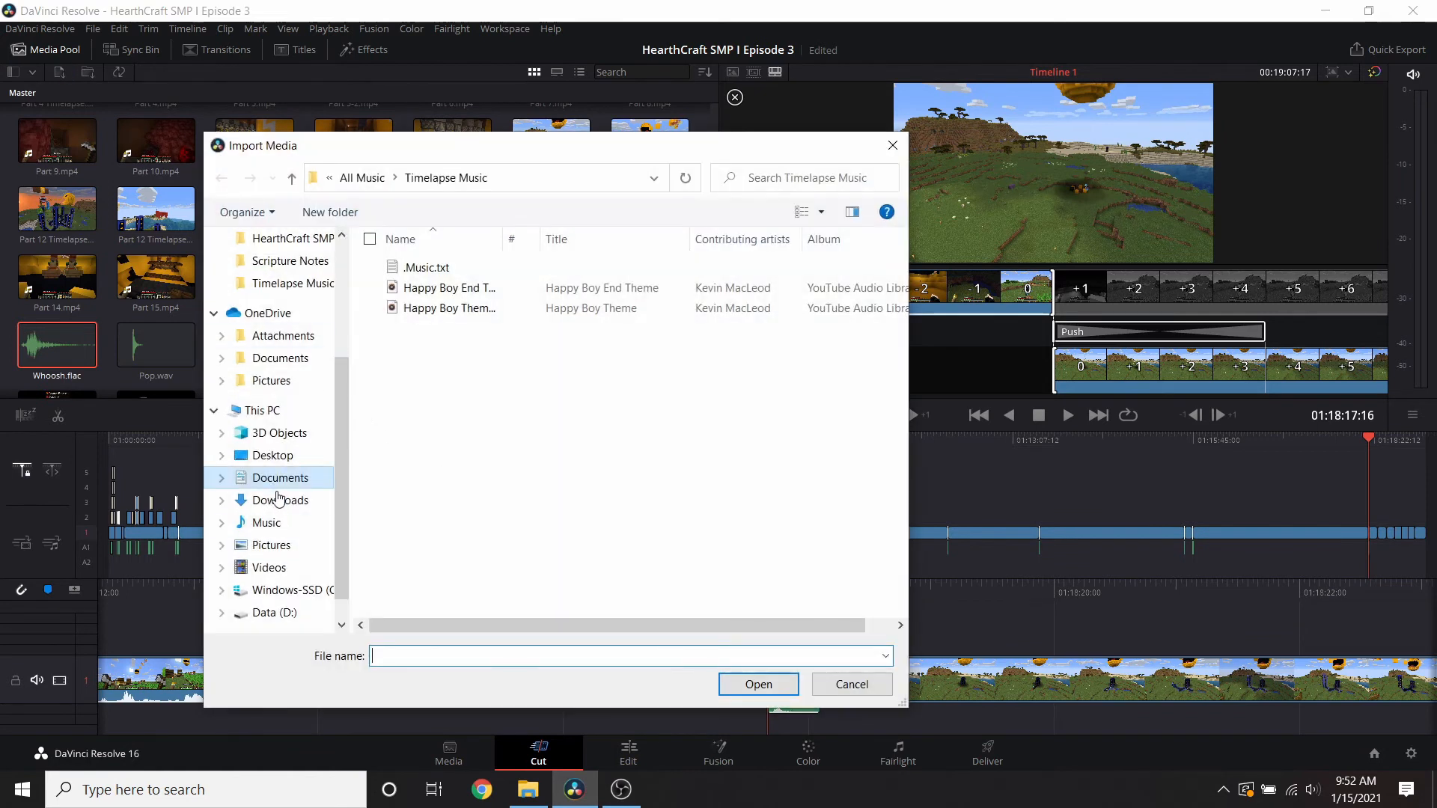
{"action": "left_click", "coordinate": [277, 497]}
{"action": "double_click", "coordinate": [453, 349]}
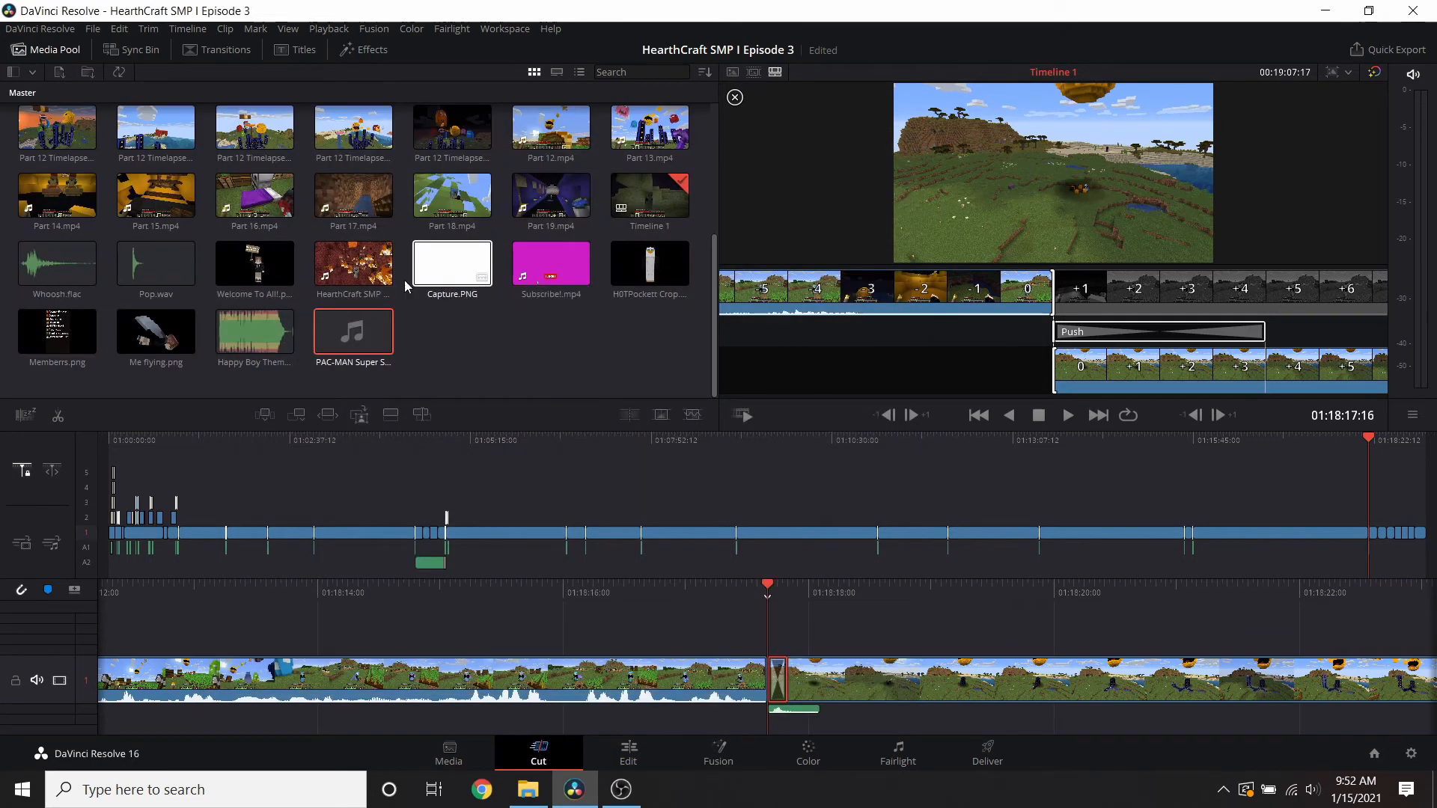
{"action": "left_click_drag", "start_coordinate": [797, 648], "coordinate": [615, 721]}
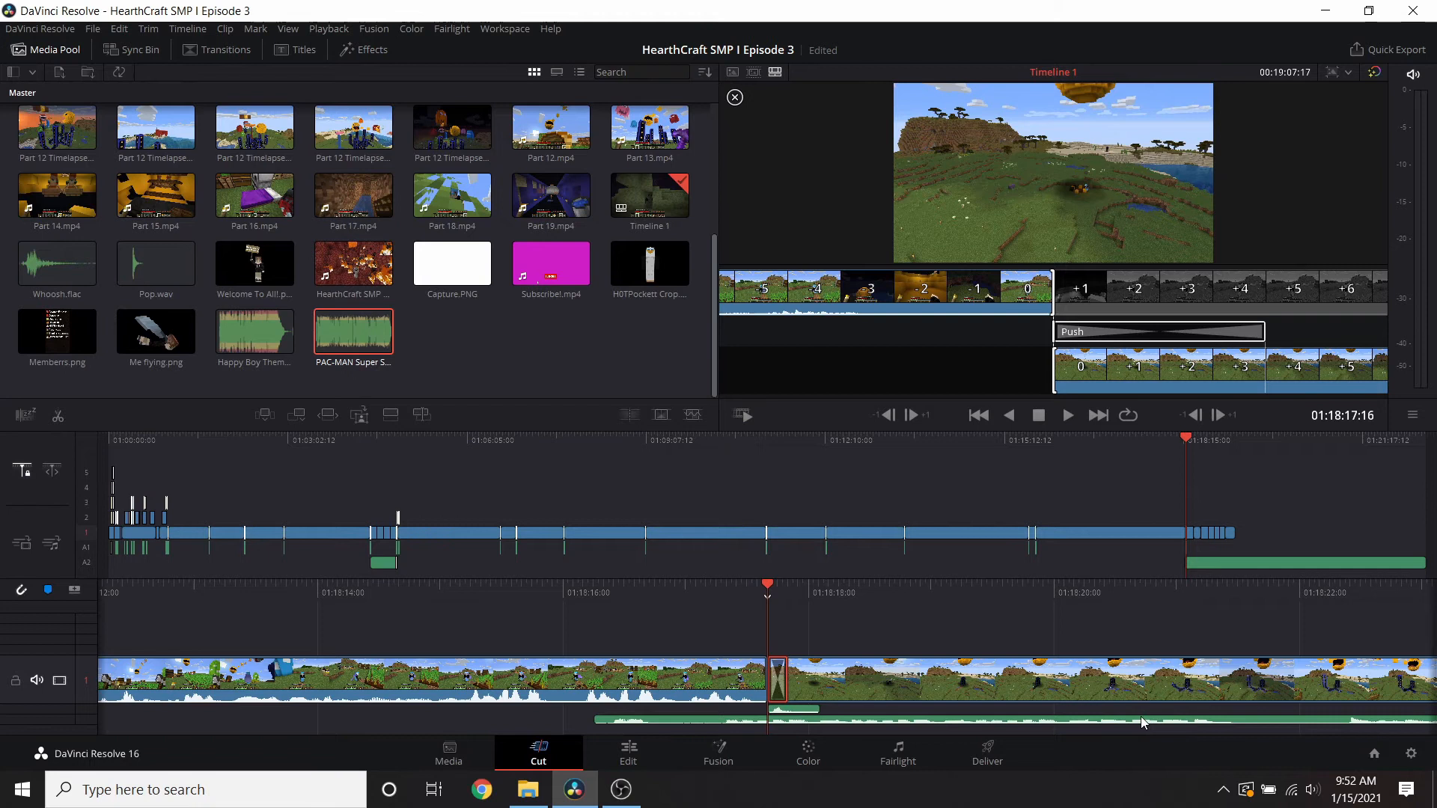
{"action": "left_click_drag", "start_coordinate": [1143, 722], "coordinate": [690, 720]}
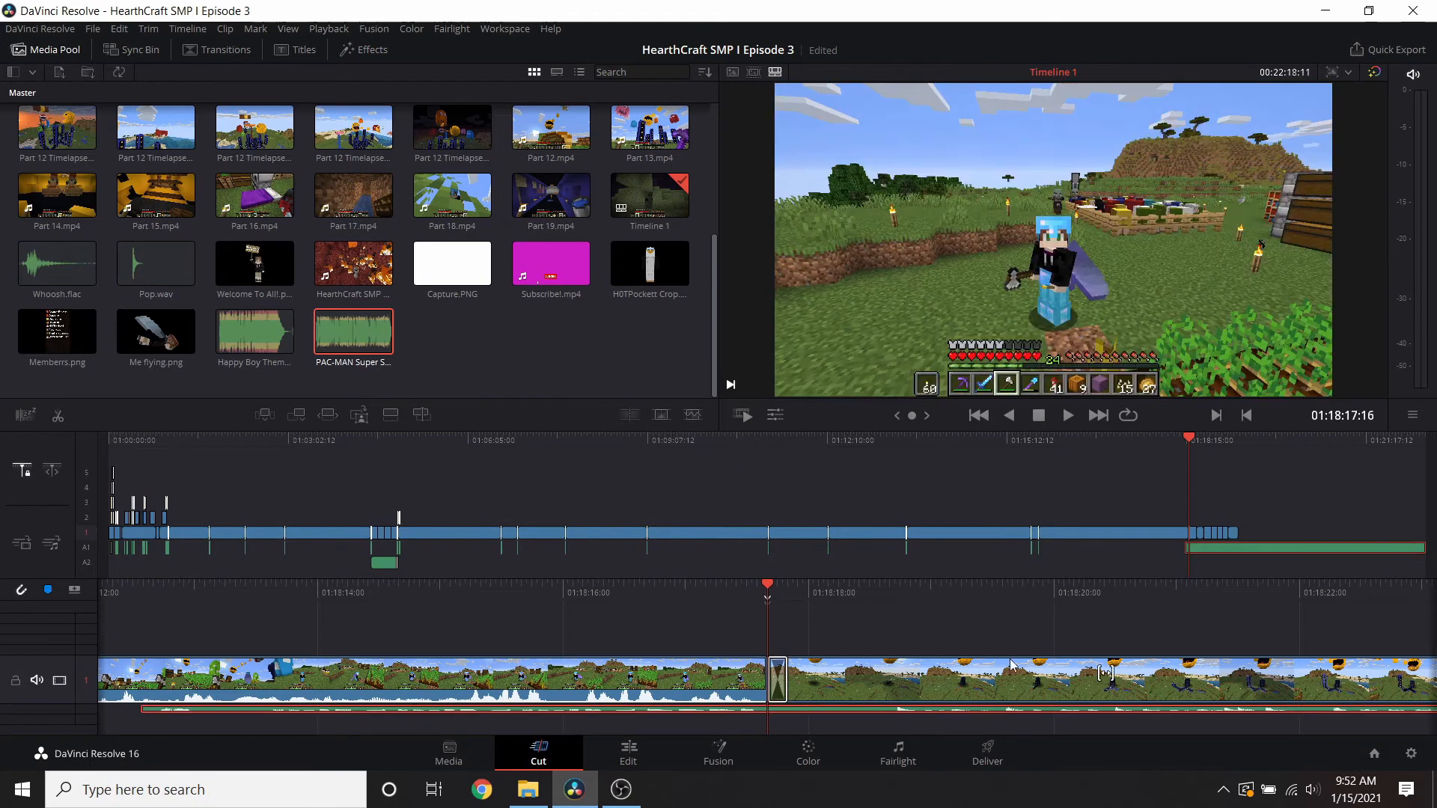
{"action": "key", "text": "ctrl+z"}
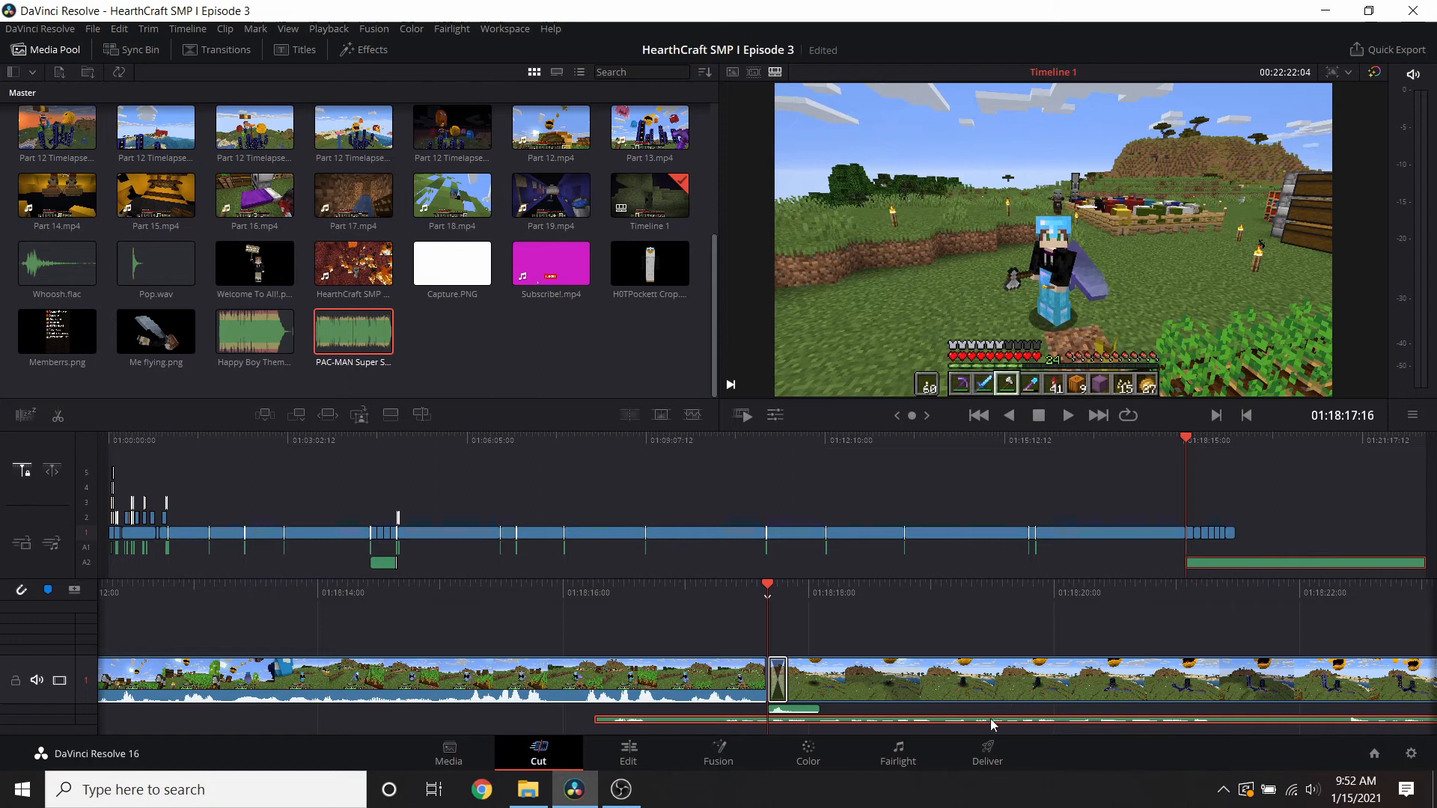
{"action": "key", "text": "ctrl+shift+z"}
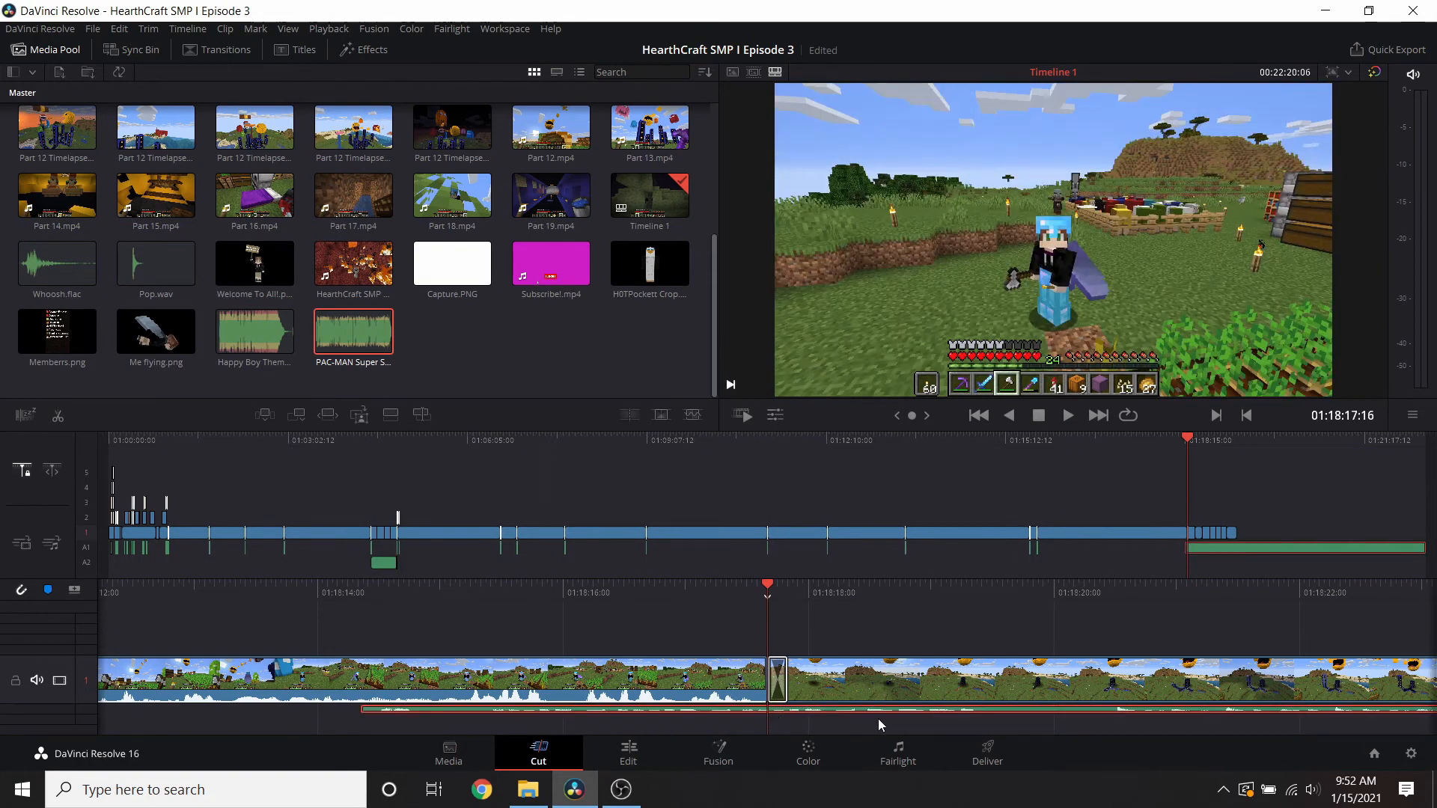
{"action": "key", "text": "ctrl+z"}
- Slide the PAC-MAN music on audio track 2 to start before 01:18:12 and play the transition to check its timing
{"action": "left_click_drag", "start_coordinate": [1027, 723], "coordinate": [603, 723]}
{"action": "left_click_drag", "start_coordinate": [900, 722], "coordinate": [761, 724]}
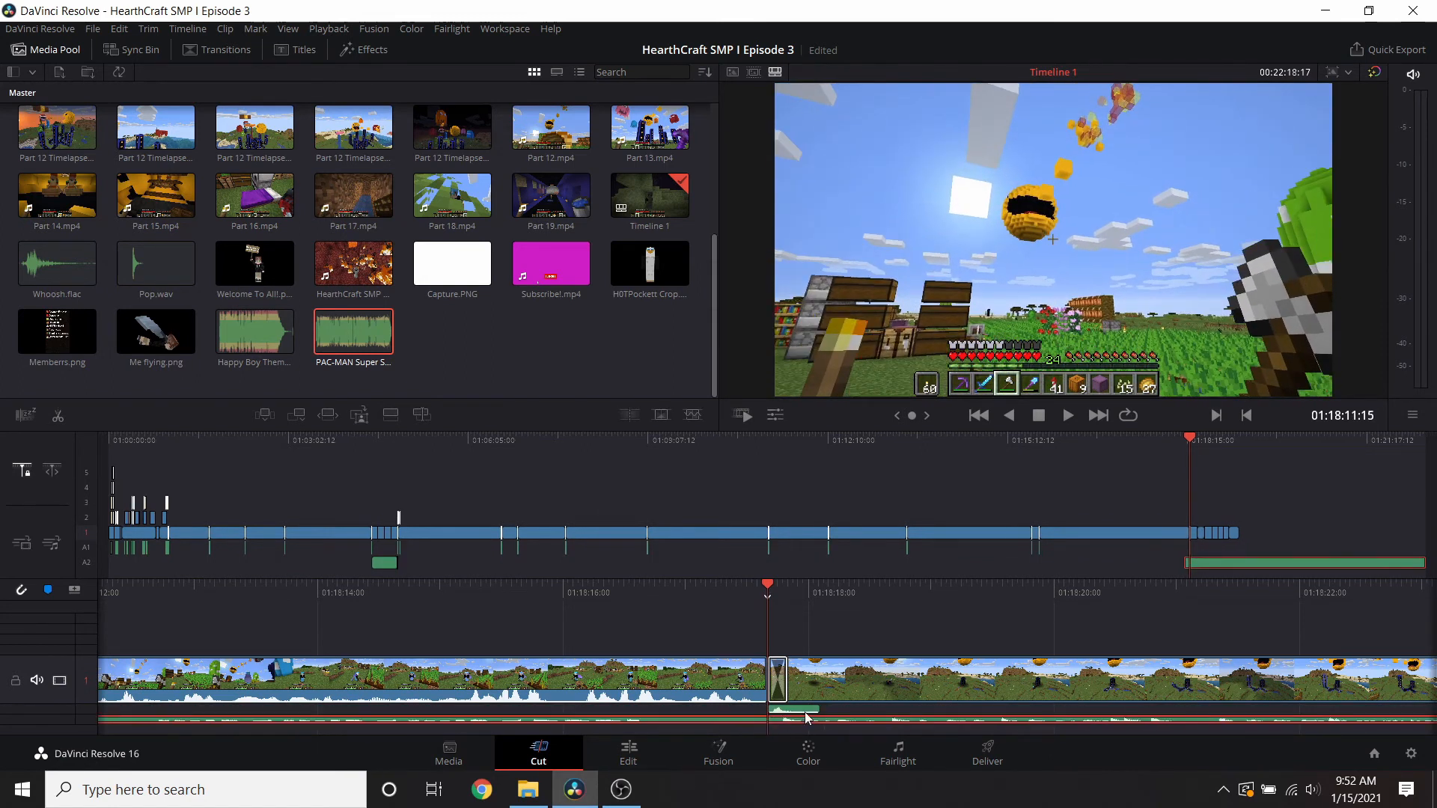
{"action": "left_click", "coordinate": [1070, 416]}
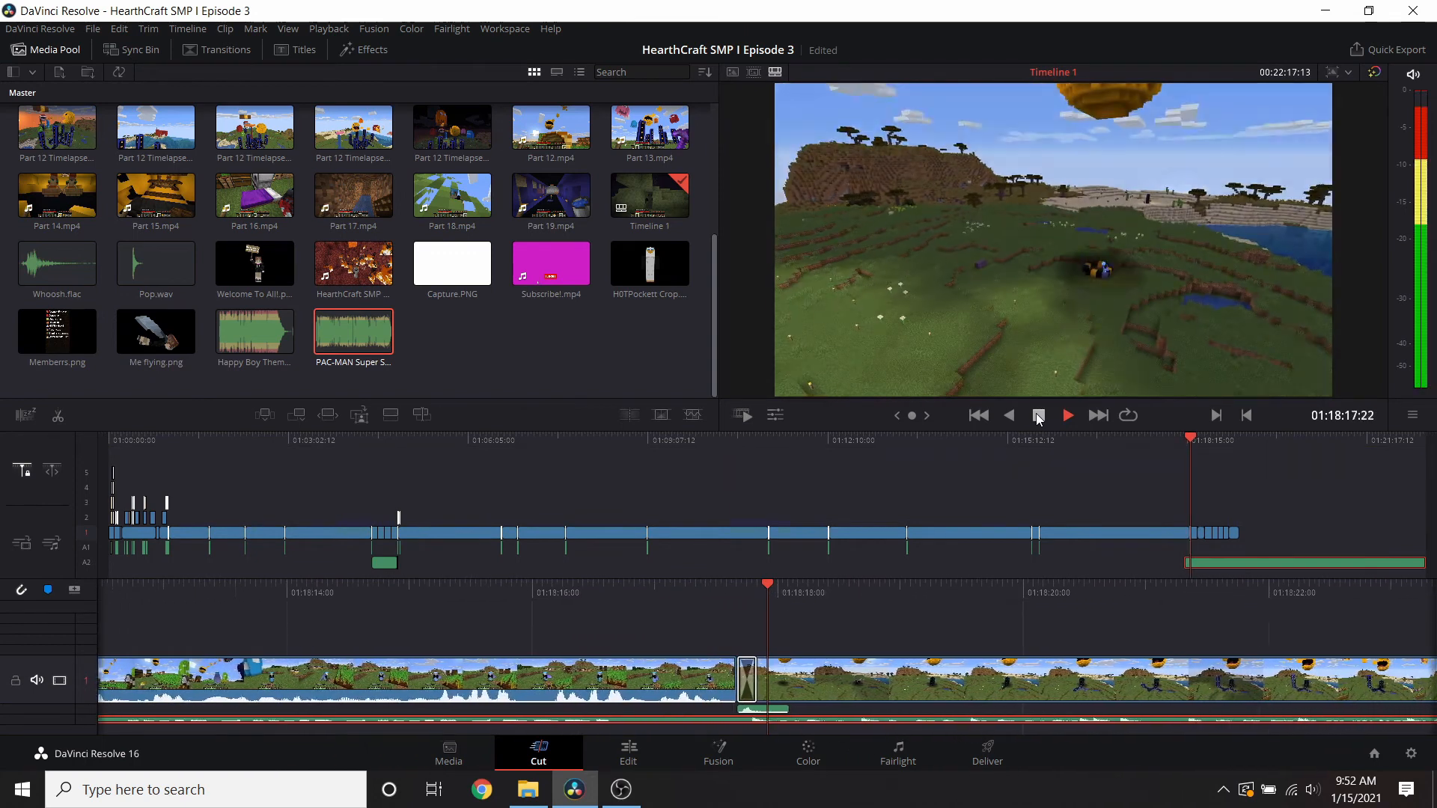
{"action": "left_click", "coordinate": [1039, 418]}
{"action": "key", "text": "Up"}
{"action": "key", "text": "Right"}
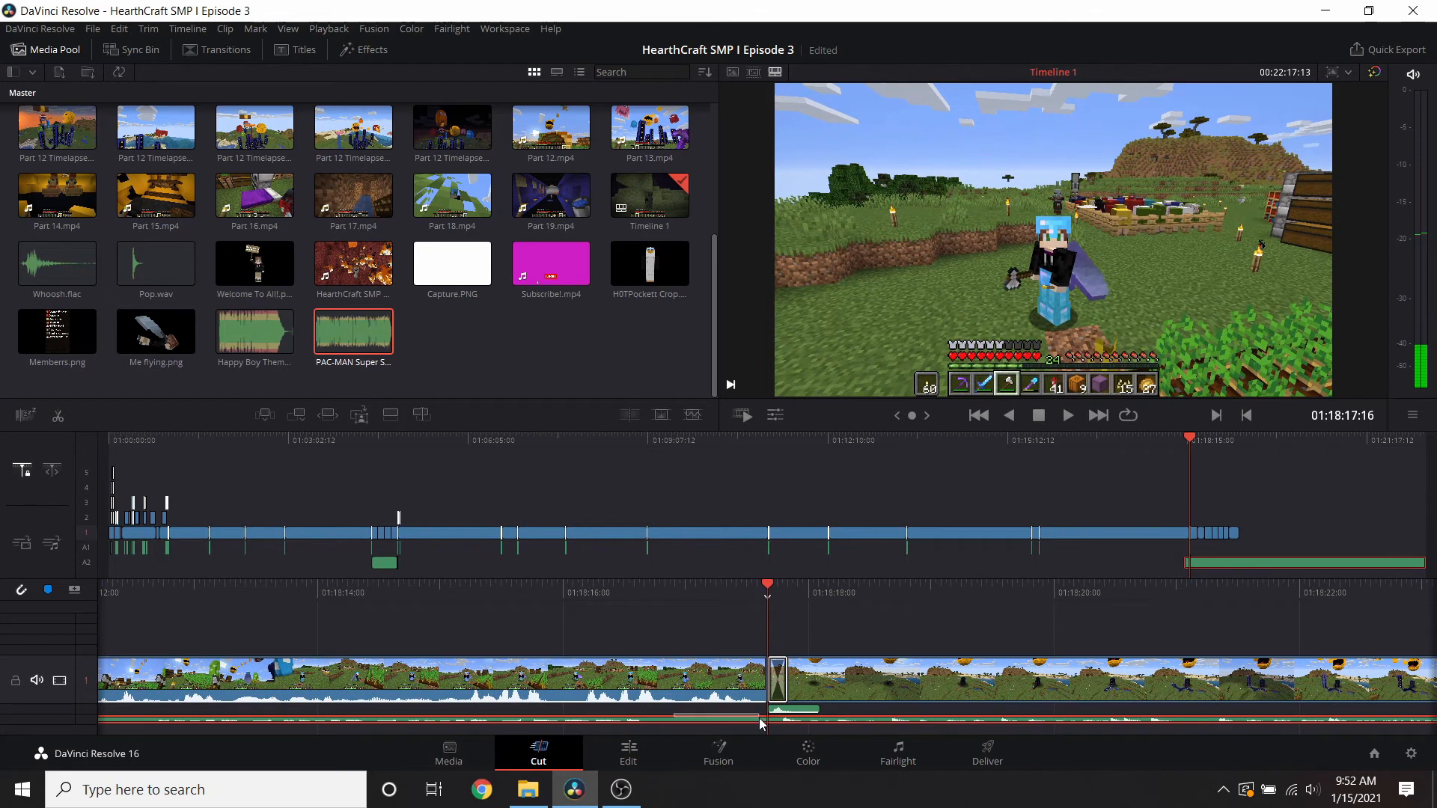
- Move the PAC-MAN music on audio track 2 to start at about 01:18:14:09 and play the transition into the timelapse
{"action": "left_click", "coordinate": [1026, 726]}
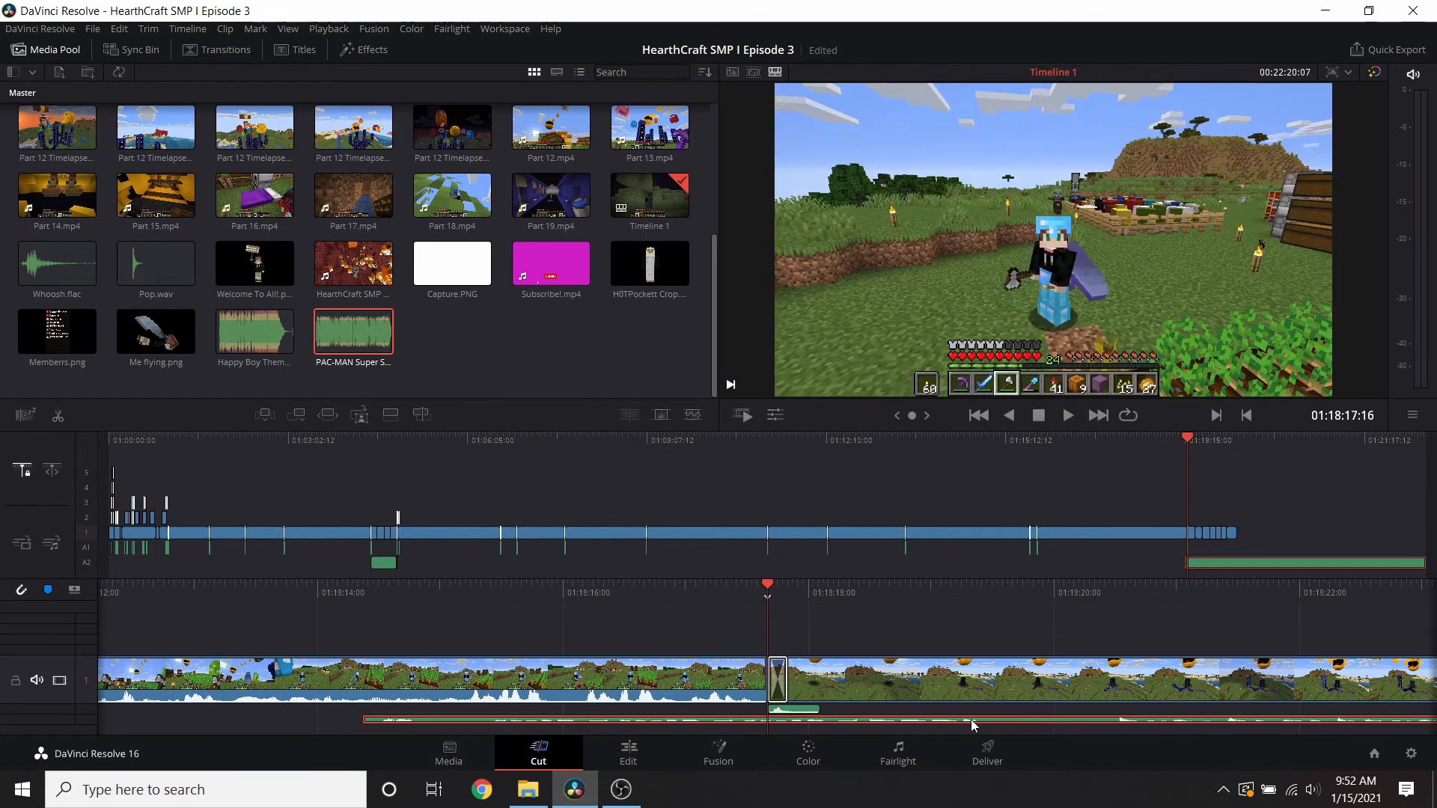
{"action": "scroll", "coordinate": [829, 723], "scroll_direction": "left", "scroll_amount": 2}
{"action": "left_click", "coordinate": [1068, 416]}
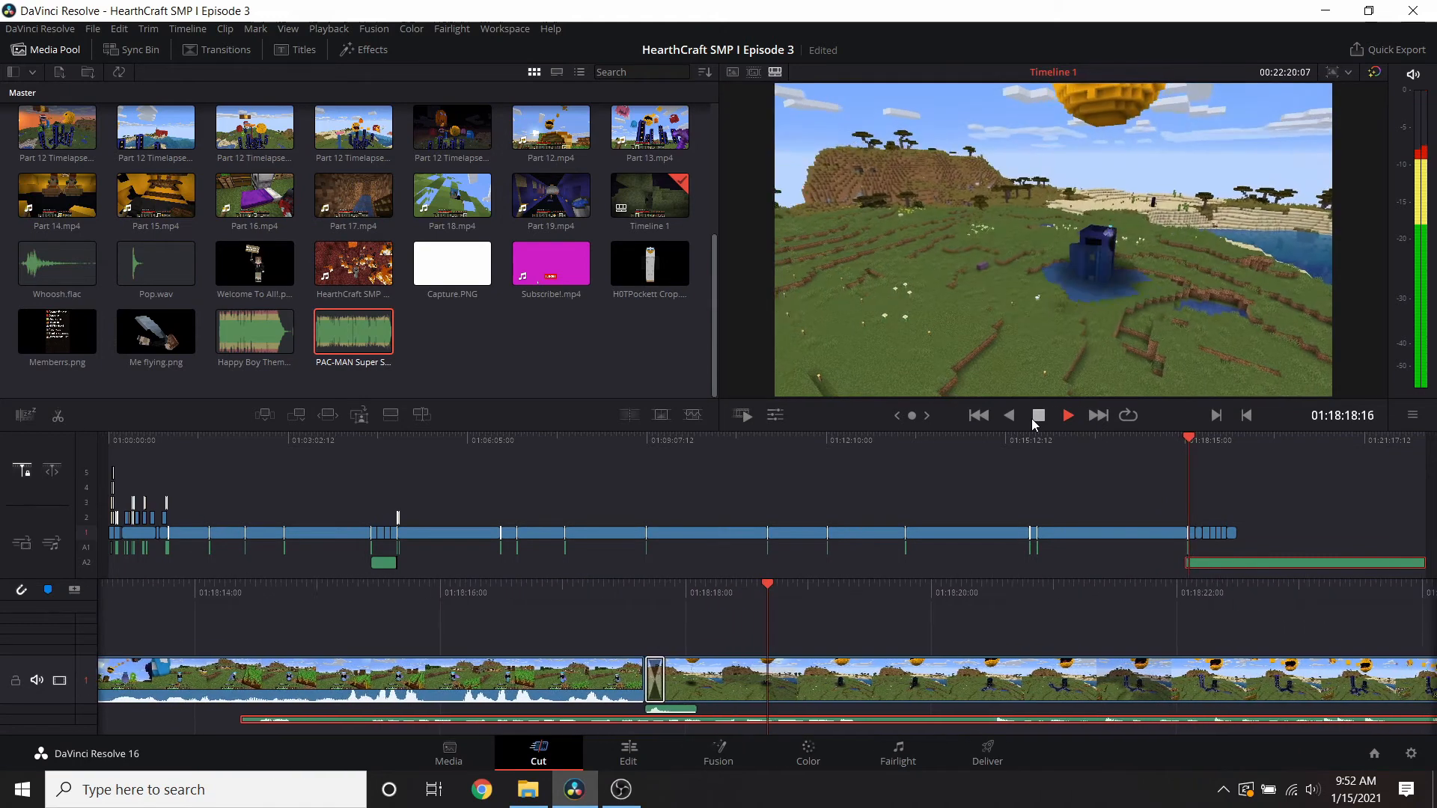
- Cut off the PAC-MAN music's opening before 01:18:15:09, align the remainder with the start of the Push transition, and play it
{"action": "left_click", "coordinate": [1035, 419]}
{"action": "scroll", "coordinate": [788, 640], "scroll_direction": "left", "scroll_amount": 3}
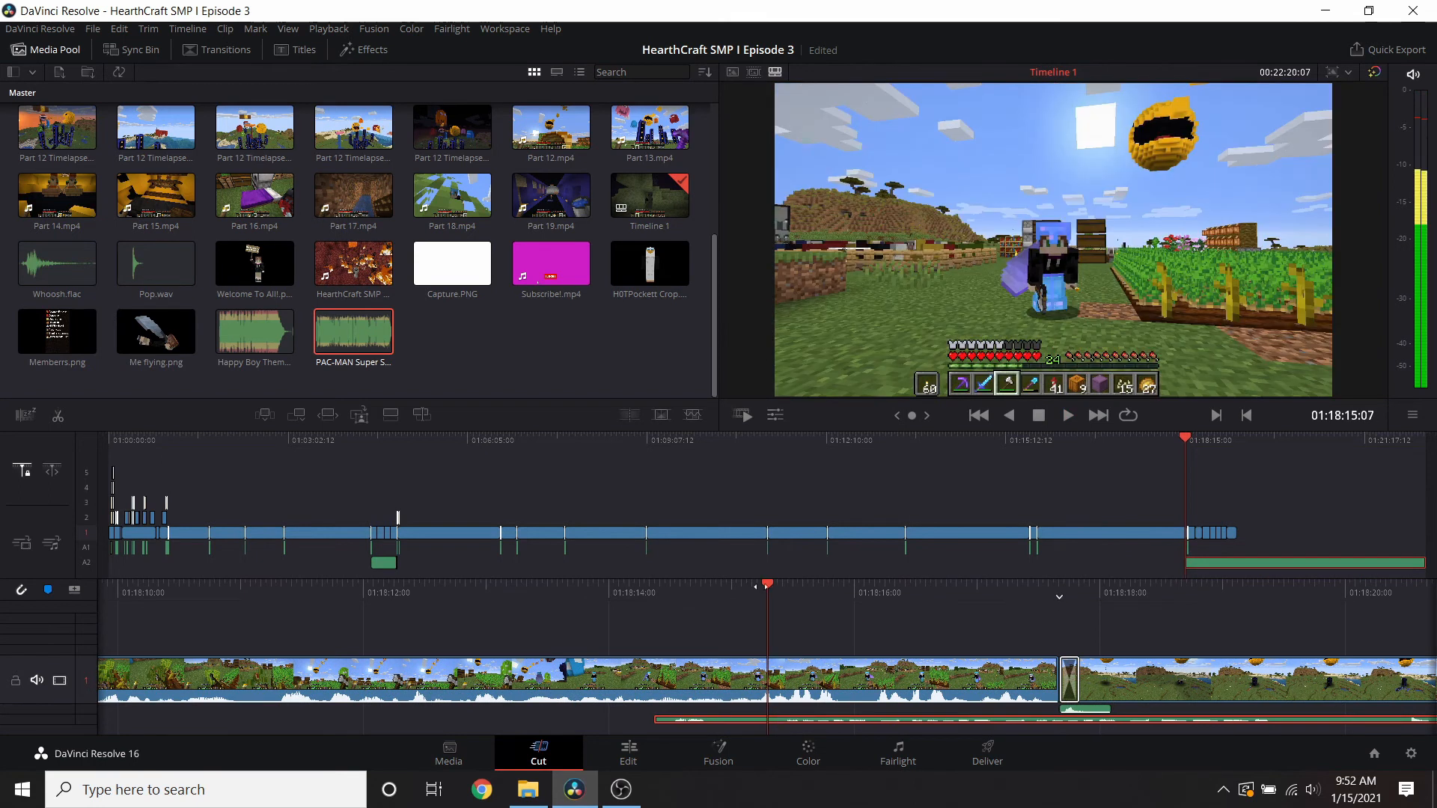
{"action": "left_click_drag", "start_coordinate": [756, 591], "coordinate": [754, 593]}
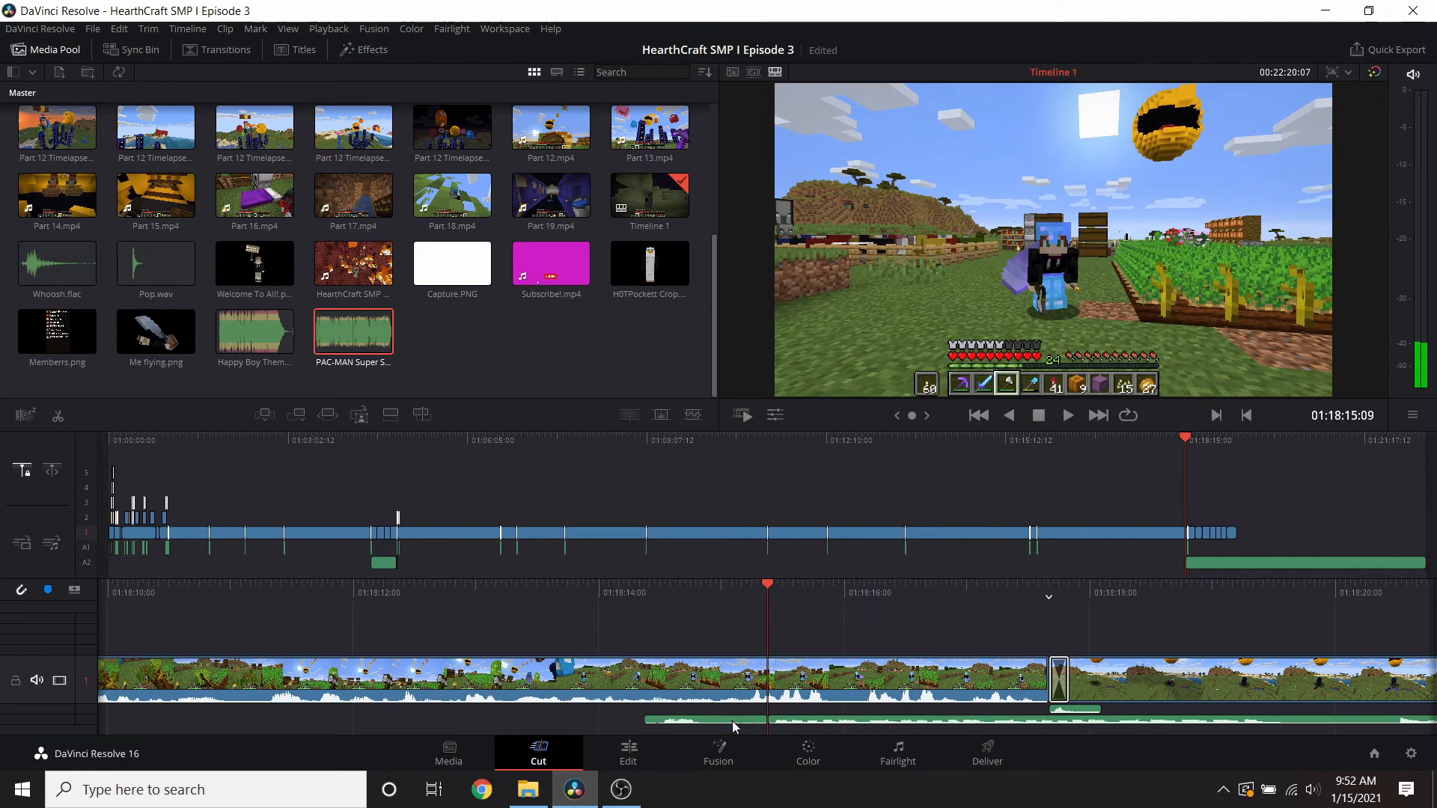
{"action": "left_click_drag", "start_coordinate": [823, 724], "coordinate": [1104, 722]}
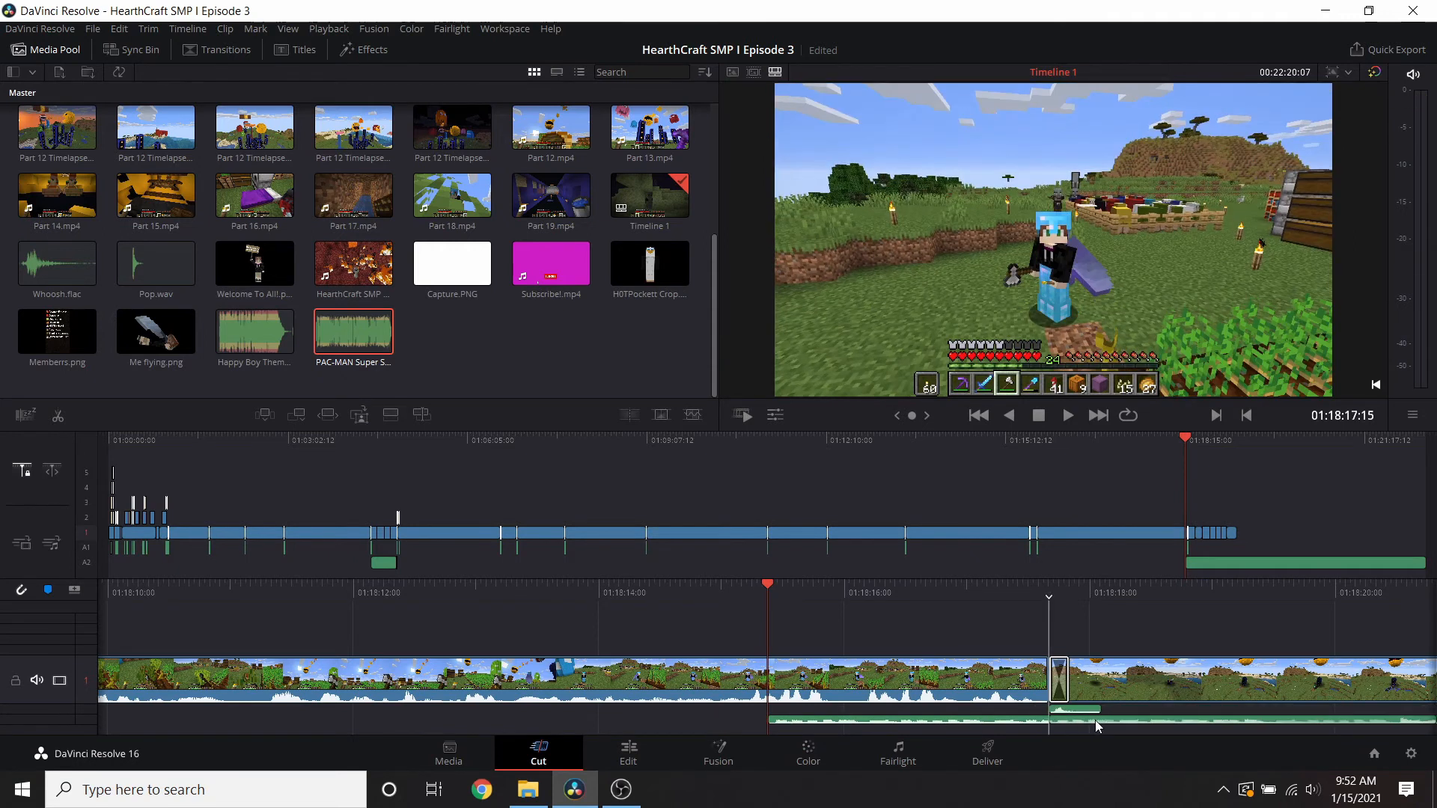
{"action": "left_click", "coordinate": [1068, 415]}
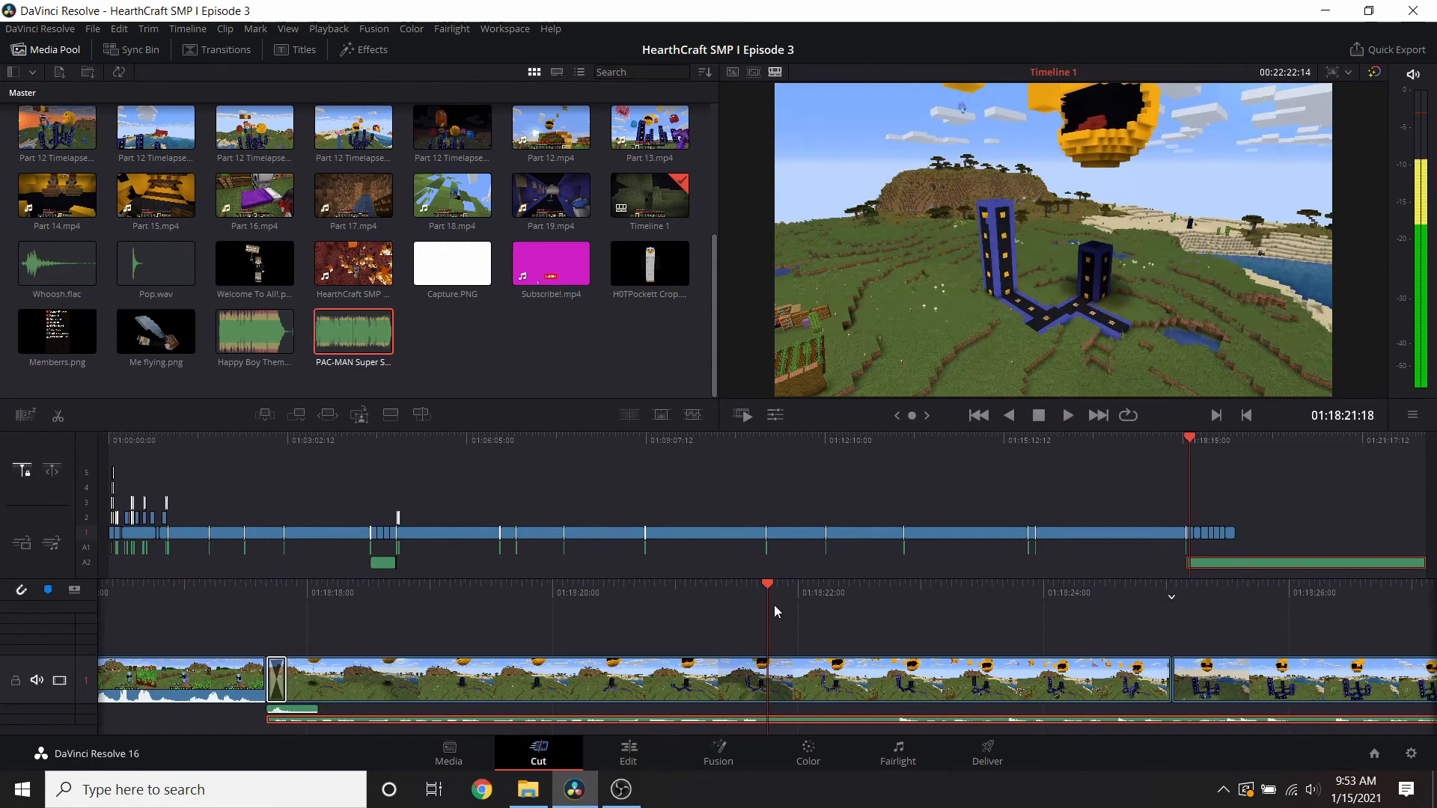
- Cut the PAC-MAN music's section between 01:18:22:01 and 01:18:22:13, close the gap, and play across the join
{"action": "left_click", "coordinate": [832, 608]}
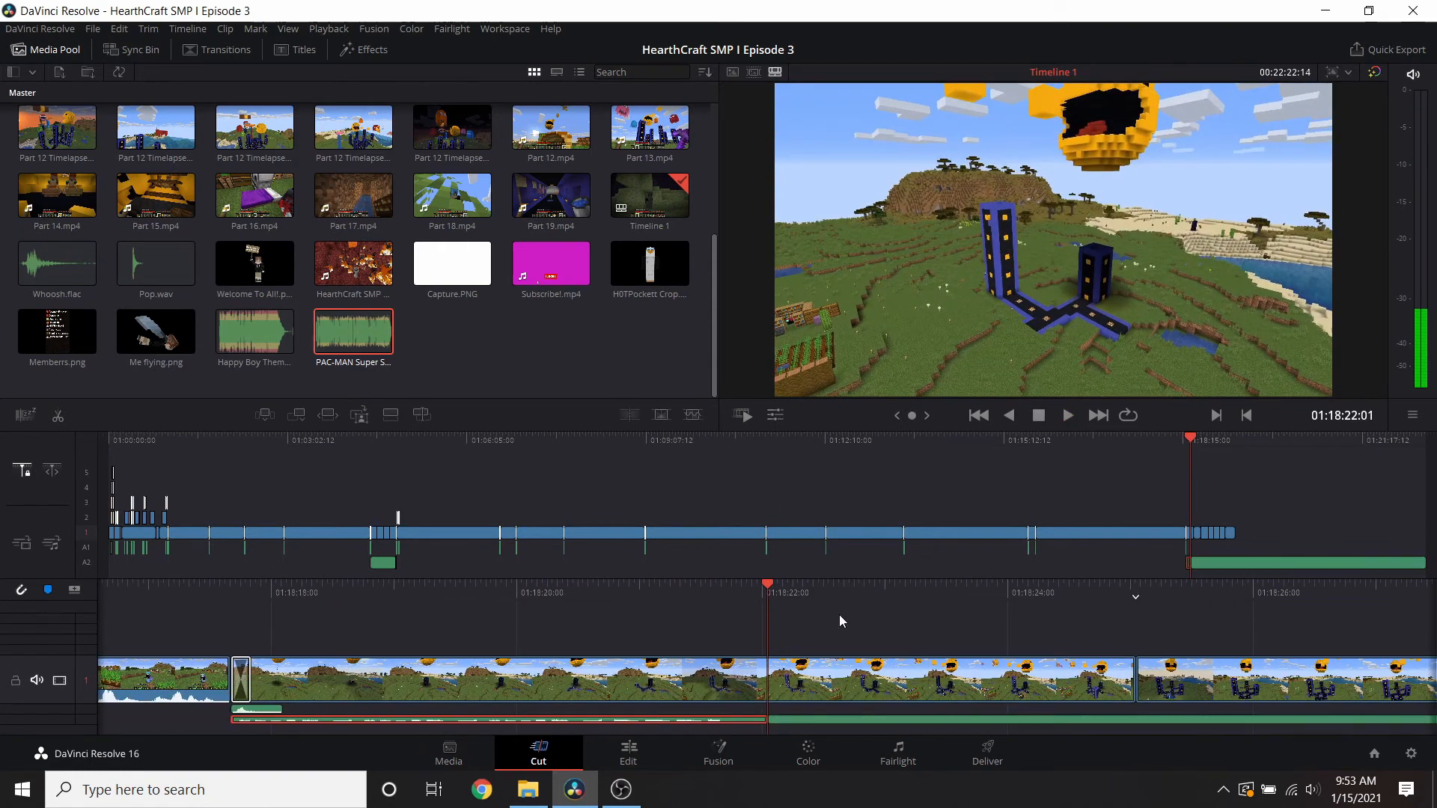
{"action": "left_click_drag", "start_coordinate": [783, 588], "coordinate": [717, 599]}
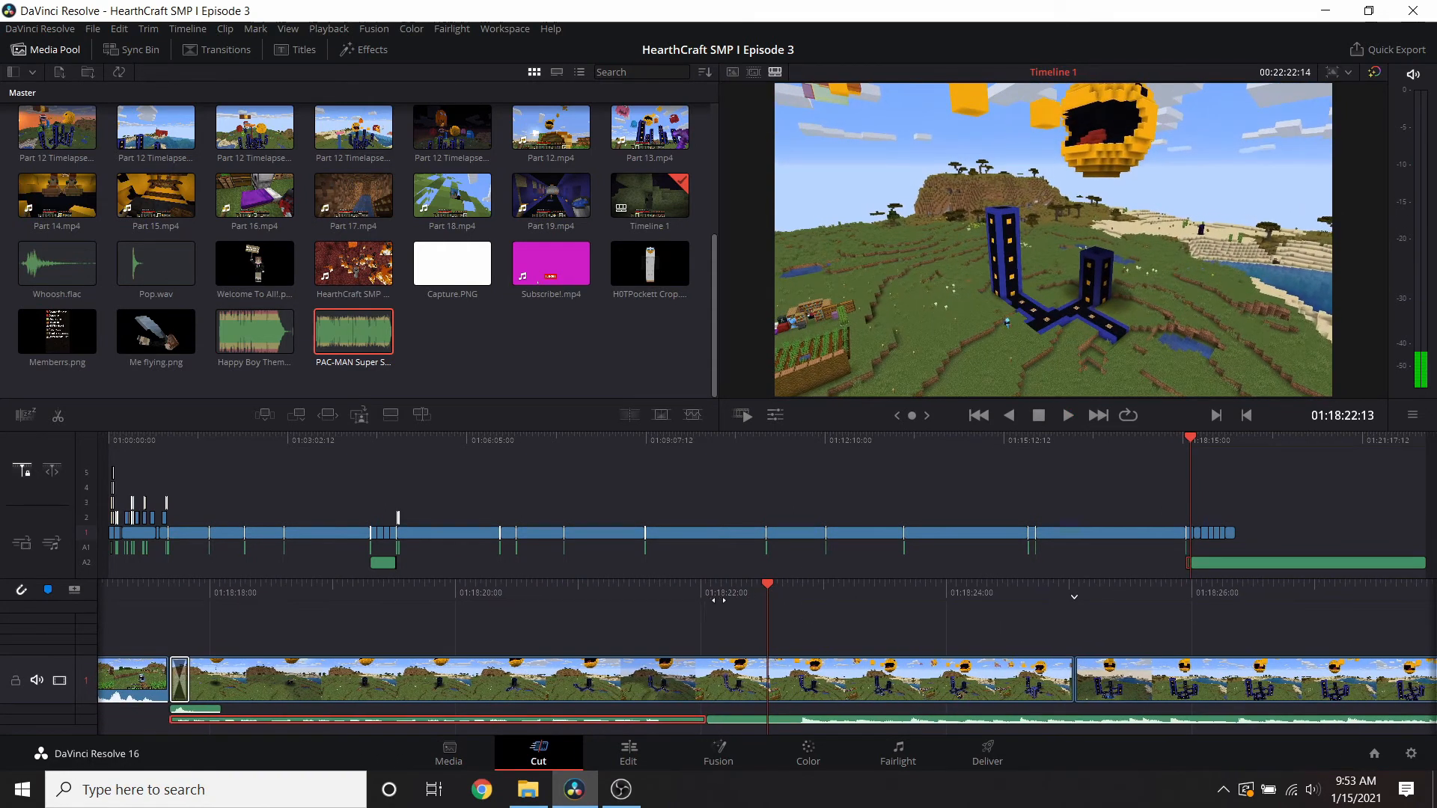
{"action": "right_click", "coordinate": [795, 723]}
{"action": "left_click", "coordinate": [832, 616]}
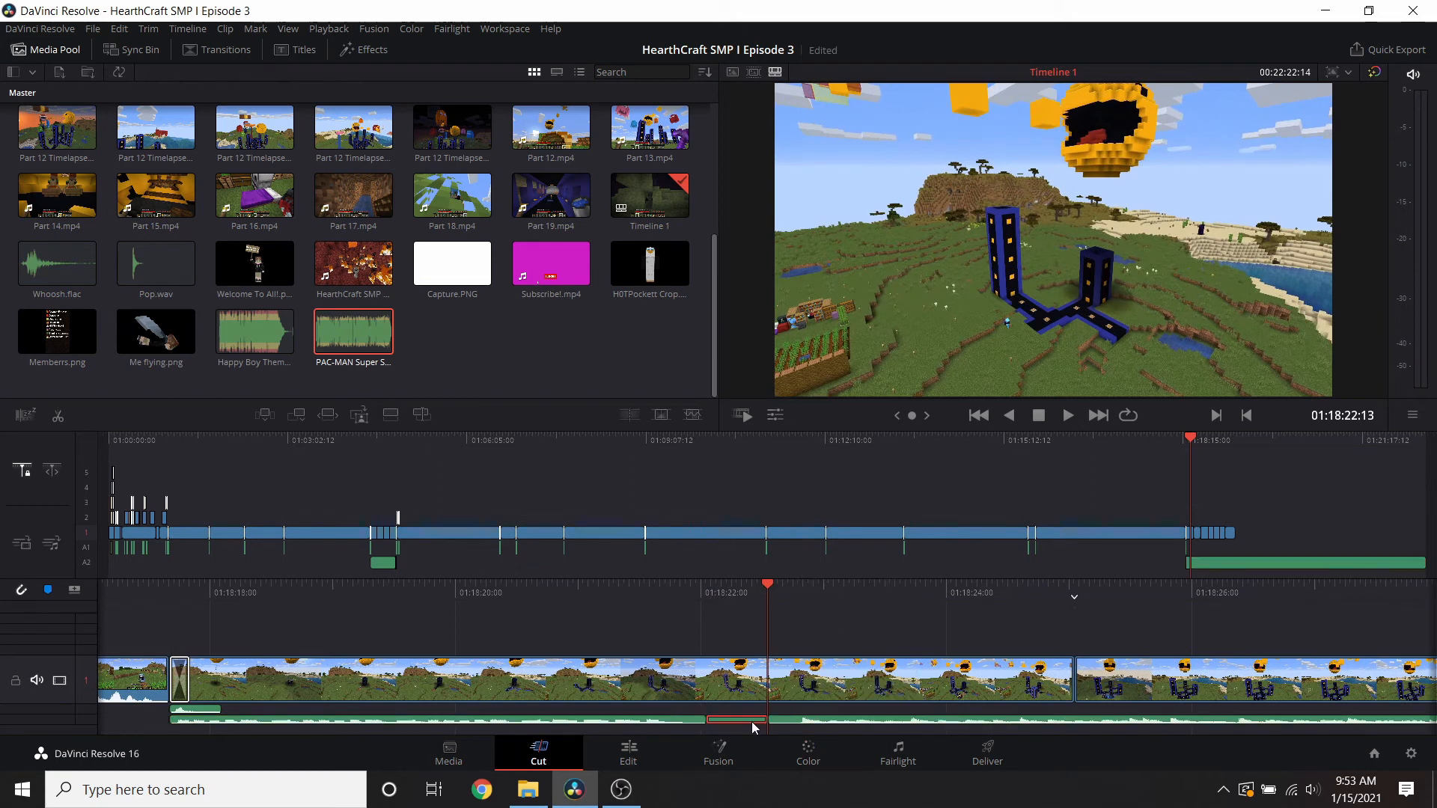
{"action": "left_click_drag", "start_coordinate": [822, 631], "coordinate": [995, 632]}
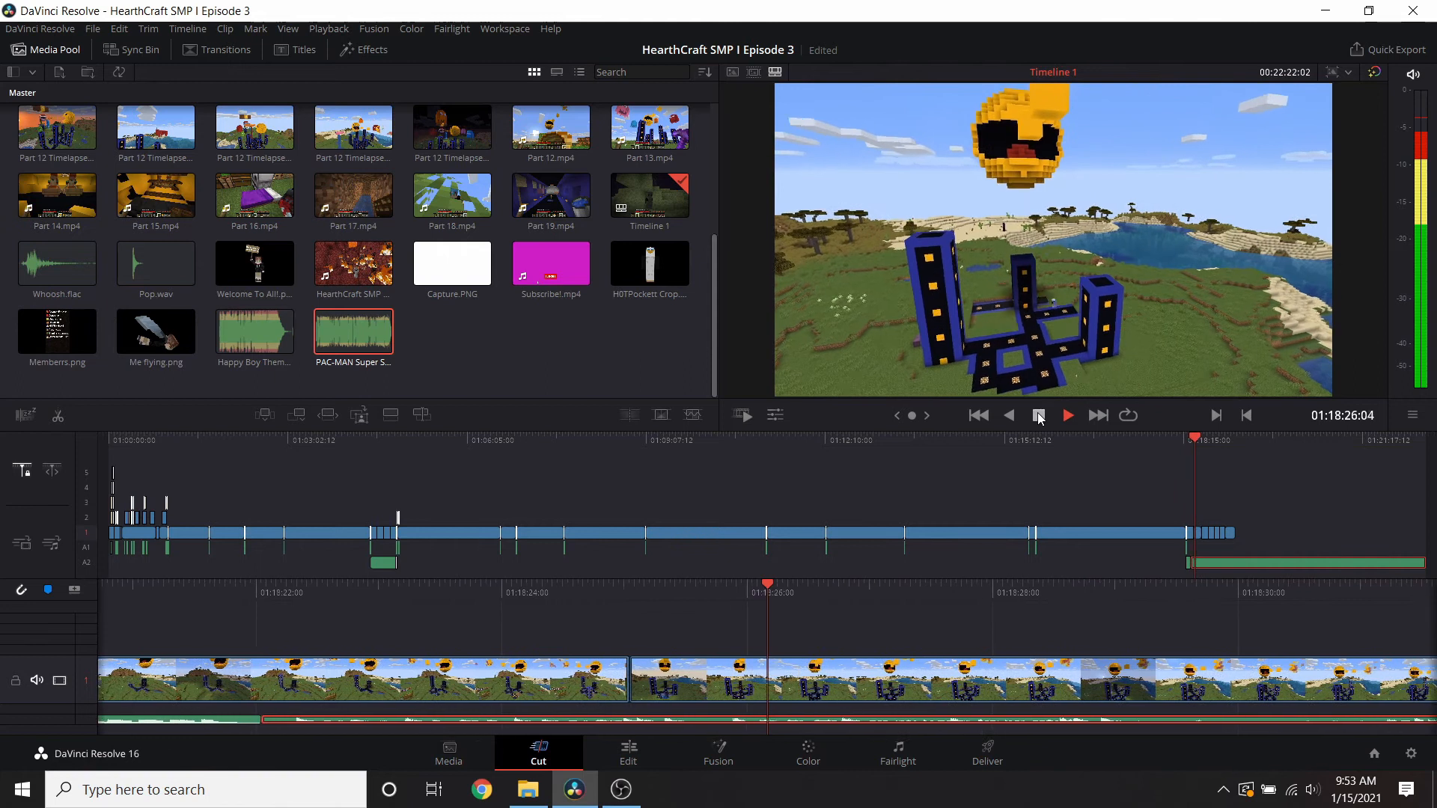
{"action": "left_click", "coordinate": [1039, 417]}
{"action": "scroll", "coordinate": [761, 607], "scroll_direction": "up", "scroll_amount": 10}
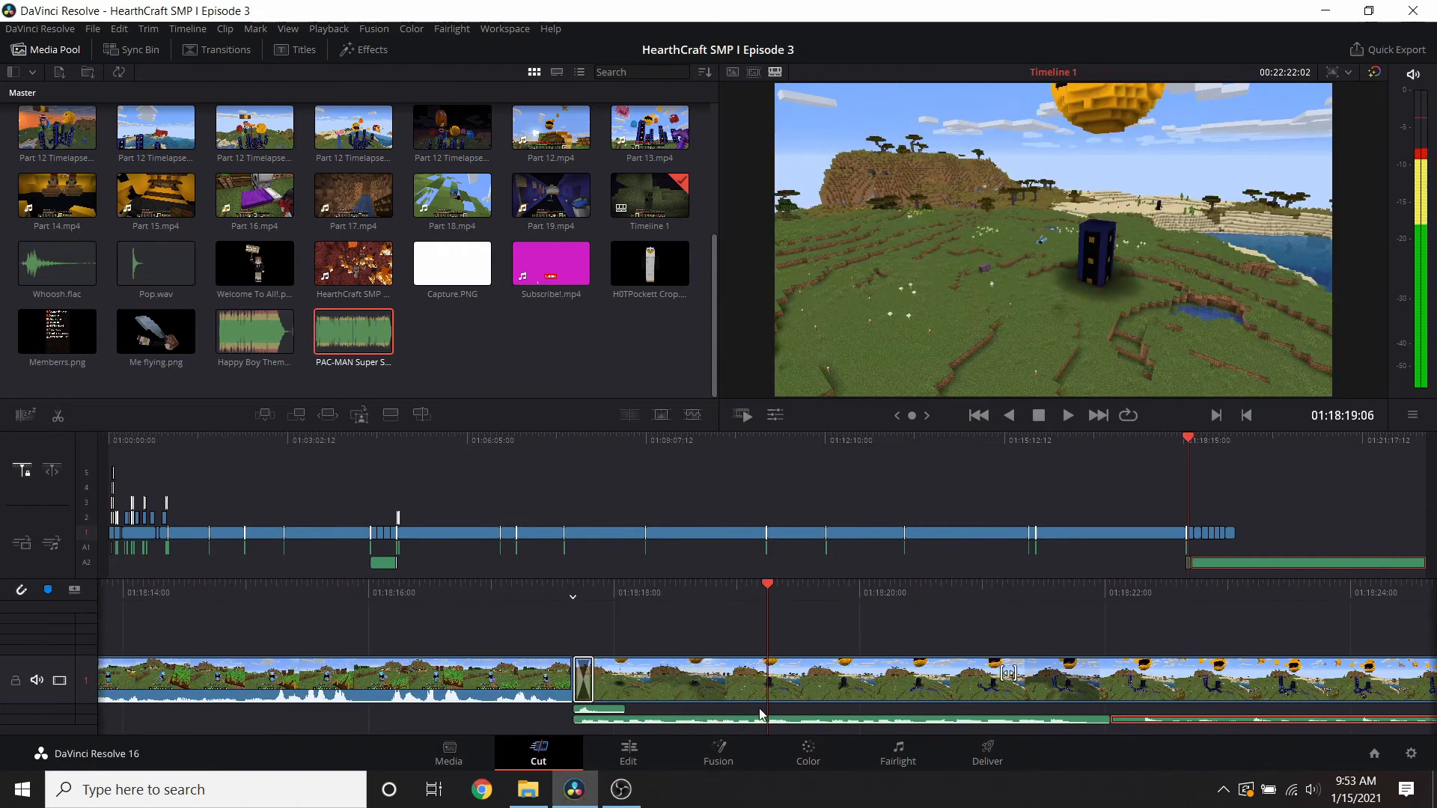
- Split the PAC-MAN music at the end of the last timelapse clip, 01:19:07:17, and delete the excess
{"action": "scroll", "coordinate": [806, 690], "scroll_direction": "down", "scroll_amount": 11}
{"action": "scroll", "coordinate": [919, 608], "scroll_direction": "down", "scroll_amount": 20}
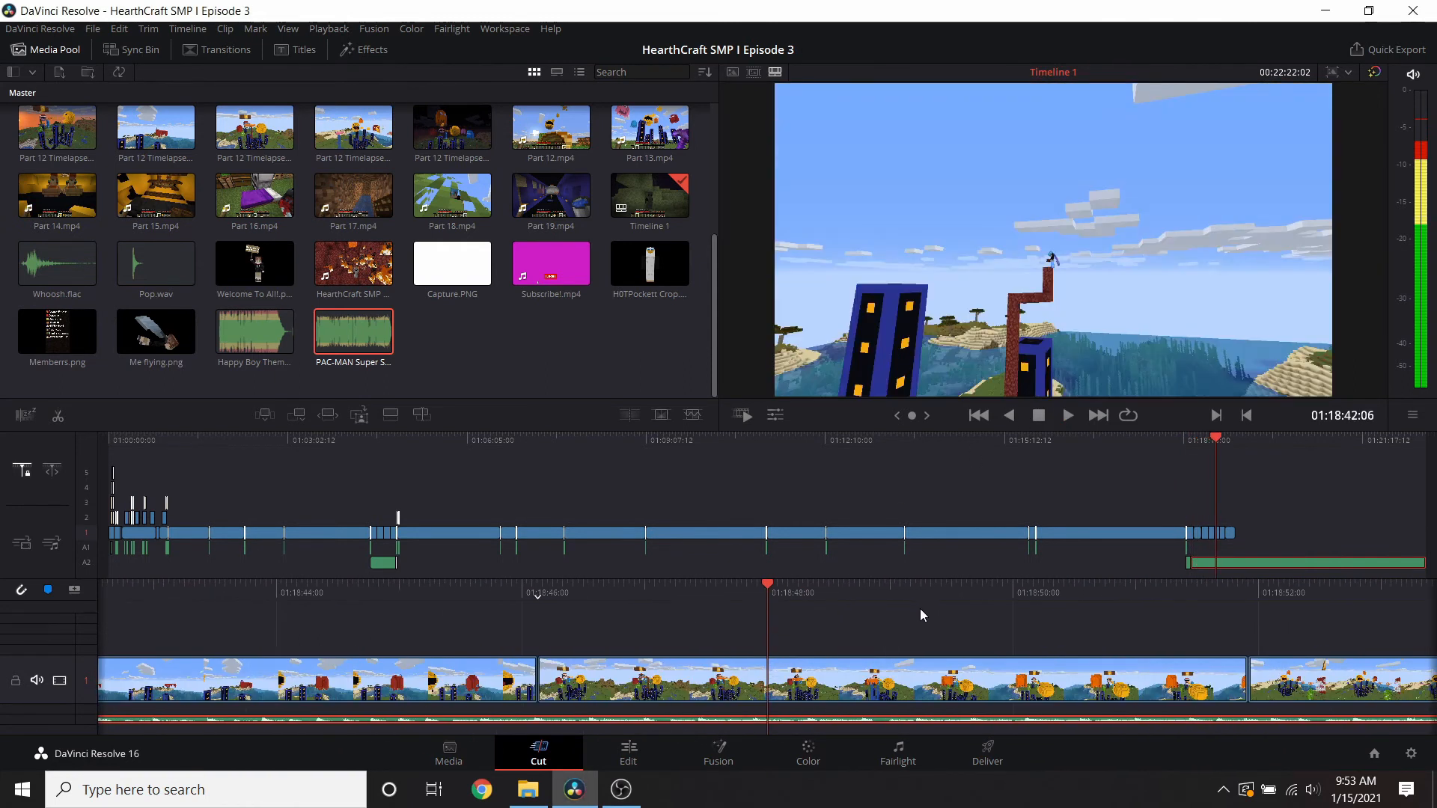
{"action": "scroll", "coordinate": [919, 610], "scroll_direction": "down", "scroll_amount": 5}
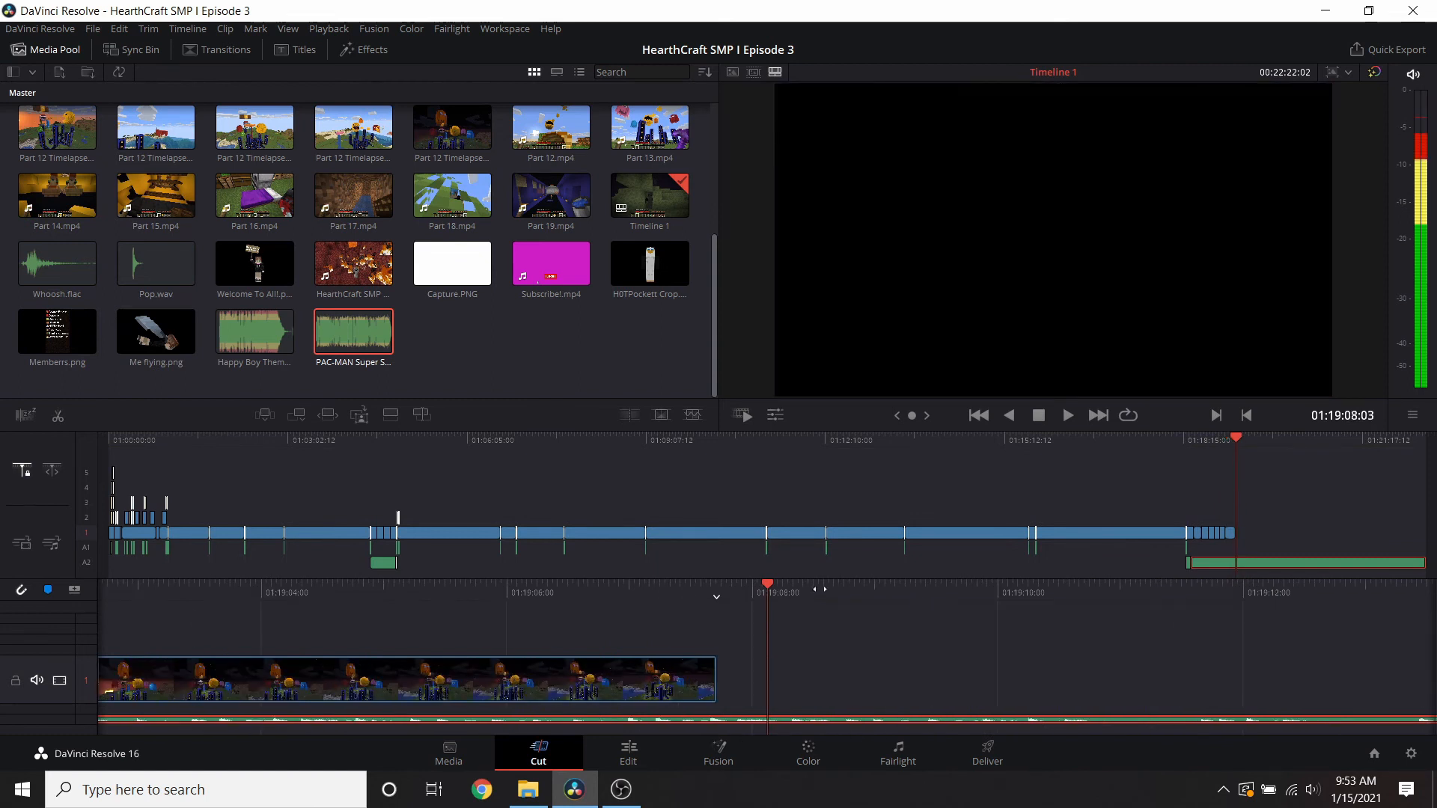
{"action": "left_click_drag", "start_coordinate": [838, 656], "coordinate": [836, 660]}
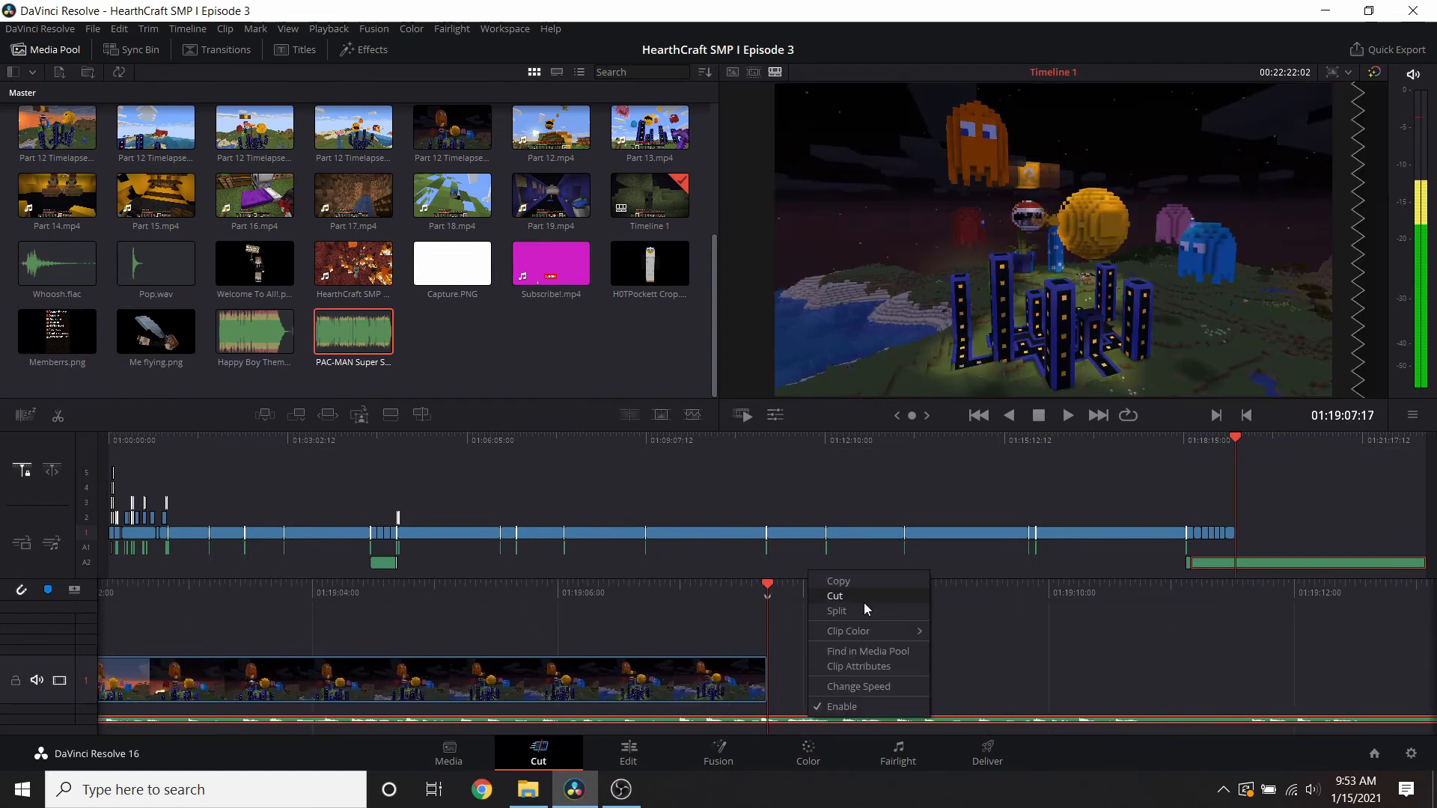
{"action": "left_click", "coordinate": [865, 611]}
{"action": "key", "text": "Delete"}
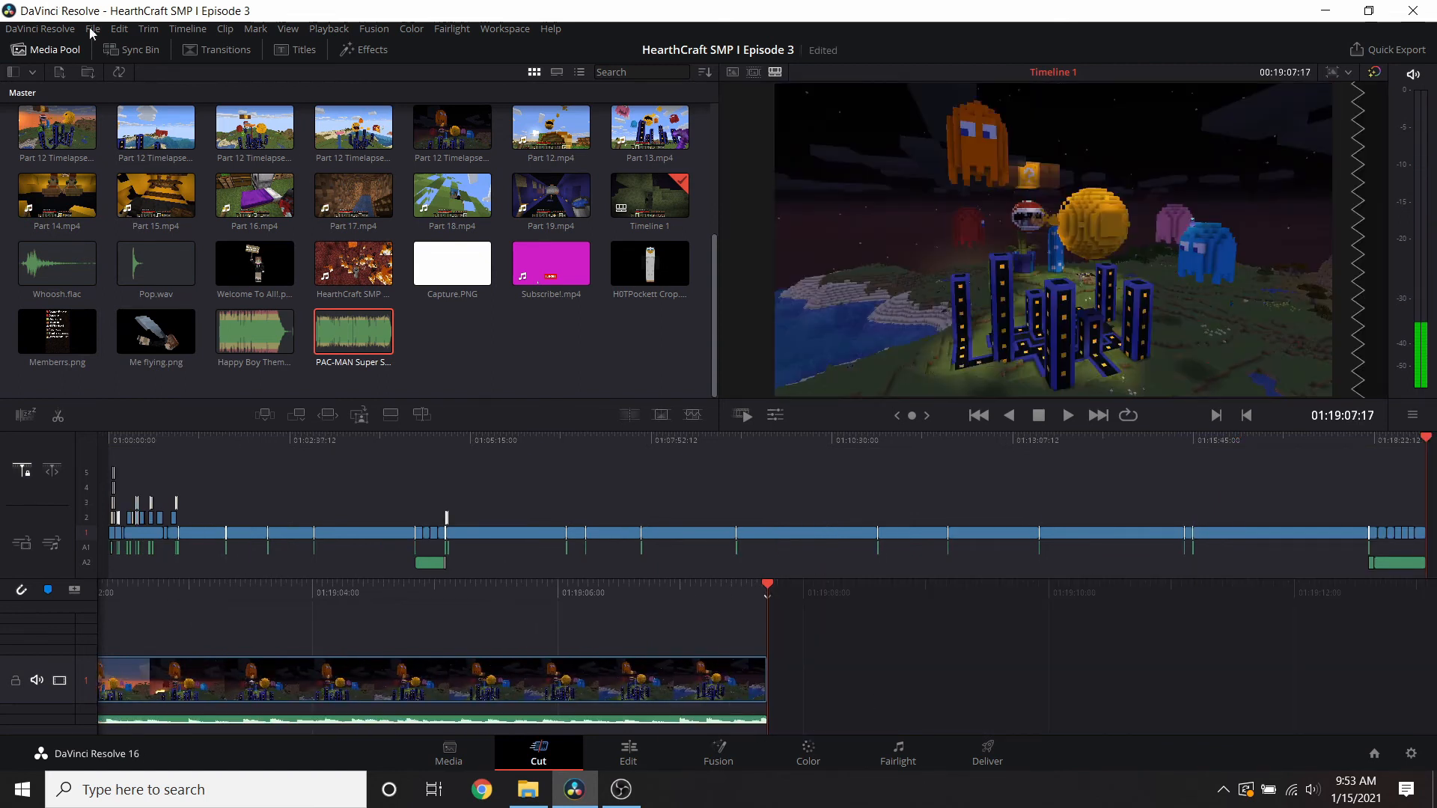
- Add a Cross Fade -3 dB audio transition to the end of the PAC-MAN music
{"action": "left_click", "coordinate": [225, 51]}
{"action": "left_click", "coordinate": [97, 75]}
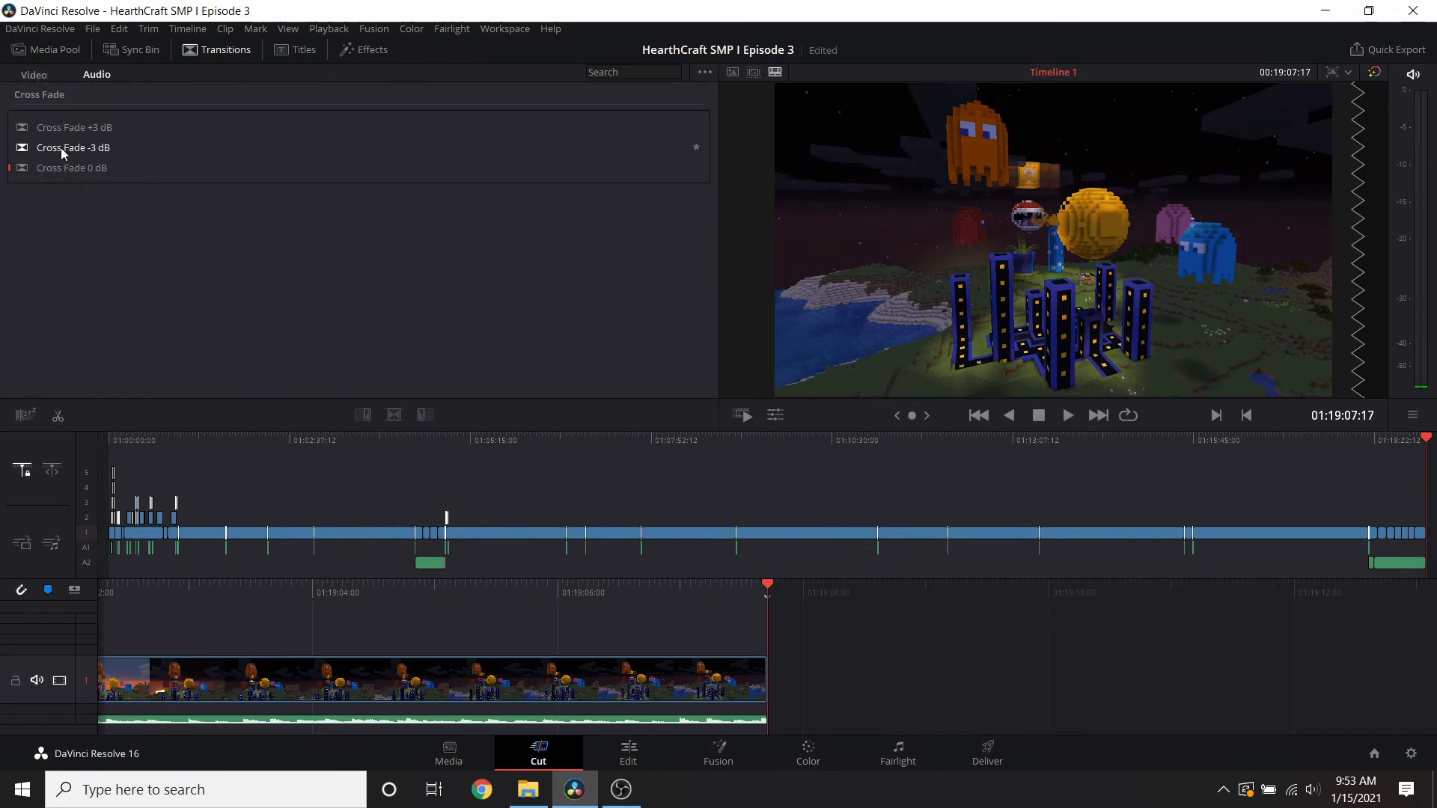
{"action": "left_click_drag", "start_coordinate": [61, 146], "coordinate": [854, 763]}
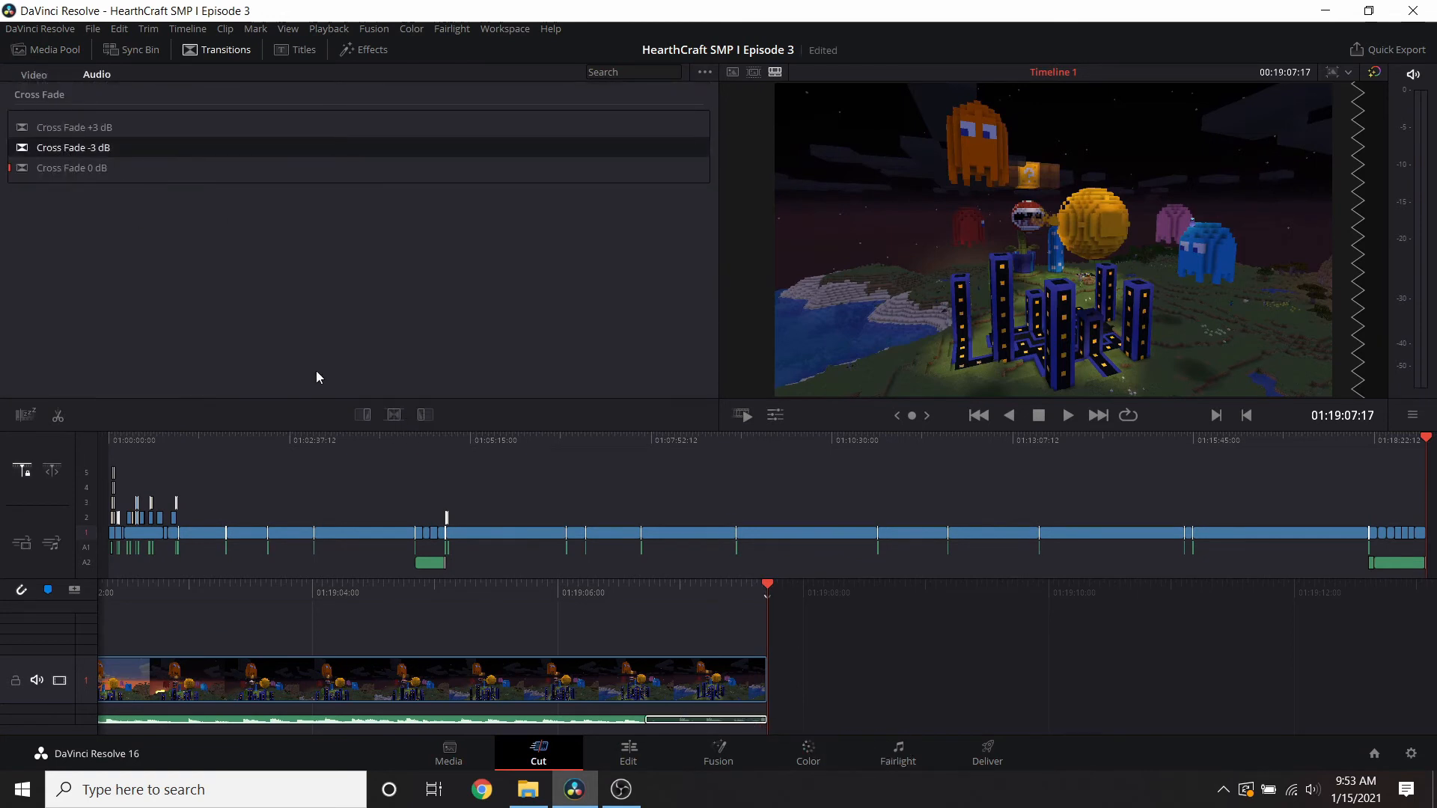
- Play back parts of the Part 12 timelapse from just before its opening transition to check the edited music
{"action": "left_click", "coordinate": [1368, 440]}
{"action": "key", "text": "space"}
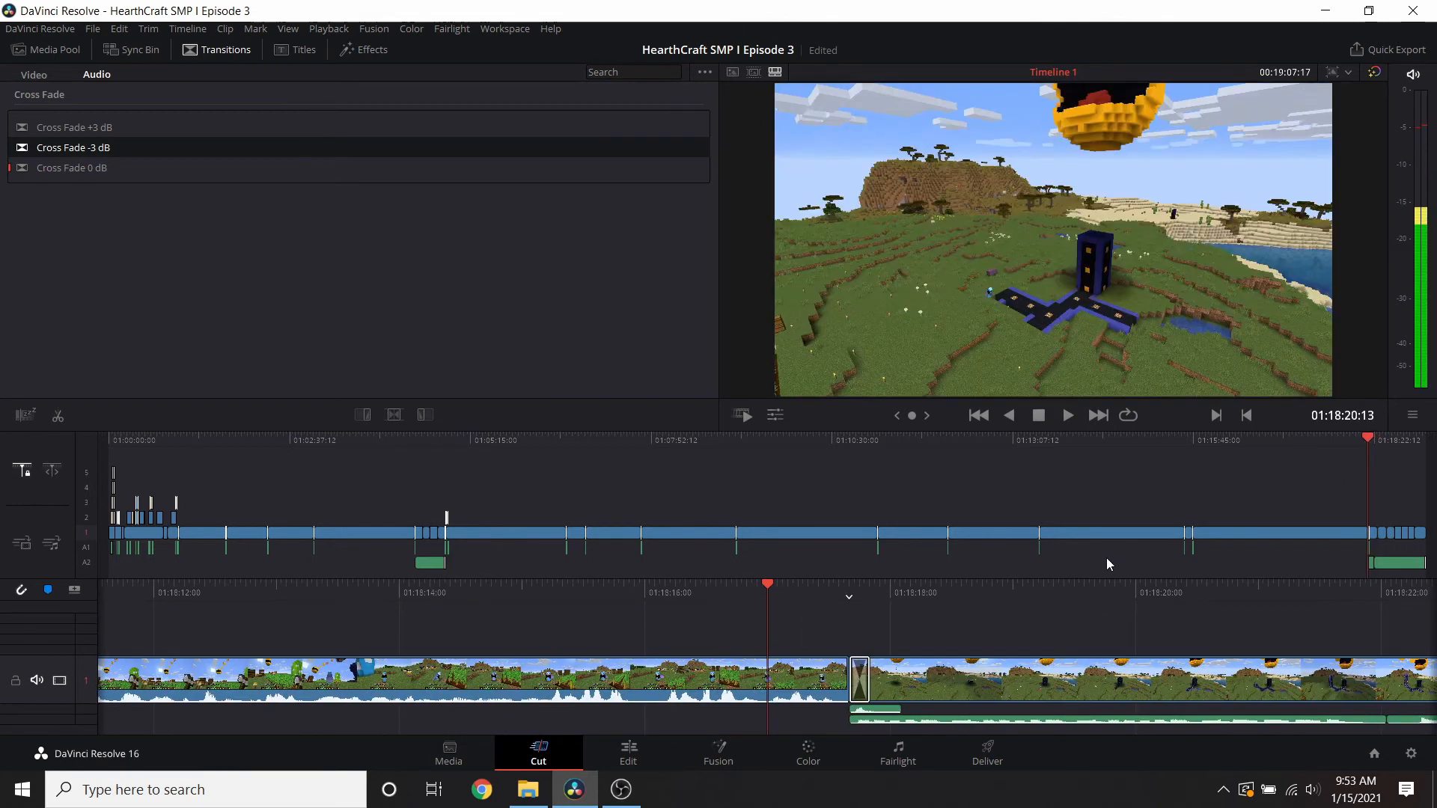
{"action": "left_click", "coordinate": [1068, 415]}
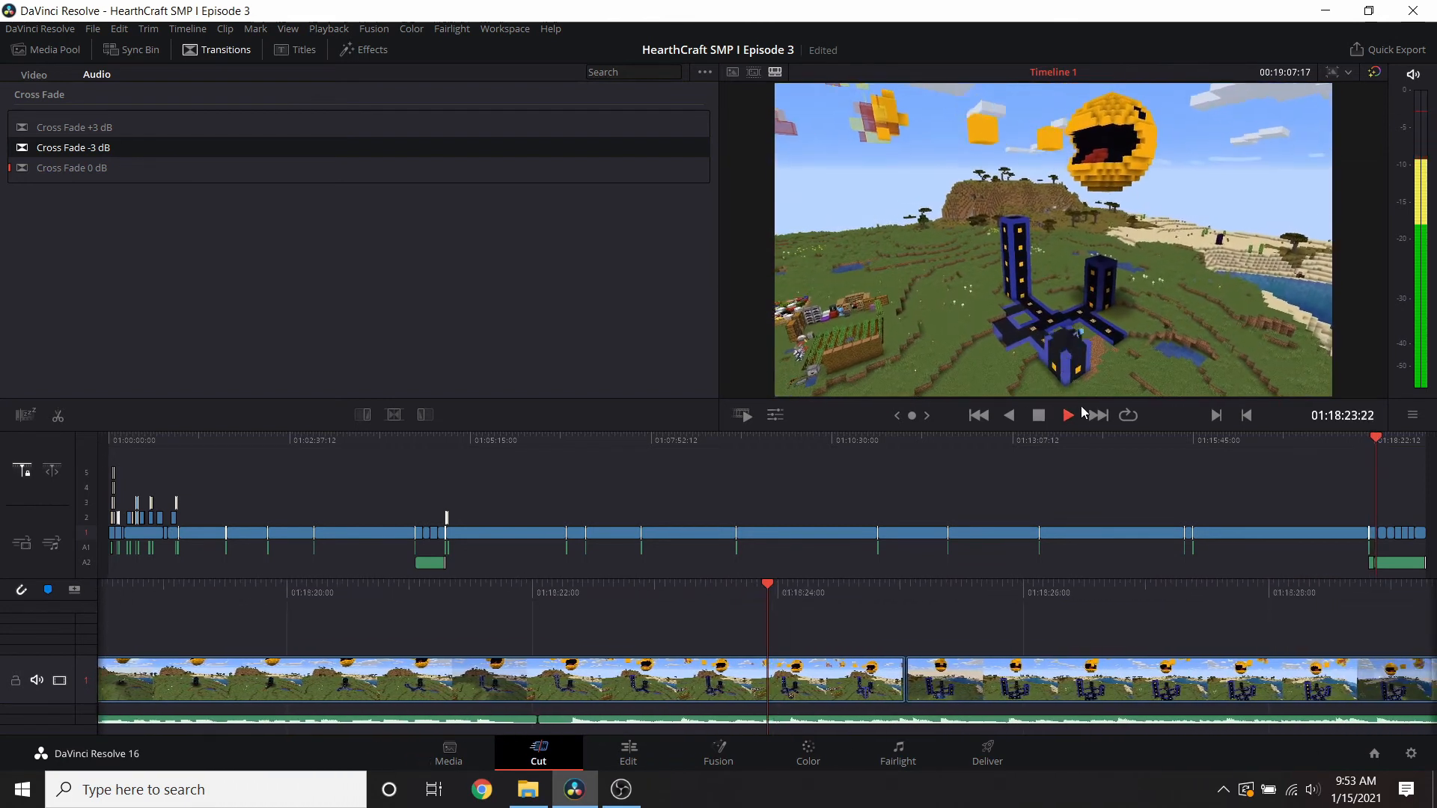
{"action": "left_click_drag", "start_coordinate": [1075, 593], "coordinate": [1100, 578]}
{"action": "left_click", "coordinate": [1067, 416]}
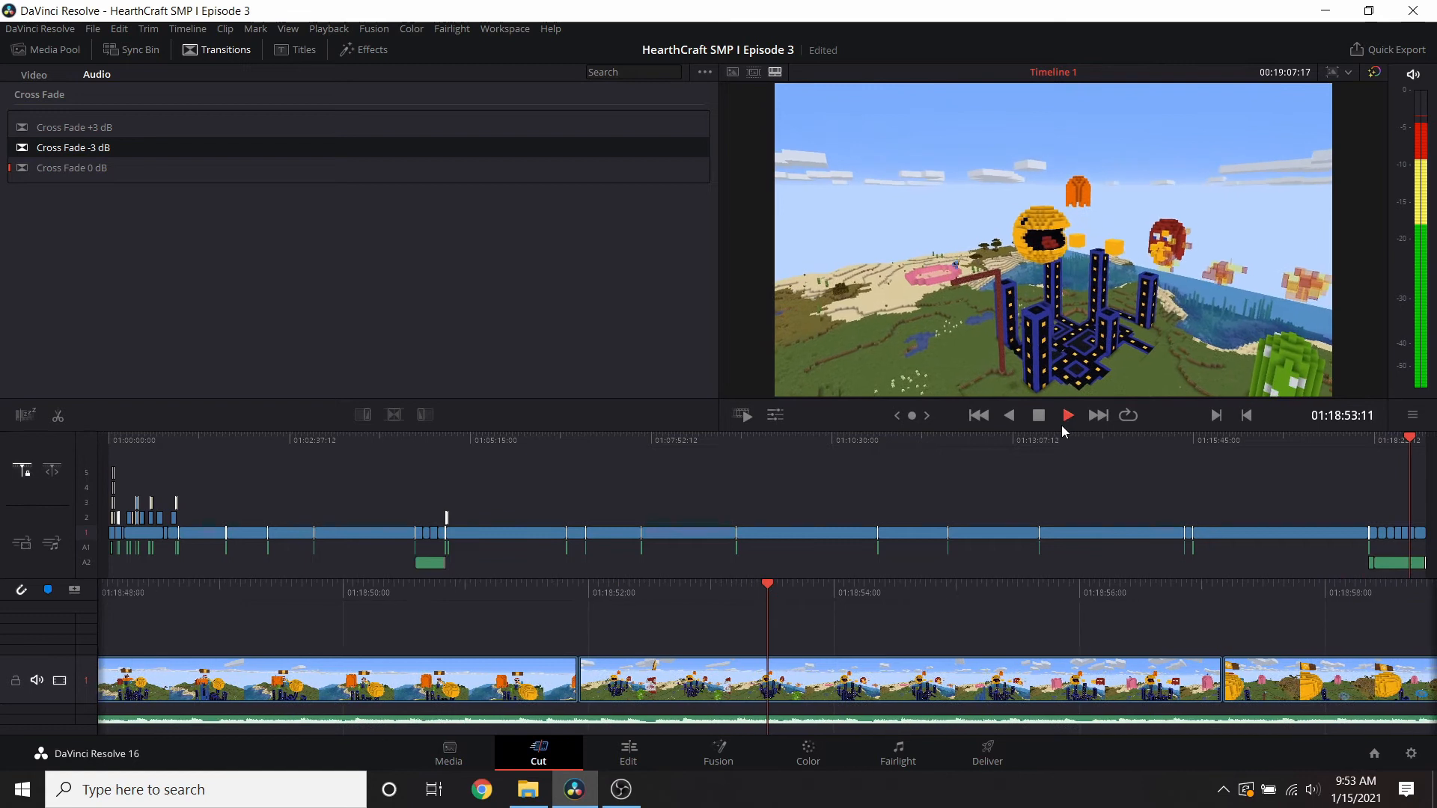
{"action": "left_click", "coordinate": [1040, 417]}
{"action": "scroll", "coordinate": [1063, 518], "scroll_direction": "down", "scroll_amount": 10}
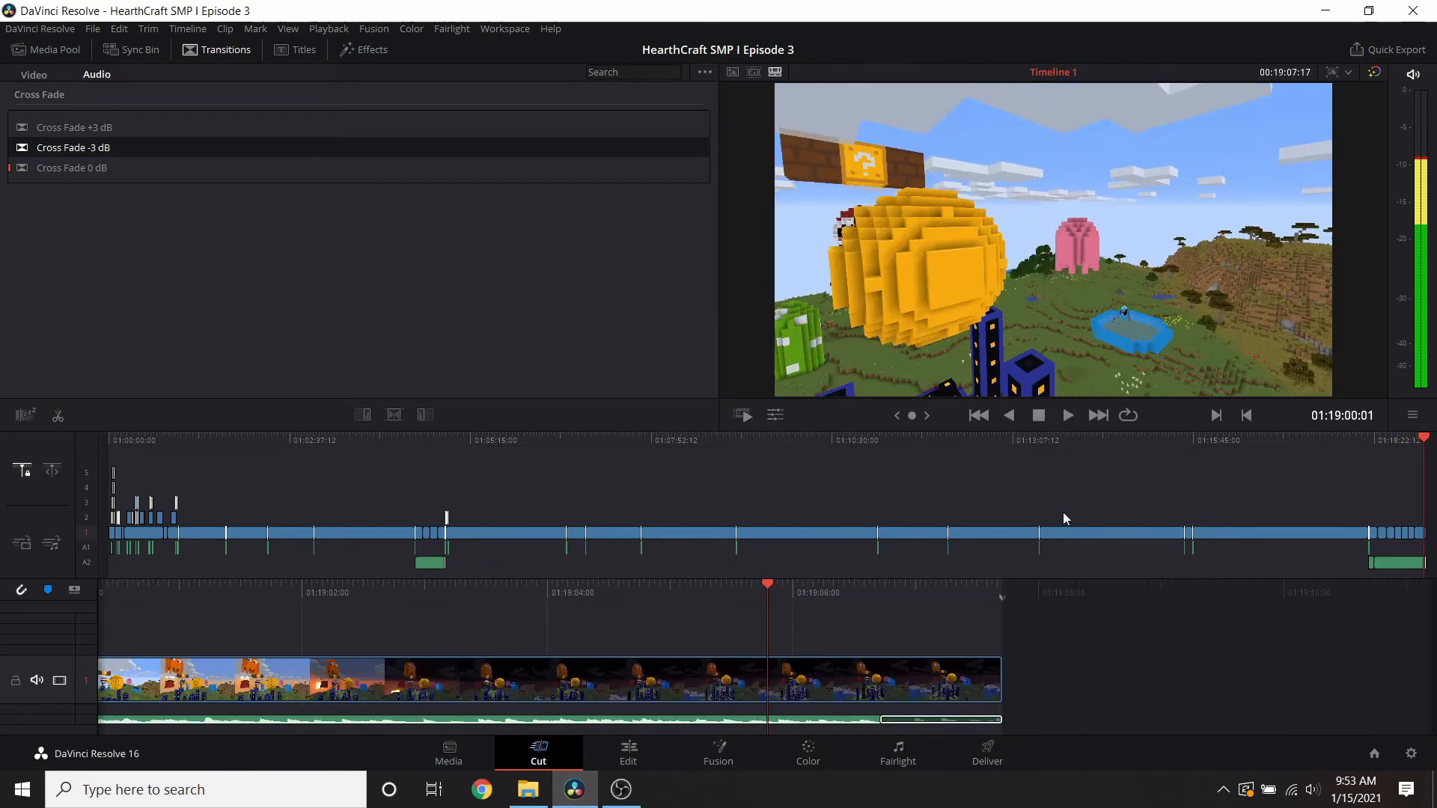
- Append Part 13.mp4 from the media pool to the timeline after the last Part 12 timelapse clip
{"action": "left_click", "coordinate": [55, 56]}
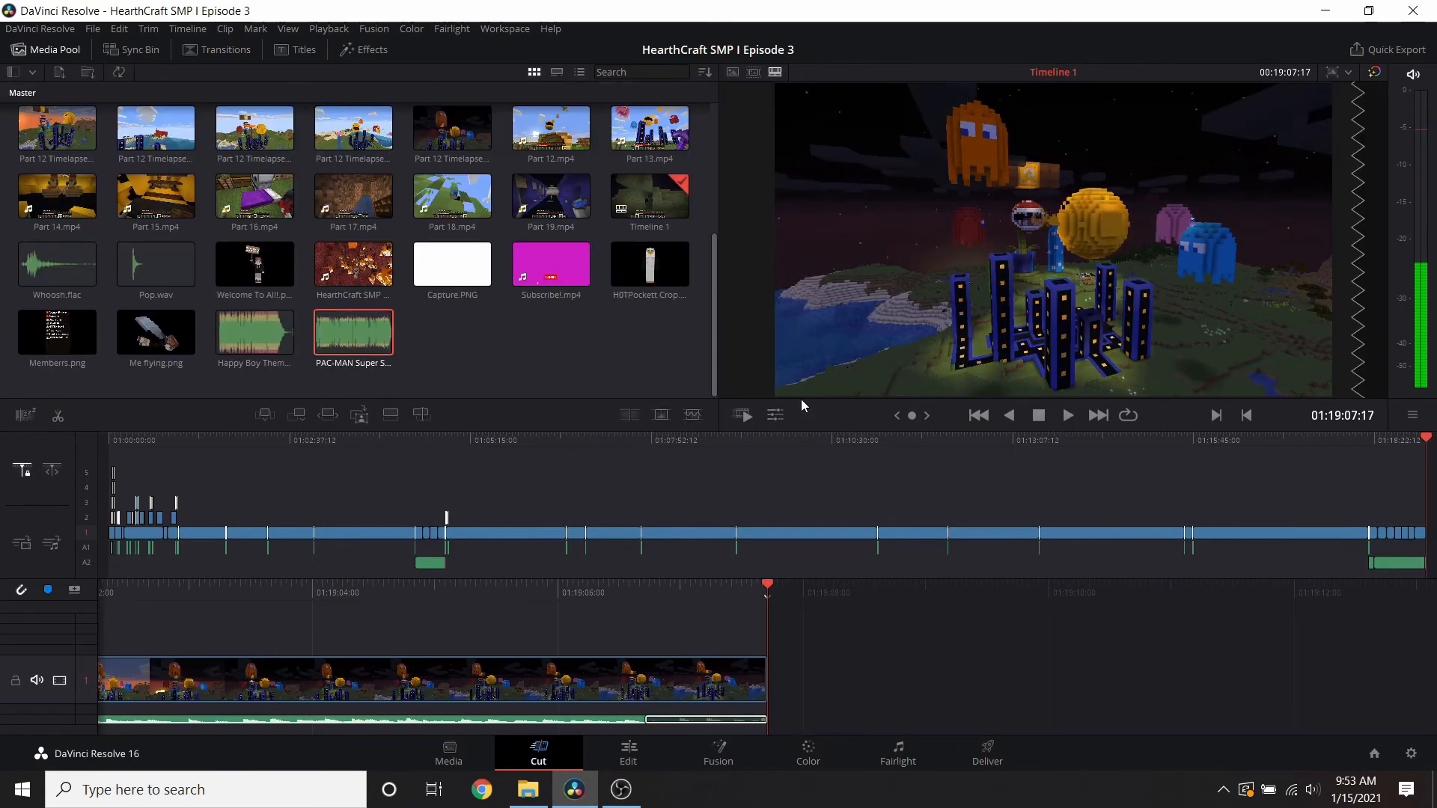
{"action": "scroll", "coordinate": [514, 342], "scroll_direction": "up", "scroll_amount": 3}
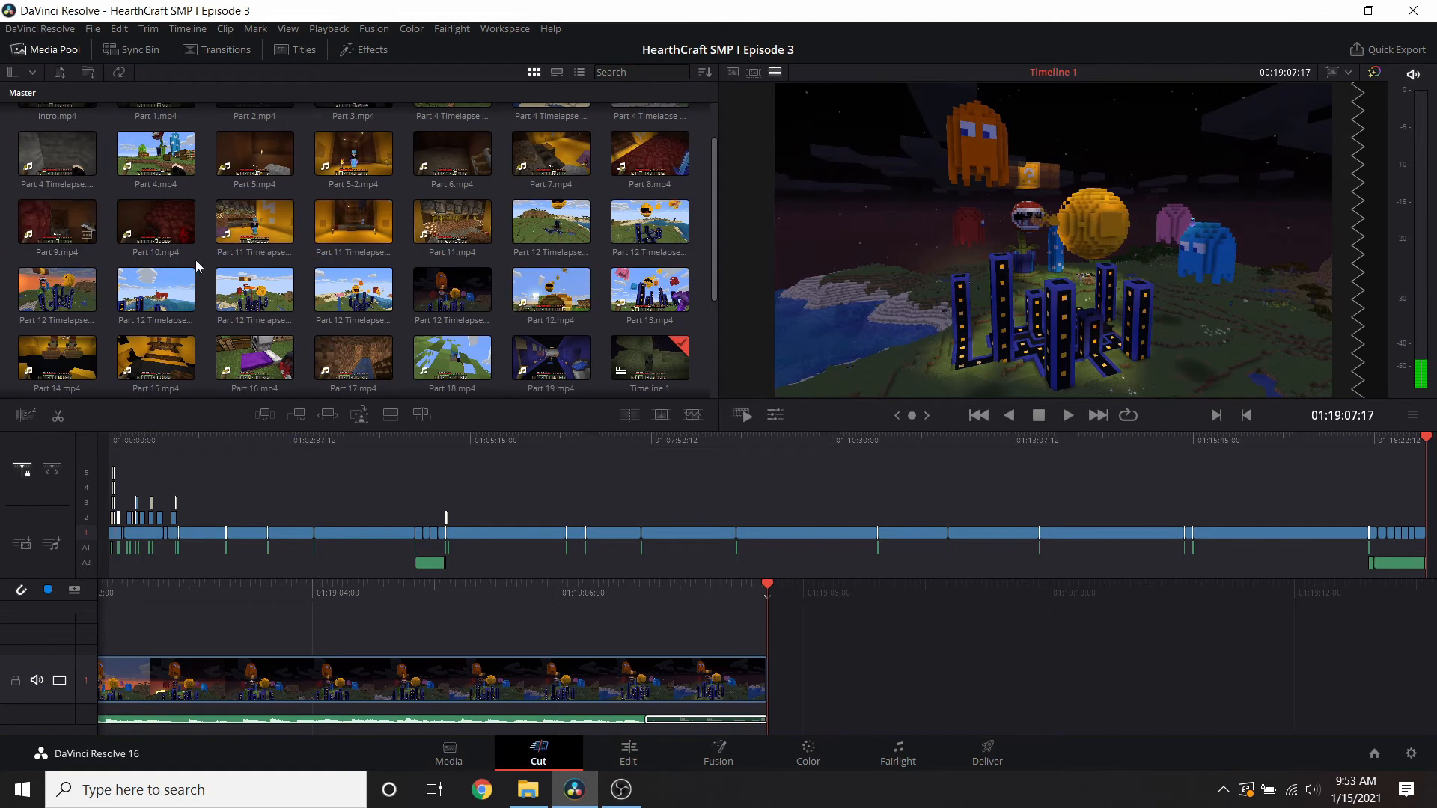
{"action": "scroll", "coordinate": [760, 653], "scroll_direction": "up", "scroll_amount": 3}
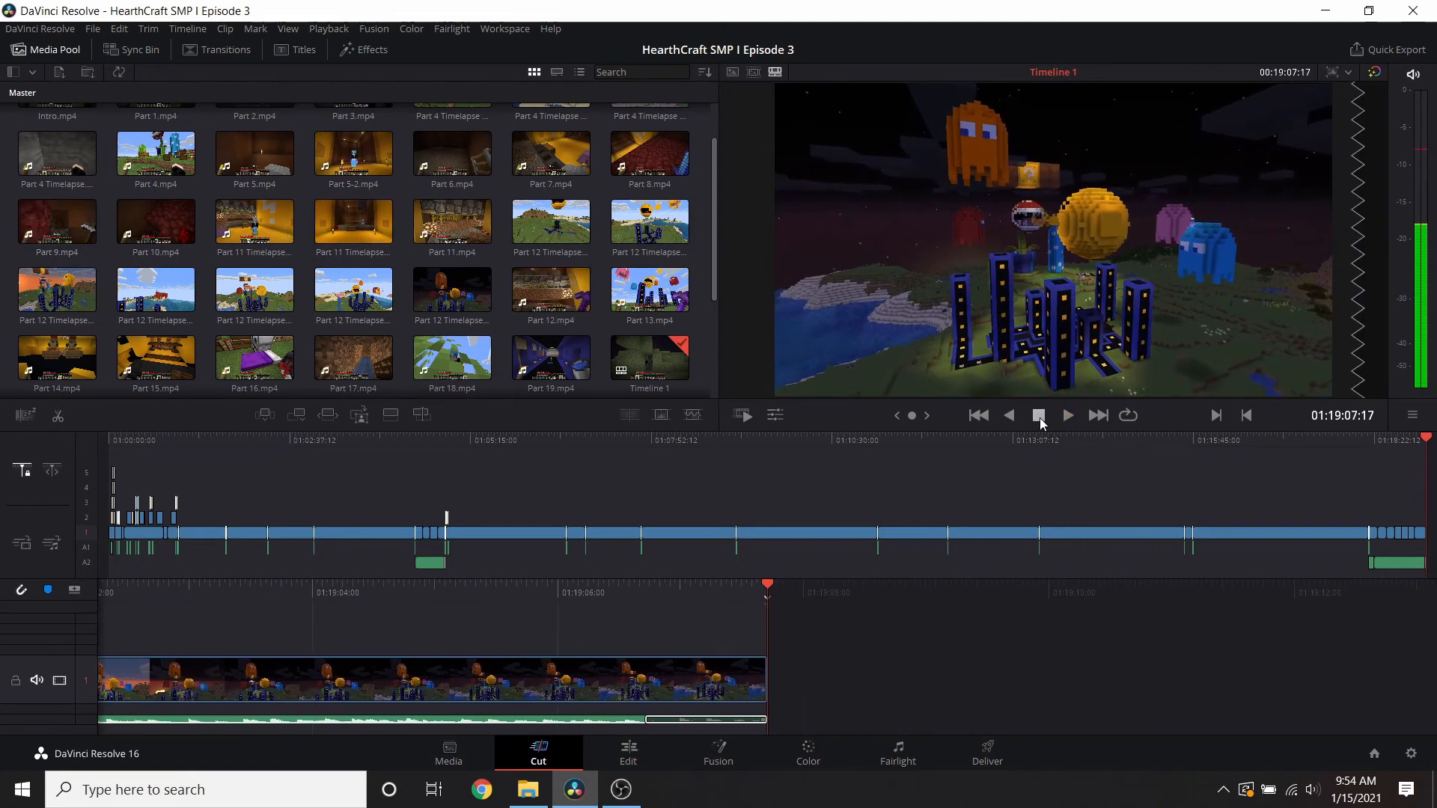
{"action": "scroll", "coordinate": [344, 186], "scroll_direction": "up", "scroll_amount": 1}
{"action": "scroll", "coordinate": [378, 232], "scroll_direction": "down", "scroll_amount": 2}
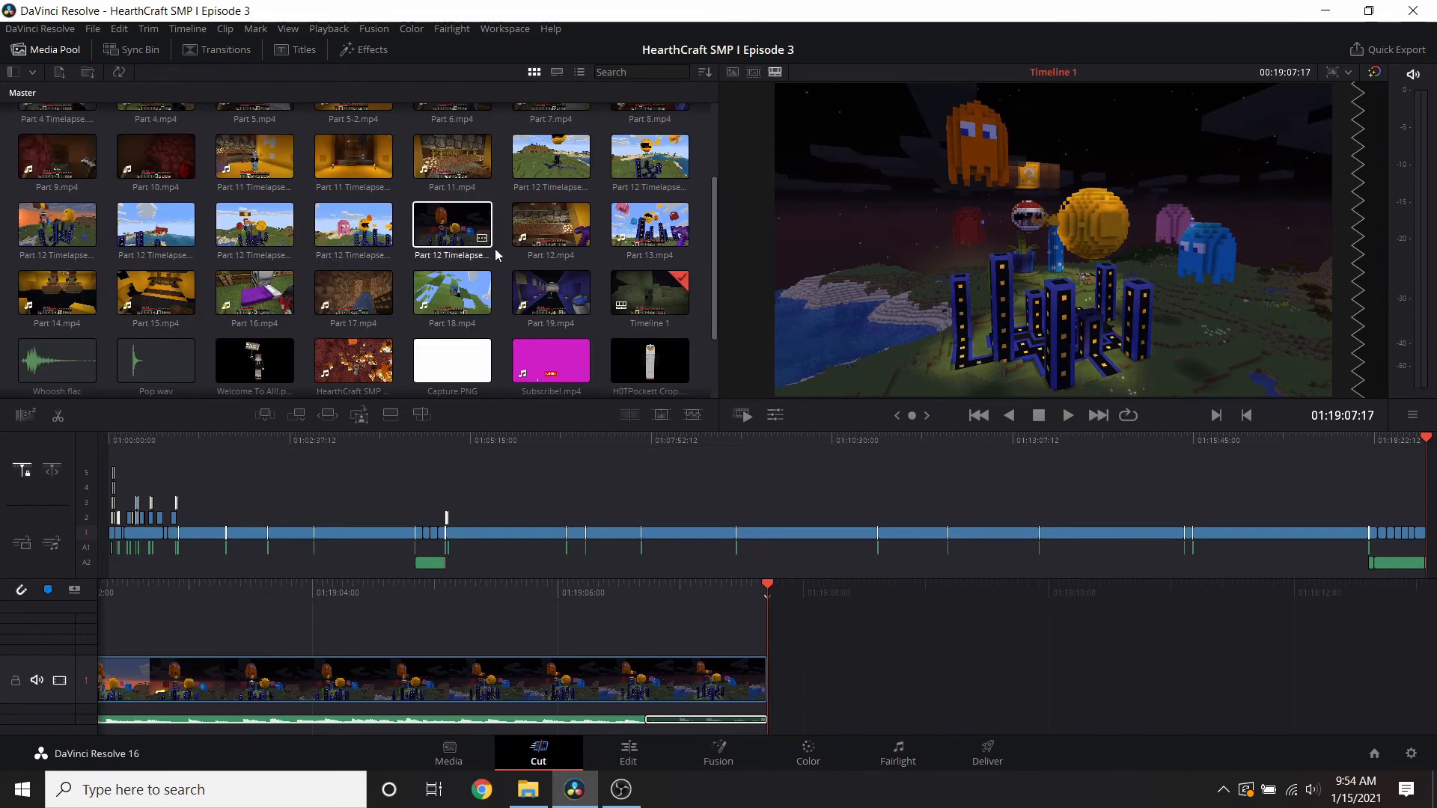
{"action": "left_click_drag", "start_coordinate": [797, 554], "coordinate": [778, 677]}
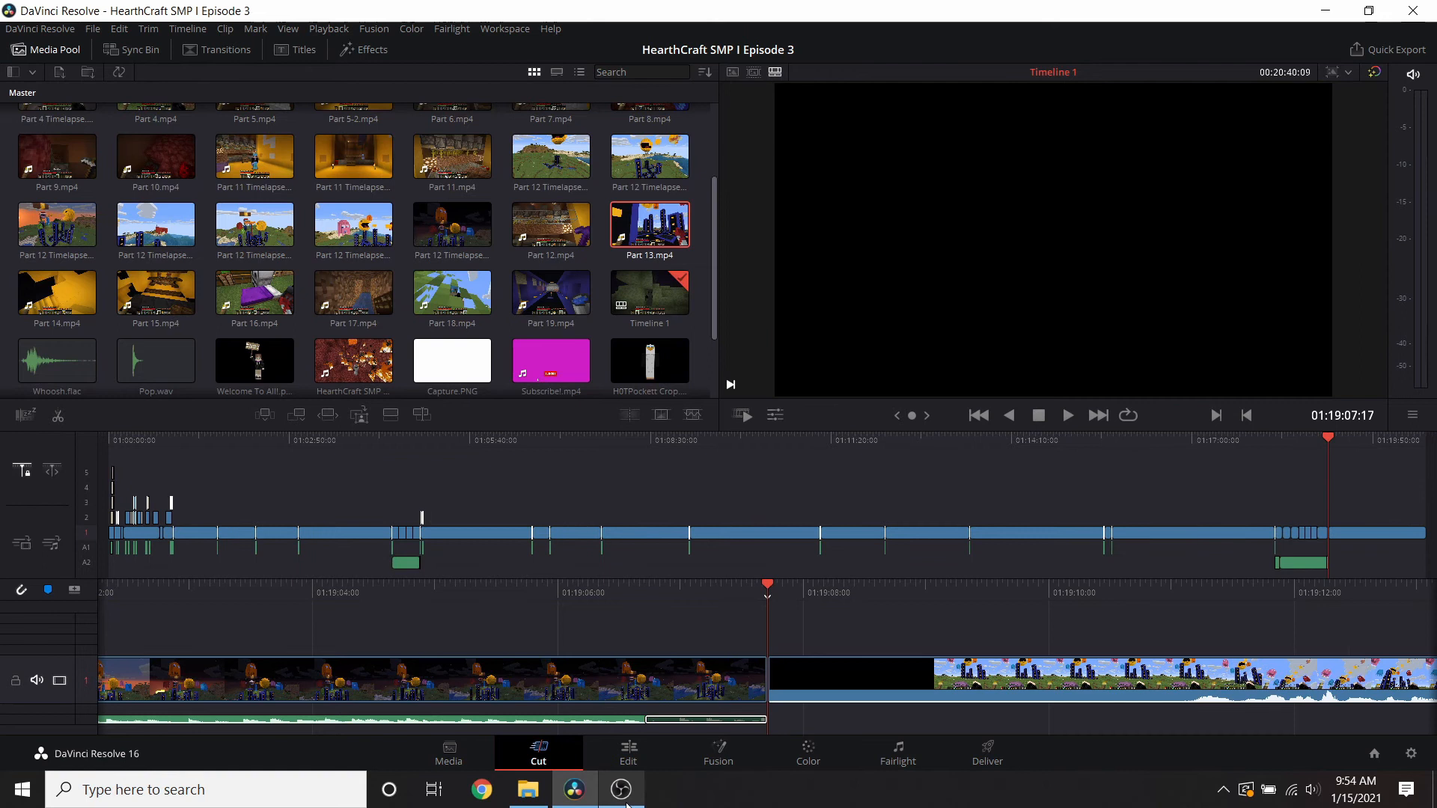
{"action": "left_click", "coordinate": [621, 790]}
{"action": "left_click", "coordinate": [629, 804]}
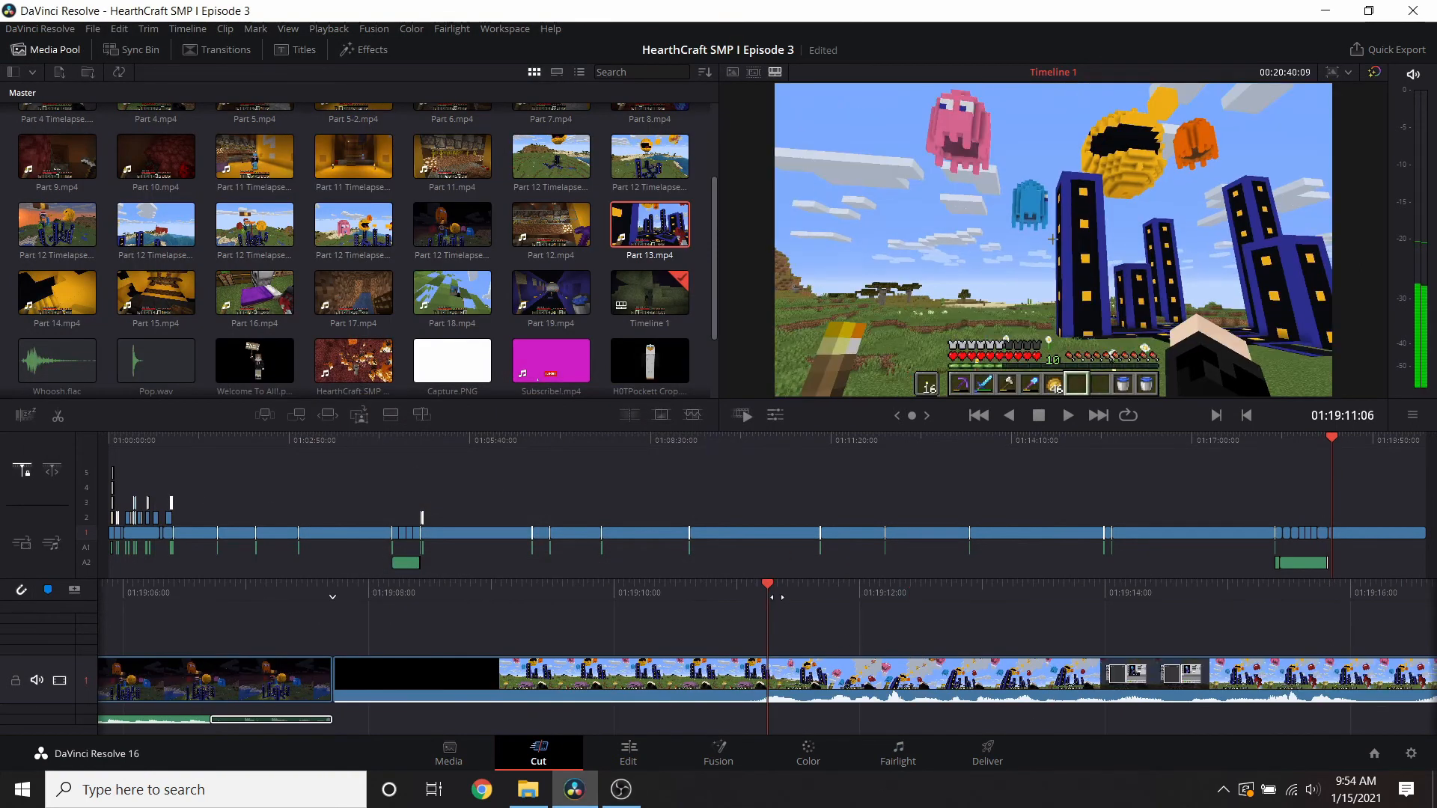
- Split Part 13.mp4 at 01:19:11:02 and remove its opening, including the black frames, closing the gap
{"action": "left_click_drag", "start_coordinate": [776, 596], "coordinate": [797, 606]}
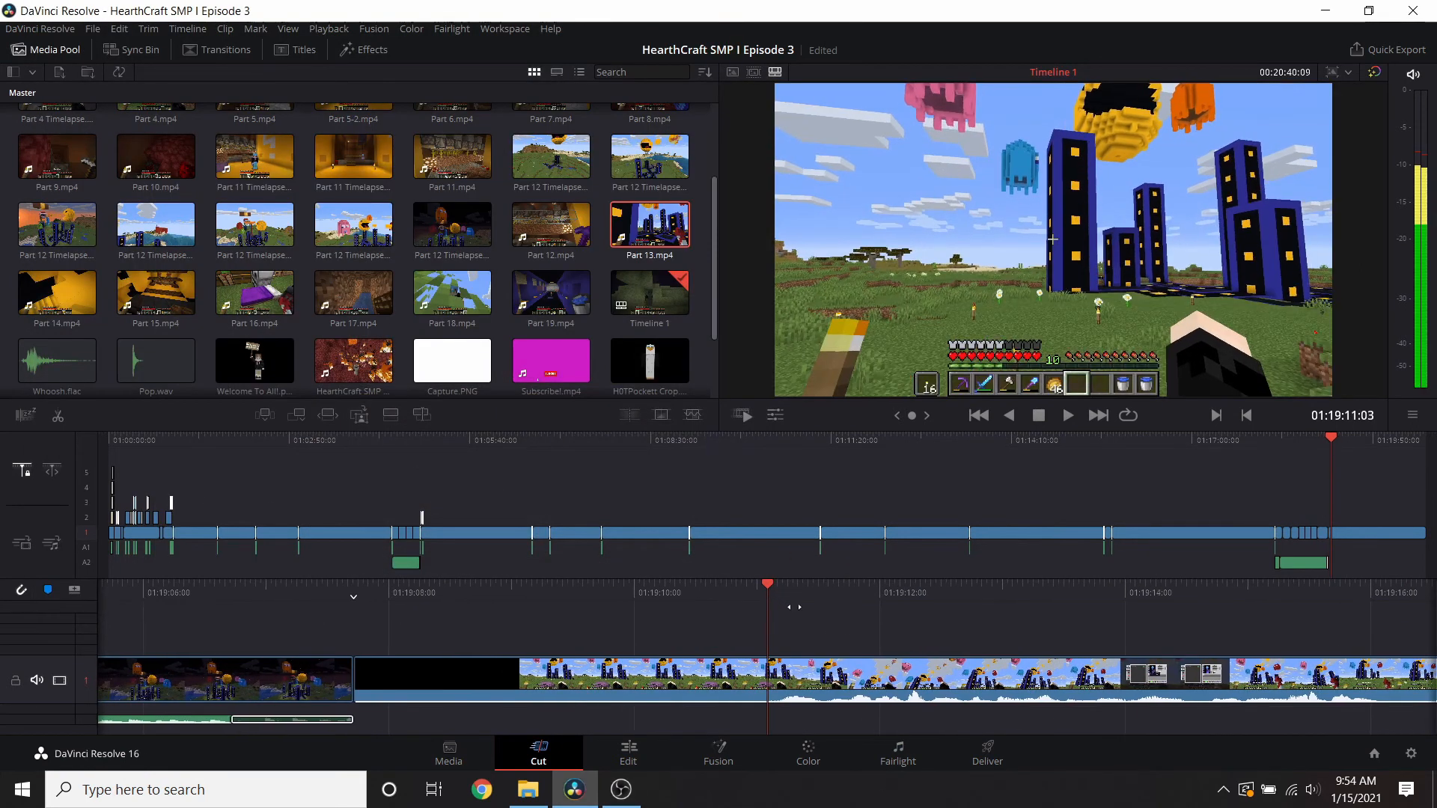
{"action": "right_click", "coordinate": [801, 687]}
{"action": "left_click", "coordinate": [861, 562]}
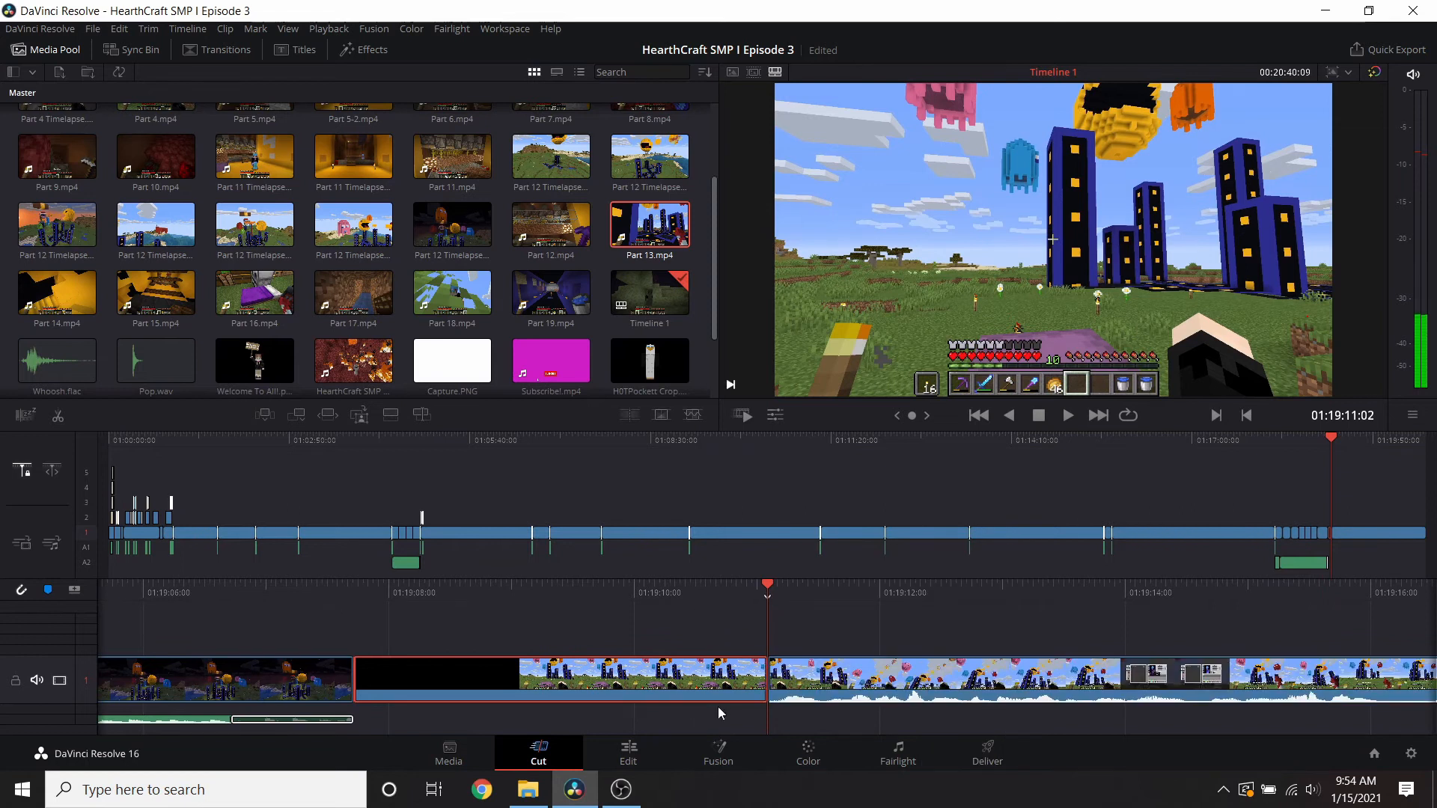
{"action": "left_click", "coordinate": [621, 790]}
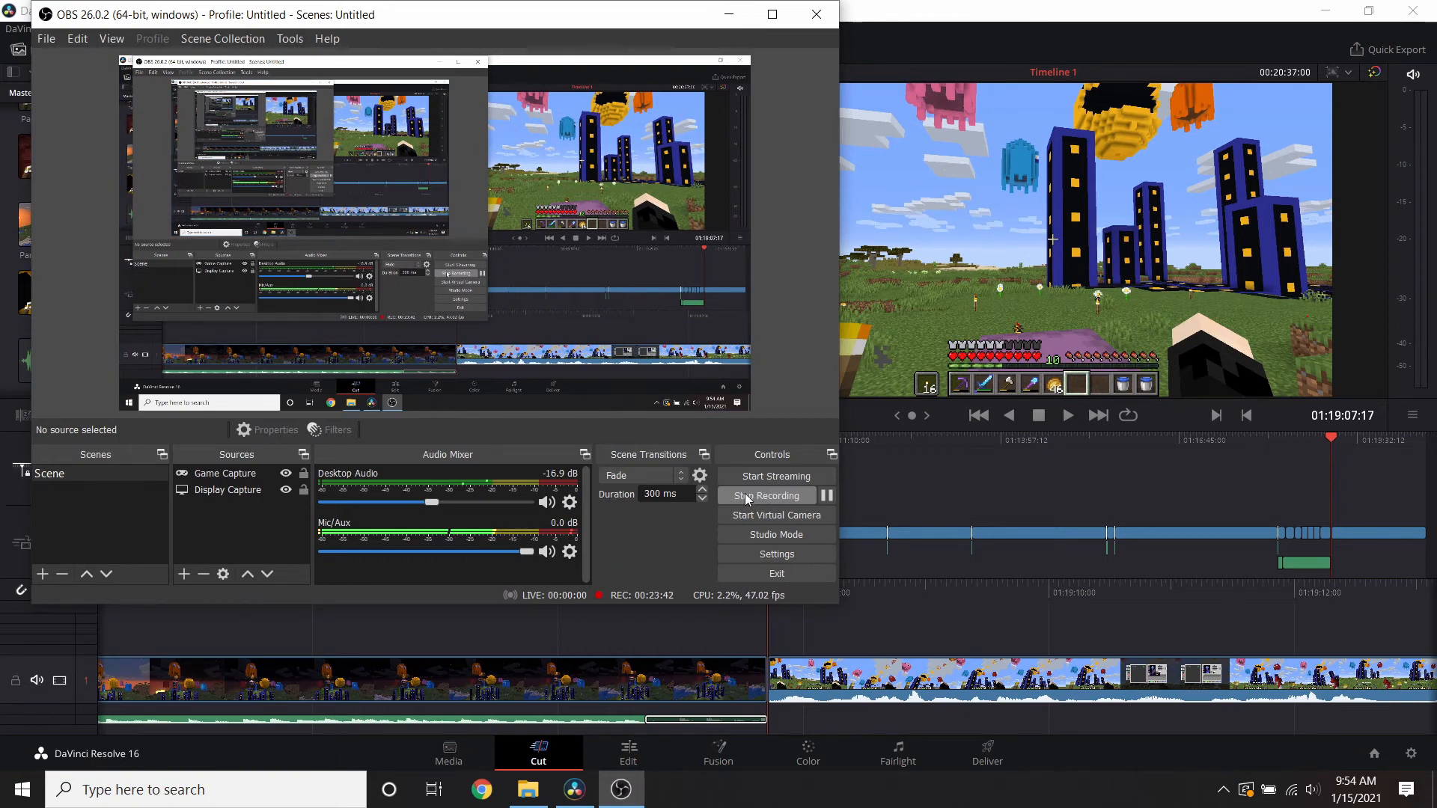
{"action": "left_click", "coordinate": [747, 499]}
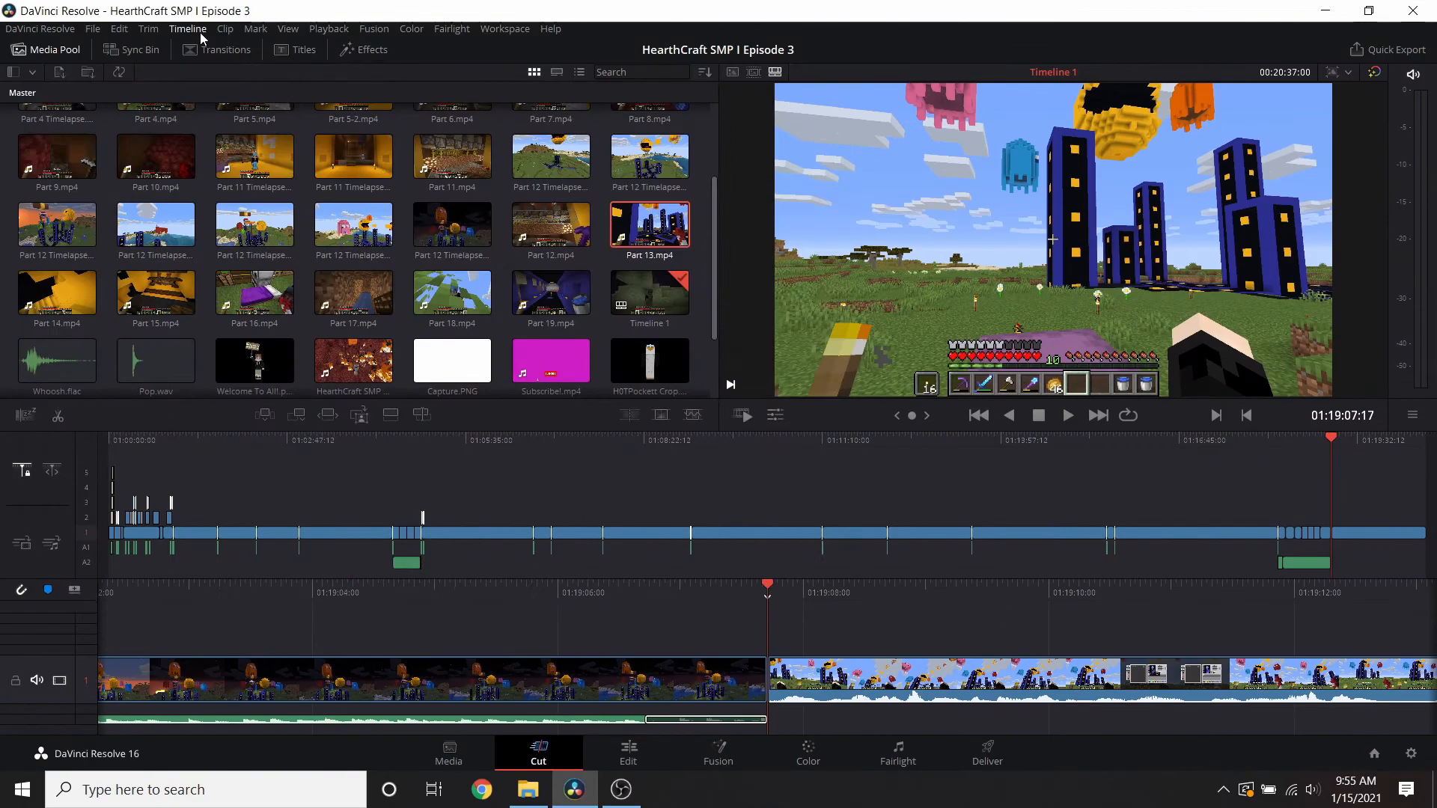
- Add a Push video transition to the end of the last Part 12 timelapse clip, just before Part 13.mp4
{"action": "left_click", "coordinate": [252, 52]}
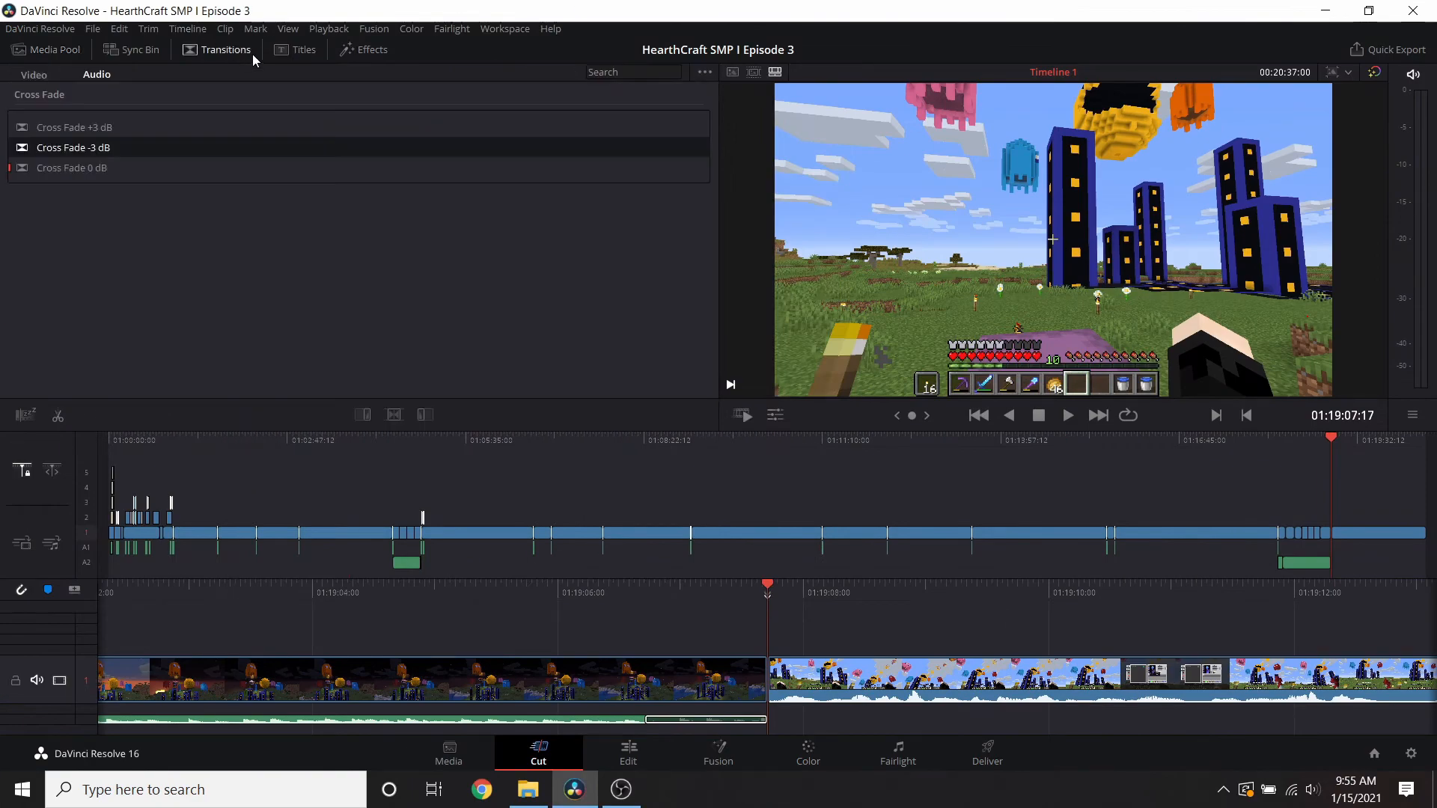
{"action": "left_click", "coordinate": [35, 74]}
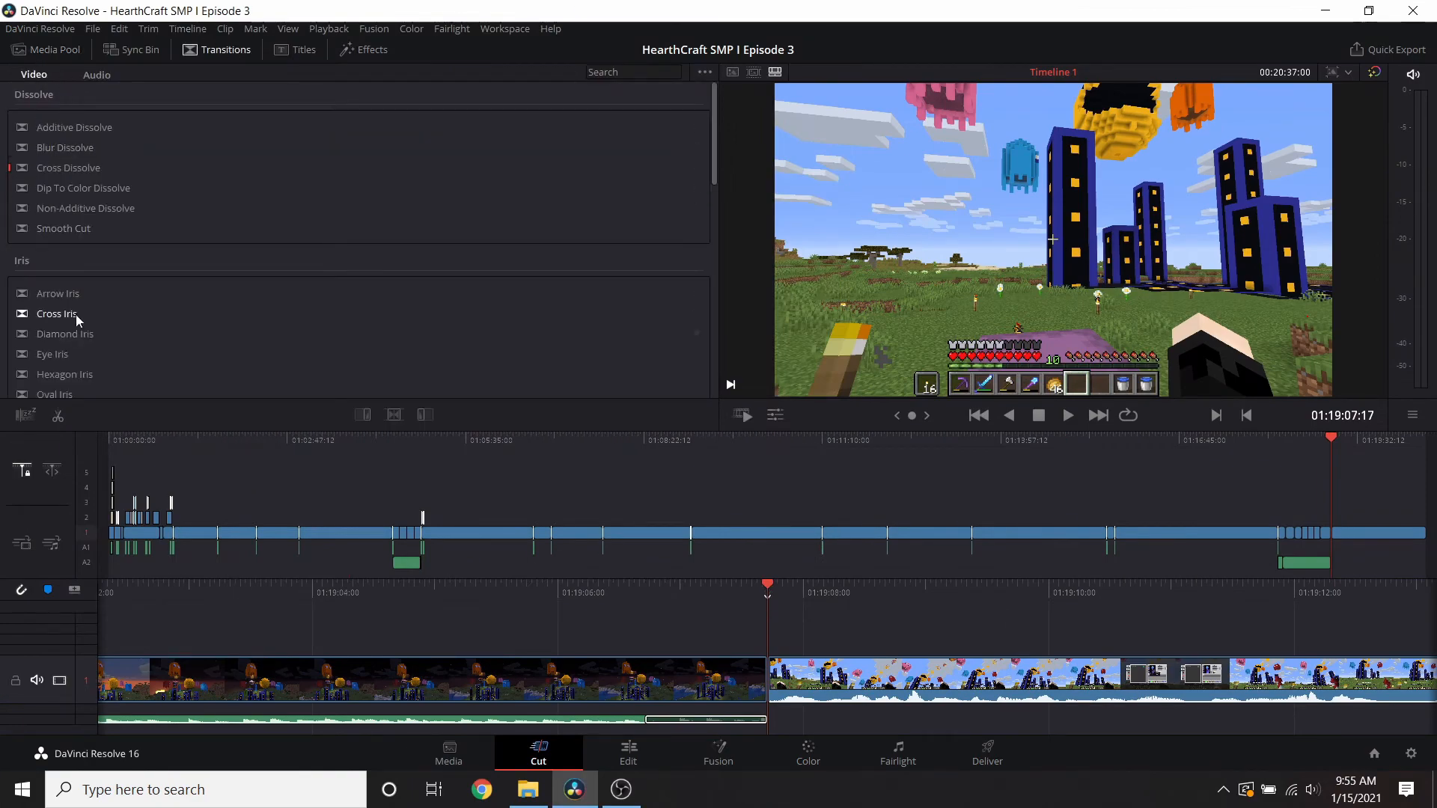
{"action": "scroll", "coordinate": [75, 314], "scroll_direction": "down", "scroll_amount": 10}
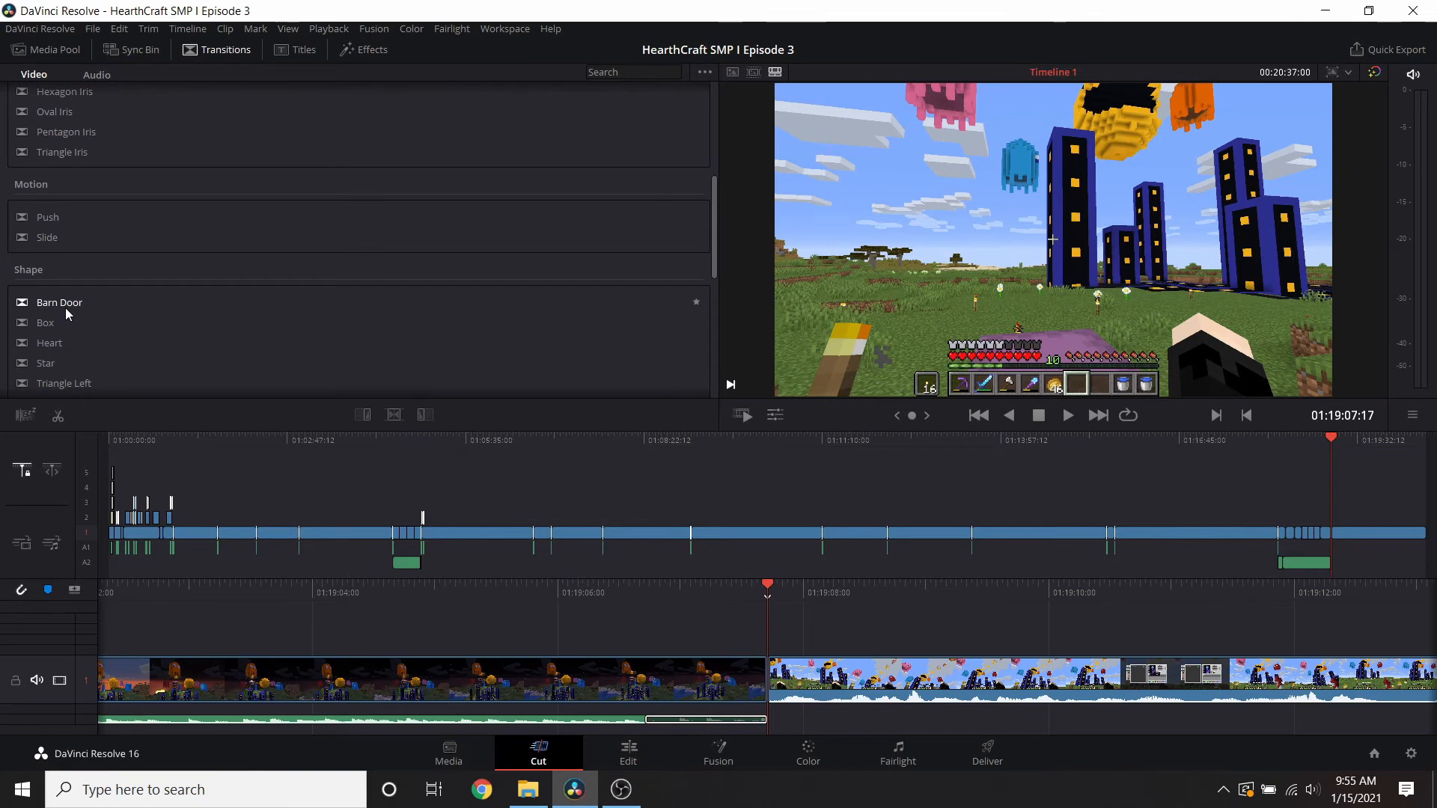
{"action": "scroll", "coordinate": [59, 320], "scroll_direction": "up", "scroll_amount": 2}
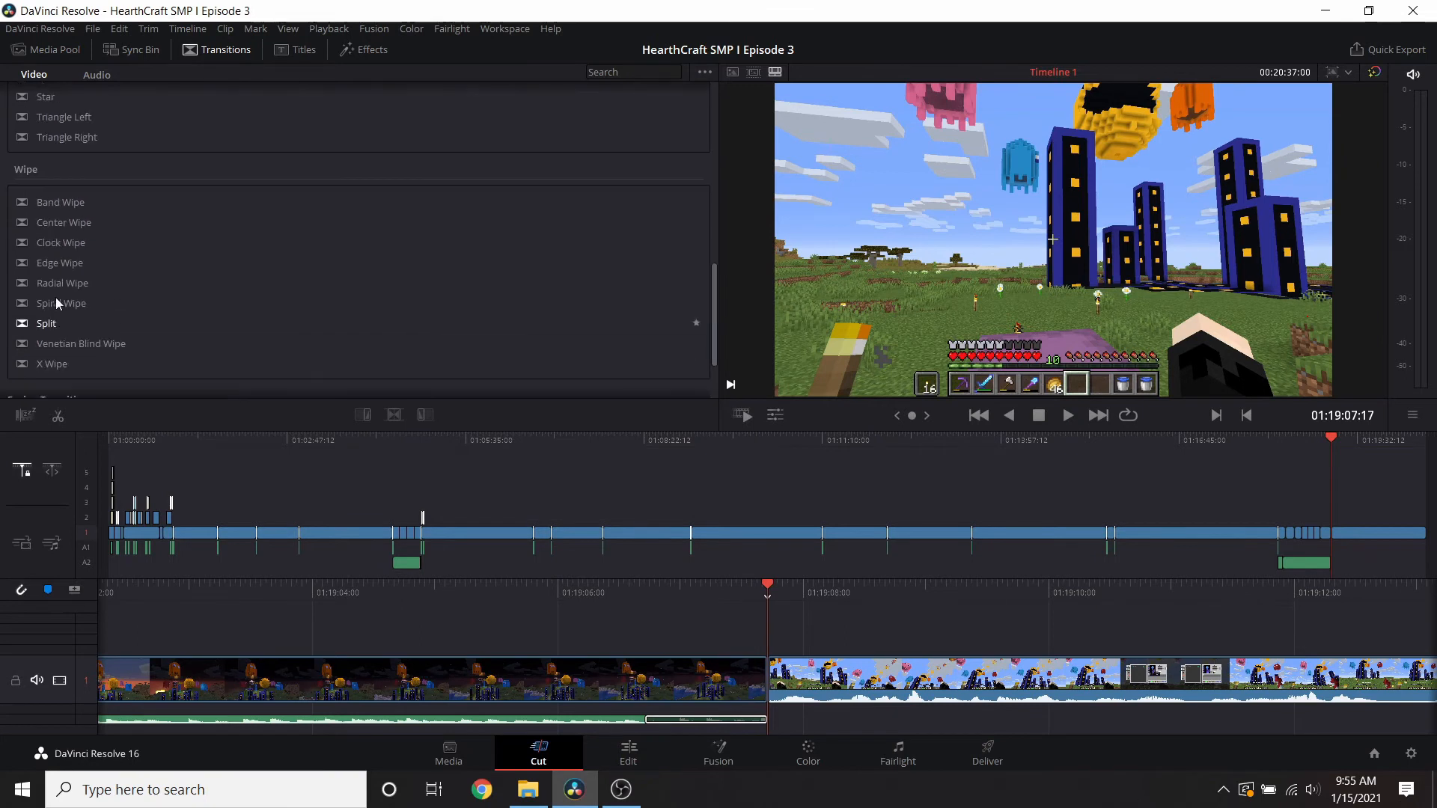
{"action": "scroll", "coordinate": [54, 262], "scroll_direction": "up", "scroll_amount": 2}
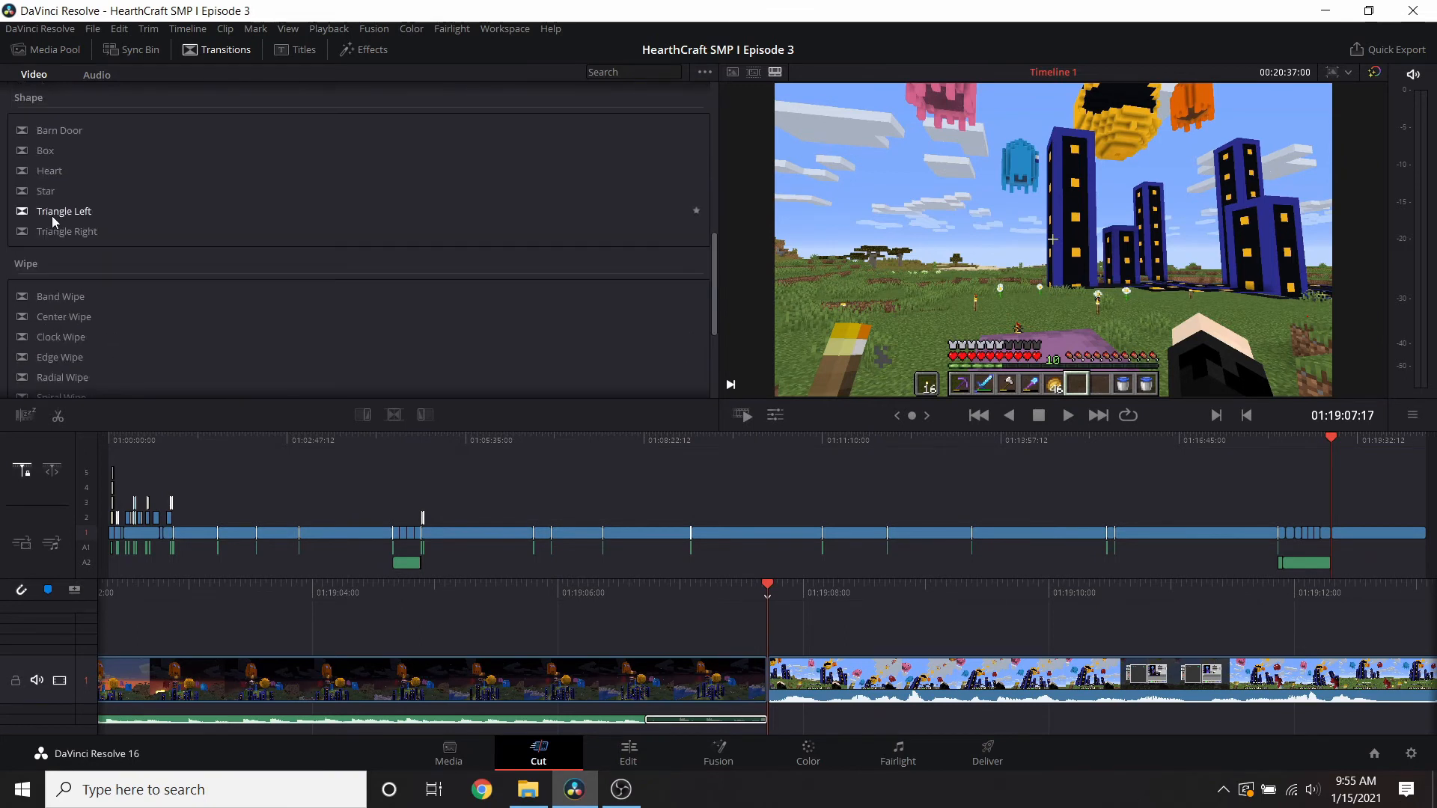
{"action": "scroll", "coordinate": [48, 224], "scroll_direction": "up", "scroll_amount": 2}
{"action": "left_click_drag", "start_coordinate": [47, 139], "coordinate": [766, 684]}
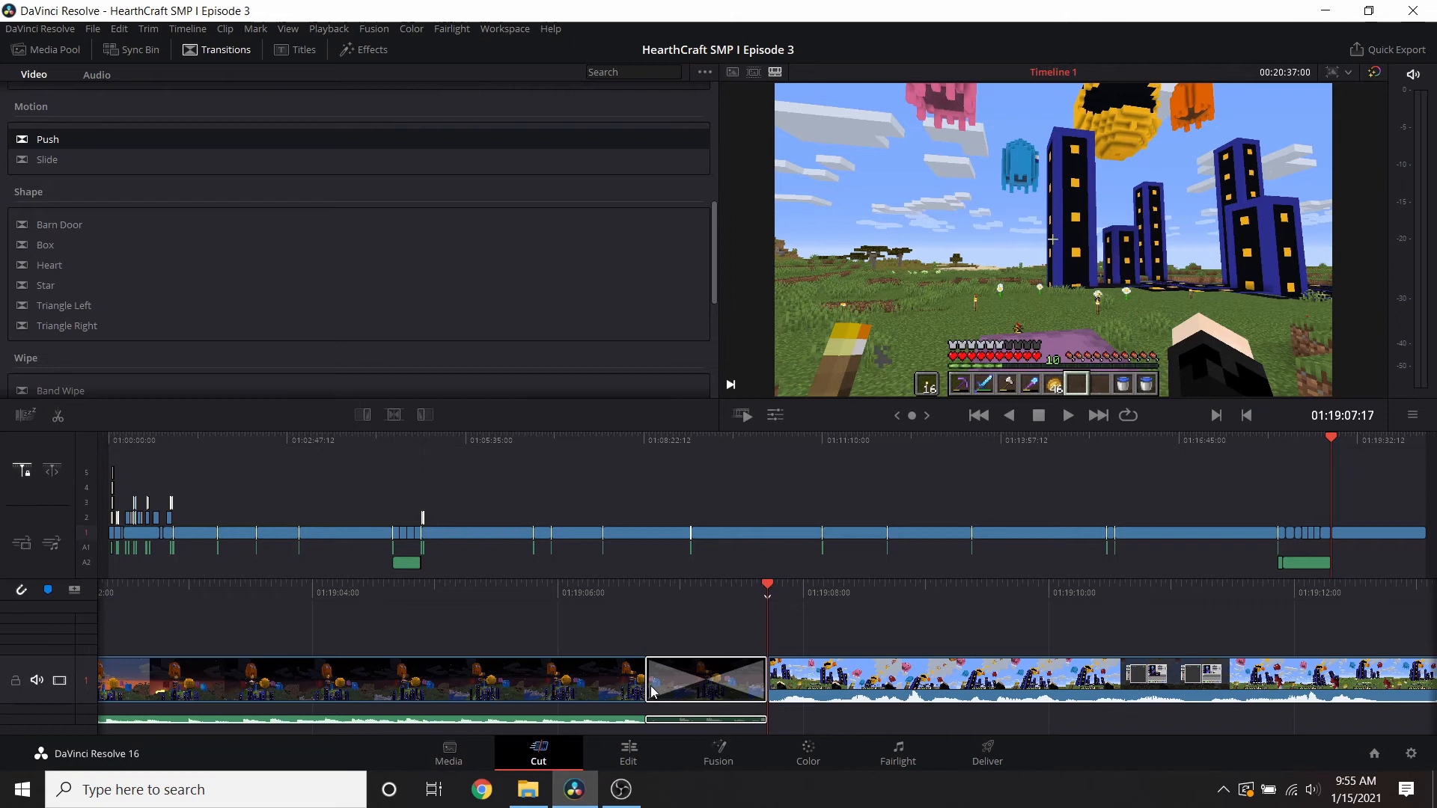
- Shorten the Push transition before Part 13.mp4, place Whoosh.flac under it, save, and play back the result
{"action": "left_click_drag", "start_coordinate": [645, 684], "coordinate": [749, 685]}
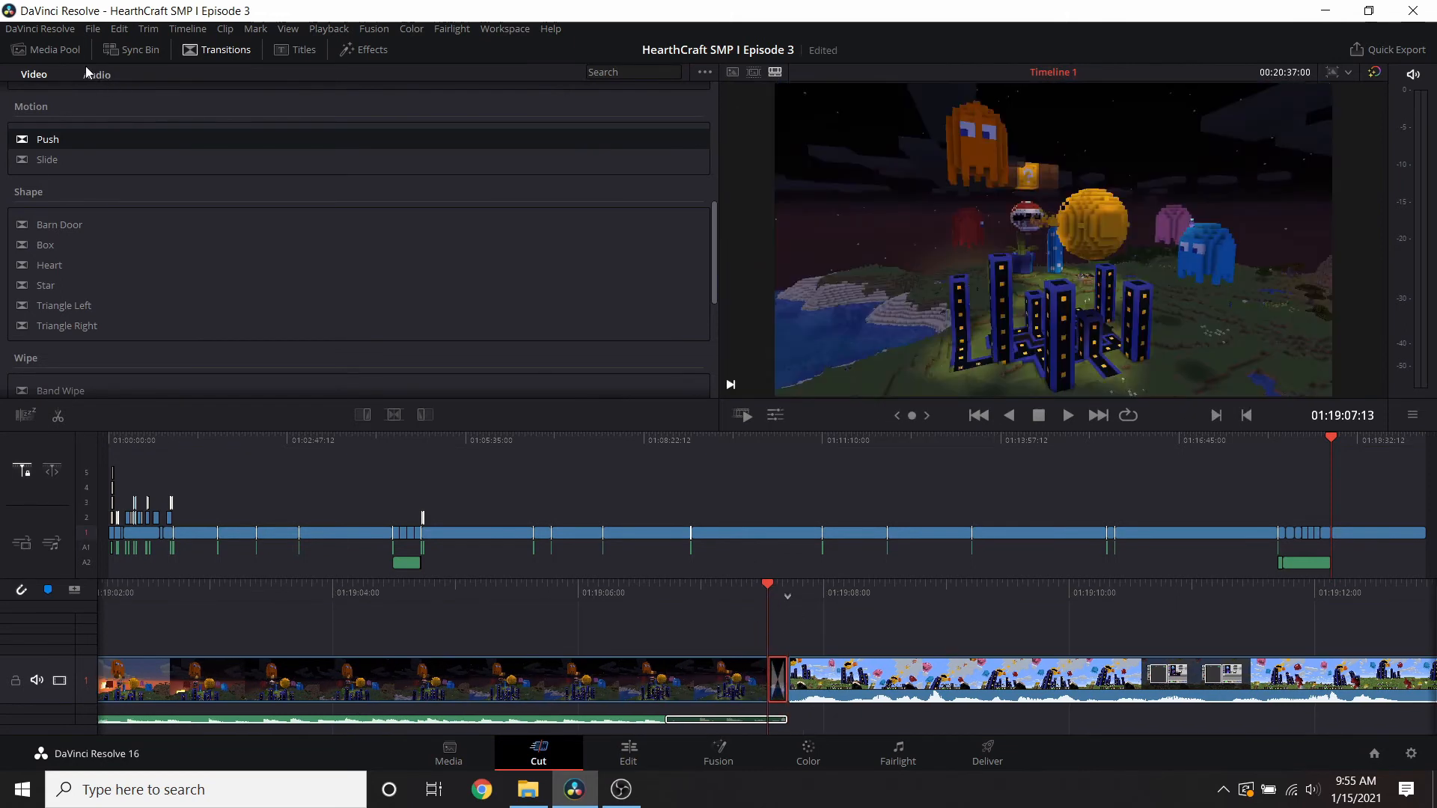
{"action": "left_click", "coordinate": [53, 49]}
{"action": "left_click_drag", "start_coordinate": [57, 367], "coordinate": [771, 712]}
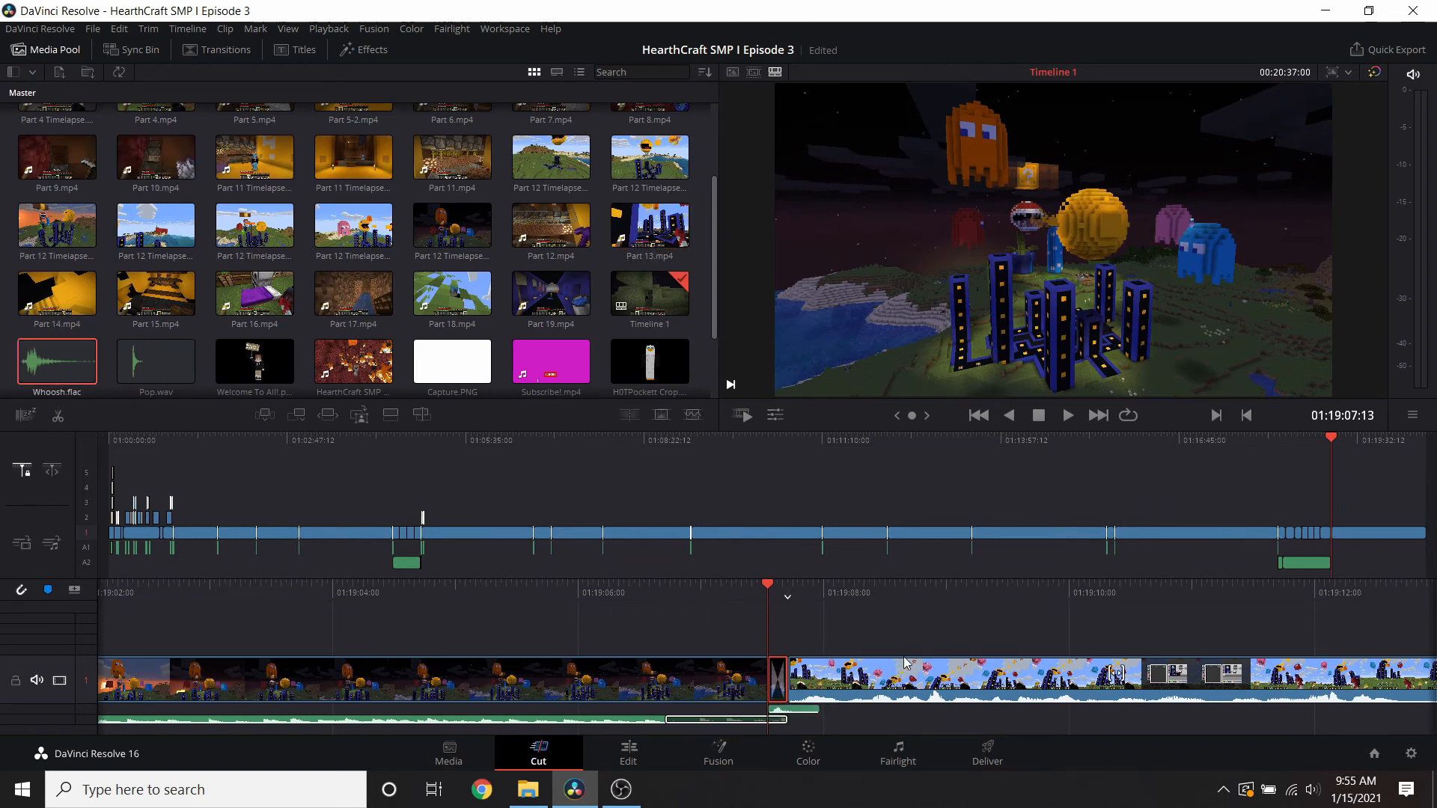
{"action": "left_click_drag", "start_coordinate": [865, 599], "coordinate": [952, 618]}
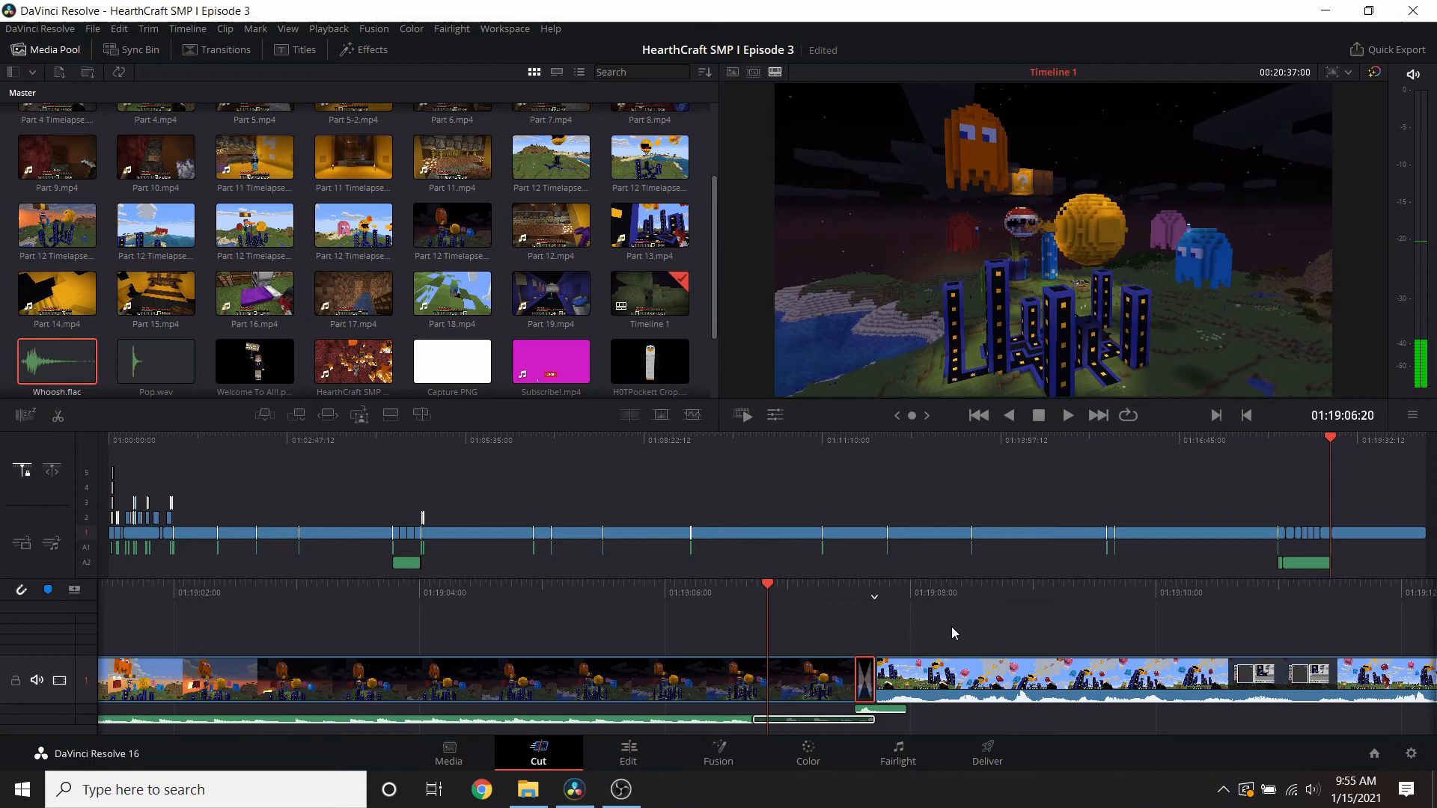
{"action": "key", "text": "ctrl+s"}
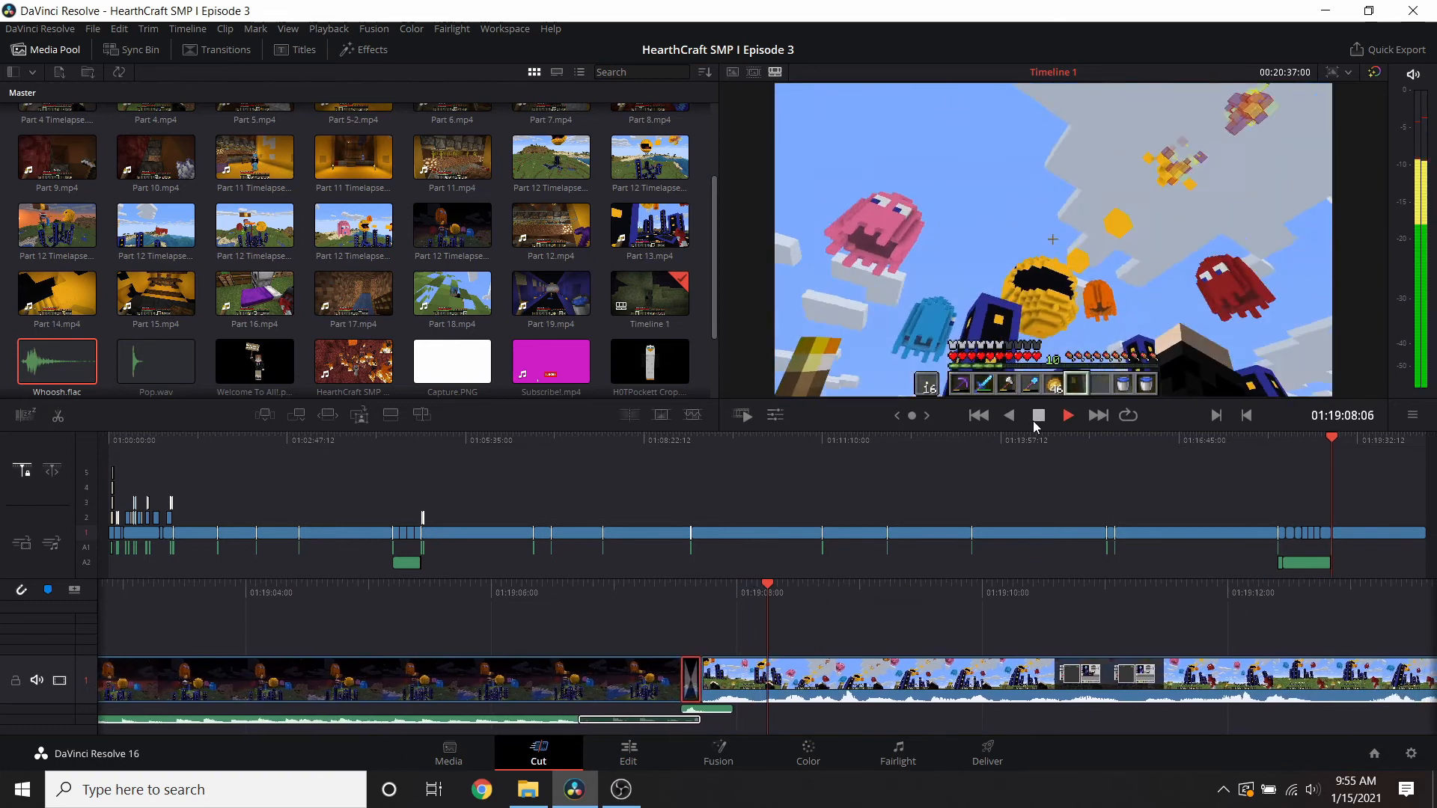
{"action": "left_click", "coordinate": [1036, 418]}
- Split Part 13.mp4 at 01:20:34:22 and delete its remaining ending
{"action": "left_click", "coordinate": [1411, 441]}
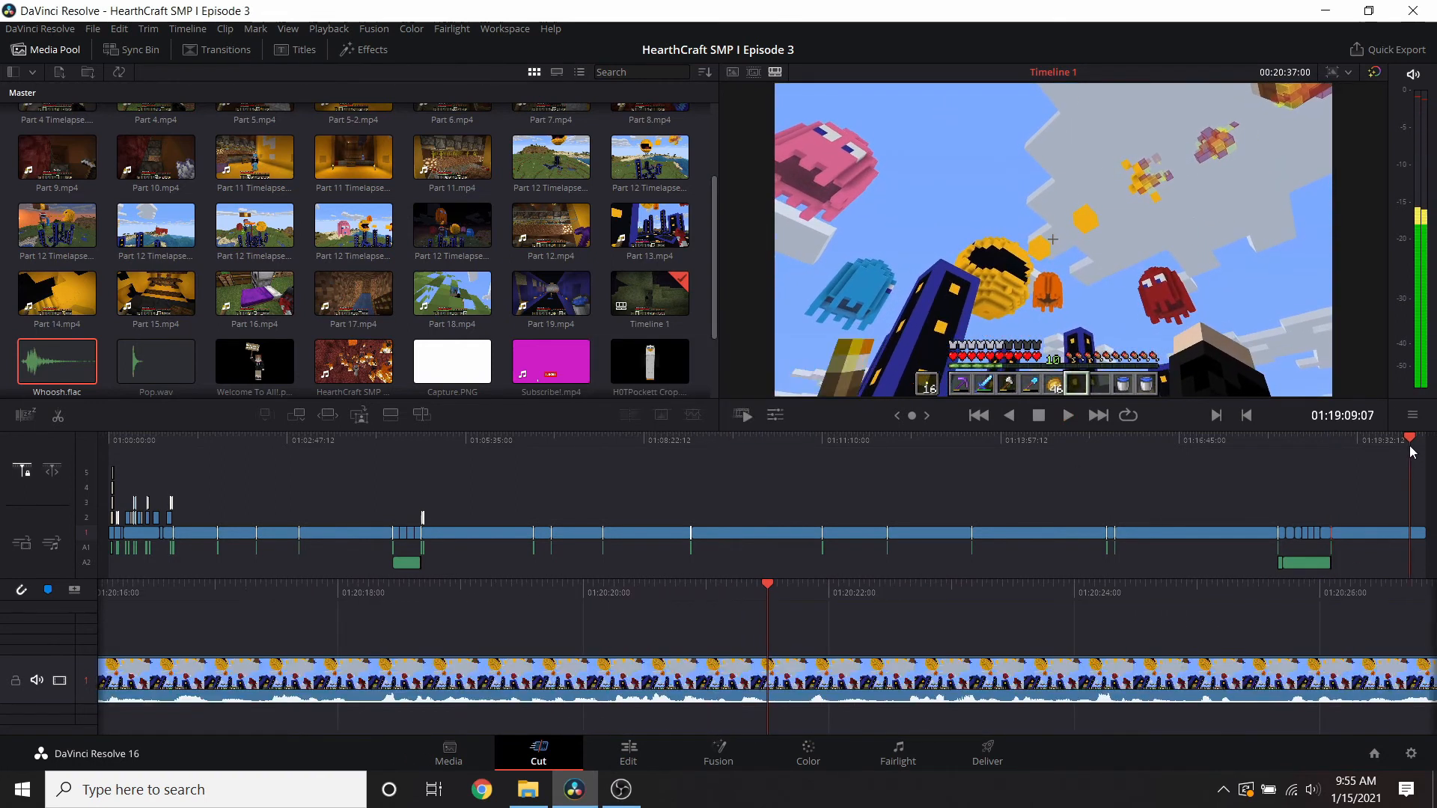
{"action": "left_click_drag", "start_coordinate": [1115, 591], "coordinate": [865, 565]}
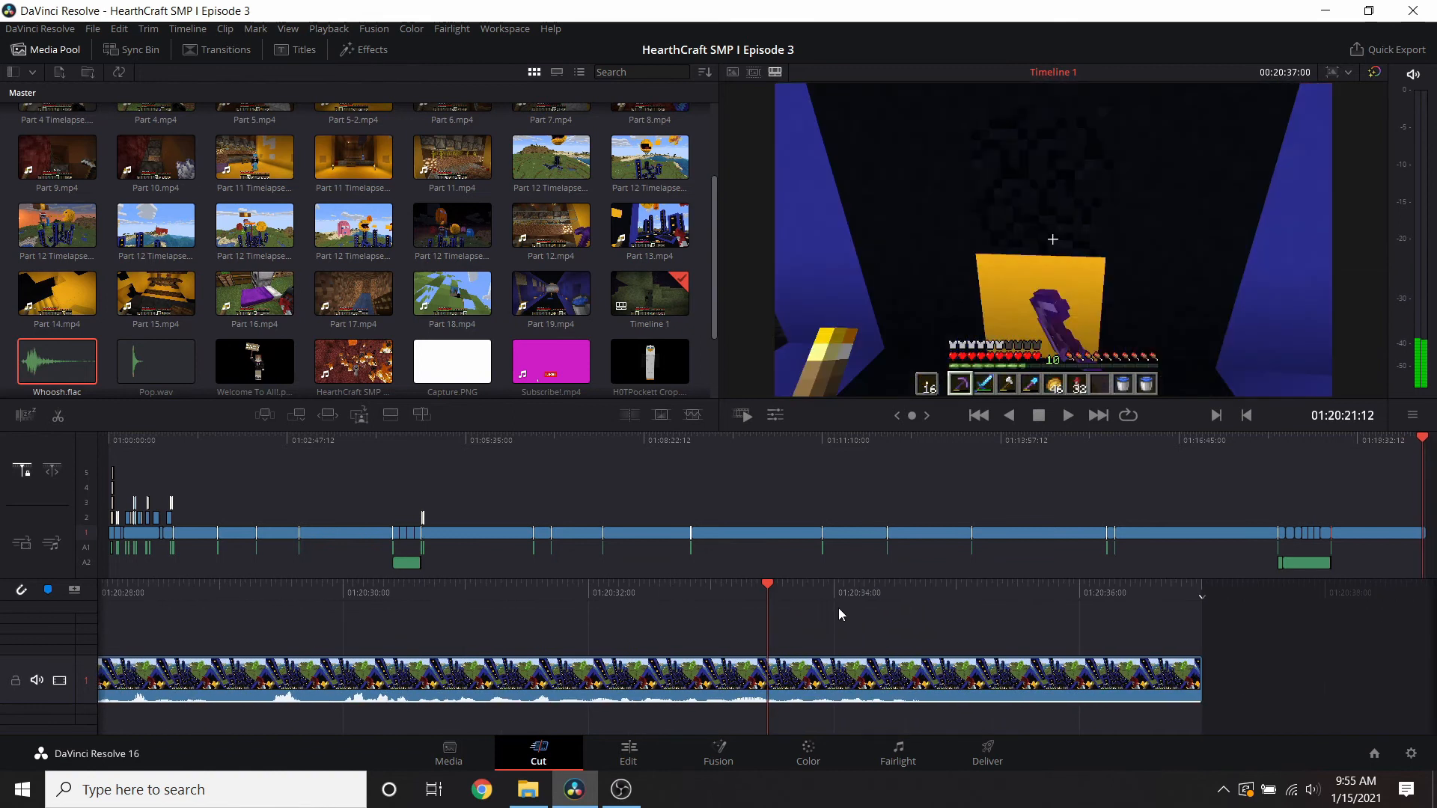
{"action": "left_click", "coordinate": [1067, 415]}
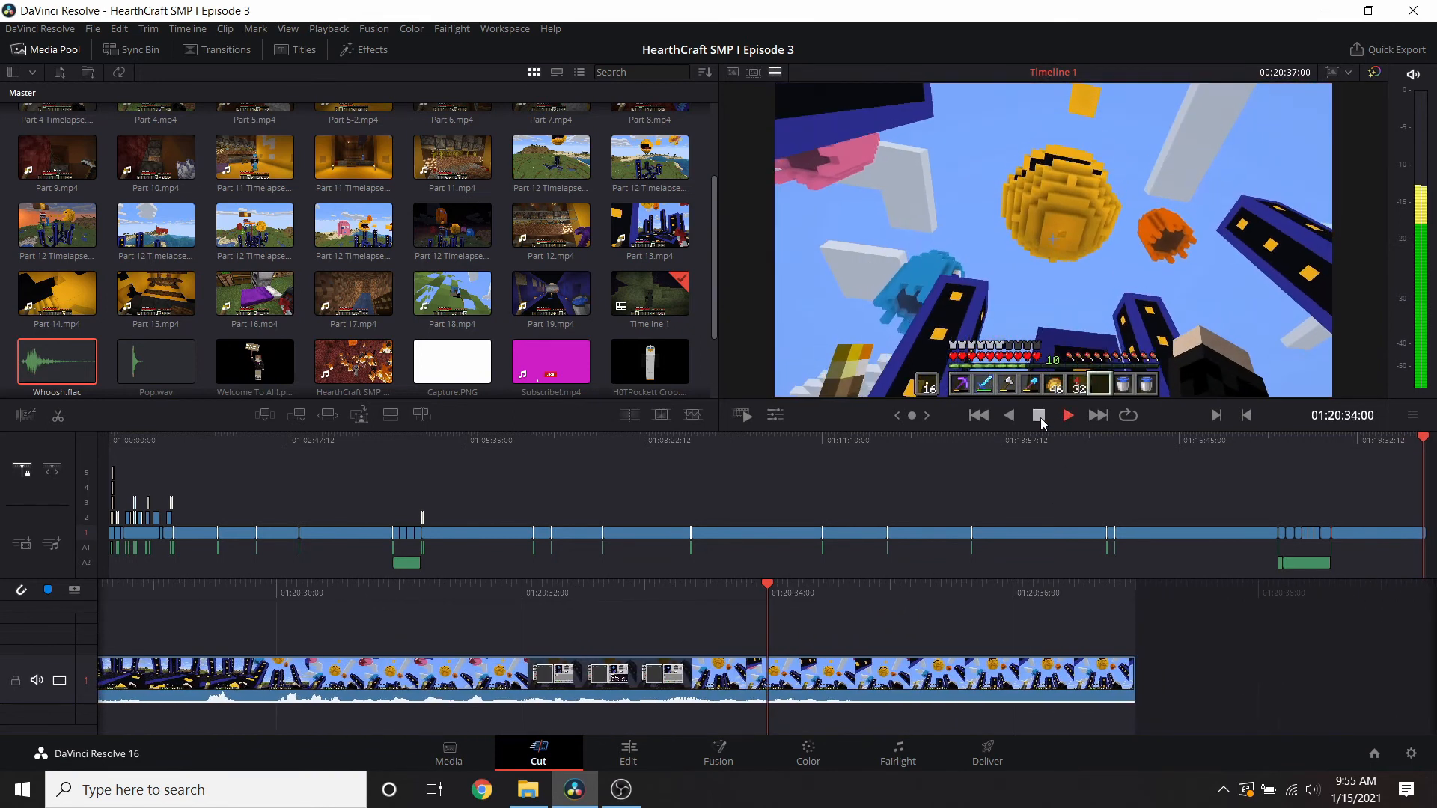
{"action": "left_click_drag", "start_coordinate": [807, 603], "coordinate": [765, 598]}
{"action": "right_click", "coordinate": [802, 694]}
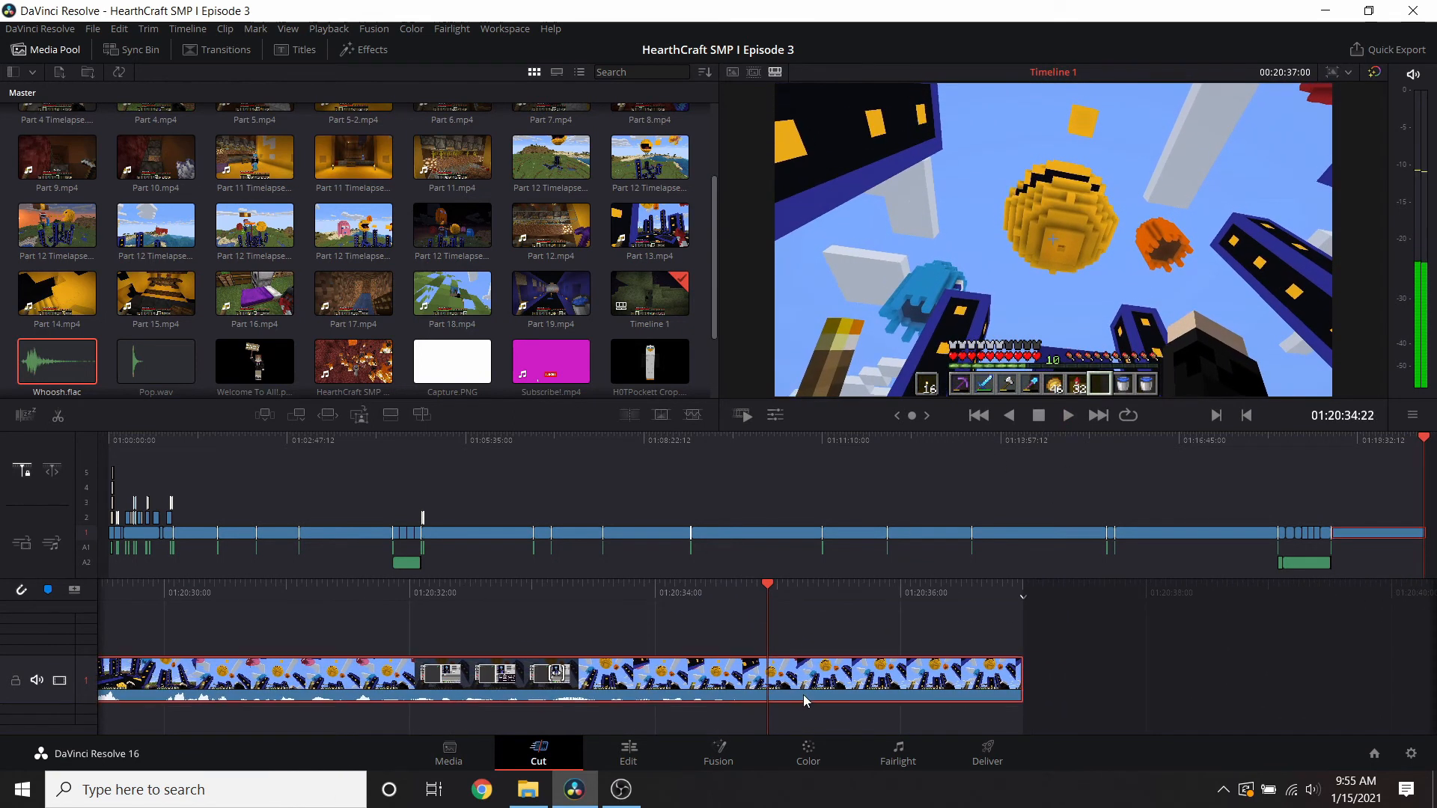
{"action": "left_click", "coordinate": [831, 577]}
{"action": "left_click", "coordinate": [831, 692]}
{"action": "key", "text": "Delete"}
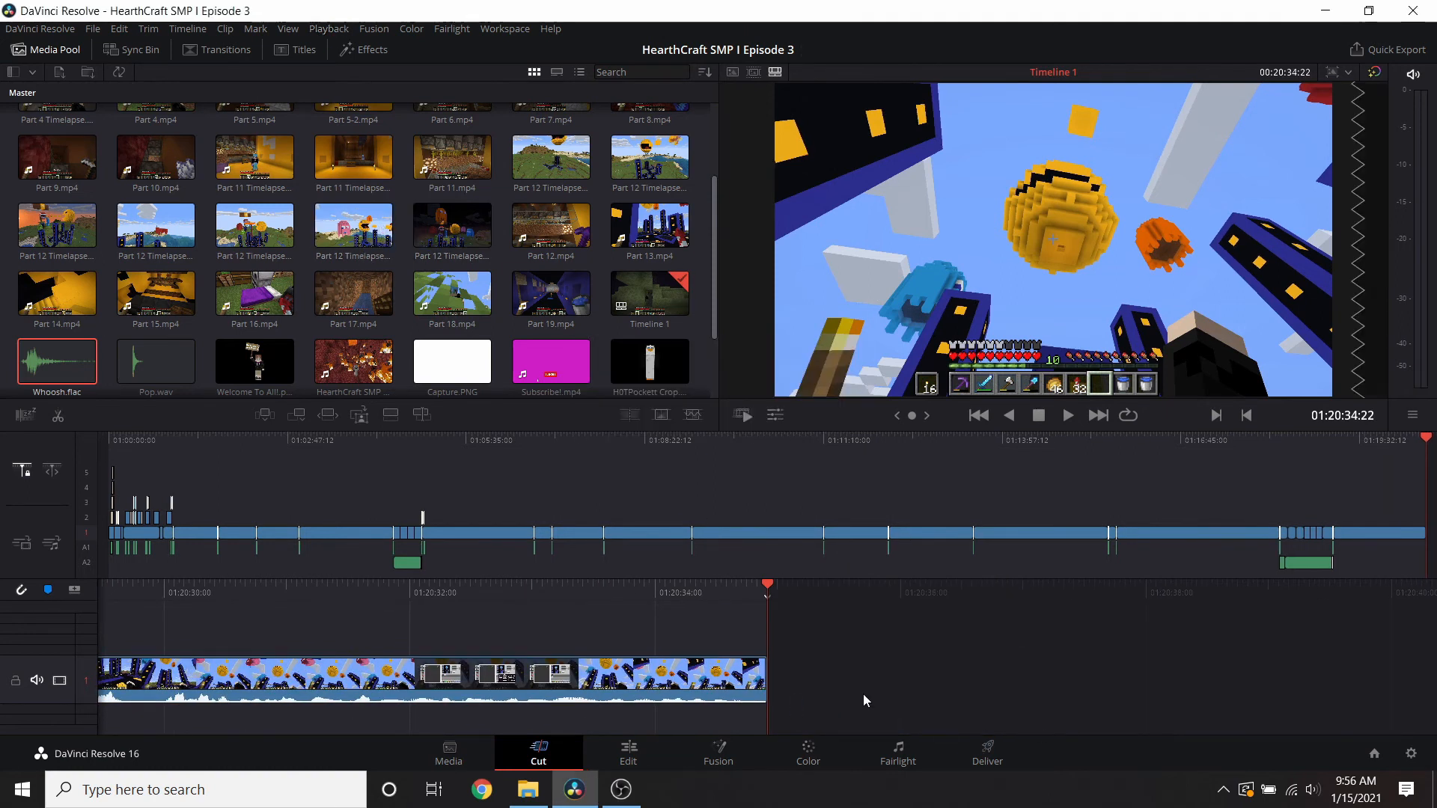
- Append Part 14.mp4 from the media pool to the timeline after Part 13.mp4
{"action": "left_click", "coordinate": [627, 753]}
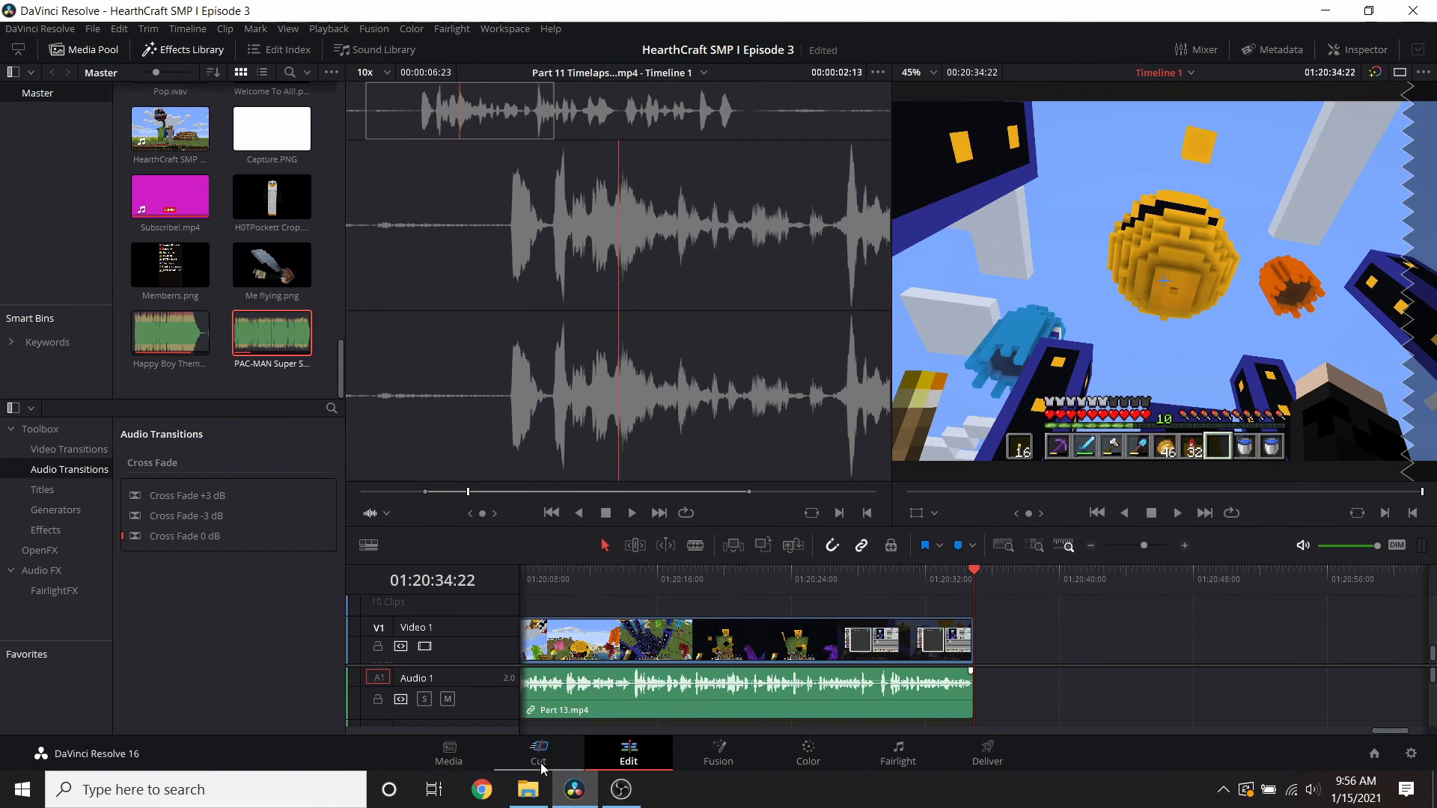
{"action": "left_click", "coordinate": [539, 753]}
{"action": "scroll", "coordinate": [350, 156], "scroll_direction": "up", "scroll_amount": 2}
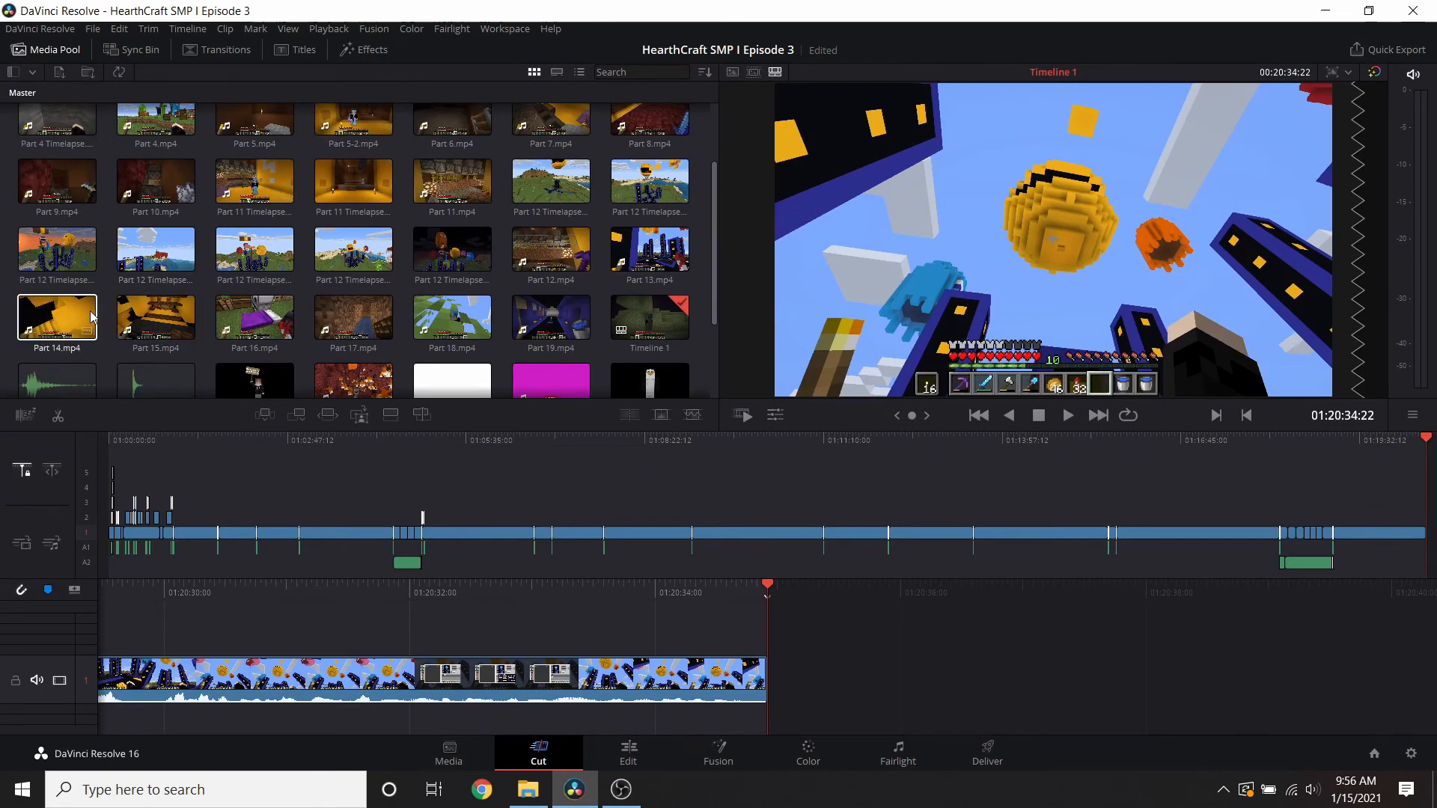
{"action": "left_click_drag", "start_coordinate": [84, 314], "coordinate": [795, 625]}
- Split Part 14.mp4 at 01:20:36:13 and remove its opening section, closing the gap
{"action": "scroll", "coordinate": [795, 622], "scroll_direction": "down", "scroll_amount": 3}
{"action": "scroll", "coordinate": [789, 612], "scroll_direction": "up", "scroll_amount": 1}
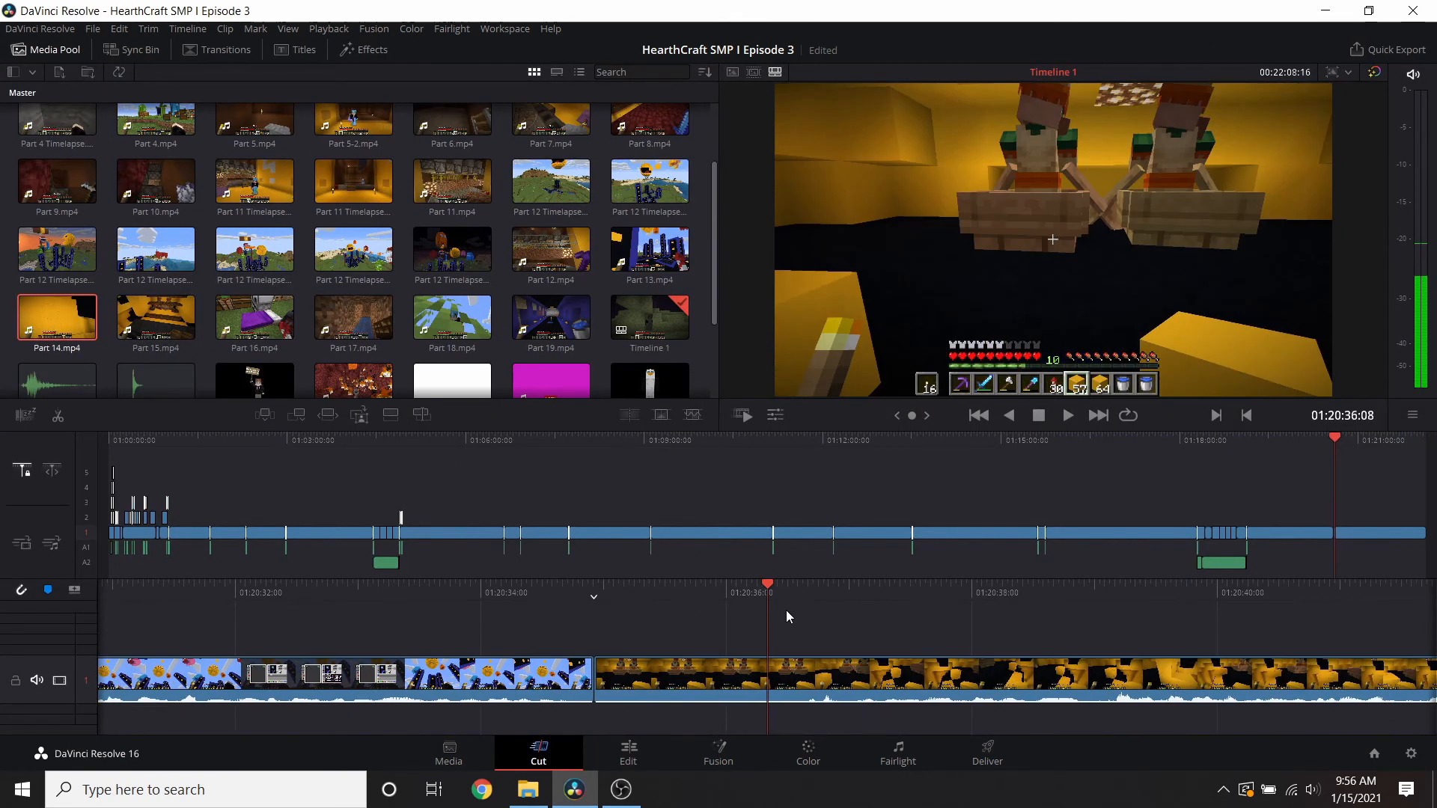
{"action": "scroll", "coordinate": [783, 590], "scroll_direction": "down", "scroll_amount": 1}
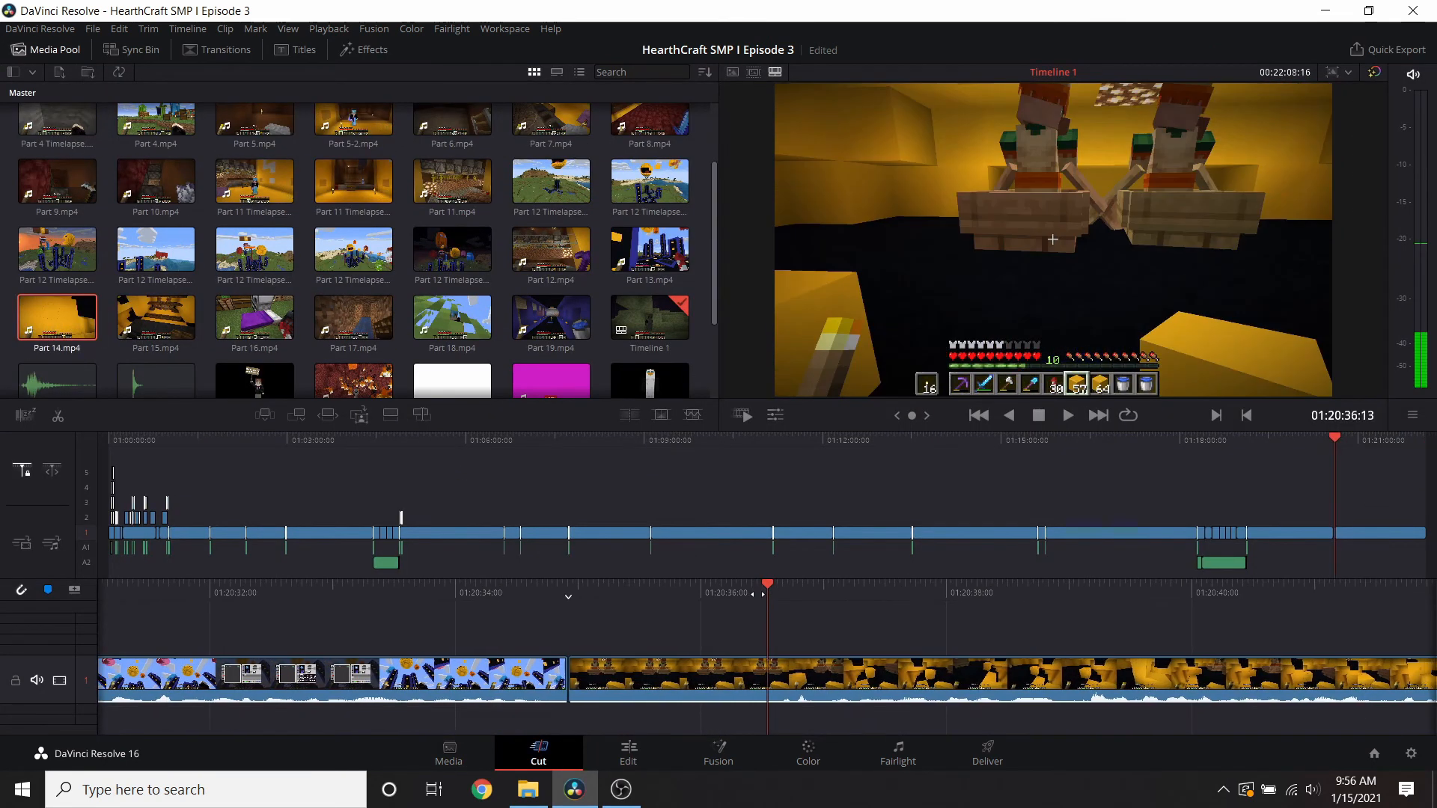
{"action": "right_click", "coordinate": [813, 678]}
{"action": "left_click", "coordinate": [839, 561]}
{"action": "key", "text": "Delete"}
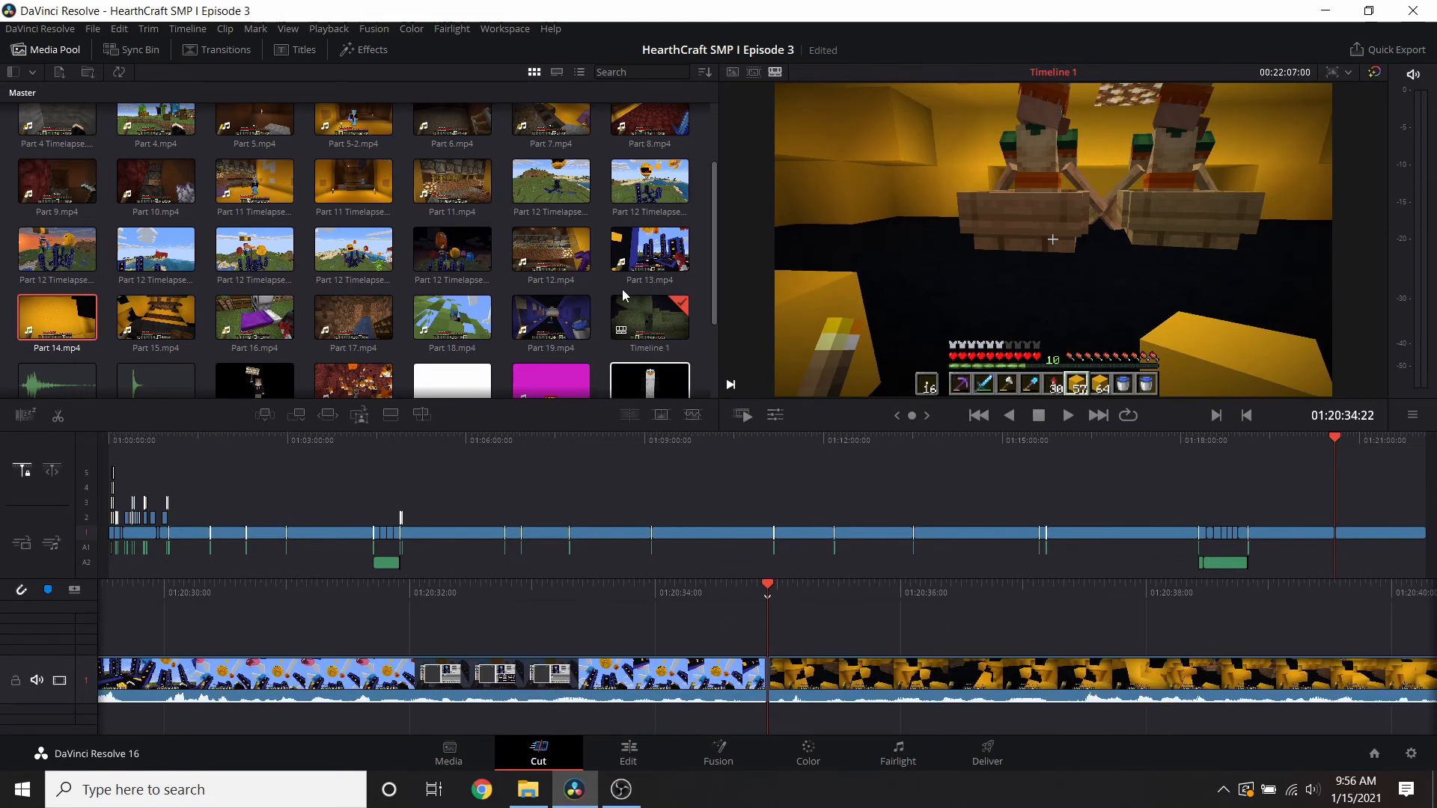
- Add a Push transition between Part 13.mp4 and Part 14.mp4, place Whoosh.flac under it, and play back the cut
{"action": "left_click", "coordinate": [224, 50]}
{"action": "left_click_drag", "start_coordinate": [88, 141], "coordinate": [760, 682]}
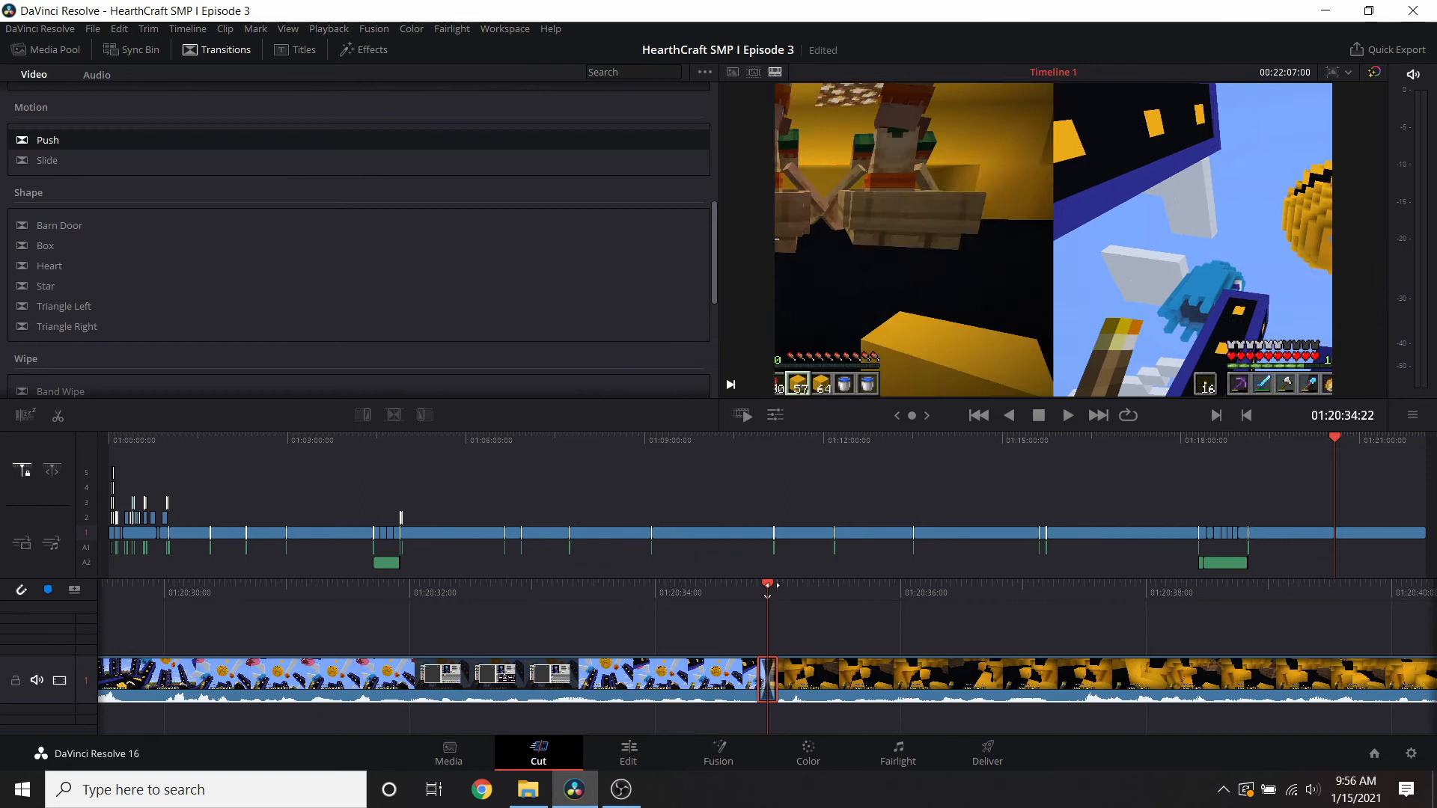
{"action": "left_click_drag", "start_coordinate": [772, 586], "coordinate": [782, 586]}
{"action": "left_click", "coordinate": [46, 50]}
{"action": "scroll", "coordinate": [359, 247], "scroll_direction": "down", "scroll_amount": 1}
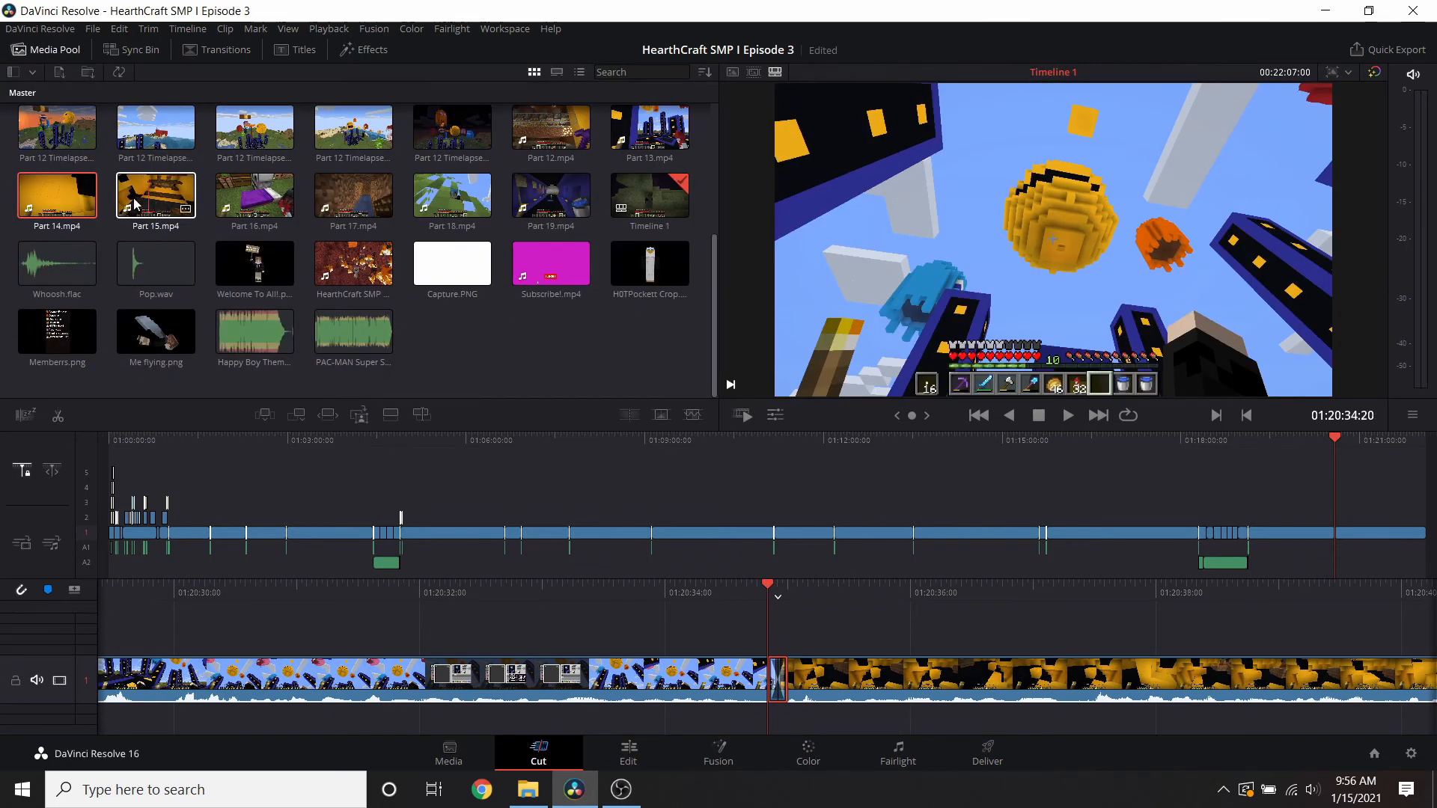
{"action": "left_click_drag", "start_coordinate": [57, 263], "coordinate": [801, 720]}
{"action": "key", "text": "space"}
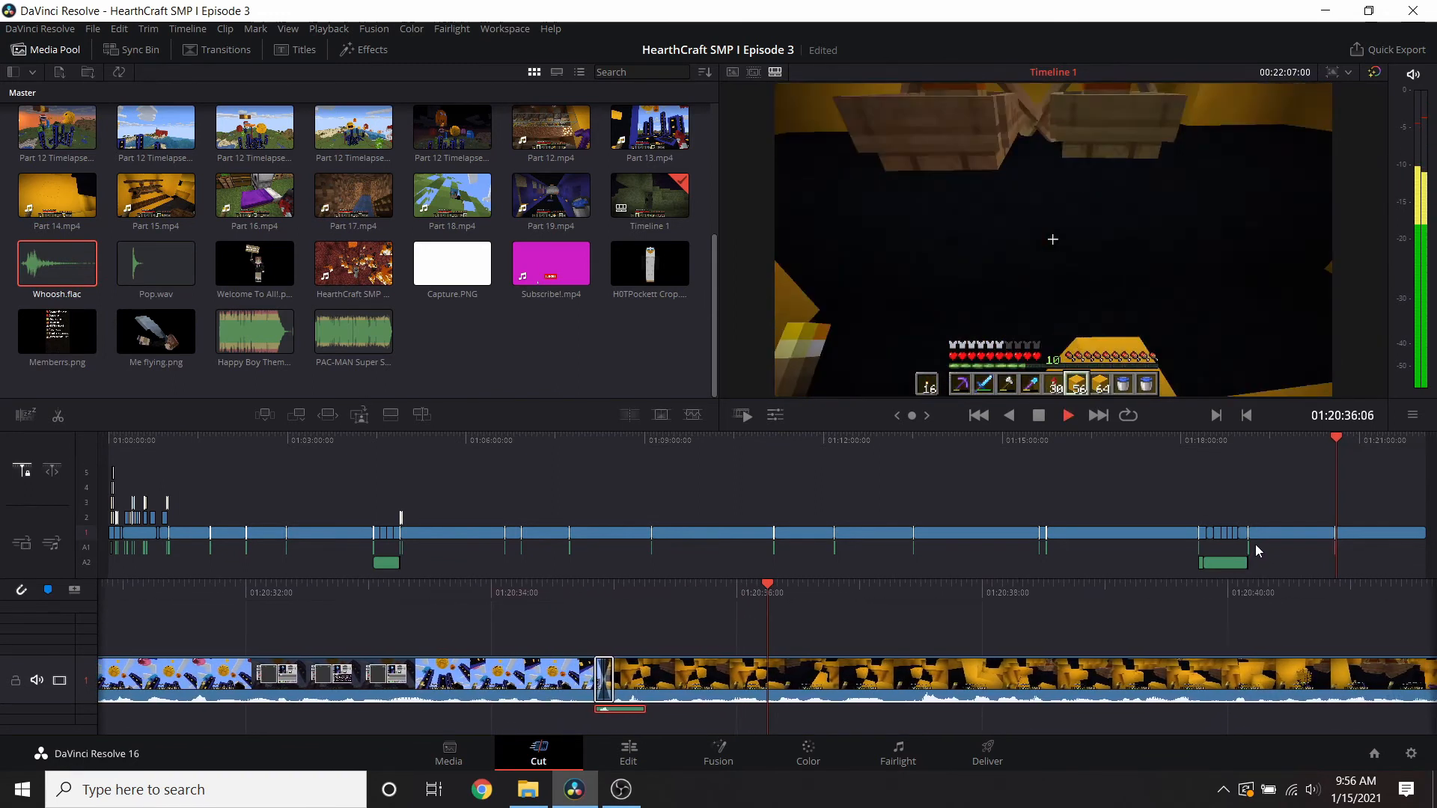
{"action": "left_click", "coordinate": [1038, 416]}
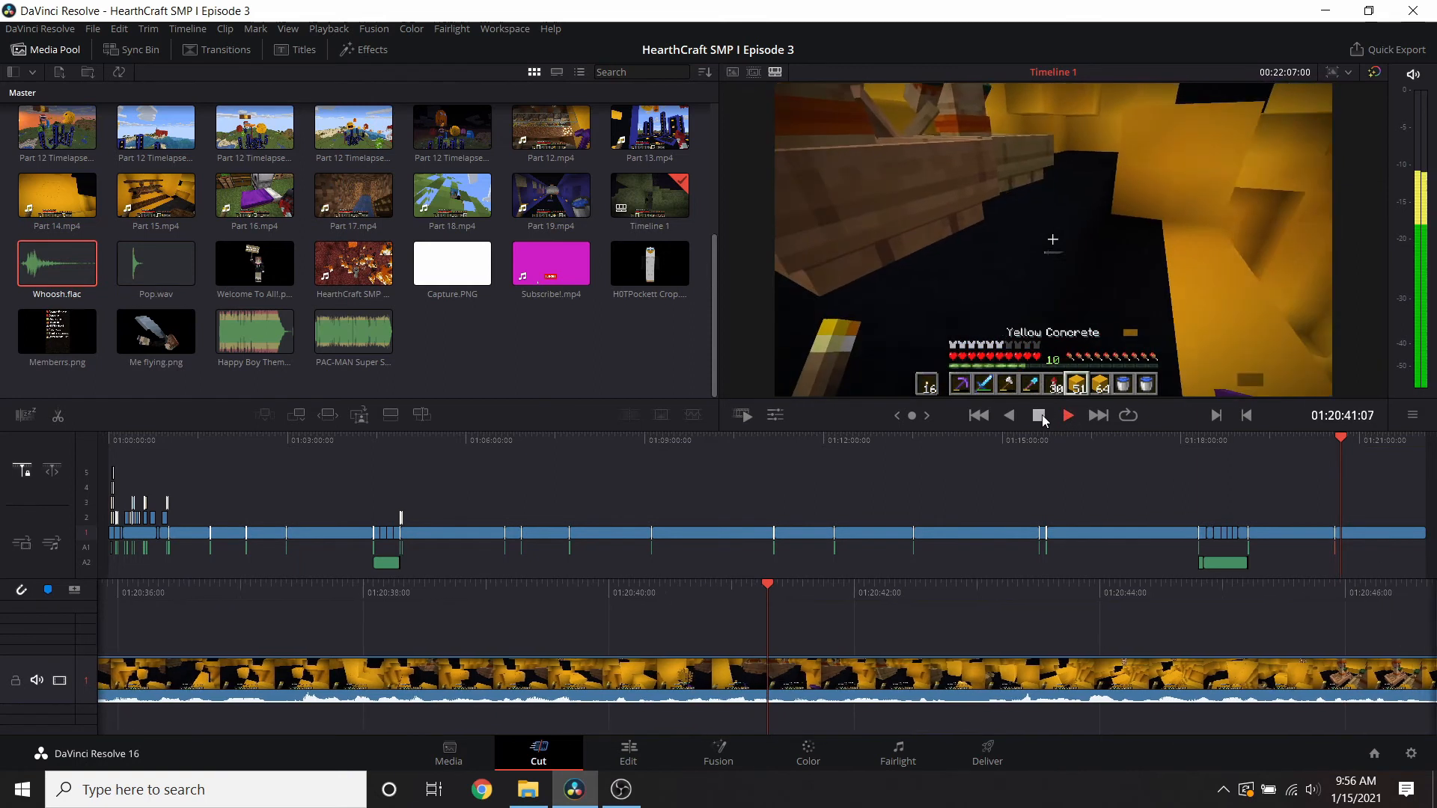
- Copy the "END FORTRESS XD" title clip located around 01:00:59 on the timeline
{"action": "left_click", "coordinate": [1039, 416]}
{"action": "left_click_drag", "start_coordinate": [794, 584], "coordinate": [844, 603]}
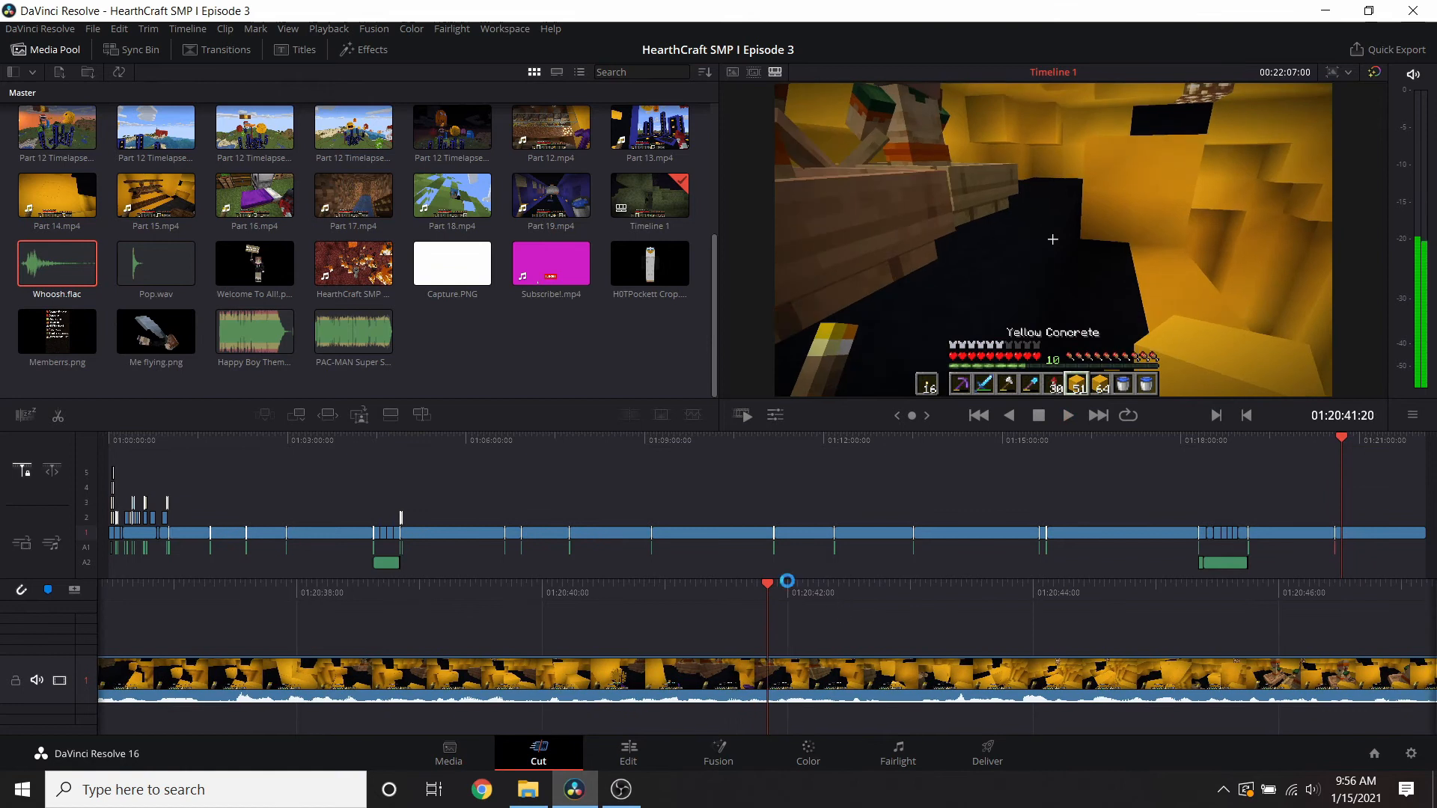
{"action": "left_click", "coordinate": [165, 447]}
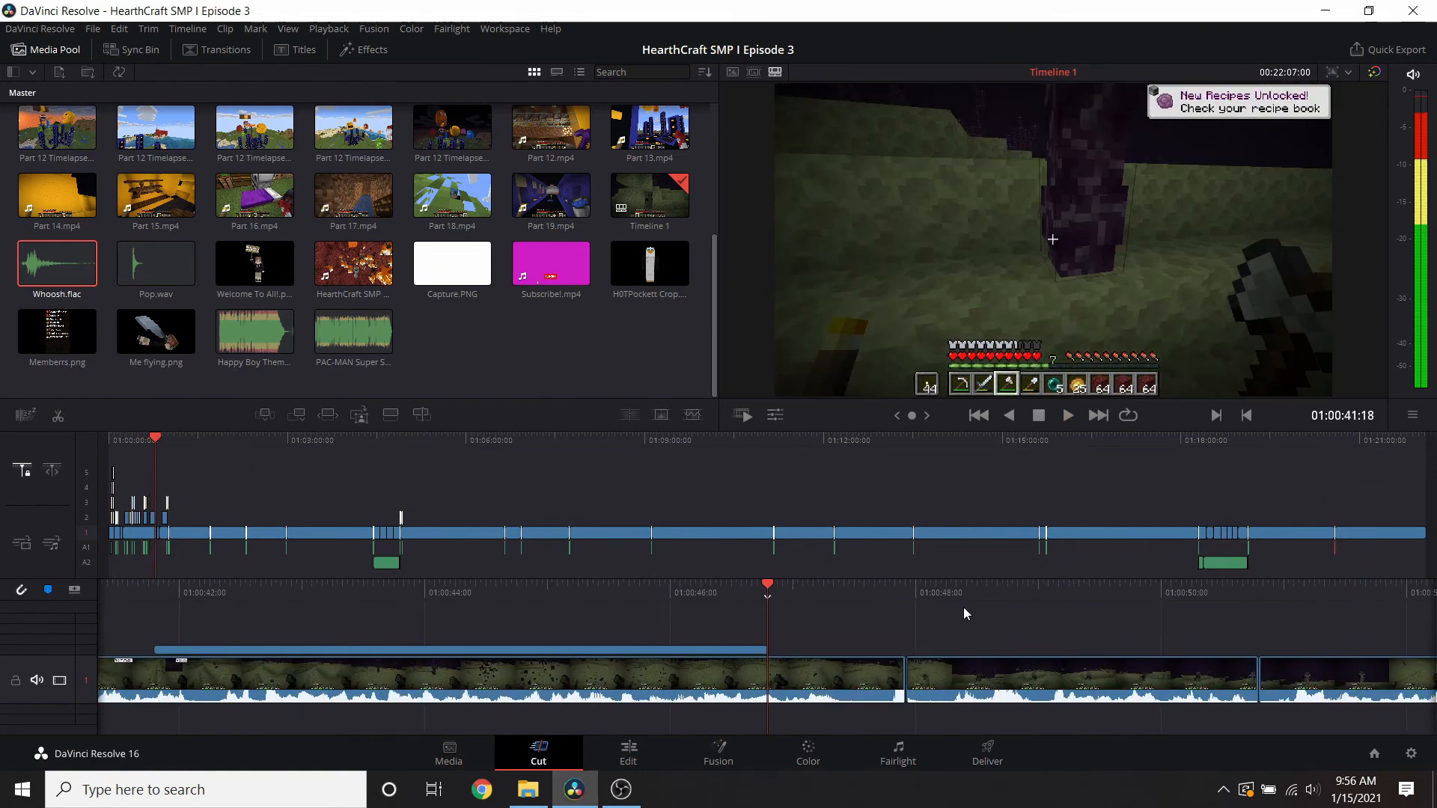
{"action": "left_click_drag", "start_coordinate": [960, 608], "coordinate": [687, 627]}
{"action": "left_click", "coordinate": [729, 640]}
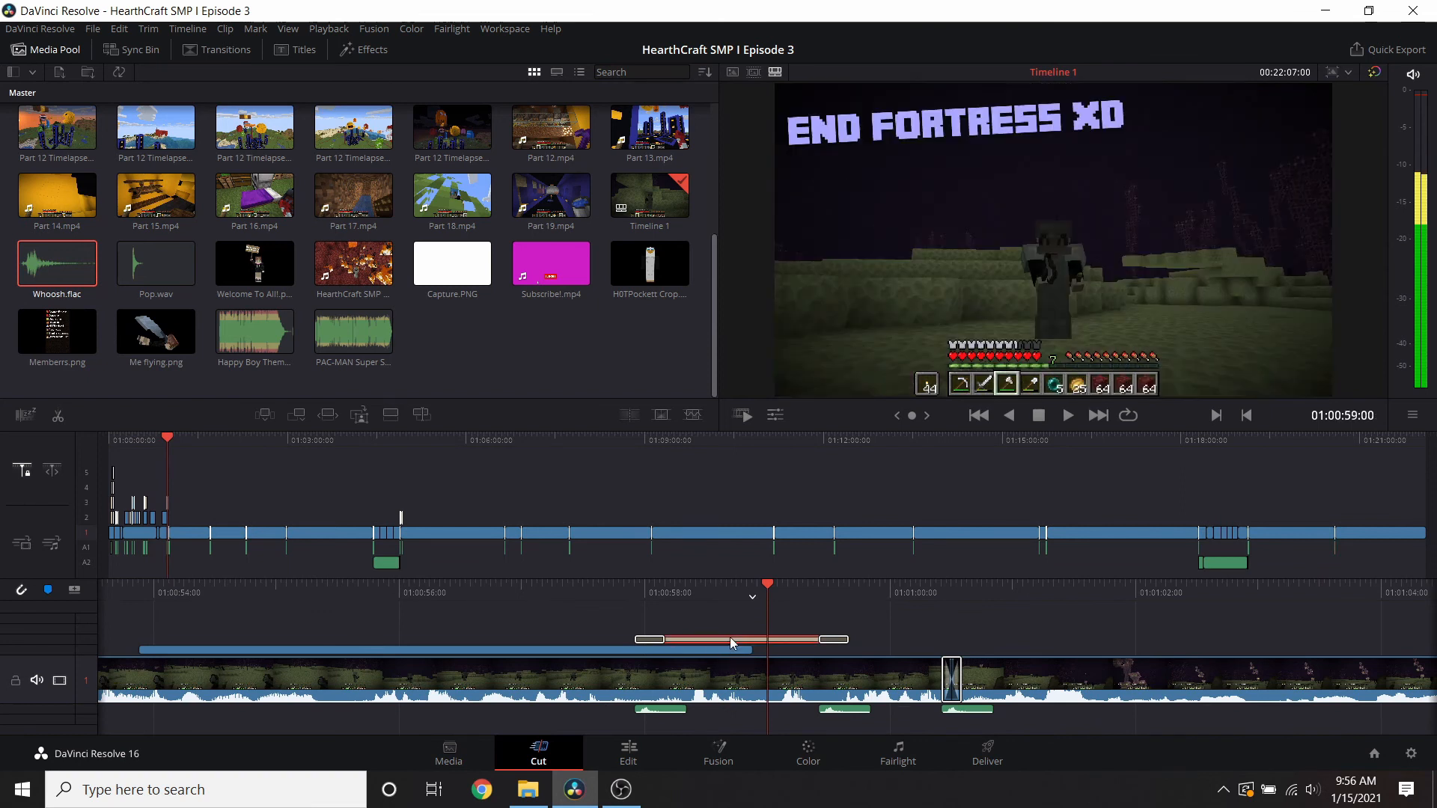
{"action": "key", "text": "ctrl+c"}
{"action": "key", "text": "ctrl+v"}
{"action": "key", "text": "ctrl+z"}
{"action": "left_click_drag", "start_coordinate": [974, 608], "coordinate": [713, 610]}
{"action": "key", "text": "ctrl+v"}
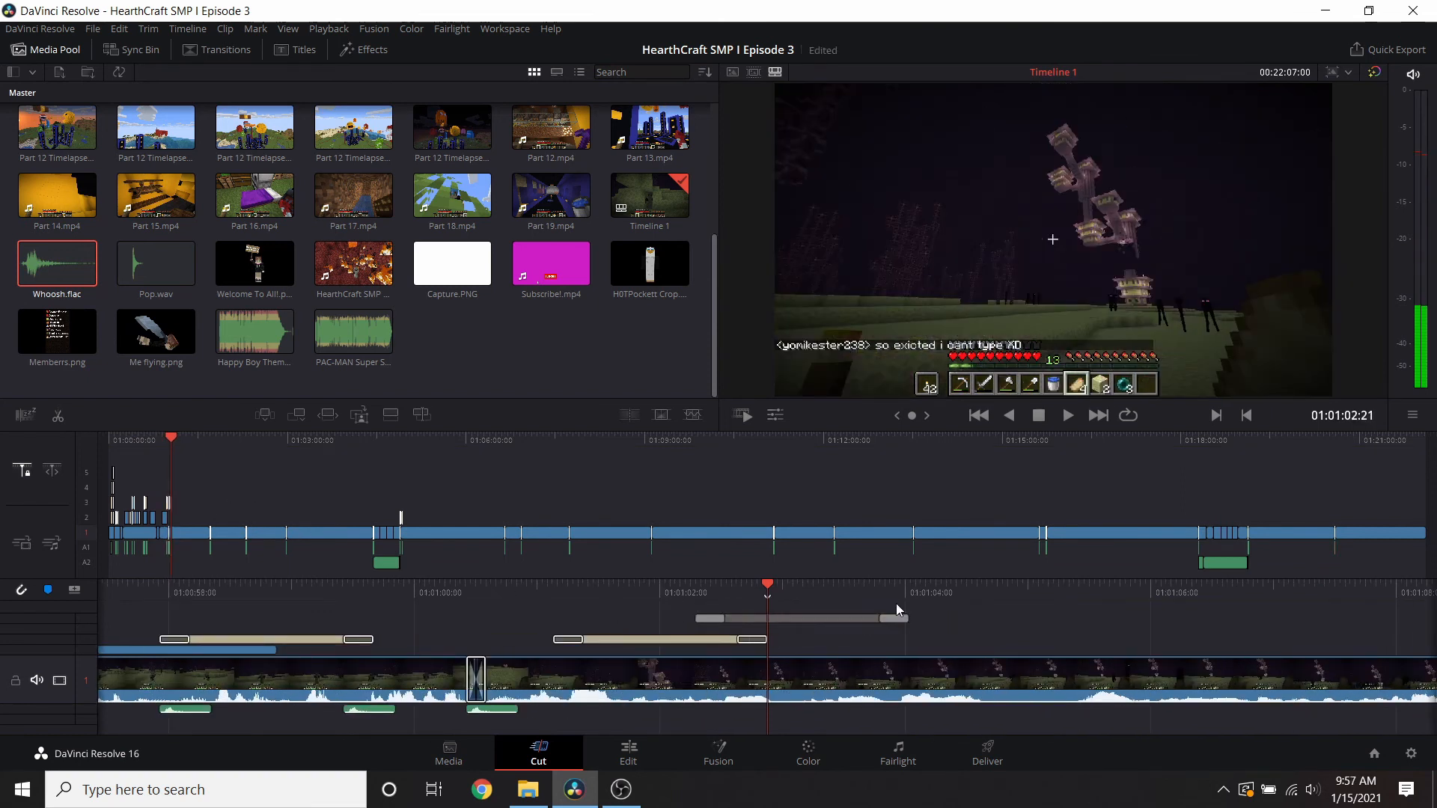
- Paste the copied title above Part 14.mp4 and, after playing back the section, move it to start at about 01:20:39
{"action": "left_click", "coordinate": [1348, 531]}
{"action": "key", "text": "ctrl+v"}
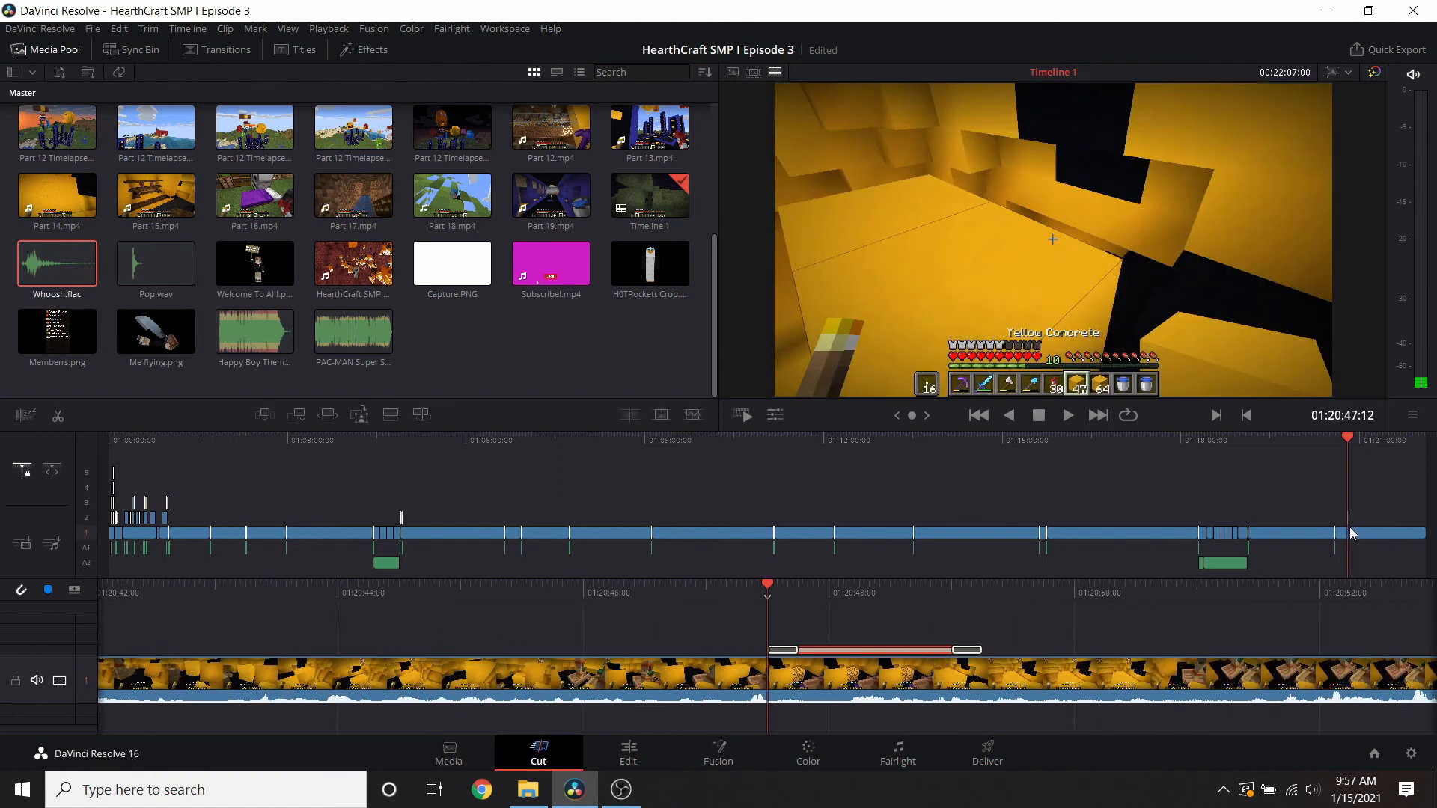
{"action": "scroll", "coordinate": [801, 675], "scroll_direction": "up", "scroll_amount": 3}
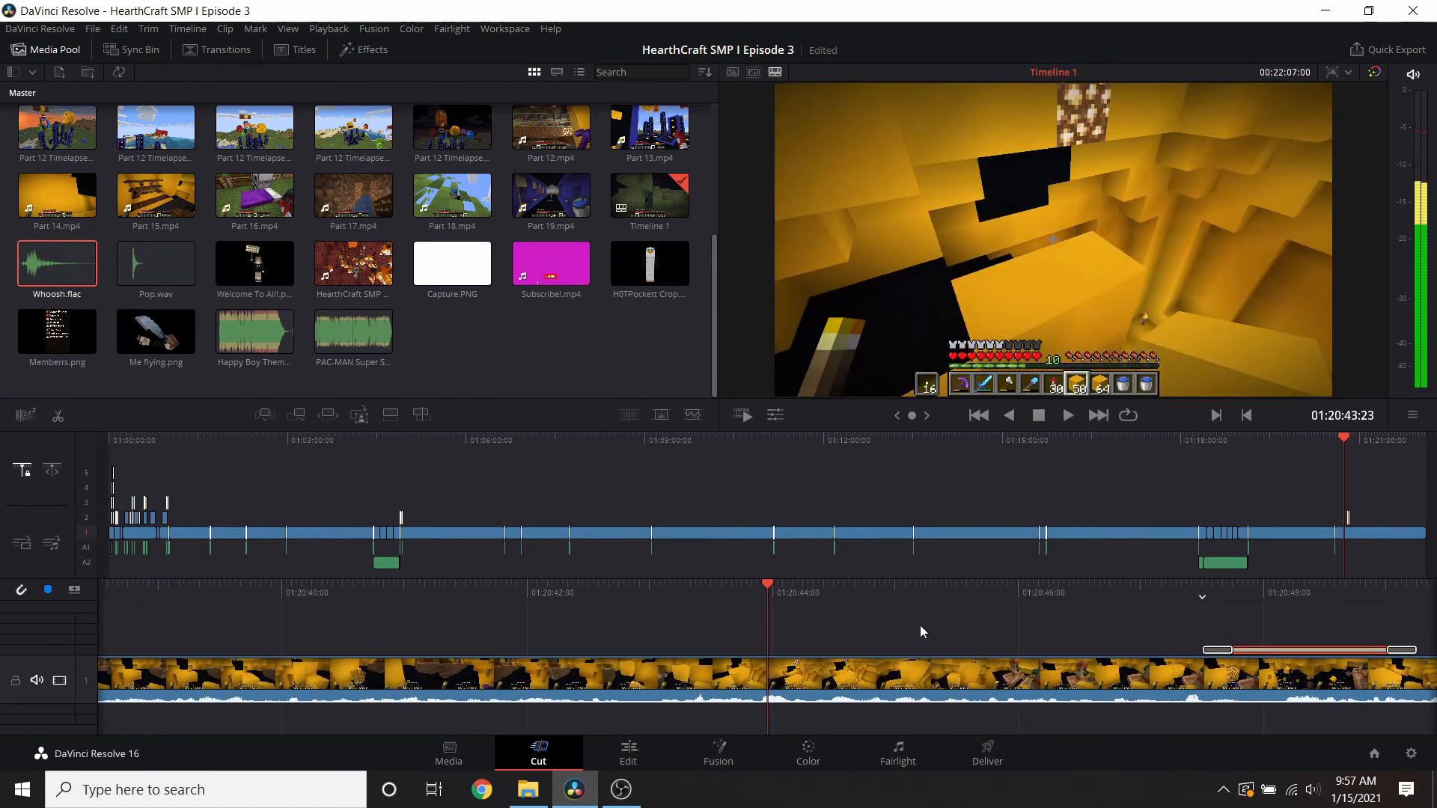
{"action": "scroll", "coordinate": [920, 631], "scroll_direction": "up", "scroll_amount": 2}
{"action": "left_click", "coordinate": [1068, 416]}
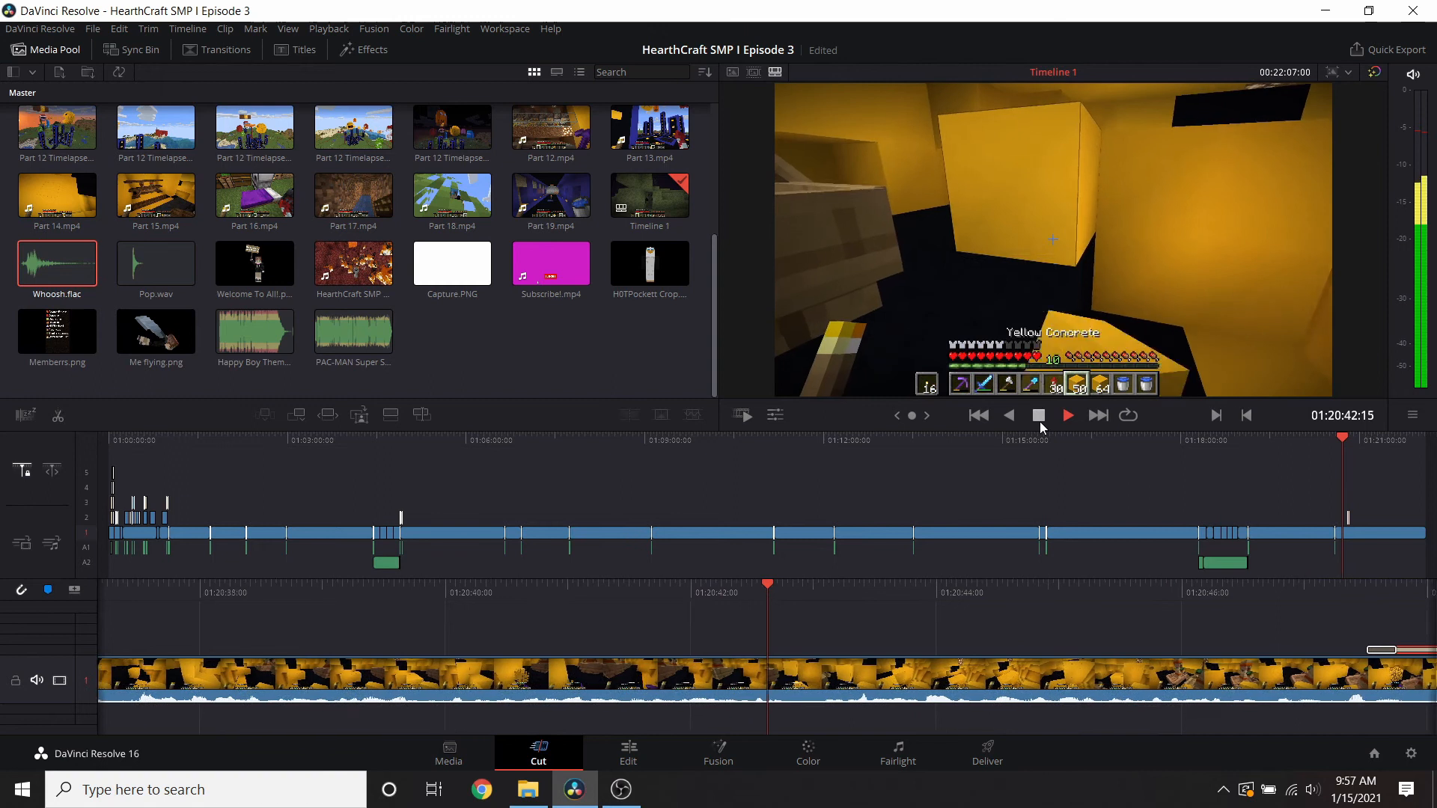
{"action": "left_click", "coordinate": [1039, 421]}
{"action": "scroll", "coordinate": [928, 628], "scroll_direction": "up", "scroll_amount": 3}
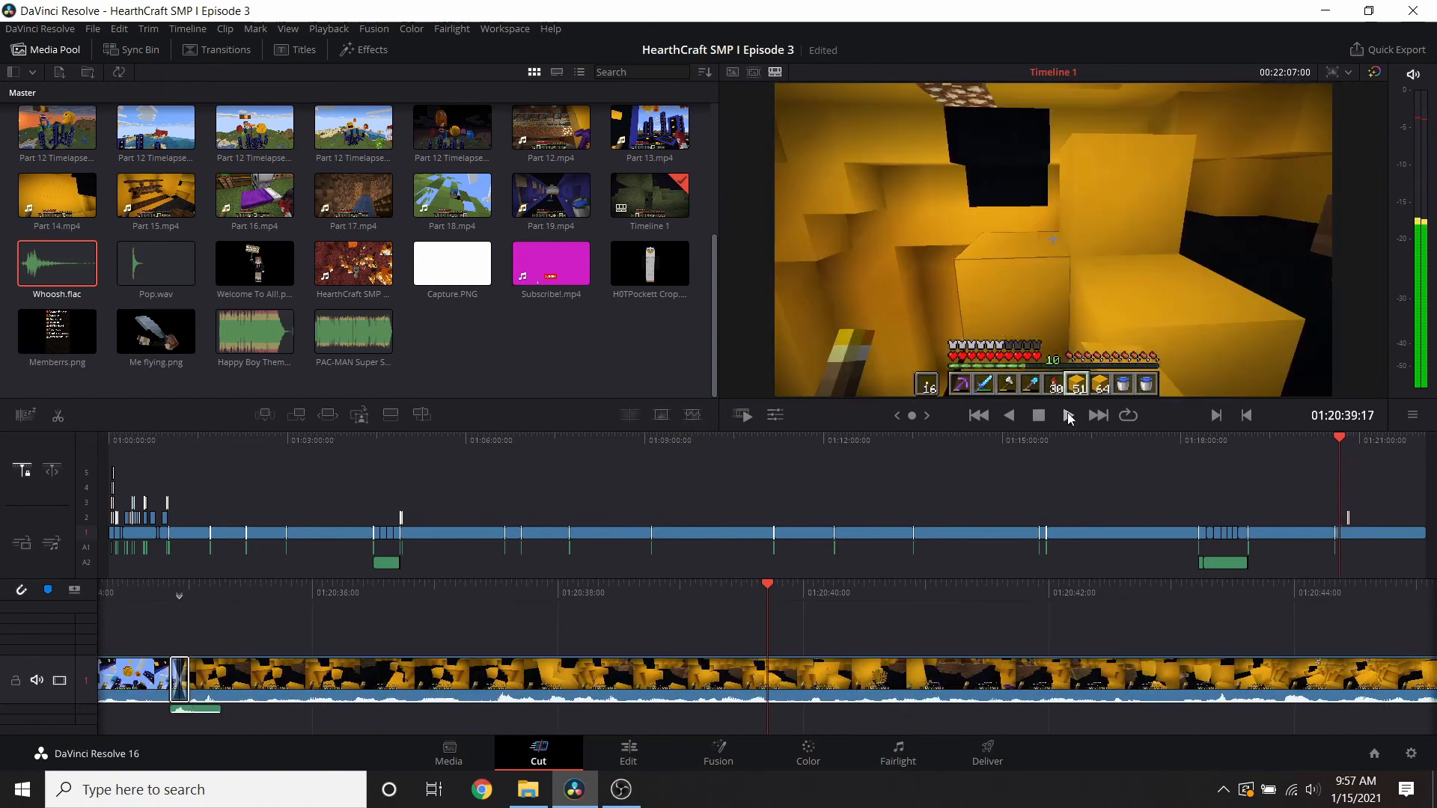
{"action": "left_click", "coordinate": [1068, 416]}
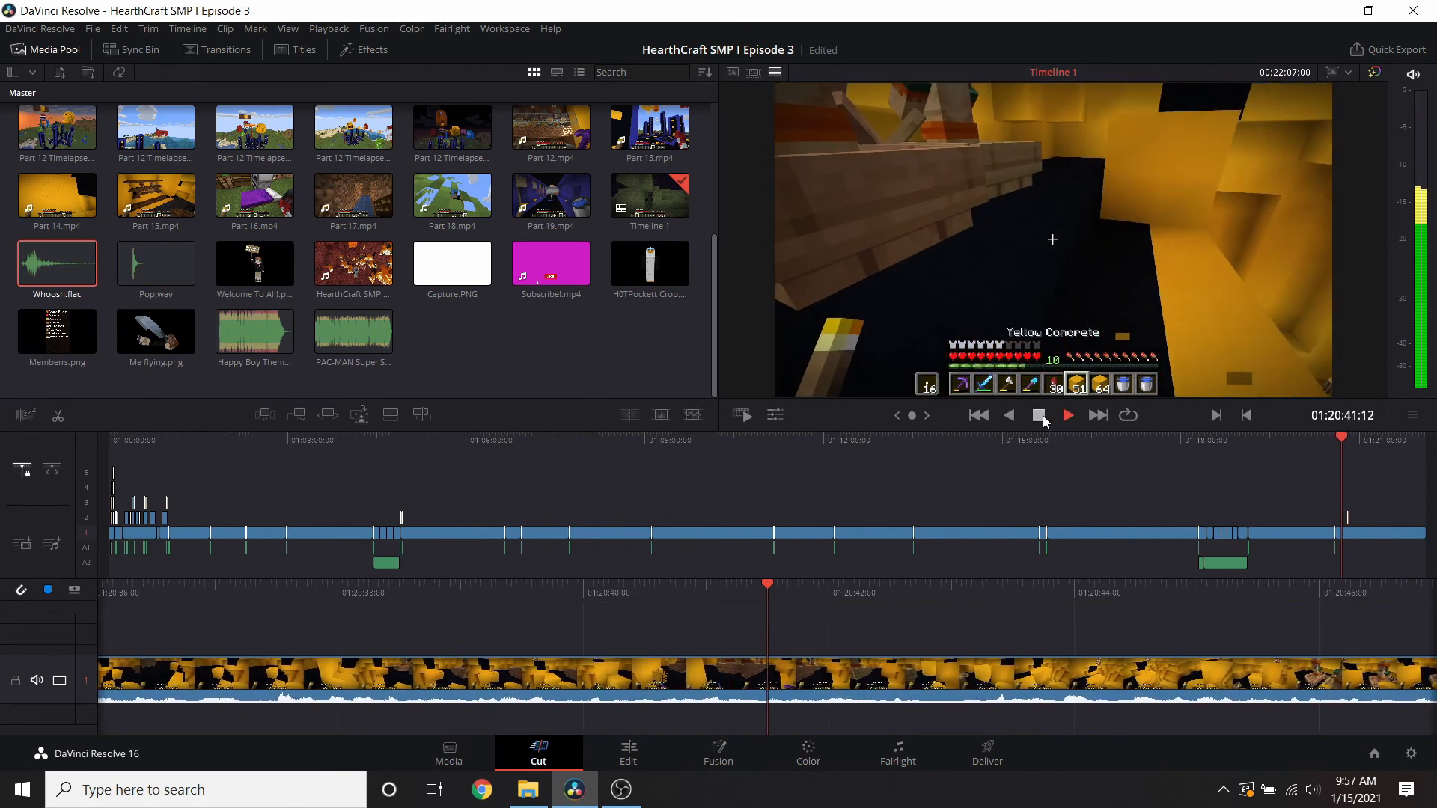
{"action": "left_click", "coordinate": [1039, 418]}
{"action": "scroll", "coordinate": [972, 636], "scroll_direction": "down", "scroll_amount": 5}
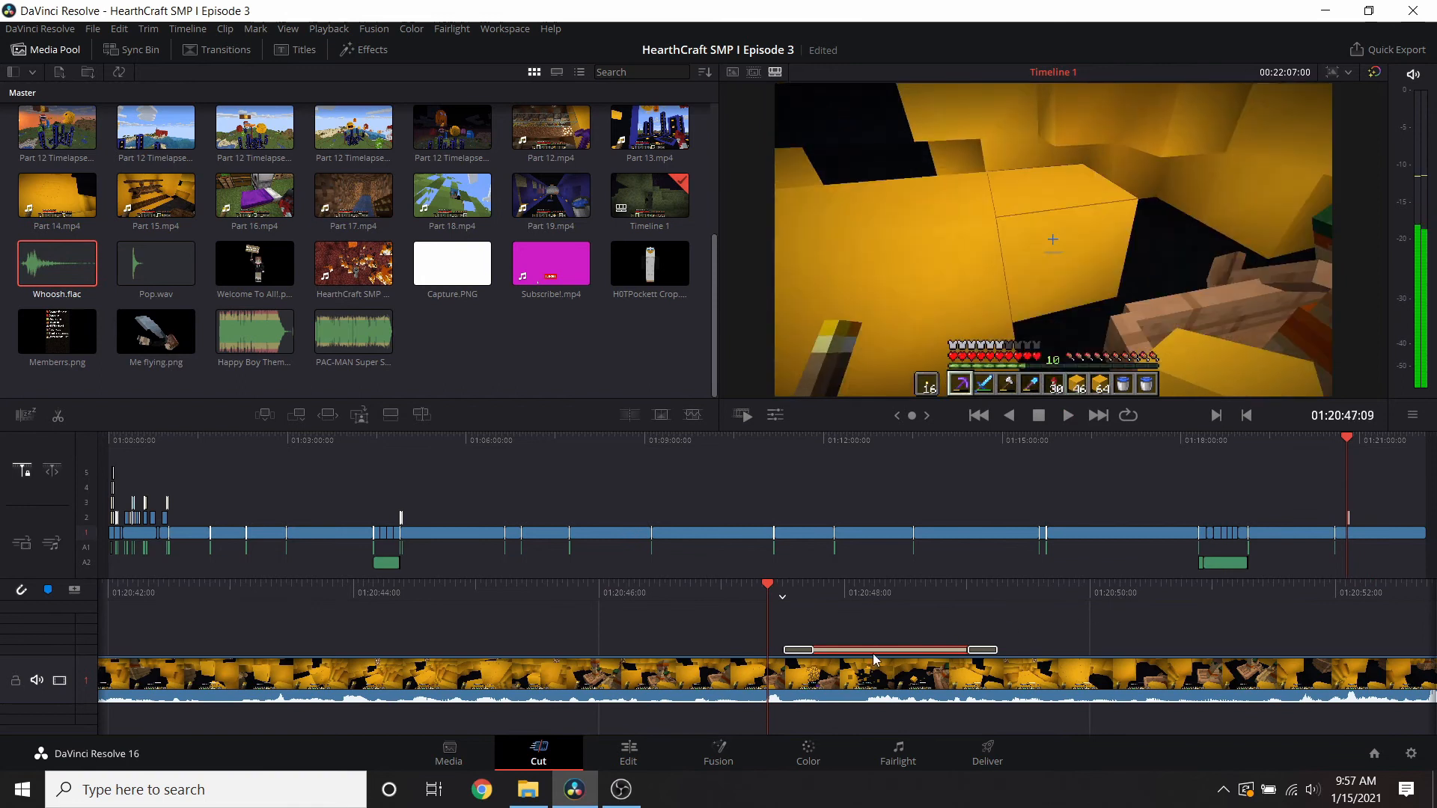
{"action": "left_click_drag", "start_coordinate": [872, 650], "coordinate": [1176, 650]}
{"action": "scroll", "coordinate": [1176, 650], "scroll_direction": "down", "scroll_amount": 3}
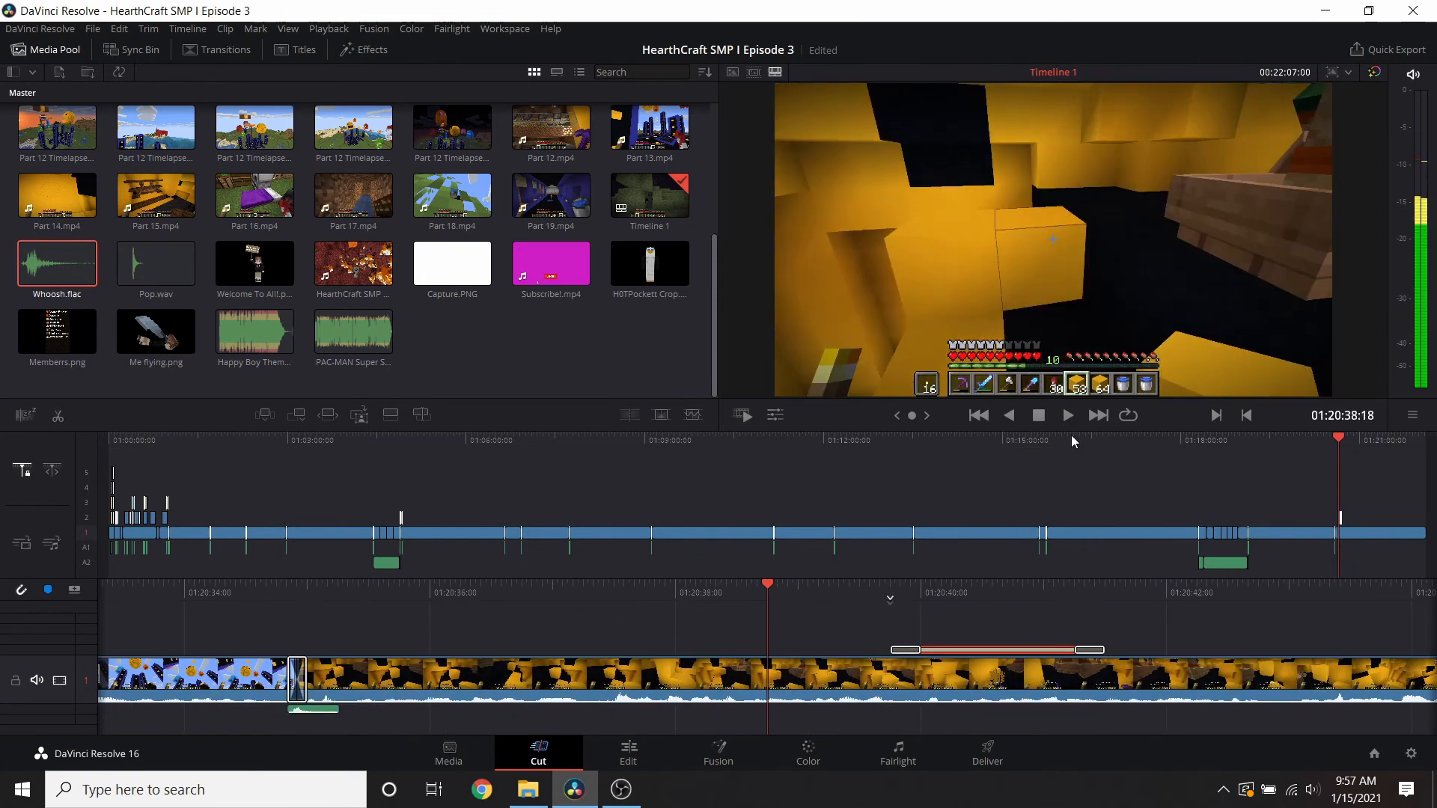
- Play back the title's placement and shift the title over Part 14.mp4 to start at about 01:20:41
{"action": "left_click", "coordinate": [1069, 419]}
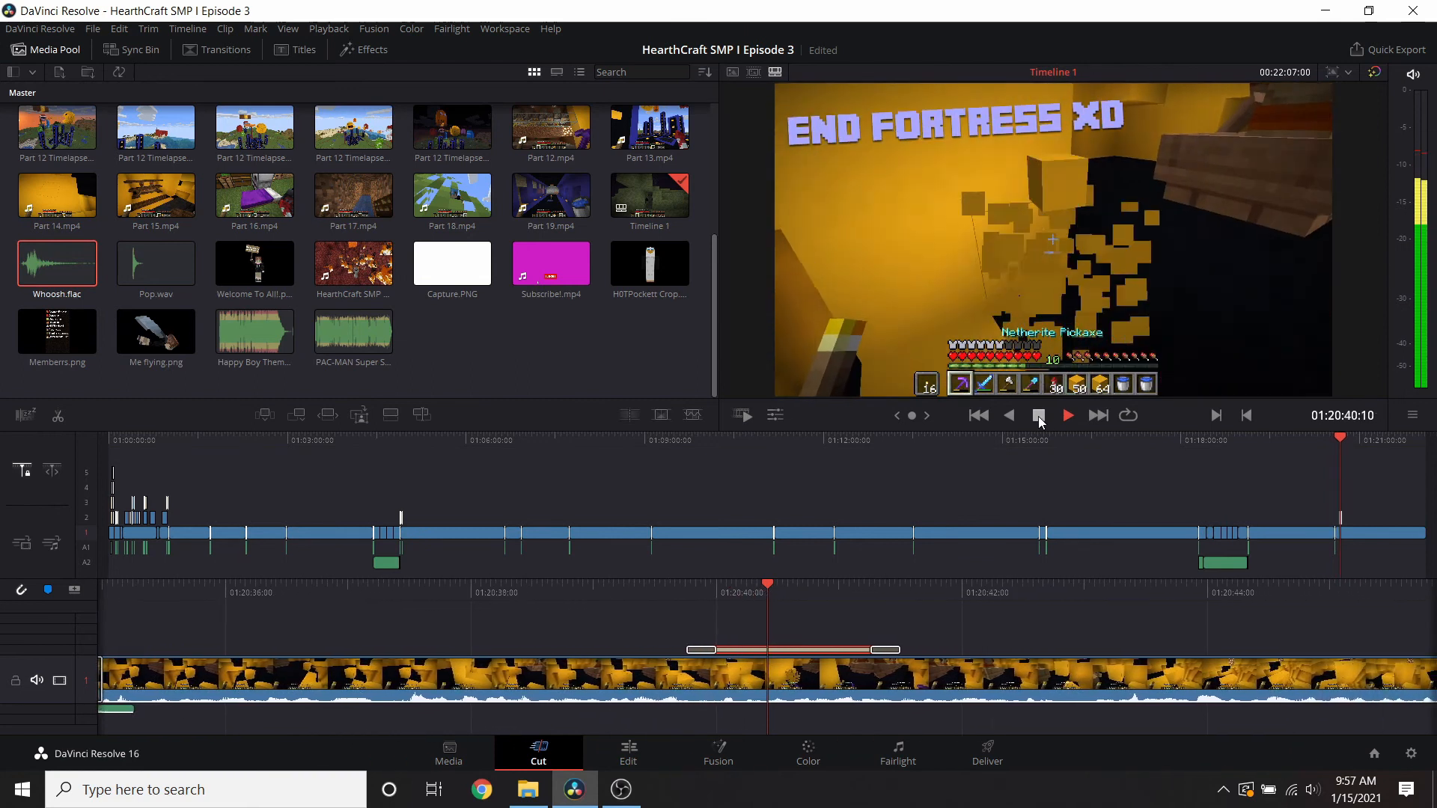
{"action": "left_click", "coordinate": [1039, 420]}
{"action": "left_click_drag", "start_coordinate": [696, 651], "coordinate": [901, 656]}
{"action": "scroll", "coordinate": [874, 652], "scroll_direction": "down", "scroll_amount": 1}
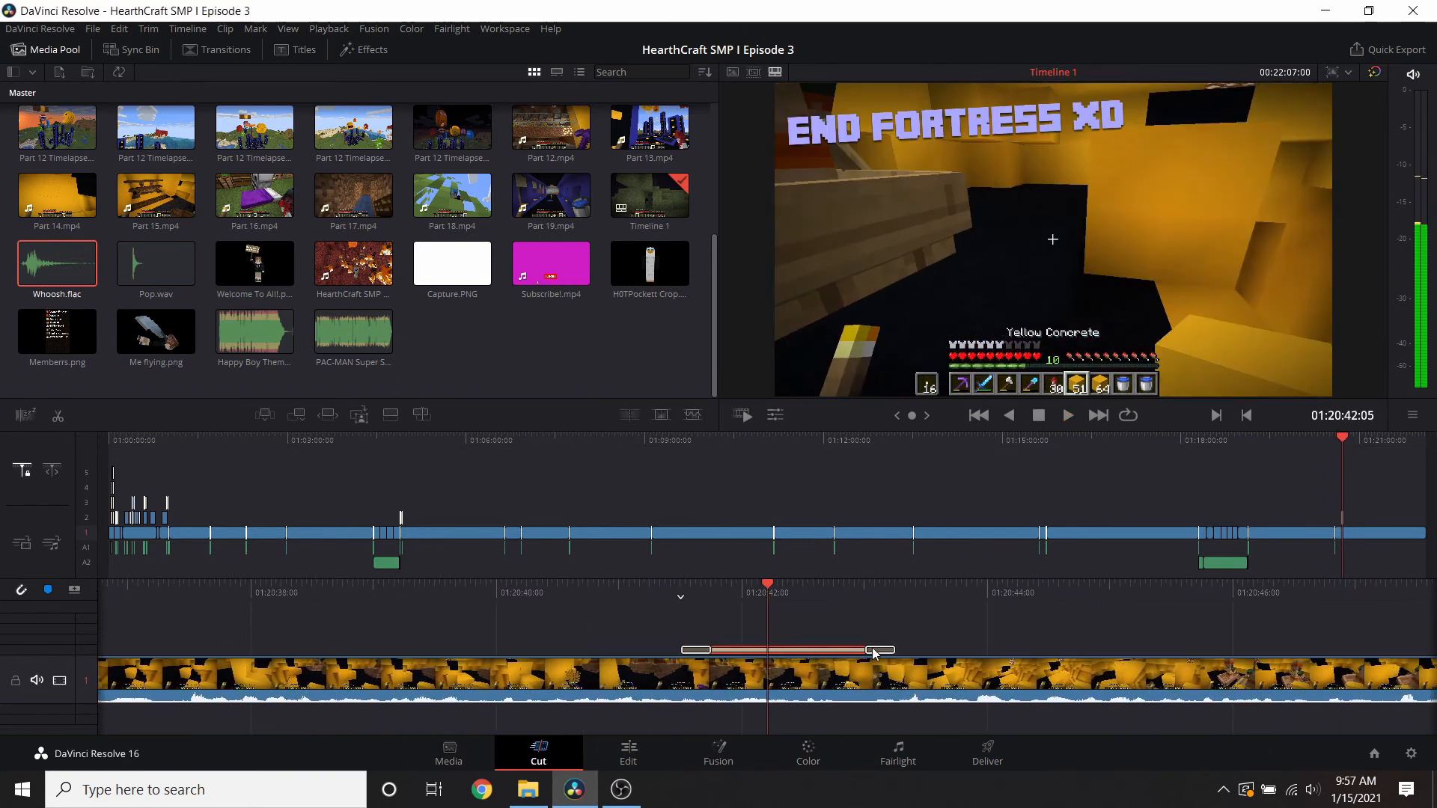
- Change the text of the title above Part 14.mp4 to "Link" on the Edit page
{"action": "left_click", "coordinate": [657, 750]}
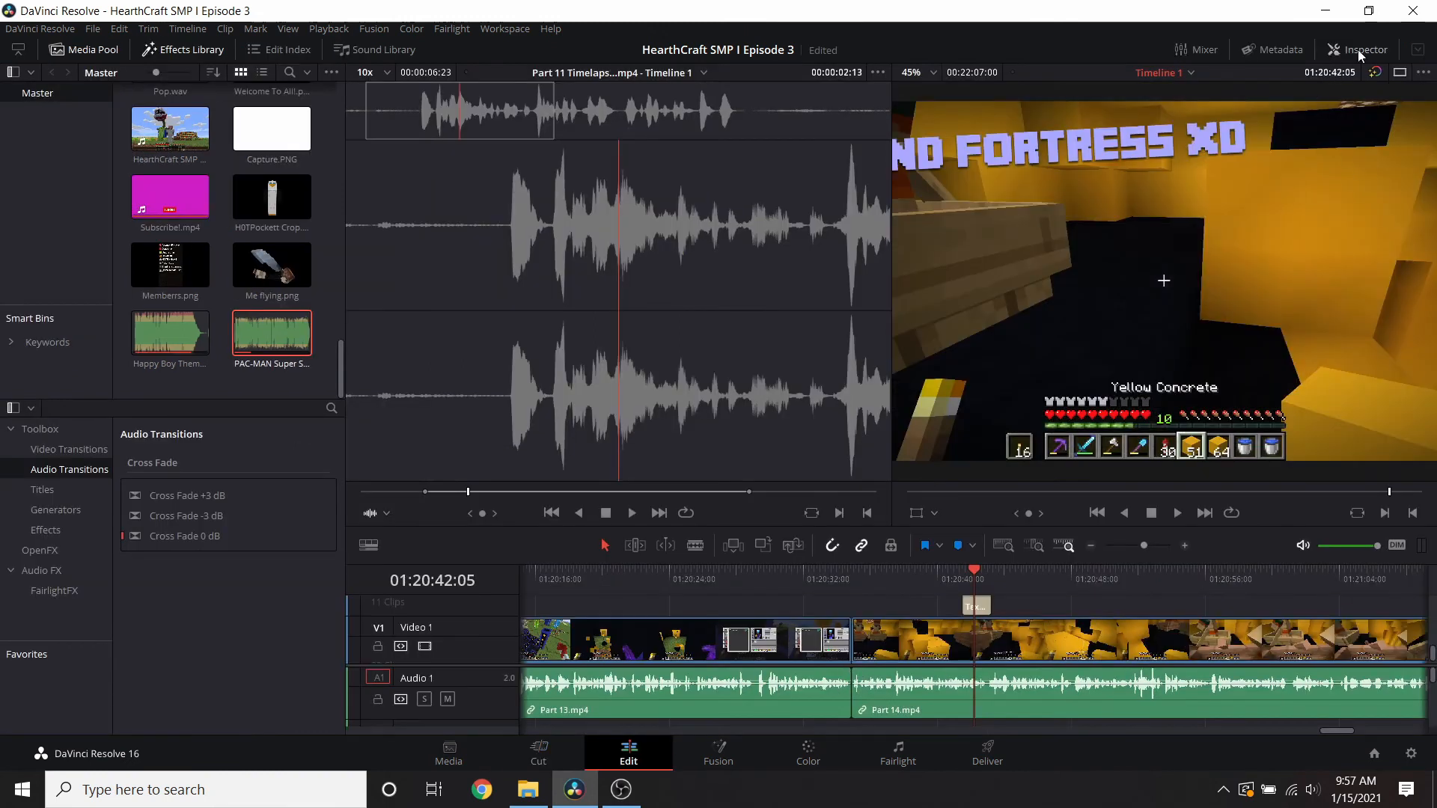
{"action": "scroll", "coordinate": [999, 612], "scroll_direction": "up", "scroll_amount": 2}
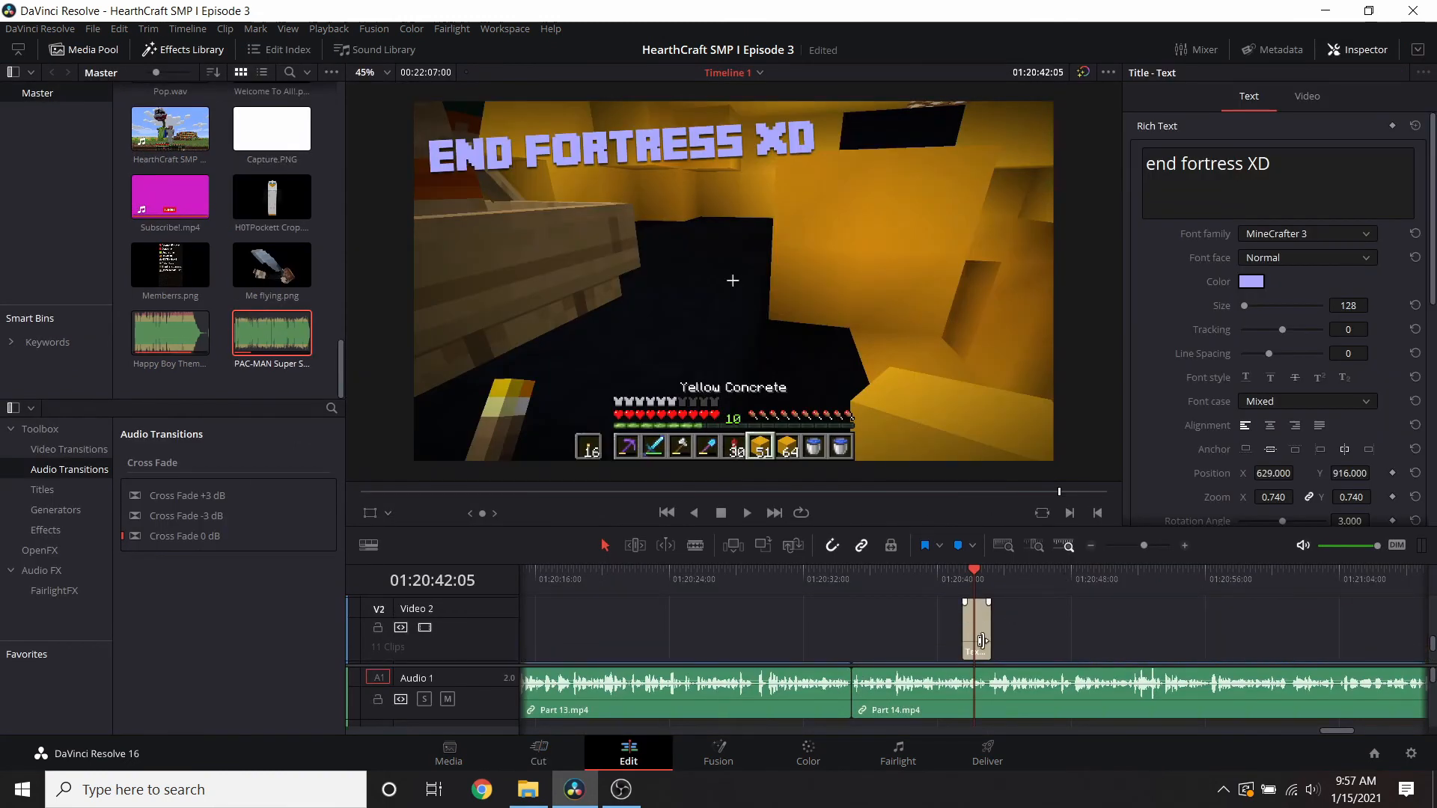
{"action": "double_click", "coordinate": [776, 144]}
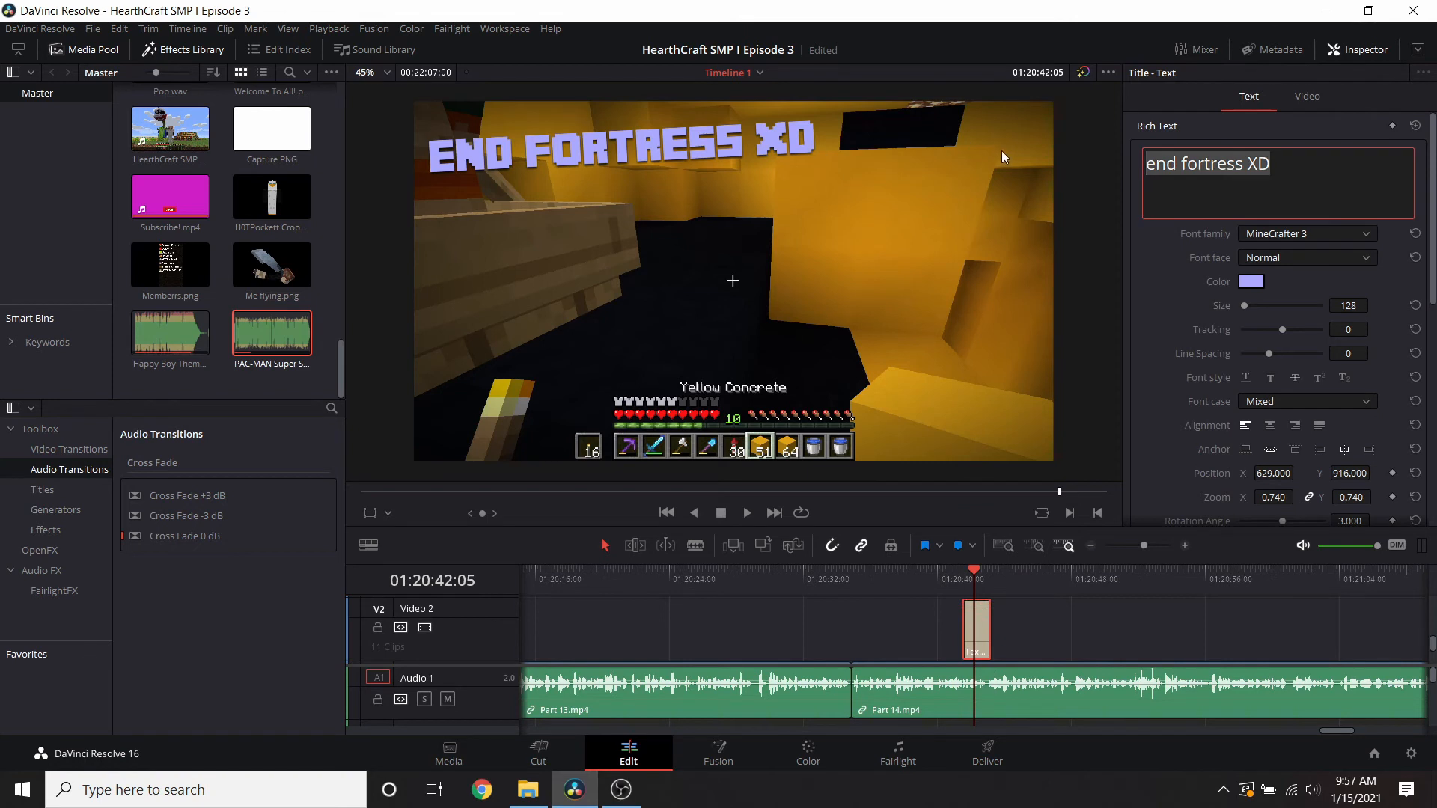
{"action": "type", "text": "Link"}
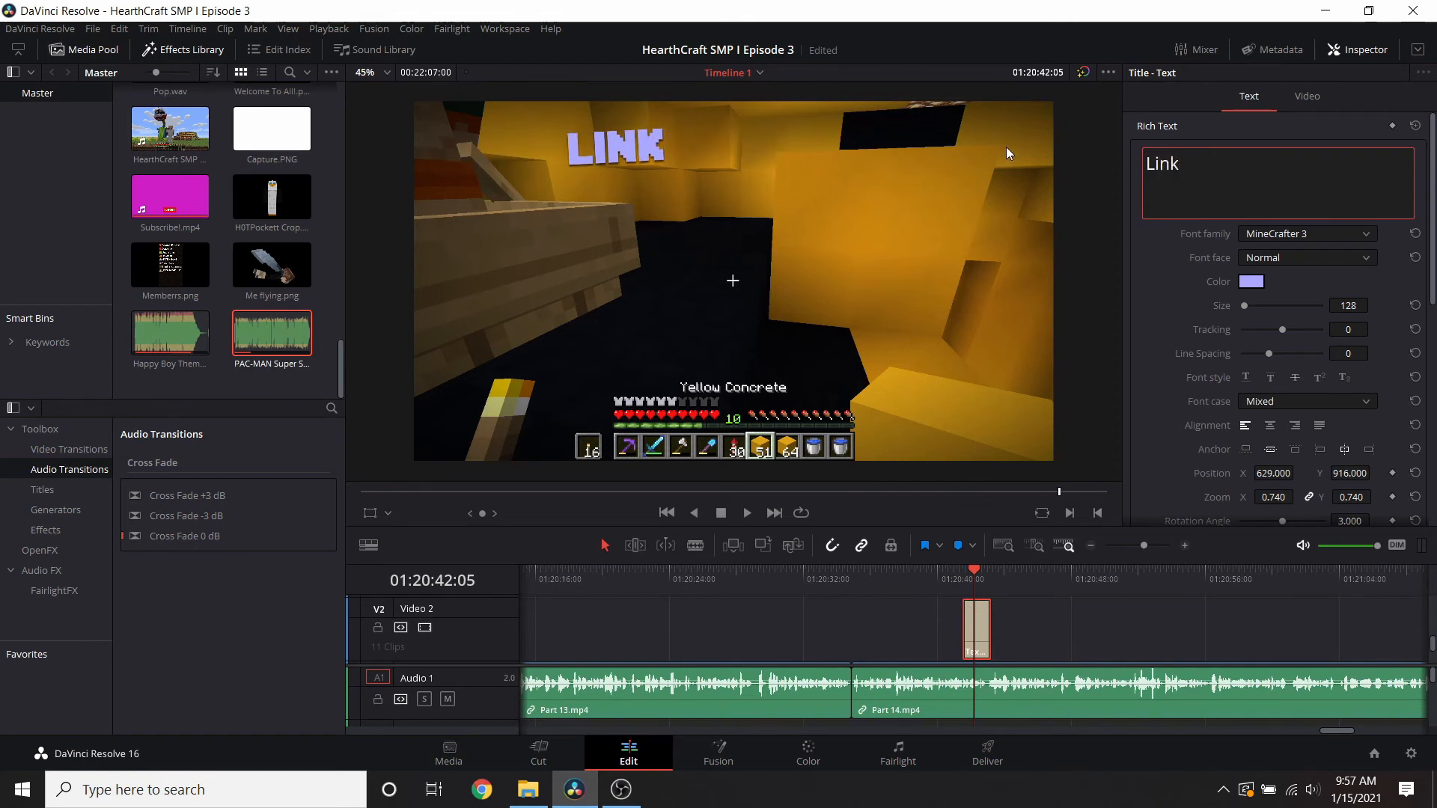
- Complete the title text as "Link in description!!!" and set its rotation angle to 0, X position to 956 and zoom to 0.940
{"action": "type", "text": " in description!!!"}
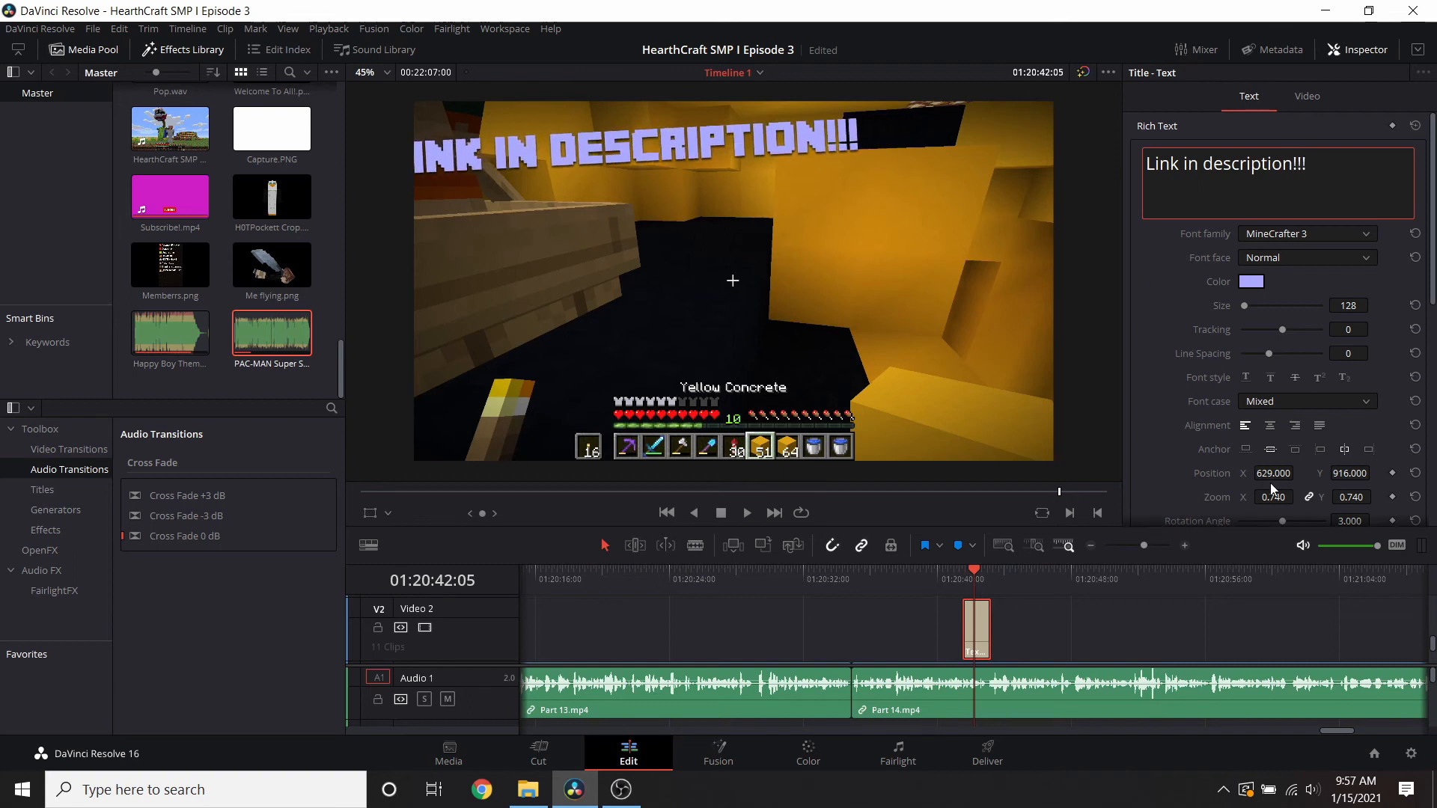
{"action": "left_click", "coordinate": [1351, 521]}
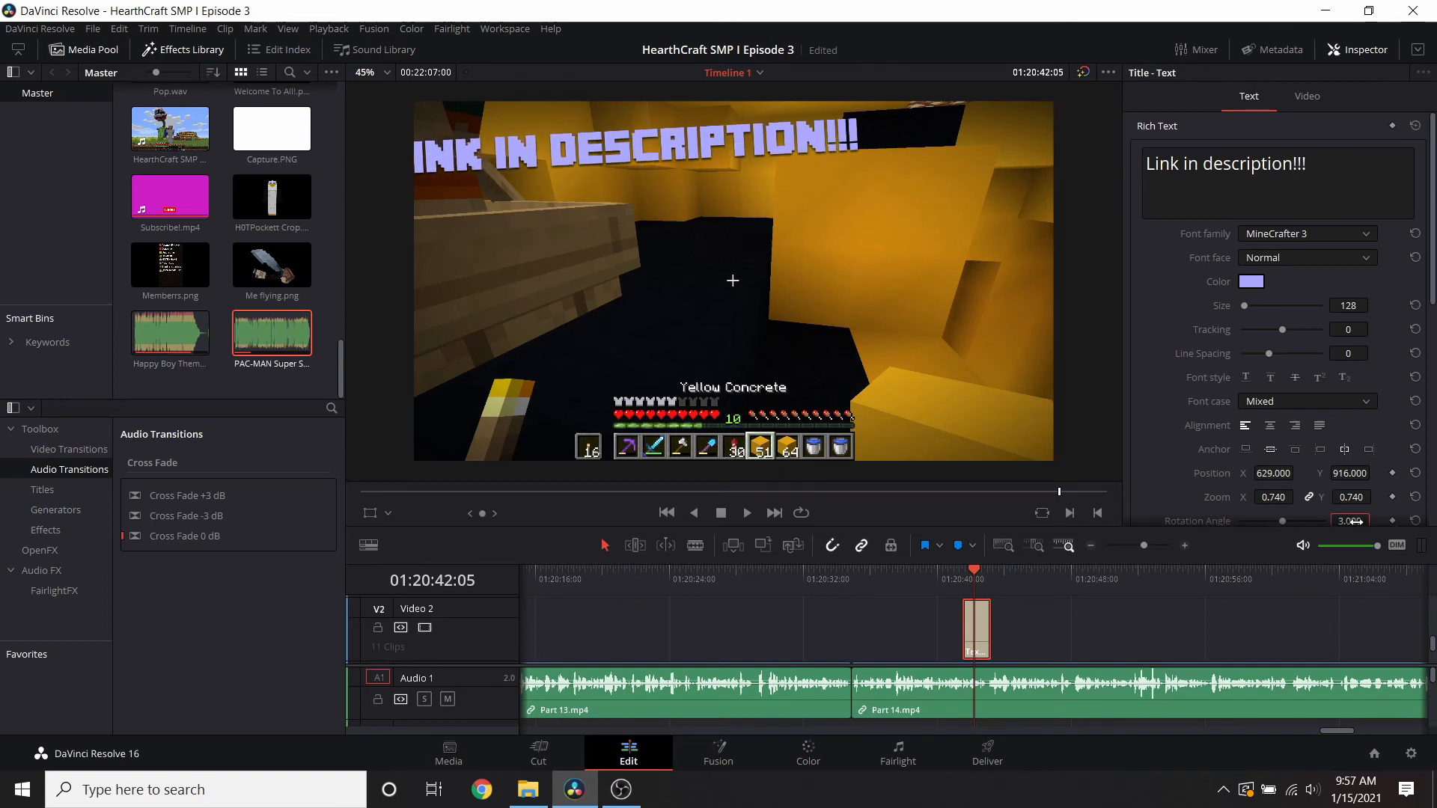
{"action": "type", "text": "0"}
{"action": "key", "text": "Return"}
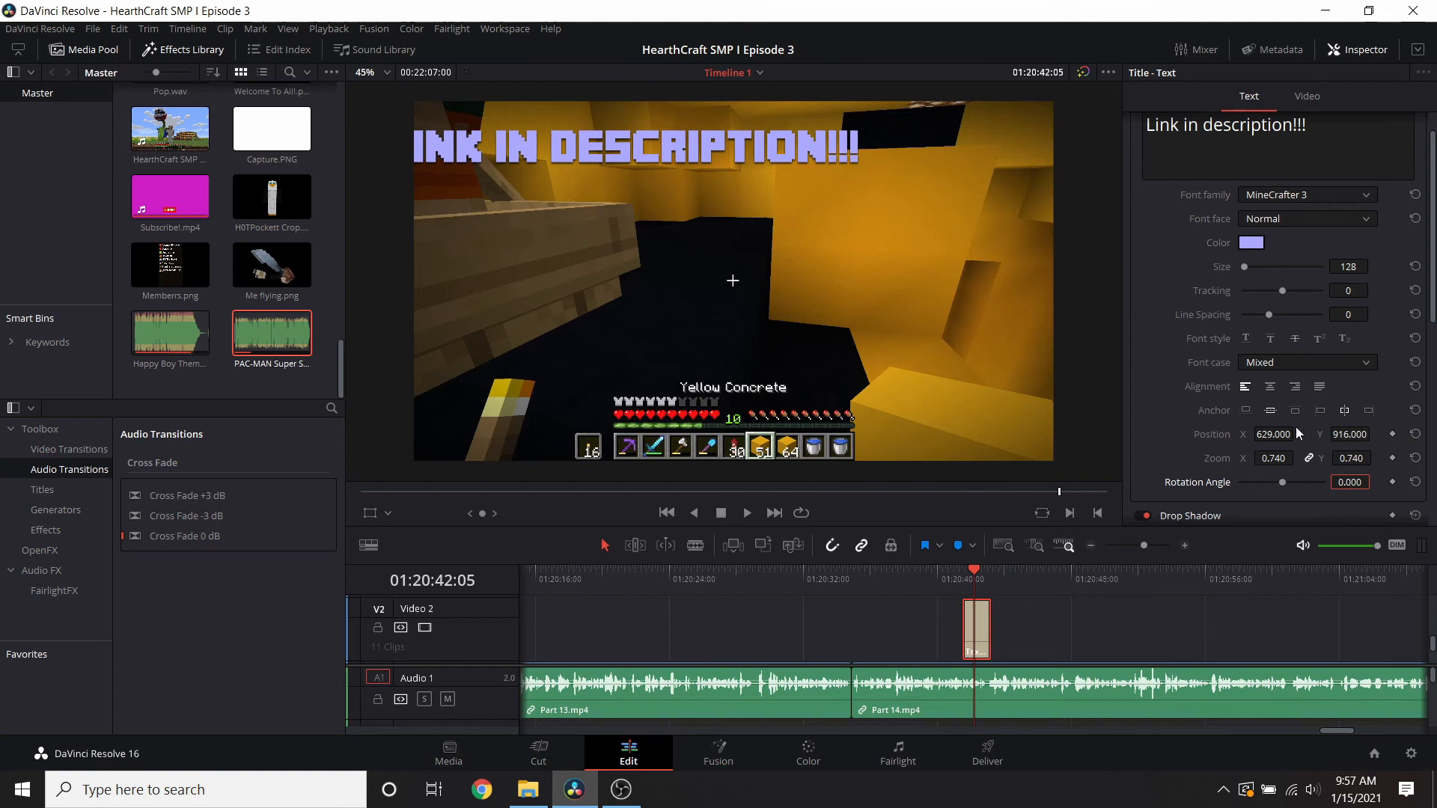
{"action": "mouse_move", "coordinate": [1270, 434]}
{"action": "left_mouse_down"}
{"action": "mouse_move", "coordinate": [1310, 434]}
{"action": "mouse_move", "coordinate": [1283, 462]}
{"action": "mouse_move", "coordinate": [1270, 431]}
{"action": "left_mouse_up"}
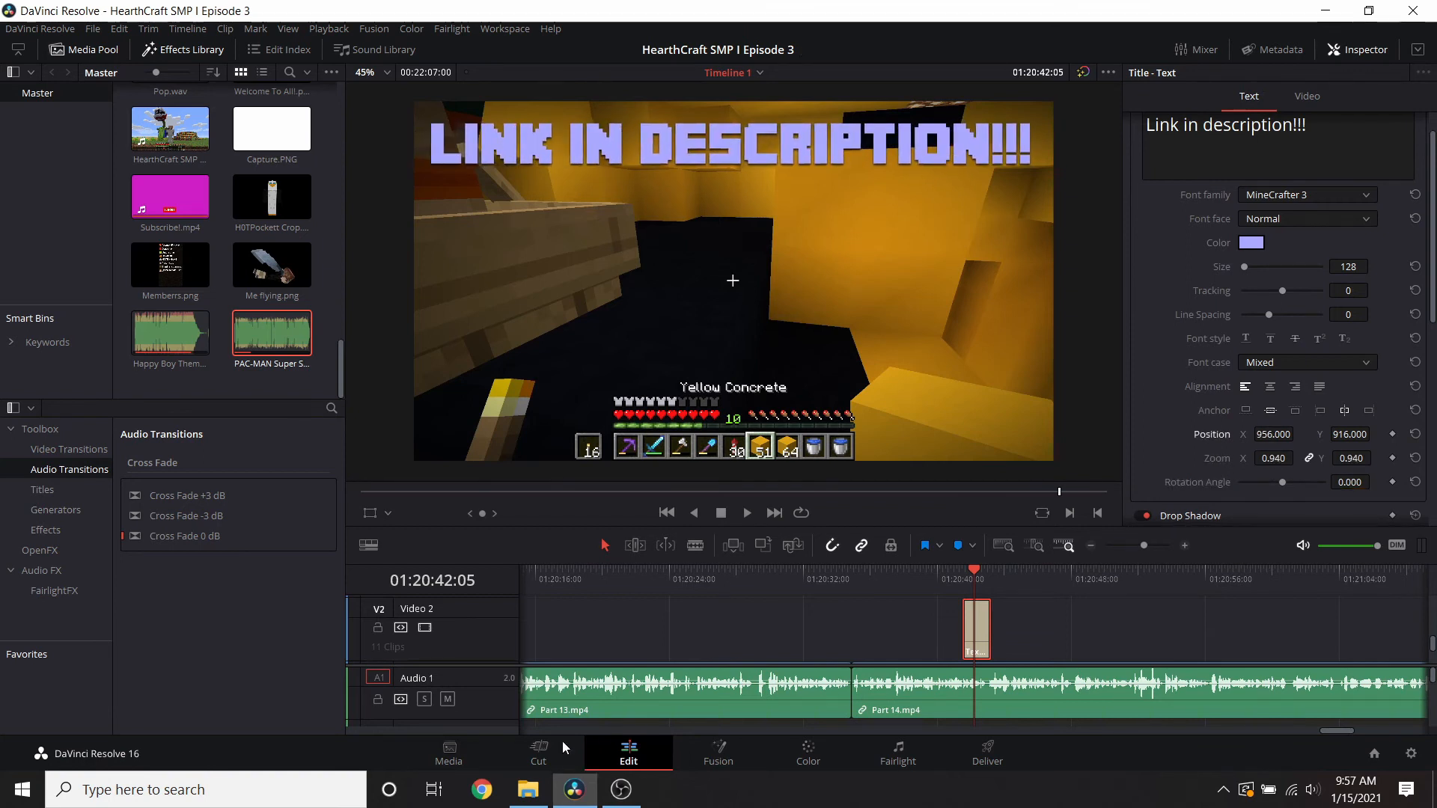
- On the Cut page, place Whoosh.flac under the start and end of the "Link in description!!!" title and play back the section
{"action": "left_click", "coordinate": [565, 747]}
{"action": "left_click_drag", "start_coordinate": [958, 648], "coordinate": [1101, 650]}
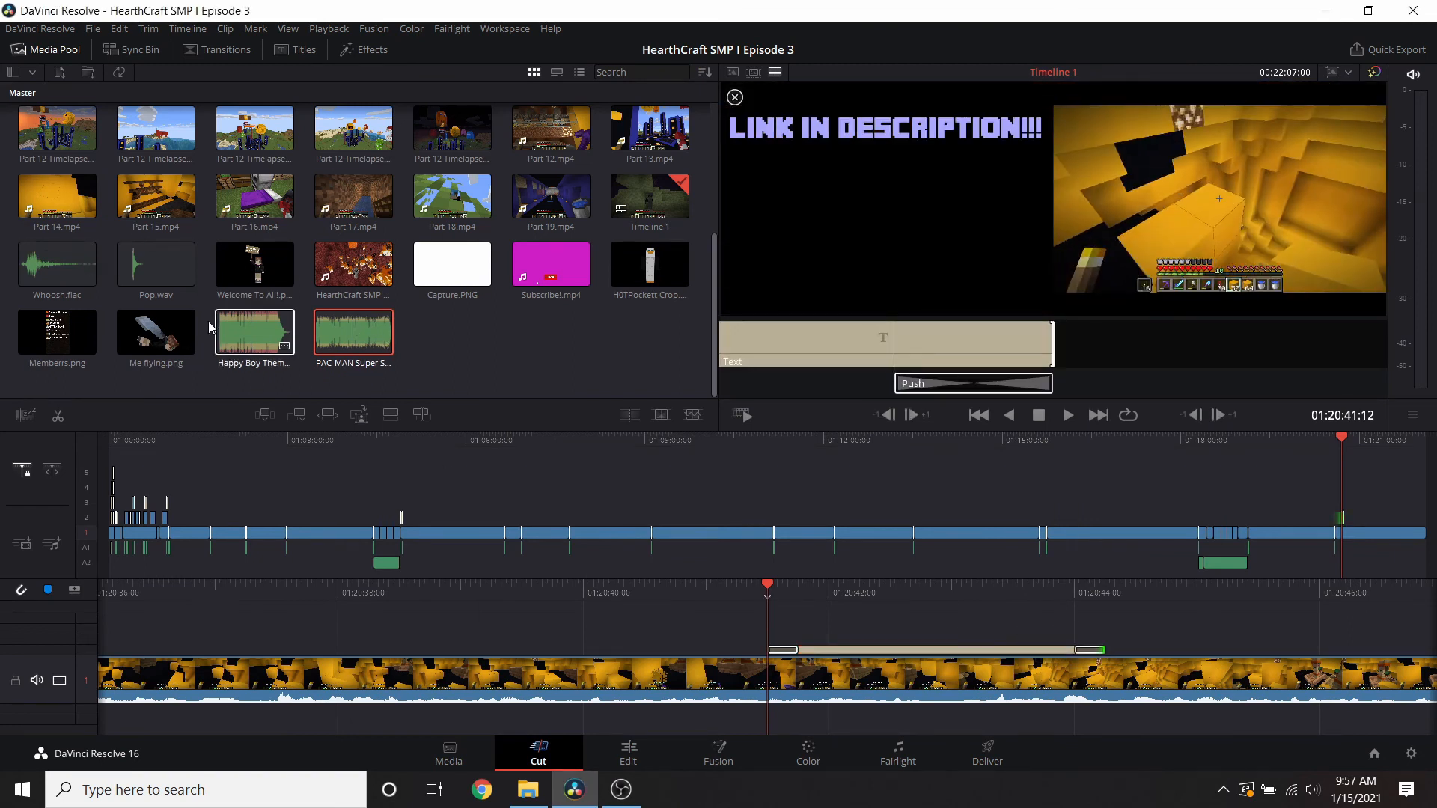
{"action": "left_click_drag", "start_coordinate": [58, 277], "coordinate": [779, 715]}
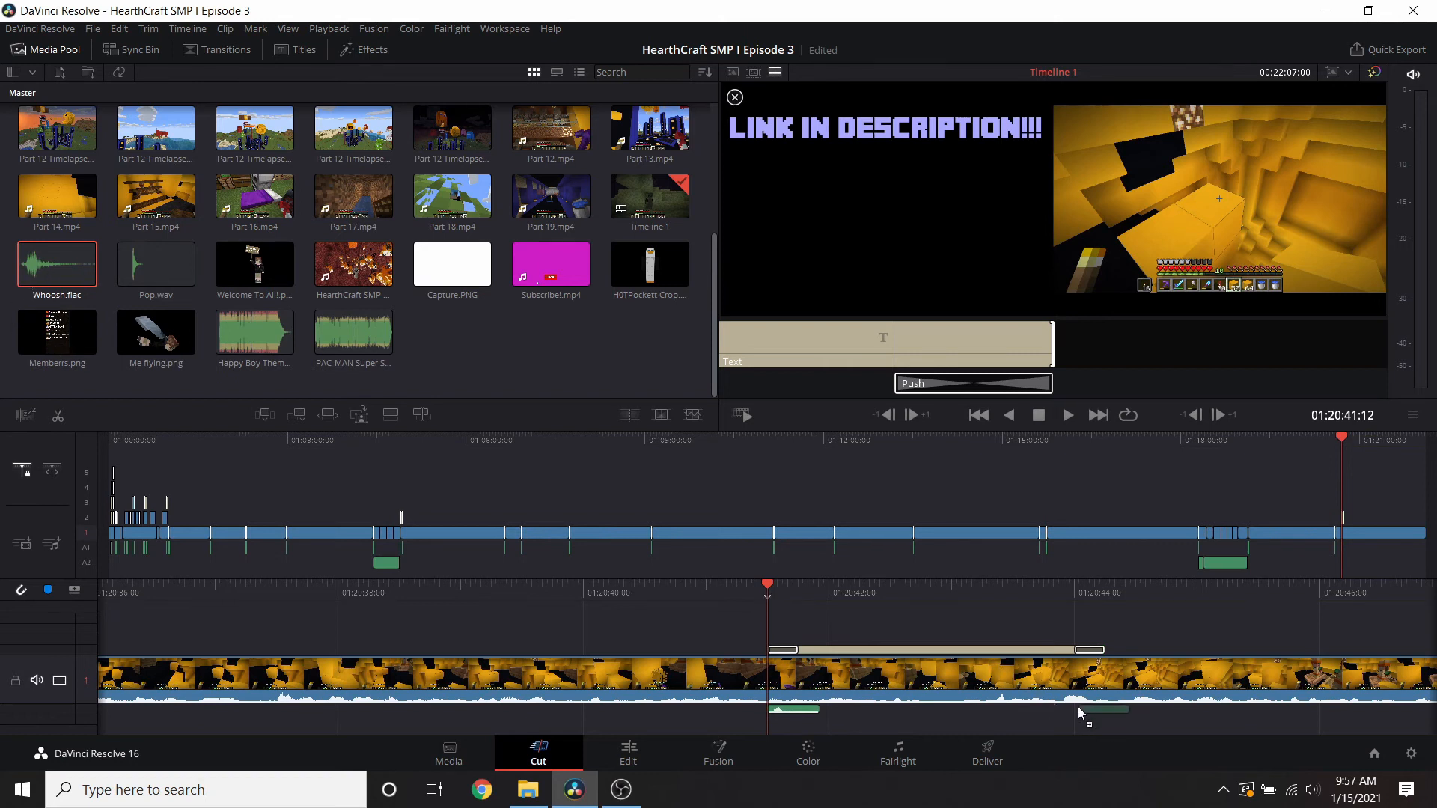
{"action": "scroll", "coordinate": [1092, 715], "scroll_direction": "up", "scroll_amount": 3}
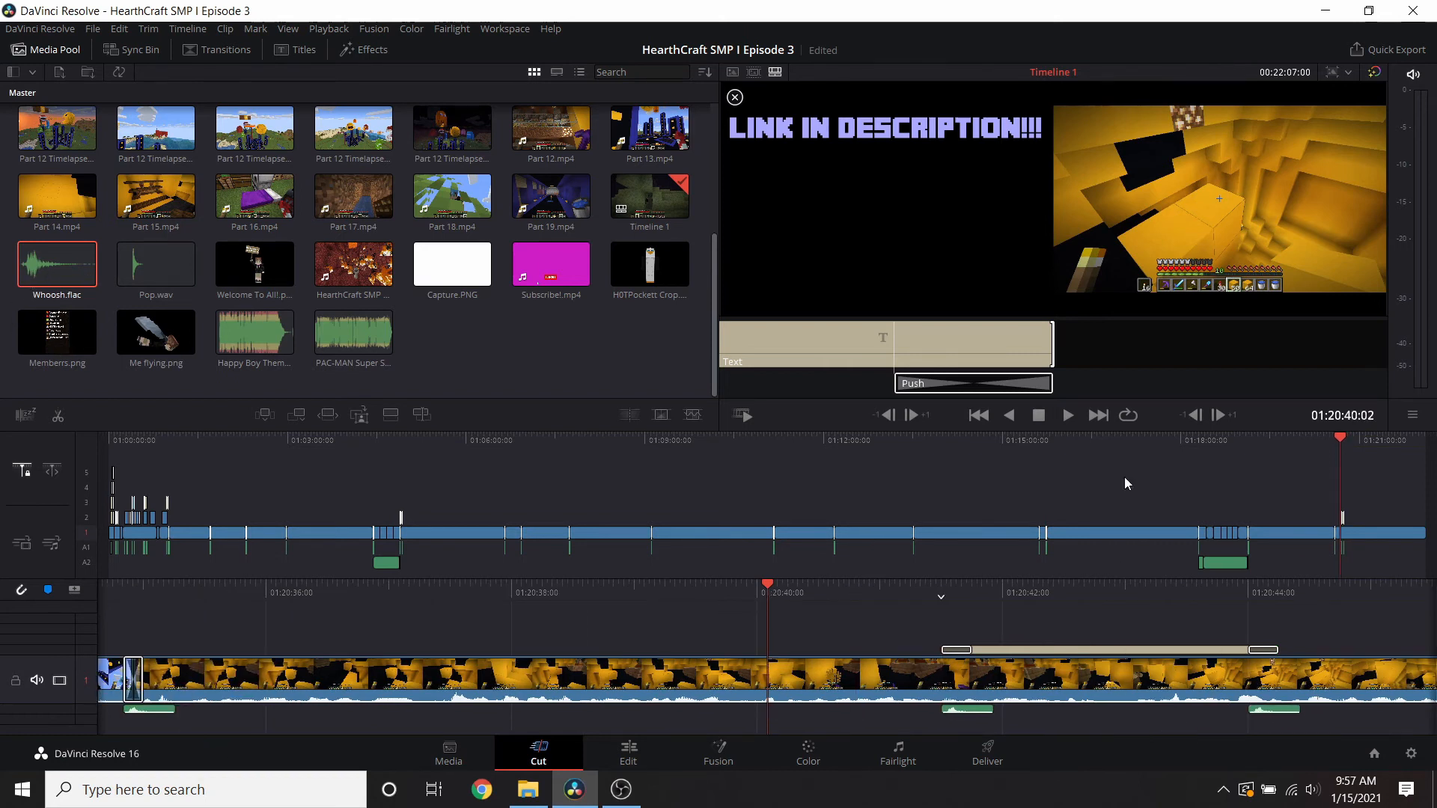
{"action": "left_click", "coordinate": [1068, 416]}
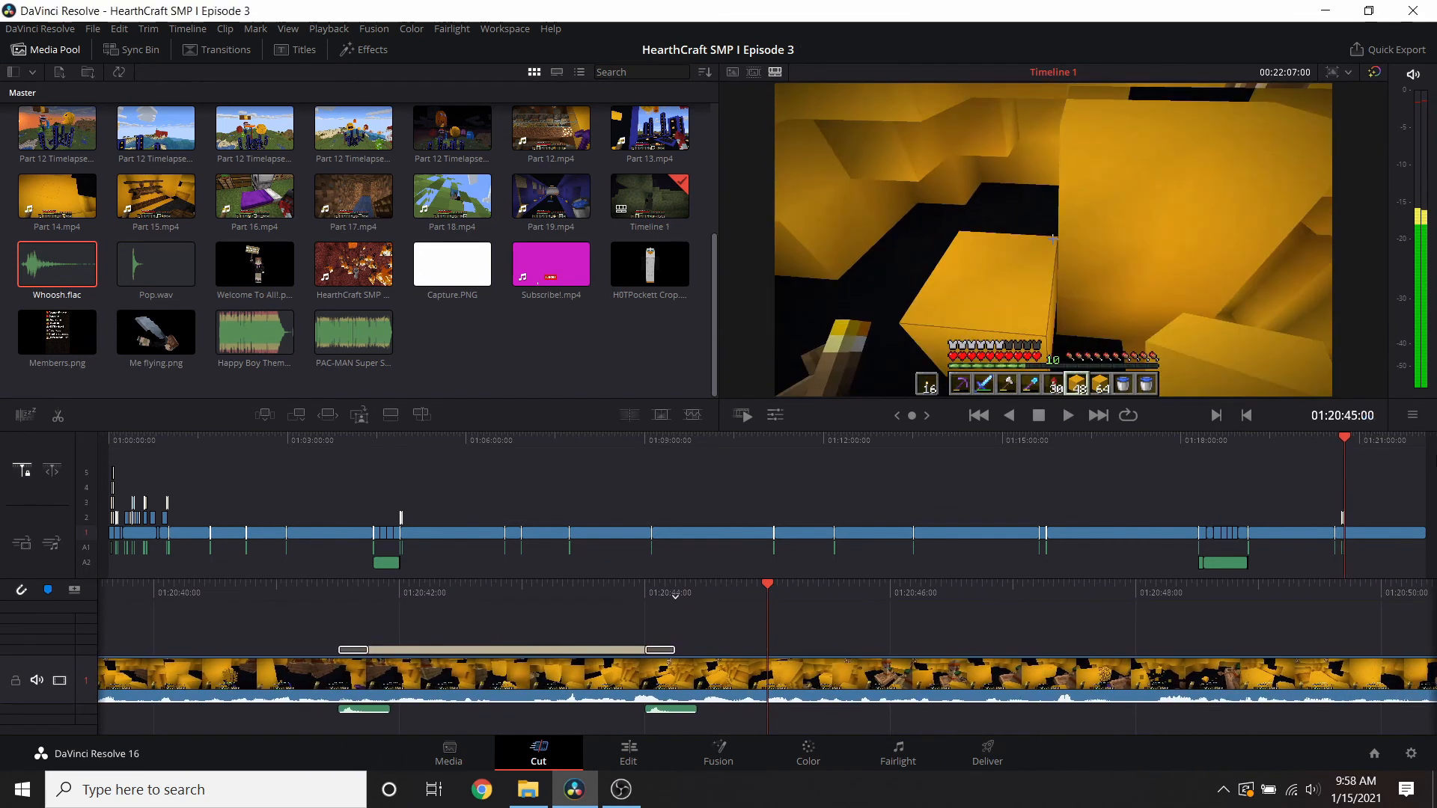
- Play back the end of Part 14.mp4, split the clip at 01:22:04:12 and delete the remainder
{"action": "left_click_drag", "start_coordinate": [1413, 440], "coordinate": [1423, 443]}
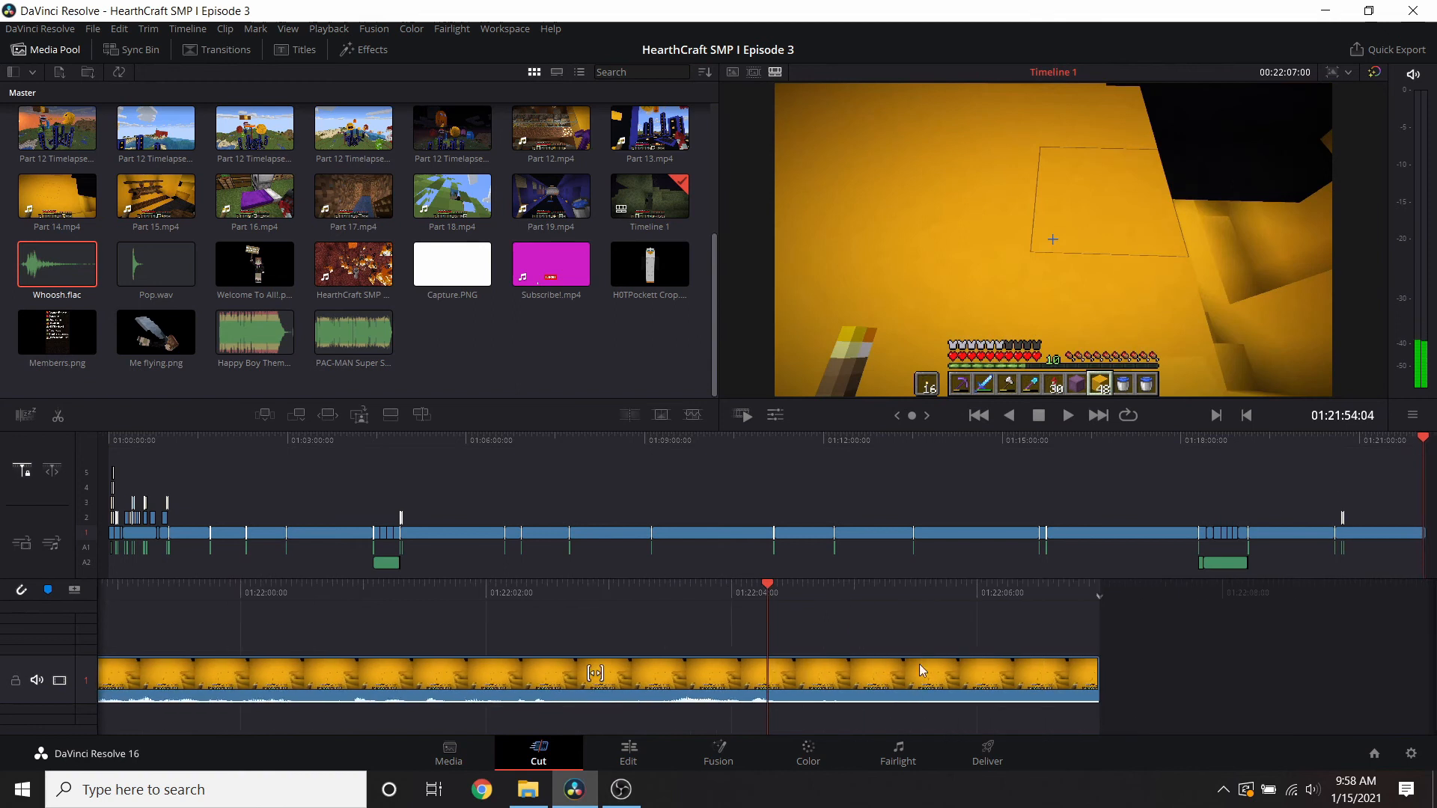
{"action": "left_click", "coordinate": [1068, 416]}
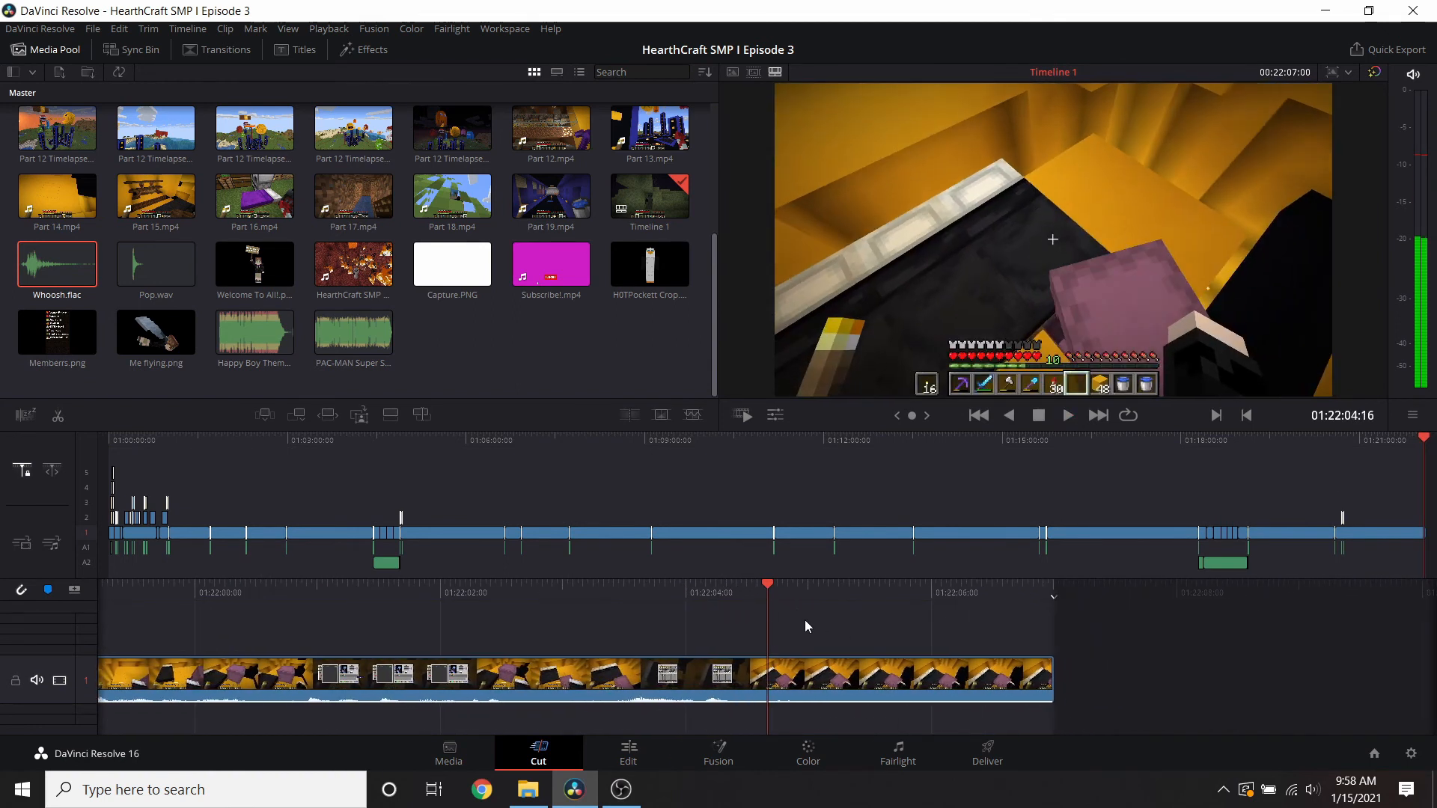
{"action": "left_click_drag", "start_coordinate": [773, 602], "coordinate": [1035, 634]}
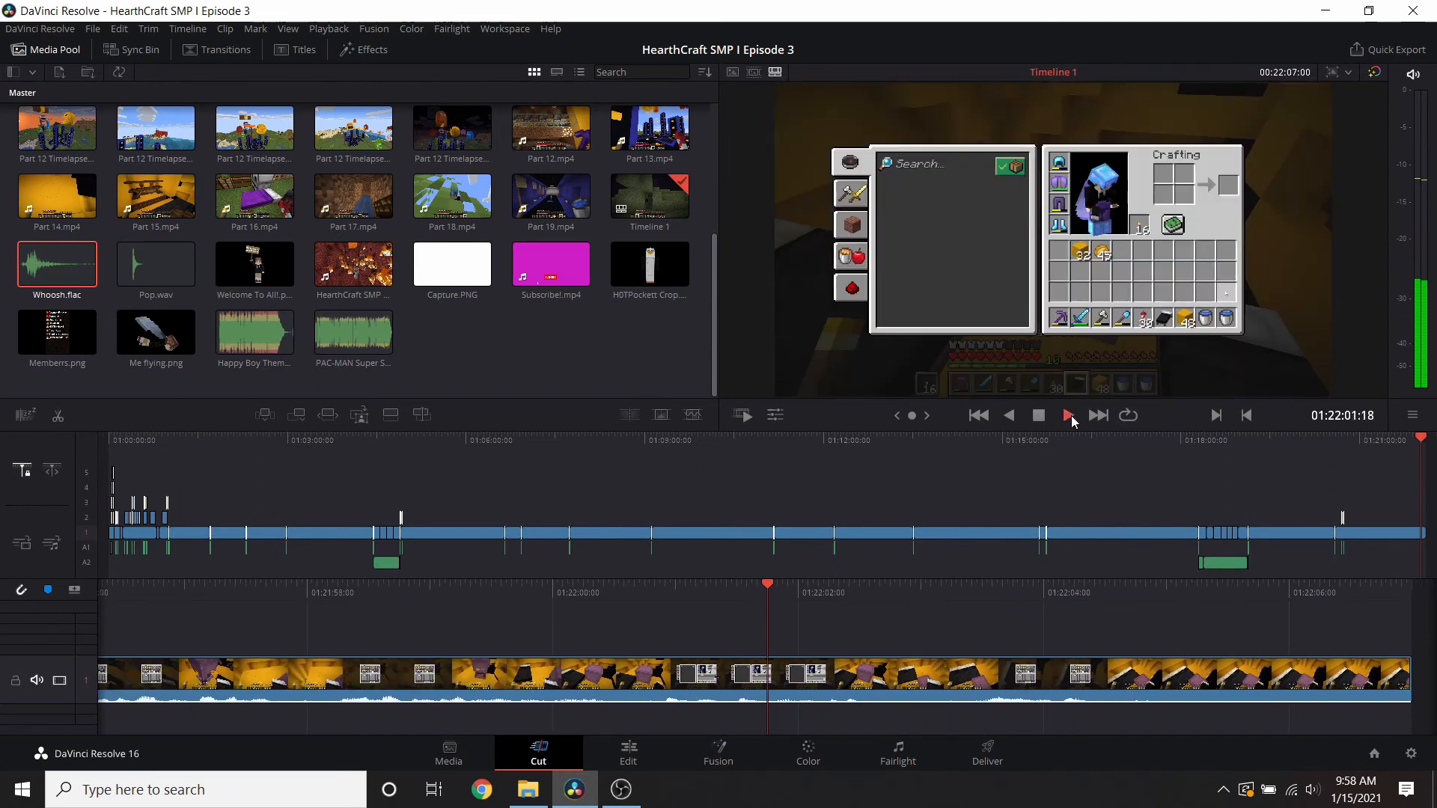
{"action": "left_click", "coordinate": [1068, 415]}
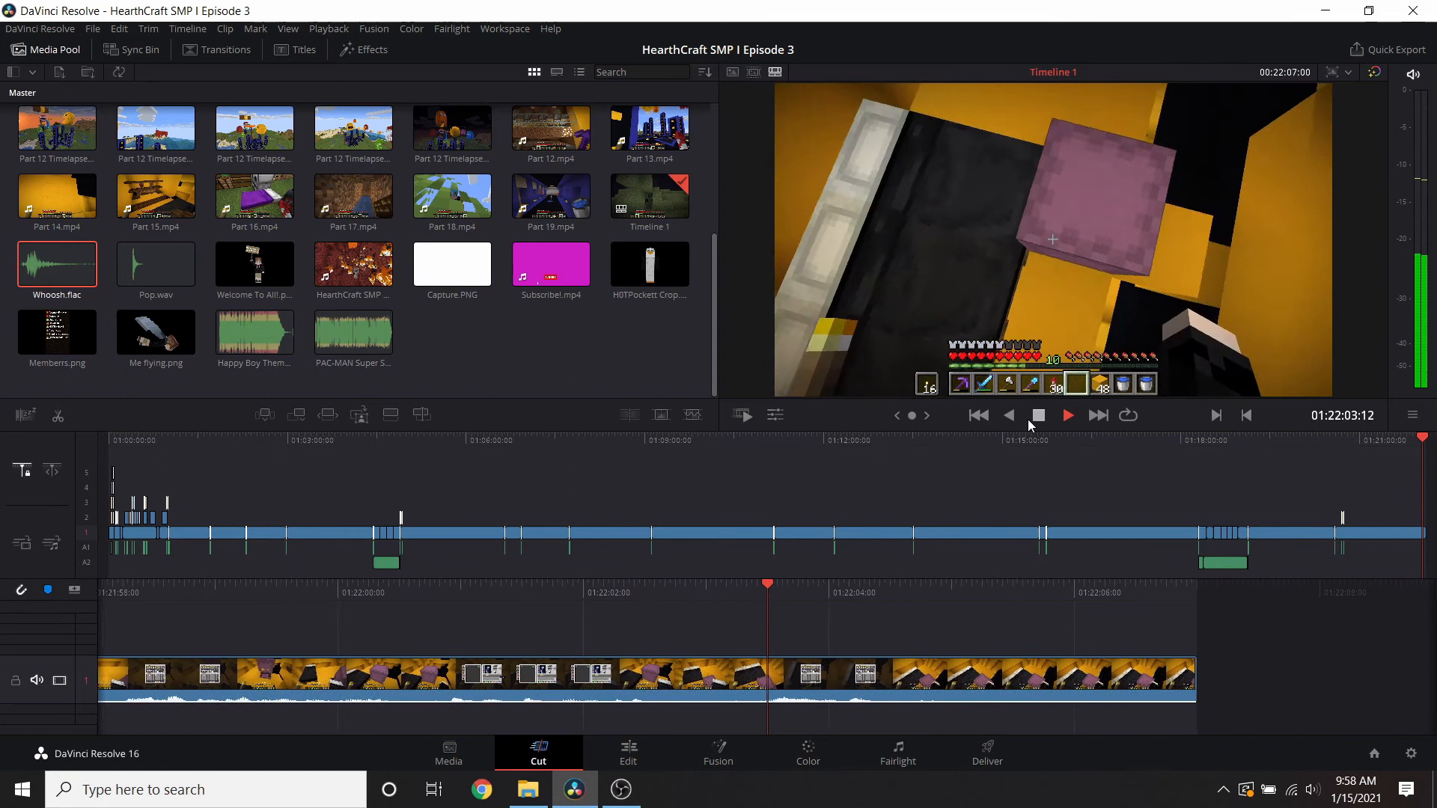
{"action": "left_click", "coordinate": [1036, 418]}
{"action": "left_click", "coordinate": [818, 675]}
{"action": "right_click", "coordinate": [818, 675]}
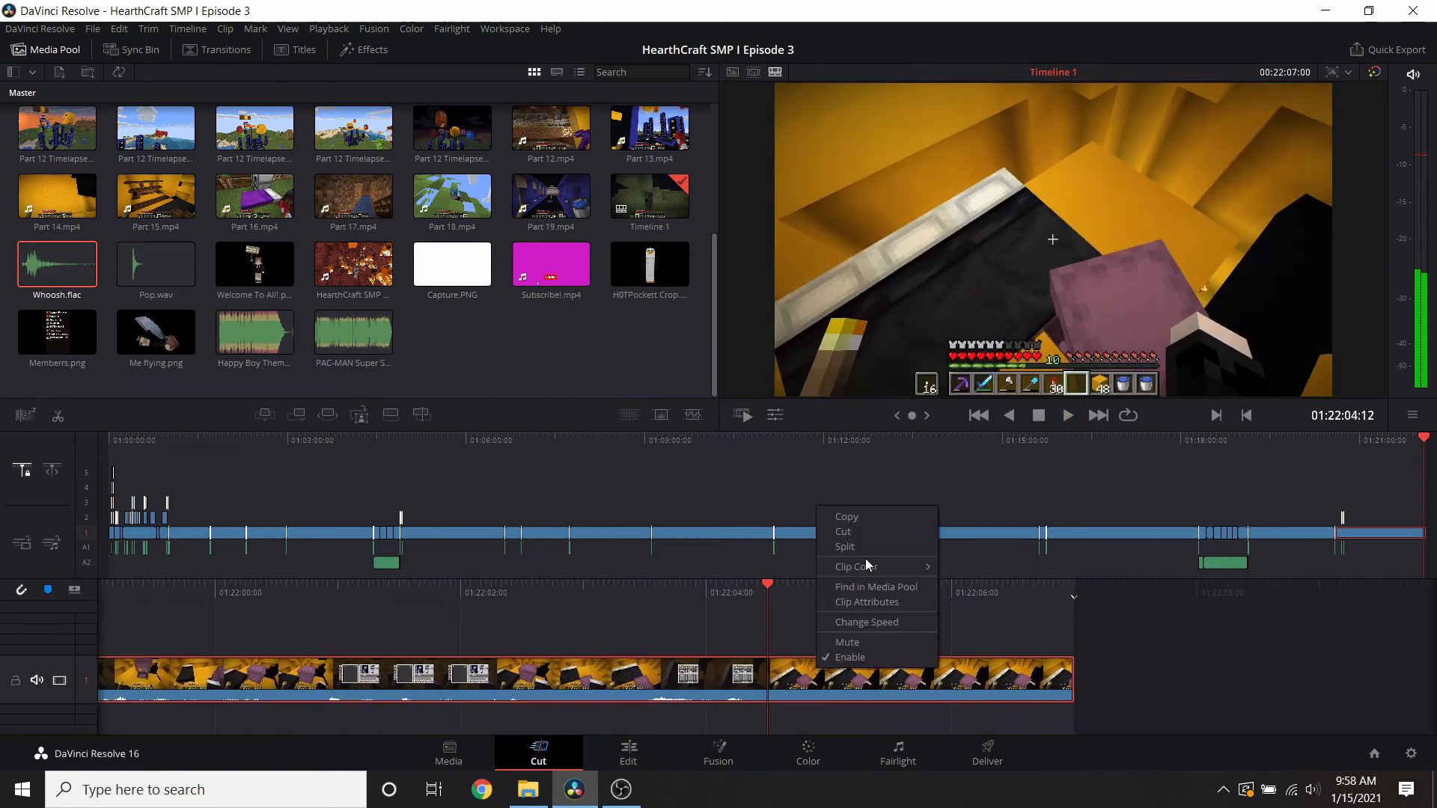
{"action": "left_click", "coordinate": [861, 550]}
{"action": "key", "text": "End"}
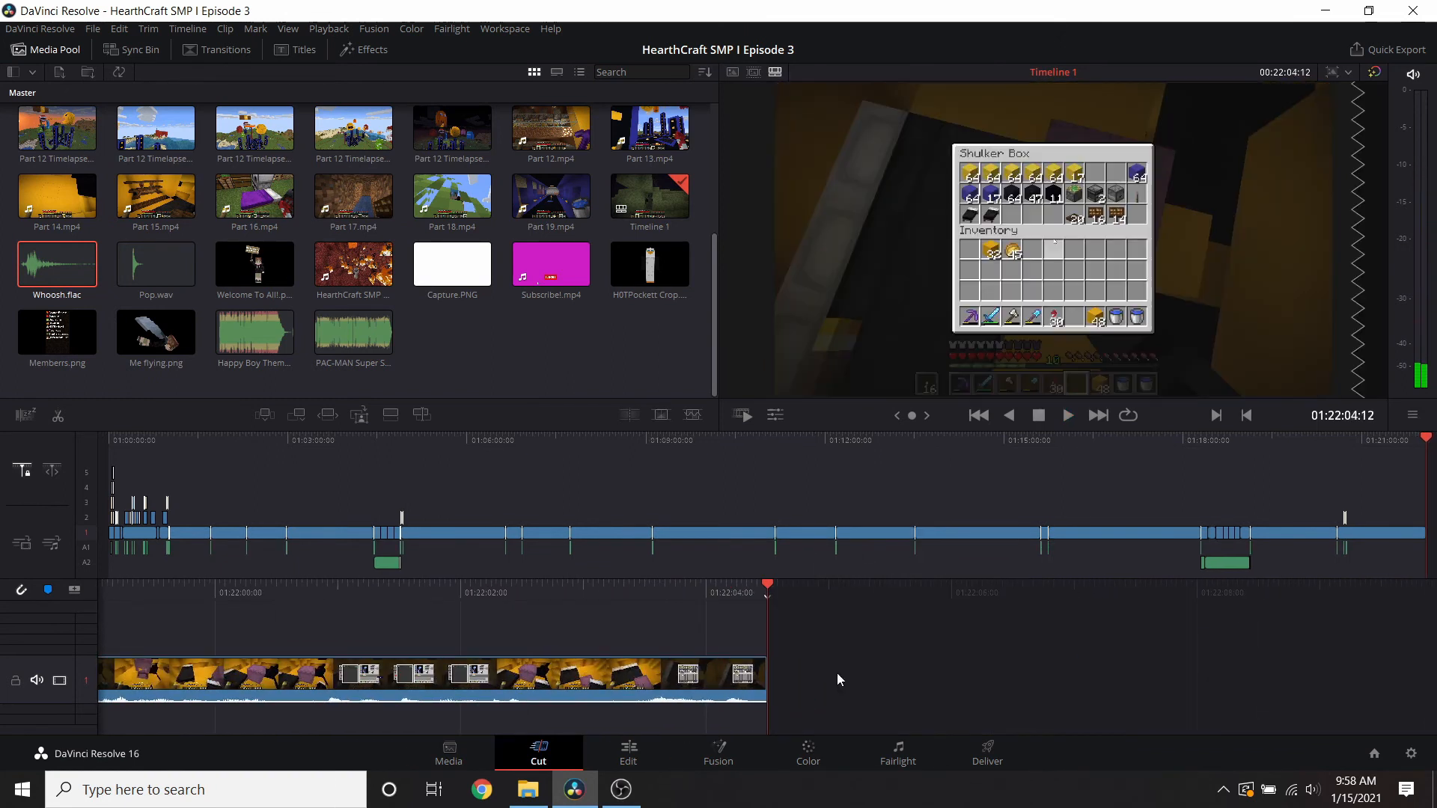
- Check the end of the timeline on the Edit page, then append Part 15.mp4 after Part 14.mp4 on the Cut page
{"action": "left_click", "coordinate": [620, 750]}
{"action": "scroll", "coordinate": [906, 681], "scroll_direction": "down", "scroll_amount": 3}
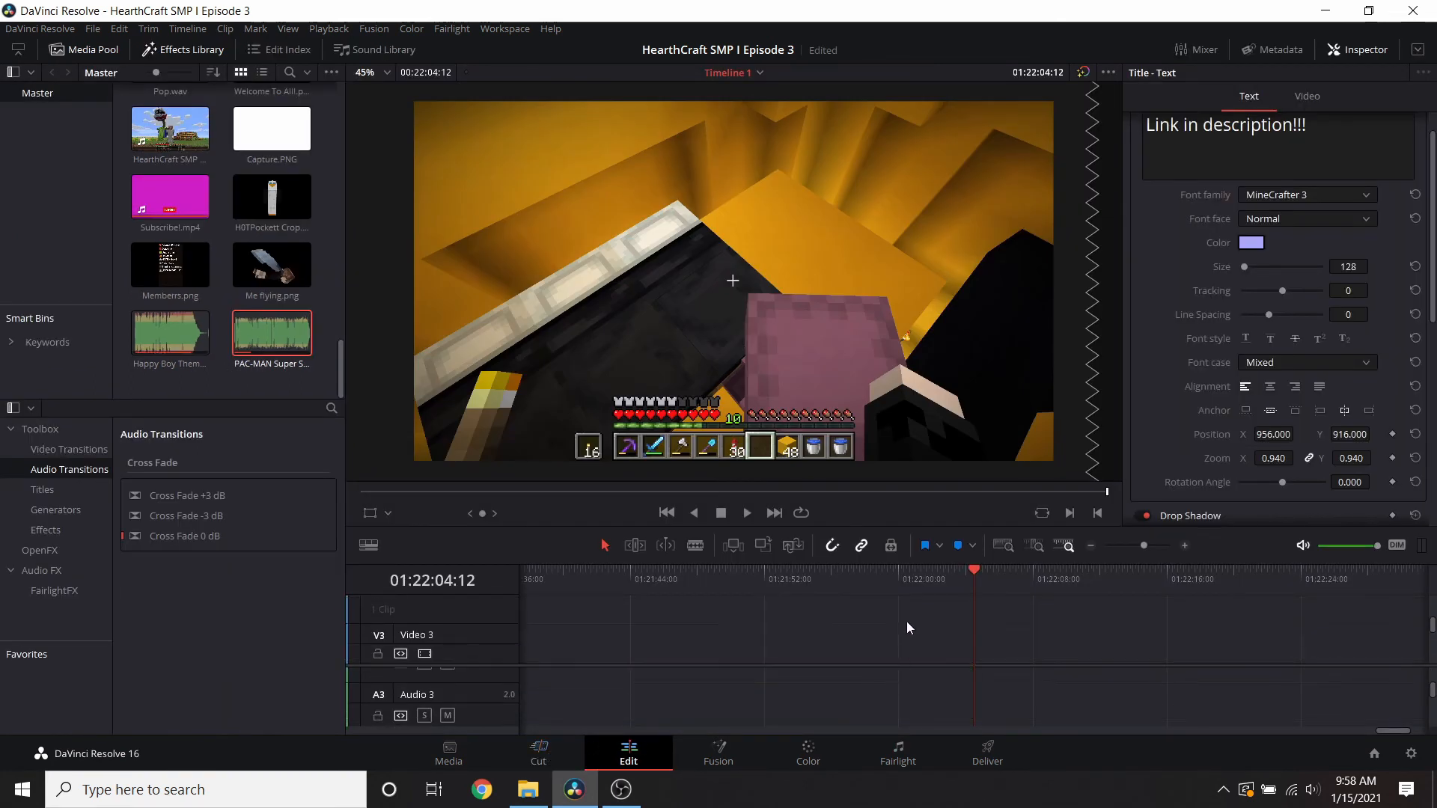
{"action": "scroll", "coordinate": [902, 621], "scroll_direction": "down", "scroll_amount": 2}
{"action": "scroll", "coordinate": [902, 621], "scroll_direction": "down", "scroll_amount": 1}
{"action": "scroll", "coordinate": [957, 702], "scroll_direction": "up", "scroll_amount": 2}
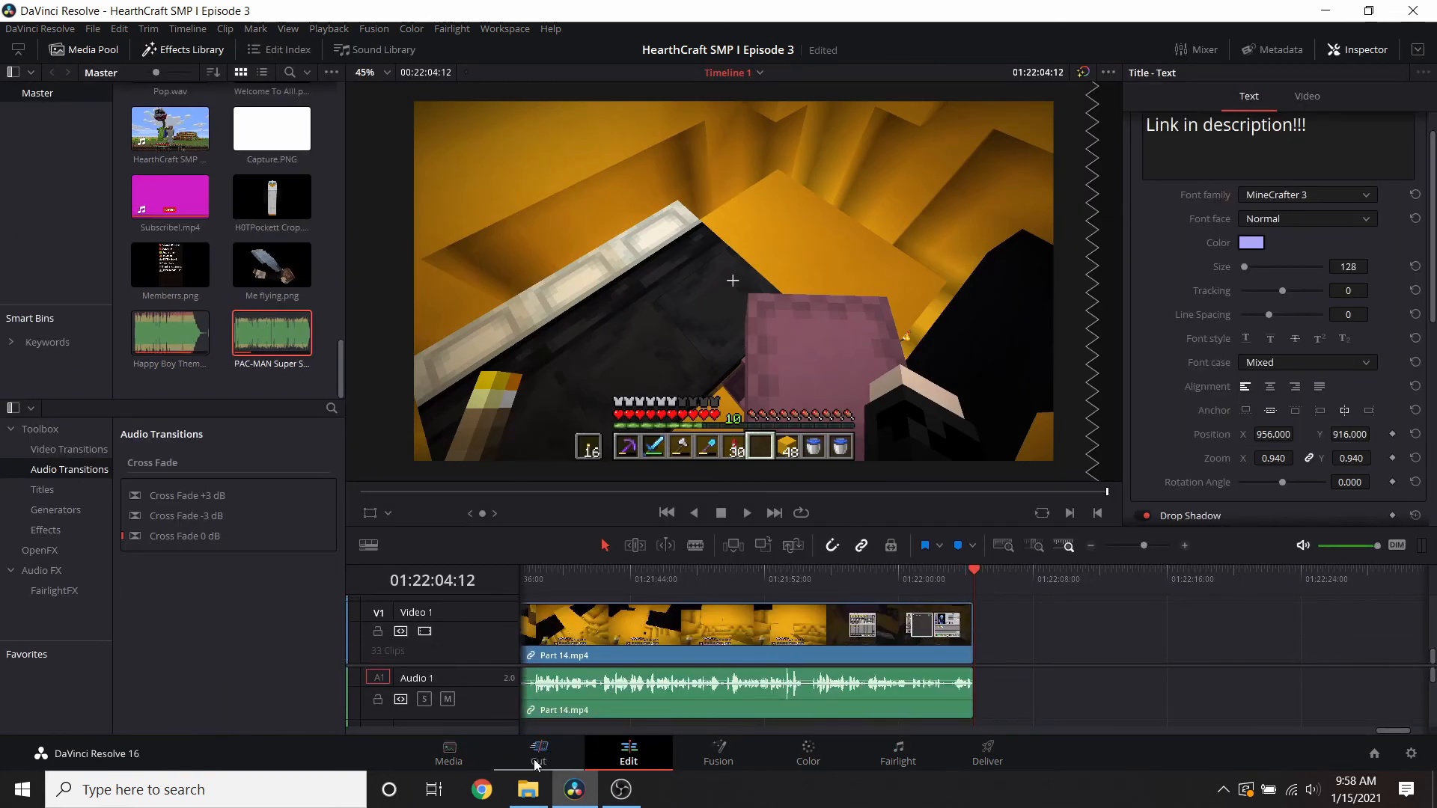
{"action": "left_click", "coordinate": [536, 756]}
{"action": "scroll", "coordinate": [270, 214], "scroll_direction": "up", "scroll_amount": 5}
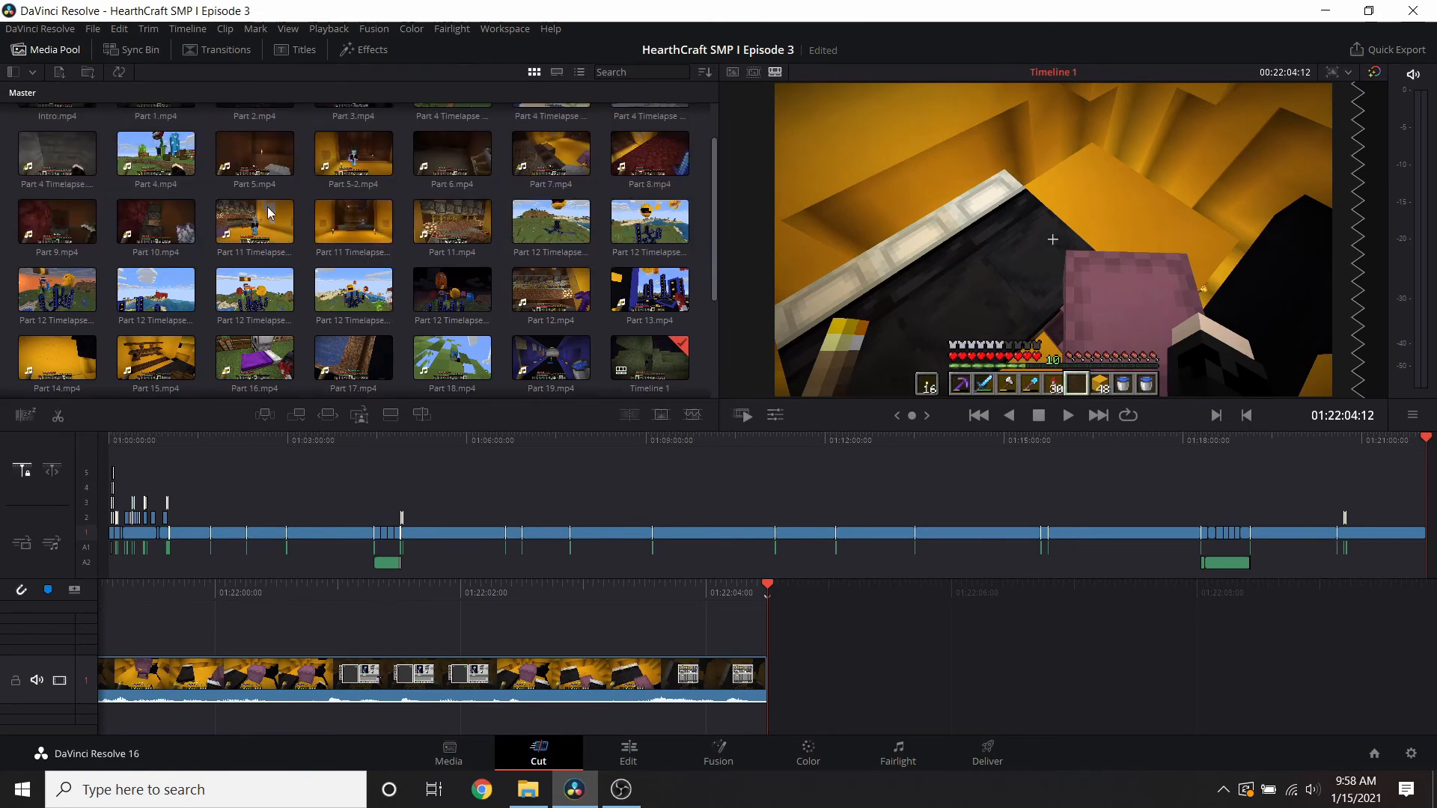
{"action": "scroll", "coordinate": [255, 292], "scroll_direction": "down", "scroll_amount": 1}
{"action": "left_click_drag", "start_coordinate": [155, 318], "coordinate": [804, 663]}
- Split Part 15.mp4 at 01:22:06:07 and delete its opening section
{"action": "scroll", "coordinate": [806, 659], "scroll_direction": "down", "scroll_amount": 2}
{"action": "scroll", "coordinate": [807, 657], "scroll_direction": "up", "scroll_amount": 1}
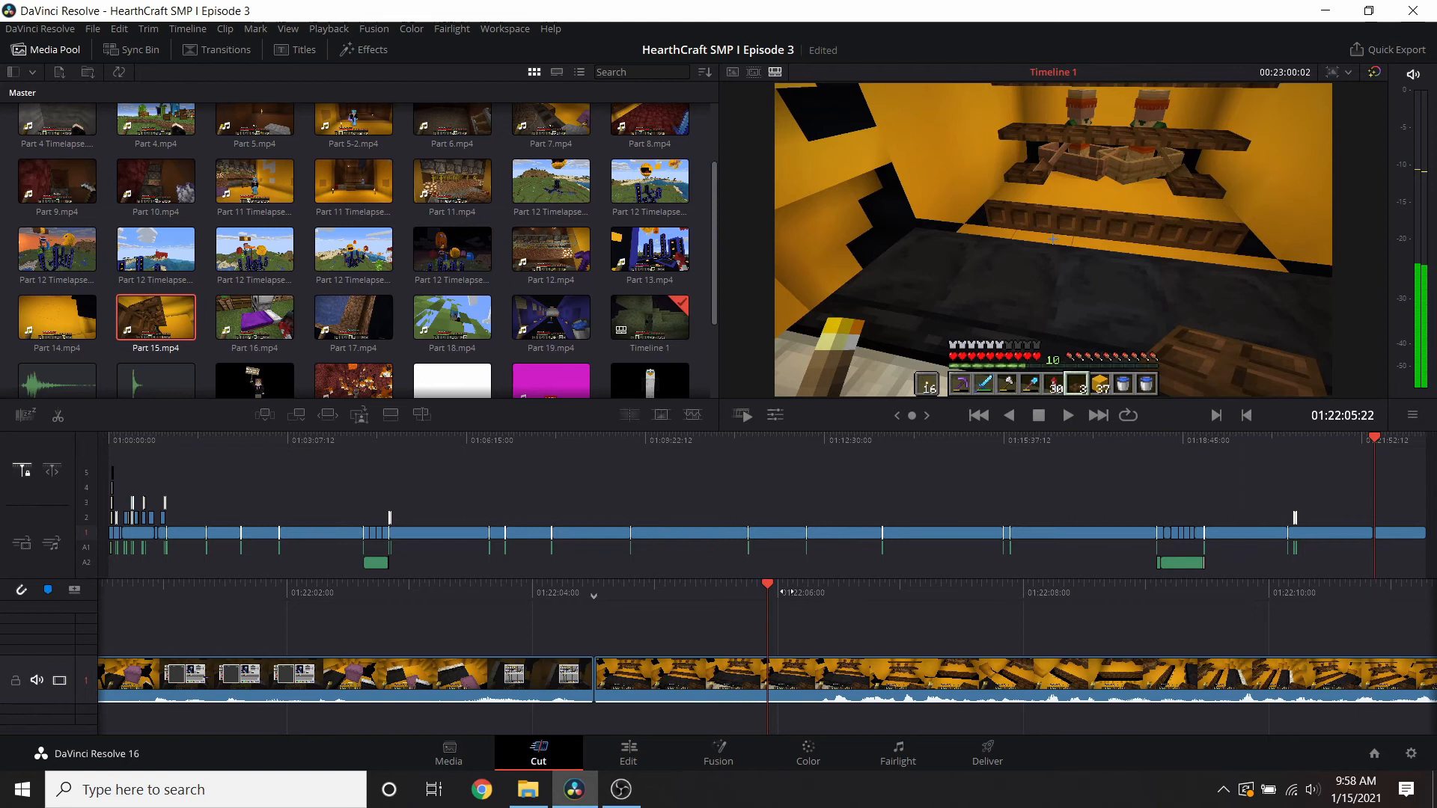
{"action": "scroll", "coordinate": [787, 602], "scroll_direction": "down", "scroll_amount": 2}
{"action": "left_click", "coordinate": [818, 678]}
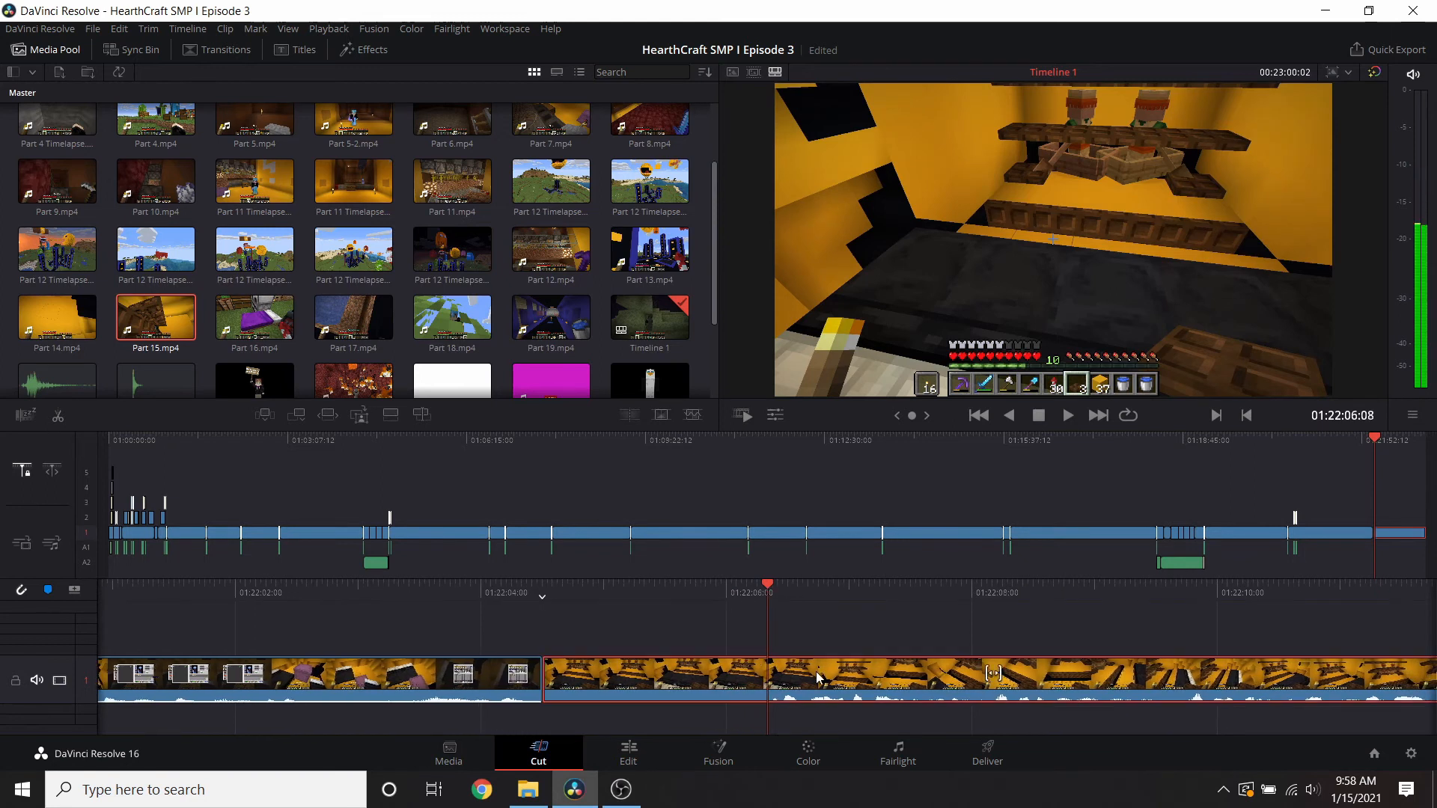
{"action": "right_click", "coordinate": [816, 676]}
{"action": "left_click_drag", "start_coordinate": [766, 591], "coordinate": [771, 593]}
{"action": "right_click", "coordinate": [802, 669]}
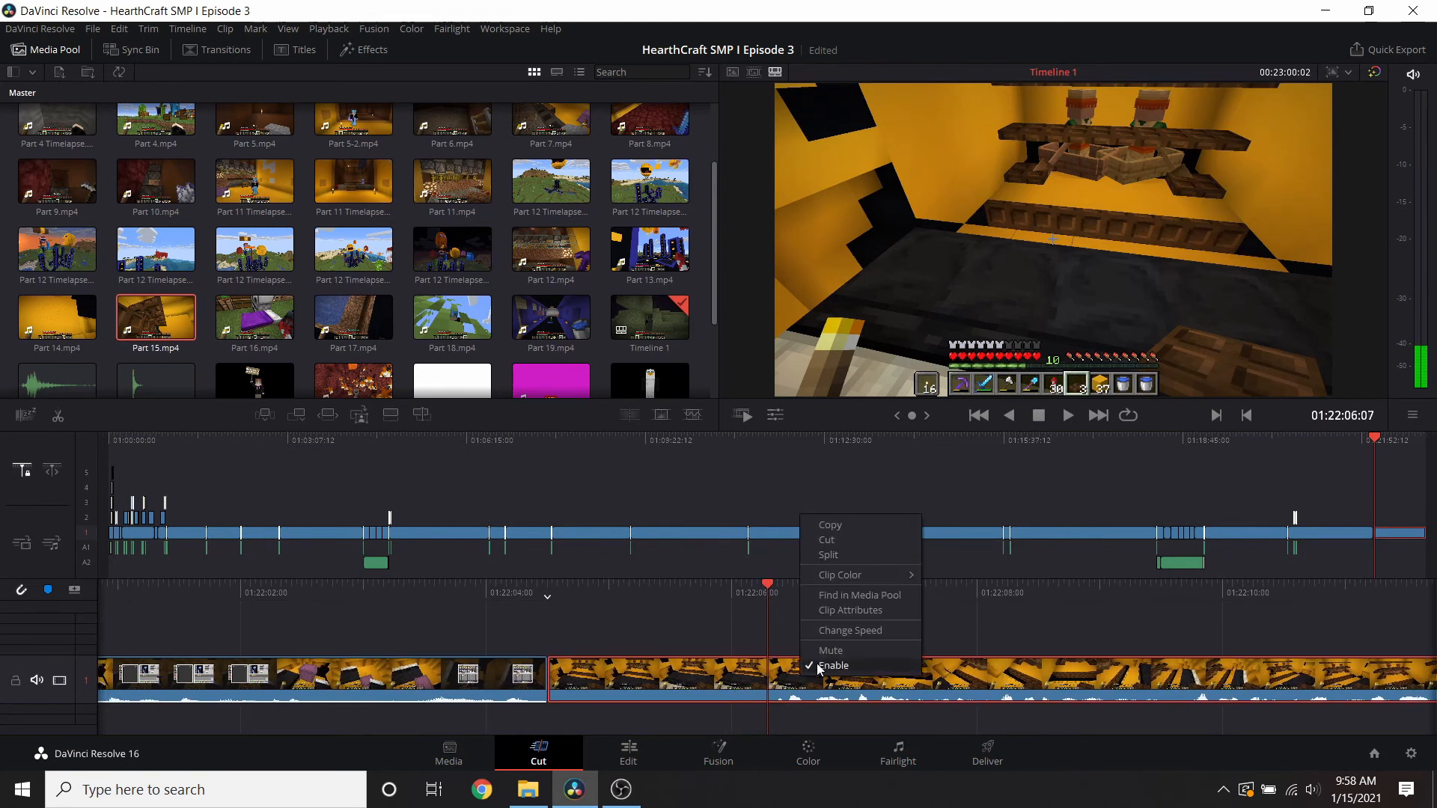
{"action": "left_click", "coordinate": [838, 557]}
{"action": "key", "text": "Delete"}
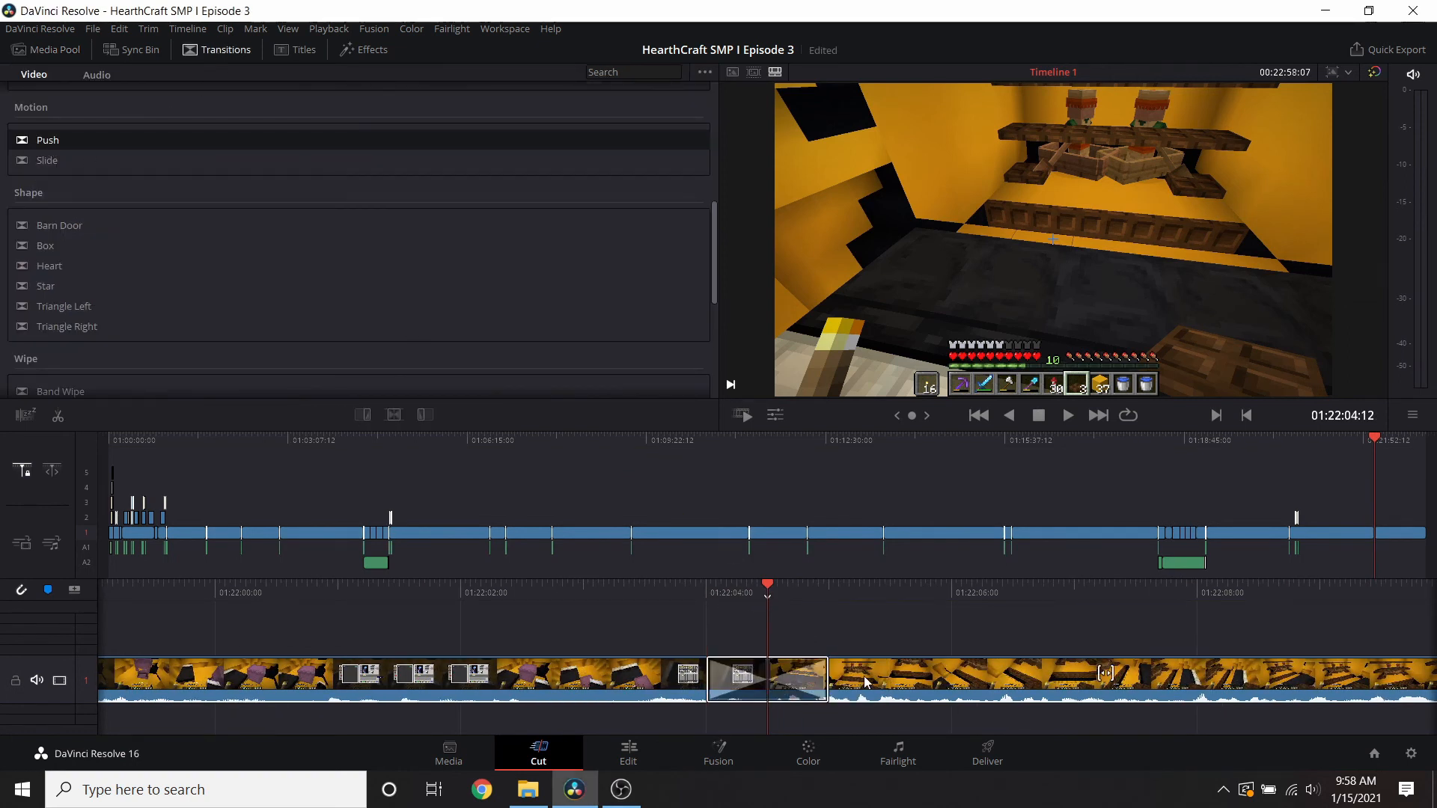
- Add a short Push transition between Part 14.mp4 and Part 15.mp4, place Whoosh.flac beneath it, and play it back
{"action": "left_click_drag", "start_coordinate": [708, 683], "coordinate": [775, 628]}
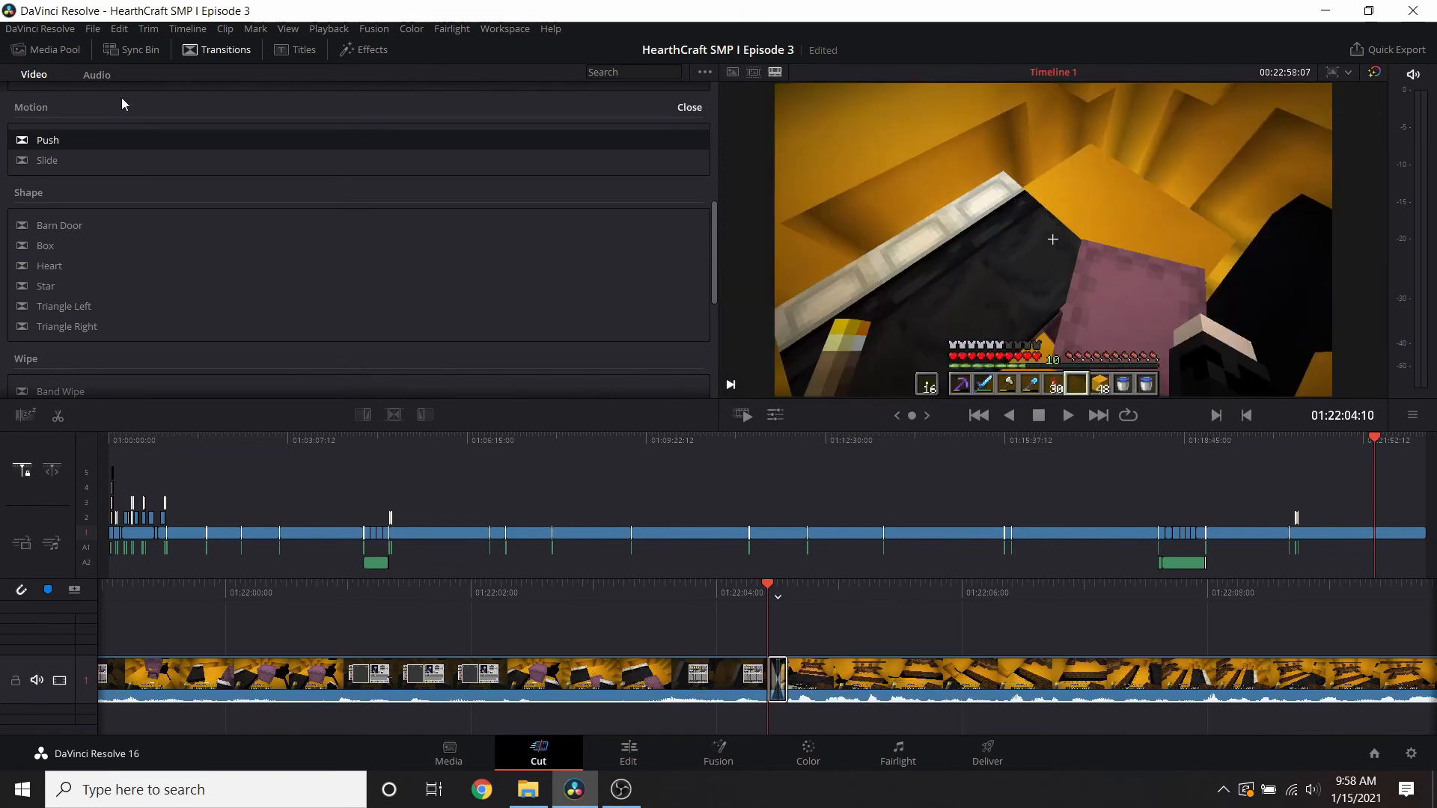
{"action": "left_click", "coordinate": [48, 49]}
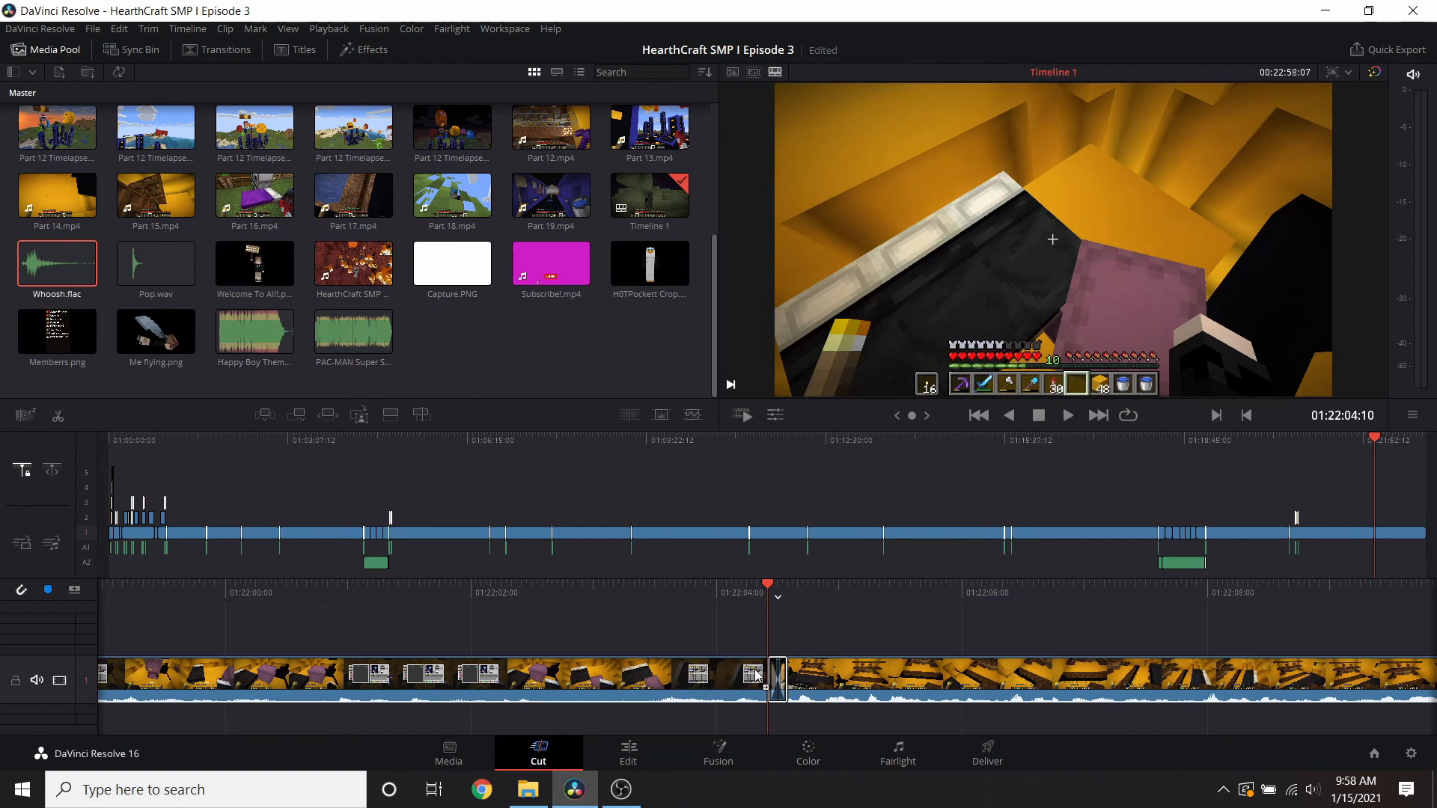
{"action": "left_click_drag", "start_coordinate": [762, 706], "coordinate": [761, 706]}
{"action": "left_click_drag", "start_coordinate": [906, 597], "coordinate": [992, 565]}
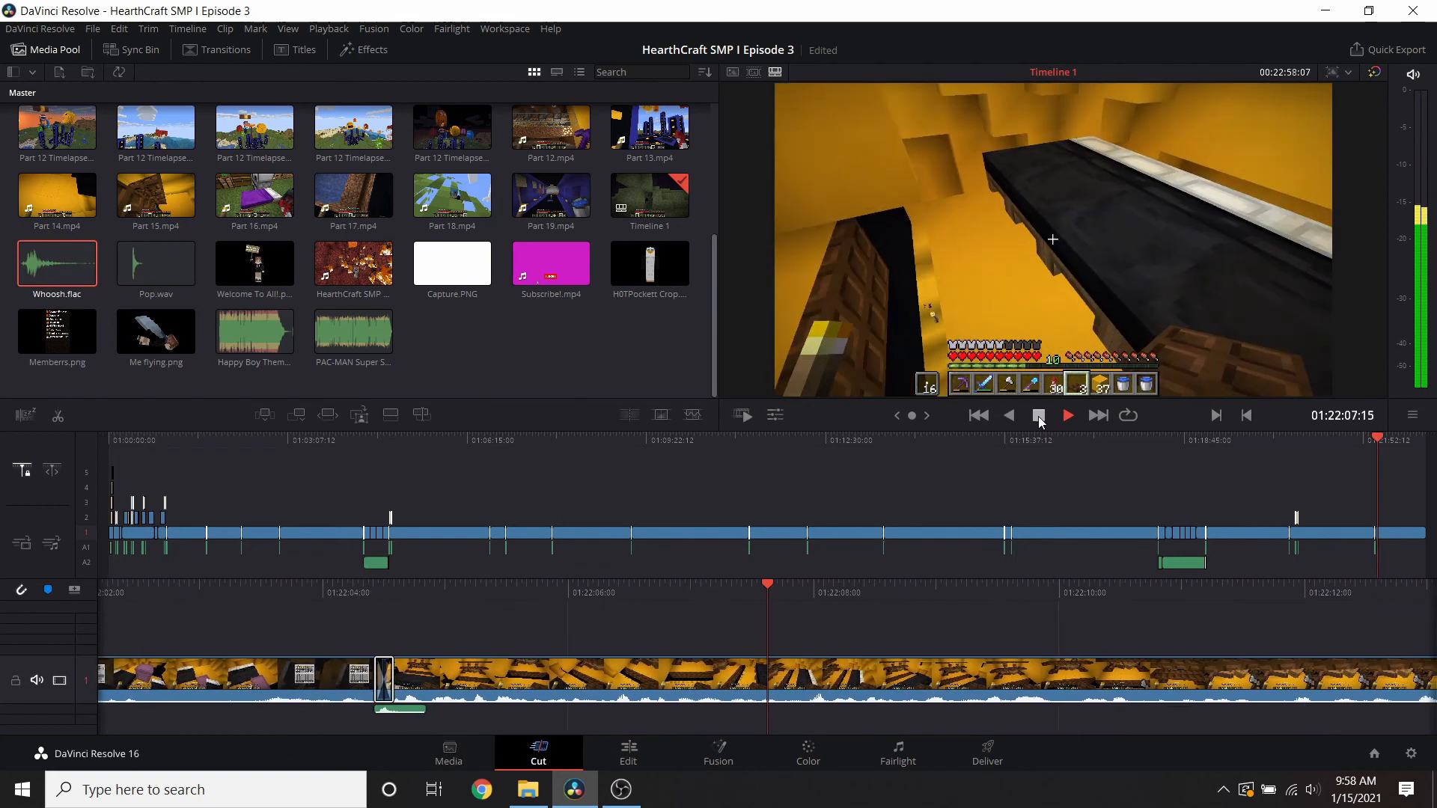
{"action": "left_click", "coordinate": [1038, 416]}
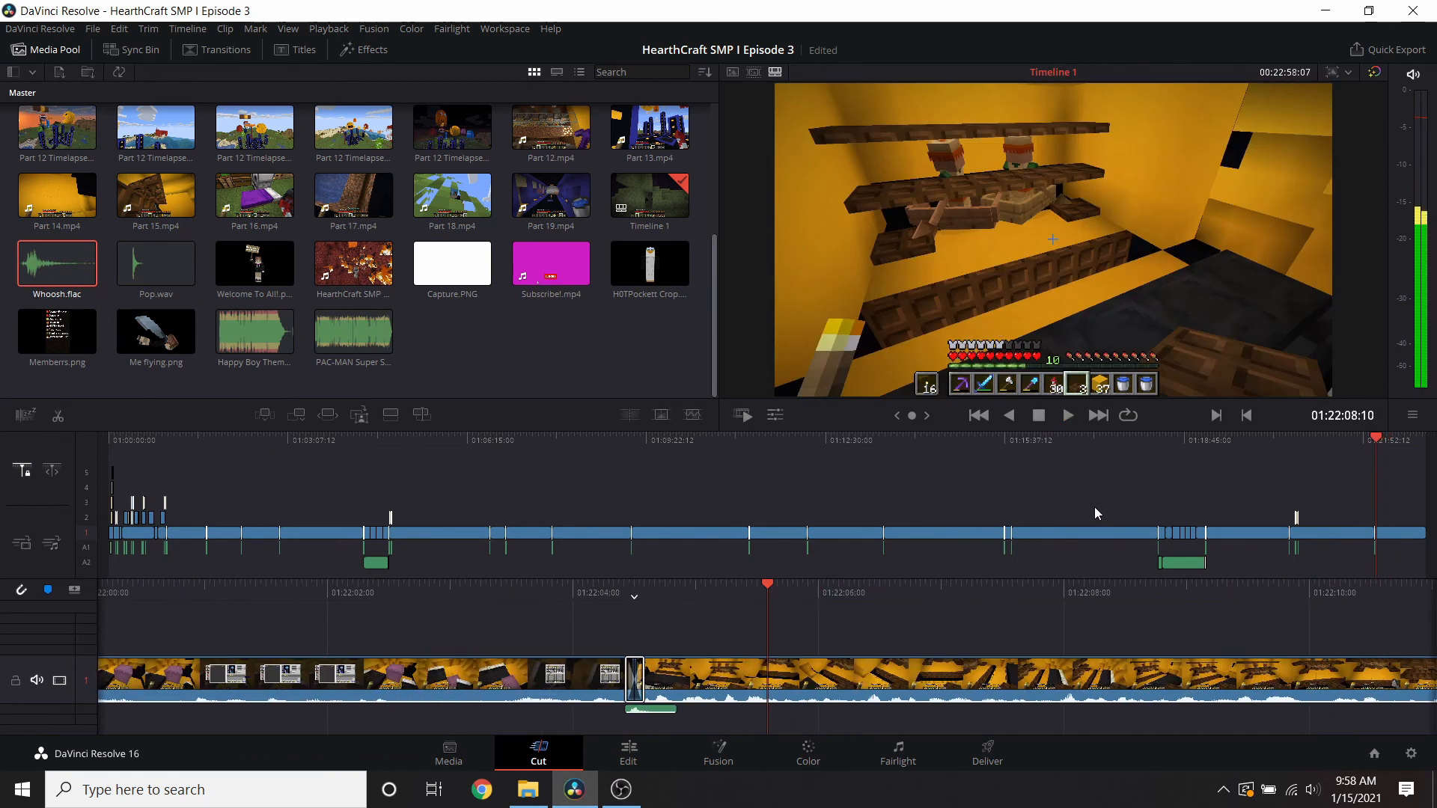
- Play back Part 15.mp4, split it near its end at 01:22:56:10 and delete the remainder
{"action": "left_click", "coordinate": [1068, 416]}
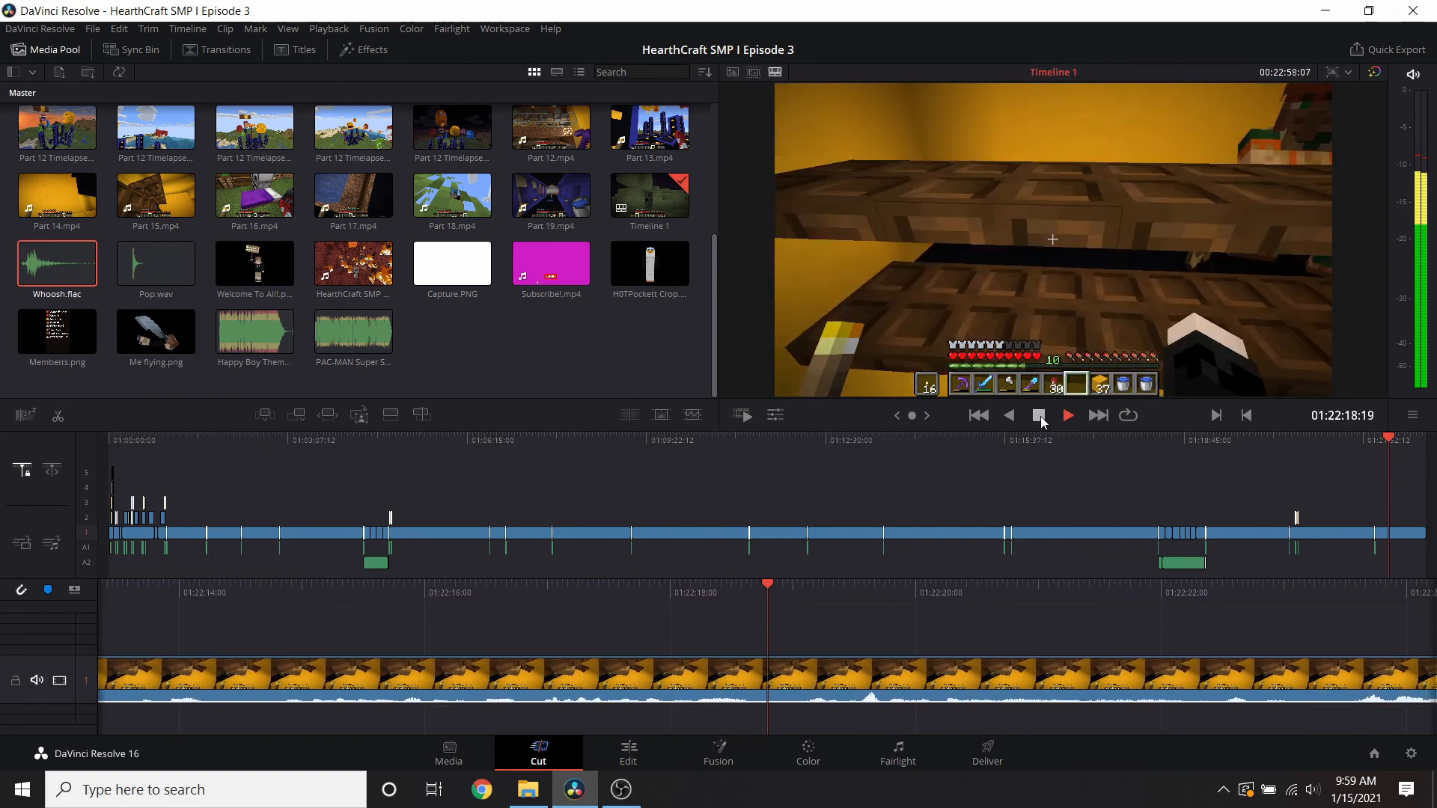
{"action": "left_click", "coordinate": [1040, 416]}
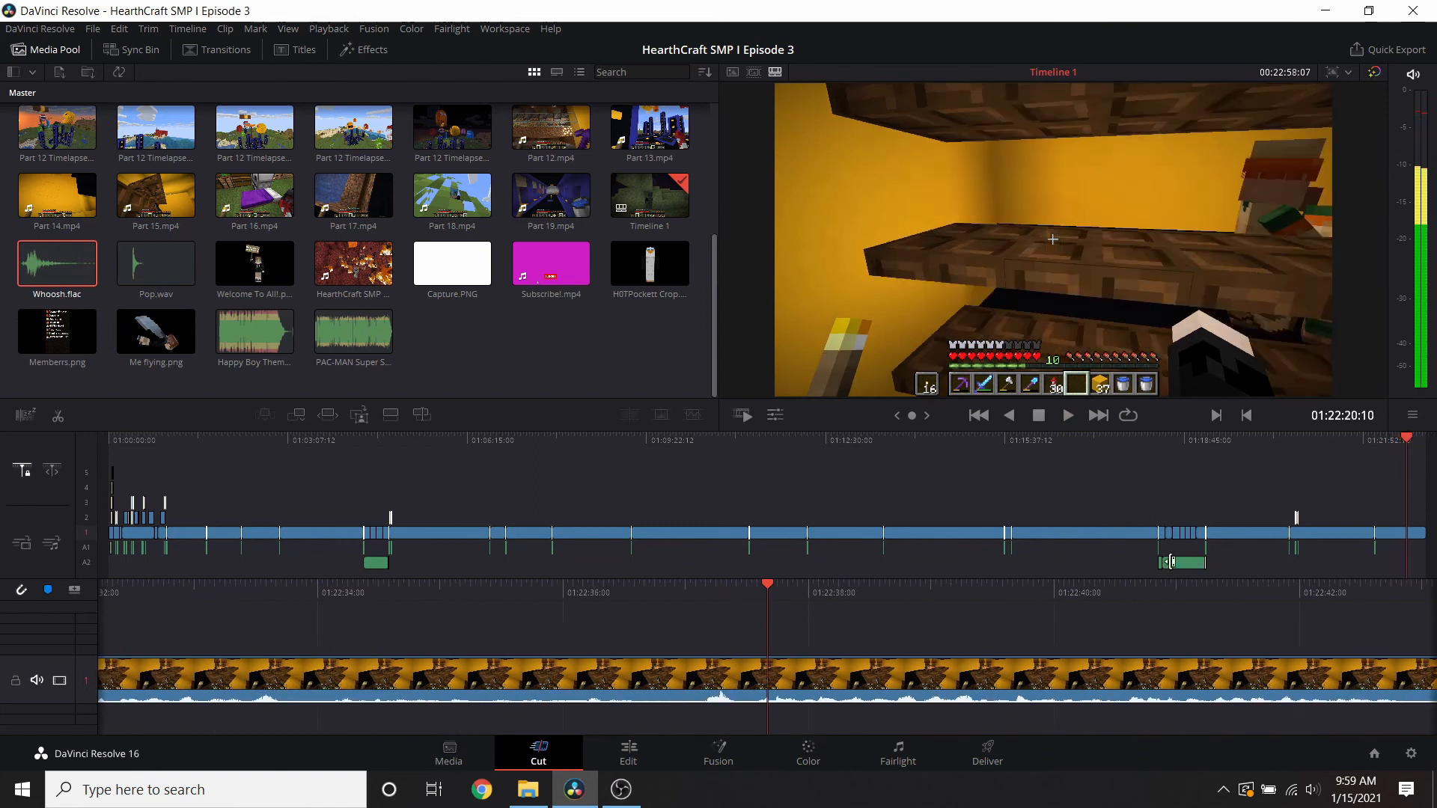
{"action": "scroll", "coordinate": [1171, 561], "scroll_direction": "down", "scroll_amount": 20}
{"action": "scroll", "coordinate": [782, 604], "scroll_direction": "up", "scroll_amount": 3}
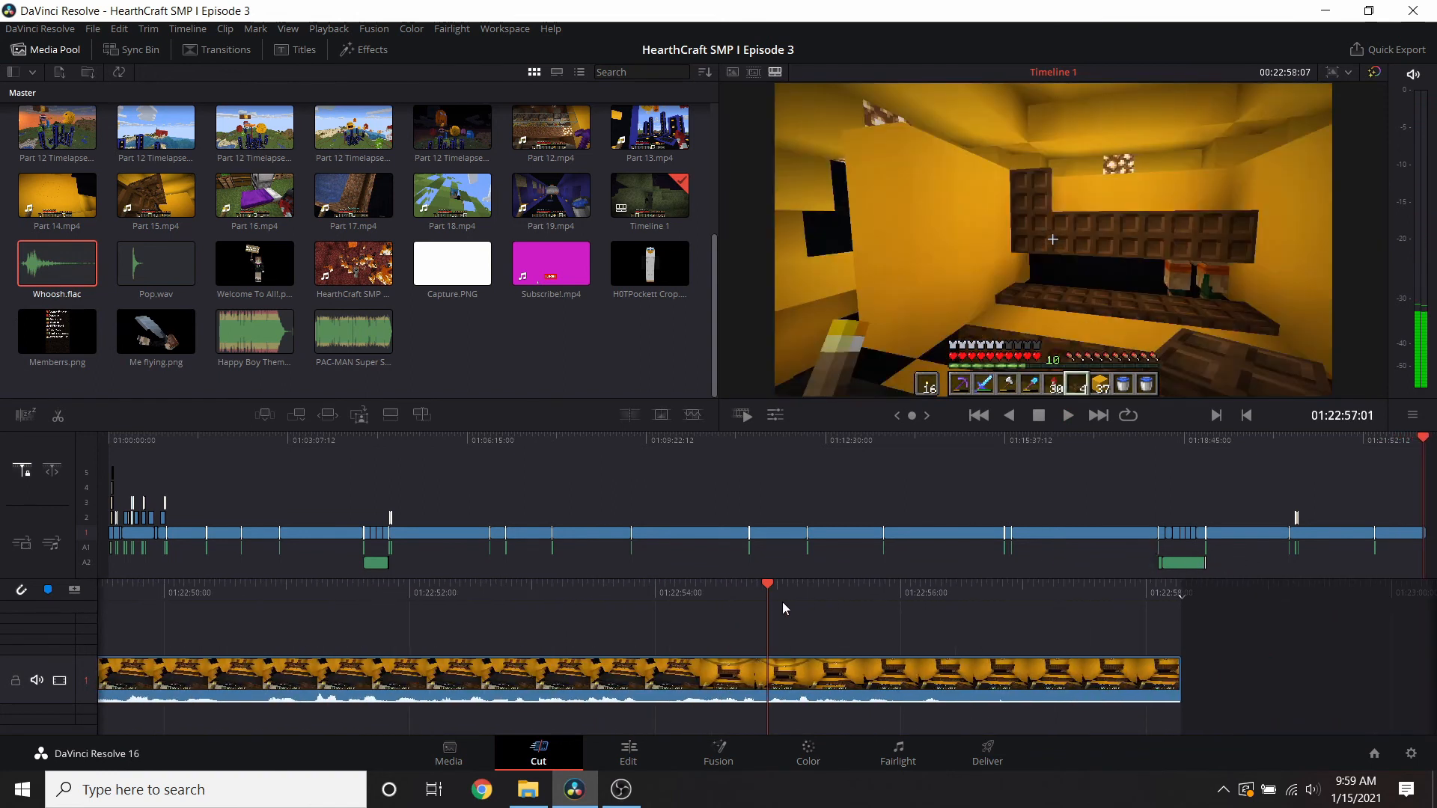
{"action": "scroll", "coordinate": [783, 601], "scroll_direction": "up", "scroll_amount": 3}
{"action": "left_click", "coordinate": [1066, 422]}
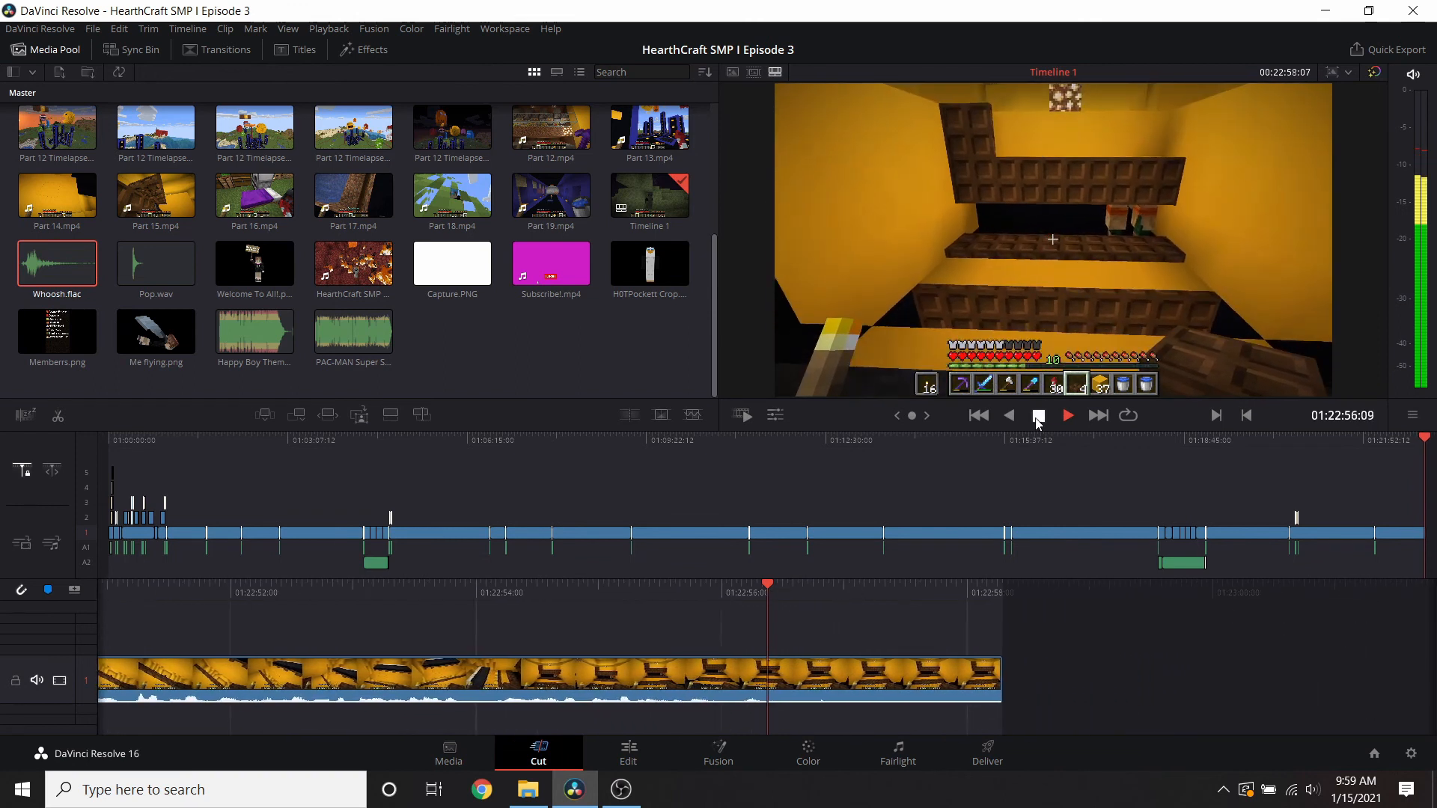
{"action": "right_click", "coordinate": [799, 670]}
{"action": "left_click", "coordinate": [846, 563]}
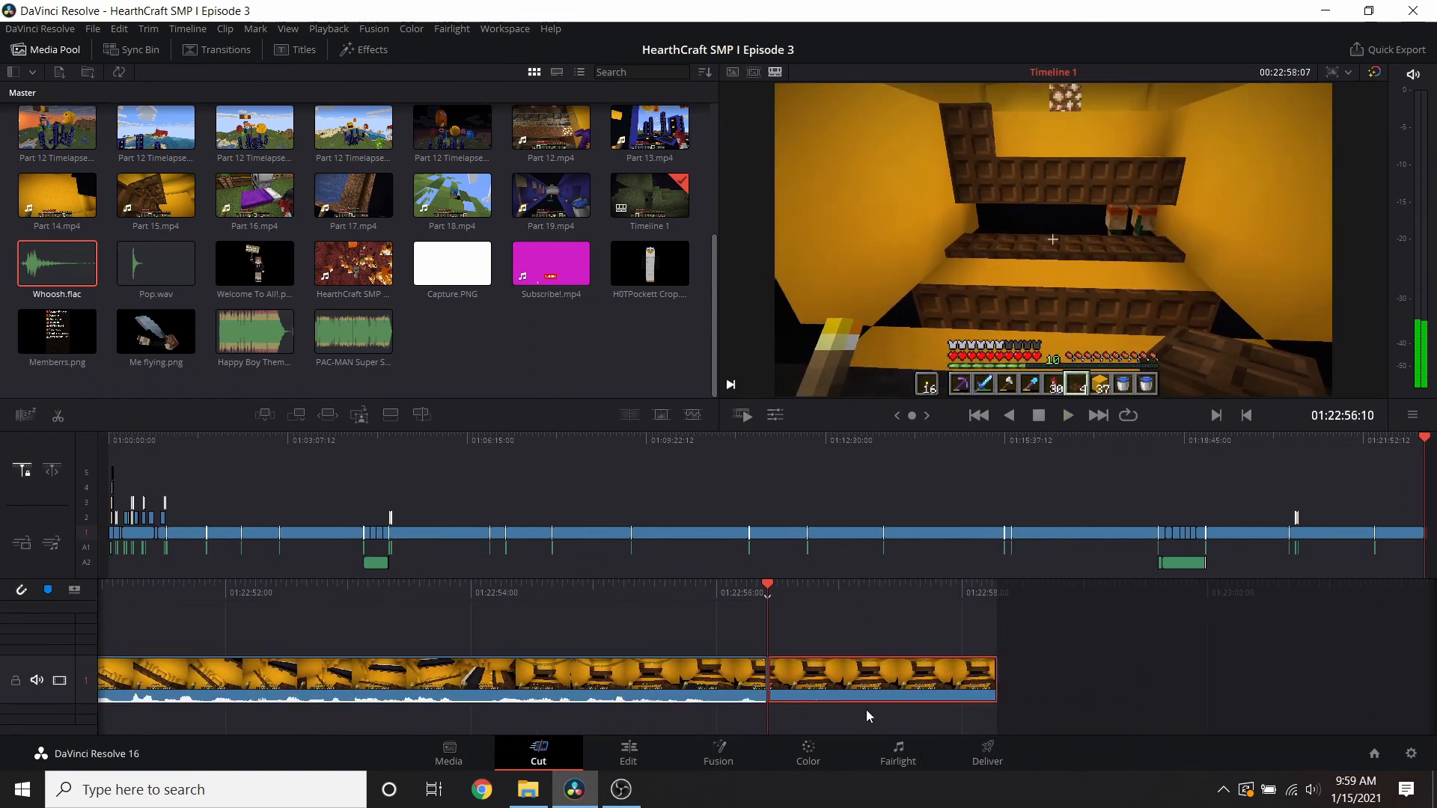
{"action": "key", "text": "Delete"}
- Check the end of Part 15.mp4 on the Edit page and append Part 16.mp4 after it on the Cut page
{"action": "left_click", "coordinate": [611, 750]}
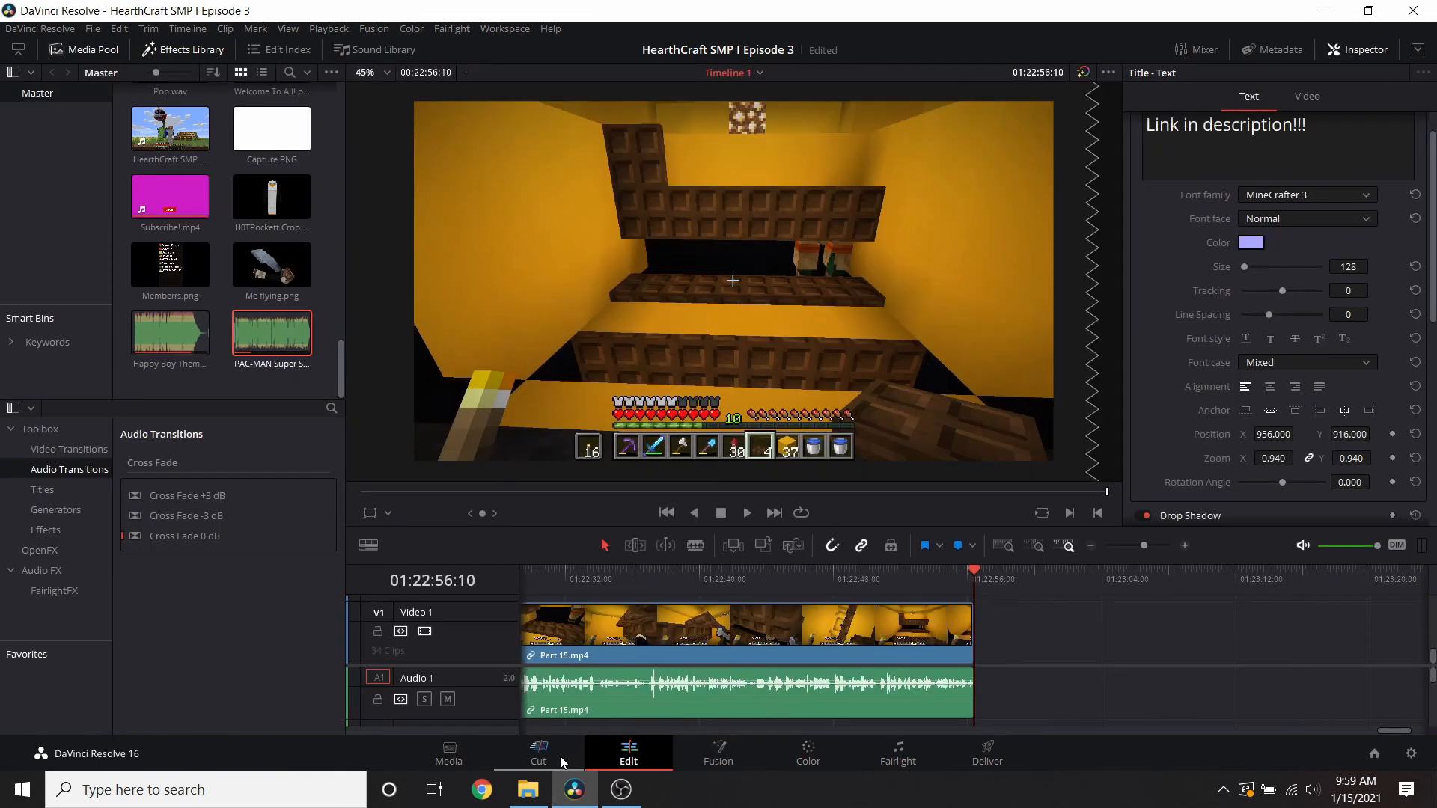
{"action": "left_click", "coordinate": [559, 756]}
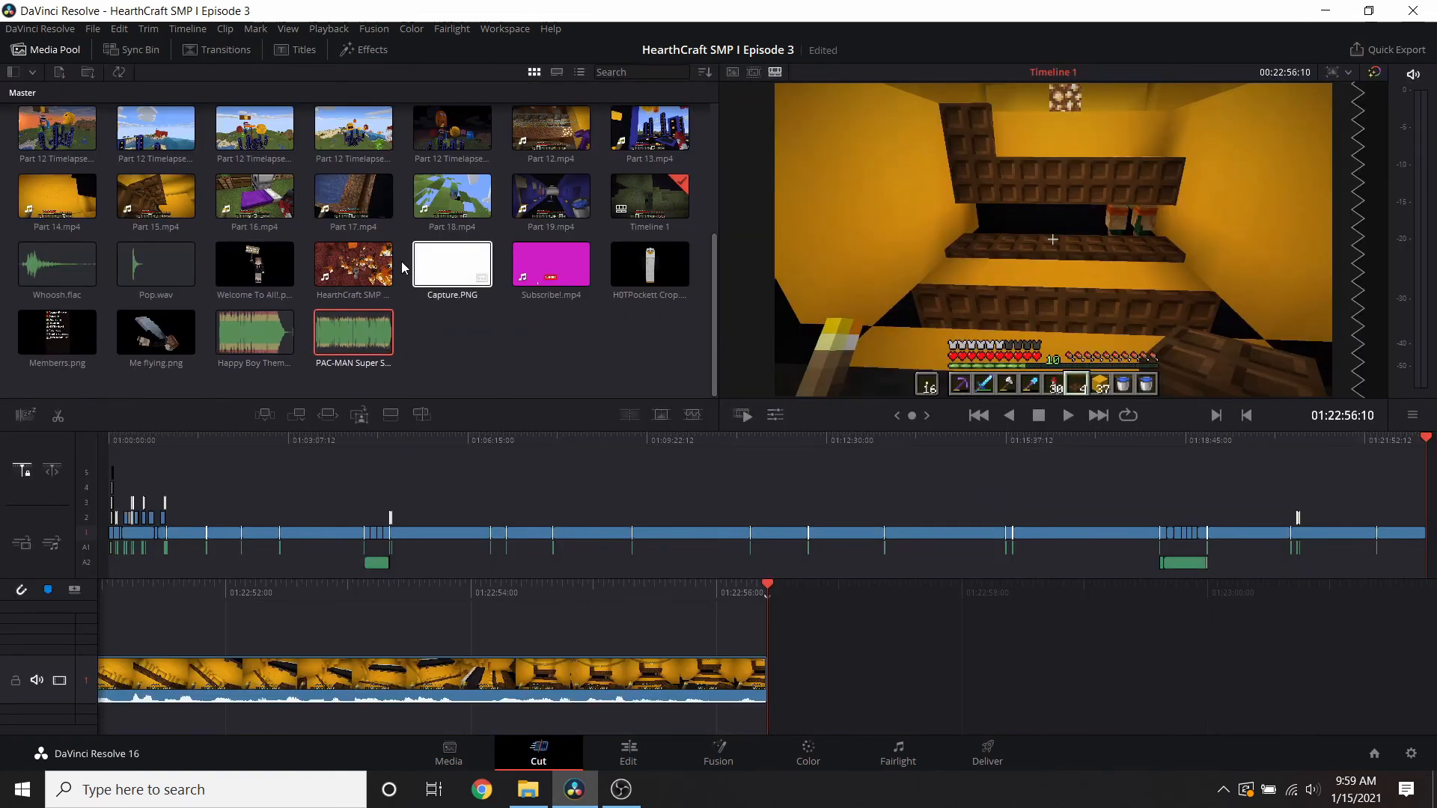
{"action": "left_click_drag", "start_coordinate": [279, 214], "coordinate": [836, 632]}
- Split Part 16.mp4 at 01:22:58:03 and delete its opening section
{"action": "scroll", "coordinate": [837, 631], "scroll_direction": "down", "scroll_amount": 3}
{"action": "scroll", "coordinate": [837, 632], "scroll_direction": "up", "scroll_amount": 2}
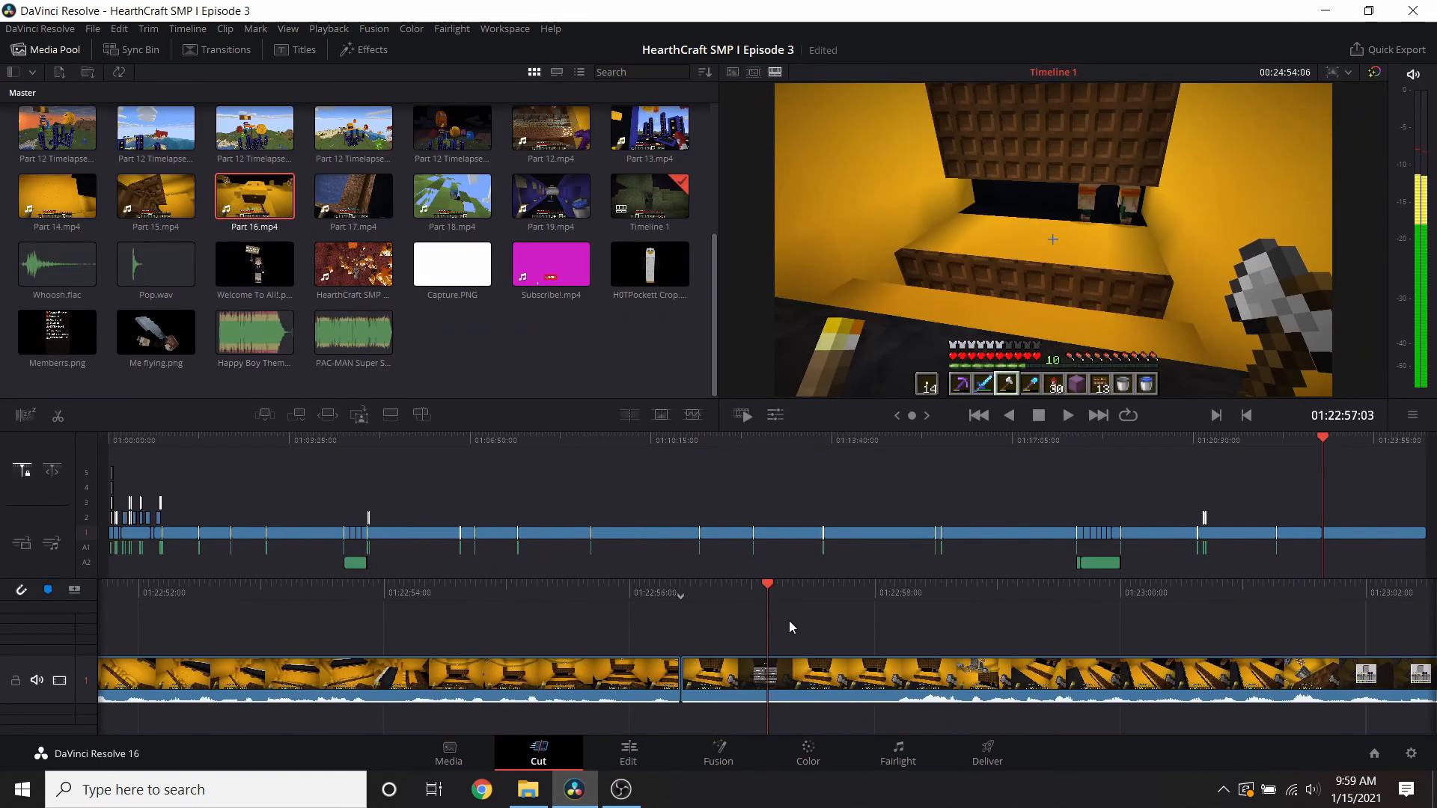
{"action": "left_click_drag", "start_coordinate": [766, 597], "coordinate": [687, 593]}
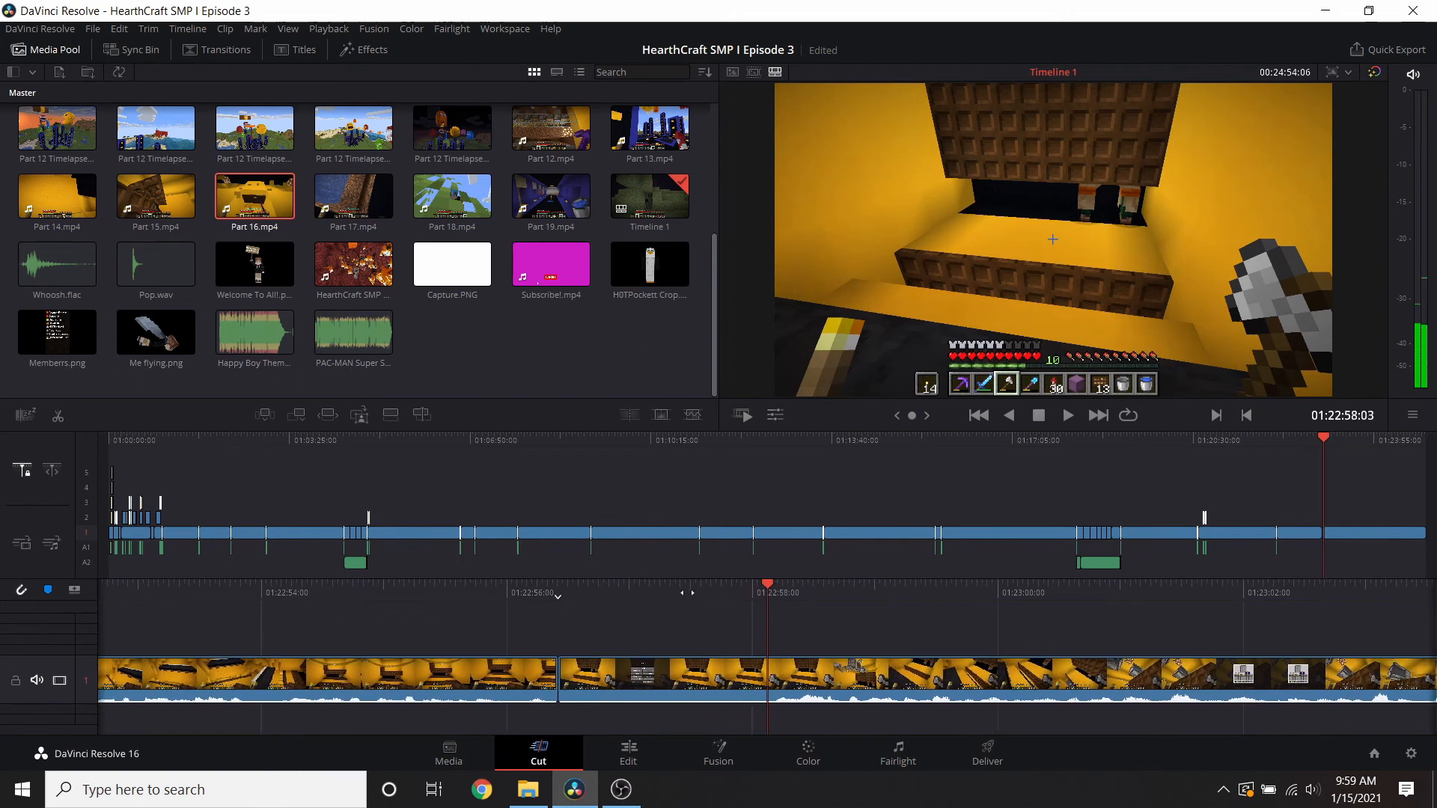
{"action": "left_click", "coordinate": [847, 552]}
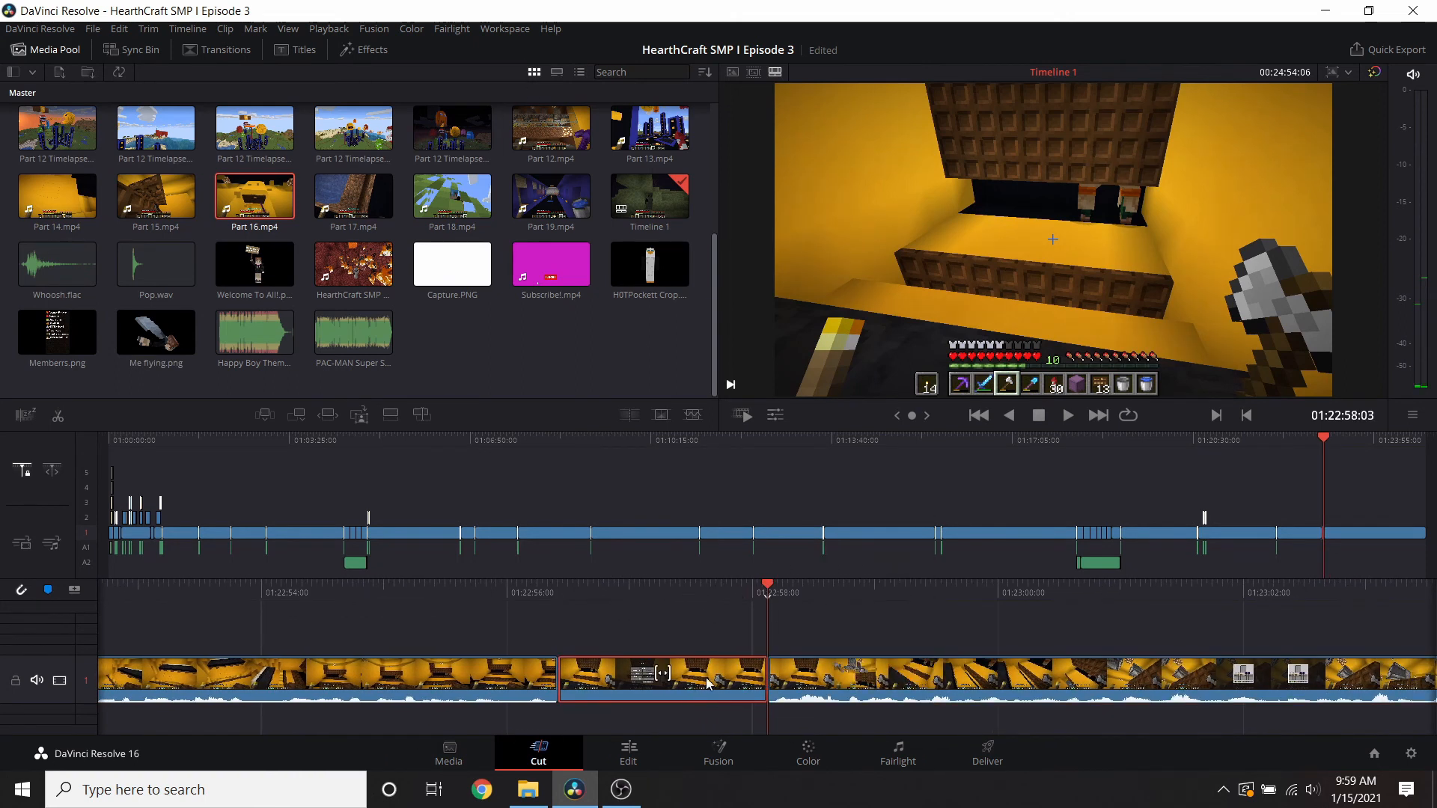
{"action": "key", "text": "Delete"}
- Add a short Push transition between Part 15.mp4 and Part 16.mp4 with Whoosh.flac beneath it, and play it back
{"action": "left_click", "coordinate": [229, 54]}
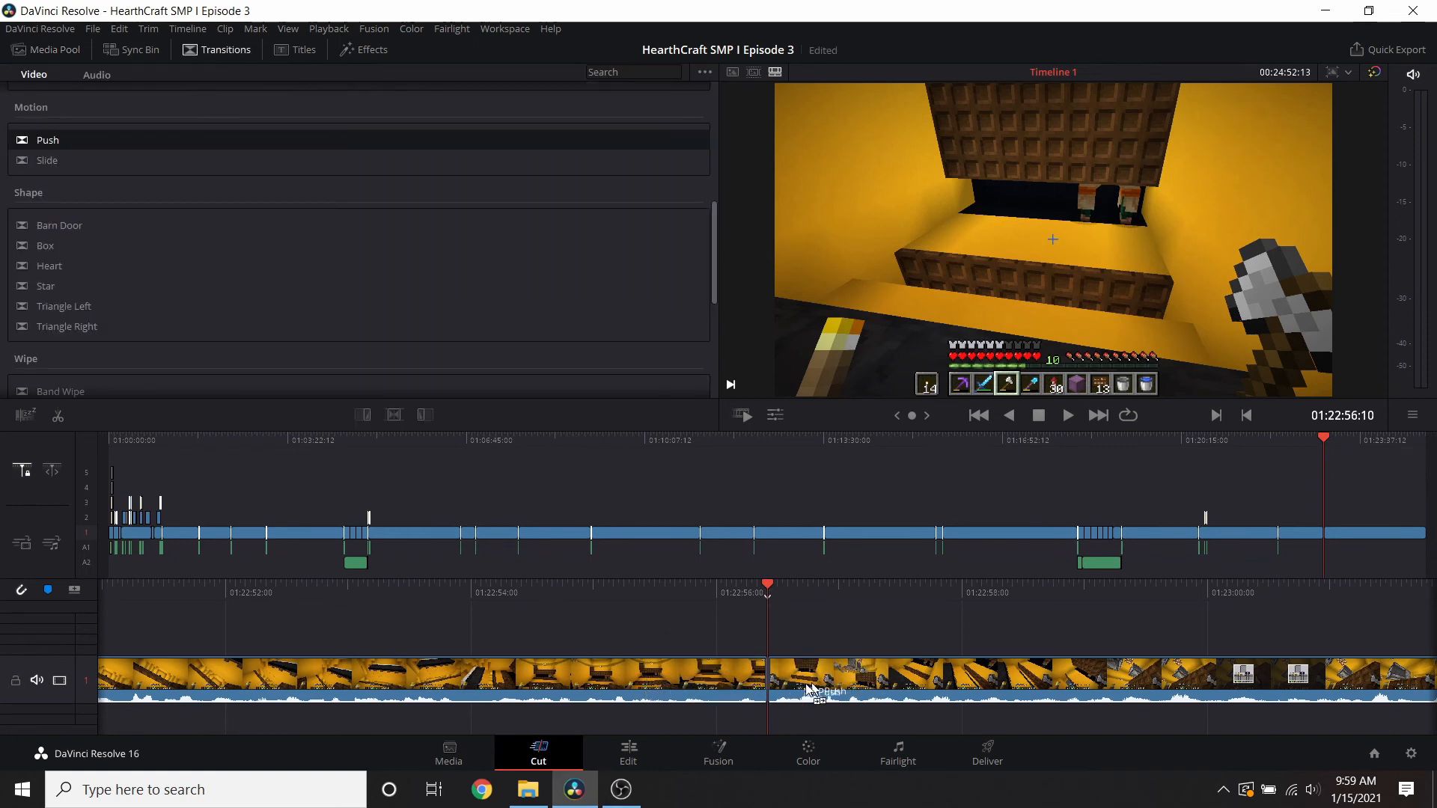
{"action": "left_click_drag", "start_coordinate": [705, 687], "coordinate": [756, 689]}
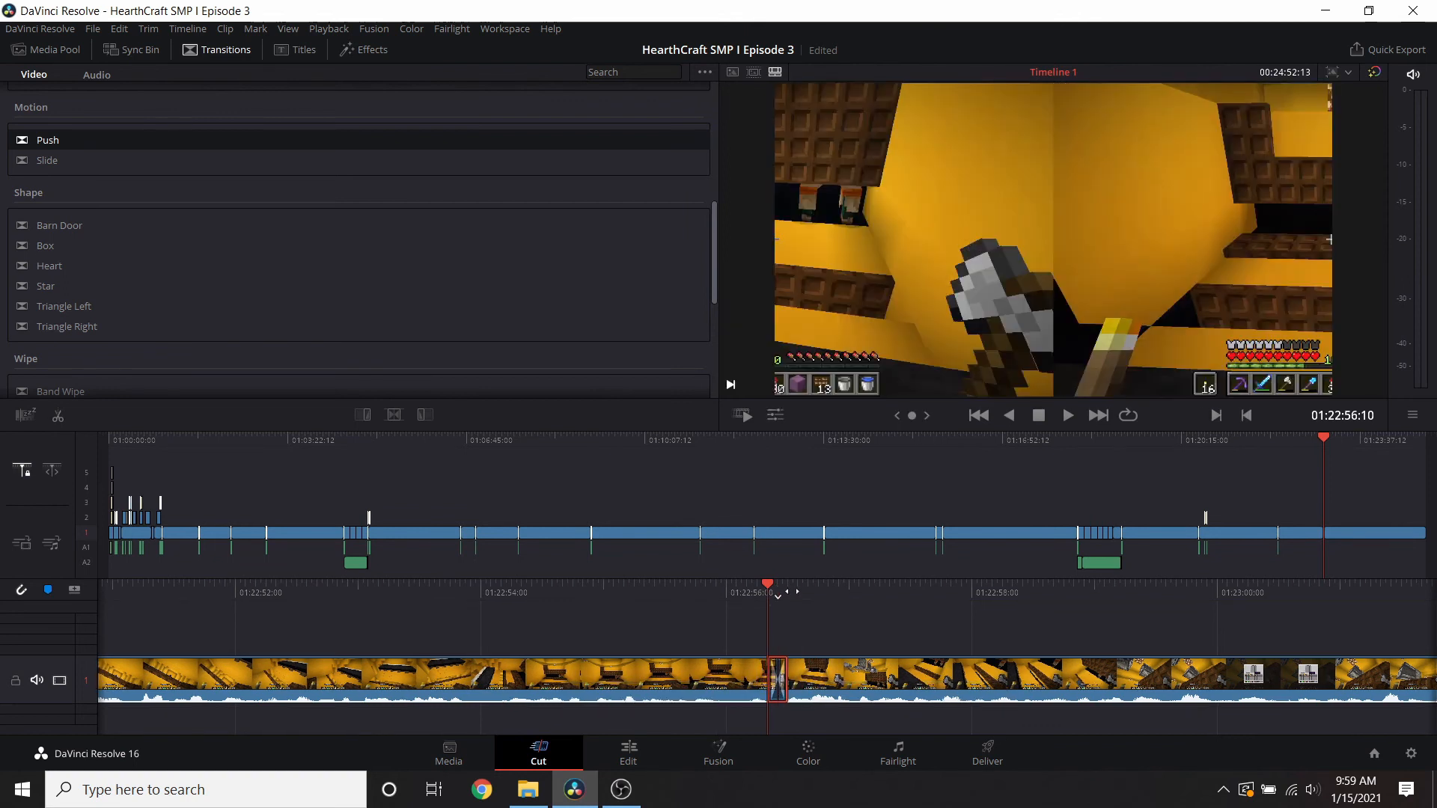
{"action": "left_click", "coordinate": [35, 53]}
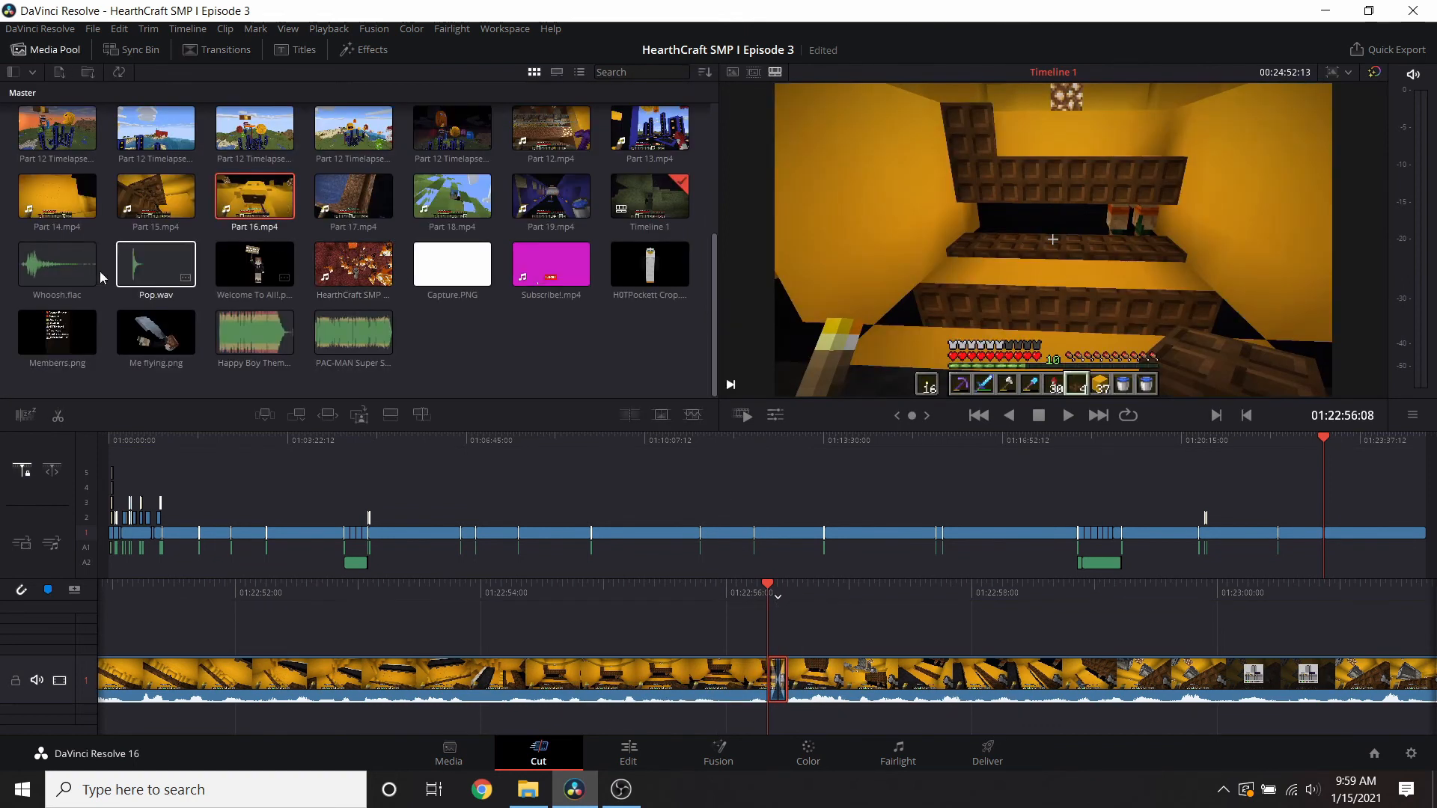
{"action": "left_click_drag", "start_coordinate": [783, 724], "coordinate": [770, 711]}
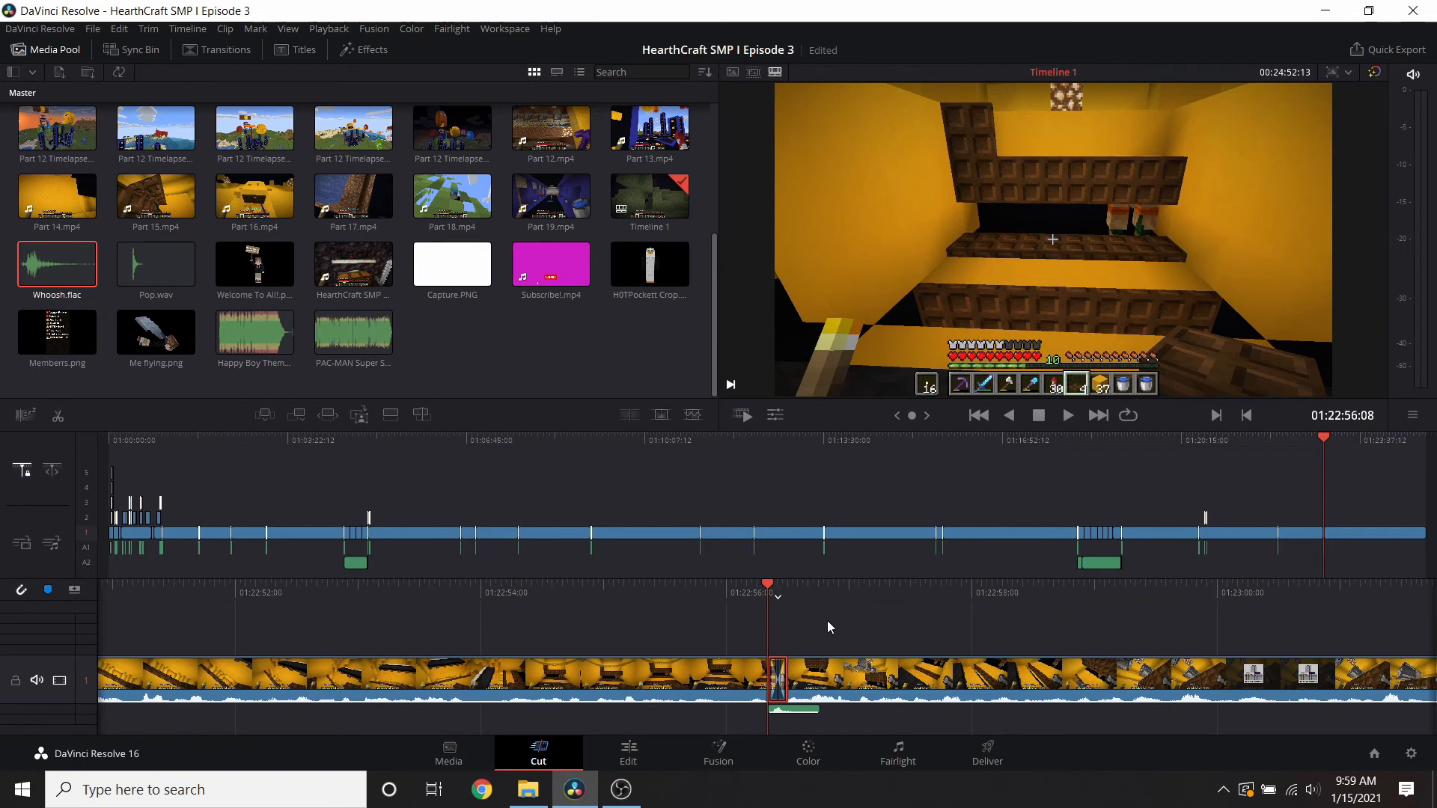
{"action": "left_click_drag", "start_coordinate": [872, 587], "coordinate": [958, 586]}
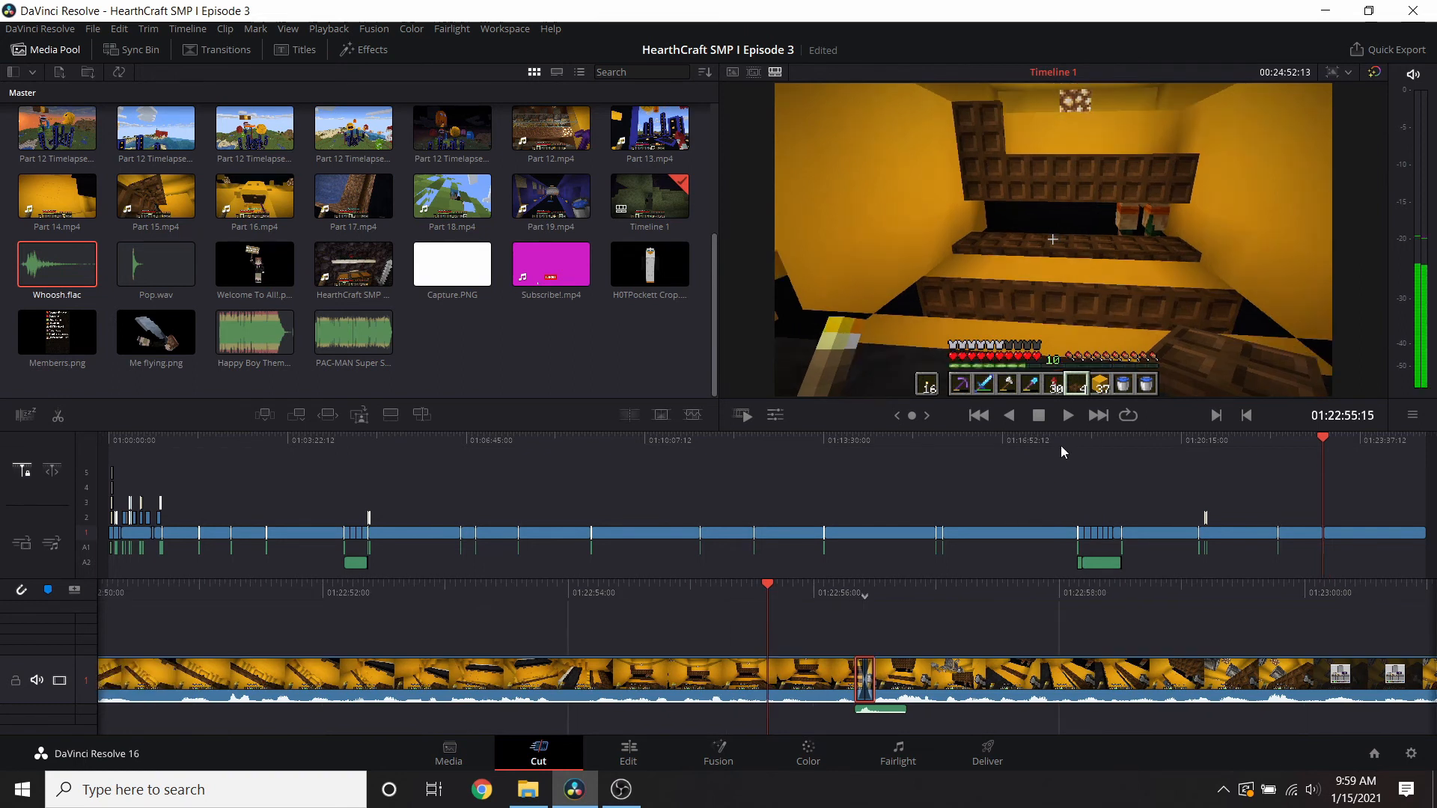
{"action": "left_click", "coordinate": [1070, 424]}
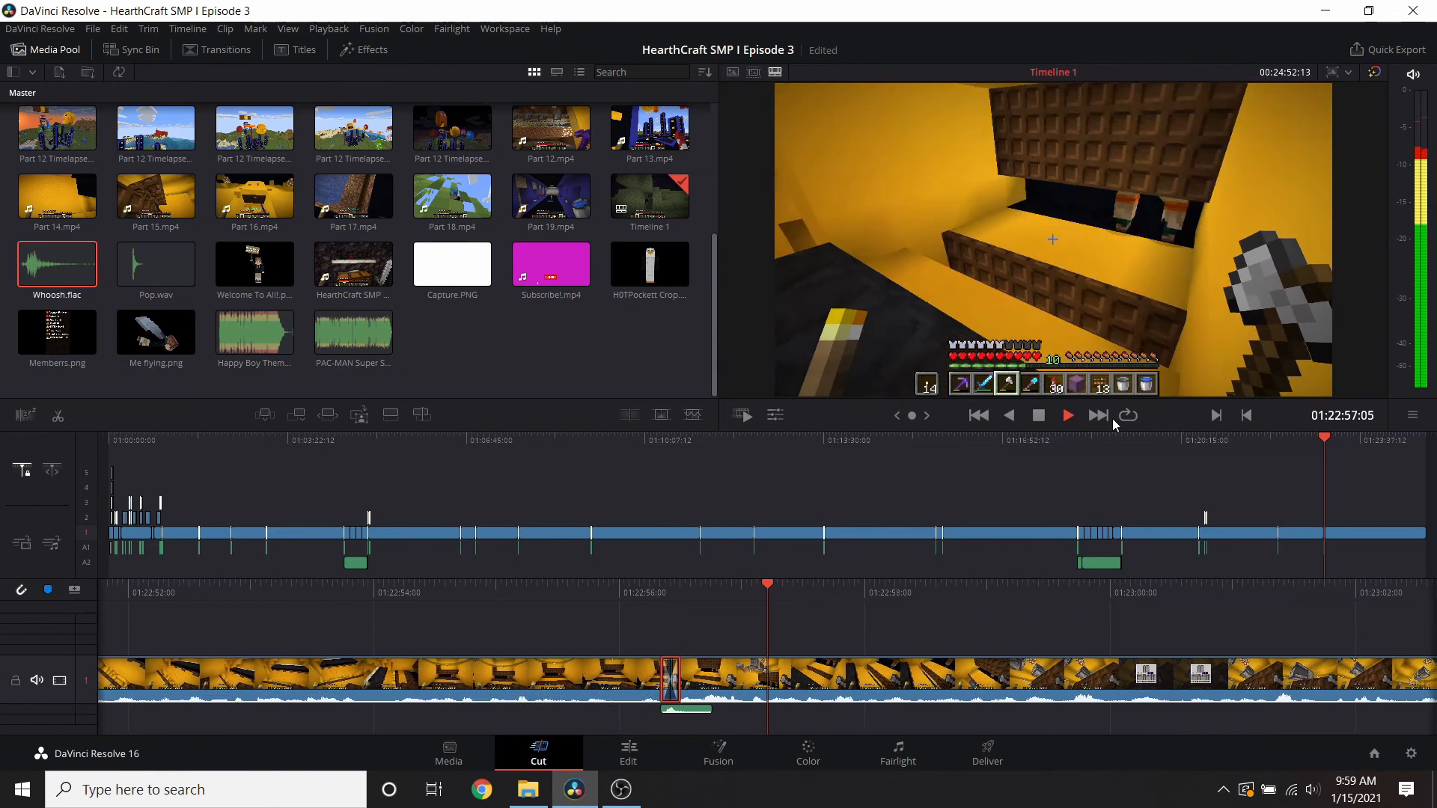
{"action": "key", "text": "space"}
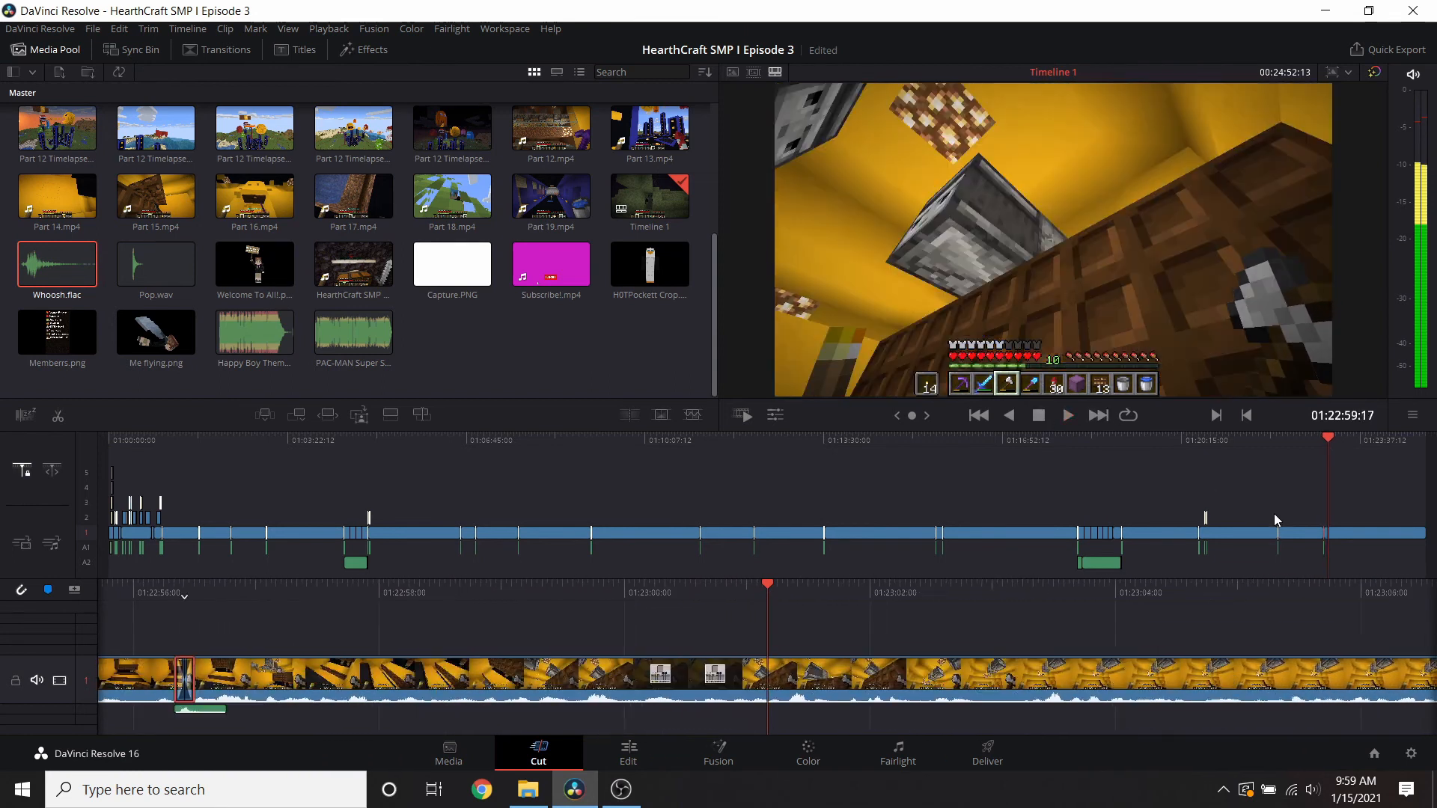
- Play back the end of Part 16.mp4, split off and delete the remainder after 01:24:50:15, and save the project
{"action": "left_click", "coordinate": [1404, 445]}
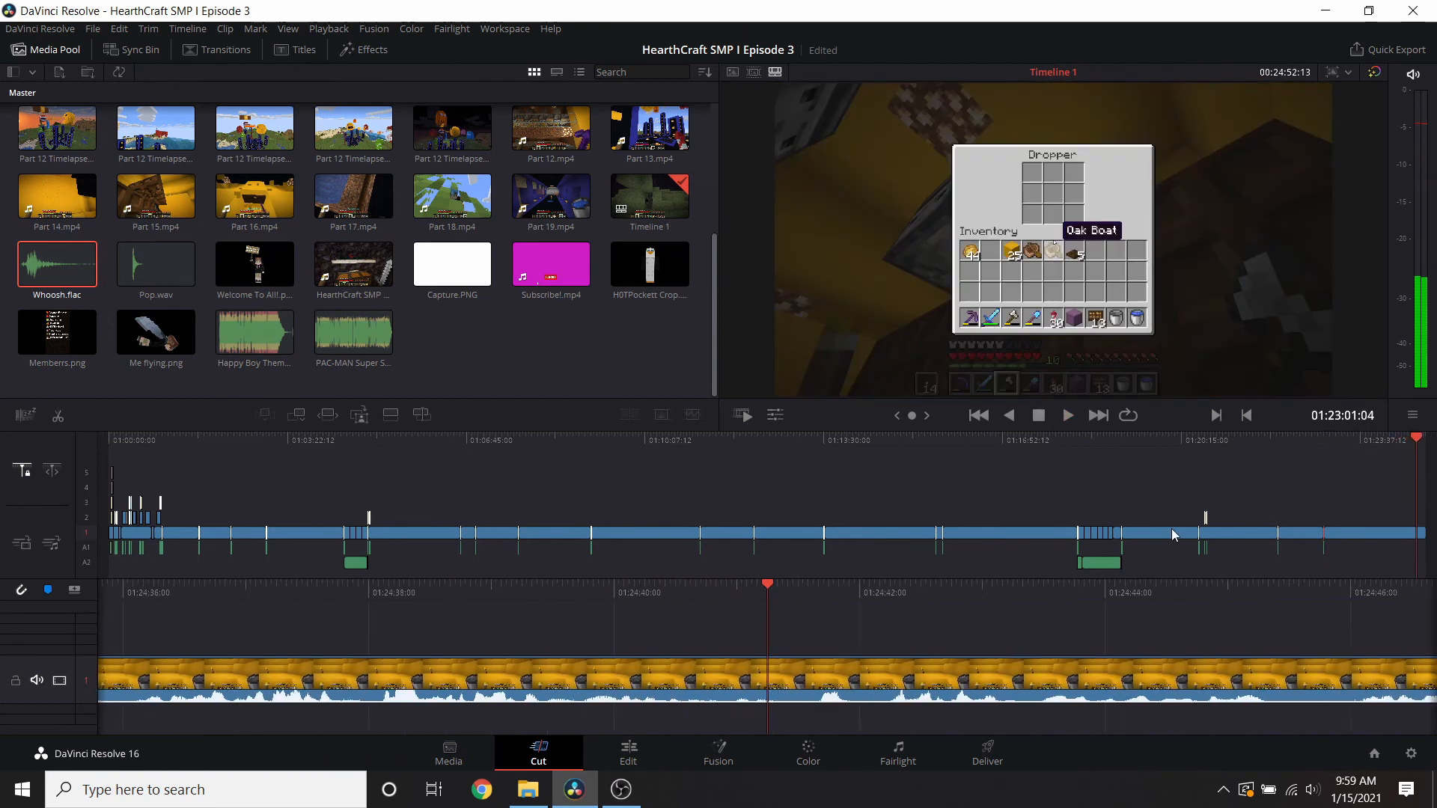
{"action": "left_click_drag", "start_coordinate": [802, 596], "coordinate": [917, 612]}
{"action": "left_click", "coordinate": [1052, 415]}
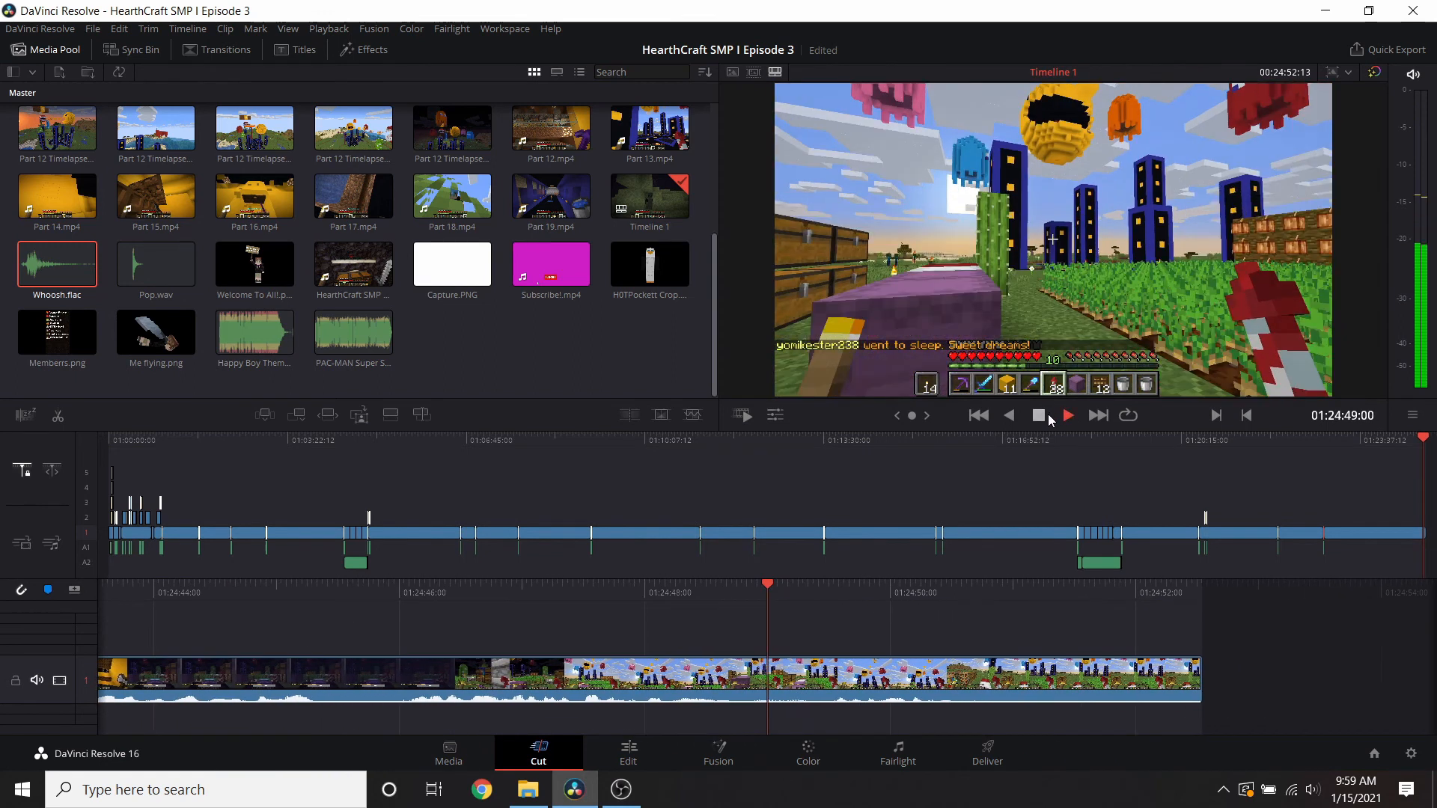
{"action": "left_click", "coordinate": [1038, 415]}
{"action": "left_click", "coordinate": [851, 668]}
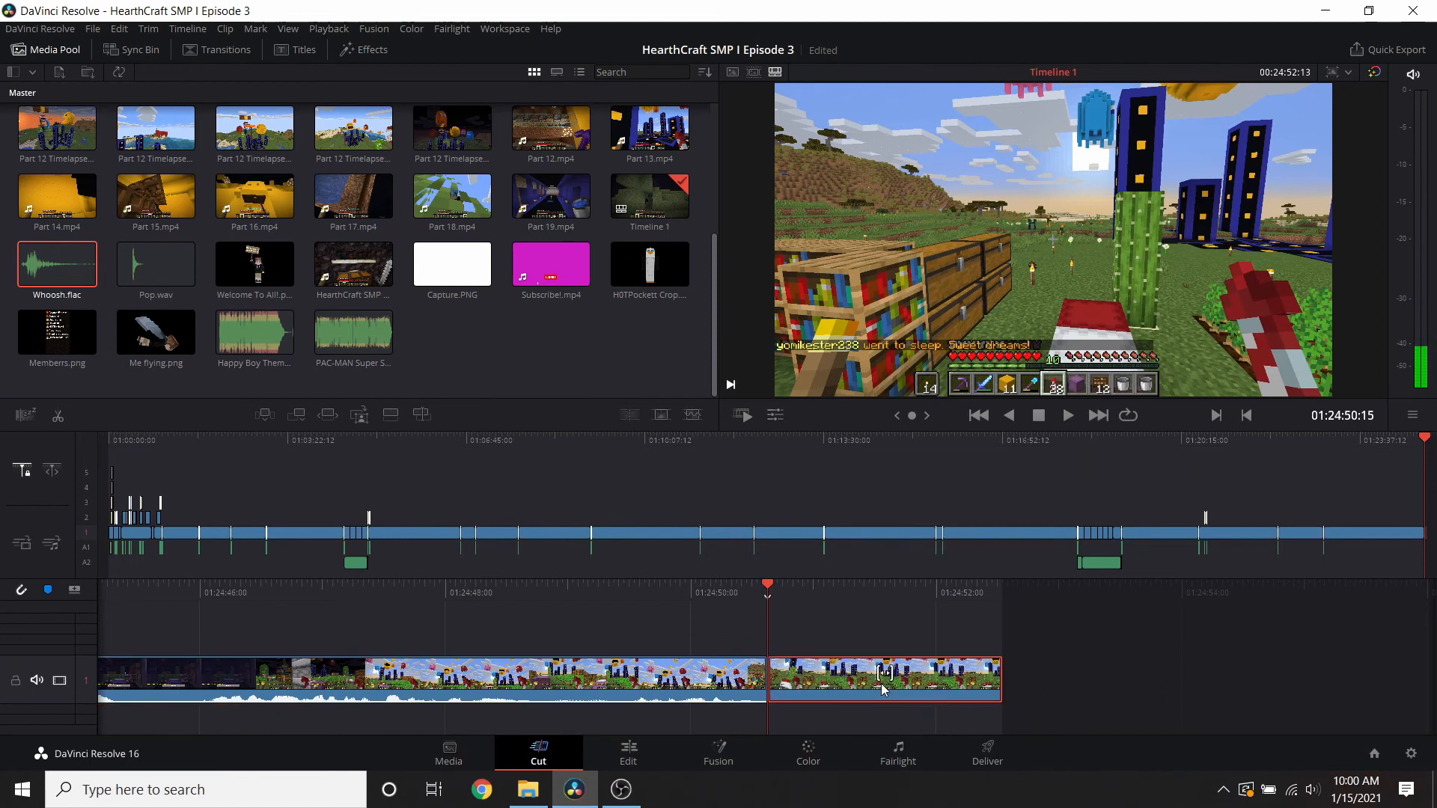
{"action": "key", "text": "Delete"}
{"action": "key", "text": "ctrl+s"}
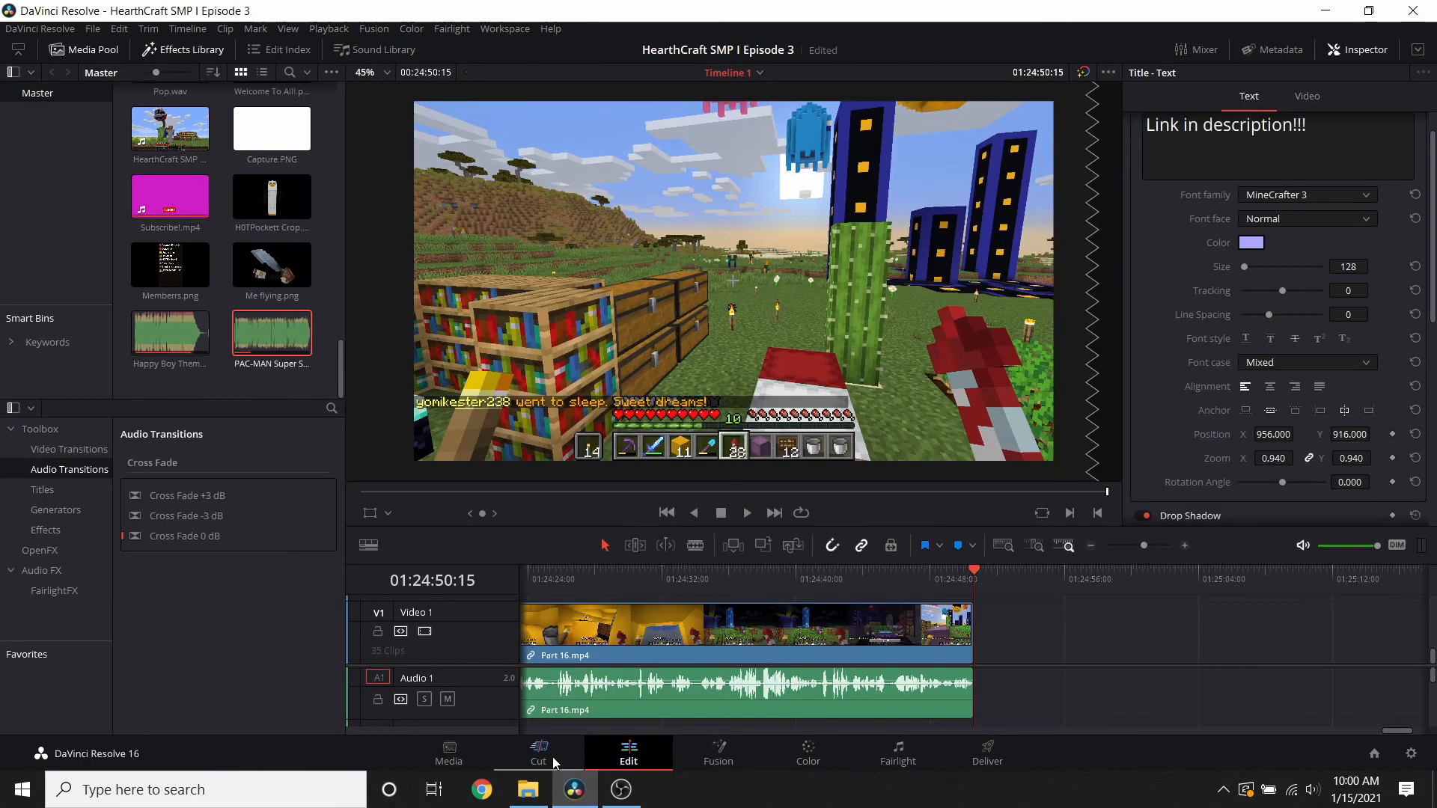
- Append Part 17.mp4 after Part 16.mp4 on the Cut page, remove its opening section up to 01:24:52:16, and save the project
{"action": "left_click", "coordinate": [552, 756]}
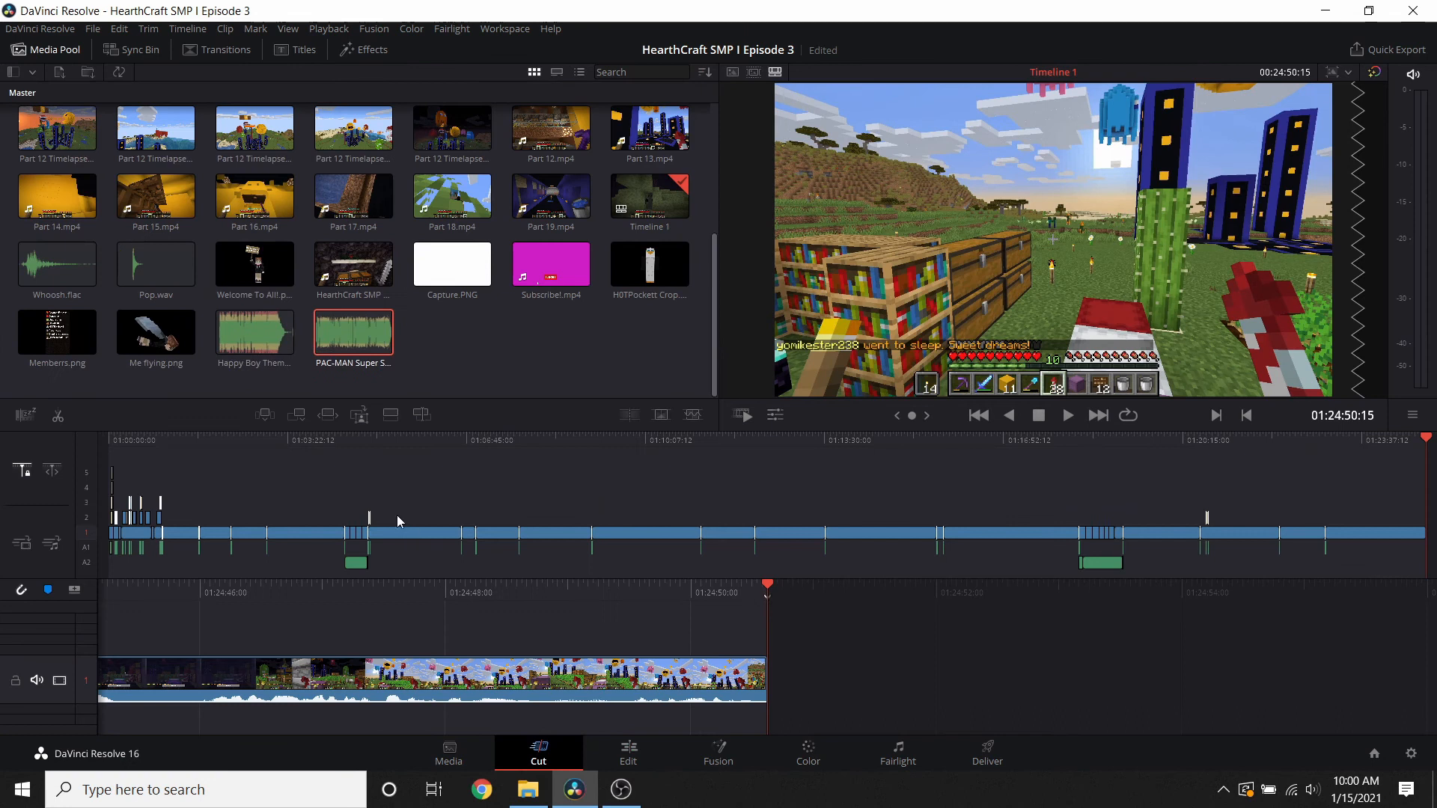
{"action": "left_click_drag", "start_coordinate": [410, 260], "coordinate": [802, 642]}
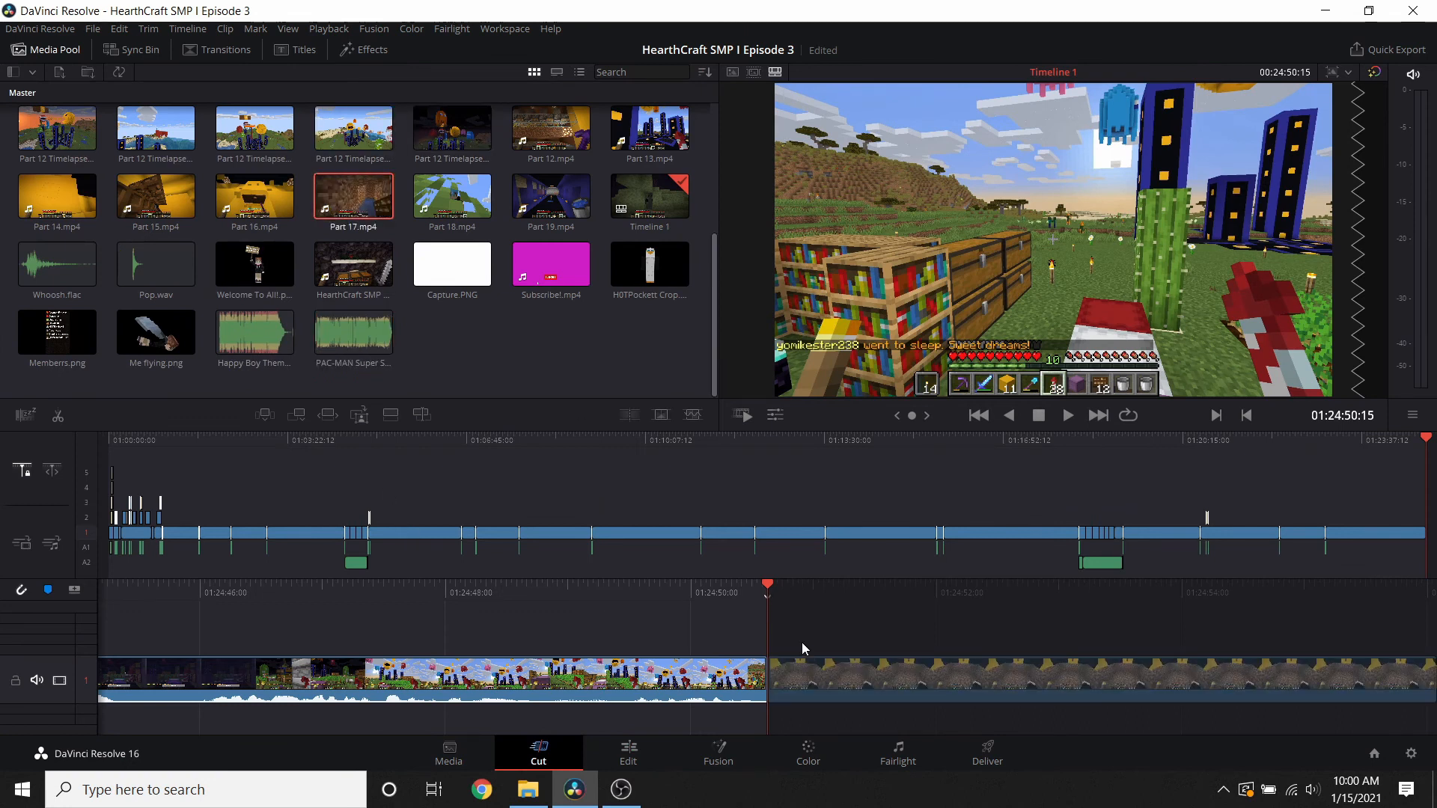
{"action": "left_click_drag", "start_coordinate": [675, 609], "coordinate": [701, 623]}
{"action": "left_click", "coordinate": [808, 560]}
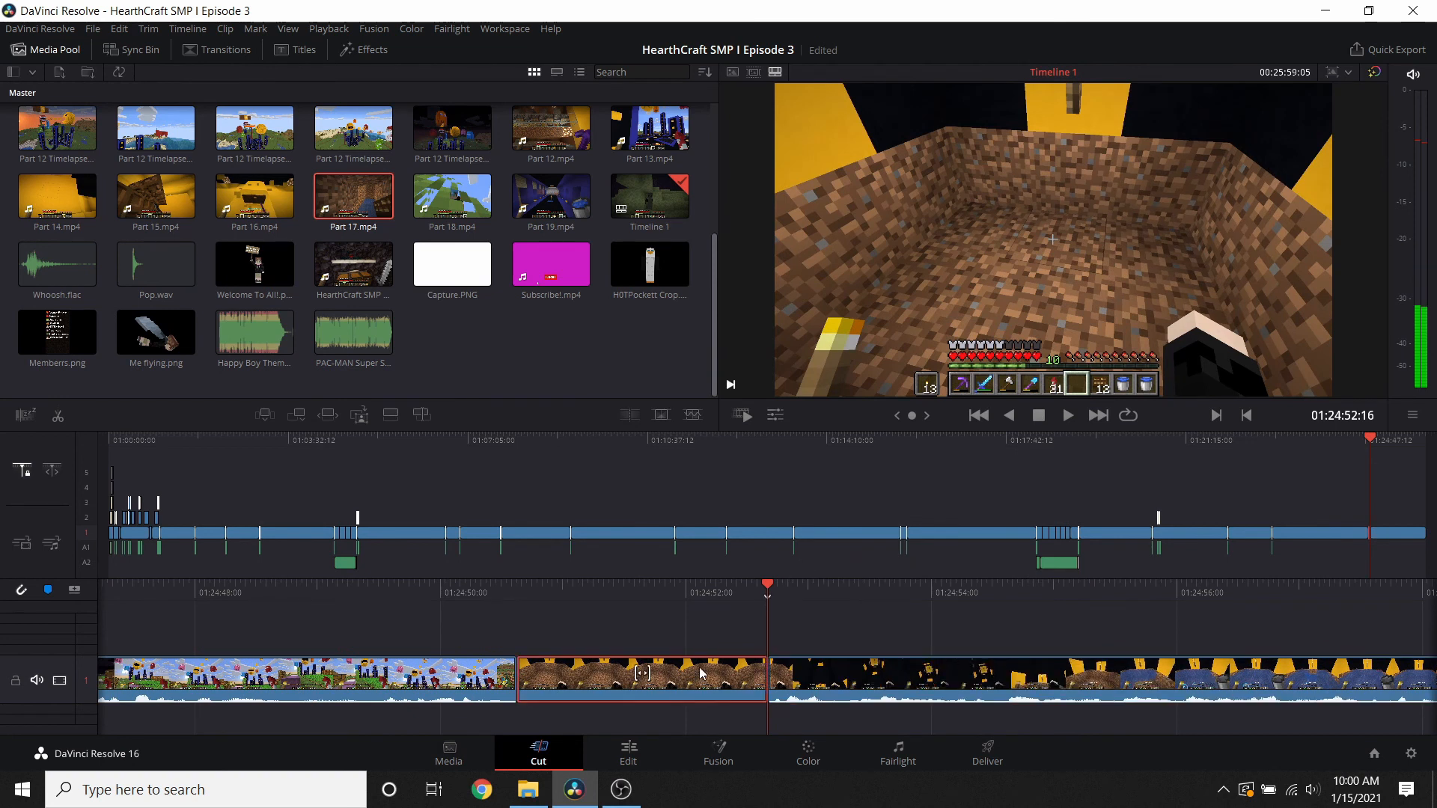
{"action": "key", "text": "Delete"}
{"action": "key", "text": "ctrl+s"}
- Add a short Push transition between Part 16.mp4 and Part 17.mp4 with Whoosh.flac beneath it, and play it back
{"action": "left_click", "coordinate": [224, 49]}
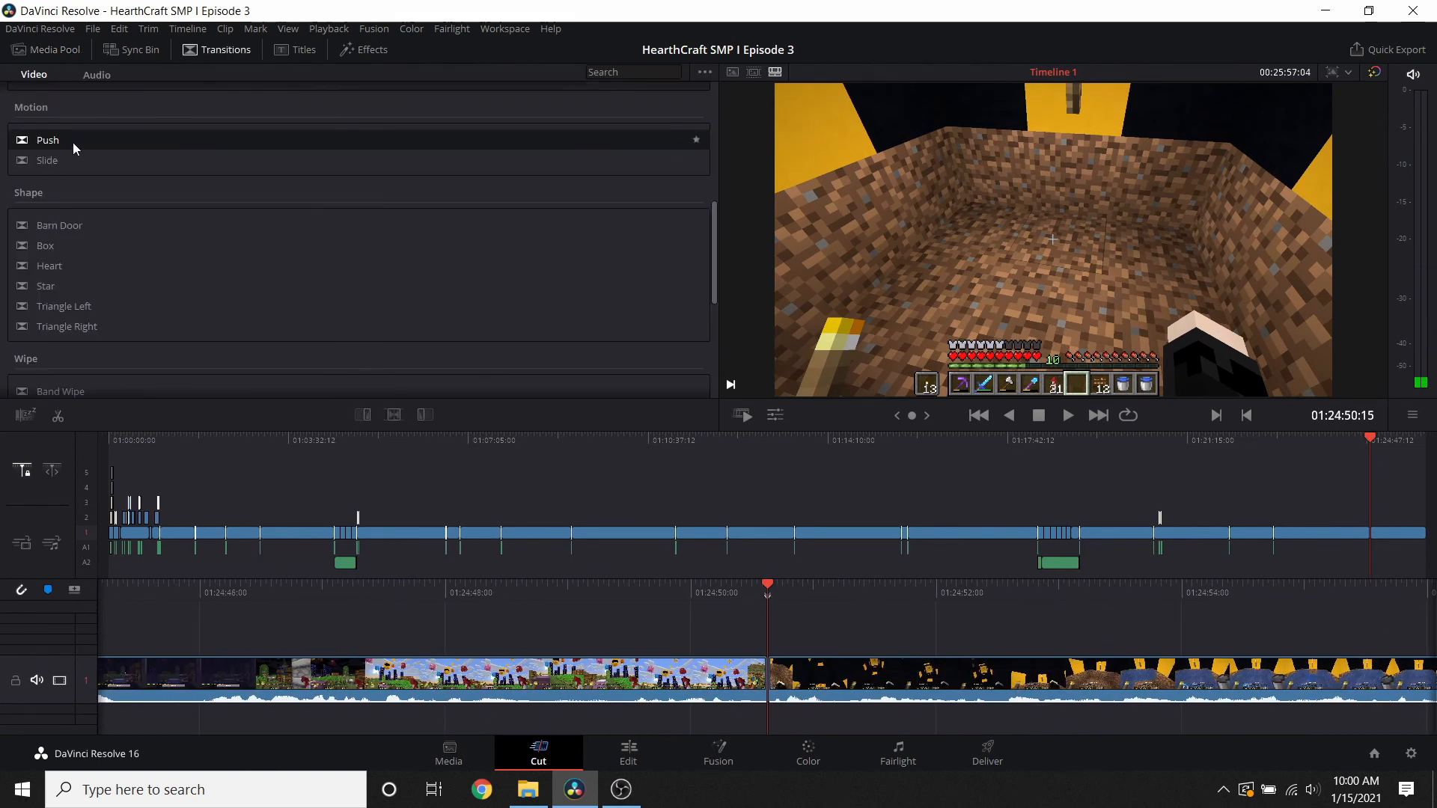
{"action": "left_click_drag", "start_coordinate": [714, 685], "coordinate": [758, 684]}
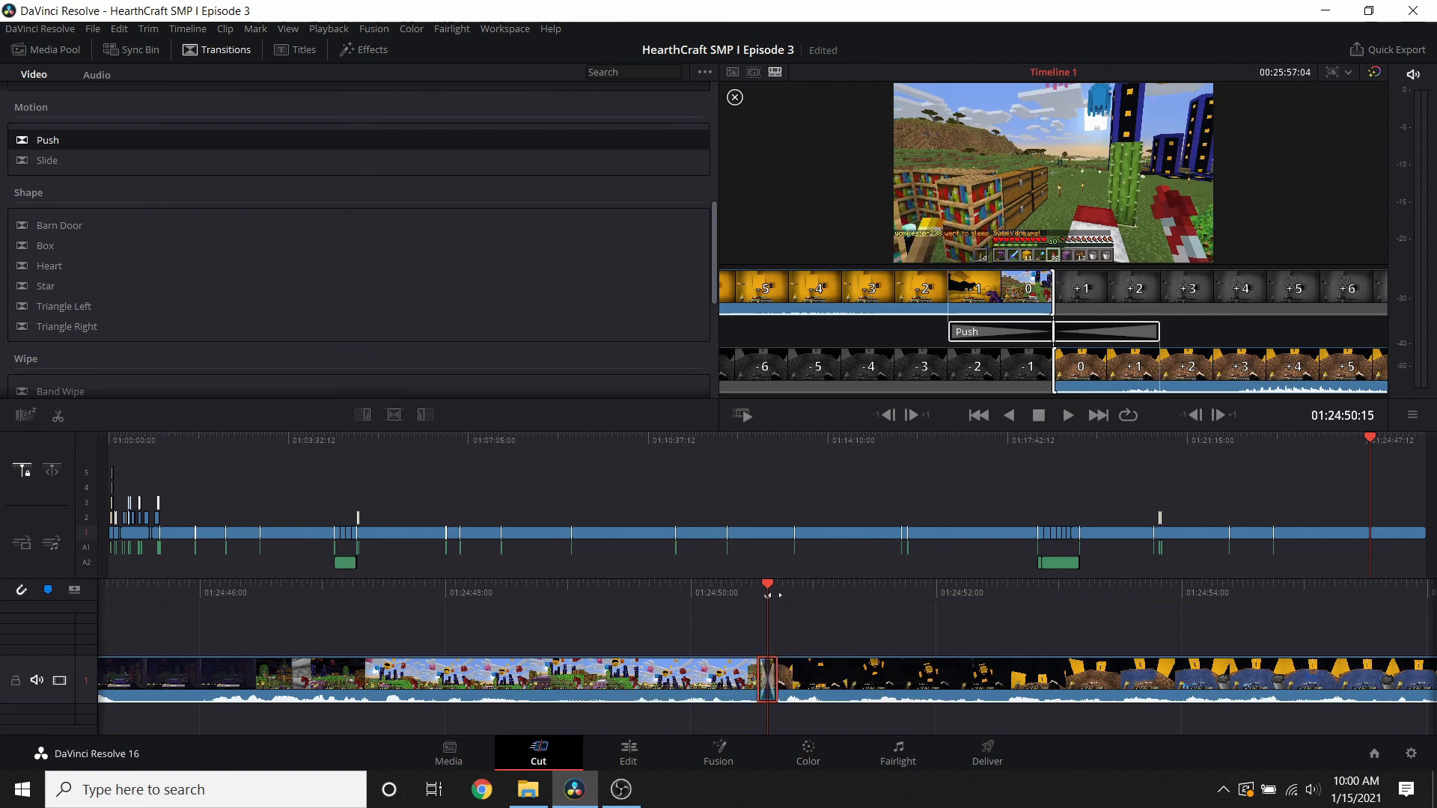
{"action": "left_click", "coordinate": [767, 588]}
{"action": "left_click", "coordinate": [45, 53]}
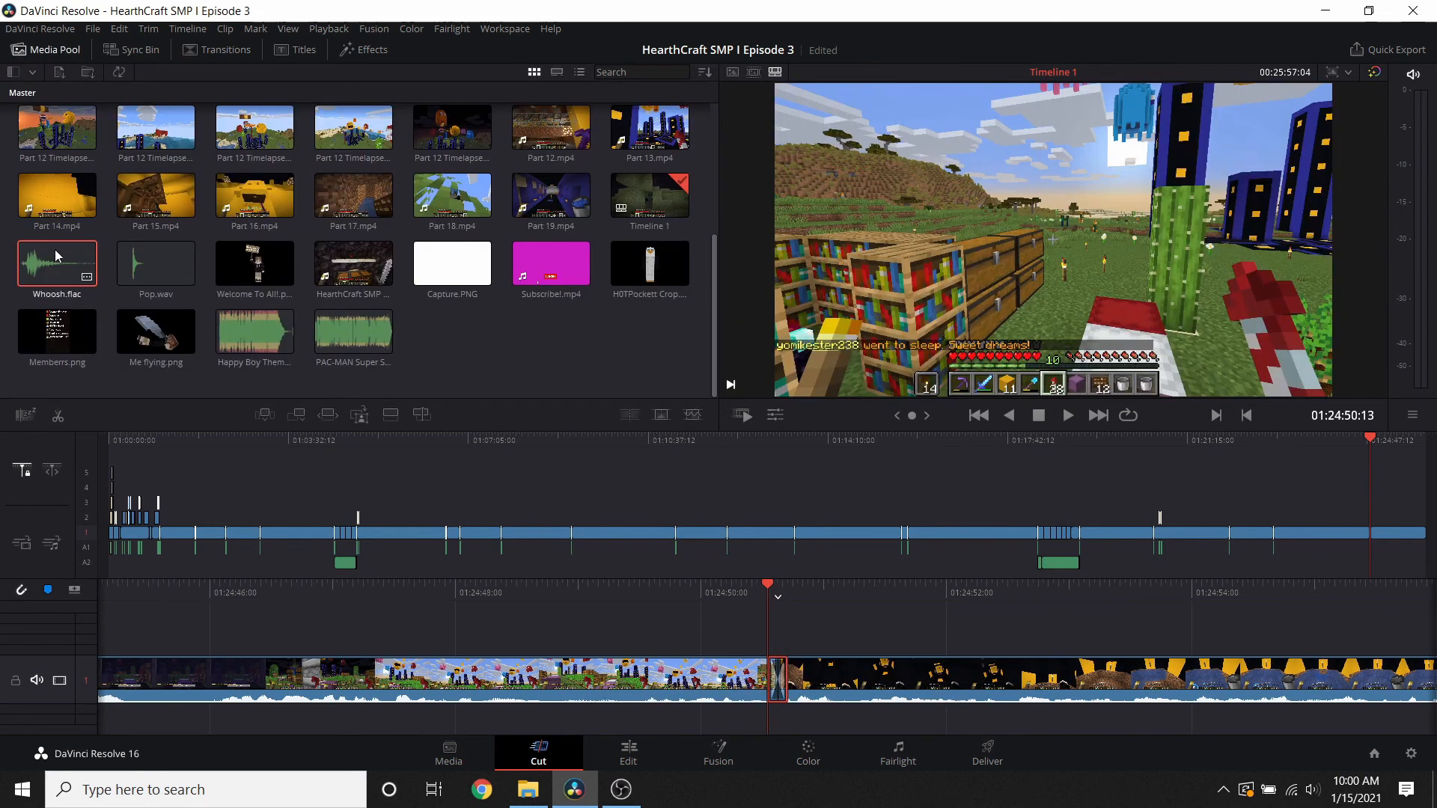
{"action": "left_click_drag", "start_coordinate": [770, 708], "coordinate": [788, 710]}
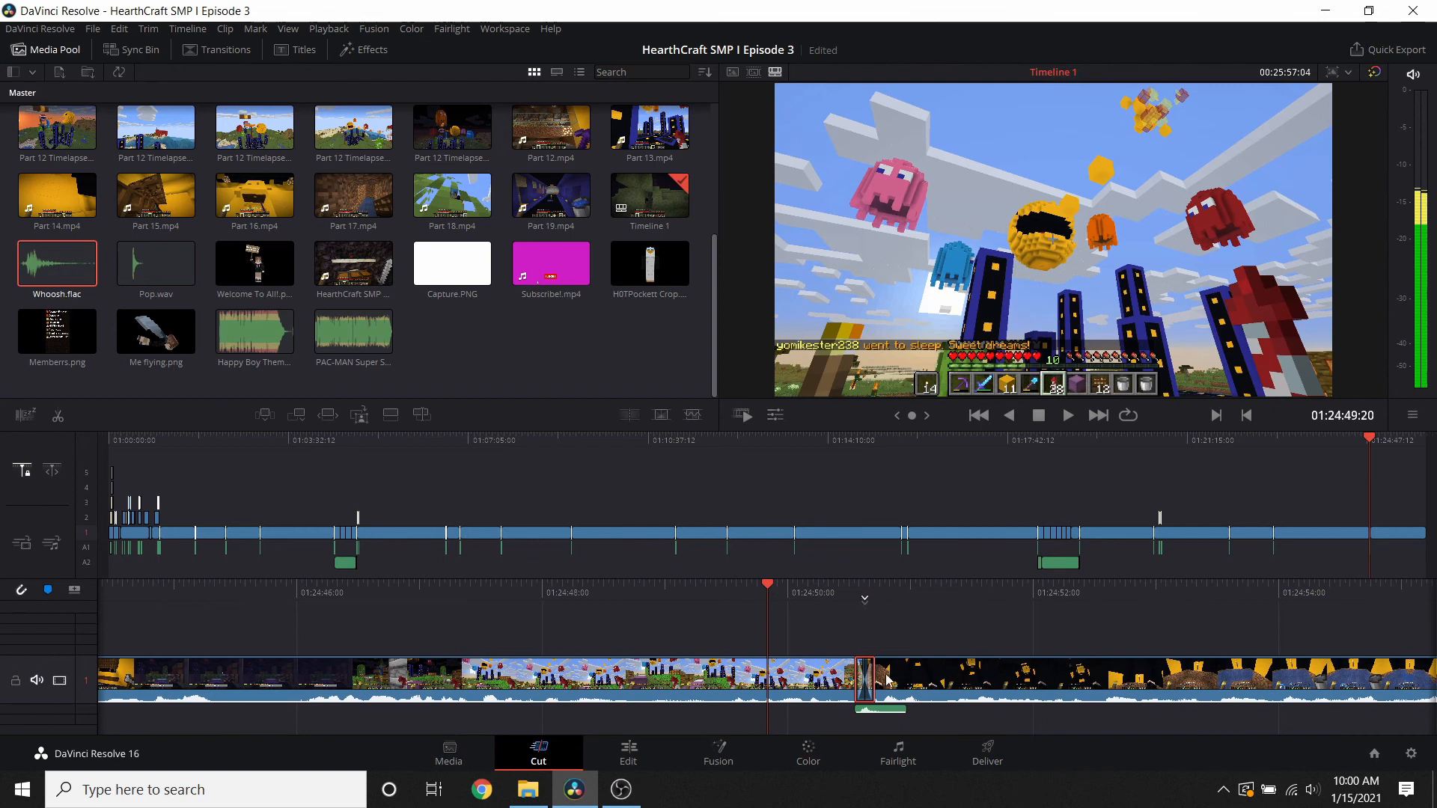
{"action": "left_click", "coordinate": [1068, 417]}
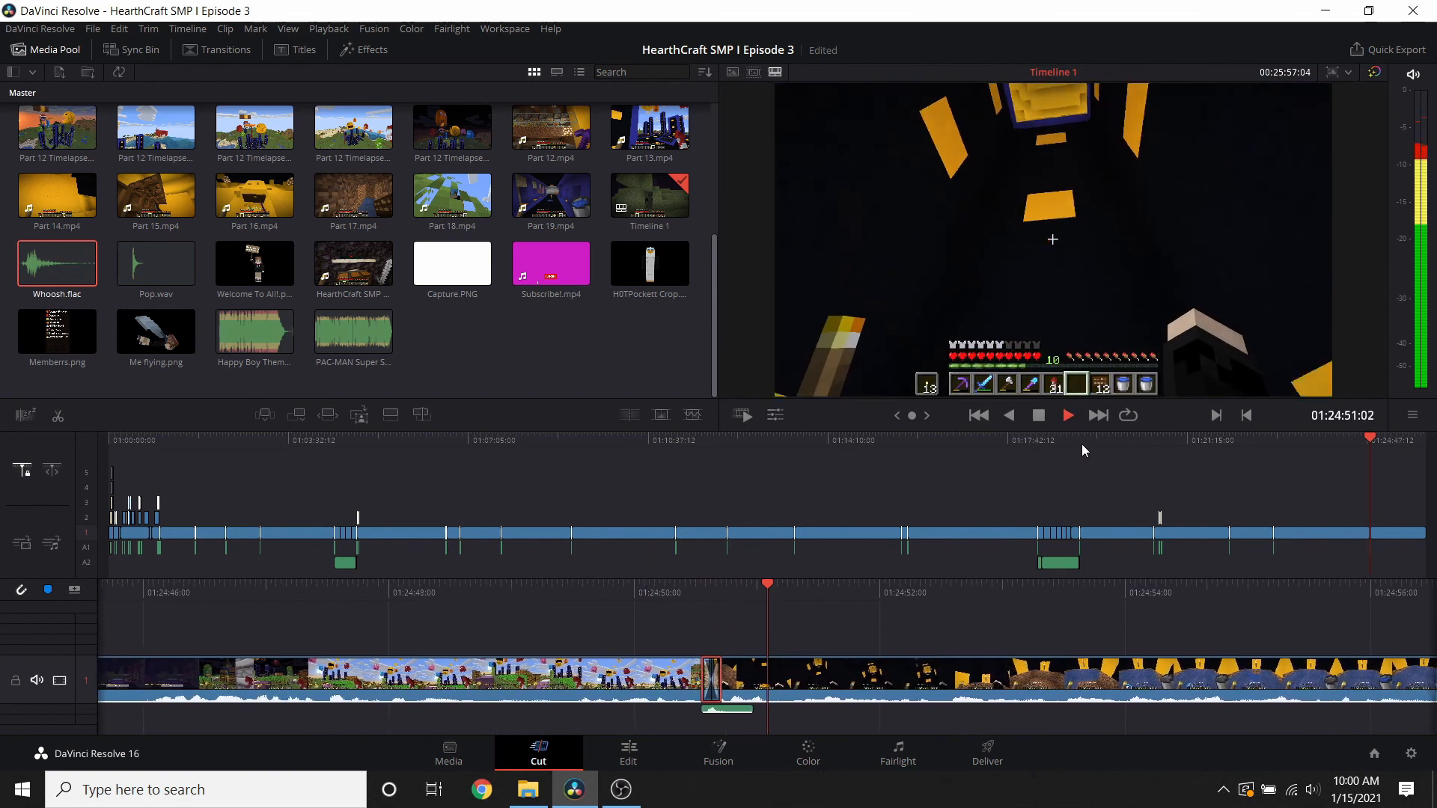
{"action": "left_click", "coordinate": [1039, 417]}
- Play back the end of Part 17.mp4, split it at 01:25:55:11 and delete the remainder
{"action": "left_click_drag", "start_coordinate": [1417, 439], "coordinate": [1423, 443]}
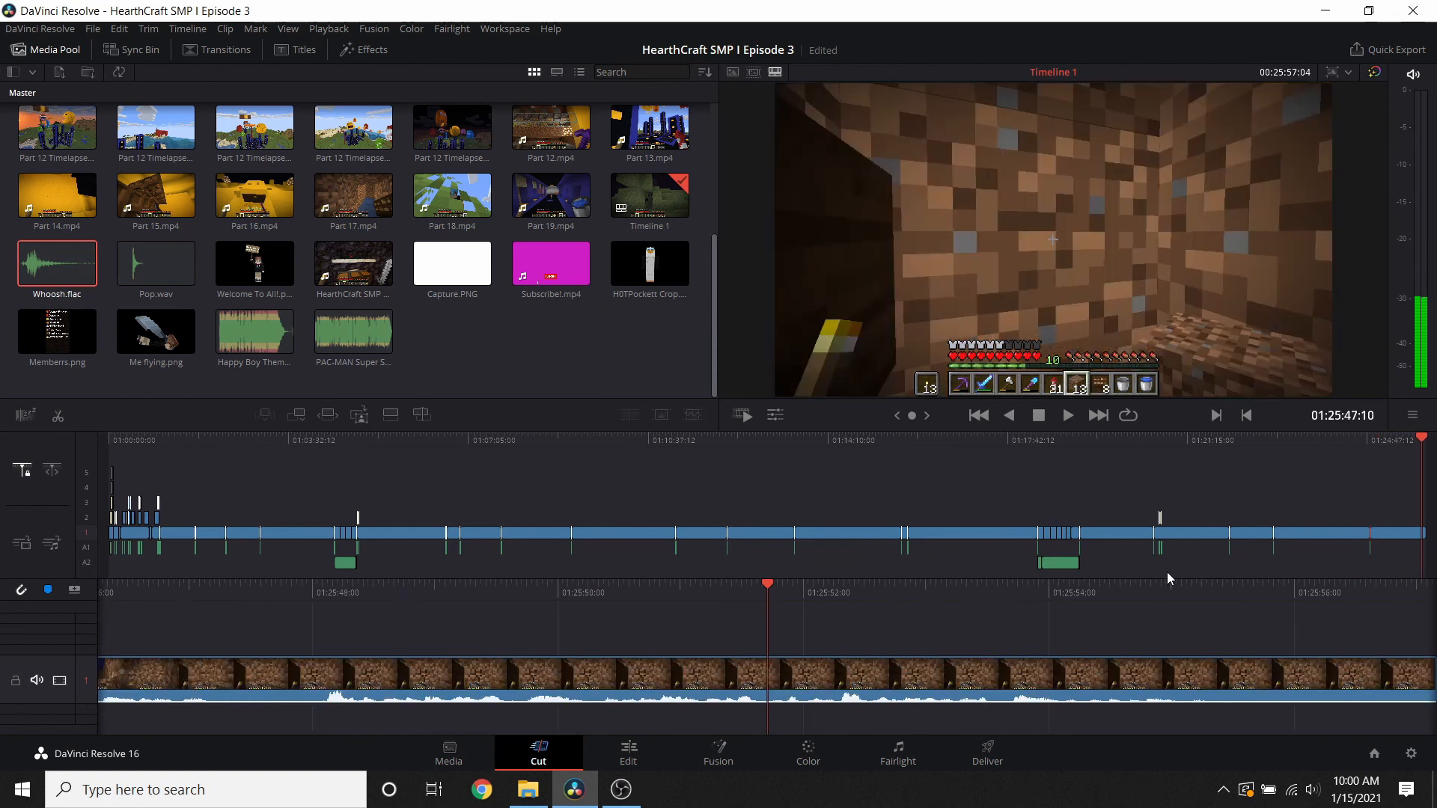
{"action": "left_click", "coordinate": [1070, 416]}
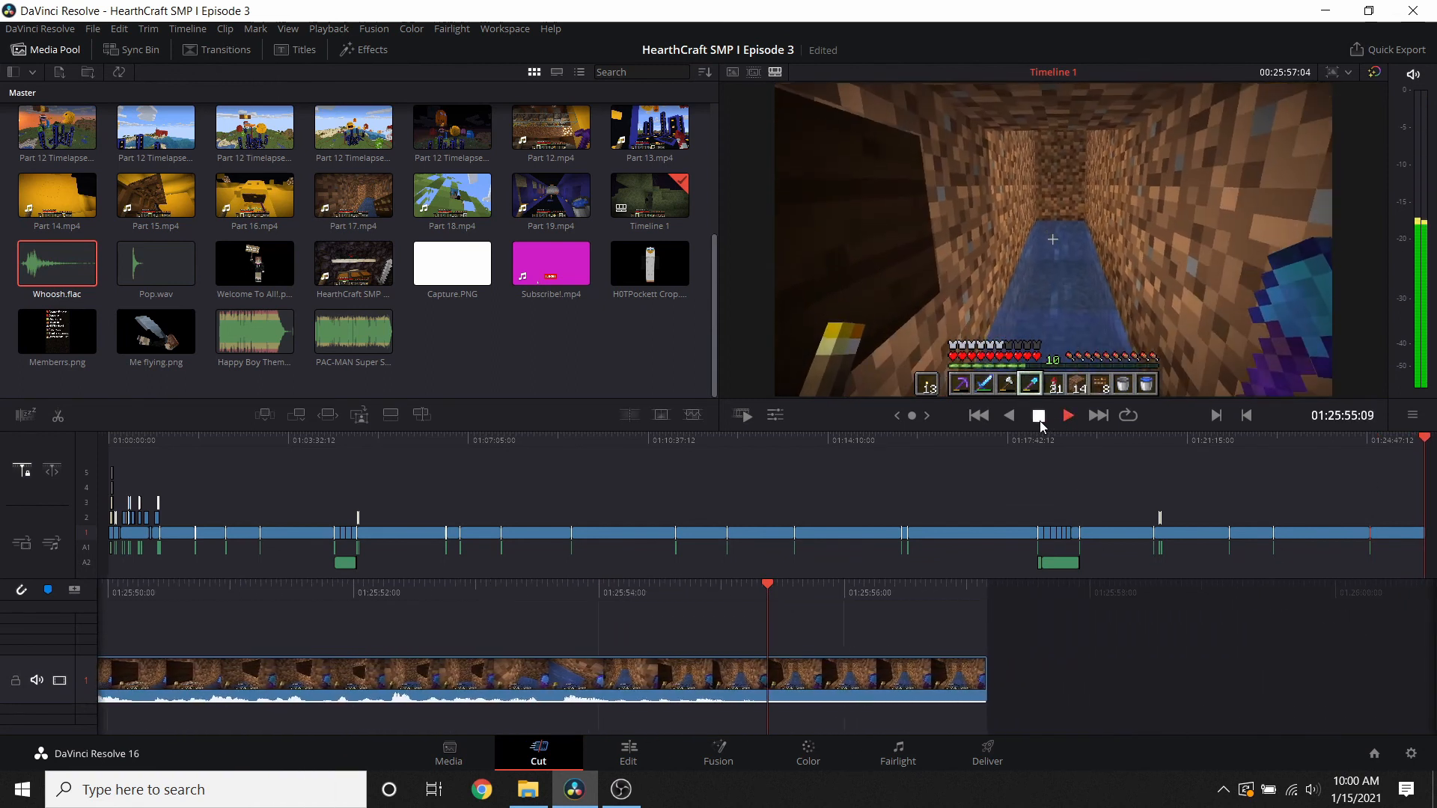
{"action": "left_click", "coordinate": [1039, 417]}
{"action": "right_click", "coordinate": [797, 685]}
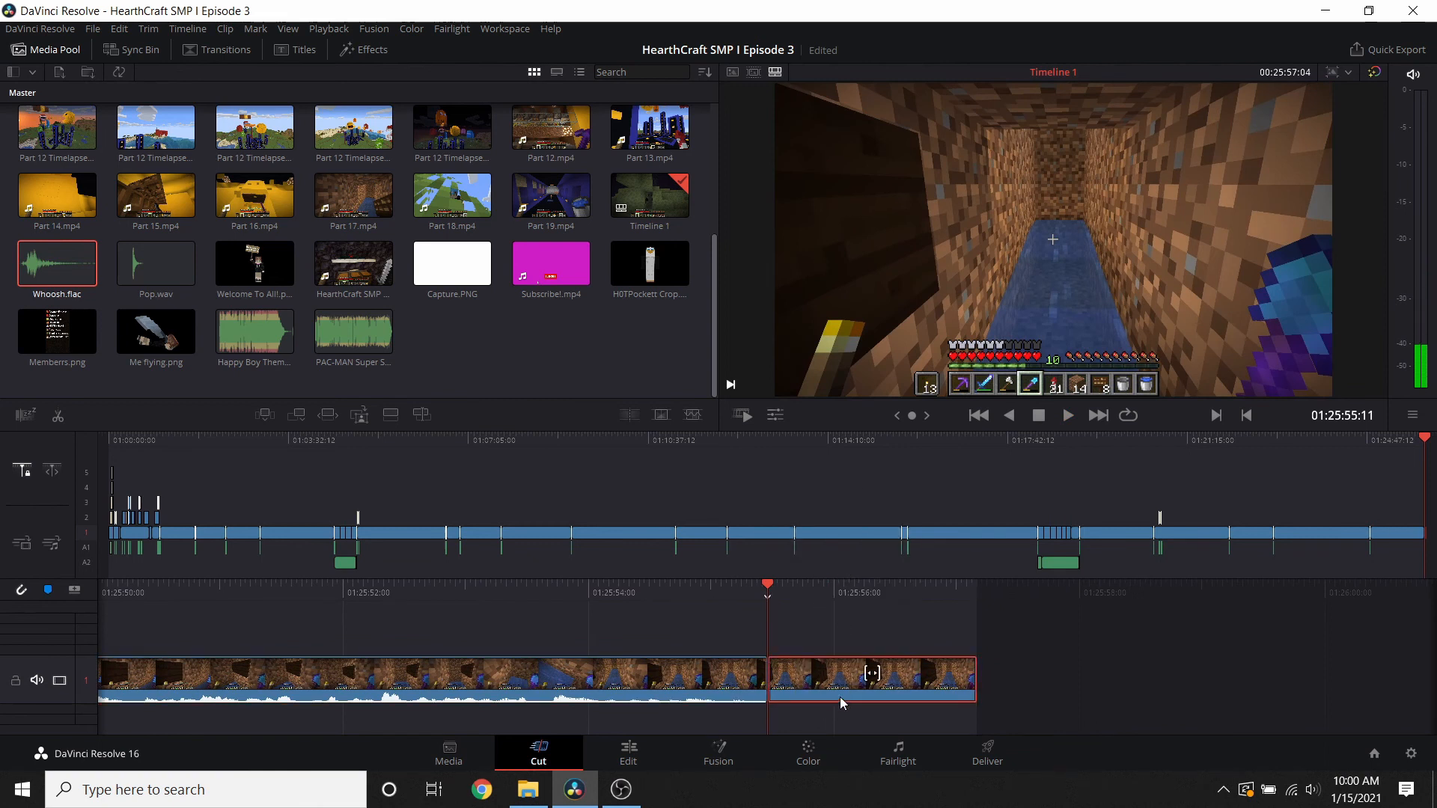
{"action": "key", "text": "Delete"}
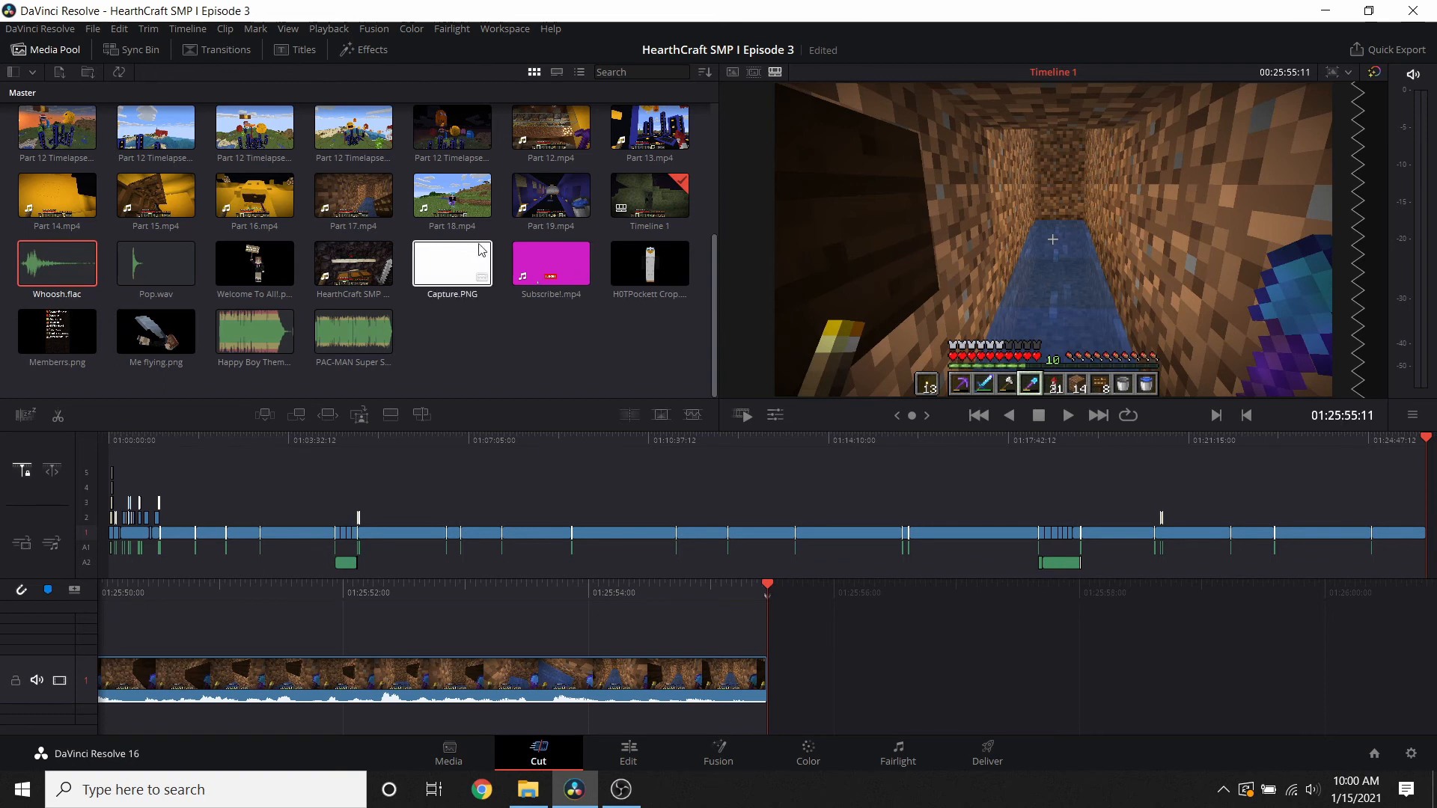
- Check the end of Part 17.mp4 on the Edit page and append Part 18.mp4 after it on the Cut page
{"action": "left_click", "coordinate": [629, 750]}
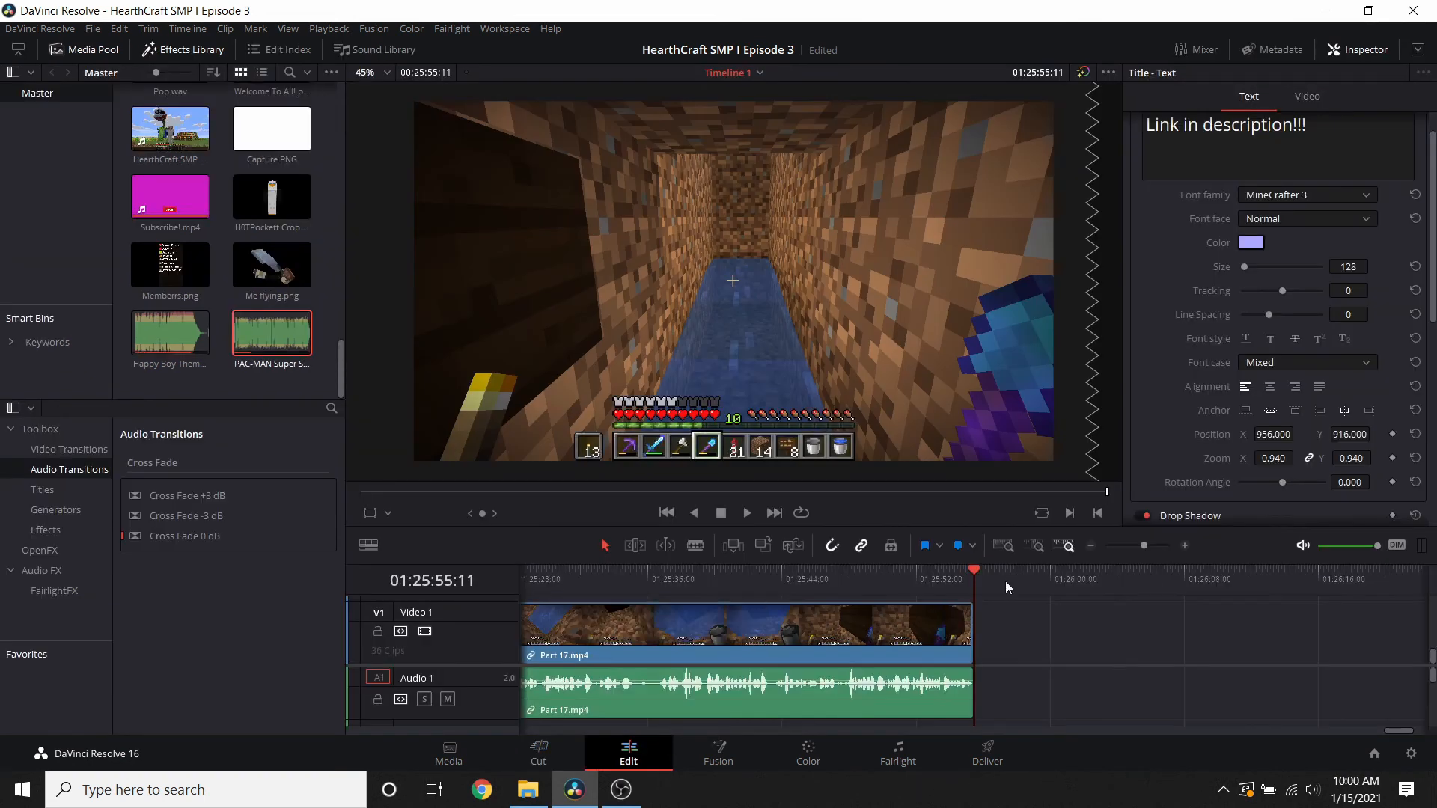
{"action": "left_click_drag", "start_coordinate": [1144, 546], "coordinate": [1136, 543]}
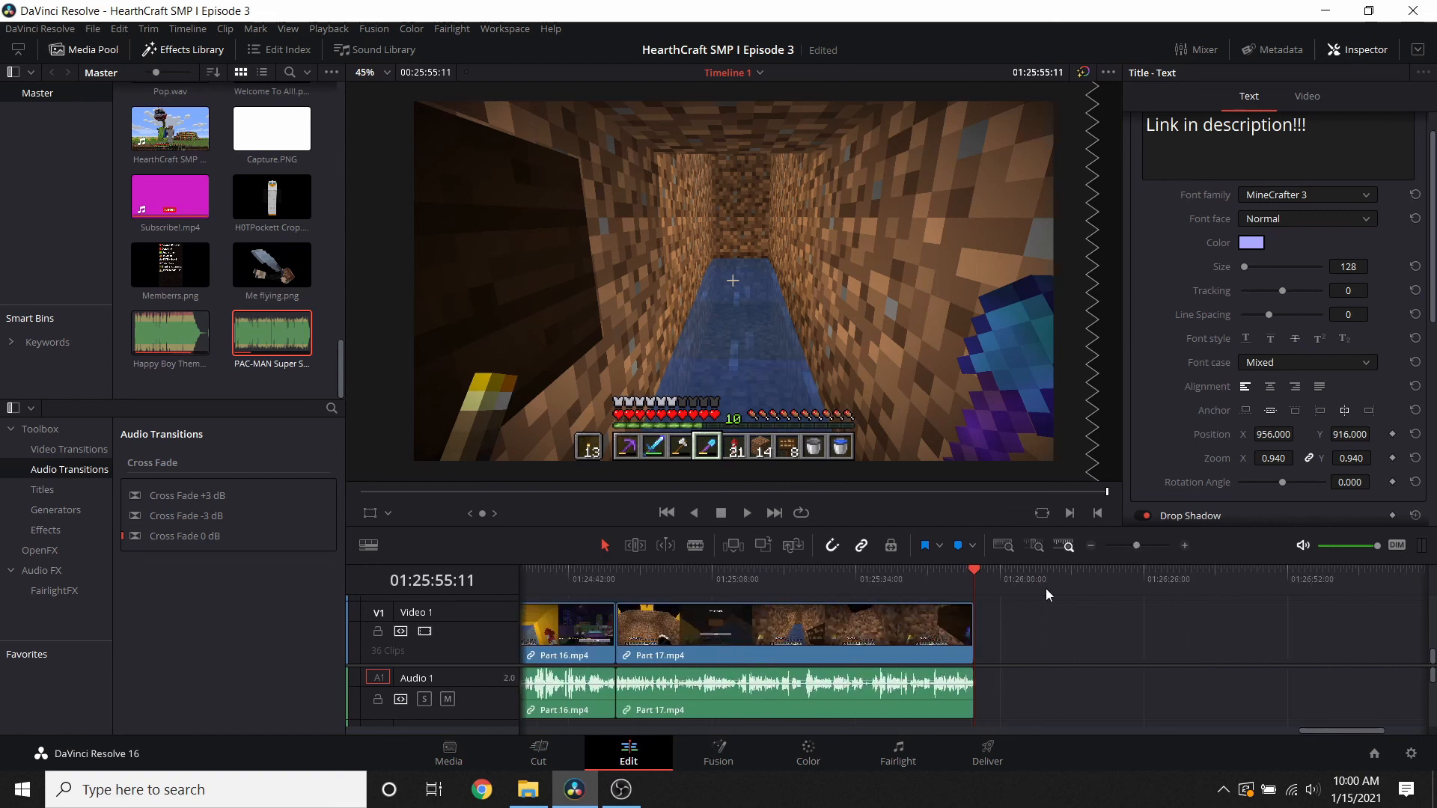
{"action": "left_click", "coordinate": [564, 748]}
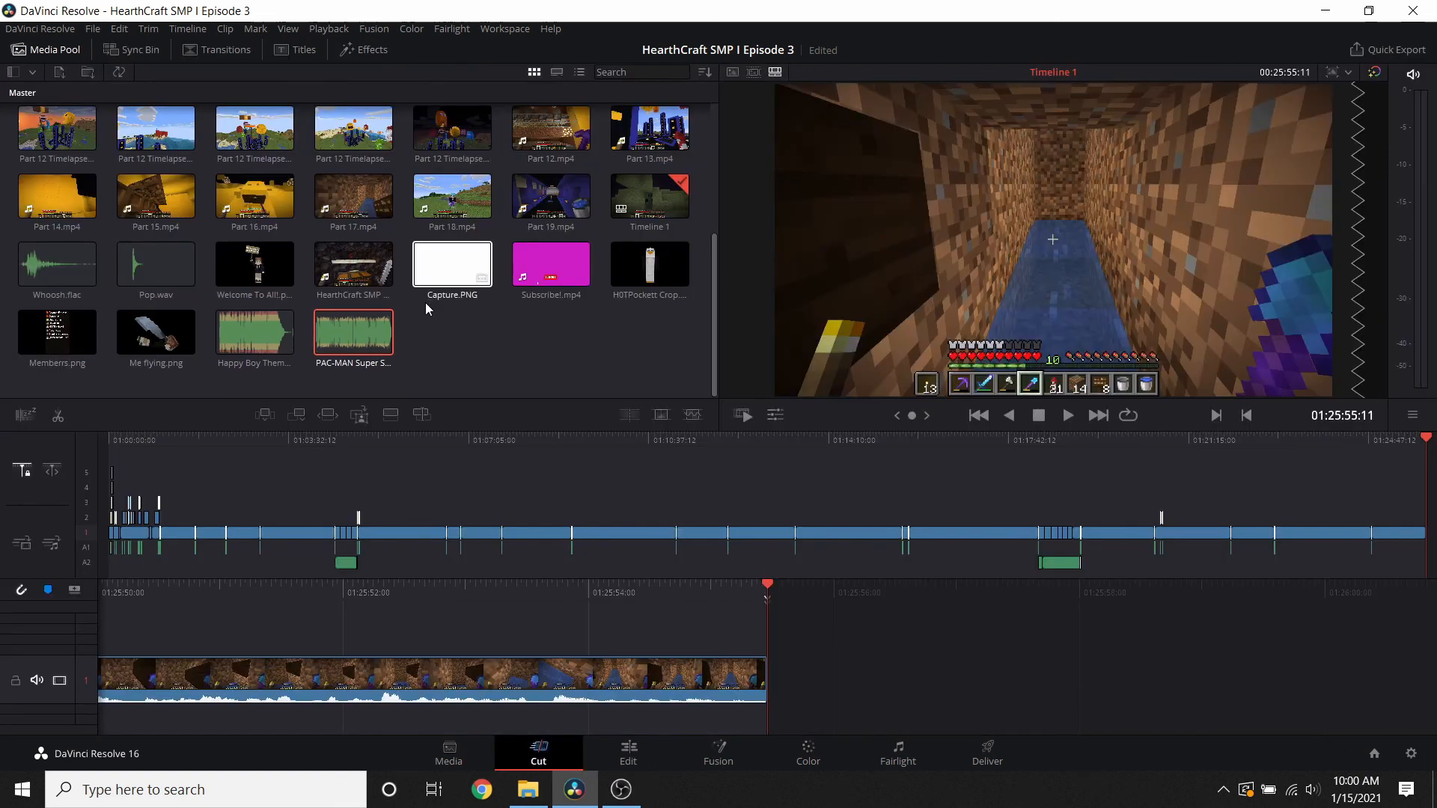
{"action": "left_click_drag", "start_coordinate": [452, 196], "coordinate": [805, 639]}
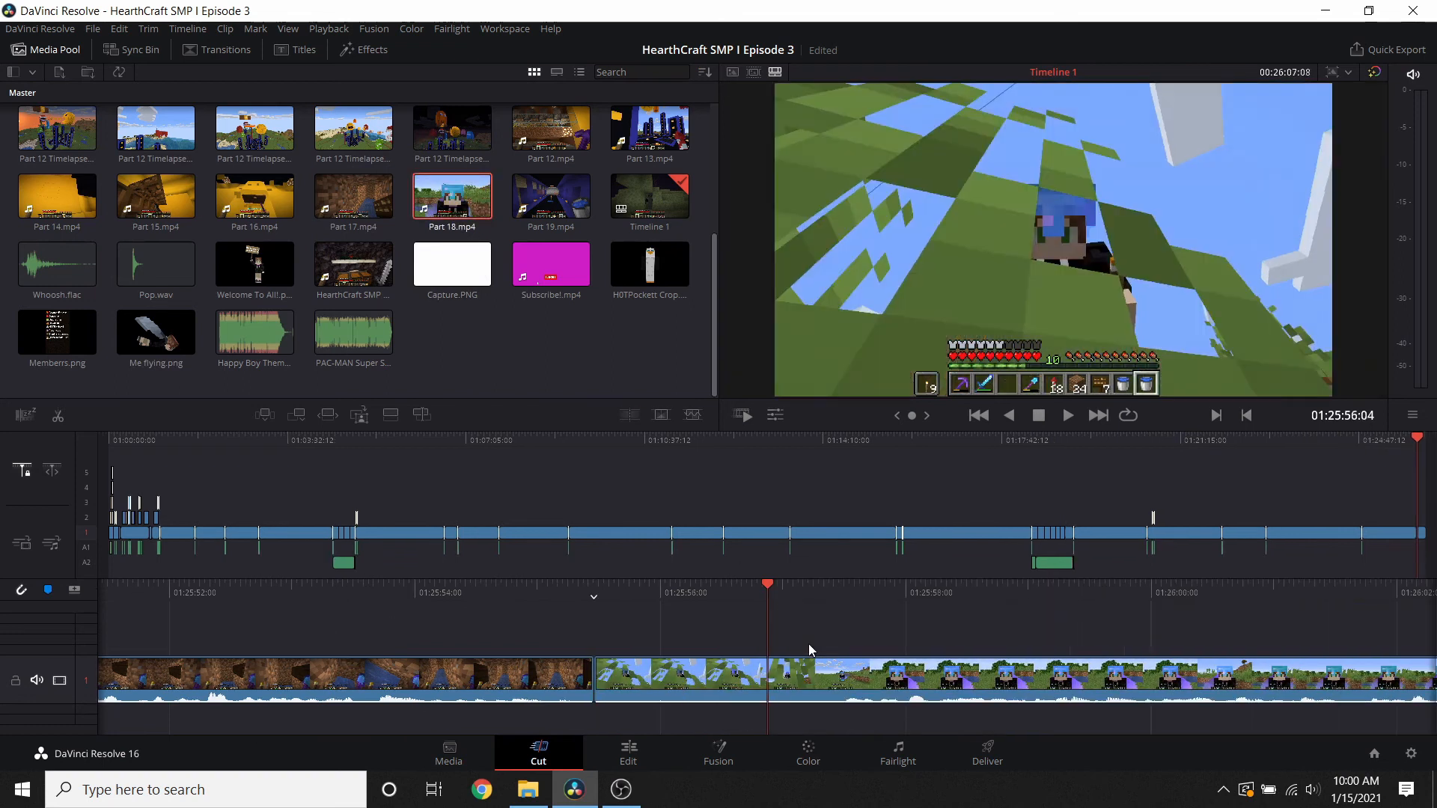
- Split Part 18.mp4 at 01:25:57:10, delete its opening section, and play back across the cut from Part 17.mp4
{"action": "key", "text": "space"}
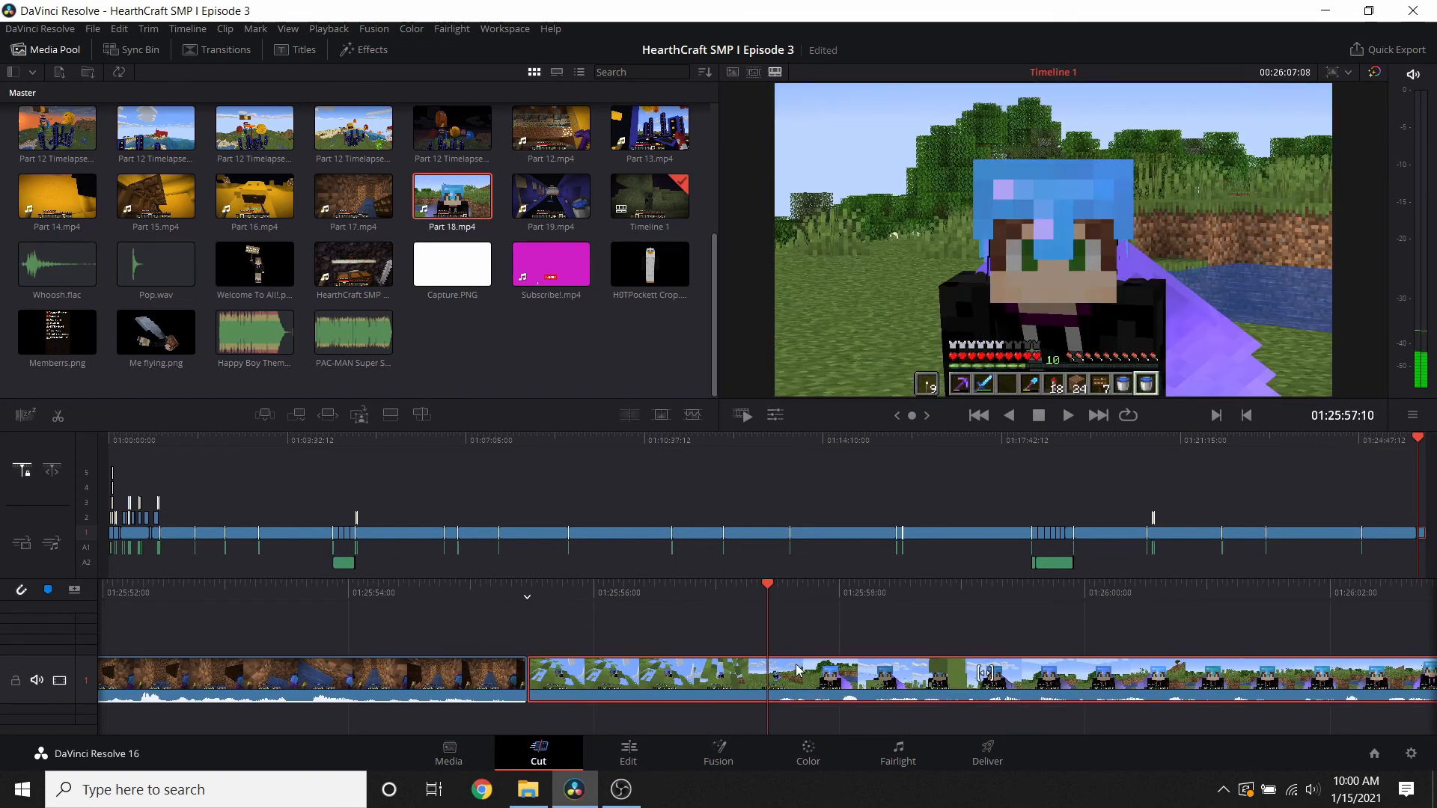
{"action": "left_click", "coordinate": [824, 543]}
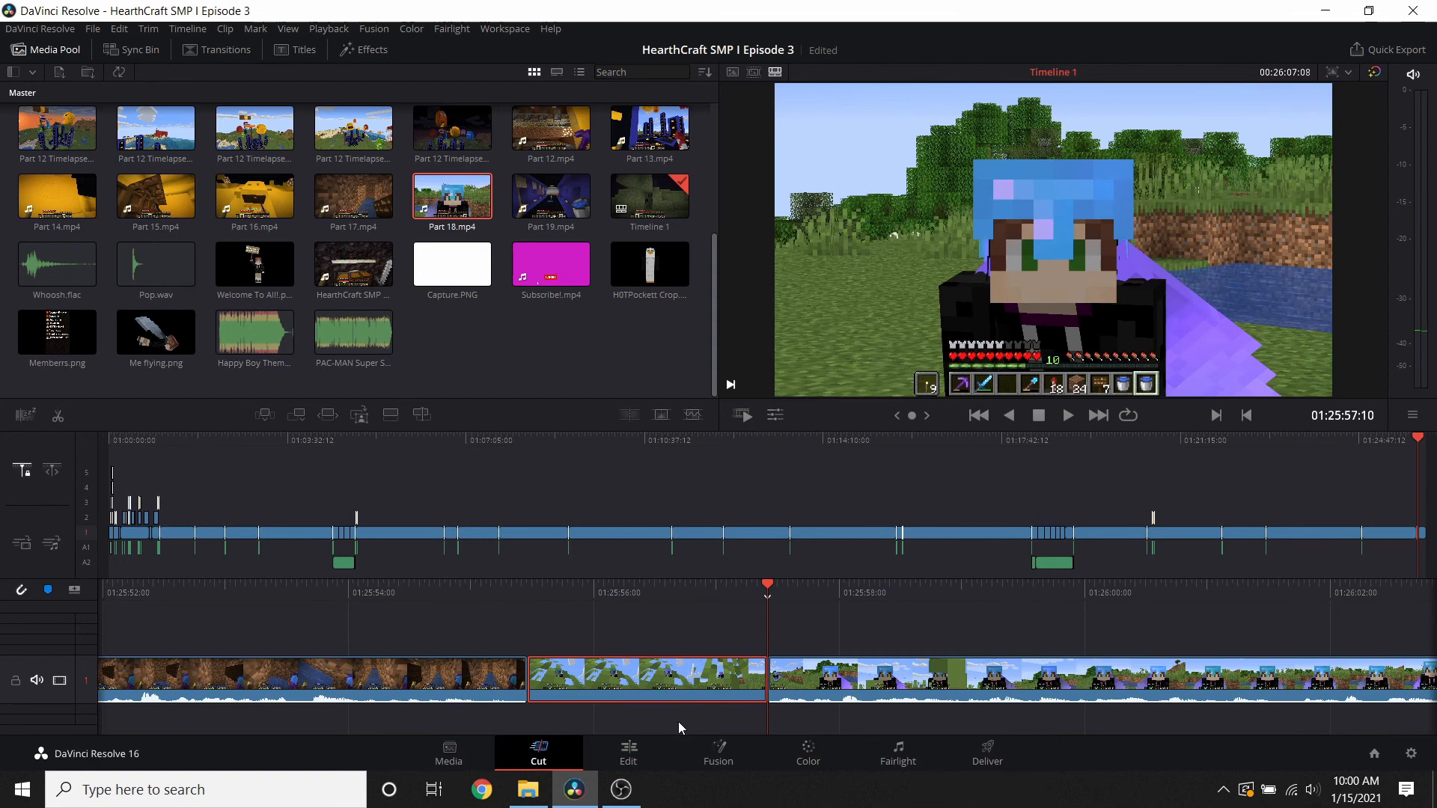
{"action": "left_click", "coordinate": [647, 673]}
{"action": "key", "text": "Delete"}
{"action": "left_click", "coordinate": [701, 705]}
{"action": "key", "text": "Delete"}
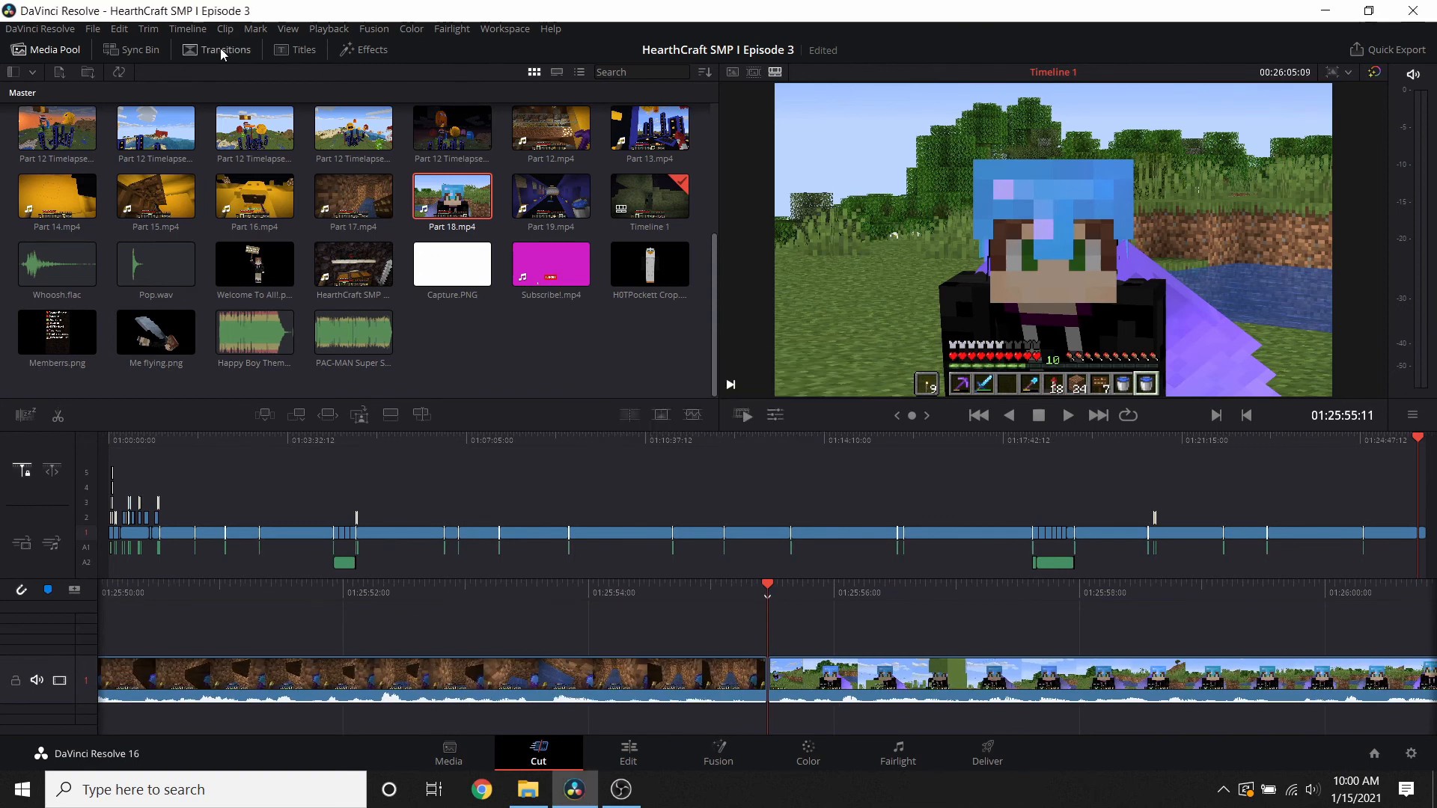
{"action": "left_click", "coordinate": [1068, 416]}
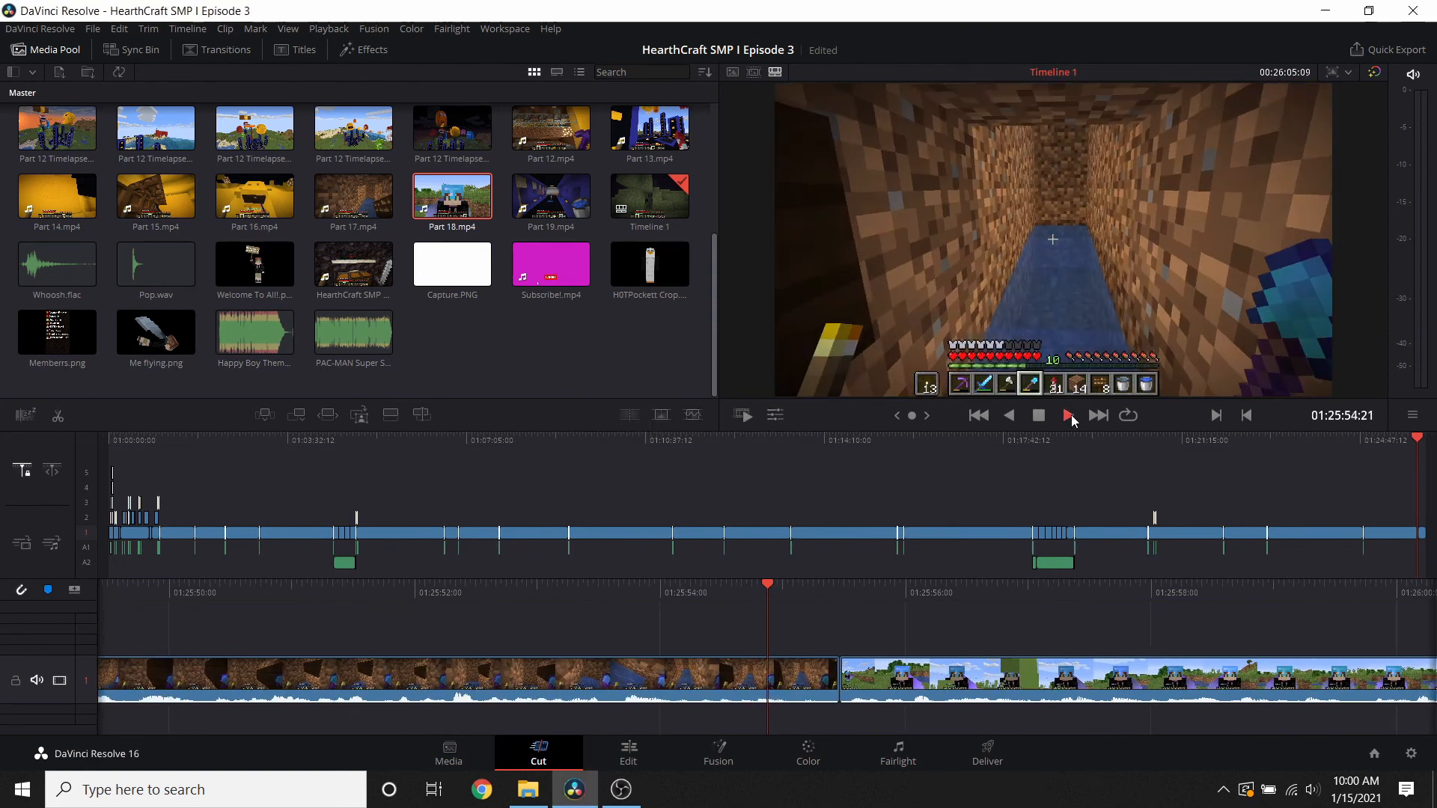
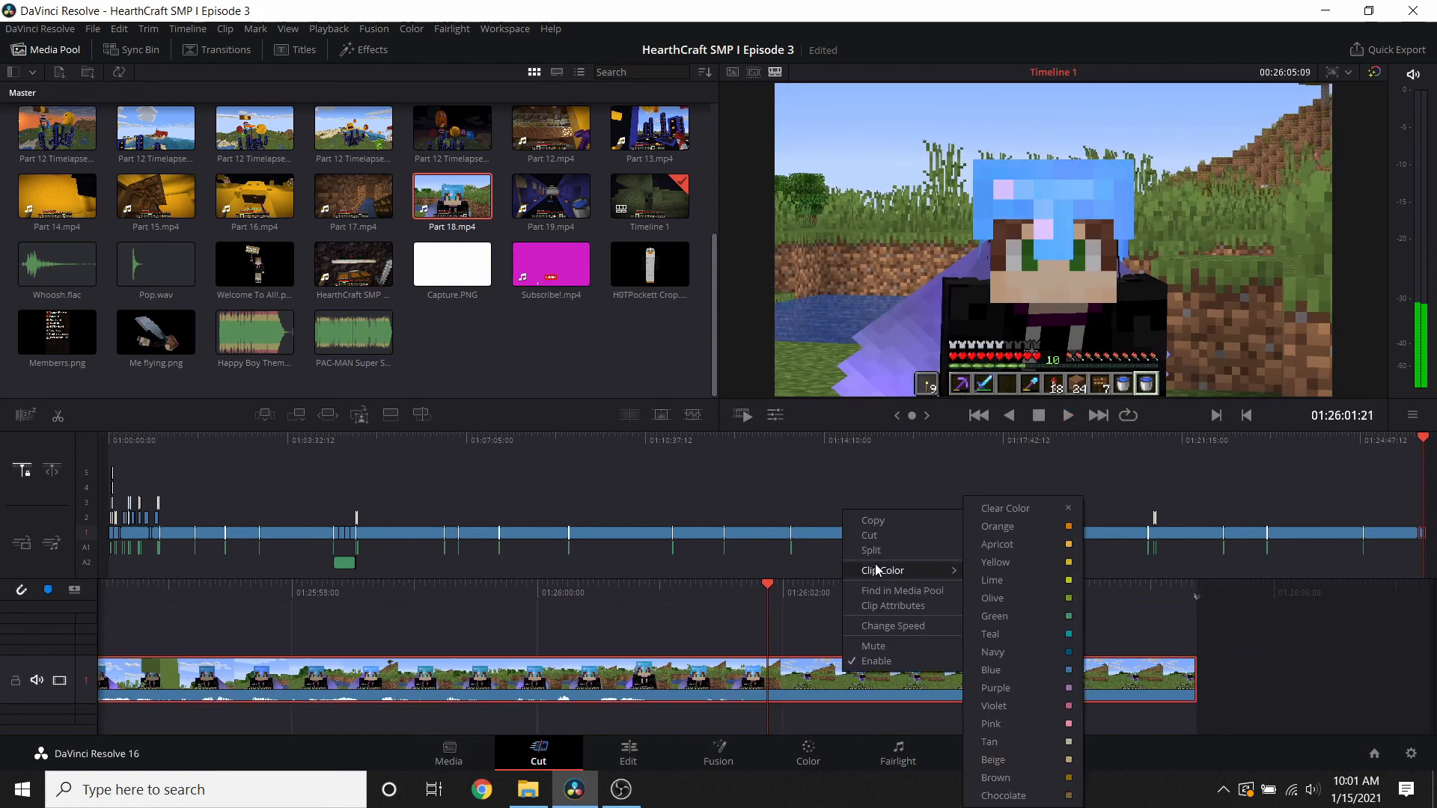
- Split Part 18.mp4 at 01:26:01:21, delete the remainder, and play back the cut from Part 17.mp4 into Part 18.mp4
{"action": "left_click", "coordinate": [871, 551]}
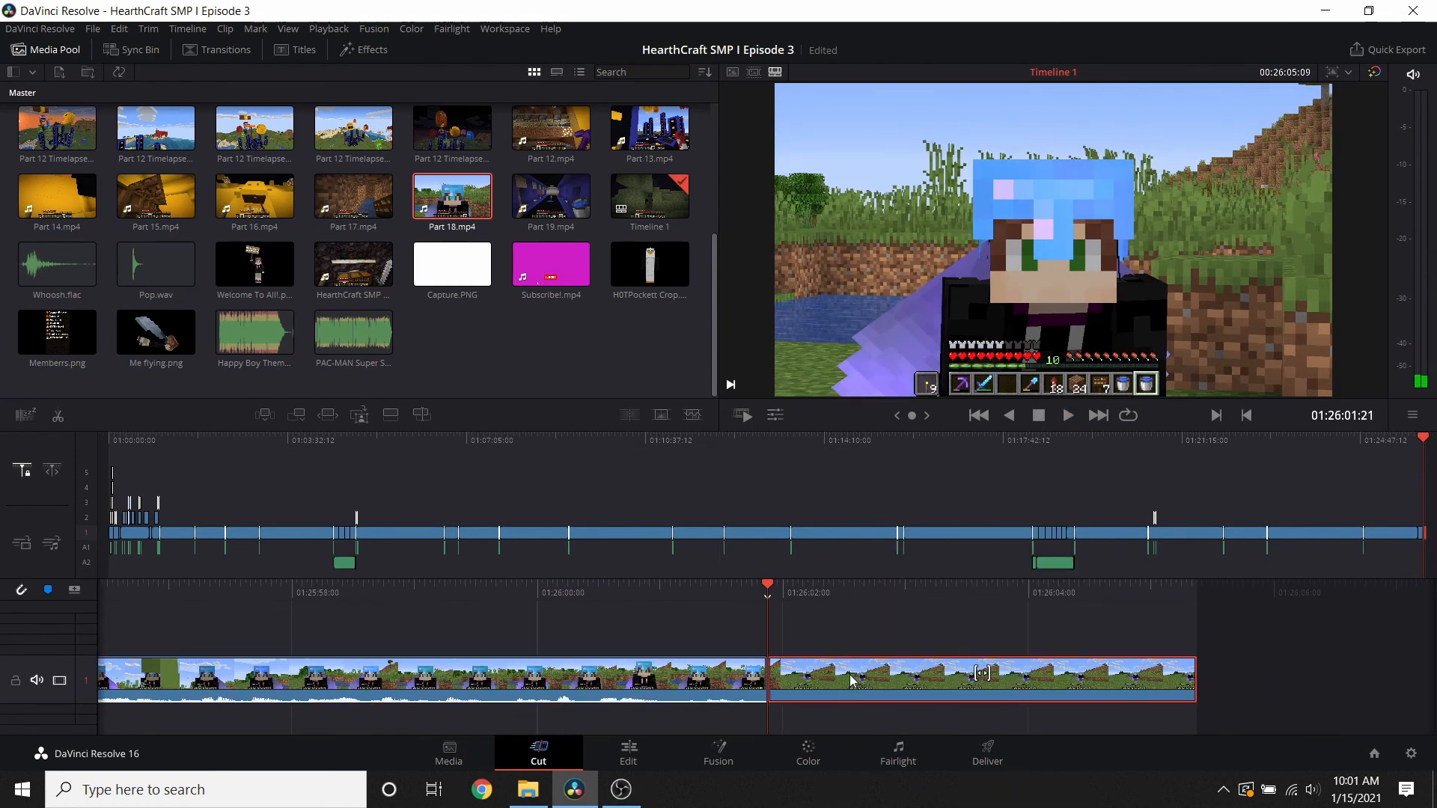
{"action": "key", "text": "Delete"}
{"action": "scroll", "coordinate": [850, 639], "scroll_direction": "up", "scroll_amount": 12}
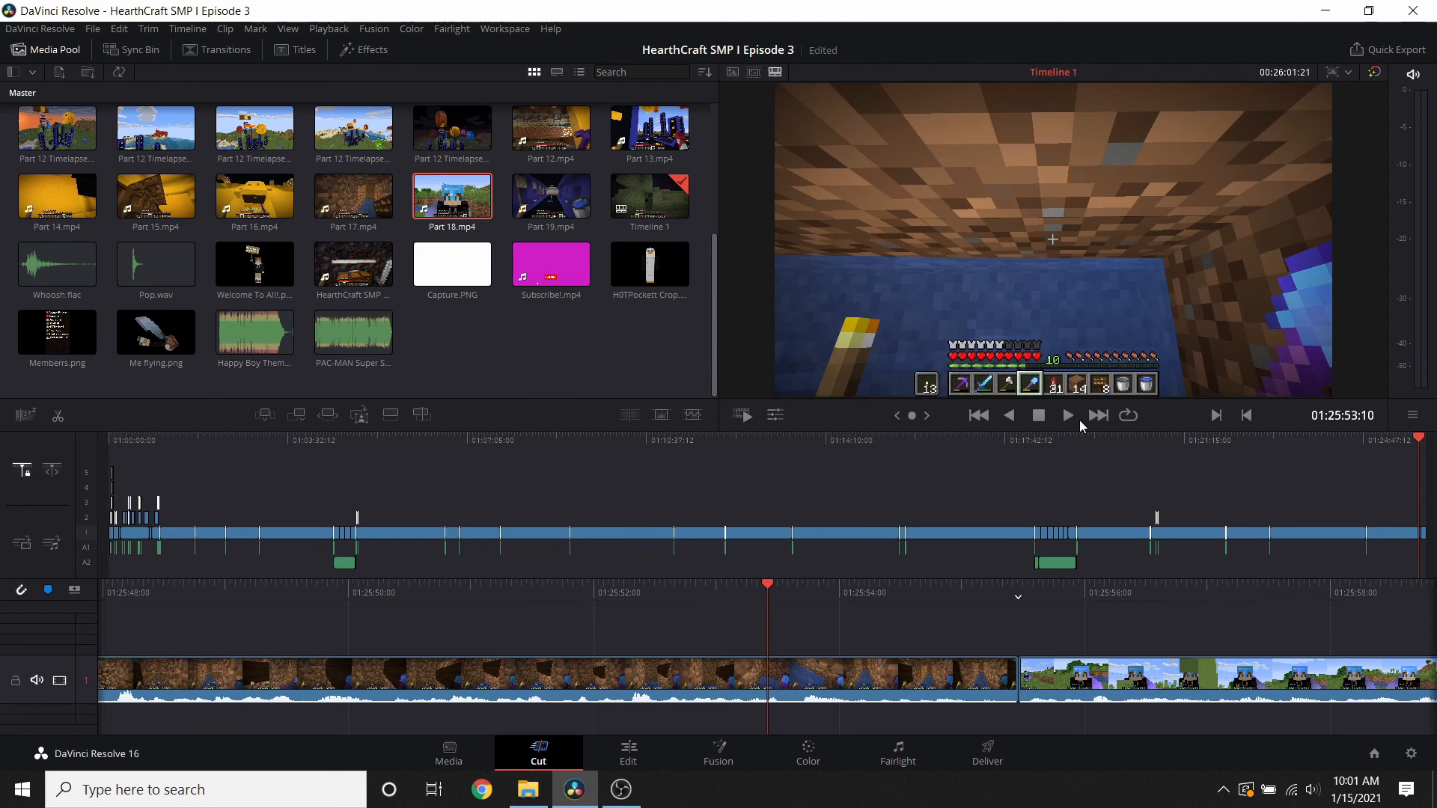
{"action": "left_click", "coordinate": [1072, 420]}
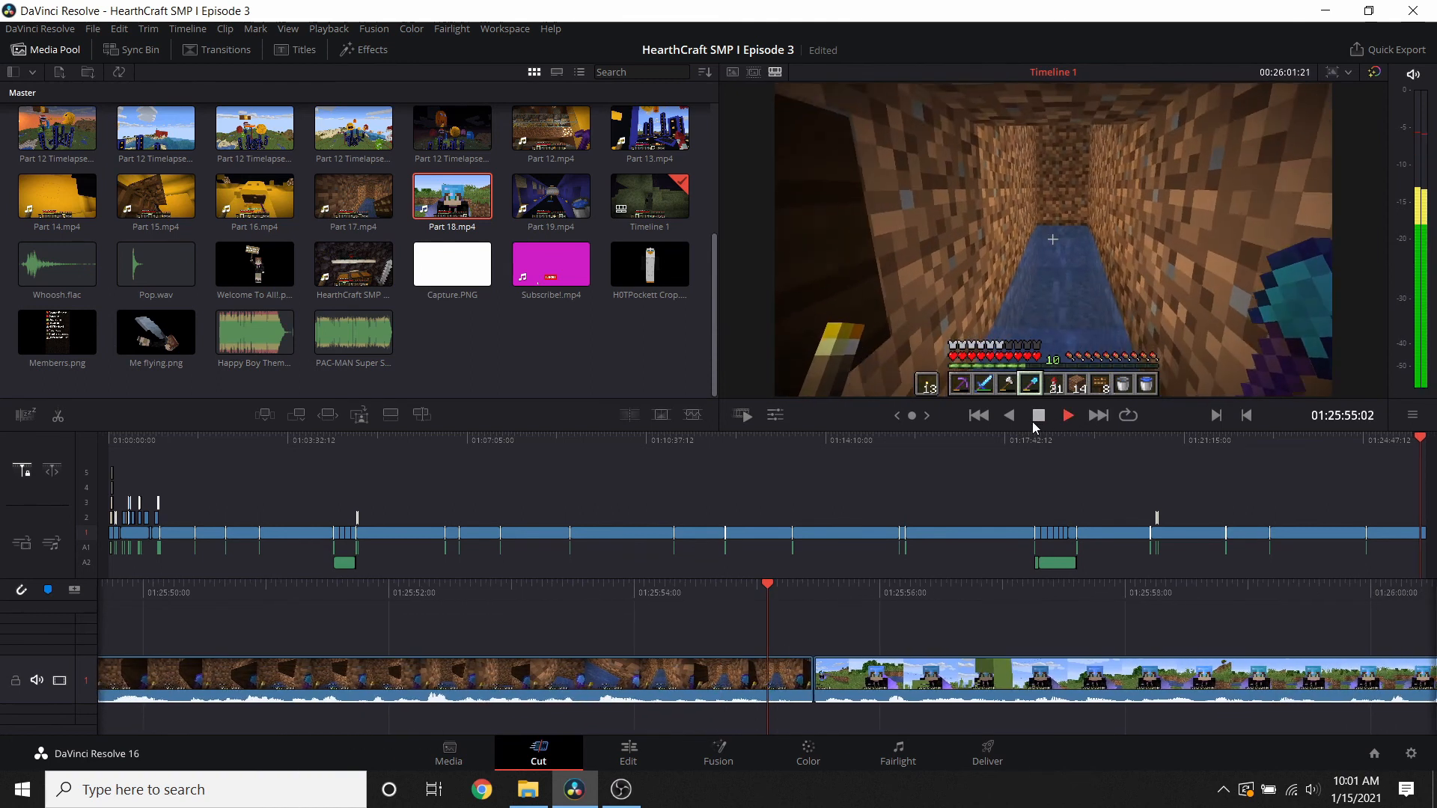
{"action": "left_click", "coordinate": [1032, 420]}
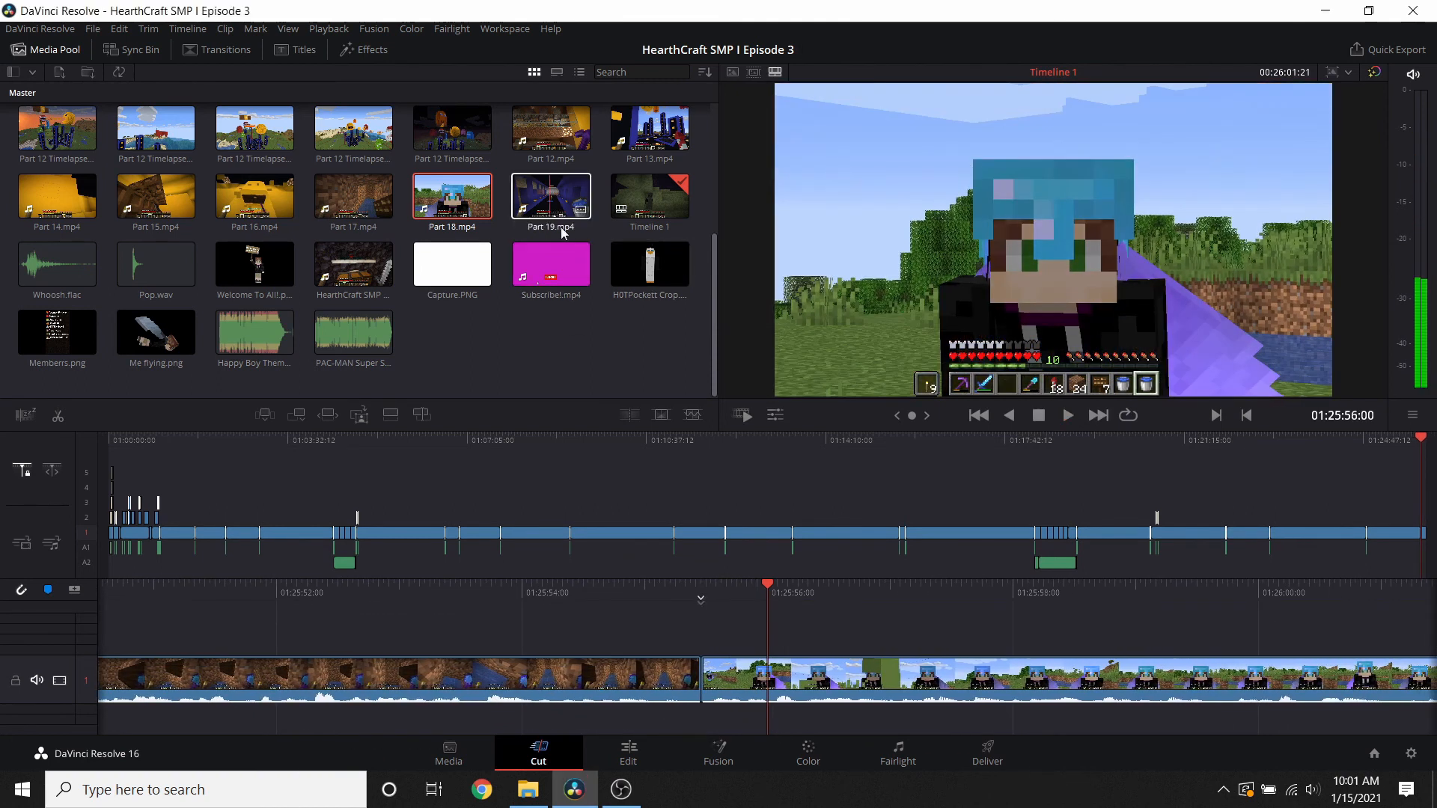
- Append Part 19.mp4 after Part 18.mp4, split it at 01:26:04:20, delete its opening section, and play back its new start
{"action": "key", "text": "End"}
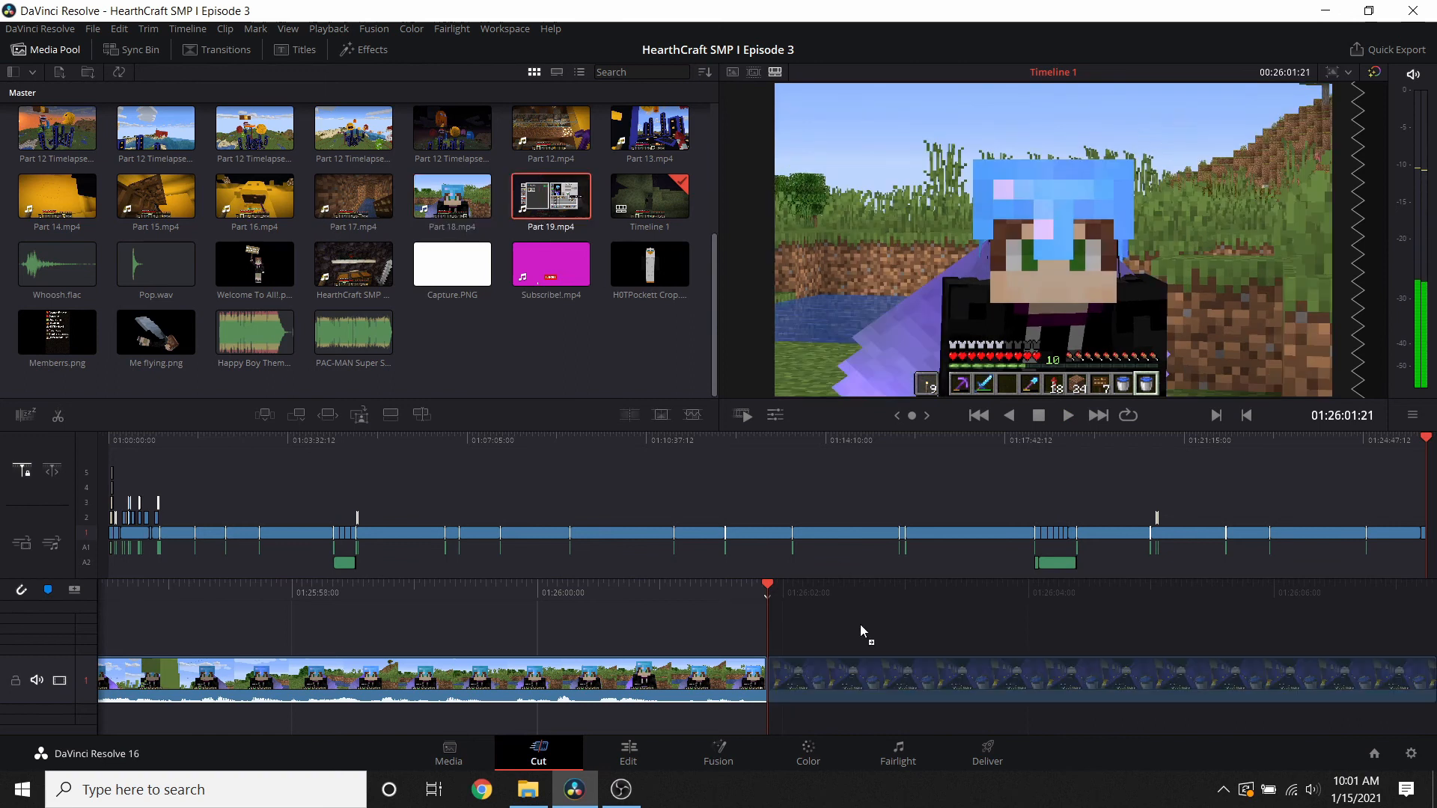
{"action": "scroll", "coordinate": [860, 625], "scroll_direction": "right", "scroll_amount": 5}
{"action": "left_click_drag", "start_coordinate": [859, 625], "coordinate": [840, 649]}
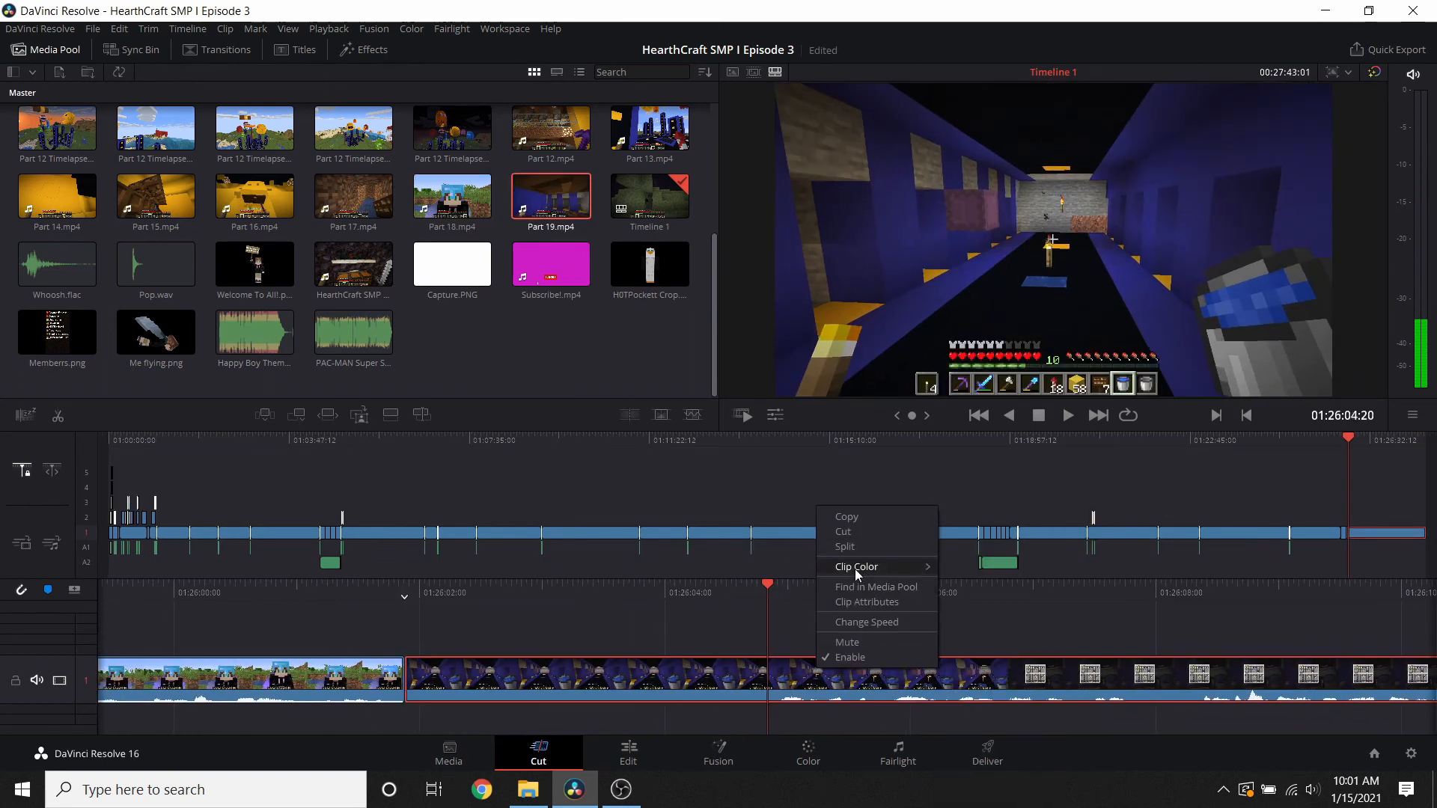
{"action": "left_click", "coordinate": [851, 547]}
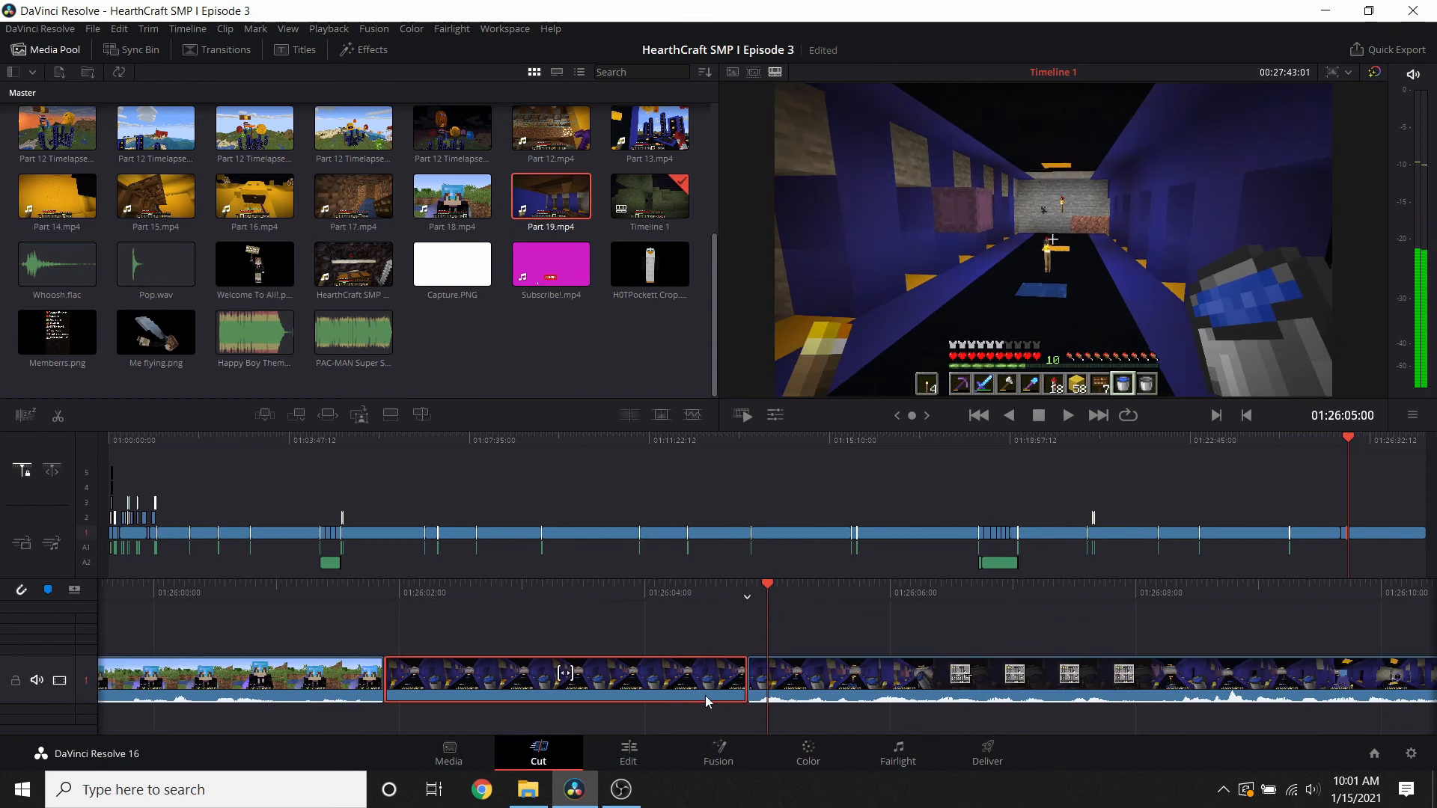
{"action": "key", "text": "Delete"}
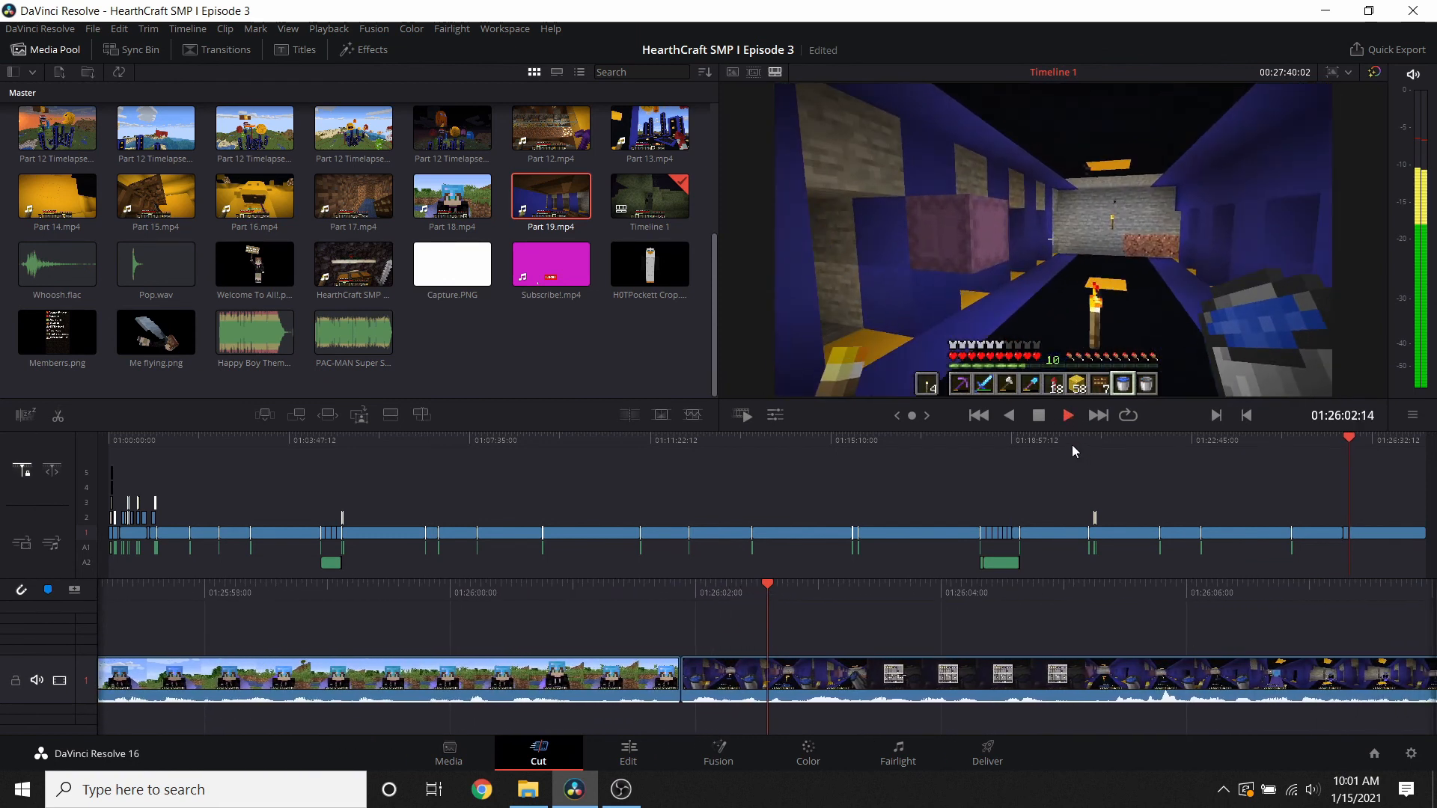
{"action": "left_click", "coordinate": [1036, 416]}
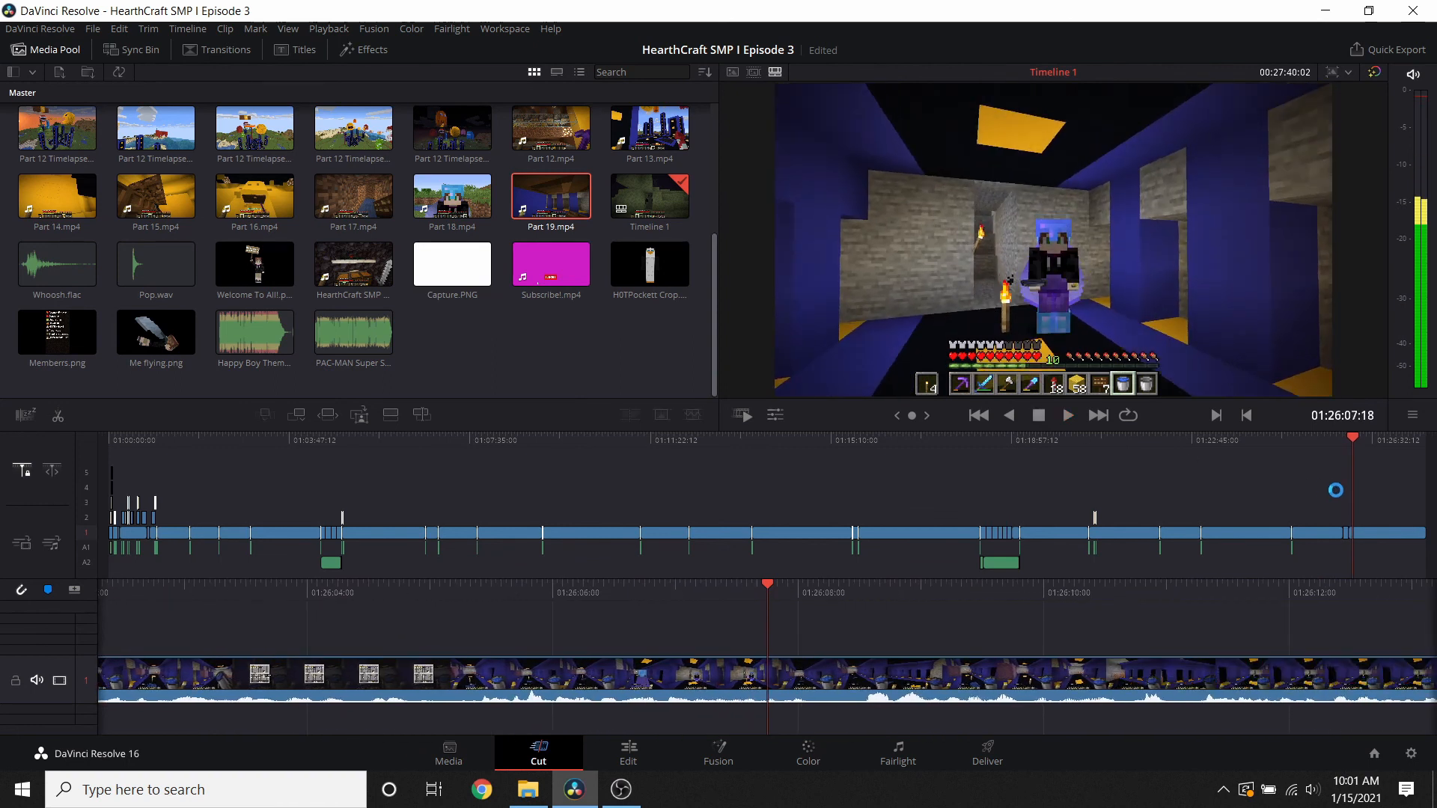
- Play back the end of Part 19.mp4 and cut out the section between 01:27:35:13 and 01:27:36:05
{"action": "left_click", "coordinate": [1418, 442]}
{"action": "left_click_drag", "start_coordinate": [1070, 591], "coordinate": [980, 578]}
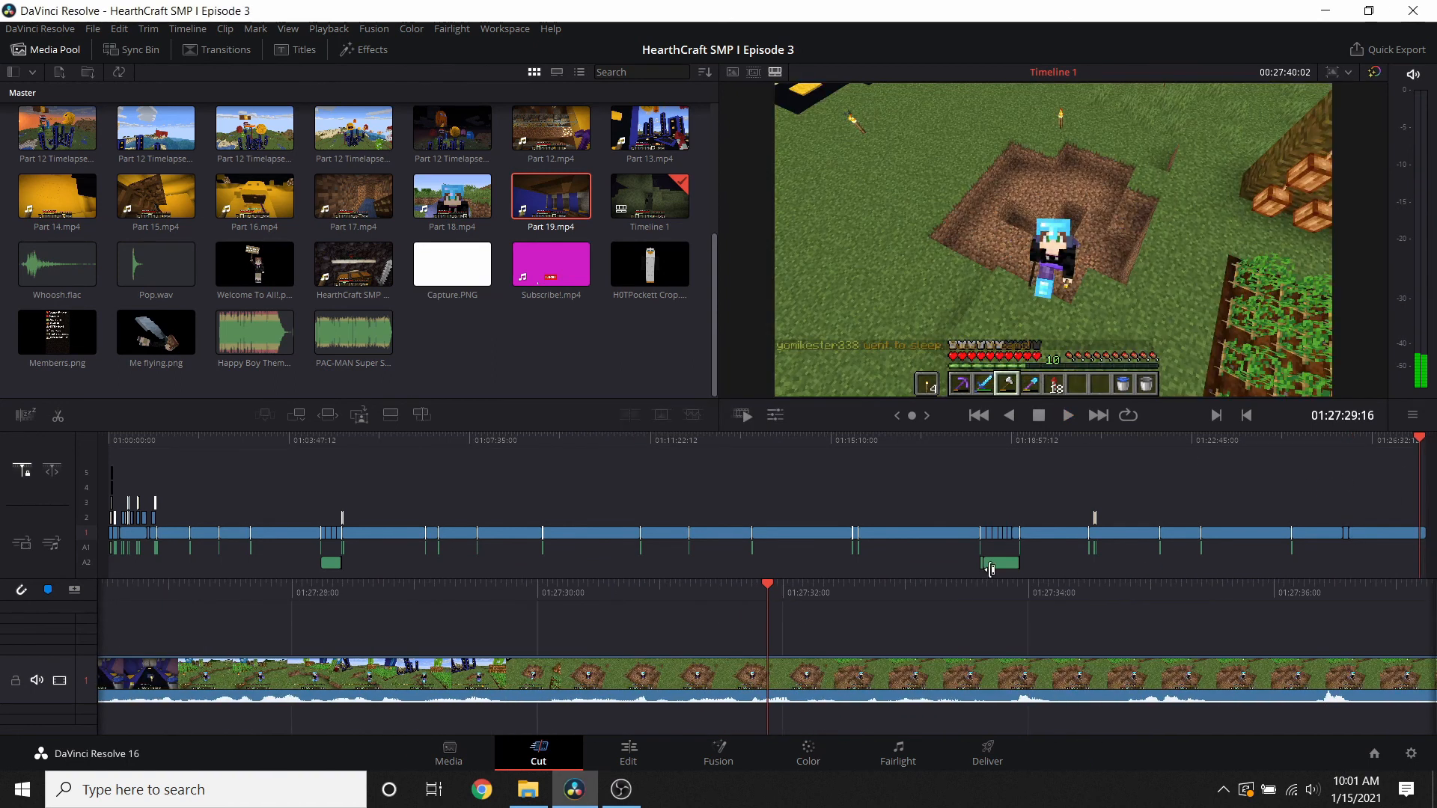
{"action": "left_click", "coordinate": [1067, 417]}
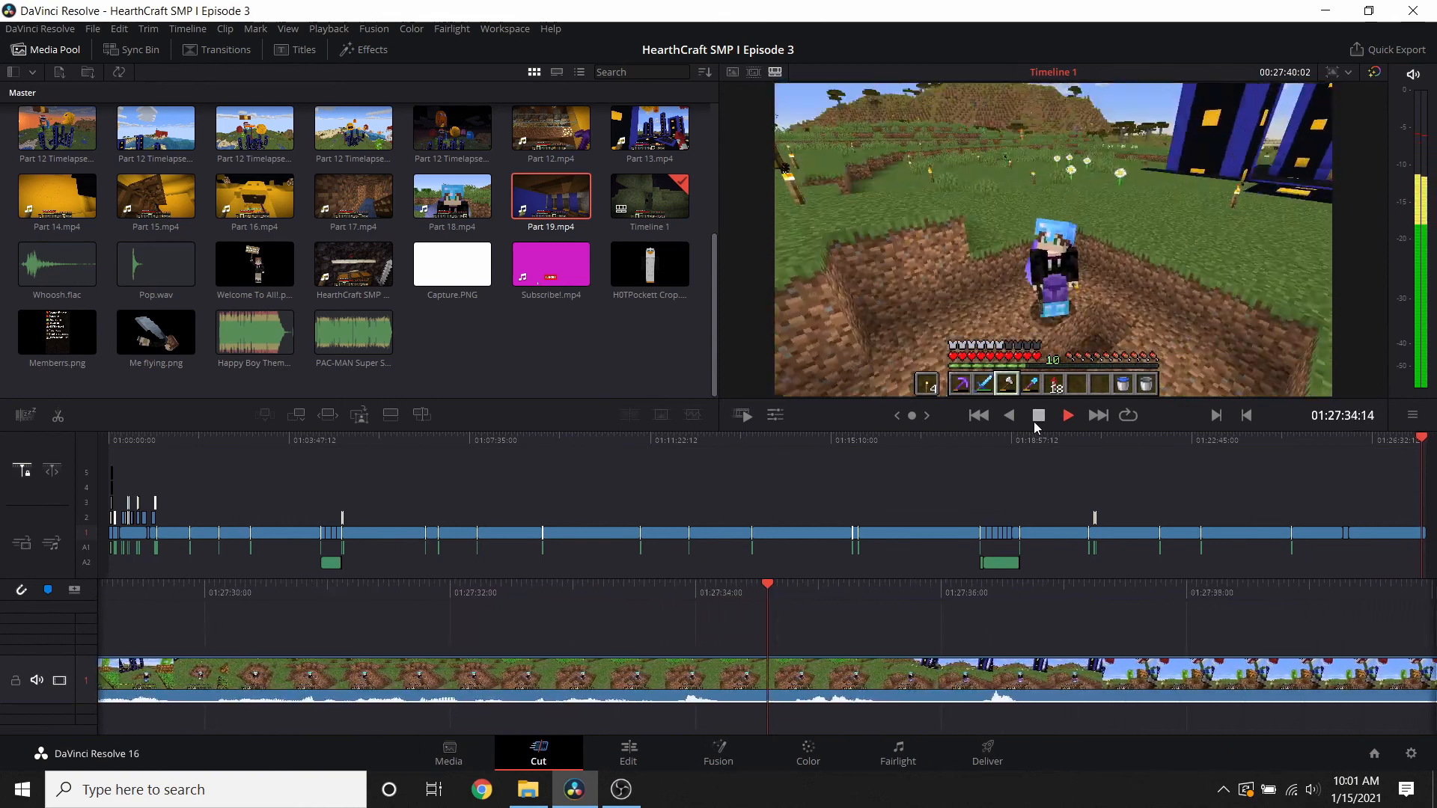
{"action": "left_click", "coordinate": [1037, 420]}
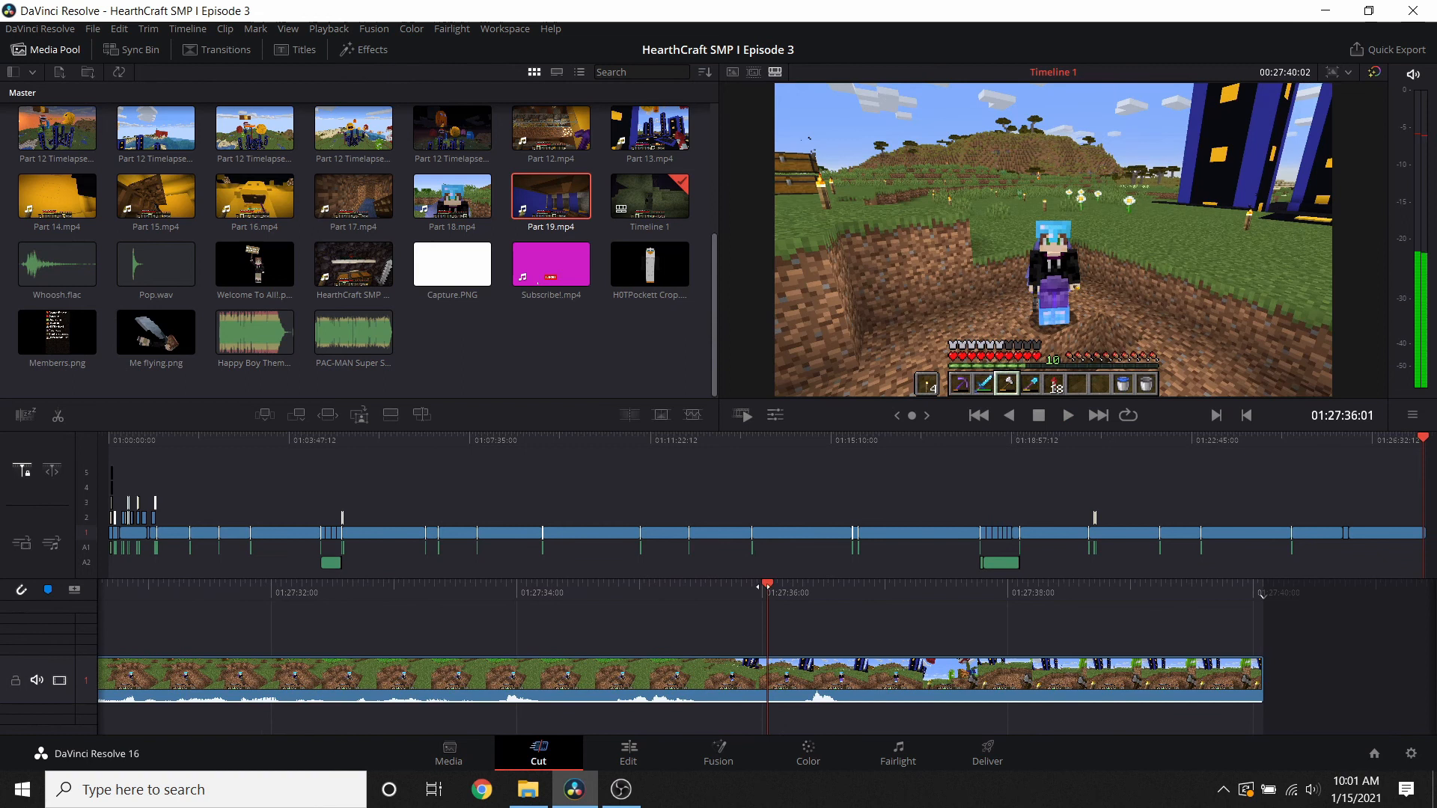
{"action": "left_click_drag", "start_coordinate": [757, 589], "coordinate": [830, 652]}
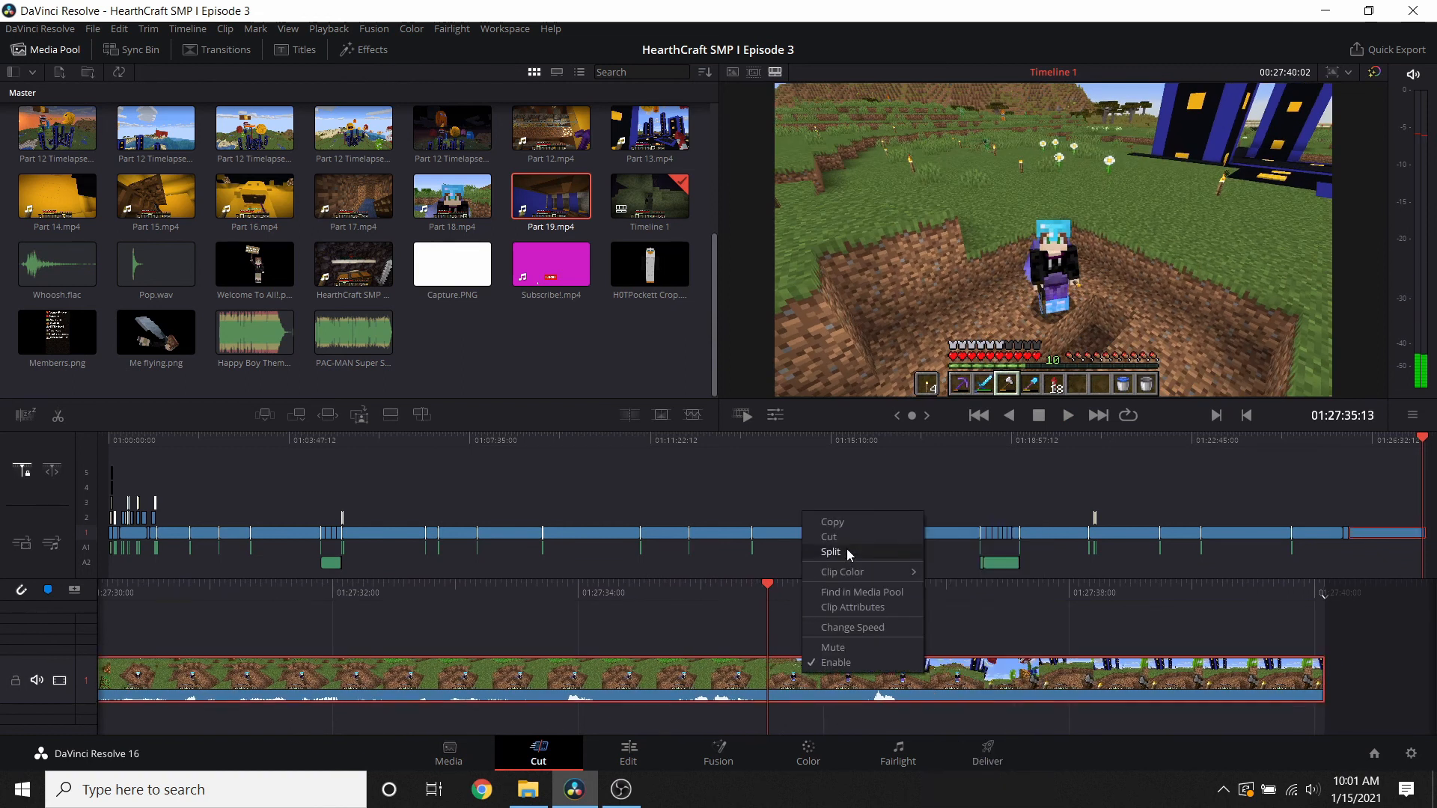
{"action": "left_click", "coordinate": [846, 550]}
{"action": "left_click_drag", "start_coordinate": [755, 590], "coordinate": [684, 592]}
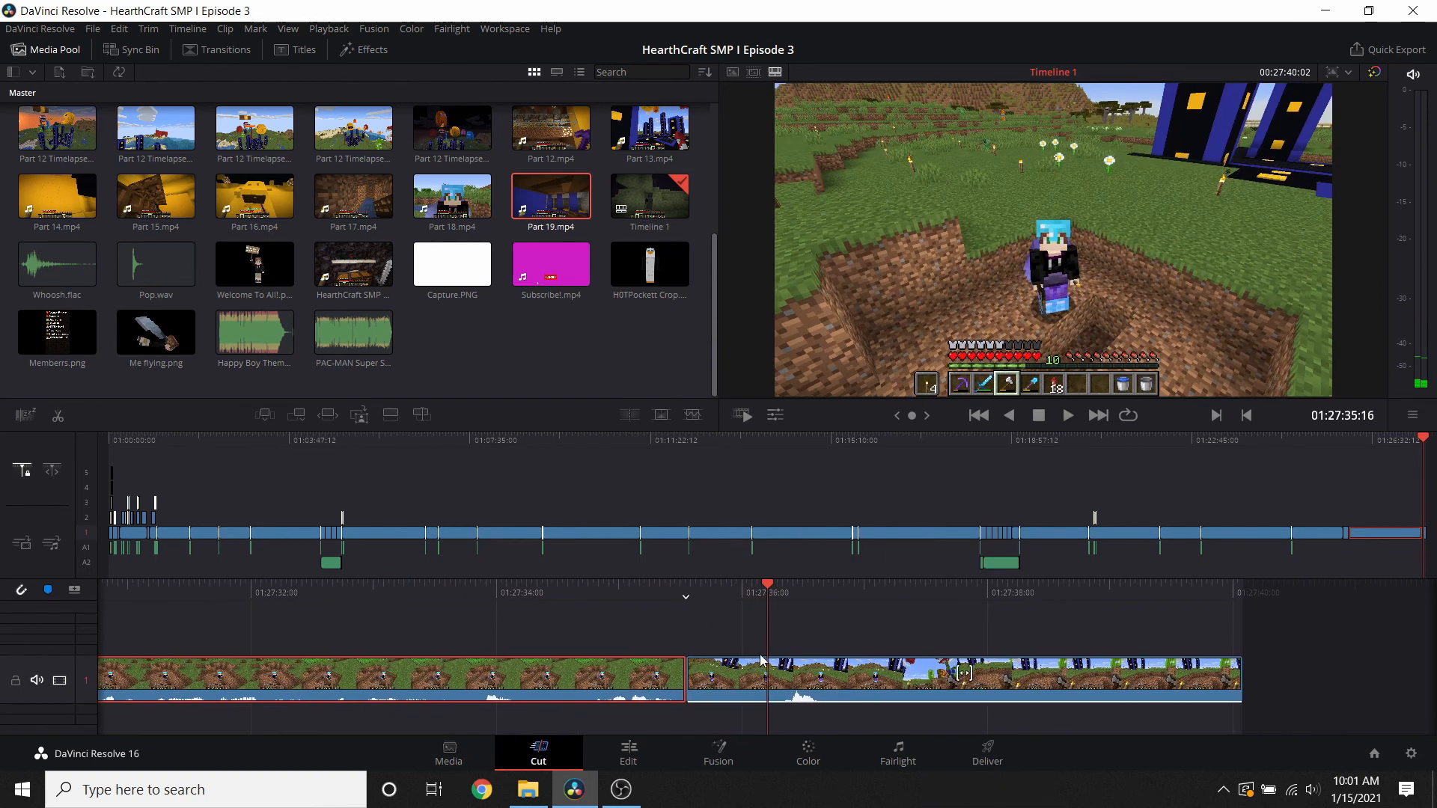
{"action": "right_click", "coordinate": [766, 659]}
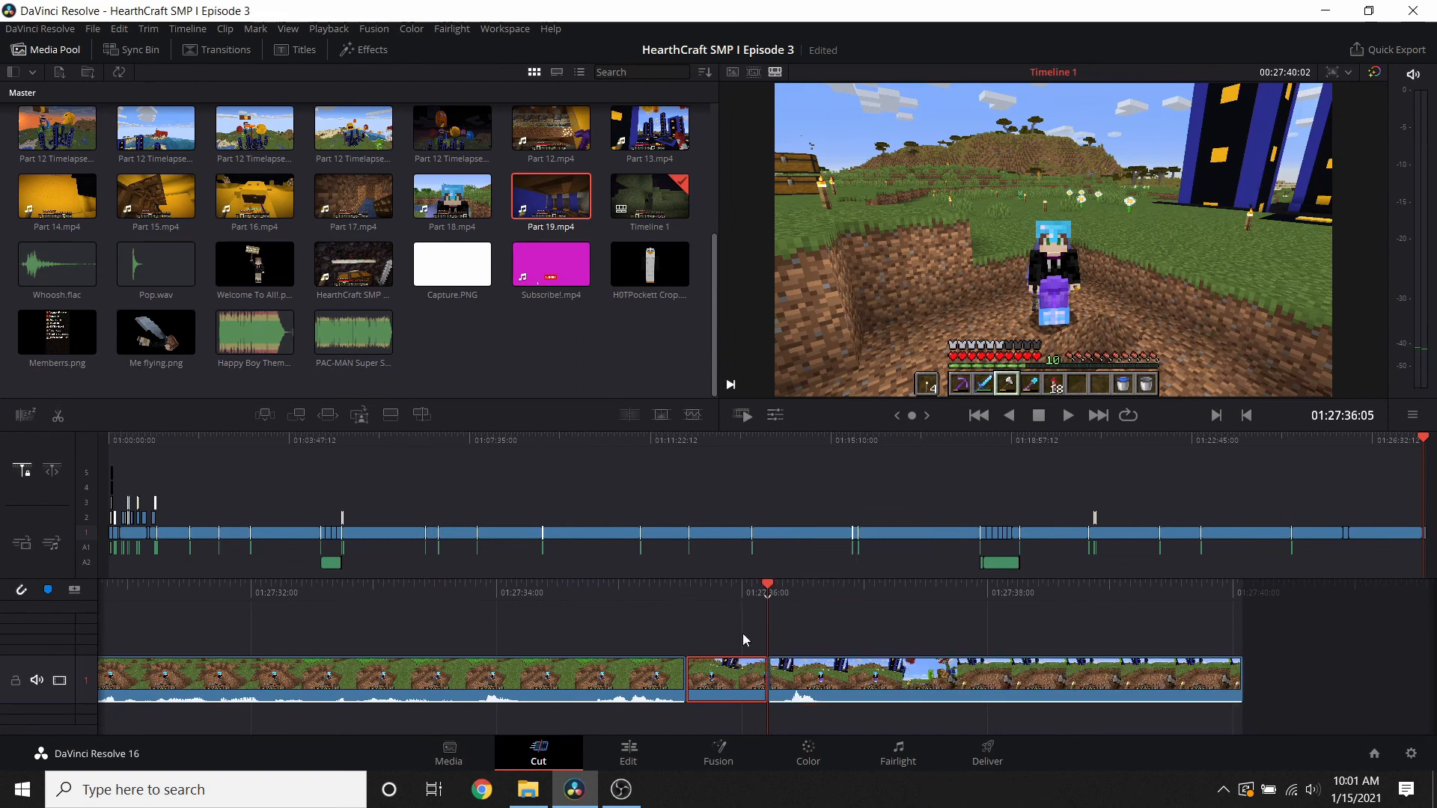
{"action": "key", "text": "Delete"}
- Play back across the new cut in Part 19.mp4, split the clip at 01:27:36:00 and delete the remainder
{"action": "left_click_drag", "start_coordinate": [712, 592], "coordinate": [885, 659]}
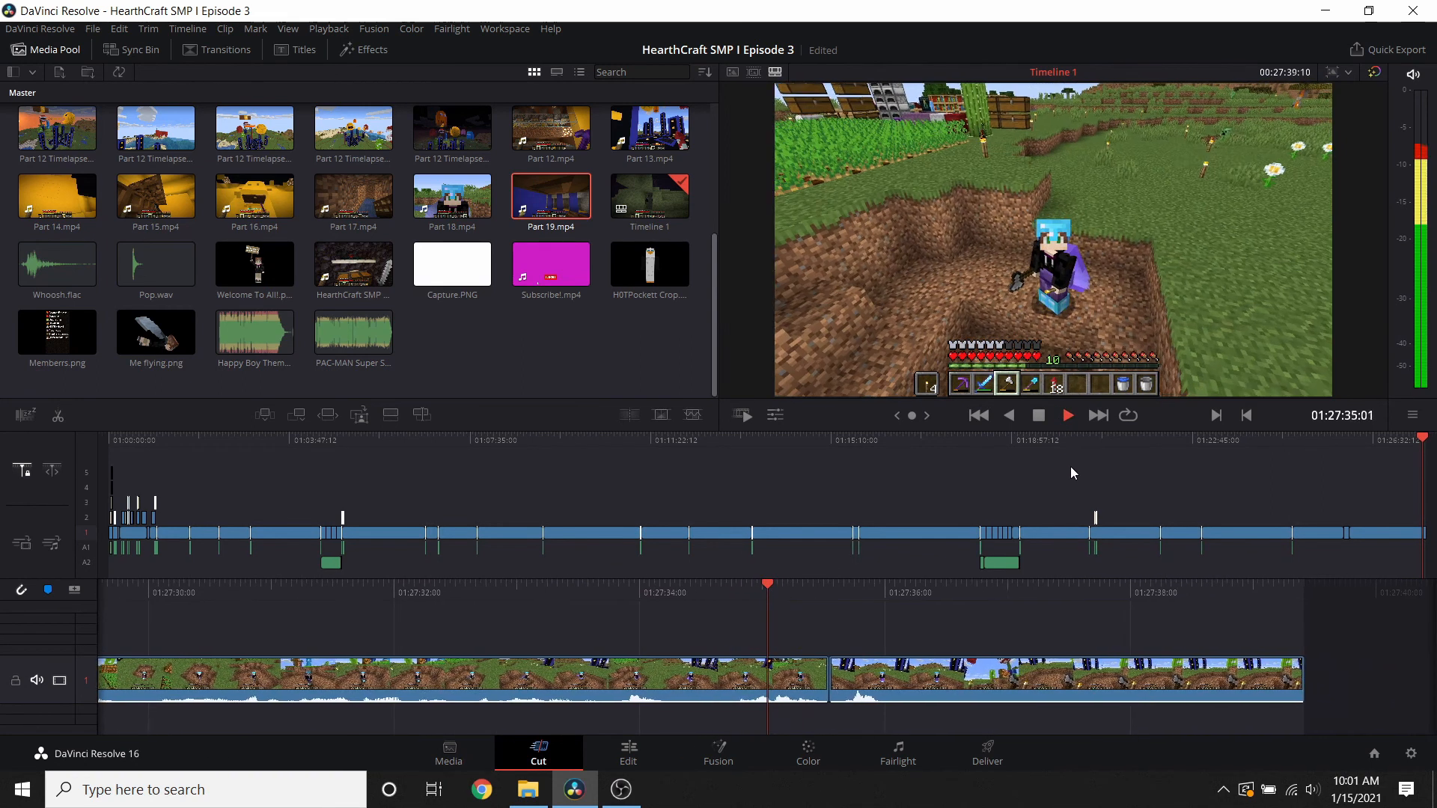
{"action": "left_click_drag", "start_coordinate": [572, 595], "coordinate": [671, 597]}
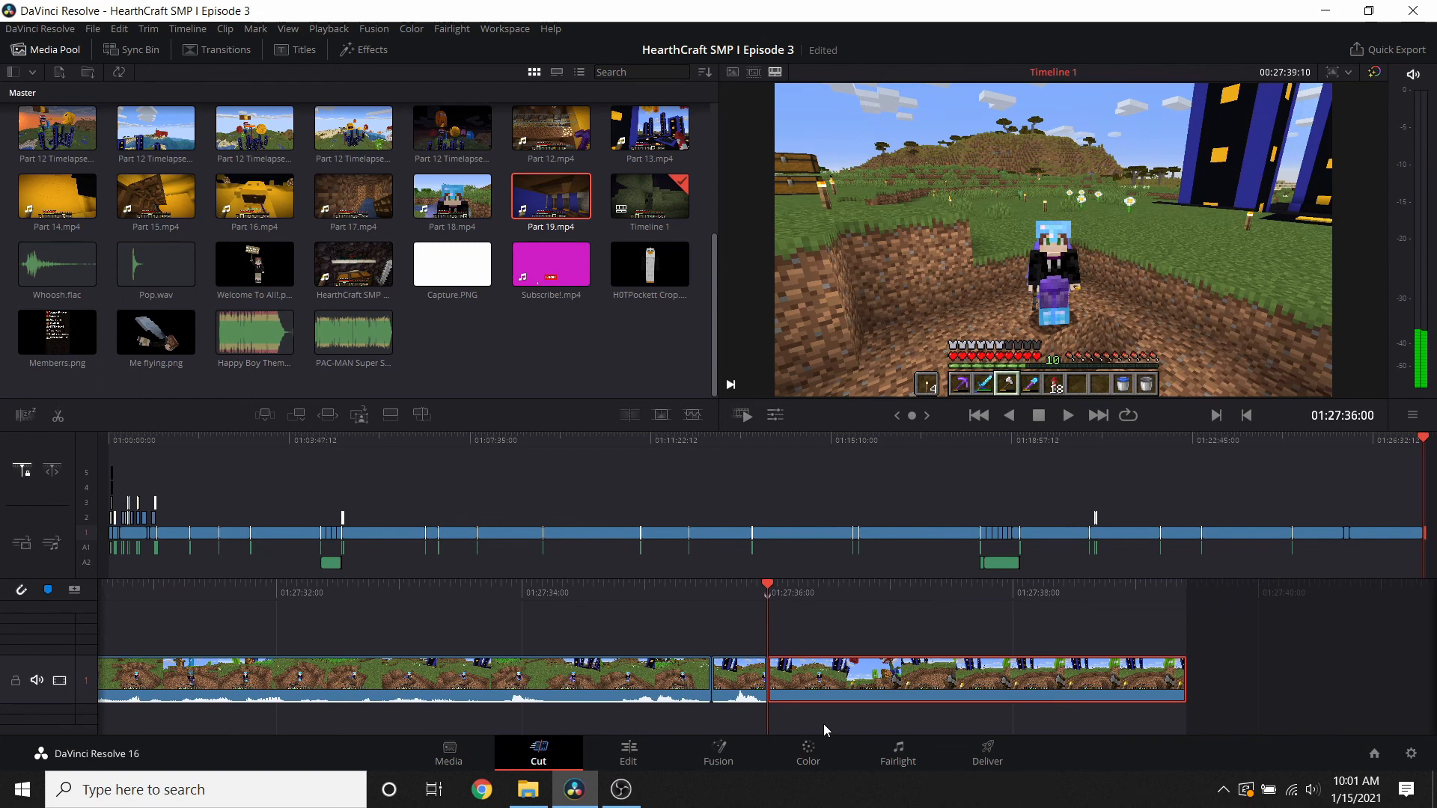
{"action": "key", "text": "Delete"}
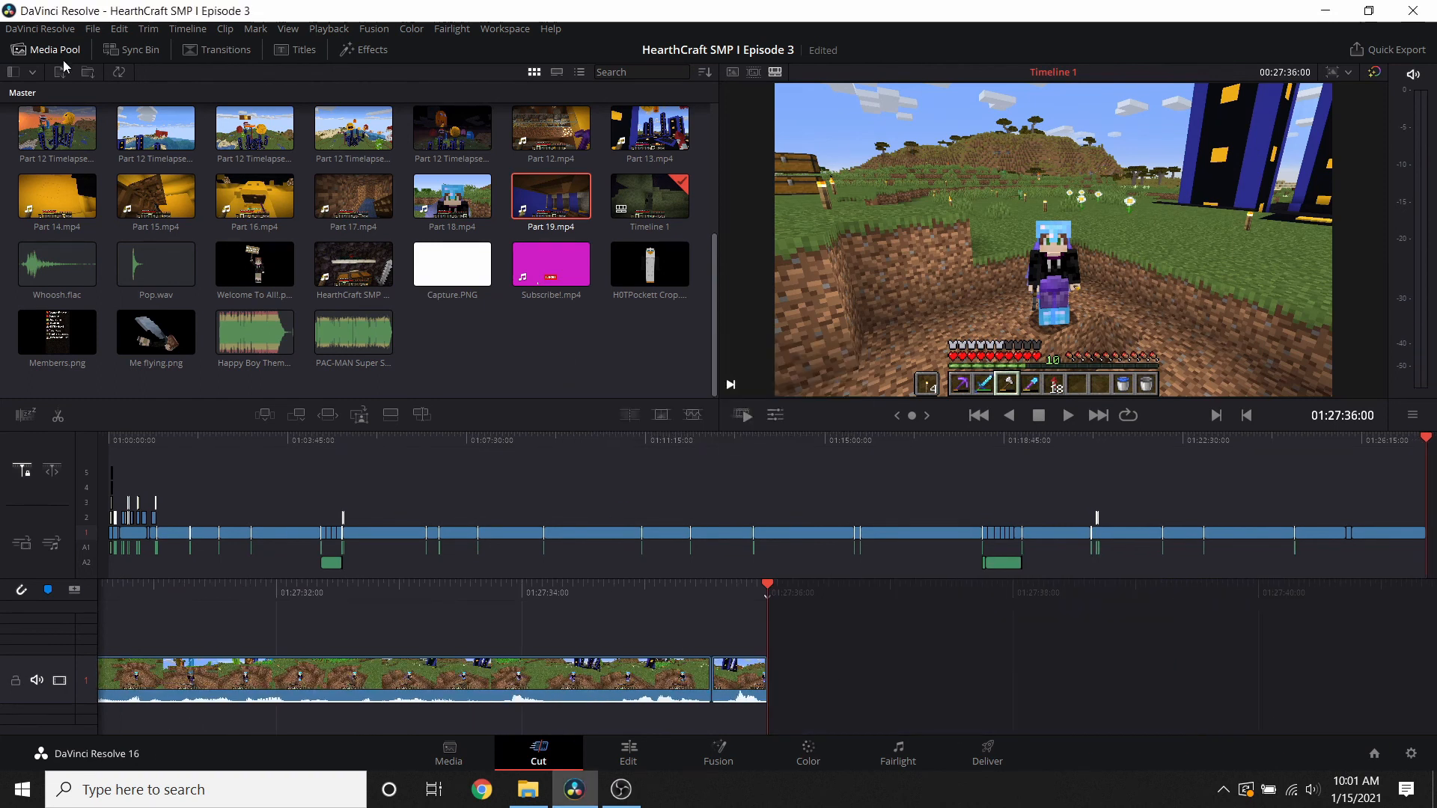
- Import Scripture 82.png from the Scripture Notes folder inside Minecraft Youtube Channel's _Misc folder and append it after Part 19.mp4
{"action": "left_click", "coordinate": [62, 75]}
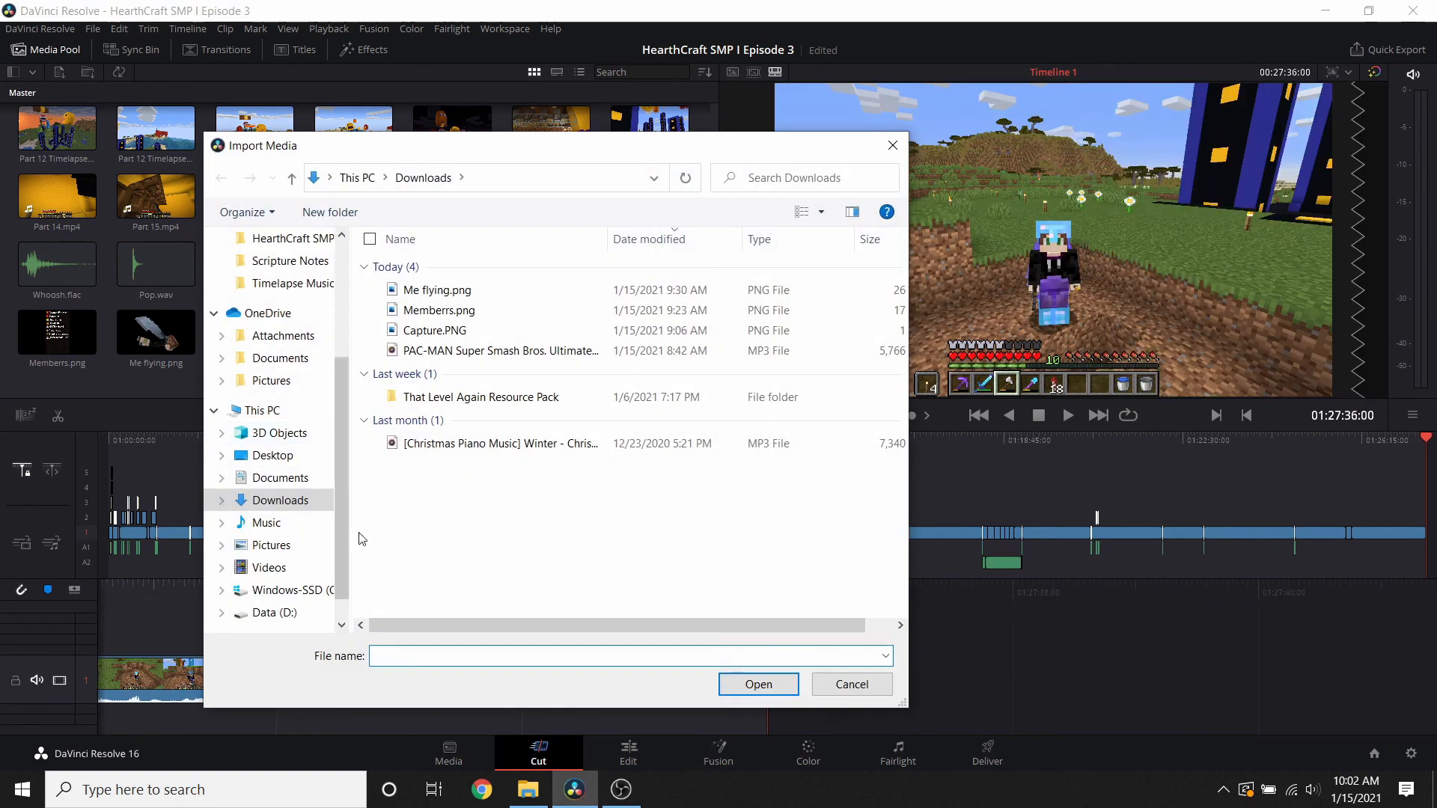
{"action": "left_click", "coordinate": [287, 479]}
{"action": "double_click", "coordinate": [464, 429]}
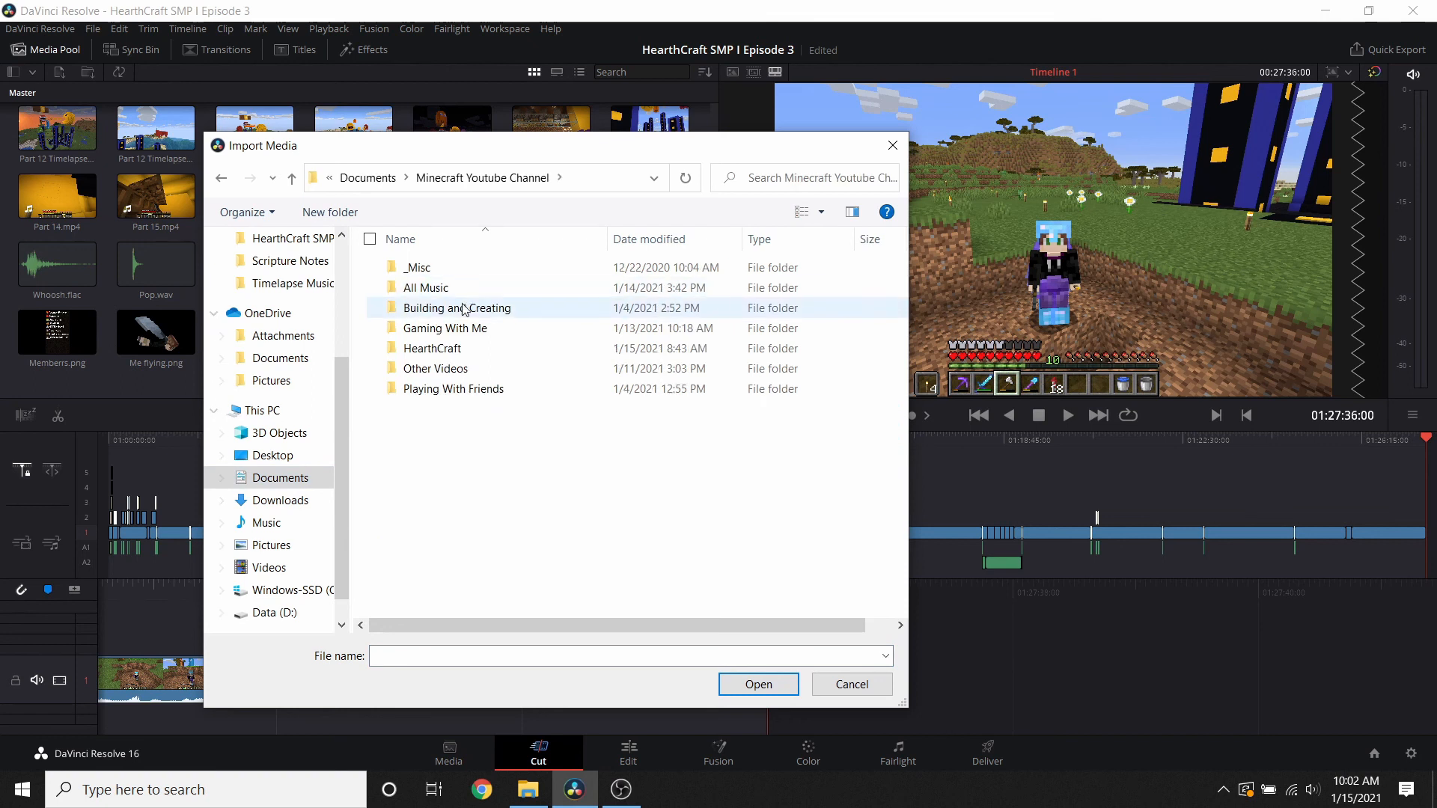
{"action": "double_click", "coordinate": [440, 270]}
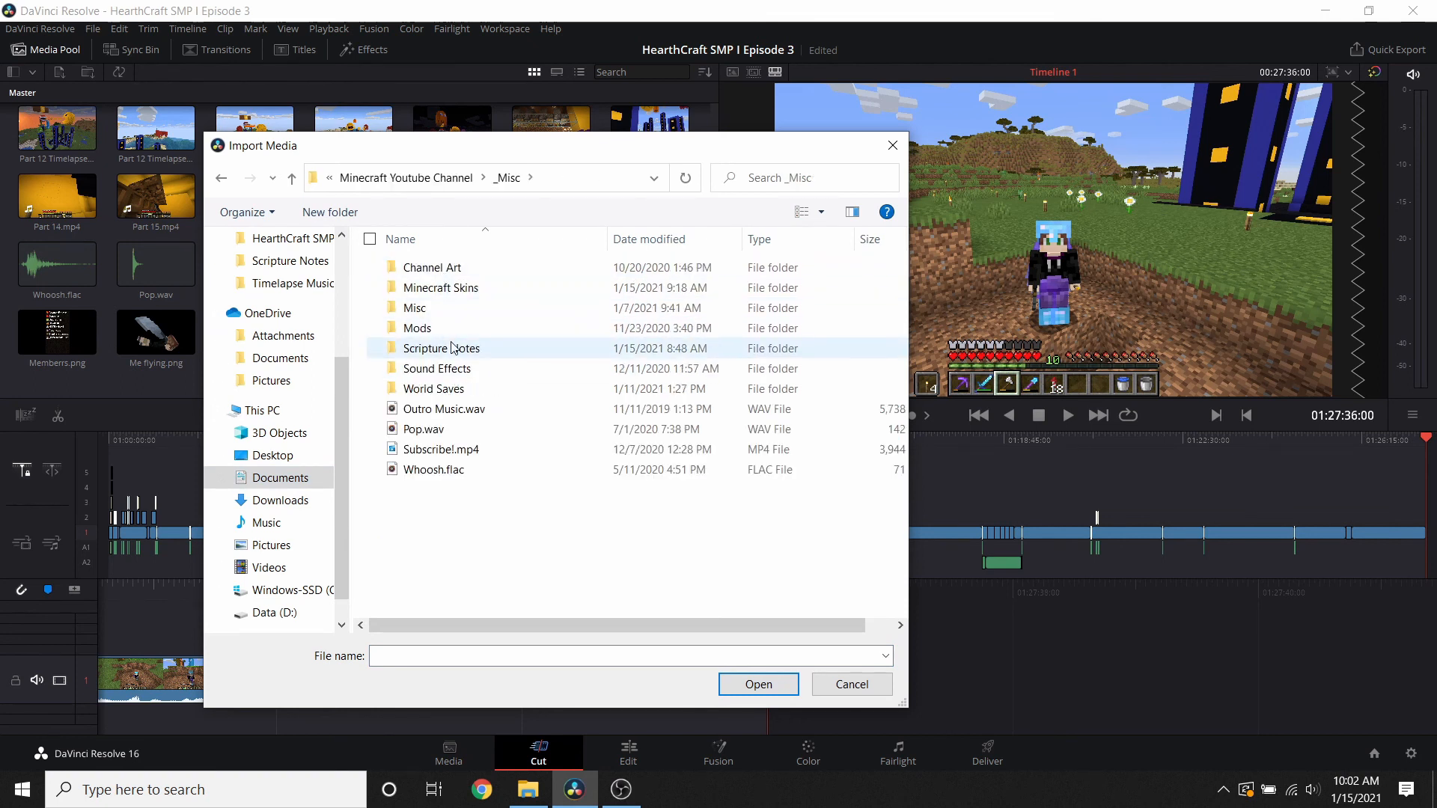
{"action": "double_click", "coordinate": [479, 348]}
{"action": "scroll", "coordinate": [710, 460], "scroll_direction": "down", "scroll_amount": 10}
{"action": "scroll", "coordinate": [711, 460], "scroll_direction": "down", "scroll_amount": 3}
{"action": "double_click", "coordinate": [623, 583]}
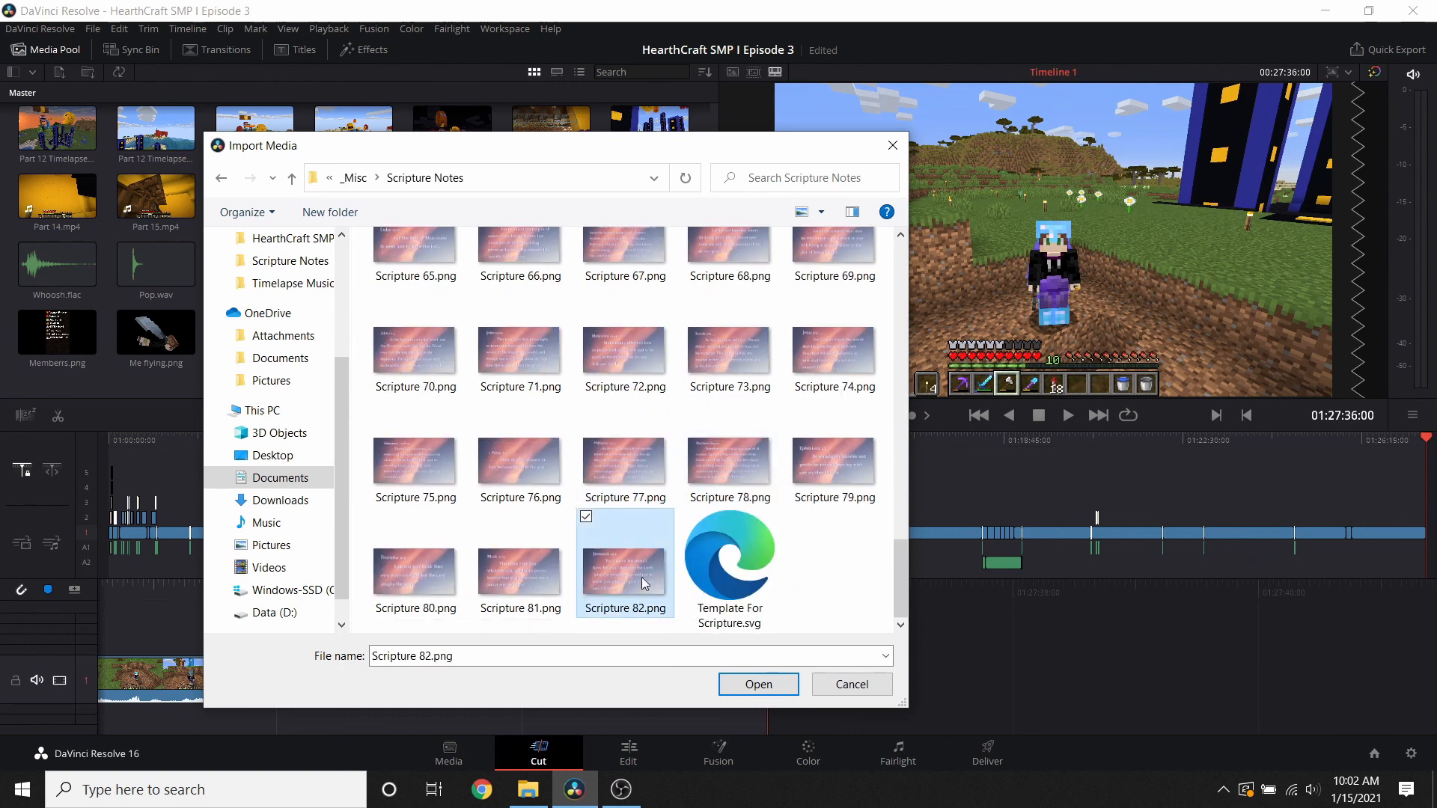
{"action": "left_click_drag", "start_coordinate": [458, 335], "coordinate": [923, 632]}
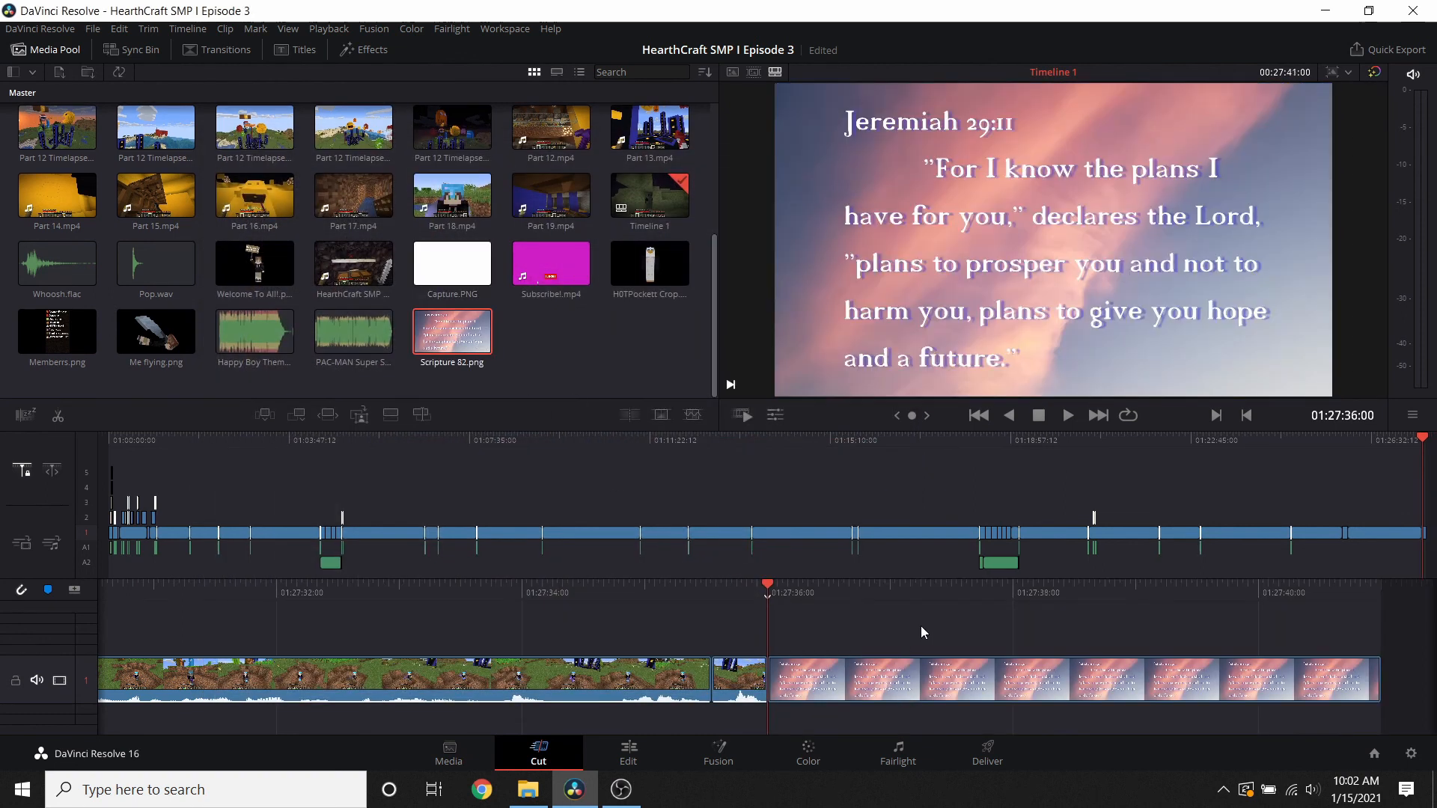
- Add a short Push transition between Part 19.mp4 and Scripture 82.png with Whoosh.flac beneath it, and play it back
{"action": "left_click", "coordinate": [219, 50]}
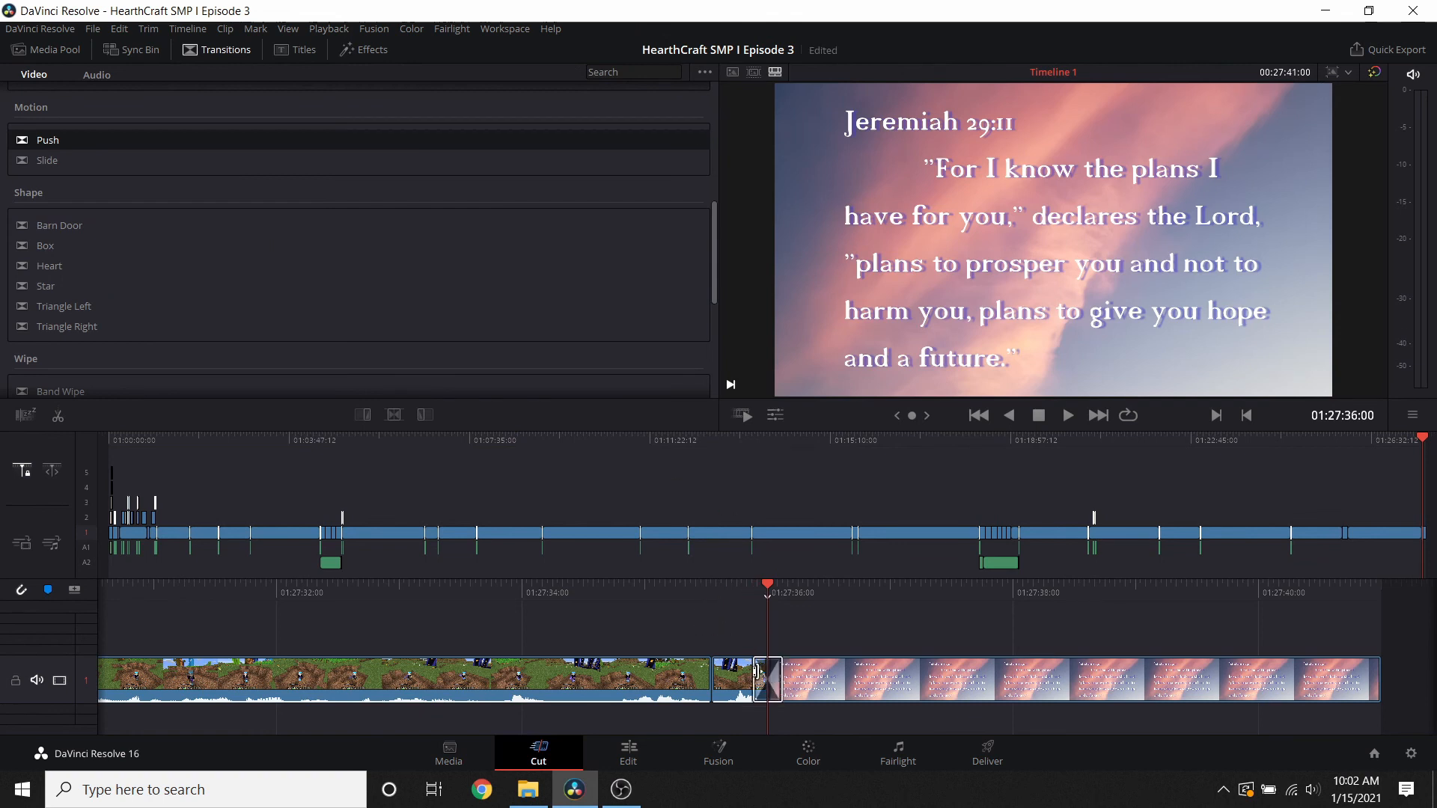
{"action": "left_click_drag", "start_coordinate": [756, 671], "coordinate": [758, 681]}
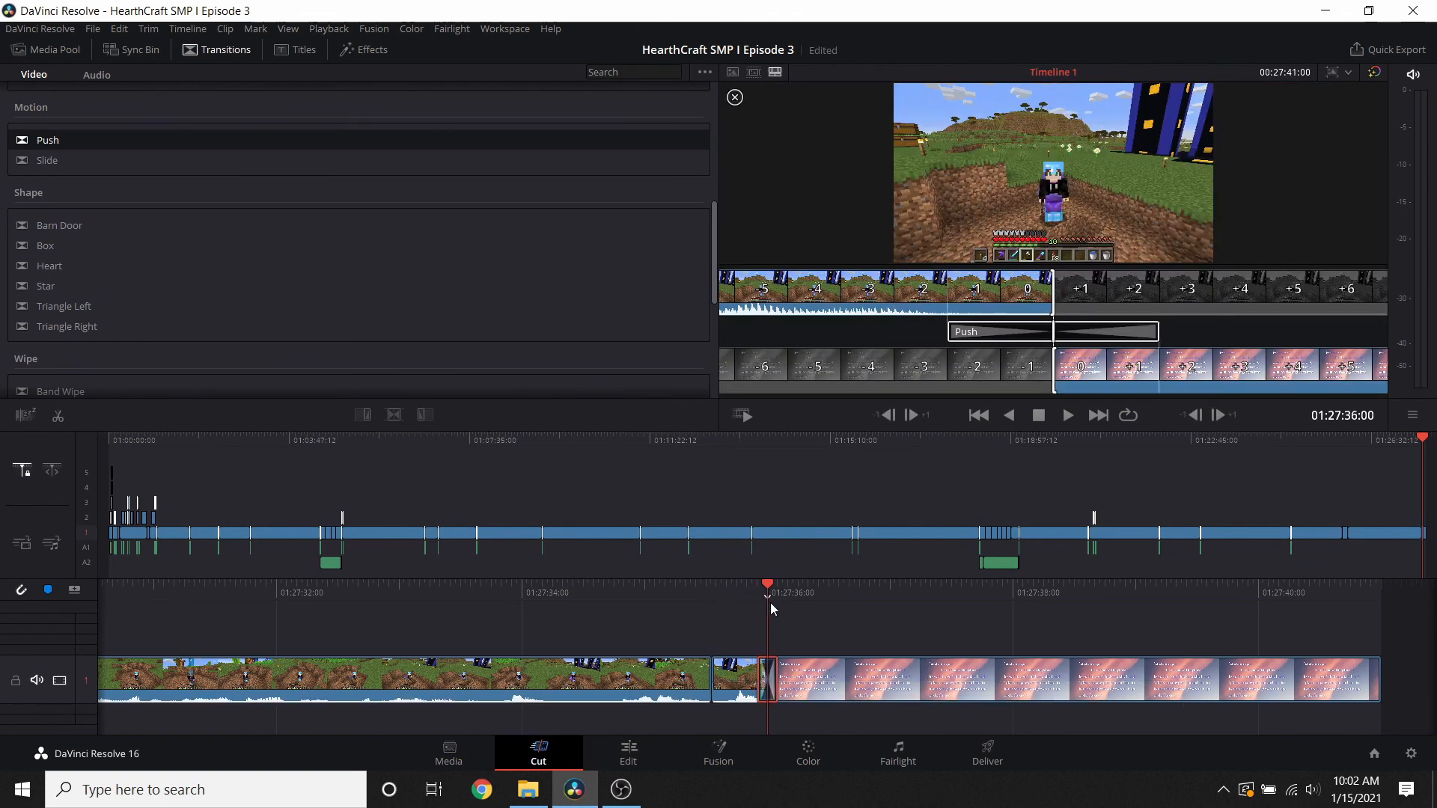
{"action": "left_click_drag", "start_coordinate": [765, 595], "coordinate": [775, 595]}
{"action": "left_click", "coordinate": [46, 50]}
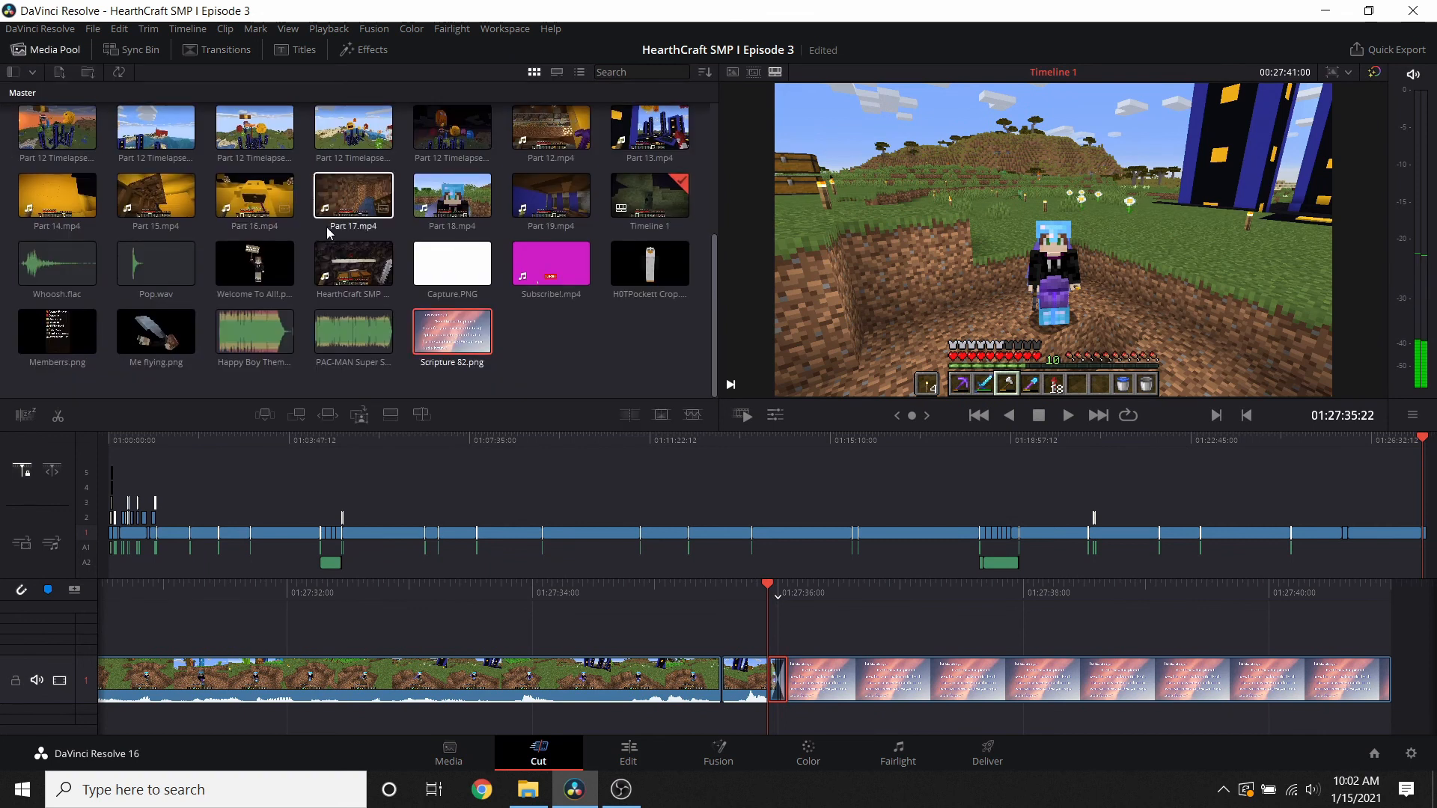
{"action": "scroll", "coordinate": [311, 315], "scroll_direction": "up", "scroll_amount": 3}
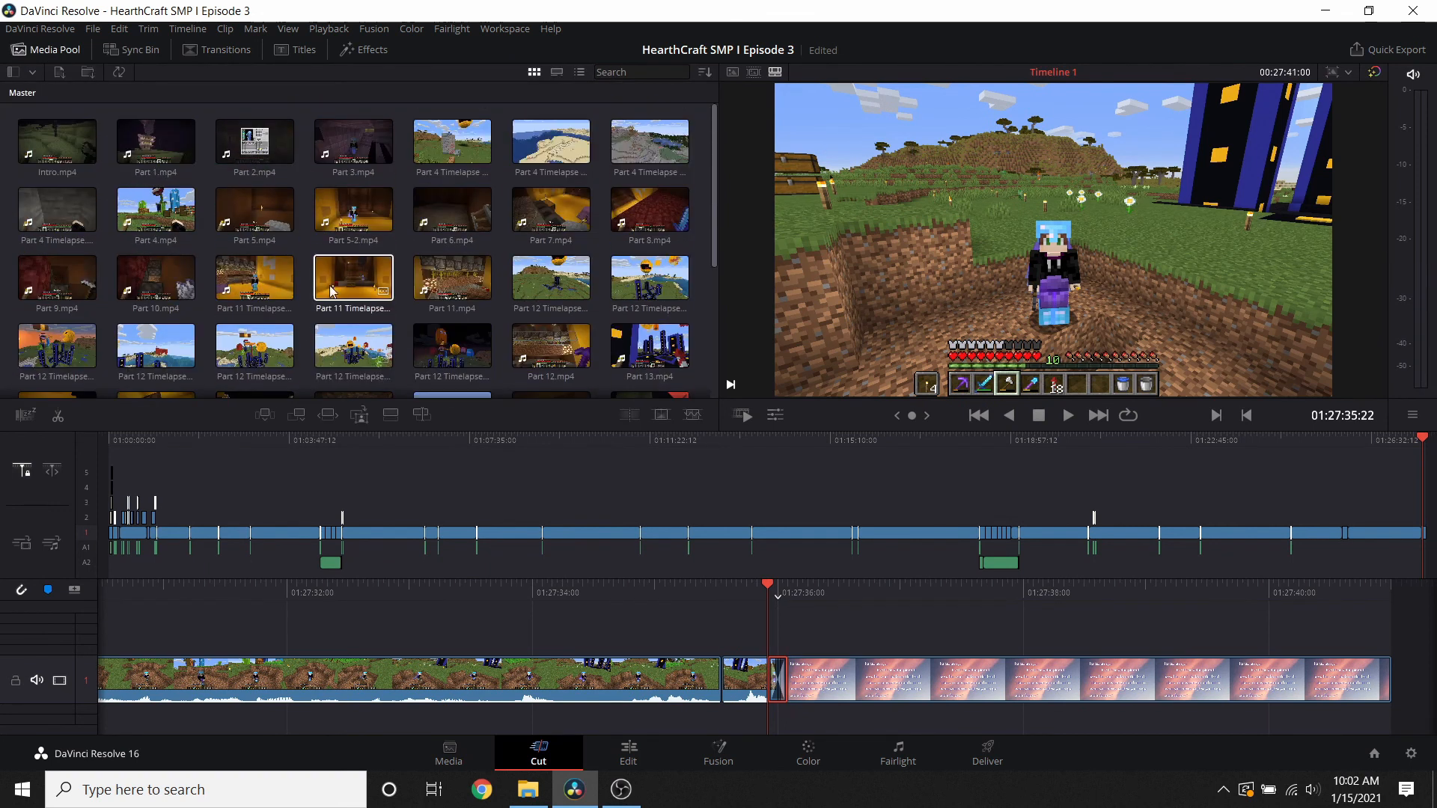
{"action": "scroll", "coordinate": [330, 283], "scroll_direction": "down", "scroll_amount": 3}
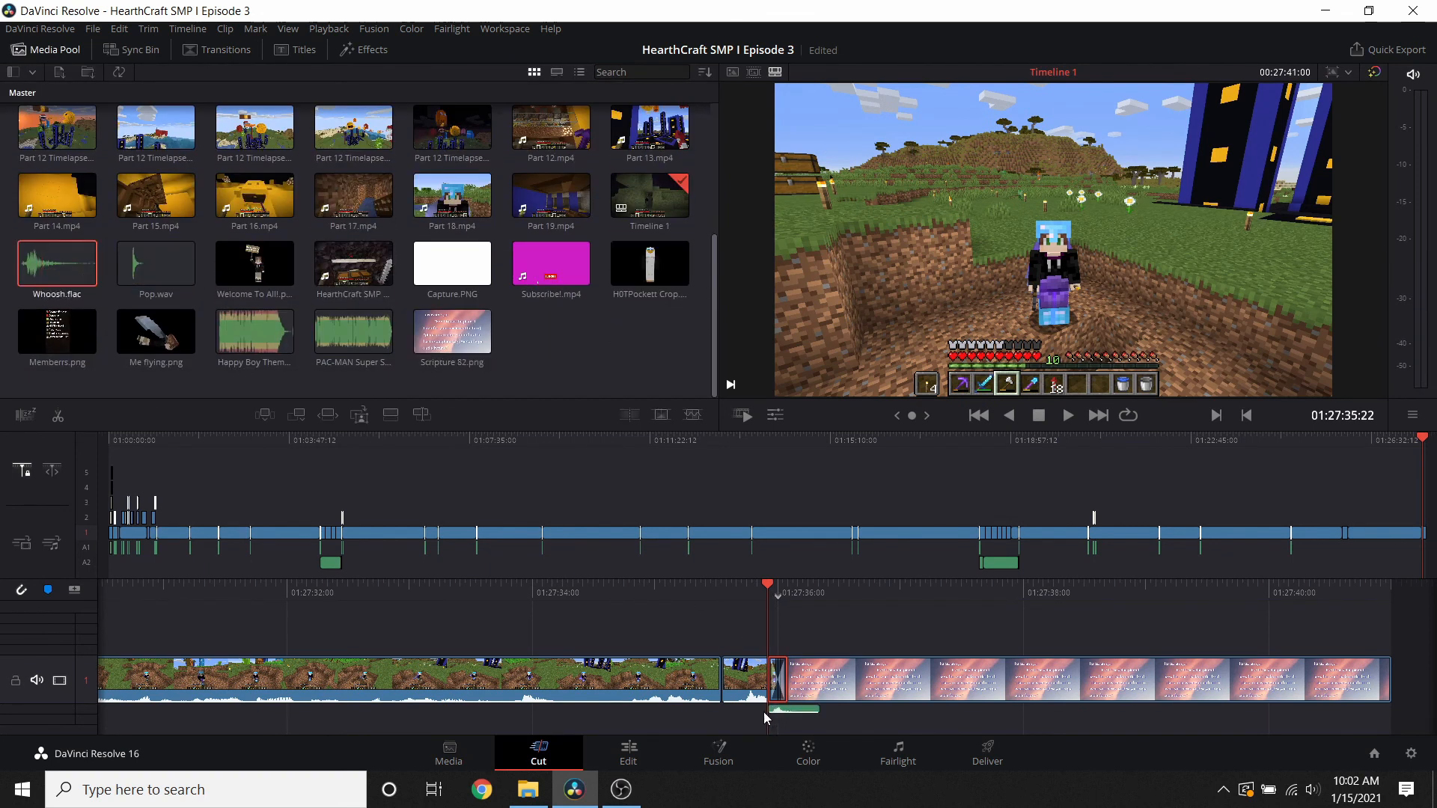
{"action": "scroll", "coordinate": [861, 692], "scroll_direction": "up", "scroll_amount": 1}
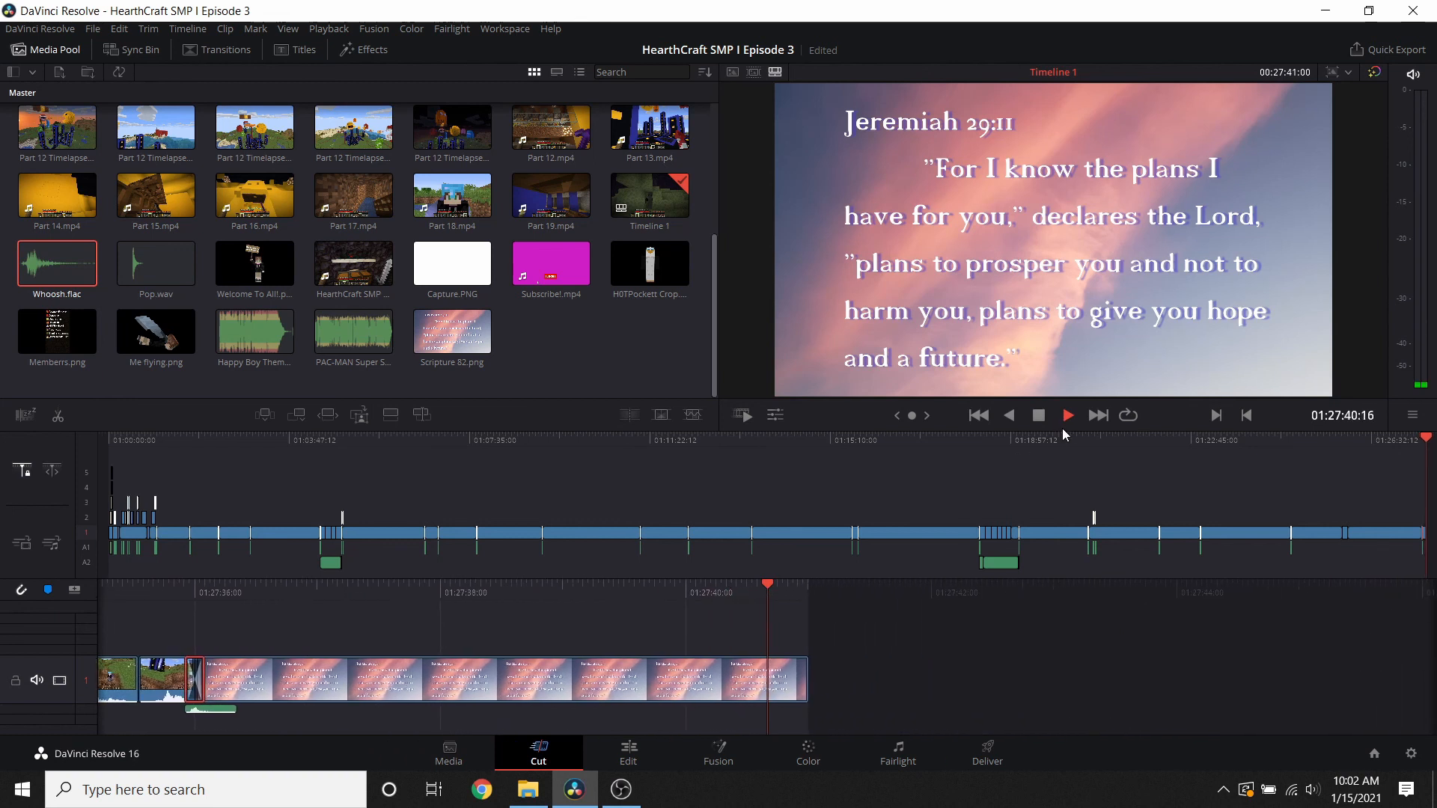
- Extend the end of Scripture 82.png to 01:27:43:11 and play back from the end of Part 19.mp4
{"action": "left_click_drag", "start_coordinate": [763, 684], "coordinate": [1069, 678]}
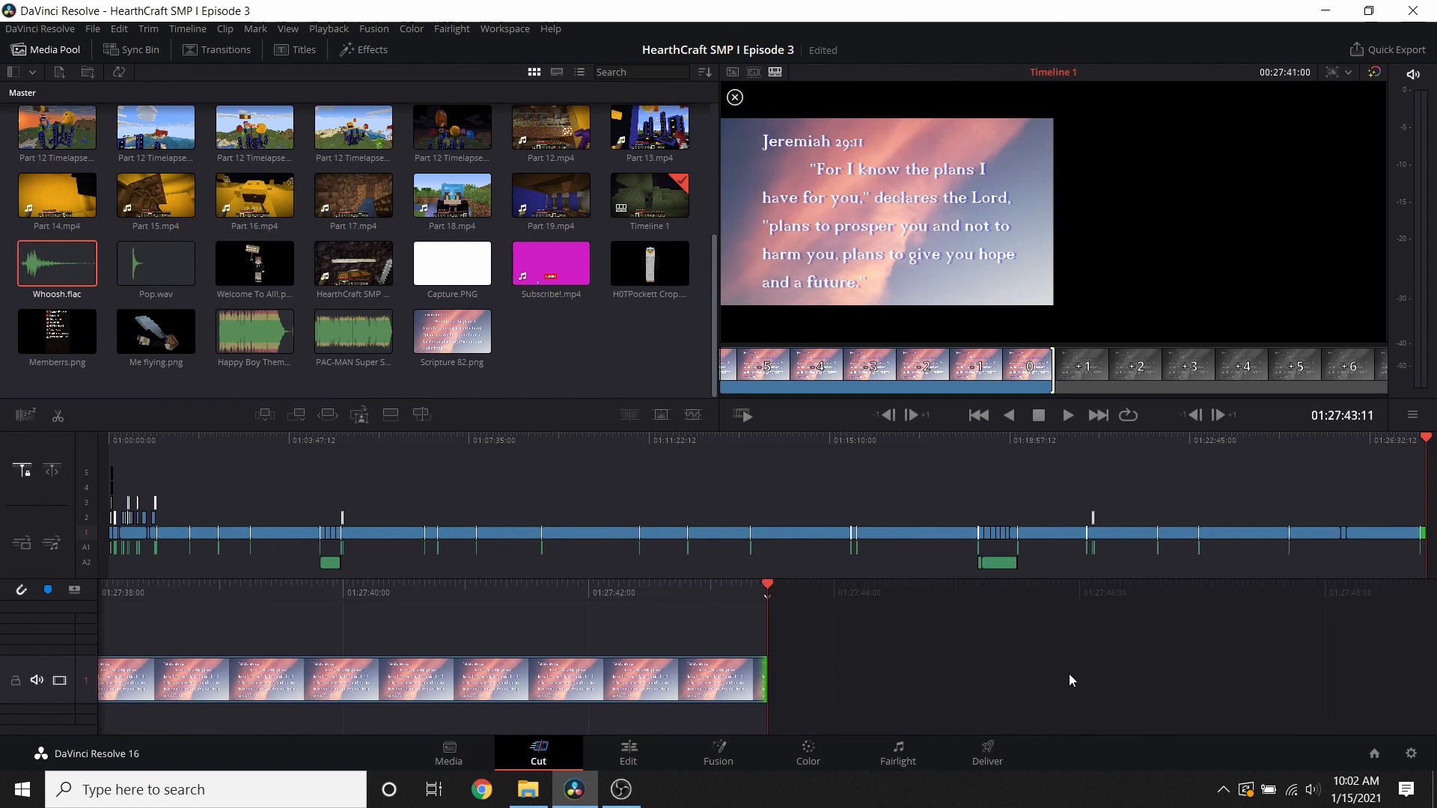
{"action": "scroll", "coordinate": [838, 652], "scroll_direction": "up", "scroll_amount": 5}
{"action": "key", "text": "Down"}
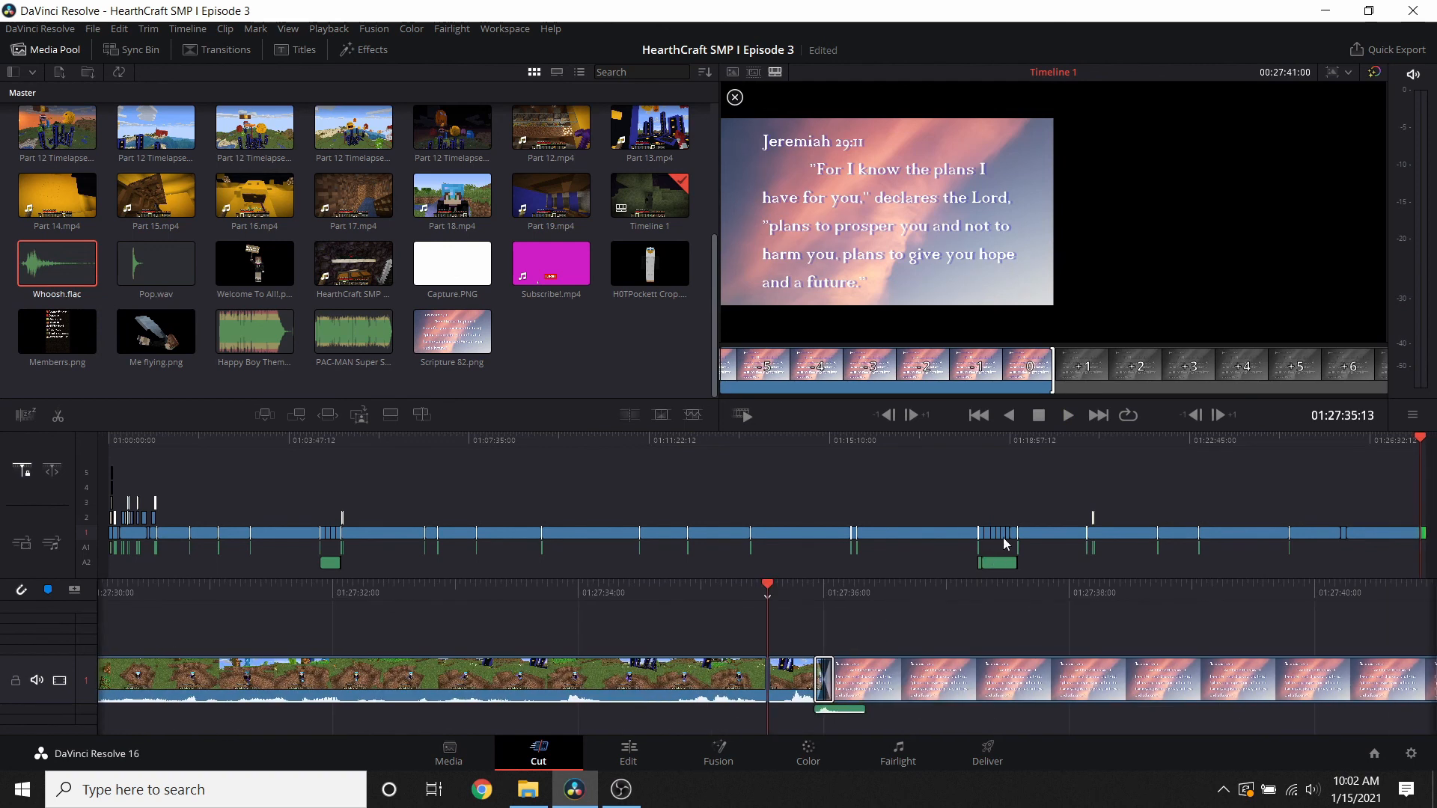
{"action": "left_click", "coordinate": [1069, 424]}
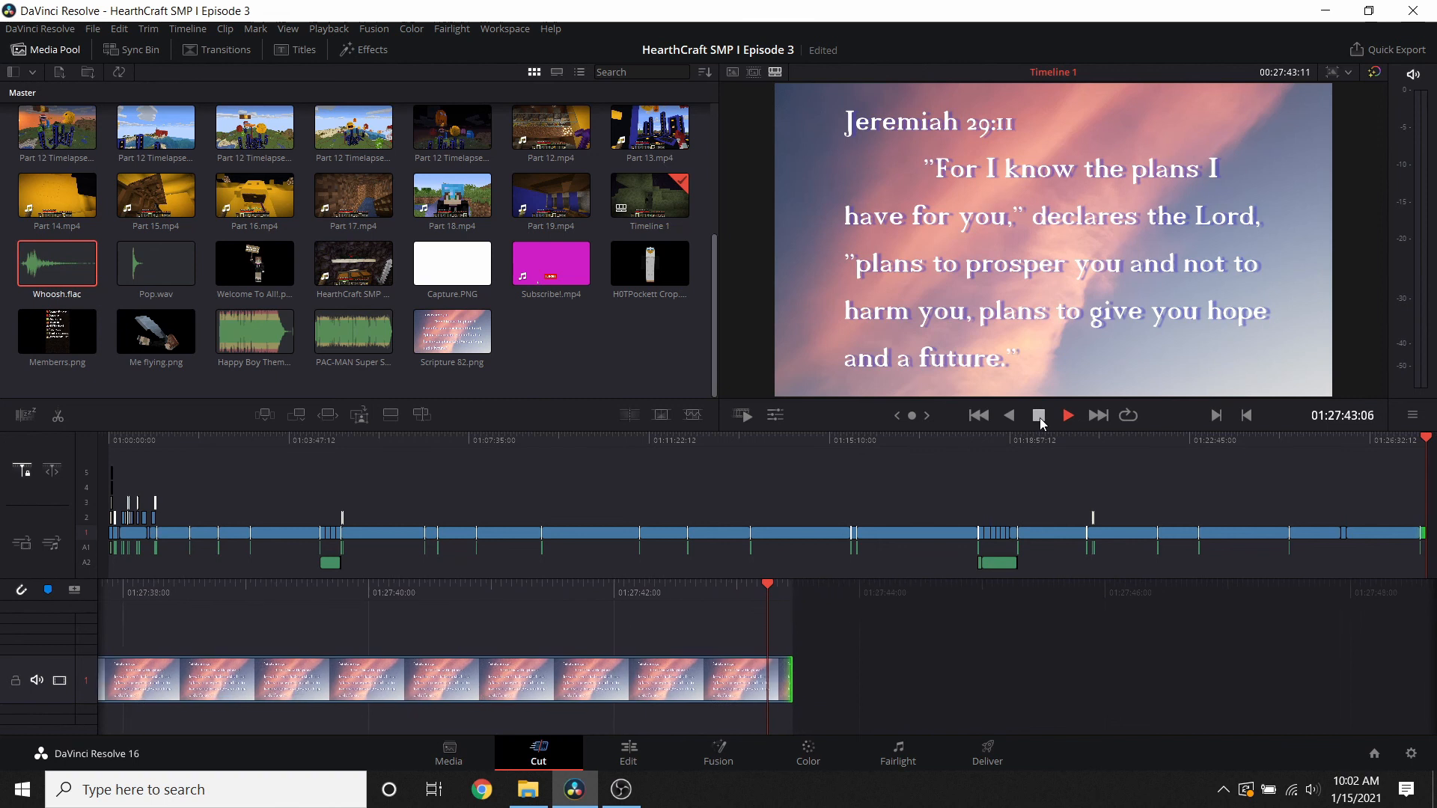
- Import Minecraft Outro Building.mp4 from the Building and Creating folder and append it after Scripture 82.png
{"action": "left_click", "coordinate": [64, 72]}
{"action": "left_click", "coordinate": [295, 614]}
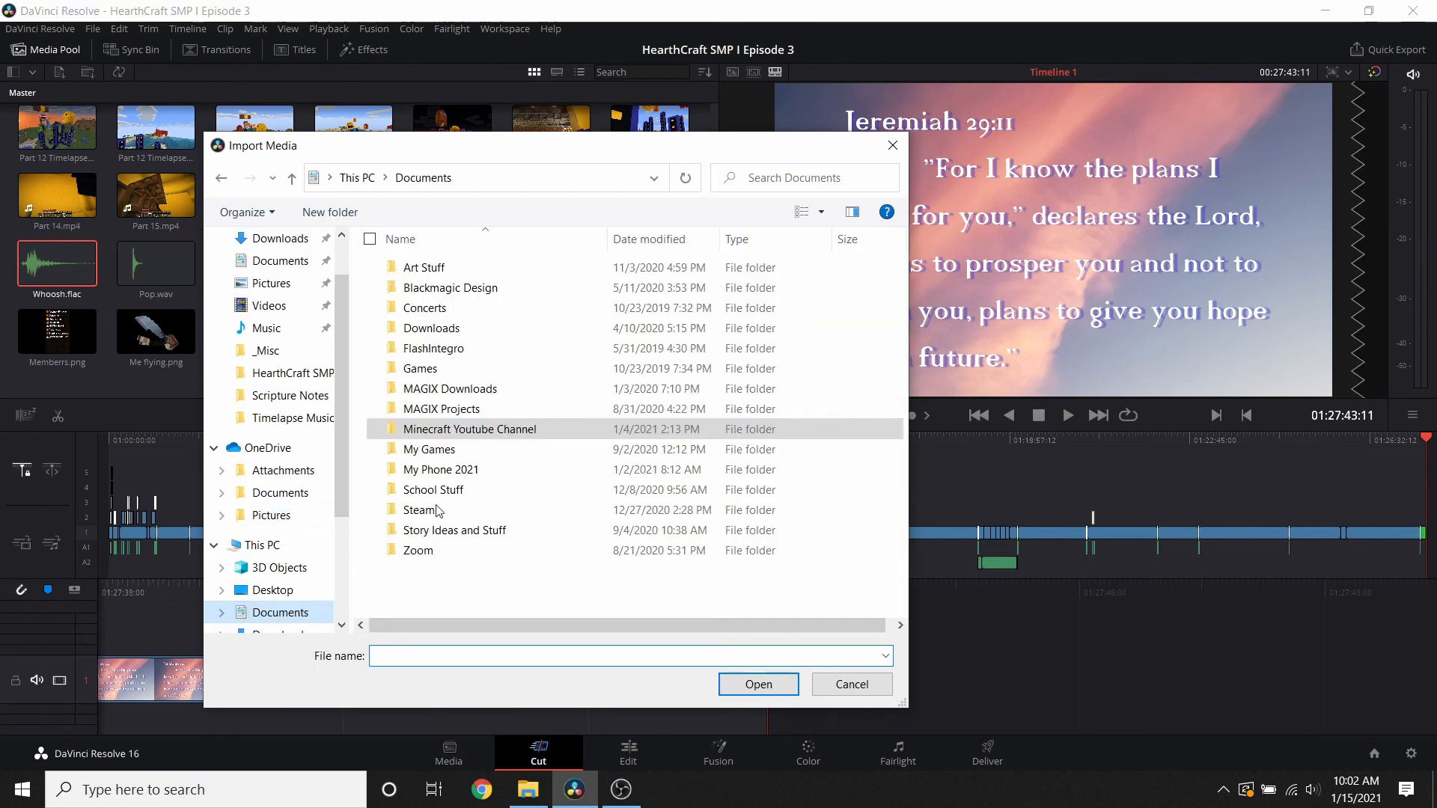
{"action": "double_click", "coordinate": [507, 424]}
{"action": "double_click", "coordinate": [466, 309]}
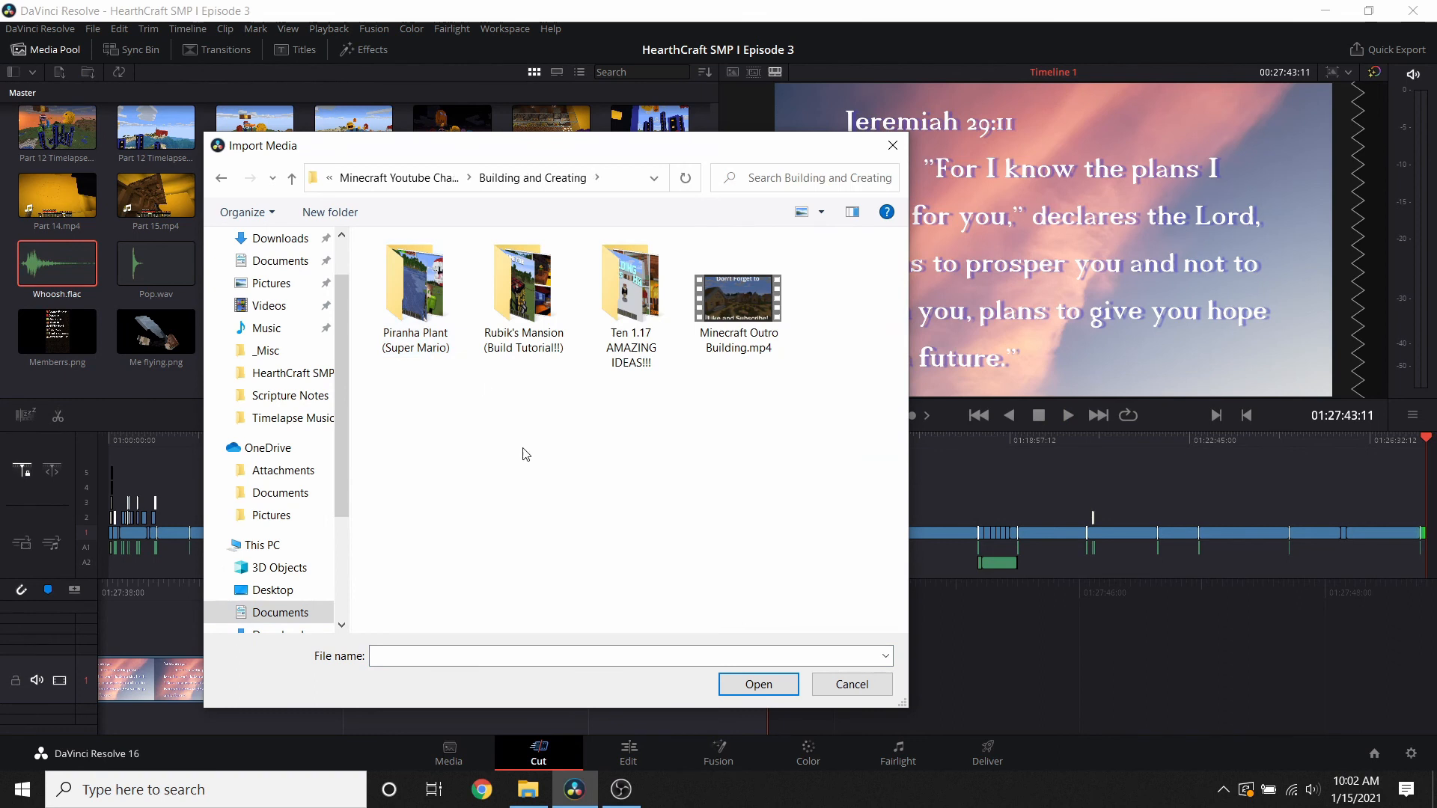
{"action": "double_click", "coordinate": [761, 316]}
{"action": "left_click_drag", "start_coordinate": [814, 583], "coordinate": [821, 654]}
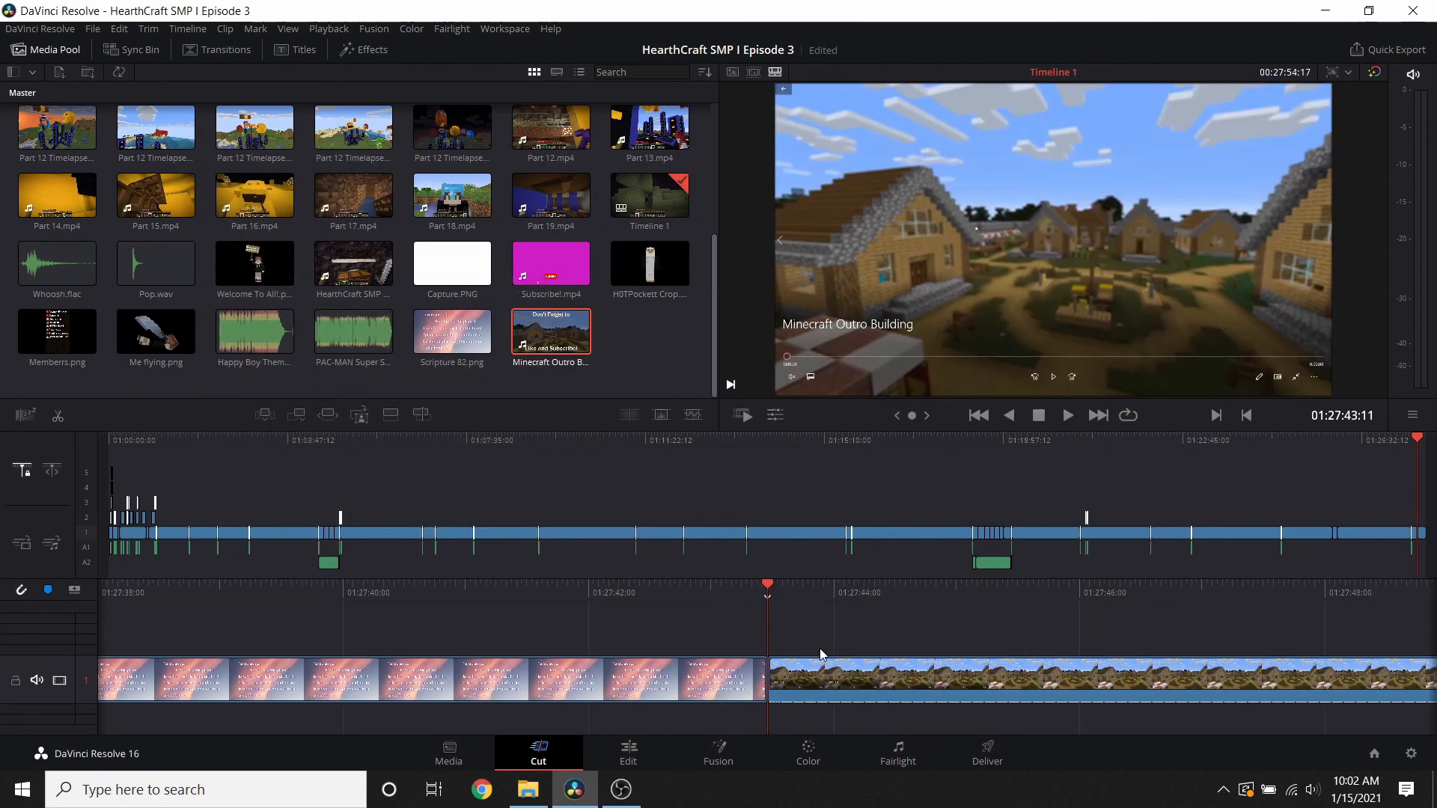
- Split Minecraft Outro Building.mp4 at 01:27:46:04 and delete the piece before the cut
{"action": "mouse_move", "coordinate": [776, 594]}
{"action": "left_mouse_down"}
{"action": "mouse_move", "coordinate": [716, 593]}
{"action": "mouse_move", "coordinate": [791, 601]}
{"action": "left_mouse_up"}
{"action": "right_click", "coordinate": [864, 692]}
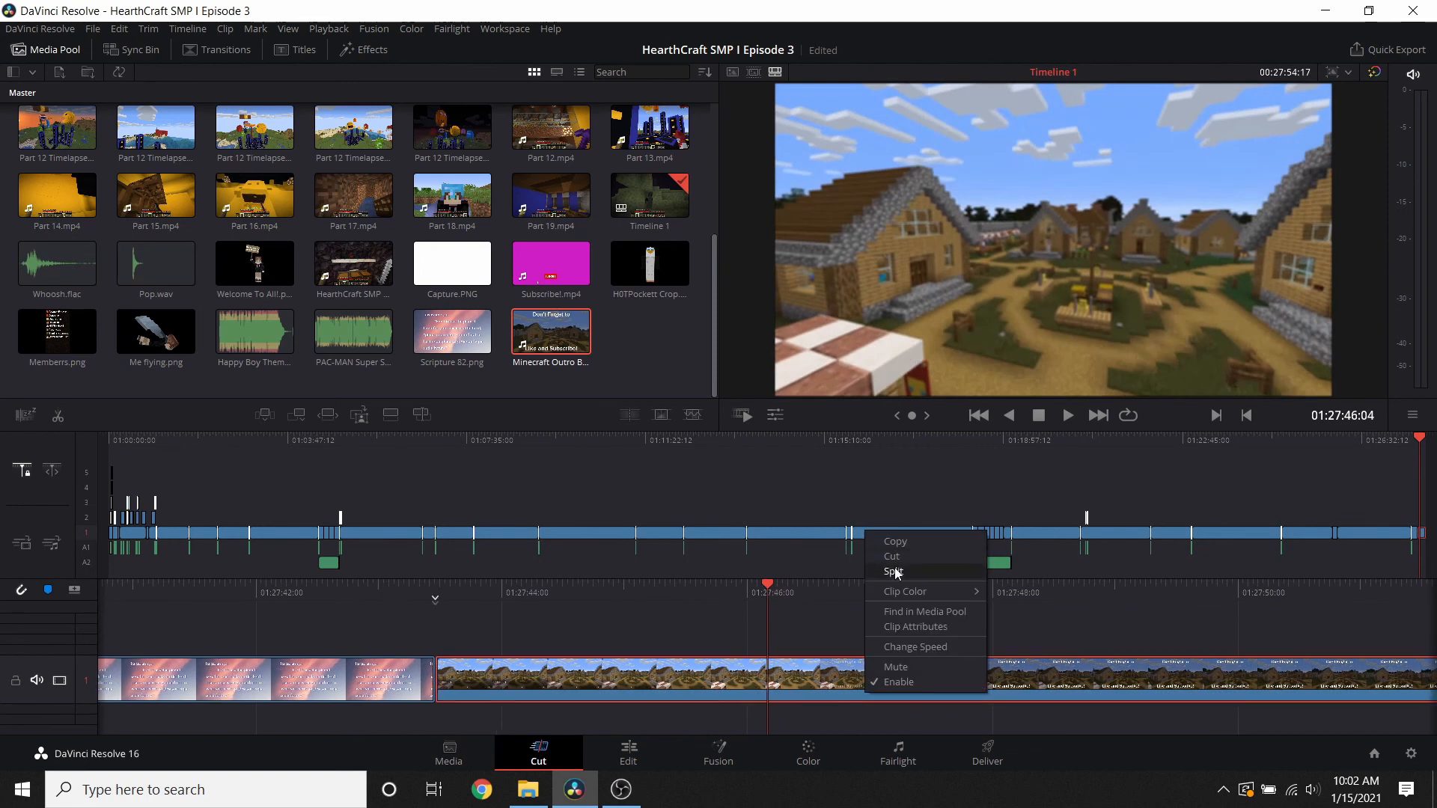
{"action": "left_click", "coordinate": [892, 571]}
- Add a Cross Dissolve Fusion transition between Scripture 82.png and Minecraft Outro Building.mp4 and start playback around it
{"action": "left_click", "coordinate": [217, 50]}
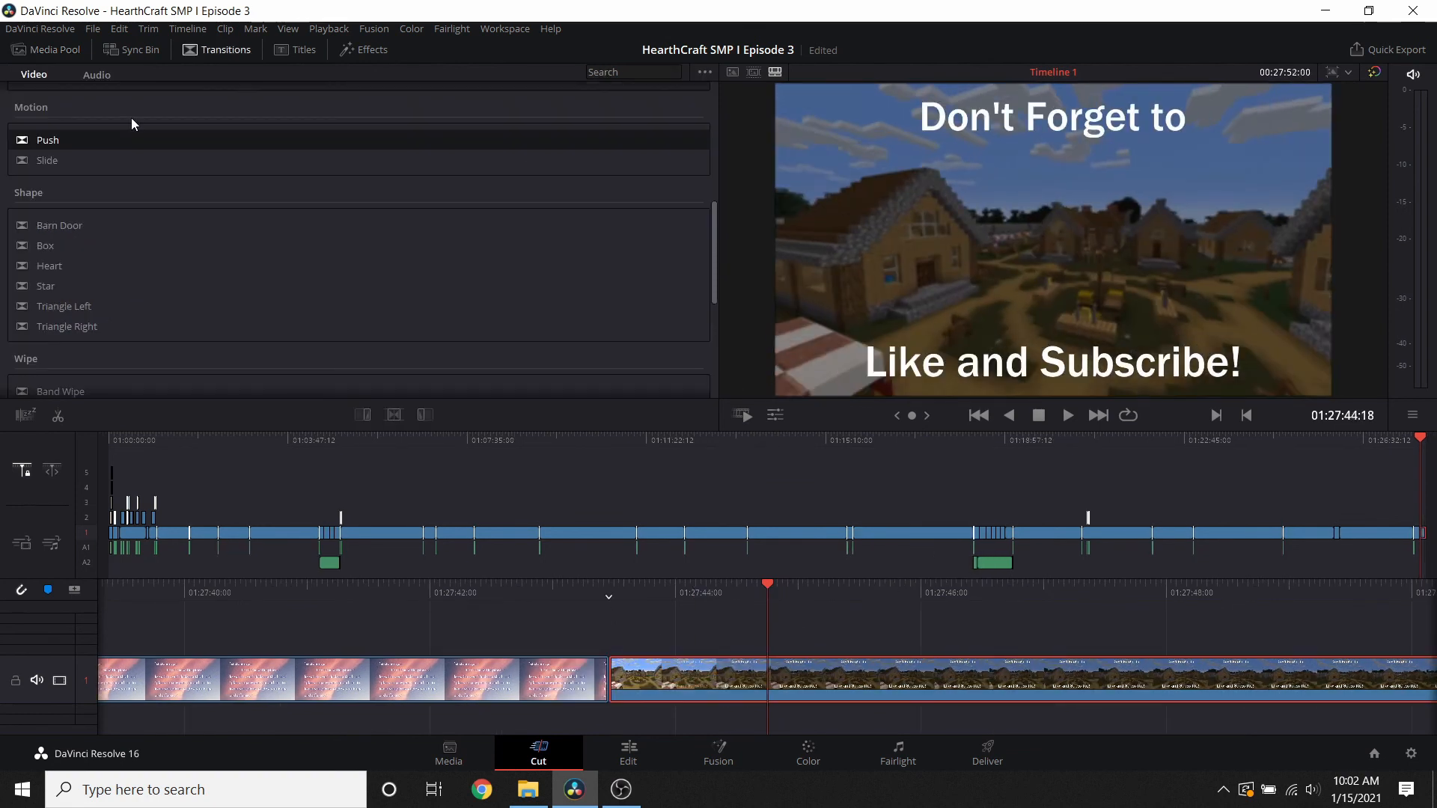
{"action": "scroll", "coordinate": [60, 172], "scroll_direction": "down", "scroll_amount": 4}
{"action": "left_click_drag", "start_coordinate": [55, 338], "coordinate": [649, 661]}
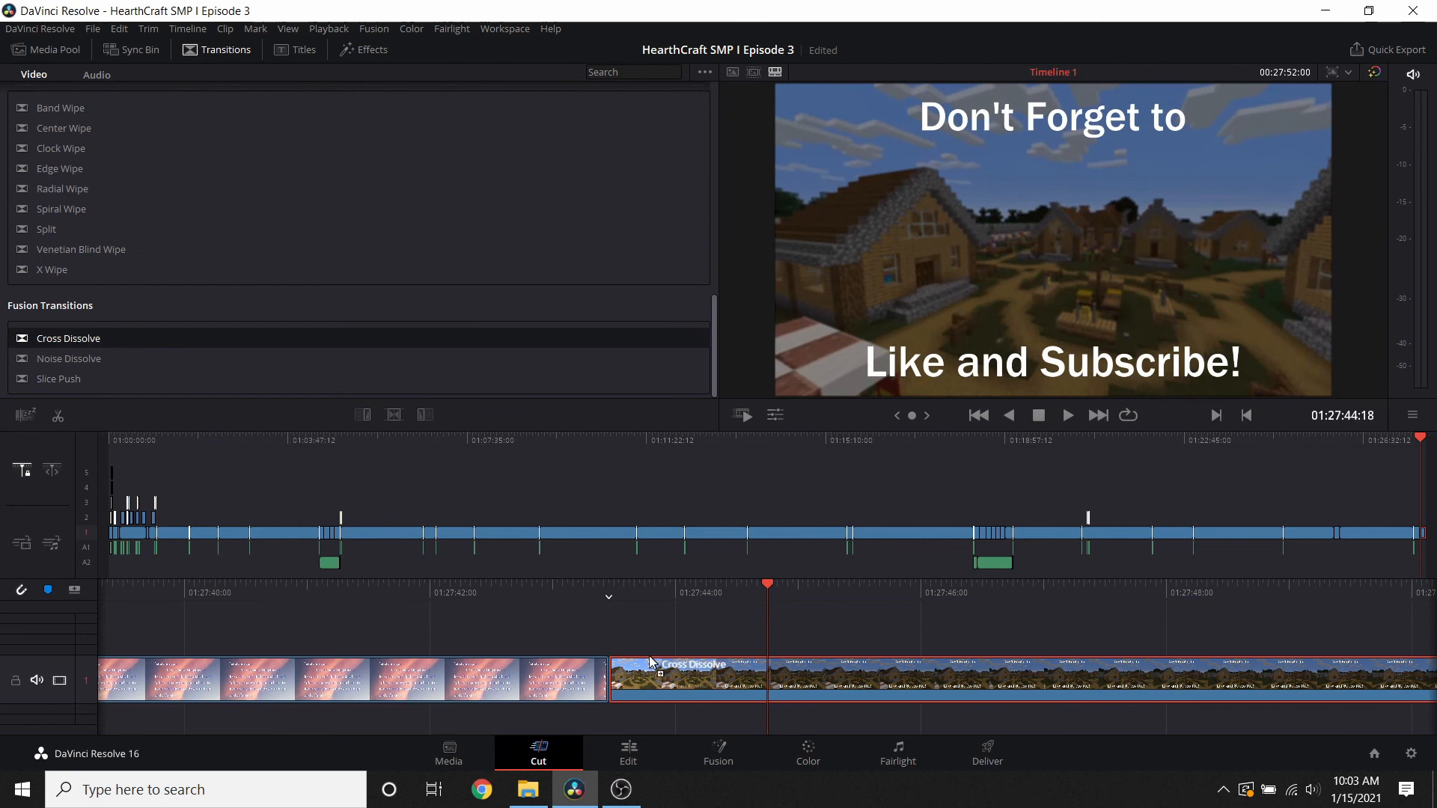
{"action": "left_click_drag", "start_coordinate": [772, 588], "coordinate": [1033, 479]}
{"action": "left_click", "coordinate": [1068, 417]}
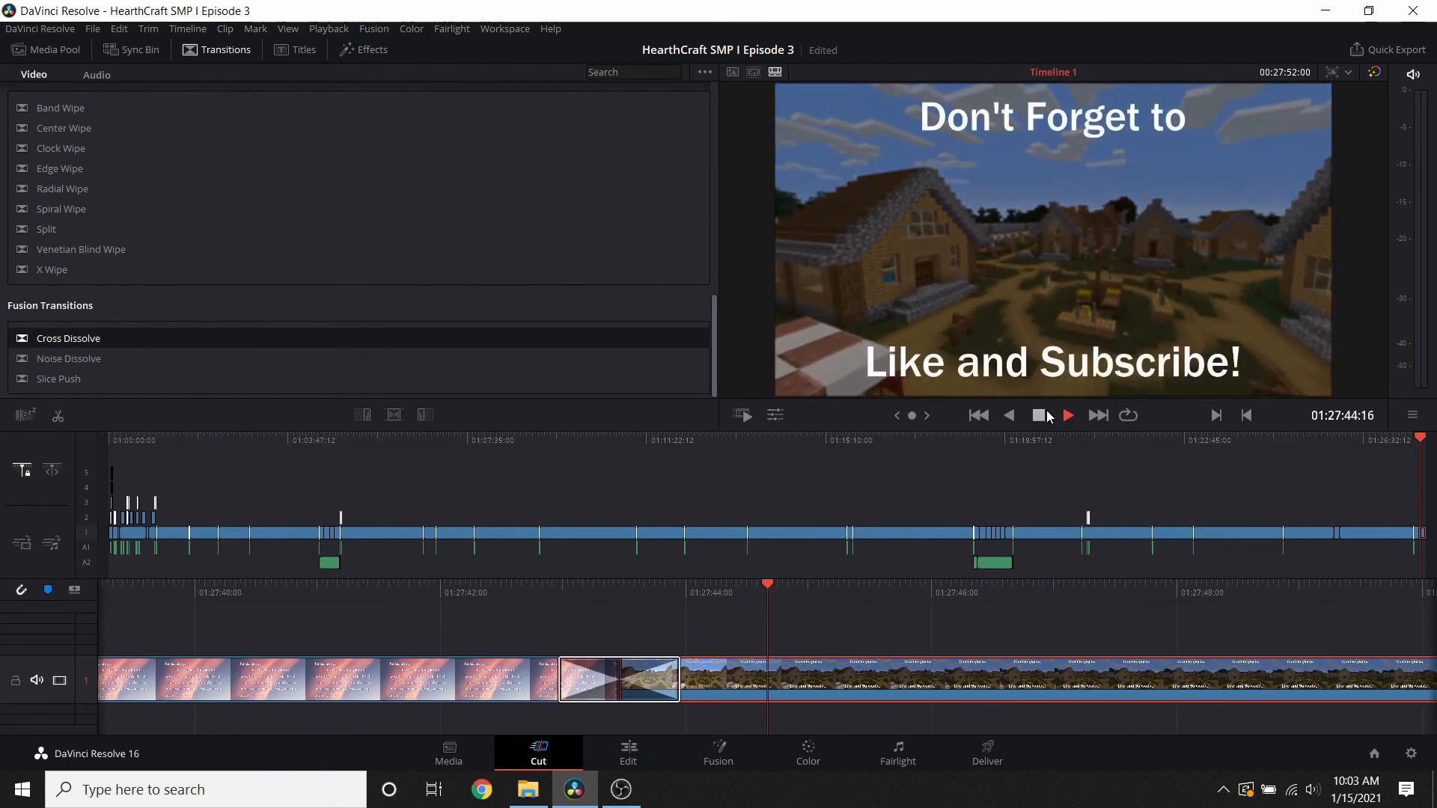
{"action": "key", "text": "space"}
- Save the project, import Outro Music.wav from the _Misc folder and place it beneath the start of Scripture 82.png at 01:27:35:22
{"action": "left_click_drag", "start_coordinate": [479, 590], "coordinate": [923, 555]}
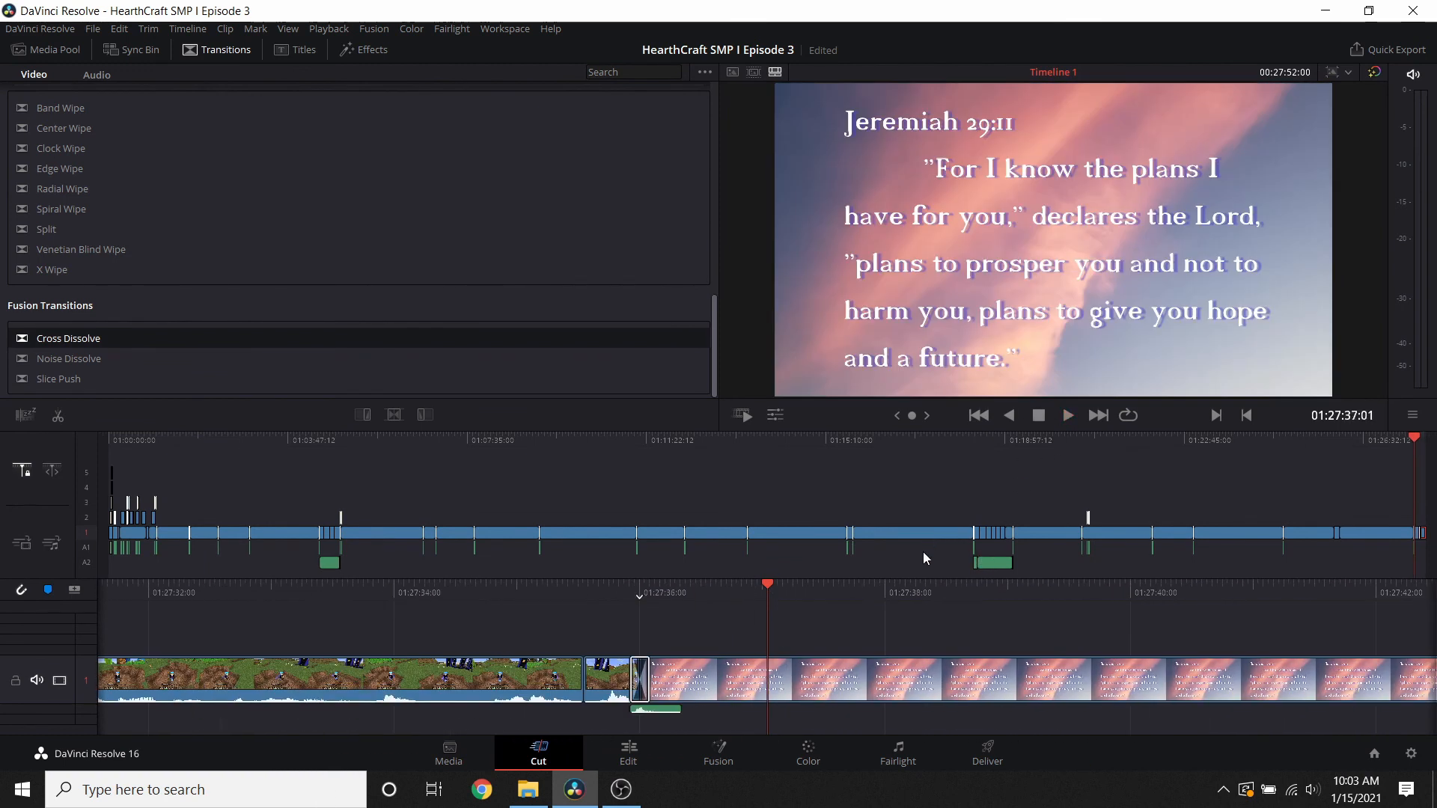
{"action": "left_click_drag", "start_coordinate": [658, 591], "coordinate": [830, 635]}
{"action": "key", "text": "ctrl+s"}
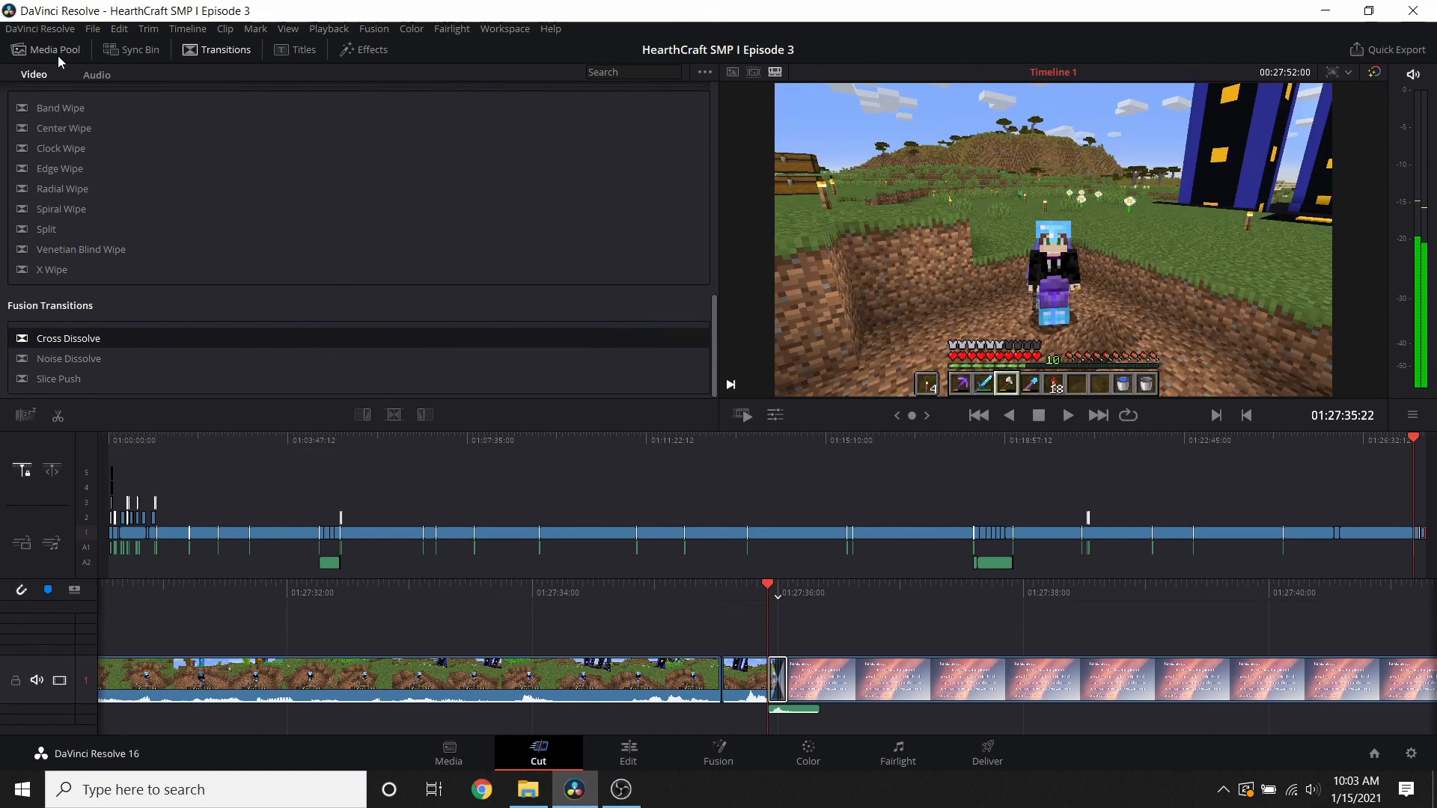
{"action": "left_click", "coordinate": [54, 49]}
{"action": "left_click", "coordinate": [59, 73]}
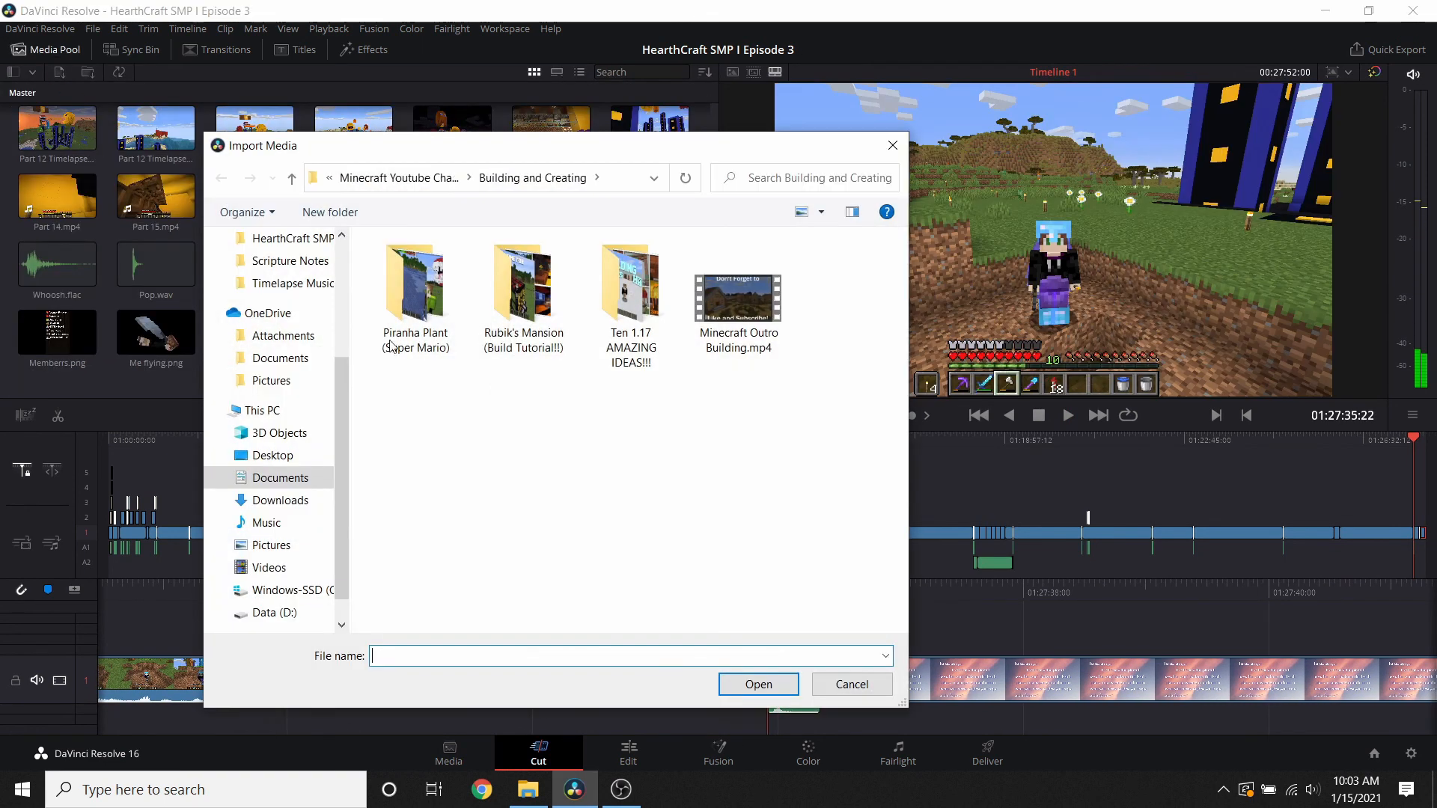
{"action": "left_click", "coordinate": [298, 478]}
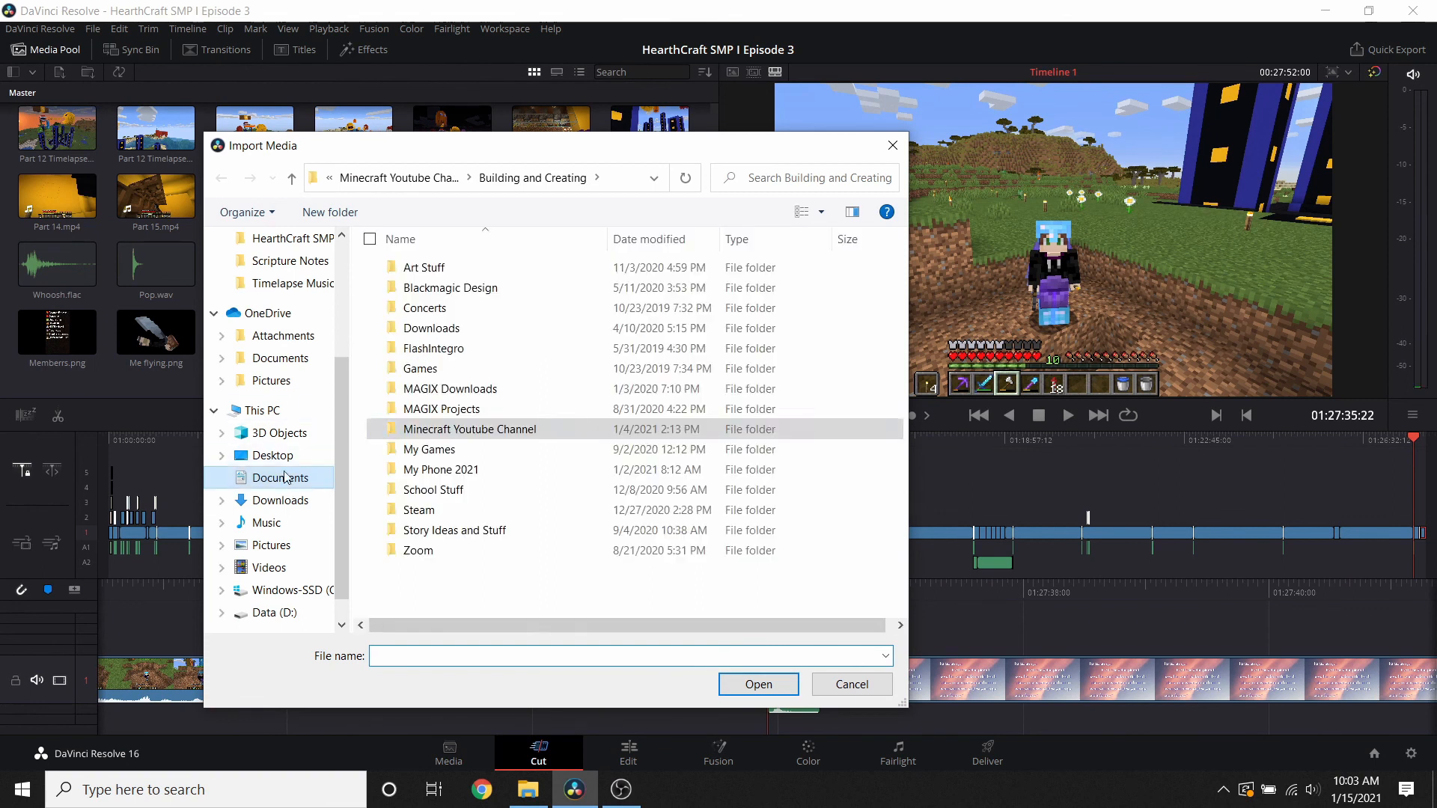
{"action": "double_click", "coordinate": [453, 446]}
{"action": "double_click", "coordinate": [467, 268]}
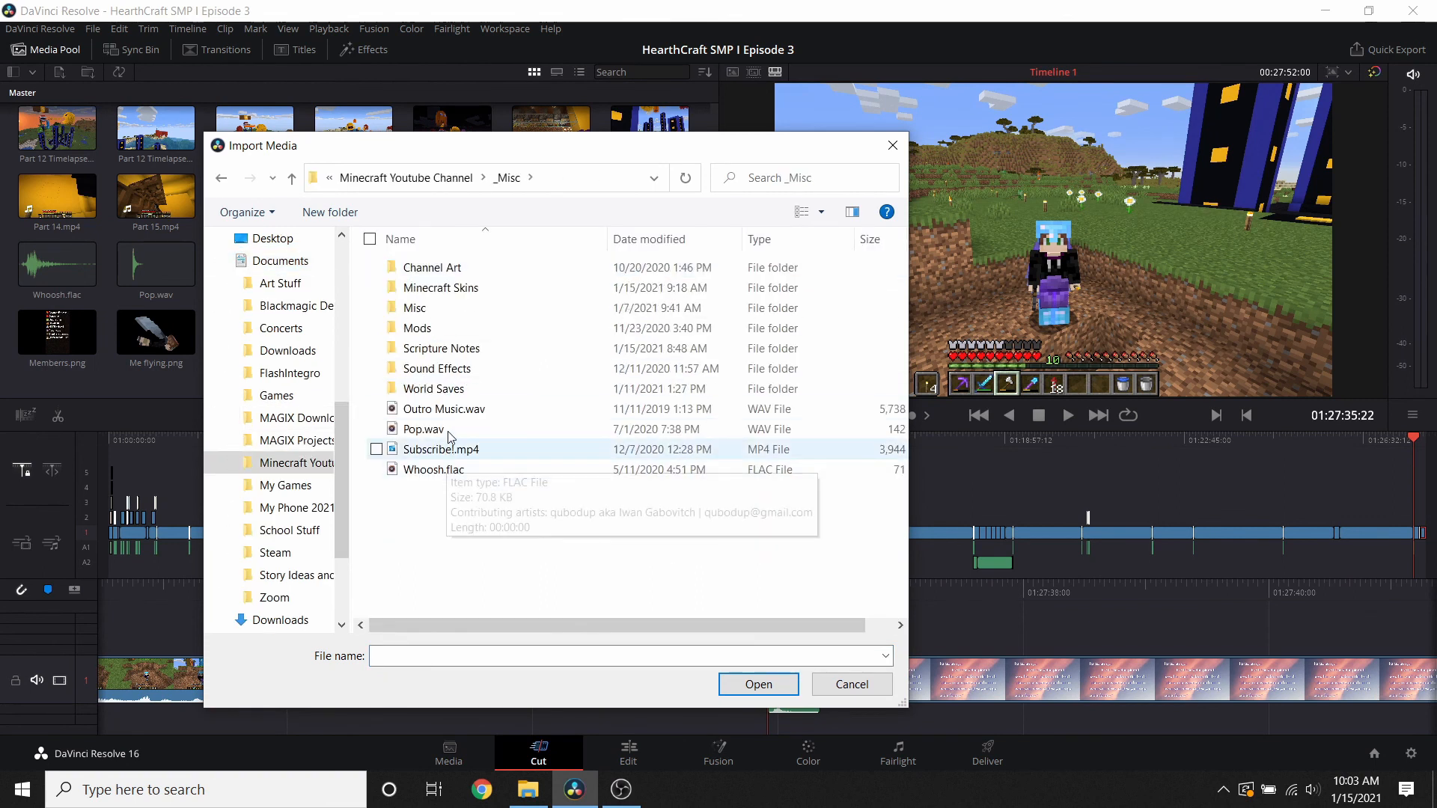
{"action": "double_click", "coordinate": [451, 410]}
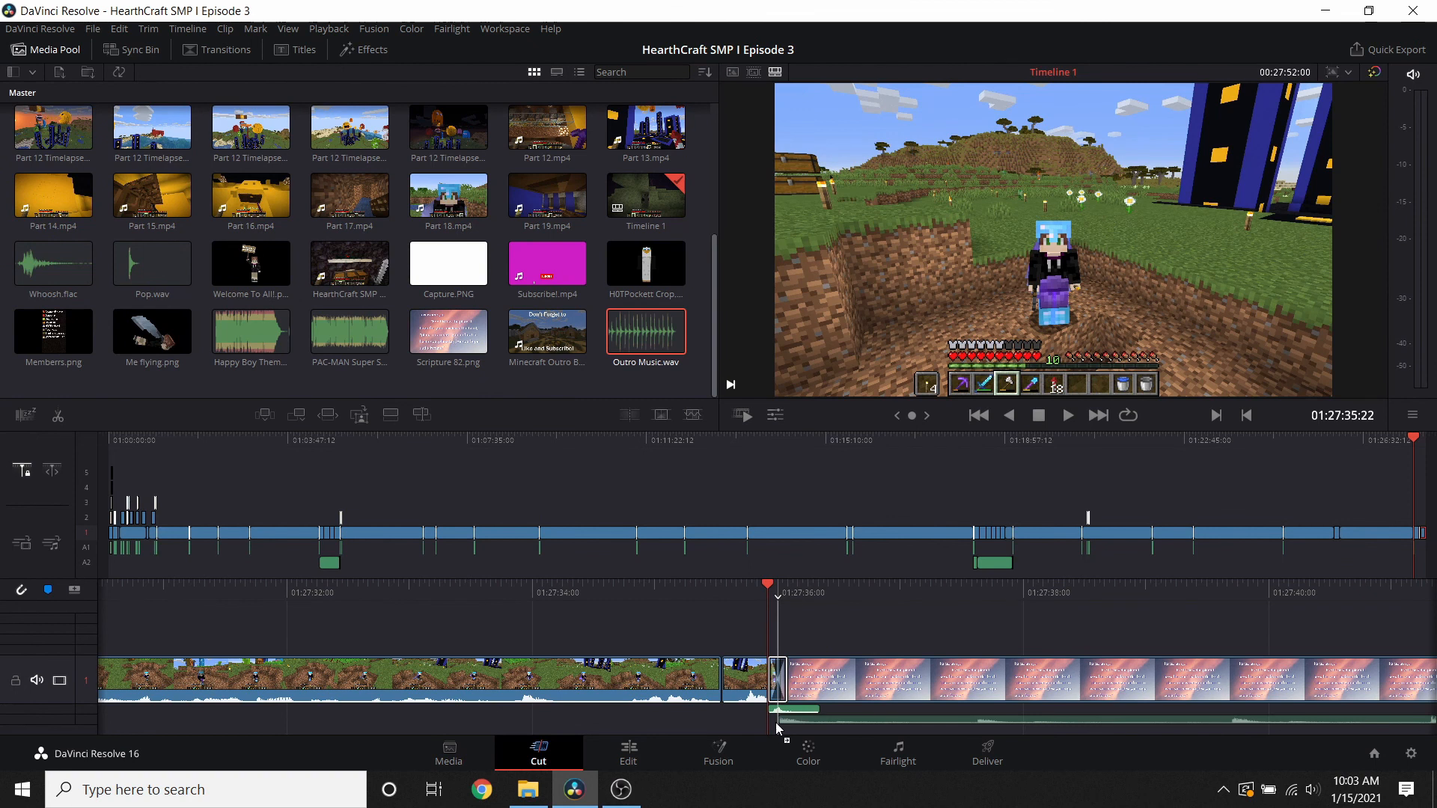
{"action": "left_click_drag", "start_coordinate": [770, 727], "coordinate": [789, 726]}
- Play back the outro music, split Outro Music.wav at the end of the outro video at 01:27:52:00 and delete the excess
{"action": "left_click", "coordinate": [1068, 415]}
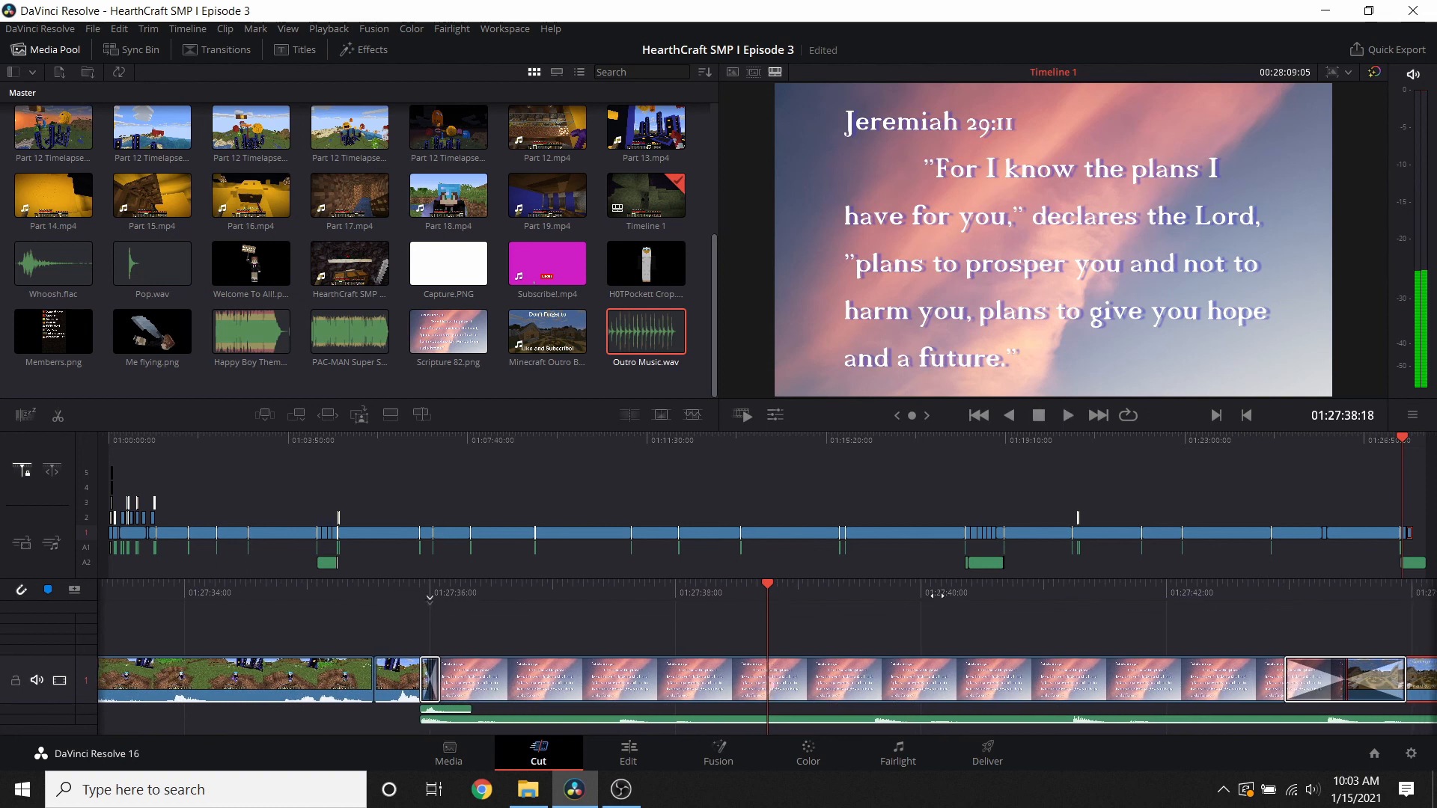
{"action": "scroll", "coordinate": [817, 693], "scroll_direction": "right", "scroll_amount": 10}
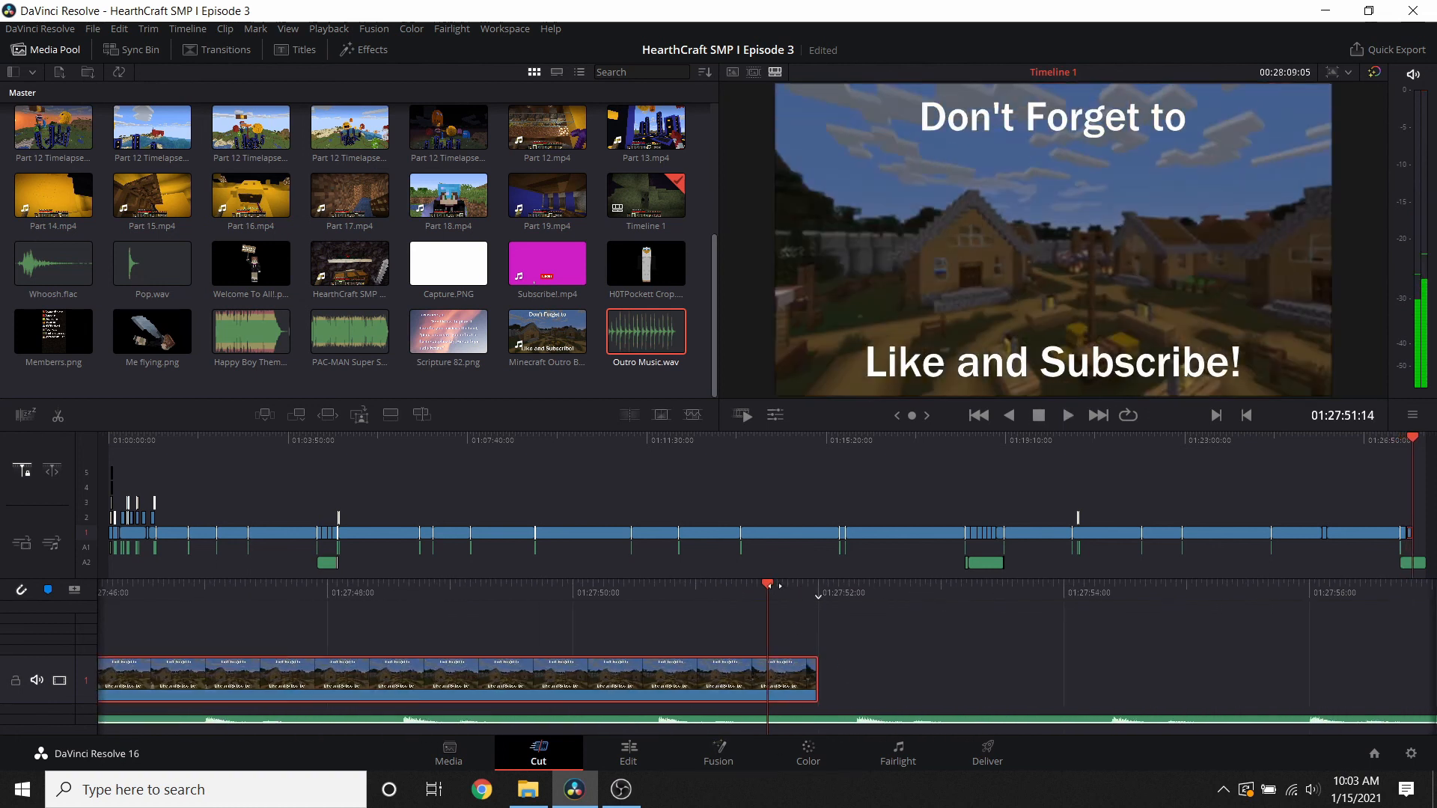
{"action": "scroll", "coordinate": [818, 618], "scroll_direction": "left", "scroll_amount": 2}
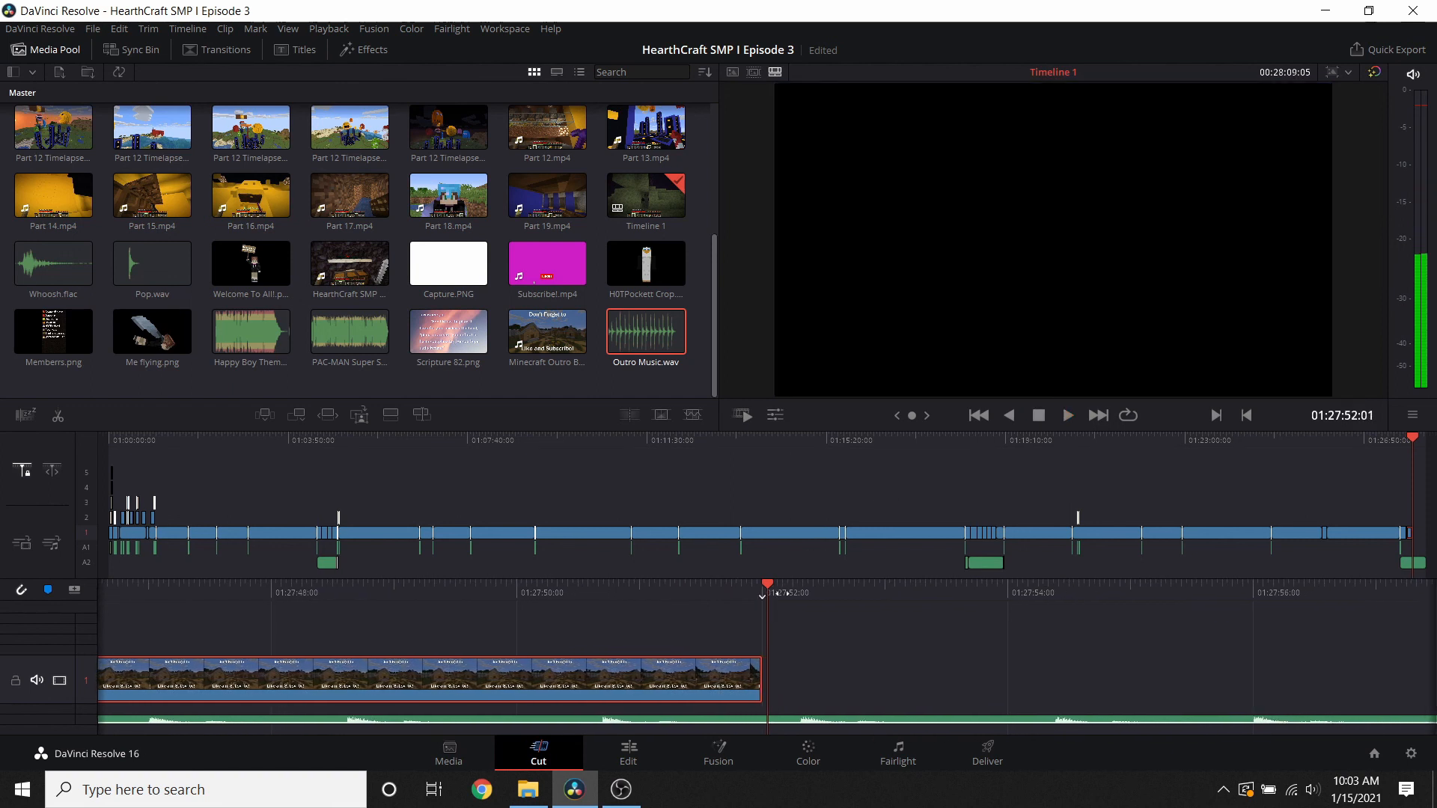
{"action": "left_click", "coordinate": [762, 595]}
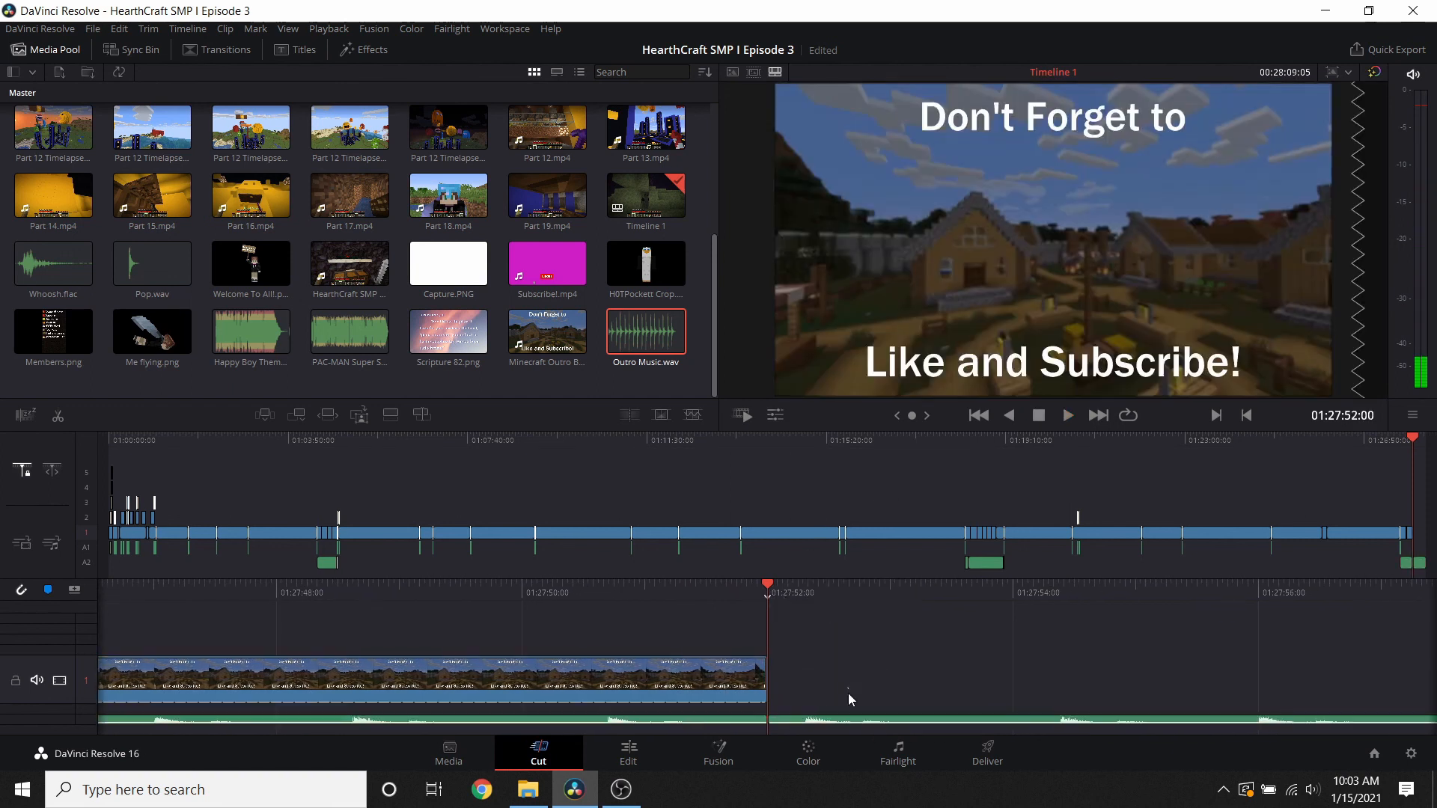
{"action": "key", "text": "Delete"}
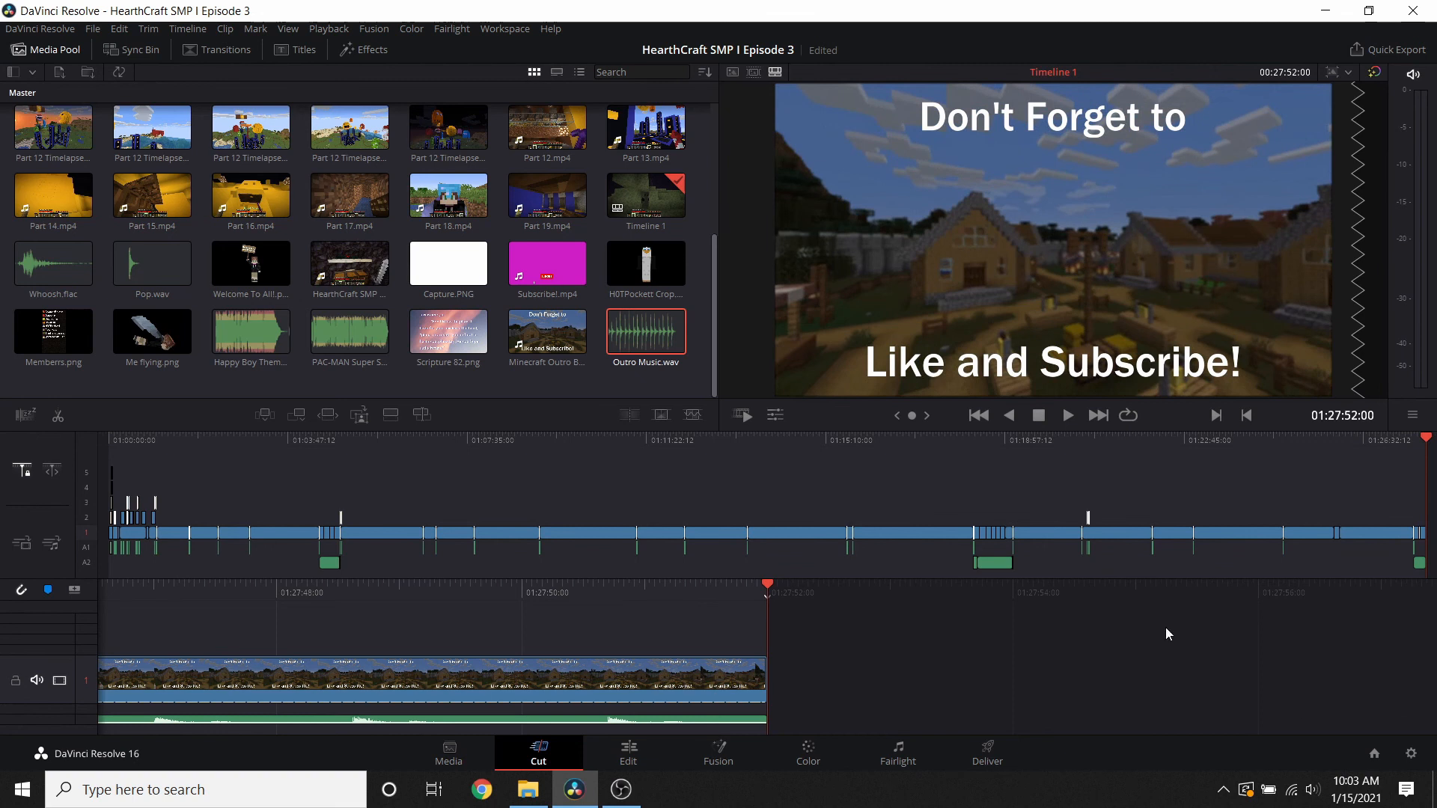
- Add a Cross Fade -3 dB audio transition at the end of Outro Music.wav and play back the ending
{"action": "left_click", "coordinate": [593, 594]}
{"action": "left_click", "coordinate": [217, 50]}
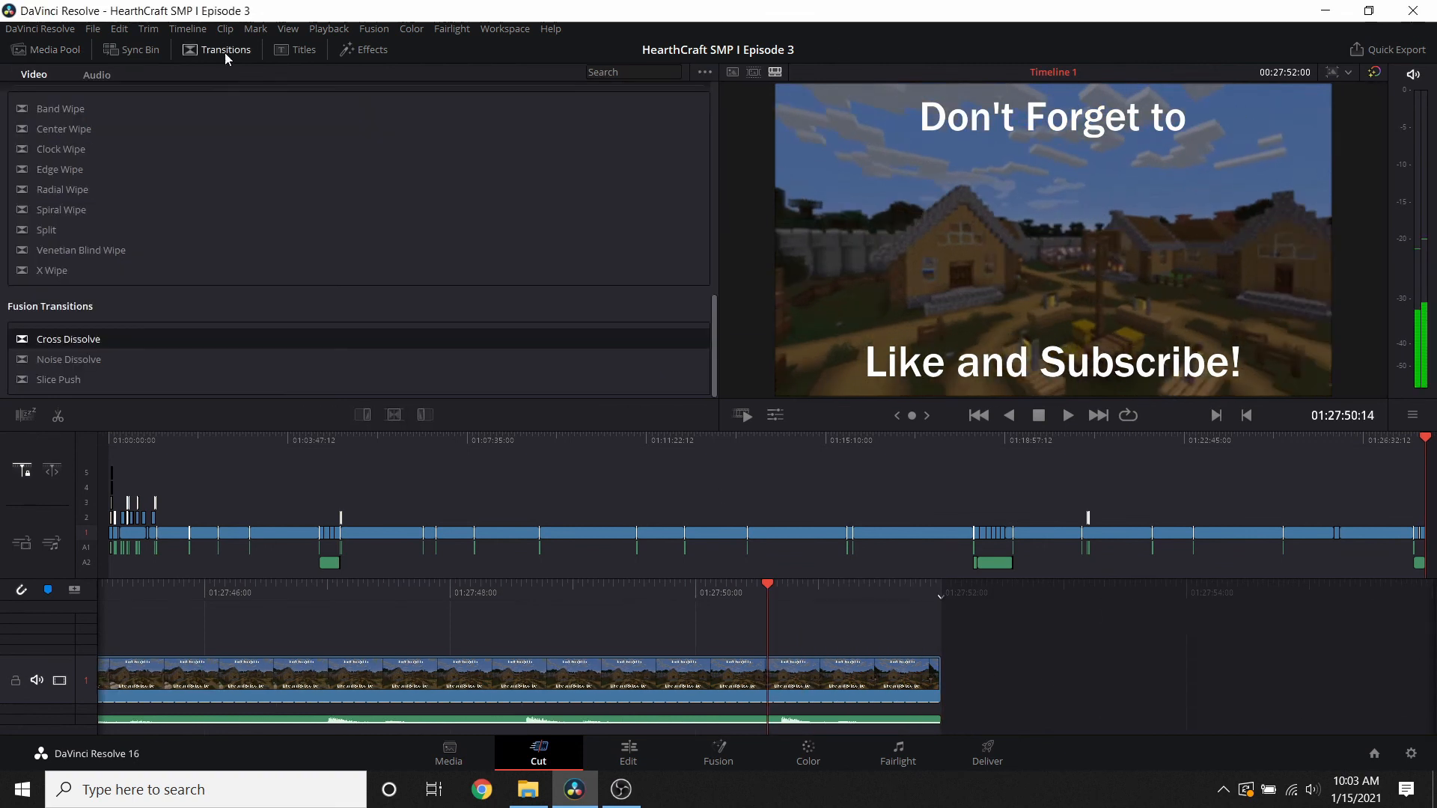
{"action": "left_click", "coordinate": [88, 78]}
{"action": "left_click", "coordinate": [61, 146]}
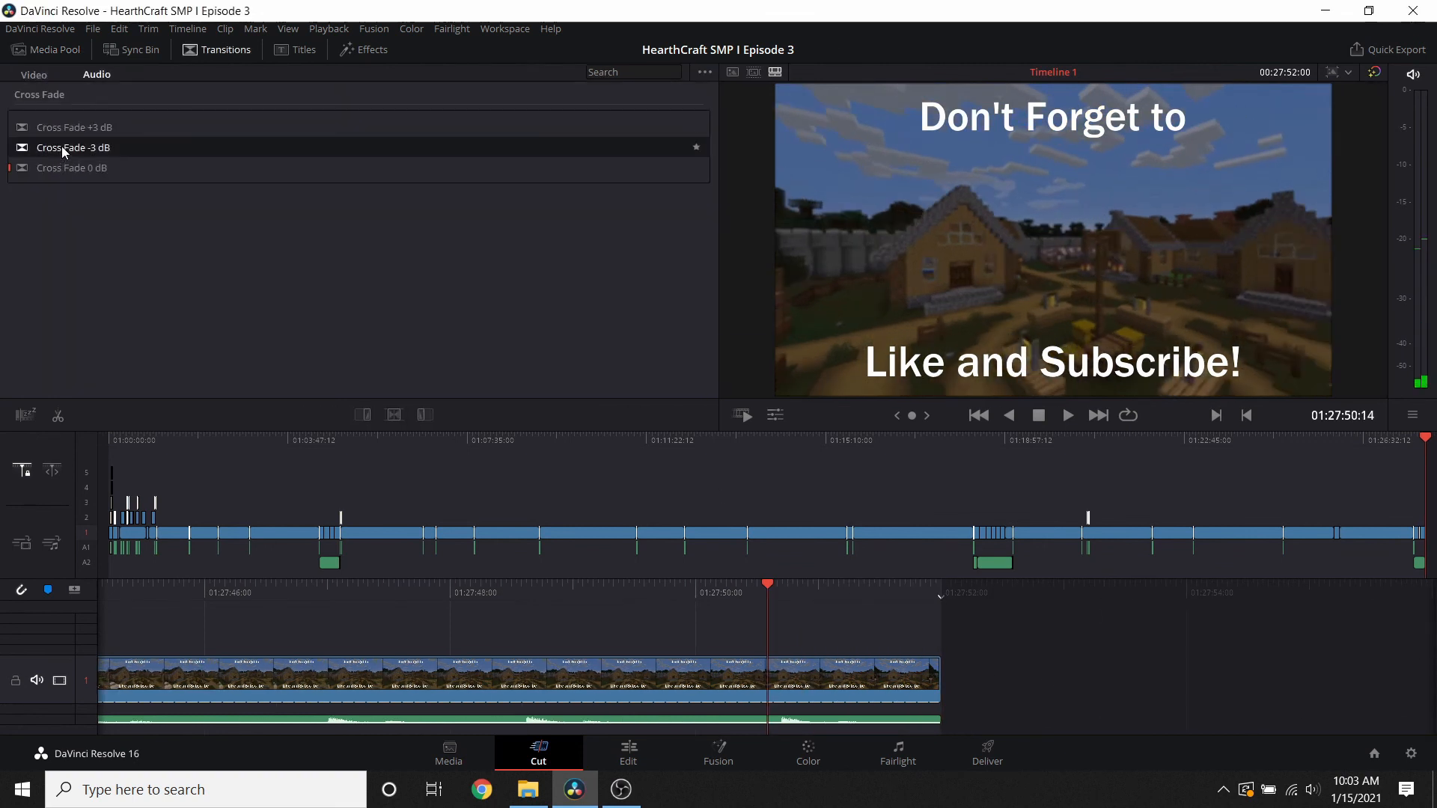
{"action": "mouse_move", "coordinate": [939, 711]}
{"action": "left_mouse_down"}
{"action": "mouse_move", "coordinate": [922, 716]}
{"action": "mouse_move", "coordinate": [936, 720]}
{"action": "left_mouse_up"}
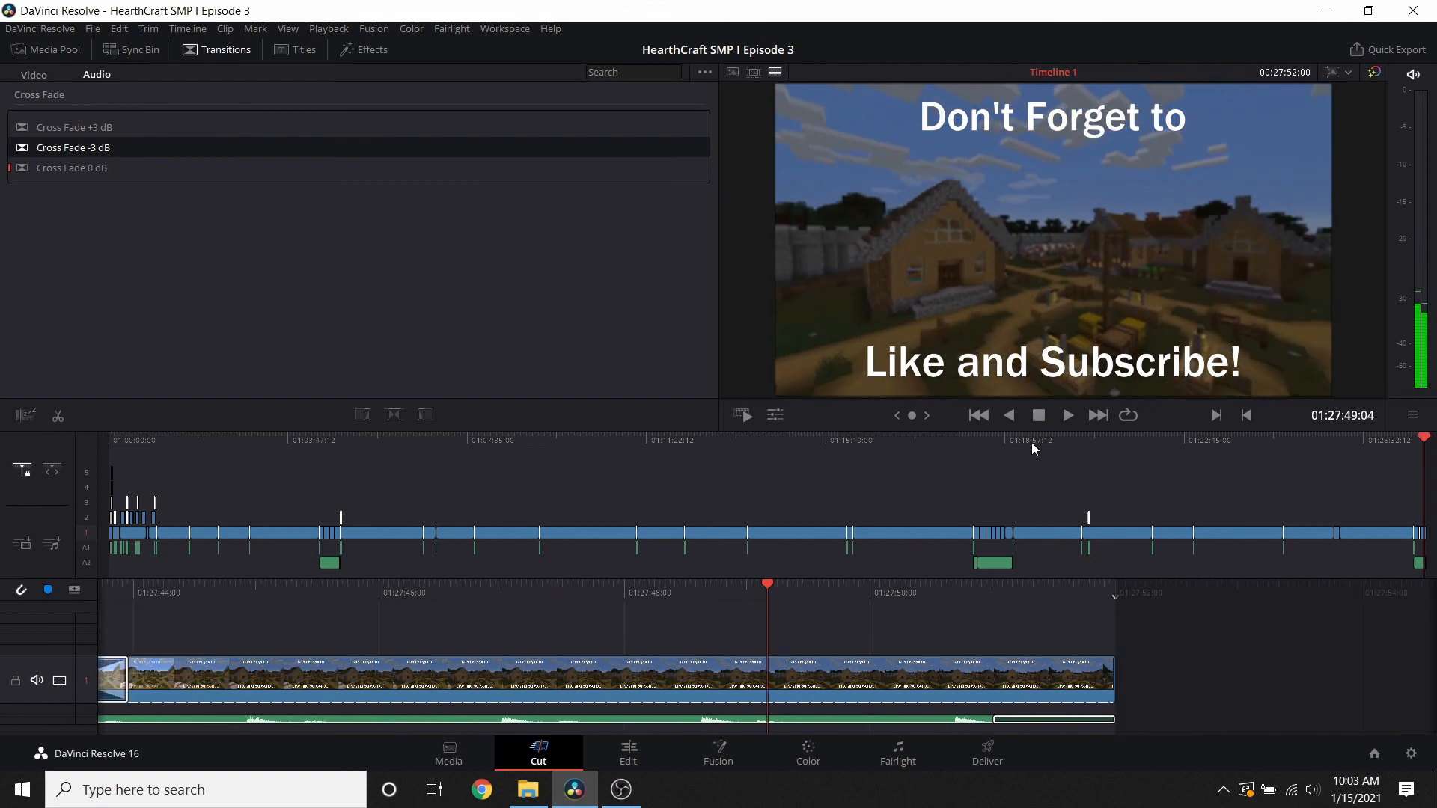
{"action": "left_click", "coordinate": [1067, 414]}
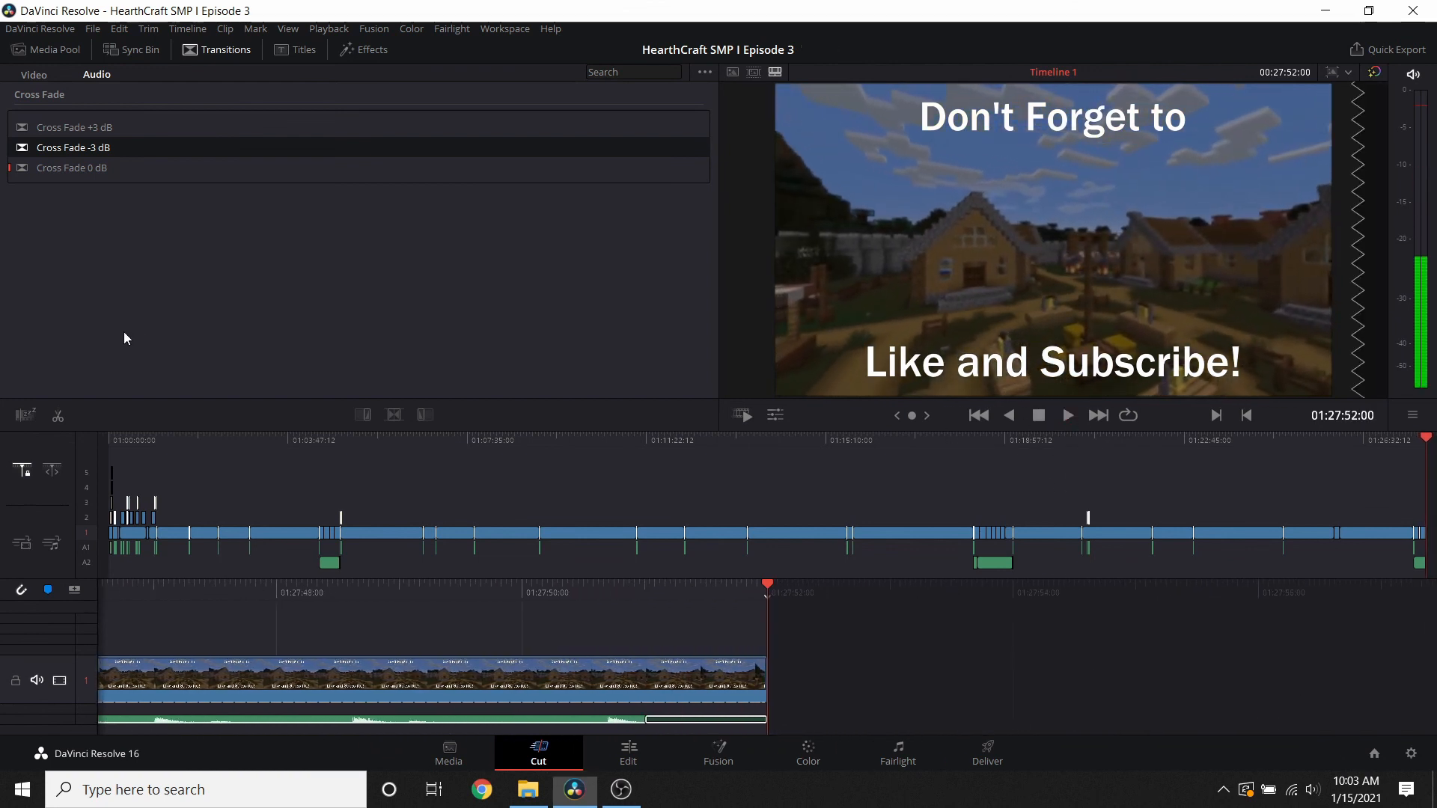
- Return to the timeline start and import the seven MP3 tracks from the Ambient Cool Music folder inside Minecraft Youtube Channel's All Music folder
{"action": "left_click", "coordinate": [105, 438]}
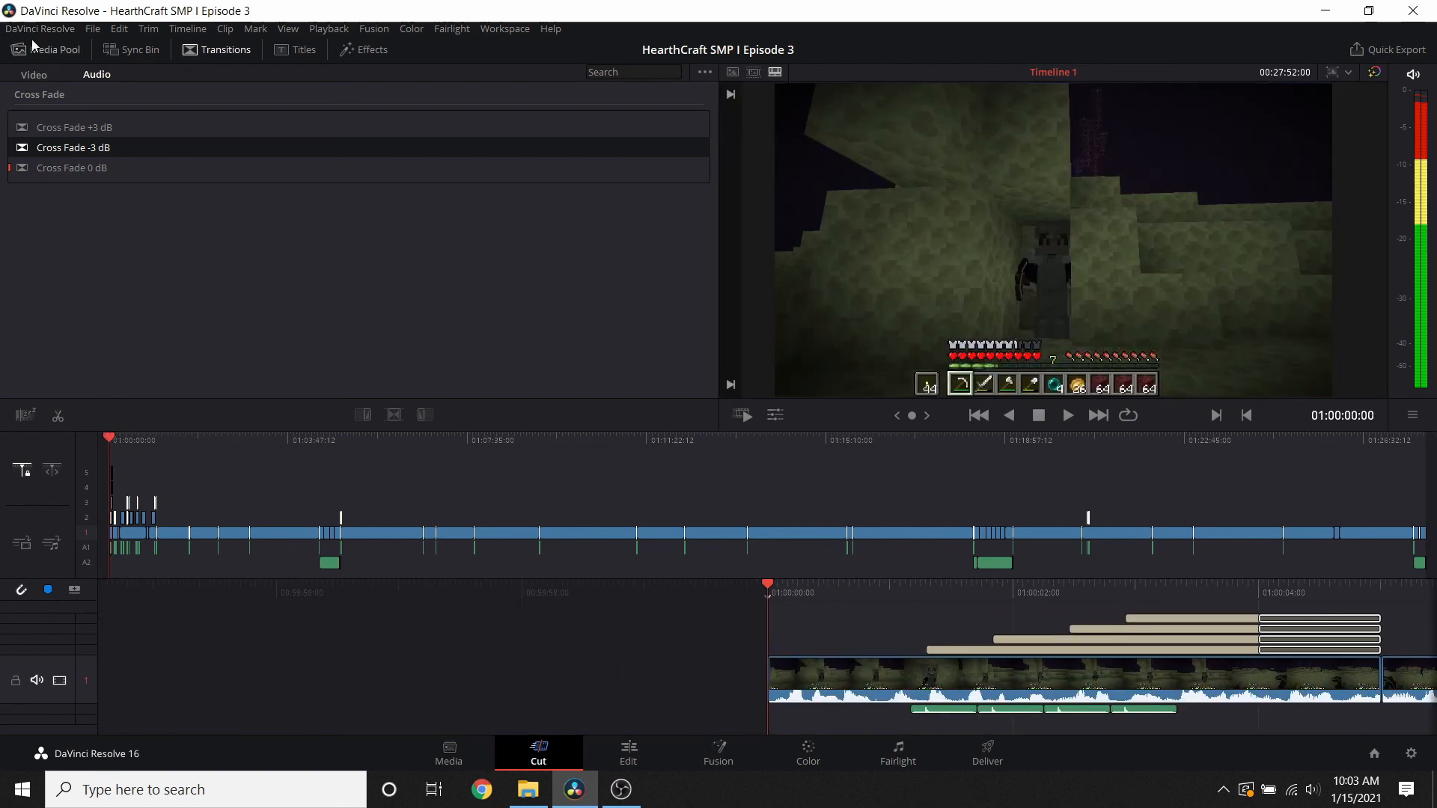
{"action": "left_click", "coordinate": [58, 50]}
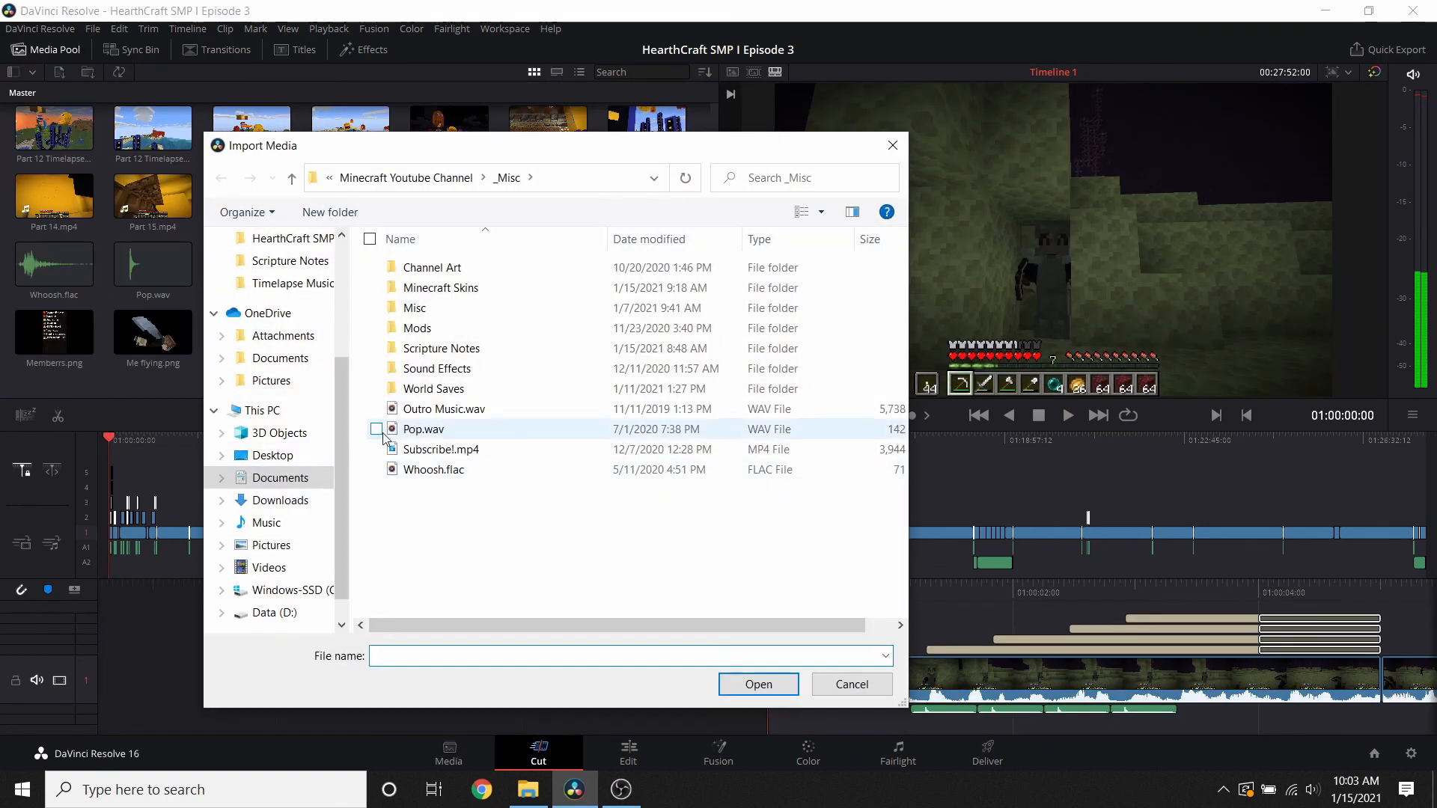
{"action": "left_click", "coordinate": [292, 503]}
{"action": "left_click", "coordinate": [268, 522]}
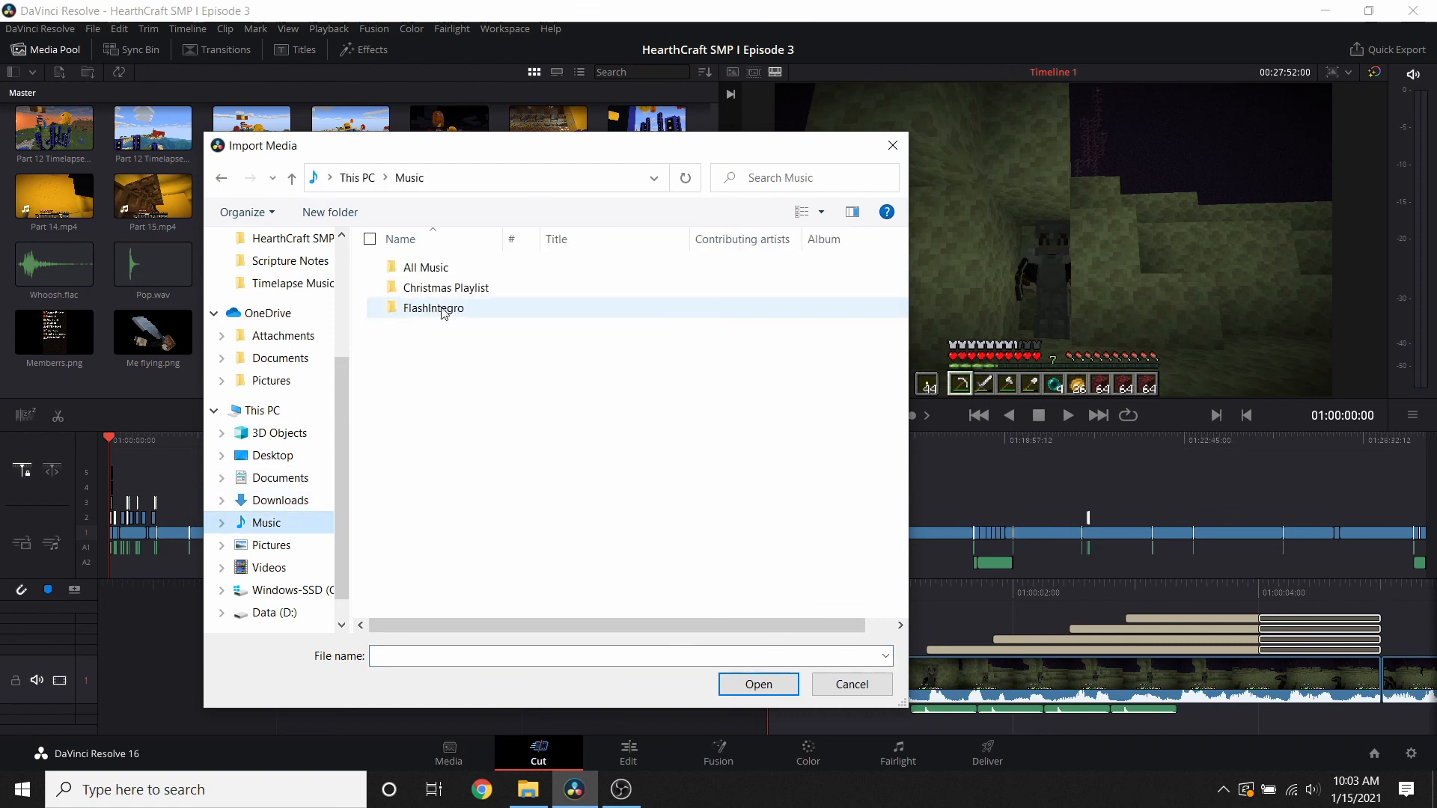
{"action": "left_click", "coordinate": [282, 479]}
{"action": "double_click", "coordinate": [434, 429]}
{"action": "double_click", "coordinate": [431, 267]}
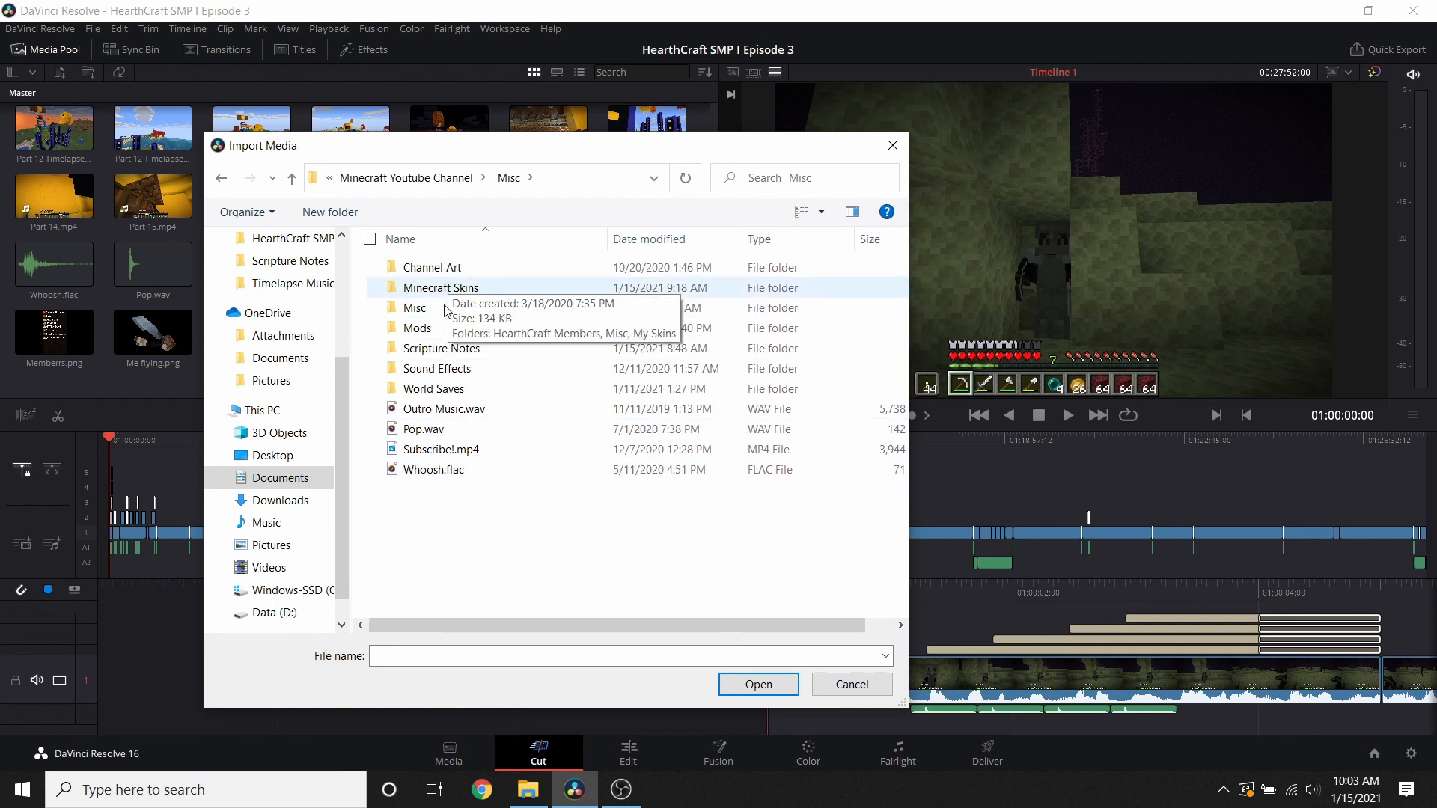
{"action": "left_click", "coordinate": [219, 177]}
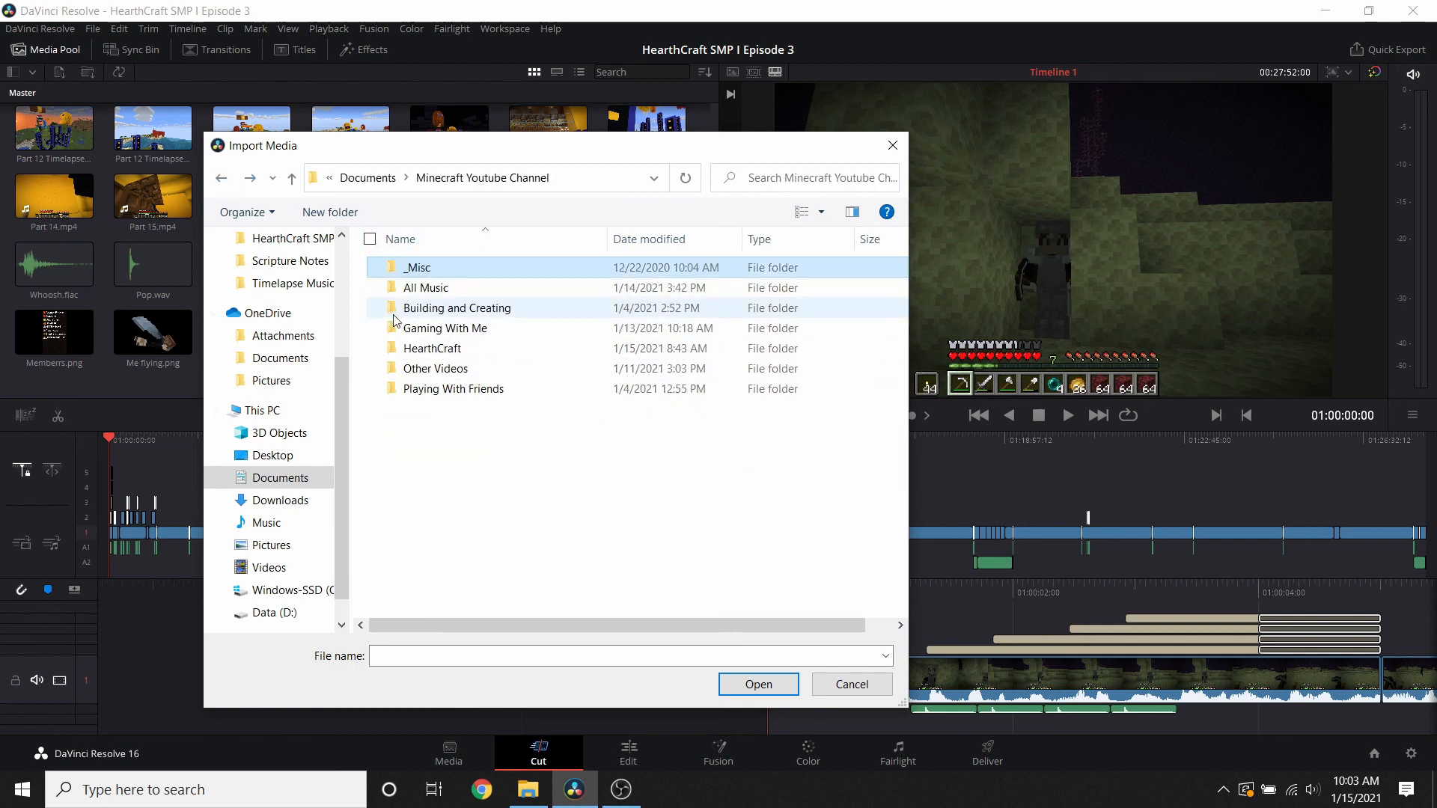
{"action": "double_click", "coordinate": [424, 288]}
{"action": "double_click", "coordinate": [438, 268]}
{"action": "left_click_drag", "start_coordinate": [461, 460], "coordinate": [455, 298]}
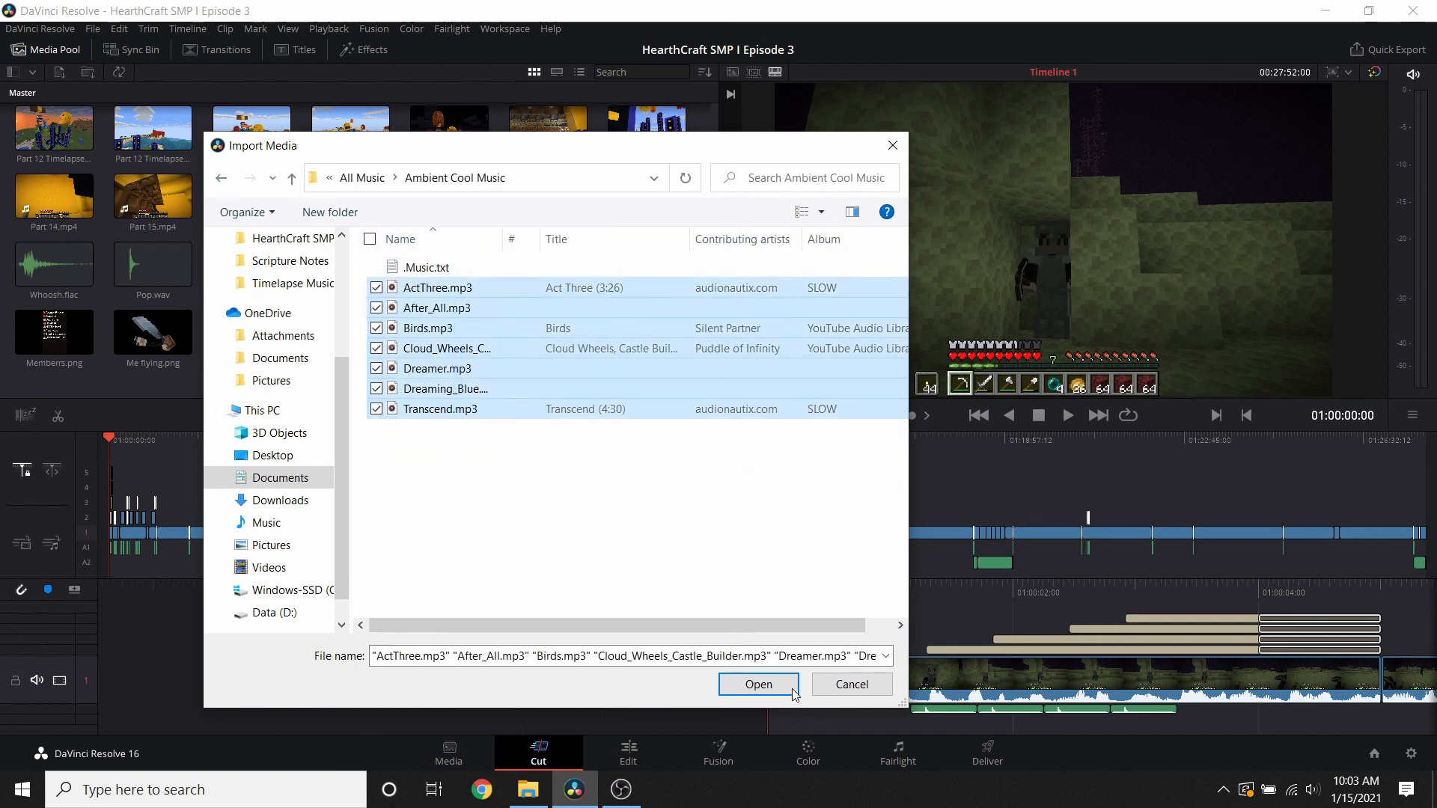
{"action": "left_click", "coordinate": [794, 693]}
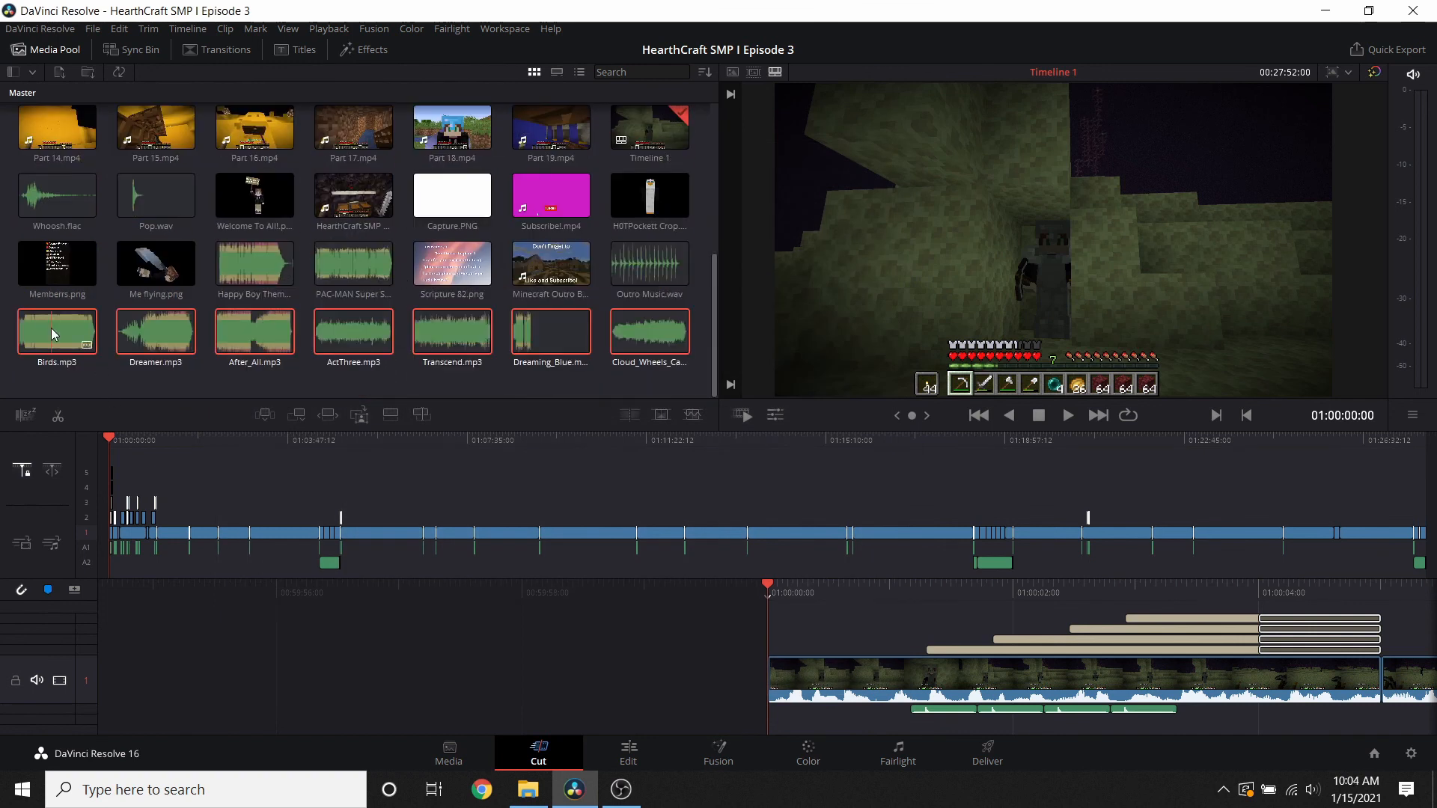
- Add the seven ambient music tracks to the timeline and line them up end to end on the lowest audio track from 01:00:00:00
{"action": "left_click_drag", "start_coordinate": [668, 386], "coordinate": [116, 572]}
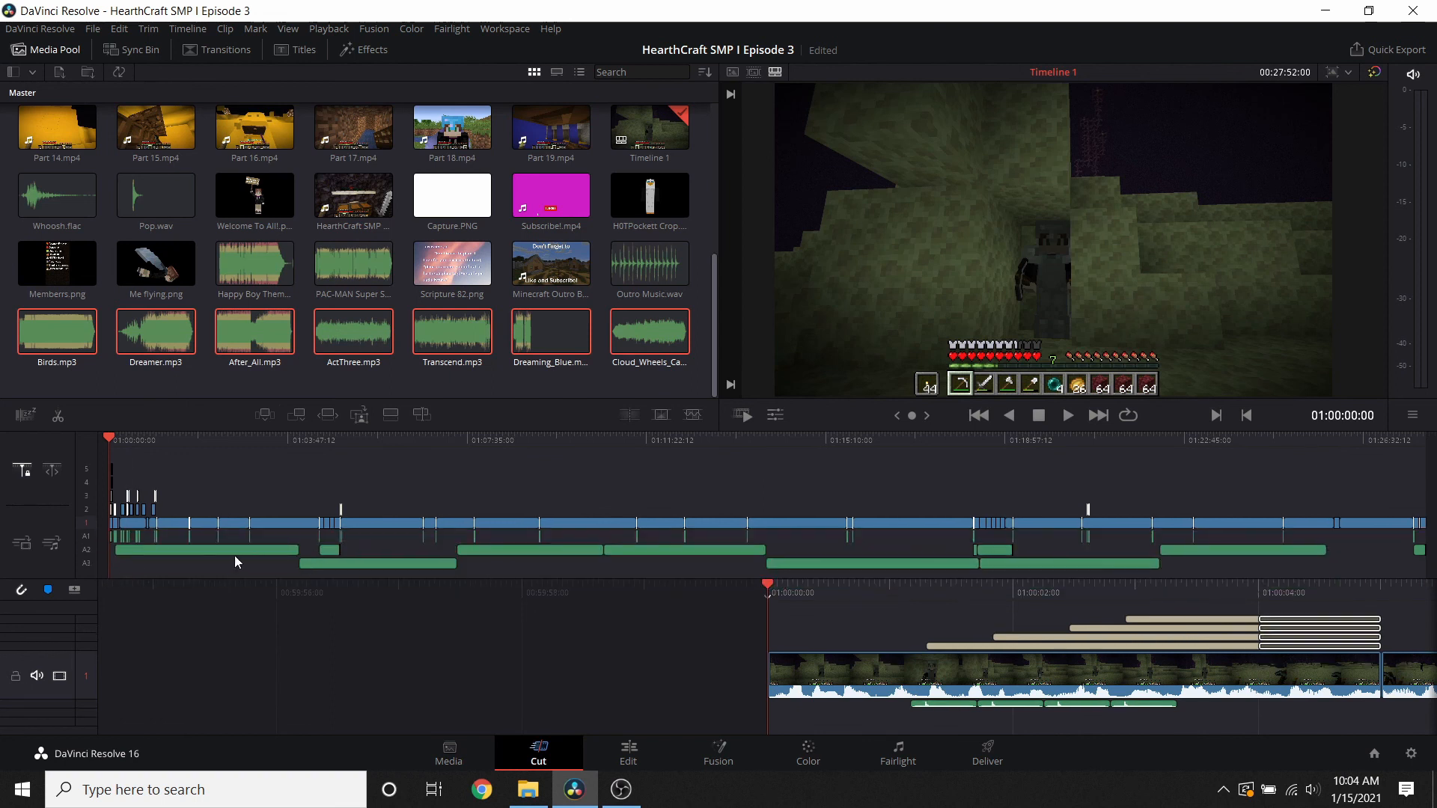
{"action": "left_click_drag", "start_coordinate": [229, 554], "coordinate": [213, 563]}
{"action": "left_click_drag", "start_coordinate": [345, 560], "coordinate": [341, 561]}
{"action": "left_click_drag", "start_coordinate": [501, 554], "coordinate": [495, 561]}
{"action": "left_click_drag", "start_coordinate": [633, 546], "coordinate": [627, 560]}
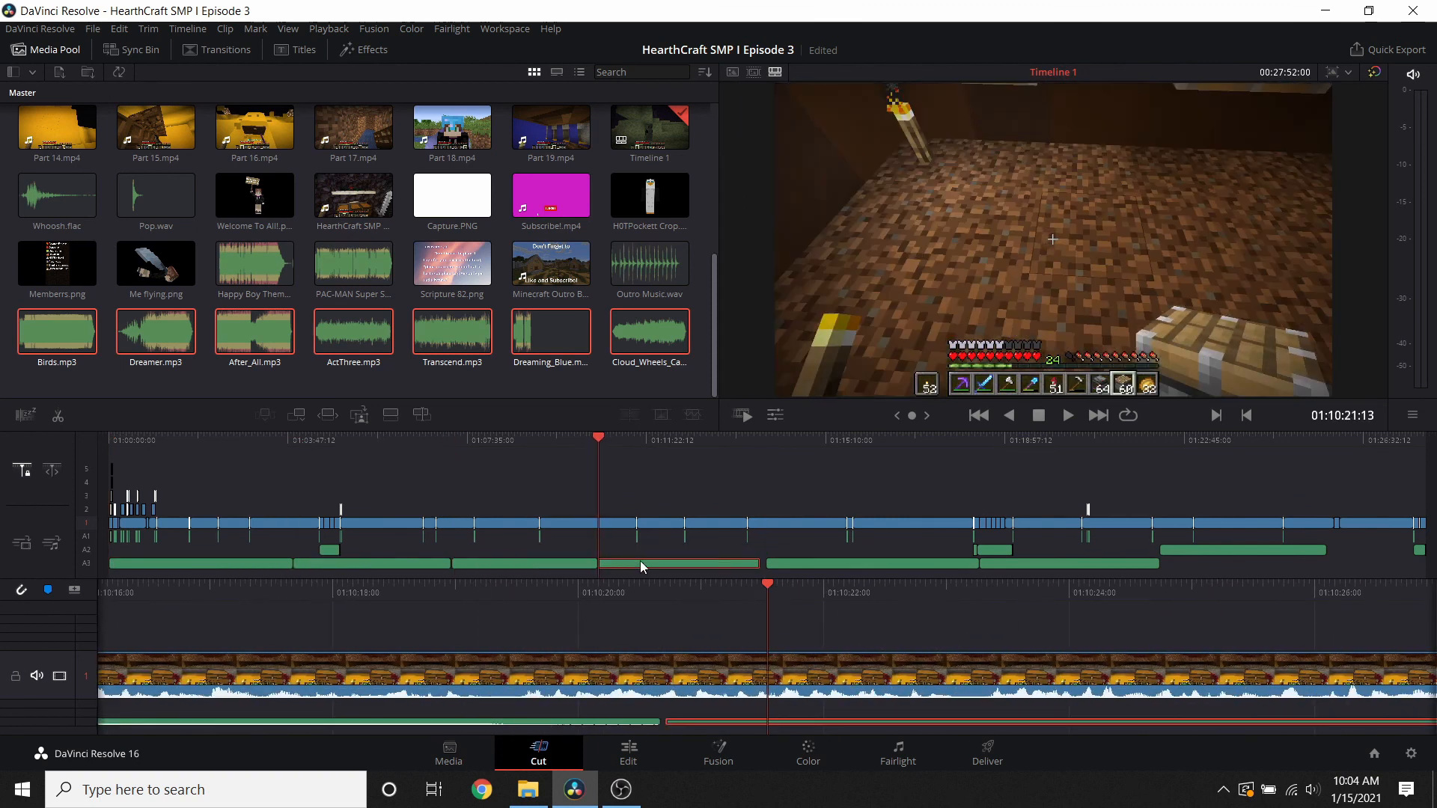
{"action": "left_click_drag", "start_coordinate": [805, 564], "coordinate": [797, 564]}
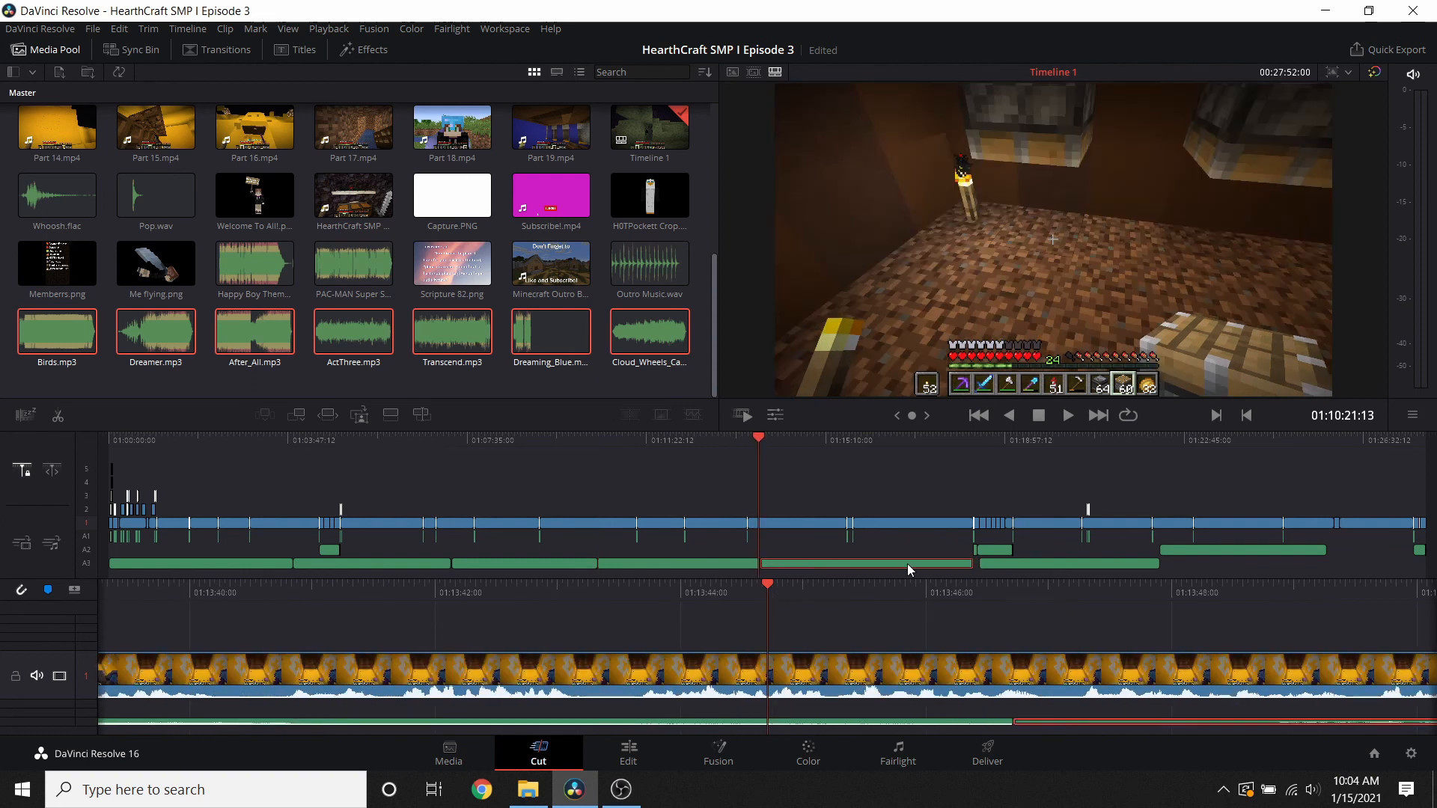
{"action": "left_click_drag", "start_coordinate": [1005, 568], "coordinate": [1000, 564]}
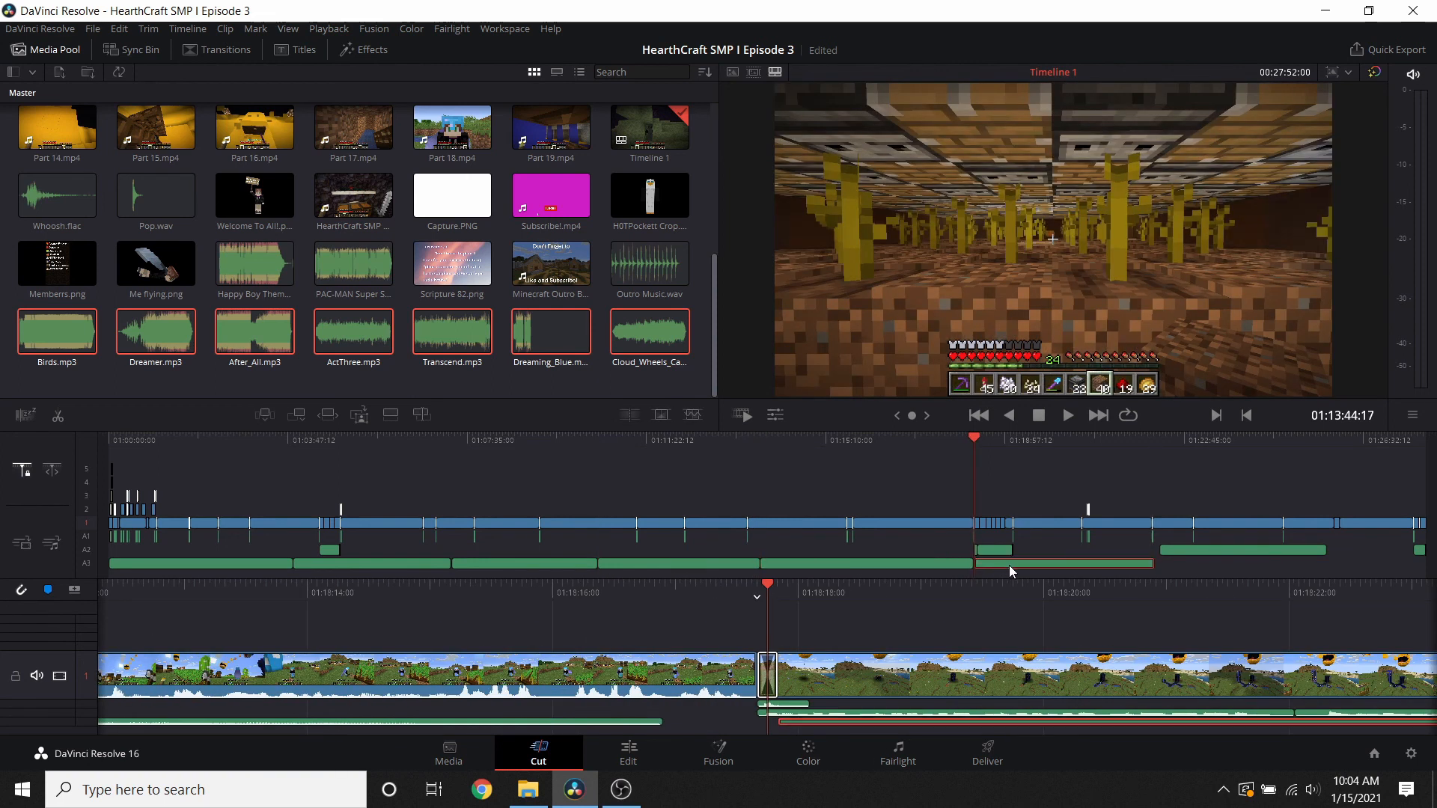
{"action": "left_click_drag", "start_coordinate": [1178, 551], "coordinate": [1174, 561]}
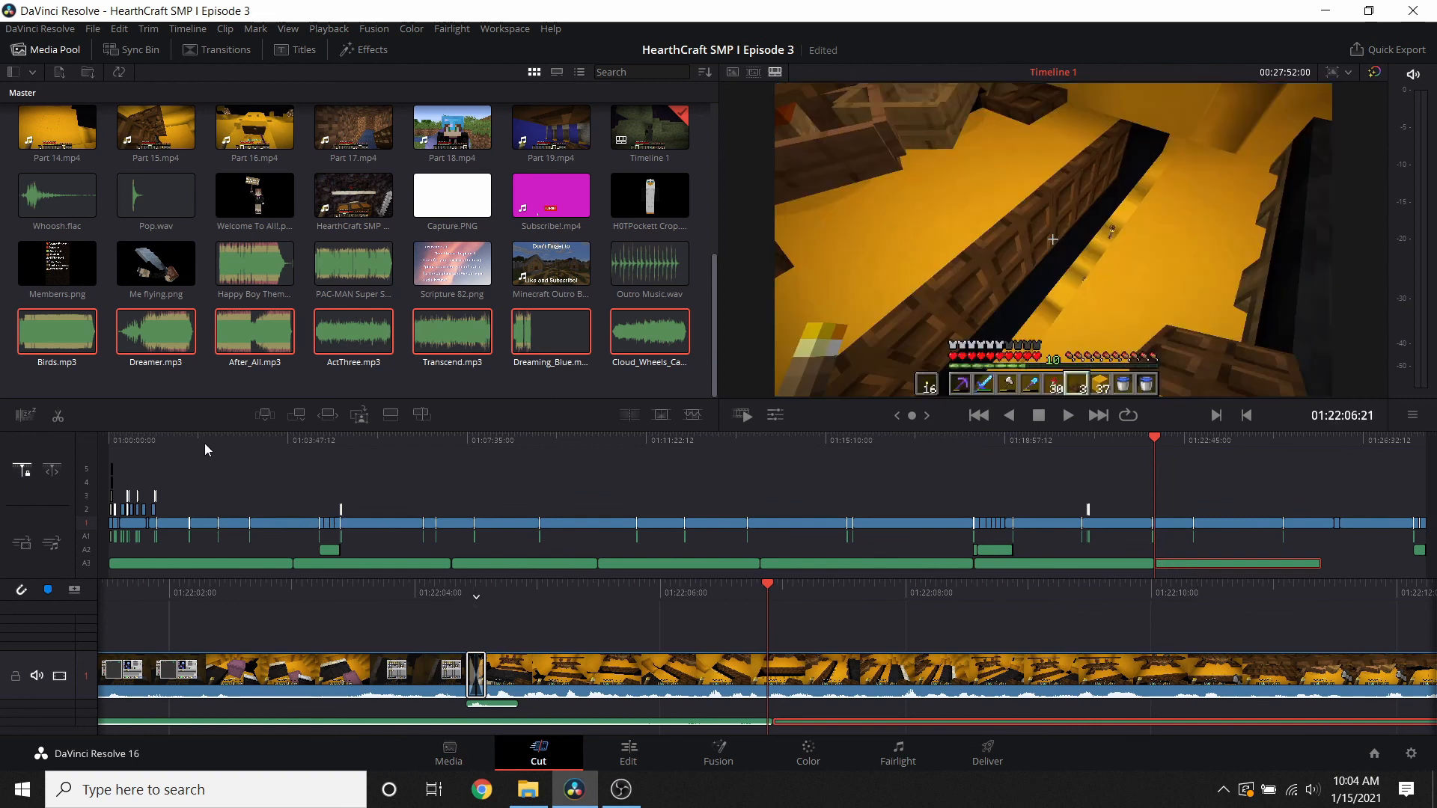
- Play the timeline around 01:02:05 to check the music level against the gameplay audio
{"action": "left_click", "coordinate": [205, 441]}
{"action": "left_click", "coordinate": [1064, 420]}
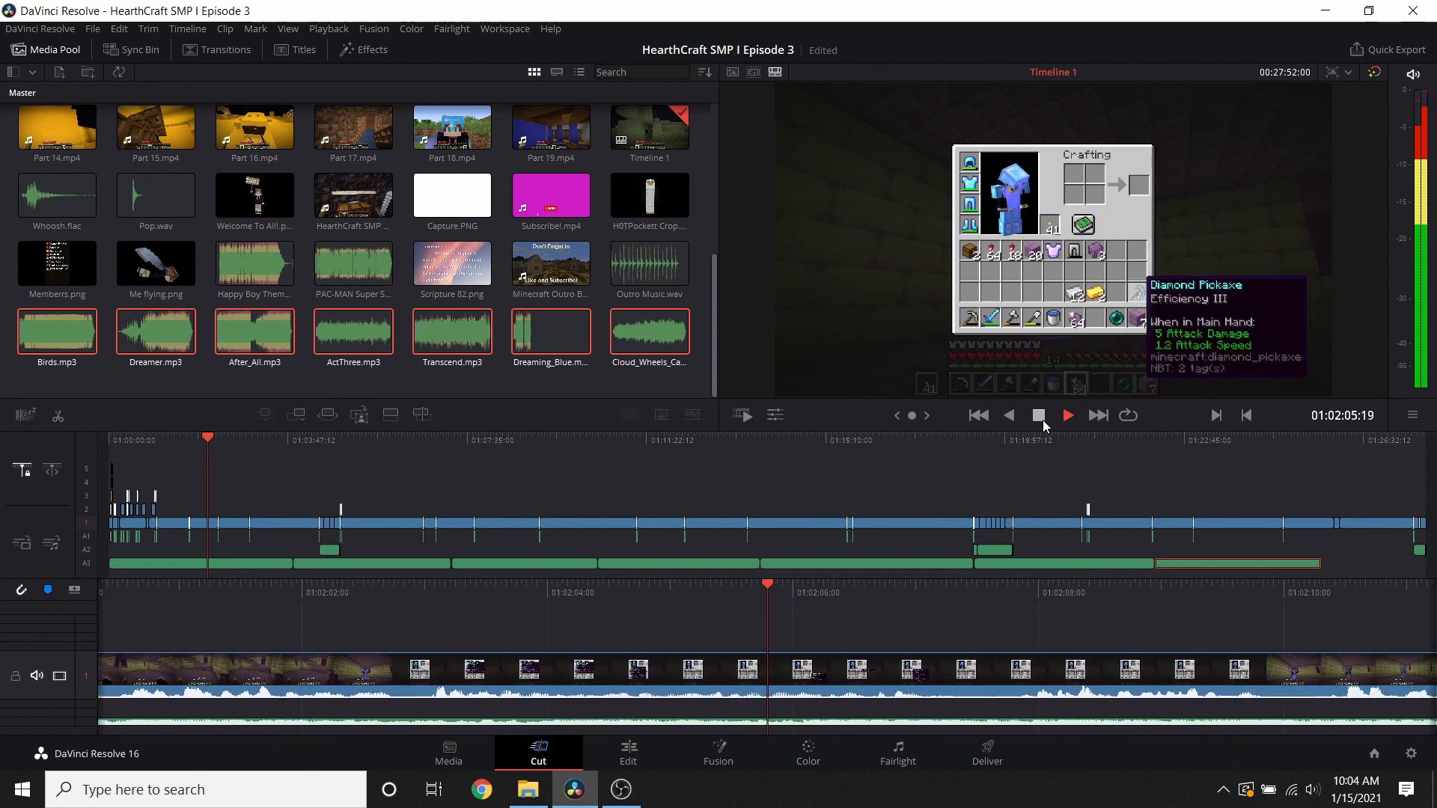
{"action": "left_click", "coordinate": [1043, 420]}
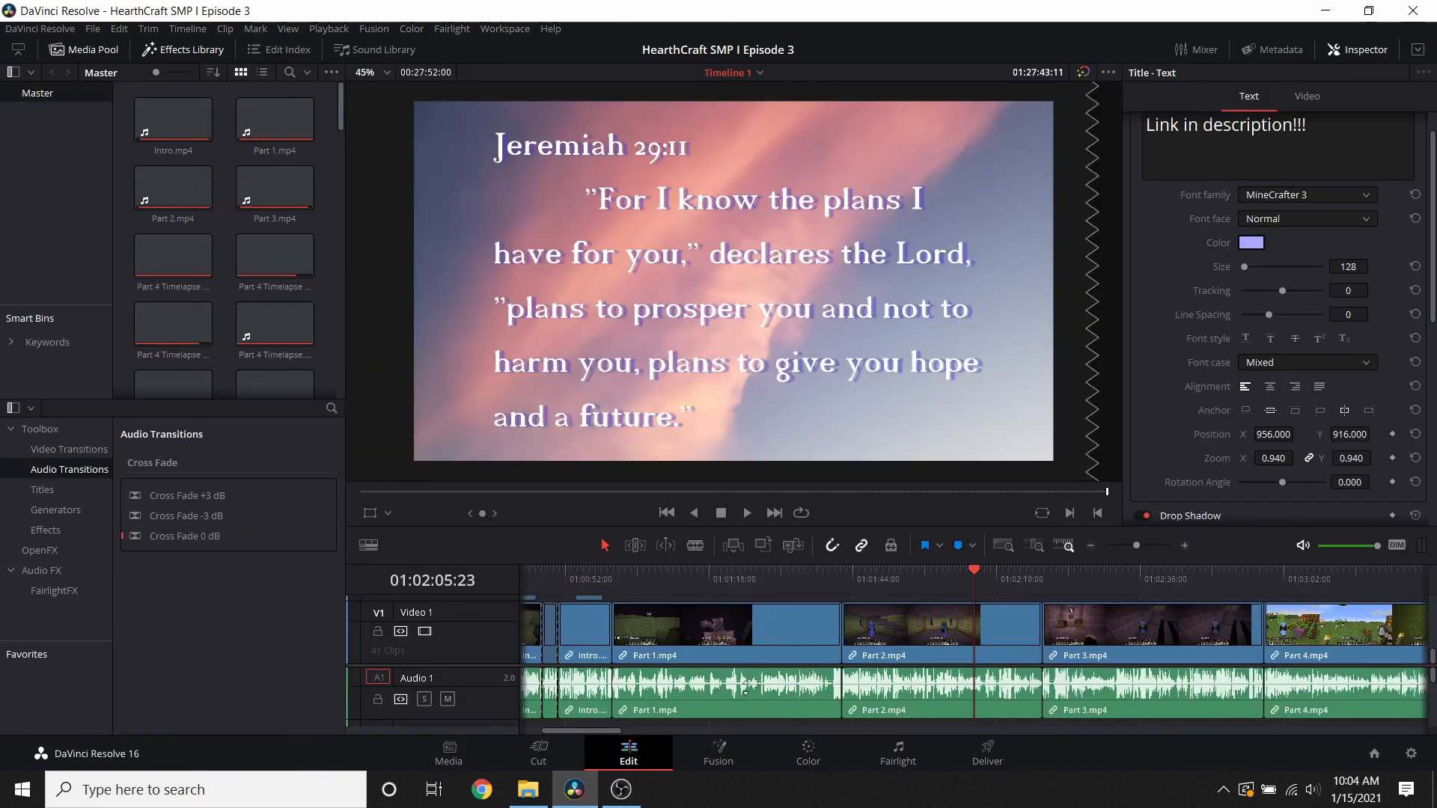
- Switch to the Edit page and set the clip volume of Birds.mp3 on Audio 7 to -24.40
{"action": "scroll", "coordinate": [706, 677], "scroll_direction": "down", "scroll_amount": 2}
{"action": "scroll", "coordinate": [706, 701], "scroll_direction": "down", "scroll_amount": 4}
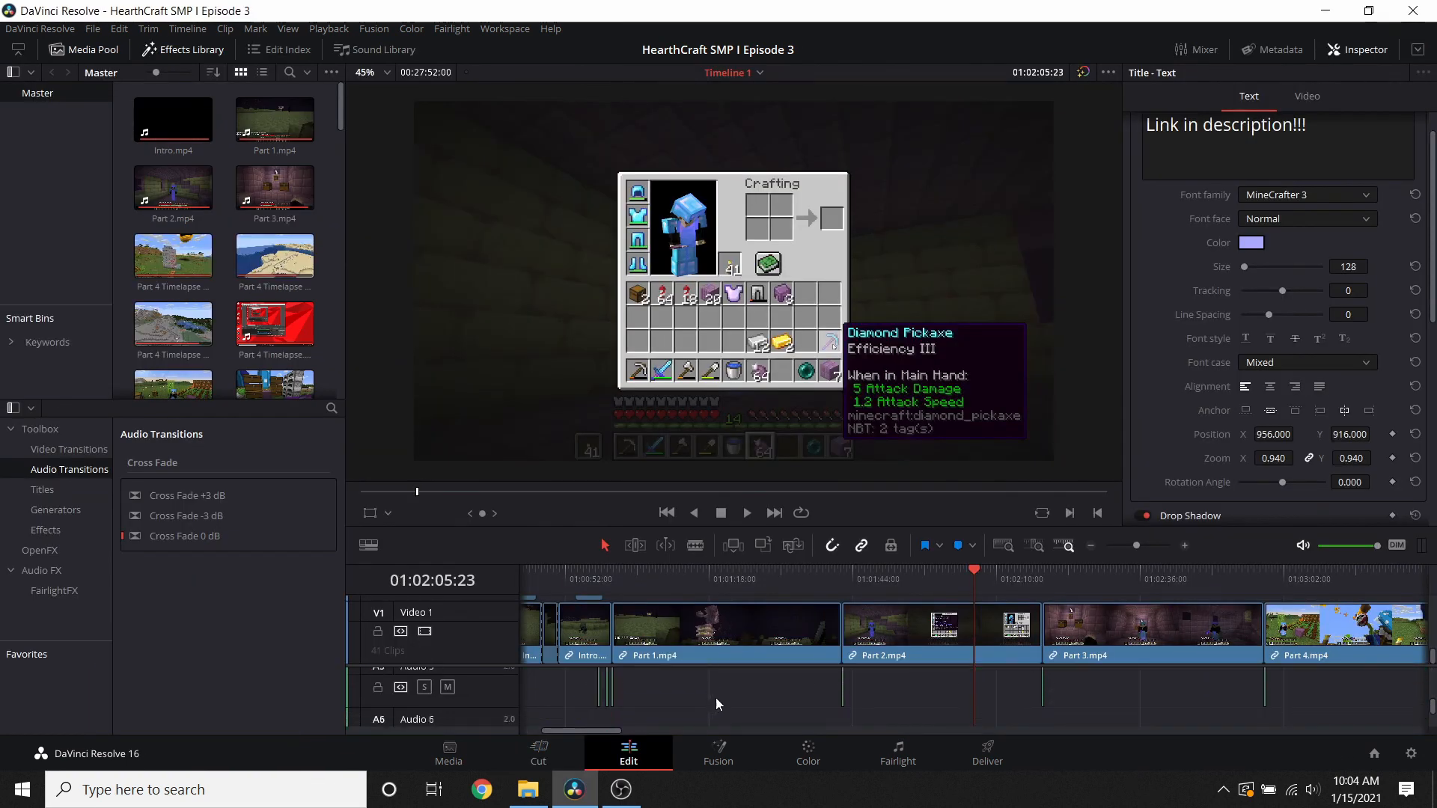
{"action": "mouse_move", "coordinate": [1130, 545]}
{"action": "left_mouse_down"}
{"action": "mouse_move", "coordinate": [1114, 544]}
{"action": "mouse_move", "coordinate": [1128, 546]}
{"action": "left_mouse_up"}
{"action": "left_click", "coordinate": [725, 705]}
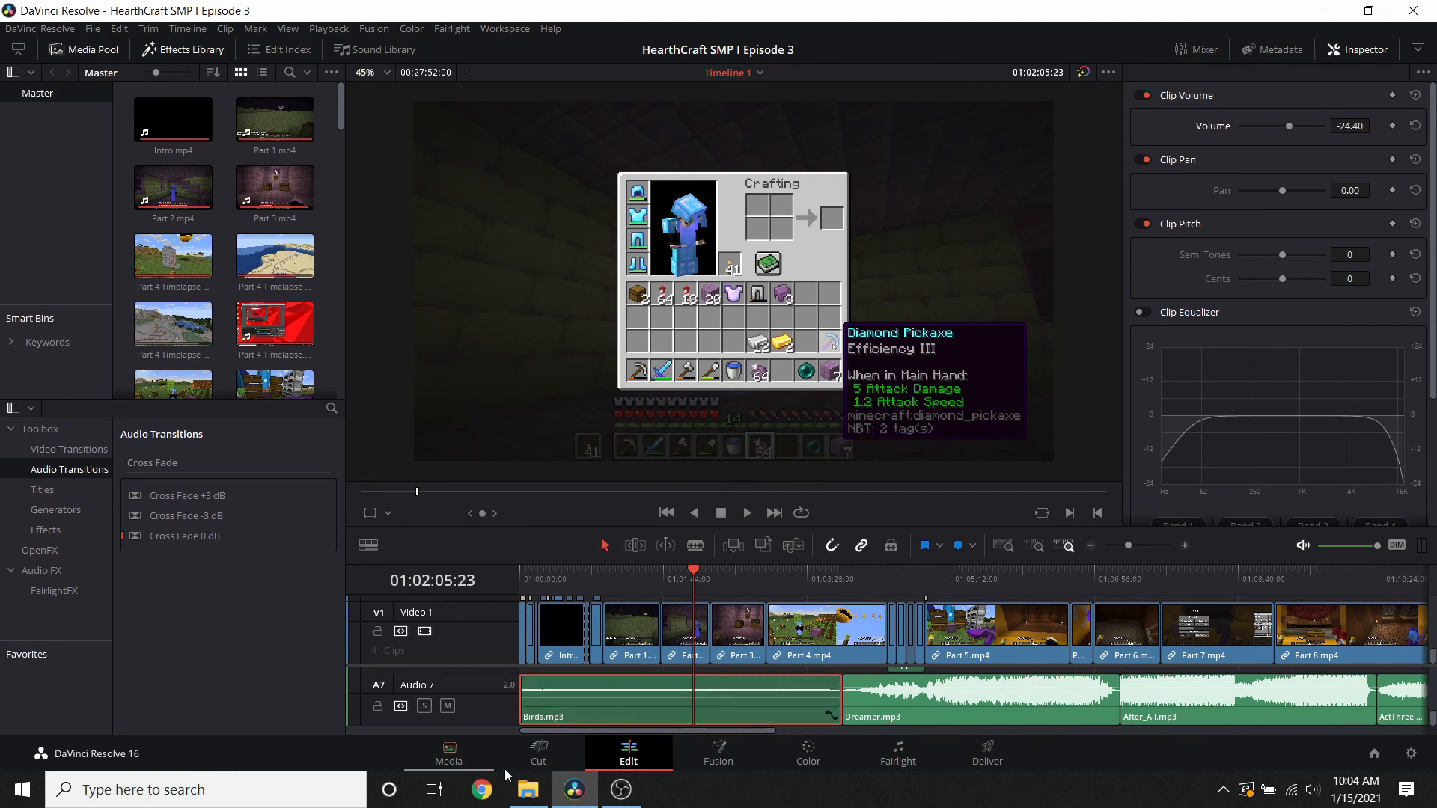
- Switch to the Cut page and play the timeline around 01:02:04 to check the music level against the gameplay audio
{"action": "left_click", "coordinate": [538, 752]}
{"action": "left_click_drag", "start_coordinate": [814, 639], "coordinate": [988, 636]}
{"action": "left_click", "coordinate": [1068, 415]}
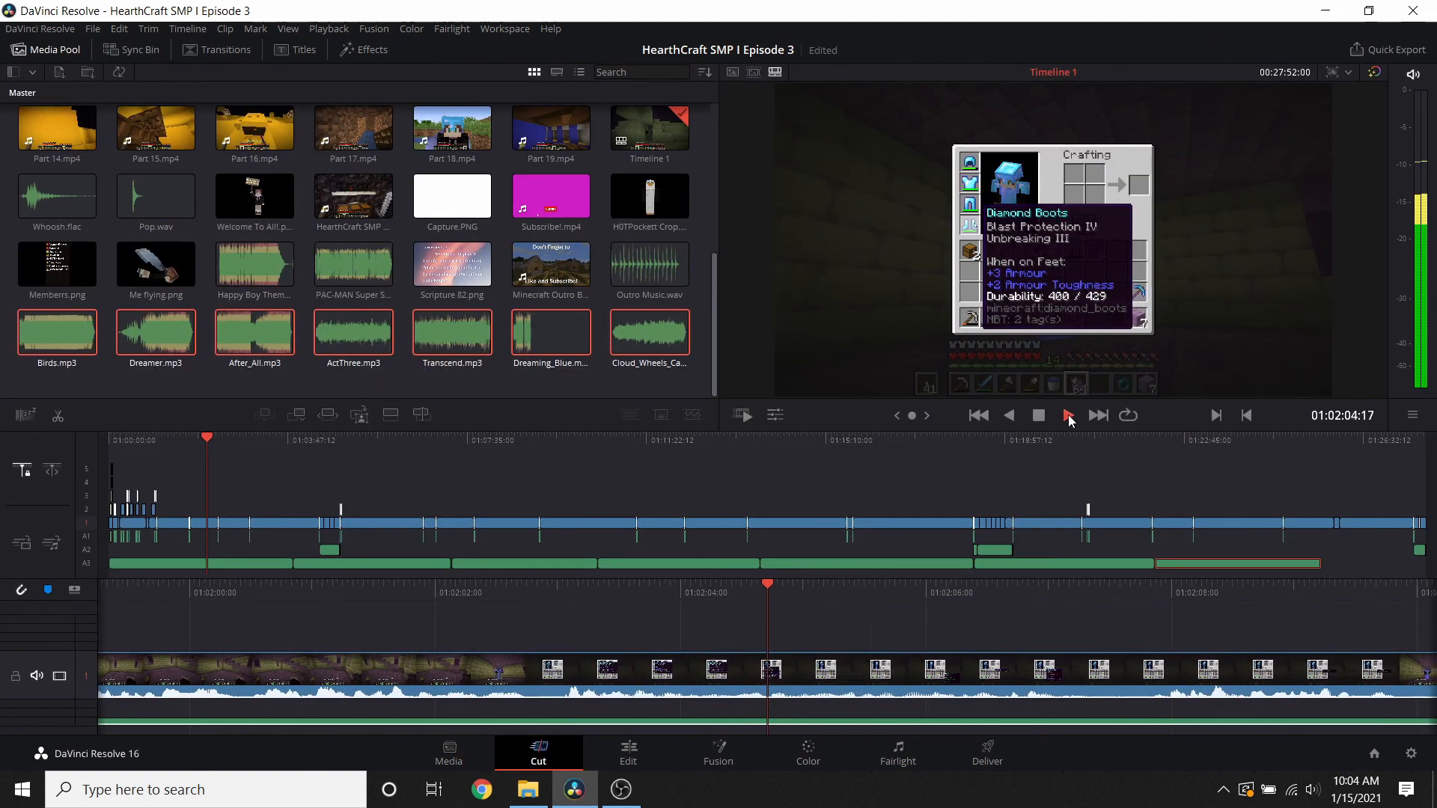
{"action": "left_click", "coordinate": [1038, 416]}
{"action": "left_click", "coordinate": [632, 751]}
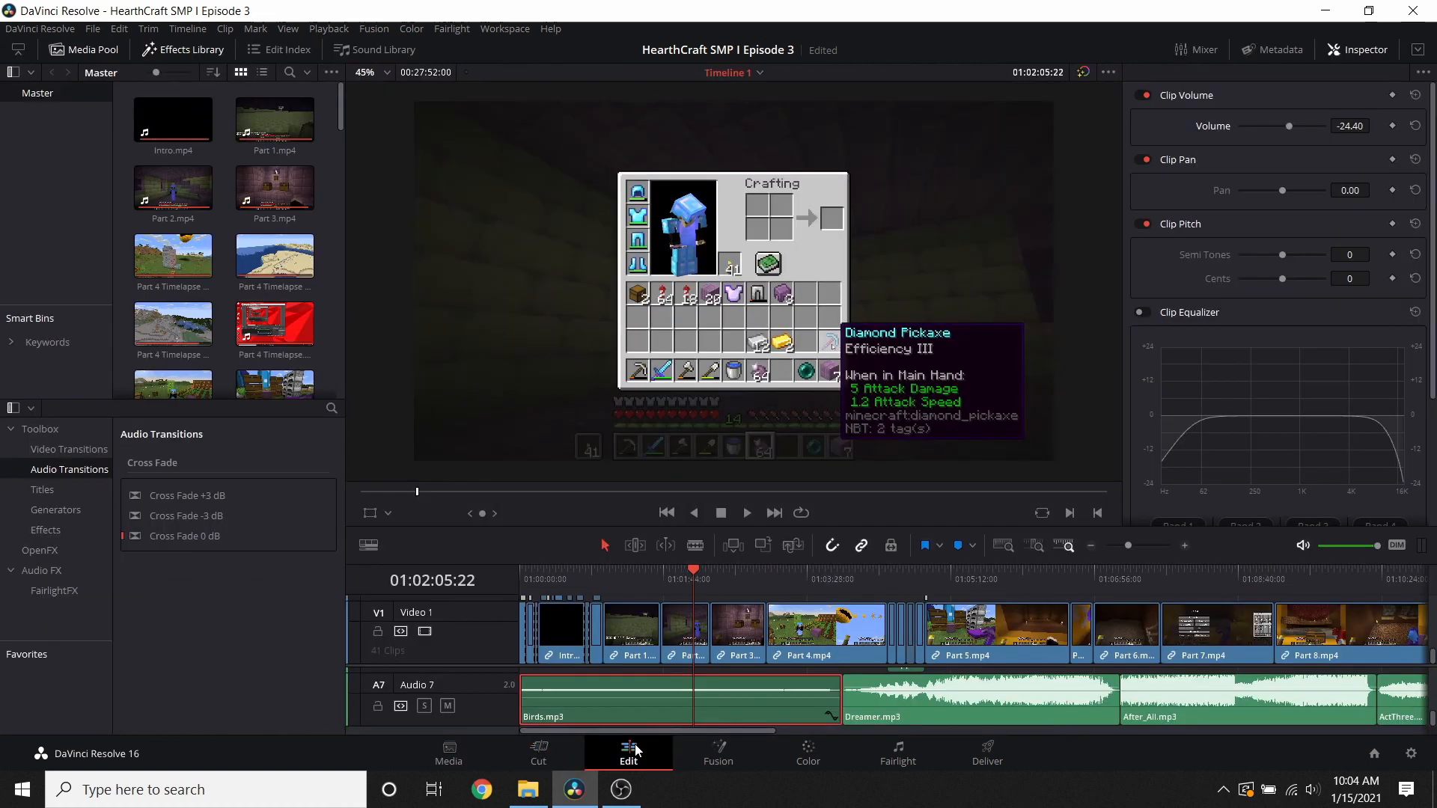
{"action": "left_click", "coordinate": [549, 745]}
{"action": "left_click", "coordinate": [1069, 417]}
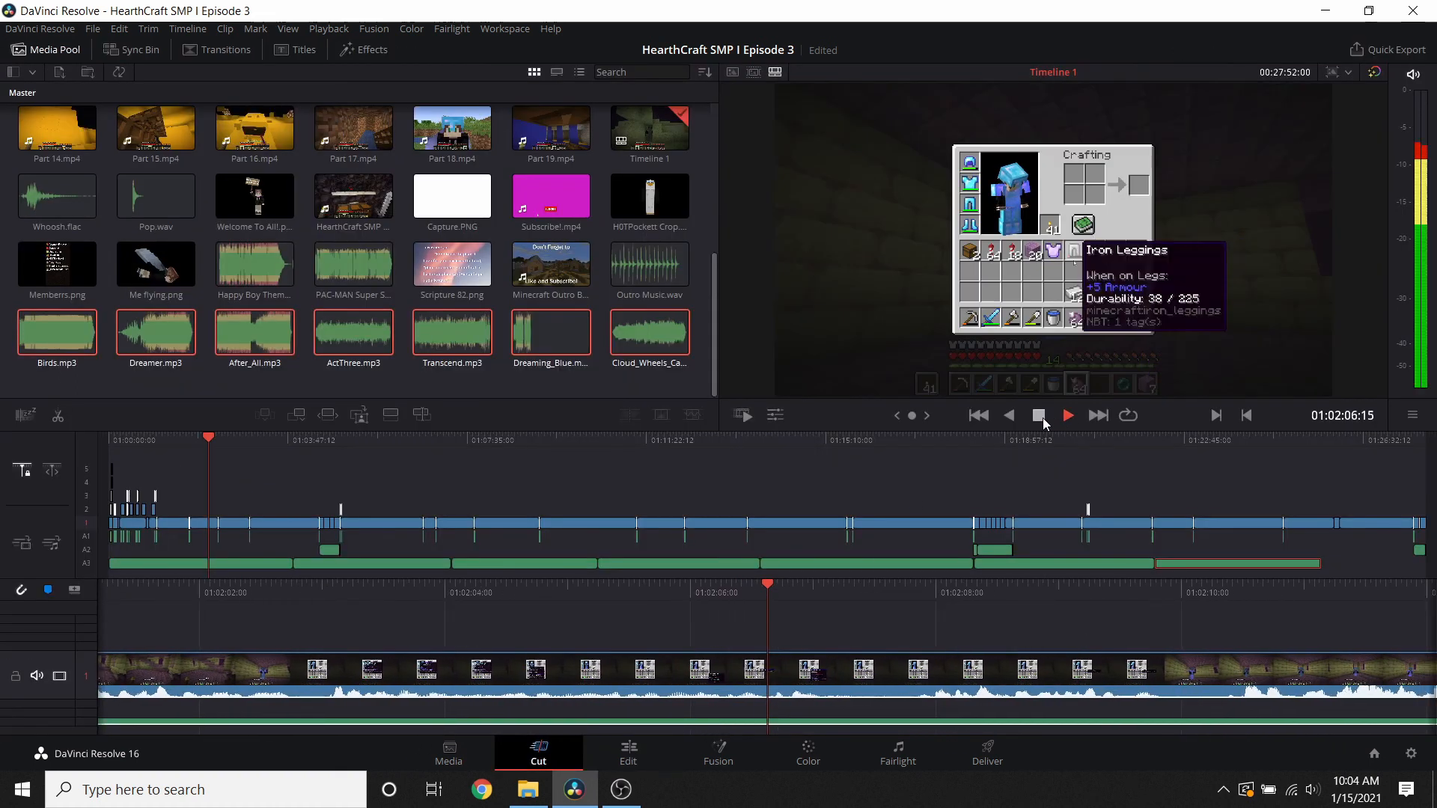
{"action": "key", "text": "space"}
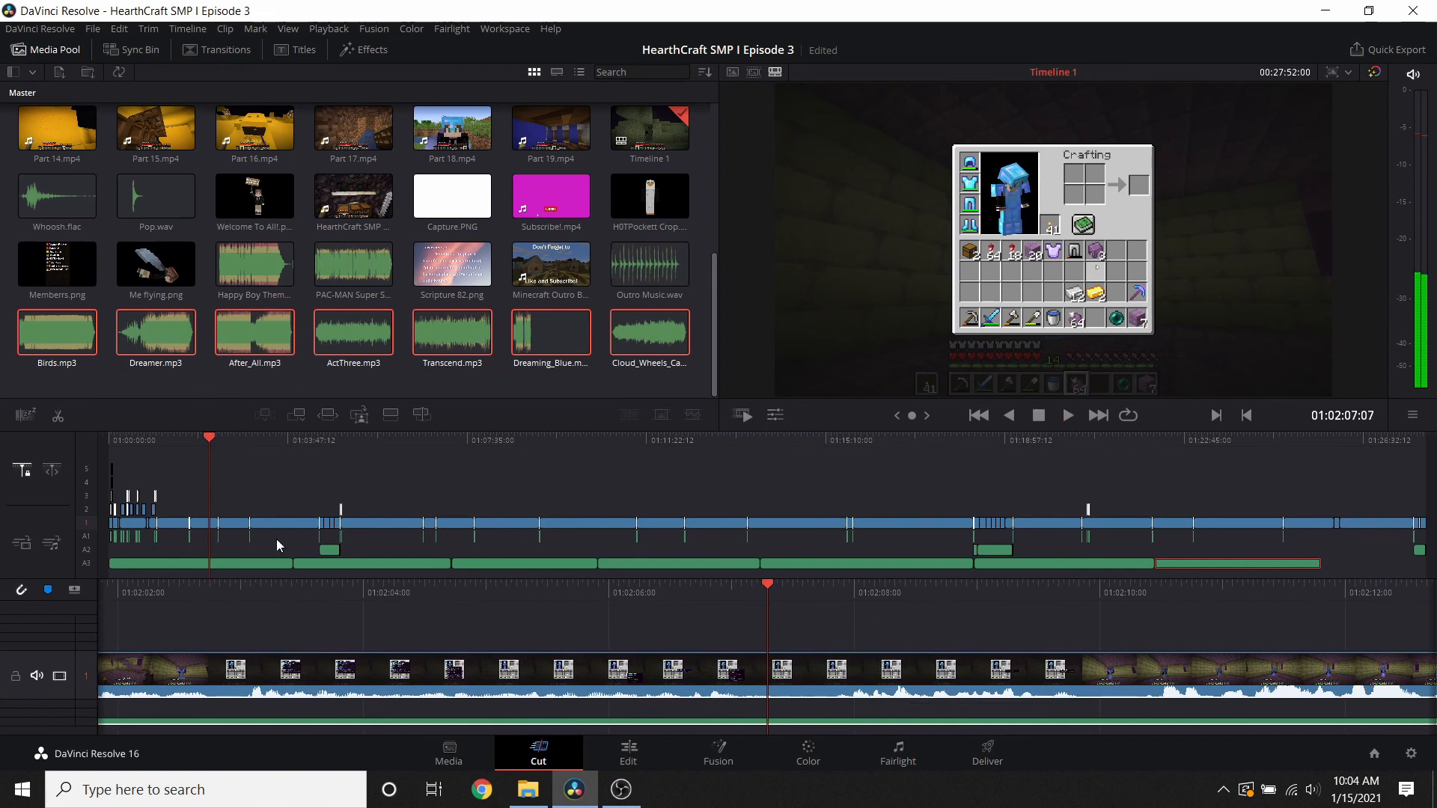
- Split the Dreamer.mp3 background music at 01:04:53:02, where the Part 4 timelapses end
{"action": "left_click", "coordinate": [344, 446]}
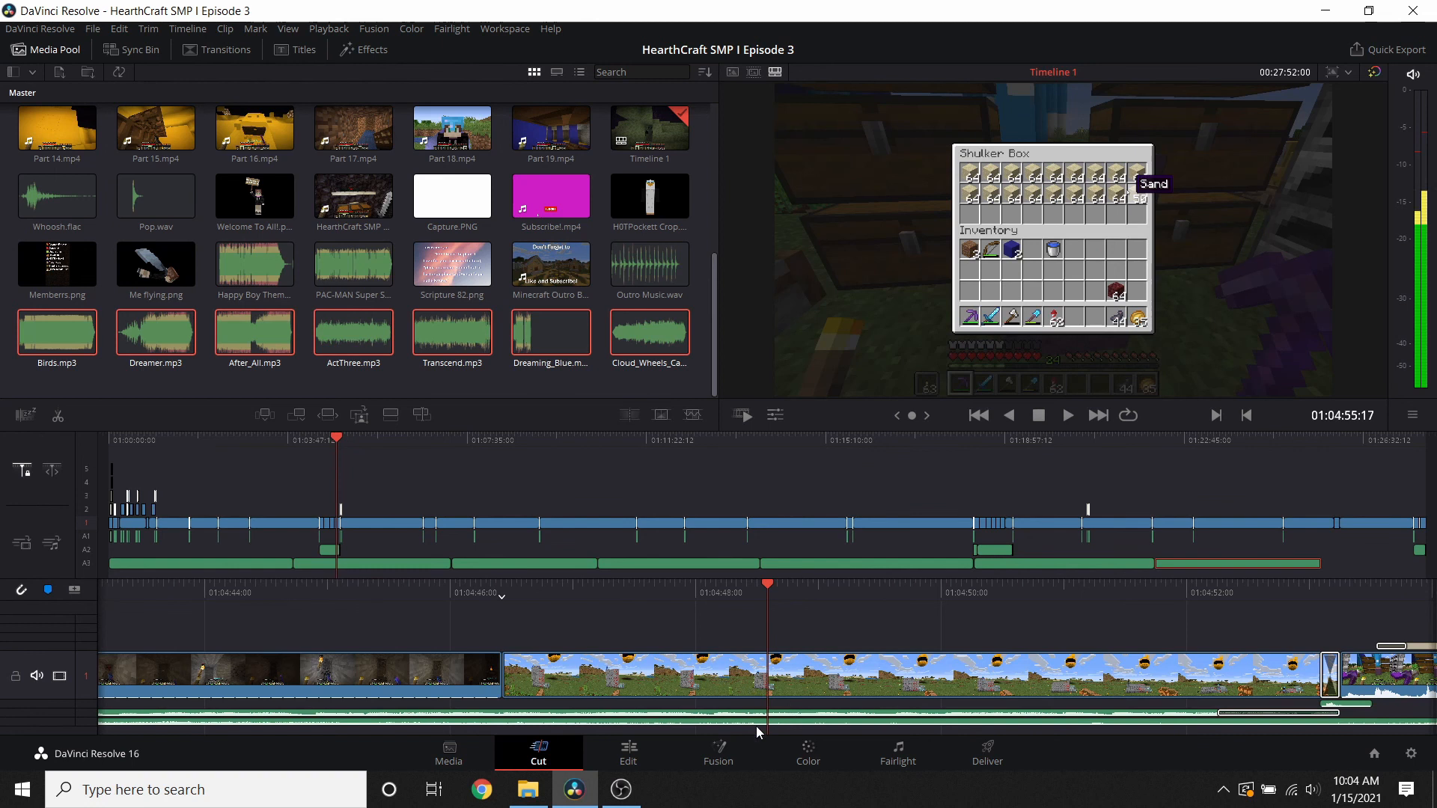
{"action": "scroll", "coordinate": [752, 722], "scroll_direction": "up", "scroll_amount": 6}
{"action": "scroll", "coordinate": [550, 613], "scroll_direction": "down", "scroll_amount": 20}
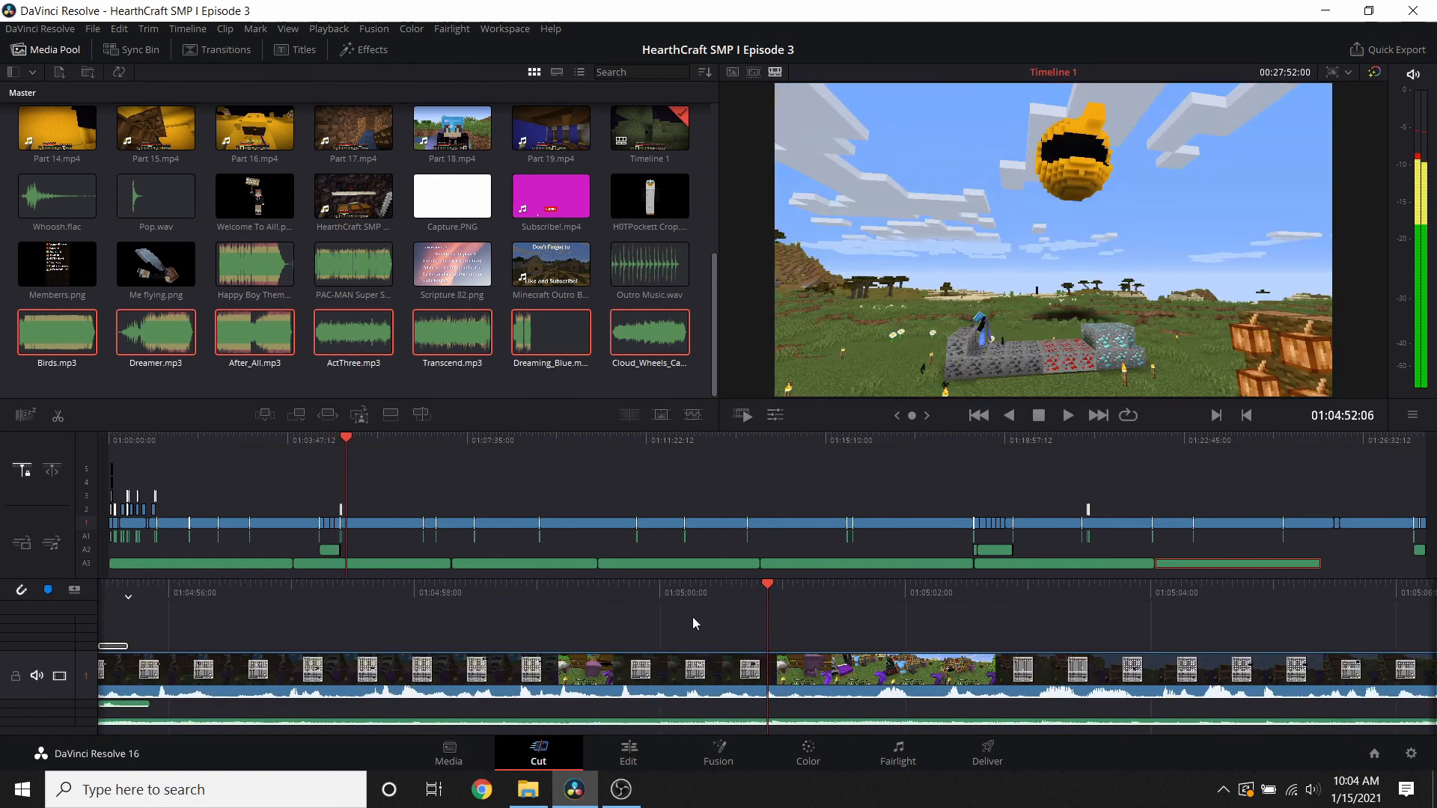
{"action": "scroll", "coordinate": [760, 623], "scroll_direction": "up", "scroll_amount": 8}
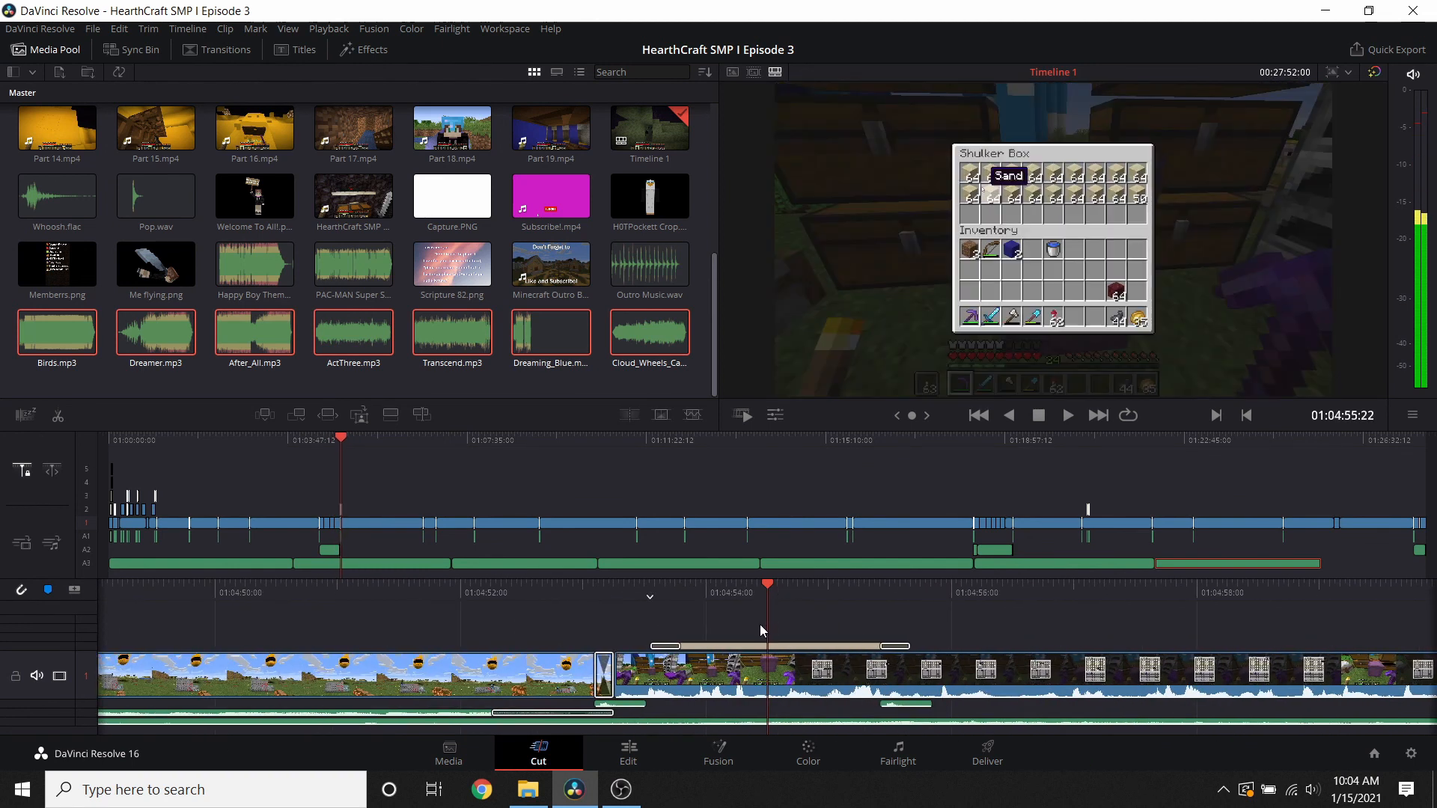
{"action": "scroll", "coordinate": [760, 624], "scroll_direction": "up", "scroll_amount": 4}
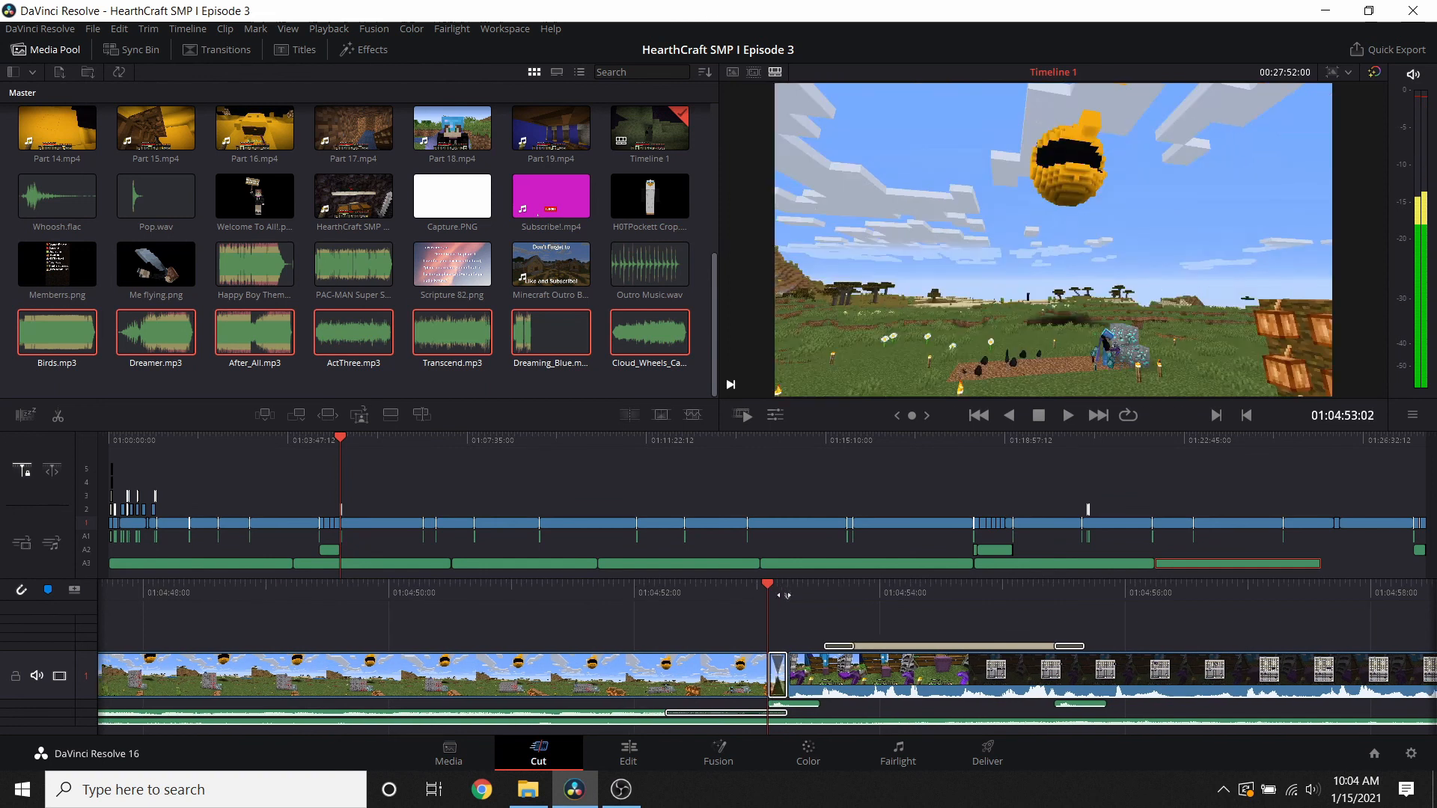
{"action": "right_click", "coordinate": [799, 725]}
{"action": "left_click", "coordinate": [828, 612]}
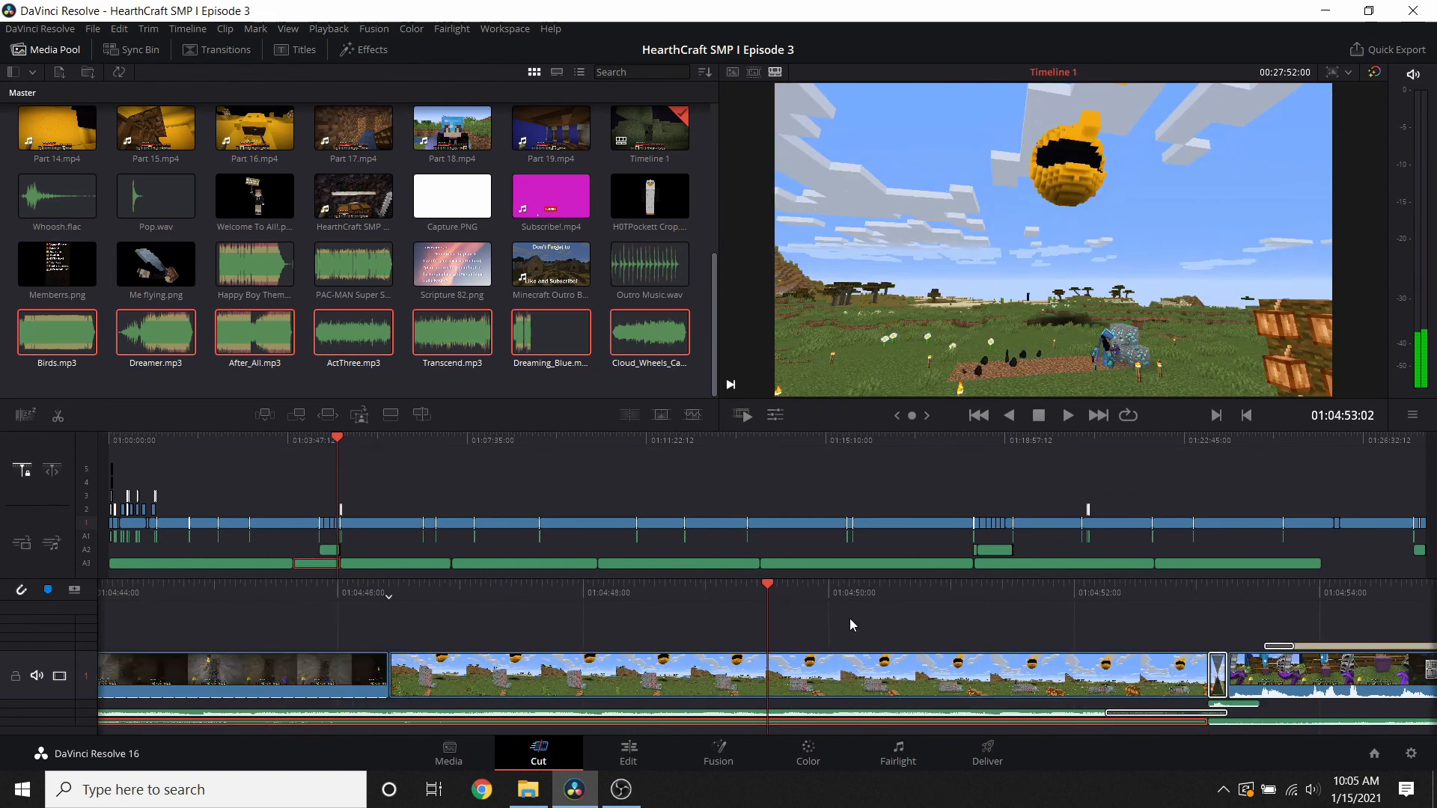
- Play the Part 4 timelapse section around 01:04:41 and 01:04:36 to hear how the overlapping music tracks sound
{"action": "scroll", "coordinate": [846, 651], "scroll_direction": "up", "scroll_amount": 12}
{"action": "left_click", "coordinate": [1066, 416]}
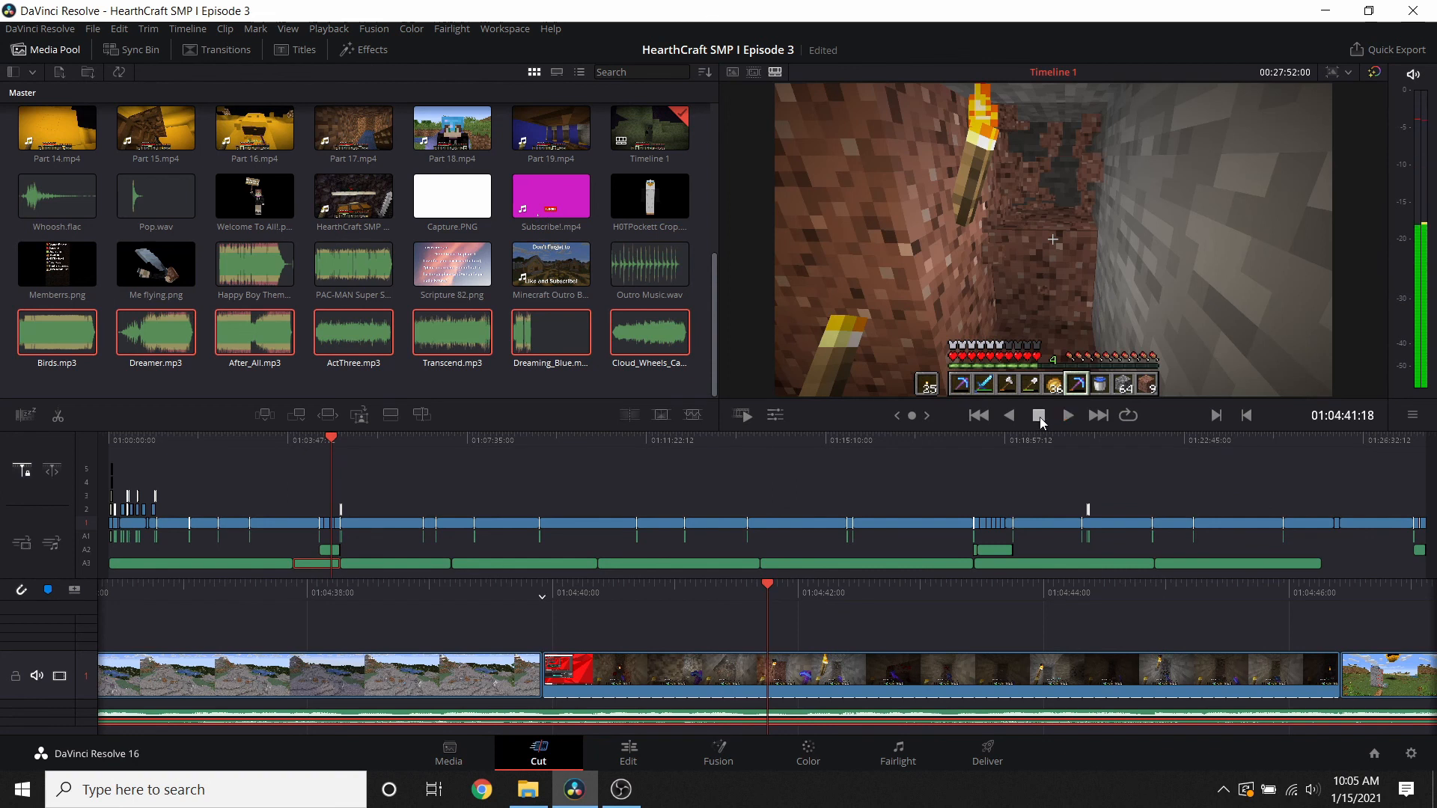
{"action": "scroll", "coordinate": [946, 587], "scroll_direction": "up", "scroll_amount": 8}
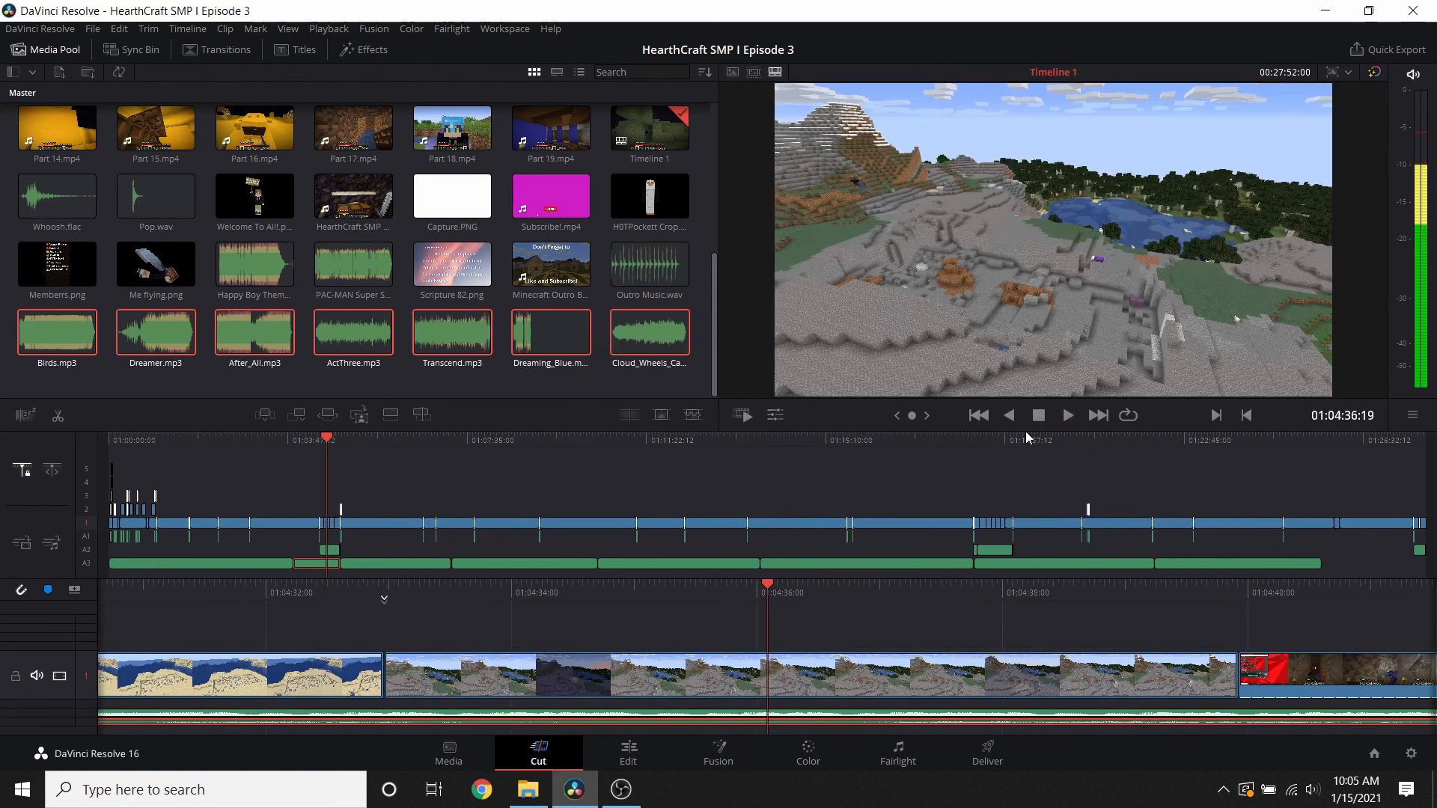
{"action": "left_click", "coordinate": [1068, 418]}
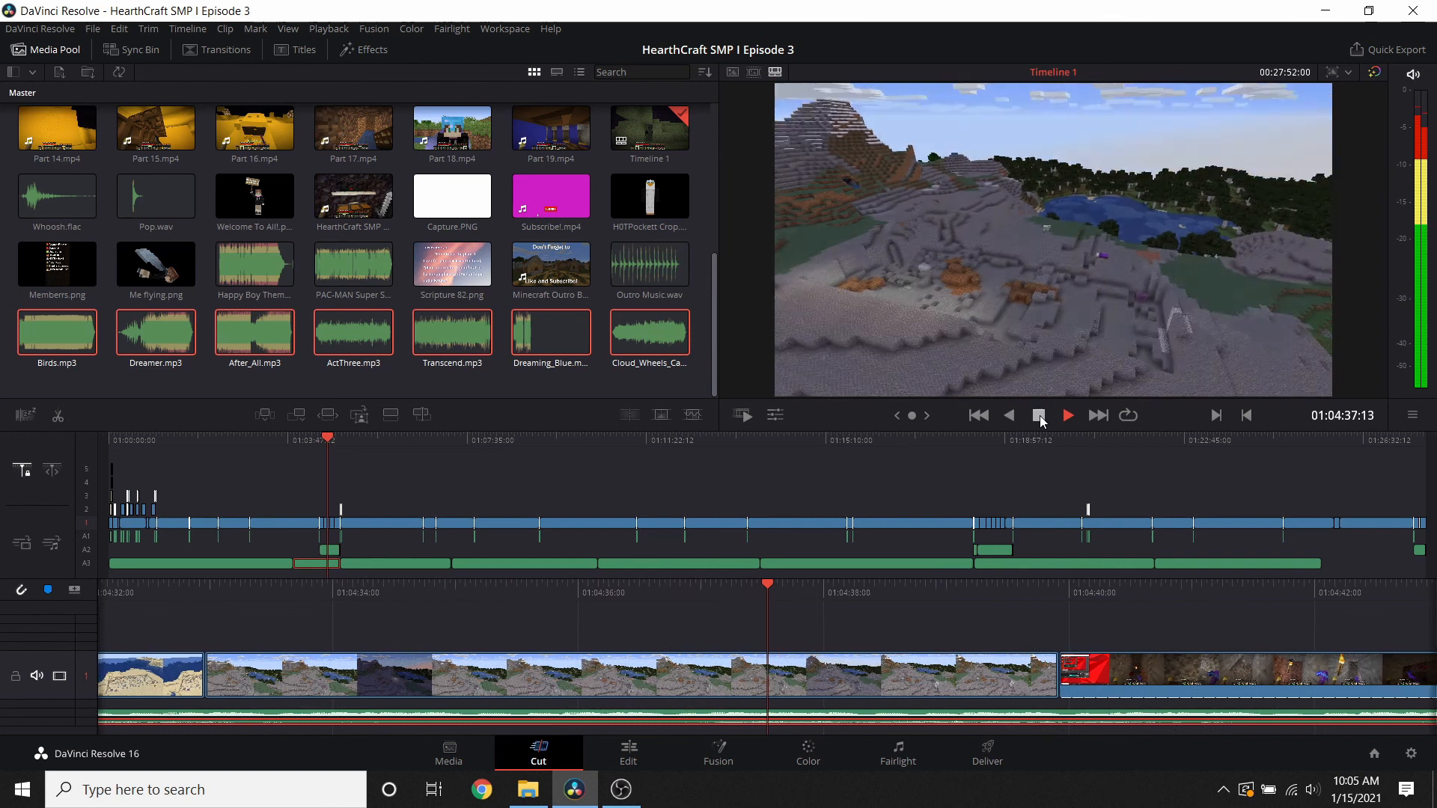
{"action": "left_click", "coordinate": [1040, 418]}
- Split the background music at 01:04:26:12, delete the piece running under the Part 4 timelapses and play the result
{"action": "scroll", "coordinate": [694, 622], "scroll_direction": "up", "scroll_amount": 10}
{"action": "scroll", "coordinate": [706, 608], "scroll_direction": "up", "scroll_amount": 10}
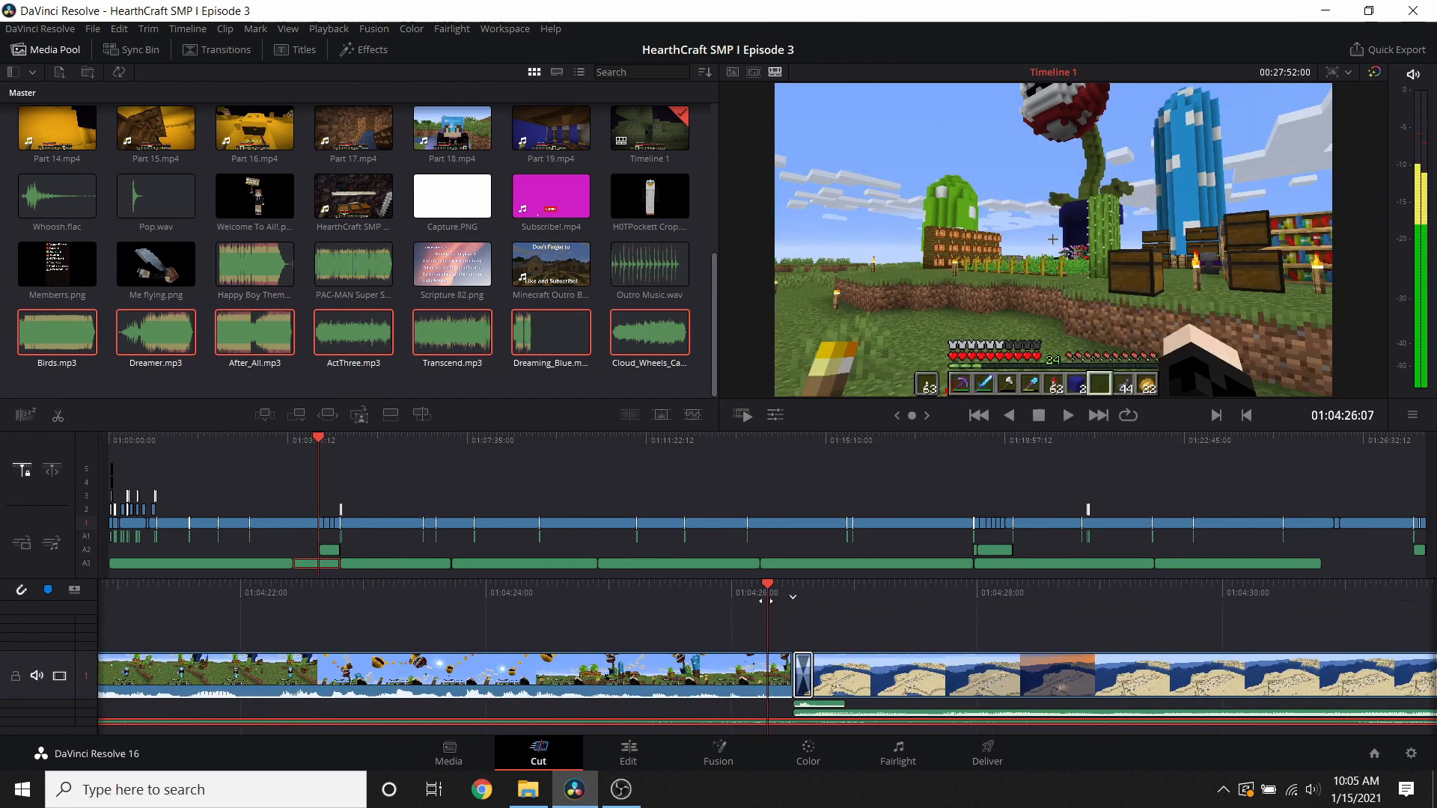
{"action": "scroll", "coordinate": [735, 605], "scroll_direction": "down", "scroll_amount": 2}
{"action": "right_click", "coordinate": [826, 726]}
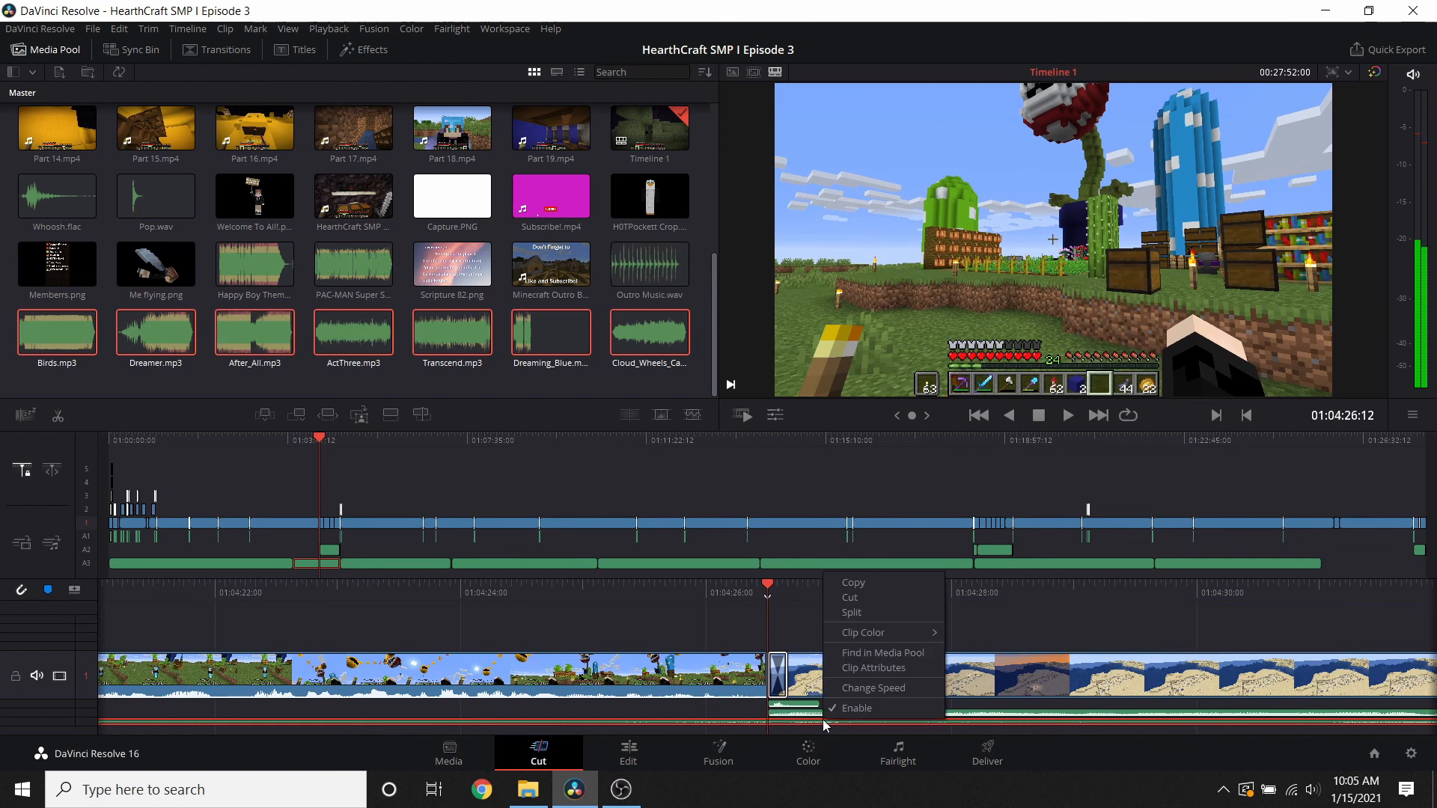
{"action": "left_click", "coordinate": [868, 612]}
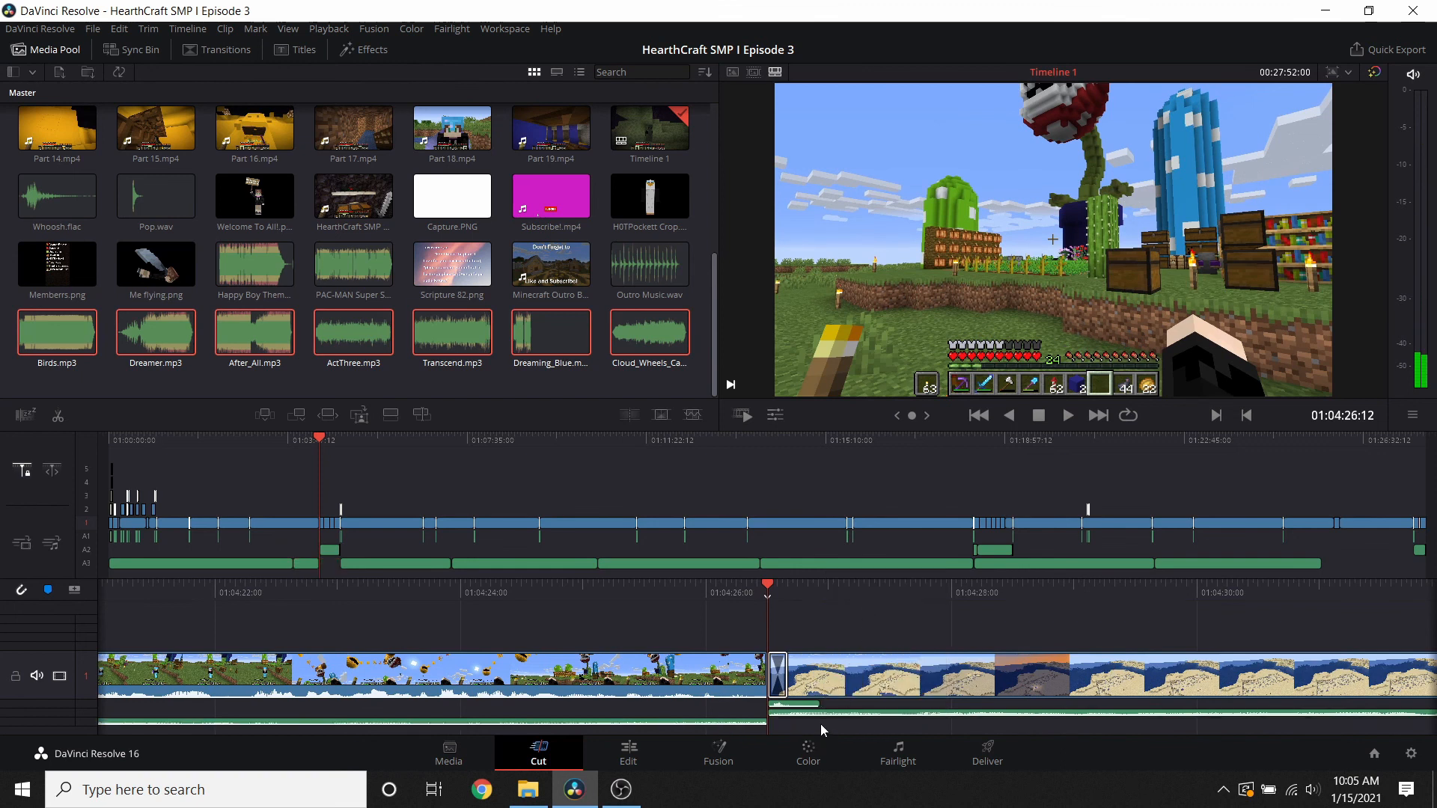
{"action": "key", "text": "Delete"}
{"action": "left_click", "coordinate": [1067, 419]}
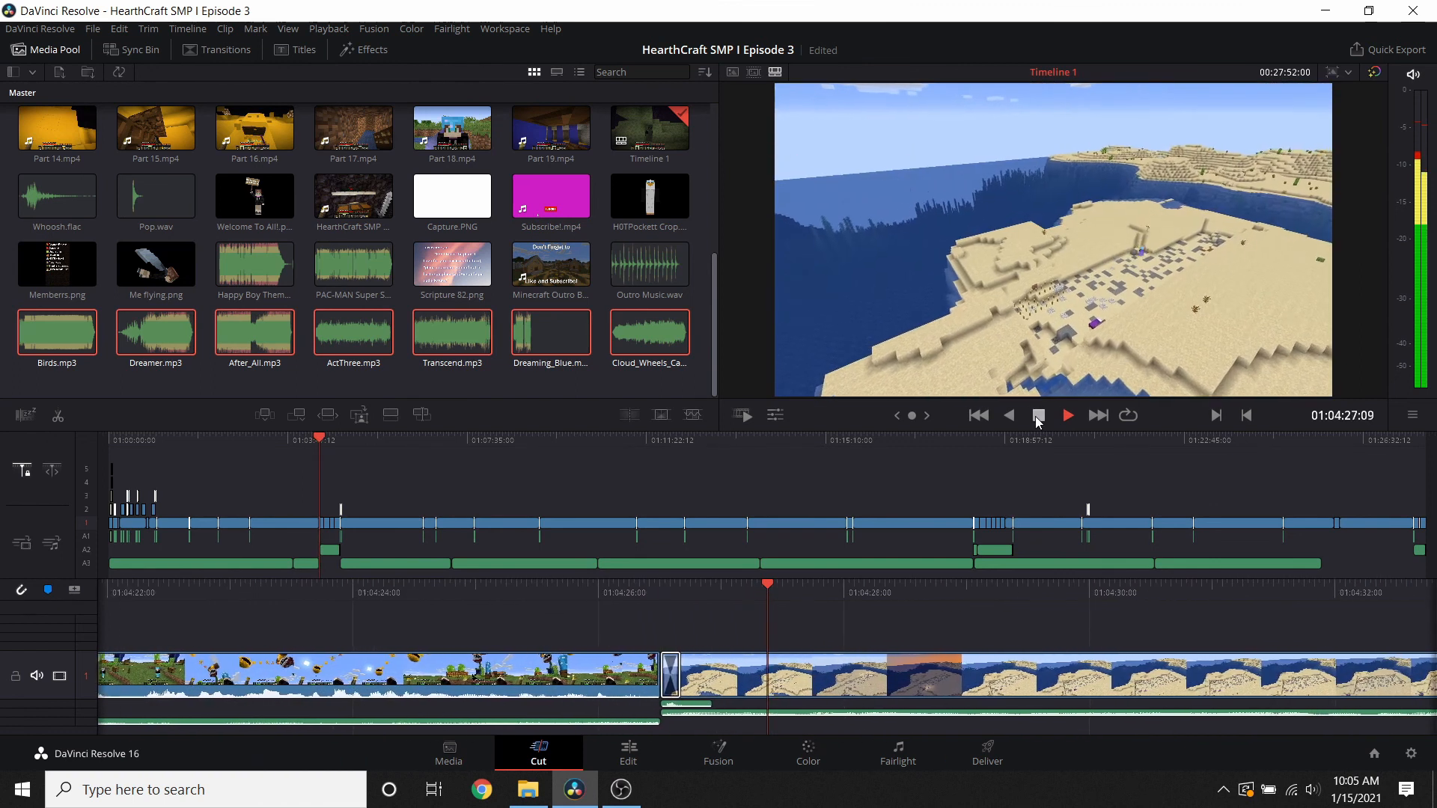
{"action": "left_click", "coordinate": [1038, 416]}
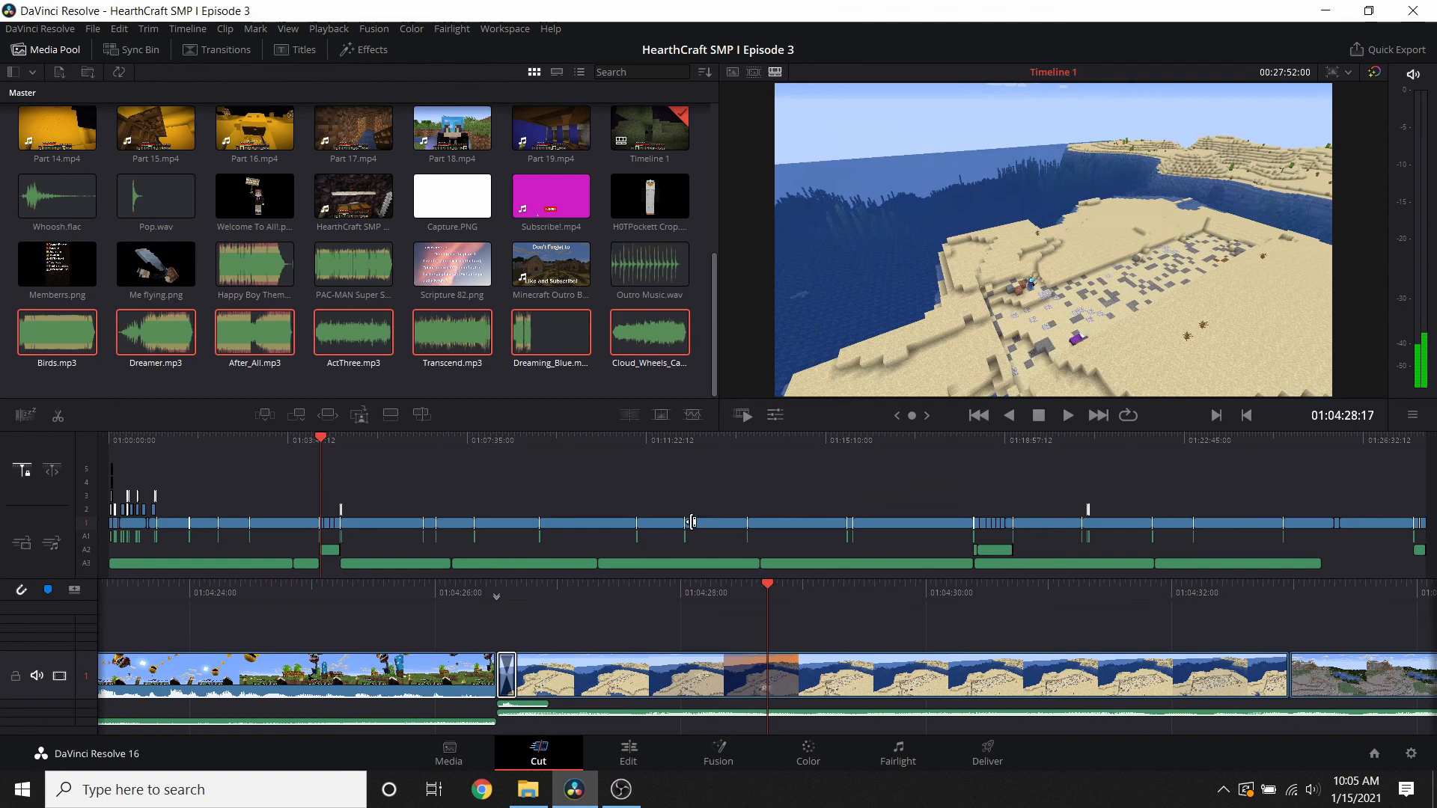
{"action": "left_click", "coordinate": [987, 754]}
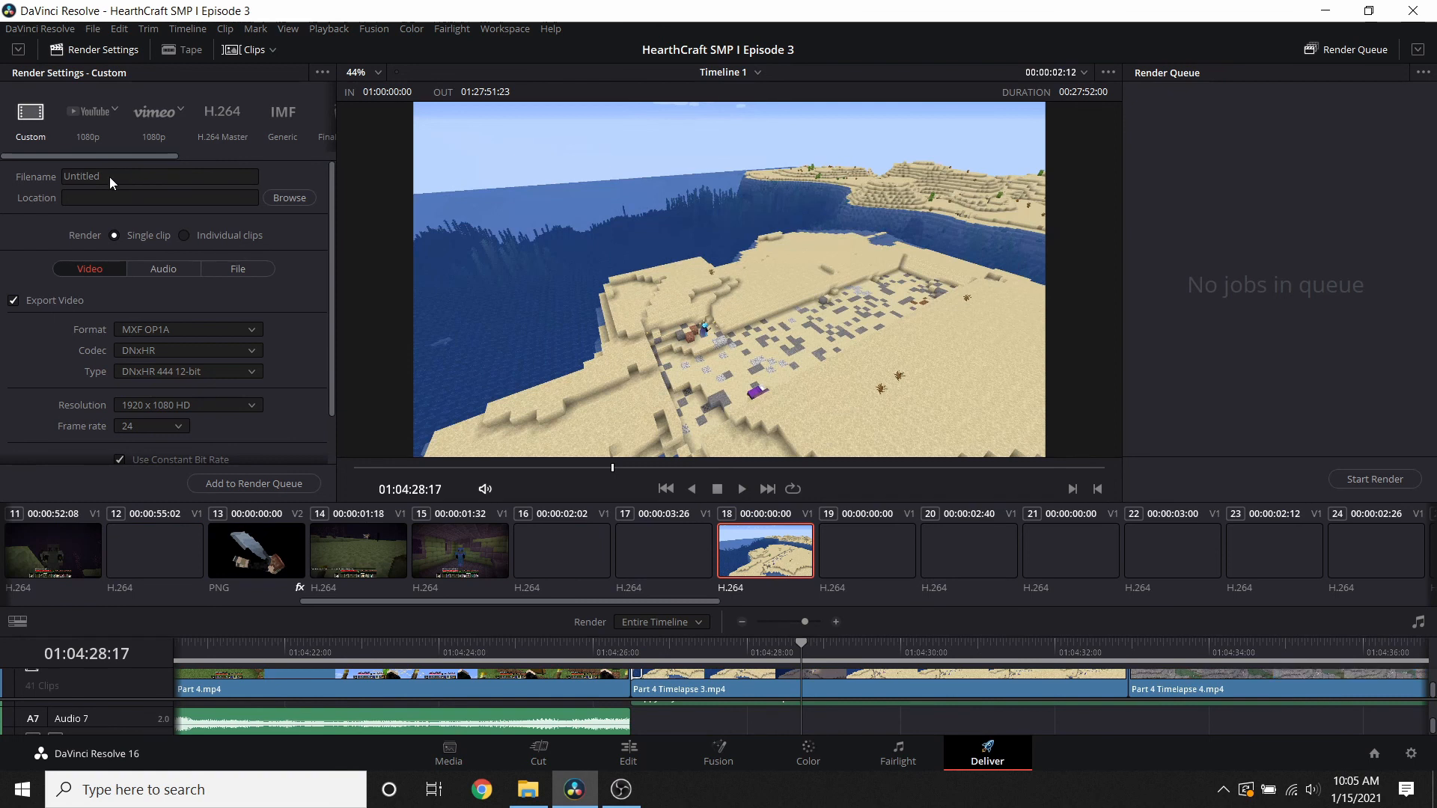
{"action": "left_click", "coordinate": [110, 177]}
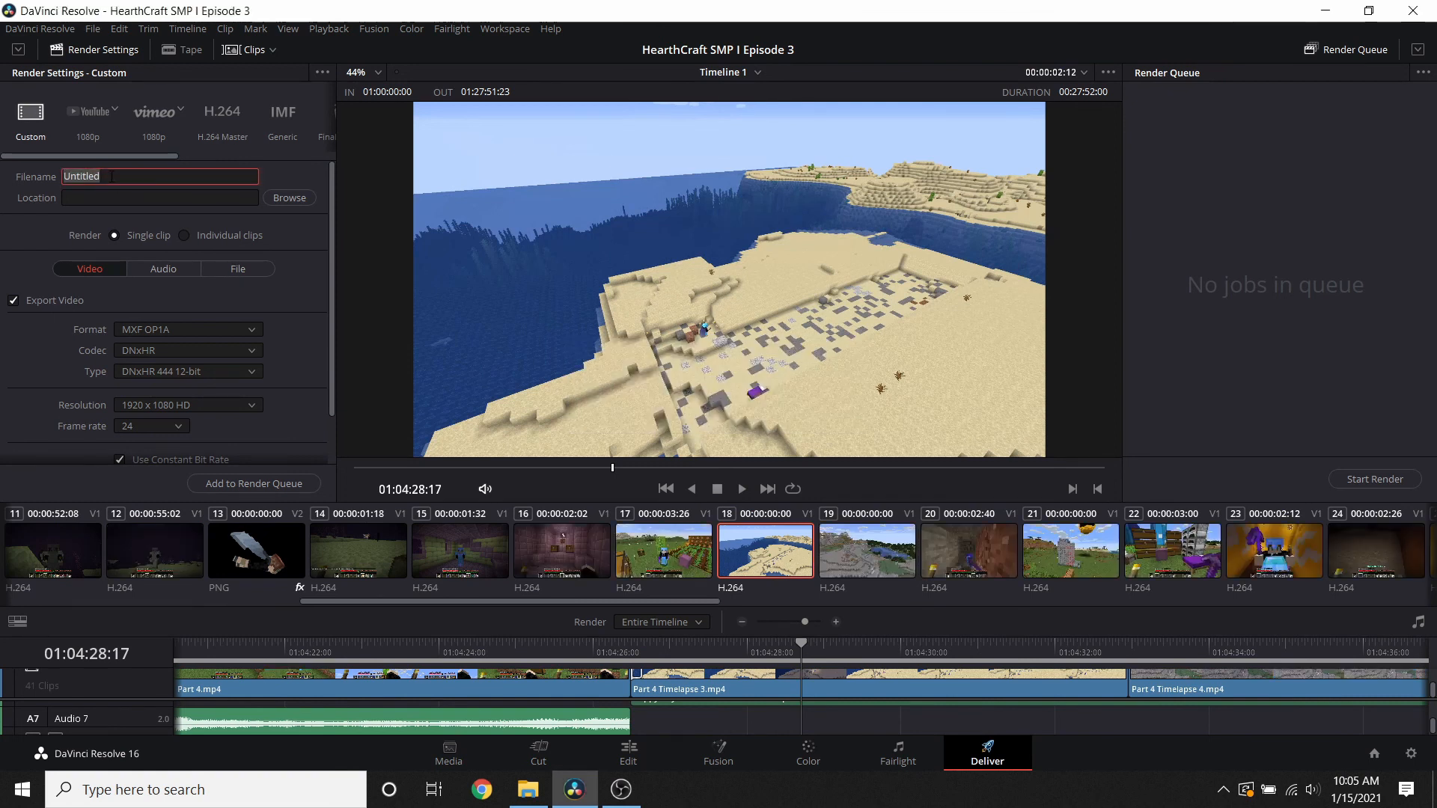
{"action": "left_click", "coordinate": [471, 760]}
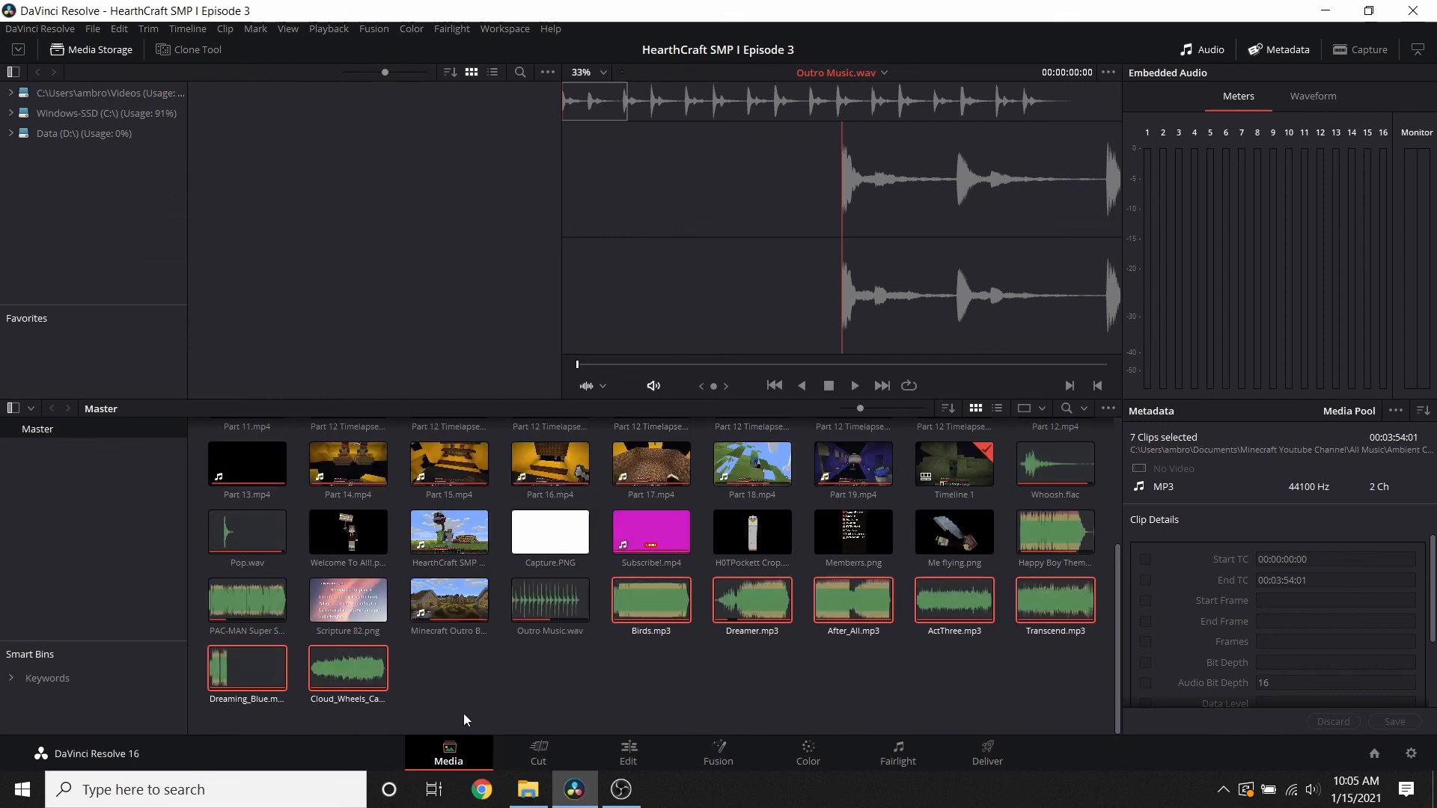
{"action": "left_click", "coordinate": [538, 754]}
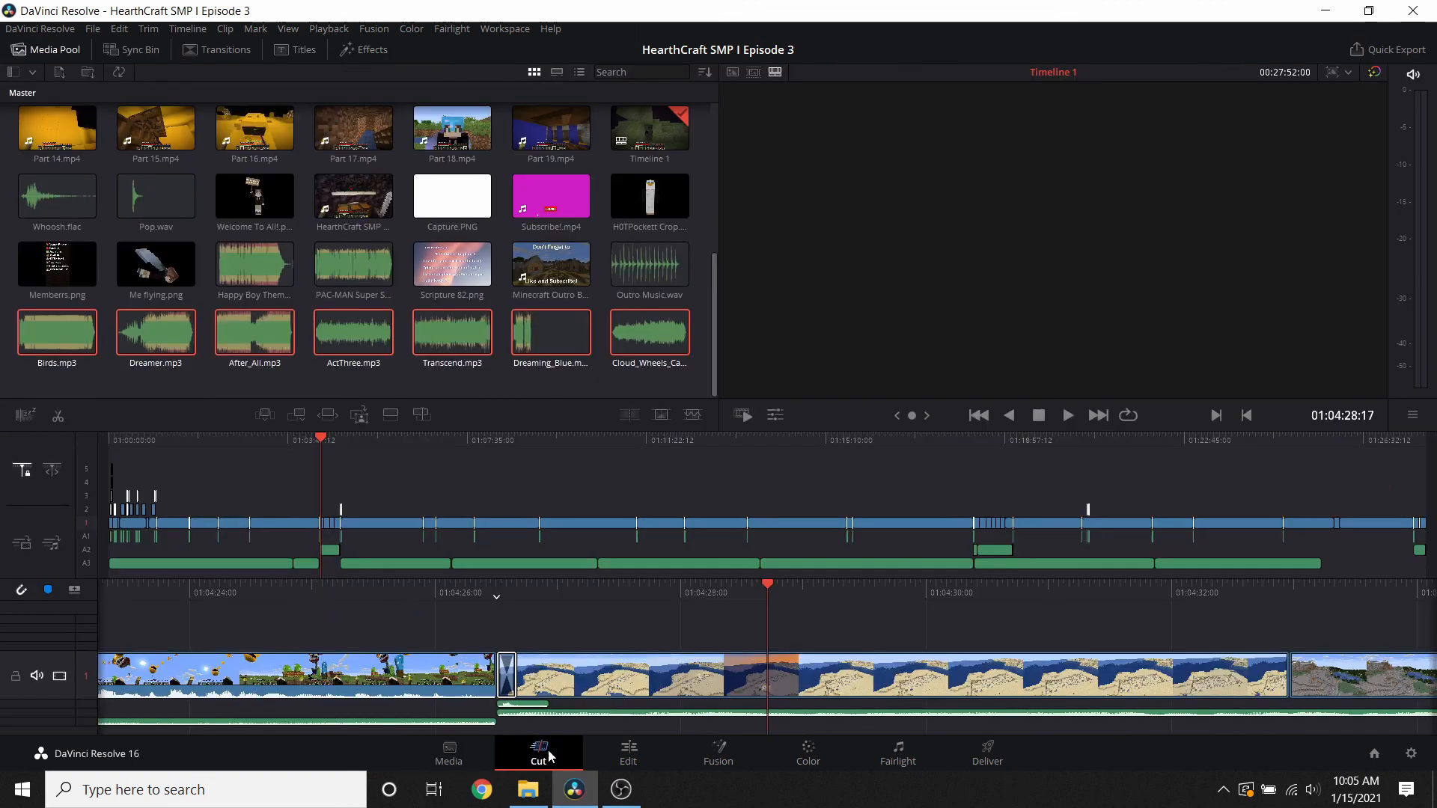
- Deselect the media pool clips, return to the timeline start at 01:00:00:00 and play the opening with the HearthCraft title
{"action": "left_click", "coordinate": [609, 387]}
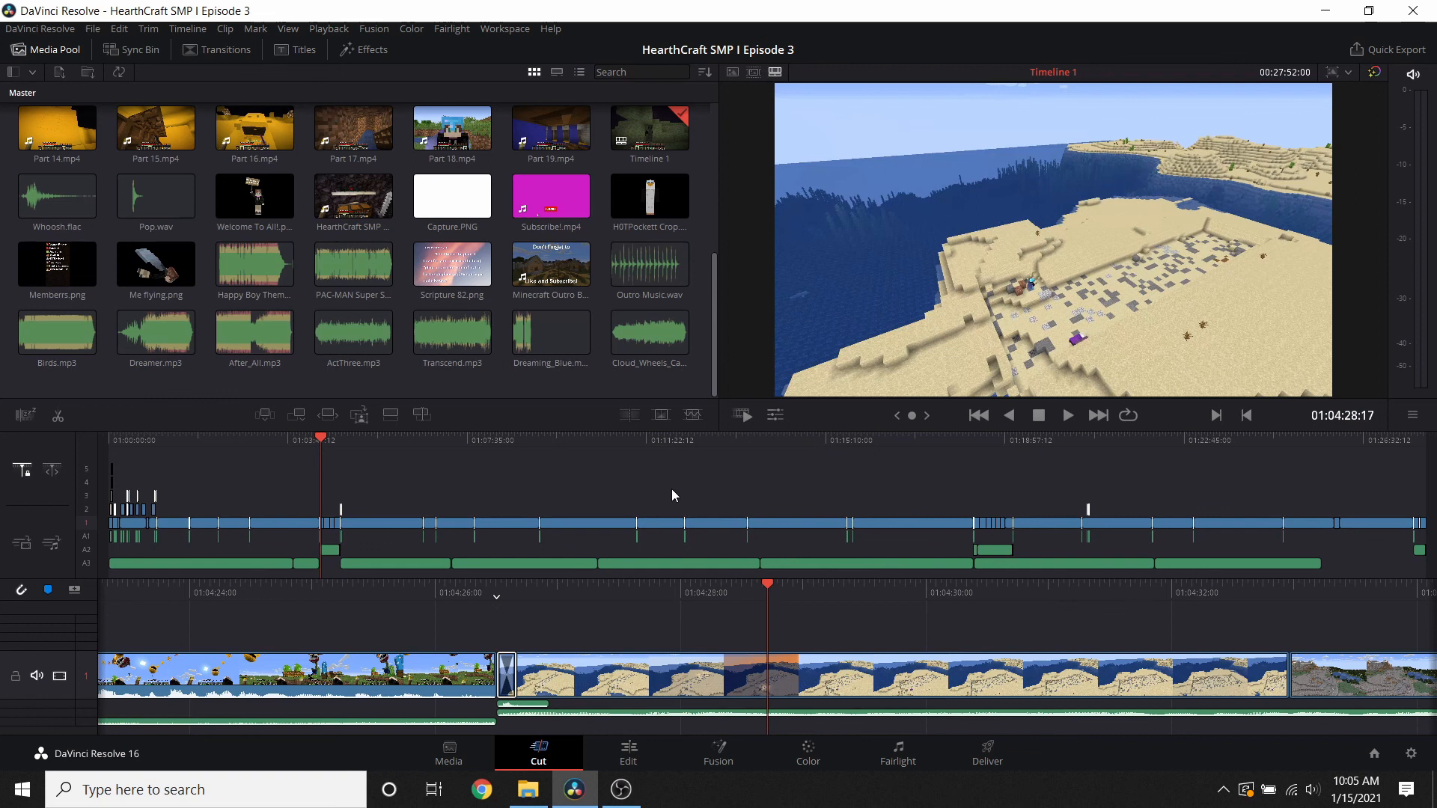
{"action": "scroll", "coordinate": [327, 186], "scroll_direction": "up", "scroll_amount": 3}
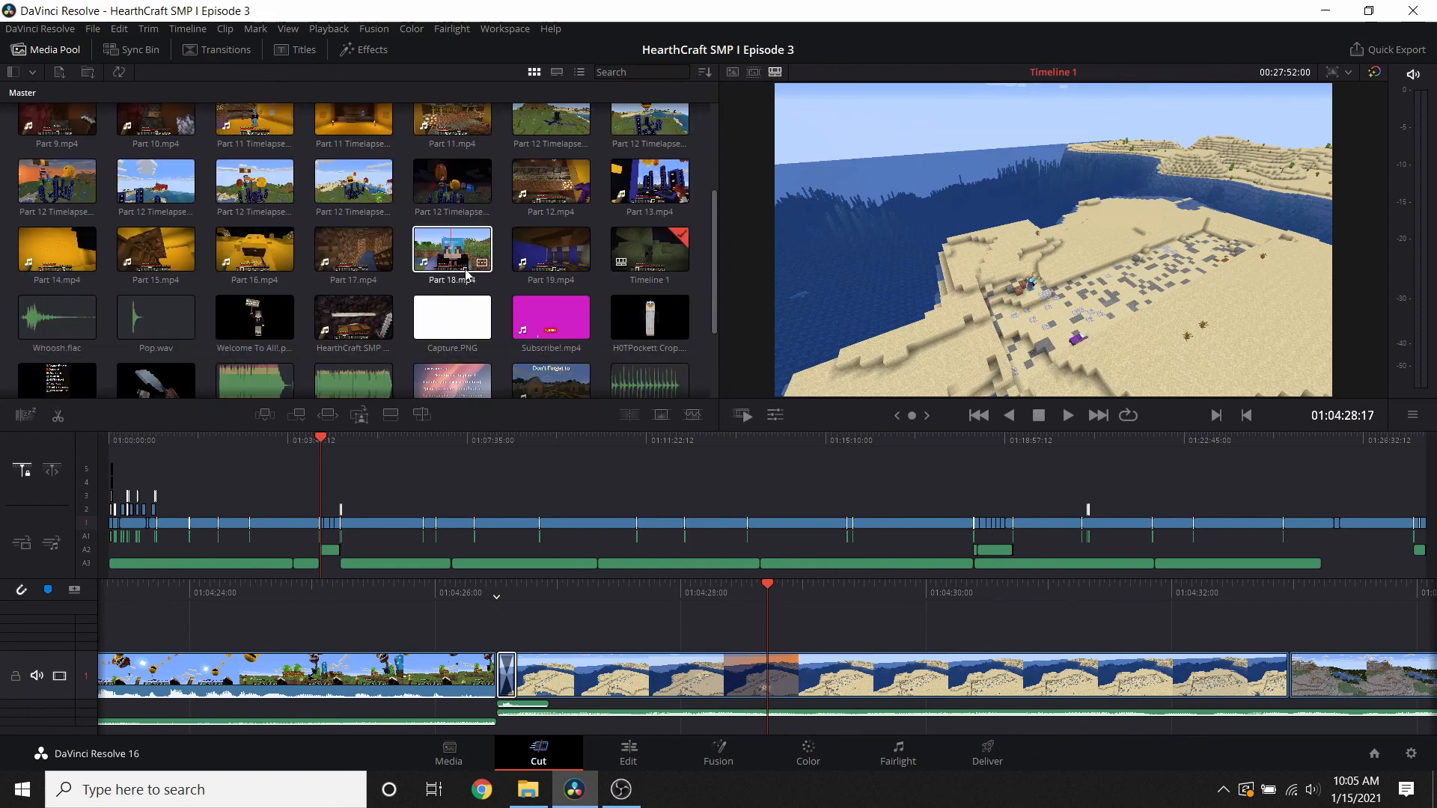
{"action": "left_click", "coordinate": [402, 598]}
{"action": "left_click_drag", "start_coordinate": [400, 599], "coordinate": [595, 571]}
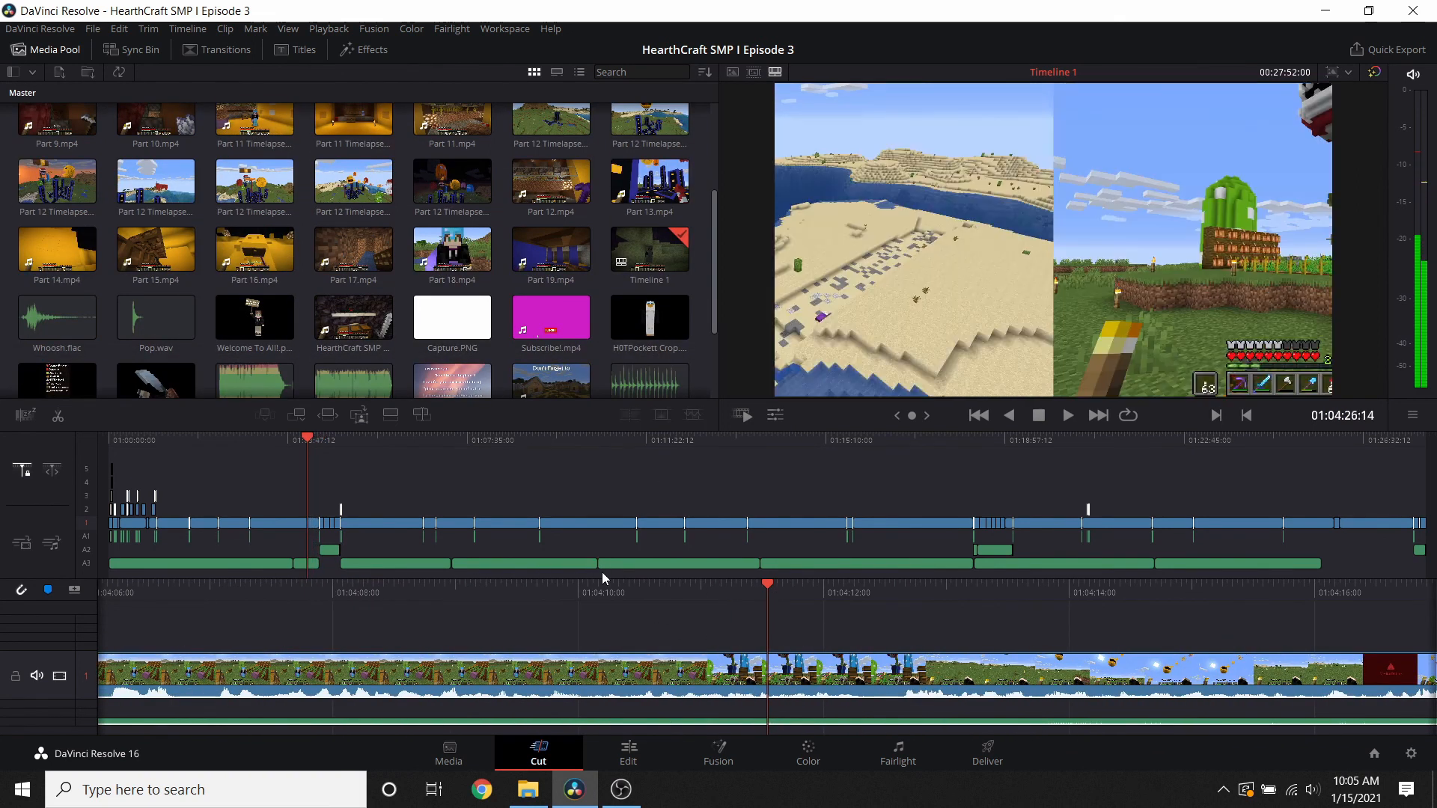
{"action": "left_click", "coordinate": [132, 443]}
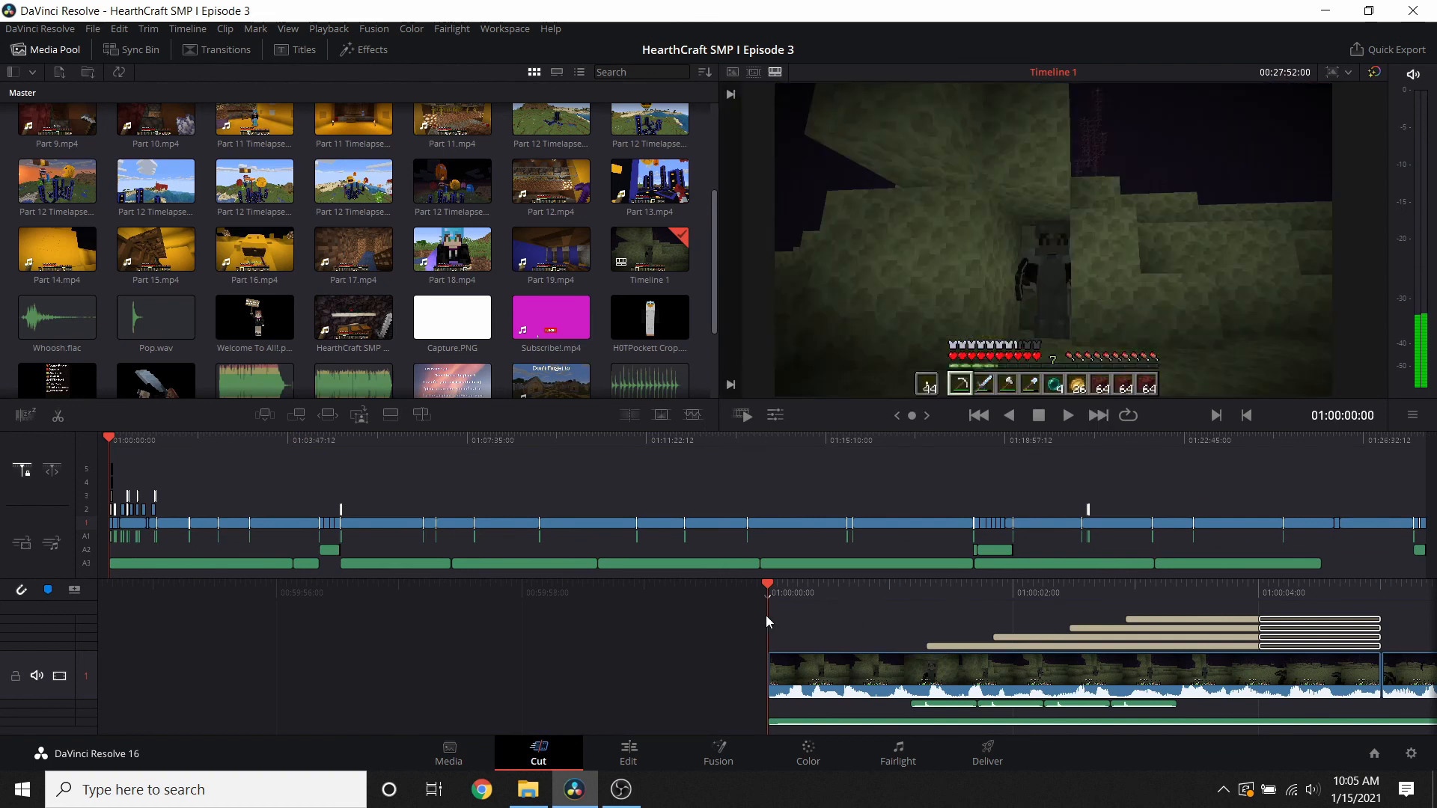
{"action": "key", "text": "space"}
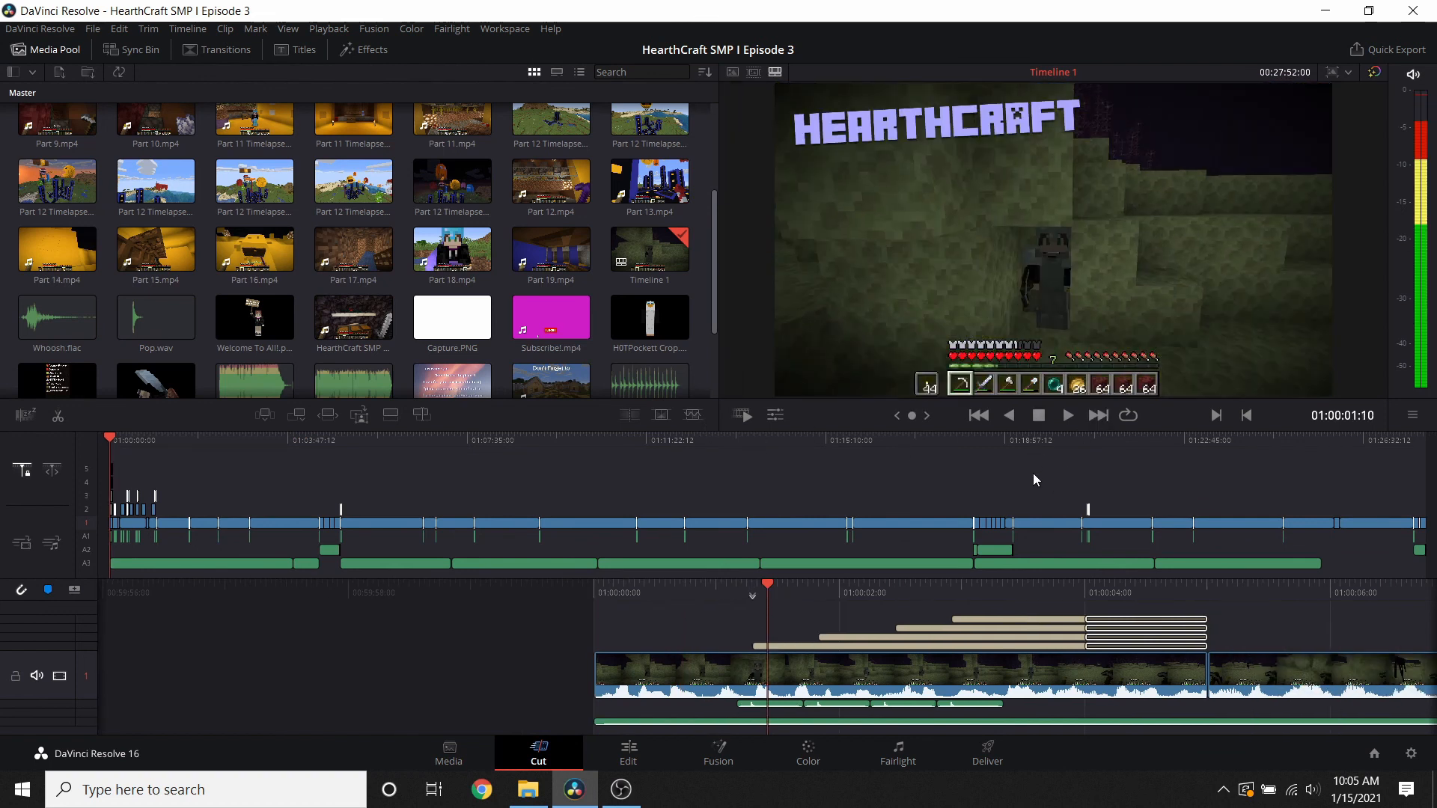